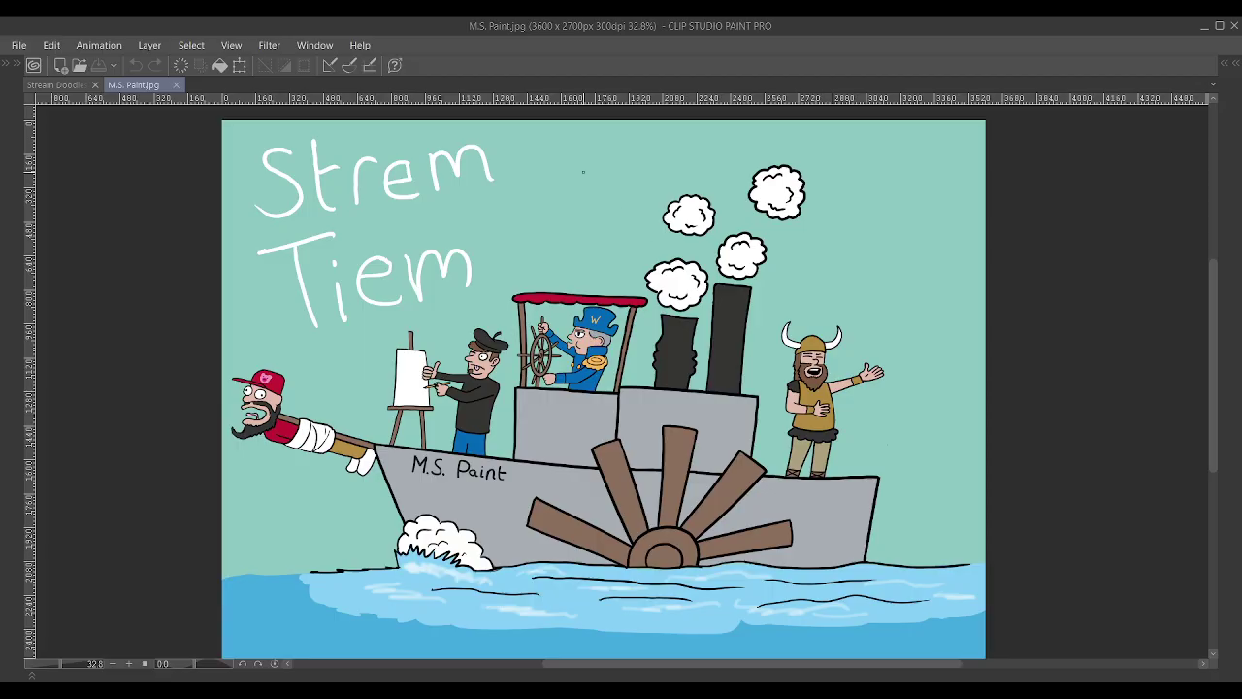
# Show the hidden palettes and switch to the Stream Doodles 8-13 canvas
pyautogui.press('Tab')
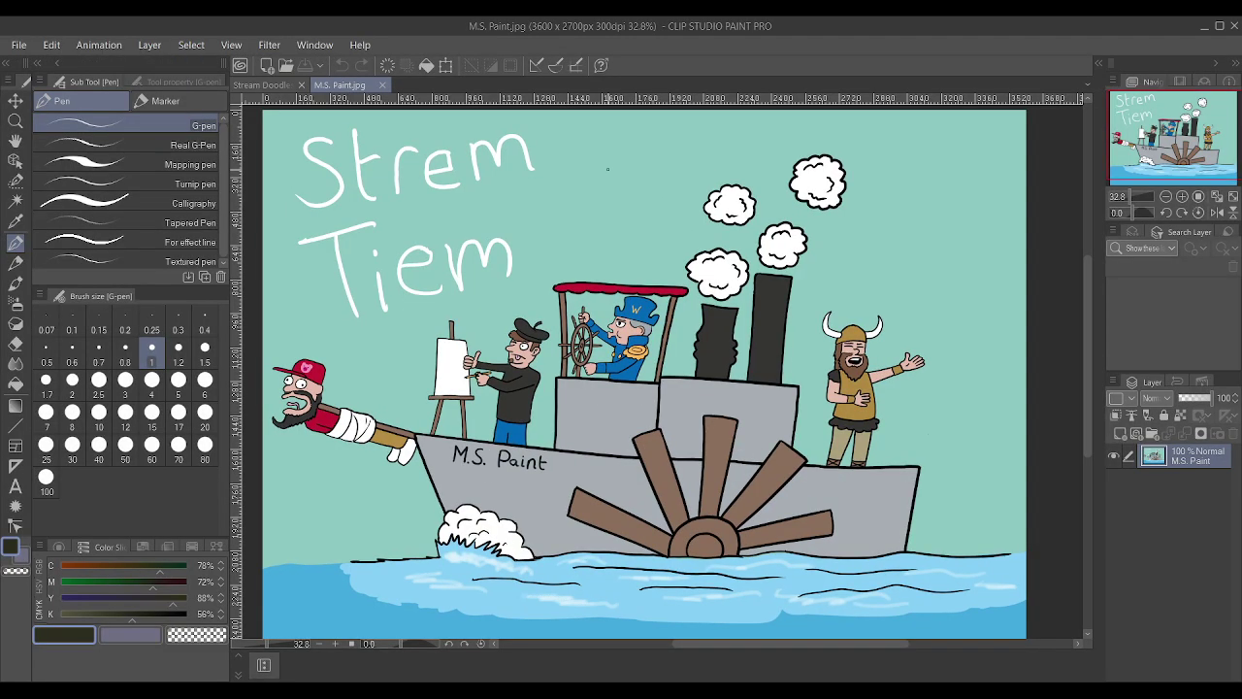
pyautogui.click(284, 88)
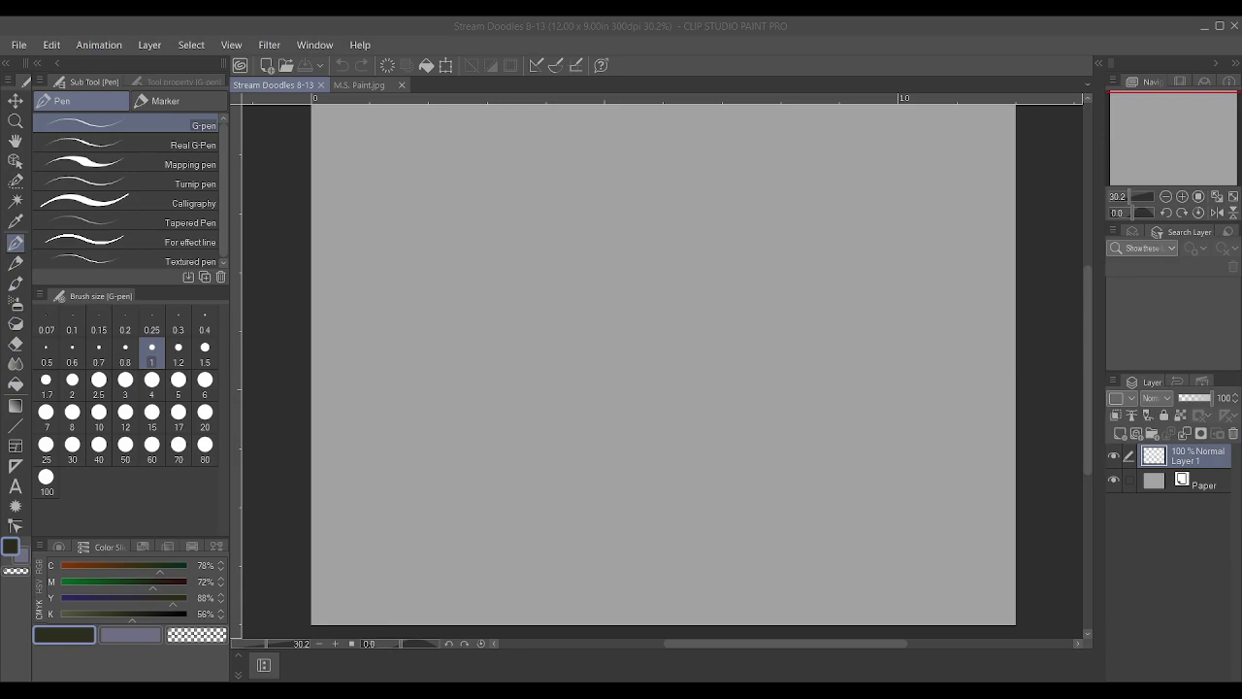
pyautogui.click(821, 599)
pyautogui.scroll(1, 641, 469)
pyautogui.scroll(-2, 640, 446)
pyautogui.scroll(1, 633, 447)
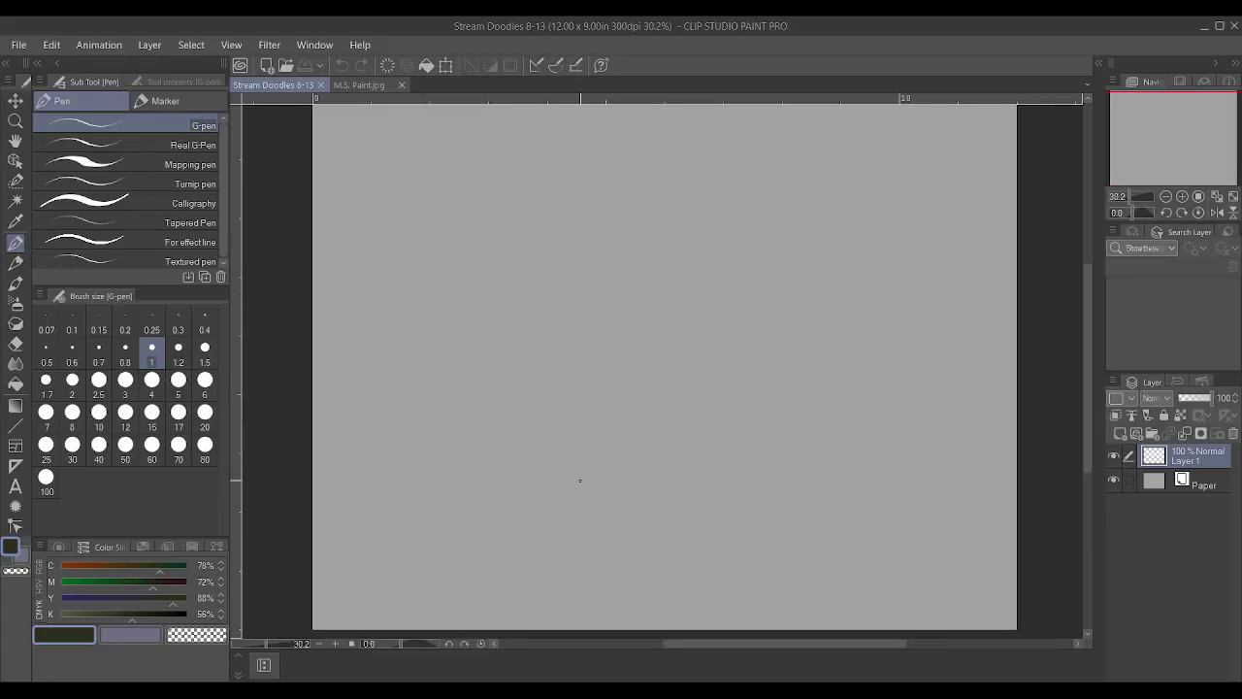
# Draw a humped creature with a long drooping neck on a wavy ground line, adding eyes with pupils, nostrils and a forked tongue
pyautogui.moveTo(444, 506)
pyautogui.mouseDown()
pyautogui.moveTo(693, 480)
pyautogui.moveTo(645, 468)
pyautogui.moveTo(642, 398)
pyautogui.moveTo(649, 332)
pyautogui.moveTo(666, 319)
pyautogui.moveTo(678, 370)
pyautogui.moveTo(696, 384)
pyautogui.moveTo(711, 365)
pyautogui.moveTo(712, 298)
pyautogui.moveTo(696, 273)
pyautogui.moveTo(646, 257)
pyautogui.moveTo(625, 278)
pyautogui.moveTo(608, 401)
pyautogui.moveTo(546, 380)
pyautogui.moveTo(494, 395)
pyautogui.moveTo(474, 424)
pyautogui.moveTo(472, 494)
pyautogui.mouseUp()
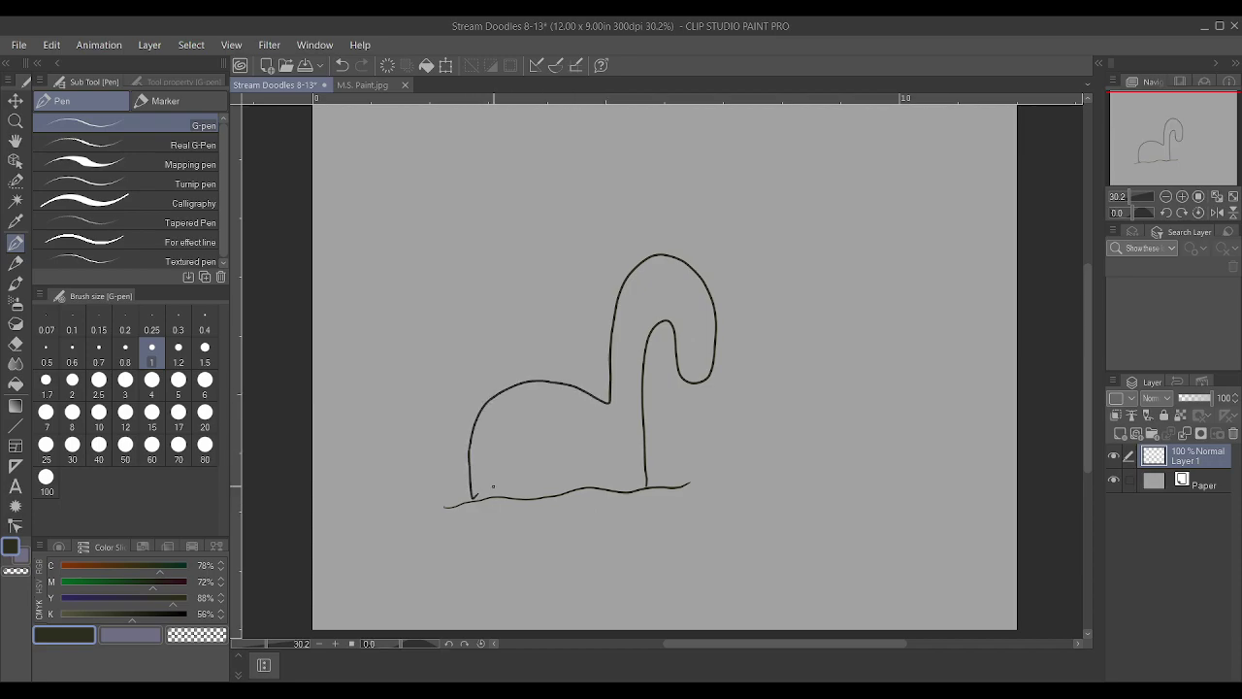
pyautogui.scroll(2, 689, 331)
pyautogui.moveTo(688, 331)
pyautogui.mouseDown()
pyautogui.moveTo(674, 351)
pyautogui.moveTo(699, 349)
pyautogui.moveTo(691, 330)
pyautogui.moveTo(709, 357)
pyautogui.moveTo(728, 358)
pyautogui.moveTo(724, 342)
pyautogui.mouseUp()
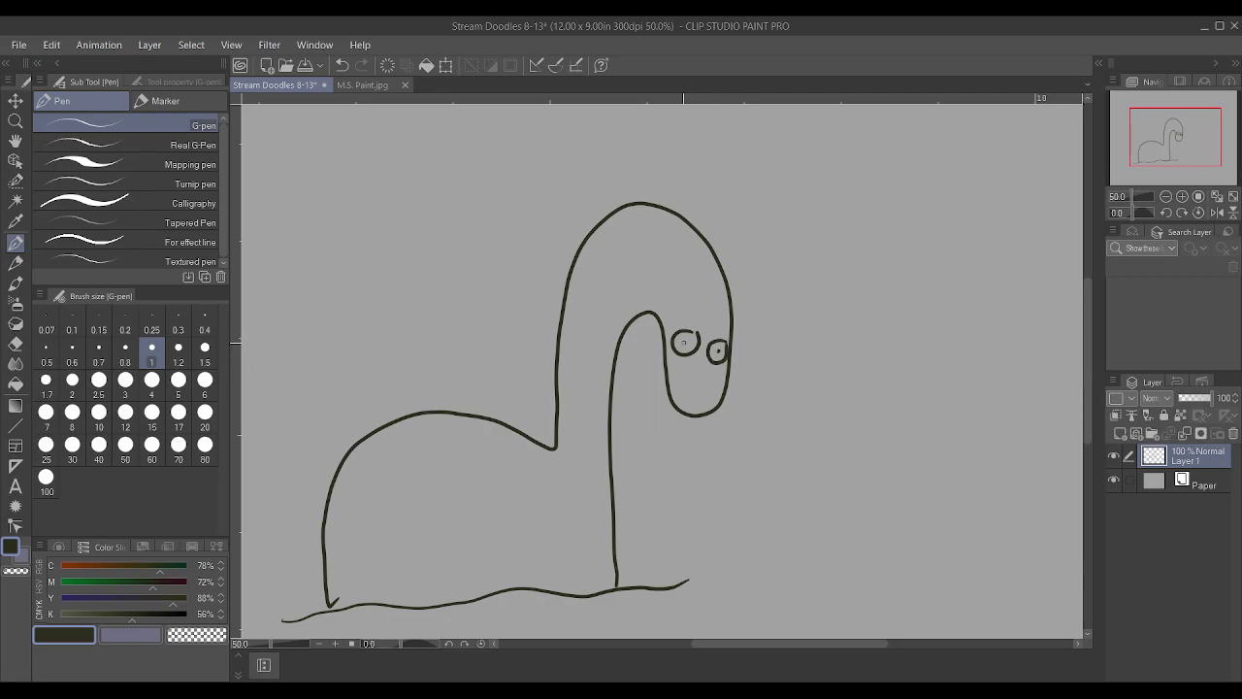
pyautogui.click(684, 342)
pyautogui.moveTo(691, 415); pyautogui.dragTo(684, 447)
pyautogui.moveTo(704, 394); pyautogui.dragTo(693, 399)
pyautogui.moveTo(574, 269); pyautogui.dragTo(592, 234)
pyautogui.moveTo(612, 376)
pyautogui.mouseDown()
pyautogui.moveTo(602, 359)
pyautogui.moveTo(617, 344)
pyautogui.mouseUp()
pyautogui.moveTo(642, 252); pyautogui.dragTo(638, 255)
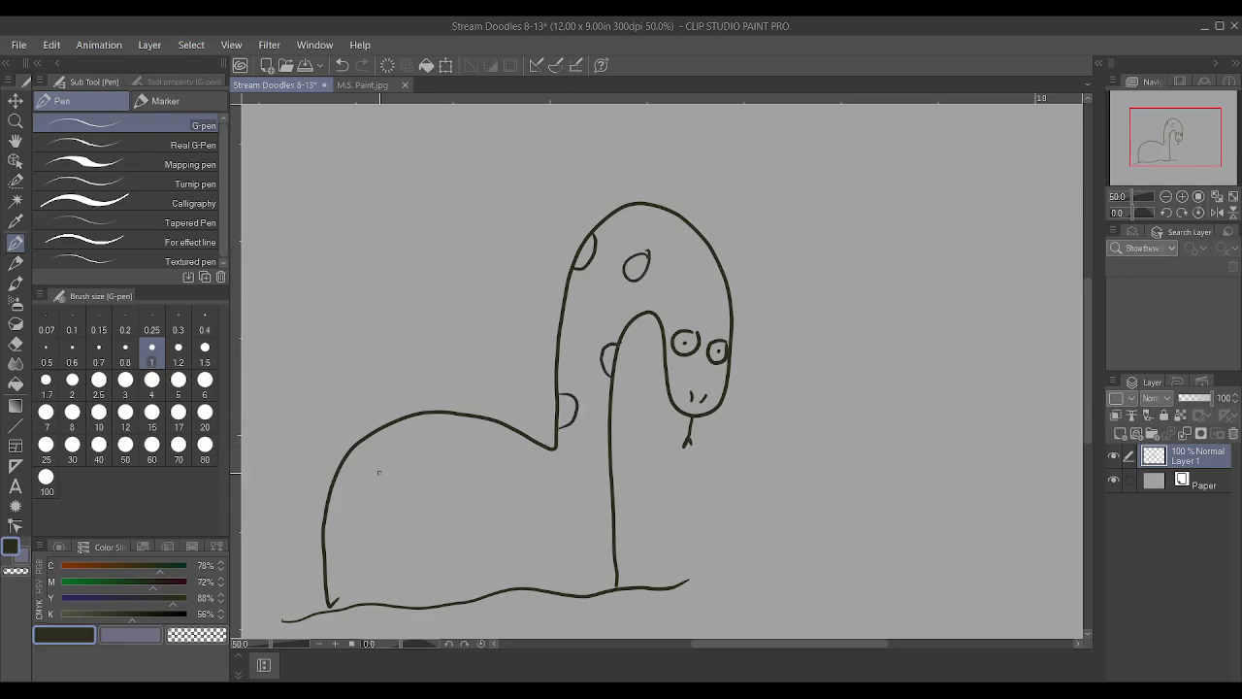
pyautogui.moveTo(378, 452); pyautogui.dragTo(350, 500)
pyautogui.scroll(-3, 424, 474)
pyautogui.scroll(2, 458, 467)
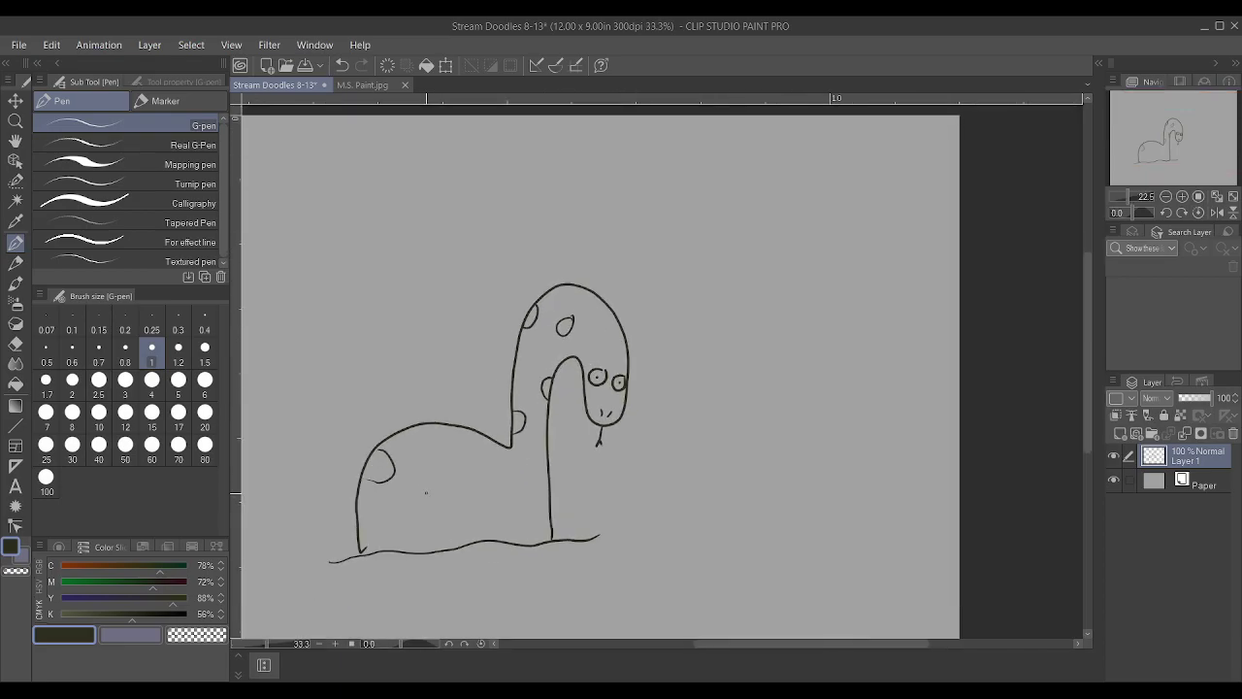
pyautogui.moveTo(456, 460); pyautogui.dragTo(460, 487)
pyautogui.scroll(-1, 440, 507)
pyautogui.hotkey('ctrl', 'z')
pyautogui.hotkey('ctrl', 'z')
pyautogui.hotkey('ctrl', 'z')
pyautogui.hotkey('ctrl', 'z')
pyautogui.hotkey('ctrl', 'z')
pyautogui.hotkey('ctrl', 'z')
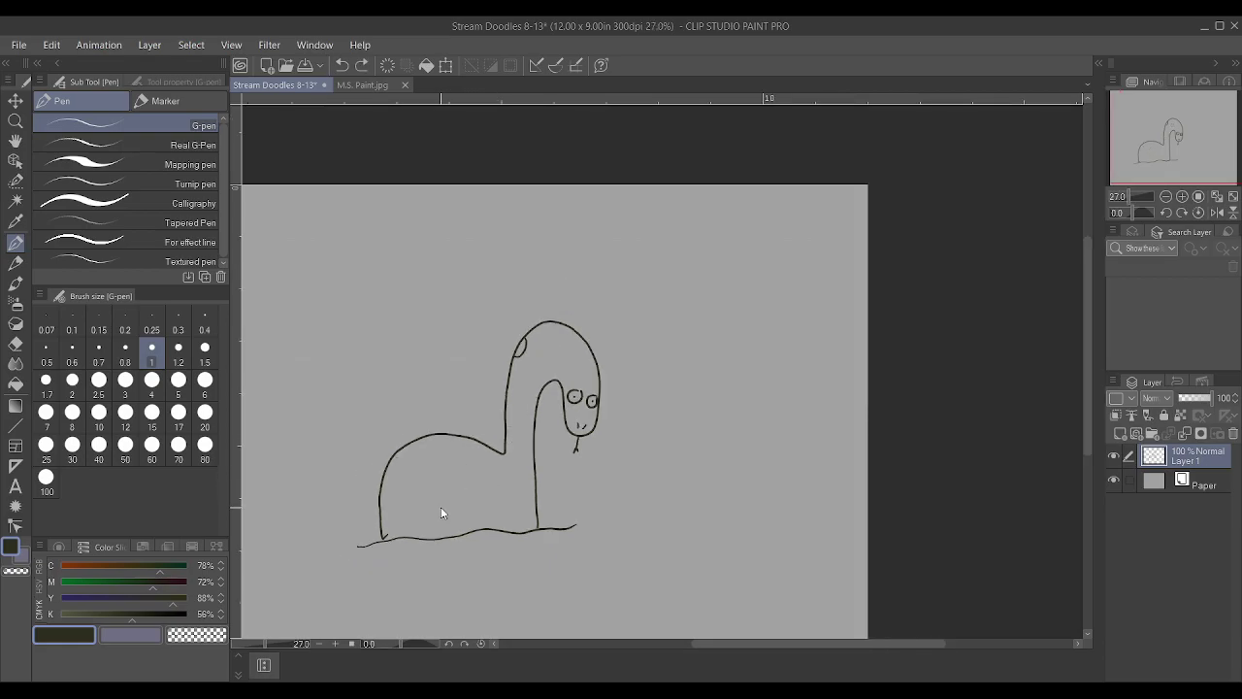
# Touch up the creature's back edge where it meets the ground line
pyautogui.scroll(1, 440, 506)
pyautogui.scroll(2, 388, 532)
pyautogui.moveTo(373, 535); pyautogui.dragTo(379, 544)
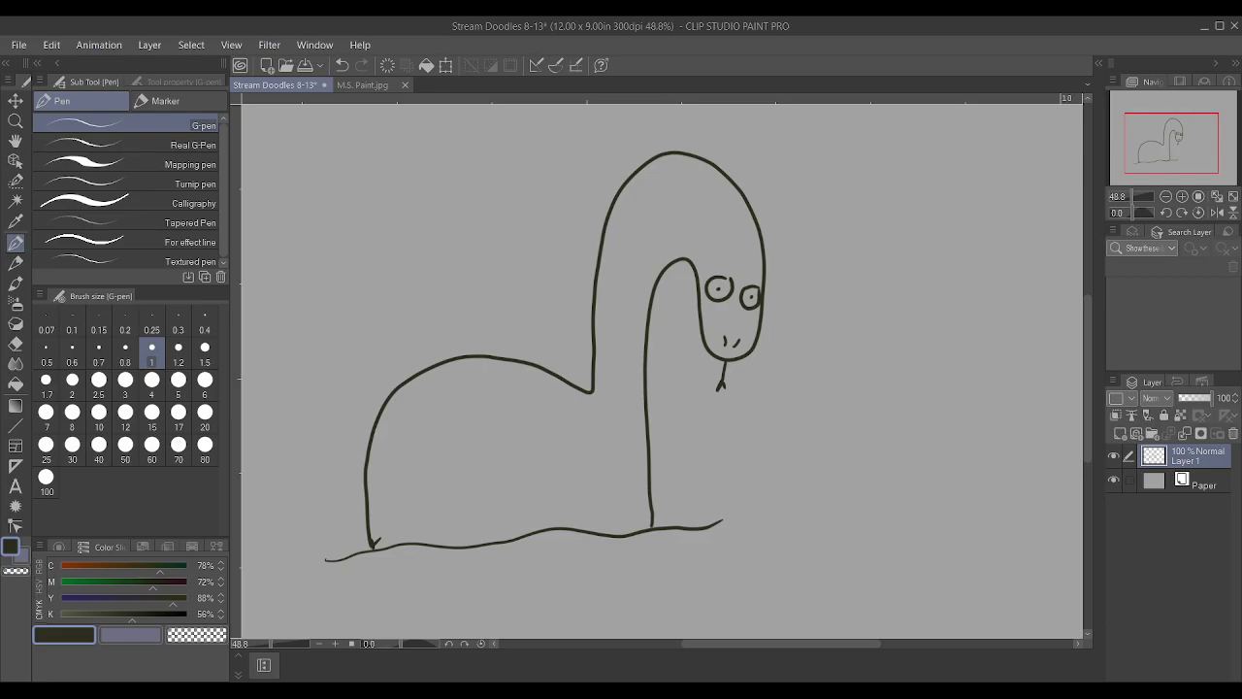
# Hide Layer 1 and, on a new layer, draw an oval crab shell with jagged spikes at both ends
pyautogui.click(1113, 460)
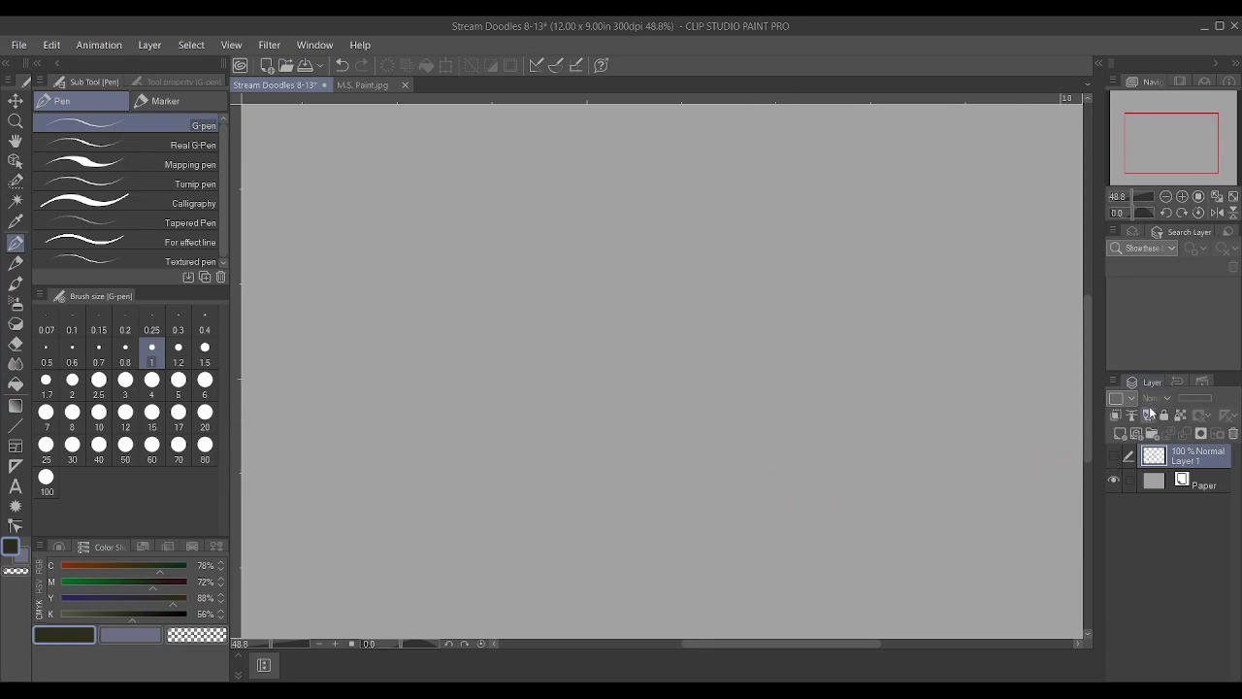
pyautogui.click(1121, 434)
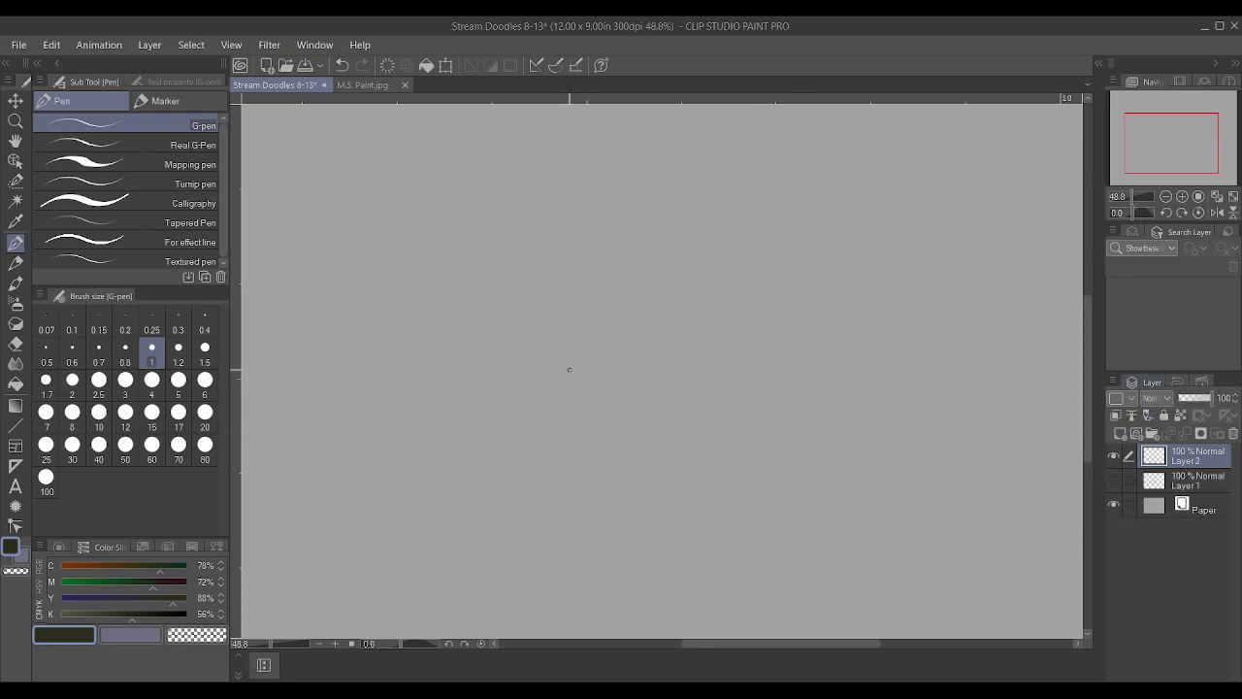
pyautogui.moveTo(500, 374)
pyautogui.mouseDown()
pyautogui.moveTo(563, 346)
pyautogui.moveTo(621, 347)
pyautogui.moveTo(678, 374)
pyautogui.mouseUp()
pyautogui.moveTo(497, 375)
pyautogui.mouseDown()
pyautogui.moveTo(481, 374)
pyautogui.moveTo(492, 396)
pyautogui.mouseUp()
pyautogui.moveTo(677, 372)
pyautogui.mouseDown()
pyautogui.moveTo(688, 389)
pyautogui.moveTo(678, 397)
pyautogui.mouseUp()
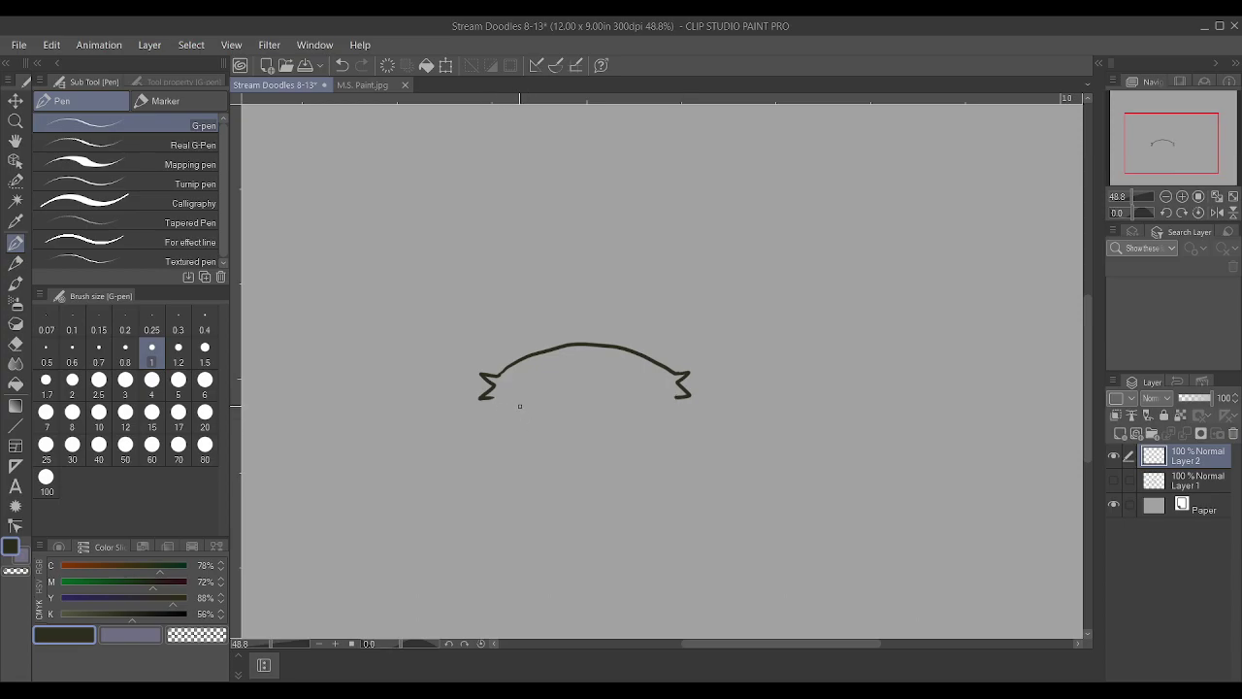
pyautogui.moveTo(492, 401)
pyautogui.mouseDown()
pyautogui.moveTo(575, 439)
pyautogui.moveTo(631, 429)
pyautogui.moveTo(676, 392)
pyautogui.mouseUp()
# Draw a segmented, curved leg with a pointed tip hanging from the shell's lower left edge
pyautogui.moveTo(496, 406)
pyautogui.mouseDown()
pyautogui.moveTo(486, 420)
pyautogui.moveTo(459, 407)
pyautogui.moveTo(438, 422)
pyautogui.moveTo(422, 495)
pyautogui.moveTo(458, 414)
pyautogui.mouseUp()
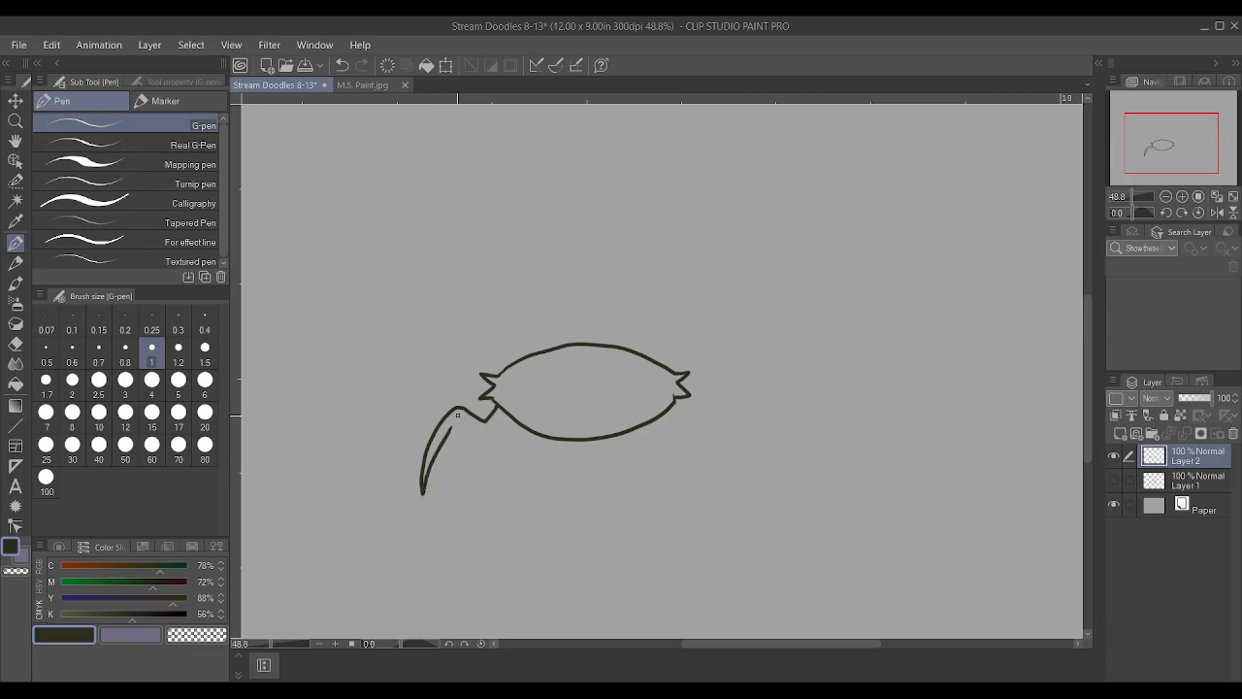
pyautogui.hotkey('ctrl', 'z')
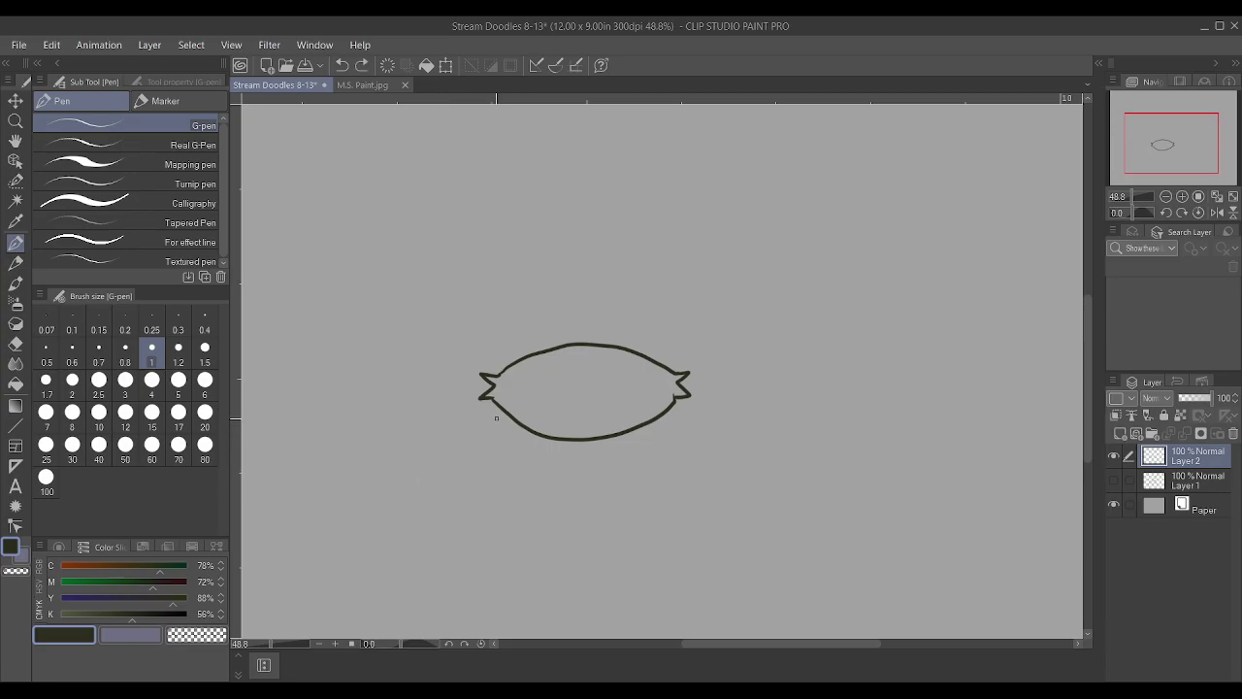
pyautogui.moveTo(492, 403)
pyautogui.mouseDown()
pyautogui.moveTo(438, 436)
pyautogui.moveTo(426, 475)
pyautogui.moveTo(436, 530)
pyautogui.moveTo(449, 442)
pyautogui.moveTo(507, 416)
pyautogui.mouseUp()
pyautogui.moveTo(427, 496); pyautogui.dragTo(439, 494)
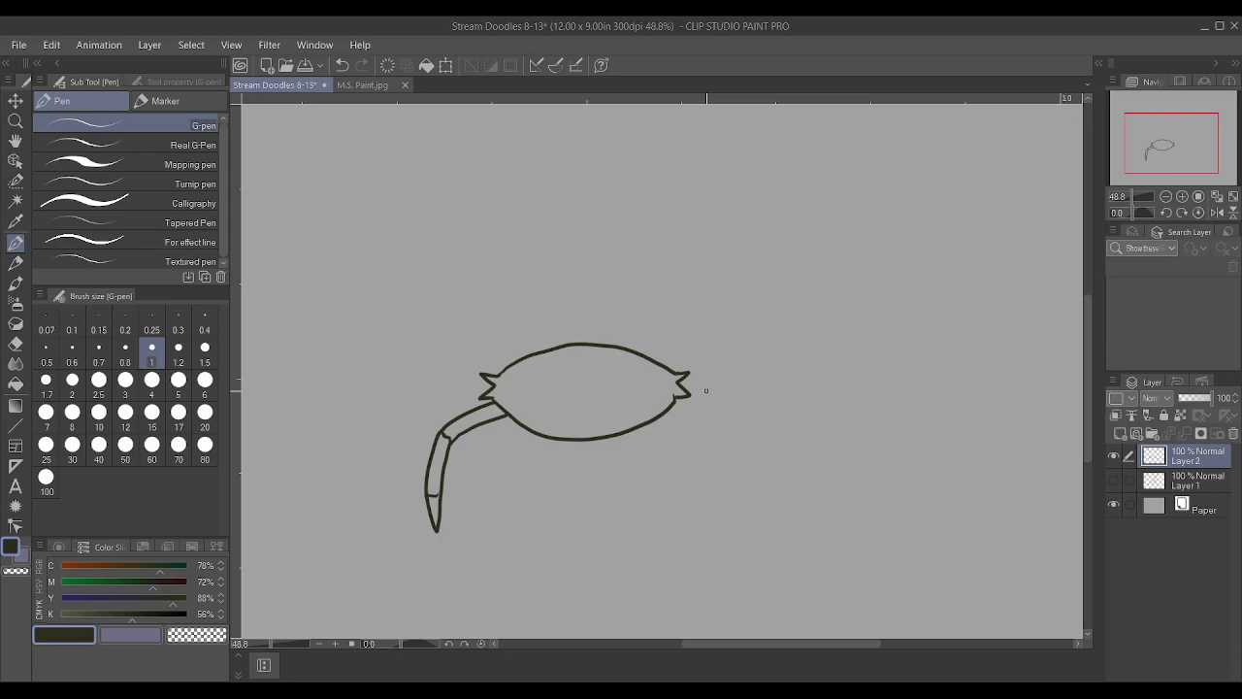
# Draw a matching segmented leg with a pointed tip on the shell's lower right edge
pyautogui.scroll(3, 705, 390)
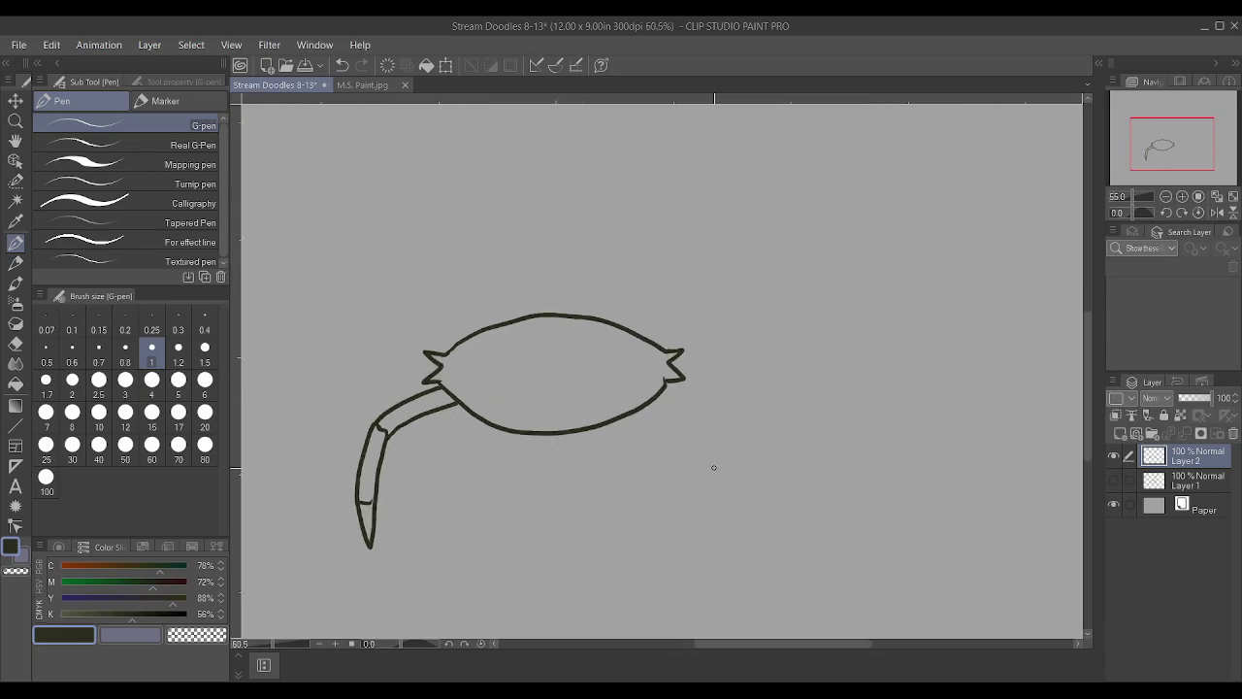
pyautogui.moveTo(666, 386); pyautogui.dragTo(718, 428)
pyautogui.scroll(1, 655, 411)
pyautogui.hotkey('ctrl', 'z')
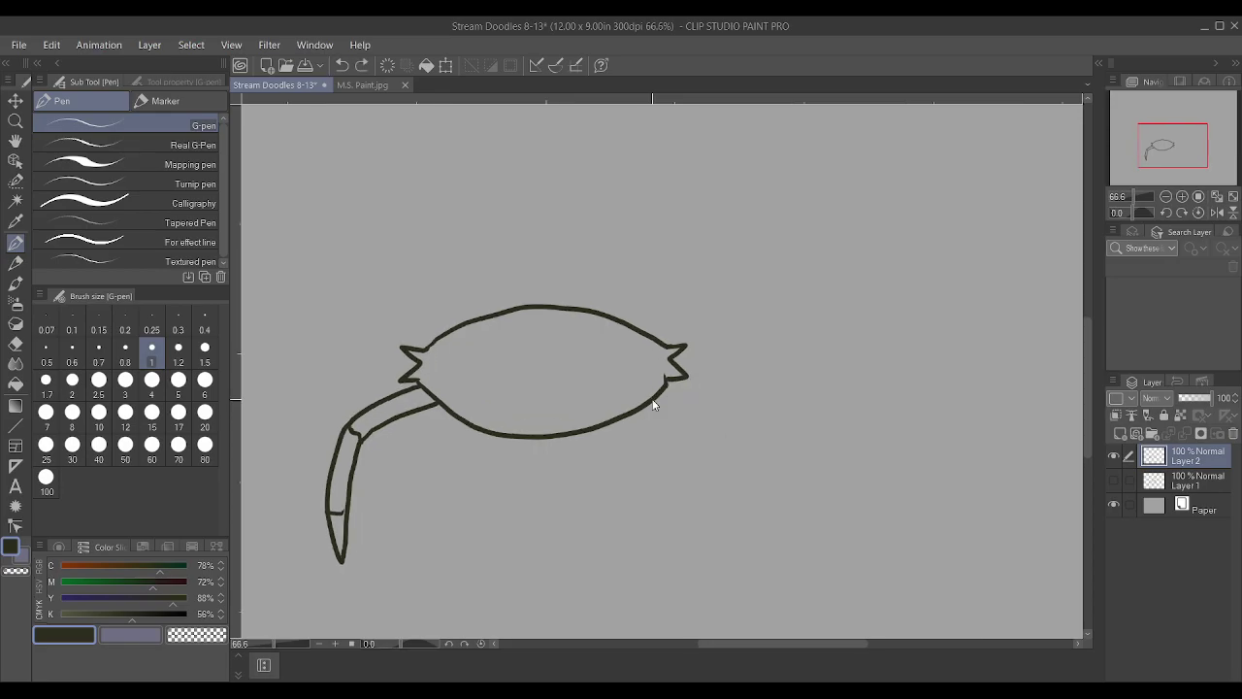
pyautogui.moveTo(666, 384); pyautogui.dragTo(734, 420)
pyautogui.moveTo(650, 403)
pyautogui.mouseDown()
pyautogui.moveTo(729, 425)
pyautogui.moveTo(723, 453)
pyautogui.moveTo(756, 510)
pyautogui.moveTo(733, 420)
pyautogui.mouseUp()
pyautogui.moveTo(737, 509)
pyautogui.mouseDown()
pyautogui.moveTo(752, 555)
pyautogui.moveTo(757, 513)
pyautogui.mouseUp()
pyautogui.hotkey('ctrl', 'z')
pyautogui.scroll(1, 849, 569)
pyautogui.moveTo(718, 496)
pyautogui.mouseDown()
pyautogui.moveTo(732, 552)
pyautogui.moveTo(739, 501)
pyautogui.mouseUp()
pyautogui.scroll(-2, 734, 461)
pyautogui.scroll(-1, 734, 460)
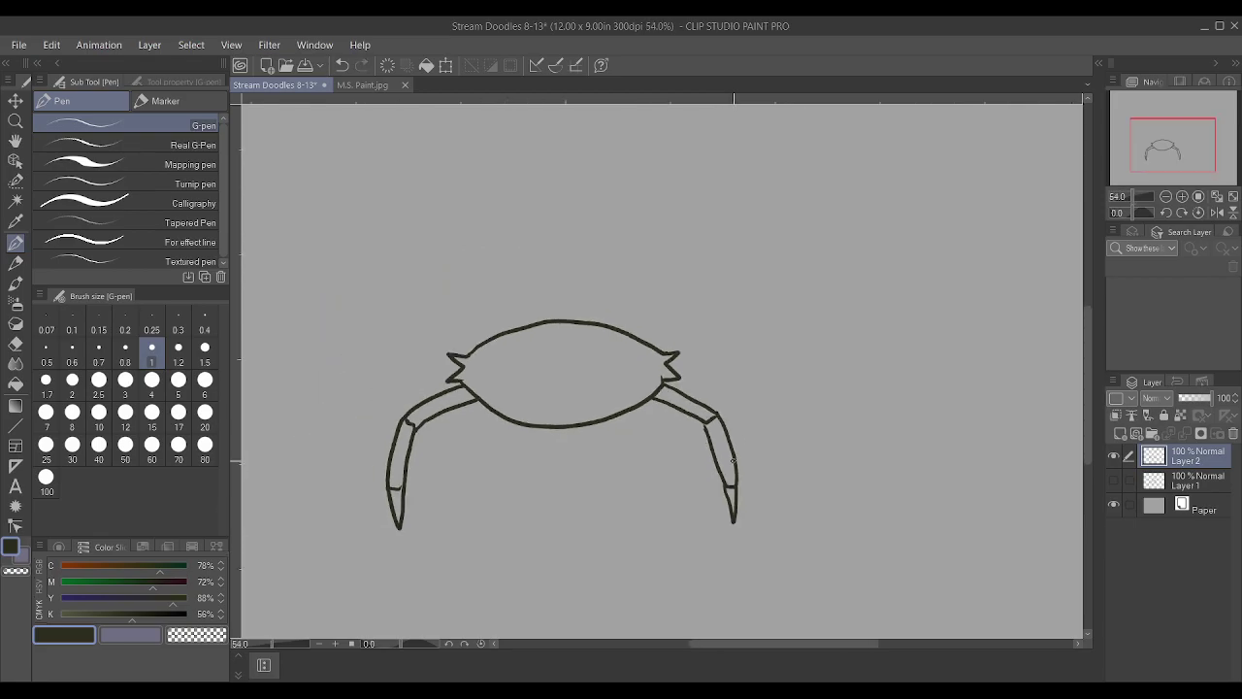
# Draw a second segmented leg outside the first one on each side of the crab
pyautogui.scroll(1, 522, 439)
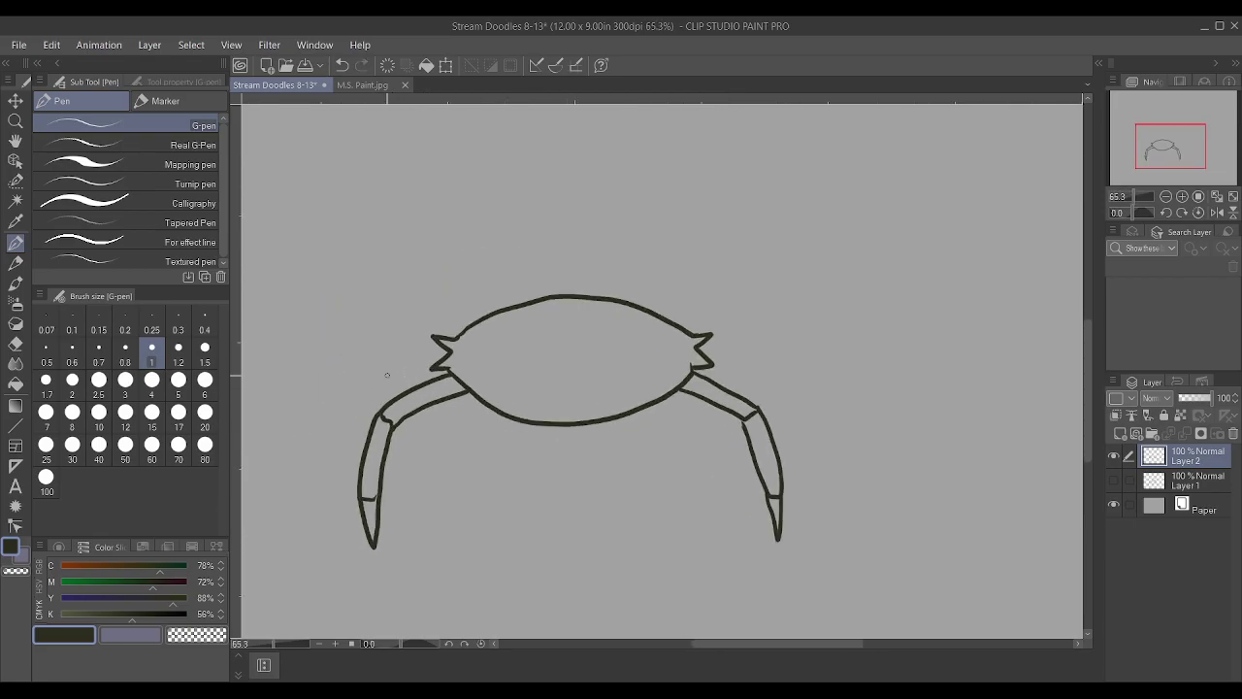
pyautogui.moveTo(373, 381); pyautogui.dragTo(432, 367)
pyautogui.moveTo(375, 400)
pyautogui.mouseDown()
pyautogui.moveTo(402, 392)
pyautogui.moveTo(342, 437)
pyautogui.moveTo(362, 426)
pyautogui.moveTo(377, 383)
pyautogui.mouseUp()
pyautogui.moveTo(343, 434)
pyautogui.mouseDown()
pyautogui.moveTo(339, 501)
pyautogui.moveTo(356, 408)
pyautogui.mouseUp()
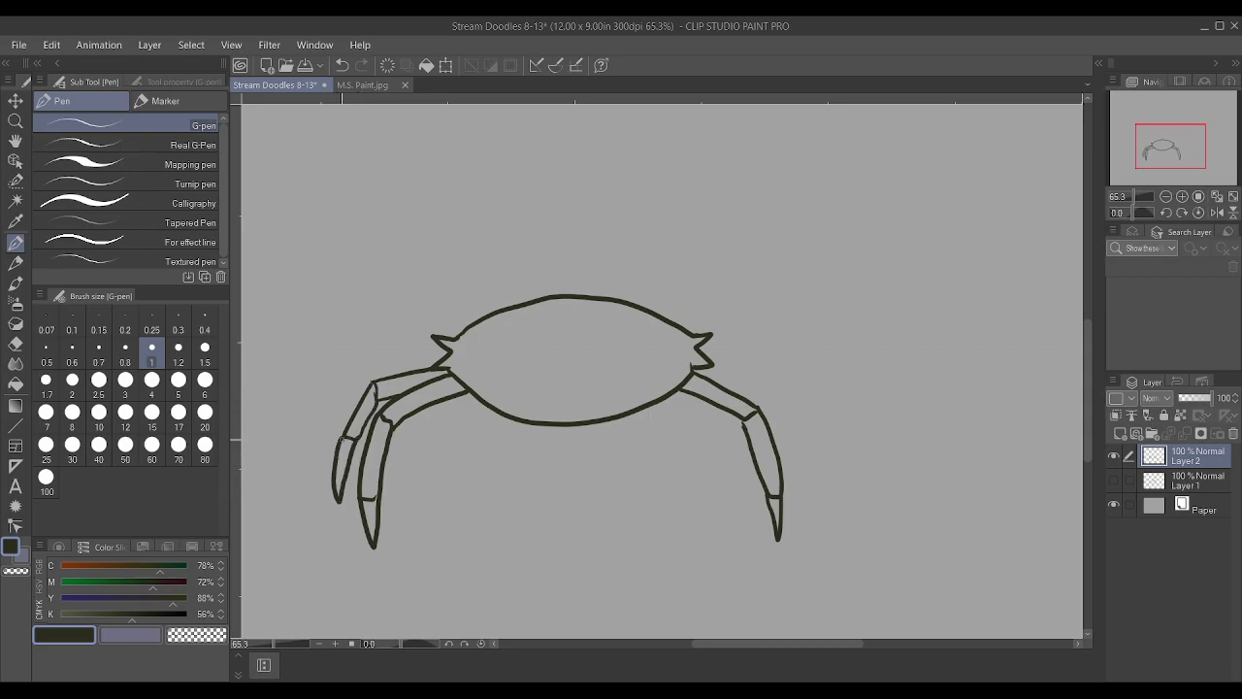
pyautogui.moveTo(693, 368)
pyautogui.mouseDown()
pyautogui.moveTo(771, 389)
pyautogui.moveTo(761, 399)
pyautogui.moveTo(772, 389)
pyautogui.mouseUp()
pyautogui.scroll(2, 785, 427)
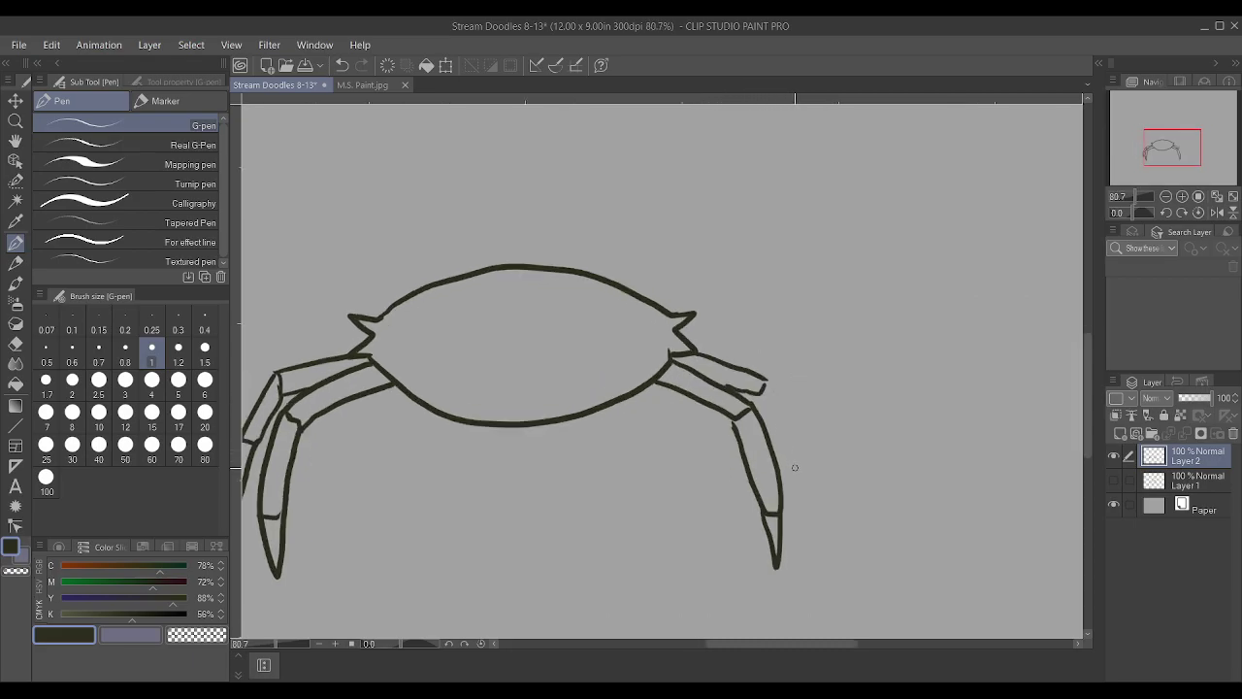
pyautogui.moveTo(794, 474); pyautogui.dragTo(767, 386)
pyautogui.moveTo(808, 453); pyautogui.dragTo(767, 381)
pyautogui.moveTo(810, 449)
pyautogui.mouseDown()
pyautogui.moveTo(806, 518)
pyautogui.moveTo(794, 470)
pyautogui.moveTo(812, 438)
pyautogui.mouseUp()
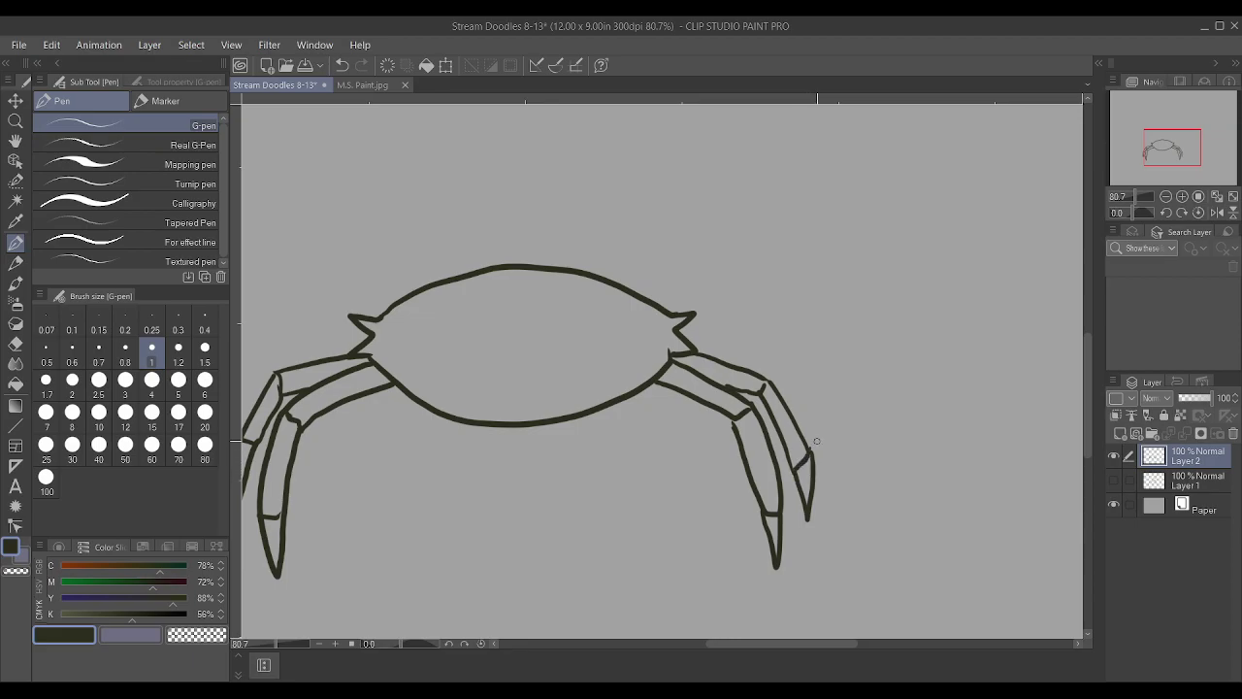
# Draw a third, shorter segmented leg on the inner side of each leg pair
pyautogui.scroll(-2, 813, 442)
pyautogui.scroll(1, 740, 412)
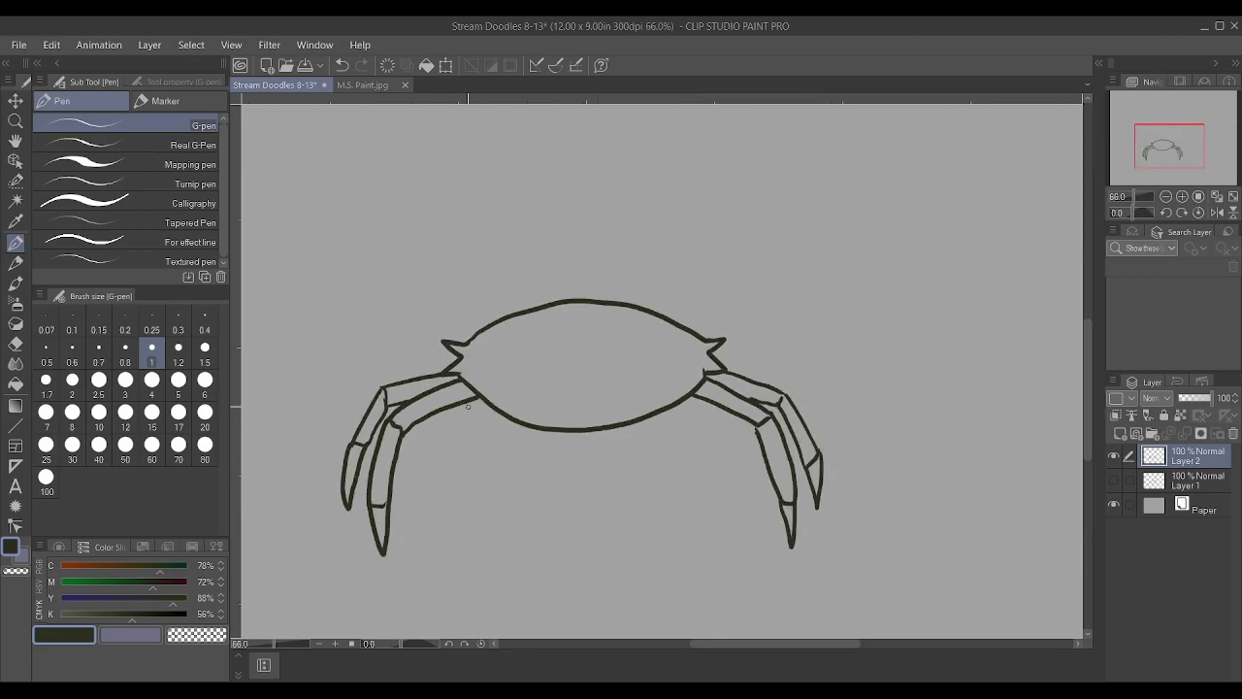
pyautogui.moveTo(477, 400)
pyautogui.mouseDown()
pyautogui.moveTo(425, 439)
pyautogui.moveTo(448, 443)
pyautogui.moveTo(497, 404)
pyautogui.mouseUp()
pyautogui.moveTo(427, 438)
pyautogui.mouseDown()
pyautogui.moveTo(417, 482)
pyautogui.moveTo(430, 487)
pyautogui.moveTo(445, 447)
pyautogui.mouseUp()
pyautogui.moveTo(419, 487)
pyautogui.mouseDown()
pyautogui.moveTo(427, 539)
pyautogui.moveTo(432, 484)
pyautogui.mouseUp()
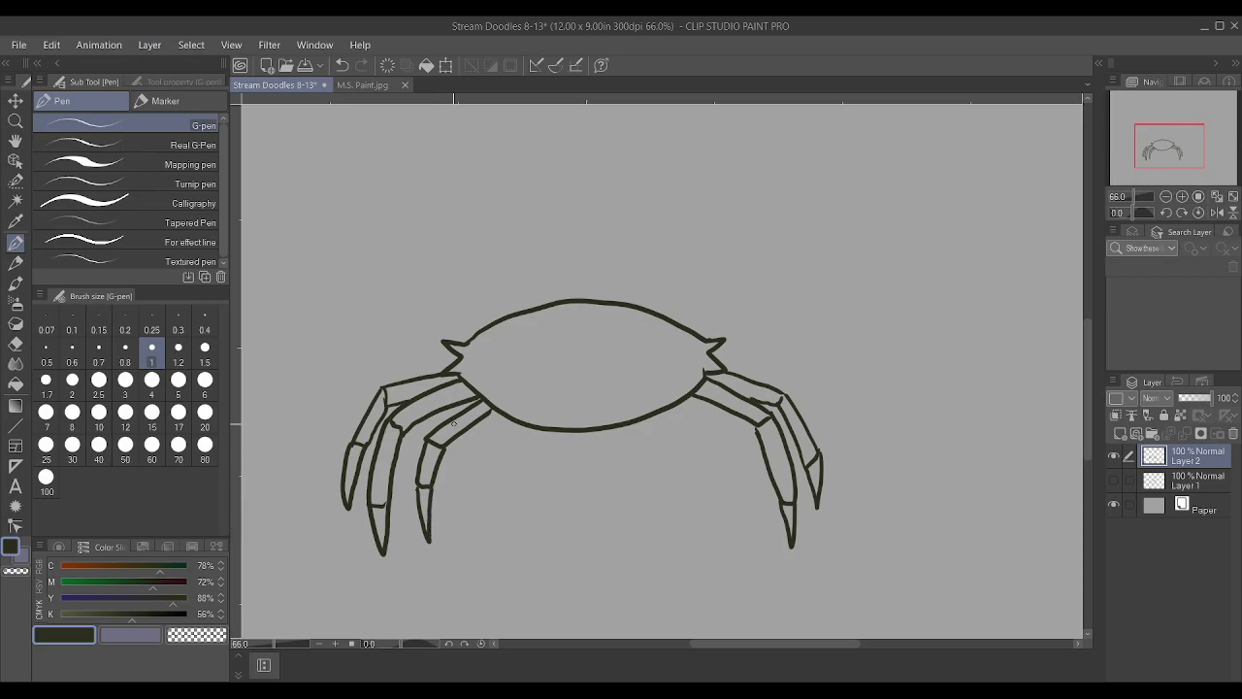
pyautogui.moveTo(684, 398); pyautogui.dragTo(737, 433)
pyautogui.moveTo(664, 412)
pyautogui.mouseDown()
pyautogui.moveTo(722, 443)
pyautogui.moveTo(736, 436)
pyautogui.moveTo(751, 499)
pyautogui.moveTo(736, 501)
pyautogui.moveTo(739, 433)
pyautogui.mouseUp()
pyautogui.moveTo(731, 498)
pyautogui.mouseDown()
pyautogui.moveTo(745, 546)
pyautogui.moveTo(752, 503)
pyautogui.mouseUp()
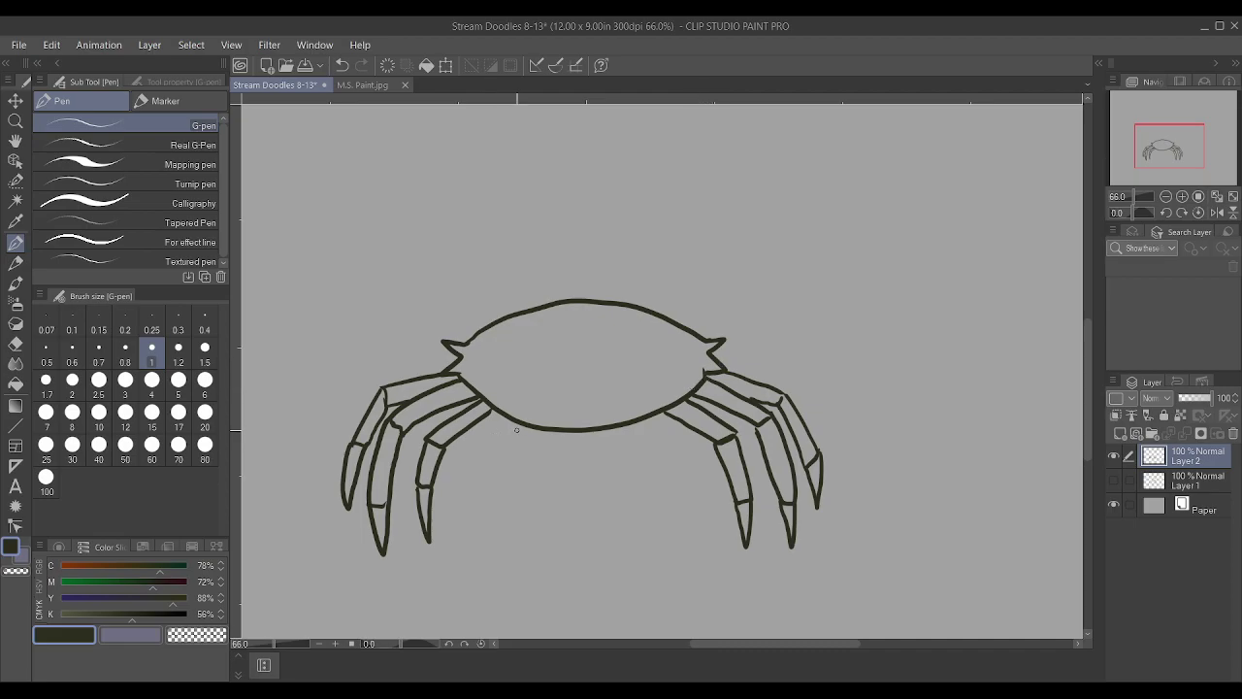
pyautogui.moveTo(505, 413)
pyautogui.mouseDown()
pyautogui.moveTo(495, 465)
pyautogui.moveTo(516, 463)
pyautogui.moveTo(534, 427)
pyautogui.mouseUp()
pyautogui.moveTo(656, 417)
pyautogui.mouseDown()
pyautogui.moveTo(667, 464)
pyautogui.moveTo(642, 471)
pyautogui.moveTo(629, 428)
pyautogui.mouseUp()
pyautogui.moveTo(489, 456)
pyautogui.mouseDown()
pyautogui.moveTo(488, 488)
pyautogui.moveTo(516, 463)
pyautogui.mouseUp()
pyautogui.moveTo(636, 466)
pyautogui.mouseDown()
pyautogui.moveTo(638, 483)
pyautogui.moveTo(669, 474)
pyautogui.moveTo(664, 460)
pyautogui.mouseUp()
pyautogui.moveTo(632, 487)
pyautogui.mouseDown()
pyautogui.moveTo(620, 547)
pyautogui.moveTo(648, 560)
pyautogui.moveTo(649, 600)
pyautogui.moveTo(668, 555)
pyautogui.moveTo(666, 480)
pyautogui.mouseUp()
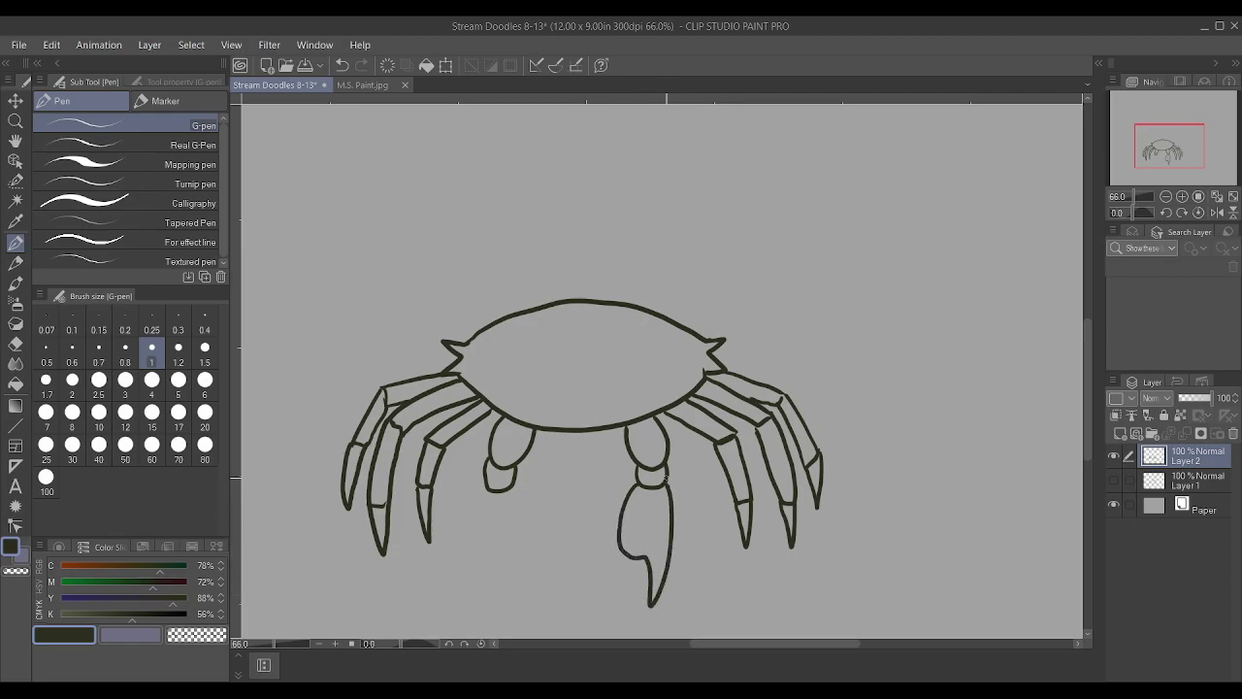
pyautogui.moveTo(618, 555)
pyautogui.mouseDown()
pyautogui.moveTo(609, 600)
pyautogui.moveTo(639, 561)
pyautogui.mouseUp()
pyautogui.moveTo(480, 493); pyautogui.dragTo(479, 569)
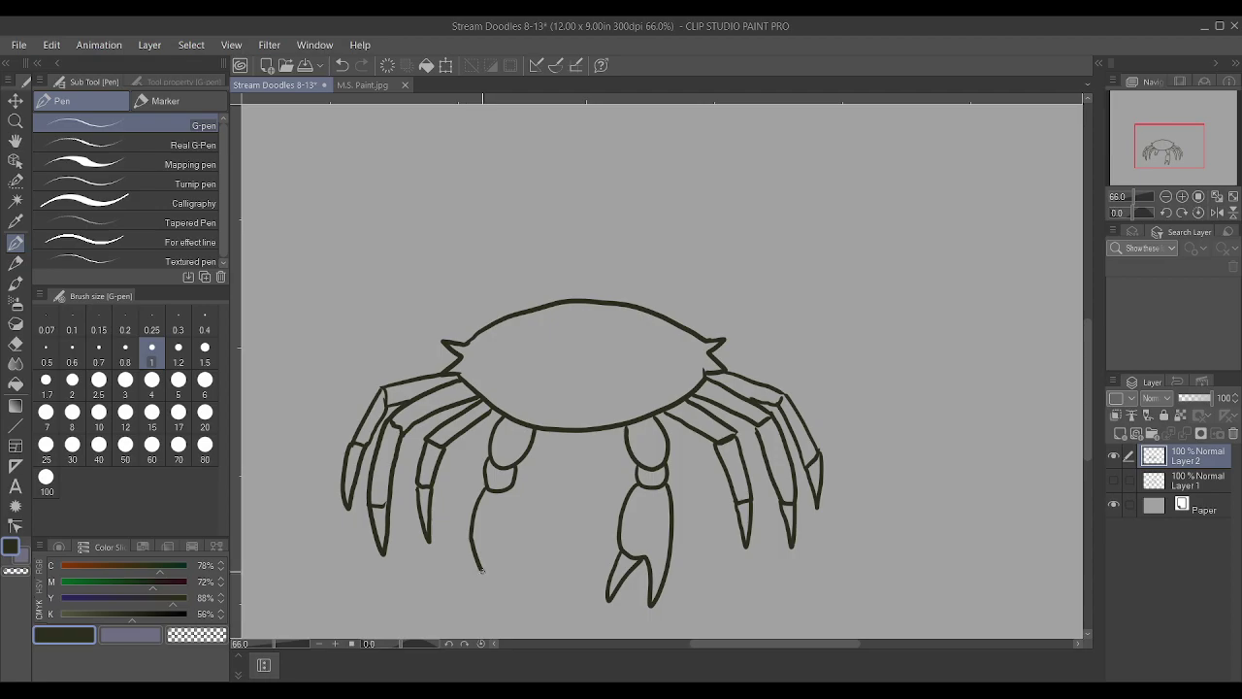
pyautogui.hotkey('ctrl', 'z')
pyautogui.hotkey('ctrl', 'z')
pyautogui.hotkey('ctrl', 'z')
pyautogui.hotkey('ctrl', 'z')
pyautogui.hotkey('ctrl', 'z')
pyautogui.hotkey('ctrl', 'z')
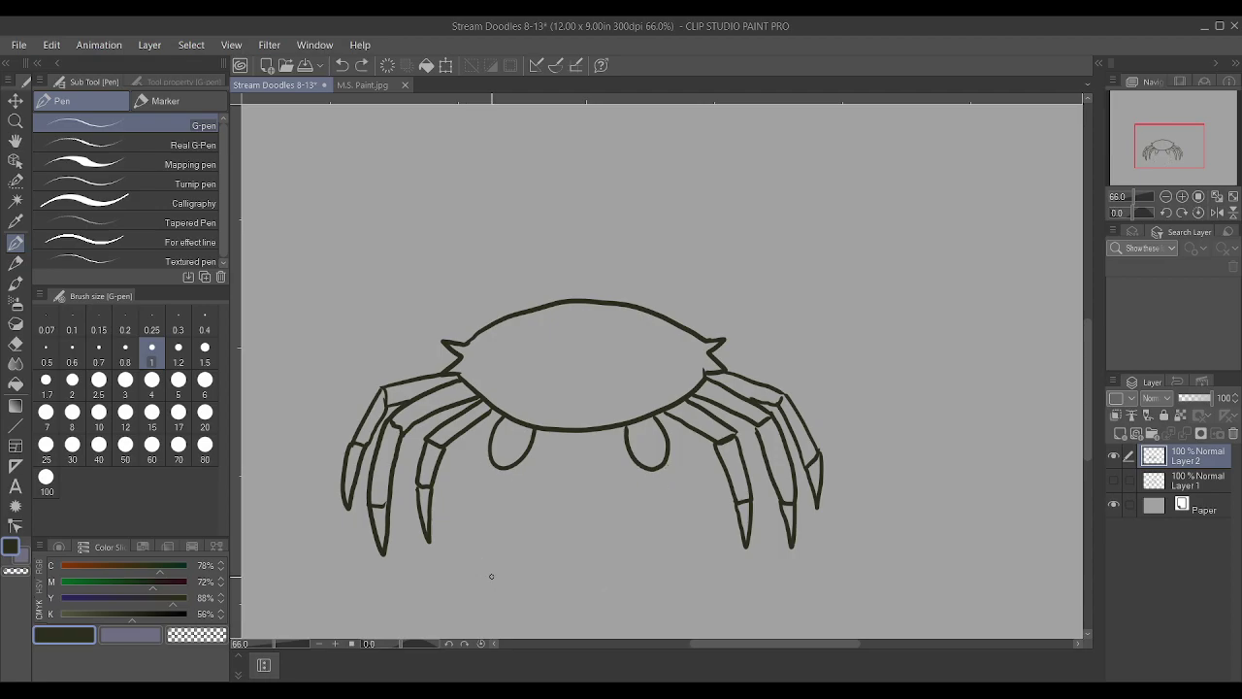
pyautogui.hotkey('ctrl', 'z')
pyautogui.hotkey('ctrl', 'z')
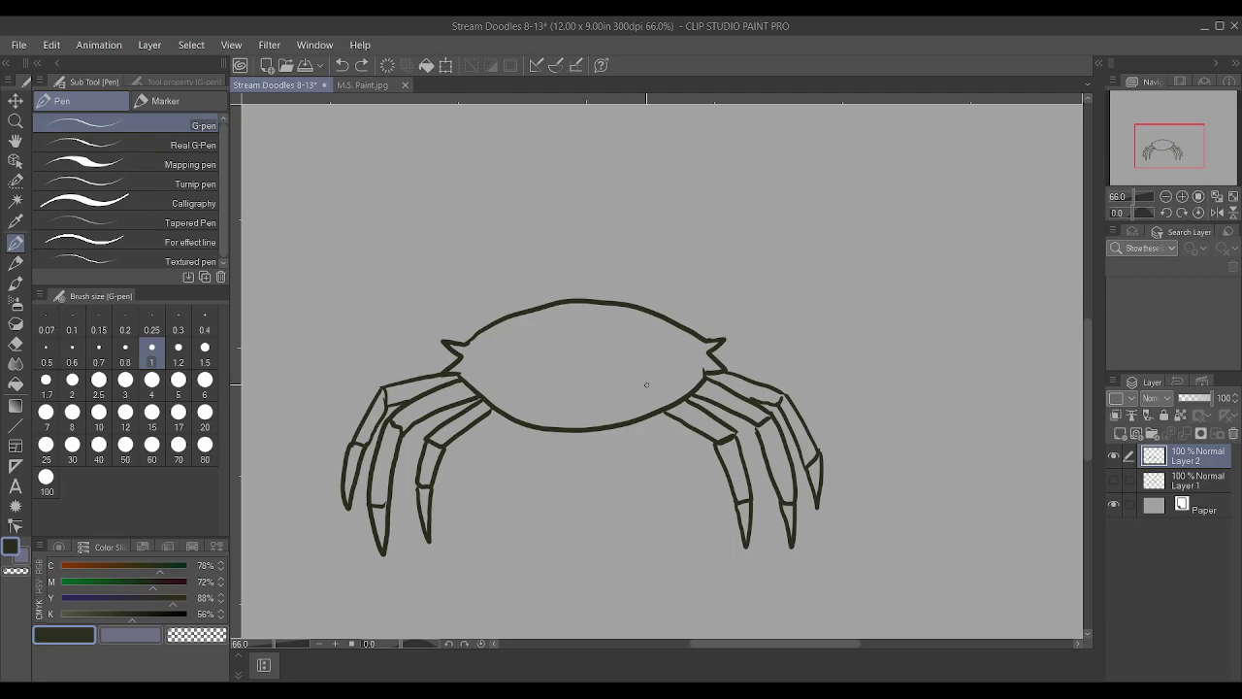
pyautogui.moveTo(627, 417)
pyautogui.mouseDown()
pyautogui.moveTo(676, 434)
pyautogui.moveTo(671, 398)
pyautogui.moveTo(684, 412)
pyautogui.moveTo(676, 433)
pyautogui.moveTo(678, 414)
pyautogui.moveTo(706, 395)
pyautogui.moveTo(740, 396)
pyautogui.moveTo(736, 421)
pyautogui.moveTo(682, 411)
pyautogui.mouseUp()
pyautogui.hotkey('ctrl', 'z')
pyautogui.hotkey('ctrl', 'z')
pyautogui.hotkey('ctrl', 'z')
pyautogui.hotkey('ctrl', 'z')
pyautogui.hotkey('ctrl', 'z')
pyautogui.hotkey('ctrl', 'z')
# Add a new layer above the crab drawing, and redraw the lower joint of the inner right leg on Layer 2
pyautogui.click(1120, 433)
pyautogui.scroll(1, 1091, 393)
pyautogui.click(1197, 476)
pyautogui.scroll(2, 707, 495)
pyautogui.moveTo(737, 506)
pyautogui.mouseDown()
pyautogui.moveTo(751, 555)
pyautogui.moveTo(755, 503)
pyautogui.mouseUp()
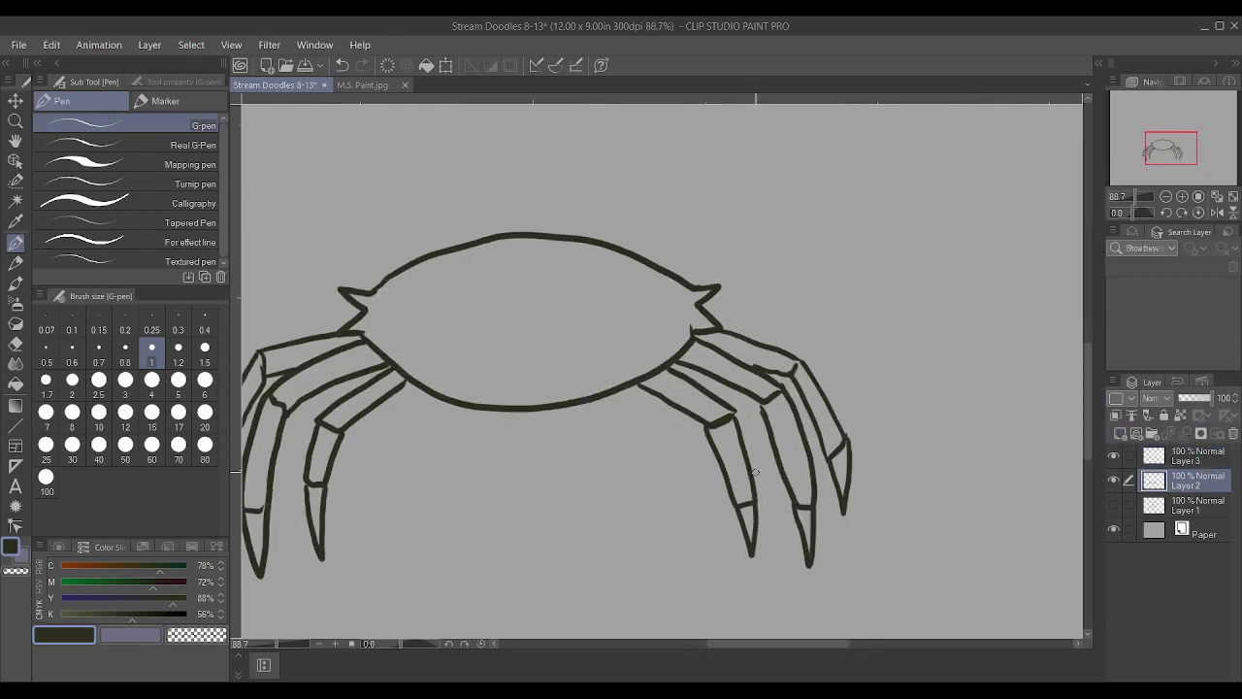
pyautogui.scroll(-2, 756, 505)
# On Layer 3, draw the crab's right arm as two rounded segments ending in a raised, open pincer
pyautogui.click(1196, 463)
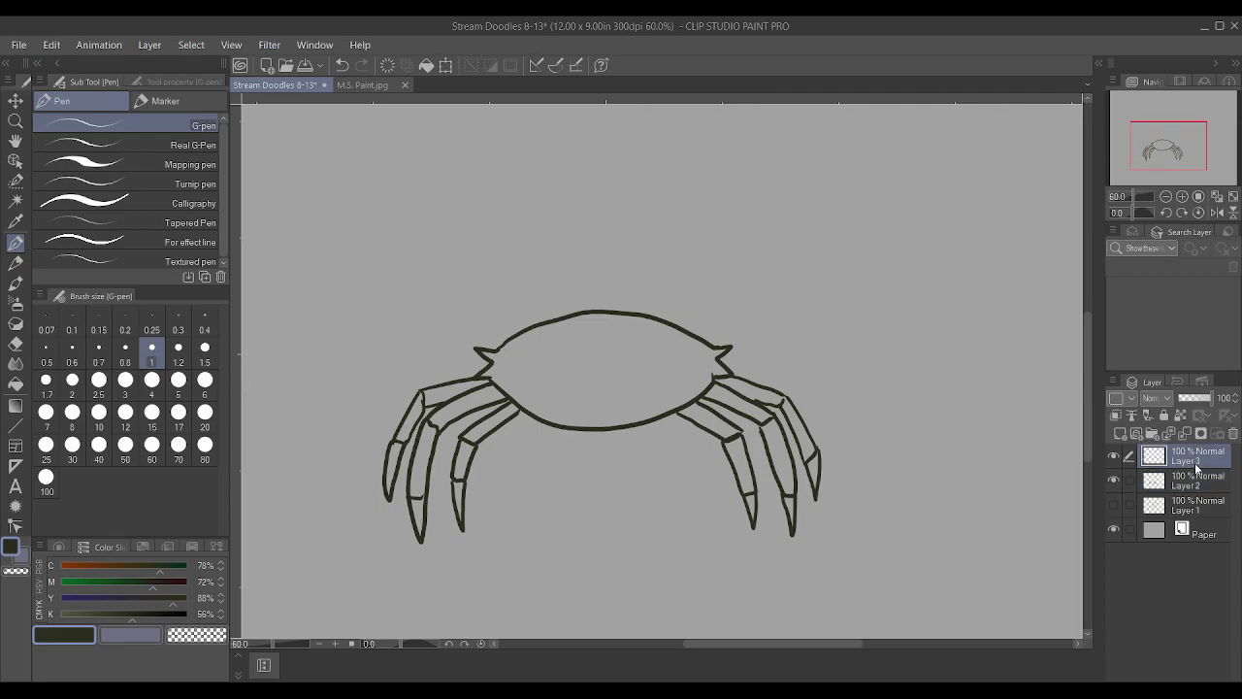
pyautogui.scroll(2, 670, 432)
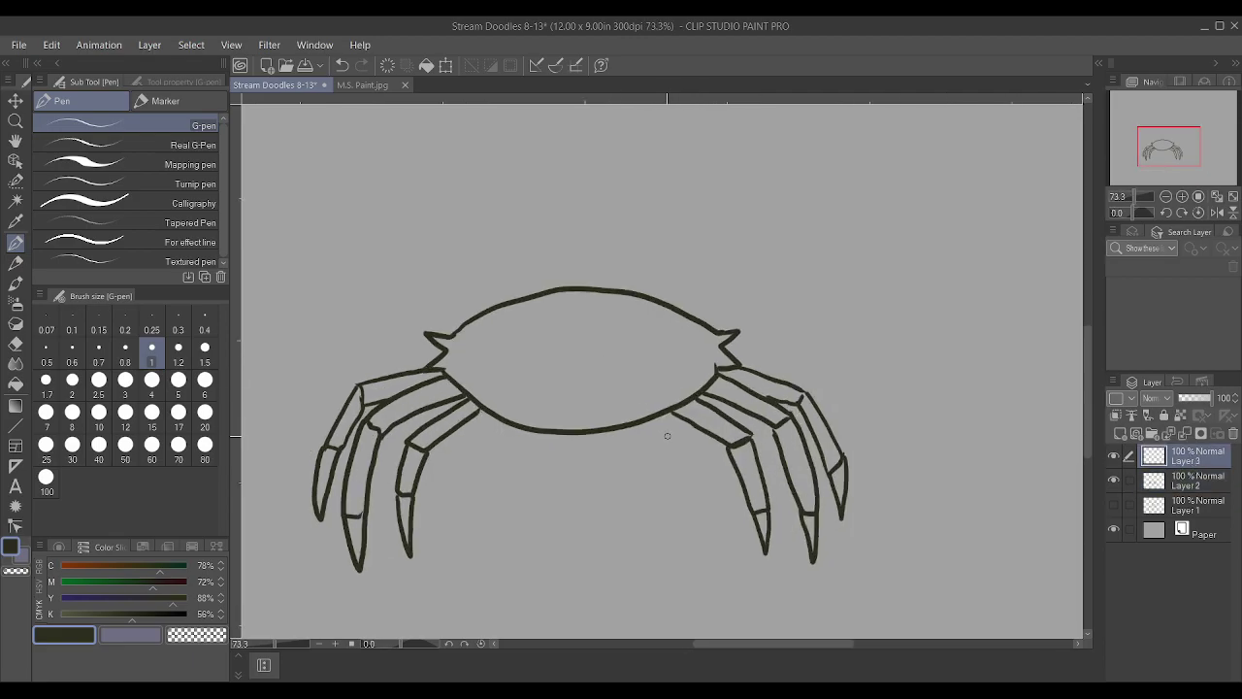
pyautogui.moveTo(664, 435)
pyautogui.mouseDown()
pyautogui.moveTo(695, 442)
pyautogui.moveTo(708, 425)
pyautogui.moveTo(688, 399)
pyautogui.moveTo(663, 397)
pyautogui.moveTo(648, 412)
pyautogui.moveTo(705, 445)
pyautogui.moveTo(757, 407)
pyautogui.moveTo(722, 397)
pyautogui.moveTo(711, 418)
pyautogui.moveTo(789, 393)
pyautogui.moveTo(820, 349)
pyautogui.moveTo(830, 279)
pyautogui.mouseUp()
pyautogui.moveTo(736, 392)
pyautogui.mouseDown()
pyautogui.moveTo(759, 348)
pyautogui.moveTo(807, 319)
pyautogui.moveTo(832, 280)
pyautogui.mouseUp()
pyautogui.moveTo(782, 322)
pyautogui.mouseDown()
pyautogui.moveTo(808, 275)
pyautogui.moveTo(797, 319)
pyautogui.mouseUp()
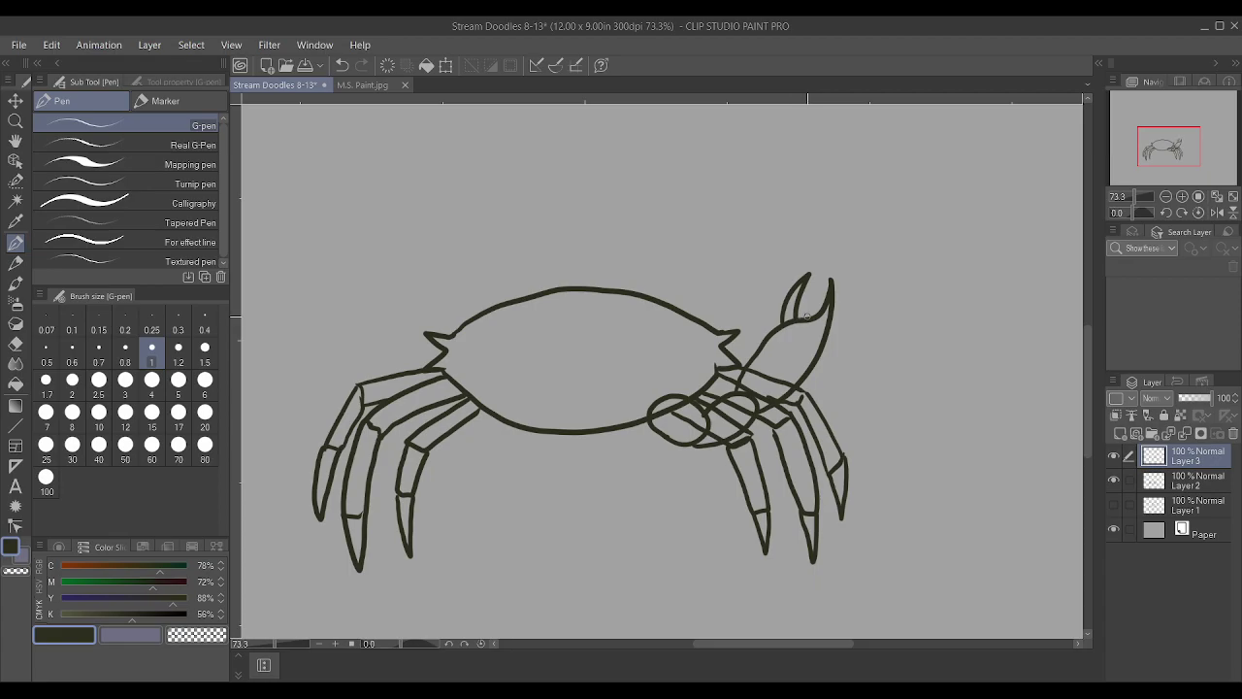
# Erase the shell and leg lines on Layer 2 that show through the right arm and pincer
pyautogui.click(1209, 483)
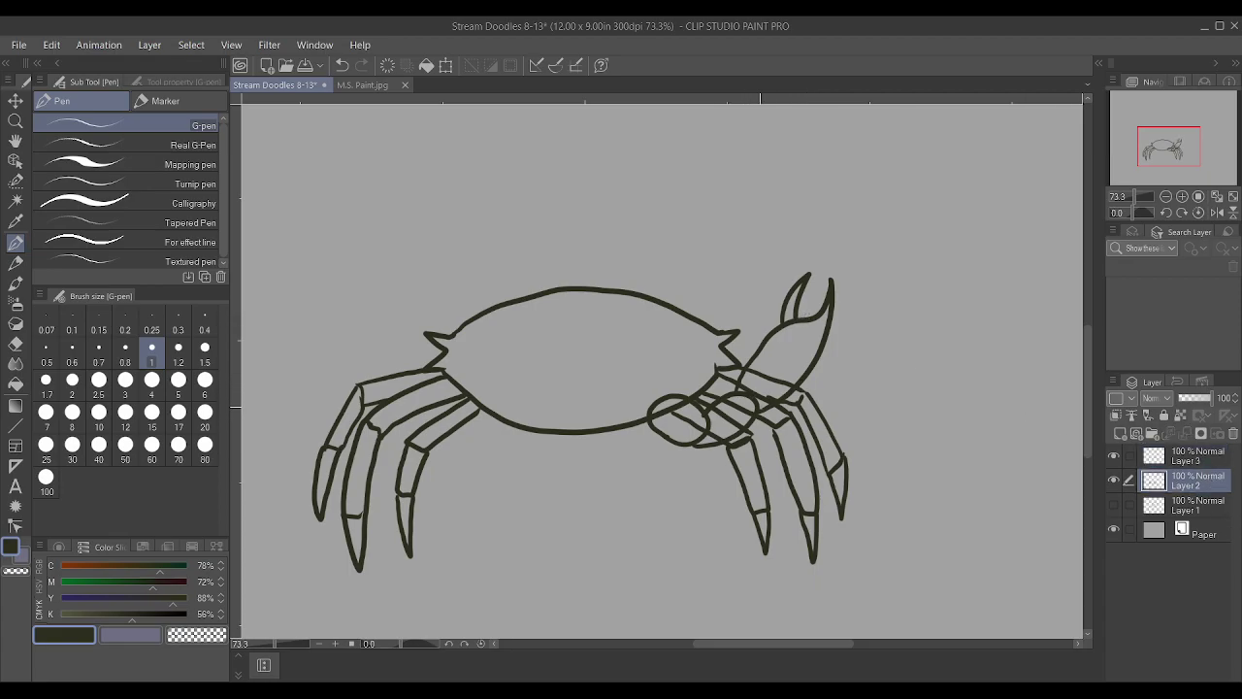
pyautogui.moveTo(752, 389)
pyautogui.mouseDown()
pyautogui.moveTo(708, 431)
pyautogui.moveTo(677, 410)
pyautogui.moveTo(667, 422)
pyautogui.moveTo(714, 423)
pyautogui.moveTo(748, 397)
pyautogui.moveTo(746, 409)
pyautogui.moveTo(769, 390)
pyautogui.moveTo(745, 397)
pyautogui.moveTo(764, 367)
pyautogui.moveTo(797, 363)
pyautogui.moveTo(759, 390)
pyautogui.mouseUp()
pyautogui.moveTo(661, 417)
pyautogui.mouseDown()
pyautogui.moveTo(650, 398)
pyautogui.moveTo(721, 426)
pyautogui.mouseUp()
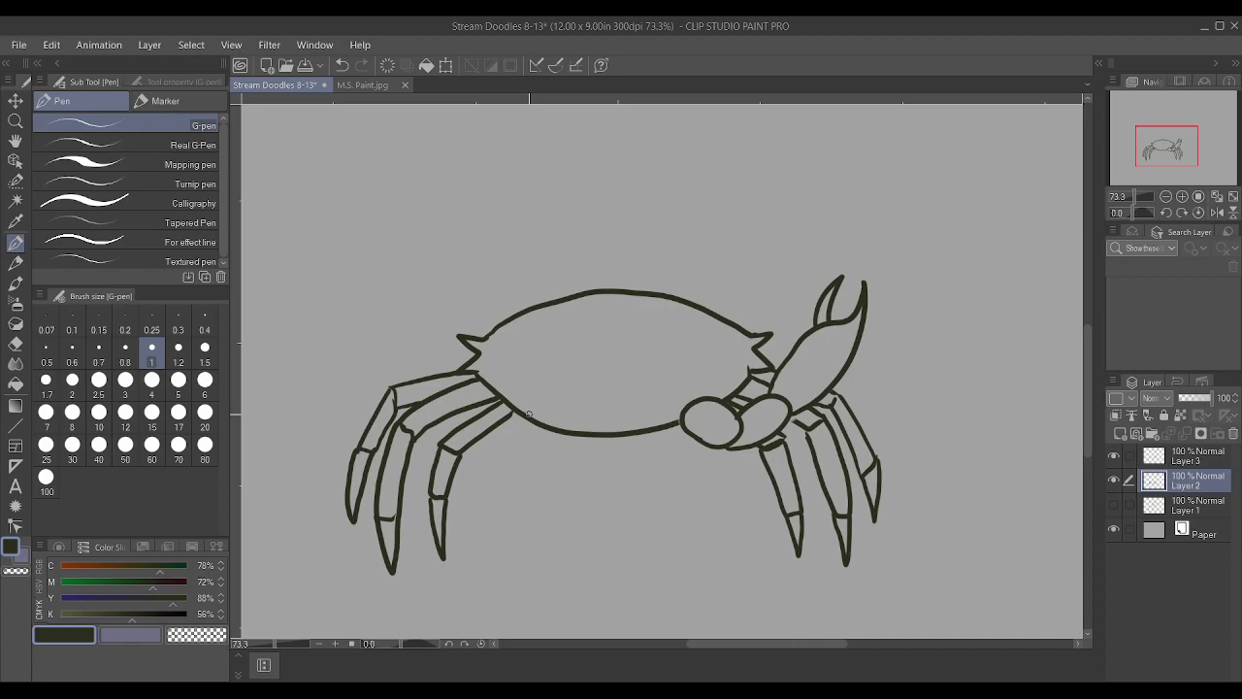
# On Layer 3, draw the crab's left arm as two rounded segments ending in a raised, open pincer
pyautogui.moveTo(513, 416)
pyautogui.mouseDown()
pyautogui.moveTo(497, 444)
pyautogui.moveTo(512, 462)
pyautogui.moveTo(550, 452)
pyautogui.moveTo(549, 412)
pyautogui.mouseUp()
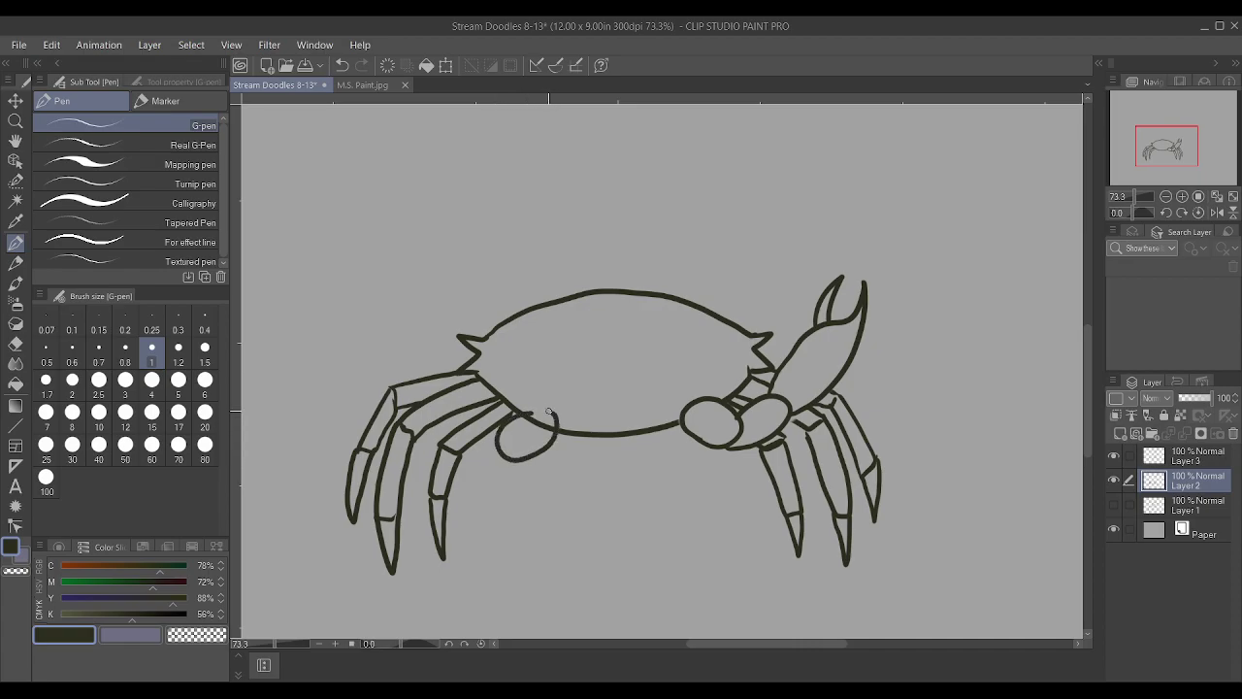
pyautogui.hotkey('ctrl', 'z')
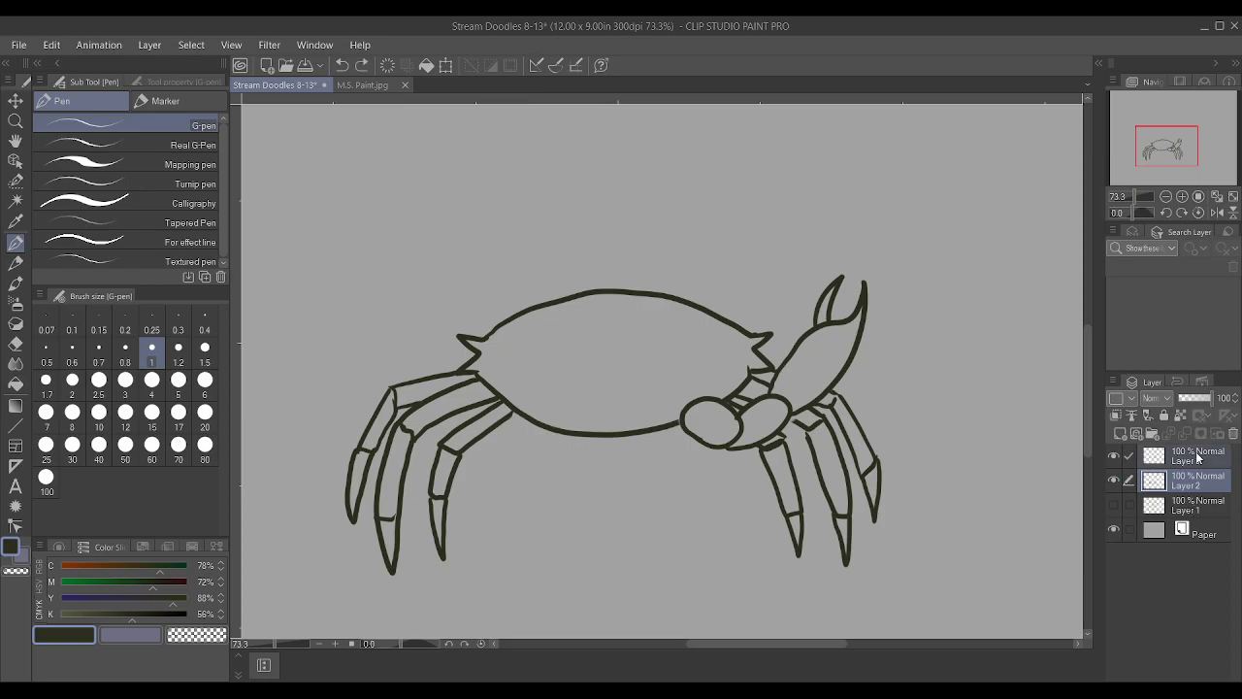
pyautogui.click(1199, 458)
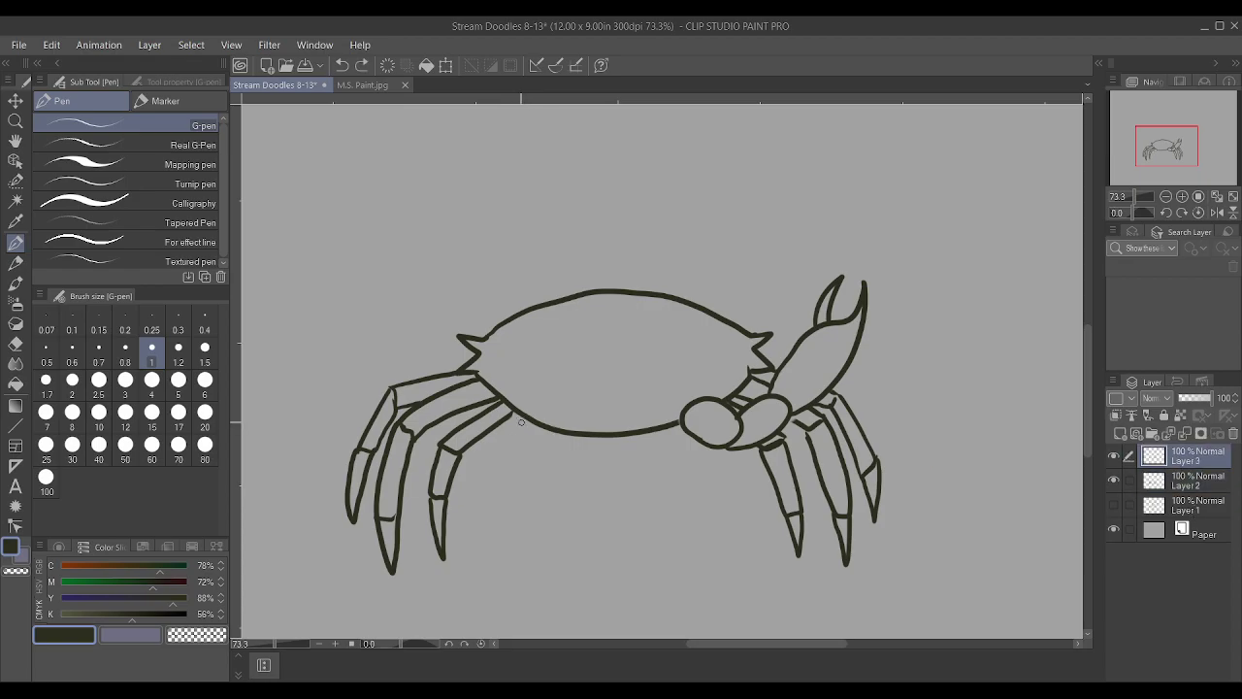
pyautogui.moveTo(526, 401)
pyautogui.mouseDown()
pyautogui.moveTo(494, 421)
pyautogui.moveTo(494, 451)
pyautogui.moveTo(512, 454)
pyautogui.moveTo(538, 405)
pyautogui.mouseUp()
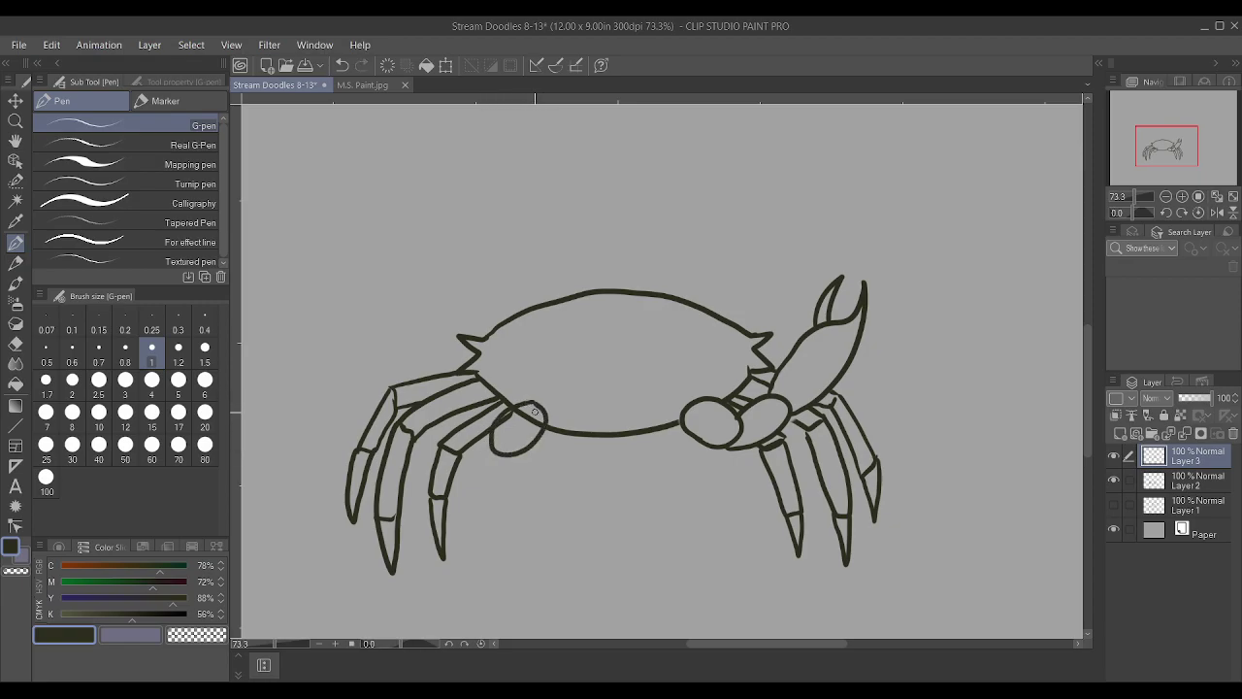
pyautogui.moveTo(466, 449)
pyautogui.mouseDown()
pyautogui.moveTo(437, 427)
pyautogui.moveTo(445, 396)
pyautogui.moveTo(501, 425)
pyautogui.moveTo(445, 374)
pyautogui.moveTo(413, 311)
pyautogui.moveTo(396, 308)
pyautogui.mouseUp()
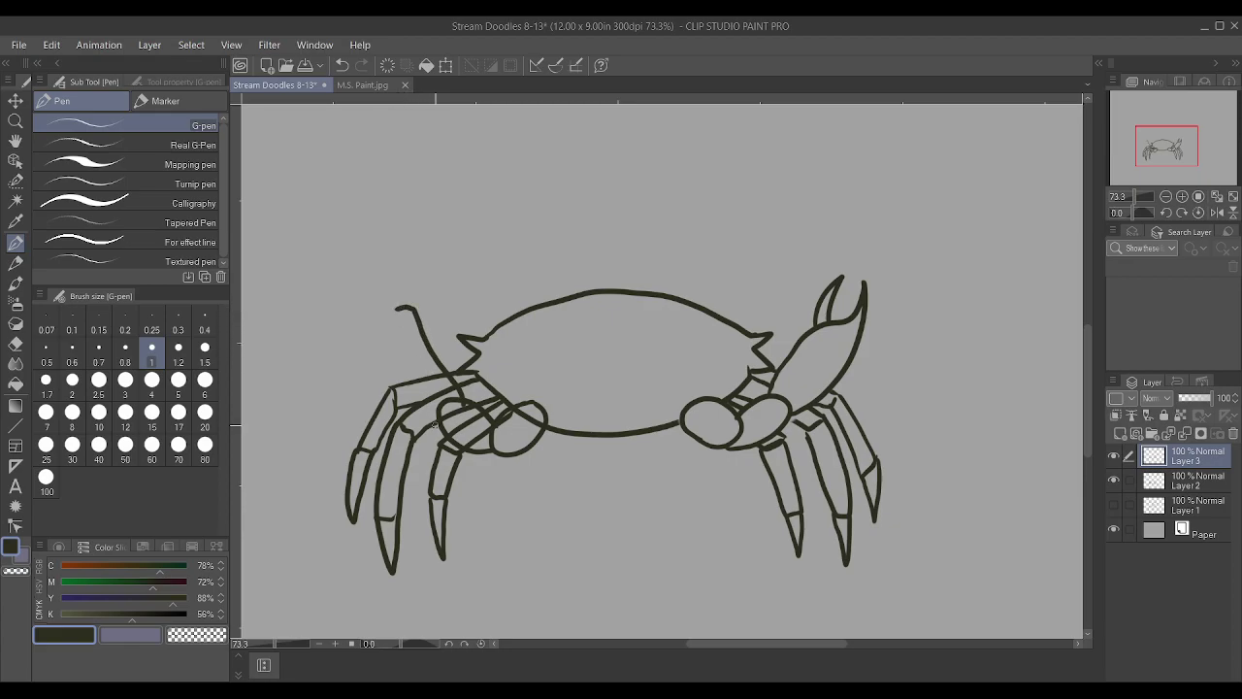
pyautogui.moveTo(389, 378)
pyautogui.mouseDown()
pyautogui.moveTo(382, 303)
pyautogui.moveTo(396, 264)
pyautogui.mouseUp()
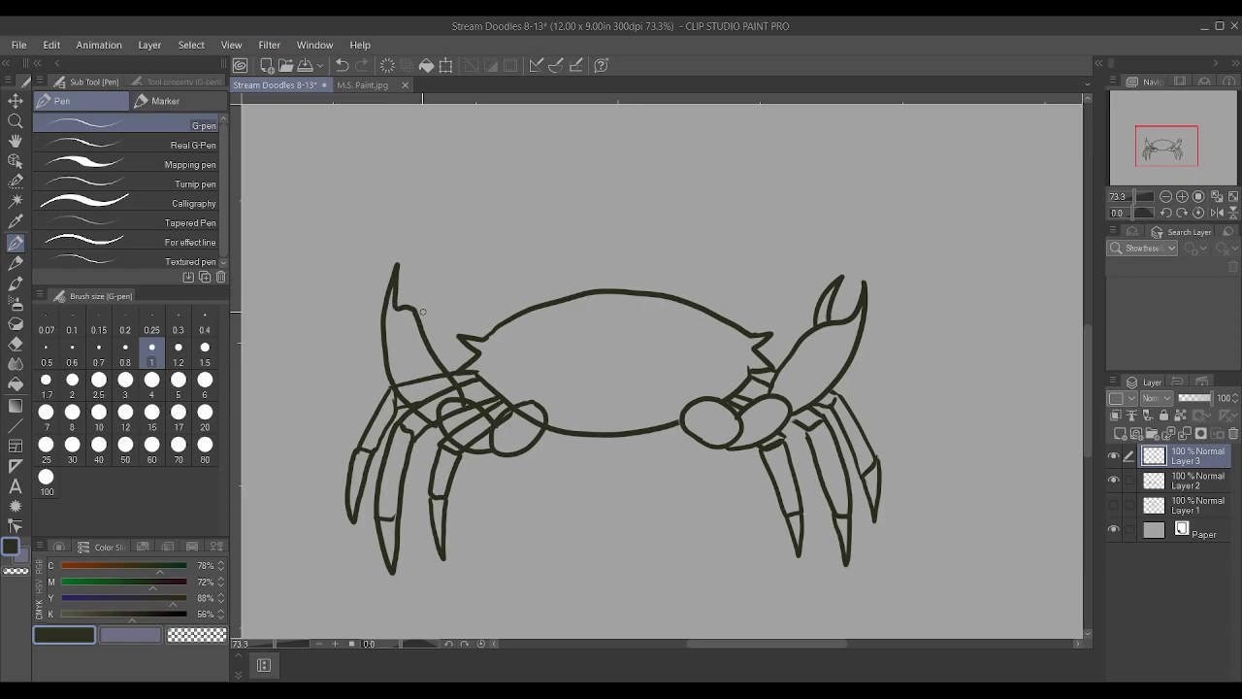
pyautogui.moveTo(419, 323)
pyautogui.mouseDown()
pyautogui.moveTo(417, 268)
pyautogui.moveTo(403, 307)
pyautogui.mouseUp()
pyautogui.scroll(1, 420, 396)
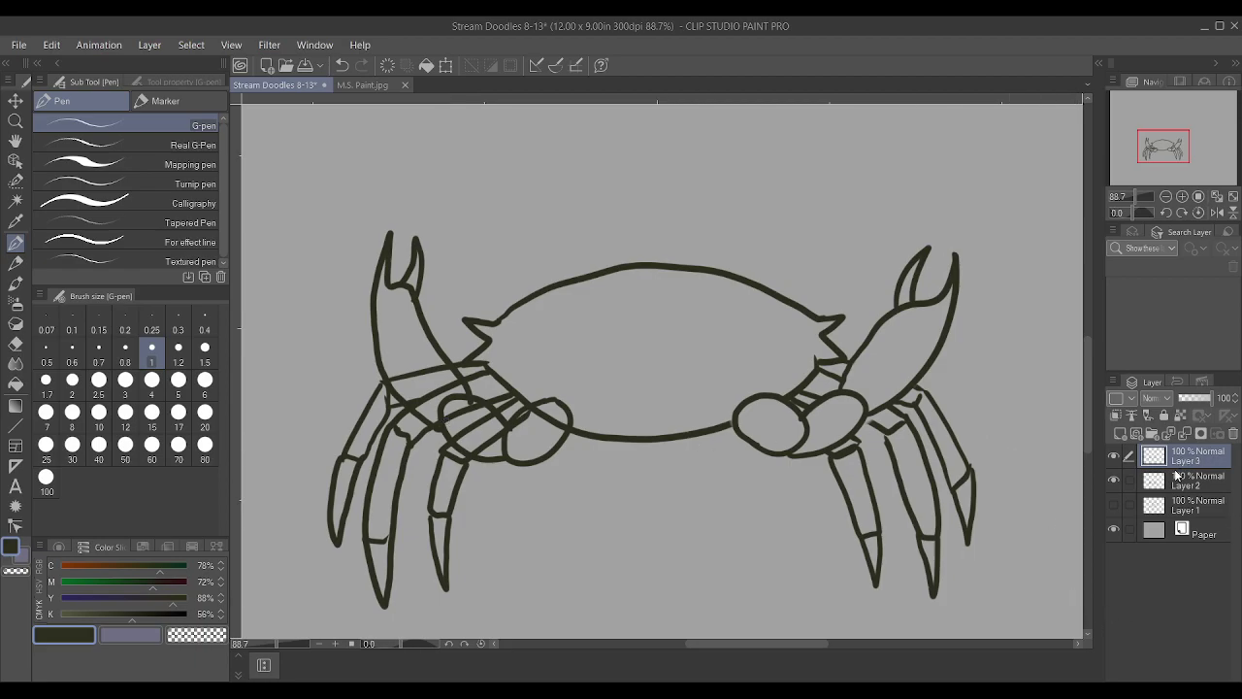
# Erase the shell and leg lines on Layer 2 that show through the left arm and claw
pyautogui.click(1178, 483)
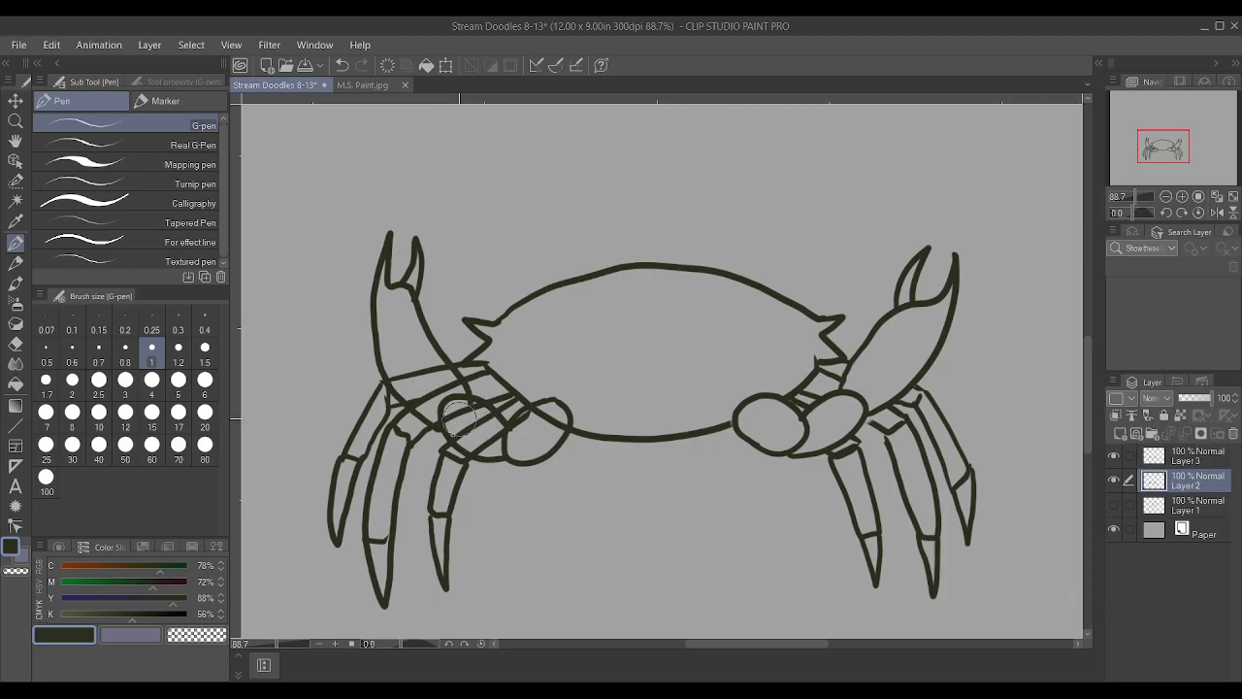
pyautogui.moveTo(460, 419)
pyautogui.mouseDown()
pyautogui.moveTo(500, 442)
pyautogui.moveTo(531, 424)
pyautogui.moveTo(483, 432)
pyautogui.moveTo(479, 421)
pyautogui.moveTo(481, 431)
pyautogui.moveTo(559, 410)
pyautogui.moveTo(501, 437)
pyautogui.moveTo(539, 397)
pyautogui.mouseUp()
pyautogui.moveTo(410, 388); pyautogui.dragTo(453, 405)
pyautogui.moveTo(389, 370)
pyautogui.mouseDown()
pyautogui.moveTo(436, 390)
pyautogui.moveTo(435, 369)
pyautogui.mouseUp()
pyautogui.scroll(-1, 440, 375)
pyautogui.scroll(-1, 440, 376)
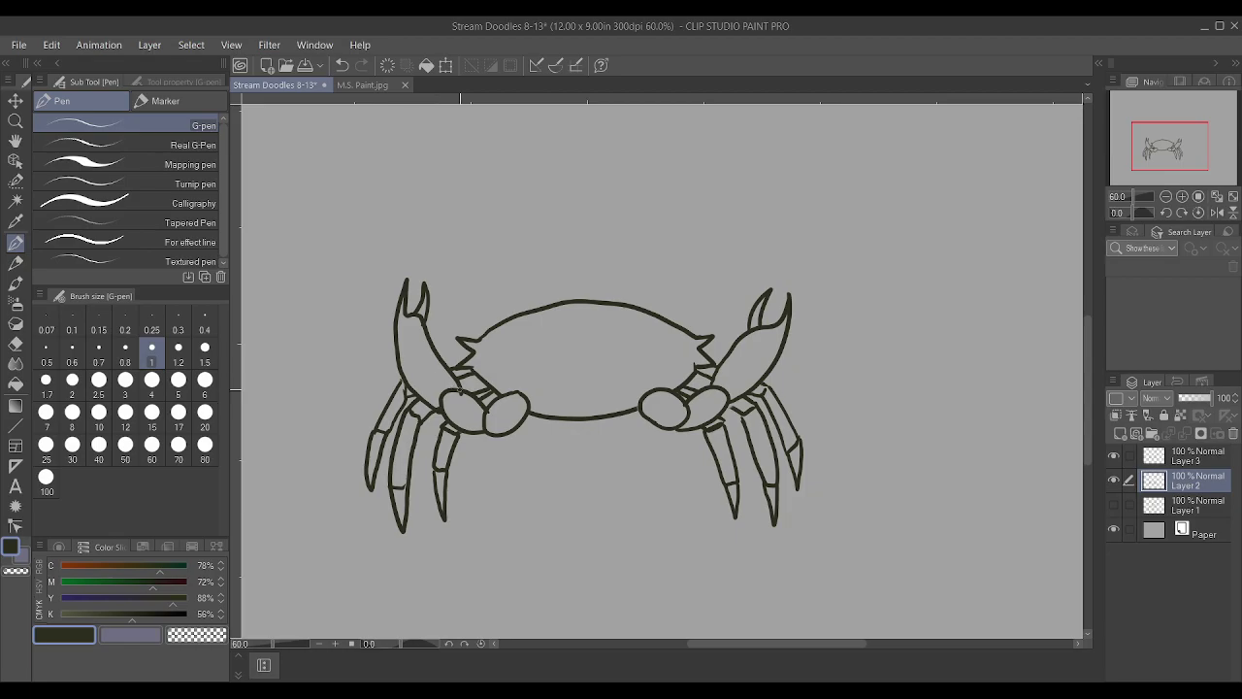
pyautogui.scroll(-1, 456, 387)
pyautogui.scroll(2, 456, 386)
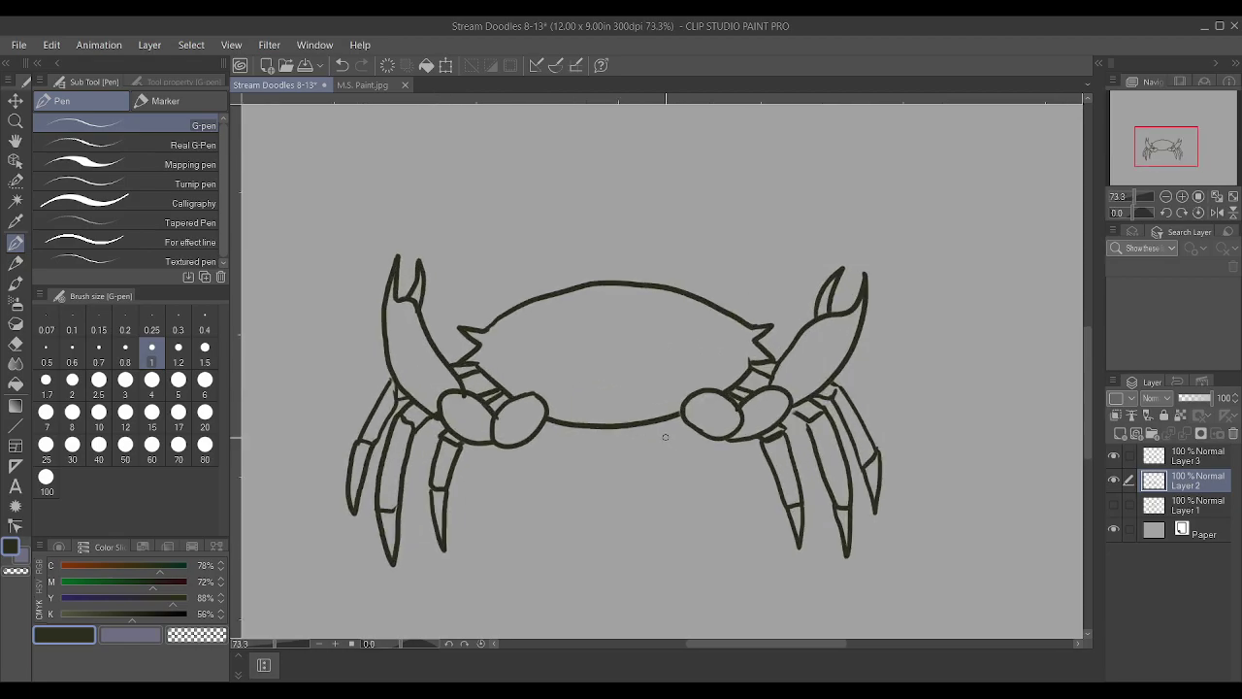
pyautogui.scroll(-1, 666, 437)
pyautogui.scroll(3, 670, 282)
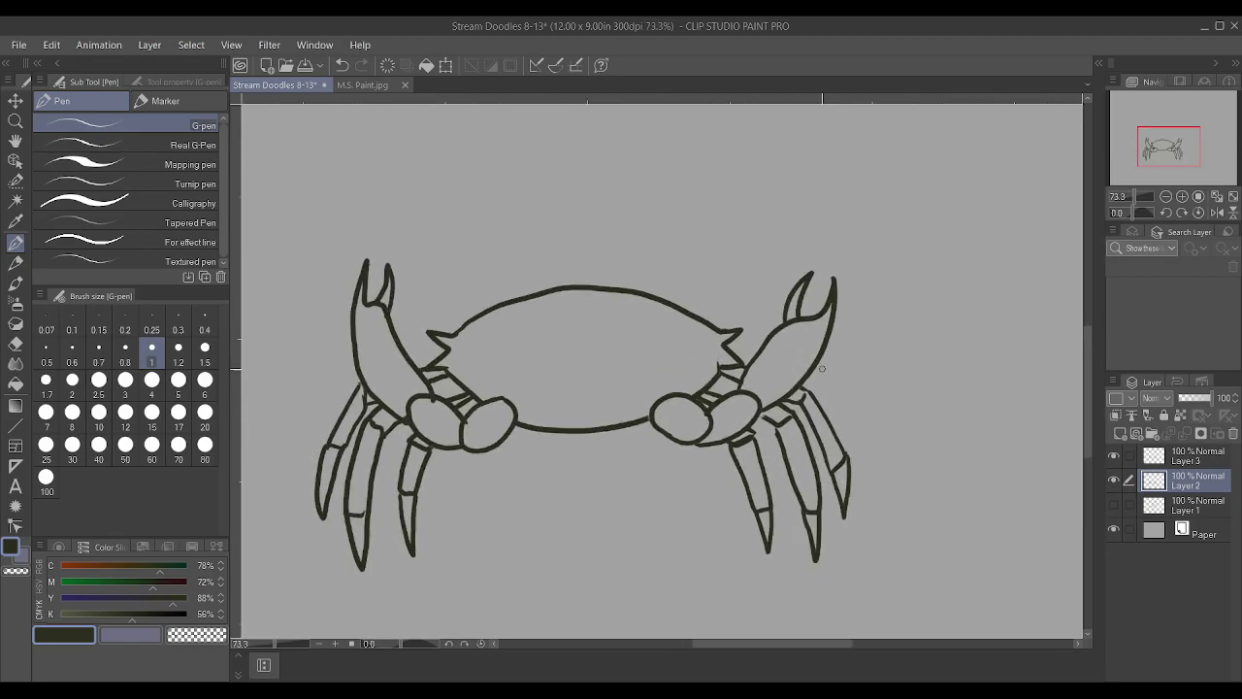
# Reduce the G-pen size to 0.8 and draw two curved eye stalks crossing the shell's upper edge on Layer 2
pyautogui.moveTo(618, 321); pyautogui.dragTo(636, 258)
pyautogui.hotkey('ctrl', 'z')
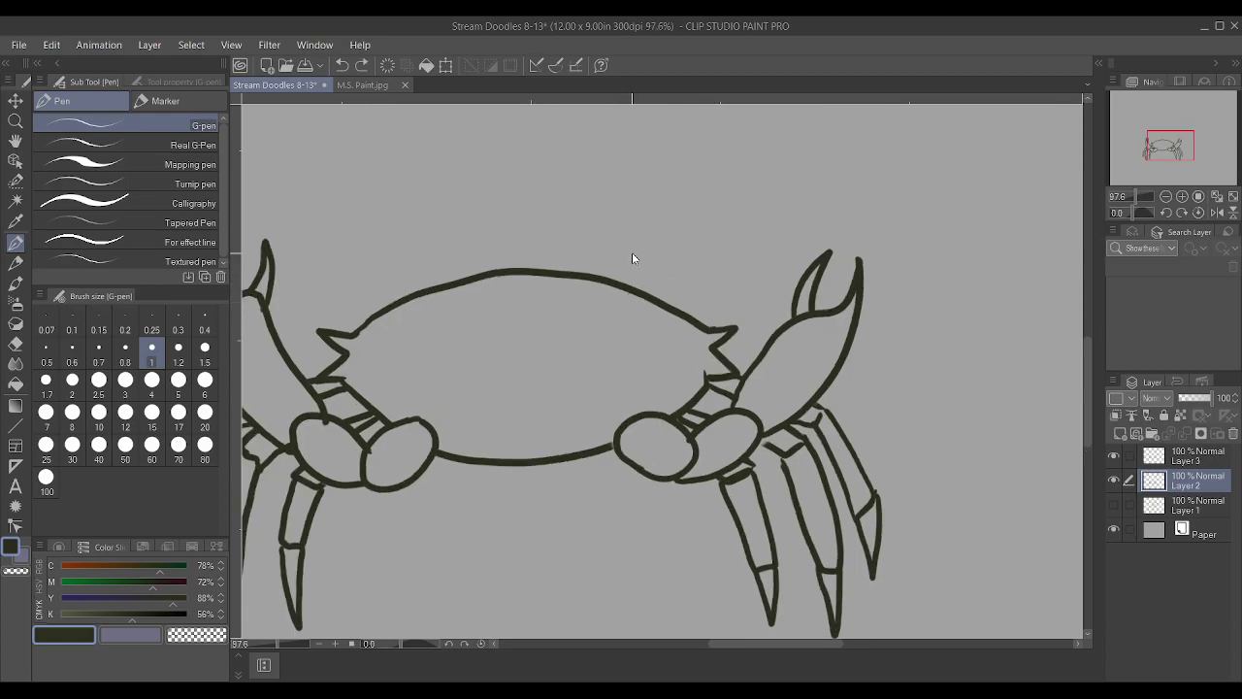
pyautogui.press('[')
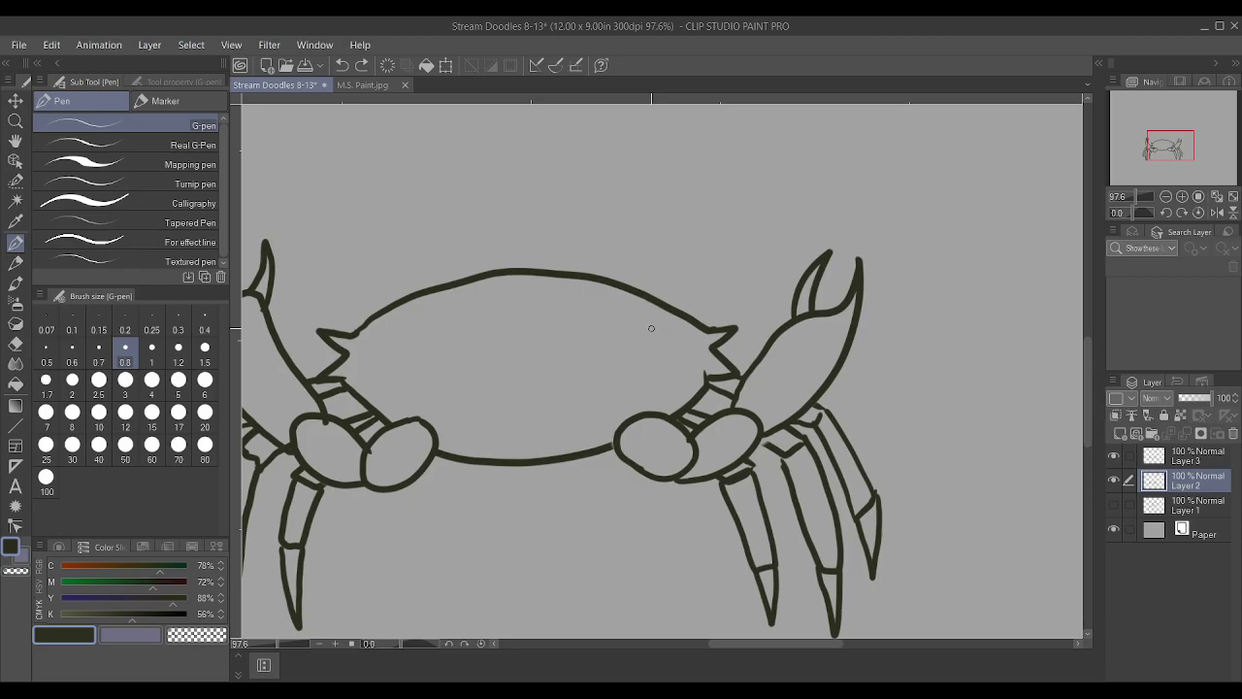
pyautogui.moveTo(638, 327)
pyautogui.mouseDown()
pyautogui.moveTo(649, 258)
pyautogui.moveTo(623, 307)
pyautogui.moveTo(632, 258)
pyautogui.mouseUp()
pyautogui.moveTo(639, 323); pyautogui.dragTo(627, 338)
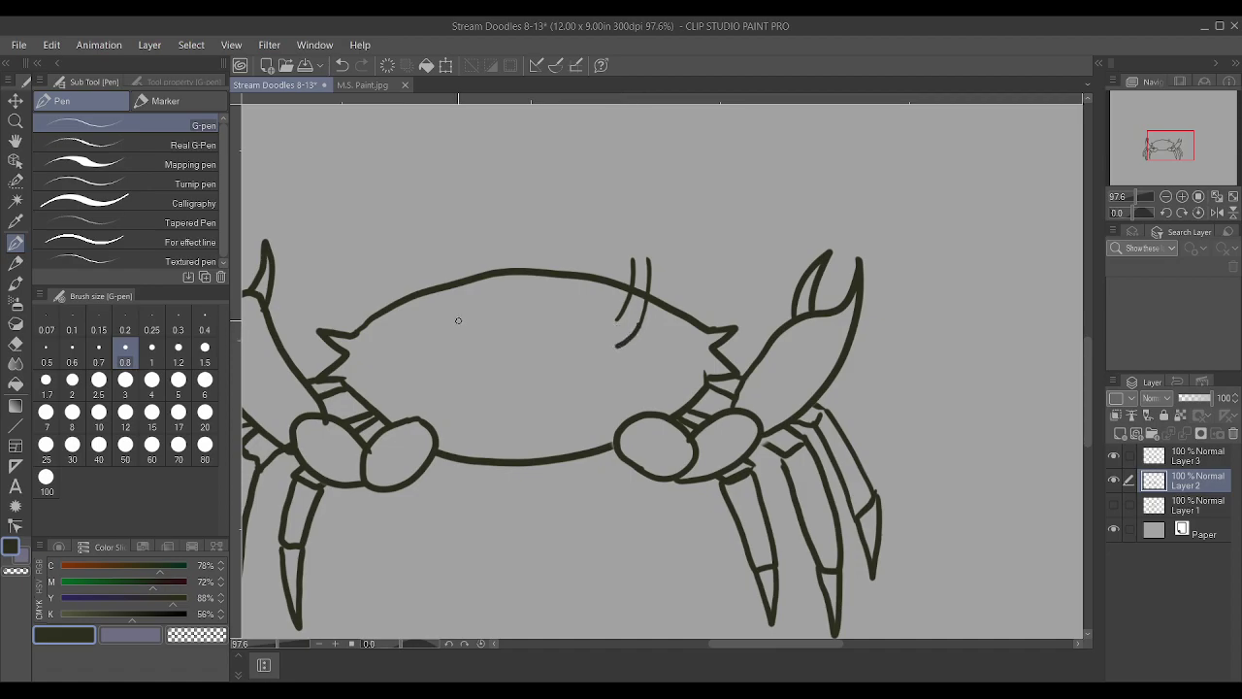
pyautogui.moveTo(451, 346)
pyautogui.mouseDown()
pyautogui.moveTo(423, 270)
pyautogui.moveTo(443, 276)
pyautogui.moveTo(469, 336)
pyautogui.moveTo(456, 346)
pyautogui.mouseUp()
pyautogui.moveTo(611, 325); pyautogui.dragTo(605, 338)
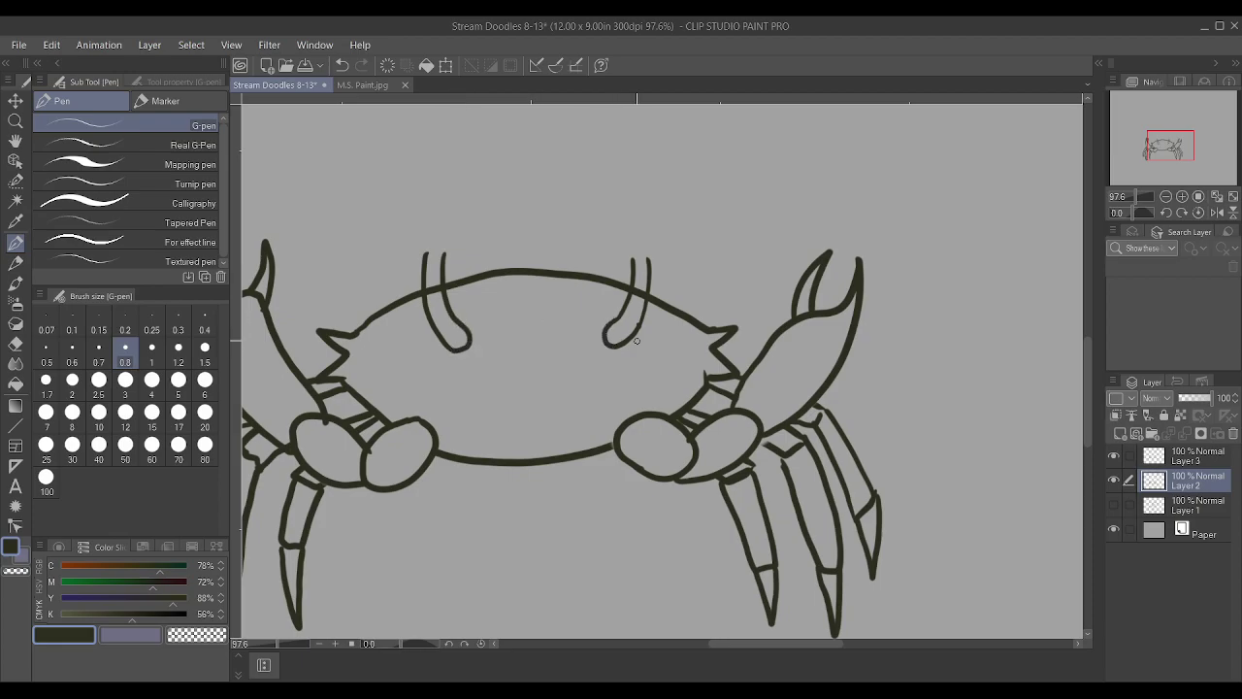
# Draw a bumpy brow line between the eye stalks and top each stalk with an oval eye
pyautogui.moveTo(456, 317)
pyautogui.mouseDown()
pyautogui.moveTo(530, 296)
pyautogui.moveTo(612, 312)
pyautogui.mouseUp()
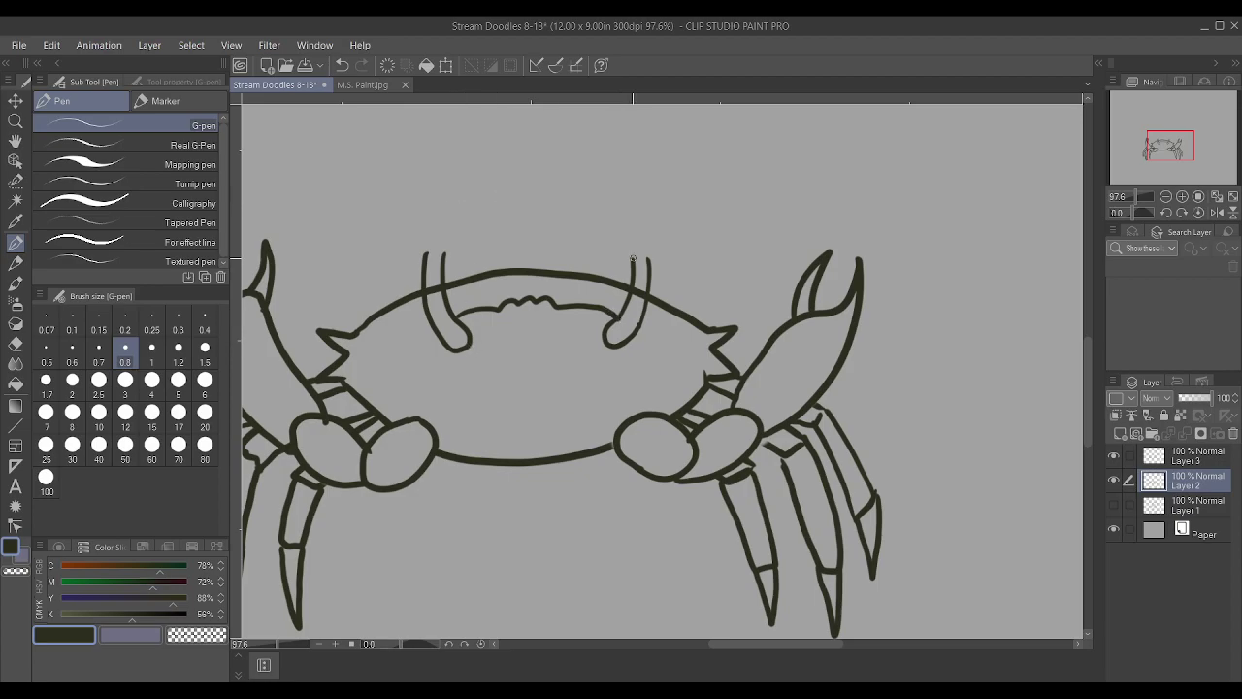
pyautogui.moveTo(650, 250)
pyautogui.mouseDown()
pyautogui.moveTo(627, 244)
pyautogui.moveTo(639, 210)
pyautogui.moveTo(655, 229)
pyautogui.moveTo(651, 256)
pyautogui.mouseUp()
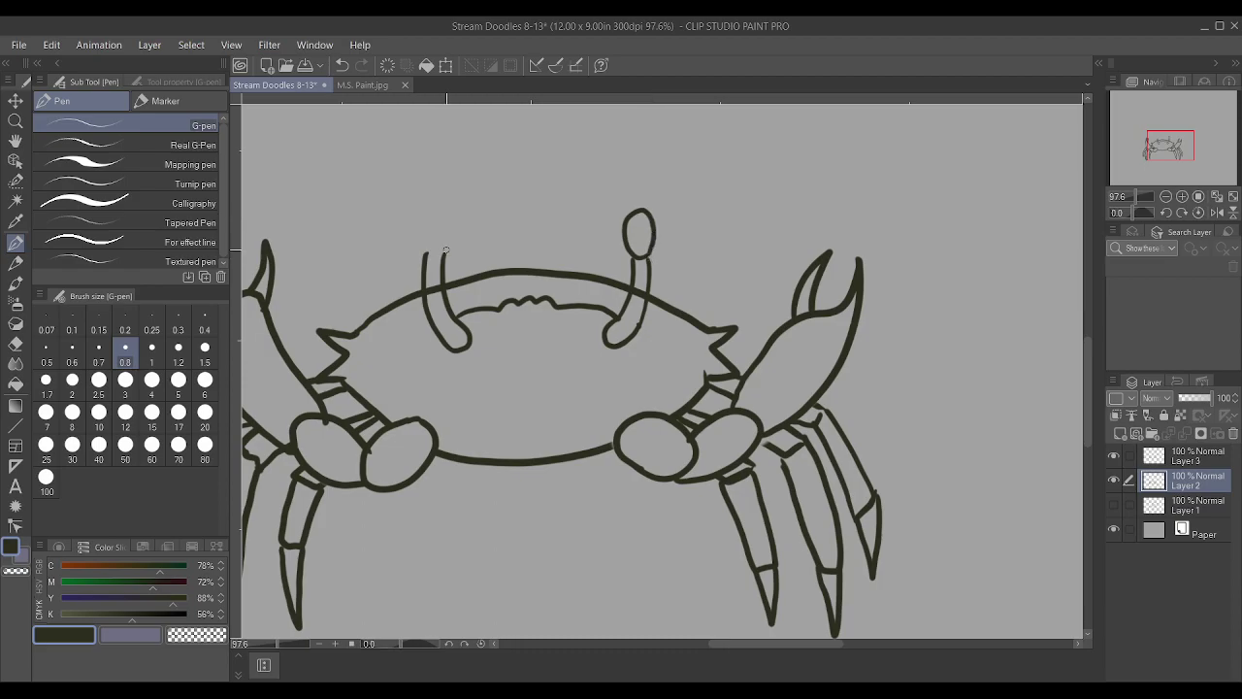
pyautogui.moveTo(443, 251)
pyautogui.mouseDown()
pyautogui.moveTo(423, 250)
pyautogui.moveTo(427, 206)
pyautogui.moveTo(451, 219)
pyautogui.moveTo(445, 253)
pyautogui.mouseUp()
# Erase the shell outline where it crosses the inside of both eye stalks
pyautogui.scroll(2, 643, 308)
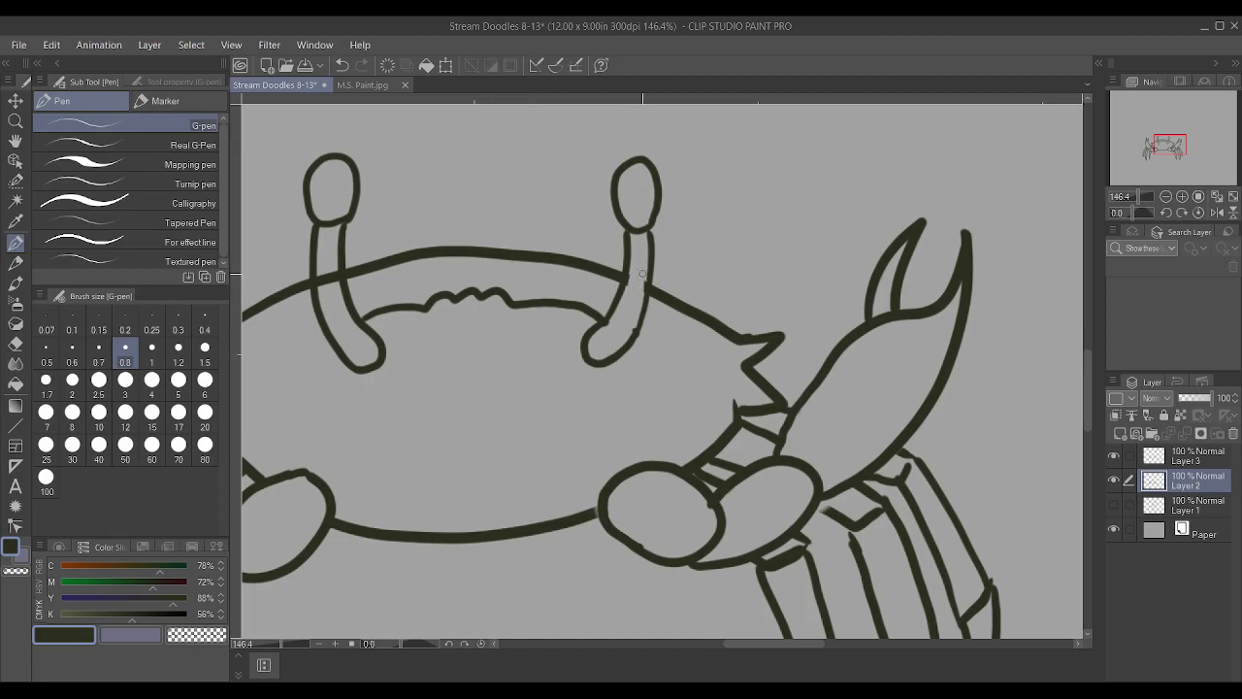
pyautogui.scroll(-2, 642, 273)
pyautogui.scroll(2, 466, 273)
pyautogui.moveTo(398, 275); pyautogui.dragTo(410, 284)
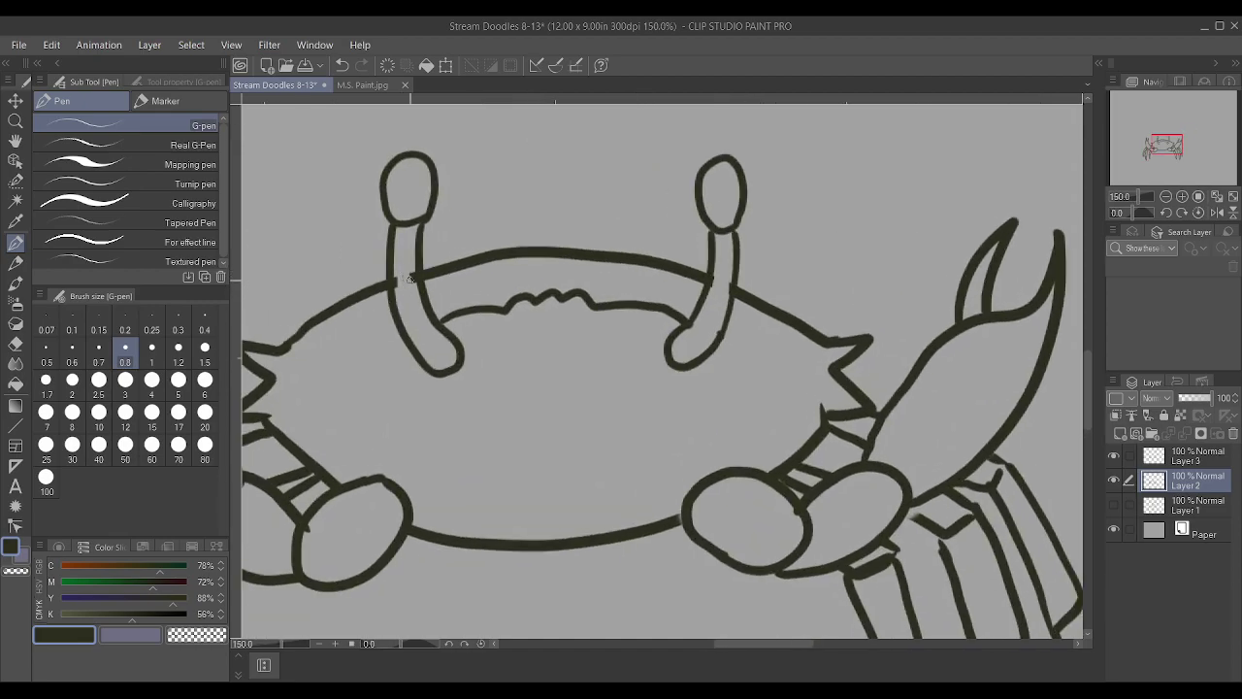
pyautogui.scroll(-1, 410, 281)
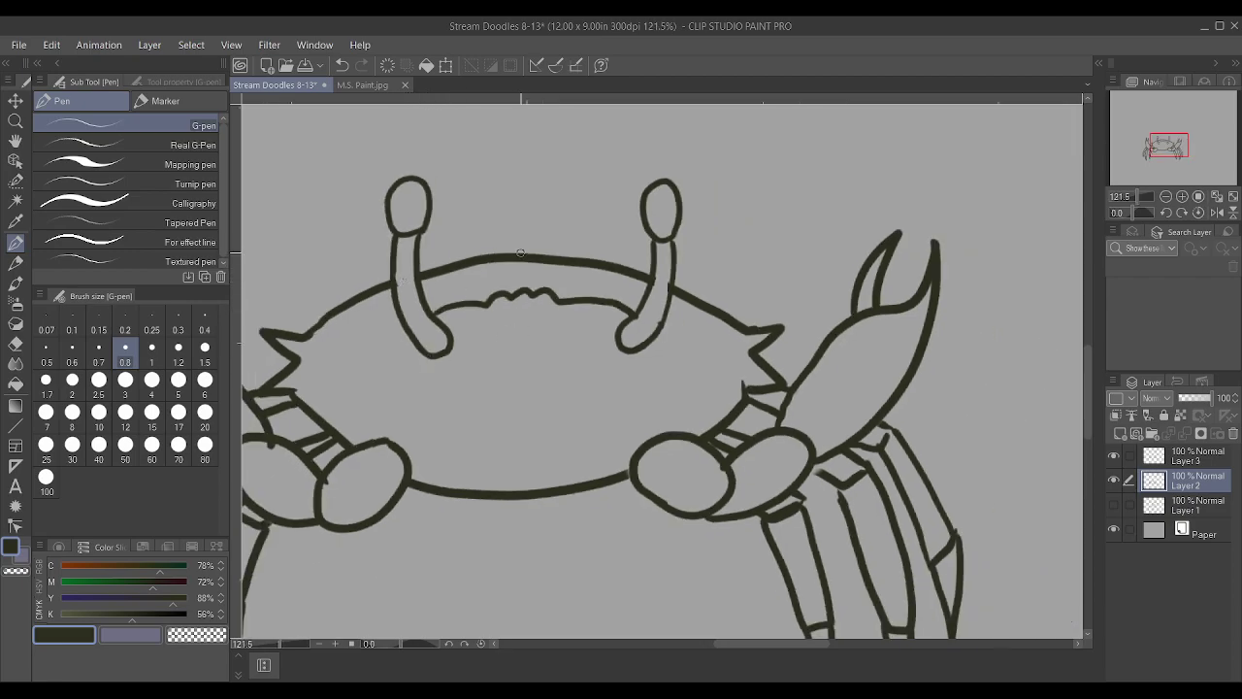
# Draw the lower face outline with a rounded chin between the stalk bases, and a large round eye in its center
pyautogui.moveTo(415, 350); pyautogui.dragTo(430, 387)
pyautogui.moveTo(645, 343); pyautogui.dragTo(624, 390)
pyautogui.moveTo(622, 385); pyautogui.dragTo(569, 399)
pyautogui.moveTo(442, 392)
pyautogui.mouseDown()
pyautogui.moveTo(486, 418)
pyautogui.moveTo(520, 425)
pyautogui.moveTo(565, 404)
pyautogui.moveTo(545, 386)
pyautogui.moveTo(554, 335)
pyautogui.moveTo(534, 320)
pyautogui.moveTo(511, 326)
pyautogui.moveTo(493, 359)
pyautogui.moveTo(505, 388)
pyautogui.moveTo(549, 383)
pyautogui.mouseUp()
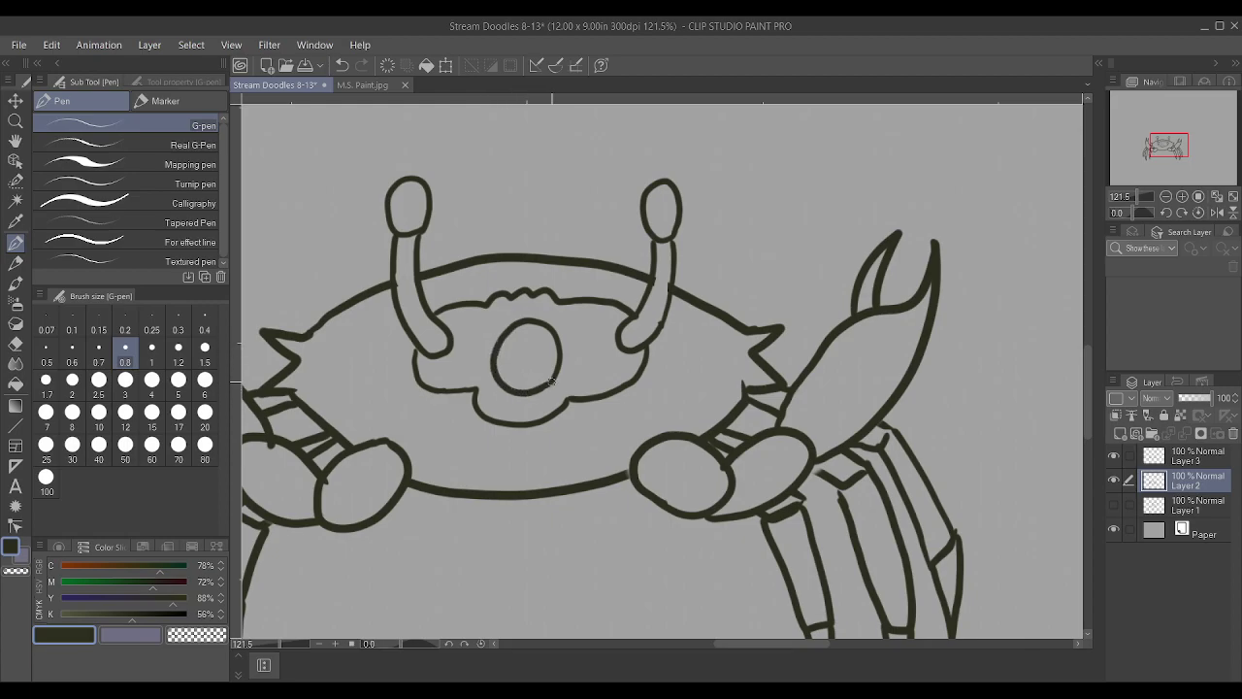
# Add eyelid lines and pupils to the central eye and both stalk eyes
pyautogui.moveTo(497, 348)
pyautogui.mouseDown()
pyautogui.moveTo(556, 350)
pyautogui.moveTo(508, 370)
pyautogui.moveTo(554, 353)
pyautogui.mouseUp()
pyautogui.moveTo(645, 215); pyautogui.dragTo(676, 215)
pyautogui.moveTo(388, 211)
pyautogui.mouseDown()
pyautogui.moveTo(429, 213)
pyautogui.moveTo(408, 225)
pyautogui.moveTo(406, 208)
pyautogui.mouseUp()
pyautogui.moveTo(650, 215); pyautogui.dragTo(664, 220)
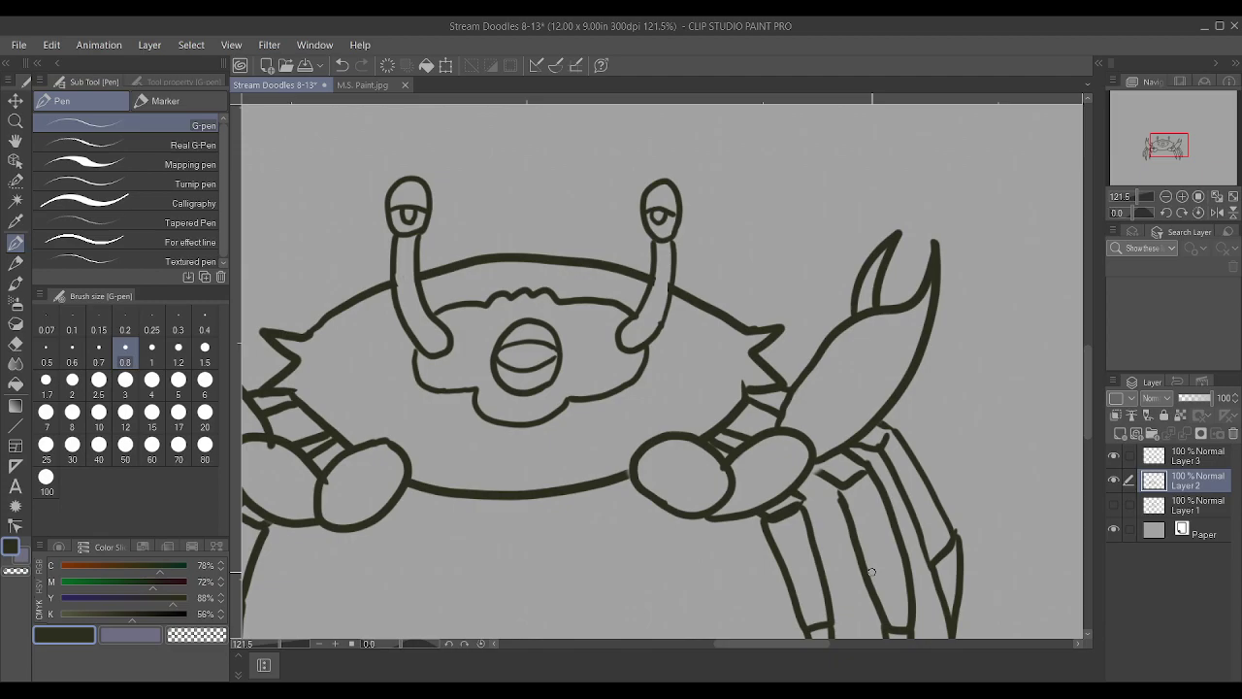
pyautogui.scroll(1, 871, 573)
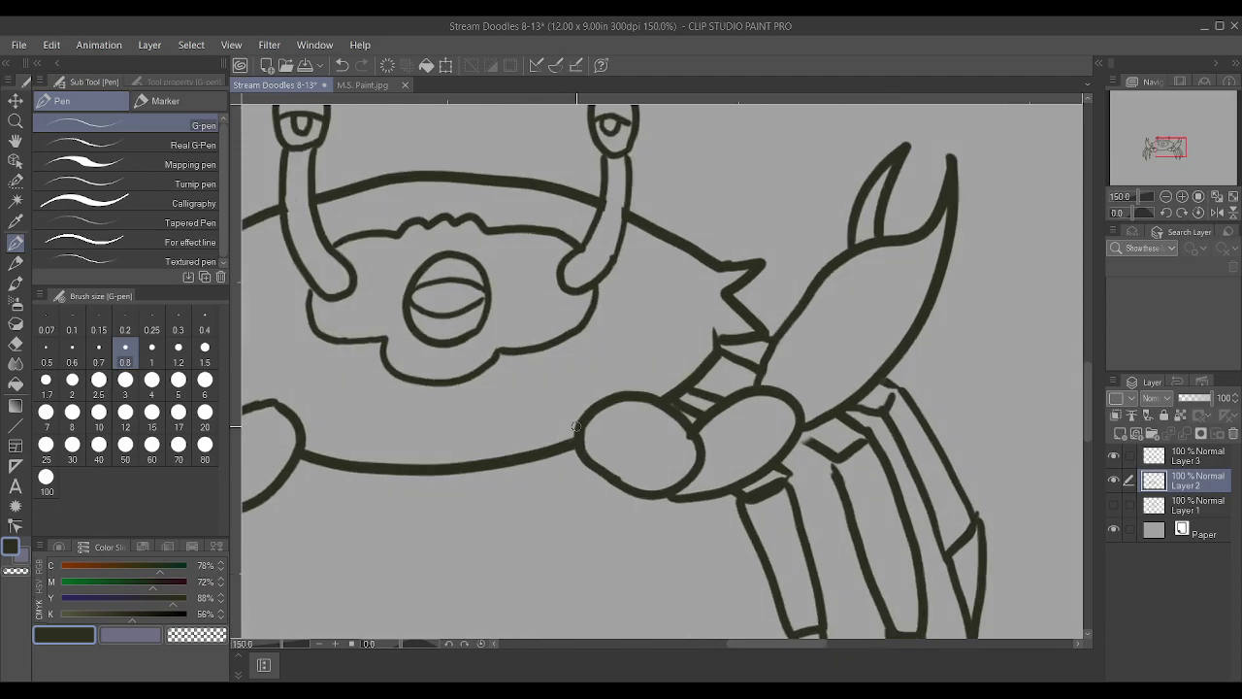
pyautogui.moveTo(413, 289)
pyautogui.mouseDown()
pyautogui.moveTo(488, 293)
pyautogui.moveTo(448, 301)
pyautogui.mouseUp()
# Group Layer 2 and Layer 3 into a folder and collapse it
pyautogui.scroll(-4, 476, 306)
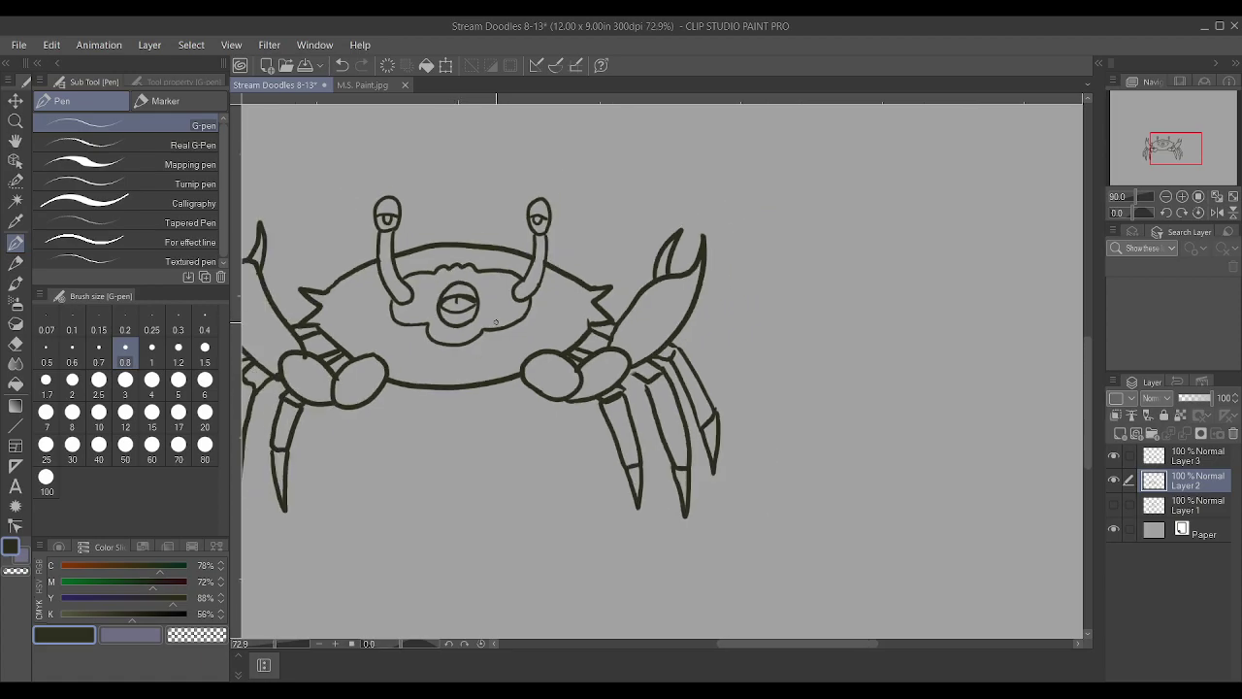
pyautogui.scroll(1, 498, 328)
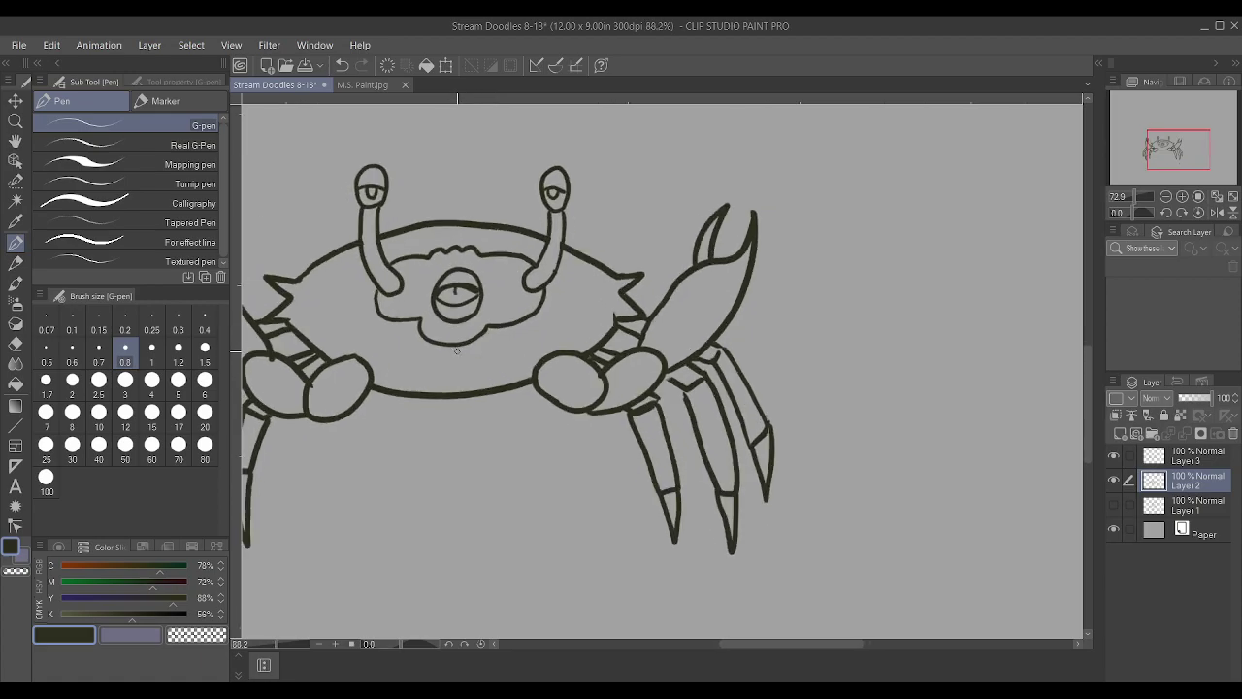
pyautogui.scroll(-2, 453, 352)
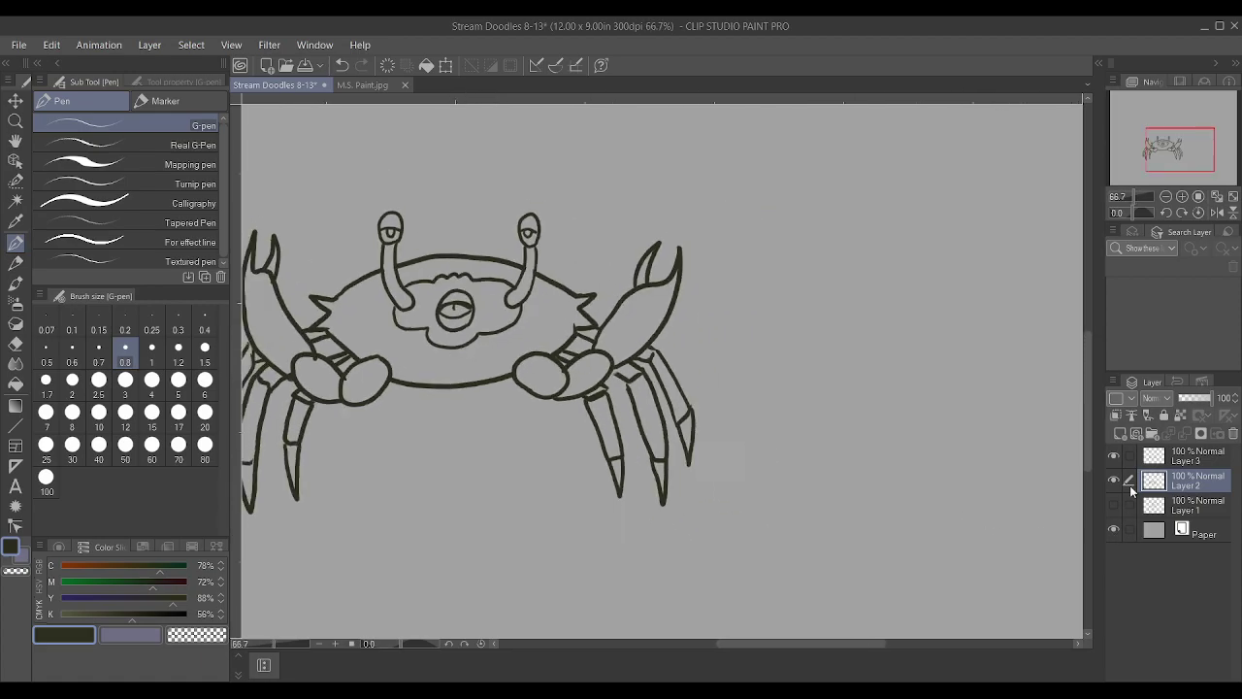
pyautogui.scroll(-5, 721, 344)
pyautogui.scroll(4, 480, 303)
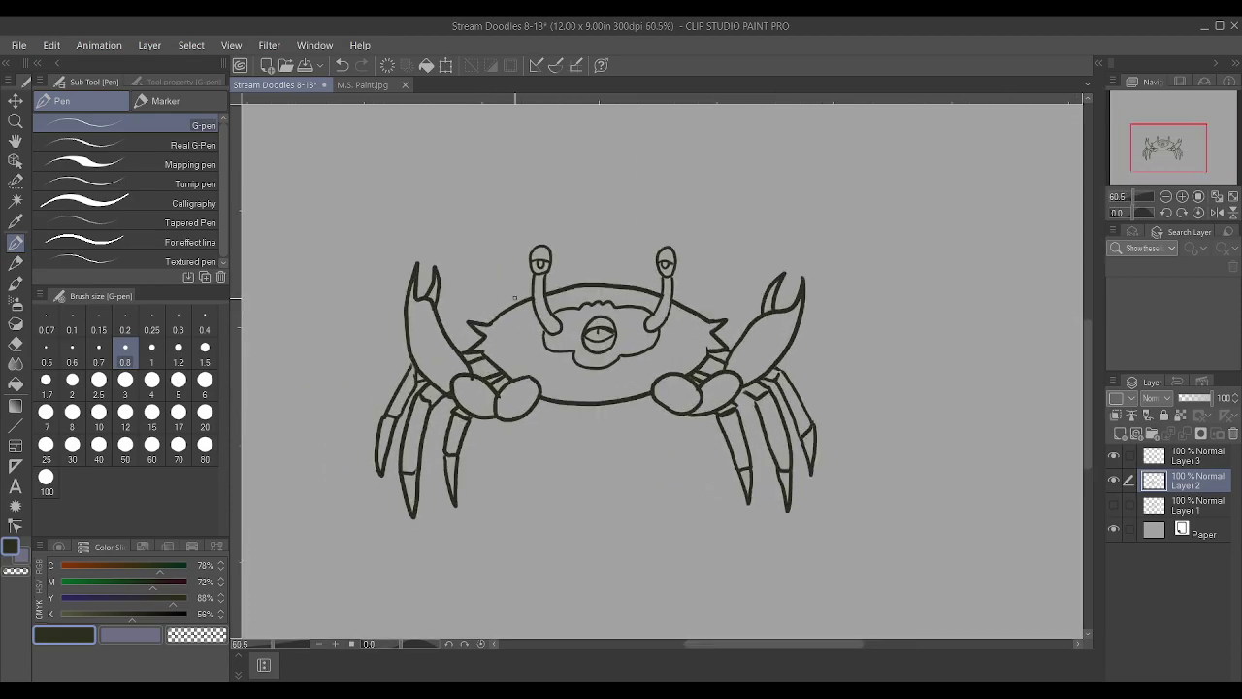
pyautogui.keyDown('ctrl'); pyautogui.click(1196, 458); pyautogui.keyUp('ctrl')
pyautogui.hotkey('ctrl', 'g')
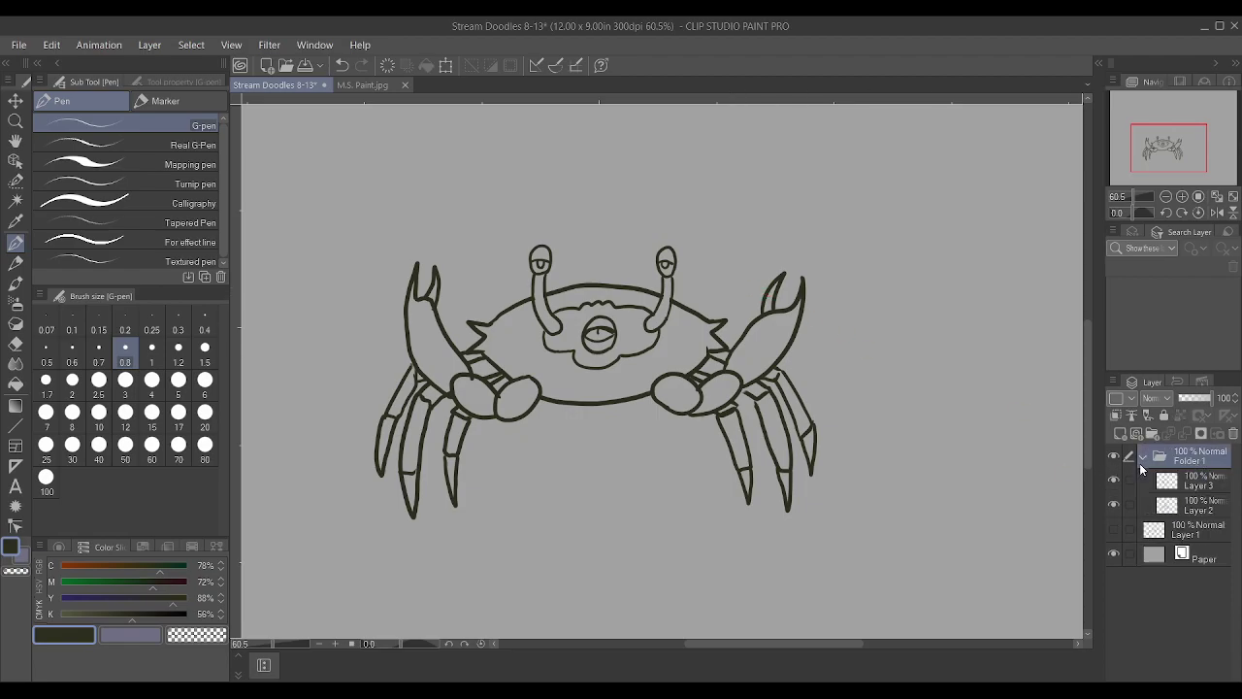
pyautogui.click(1142, 456)
# Enlarge the crab folder proportionally, tilt it counterclockwise, and reposition it on the canvas
pyautogui.scroll(-3, 724, 305)
pyautogui.hotkey('ctrl', 't')
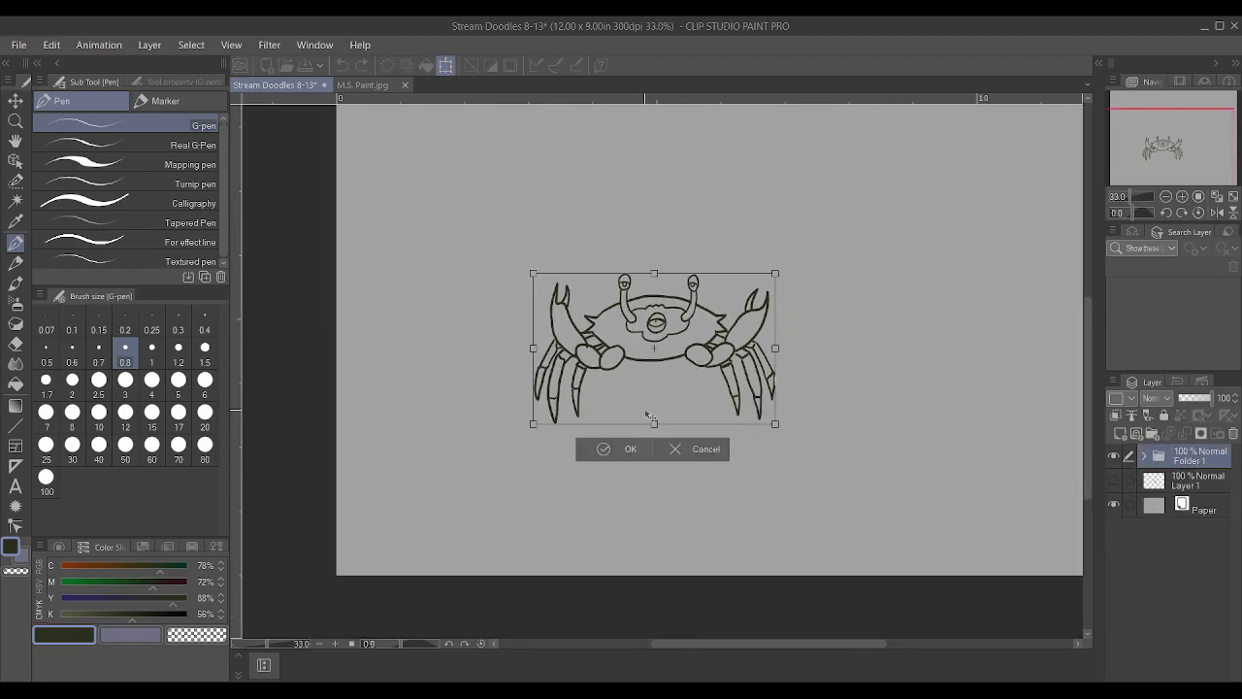
pyautogui.moveTo(655, 423); pyautogui.dragTo(654, 541)
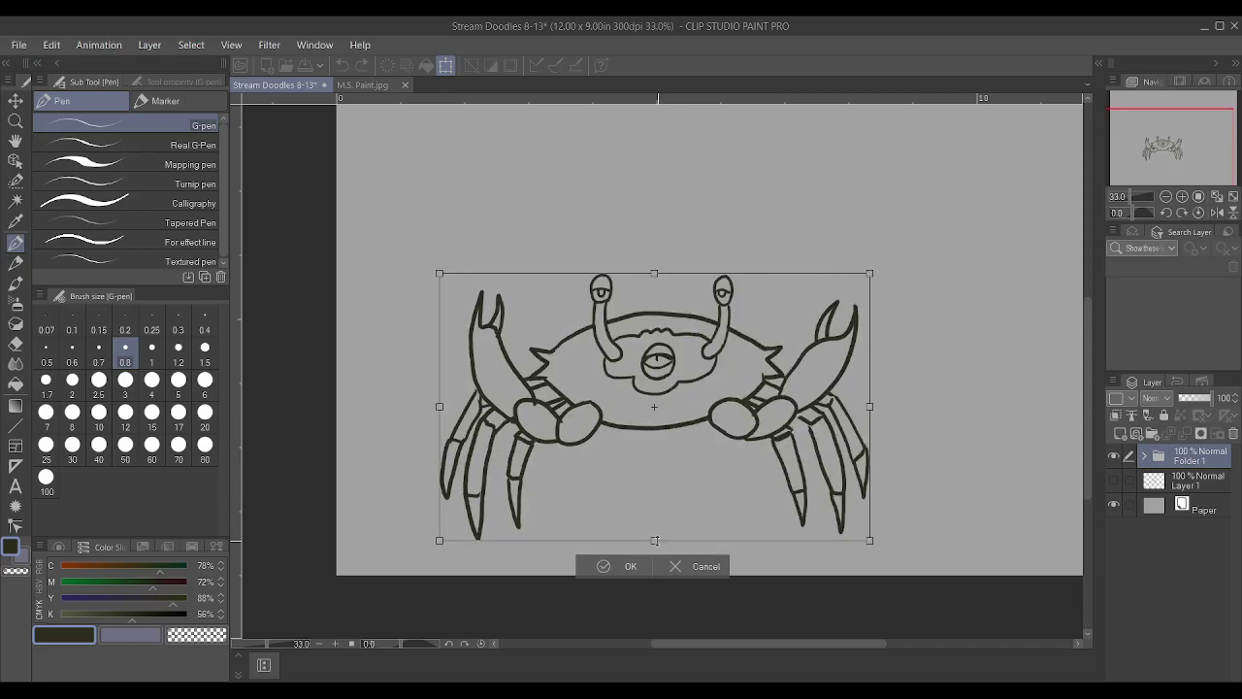
pyautogui.moveTo(974, 235); pyautogui.dragTo(934, 167)
pyautogui.moveTo(693, 348); pyautogui.dragTo(681, 314)
pyautogui.click(612, 574)
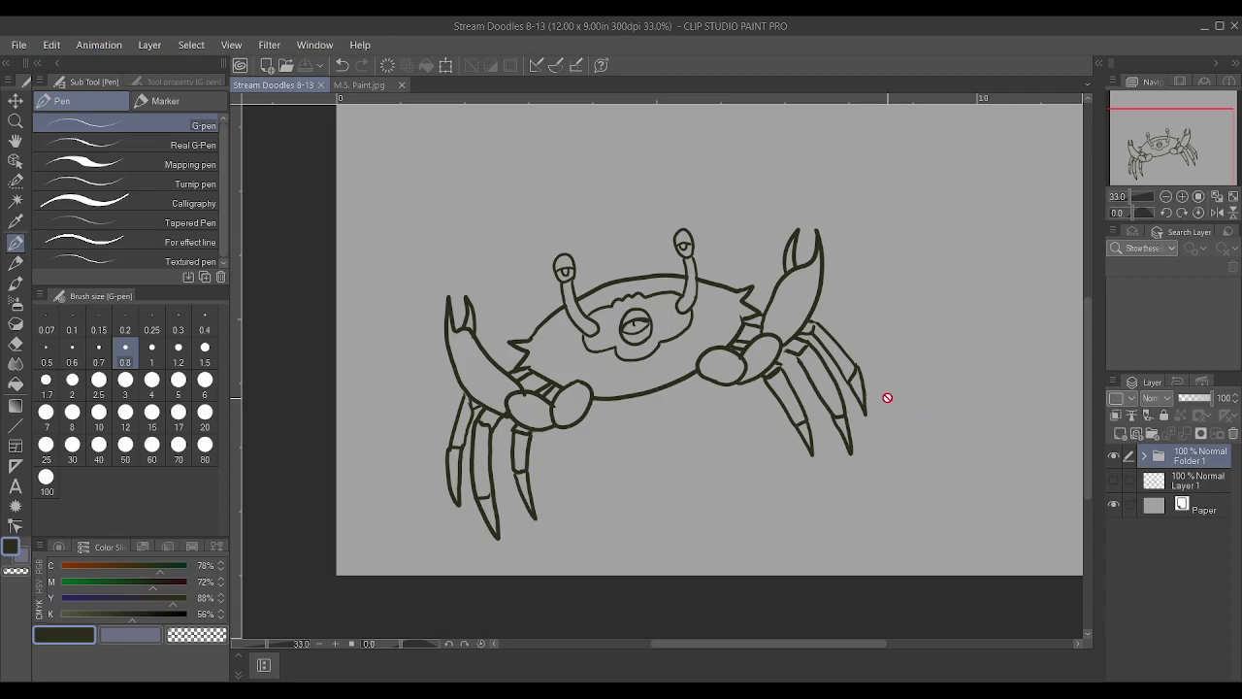
# Hide the crab folder and add a new empty layer above it for the next doodle
pyautogui.scroll(1, 887, 397)
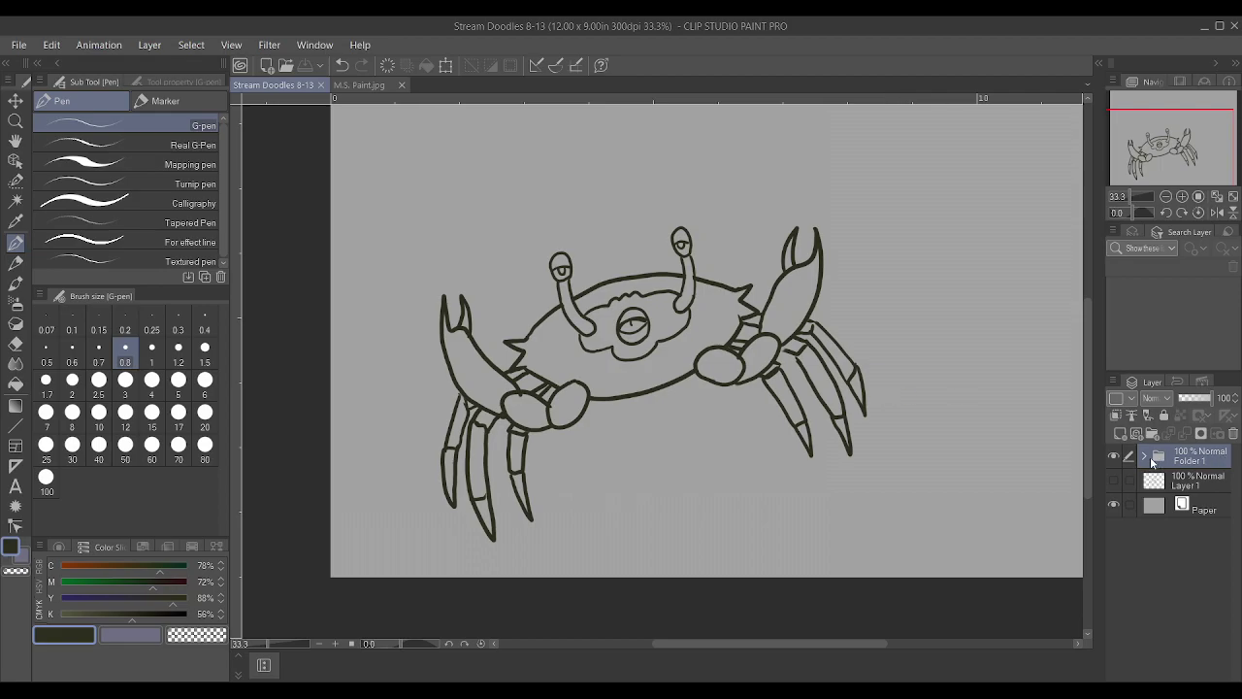
pyautogui.click(1115, 456)
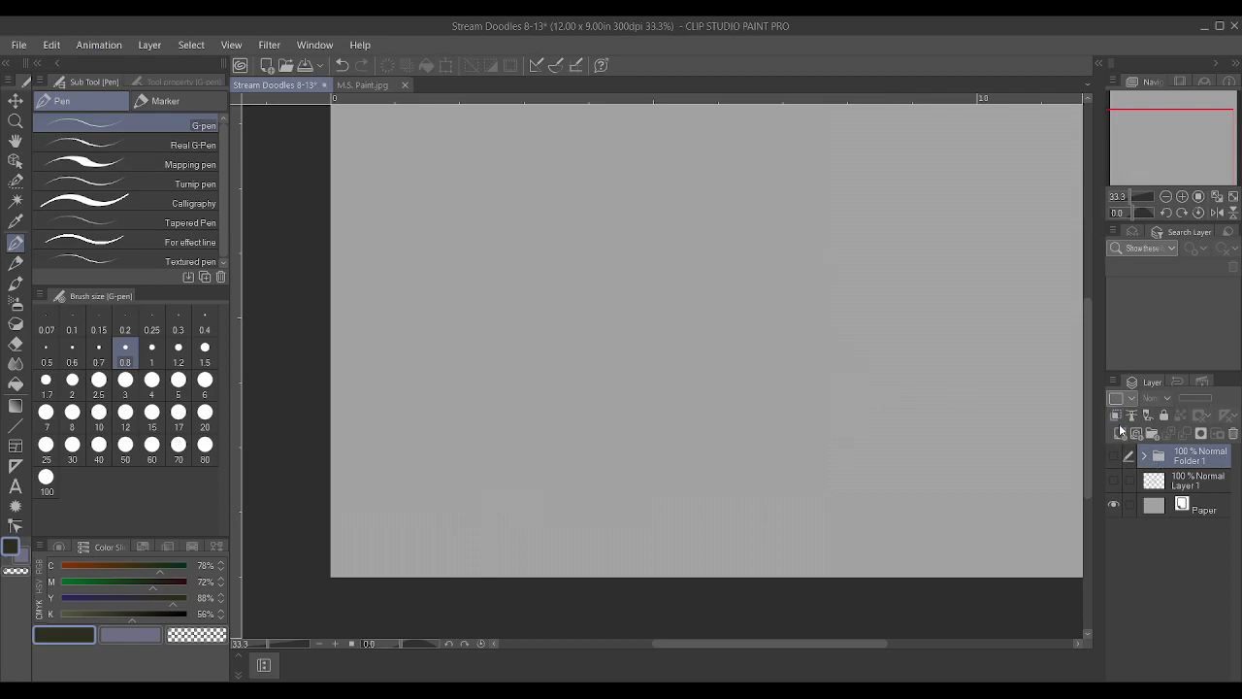
pyautogui.click(1115, 481)
pyautogui.click(1115, 481)
pyautogui.click(1120, 433)
pyautogui.scroll(-3, 964, 249)
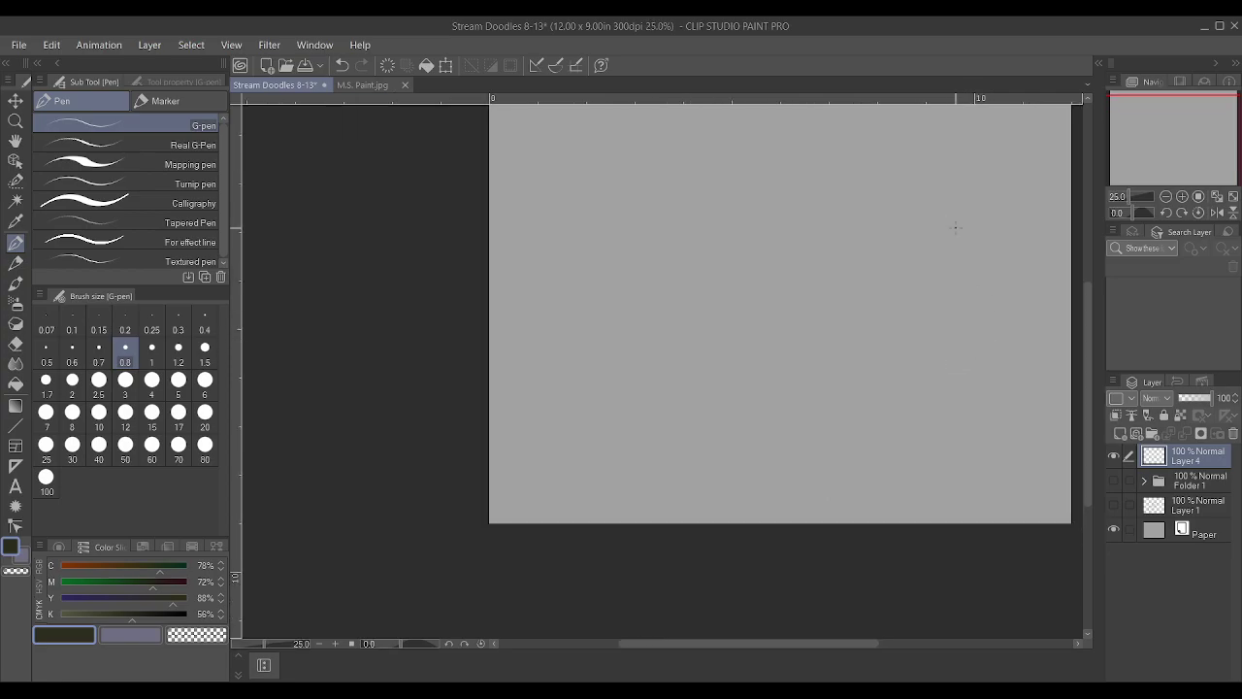
pyautogui.scroll(3, 982, 190)
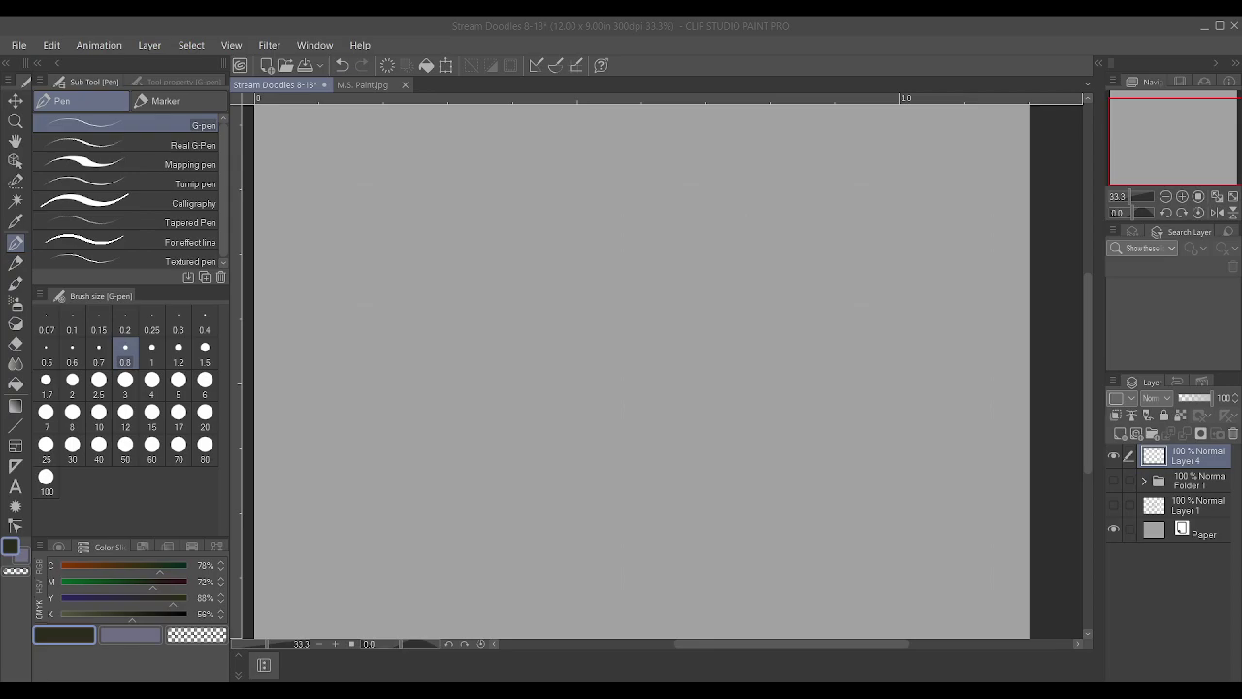
# Increase the G-pen brush size to 2 for the new doodle
pyautogui.click(640, 325)
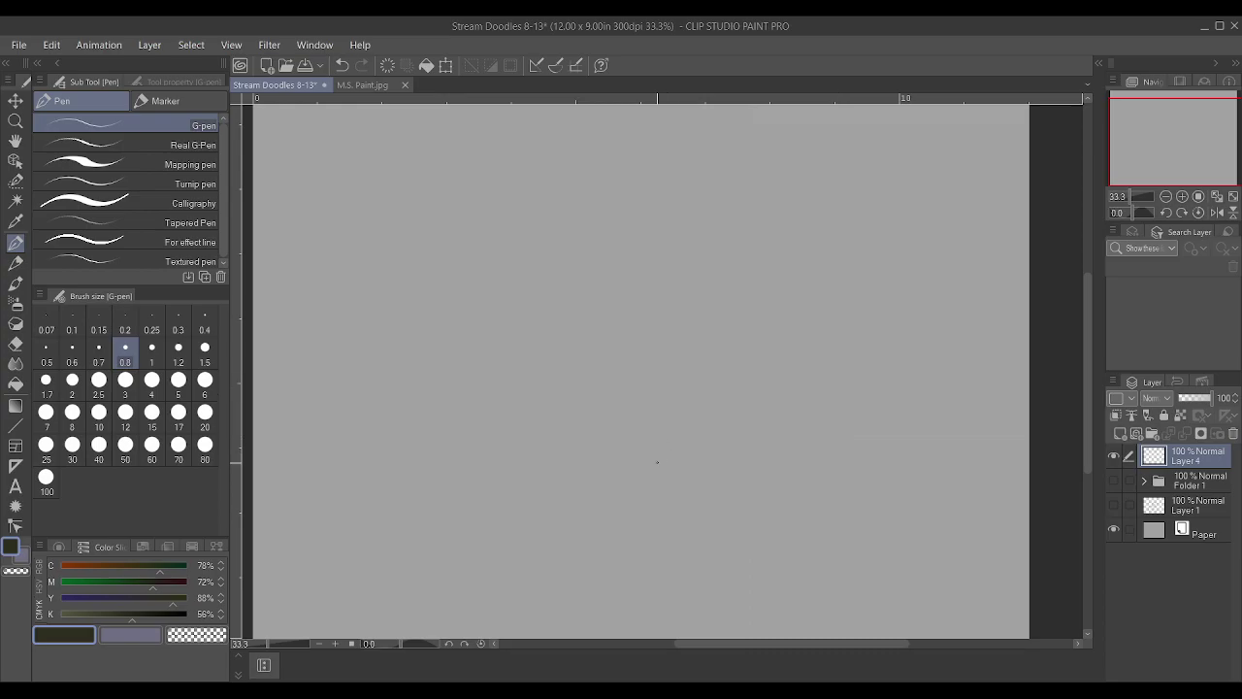
pyautogui.press(']')
pyautogui.press(']')
pyautogui.press(']')
pyautogui.press(']')
pyautogui.press(']')
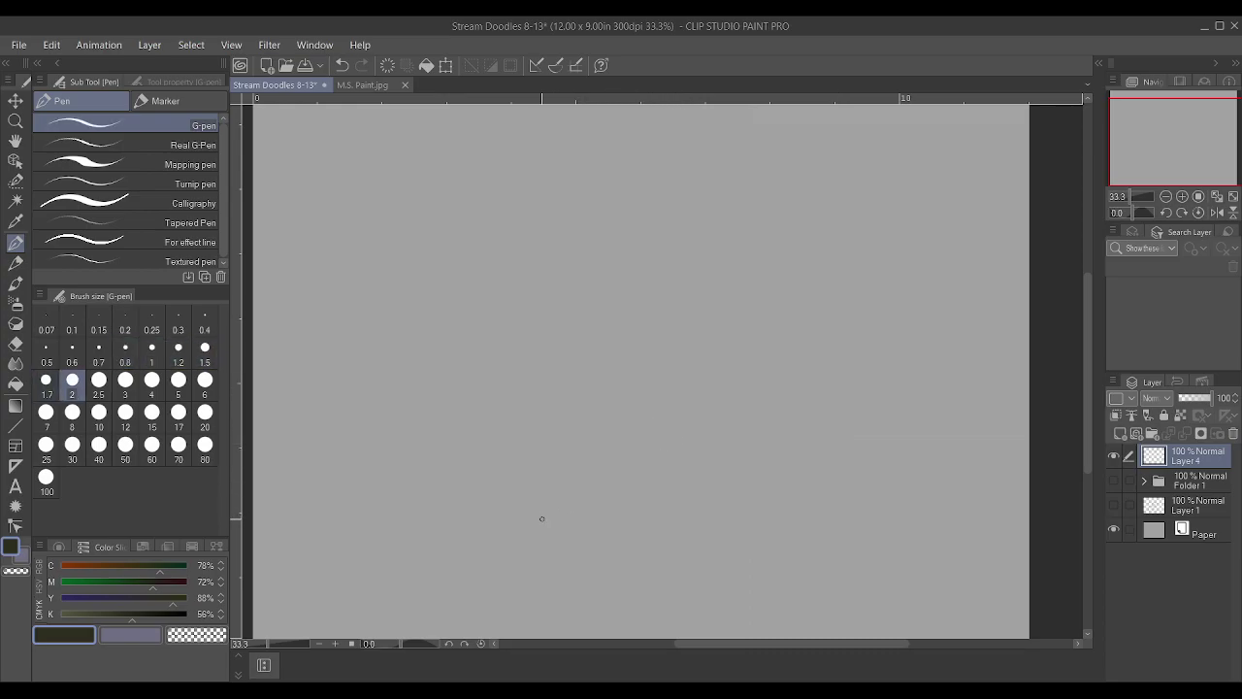
pyautogui.moveTo(513, 516)
pyautogui.mouseDown()
pyautogui.moveTo(569, 508)
pyautogui.moveTo(599, 488)
pyautogui.moveTo(622, 455)
pyautogui.moveTo(631, 387)
pyautogui.mouseUp()
pyautogui.moveTo(511, 517)
pyautogui.mouseDown()
pyautogui.moveTo(488, 448)
pyautogui.moveTo(499, 403)
pyautogui.moveTo(520, 377)
pyautogui.moveTo(598, 367)
pyautogui.mouseUp()
pyautogui.moveTo(515, 516)
pyautogui.mouseDown()
pyautogui.moveTo(521, 449)
pyautogui.moveTo(549, 401)
pyautogui.moveTo(608, 372)
pyautogui.moveTo(632, 391)
pyautogui.mouseUp()
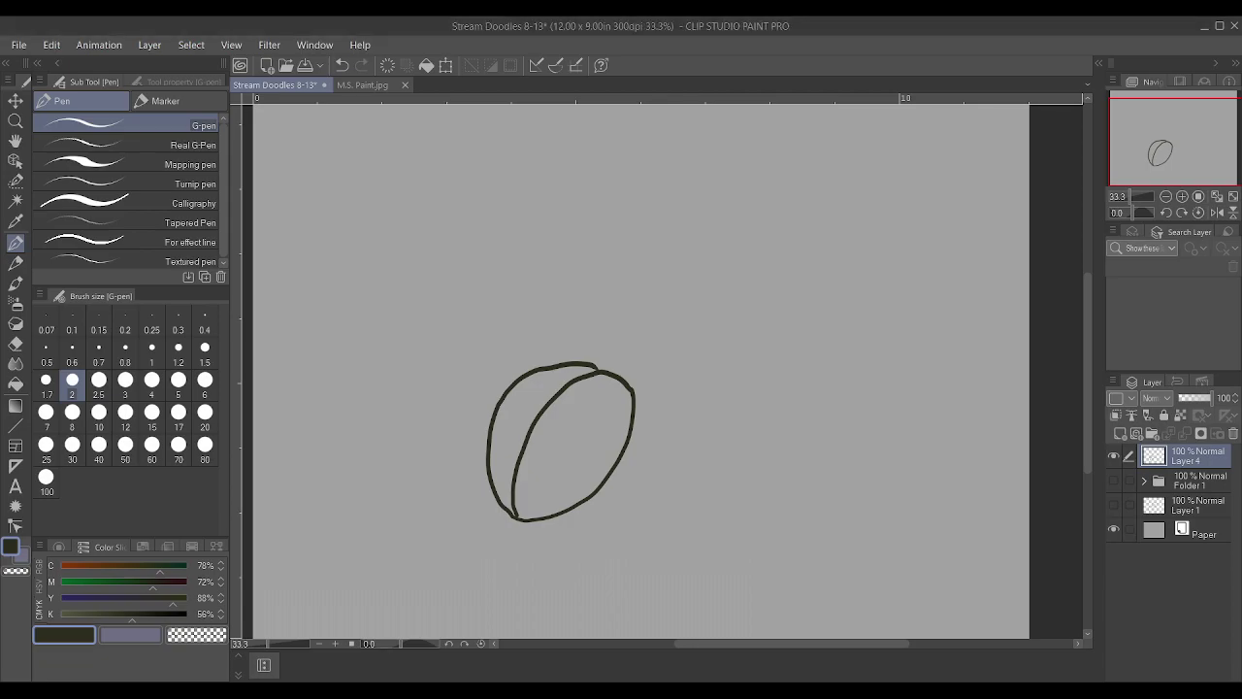
pyautogui.hotkey('ctrl', 'z')
pyautogui.hotkey('ctrl', 'z')
pyautogui.hotkey('ctrl', 'z')
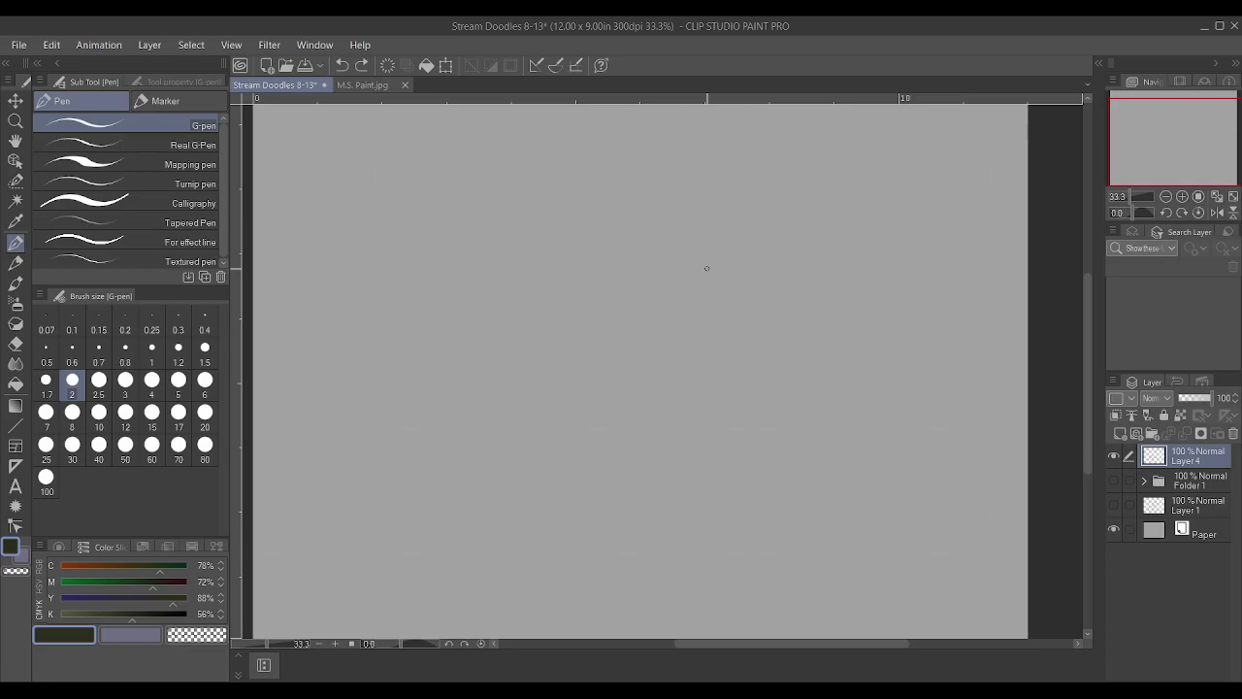
# Set the brush size to 1.7 and draw a large leaf-shaped body outline near the middle of the canvas
pyautogui.press('[')
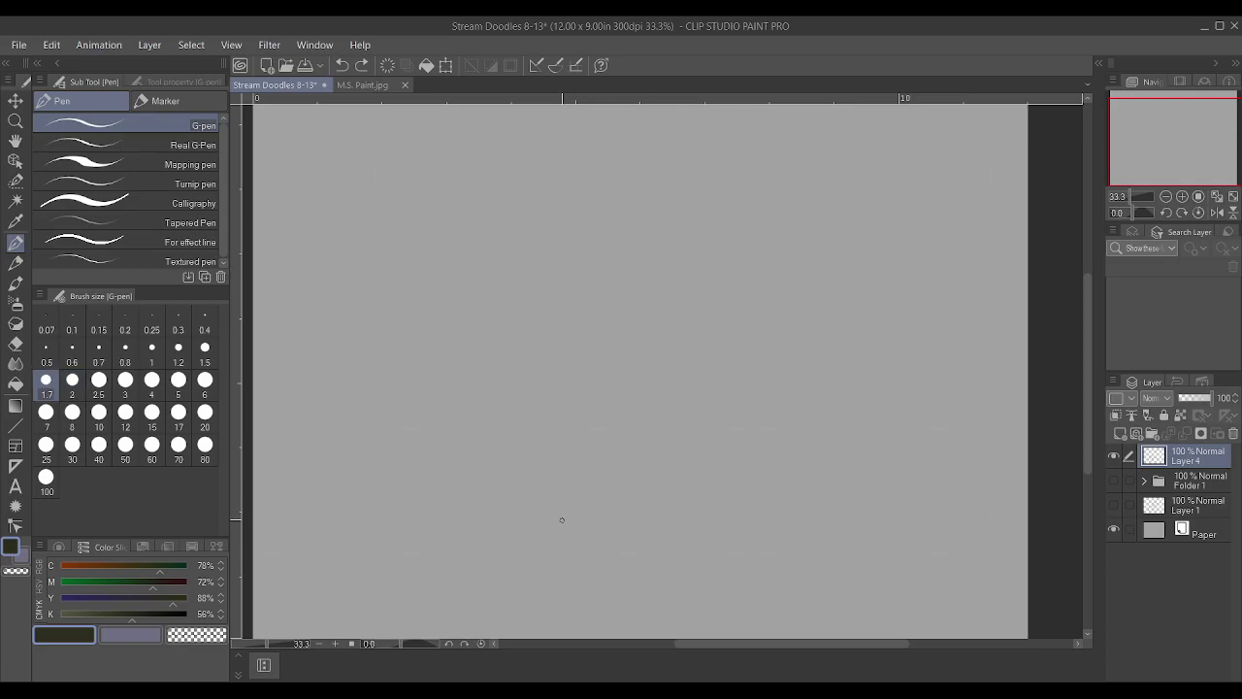
pyautogui.moveTo(552, 521)
pyautogui.mouseDown()
pyautogui.moveTo(622, 480)
pyautogui.moveTo(656, 437)
pyautogui.moveTo(692, 357)
pyautogui.moveTo(697, 304)
pyautogui.mouseUp()
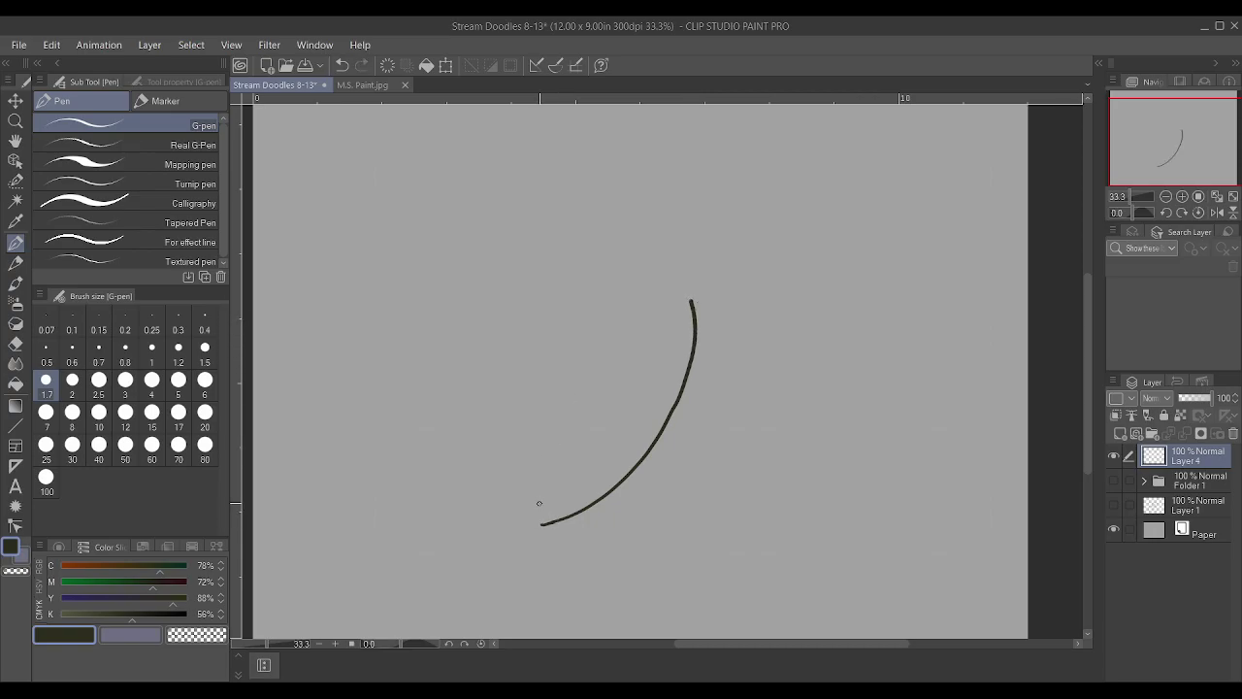
pyautogui.moveTo(539, 525)
pyautogui.mouseDown()
pyautogui.moveTo(500, 415)
pyautogui.moveTo(513, 342)
pyautogui.moveTo(541, 296)
pyautogui.moveTo(524, 321)
pyautogui.moveTo(556, 294)
pyautogui.moveTo(664, 260)
pyautogui.moveTo(693, 302)
pyautogui.mouseUp()
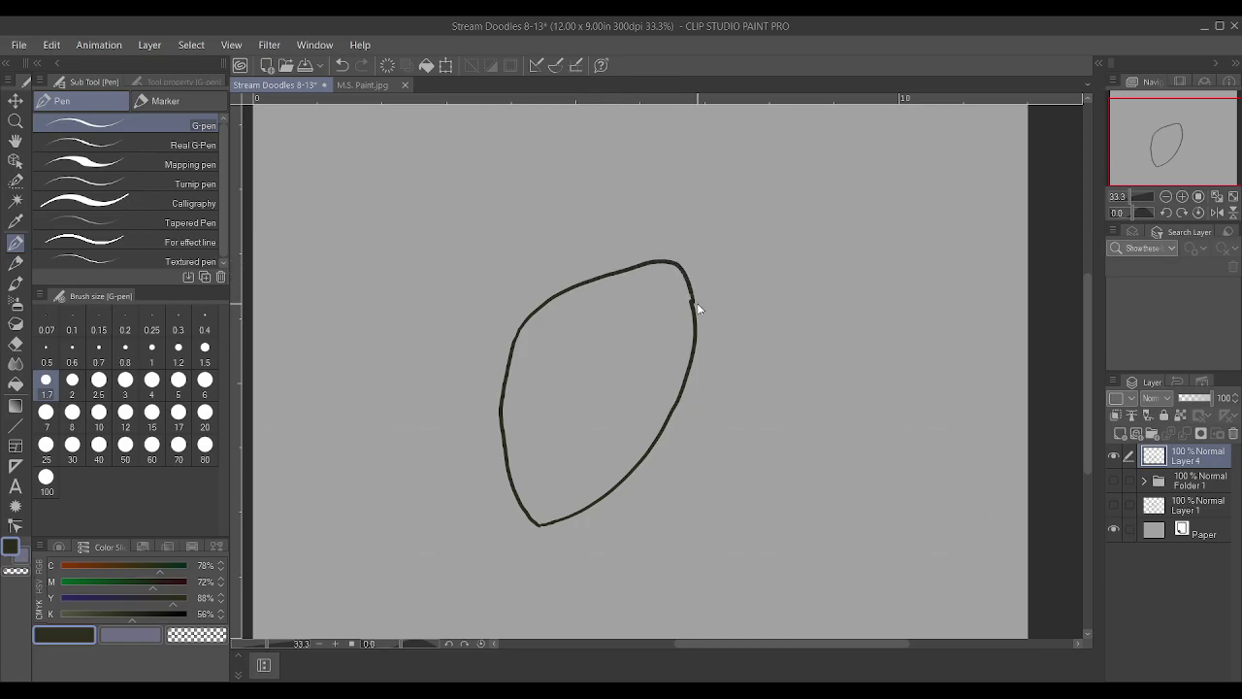
pyautogui.hotkey('ctrl', 'z')
pyautogui.moveTo(519, 332)
pyautogui.mouseDown()
pyautogui.moveTo(601, 289)
pyautogui.moveTo(685, 282)
pyautogui.moveTo(695, 303)
pyautogui.mouseUp()
pyautogui.hotkey('ctrl', 'z')
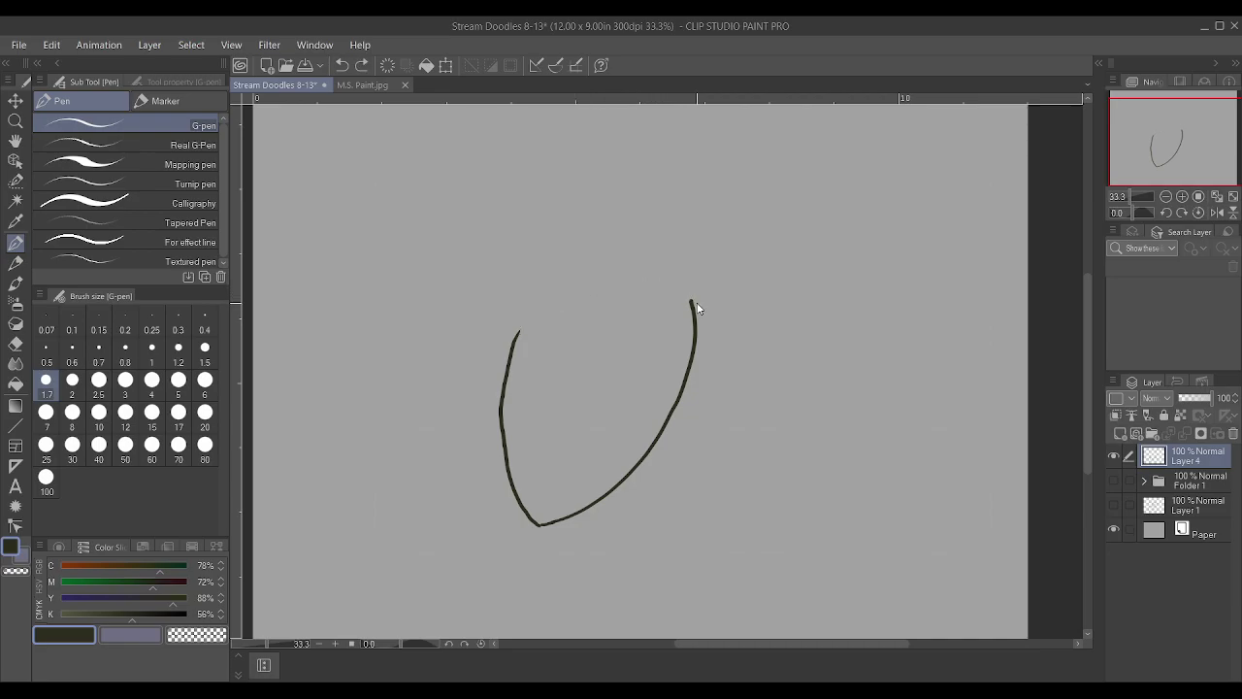
pyautogui.scroll(1, 697, 309)
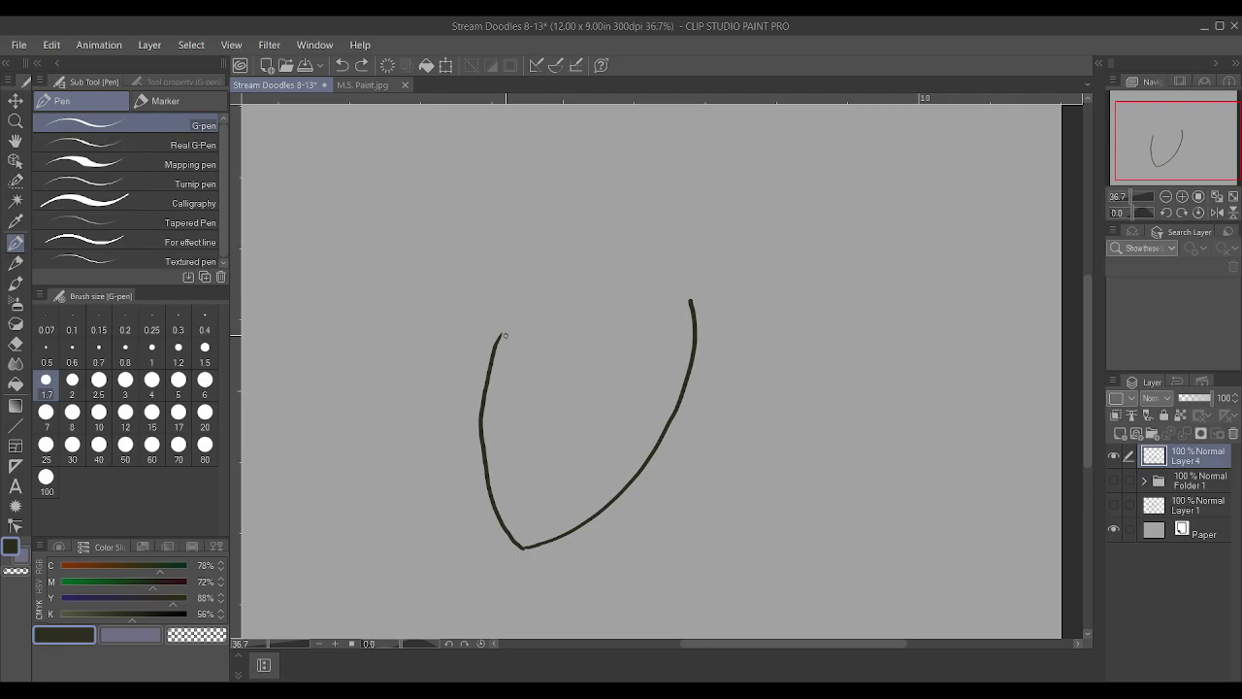
pyautogui.scroll(-20, 642, 299)
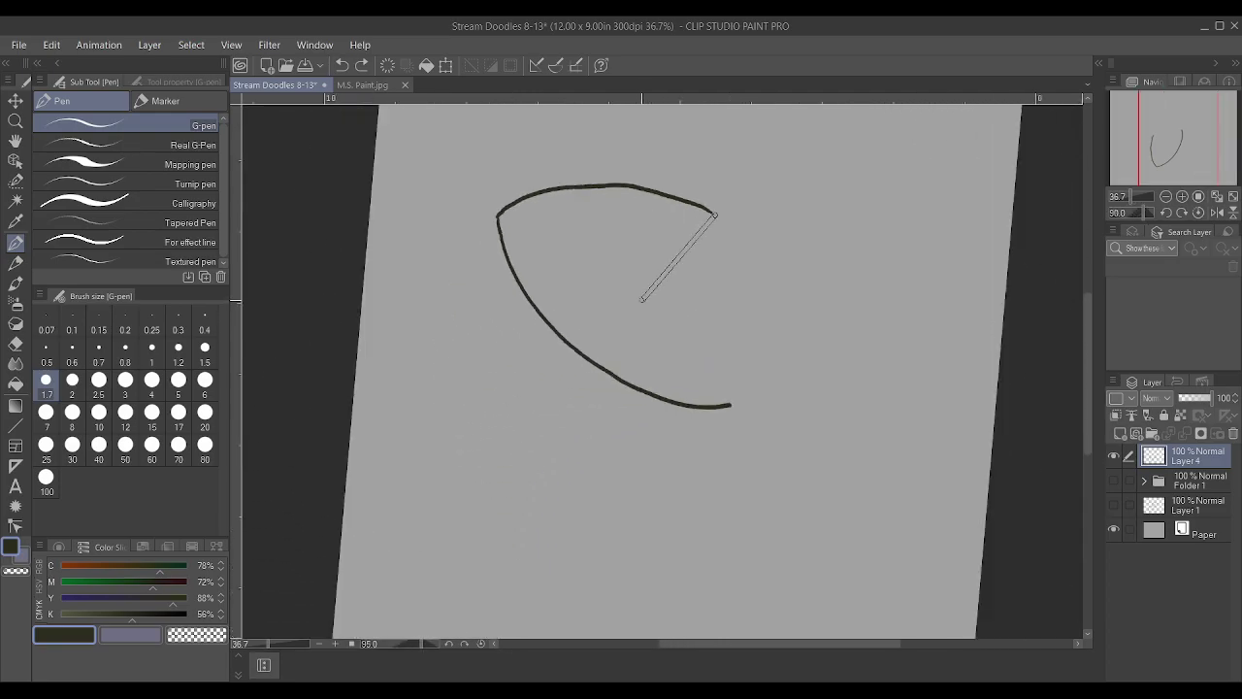
pyautogui.scroll(2, 854, 297)
pyautogui.moveTo(672, 462)
pyautogui.mouseDown()
pyautogui.moveTo(718, 405)
pyautogui.moveTo(748, 333)
pyautogui.moveTo(759, 227)
pyautogui.mouseUp()
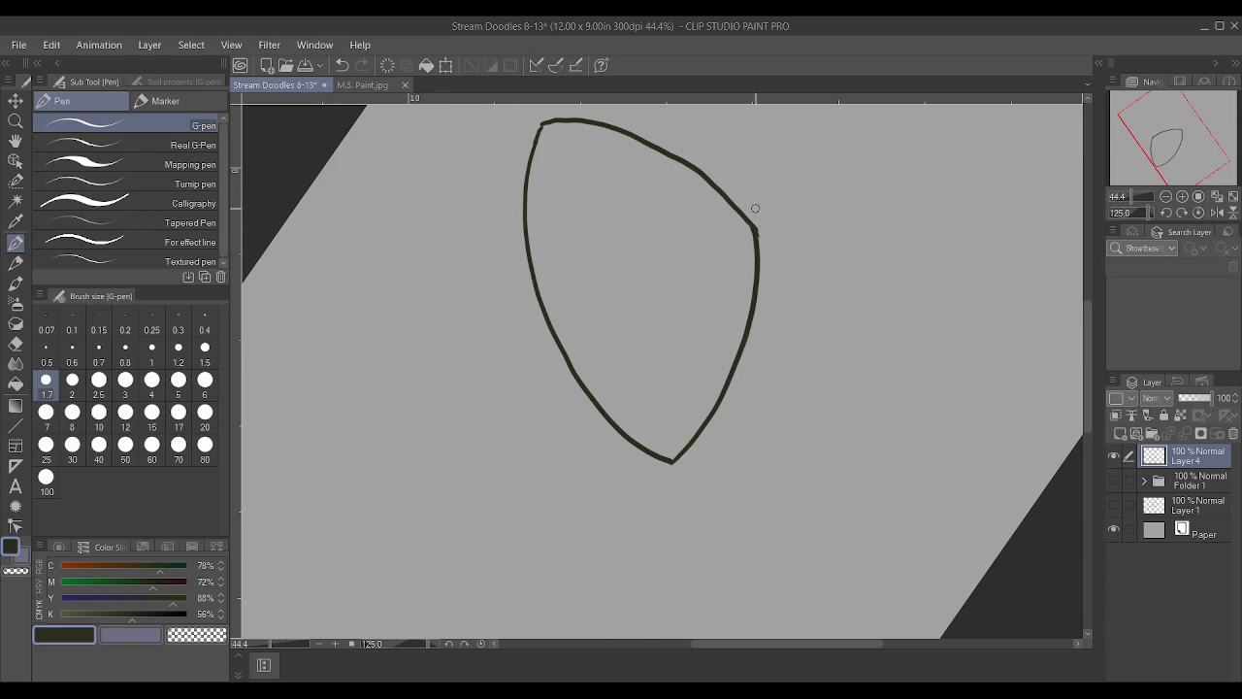
# Replace the body's upper-right corner with a curved neck line and draw the open-ended head outline extending from it
pyautogui.scroll(-3, 767, 243)
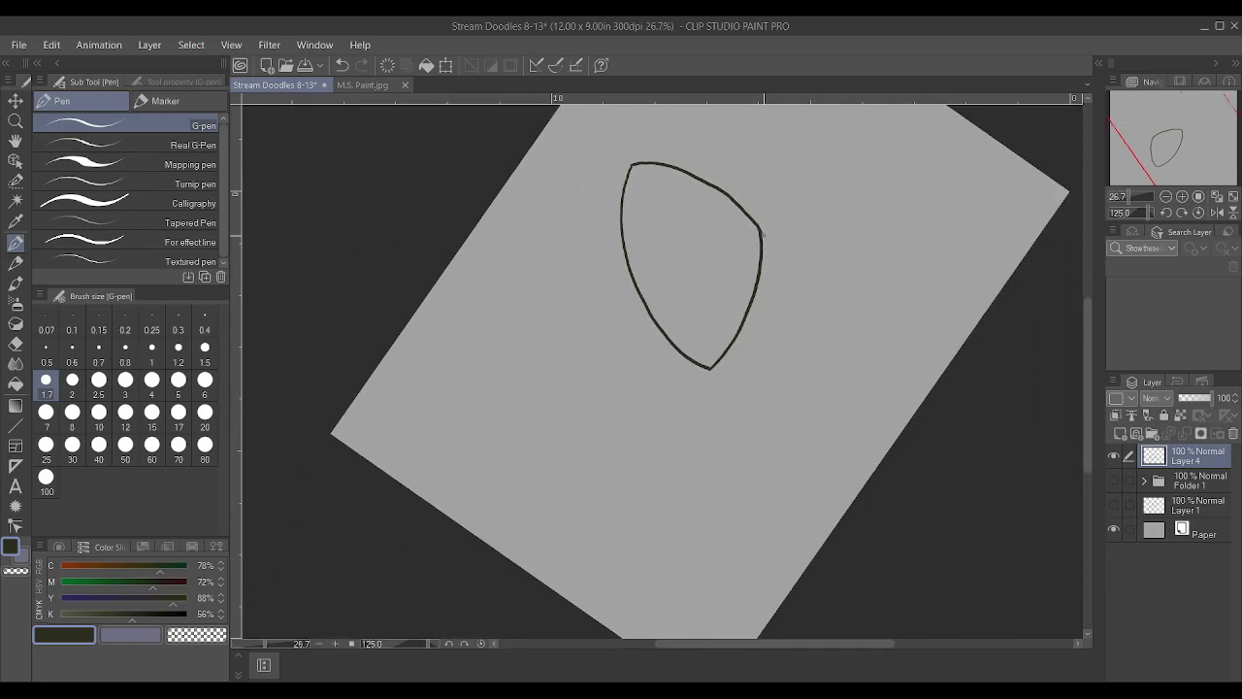
pyautogui.keyDown('shift'); pyautogui.scroll(20, 765, 235); pyautogui.keyUp('shift')
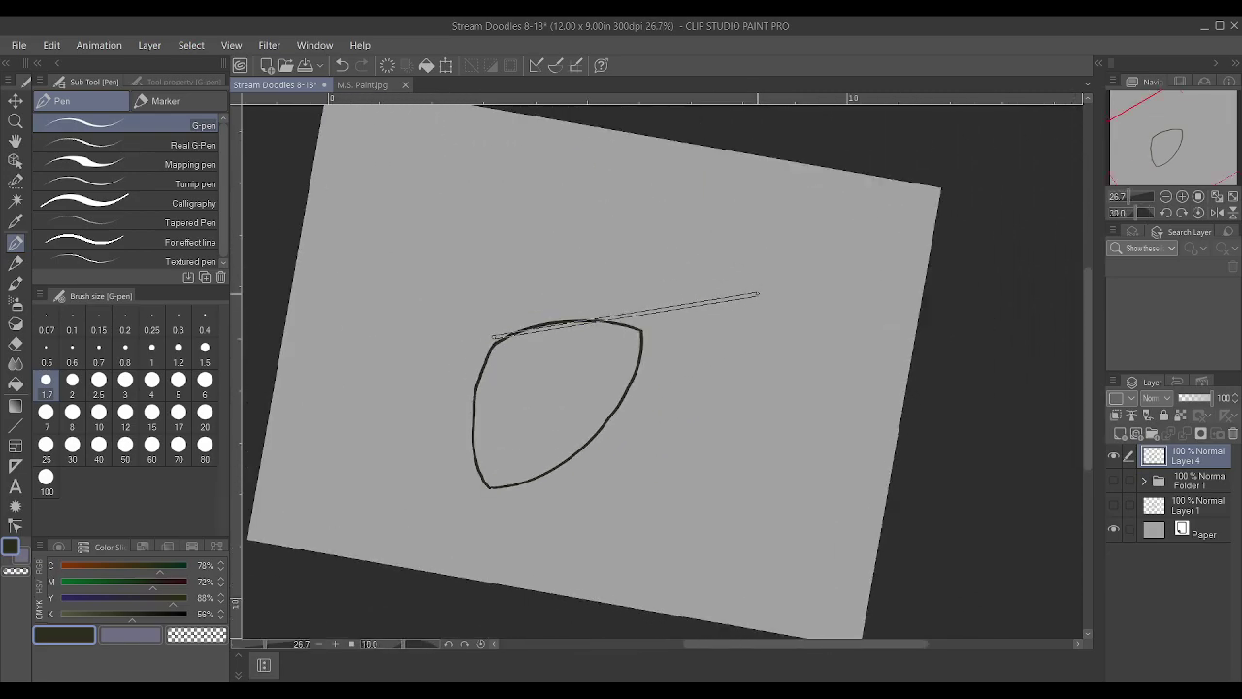
pyautogui.scroll(2, 644, 395)
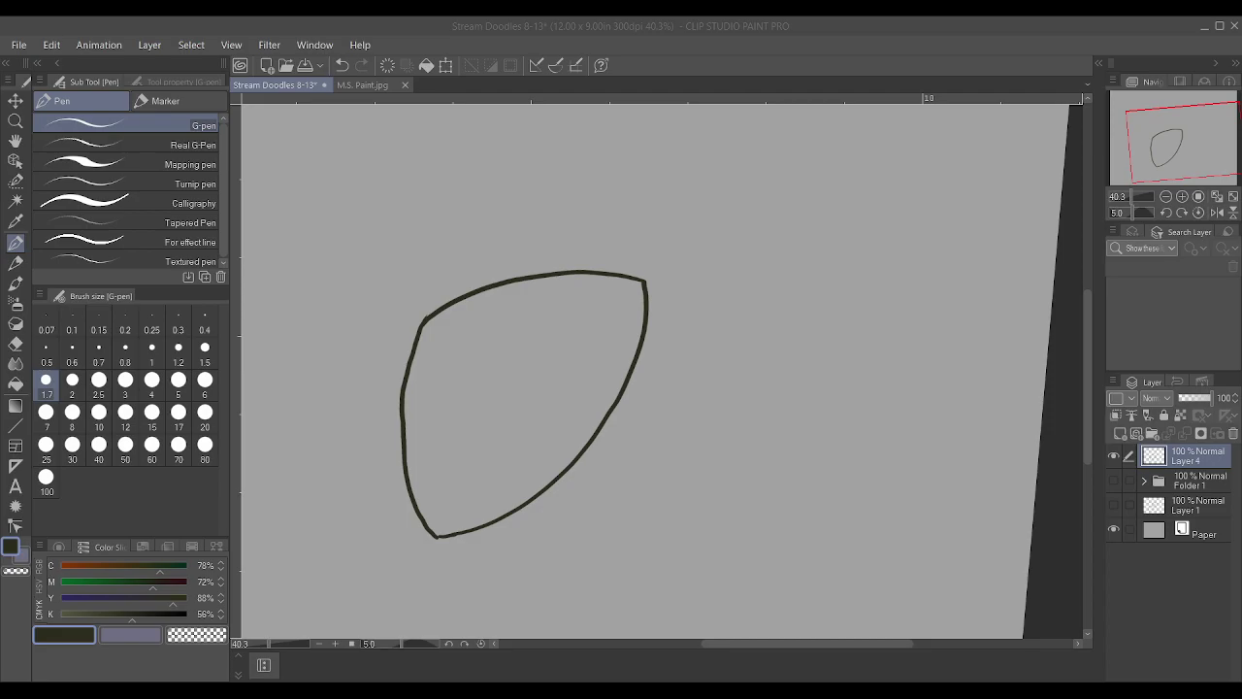
pyautogui.scroll(-1, 654, 251)
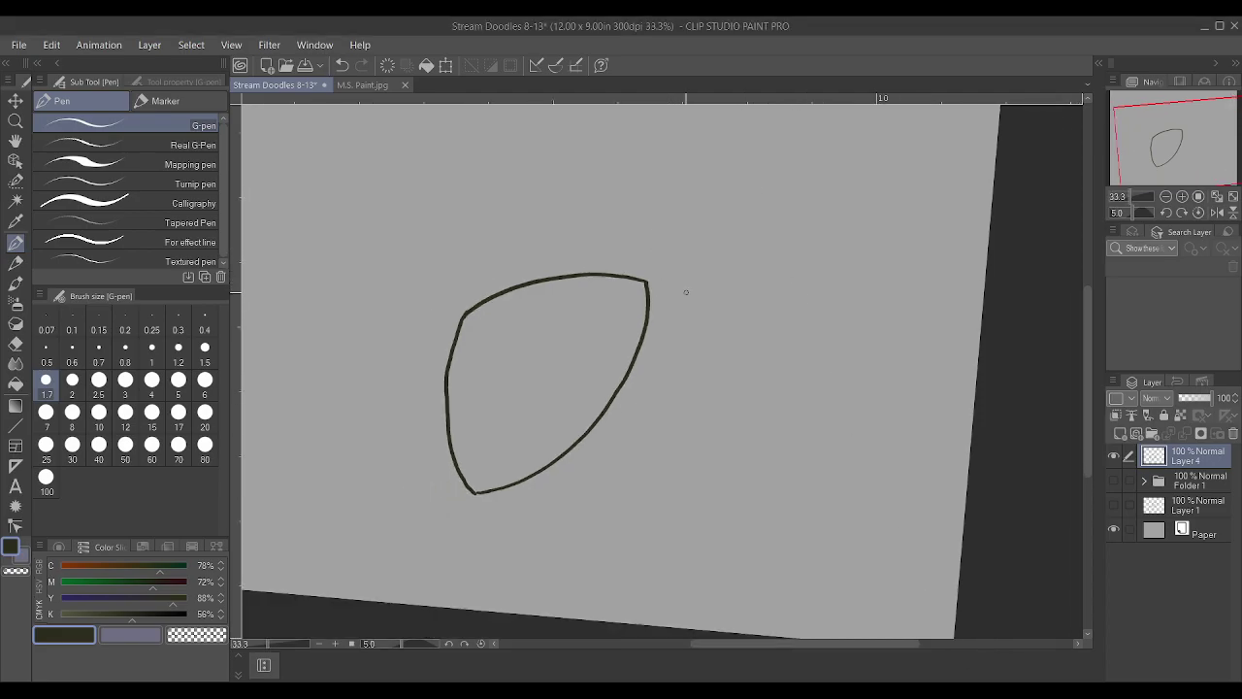
pyautogui.moveTo(596, 277)
pyautogui.mouseDown()
pyautogui.moveTo(602, 307)
pyautogui.moveTo(640, 317)
pyautogui.mouseUp()
pyautogui.moveTo(611, 276)
pyautogui.mouseDown()
pyautogui.moveTo(648, 282)
pyautogui.moveTo(645, 311)
pyautogui.moveTo(647, 280)
pyautogui.moveTo(602, 275)
pyautogui.moveTo(633, 275)
pyautogui.moveTo(599, 260)
pyautogui.moveTo(598, 213)
pyautogui.mouseUp()
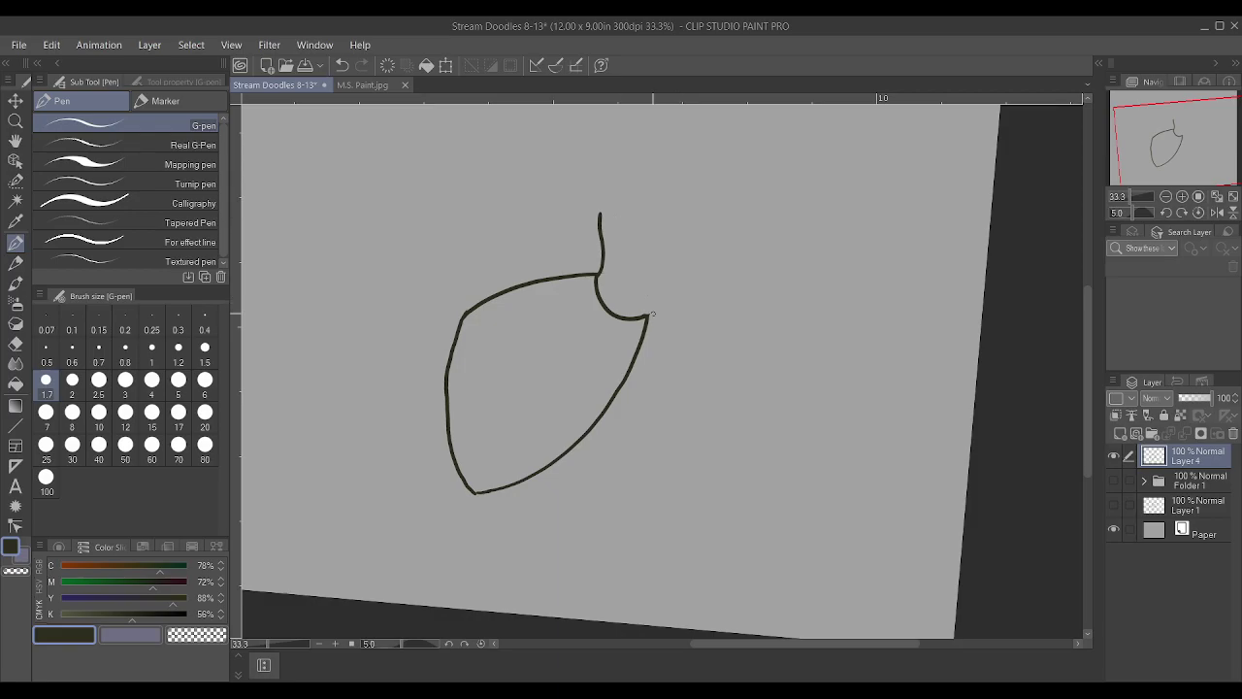
pyautogui.moveTo(648, 316); pyautogui.dragTo(699, 272)
pyautogui.moveTo(600, 213)
pyautogui.mouseDown()
pyautogui.moveTo(628, 182)
pyautogui.moveTo(711, 190)
pyautogui.mouseUp()
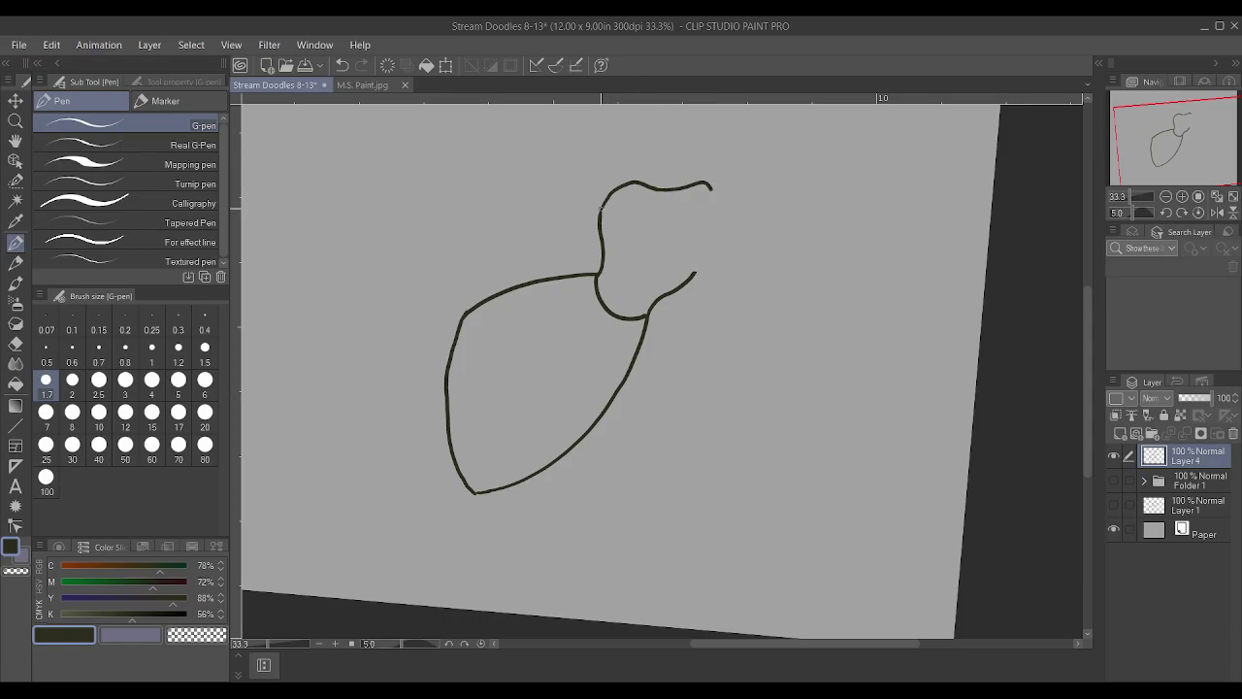
# Draw the outer curve of the left antler rising from the back of the head
pyautogui.moveTo(601, 206)
pyautogui.mouseDown()
pyautogui.moveTo(523, 148)
pyautogui.moveTo(532, 105)
pyautogui.mouseUp()
pyautogui.scroll(-2, 602, 167)
pyautogui.scroll(4, 641, 131)
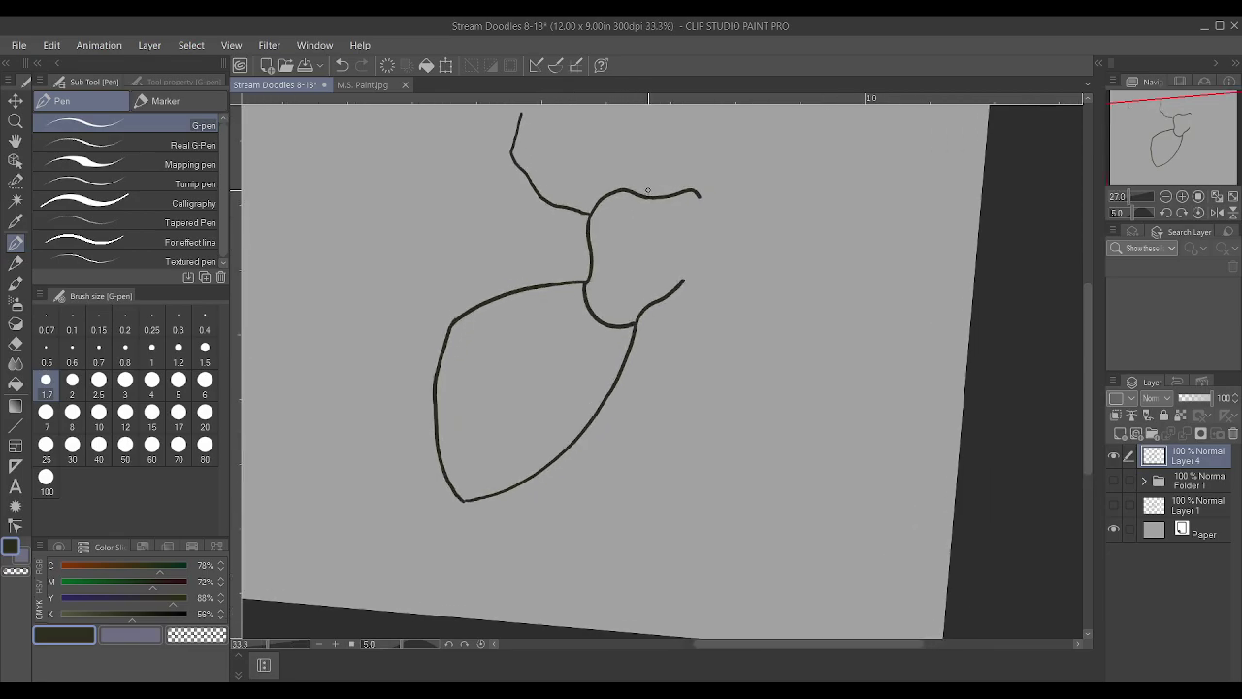
pyautogui.scroll(-3, 535, 136)
pyautogui.scroll(-1, 558, 187)
pyautogui.scroll(3, 527, 138)
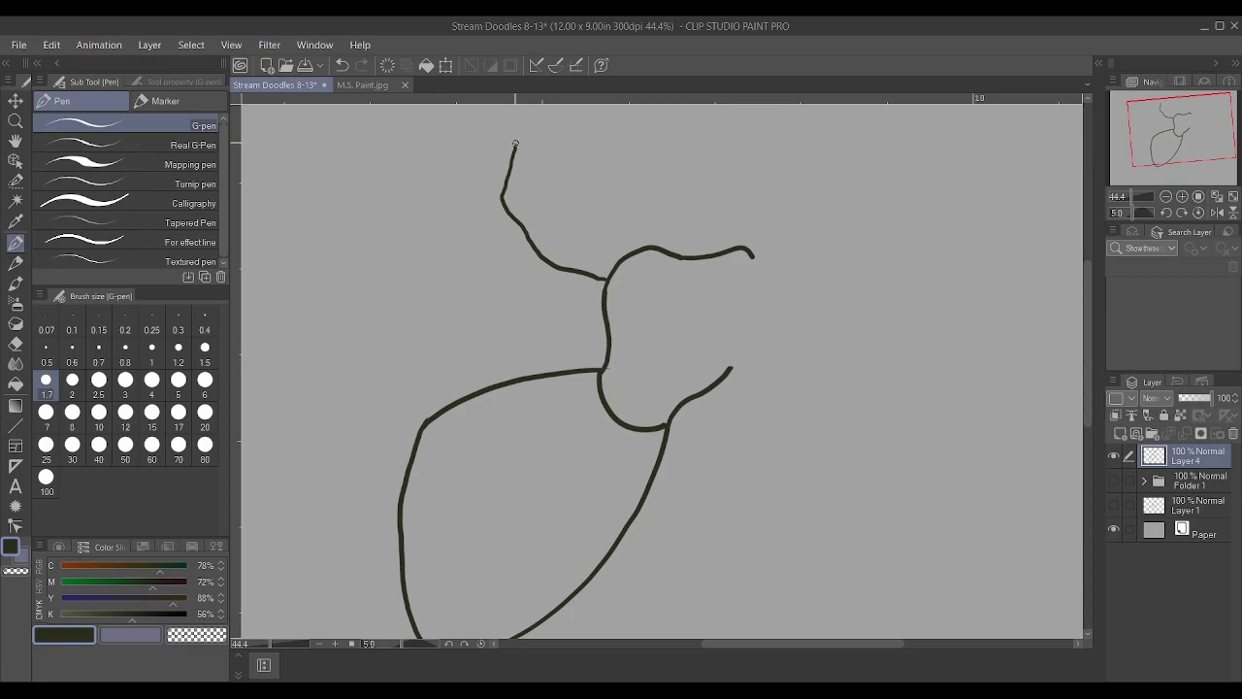
pyautogui.moveTo(516, 137)
pyautogui.mouseDown()
pyautogui.moveTo(526, 209)
pyautogui.moveTo(544, 133)
pyautogui.moveTo(536, 225)
pyautogui.moveTo(556, 254)
pyautogui.moveTo(618, 263)
pyautogui.mouseUp()
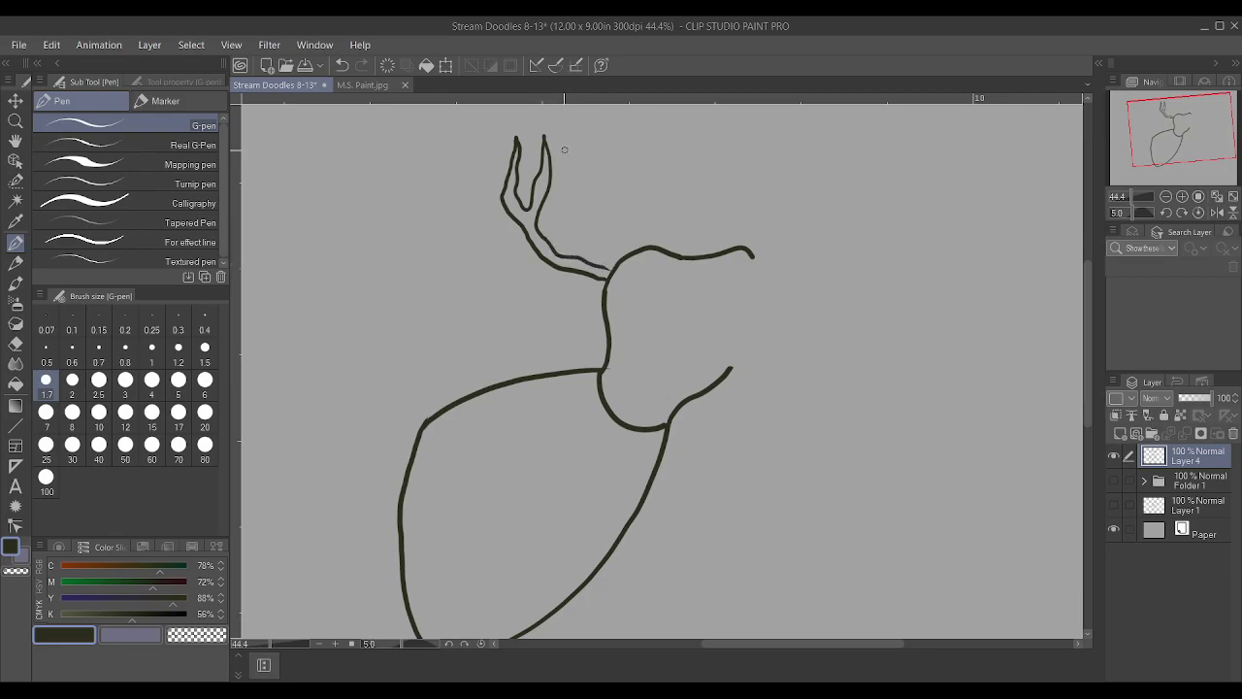
pyautogui.hotkey('ctrl', 'z')
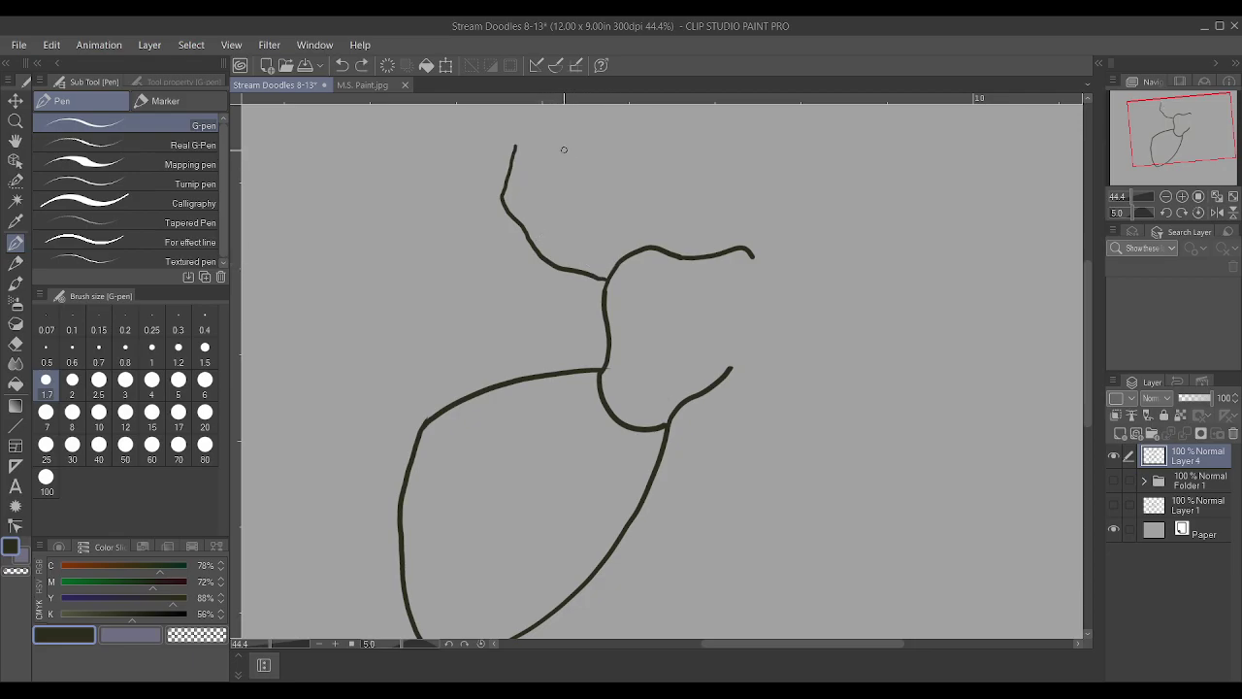
pyautogui.moveTo(567, 256)
pyautogui.mouseDown()
pyautogui.moveTo(610, 268)
pyautogui.moveTo(550, 233)
pyautogui.moveTo(604, 170)
pyautogui.mouseUp()
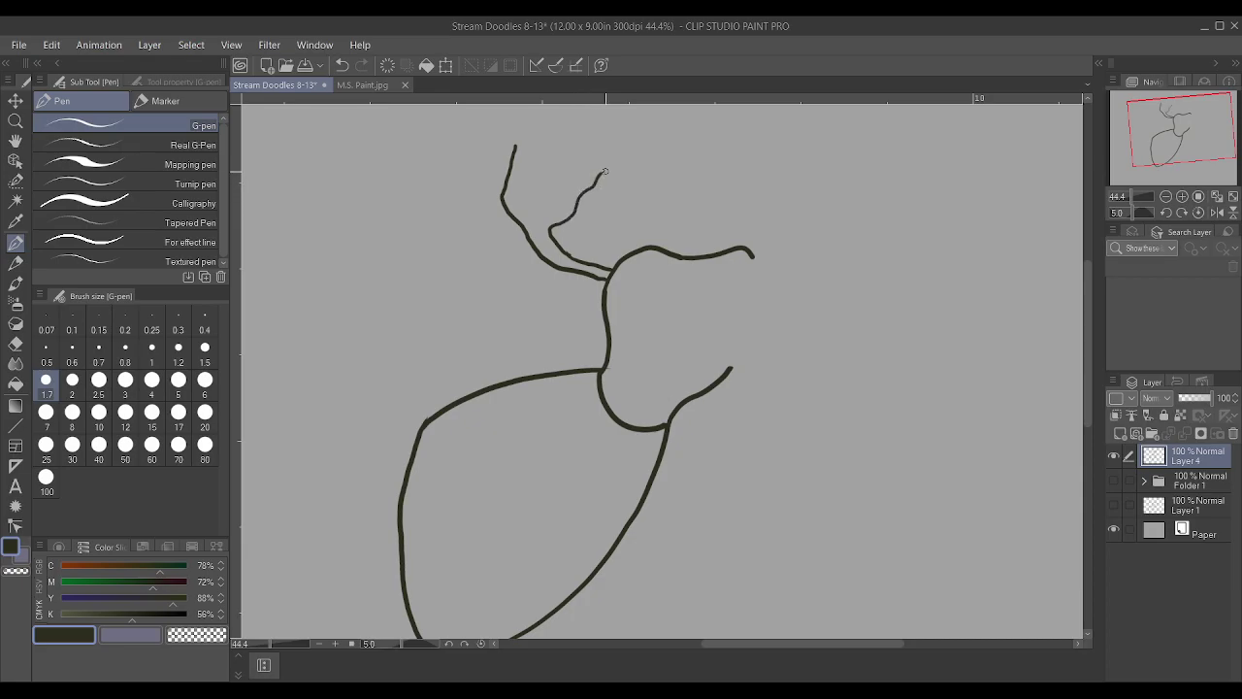
pyautogui.moveTo(550, 216); pyautogui.dragTo(599, 171)
pyautogui.moveTo(521, 202)
pyautogui.mouseDown()
pyautogui.moveTo(521, 127)
pyautogui.moveTo(516, 194)
pyautogui.moveTo(523, 201)
pyautogui.moveTo(544, 136)
pyautogui.moveTo(542, 210)
pyautogui.mouseUp()
pyautogui.hotkey('ctrl', 'z')
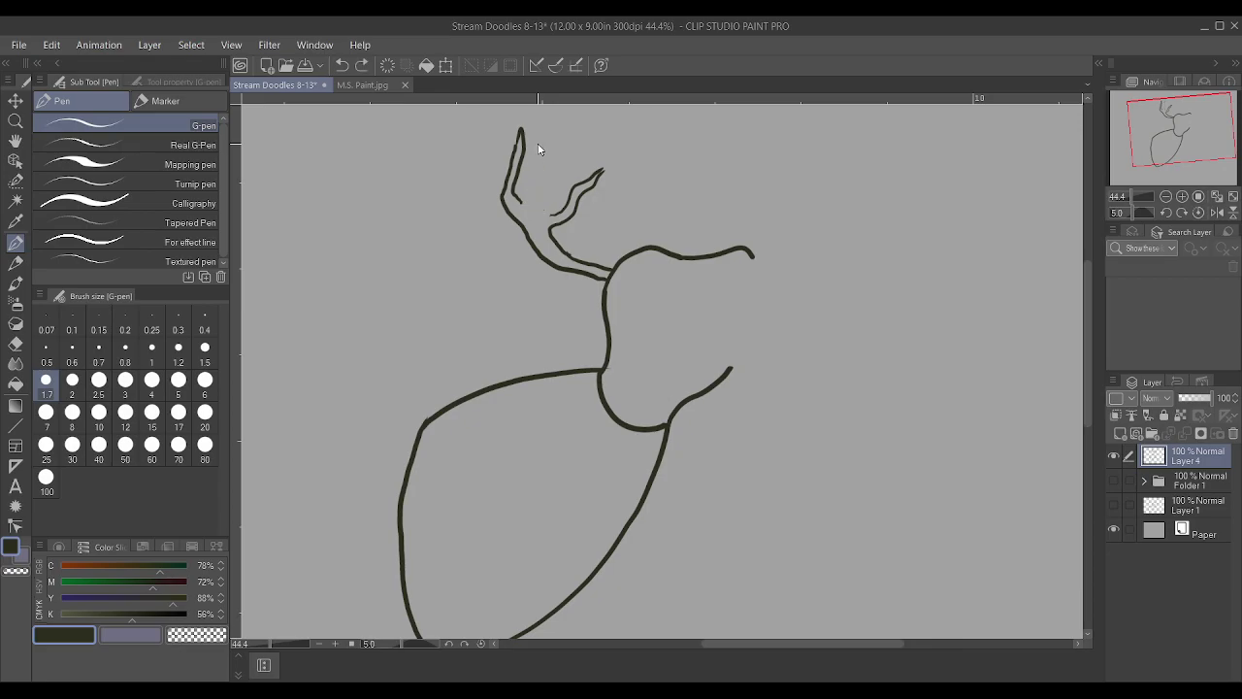
pyautogui.moveTo(551, 214); pyautogui.dragTo(582, 141)
pyautogui.hotkey('ctrl', 'z')
pyautogui.hotkey('ctrl', 'z')
pyautogui.hotkey('ctrl', 'z')
pyautogui.hotkey('ctrl', 'z')
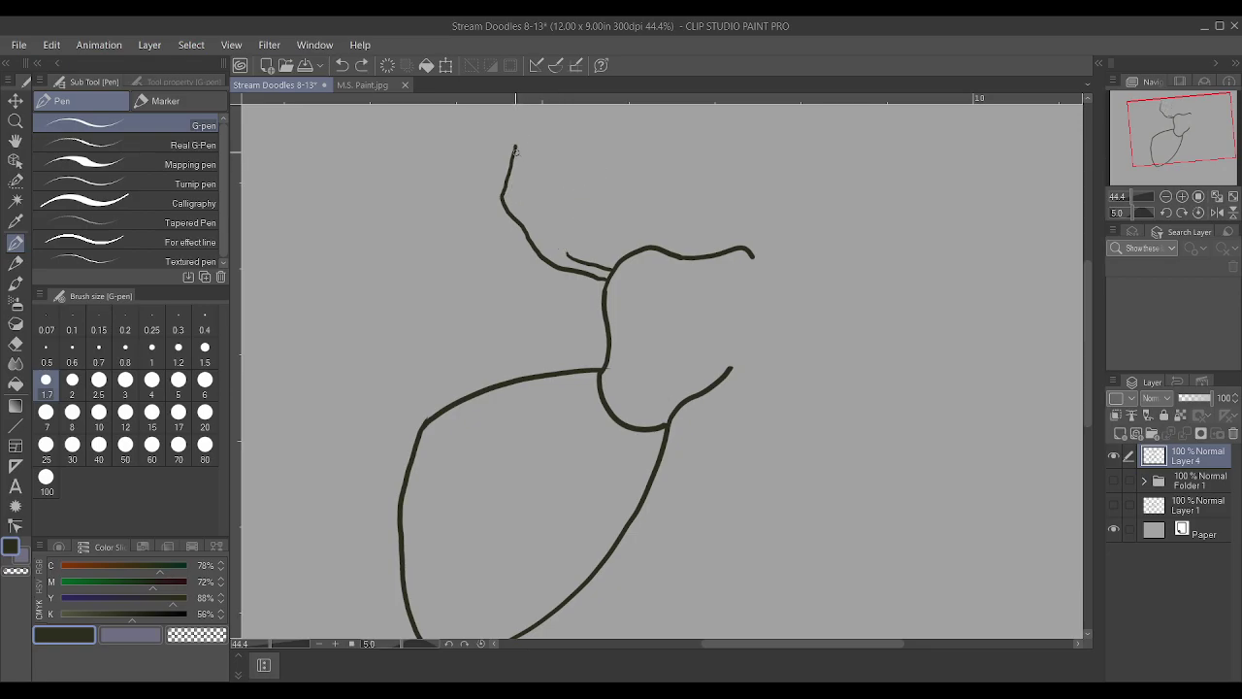
# Complete the left antler with wavy, flame-like tines and draw the inner tines of a matching right antler
pyautogui.moveTo(515, 146)
pyautogui.mouseDown()
pyautogui.moveTo(515, 121)
pyautogui.moveTo(519, 208)
pyautogui.moveTo(535, 202)
pyautogui.moveTo(550, 130)
pyautogui.moveTo(549, 173)
pyautogui.moveTo(570, 158)
pyautogui.moveTo(537, 212)
pyautogui.moveTo(541, 229)
pyautogui.moveTo(556, 227)
pyautogui.moveTo(597, 150)
pyautogui.moveTo(598, 180)
pyautogui.moveTo(559, 240)
pyautogui.moveTo(595, 226)
pyautogui.moveTo(568, 251)
pyautogui.mouseUp()
pyautogui.scroll(-5, 569, 190)
pyautogui.scroll(4, 710, 169)
pyautogui.moveTo(582, 244)
pyautogui.mouseDown()
pyautogui.moveTo(596, 229)
pyautogui.moveTo(584, 202)
pyautogui.moveTo(613, 214)
pyautogui.moveTo(585, 140)
pyautogui.moveTo(617, 196)
pyautogui.moveTo(631, 185)
pyautogui.moveTo(617, 131)
pyautogui.moveTo(636, 150)
pyautogui.moveTo(631, 110)
pyautogui.moveTo(647, 142)
pyautogui.moveTo(638, 180)
pyautogui.mouseUp()
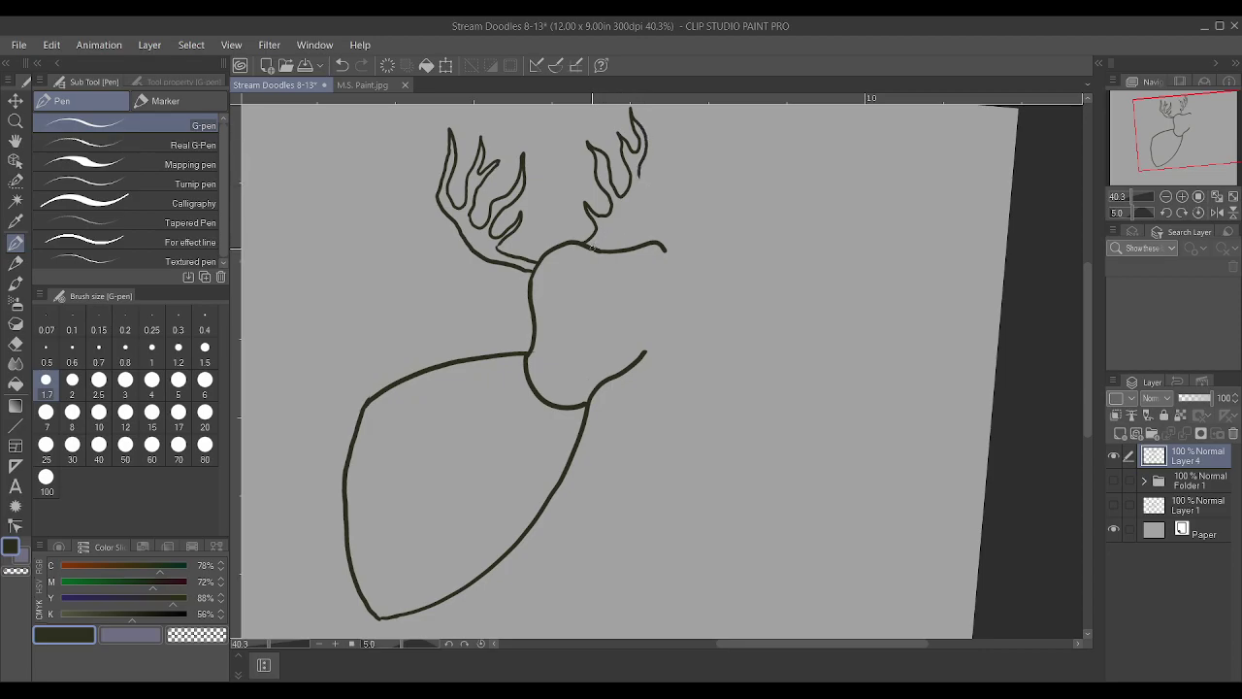
# Undo the last stroke at the right antler's base and draw its long outer edge up to a pointed tip
pyautogui.scroll(-2, 599, 230)
pyautogui.press('-')
pyautogui.press('-')
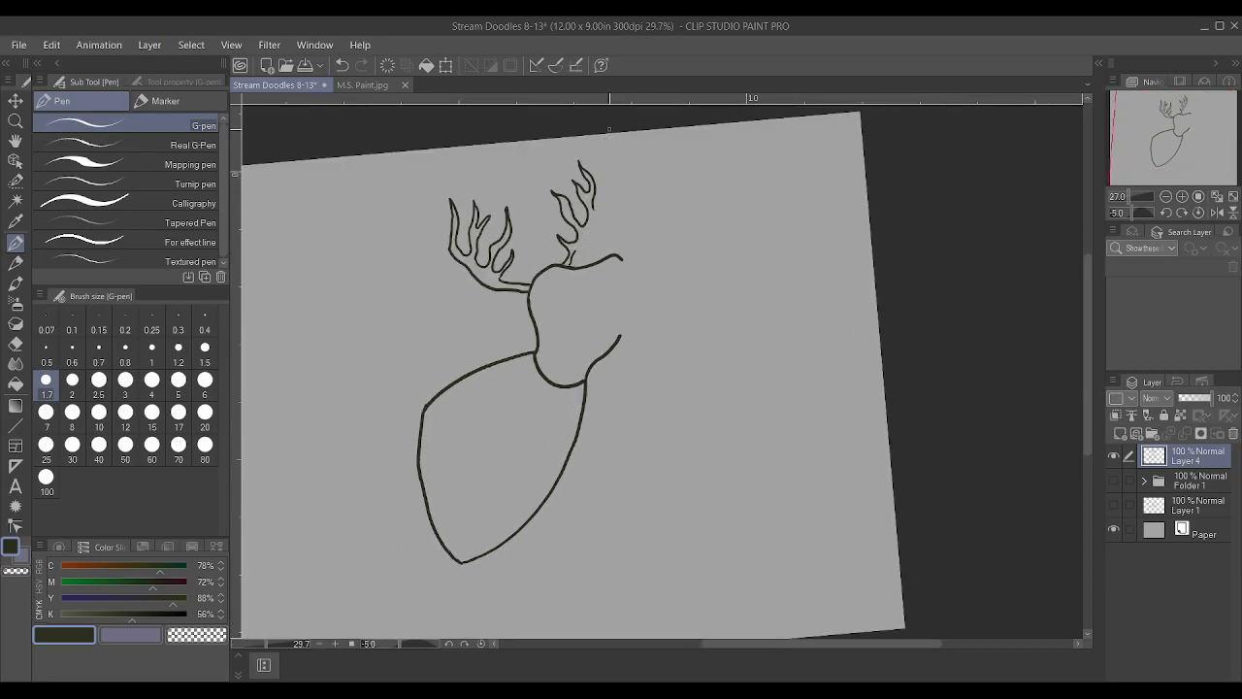
pyautogui.hotkey('ctrl', 'z')
pyautogui.scroll(2, 611, 133)
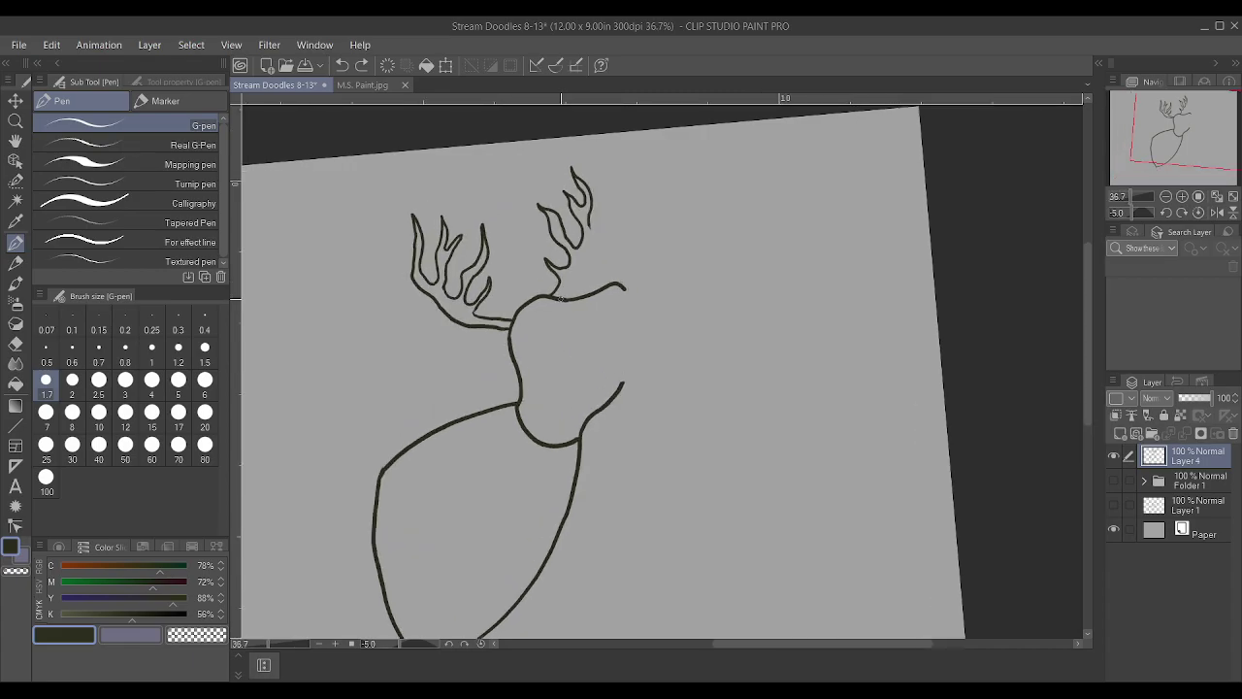
pyautogui.moveTo(564, 289)
pyautogui.mouseDown()
pyautogui.moveTo(618, 215)
pyautogui.moveTo(610, 149)
pyautogui.mouseUp()
pyautogui.moveTo(594, 223); pyautogui.dragTo(604, 187)
# Redraw the body's left and bottom edges as a fuller rounded curve, and extend the head's lower line into a rounded snout
pyautogui.scroll(-2, 607, 150)
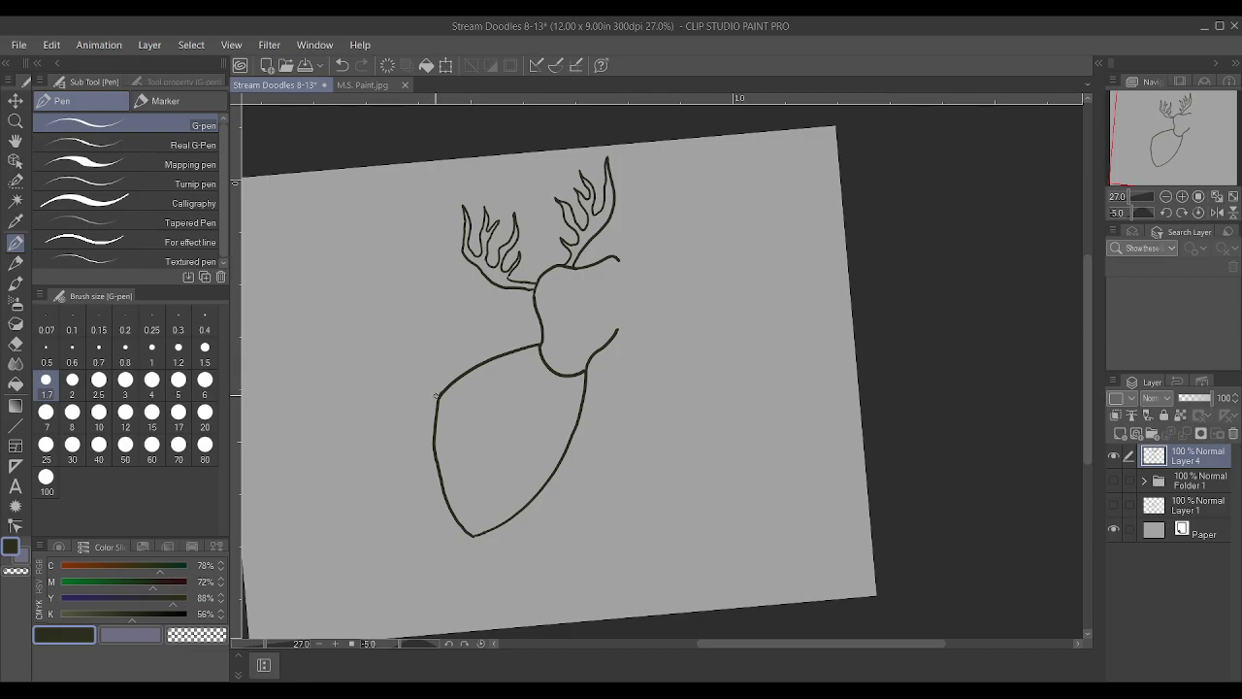
pyautogui.moveTo(430, 397); pyautogui.dragTo(463, 543)
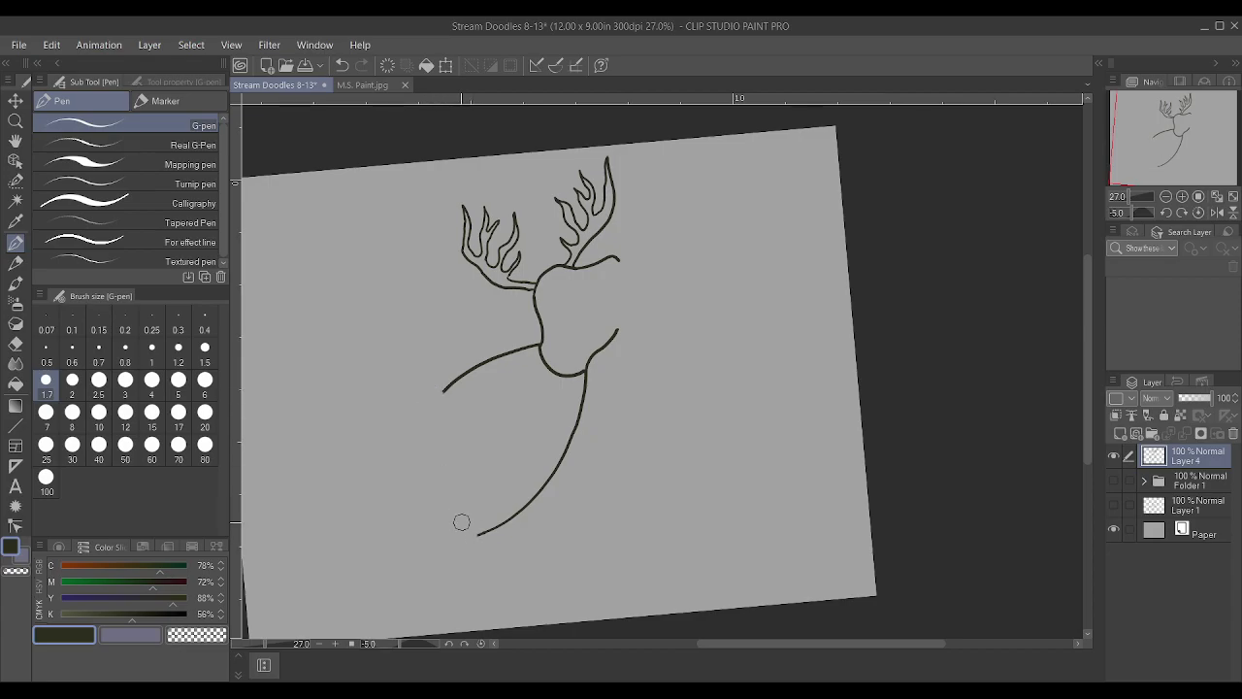
pyautogui.moveTo(418, 536)
pyautogui.mouseDown()
pyautogui.moveTo(421, 441)
pyautogui.moveTo(439, 392)
pyautogui.mouseUp()
pyautogui.moveTo(419, 535)
pyautogui.mouseDown()
pyautogui.moveTo(452, 544)
pyautogui.moveTo(494, 526)
pyautogui.mouseUp()
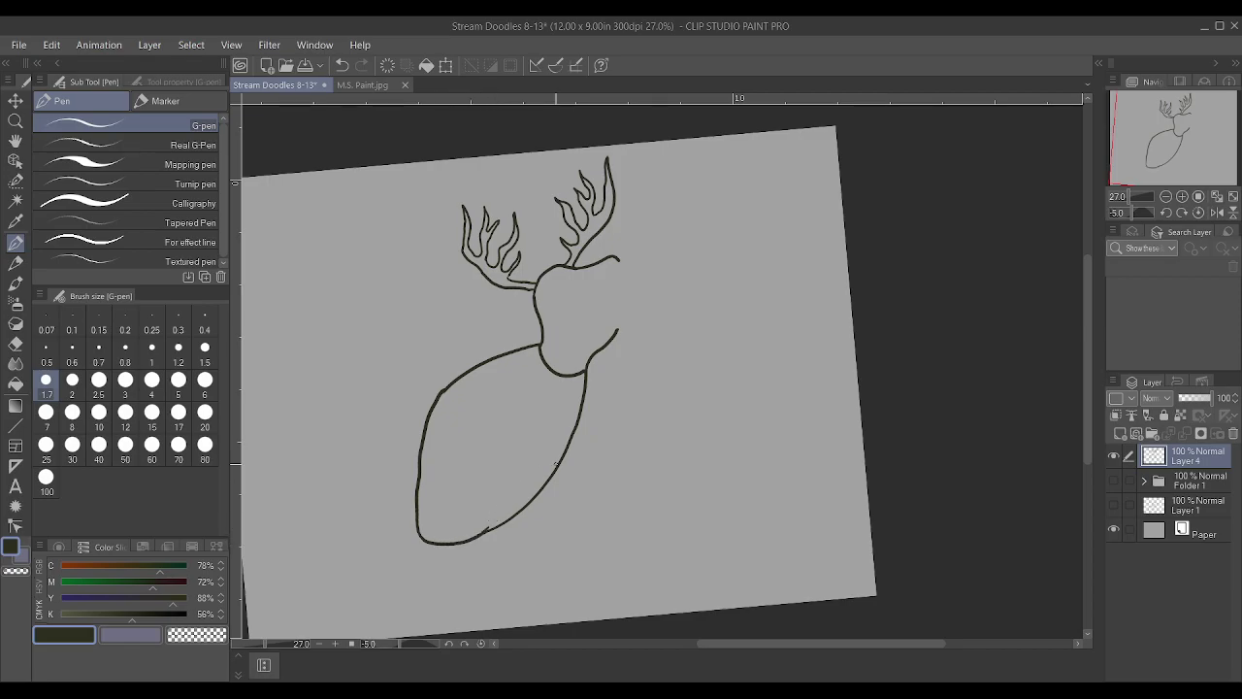
pyautogui.scroll(1, 556, 464)
pyautogui.moveTo(626, 316)
pyautogui.mouseDown()
pyautogui.moveTo(672, 288)
pyautogui.moveTo(666, 264)
pyautogui.mouseUp()
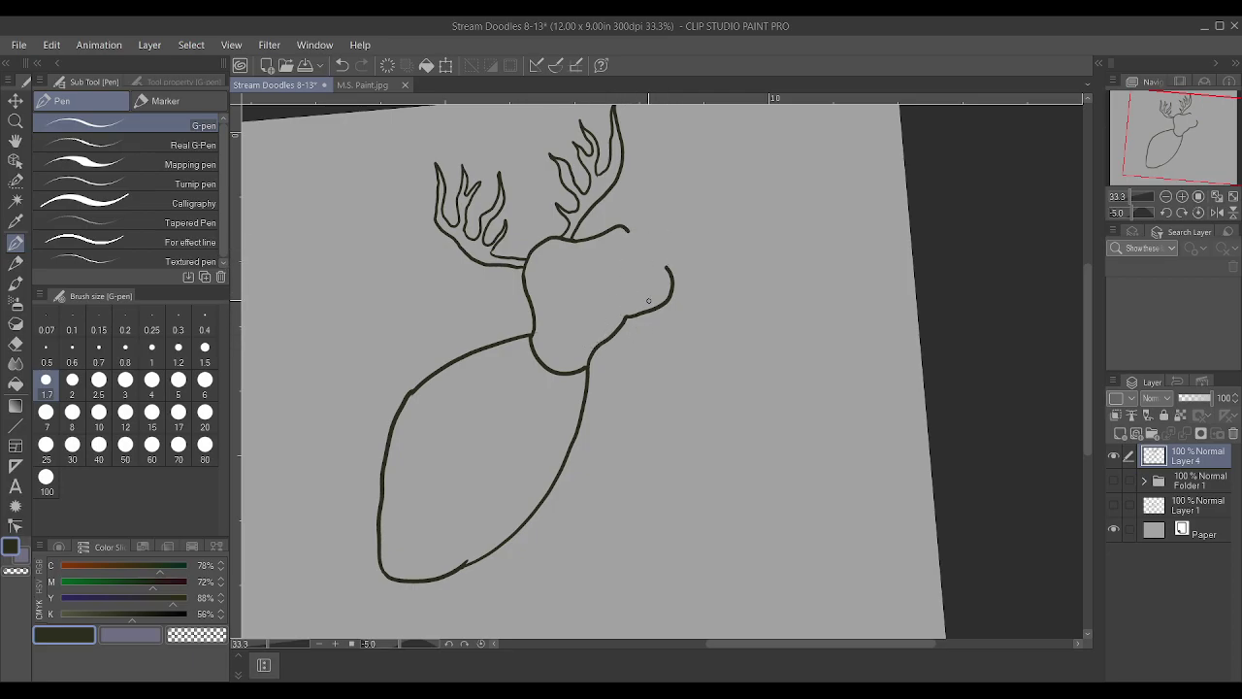
# Draw the wavy outer edge of a third antler branching off below the lower jaw, and start its flame-like tines
pyautogui.moveTo(620, 317); pyautogui.dragTo(783, 342)
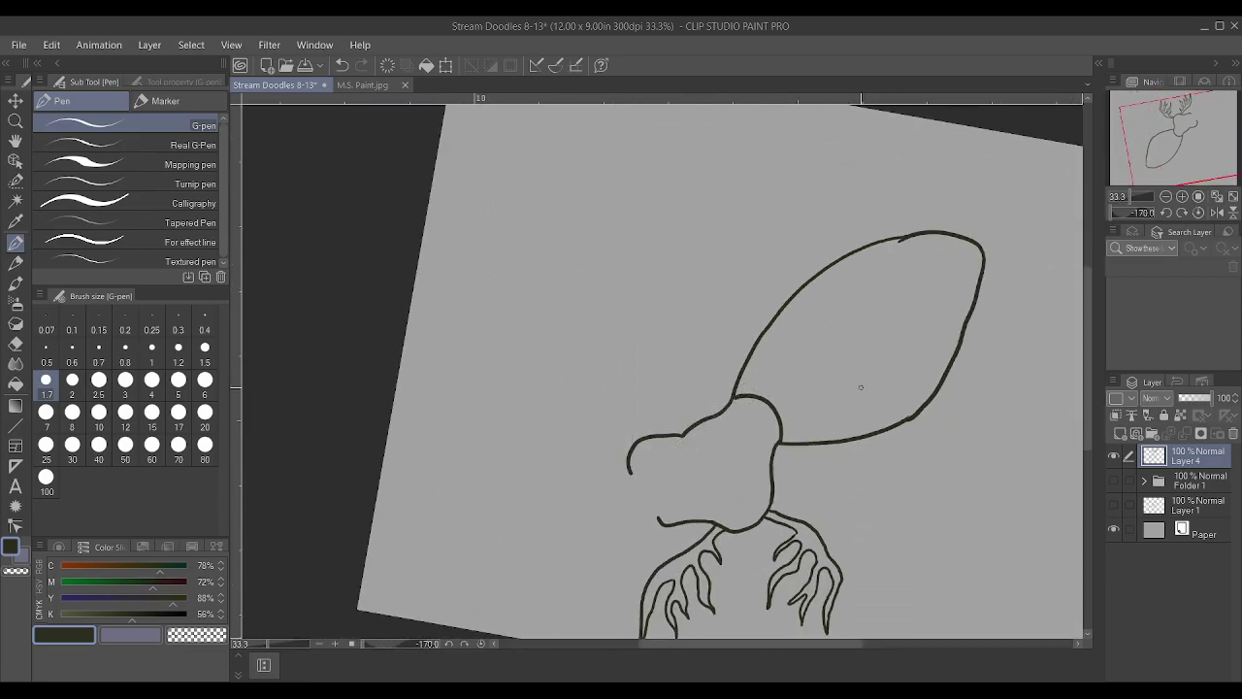
pyautogui.scroll(1, 813, 397)
pyautogui.moveTo(670, 437)
pyautogui.mouseDown()
pyautogui.moveTo(611, 397)
pyautogui.moveTo(616, 336)
pyautogui.moveTo(617, 365)
pyautogui.moveTo(637, 352)
pyautogui.moveTo(616, 382)
pyautogui.moveTo(622, 402)
pyautogui.moveTo(648, 340)
pyautogui.moveTo(637, 388)
pyautogui.mouseUp()
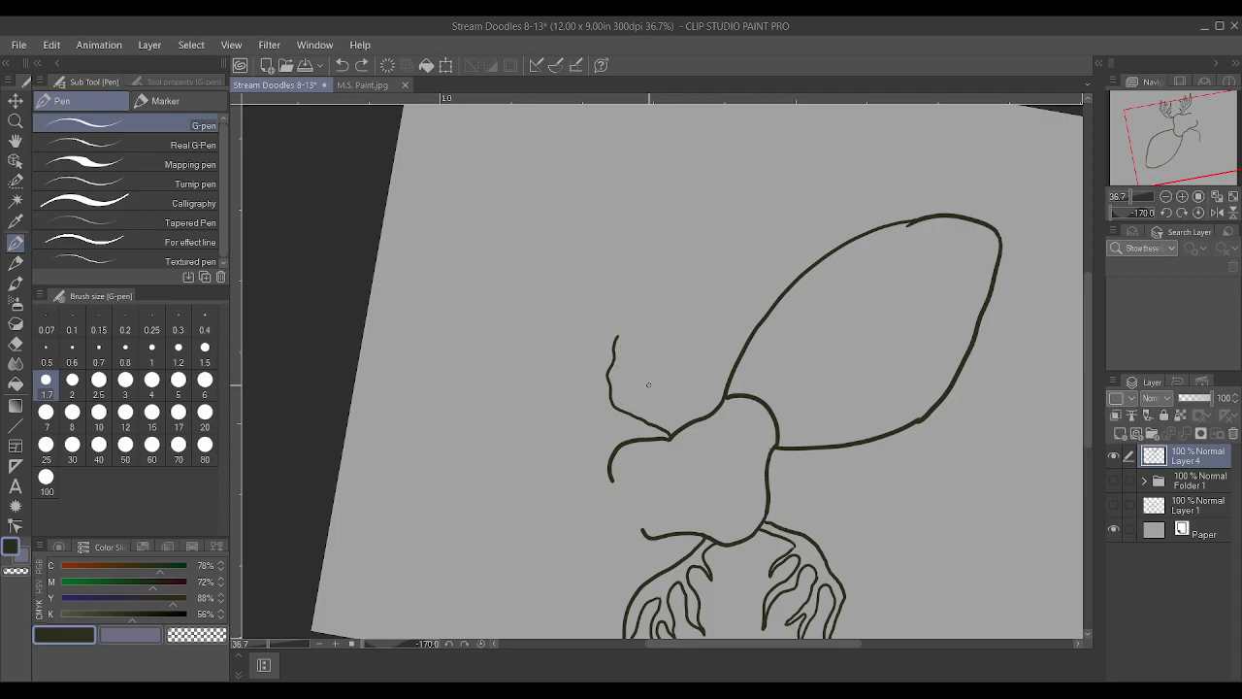
pyautogui.hotkey('ctrl', 'y')
pyautogui.hotkey('ctrl', 'z')
pyautogui.moveTo(639, 374); pyautogui.dragTo(656, 349)
pyautogui.moveTo(658, 349); pyautogui.dragTo(649, 380)
# Complete the antler below the lower jaw with pointed, flame-like tines running back toward its base
pyautogui.scroll(2, 651, 367)
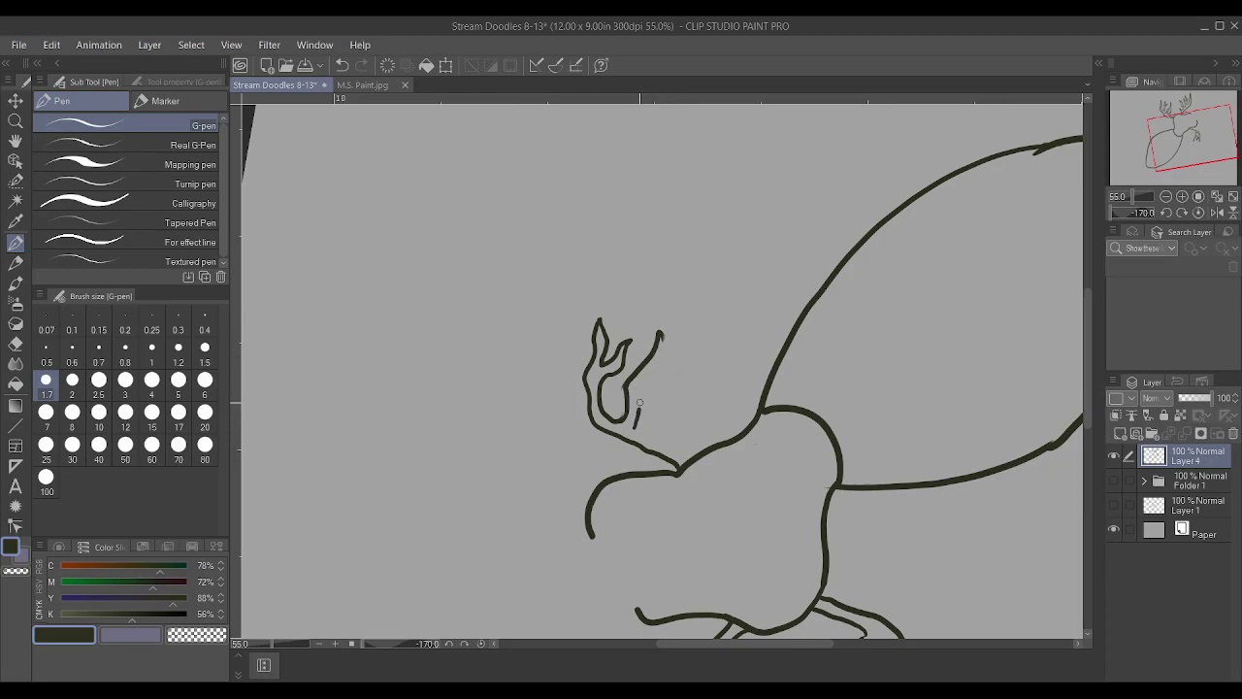
pyautogui.moveTo(641, 382); pyautogui.dragTo(656, 365)
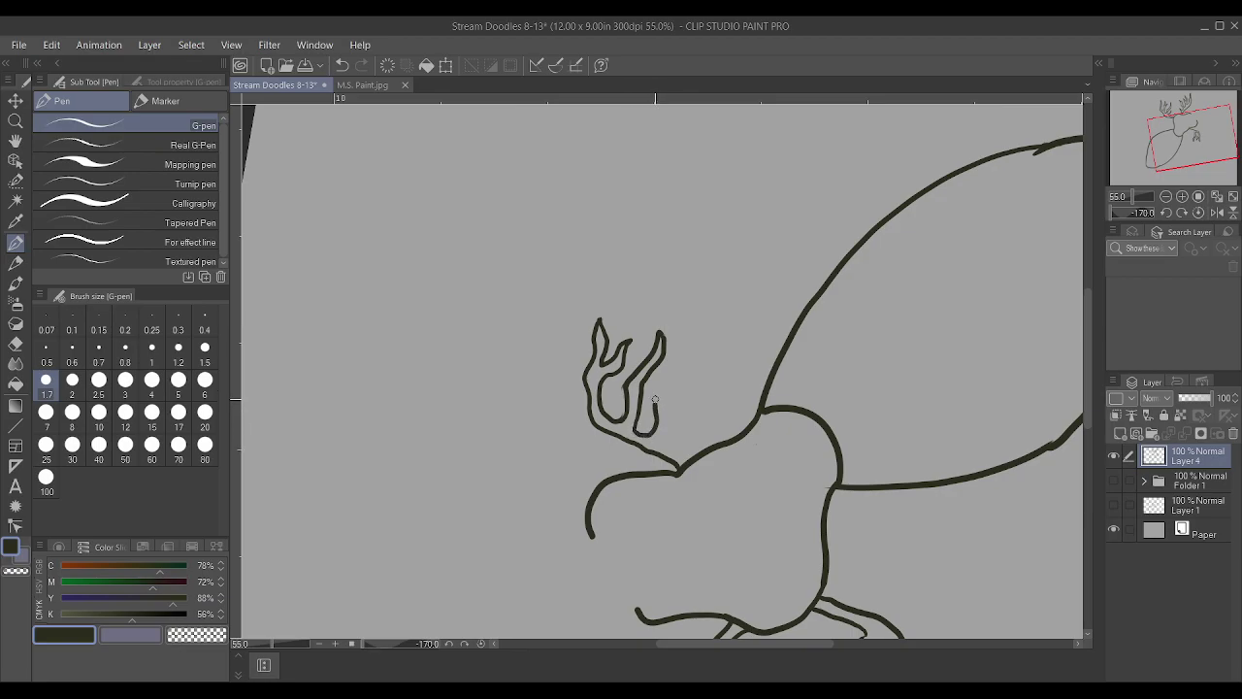
pyautogui.moveTo(668, 378)
pyautogui.mouseDown()
pyautogui.moveTo(672, 415)
pyautogui.moveTo(701, 350)
pyautogui.mouseUp()
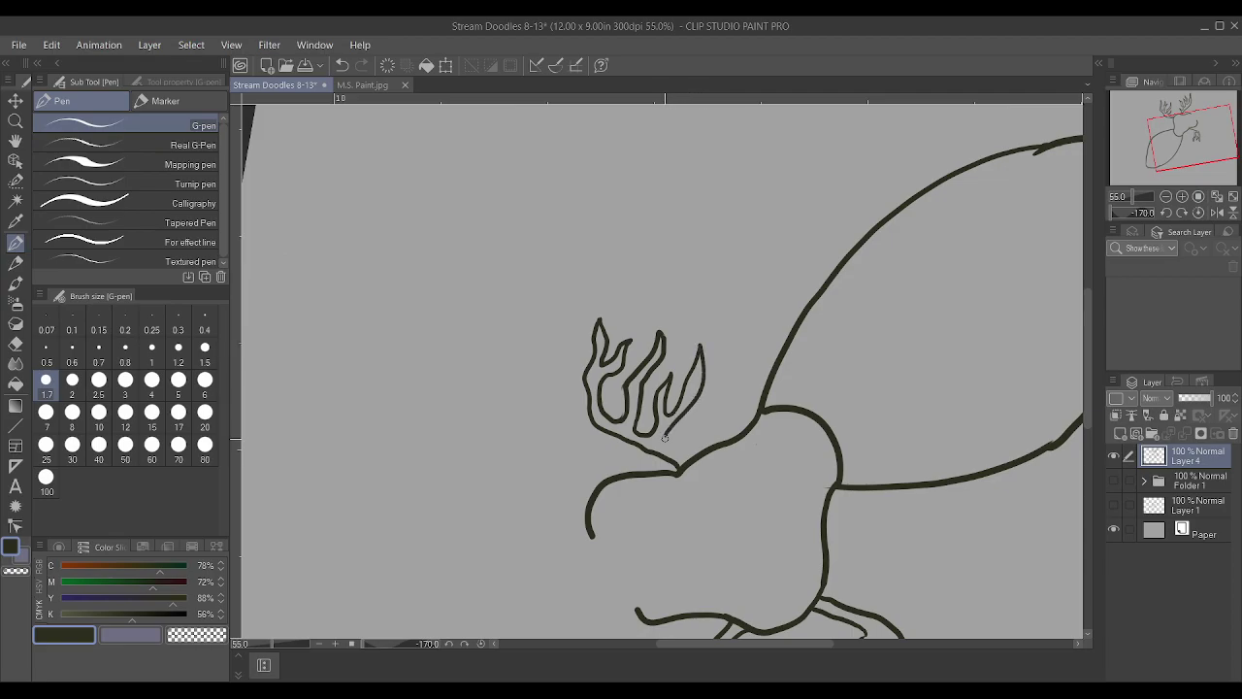
pyautogui.scroll(-5, 672, 447)
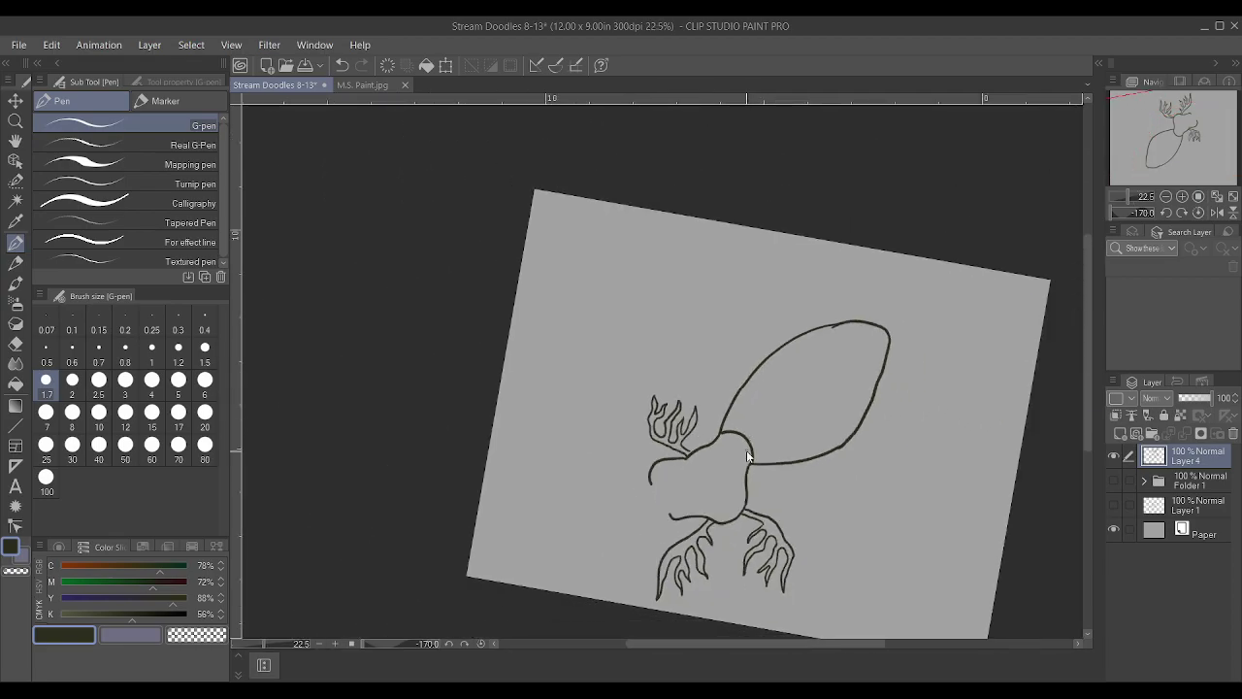
# Draw the upper edge of a fourth antler crossing the back of the head, and redraw the lower jaw's outer edge as a straighter line
pyautogui.press('^')
pyautogui.press('^')
pyautogui.press('^')
pyautogui.press('^')
pyautogui.press('^')
pyautogui.press('^')
pyautogui.press('^')
pyautogui.press('^')
pyautogui.press('^')
pyautogui.press('^')
pyautogui.press('^')
pyautogui.press('^')
pyautogui.press('^')
pyautogui.press('^')
pyautogui.press('^')
pyautogui.press('^')
pyautogui.press('^')
pyautogui.press('^')
pyautogui.press('^')
pyautogui.press('^')
pyautogui.press('^')
pyautogui.press('^')
pyautogui.press('^')
pyautogui.press('^')
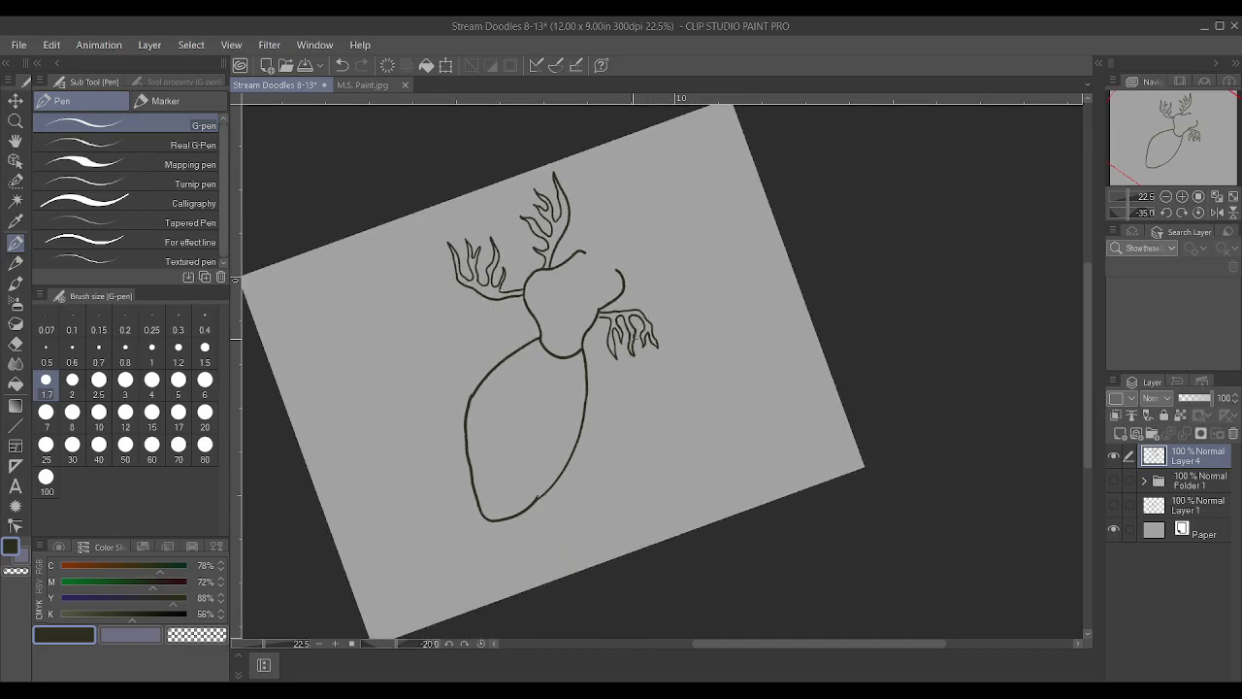
pyautogui.scroll(5, 565, 292)
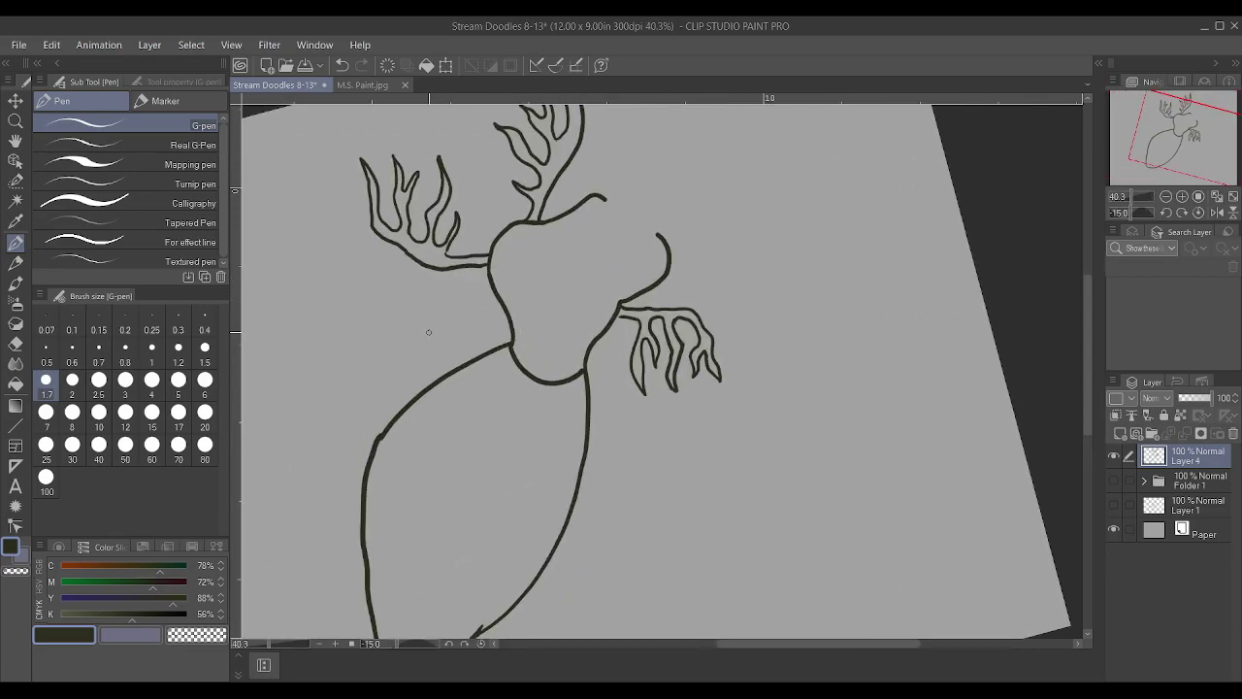
pyautogui.moveTo(425, 341)
pyautogui.mouseDown()
pyautogui.moveTo(452, 303)
pyautogui.moveTo(543, 294)
pyautogui.mouseUp()
pyautogui.moveTo(626, 296); pyautogui.dragTo(672, 248)
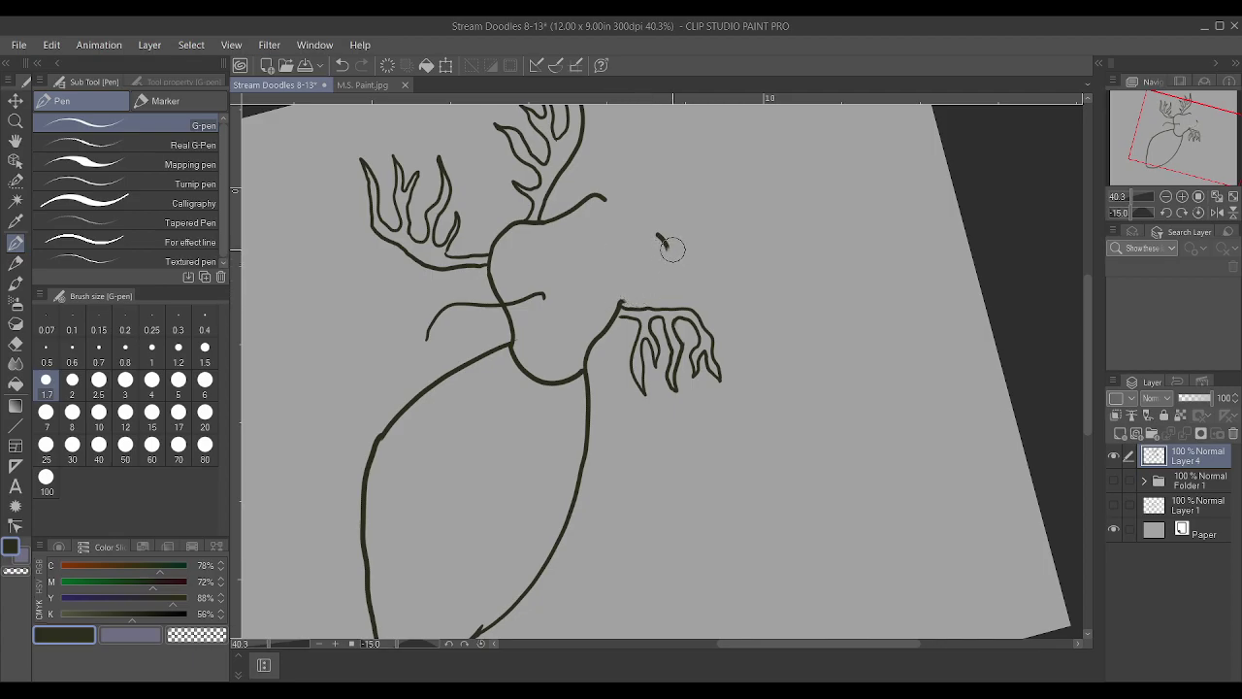
pyautogui.moveTo(625, 298); pyautogui.dragTo(668, 238)
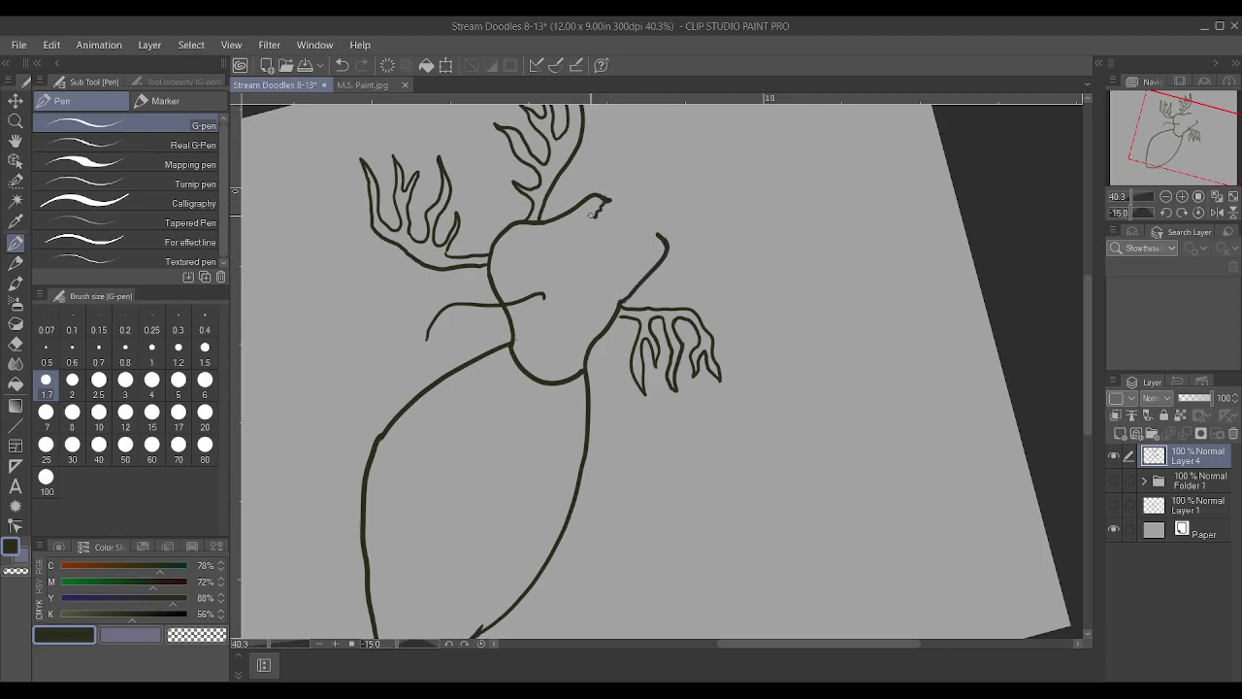
# Draw jagged inner gum lines for the open mouth and rows of small blocky teeth along both jaws
pyautogui.moveTo(565, 236); pyautogui.dragTo(547, 249)
pyautogui.scroll(1, 604, 278)
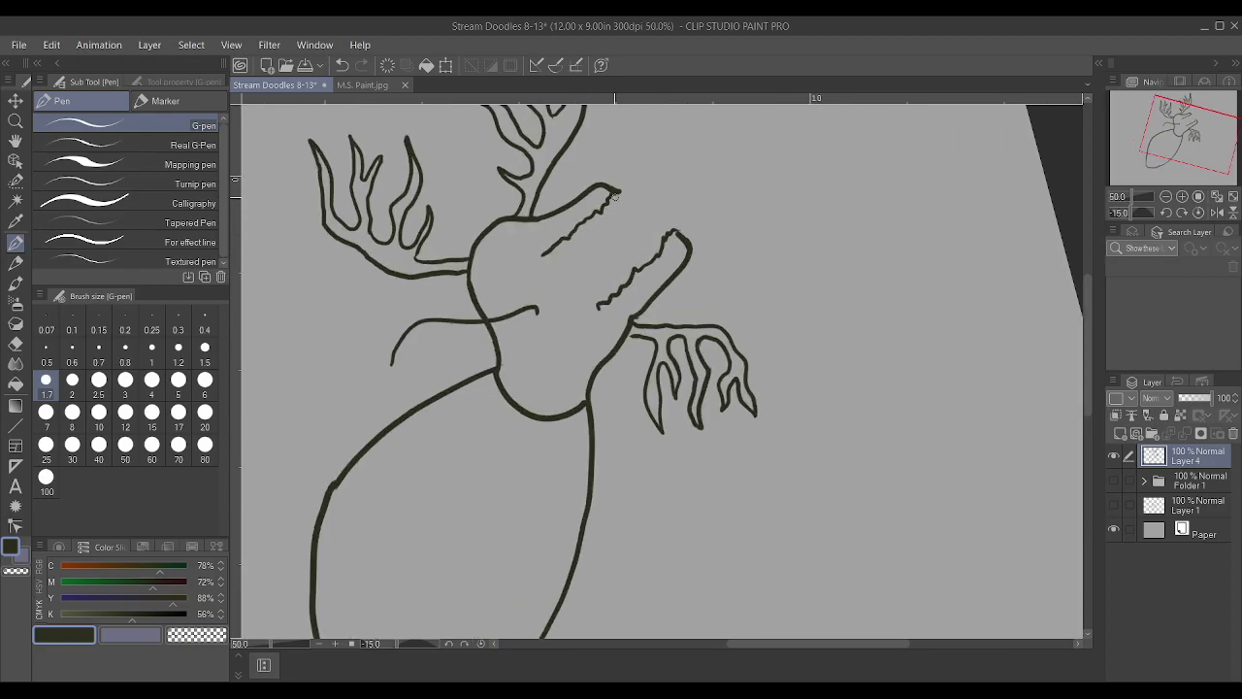
pyautogui.moveTo(621, 201); pyautogui.dragTo(598, 220)
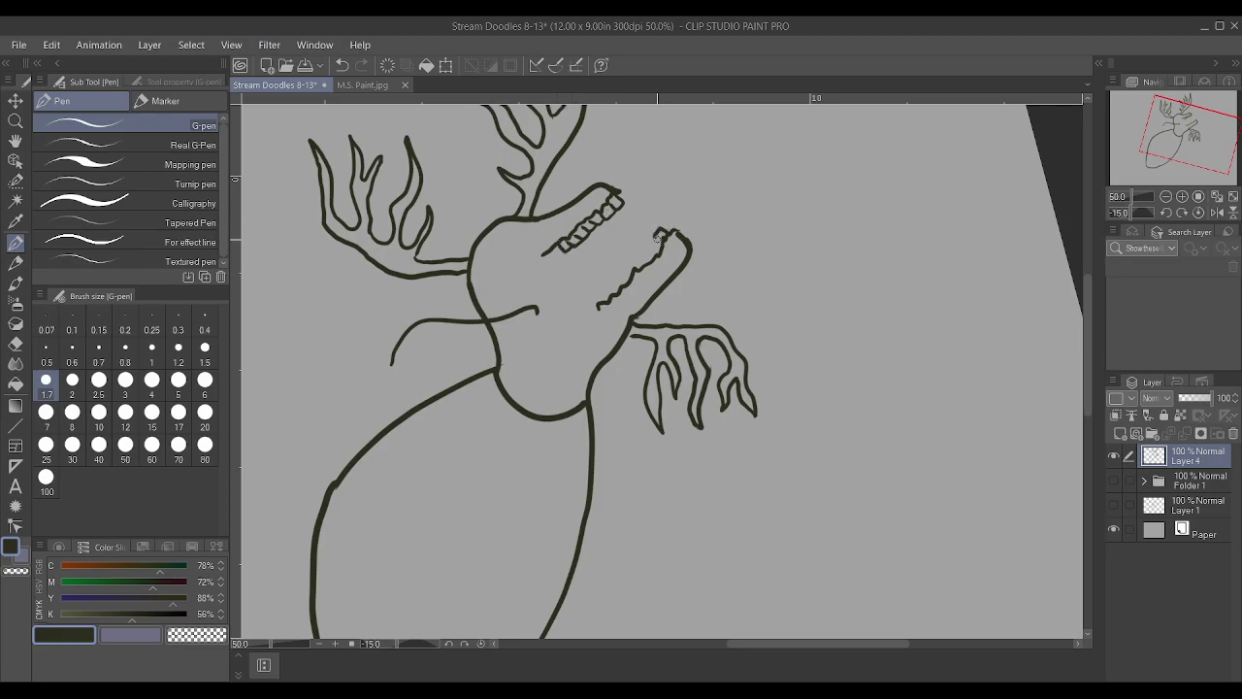
pyautogui.moveTo(651, 256)
pyautogui.mouseDown()
pyautogui.moveTo(649, 245)
pyautogui.moveTo(615, 280)
pyautogui.mouseUp()
# Draw curved cheek strands stretching between the jaws and a jagged edge closing the back of the mouth
pyautogui.moveTo(588, 289)
pyautogui.mouseDown()
pyautogui.moveTo(557, 280)
pyautogui.moveTo(596, 308)
pyautogui.mouseUp()
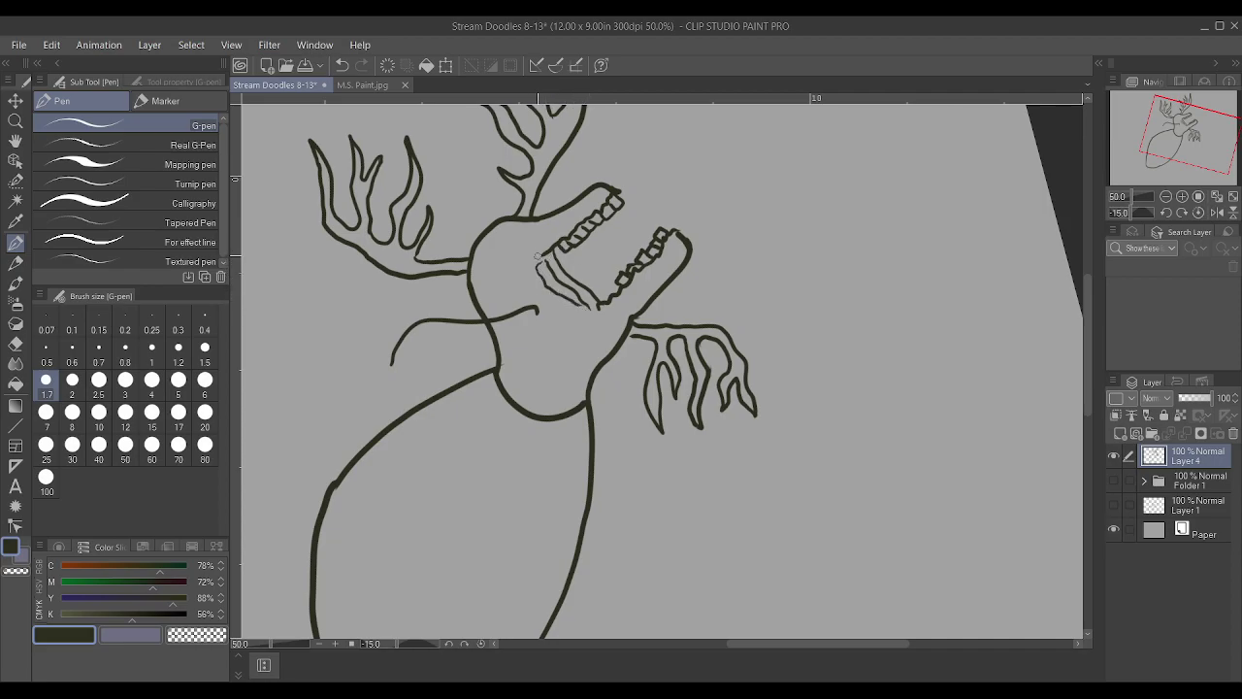
pyautogui.moveTo(524, 274)
pyautogui.mouseDown()
pyautogui.moveTo(545, 309)
pyautogui.moveTo(608, 304)
pyautogui.mouseUp()
pyautogui.scroll(4, 618, 255)
pyautogui.moveTo(613, 318); pyautogui.dragTo(560, 232)
pyautogui.moveTo(594, 322); pyautogui.dragTo(539, 235)
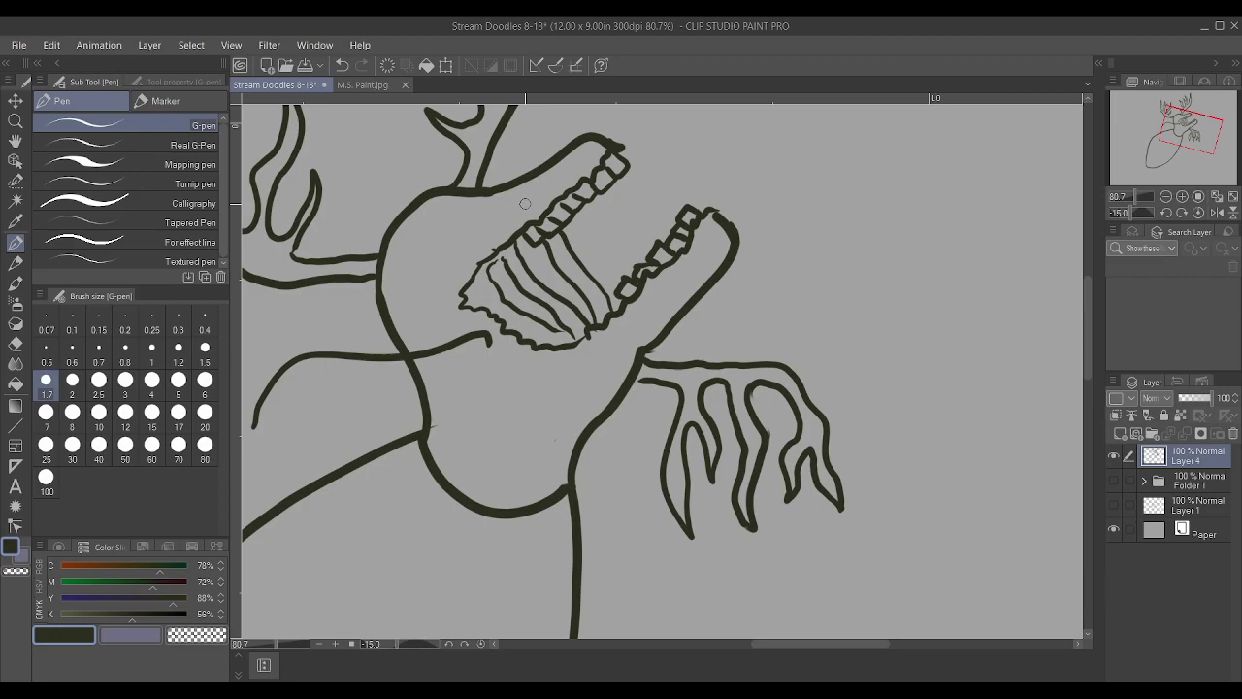
pyautogui.moveTo(593, 317); pyautogui.dragTo(517, 240)
# Rework the lower ends of the middle cheek strands so that they taper into a joined point
pyautogui.scroll(1, 504, 229)
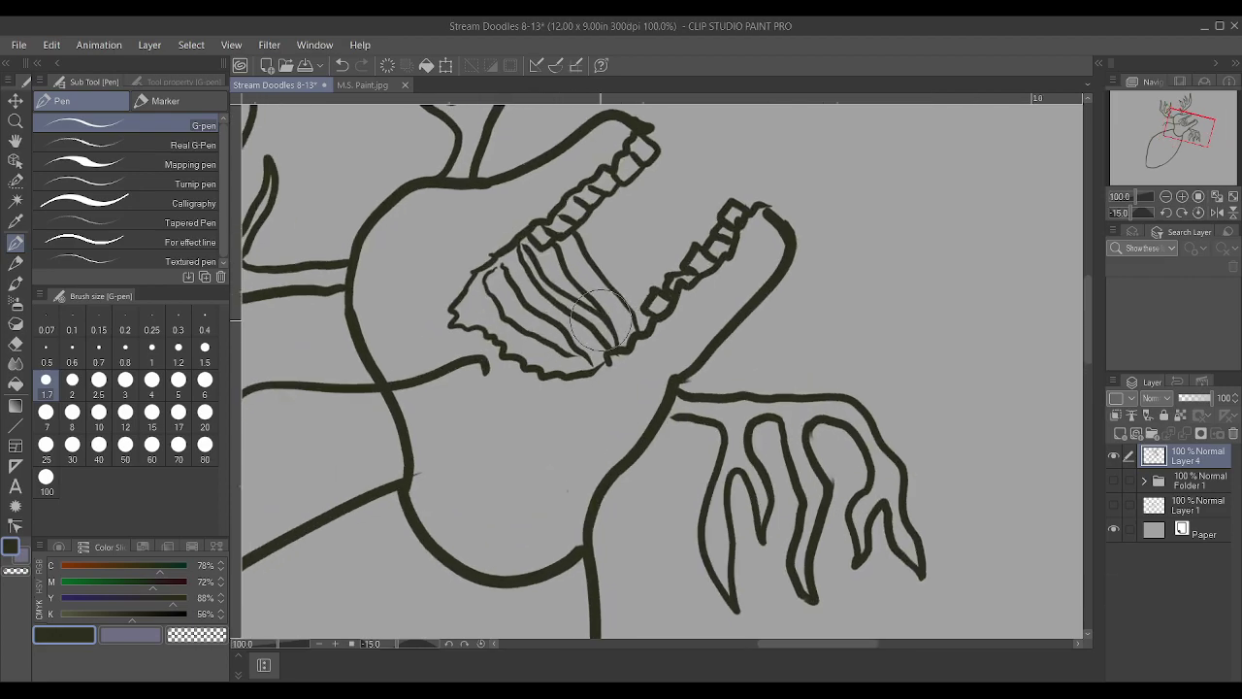
pyautogui.moveTo(605, 319); pyautogui.dragTo(615, 340)
pyautogui.scroll(1, 616, 328)
pyautogui.moveTo(583, 304); pyautogui.dragTo(607, 325)
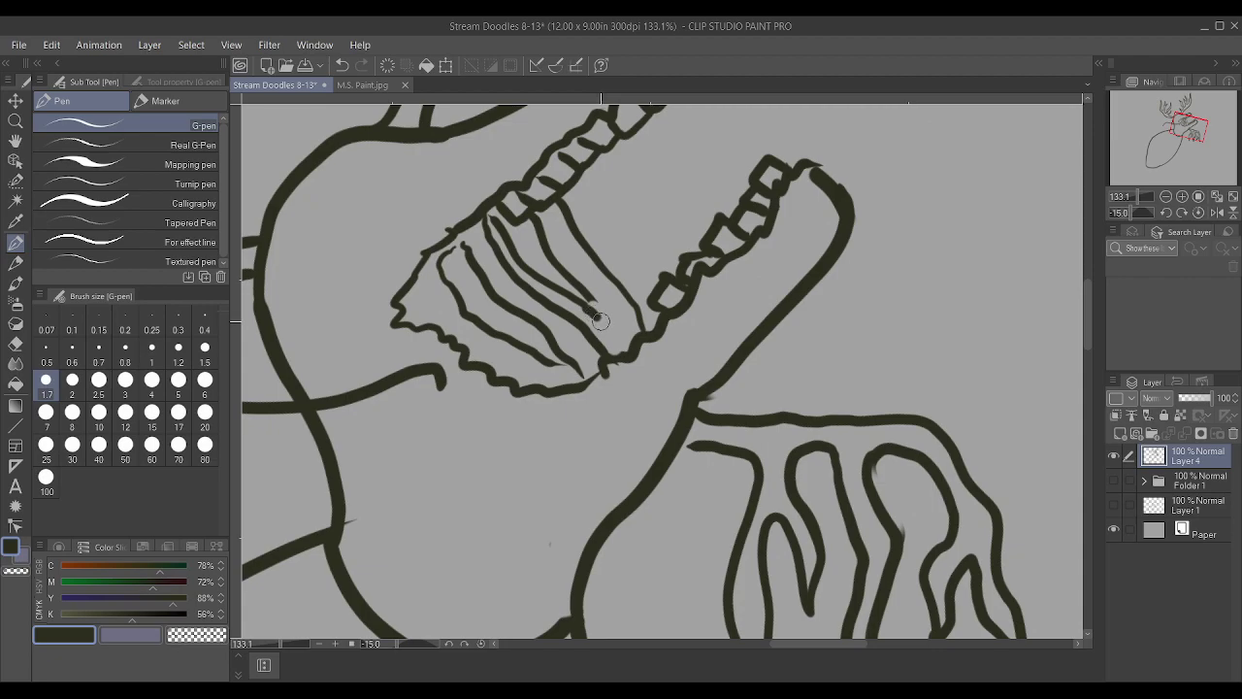
pyautogui.scroll(1, 662, 331)
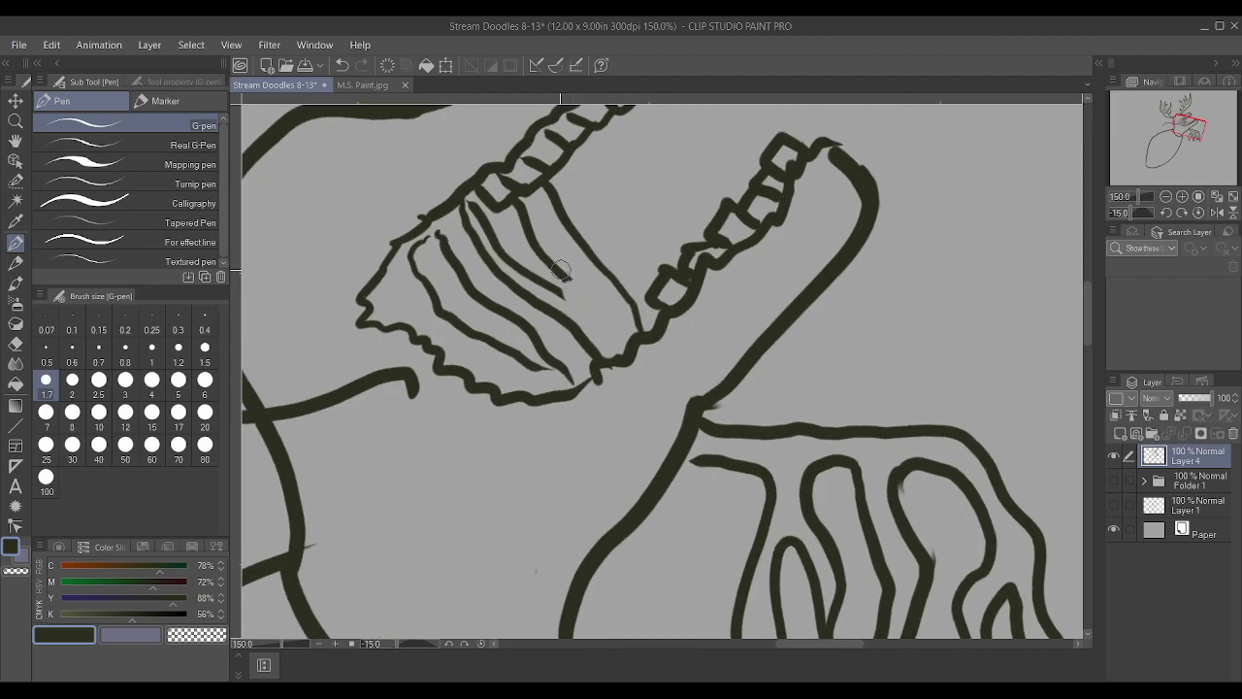
pyautogui.moveTo(555, 289); pyautogui.dragTo(600, 324)
pyautogui.scroll(-2, 545, 225)
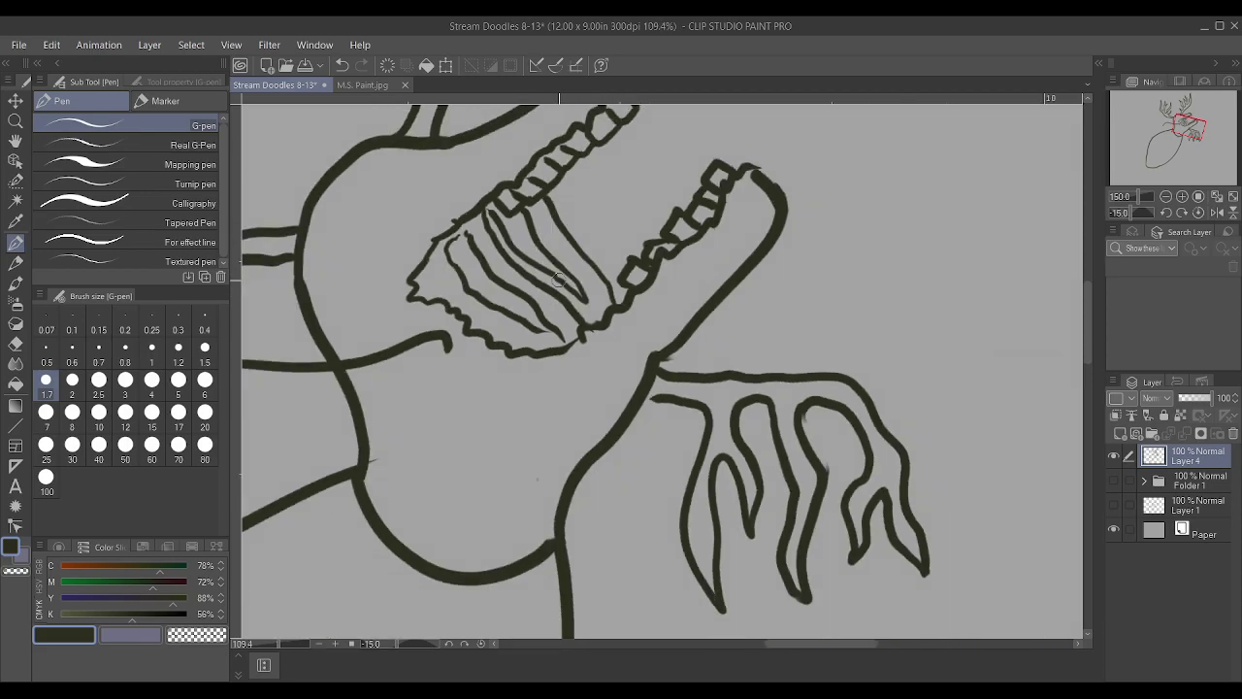
pyautogui.scroll(-1, 478, 163)
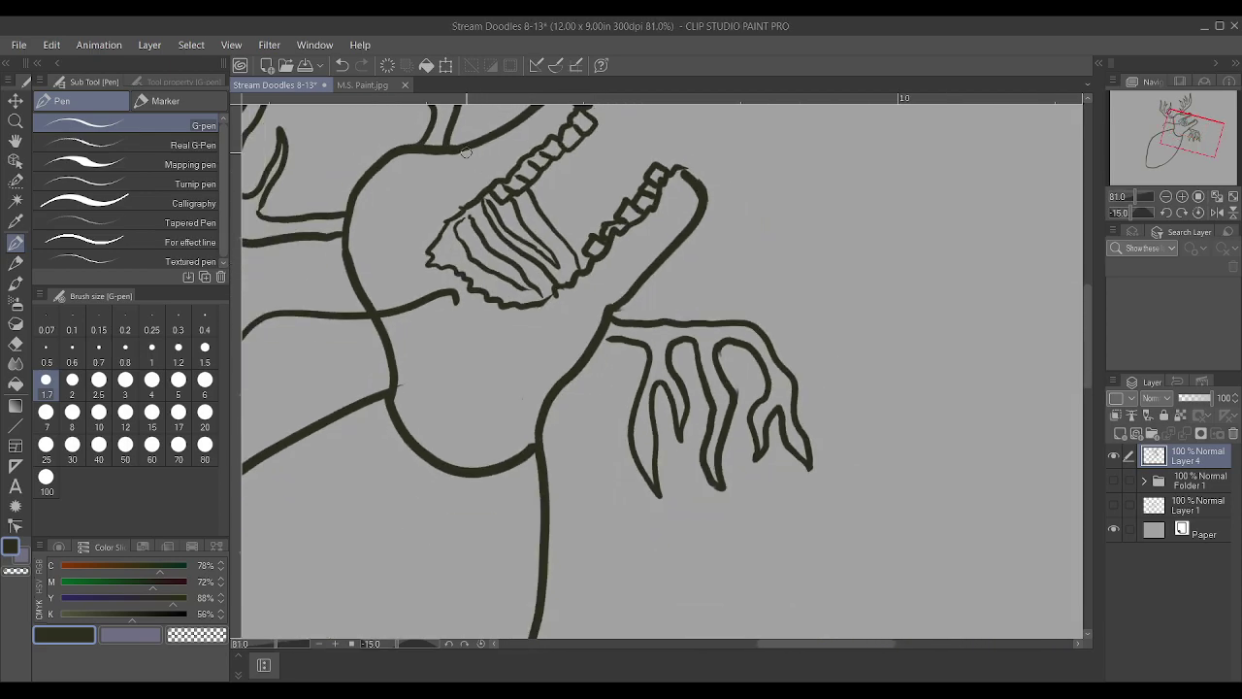
# Draw round eye outlines on the upper and lower parts of the head, and a short curved line below the lower eye
pyautogui.scroll(1, 426, 197)
pyautogui.moveTo(430, 193)
pyautogui.mouseDown()
pyautogui.moveTo(416, 173)
pyautogui.moveTo(379, 197)
pyautogui.moveTo(388, 215)
pyautogui.moveTo(410, 216)
pyautogui.moveTo(429, 191)
pyautogui.mouseUp()
pyautogui.moveTo(549, 396)
pyautogui.mouseDown()
pyautogui.moveTo(522, 416)
pyautogui.moveTo(502, 389)
pyautogui.moveTo(523, 371)
pyautogui.moveTo(549, 402)
pyautogui.mouseUp()
pyautogui.moveTo(568, 447); pyautogui.dragTo(491, 467)
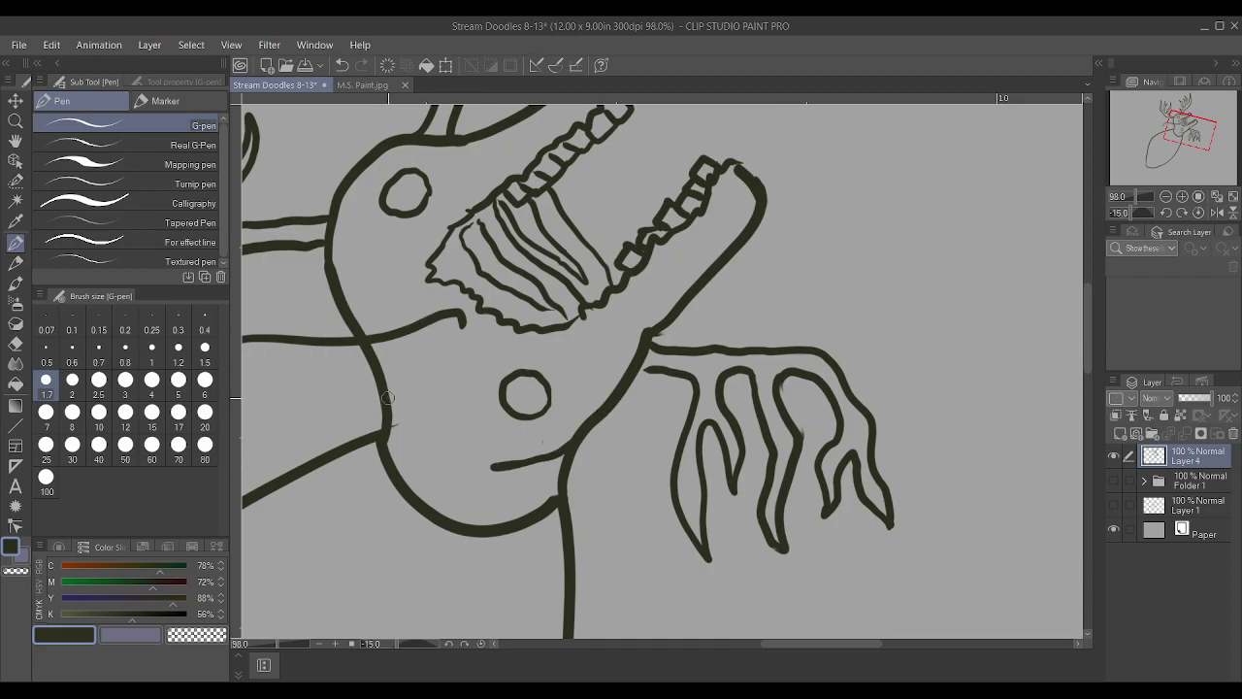
# Erase the head outline where the fourth antler crosses it and draw the antler's first wavy tines
pyautogui.scroll(-1, 349, 304)
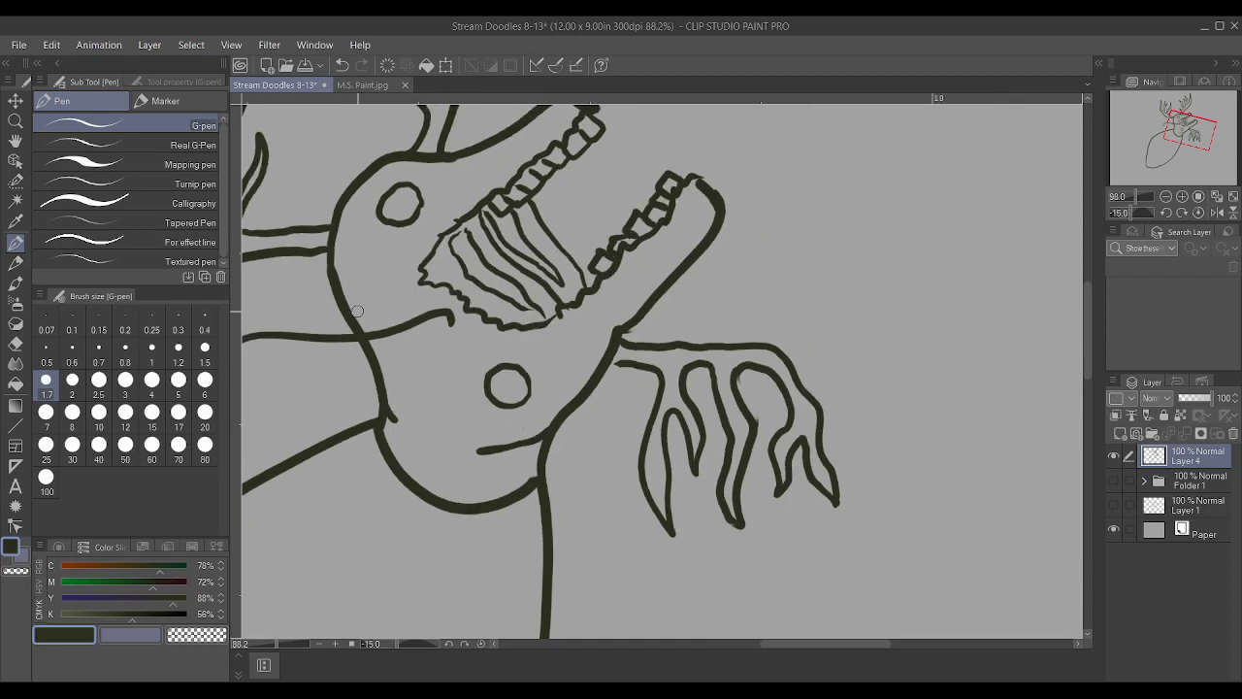
pyautogui.scroll(-4, 533, 358)
pyautogui.scroll(3, 417, 341)
pyautogui.moveTo(458, 360); pyautogui.dragTo(447, 364)
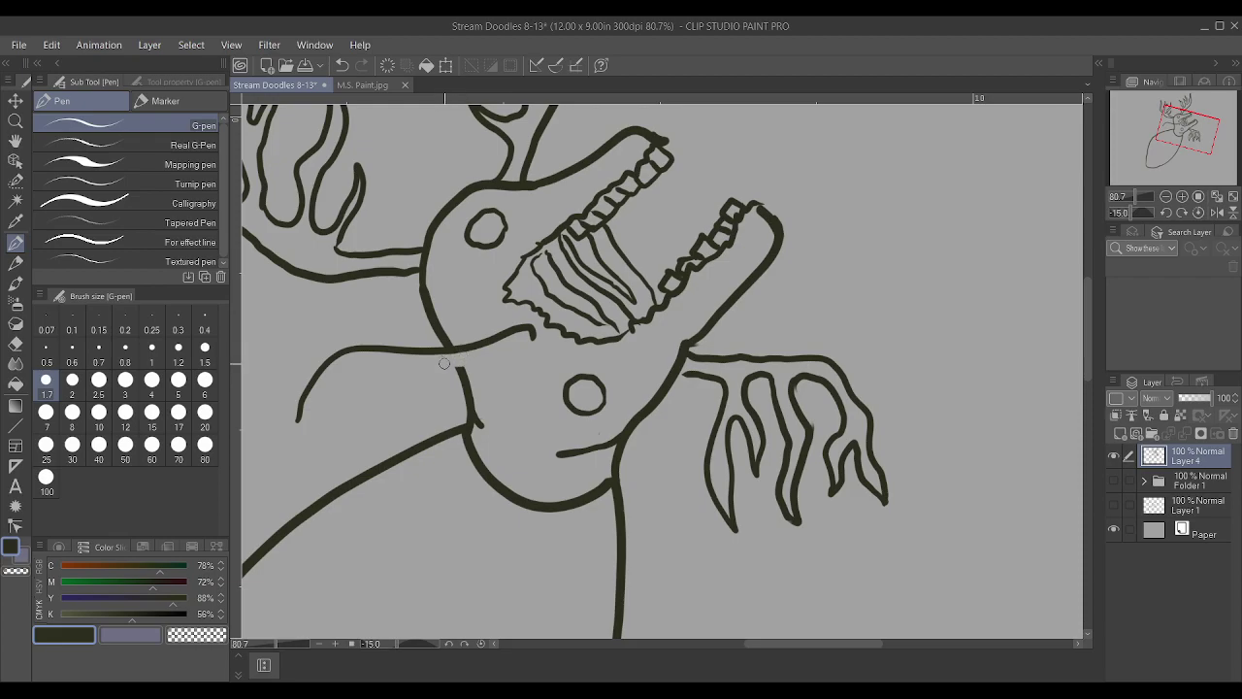
pyautogui.moveTo(296, 419)
pyautogui.mouseDown()
pyautogui.moveTo(284, 453)
pyautogui.moveTo(326, 387)
pyautogui.moveTo(356, 371)
pyautogui.moveTo(360, 395)
pyautogui.moveTo(328, 445)
pyautogui.moveTo(332, 476)
pyautogui.moveTo(366, 423)
pyautogui.moveTo(371, 377)
pyautogui.mouseUp()
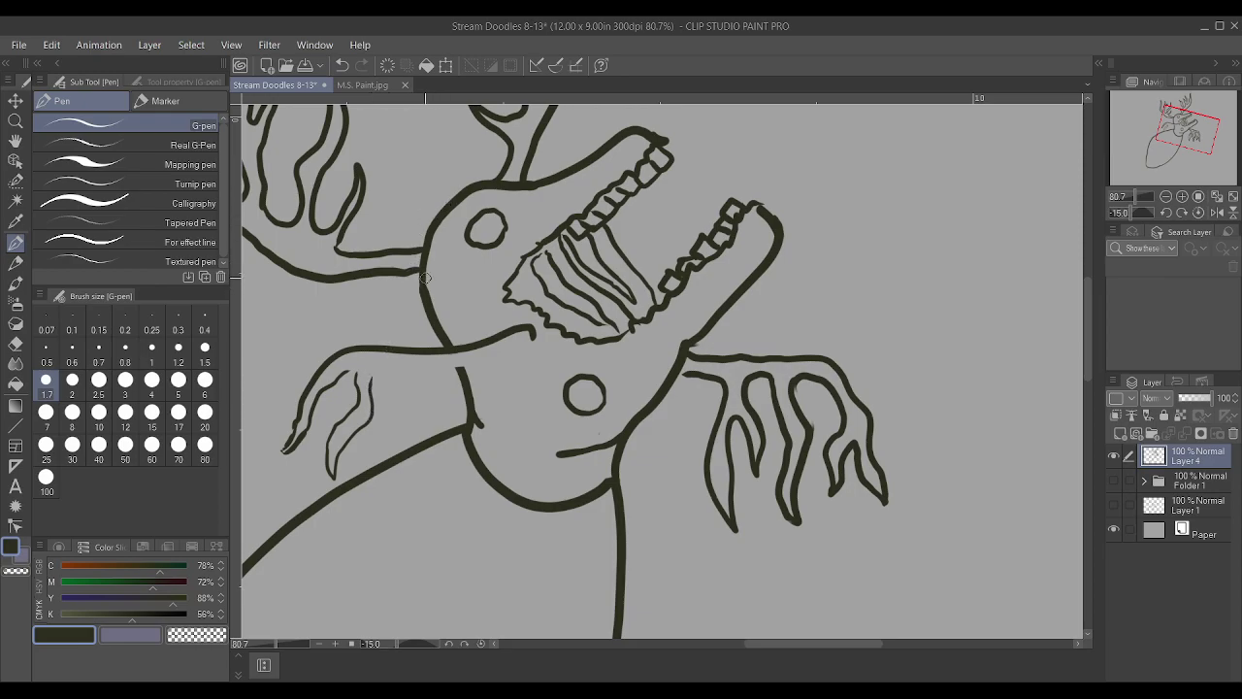
# Draw a pointed ear on each part of the head, and finish the fourth antler's remaining tines and lower edge
pyautogui.moveTo(419, 275)
pyautogui.mouseDown()
pyautogui.moveTo(360, 302)
pyautogui.moveTo(405, 312)
pyautogui.moveTo(439, 295)
pyautogui.mouseUp()
pyautogui.moveTo(554, 475)
pyautogui.mouseDown()
pyautogui.moveTo(561, 438)
pyautogui.moveTo(545, 420)
pyautogui.moveTo(526, 452)
pyautogui.moveTo(558, 474)
pyautogui.mouseUp()
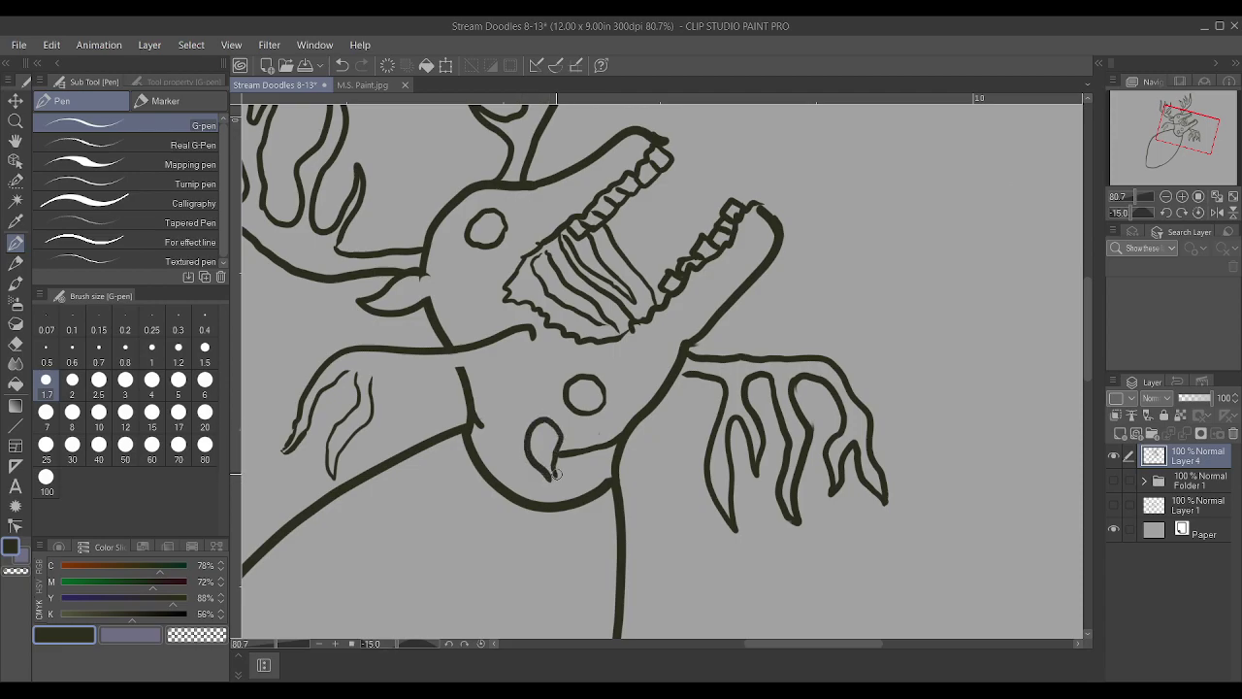
pyautogui.moveTo(371, 372)
pyautogui.mouseDown()
pyautogui.moveTo(388, 369)
pyautogui.moveTo(395, 384)
pyautogui.moveTo(383, 450)
pyautogui.moveTo(397, 446)
pyautogui.moveTo(412, 368)
pyautogui.moveTo(427, 369)
pyautogui.moveTo(430, 401)
pyautogui.moveTo(434, 368)
pyautogui.moveTo(512, 353)
pyautogui.moveTo(534, 333)
pyautogui.mouseUp()
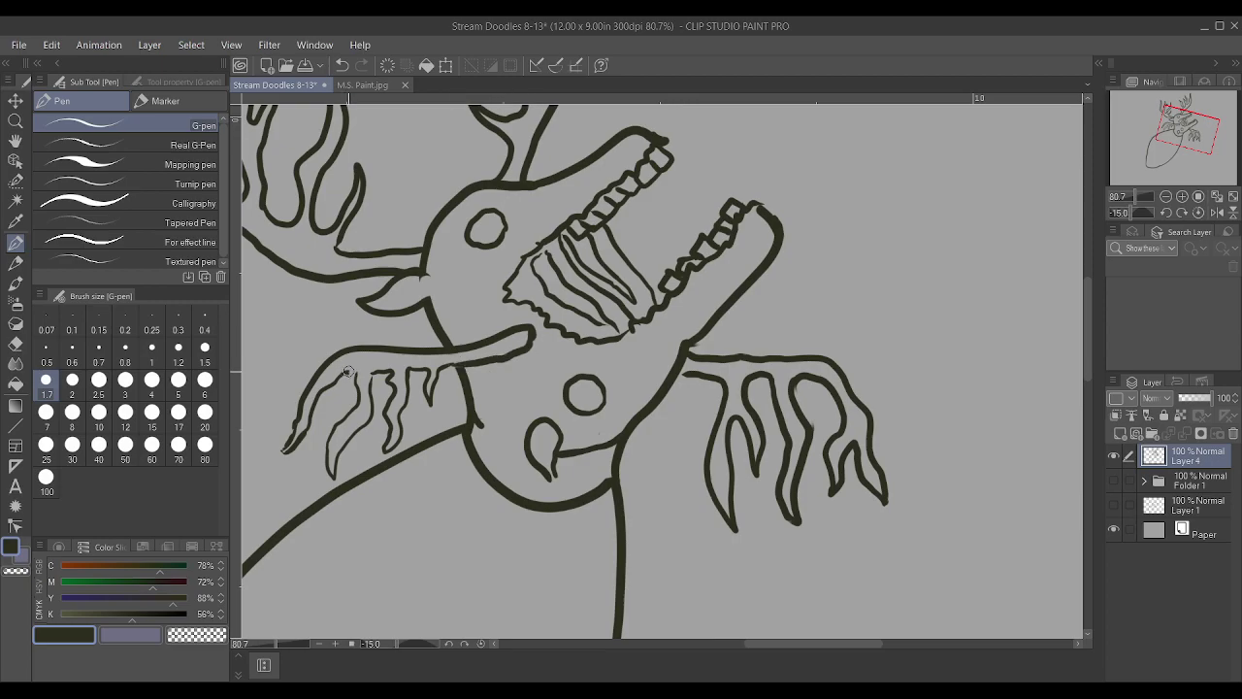
# Draw a nose patch at the tip of each jaw and fill both round eyes solid
pyautogui.scroll(-5, 347, 372)
pyautogui.scroll(5, 524, 357)
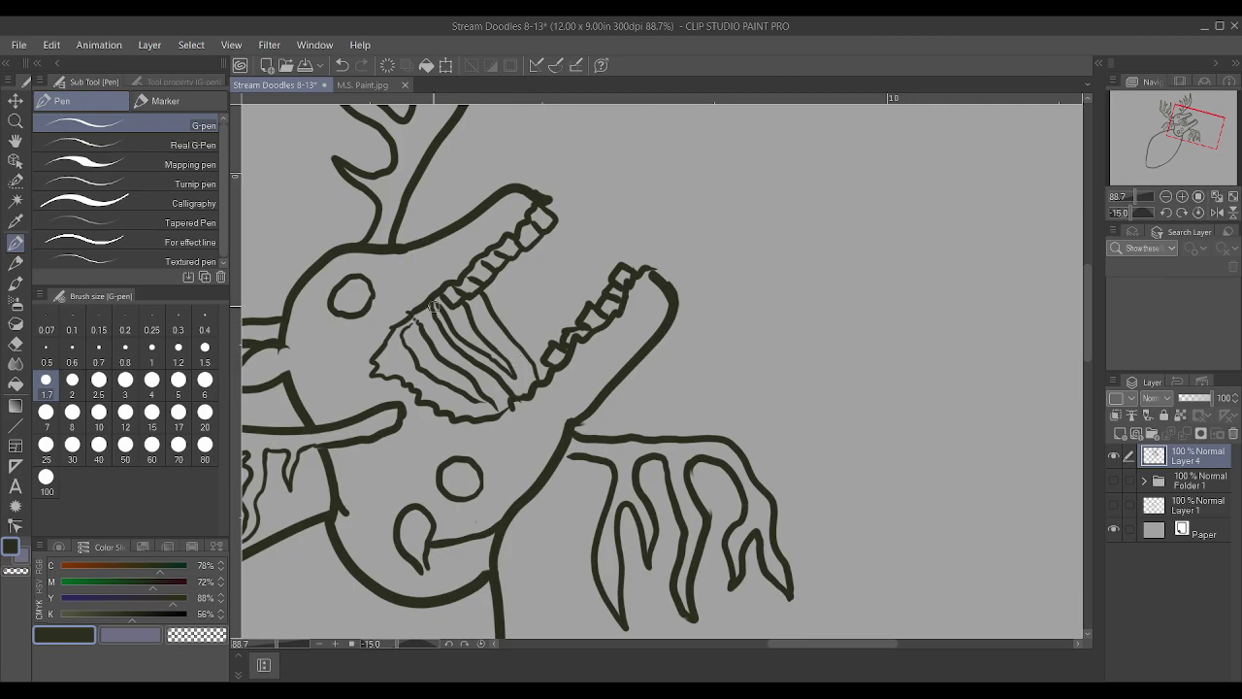
pyautogui.moveTo(501, 208); pyautogui.dragTo(532, 193)
pyautogui.moveTo(648, 328)
pyautogui.mouseDown()
pyautogui.moveTo(646, 301)
pyautogui.moveTo(664, 287)
pyautogui.mouseUp()
pyautogui.moveTo(365, 301)
pyautogui.mouseDown()
pyautogui.moveTo(345, 287)
pyautogui.moveTo(361, 283)
pyautogui.mouseUp()
pyautogui.moveTo(476, 472)
pyautogui.mouseDown()
pyautogui.moveTo(470, 492)
pyautogui.moveTo(445, 474)
pyautogui.moveTo(473, 470)
pyautogui.moveTo(444, 472)
pyautogui.moveTo(460, 485)
pyautogui.mouseUp()
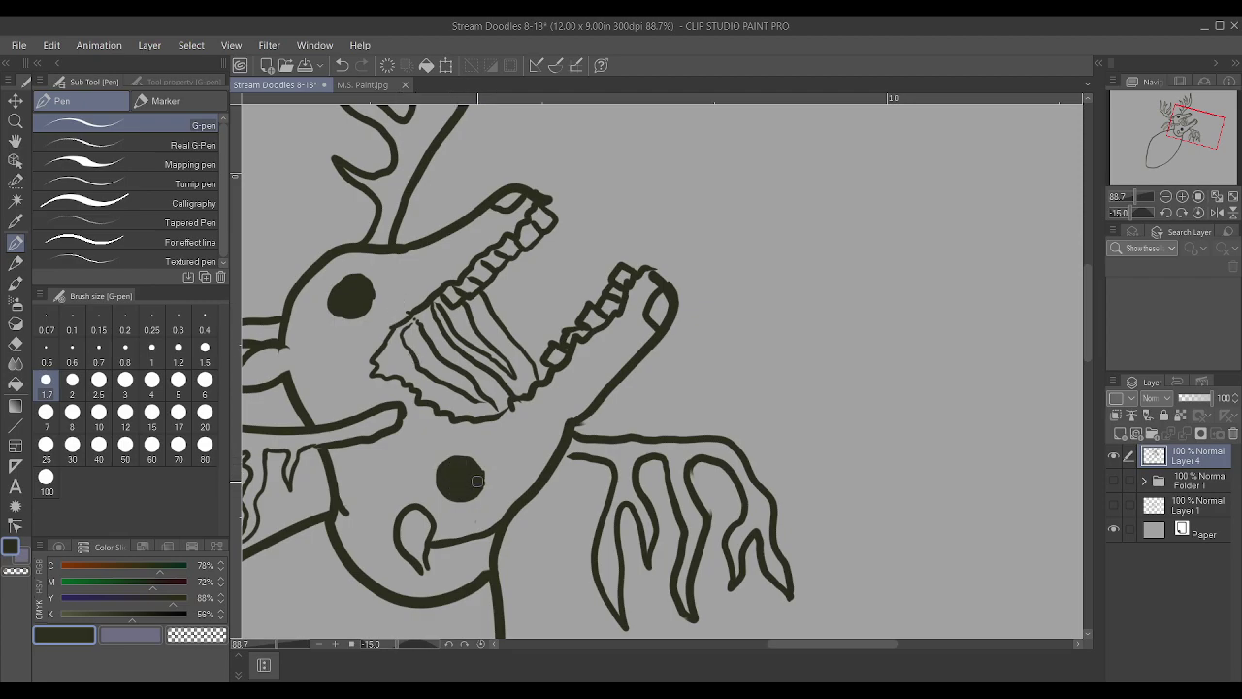
# Add small irregular hole shapes beside the teeth along the upper and lower jaws
pyautogui.moveTo(414, 279)
pyautogui.mouseDown()
pyautogui.moveTo(409, 291)
pyautogui.moveTo(453, 255)
pyautogui.moveTo(447, 271)
pyautogui.mouseUp()
pyautogui.moveTo(586, 351)
pyautogui.mouseDown()
pyautogui.moveTo(594, 340)
pyautogui.moveTo(588, 350)
pyautogui.mouseUp()
pyautogui.moveTo(559, 389)
pyautogui.mouseDown()
pyautogui.moveTo(546, 404)
pyautogui.moveTo(550, 385)
pyautogui.mouseUp()
pyautogui.moveTo(476, 245); pyautogui.dragTo(479, 247)
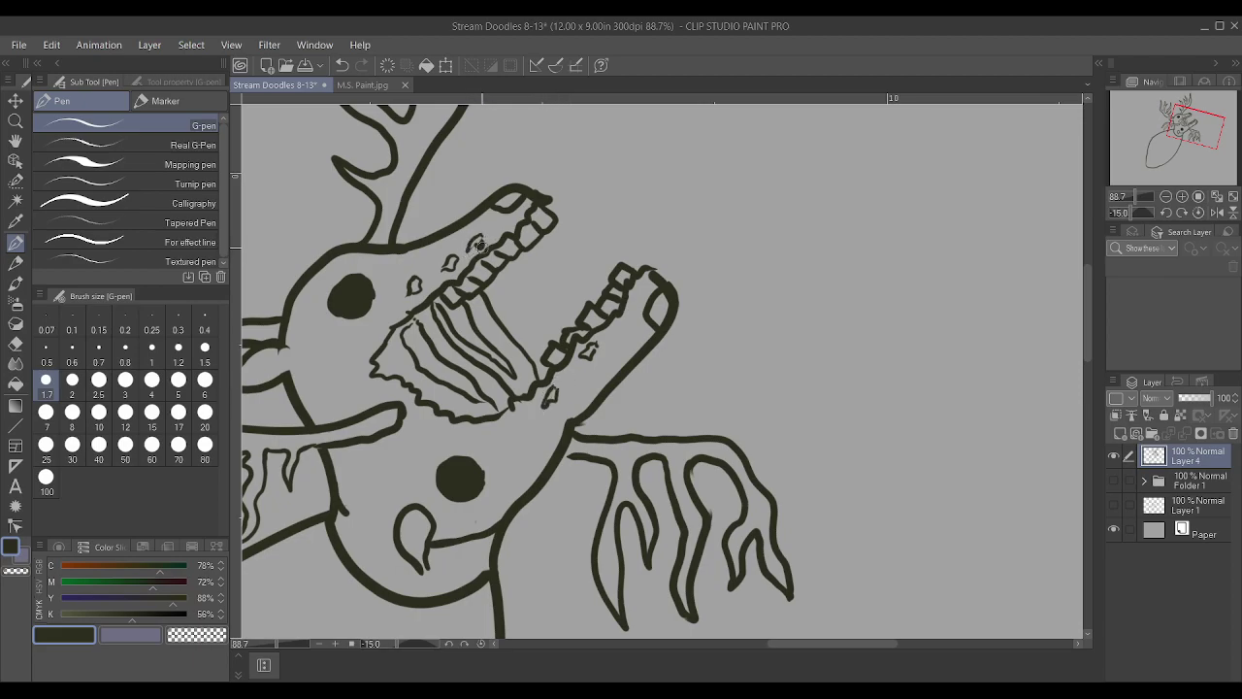
pyautogui.scroll(-2, 479, 246)
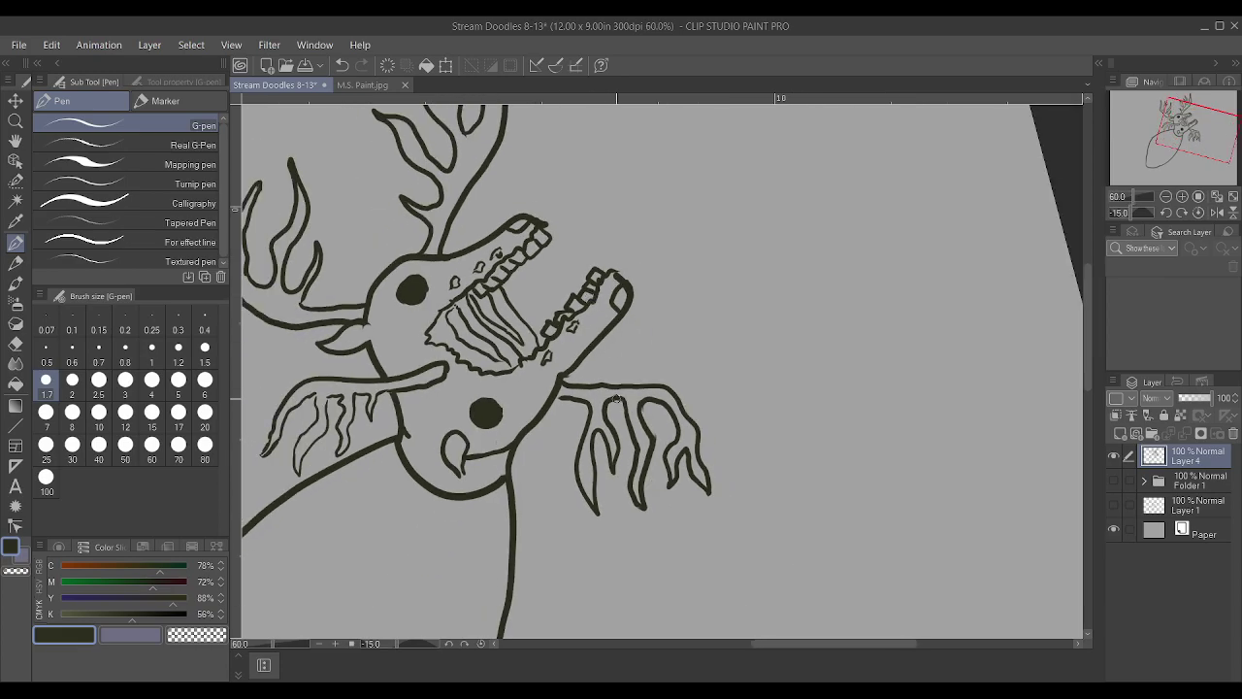
pyautogui.scroll(4, 451, 457)
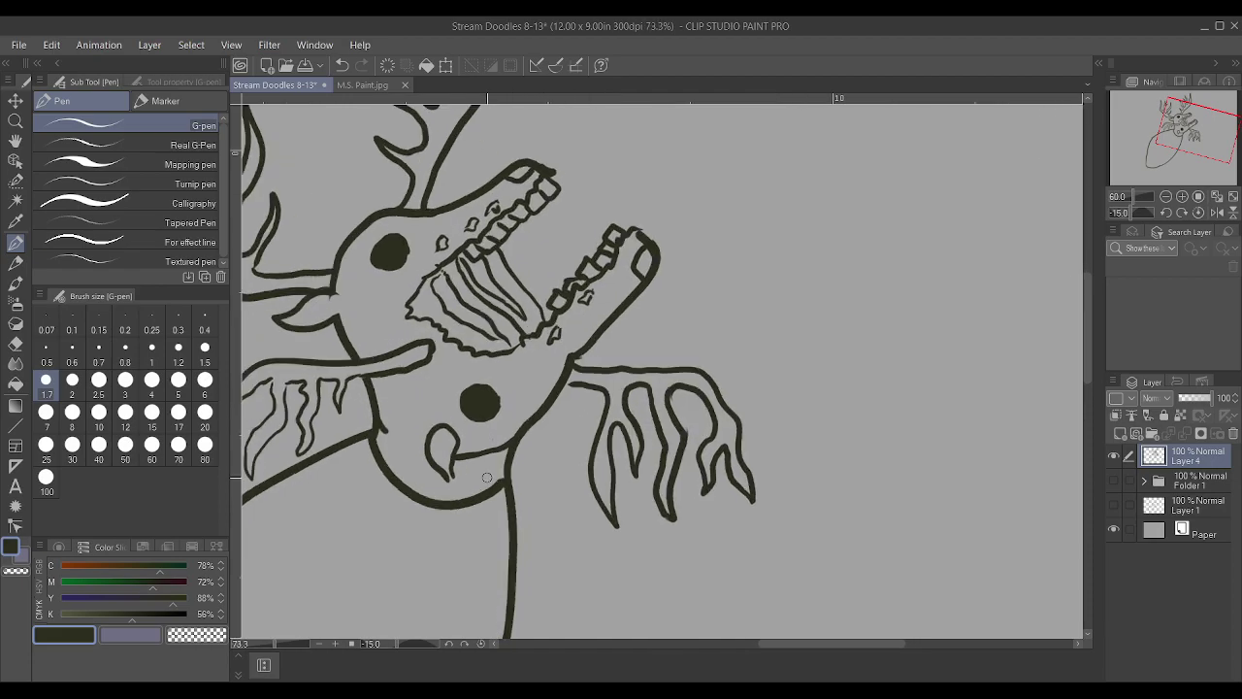
pyautogui.scroll(1, 372, 463)
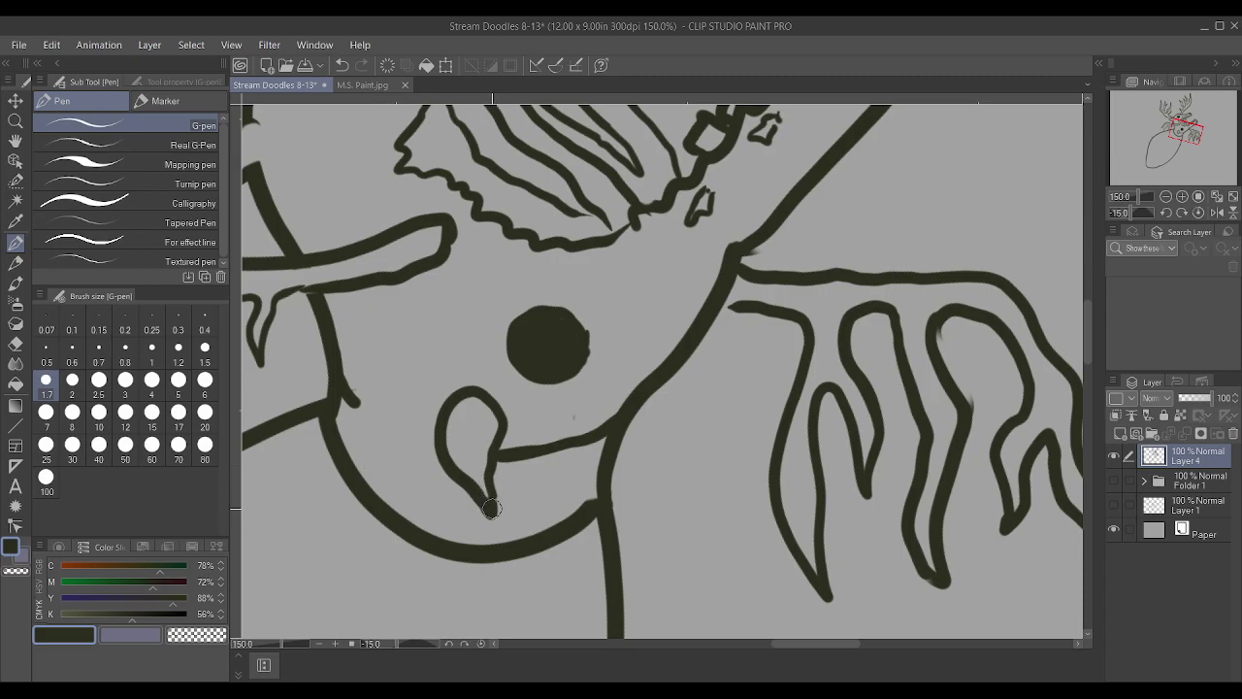
pyautogui.scroll(-2, 489, 467)
pyautogui.scroll(-4, 489, 467)
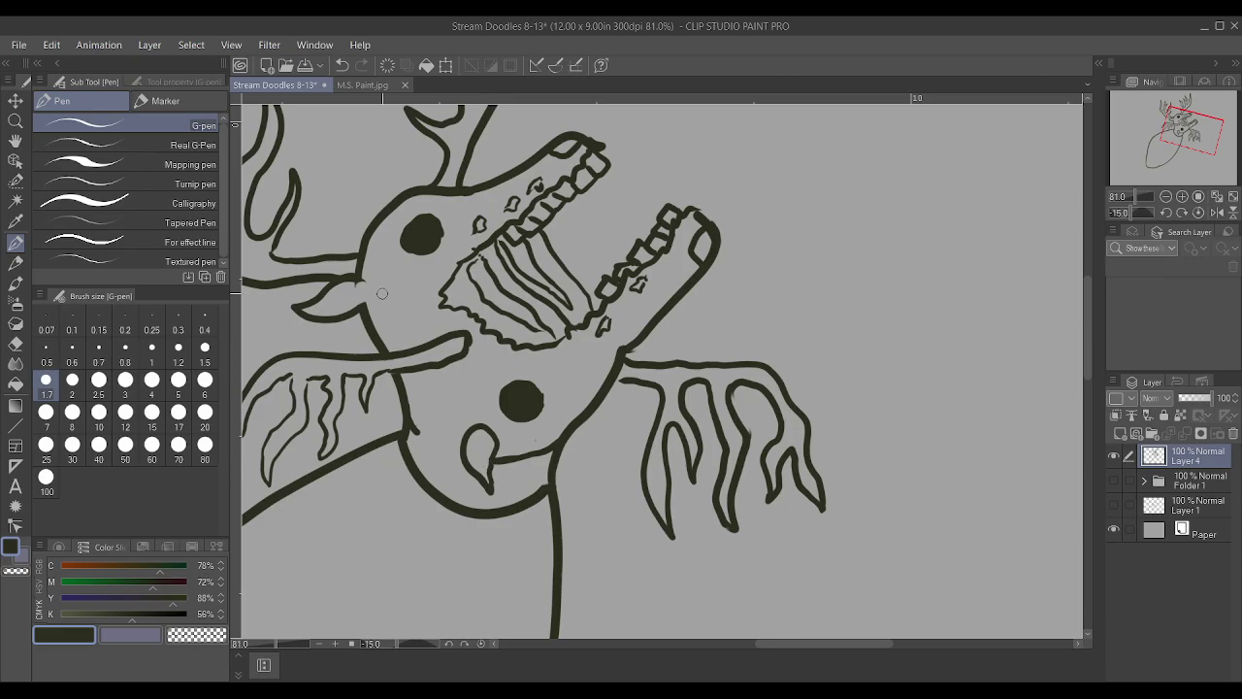
# Reduce the G-pen's brush size to 0.8
pyautogui.press('[')
pyautogui.press('[')
pyautogui.press('[')
pyautogui.press('[')
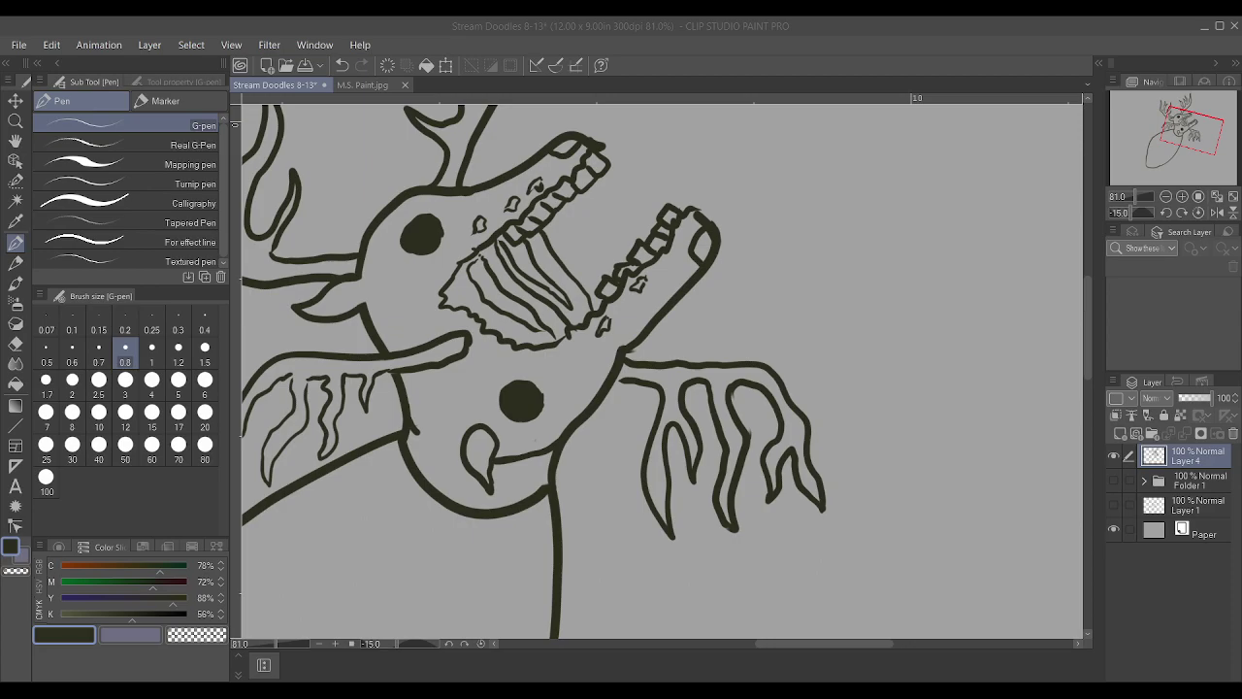
pyautogui.scroll(-3, 740, 430)
pyautogui.scroll(4, 697, 404)
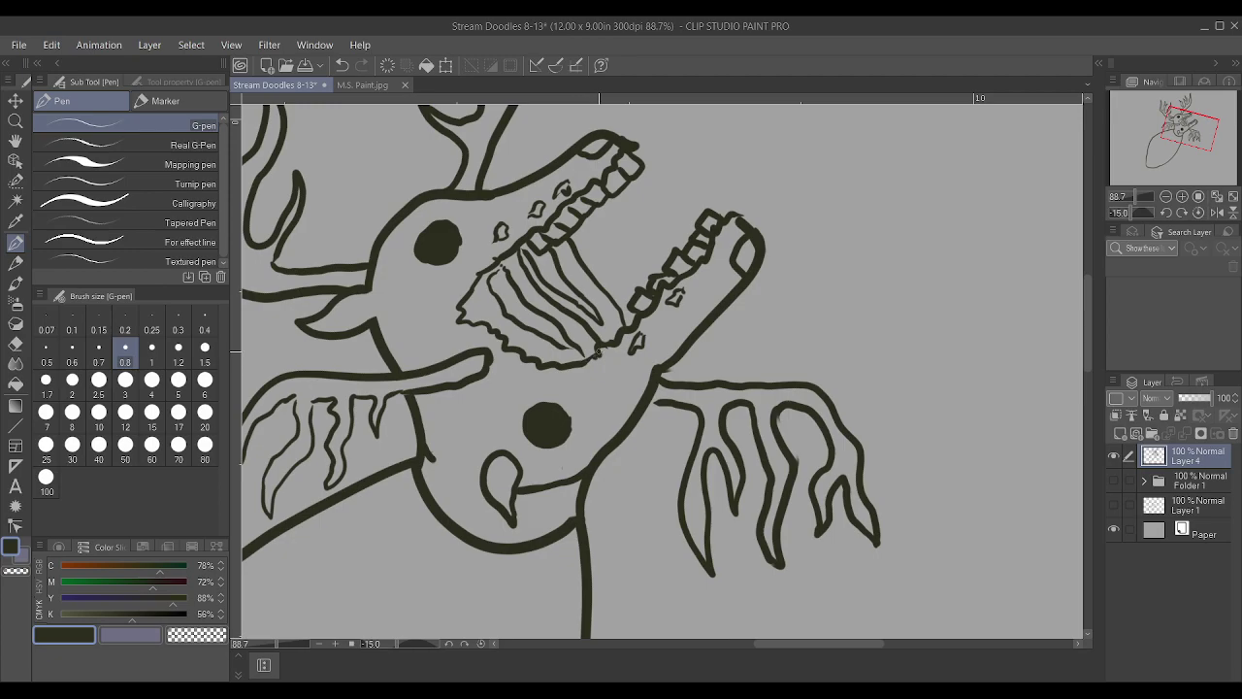
pyautogui.scroll(-2, 589, 359)
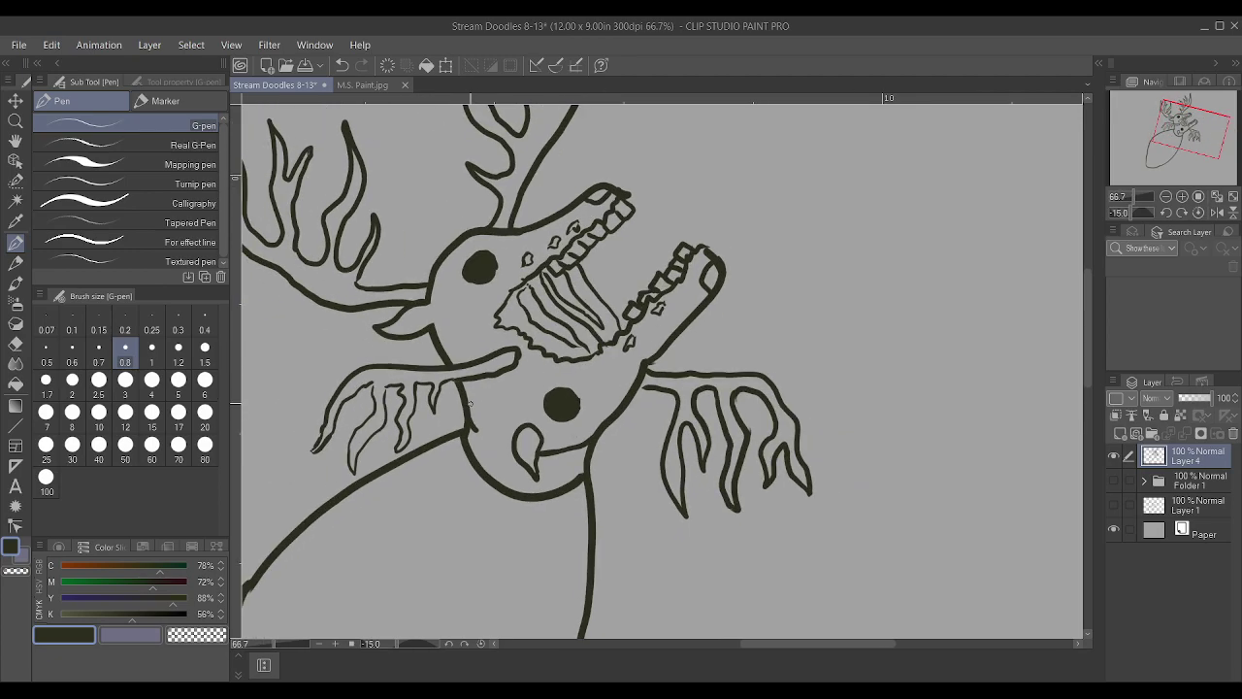
# Reset the canvas rotation, shift the whole creature on Layer 4 up toward the page's upper edge, and return to the G-pen
pyautogui.scroll(-1, 496, 430)
pyautogui.scroll(-3, 497, 430)
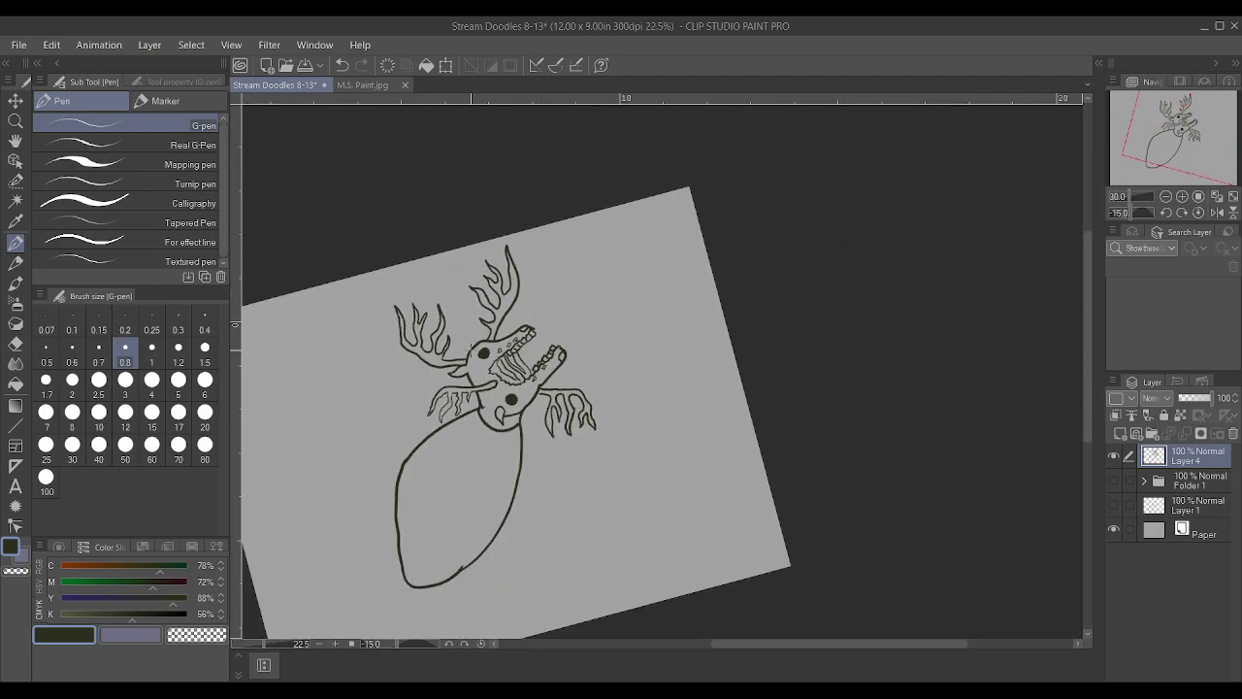
pyautogui.press('^')
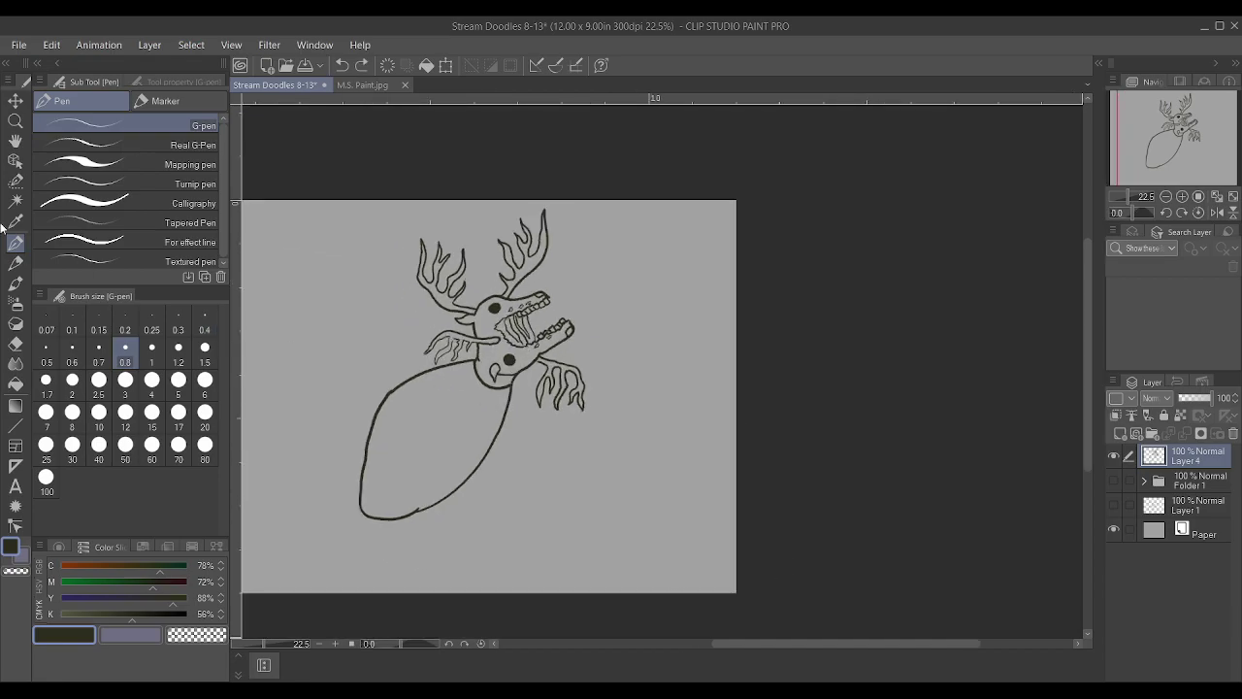
pyautogui.click(16, 101)
pyautogui.moveTo(395, 501); pyautogui.dragTo(418, 473)
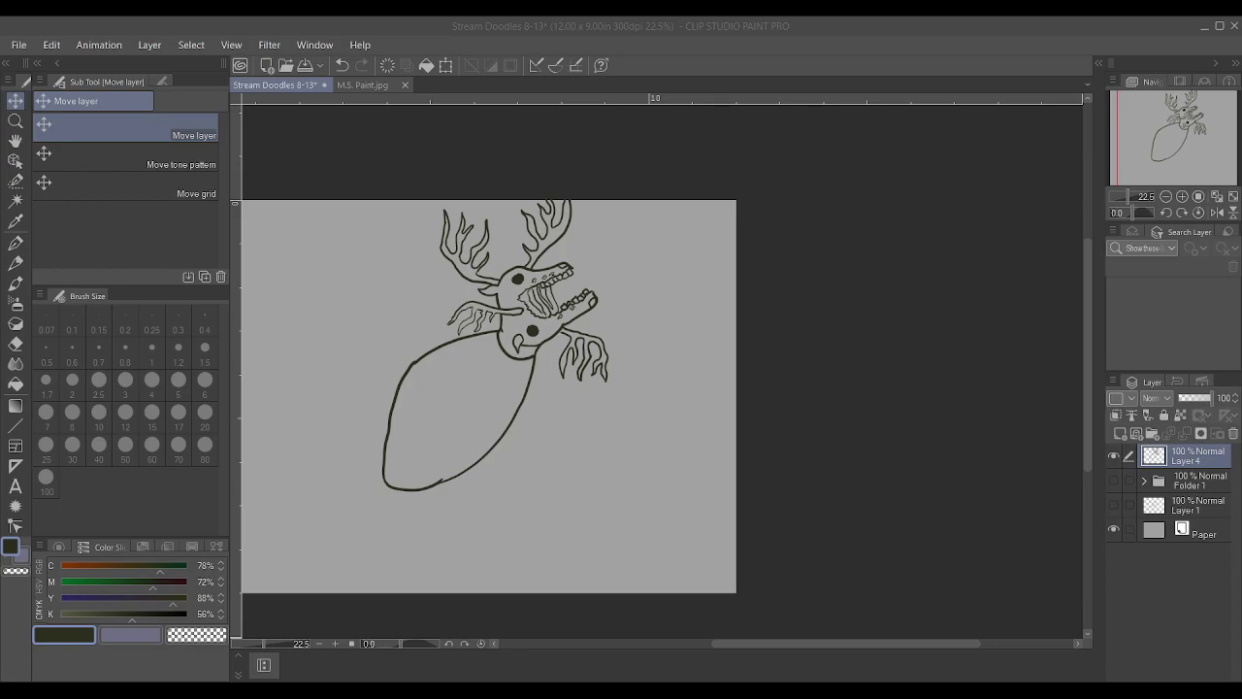
pyautogui.scroll(1, 471, 478)
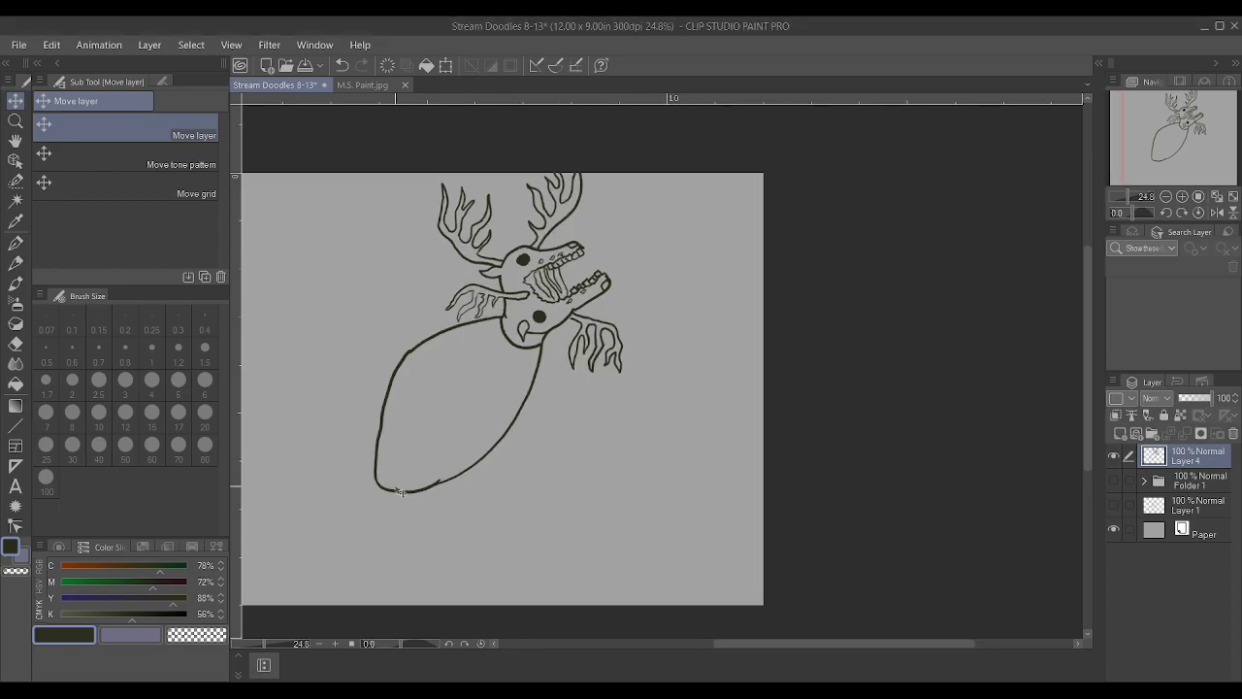
pyautogui.press('p')
pyautogui.scroll(-4, 631, 471)
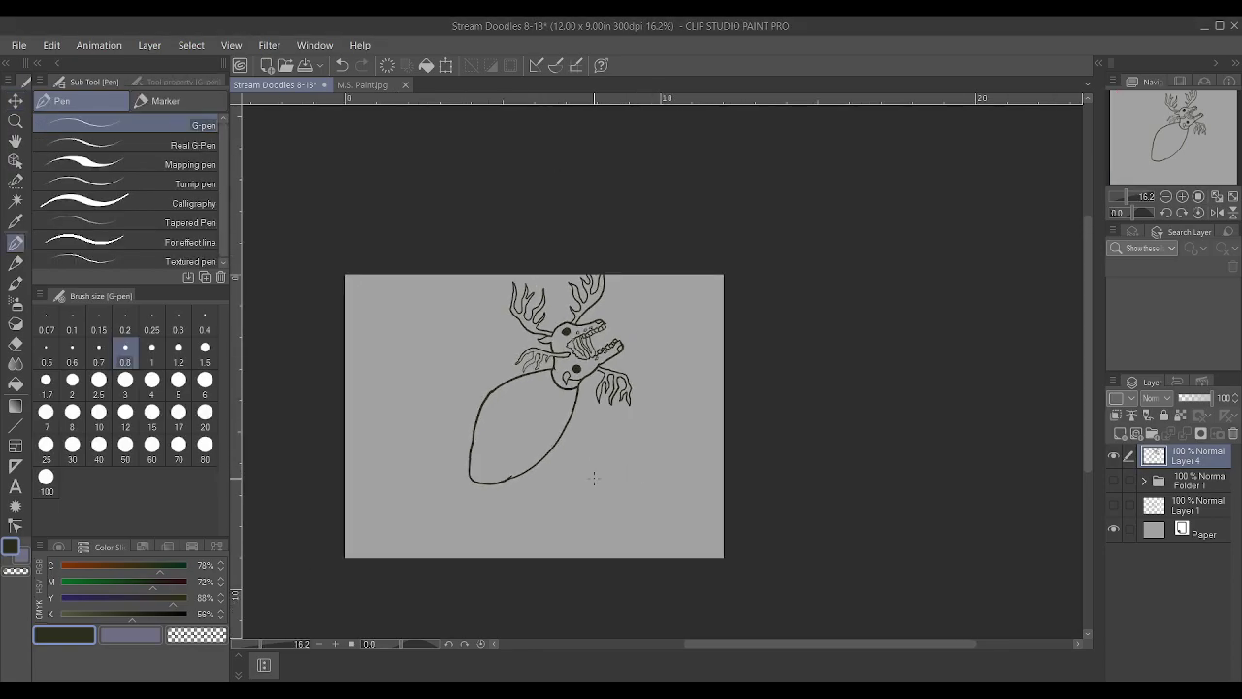
pyautogui.scroll(7, 346, 485)
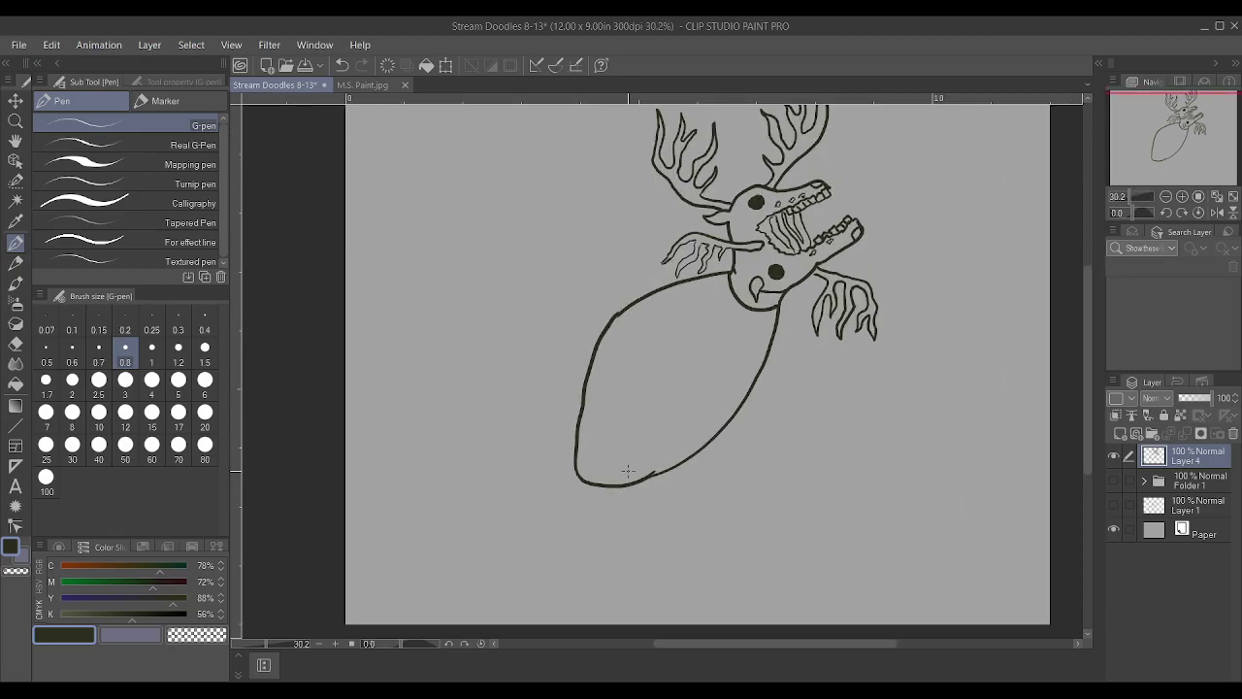
pyautogui.moveTo(637, 484)
pyautogui.mouseDown()
pyautogui.moveTo(565, 542)
pyautogui.moveTo(534, 549)
pyautogui.mouseUp()
pyautogui.hotkey('ctrl', 'z')
pyautogui.press(']')
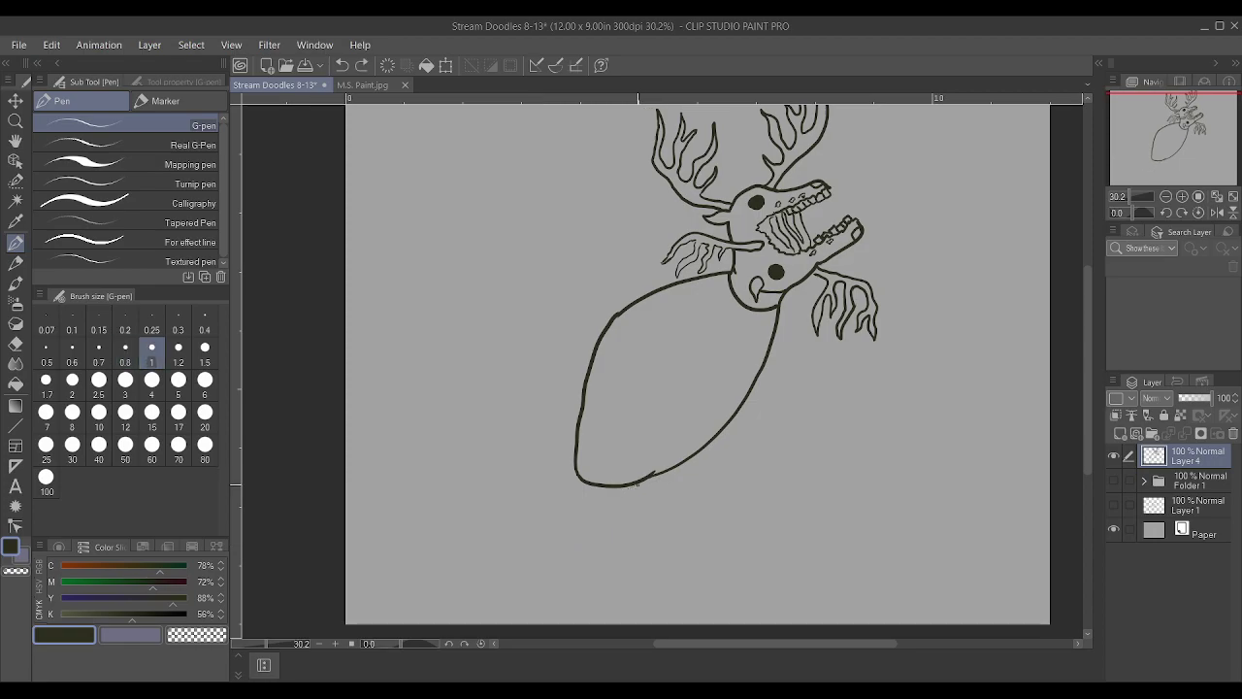
pyautogui.moveTo(629, 483)
pyautogui.mouseDown()
pyautogui.moveTo(554, 546)
pyautogui.moveTo(501, 568)
pyautogui.moveTo(436, 566)
pyautogui.moveTo(537, 531)
pyautogui.moveTo(568, 479)
pyautogui.mouseUp()
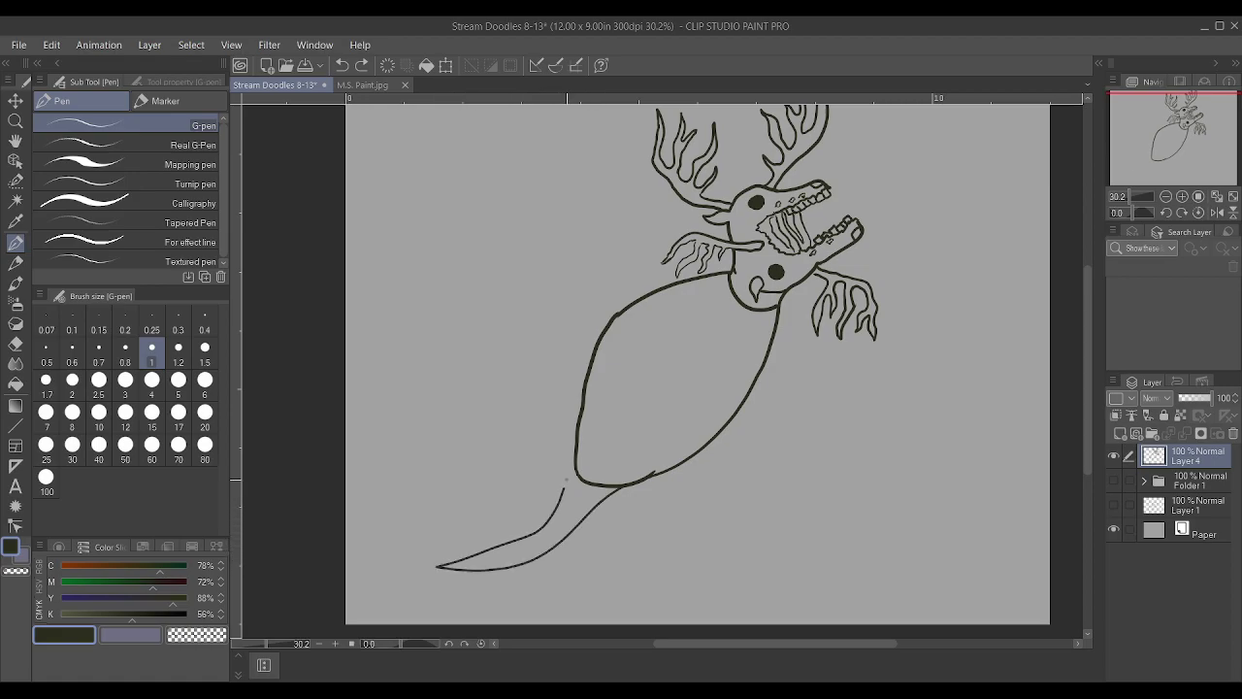
pyautogui.hotkey('ctrl', 'z')
pyautogui.hotkey('ctrl', 'z')
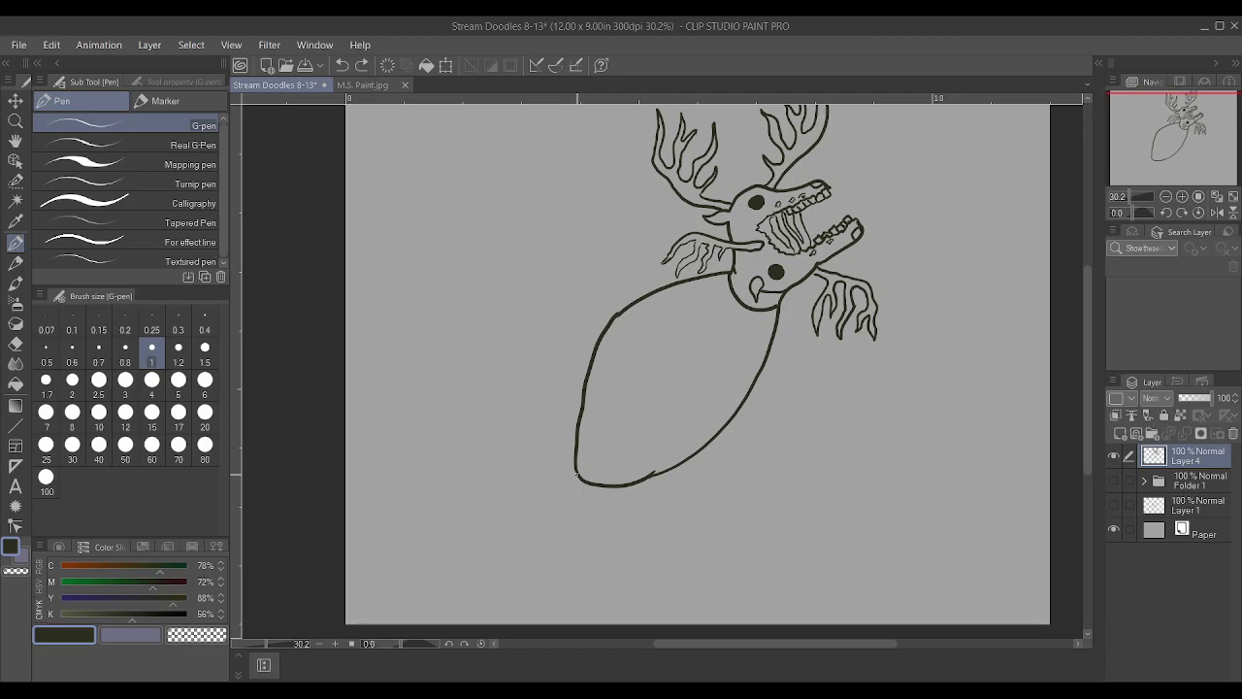
# Draw a long, wavy, tapering tail from the body's base at brush size 1.2, and a wavy line along the body
pyautogui.press(']')
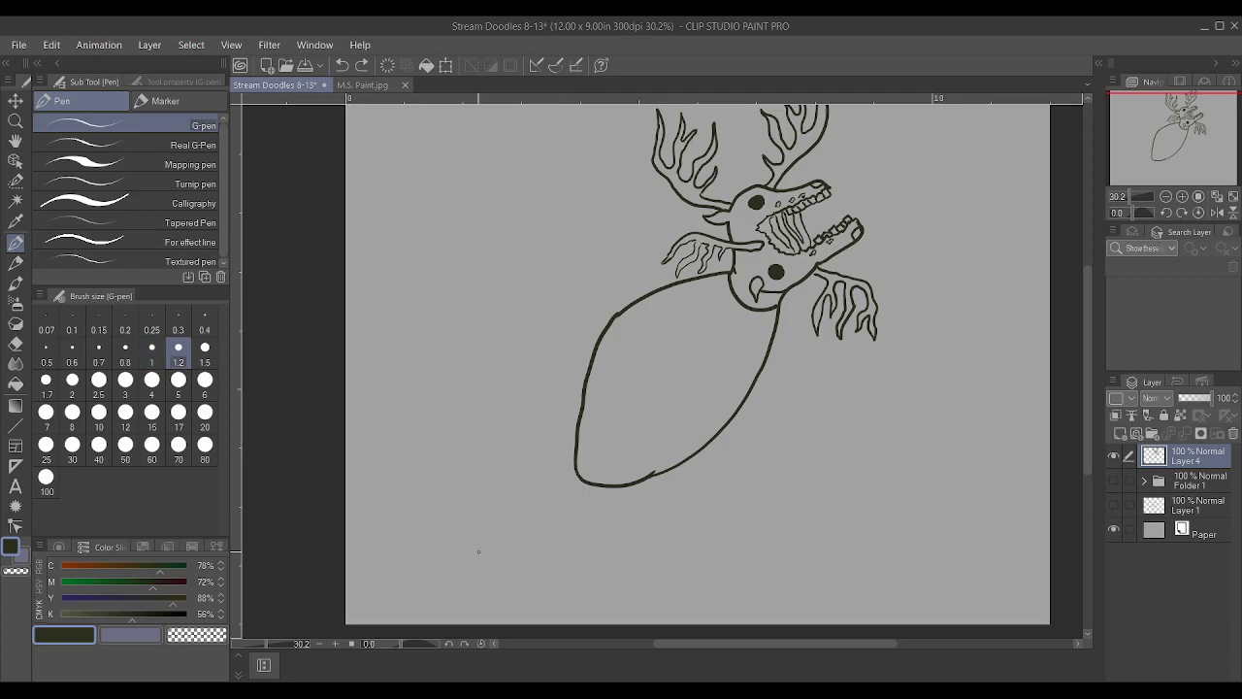
pyautogui.moveTo(439, 552)
pyautogui.mouseDown()
pyautogui.moveTo(540, 546)
pyautogui.moveTo(584, 530)
pyautogui.moveTo(624, 489)
pyautogui.mouseUp()
pyautogui.moveTo(439, 552); pyautogui.dragTo(420, 559)
pyautogui.hotkey('ctrl', 'z')
pyautogui.hotkey('ctrl', 'z')
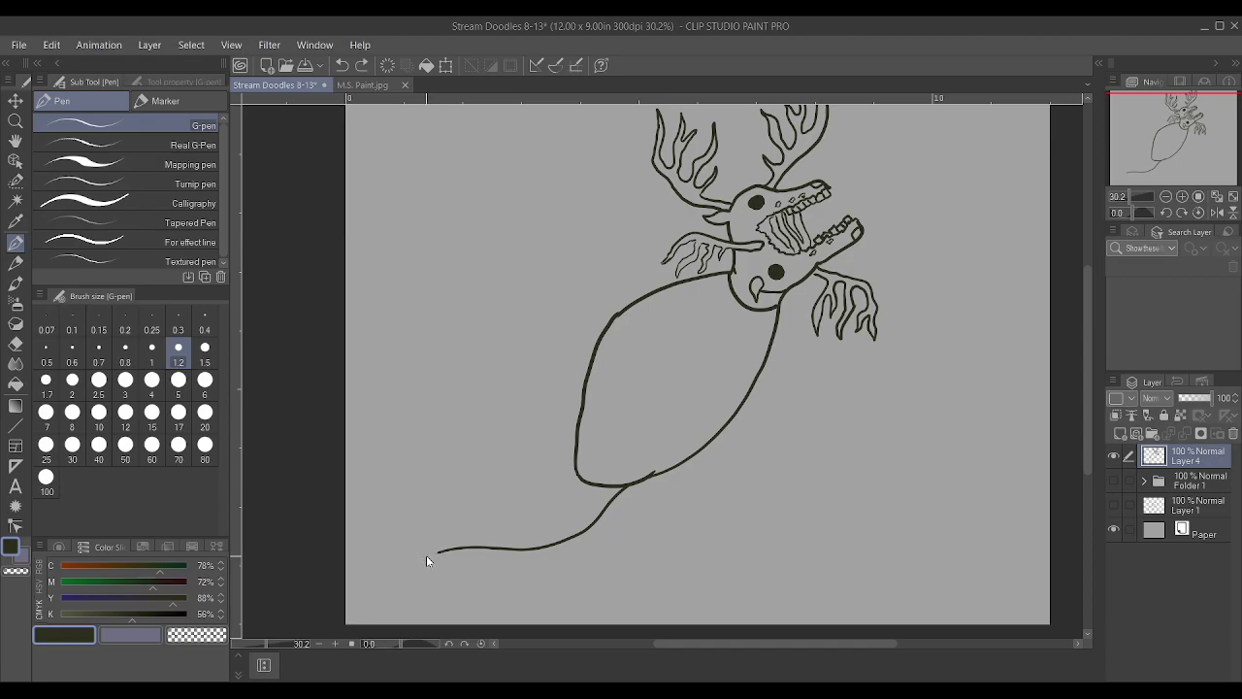
pyautogui.scroll(2, 427, 559)
pyautogui.moveTo(406, 556)
pyautogui.mouseDown()
pyautogui.moveTo(442, 550)
pyautogui.moveTo(399, 556)
pyautogui.moveTo(455, 523)
pyautogui.moveTo(550, 514)
pyautogui.moveTo(594, 488)
pyautogui.moveTo(690, 314)
pyautogui.moveTo(726, 271)
pyautogui.moveTo(743, 270)
pyautogui.moveTo(734, 263)
pyautogui.moveTo(753, 238)
pyautogui.moveTo(831, 194)
pyautogui.mouseUp()
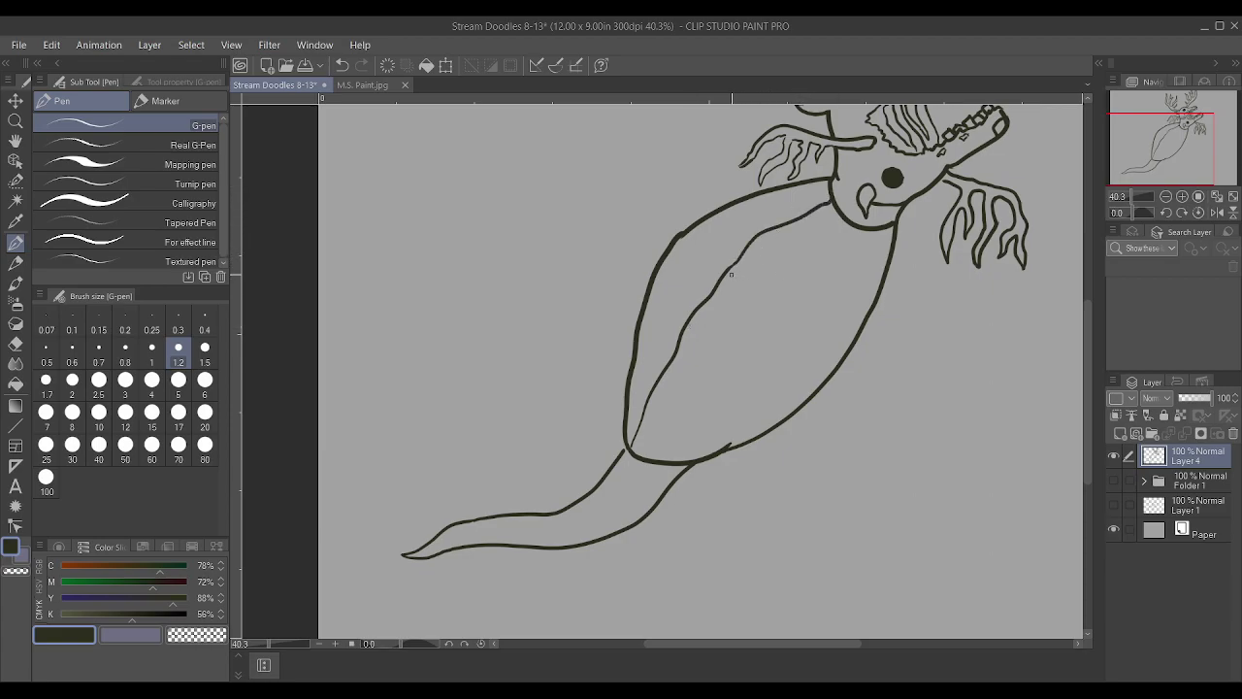
# Draw a second wavy line alongside the first to form a narrow stripe from the tail base to the head
pyautogui.scroll(-1, 732, 275)
pyautogui.scroll(2, 685, 346)
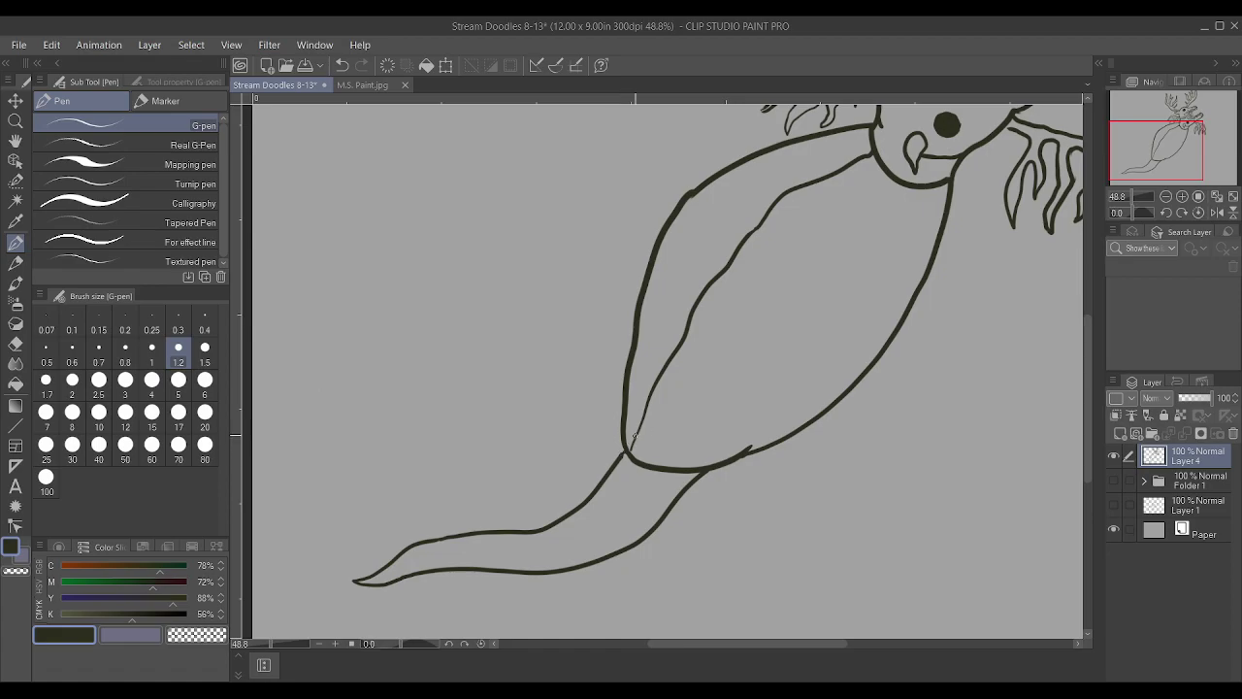
pyautogui.scroll(-6, 705, 414)
pyautogui.scroll(6, 1063, 457)
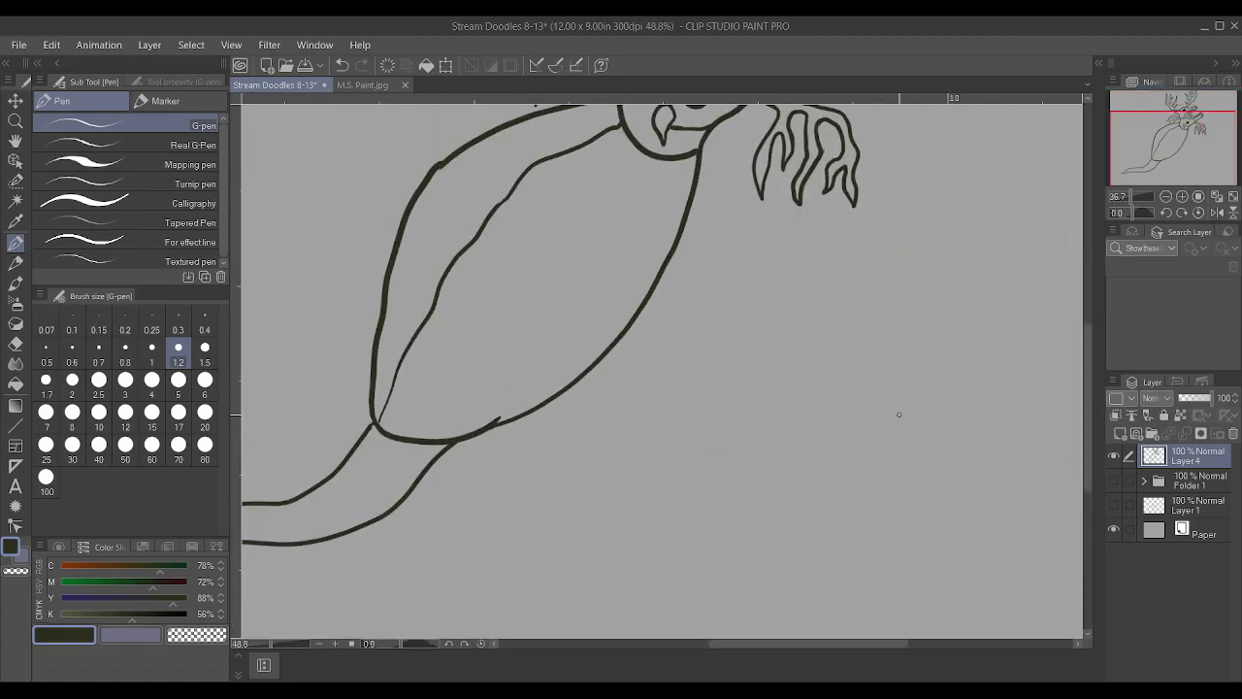
pyautogui.moveTo(378, 393)
pyautogui.mouseDown()
pyautogui.moveTo(423, 316)
pyautogui.moveTo(403, 317)
pyautogui.moveTo(479, 201)
pyautogui.moveTo(521, 157)
pyautogui.moveTo(602, 117)
pyautogui.mouseUp()
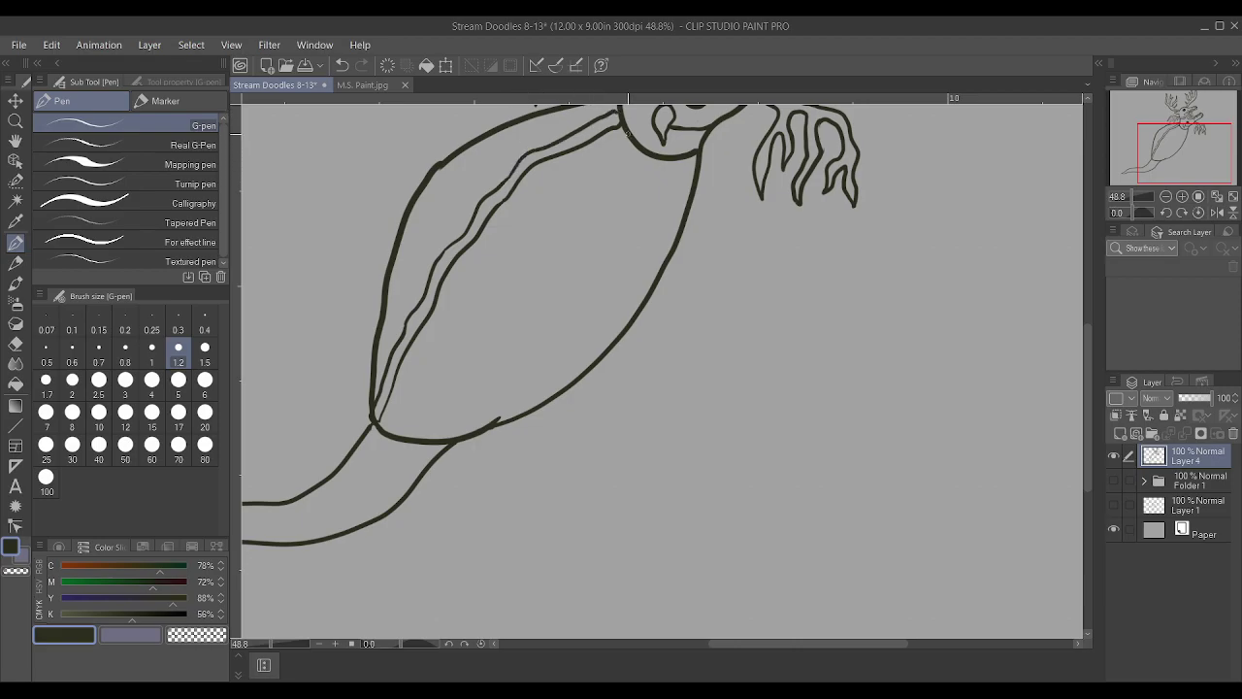
pyautogui.scroll(-2, 724, 270)
pyautogui.scroll(2, 584, 140)
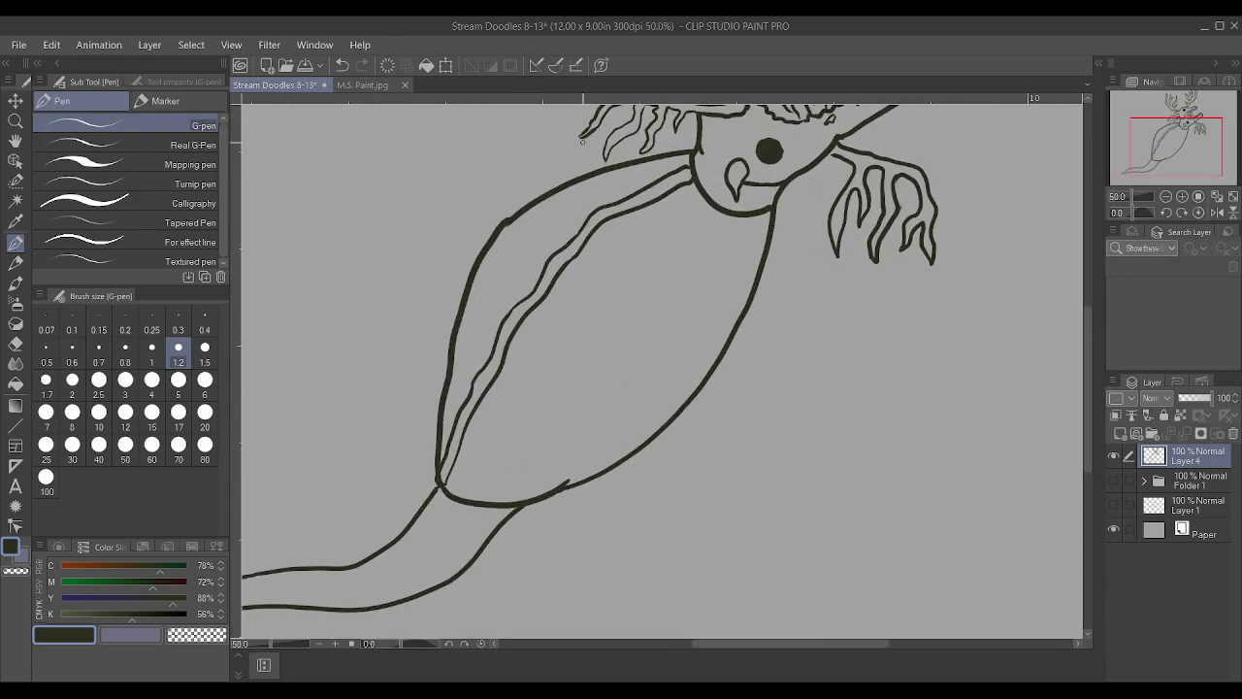
pyautogui.scroll(-3, 679, 263)
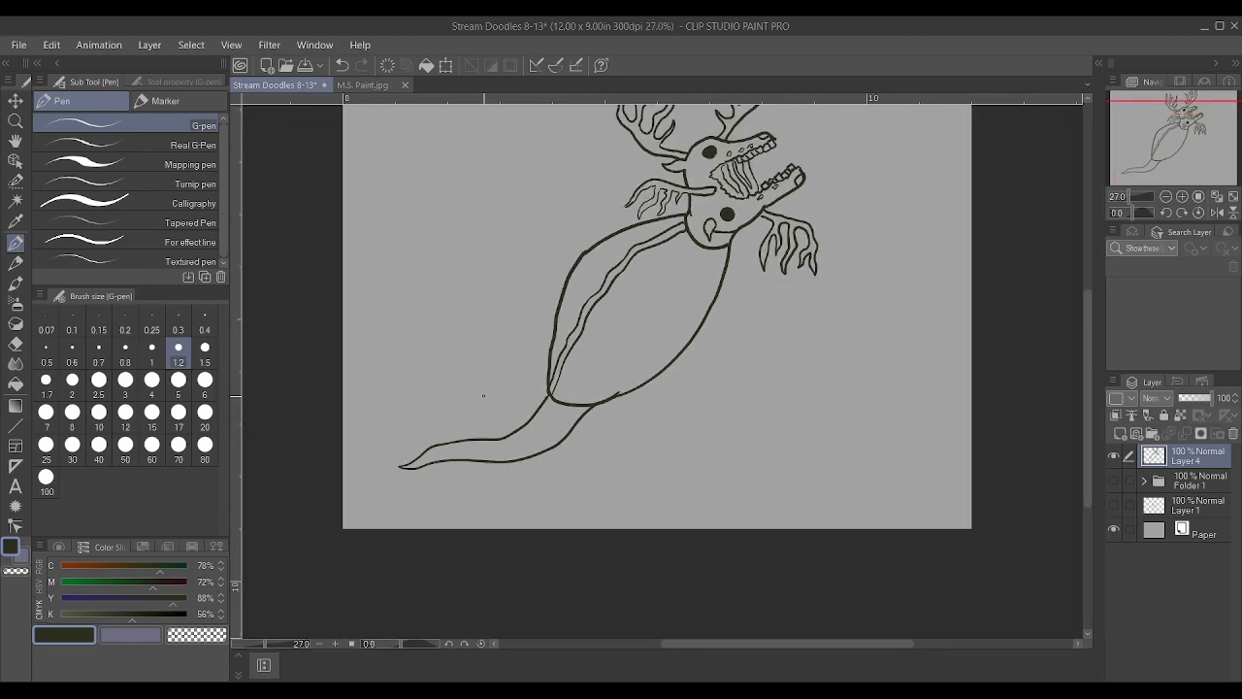
pyautogui.scroll(1, 484, 395)
pyautogui.scroll(-1, 483, 395)
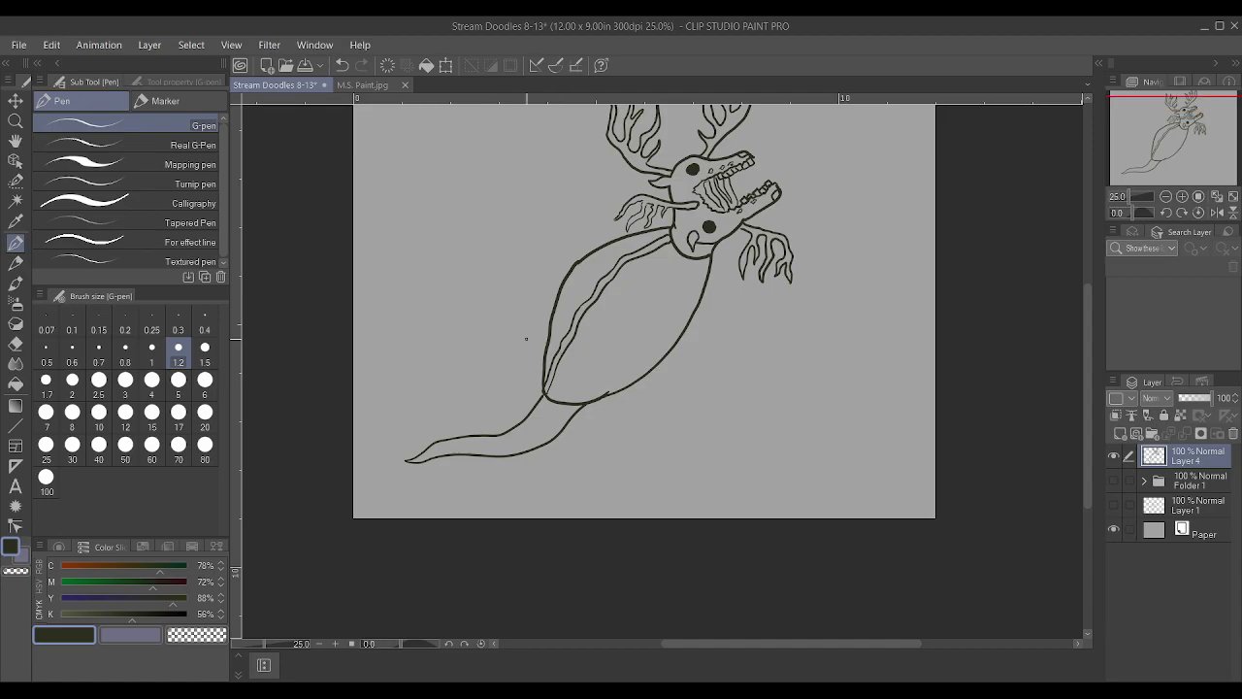
pyautogui.scroll(1, 378, 241)
pyautogui.scroll(1, 377, 241)
pyautogui.scroll(4, 378, 241)
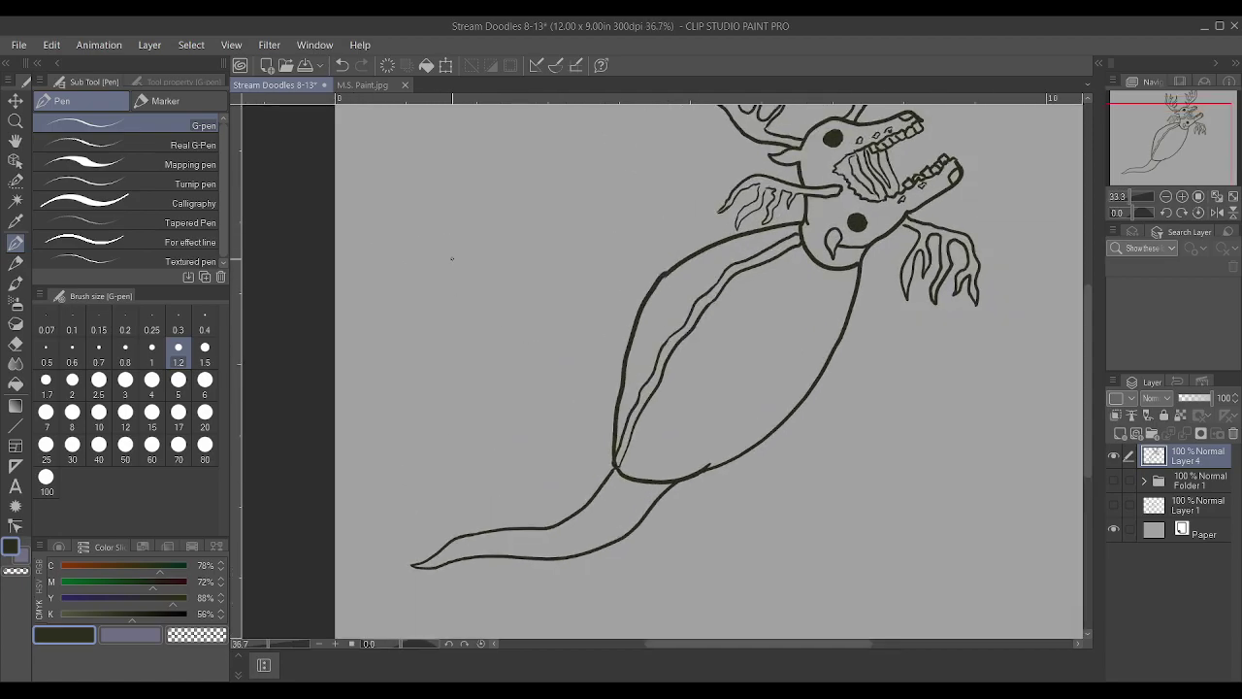
pyautogui.moveTo(597, 512)
pyautogui.mouseDown()
pyautogui.moveTo(599, 483)
pyautogui.moveTo(613, 486)
pyautogui.mouseUp()
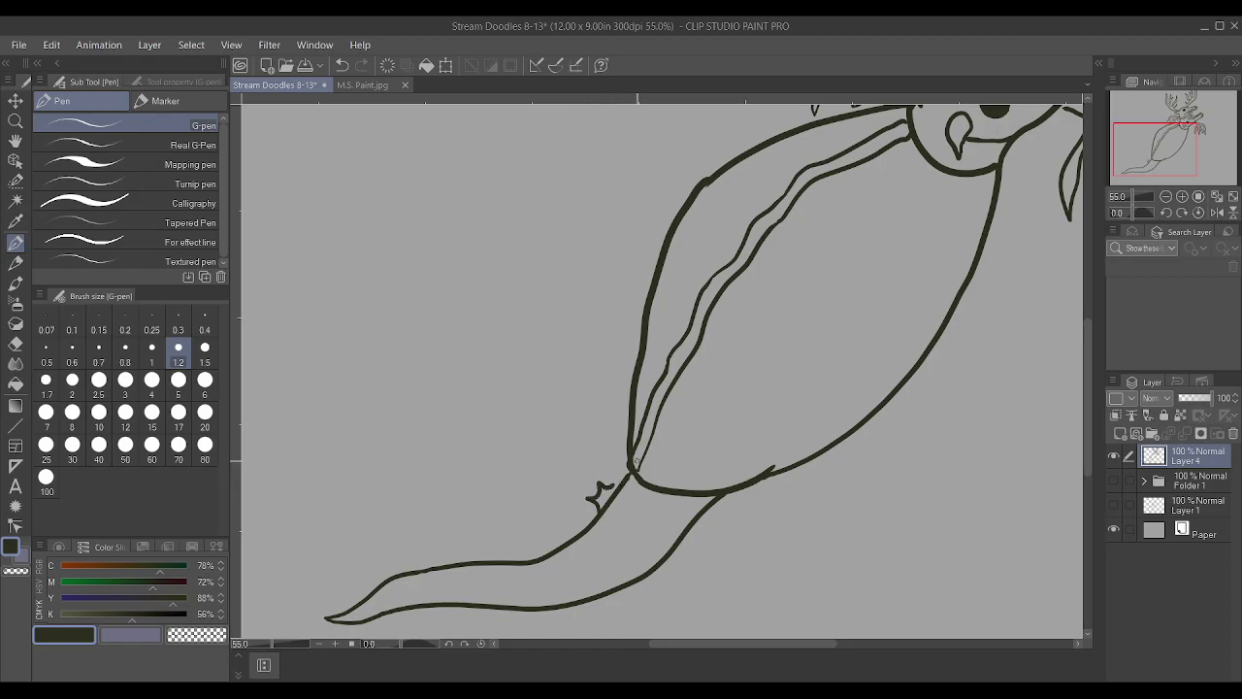
pyautogui.hotkey('ctrl', 'z')
pyautogui.hotkey('ctrl', 'z')
# Draw a scalloped ridge along the tail's upper edge and a band of curved segments along its underside
pyautogui.moveTo(336, 615)
pyautogui.mouseDown()
pyautogui.moveTo(404, 564)
pyautogui.moveTo(552, 542)
pyautogui.moveTo(642, 465)
pyautogui.mouseUp()
pyautogui.moveTo(345, 618)
pyautogui.mouseDown()
pyautogui.moveTo(417, 589)
pyautogui.moveTo(562, 581)
pyautogui.moveTo(607, 550)
pyautogui.moveTo(649, 494)
pyautogui.moveTo(662, 520)
pyautogui.moveTo(688, 526)
pyautogui.moveTo(650, 550)
pyautogui.moveTo(666, 551)
pyautogui.moveTo(623, 566)
pyautogui.moveTo(647, 572)
pyautogui.moveTo(595, 576)
pyautogui.moveTo(617, 587)
pyautogui.moveTo(574, 596)
pyautogui.moveTo(593, 599)
pyautogui.moveTo(423, 604)
pyautogui.mouseUp()
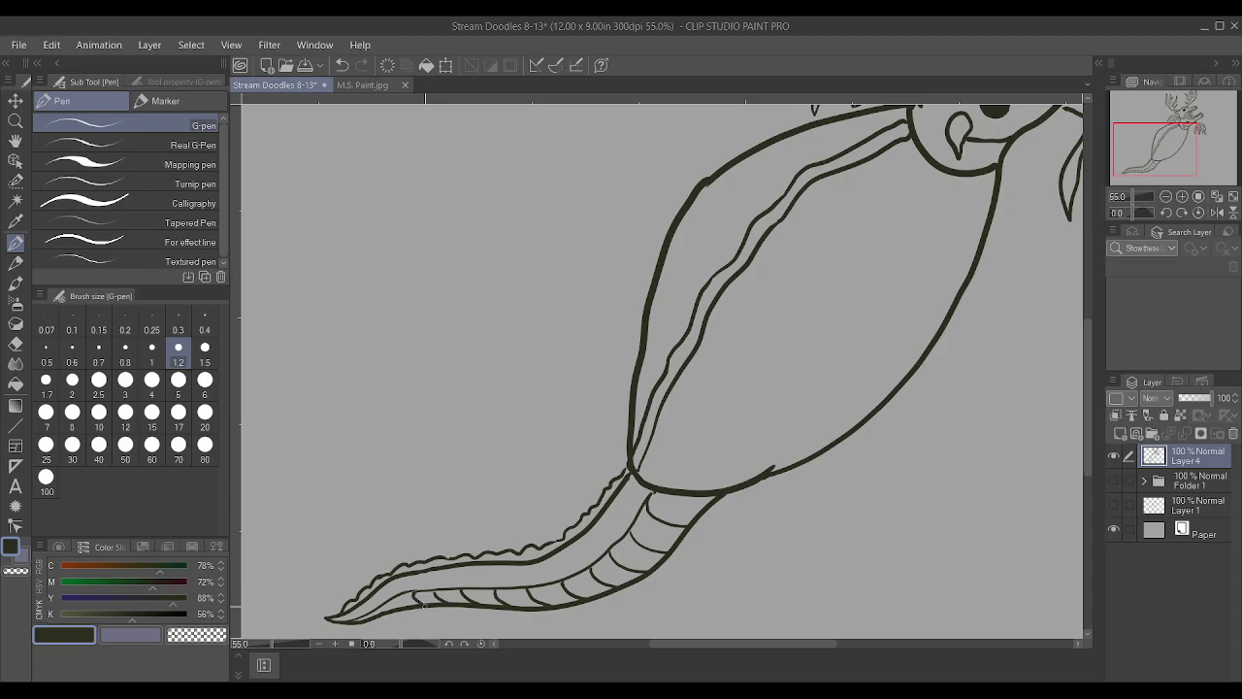
# Add a new layer above Layer 4 and draw a thin leg with a clawed foot below the body's base
pyautogui.scroll(-4, 466, 437)
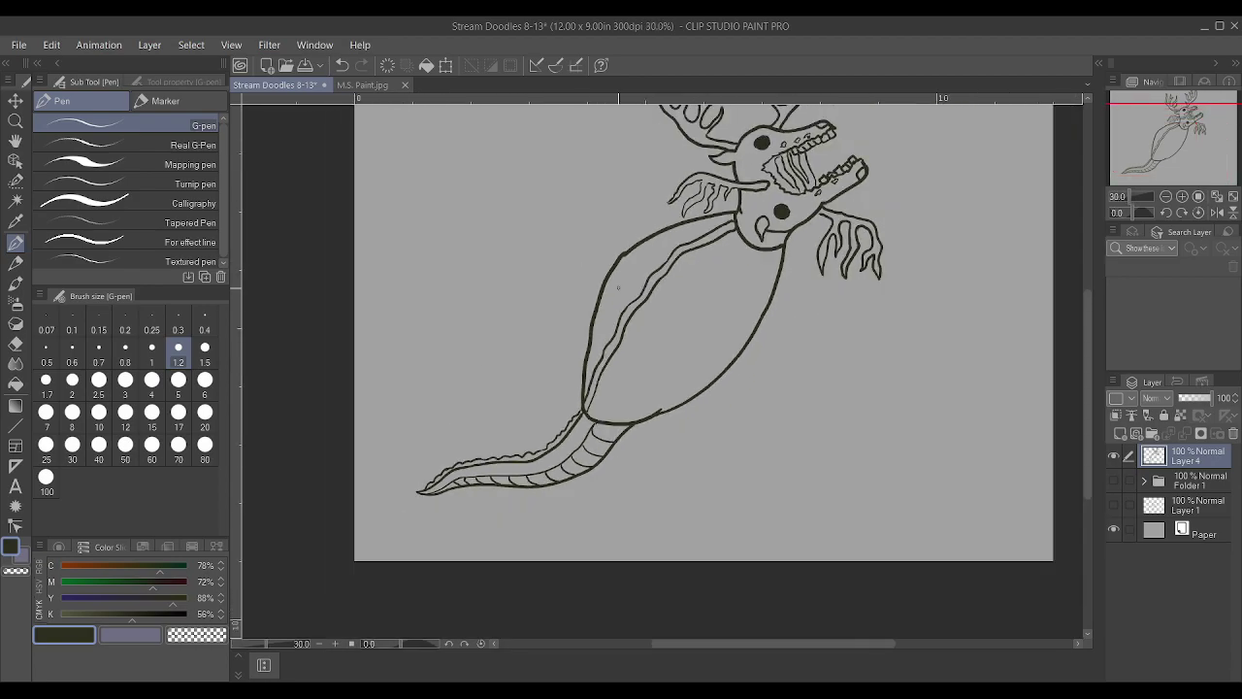
pyautogui.scroll(1, 864, 286)
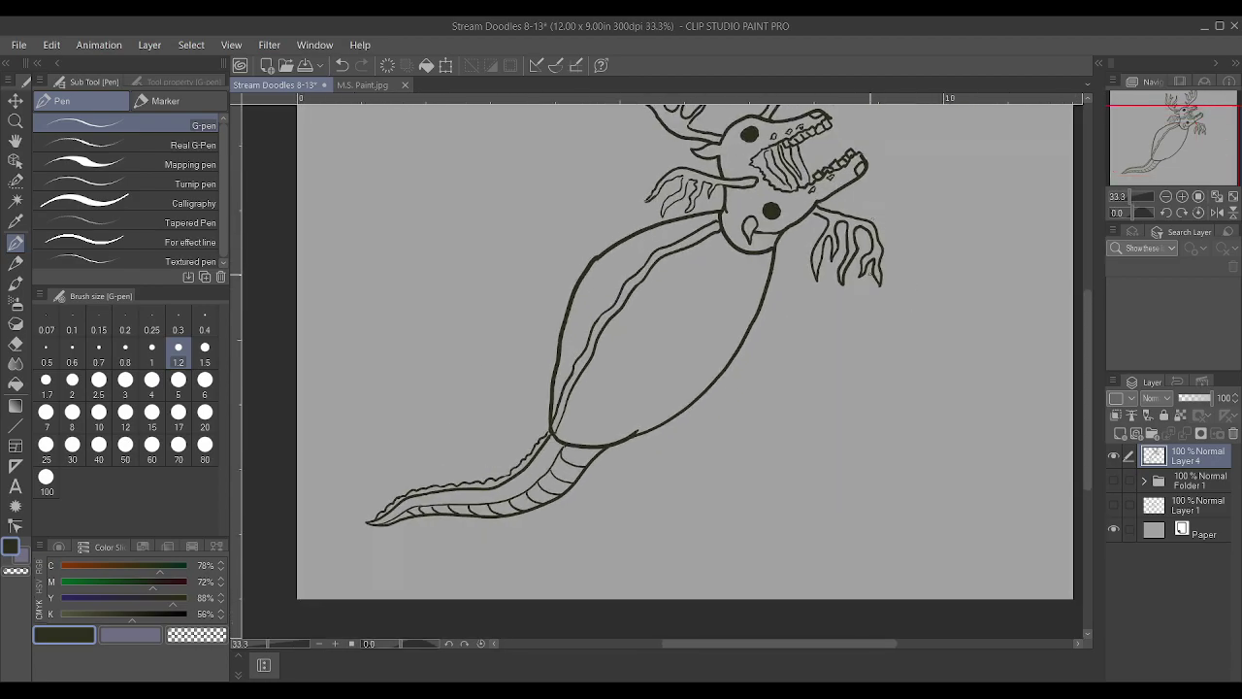
pyautogui.scroll(-2, 846, 321)
pyautogui.scroll(2, 868, 223)
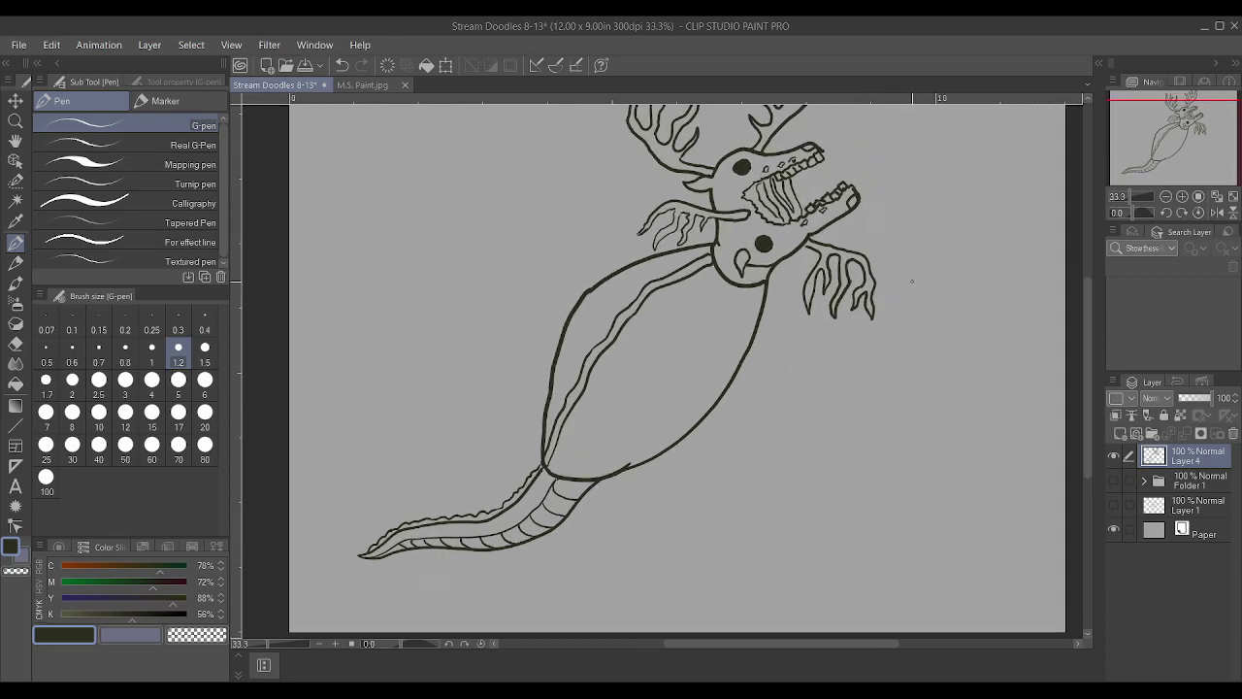
pyautogui.scroll(1, 868, 279)
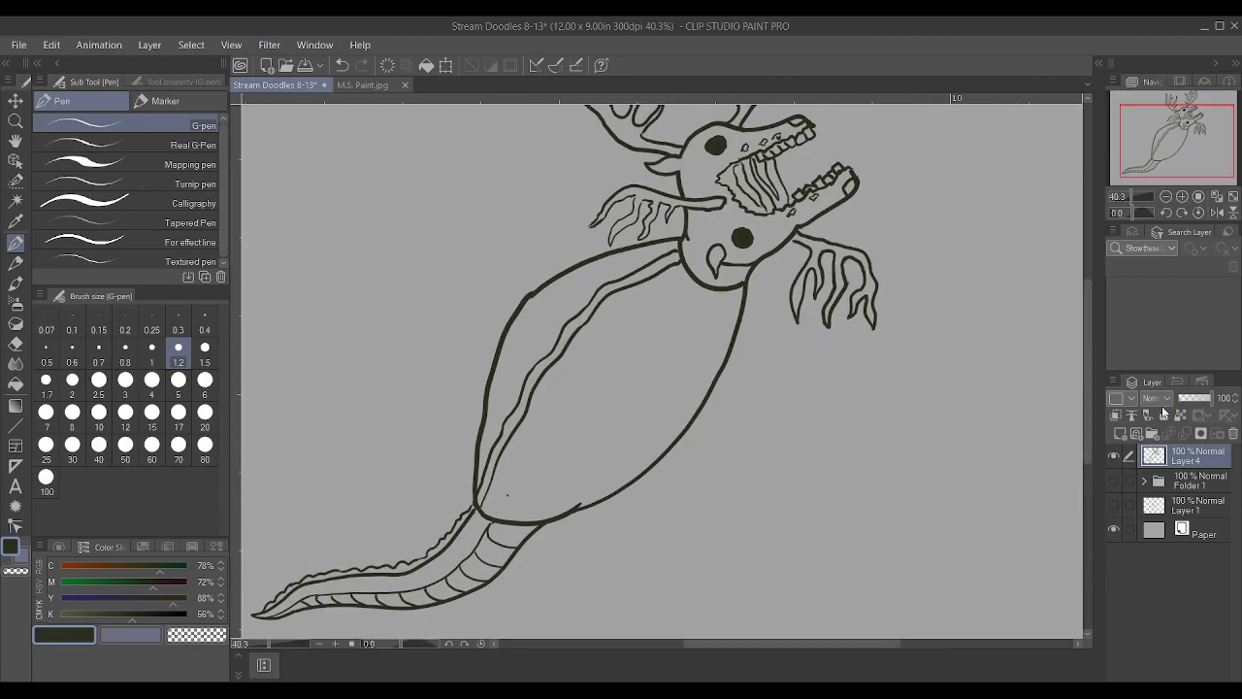
pyautogui.click(1120, 432)
pyautogui.moveTo(505, 499)
pyautogui.mouseDown()
pyautogui.moveTo(488, 545)
pyautogui.moveTo(491, 490)
pyautogui.mouseUp()
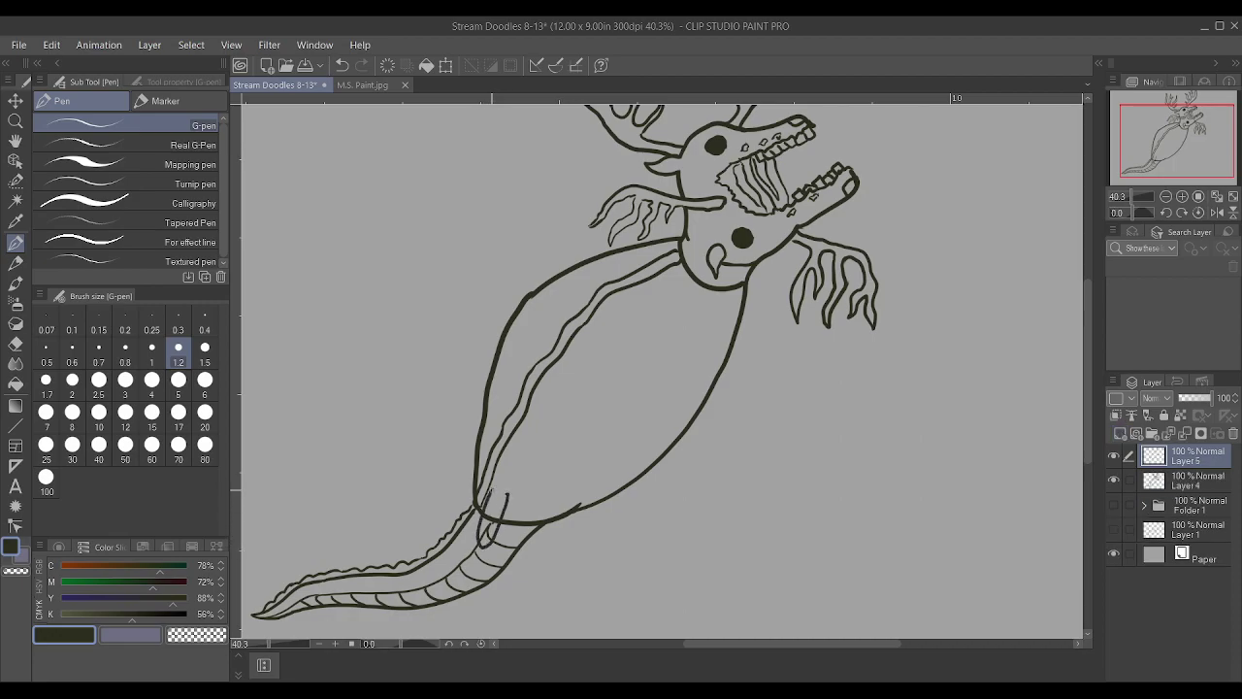
pyautogui.moveTo(479, 547); pyautogui.dragTo(504, 621)
pyautogui.moveTo(484, 544)
pyautogui.mouseDown()
pyautogui.moveTo(511, 618)
pyautogui.moveTo(536, 621)
pyautogui.moveTo(519, 626)
pyautogui.mouseUp()
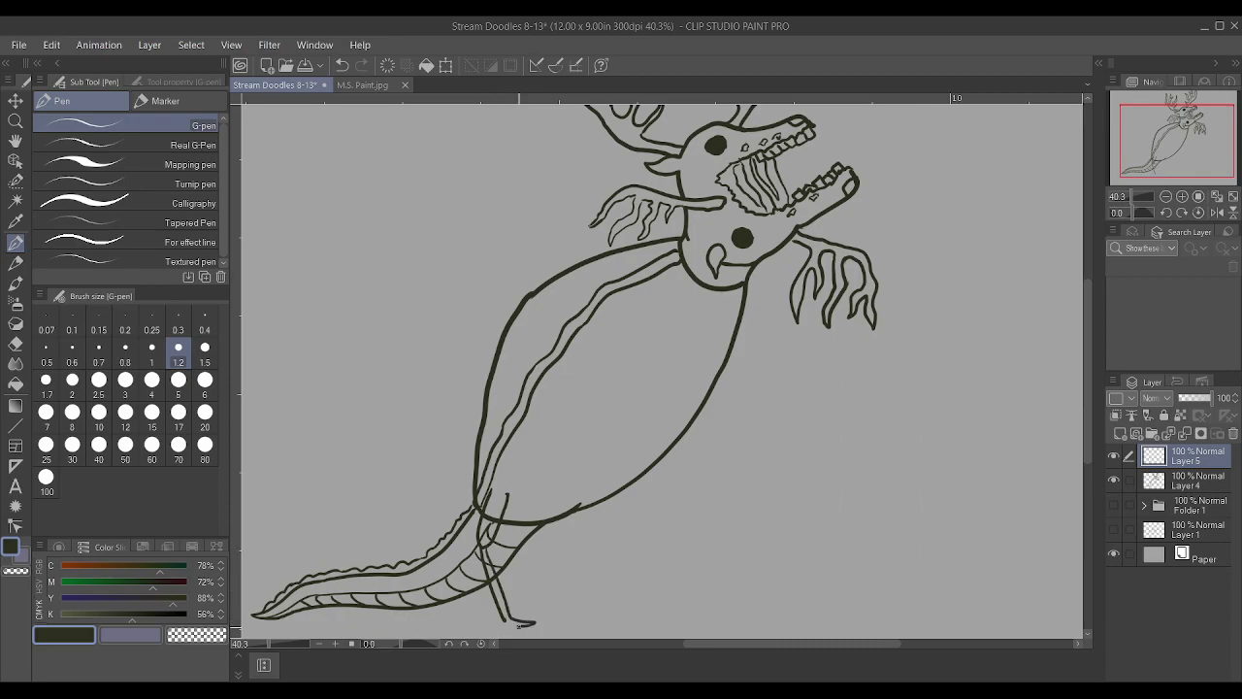
# Enlarge and lengthen the leg with a free transform, tilting it slightly so the foot reaches near the page's lower edge
pyautogui.scroll(-4, 485, 563)
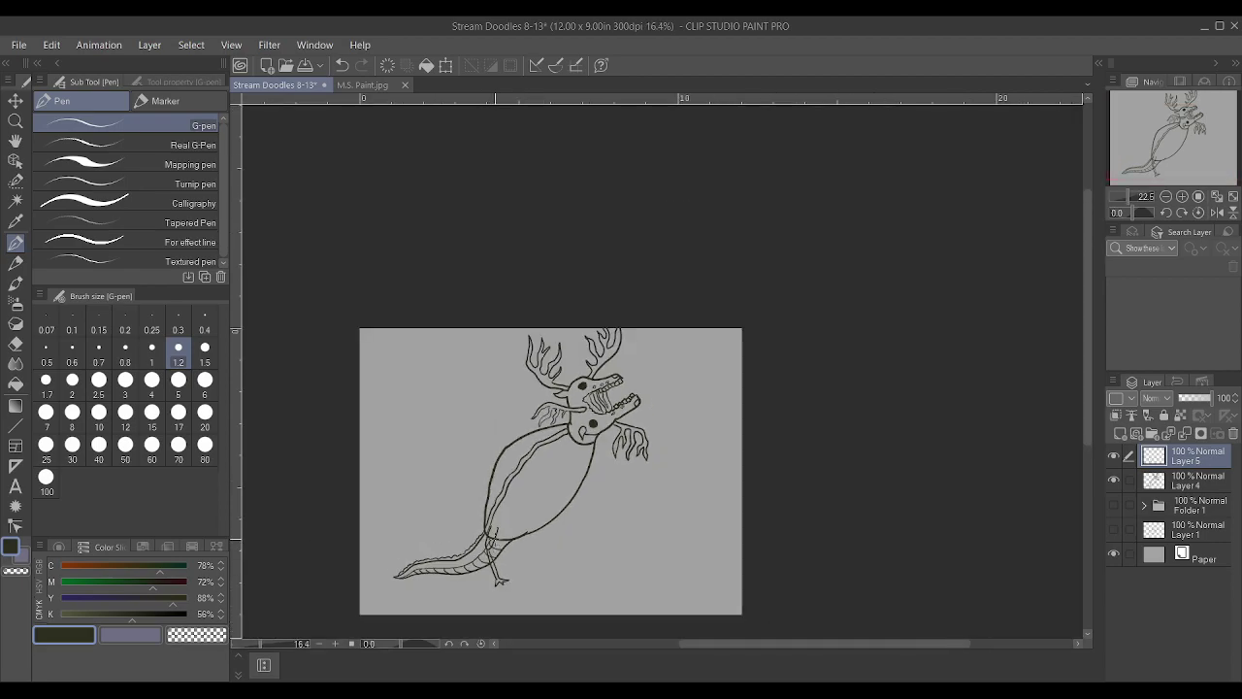
pyautogui.scroll(3, 478, 597)
pyautogui.hotkey('ctrl', 't')
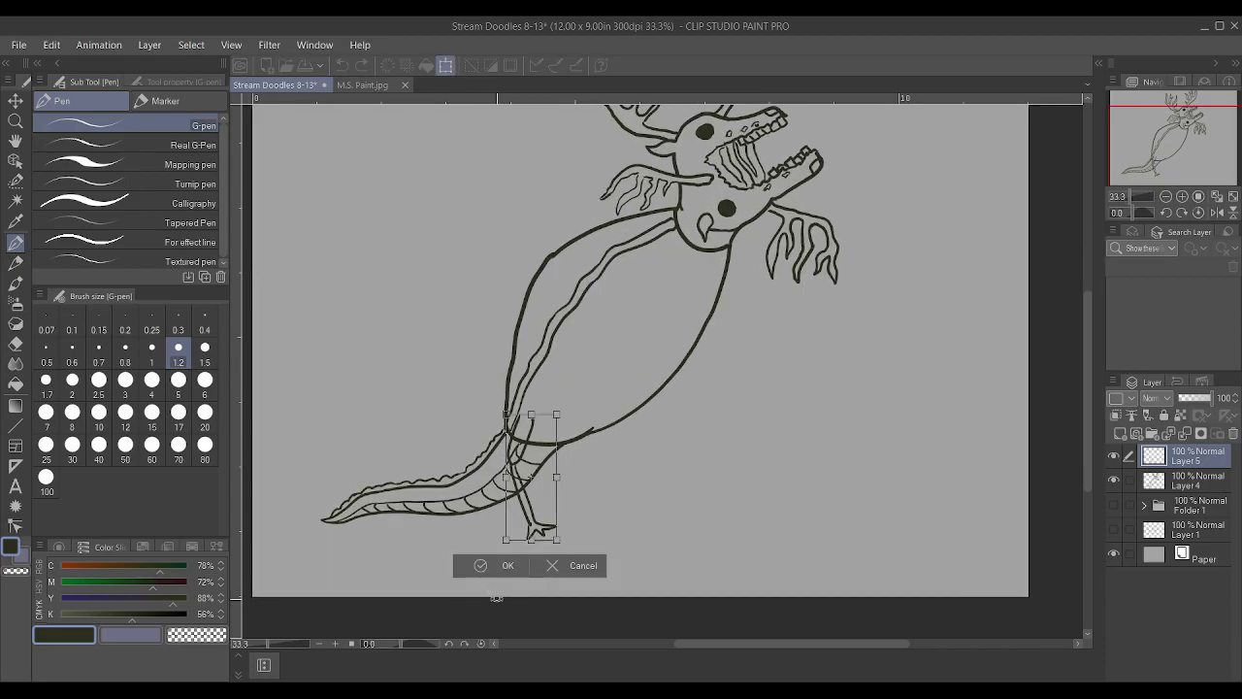
pyautogui.moveTo(531, 544); pyautogui.dragTo(574, 600)
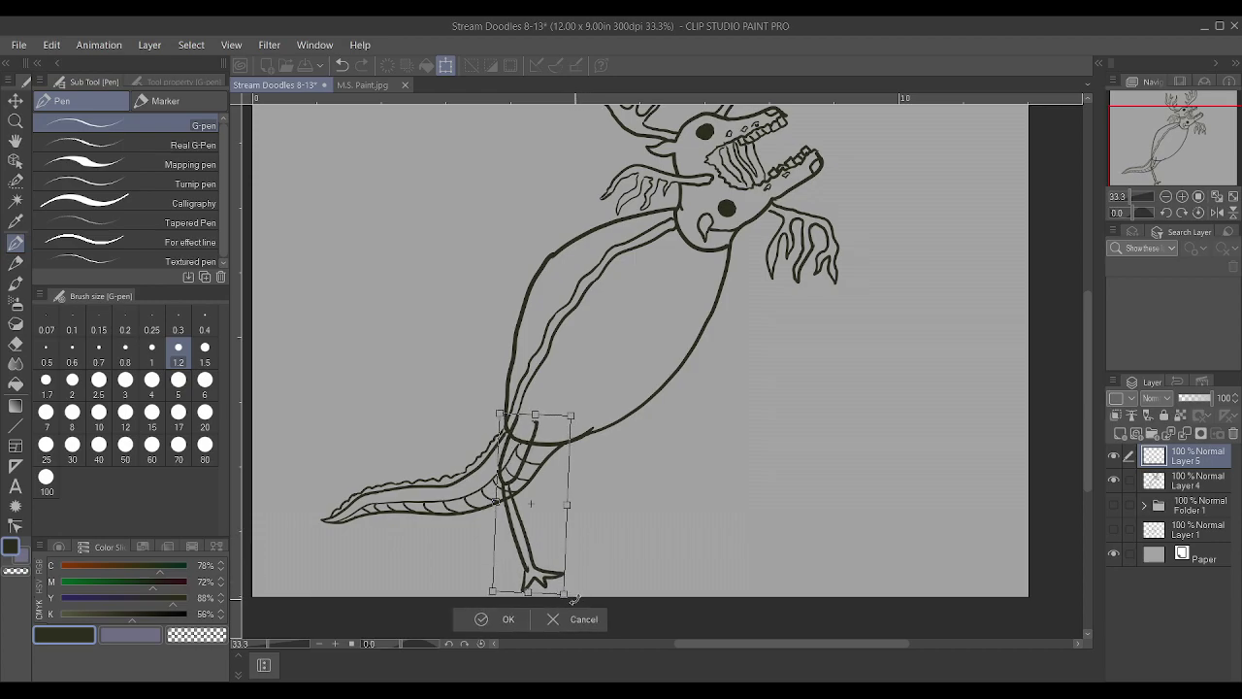
pyautogui.click(508, 619)
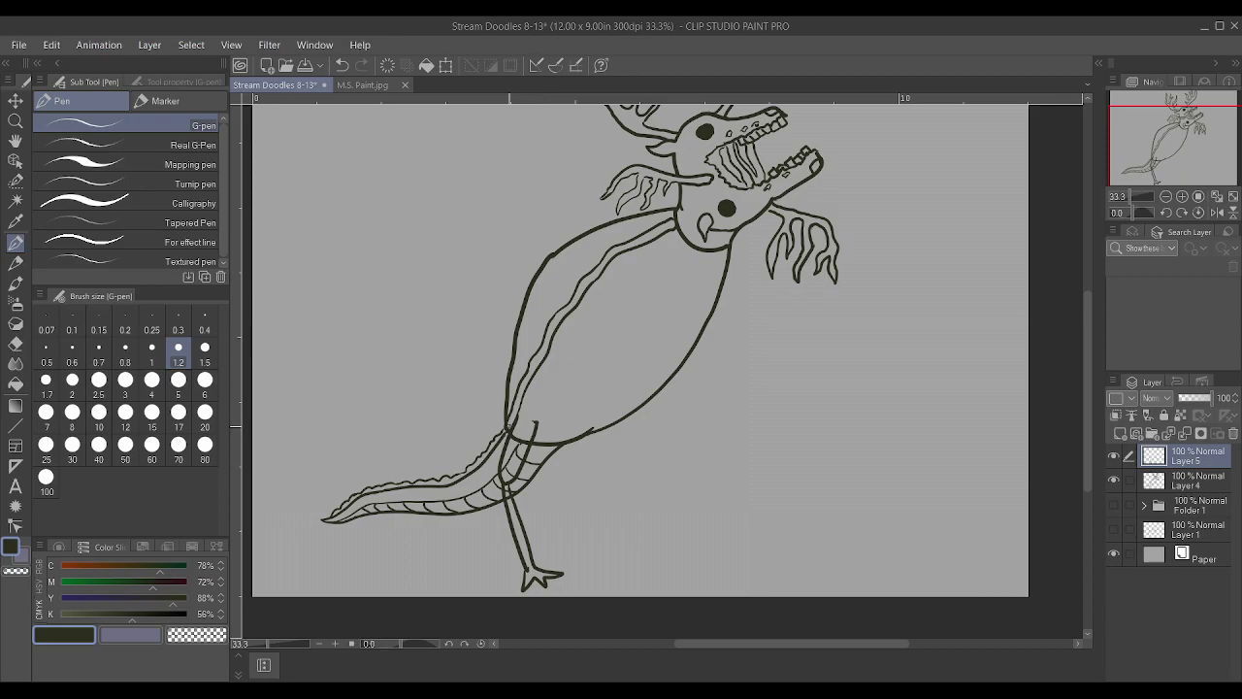
# Draw a second rounded thigh beside the first, and erase the first leg's shin and foot
pyautogui.hotkey('ctrl', 'z')
pyautogui.moveTo(546, 469)
pyautogui.mouseDown()
pyautogui.moveTo(540, 495)
pyautogui.moveTo(547, 422)
pyautogui.mouseUp()
pyautogui.scroll(2, 516, 505)
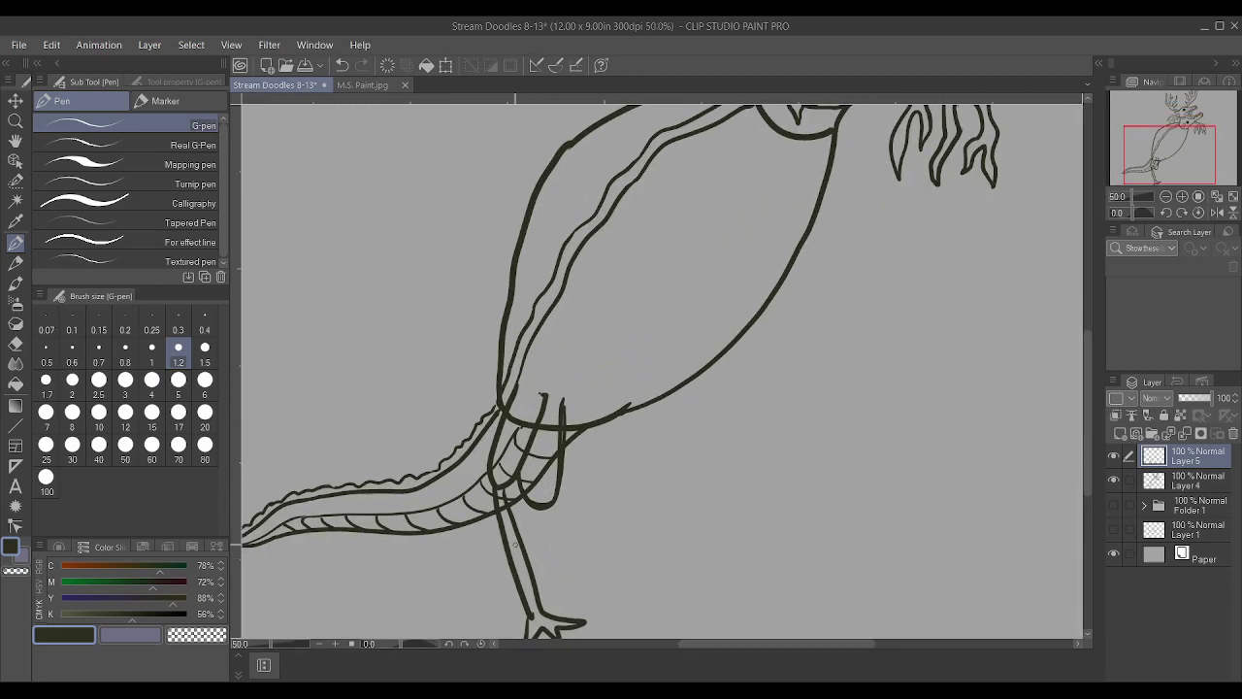
pyautogui.scroll(-1, 497, 500)
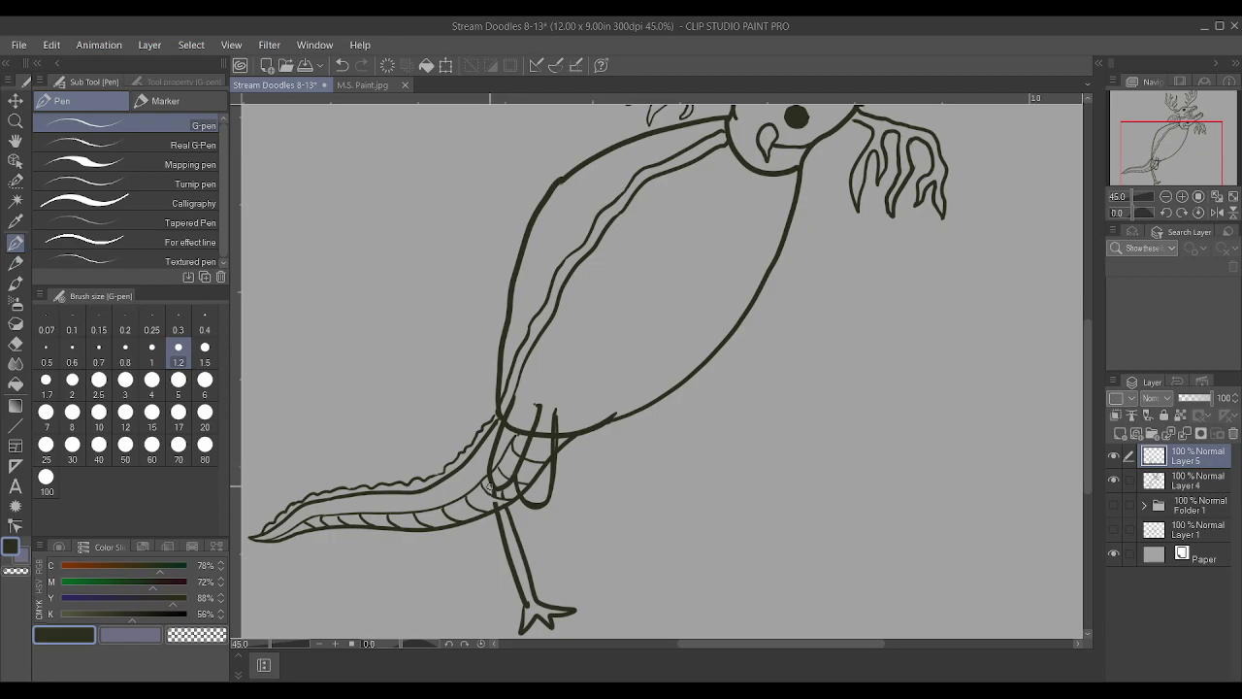
pyautogui.moveTo(497, 504)
pyautogui.mouseDown()
pyautogui.moveTo(526, 622)
pyautogui.moveTo(564, 629)
pyautogui.mouseUp()
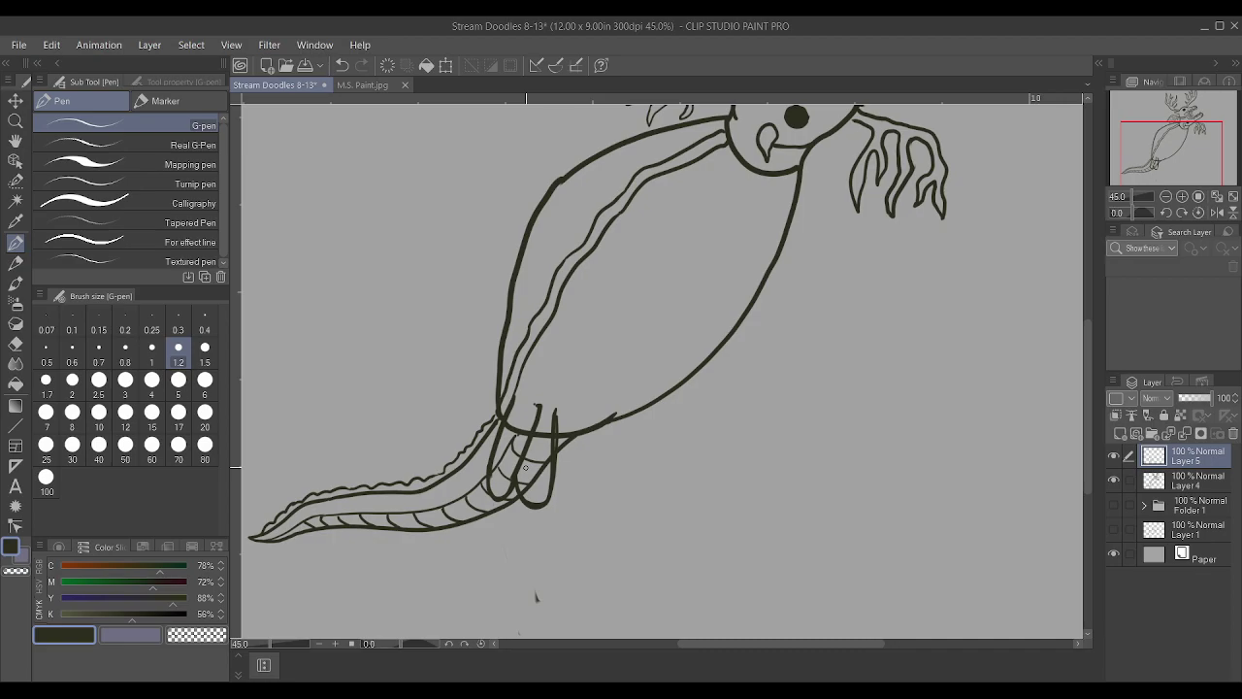
pyautogui.scroll(-3, 589, 444)
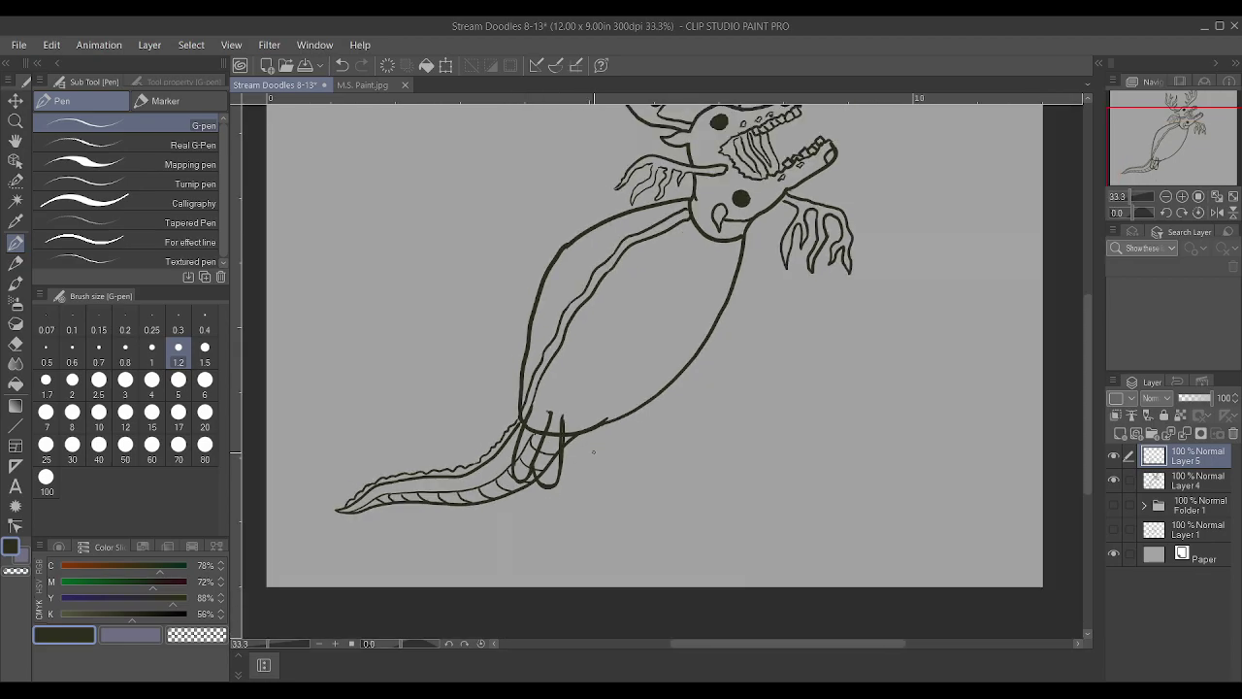
# Draw a first shin line below the second thigh, and shrink the whole creature on Layers 4 and 5, shifting it inward on the page
pyautogui.scroll(2, 594, 449)
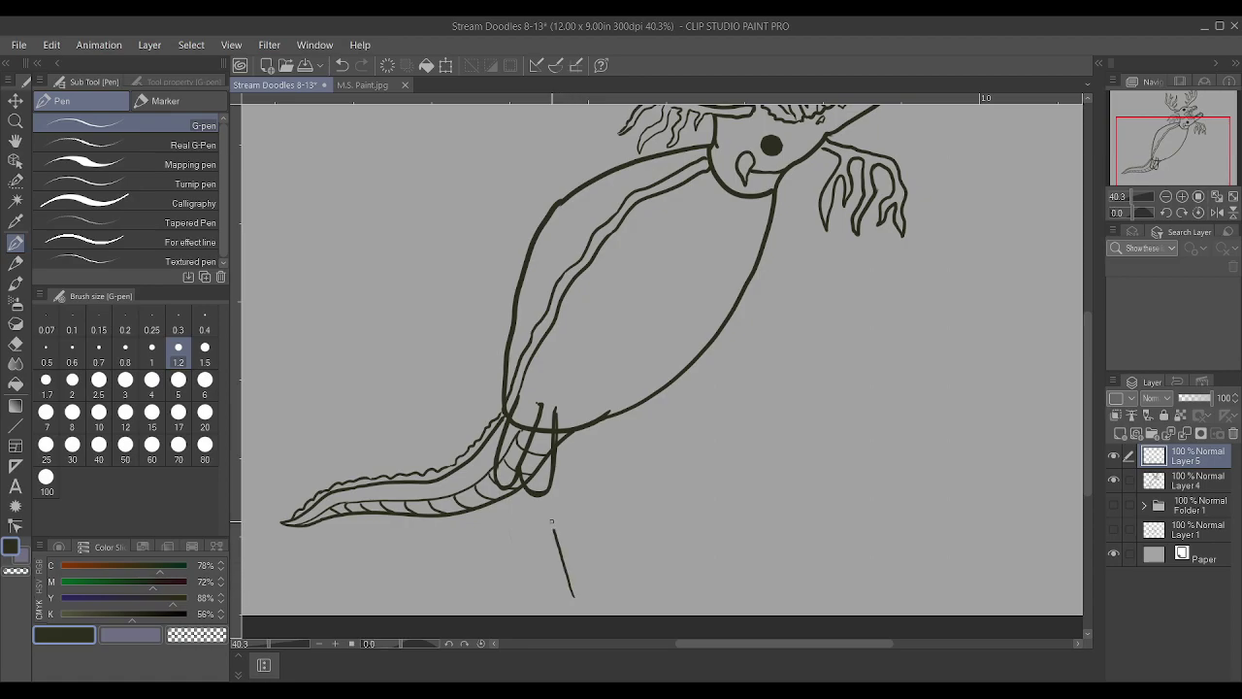
pyautogui.scroll(-3, 542, 492)
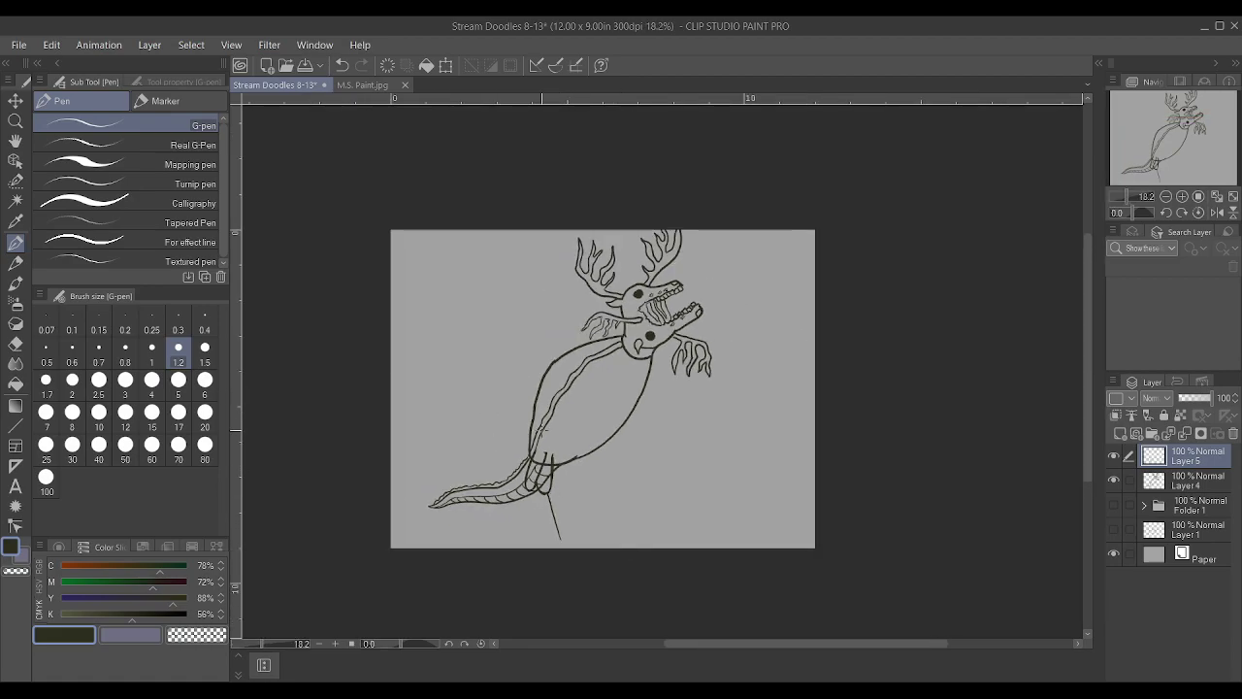
pyautogui.hotkey('ctrl', 't')
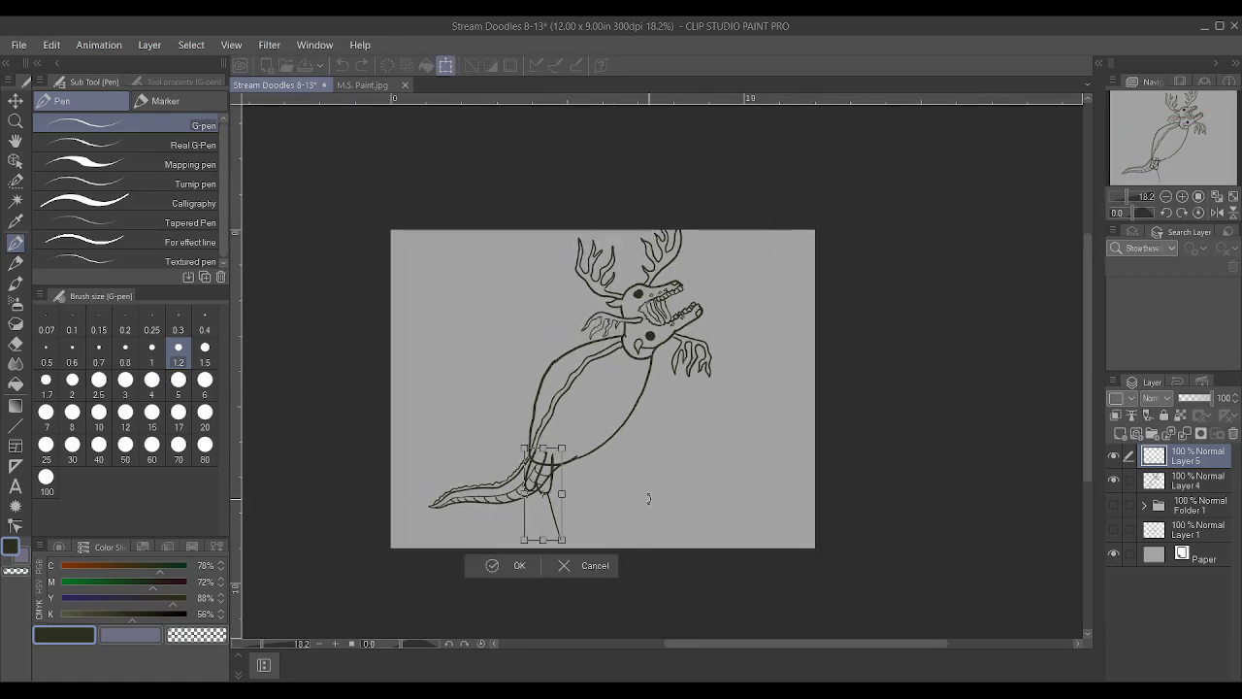
pyautogui.click(604, 573)
pyautogui.keyDown('ctrl'); pyautogui.click(1196, 480); pyautogui.keyUp('ctrl')
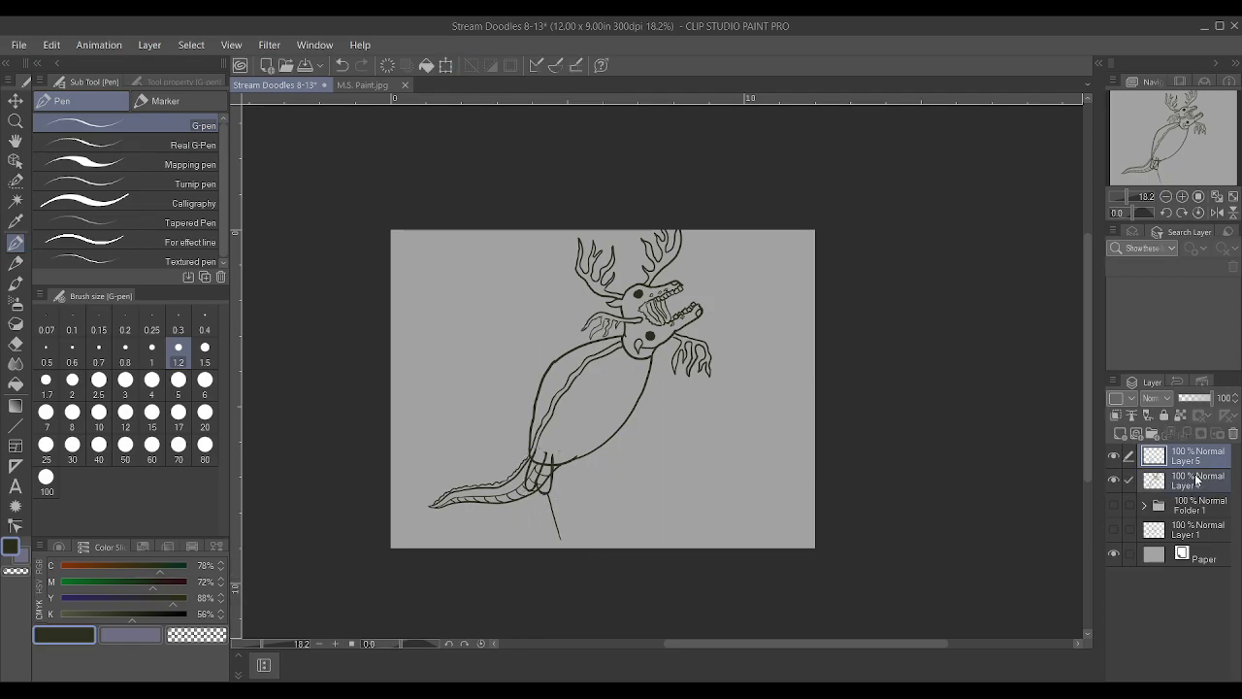
pyautogui.hotkey('ctrl', 't')
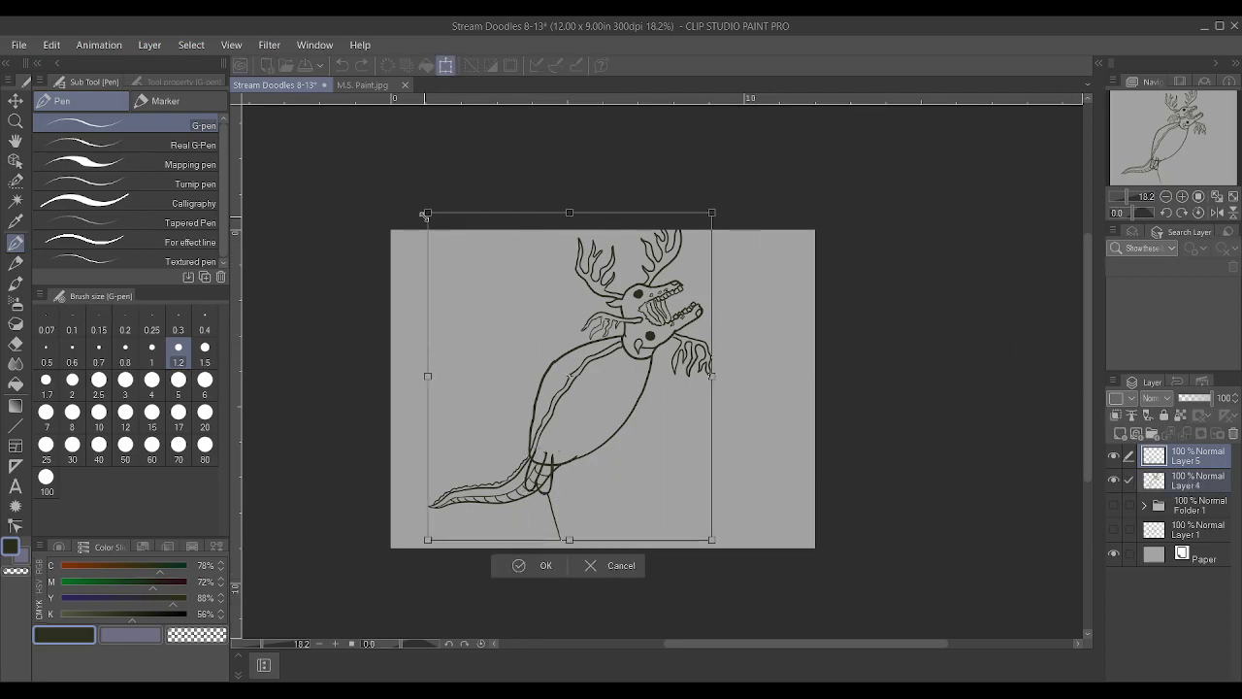
pyautogui.moveTo(439, 256); pyautogui.dragTo(453, 272)
pyautogui.moveTo(531, 388); pyautogui.dragTo(538, 368)
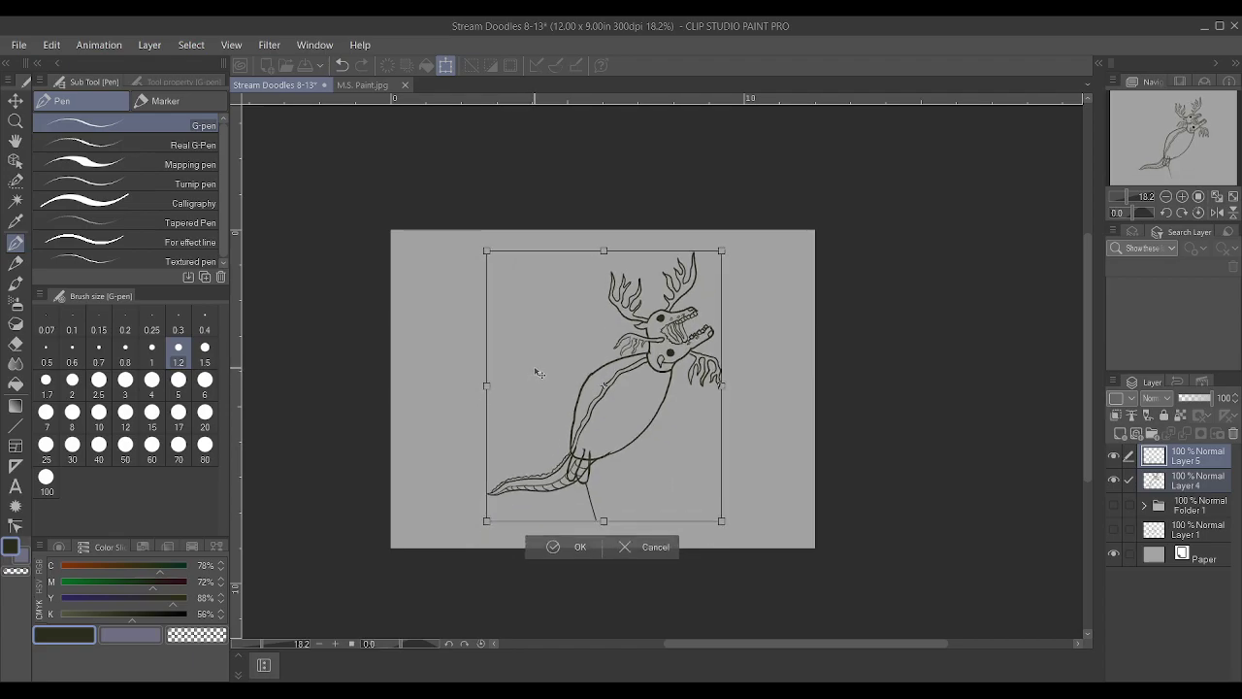
pyautogui.click(567, 551)
# Draw the second leg's narrow slanted shin below its thigh and sketch a foot with forward toes and a rear claw
pyautogui.scroll(3, 606, 509)
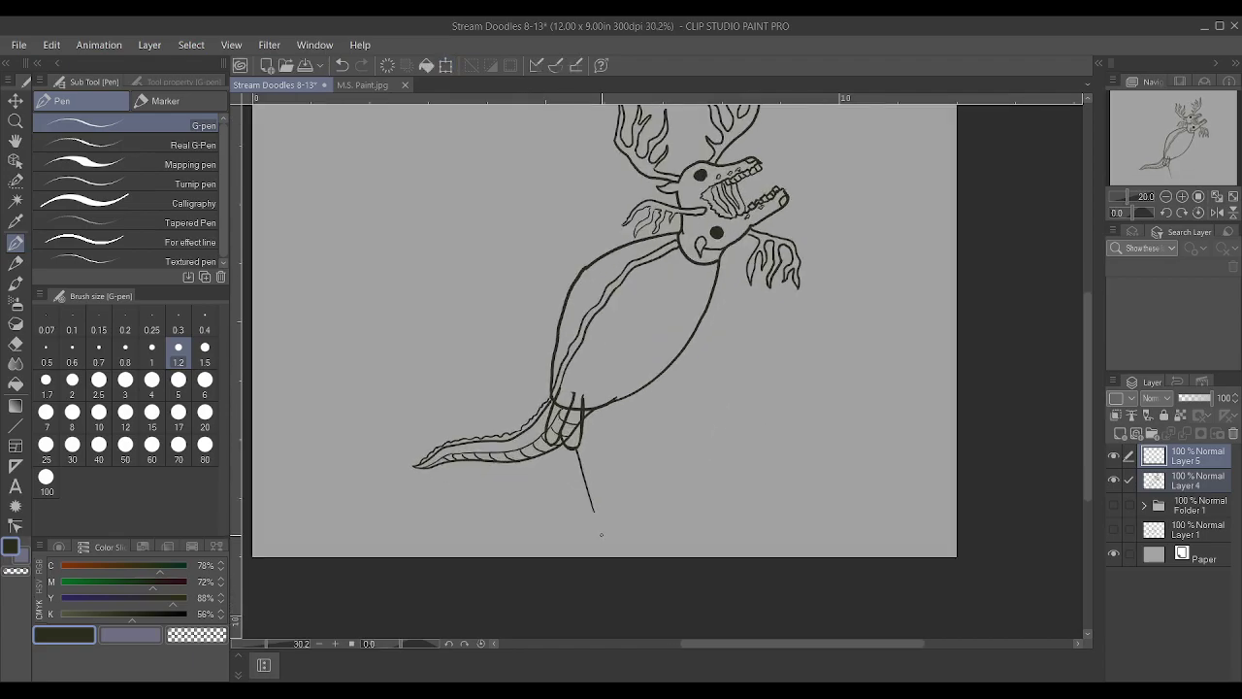
pyautogui.scroll(2, 615, 509)
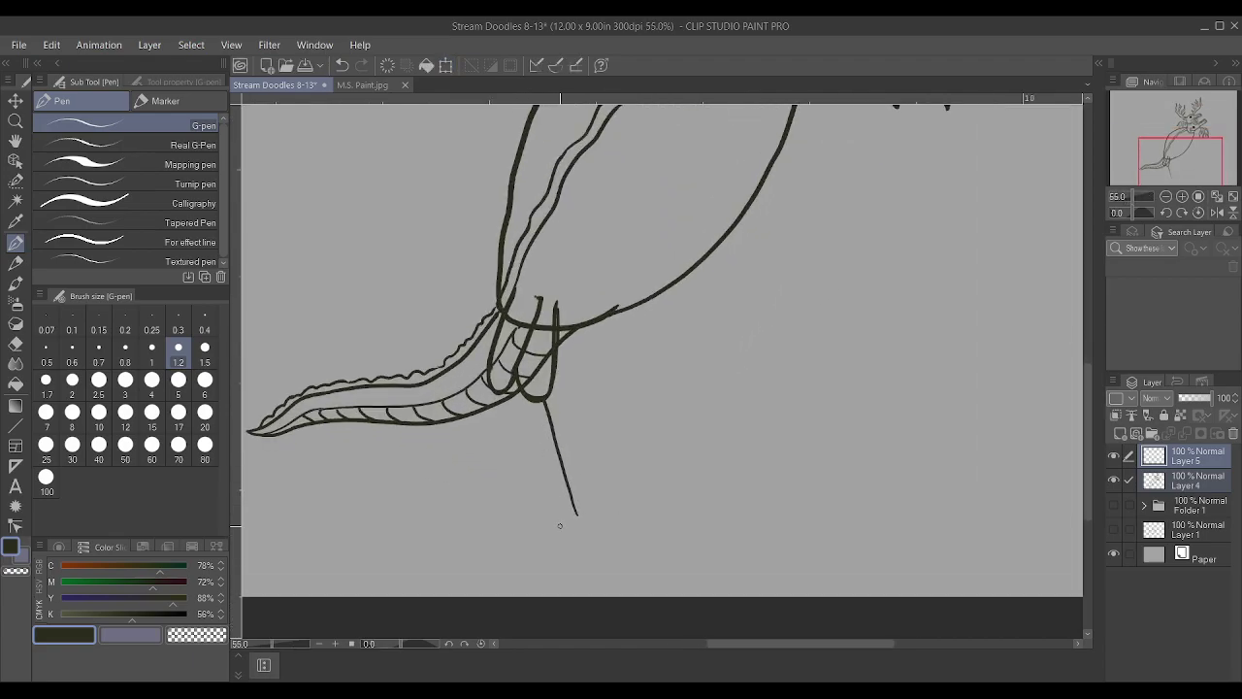
pyautogui.moveTo(556, 498); pyautogui.dragTo(524, 396)
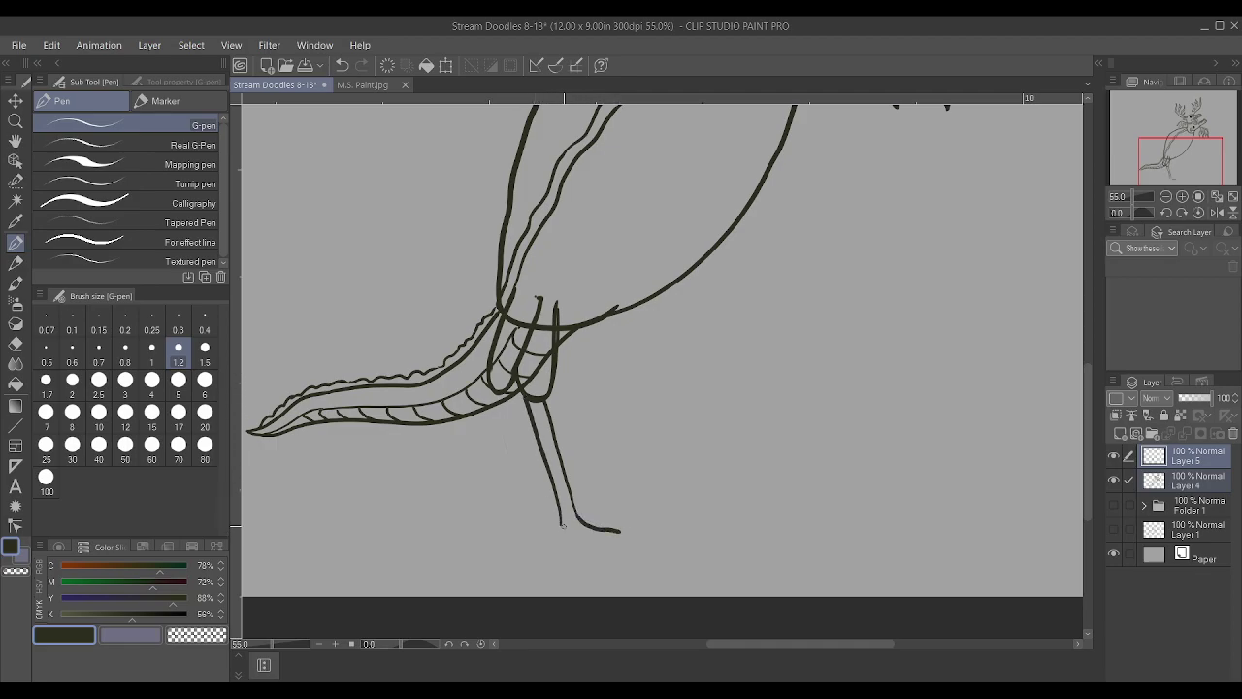
pyautogui.moveTo(560, 524)
pyautogui.mouseDown()
pyautogui.moveTo(540, 537)
pyautogui.moveTo(602, 536)
pyautogui.moveTo(617, 549)
pyautogui.mouseUp()
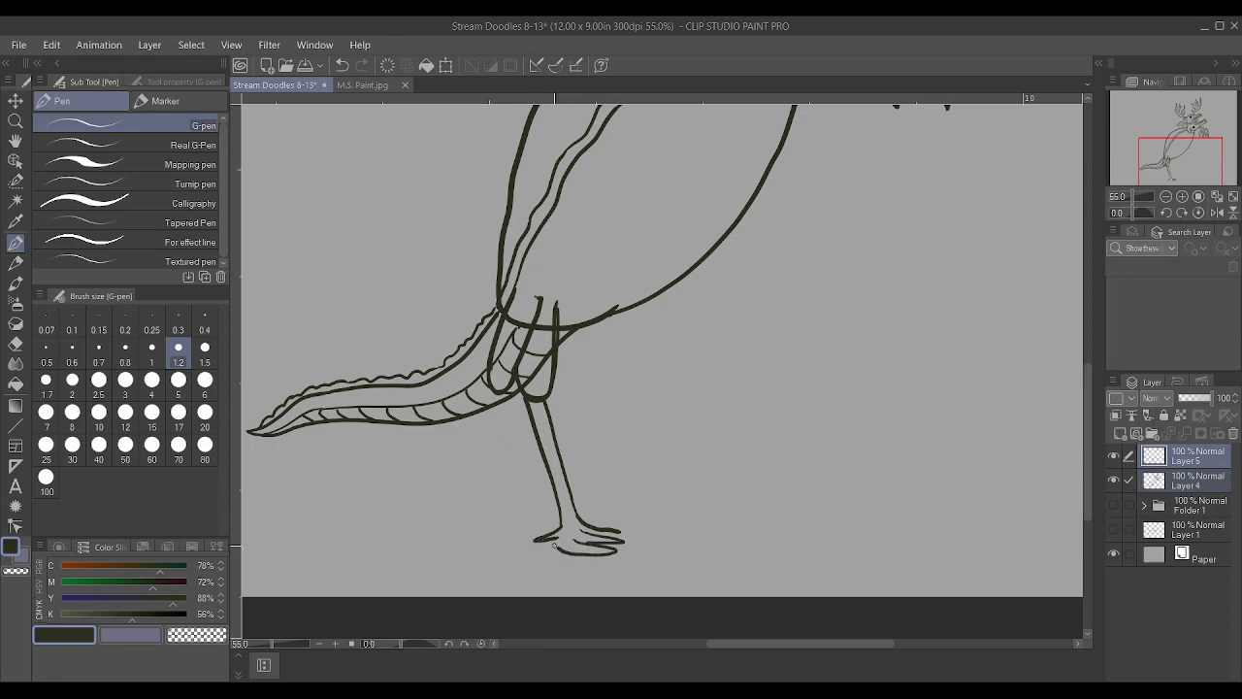
# Undo the foot strokes and redraw the second leg's foot flatter, with a rear claw and long pointed front toes joined to the shin
pyautogui.scroll(1, 539, 549)
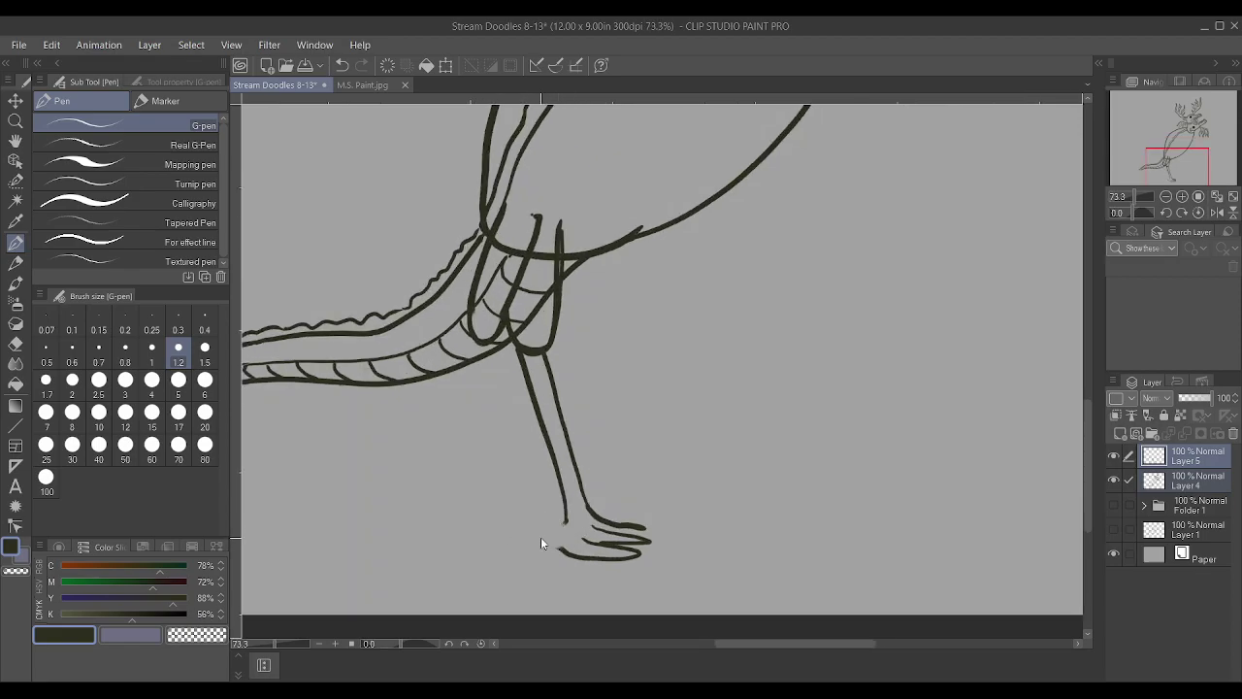
pyautogui.hotkey('ctrl', 'z')
pyautogui.moveTo(532, 539)
pyautogui.mouseDown()
pyautogui.moveTo(615, 543)
pyautogui.moveTo(602, 515)
pyautogui.moveTo(642, 516)
pyautogui.moveTo(598, 510)
pyautogui.mouseUp()
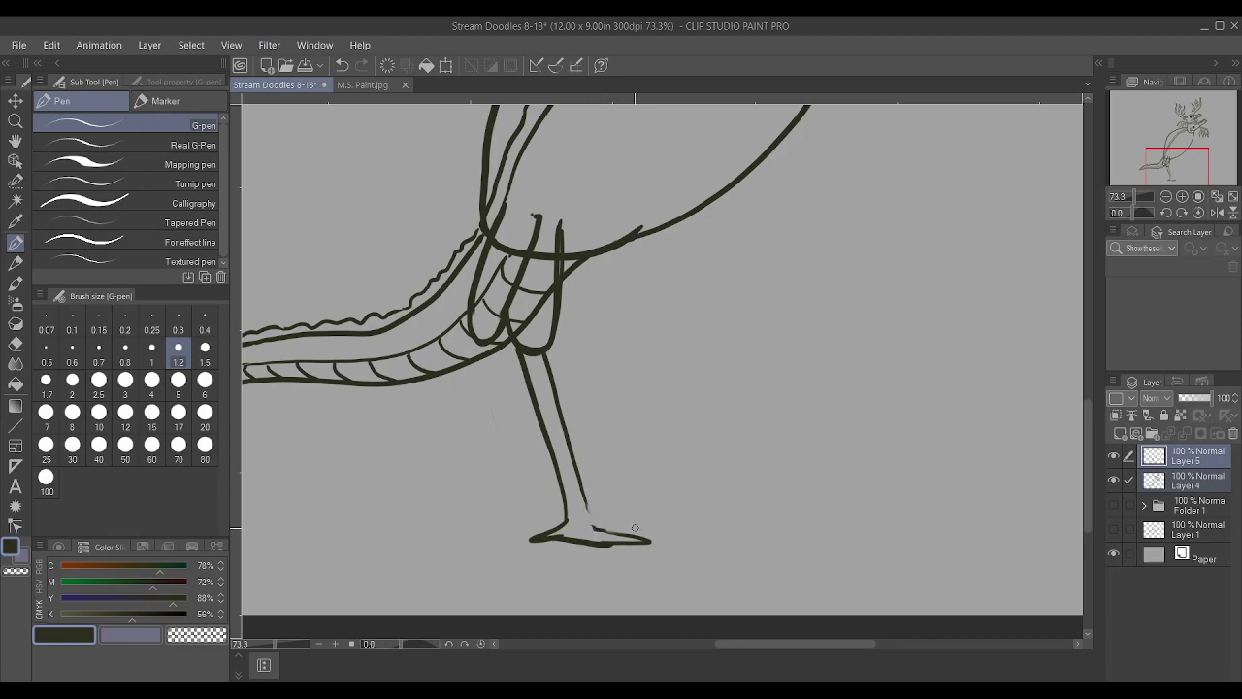
pyautogui.moveTo(621, 515)
pyautogui.mouseDown()
pyautogui.moveTo(665, 516)
pyautogui.moveTo(621, 522)
pyautogui.moveTo(663, 531)
pyautogui.moveTo(593, 527)
pyautogui.moveTo(637, 534)
pyautogui.mouseUp()
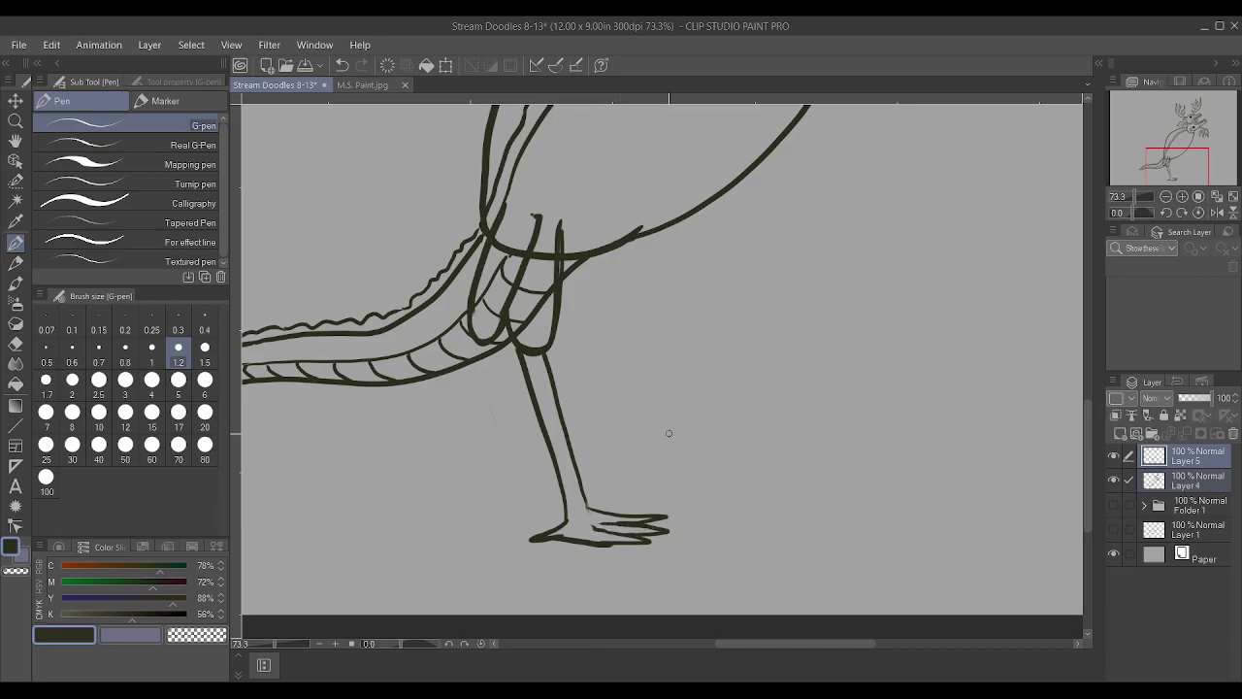
pyautogui.scroll(2, 668, 433)
pyautogui.moveTo(568, 516); pyautogui.dragTo(585, 527)
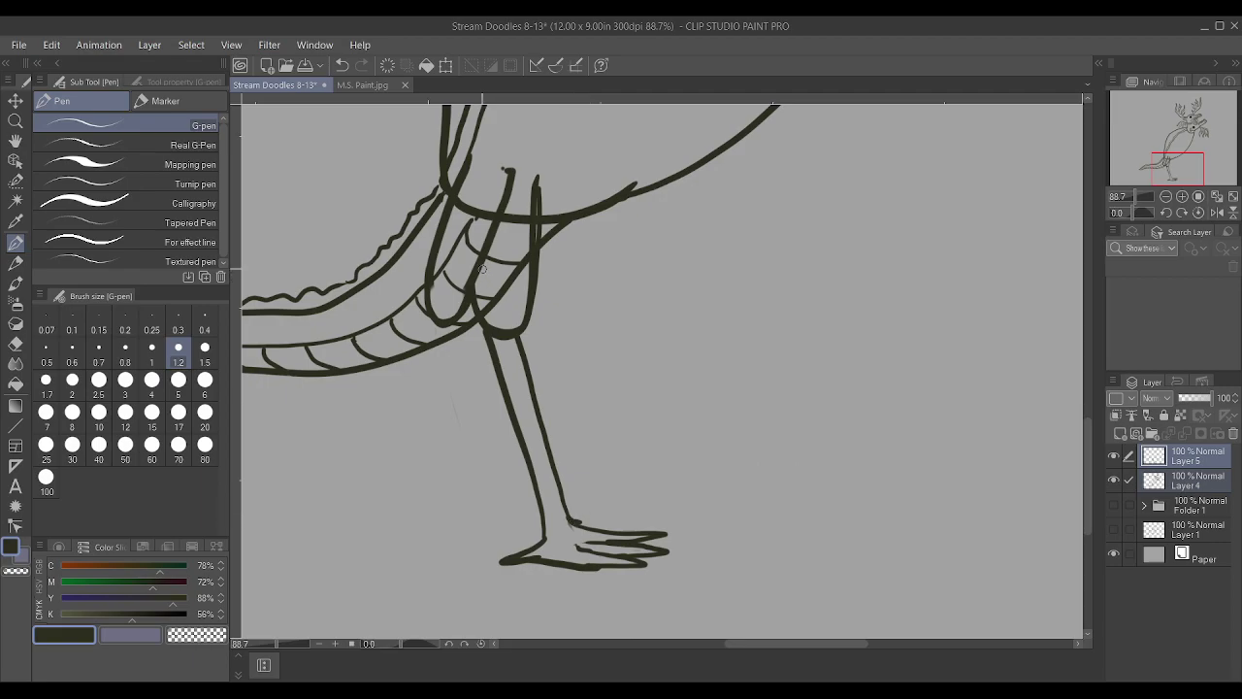
# Draw a third rounded thigh beside the second, and undo the erasing along the second thigh's lower edge
pyautogui.moveTo(564, 191)
pyautogui.mouseDown()
pyautogui.moveTo(562, 332)
pyautogui.moveTo(504, 320)
pyautogui.moveTo(507, 296)
pyautogui.mouseUp()
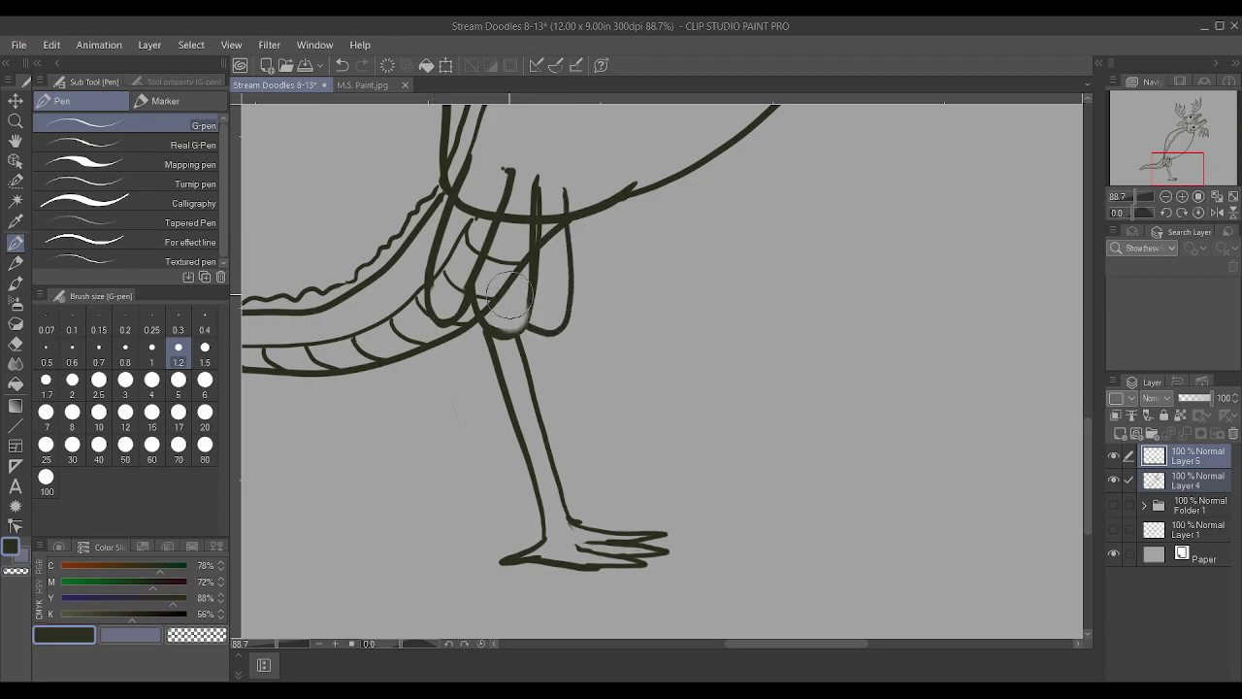
pyautogui.hotkey('ctrl', 'z')
# Thin the second thigh's thick outline and trim its upper ends with the Hard eraser at size 1.5, and return to the G-pen
pyautogui.press('e')
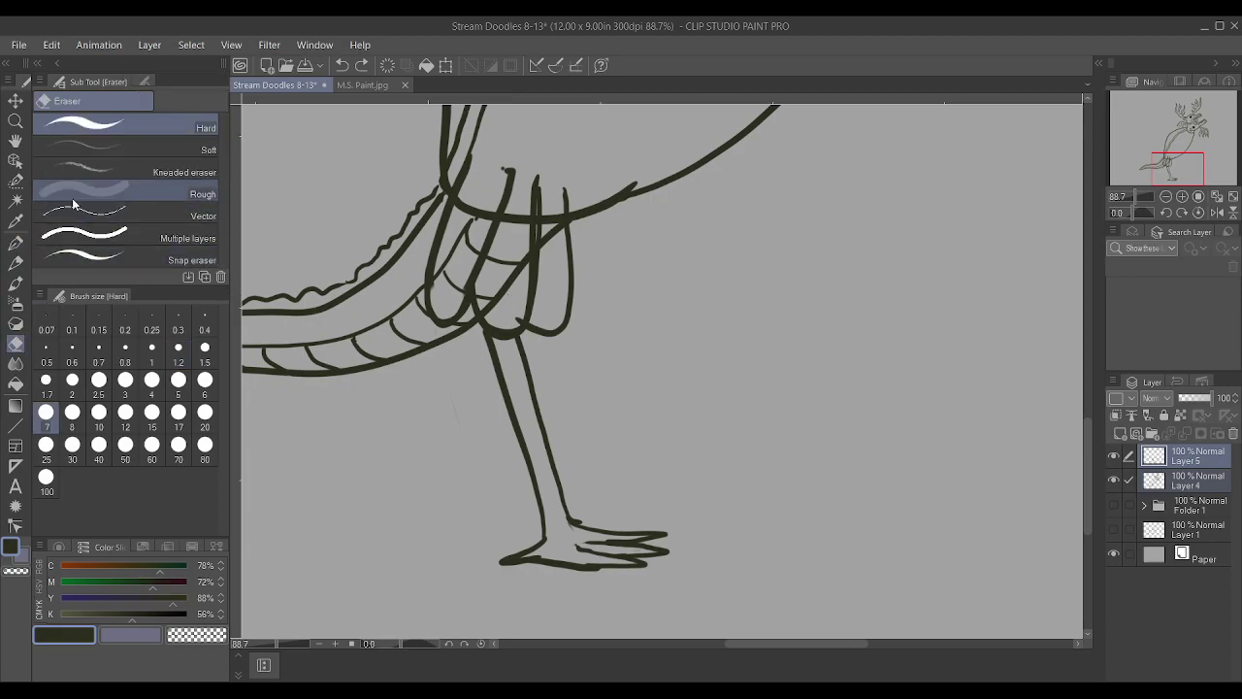
pyautogui.press('[')
pyautogui.press('[')
pyautogui.press('[')
pyautogui.press('[')
pyautogui.press('[')
pyautogui.press('[')
pyautogui.press('[')
pyautogui.press('[')
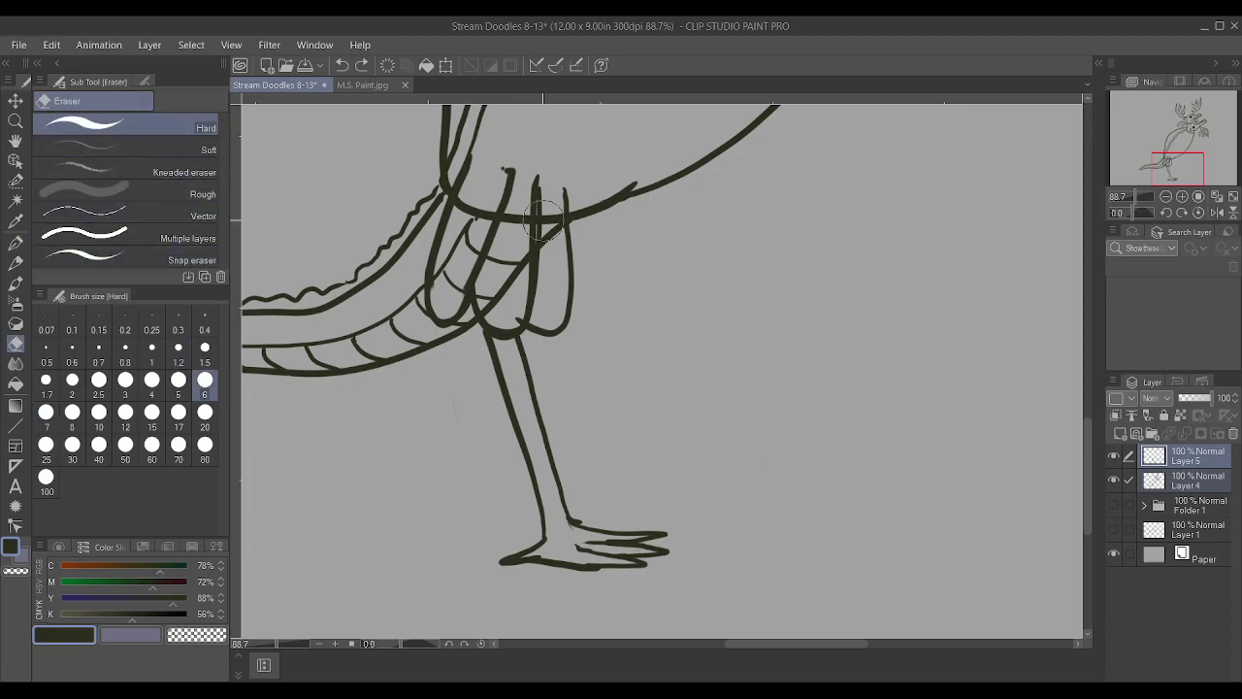
pyautogui.moveTo(519, 317); pyautogui.dragTo(520, 170)
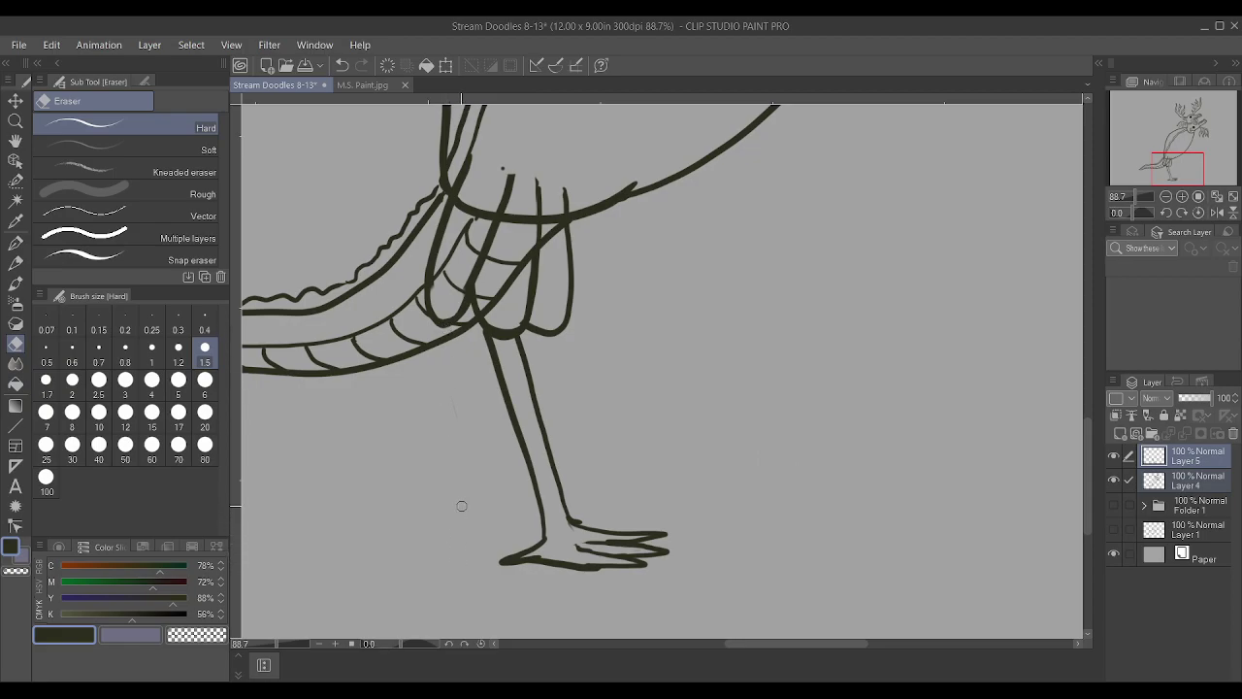
pyautogui.press('p')
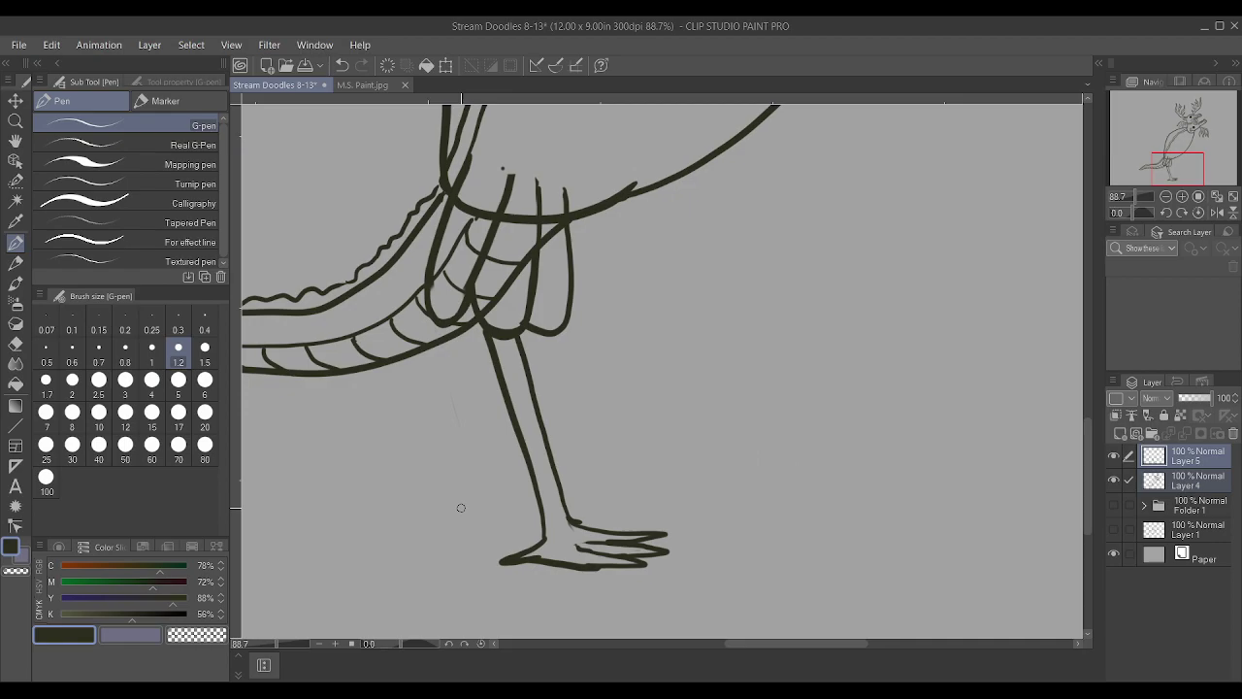
pyautogui.moveTo(457, 562); pyautogui.dragTo(451, 310)
pyautogui.moveTo(454, 369); pyautogui.dragTo(457, 327)
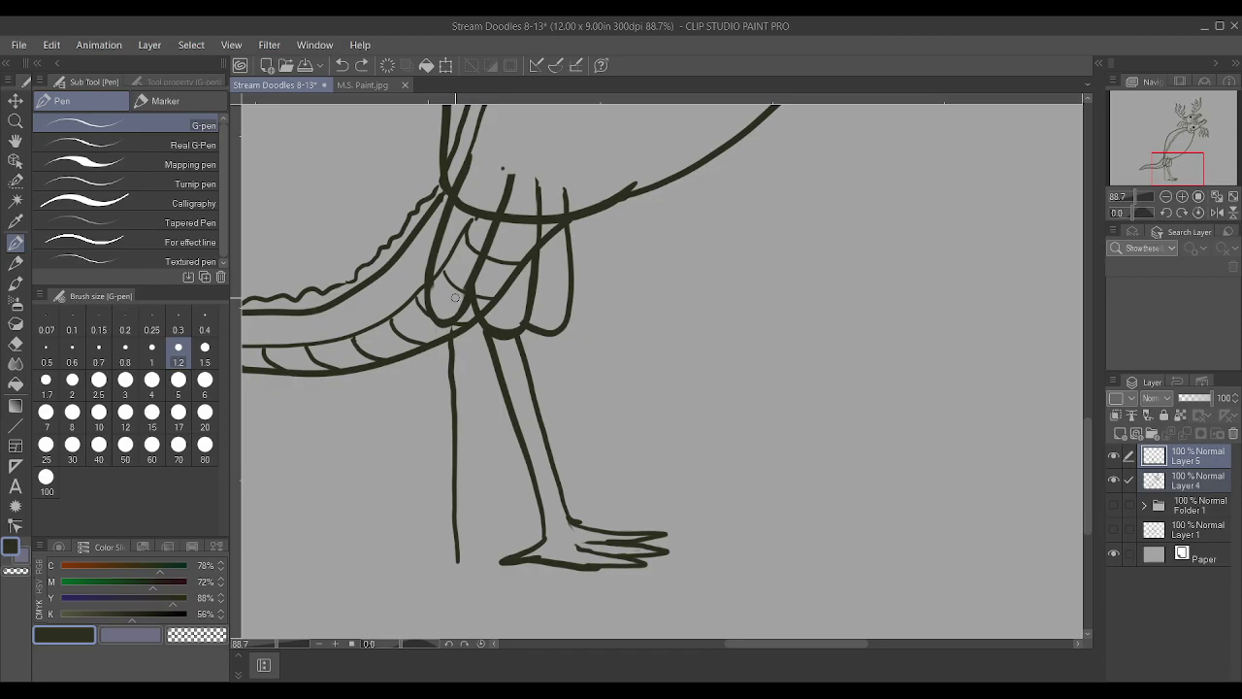
pyautogui.hotkey('ctrl', 'z')
pyautogui.hotkey('ctrl', 'z')
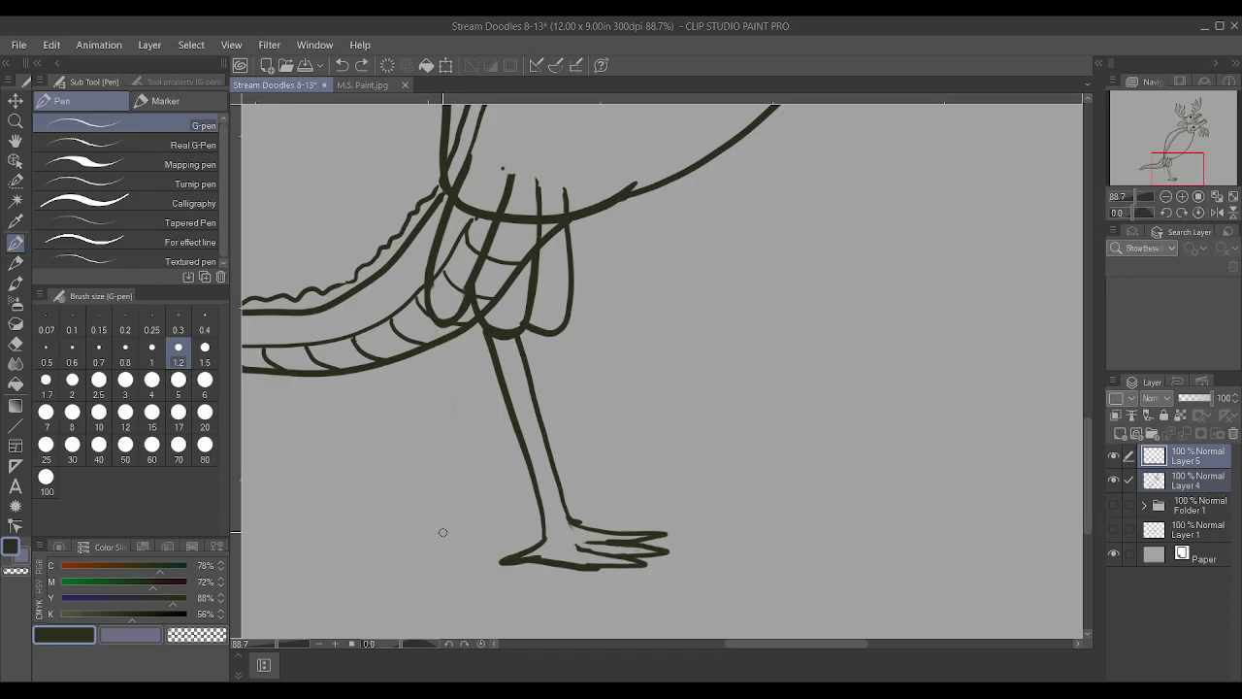
# Draw a thin, nearly vertical shin below the first thigh, ending in a foot with a pointed rear claw and slender front toes
pyautogui.moveTo(438, 545); pyautogui.dragTo(454, 330)
pyautogui.moveTo(421, 542); pyautogui.dragTo(429, 341)
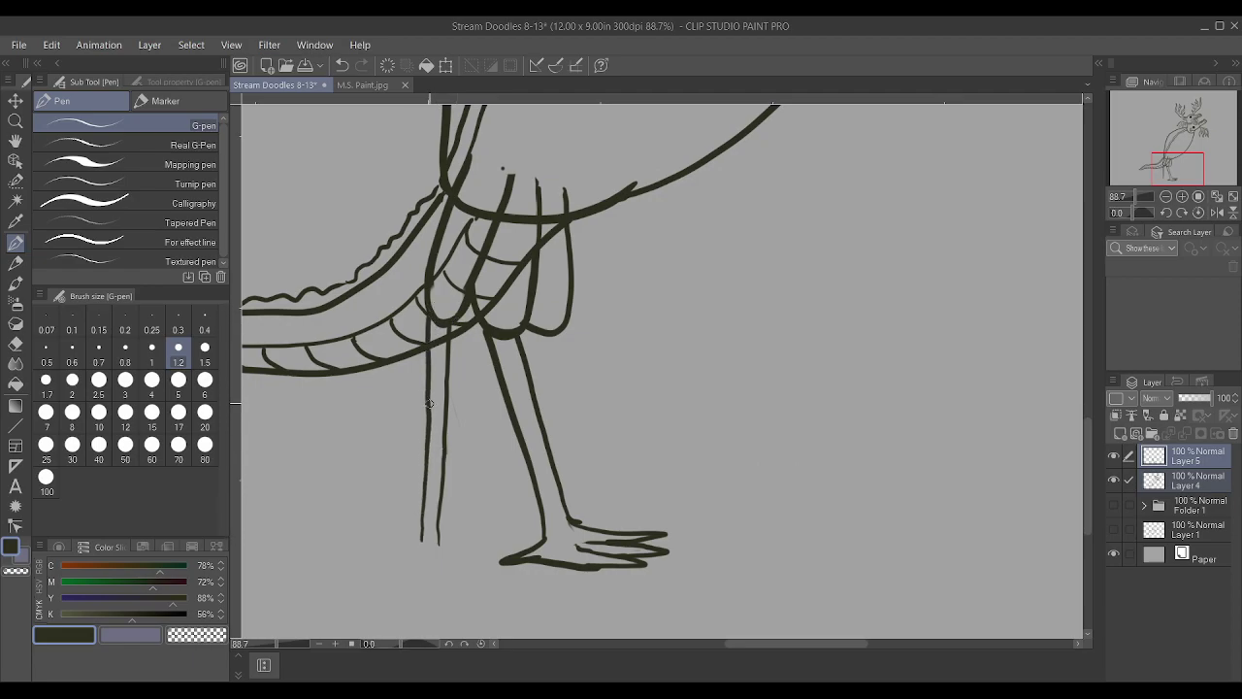
pyautogui.scroll(-8, 616, 513)
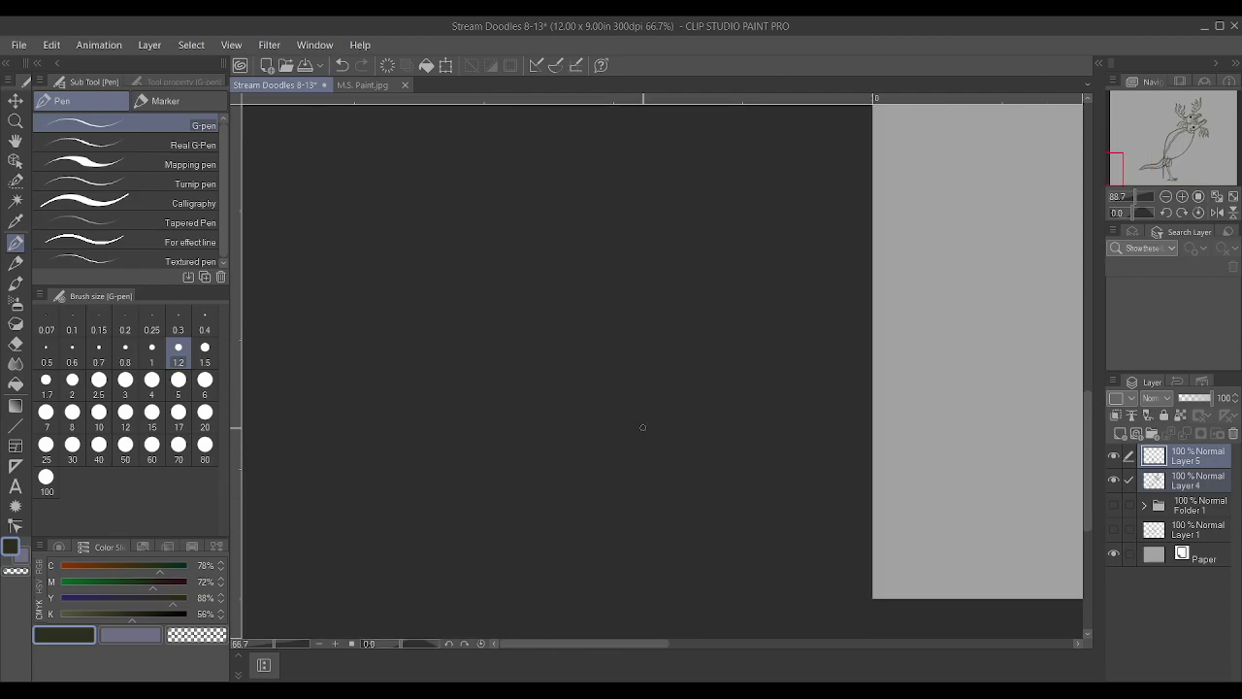
pyautogui.scroll(8, 707, 435)
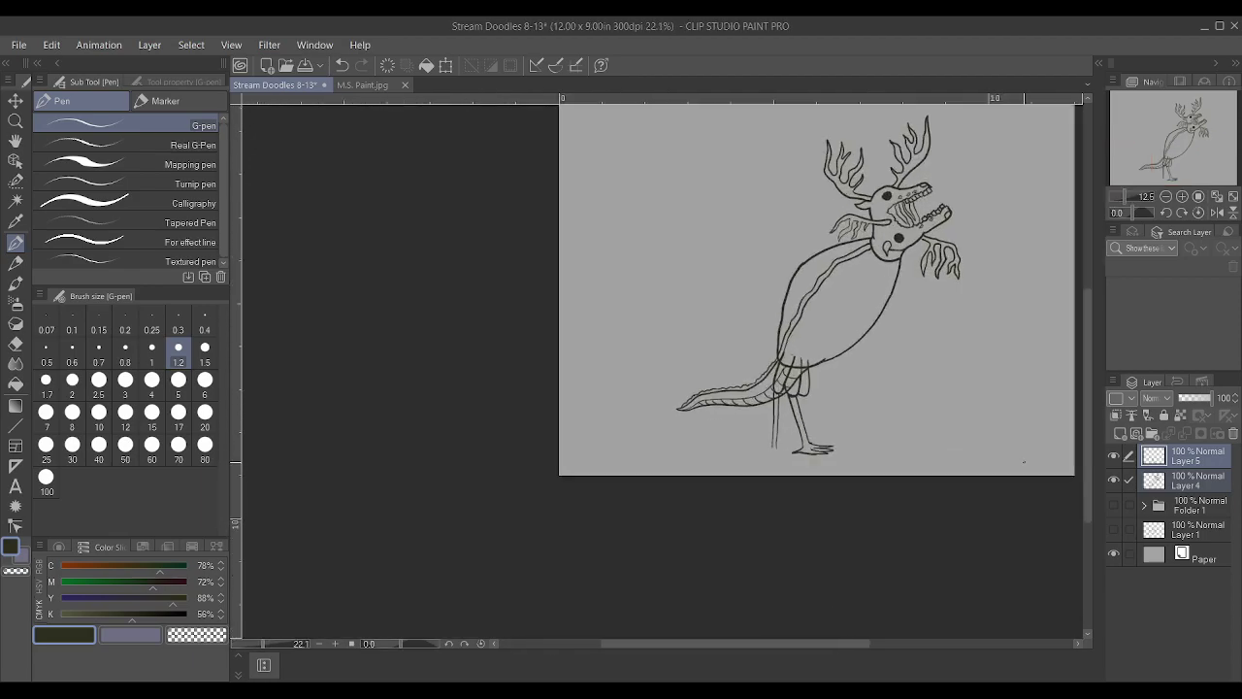
pyautogui.scroll(3, 708, 434)
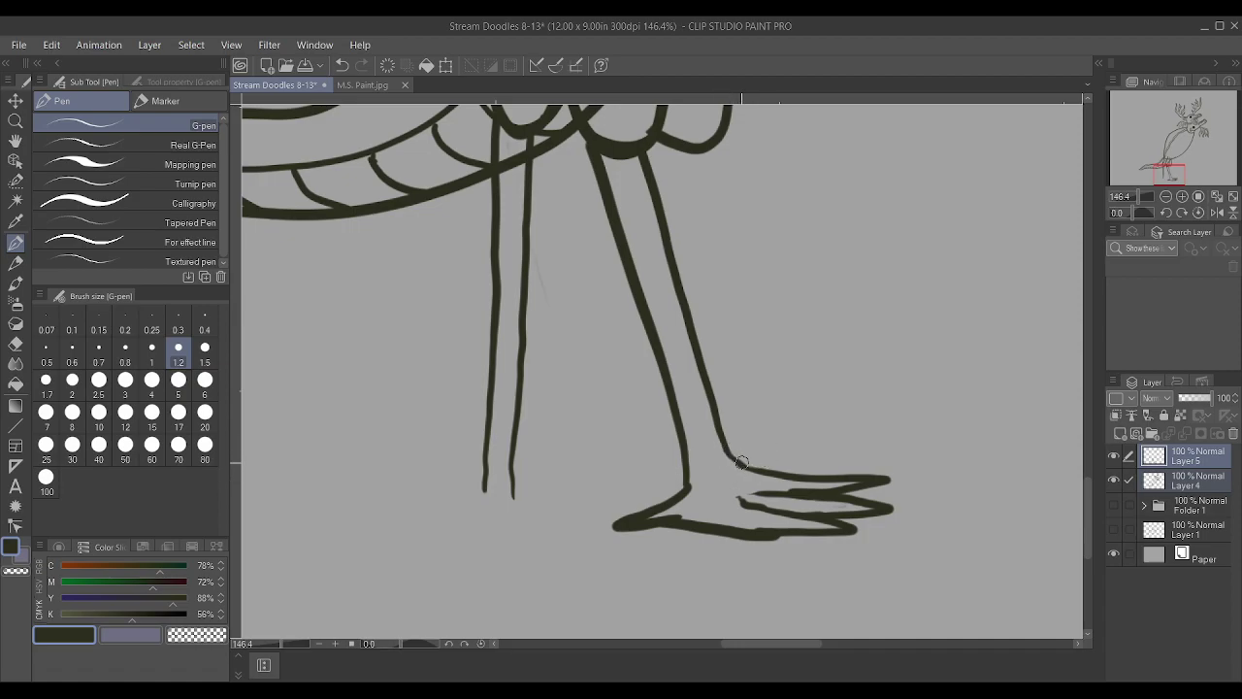
pyautogui.scroll(-1, 765, 470)
pyautogui.scroll(-3, 765, 470)
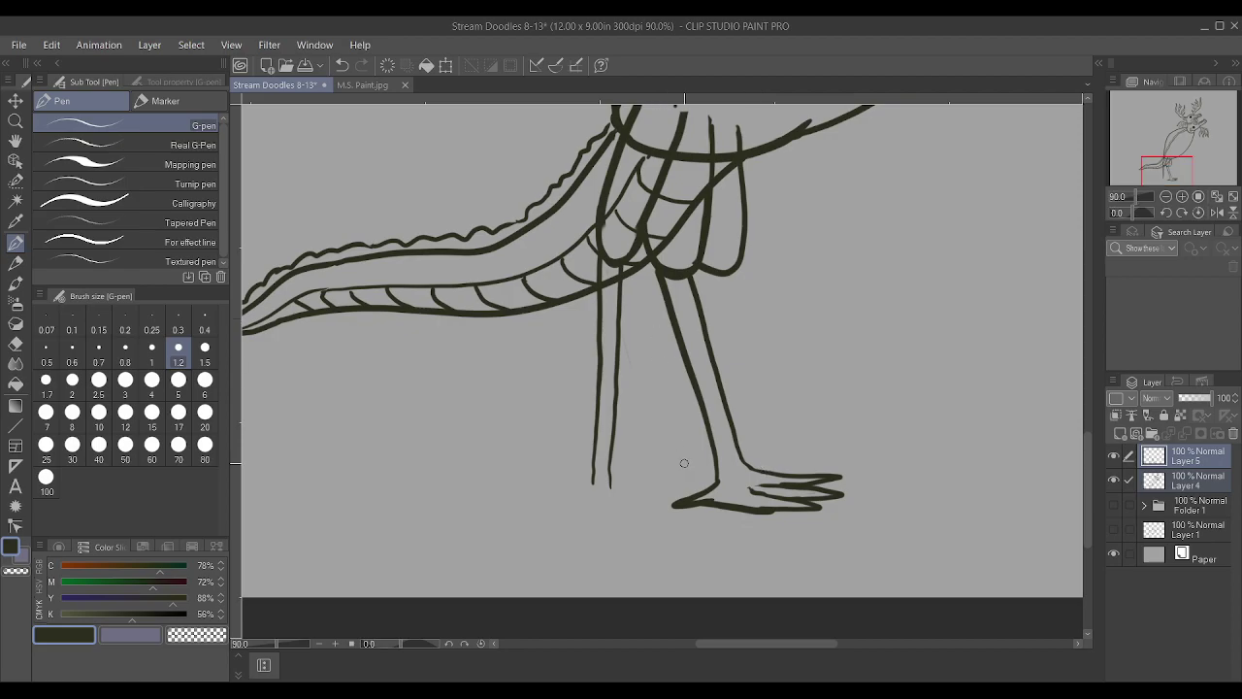
pyautogui.moveTo(610, 488); pyautogui.dragTo(682, 515)
pyautogui.moveTo(593, 482)
pyautogui.mouseDown()
pyautogui.moveTo(531, 525)
pyautogui.moveTo(646, 537)
pyautogui.moveTo(663, 537)
pyautogui.moveTo(614, 523)
pyautogui.moveTo(673, 524)
pyautogui.moveTo(622, 518)
pyautogui.mouseUp()
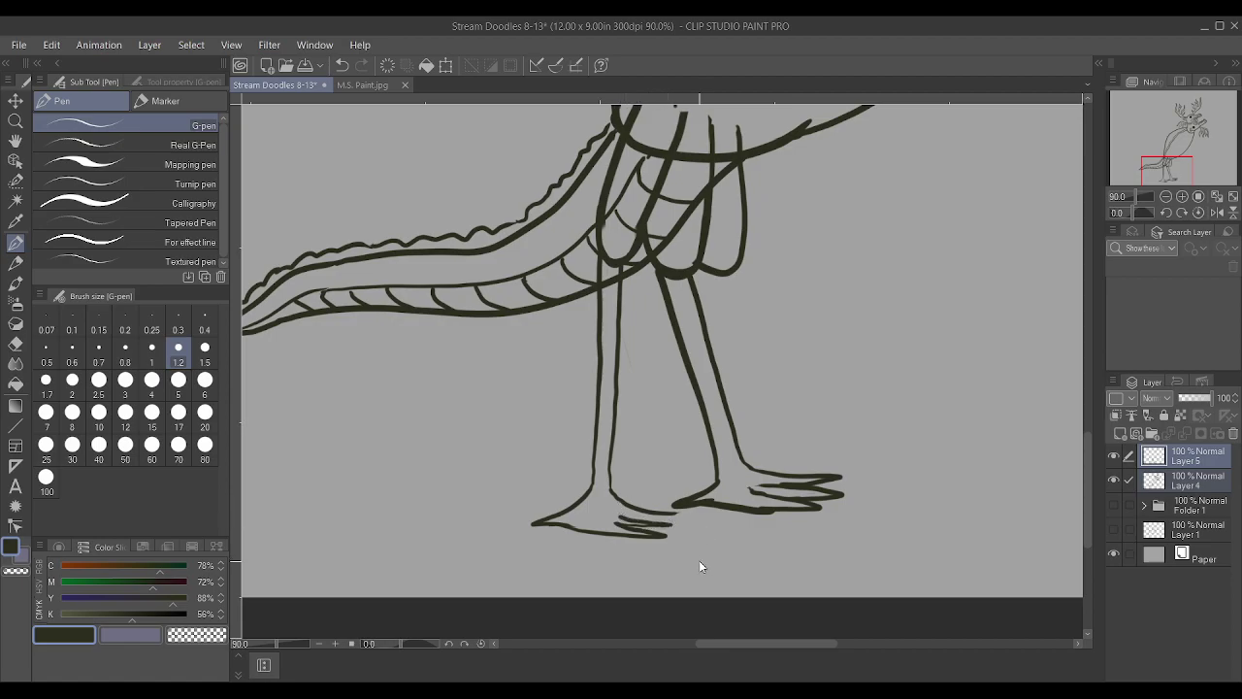
pyautogui.scroll(3, 700, 559)
pyautogui.moveTo(562, 502)
pyautogui.mouseDown()
pyautogui.moveTo(656, 506)
pyautogui.moveTo(590, 483)
pyautogui.moveTo(660, 486)
pyautogui.moveTo(639, 484)
pyautogui.mouseUp()
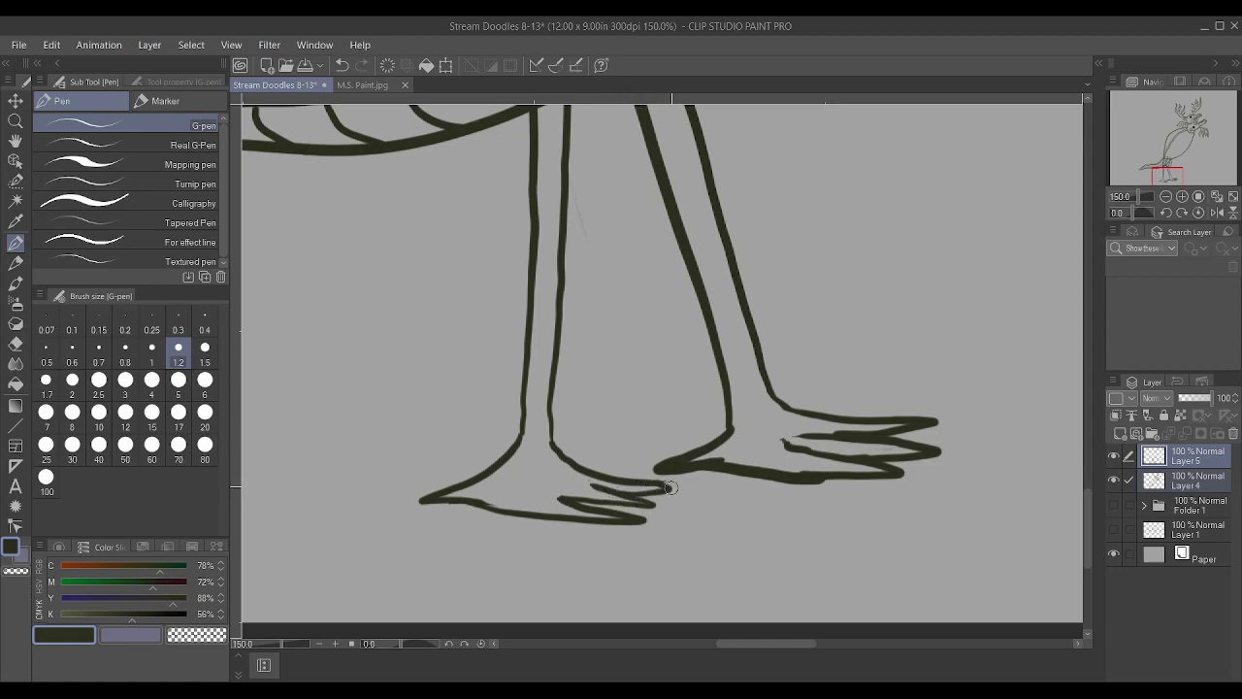
# Draw a thin shin slanting forward below the third thigh and curve its front outline downward at the ankle
pyautogui.scroll(1, 667, 470)
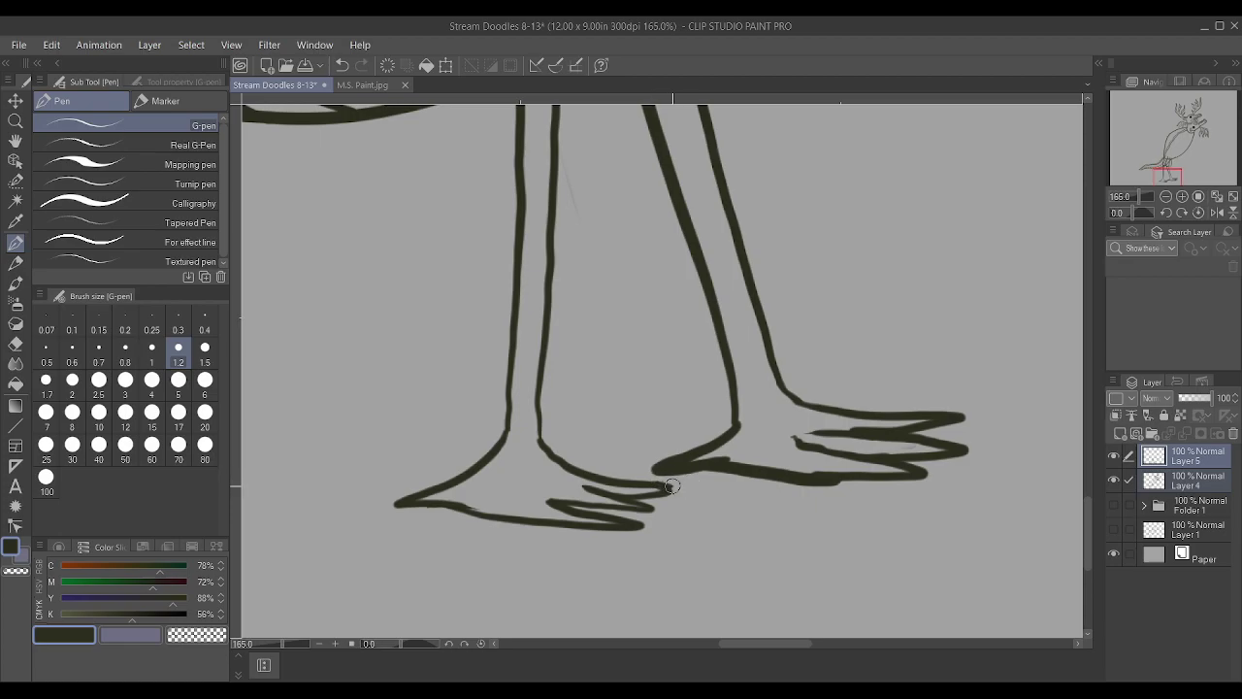
pyautogui.scroll(-5, 670, 483)
pyautogui.scroll(-1, 673, 487)
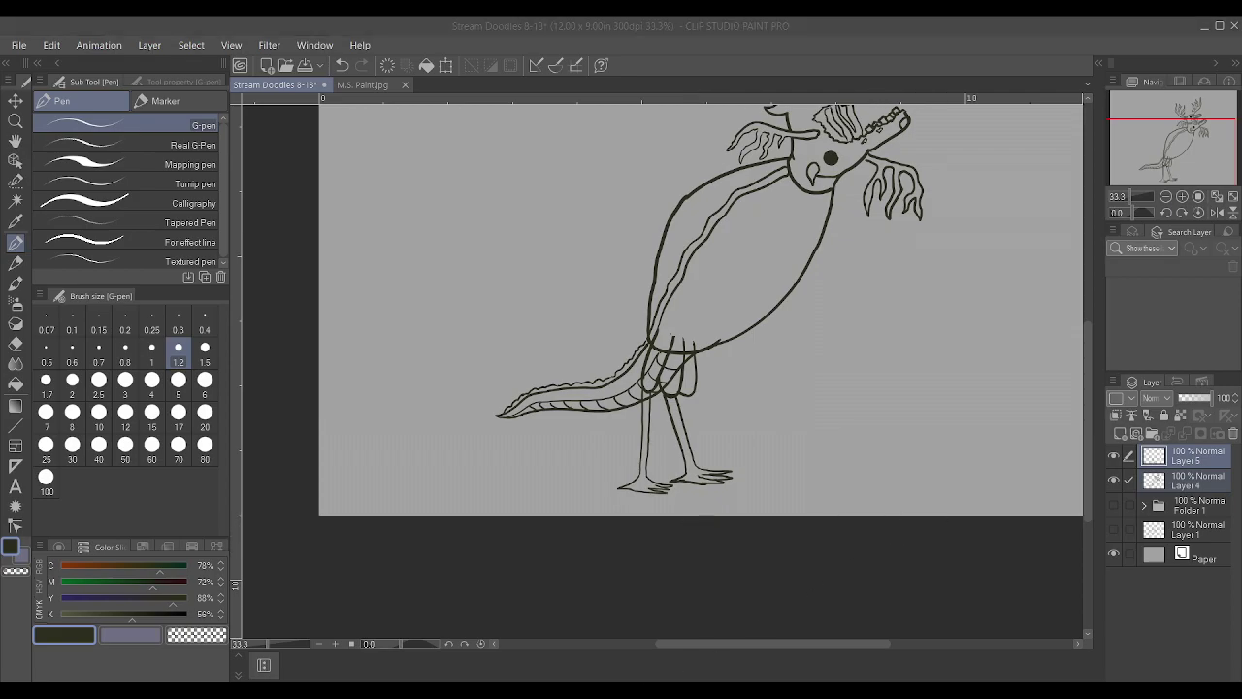
pyautogui.scroll(4, 1046, 391)
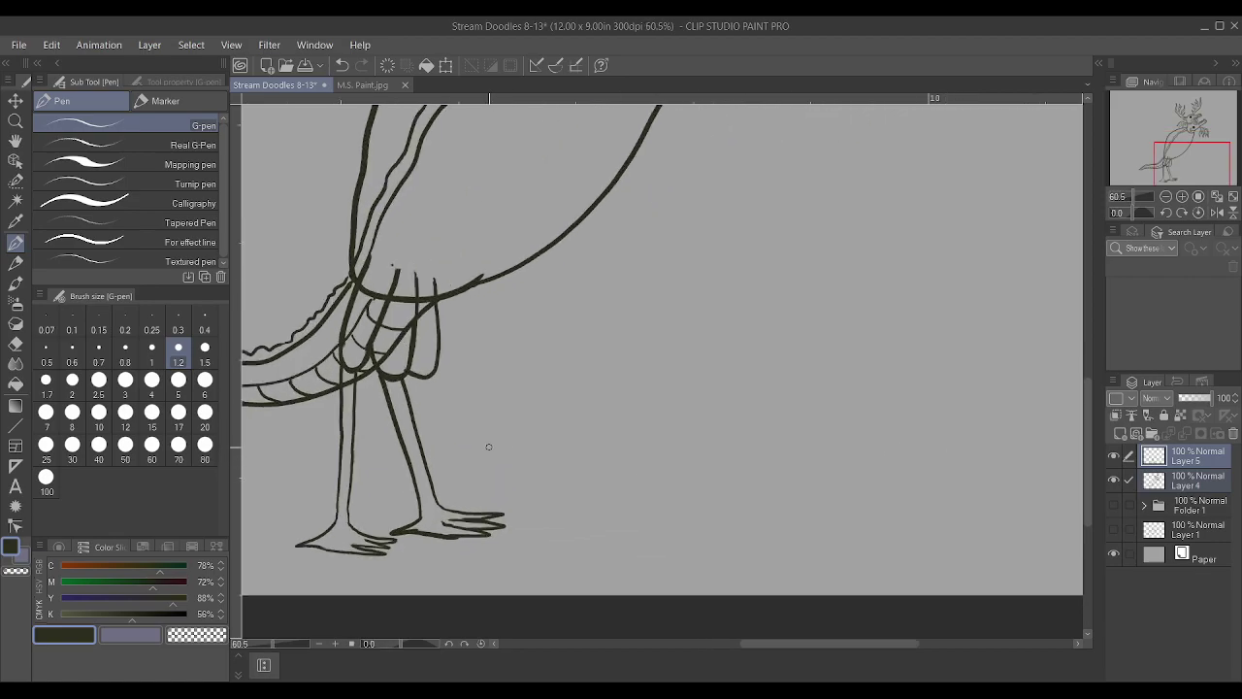
pyautogui.scroll(1, 378, 412)
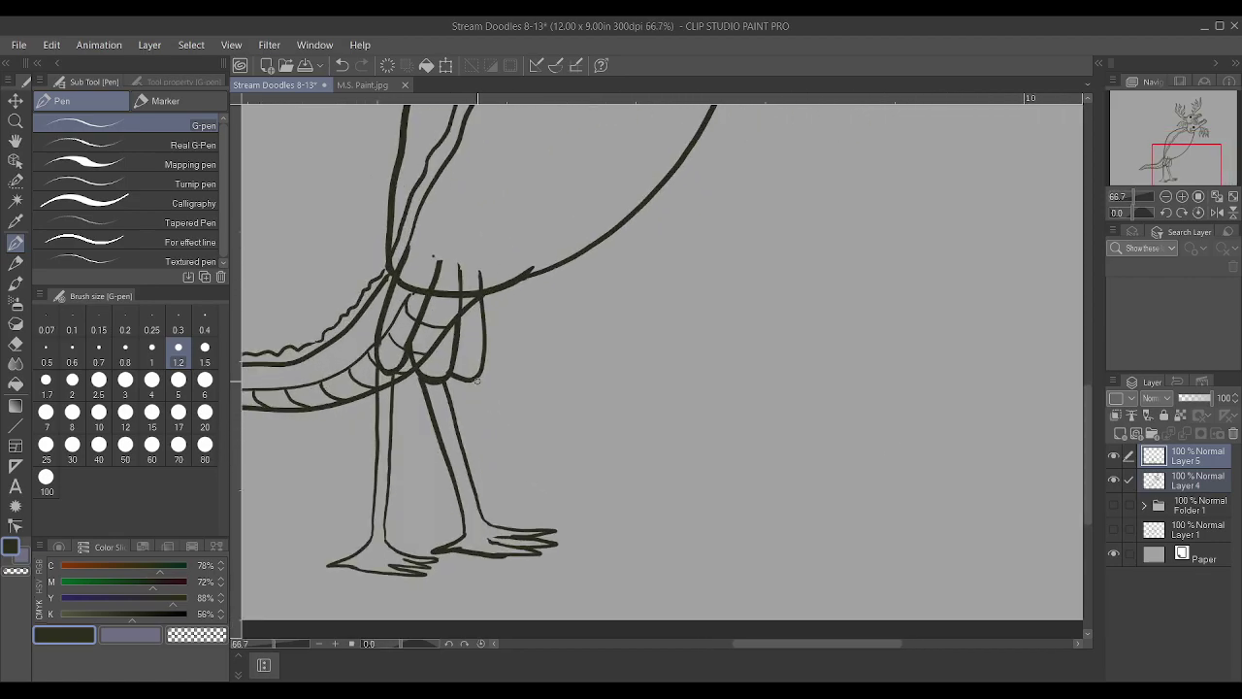
pyautogui.moveTo(475, 383); pyautogui.dragTo(584, 466)
pyautogui.moveTo(457, 382)
pyautogui.mouseDown()
pyautogui.moveTo(551, 464)
pyautogui.moveTo(584, 463)
pyautogui.moveTo(567, 462)
pyautogui.moveTo(570, 516)
pyautogui.mouseUp()
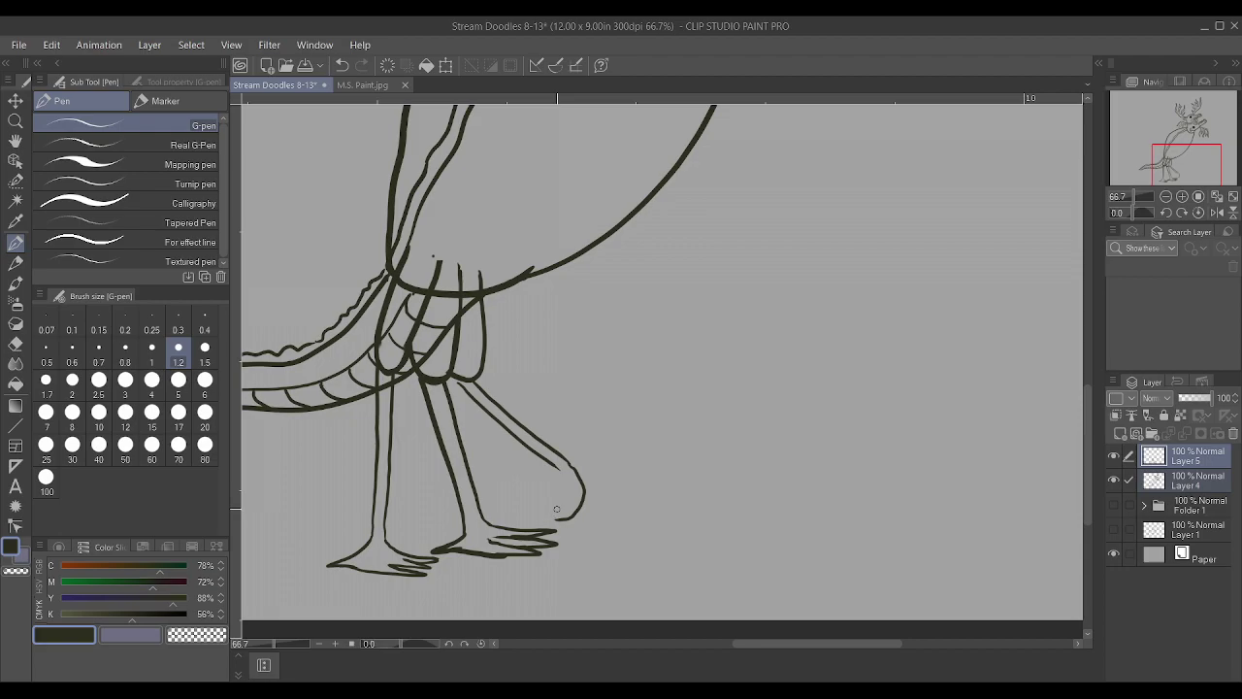
# Finish the third leg with a drooping foot of long pointed toes, and join its shin to the thigh
pyautogui.scroll(3, 556, 508)
pyautogui.moveTo(553, 473)
pyautogui.mouseDown()
pyautogui.moveTo(499, 541)
pyautogui.moveTo(558, 518)
pyautogui.moveTo(517, 552)
pyautogui.moveTo(580, 513)
pyautogui.mouseUp()
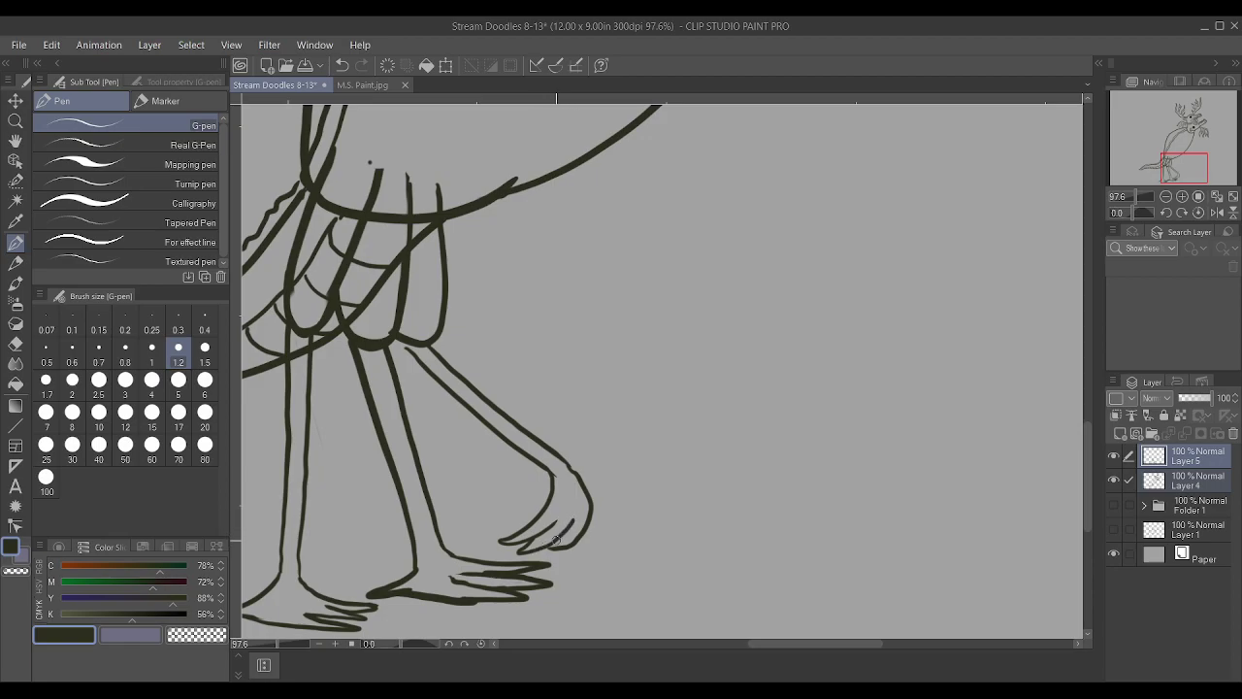
pyautogui.scroll(1, 554, 540)
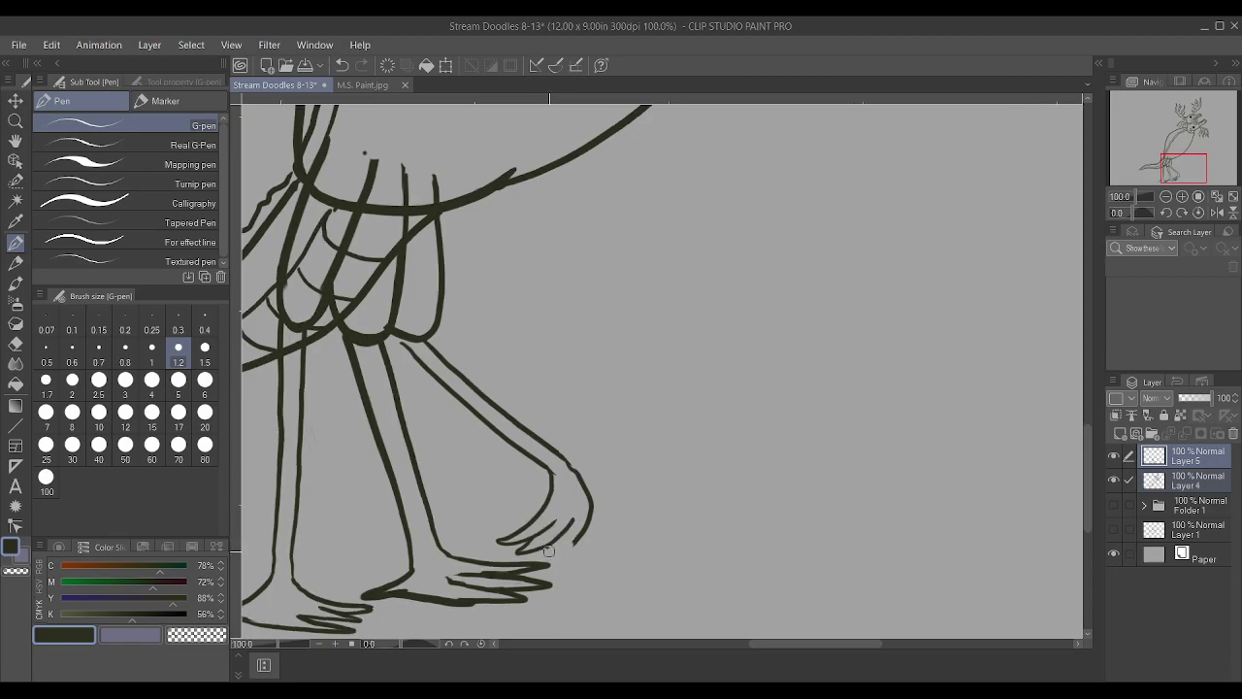
pyautogui.moveTo(547, 549)
pyautogui.mouseDown()
pyautogui.moveTo(555, 557)
pyautogui.moveTo(582, 532)
pyautogui.mouseUp()
pyautogui.scroll(-3, 546, 464)
pyautogui.scroll(3, 546, 387)
pyautogui.moveTo(456, 416); pyautogui.dragTo(447, 406)
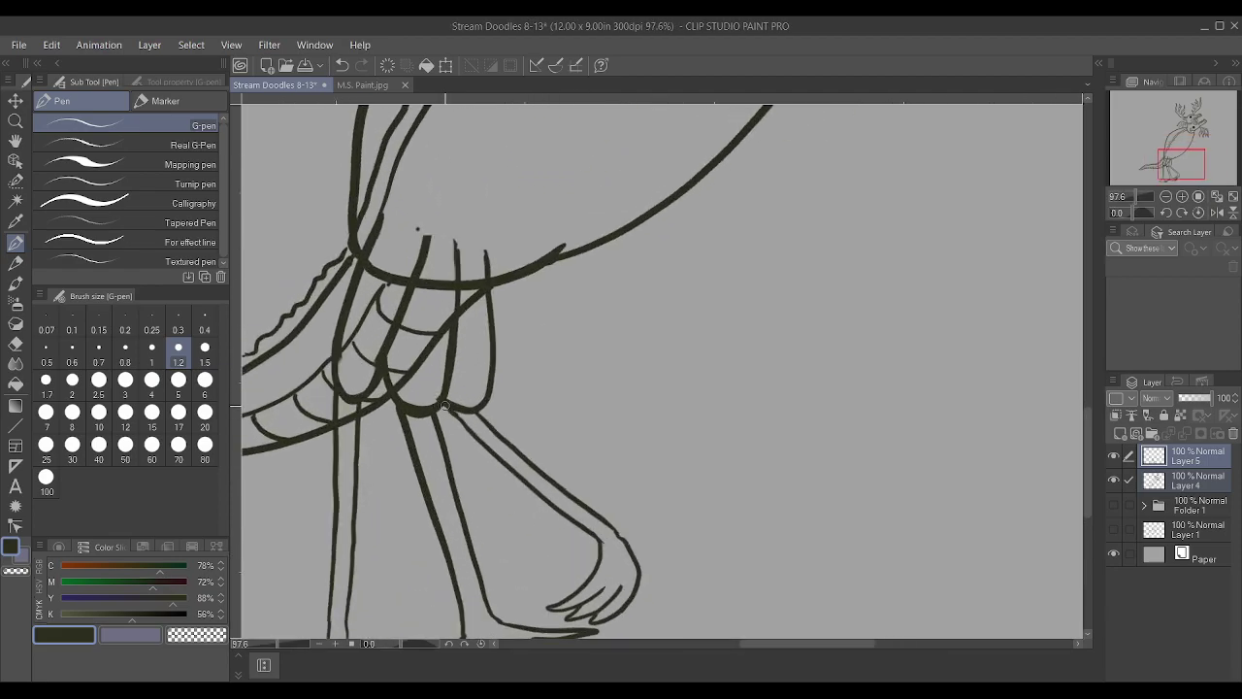
# Check the visibility of Layers 4 and 5, and on Layer 5 close the tops of the three thighs with one curved outline
pyautogui.scroll(-2, 448, 405)
pyautogui.click(1114, 480)
pyautogui.click(1114, 480)
pyautogui.click(1114, 456)
pyautogui.click(1114, 456)
pyautogui.moveTo(404, 267); pyautogui.dragTo(474, 285)
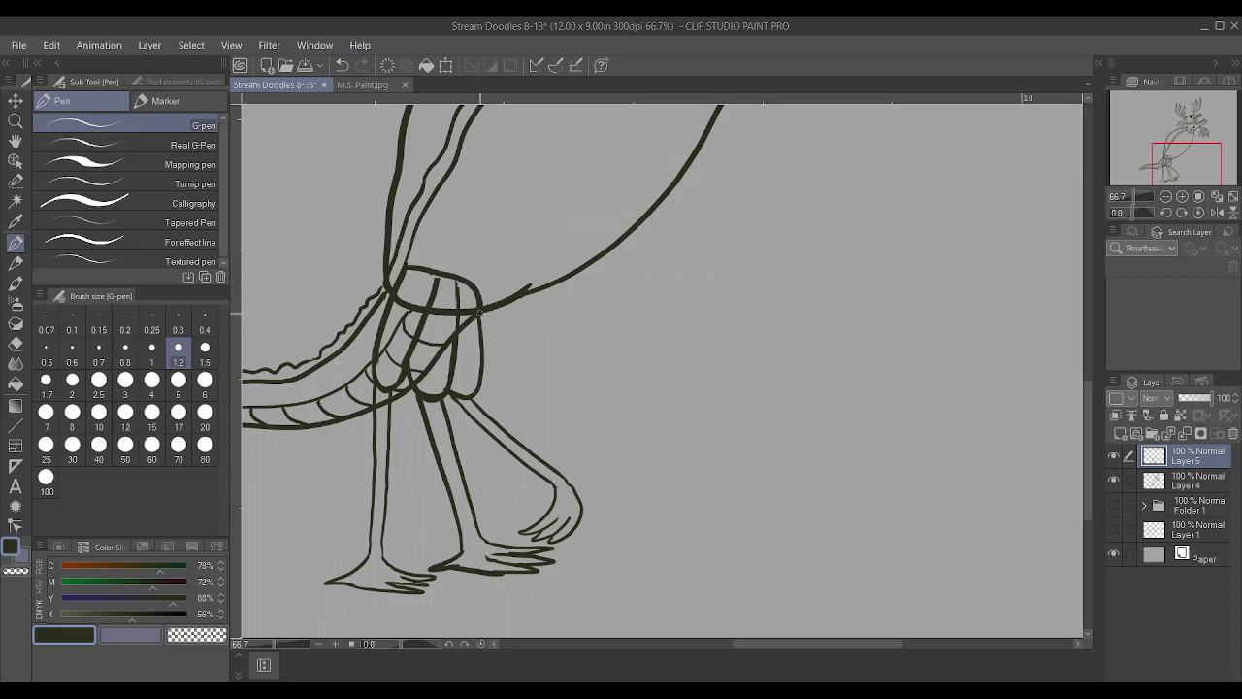
# Replace the rounded lower edges of the three thighs with wavy, ragged hems and extend the dividing line toward their shared top outline
pyautogui.scroll(2, 473, 271)
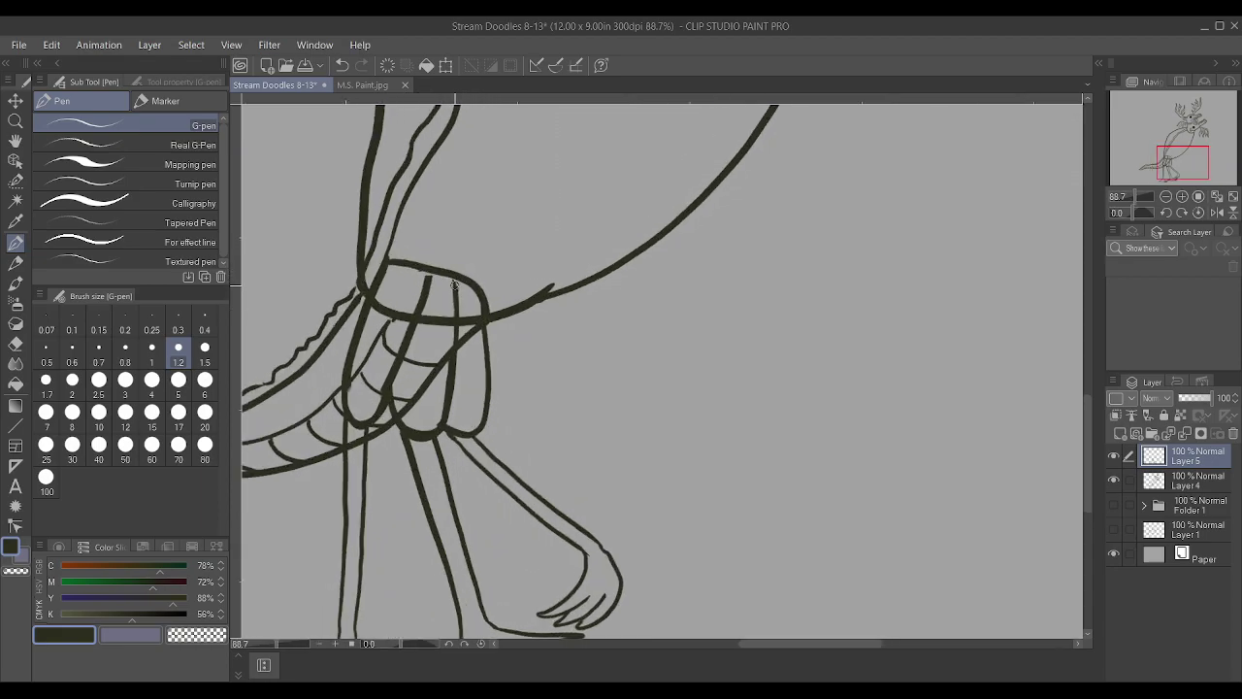
pyautogui.scroll(2, 292, 349)
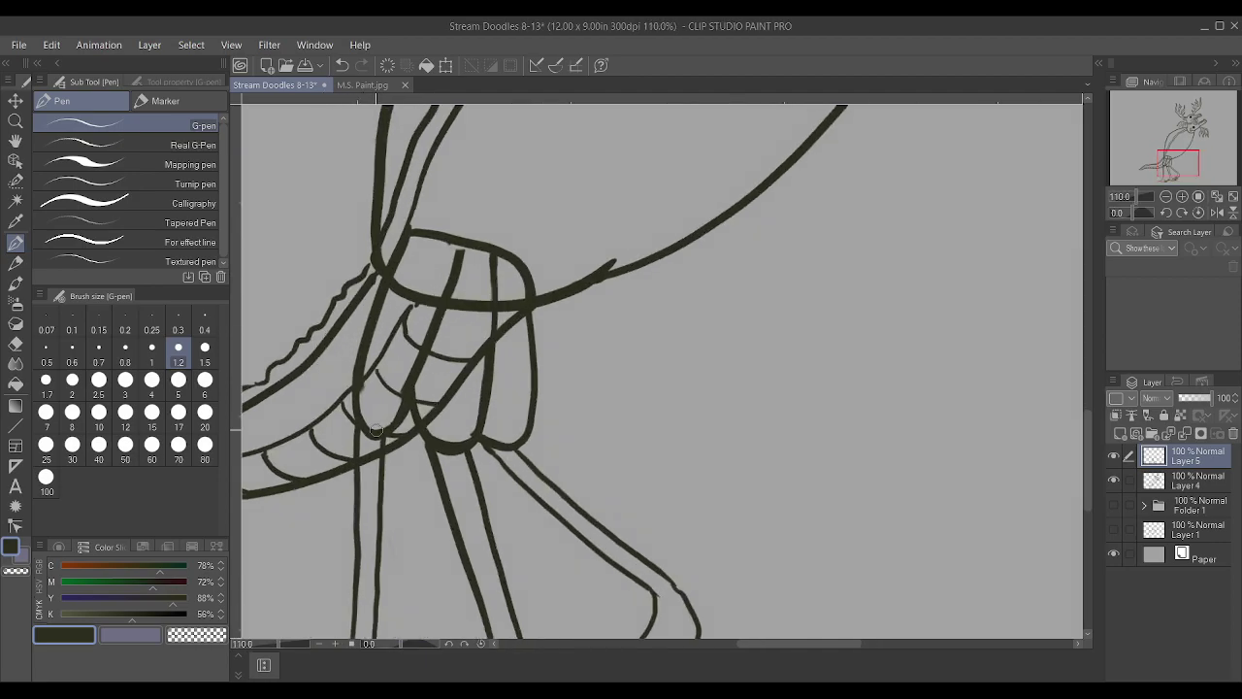
pyautogui.moveTo(380, 437)
pyautogui.mouseDown()
pyautogui.moveTo(434, 424)
pyautogui.moveTo(469, 441)
pyautogui.moveTo(437, 444)
pyautogui.moveTo(450, 452)
pyautogui.moveTo(500, 432)
pyautogui.moveTo(485, 436)
pyautogui.moveTo(521, 444)
pyautogui.moveTo(472, 449)
pyautogui.moveTo(526, 432)
pyautogui.mouseUp()
pyautogui.moveTo(422, 436); pyautogui.dragTo(477, 445)
pyautogui.moveTo(357, 418); pyautogui.dragTo(401, 434)
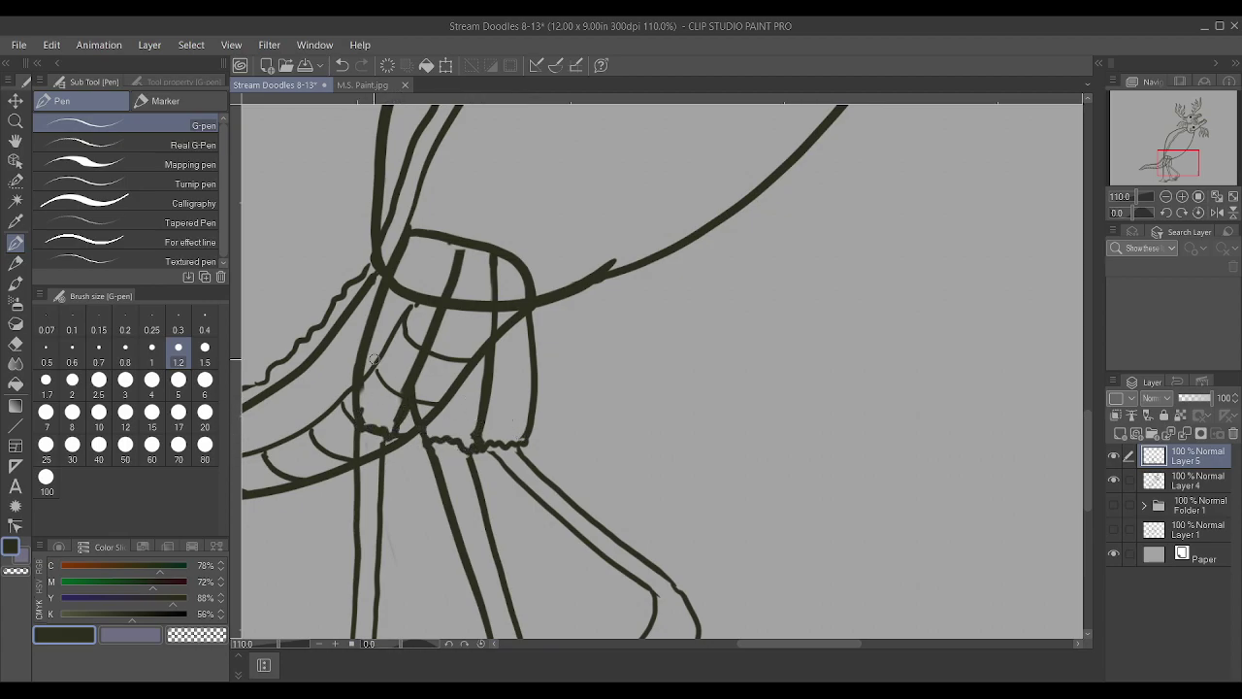
pyautogui.scroll(-4, 374, 359)
pyautogui.scroll(3, 403, 326)
pyautogui.moveTo(439, 272); pyautogui.dragTo(434, 281)
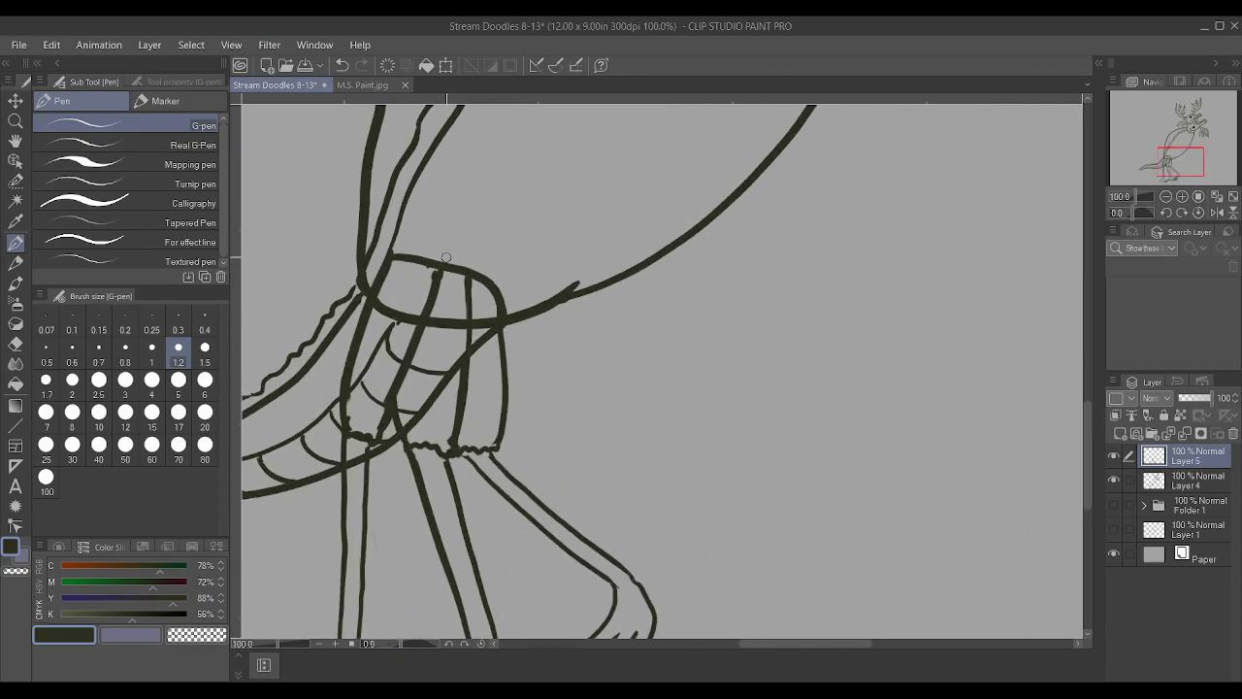
# Draw a fourth thigh slanting forward from the belly with a ragged hem, and start the upper line of its shin
pyautogui.scroll(-3, 442, 262)
pyautogui.scroll(2, 397, 283)
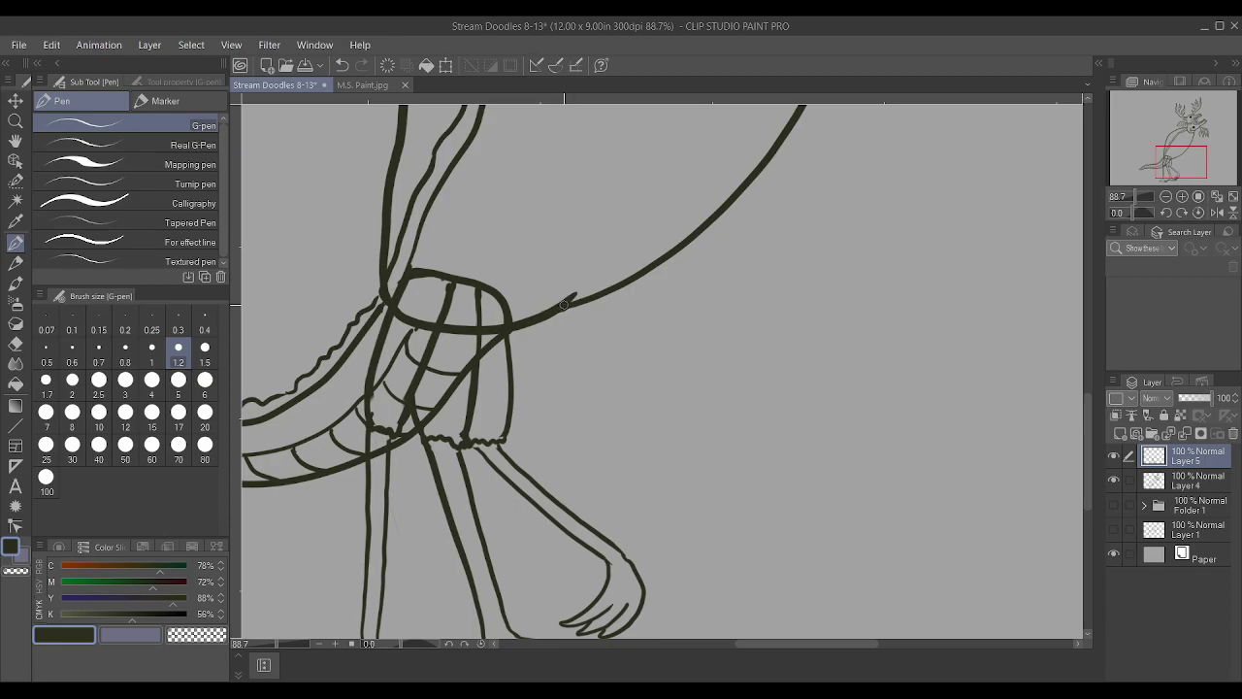
pyautogui.moveTo(509, 332); pyautogui.dragTo(573, 439)
pyautogui.moveTo(549, 316)
pyautogui.mouseDown()
pyautogui.moveTo(601, 420)
pyautogui.moveTo(575, 440)
pyautogui.moveTo(594, 420)
pyautogui.moveTo(633, 443)
pyautogui.mouseUp()
pyautogui.scroll(-2, 577, 417)
pyautogui.scroll(2, 599, 436)
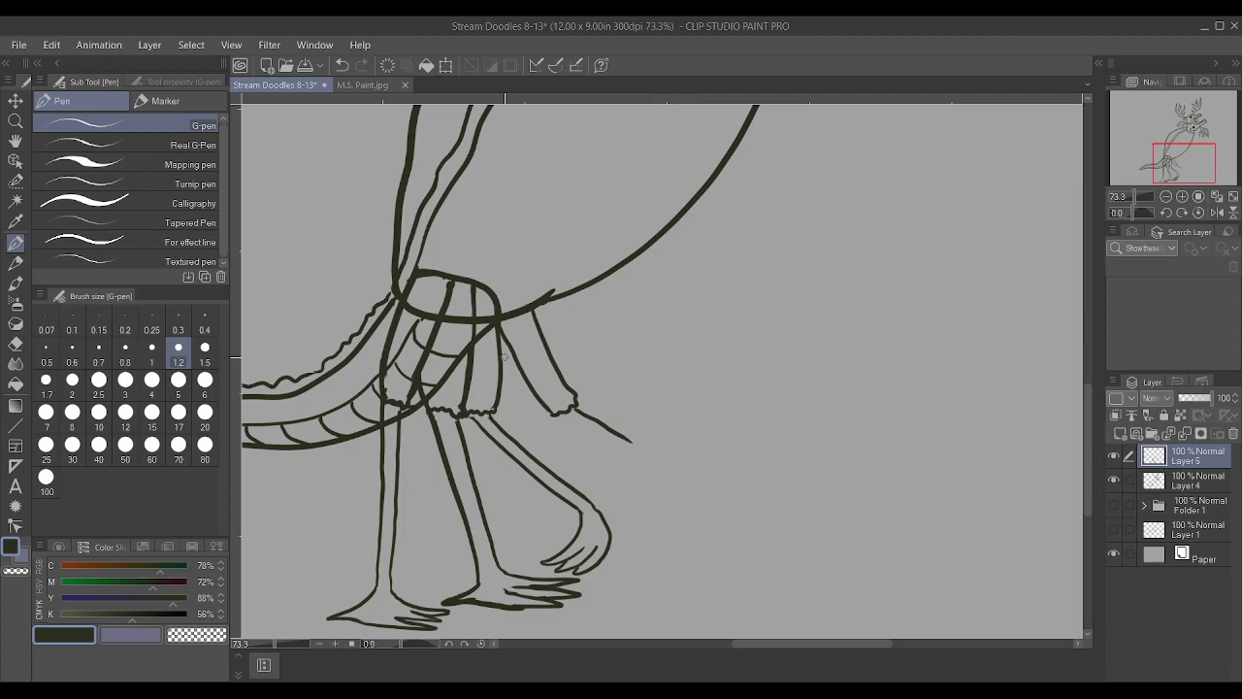
# Draw a straight leg with a clawed foot behind the second and third legs, and complete the front leg's slanted shin
pyautogui.moveTo(518, 368); pyautogui.dragTo(509, 405)
pyautogui.moveTo(505, 537); pyautogui.dragTo(504, 505)
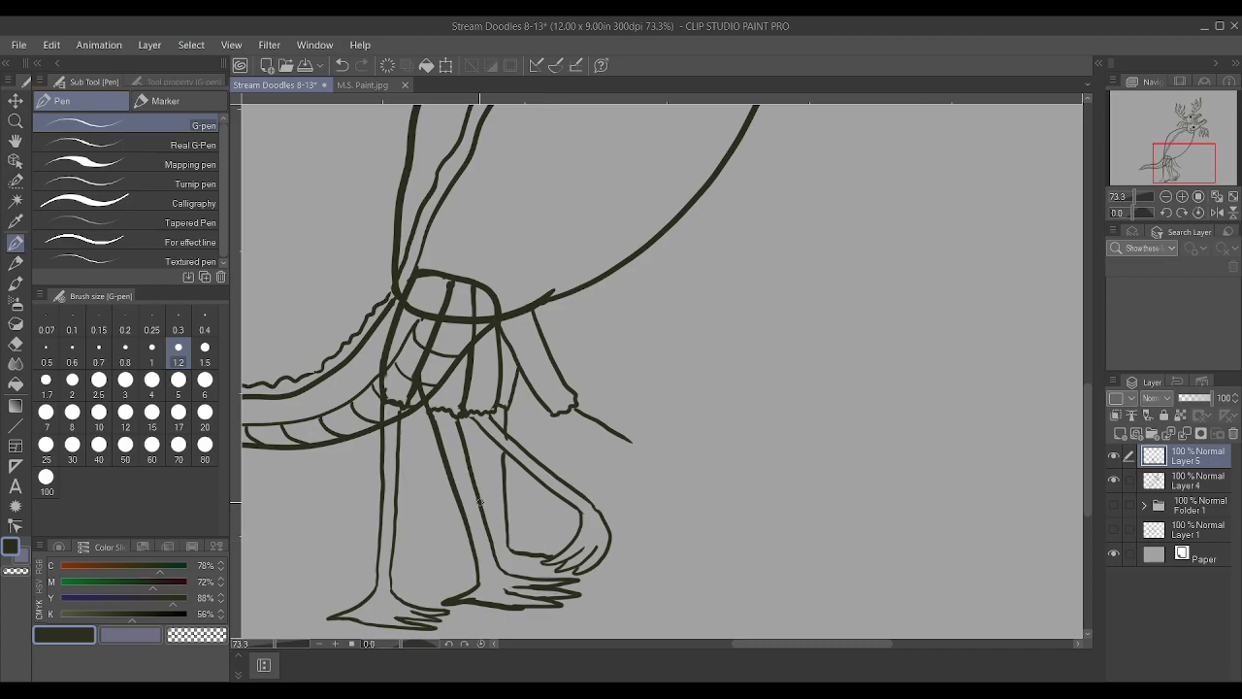
pyautogui.moveTo(497, 551); pyautogui.dragTo(498, 438)
pyautogui.moveTo(525, 563)
pyautogui.mouseDown()
pyautogui.moveTo(549, 572)
pyautogui.moveTo(460, 573)
pyautogui.moveTo(476, 562)
pyautogui.mouseUp()
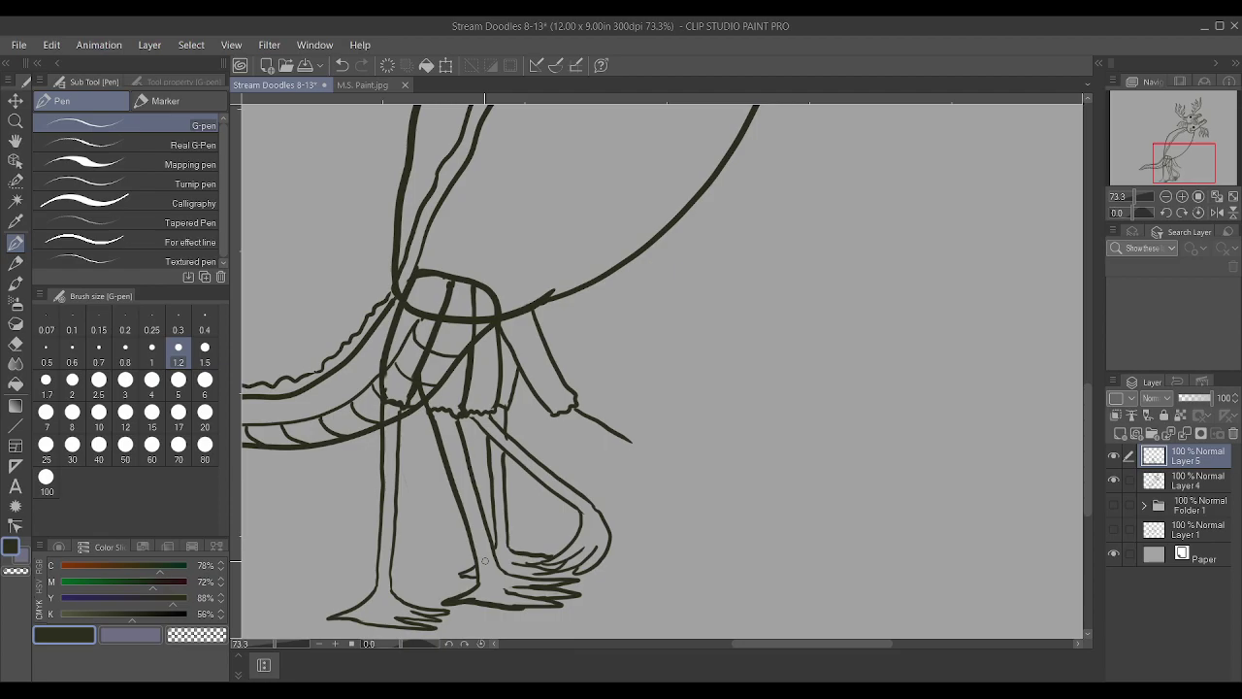
pyautogui.moveTo(557, 413); pyautogui.dragTo(680, 464)
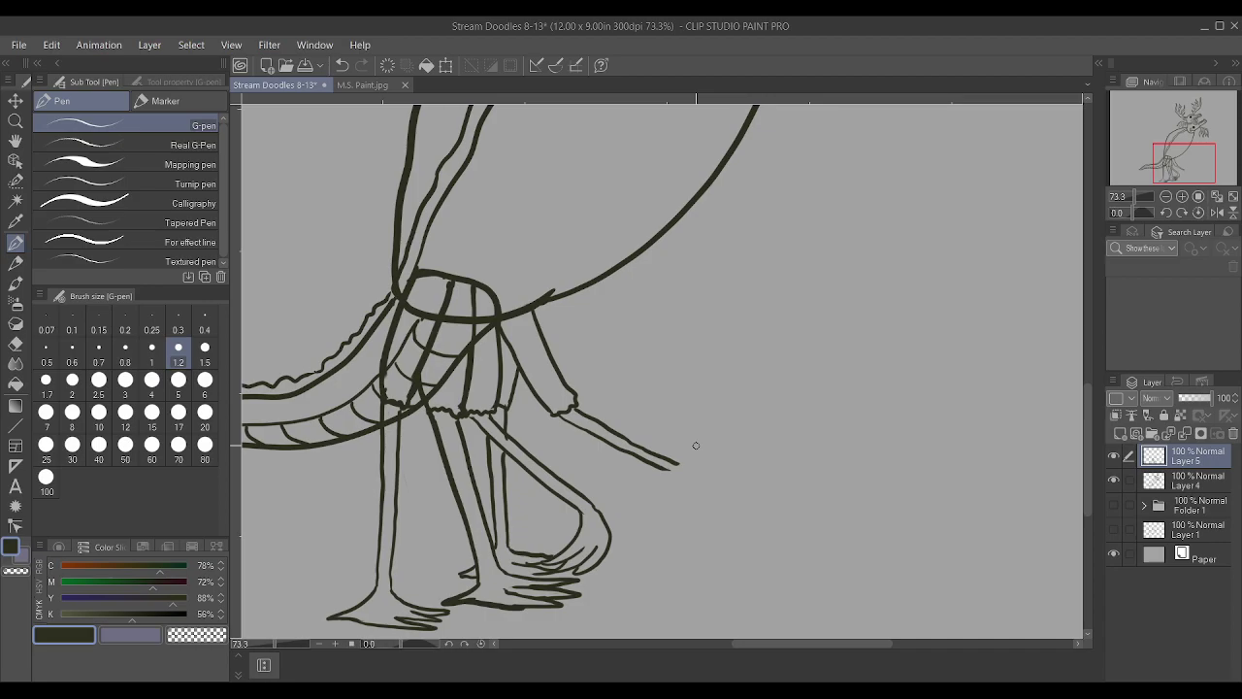
pyautogui.moveTo(675, 463)
pyautogui.mouseDown()
pyautogui.moveTo(712, 482)
pyautogui.moveTo(723, 503)
pyautogui.moveTo(711, 521)
pyautogui.mouseUp()
pyautogui.moveTo(663, 469)
pyautogui.mouseDown()
pyautogui.moveTo(639, 508)
pyautogui.moveTo(654, 491)
pyautogui.mouseUp()
pyautogui.hotkey('ctrl', 'z')
pyautogui.hotkey('ctrl', 'z')
pyautogui.hotkey('ctrl', 'z')
# Draw a drooping foot with long, pointed, finger-like toes at the end of the front leg's shin
pyautogui.moveTo(658, 470)
pyautogui.mouseDown()
pyautogui.moveTo(673, 528)
pyautogui.moveTo(691, 518)
pyautogui.moveTo(692, 480)
pyautogui.moveTo(690, 527)
pyautogui.moveTo(705, 487)
pyautogui.moveTo(705, 530)
pyautogui.mouseUp()
pyautogui.moveTo(705, 531); pyautogui.dragTo(715, 515)
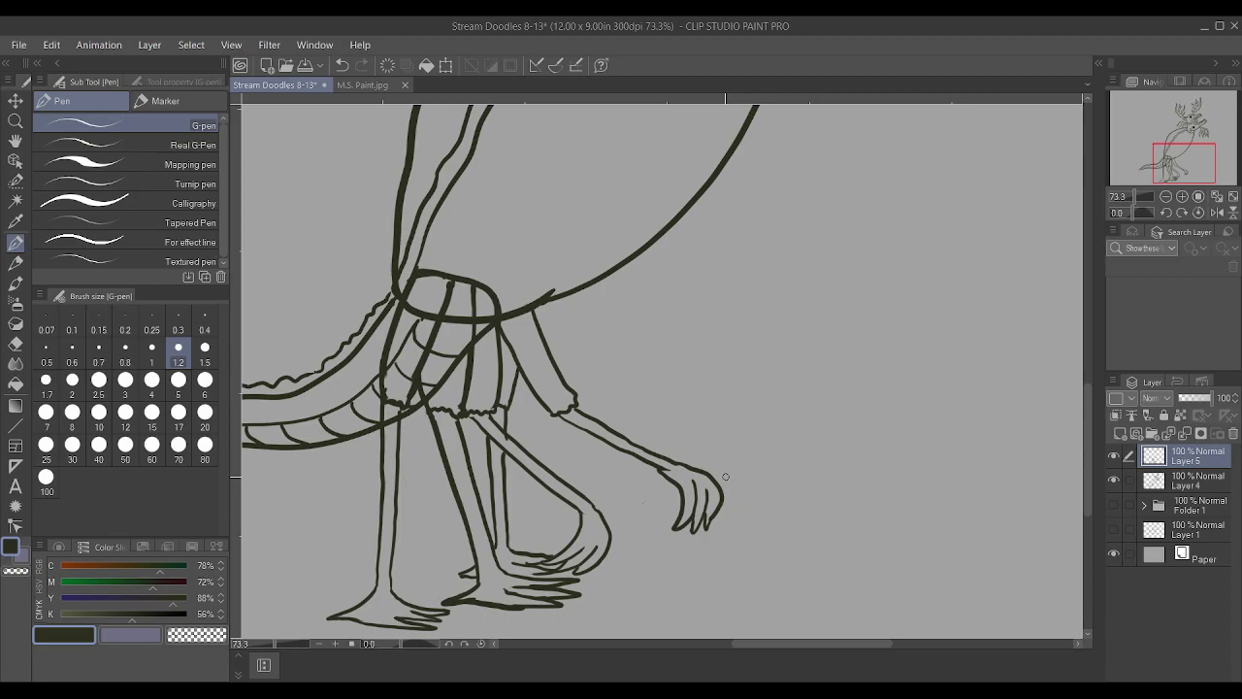
pyautogui.scroll(-1, 511, 582)
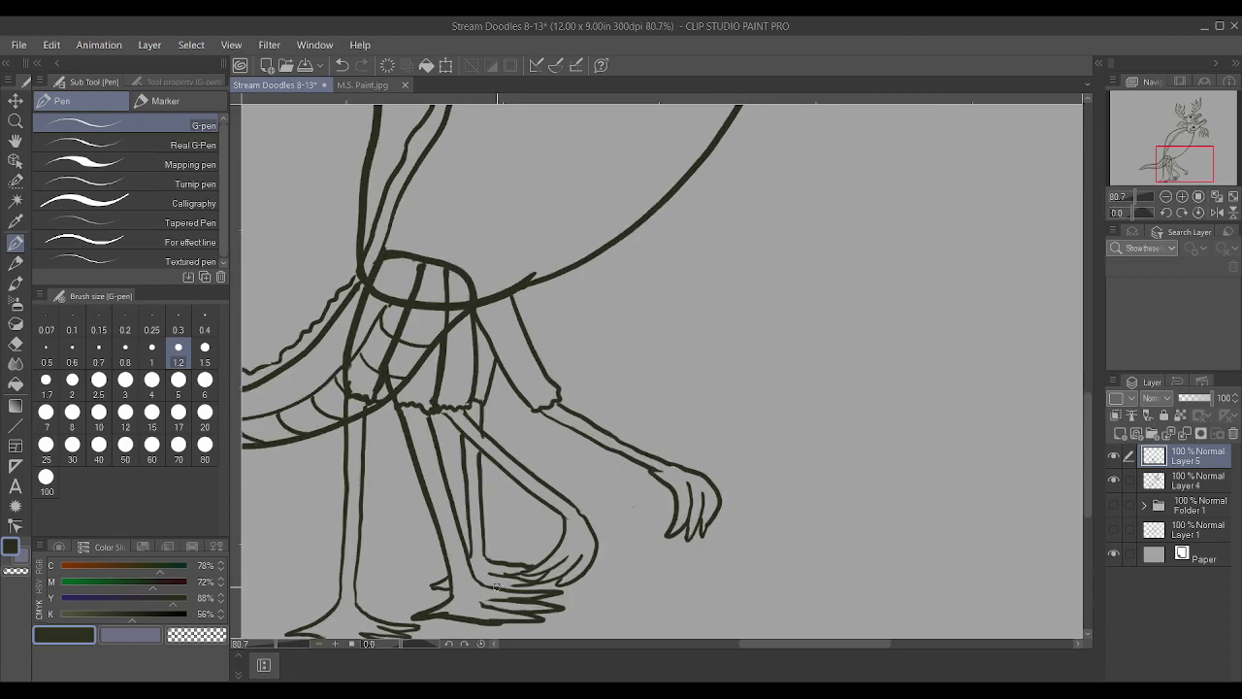
# Draw another thin leg slanting backward behind the first leg, with a pointed rear claw and long front toes
pyautogui.scroll(-2, 505, 580)
pyautogui.scroll(2, 503, 574)
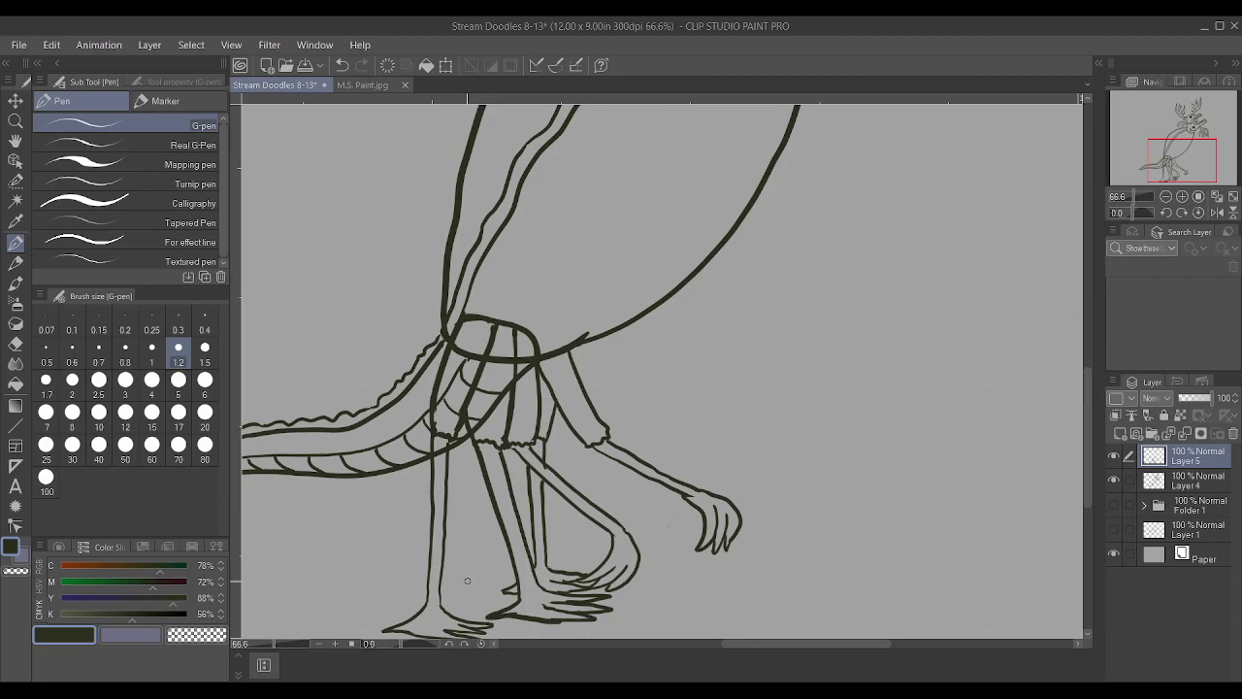
pyautogui.moveTo(394, 583)
pyautogui.mouseDown()
pyautogui.moveTo(408, 586)
pyautogui.moveTo(379, 587)
pyautogui.mouseUp()
pyautogui.moveTo(416, 564); pyautogui.dragTo(479, 444)
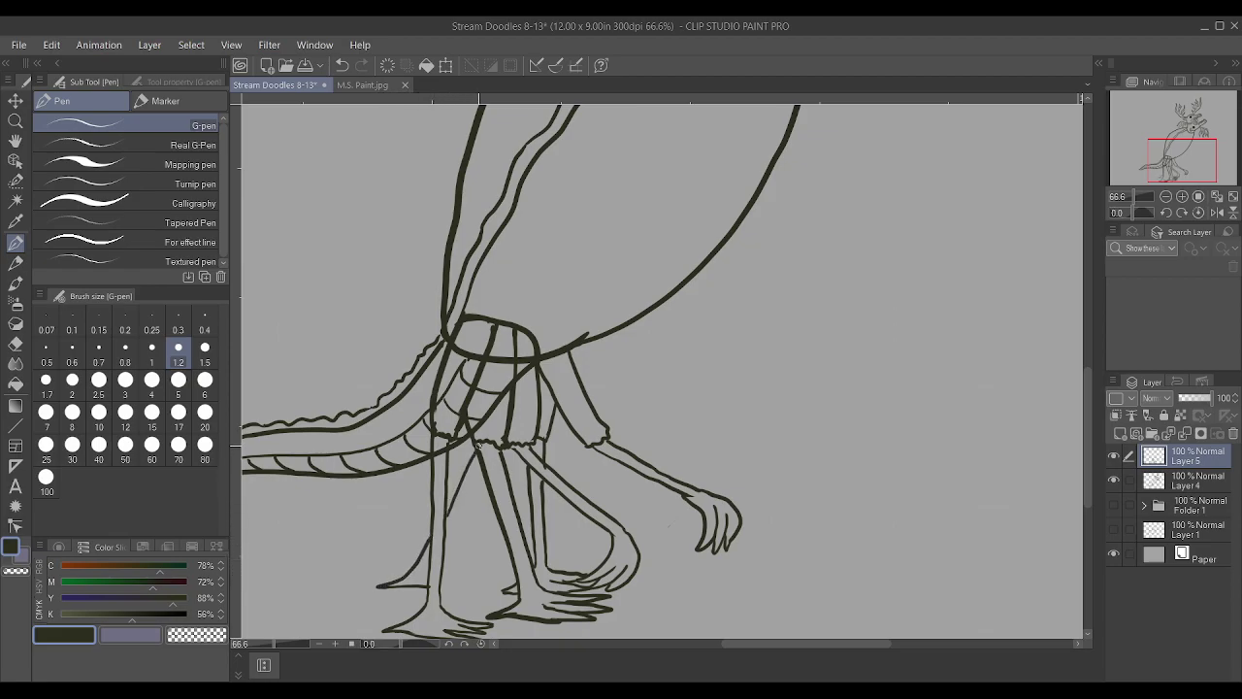
pyautogui.moveTo(443, 552); pyautogui.dragTo(457, 519)
pyautogui.moveTo(444, 566); pyautogui.dragTo(505, 574)
pyautogui.scroll(1, 439, 579)
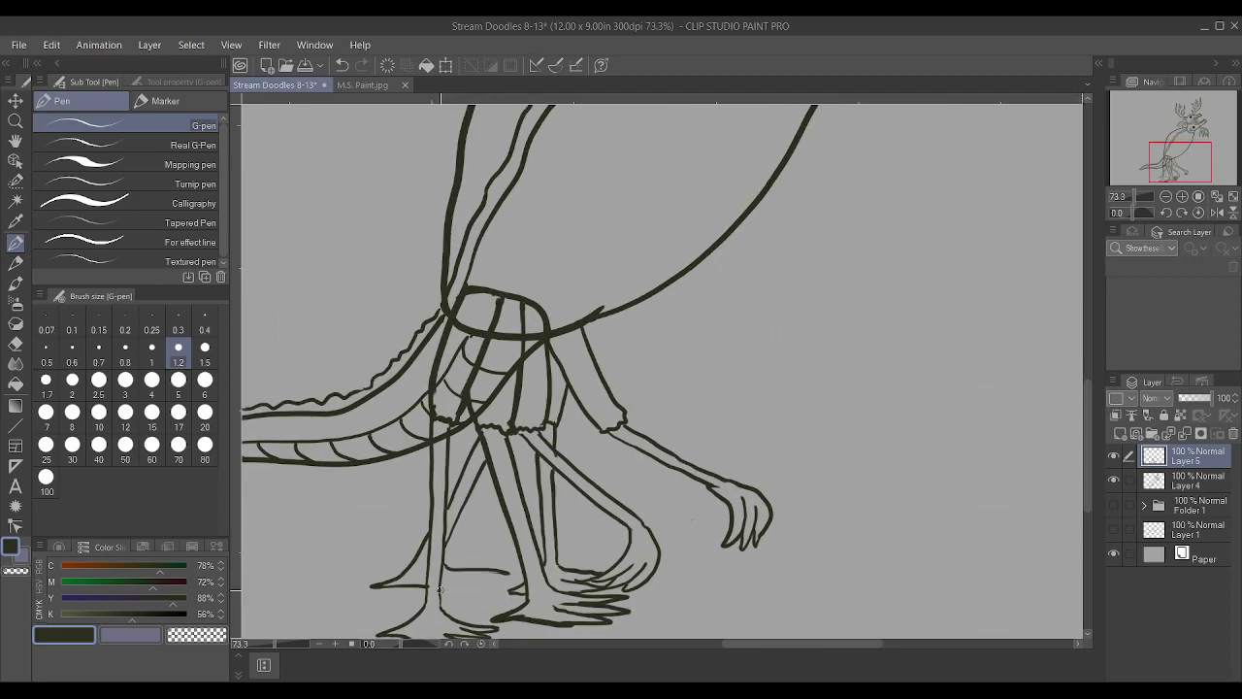
pyautogui.moveTo(471, 583); pyautogui.dragTo(515, 573)
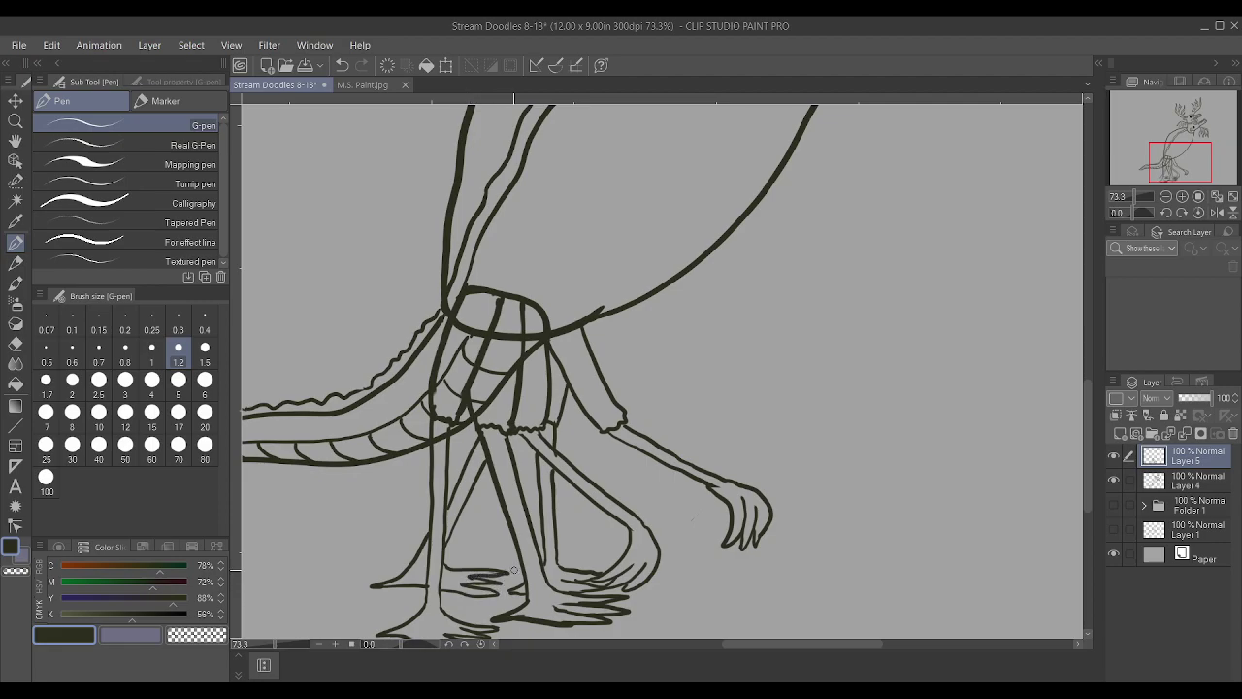
# Erase the body and tail lines crossing the thighs on Layer 4, and make Layer 5 active again
pyautogui.scroll(3, 509, 573)
pyautogui.scroll(5, 448, 503)
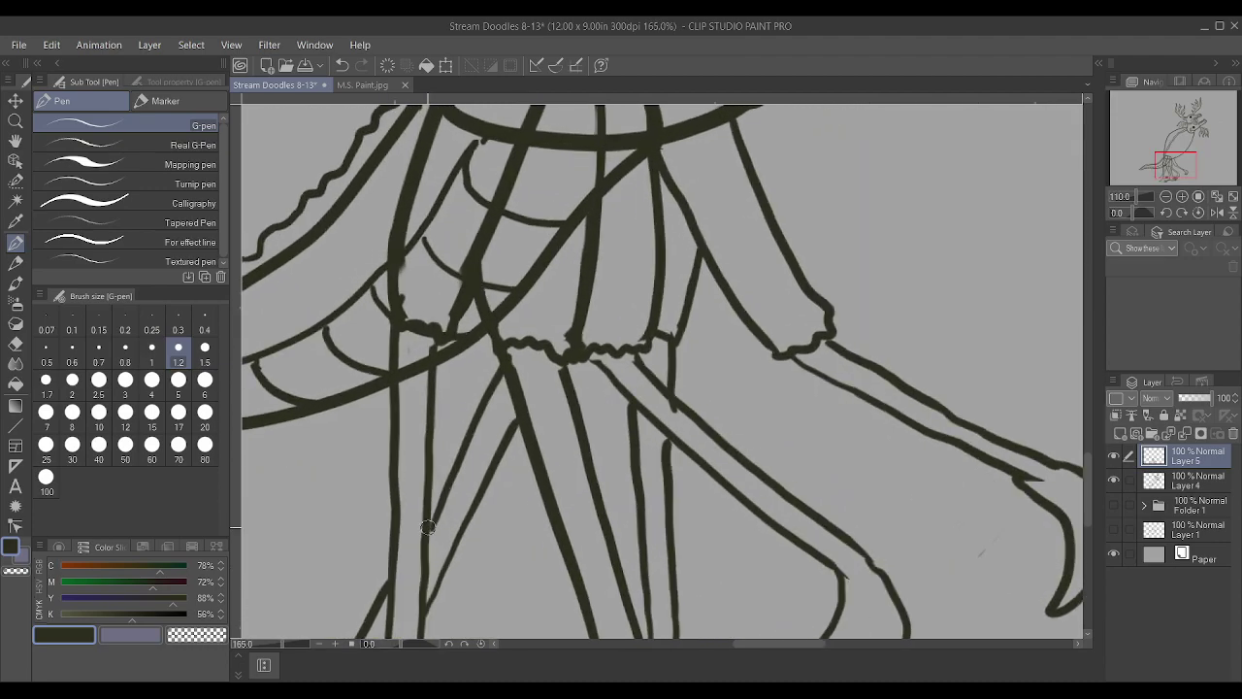
pyautogui.scroll(-7, 432, 510)
pyautogui.scroll(1, 473, 509)
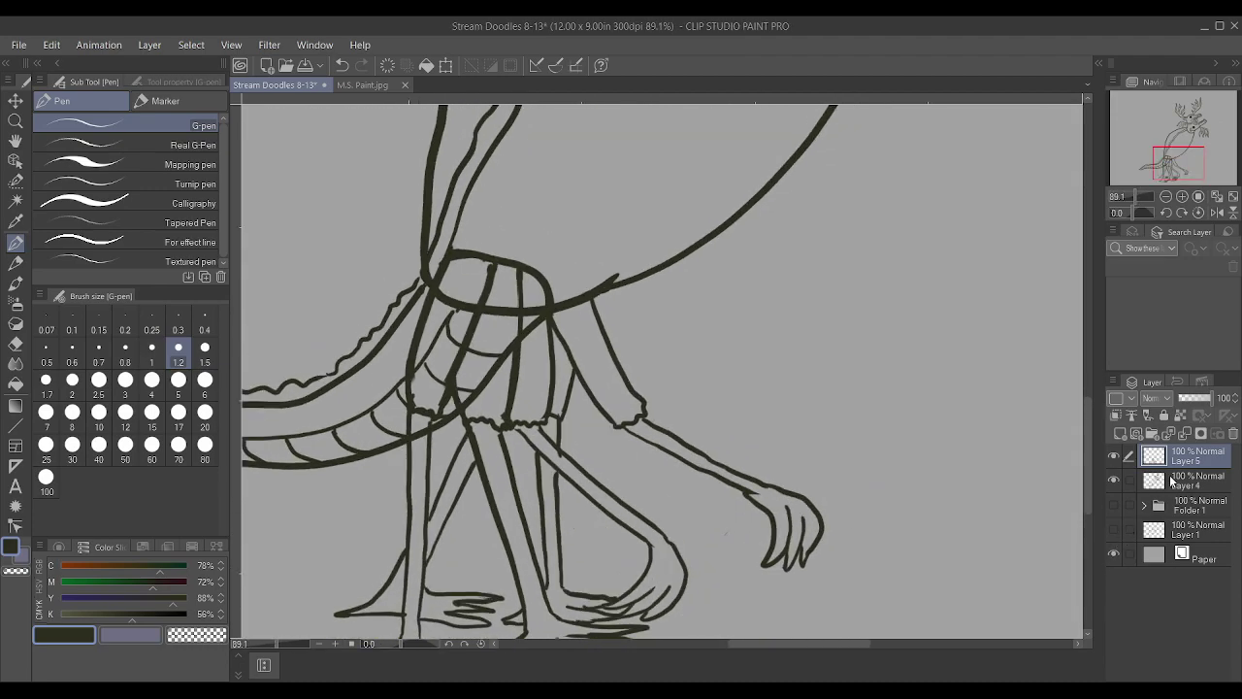
pyautogui.click(1171, 481)
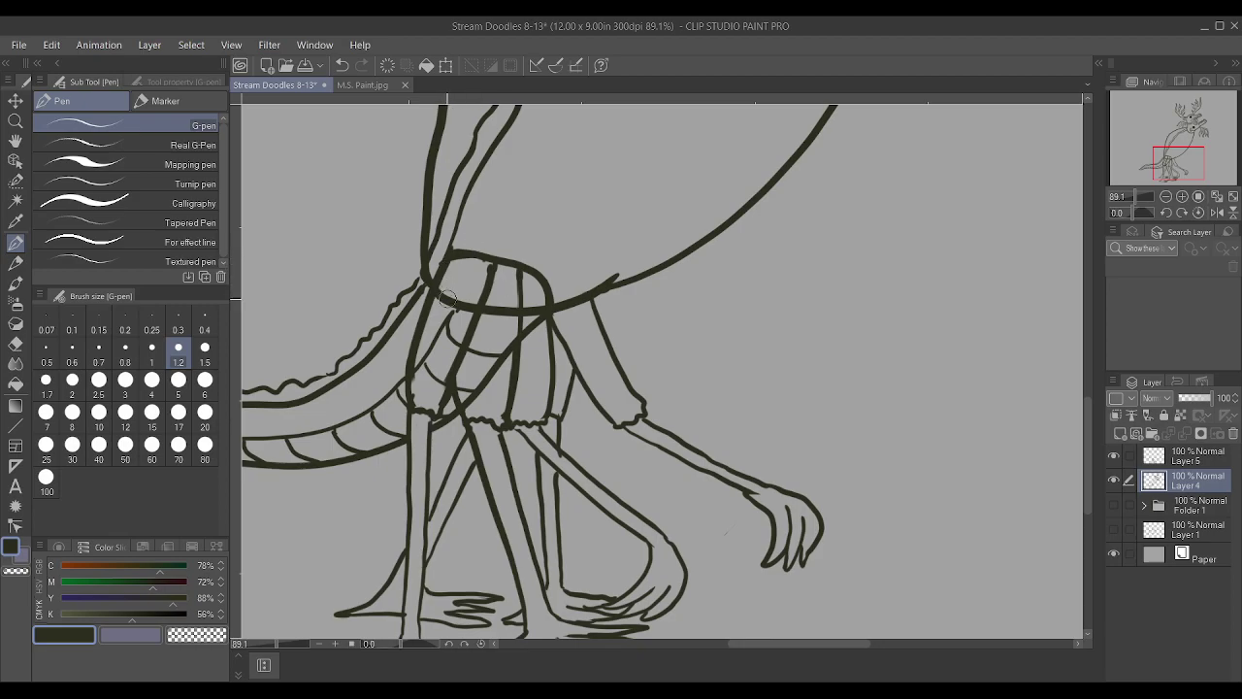
pyautogui.moveTo(451, 301)
pyautogui.mouseDown()
pyautogui.moveTo(440, 381)
pyautogui.moveTo(443, 284)
pyautogui.moveTo(450, 327)
pyautogui.moveTo(482, 356)
pyautogui.moveTo(493, 363)
pyautogui.moveTo(507, 332)
pyautogui.moveTo(482, 396)
pyautogui.moveTo(465, 372)
pyautogui.moveTo(482, 269)
pyautogui.moveTo(526, 350)
pyautogui.moveTo(529, 319)
pyautogui.mouseUp()
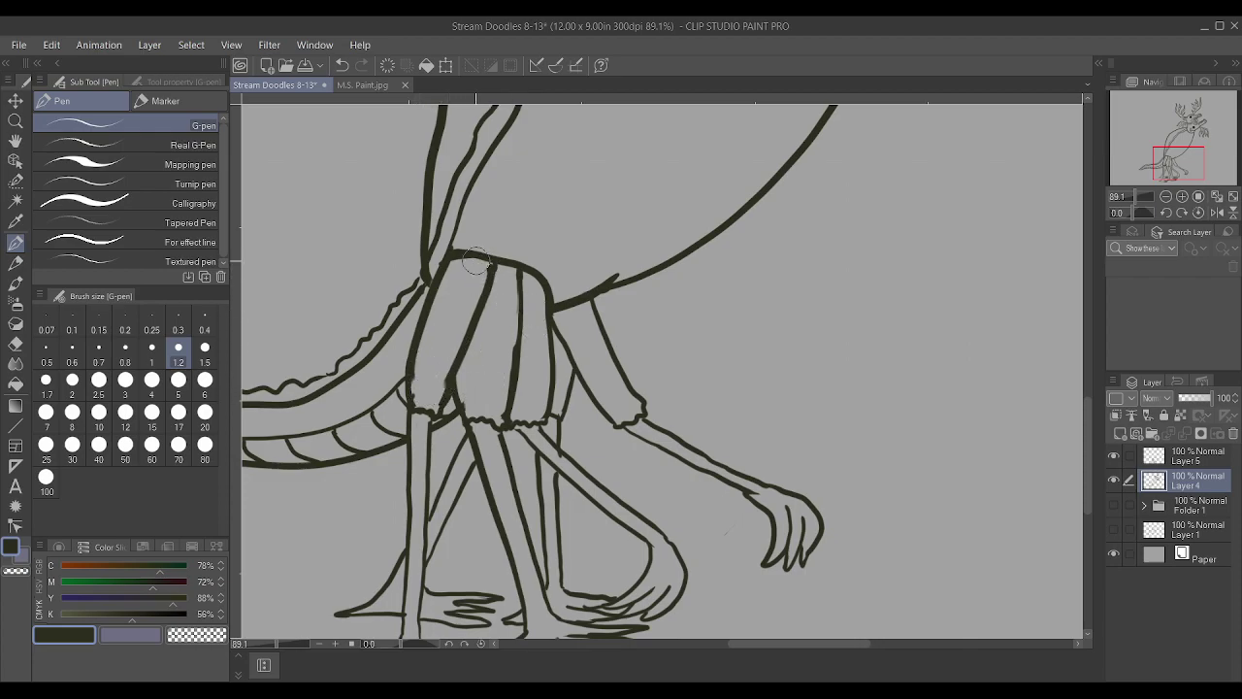
pyautogui.click(1202, 466)
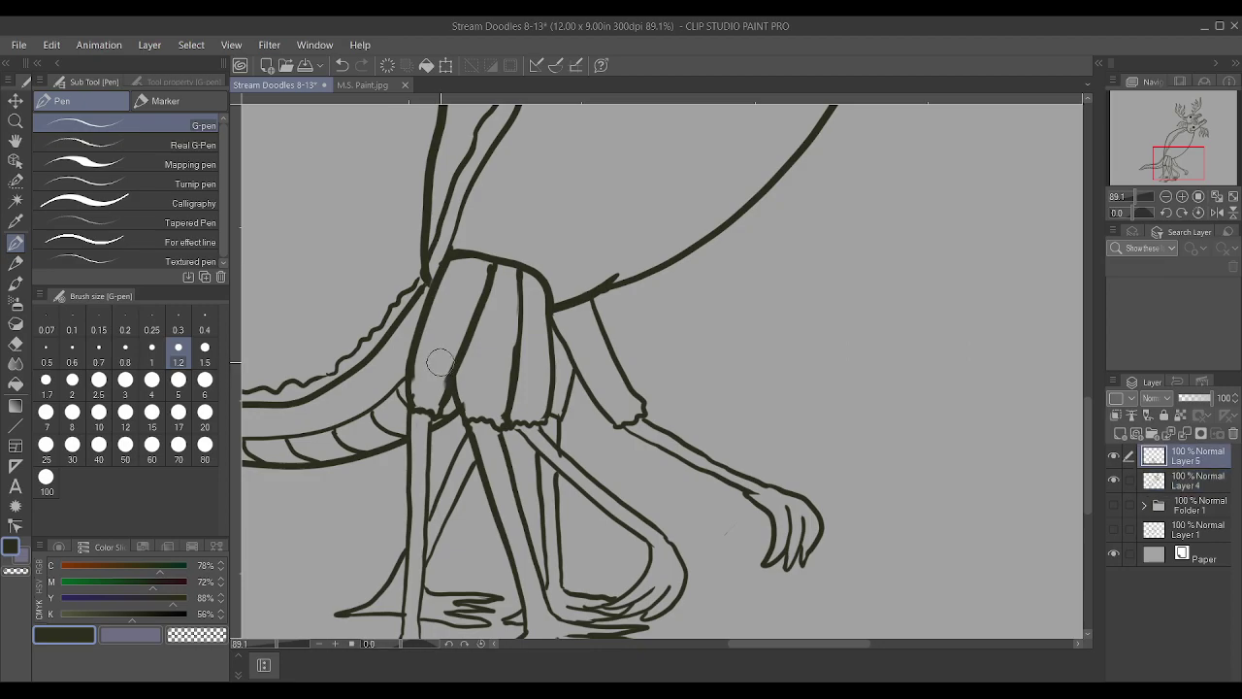
# Try covering the rear thigh with rows of overlapping scales and extending the pattern onto the second thigh
pyautogui.scroll(-4, 571, 303)
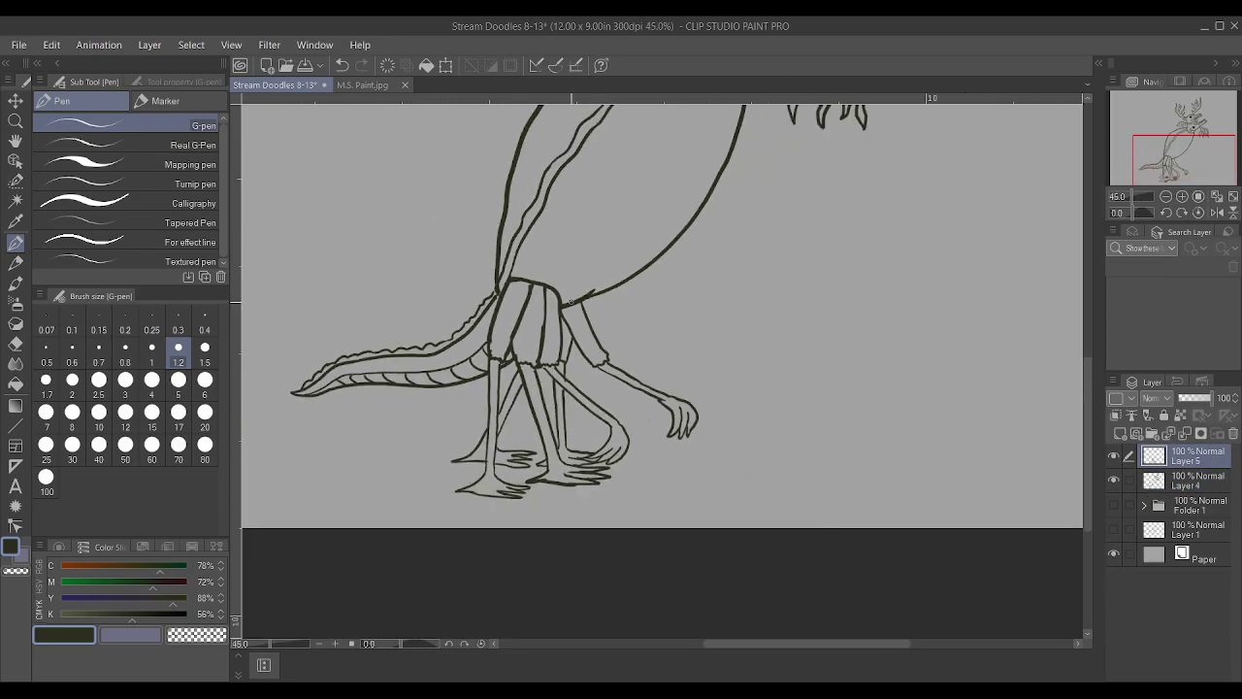
pyautogui.scroll(-1, 571, 303)
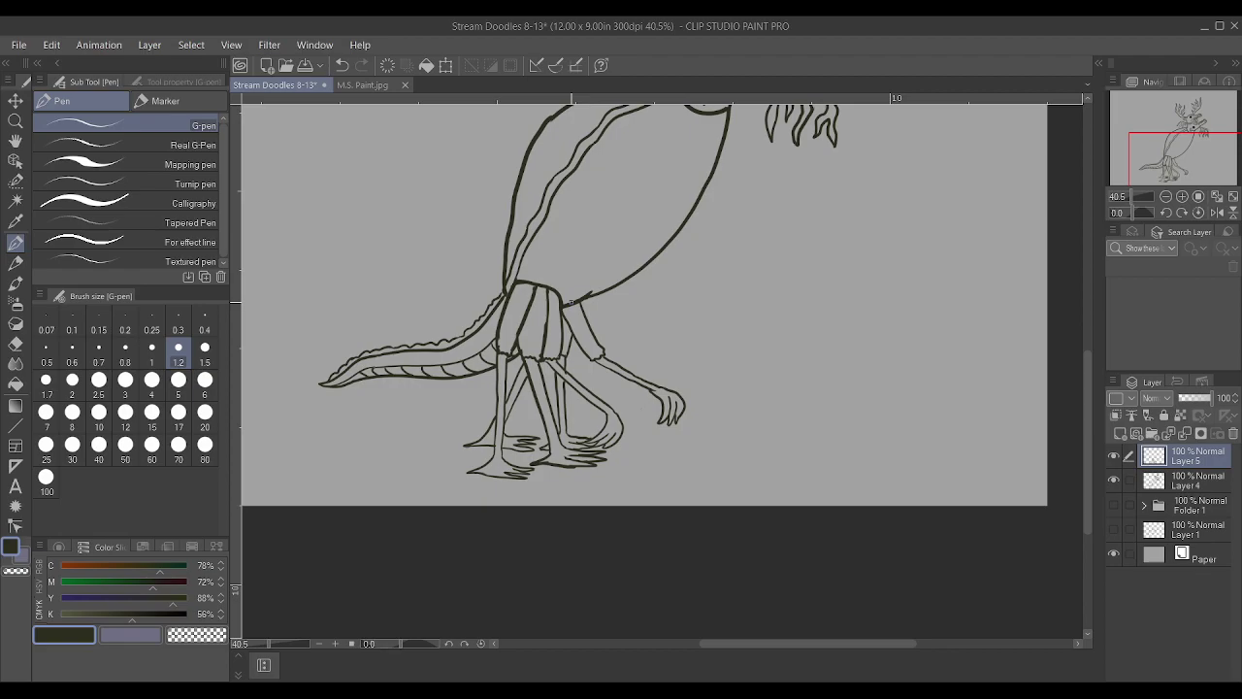
pyautogui.scroll(-3, 571, 303)
pyautogui.scroll(5, 573, 325)
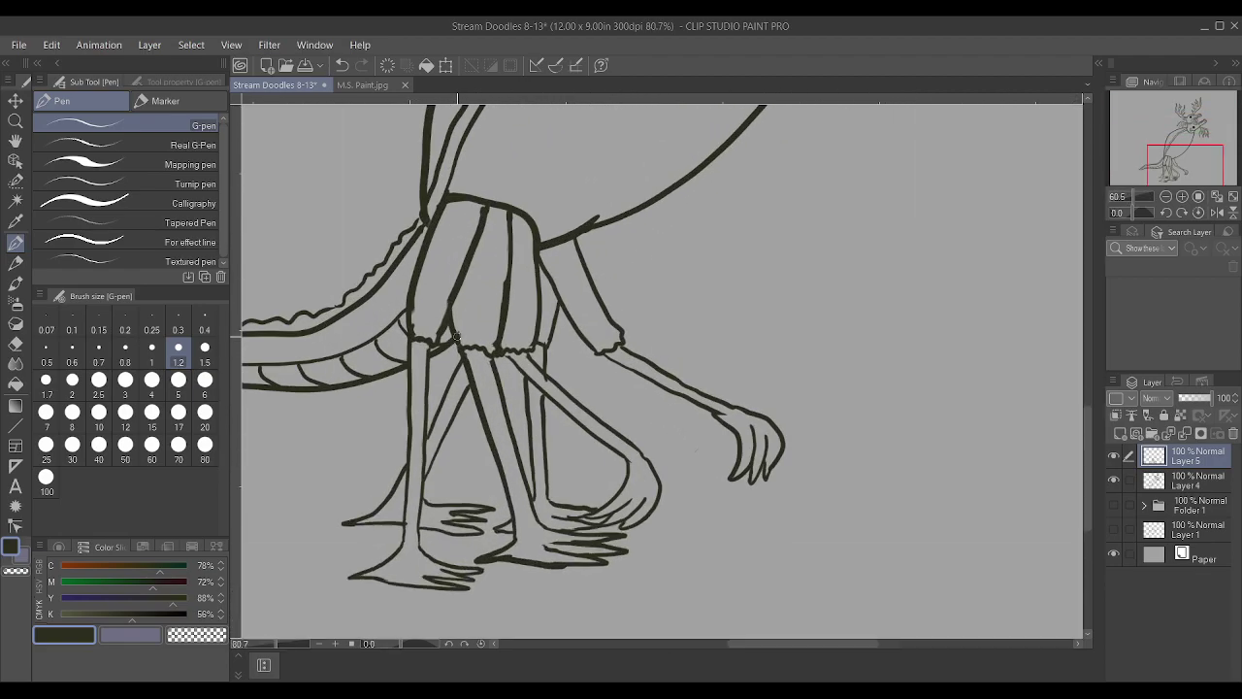
pyautogui.scroll(1, 457, 335)
pyautogui.moveTo(440, 225)
pyautogui.mouseDown()
pyautogui.moveTo(454, 214)
pyautogui.moveTo(483, 234)
pyautogui.moveTo(460, 210)
pyautogui.moveTo(475, 231)
pyautogui.moveTo(467, 215)
pyautogui.moveTo(483, 205)
pyautogui.mouseUp()
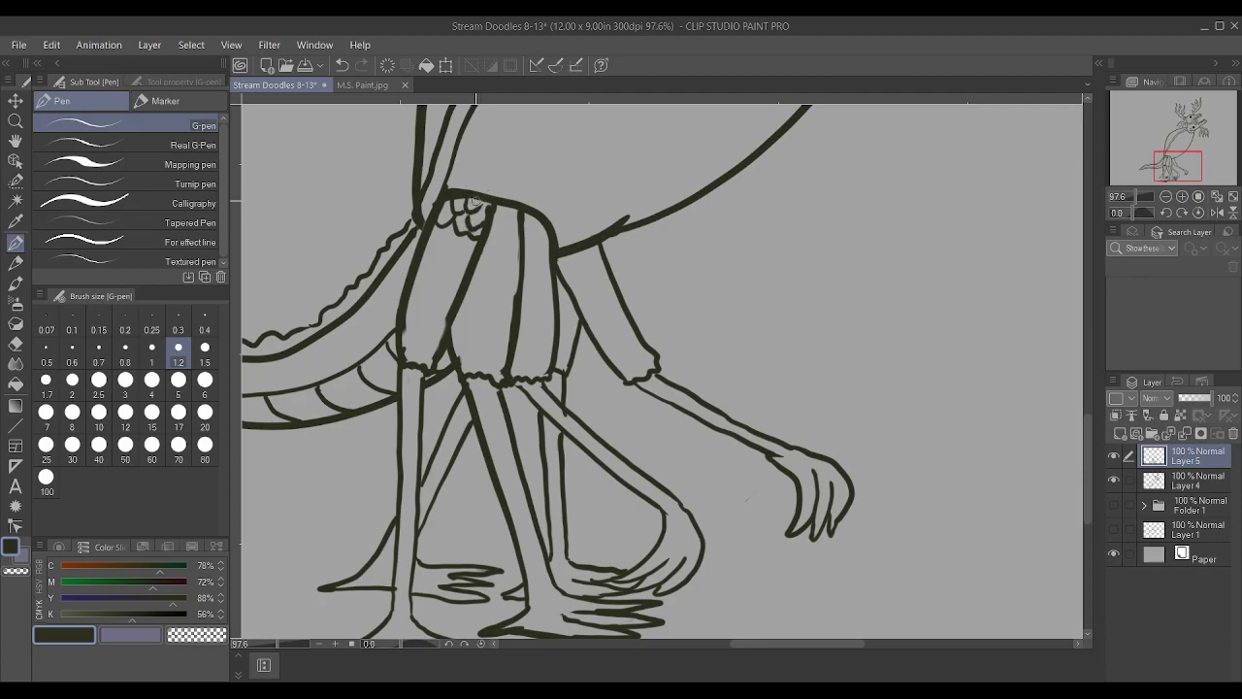
pyautogui.moveTo(427, 236)
pyautogui.mouseDown()
pyautogui.moveTo(450, 221)
pyautogui.moveTo(480, 251)
pyautogui.moveTo(452, 266)
pyautogui.moveTo(458, 244)
pyautogui.moveTo(421, 264)
pyautogui.moveTo(469, 277)
pyautogui.moveTo(435, 274)
pyautogui.moveTo(432, 284)
pyautogui.moveTo(456, 273)
pyautogui.moveTo(455, 297)
pyautogui.moveTo(419, 305)
pyautogui.moveTo(433, 284)
pyautogui.moveTo(446, 292)
pyautogui.moveTo(433, 332)
pyautogui.moveTo(432, 313)
pyautogui.mouseUp()
pyautogui.moveTo(431, 318)
pyautogui.mouseDown()
pyautogui.moveTo(398, 334)
pyautogui.moveTo(440, 328)
pyautogui.moveTo(433, 346)
pyautogui.moveTo(406, 341)
pyautogui.moveTo(433, 355)
pyautogui.moveTo(402, 335)
pyautogui.moveTo(421, 366)
pyautogui.mouseUp()
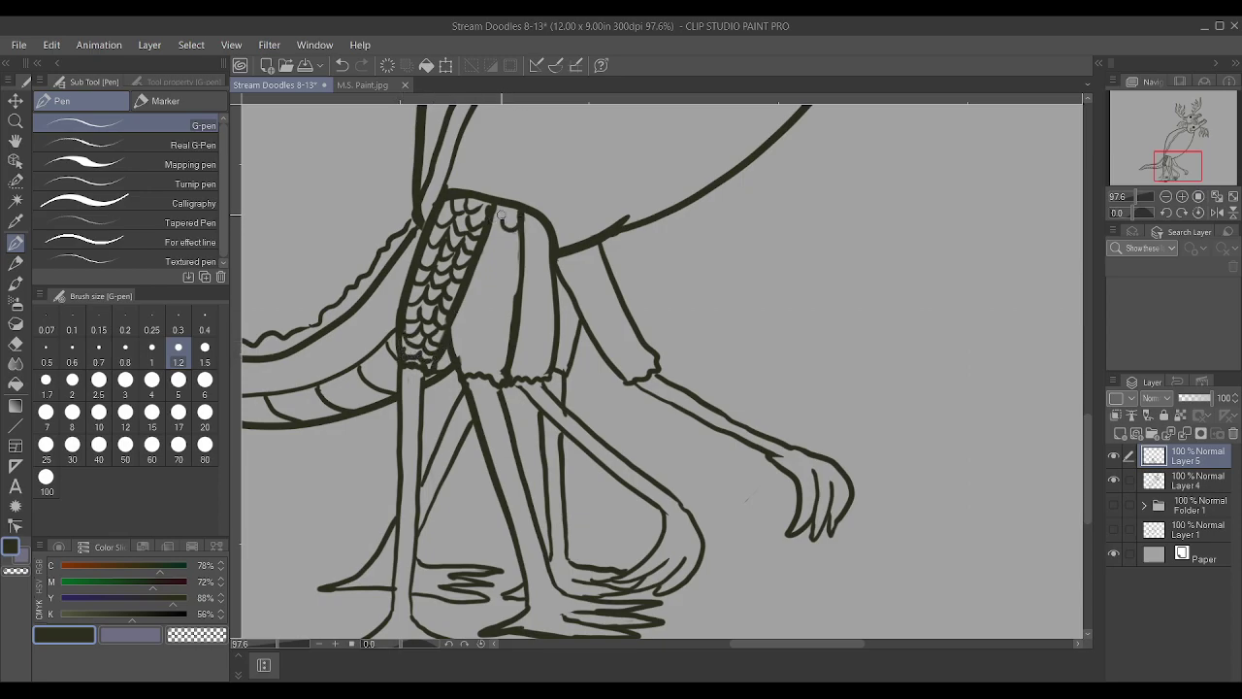
pyautogui.moveTo(489, 234)
pyautogui.mouseDown()
pyautogui.moveTo(508, 260)
pyautogui.moveTo(518, 250)
pyautogui.moveTo(479, 268)
pyautogui.moveTo(486, 280)
pyautogui.moveTo(520, 273)
pyautogui.moveTo(507, 296)
pyautogui.moveTo(498, 282)
pyautogui.mouseUp()
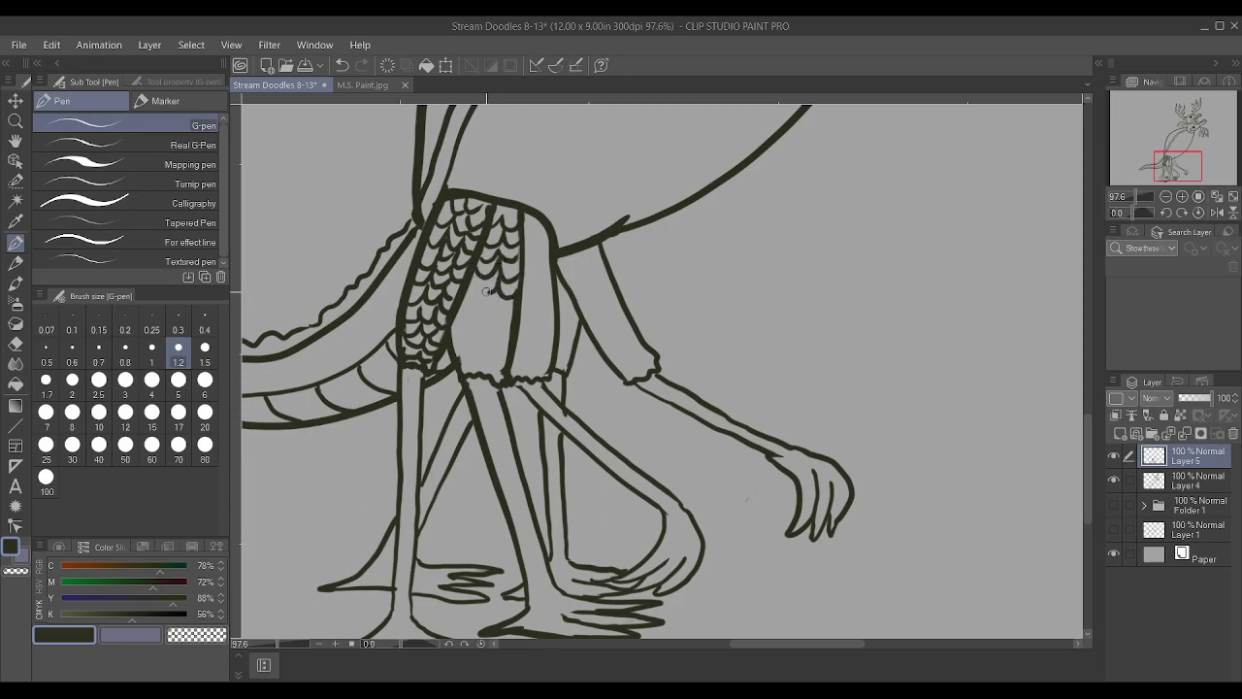
# Undo the overlapping scale rows on the thighs
pyautogui.hotkey('ctrl', 'z')
pyautogui.hotkey('ctrl', 'z')
pyautogui.hotkey('ctrl', 'z')
pyautogui.hotkey('ctrl', 'z')
pyautogui.hotkey('ctrl', 'z')
pyautogui.hotkey('ctrl', 'z')
pyautogui.hotkey('ctrl', 'z')
pyautogui.hotkey('ctrl', 'z')
pyautogui.hotkey('ctrl', 'z')
pyautogui.hotkey('ctrl', 'z')
pyautogui.hotkey('ctrl', 'z')
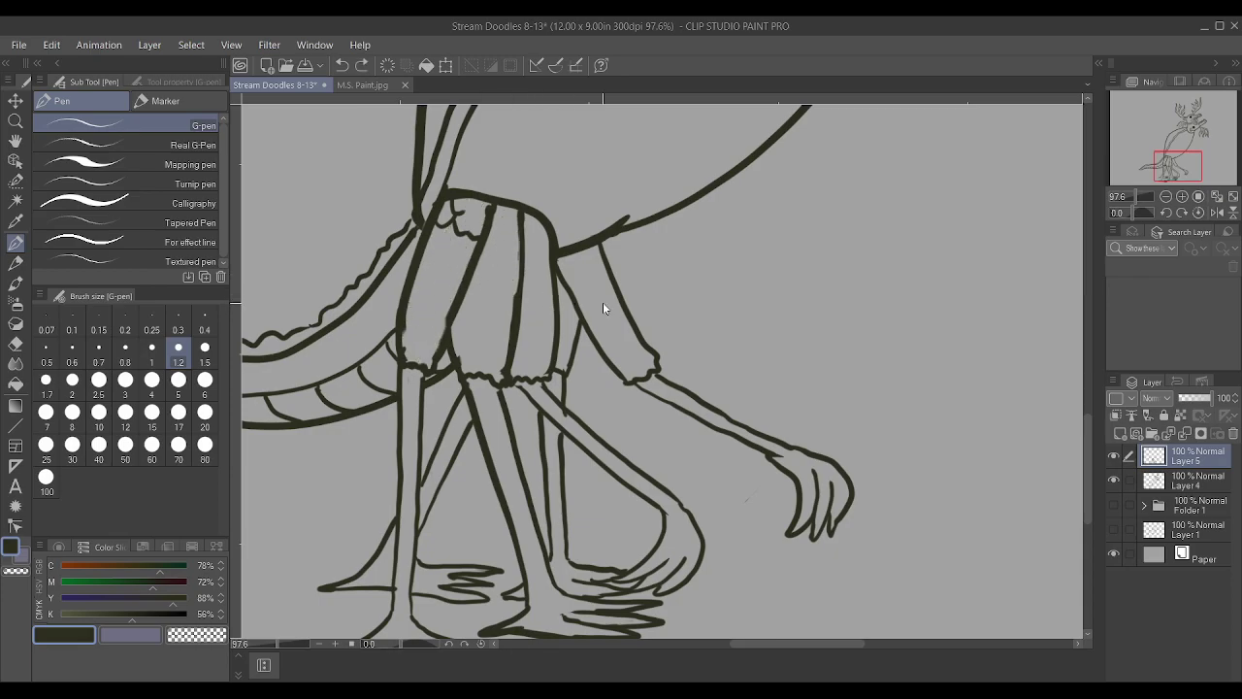
# Draw sparse, small wavy scale marks scattered over the three rear thighs and the front leg's thigh on Layer 5
pyautogui.moveTo(500, 332); pyautogui.dragTo(473, 328)
pyautogui.moveTo(495, 288); pyautogui.dragTo(476, 293)
pyautogui.moveTo(517, 249); pyautogui.dragTo(499, 260)
pyautogui.moveTo(479, 216); pyautogui.dragTo(455, 219)
pyautogui.moveTo(436, 266)
pyautogui.mouseDown()
pyautogui.moveTo(448, 287)
pyautogui.moveTo(432, 335)
pyautogui.mouseUp()
pyautogui.moveTo(546, 335); pyautogui.dragTo(528, 330)
pyautogui.moveTo(522, 276)
pyautogui.mouseDown()
pyautogui.moveTo(544, 289)
pyautogui.moveTo(538, 256)
pyautogui.moveTo(550, 250)
pyautogui.mouseUp()
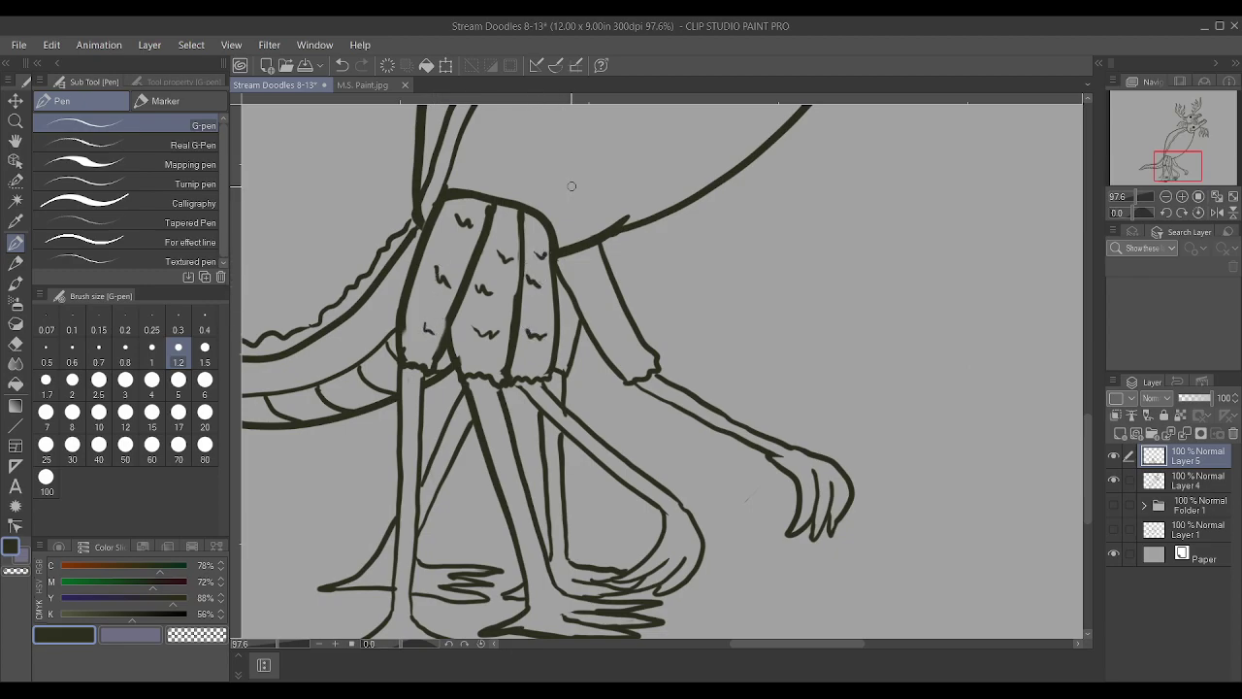
pyautogui.moveTo(617, 351); pyautogui.dragTo(635, 352)
pyautogui.scroll(-2, 608, 310)
pyautogui.scroll(3, 603, 304)
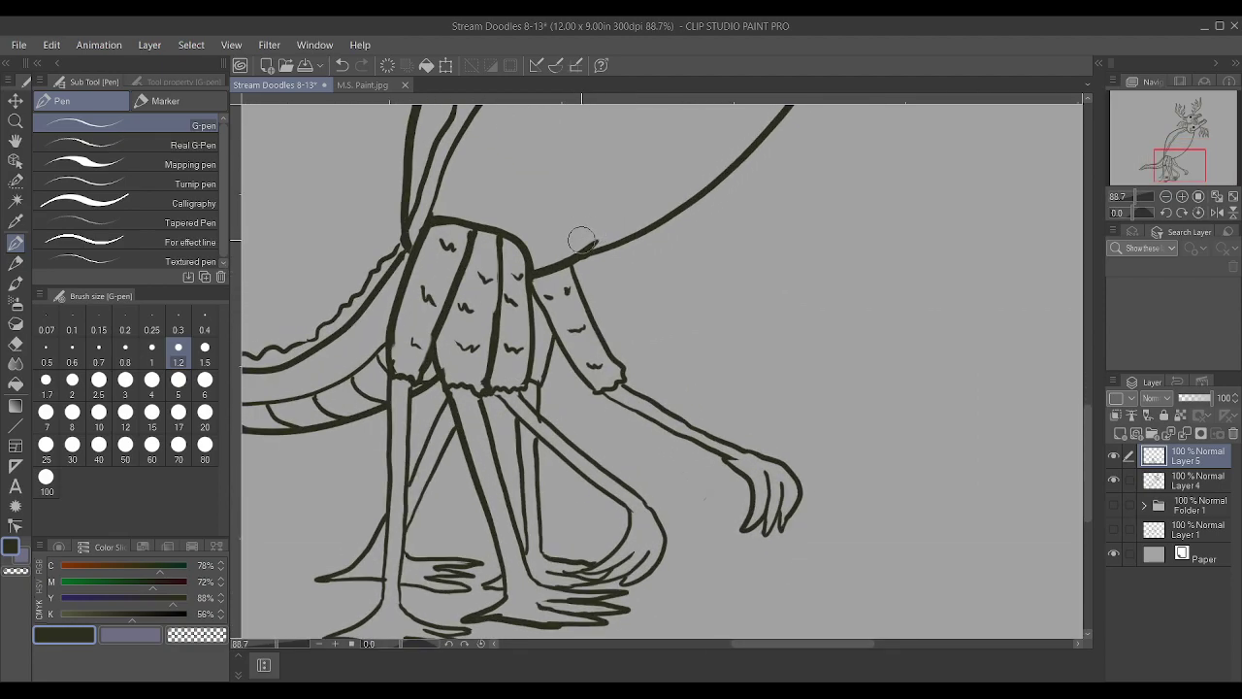
# Erase the stray line end sticking out above the belly outline near the front thigh on Layer 4
pyautogui.click(1167, 485)
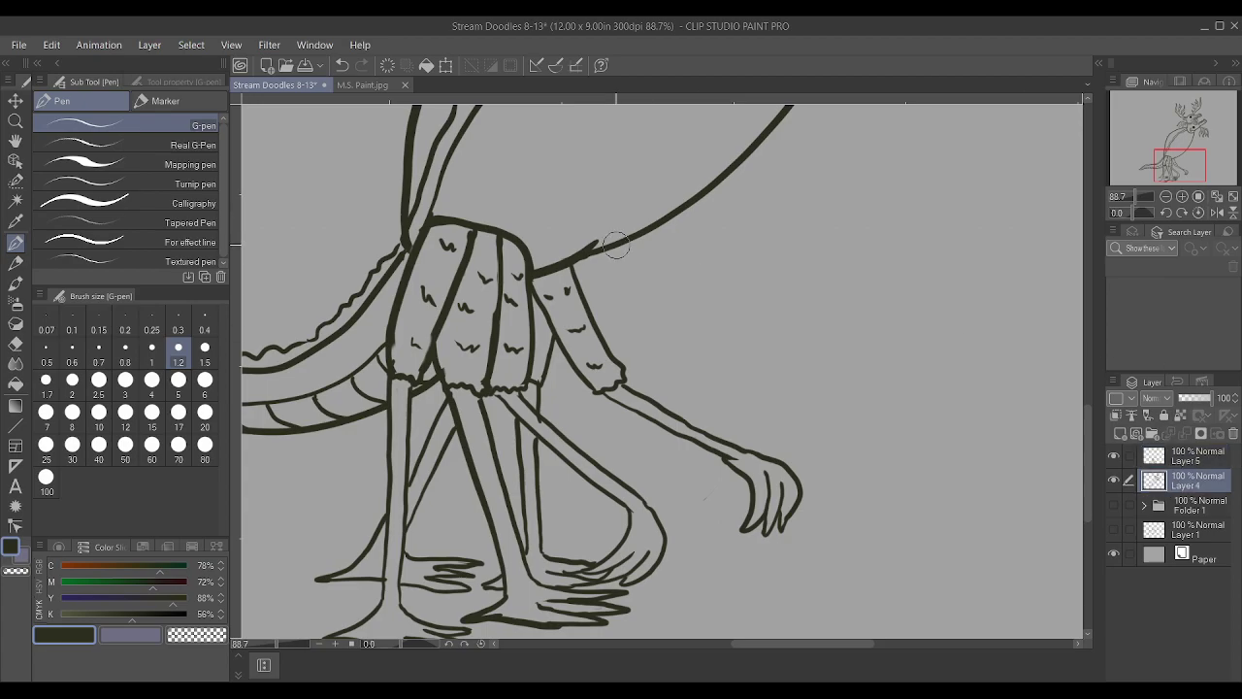
pyautogui.moveTo(596, 233); pyautogui.dragTo(561, 250)
pyautogui.scroll(-5, 613, 214)
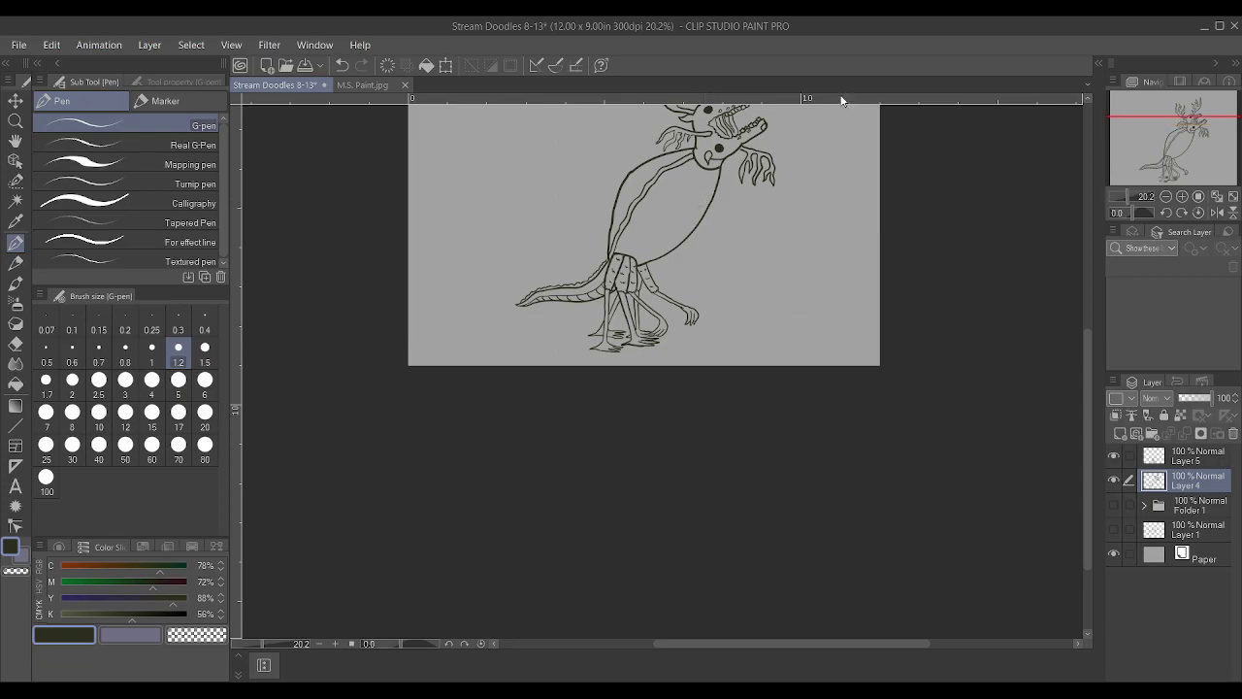
pyautogui.scroll(-2, 758, 312)
pyautogui.scroll(4, 818, 186)
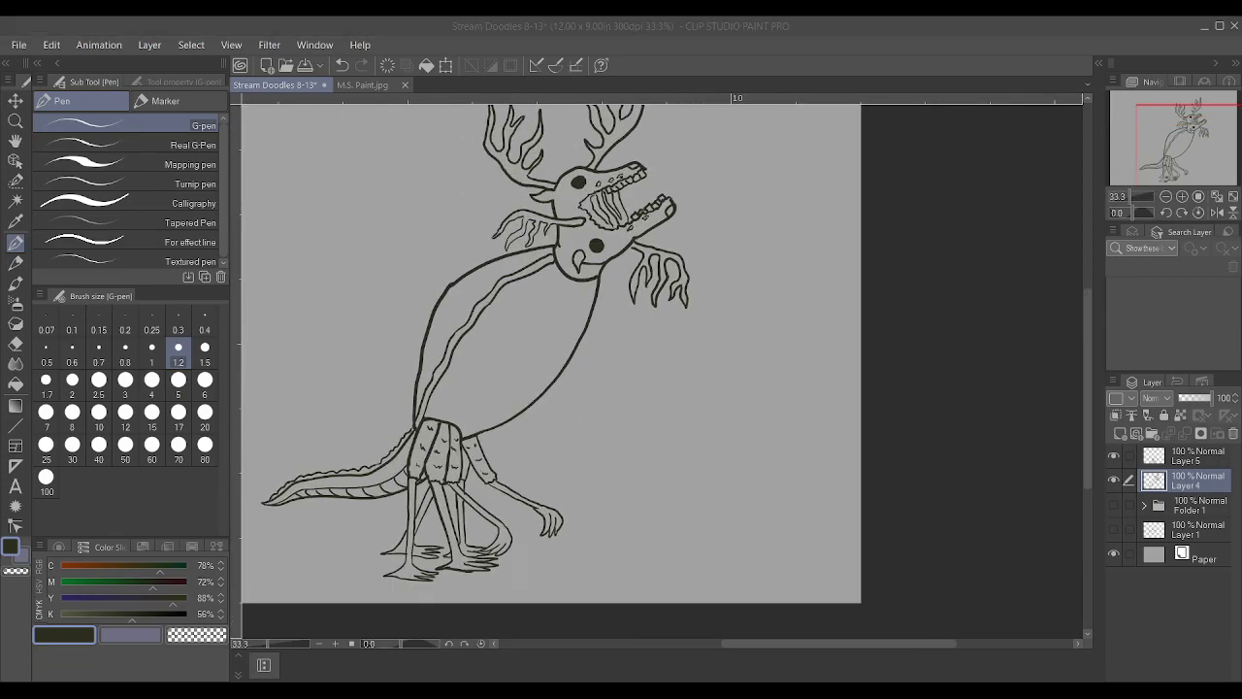
pyautogui.scroll(-2, 378, 212)
pyautogui.scroll(1, 389, 216)
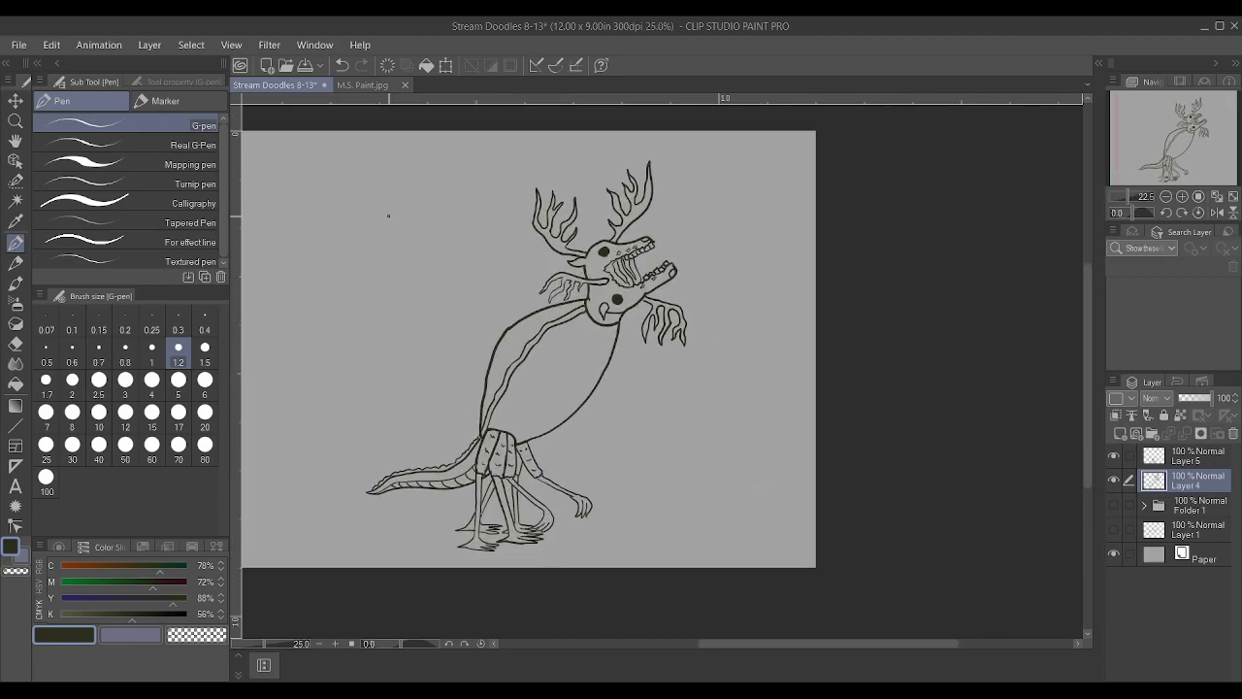
pyautogui.scroll(1, 563, 607)
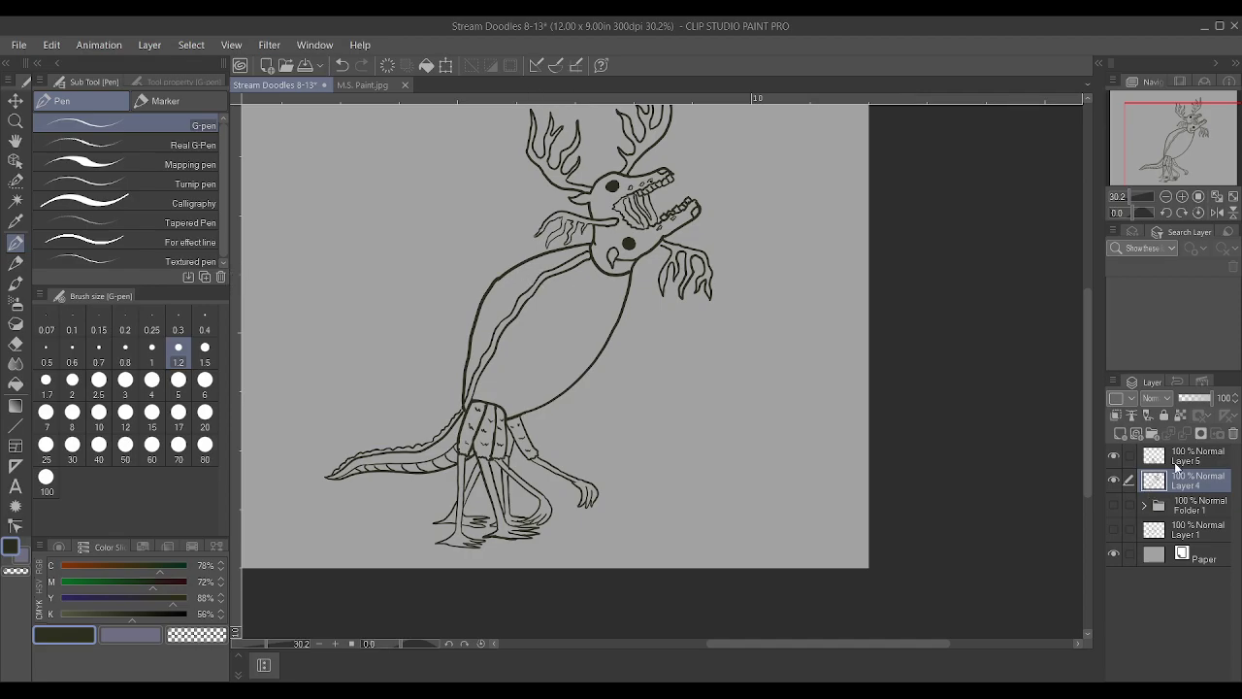
# Merge Layer 5 with the thigh scale marks down into Layer 4 and add a new layer above it
pyautogui.keyDown('ctrl'); pyautogui.click(1182, 460); pyautogui.keyUp('ctrl')
pyautogui.hotkey('shift', 'alt', 'e')
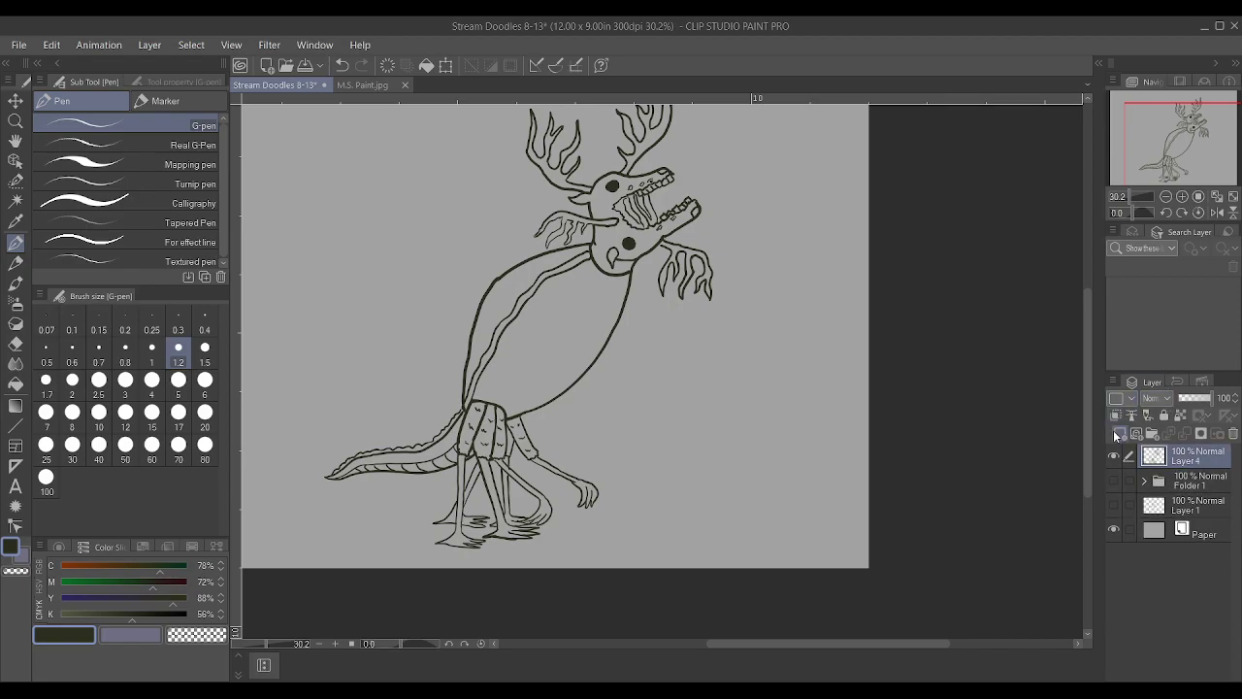
pyautogui.click(1118, 433)
# Draw a long wavy arm with three pointed claws trailing from the shoulder on Layer 5, with short wrinkle strokes inside
pyautogui.moveTo(563, 277)
pyautogui.mouseDown()
pyautogui.moveTo(458, 257)
pyautogui.moveTo(426, 268)
pyautogui.moveTo(422, 287)
pyautogui.moveTo(380, 303)
pyautogui.moveTo(349, 369)
pyautogui.moveTo(316, 381)
pyautogui.moveTo(303, 407)
pyautogui.moveTo(356, 385)
pyautogui.moveTo(339, 446)
pyautogui.moveTo(396, 395)
pyautogui.moveTo(394, 412)
pyautogui.moveTo(409, 400)
pyautogui.moveTo(393, 356)
pyautogui.moveTo(450, 293)
pyautogui.moveTo(475, 290)
pyautogui.moveTo(514, 315)
pyautogui.moveTo(553, 283)
pyautogui.mouseUp()
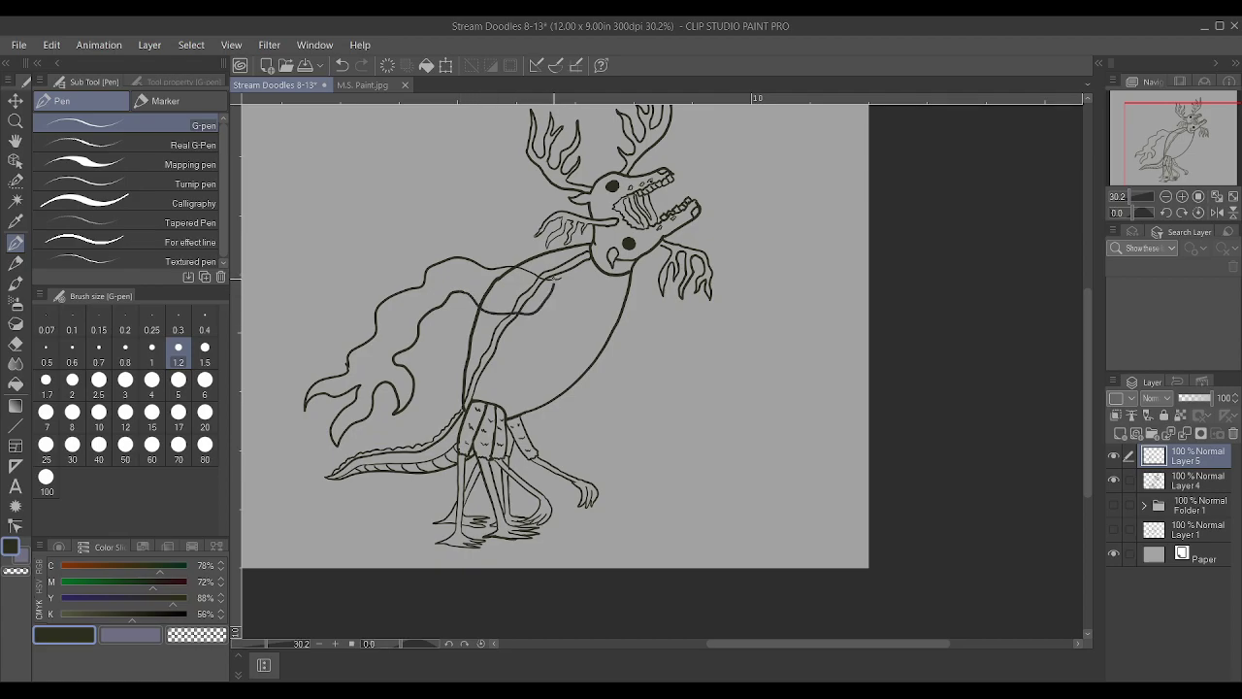
pyautogui.scroll(2, 359, 276)
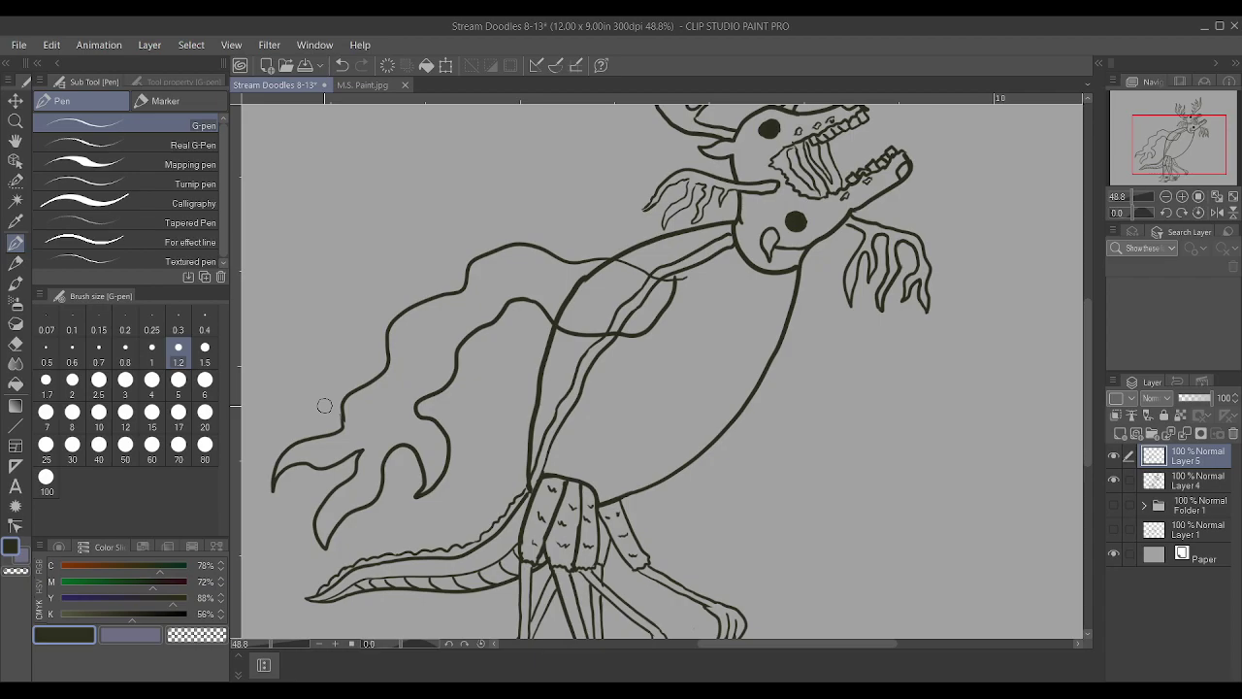
pyautogui.moveTo(370, 410); pyautogui.dragTo(406, 335)
pyautogui.moveTo(401, 398); pyautogui.dragTo(429, 378)
pyautogui.moveTo(444, 331); pyautogui.dragTo(473, 313)
pyautogui.moveTo(404, 339); pyautogui.dragTo(418, 330)
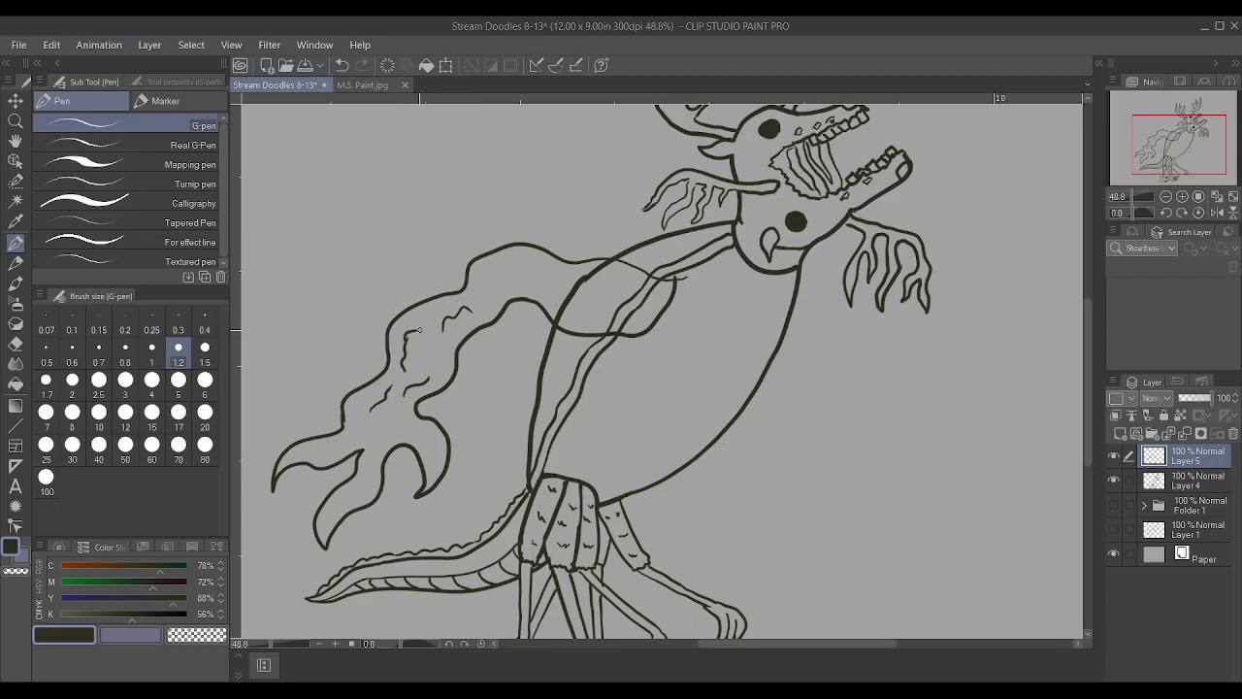
pyautogui.moveTo(331, 451); pyautogui.dragTo(357, 443)
pyautogui.moveTo(489, 285)
pyautogui.mouseDown()
pyautogui.moveTo(550, 275)
pyautogui.moveTo(578, 287)
pyautogui.moveTo(582, 308)
pyautogui.mouseUp()
pyautogui.moveTo(657, 291)
pyautogui.mouseDown()
pyautogui.moveTo(509, 257)
pyautogui.moveTo(626, 321)
pyautogui.mouseUp()
# Add a few short wrinkle strokes inside the wavy arm's claws on Layer 5
pyautogui.scroll(1, 641, 308)
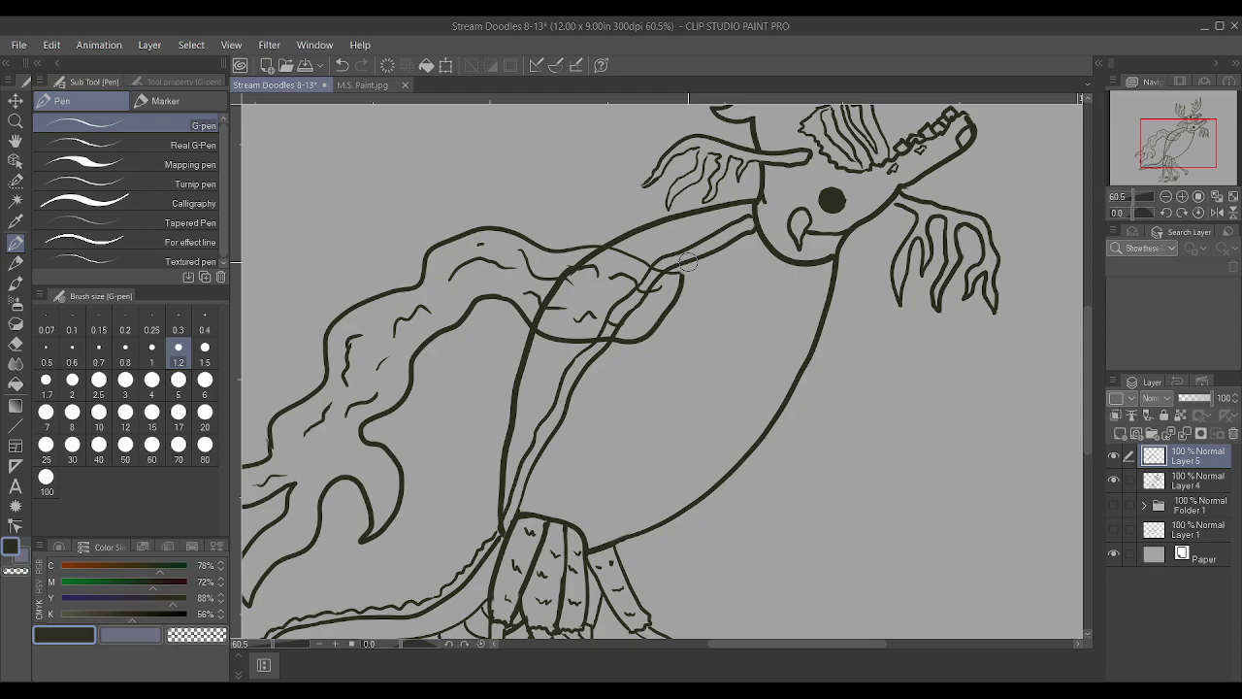
pyautogui.scroll(-3, 670, 272)
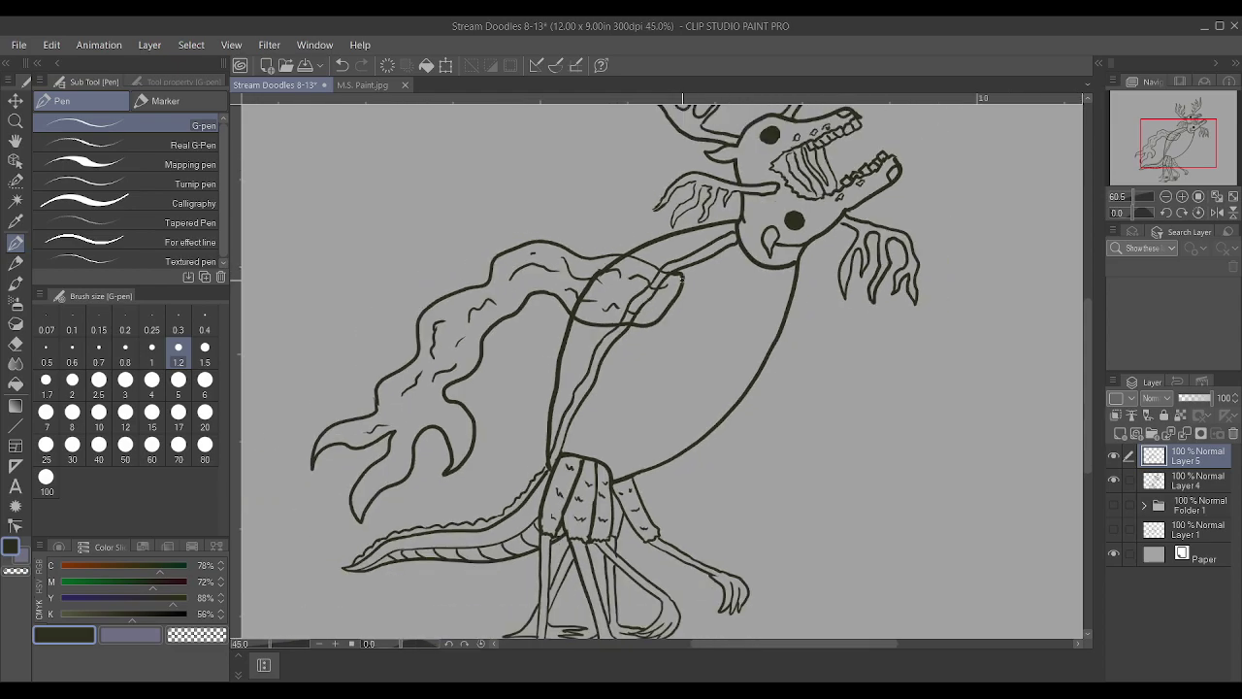
pyautogui.scroll(3, 691, 364)
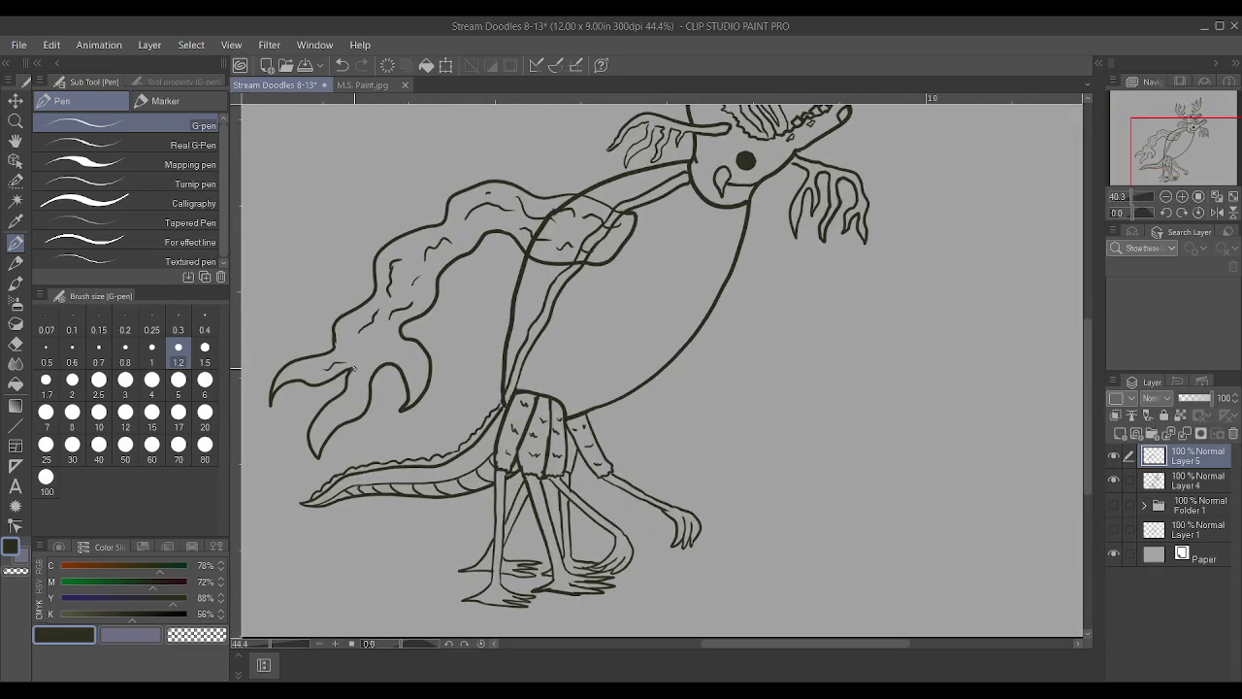
pyautogui.moveTo(329, 421); pyautogui.dragTo(346, 407)
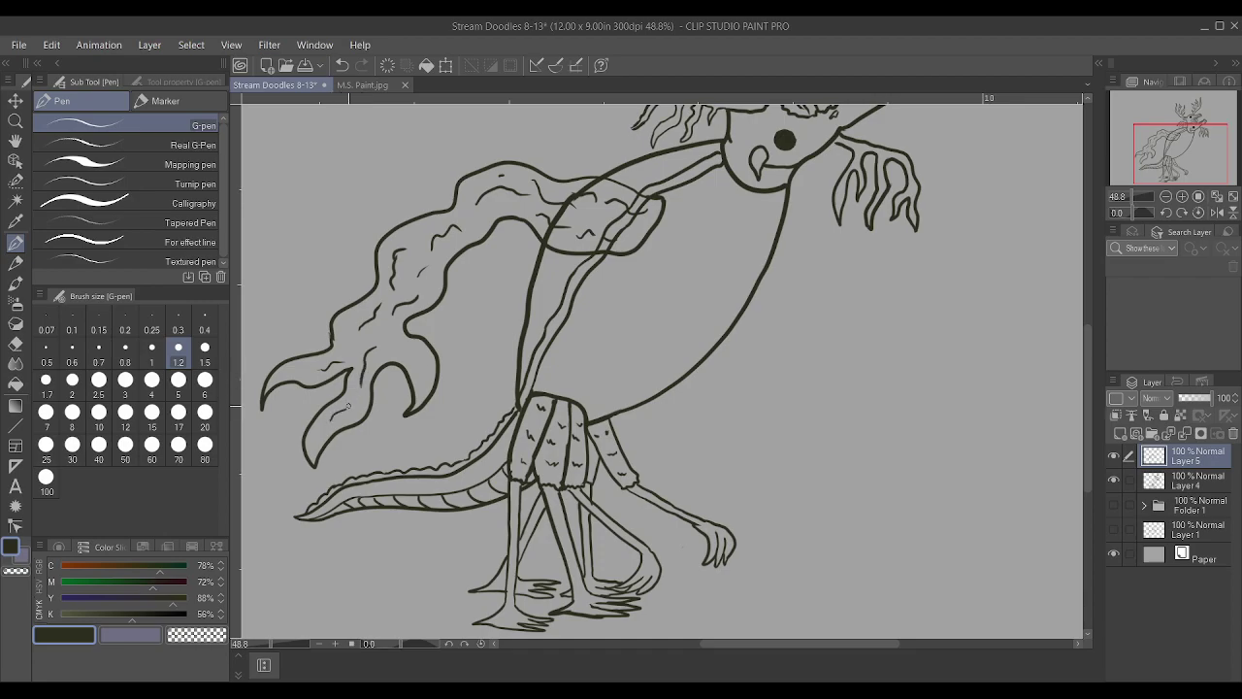
pyautogui.moveTo(291, 369); pyautogui.dragTo(313, 366)
pyautogui.scroll(-1, 428, 363)
pyautogui.scroll(1, 832, 219)
pyautogui.moveTo(832, 220); pyautogui.dragTo(854, 226)
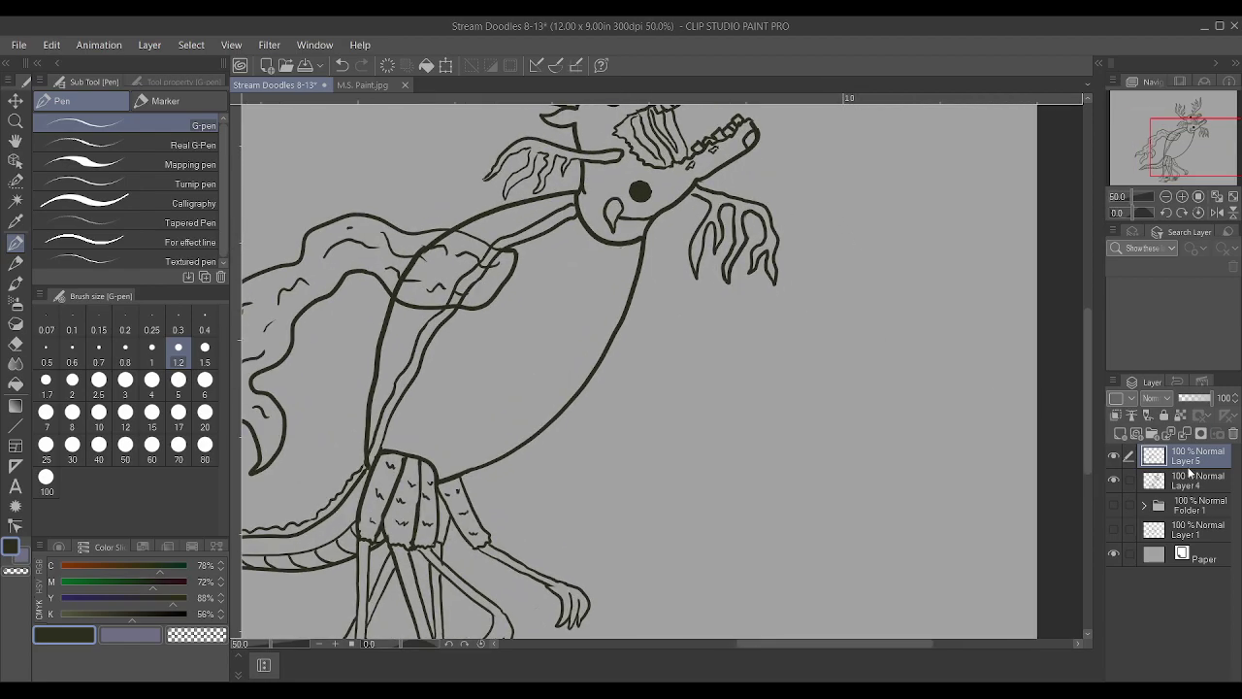
# Erase the back outline and stripe lines on Layer 4 where they show through the wavy arm's shoulder
pyautogui.click(1170, 483)
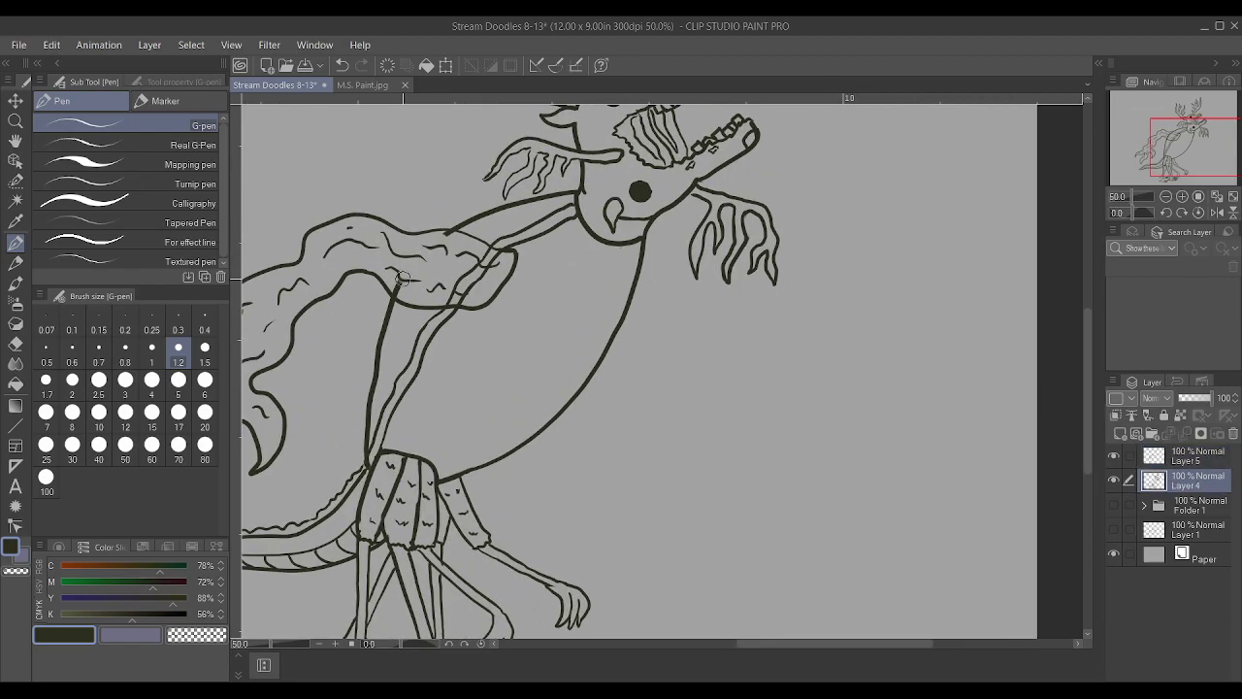
pyautogui.moveTo(406, 298)
pyautogui.mouseDown()
pyautogui.moveTo(457, 300)
pyautogui.moveTo(439, 293)
pyautogui.moveTo(446, 280)
pyautogui.moveTo(498, 260)
pyautogui.moveTo(476, 248)
pyautogui.moveTo(491, 262)
pyautogui.moveTo(460, 277)
pyautogui.mouseUp()
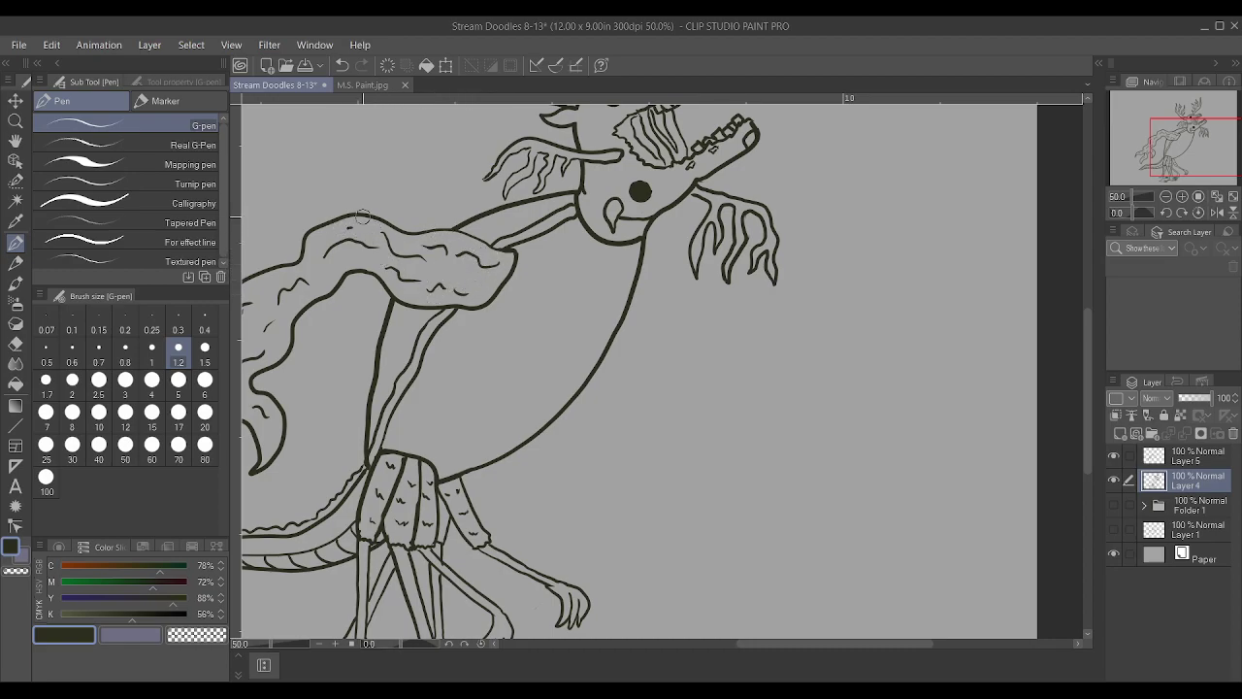
pyautogui.scroll(-3, 315, 181)
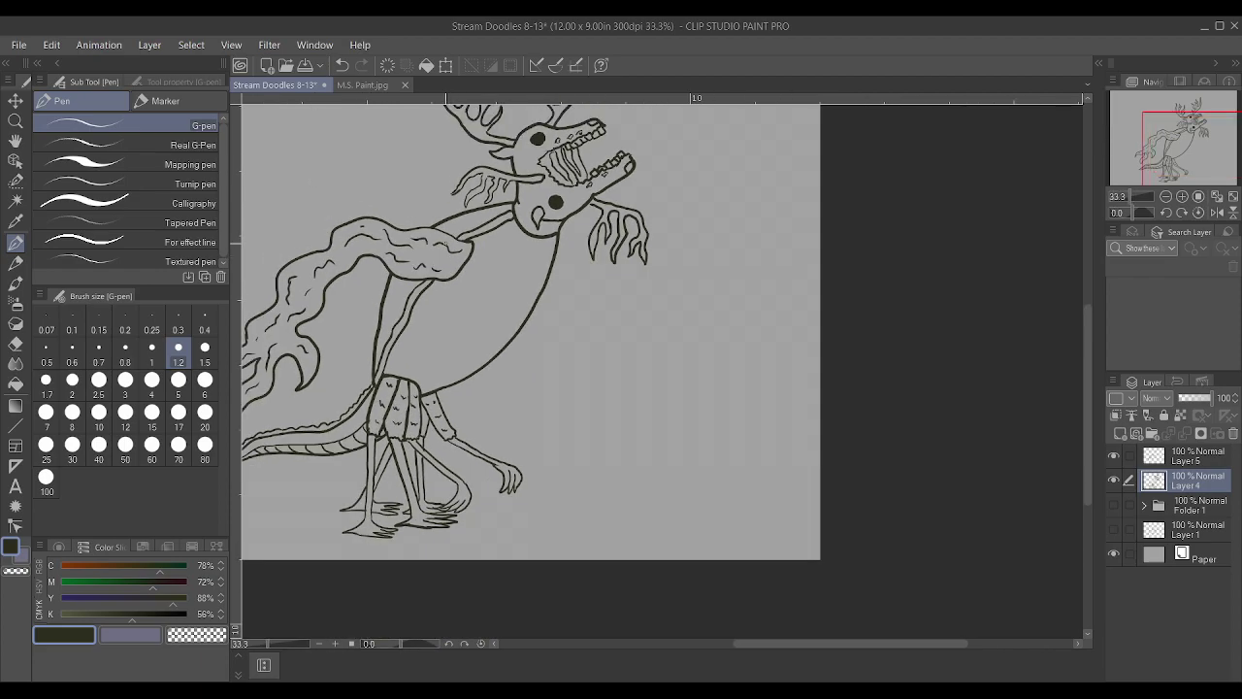
pyautogui.scroll(-1, 577, 288)
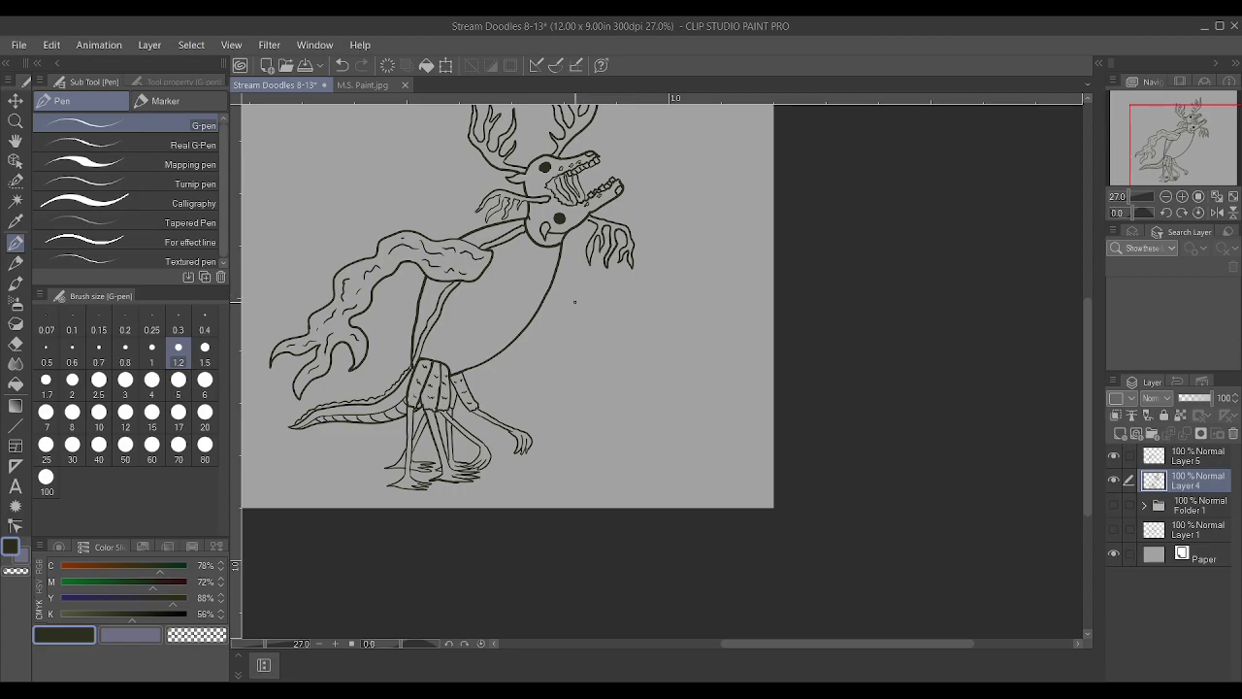
pyautogui.scroll(-1, 573, 302)
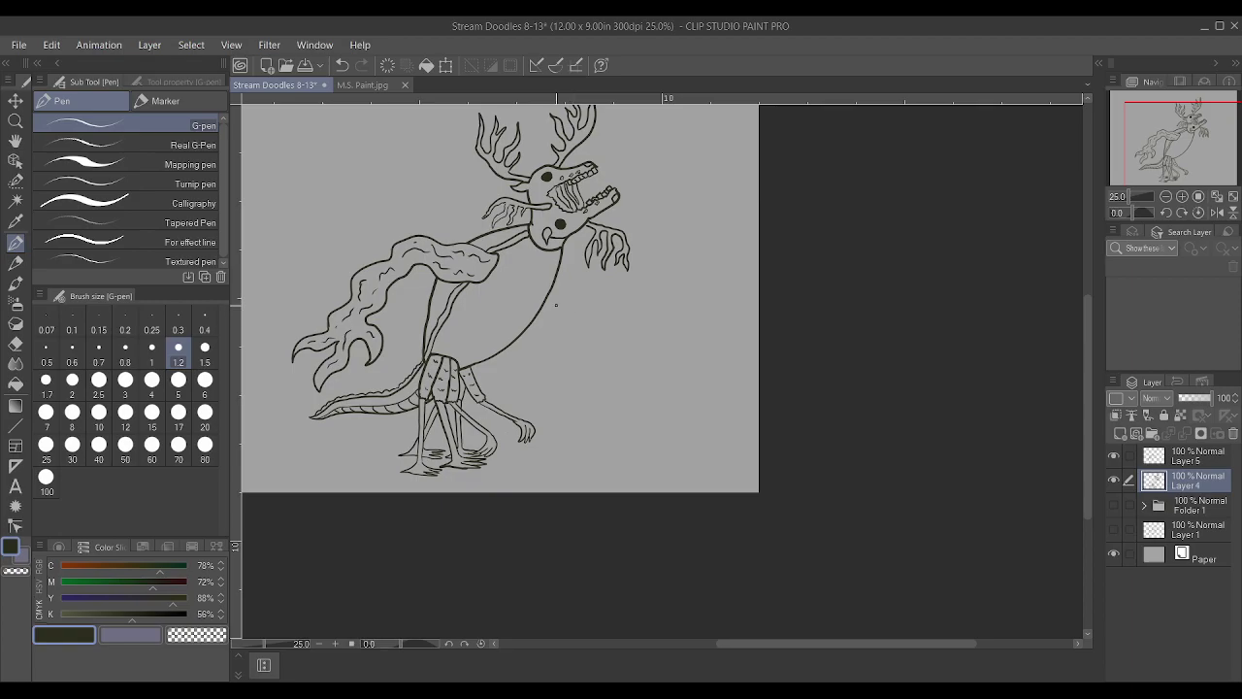
# Draw a wavy, thick front limb with a two-toed foot reaching down from the chest on Layer 4
pyautogui.scroll(3, 556, 305)
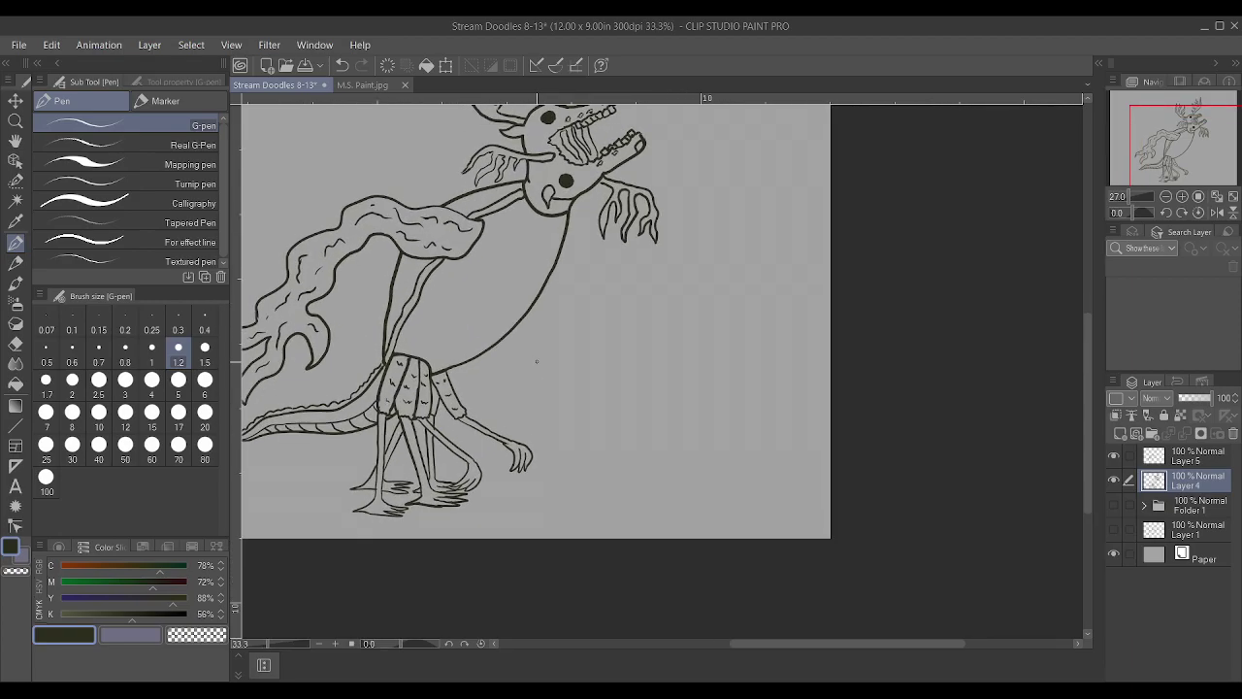
pyautogui.scroll(1, 540, 349)
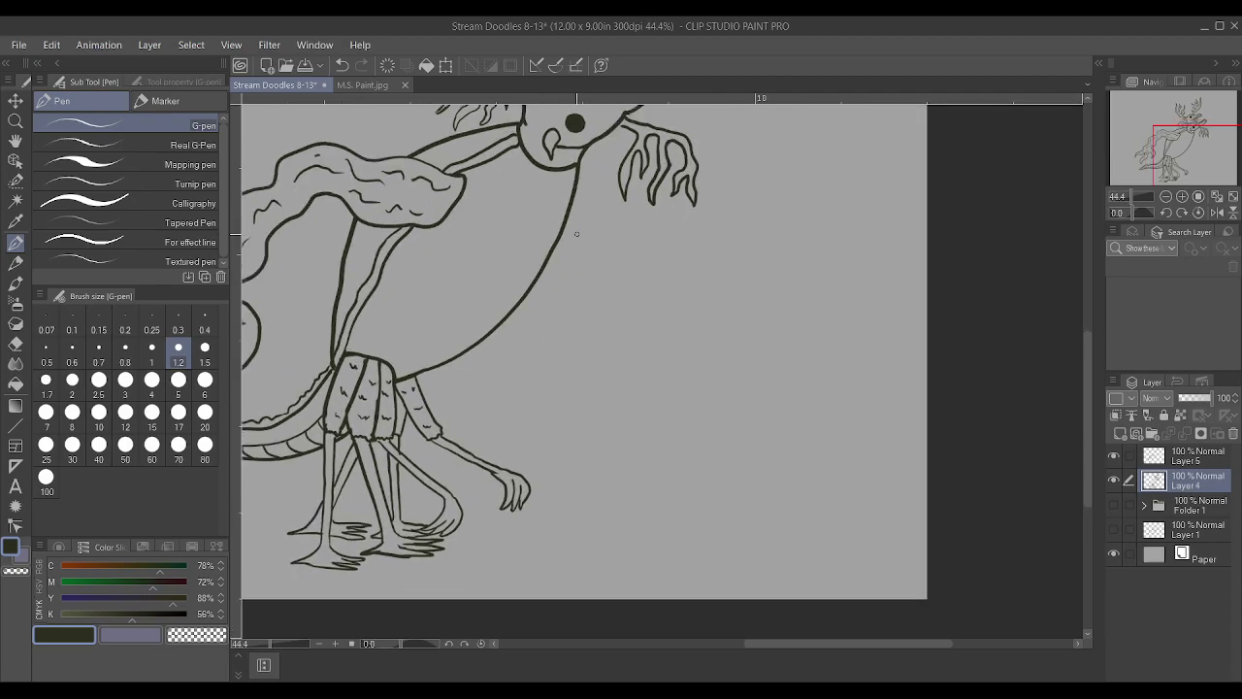
pyautogui.moveTo(564, 229)
pyautogui.mouseDown()
pyautogui.moveTo(610, 286)
pyautogui.moveTo(673, 302)
pyautogui.moveTo(643, 456)
pyautogui.mouseUp()
pyautogui.moveTo(524, 299)
pyautogui.mouseDown()
pyautogui.moveTo(594, 350)
pyautogui.moveTo(587, 448)
pyautogui.moveTo(641, 456)
pyautogui.moveTo(648, 483)
pyautogui.moveTo(631, 517)
pyautogui.moveTo(582, 514)
pyautogui.moveTo(599, 518)
pyautogui.moveTo(614, 493)
pyautogui.mouseUp()
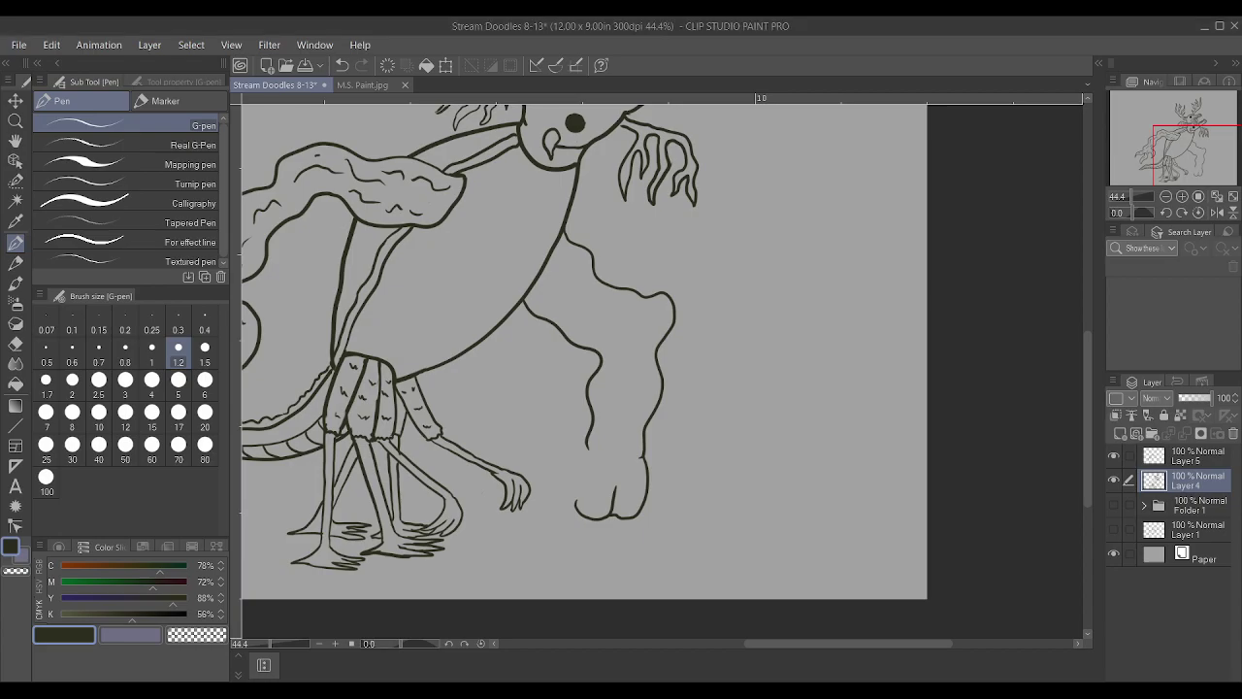
# Compare the drawing with and without the front limb, and undo both the limb and the erased body lines
pyautogui.scroll(-3, 723, 327)
pyautogui.hotkey('ctrl', 'z')
pyautogui.hotkey('ctrl', 'z')
pyautogui.hotkey('ctrl', 'z')
pyautogui.hotkey('ctrl', 'z')
pyautogui.hotkey('ctrl', 'z')
pyautogui.hotkey('ctrl', 'z')
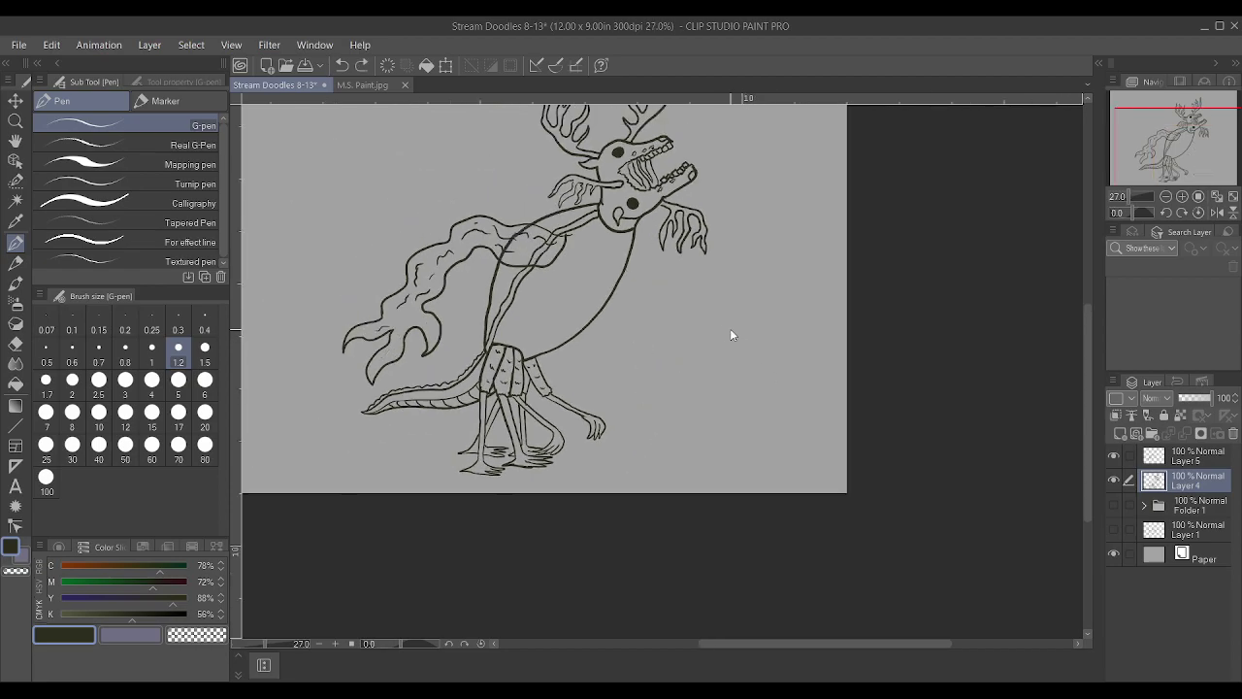
pyautogui.hotkey('ctrl', 'y')
pyautogui.hotkey('ctrl', 'y')
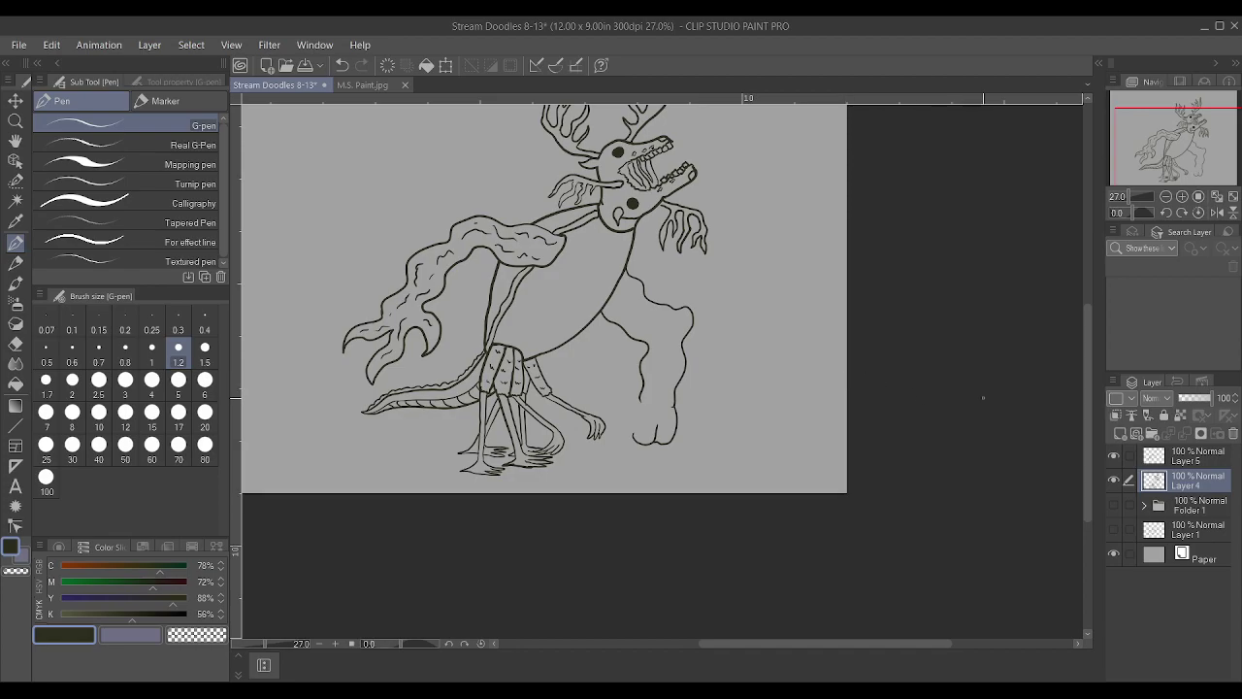
pyautogui.click(1114, 480)
pyautogui.click(1113, 481)
pyautogui.hotkey('ctrl', 'z')
pyautogui.hotkey('ctrl', 'z')
pyautogui.hotkey('ctrl', 'z')
pyautogui.hotkey('ctrl', 'z')
# Hide Layer 5 with the wavy arm and add a new layer directly above Layer 4
pyautogui.click(1114, 455)
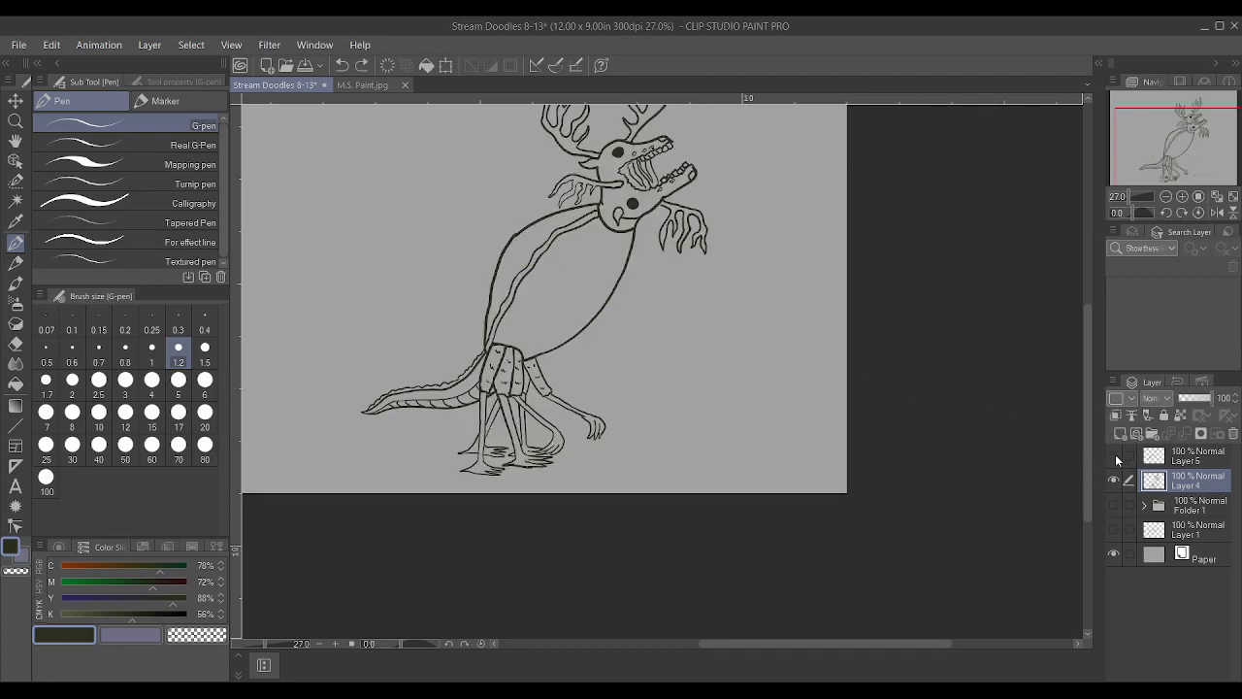
pyautogui.click(1121, 433)
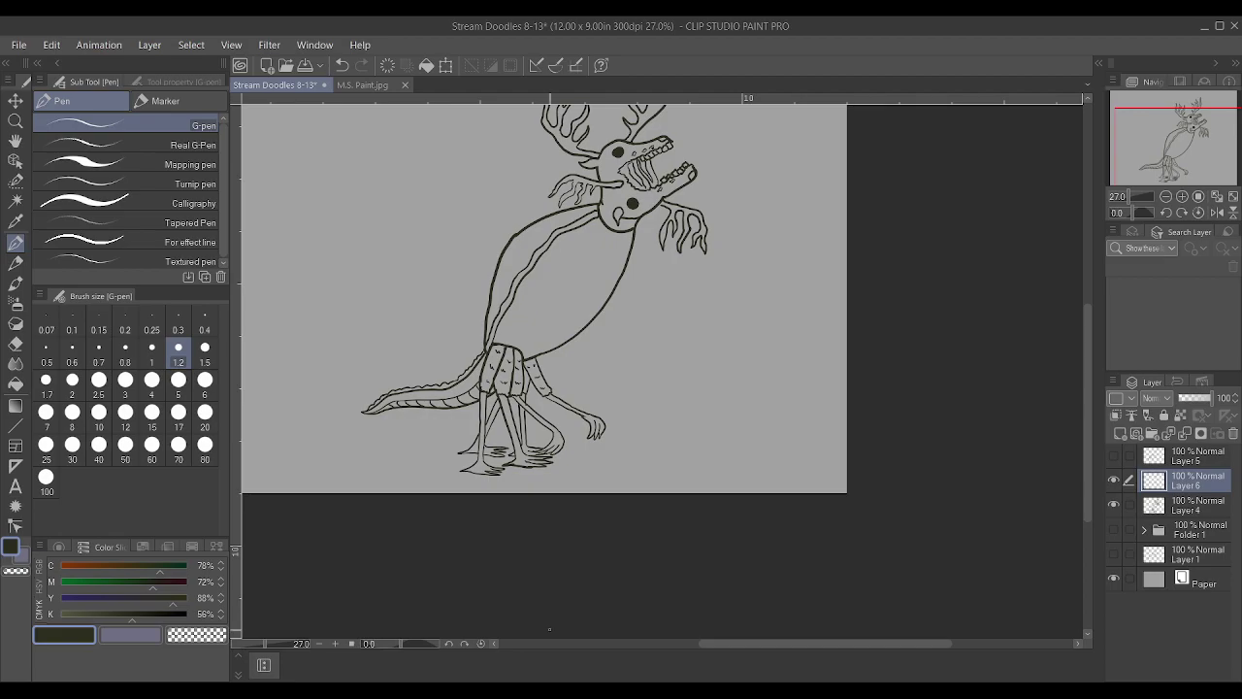
pyautogui.scroll(2, 485, 291)
# Draw a pair of thin, curved arm bones with rounded shoulder ends extending behind the creature's back
pyautogui.moveTo(458, 238)
pyautogui.mouseDown()
pyautogui.moveTo(530, 234)
pyautogui.moveTo(552, 245)
pyautogui.mouseUp()
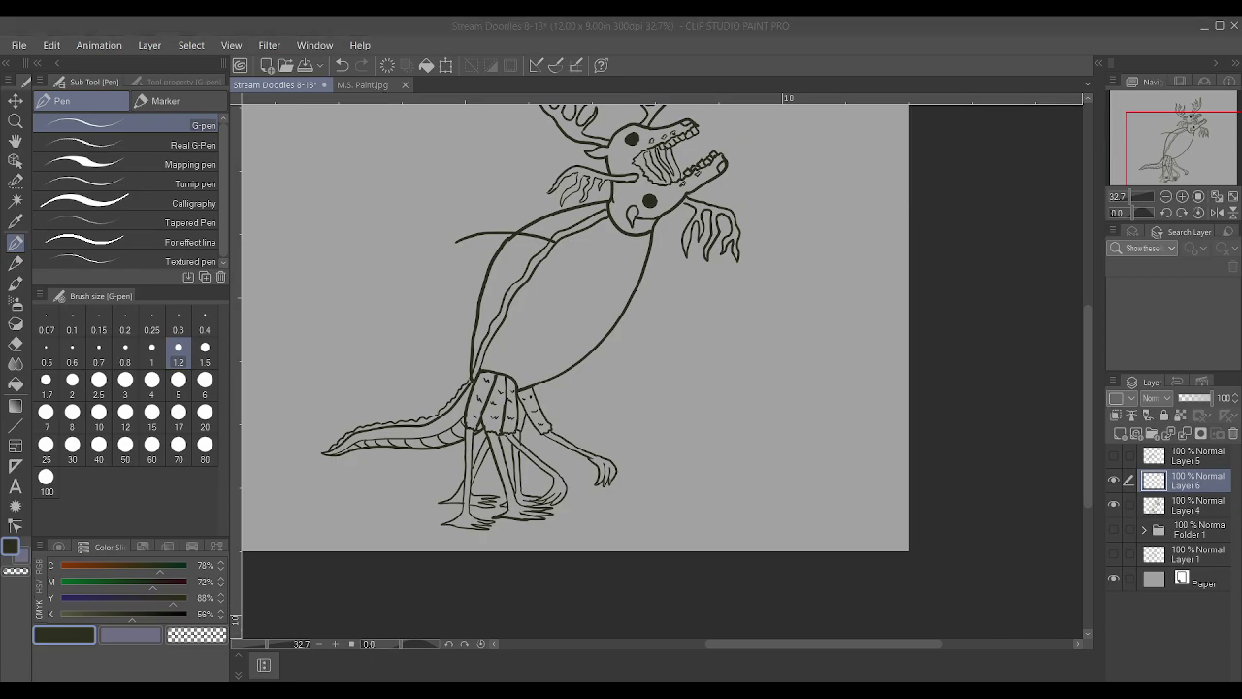
pyautogui.moveTo(454, 273); pyautogui.dragTo(522, 272)
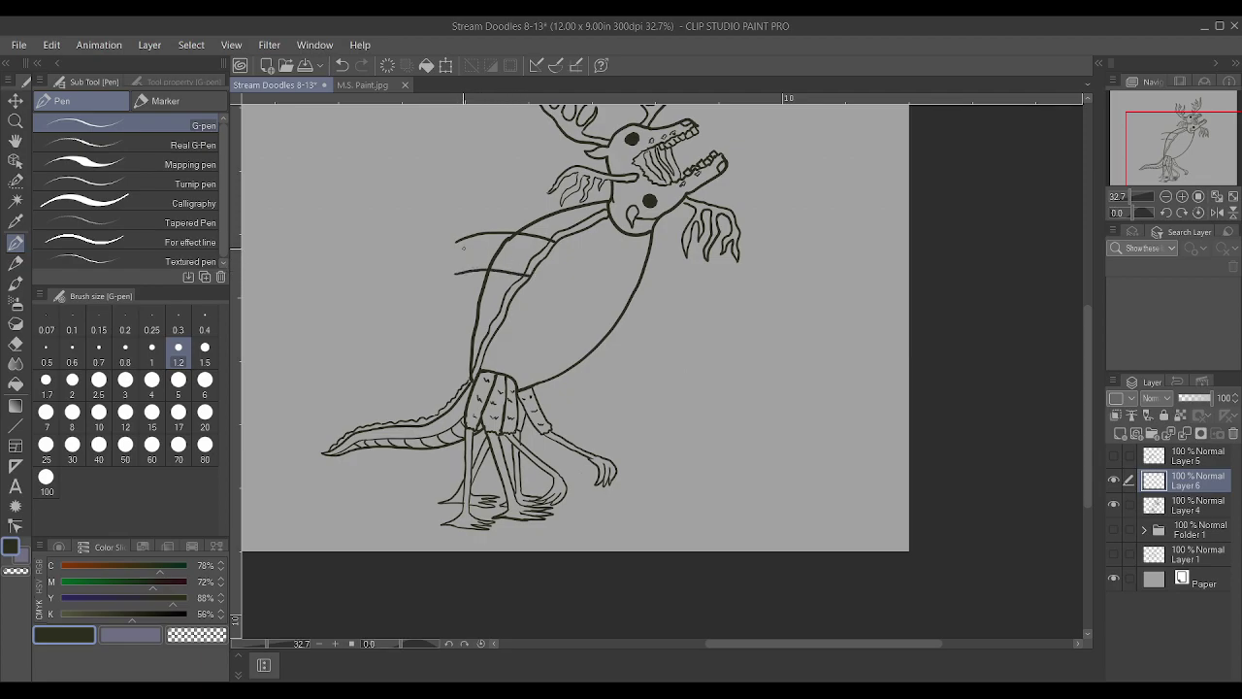
pyautogui.moveTo(461, 248)
pyautogui.mouseDown()
pyautogui.moveTo(556, 253)
pyautogui.moveTo(556, 241)
pyautogui.mouseUp()
pyautogui.moveTo(455, 262); pyautogui.dragTo(535, 275)
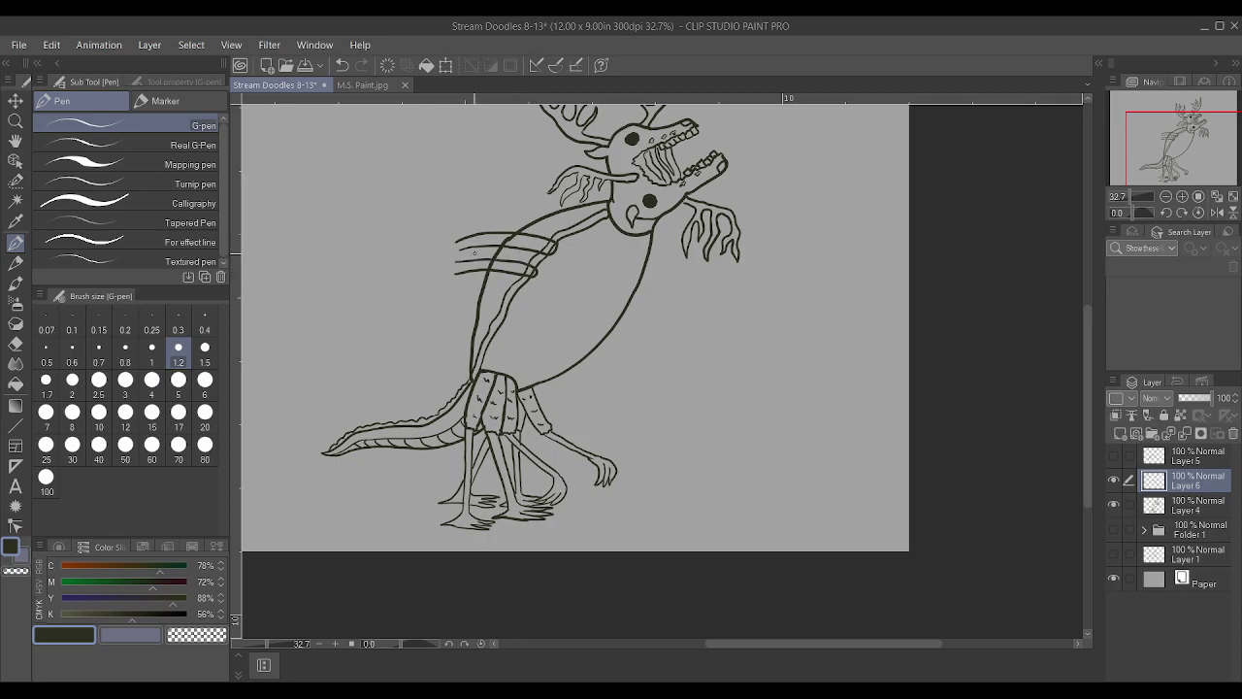
pyautogui.moveTo(435, 266); pyautogui.dragTo(464, 250)
pyautogui.moveTo(450, 275)
pyautogui.mouseDown()
pyautogui.moveTo(432, 284)
pyautogui.moveTo(438, 251)
pyautogui.moveTo(462, 241)
pyautogui.mouseUp()
# Draw a broad curved forearm with a pointed elbow and a forked lower end, and reshape the tip nearest the tail
pyautogui.moveTo(408, 396)
pyautogui.mouseDown()
pyautogui.moveTo(424, 220)
pyautogui.moveTo(374, 280)
pyautogui.moveTo(339, 427)
pyautogui.moveTo(378, 371)
pyautogui.moveTo(428, 411)
pyautogui.moveTo(410, 390)
pyautogui.mouseUp()
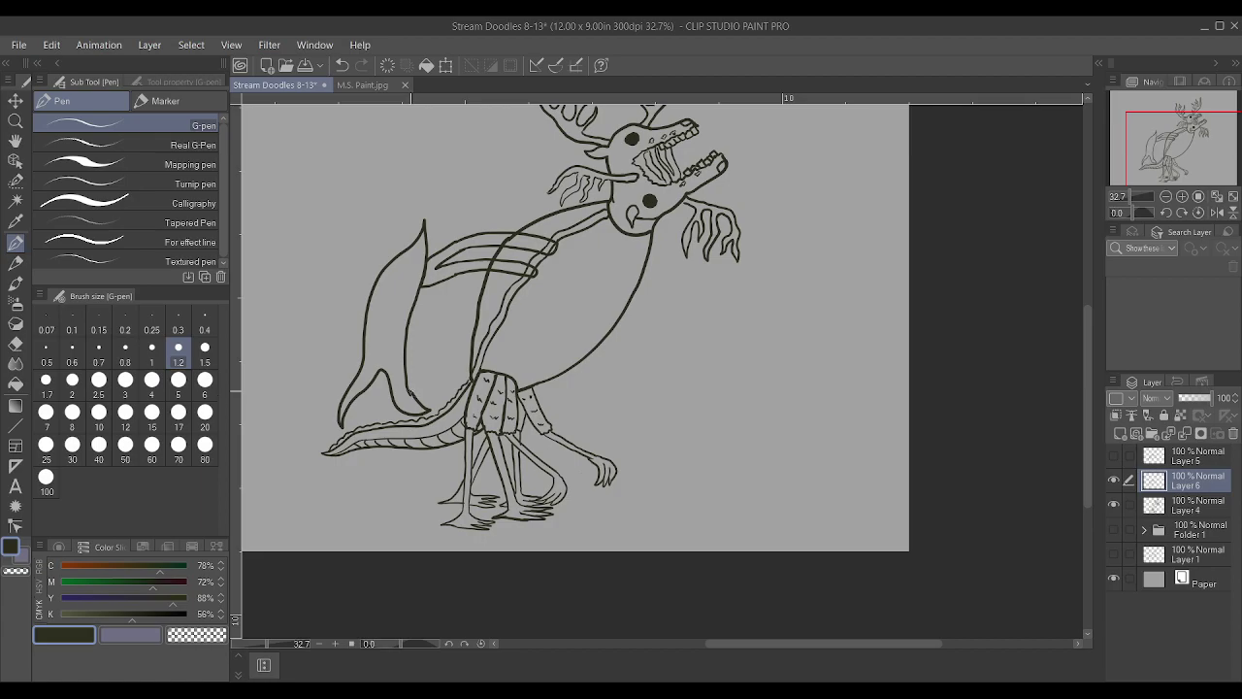
pyautogui.scroll(2, 430, 336)
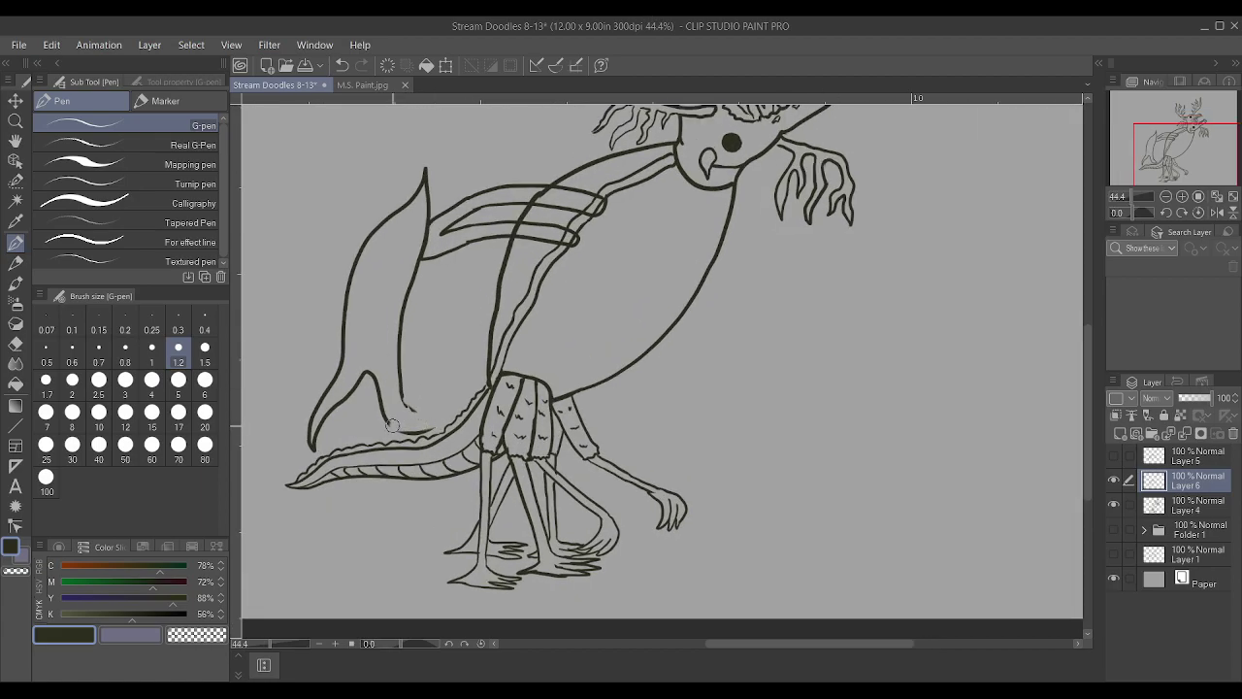
pyautogui.moveTo(418, 429)
pyautogui.mouseDown()
pyautogui.moveTo(433, 427)
pyautogui.moveTo(418, 403)
pyautogui.moveTo(399, 391)
pyautogui.moveTo(382, 405)
pyautogui.moveTo(443, 411)
pyautogui.moveTo(394, 415)
pyautogui.moveTo(428, 424)
pyautogui.moveTo(445, 412)
pyautogui.mouseUp()
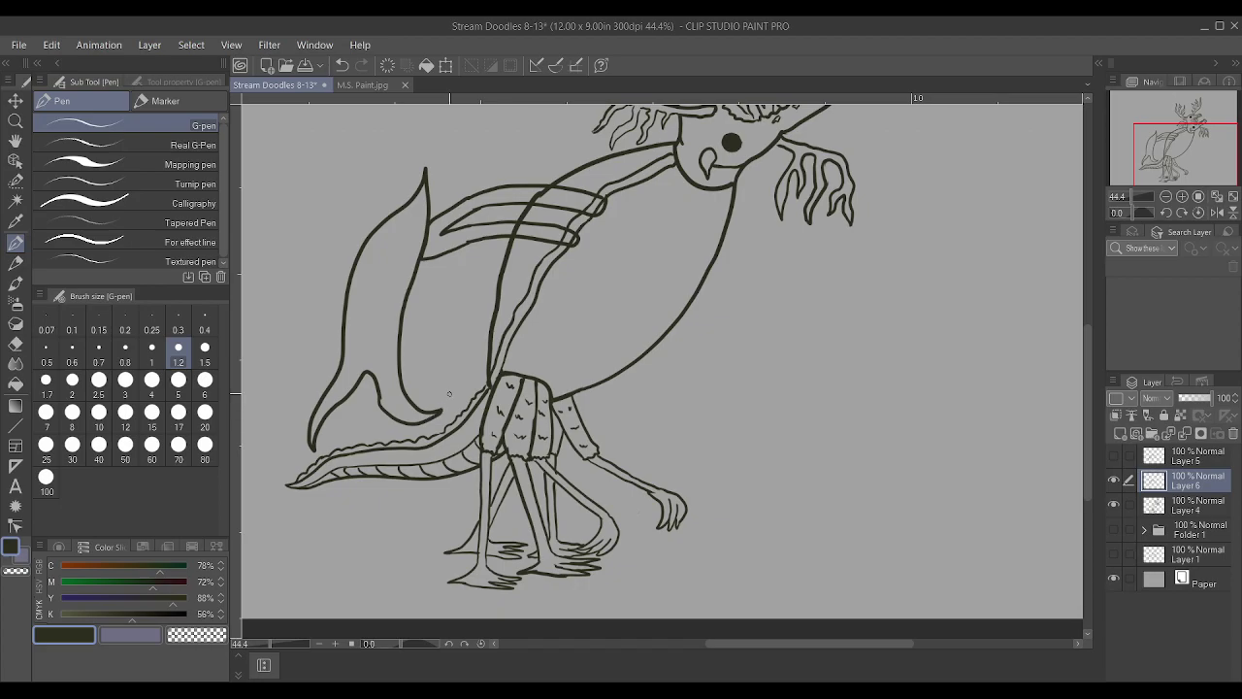
# Try adding a curved, thumb-like hook to the forearm's inner edge
pyautogui.moveTo(400, 333)
pyautogui.mouseDown()
pyautogui.moveTo(447, 337)
pyautogui.moveTo(454, 366)
pyautogui.moveTo(402, 357)
pyautogui.mouseUp()
pyautogui.scroll(1, 418, 354)
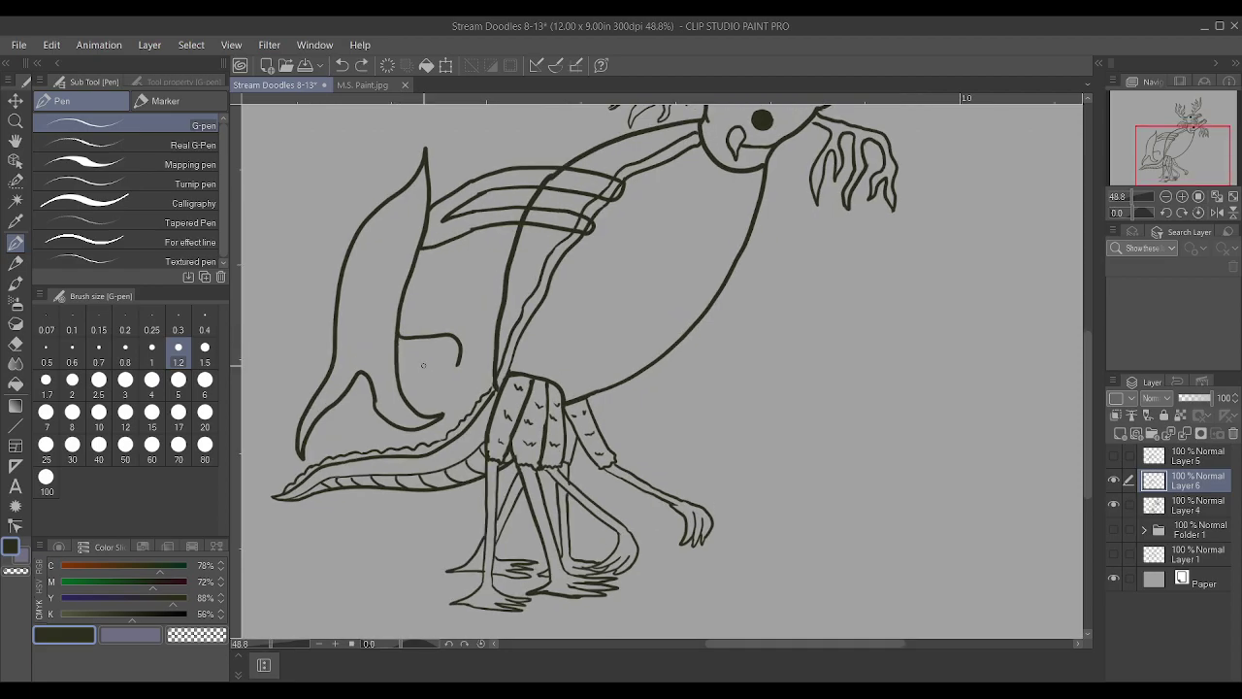
pyautogui.hotkey('ctrl', 'z')
pyautogui.scroll(2, 398, 344)
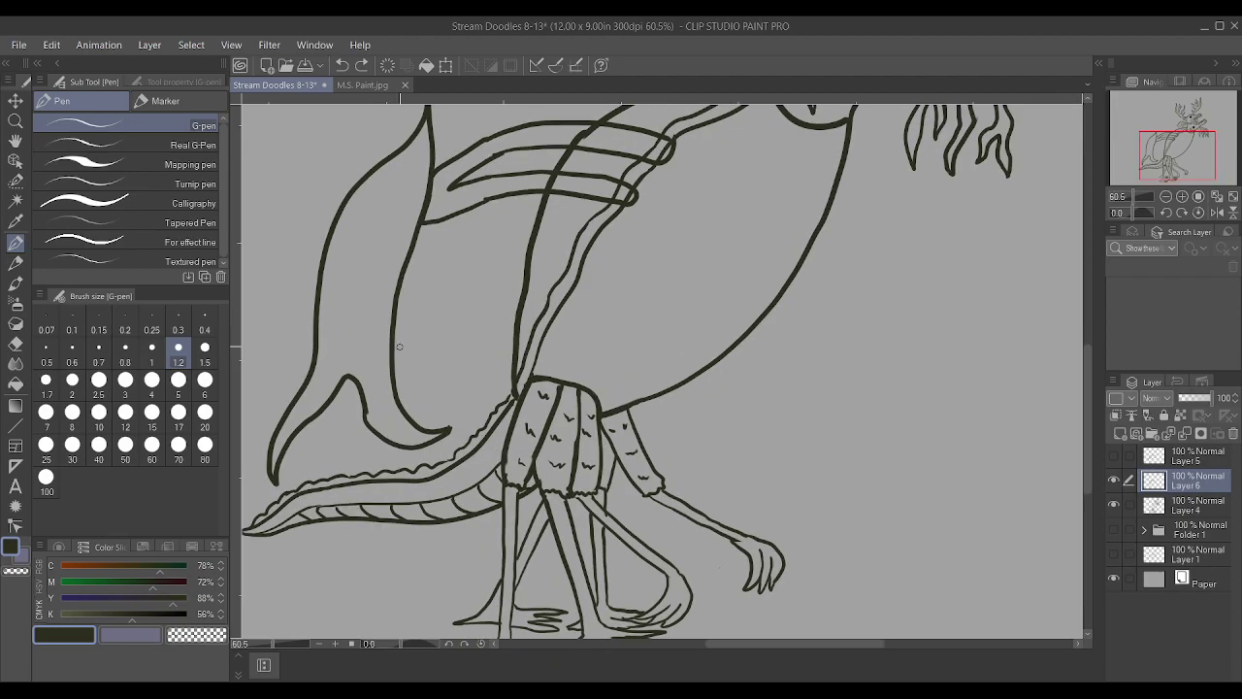
pyautogui.moveTo(397, 348)
pyautogui.mouseDown()
pyautogui.moveTo(400, 329)
pyautogui.moveTo(449, 337)
pyautogui.mouseUp()
pyautogui.hotkey('ctrl', 'z')
pyautogui.hotkey('ctrl', 'z')
pyautogui.hotkey('ctrl', 'z')
pyautogui.hotkey('ctrl', 'z')
# Replace the forearm's forked end with a flat, flared bone end and outline an inner gap along the forearm
pyautogui.moveTo(397, 442)
pyautogui.mouseDown()
pyautogui.moveTo(322, 429)
pyautogui.moveTo(411, 392)
pyautogui.moveTo(266, 380)
pyautogui.moveTo(252, 444)
pyautogui.moveTo(263, 477)
pyautogui.mouseUp()
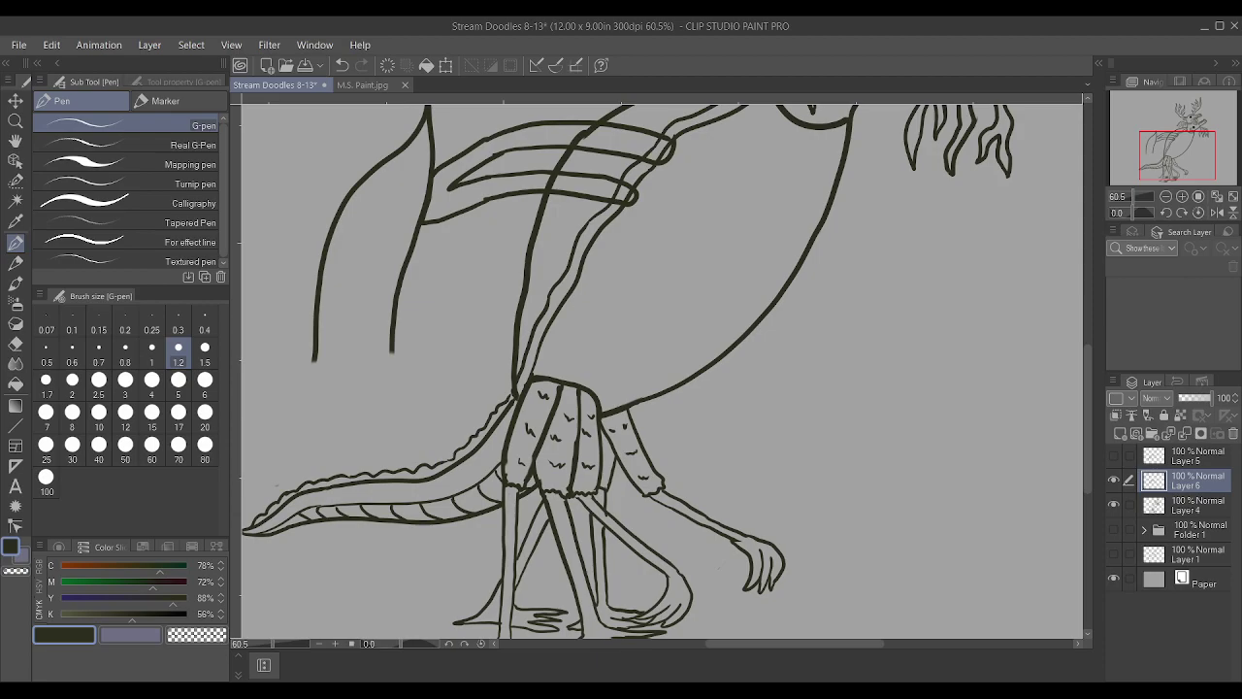
pyautogui.moveTo(370, 350)
pyautogui.mouseDown()
pyautogui.moveTo(368, 312)
pyautogui.moveTo(414, 162)
pyautogui.moveTo(353, 221)
pyautogui.moveTo(338, 257)
pyautogui.moveTo(334, 354)
pyautogui.moveTo(367, 359)
pyautogui.moveTo(369, 344)
pyautogui.moveTo(309, 368)
pyautogui.moveTo(386, 377)
pyautogui.moveTo(394, 358)
pyautogui.mouseUp()
pyautogui.scroll(-1, 460, 305)
pyautogui.scroll(1, 357, 369)
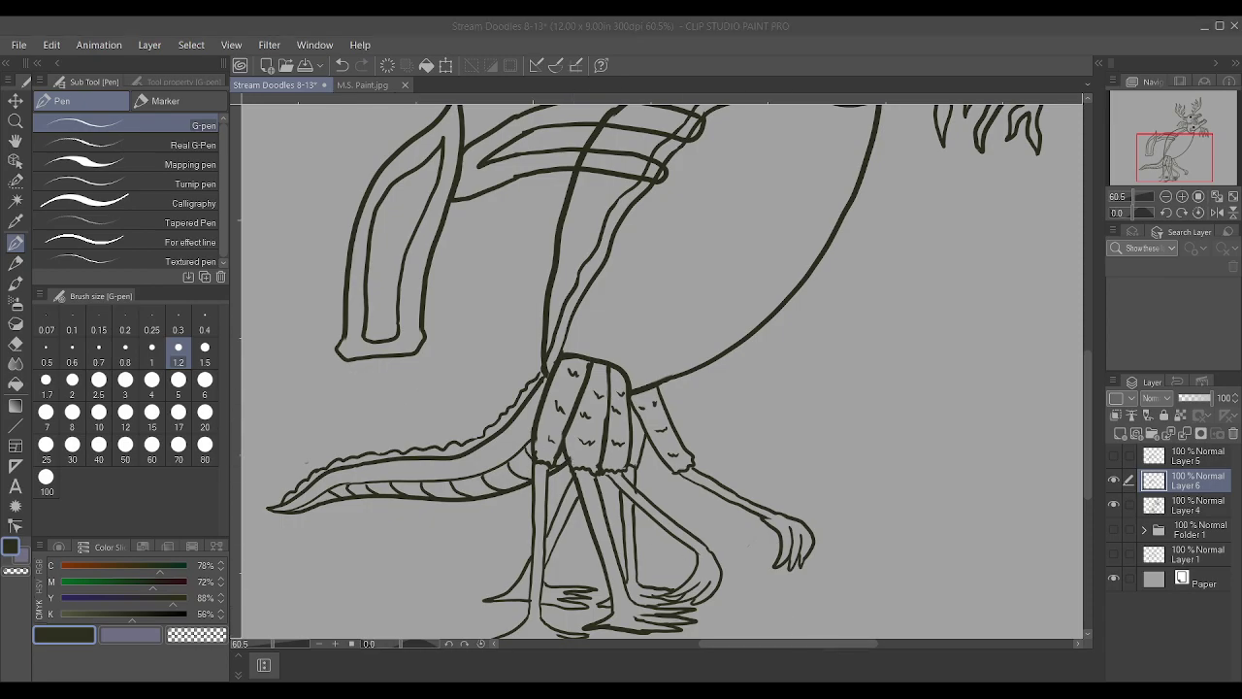
pyautogui.moveTo(351, 363)
pyautogui.mouseDown()
pyautogui.moveTo(334, 389)
pyautogui.moveTo(351, 370)
pyautogui.moveTo(317, 405)
pyautogui.moveTo(332, 390)
pyautogui.mouseUp()
pyautogui.hotkey('ctrl', 'z')
pyautogui.hotkey('ctrl', 'z')
# Draw three segmented skeletal fingers with pointed tips below the wrist and the first bone of a thumb beside them
pyautogui.scroll(1, 331, 391)
pyautogui.moveTo(331, 391)
pyautogui.mouseDown()
pyautogui.moveTo(341, 395)
pyautogui.moveTo(323, 461)
pyautogui.moveTo(324, 413)
pyautogui.mouseUp()
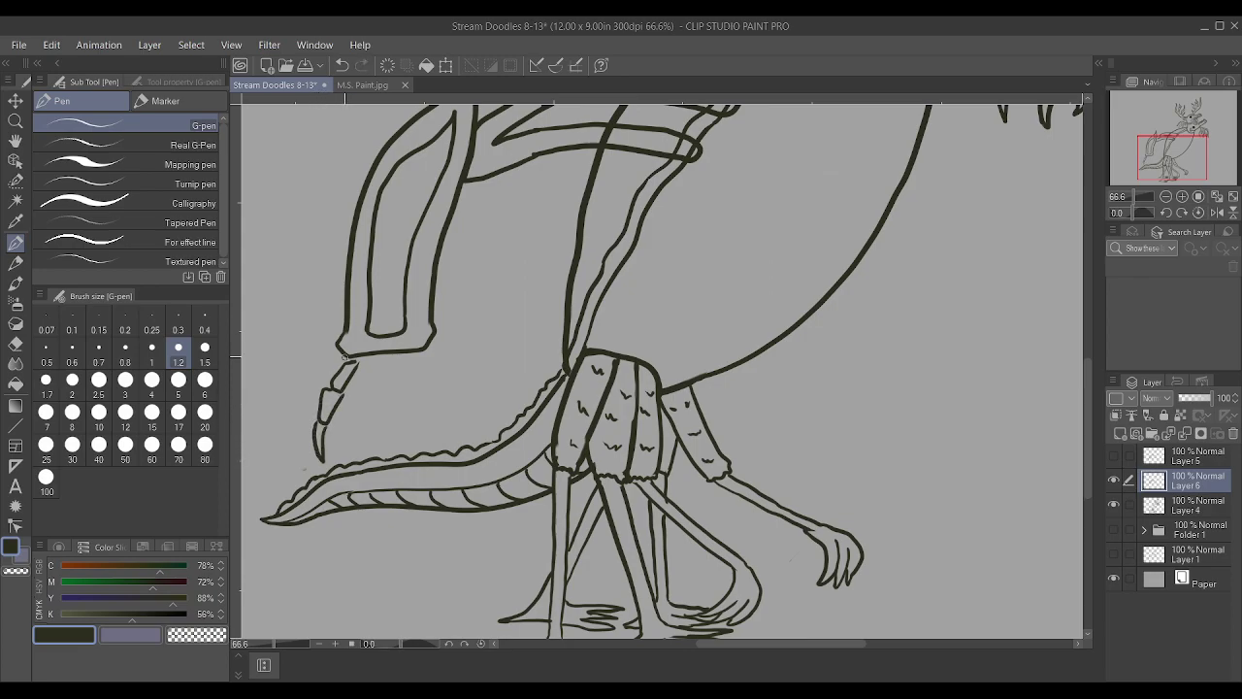
pyautogui.moveTo(382, 360)
pyautogui.mouseDown()
pyautogui.moveTo(366, 362)
pyautogui.moveTo(365, 389)
pyautogui.moveTo(381, 369)
pyautogui.moveTo(359, 391)
pyautogui.moveTo(360, 416)
pyautogui.moveTo(375, 416)
pyautogui.moveTo(377, 385)
pyautogui.moveTo(373, 449)
pyautogui.moveTo(380, 423)
pyautogui.mouseUp()
pyautogui.moveTo(412, 359)
pyautogui.mouseDown()
pyautogui.moveTo(396, 360)
pyautogui.moveTo(401, 386)
pyautogui.moveTo(414, 357)
pyautogui.moveTo(392, 402)
pyautogui.moveTo(406, 411)
pyautogui.moveTo(407, 387)
pyautogui.moveTo(402, 427)
pyautogui.moveTo(421, 451)
pyautogui.moveTo(405, 406)
pyautogui.mouseUp()
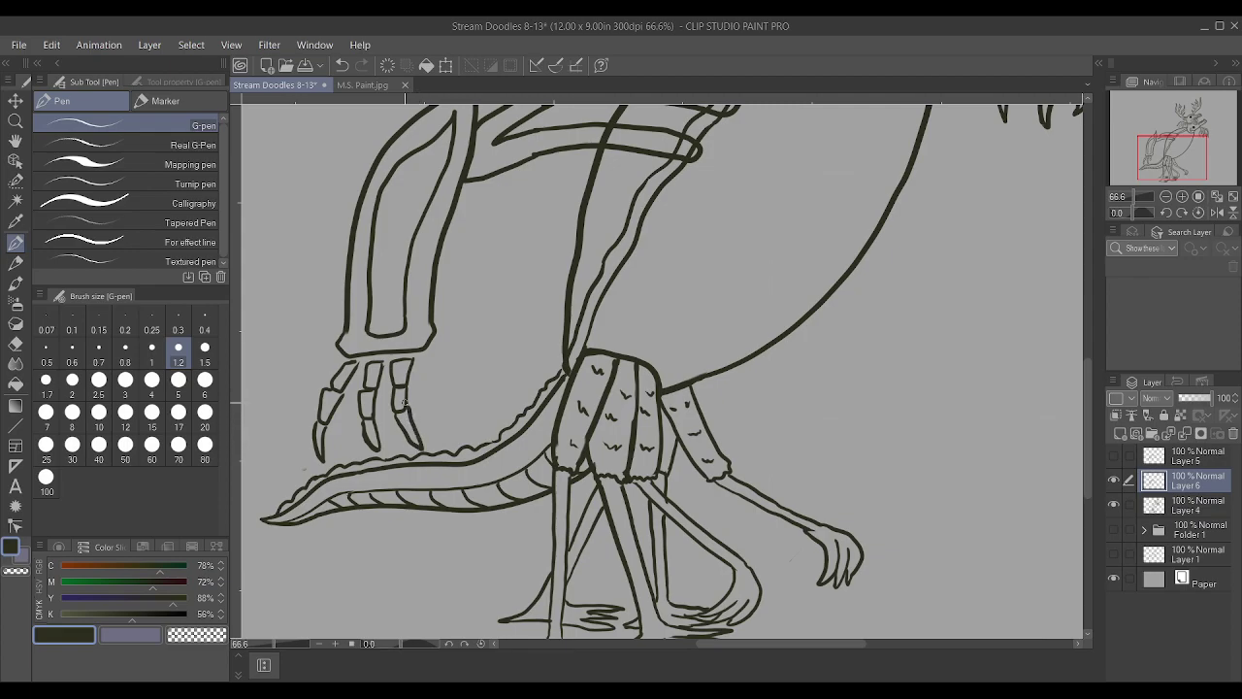
pyautogui.moveTo(435, 345)
pyautogui.mouseDown()
pyautogui.moveTo(427, 357)
pyautogui.moveTo(456, 365)
pyautogui.moveTo(438, 348)
pyautogui.mouseUp()
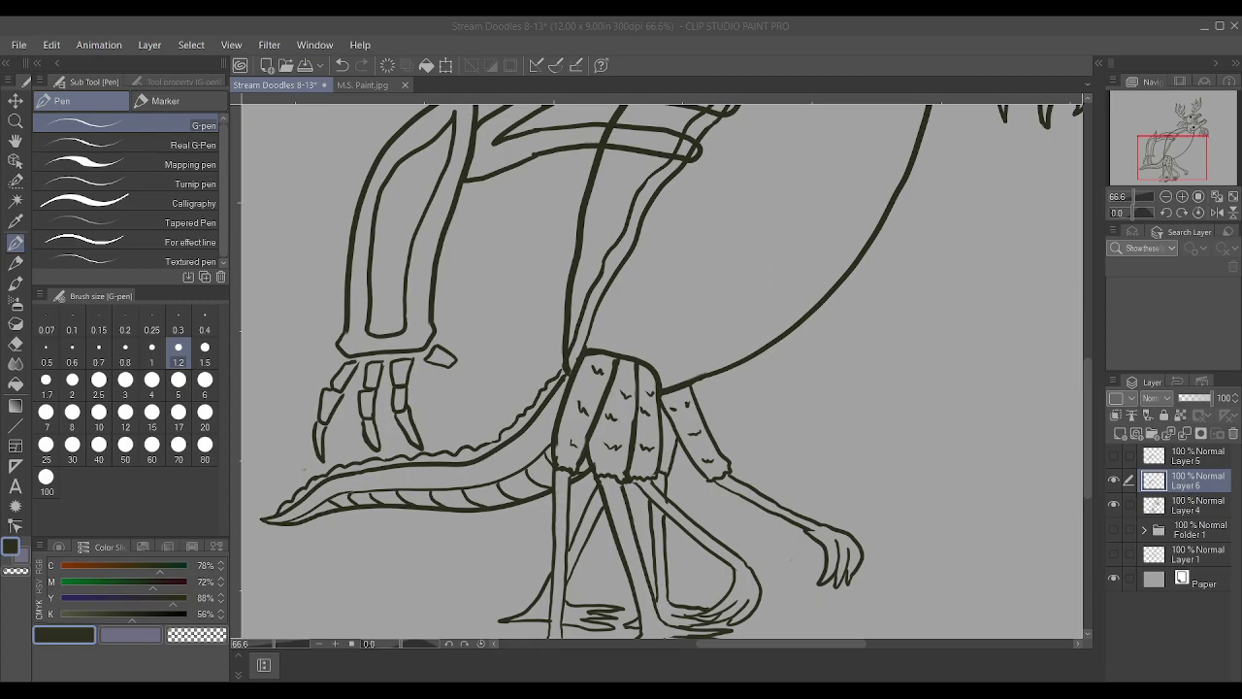
# Paste a small reference image into the canvas's upper-left corner as a new layer above Layer 6
pyautogui.click(957, 679)
pyautogui.hotkey('ctrl', 'shift', 'n')
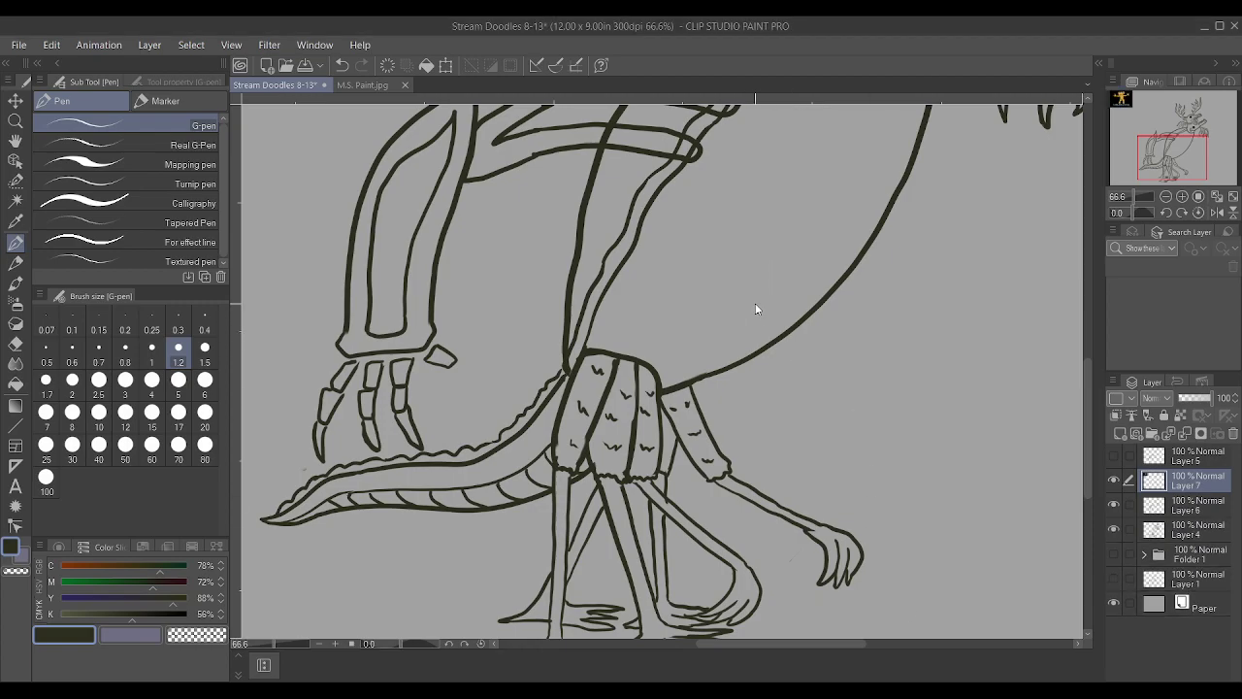
# Enlarge the pasted reference image on Layer 7 until it covers the whole canvas and apply the transformation
pyautogui.hotkey('ctrl', 't')
pyautogui.scroll(-5, 520, 207)
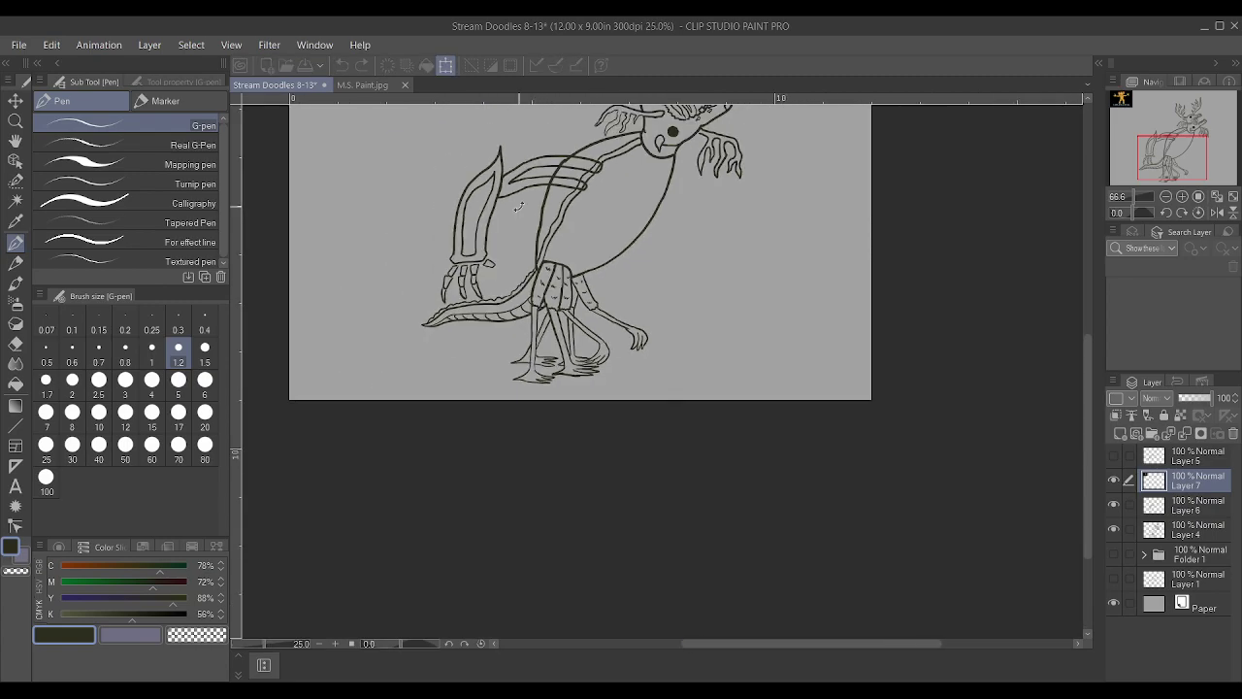
pyautogui.scroll(-1, 517, 207)
pyautogui.scroll(2, 448, 130)
pyautogui.moveTo(474, 140); pyautogui.dragTo(715, 411)
pyautogui.scroll(2, 636, 221)
pyautogui.scroll(-3, 628, 194)
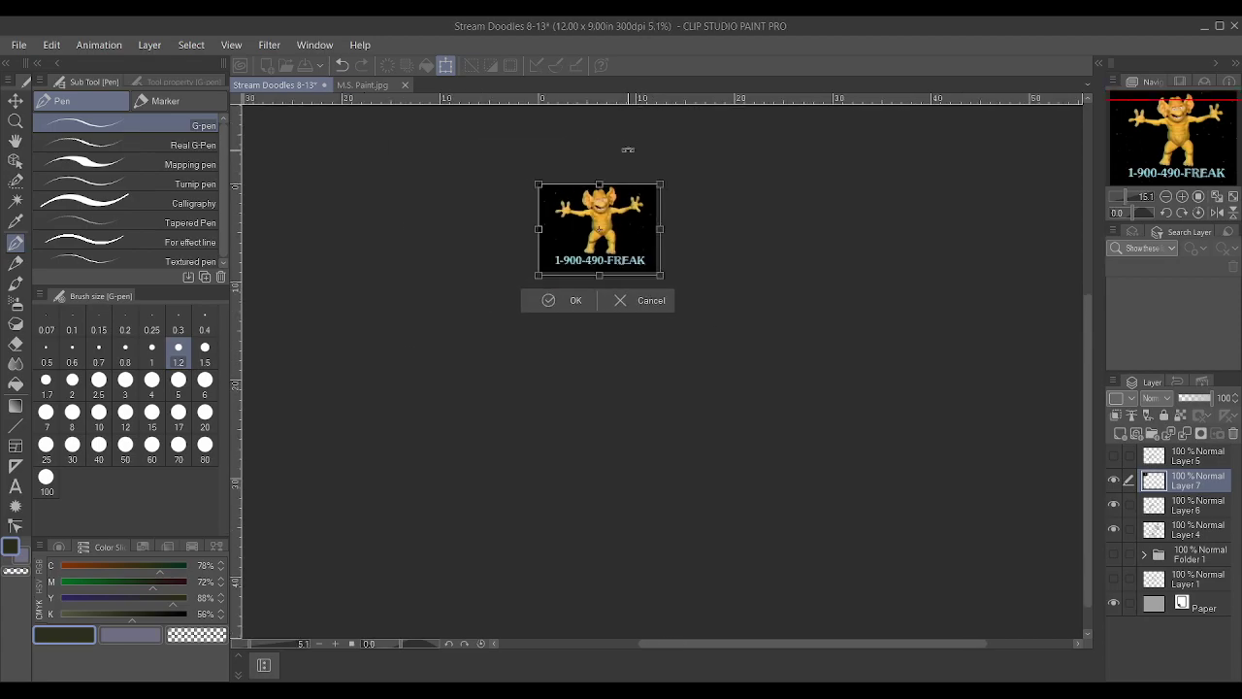
pyautogui.scroll(4, 626, 153)
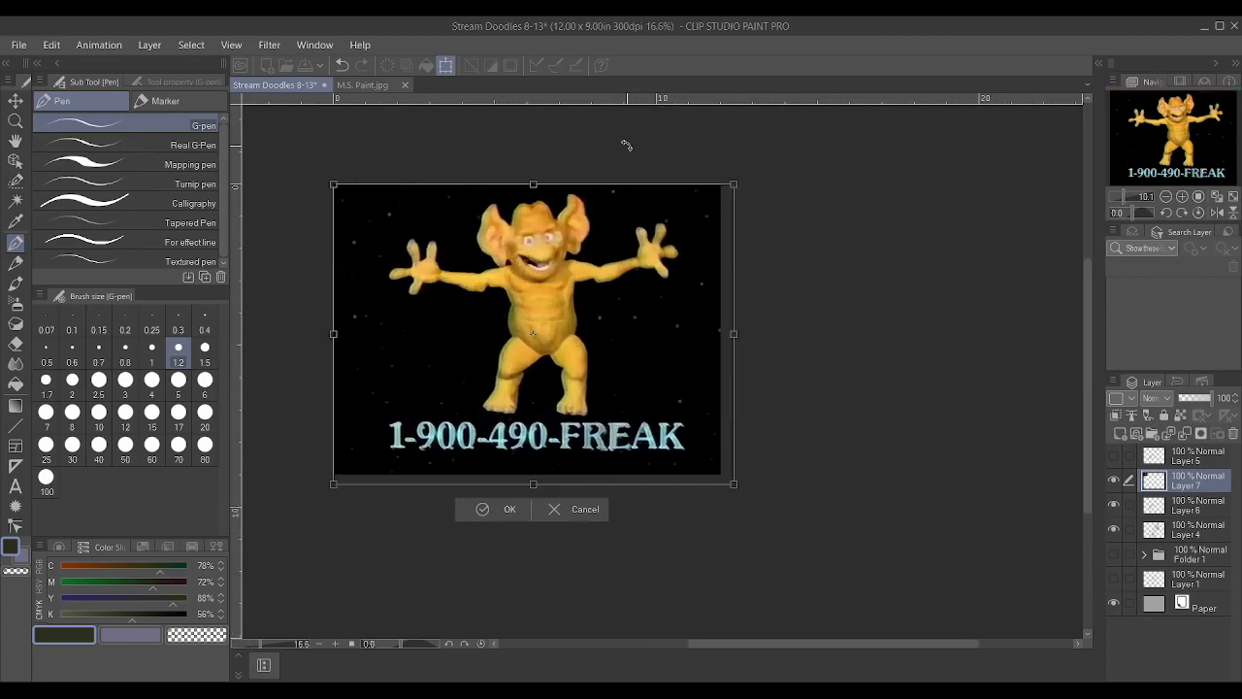
pyautogui.click(500, 509)
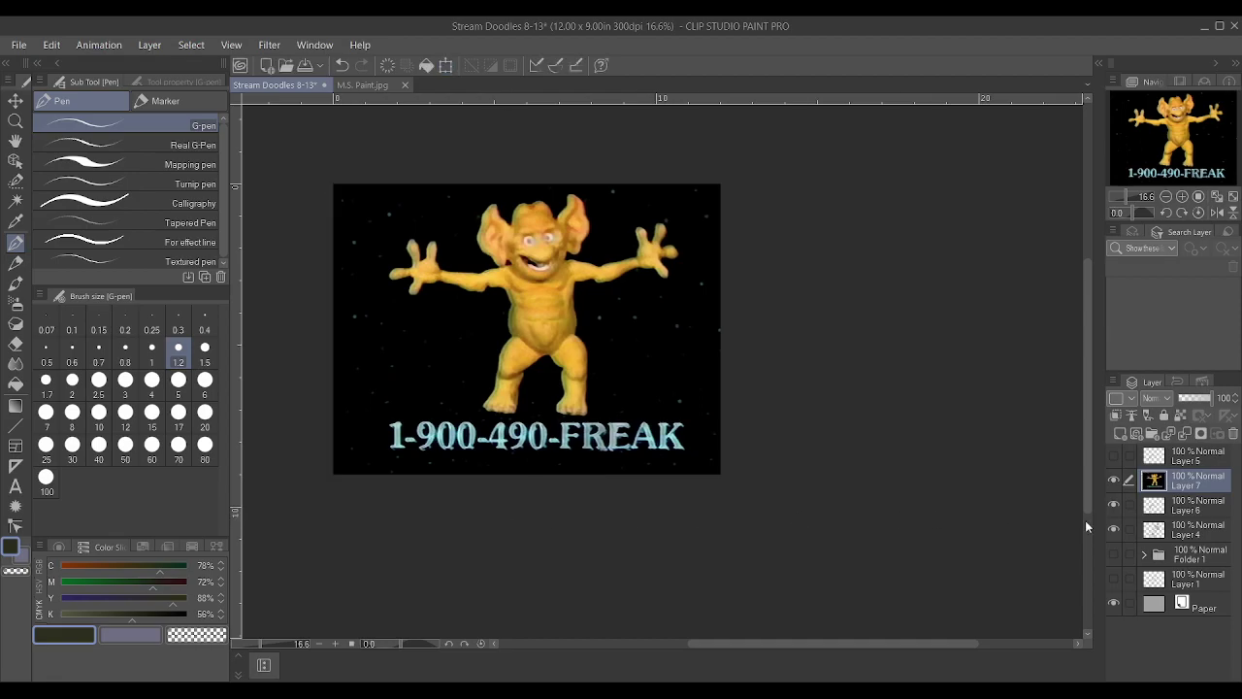
# Hide the reference image on Layer 7 and make Layer 6 the active drawing layer
pyautogui.click(1113, 481)
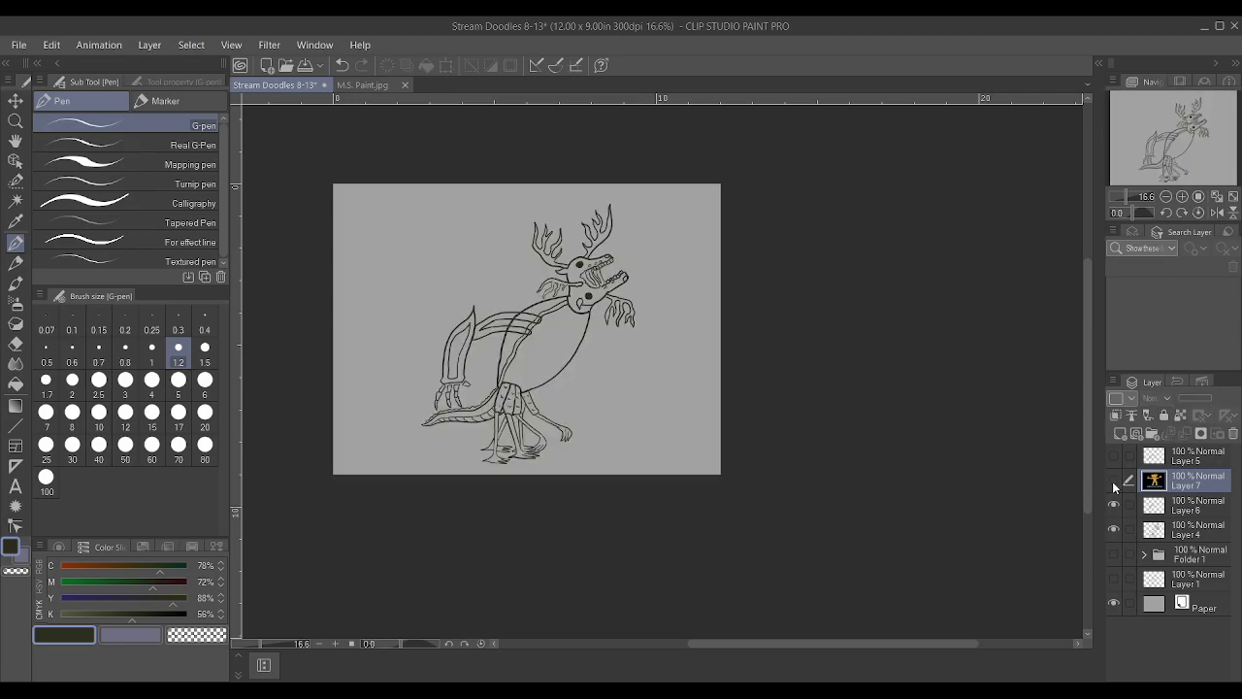
pyautogui.scroll(2, 457, 383)
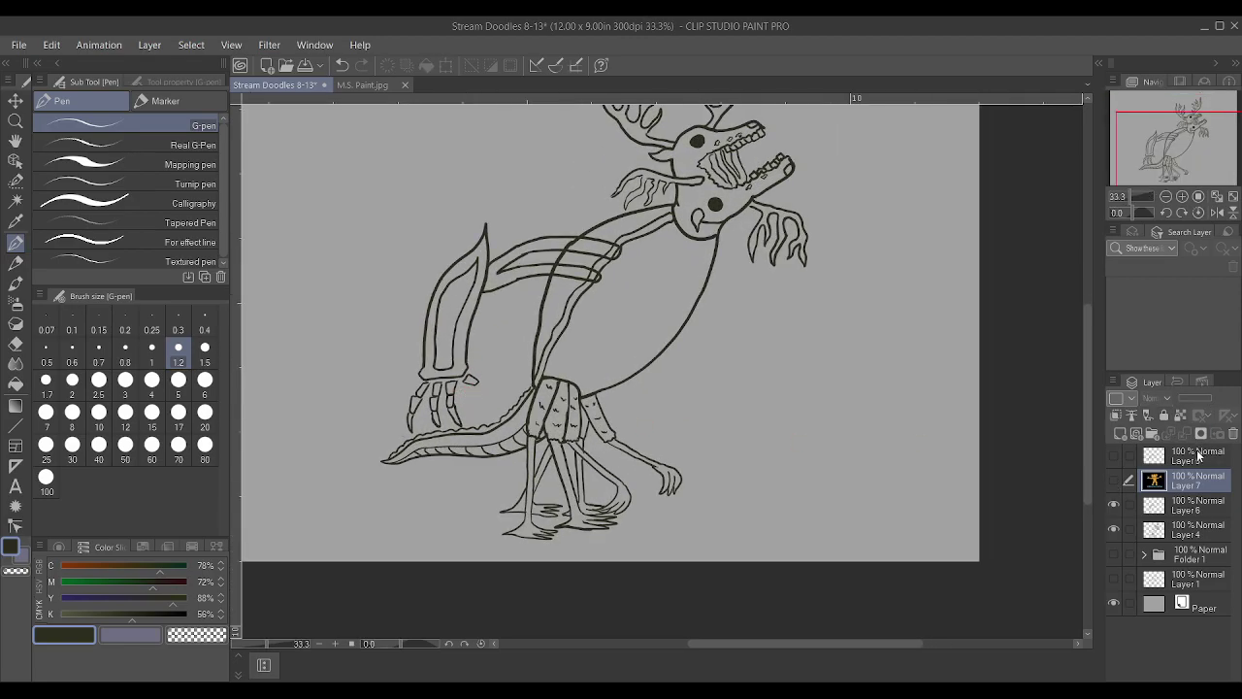
pyautogui.click(1193, 462)
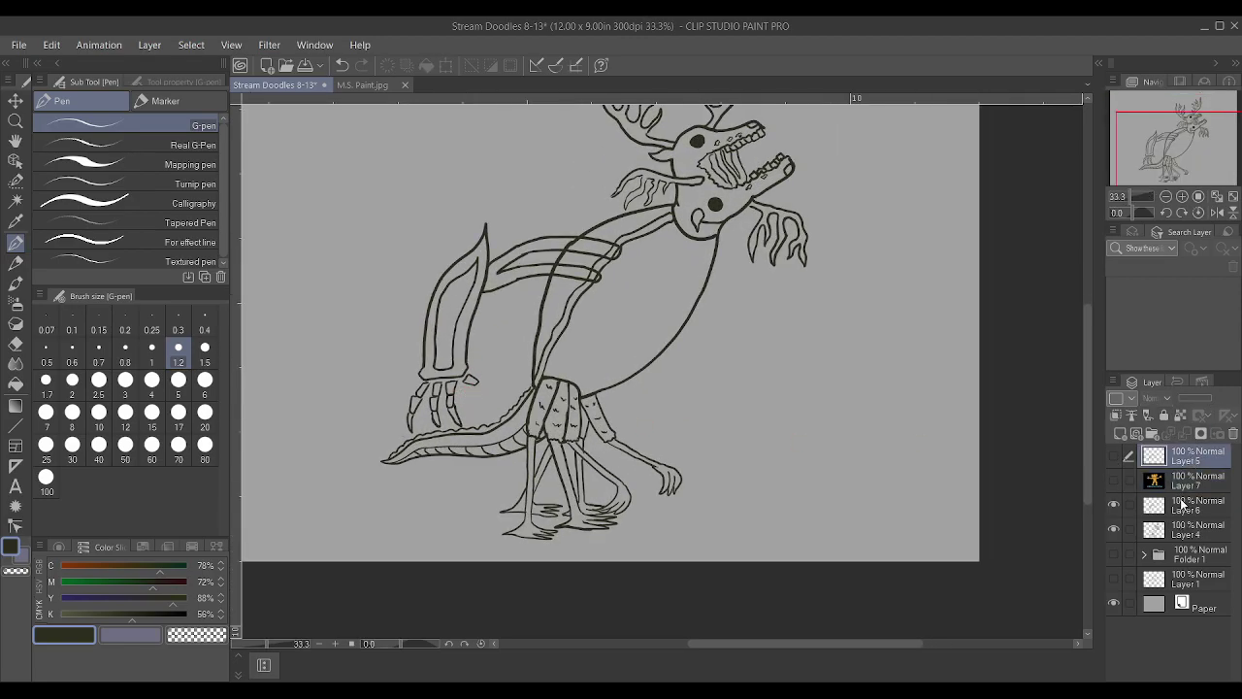
pyautogui.click(1182, 504)
pyautogui.scroll(1, 824, 450)
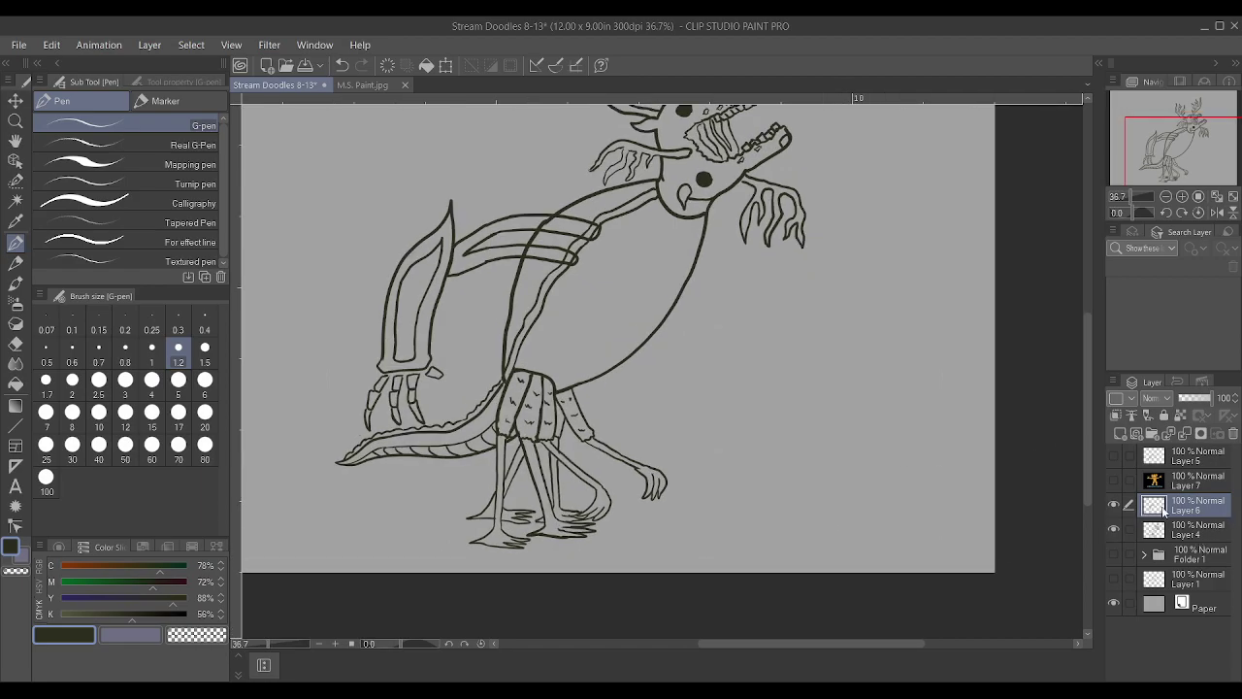
pyautogui.click(1113, 503)
pyautogui.click(1114, 503)
# Complete the skeletal hand's thumb with a short second bone and a curved, pointed tip
pyautogui.scroll(1, 279, 396)
pyautogui.scroll(4, 473, 391)
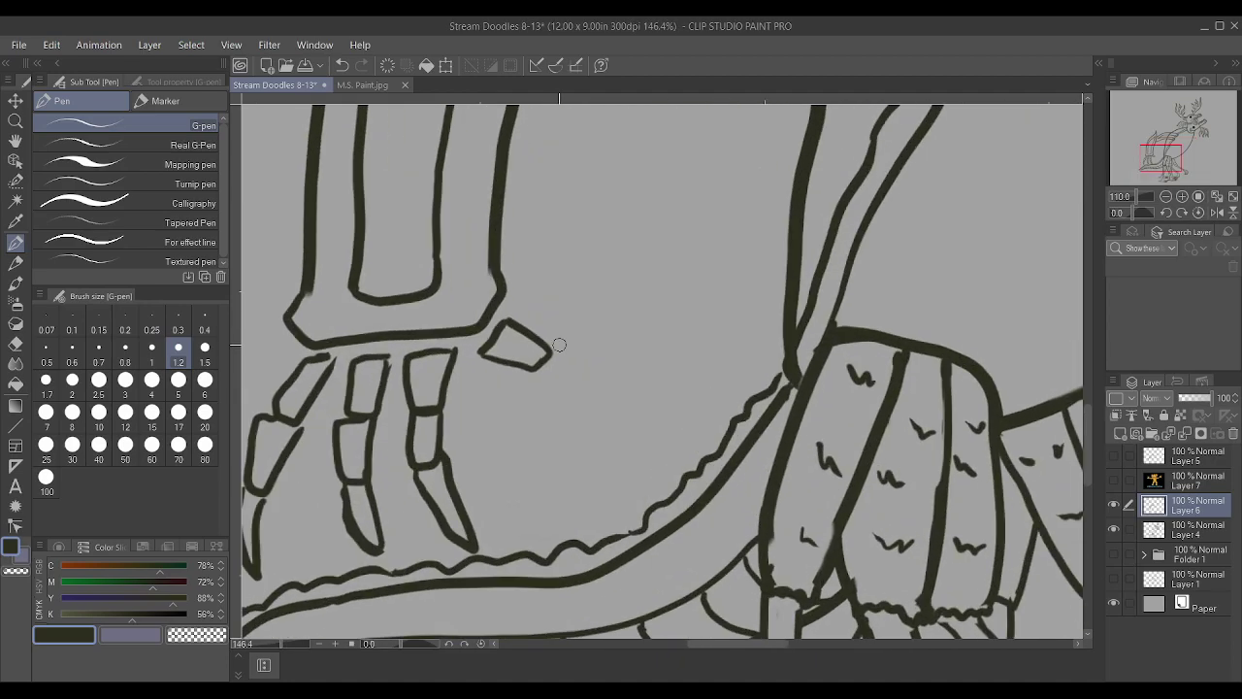
pyautogui.moveTo(569, 356)
pyautogui.mouseDown()
pyautogui.moveTo(569, 398)
pyautogui.moveTo(539, 373)
pyautogui.moveTo(599, 402)
pyautogui.moveTo(588, 499)
pyautogui.moveTo(574, 390)
pyautogui.mouseUp()
pyautogui.scroll(-6, 574, 390)
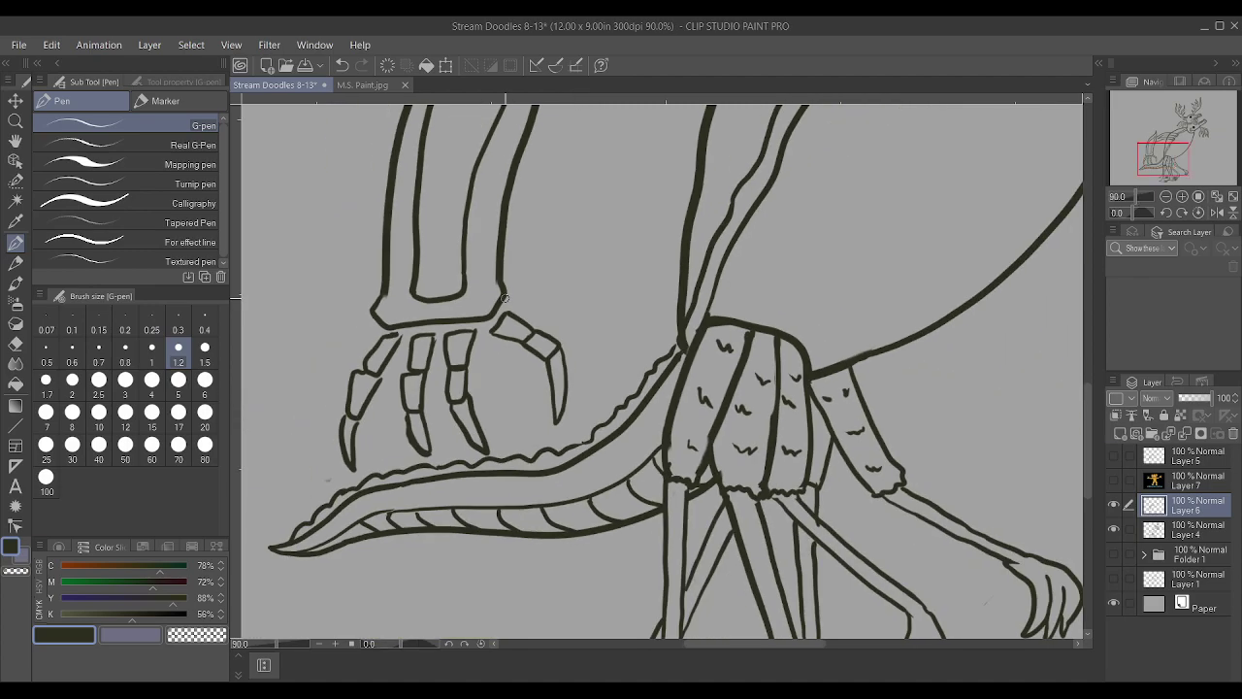
# Draw a rounded shoulder-blade shape on the torso around the inner ends of the two upper-arm bones
pyautogui.scroll(4, 621, 291)
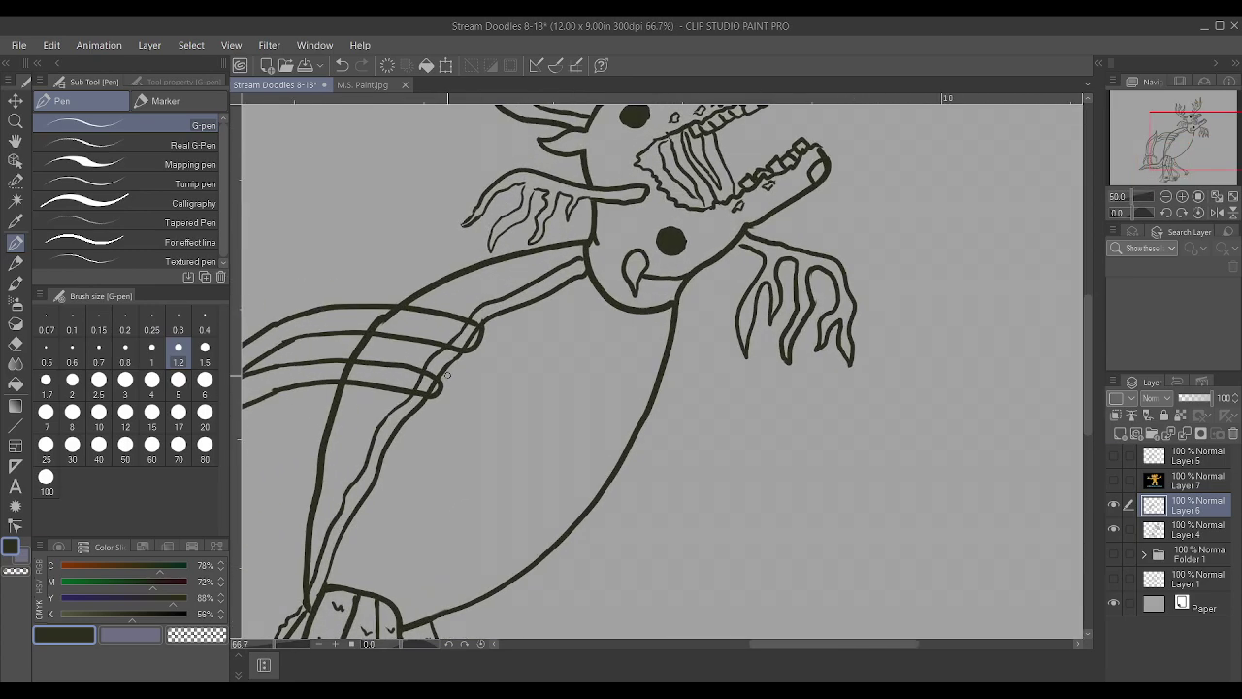
pyautogui.moveTo(449, 374); pyautogui.dragTo(489, 330)
pyautogui.moveTo(448, 376)
pyautogui.mouseDown()
pyautogui.moveTo(442, 400)
pyautogui.moveTo(458, 402)
pyautogui.moveTo(500, 374)
pyautogui.moveTo(495, 327)
pyautogui.moveTo(487, 339)
pyautogui.mouseUp()
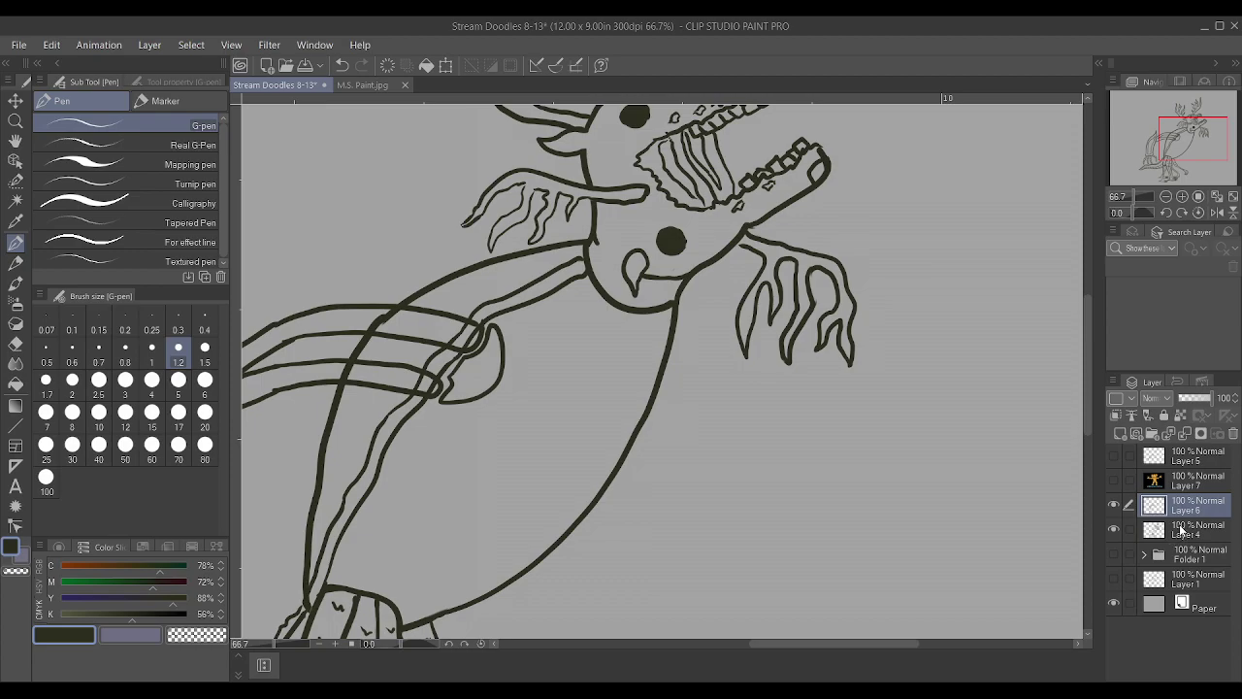
pyautogui.scroll(-2, 875, 384)
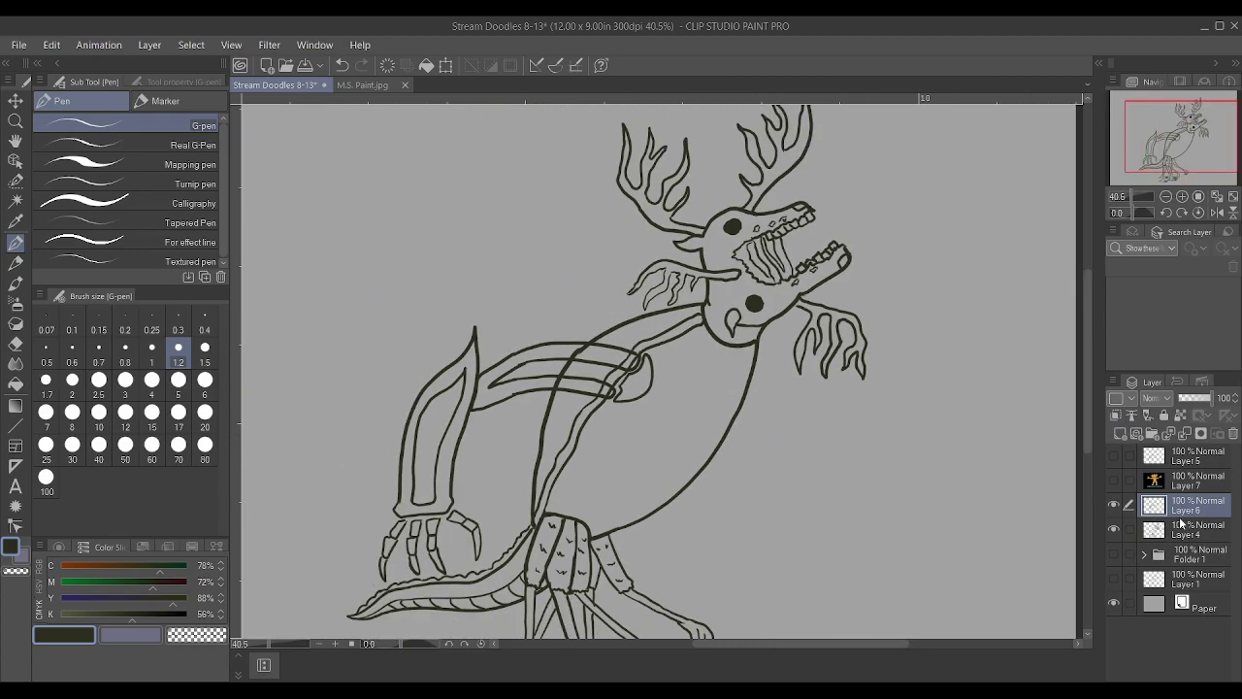
# On Layer 4, erase the body outline and spine lines that cross inside the two upper-arm bones
pyautogui.click(1180, 529)
pyautogui.scroll(2, 556, 348)
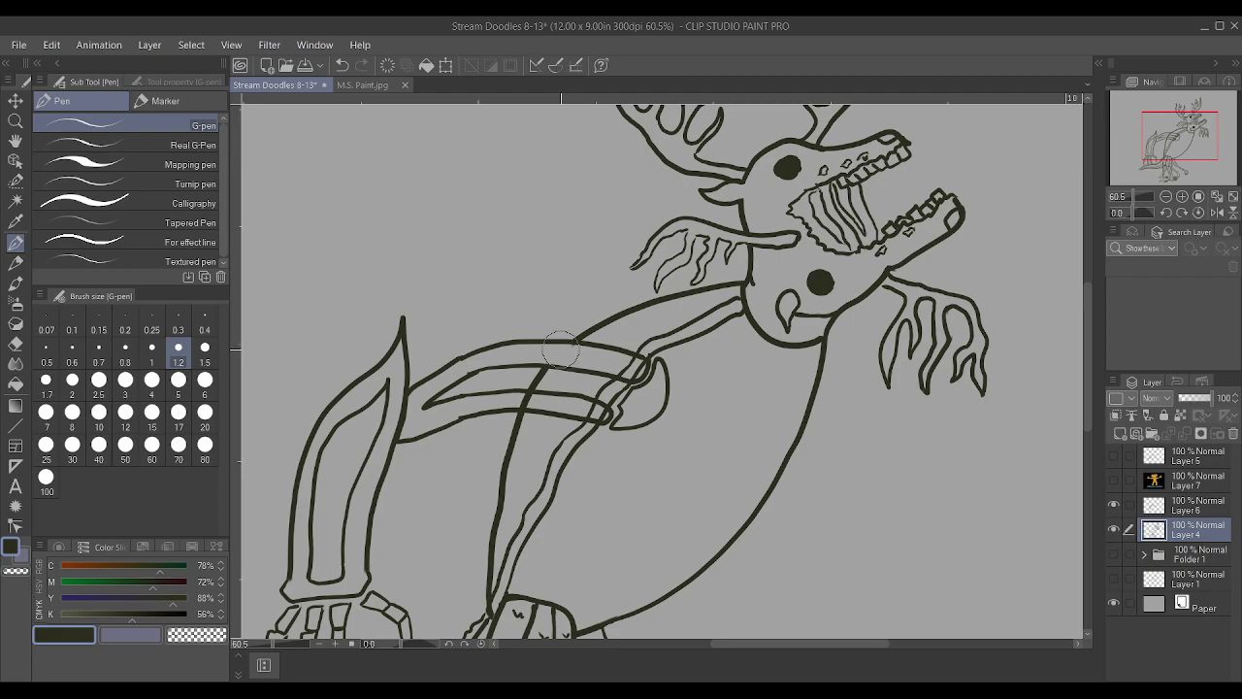
pyautogui.moveTo(629, 363)
pyautogui.mouseDown()
pyautogui.moveTo(617, 333)
pyautogui.moveTo(614, 368)
pyautogui.mouseUp()
pyautogui.moveTo(510, 400); pyautogui.dragTo(538, 404)
pyautogui.press('^')
pyautogui.moveTo(610, 390)
pyautogui.mouseDown()
pyautogui.moveTo(590, 410)
pyautogui.moveTo(588, 398)
pyautogui.mouseUp()
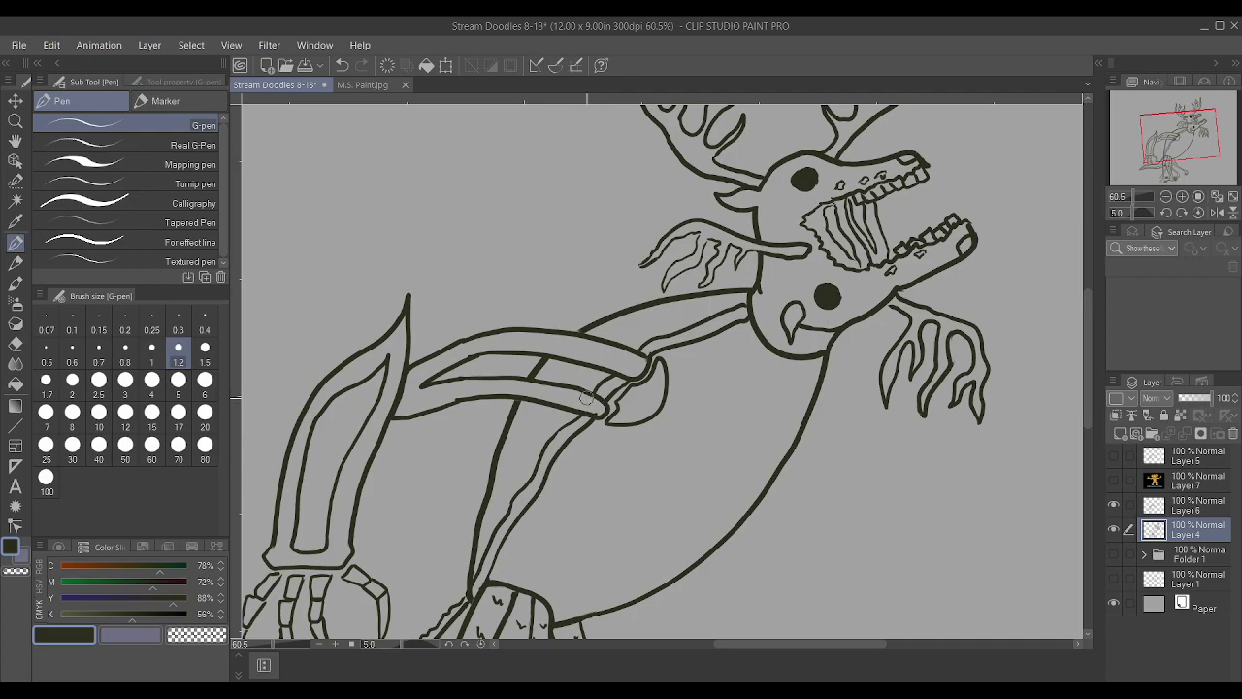
pyautogui.scroll(-2, 592, 408)
pyautogui.press('-')
pyautogui.press('-')
pyautogui.press('-')
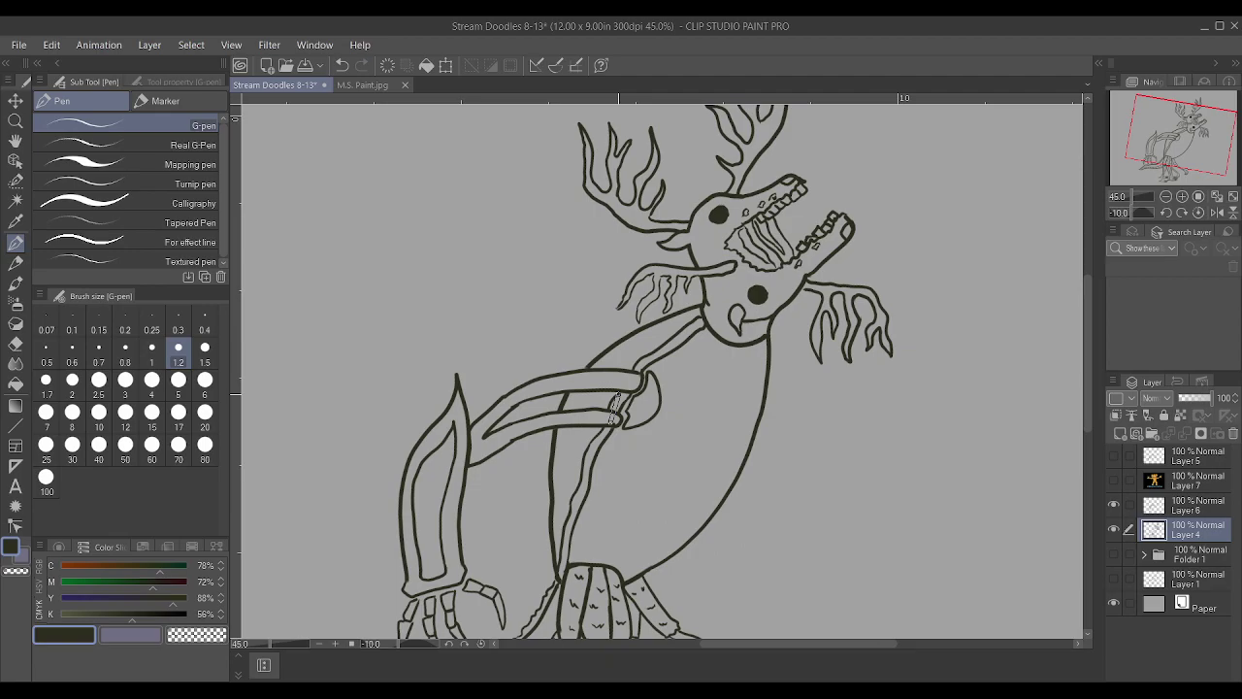
pyautogui.press('-')
pyautogui.scroll(-2, 617, 396)
pyautogui.press('^')
pyautogui.press('^')
pyautogui.press('^')
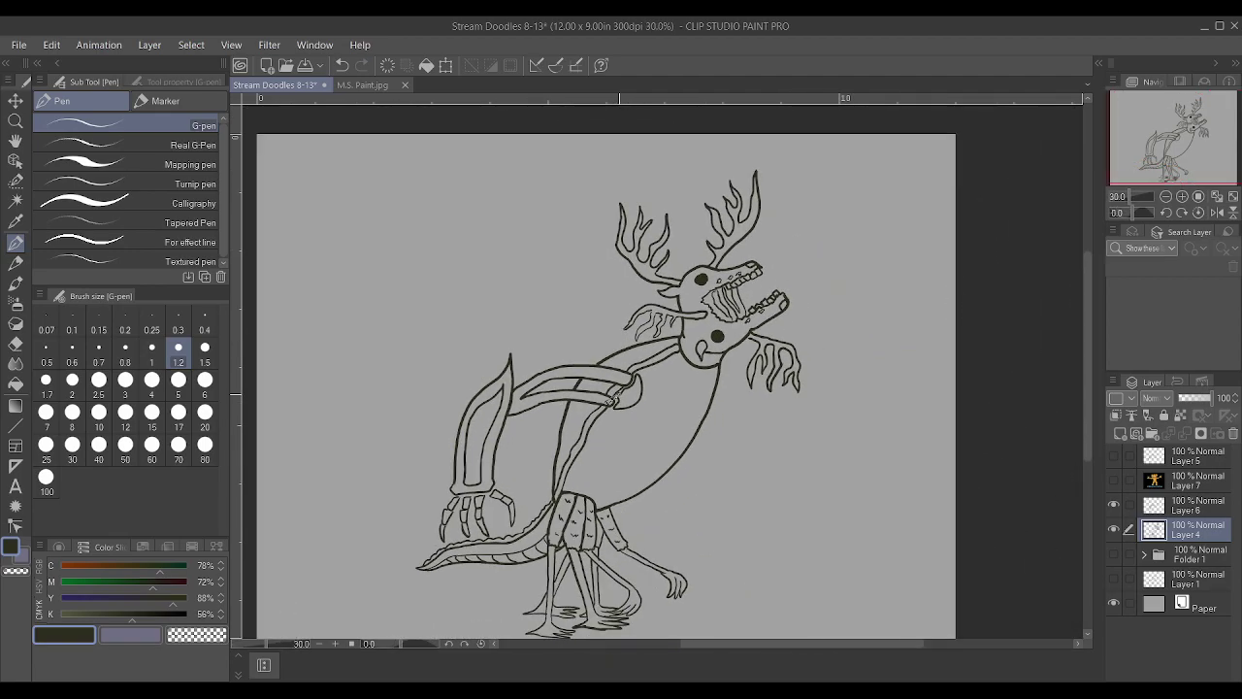
# Return to Layer 6 and draw four curved rib lines across the torso from the spine to the belly edge
pyautogui.scroll(-2, 617, 397)
pyautogui.scroll(1, 765, 561)
pyautogui.scroll(1, 609, 398)
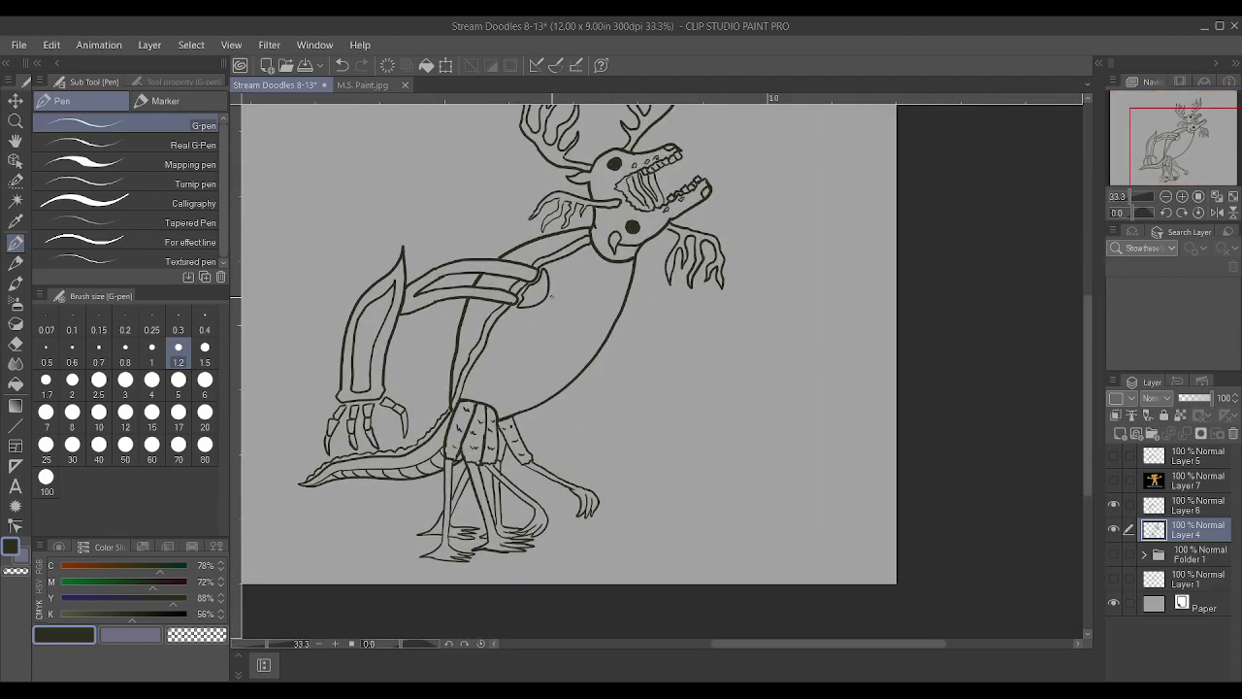
pyautogui.scroll(1, 554, 301)
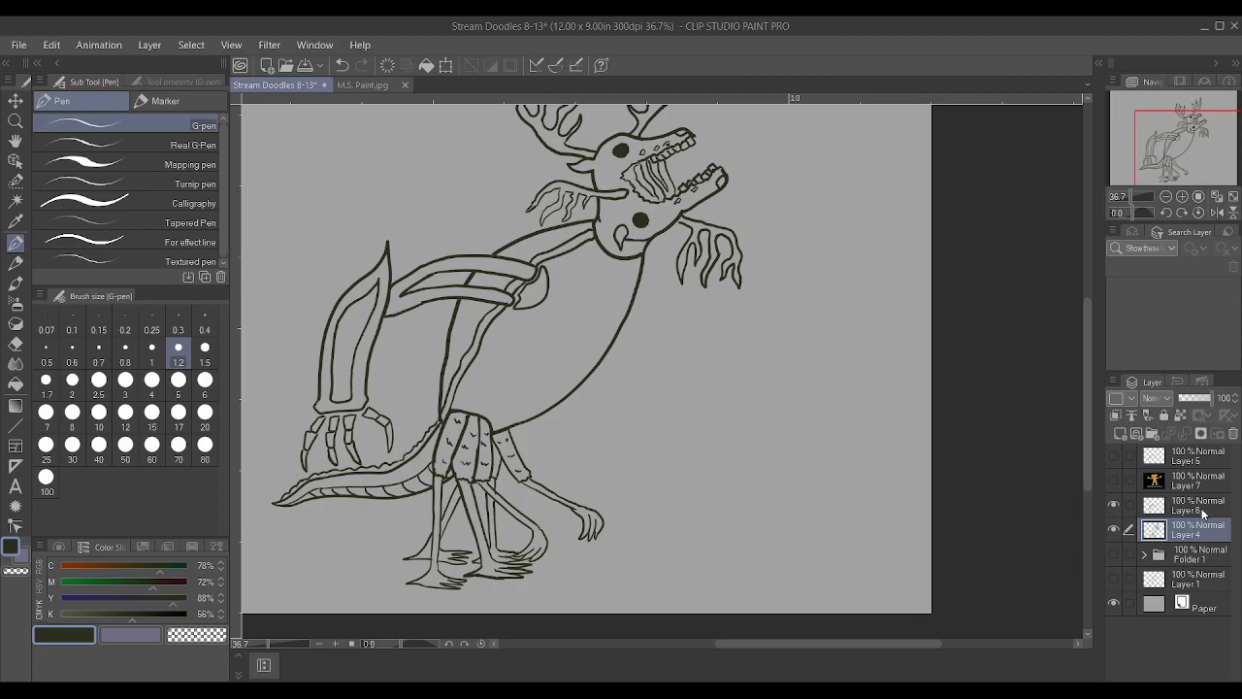
pyautogui.click(1203, 507)
pyautogui.click(1113, 529)
pyautogui.click(1113, 529)
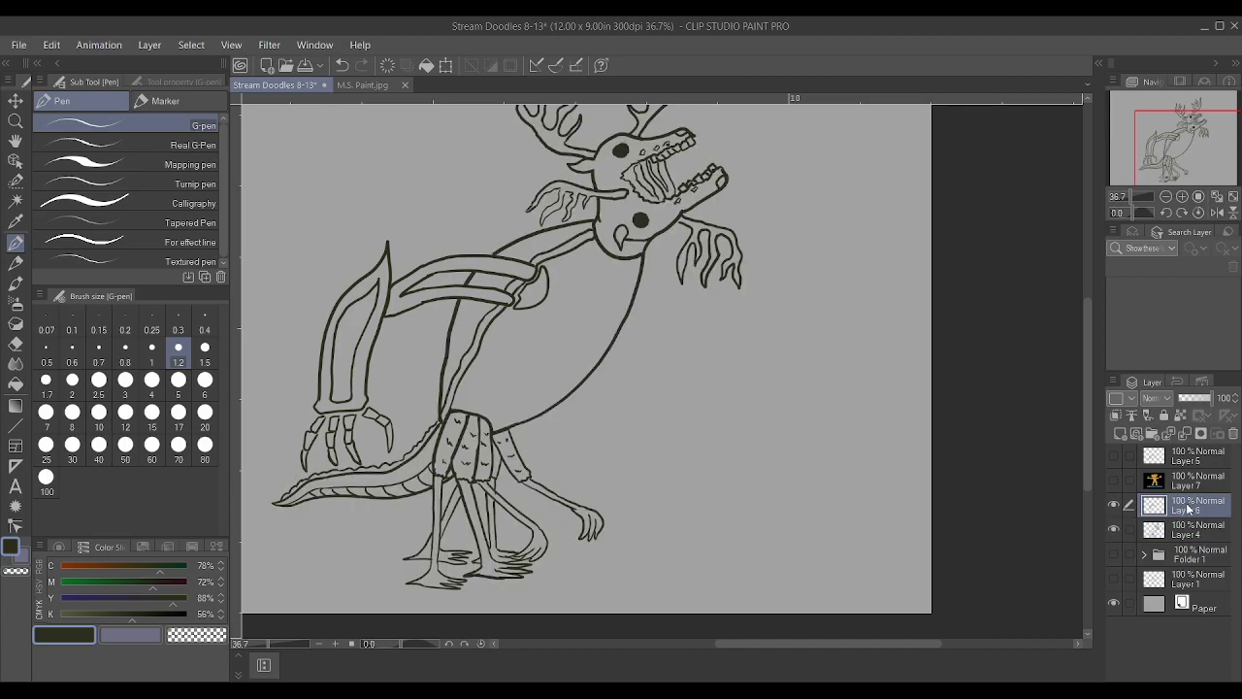
pyautogui.moveTo(463, 388); pyautogui.dragTo(541, 414)
pyautogui.moveTo(482, 349); pyautogui.dragTo(588, 375)
pyautogui.moveTo(497, 314)
pyautogui.mouseDown()
pyautogui.moveTo(521, 336)
pyautogui.moveTo(606, 345)
pyautogui.mouseUp()
pyautogui.moveTo(549, 298); pyautogui.dragTo(614, 311)
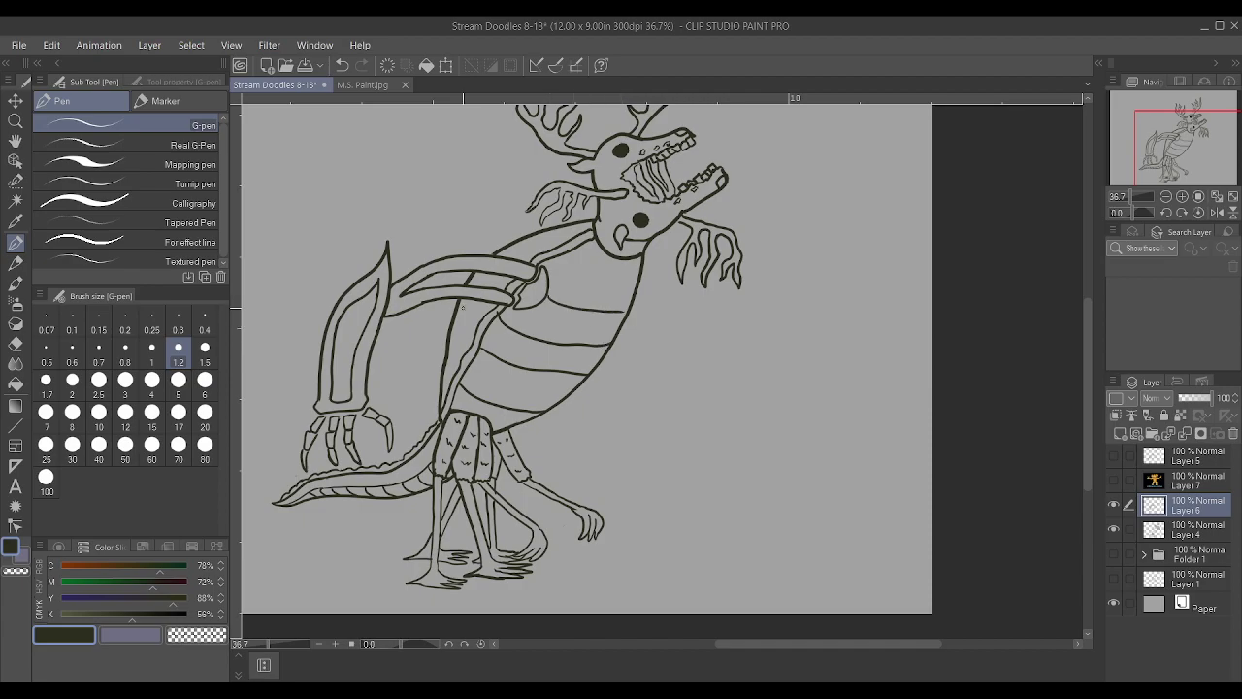
# Extend the rib lines to the belly edge and add a fifth curved rib across the upper chest below the head
pyautogui.scroll(4, 463, 307)
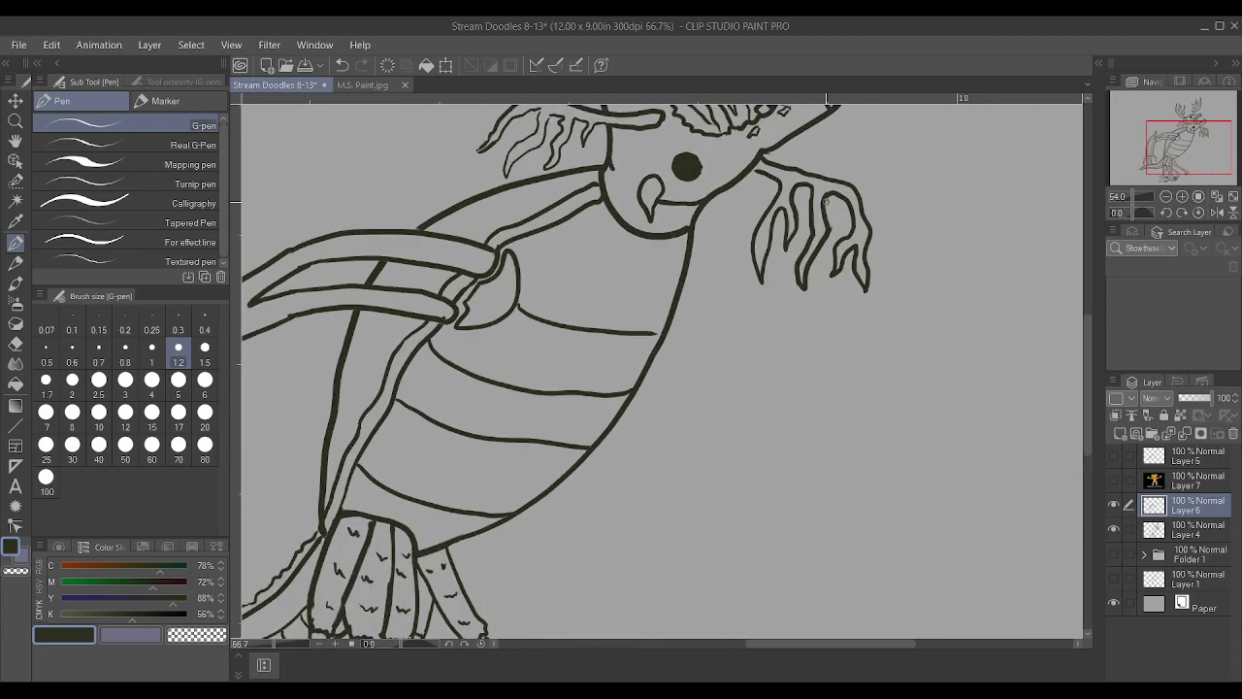
pyautogui.scroll(1, 825, 202)
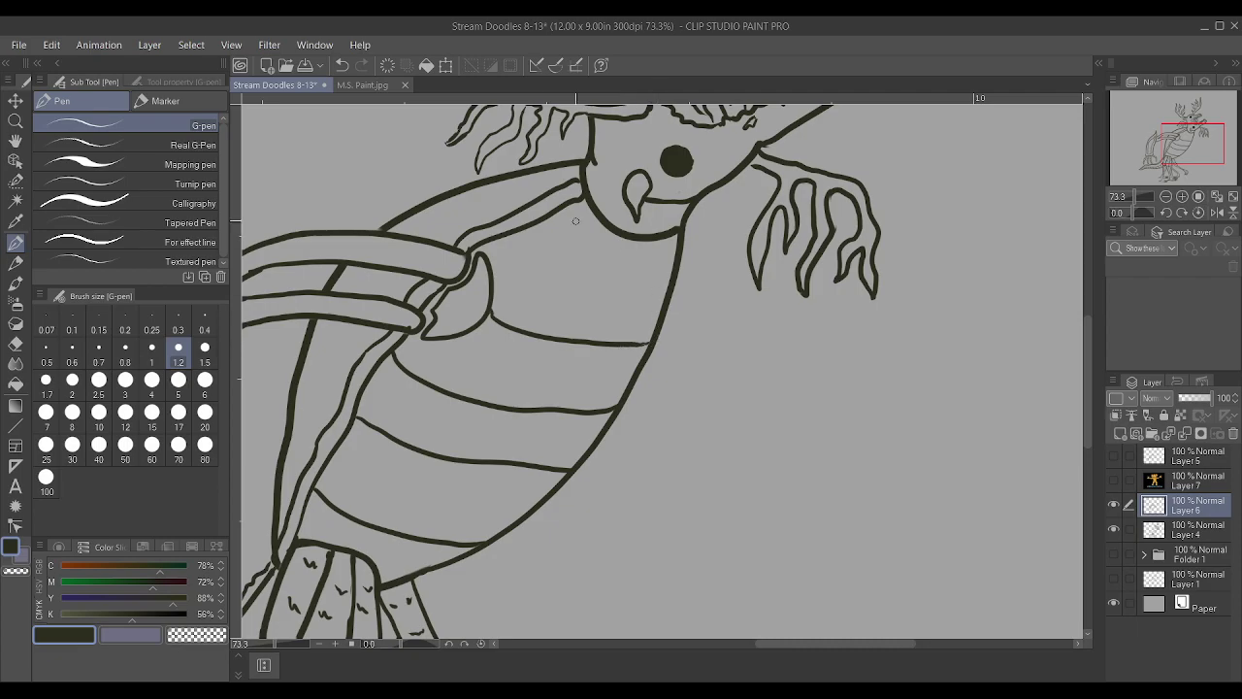
pyautogui.moveTo(532, 225)
pyautogui.mouseDown()
pyautogui.moveTo(569, 280)
pyautogui.moveTo(610, 293)
pyautogui.moveTo(682, 276)
pyautogui.mouseUp()
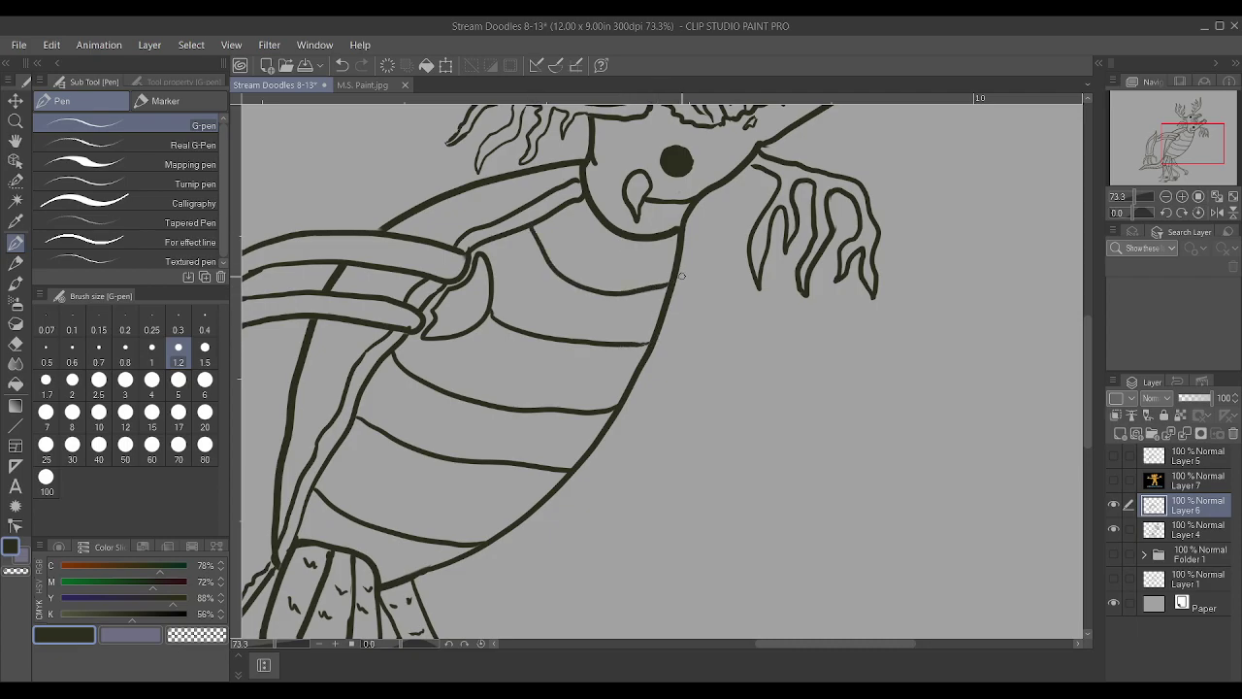
pyautogui.scroll(-4, 681, 276)
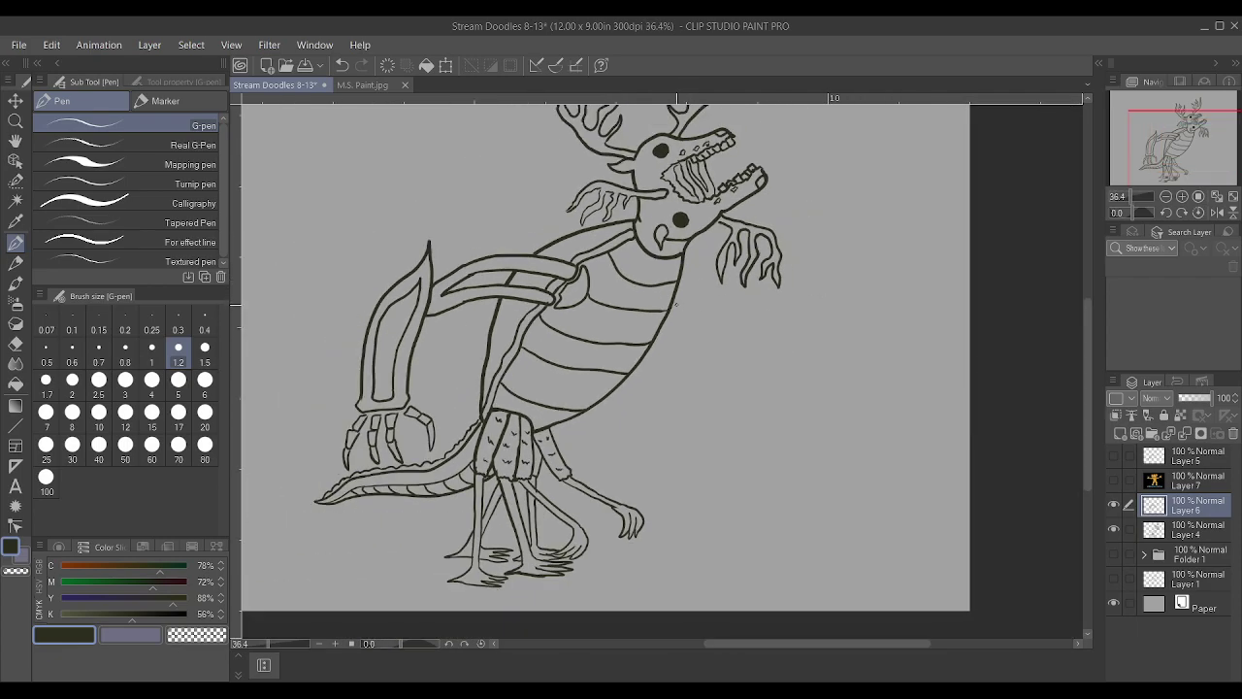
# Draw the upper and lower edges of a second upper arm reaching outward and down from the torso's front
pyautogui.moveTo(677, 301)
pyautogui.mouseDown()
pyautogui.moveTo(734, 338)
pyautogui.moveTo(778, 389)
pyautogui.mouseUp()
pyautogui.moveTo(653, 341)
pyautogui.mouseDown()
pyautogui.moveTo(684, 375)
pyautogui.moveTo(767, 403)
pyautogui.moveTo(778, 390)
pyautogui.mouseUp()
pyautogui.scroll(1, 786, 356)
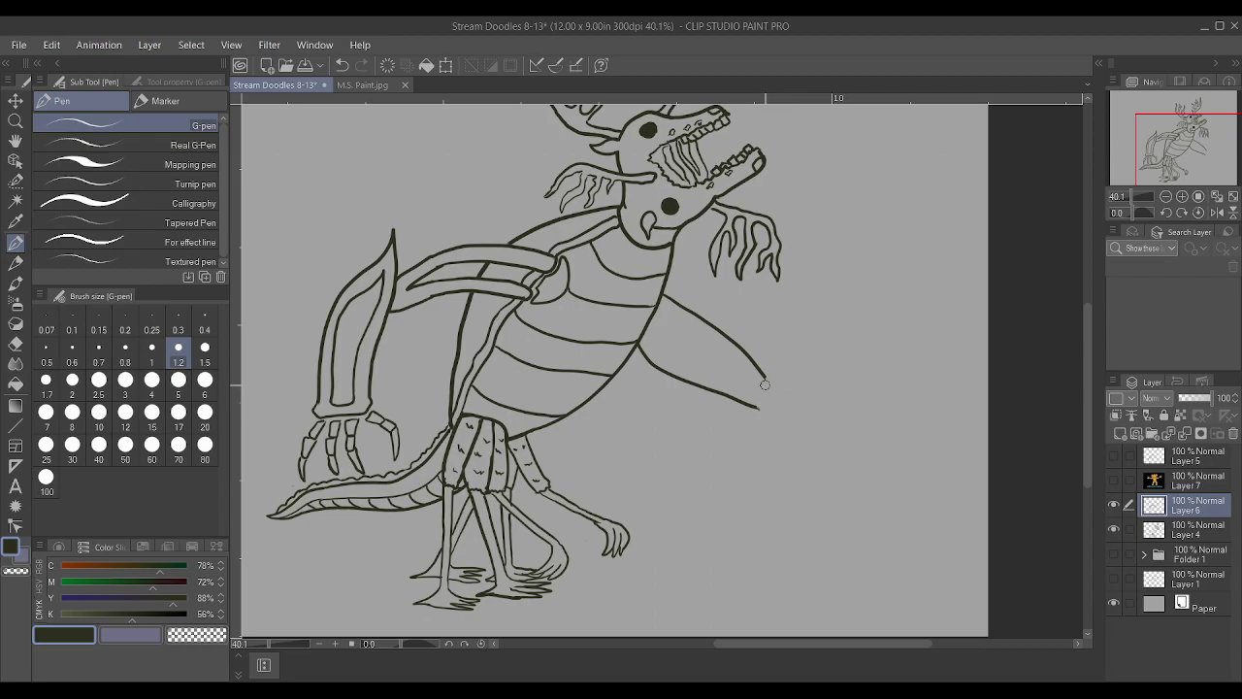
# Outline the second arm's downward forearm with a pointed elbow spike and a flat wrist end
pyautogui.moveTo(729, 521)
pyautogui.mouseDown()
pyautogui.moveTo(766, 339)
pyautogui.moveTo(795, 364)
pyautogui.moveTo(815, 417)
pyautogui.mouseUp()
pyautogui.moveTo(802, 466); pyautogui.dragTo(794, 530)
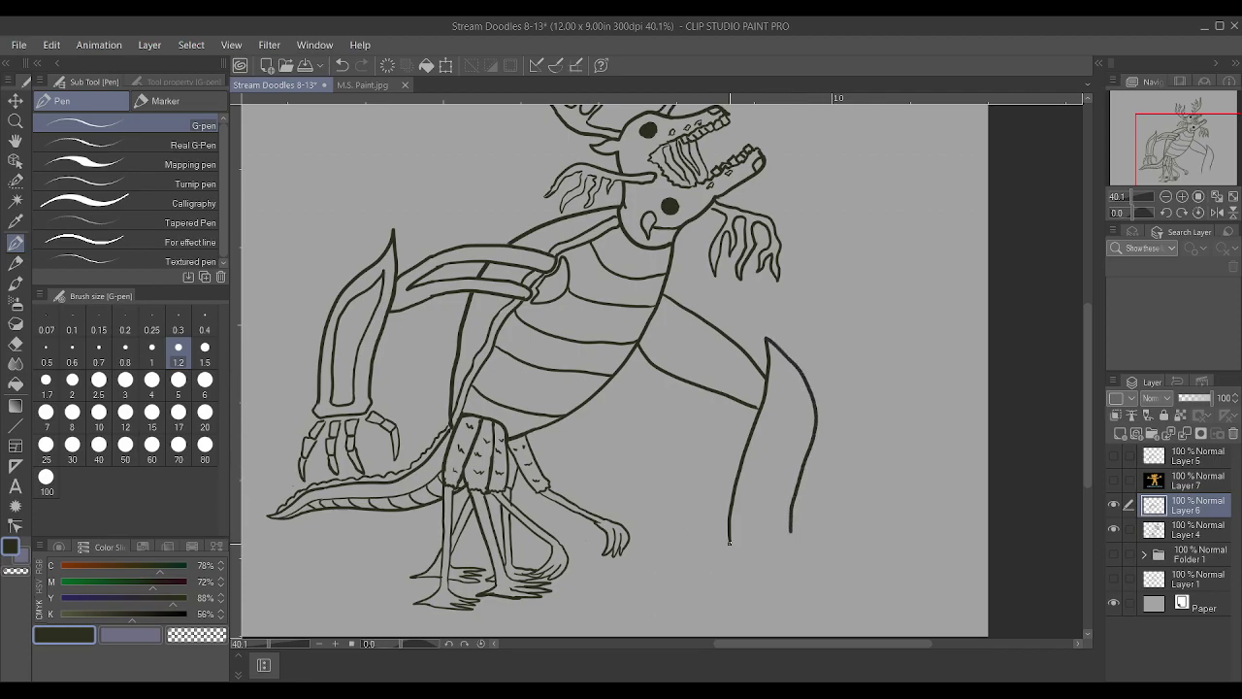
pyautogui.moveTo(776, 550); pyautogui.dragTo(791, 532)
# Outline a long inner gap inside the second forearm, following its edges up to a point near the elbow
pyautogui.moveTo(778, 506)
pyautogui.mouseDown()
pyautogui.moveTo(797, 418)
pyautogui.moveTo(794, 363)
pyautogui.mouseUp()
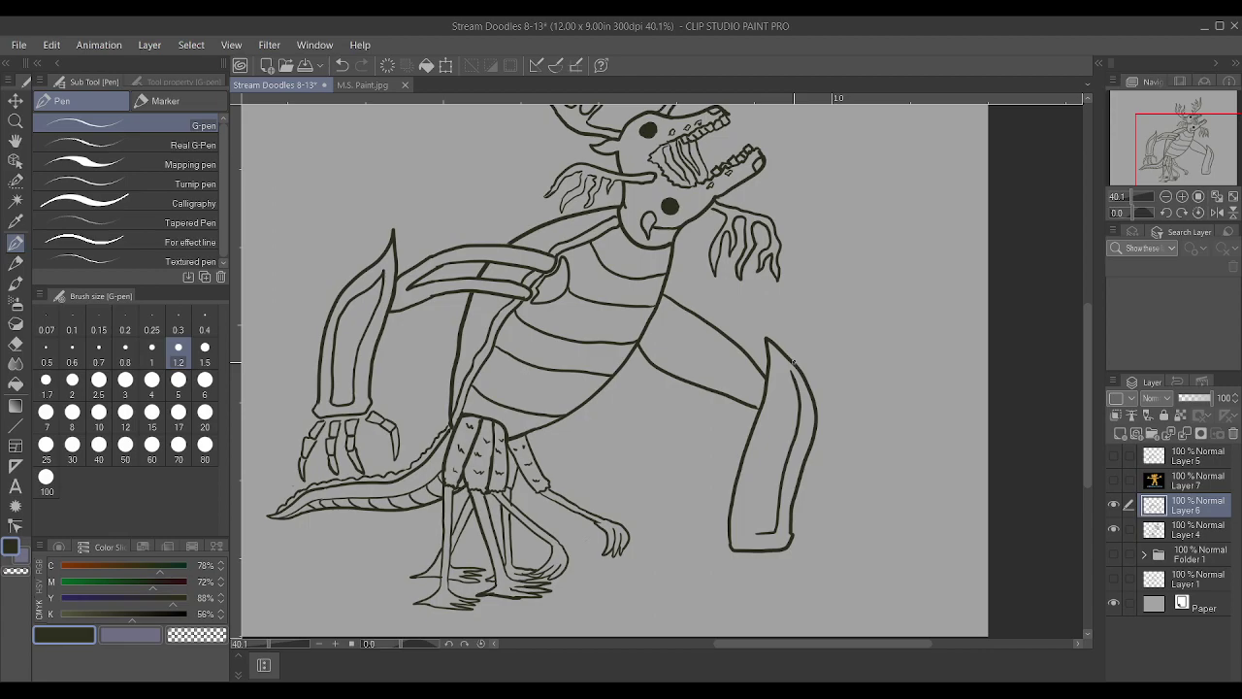
pyautogui.moveTo(744, 508); pyautogui.dragTo(766, 429)
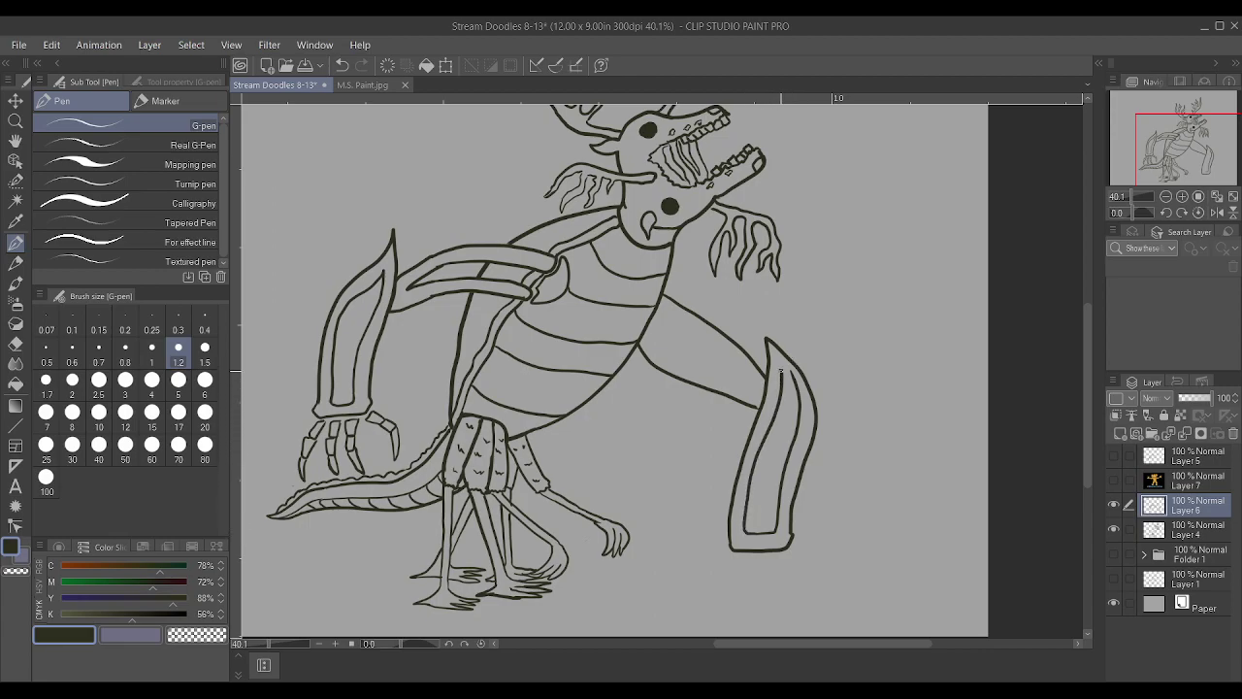
pyautogui.scroll(3, 794, 382)
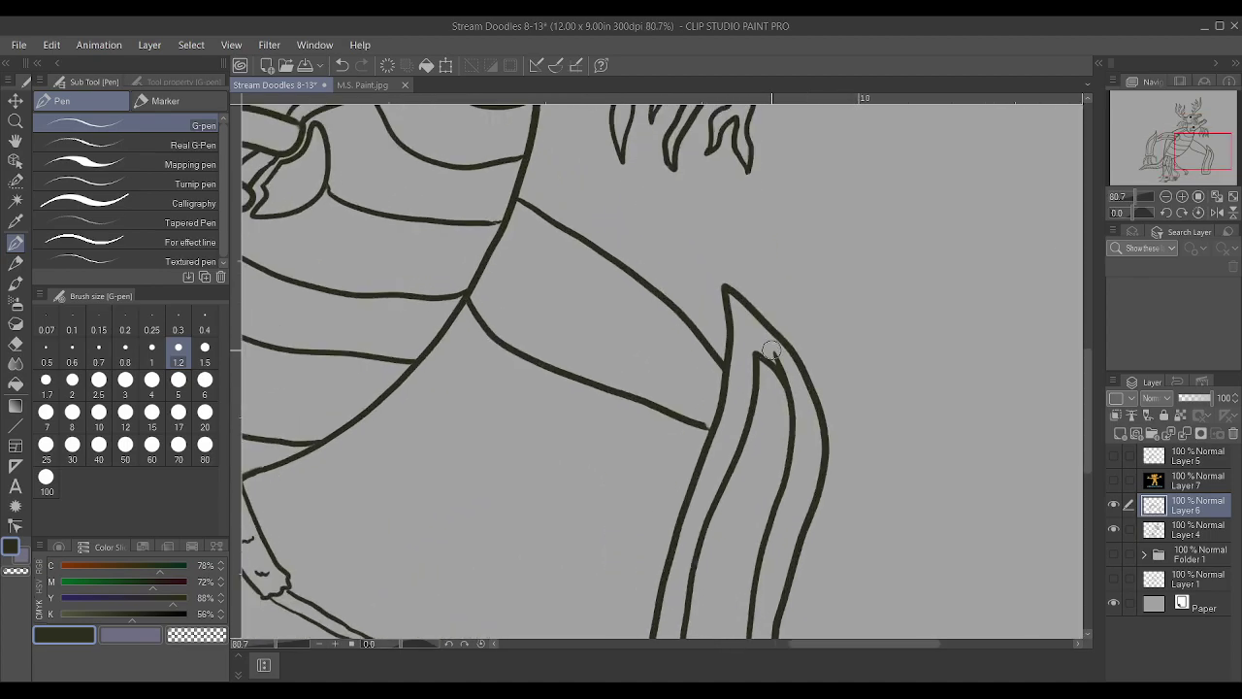
pyautogui.scroll(-4, 794, 381)
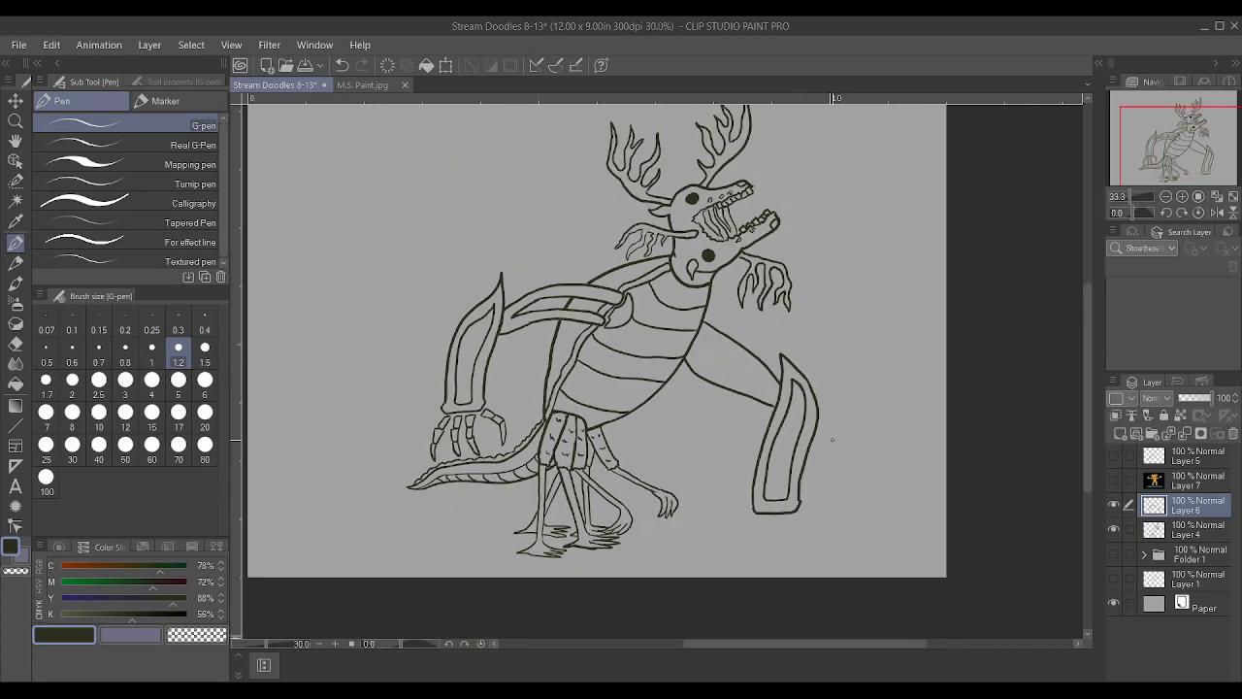
# Draw three segmented skeletal fingers with pointed tips fanning out below the second arm's wrist
pyautogui.scroll(1, 759, 508)
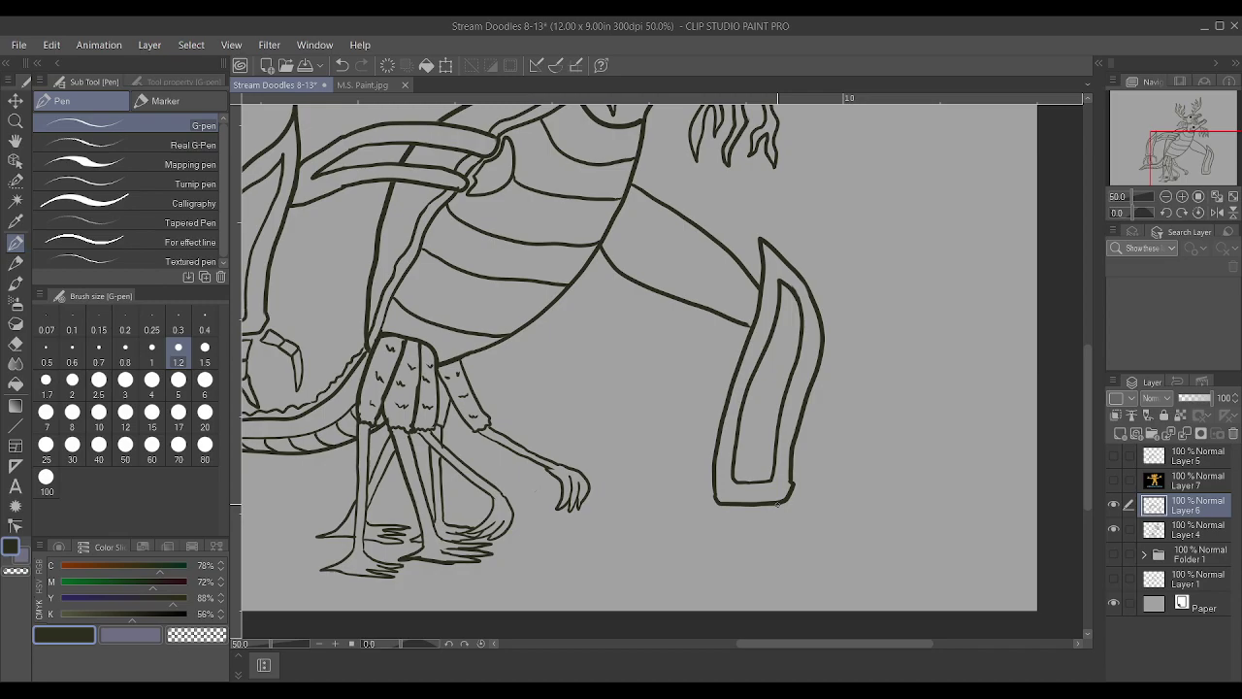
pyautogui.scroll(-1, 778, 505)
pyautogui.scroll(1, 778, 510)
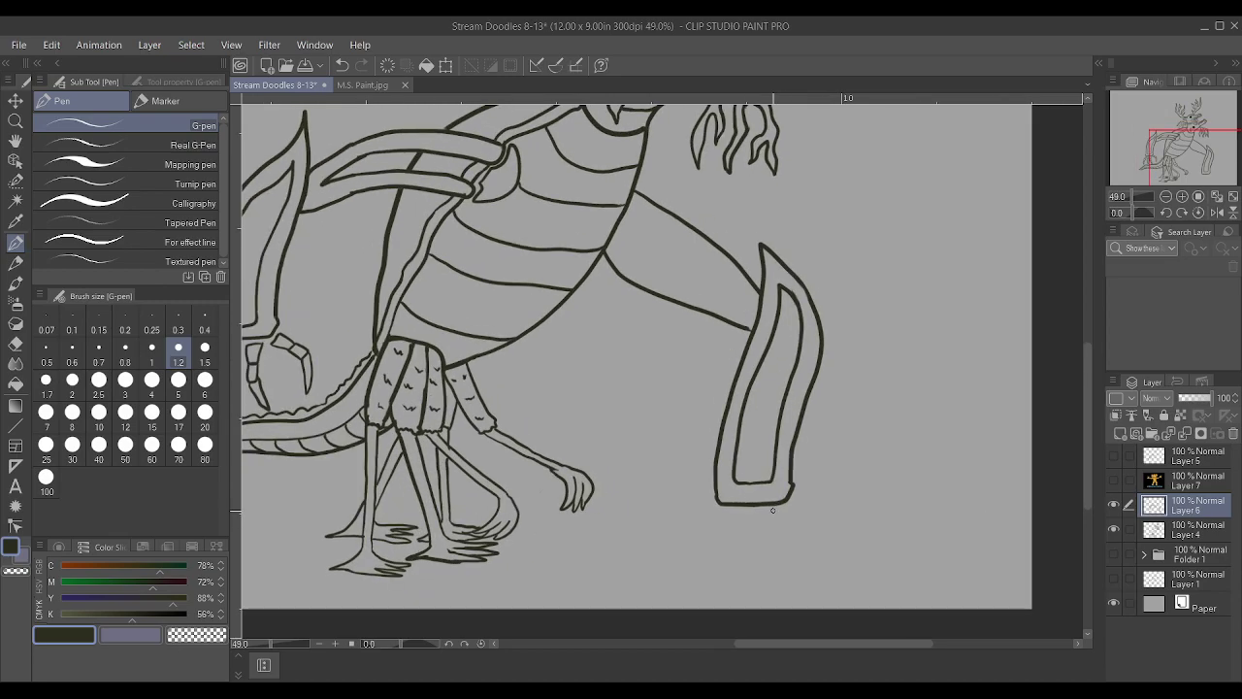
pyautogui.moveTo(790, 509); pyautogui.dragTo(803, 514)
pyautogui.moveTo(840, 549); pyautogui.dragTo(795, 518)
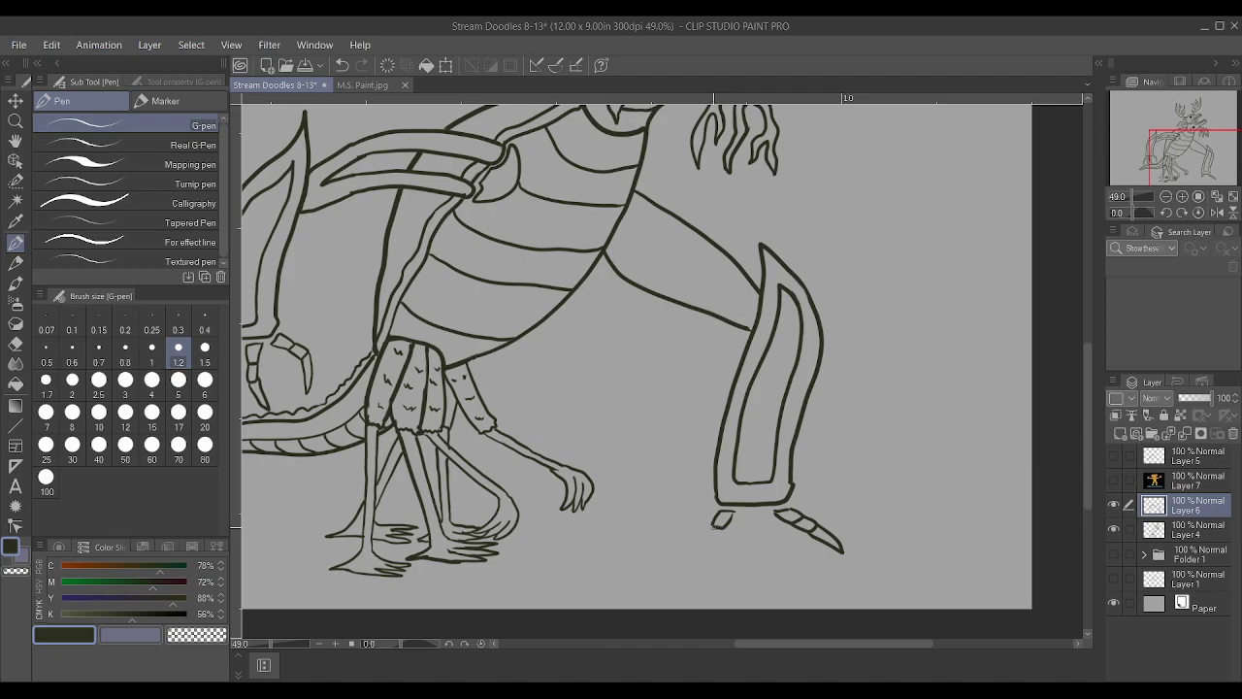
pyautogui.moveTo(703, 533)
pyautogui.mouseDown()
pyautogui.moveTo(687, 563)
pyautogui.moveTo(712, 540)
pyautogui.mouseUp()
pyautogui.moveTo(760, 531); pyautogui.dragTo(742, 580)
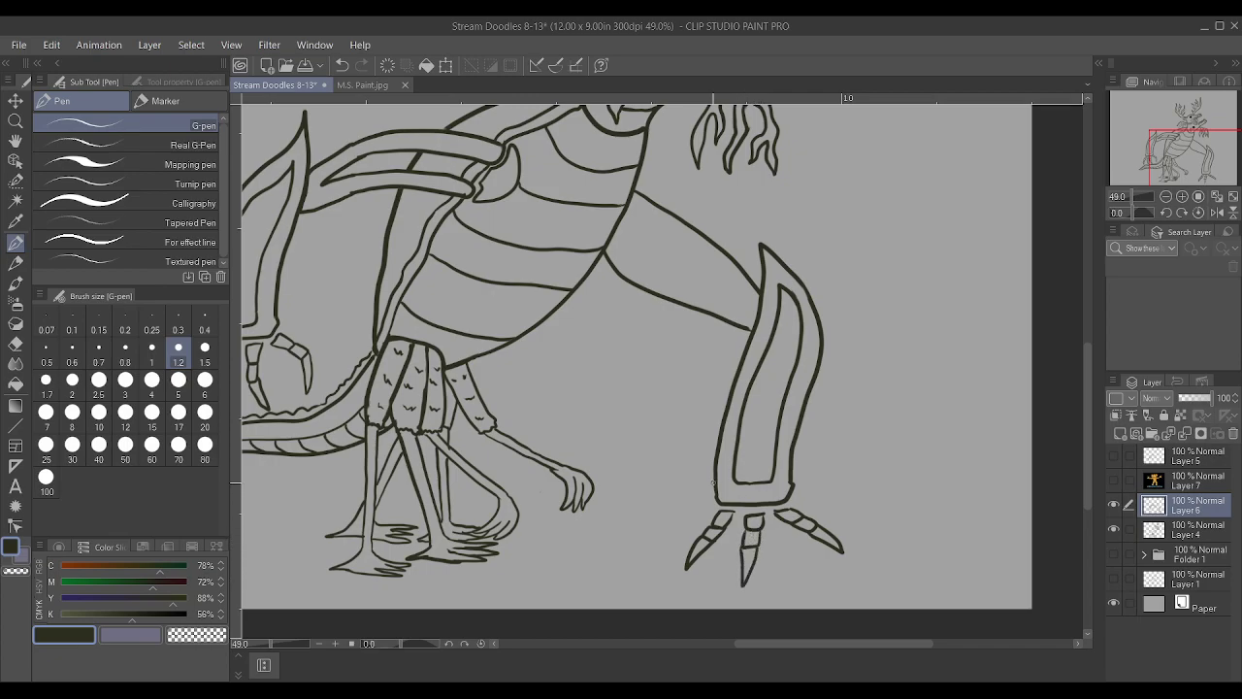
# Draw a fourth segmented, pointed finger on the inner side of the second hand
pyautogui.moveTo(690, 503); pyautogui.dragTo(692, 508)
pyautogui.scroll(-3, 676, 507)
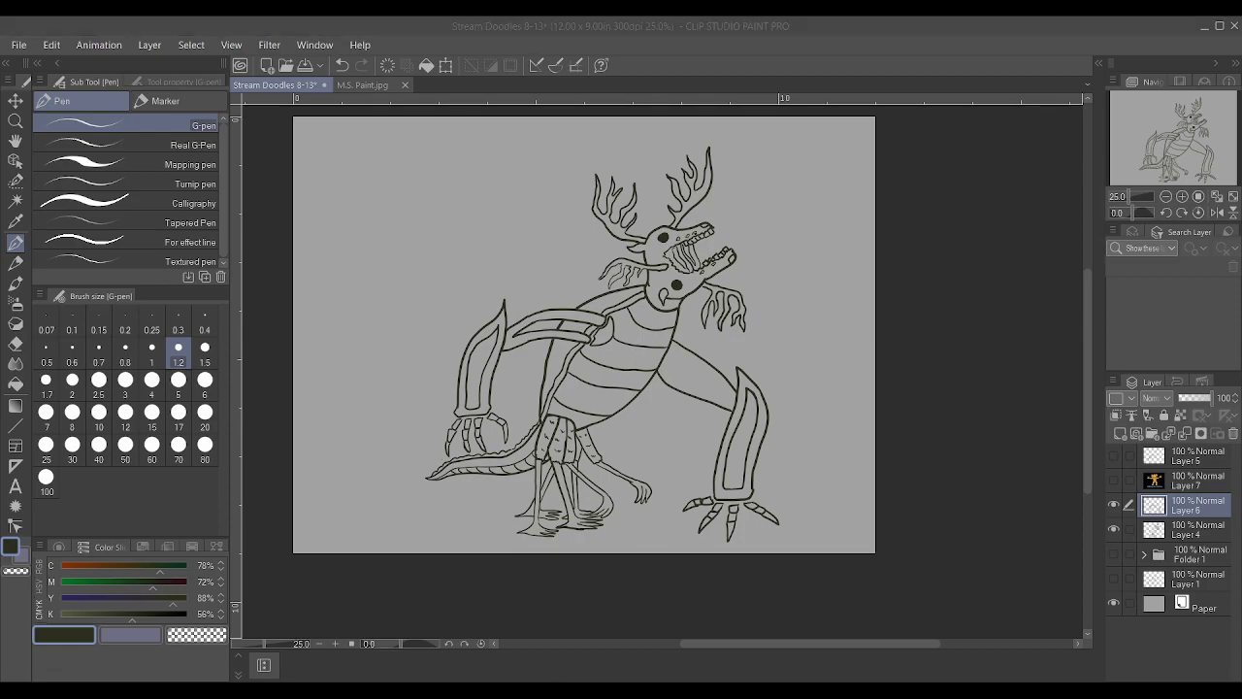
pyautogui.scroll(2, 764, 351)
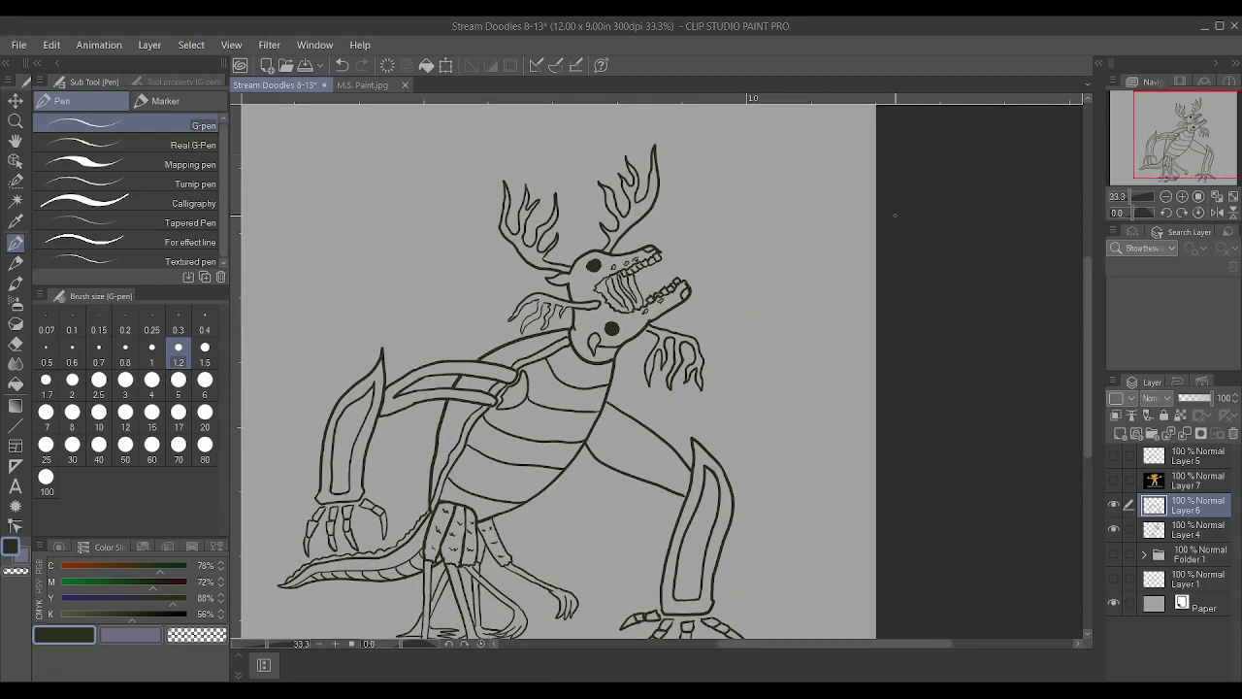
# Outline a long tapering inner gap inside the second upper arm, between the torso and the elbow
pyautogui.scroll(1, 665, 514)
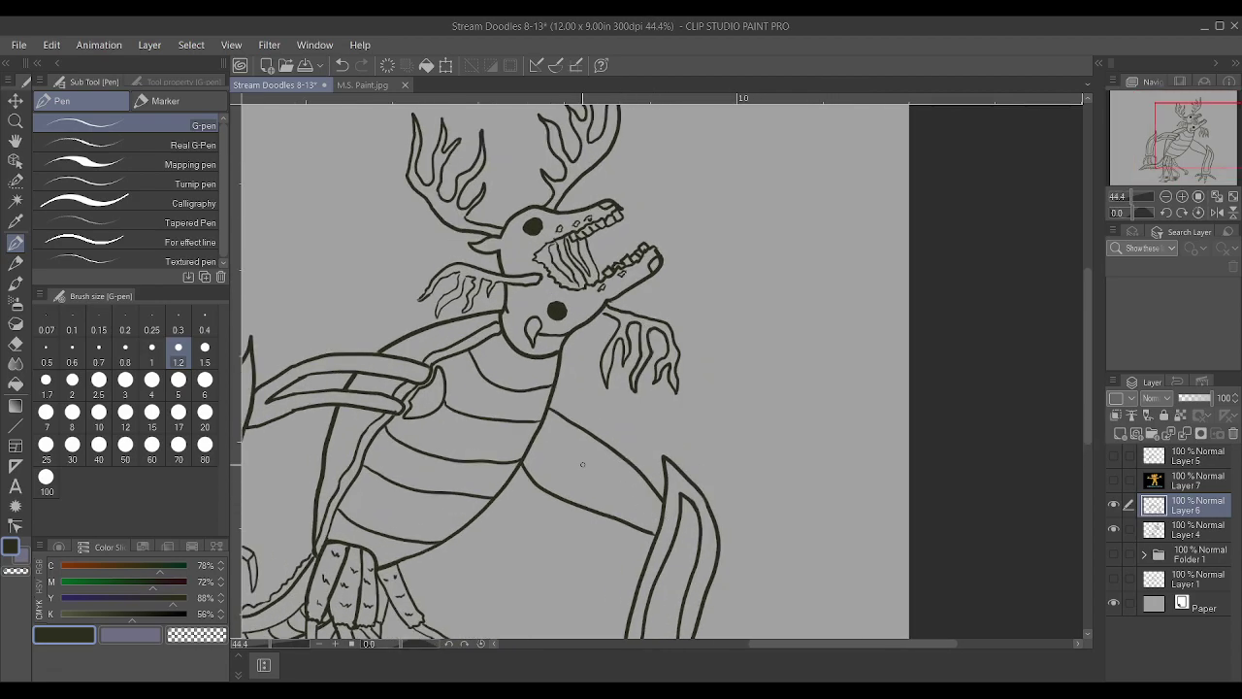
pyautogui.moveTo(549, 429); pyautogui.dragTo(640, 503)
pyautogui.moveTo(530, 446)
pyautogui.mouseDown()
pyautogui.moveTo(594, 497)
pyautogui.moveTo(641, 509)
pyautogui.mouseUp()
pyautogui.scroll(-5, 645, 509)
pyautogui.scroll(4, 588, 527)
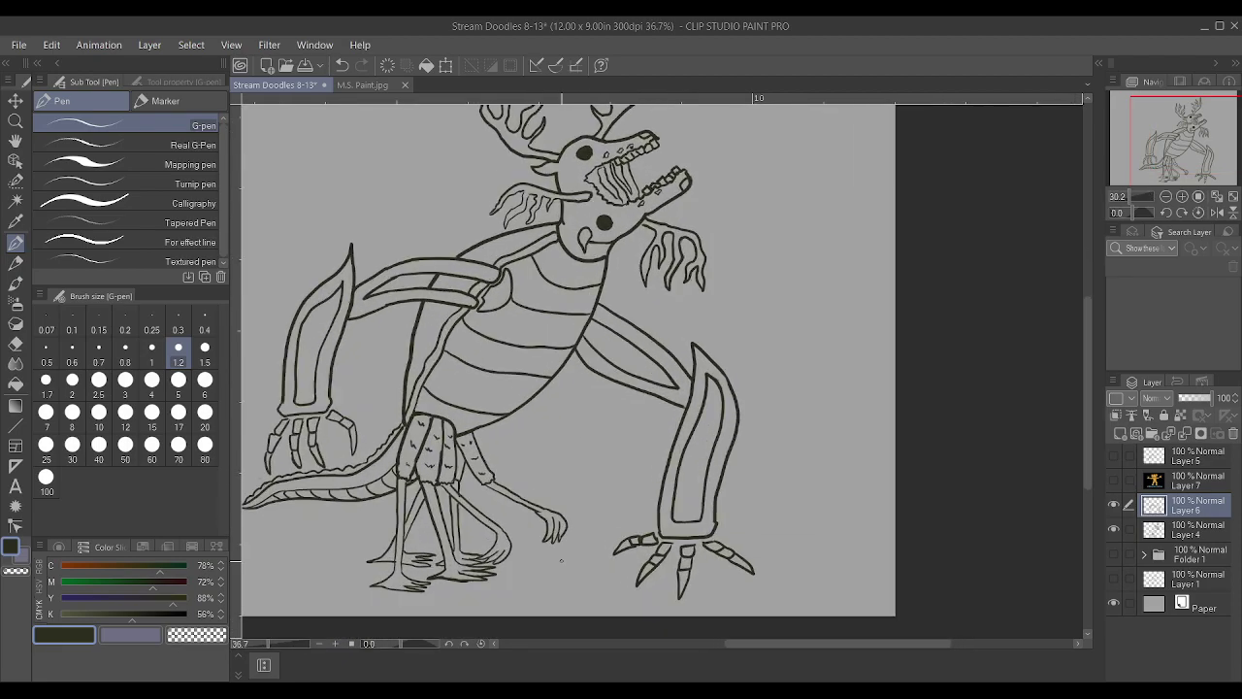
pyautogui.scroll(6, 471, 569)
pyautogui.scroll(-7, 437, 542)
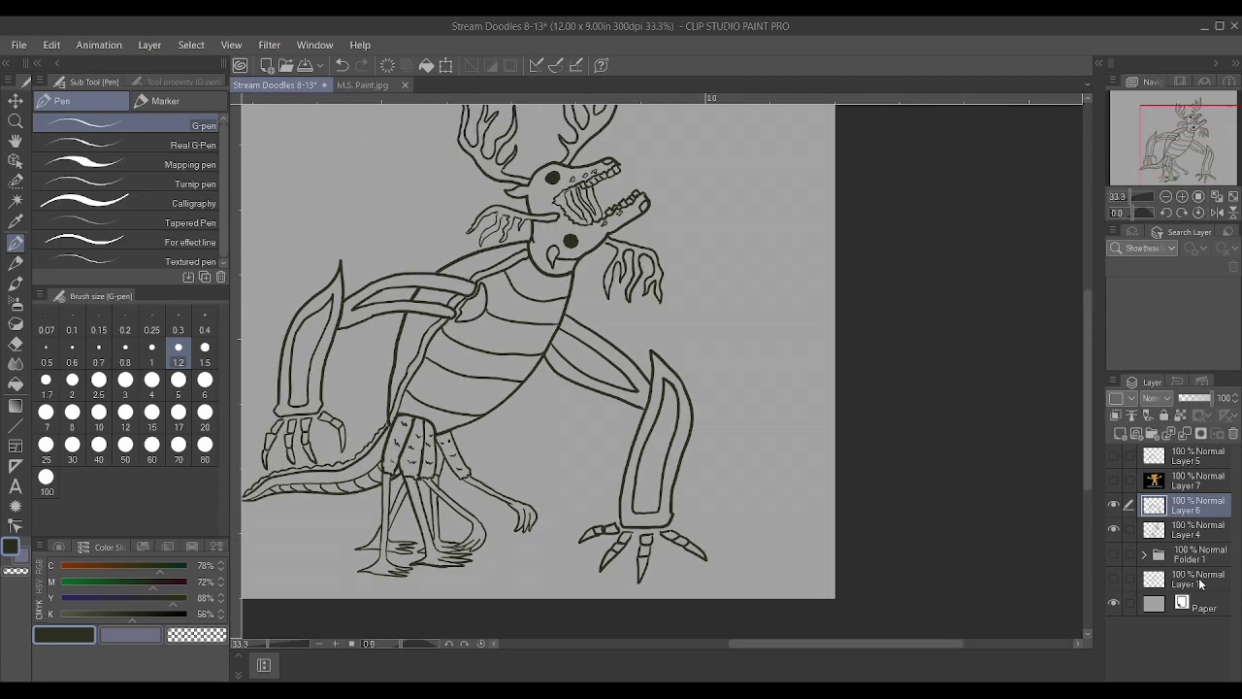
# On Layer 4, draw short cross bands along the thin lower sections of the standing legs to segment them
pyautogui.click(1193, 527)
pyautogui.scroll(6, 497, 542)
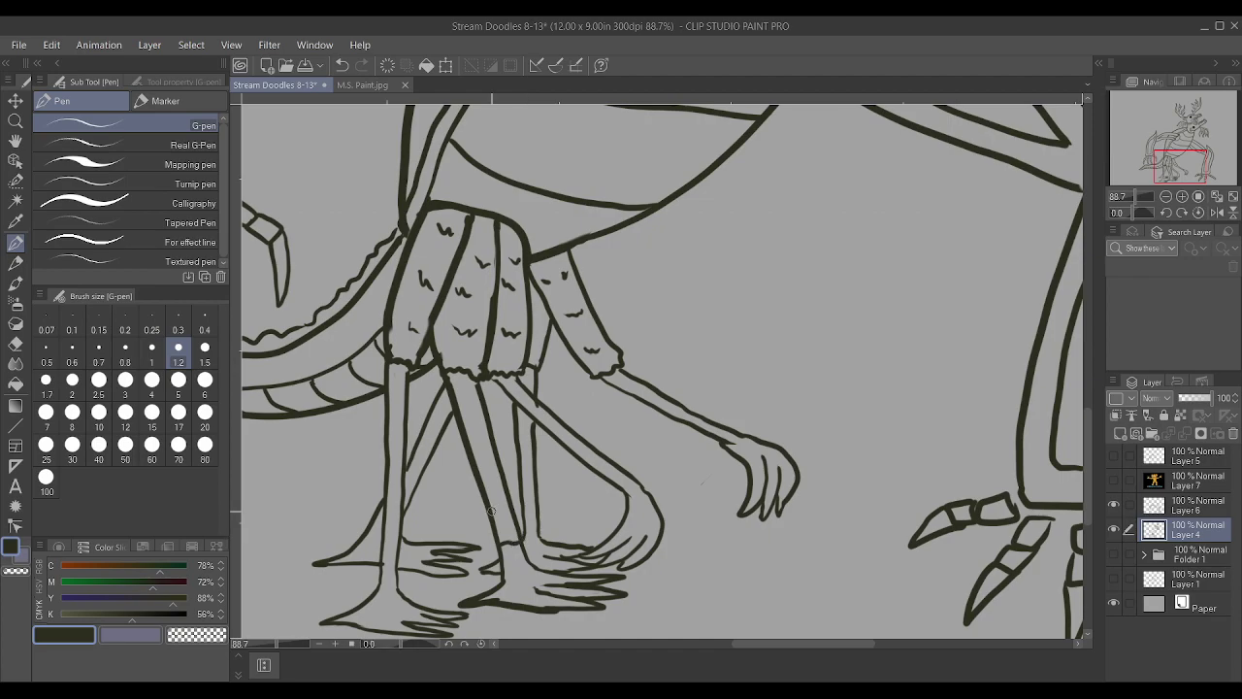
pyautogui.moveTo(483, 480)
pyautogui.mouseDown()
pyautogui.moveTo(500, 476)
pyautogui.moveTo(491, 448)
pyautogui.mouseUp()
pyautogui.moveTo(418, 445); pyautogui.dragTo(438, 435)
pyautogui.moveTo(433, 429)
pyautogui.mouseDown()
pyautogui.moveTo(448, 420)
pyautogui.moveTo(408, 400)
pyautogui.moveTo(406, 482)
pyautogui.mouseUp()
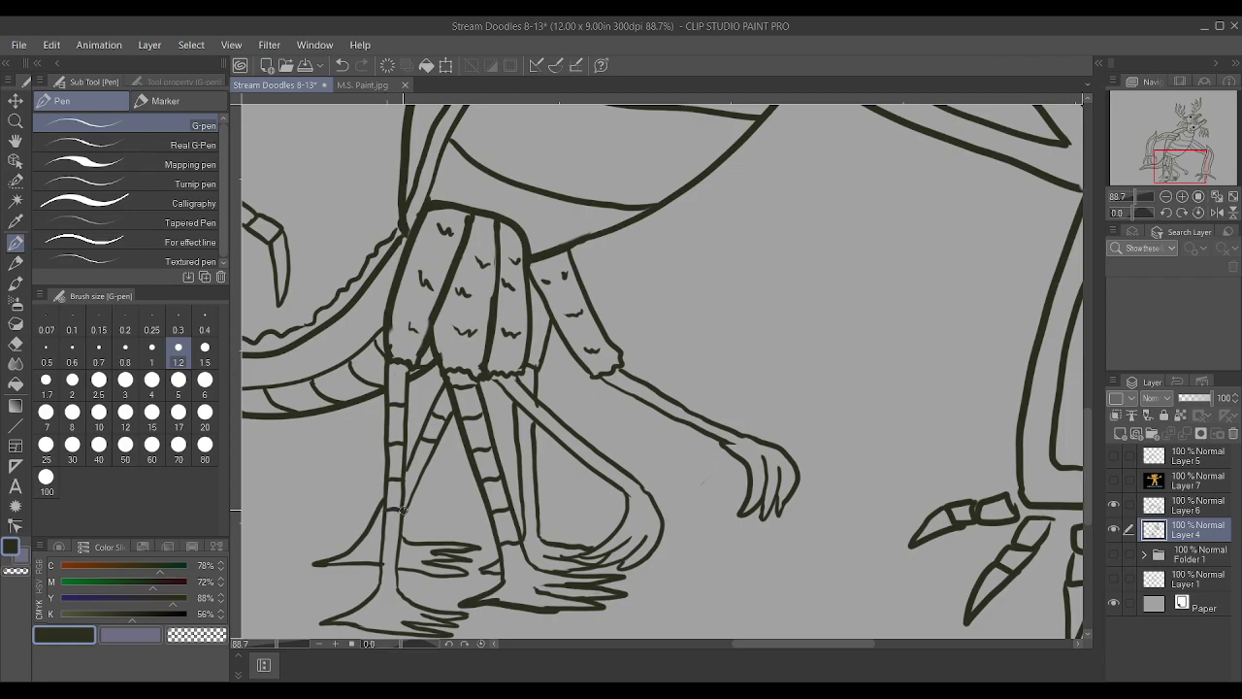
pyautogui.moveTo(381, 534); pyautogui.dragTo(402, 540)
pyautogui.moveTo(379, 589); pyautogui.dragTo(399, 584)
pyautogui.moveTo(406, 476); pyautogui.dragTo(427, 463)
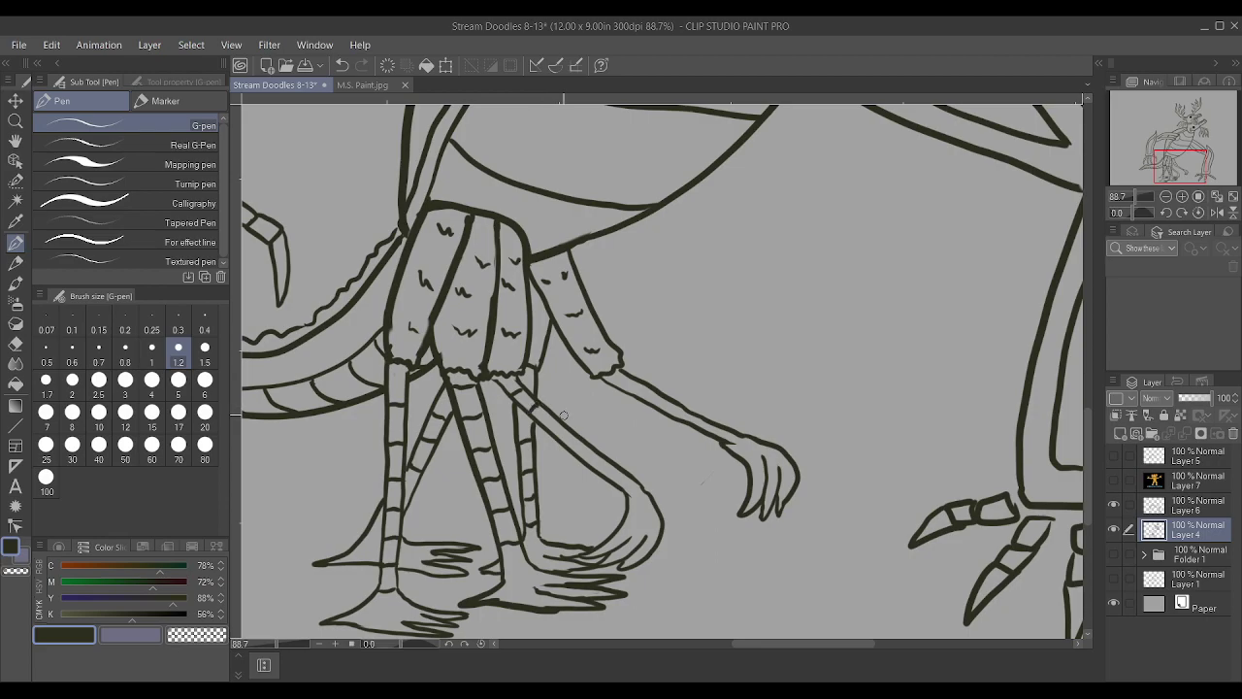
# Add matching cross bands along the bent front leg and the outstretched clawed leg
pyautogui.moveTo(543, 414)
pyautogui.mouseDown()
pyautogui.moveTo(564, 445)
pyautogui.moveTo(597, 430)
pyautogui.moveTo(589, 463)
pyautogui.moveTo(641, 486)
pyautogui.mouseUp()
pyautogui.moveTo(730, 444)
pyautogui.mouseDown()
pyautogui.moveTo(743, 436)
pyautogui.moveTo(718, 421)
pyautogui.mouseUp()
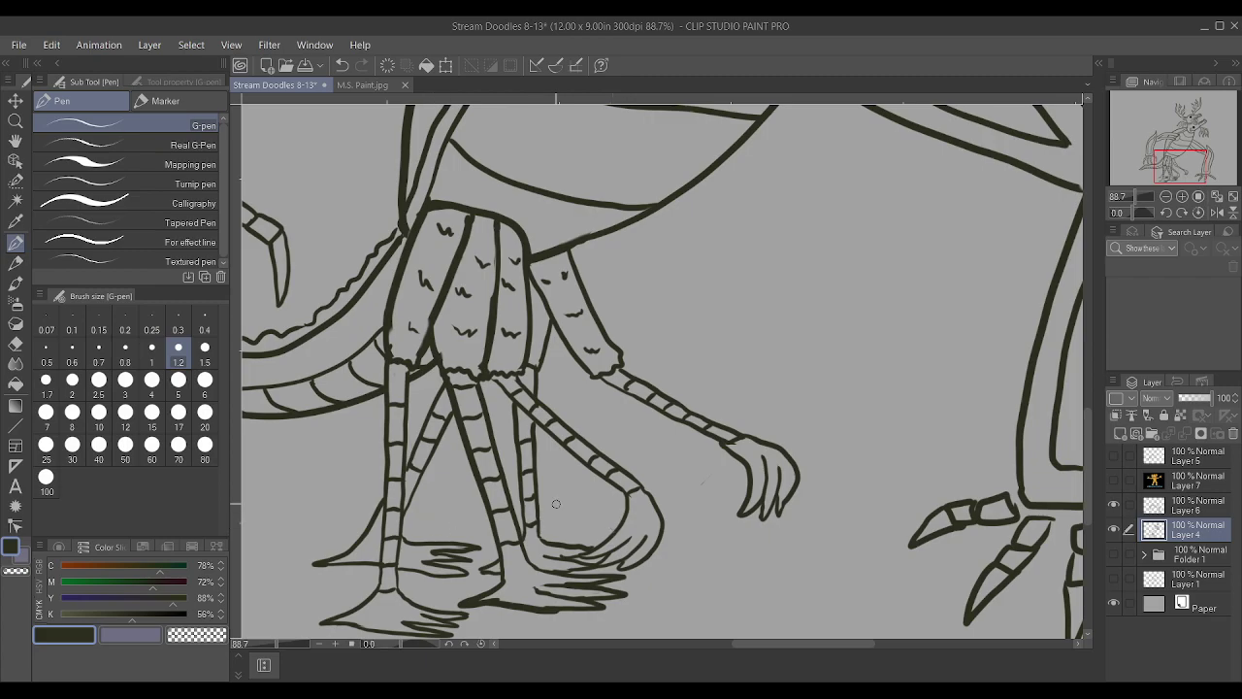
pyautogui.scroll(-6, 556, 504)
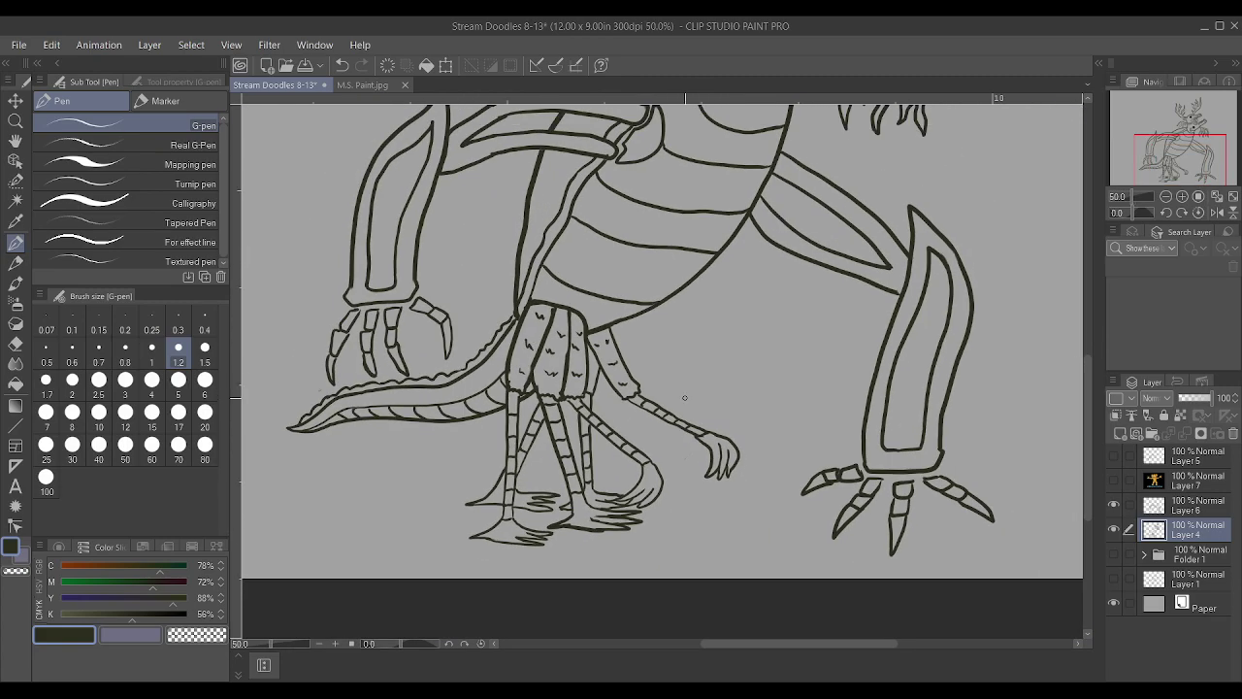
# Examine the creature's head and overall proportions at different magnifications
pyautogui.scroll(2, 702, 180)
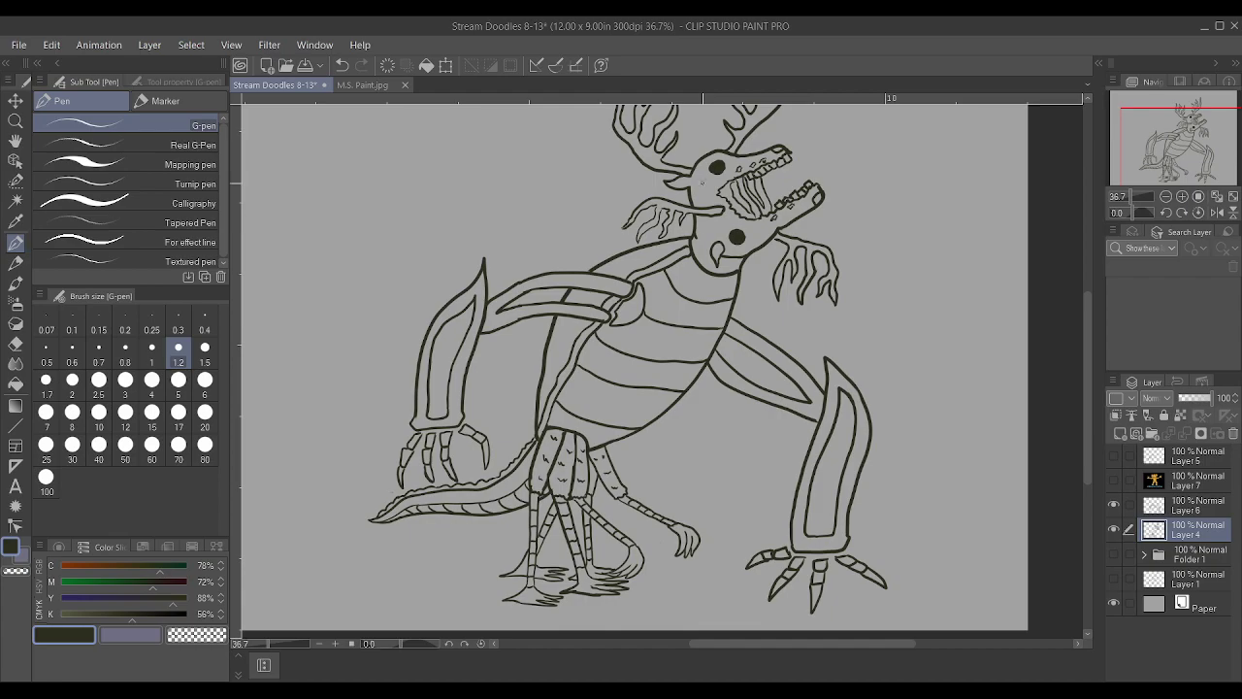
pyautogui.scroll(-2, 662, 341)
pyautogui.scroll(3, 749, 228)
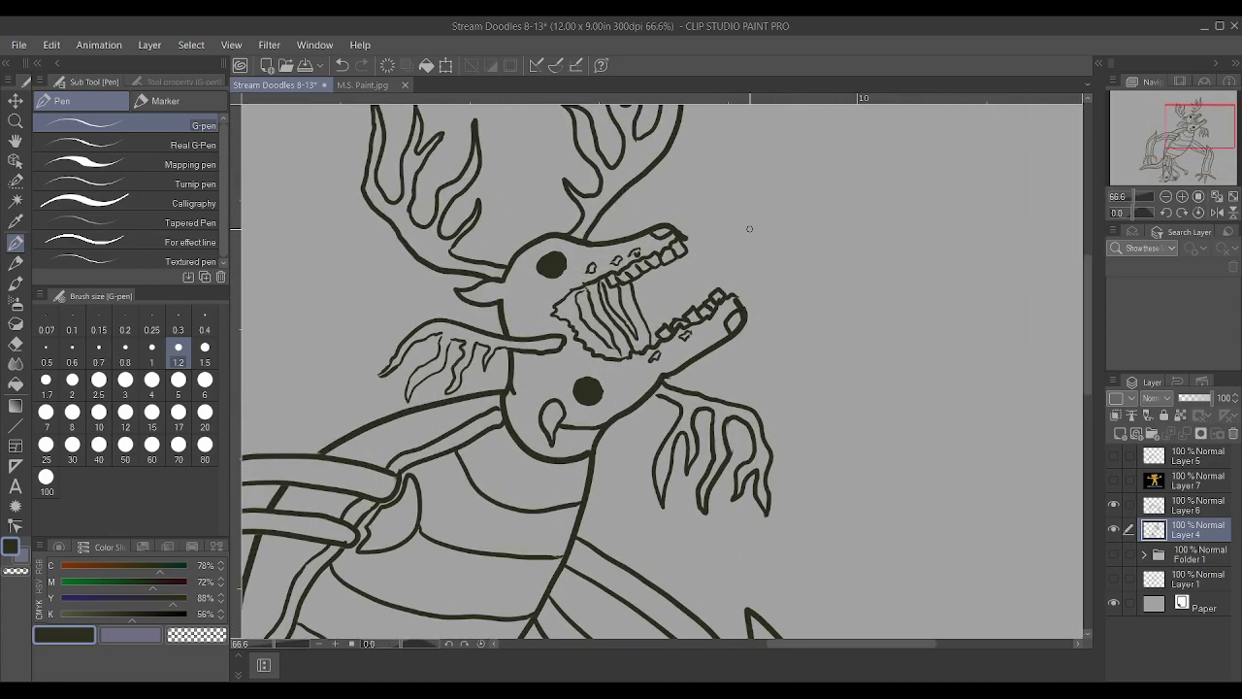
pyautogui.scroll(-2, 749, 228)
pyautogui.scroll(1, 750, 228)
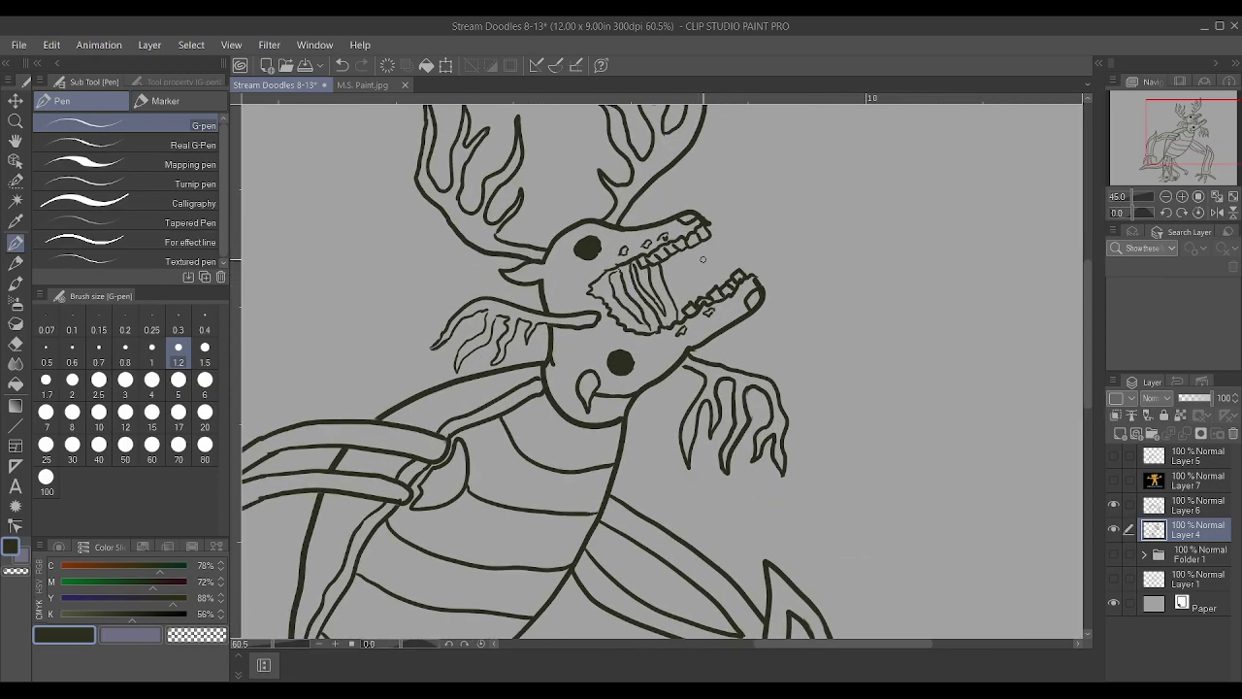
pyautogui.scroll(-2, 749, 228)
pyautogui.scroll(-1, 682, 239)
pyautogui.scroll(1, 730, 382)
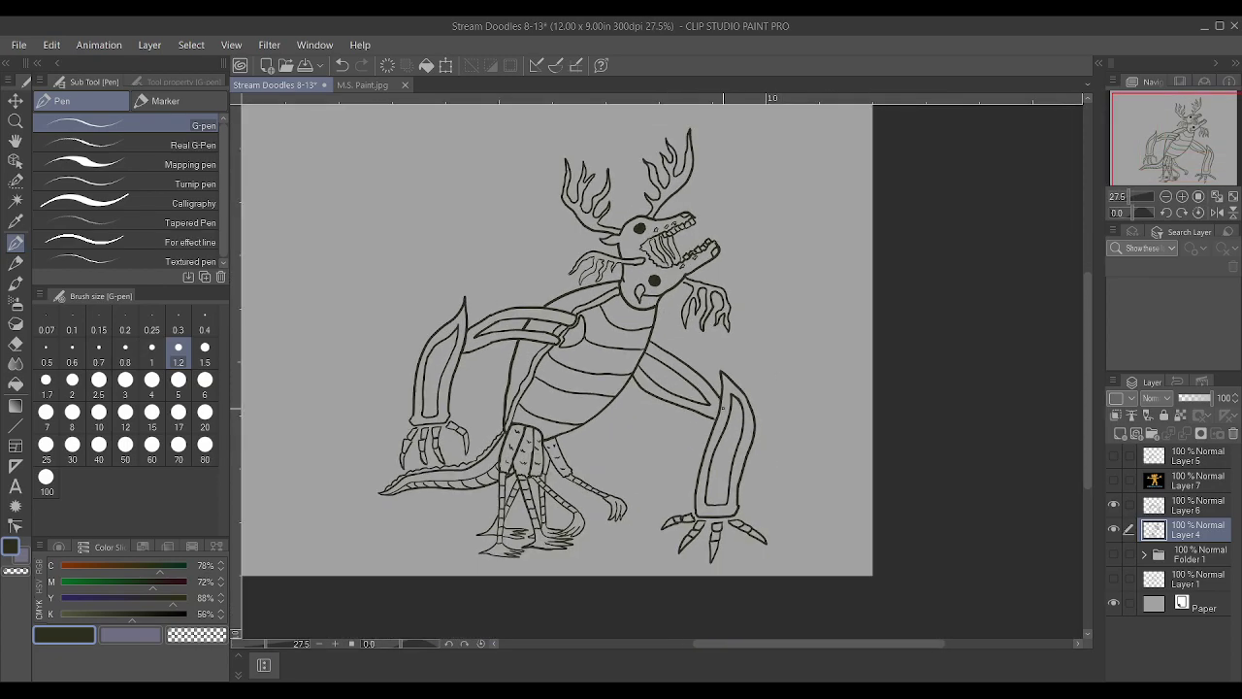
pyautogui.scroll(-2, 726, 445)
pyautogui.hotkey('ctrl', 't')
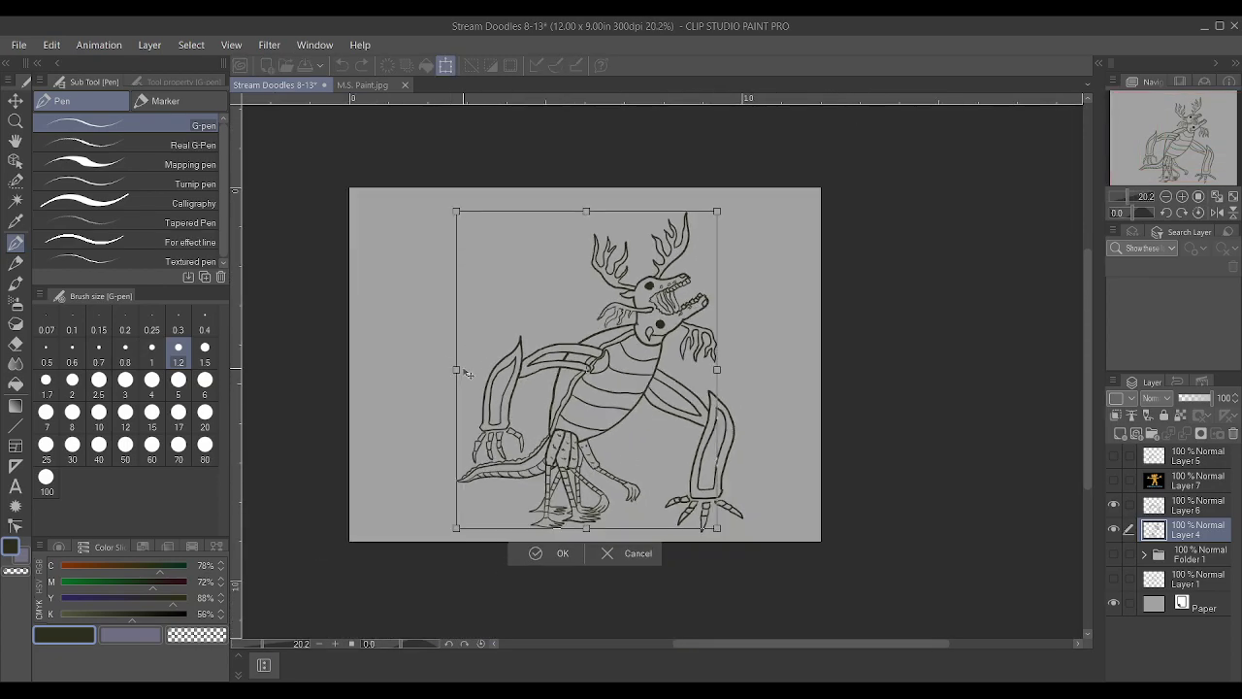
pyautogui.moveTo(457, 369); pyautogui.dragTo(408, 369)
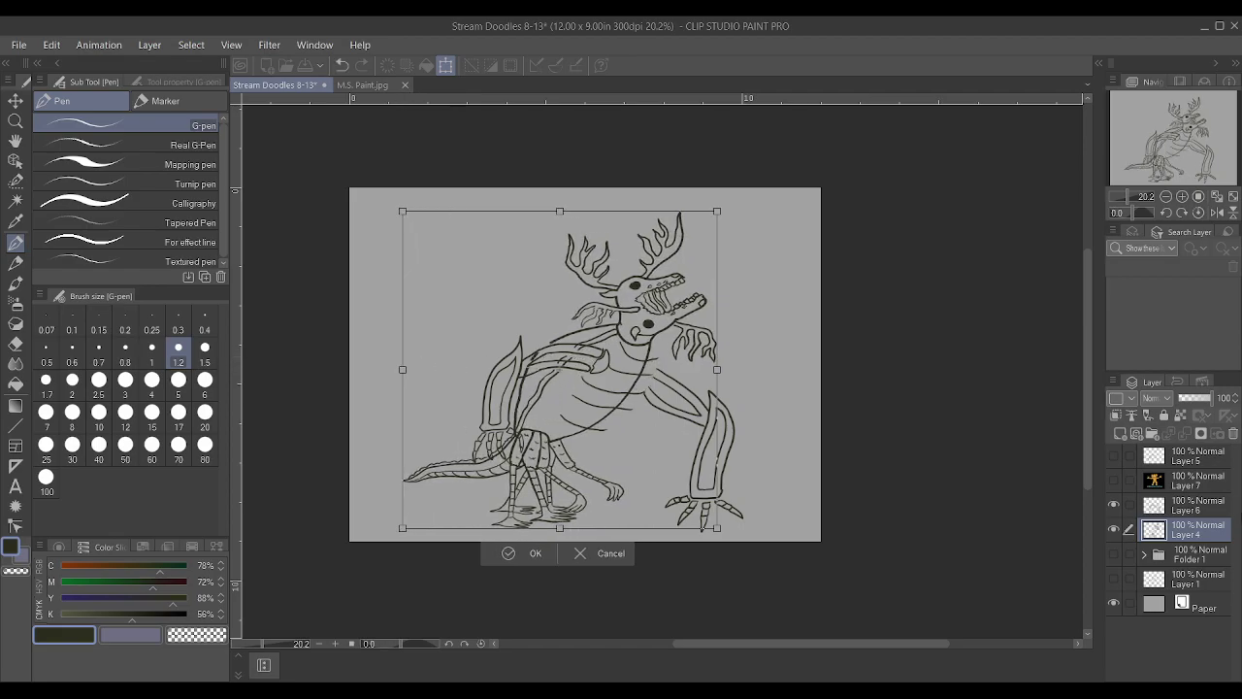
pyautogui.hotkey('ctrl', 'z')
pyautogui.click(637, 553)
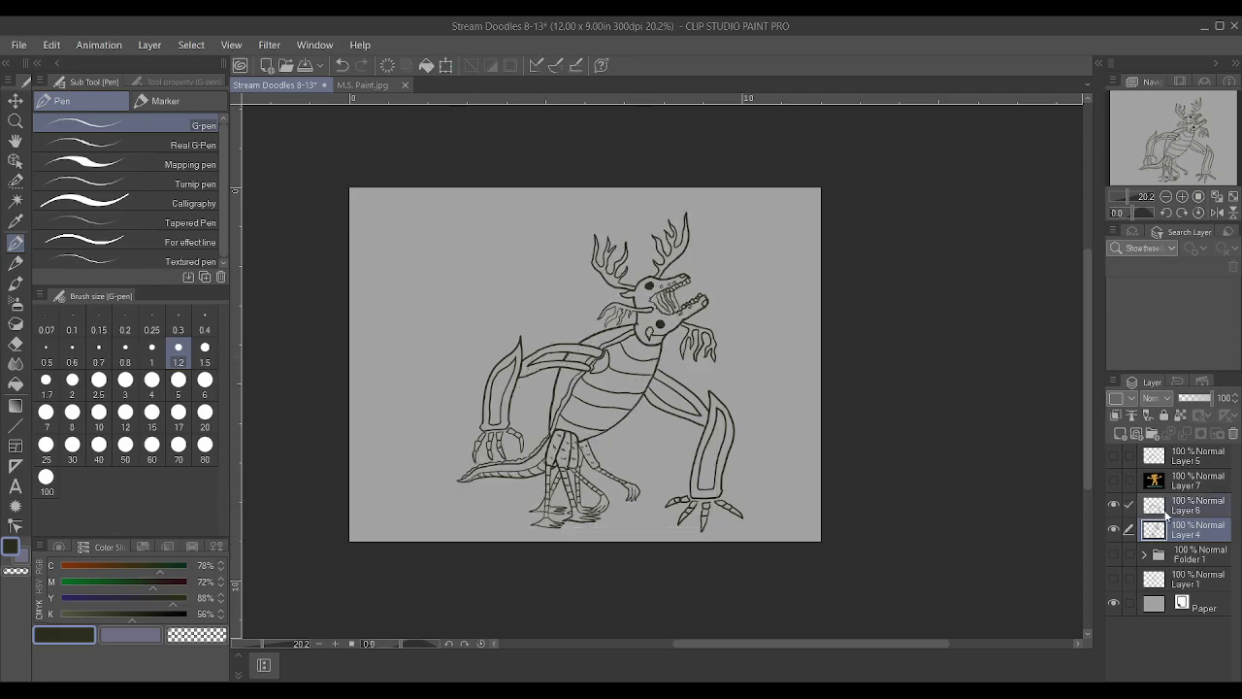
# Select Layers 6 and 4 together, stretch the creature wider toward its tail side, and merge the two layers
pyautogui.hotkey('ctrl', 't')
pyautogui.moveTo(456, 370)
pyautogui.mouseDown()
pyautogui.moveTo(380, 370)
pyautogui.moveTo(424, 370)
pyautogui.mouseUp()
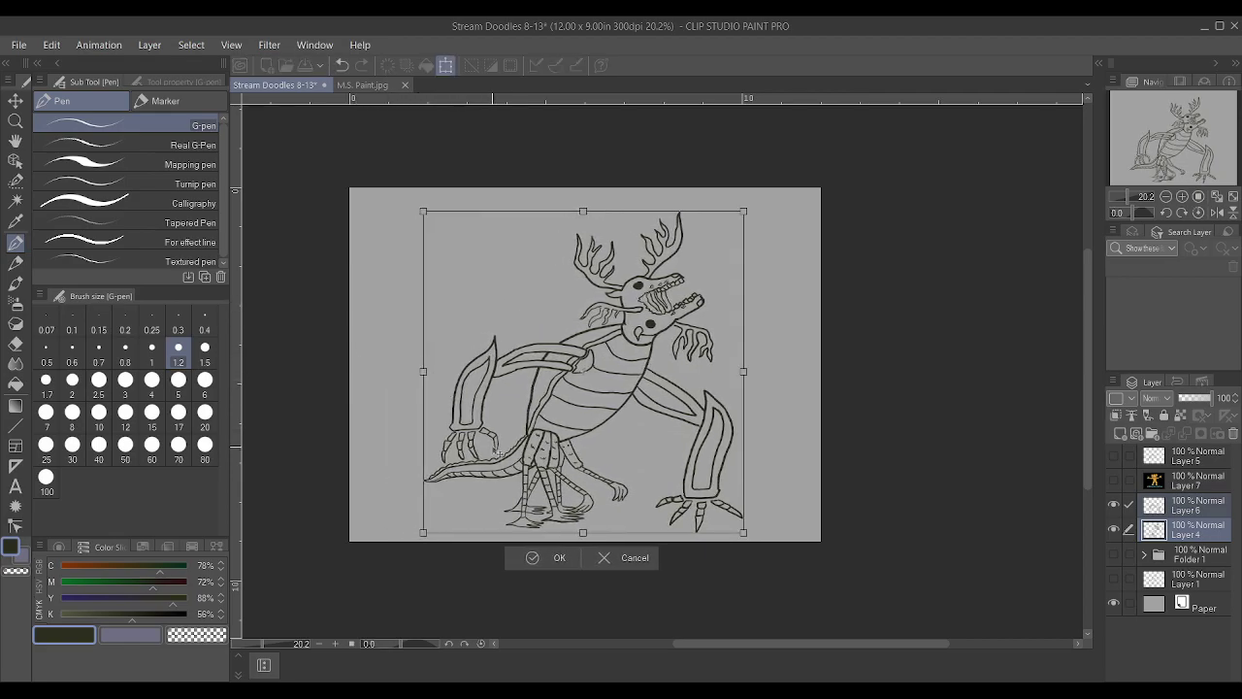
pyautogui.press('Return')
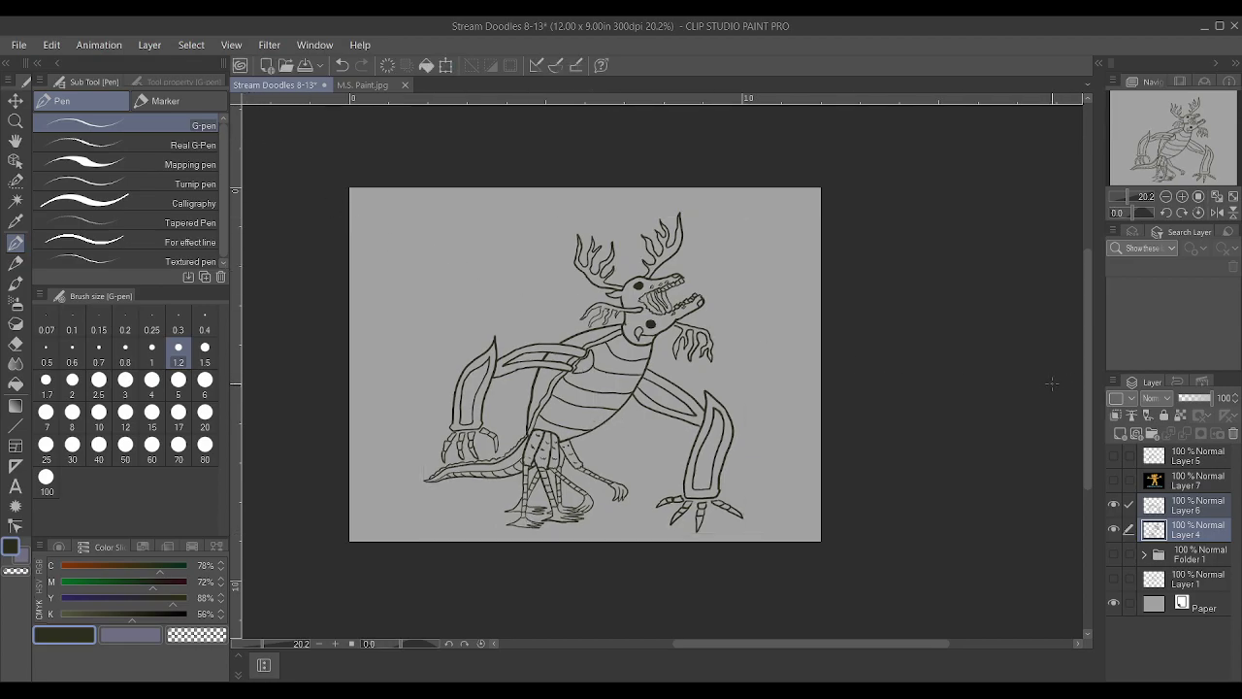
pyautogui.scroll(5, 642, 280)
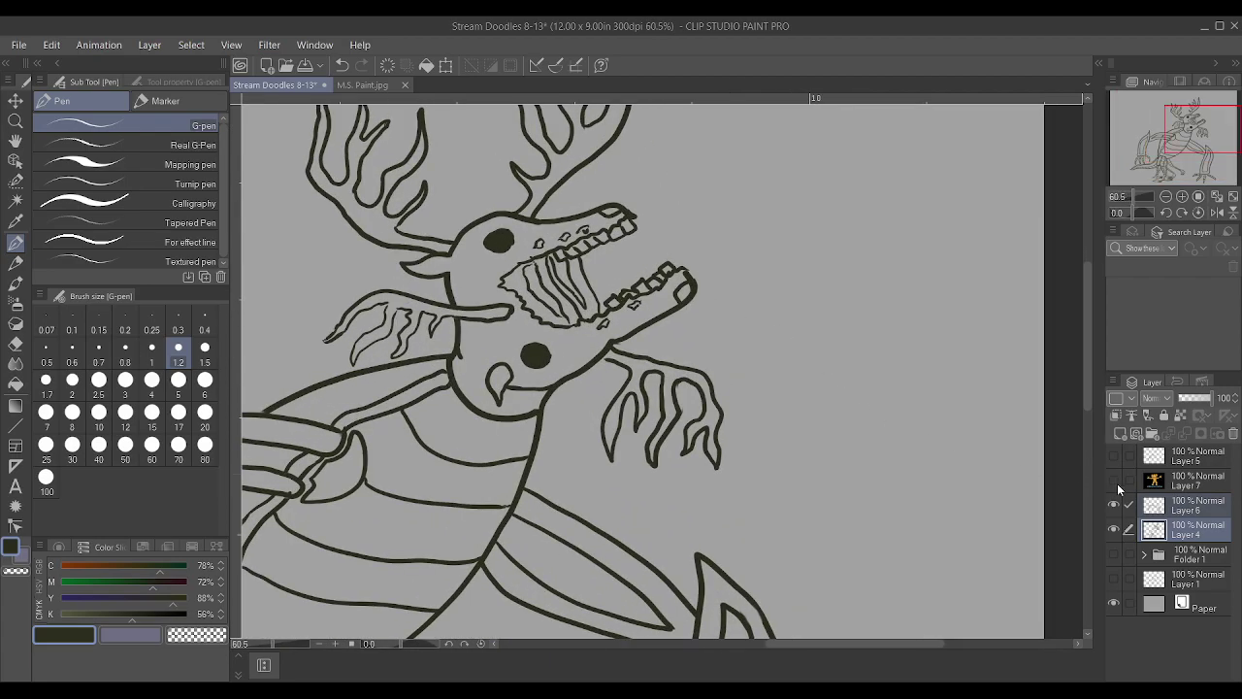
pyautogui.hotkey('ctrl', 'e')
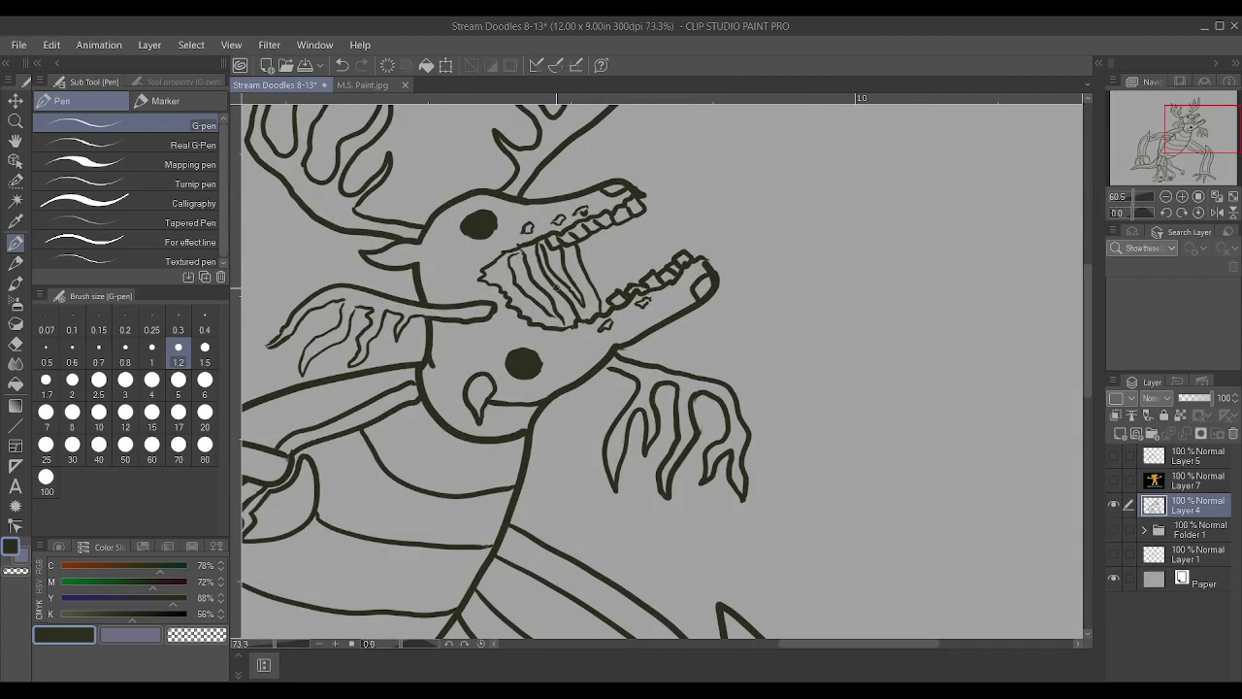
# Draw short wavy wrinkle lines on the upper and lower cheeks behind the open mouth
pyautogui.scroll(3, 490, 283)
pyautogui.scroll(1, 480, 264)
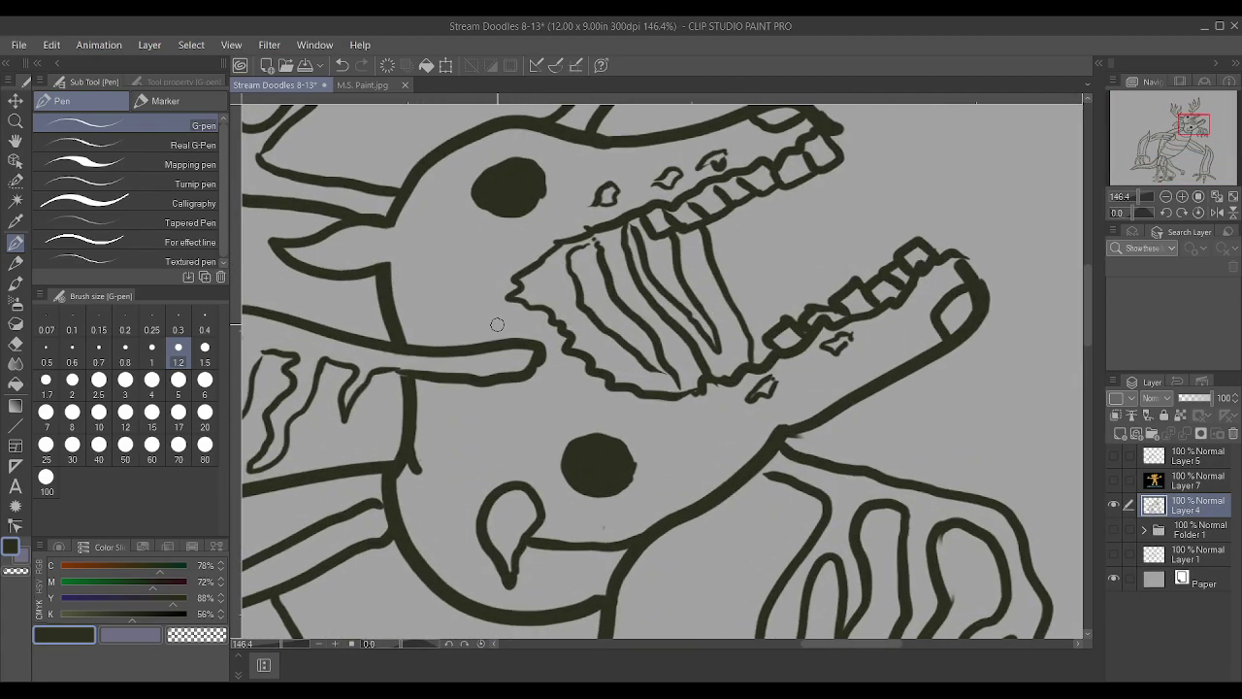
pyautogui.moveTo(476, 301); pyautogui.dragTo(469, 260)
pyautogui.moveTo(445, 335); pyautogui.dragTo(451, 284)
pyautogui.moveTo(474, 328); pyautogui.dragTo(456, 297)
pyautogui.moveTo(568, 379); pyautogui.dragTo(608, 413)
pyautogui.moveTo(521, 381); pyautogui.dragTo(525, 447)
pyautogui.moveTo(480, 393); pyautogui.dragTo(472, 452)
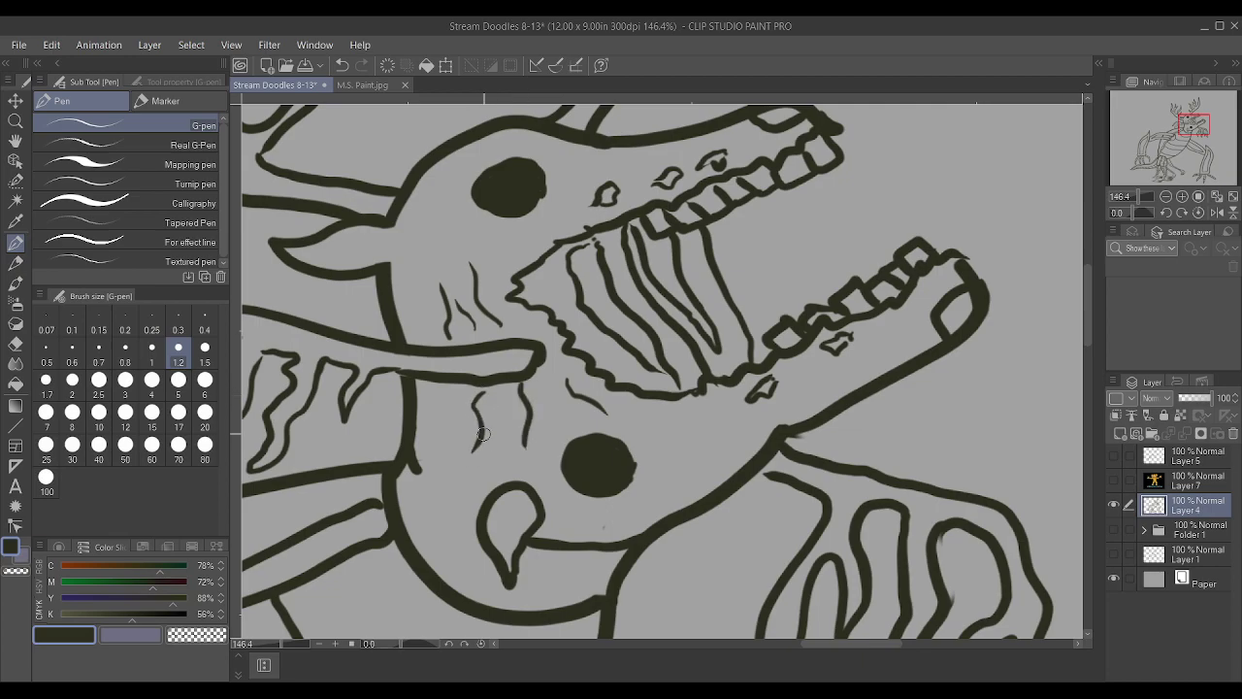
pyautogui.moveTo(652, 369); pyautogui.dragTo(677, 379)
# Outline a long curling tongue rising from the back of the mouth between the two jaws
pyautogui.scroll(-1, 677, 380)
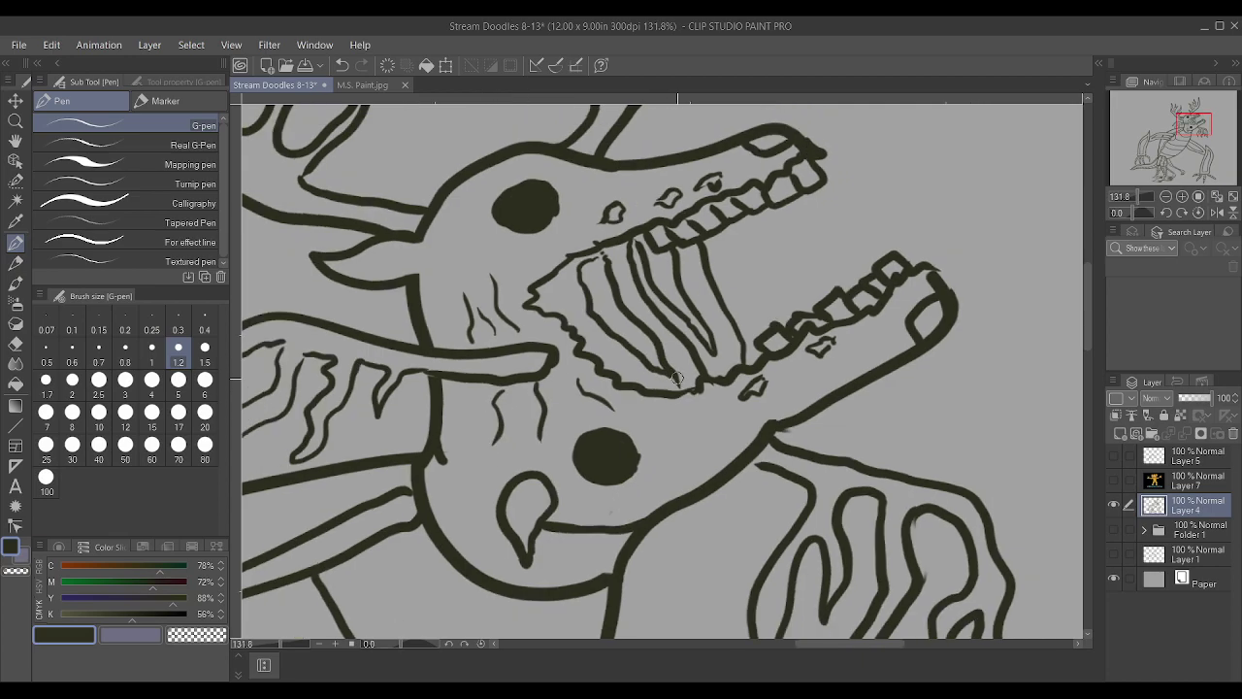
pyautogui.moveTo(717, 321)
pyautogui.mouseDown()
pyautogui.moveTo(753, 260)
pyautogui.moveTo(789, 249)
pyautogui.mouseUp()
pyautogui.moveTo(646, 293)
pyautogui.mouseDown()
pyautogui.moveTo(721, 281)
pyautogui.moveTo(755, 239)
pyautogui.moveTo(789, 236)
pyautogui.mouseUp()
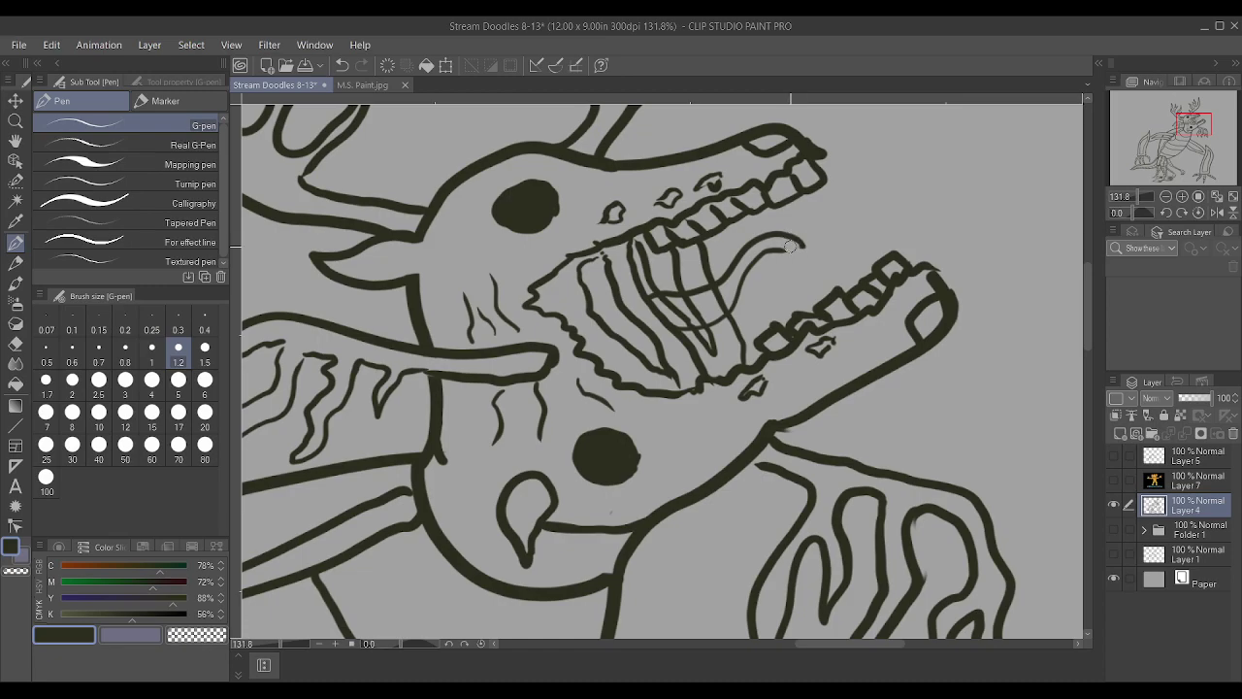
pyautogui.hotkey('ctrl', 'z')
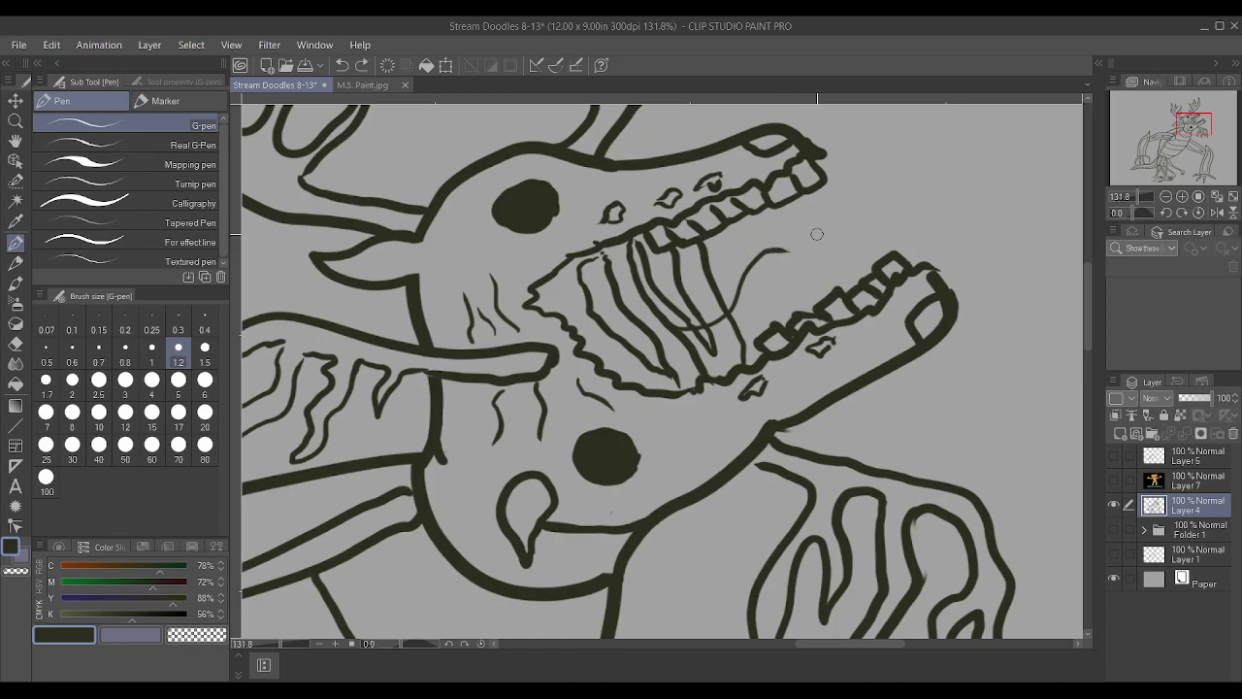
pyautogui.moveTo(638, 287)
pyautogui.mouseDown()
pyautogui.moveTo(698, 281)
pyautogui.moveTo(747, 234)
pyautogui.moveTo(783, 231)
pyautogui.moveTo(811, 252)
pyautogui.moveTo(767, 245)
pyautogui.mouseUp()
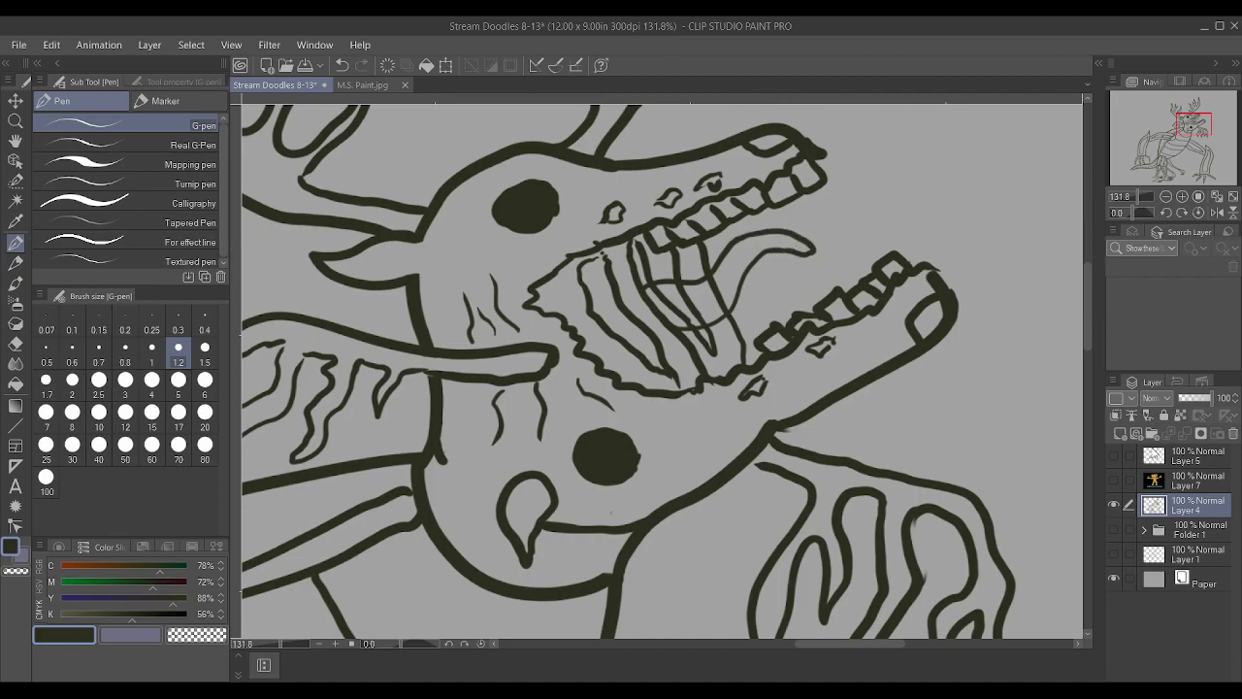
# Add curved contour lines along the inside of the tongue, following its bend, and a small dot near the tip
pyautogui.scroll(1, 860, 313)
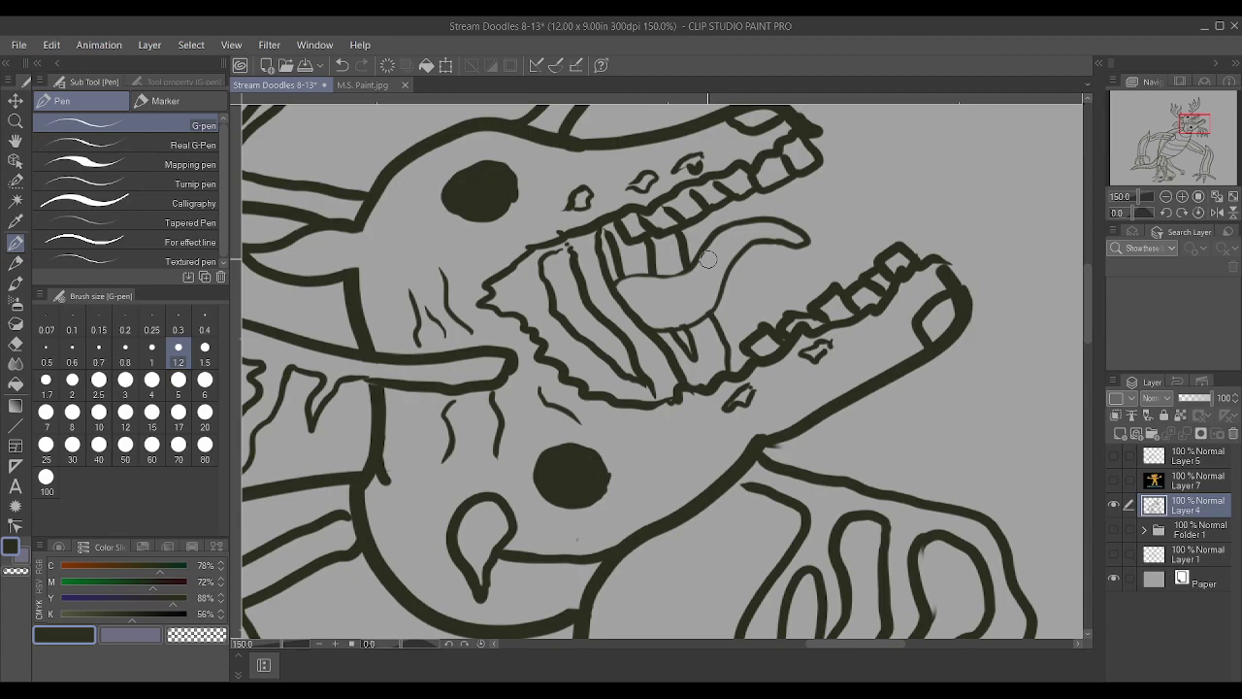
pyautogui.moveTo(612, 285); pyautogui.dragTo(682, 270)
pyautogui.moveTo(627, 299)
pyautogui.mouseDown()
pyautogui.moveTo(687, 290)
pyautogui.moveTo(743, 242)
pyautogui.moveTo(723, 248)
pyautogui.moveTo(755, 239)
pyautogui.mouseUp()
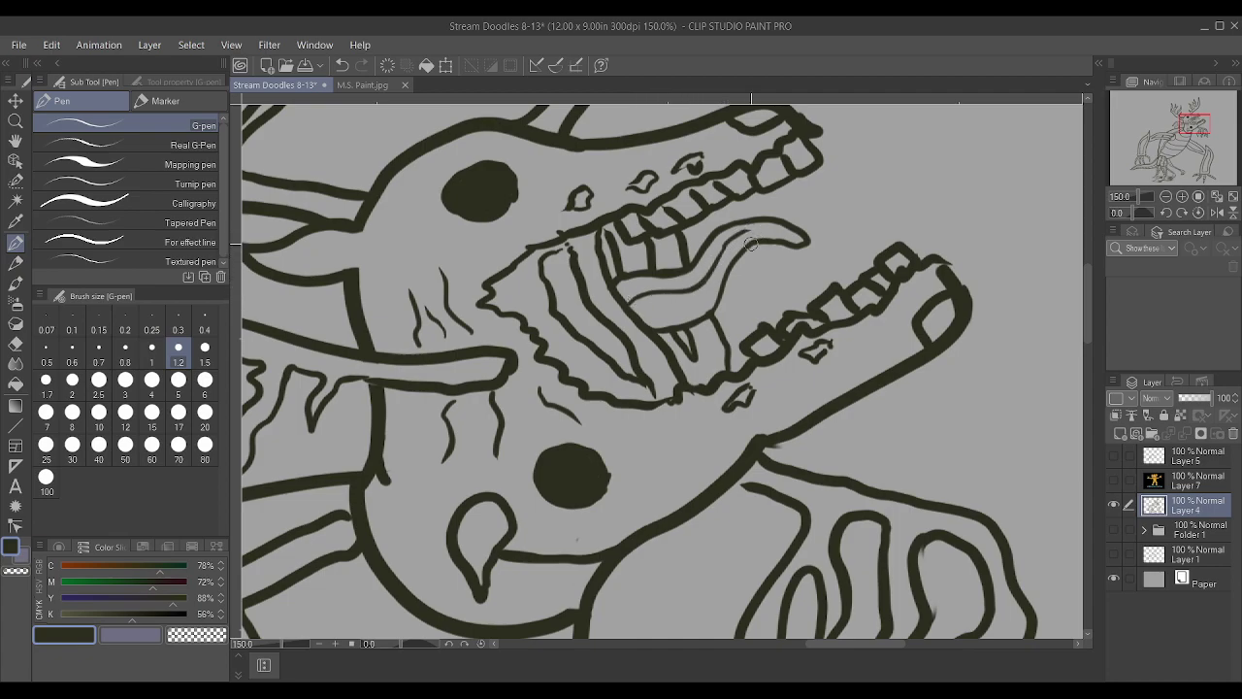
pyautogui.moveTo(635, 323); pyautogui.dragTo(723, 286)
pyautogui.moveTo(641, 323); pyautogui.dragTo(717, 290)
pyautogui.hotkey('ctrl', 'z')
pyautogui.scroll(2, 782, 244)
pyautogui.click(756, 226)
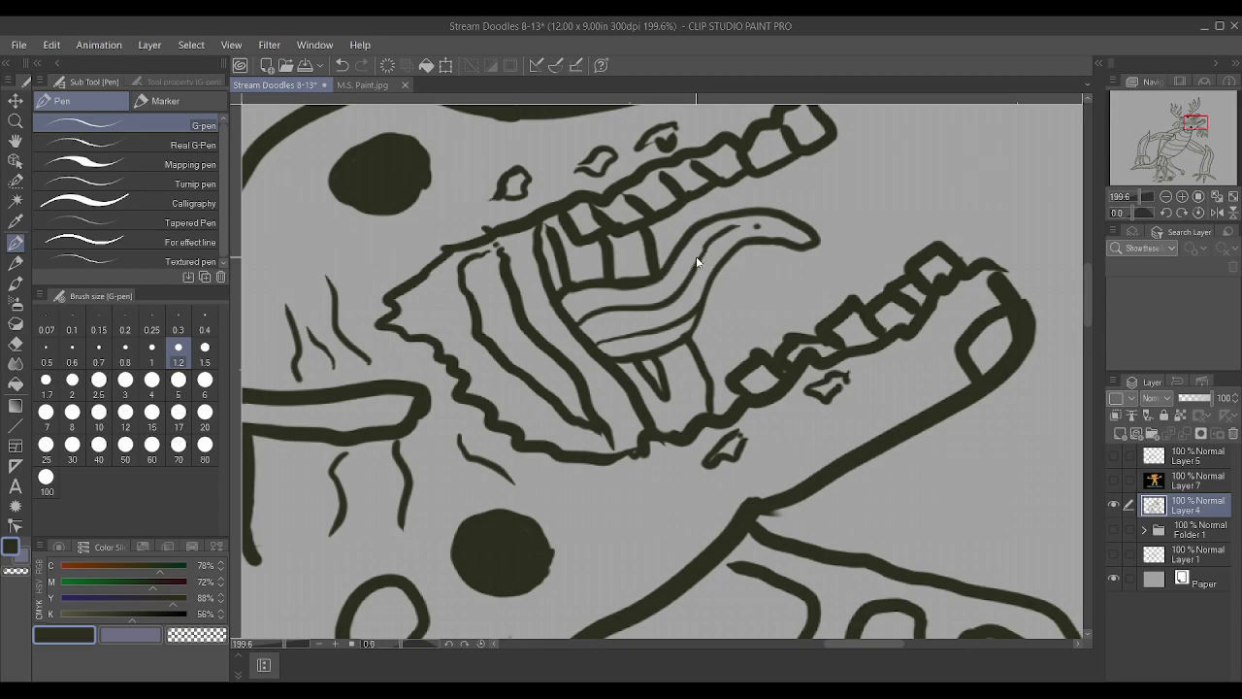
# Draw thin strands of drool hanging from the tip of the tongue
pyautogui.moveTo(805, 246)
pyautogui.mouseDown()
pyautogui.moveTo(790, 312)
pyautogui.moveTo(788, 255)
pyautogui.moveTo(771, 289)
pyautogui.moveTo(783, 239)
pyautogui.mouseUp()
pyautogui.scroll(-3, 784, 230)
pyautogui.scroll(-2, 784, 231)
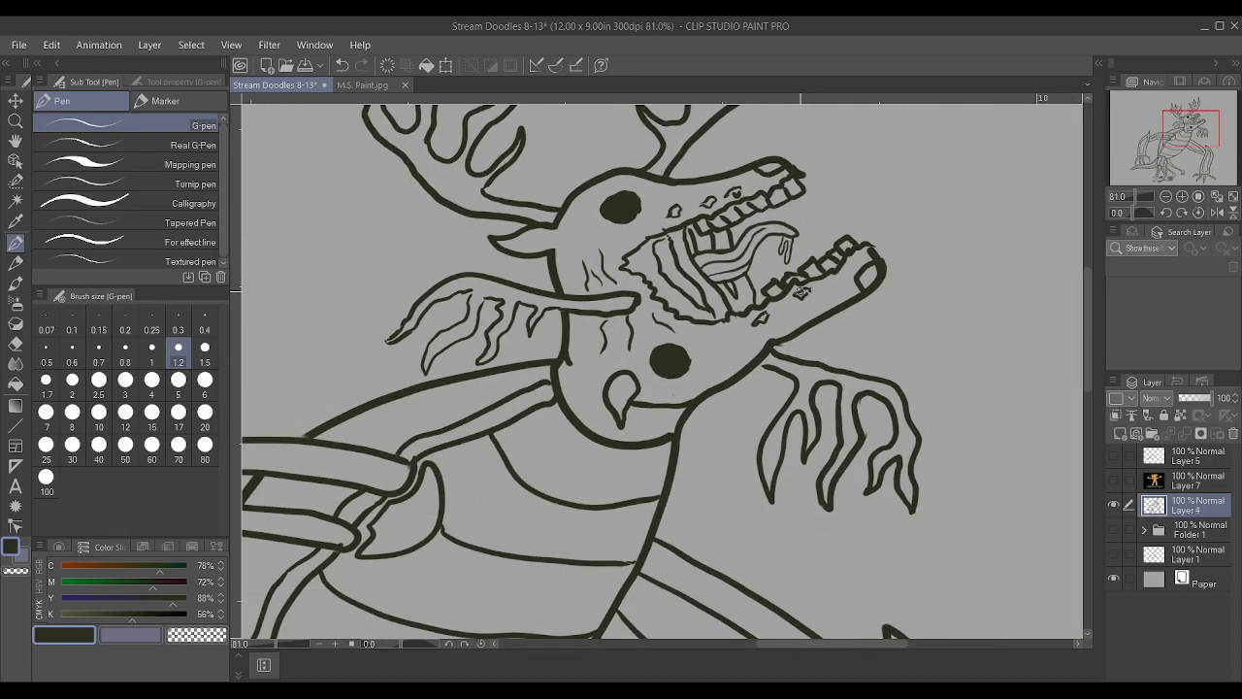
# Fill the nose tips of both the lower and upper snouts with the solid dark line color
pyautogui.scroll(3, 876, 246)
pyautogui.moveTo(846, 302)
pyautogui.mouseDown()
pyautogui.moveTo(860, 299)
pyautogui.moveTo(852, 320)
pyautogui.moveTo(860, 300)
pyautogui.mouseUp()
pyautogui.scroll(-2, 860, 300)
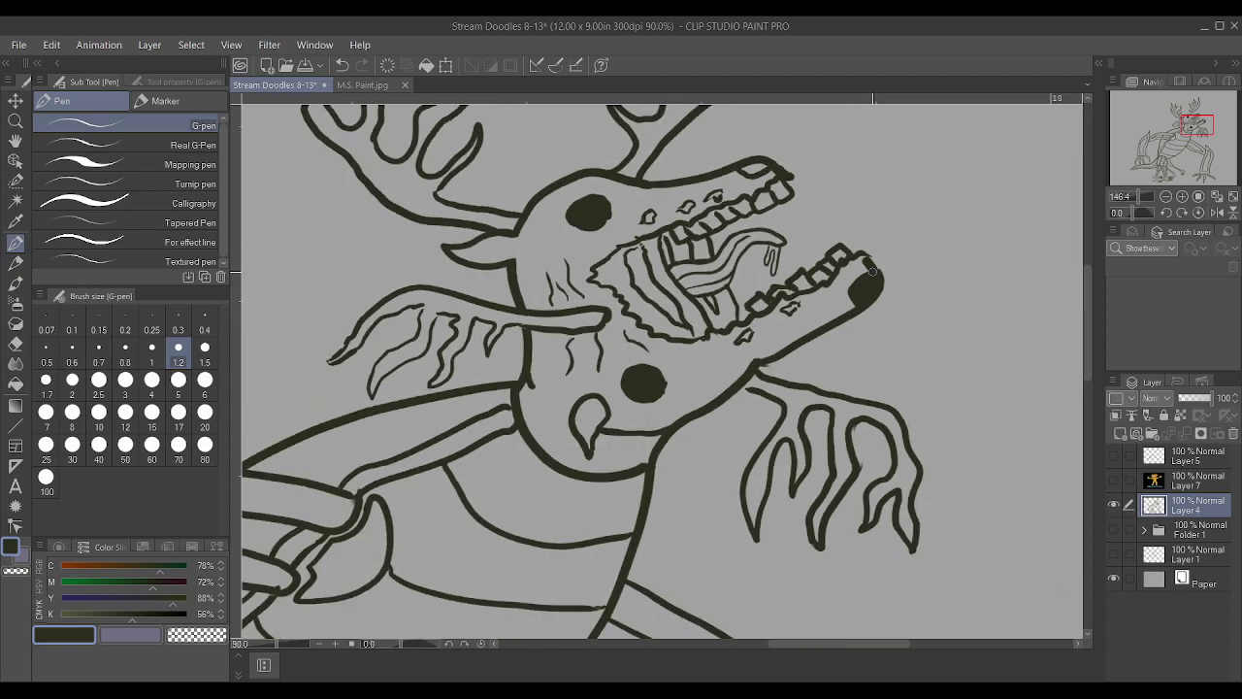
pyautogui.scroll(3, 751, 176)
pyautogui.moveTo(751, 176); pyautogui.dragTo(741, 168)
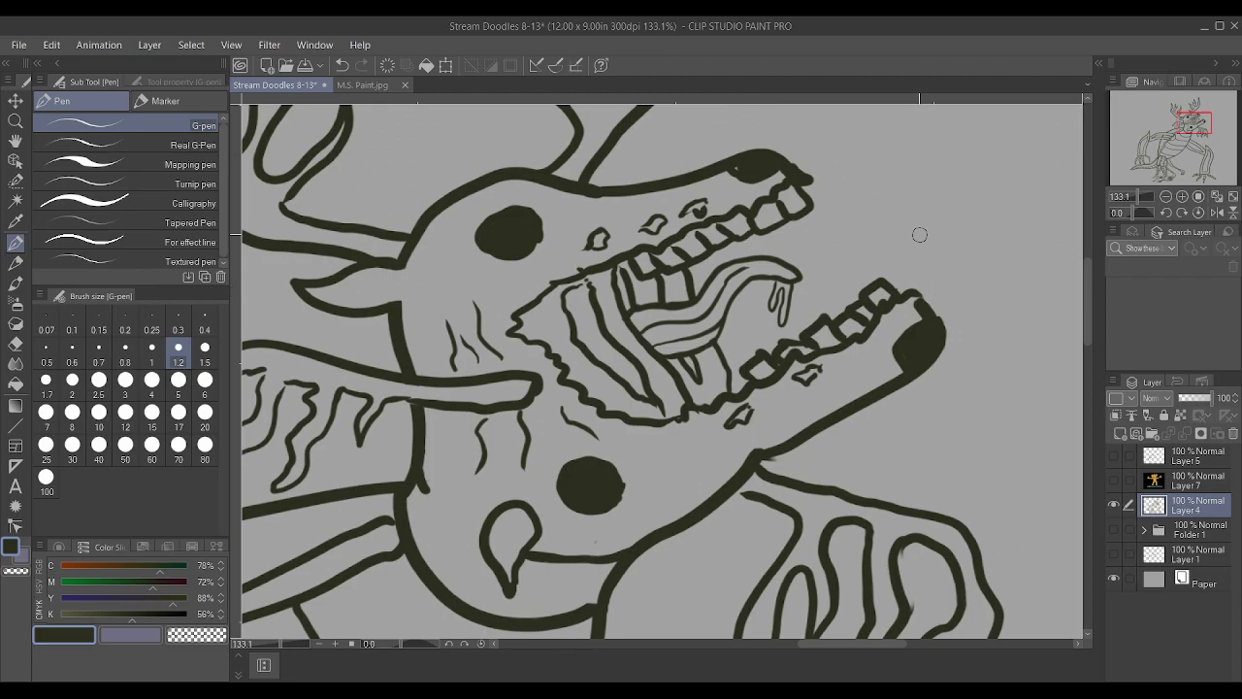
pyautogui.moveTo(916, 288); pyautogui.dragTo(901, 297)
pyautogui.scroll(-1, 918, 292)
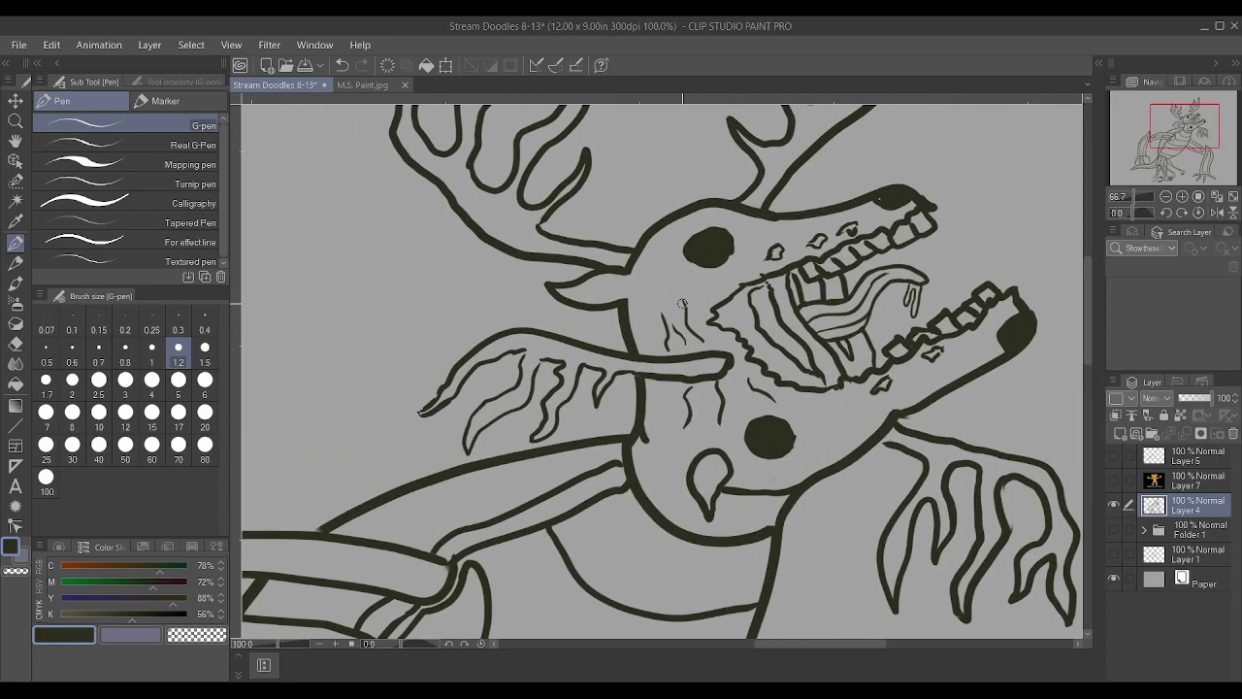
# Draw a narrow leaf-shaped inner detail inside the ear below the antler
pyautogui.scroll(1, 564, 286)
pyautogui.moveTo(550, 284)
pyautogui.mouseDown()
pyautogui.moveTo(615, 272)
pyautogui.moveTo(549, 288)
pyautogui.moveTo(607, 280)
pyautogui.mouseUp()
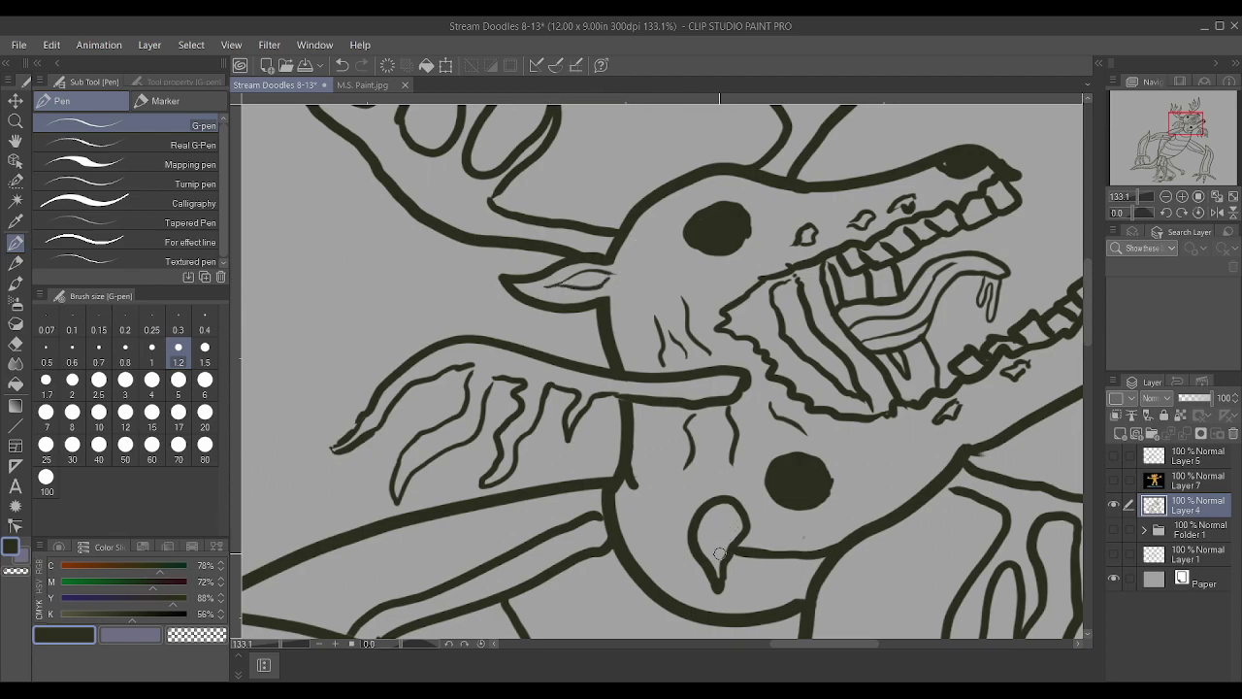
# Draw a teardrop-shaped inner detail inside the lower head's ear and a short wrinkle line at the back of the lower head
pyautogui.moveTo(719, 544); pyautogui.dragTo(733, 519)
pyautogui.moveTo(716, 563); pyautogui.dragTo(711, 523)
pyautogui.scroll(-3, 728, 512)
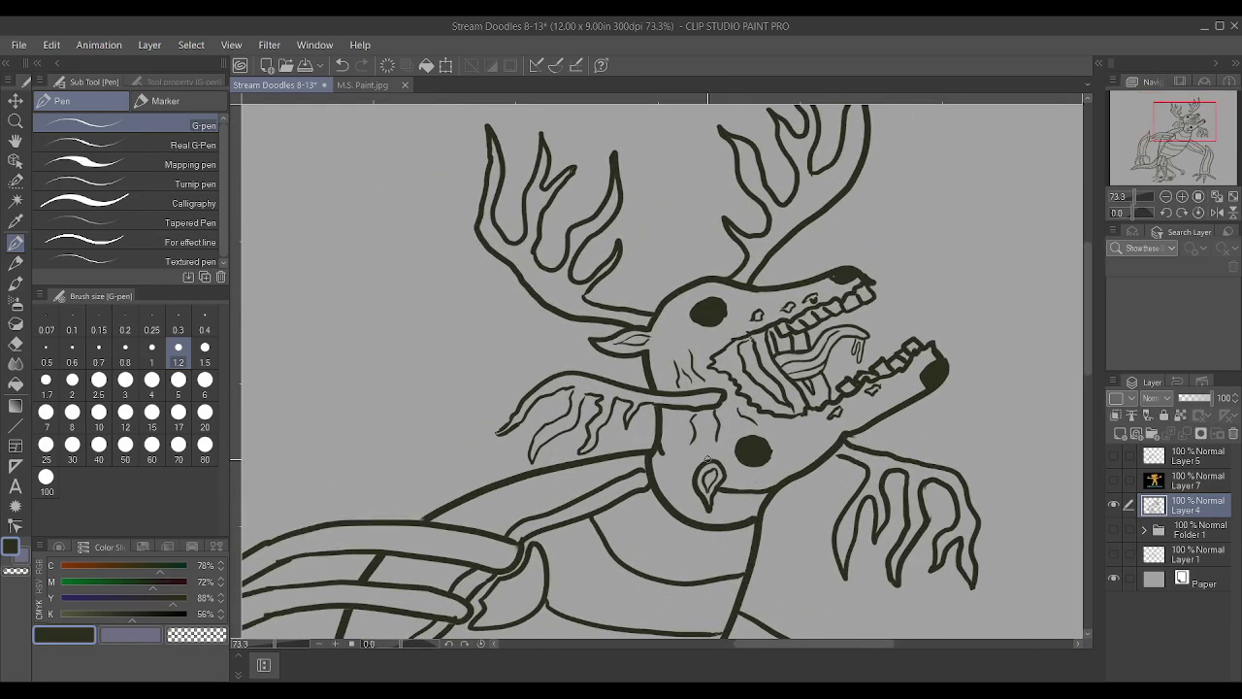
pyautogui.scroll(3, 707, 461)
pyautogui.moveTo(619, 453)
pyautogui.mouseDown()
pyautogui.moveTo(637, 468)
pyautogui.moveTo(625, 378)
pyautogui.mouseUp()
pyautogui.scroll(-1, 659, 370)
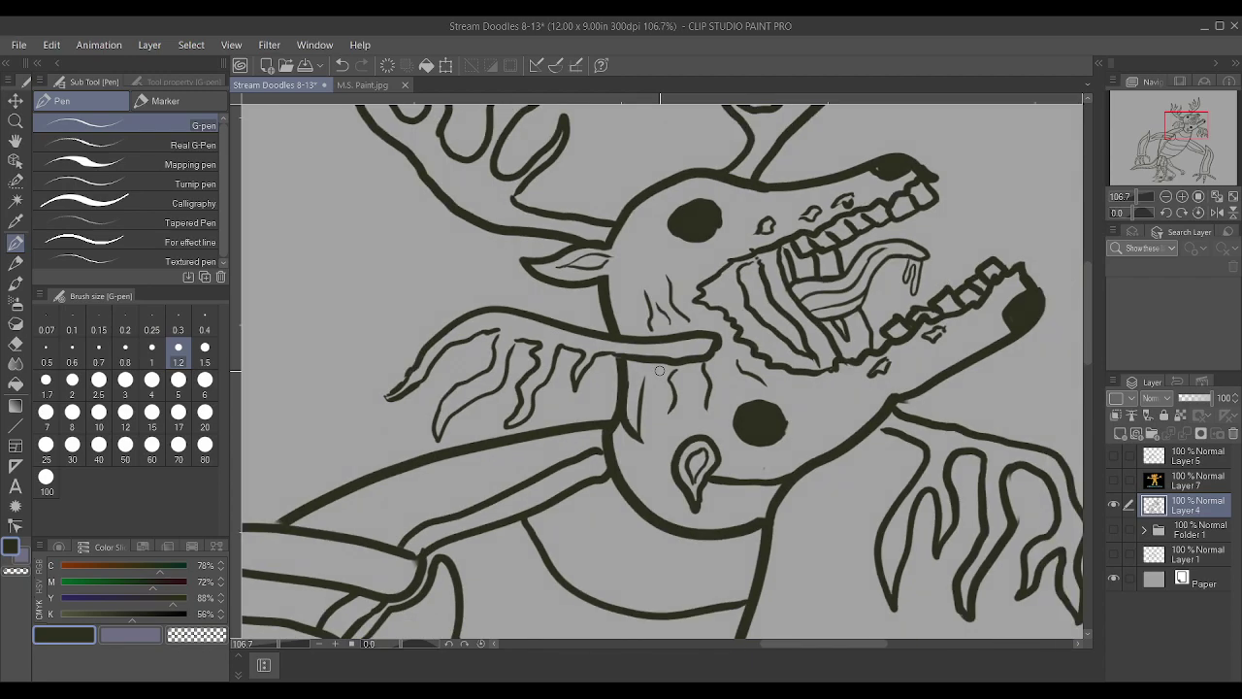
# Save the Stream Doodles 8-13 drawing with the finished creature line art
pyautogui.scroll(-3, 660, 369)
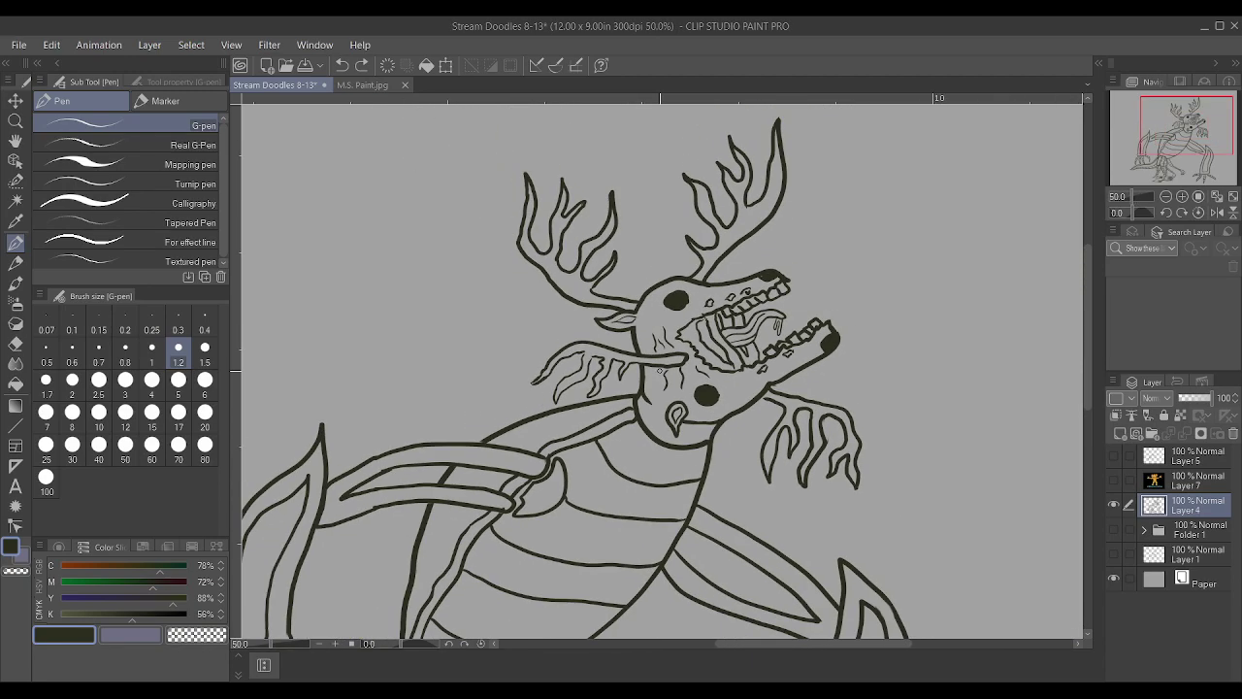
pyautogui.scroll(-3, 702, 350)
pyautogui.scroll(3, 639, 437)
pyautogui.scroll(-1, 702, 437)
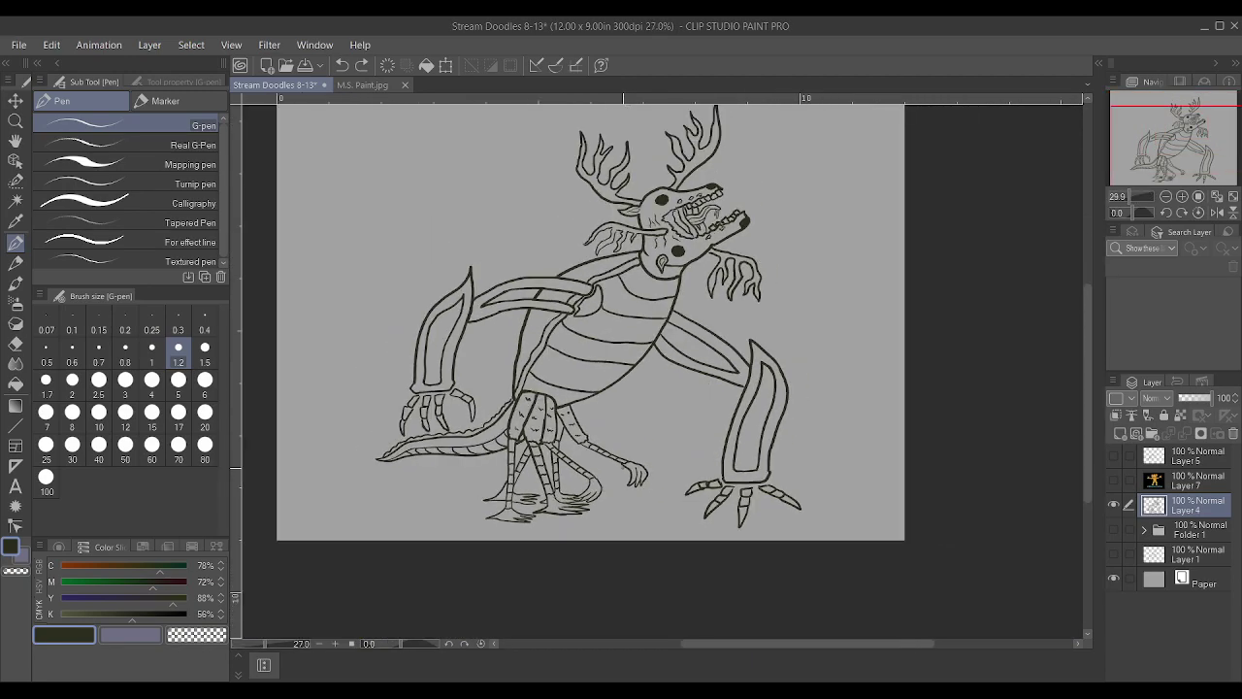
pyautogui.hotkey('ctrl', 's')
pyautogui.scroll(3, 302, 245)
pyautogui.scroll(-3, 302, 245)
pyautogui.scroll(3, 302, 246)
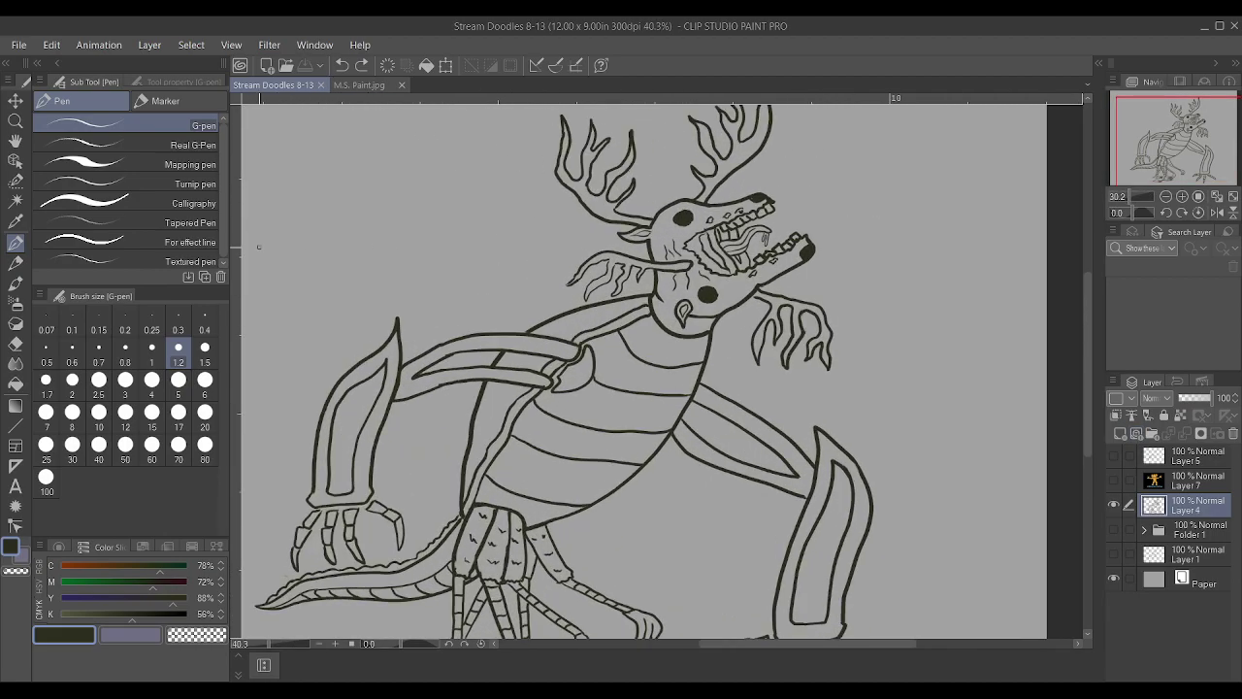
# Lock the Layer 4 line art and add a new layer directly beneath it for color
pyautogui.press('w')
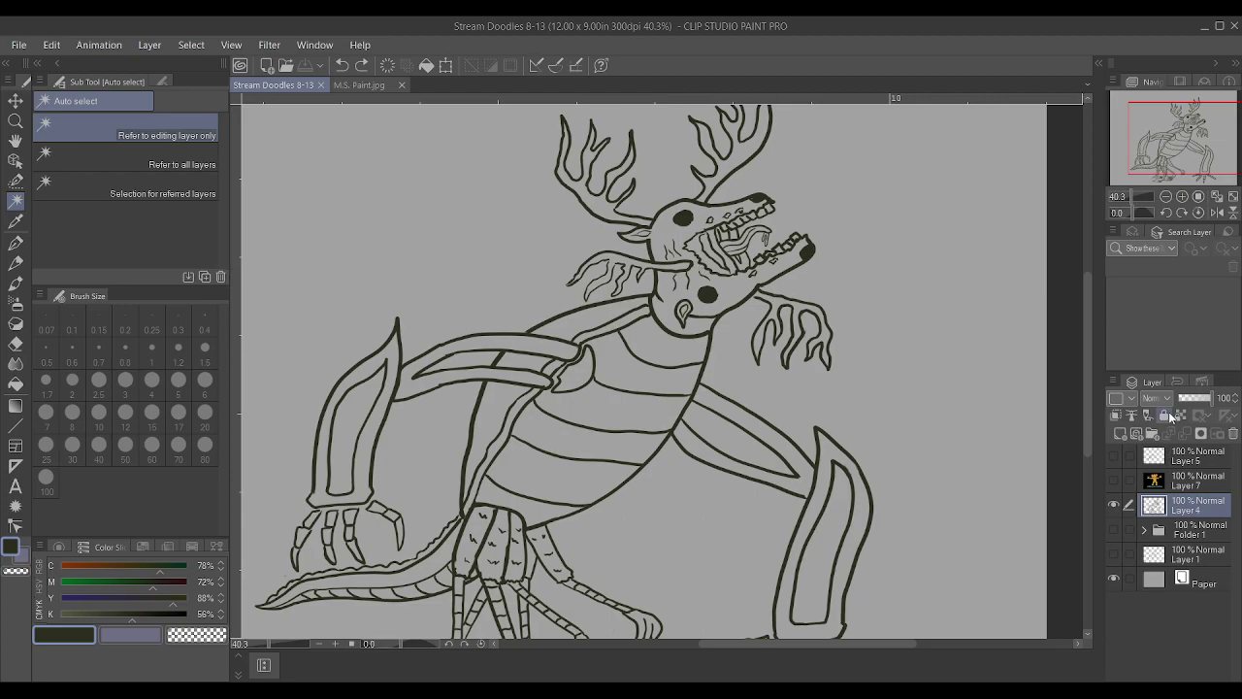
pyautogui.click(1164, 415)
pyautogui.click(1120, 434)
pyautogui.moveTo(1182, 512); pyautogui.dragTo(1193, 543)
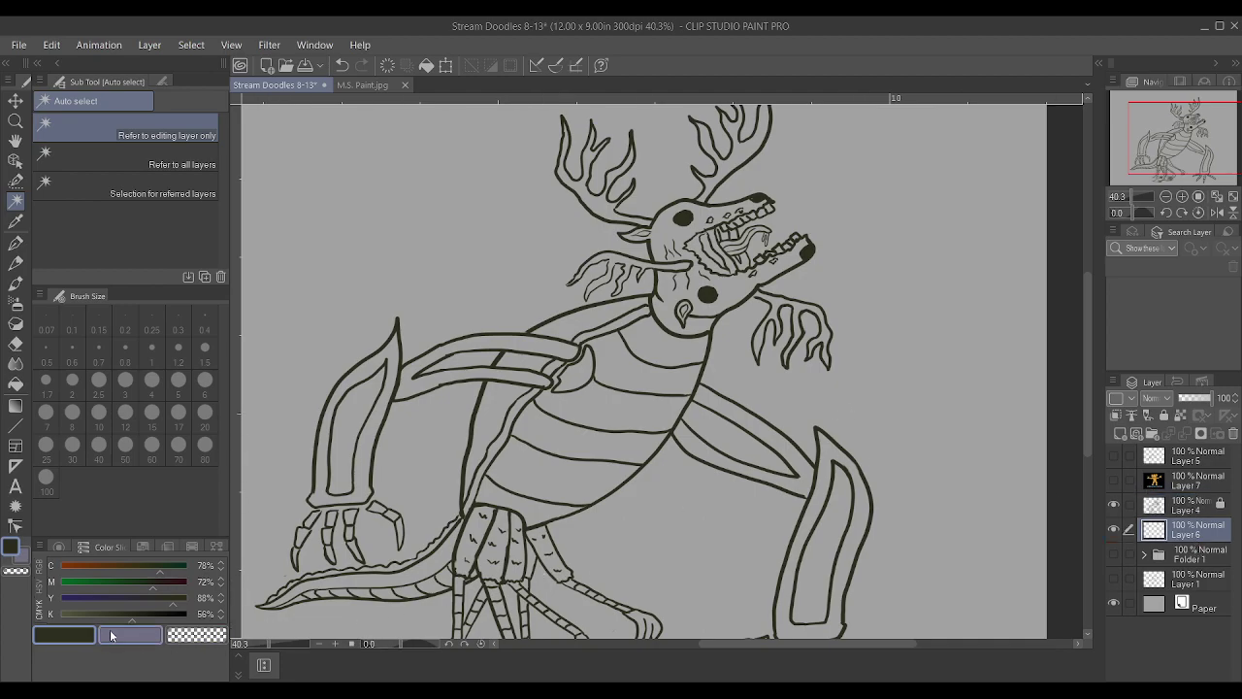
# Mix a muted brown drawing color of C 66%, M 61%, Y 71% and K 0%
pyautogui.moveTo(86, 611); pyautogui.dragTo(60, 616)
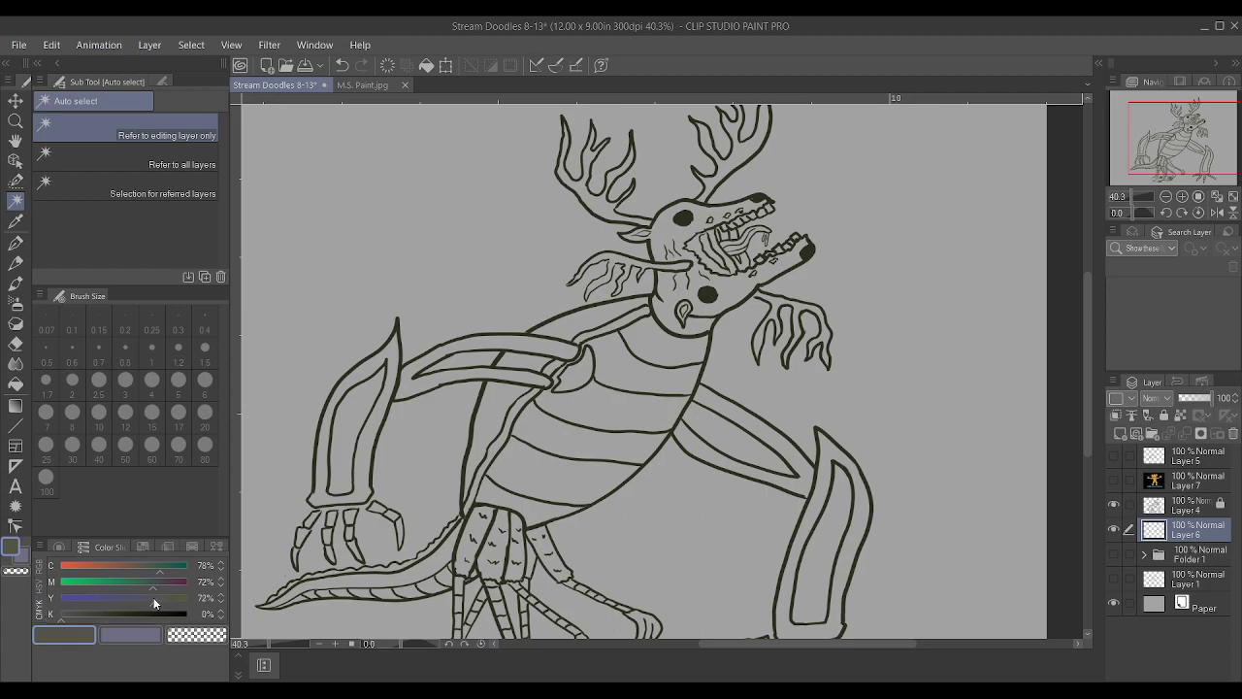
pyautogui.moveTo(152, 588); pyautogui.dragTo(143, 592)
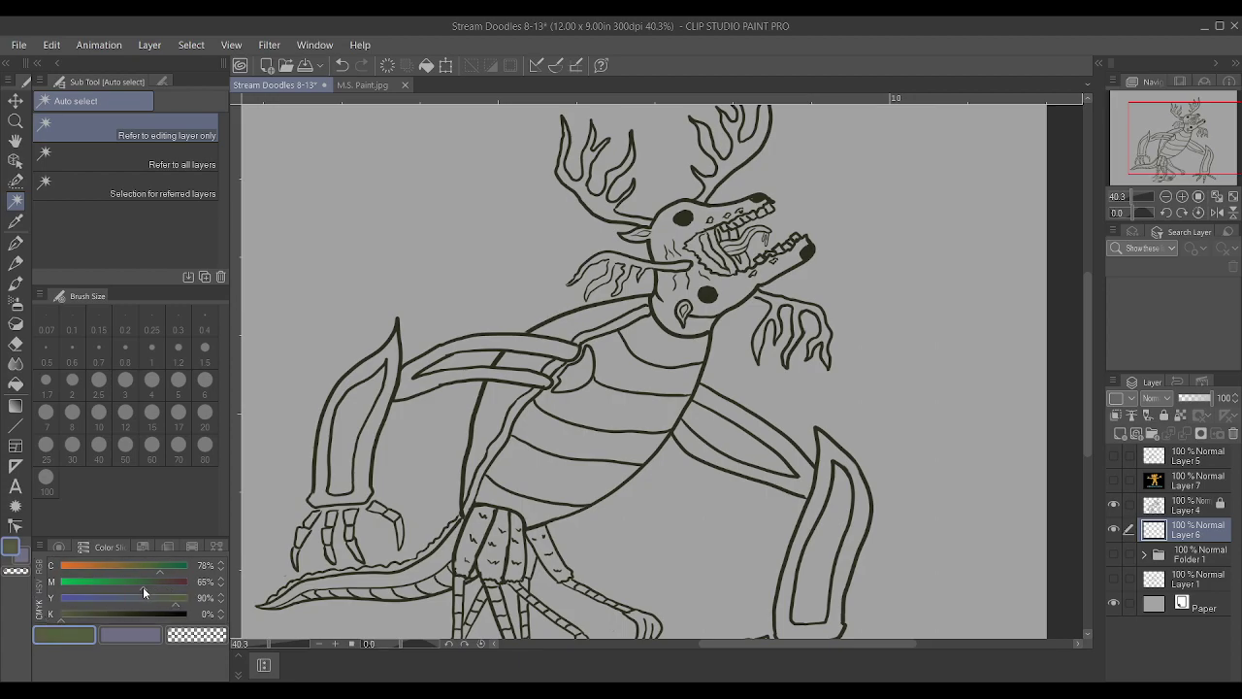
pyautogui.click(146, 565)
pyautogui.click(178, 607)
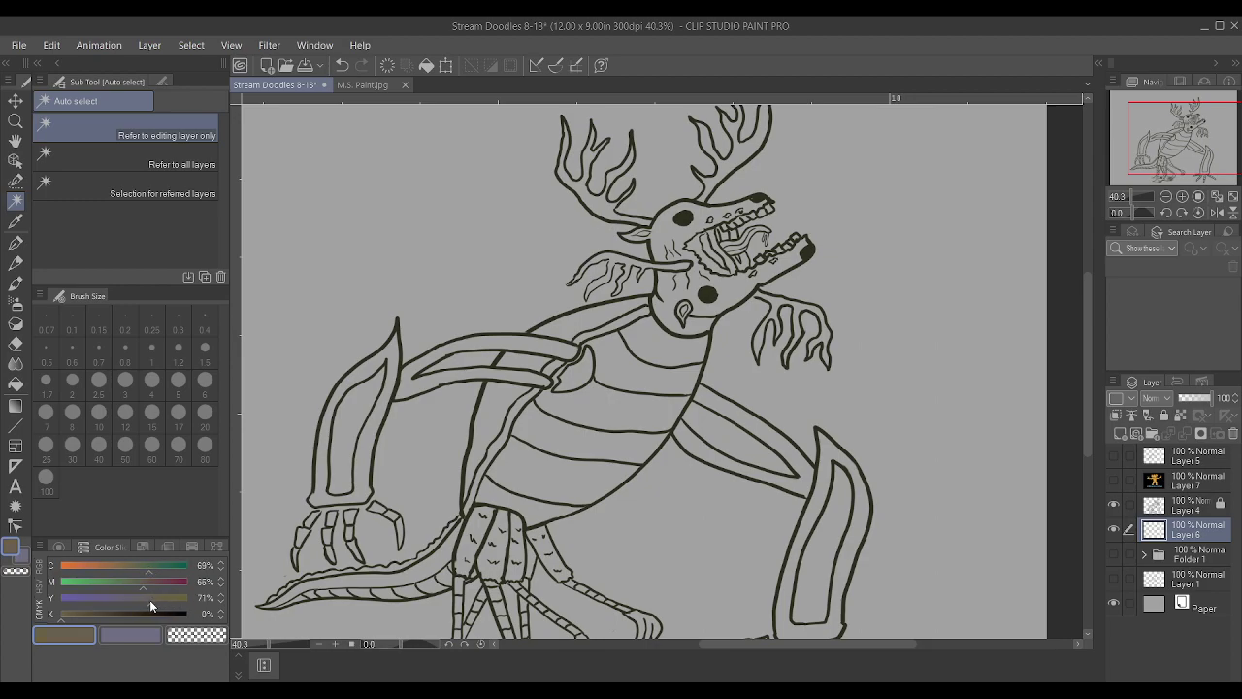
pyautogui.click(145, 580)
pyautogui.click(151, 564)
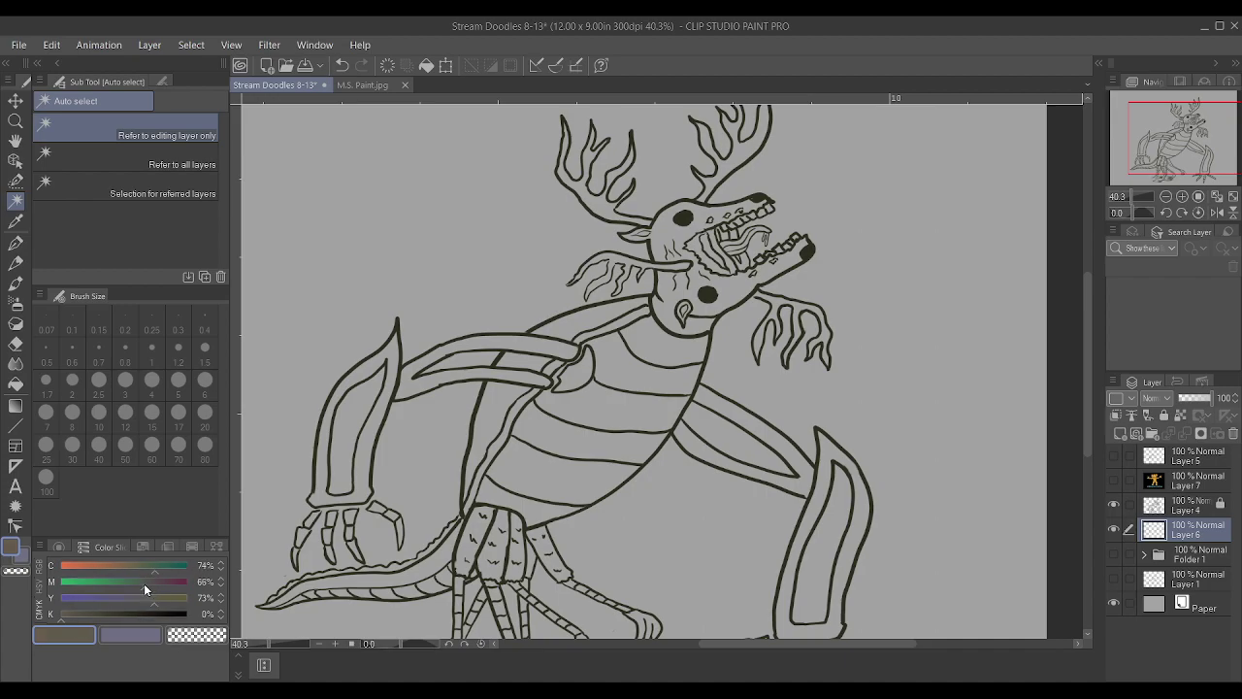
pyautogui.click(159, 599)
pyautogui.click(140, 582)
pyautogui.click(138, 583)
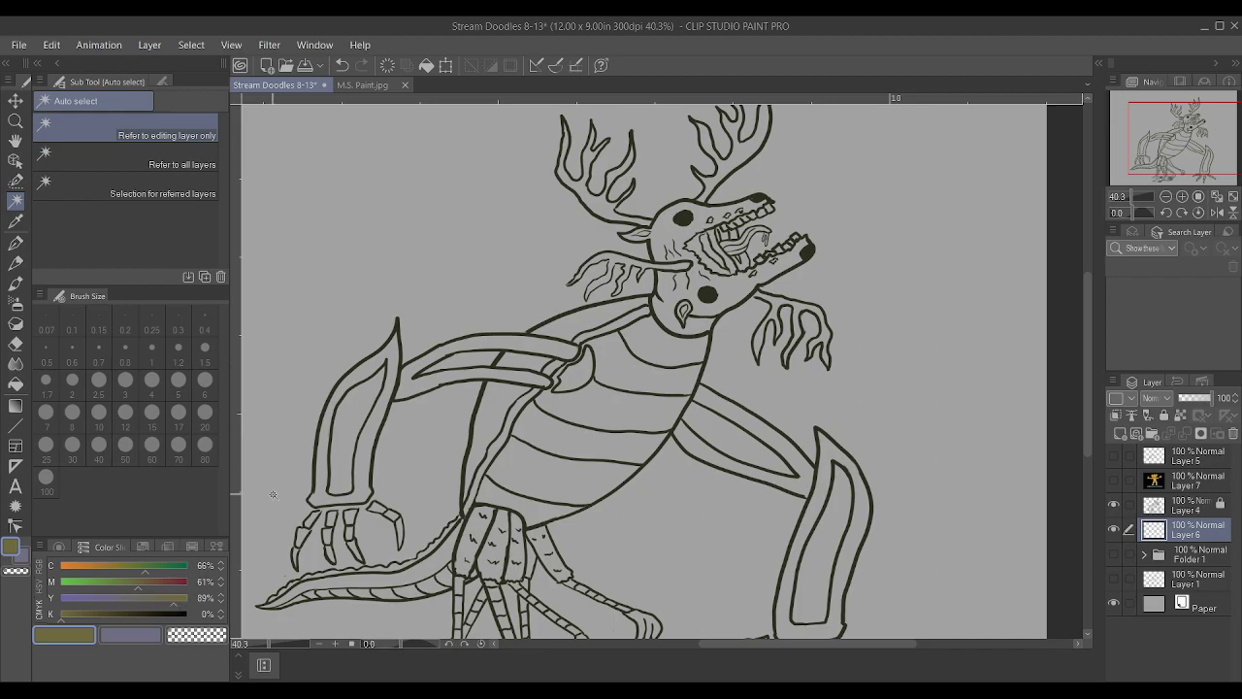
pyautogui.hotkey('ctrl', '-')
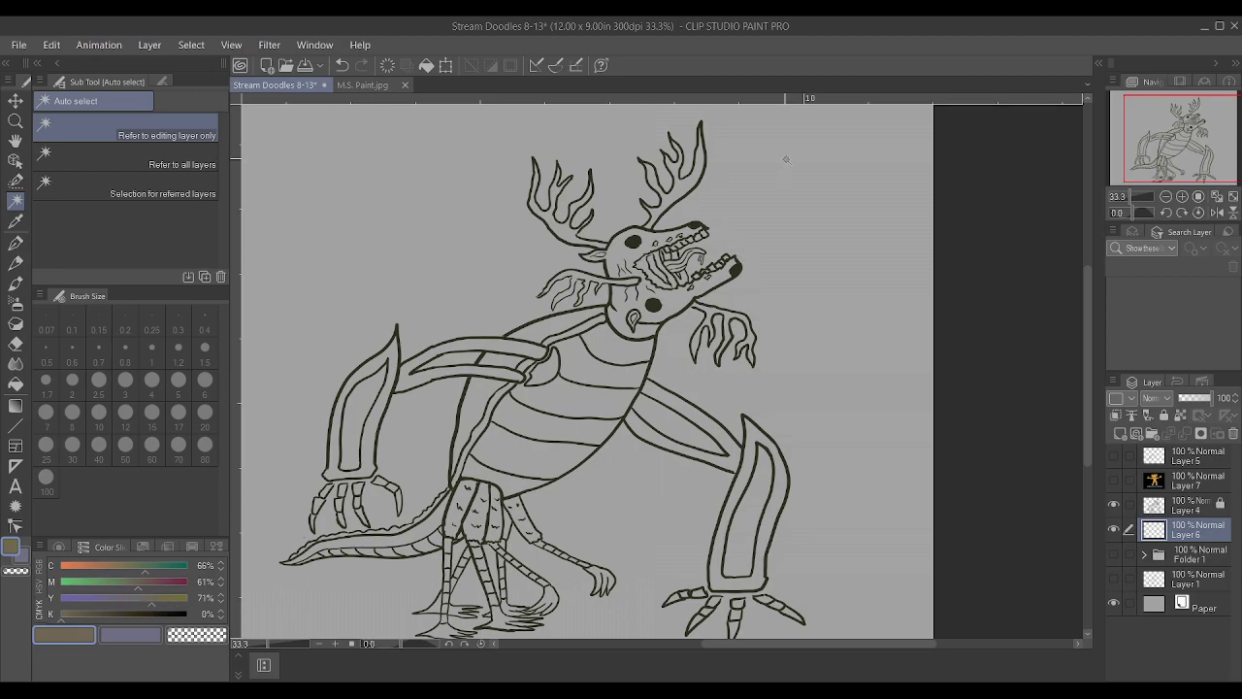
# Auto select the blank new layer and paint a patch of base color around the upper eye with an enlarged G-pen
pyautogui.scroll(5, 585, 239)
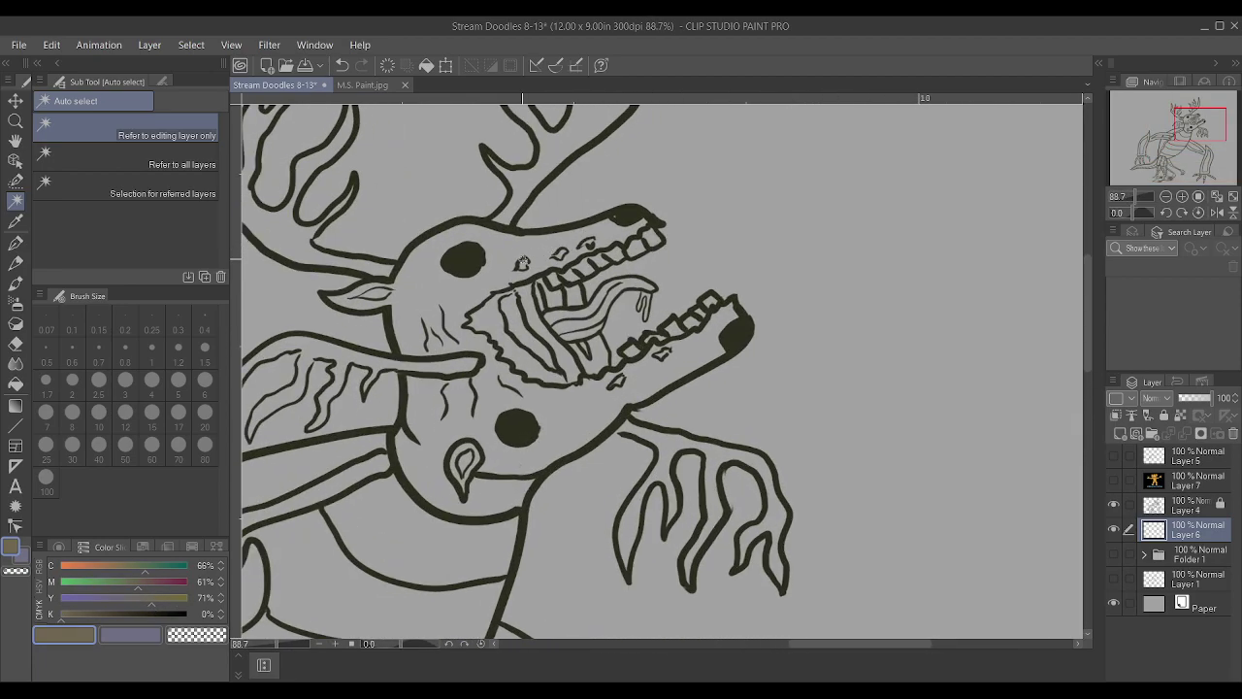
pyautogui.click(484, 305)
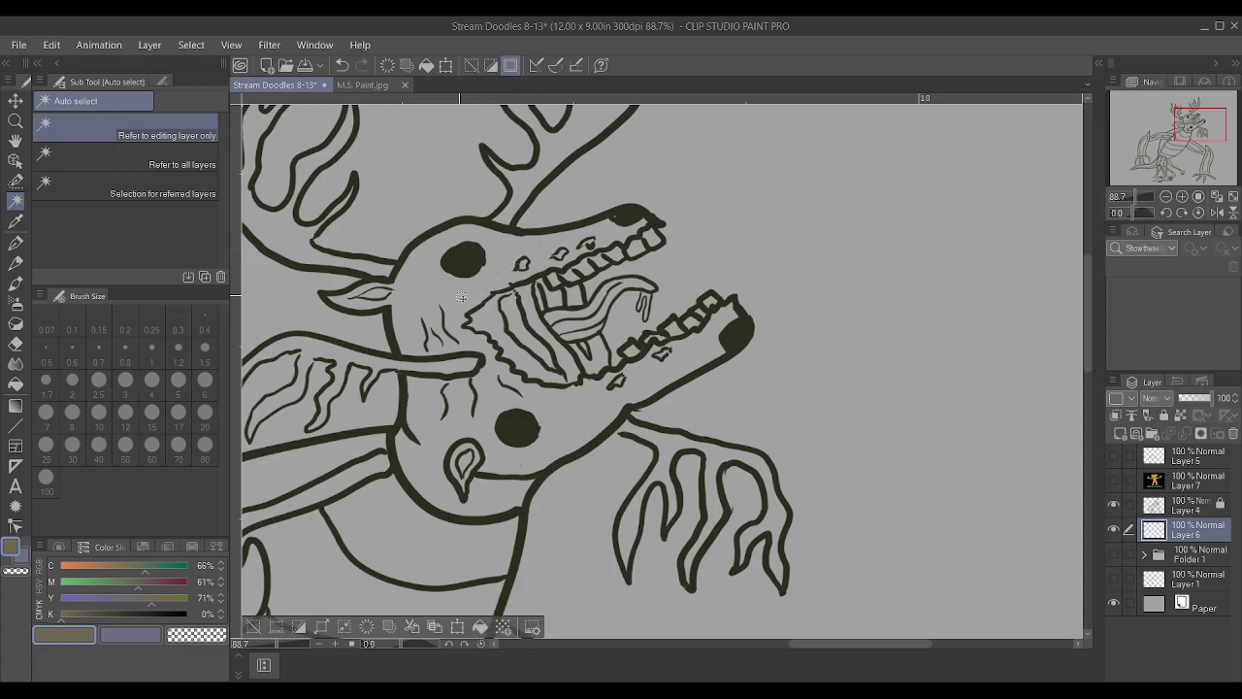
pyautogui.press('p')
pyautogui.press(']')
pyautogui.press(']')
pyautogui.press(']')
pyautogui.press(']')
pyautogui.press(']')
pyautogui.press(']')
pyautogui.press(']')
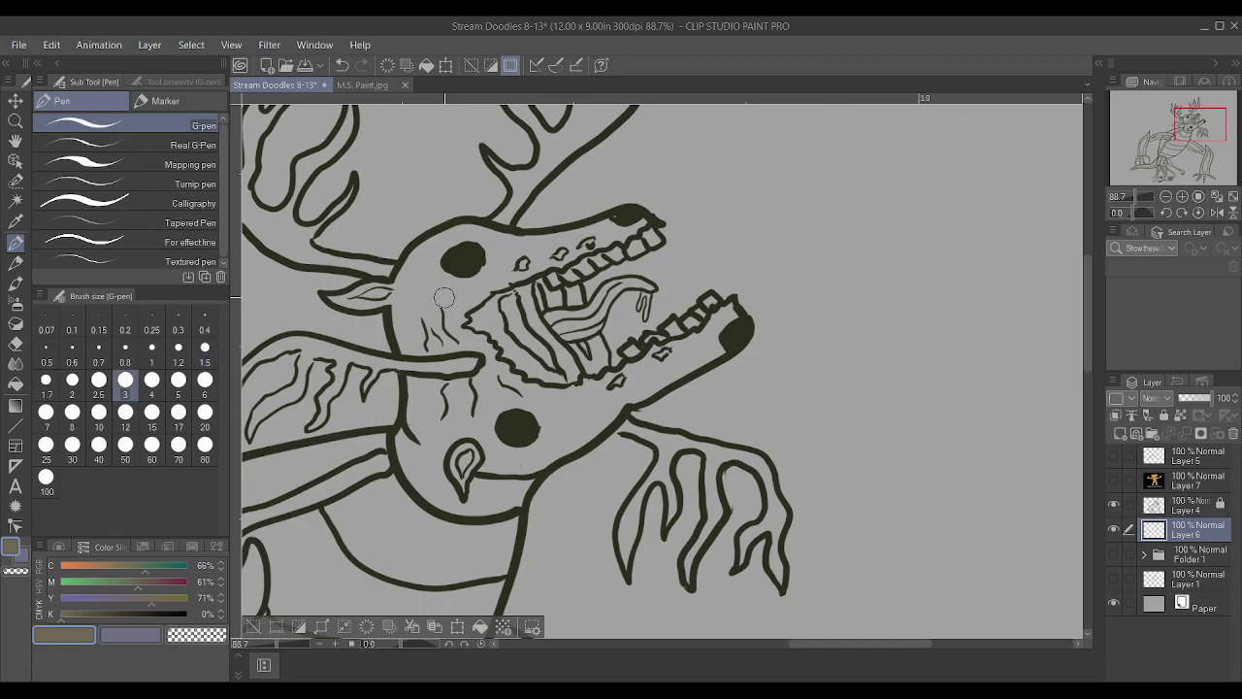
pyautogui.moveTo(444, 296)
pyautogui.mouseDown()
pyautogui.moveTo(456, 281)
pyautogui.moveTo(427, 255)
pyautogui.moveTo(423, 316)
pyautogui.moveTo(437, 316)
pyautogui.moveTo(420, 273)
pyautogui.moveTo(480, 257)
pyautogui.moveTo(456, 296)
pyautogui.moveTo(466, 271)
pyautogui.mouseUp()
# Shift the drawing color to olive green with C 69%, M 58%, Y 74% and K 0%
pyautogui.click(149, 568)
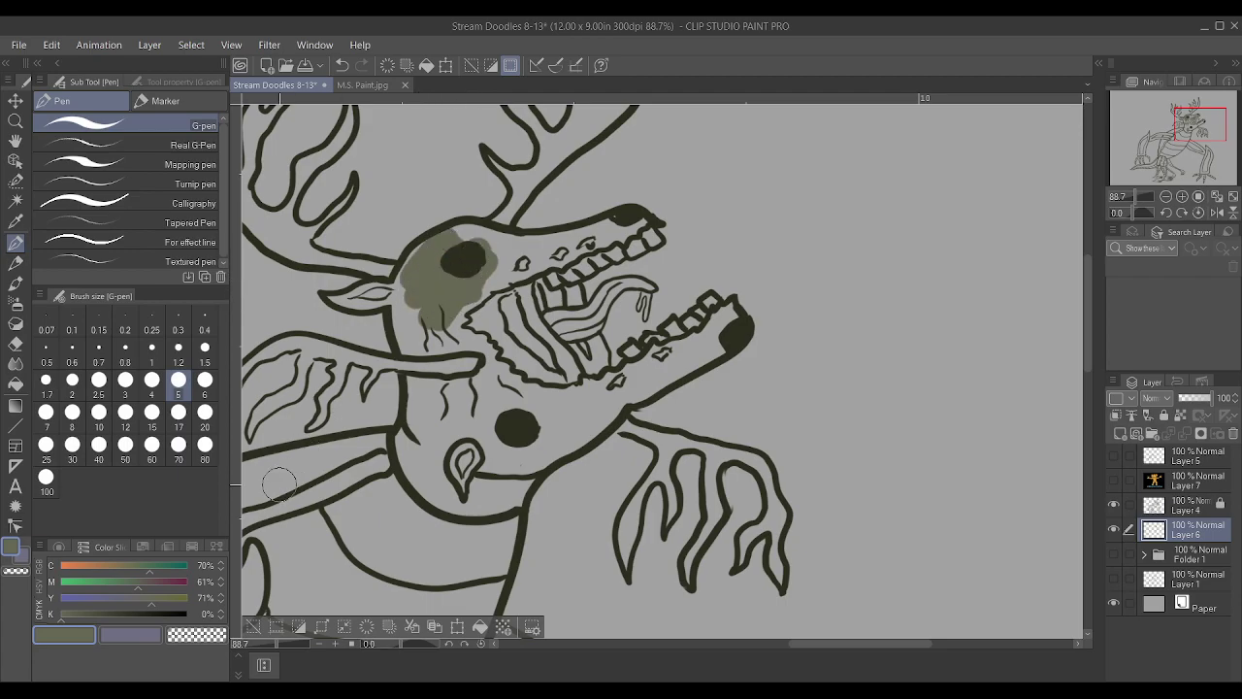
pyautogui.click(161, 596)
pyautogui.click(155, 598)
pyautogui.click(145, 572)
pyautogui.click(152, 566)
# Paint the upper head, its snout and its ear olive green, reducing the G-pen to size 2.5 for the edges
pyautogui.moveTo(432, 317)
pyautogui.mouseDown()
pyautogui.moveTo(416, 278)
pyautogui.moveTo(475, 239)
pyautogui.moveTo(447, 311)
pyautogui.moveTo(452, 301)
pyautogui.moveTo(417, 276)
pyautogui.moveTo(413, 317)
pyautogui.moveTo(439, 333)
pyautogui.moveTo(421, 343)
pyautogui.moveTo(490, 260)
pyautogui.moveTo(430, 227)
pyautogui.moveTo(408, 261)
pyautogui.moveTo(428, 258)
pyautogui.moveTo(401, 276)
pyautogui.moveTo(433, 243)
pyautogui.moveTo(515, 223)
pyautogui.moveTo(458, 225)
pyautogui.moveTo(546, 240)
pyautogui.moveTo(627, 210)
pyautogui.moveTo(641, 222)
pyautogui.moveTo(597, 244)
pyautogui.moveTo(605, 226)
pyautogui.moveTo(502, 243)
pyautogui.moveTo(559, 239)
pyautogui.moveTo(563, 262)
pyautogui.moveTo(626, 215)
pyautogui.moveTo(635, 228)
pyautogui.moveTo(507, 247)
pyautogui.moveTo(499, 284)
pyautogui.moveTo(519, 276)
pyautogui.moveTo(496, 273)
pyautogui.moveTo(525, 249)
pyautogui.moveTo(548, 267)
pyautogui.moveTo(520, 282)
pyautogui.moveTo(538, 244)
pyautogui.mouseUp()
pyautogui.press('[')
pyautogui.press('[')
pyautogui.press('[')
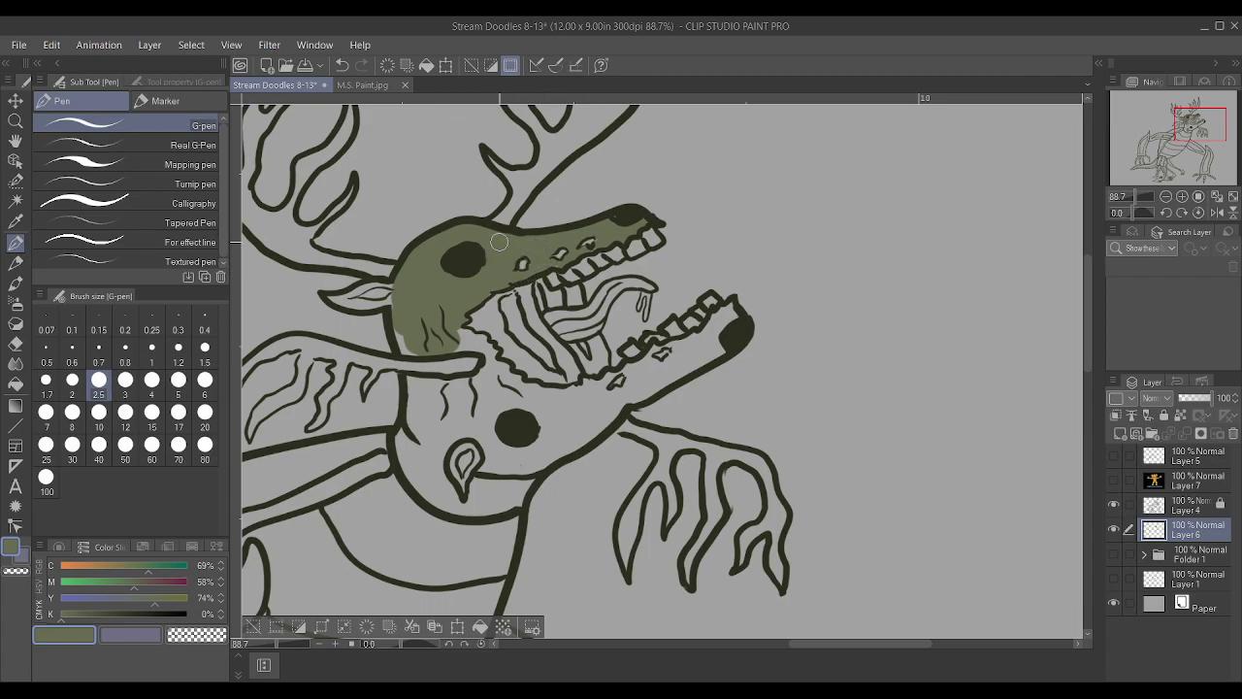
pyautogui.moveTo(406, 350); pyautogui.dragTo(484, 337)
pyautogui.moveTo(348, 299)
pyautogui.mouseDown()
pyautogui.moveTo(397, 294)
pyautogui.moveTo(344, 300)
pyautogui.moveTo(388, 286)
pyautogui.moveTo(349, 304)
pyautogui.mouseUp()
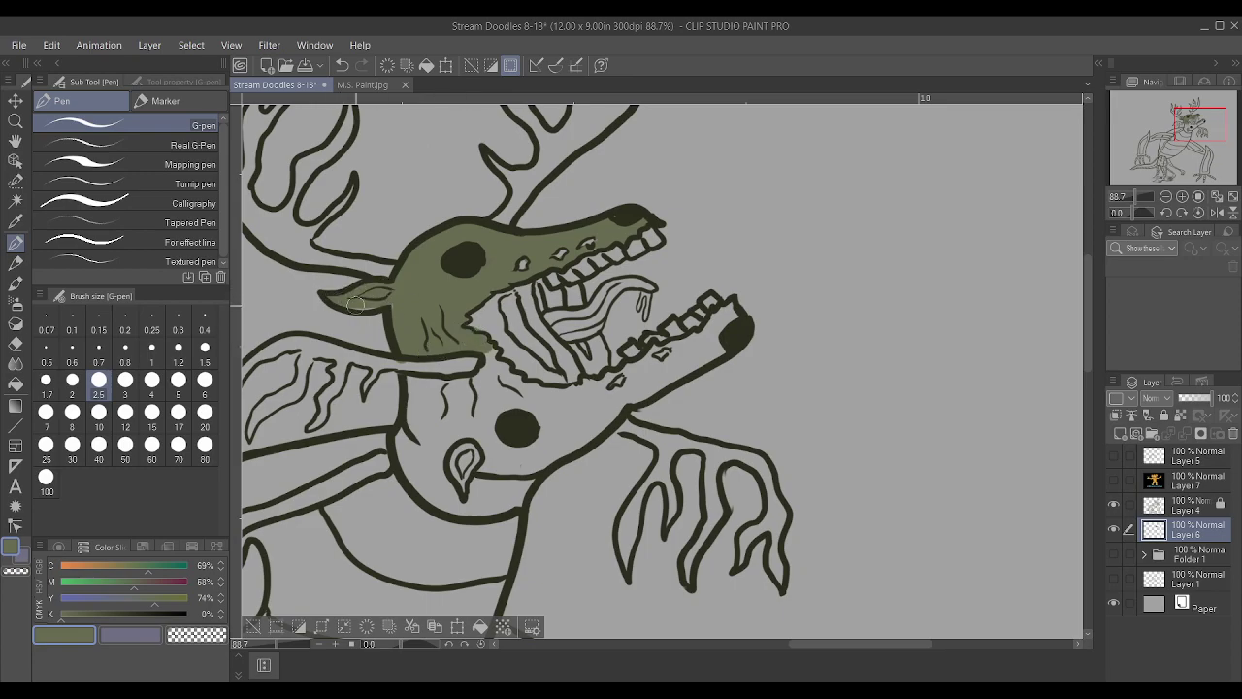
# Paint olive green along the lower head's edges, around its ear and across the lower snout
pyautogui.scroll(-2, 423, 281)
pyautogui.scroll(1, 493, 371)
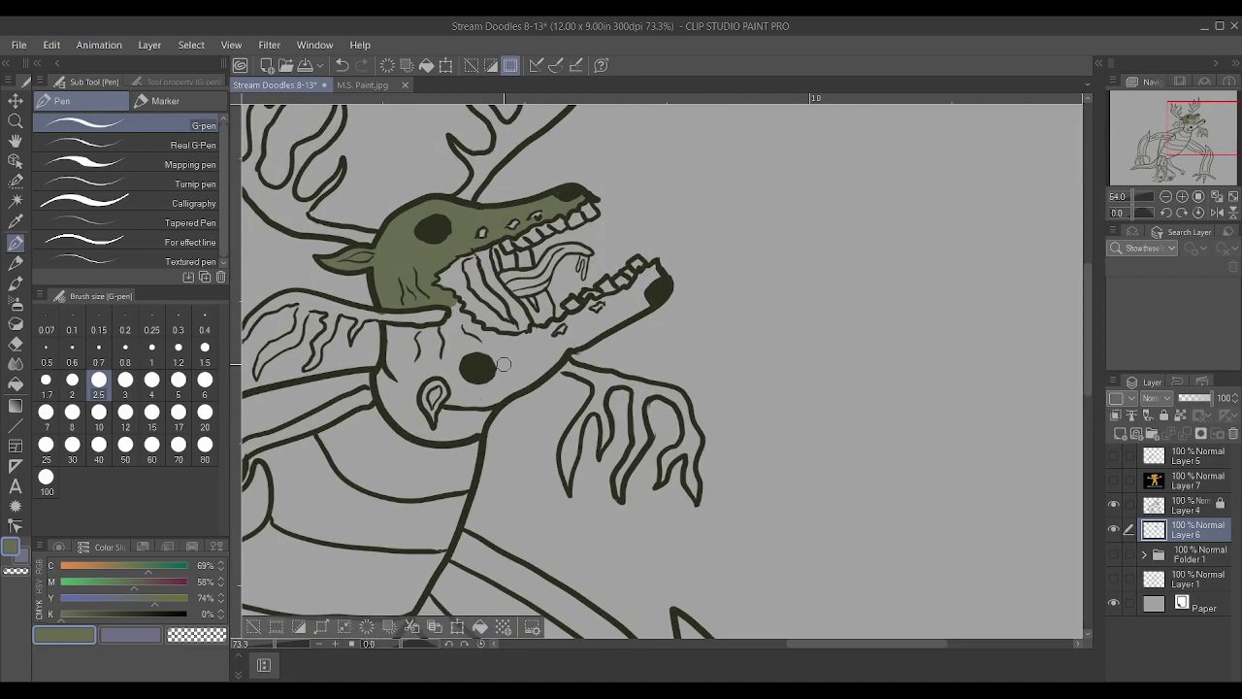
pyautogui.scroll(3, 504, 364)
pyautogui.moveTo(412, 427)
pyautogui.mouseDown()
pyautogui.moveTo(398, 407)
pyautogui.moveTo(409, 439)
pyautogui.moveTo(427, 384)
pyautogui.moveTo(408, 422)
pyautogui.mouseUp()
pyautogui.scroll(-1, 451, 316)
pyautogui.moveTo(357, 373)
pyautogui.mouseDown()
pyautogui.moveTo(390, 449)
pyautogui.moveTo(455, 454)
pyautogui.moveTo(485, 412)
pyautogui.moveTo(670, 284)
pyautogui.moveTo(657, 303)
pyautogui.moveTo(678, 262)
pyautogui.moveTo(632, 315)
pyautogui.moveTo(665, 295)
pyautogui.moveTo(643, 275)
pyautogui.moveTo(624, 290)
pyautogui.moveTo(661, 269)
pyautogui.moveTo(508, 342)
pyautogui.moveTo(434, 300)
pyautogui.mouseUp()
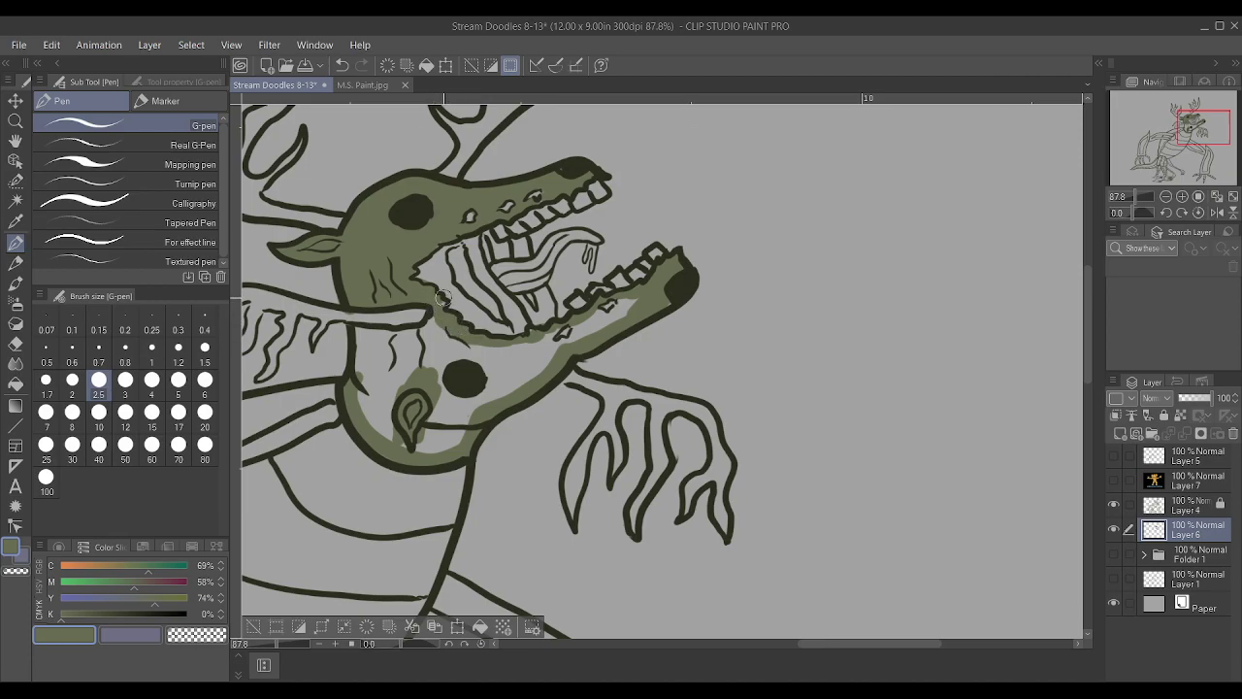
pyautogui.moveTo(545, 346)
pyautogui.mouseDown()
pyautogui.moveTo(594, 326)
pyautogui.moveTo(578, 338)
pyautogui.moveTo(628, 294)
pyautogui.moveTo(666, 308)
pyautogui.mouseUp()
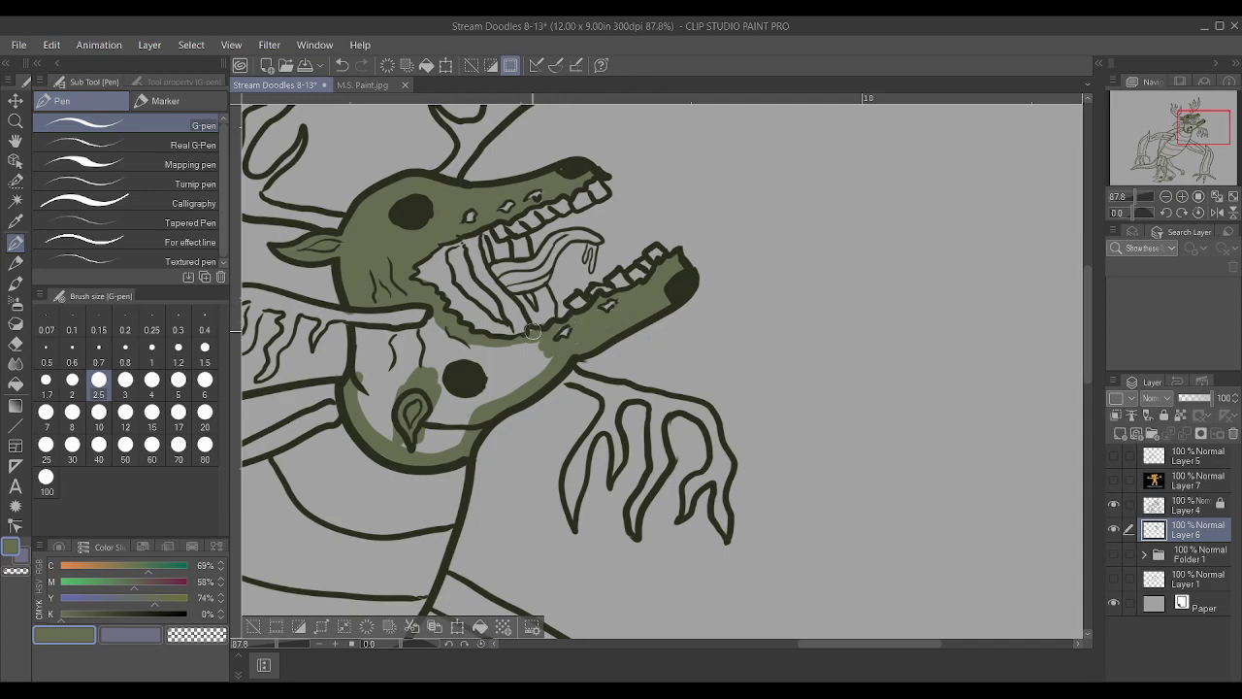
# Fill the rest of the lower head around its eye and wrinkles with olive green, finishing with G-pen size 2
pyautogui.scroll(-5, 643, 277)
pyautogui.scroll(4, 523, 259)
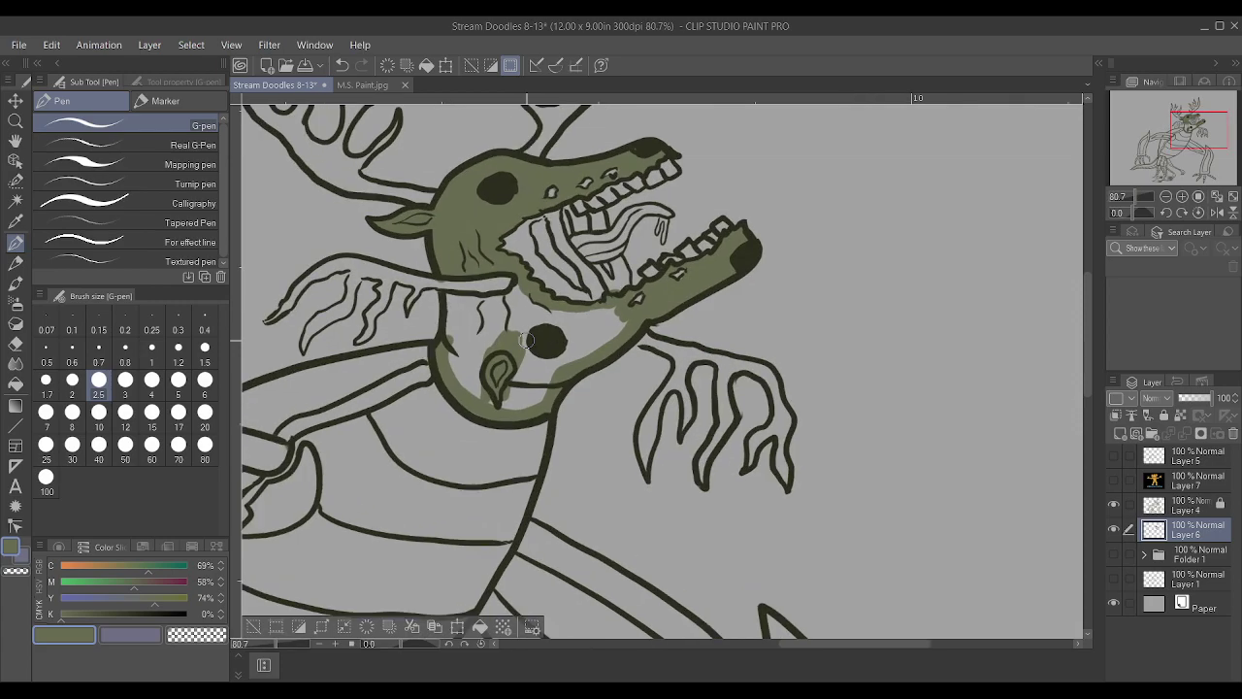
pyautogui.scroll(2, 527, 340)
pyautogui.moveTo(556, 397)
pyautogui.mouseDown()
pyautogui.moveTo(537, 419)
pyautogui.moveTo(546, 386)
pyautogui.moveTo(513, 381)
pyautogui.moveTo(560, 369)
pyautogui.moveTo(534, 373)
pyautogui.moveTo(501, 295)
pyautogui.moveTo(517, 377)
pyautogui.moveTo(560, 345)
pyautogui.moveTo(577, 358)
pyautogui.moveTo(612, 335)
pyautogui.mouseUp()
pyautogui.press(']')
pyautogui.press(']')
pyautogui.press(']')
pyautogui.press(']')
pyautogui.moveTo(467, 312)
pyautogui.mouseDown()
pyautogui.moveTo(508, 311)
pyautogui.moveTo(453, 349)
pyautogui.moveTo(489, 420)
pyautogui.moveTo(432, 367)
pyautogui.moveTo(459, 338)
pyautogui.moveTo(620, 317)
pyautogui.moveTo(629, 327)
pyautogui.moveTo(531, 330)
pyautogui.moveTo(581, 316)
pyautogui.moveTo(536, 306)
pyautogui.moveTo(493, 331)
pyautogui.moveTo(511, 326)
pyautogui.moveTo(456, 288)
pyautogui.moveTo(433, 291)
pyautogui.moveTo(518, 287)
pyautogui.moveTo(550, 304)
pyautogui.moveTo(433, 307)
pyautogui.moveTo(431, 339)
pyautogui.moveTo(445, 294)
pyautogui.moveTo(427, 287)
pyautogui.moveTo(445, 315)
pyautogui.moveTo(459, 299)
pyautogui.moveTo(506, 290)
pyautogui.mouseUp()
pyautogui.press('[')
pyautogui.press('[')
pyautogui.press('[')
pyautogui.press('[')
pyautogui.press('[')
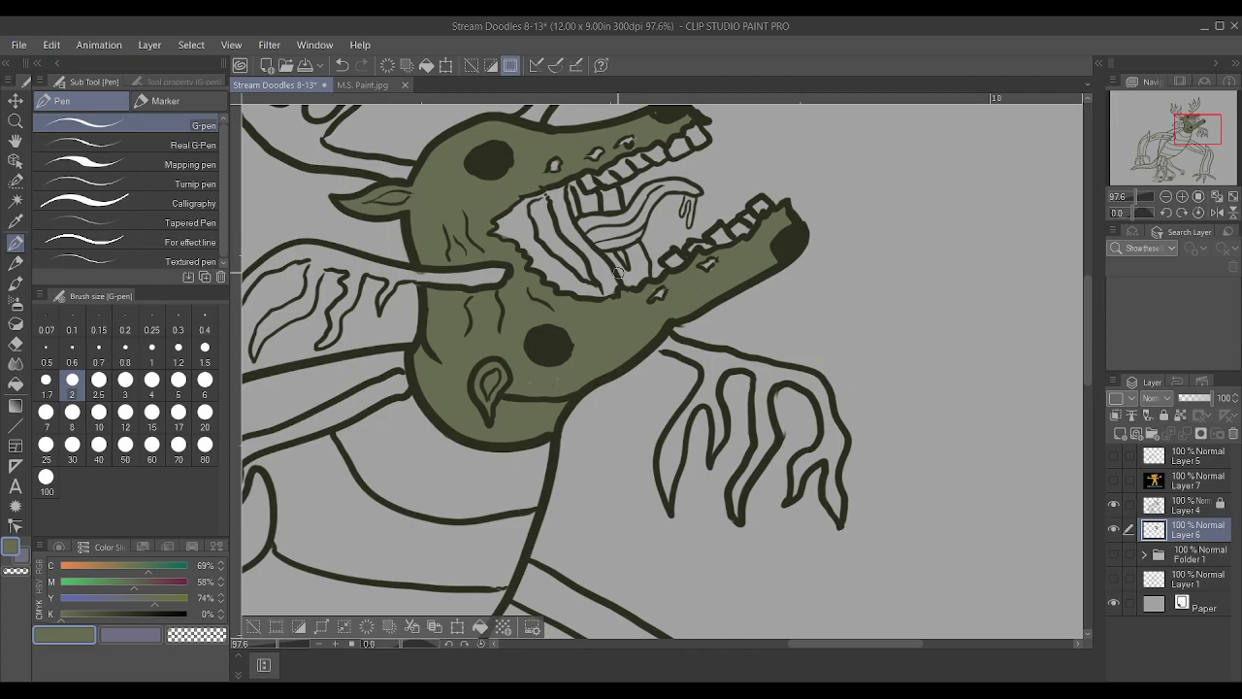
# Set the G-pen size to 3 and clear the canvas selection
pyautogui.scroll(-3, 618, 275)
pyautogui.scroll(3, 674, 277)
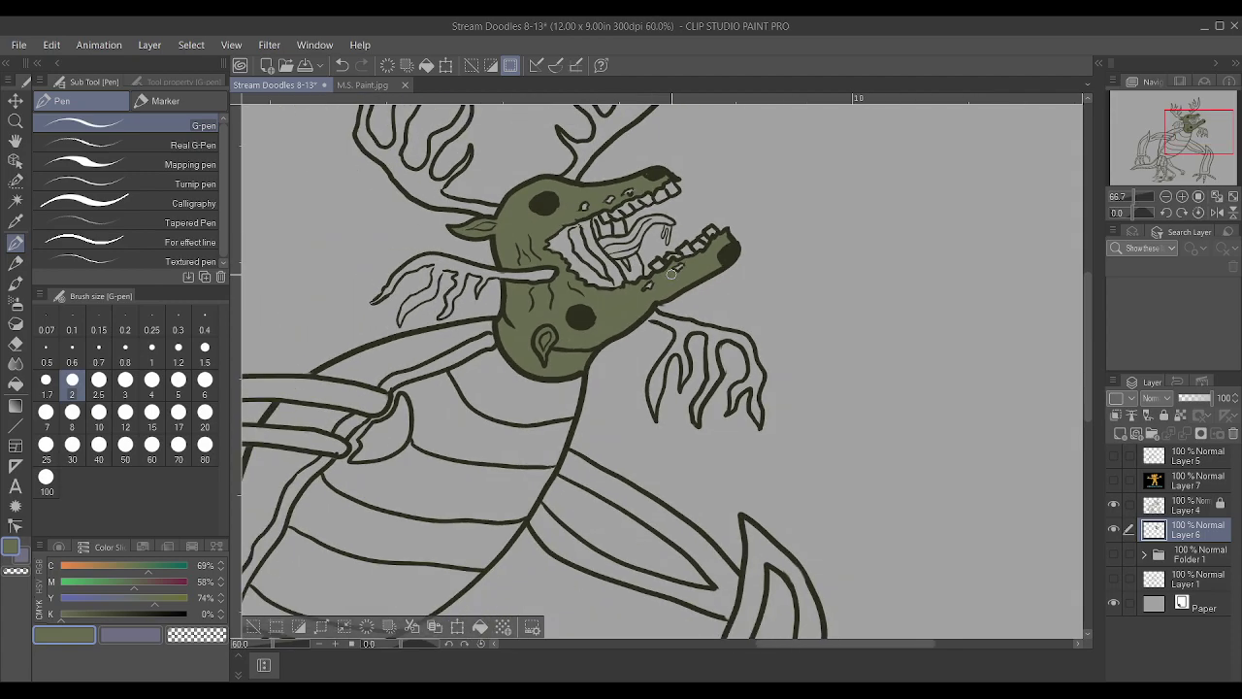
pyautogui.scroll(2, 641, 329)
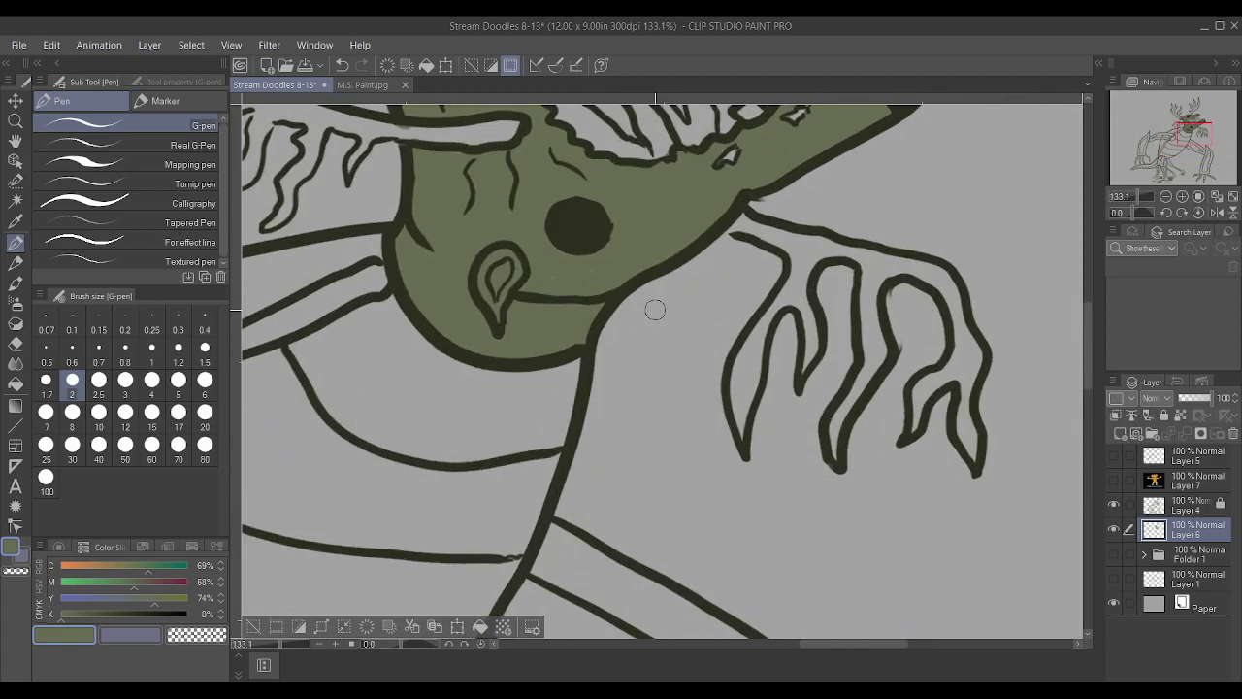
pyautogui.press(']')
pyautogui.press(']')
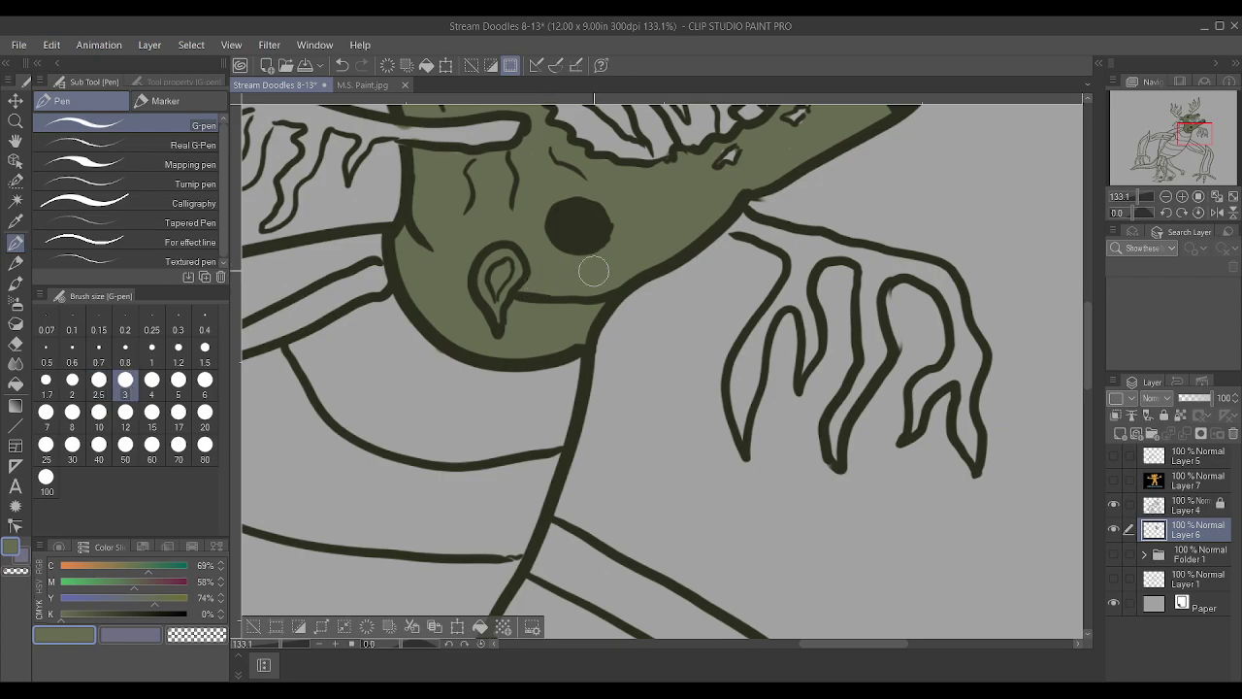
pyautogui.scroll(-5, 594, 271)
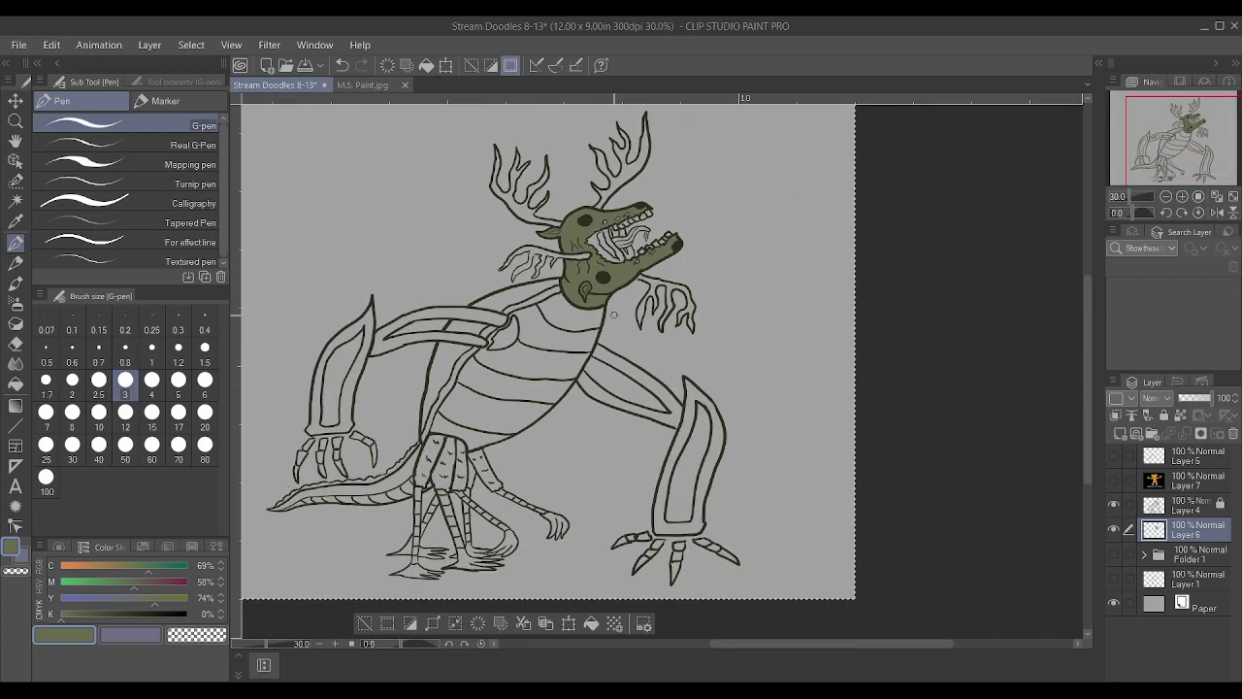
pyautogui.hotkey('ctrl', 'd')
# Add a new layer directly above the locked Layer 4 line art
pyautogui.scroll(-2, 737, 454)
pyautogui.scroll(2, 678, 481)
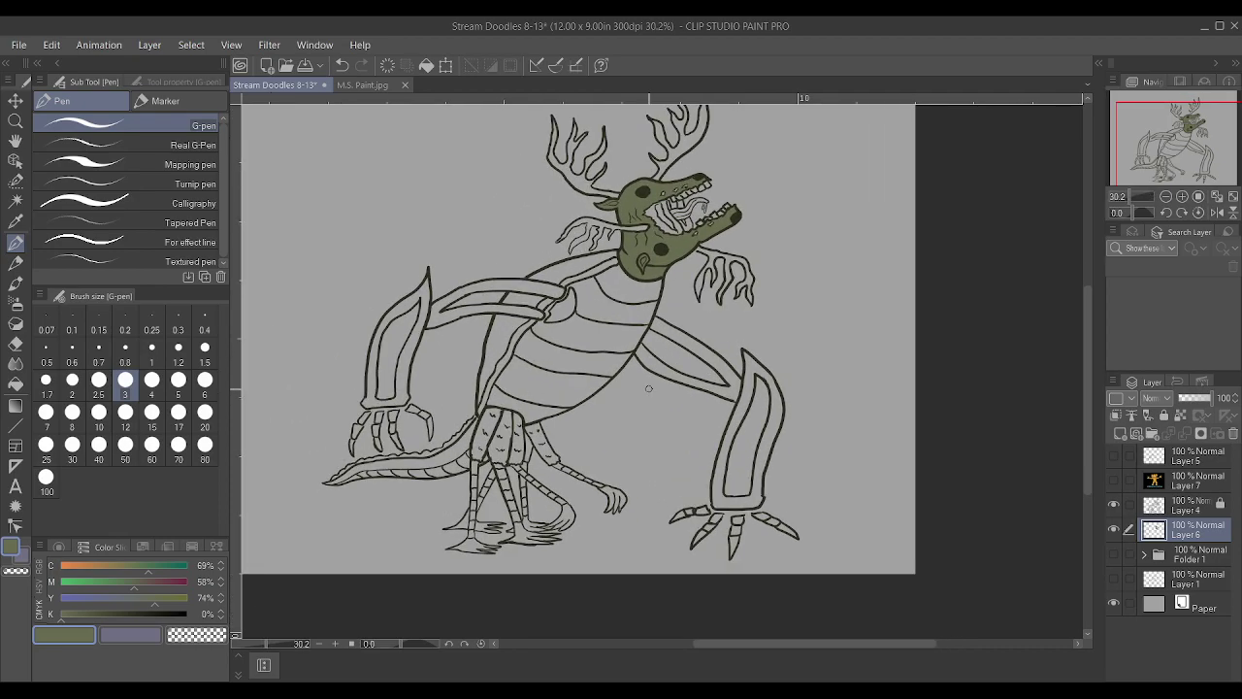
pyautogui.scroll(-1, 649, 389)
pyautogui.scroll(2, 765, 209)
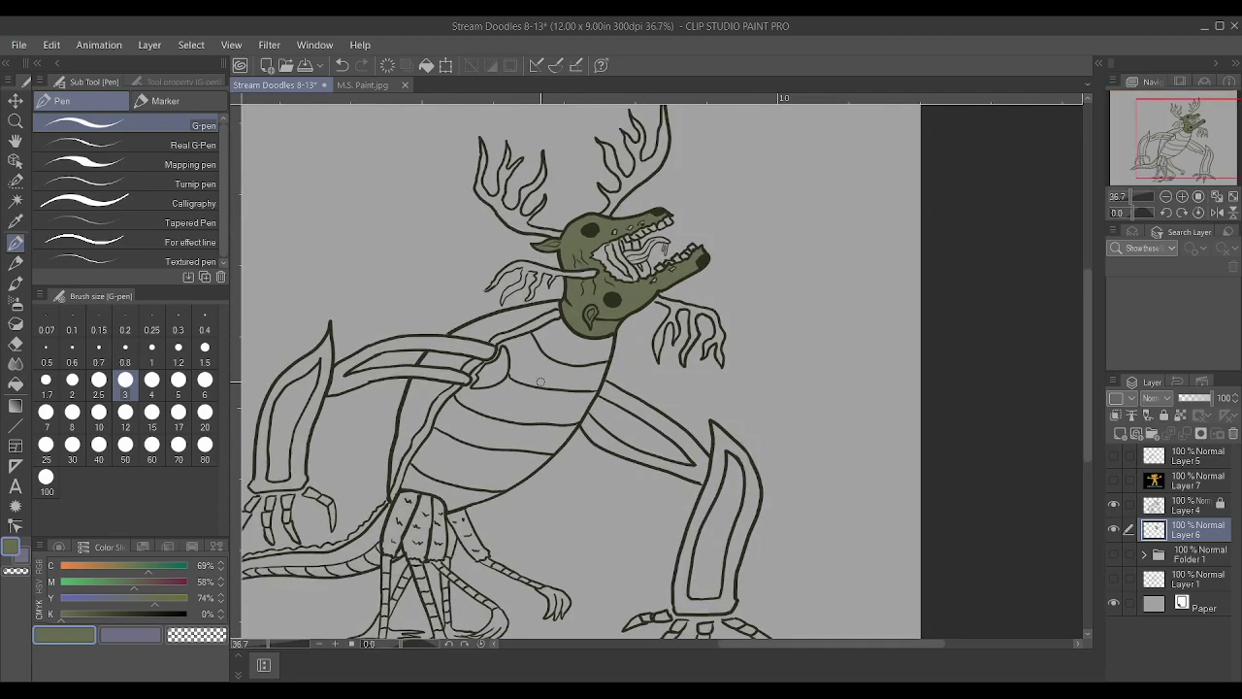
pyautogui.scroll(-2, 508, 424)
pyautogui.scroll(1, 378, 458)
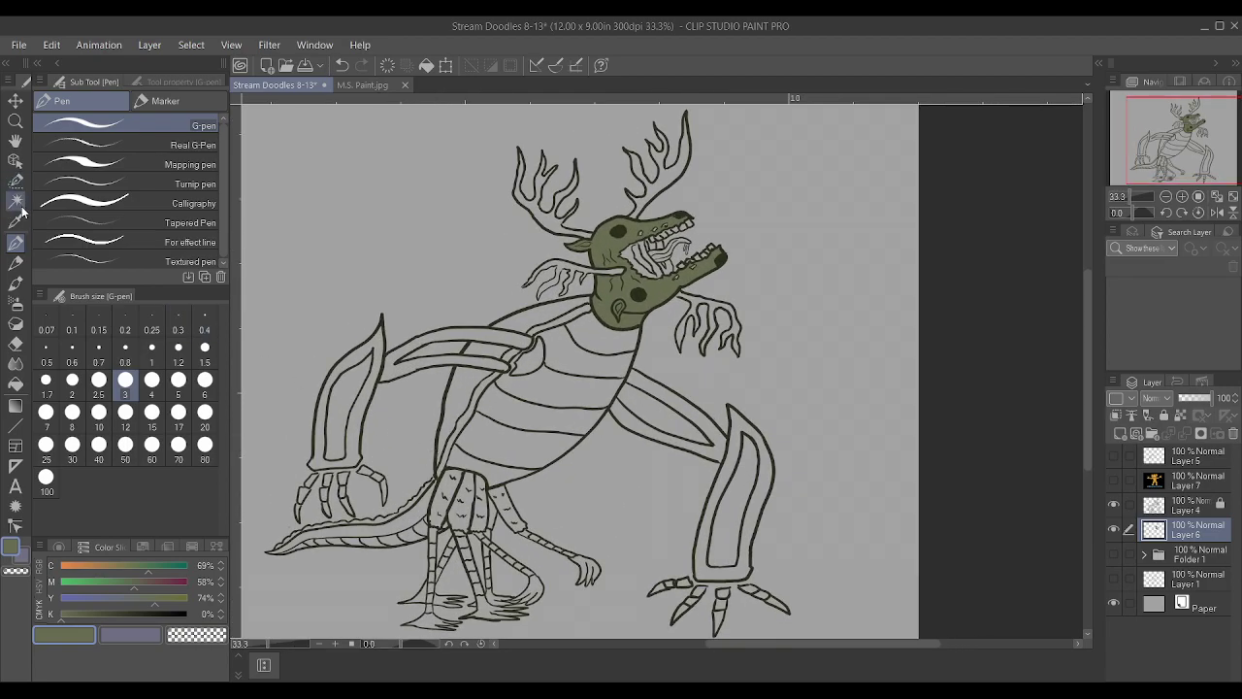
pyautogui.click(1204, 482)
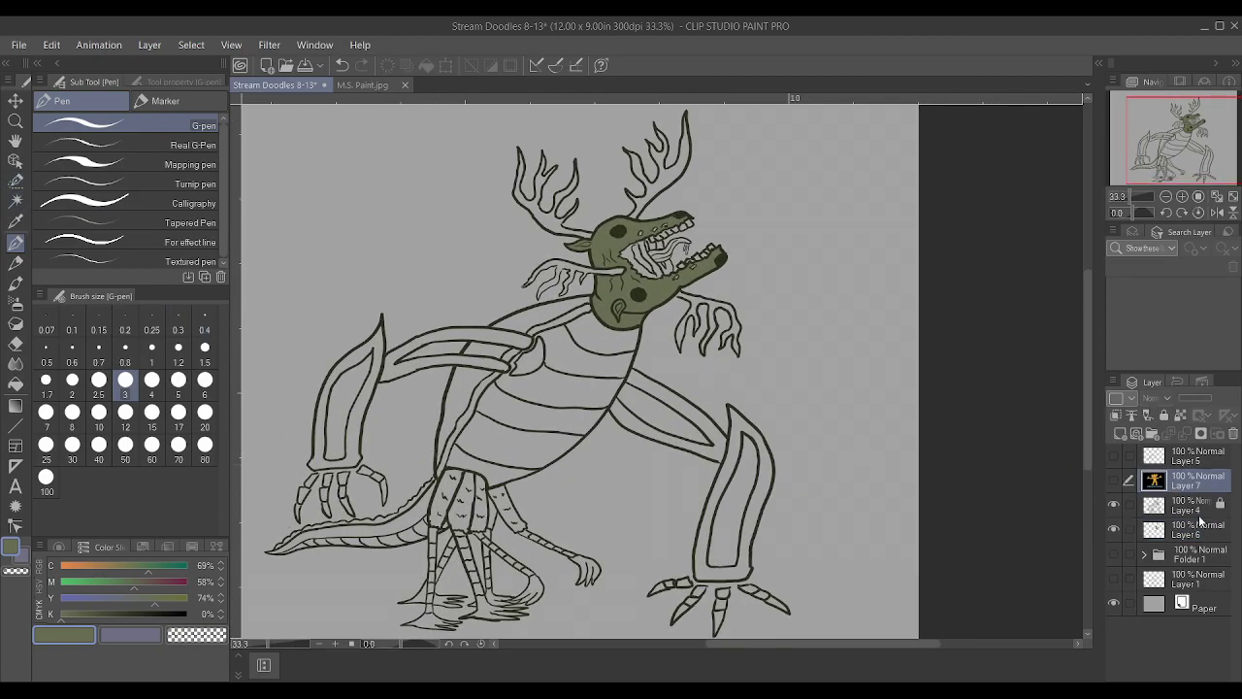
pyautogui.click(1198, 510)
pyautogui.click(1118, 434)
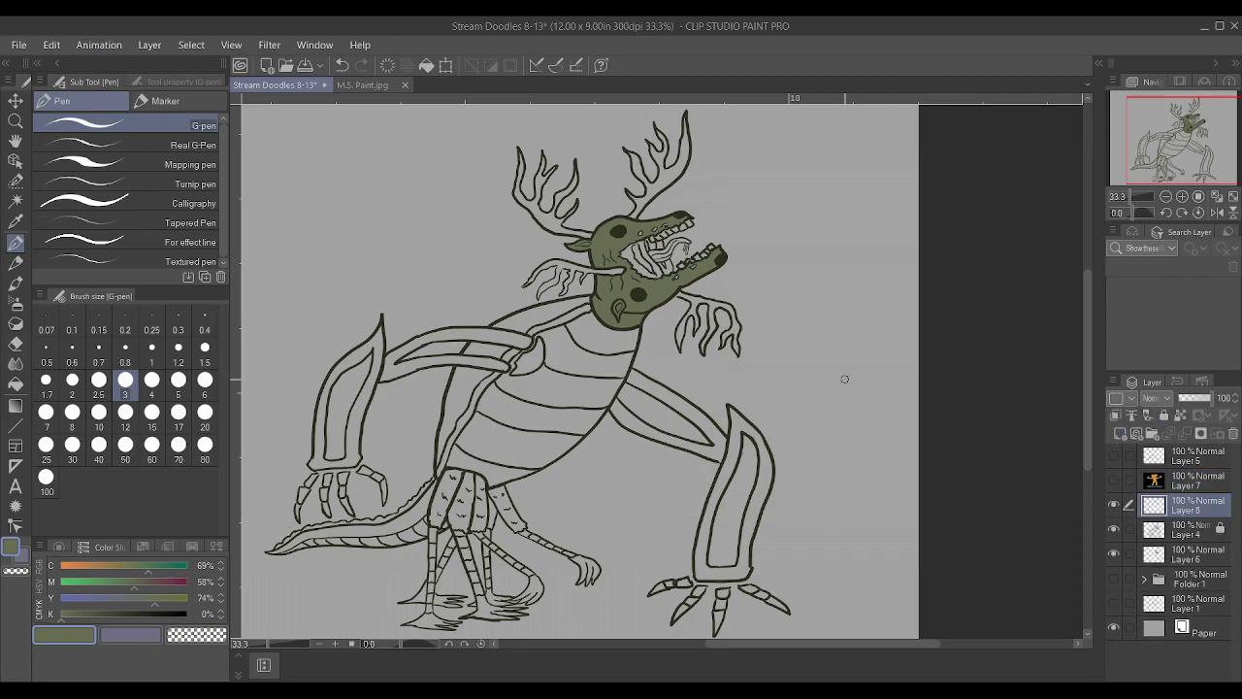
pyautogui.scroll(5, 511, 288)
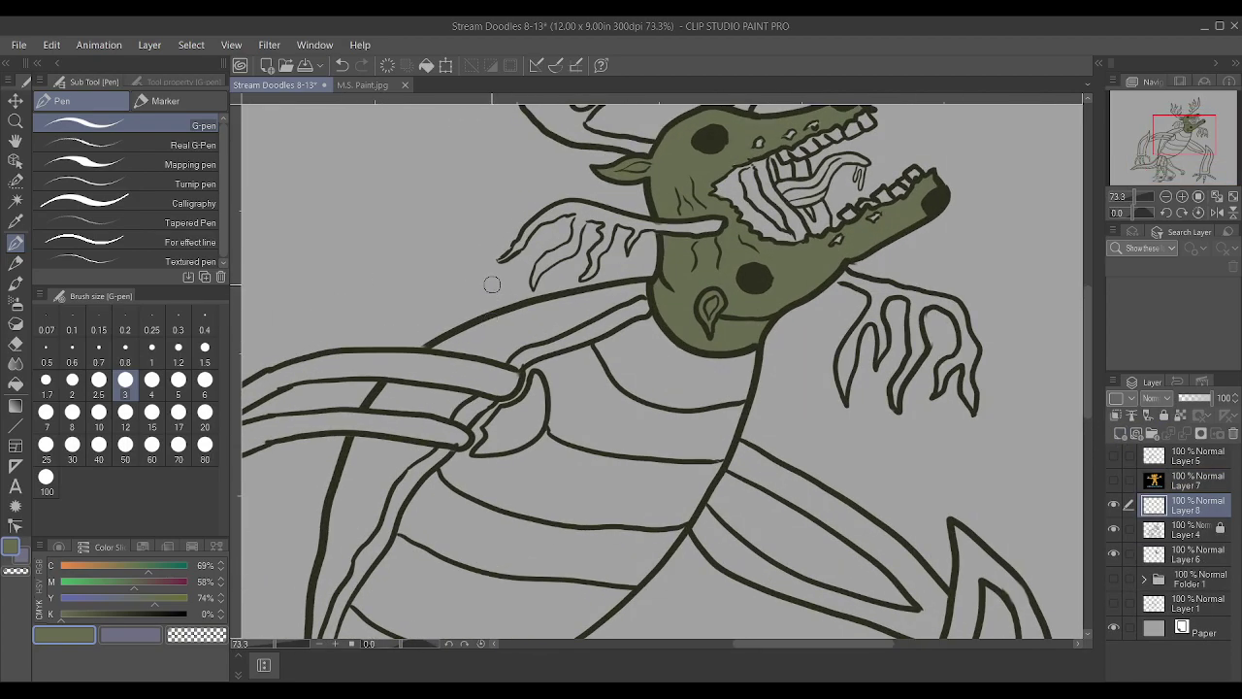
# Set the G-pen size to 1.7, pick the dark outline color and draw fine wrinkle lines on the lower head
pyautogui.press('[')
pyautogui.press('[')
pyautogui.press('[')
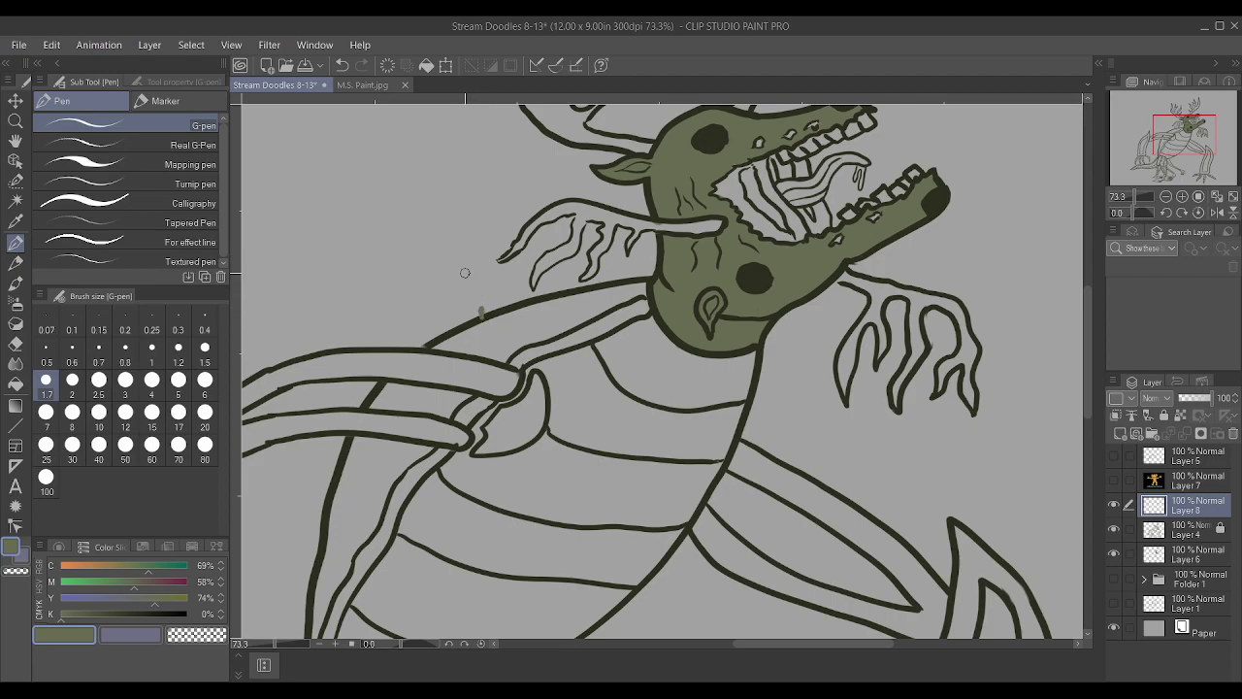
pyautogui.hotkey('ctrl', 'z')
pyautogui.keyDown('alt'); pyautogui.click(451, 327); pyautogui.keyUp('alt')
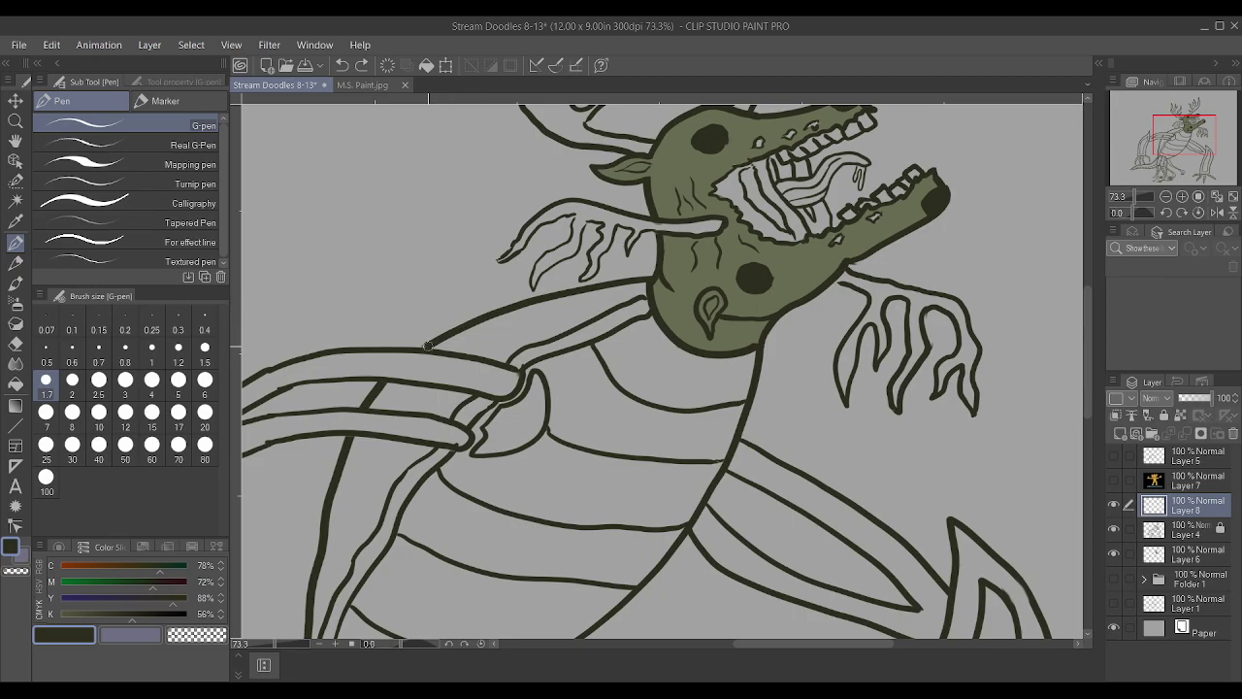
pyautogui.moveTo(422, 351); pyautogui.dragTo(425, 343)
pyautogui.moveTo(589, 288); pyautogui.dragTo(662, 272)
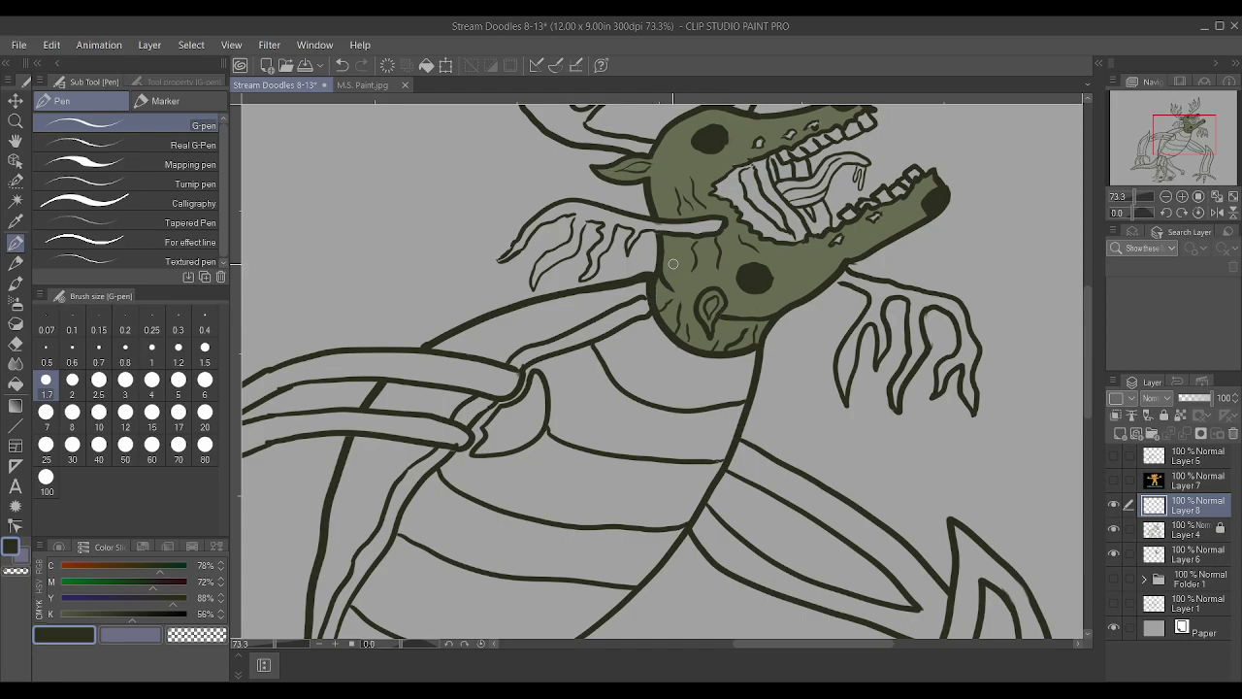
# Draw a jagged stump-like growth rising from the creature's upper back and a smaller one inside the back band near the neck
pyautogui.scroll(-4, 672, 265)
pyautogui.scroll(1, 582, 268)
pyautogui.scroll(1, 580, 267)
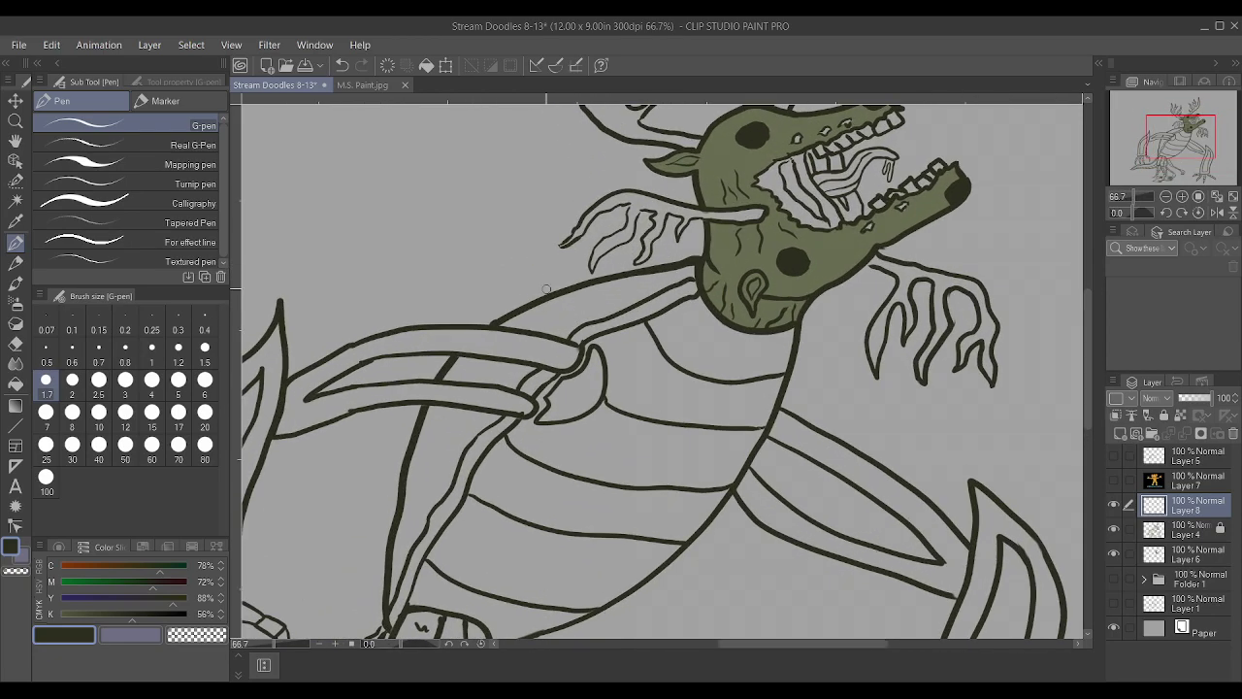
pyautogui.moveTo(542, 270)
pyautogui.mouseDown()
pyautogui.moveTo(544, 255)
pyautogui.moveTo(530, 278)
pyautogui.moveTo(493, 266)
pyautogui.moveTo(516, 285)
pyautogui.mouseUp()
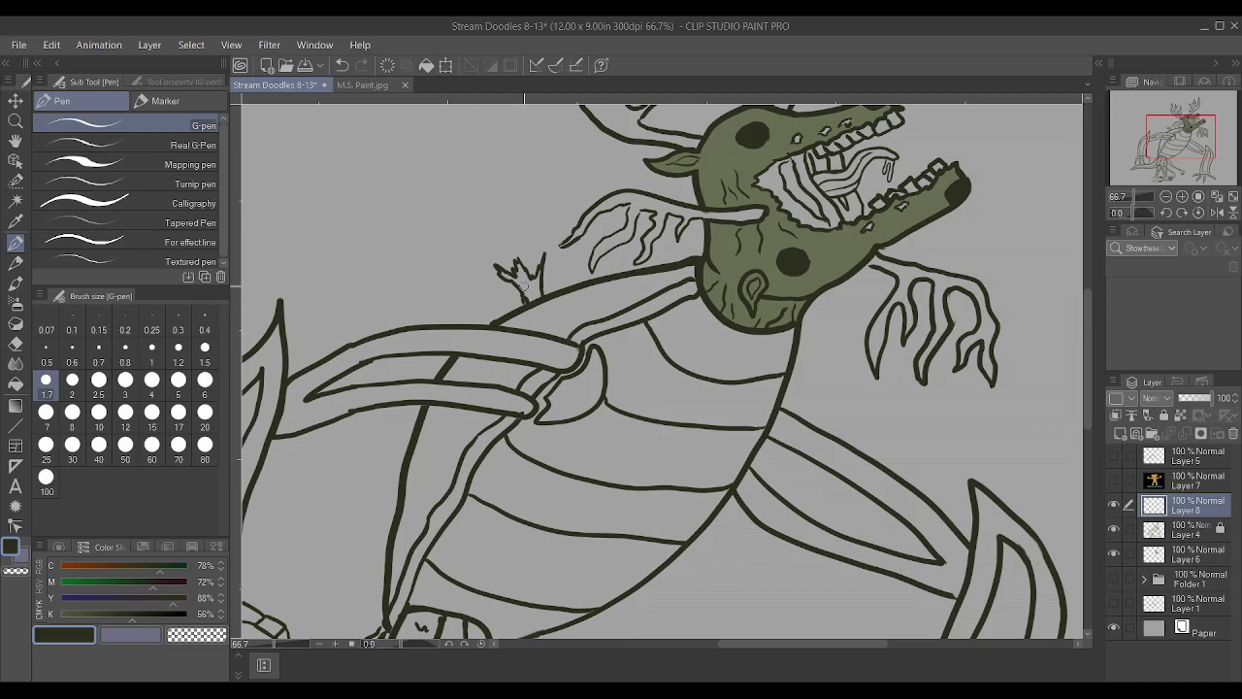
pyautogui.scroll(3, 542, 291)
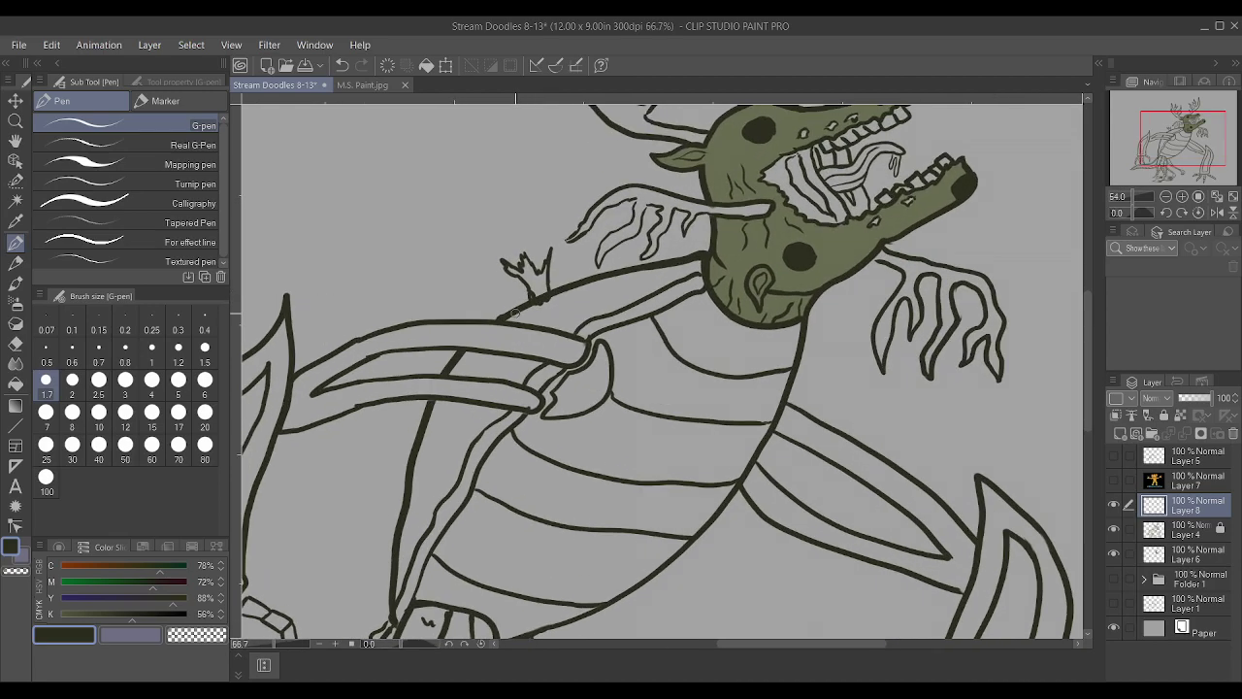
pyautogui.moveTo(557, 280)
pyautogui.mouseDown()
pyautogui.moveTo(563, 299)
pyautogui.moveTo(549, 294)
pyautogui.moveTo(549, 307)
pyautogui.moveTo(571, 291)
pyautogui.mouseUp()
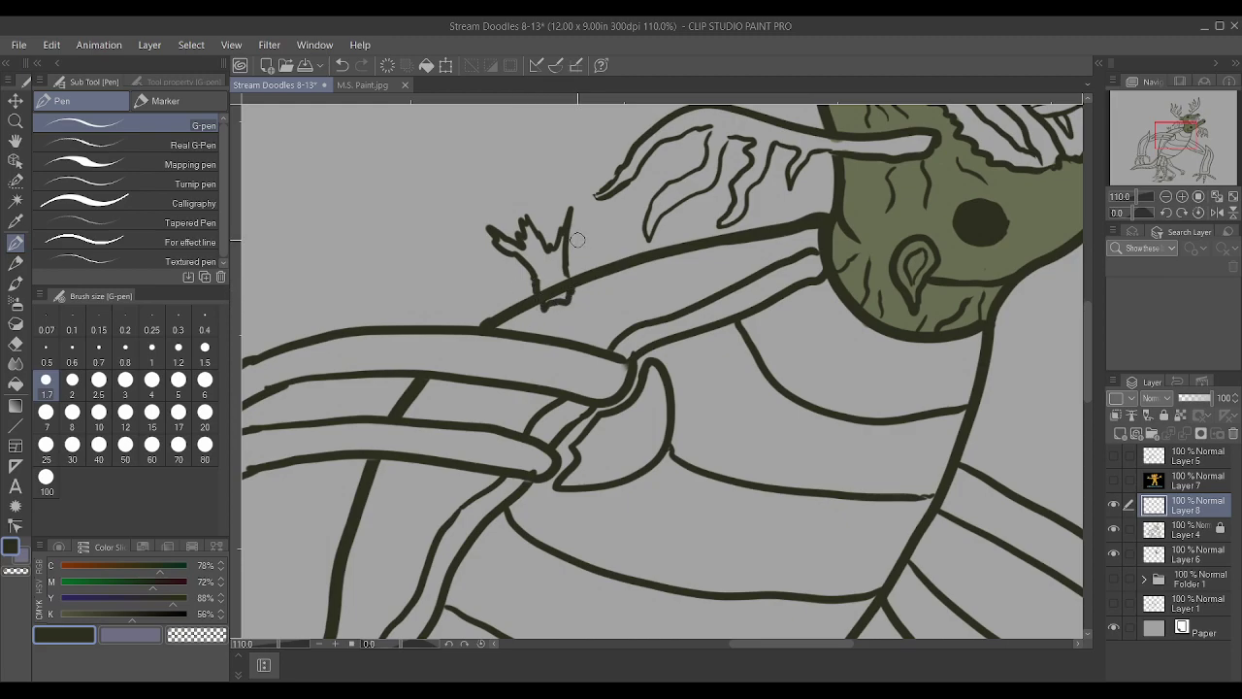
pyautogui.moveTo(678, 302)
pyautogui.mouseDown()
pyautogui.moveTo(686, 254)
pyautogui.moveTo(667, 280)
pyautogui.moveTo(640, 285)
pyautogui.moveTo(685, 300)
pyautogui.mouseUp()
# Draw a rounded, tree-like growth on a short stalk off the lower back, with branch lines and squiggly surface marks
pyautogui.scroll(-4, 682, 297)
pyautogui.scroll(1, 498, 415)
pyautogui.scroll(2, 497, 414)
pyautogui.moveTo(491, 416)
pyautogui.mouseDown()
pyautogui.moveTo(446, 473)
pyautogui.moveTo(395, 461)
pyautogui.moveTo(389, 438)
pyautogui.moveTo(416, 394)
pyautogui.moveTo(432, 379)
pyautogui.moveTo(470, 417)
pyautogui.mouseUp()
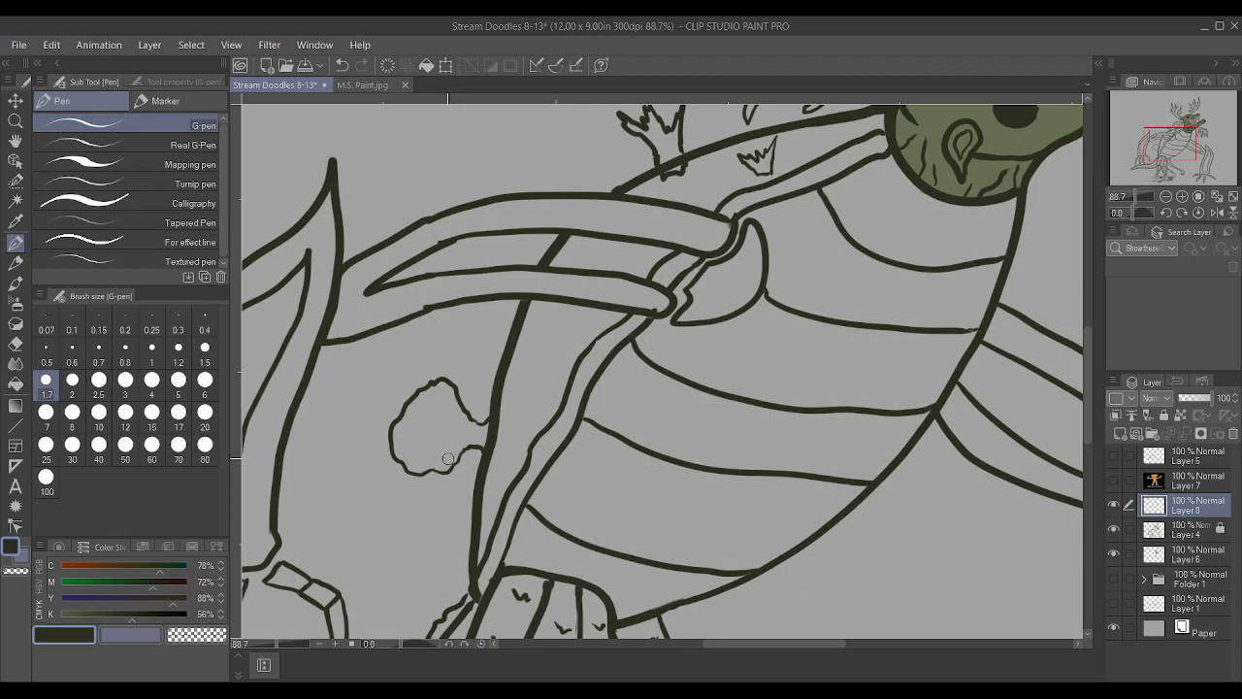
pyautogui.moveTo(449, 469)
pyautogui.mouseDown()
pyautogui.moveTo(455, 392)
pyautogui.moveTo(451, 445)
pyautogui.moveTo(464, 434)
pyautogui.moveTo(454, 451)
pyautogui.mouseUp()
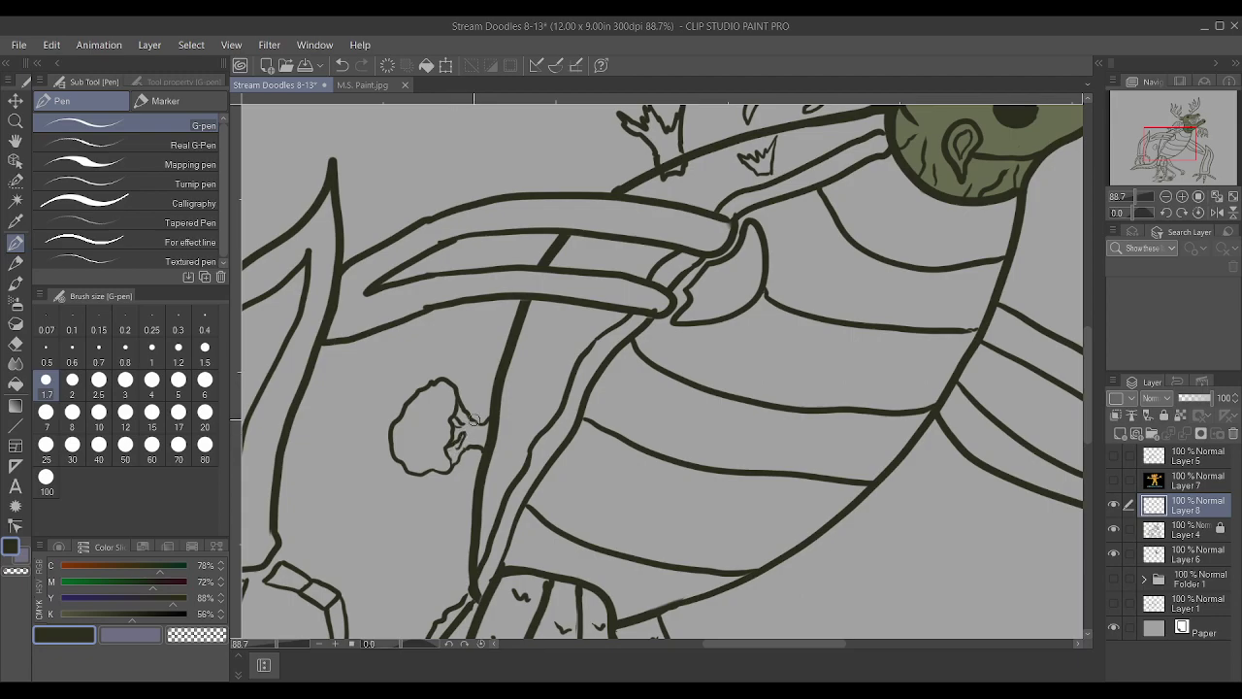
pyautogui.scroll(-2, 478, 390)
pyautogui.scroll(3, 478, 389)
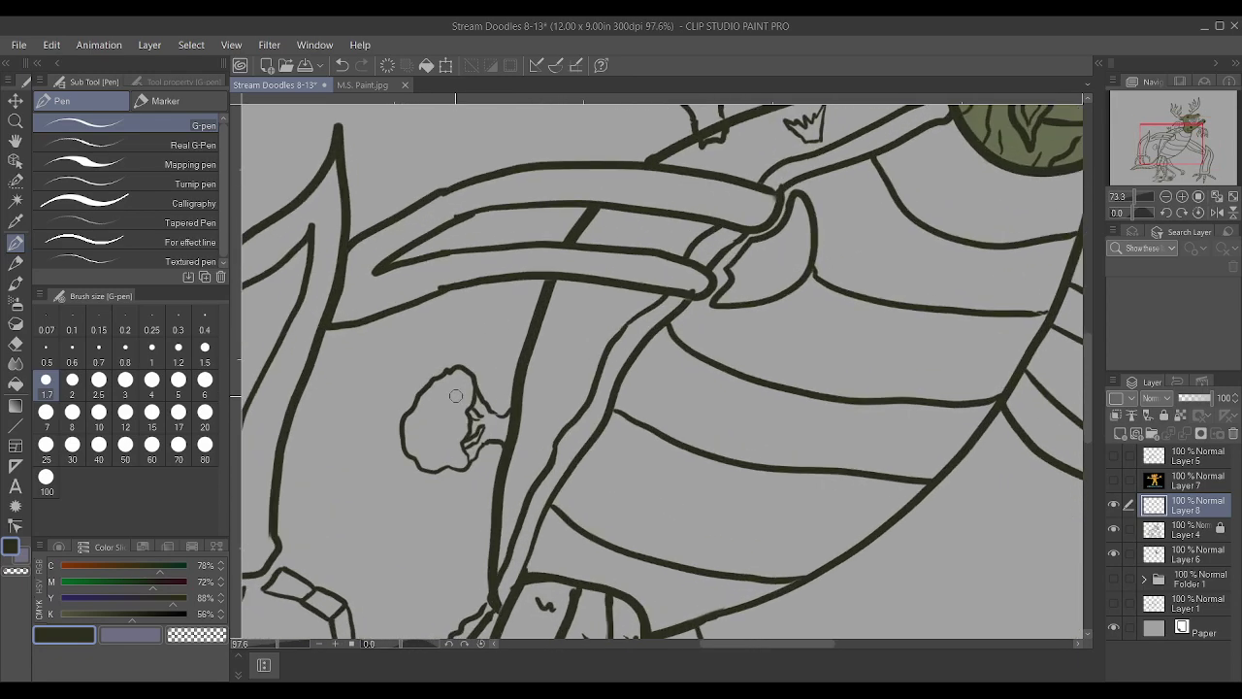
pyautogui.moveTo(428, 454); pyautogui.dragTo(448, 452)
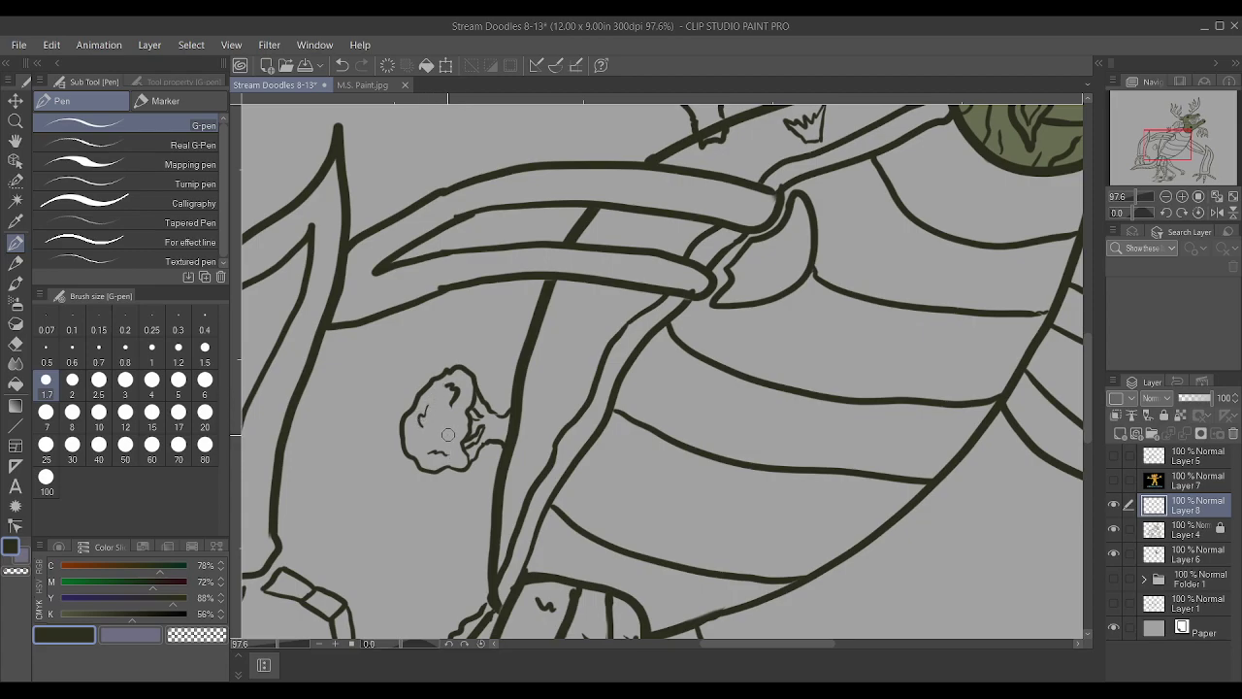
# Add a small jagged sprout on the back edge between the arm outlines and a small oval growth below the arm
pyautogui.scroll(-4, 452, 430)
pyautogui.scroll(4, 519, 330)
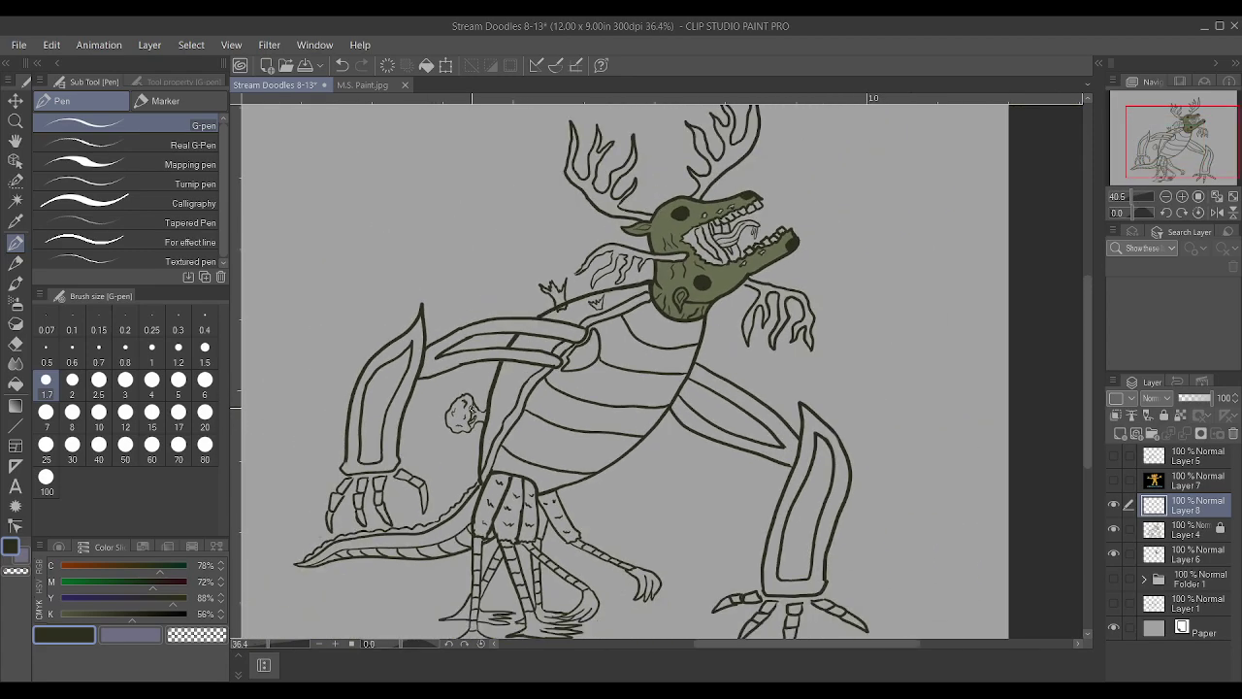
pyautogui.moveTo(497, 338)
pyautogui.mouseDown()
pyautogui.moveTo(486, 321)
pyautogui.moveTo(501, 312)
pyautogui.mouseUp()
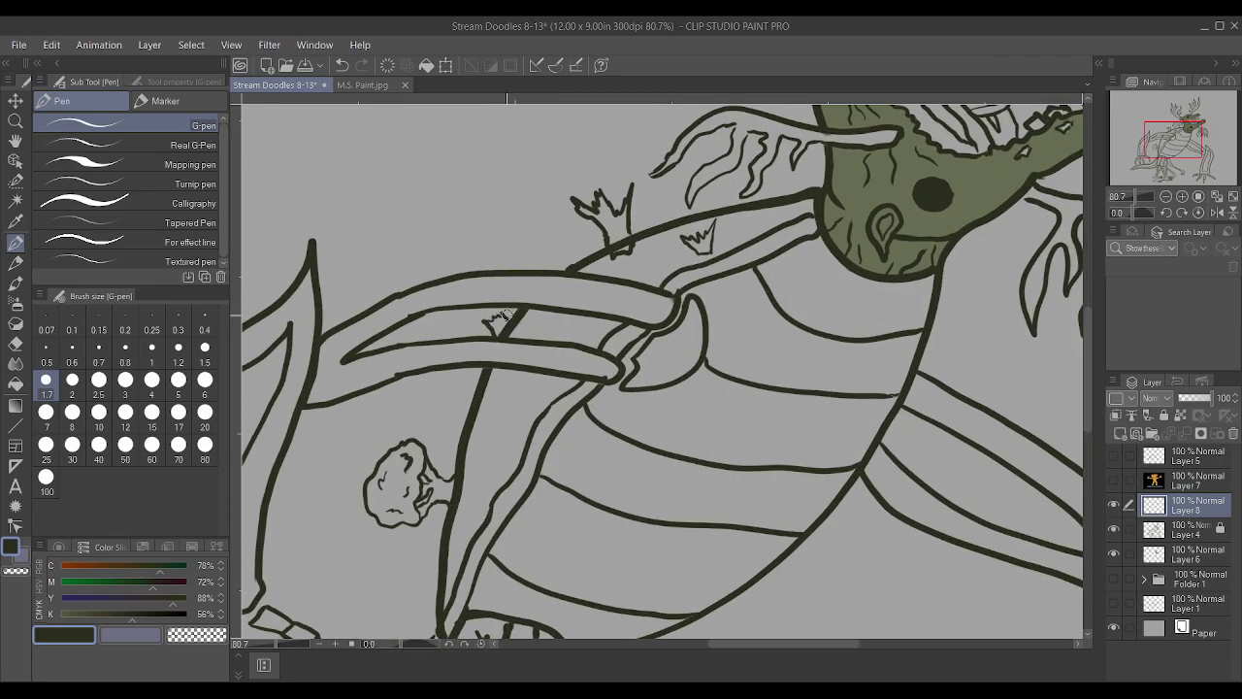
pyautogui.scroll(-2, 519, 330)
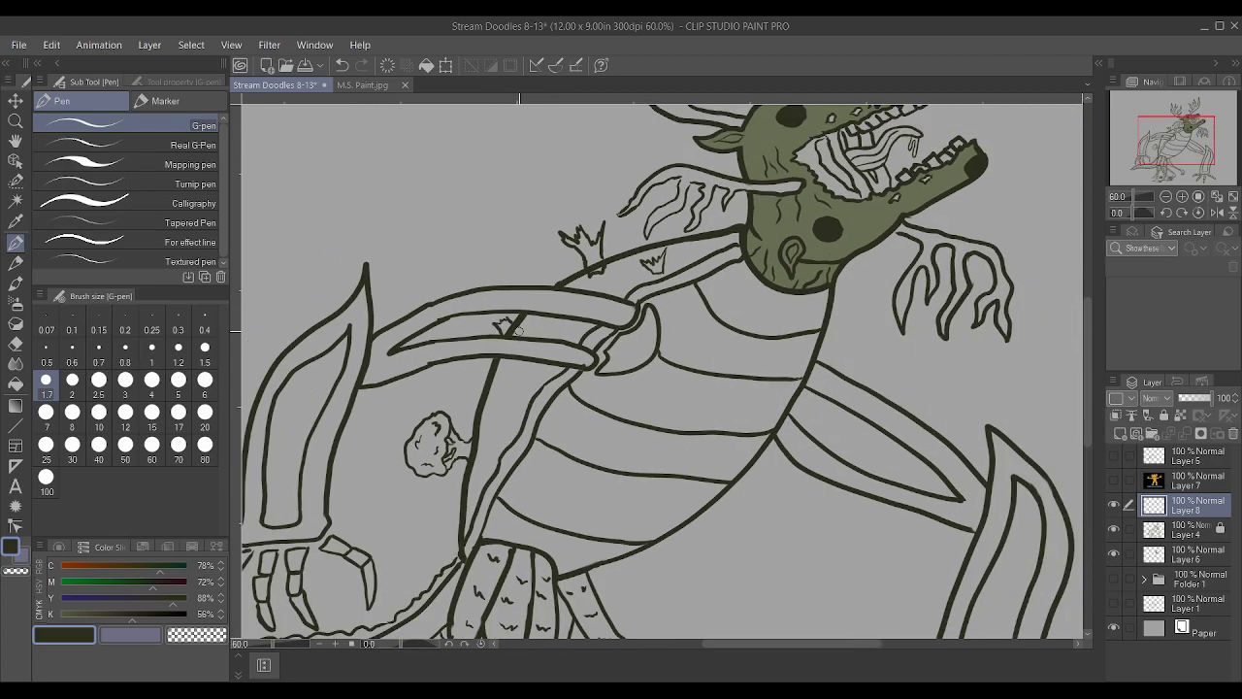
pyautogui.scroll(2, 599, 296)
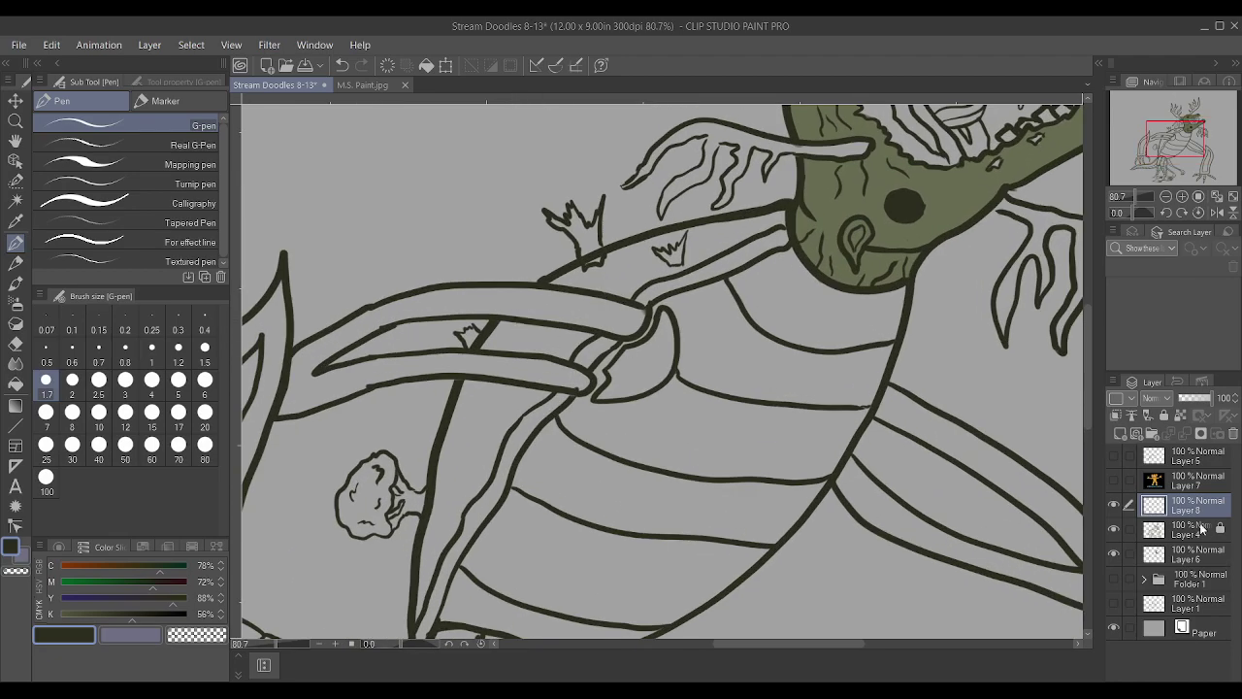
pyautogui.scroll(-1, 743, 330)
pyautogui.scroll(2, 582, 424)
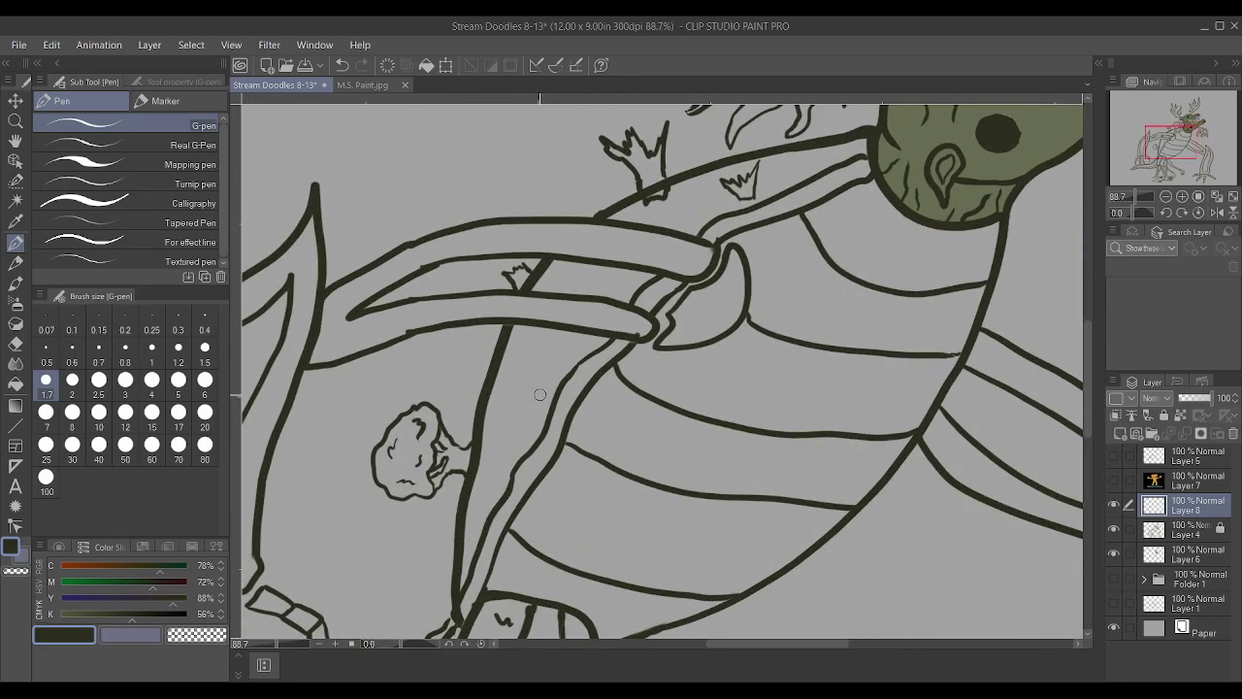
pyautogui.moveTo(518, 382)
pyautogui.mouseDown()
pyautogui.moveTo(553, 356)
pyautogui.moveTo(559, 377)
pyautogui.moveTo(516, 398)
pyautogui.moveTo(532, 366)
pyautogui.moveTo(531, 388)
pyautogui.mouseUp()
pyautogui.scroll(-5, 578, 290)
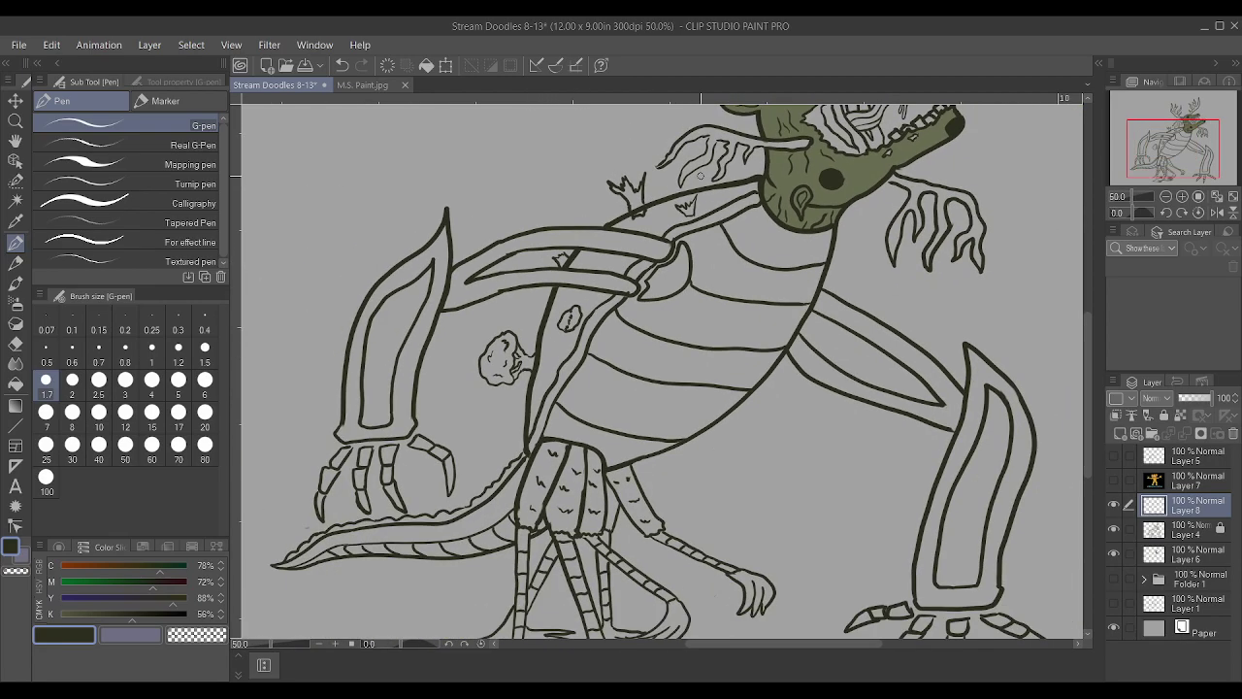
# Draw irregular crack lines across the upper back band around the small jagged growth near the neck
pyautogui.scroll(5, 596, 236)
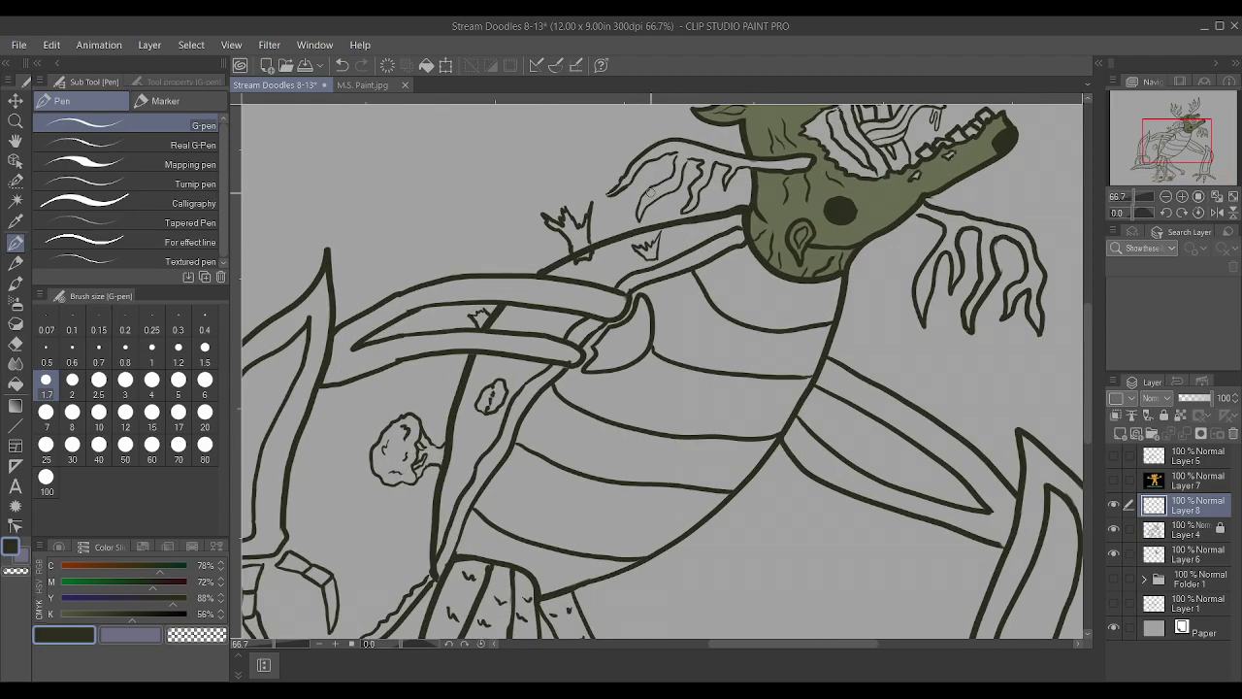
pyautogui.moveTo(579, 294)
pyautogui.mouseDown()
pyautogui.moveTo(636, 278)
pyautogui.moveTo(608, 264)
pyautogui.moveTo(618, 241)
pyautogui.moveTo(573, 275)
pyautogui.moveTo(586, 280)
pyautogui.moveTo(541, 279)
pyautogui.mouseUp()
pyautogui.moveTo(636, 262)
pyautogui.mouseDown()
pyautogui.moveTo(623, 272)
pyautogui.moveTo(712, 226)
pyautogui.mouseUp()
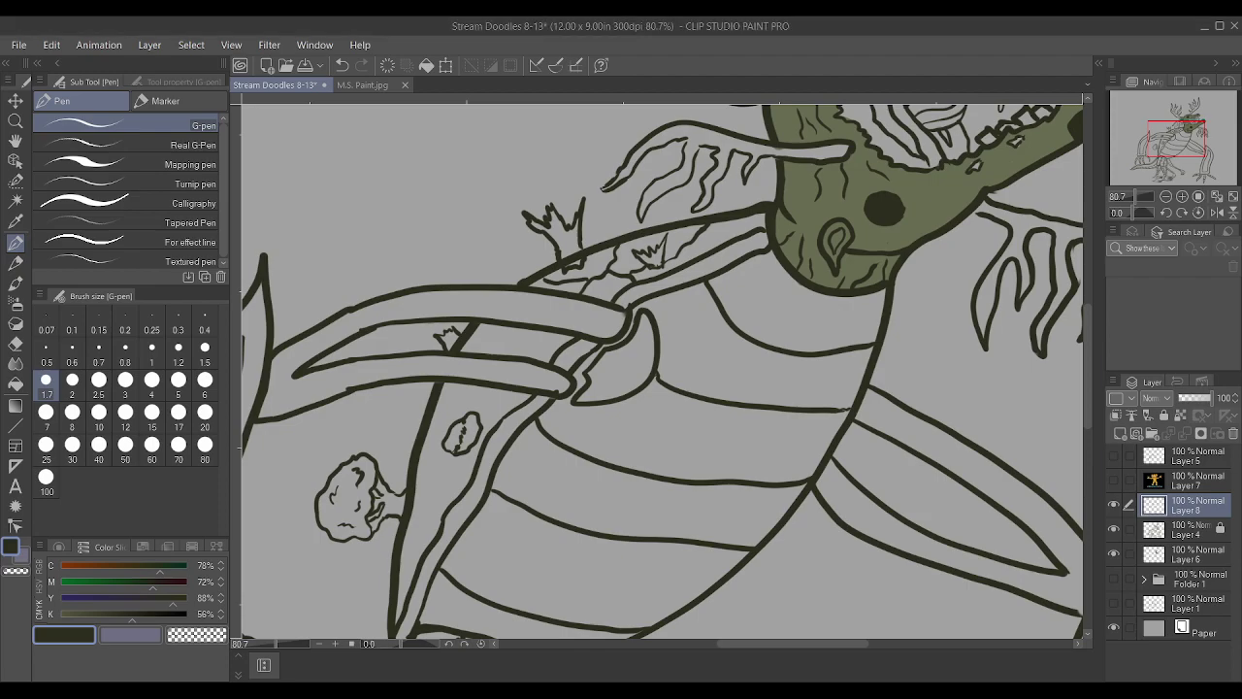
pyautogui.scroll(1, 770, 250)
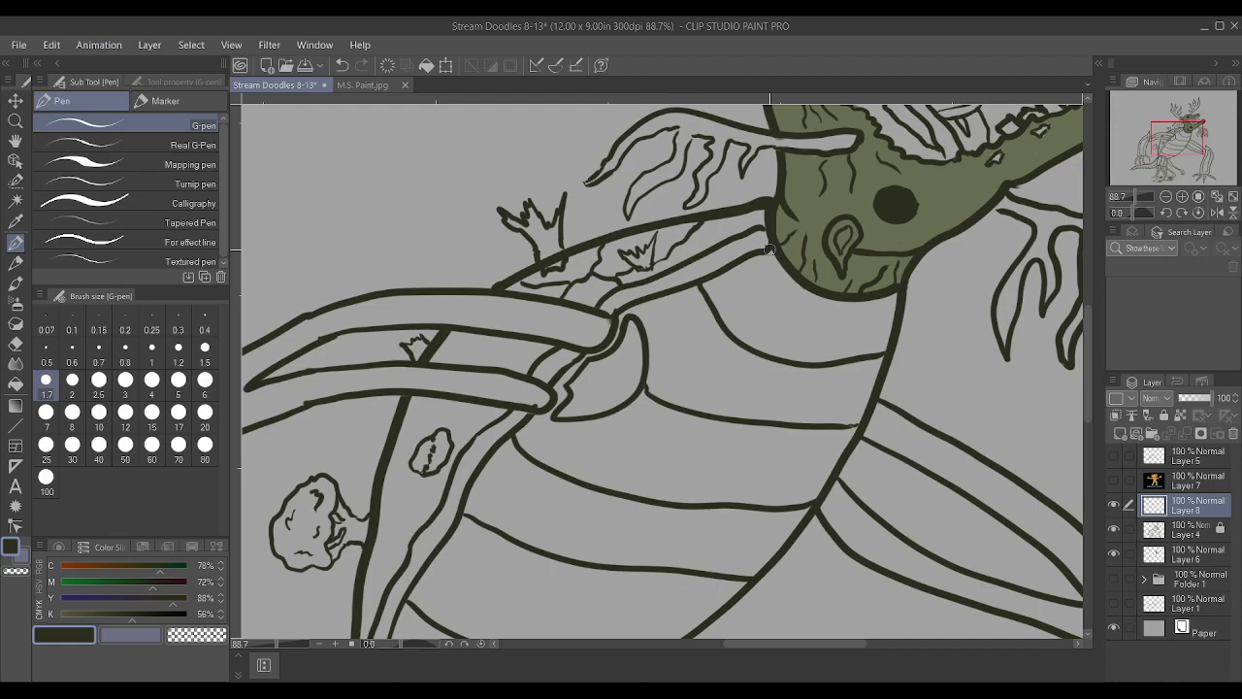
# Continue the crack lines down the back band between the arm outlines and around the oval growth, with another near the neck
pyautogui.moveTo(469, 365)
pyautogui.mouseDown()
pyautogui.moveTo(510, 325)
pyautogui.moveTo(521, 284)
pyautogui.mouseUp()
pyautogui.moveTo(402, 422); pyautogui.dragTo(462, 395)
pyautogui.moveTo(487, 347)
pyautogui.mouseDown()
pyautogui.moveTo(449, 334)
pyautogui.moveTo(483, 352)
pyautogui.moveTo(553, 361)
pyautogui.mouseUp()
pyautogui.moveTo(436, 406); pyautogui.dragTo(485, 417)
pyautogui.moveTo(417, 535)
pyautogui.mouseDown()
pyautogui.moveTo(401, 505)
pyautogui.moveTo(393, 462)
pyautogui.moveTo(436, 451)
pyautogui.mouseUp()
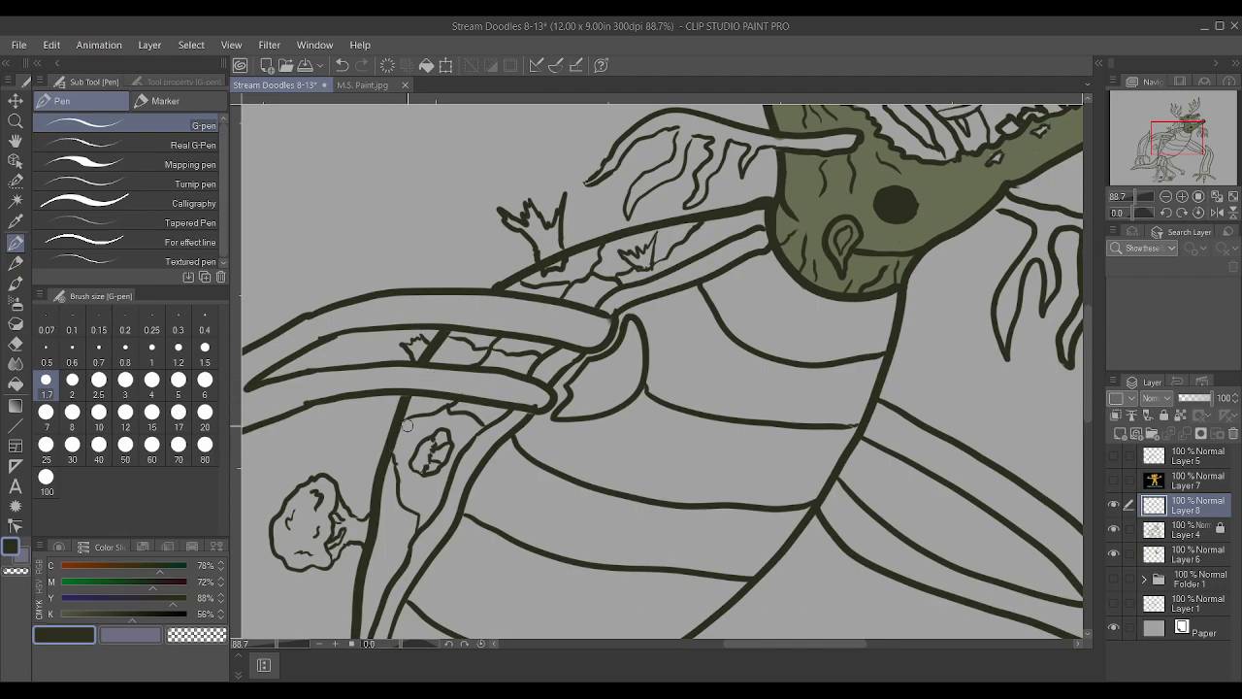
pyautogui.moveTo(688, 239); pyautogui.dragTo(718, 234)
# Extend the crack lines to the lower end of the back band and add inner detail to the oval growth
pyautogui.scroll(-5, 722, 237)
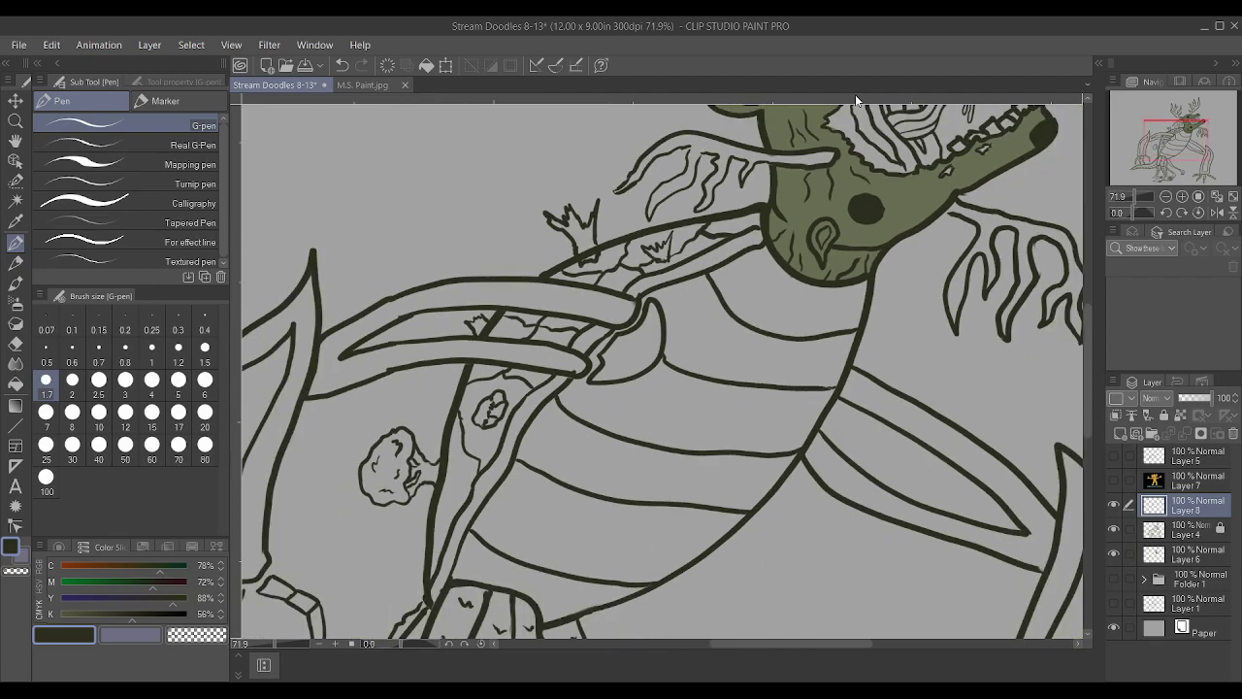
pyautogui.scroll(5, 720, 421)
pyautogui.scroll(-5, 771, 363)
pyautogui.scroll(1, 721, 167)
pyautogui.scroll(4, 721, 167)
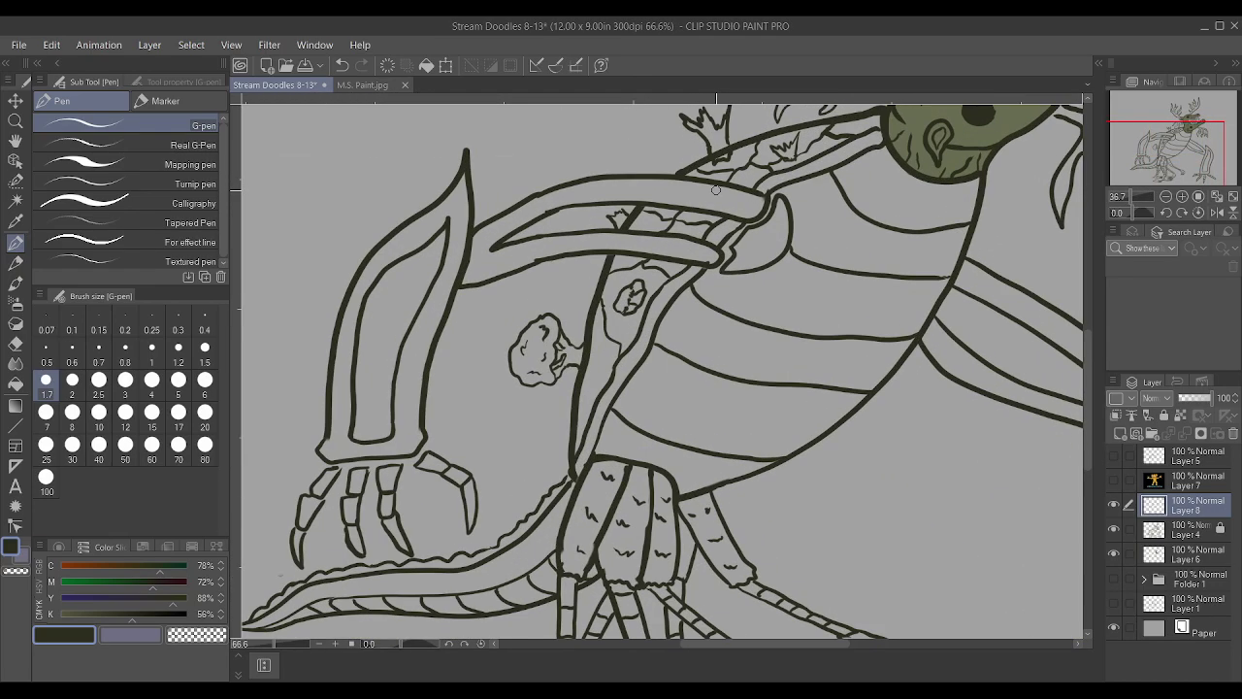
pyautogui.moveTo(613, 345); pyautogui.dragTo(567, 455)
pyautogui.scroll(-4, 592, 447)
pyautogui.scroll(4, 650, 308)
pyautogui.scroll(2, 460, 388)
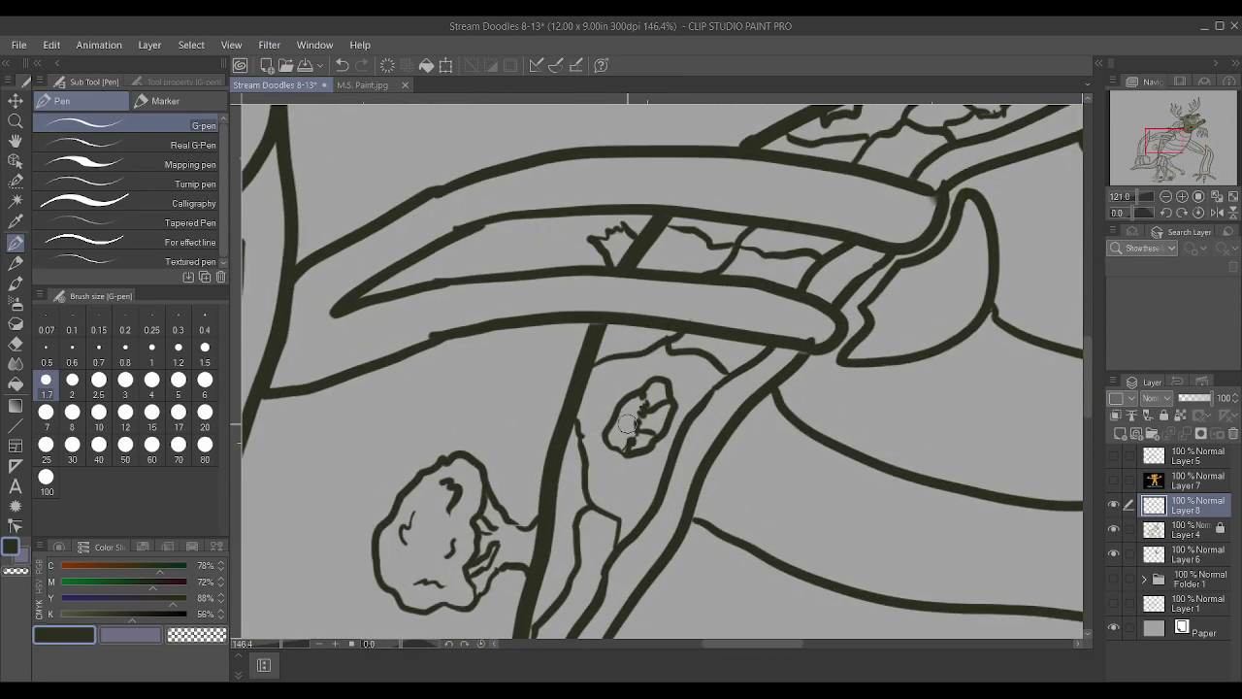
pyautogui.scroll(-6, 632, 406)
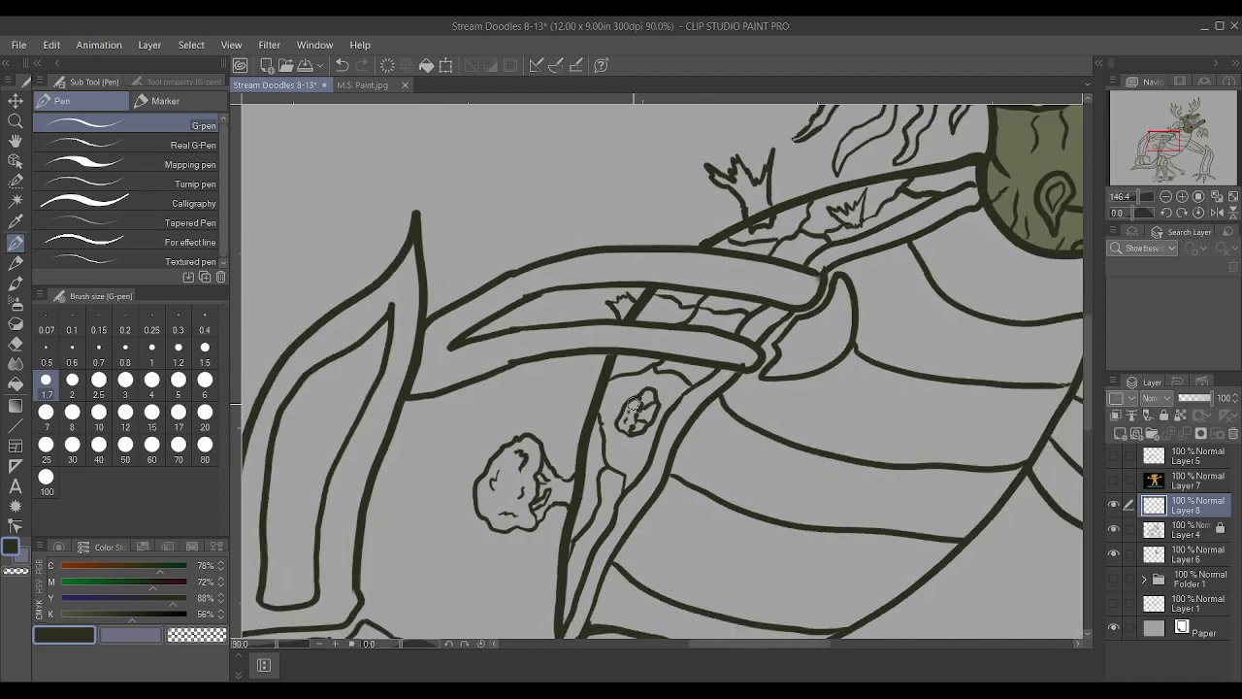
pyautogui.scroll(1, 838, 289)
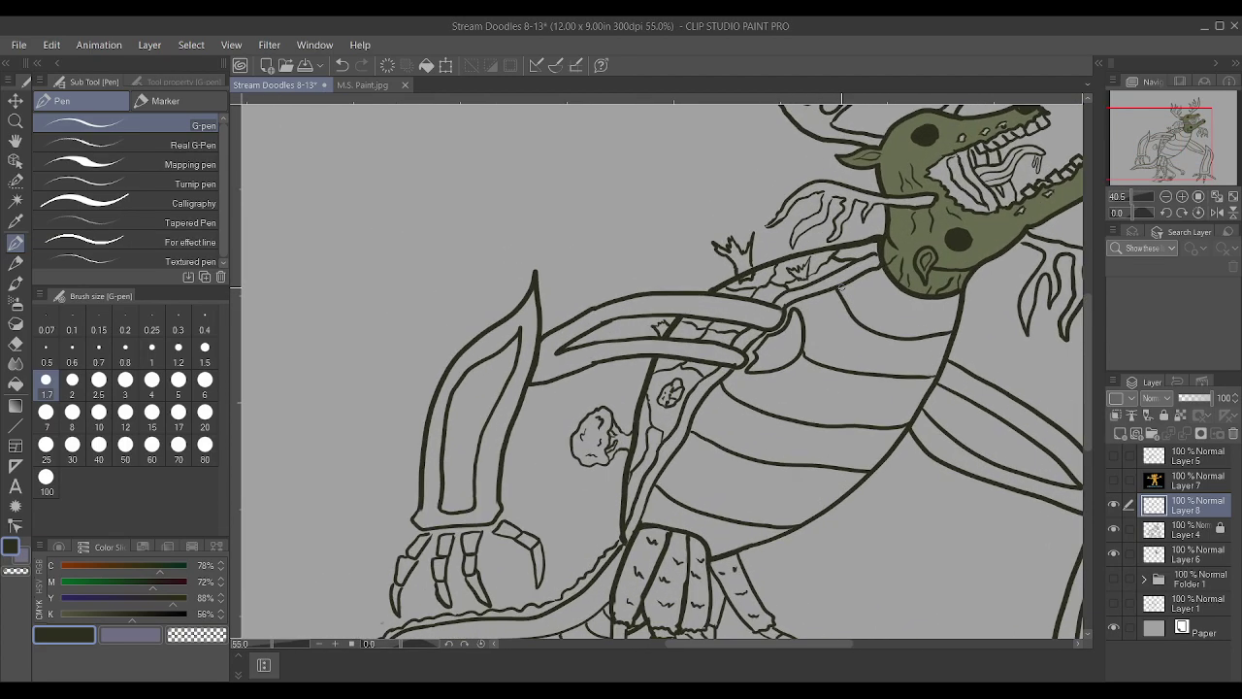
# Unlock the Layer 4 line art and make it the active layer
pyautogui.click(1194, 529)
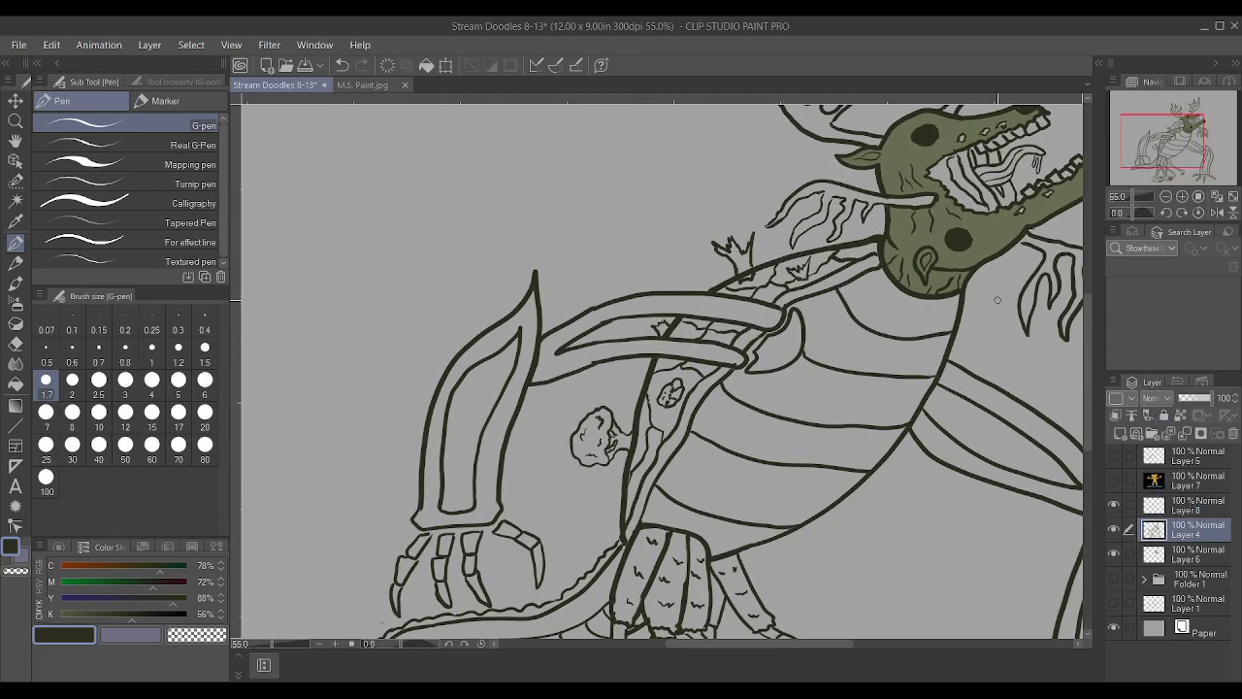
pyautogui.scroll(5, 671, 263)
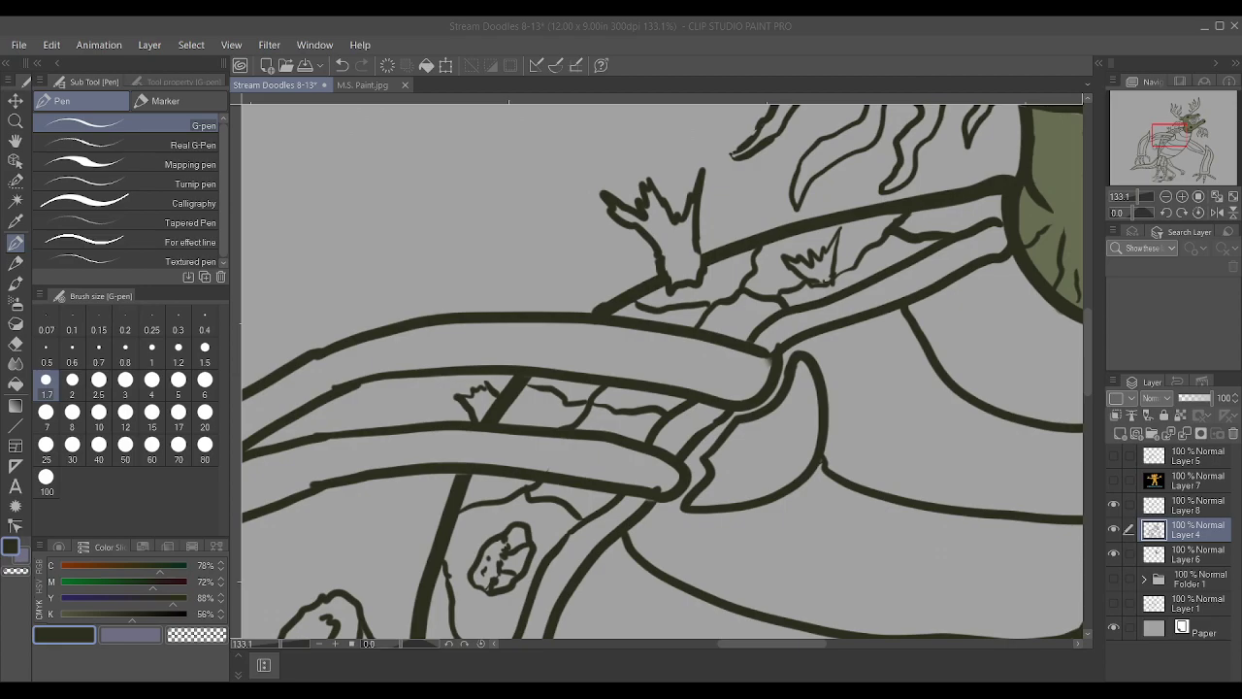
pyautogui.scroll(-2, 664, 250)
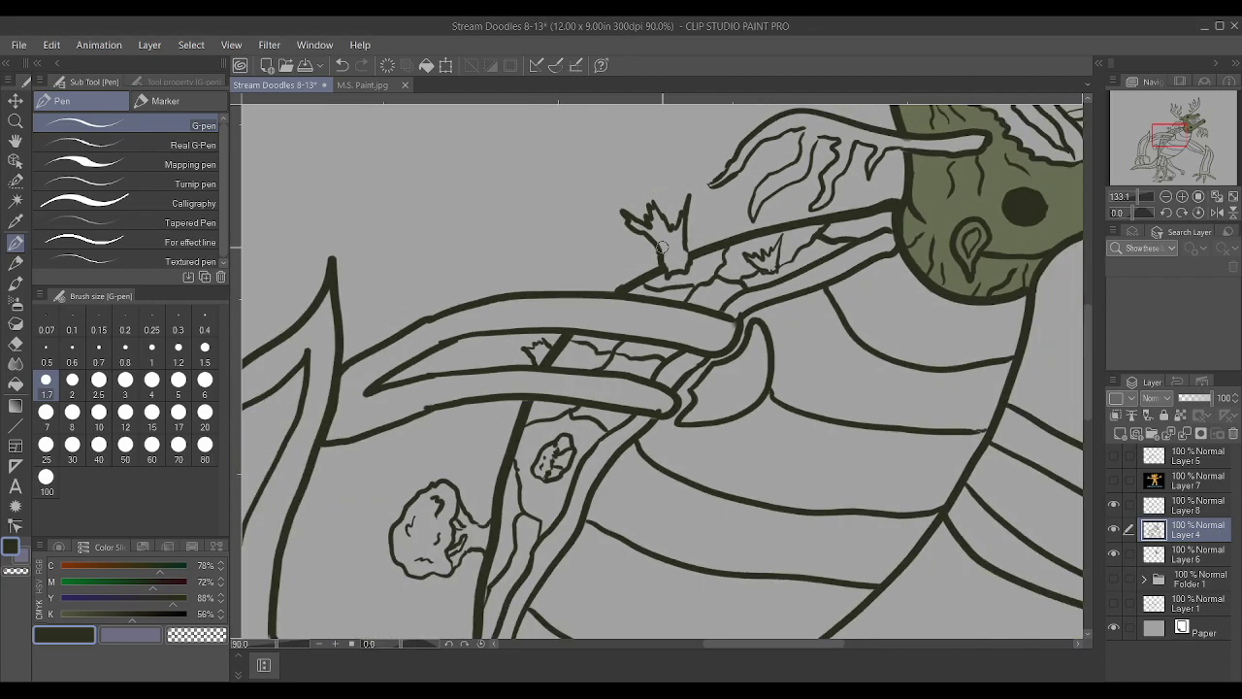
pyautogui.scroll(1, 877, 379)
pyautogui.scroll(1, 904, 390)
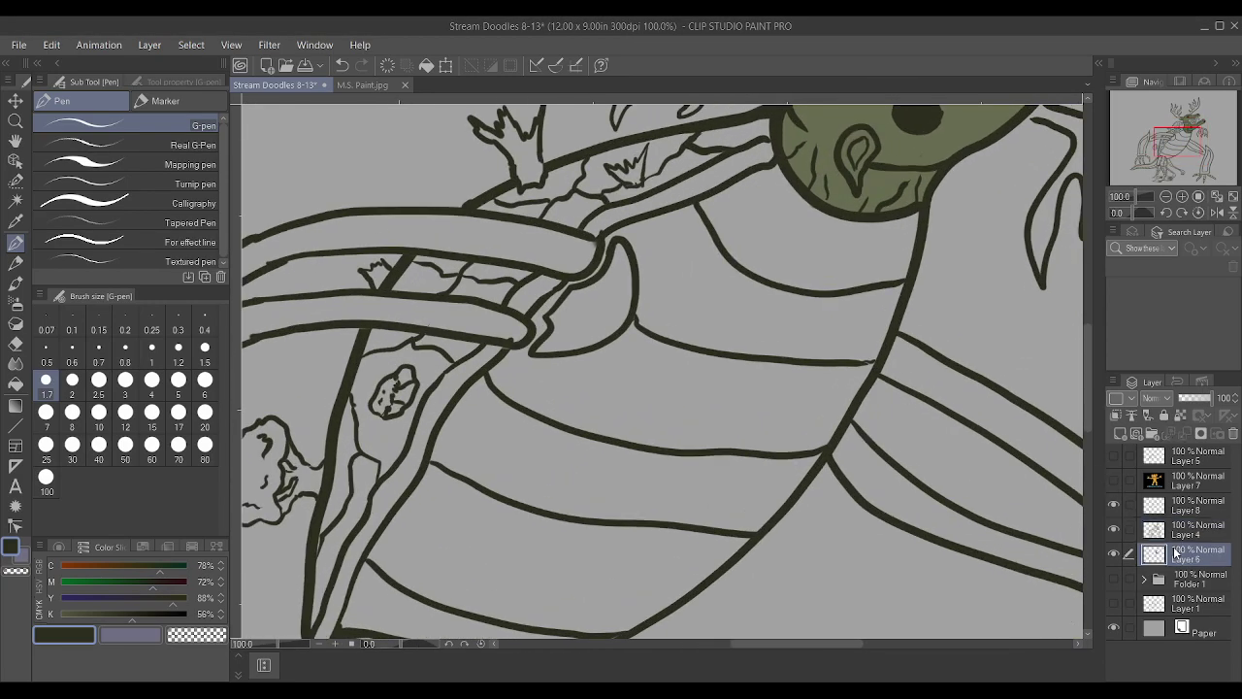
# Try a small touch-up at the lower arm outline's rounded end on Layer 6 and return to Layer 4
pyautogui.click(1176, 553)
pyautogui.scroll(3, 674, 288)
pyautogui.moveTo(404, 364); pyautogui.dragTo(411, 367)
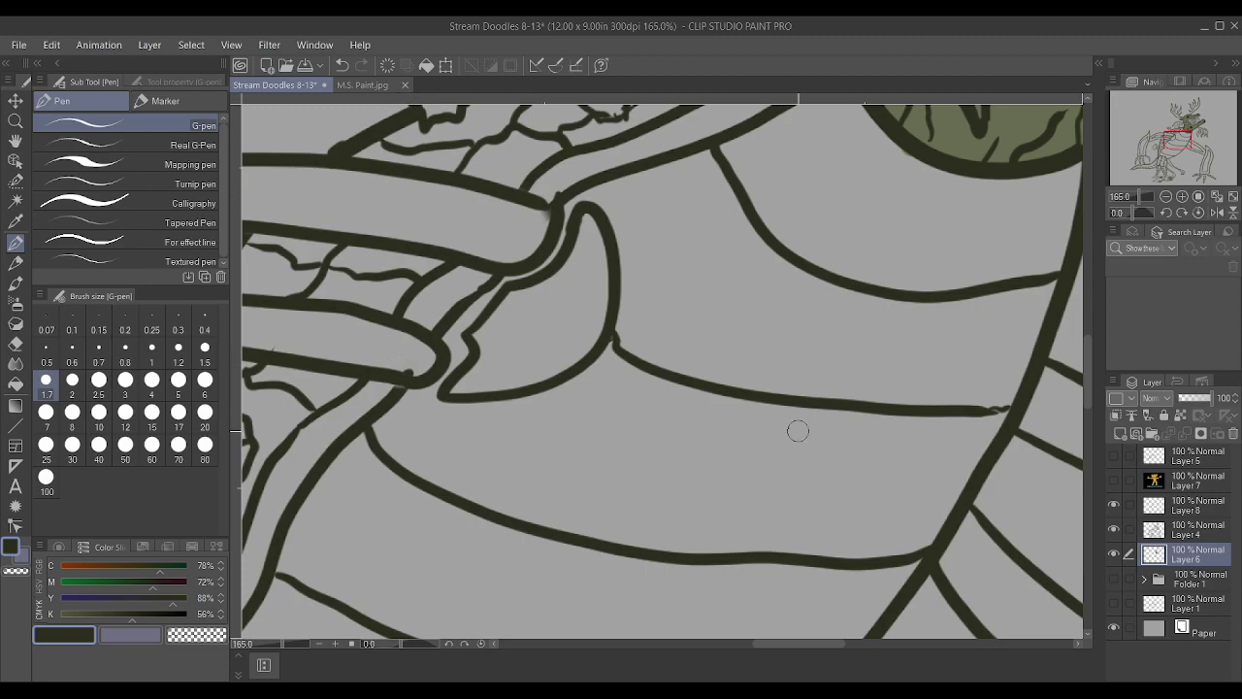
pyautogui.click(1200, 529)
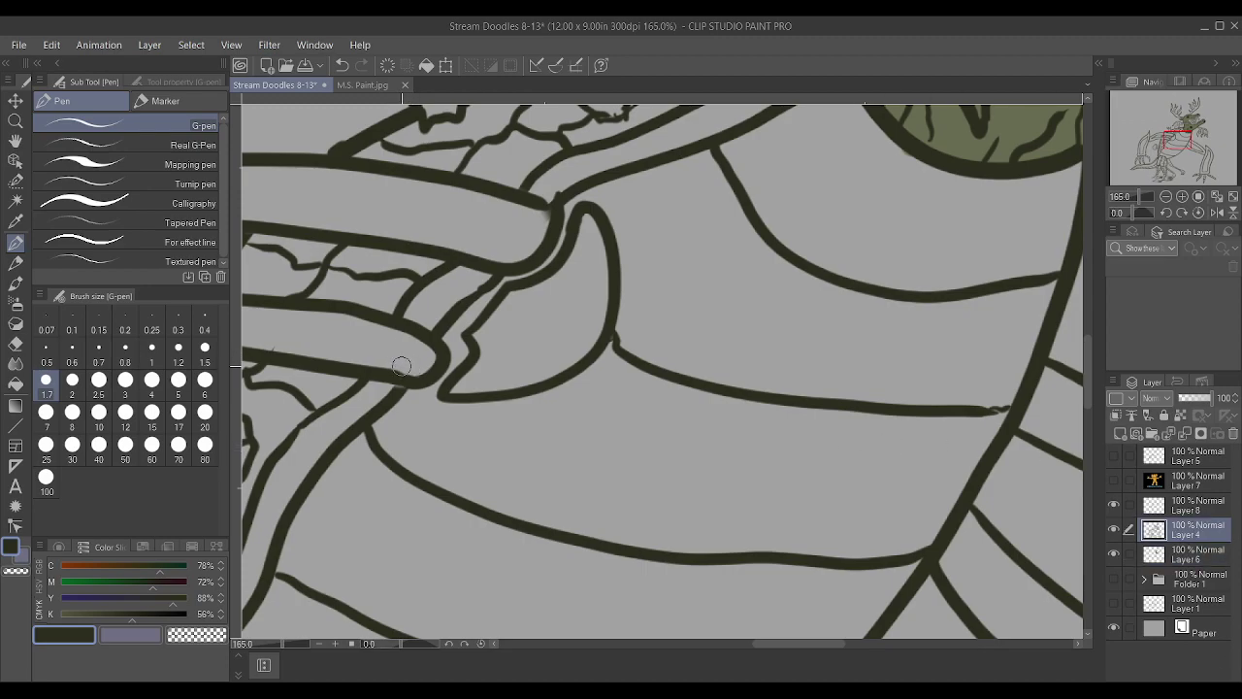
# Toggle the visibility of Layers 4, 6 and 8 to check what each one contains
pyautogui.scroll(-2, 384, 346)
pyautogui.scroll(-2, 338, 347)
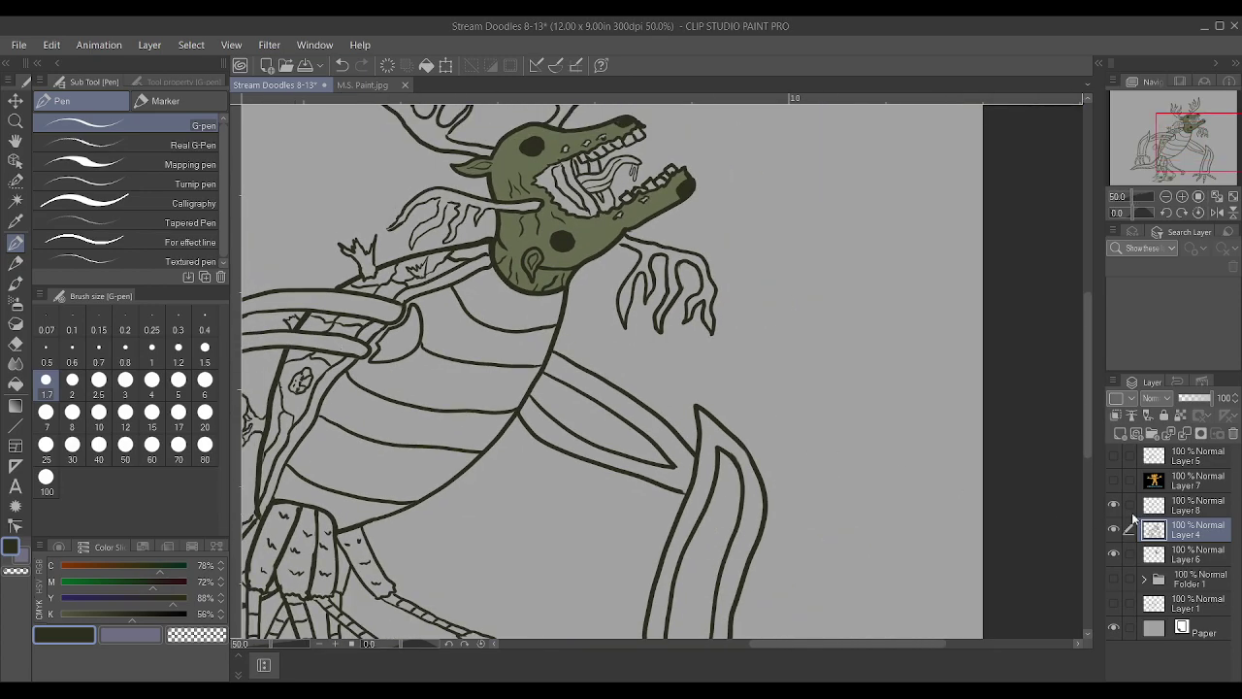
pyautogui.click(1113, 529)
pyautogui.click(1116, 526)
pyautogui.click(1116, 553)
pyautogui.click(1115, 553)
pyautogui.click(1115, 504)
# Select Layer 8 together with Layer 4 and merge them into one line art layer
pyautogui.keyDown('ctrl'); pyautogui.click(1184, 514); pyautogui.keyUp('ctrl')
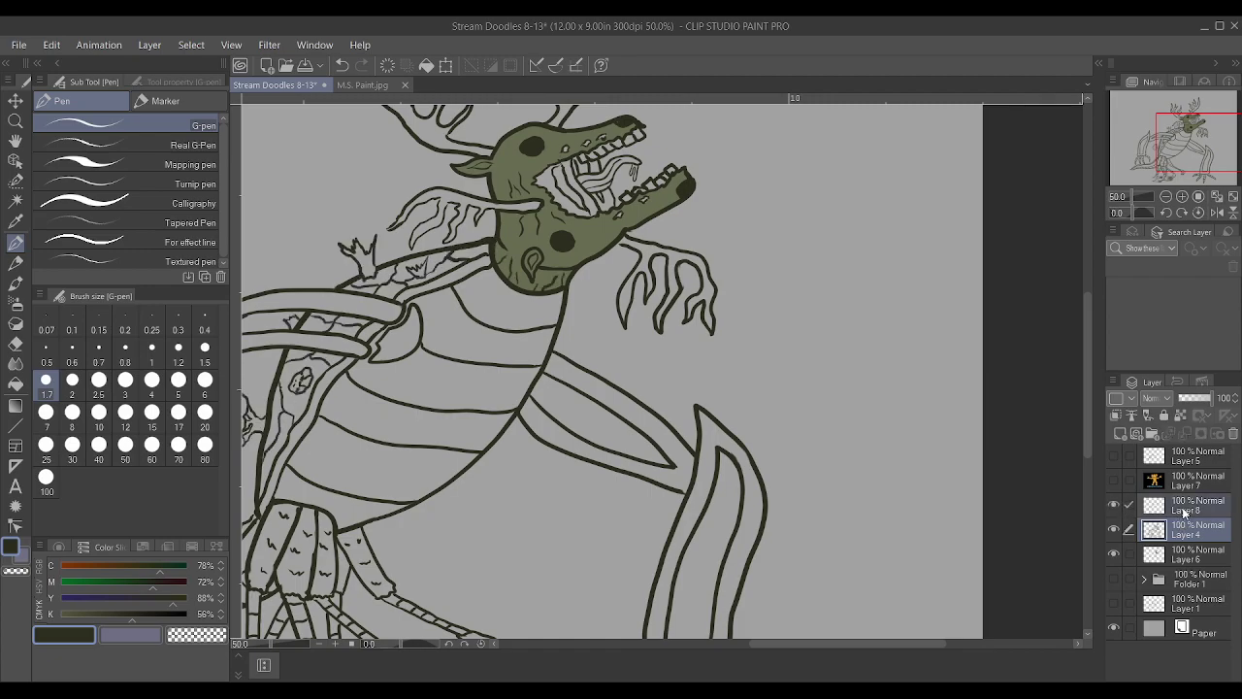
pyautogui.hotkey('ctrl', 'shift', 'e')
pyautogui.scroll(-2, 941, 341)
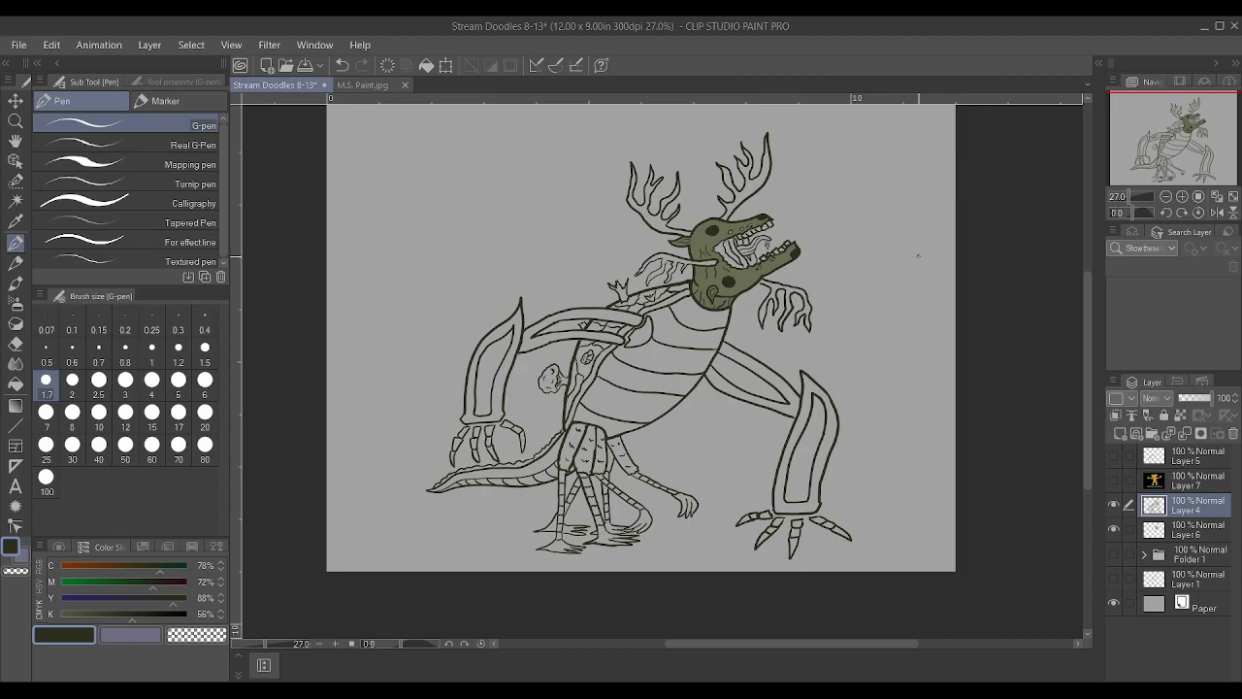
# Lock Layer 4 and try an Auto select of the interior of the antler above the snout, clearing the selection again
pyautogui.scroll(1, 851, 308)
pyautogui.scroll(1, 851, 308)
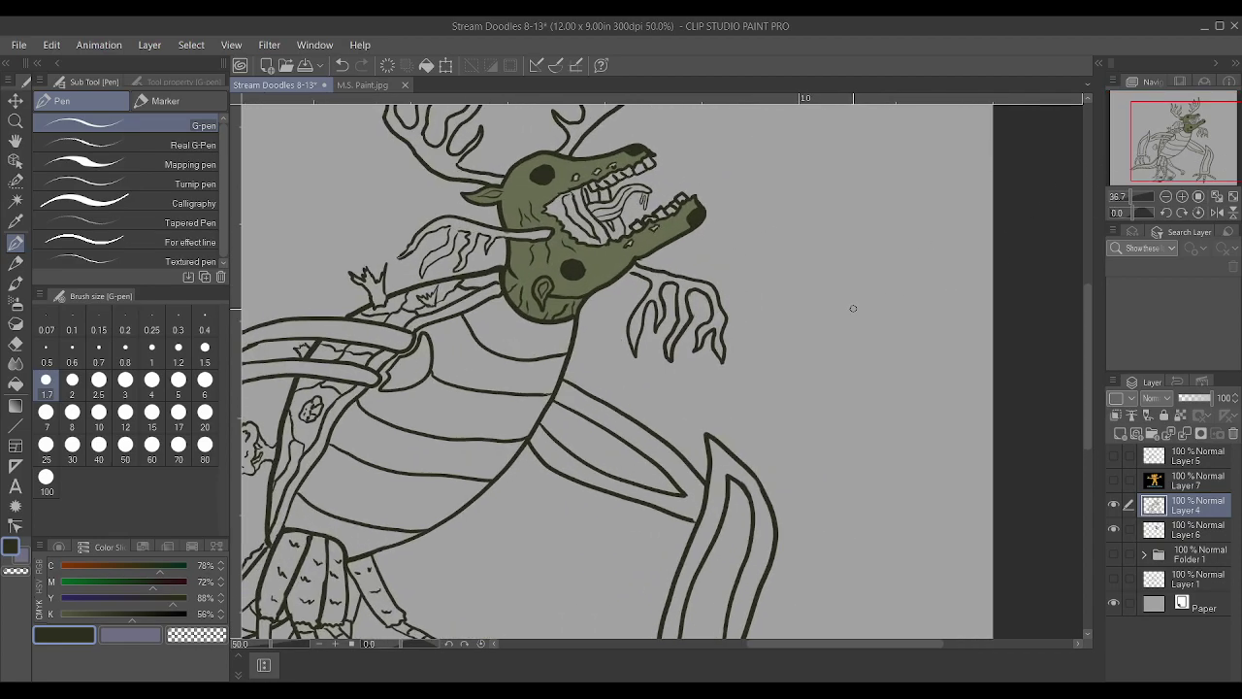
pyautogui.scroll(-1, 946, 458)
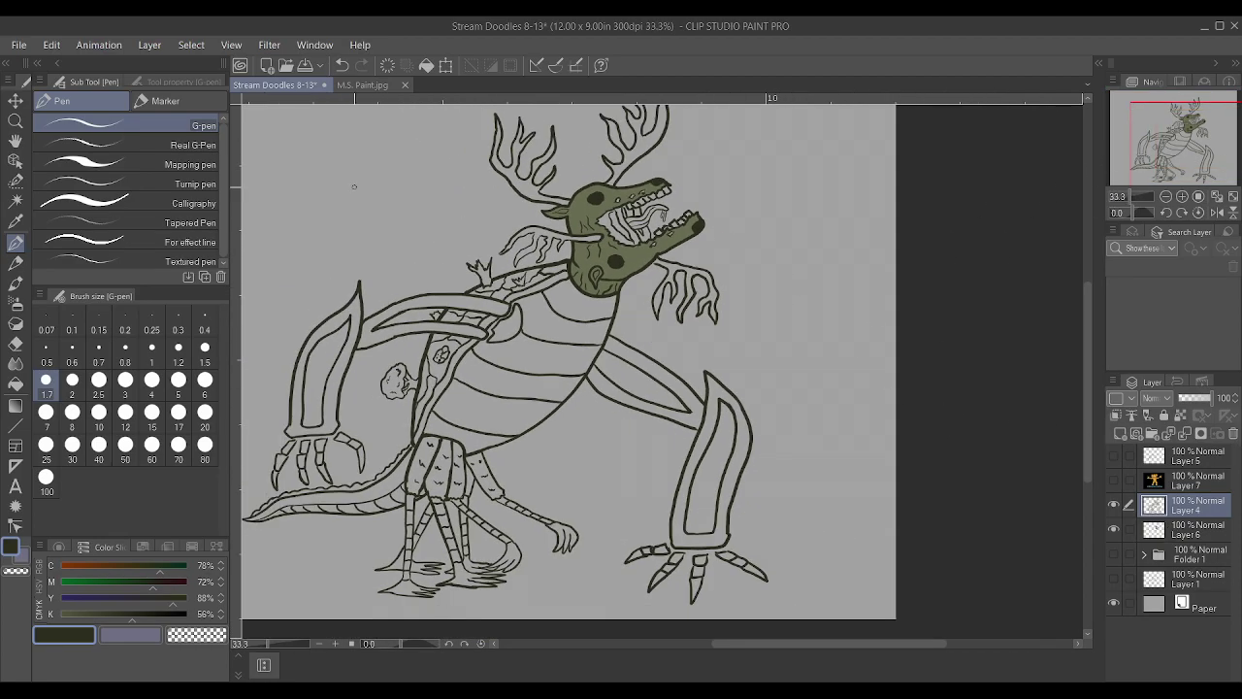
pyautogui.click(1163, 415)
pyautogui.click(15, 200)
pyautogui.scroll(2, 629, 163)
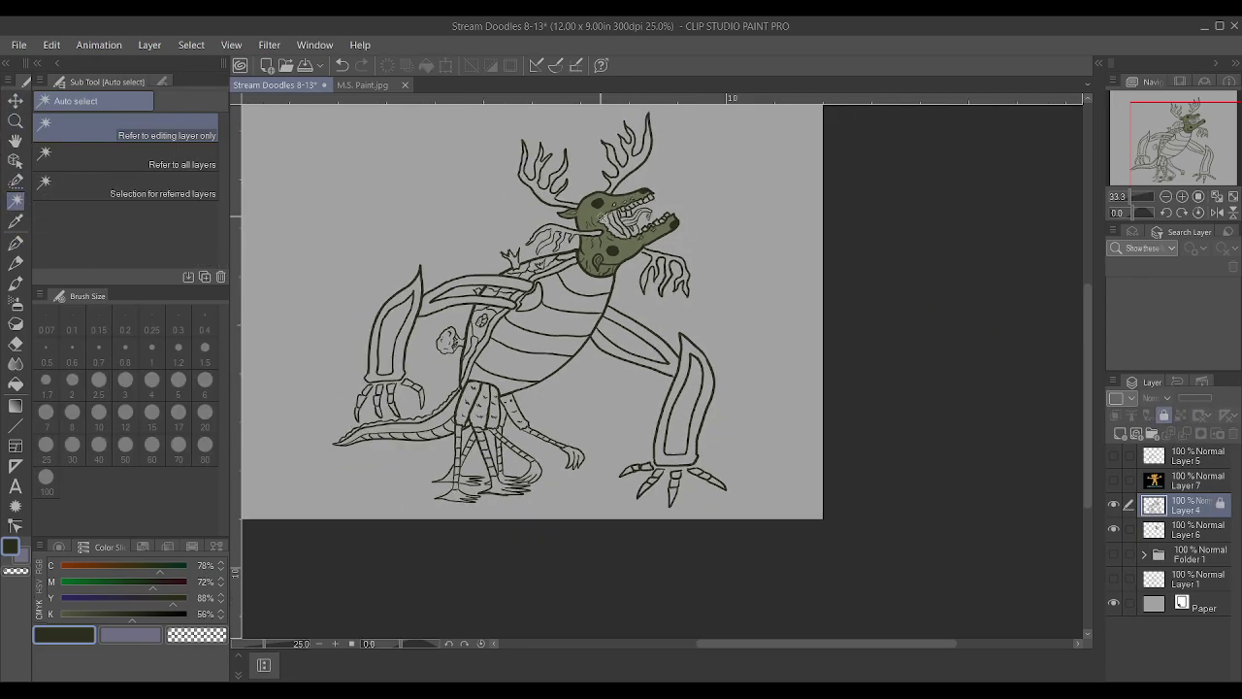
pyautogui.scroll(1, 629, 163)
pyautogui.click(649, 162)
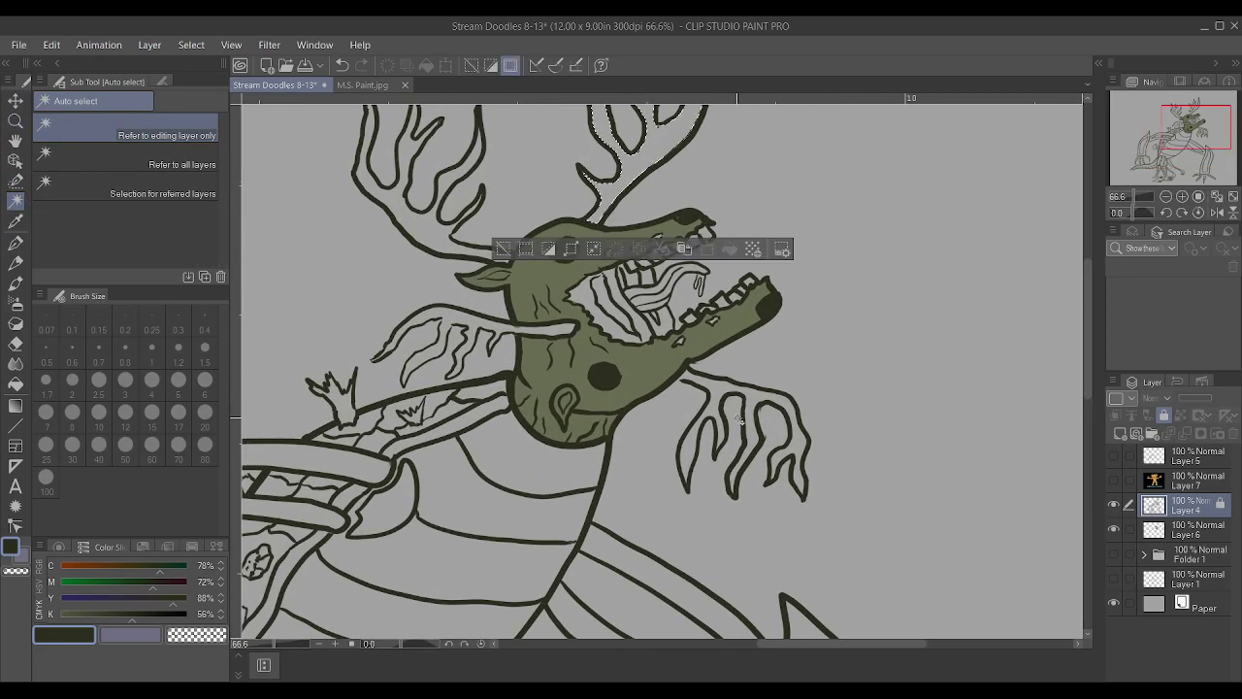
pyautogui.hotkey('ctrl', 'd')
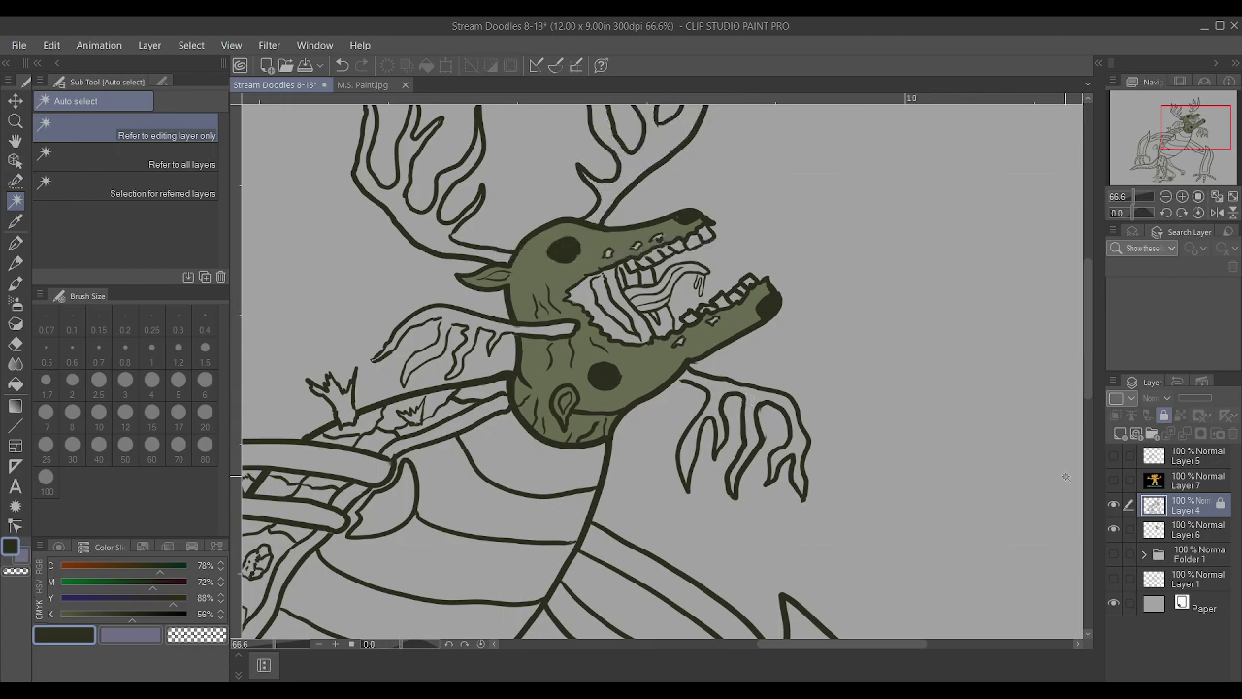
# Unlock Layer 4 and close the outline gap where the hanging antler meets the lower jaw, using the G-pen at size 0.8
pyautogui.click(1165, 415)
pyautogui.scroll(2, 731, 400)
pyautogui.scroll(1, 731, 400)
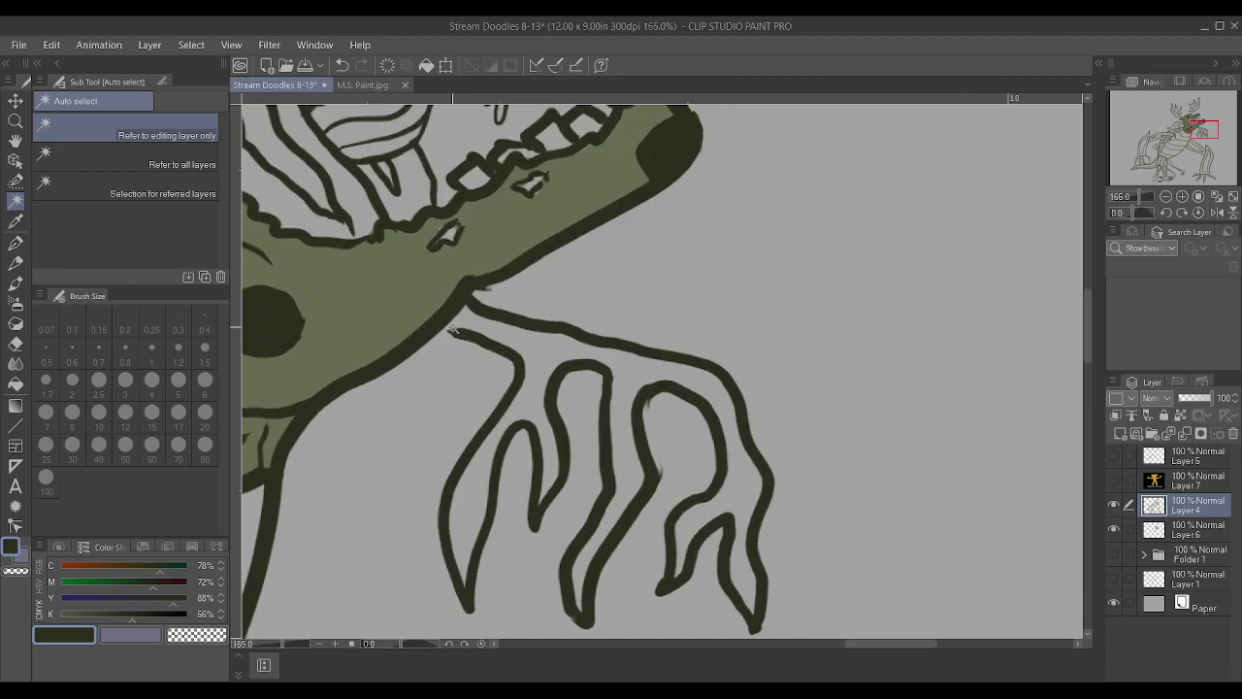
pyautogui.press('p')
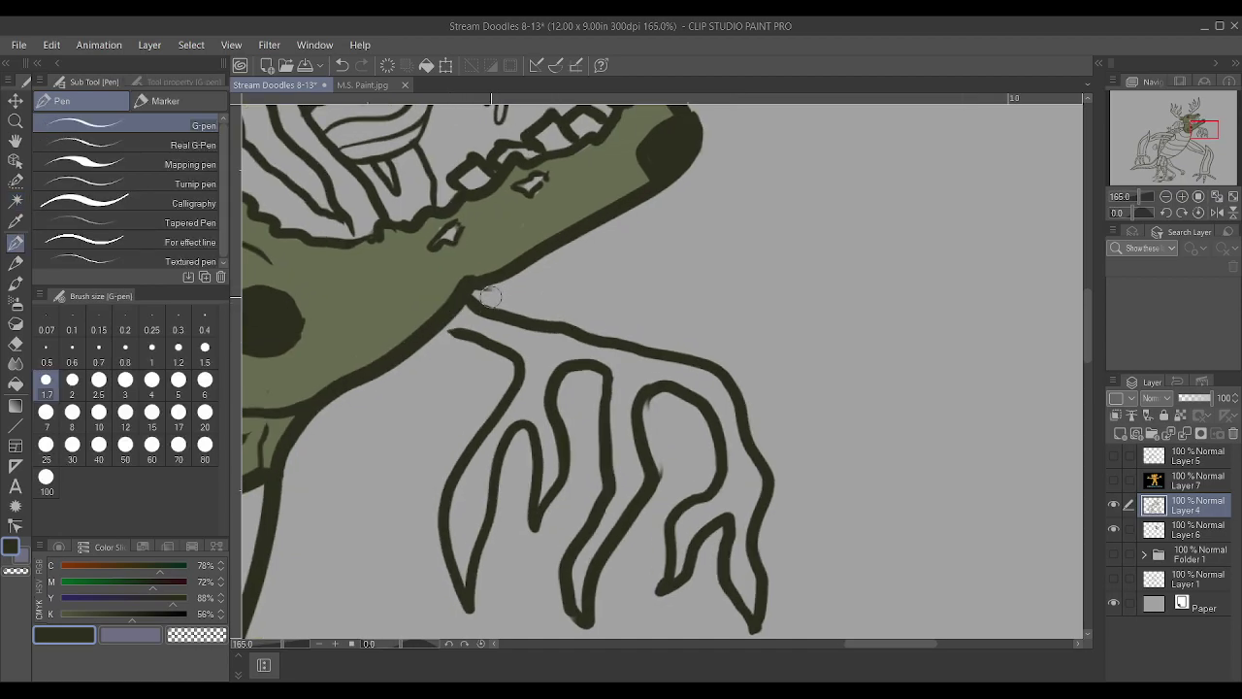
pyautogui.press('p')
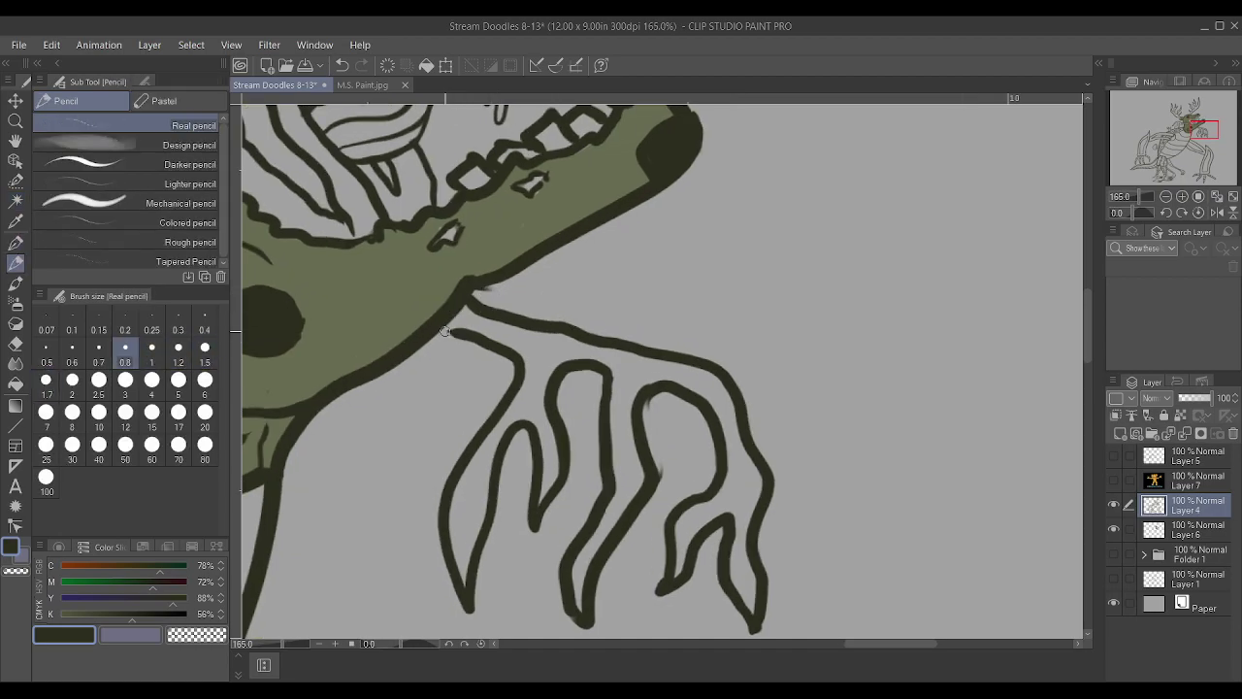
pyautogui.press('p')
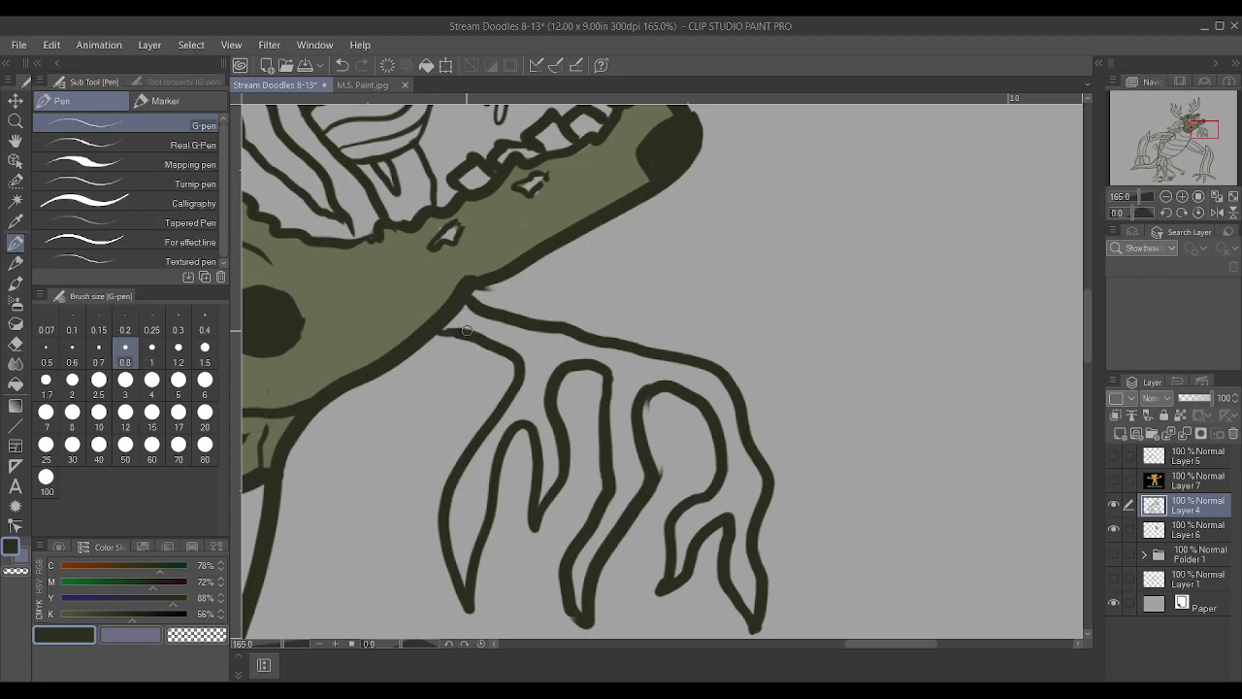
# Touch up the line art on the small clawed hand of the outstretched lower limb with the G-pen
pyautogui.scroll(-8, 467, 331)
pyautogui.scroll(-3, 544, 308)
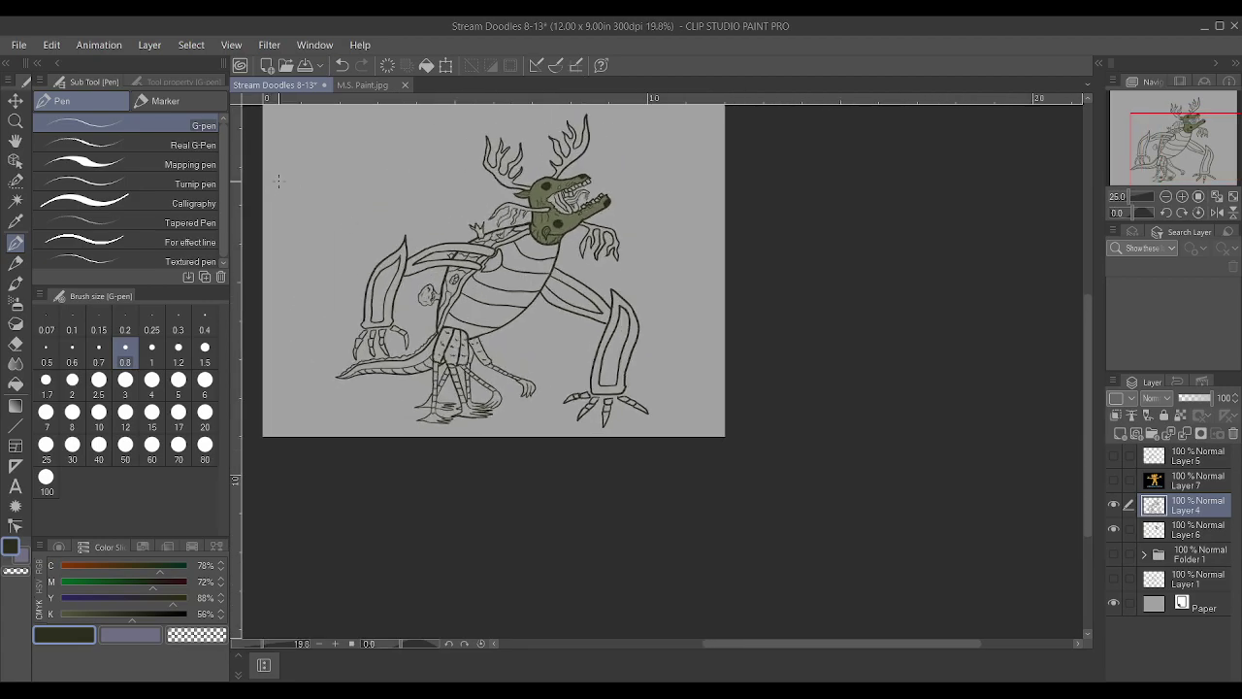
pyautogui.scroll(2, 279, 180)
pyautogui.scroll(5, 676, 512)
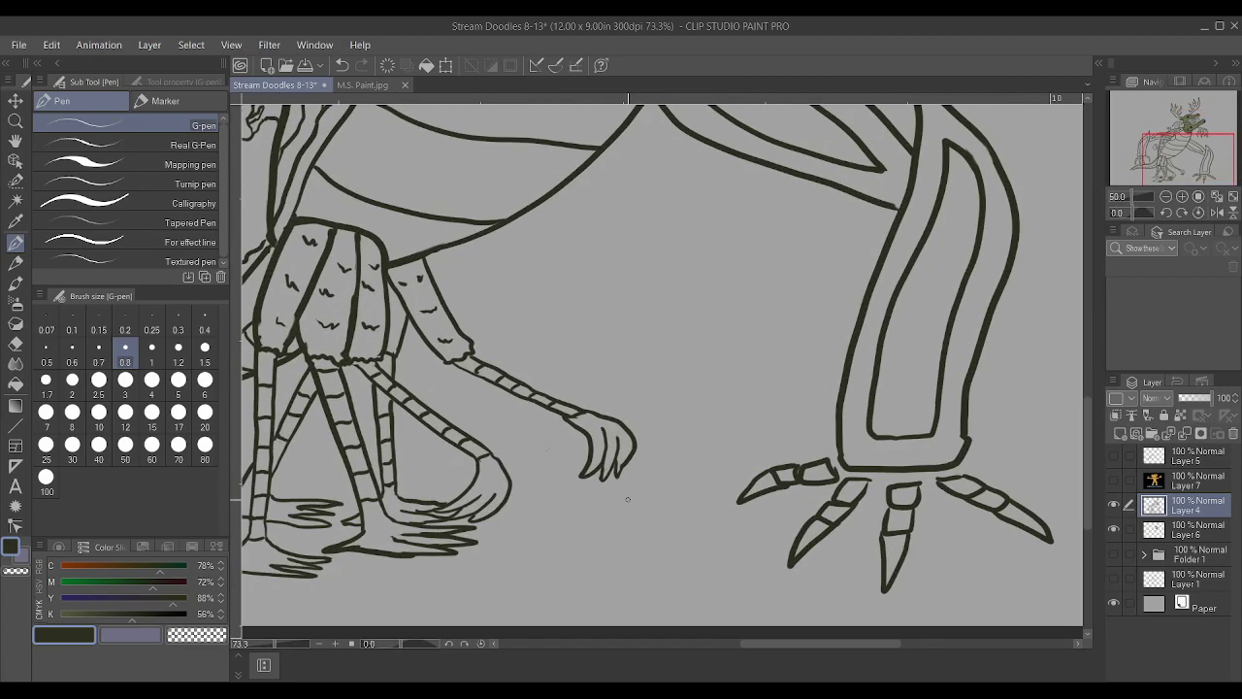
pyautogui.scroll(3, 579, 378)
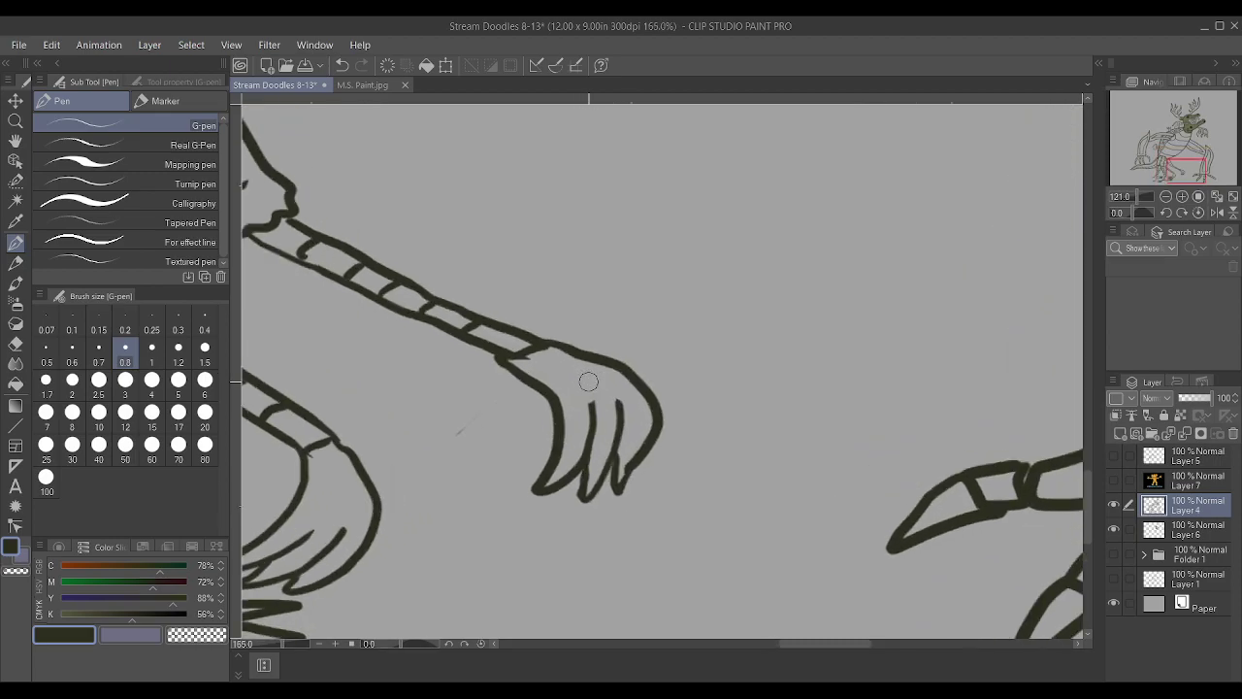
pyautogui.moveTo(579, 390)
pyautogui.mouseDown()
pyautogui.moveTo(572, 381)
pyautogui.moveTo(603, 385)
pyautogui.mouseUp()
# Lock Layer 4 and auto-select the outer bands of both large arms, including the upper arm and forearm segments
pyautogui.scroll(-8, 588, 371)
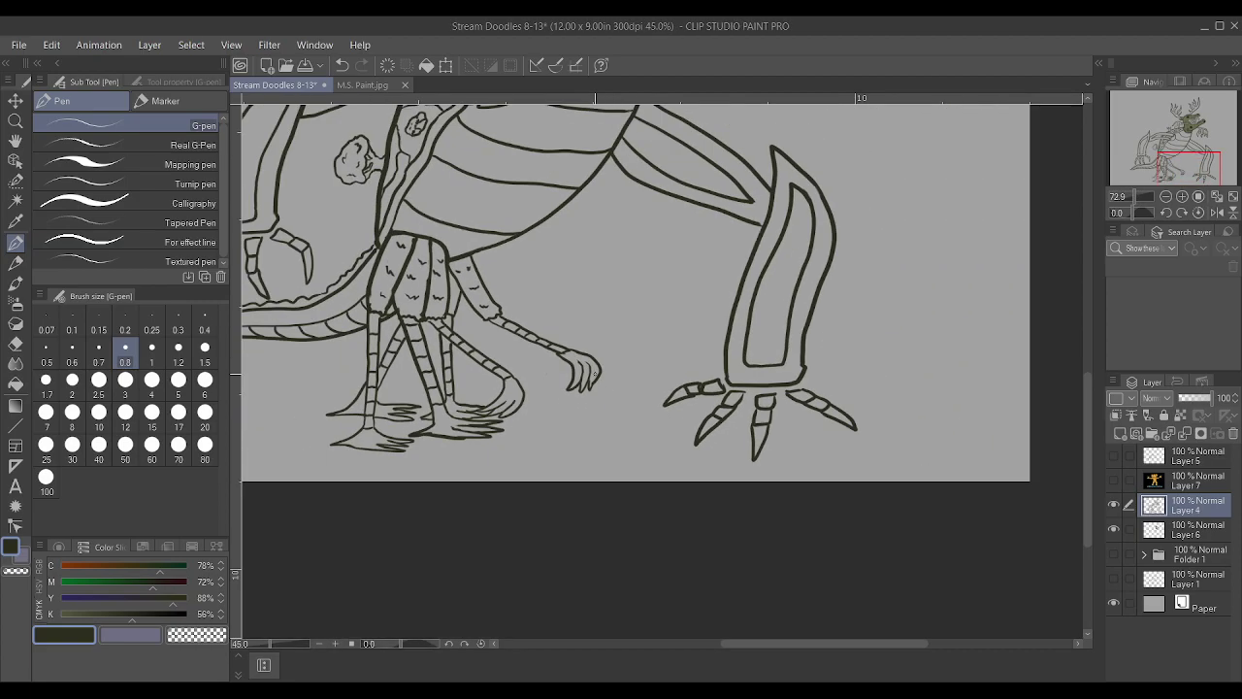
pyautogui.scroll(2, 593, 238)
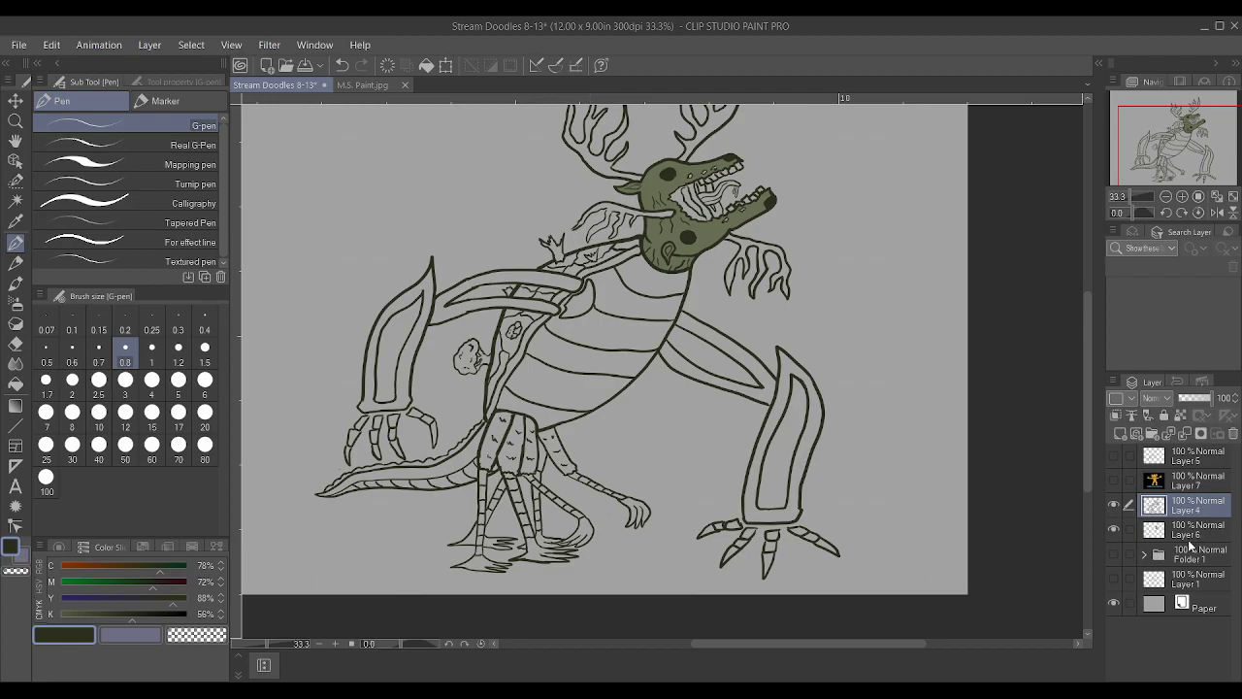
pyautogui.click(1164, 416)
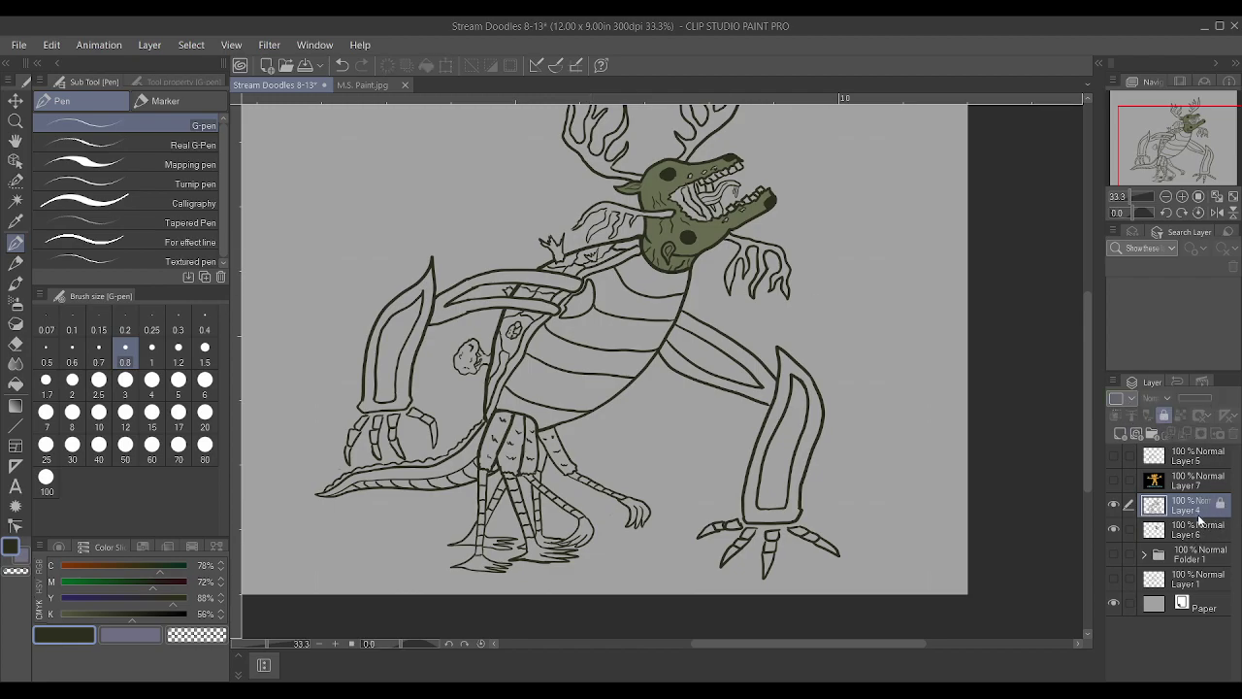
pyautogui.click(16, 200)
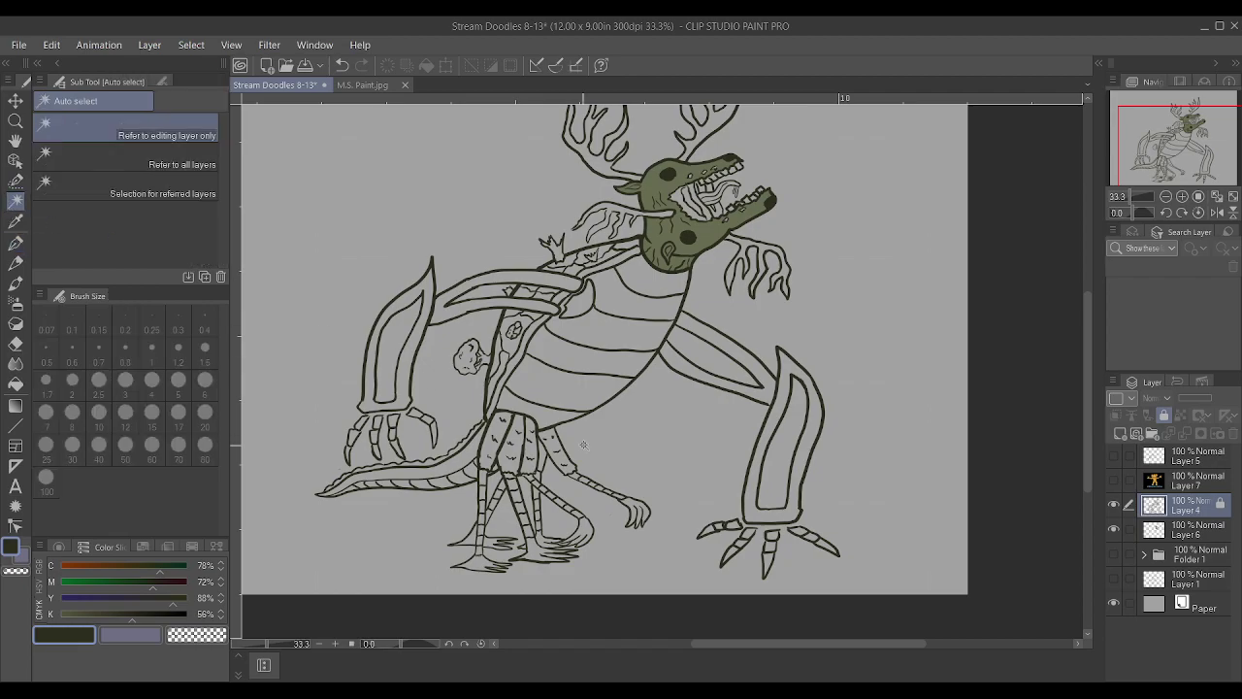
pyautogui.click(439, 311)
pyautogui.keyDown('shift'); pyautogui.click(589, 309); pyautogui.keyUp('shift')
pyautogui.keyDown('shift'); pyautogui.click(784, 385); pyautogui.keyUp('shift')
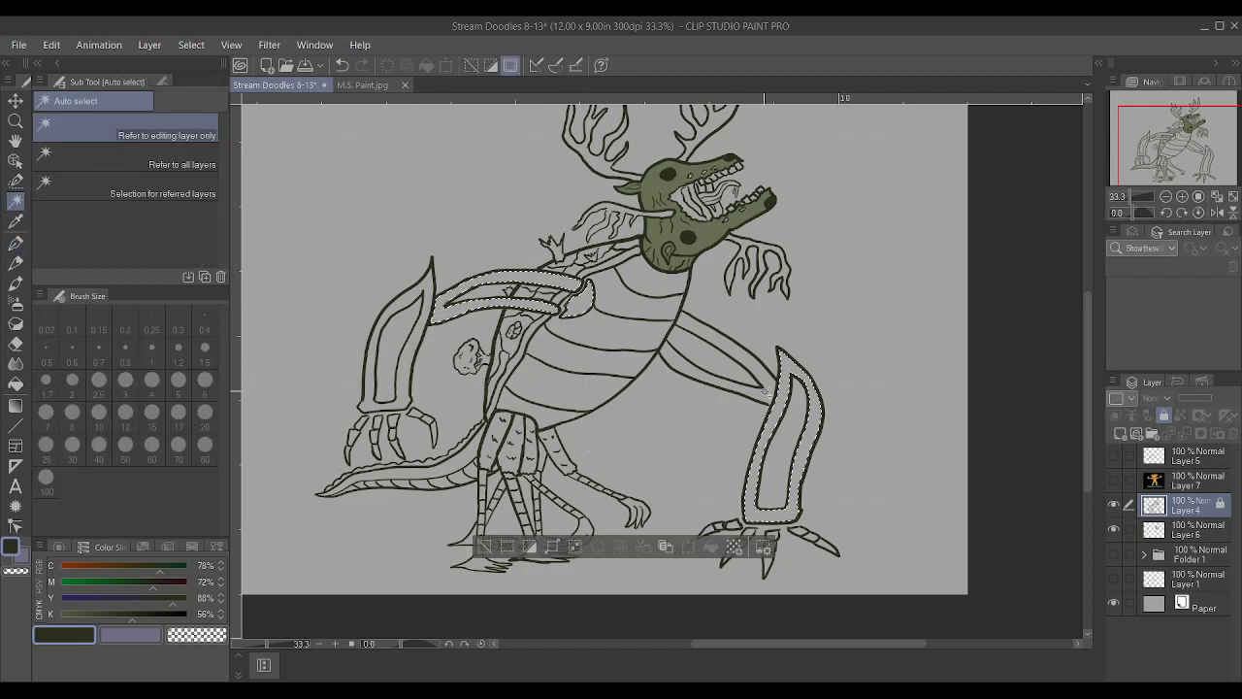
pyautogui.keyDown('shift'); pyautogui.click(406, 400); pyautogui.keyUp('shift')
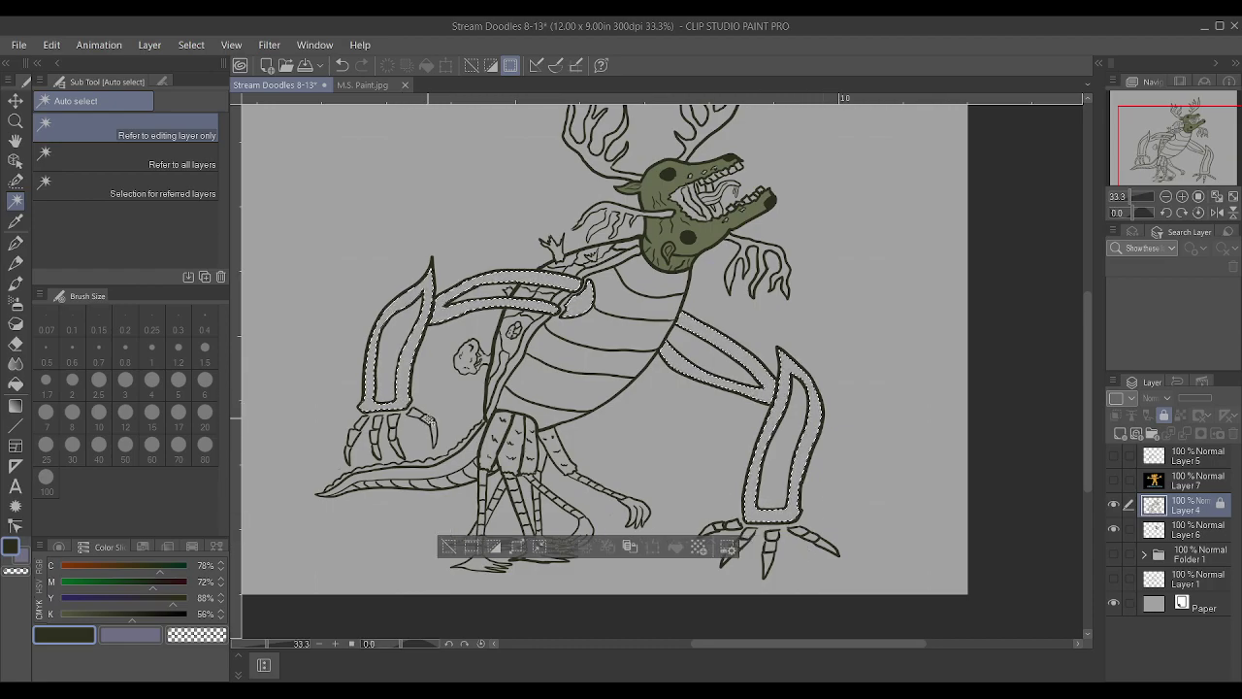
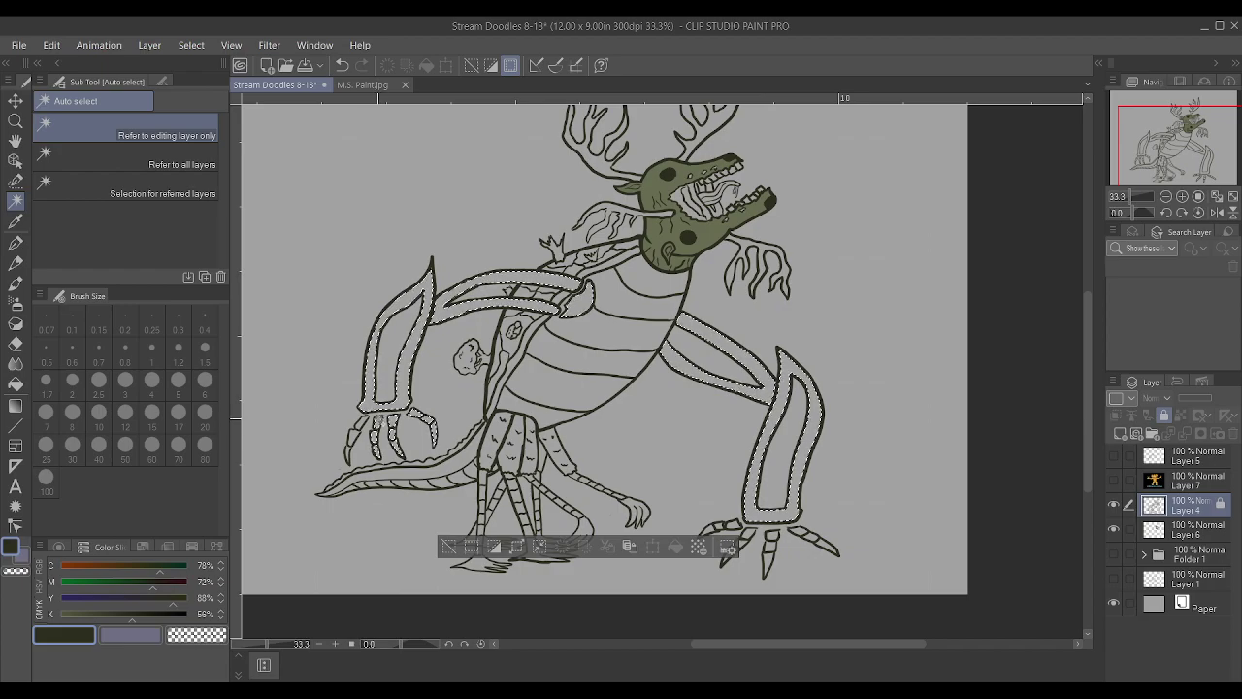
# Add the remaining finger segments on the clawed hand nearest the tail to the auto-selection
pyautogui.keyDown('shift'); pyautogui.click(360, 428); pyautogui.keyUp('shift')
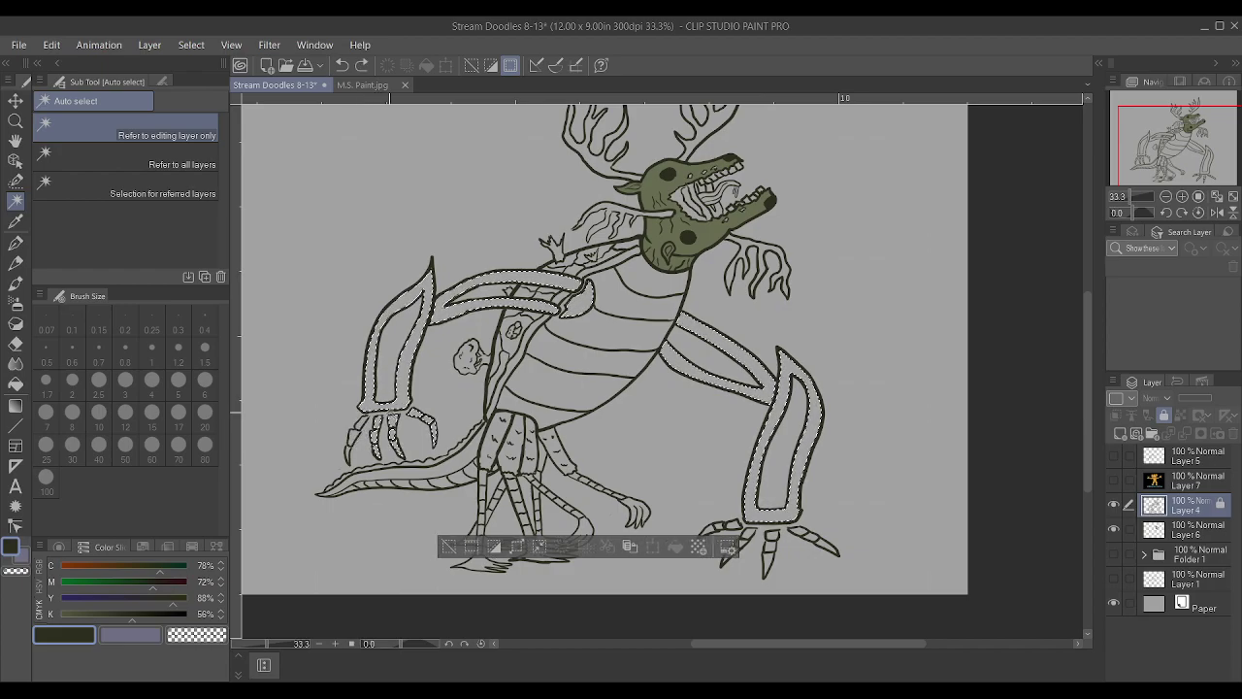
pyautogui.scroll(2, 355, 432)
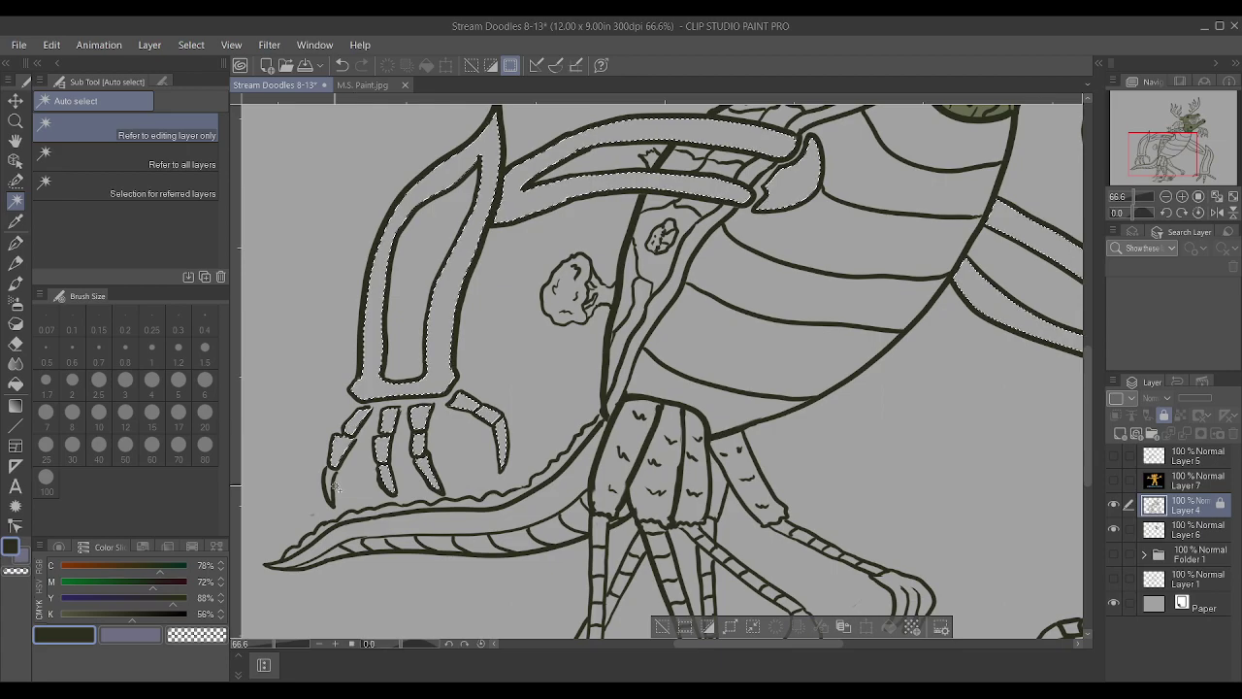
pyautogui.moveTo(356, 428); pyautogui.dragTo(329, 442)
pyautogui.press('^')
pyautogui.press('^')
pyautogui.press('^')
pyautogui.press('^')
pyautogui.press('^')
pyautogui.press('^')
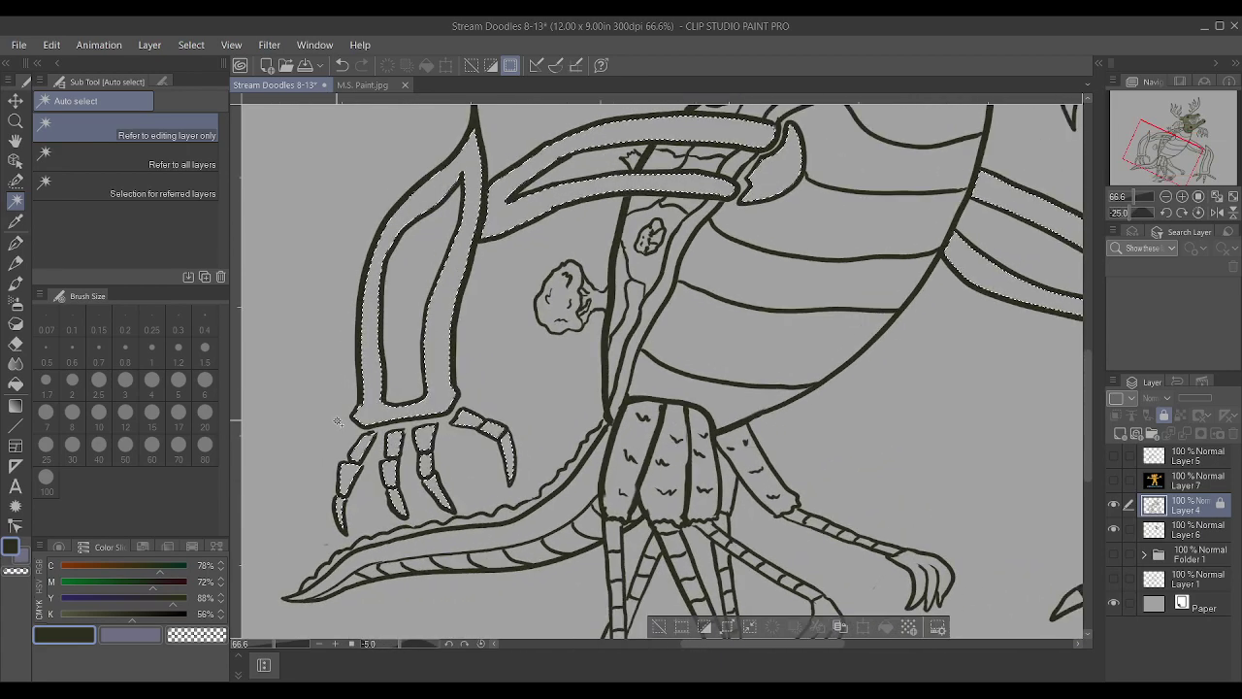
# Add the finger segments of the other large arm's clawed hand to the auto-selection
pyautogui.scroll(-3, 607, 331)
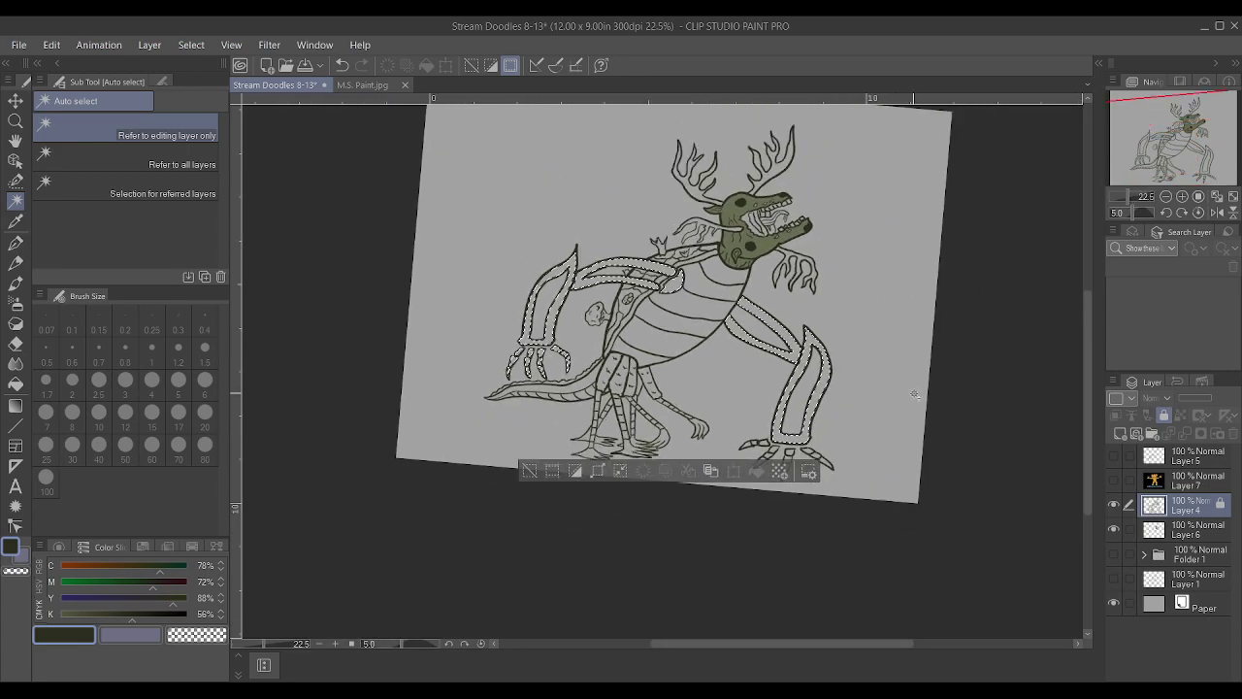
pyautogui.press('-')
pyautogui.press('^')
pyautogui.scroll(3, 831, 466)
pyautogui.scroll(2, 827, 468)
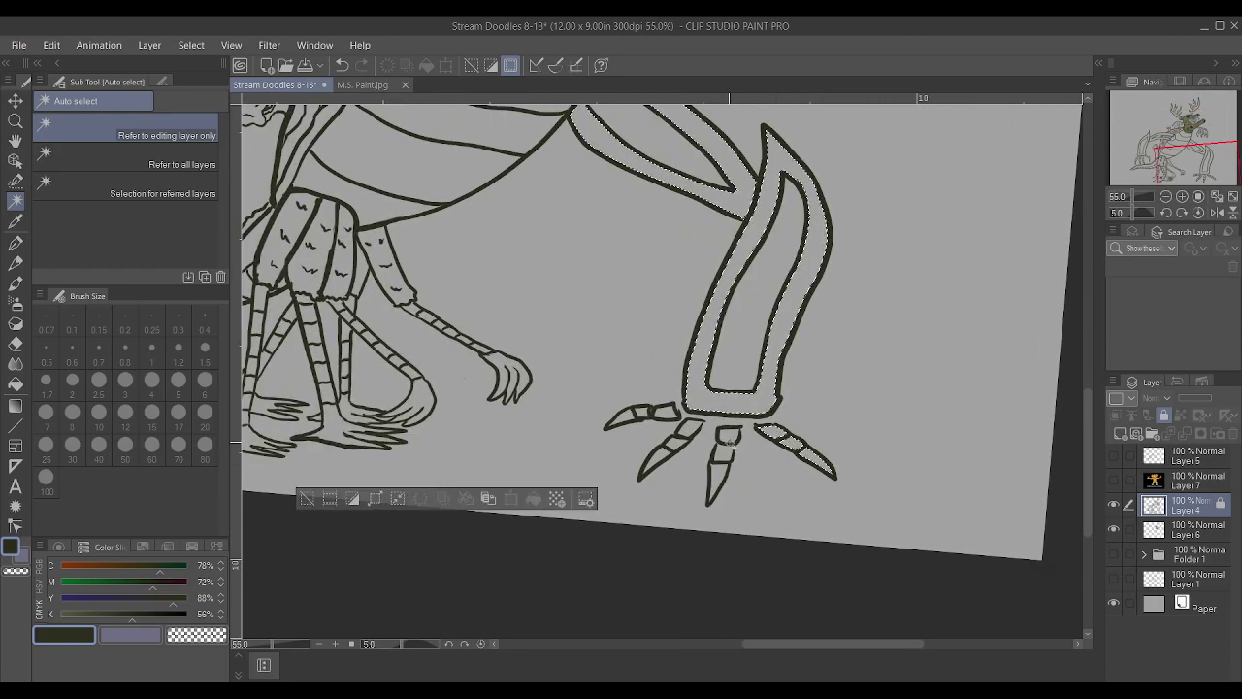
pyautogui.keyDown('shift'); pyautogui.click(721, 449); pyautogui.keyUp('shift')
pyautogui.keyDown('shift'); pyautogui.click(717, 476); pyautogui.keyUp('shift')
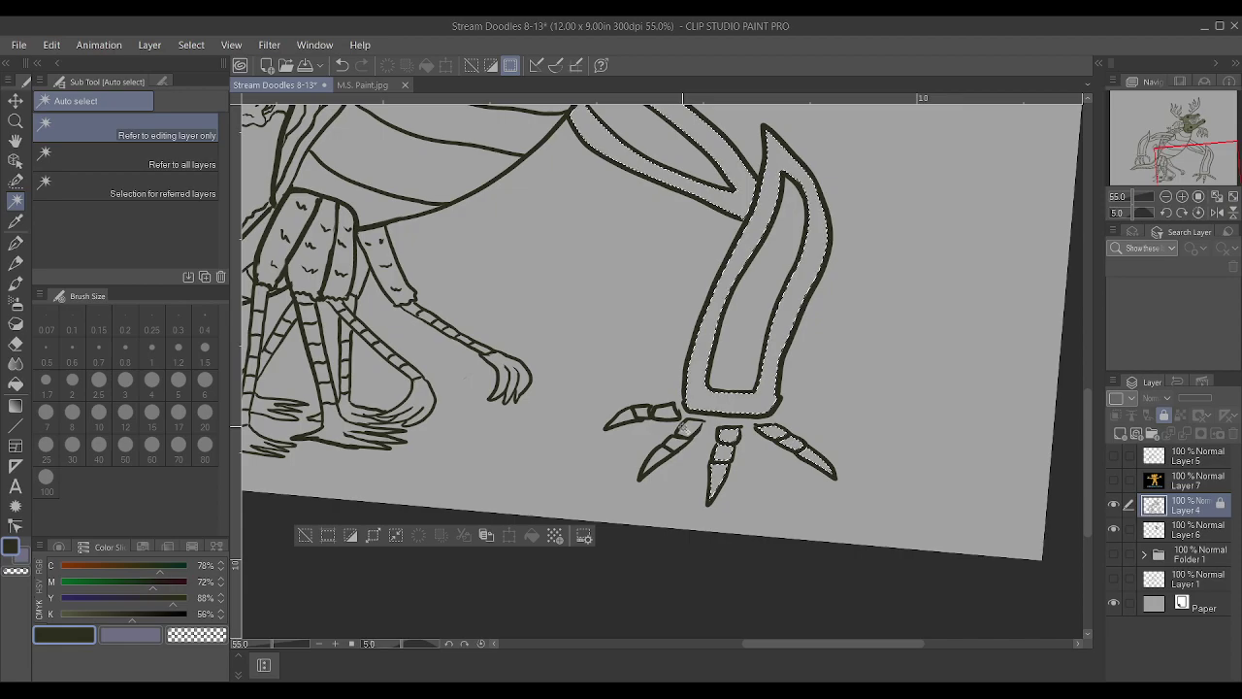
pyautogui.keyDown('shift'); pyautogui.click(677, 446); pyautogui.keyUp('shift')
pyautogui.keyDown('shift'); pyautogui.click(663, 456); pyautogui.keyUp('shift')
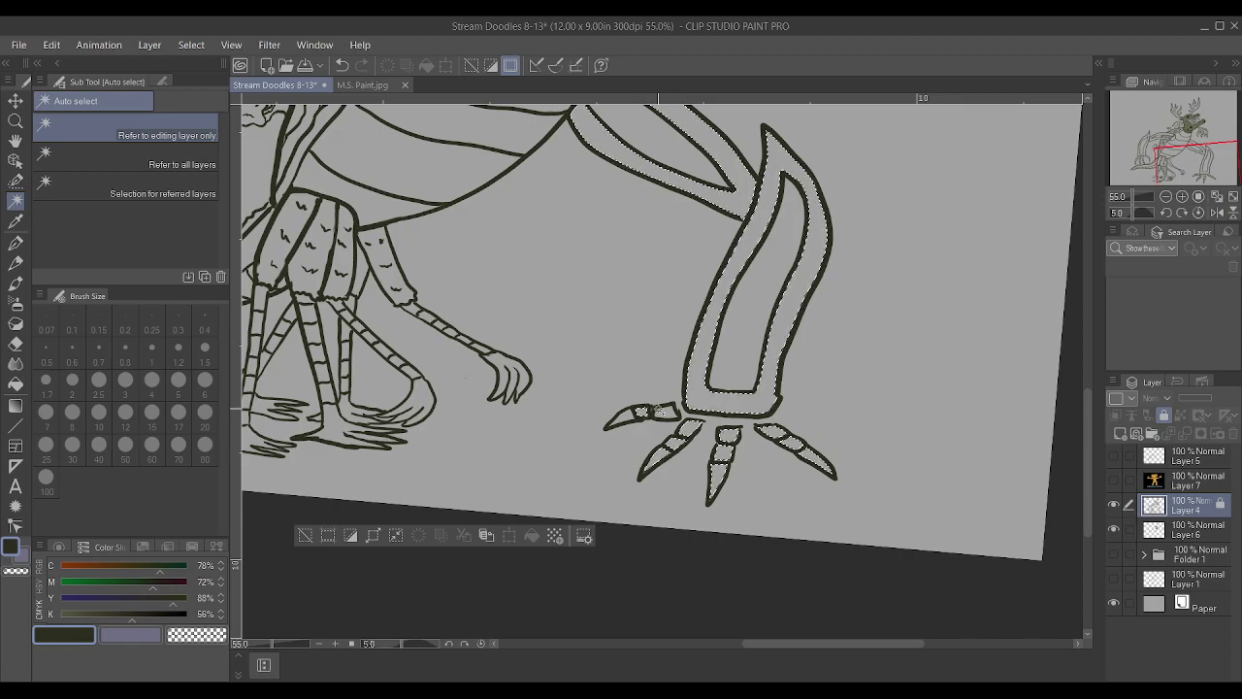
pyautogui.scroll(-4, 668, 413)
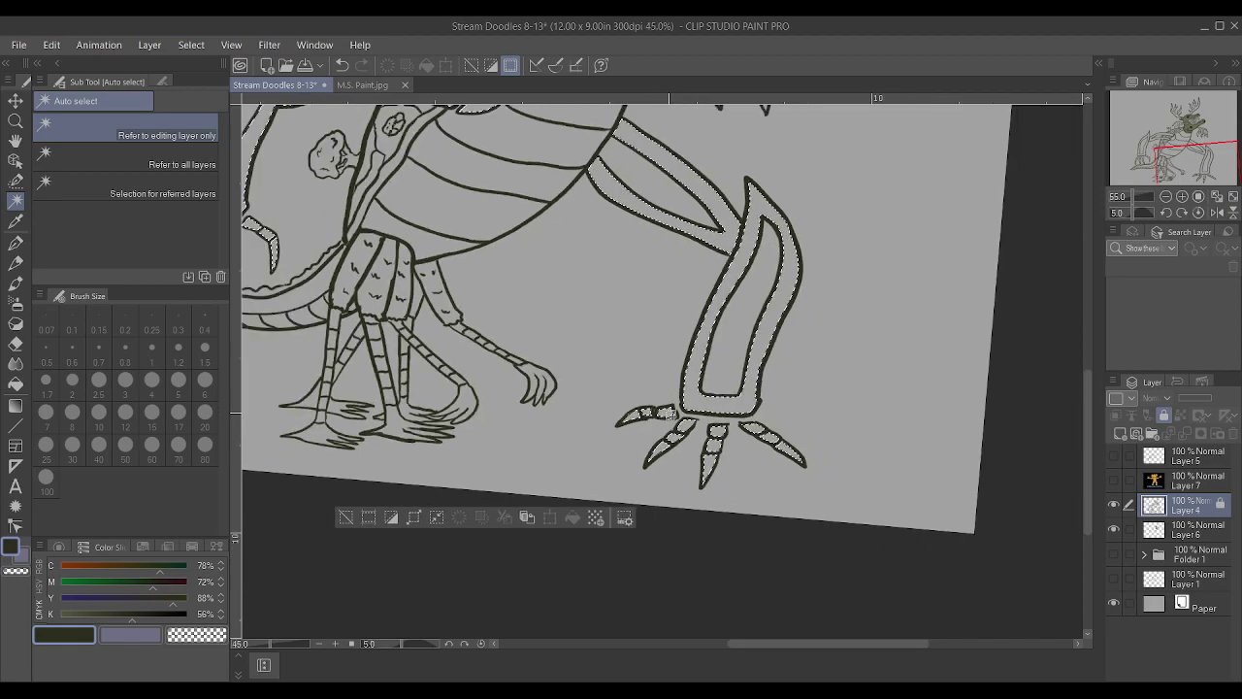
# Add both upright antlers and the two hanging antlers around the head to the auto-selection
pyautogui.scroll(3, 677, 211)
pyautogui.press('^')
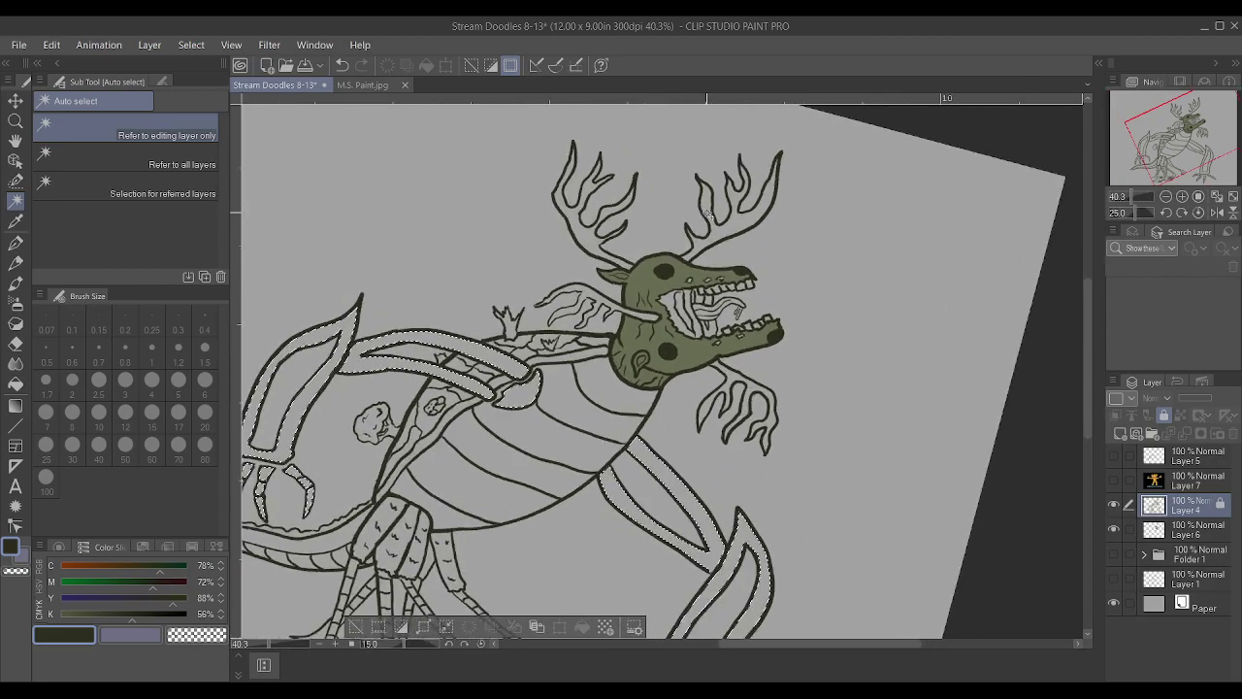
pyautogui.press('-')
pyautogui.press('-')
pyautogui.press('-')
pyautogui.press('-')
pyautogui.press('-')
pyautogui.press('^')
pyautogui.keyDown('shift'); pyautogui.click(695, 215); pyautogui.keyUp('shift')
pyautogui.keyDown('shift'); pyautogui.click(568, 264); pyautogui.keyUp('shift')
pyautogui.click(589, 315)
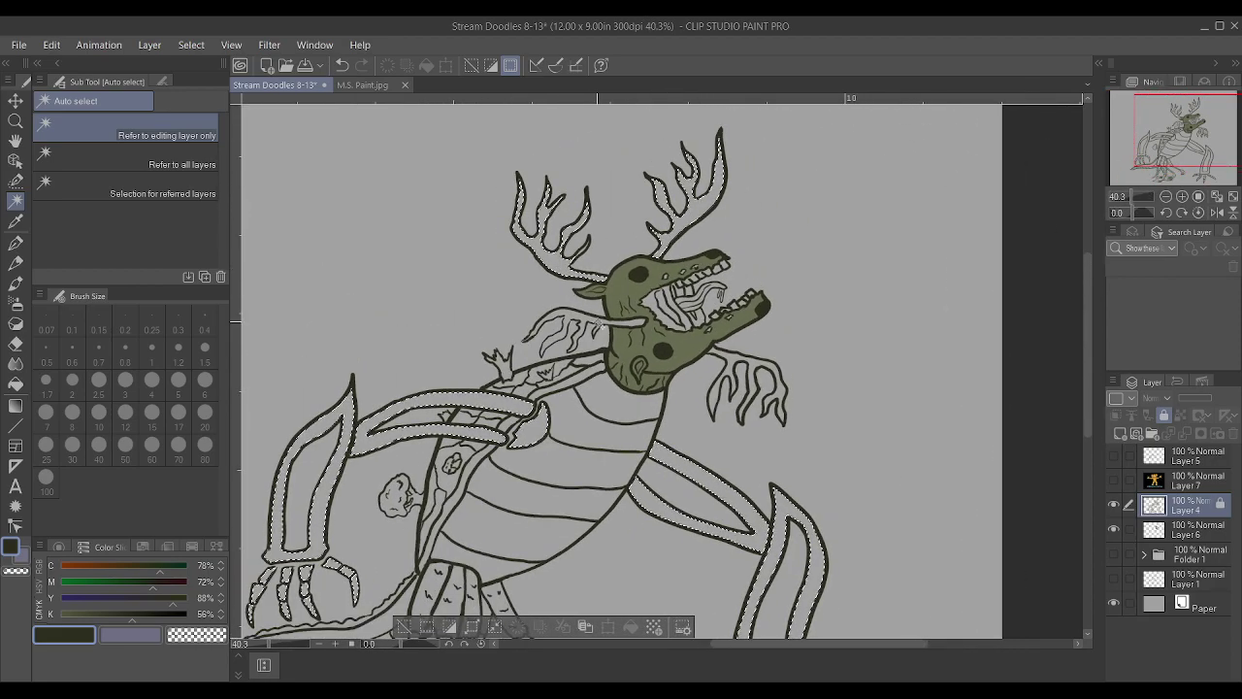
pyautogui.keyDown('shift'); pyautogui.click(738, 360); pyautogui.keyUp('shift')
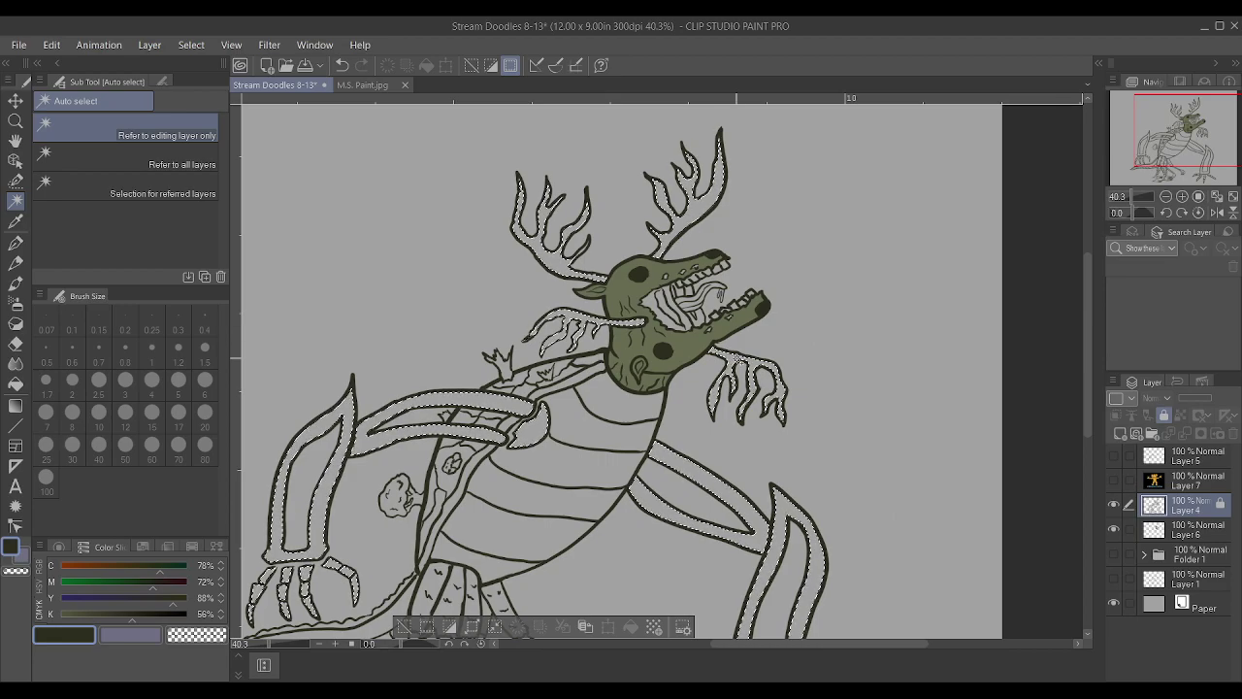
# Sample the head's green and adjust it to a brown of C 76%, M 75%, Y 77%, K 9%
pyautogui.scroll(-2, 514, 282)
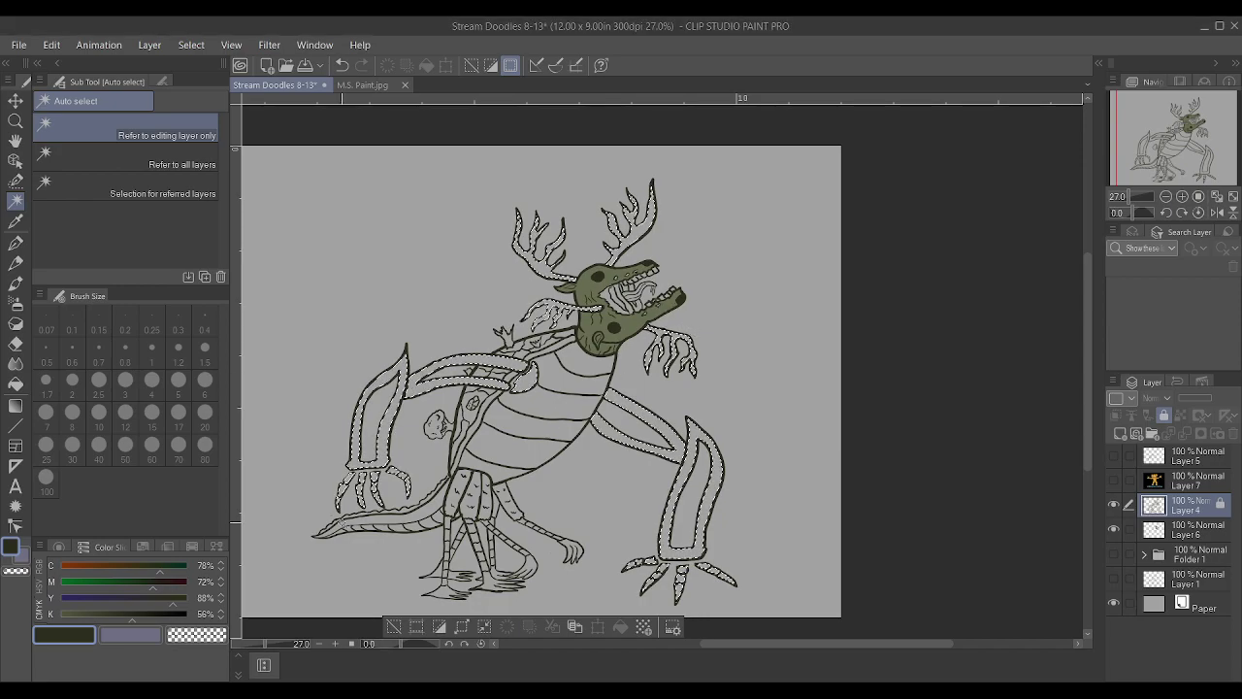
pyautogui.scroll(3, 636, 264)
pyautogui.scroll(-1, 638, 265)
pyautogui.press('i')
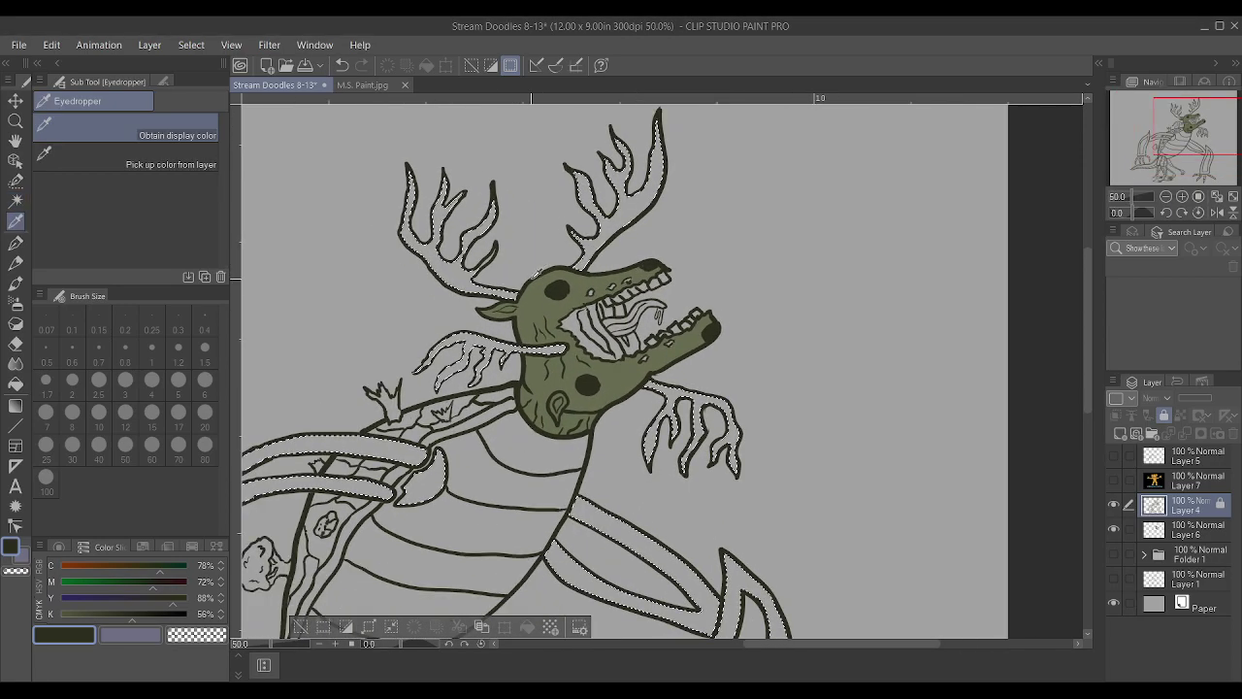
pyautogui.click(580, 289)
pyautogui.moveTo(127, 589); pyautogui.dragTo(155, 582)
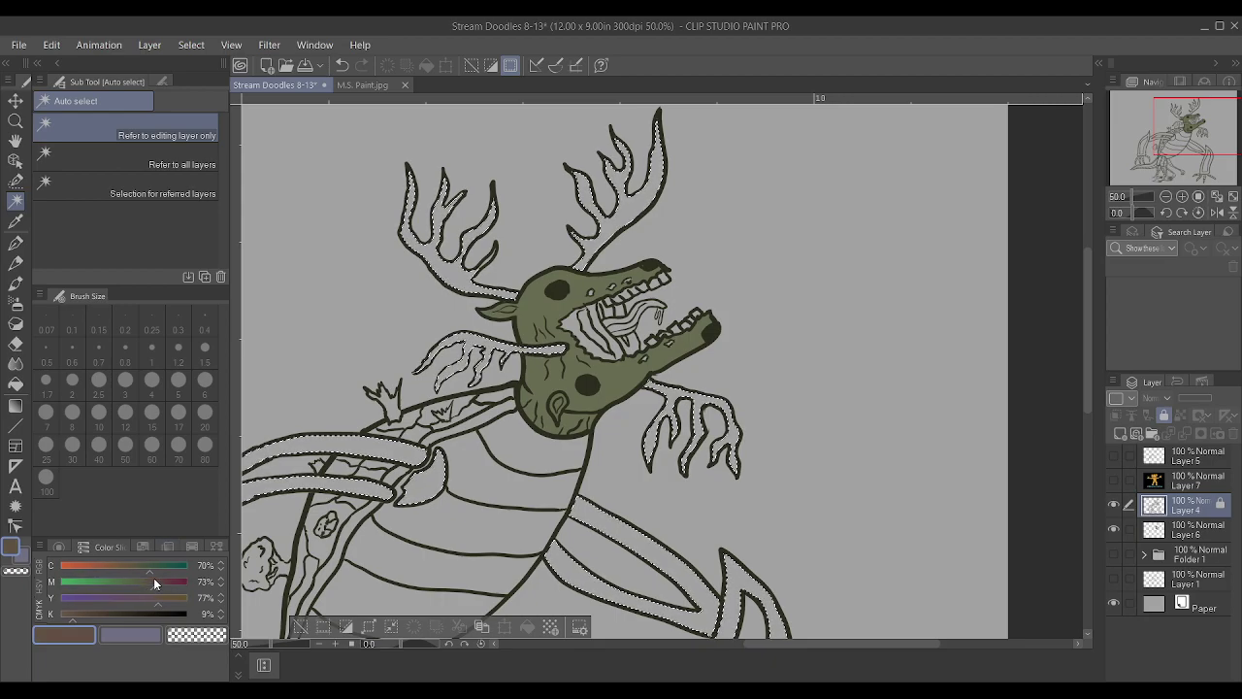
pyautogui.click(158, 570)
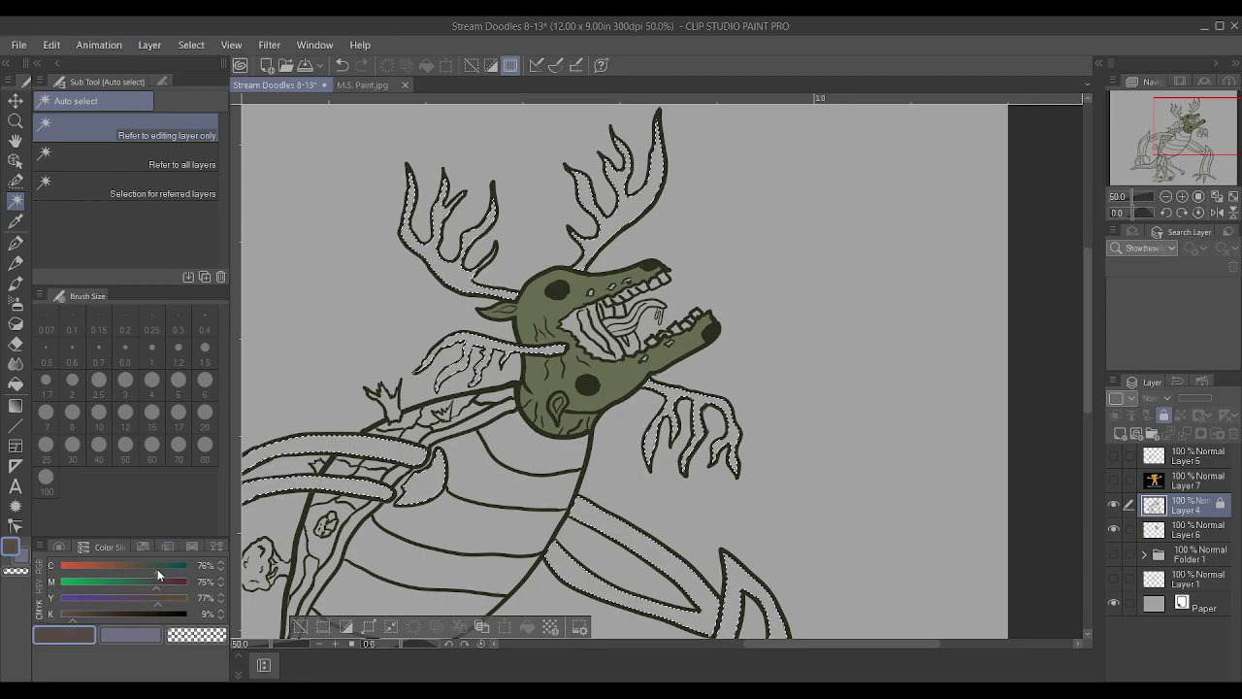
# Paint the selected arm bands, claws and antlers brown on Layer 6 with the G-pen at size 100
pyautogui.scroll(-3, 417, 477)
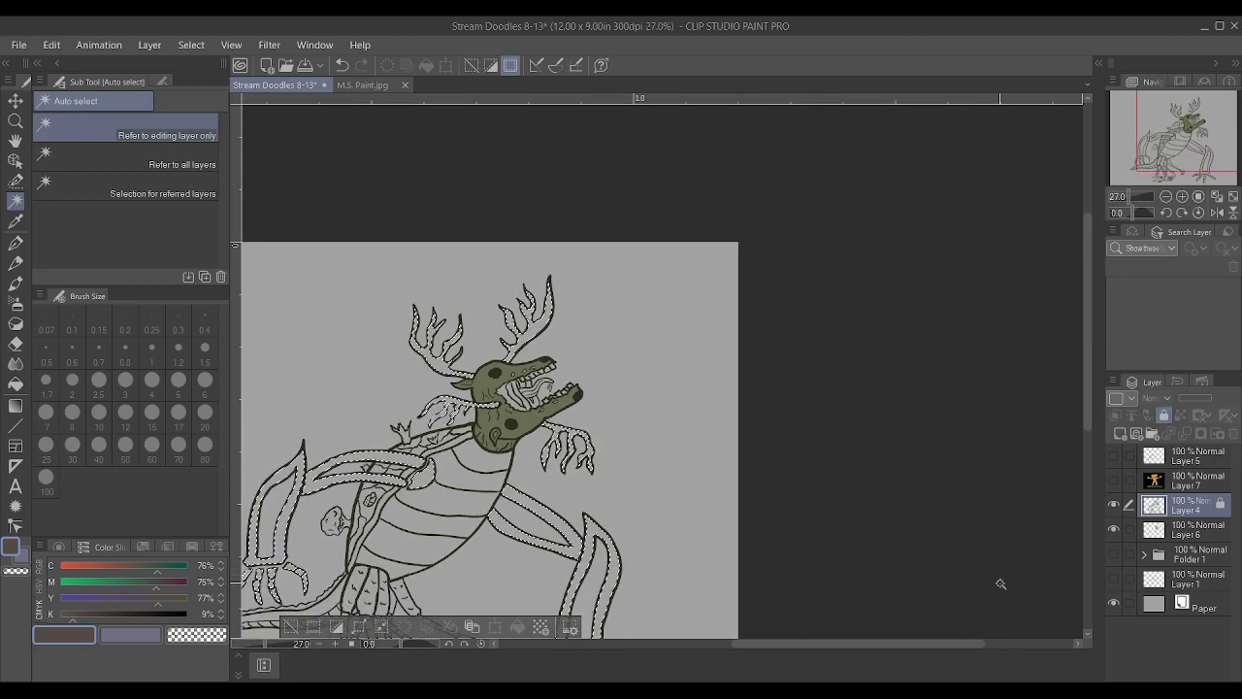
pyautogui.click(1155, 532)
pyautogui.scroll(-1, 835, 451)
pyautogui.press('p')
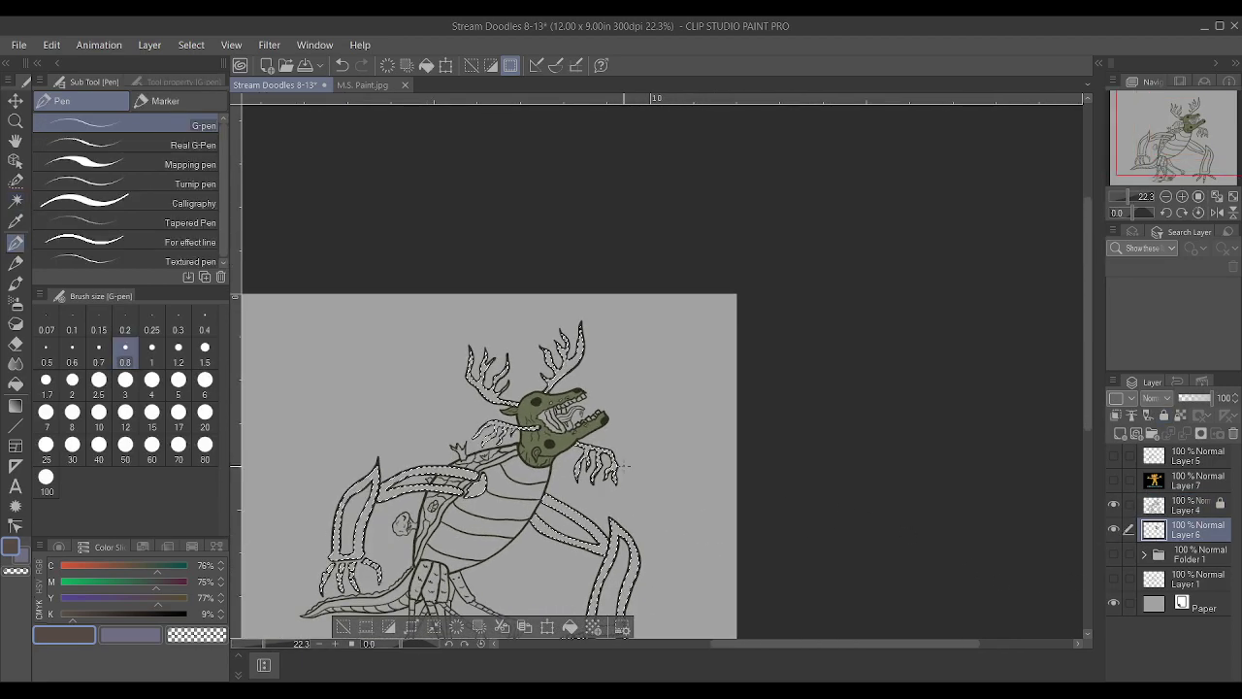
pyautogui.press(']')
pyautogui.press(']')
pyautogui.press(']')
pyautogui.press(']')
pyautogui.press(']')
pyautogui.press(']')
pyautogui.press(']')
pyautogui.press(']')
pyautogui.press(']')
pyautogui.press(']')
pyautogui.press(']')
pyautogui.press(']')
pyautogui.press(']')
pyautogui.press(']')
pyautogui.press(']')
pyautogui.press(']')
pyautogui.press(']')
pyautogui.press(']')
pyautogui.press(']')
pyautogui.press(']')
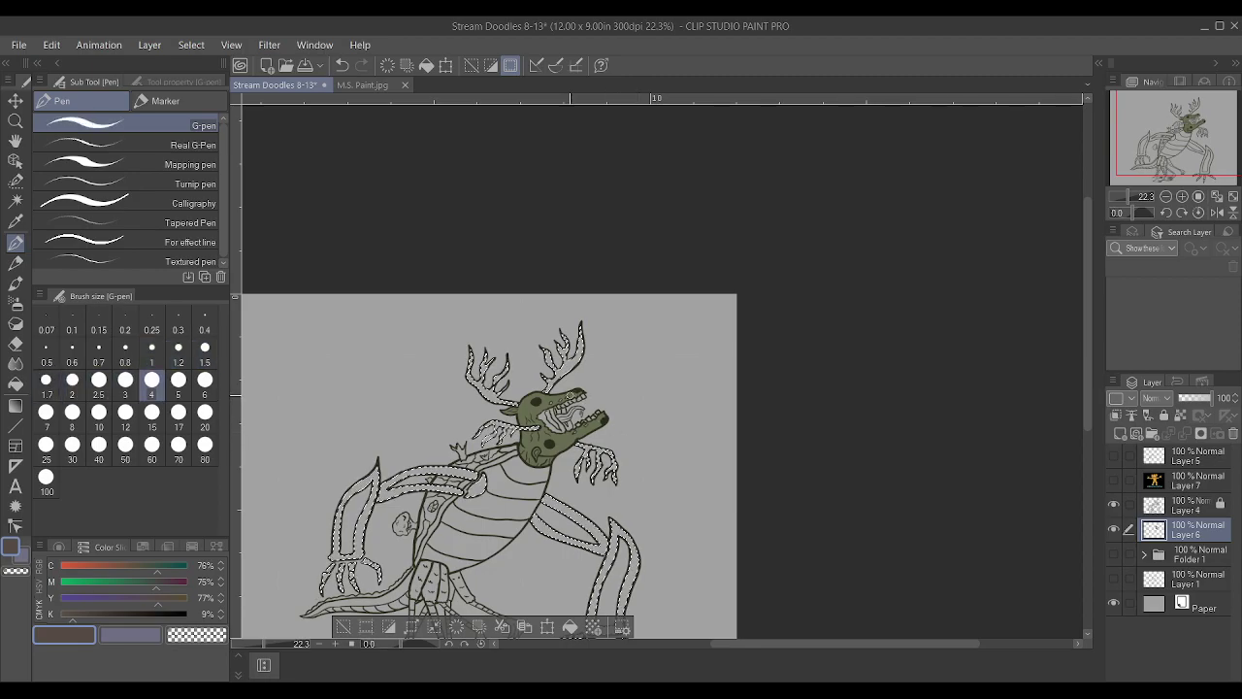
pyautogui.press(']')
pyautogui.press(']')
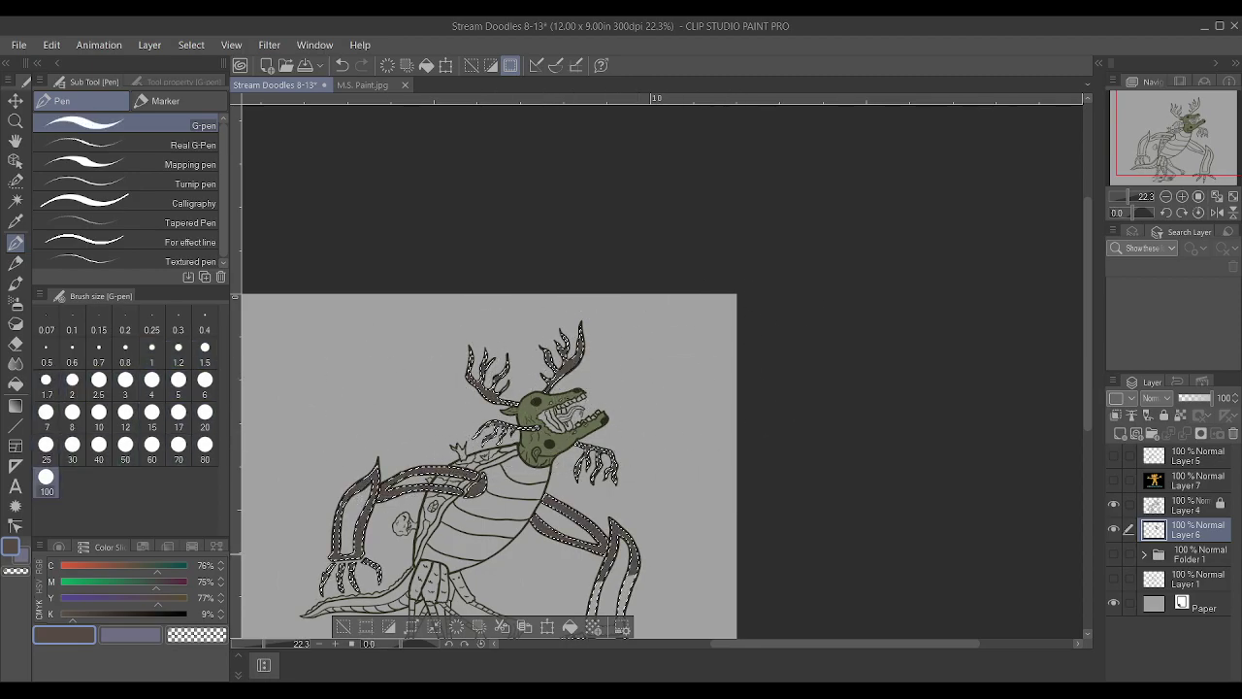
pyautogui.scroll(-6, 591, 230)
pyautogui.scroll(5, 618, 434)
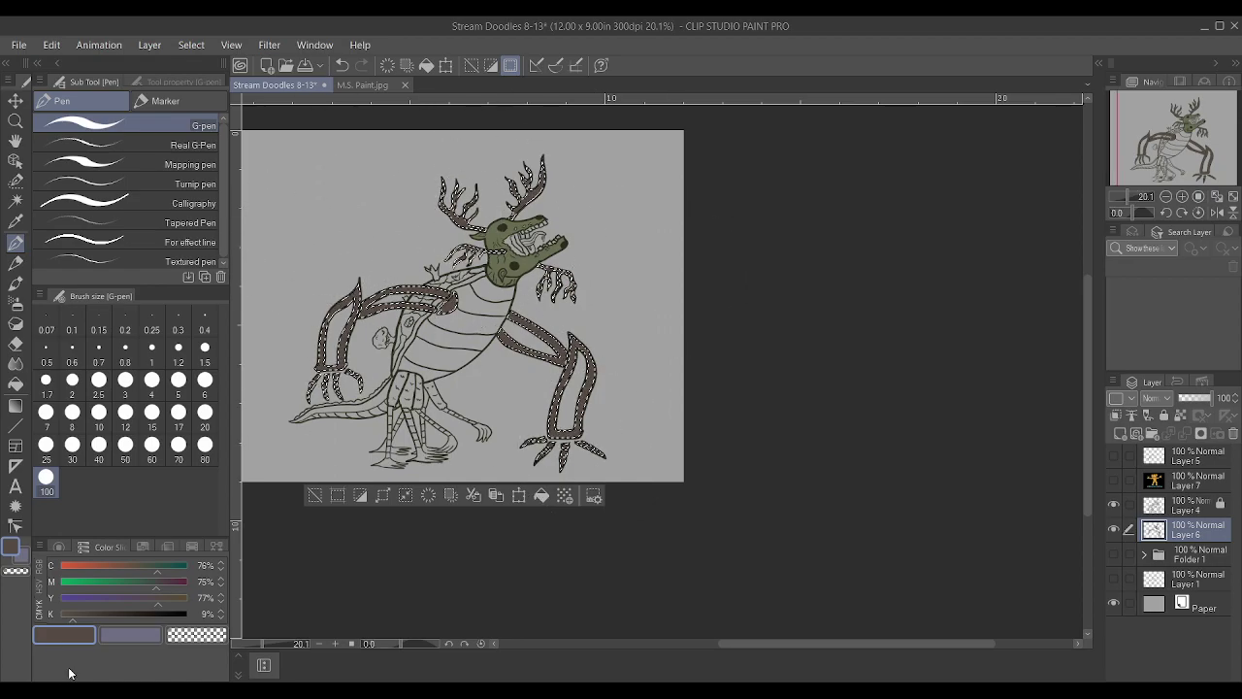
# Set the drawing color's K value to 0%, clear the selection and save the document
pyautogui.moveTo(73, 617); pyautogui.dragTo(37, 622)
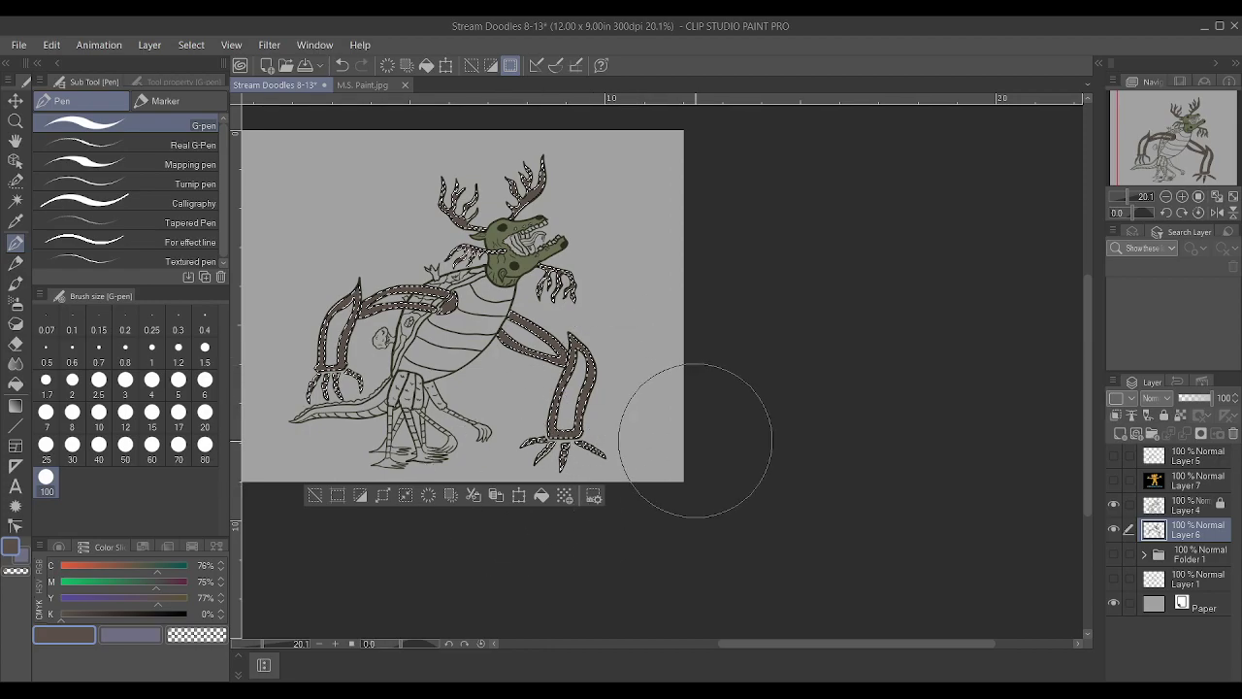
pyautogui.hotkey('ctrl', 'd')
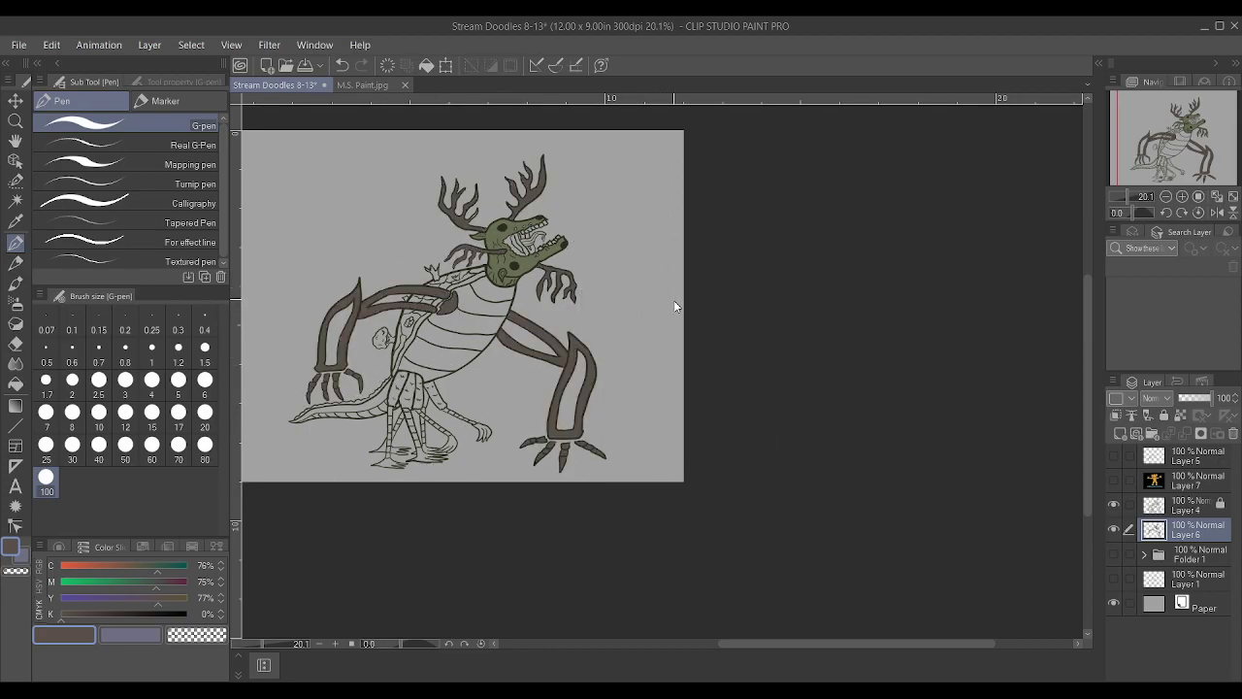
pyautogui.hotkey('ctrl', 's')
# Unlock Layer 4 and fill the gap between the near arm and its shoulder in the dark outline color, using the G-pen at size 1.2
pyautogui.scroll(2, 366, 275)
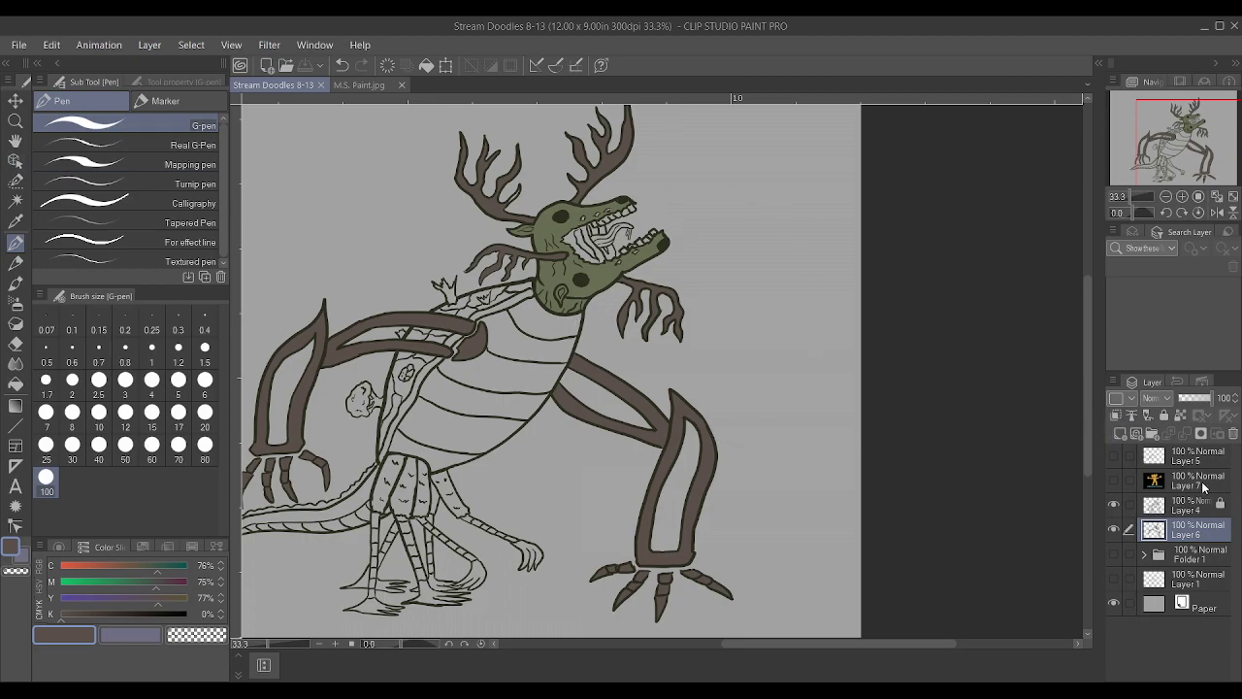
pyautogui.click(1180, 508)
pyautogui.scroll(5, 473, 325)
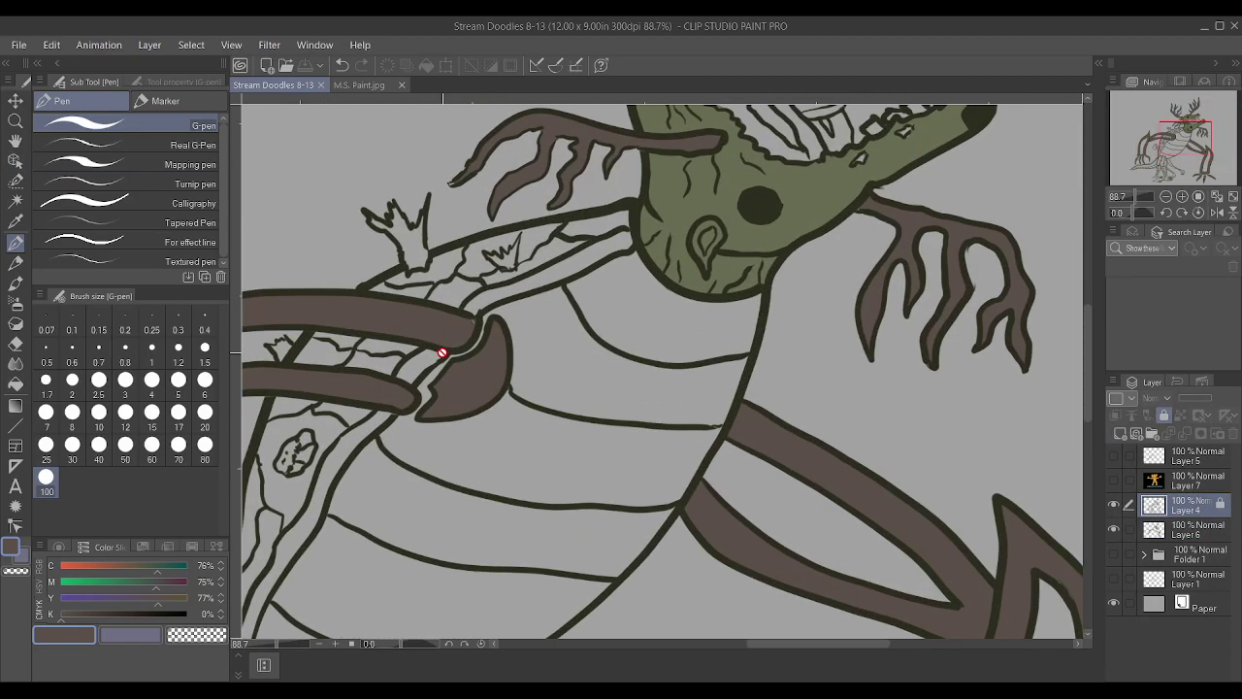
pyautogui.keyDown('alt'); pyautogui.click(608, 202); pyautogui.keyUp('alt')
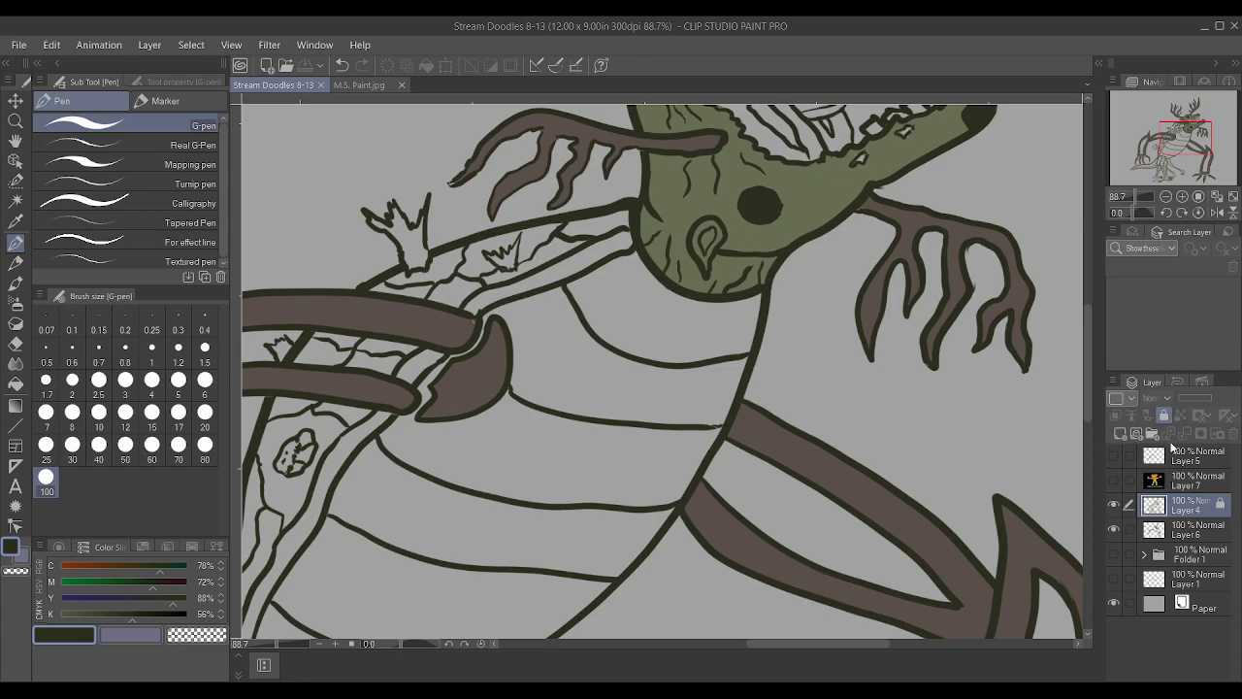
pyautogui.click(1164, 415)
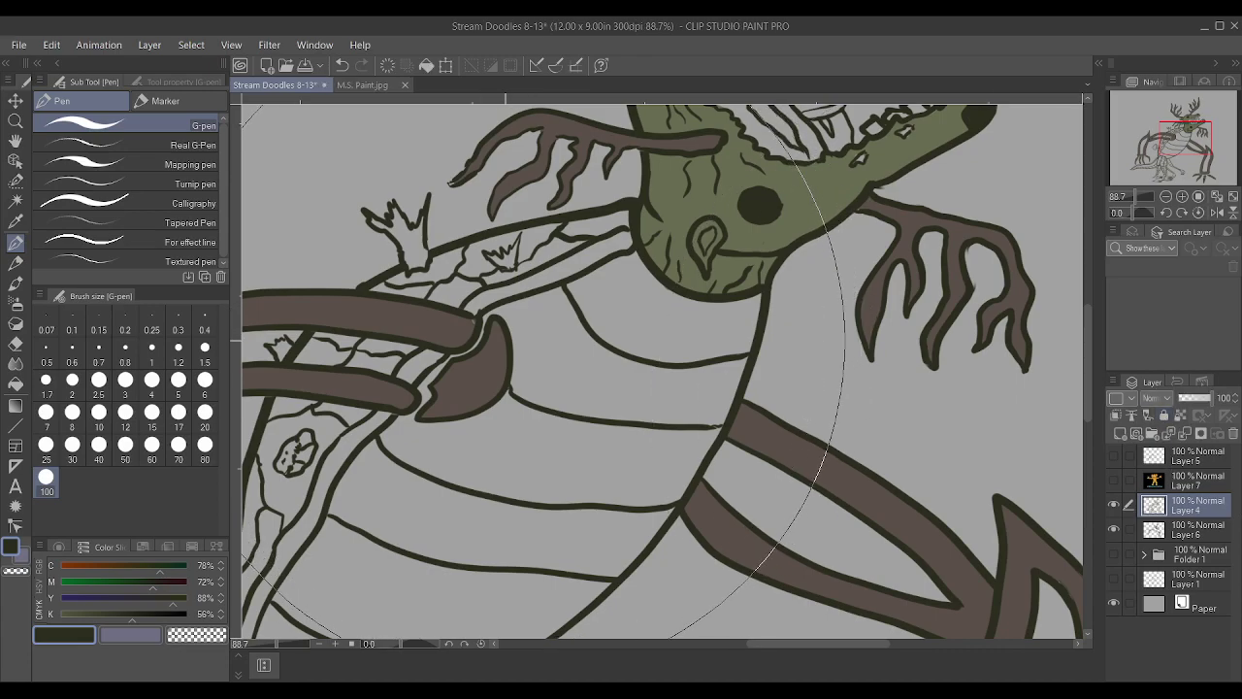
pyautogui.click(178, 347)
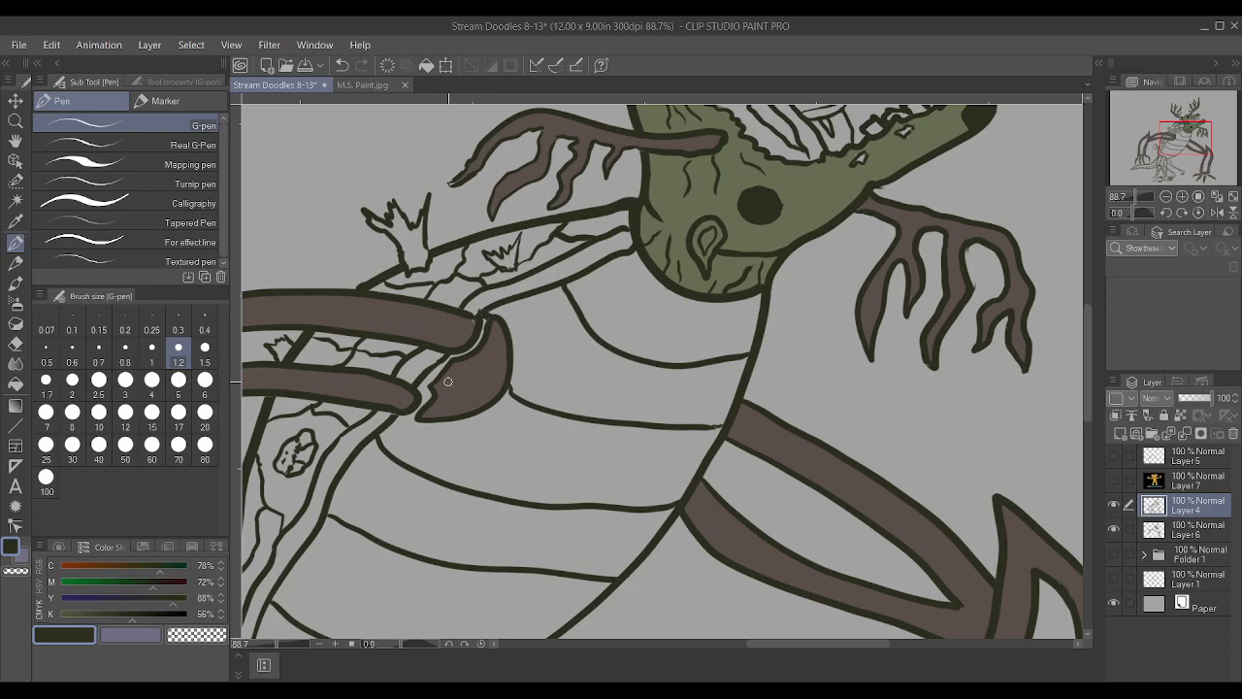
pyautogui.moveTo(412, 415)
pyautogui.mouseDown()
pyautogui.moveTo(438, 366)
pyautogui.moveTo(422, 385)
pyautogui.moveTo(486, 322)
pyautogui.mouseUp()
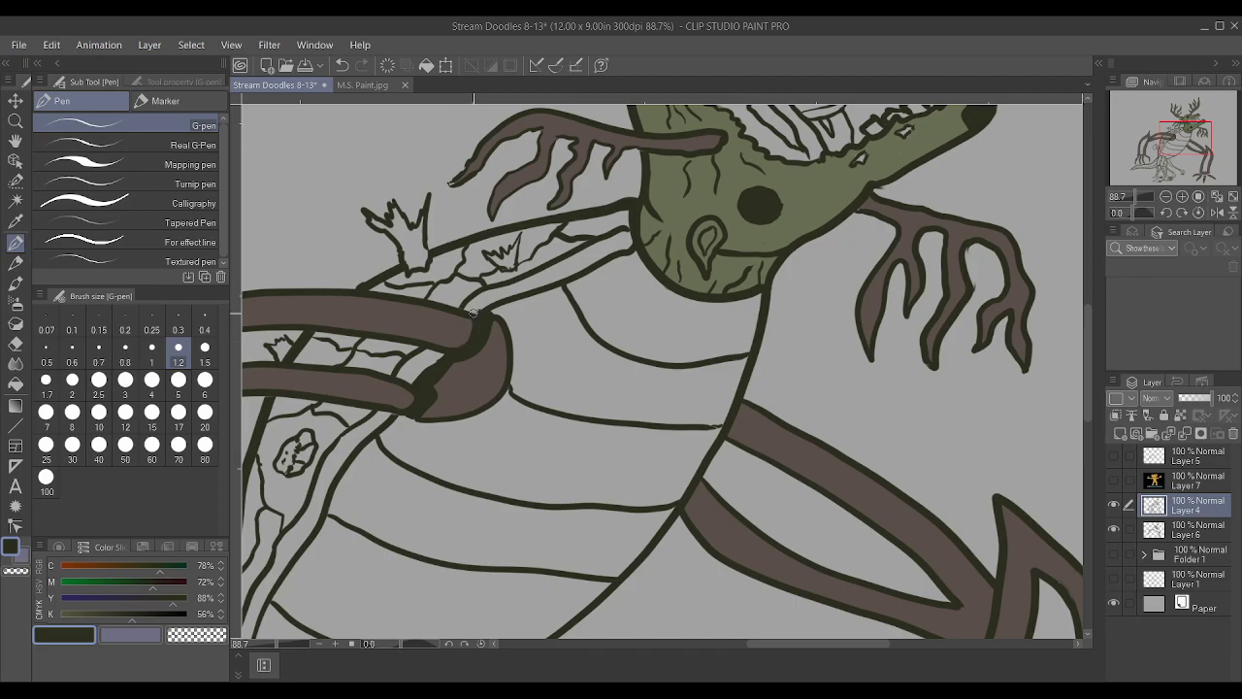
pyautogui.scroll(-4, 510, 313)
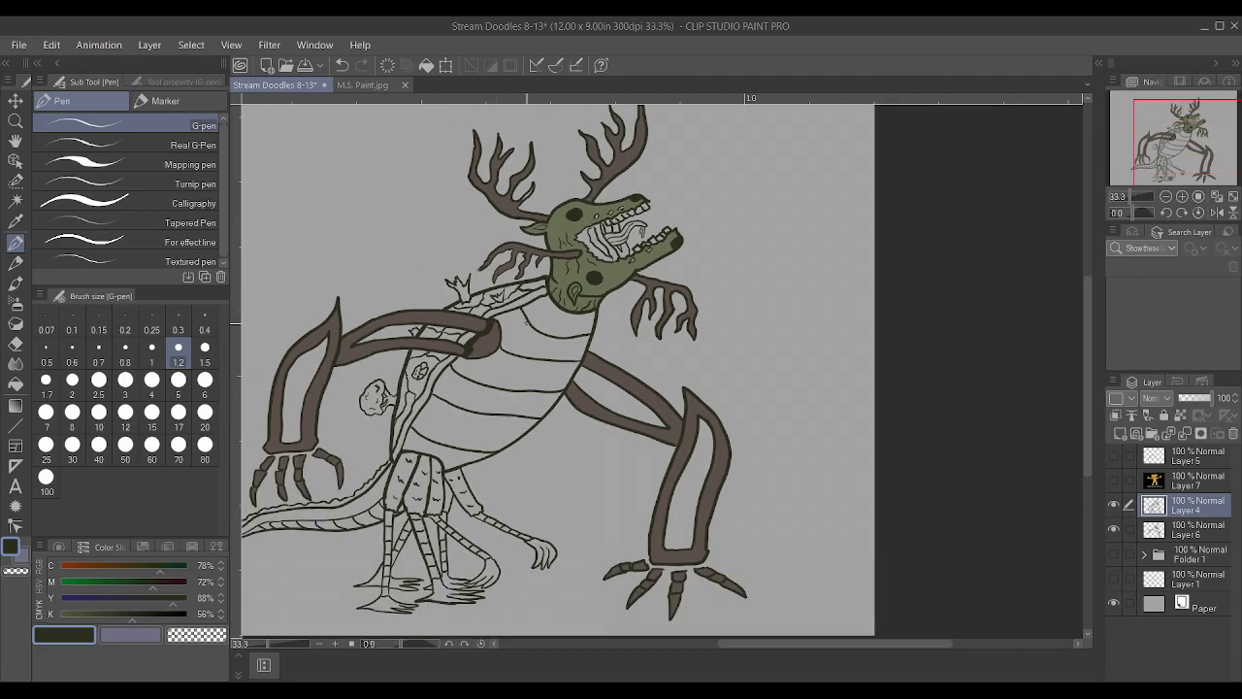
# Lock Layer 4 and auto-select the creature's back patches within and below the near arm from its line art
pyautogui.click(1164, 415)
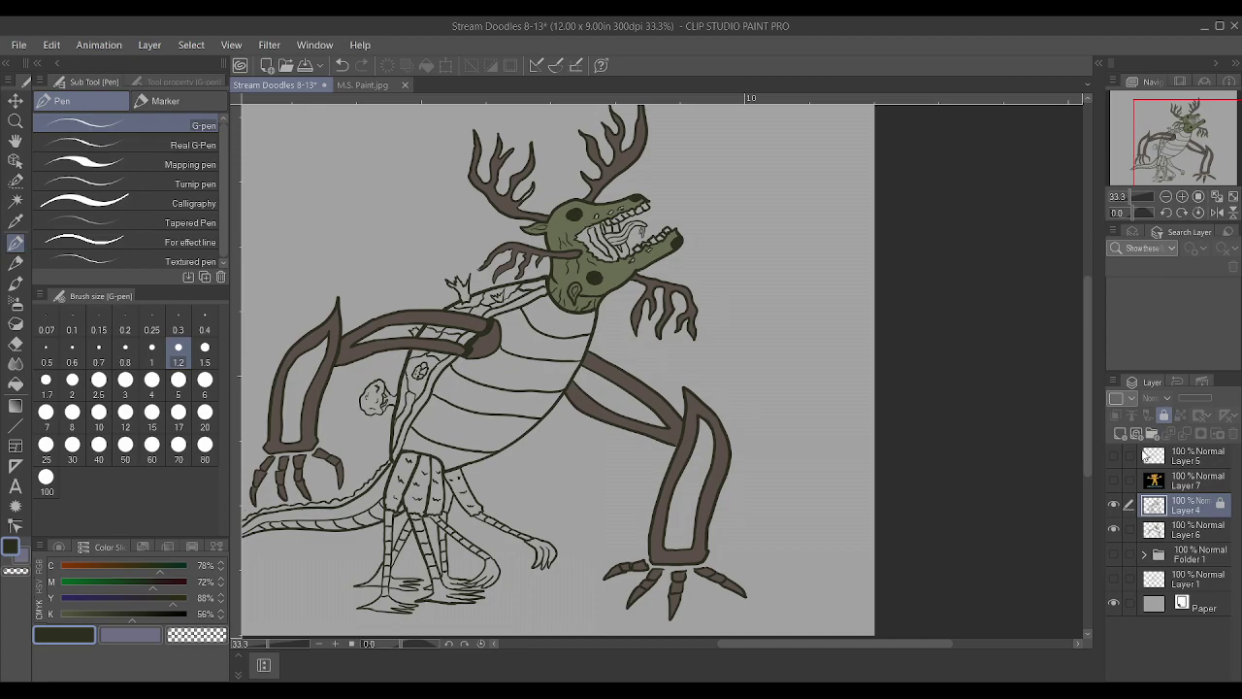
pyautogui.scroll(-1, 813, 387)
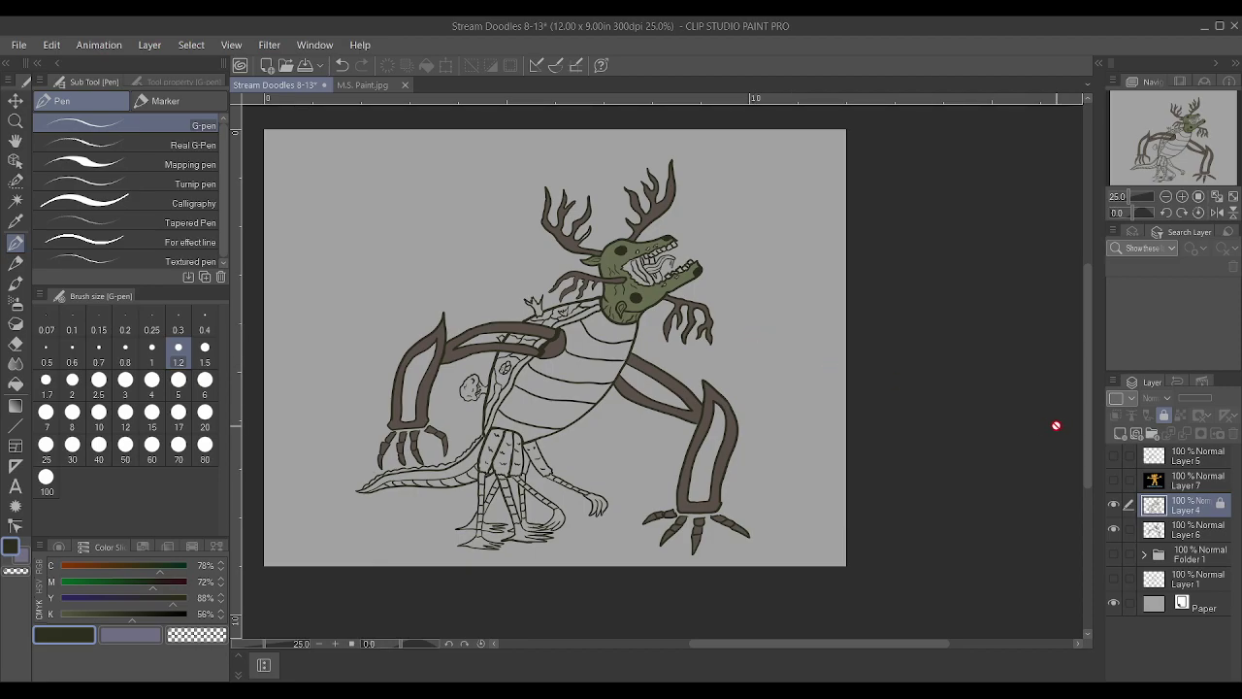
pyautogui.click(1190, 533)
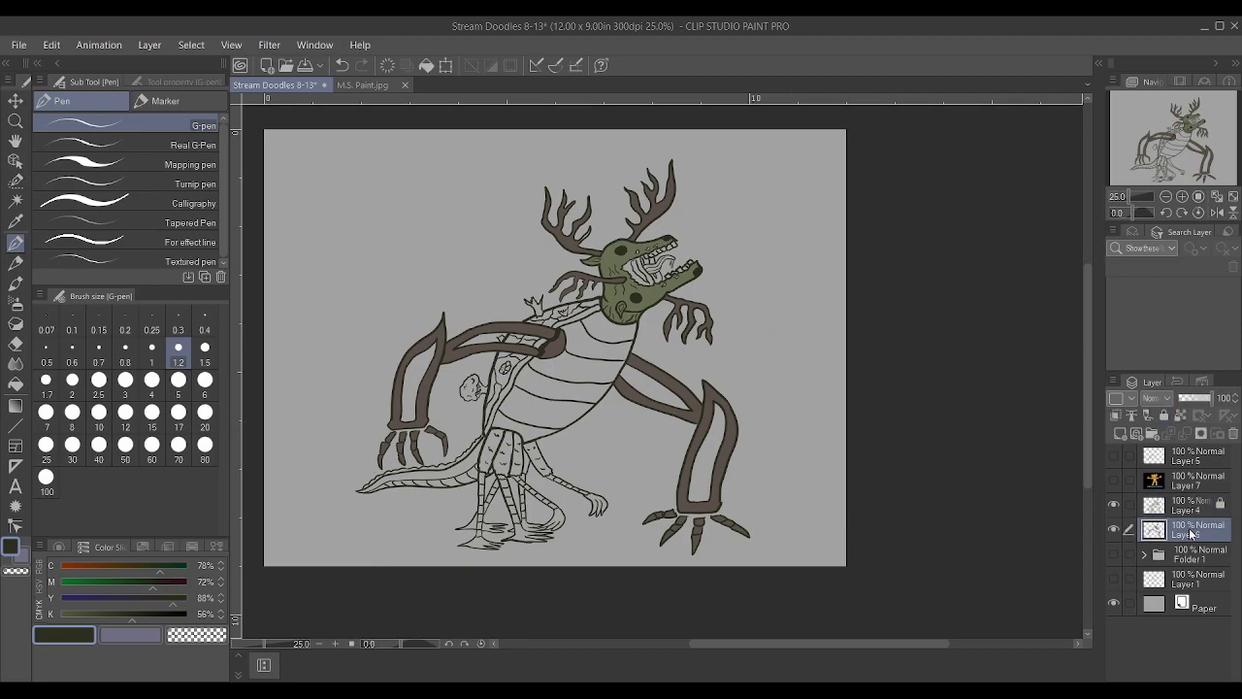
pyautogui.scroll(2, 487, 354)
pyautogui.click(16, 202)
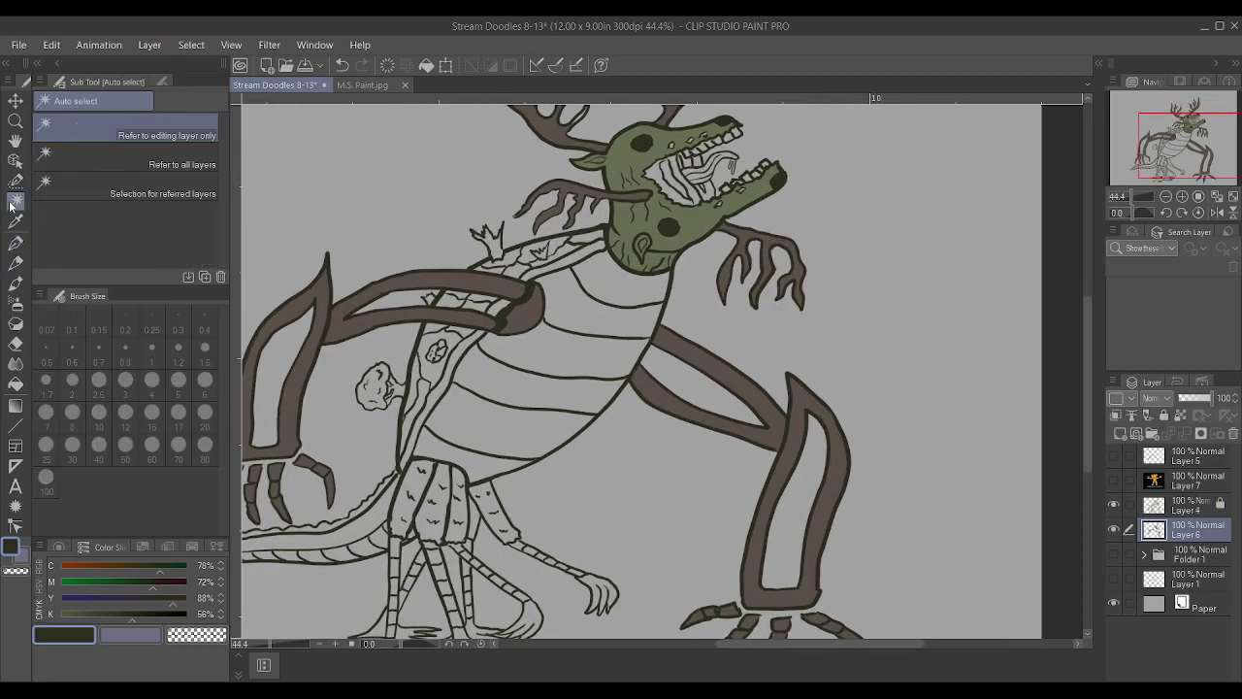
pyautogui.click(1169, 506)
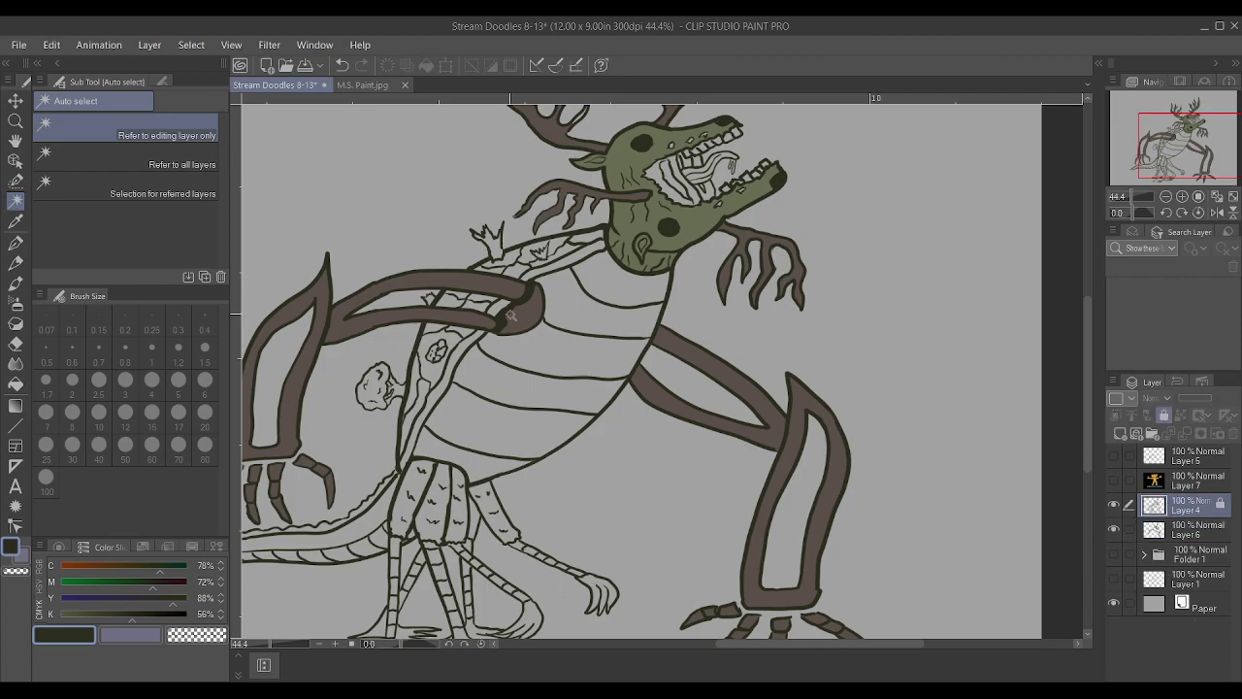
pyautogui.click(455, 338)
pyautogui.keyDown('shift'); pyautogui.click(463, 334); pyautogui.keyUp('shift')
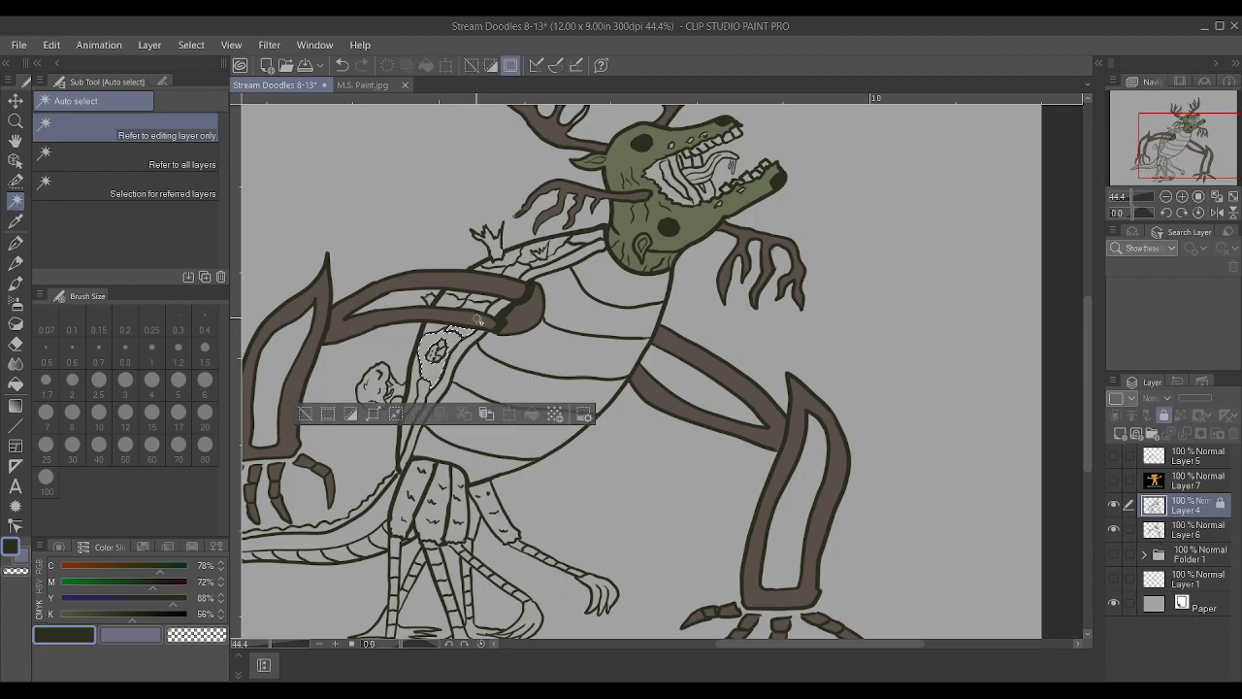
pyautogui.keyDown('shift'); pyautogui.click(478, 301); pyautogui.keyUp('shift')
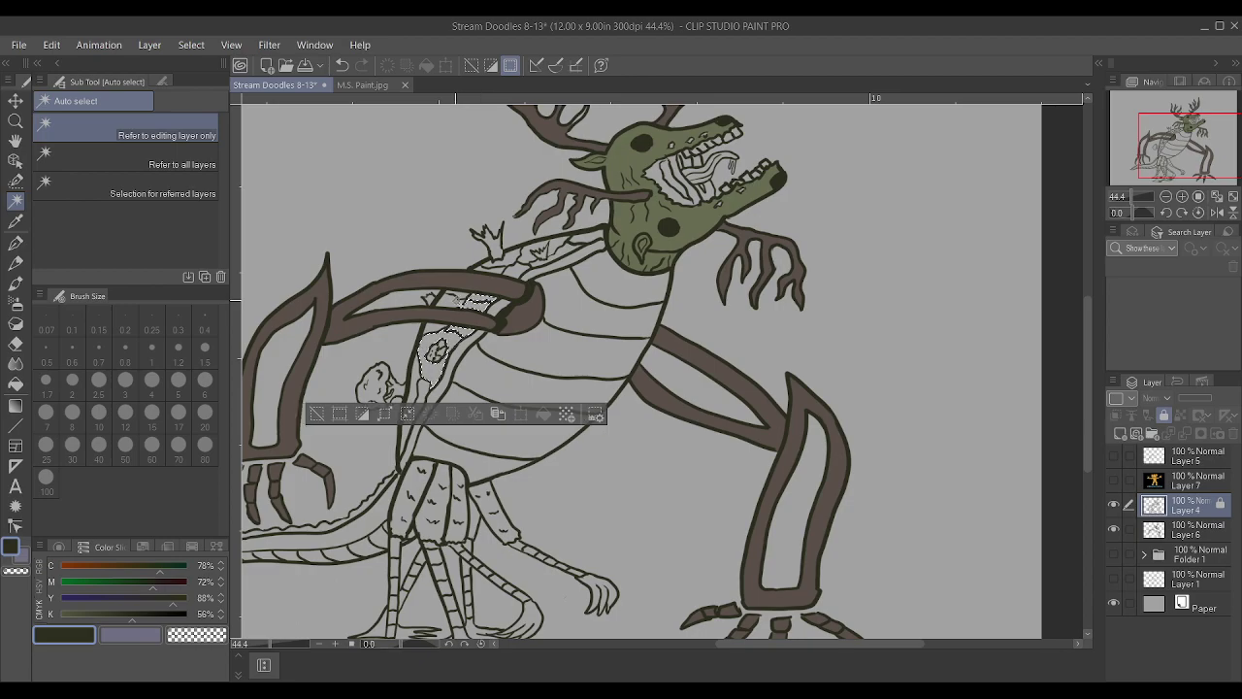
pyautogui.keyDown('shift'); pyautogui.click(459, 291); pyautogui.keyUp('shift')
pyautogui.hotkey('ctrl', 'z')
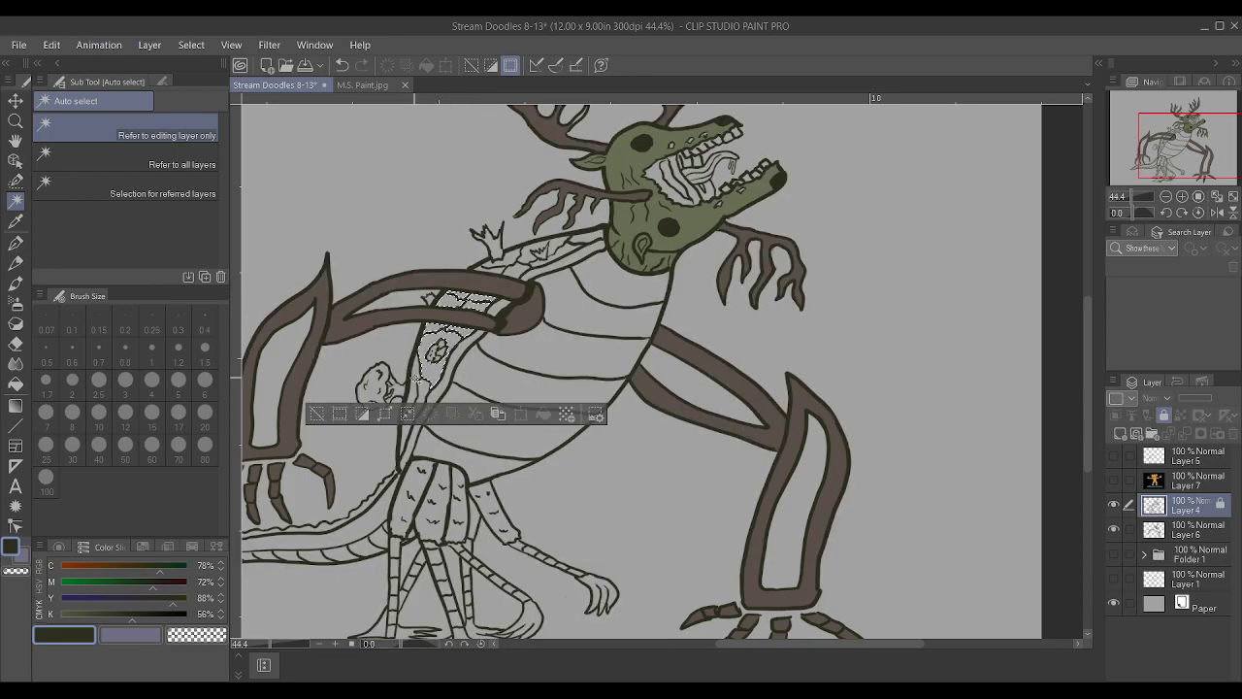
pyautogui.keyDown('shift'); pyautogui.click(420, 403); pyautogui.keyUp('shift')
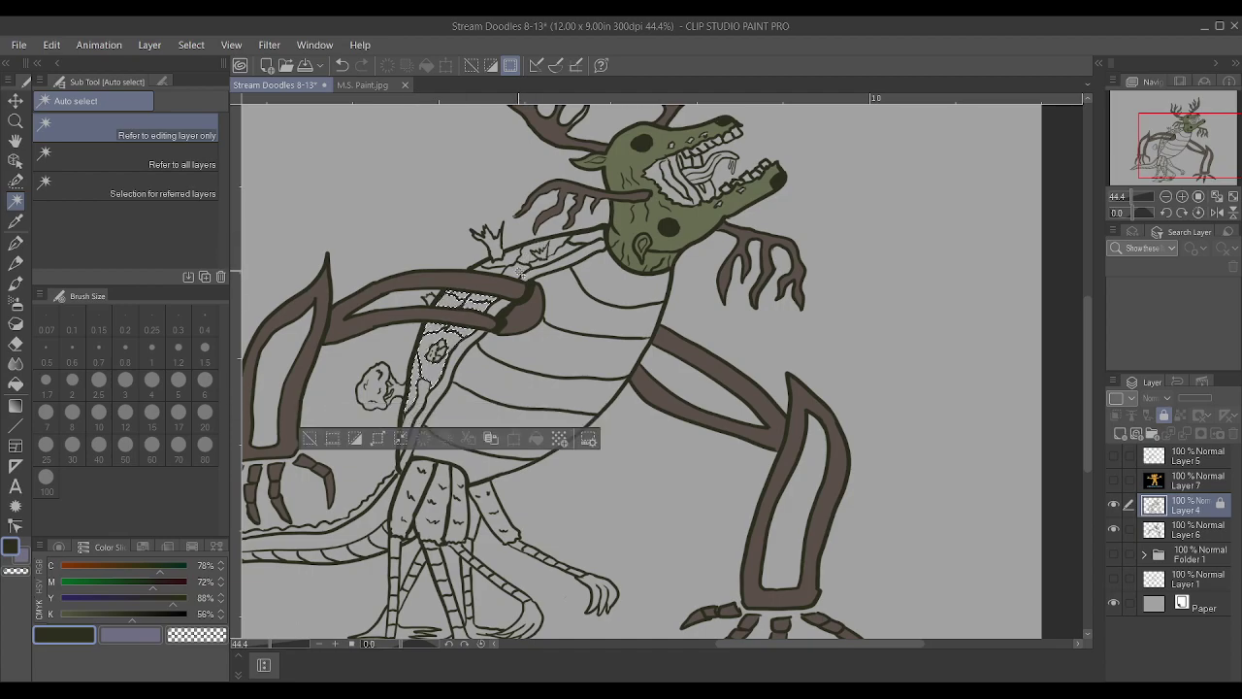
# Add the upper back patches between the near arm and the neck, plus the lower back sliver, to the selection
pyautogui.keyDown('shift'); pyautogui.click(520, 273); pyautogui.keyUp('shift')
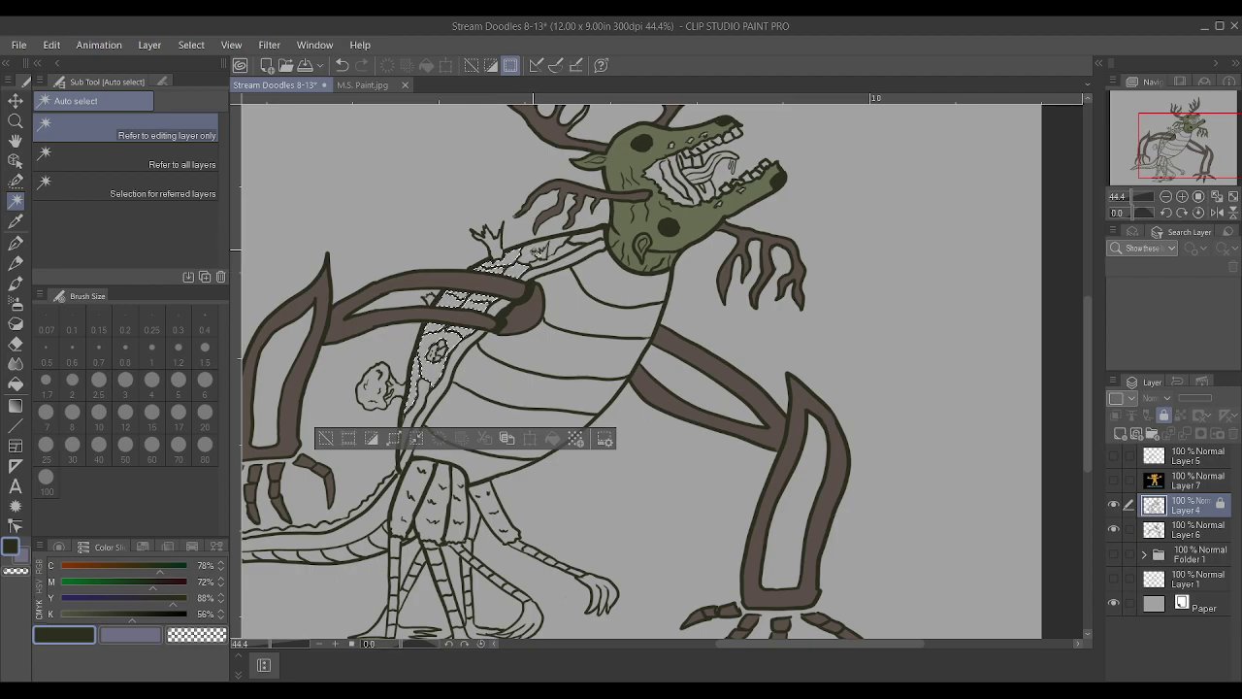
pyautogui.keyDown('shift'); pyautogui.click(526, 254); pyautogui.keyUp('shift')
pyautogui.keyDown('shift'); pyautogui.click(567, 255); pyautogui.keyUp('shift')
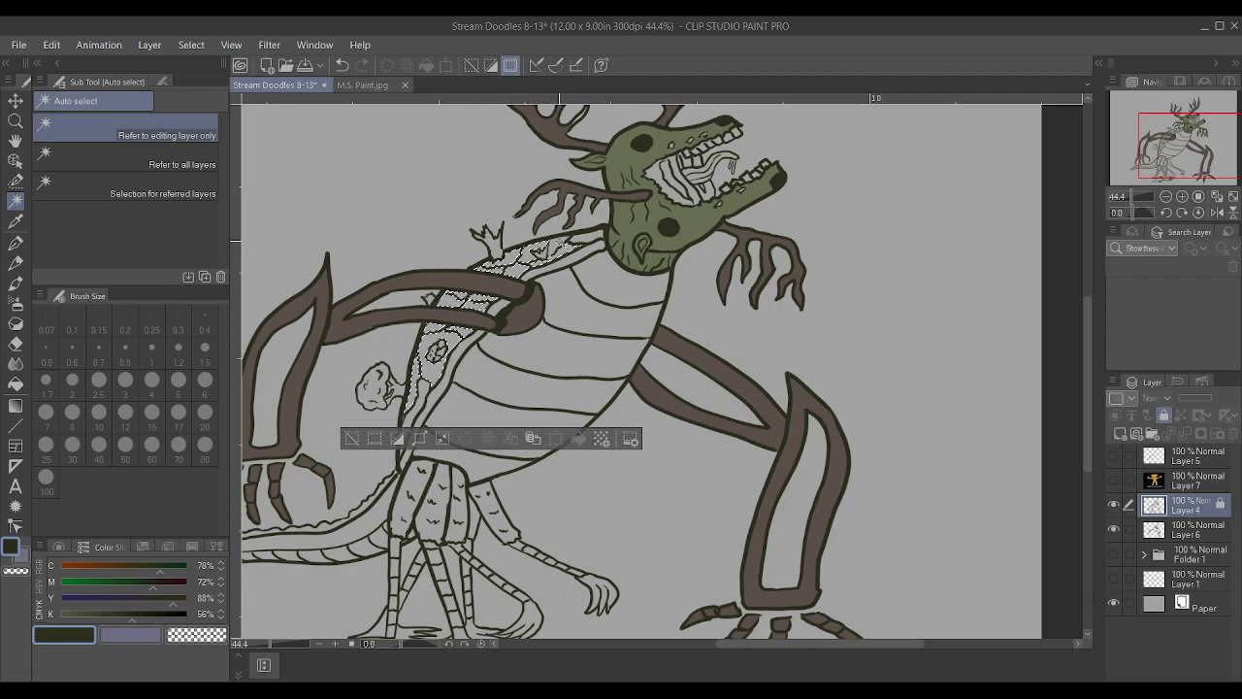
pyautogui.keyDown('shift'); pyautogui.click(558, 241); pyautogui.keyUp('shift')
pyautogui.hotkey('ctrl', 'z')
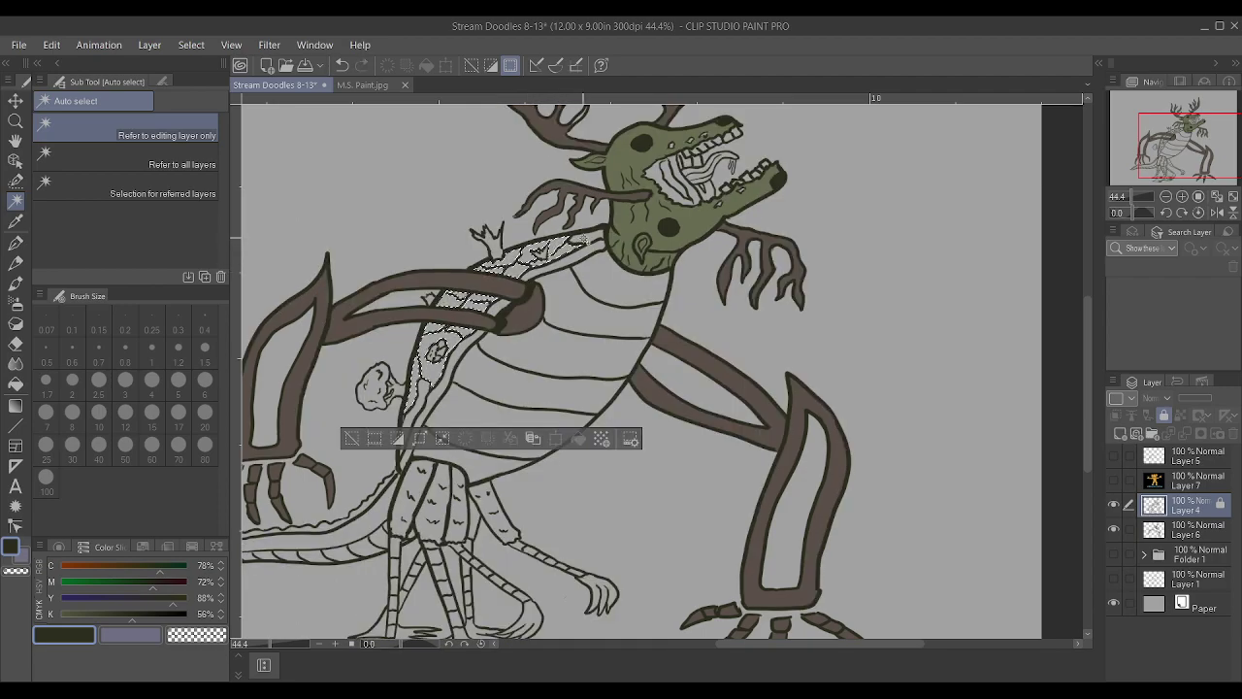
pyautogui.keyDown('shift'); pyautogui.click(585, 237); pyautogui.keyUp('shift')
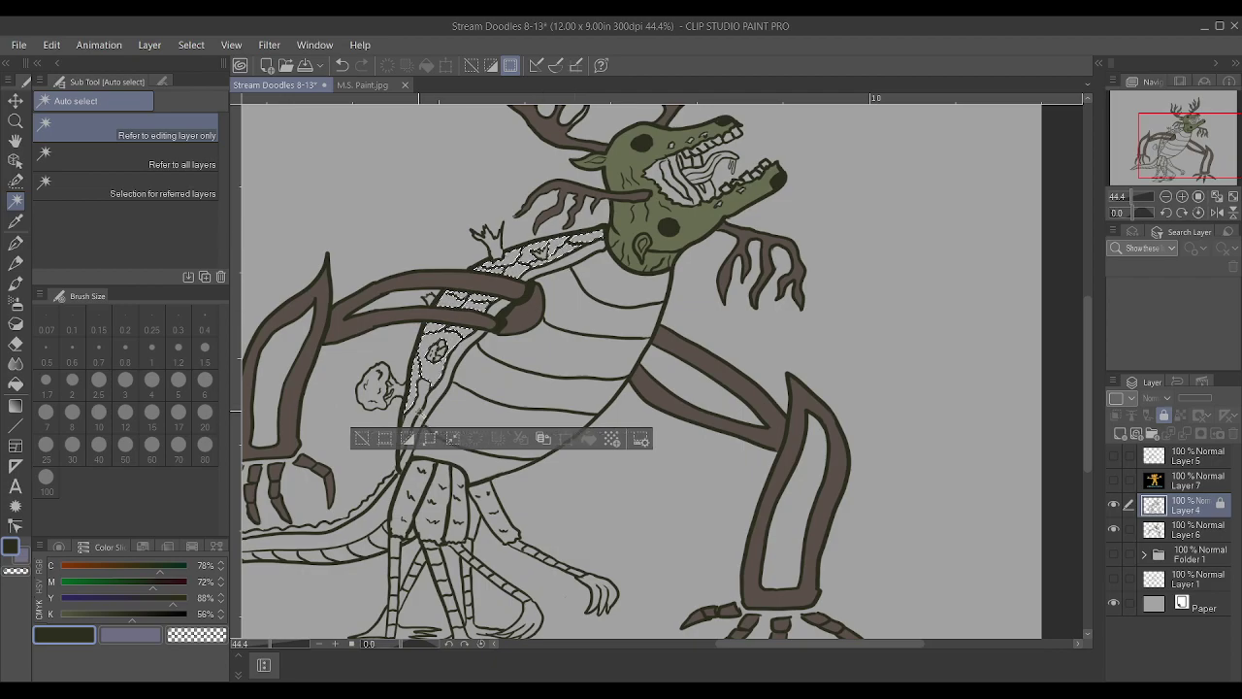
pyautogui.keyDown('shift'); pyautogui.click(416, 408); pyautogui.keyUp('shift')
pyautogui.scroll(-1, 436, 408)
pyautogui.scroll(3, 388, 446)
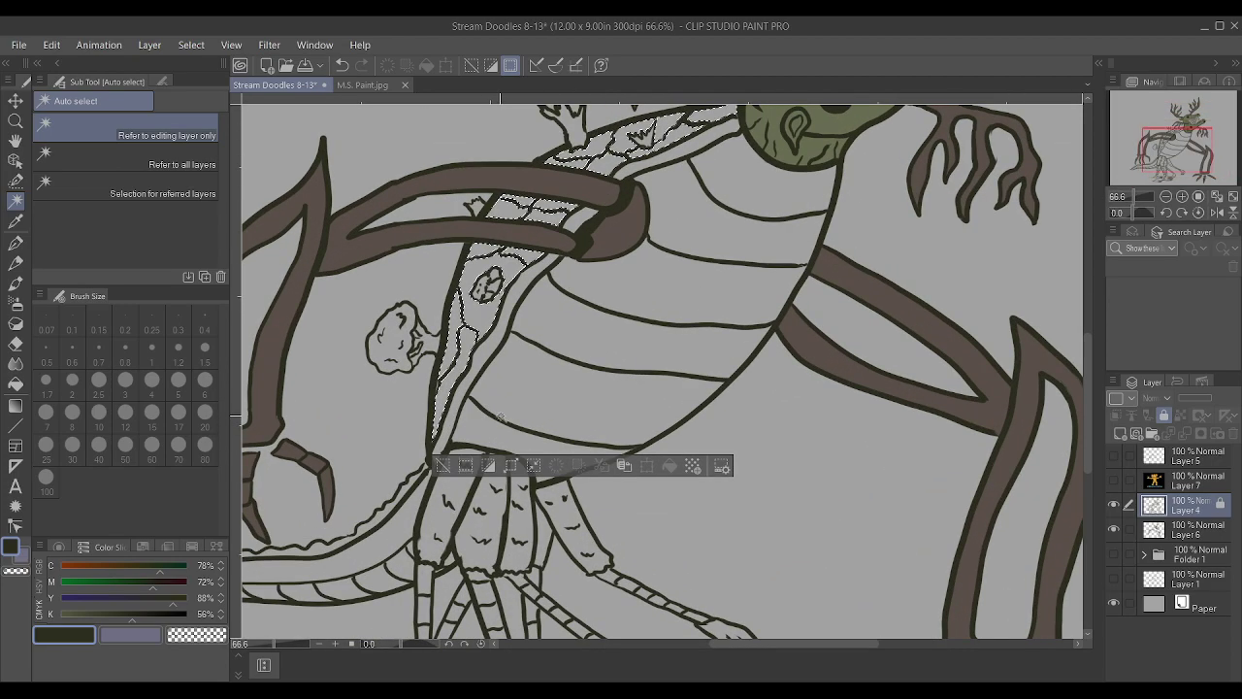
pyautogui.click(515, 470)
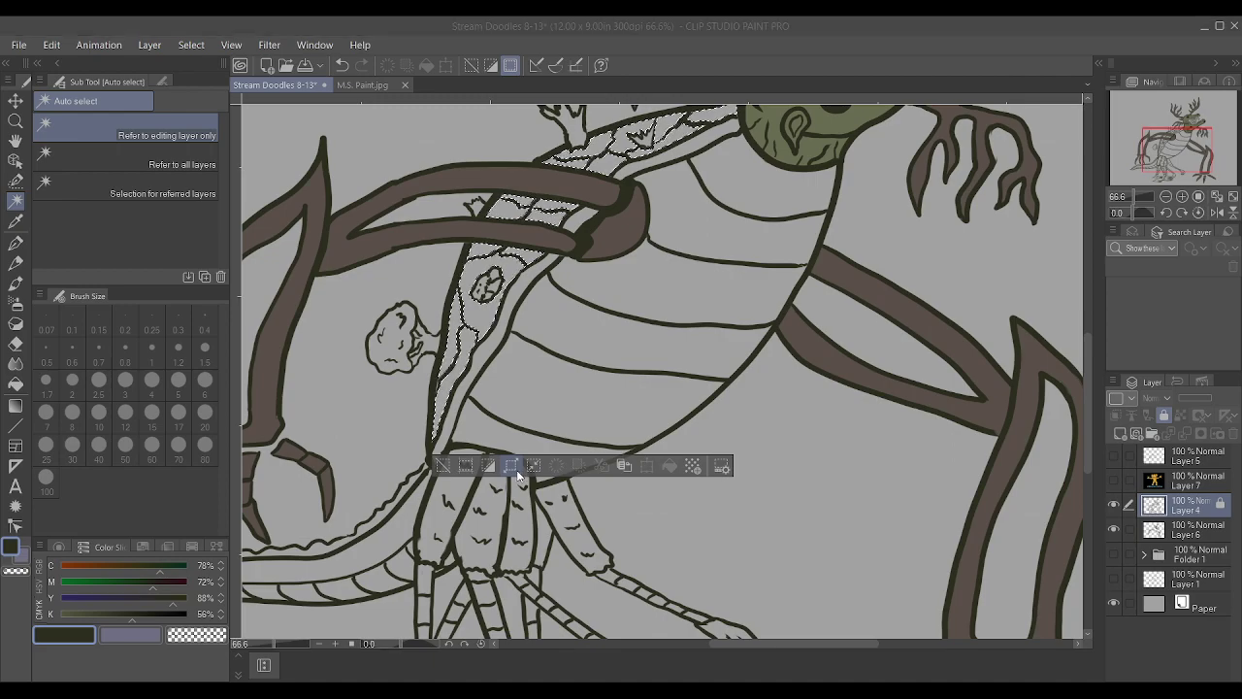
pyautogui.click(719, 332)
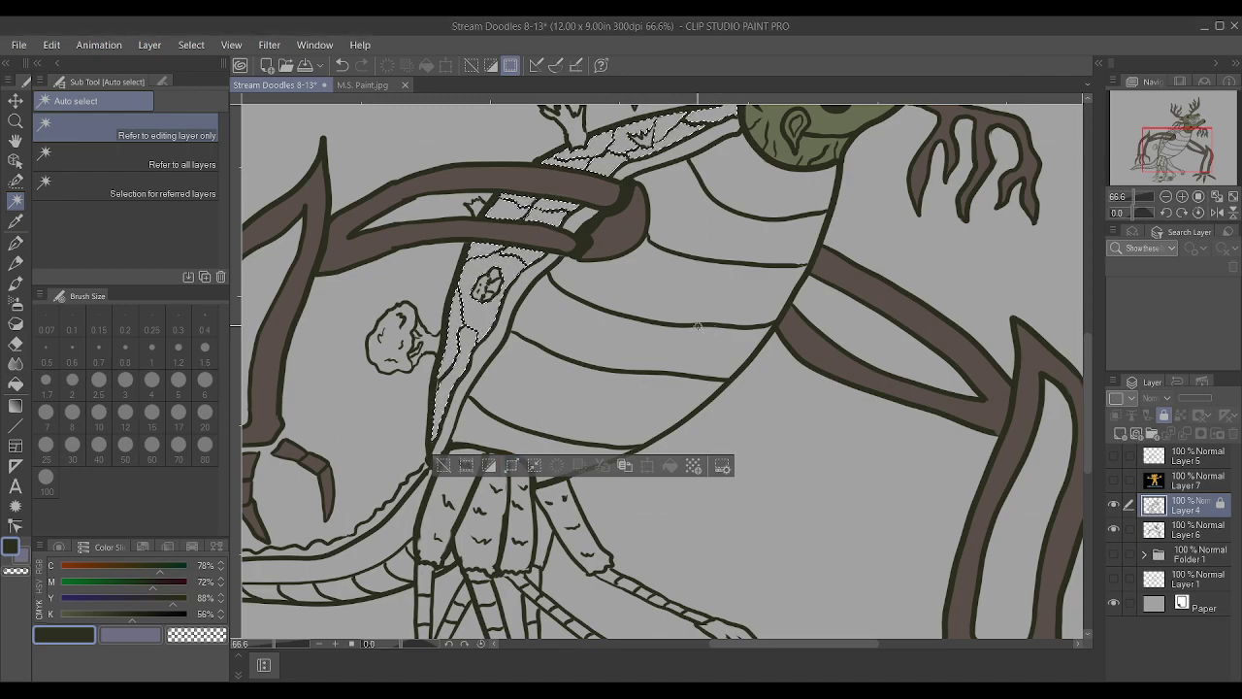
pyautogui.scroll(-1, 629, 318)
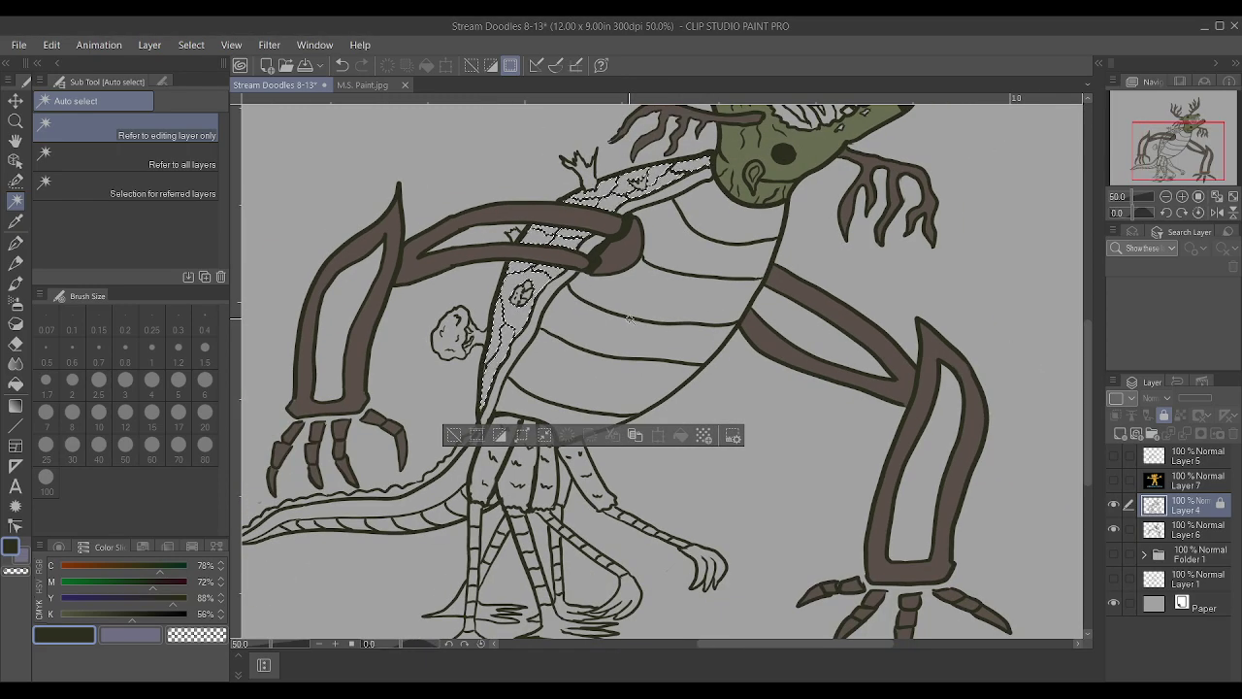
pyautogui.scroll(-1, 629, 318)
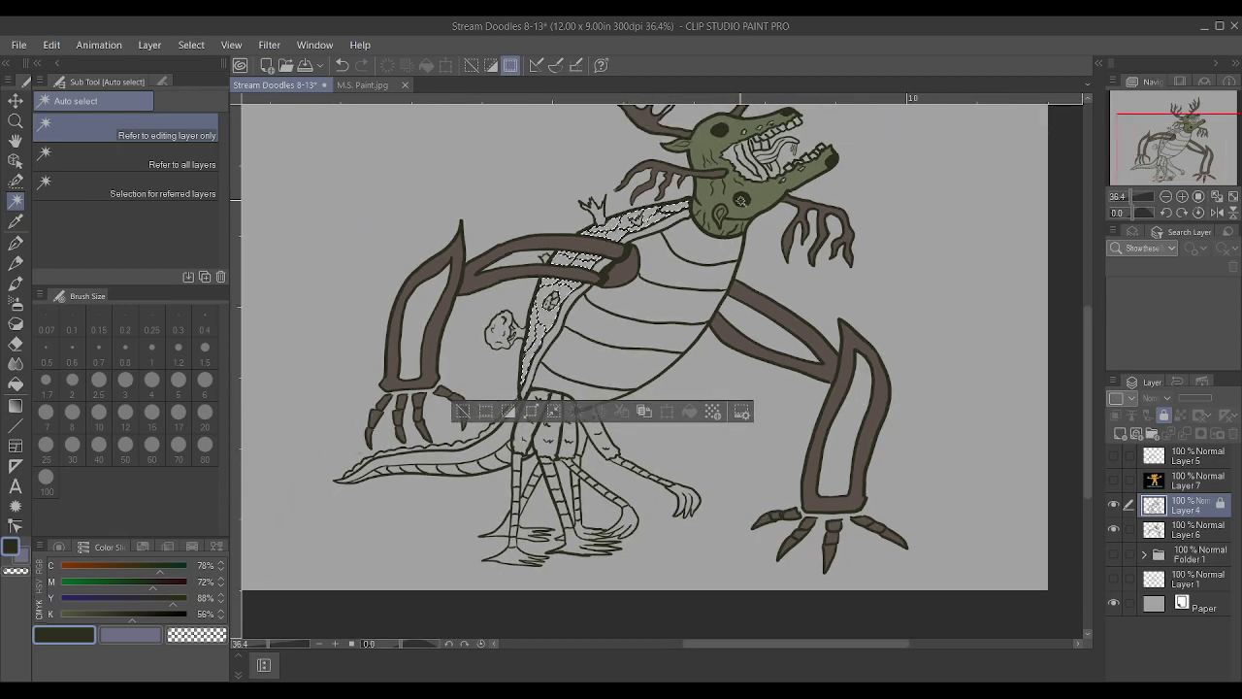
pyautogui.scroll(1, 773, 221)
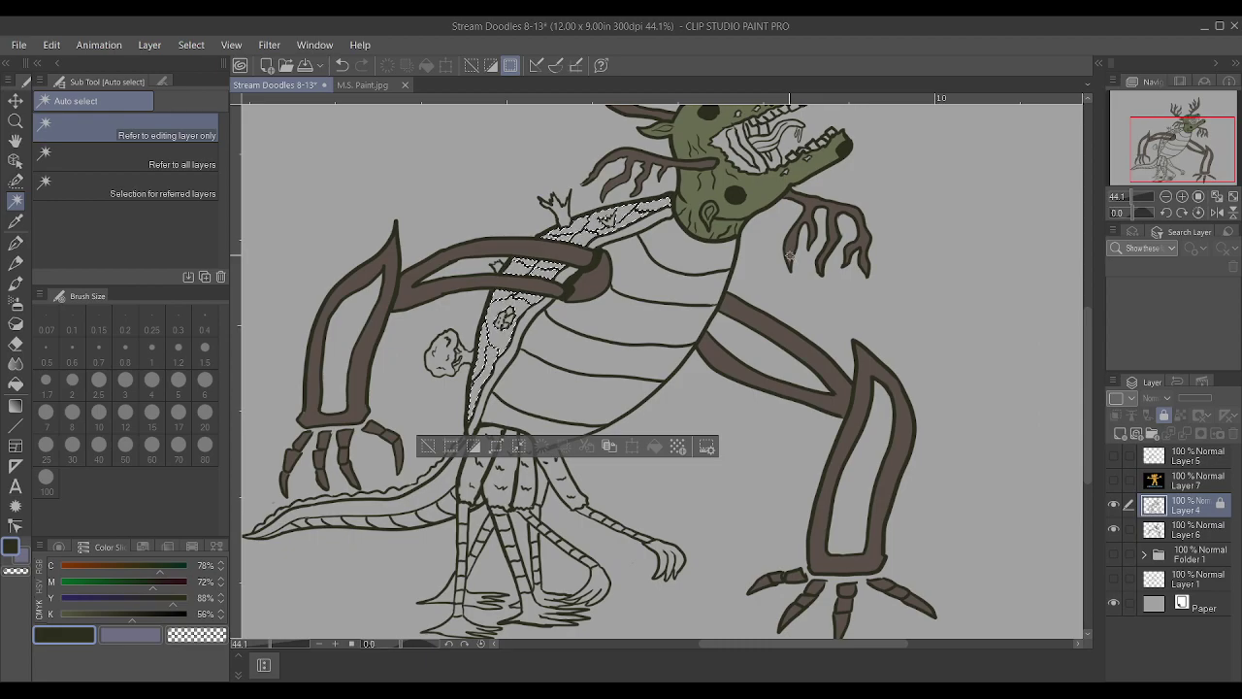
pyautogui.scroll(-2, 790, 256)
pyautogui.scroll(1, 781, 233)
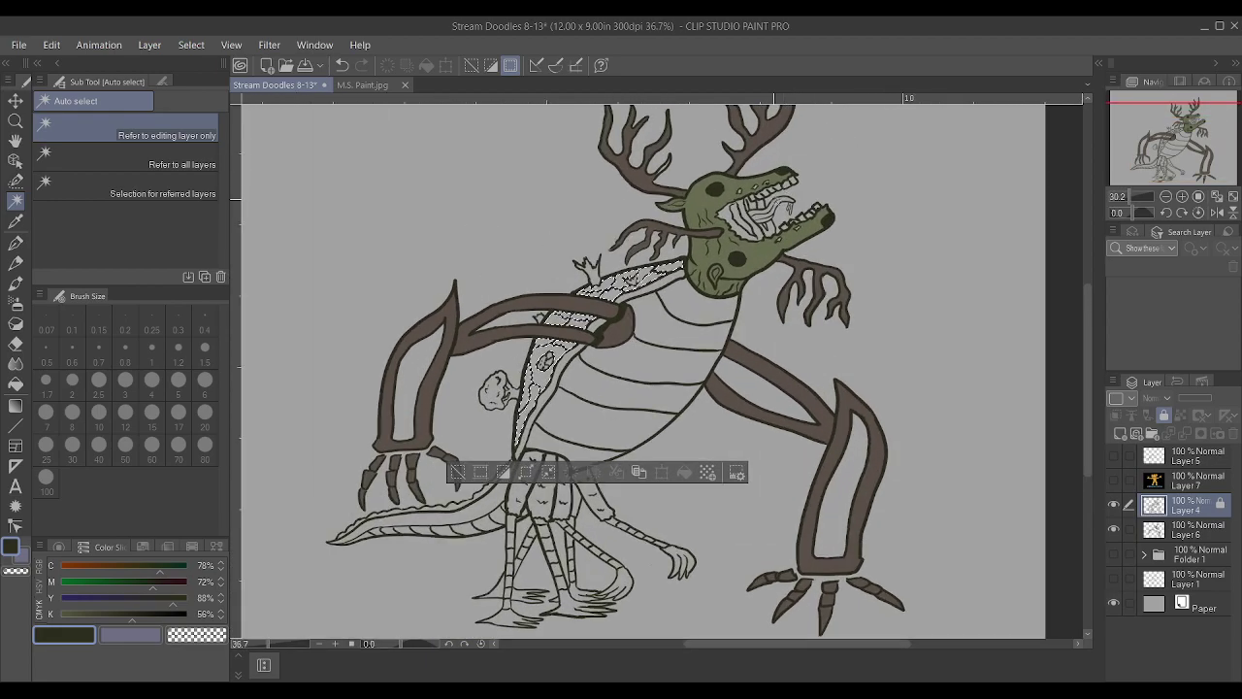
pyautogui.scroll(2, 773, 223)
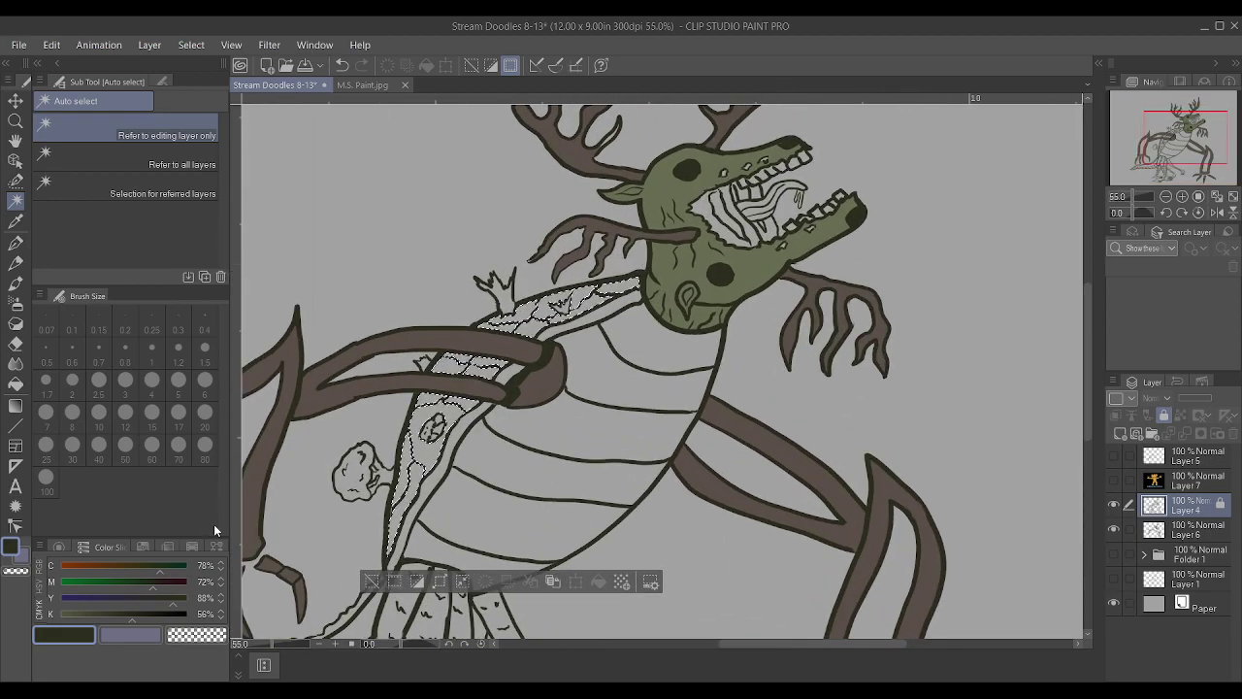
# Sample a color at the near shoulder and adjust it to a dark blue-gray of C 84%, M 78%, Y 68%, K 17%
pyautogui.press('i')
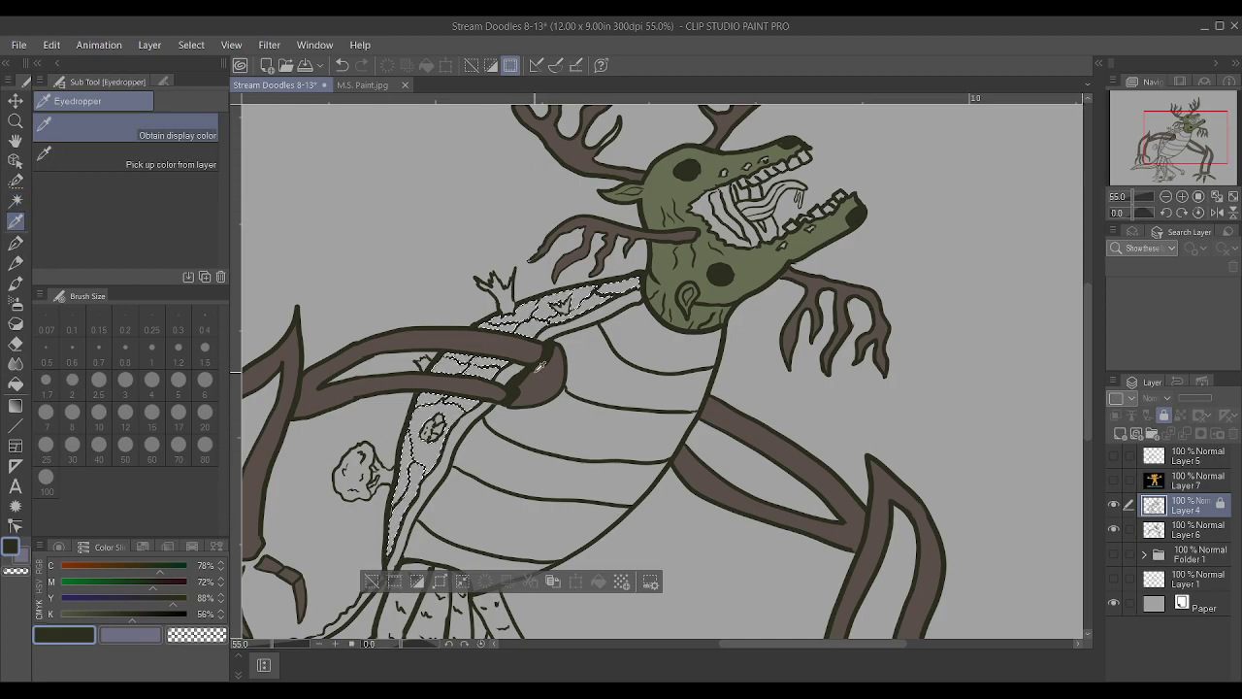
pyautogui.click(540, 366)
pyautogui.press('w')
pyautogui.moveTo(148, 559); pyautogui.dragTo(164, 569)
pyautogui.click(160, 586)
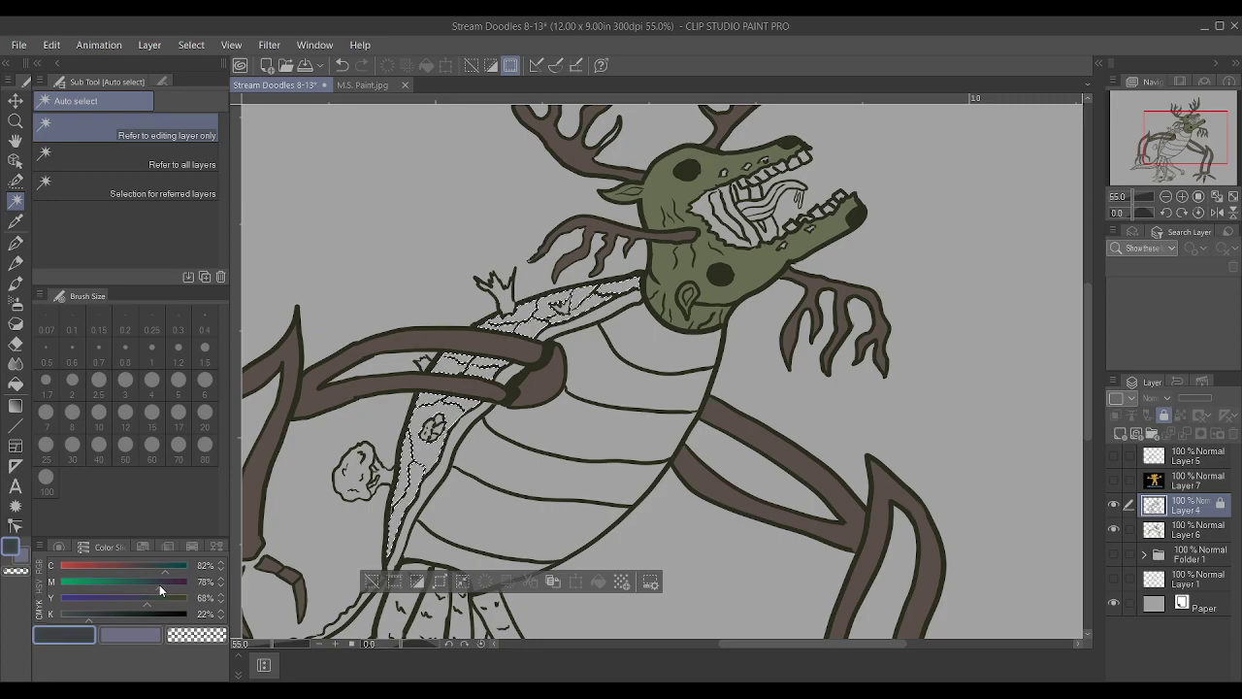
pyautogui.click(155, 583)
pyautogui.moveTo(152, 566); pyautogui.dragTo(162, 572)
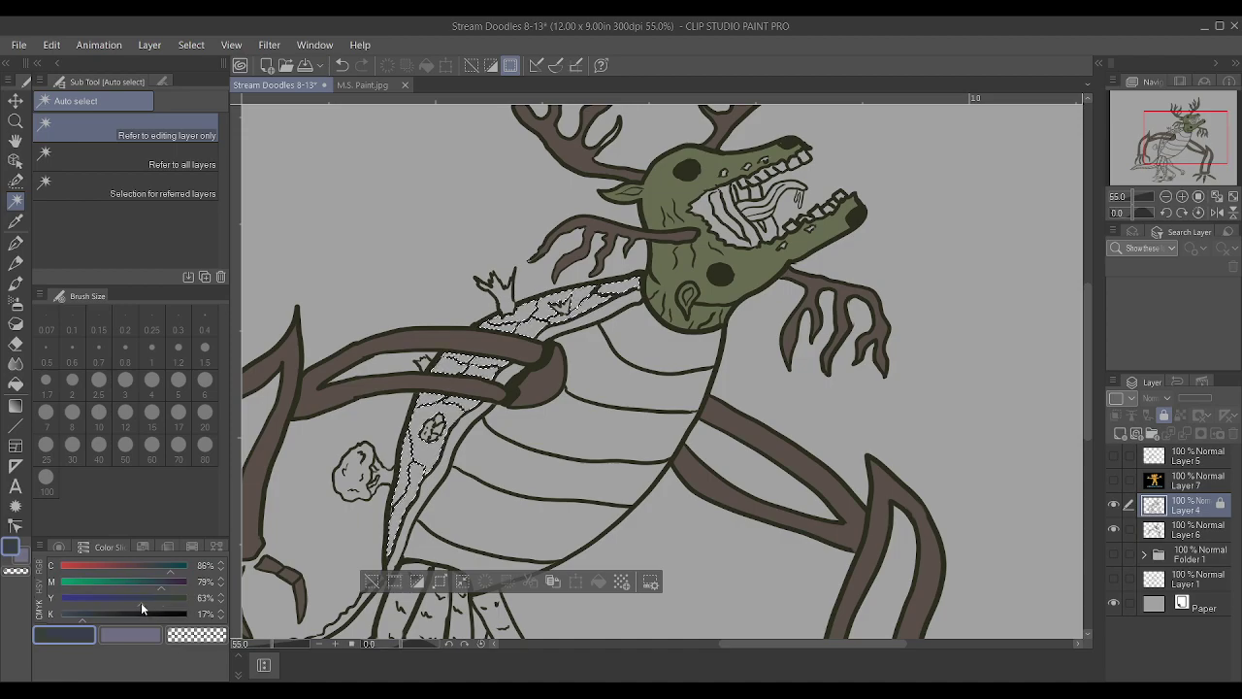
pyautogui.click(146, 600)
pyautogui.click(167, 566)
pyautogui.click(161, 589)
# Paint the selected back patches dark blue-gray on Layer 6 with the G-pen at size 100
pyautogui.click(1213, 534)
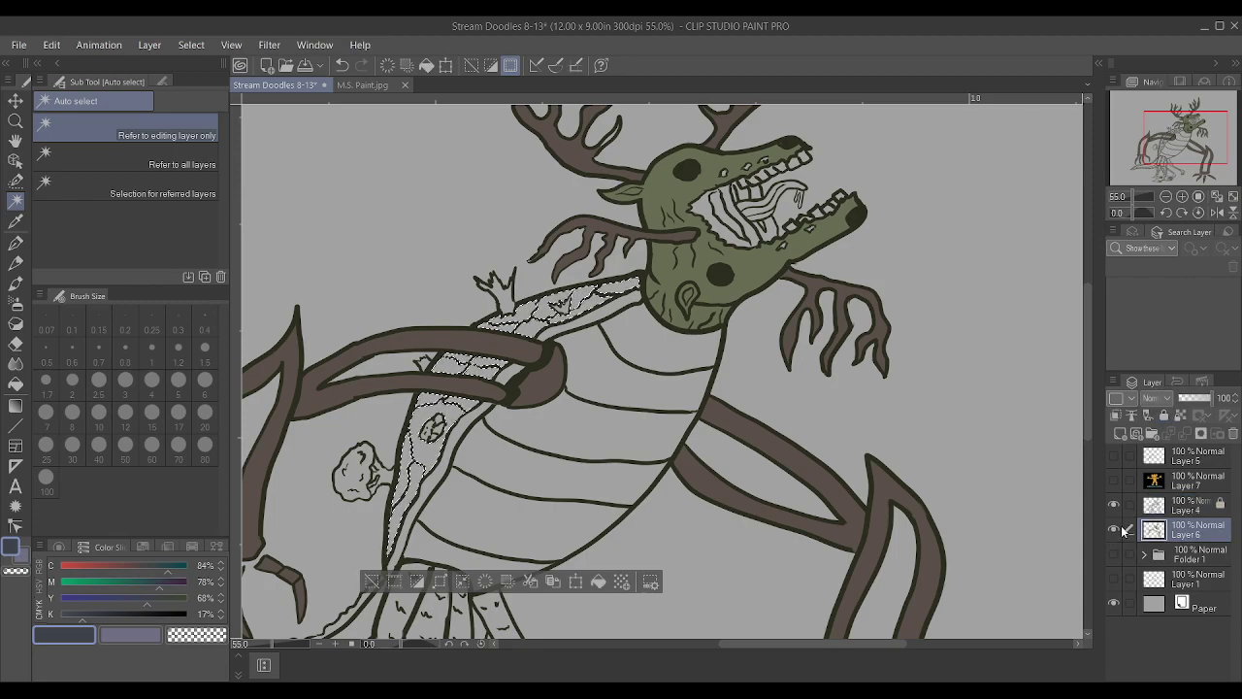
pyautogui.scroll(-6, 1029, 518)
pyautogui.scroll(2, 825, 256)
pyautogui.scroll(2, 825, 256)
pyautogui.press('p')
pyautogui.scroll(-3, 710, 237)
pyautogui.scroll(3, 714, 229)
pyautogui.press(']')
pyautogui.press(']')
pyautogui.press(']')
pyautogui.press(']')
pyautogui.press(']')
pyautogui.press(']')
pyautogui.press(']')
pyautogui.press(']')
pyautogui.press(']')
pyautogui.press(']')
pyautogui.press(']')
pyautogui.press(']')
pyautogui.press(']')
pyautogui.press(']')
pyautogui.press(']')
pyautogui.press(']')
pyautogui.press(']')
pyautogui.press(']')
pyautogui.press(']')
pyautogui.press(']')
pyautogui.press(']')
pyautogui.moveTo(650, 131); pyautogui.dragTo(451, 368)
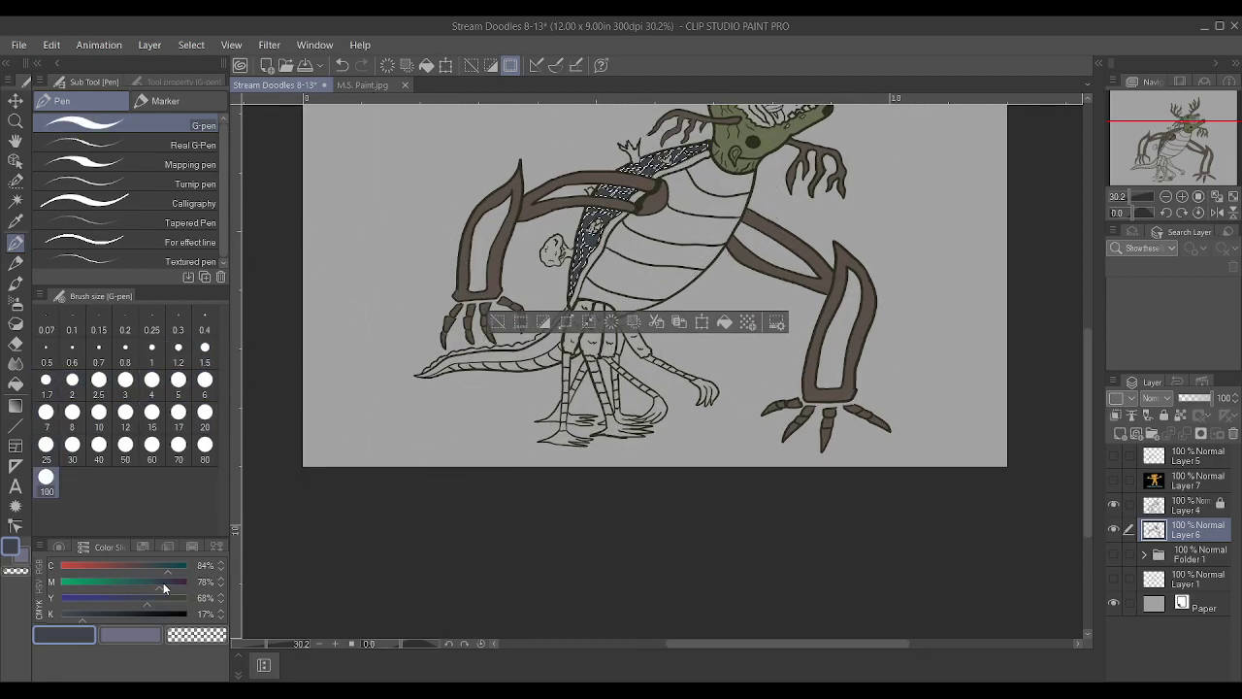
# Repaint the selected back in a purple with C 82% and M 87%, then clear the selection and save the document
pyautogui.moveTo(166, 583); pyautogui.dragTo(171, 585)
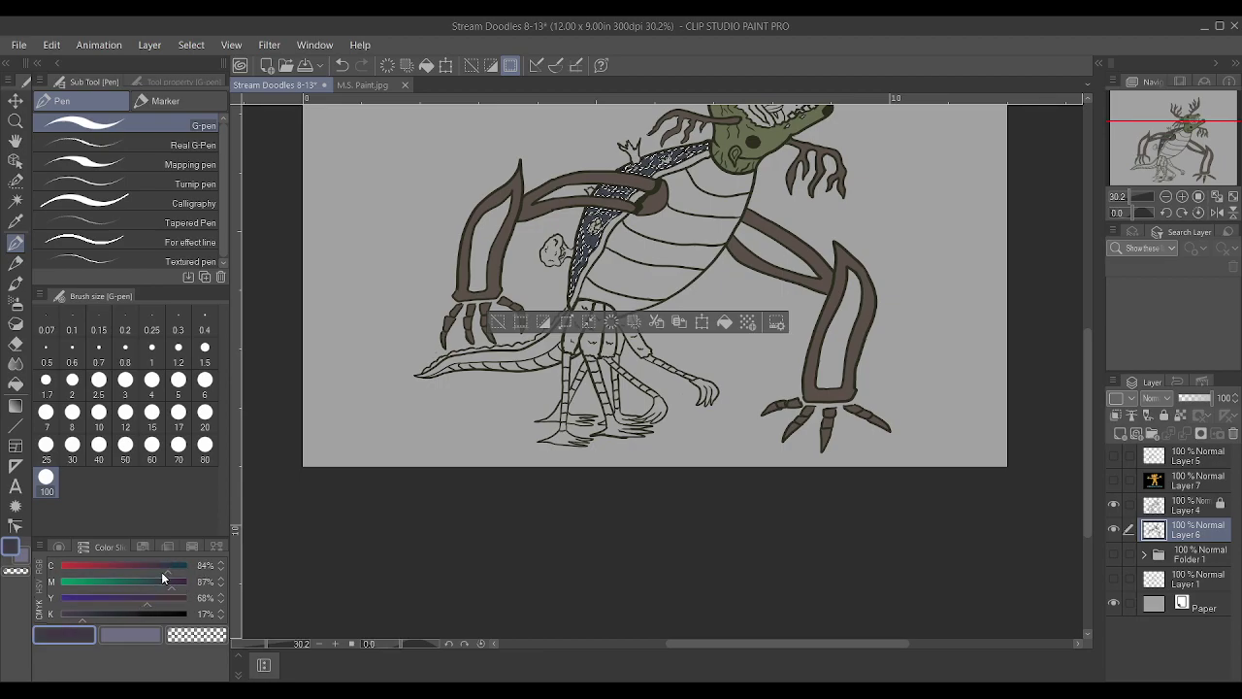
pyautogui.click(164, 570)
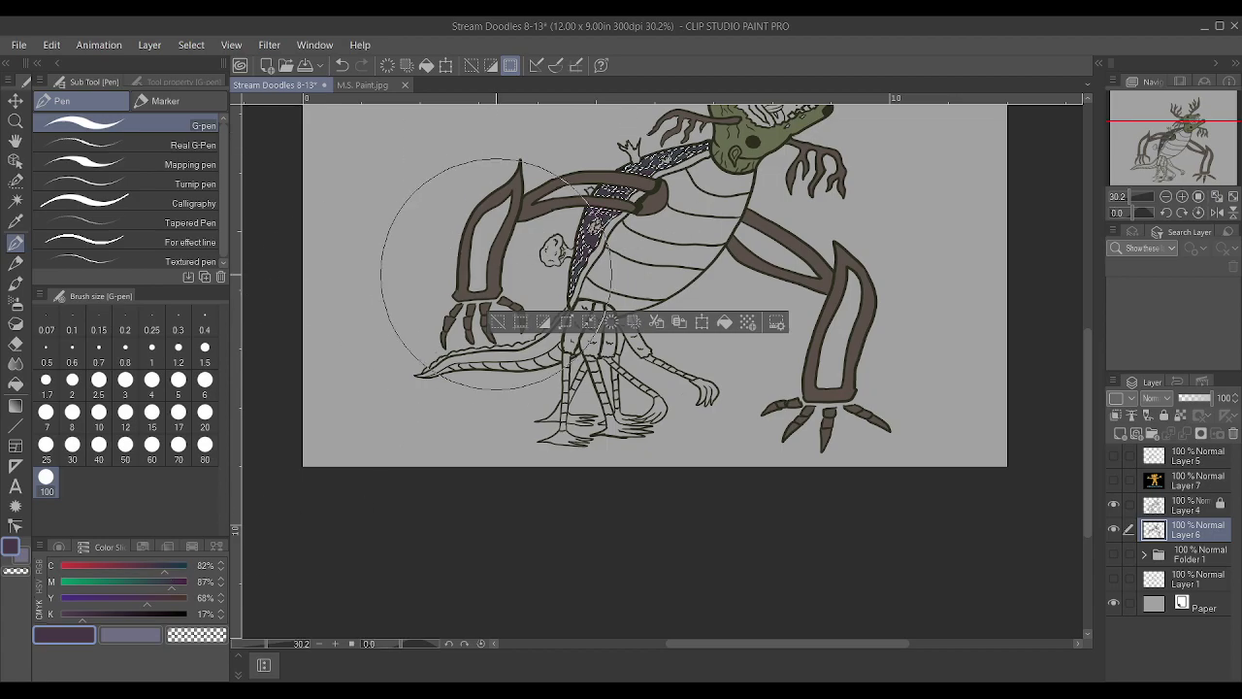
pyautogui.hotkey('ctrl', 'd')
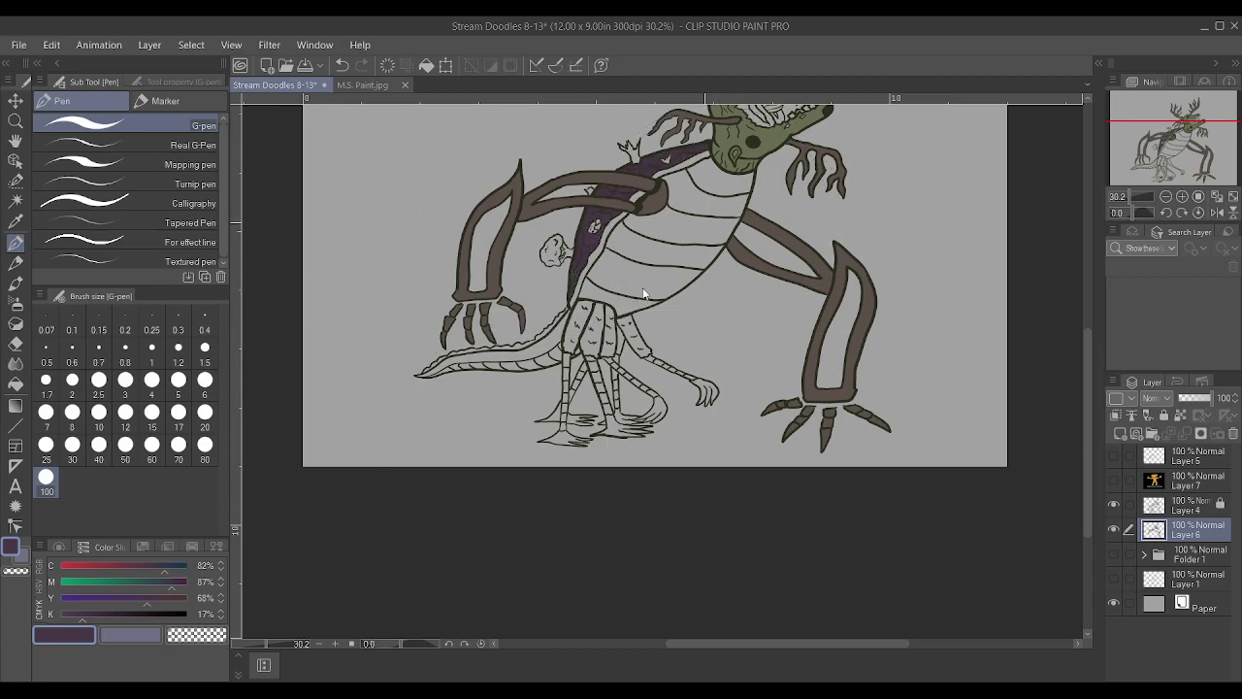
pyautogui.hotkey('ctrl', 's')
# Fill the uncolored spot where the back meets the neck in purple, using the G-pen at size 2
pyautogui.scroll(-2, 698, 206)
pyautogui.scroll(3, 709, 141)
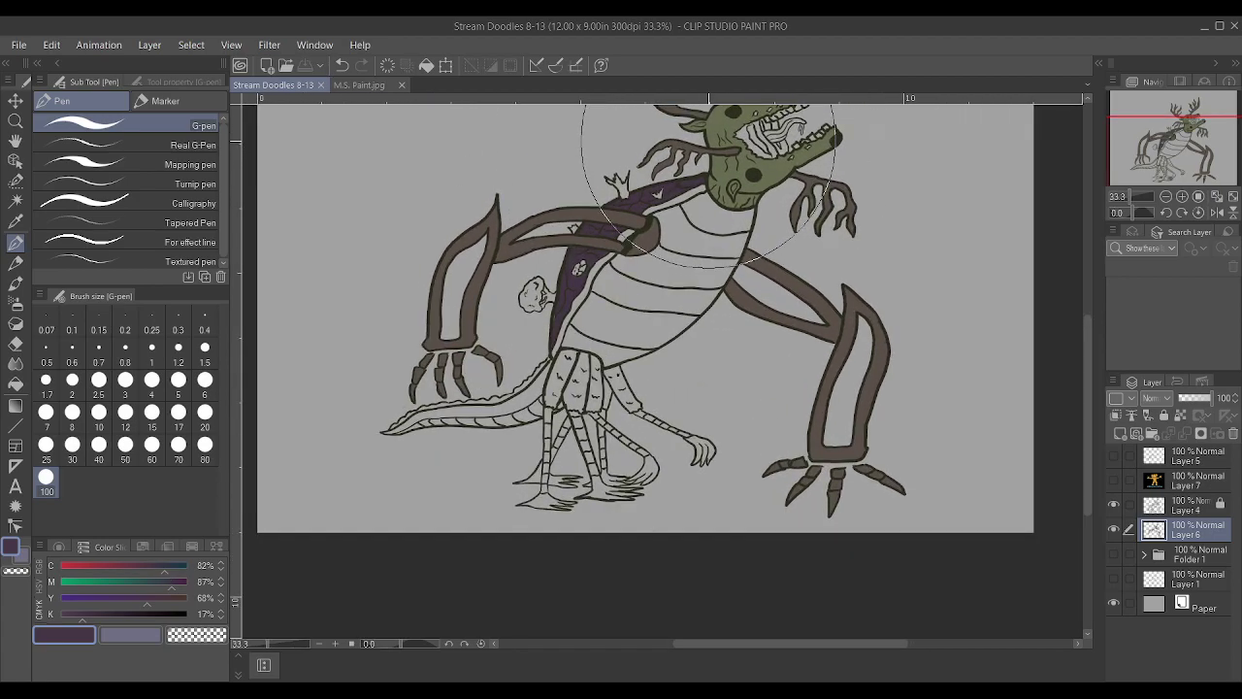
pyautogui.scroll(2, 709, 139)
pyautogui.scroll(2, 709, 139)
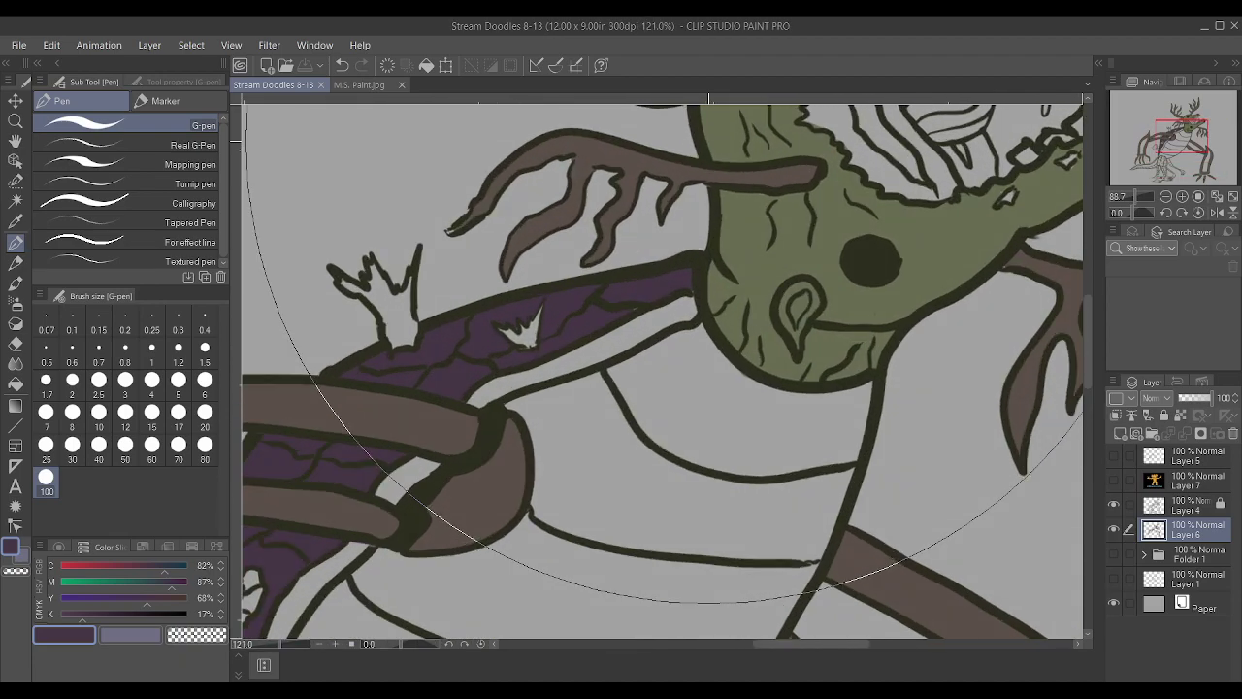
pyautogui.press('[')
pyautogui.press('[')
pyautogui.press('[')
pyautogui.press('[')
pyautogui.press('[')
pyautogui.press('[')
pyautogui.press('[')
pyautogui.press('[')
pyautogui.press('[')
pyautogui.press('[')
pyautogui.press('[')
pyautogui.press('[')
pyautogui.press('[')
pyautogui.press('[')
pyautogui.press('[')
pyautogui.press('[')
pyautogui.press('[')
pyautogui.press('[')
pyautogui.press('[')
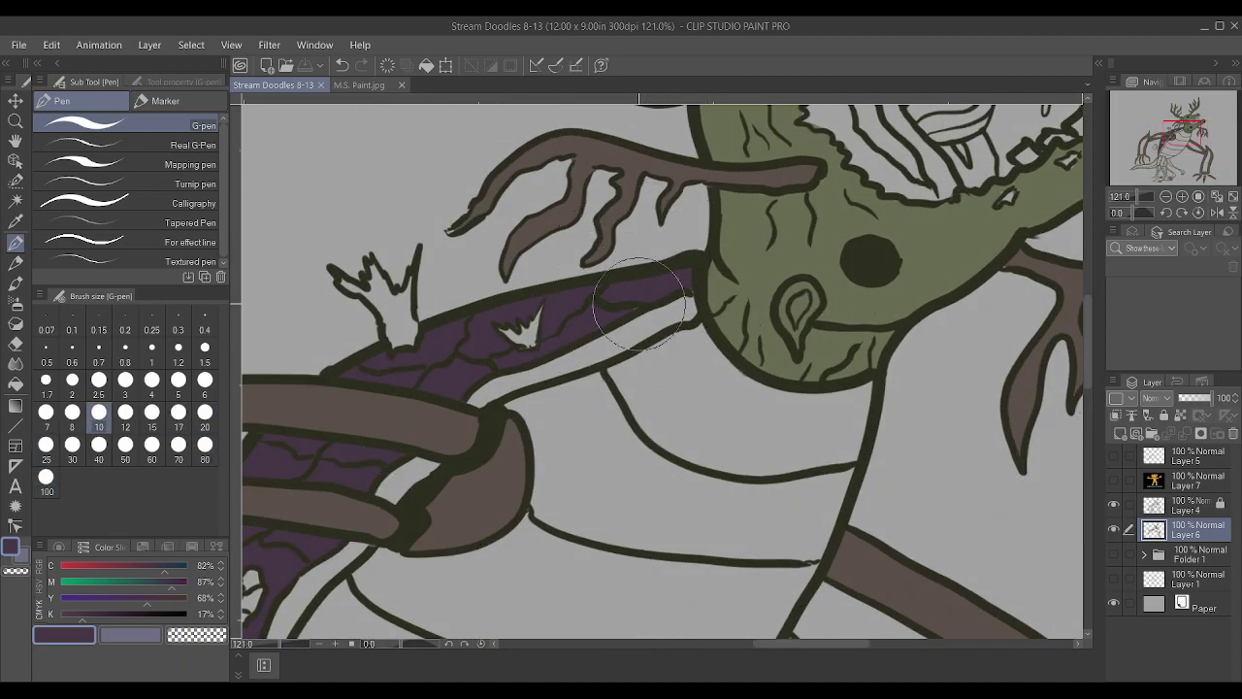
pyautogui.press('[')
pyautogui.moveTo(633, 304); pyautogui.dragTo(692, 288)
pyautogui.scroll(-2, 692, 287)
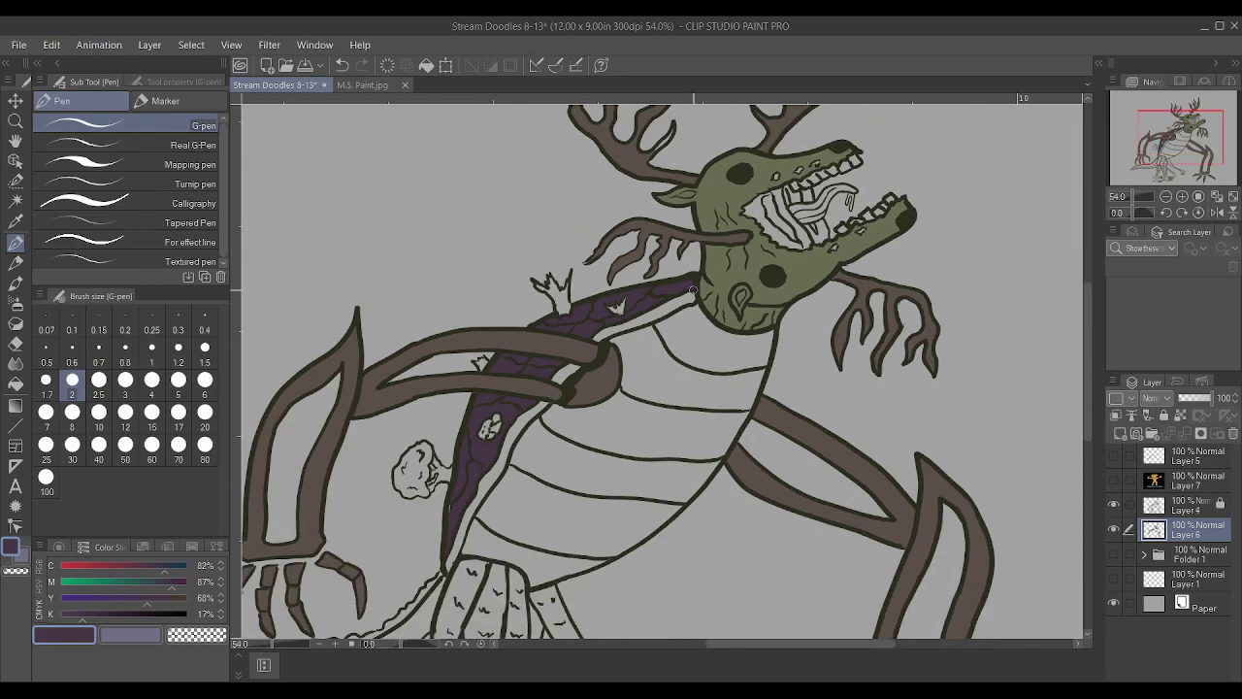
pyautogui.scroll(1, 869, 262)
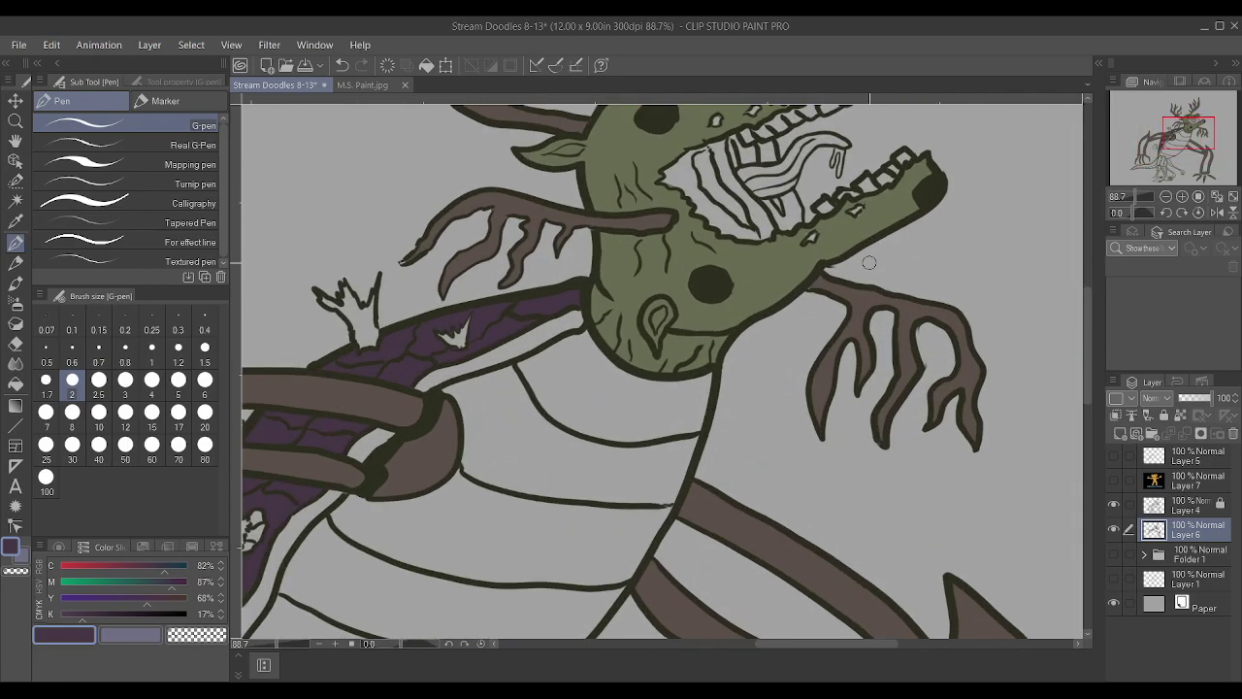
pyautogui.scroll(-1, 869, 262)
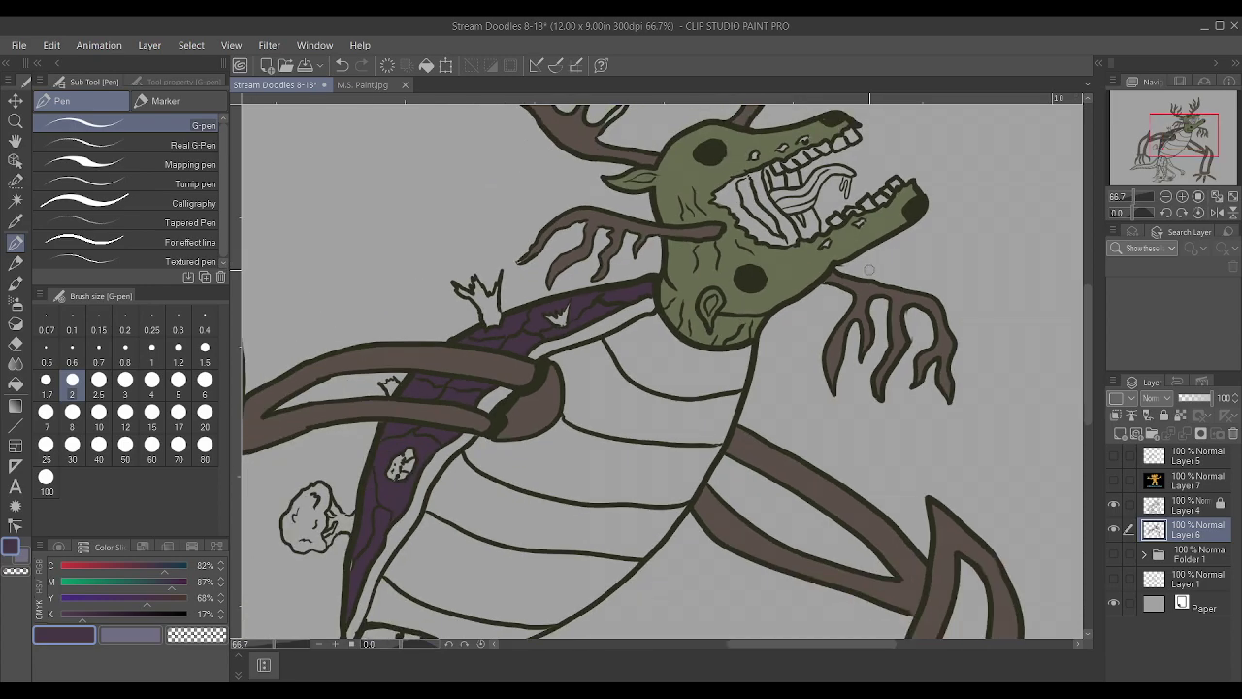
# Examine the purple back from the neck to the hip for unpainted gaps along the outlines
pyautogui.scroll(-1, 869, 270)
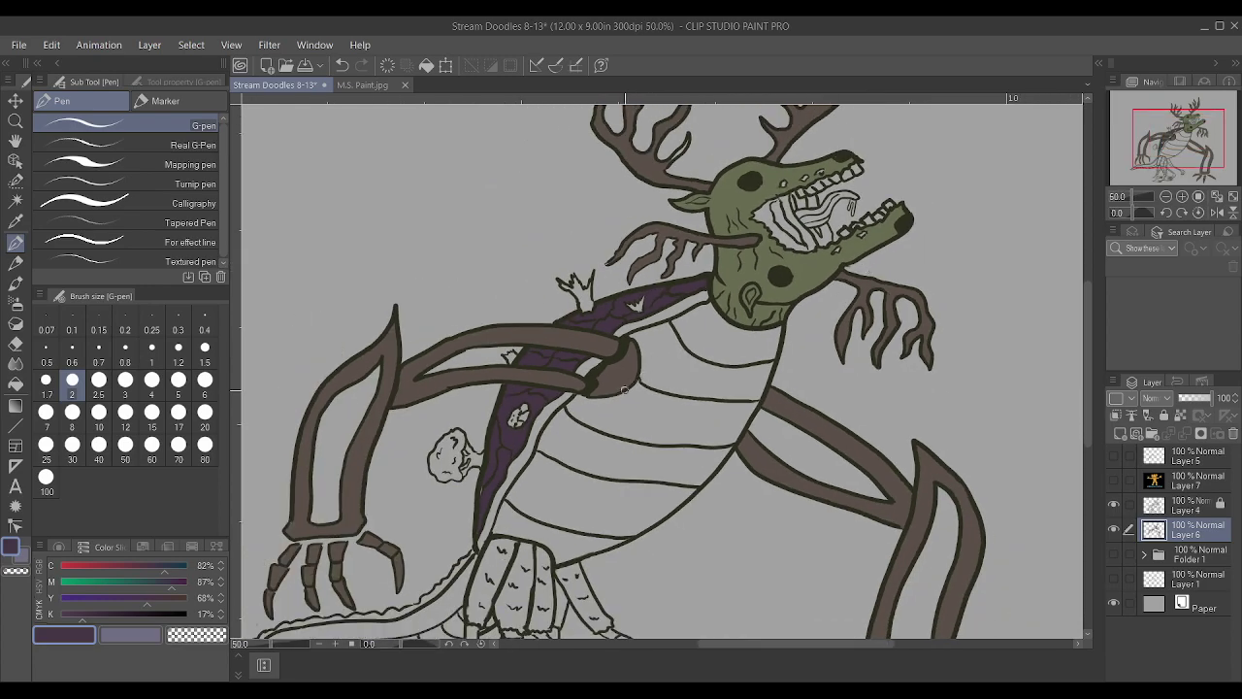
pyautogui.scroll(1, 621, 417)
pyautogui.scroll(3, 457, 500)
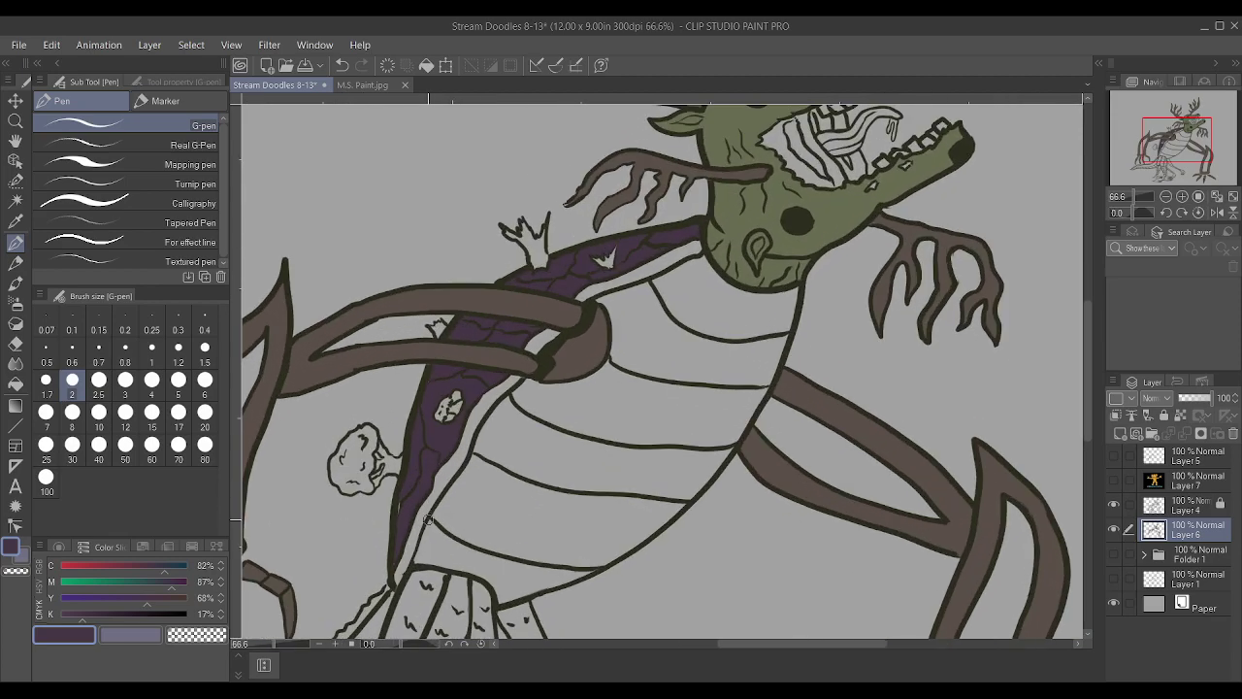
pyautogui.scroll(1, 424, 514)
pyautogui.scroll(-1, 489, 347)
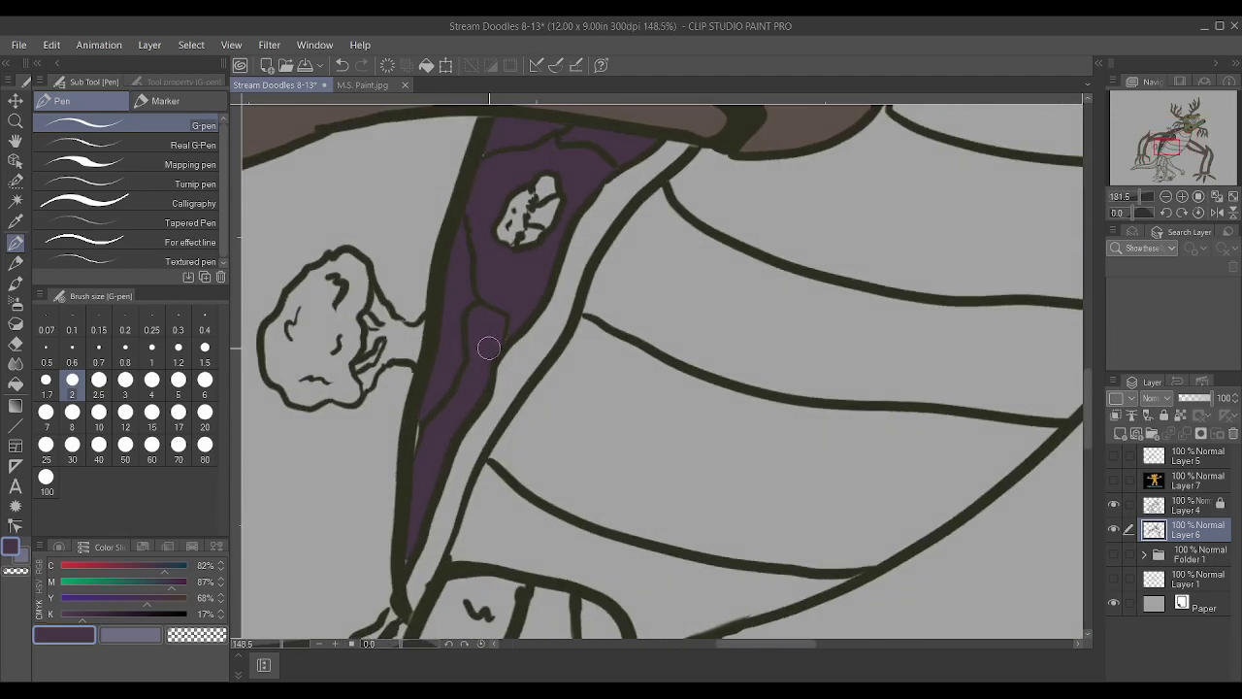
pyautogui.scroll(1, 488, 346)
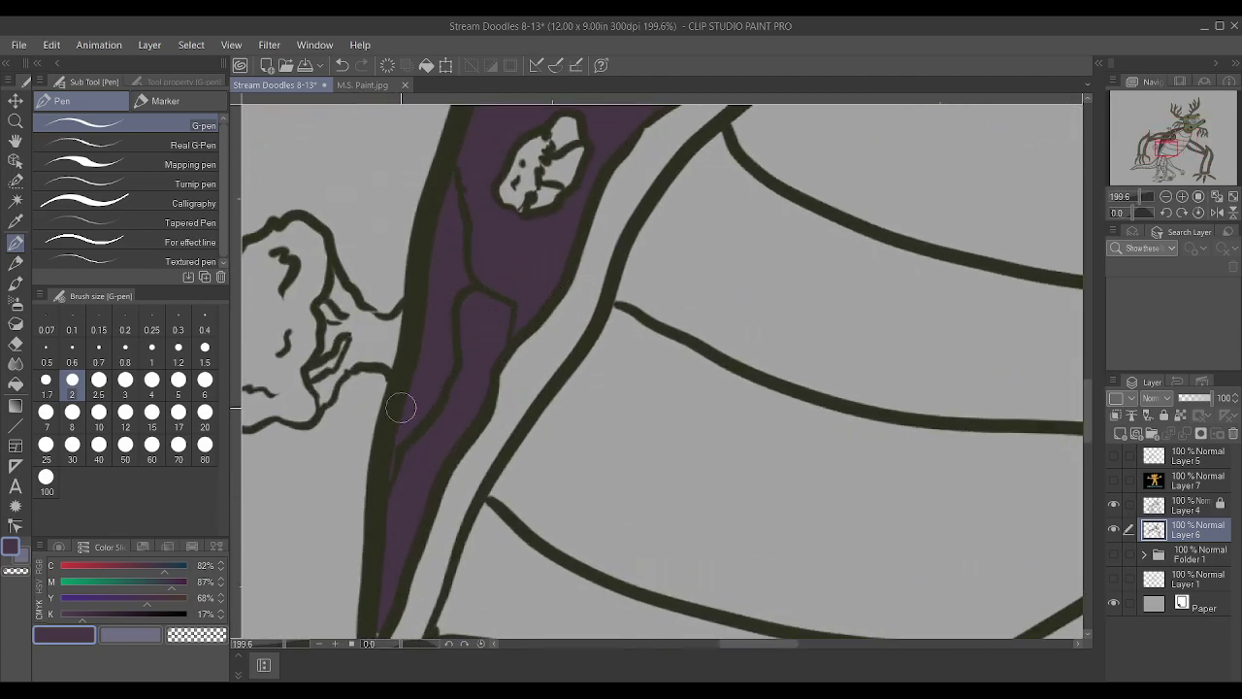
pyautogui.scroll(-2, 398, 466)
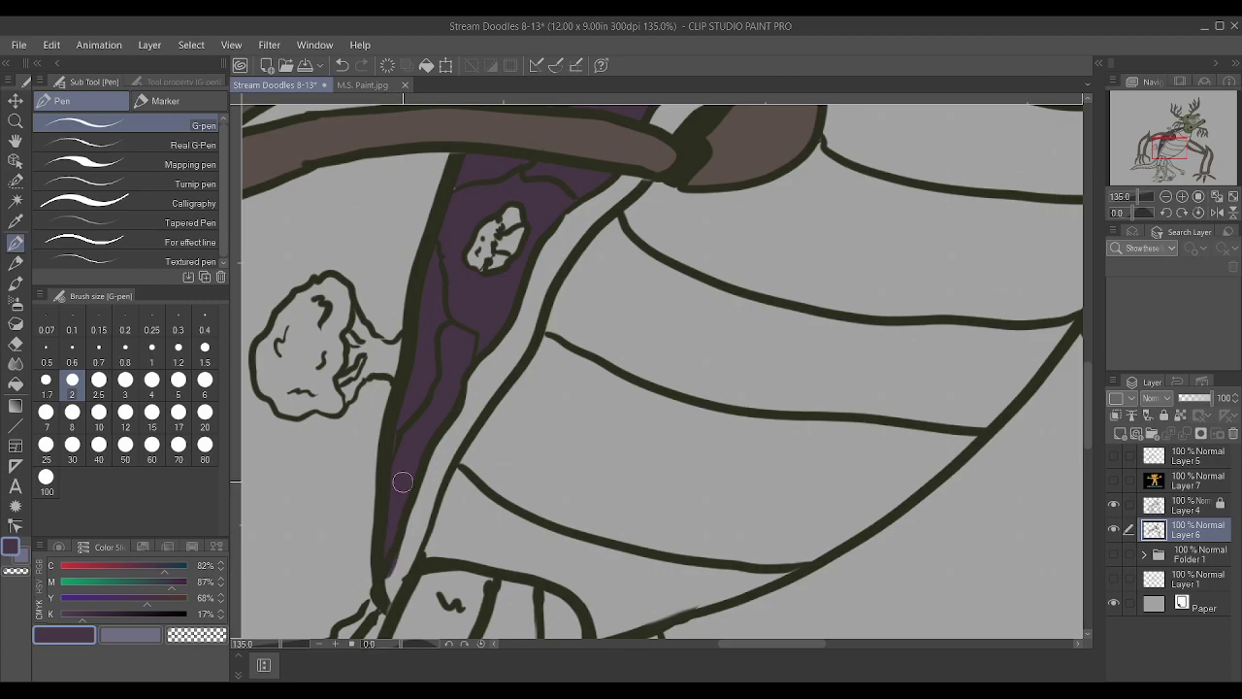
pyautogui.scroll(-3, 390, 561)
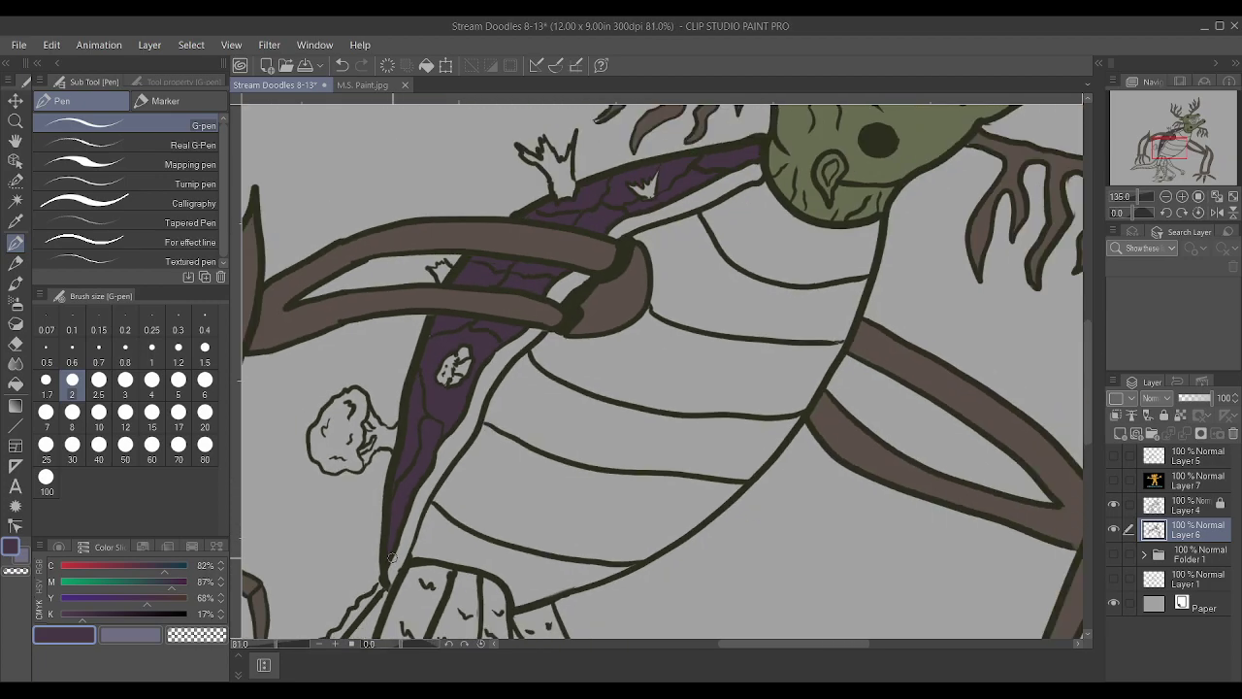
pyautogui.scroll(3, 405, 505)
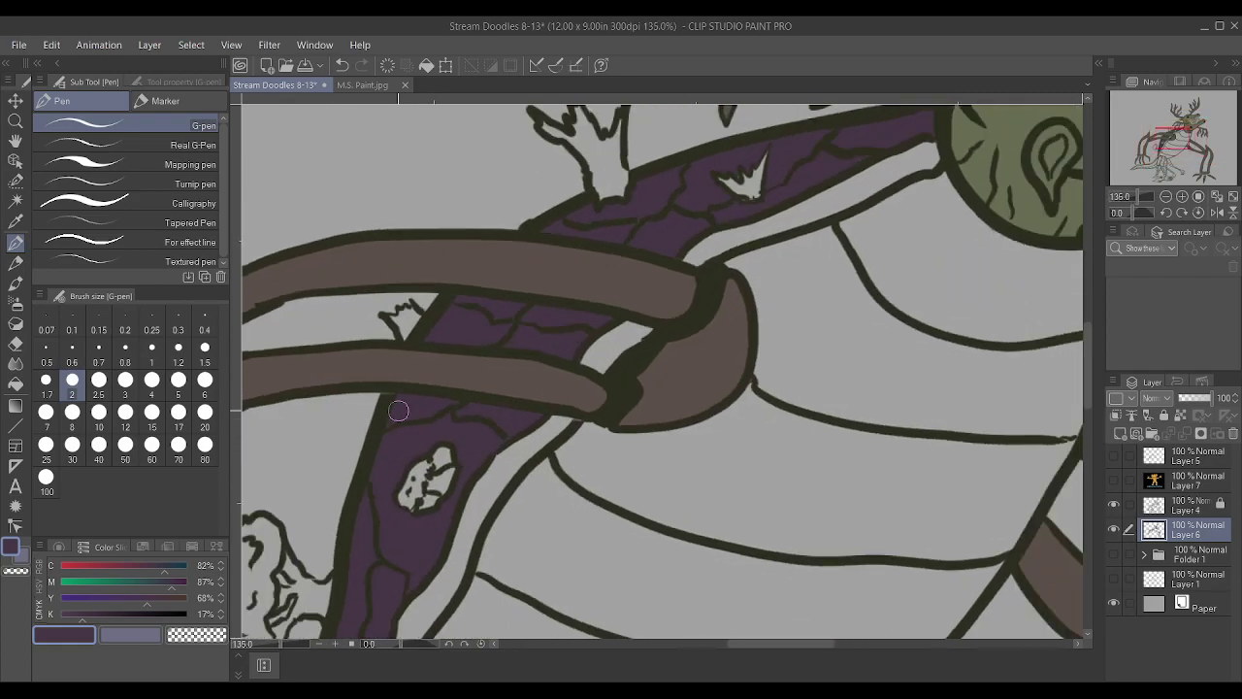
pyautogui.scroll(-1, 398, 410)
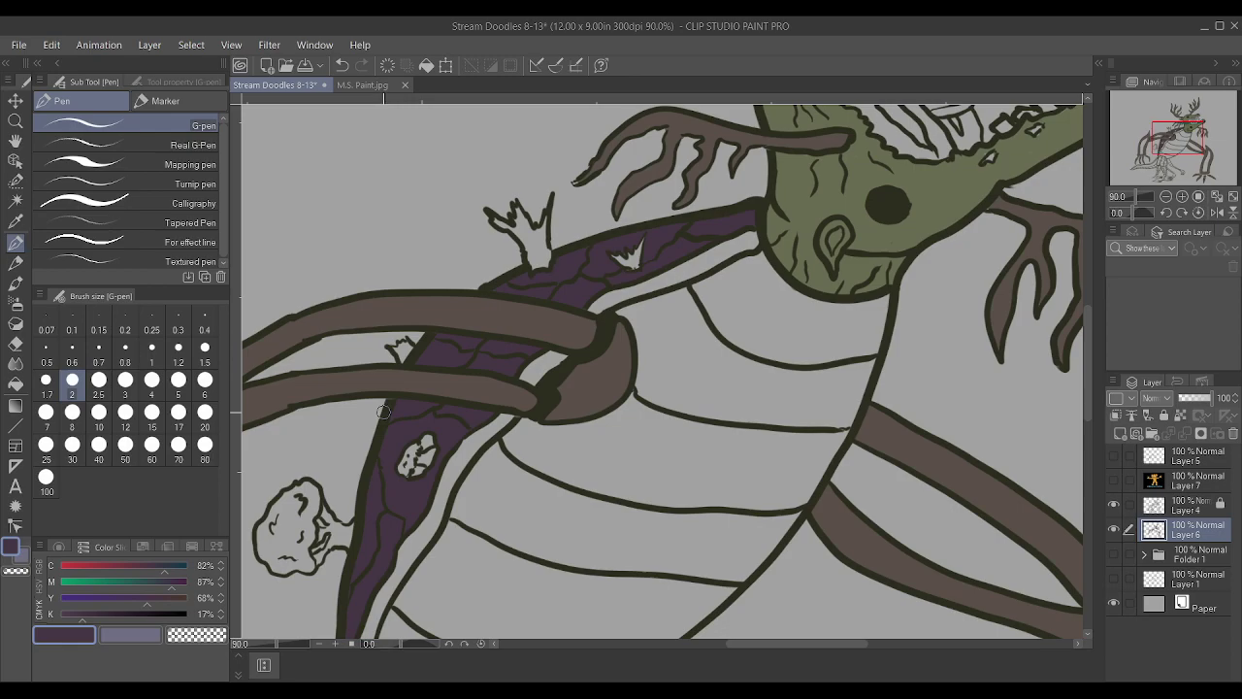
pyautogui.scroll(1, 575, 444)
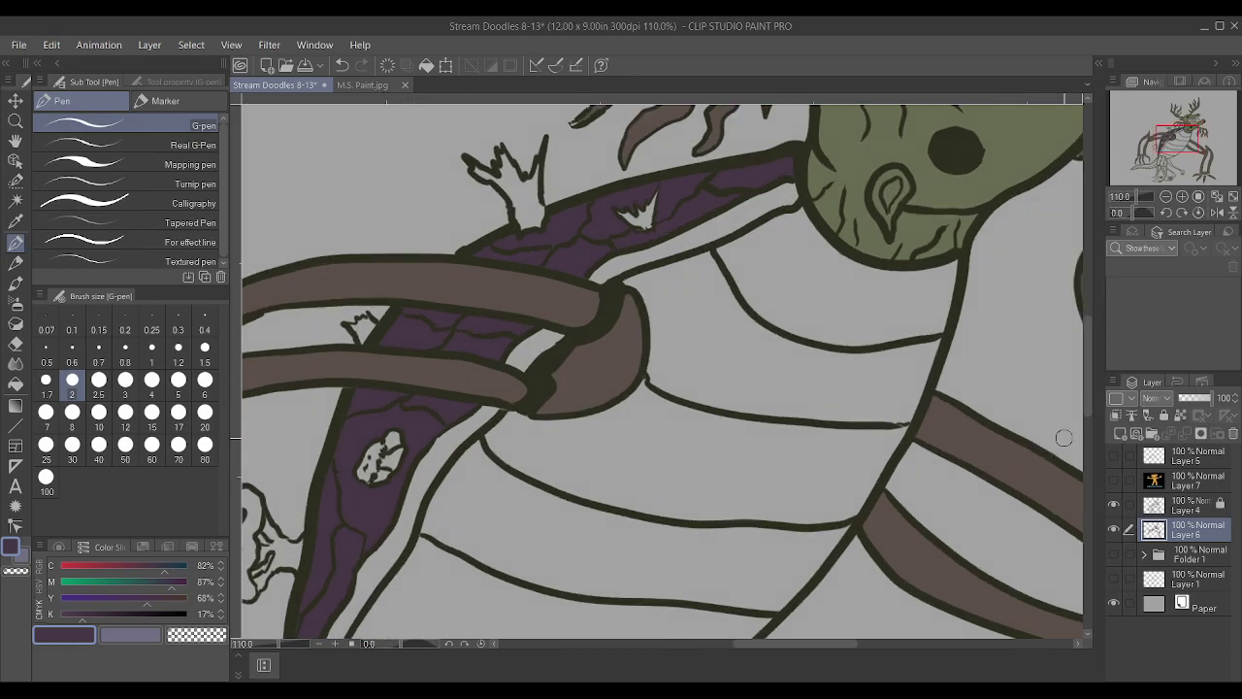
# Touch up the body outline beneath the near shoulder on unlocked Layer 4 in the sampled dark outline color, then relock the layer
pyautogui.click(1114, 530)
pyautogui.click(1114, 529)
pyautogui.click(1190, 510)
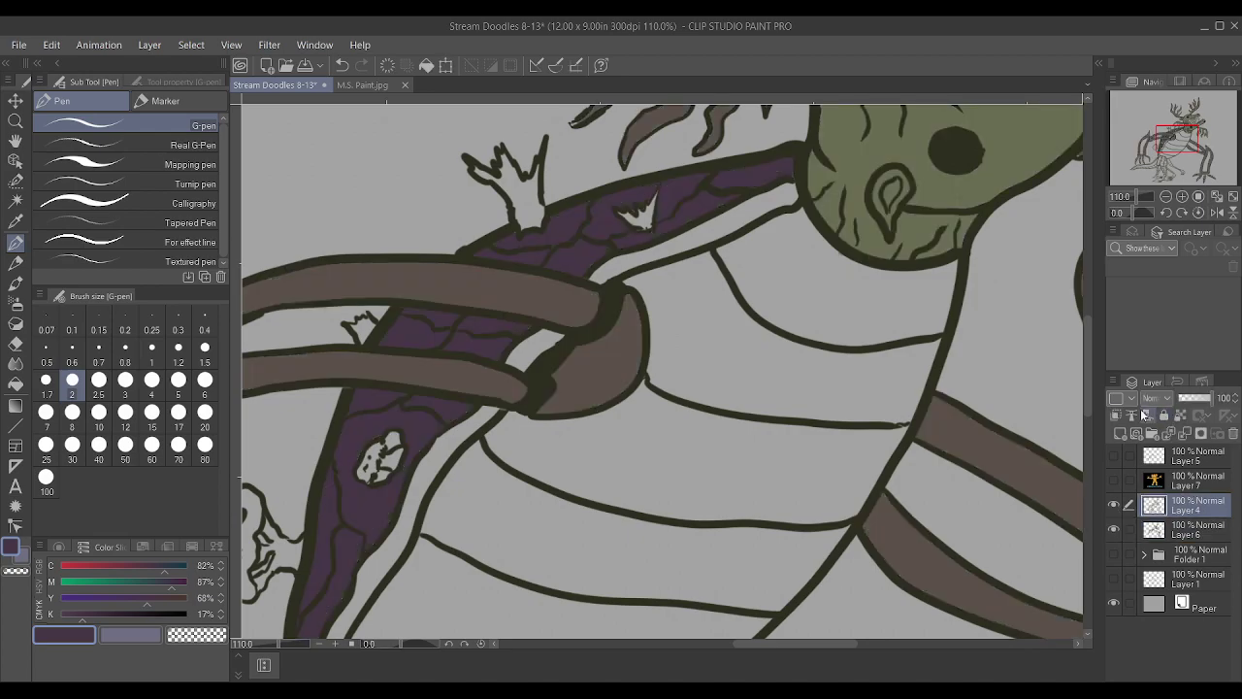
pyautogui.scroll(3, 451, 450)
pyautogui.keyDown('alt'); pyautogui.click(450, 449); pyautogui.keyUp('alt')
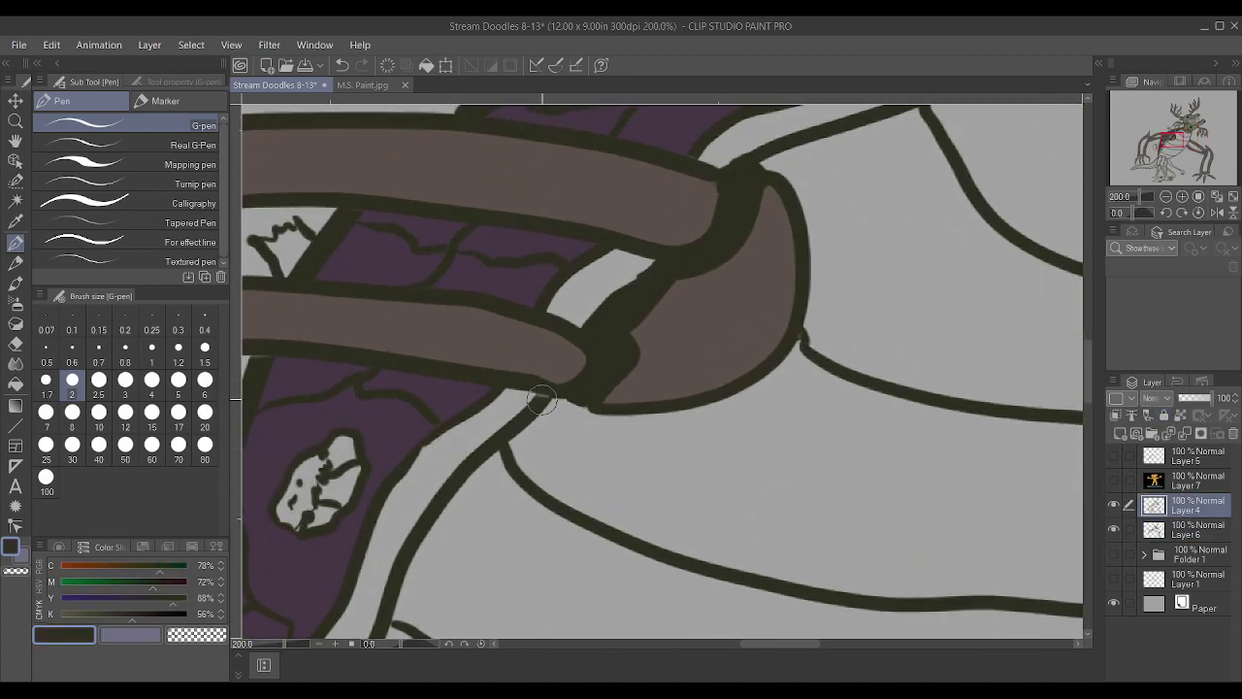
pyautogui.scroll(-8, 541, 394)
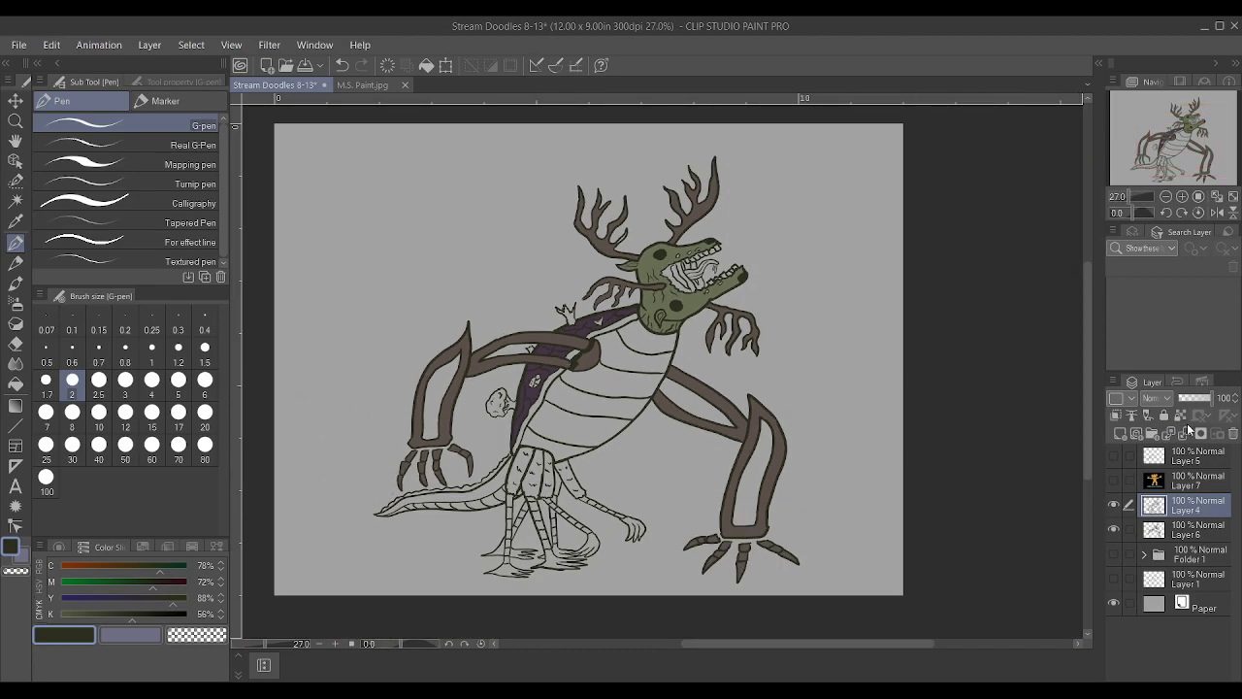
pyautogui.click(1165, 417)
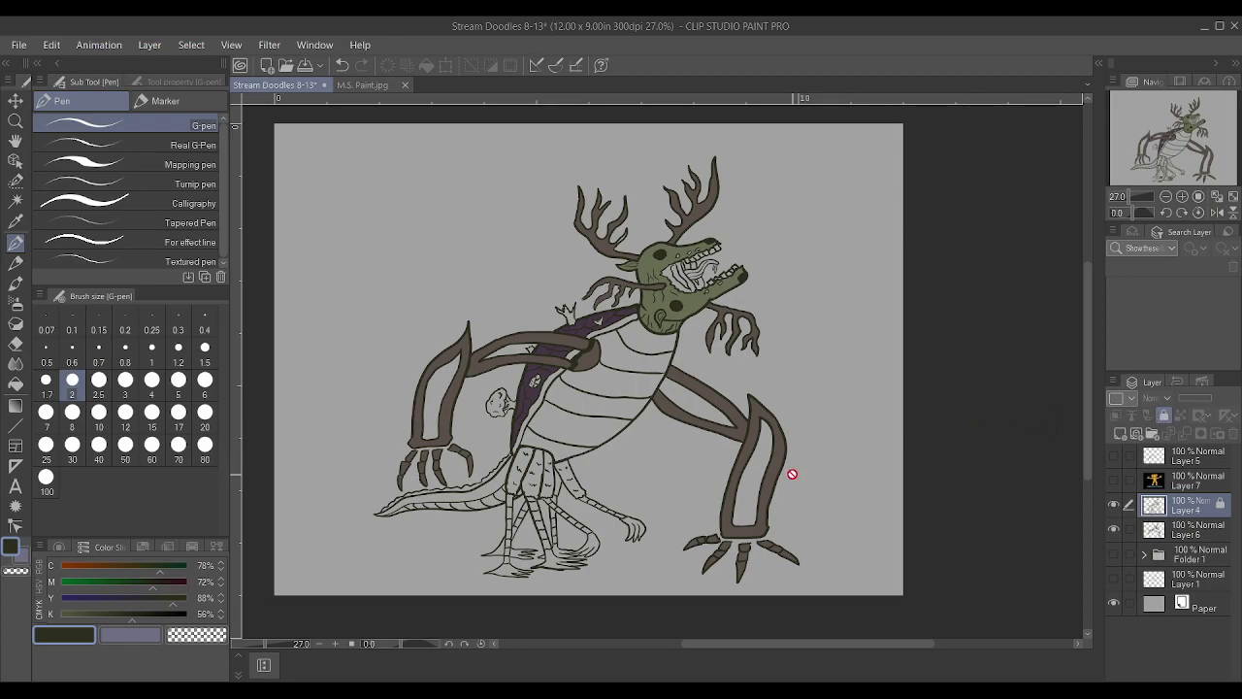
# Select all the belly segments and the strip along the back on Layer 4 with Auto select
pyautogui.scroll(3, 690, 477)
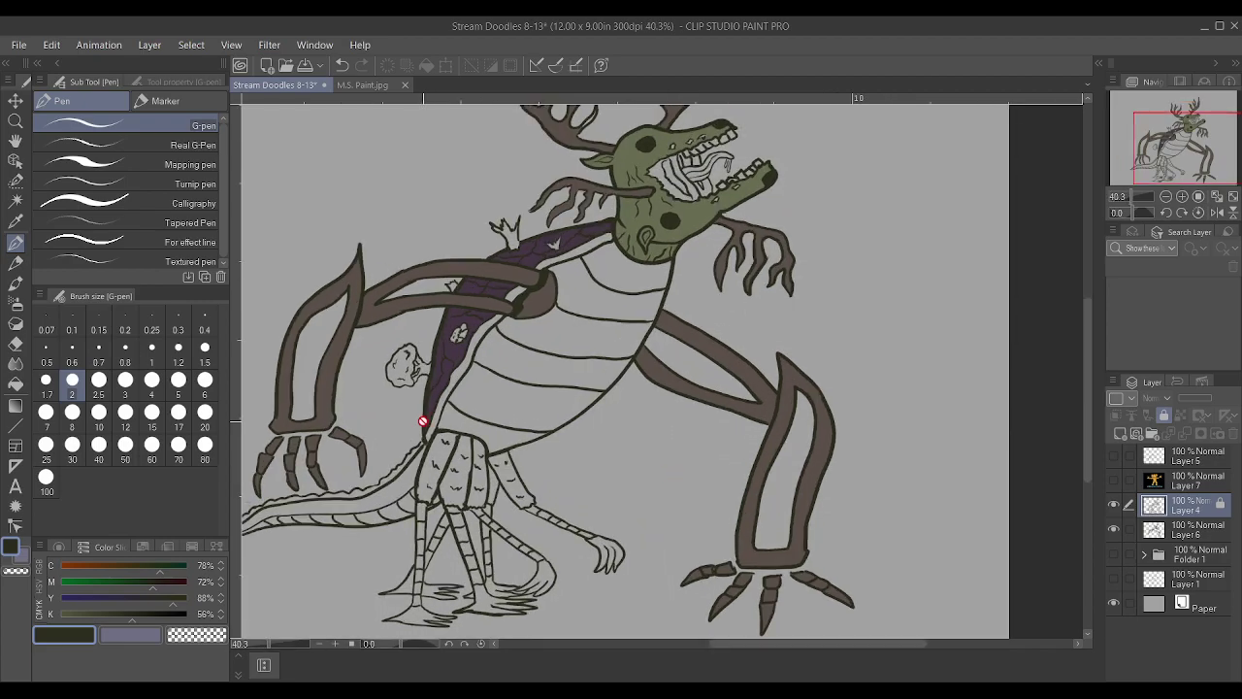
pyautogui.scroll(-2, 423, 420)
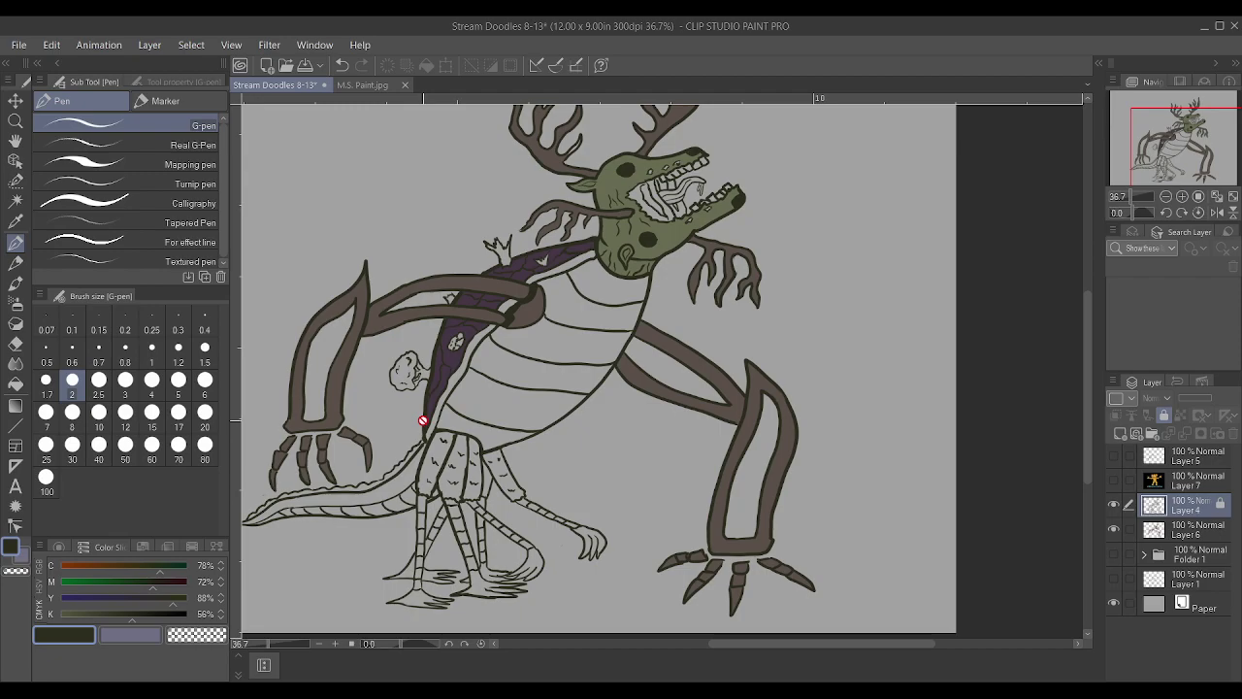
pyautogui.scroll(3, 423, 421)
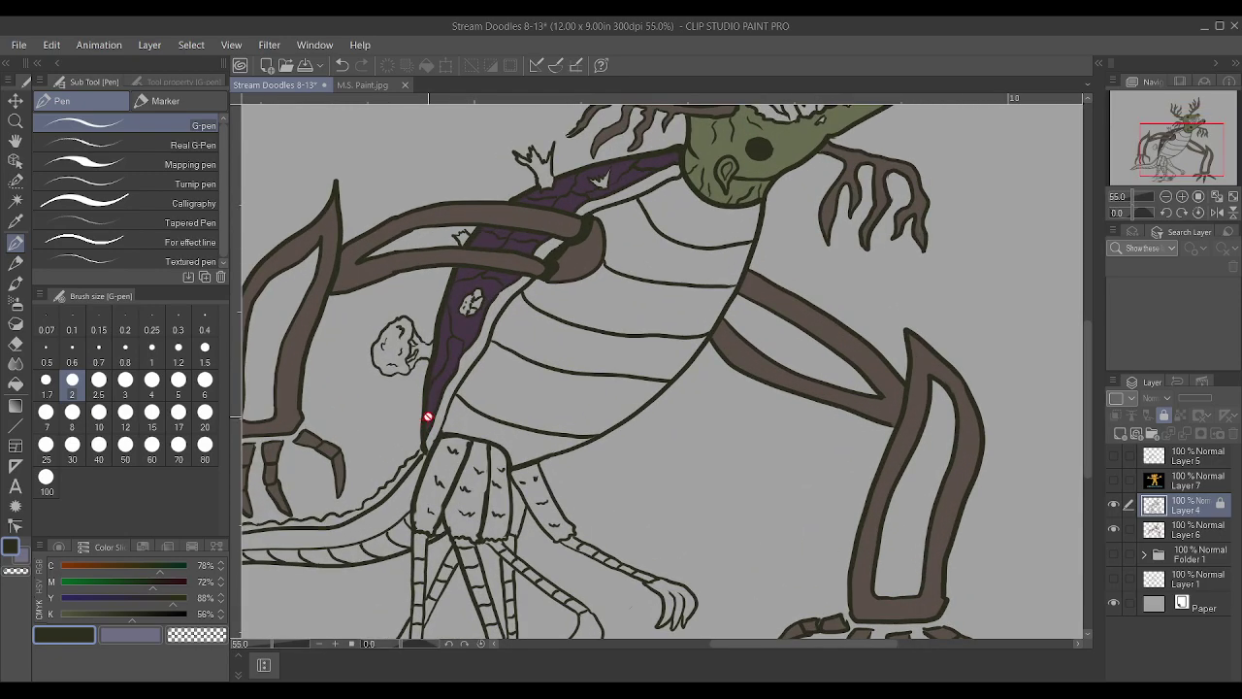
pyautogui.click(1176, 529)
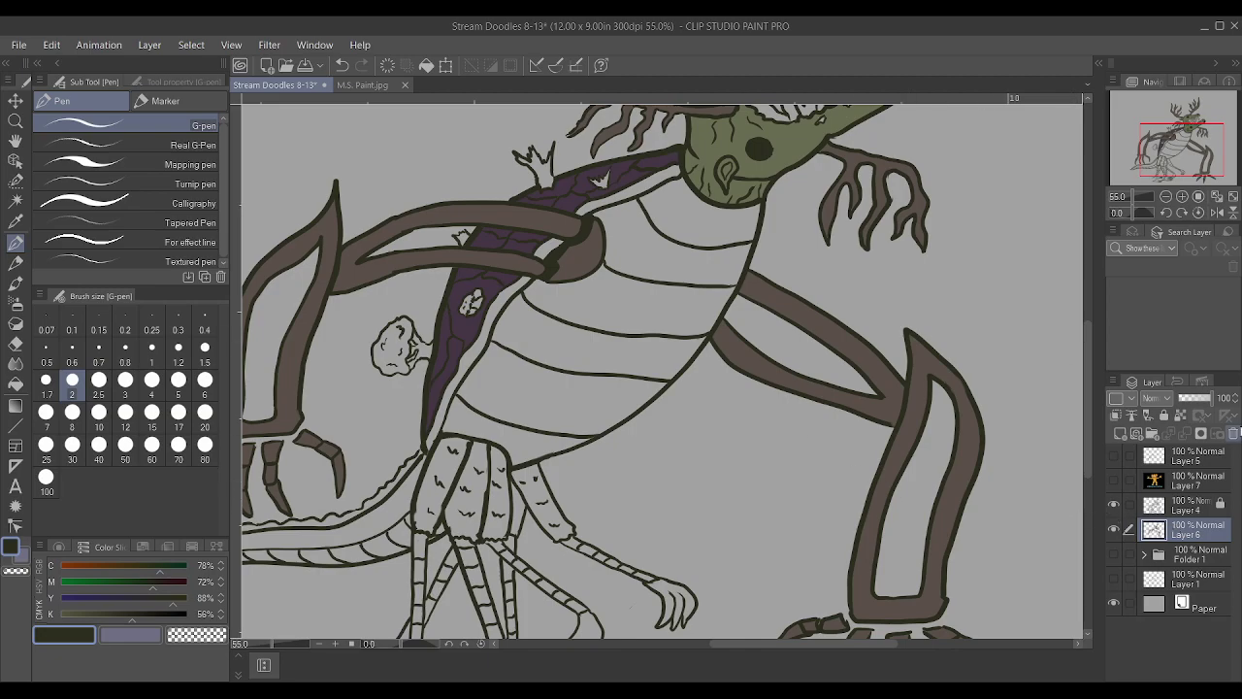
pyautogui.click(1195, 512)
pyautogui.press('w')
pyautogui.click(492, 435)
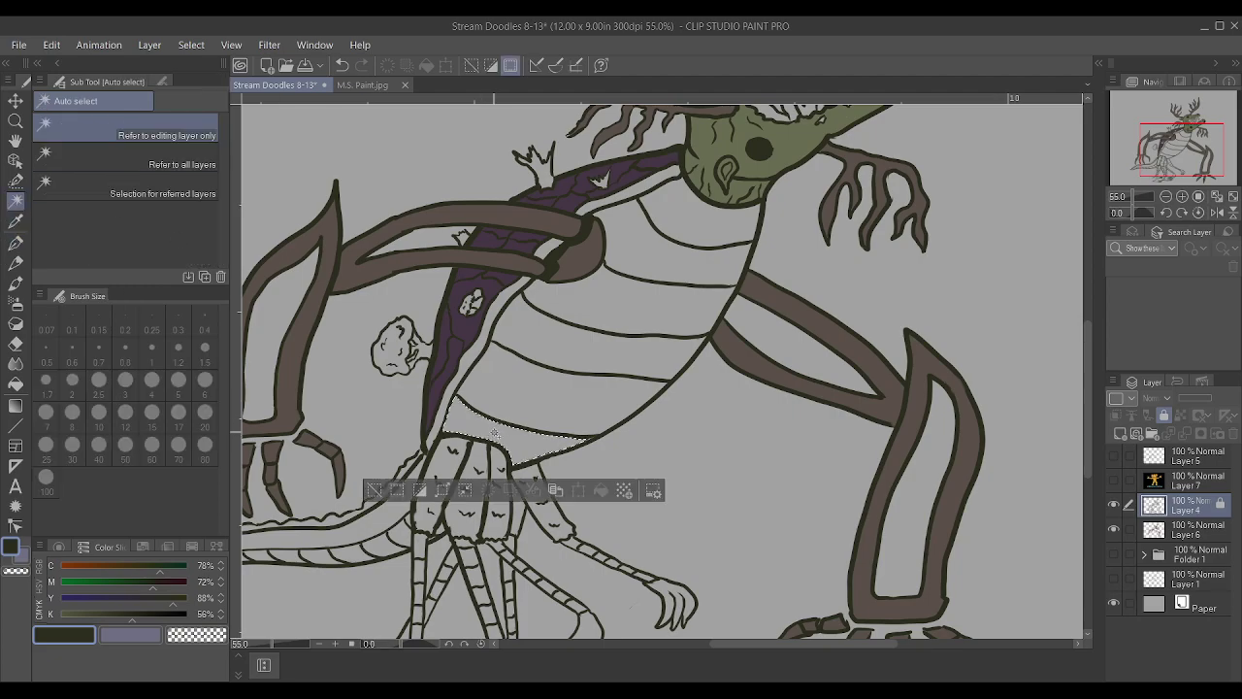
pyautogui.keyDown('shift'); pyautogui.click(508, 399); pyautogui.keyUp('shift')
pyautogui.keyDown('shift'); pyautogui.click(555, 339); pyautogui.keyUp('shift')
pyautogui.keyDown('shift'); pyautogui.click(599, 303); pyautogui.keyUp('shift')
pyautogui.keyDown('shift'); pyautogui.click(636, 260); pyautogui.keyUp('shift')
pyautogui.keyDown('shift'); pyautogui.click(663, 207); pyautogui.keyUp('shift')
pyautogui.keyDown('shift'); pyautogui.click(534, 272); pyautogui.keyUp('shift')
pyautogui.keyDown('shift'); pyautogui.click(456, 388); pyautogui.keyUp('shift')
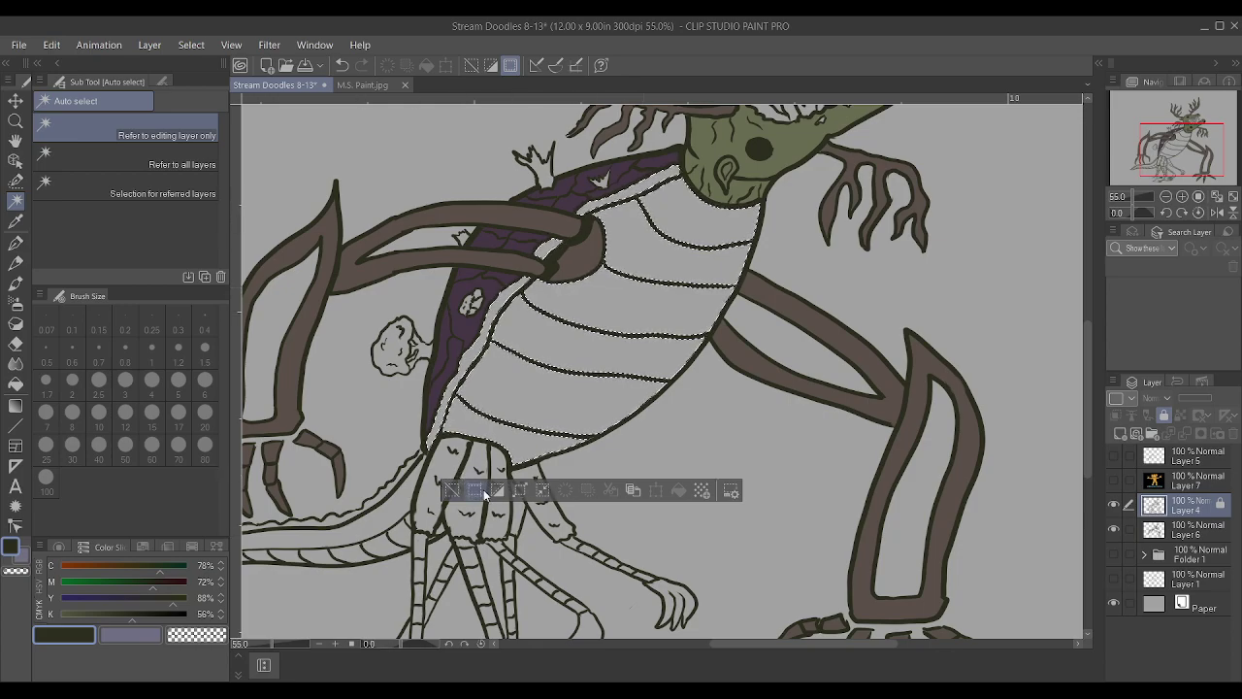
# Paint the selected belly on Layer 6 in blue-lavender C 64%, M 58%, Y 39%, K 0% with the G-pen at size 100
pyautogui.press('i')
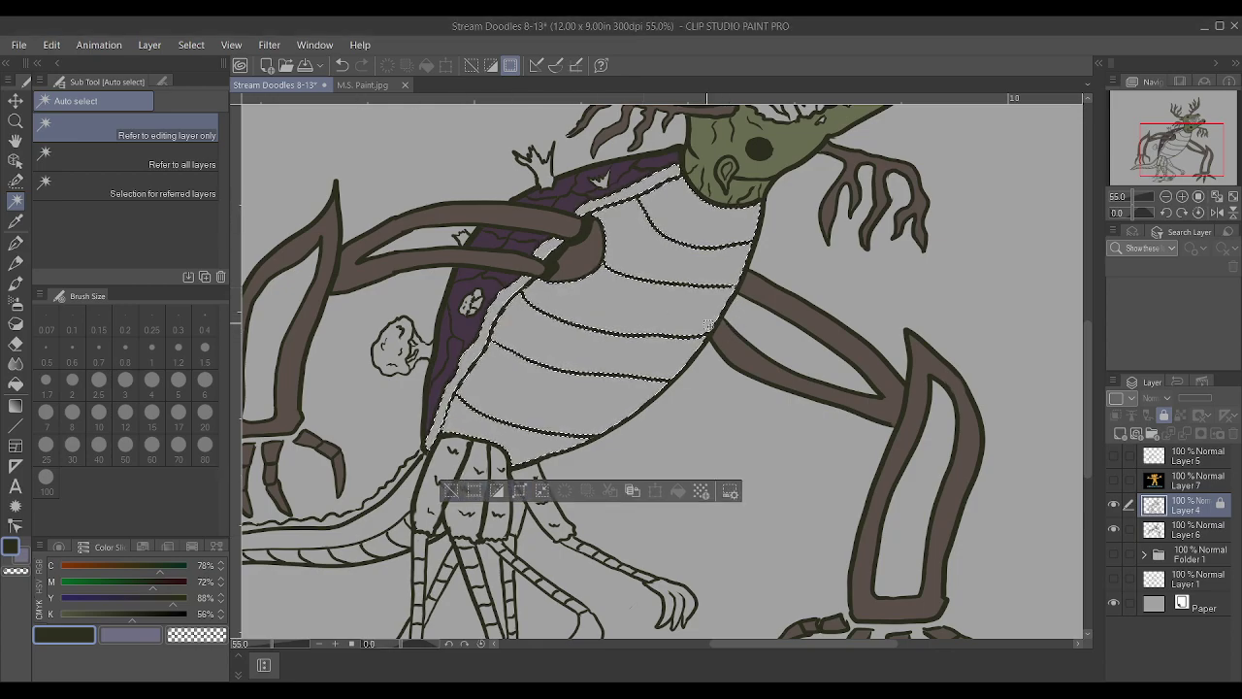
pyautogui.click(630, 171)
pyautogui.press('w')
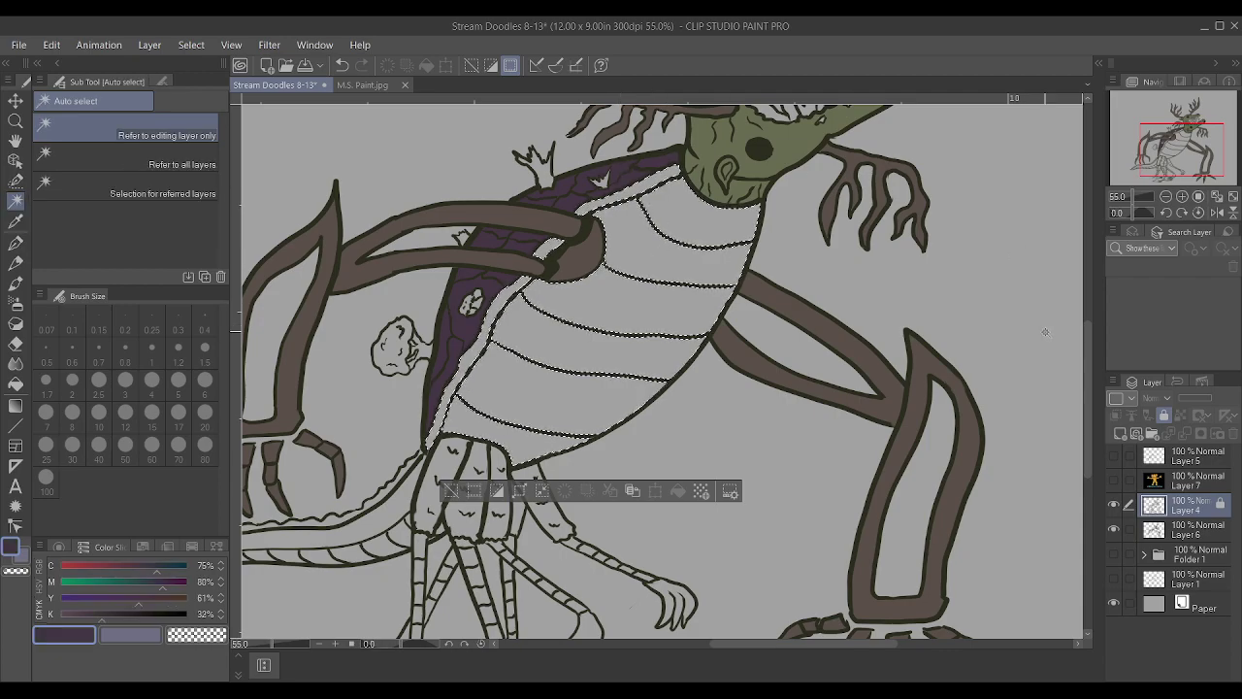
pyautogui.click(1194, 529)
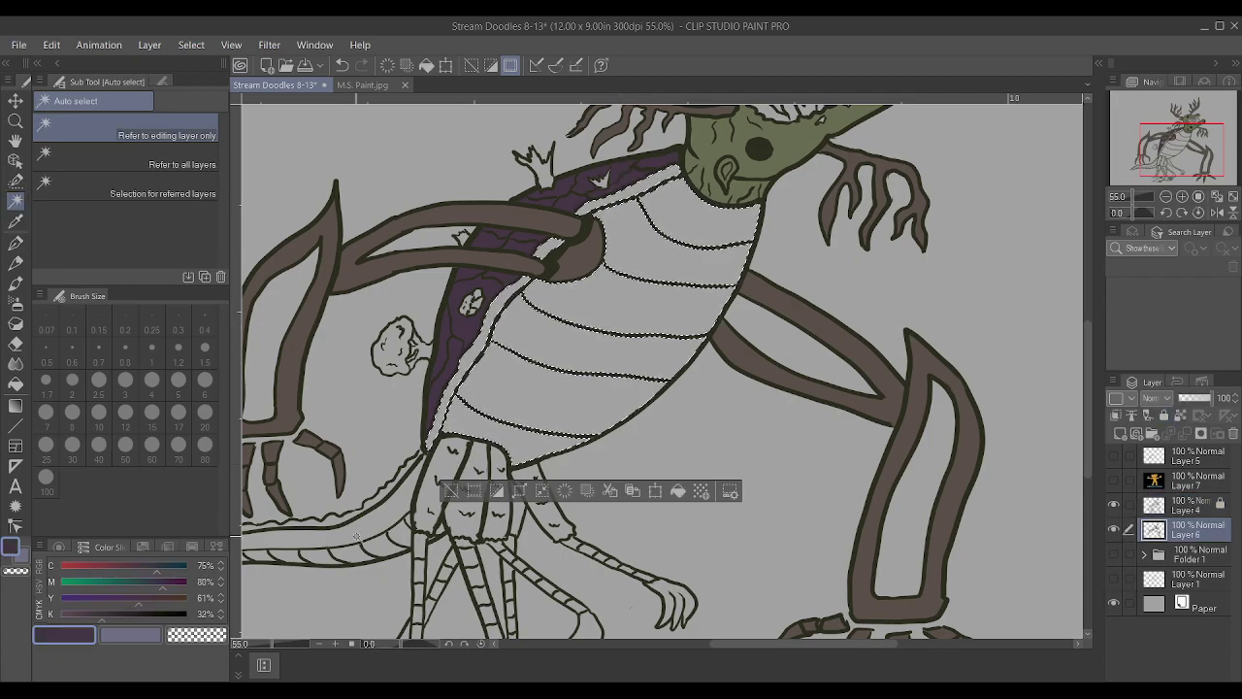
pyautogui.click(137, 640)
pyautogui.scroll(-2, 729, 248)
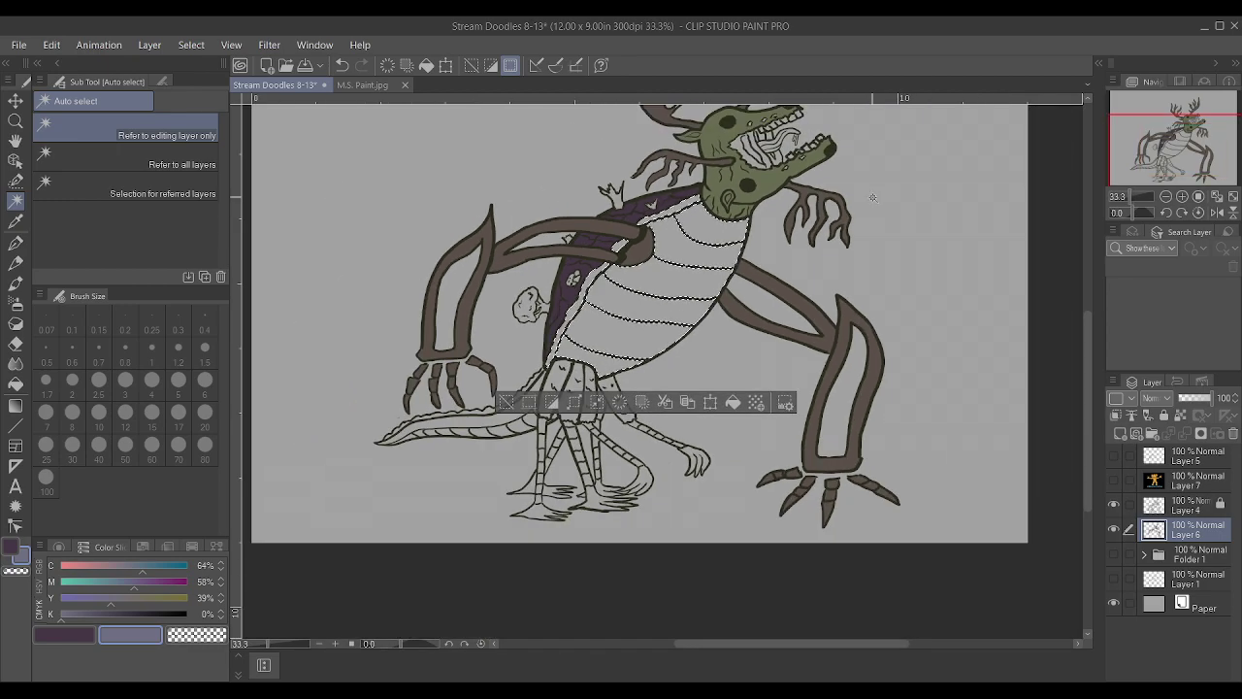
pyautogui.press('p')
pyautogui.press(']')
pyautogui.press(']')
pyautogui.press(']')
pyautogui.press(']')
pyautogui.press(']')
pyautogui.press(']')
pyautogui.press(']')
pyautogui.press(']')
pyautogui.press(']')
pyautogui.press(']')
pyautogui.press(']')
pyautogui.press(']')
pyautogui.press(']')
pyautogui.press(']')
pyautogui.press(']')
pyautogui.press(']')
pyautogui.press(']')
pyautogui.press(']')
pyautogui.press(']')
pyautogui.press(']')
pyautogui.moveTo(676, 212)
pyautogui.mouseDown()
pyautogui.moveTo(560, 424)
pyautogui.moveTo(656, 223)
pyautogui.moveTo(793, 185)
pyautogui.moveTo(659, 298)
pyautogui.mouseUp()
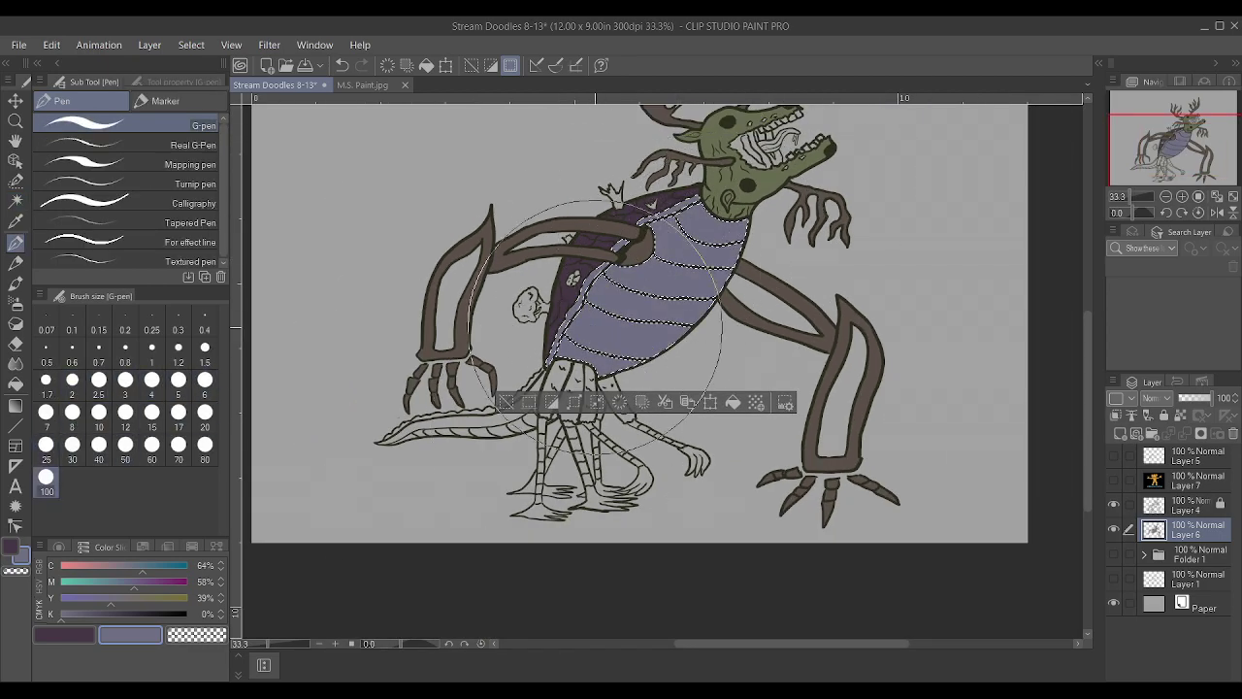
# Repaint the selected belly in a grayer purple with Y 47% and K 12%, then clear the selection
pyautogui.click(72, 614)
pyautogui.click(114, 599)
pyautogui.click(119, 599)
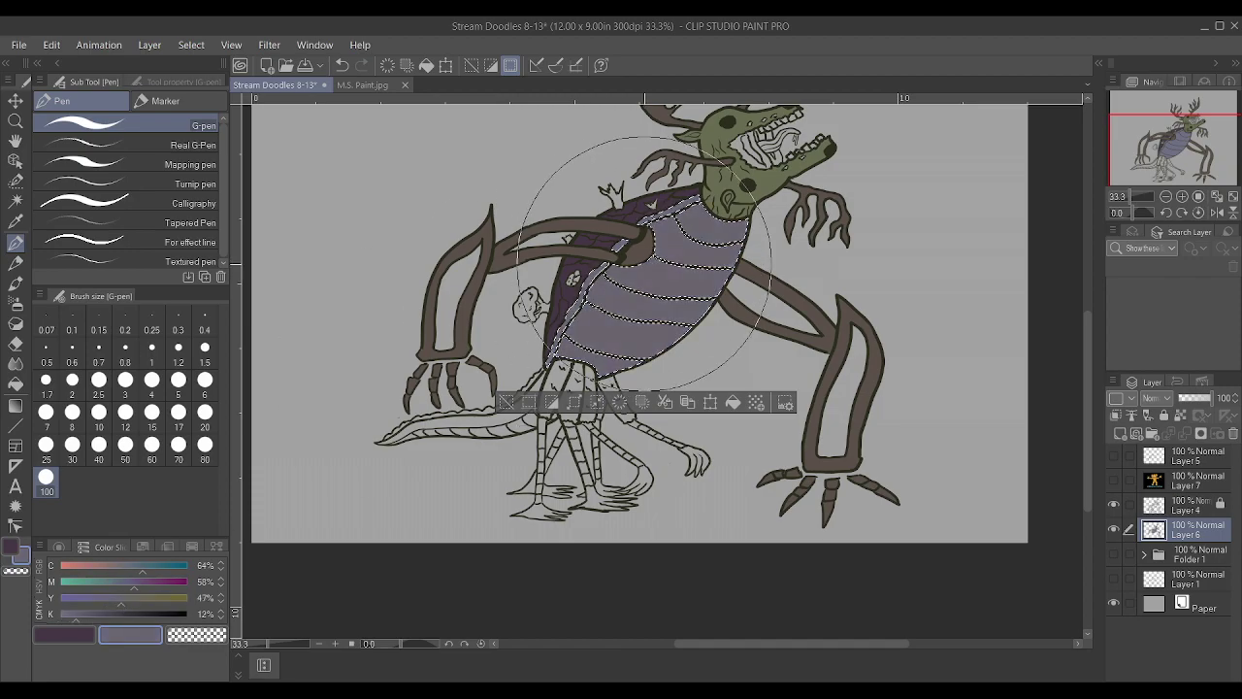
pyautogui.hotkey('ctrl', 'd')
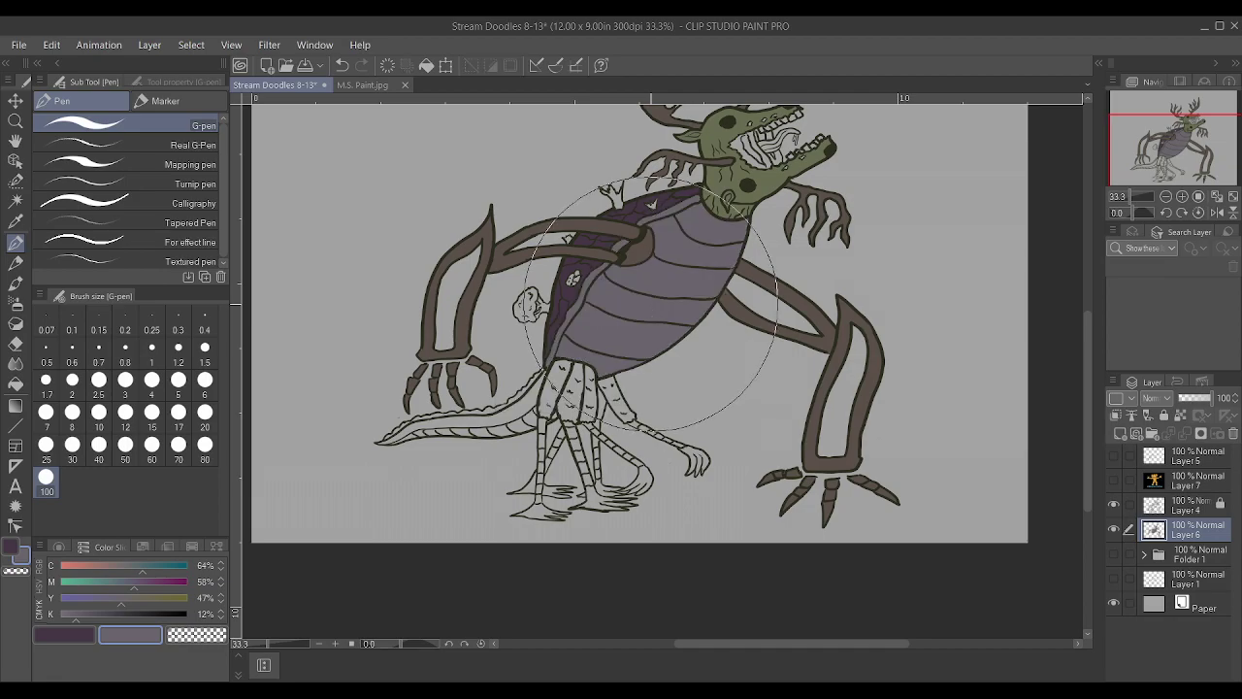
# Select the inner mouth areas around the tongue on Layer 4 with Auto select
pyautogui.scroll(-2, 651, 304)
pyautogui.scroll(1, 790, 111)
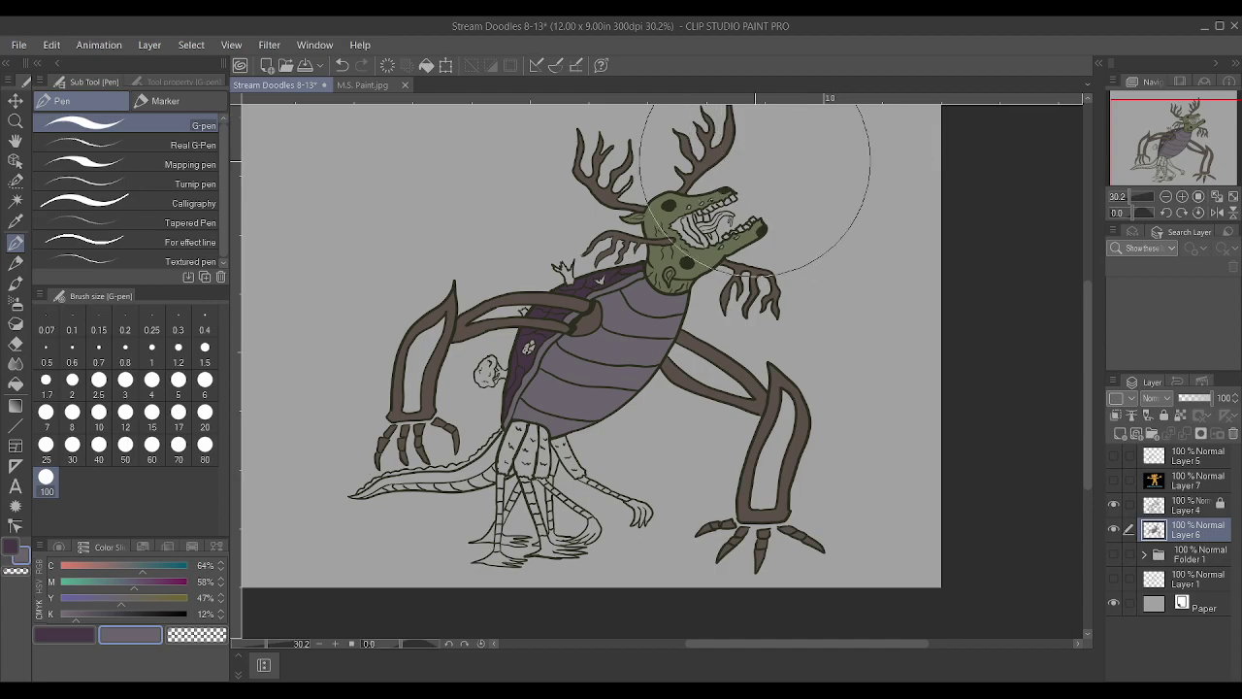
pyautogui.click(15, 201)
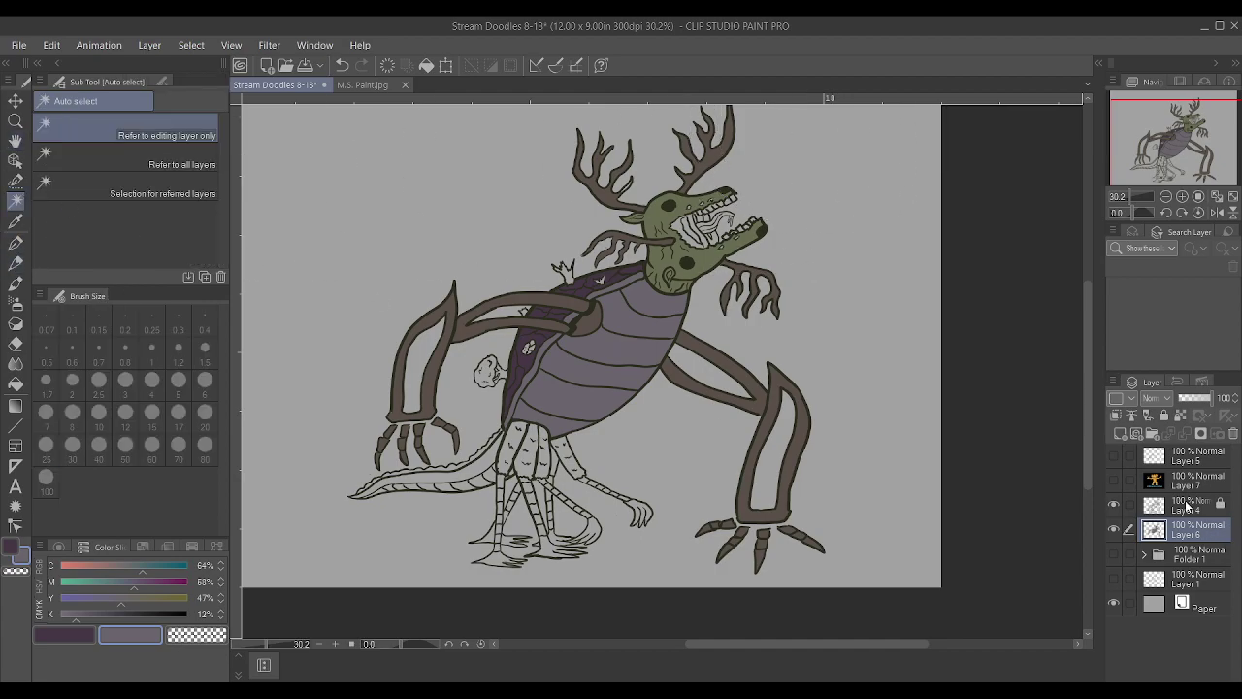
pyautogui.click(1187, 504)
pyautogui.scroll(5, 708, 284)
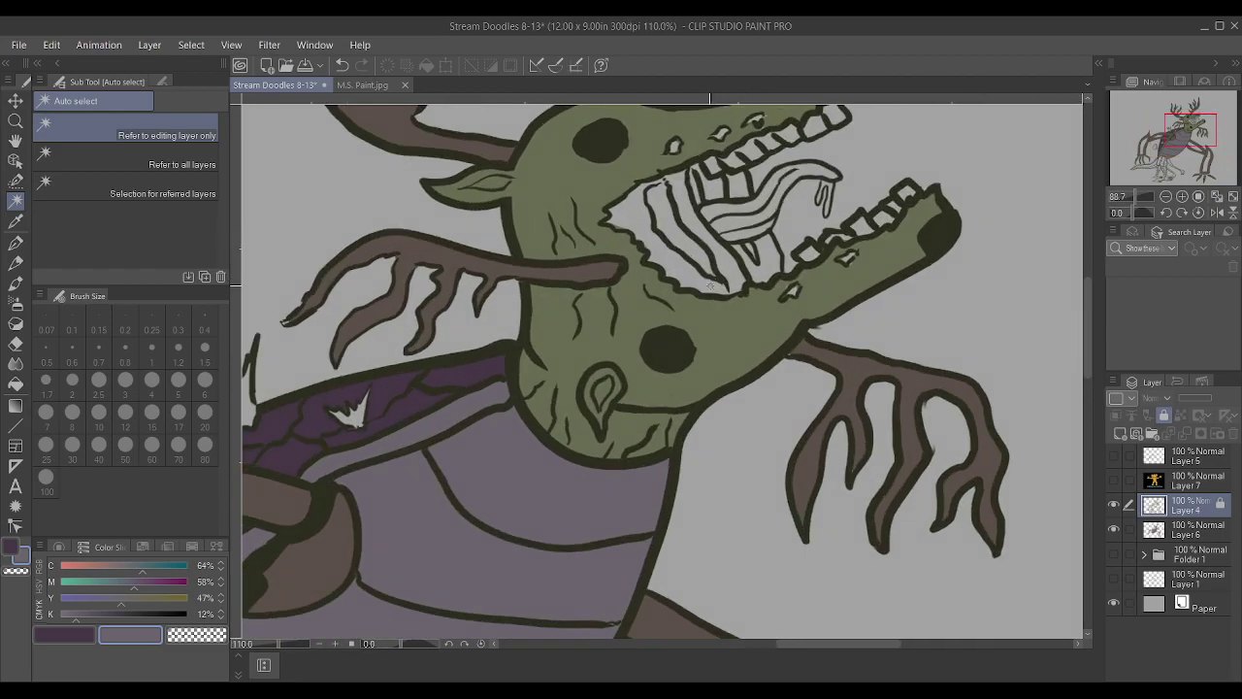
pyautogui.click(707, 284)
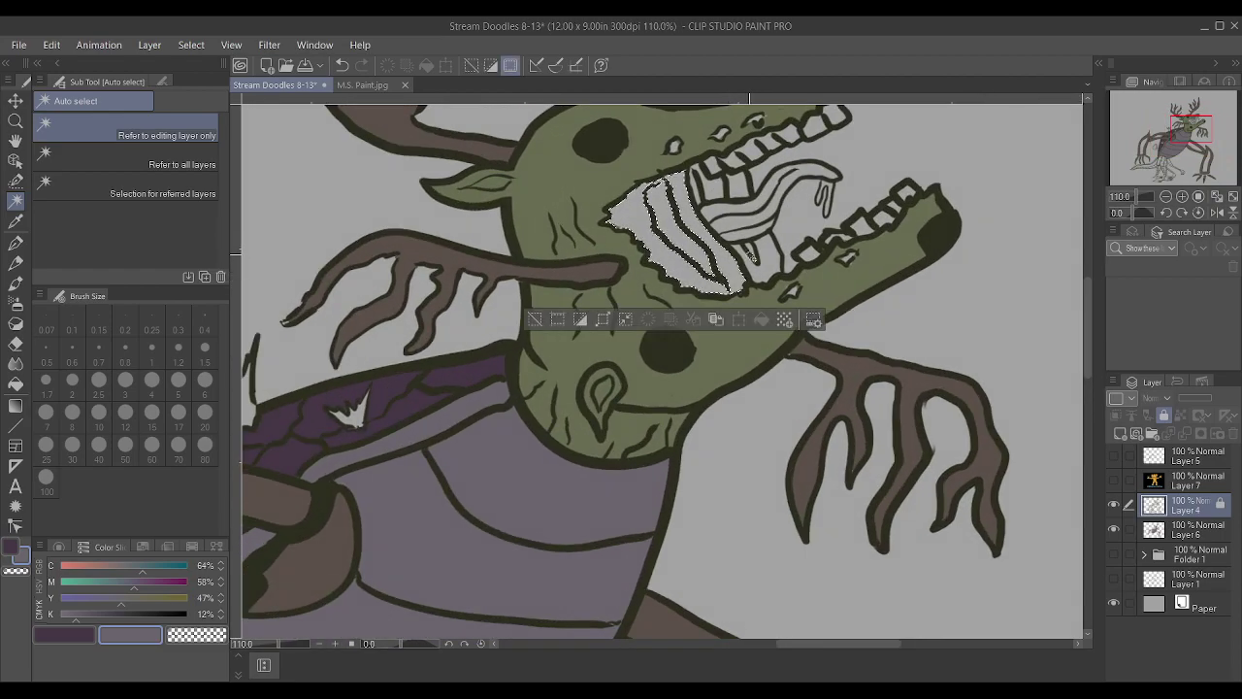
pyautogui.keyDown('shift'); pyautogui.click(753, 258); pyautogui.keyUp('shift')
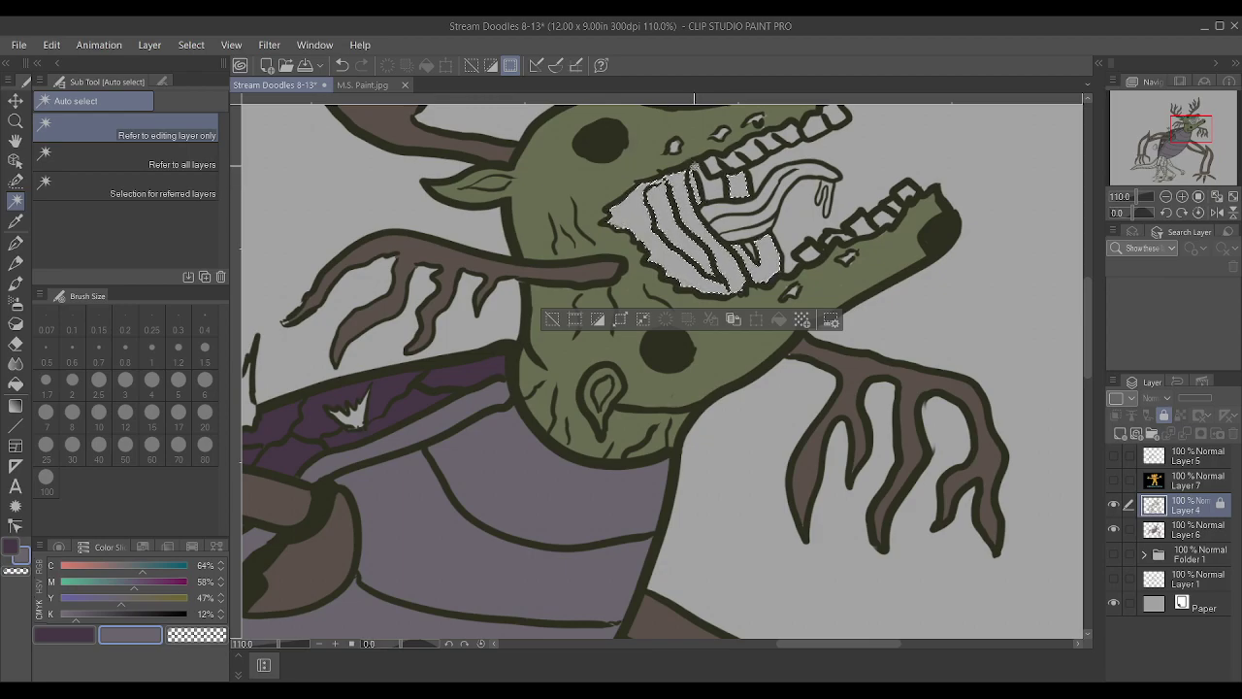
# Paint the selected inner mouth on Layer 6 in mauve C 60%, M 72%, Y 47%, K 12% with the G-pen, and save the document
pyautogui.scroll(-2, 624, 177)
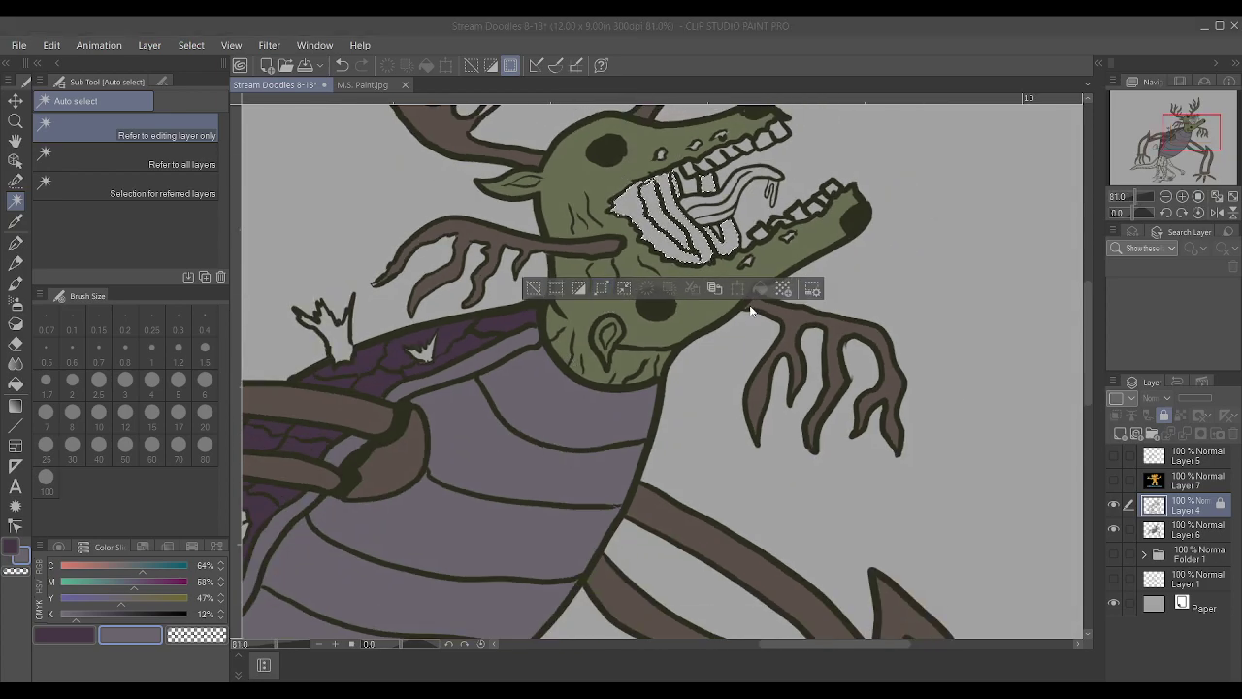
pyautogui.click(149, 582)
pyautogui.click(151, 584)
pyautogui.click(136, 564)
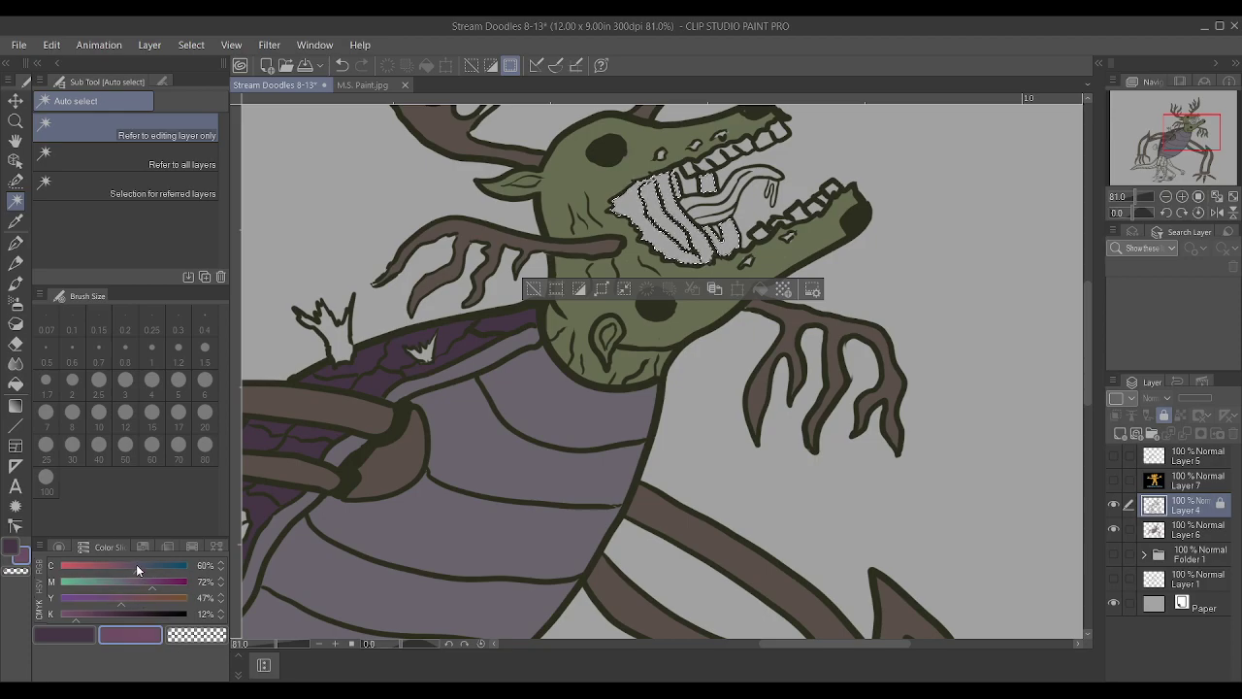
pyautogui.click(1155, 530)
pyautogui.press('p')
pyautogui.click(783, 128)
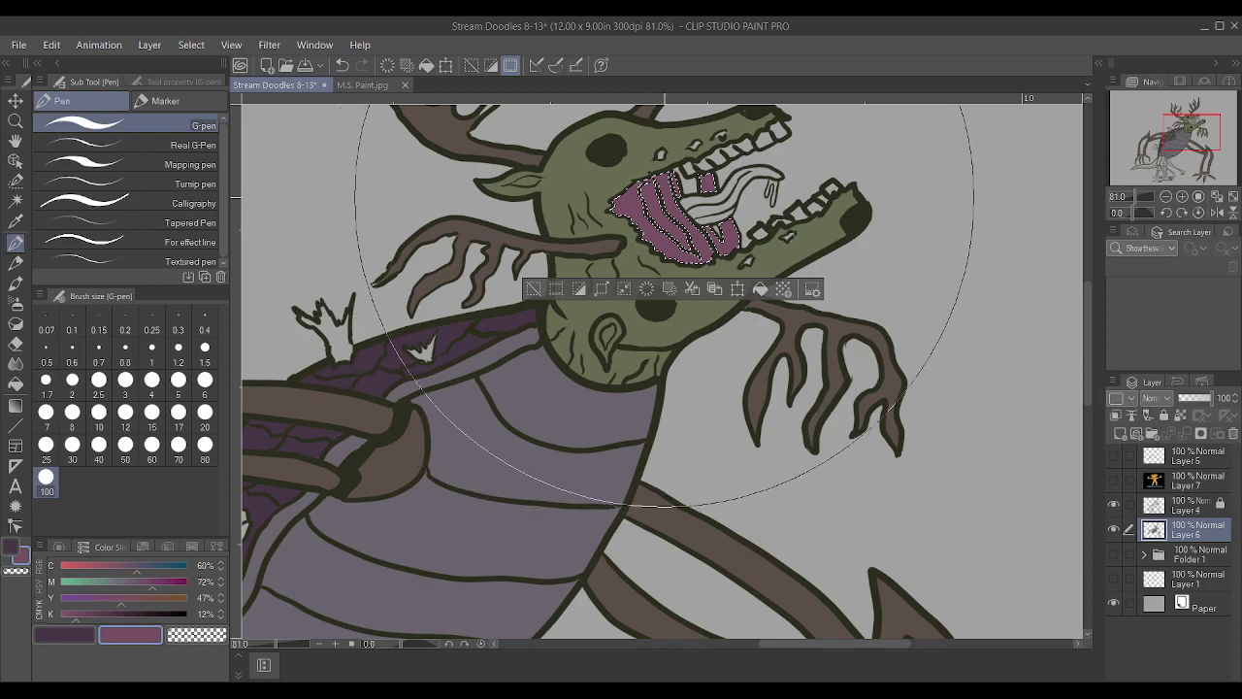
pyautogui.hotkey('ctrl', 'd')
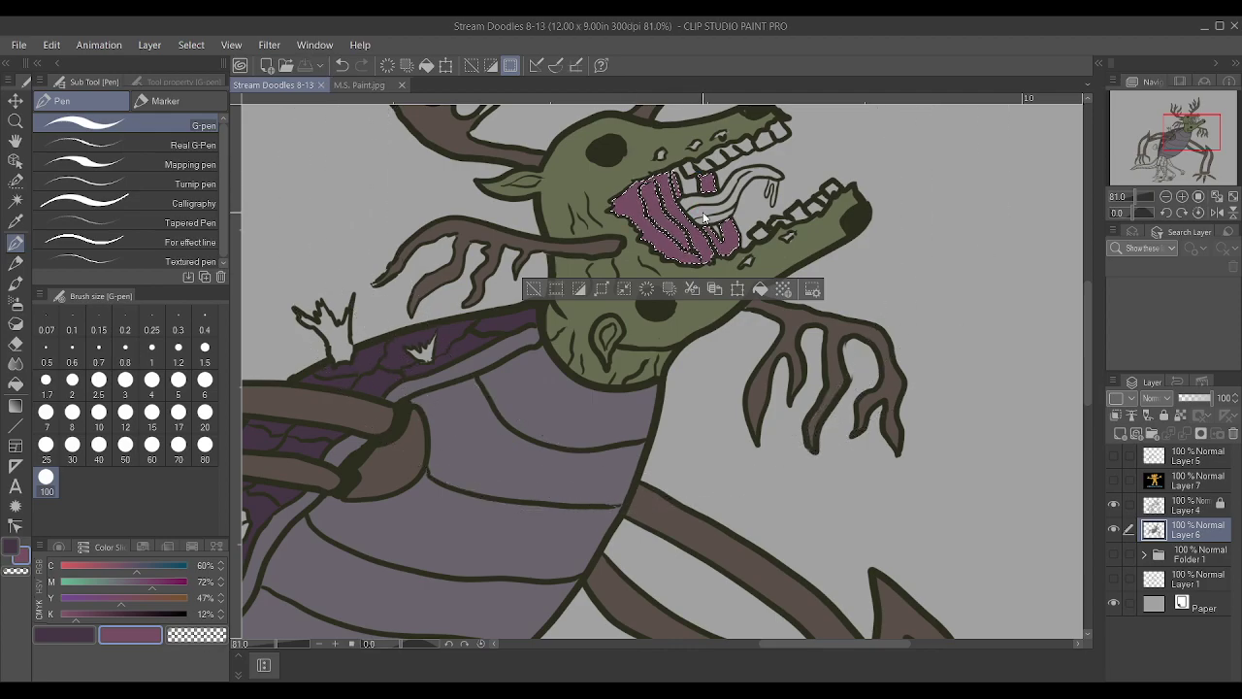
# Clear the mauve from the long narrow strip at the back of the open mouth on Layer 6
pyautogui.scroll(4, 700, 199)
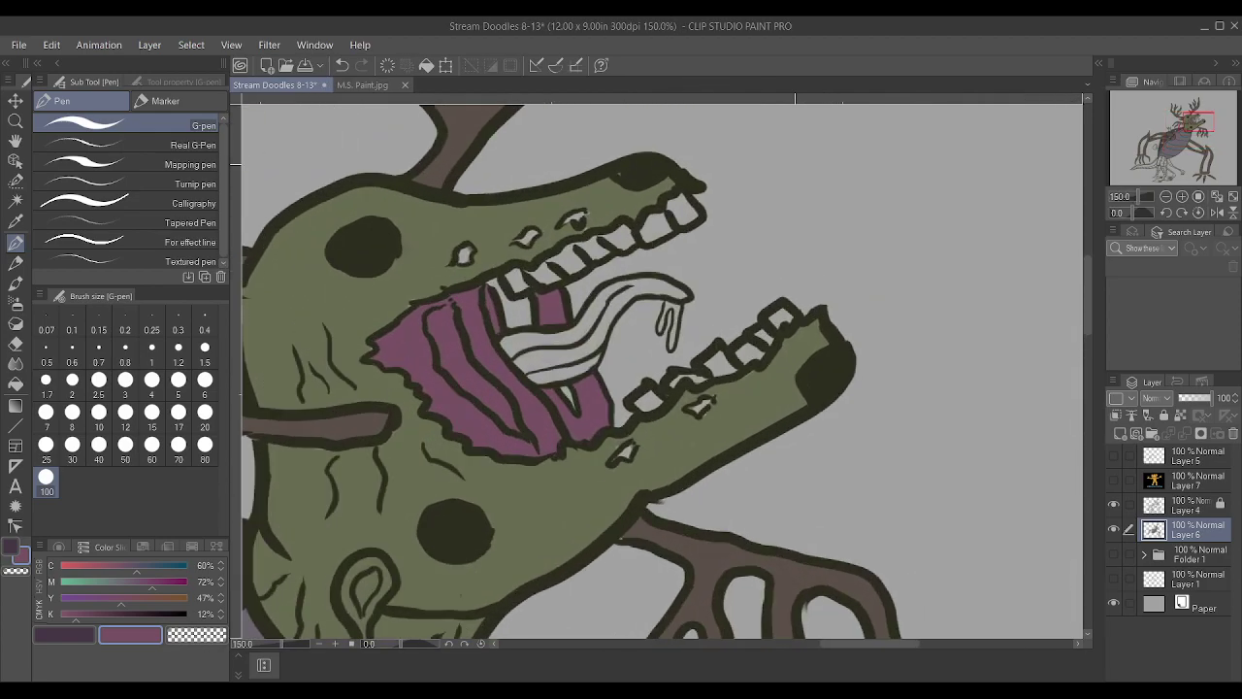
pyautogui.press('[')
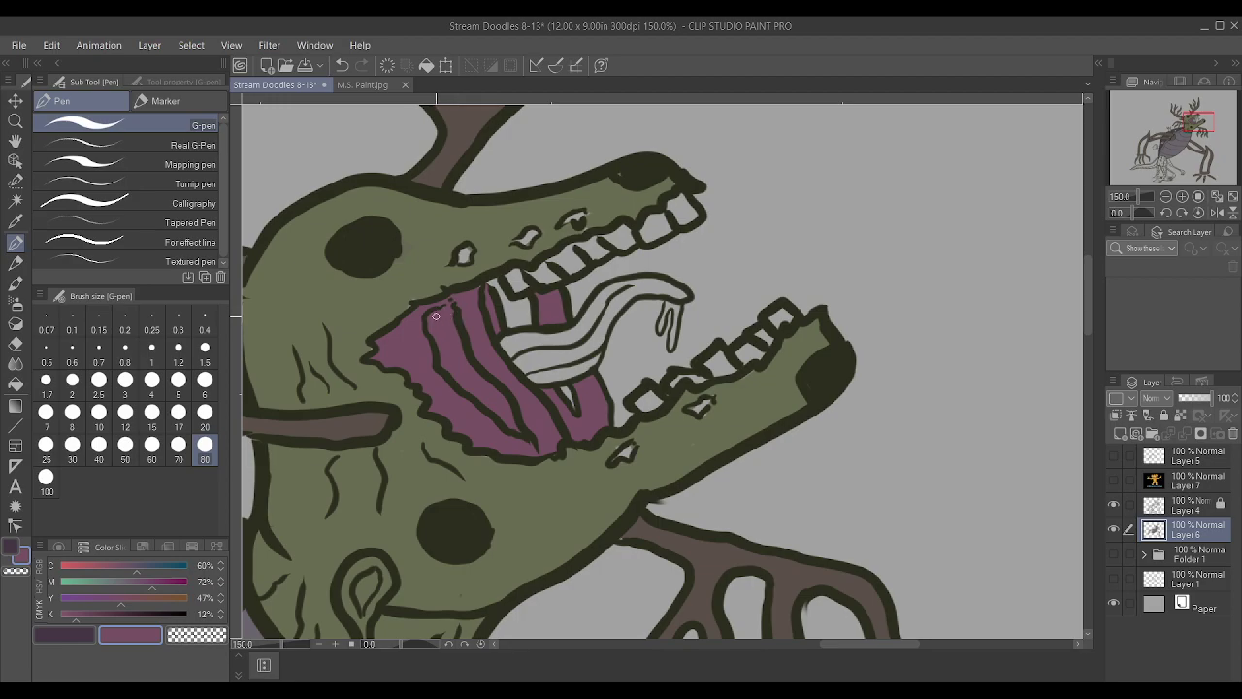
pyautogui.moveTo(440, 313)
pyautogui.mouseDown()
pyautogui.moveTo(458, 372)
pyautogui.moveTo(517, 431)
pyautogui.moveTo(452, 324)
pyautogui.moveTo(432, 318)
pyautogui.moveTo(449, 305)
pyautogui.mouseUp()
pyautogui.scroll(-5, 524, 316)
pyautogui.scroll(5, 657, 482)
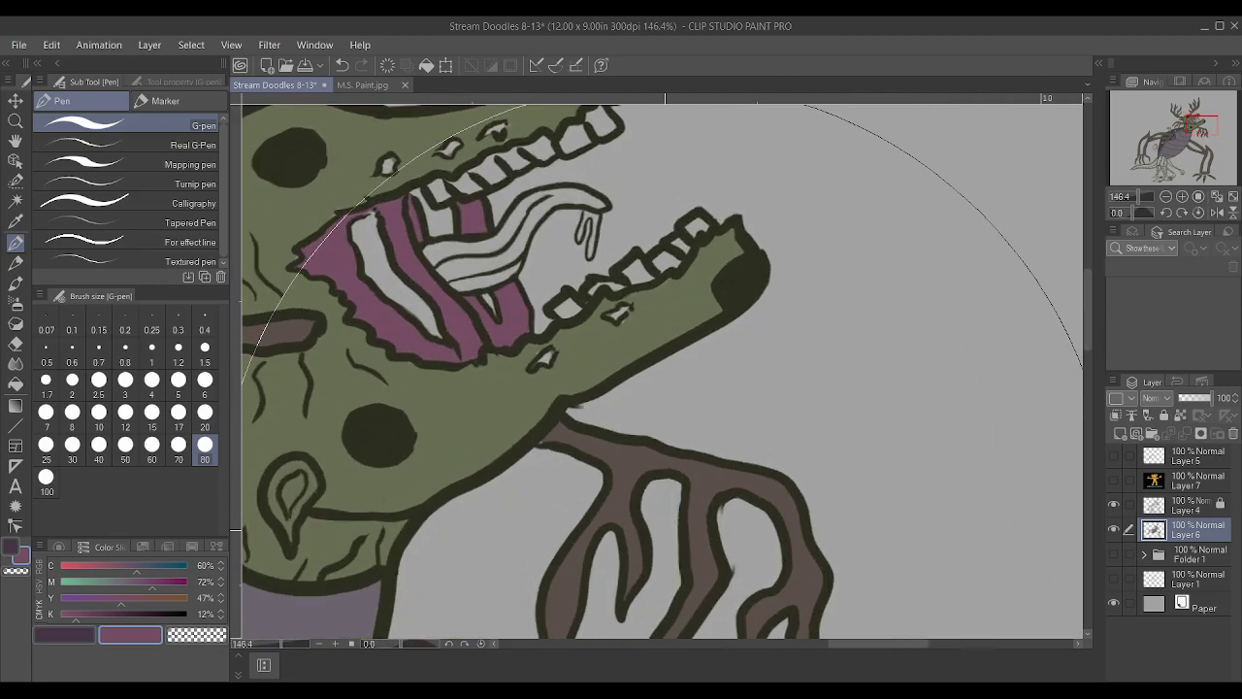
# Paint the two small wounds on the lower jaw in mauve C 62%, M 75%, Y 51%, K 7% with the G-pen at size 1
pyautogui.press('[')
pyautogui.press('[')
pyautogui.press('[')
pyautogui.press('[')
pyautogui.press('[')
pyautogui.press('[')
pyautogui.press('[')
pyautogui.press('[')
pyautogui.press('[')
pyautogui.press('[')
pyautogui.press('[')
pyautogui.press('[')
pyautogui.press('[')
pyautogui.press('[')
pyautogui.press('[')
pyautogui.press('[')
pyautogui.press('[')
pyautogui.press('[')
pyautogui.press('[')
pyautogui.press('[')
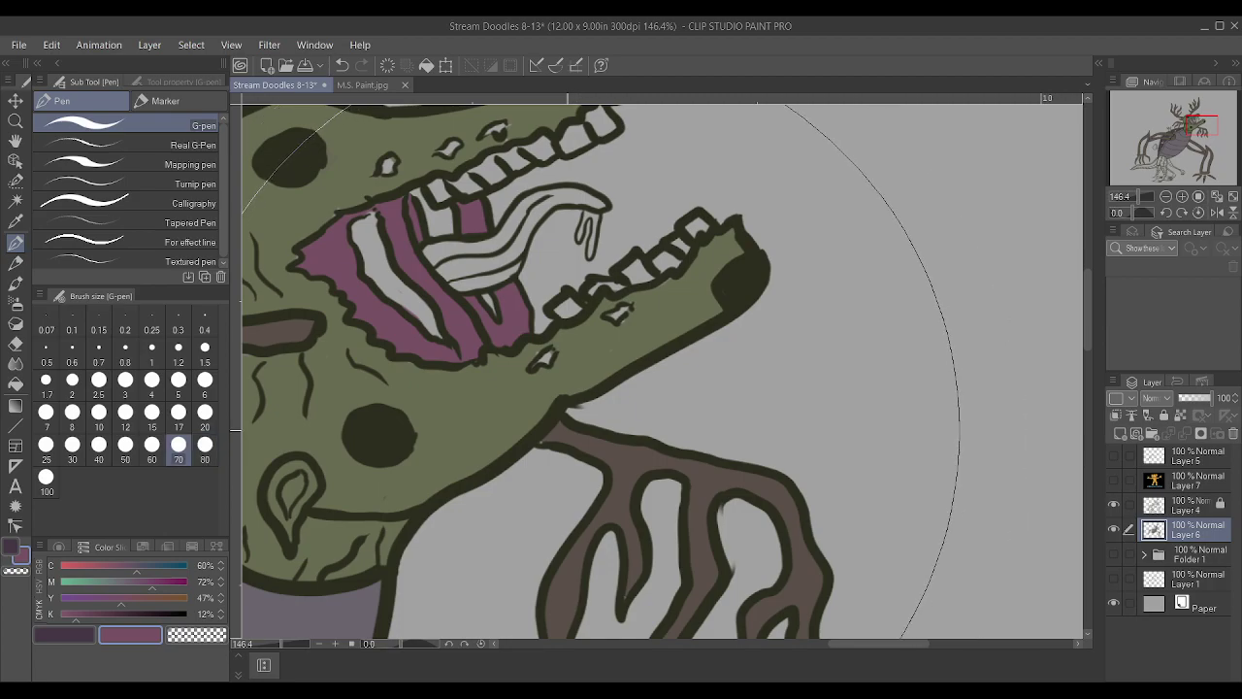
pyautogui.keyDown('alt'); pyautogui.click(579, 434); pyautogui.keyUp('alt')
pyautogui.scroll(-2, 533, 442)
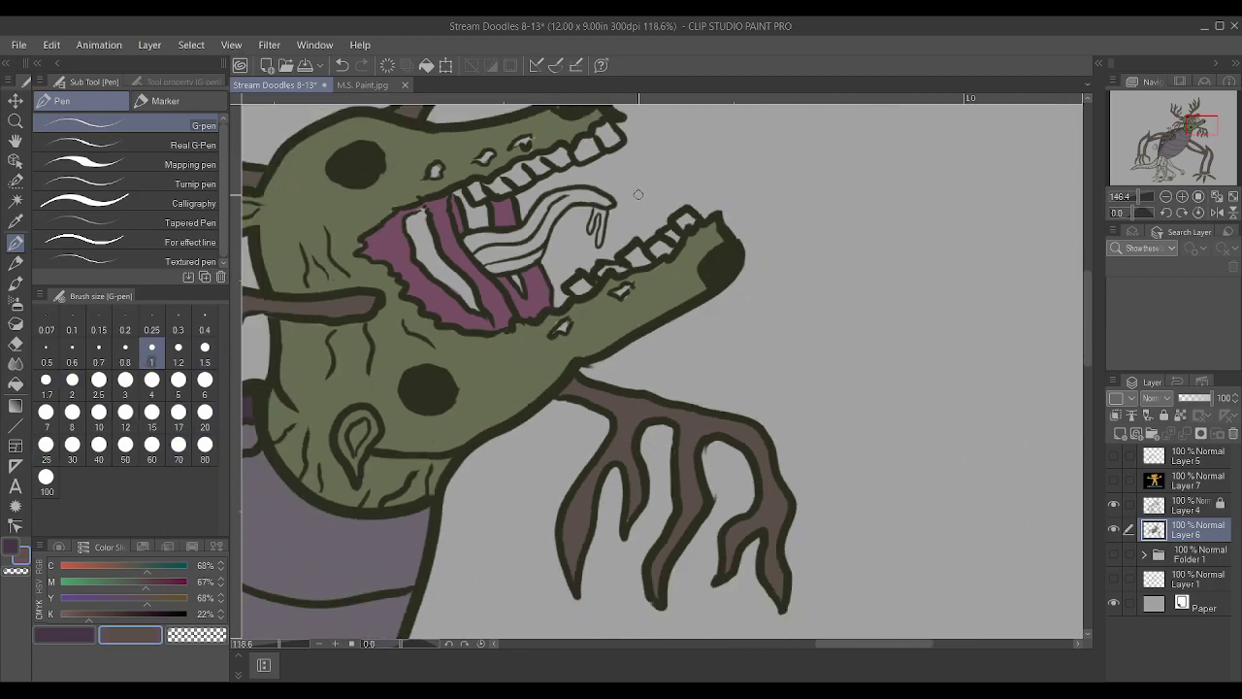
pyautogui.scroll(3, 576, 294)
pyautogui.keyDown('alt'); pyautogui.click(533, 340); pyautogui.keyUp('alt')
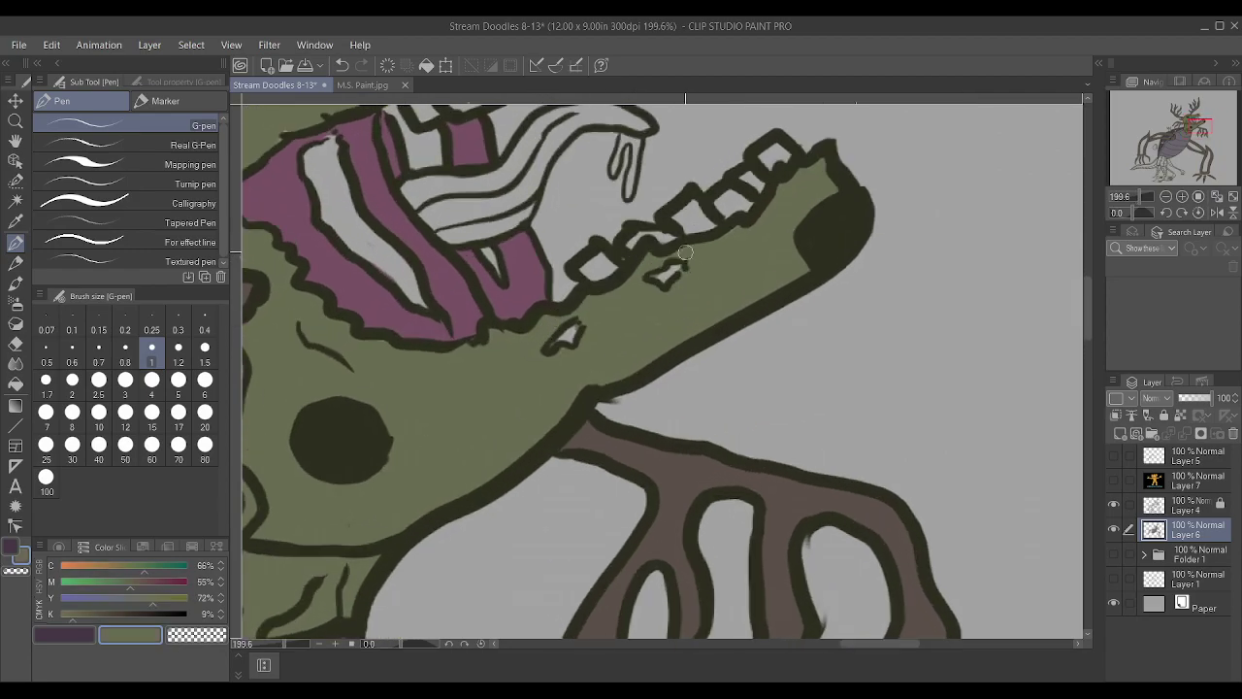
pyautogui.scroll(-3, 633, 273)
pyautogui.keyDown('alt'); pyautogui.click(520, 277); pyautogui.keyUp('alt')
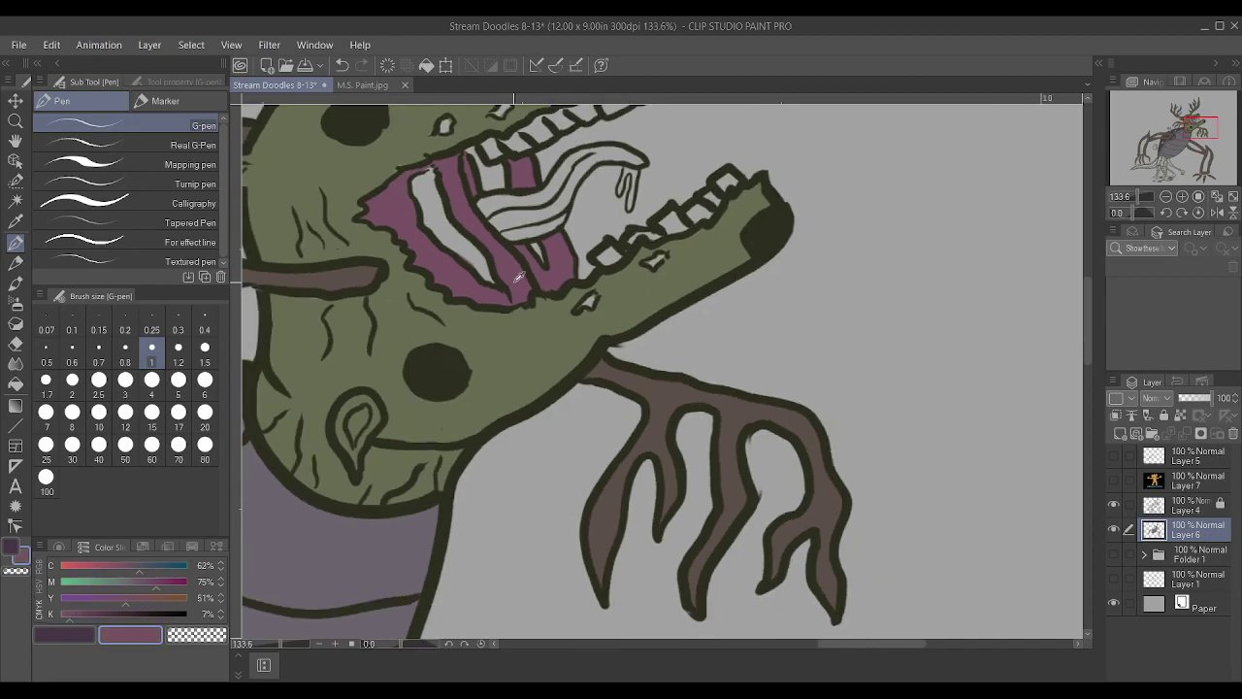
pyautogui.scroll(3, 578, 291)
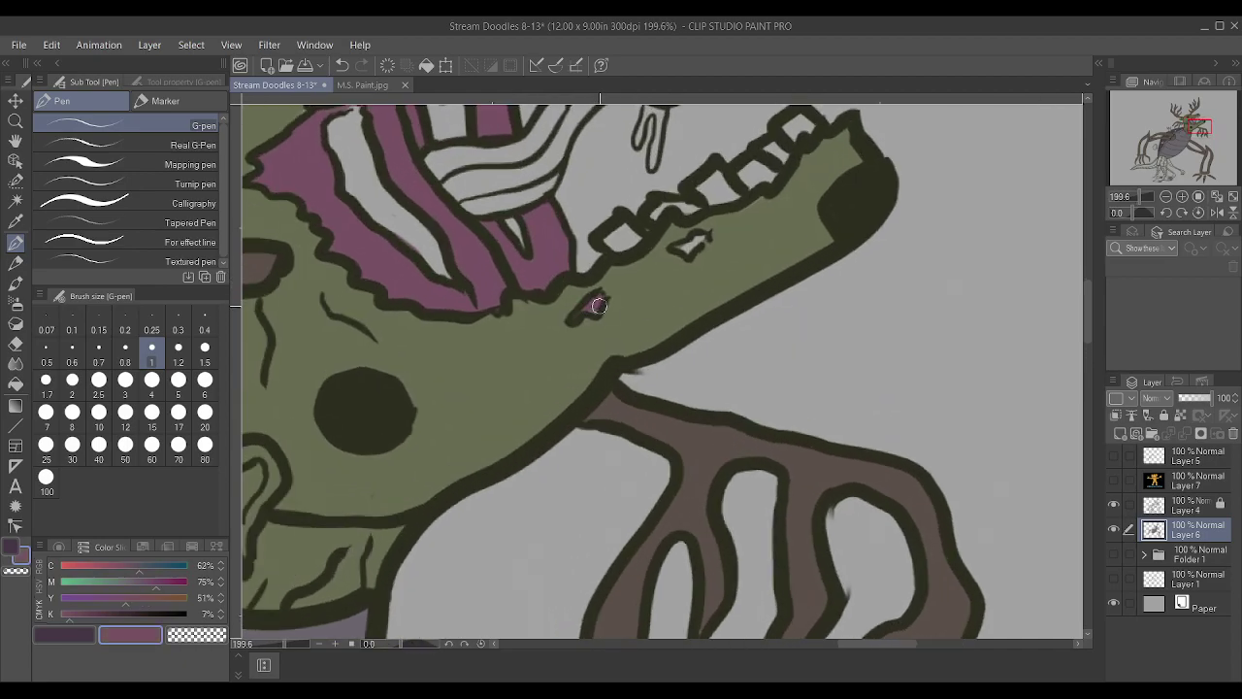
pyautogui.moveTo(685, 245); pyautogui.dragTo(695, 243)
# Paint the three small wounds along the upper snout in the same mauve on Layer 6
pyautogui.scroll(-4, 684, 246)
pyautogui.scroll(2, 644, 274)
pyautogui.scroll(-3, 649, 279)
pyautogui.scroll(4, 611, 272)
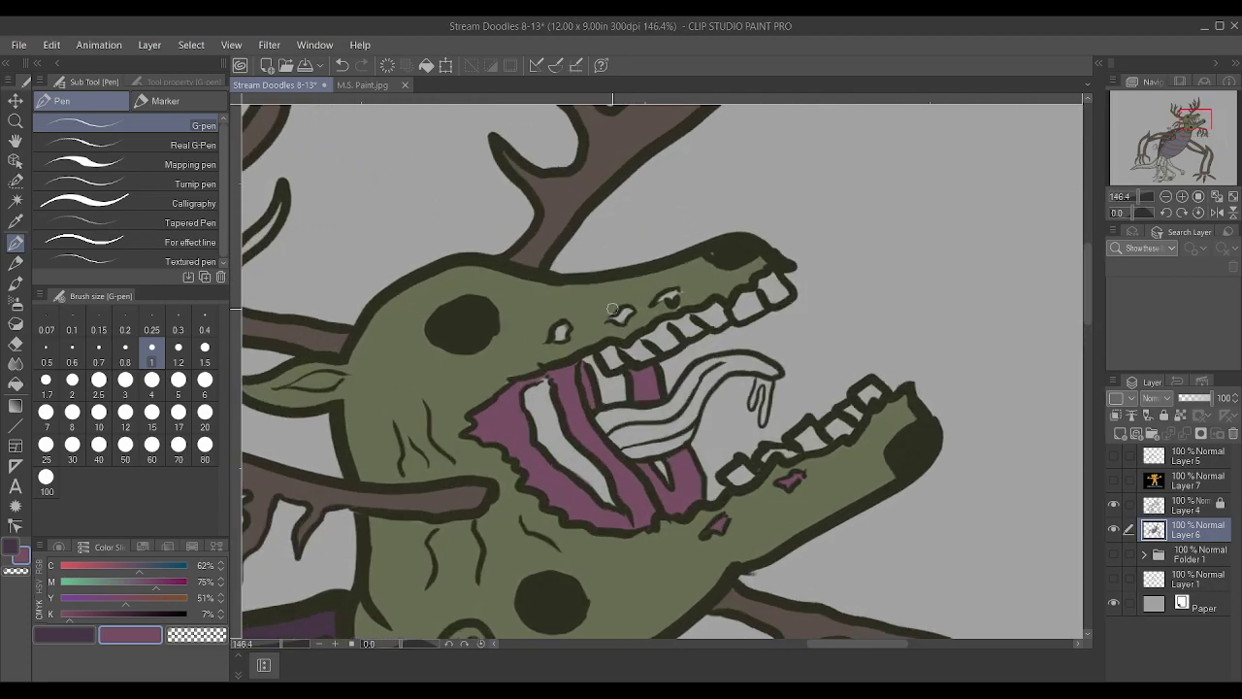
pyautogui.scroll(2, 612, 307)
pyautogui.moveTo(615, 320); pyautogui.dragTo(692, 287)
pyautogui.moveTo(543, 341)
pyautogui.mouseDown()
pyautogui.moveTo(546, 330)
pyautogui.moveTo(536, 338)
pyautogui.mouseUp()
# Sample the head's green C 66%, M 55%, Y 72%, K 9% and touch up the skin around the front snout wound
pyautogui.keyDown('alt'); pyautogui.click(493, 372); pyautogui.keyUp('alt')
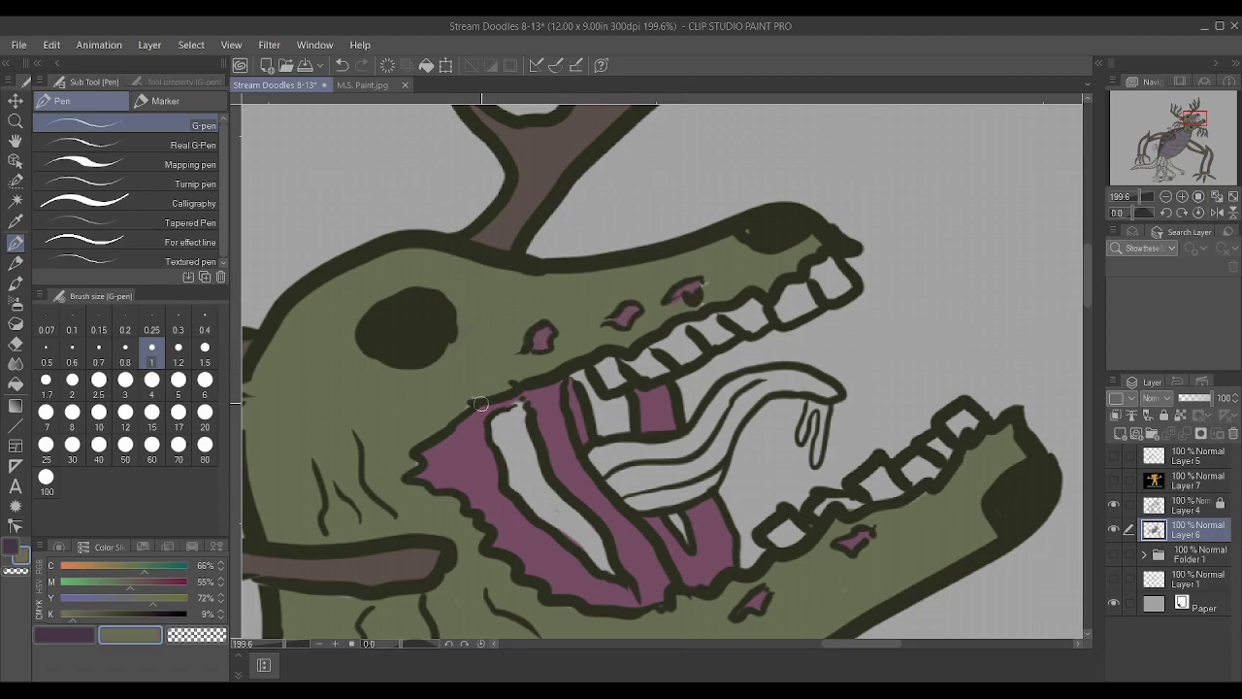
pyautogui.moveTo(686, 307); pyautogui.dragTo(708, 280)
pyautogui.scroll(-1, 753, 215)
pyautogui.scroll(-3, 731, 214)
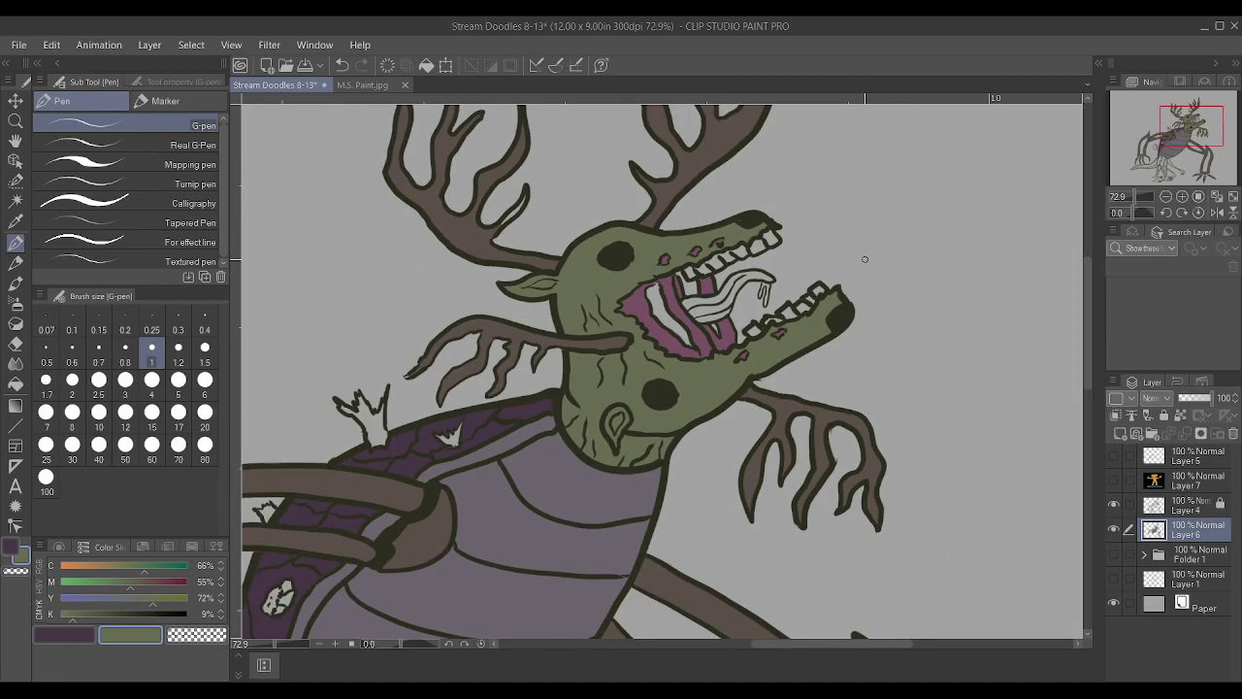
# Unlock Layer 4, draw short curved lines across the pale mouth strip in outline color C 78%, M 72%, Y 88%, K 56%, and relock the layer
pyautogui.scroll(2, 856, 274)
pyautogui.click(1199, 504)
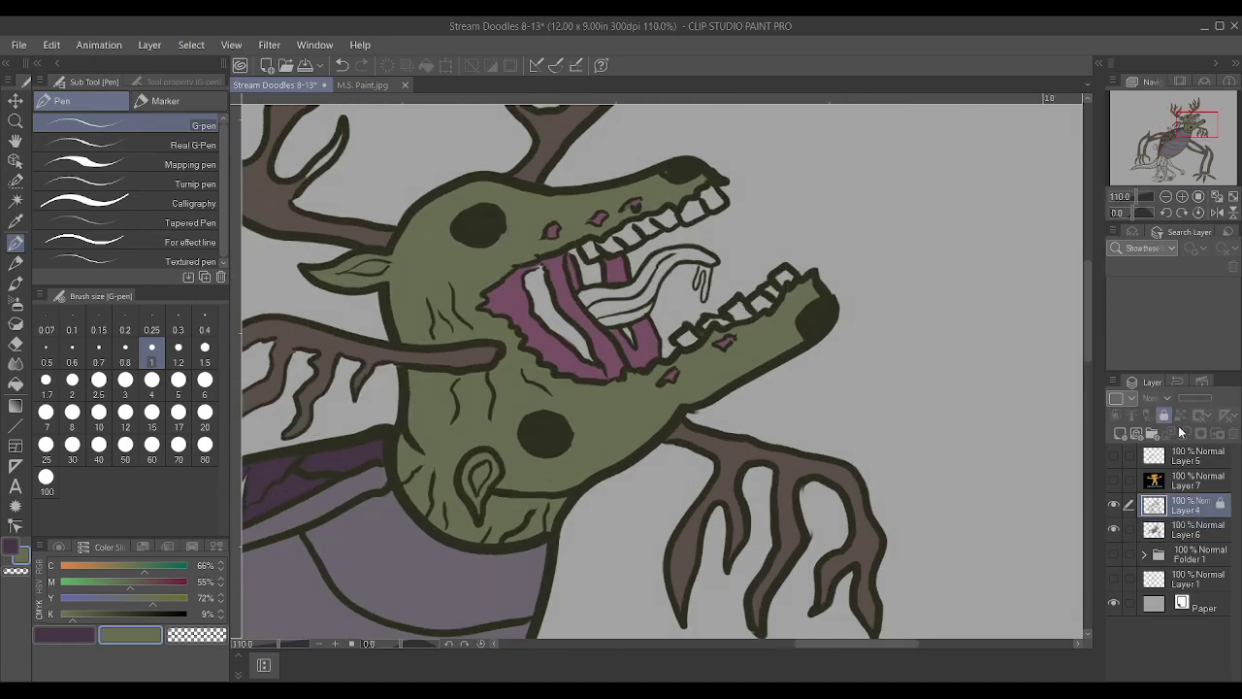
pyautogui.scroll(2, 580, 260)
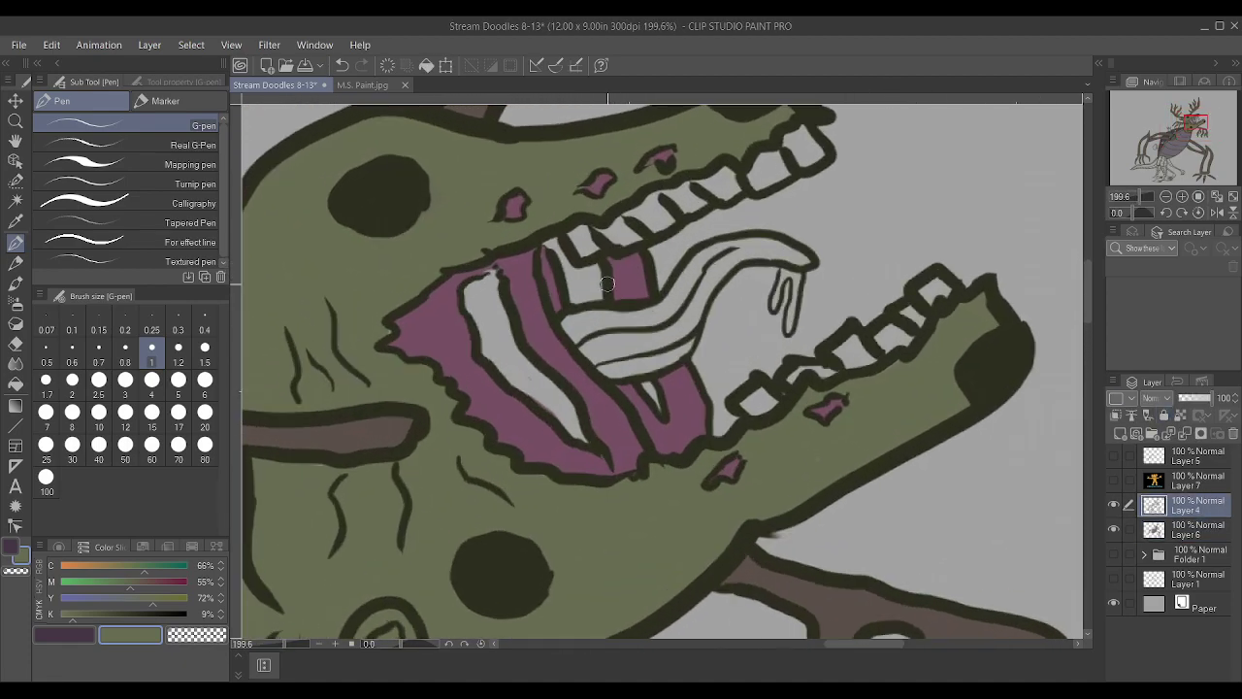
pyautogui.keyDown('alt'); pyautogui.click(484, 550); pyautogui.keyUp('alt')
pyautogui.moveTo(483, 357); pyautogui.dragTo(518, 345)
pyautogui.moveTo(546, 408); pyautogui.dragTo(573, 393)
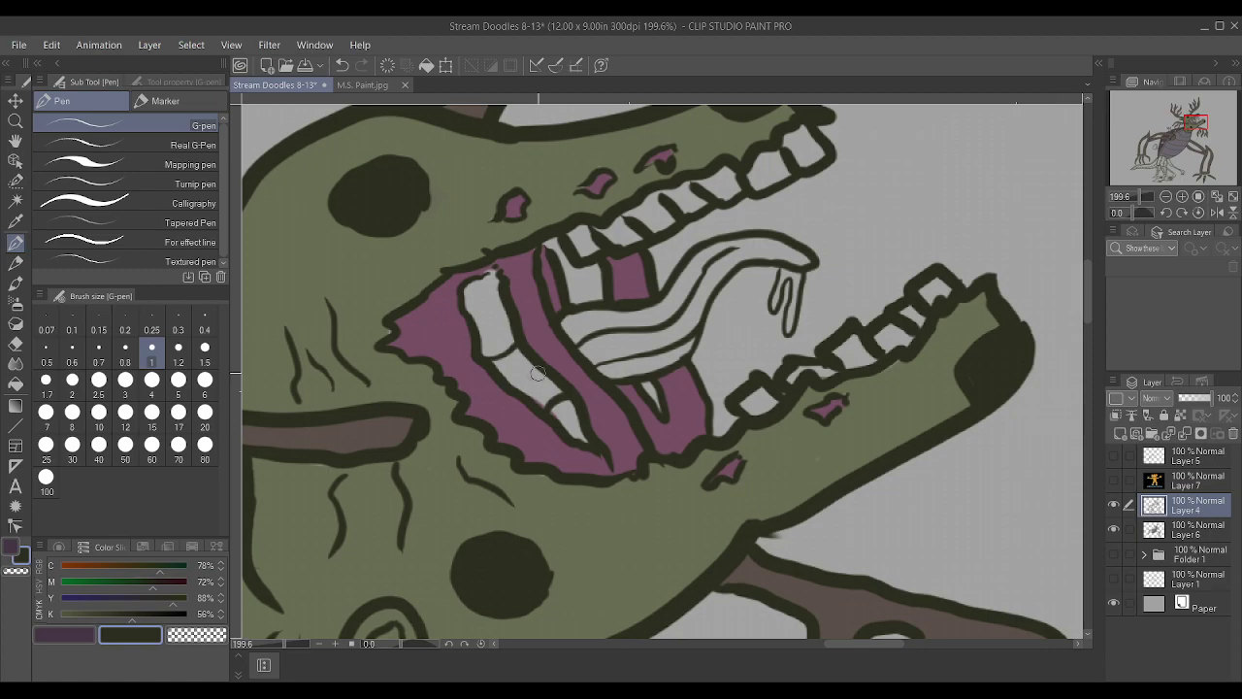
pyautogui.moveTo(528, 394); pyautogui.dragTo(575, 372)
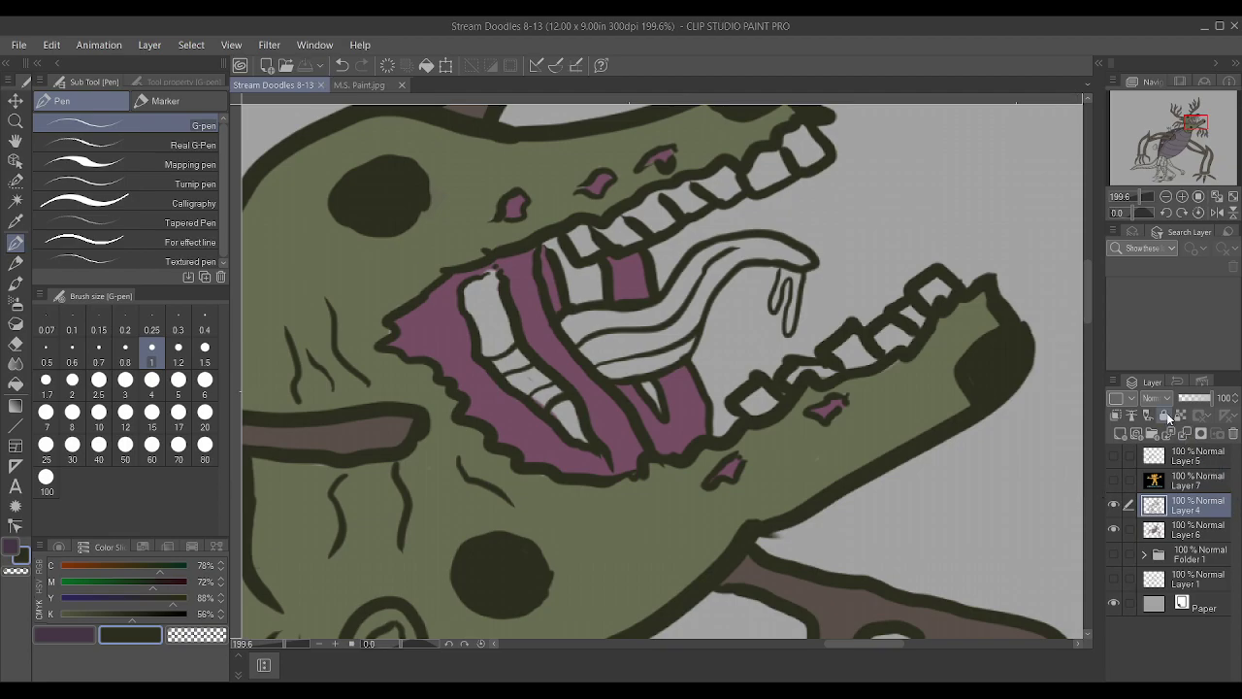
pyautogui.click(1164, 416)
pyautogui.click(1195, 537)
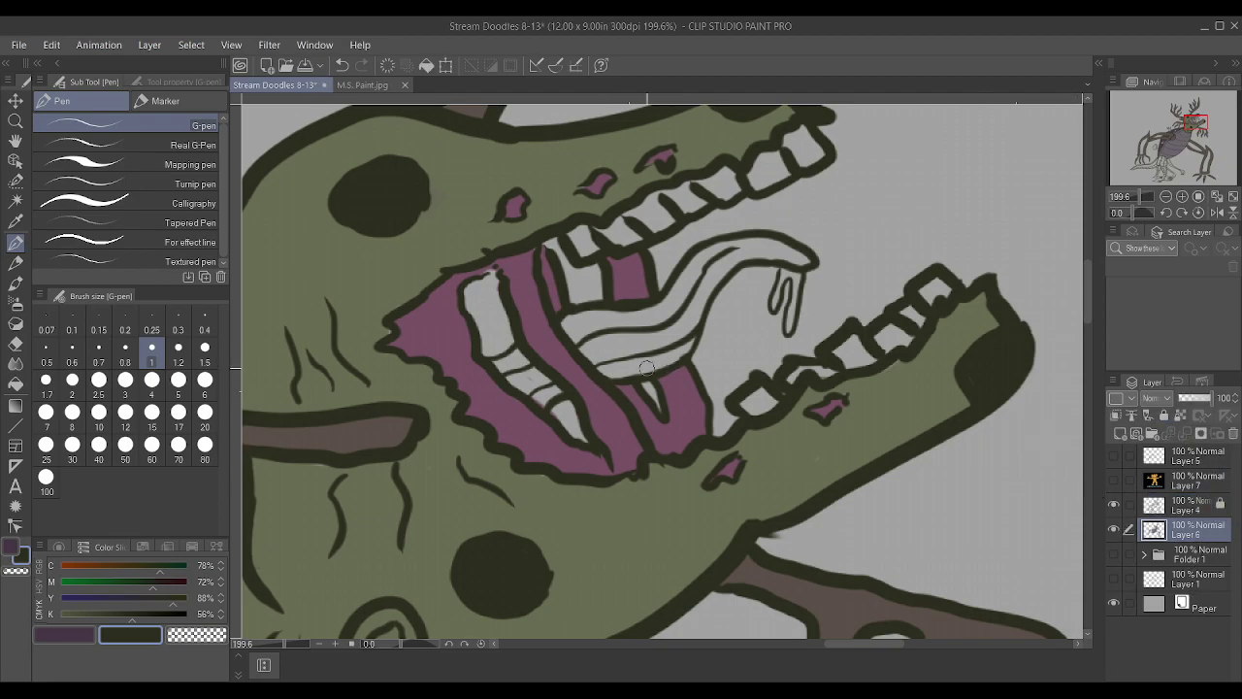
pyautogui.click(15, 201)
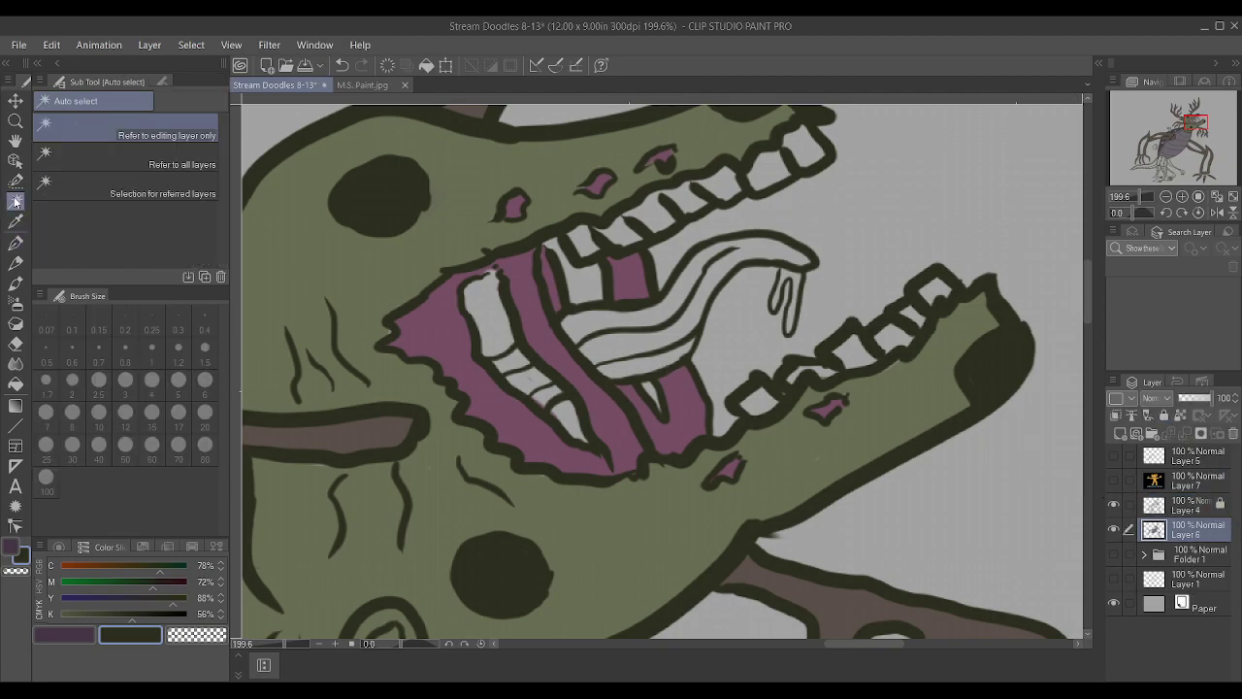
pyautogui.click(504, 343)
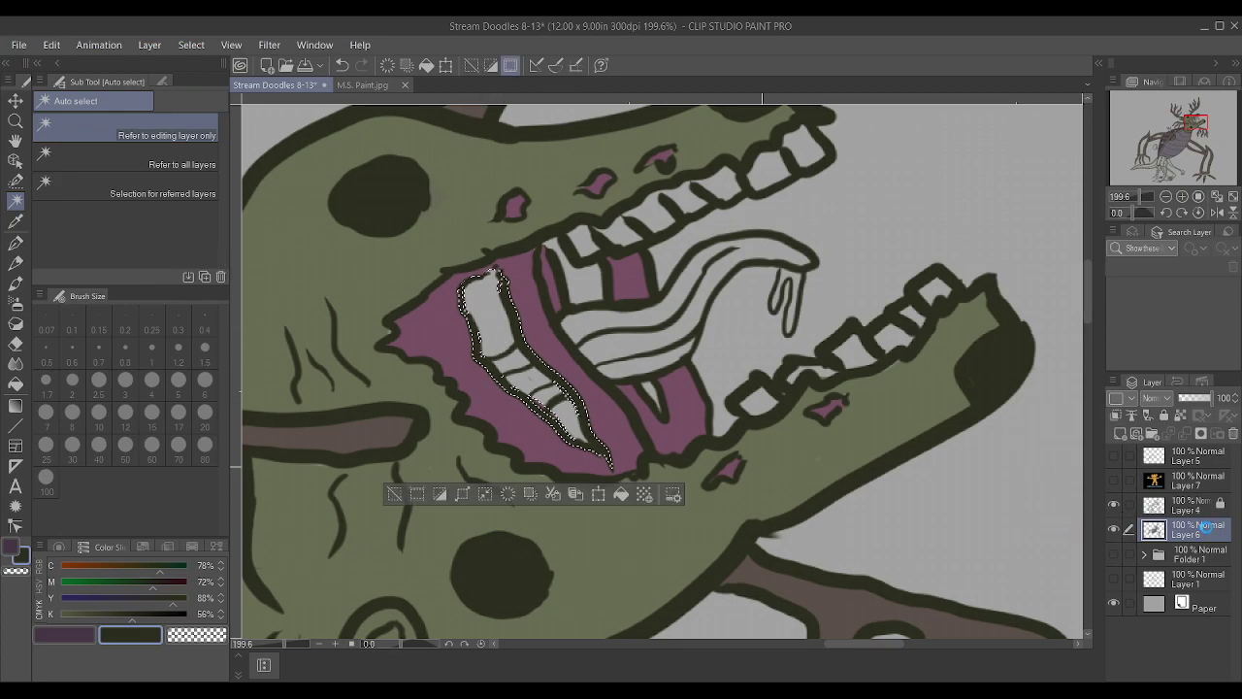
pyautogui.hotkey('ctrl', 'd')
pyautogui.hotkey('alt', ']')
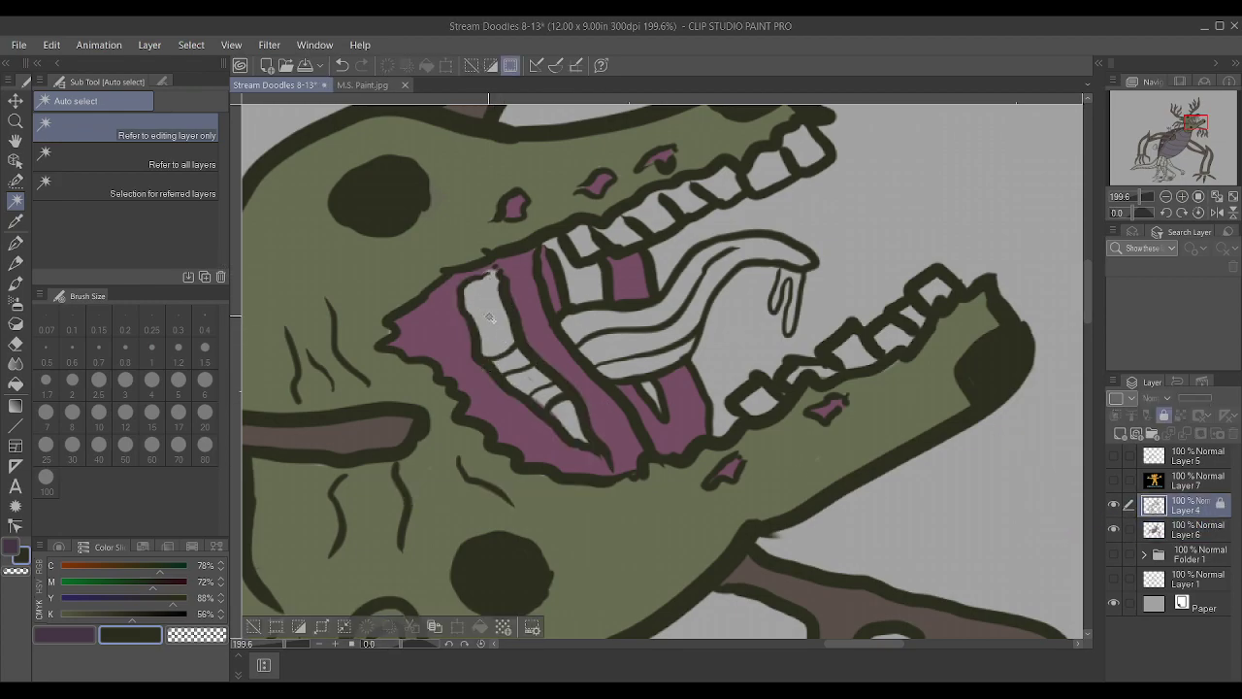
# Save the document, sample the mouth's mauve, and lighten it to a dusty pink of C 49%, M 65%, Y 51%, K 0%
pyautogui.hotkey('ctrl', 's')
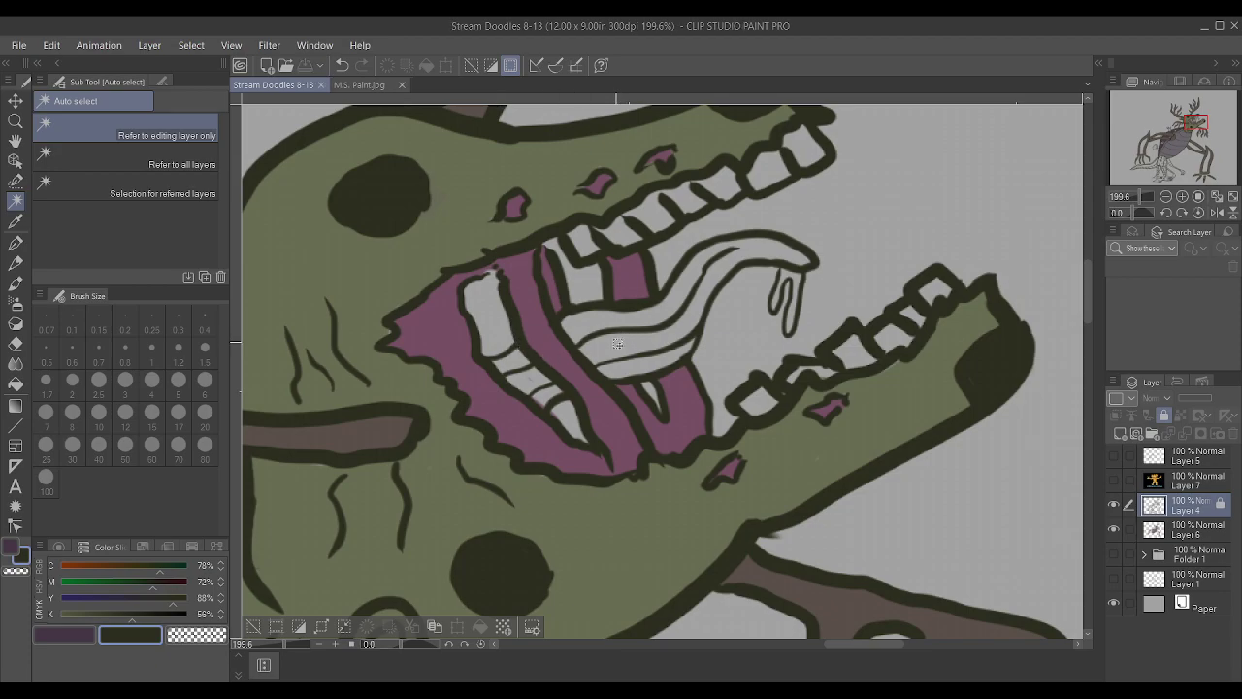
pyautogui.keyDown('alt'); pyautogui.click(613, 417); pyautogui.keyUp('alt')
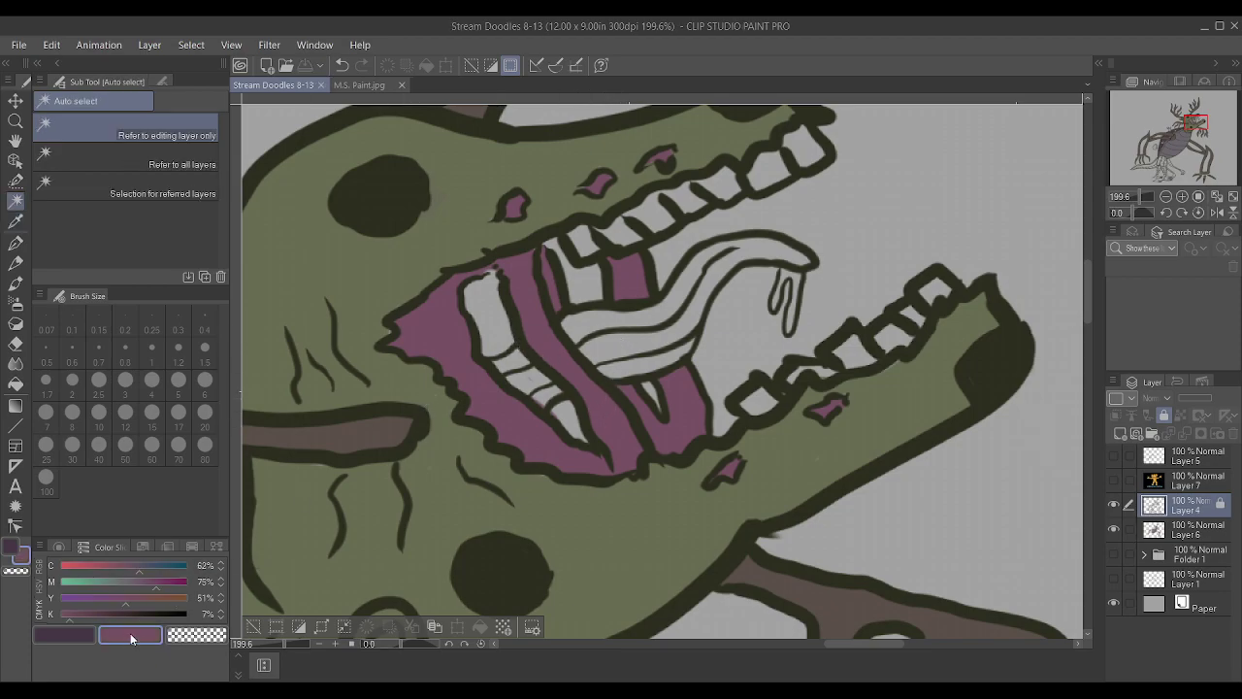
pyautogui.click(62, 621)
pyautogui.click(132, 564)
pyautogui.click(137, 581)
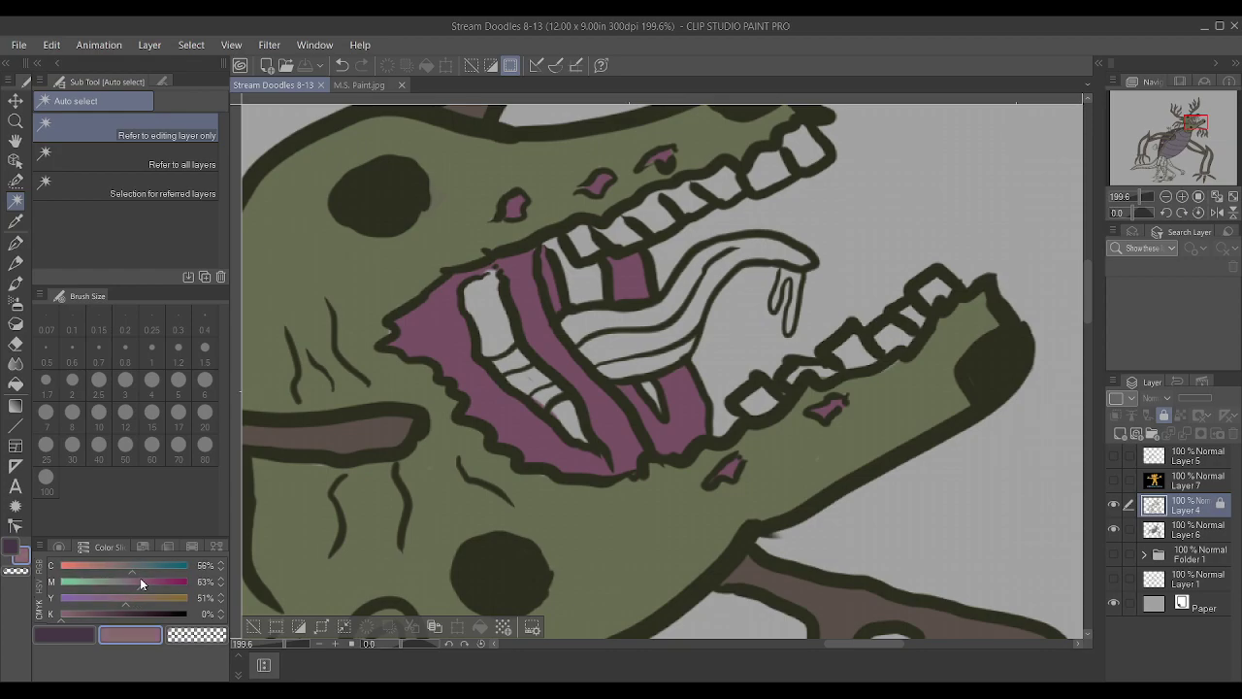
pyautogui.click(122, 565)
# Paint the whole tongue on Layer 6 with the G-pen at size 1.5, lowering the pink's cyan to 41%
pyautogui.scroll(2, 631, 311)
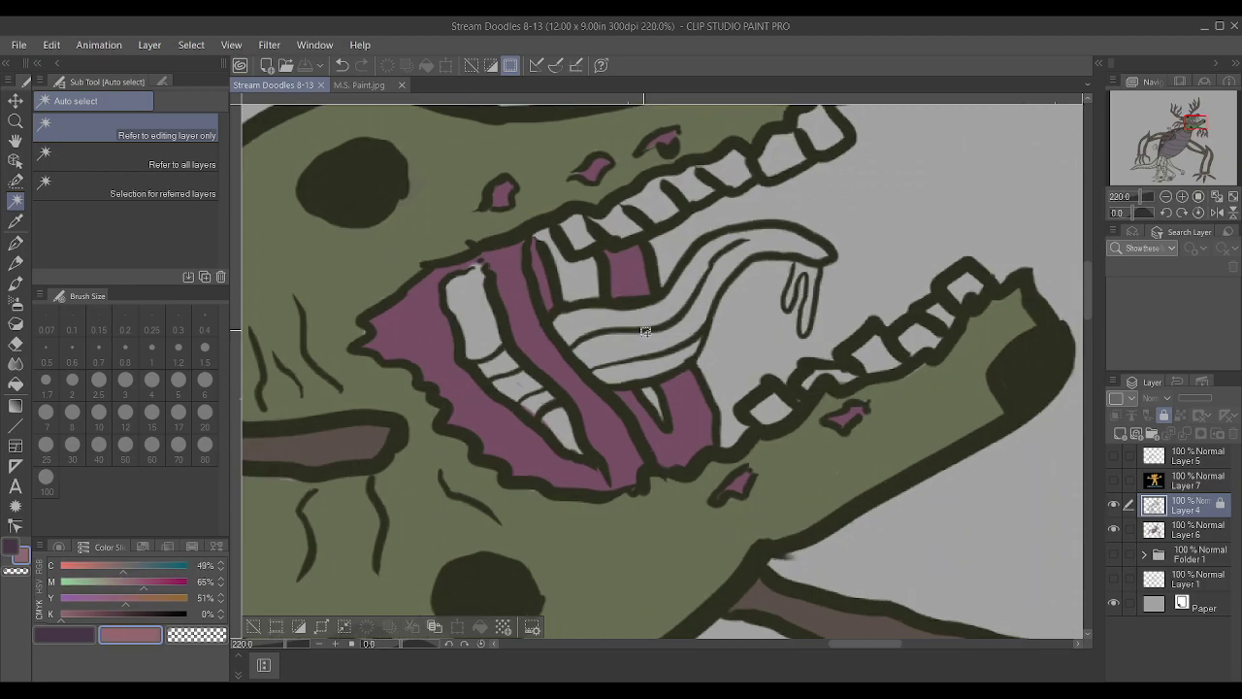
pyautogui.press('p')
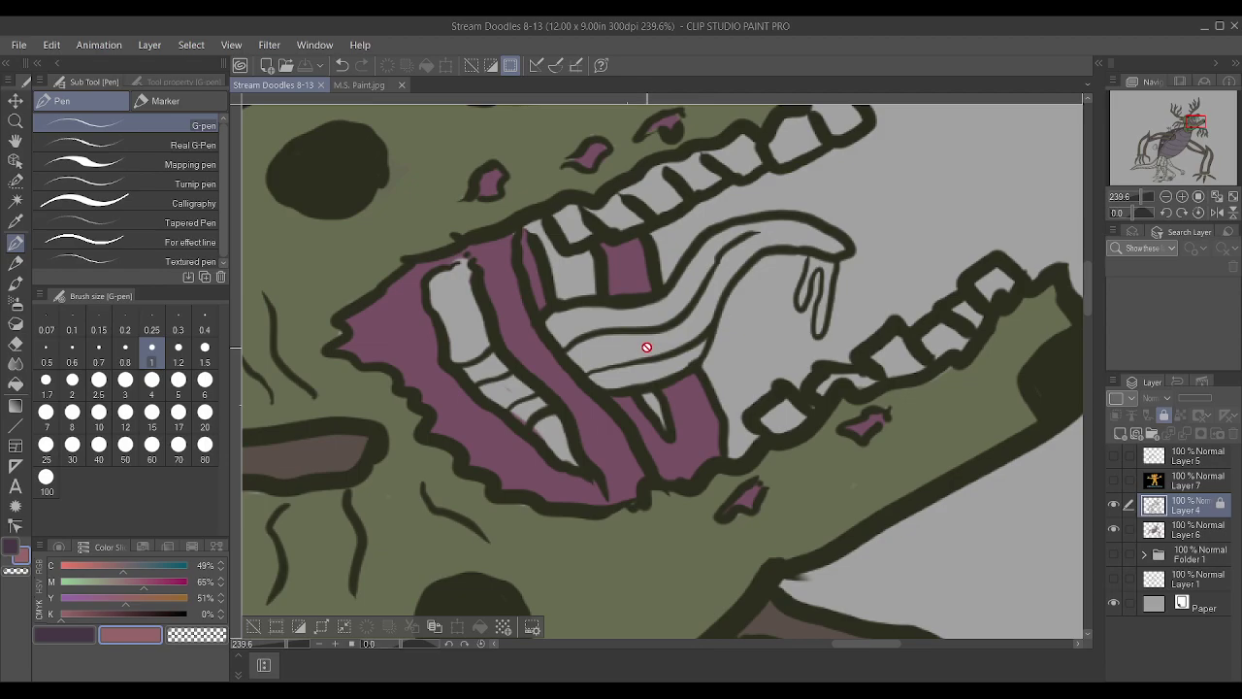
pyautogui.click(1165, 529)
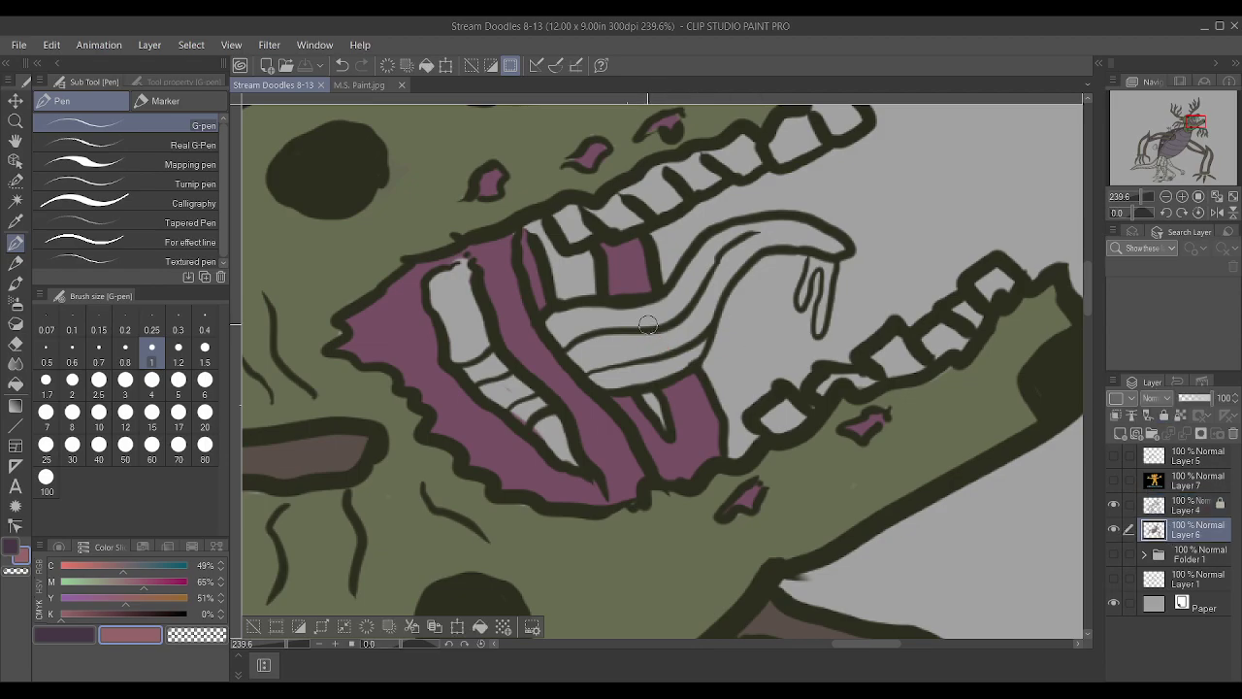
pyautogui.press(']')
pyautogui.press(']')
pyautogui.moveTo(672, 314)
pyautogui.mouseDown()
pyautogui.moveTo(639, 335)
pyautogui.moveTo(578, 326)
pyautogui.moveTo(647, 320)
pyautogui.moveTo(705, 265)
pyautogui.mouseUp()
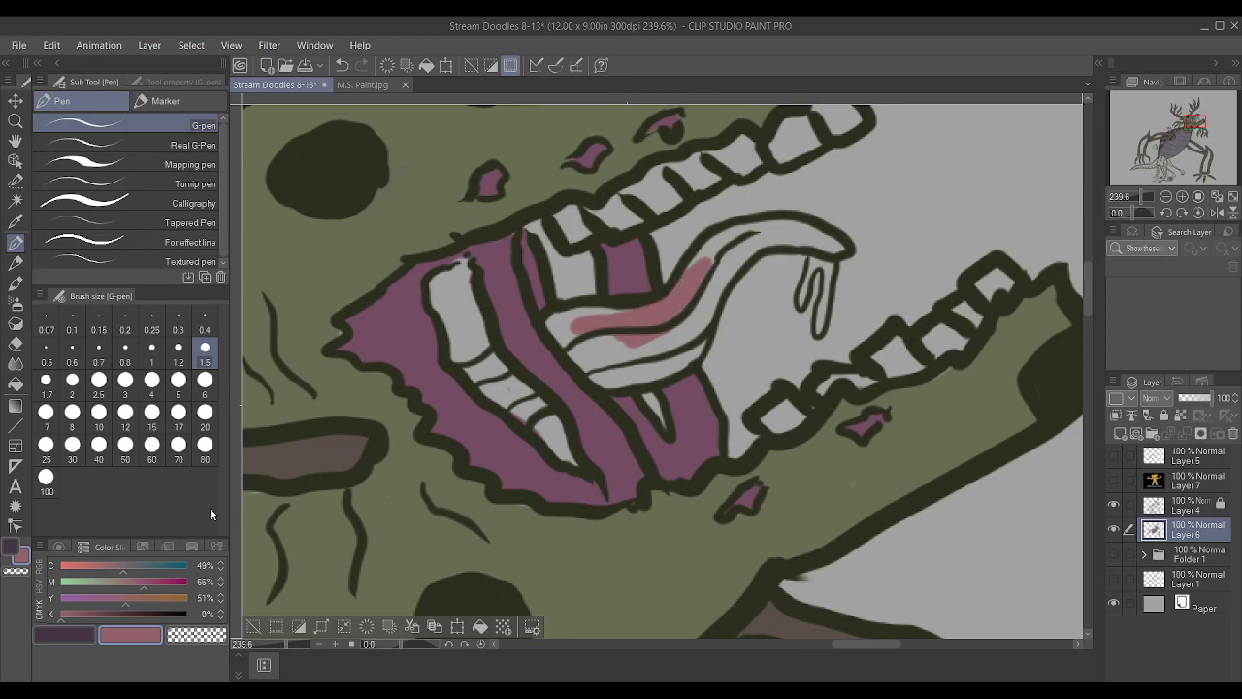
pyautogui.click(112, 567)
pyautogui.moveTo(640, 357)
pyautogui.mouseDown()
pyautogui.moveTo(597, 335)
pyautogui.moveTo(705, 284)
pyautogui.moveTo(615, 366)
pyautogui.moveTo(667, 361)
pyautogui.moveTo(643, 370)
pyautogui.moveTo(673, 348)
pyautogui.moveTo(686, 314)
pyautogui.moveTo(662, 344)
pyautogui.moveTo(724, 262)
pyautogui.mouseUp()
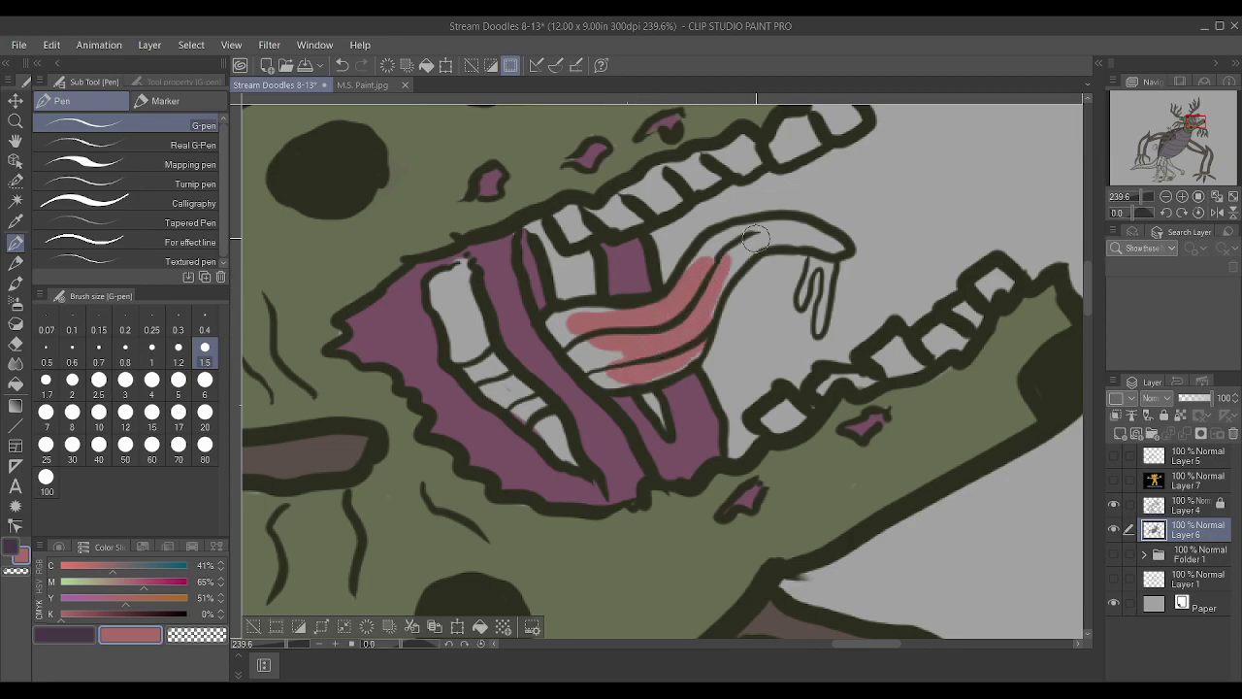
pyautogui.moveTo(707, 316)
pyautogui.mouseDown()
pyautogui.moveTo(747, 237)
pyautogui.moveTo(699, 270)
pyautogui.moveTo(750, 230)
pyautogui.moveTo(706, 260)
pyautogui.moveTo(753, 248)
pyautogui.moveTo(711, 286)
pyautogui.moveTo(789, 236)
pyautogui.moveTo(722, 262)
pyautogui.moveTo(775, 238)
pyautogui.moveTo(738, 238)
pyautogui.moveTo(789, 234)
pyautogui.moveTo(750, 232)
pyautogui.moveTo(842, 251)
pyautogui.moveTo(771, 240)
pyautogui.moveTo(805, 231)
pyautogui.moveTo(728, 248)
pyautogui.moveTo(594, 370)
pyautogui.moveTo(559, 334)
pyautogui.moveTo(606, 317)
pyautogui.moveTo(556, 321)
pyautogui.moveTo(603, 370)
pyautogui.mouseUp()
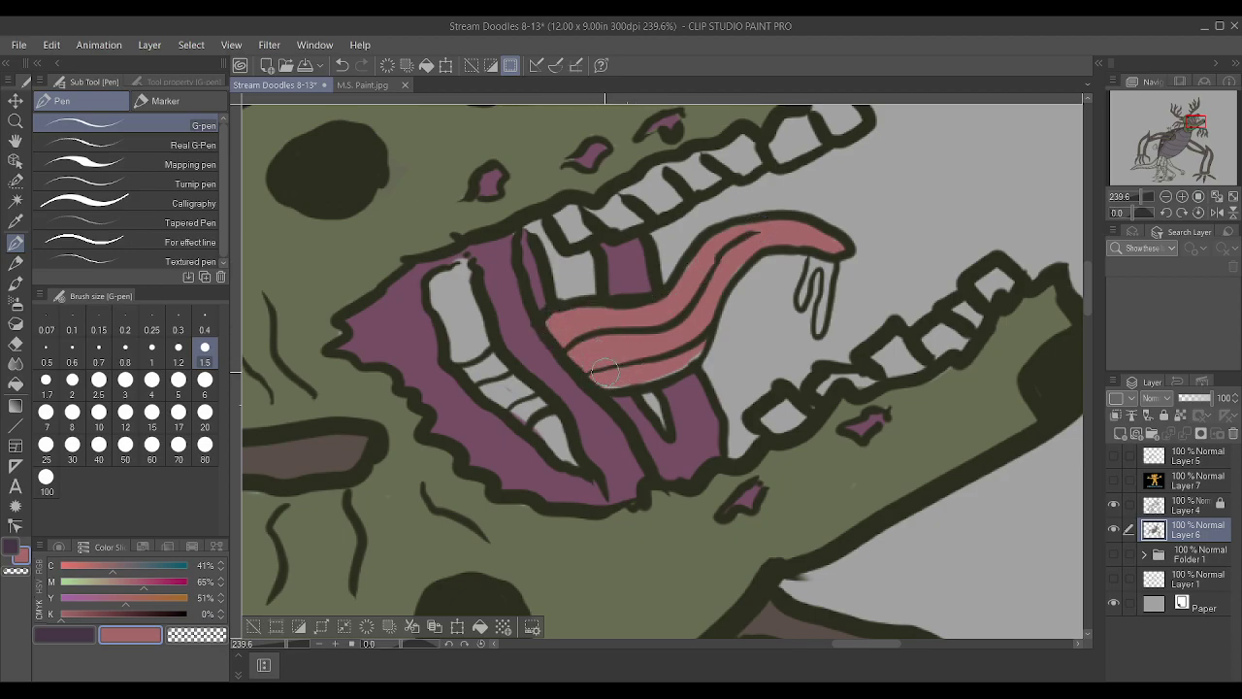
# Fill the middle sections of the pale strip behind the tongue with the same pink
pyautogui.scroll(-4, 703, 291)
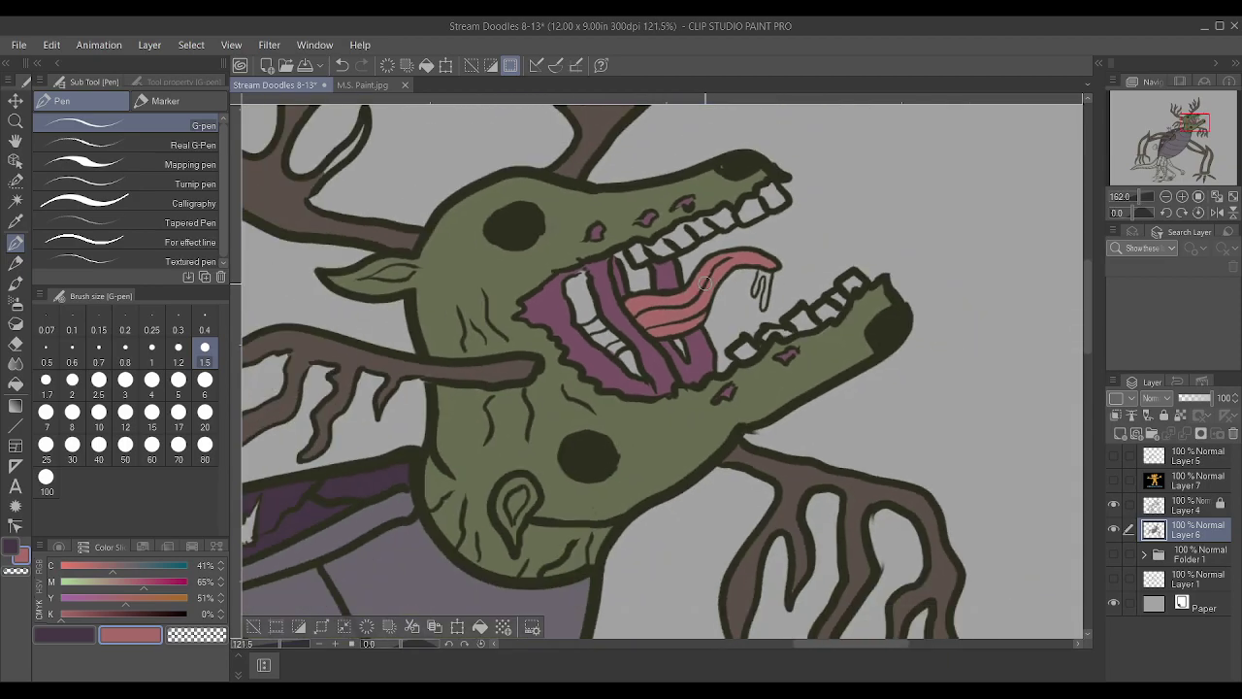
pyautogui.scroll(3, 705, 283)
pyautogui.scroll(2, 735, 252)
pyautogui.moveTo(512, 335)
pyautogui.mouseDown()
pyautogui.moveTo(573, 393)
pyautogui.moveTo(586, 382)
pyautogui.moveTo(550, 347)
pyautogui.moveTo(567, 392)
pyautogui.moveTo(590, 386)
pyautogui.moveTo(525, 349)
pyautogui.moveTo(562, 331)
pyautogui.mouseUp()
pyautogui.scroll(-4, 563, 331)
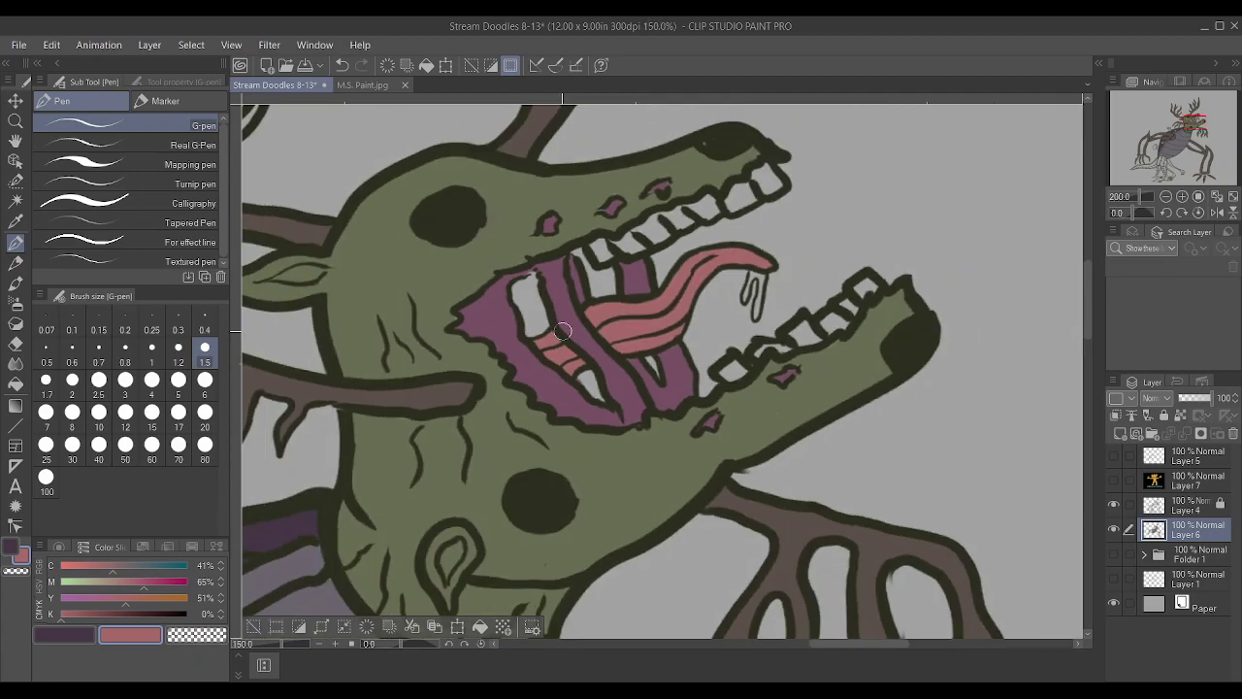
# Sample the head's green C 66%, M 55%, Y 72%, K 9% and touch up the skin at the back corner of the mouth
pyautogui.scroll(2, 499, 344)
pyautogui.scroll(2, 527, 286)
pyautogui.keyDown('alt'); pyautogui.click(437, 307); pyautogui.keyUp('alt')
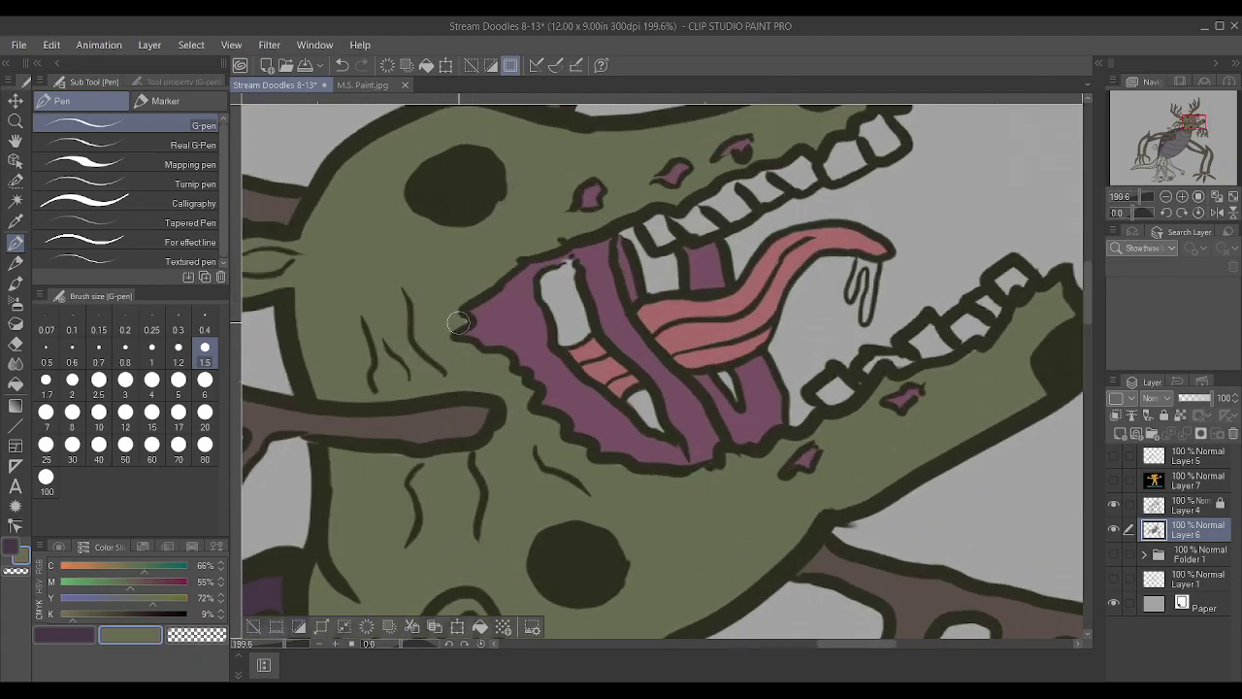
pyautogui.scroll(-1, 417, 324)
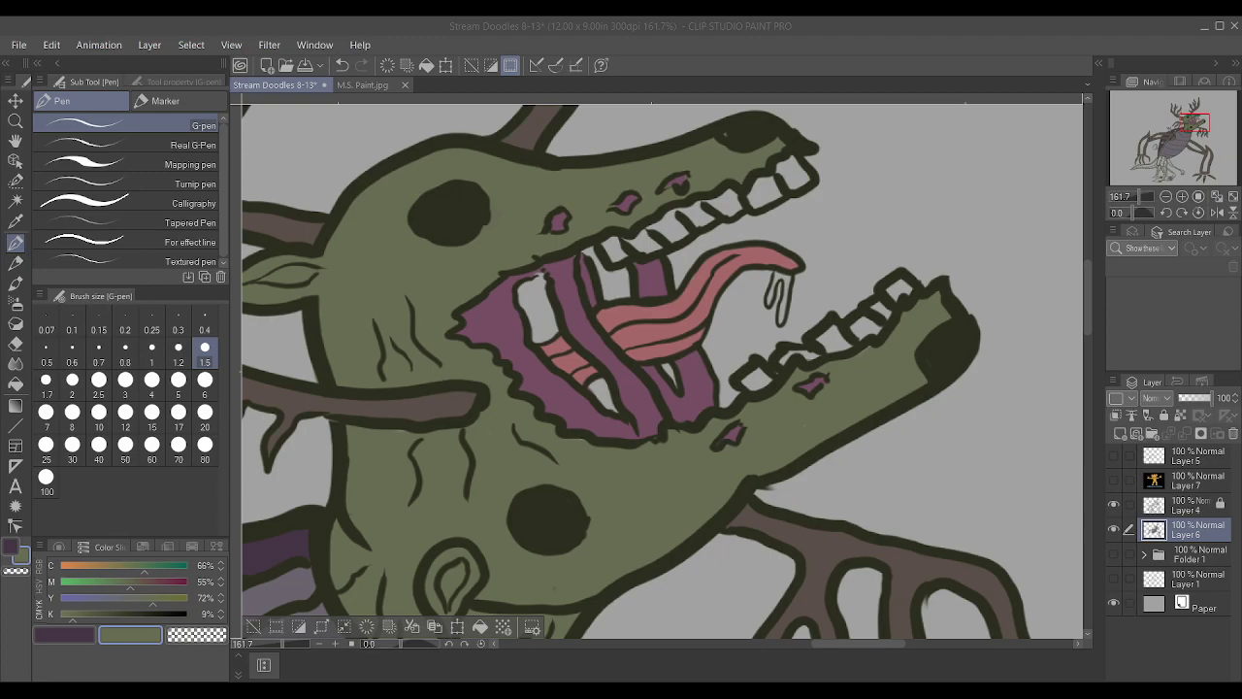
# Unlock Layer 4, clean up the line art where the lower jaw meets the antler, and lock the layer again
pyautogui.scroll(-3, 799, 444)
pyautogui.scroll(3, 824, 488)
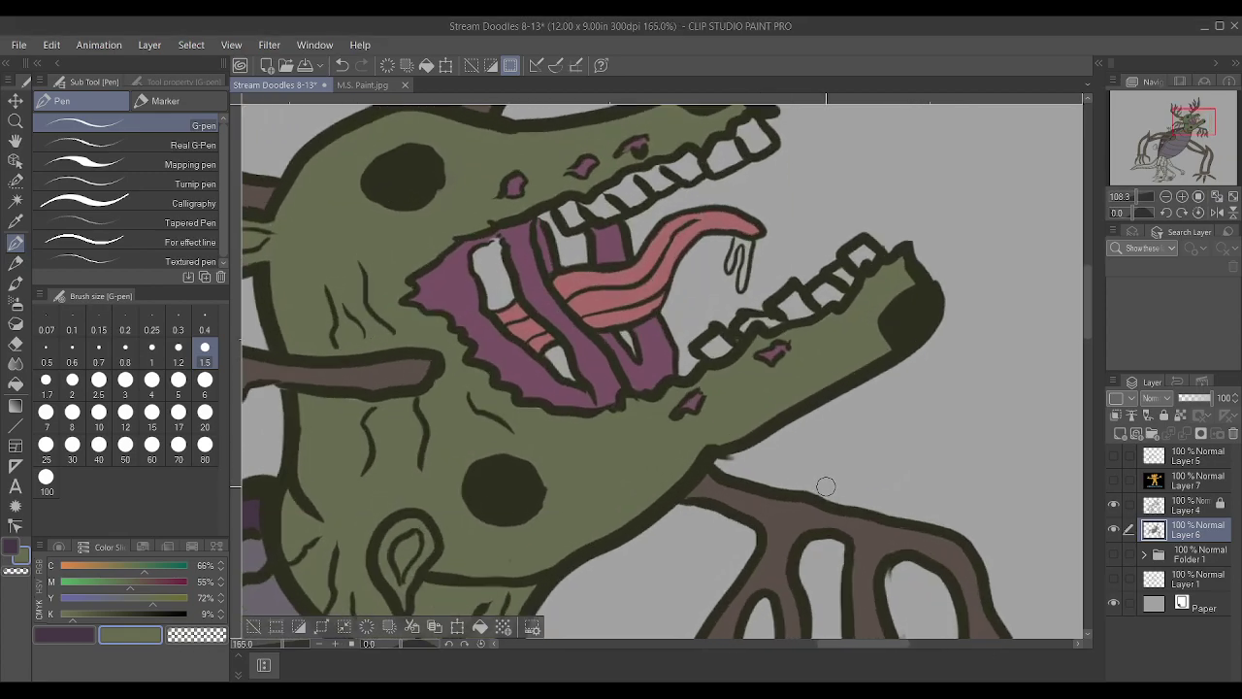
pyautogui.click(1191, 505)
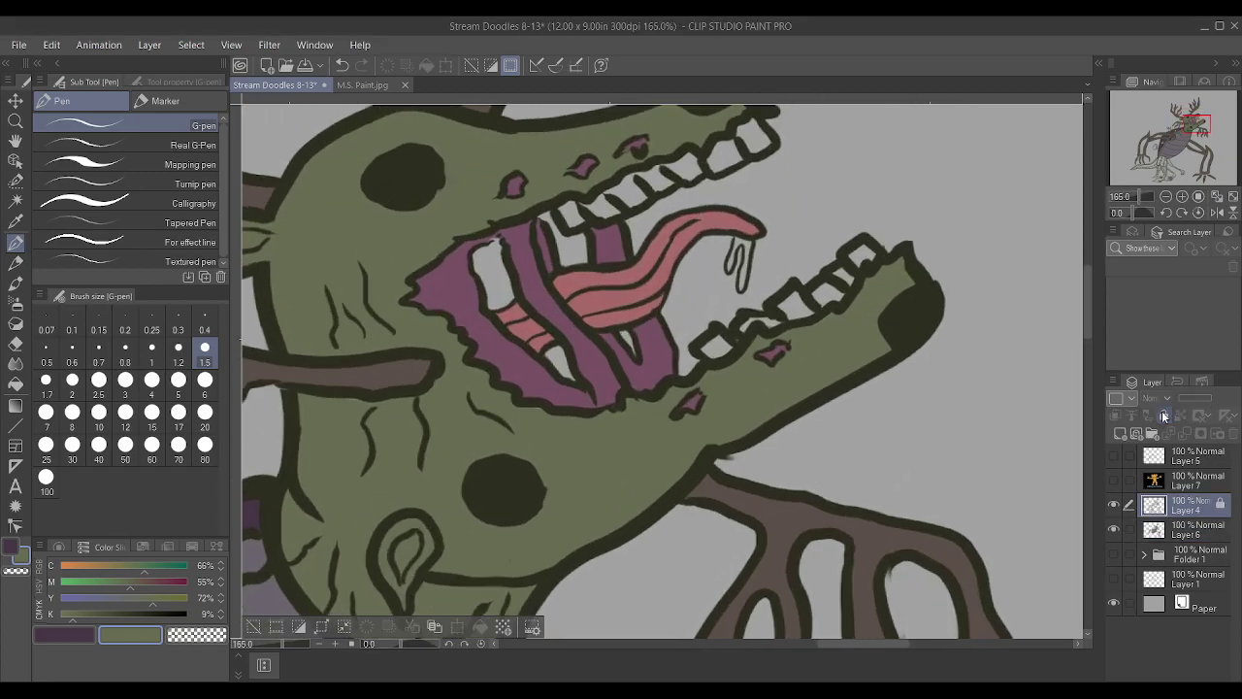
pyautogui.scroll(3, 871, 452)
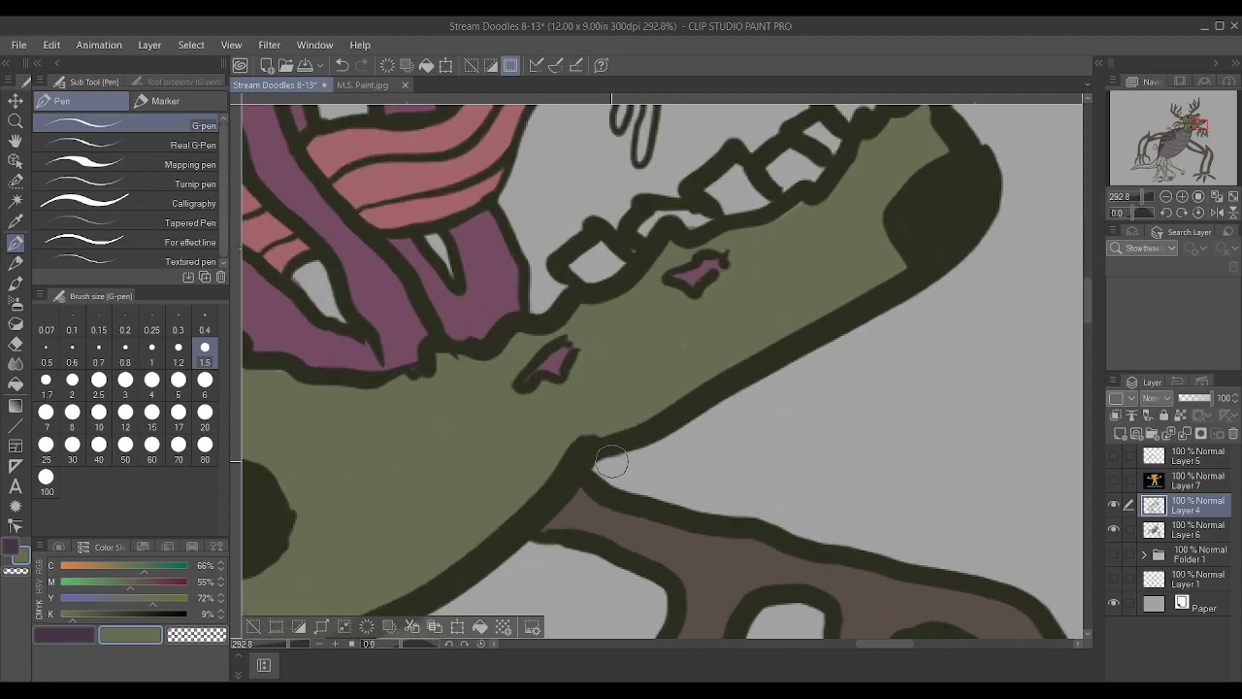
pyautogui.click(1166, 415)
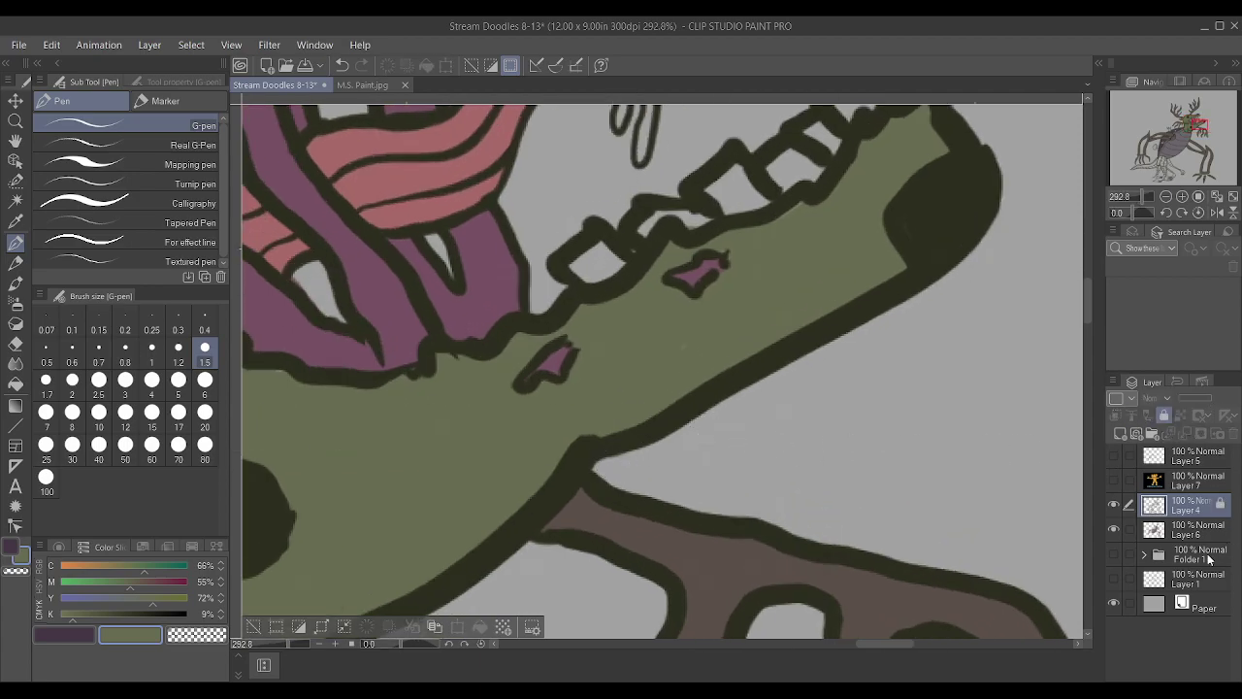
# Sample the dark outline color C 78%, M 72%, Y 88%, K 56% and close the line gap along the mouth's upper back edge
pyautogui.click(1194, 529)
pyautogui.scroll(-5, 628, 299)
pyautogui.scroll(-4, 544, 291)
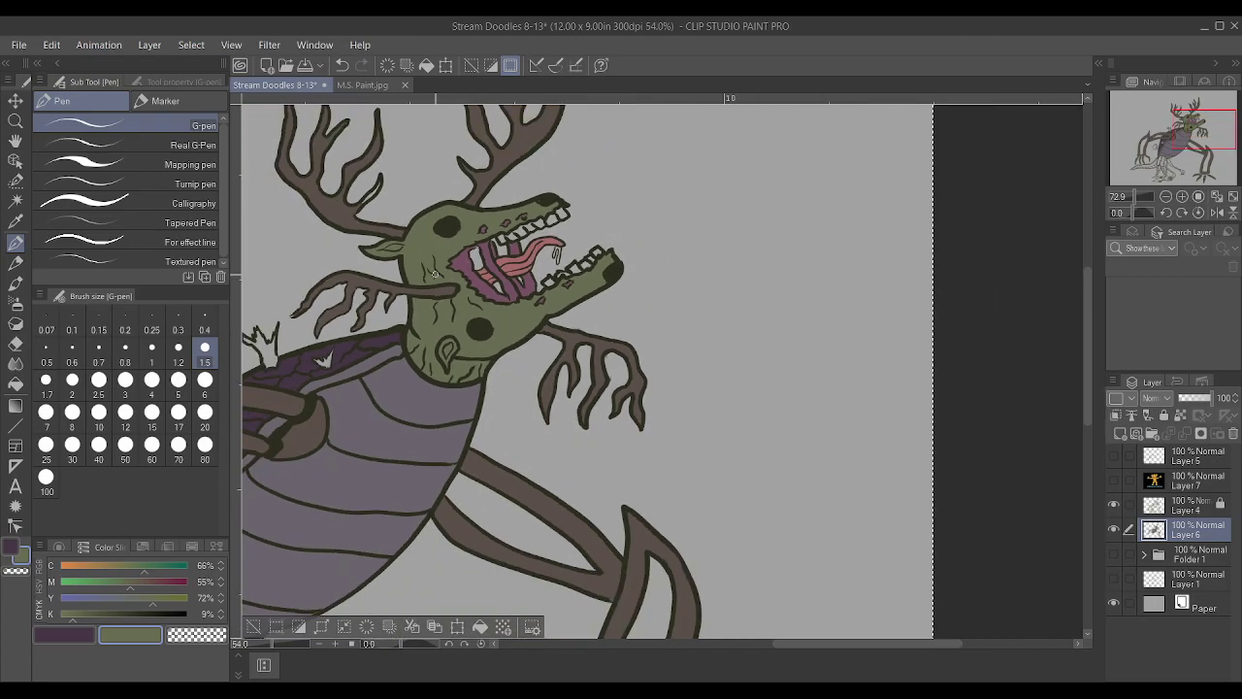
pyautogui.scroll(2, 465, 272)
pyautogui.scroll(-2, 417, 243)
pyautogui.scroll(3, 406, 222)
pyautogui.scroll(5, 406, 223)
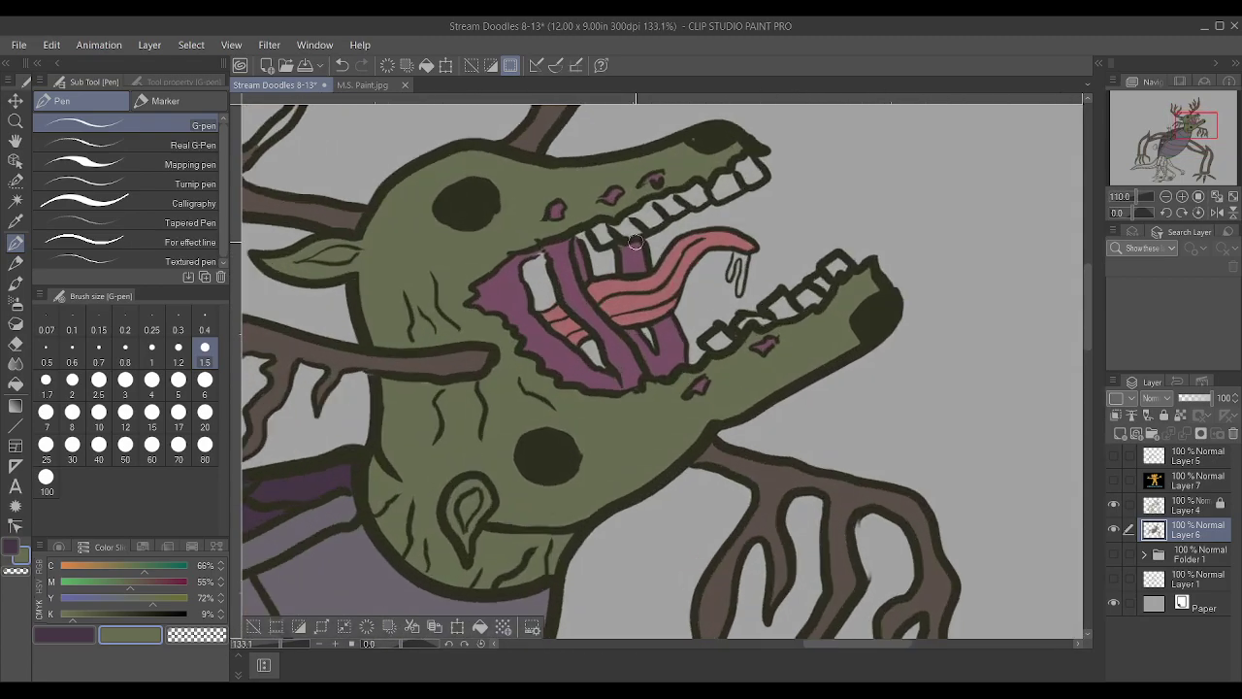
pyautogui.keyDown('alt'); pyautogui.click(521, 285); pyautogui.keyUp('alt')
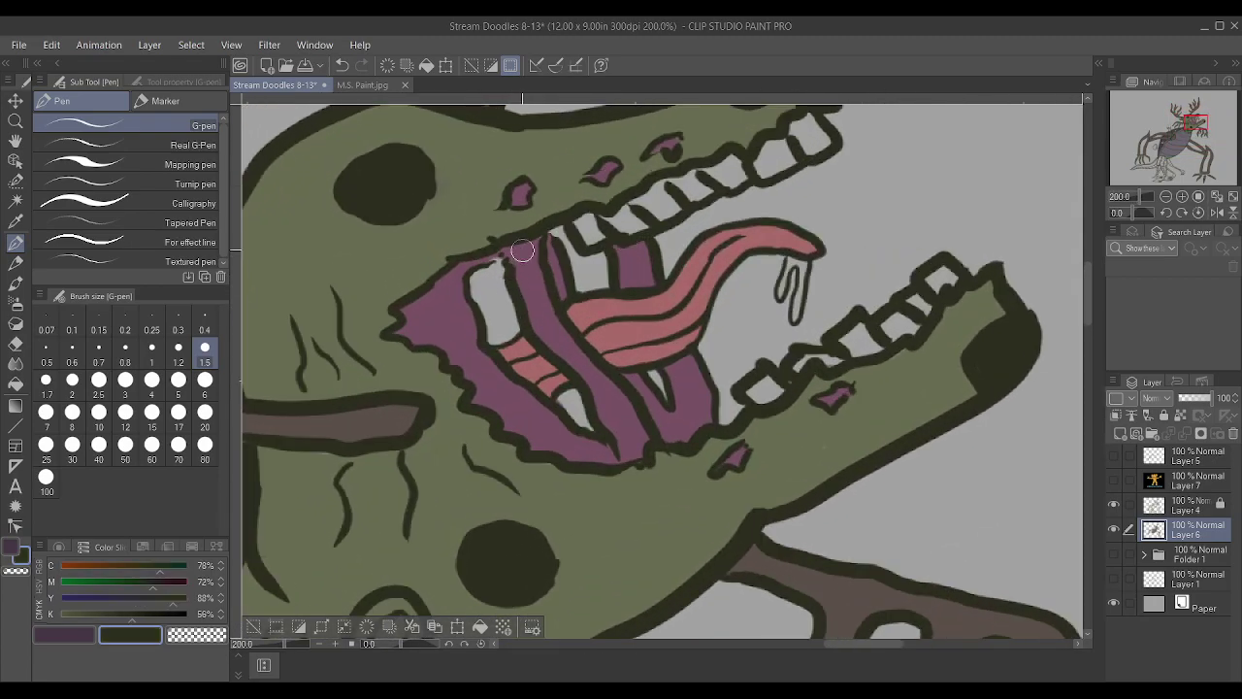
pyautogui.moveTo(488, 263); pyautogui.dragTo(509, 260)
pyautogui.scroll(-1, 543, 214)
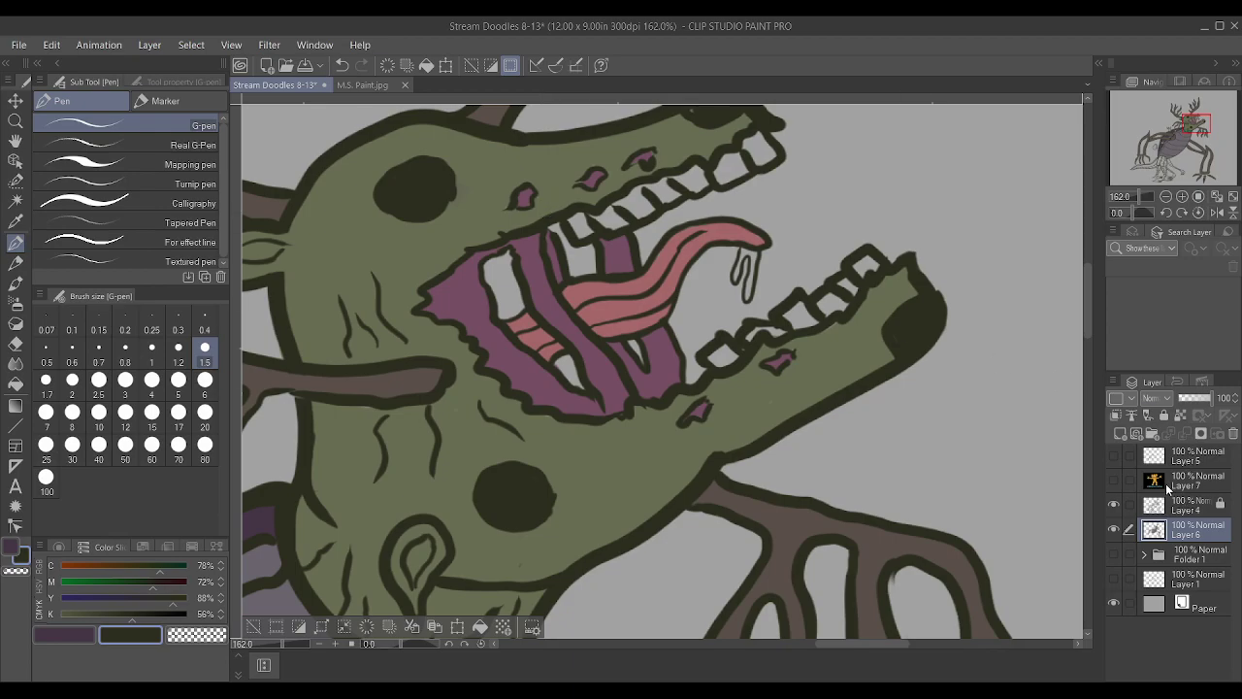
pyautogui.click(1182, 500)
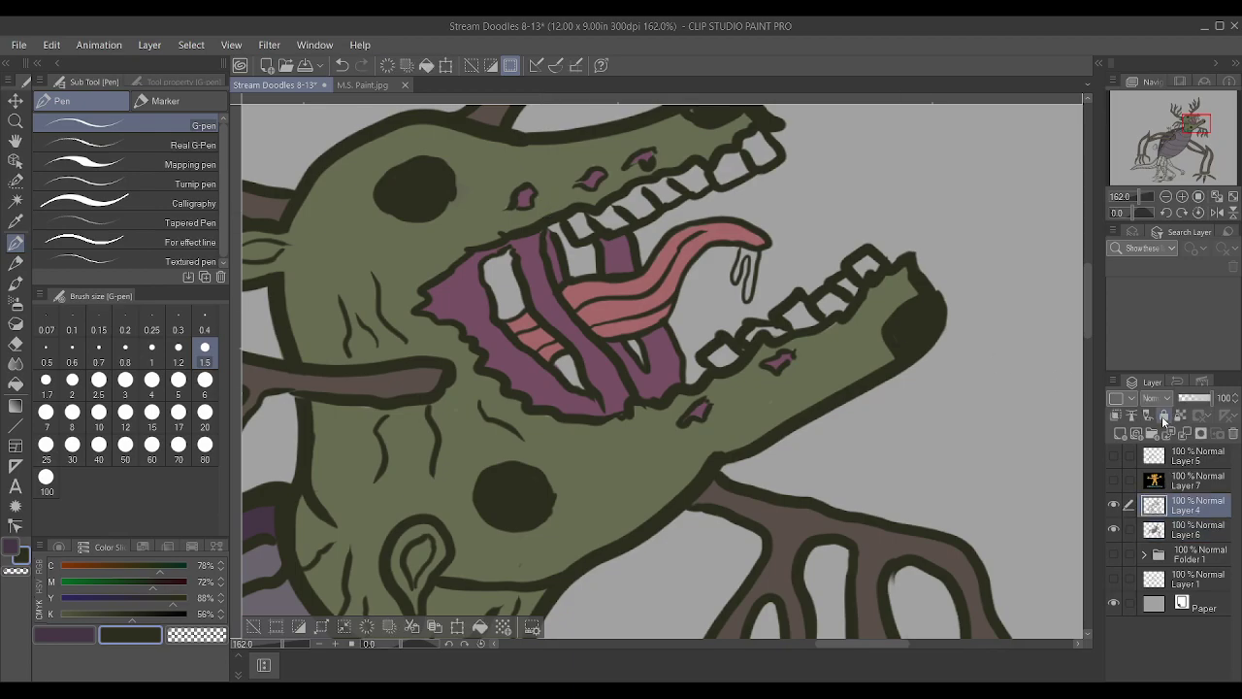
pyautogui.scroll(2, 577, 240)
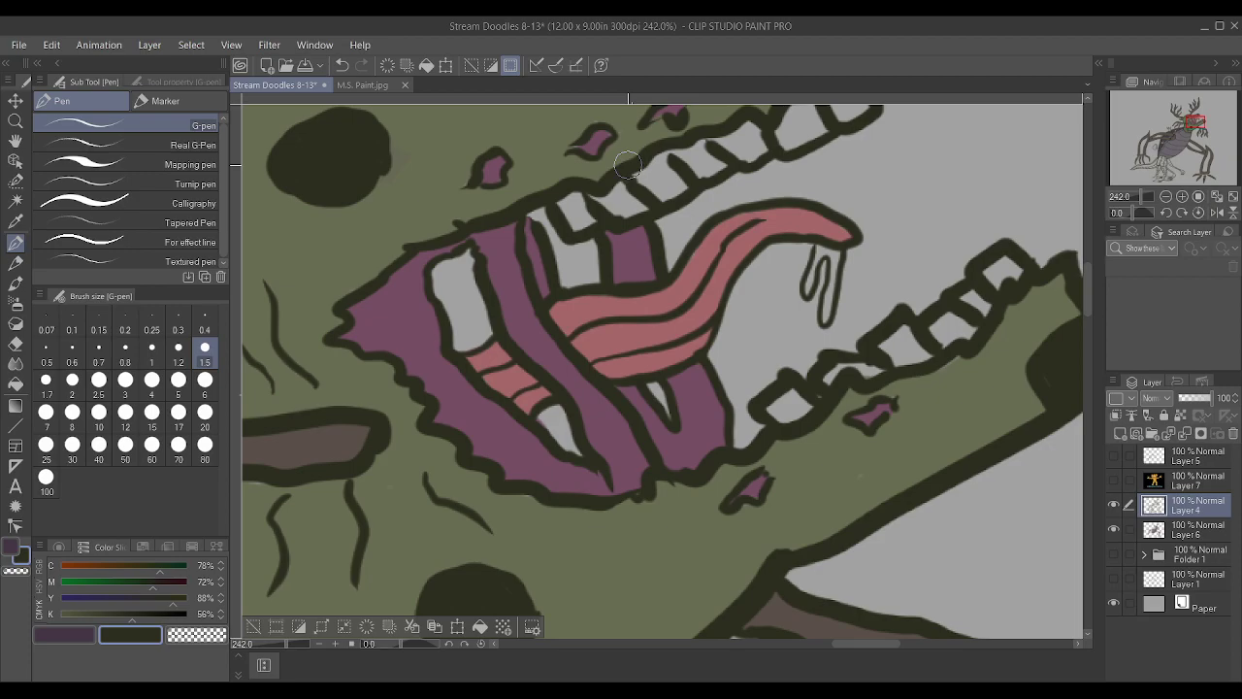
pyautogui.scroll(-3, 693, 227)
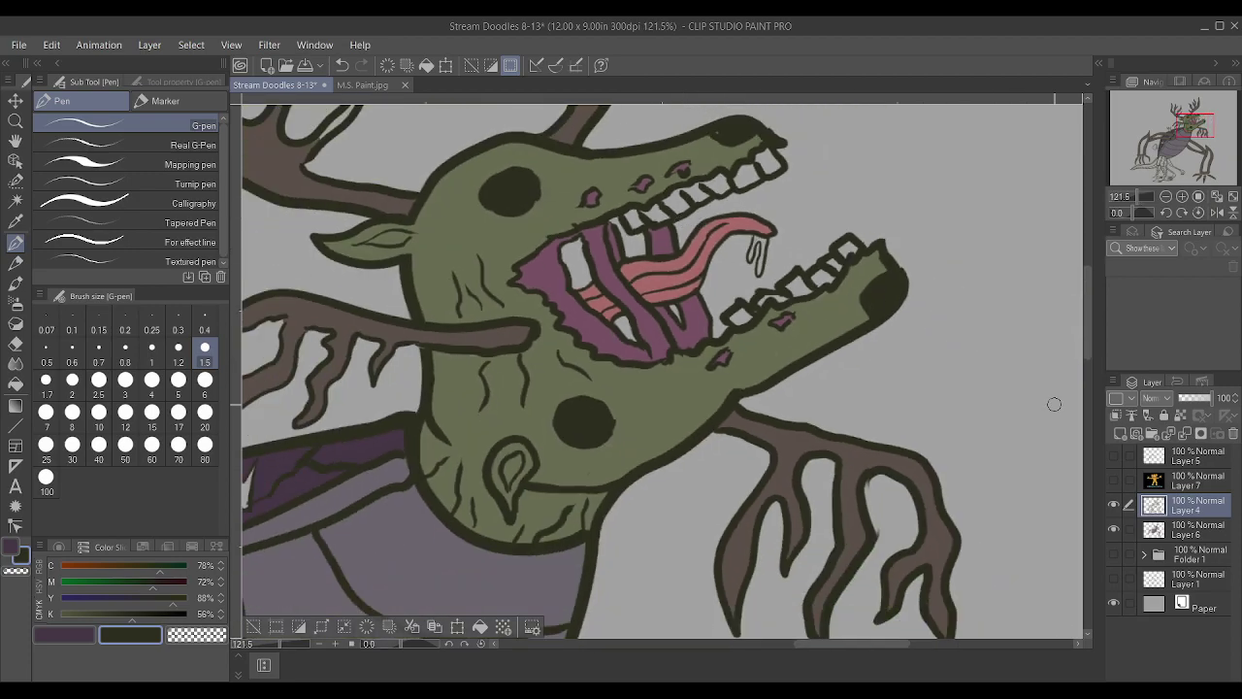
pyautogui.click(1165, 415)
# Sample the mouth's mauve, darken it to K 59%, and fill the upper section of the pale strip on Layer 6
pyautogui.scroll(2, 706, 308)
pyautogui.keyDown('alt'); pyautogui.click(536, 245); pyautogui.keyUp('alt')
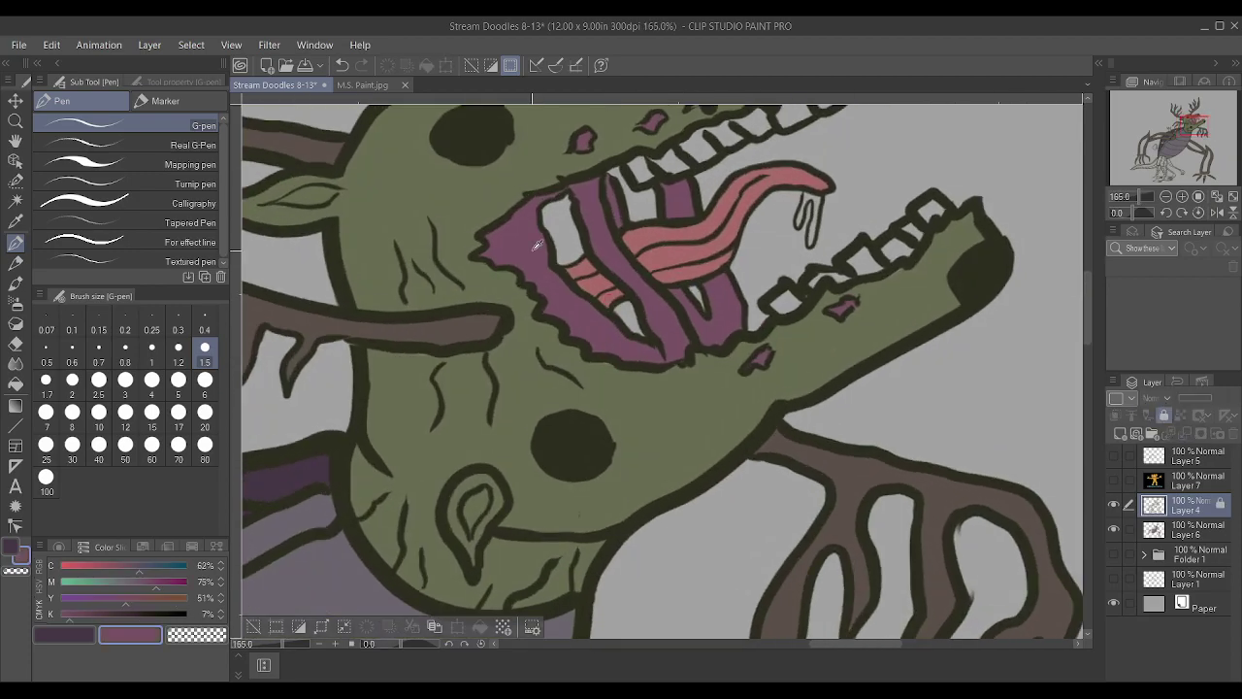
pyautogui.click(115, 612)
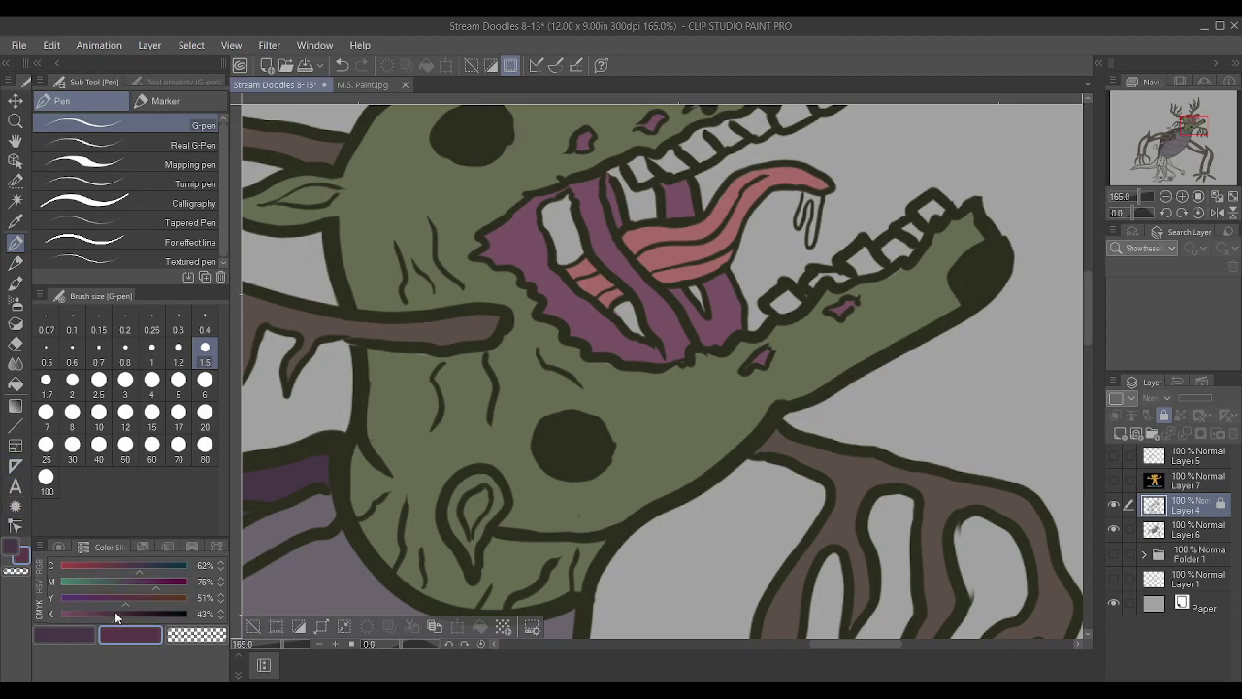
pyautogui.click(116, 611)
pyautogui.click(1203, 533)
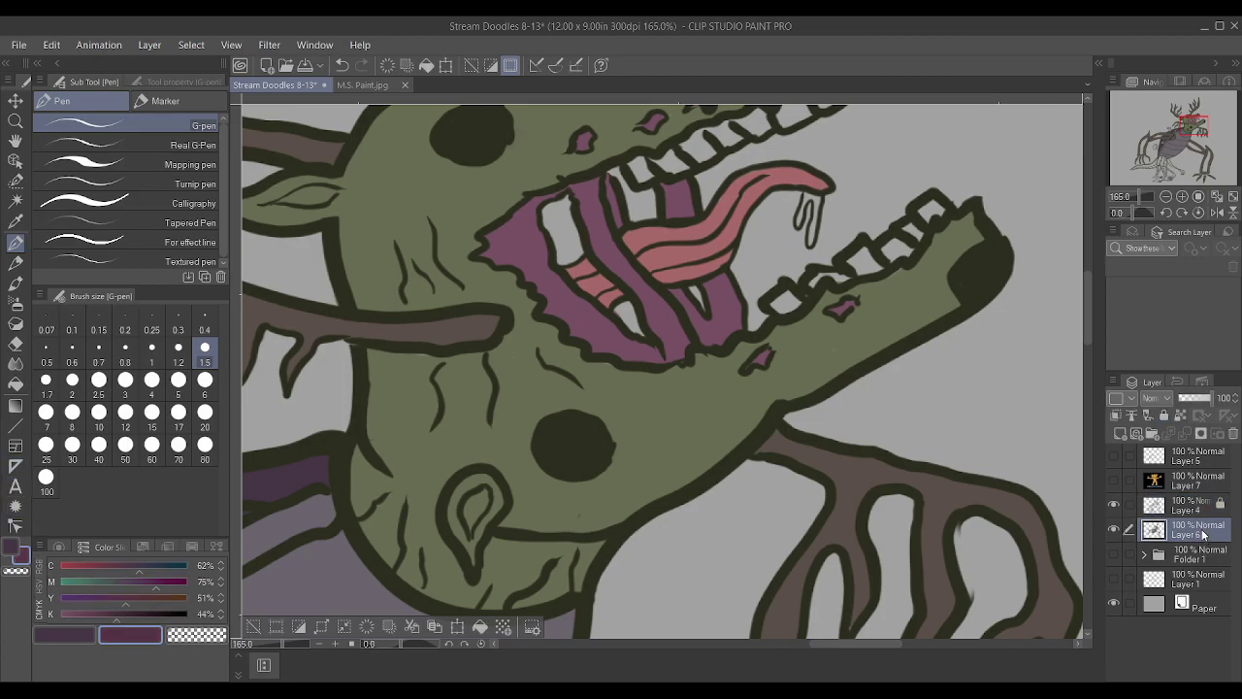
pyautogui.scroll(1, 819, 229)
pyautogui.moveTo(529, 253)
pyautogui.mouseDown()
pyautogui.moveTo(507, 266)
pyautogui.moveTo(525, 243)
pyautogui.mouseUp()
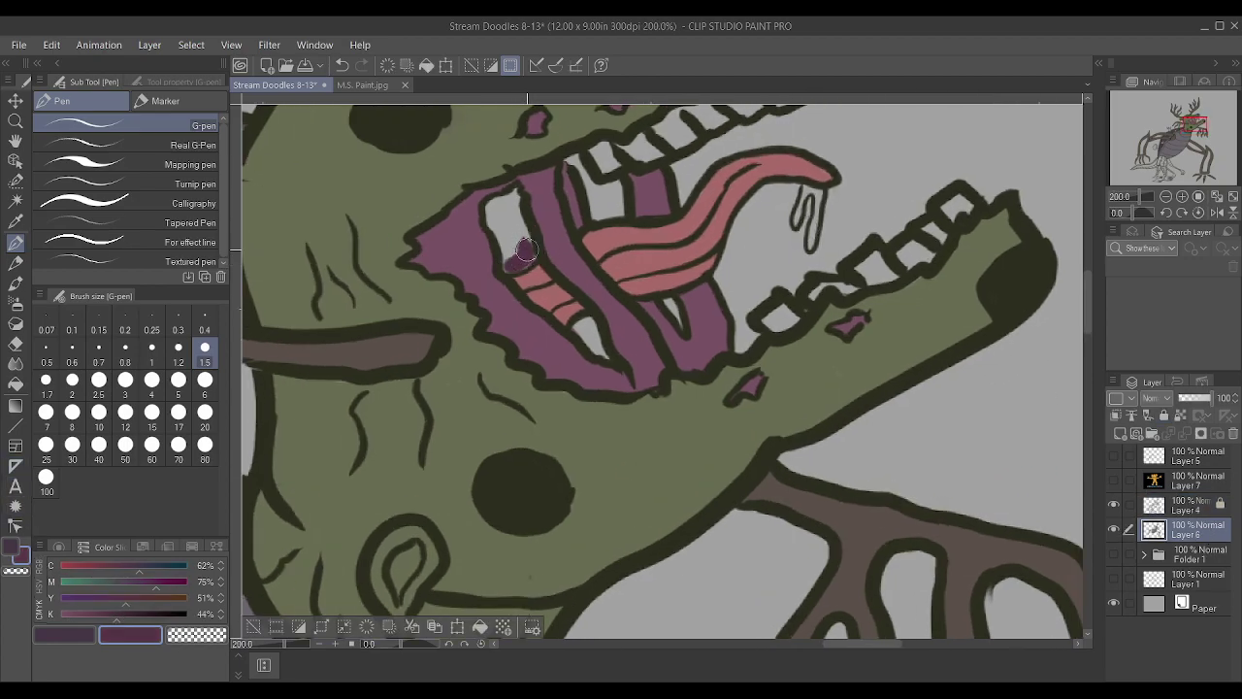
pyautogui.moveTo(121, 614); pyautogui.dragTo(134, 613)
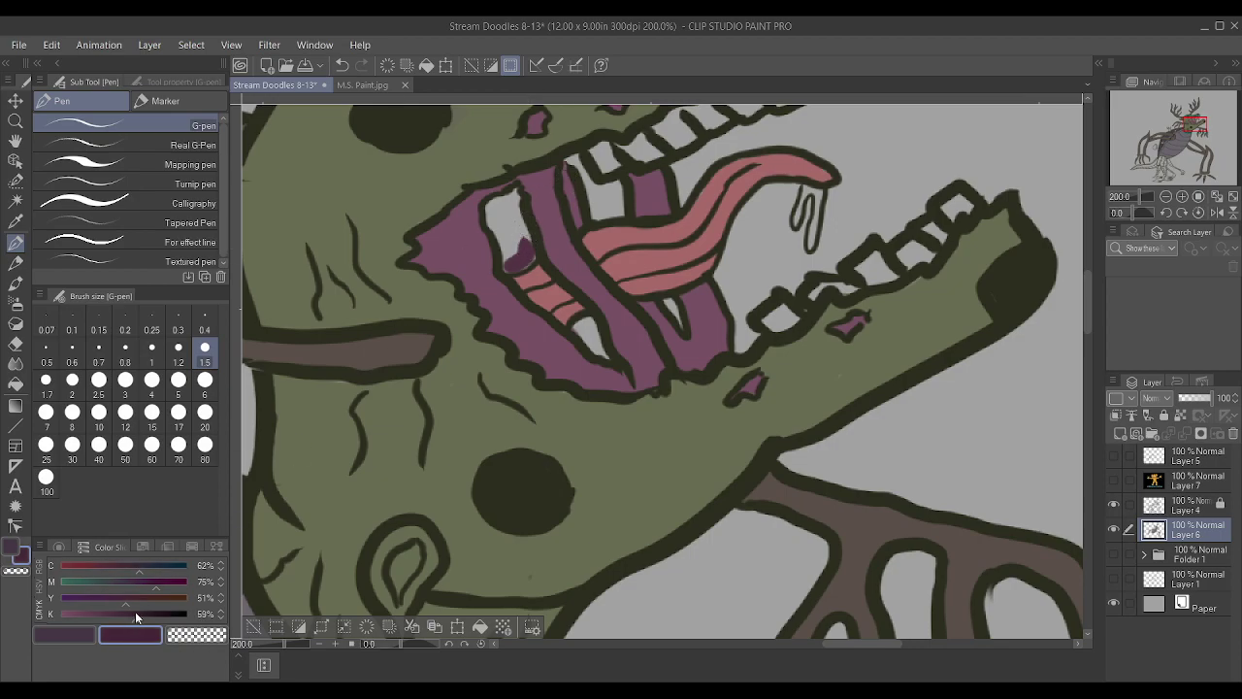
pyautogui.moveTo(504, 263)
pyautogui.mouseDown()
pyautogui.moveTo(492, 202)
pyautogui.moveTo(508, 192)
pyautogui.moveTo(522, 242)
pyautogui.moveTo(510, 263)
pyautogui.moveTo(506, 220)
pyautogui.moveTo(515, 266)
pyautogui.mouseUp()
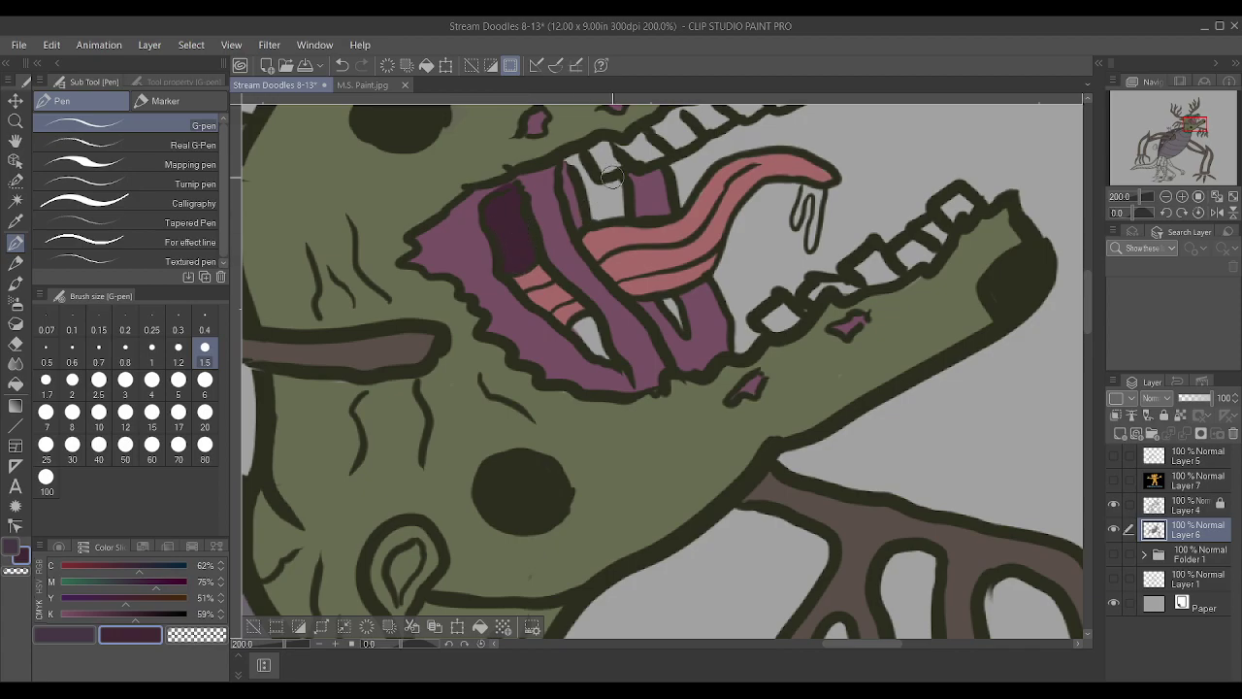
# Adjust the dark maroon to Y 61% and K 56%, repaint the strip's upper section, and fill its lower section
pyautogui.click(148, 614)
pyautogui.moveTo(499, 264)
pyautogui.mouseDown()
pyautogui.moveTo(521, 225)
pyautogui.moveTo(507, 211)
pyautogui.moveTo(504, 229)
pyautogui.mouseUp()
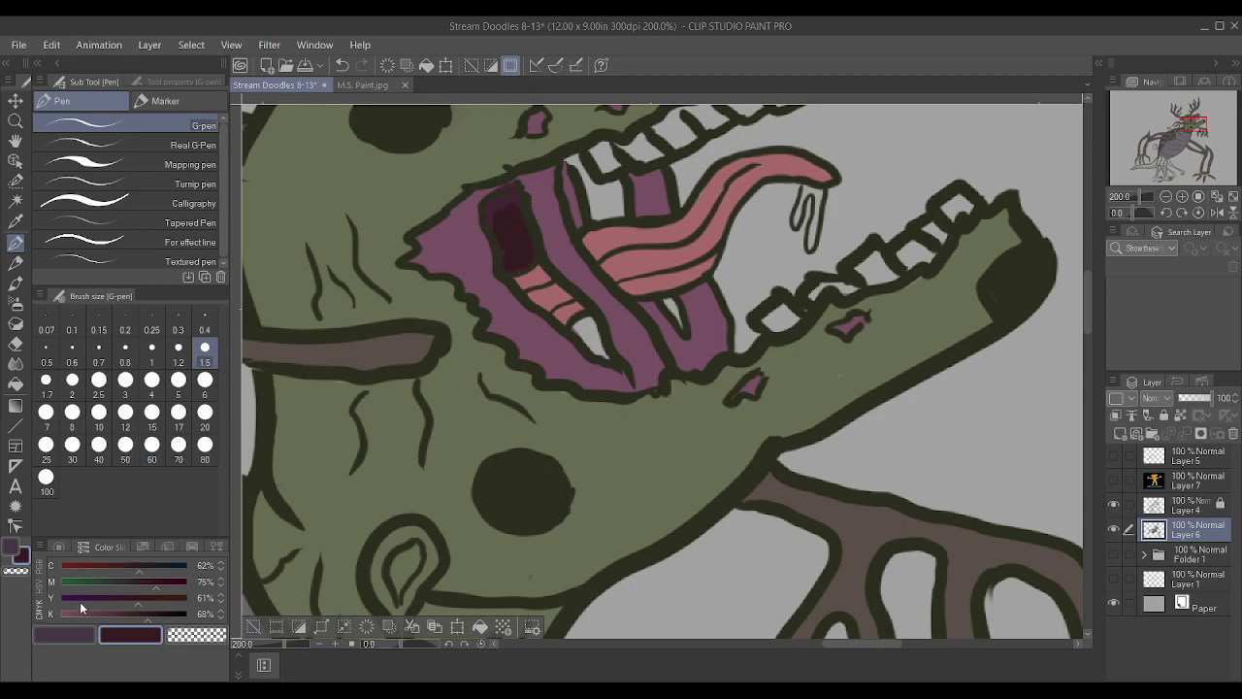
pyautogui.click(129, 614)
pyautogui.moveTo(504, 256)
pyautogui.mouseDown()
pyautogui.moveTo(522, 238)
pyautogui.moveTo(511, 197)
pyautogui.mouseUp()
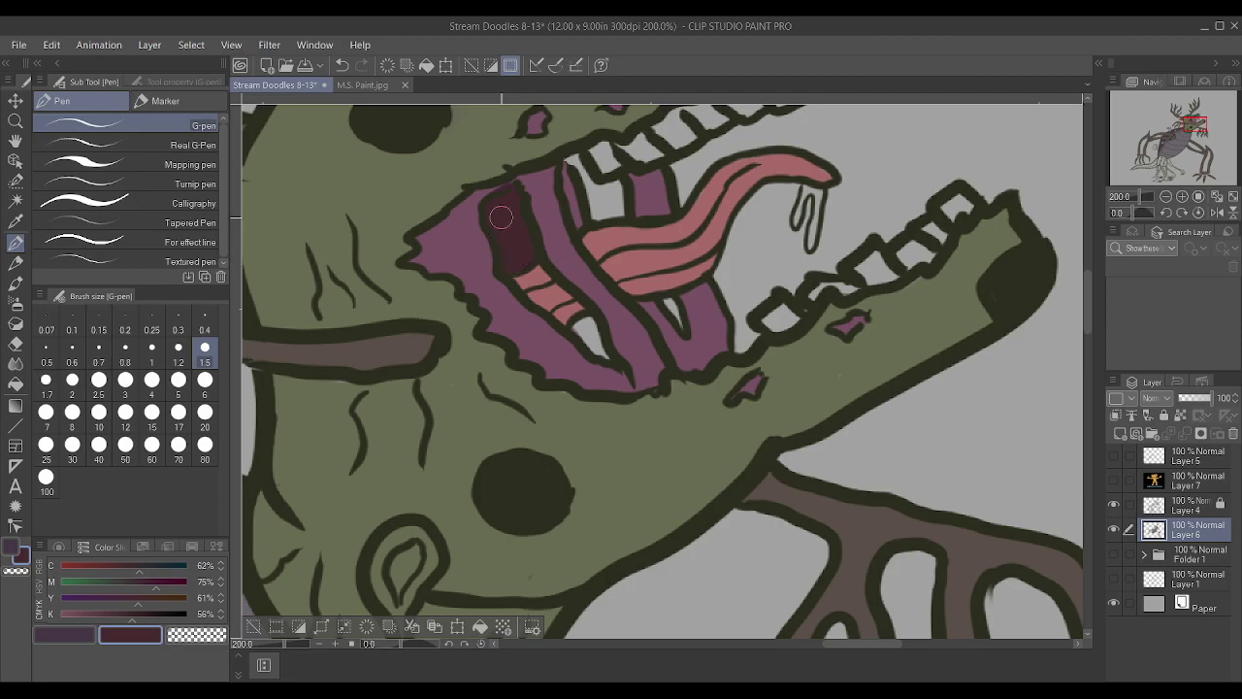
pyautogui.moveTo(583, 324)
pyautogui.mouseDown()
pyautogui.moveTo(606, 354)
pyautogui.moveTo(580, 284)
pyautogui.mouseUp()
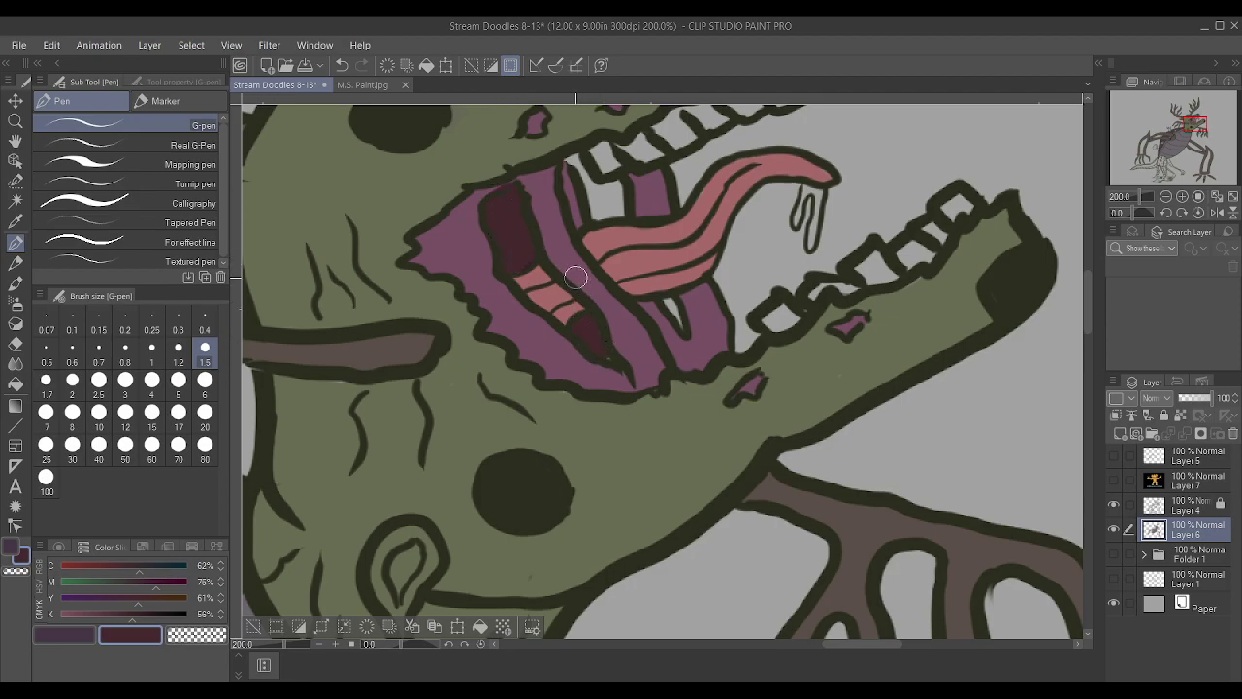
# Sample the arm's brown C 68%, M 67%, Y 68%, K 22% and fill the shin of the leftmost leg, enlarging the G-pen to 2.5
pyautogui.keyDown('alt'); pyautogui.click(467, 228); pyautogui.keyUp('alt')
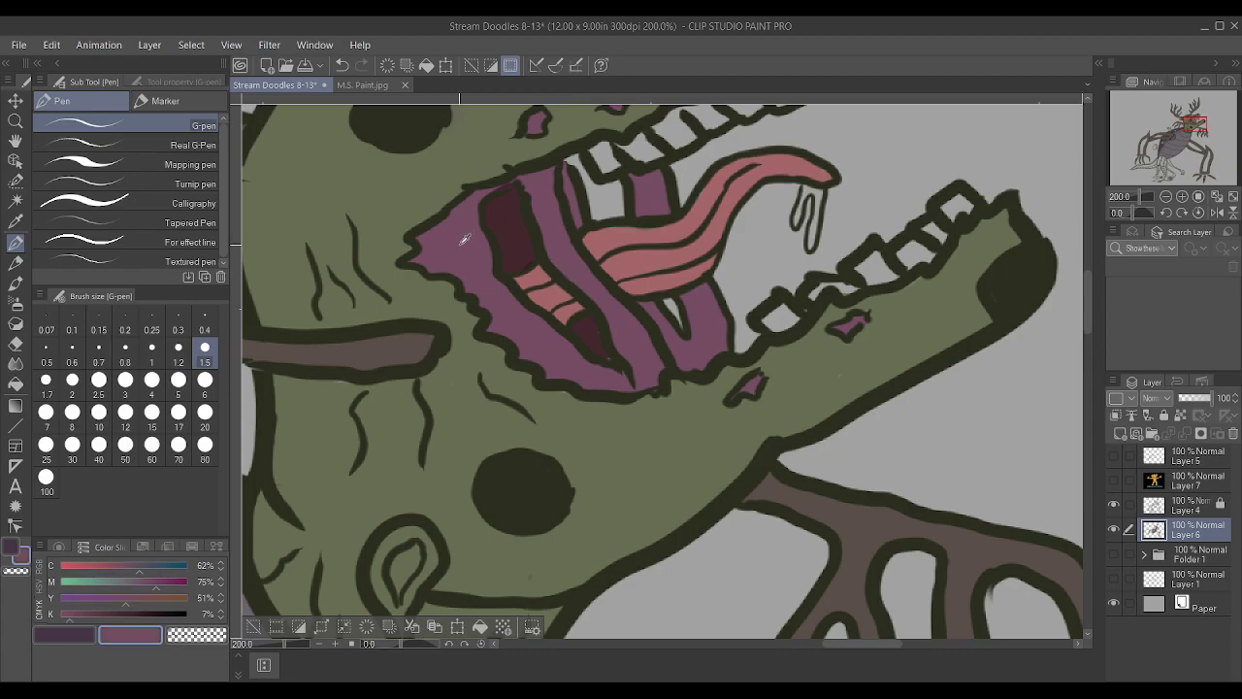
pyautogui.scroll(-1, 551, 202)
pyautogui.scroll(-6, 551, 202)
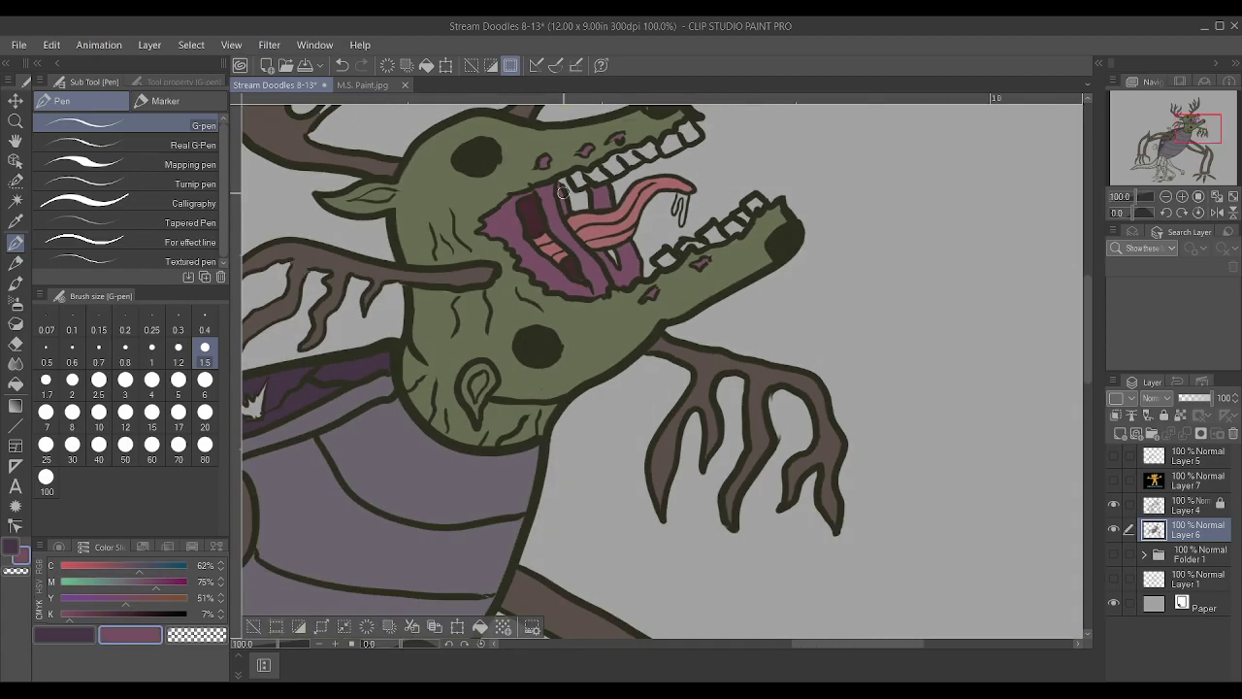
pyautogui.scroll(-5, 285, 303)
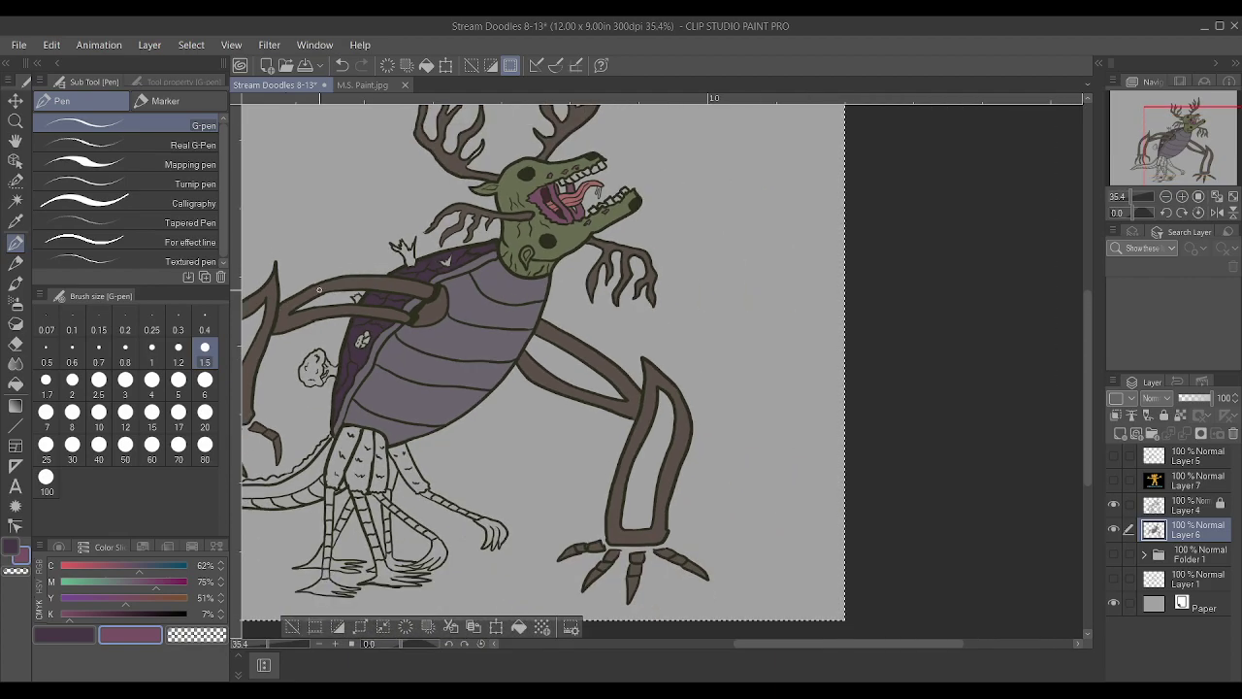
pyautogui.scroll(4, 292, 466)
pyautogui.scroll(2, 440, 417)
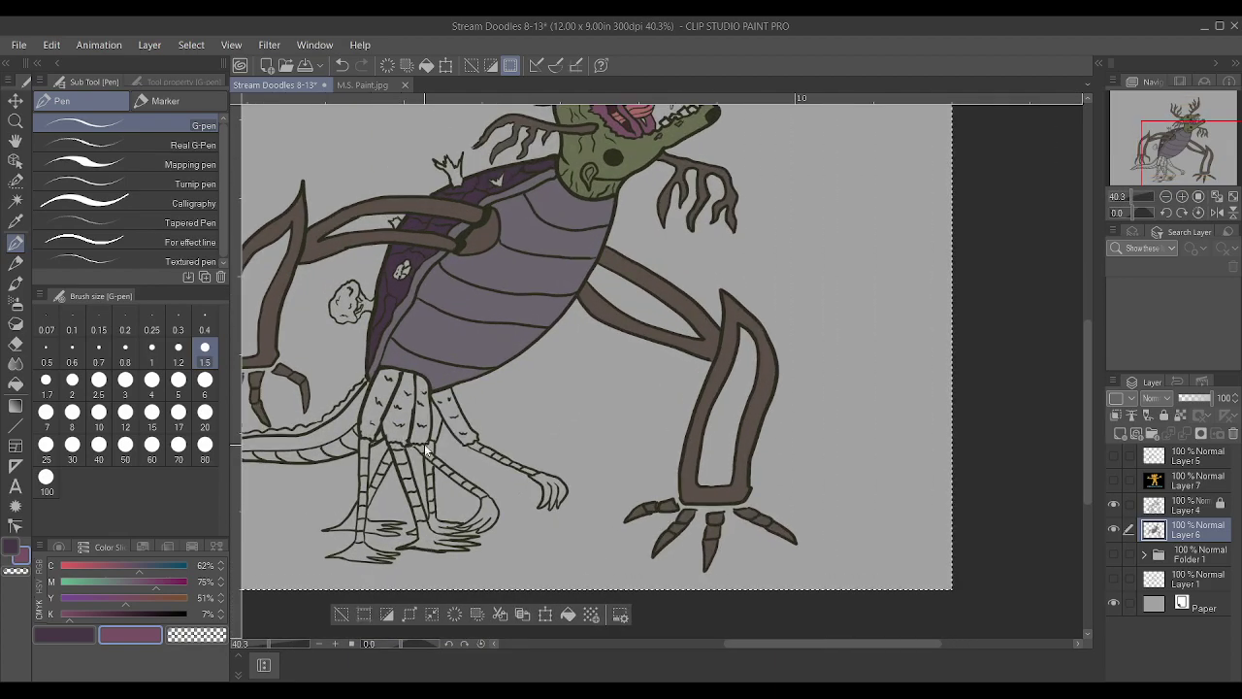
pyautogui.scroll(-3, 440, 417)
pyautogui.scroll(4, 440, 417)
pyautogui.scroll(1, 440, 417)
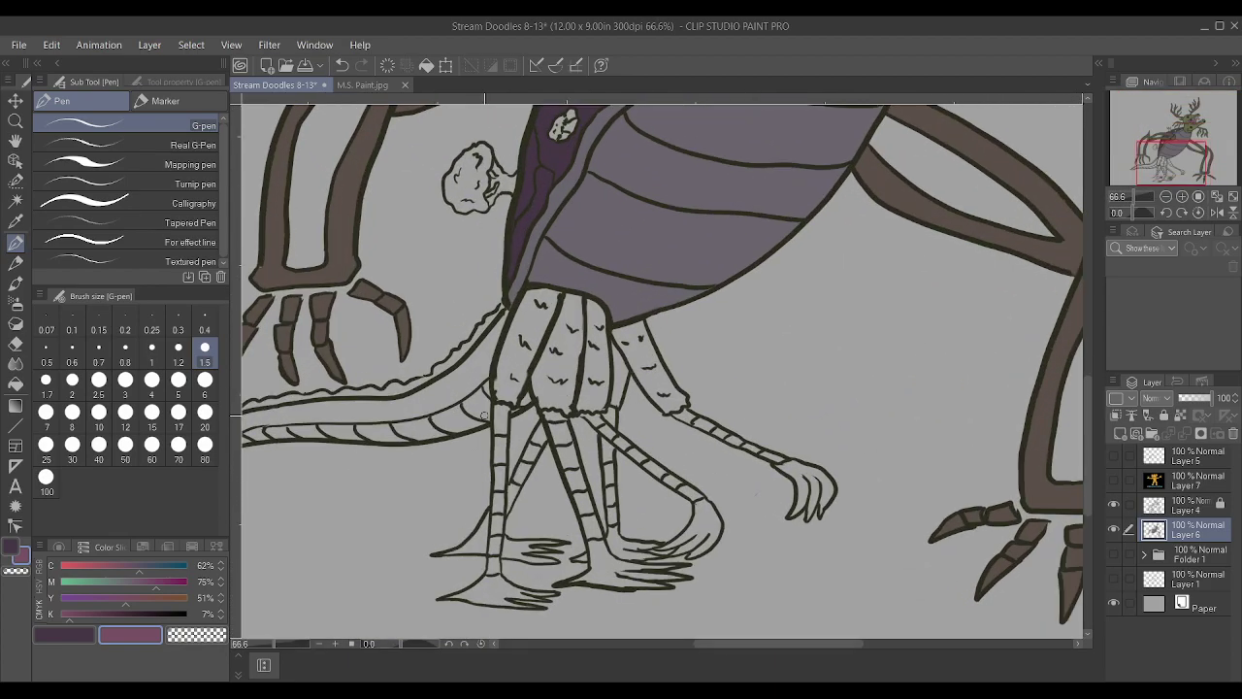
pyautogui.keyDown('alt'); pyautogui.click(353, 196); pyautogui.keyUp('alt')
pyautogui.moveTo(496, 549)
pyautogui.mouseDown()
pyautogui.moveTo(501, 520)
pyautogui.moveTo(493, 576)
pyautogui.moveTo(505, 406)
pyautogui.mouseUp()
pyautogui.press(']')
pyautogui.press(']')
pyautogui.press(']')
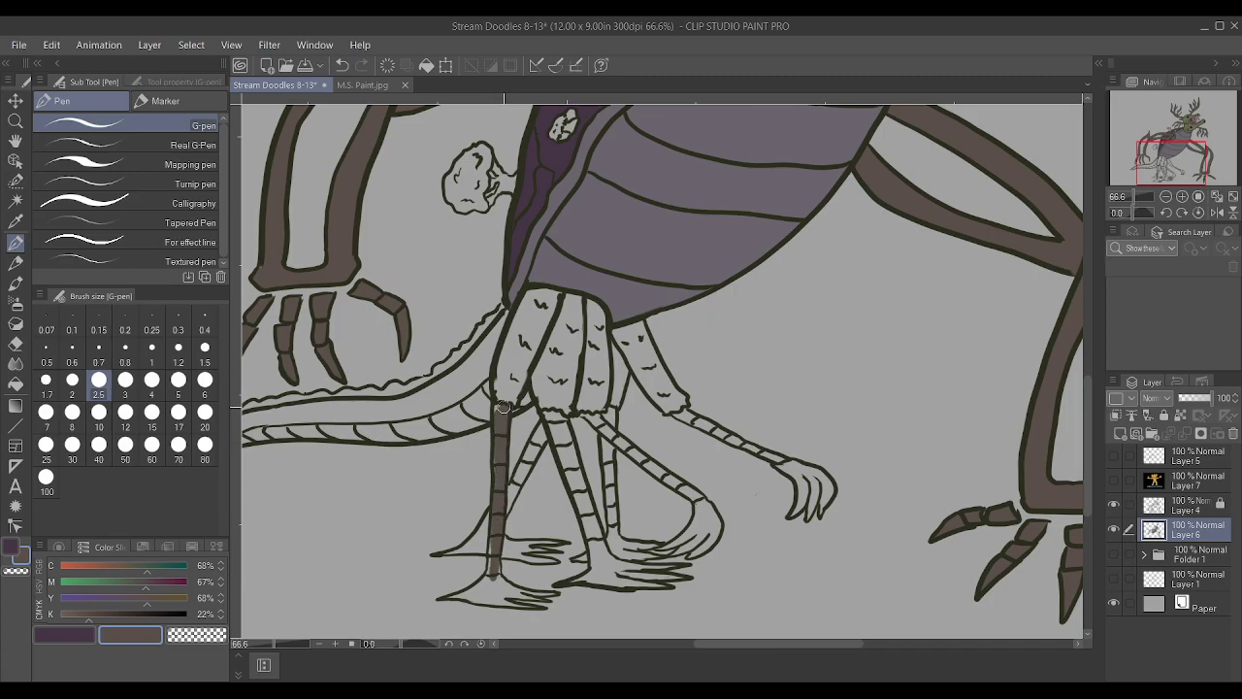
# Fill the slanted leg behind the leftmost one and the clawed feet of both legs with the same brown
pyautogui.moveTo(494, 520); pyautogui.dragTo(534, 450)
pyautogui.moveTo(494, 517)
pyautogui.mouseDown()
pyautogui.moveTo(468, 553)
pyautogui.moveTo(448, 553)
pyautogui.moveTo(505, 548)
pyautogui.mouseUp()
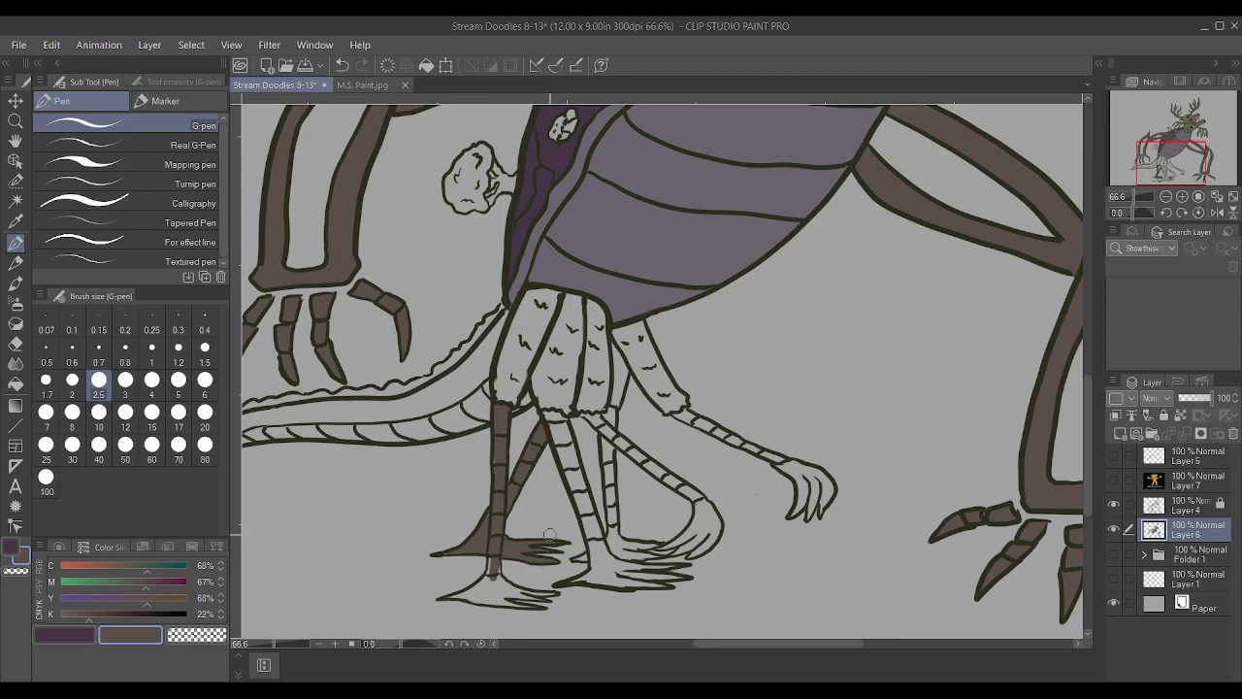
pyautogui.moveTo(495, 570)
pyautogui.mouseDown()
pyautogui.moveTo(448, 596)
pyautogui.moveTo(507, 603)
pyautogui.moveTo(472, 590)
pyautogui.mouseUp()
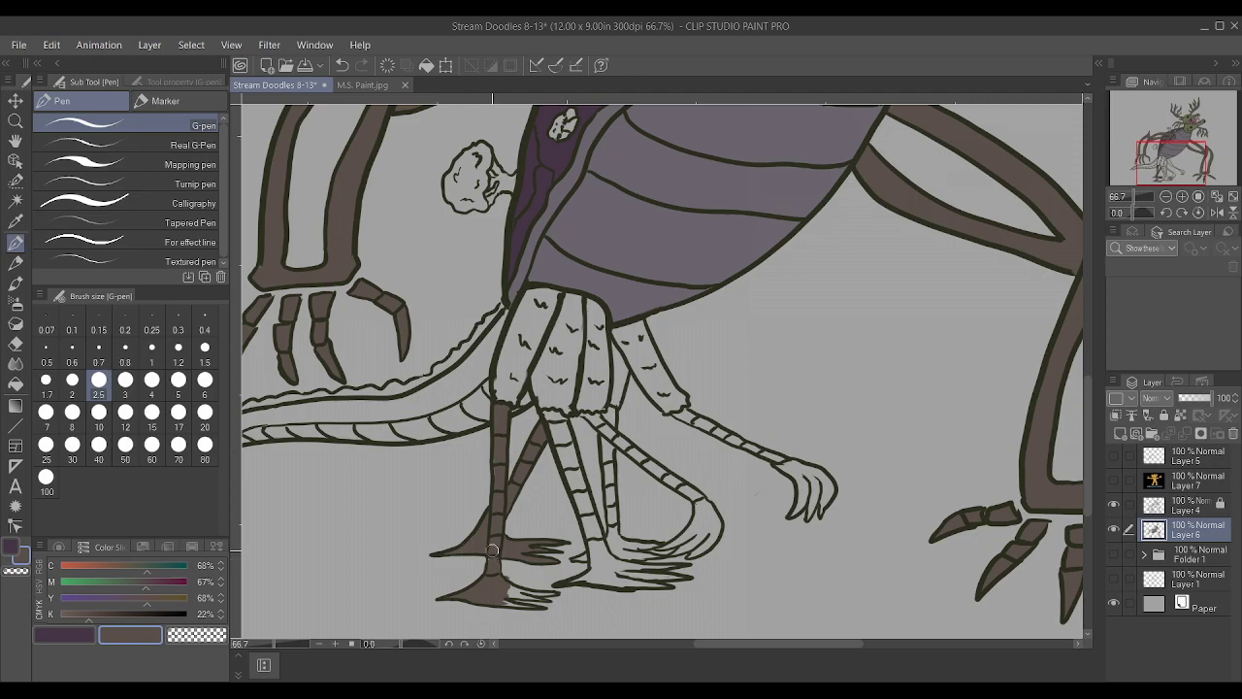
pyautogui.moveTo(545, 591); pyautogui.dragTo(513, 590)
pyautogui.scroll(1, 554, 519)
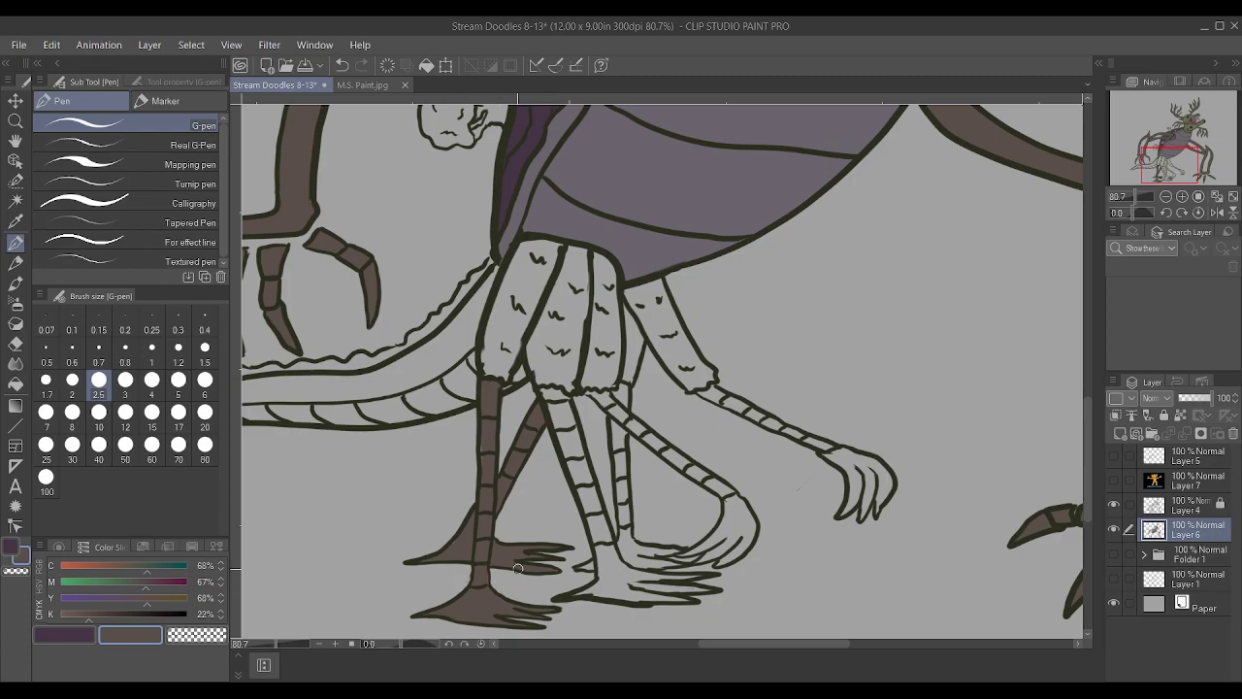
# Fill the thick middle leg and the base of its foot with the brown
pyautogui.scroll(-5, 494, 424)
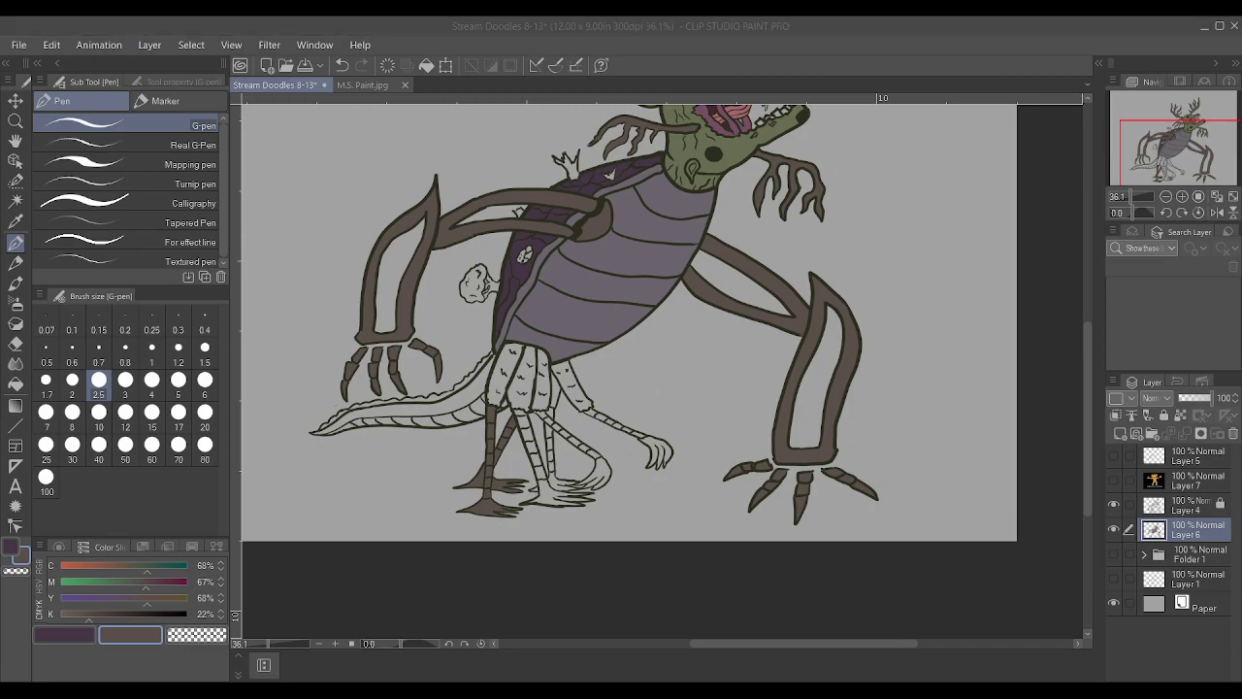
pyautogui.scroll(6, 588, 502)
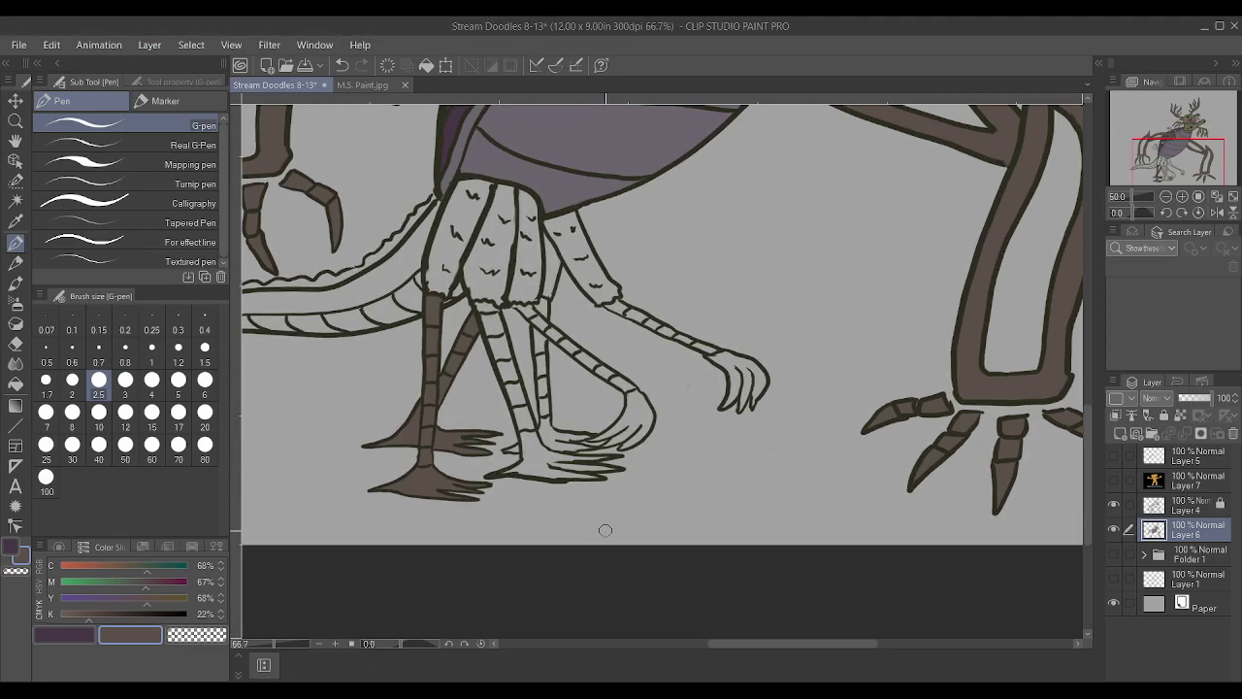
pyautogui.scroll(2, 587, 502)
pyautogui.moveTo(520, 392)
pyautogui.mouseDown()
pyautogui.moveTo(481, 405)
pyautogui.moveTo(480, 351)
pyautogui.mouseUp()
pyautogui.scroll(-4, 480, 352)
pyautogui.scroll(3, 468, 410)
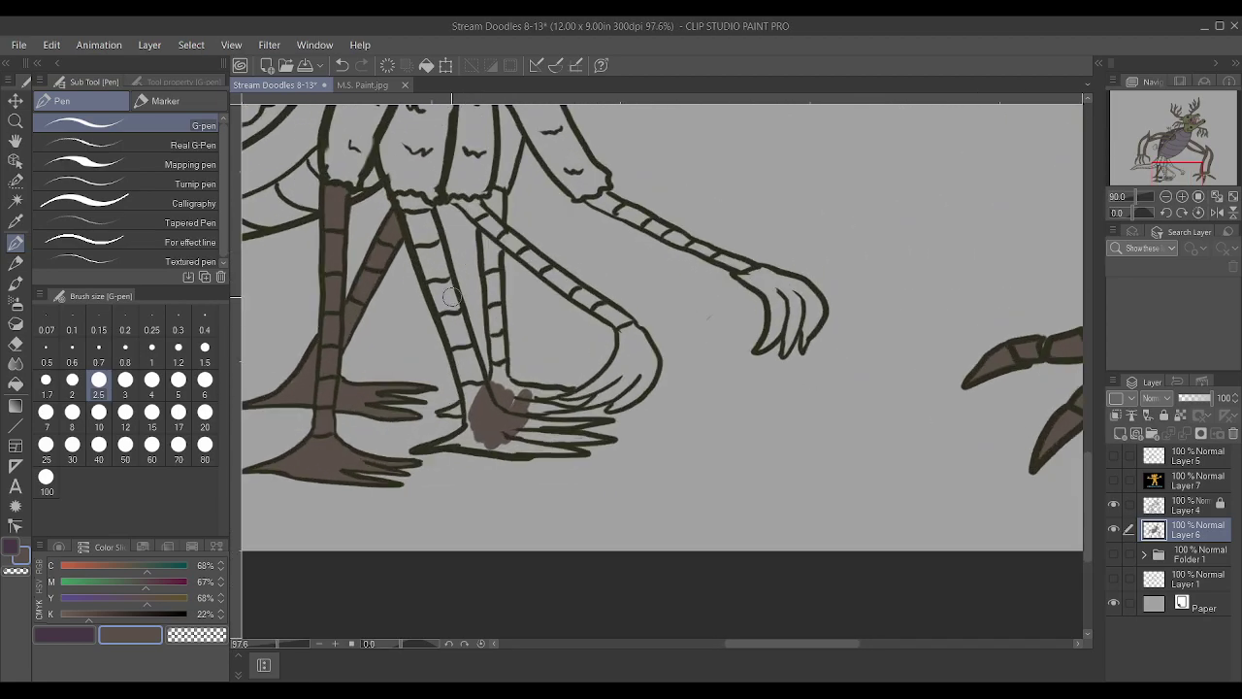
pyautogui.moveTo(468, 410)
pyautogui.mouseDown()
pyautogui.moveTo(450, 330)
pyautogui.moveTo(484, 431)
pyautogui.moveTo(452, 303)
pyautogui.moveTo(473, 361)
pyautogui.moveTo(430, 258)
pyautogui.moveTo(449, 333)
pyautogui.moveTo(399, 191)
pyautogui.moveTo(409, 181)
pyautogui.moveTo(452, 299)
pyautogui.moveTo(425, 201)
pyautogui.moveTo(385, 161)
pyautogui.mouseUp()
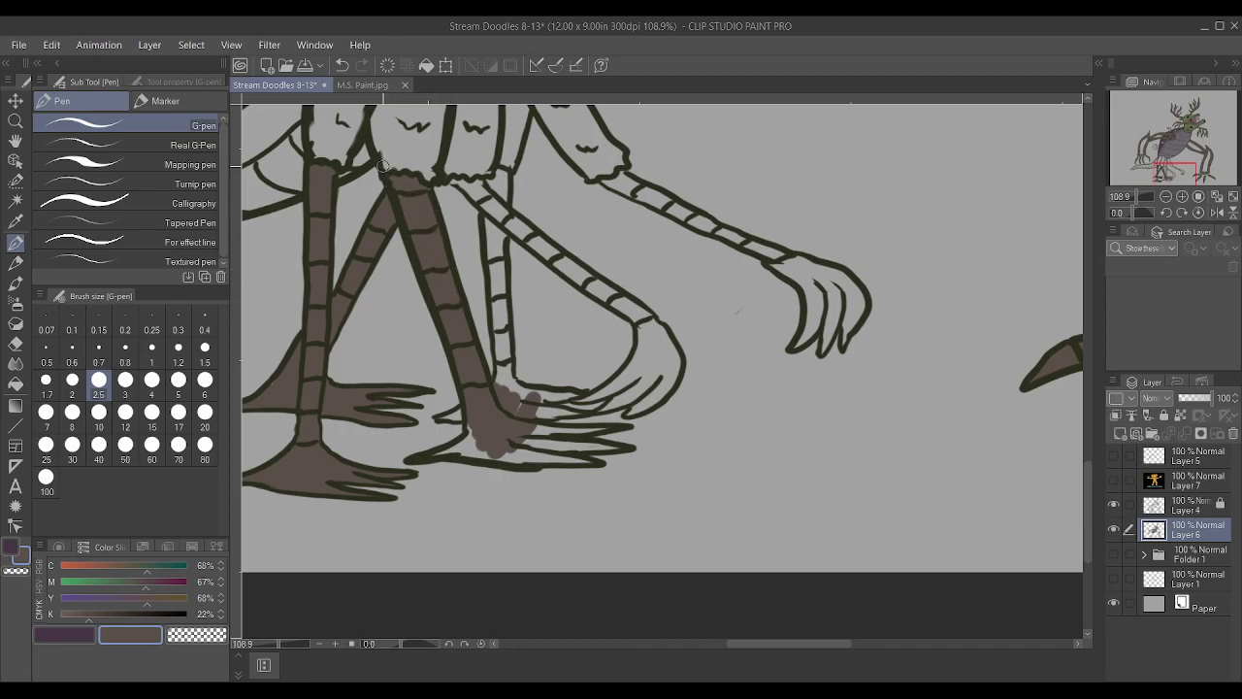
# Fill the thin leg behind the thick middle leg and its clawed foot with the same brown
pyautogui.scroll(-2, 465, 218)
pyautogui.scroll(2, 432, 195)
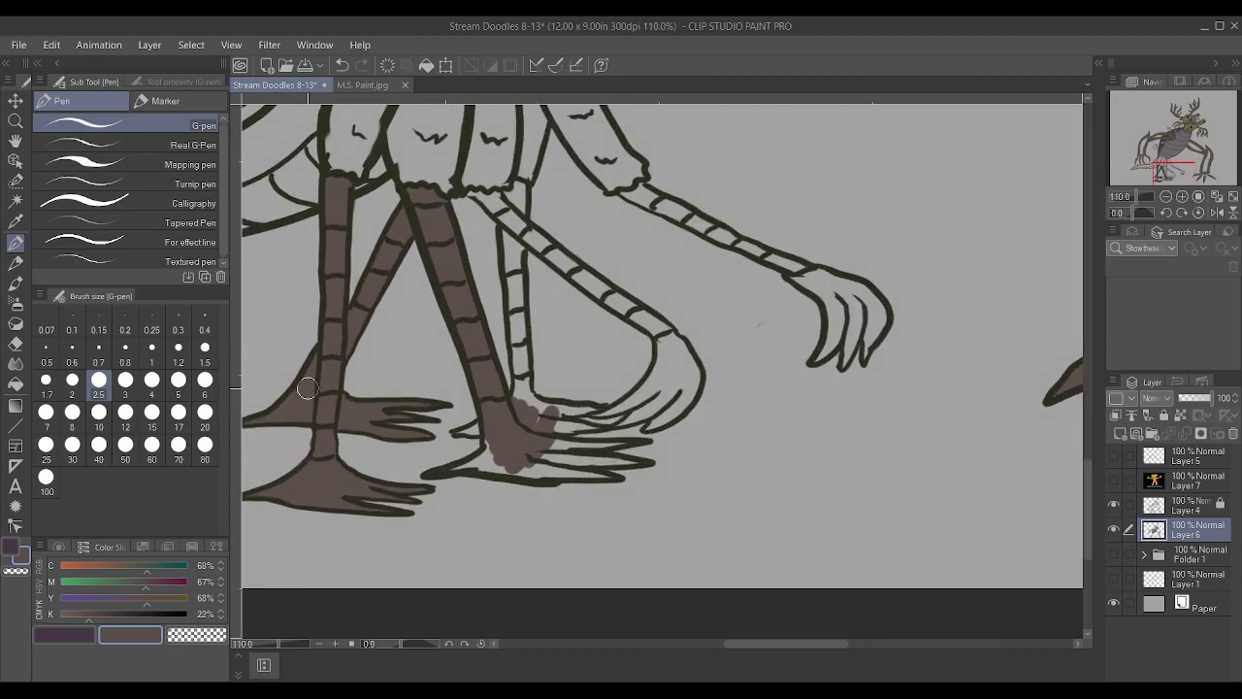
pyautogui.moveTo(519, 364)
pyautogui.mouseDown()
pyautogui.moveTo(510, 253)
pyautogui.moveTo(523, 189)
pyautogui.moveTo(507, 204)
pyautogui.moveTo(485, 188)
pyautogui.moveTo(492, 210)
pyautogui.moveTo(495, 182)
pyautogui.moveTo(489, 194)
pyautogui.moveTo(464, 186)
pyautogui.moveTo(499, 180)
pyautogui.mouseUp()
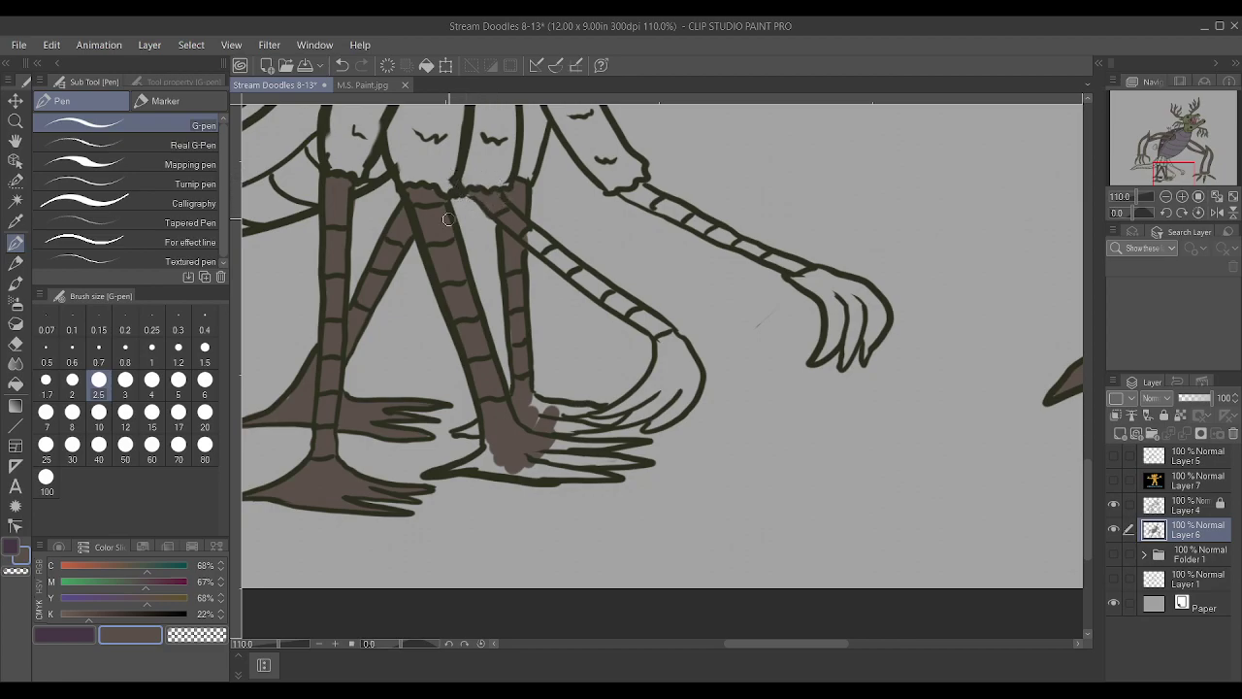
pyautogui.scroll(1, 483, 239)
pyautogui.scroll(-1, 529, 244)
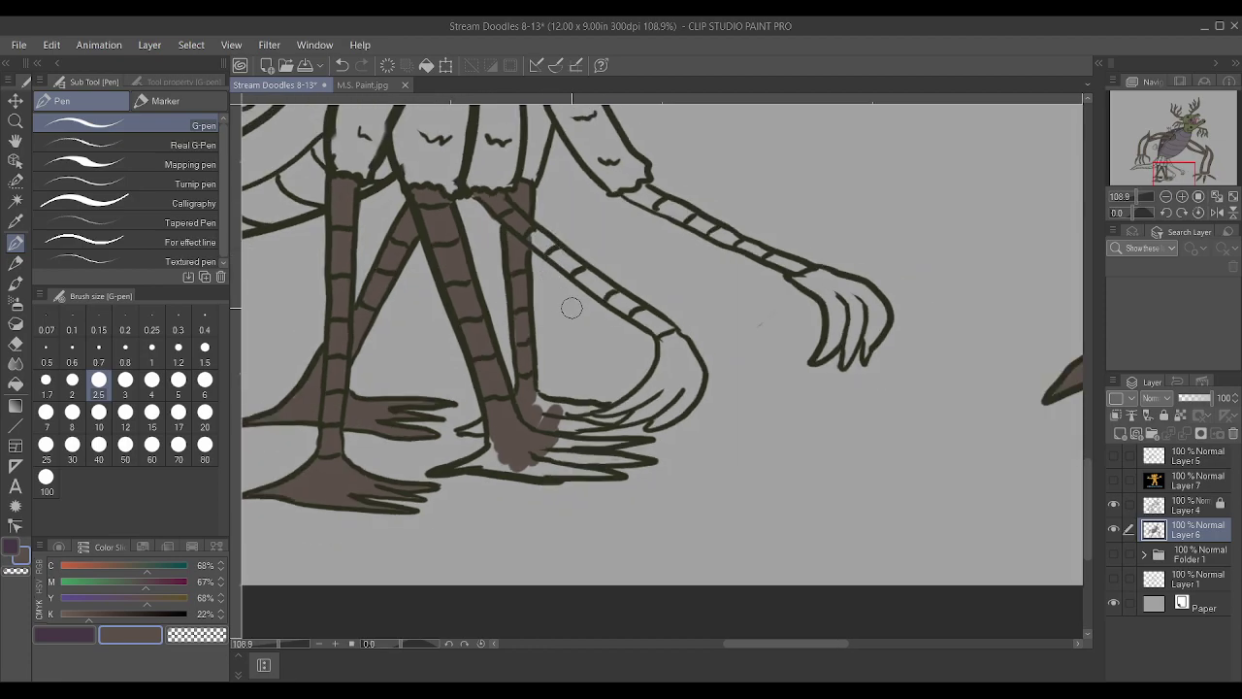
pyautogui.scroll(-5, 619, 419)
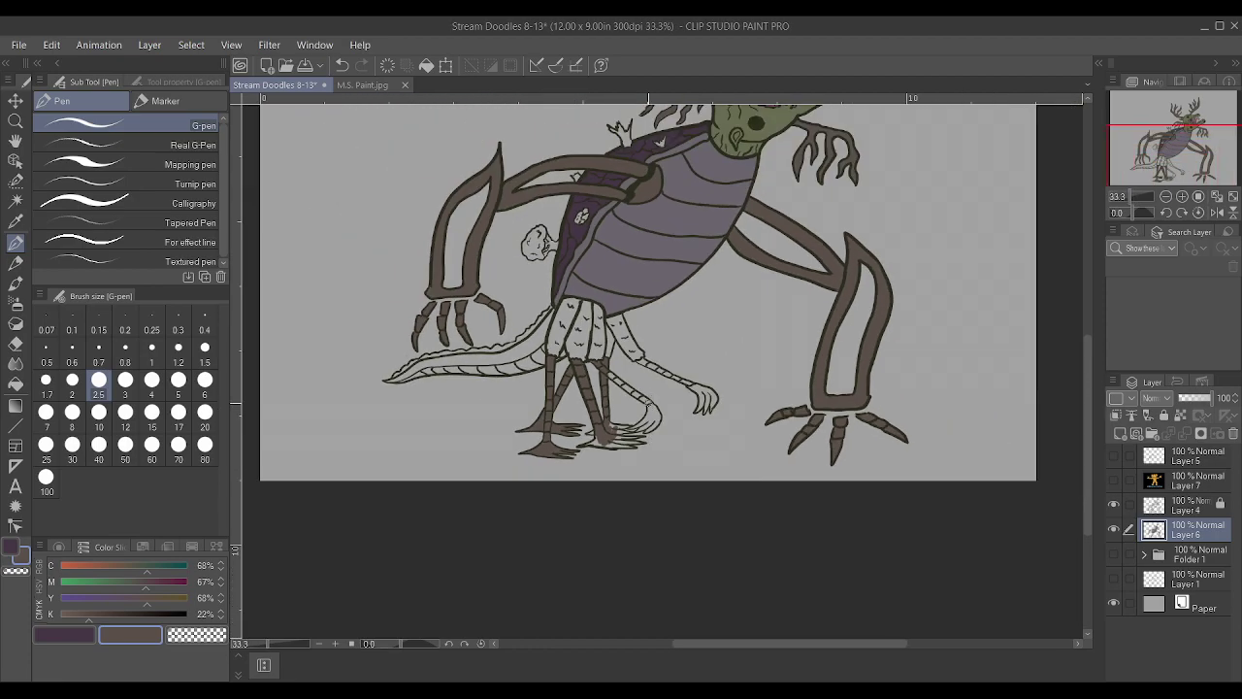
pyautogui.scroll(-2, 668, 419)
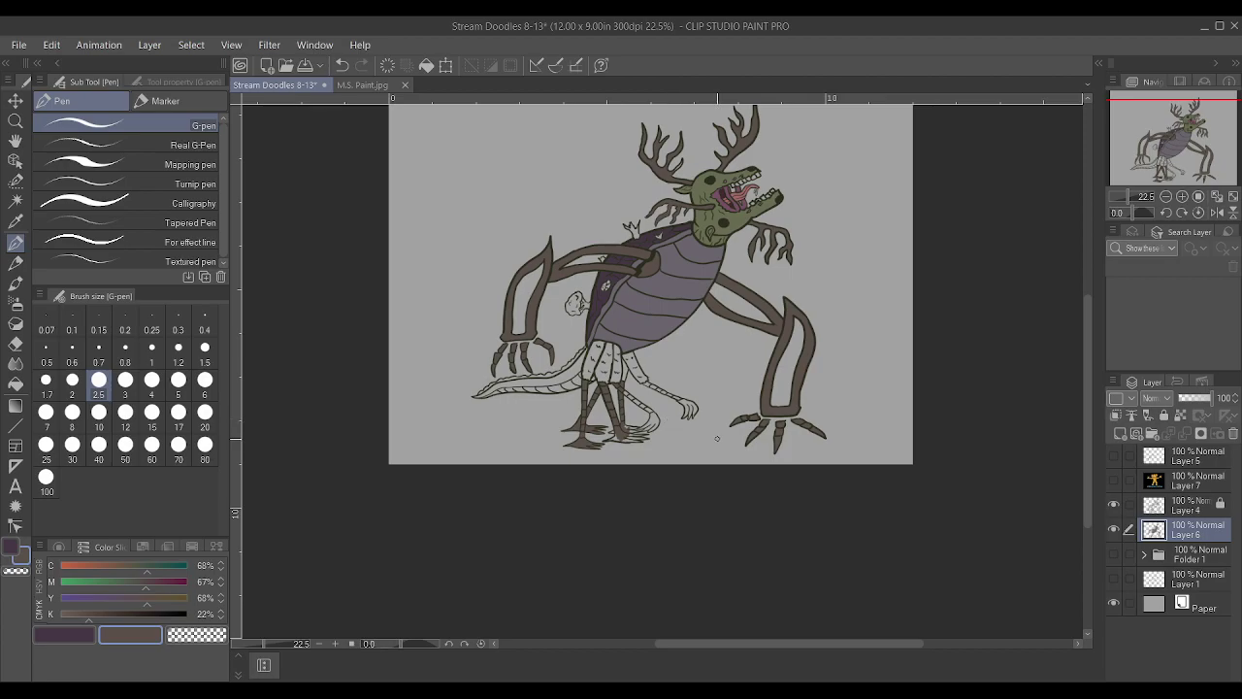
pyautogui.scroll(4, 714, 439)
pyautogui.scroll(3, 525, 364)
pyautogui.moveTo(471, 461)
pyautogui.mouseDown()
pyautogui.moveTo(509, 449)
pyautogui.moveTo(492, 427)
pyautogui.moveTo(407, 402)
pyautogui.moveTo(536, 434)
pyautogui.moveTo(548, 424)
pyautogui.moveTo(440, 432)
pyautogui.moveTo(551, 456)
pyautogui.moveTo(440, 451)
pyautogui.moveTo(413, 465)
pyautogui.moveTo(341, 452)
pyautogui.moveTo(311, 467)
pyautogui.moveTo(375, 464)
pyautogui.moveTo(338, 456)
pyautogui.mouseUp()
pyautogui.scroll(-3, 503, 424)
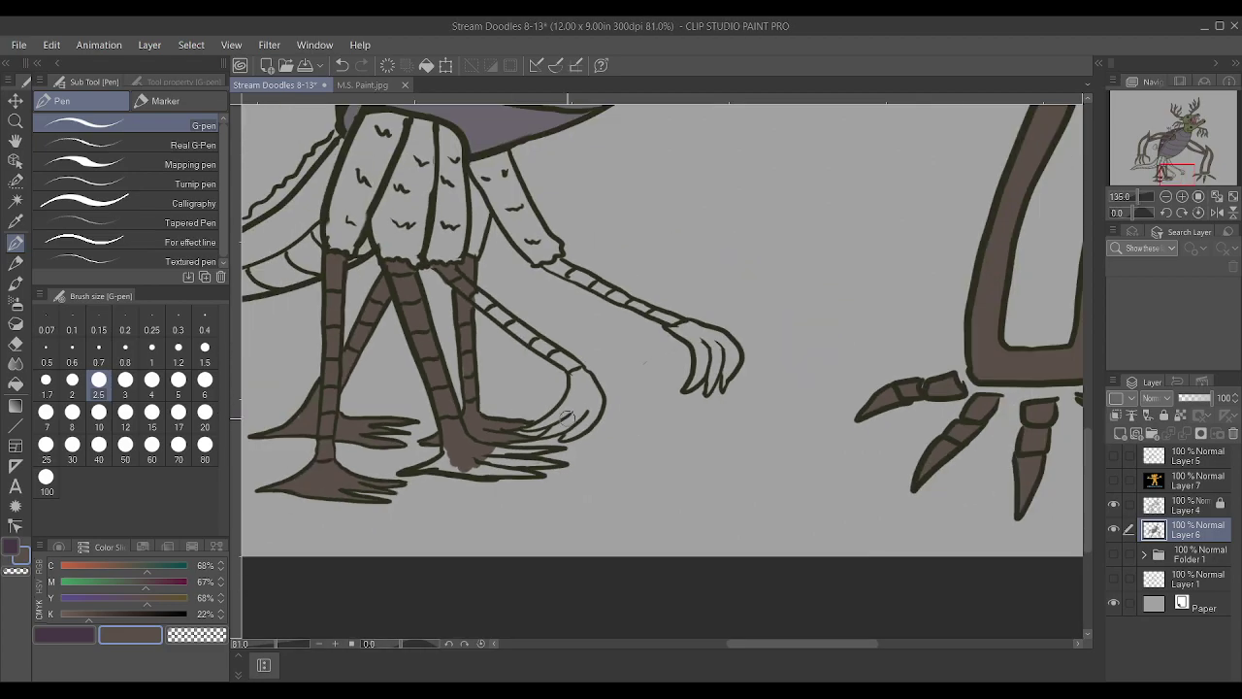
pyautogui.scroll(5, 568, 418)
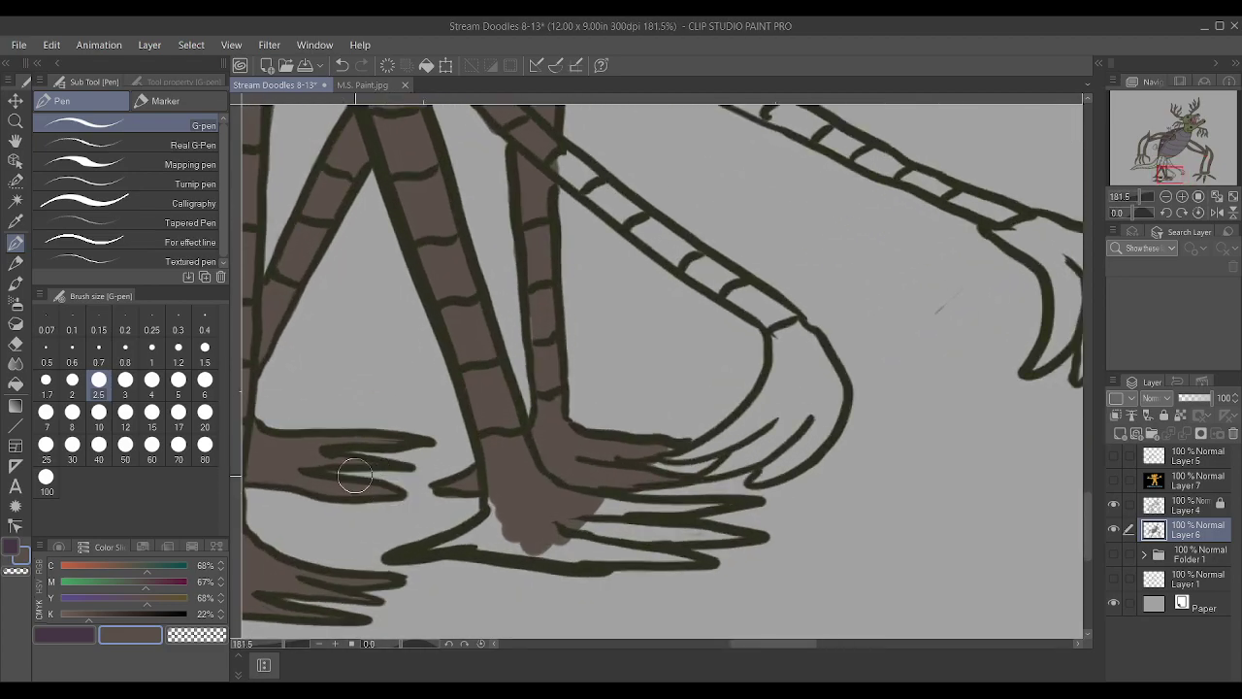
pyautogui.scroll(-2, 475, 475)
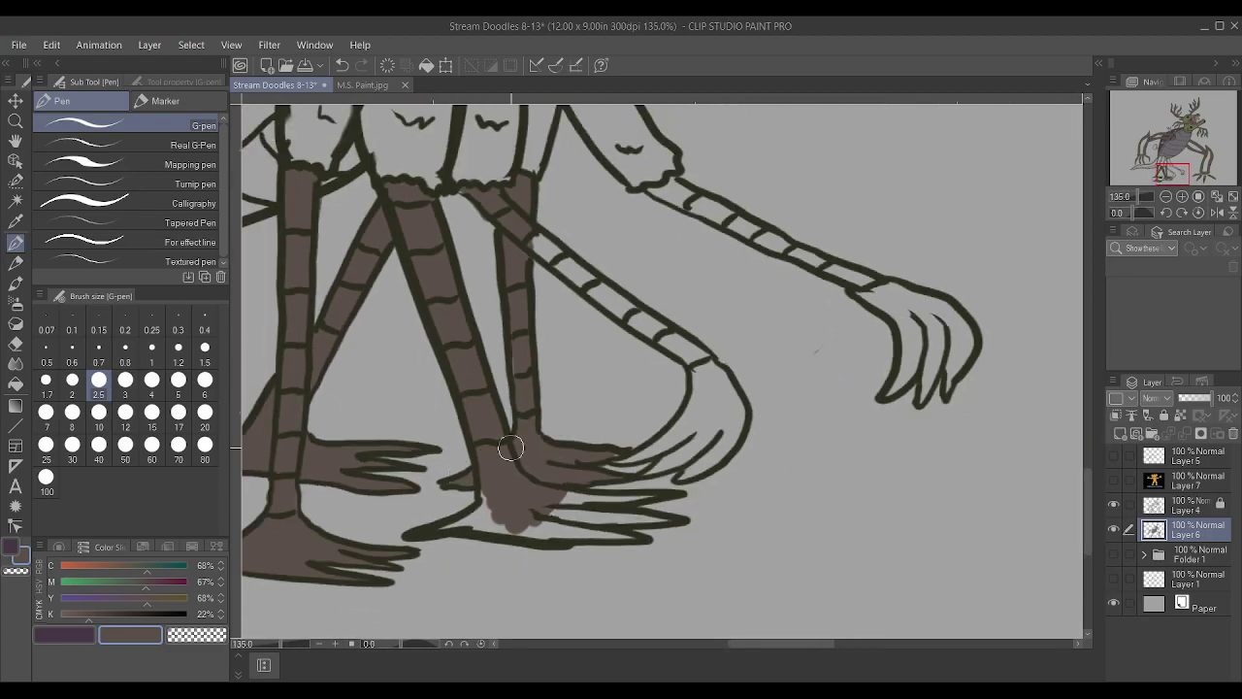
# Fill the rest of the thick middle leg's foot and toes with brown, reducing the G-pen size to 1.5
pyautogui.scroll(-2, 508, 449)
pyautogui.scroll(4, 500, 475)
pyautogui.moveTo(488, 514)
pyautogui.mouseDown()
pyautogui.moveTo(535, 525)
pyautogui.moveTo(470, 515)
pyautogui.moveTo(511, 486)
pyautogui.moveTo(428, 528)
pyautogui.moveTo(558, 508)
pyautogui.moveTo(559, 525)
pyautogui.moveTo(529, 519)
pyautogui.moveTo(552, 492)
pyautogui.moveTo(606, 485)
pyautogui.moveTo(581, 483)
pyautogui.moveTo(658, 516)
pyautogui.moveTo(610, 530)
pyautogui.moveTo(577, 515)
pyautogui.mouseUp()
pyautogui.press('[')
pyautogui.press('[')
pyautogui.press('[')
pyautogui.moveTo(701, 483)
pyautogui.mouseDown()
pyautogui.moveTo(625, 481)
pyautogui.moveTo(669, 489)
pyautogui.moveTo(657, 494)
pyautogui.moveTo(672, 504)
pyautogui.moveTo(646, 509)
pyautogui.moveTo(688, 505)
pyautogui.moveTo(656, 512)
pyautogui.moveTo(719, 509)
pyautogui.moveTo(628, 508)
pyautogui.moveTo(623, 528)
pyautogui.moveTo(673, 531)
pyautogui.moveTo(613, 518)
pyautogui.mouseUp()
# Fill the curled foot and the segmented shin of the bent leg with brown
pyautogui.scroll(-3, 562, 612)
pyautogui.scroll(2, 562, 611)
pyautogui.moveTo(570, 599)
pyautogui.mouseDown()
pyautogui.moveTo(603, 595)
pyautogui.moveTo(569, 594)
pyautogui.moveTo(636, 559)
pyautogui.moveTo(616, 585)
pyautogui.moveTo(637, 574)
pyautogui.moveTo(674, 493)
pyautogui.mouseUp()
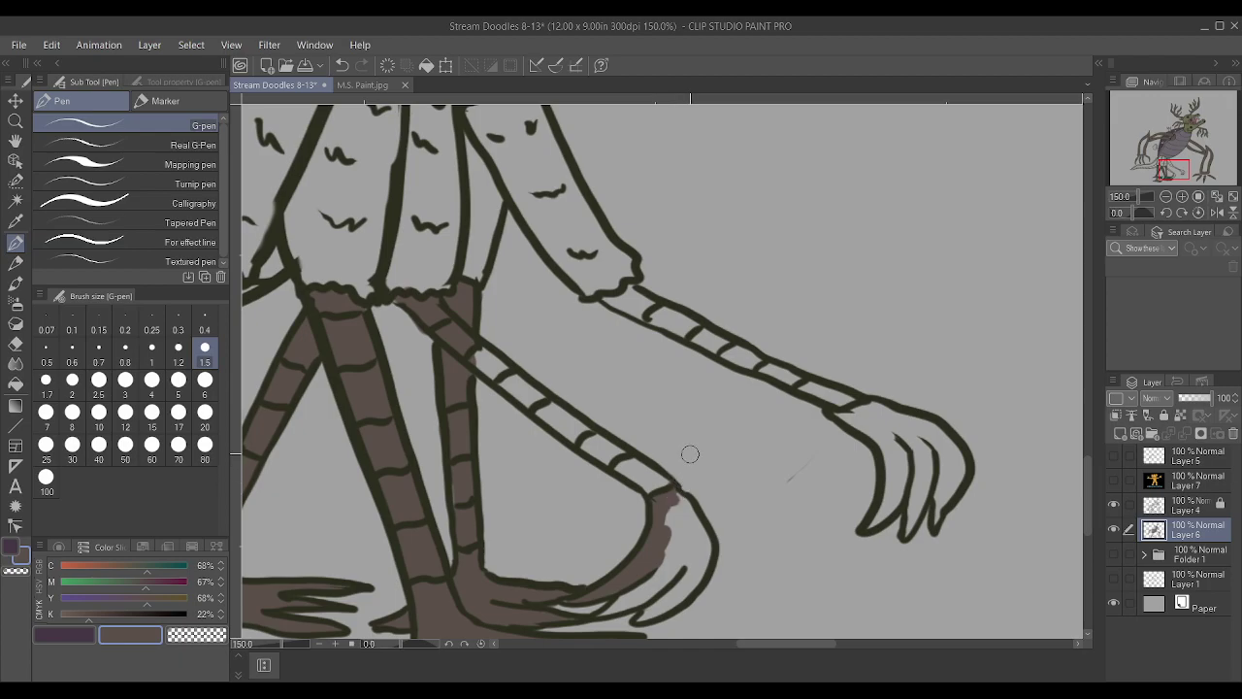
pyautogui.moveTo(626, 621)
pyautogui.mouseDown()
pyautogui.moveTo(674, 559)
pyautogui.moveTo(595, 618)
pyautogui.moveTo(636, 596)
pyautogui.moveTo(562, 600)
pyautogui.moveTo(605, 607)
pyautogui.moveTo(596, 617)
pyautogui.moveTo(672, 551)
pyautogui.moveTo(647, 613)
pyautogui.moveTo(693, 583)
pyautogui.moveTo(707, 550)
pyautogui.moveTo(697, 556)
pyautogui.moveTo(690, 529)
pyautogui.moveTo(669, 540)
pyautogui.moveTo(654, 472)
pyautogui.mouseUp()
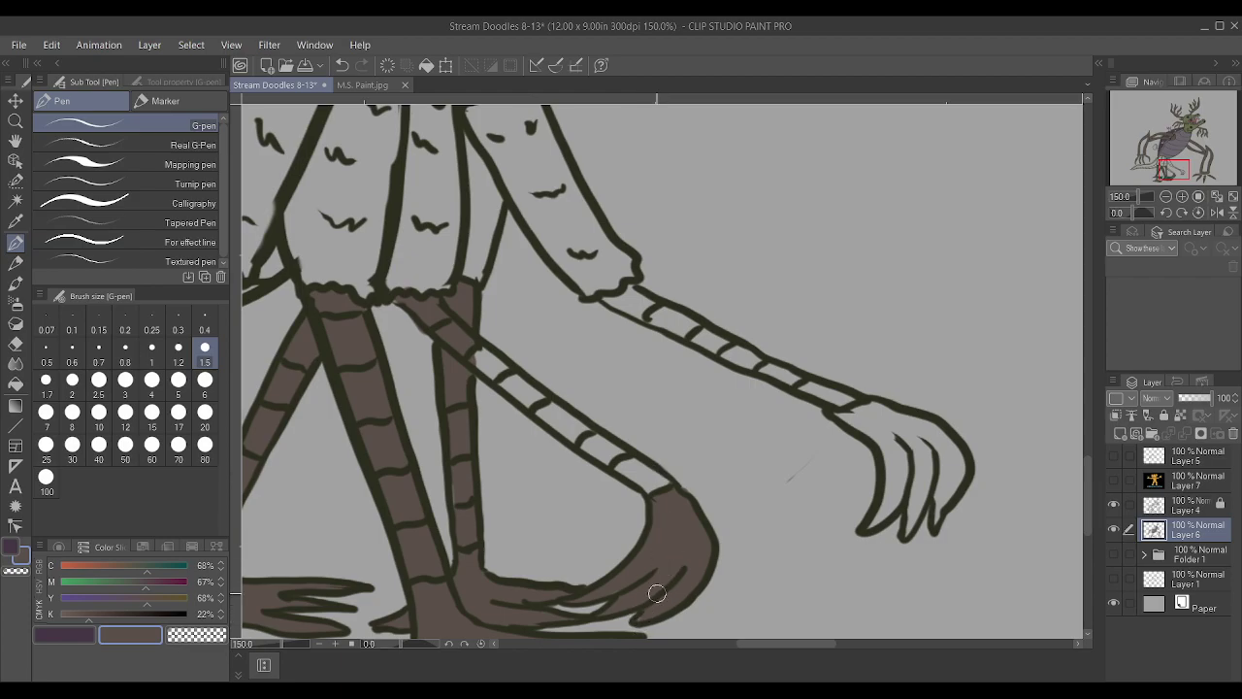
pyautogui.moveTo(504, 392)
pyautogui.mouseDown()
pyautogui.moveTo(572, 441)
pyautogui.moveTo(470, 357)
pyautogui.moveTo(558, 412)
pyautogui.moveTo(471, 344)
pyautogui.moveTo(546, 411)
pyautogui.moveTo(633, 460)
pyautogui.moveTo(574, 441)
pyautogui.moveTo(661, 495)
pyautogui.moveTo(687, 492)
pyautogui.moveTo(593, 429)
pyautogui.mouseUp()
pyautogui.moveTo(674, 470)
pyautogui.mouseDown()
pyautogui.moveTo(704, 494)
pyautogui.moveTo(680, 474)
pyautogui.mouseUp()
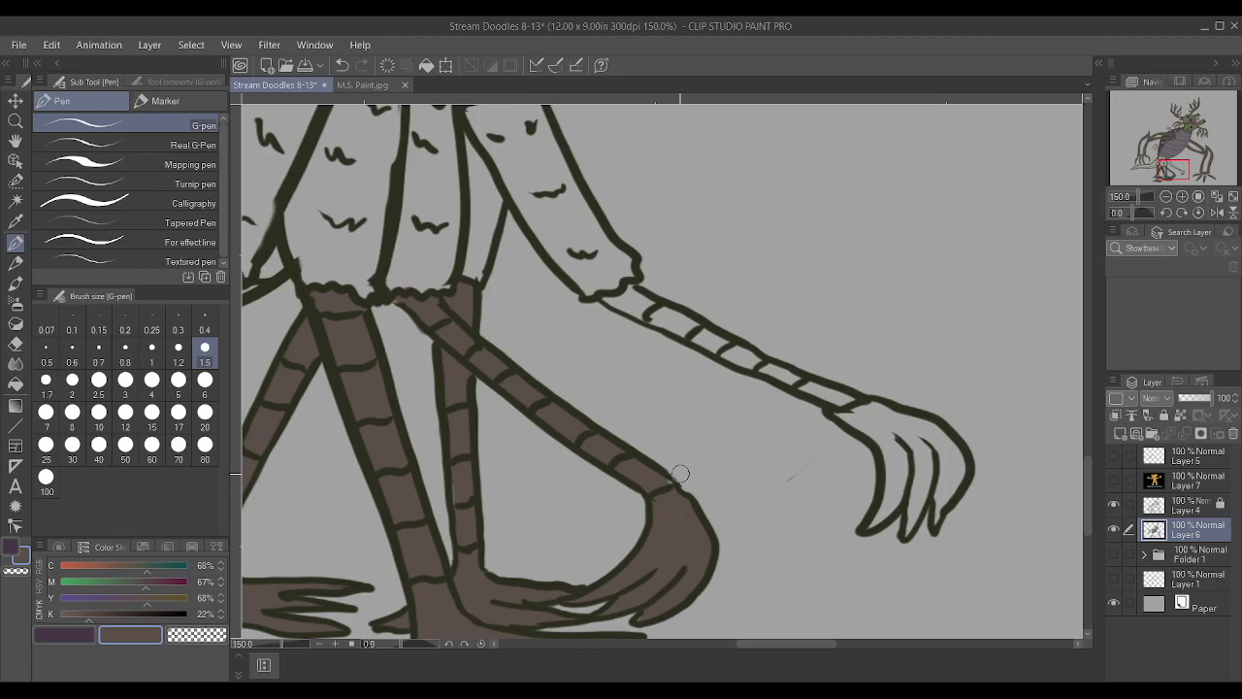
# Unlock Layer 4 and try filling the outstretched leg's shin with brown on Layer 6
pyautogui.click(1212, 512)
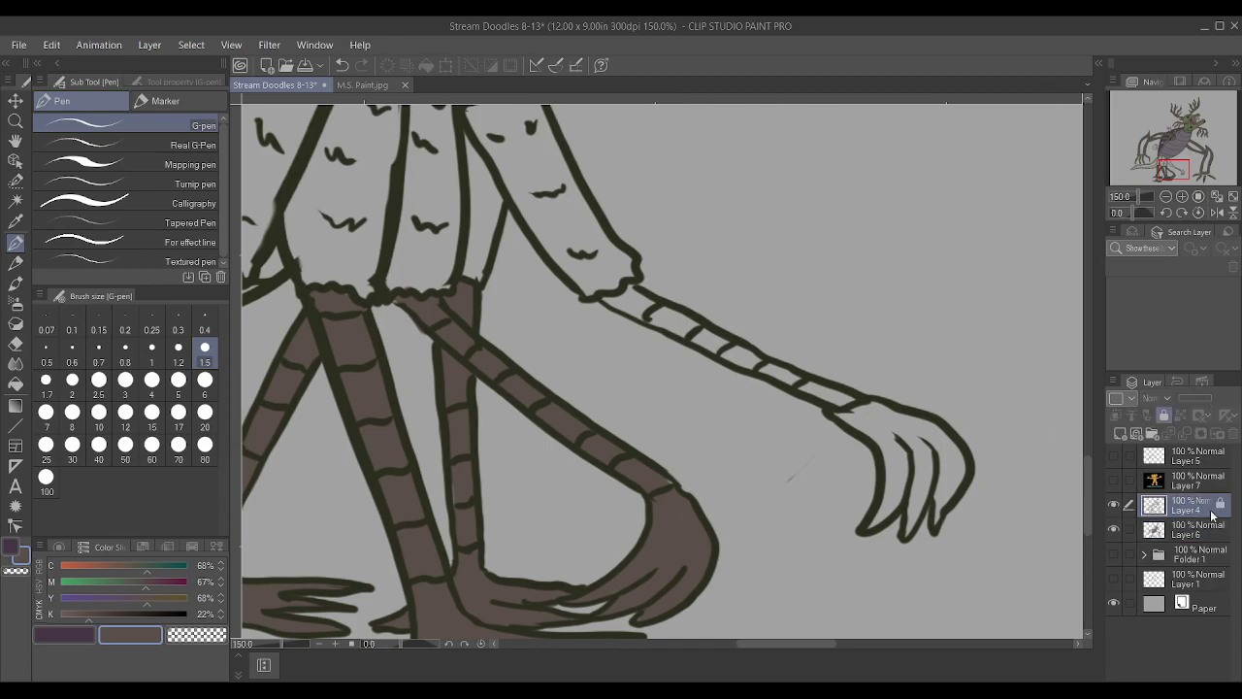
pyautogui.click(1164, 416)
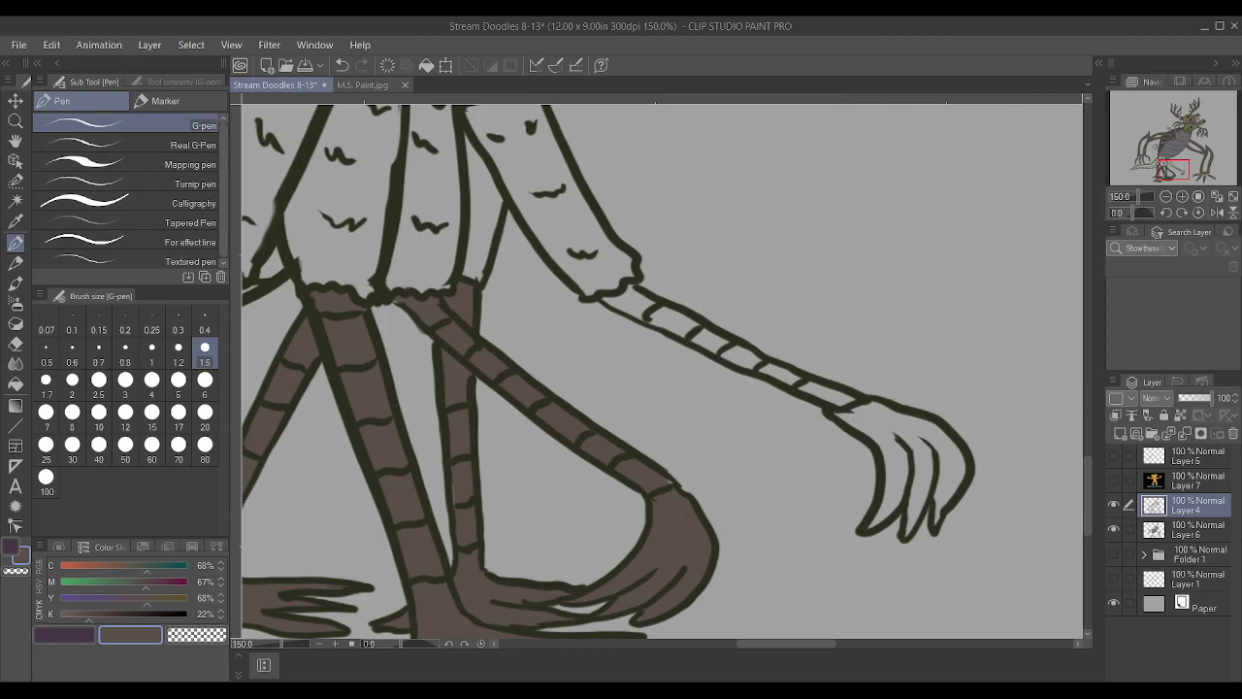
pyautogui.click(1185, 538)
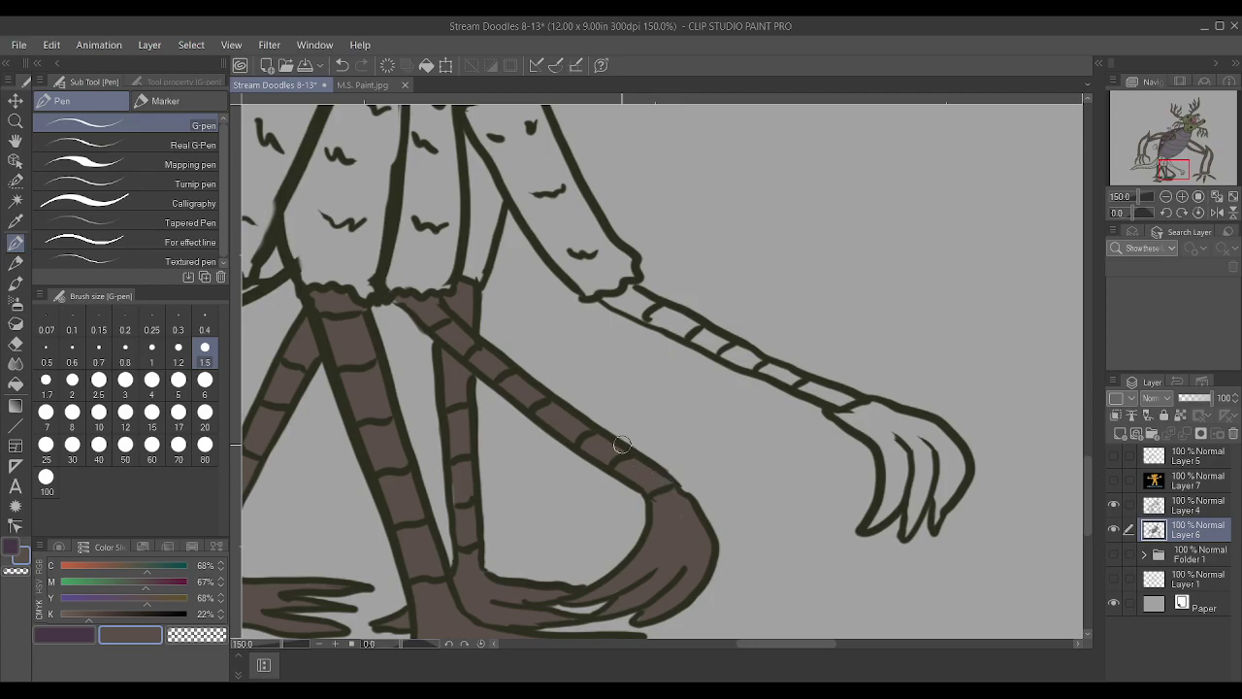
pyautogui.scroll(-4, 712, 453)
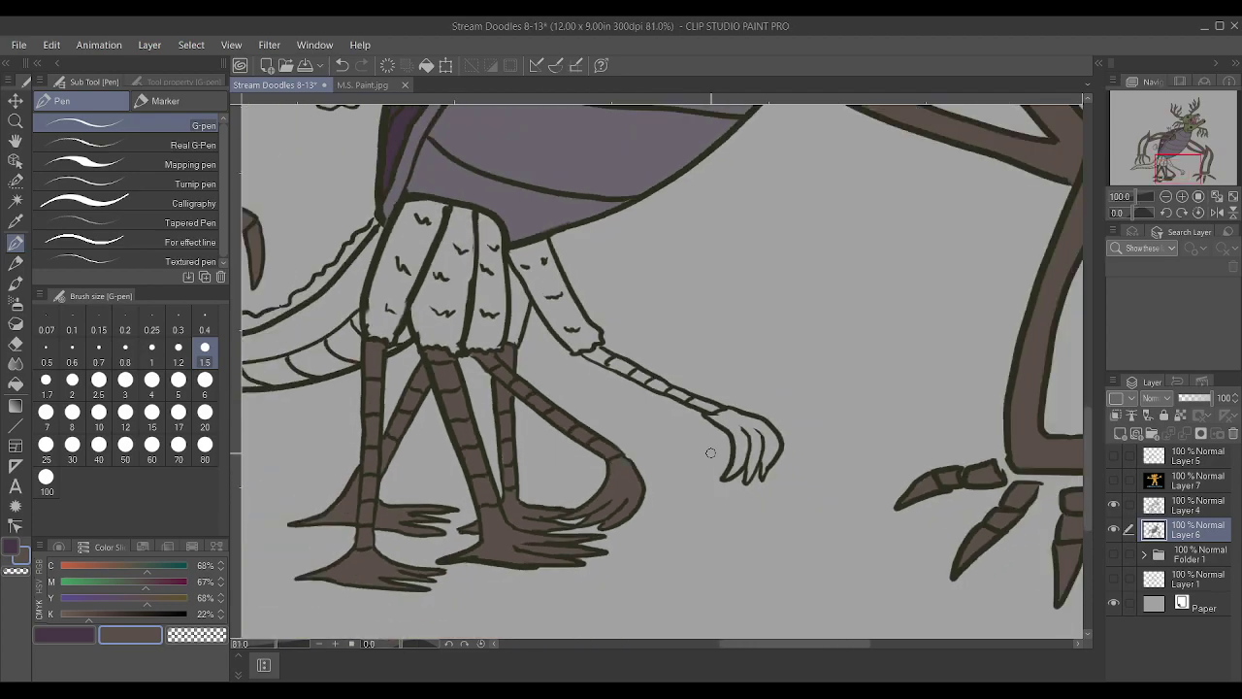
pyautogui.scroll(3, 741, 435)
pyautogui.moveTo(539, 334)
pyautogui.mouseDown()
pyautogui.moveTo(674, 402)
pyautogui.moveTo(555, 340)
pyautogui.moveTo(671, 390)
pyautogui.mouseUp()
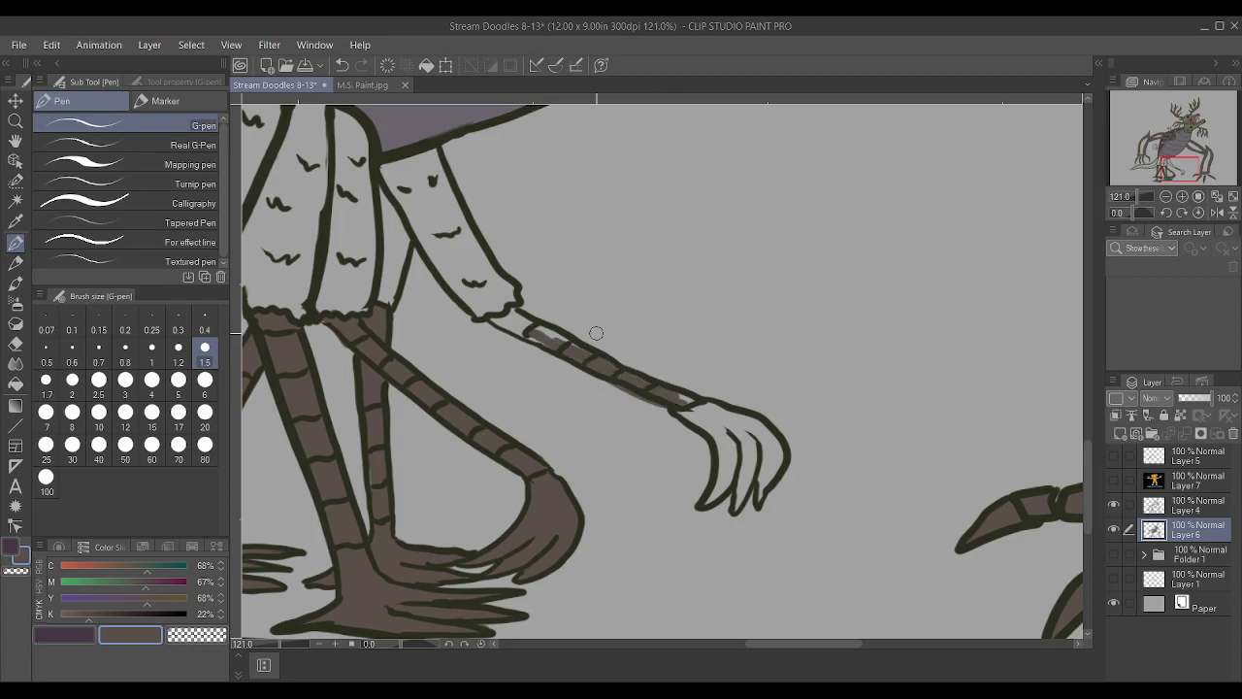
pyautogui.hotkey('ctrl', 'z')
# Lock Layer 6 and try the brown shin fill on Layer 4, undo it, and return to Layer 6 with only Layer 4 locked
pyautogui.click(1166, 416)
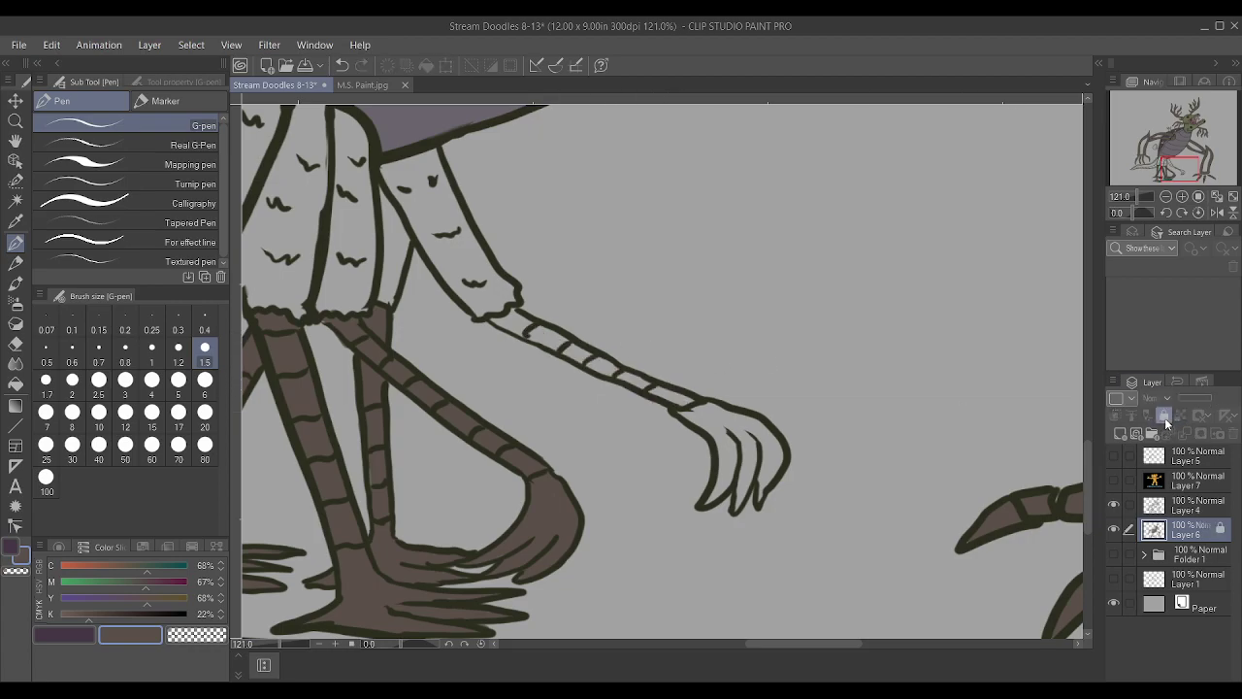
pyautogui.click(1113, 528)
pyautogui.click(1113, 528)
pyautogui.click(1193, 507)
pyautogui.moveTo(552, 341)
pyautogui.mouseDown()
pyautogui.moveTo(631, 373)
pyautogui.moveTo(615, 348)
pyautogui.moveTo(590, 342)
pyautogui.mouseUp()
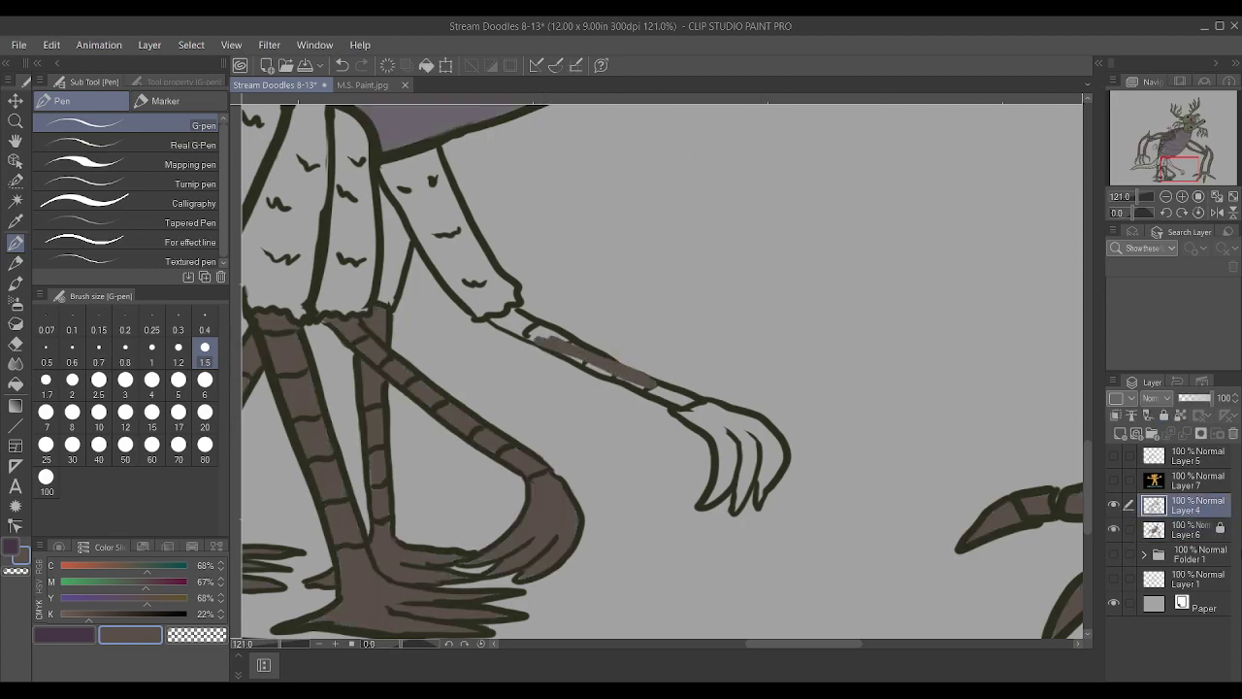
pyautogui.hotkey('ctrl', 'z')
pyautogui.click(1164, 415)
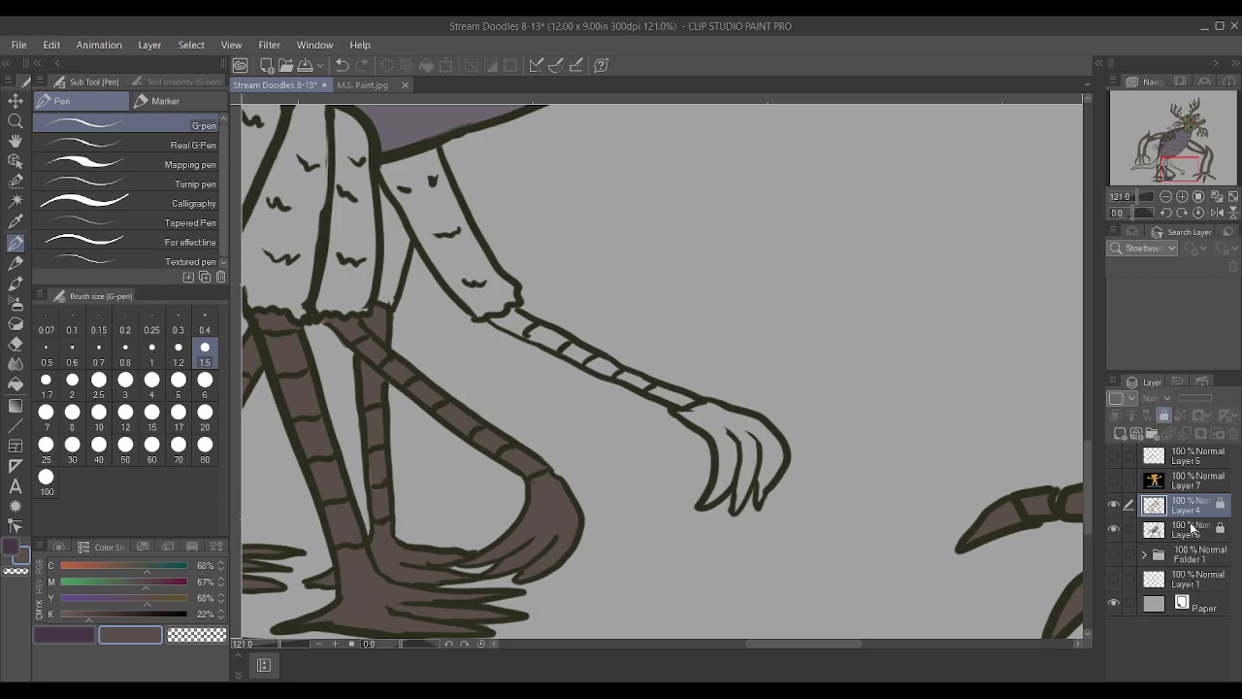
pyautogui.click(1191, 527)
pyautogui.click(1164, 415)
# Fill the outstretched leg's segmented shin and clawed foot with brown on Layer 6
pyautogui.moveTo(611, 376)
pyautogui.mouseDown()
pyautogui.moveTo(676, 400)
pyautogui.moveTo(582, 355)
pyautogui.moveTo(626, 370)
pyautogui.mouseUp()
pyautogui.moveTo(506, 320)
pyautogui.mouseDown()
pyautogui.moveTo(592, 361)
pyautogui.moveTo(514, 315)
pyautogui.moveTo(496, 319)
pyautogui.moveTo(511, 313)
pyautogui.mouseUp()
pyautogui.moveTo(689, 407); pyautogui.dragTo(708, 408)
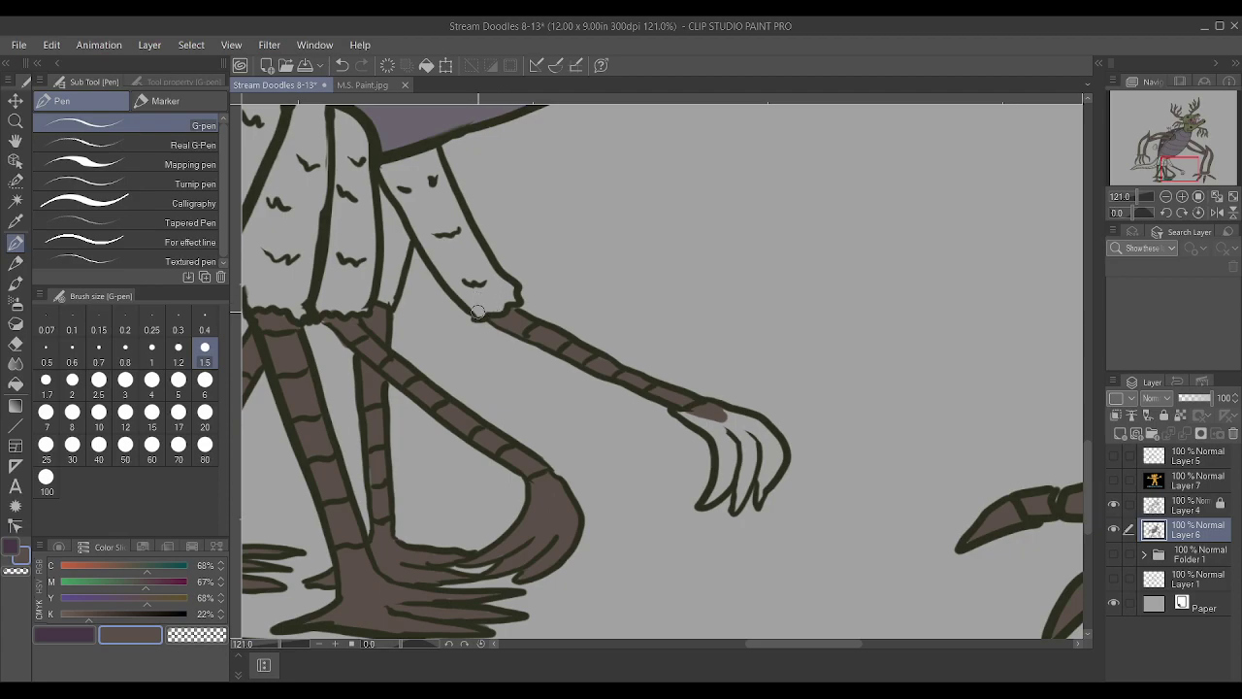
pyautogui.moveTo(728, 469)
pyautogui.mouseDown()
pyautogui.moveTo(681, 413)
pyautogui.moveTo(745, 441)
pyautogui.moveTo(735, 509)
pyautogui.moveTo(744, 437)
pyautogui.moveTo(757, 449)
pyautogui.moveTo(731, 419)
pyautogui.moveTo(776, 443)
pyautogui.moveTo(757, 473)
pyautogui.mouseUp()
pyautogui.moveTo(724, 415); pyautogui.dragTo(754, 424)
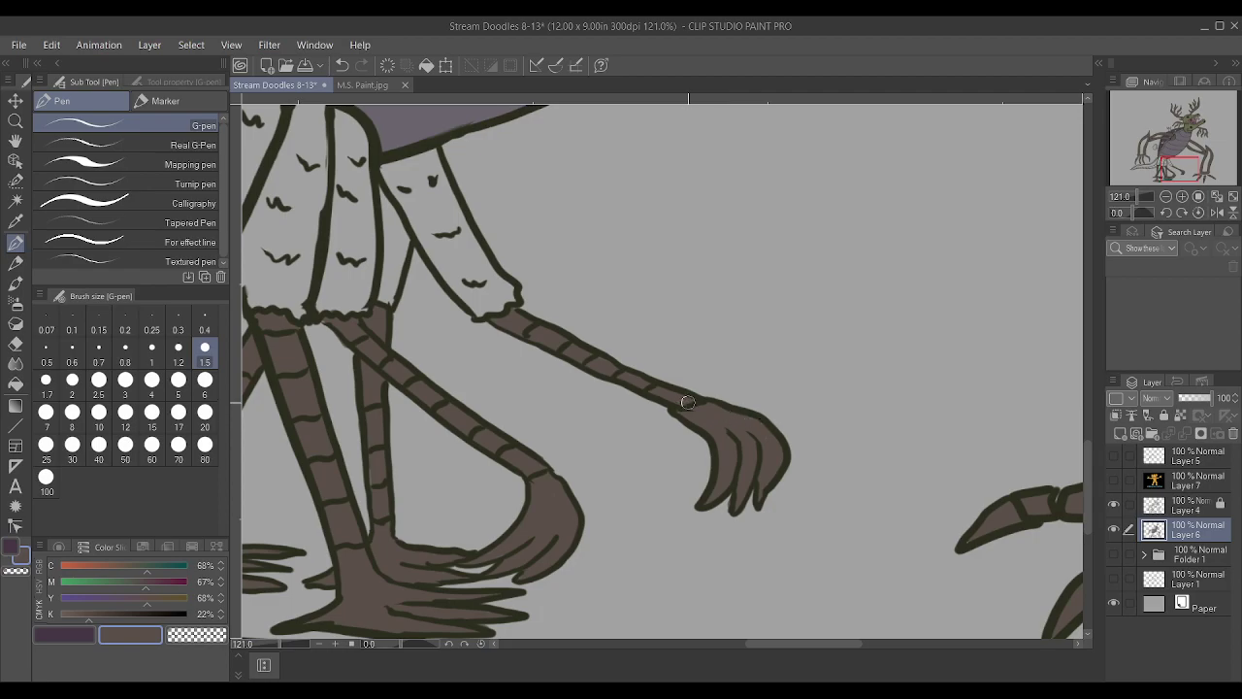
# Mix a green with M 45% and Y 77%, and fill the small sprout between the arm outlines and the oval patch's left part
pyautogui.scroll(-3, 741, 436)
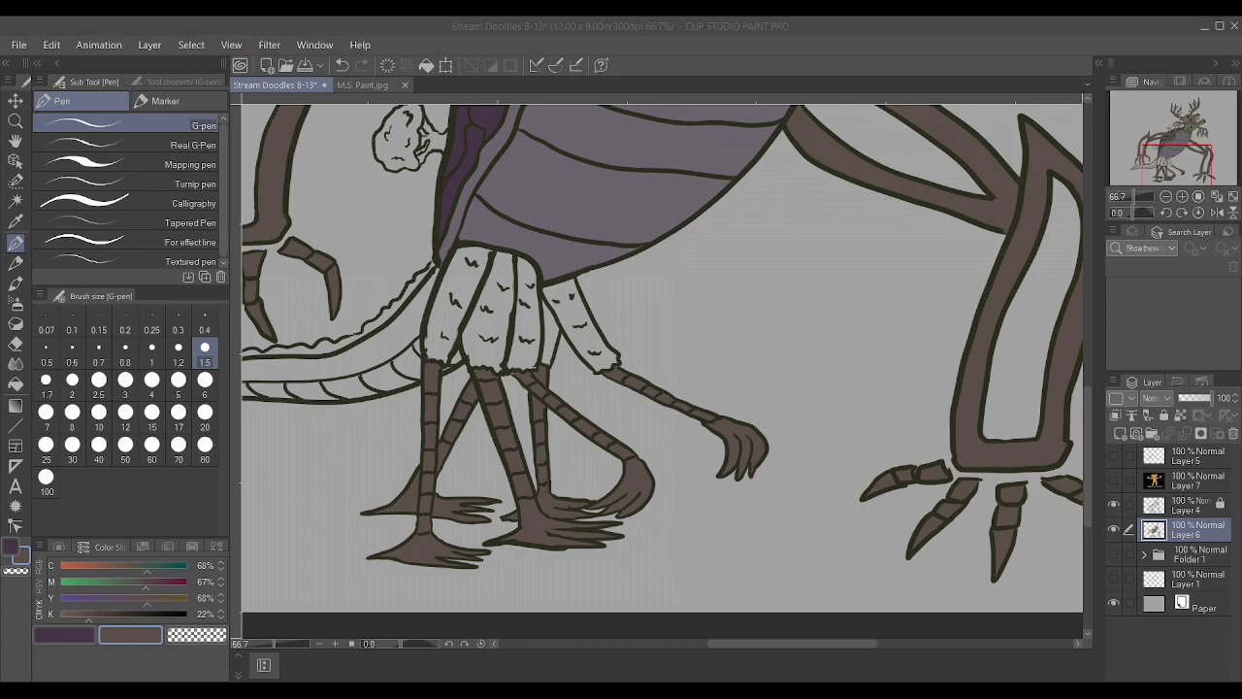
pyautogui.scroll(-3, 688, 333)
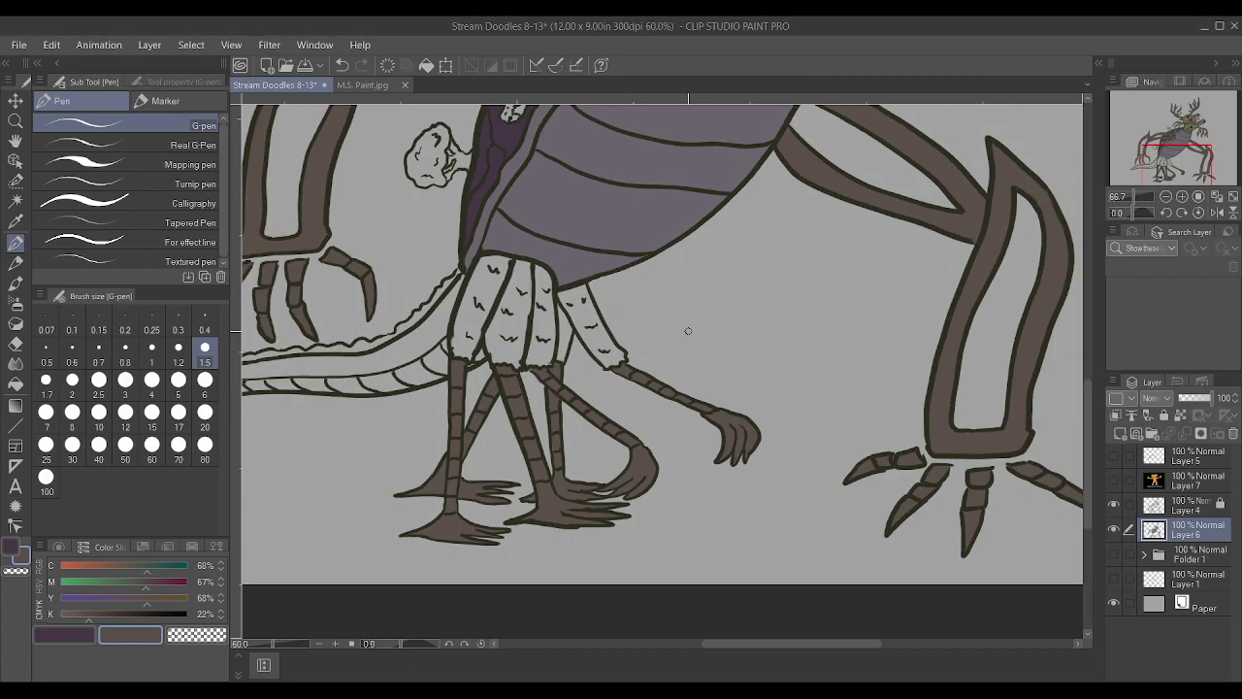
pyautogui.scroll(-1, 681, 497)
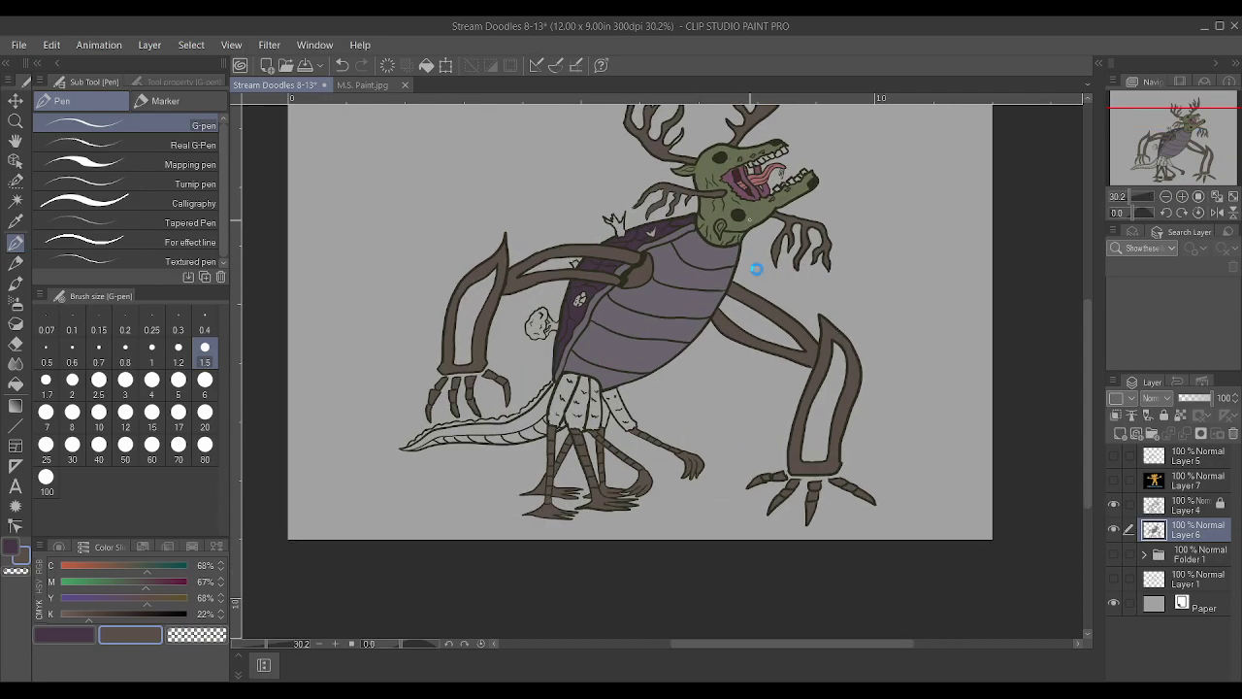
pyautogui.scroll(2, 700, 216)
pyautogui.scroll(2, 713, 298)
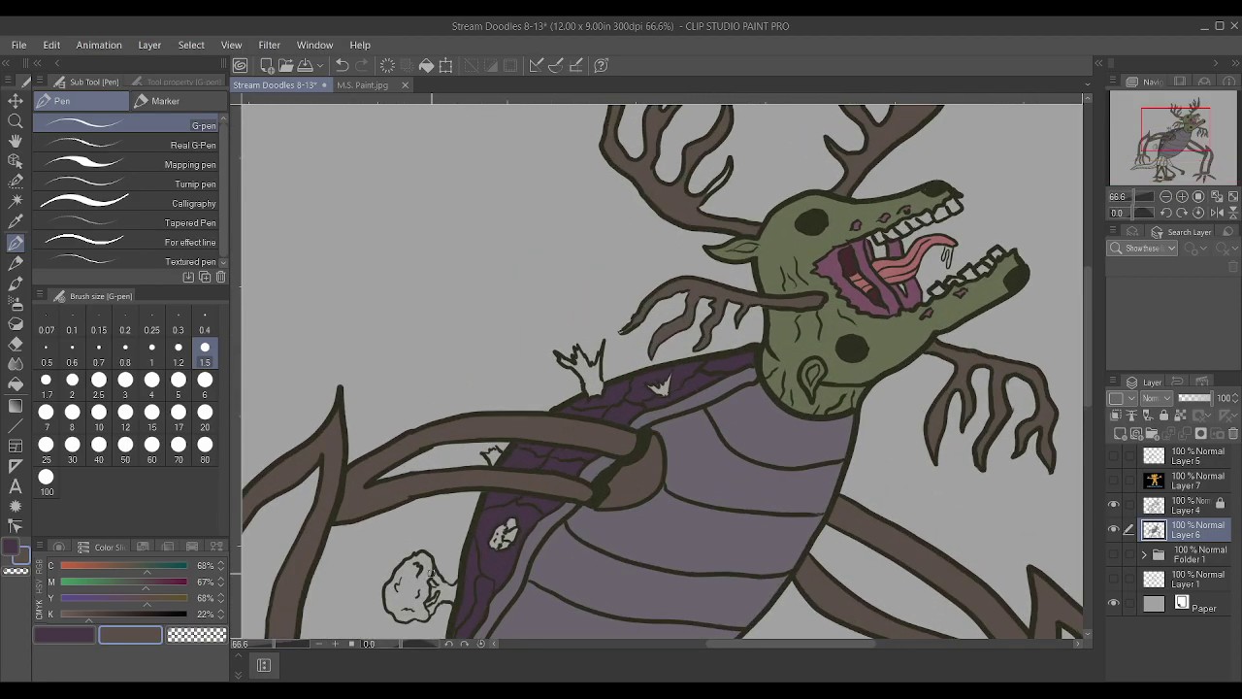
pyautogui.moveTo(130, 579); pyautogui.dragTo(120, 581)
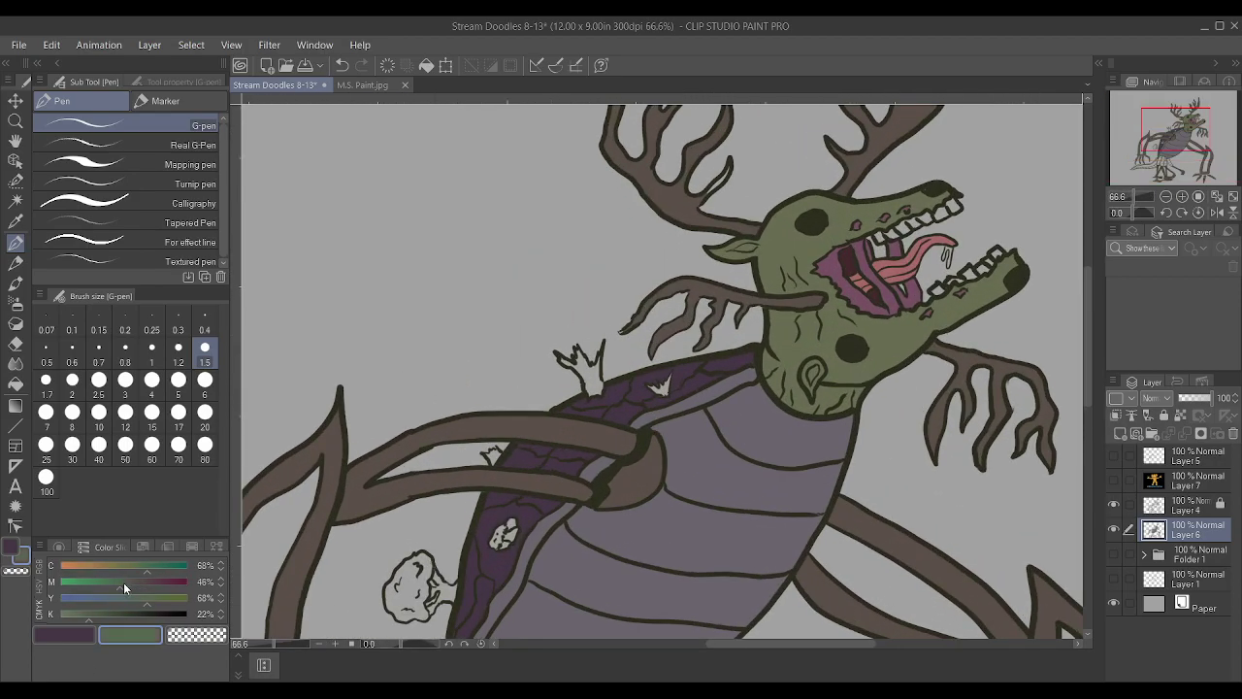
pyautogui.click(118, 584)
pyautogui.scroll(-3, 520, 445)
pyautogui.scroll(6, 519, 446)
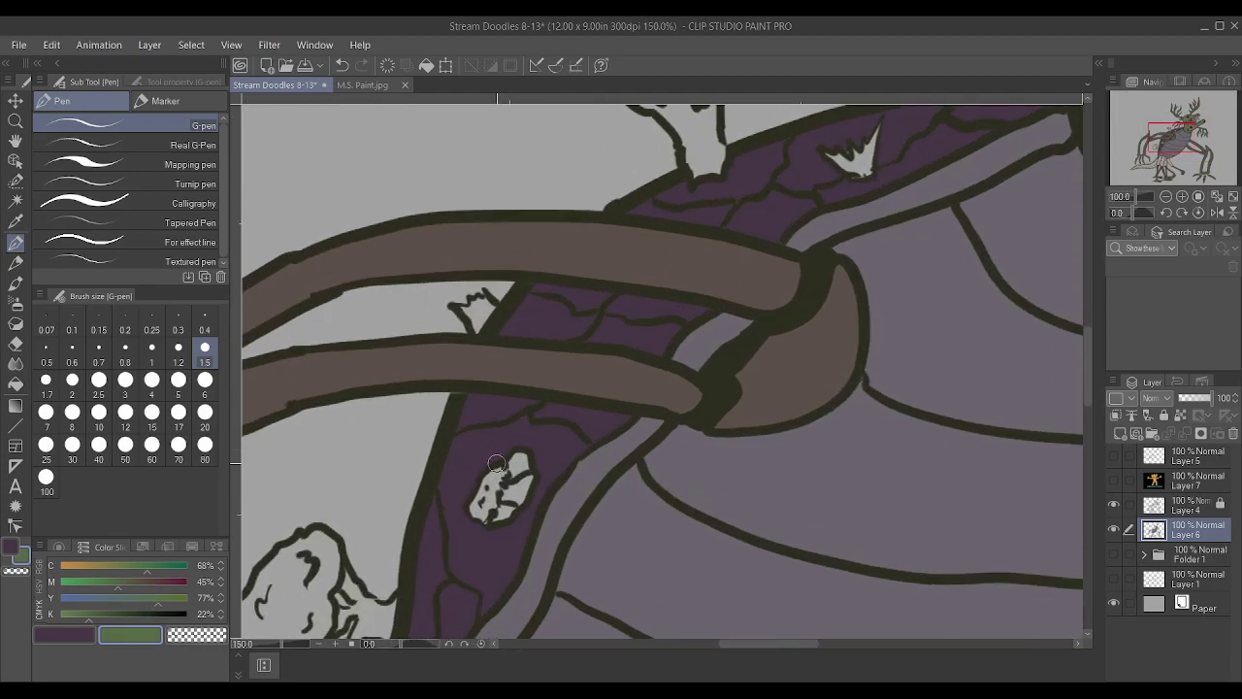
pyautogui.moveTo(485, 309)
pyautogui.mouseDown()
pyautogui.moveTo(469, 313)
pyautogui.moveTo(482, 297)
pyautogui.moveTo(478, 327)
pyautogui.mouseUp()
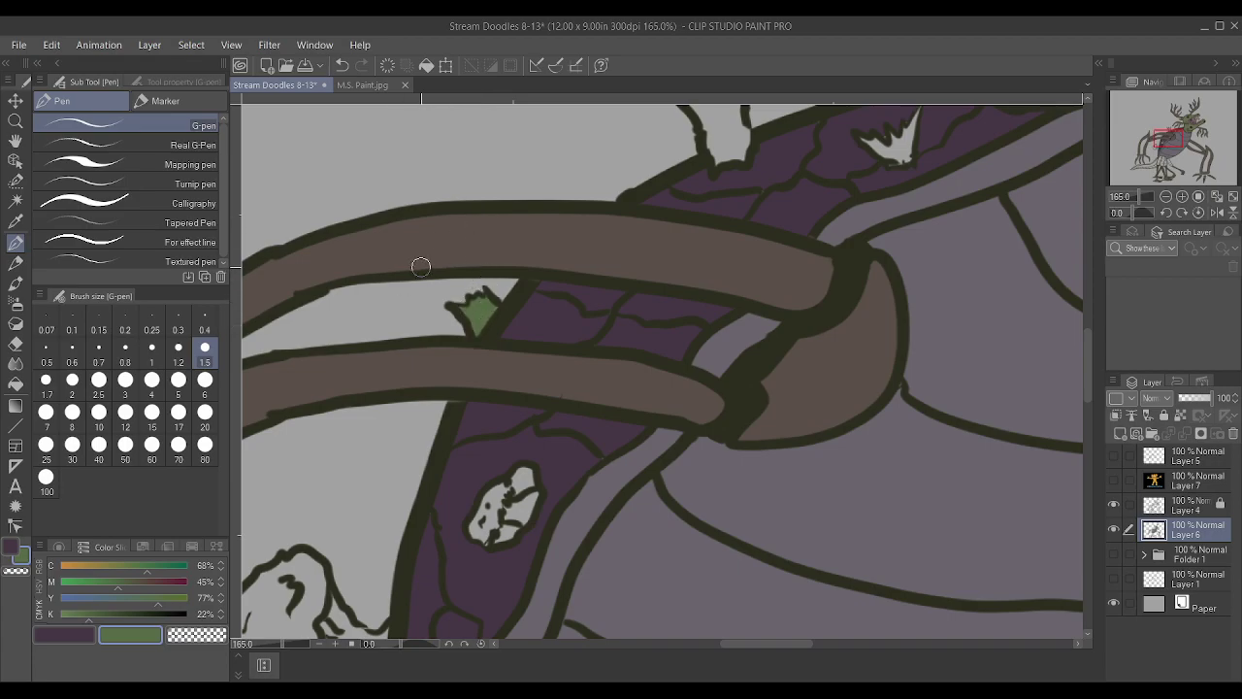
pyautogui.moveTo(482, 521)
pyautogui.mouseDown()
pyautogui.moveTo(484, 539)
pyautogui.moveTo(478, 514)
pyautogui.moveTo(497, 491)
pyautogui.moveTo(492, 510)
pyautogui.mouseUp()
pyautogui.scroll(-4, 505, 491)
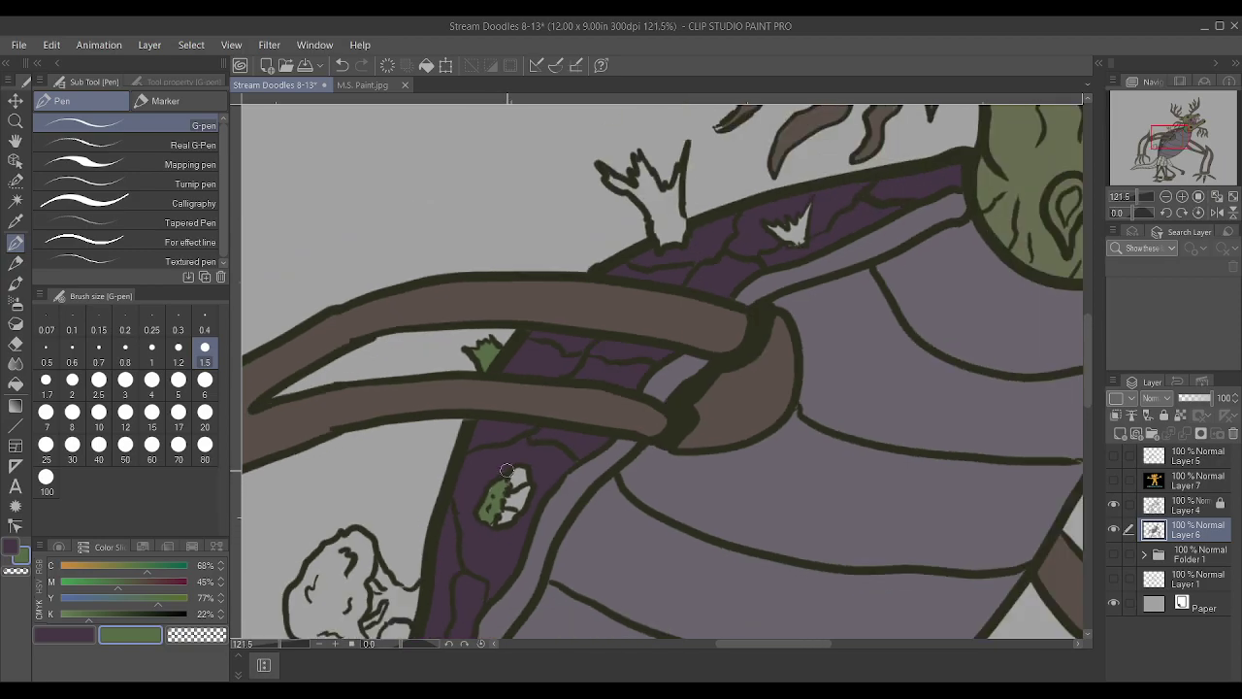
# Raise the green's cyan to 81% and fill the small spiky tuft inside the purple back strip
pyautogui.scroll(3, 681, 281)
pyautogui.scroll(2, 708, 340)
pyautogui.moveTo(711, 347)
pyautogui.mouseDown()
pyautogui.moveTo(735, 298)
pyautogui.moveTo(705, 340)
pyautogui.moveTo(711, 332)
pyautogui.moveTo(719, 347)
pyautogui.moveTo(735, 299)
pyautogui.moveTo(717, 334)
pyautogui.moveTo(677, 328)
pyautogui.moveTo(726, 314)
pyautogui.moveTo(674, 325)
pyautogui.moveTo(722, 346)
pyautogui.mouseUp()
pyautogui.click(164, 569)
pyautogui.scroll(-3, 722, 343)
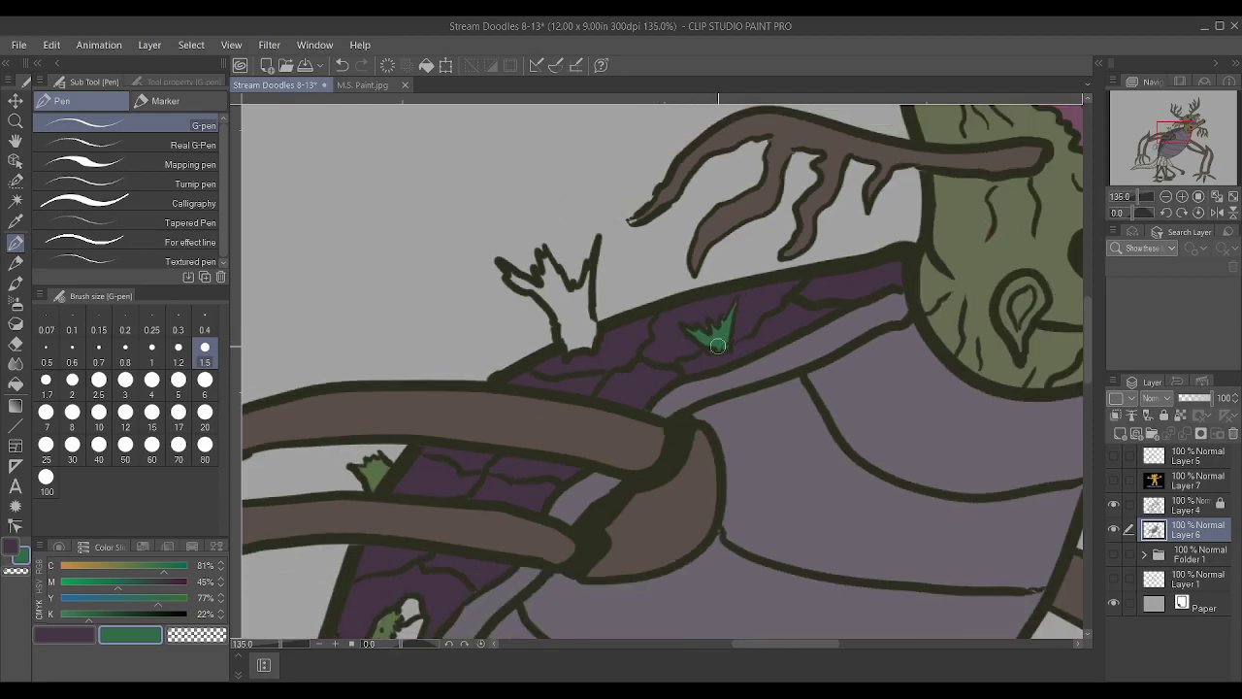
# Repaint the small sprout between the arm outlines and the left part of the oval patch with the C 81% green
pyautogui.scroll(-4, 718, 345)
pyautogui.scroll(6, 560, 454)
pyautogui.moveTo(470, 427)
pyautogui.mouseDown()
pyautogui.moveTo(483, 408)
pyautogui.moveTo(458, 408)
pyautogui.mouseUp()
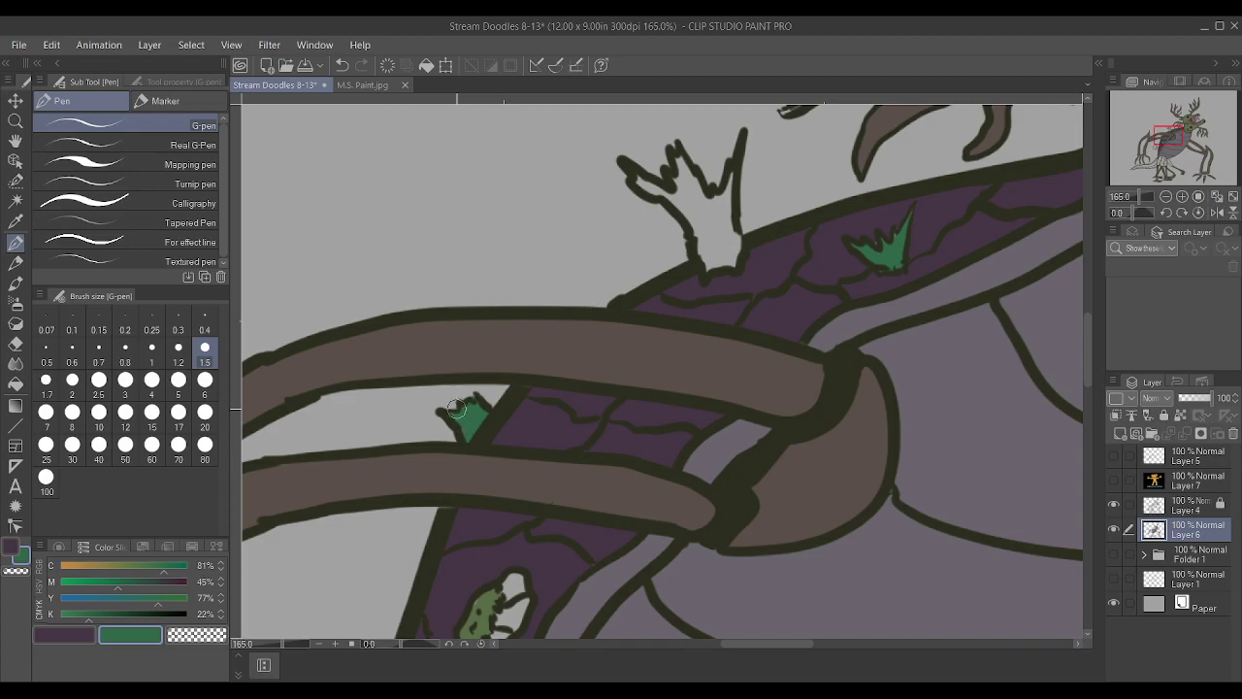
pyautogui.scroll(2, 460, 388)
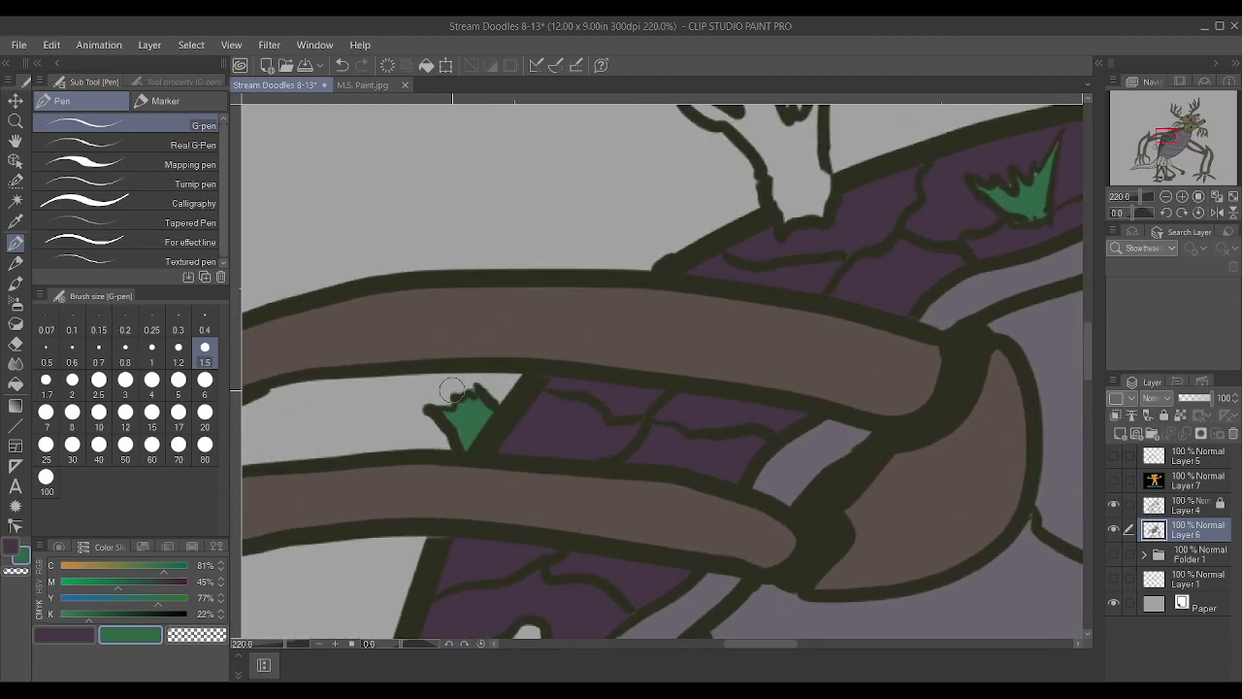
pyautogui.scroll(-2, 585, 327)
pyautogui.scroll(2, 490, 515)
pyautogui.moveTo(480, 525)
pyautogui.mouseDown()
pyautogui.moveTo(477, 534)
pyautogui.moveTo(485, 495)
pyautogui.moveTo(471, 529)
pyautogui.moveTo(498, 485)
pyautogui.mouseUp()
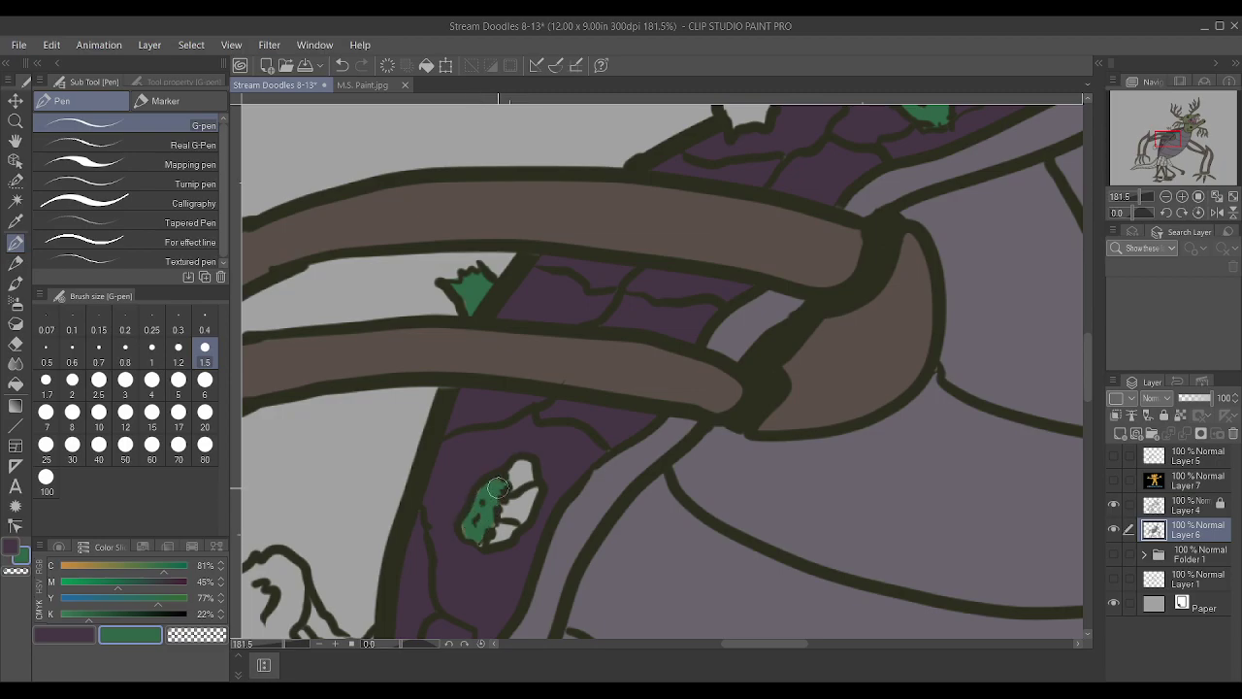
# Fill the large spiky growth protruding from the creature's upper back with the same green
pyautogui.scroll(-4, 486, 529)
pyautogui.scroll(3, 612, 239)
pyautogui.moveTo(584, 415)
pyautogui.mouseDown()
pyautogui.moveTo(574, 386)
pyautogui.moveTo(579, 419)
pyautogui.moveTo(592, 415)
pyautogui.moveTo(598, 370)
pyautogui.moveTo(578, 393)
pyautogui.moveTo(560, 353)
pyautogui.moveTo(572, 399)
pyautogui.mouseUp()
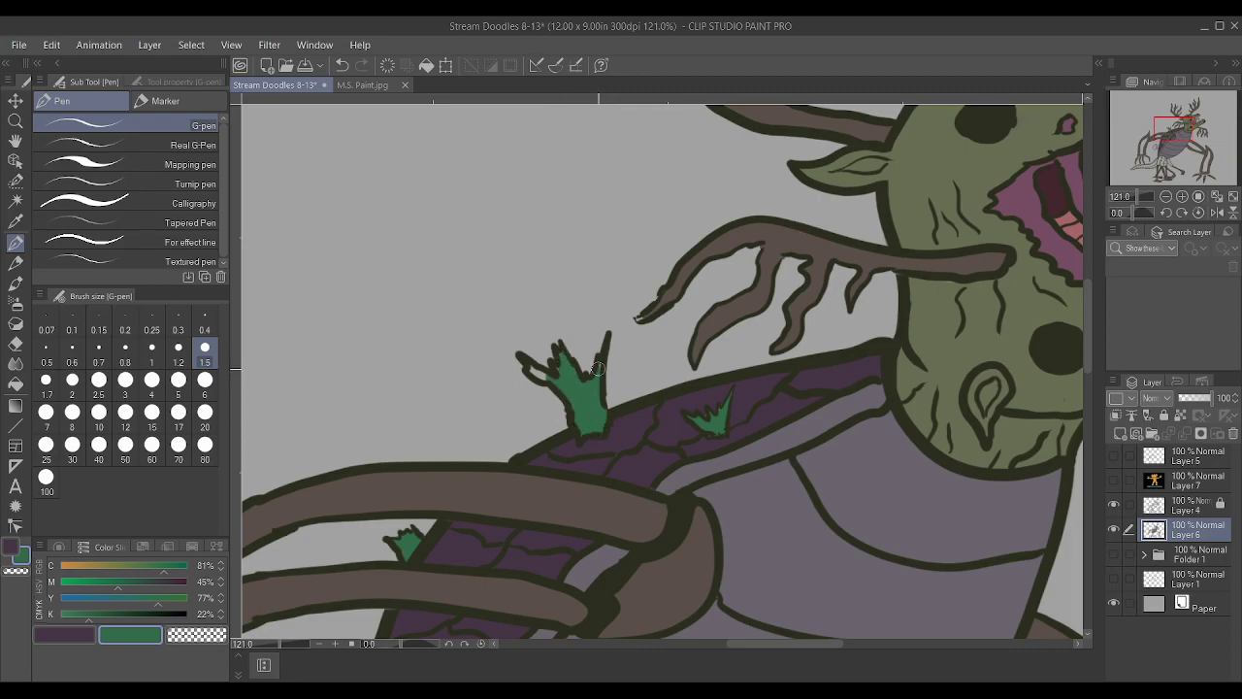
pyautogui.scroll(-5, 529, 369)
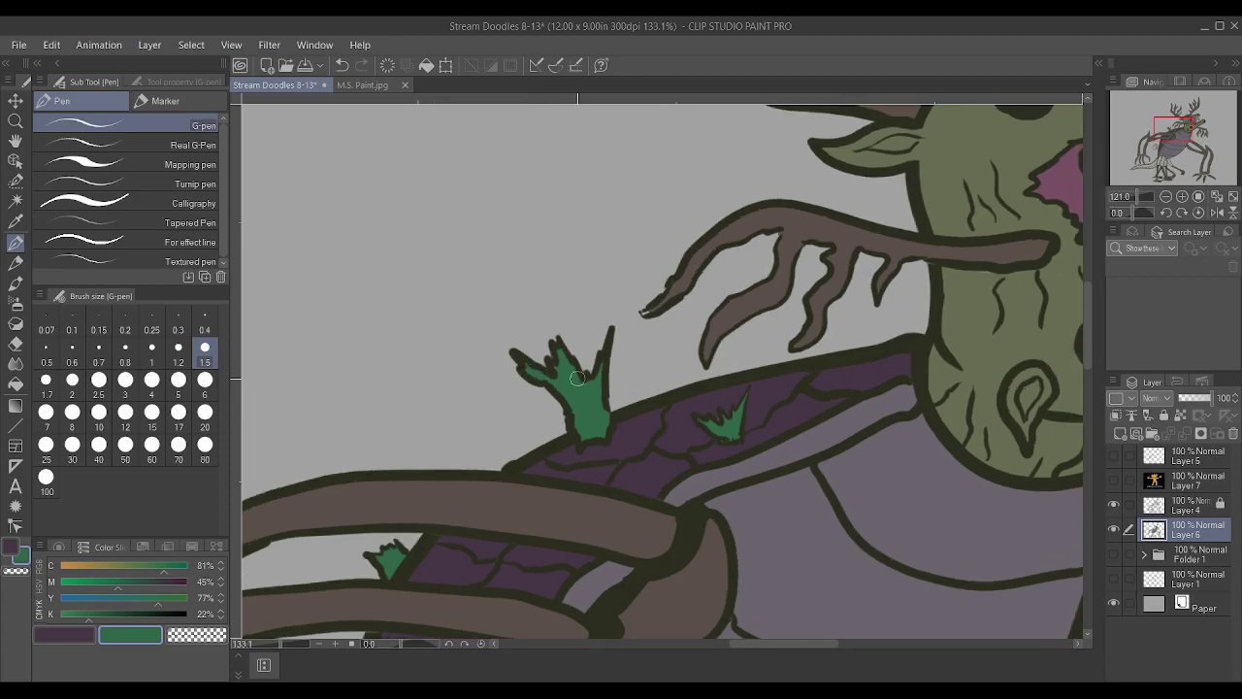
# Fill the round foliage of the small tree growing from the creature's lower back with the current green
pyautogui.scroll(5, 500, 482)
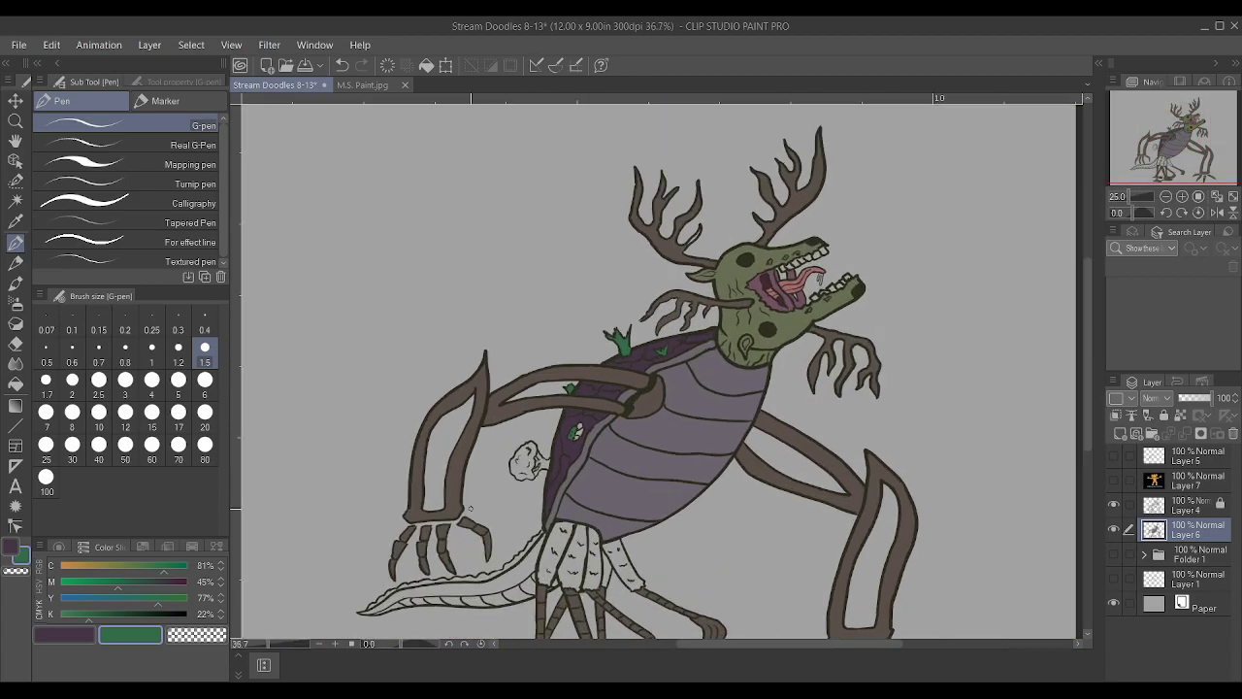
pyautogui.scroll(2, 522, 419)
pyautogui.moveTo(519, 374)
pyautogui.mouseDown()
pyautogui.moveTo(447, 460)
pyautogui.moveTo(454, 496)
pyautogui.moveTo(483, 524)
pyautogui.moveTo(547, 519)
pyautogui.moveTo(531, 484)
pyautogui.moveTo(558, 383)
pyautogui.moveTo(538, 365)
pyautogui.moveTo(505, 392)
pyautogui.moveTo(536, 387)
pyautogui.moveTo(552, 405)
pyautogui.moveTo(539, 386)
pyautogui.moveTo(493, 422)
pyautogui.moveTo(466, 450)
pyautogui.moveTo(464, 493)
pyautogui.moveTo(483, 512)
pyautogui.moveTo(485, 495)
pyautogui.moveTo(520, 506)
pyautogui.moveTo(542, 473)
pyautogui.moveTo(542, 437)
pyautogui.moveTo(512, 449)
pyautogui.moveTo(523, 483)
pyautogui.mouseUp()
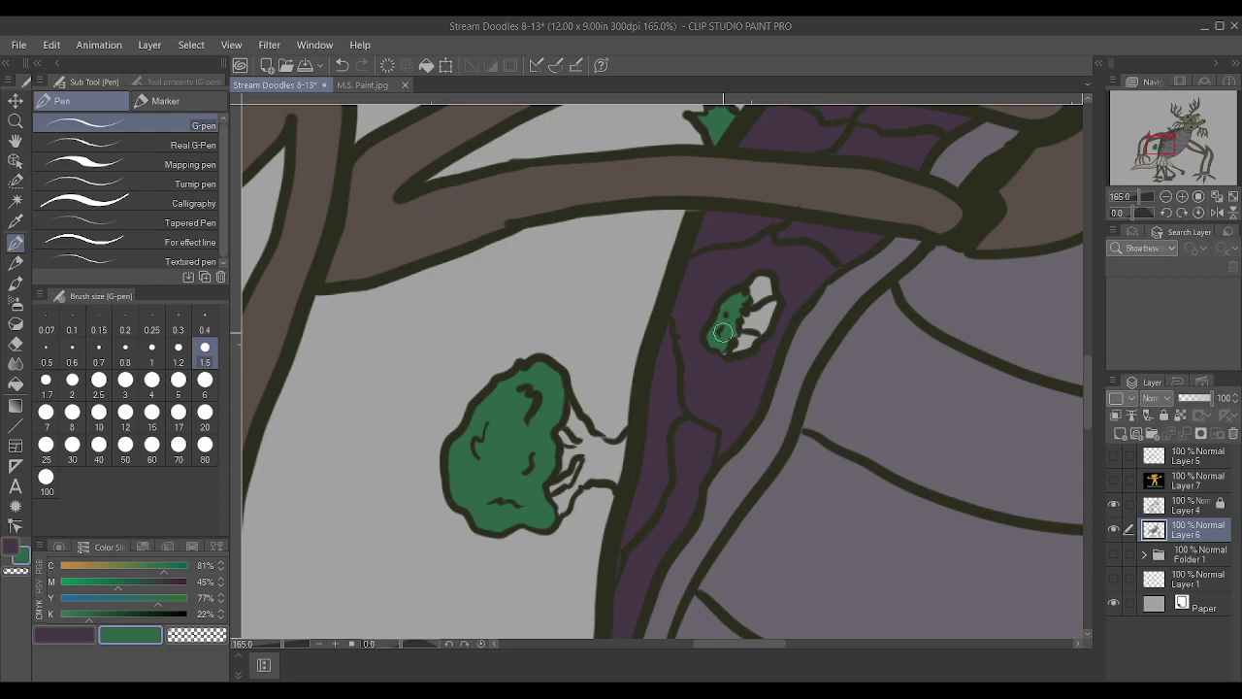
# Sample the arm's brown and fill the trunk and branches of the small tree on the creature's lower back
pyautogui.scroll(-3, 734, 328)
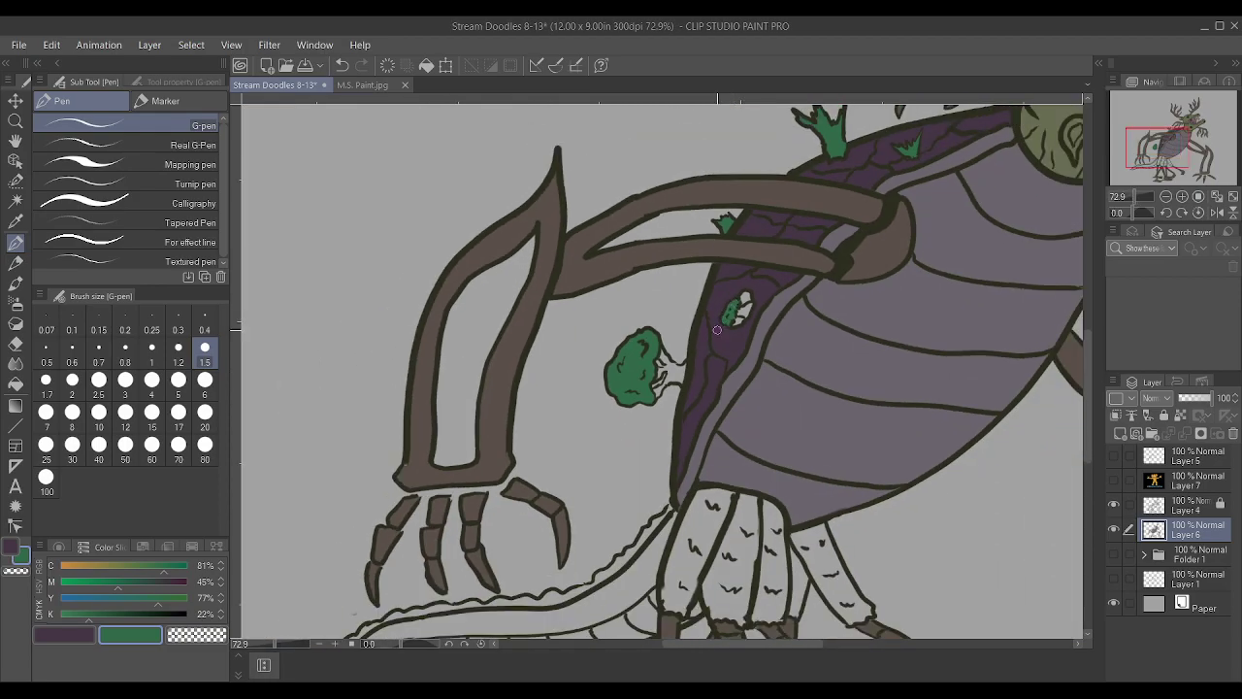
pyautogui.scroll(1, 718, 330)
pyautogui.keyDown('alt'); pyautogui.click(488, 253); pyautogui.keyUp('alt')
pyautogui.scroll(-3, 498, 244)
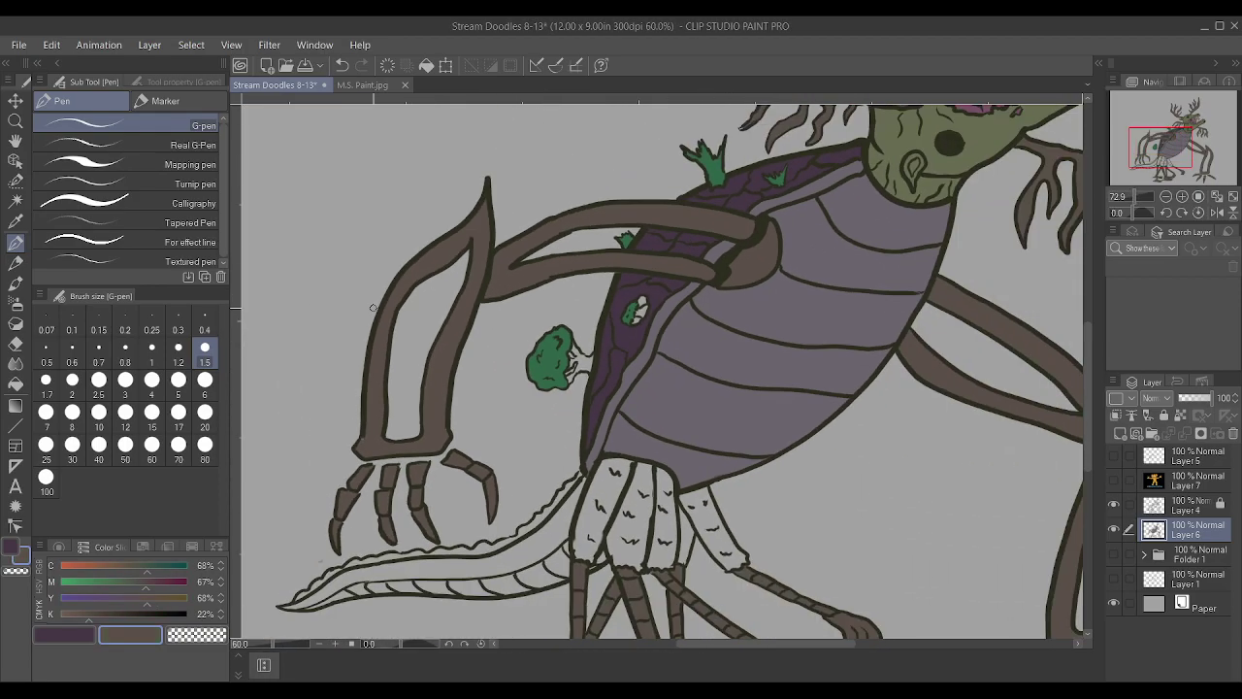
pyautogui.scroll(-2, 437, 237)
pyautogui.scroll(2, 406, 232)
pyautogui.scroll(5, 486, 330)
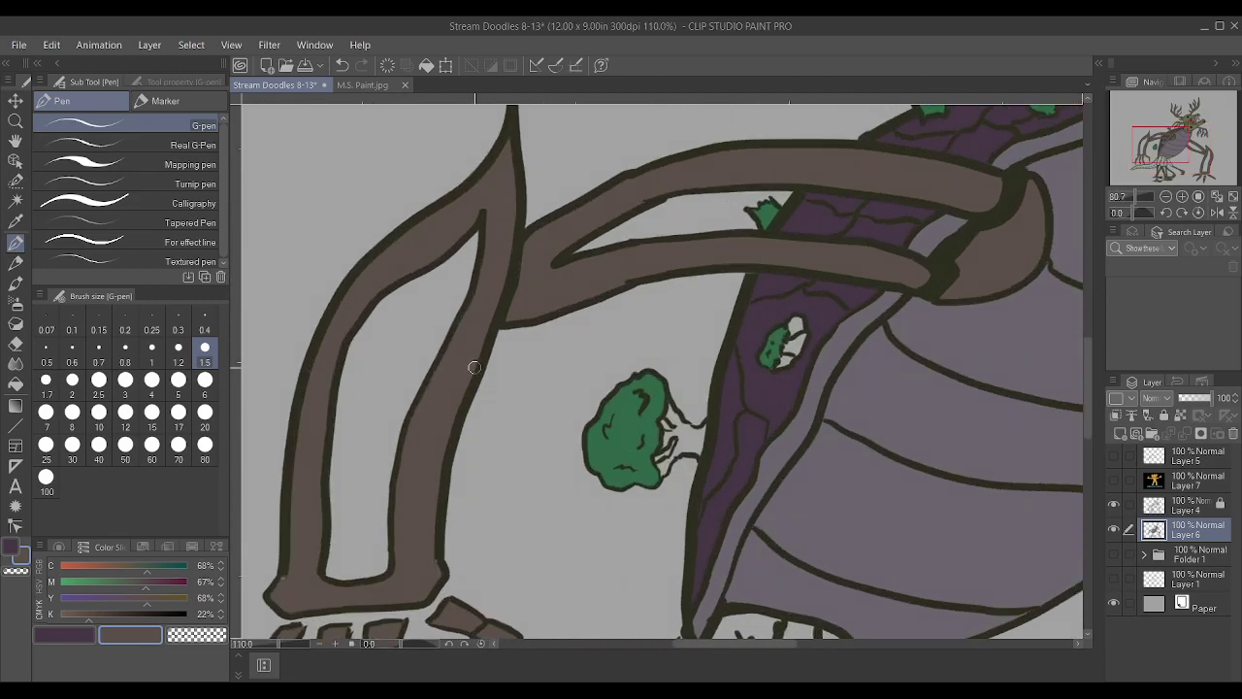
pyautogui.moveTo(685, 441)
pyautogui.mouseDown()
pyautogui.moveTo(732, 434)
pyautogui.moveTo(728, 458)
pyautogui.moveTo(707, 462)
pyautogui.moveTo(729, 446)
pyautogui.moveTo(709, 452)
pyautogui.moveTo(675, 481)
pyautogui.moveTo(681, 493)
pyautogui.moveTo(710, 437)
pyautogui.moveTo(733, 467)
pyautogui.moveTo(733, 433)
pyautogui.moveTo(696, 407)
pyautogui.moveTo(710, 436)
pyautogui.moveTo(686, 404)
pyautogui.mouseUp()
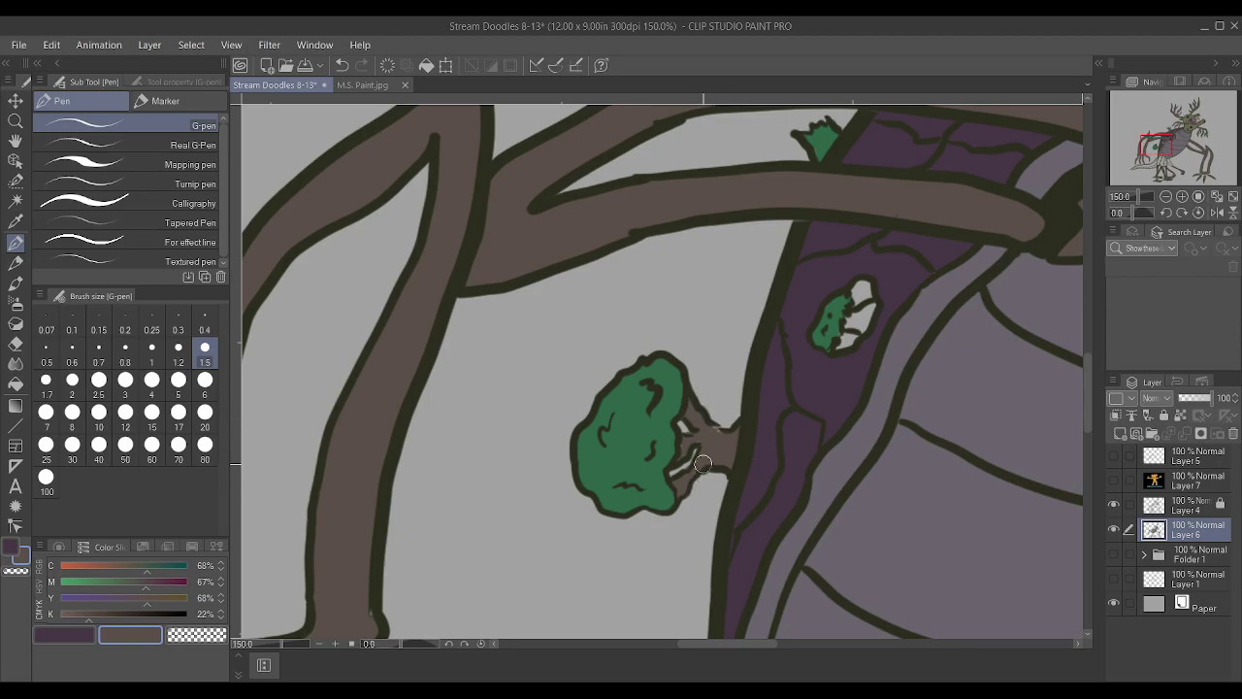
pyautogui.moveTo(702, 464)
pyautogui.mouseDown()
pyautogui.moveTo(716, 431)
pyautogui.moveTo(679, 449)
pyautogui.mouseUp()
# Sample the belly's greyish purple and fill the unpainted right part of the oval patch on the back strip
pyautogui.scroll(-5, 689, 419)
pyautogui.scroll(3, 854, 345)
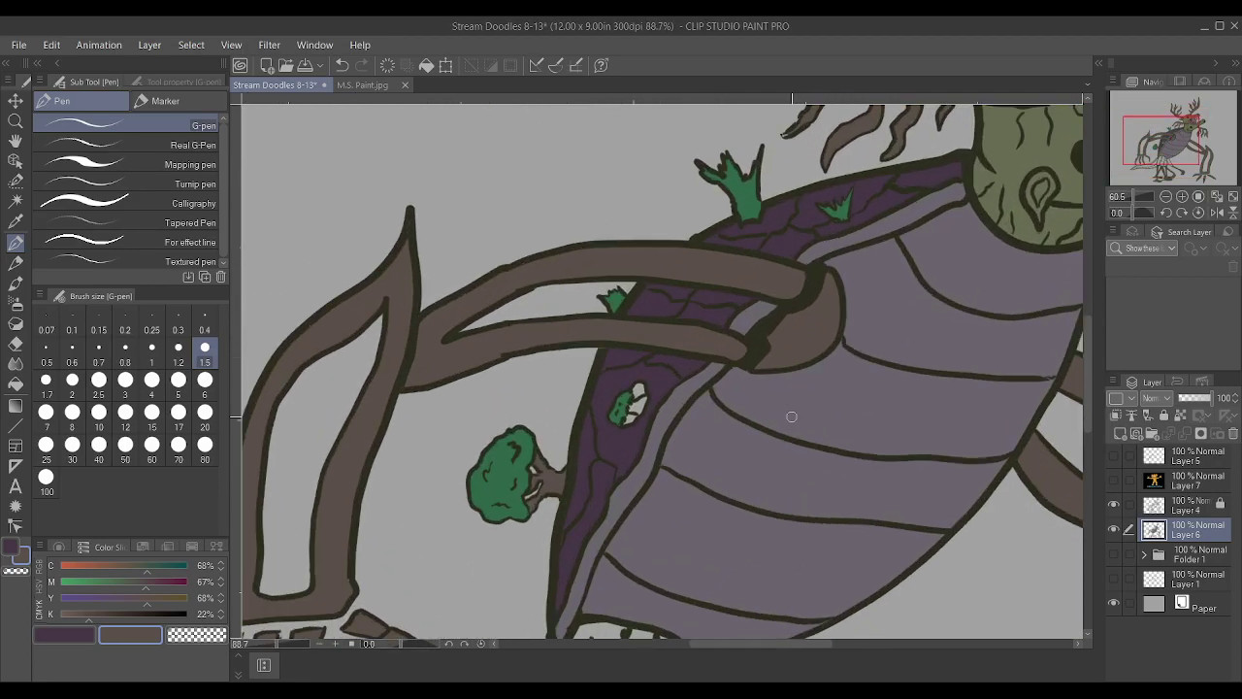
pyautogui.scroll(3, 679, 445)
pyautogui.moveTo(611, 396); pyautogui.dragTo(619, 356)
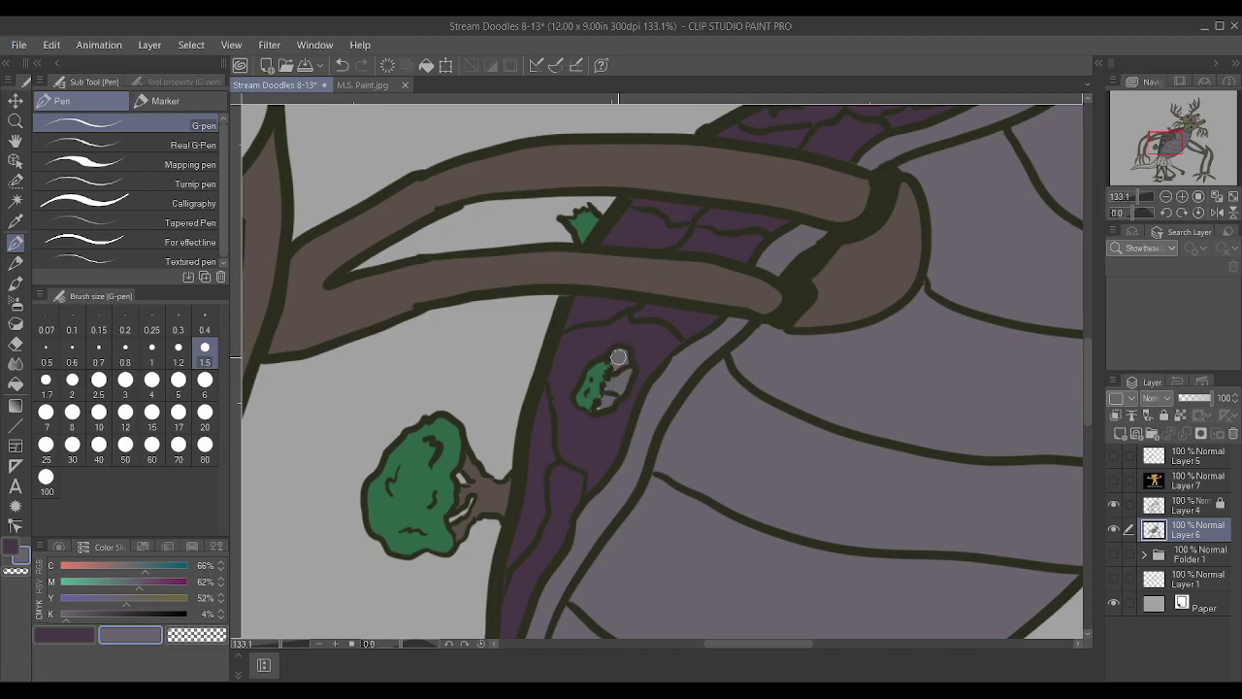
pyautogui.scroll(-2, 599, 416)
pyautogui.scroll(1, 599, 416)
pyautogui.keyDown('alt'); pyautogui.click(600, 418); pyautogui.keyUp('alt')
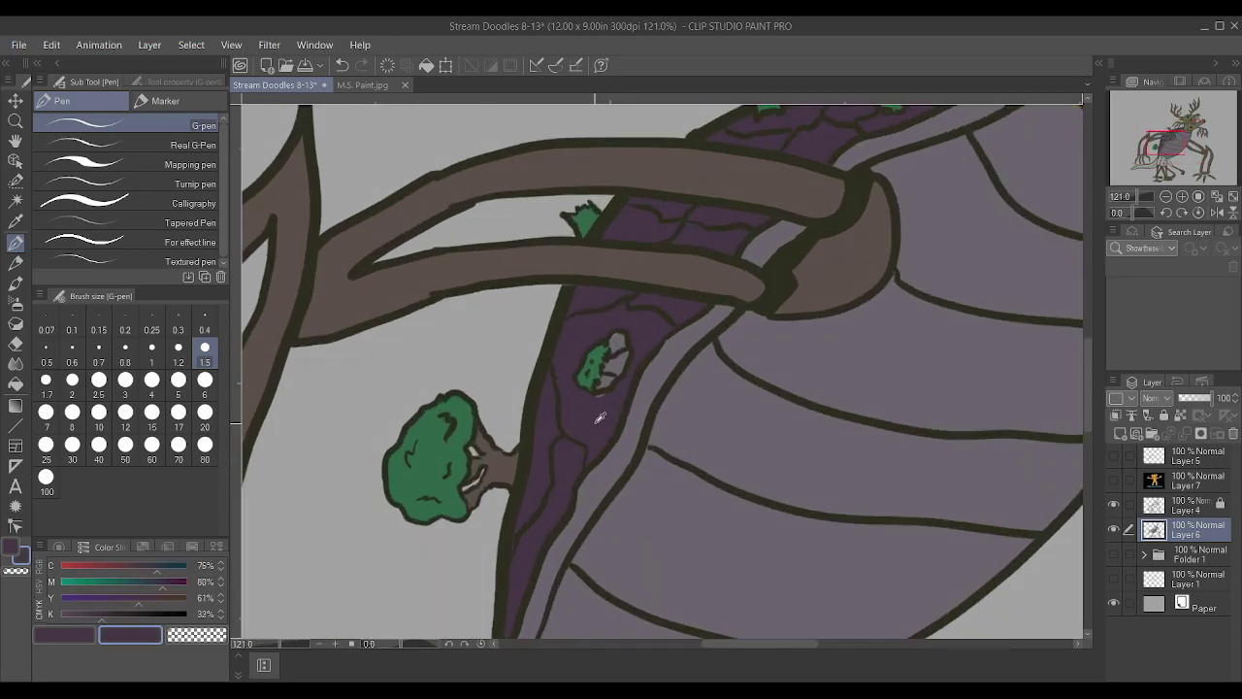
pyautogui.scroll(-4, 582, 403)
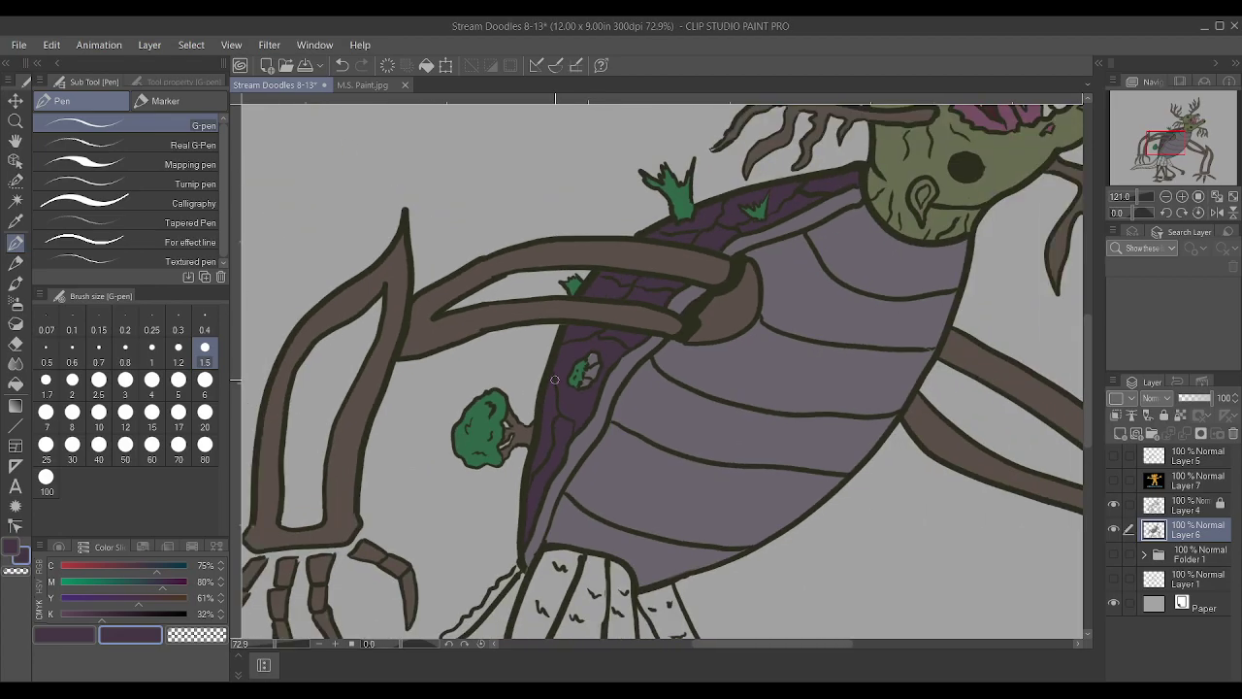
pyautogui.scroll(-1, 615, 421)
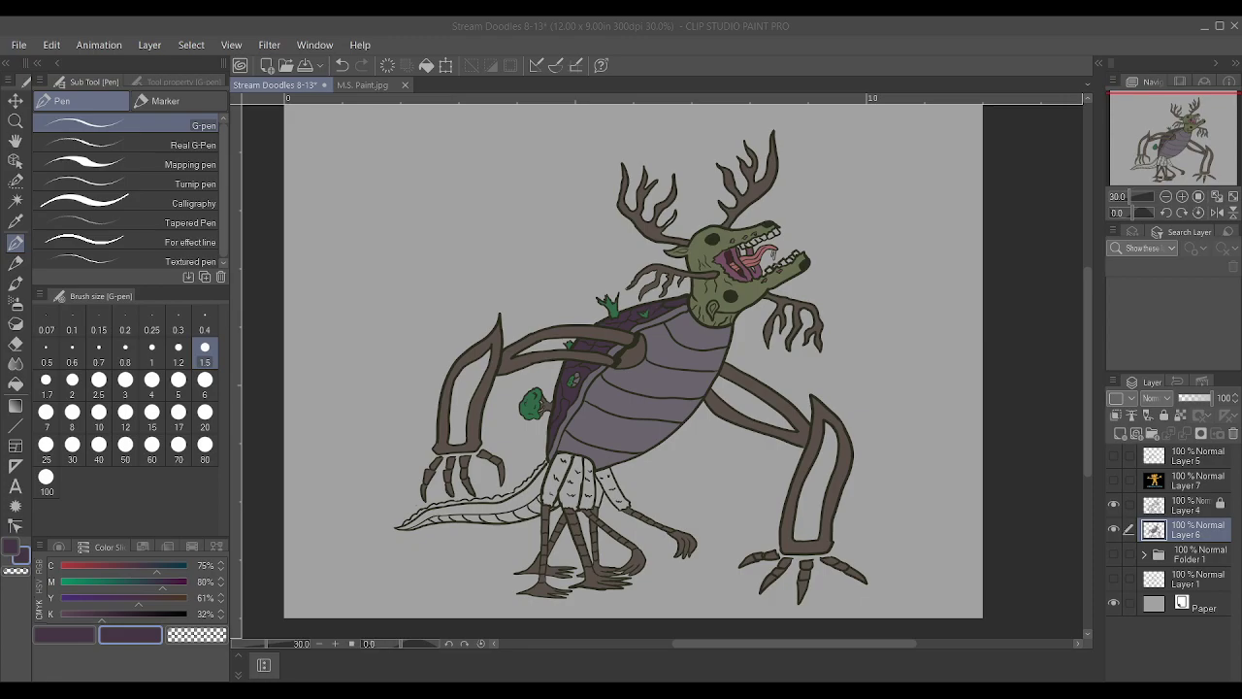
pyautogui.click(956, 665)
pyautogui.scroll(-2, 706, 468)
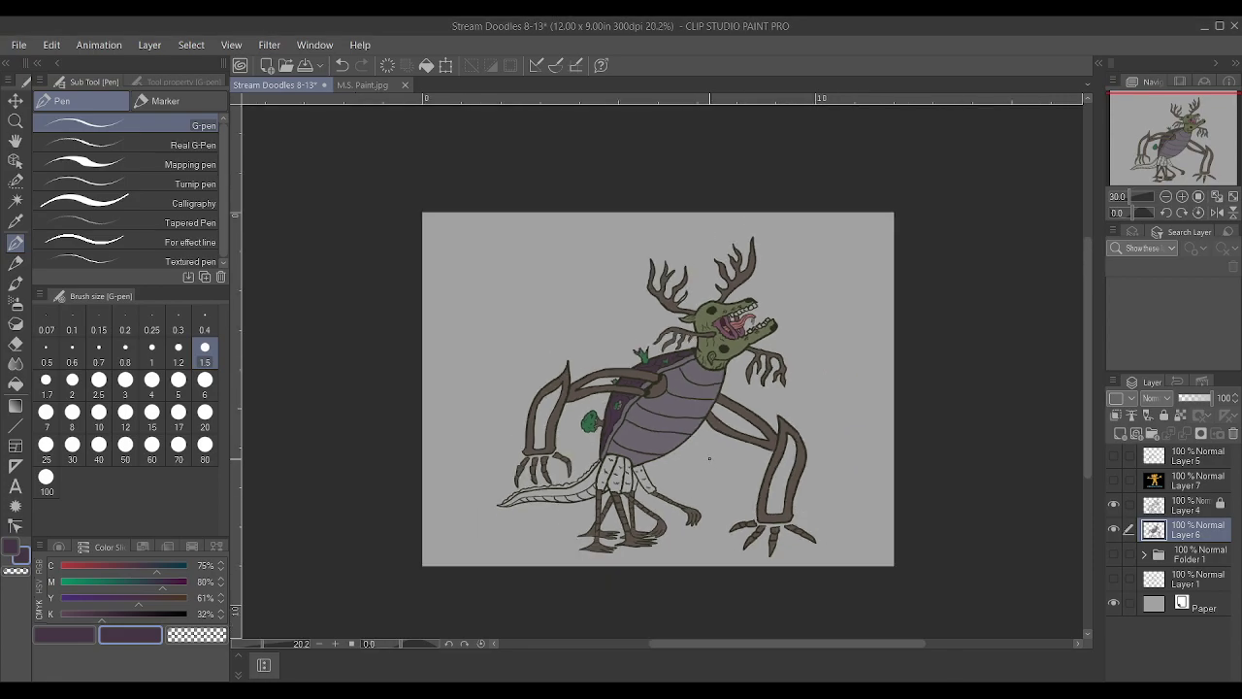
pyautogui.scroll(3, 660, 573)
pyautogui.scroll(1, 583, 415)
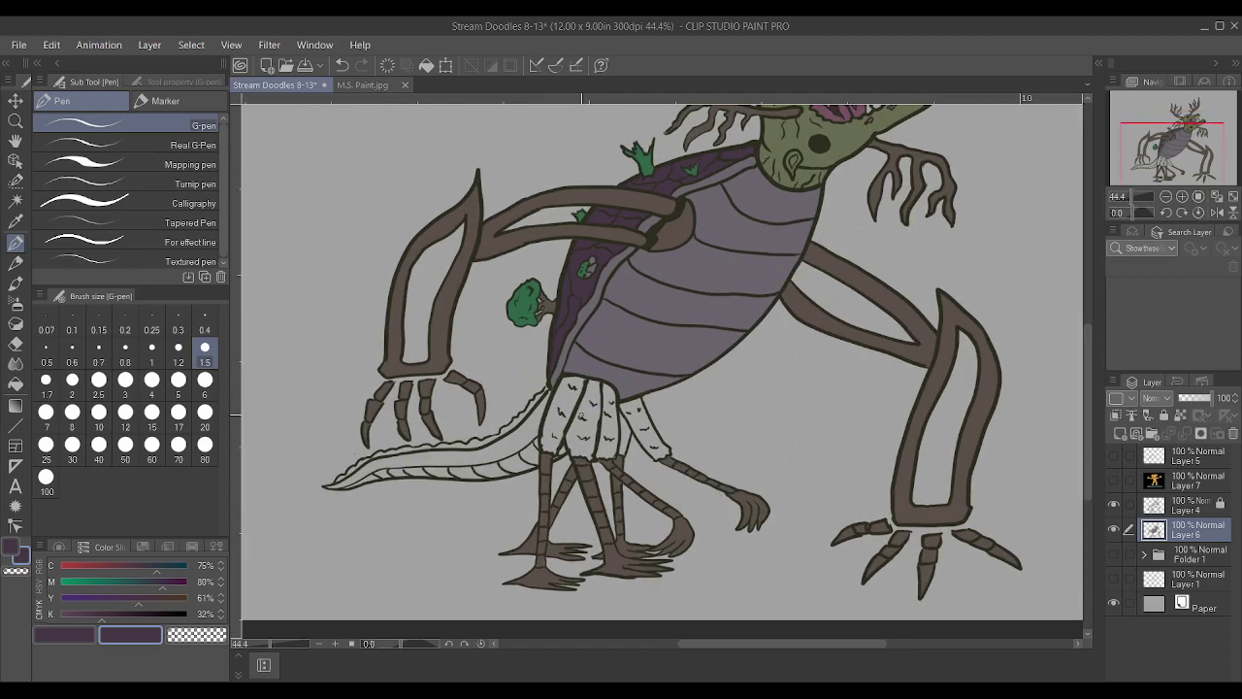
# Sample the head's olive green, enlarge the brush to 4, and paint the main band of the creature's tail
pyautogui.rightClick(806, 132)
pyautogui.scroll(-1, 806, 135)
pyautogui.scroll(2, 660, 264)
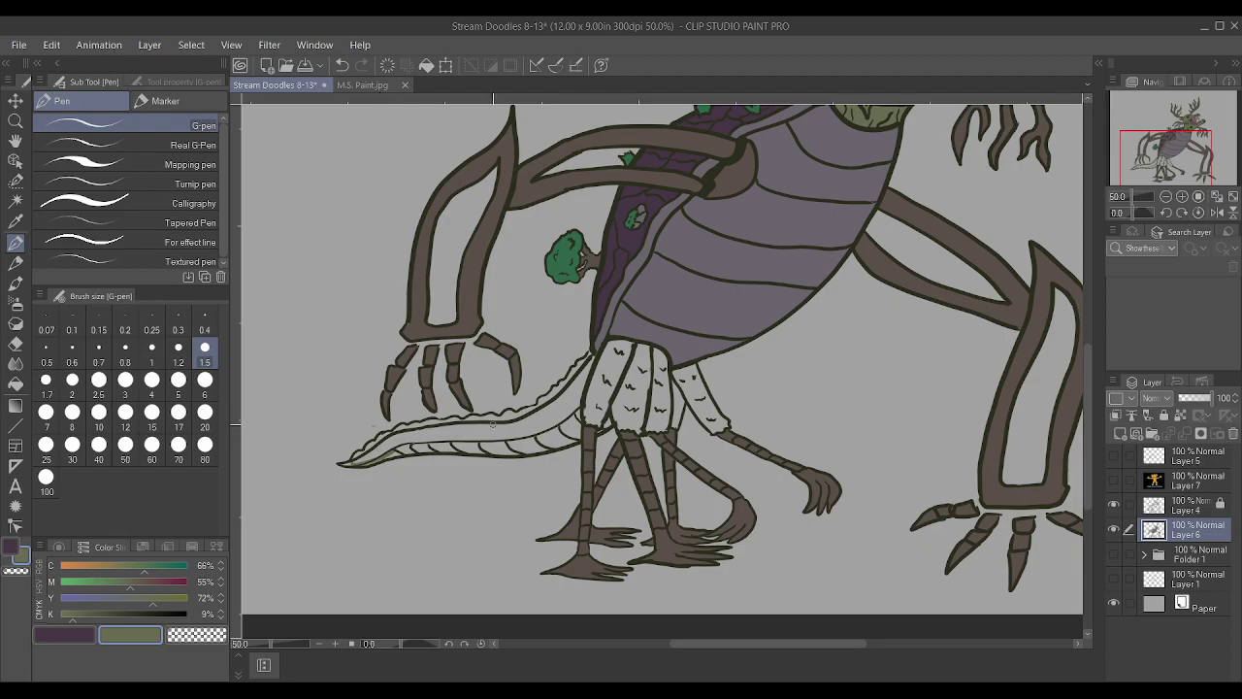
pyautogui.press(']')
pyautogui.press(']')
pyautogui.press(']')
pyautogui.press(']')
pyautogui.press(']')
pyautogui.moveTo(470, 439); pyautogui.dragTo(390, 437)
pyautogui.moveTo(477, 440)
pyautogui.mouseDown()
pyautogui.moveTo(509, 444)
pyautogui.moveTo(485, 433)
pyautogui.moveTo(553, 414)
pyautogui.moveTo(587, 364)
pyautogui.moveTo(524, 434)
pyautogui.mouseUp()
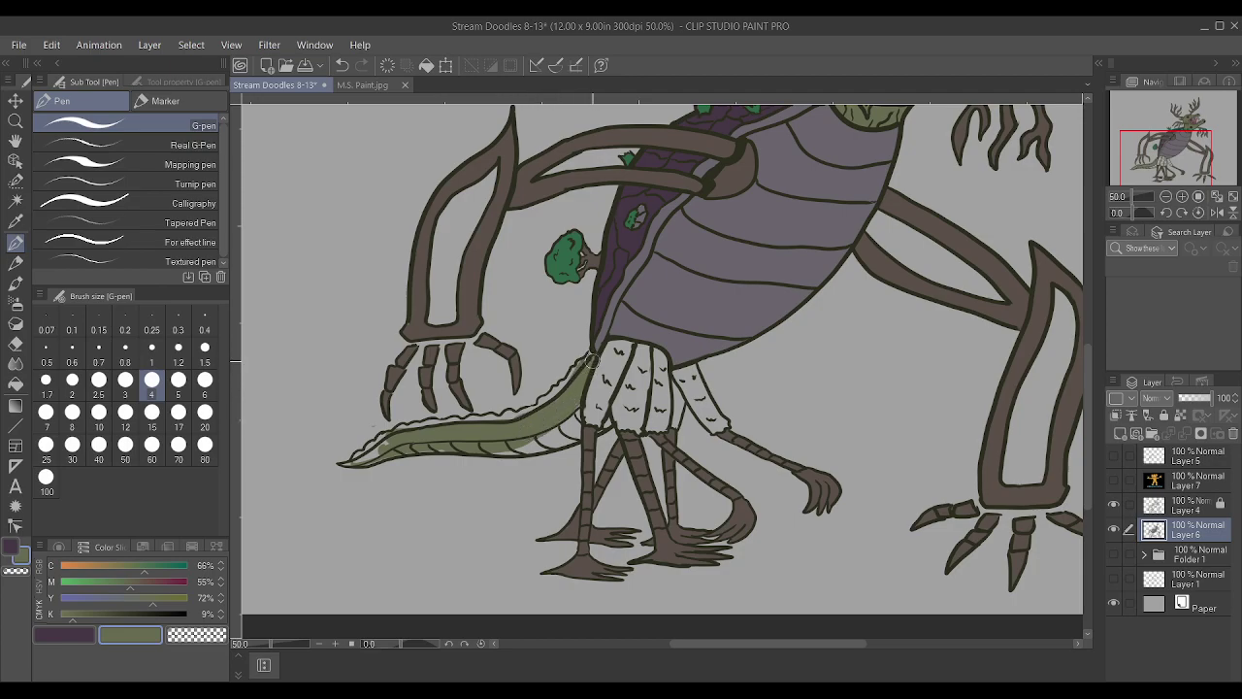
# Paint the tail's tip and its segmented underside with the same olive green
pyautogui.moveTo(358, 462); pyautogui.dragTo(391, 446)
pyautogui.moveTo(500, 445)
pyautogui.mouseDown()
pyautogui.moveTo(541, 439)
pyautogui.moveTo(527, 445)
pyautogui.moveTo(561, 419)
pyautogui.moveTo(562, 434)
pyautogui.moveTo(487, 453)
pyautogui.mouseUp()
pyautogui.moveTo(391, 451); pyautogui.dragTo(377, 471)
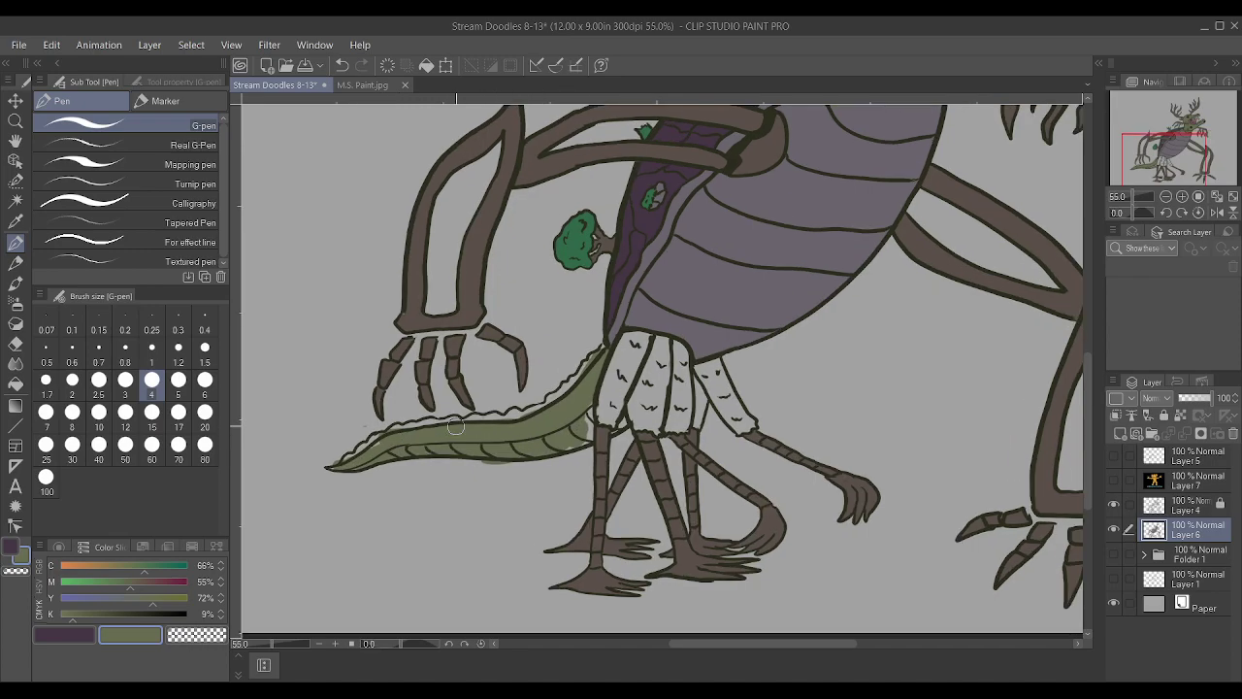
# Sample the belly's greyish purple and reduce the brush size to 1.5 for detail work on the tail
pyautogui.scroll(1, 398, 486)
pyautogui.keyDown('alt'); pyautogui.click(687, 287); pyautogui.keyUp('alt')
pyautogui.scroll(-1, 686, 291)
pyautogui.scroll(1, 579, 397)
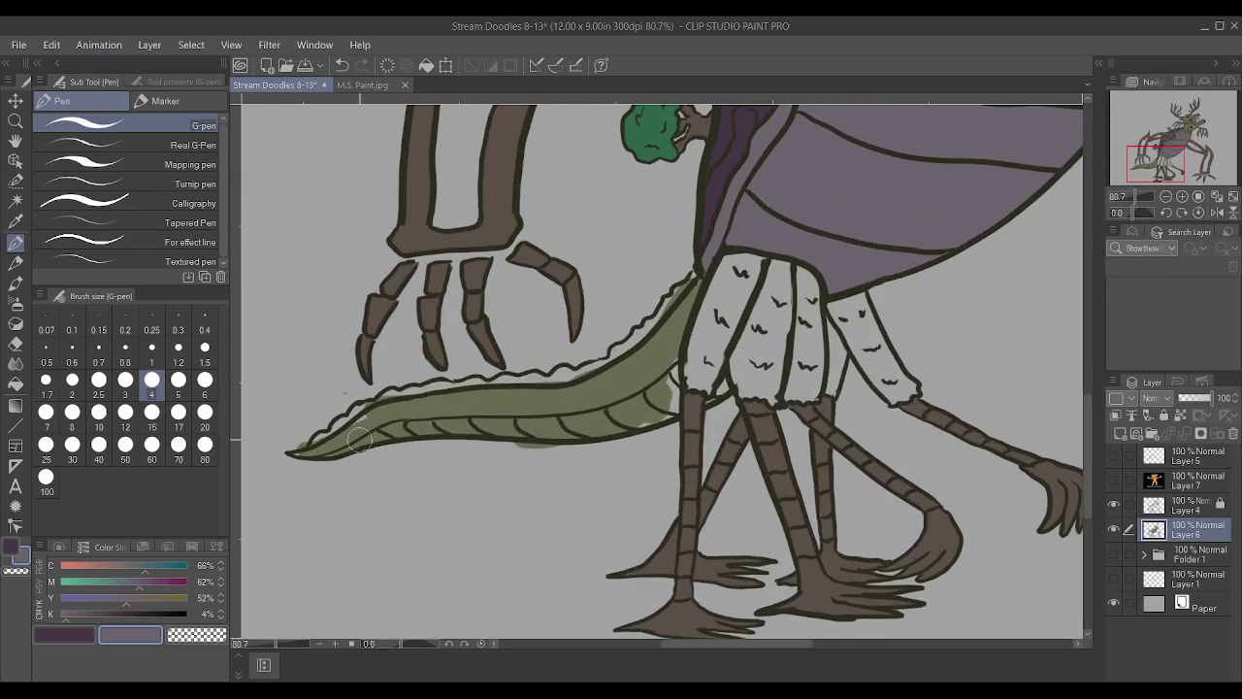
pyautogui.press('[')
pyautogui.press('[')
pyautogui.press('[')
pyautogui.press('[')
pyautogui.press('[')
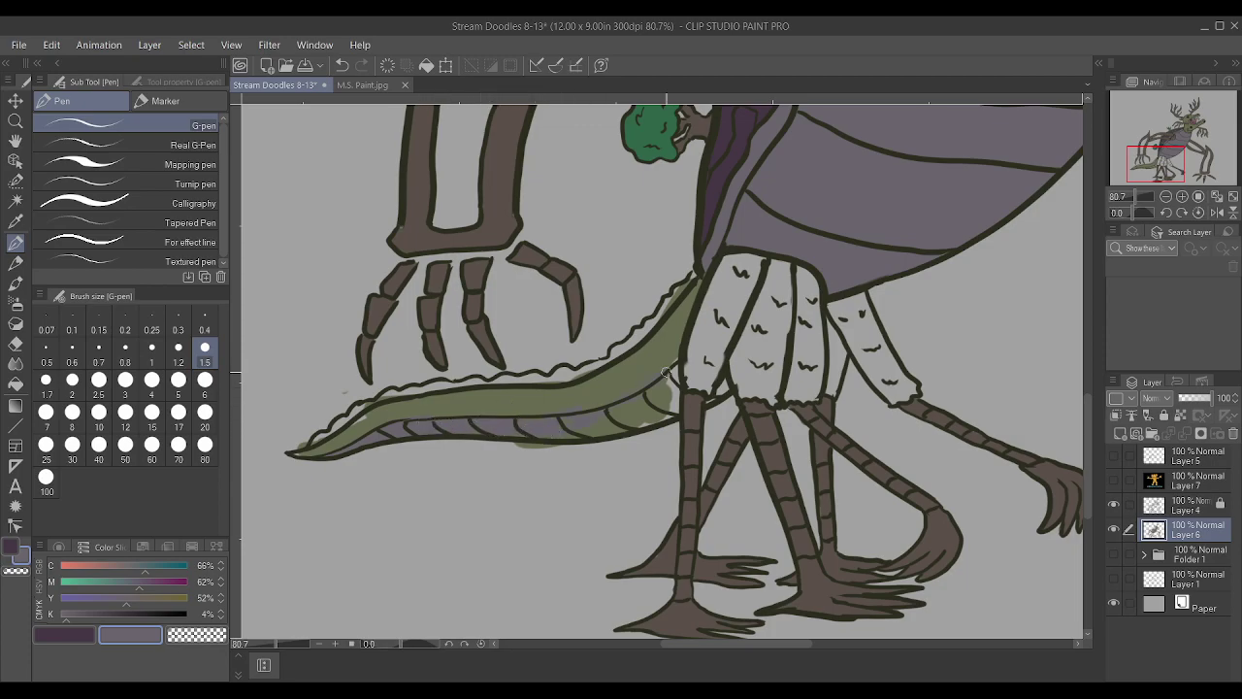
# Paint the segmented underside near the tail's base with the greyish purple
pyautogui.scroll(1, 588, 427)
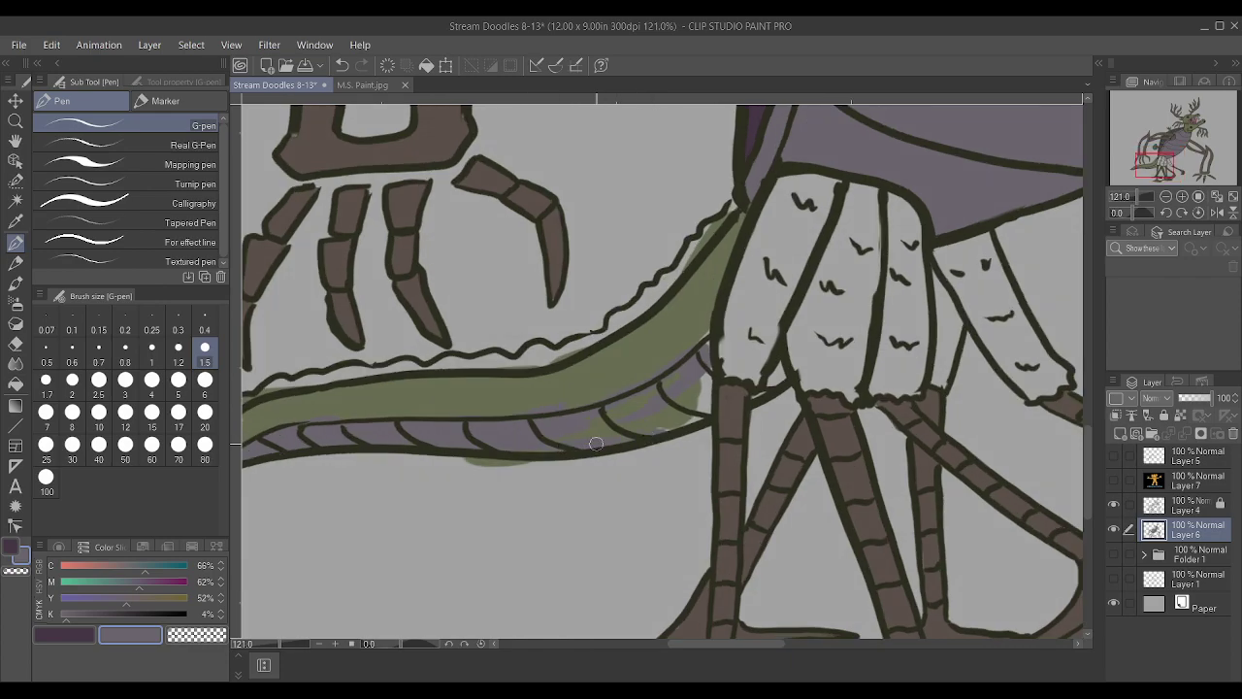
pyautogui.moveTo(617, 419)
pyautogui.mouseDown()
pyautogui.moveTo(691, 369)
pyautogui.moveTo(686, 415)
pyautogui.moveTo(699, 395)
pyautogui.moveTo(704, 415)
pyautogui.moveTo(705, 352)
pyautogui.moveTo(687, 394)
pyautogui.moveTo(708, 338)
pyautogui.moveTo(771, 390)
pyautogui.moveTo(752, 401)
pyautogui.moveTo(782, 369)
pyautogui.mouseUp()
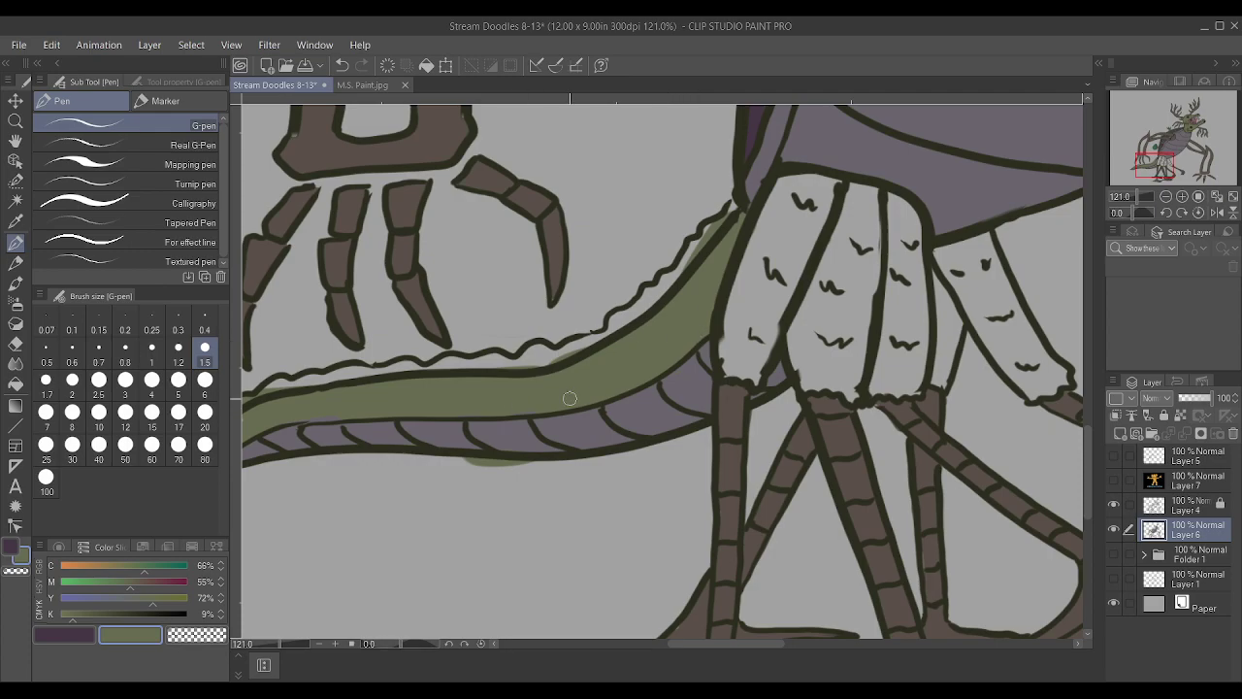
# Touch up the tail's main band and tip with olive green, and clean the stray olive paint beneath the tail's underside
pyautogui.scroll(-3, 637, 314)
pyautogui.scroll(5, 428, 327)
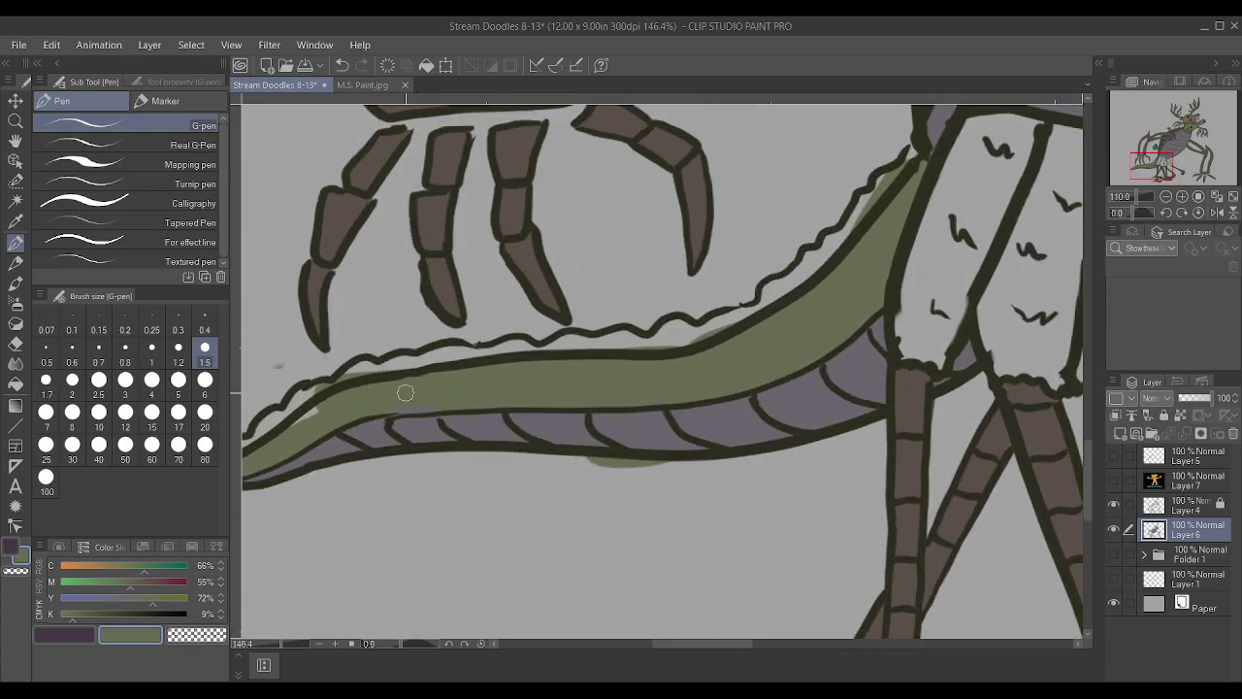
pyautogui.scroll(-2, 453, 405)
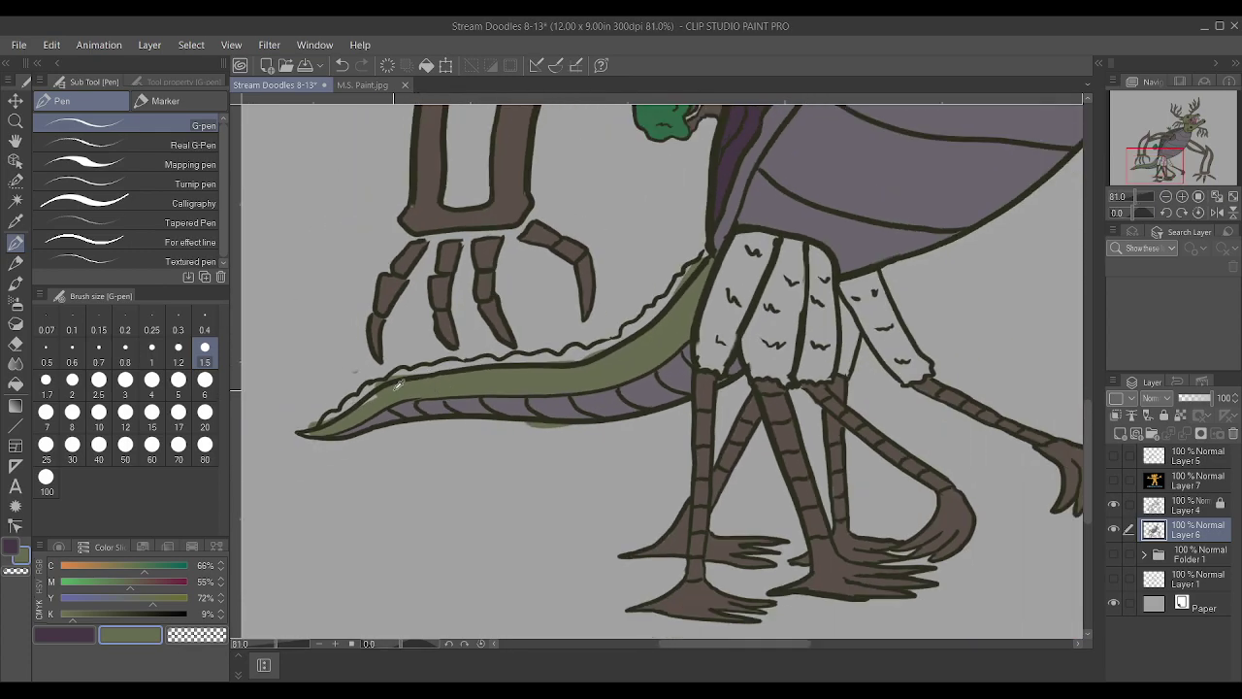
pyautogui.scroll(2, 351, 408)
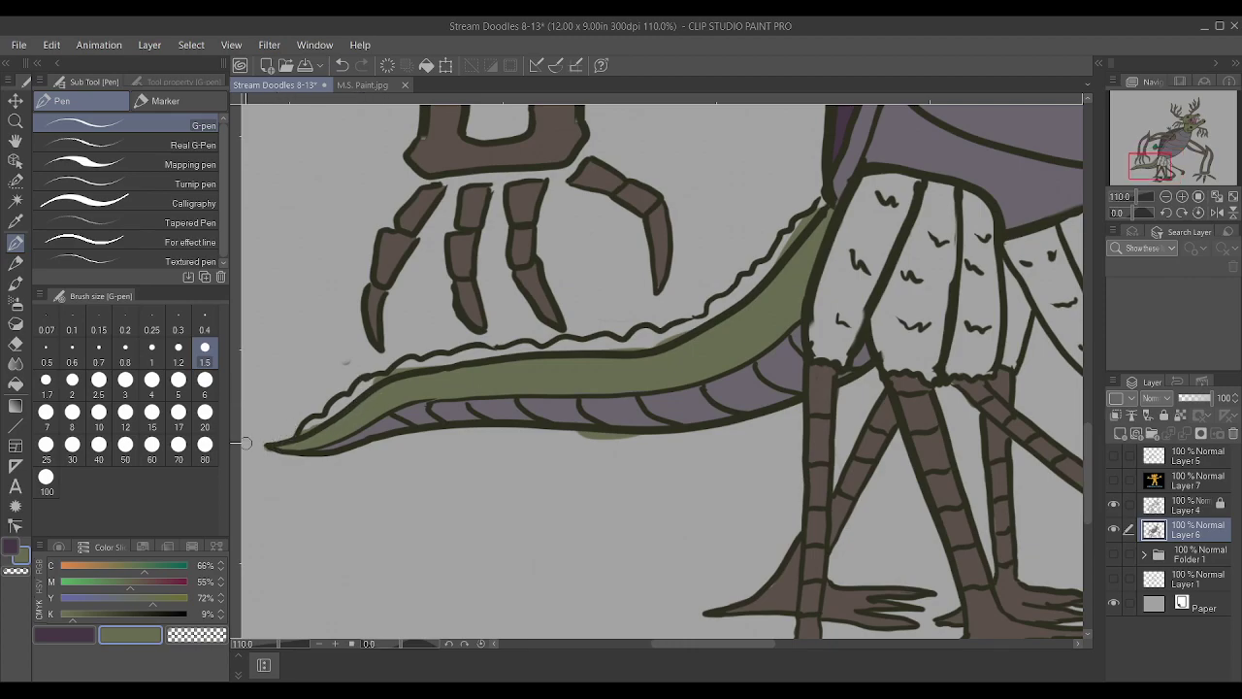
pyautogui.moveTo(581, 435); pyautogui.dragTo(641, 438)
pyautogui.scroll(-4, 604, 434)
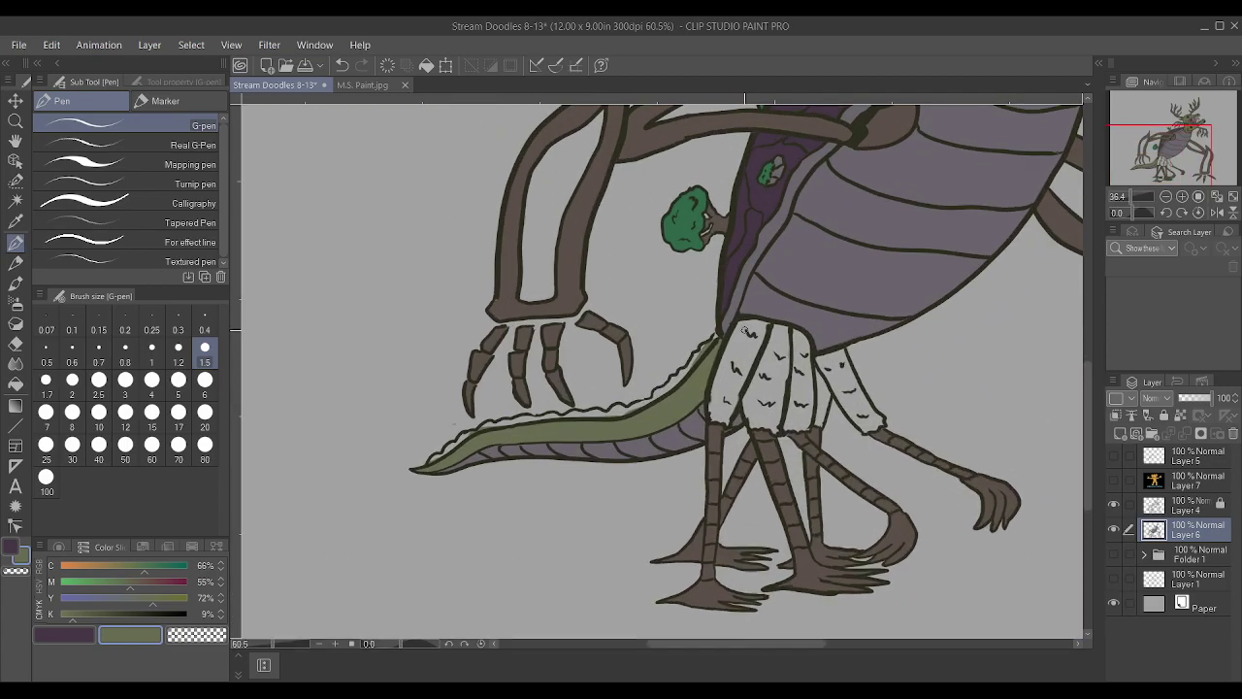
# Sample the legs' brown and fill the wavy ridge along the tail's upper edge from its base to the tip
pyautogui.scroll(2, 725, 372)
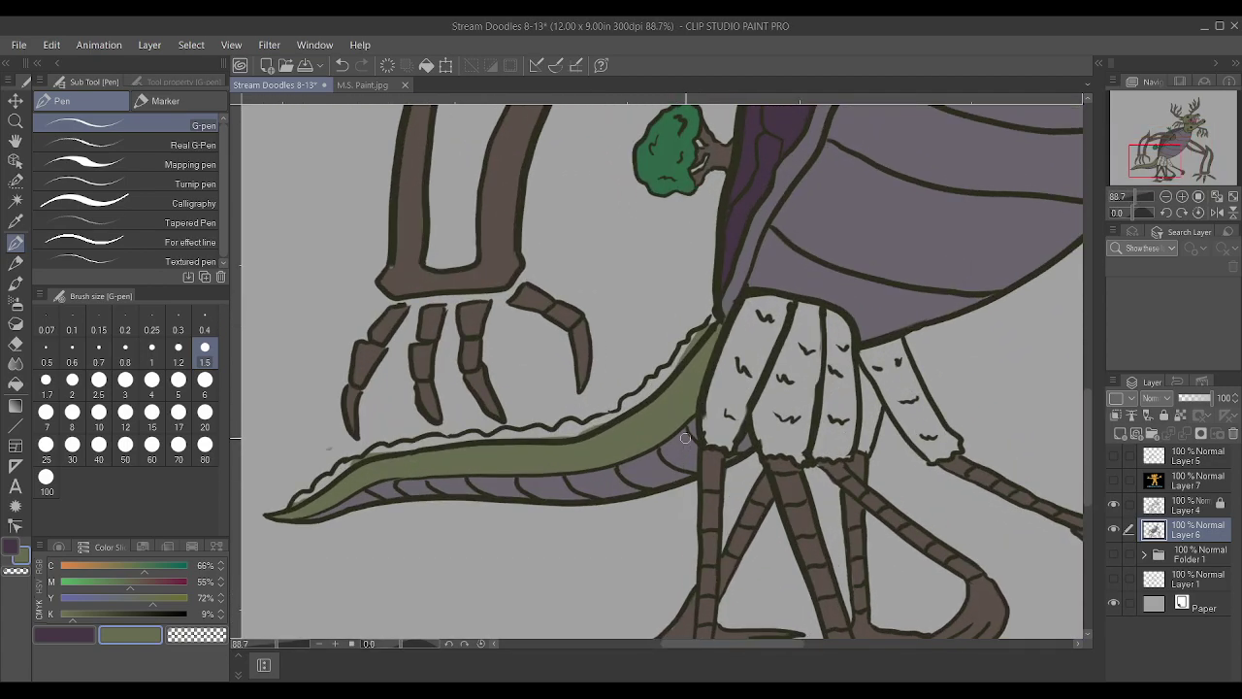
pyautogui.keyDown('alt'); pyautogui.click(783, 479); pyautogui.keyUp('alt')
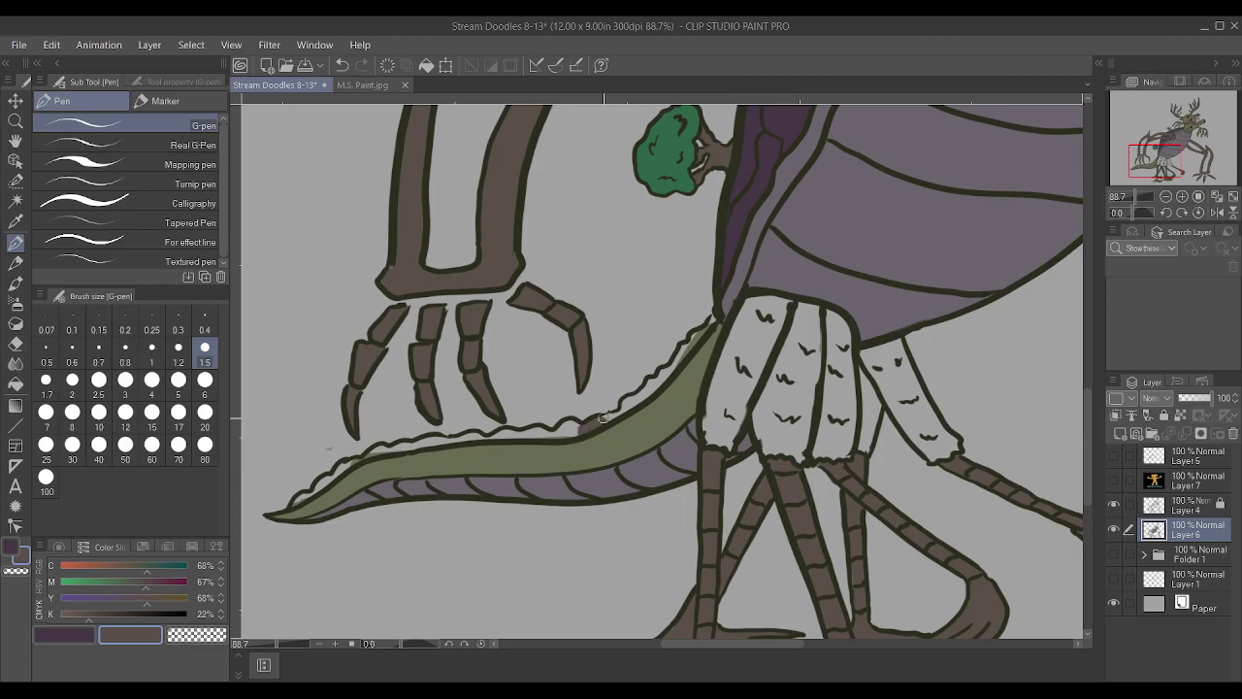
pyautogui.moveTo(610, 418)
pyautogui.mouseDown()
pyautogui.moveTo(664, 376)
pyautogui.moveTo(629, 400)
pyautogui.mouseUp()
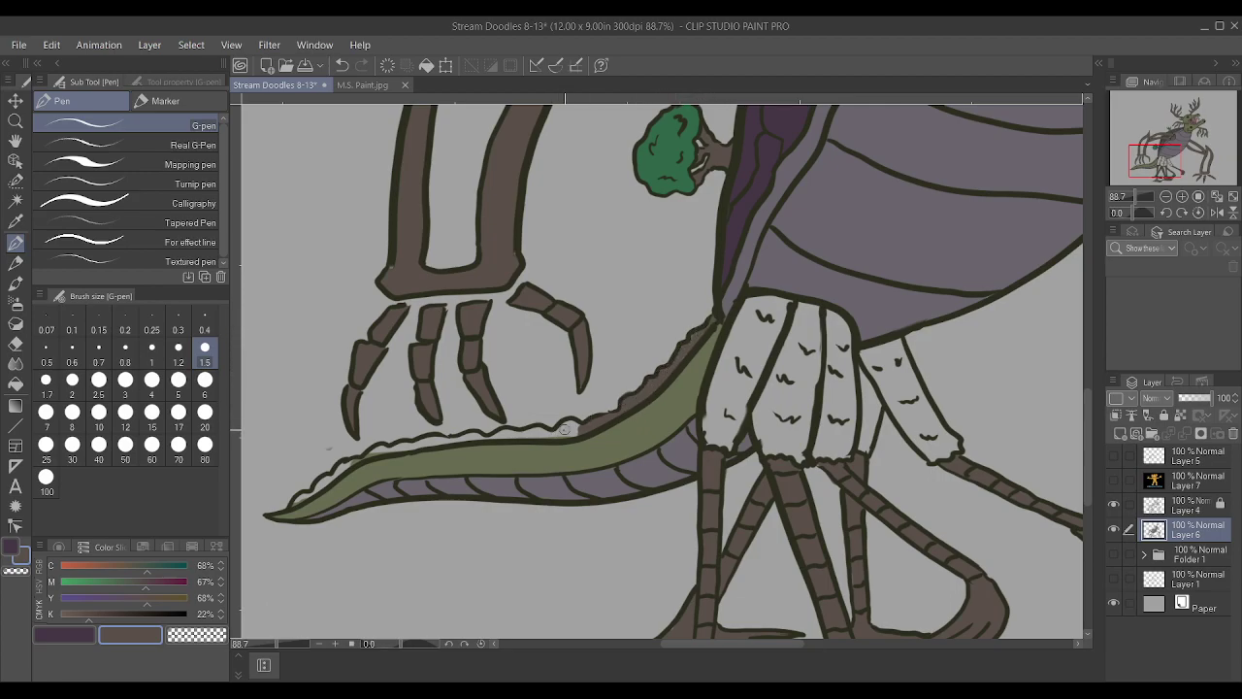
pyautogui.moveTo(560, 427); pyautogui.dragTo(385, 448)
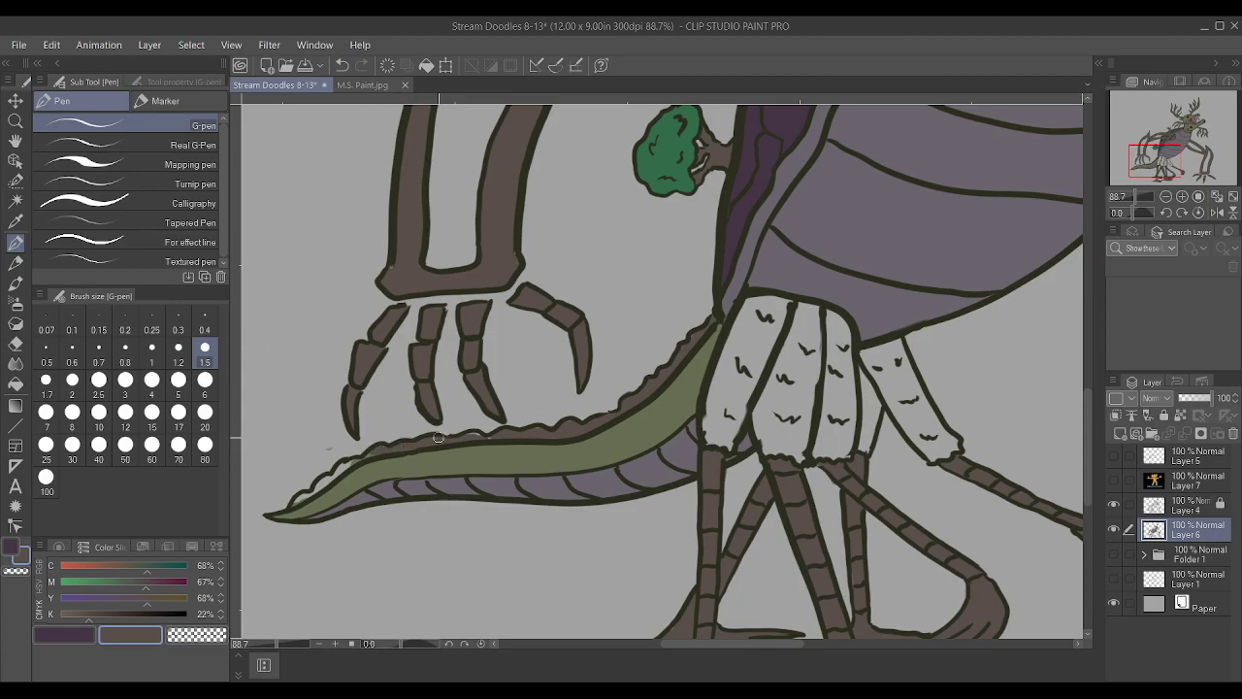
pyautogui.moveTo(364, 457); pyautogui.dragTo(292, 502)
# Make Layer 4 the active layer, unlock it to review the whole drawing, and lock it again
pyautogui.click(1198, 502)
pyautogui.click(1164, 415)
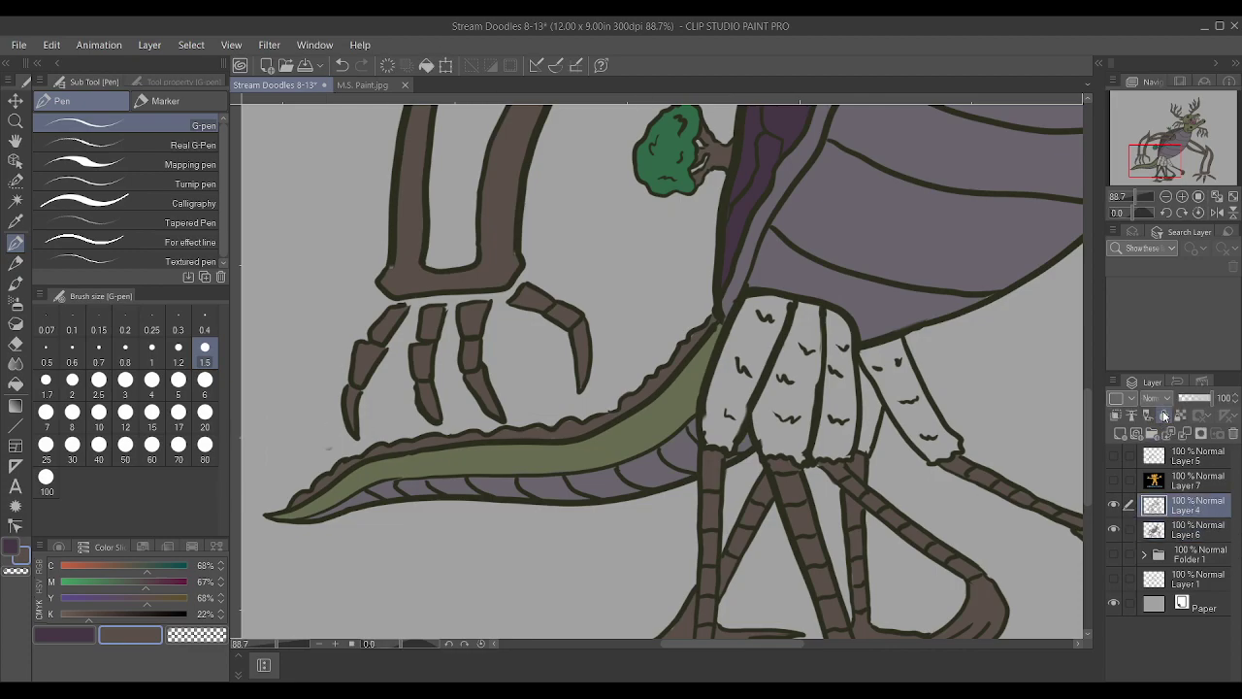
pyautogui.scroll(-5, 233, 444)
pyautogui.scroll(-7, 460, 433)
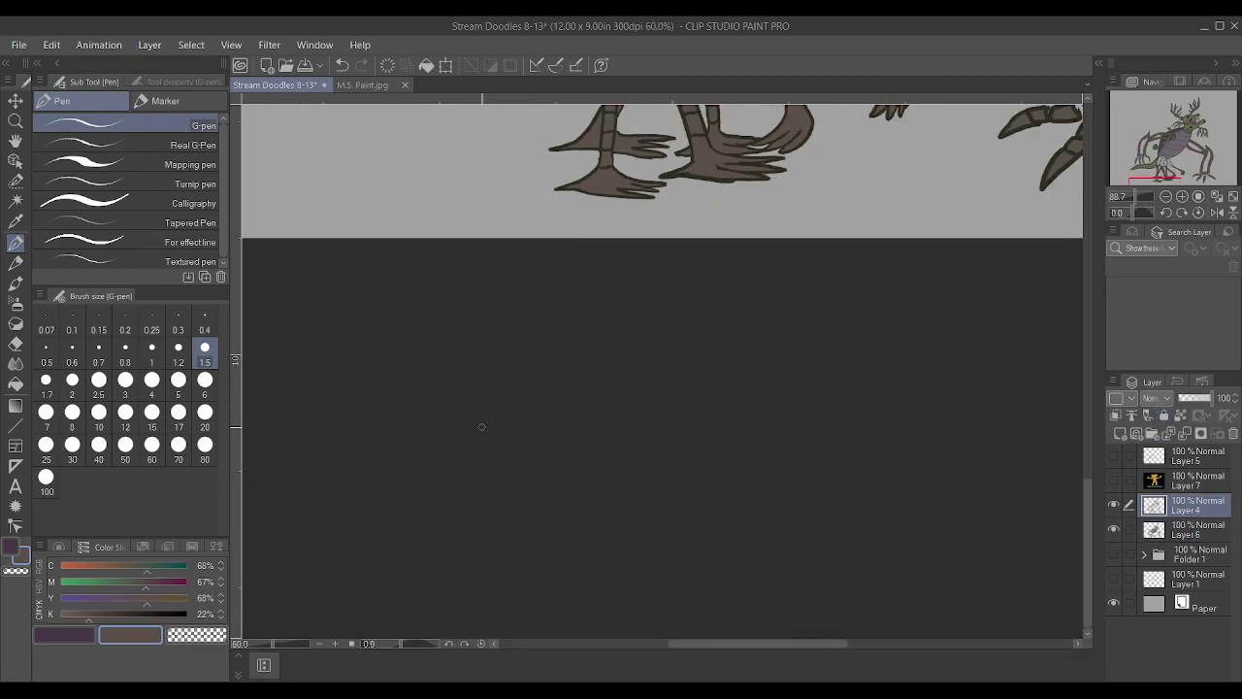
pyautogui.scroll(-5, 519, 422)
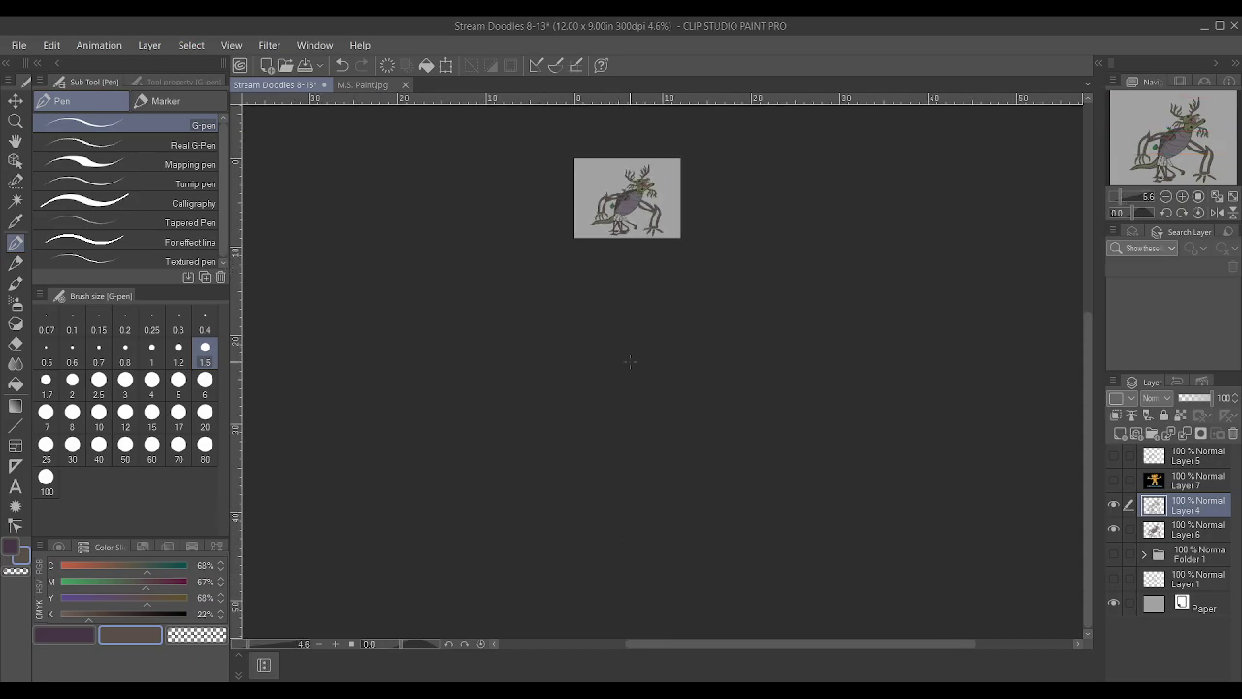
pyautogui.scroll(6, 661, 198)
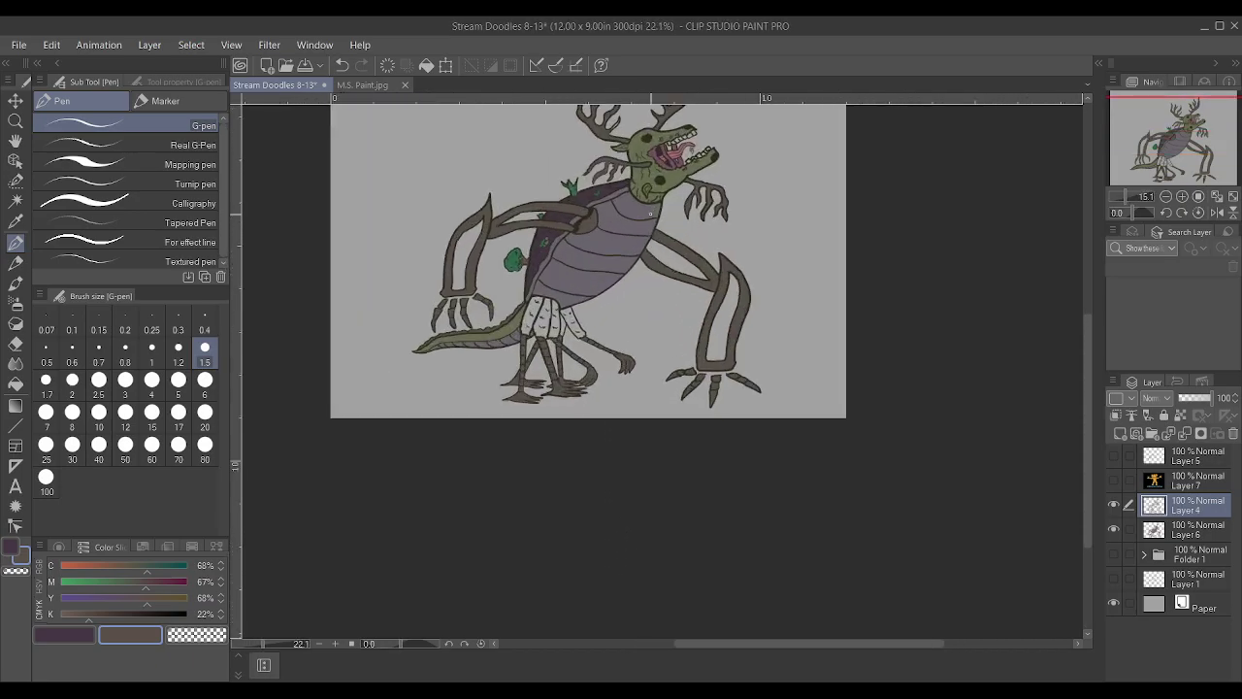
pyautogui.scroll(1, 599, 191)
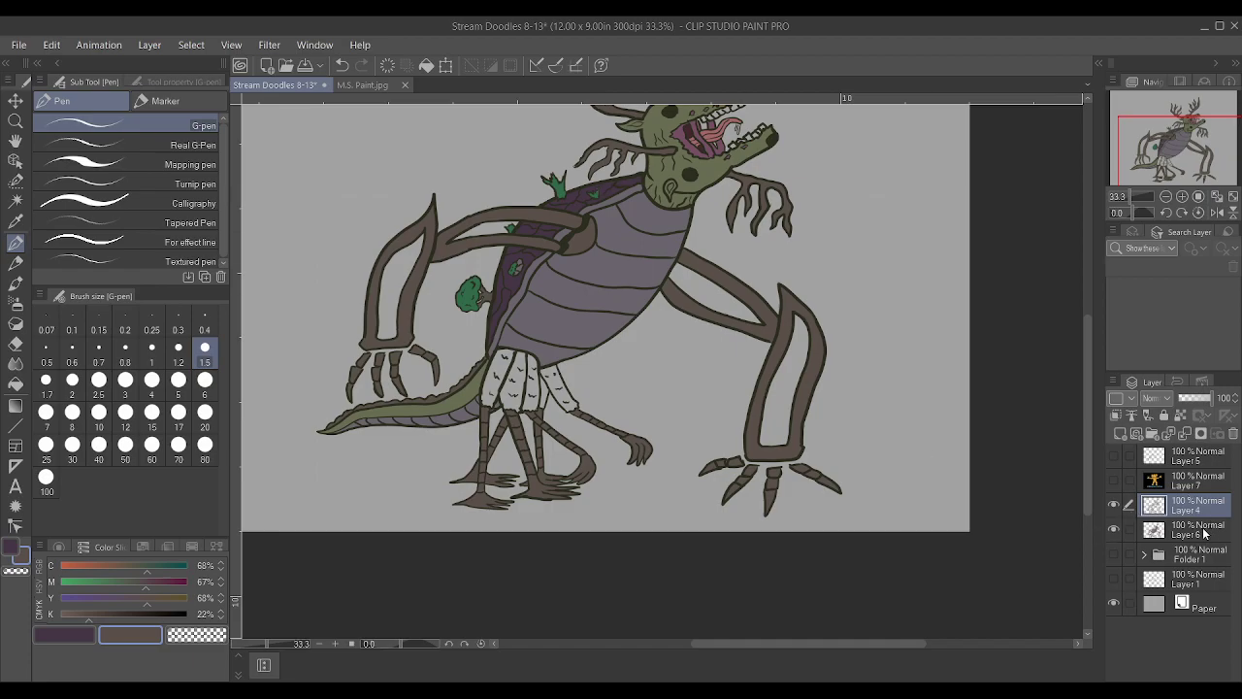
pyautogui.click(1164, 416)
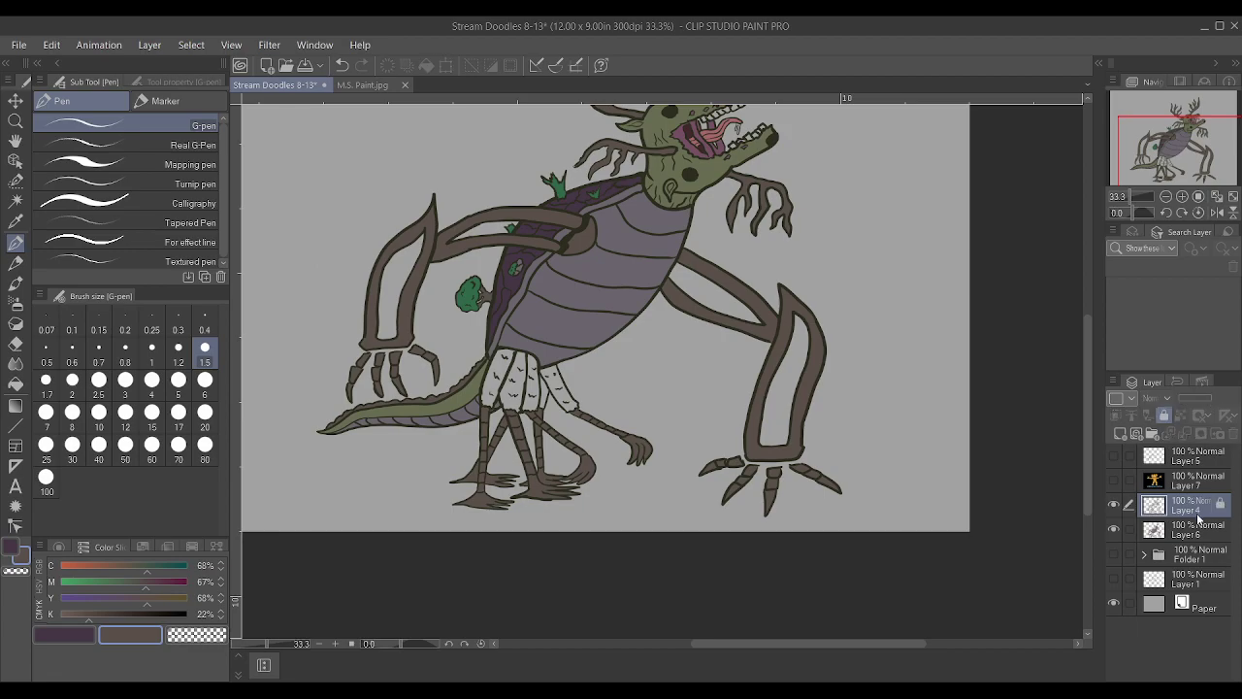
# Auto select the white upper-leg sections of the creature on Layer 4, referring to the editing layer only
pyautogui.click(1120, 530)
pyautogui.scroll(1, 414, 302)
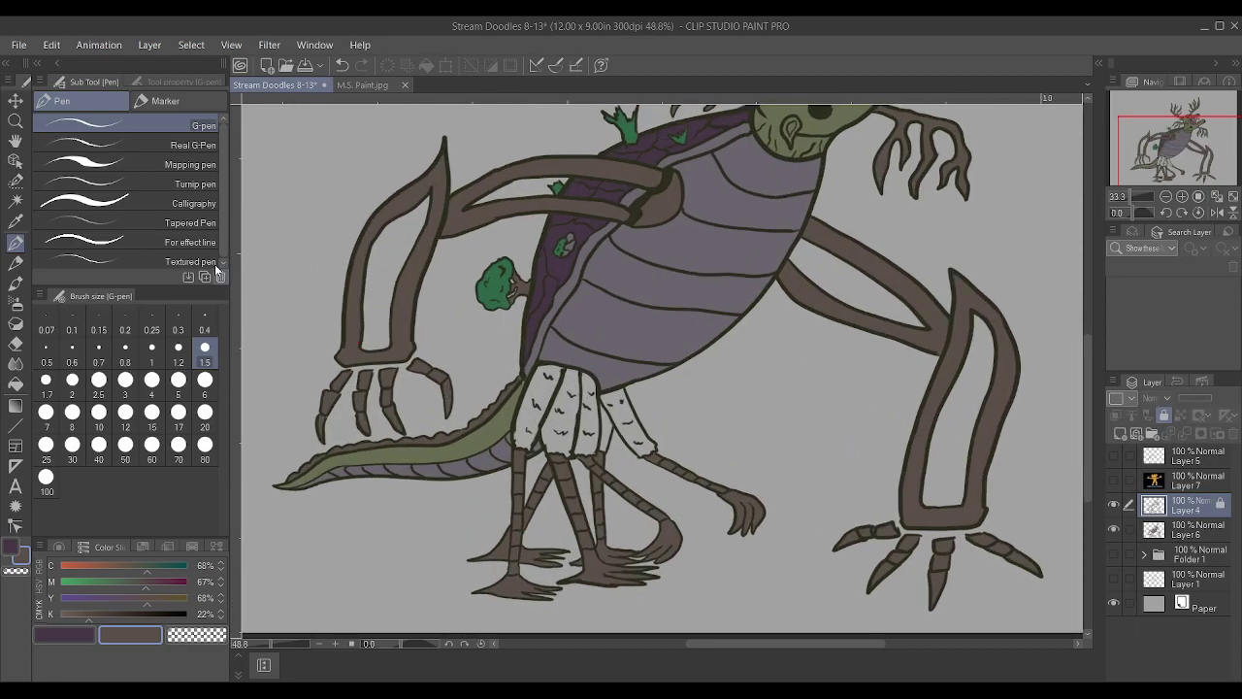
pyautogui.click(15, 199)
pyautogui.scroll(1, 621, 415)
pyautogui.scroll(1, 621, 415)
pyautogui.click(609, 439)
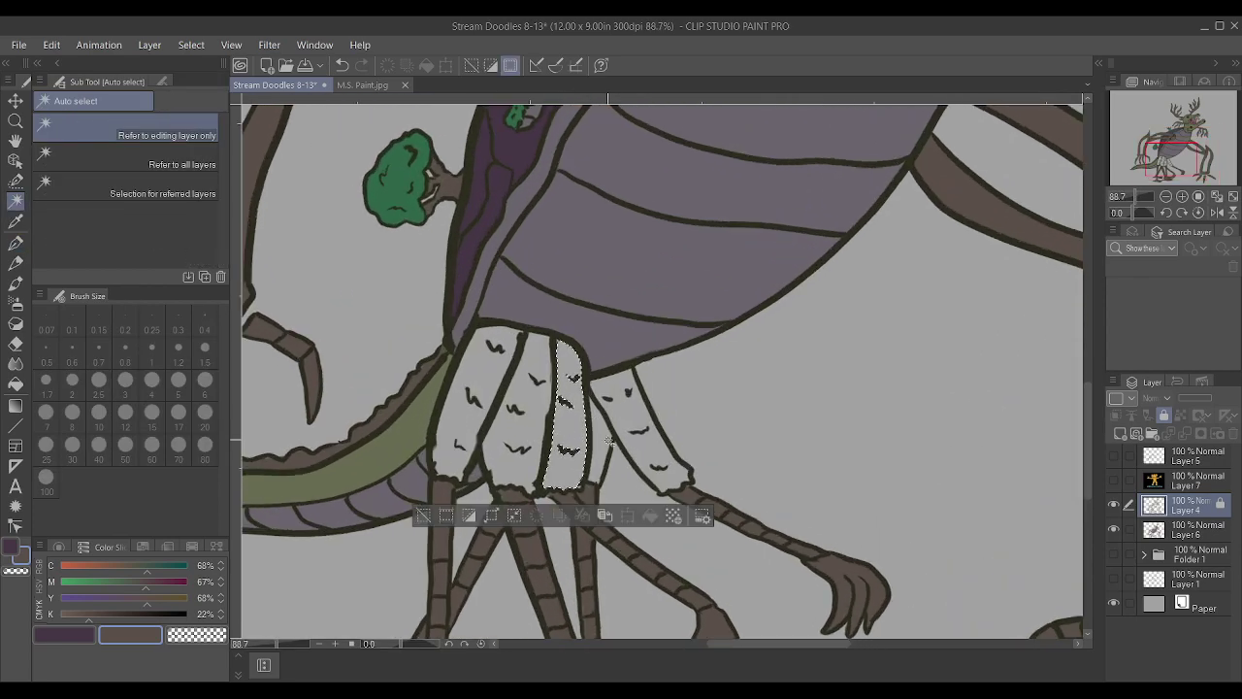
pyautogui.keyDown('shift'); pyautogui.click(617, 418); pyautogui.keyUp('shift')
pyautogui.keyDown('shift'); pyautogui.click(516, 427); pyautogui.keyUp('shift')
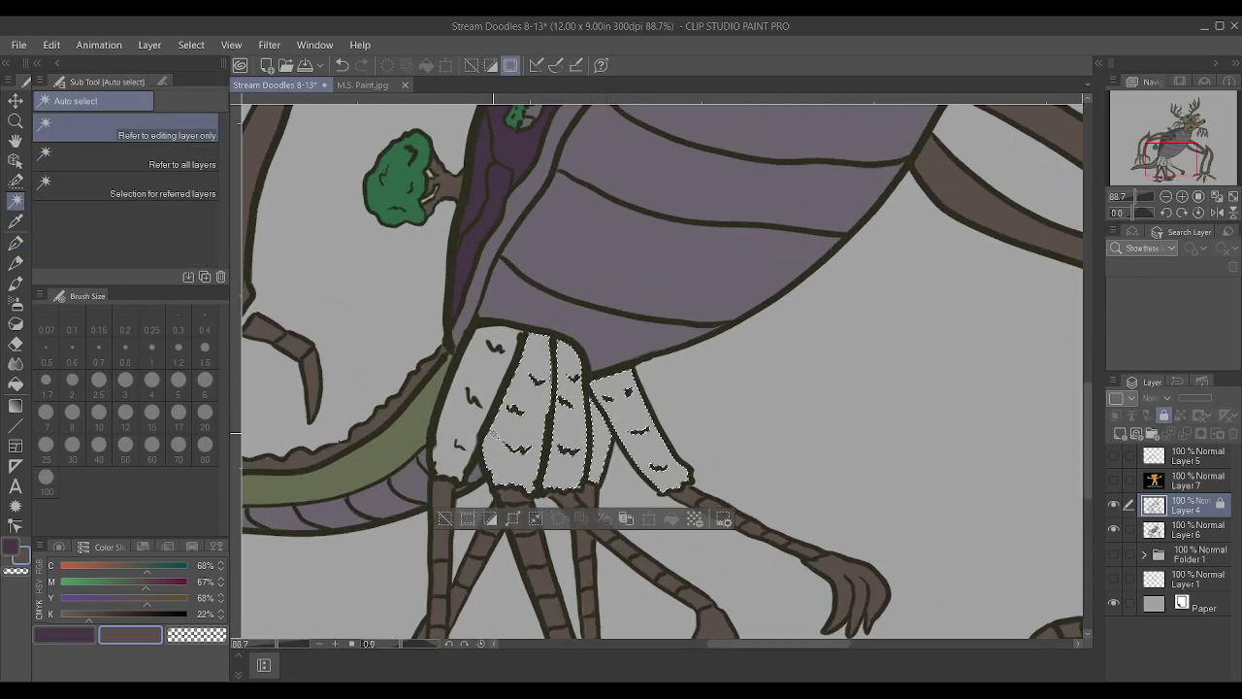
pyautogui.keyDown('shift'); pyautogui.click(469, 423); pyautogui.keyUp('shift')
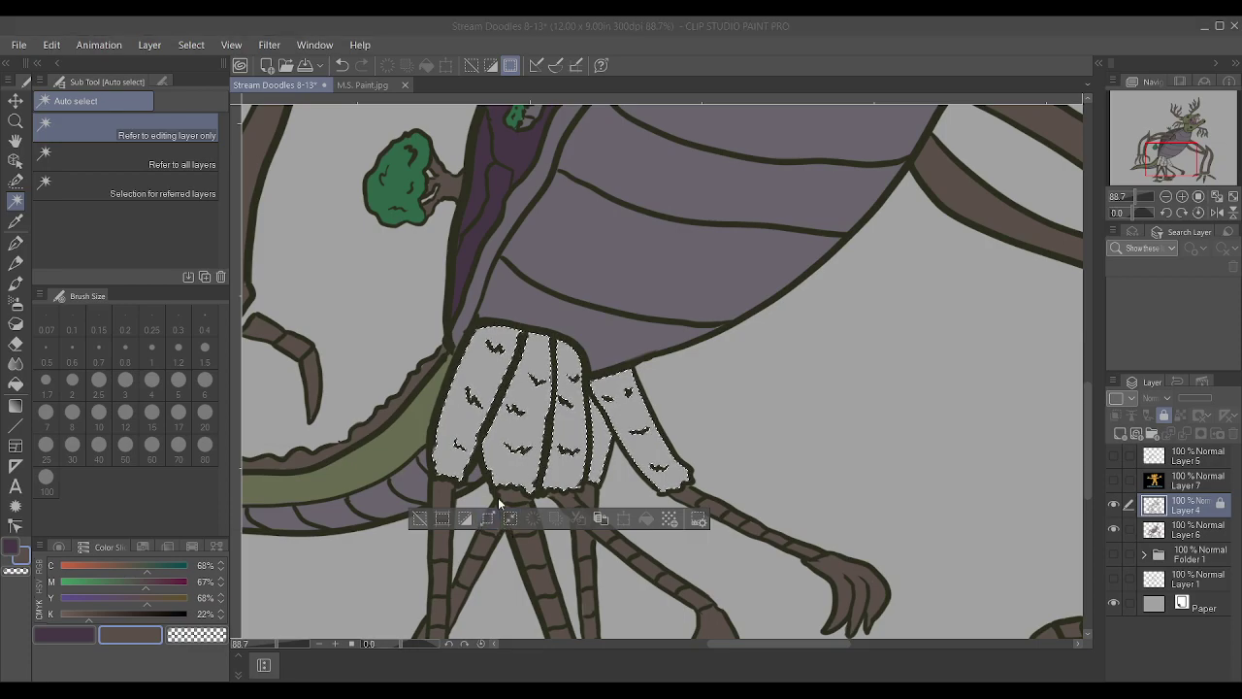
pyautogui.click(693, 325)
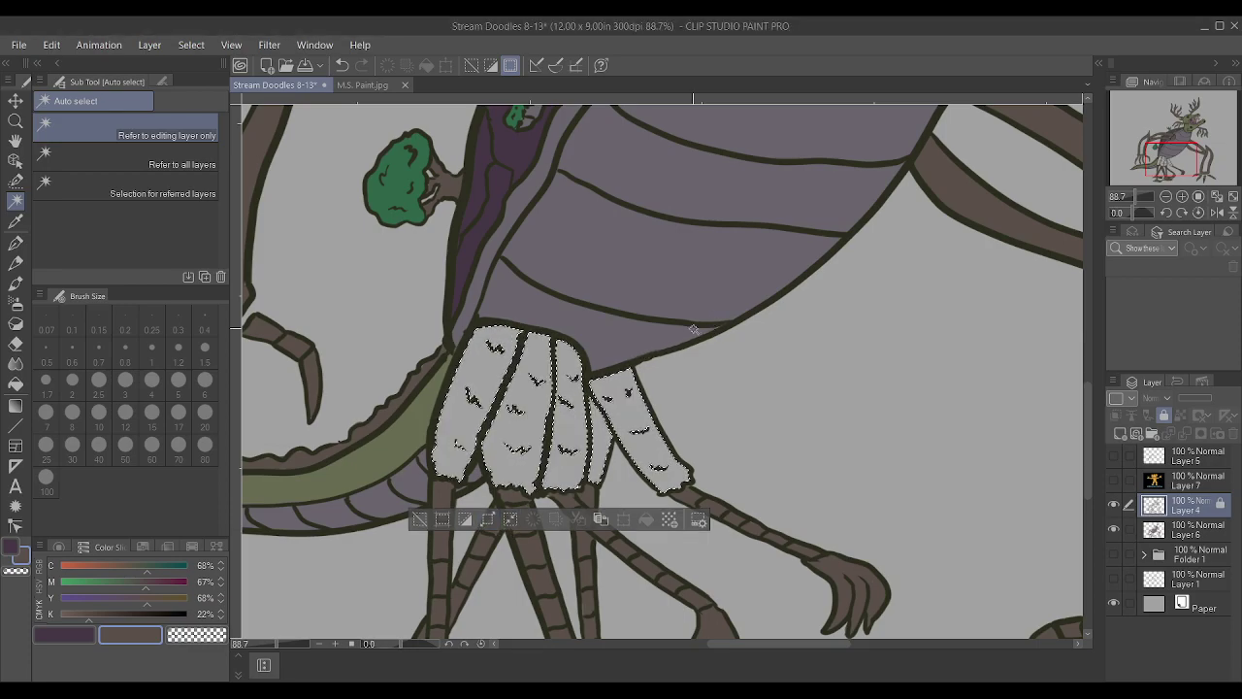
# Sample the green from the tree on the creature's back and make Layer 6 the active layer
pyautogui.scroll(-4, 602, 253)
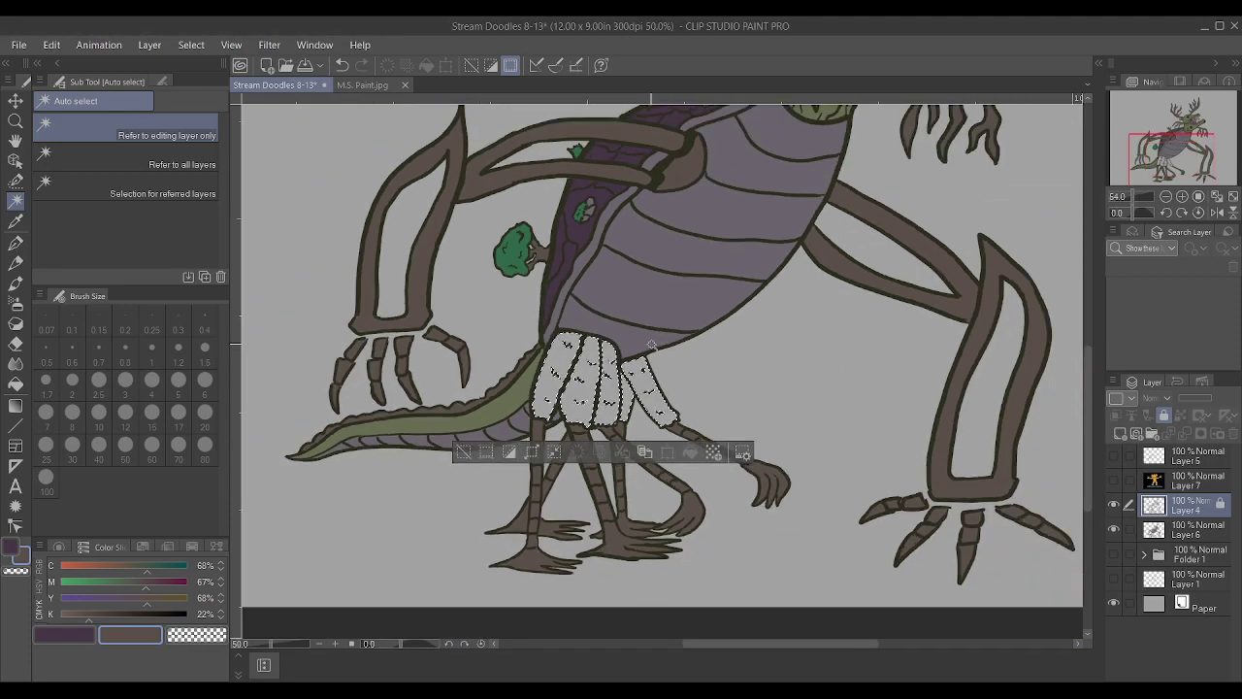
pyautogui.scroll(2, 601, 253)
pyautogui.press('i')
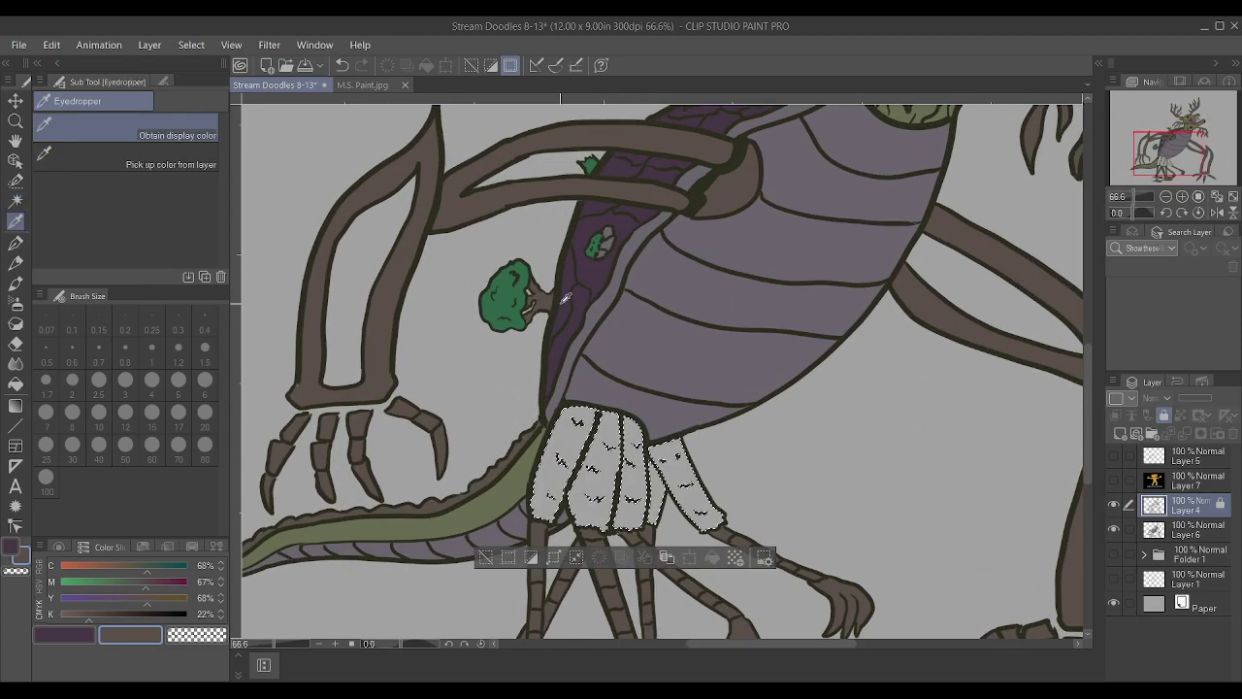
pyautogui.click(515, 309)
pyautogui.press('w')
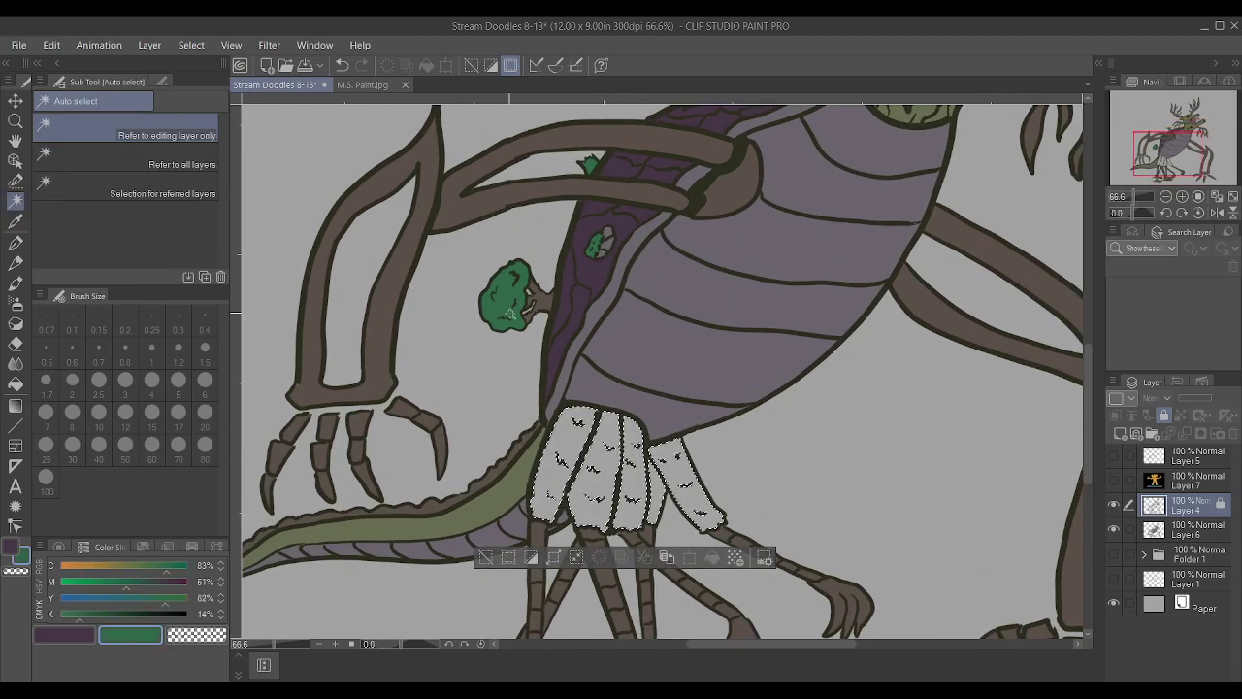
pyautogui.press('p')
pyautogui.scroll(-2, 697, 435)
pyautogui.click(1194, 530)
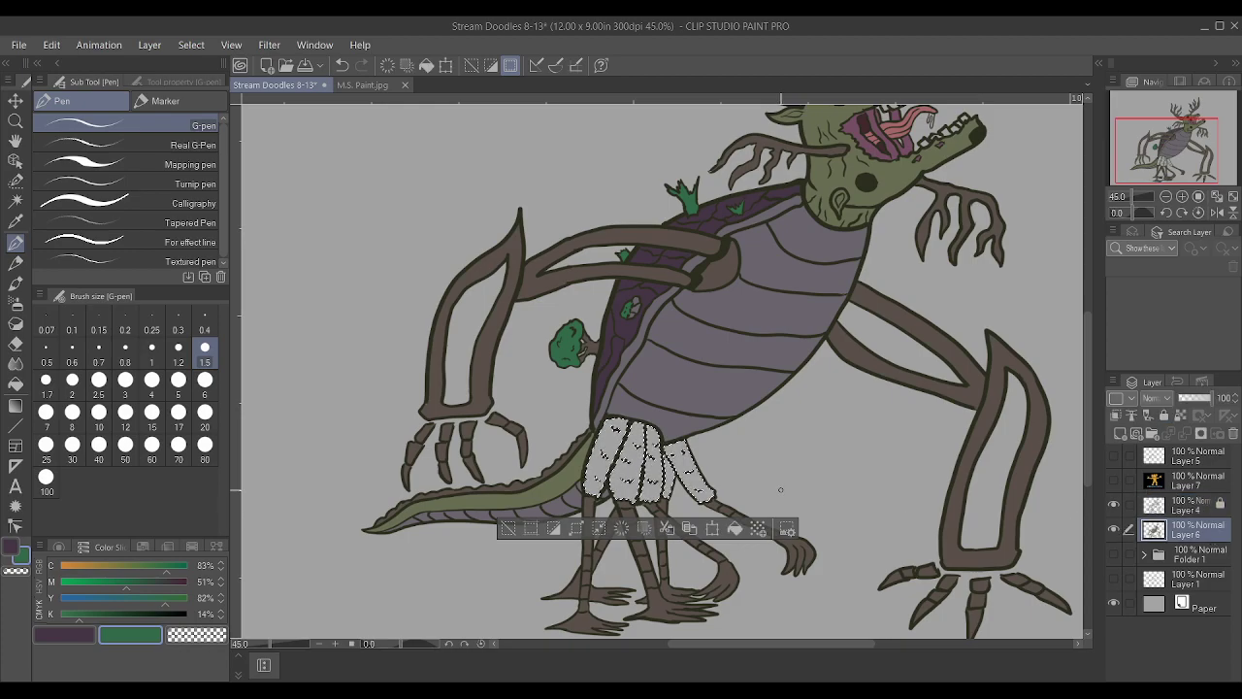
# Fill the selected upper-leg sections with the sampled green, using the G-pen at size 100
pyautogui.press('p')
pyautogui.press('[')
pyautogui.press('[')
pyautogui.press('[')
pyautogui.press('[')
pyautogui.press('[')
pyautogui.press('[')
pyautogui.press('[')
pyautogui.press('[')
pyautogui.press('[')
pyautogui.press('[')
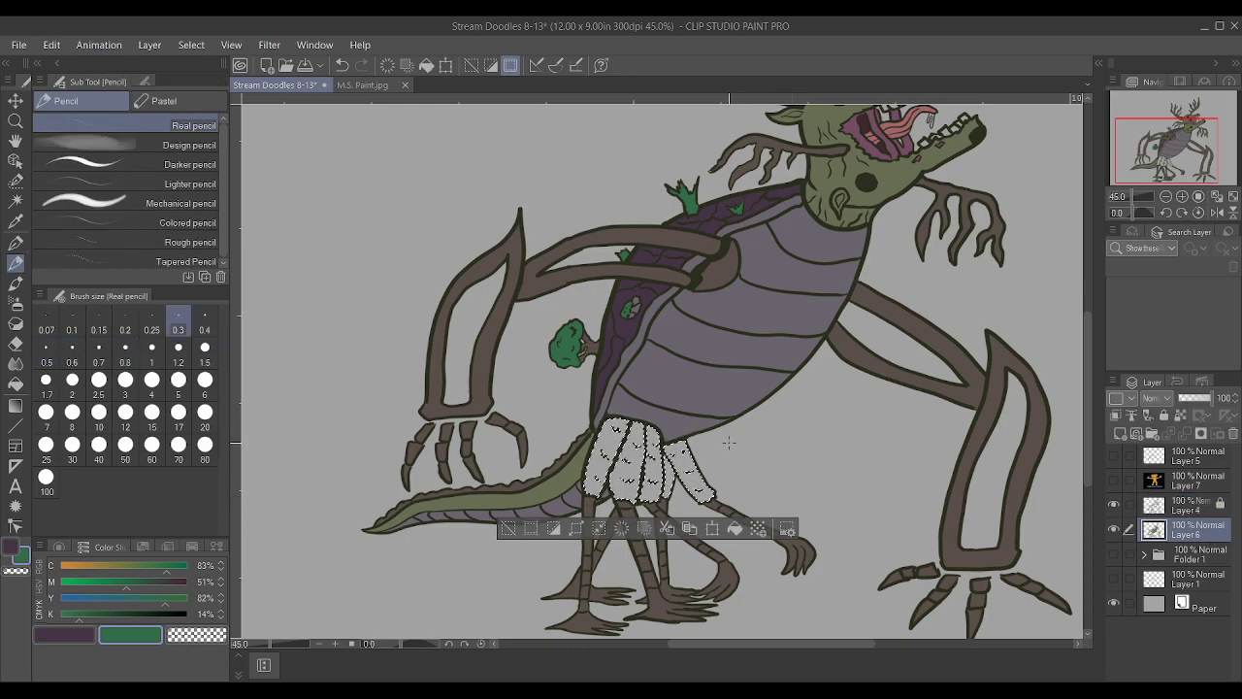
pyautogui.press(']')
pyautogui.press(']')
pyautogui.press(']')
pyautogui.press(']')
pyautogui.press(']')
pyautogui.press(']')
pyautogui.press(']')
pyautogui.press(']')
pyautogui.press(']')
pyautogui.press(']')
pyautogui.press(']')
pyautogui.press(']')
pyautogui.press(']')
pyautogui.press(']')
pyautogui.press(']')
pyautogui.press(']')
pyautogui.press(']')
pyautogui.press(']')
pyautogui.press(']')
pyautogui.press(']')
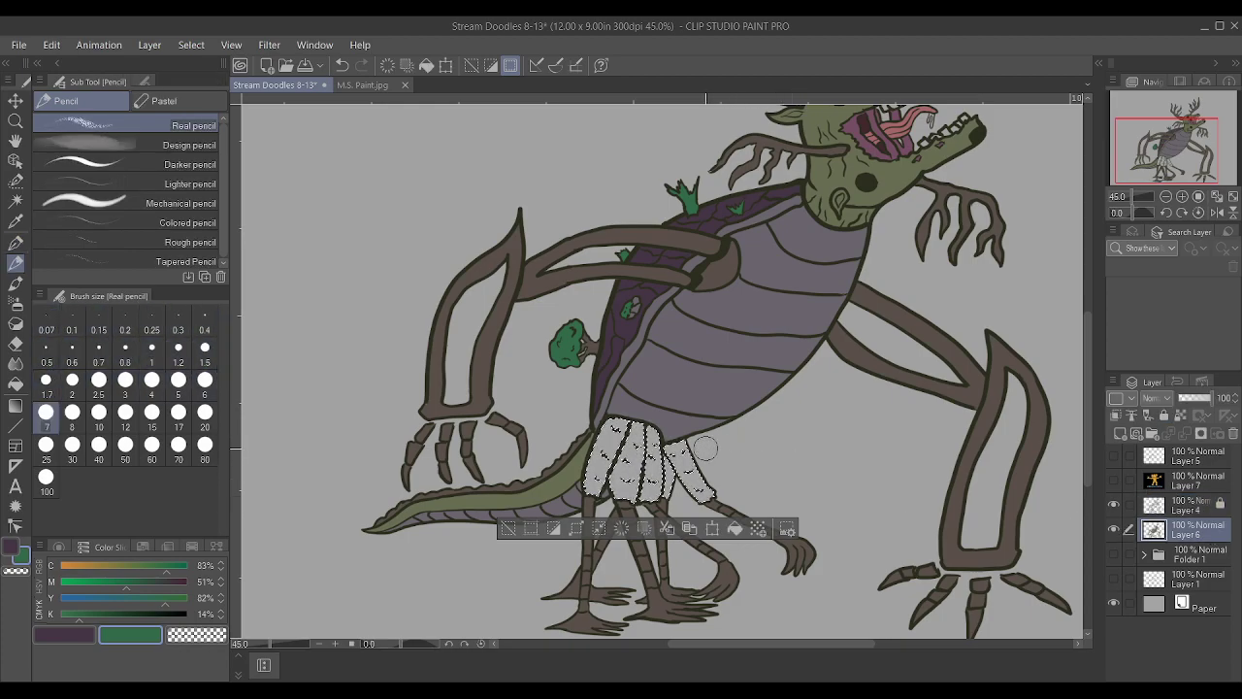
pyautogui.moveTo(688, 455)
pyautogui.mouseDown()
pyautogui.moveTo(660, 486)
pyautogui.moveTo(631, 476)
pyautogui.moveTo(637, 463)
pyautogui.moveTo(719, 474)
pyautogui.mouseUp()
pyautogui.press('p')
pyautogui.press(']')
pyautogui.press(']')
pyautogui.press(']')
pyautogui.press(']')
pyautogui.press(']')
pyautogui.press(']')
pyautogui.press(']')
pyautogui.press(']')
pyautogui.press(']')
pyautogui.press(']')
pyautogui.press(']')
pyautogui.press(']')
pyautogui.press(']')
pyautogui.press(']')
pyautogui.press(']')
pyautogui.press(']')
pyautogui.press(']')
pyautogui.press(']')
pyautogui.press(']')
pyautogui.press(']')
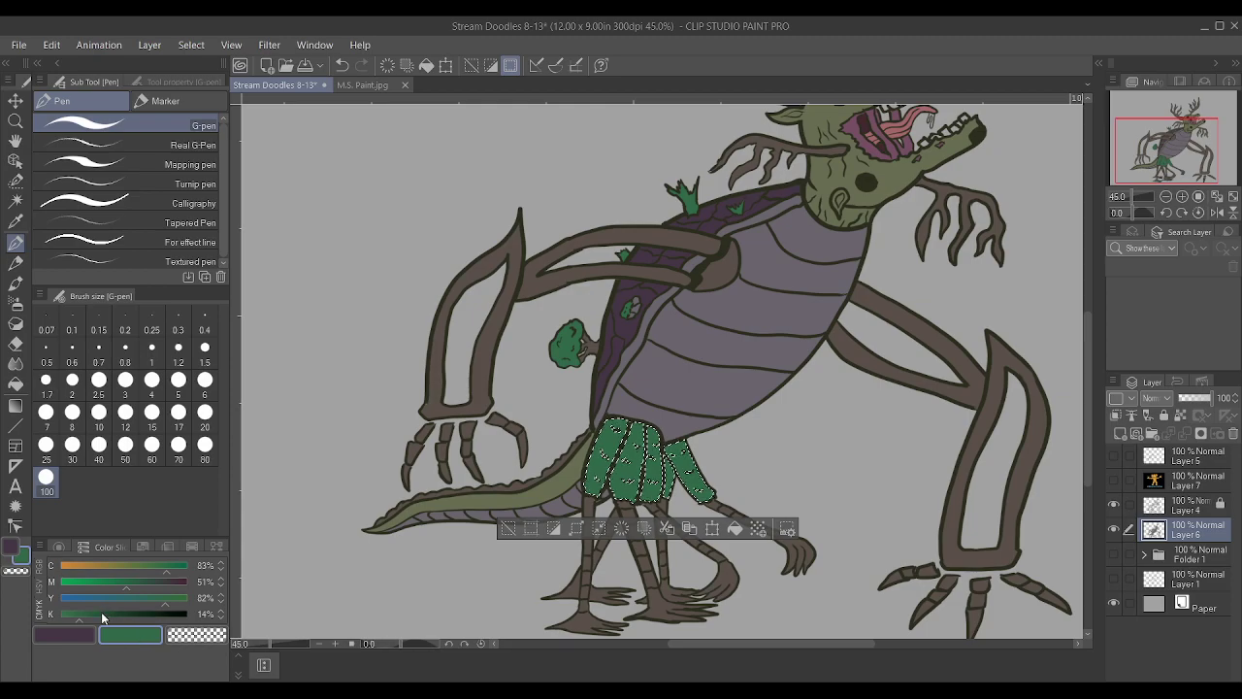
# Darken the green to 61% black, texture the selected upper legs with the Real pencil at size 100, and save the file
pyautogui.moveTo(107, 617); pyautogui.dragTo(130, 616)
pyautogui.press('p')
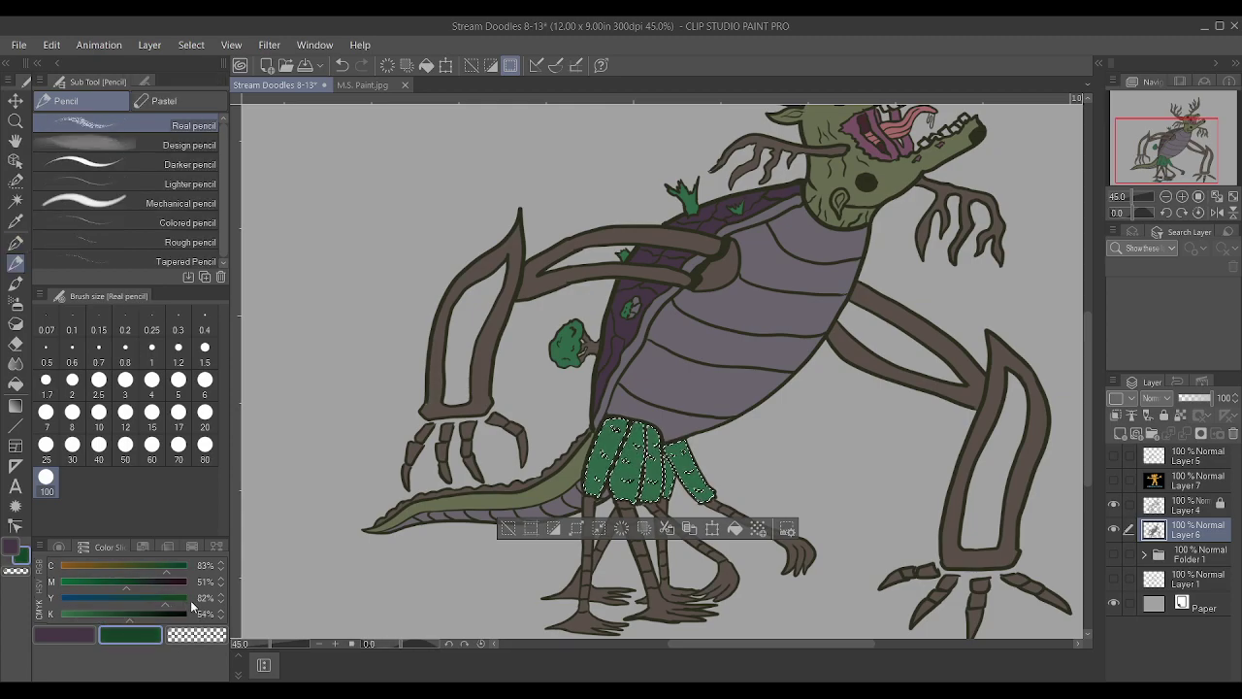
pyautogui.click(144, 614)
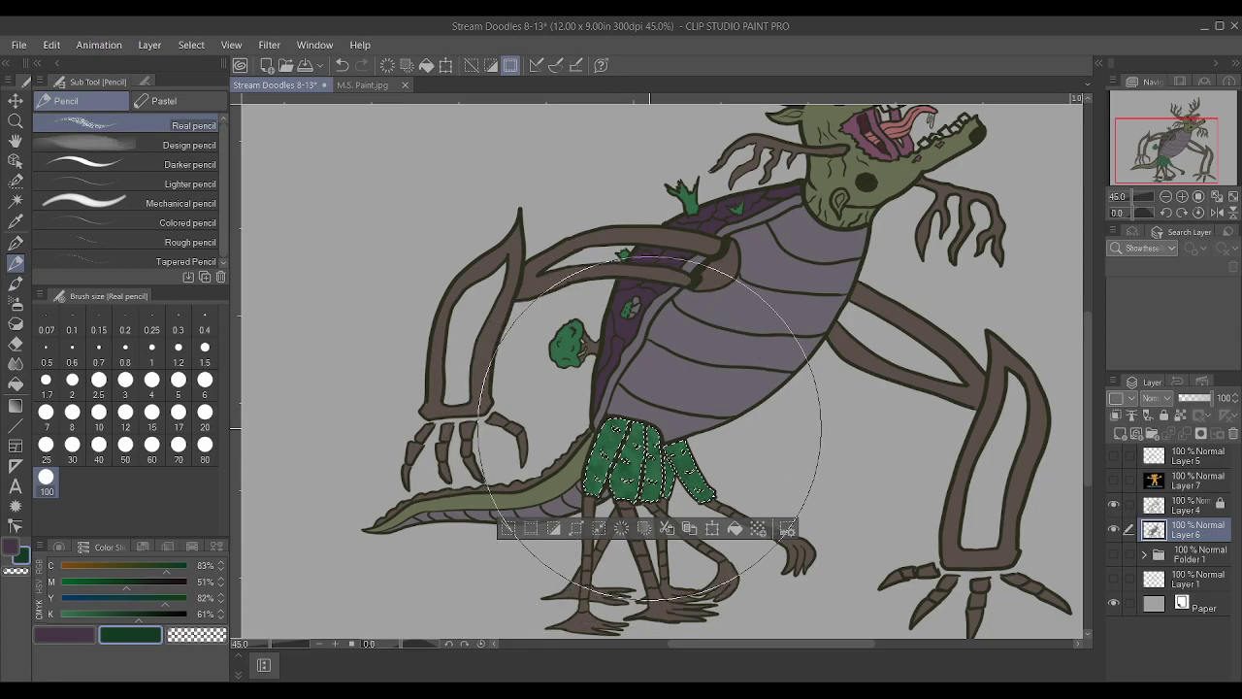
pyautogui.hotkey('ctrl', 's')
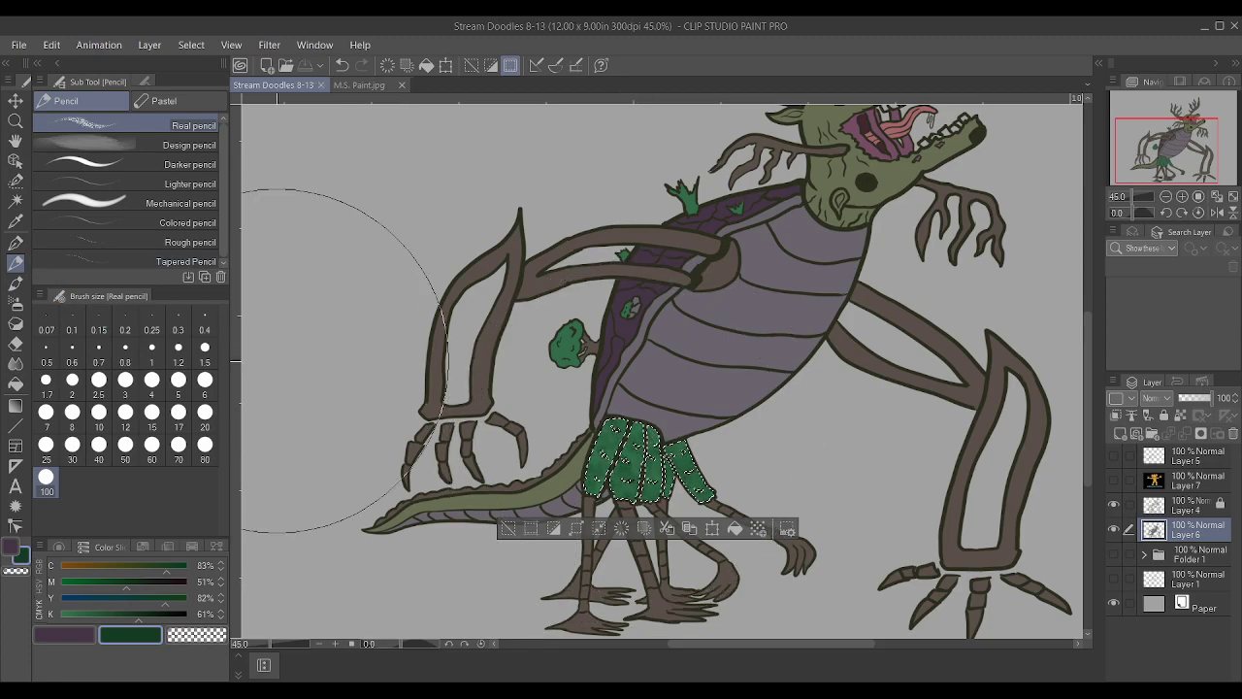
# Reduce the Real pencil from large sizes to 15 while reworking the dark green mottling on the selected upper legs
pyautogui.scroll(2, 609, 551)
pyautogui.press('[')
pyautogui.press('[')
pyautogui.press('[')
pyautogui.press('[')
pyautogui.press('[')
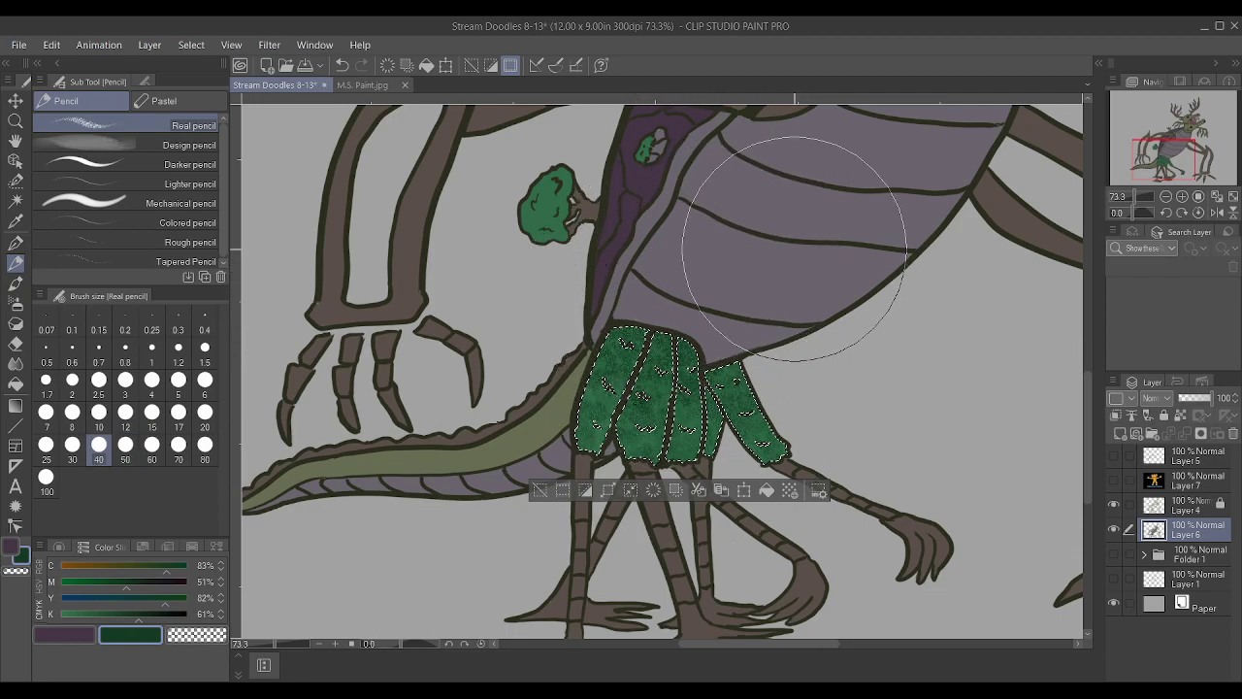
pyautogui.press('[')
pyautogui.press('[')
pyautogui.press('[')
pyautogui.press('[')
pyautogui.press('[')
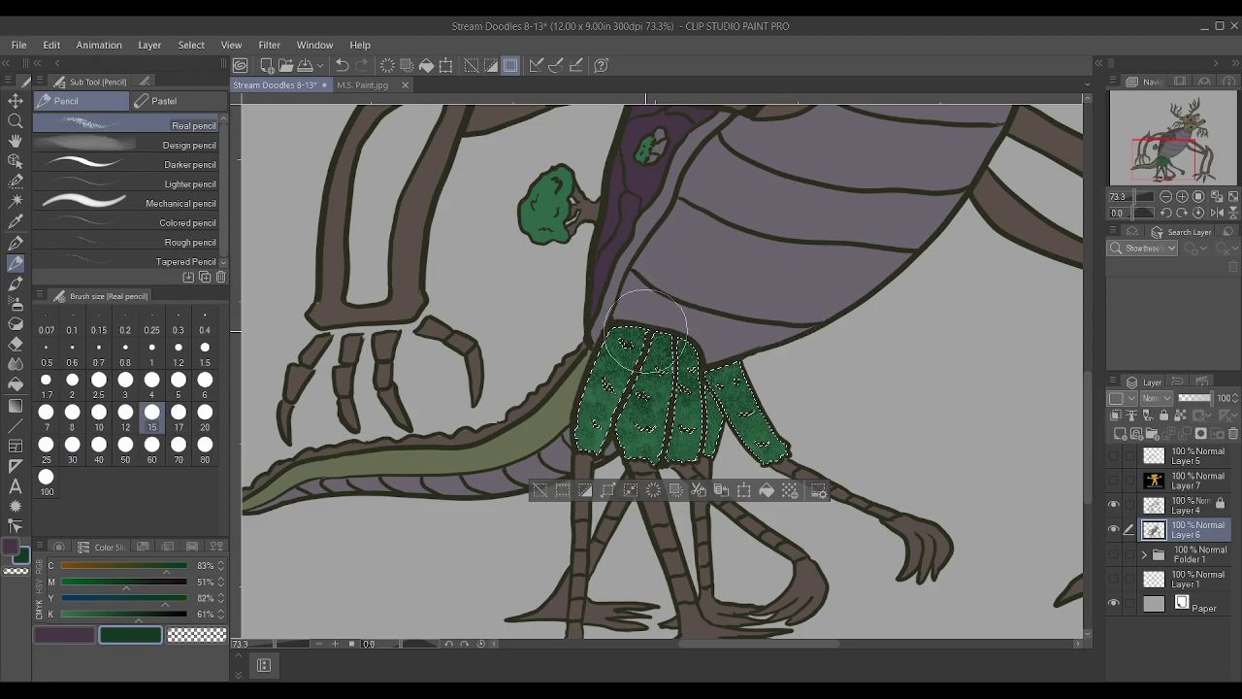
# Clear the selection around the textured green upper legs
pyautogui.scroll(-3, 481, 313)
pyautogui.scroll(-1, 519, 317)
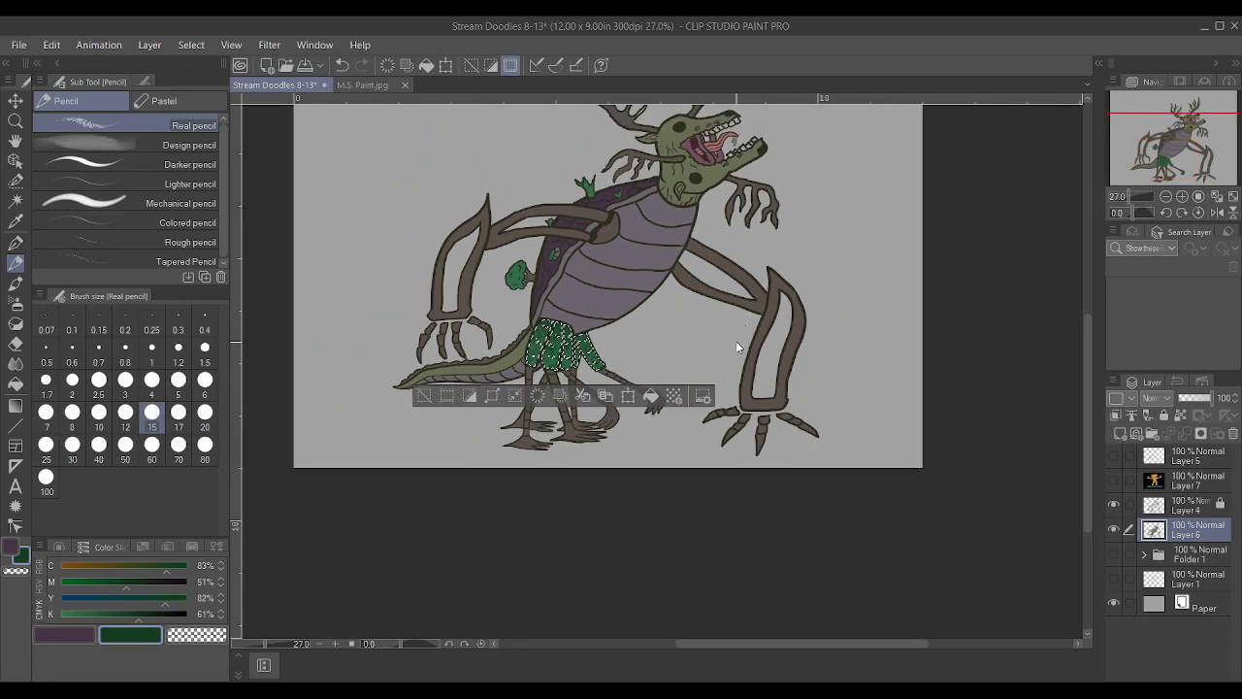
pyautogui.hotkey('ctrl', 'd')
pyautogui.scroll(3, 529, 303)
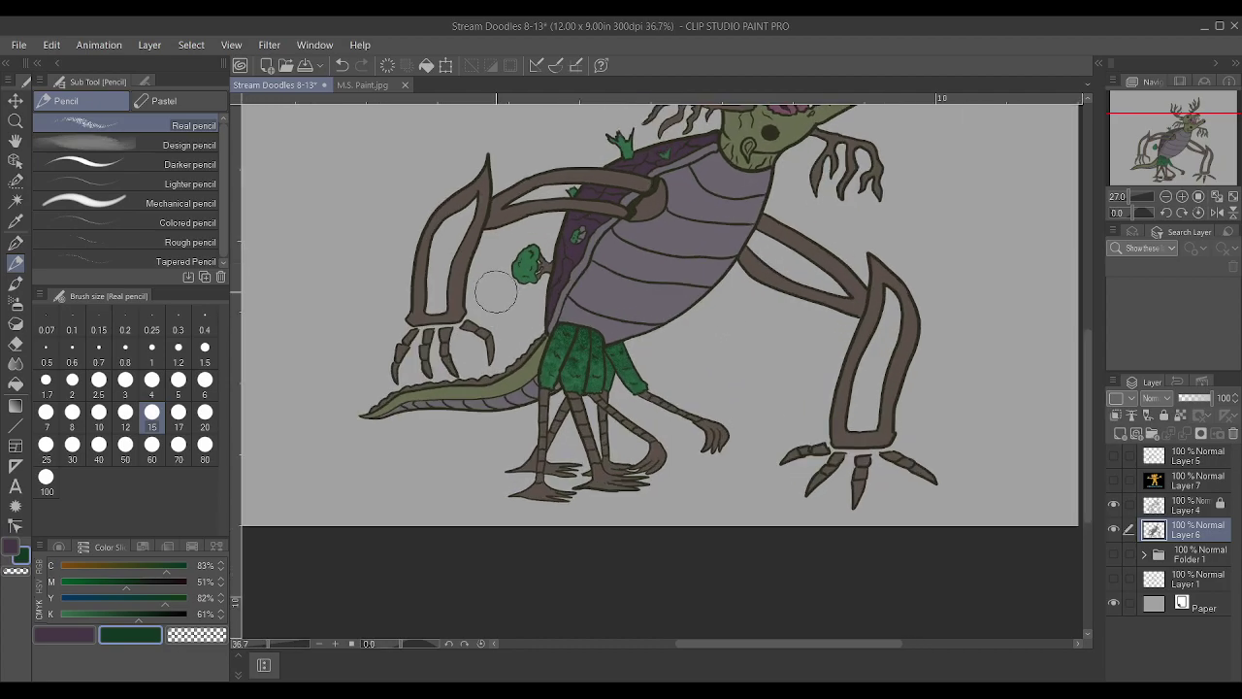
# Shade the outer side of the tree foliage on the creature's back with dark green Real pencil texture
pyautogui.scroll(4, 512, 249)
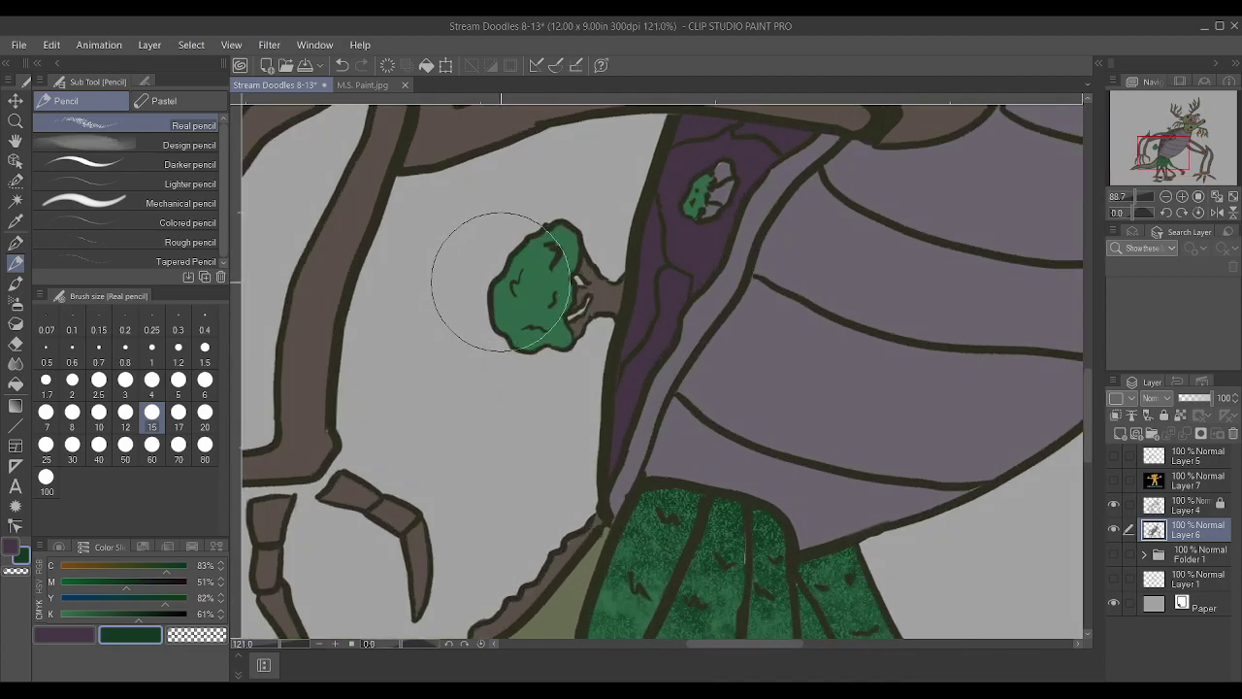
pyautogui.press('[')
pyautogui.press('[')
pyautogui.press('[')
pyautogui.press('[')
pyautogui.press('[')
pyautogui.press('[')
pyautogui.press('[')
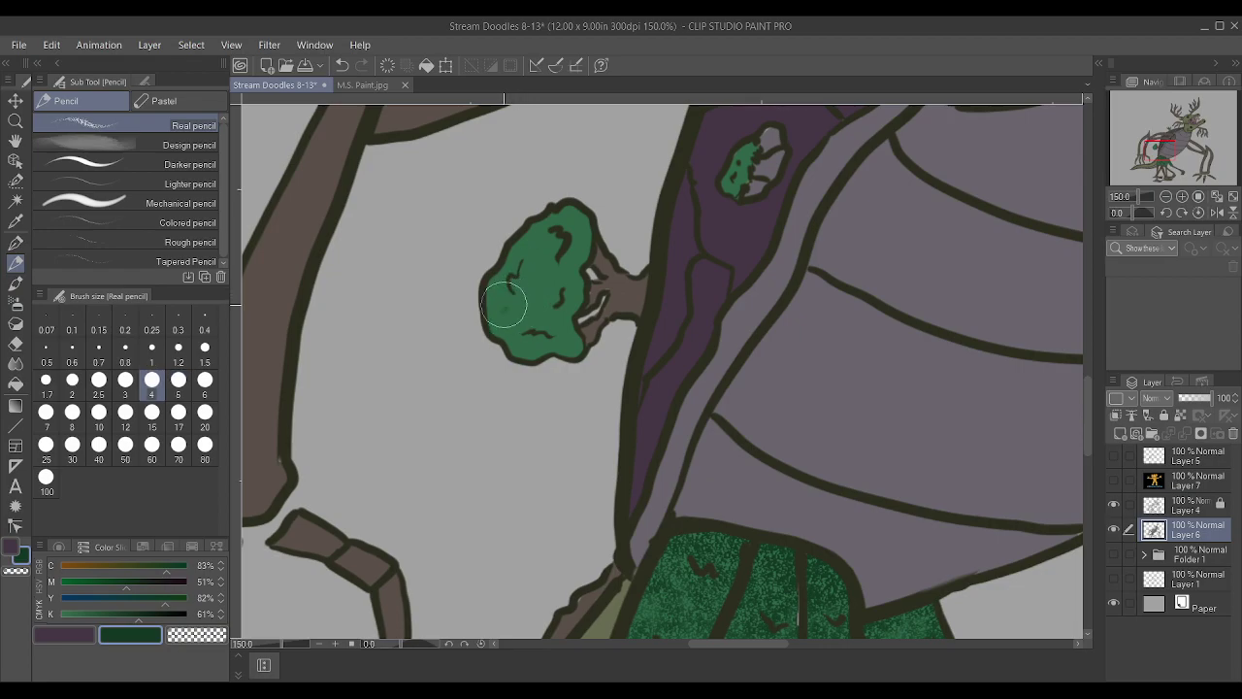
pyautogui.press(']')
pyautogui.press(']')
pyautogui.press(']')
pyautogui.moveTo(493, 321)
pyautogui.mouseDown()
pyautogui.moveTo(501, 291)
pyautogui.moveTo(488, 250)
pyautogui.moveTo(529, 206)
pyautogui.mouseUp()
# Reduce the Real pencil to size 1.7, extend the dark green texture across the tree foliage, and restore size 4
pyautogui.press('[')
pyautogui.press('[')
pyautogui.press('[')
pyautogui.press('[')
pyautogui.press('[')
pyautogui.press('[')
pyautogui.press('[')
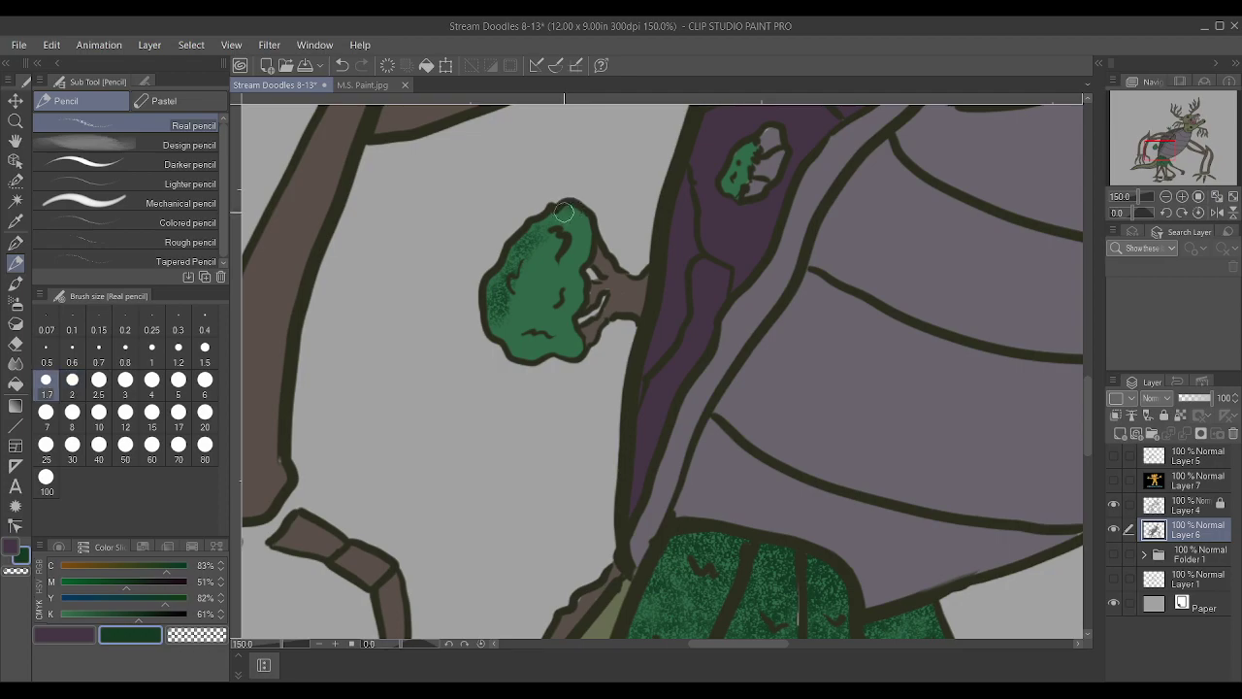
pyautogui.moveTo(529, 237)
pyautogui.mouseDown()
pyautogui.moveTo(492, 309)
pyautogui.moveTo(524, 351)
pyautogui.moveTo(491, 313)
pyautogui.moveTo(490, 287)
pyautogui.moveTo(493, 310)
pyautogui.moveTo(521, 280)
pyautogui.moveTo(500, 311)
pyautogui.moveTo(551, 351)
pyautogui.mouseUp()
pyautogui.press(']')
pyautogui.press(']')
pyautogui.press(']')
pyautogui.press(']')
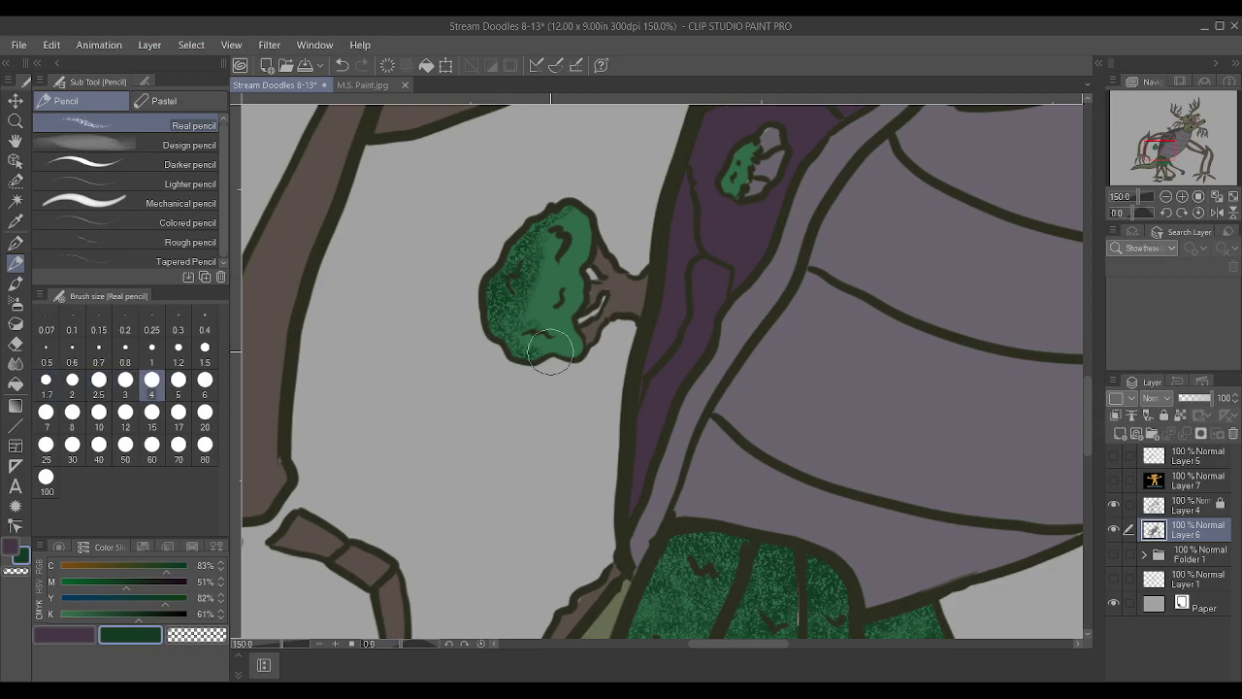
# Add a new layer directly above Folder 1, beneath the creature's layers
pyautogui.scroll(-5, 566, 254)
pyautogui.scroll(3, 669, 275)
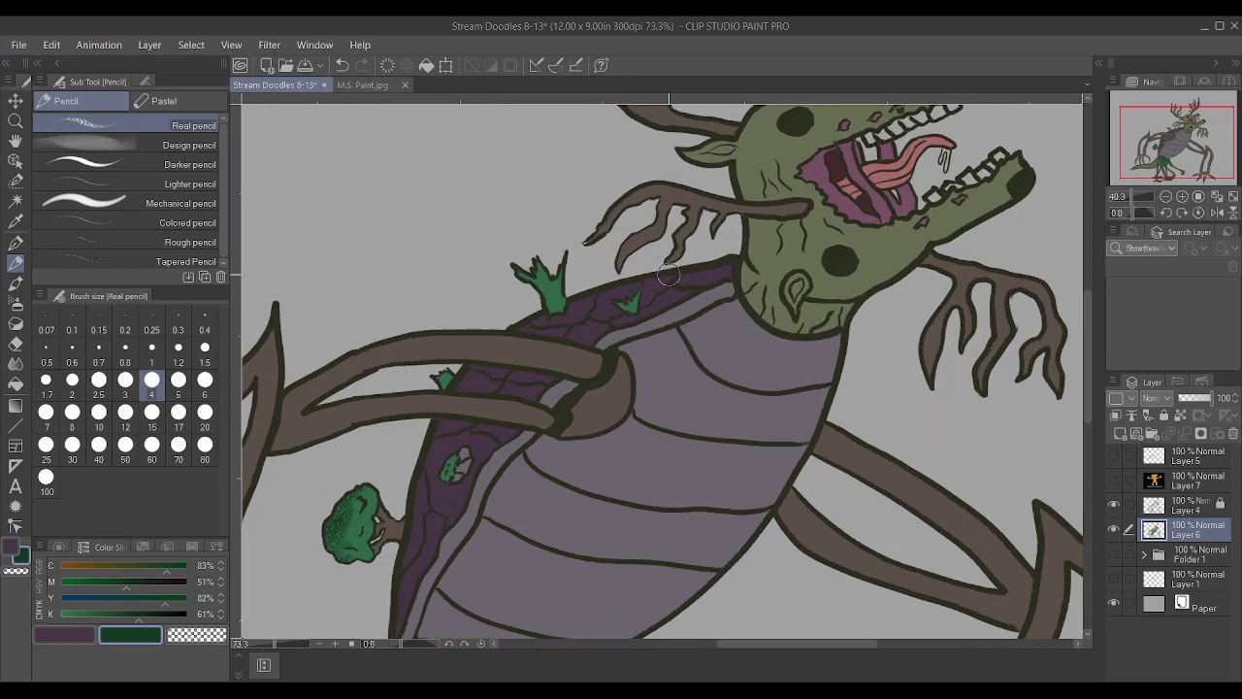
pyautogui.scroll(-3, 668, 276)
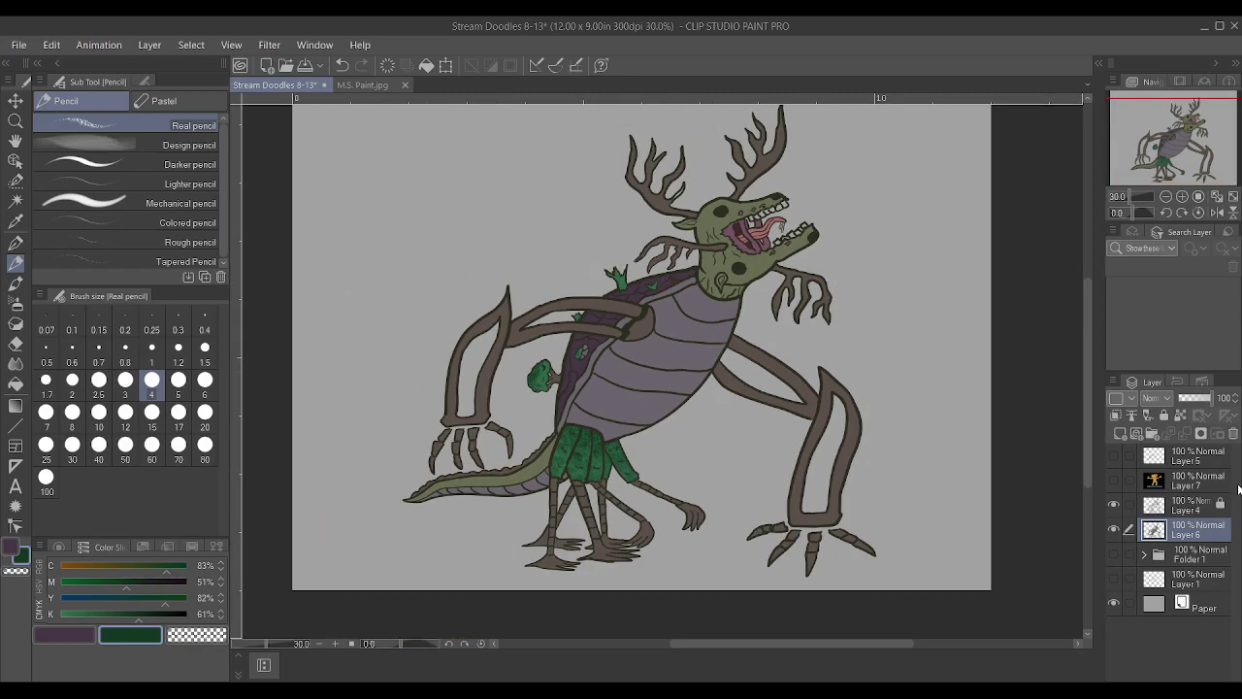
pyautogui.click(1185, 563)
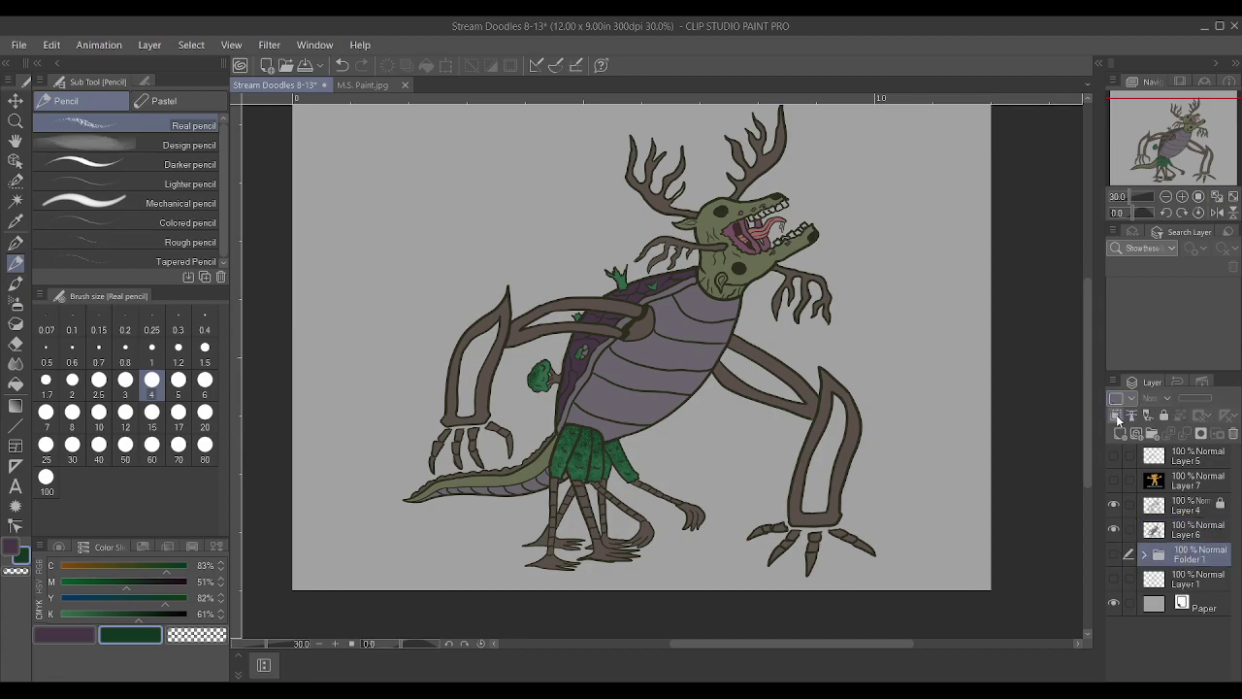
pyautogui.click(1121, 434)
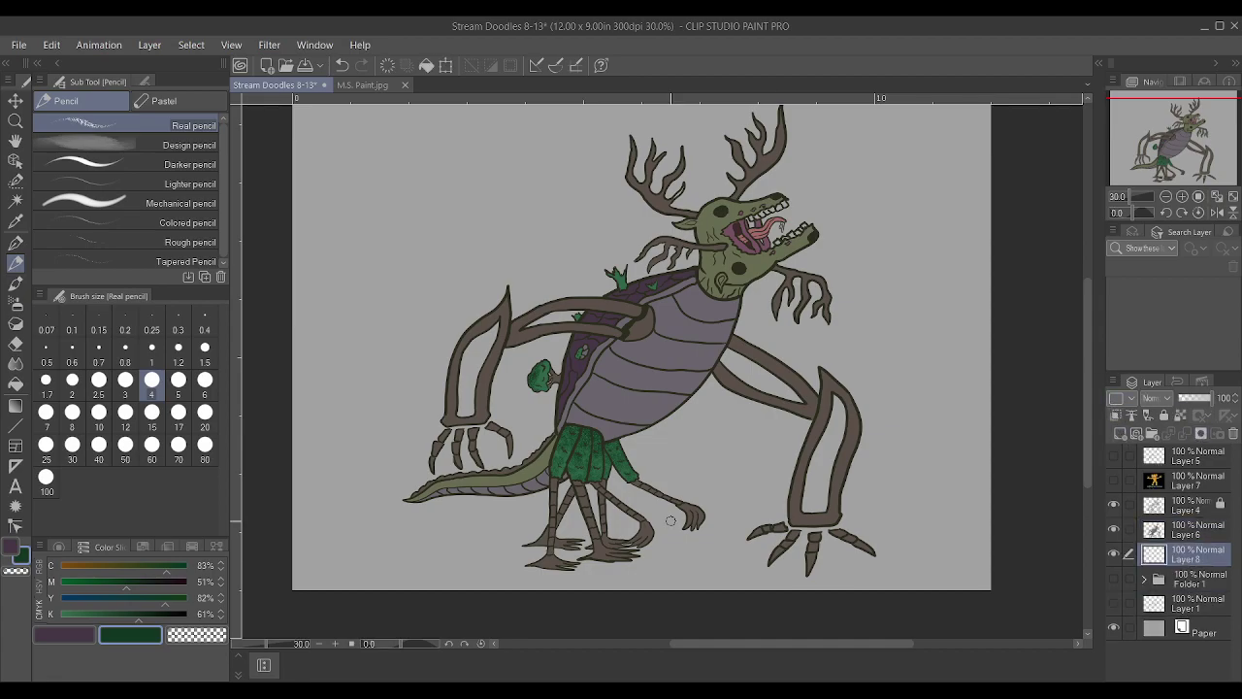
# Try filling the new background layer with a dark blue made by setting yellow to 0%
pyautogui.click(61, 598)
pyautogui.click(15, 383)
pyautogui.click(394, 388)
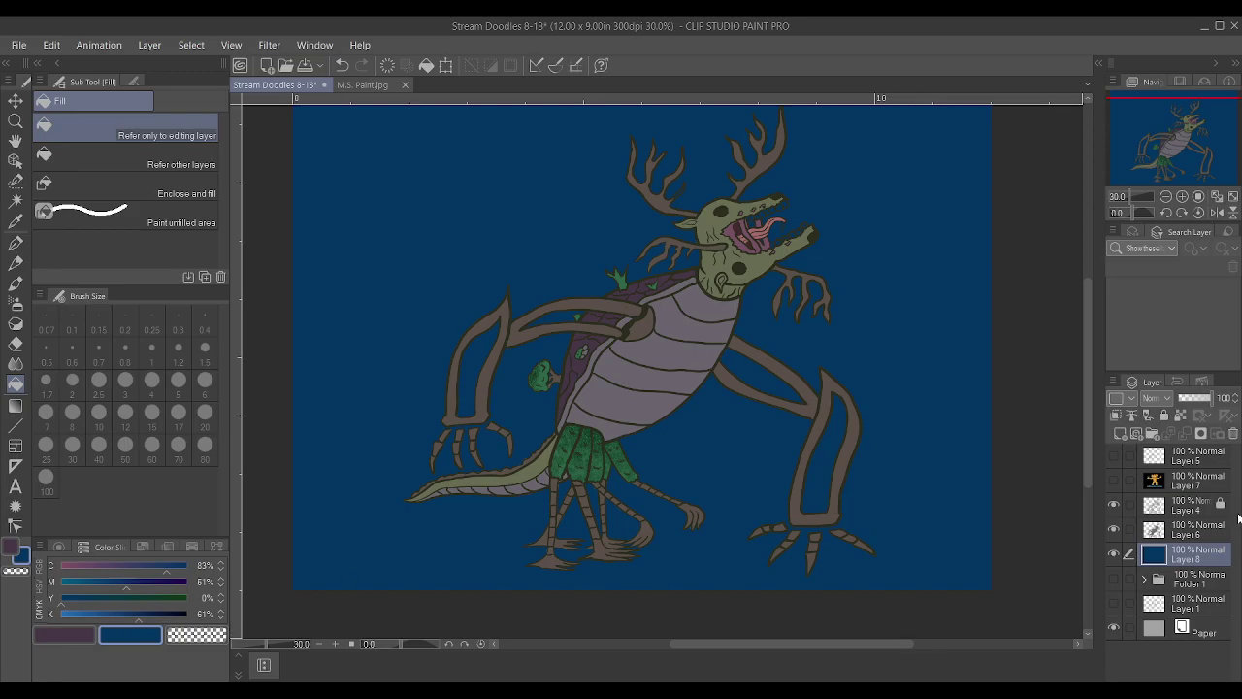
pyautogui.hotkey('ctrl', 'z')
# Select Layer 6 and mix a dull yellow of 37% cyan, 33% magenta, 76% yellow and 0% black
pyautogui.click(1193, 507)
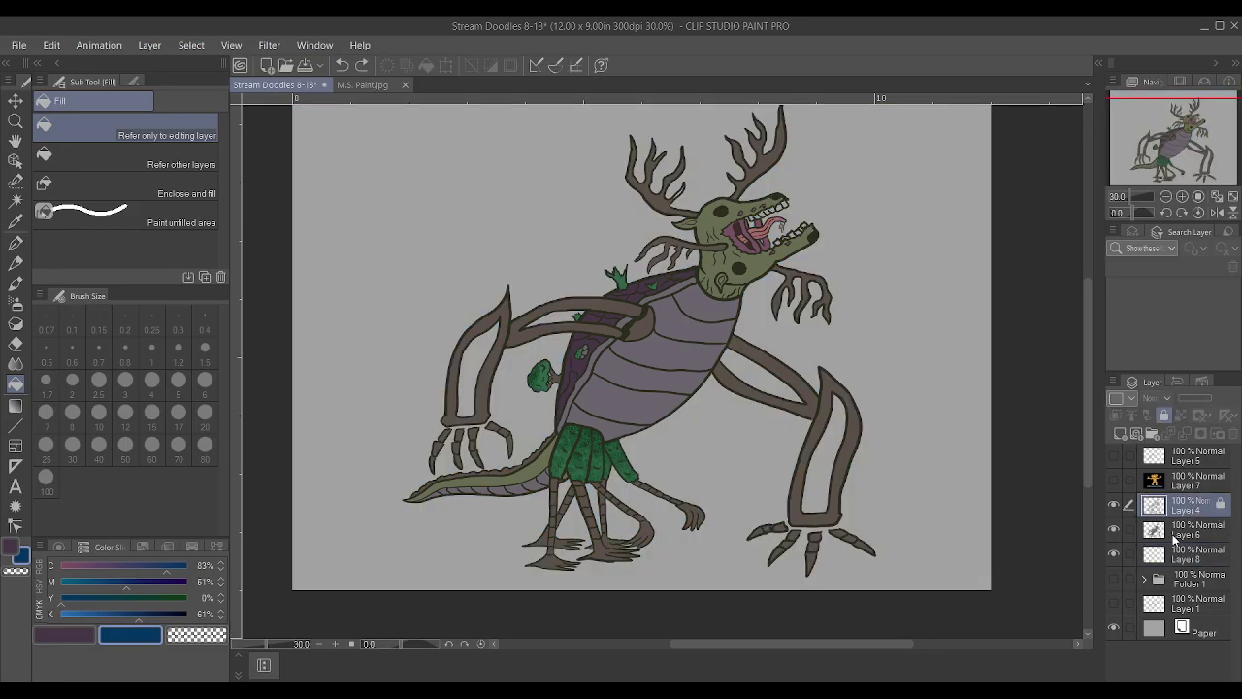
pyautogui.click(1174, 532)
pyautogui.scroll(4, 932, 424)
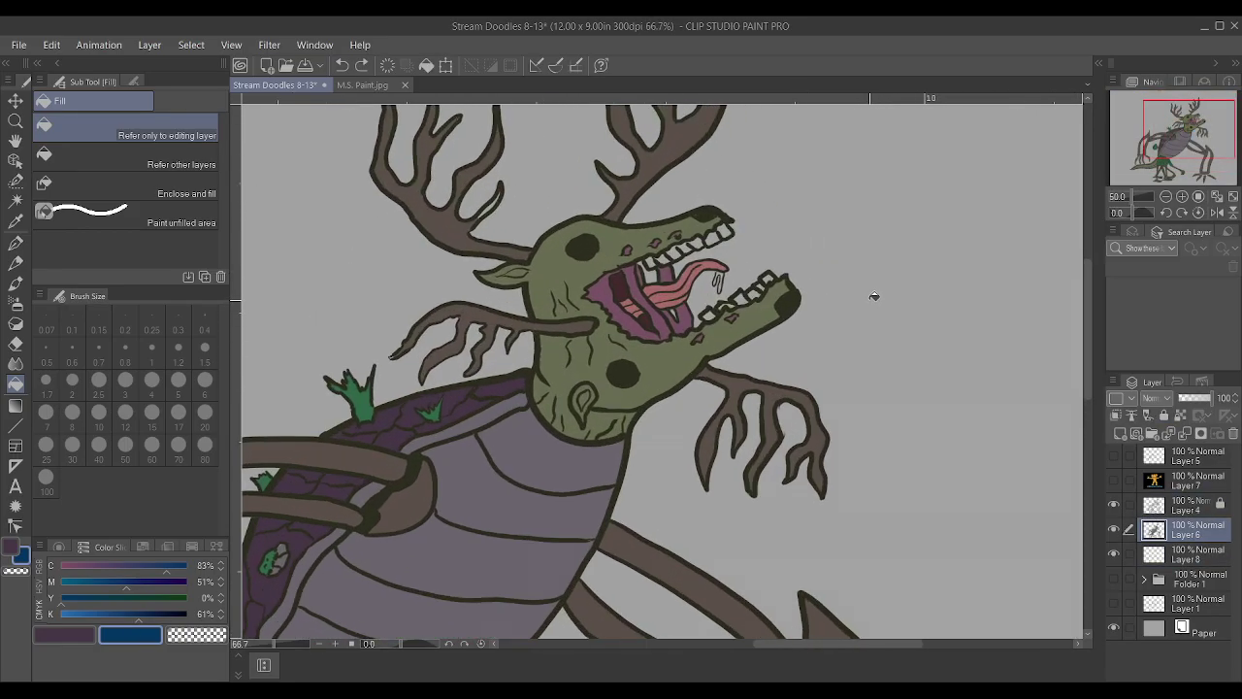
pyautogui.scroll(1, 874, 297)
pyautogui.click(64, 613)
pyautogui.moveTo(85, 595); pyautogui.dragTo(188, 598)
pyautogui.click(149, 566)
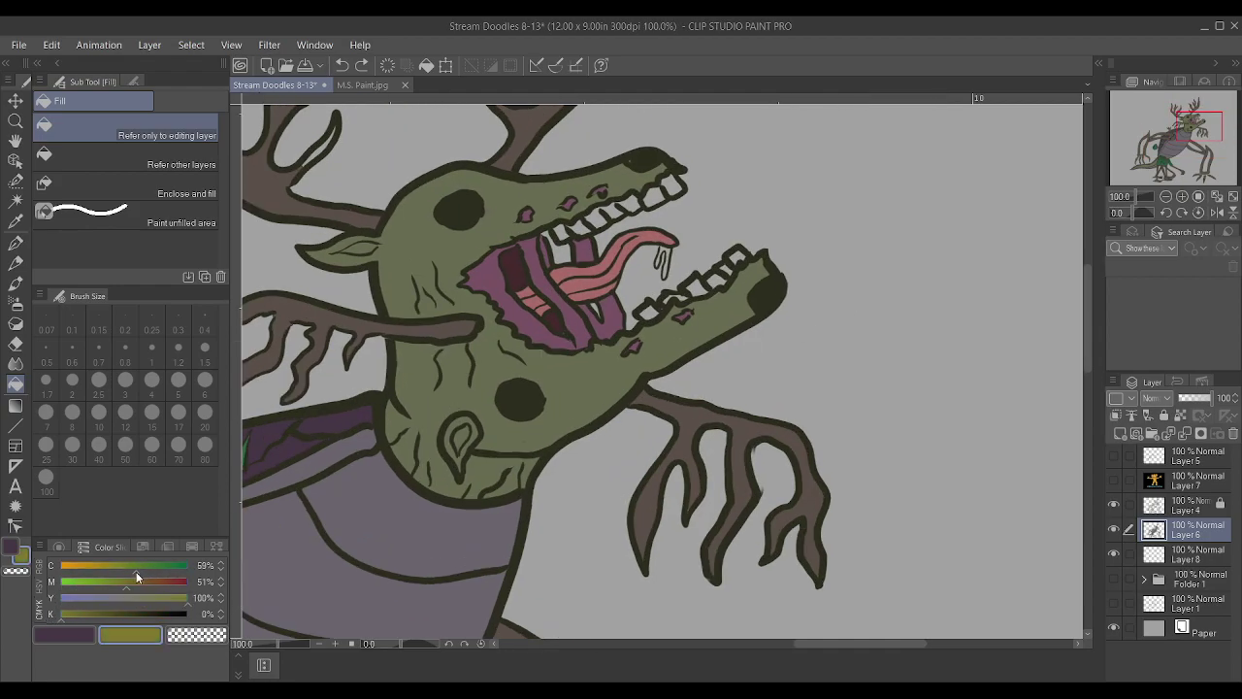
pyautogui.moveTo(102, 588); pyautogui.dragTo(56, 587)
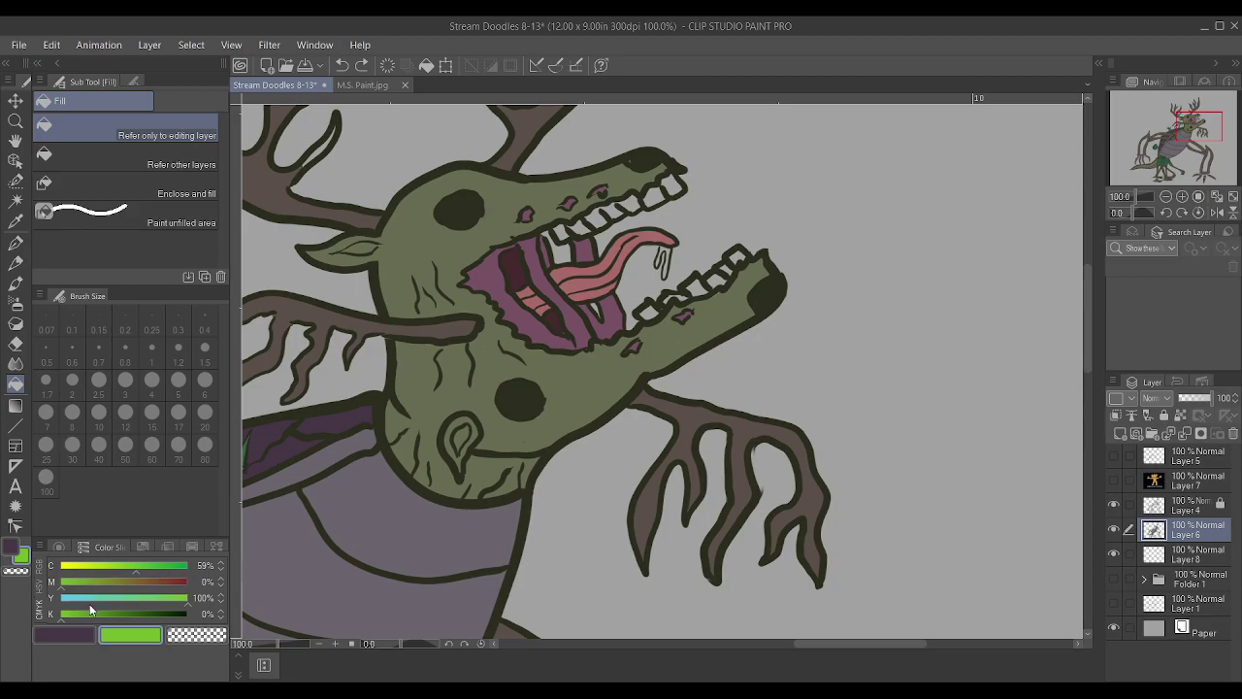
pyautogui.moveTo(132, 563); pyautogui.dragTo(103, 592)
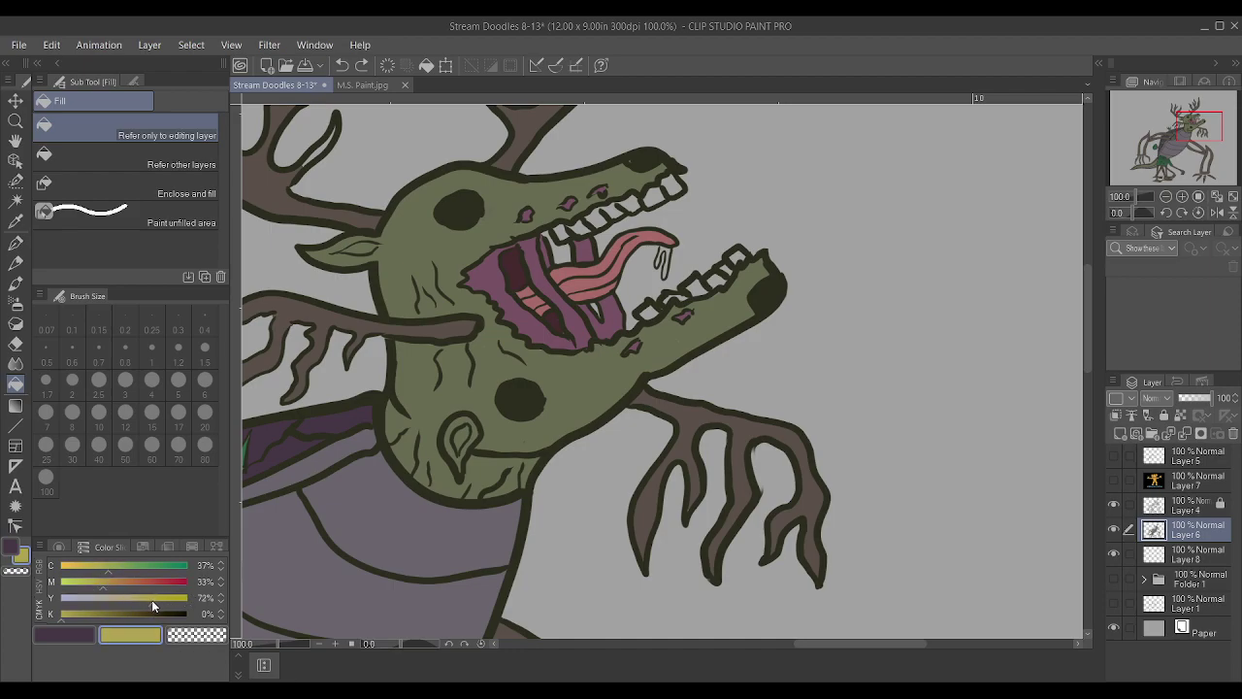
pyautogui.moveTo(152, 600); pyautogui.dragTo(156, 600)
# Try filling the rearmost upper tooth with the dull yellow
pyautogui.scroll(2, 679, 209)
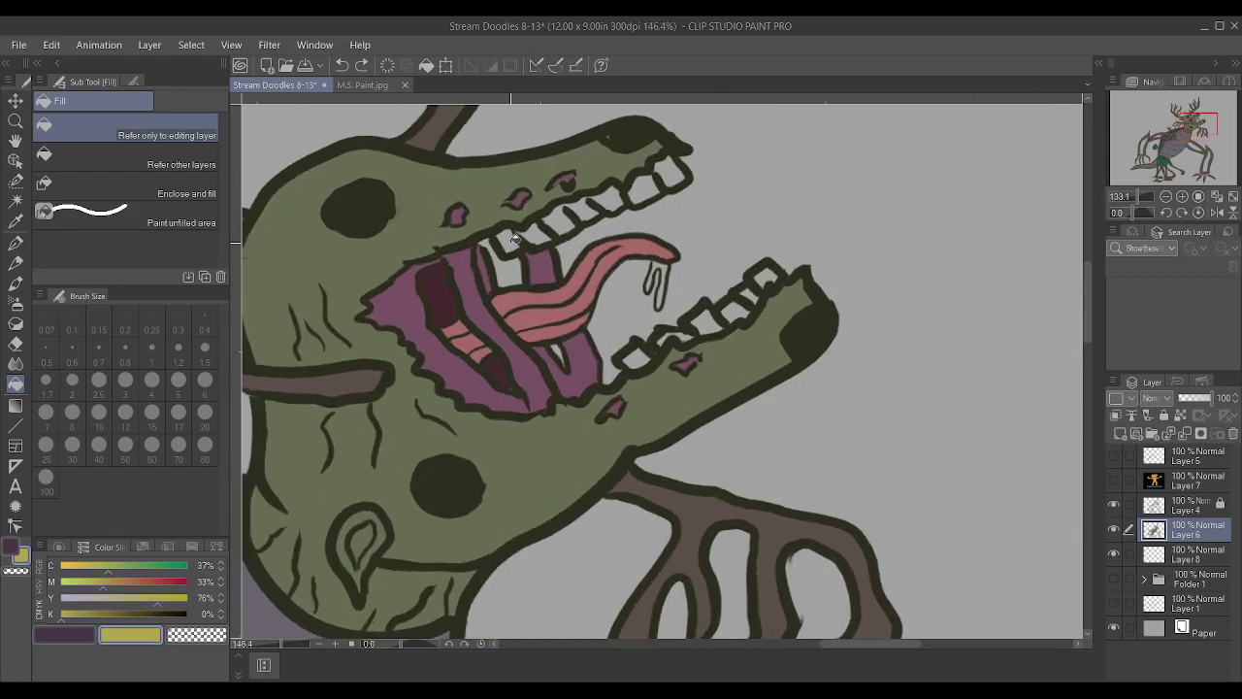
pyautogui.scroll(1, 514, 238)
pyautogui.click(511, 224)
pyautogui.hotkey('ctrl', 'z')
# Shade the rearmost upper tooth in dull yellow with the Real pencil at size 1.5
pyautogui.press('p')
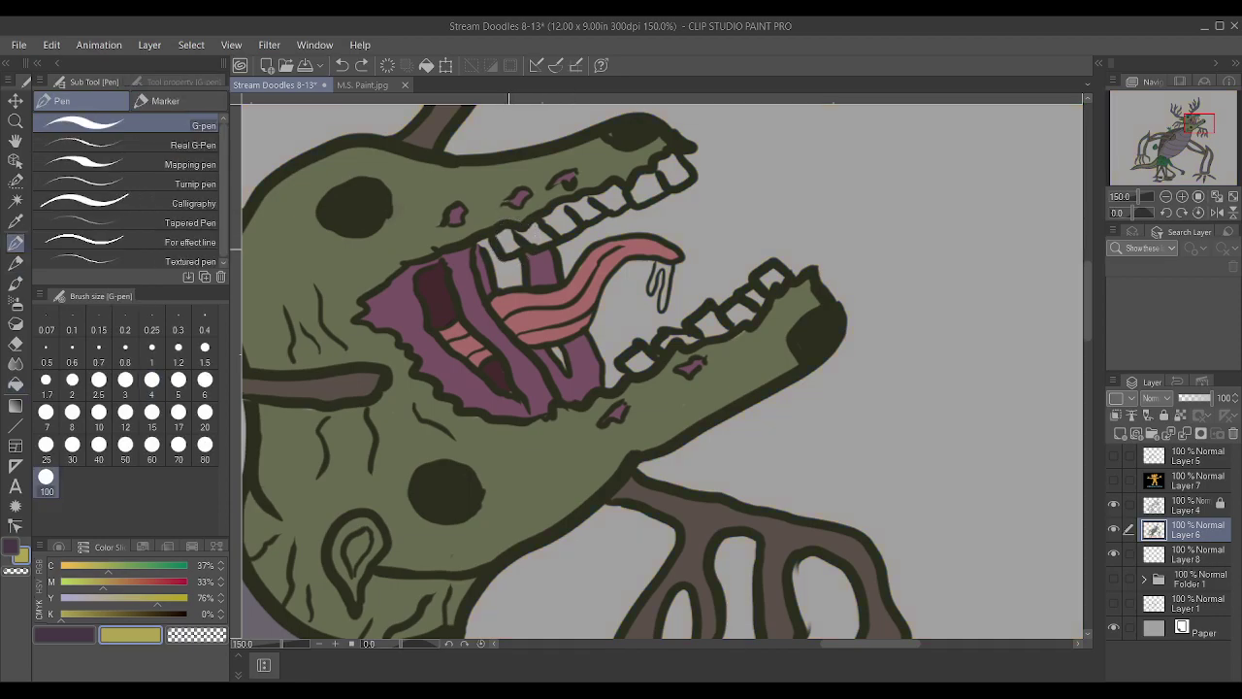
pyautogui.press('p')
pyautogui.press('[')
pyautogui.press('[')
pyautogui.press('[')
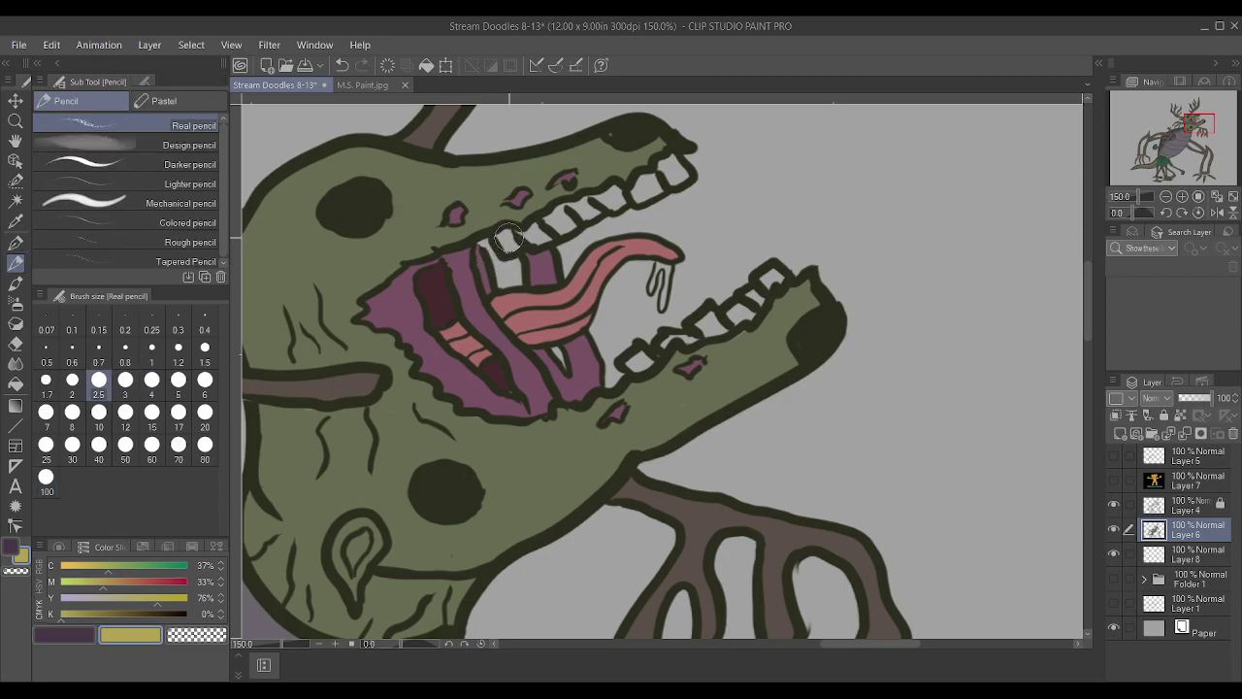
pyautogui.press('[')
pyautogui.press('[')
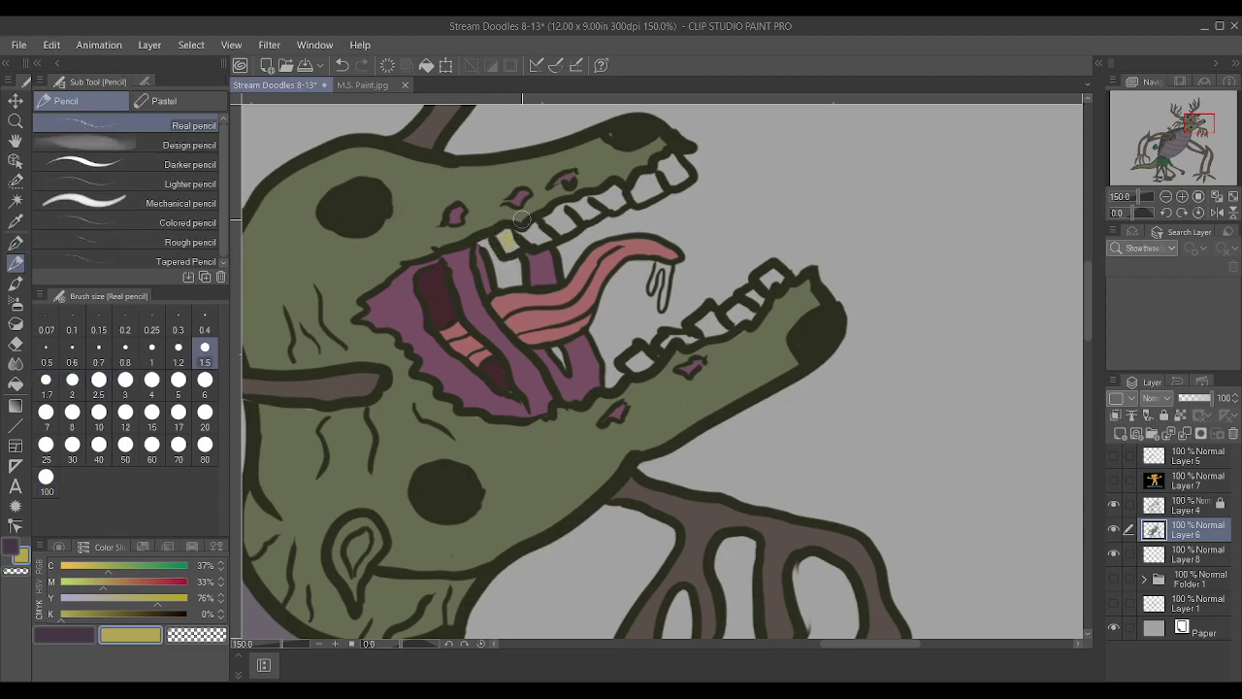
# Paint all the upper and lower teeth dull yellow with the G-pen at size 2
pyautogui.press('o')
pyautogui.press('p')
pyautogui.press('p')
pyautogui.press('p')
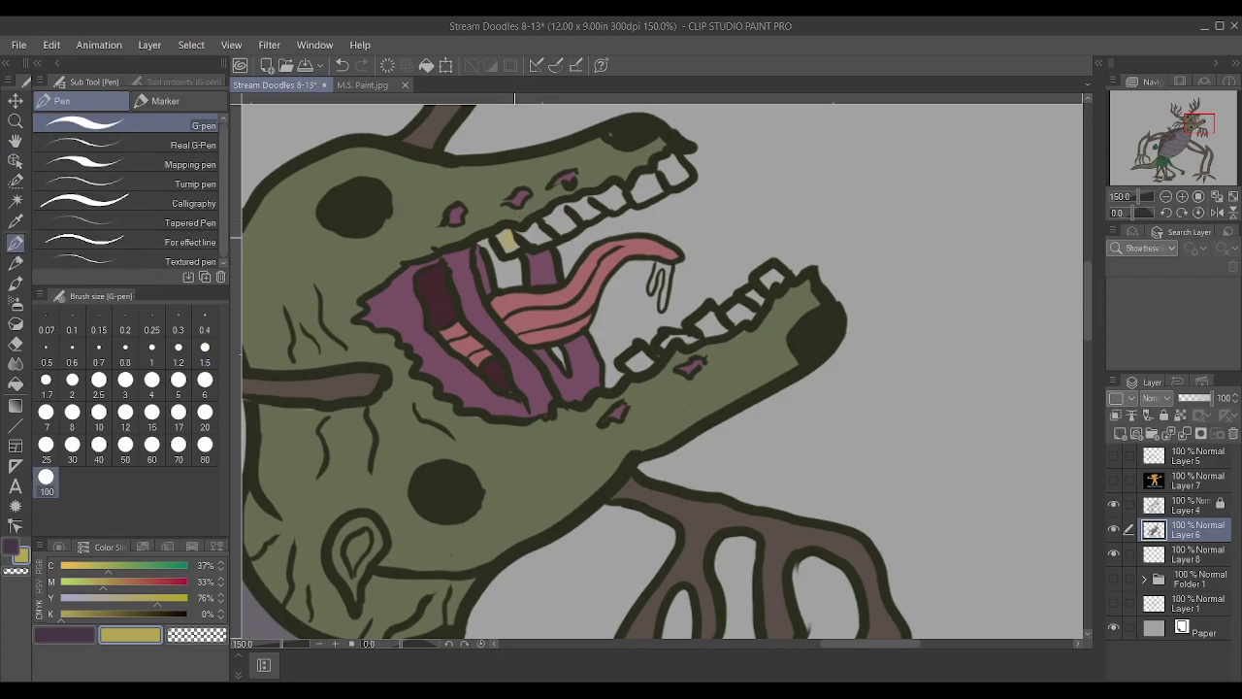
pyautogui.click(72, 379)
pyautogui.moveTo(510, 243)
pyautogui.mouseDown()
pyautogui.moveTo(592, 233)
pyautogui.moveTo(524, 233)
pyautogui.moveTo(614, 189)
pyautogui.moveTo(518, 236)
pyautogui.moveTo(646, 166)
pyautogui.moveTo(641, 198)
pyautogui.moveTo(672, 172)
pyautogui.mouseUp()
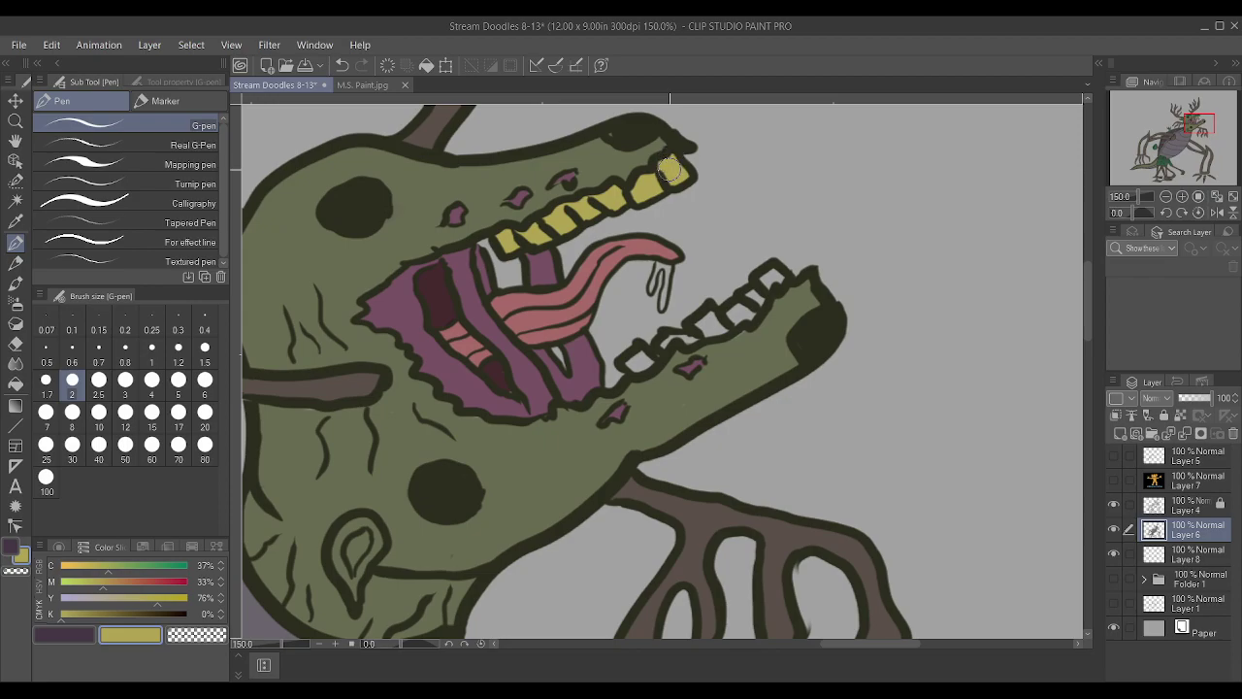
pyautogui.moveTo(640, 355)
pyautogui.mouseDown()
pyautogui.moveTo(715, 333)
pyautogui.moveTo(707, 320)
pyautogui.moveTo(782, 281)
pyautogui.mouseUp()
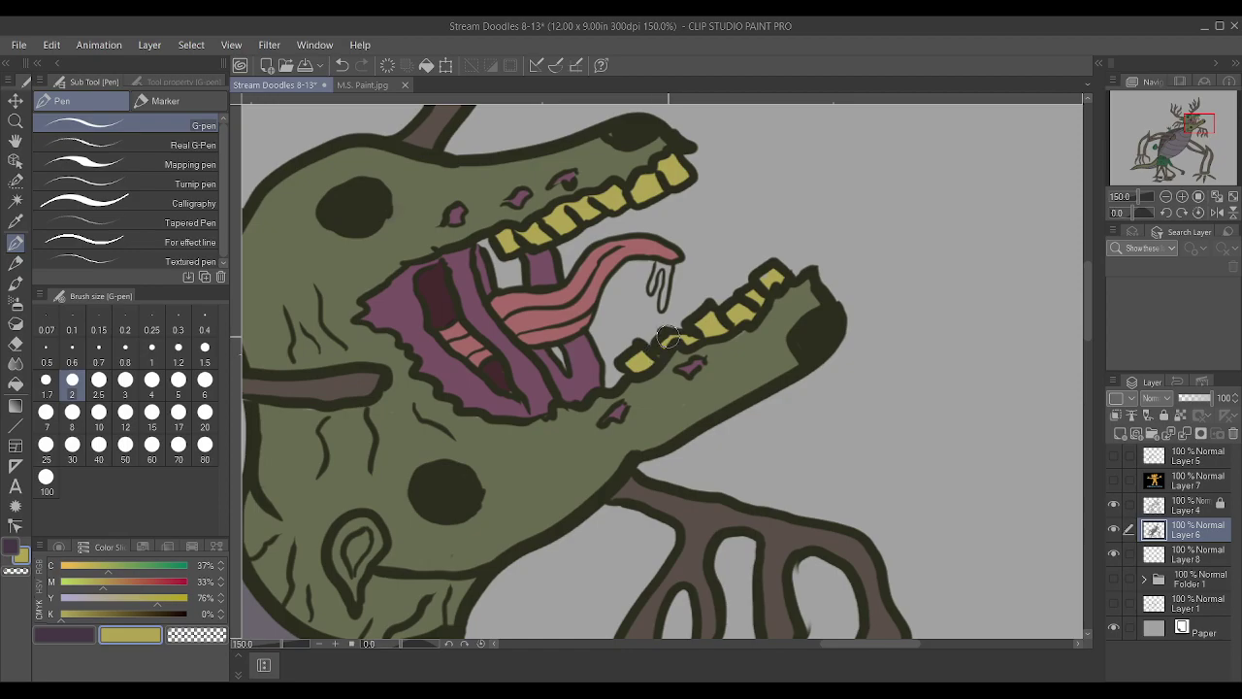
# Look over the whole creature from a distance to check its coloring
pyautogui.scroll(-5, 666, 337)
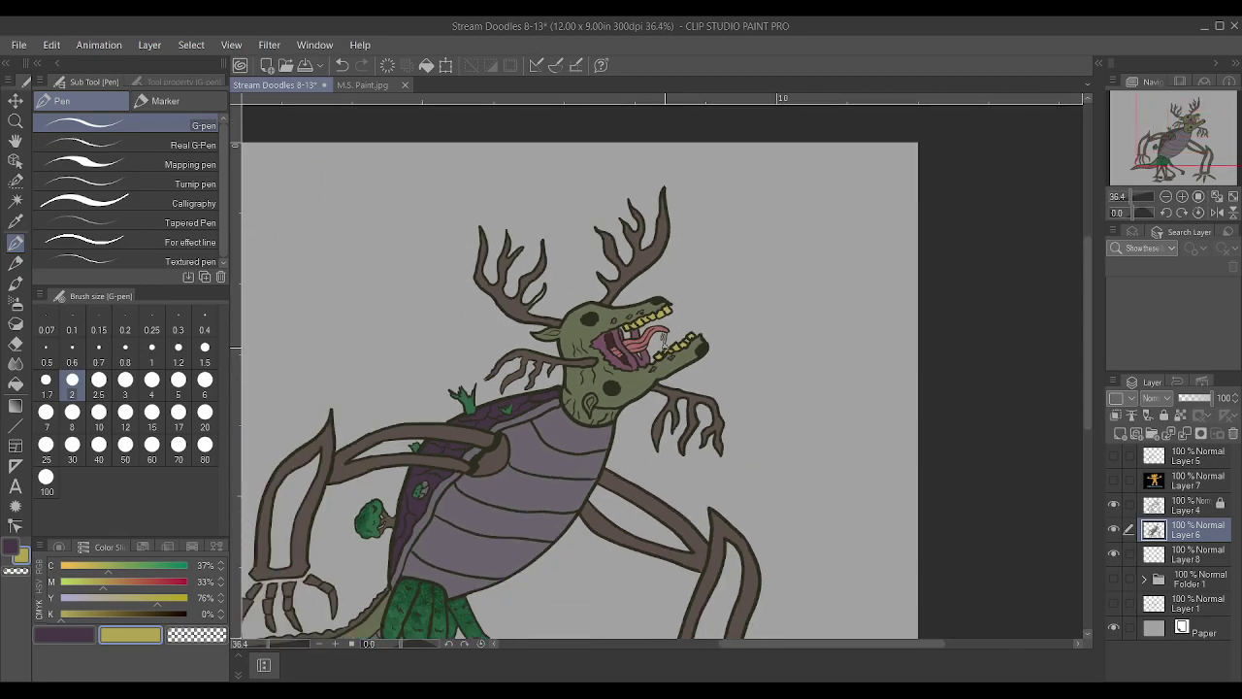
pyautogui.scroll(-2, 666, 340)
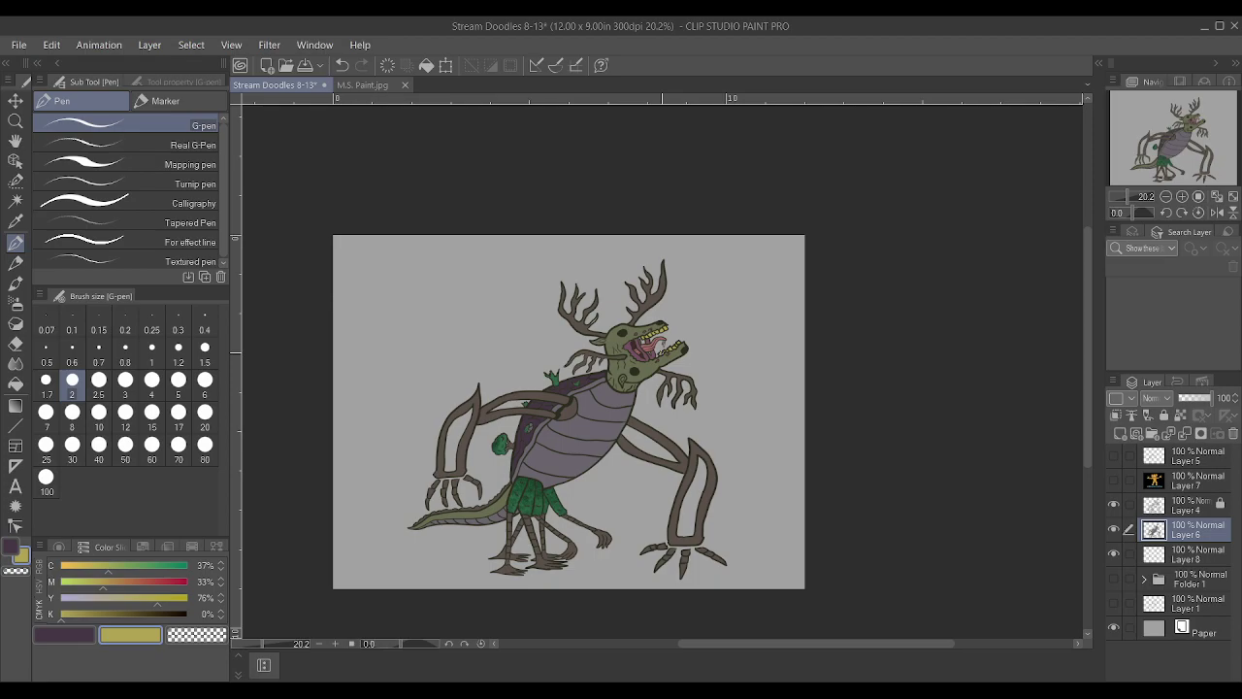
pyautogui.scroll(1, 665, 340)
pyautogui.scroll(-2, 586, 353)
pyautogui.scroll(2, 542, 611)
pyautogui.scroll(-3, 543, 612)
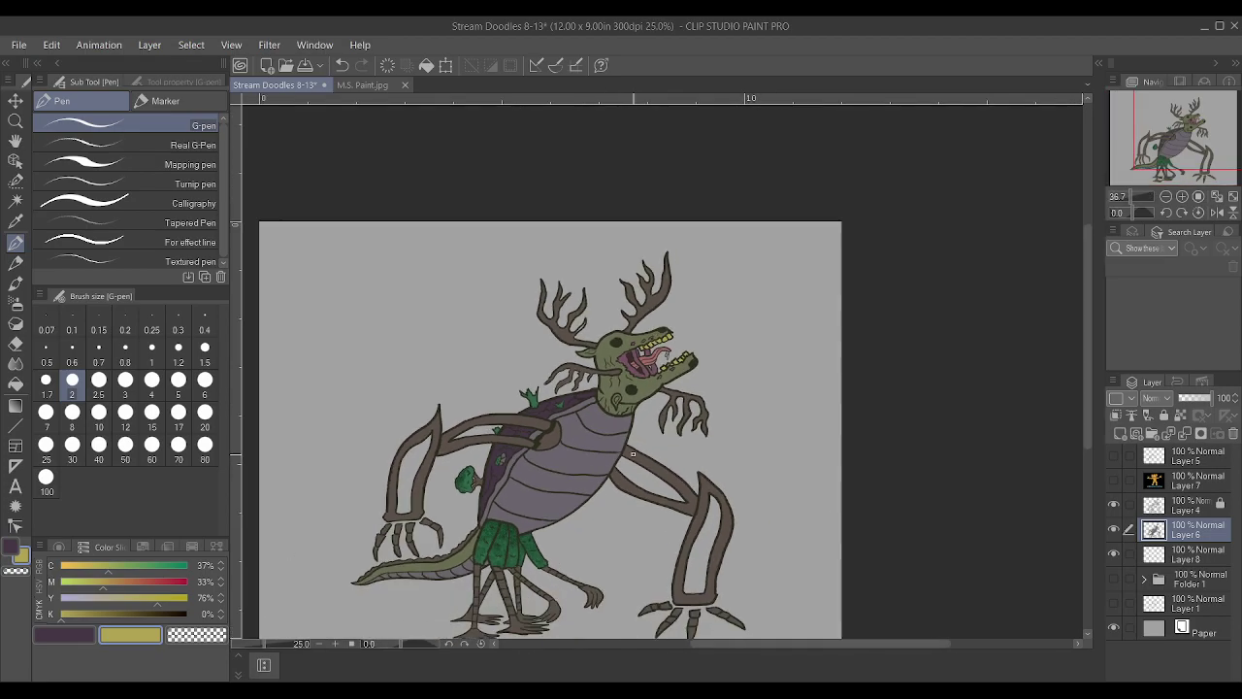
pyautogui.moveTo(542, 611); pyautogui.dragTo(1055, 488)
pyautogui.scroll(-3, 1055, 489)
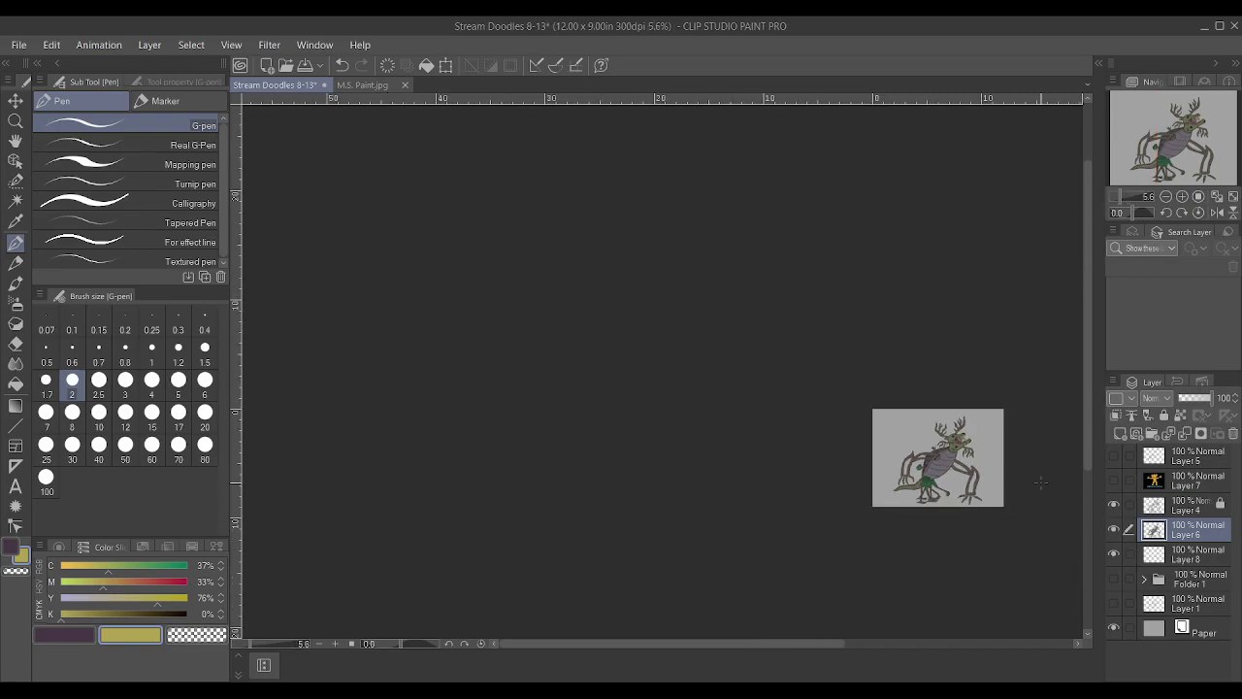
pyautogui.scroll(2, 1053, 486)
pyautogui.scroll(5, 1053, 486)
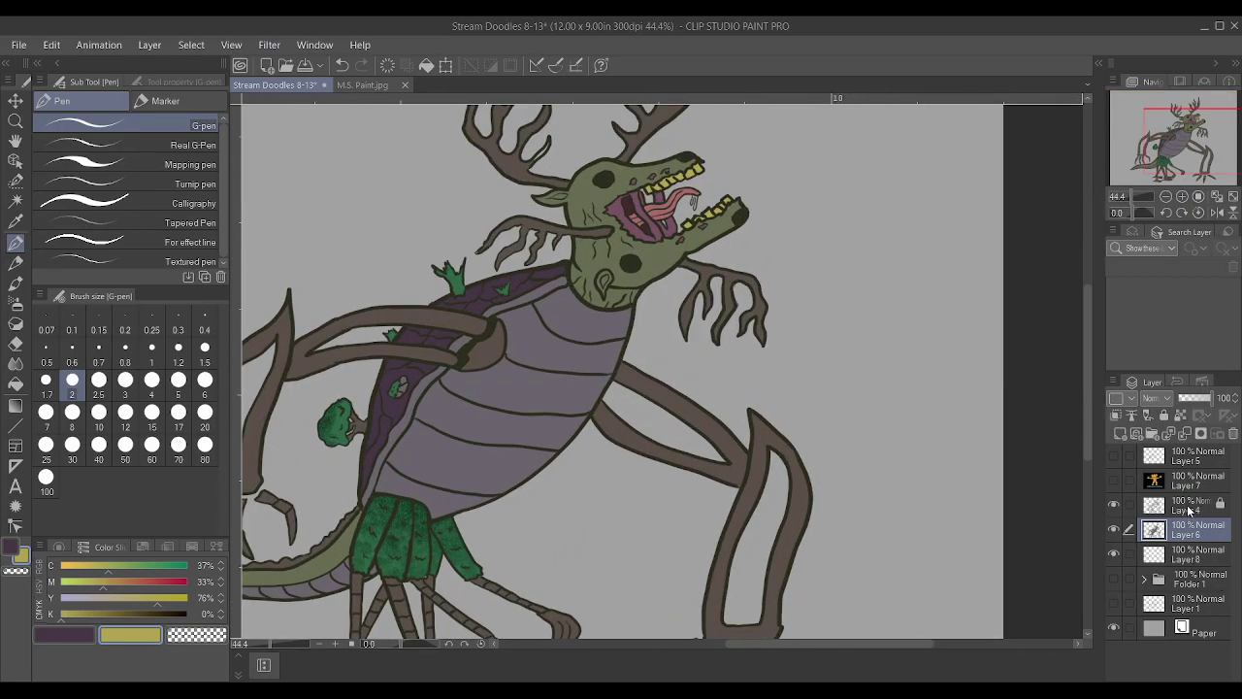
# Group Layer 4 and Layer 6 into a folder, and add a new layer directly above Layer 6
pyautogui.click(1189, 506)
pyautogui.keyDown('ctrl'); pyautogui.click(1192, 530); pyautogui.keyUp('ctrl')
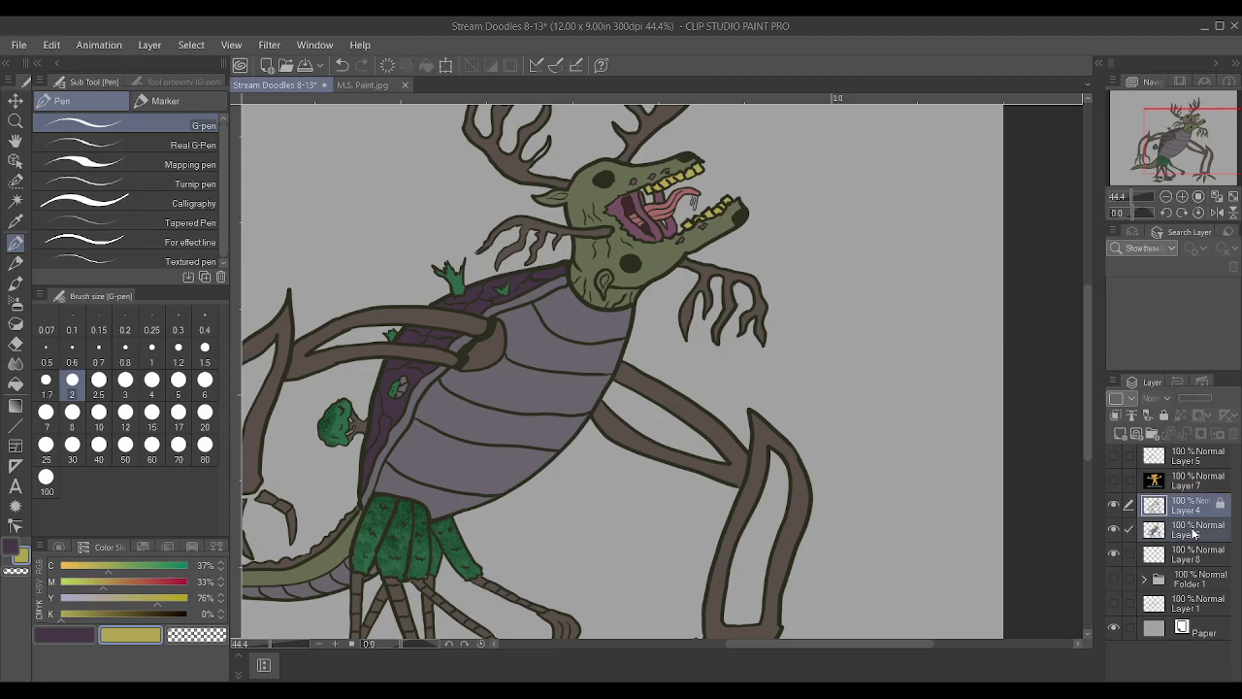
pyautogui.hotkey('ctrl', 'g')
pyautogui.click(1182, 549)
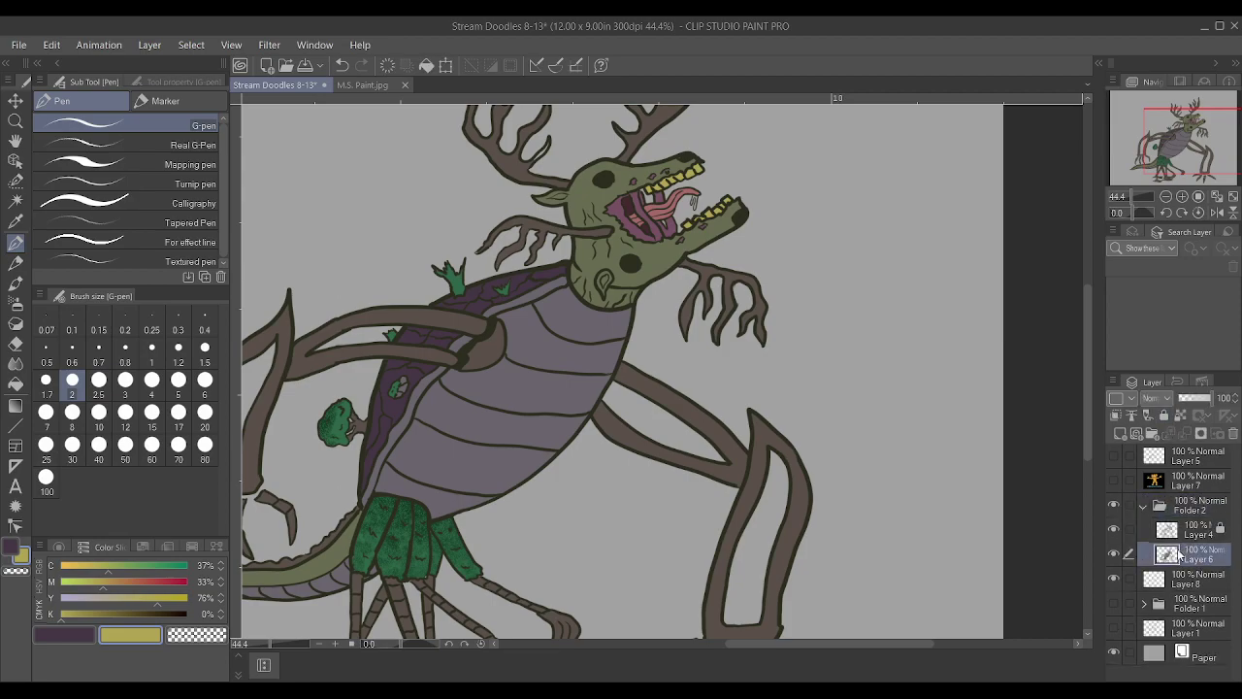
pyautogui.click(1121, 435)
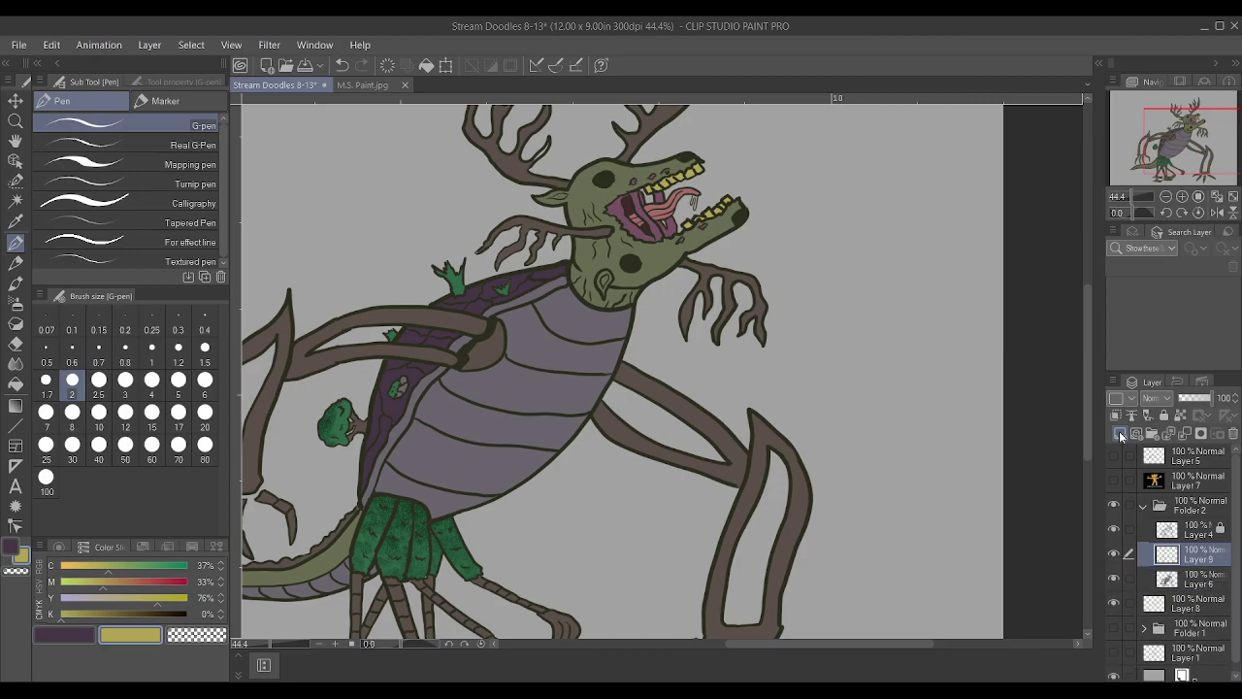
# Group the new layer with Layer 6 in a nested folder and clip the new layer to Layer 6
pyautogui.keyDown('ctrl'); pyautogui.click(1197, 580); pyautogui.keyUp('ctrl')
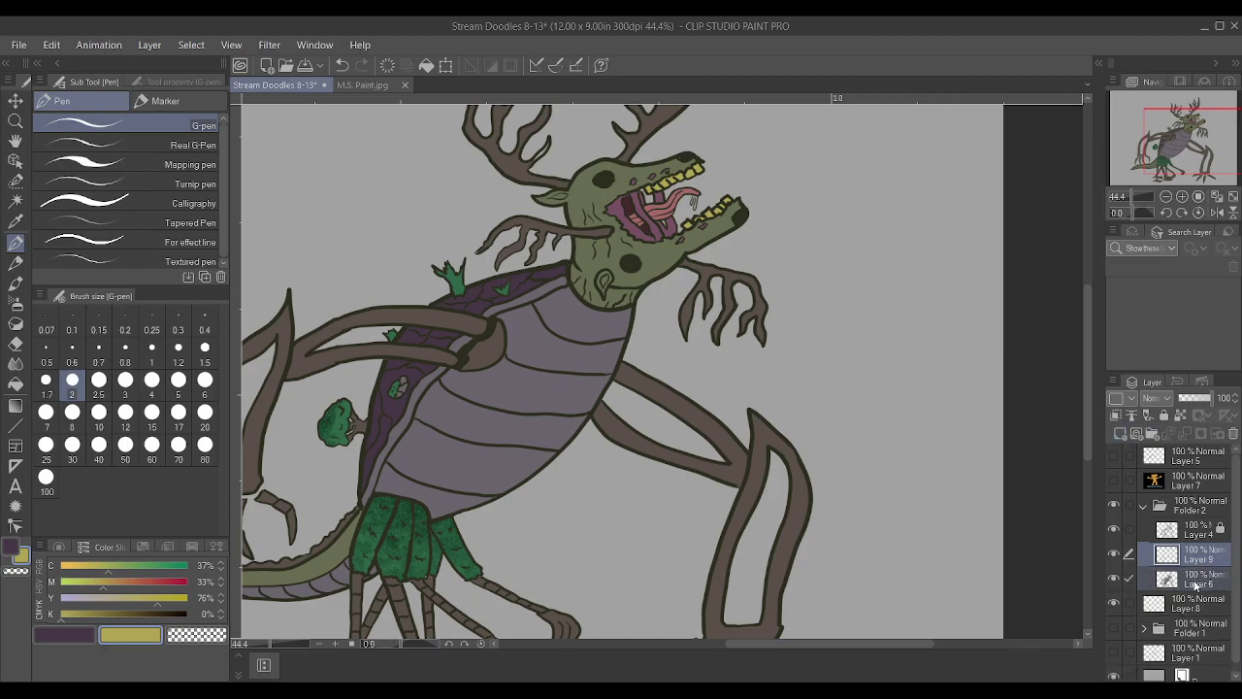
pyautogui.hotkey('ctrl', 'g')
pyautogui.click(1182, 580)
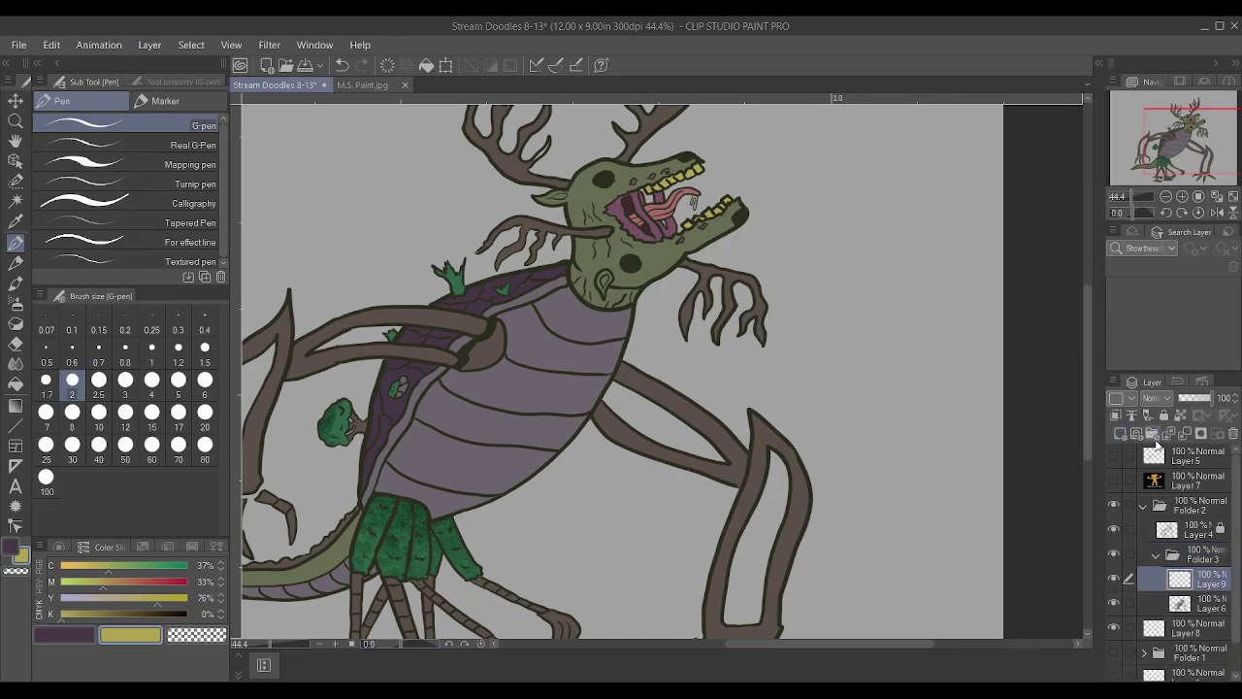
pyautogui.click(1115, 414)
# Set the drawing color to saturated green with C 100, M 33, Y 100, K 0
pyautogui.click(126, 567)
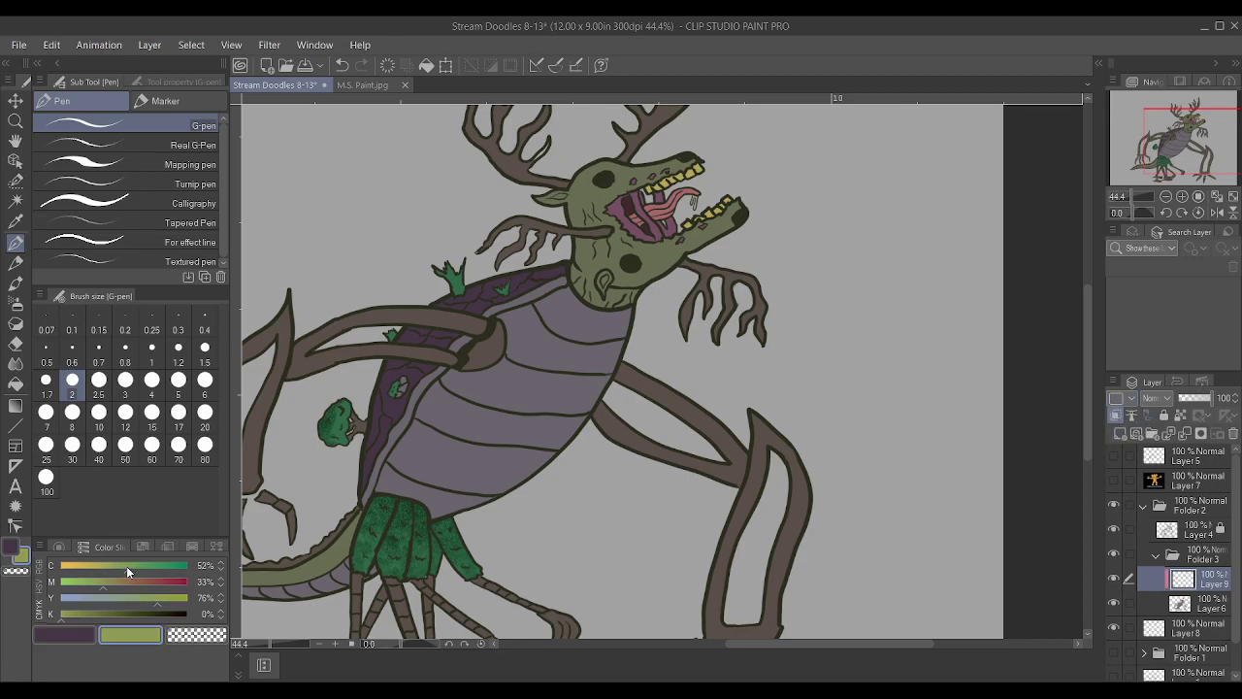
pyautogui.moveTo(124, 565); pyautogui.dragTo(115, 588)
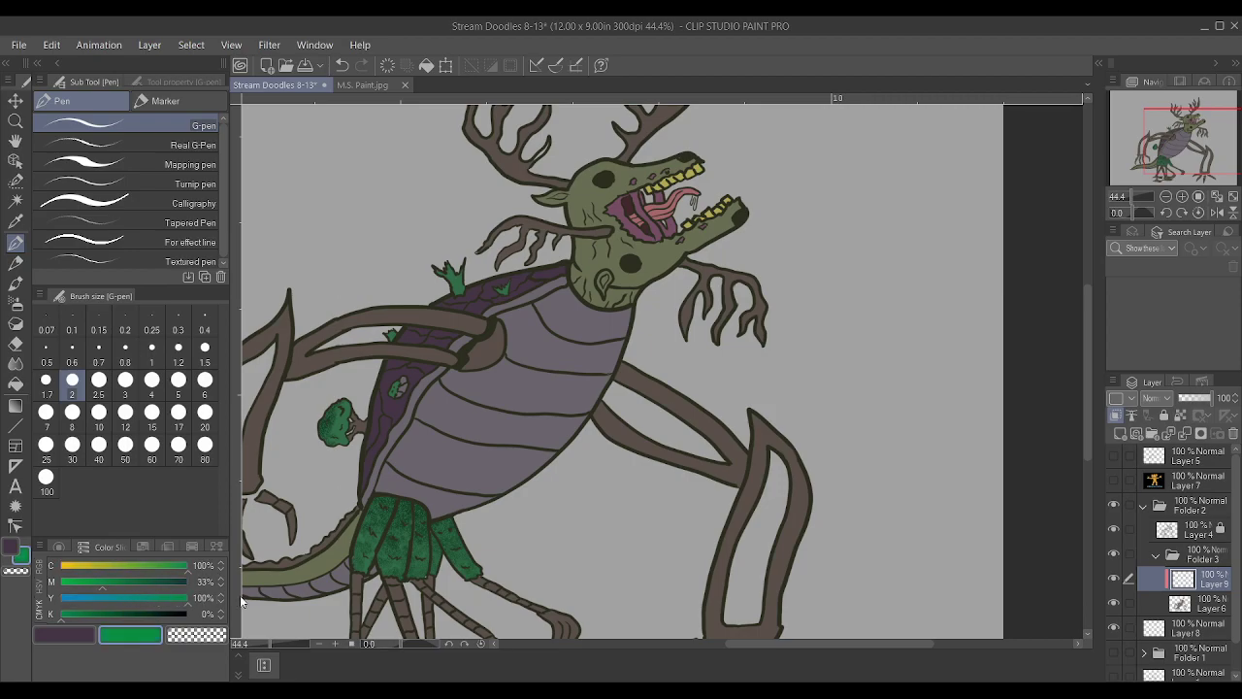
pyautogui.scroll(4, 823, 151)
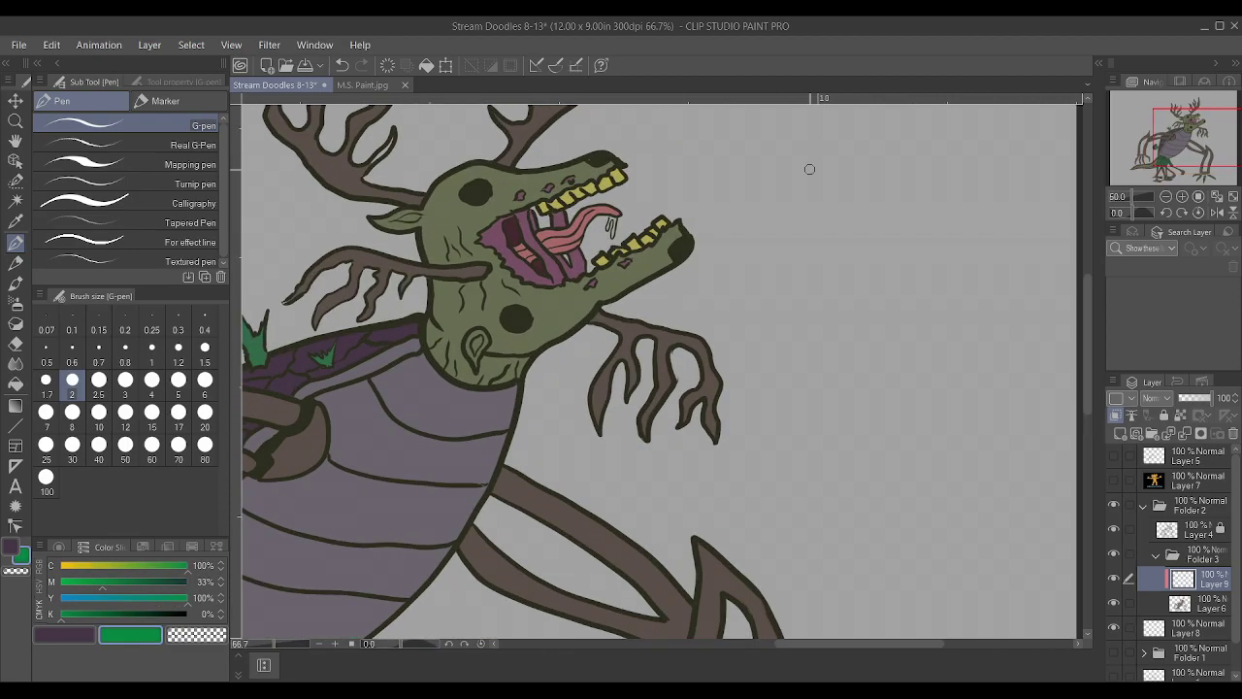
pyautogui.scroll(2, 504, 170)
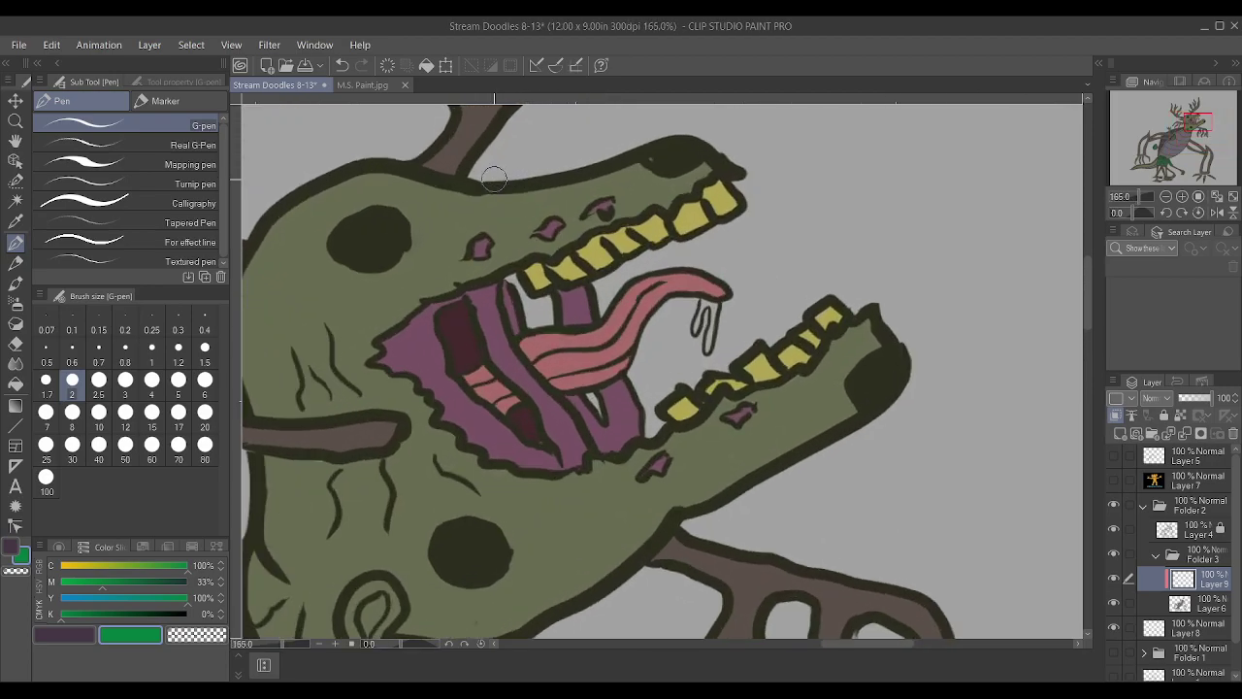
# Dab a soft green glow into the upper head's eye using the Soft airbrush at size 1.7
pyautogui.press('b')
pyautogui.press('[')
pyautogui.press('[')
pyautogui.press('[')
pyautogui.press('[')
pyautogui.press('[')
pyautogui.press('[')
pyautogui.press('[')
pyautogui.press('[')
pyautogui.press('[')
pyautogui.press('[')
pyautogui.press('[')
pyautogui.press('[')
pyautogui.press('[')
pyautogui.press('[')
pyautogui.press('[')
pyautogui.press('[')
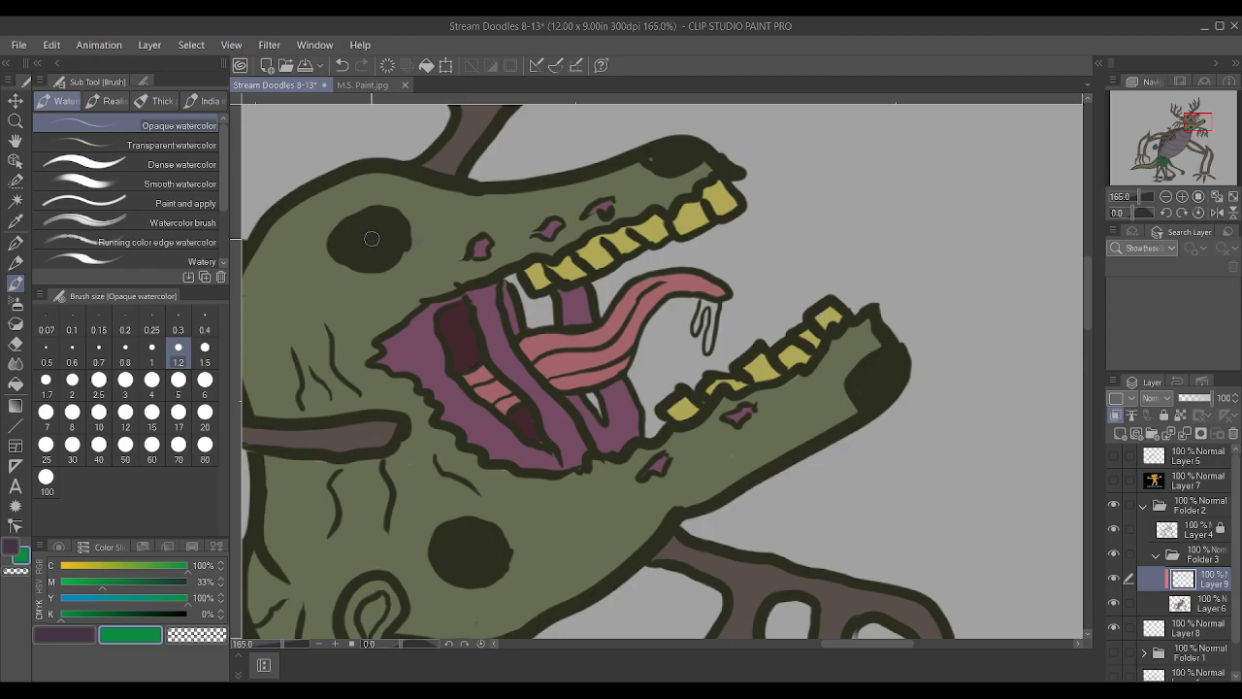
pyautogui.press(']')
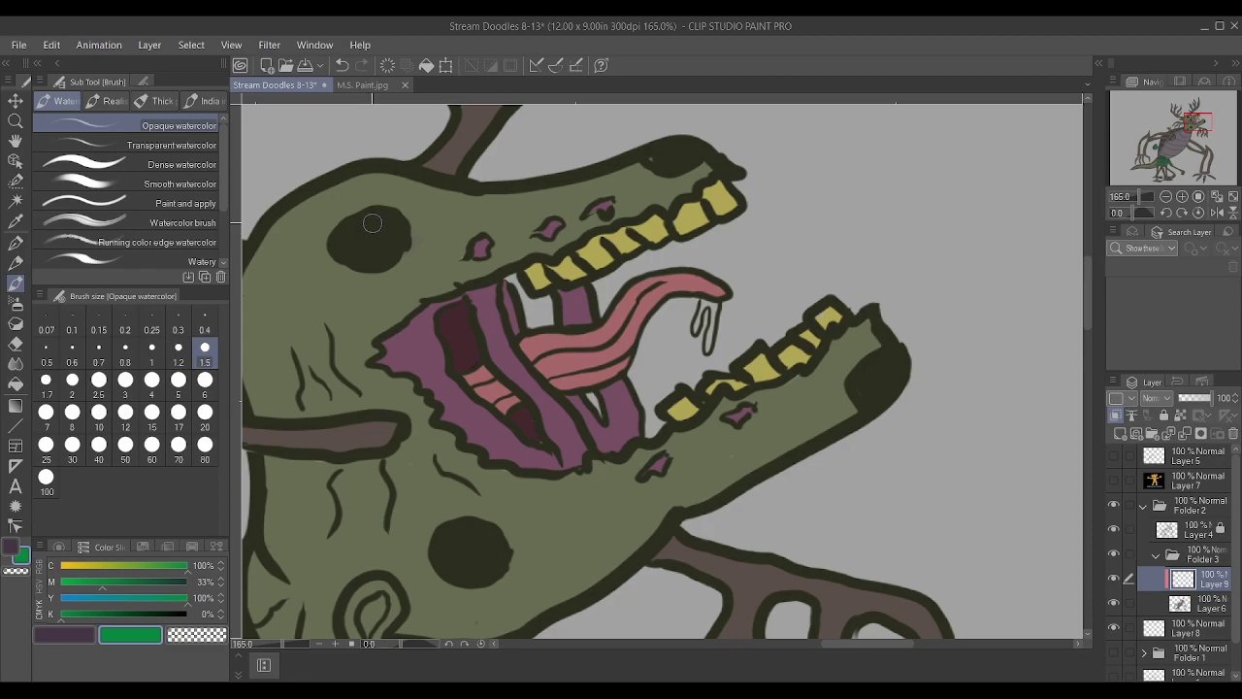
pyautogui.press('b')
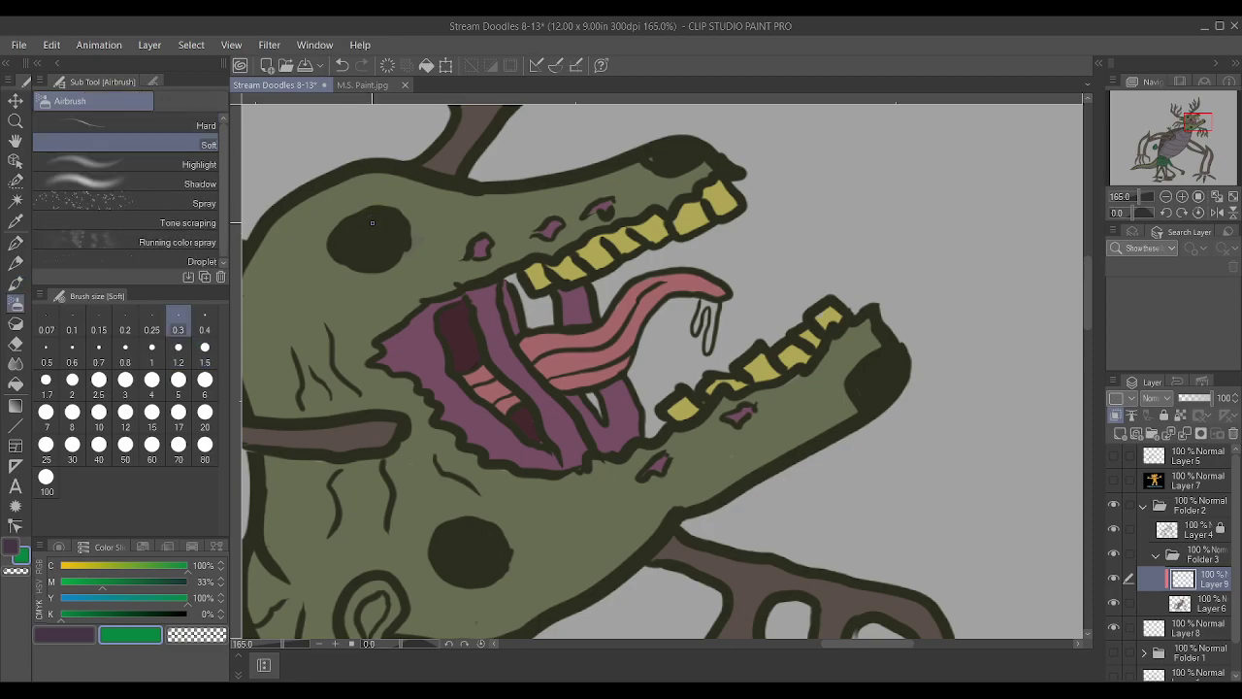
pyautogui.press(']')
pyautogui.press(']')
pyautogui.press(']')
pyautogui.press(']')
pyautogui.press(']')
pyautogui.press(']')
pyautogui.press(']')
pyautogui.press(']')
pyautogui.press(']')
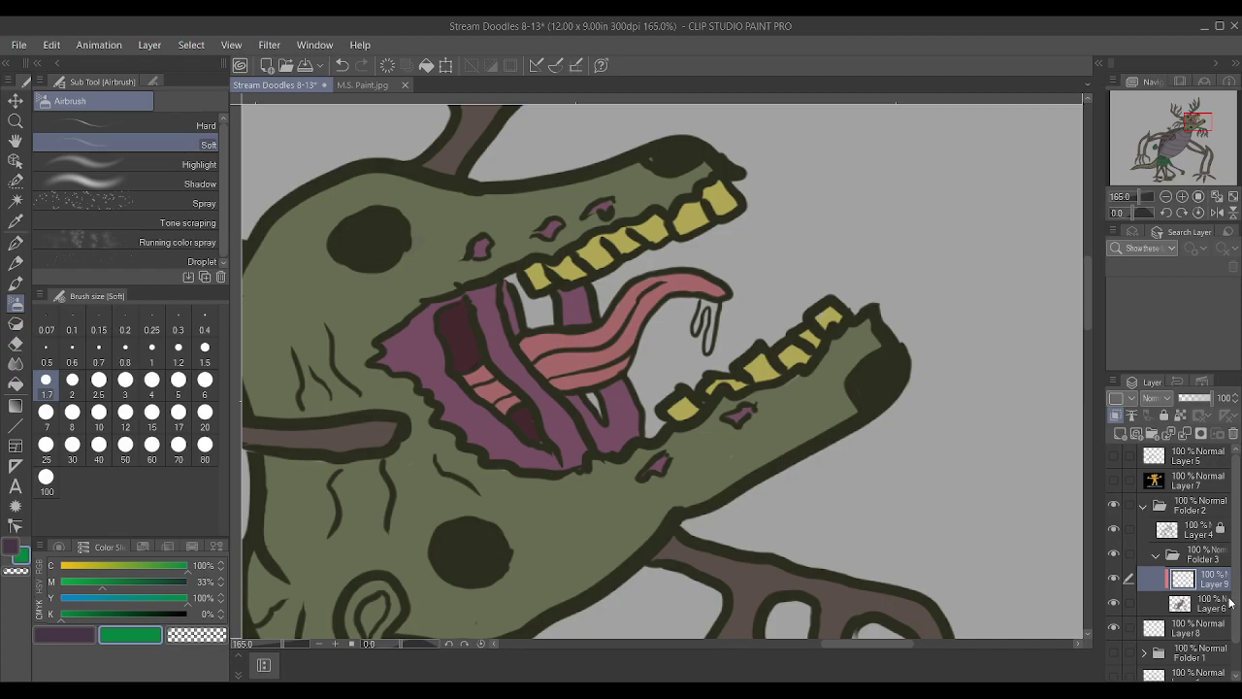
# Move Layer 9 above Layer 4 and group the two layers in a nested folder
pyautogui.moveTo(1209, 525); pyautogui.dragTo(1207, 528)
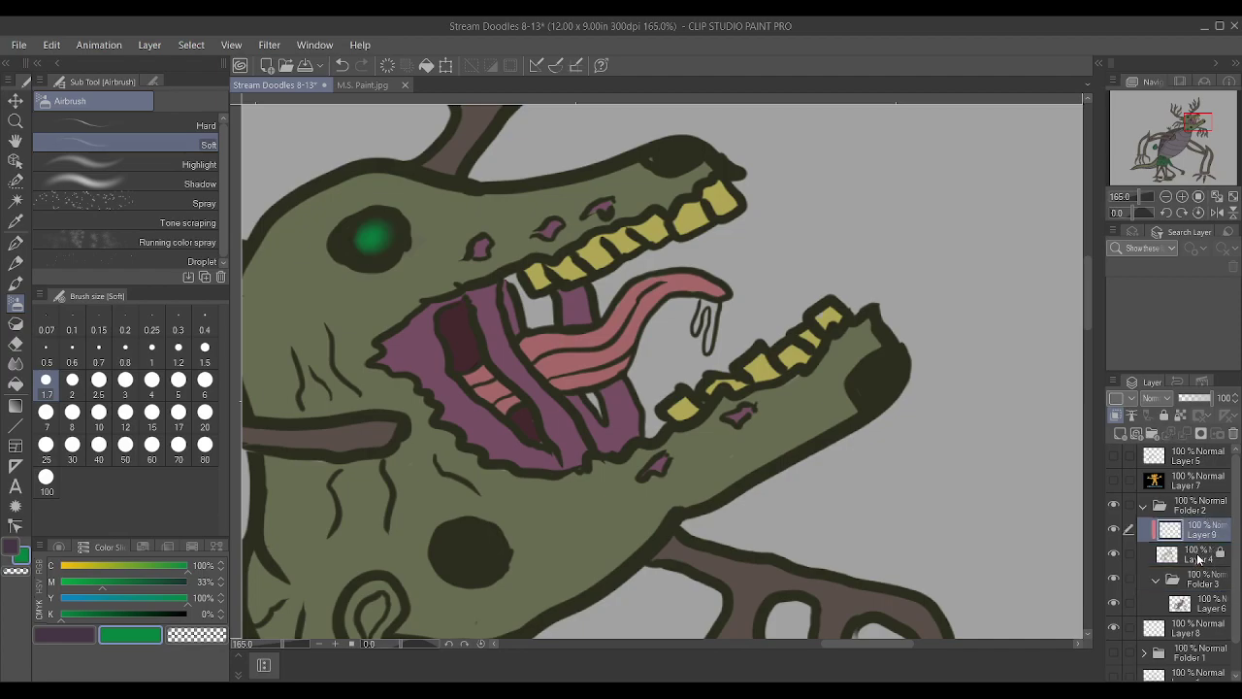
pyautogui.keyDown('ctrl'); pyautogui.click(1198, 557); pyautogui.keyUp('ctrl')
pyautogui.hotkey('ctrl', 'g')
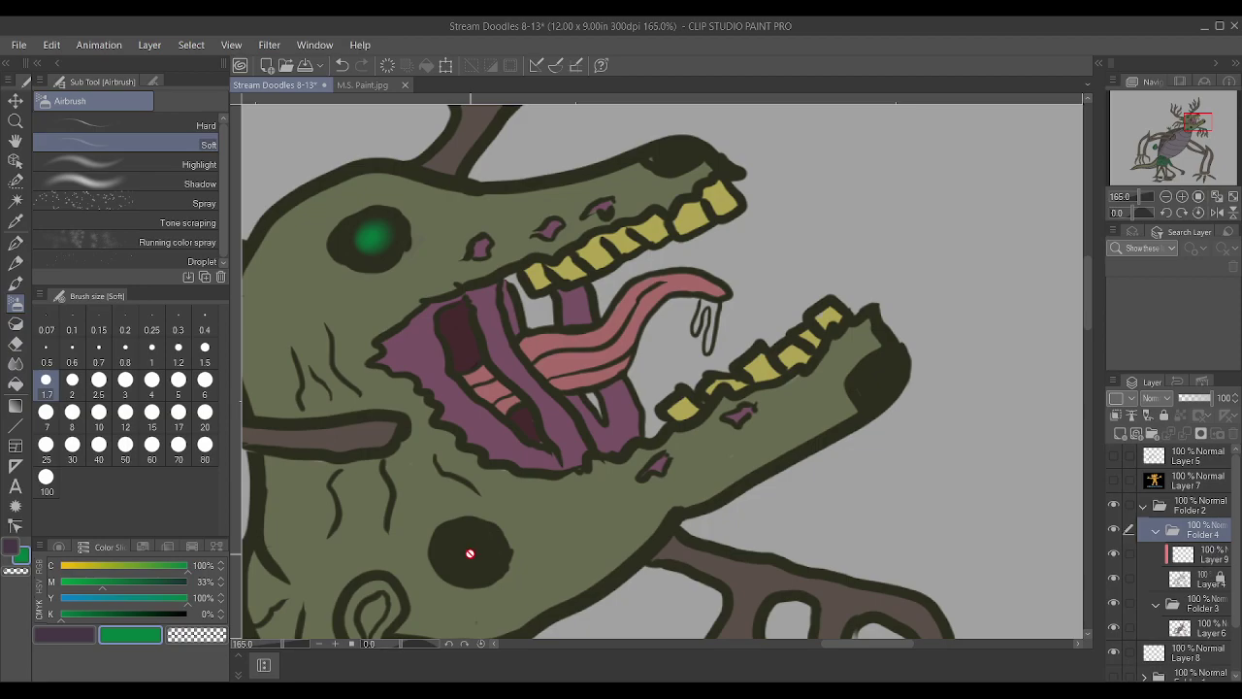
# Airbrush a soft green glow into the lower eye on Layer 9 and strengthen the upper eye's glow
pyautogui.click(1196, 554)
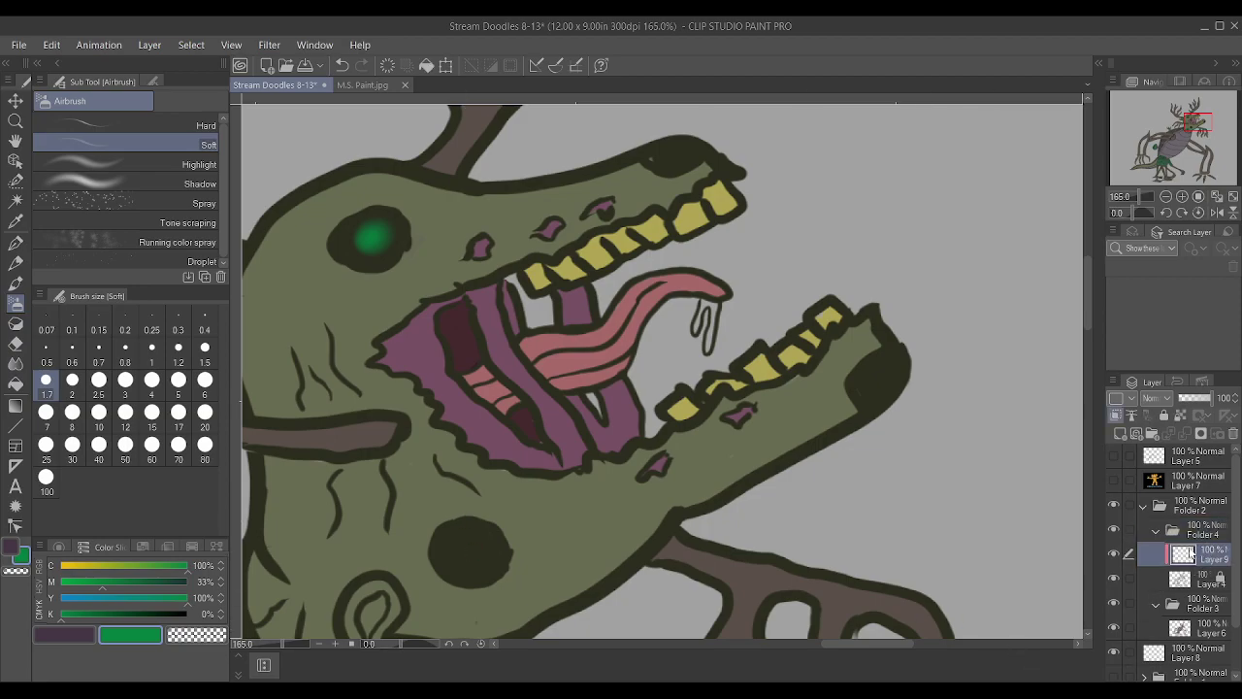
pyautogui.moveTo(470, 554); pyautogui.dragTo(463, 555)
pyautogui.moveTo(371, 241); pyautogui.dragTo(368, 234)
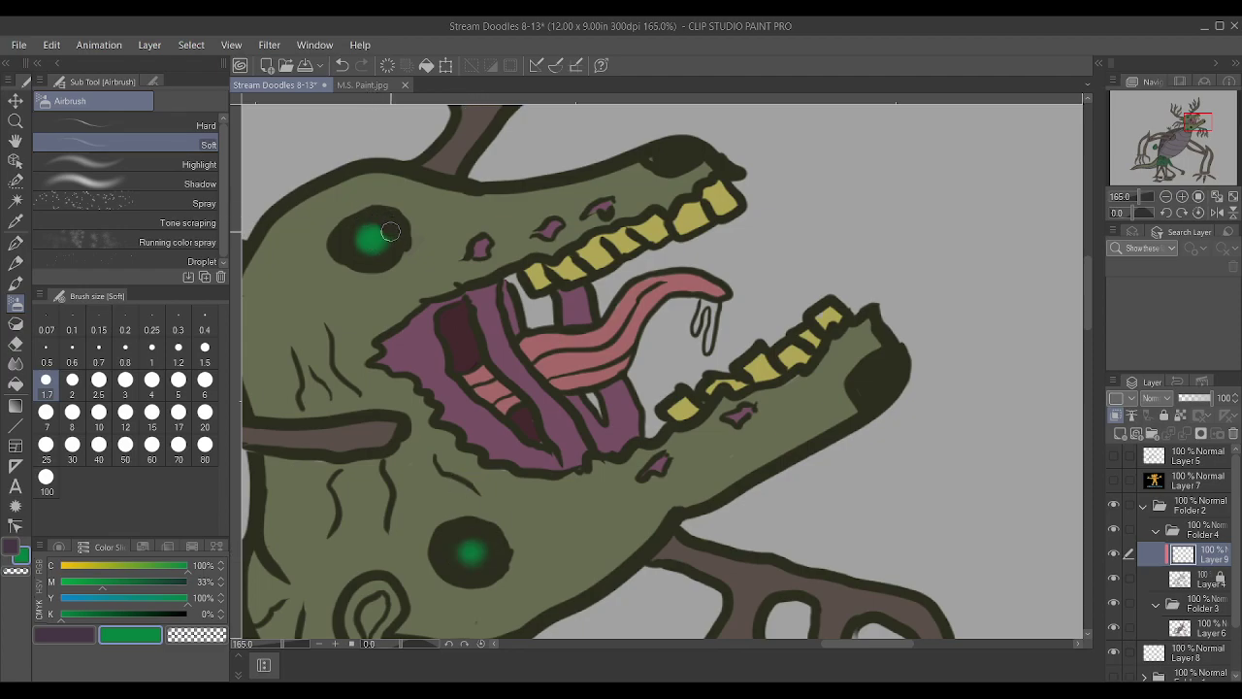
# Try hollowing out the center of the lower eye's glow with the Soft eraser at size 1.2
pyautogui.click(15, 343)
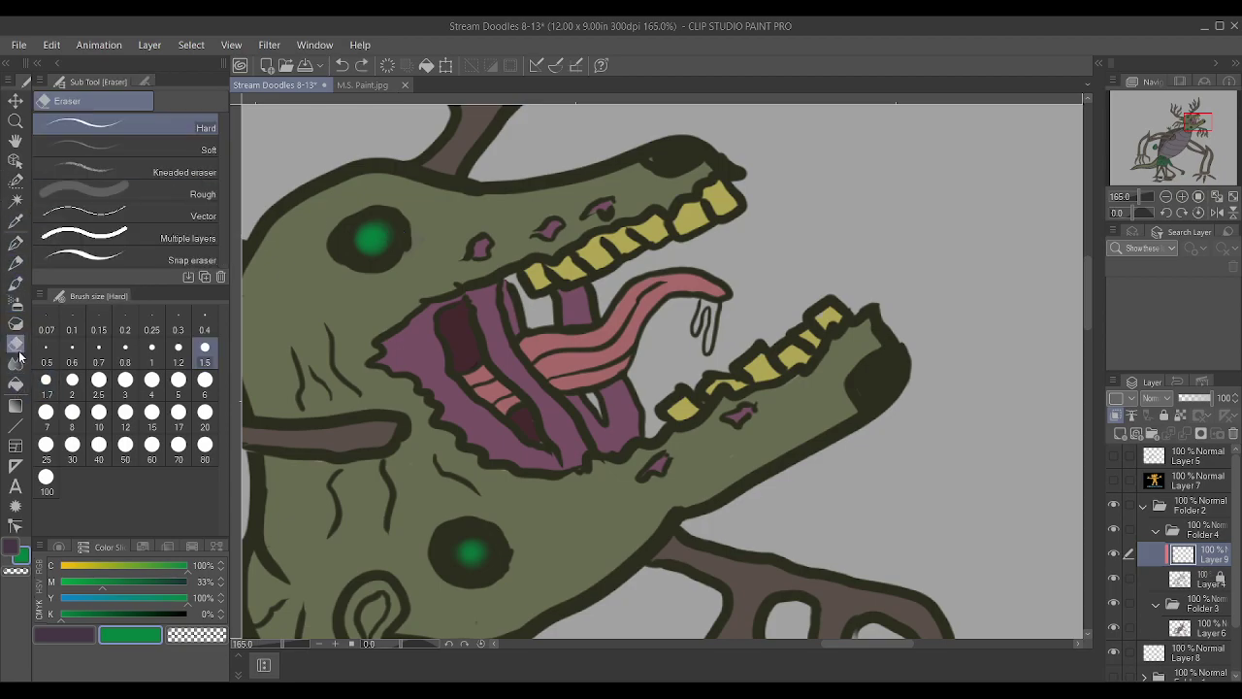
pyautogui.click(152, 146)
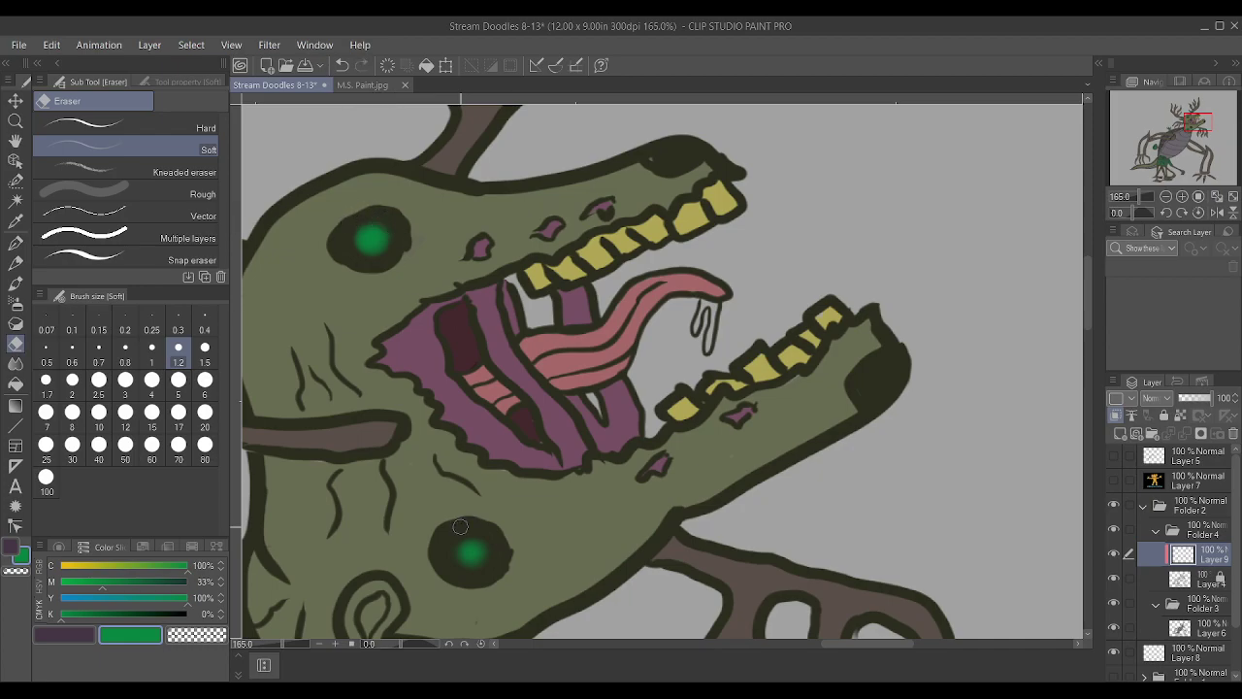
pyautogui.scroll(-2, 510, 532)
pyautogui.scroll(6, 486, 537)
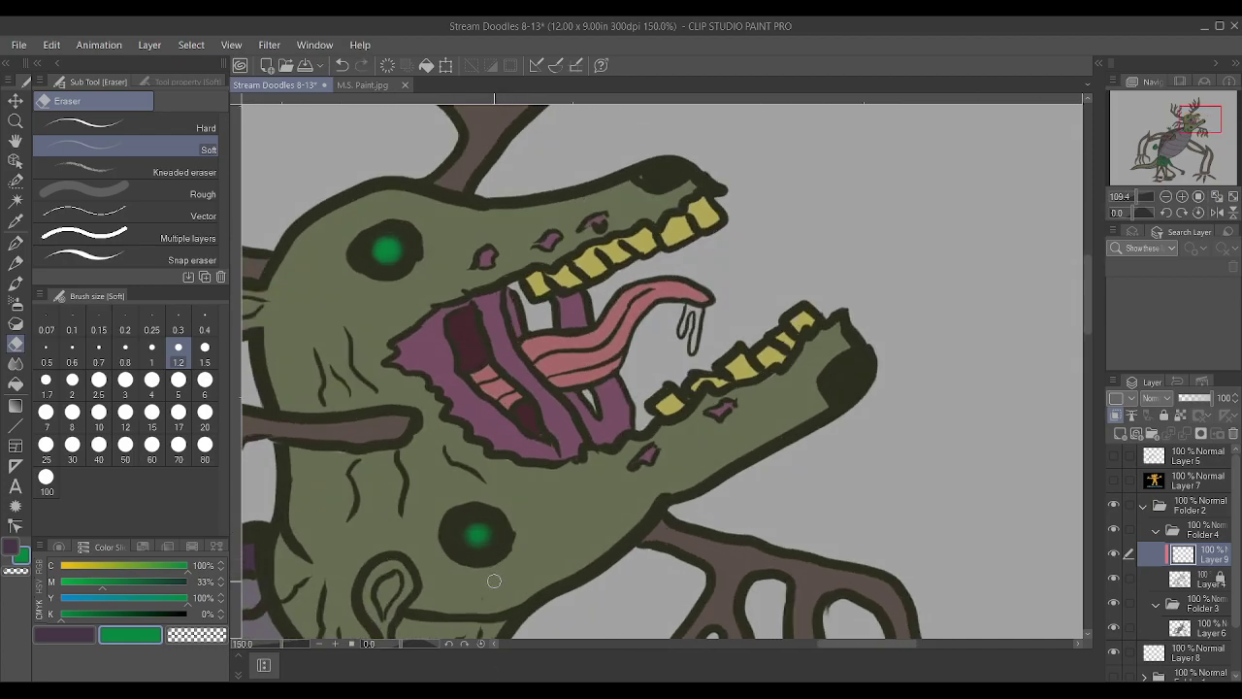
pyautogui.moveTo(486, 537); pyautogui.dragTo(485, 530)
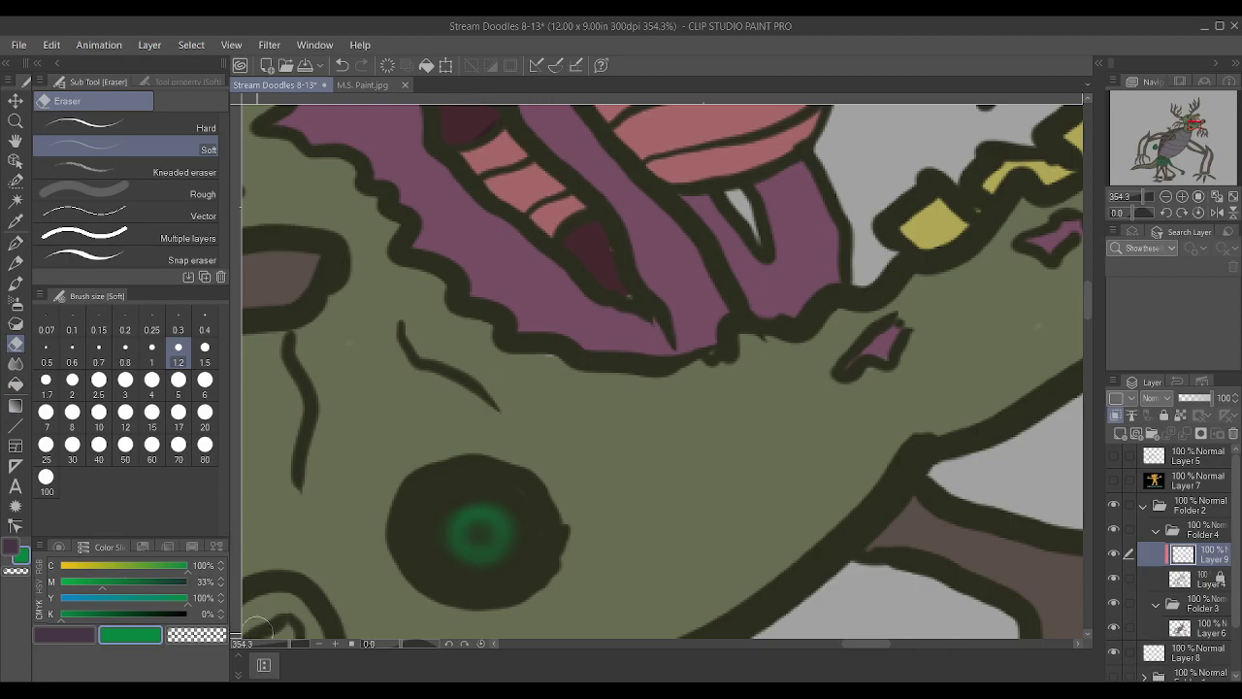
pyautogui.hotkey('ctrl', 'z')
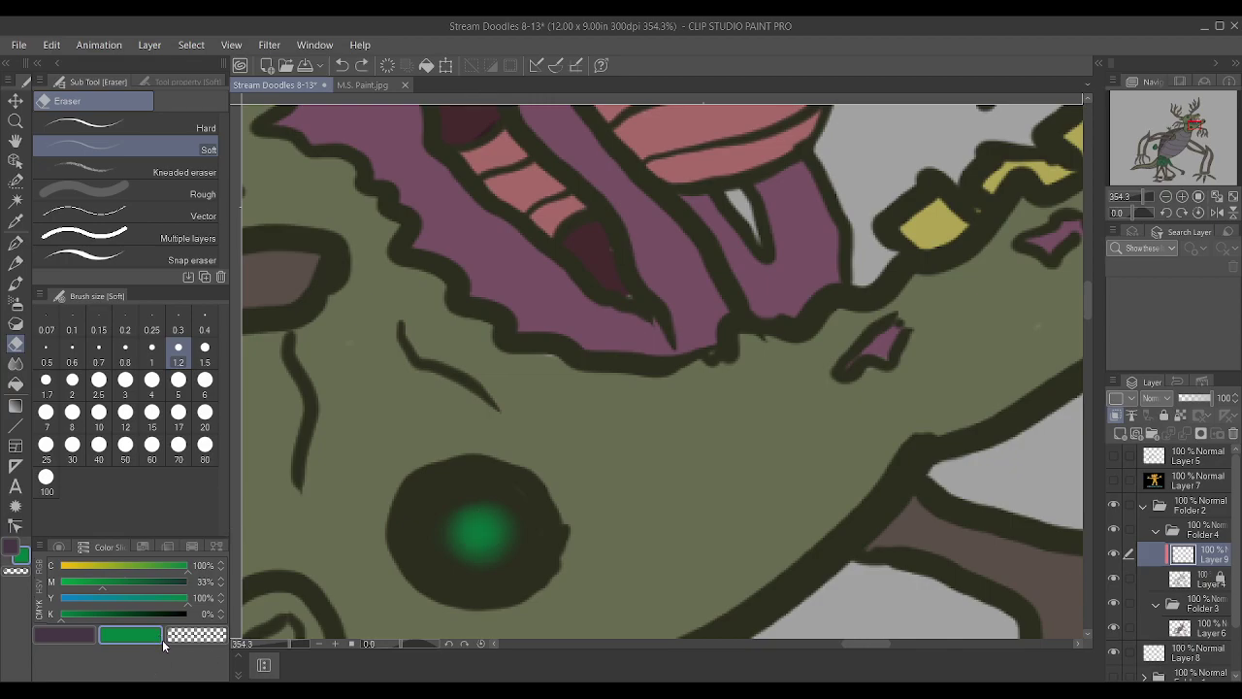
# Reinforce the lower eye's glow with the Soft airbrush and brighten both eyes with yellow-green at C 64, M 0, Y 100, K 0
pyautogui.press('b')
pyautogui.moveTo(480, 537); pyautogui.dragTo(488, 534)
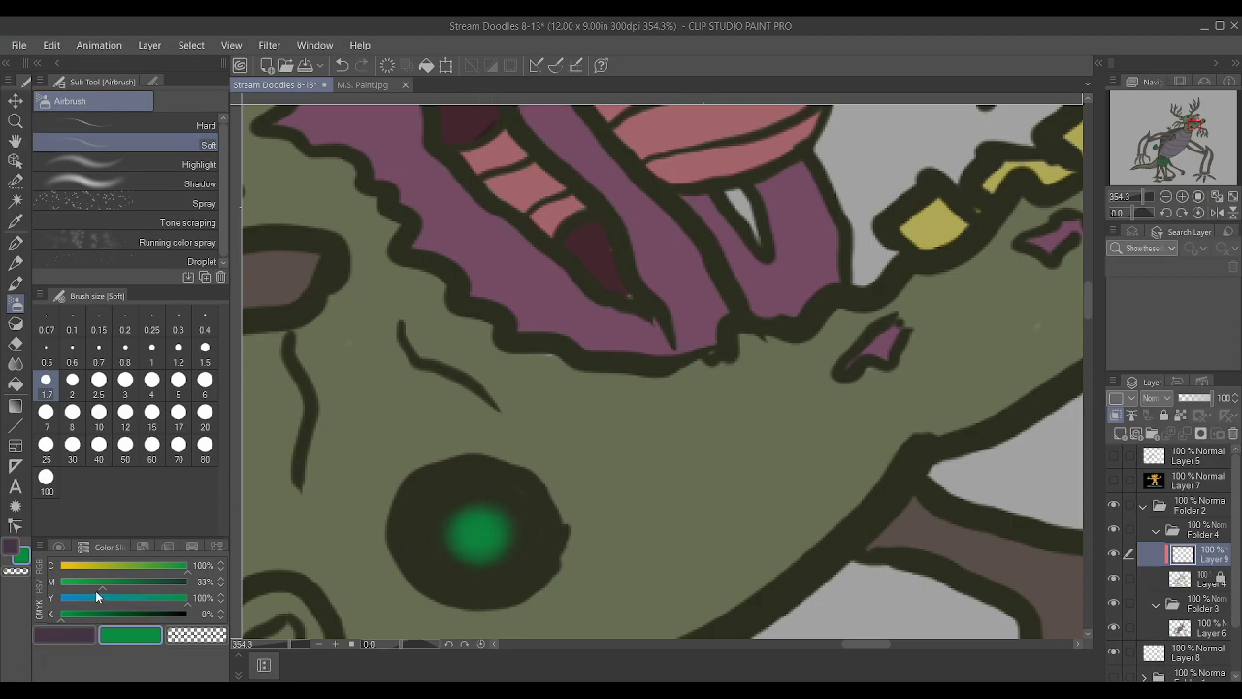
pyautogui.moveTo(142, 560); pyautogui.dragTo(149, 568)
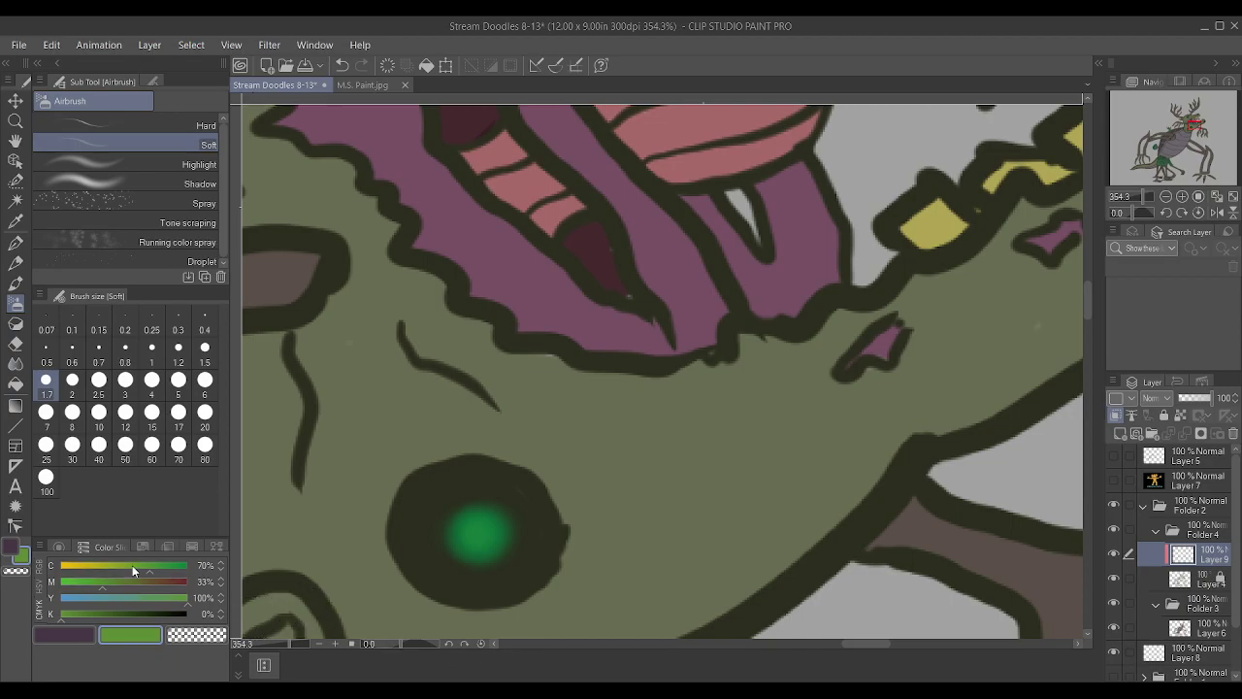
pyautogui.moveTo(102, 581); pyautogui.dragTo(71, 598)
pyautogui.click(141, 573)
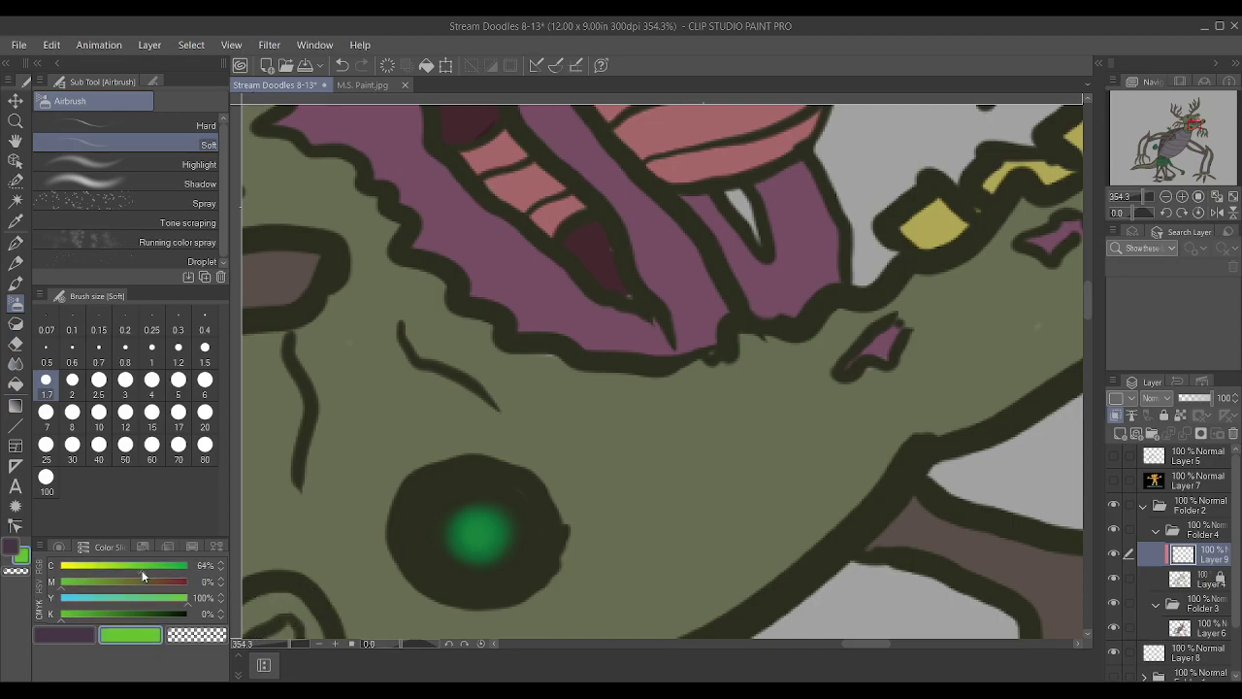
pyautogui.scroll(-3, 524, 534)
pyautogui.scroll(-1, 493, 529)
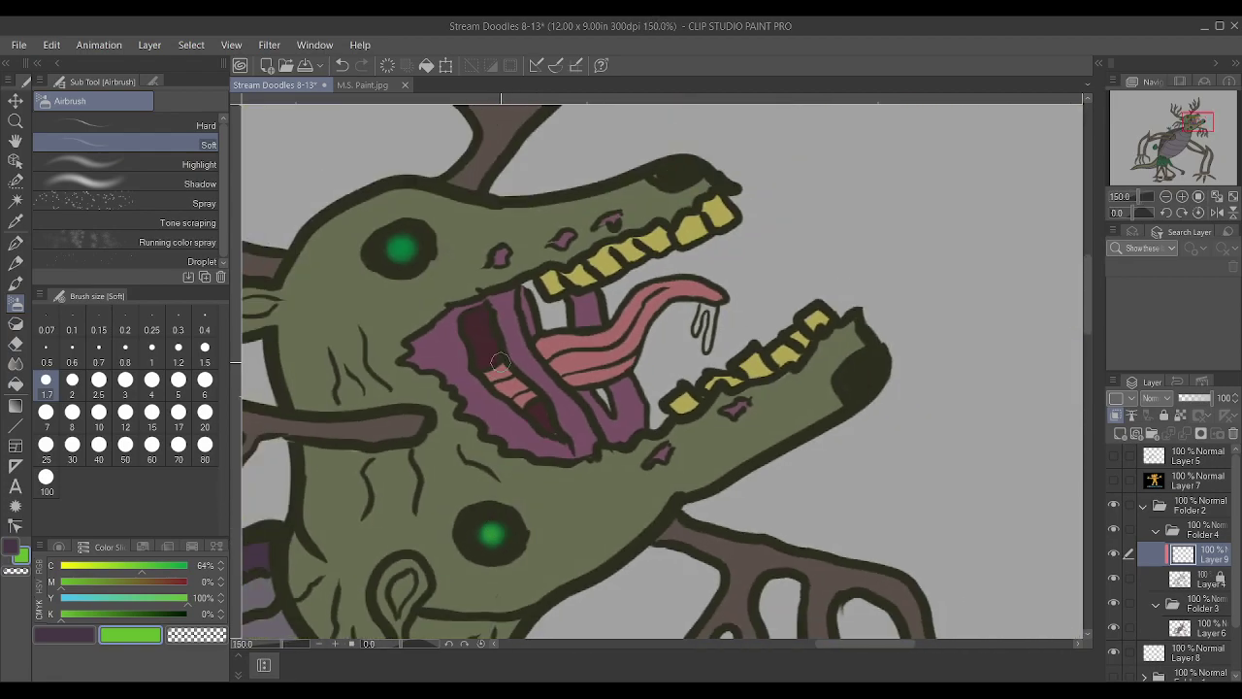
pyautogui.scroll(2, 496, 369)
pyautogui.scroll(-8, 379, 179)
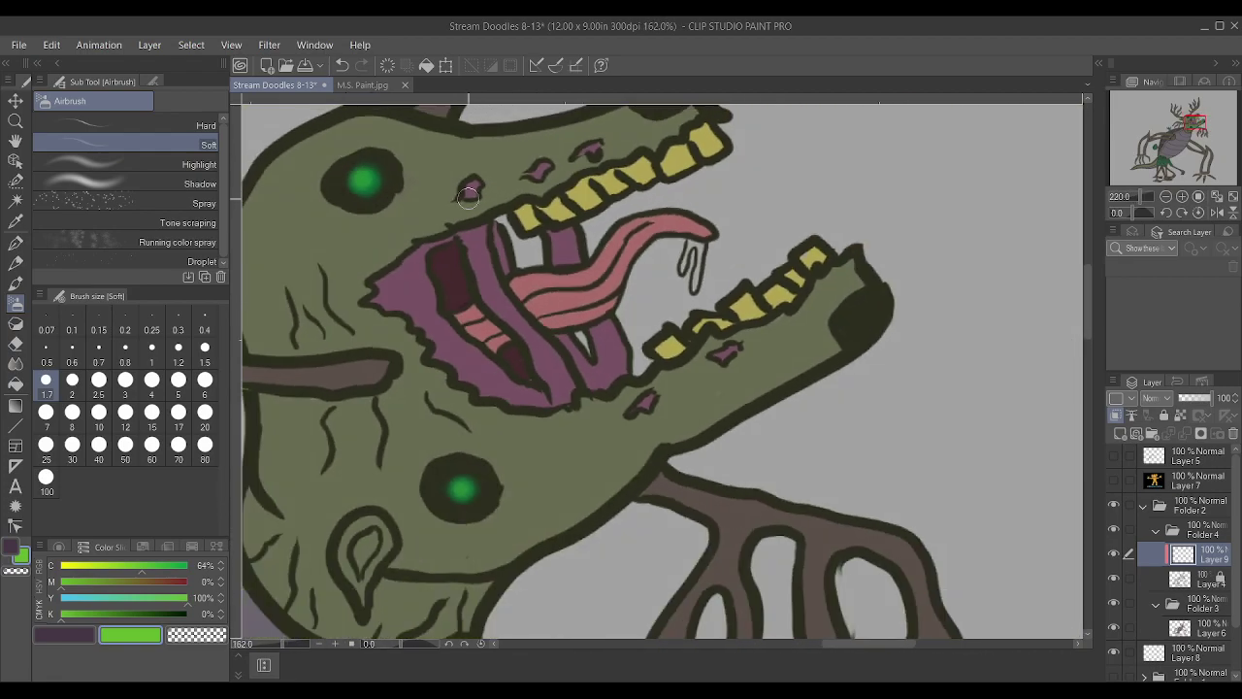
# Collapse Folder 4 and Folder 3 in the layer list
pyautogui.scroll(-3, 601, 248)
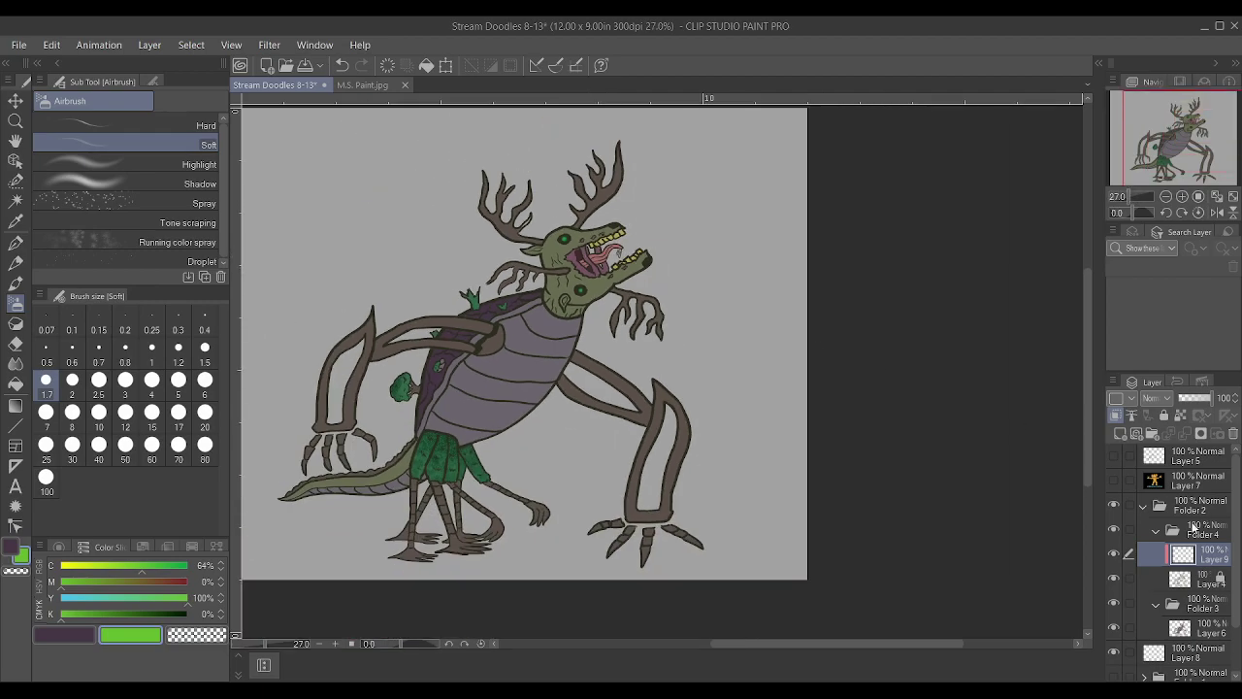
pyautogui.click(1149, 533)
pyautogui.click(1155, 532)
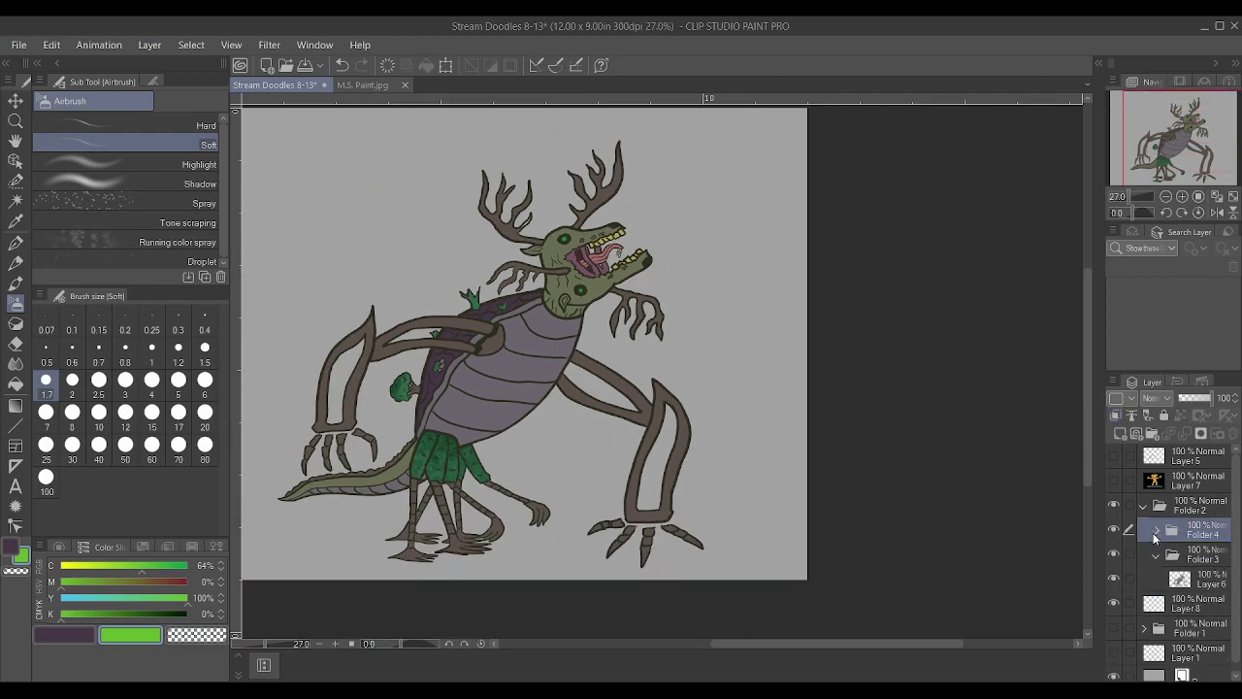
pyautogui.click(1155, 555)
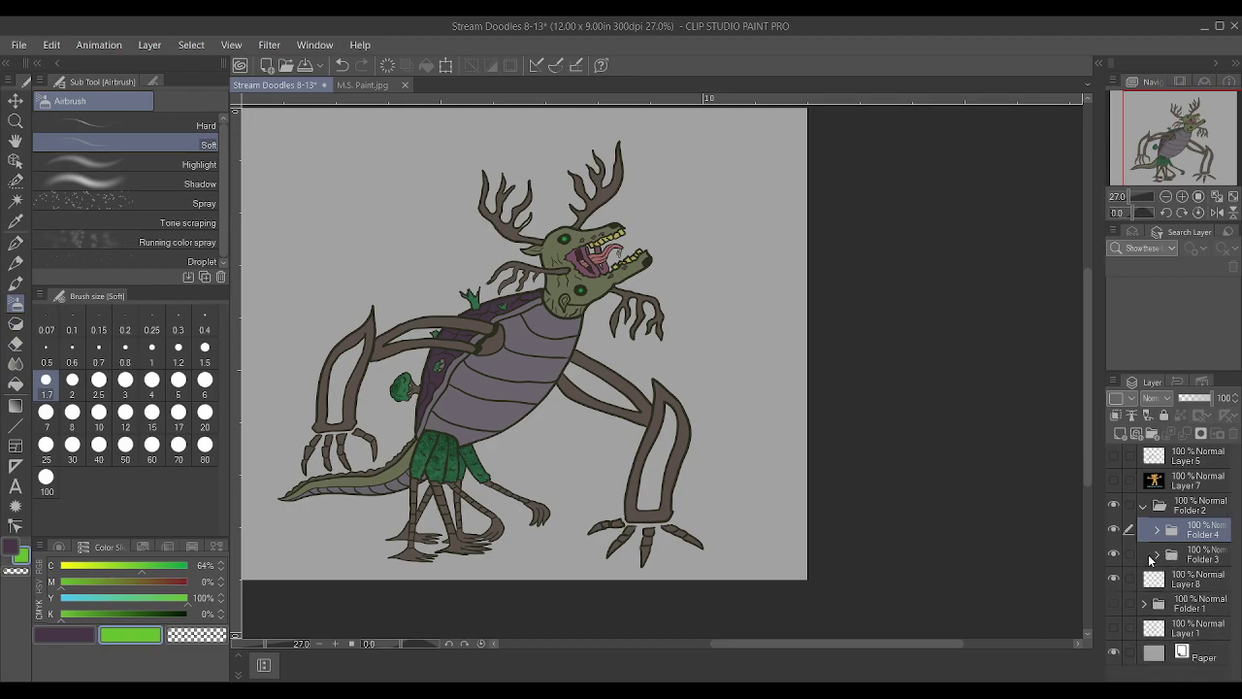
# Add a new layer directly above Layer 8 and delete Layer 8
pyautogui.click(1212, 585)
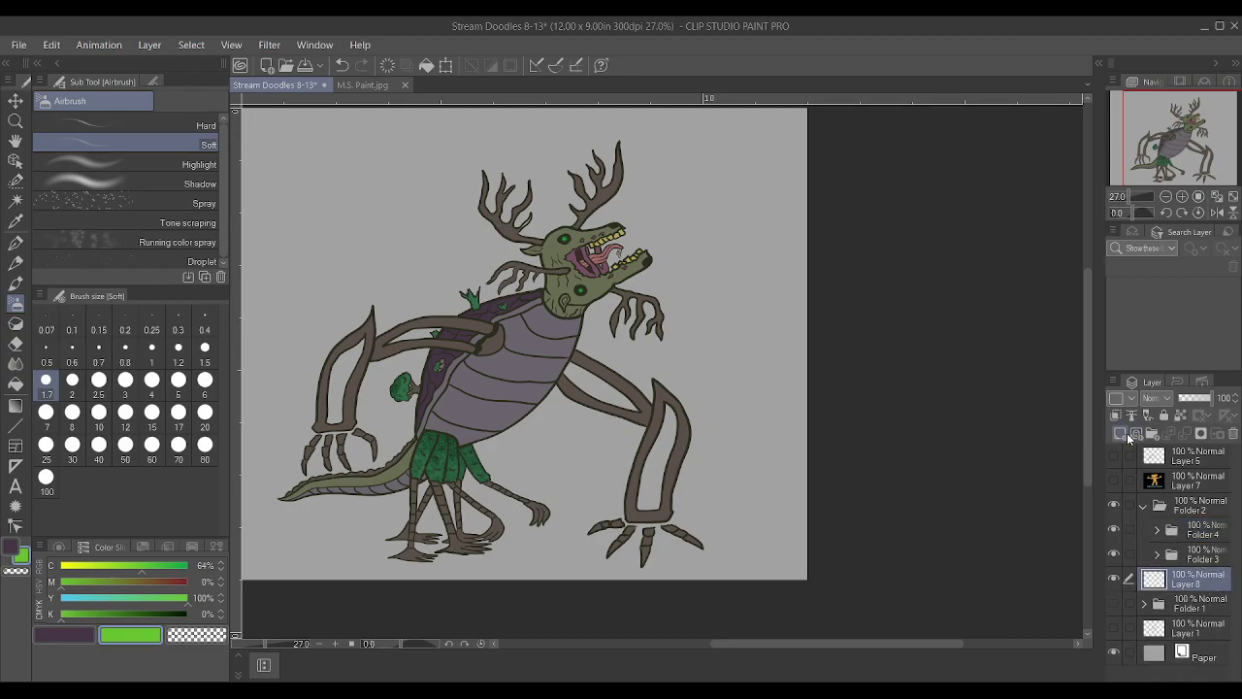
pyautogui.click(1121, 434)
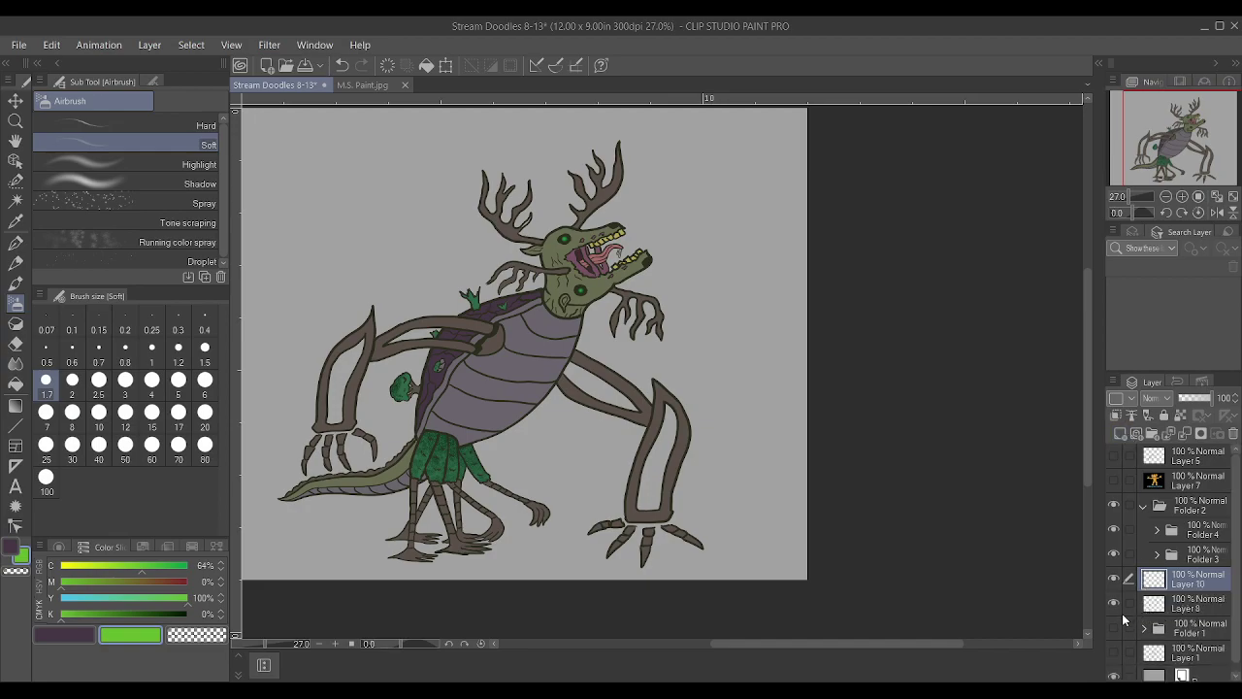
pyautogui.click(1113, 604)
pyautogui.click(1189, 604)
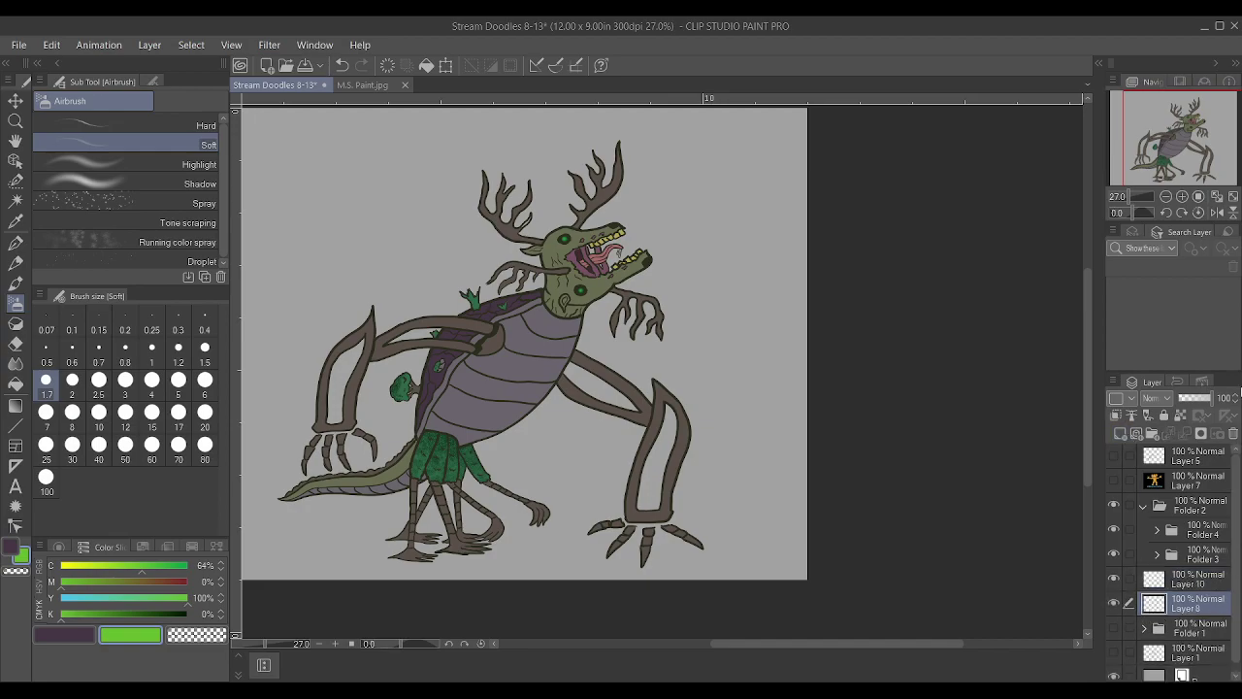
pyautogui.click(1234, 434)
pyautogui.press('Delete')
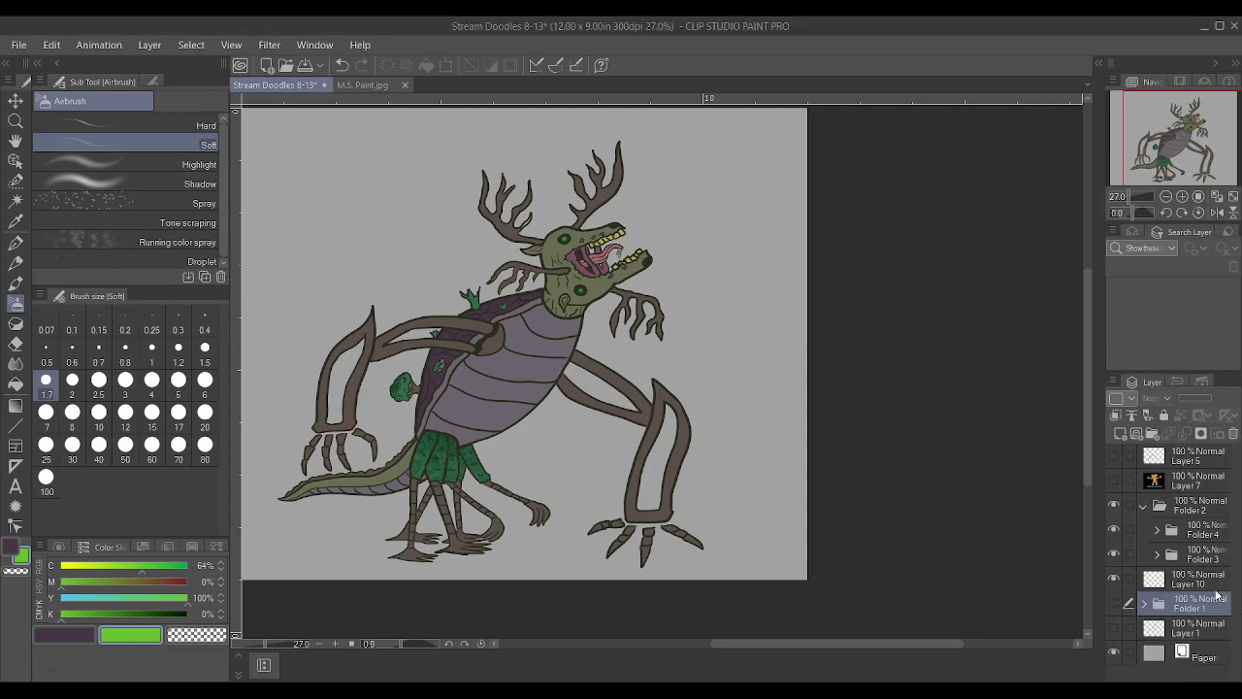
# Fill Layer 10 behind the creature with dark purple at C 69, M 85, Y 41, K 25
pyautogui.click(1204, 579)
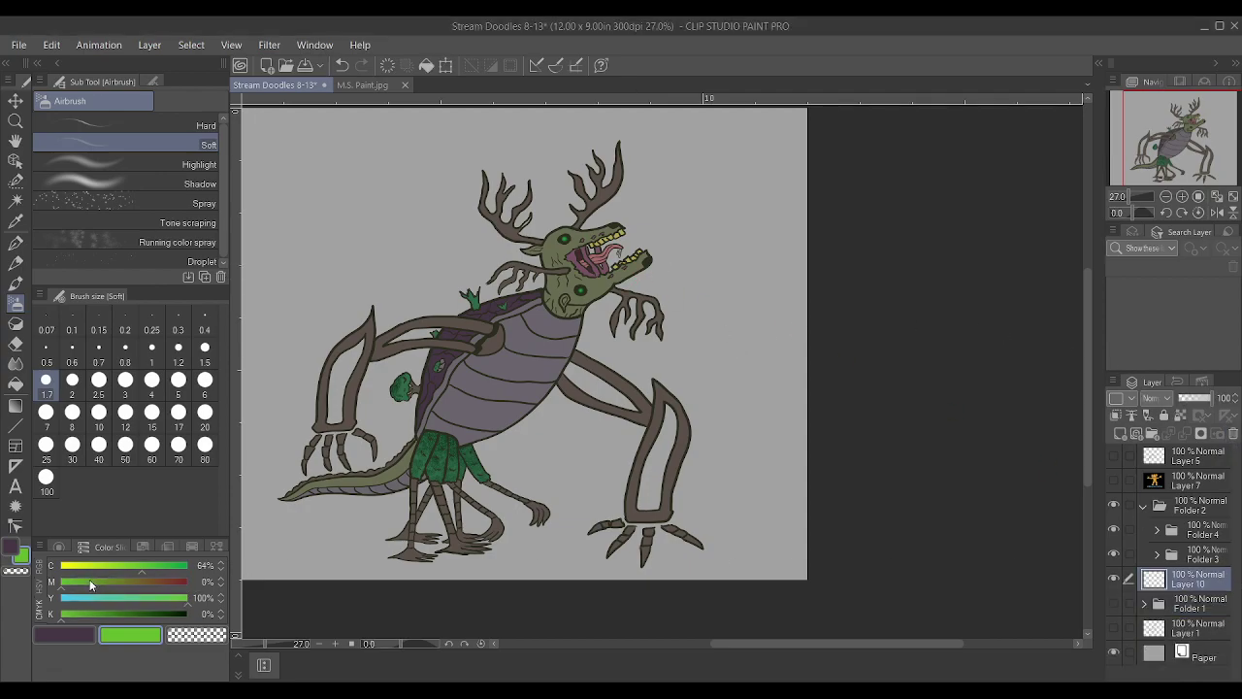
pyautogui.click(129, 603)
pyautogui.click(153, 581)
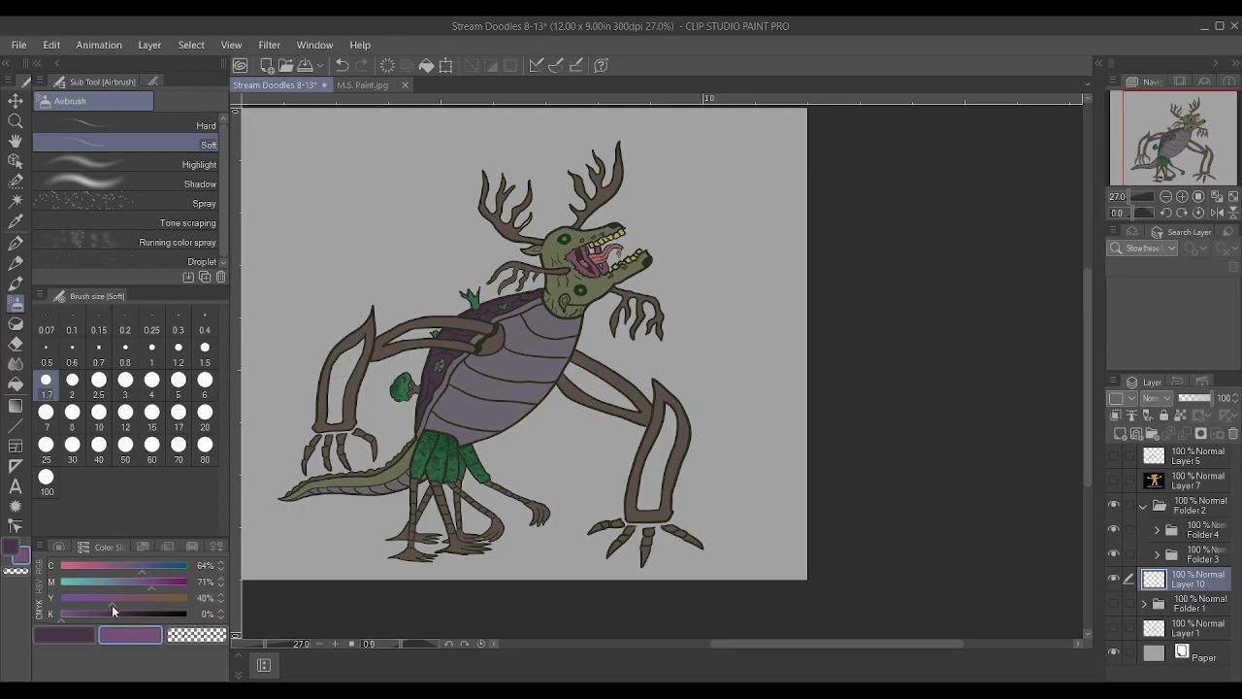
pyautogui.moveTo(103, 615); pyautogui.dragTo(92, 615)
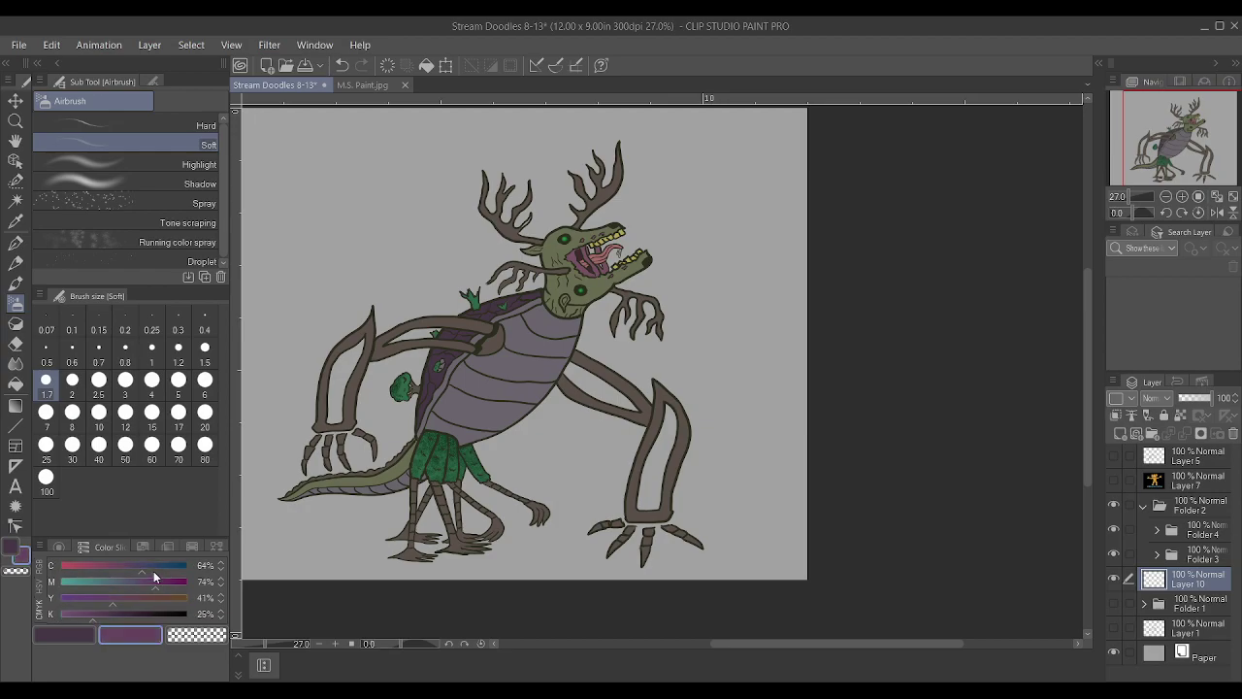
pyautogui.moveTo(137, 561); pyautogui.dragTo(149, 568)
pyautogui.click(15, 384)
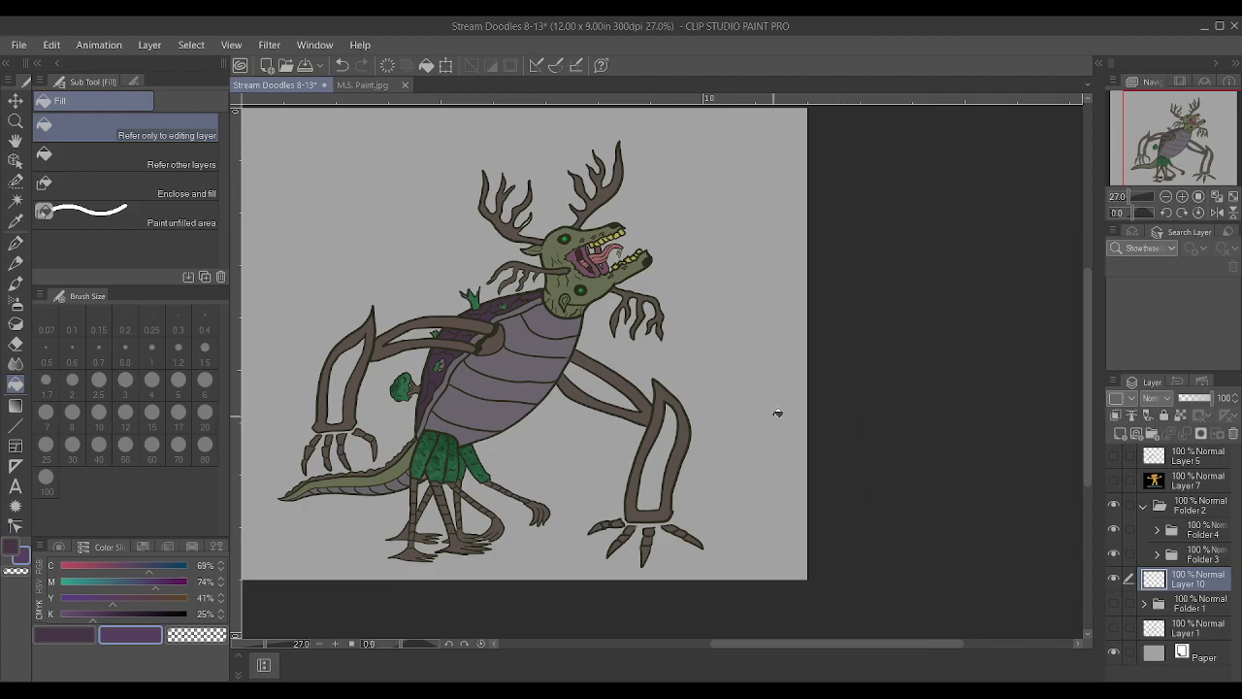
pyautogui.click(811, 429)
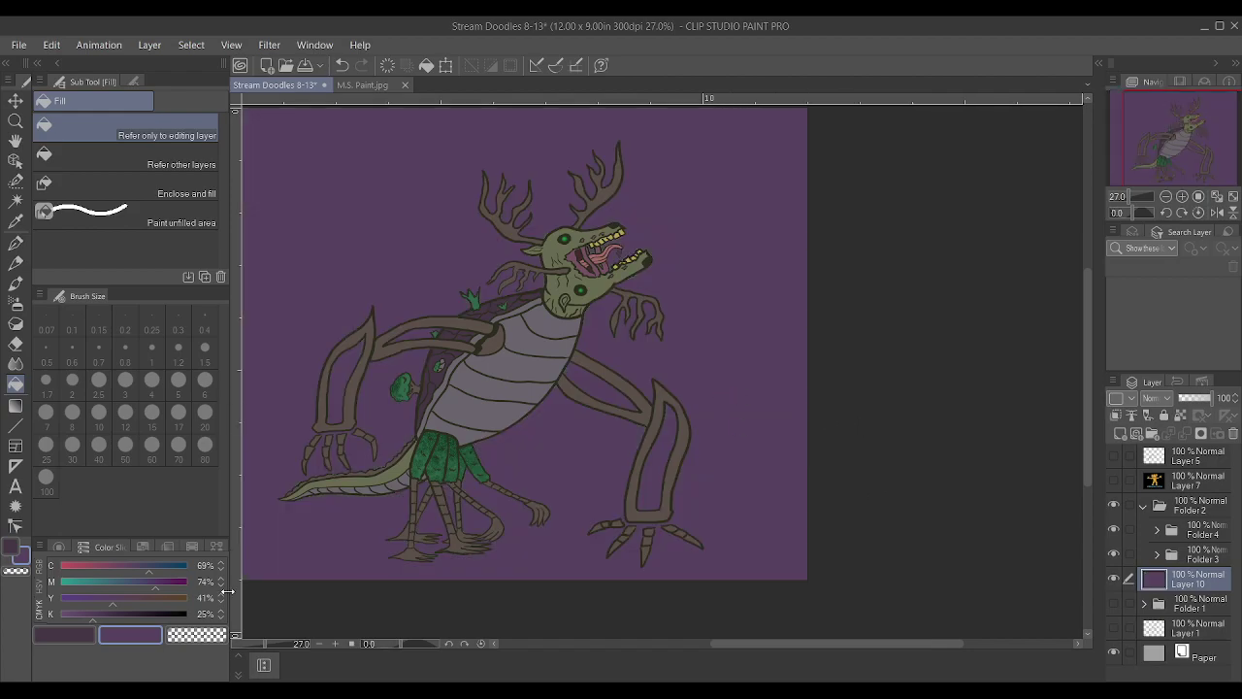
pyautogui.moveTo(156, 583); pyautogui.dragTo(169, 587)
pyautogui.click(385, 385)
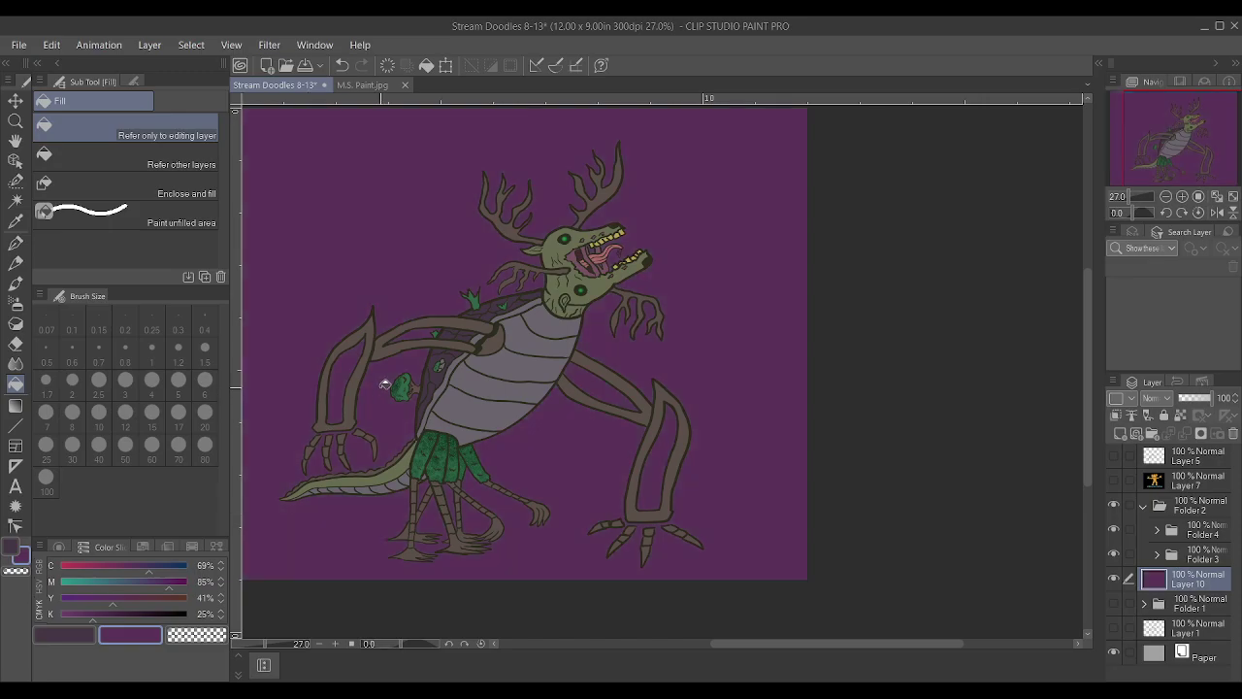
# Make the foreground colour at C 75, M 80, Y 61, K 32 active and add a new layer above Layer 10
pyautogui.scroll(-1, 384, 386)
pyautogui.scroll(2, 363, 297)
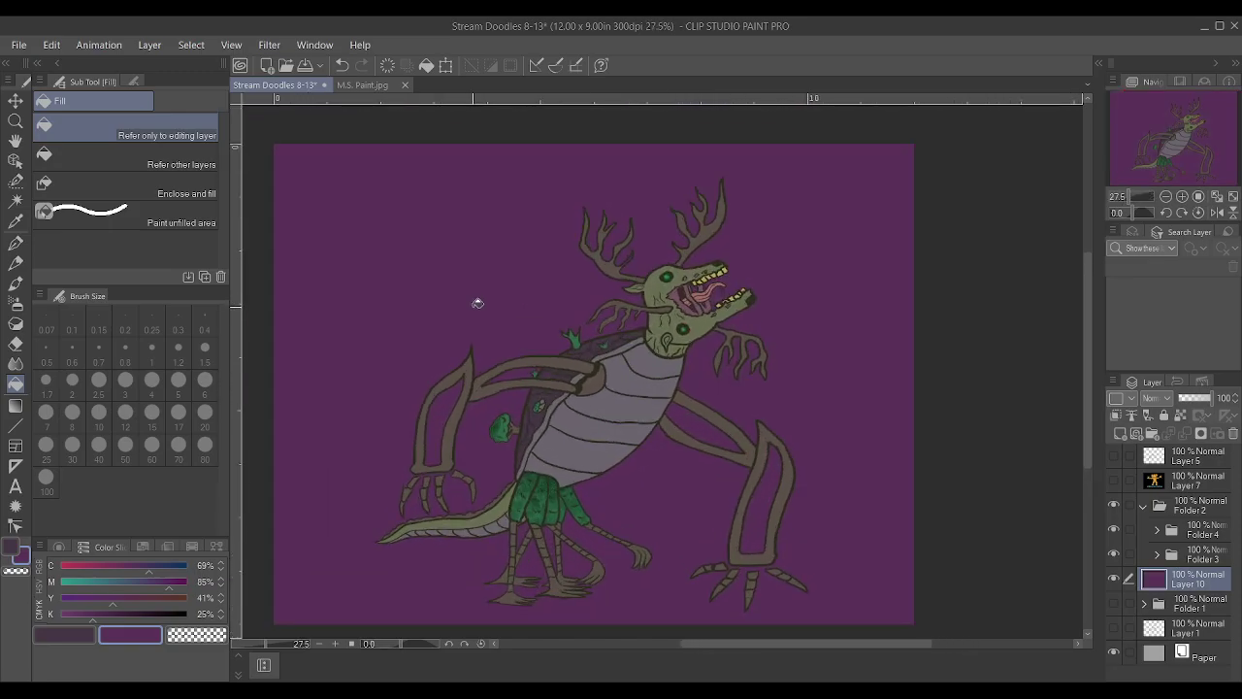
pyautogui.scroll(-2, 476, 303)
pyautogui.scroll(2, 610, 430)
pyautogui.click(55, 636)
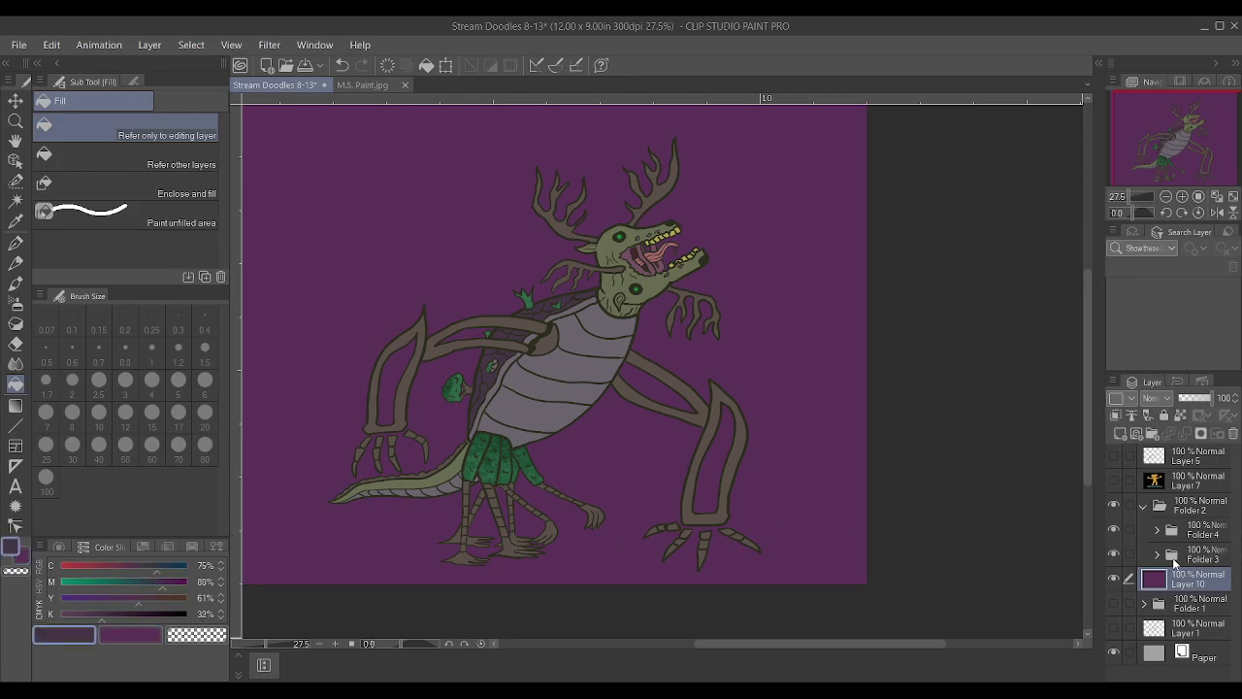
pyautogui.click(1119, 434)
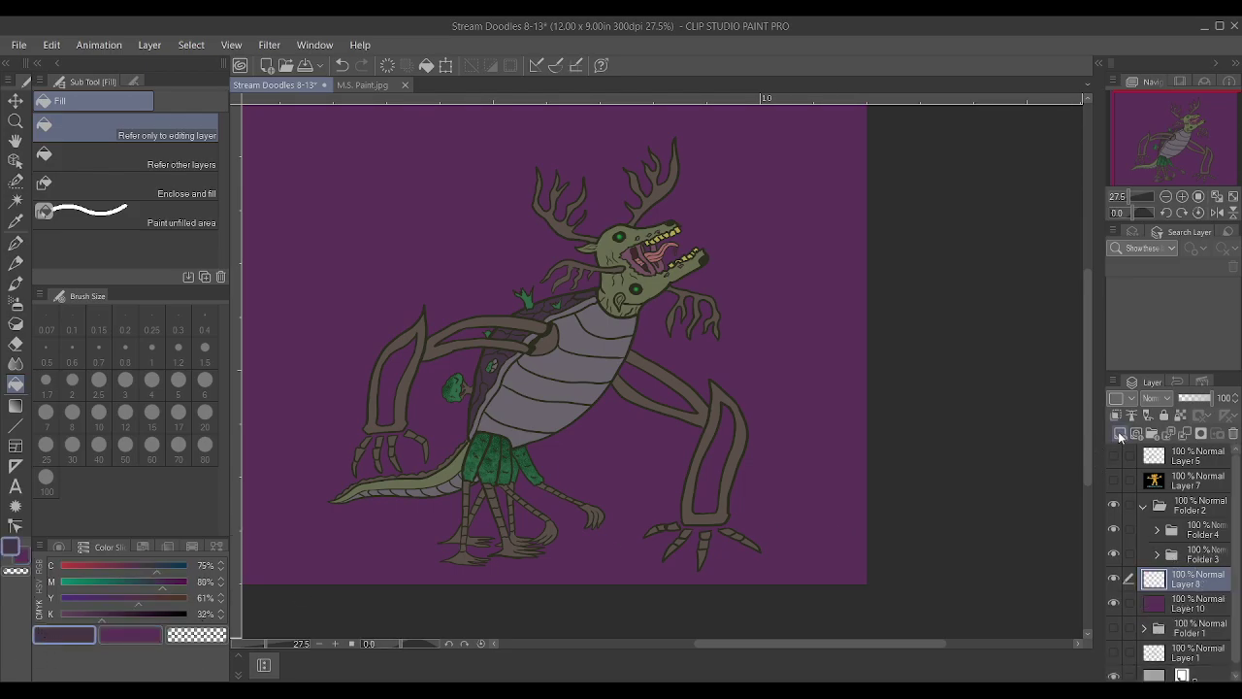
# Paint a faint ground shadow beneath the creature's feet with the Real pencil at size 17
pyautogui.press('b')
pyautogui.press('b')
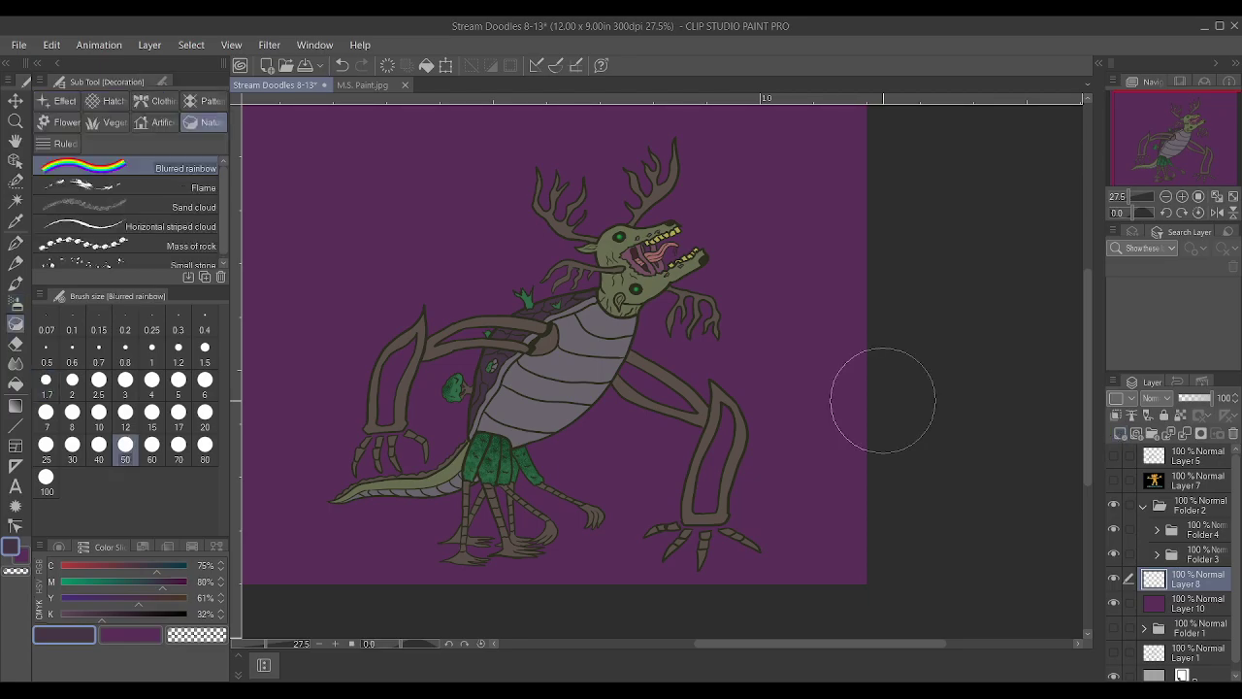
pyautogui.press('p')
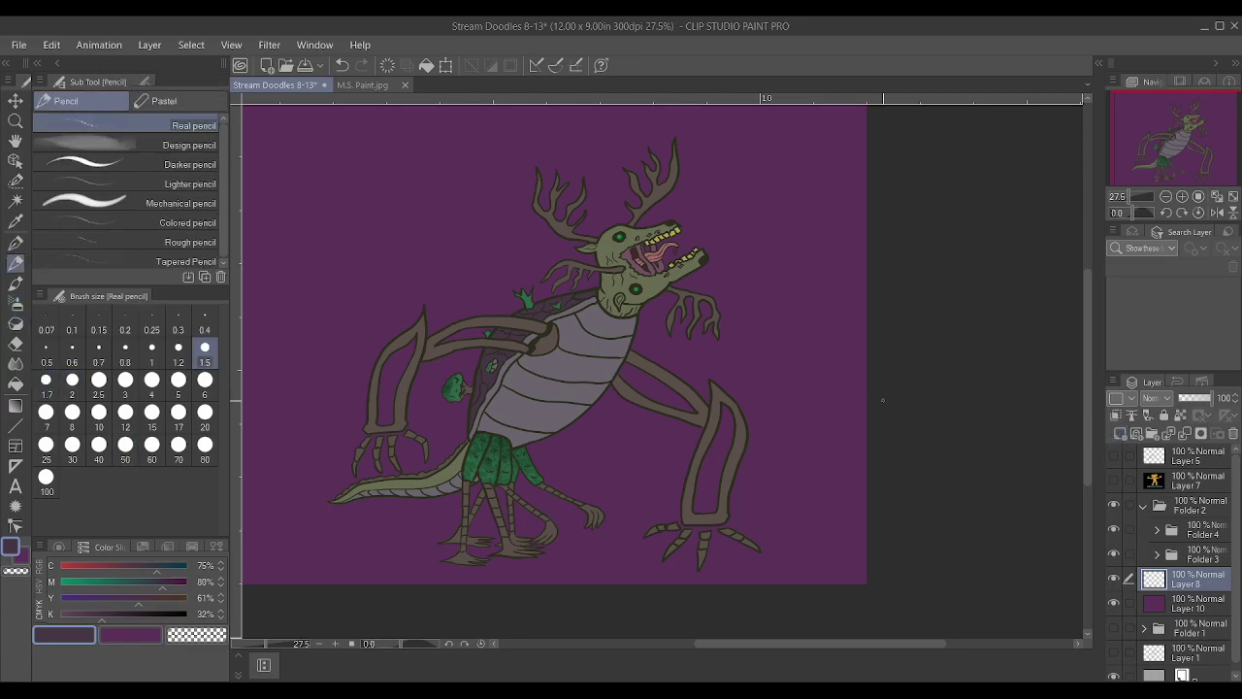
pyautogui.click(153, 141)
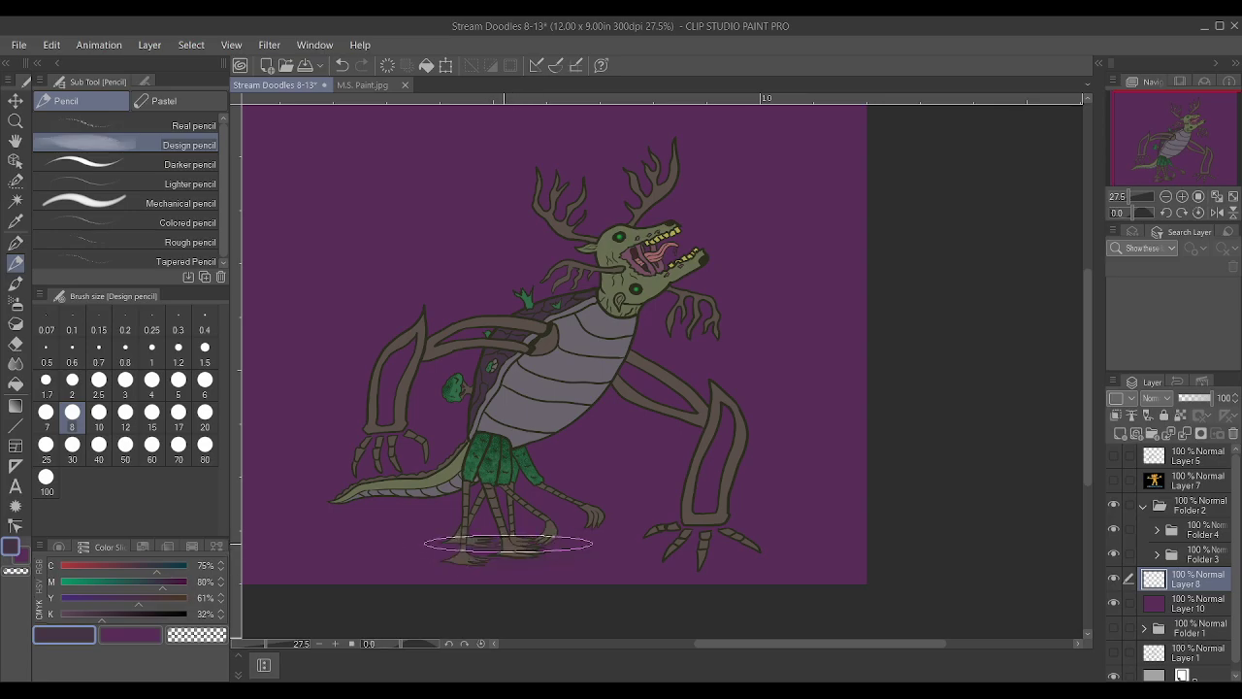
pyautogui.hotkey('ctrl', 'z')
pyautogui.click(128, 130)
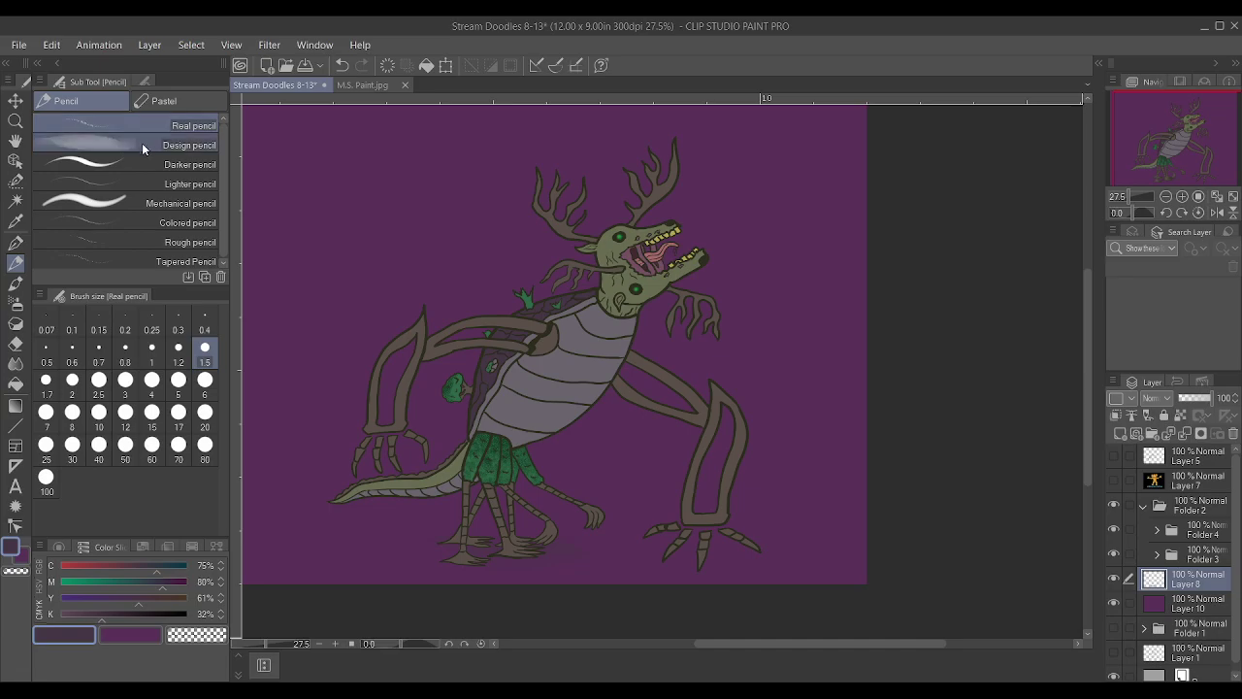
pyautogui.press(']')
pyautogui.press(']')
pyautogui.press(']')
pyautogui.press(']')
pyautogui.press(']')
pyautogui.press(']')
pyautogui.press(']')
pyautogui.press(']')
pyautogui.press(']')
pyautogui.press(']')
pyautogui.press(']')
pyautogui.press(']')
pyautogui.press(']')
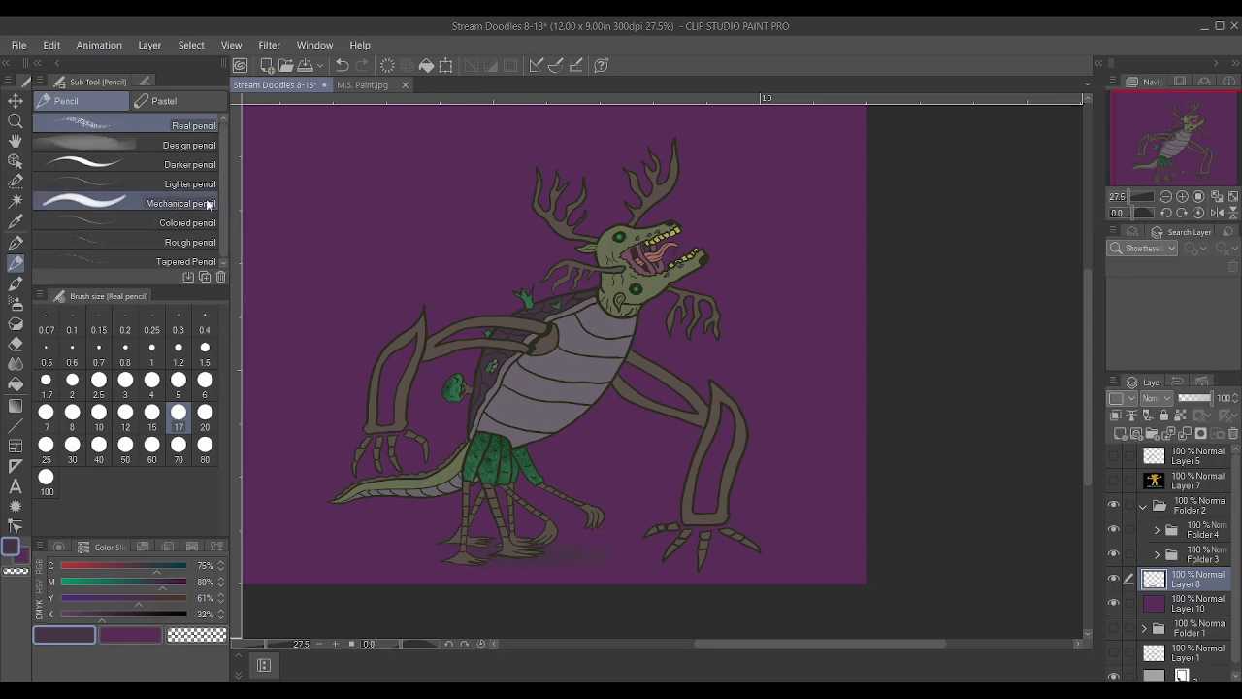
# Extend and darken the shadow across the ground with Design pencil and Real pencil strokes, raising the colour's K to 53
pyautogui.click(167, 146)
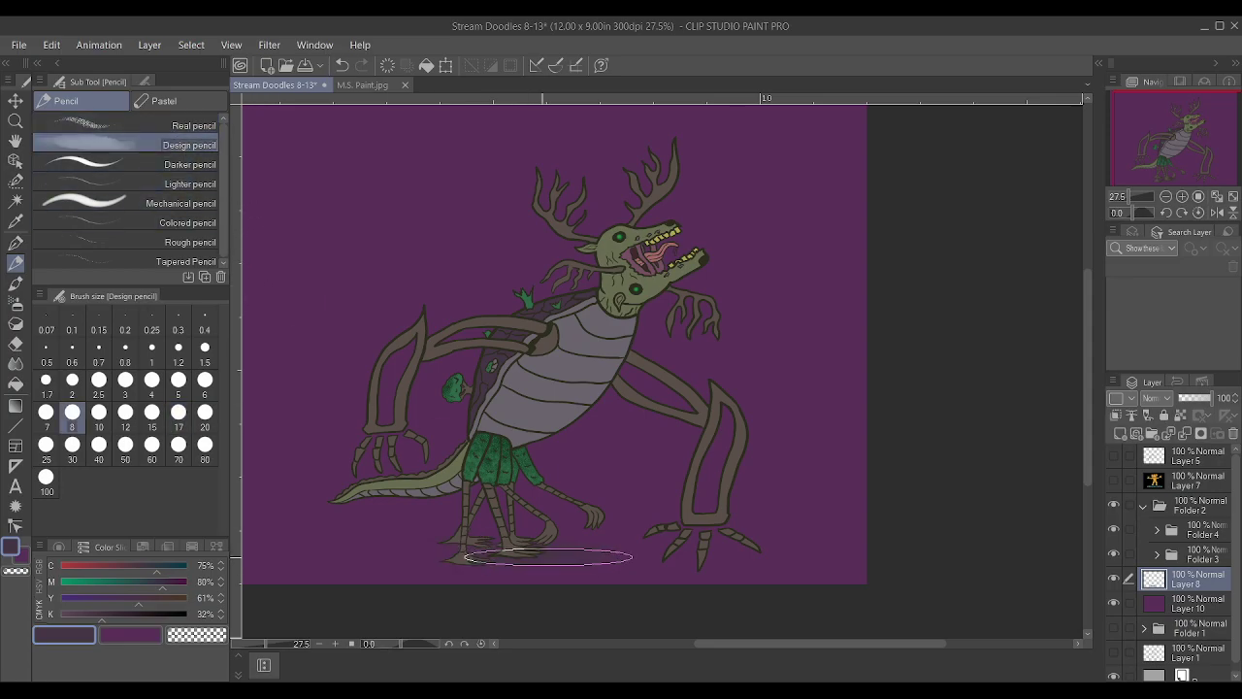
pyautogui.moveTo(495, 552)
pyautogui.mouseDown()
pyautogui.moveTo(579, 551)
pyautogui.moveTo(478, 552)
pyautogui.mouseUp()
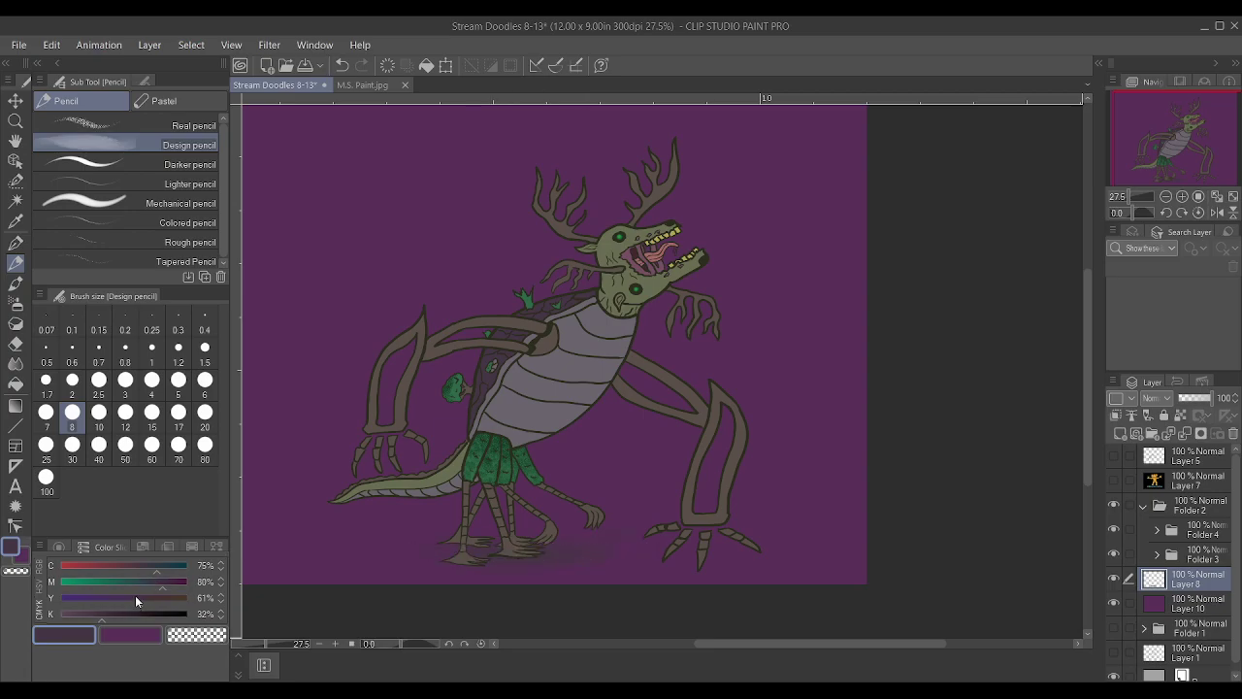
pyautogui.moveTo(119, 615); pyautogui.dragTo(128, 614)
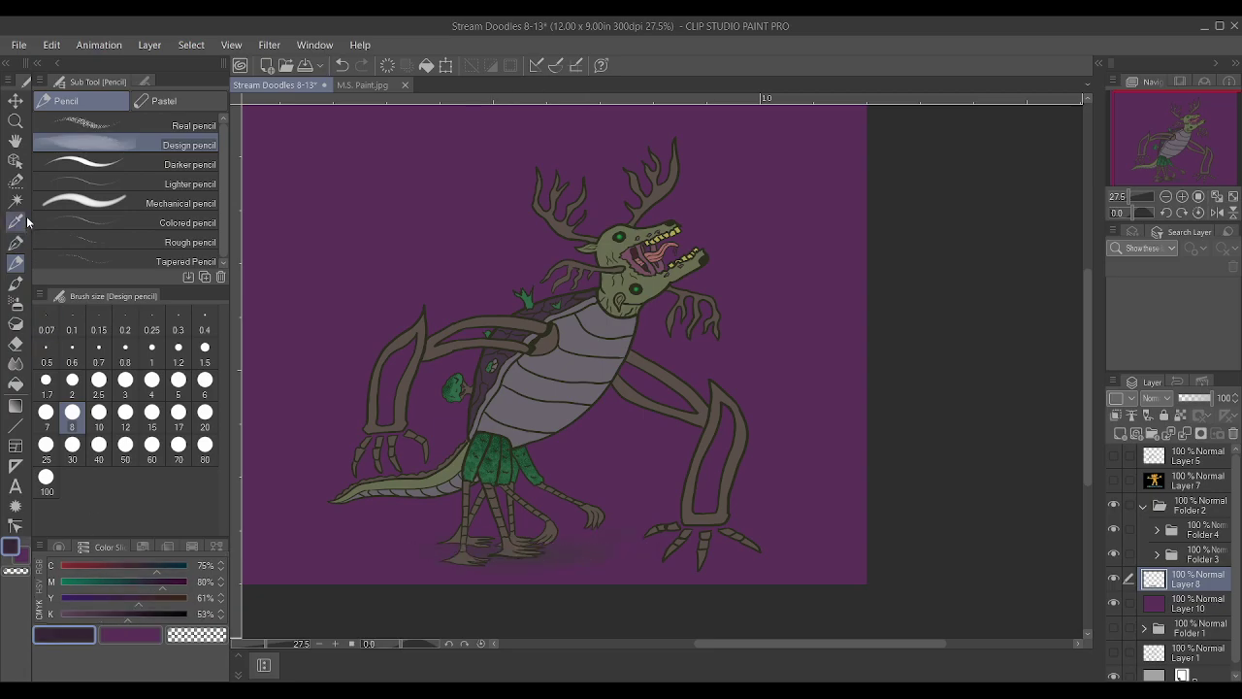
pyautogui.click(126, 124)
pyautogui.moveTo(520, 548)
pyautogui.mouseDown()
pyautogui.moveTo(456, 543)
pyautogui.moveTo(550, 552)
pyautogui.moveTo(599, 534)
pyautogui.moveTo(555, 547)
pyautogui.moveTo(675, 547)
pyautogui.moveTo(605, 535)
pyautogui.moveTo(655, 540)
pyautogui.moveTo(573, 549)
pyautogui.moveTo(647, 555)
pyautogui.moveTo(545, 553)
pyautogui.moveTo(455, 536)
pyautogui.moveTo(333, 559)
pyautogui.mouseUp()
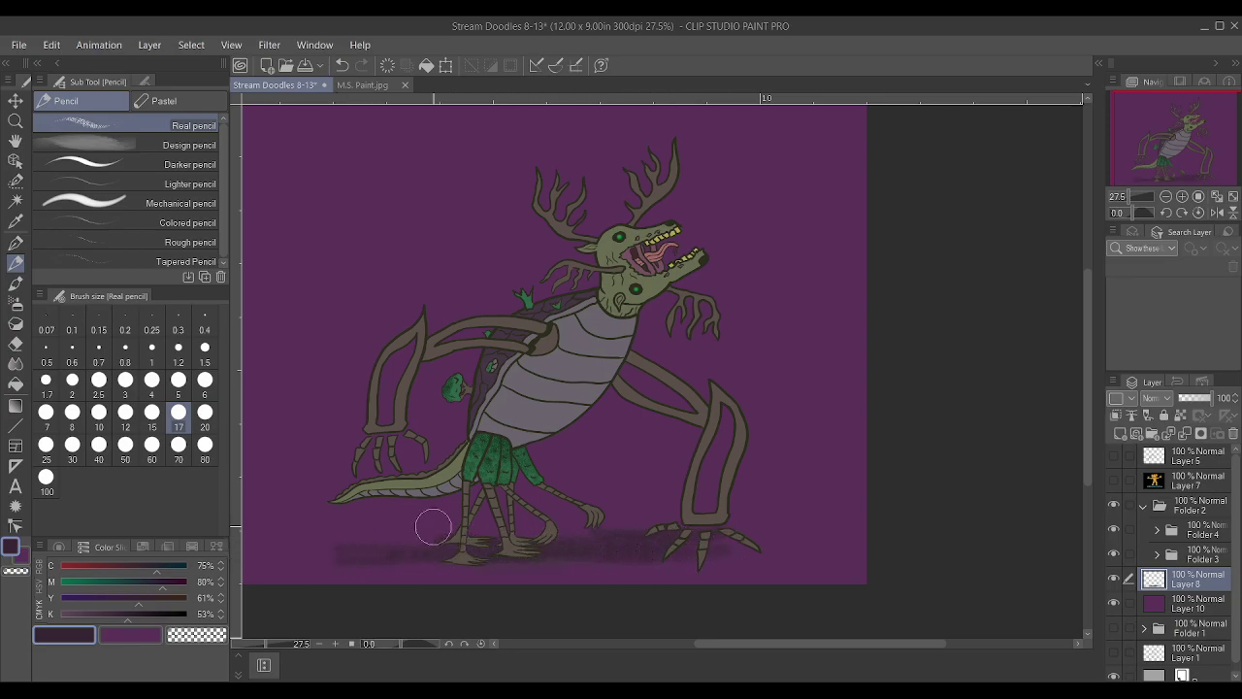
# Shade a dark band along the canvas's lower edge with the Real pencil at brush size 60 and brush density 13
pyautogui.scroll(-1, 342, 542)
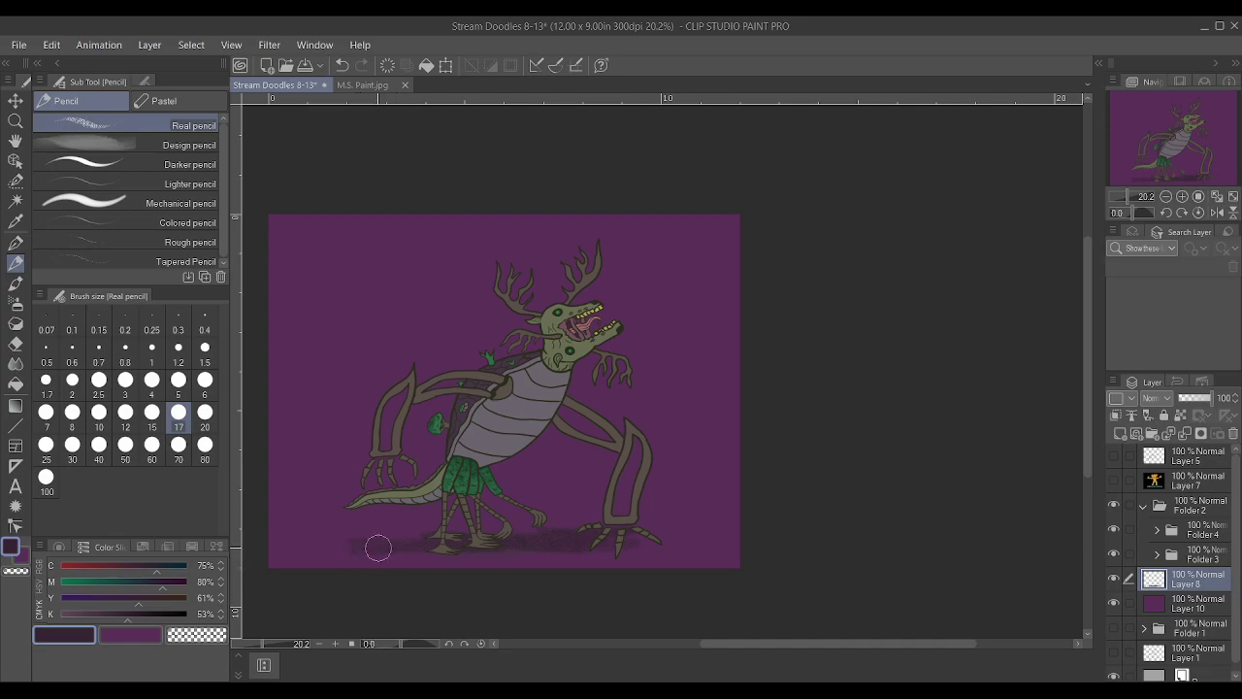
pyautogui.click(150, 102)
pyautogui.click(86, 103)
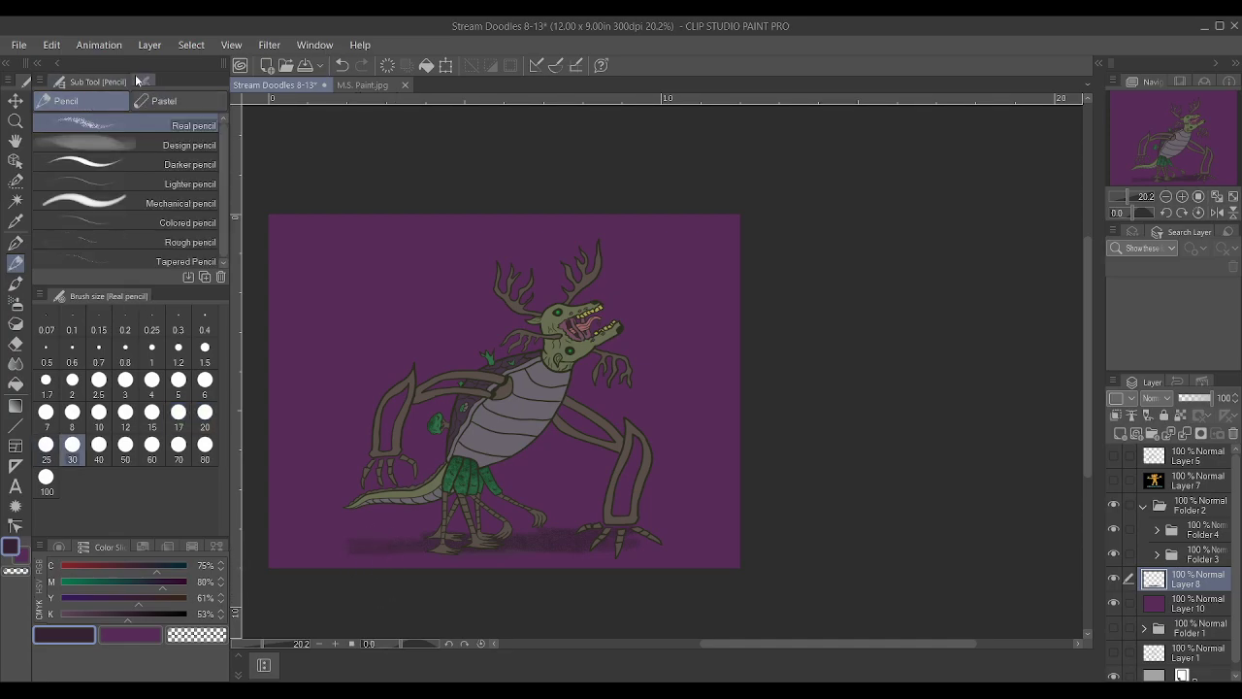
pyautogui.click(140, 81)
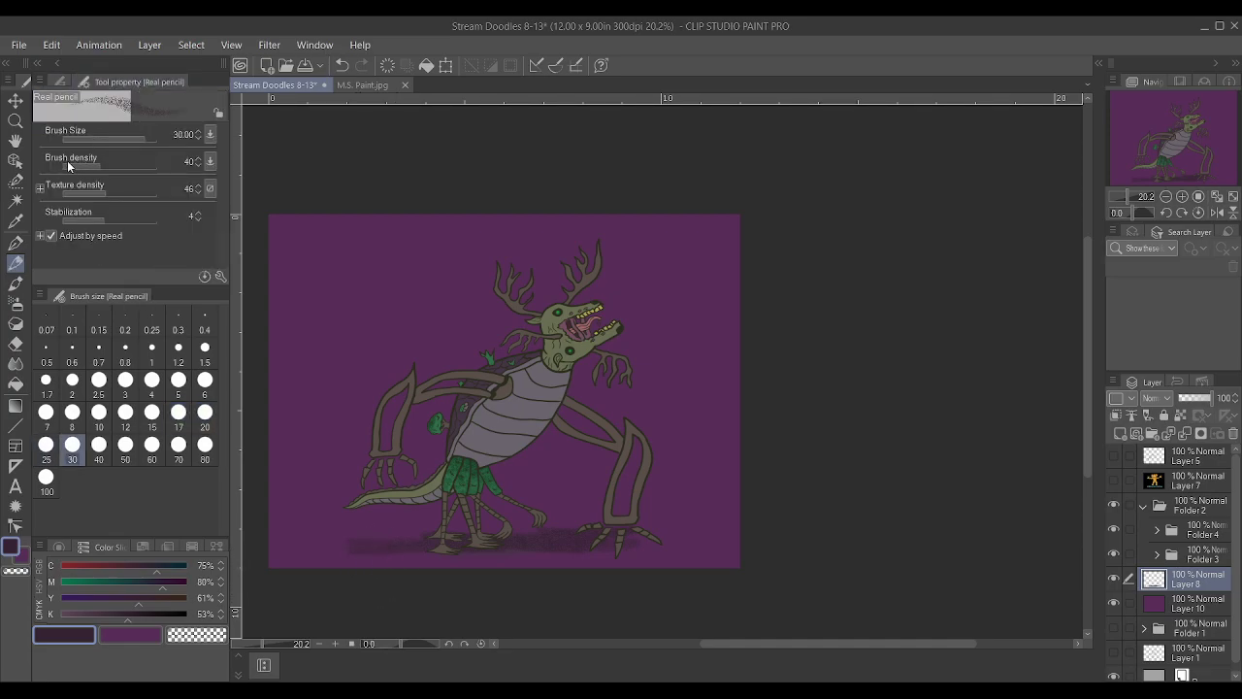
pyautogui.click(74, 163)
pyautogui.press(']')
pyautogui.press(']')
pyautogui.press(']')
pyautogui.moveTo(308, 554)
pyautogui.mouseDown()
pyautogui.moveTo(663, 552)
pyautogui.moveTo(572, 543)
pyautogui.moveTo(700, 554)
pyautogui.moveTo(283, 542)
pyautogui.moveTo(416, 539)
pyautogui.moveTo(260, 547)
pyautogui.moveTo(668, 542)
pyautogui.moveTo(418, 558)
pyautogui.moveTo(600, 571)
pyautogui.moveTo(586, 566)
pyautogui.moveTo(766, 546)
pyautogui.moveTo(611, 583)
pyautogui.moveTo(729, 561)
pyautogui.moveTo(287, 563)
pyautogui.moveTo(394, 582)
pyautogui.moveTo(470, 570)
pyautogui.moveTo(427, 591)
pyautogui.moveTo(528, 587)
pyautogui.mouseUp()
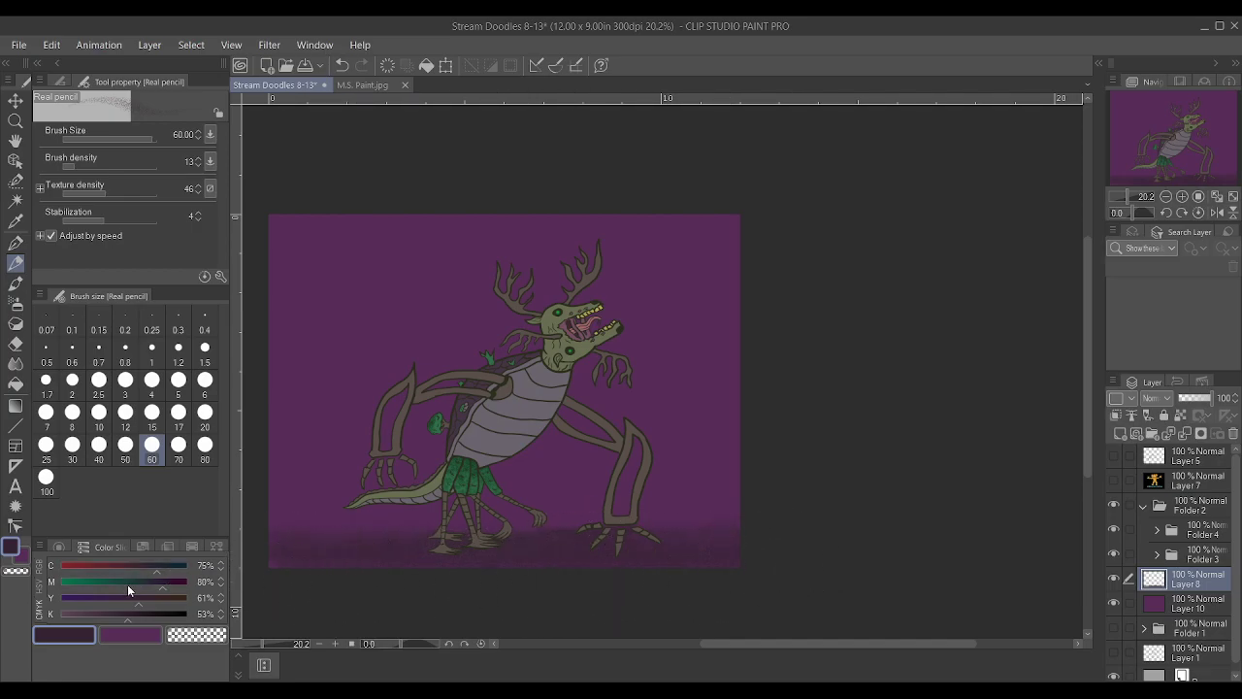
# Darken the upper corners and edges of the background with the Real pencil at size 100
pyautogui.scroll(3, 541, 556)
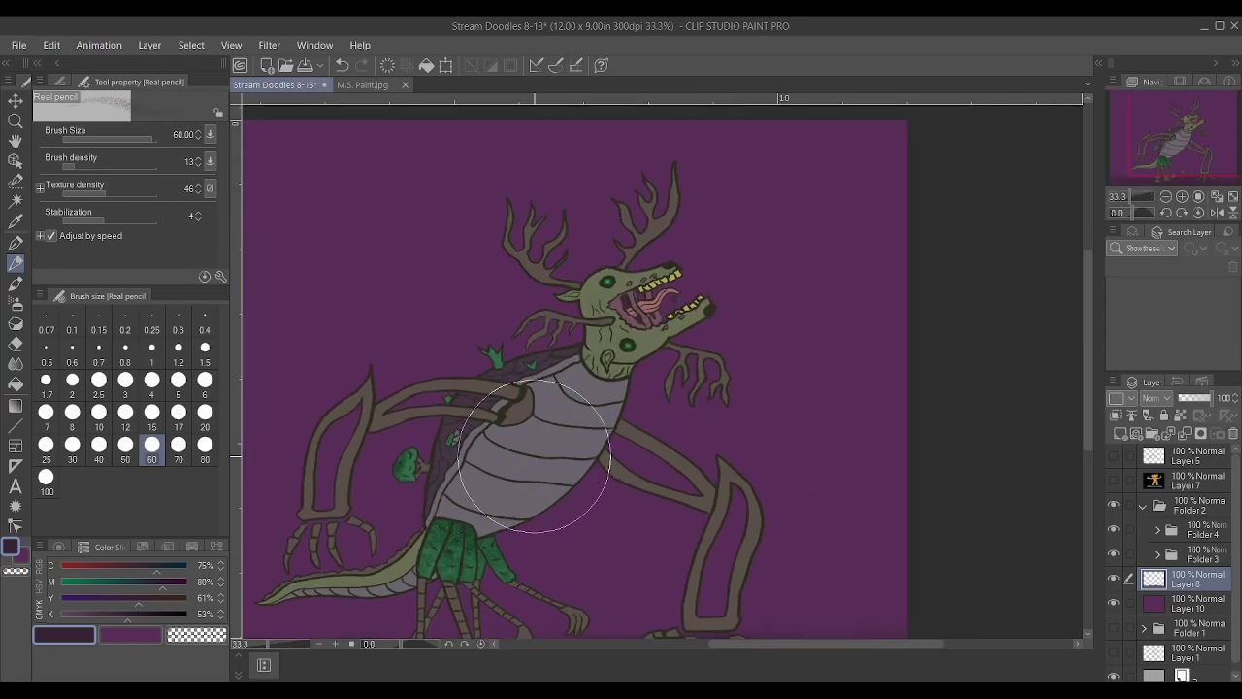
pyautogui.scroll(-2, 558, 427)
pyautogui.scroll(1, 476, 466)
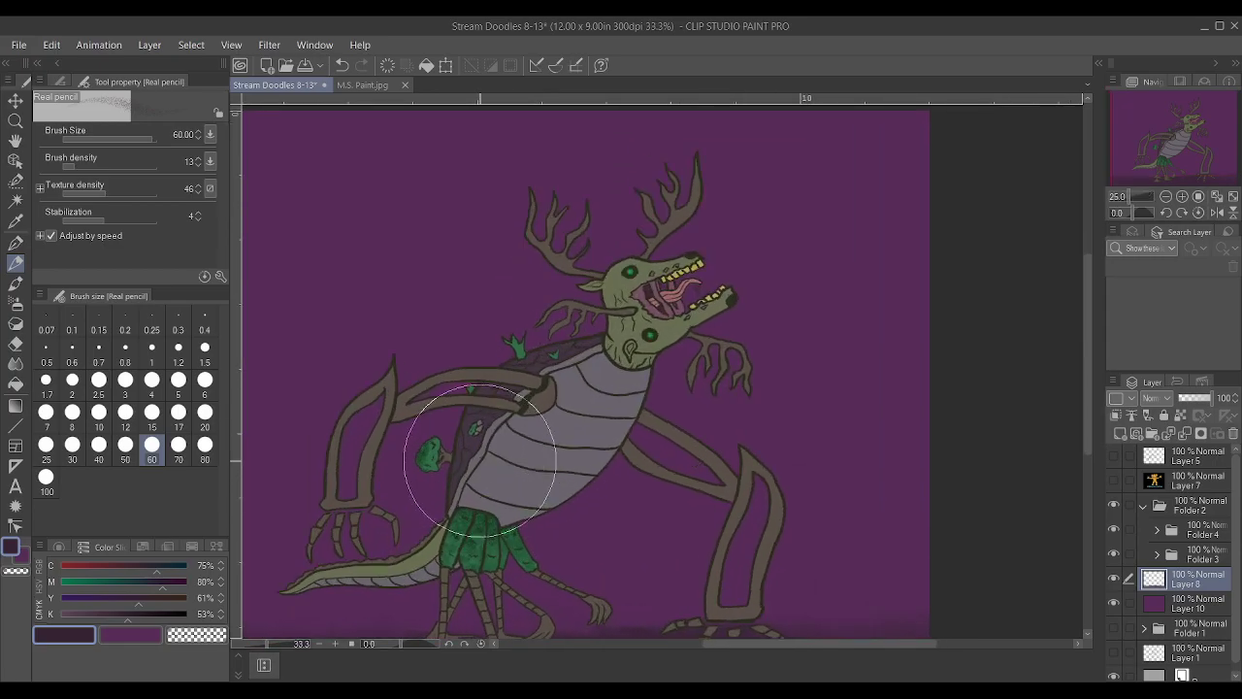
pyautogui.scroll(-2, 481, 458)
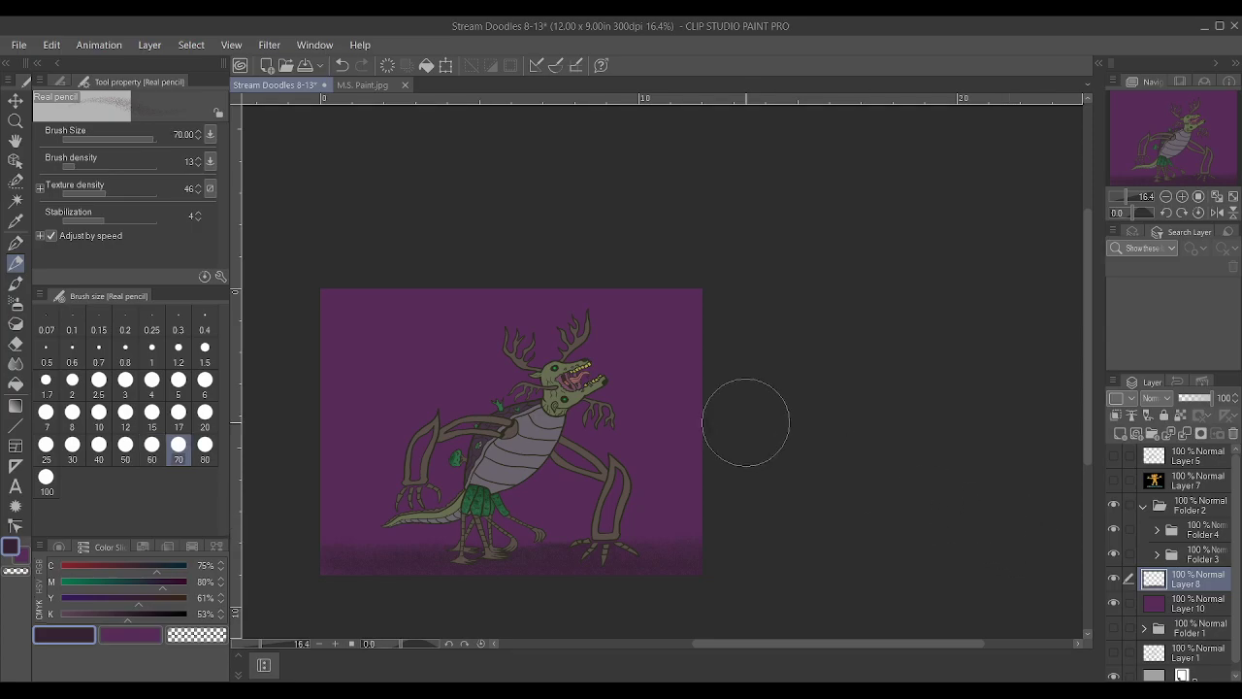
pyautogui.press(']')
pyautogui.press(']')
pyautogui.press(']')
pyautogui.moveTo(325, 330)
pyautogui.mouseDown()
pyautogui.moveTo(428, 264)
pyautogui.moveTo(377, 305)
pyautogui.moveTo(373, 336)
pyautogui.moveTo(320, 388)
pyautogui.moveTo(330, 289)
pyautogui.moveTo(311, 305)
pyautogui.moveTo(349, 358)
pyautogui.moveTo(451, 304)
pyautogui.mouseUp()
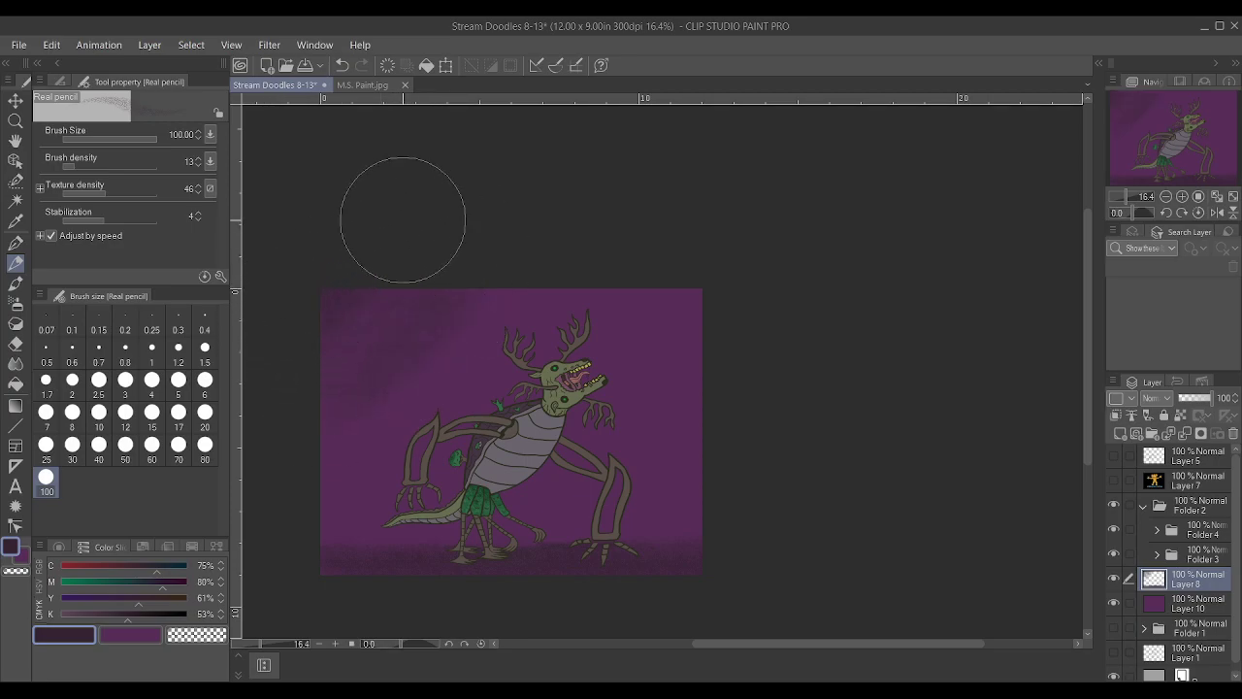
pyautogui.moveTo(597, 293)
pyautogui.mouseDown()
pyautogui.moveTo(704, 314)
pyautogui.moveTo(723, 353)
pyautogui.moveTo(607, 322)
pyautogui.moveTo(589, 295)
pyautogui.moveTo(727, 408)
pyautogui.moveTo(689, 293)
pyautogui.moveTo(659, 378)
pyautogui.moveTo(650, 296)
pyautogui.mouseUp()
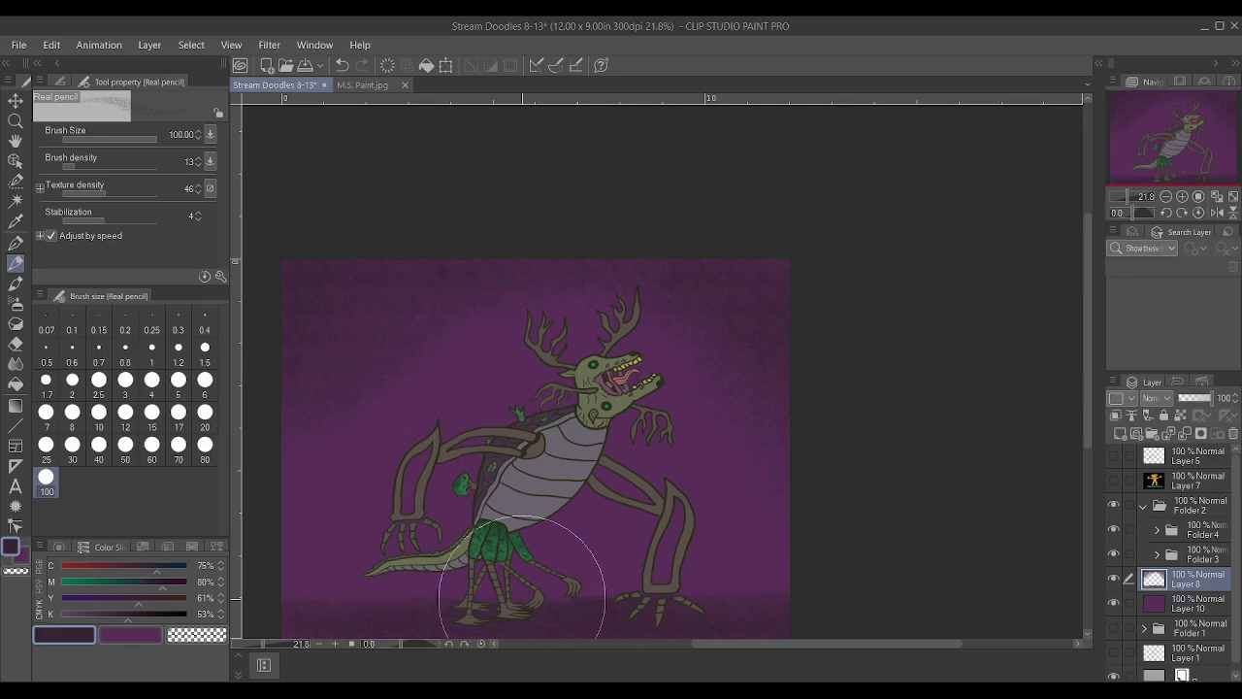
# Check the shaded background around the creature and save the document
pyautogui.scroll(4, 544, 578)
pyautogui.scroll(-2, 549, 564)
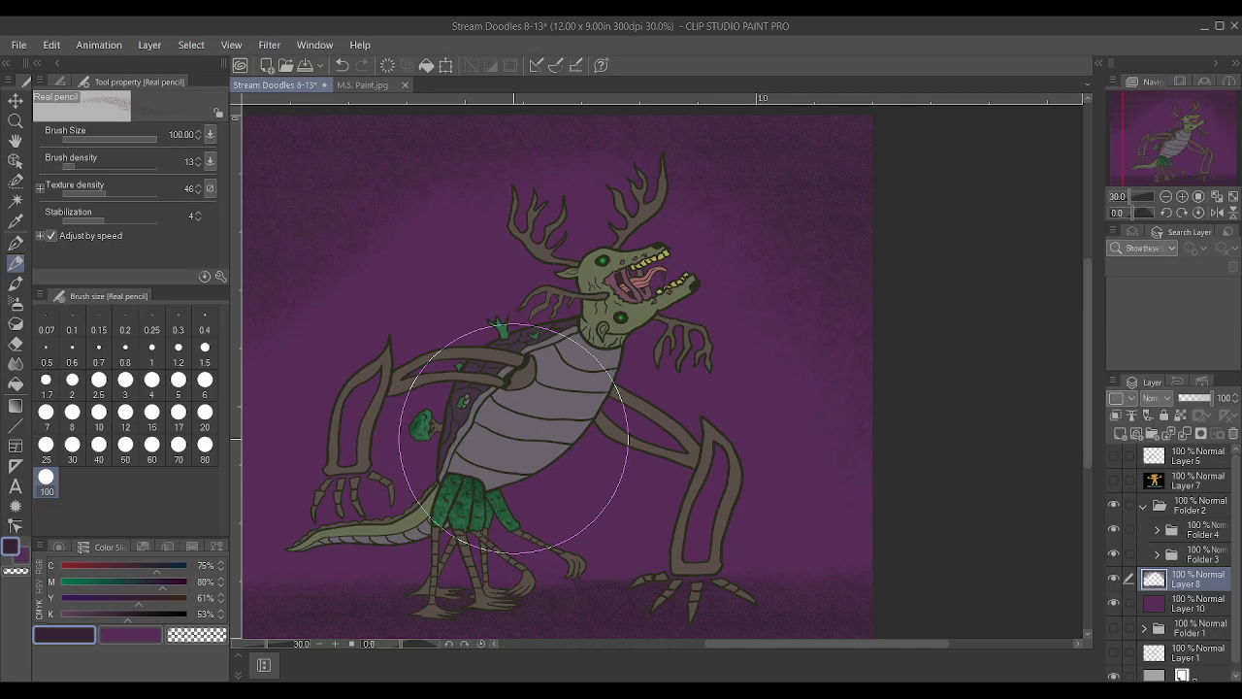
pyautogui.scroll(-2, 514, 438)
pyautogui.scroll(1, 514, 437)
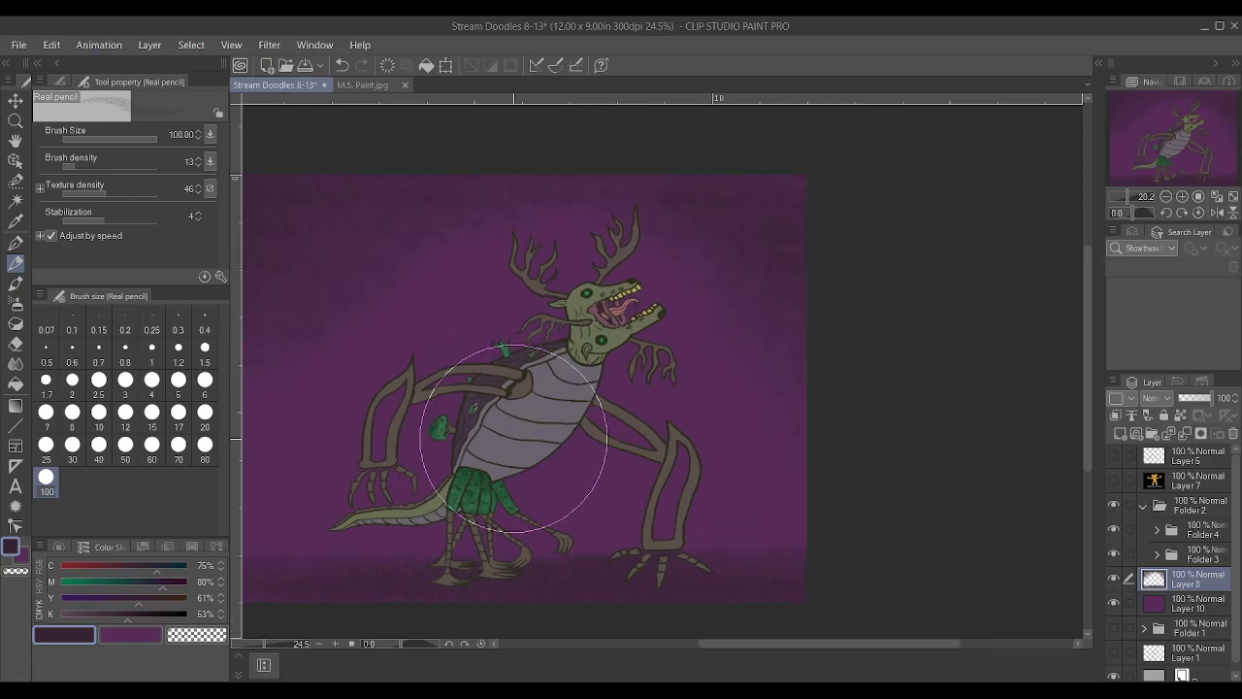
pyautogui.hotkey('ctrl', 's')
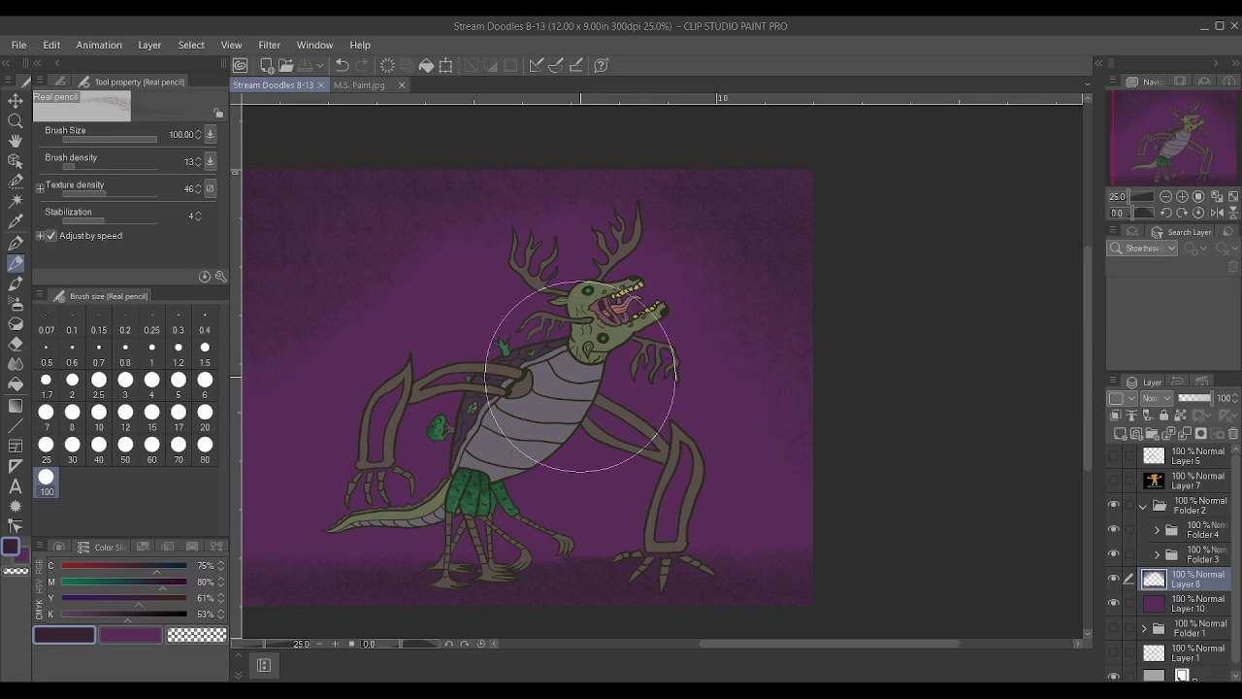
pyautogui.scroll(-1, 581, 377)
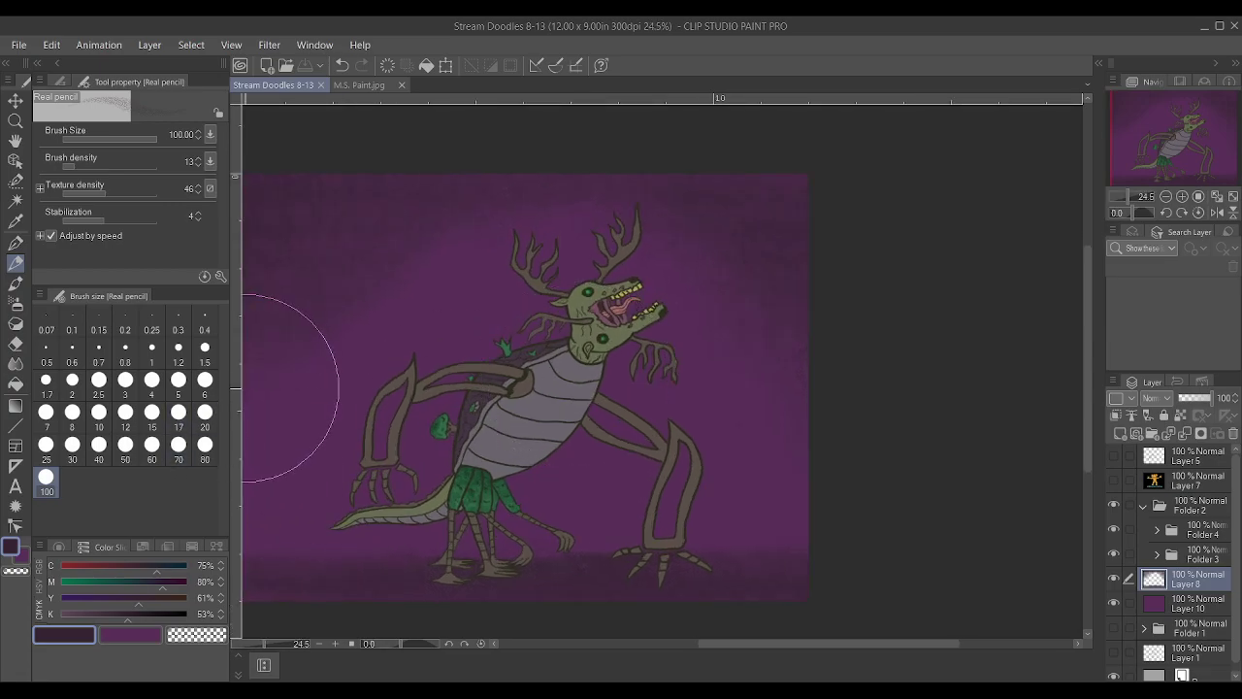
# Switch to the Soft airbrush and enlarge its brush size to 100
pyautogui.click(57, 80)
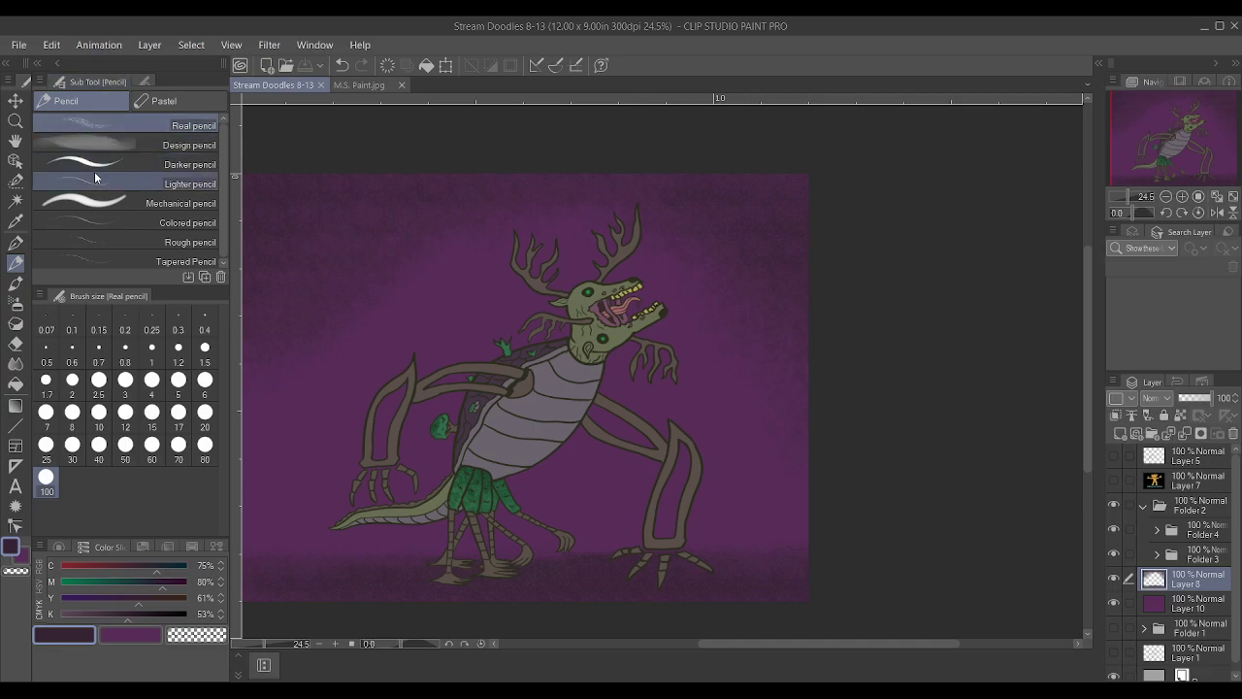
pyautogui.press('b')
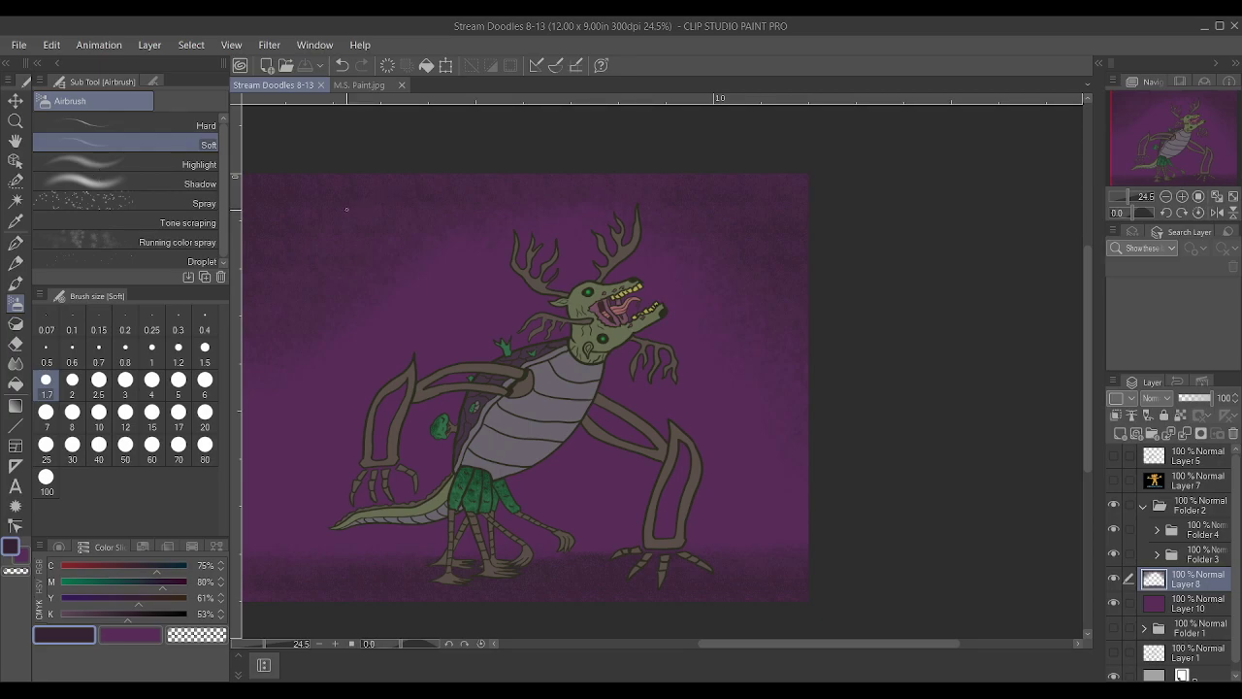
pyautogui.press(']')
pyautogui.press(']')
pyautogui.press(']')
pyautogui.press(']')
pyautogui.press(']')
pyautogui.press(']')
pyautogui.press(']')
pyautogui.press(']')
pyautogui.press(']')
pyautogui.press(']')
pyautogui.press(']')
pyautogui.press(']')
pyautogui.press(']')
pyautogui.press(']')
pyautogui.press(']')
pyautogui.press(']')
pyautogui.press(']')
pyautogui.press(']')
pyautogui.press(']')
pyautogui.press(']')
pyautogui.press(']')
# Hide the vertical guide near the canvas's left edge by turning off the Guide layer's visibility
pyautogui.moveTo(237, 210); pyautogui.dragTo(284, 194)
pyautogui.scroll(-1, 573, 338)
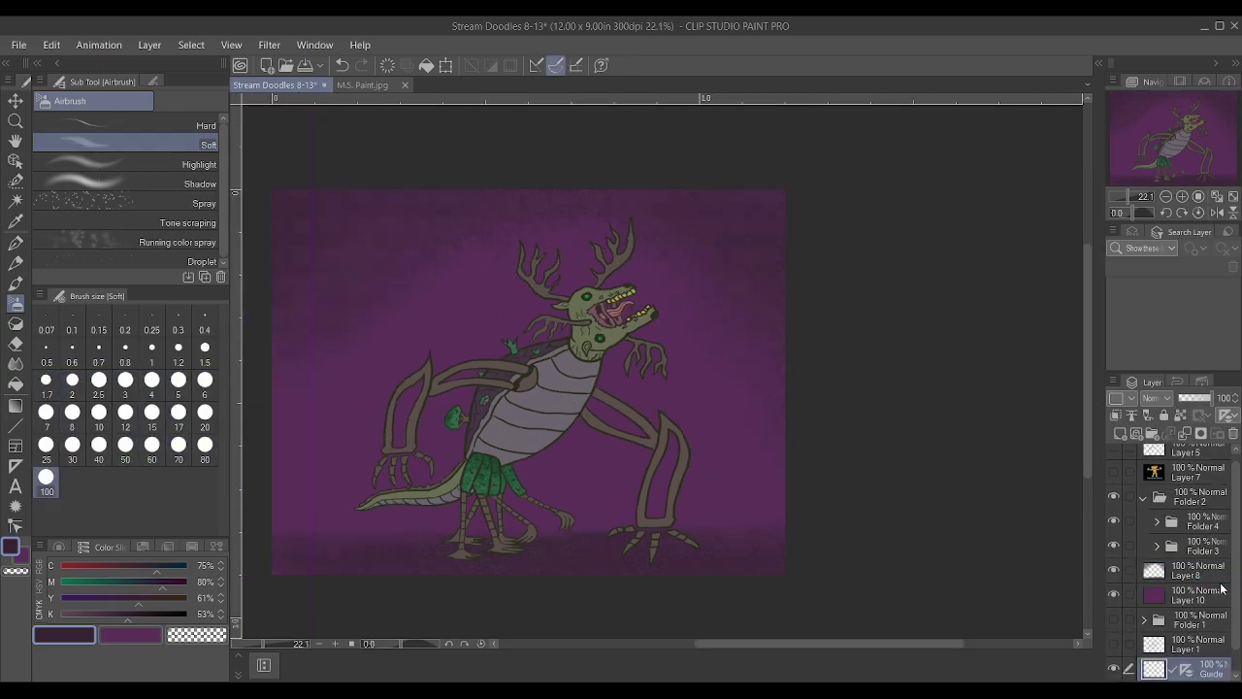
pyautogui.click(1114, 668)
pyautogui.scroll(-2, 712, 436)
pyautogui.scroll(1, 443, 288)
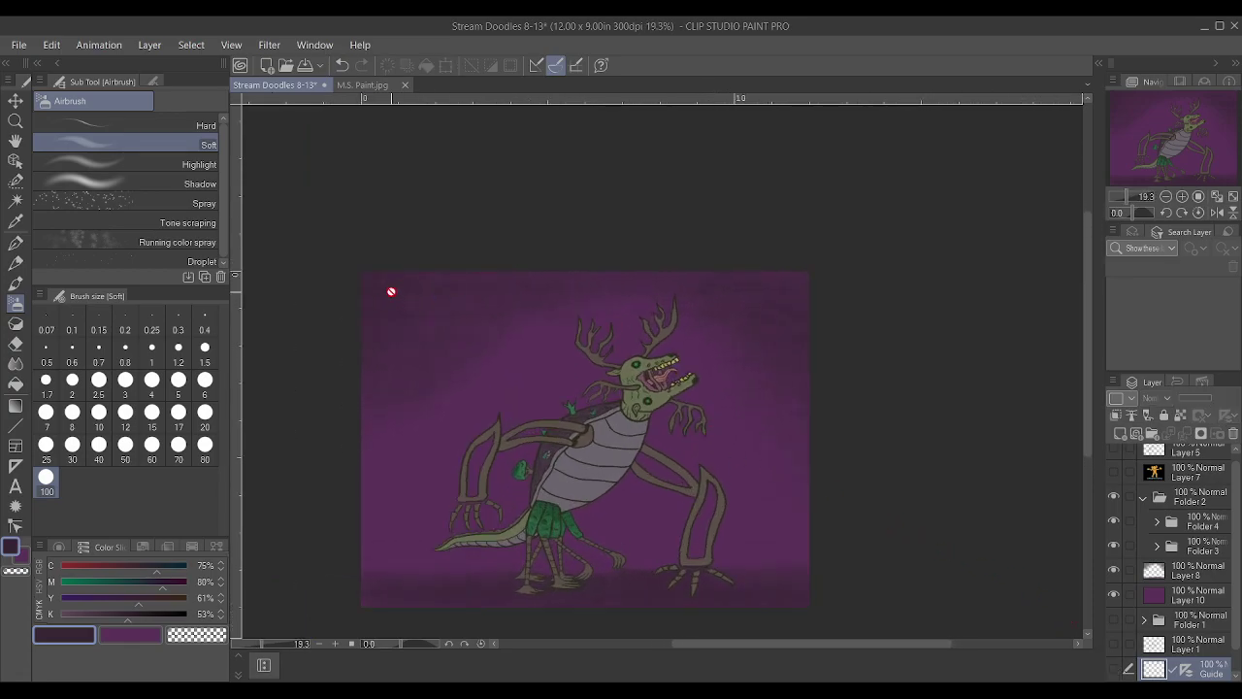
# Set the Soft airbrush to its lowest hardness and deepen the dark shading around the upper edges on Layer 8
pyautogui.click(1159, 569)
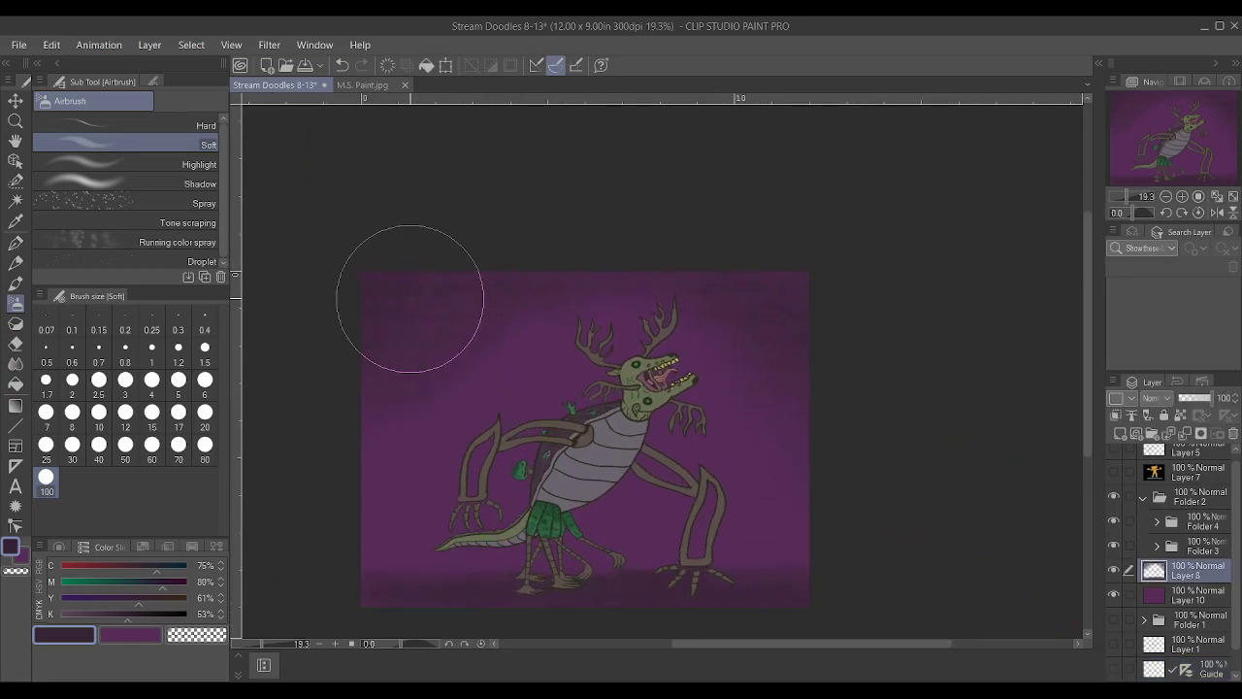
pyautogui.click(154, 81)
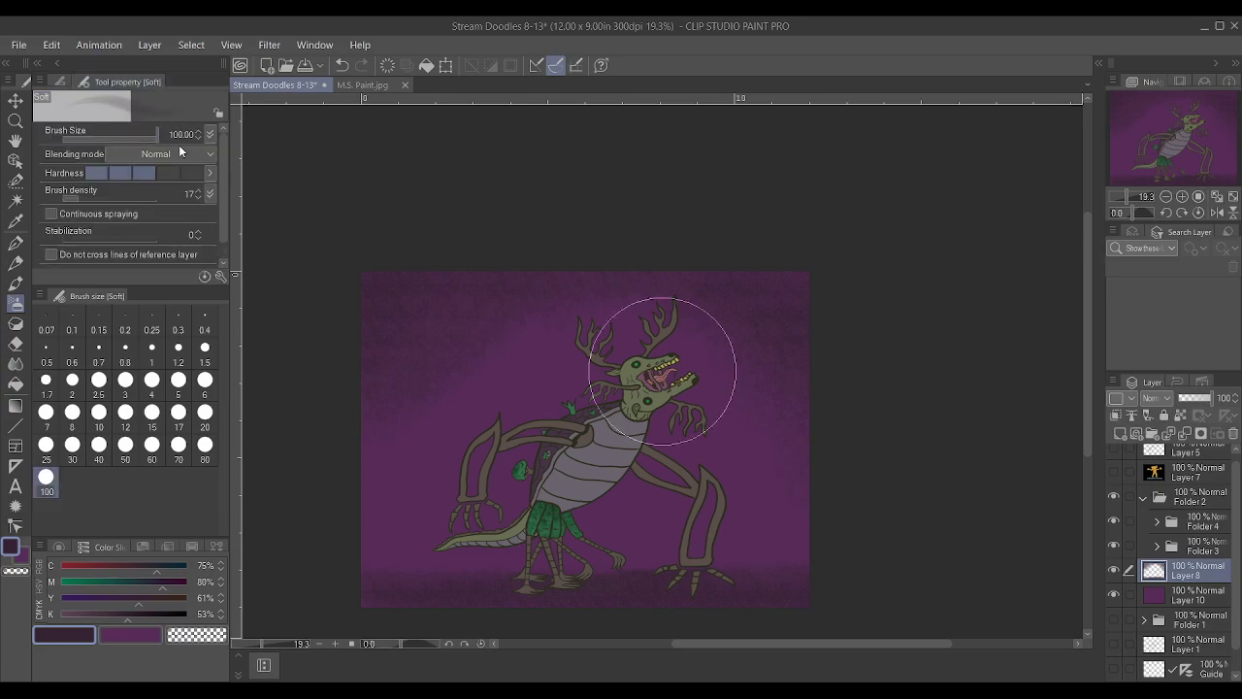
pyautogui.click(102, 175)
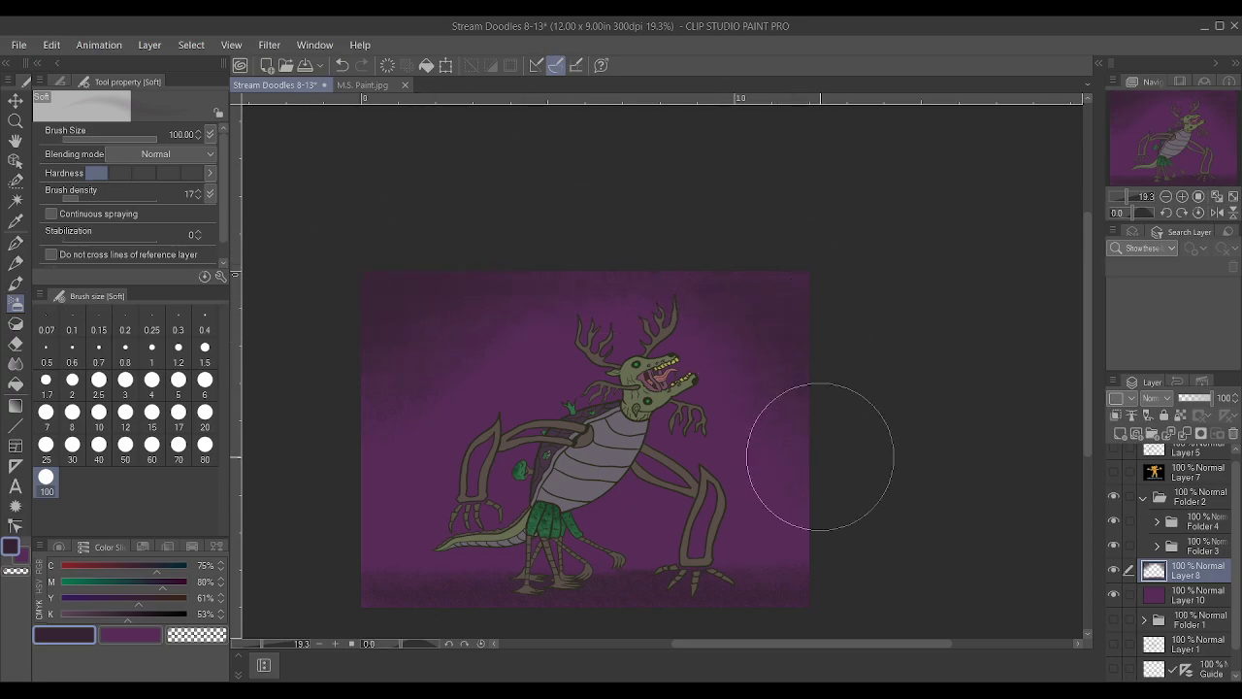
# Add a layer above Layer 10 and airbrush a brighter purple glow behind the creature at C 73, M 91, Y 49, K 0
pyautogui.click(1219, 596)
pyautogui.click(1120, 434)
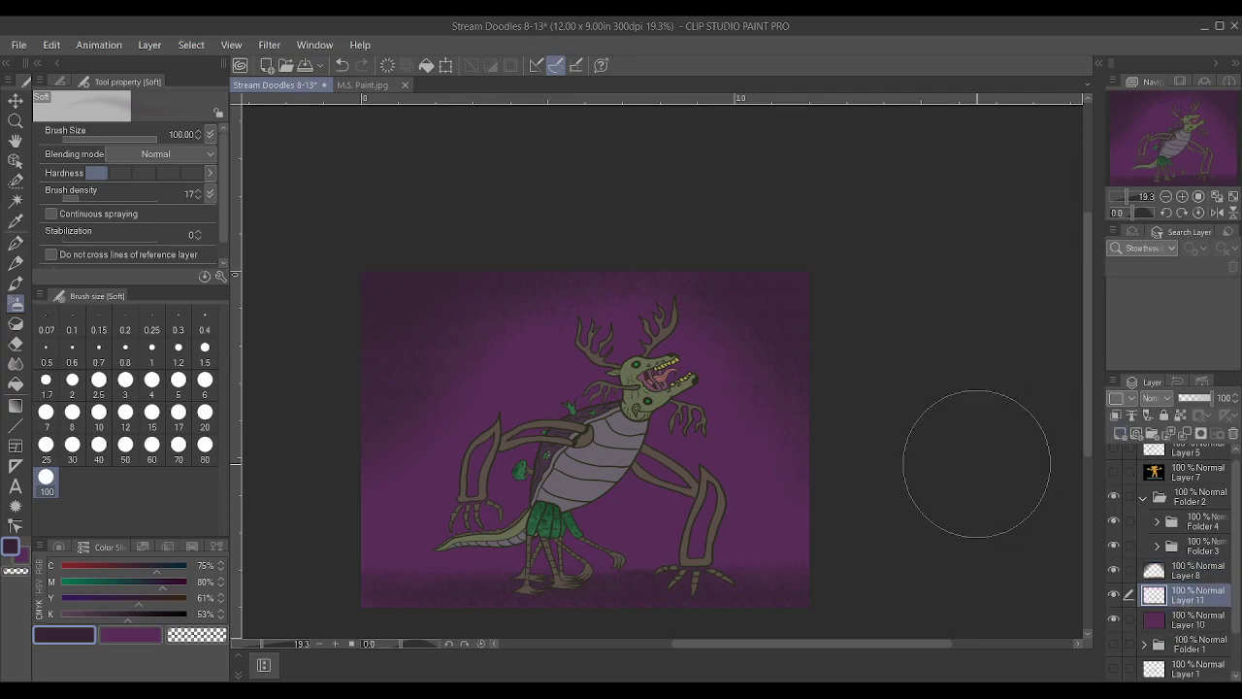
pyautogui.keyDown('alt'); pyautogui.click(413, 527); pyautogui.keyUp('alt')
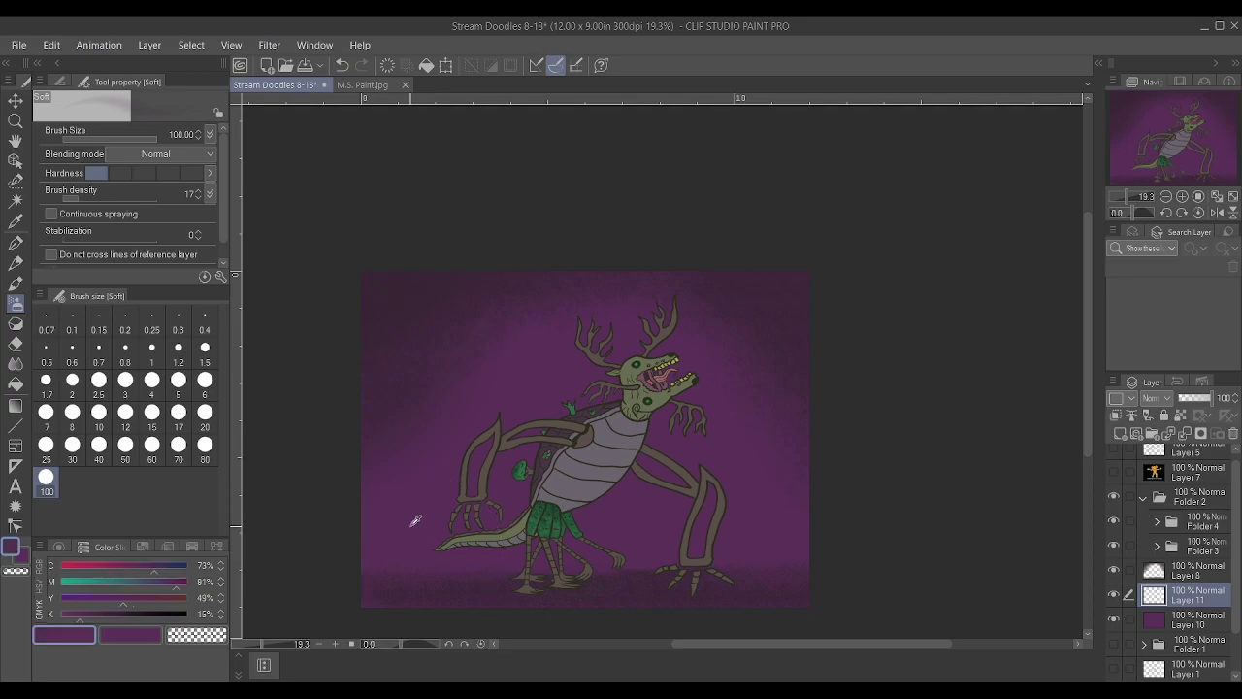
pyautogui.click(60, 621)
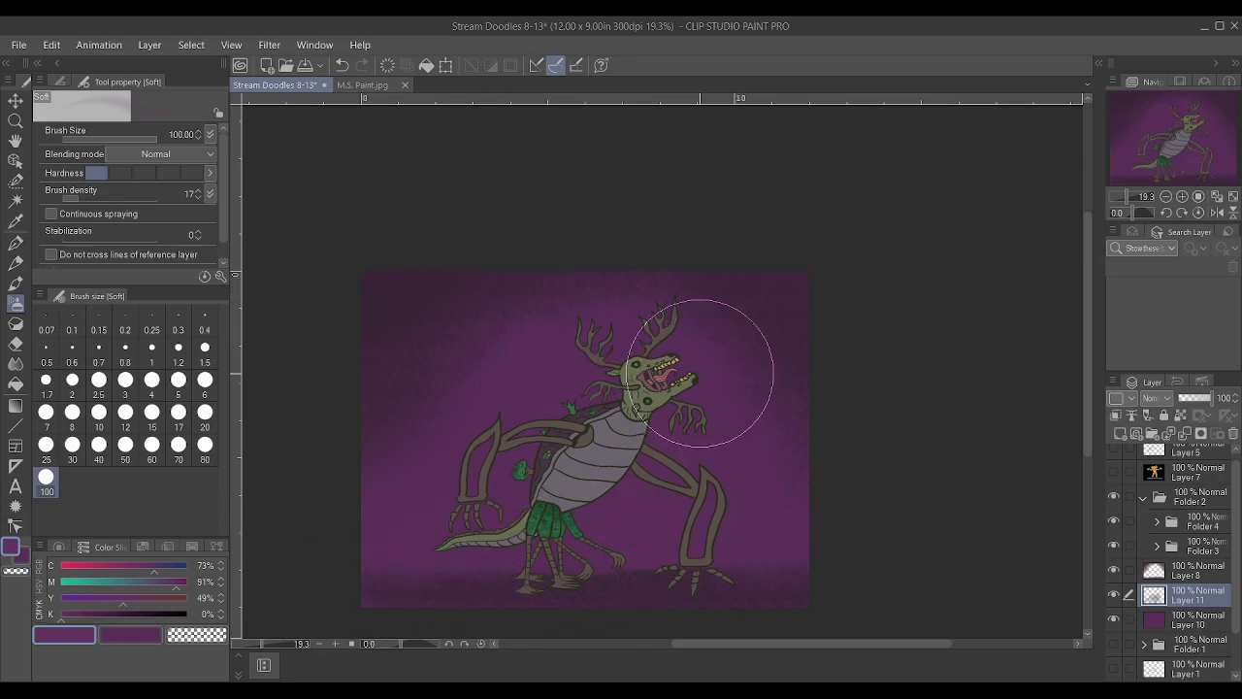
# Sample the creature's green eye colour at C 82, M 33, Y 100, K 0 and reduce the Soft airbrush size to 6
pyautogui.scroll(3, 715, 367)
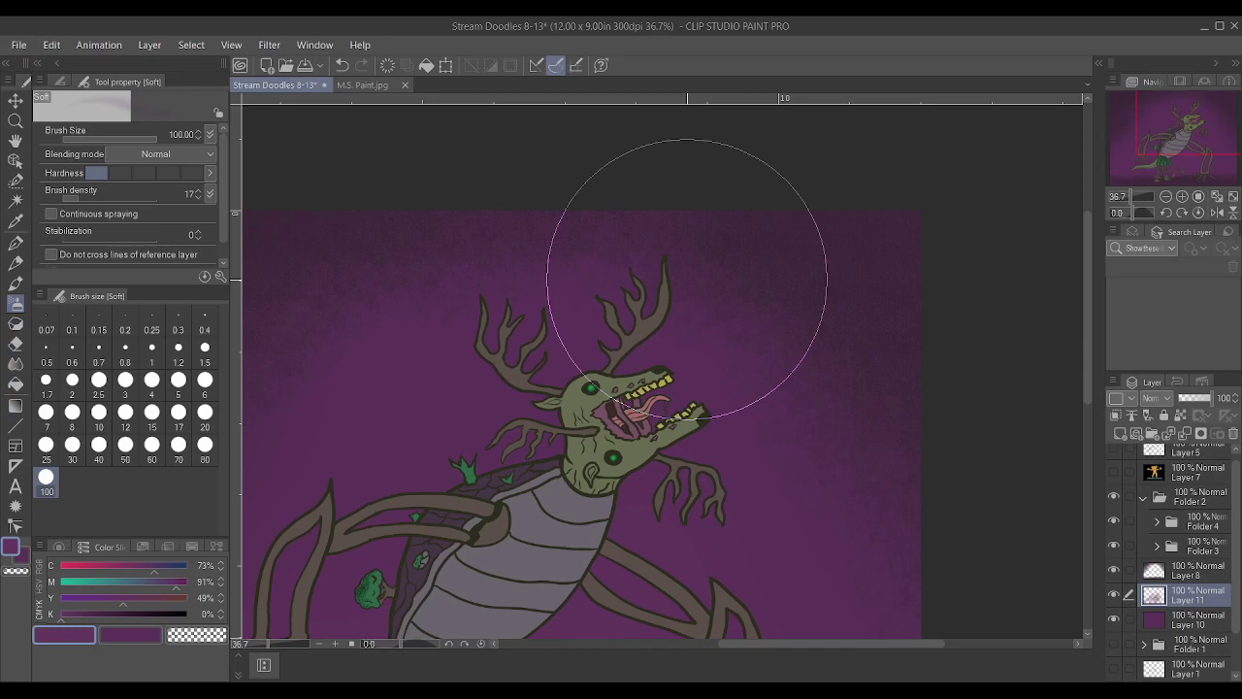
pyautogui.scroll(5, 679, 388)
pyautogui.scroll(2, 602, 388)
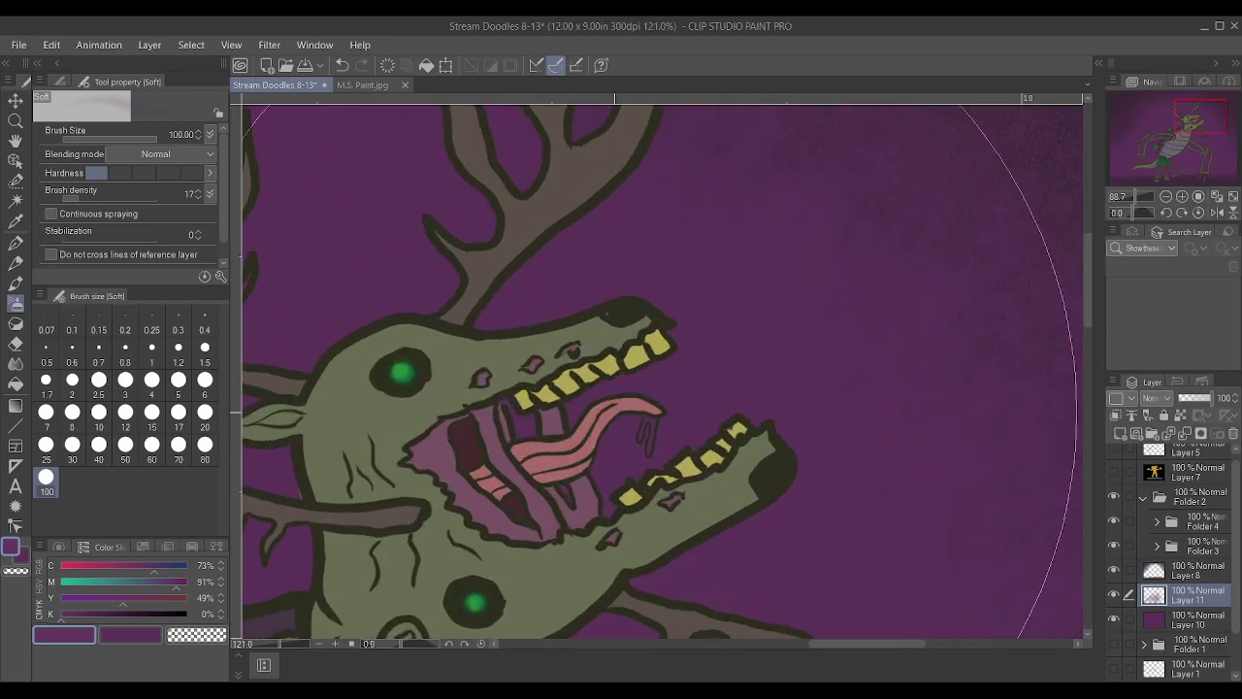
pyautogui.keyDown('alt'); pyautogui.click(391, 377); pyautogui.keyUp('alt')
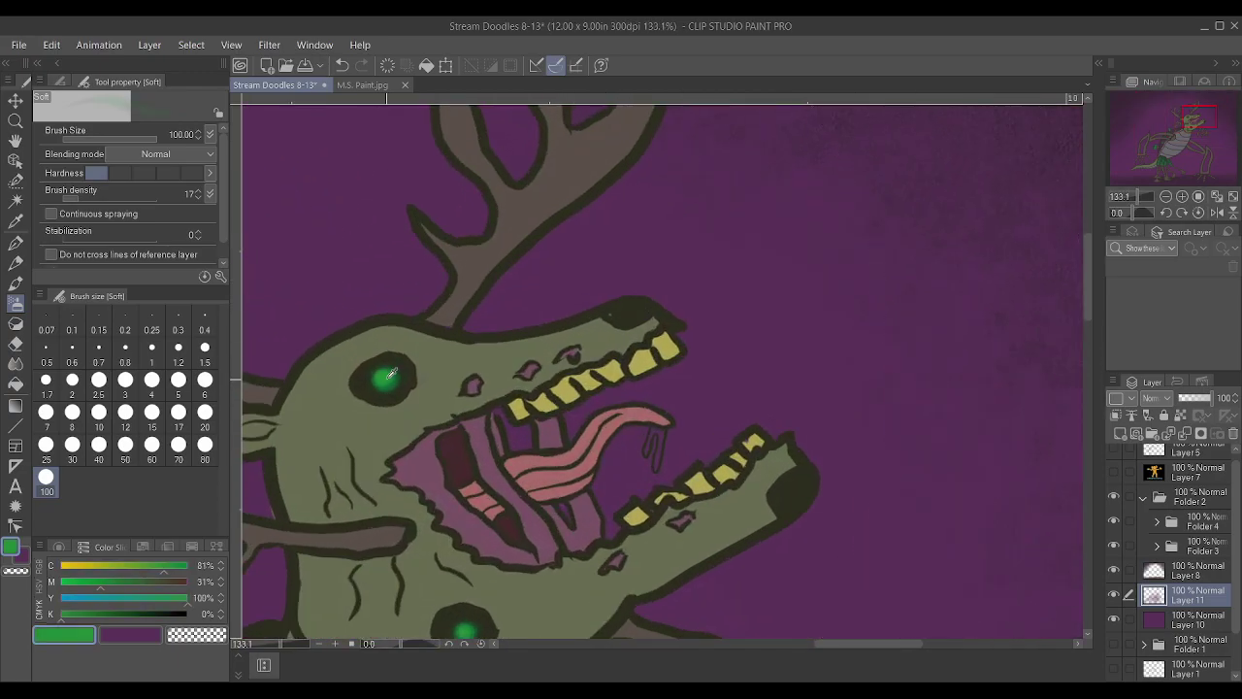
pyautogui.scroll(1, 392, 377)
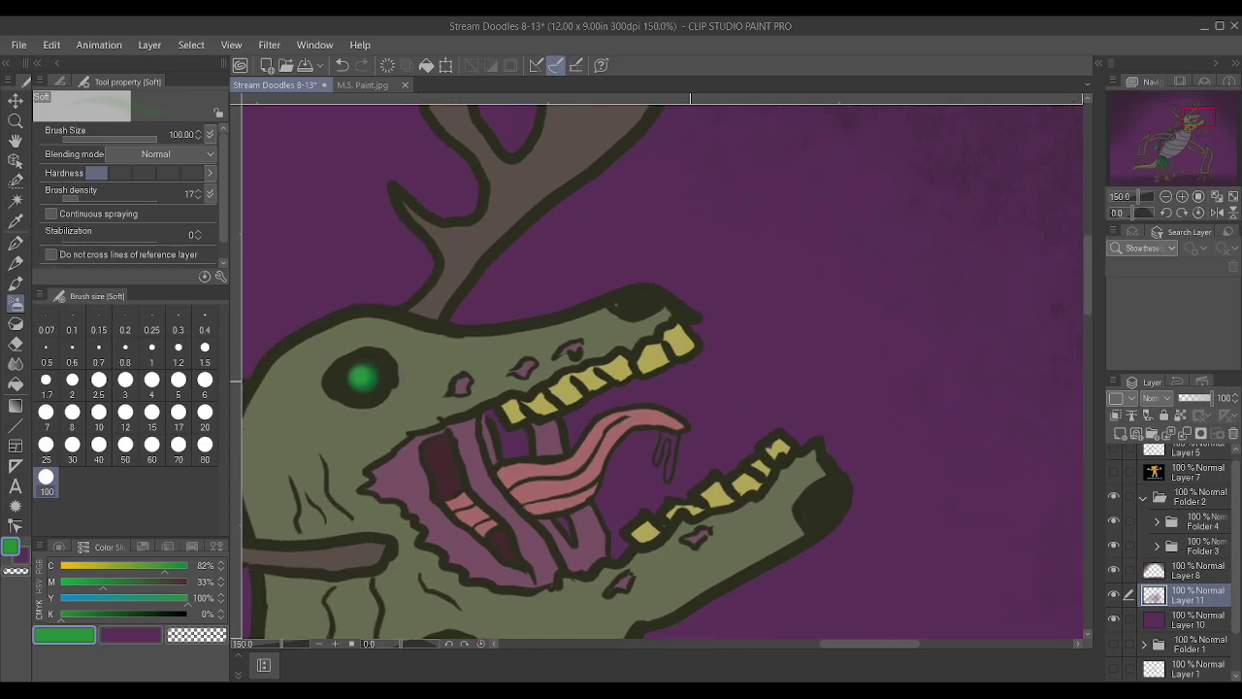
pyautogui.press('[')
pyautogui.press('[')
pyautogui.press('[')
pyautogui.press('[')
pyautogui.press('[')
pyautogui.press('[')
pyautogui.press('[')
pyautogui.press('[')
pyautogui.press('[')
pyautogui.press('[')
pyautogui.press('[')
pyautogui.press('[')
pyautogui.press('[')
pyautogui.press('[')
pyautogui.press('[')
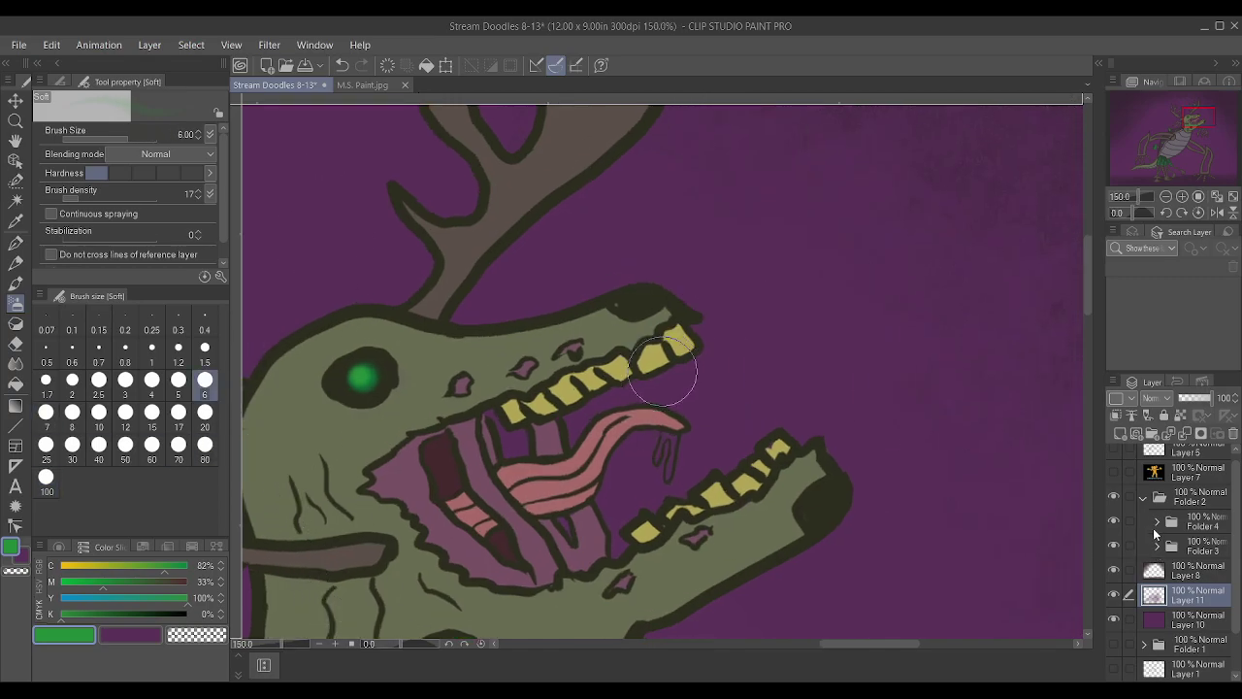
# Identify the creature's colour fill layer by toggling layer visibility in Folders 3 and 4, and select Layer 6
pyautogui.click(1164, 545)
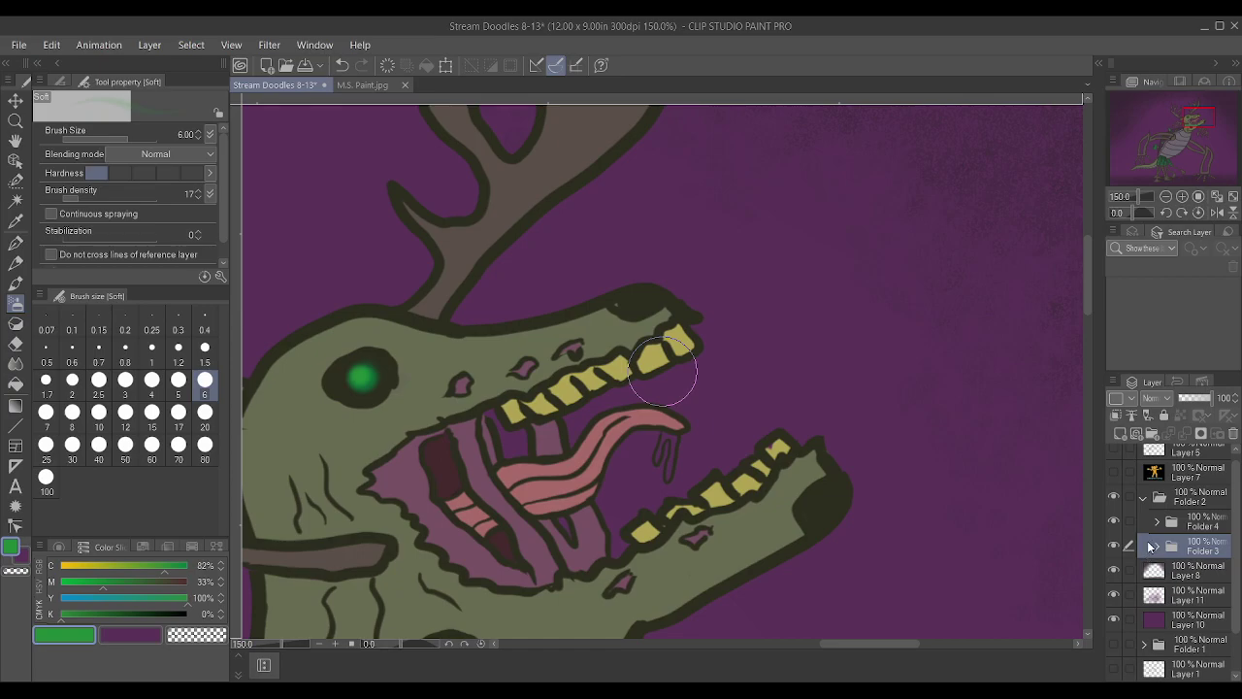
pyautogui.click(1157, 547)
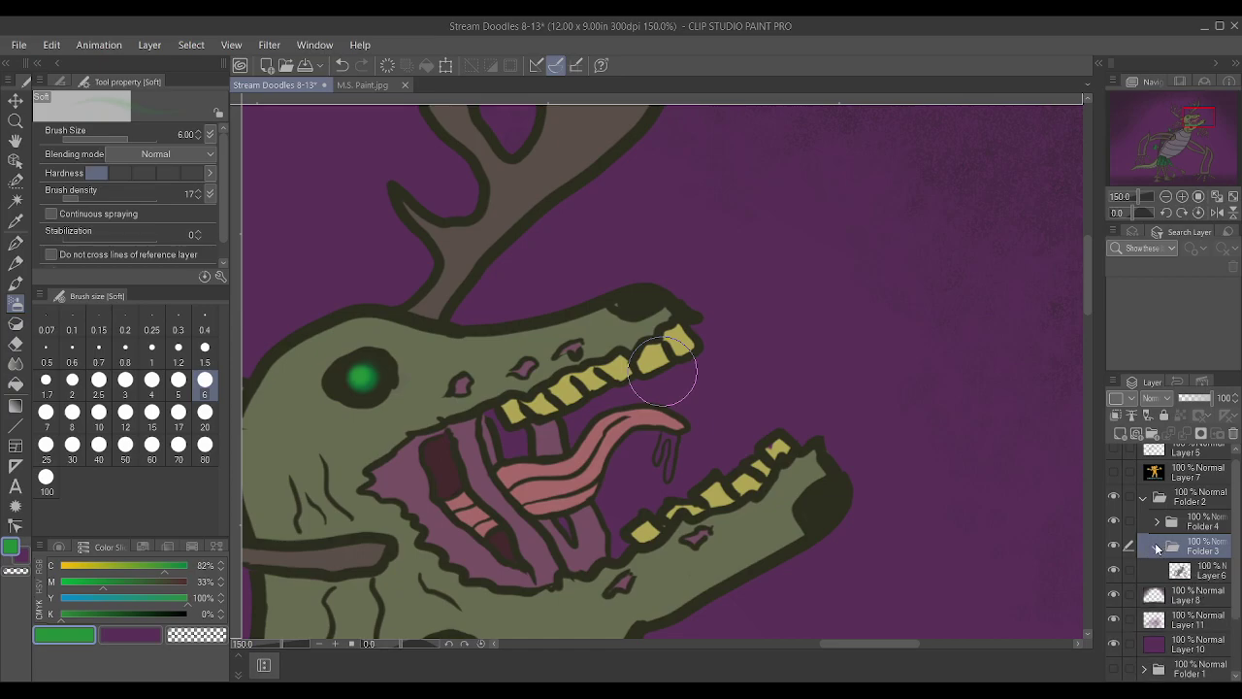
pyautogui.click(1114, 569)
pyautogui.click(1114, 569)
pyautogui.click(1153, 547)
pyautogui.click(1156, 523)
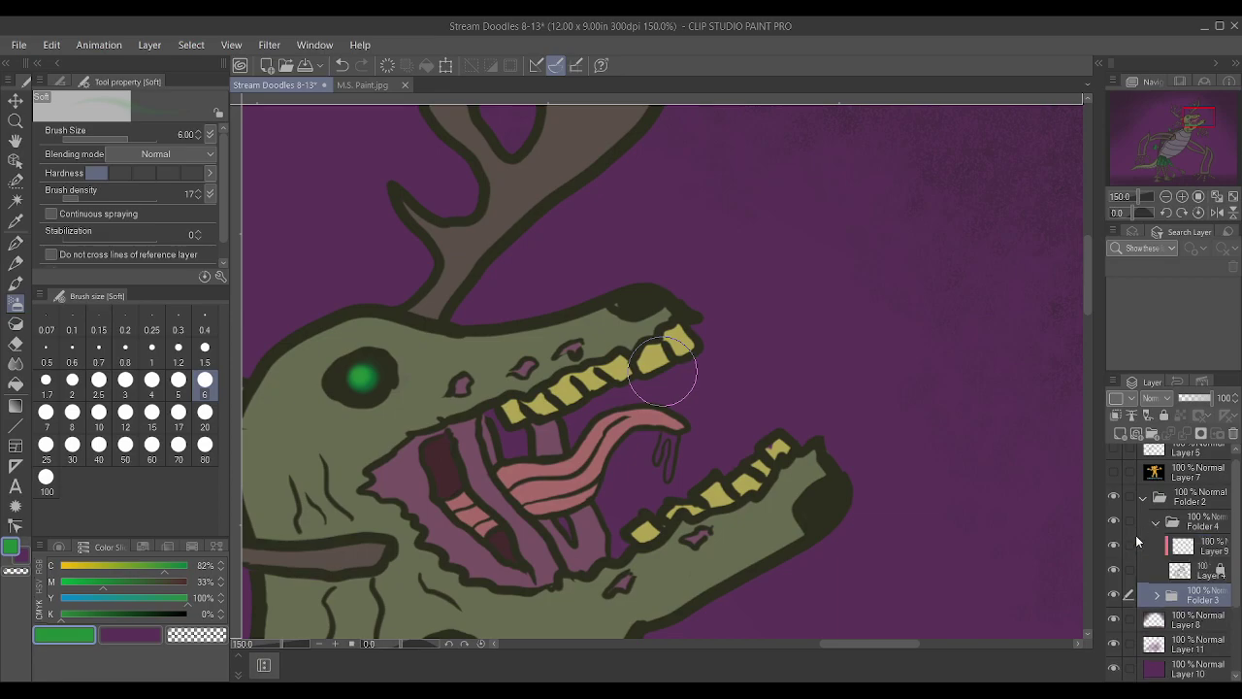
pyautogui.click(1114, 548)
pyautogui.click(1114, 549)
pyautogui.click(1154, 596)
pyautogui.click(1114, 619)
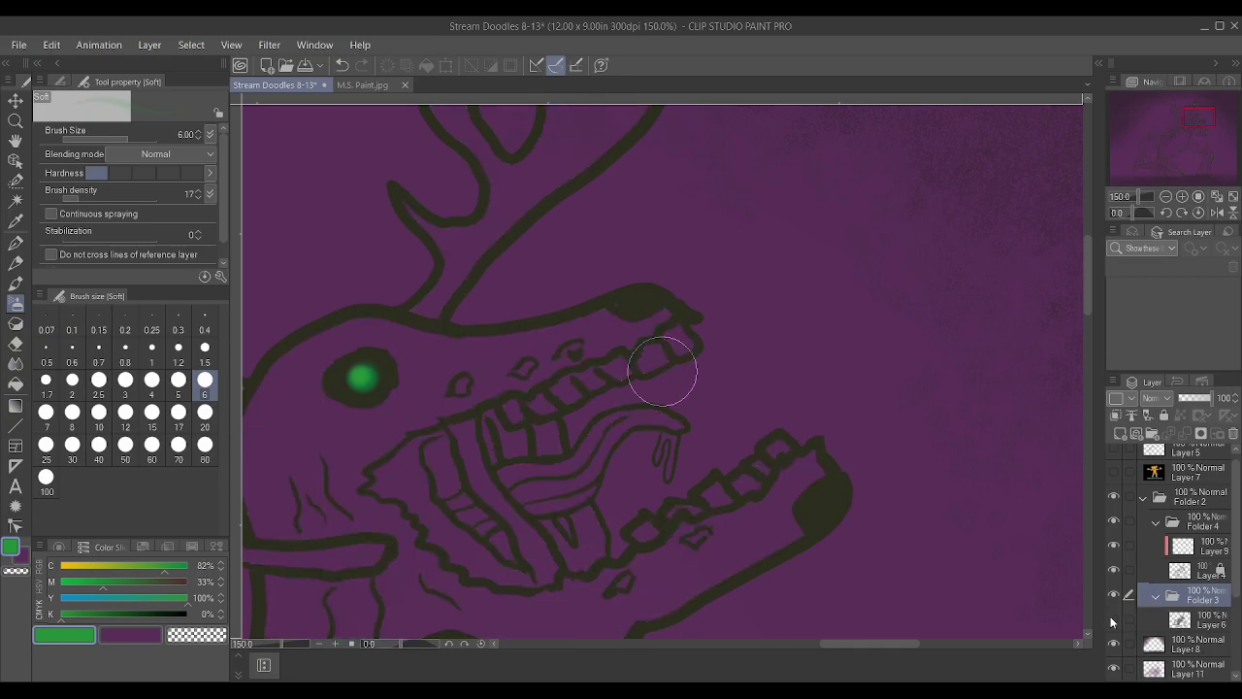
pyautogui.click(1114, 620)
pyautogui.click(1204, 630)
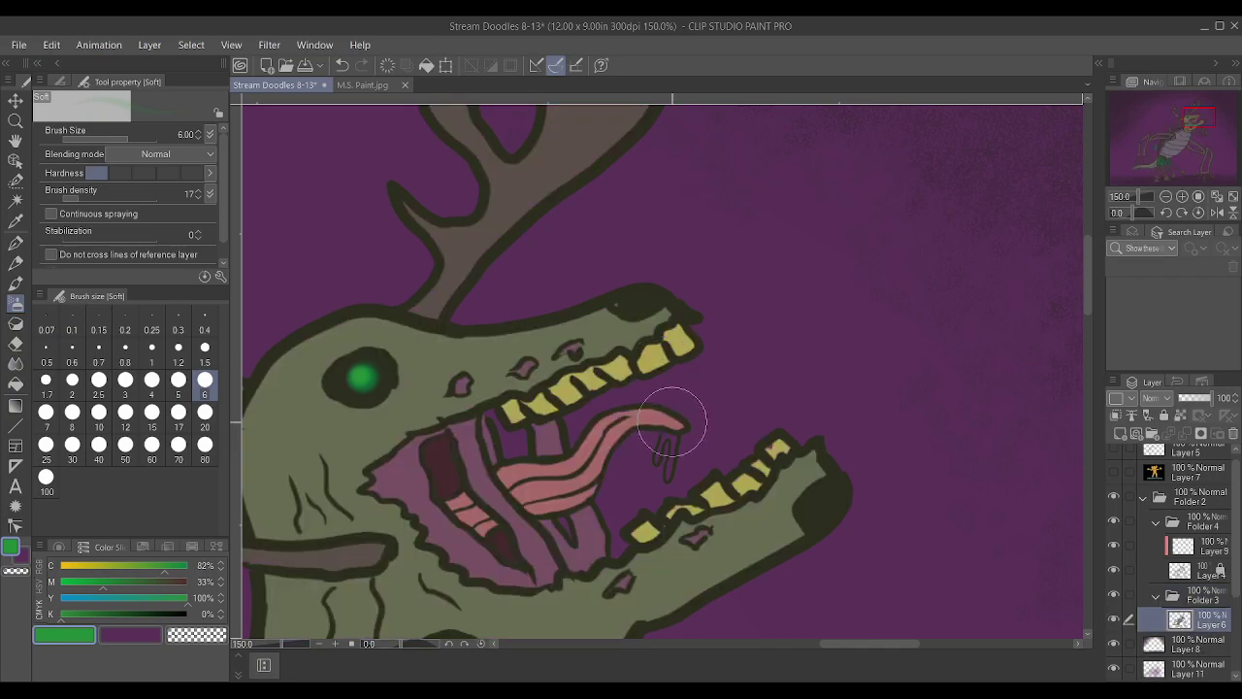
# Try to tint the drool hanging from the creature's tongue with the Soft airbrush at size 1.5
pyautogui.press('[')
pyautogui.press('[')
pyautogui.press('[')
pyautogui.press('[')
pyautogui.press('[')
pyautogui.press('[')
pyautogui.press('[')
pyautogui.moveTo(670, 458)
pyautogui.mouseDown()
pyautogui.moveTo(664, 480)
pyautogui.moveTo(675, 450)
pyautogui.mouseUp()
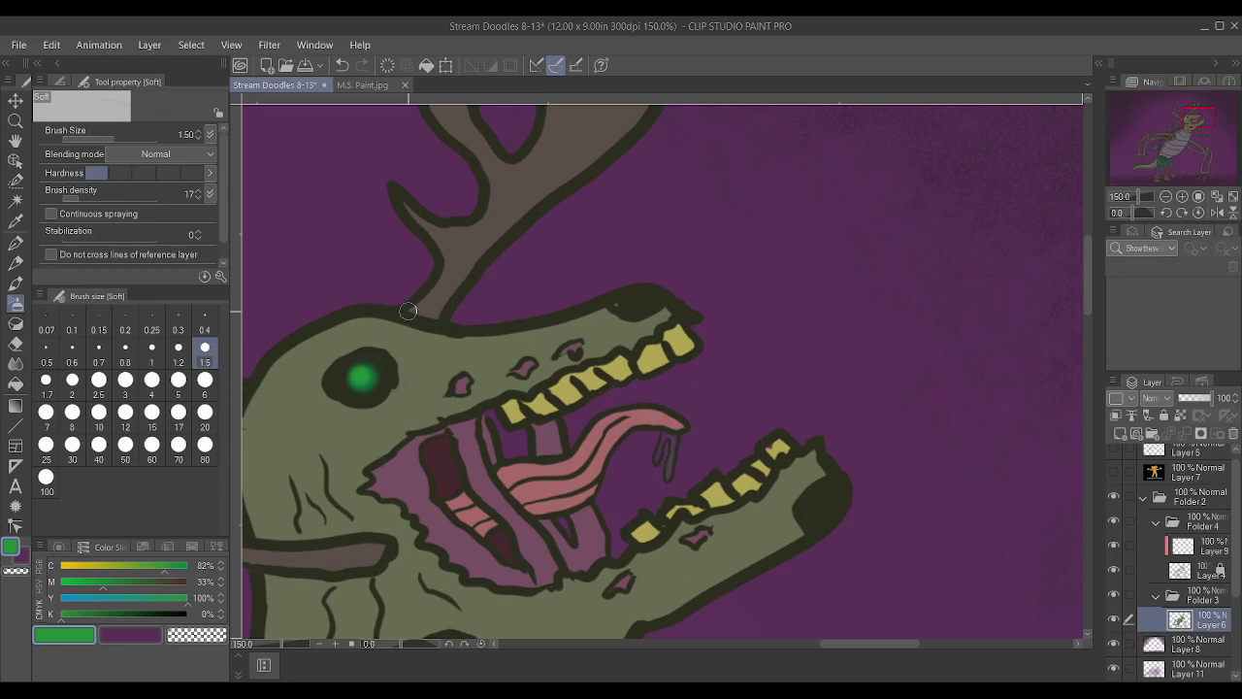
# Fill the drool hanging from the creature's tongue with green using the G-pen at size 0.8
pyautogui.press('p')
pyautogui.press('[')
pyautogui.press('[')
pyautogui.press('[')
pyautogui.press('[')
pyautogui.press('[')
pyautogui.moveTo(668, 477); pyautogui.dragTo(673, 438)
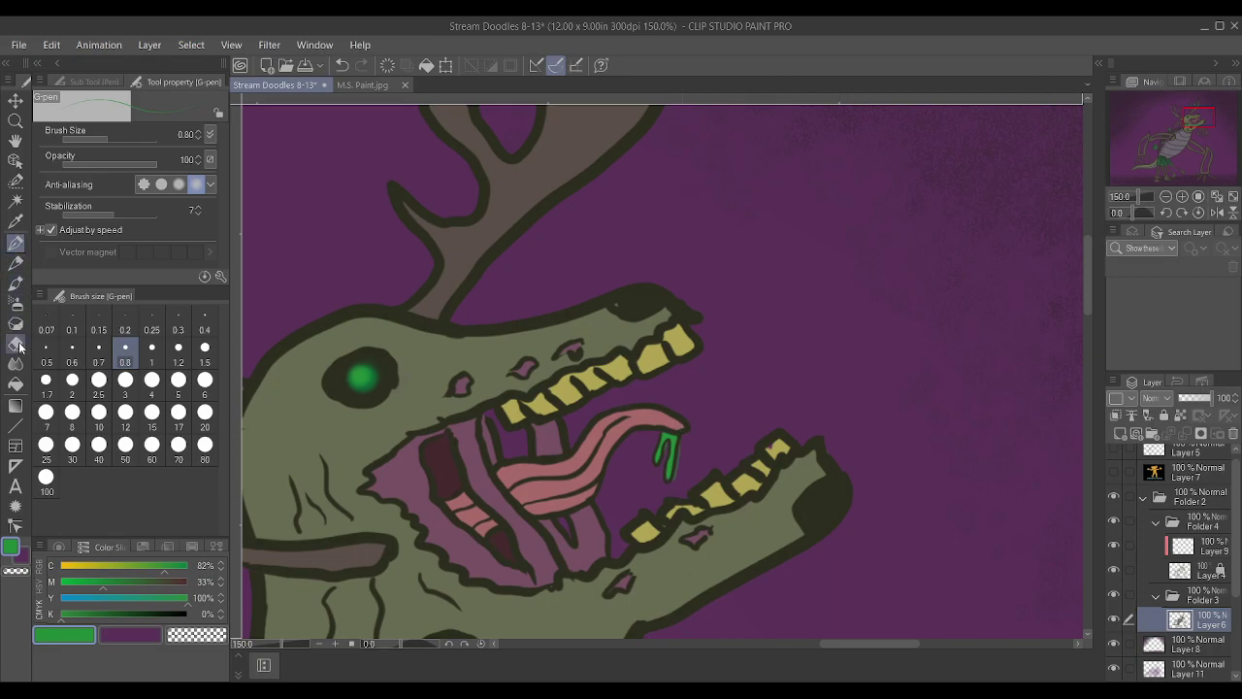
# Clean up the edges of the green drool with the Soft eraser at size 0.6
pyautogui.click(18, 343)
pyautogui.press('[')
pyautogui.press('[')
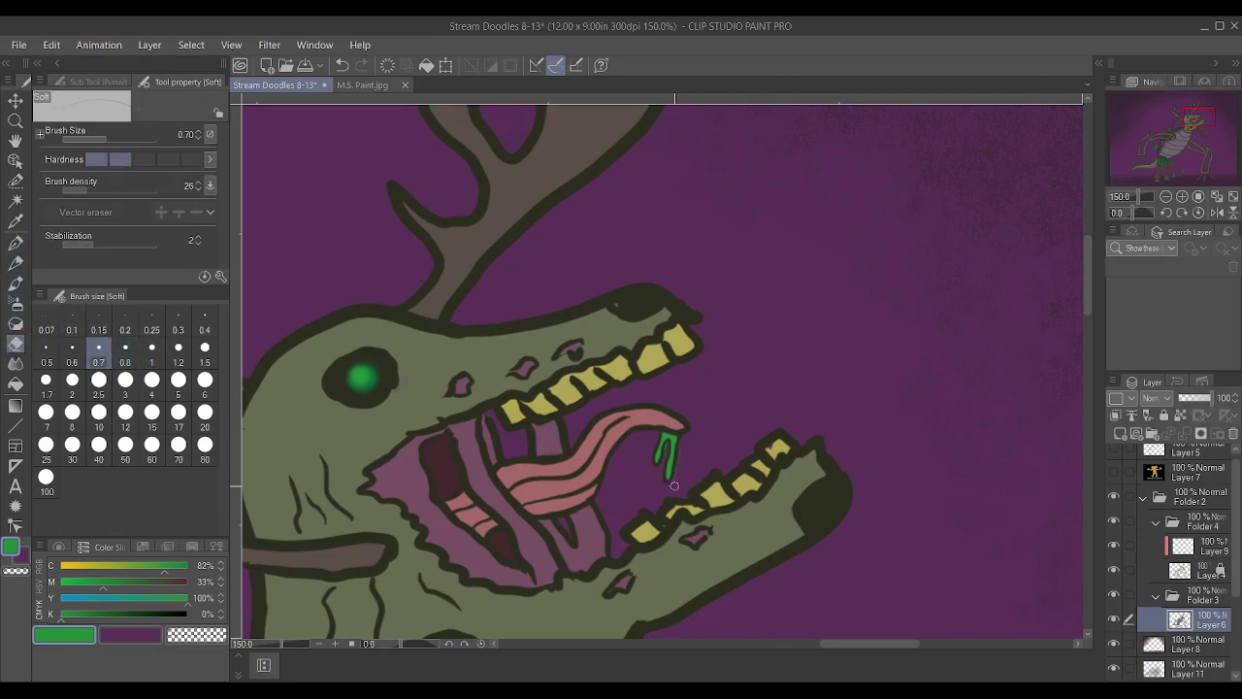
pyautogui.press('[')
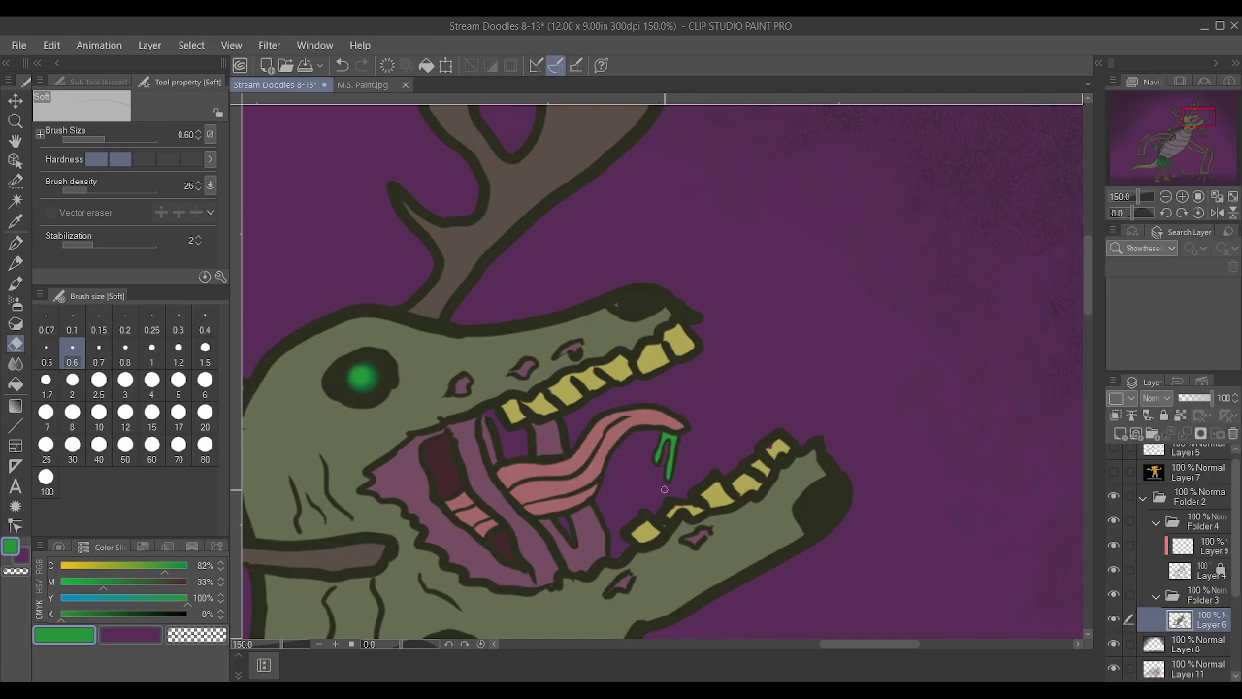
# Lock Layer 10, which holds the flat purple background
pyautogui.scroll(-9, 657, 490)
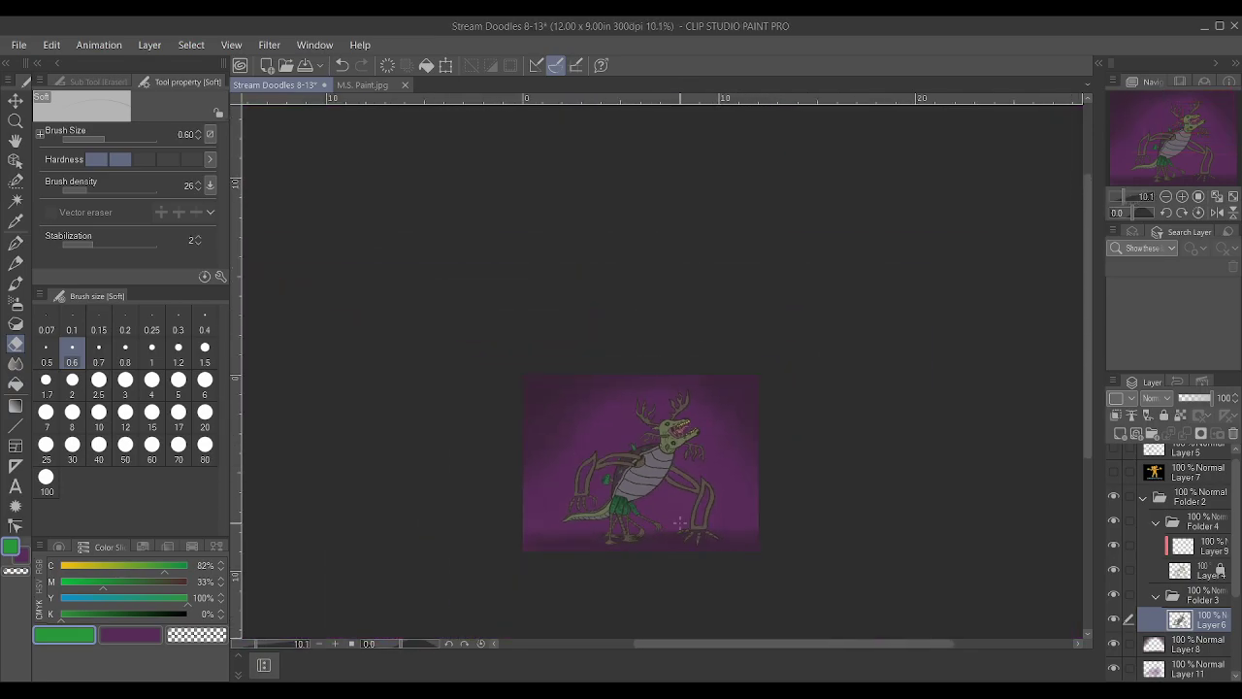
pyautogui.scroll(4, 677, 521)
pyautogui.scroll(-2, 1207, 663)
pyautogui.click(1197, 635)
pyautogui.click(1162, 411)
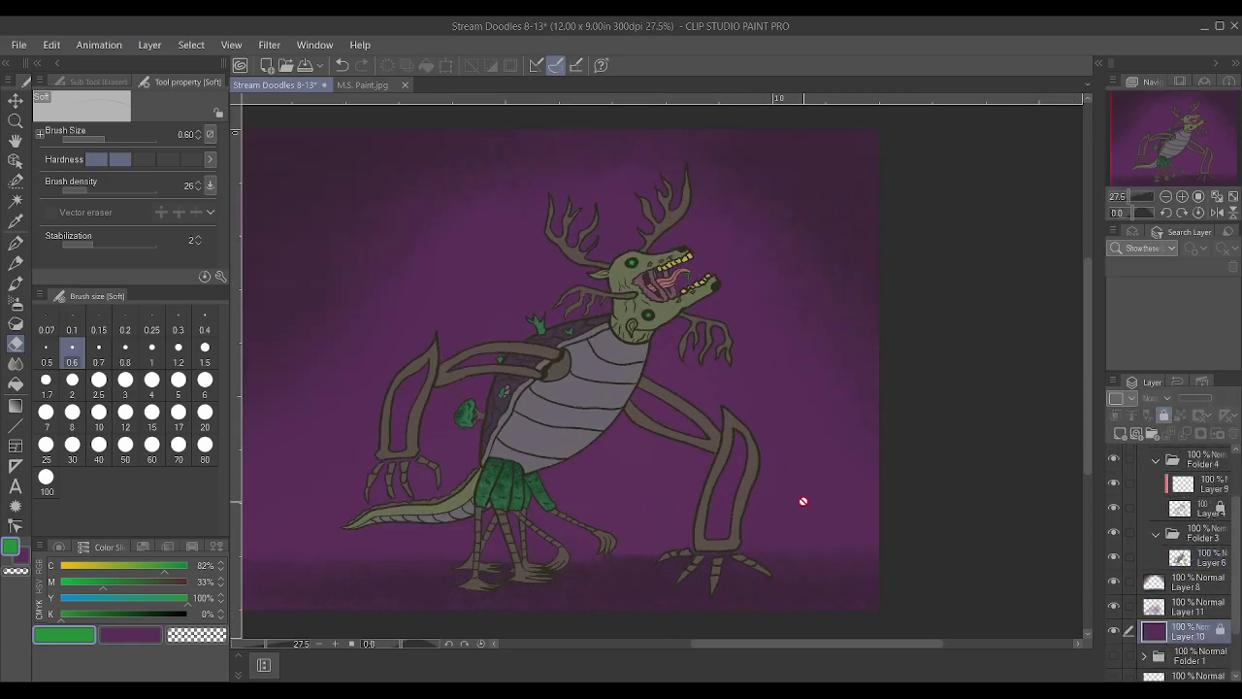
# Add a layer directly above Layer 10 and choose the Soft airbrush with the purple C 69, M 85, Y 41, K 35
pyautogui.click(120, 632)
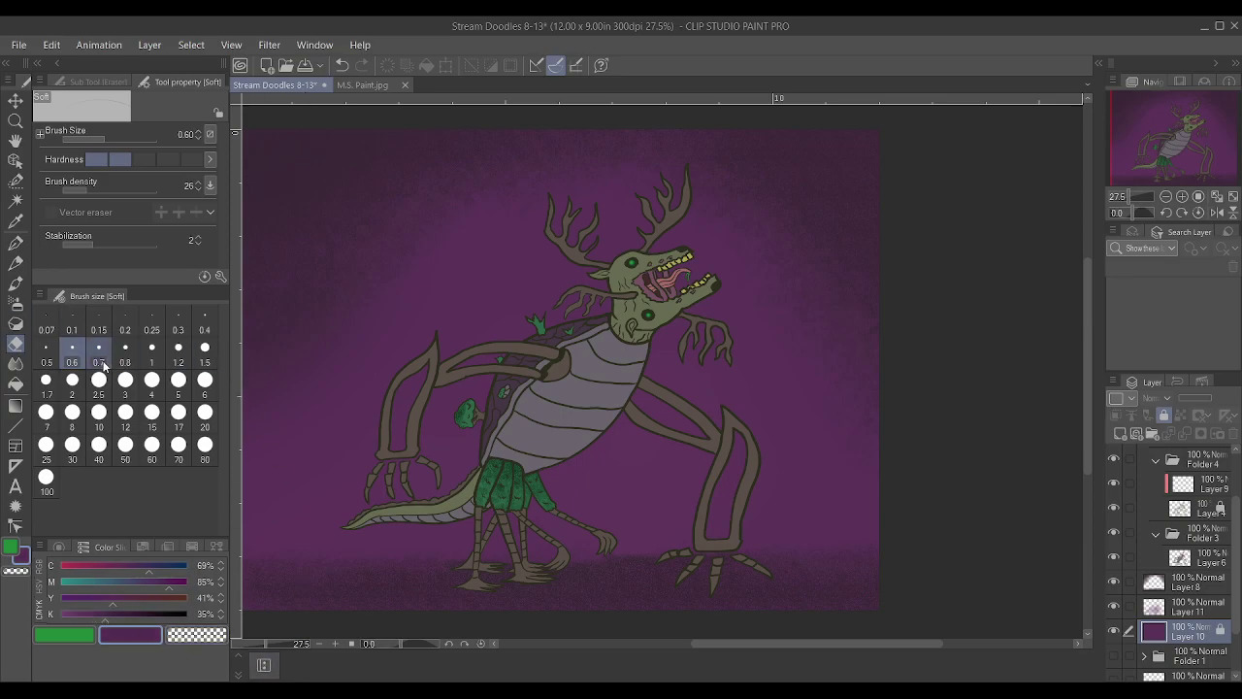
pyautogui.press('p')
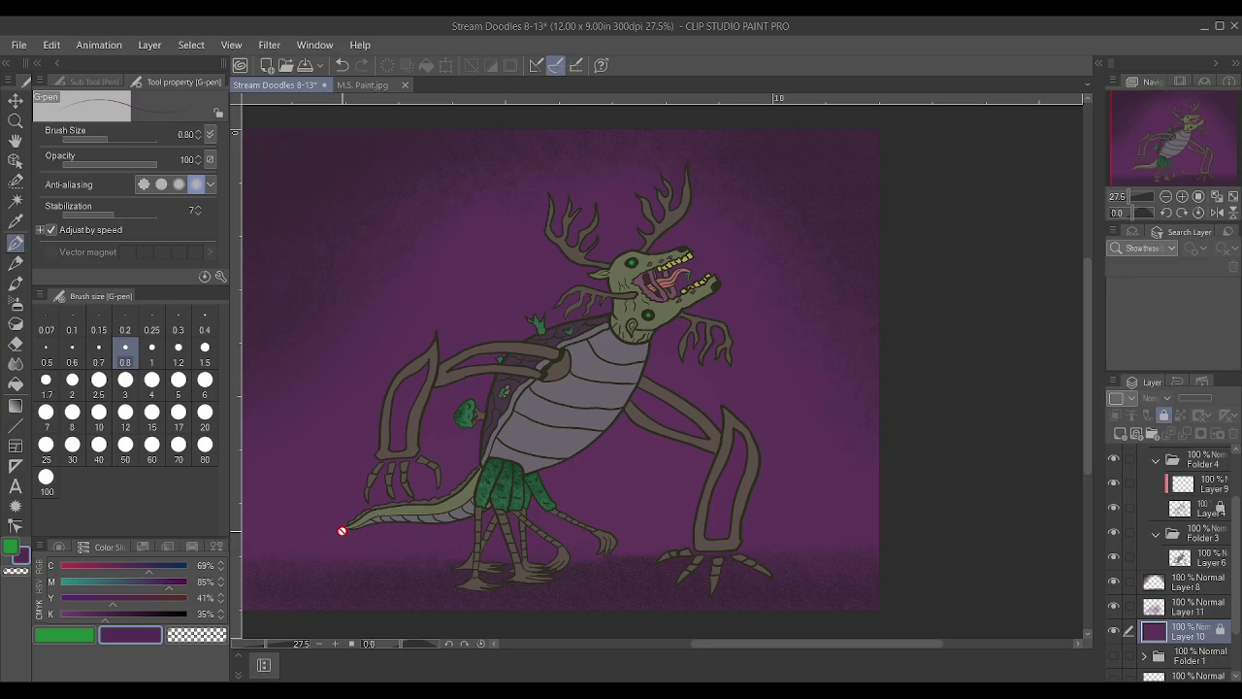
pyautogui.press('e')
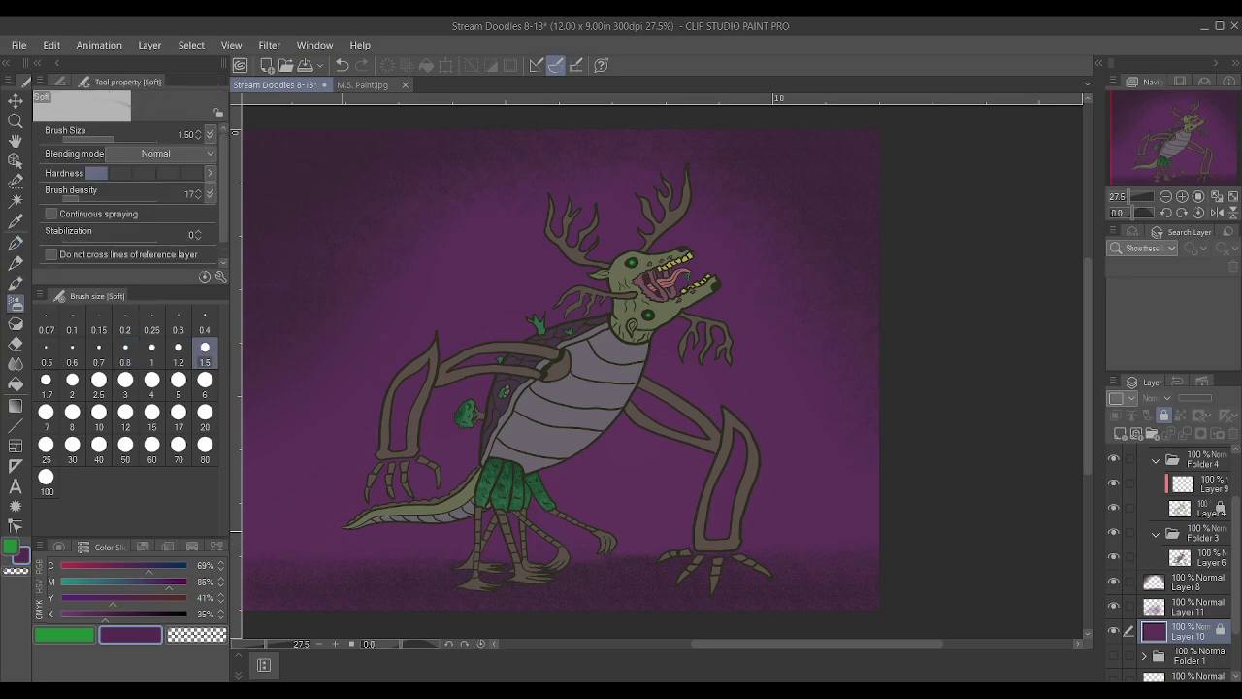
pyautogui.click(1121, 440)
pyautogui.scroll(-1, 471, 537)
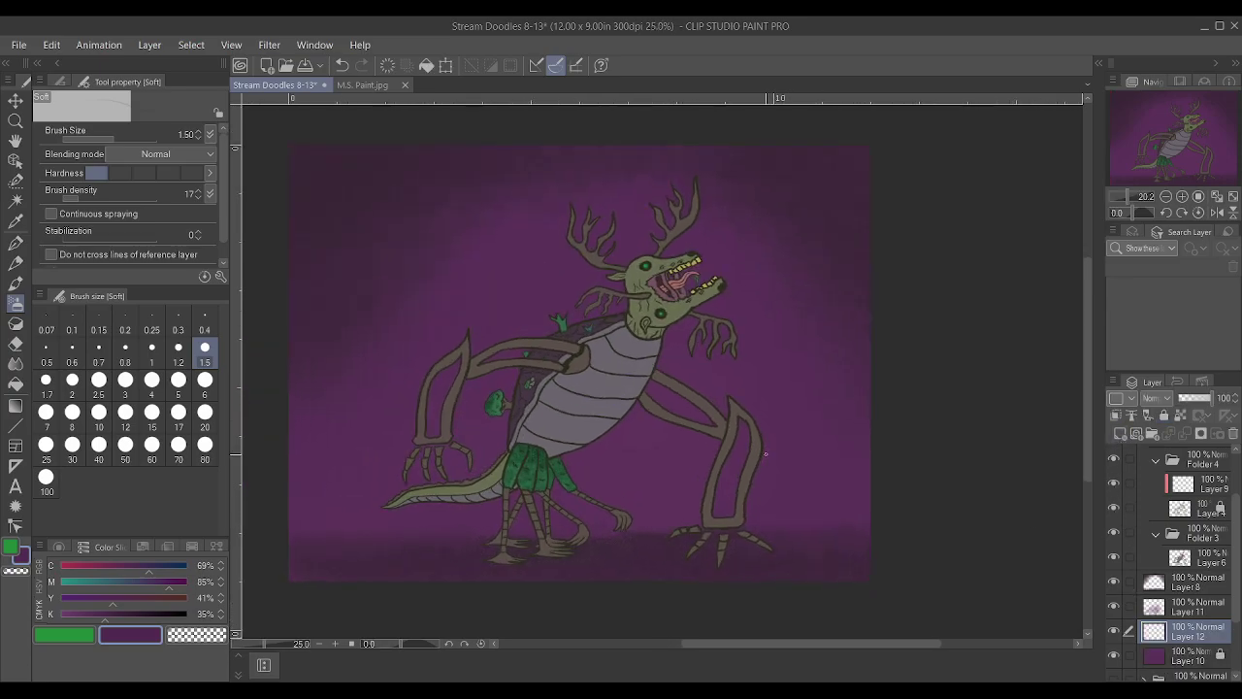
# Shade the ground beneath the creature on Layer 12 with the Soft airbrush at size 60, raising its brush density to 42
pyautogui.press(']')
pyautogui.press(']')
pyautogui.press(']')
pyautogui.press(']')
pyautogui.press(']')
pyautogui.press(']')
pyautogui.press(']')
pyautogui.press(']')
pyautogui.press(']')
pyautogui.press(']')
pyautogui.press(']')
pyautogui.press(']')
pyautogui.press(']')
pyautogui.press(']')
pyautogui.press(']')
pyautogui.press(']')
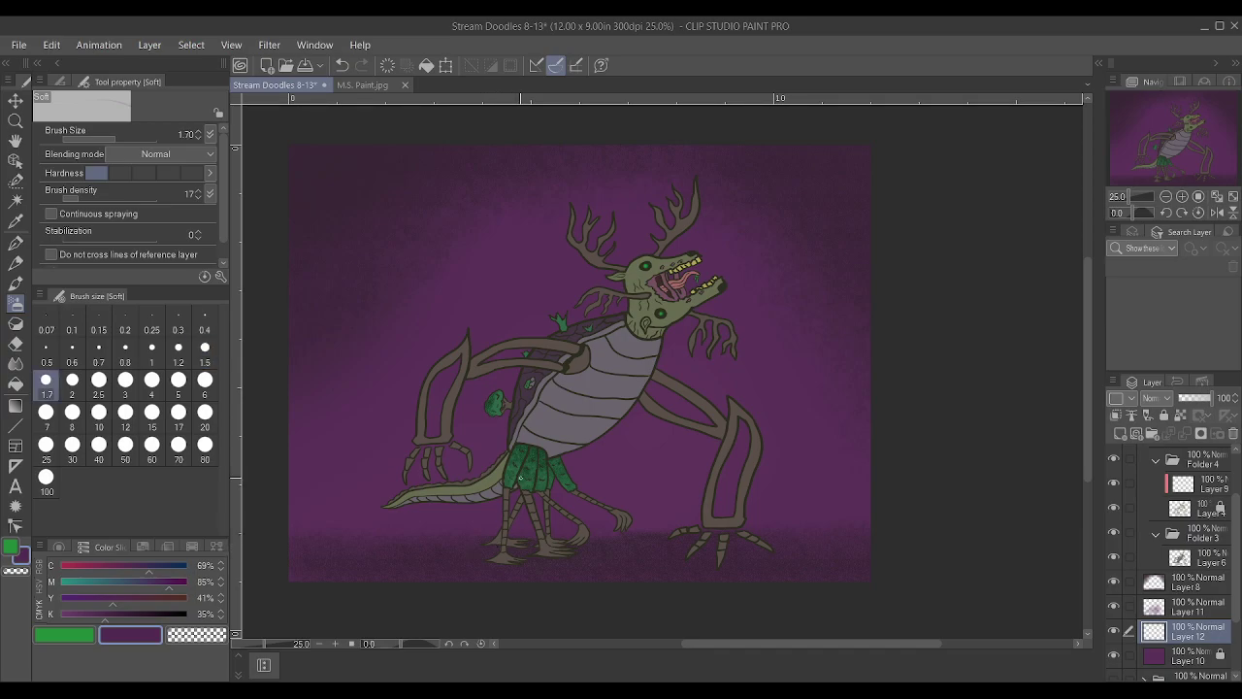
pyautogui.press(']')
pyautogui.press(']')
pyautogui.press(']')
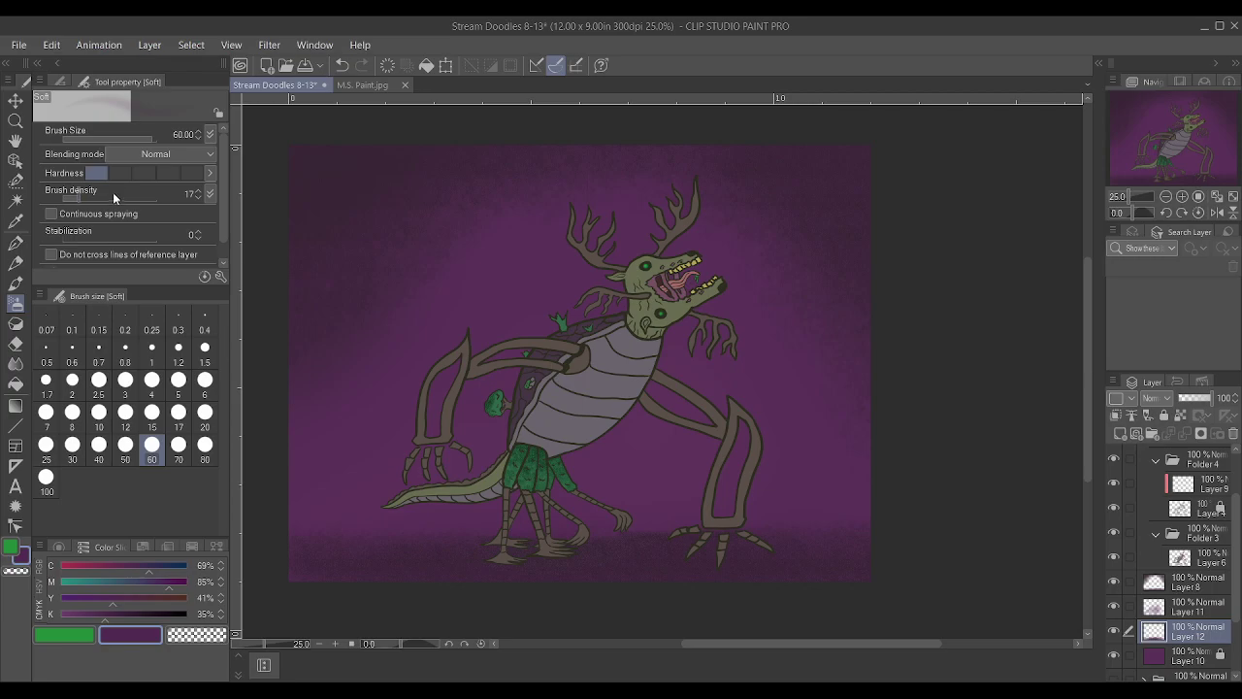
pyautogui.moveTo(105, 199); pyautogui.dragTo(100, 197)
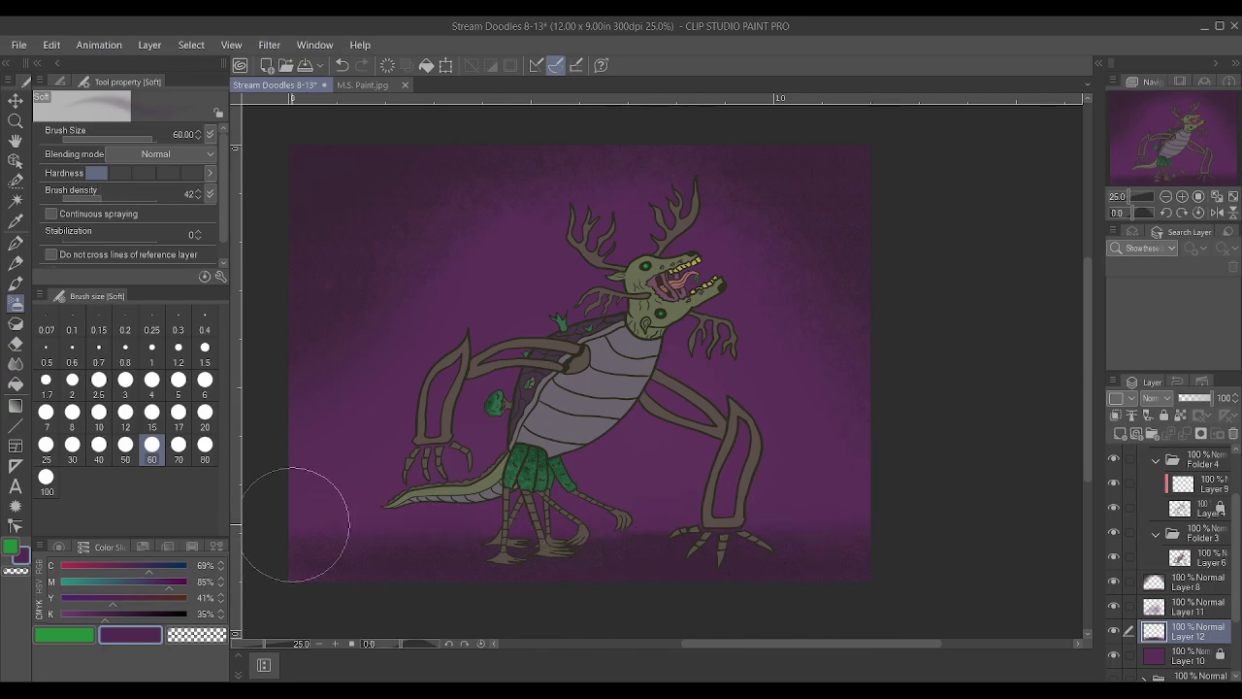
# Darken the purple to K 58 and deepen the ground shading with the Soft airbrush at size 25
pyautogui.press('[')
pyautogui.press('[')
pyautogui.press('[')
pyautogui.press('[')
pyautogui.press('[')
pyautogui.press('[')
pyautogui.press('[')
pyautogui.press('[')
pyautogui.press('[')
pyautogui.press('[')
pyautogui.press('[')
pyautogui.press('[')
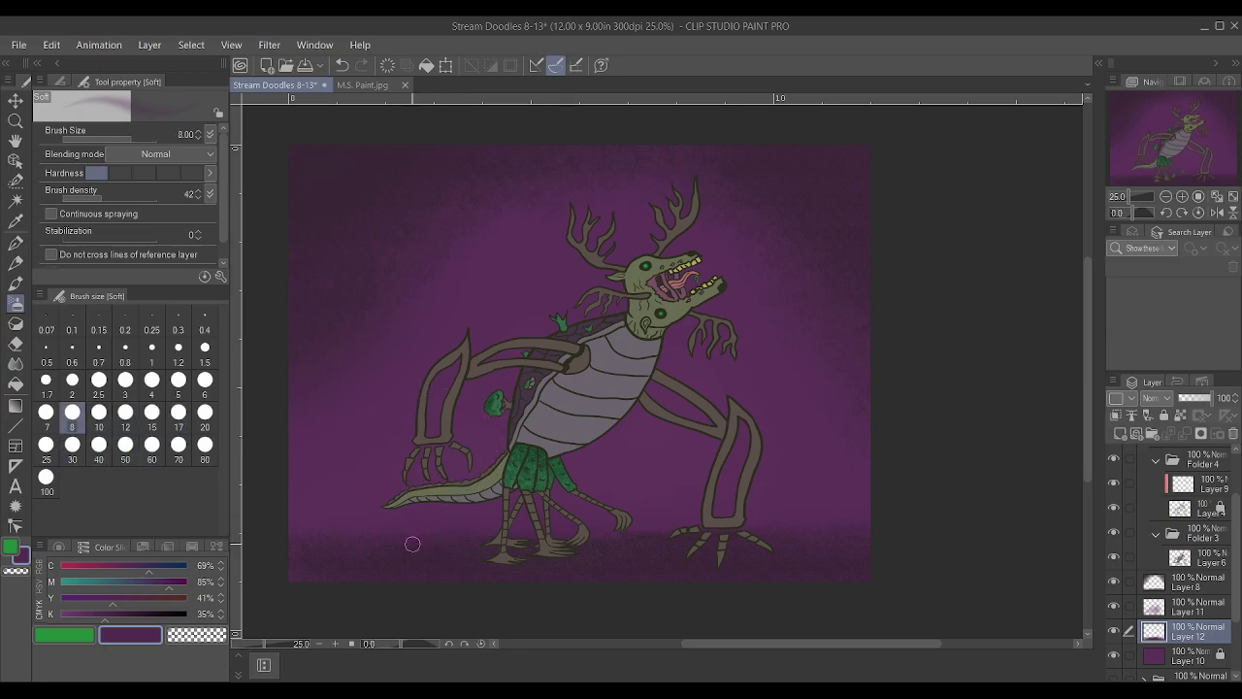
pyautogui.press(']')
pyautogui.press(']')
pyautogui.press(']')
pyautogui.click(134, 613)
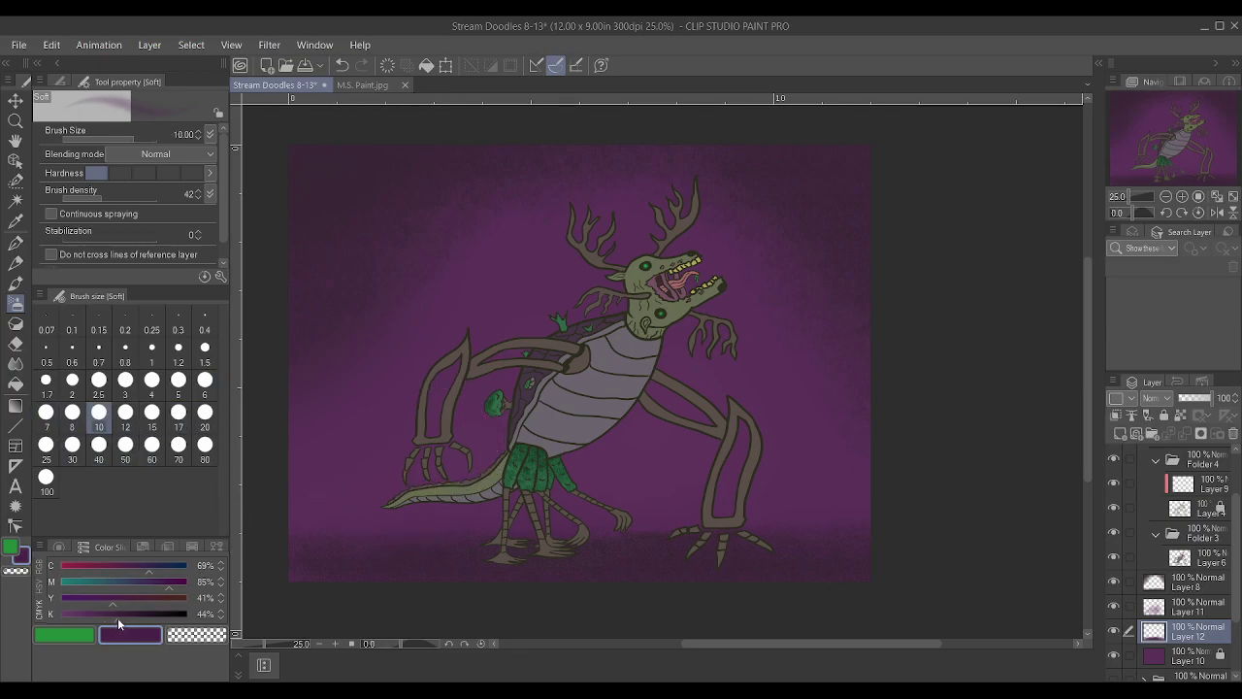
pyautogui.press(']')
pyautogui.press(']')
pyautogui.press(']')
pyautogui.press(']')
pyautogui.press(']')
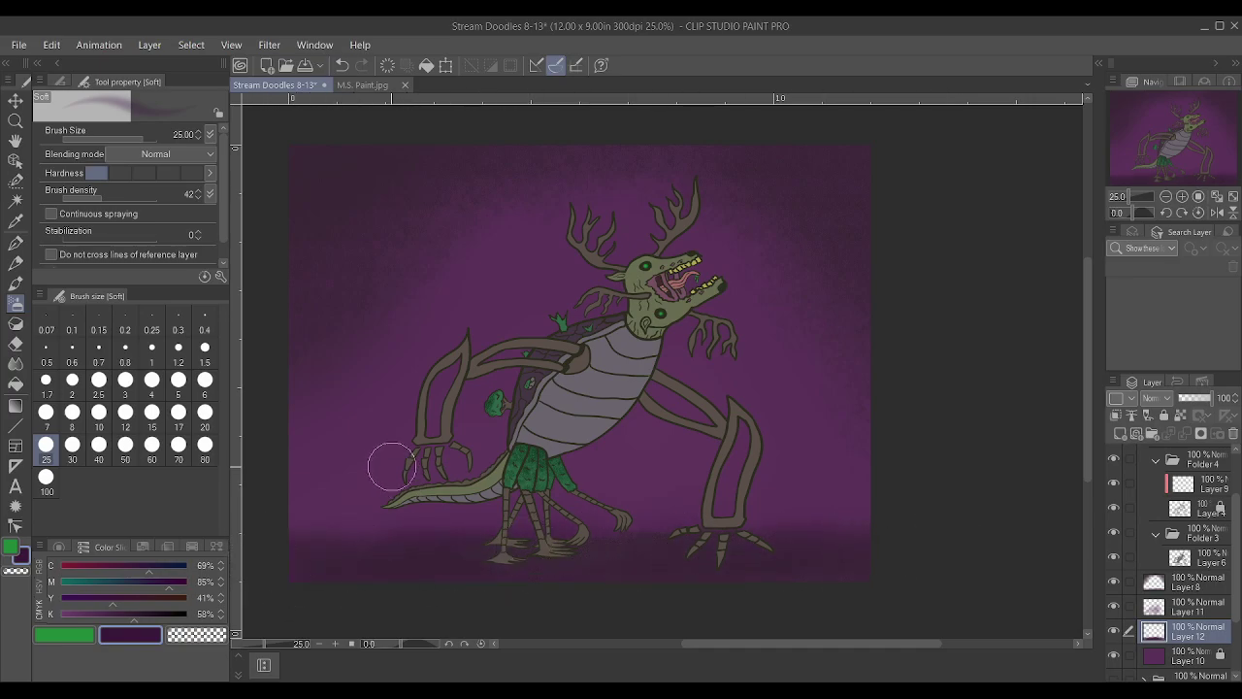
# Airbrush a thin bare tree with branches beside the tip of the creature's tail, using brush size 3
pyautogui.press('[')
pyautogui.press('[')
pyautogui.press('[')
pyautogui.press('[')
pyautogui.press('[')
pyautogui.press('[')
pyautogui.press('[')
pyautogui.press('[')
pyautogui.press('[')
pyautogui.press('[')
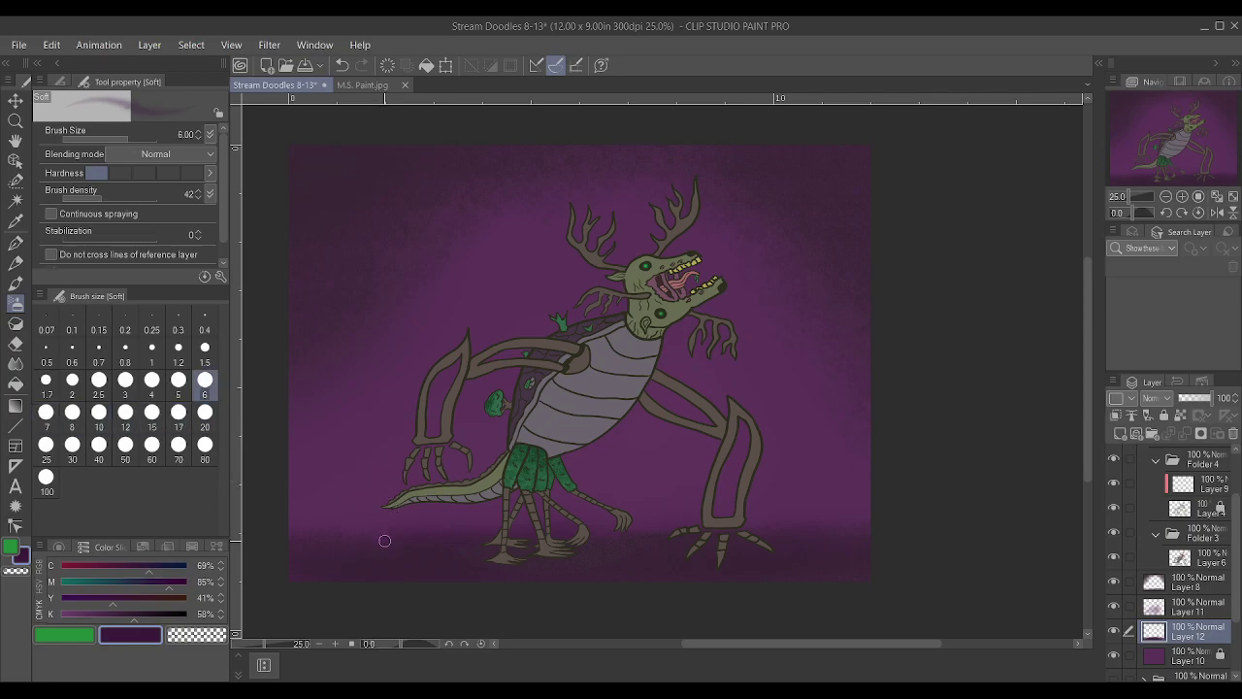
pyautogui.press('[')
pyautogui.moveTo(374, 424); pyautogui.dragTo(380, 505)
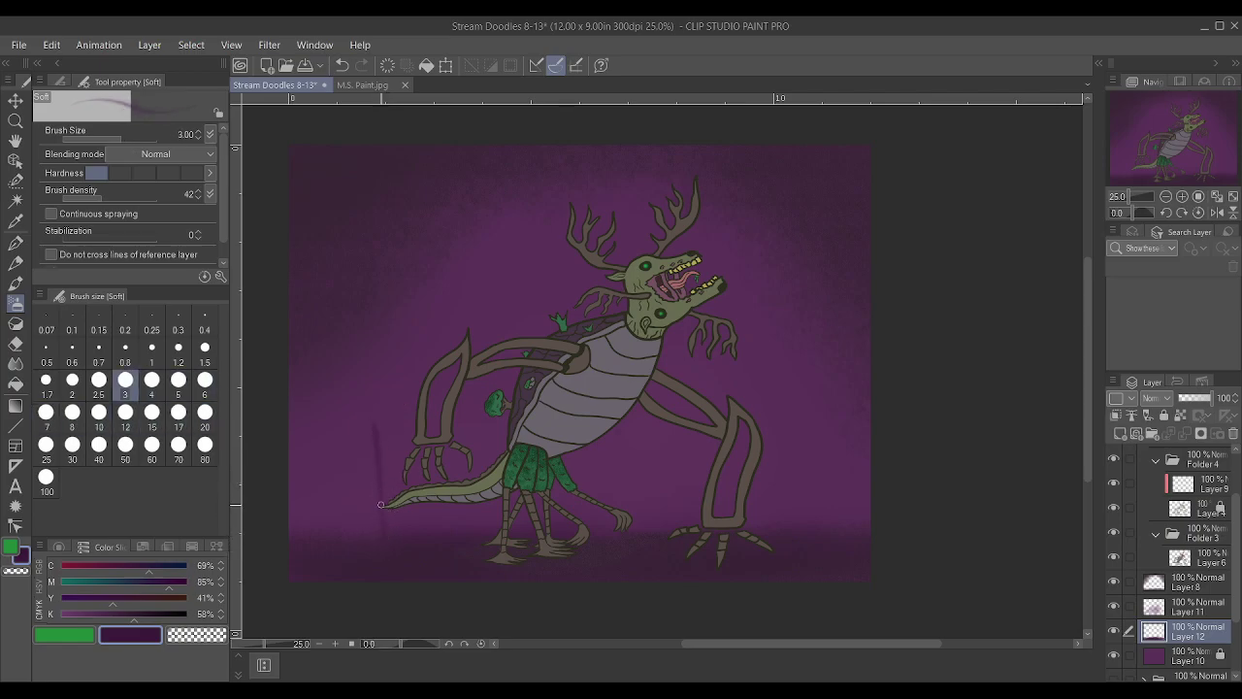
pyautogui.moveTo(372, 404); pyautogui.dragTo(325, 243)
pyautogui.moveTo(380, 413); pyautogui.dragTo(353, 355)
# Undo the last branch stroke, then redraw the tree's trunk and branches at brush size 5 with the purple darkened to K 74
pyautogui.press(']')
pyautogui.press(']')
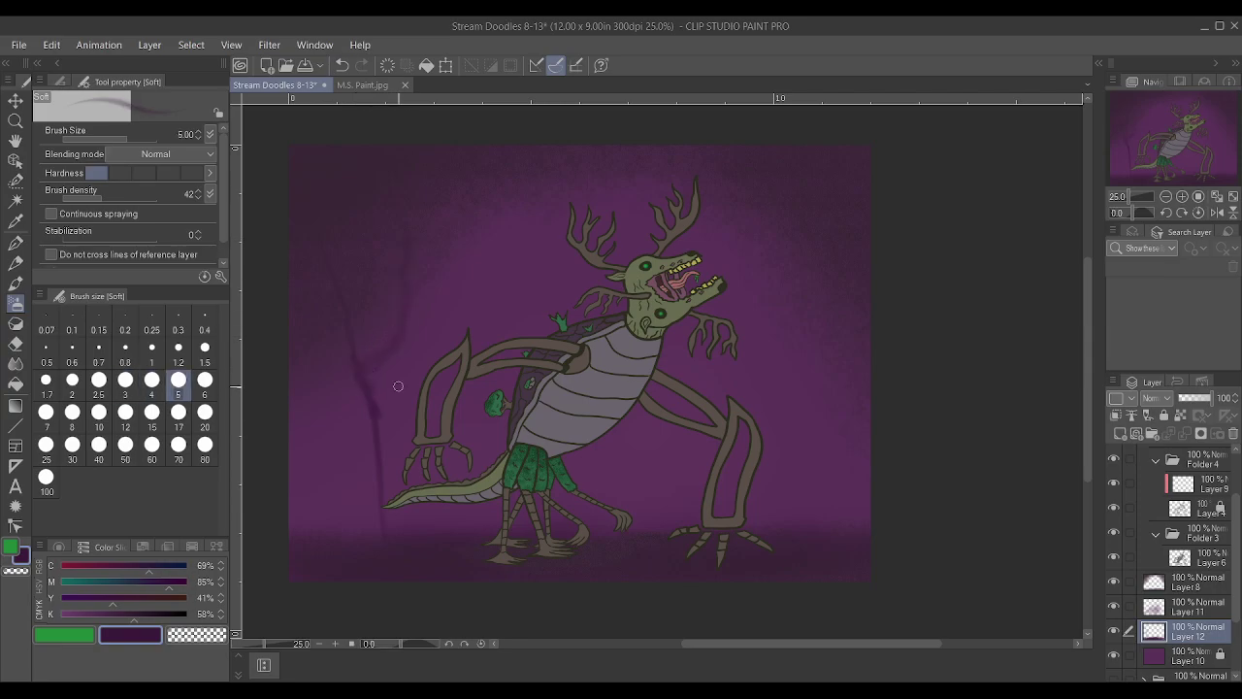
pyautogui.hotkey('ctrl', 'z')
pyautogui.moveTo(370, 410); pyautogui.dragTo(351, 360)
pyautogui.moveTo(137, 622); pyautogui.dragTo(156, 619)
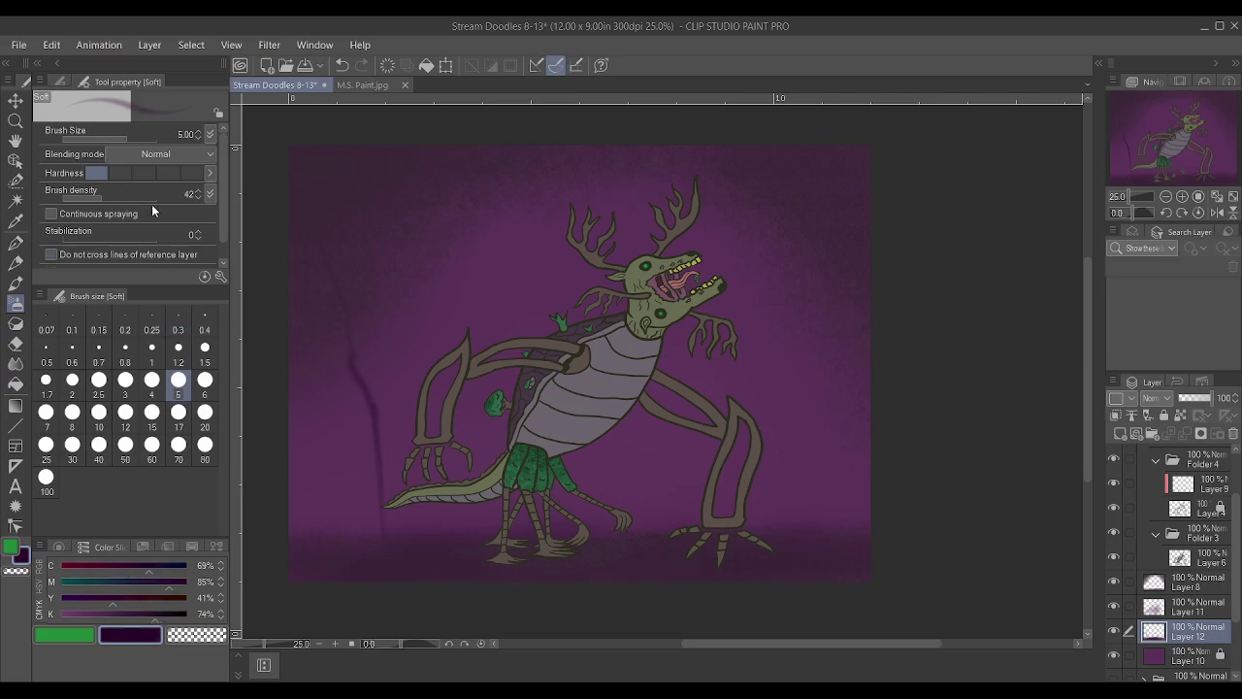
pyautogui.moveTo(382, 540)
pyautogui.mouseDown()
pyautogui.moveTo(363, 383)
pyautogui.moveTo(312, 231)
pyautogui.mouseUp()
pyautogui.moveTo(390, 187)
pyautogui.mouseDown()
pyautogui.moveTo(385, 232)
pyautogui.moveTo(342, 303)
pyautogui.mouseUp()
# Darken the purple to K 85 and airbrush a second branching tree behind the creature's back
pyautogui.moveTo(161, 613); pyautogui.dragTo(168, 611)
pyautogui.moveTo(472, 536)
pyautogui.mouseDown()
pyautogui.moveTo(491, 312)
pyautogui.moveTo(477, 277)
pyautogui.moveTo(483, 144)
pyautogui.mouseUp()
pyautogui.moveTo(485, 258); pyautogui.dragTo(550, 152)
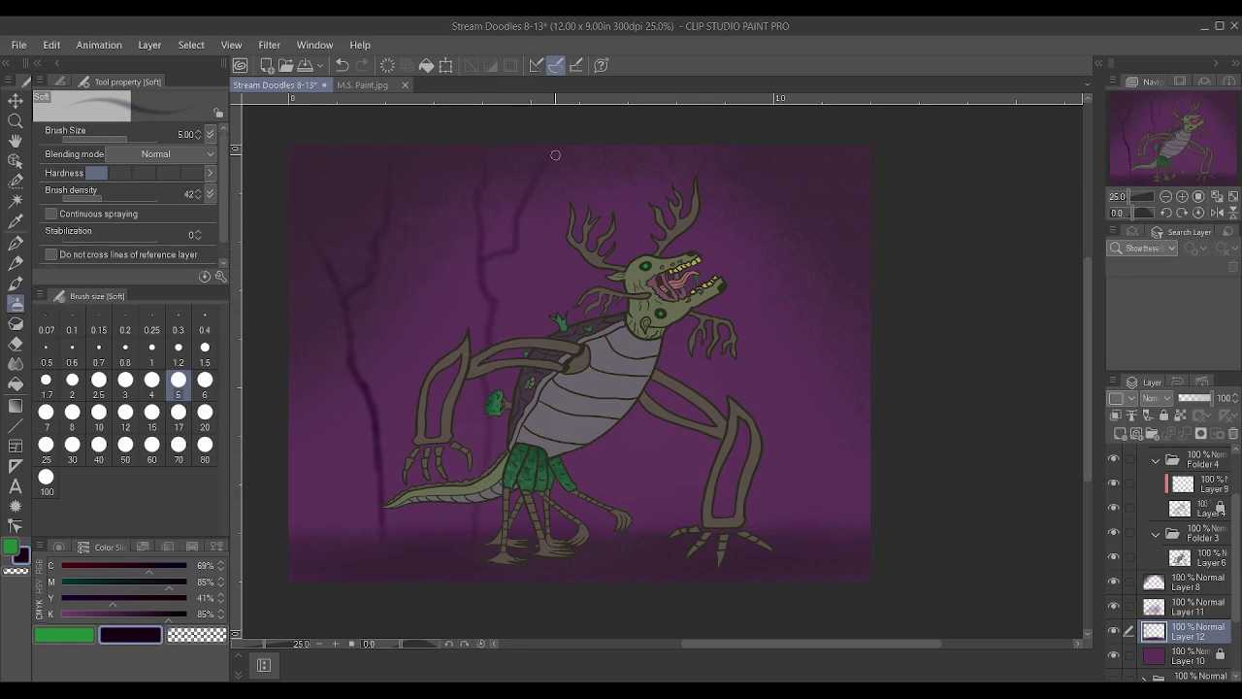
pyautogui.moveTo(496, 294); pyautogui.dragTo(569, 177)
pyautogui.moveTo(479, 255); pyautogui.dragTo(446, 230)
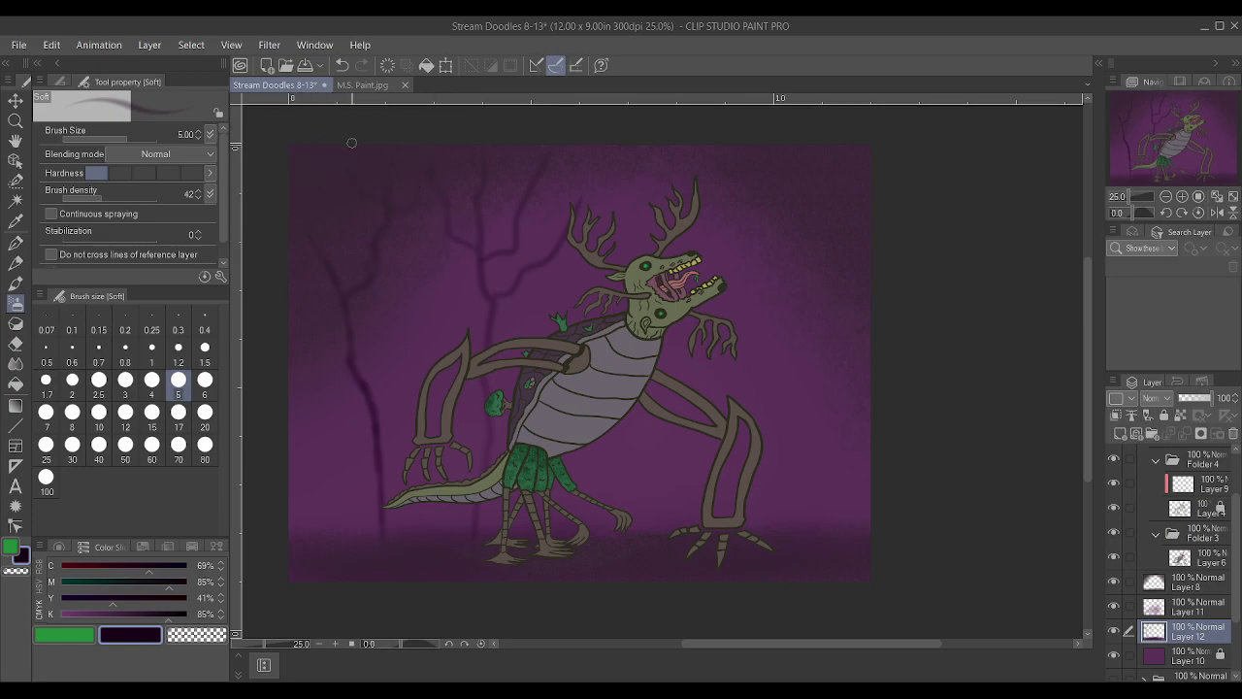
# Airbrush three more bare trees behind the creature's antlers, torso and extended front arm
pyautogui.moveTo(666, 533)
pyautogui.mouseDown()
pyautogui.moveTo(710, 387)
pyautogui.moveTo(717, 308)
pyautogui.moveTo(771, 184)
pyautogui.mouseUp()
pyautogui.moveTo(737, 256); pyautogui.dragTo(705, 149)
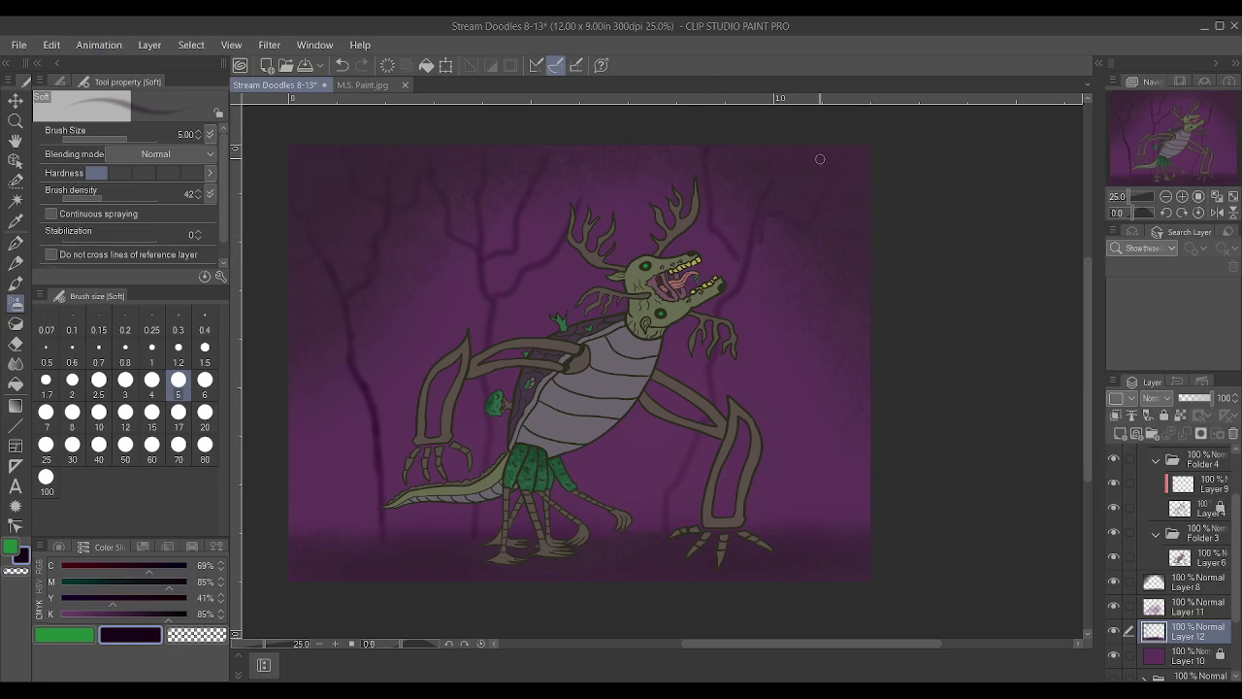
pyautogui.moveTo(606, 543)
pyautogui.mouseDown()
pyautogui.moveTo(592, 355)
pyautogui.moveTo(636, 181)
pyautogui.moveTo(606, 108)
pyautogui.mouseUp()
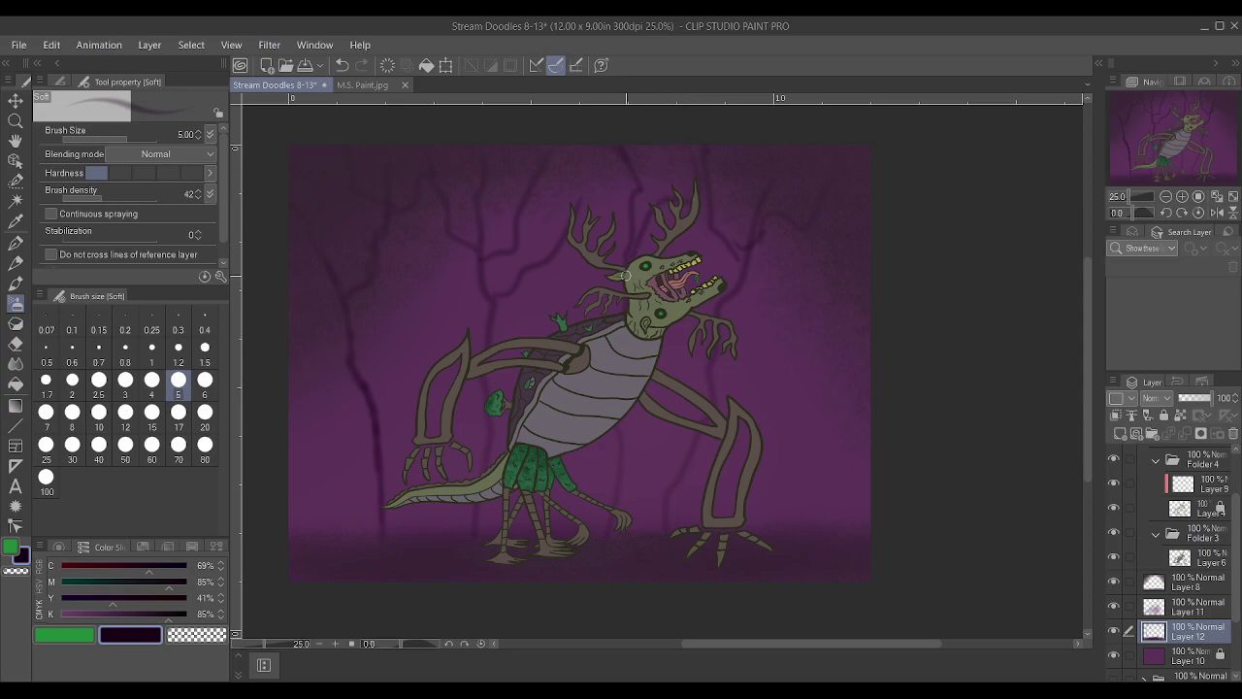
pyautogui.moveTo(765, 522)
pyautogui.mouseDown()
pyautogui.moveTo(818, 324)
pyautogui.moveTo(827, 345)
pyautogui.moveTo(784, 257)
pyautogui.mouseUp()
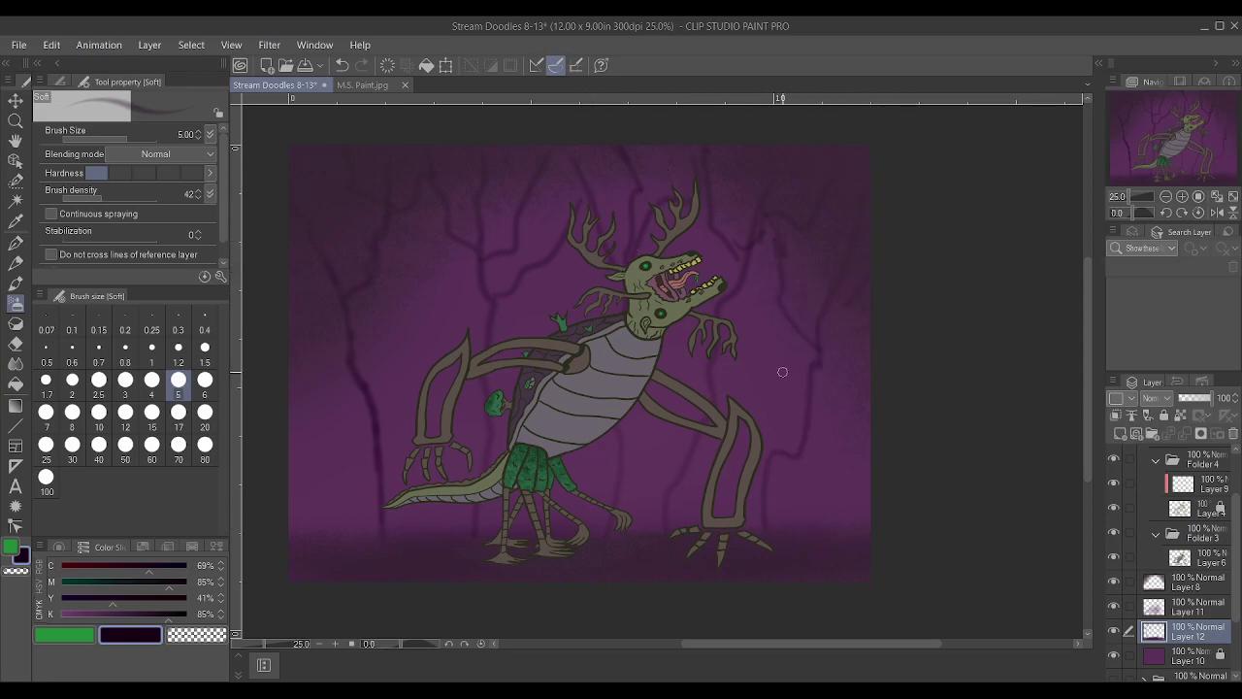
# Airbrush more bare trees along the canvas's left side and darken the branches spreading behind the creature's back and antlers
pyautogui.moveTo(343, 533)
pyautogui.mouseDown()
pyautogui.moveTo(301, 416)
pyautogui.moveTo(307, 359)
pyautogui.mouseUp()
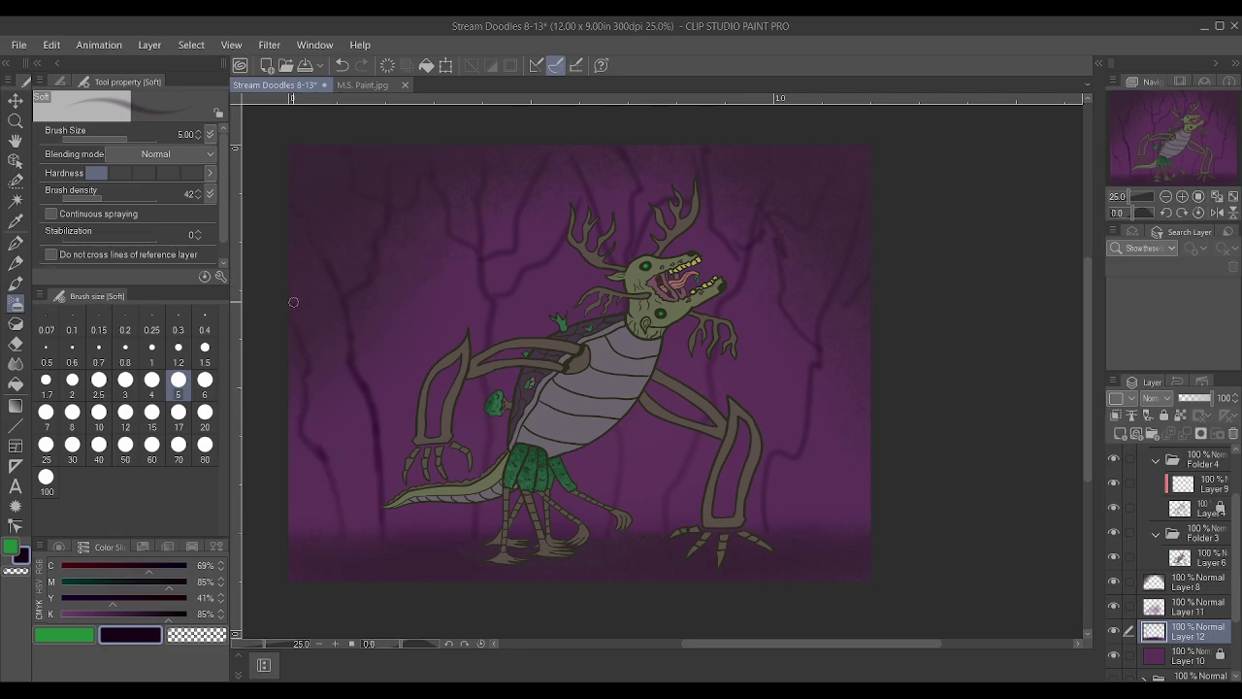
pyautogui.moveTo(446, 524)
pyautogui.mouseDown()
pyautogui.moveTo(439, 406)
pyautogui.moveTo(410, 289)
pyautogui.mouseUp()
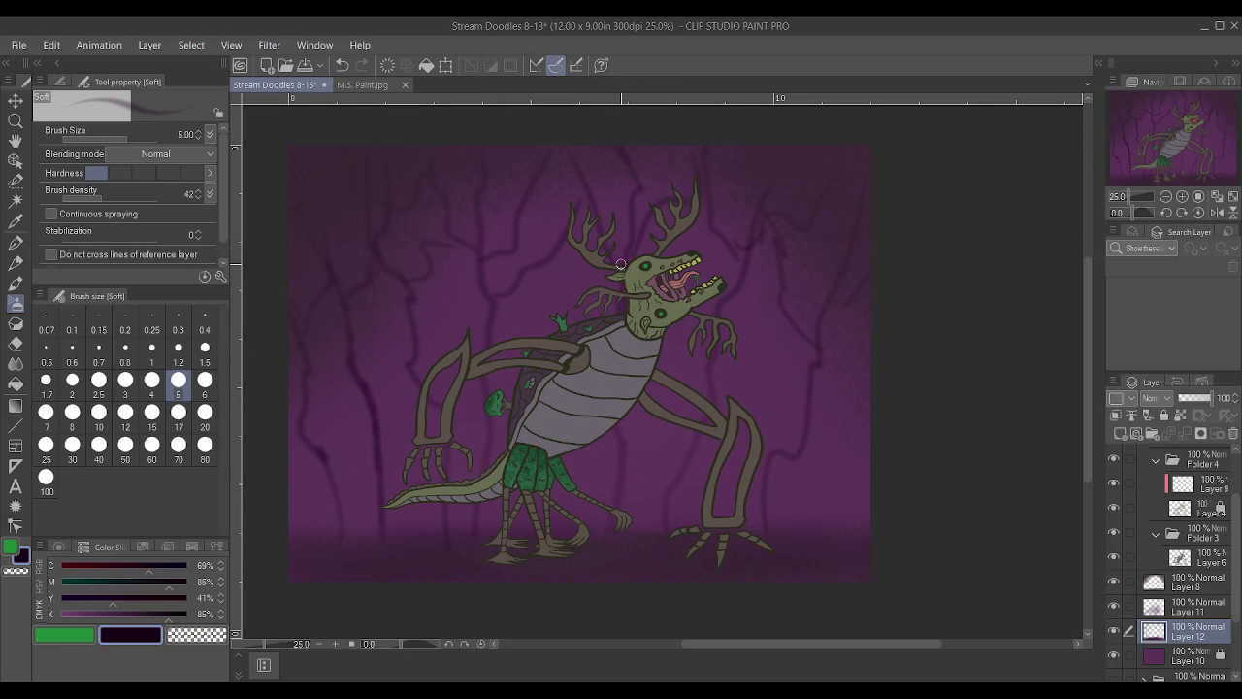
pyautogui.moveTo(508, 290)
pyautogui.mouseDown()
pyautogui.moveTo(567, 220)
pyautogui.moveTo(592, 157)
pyautogui.mouseUp()
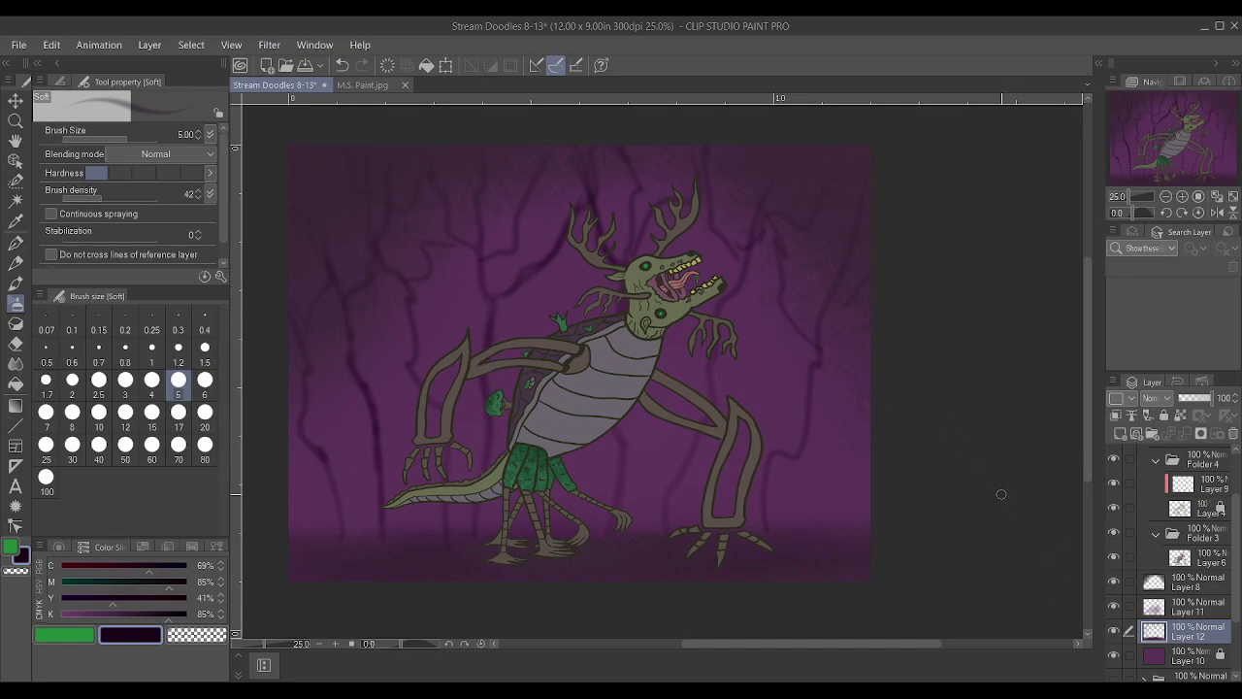
pyautogui.moveTo(485, 251); pyautogui.dragTo(497, 116)
pyautogui.moveTo(490, 254); pyautogui.dragTo(546, 139)
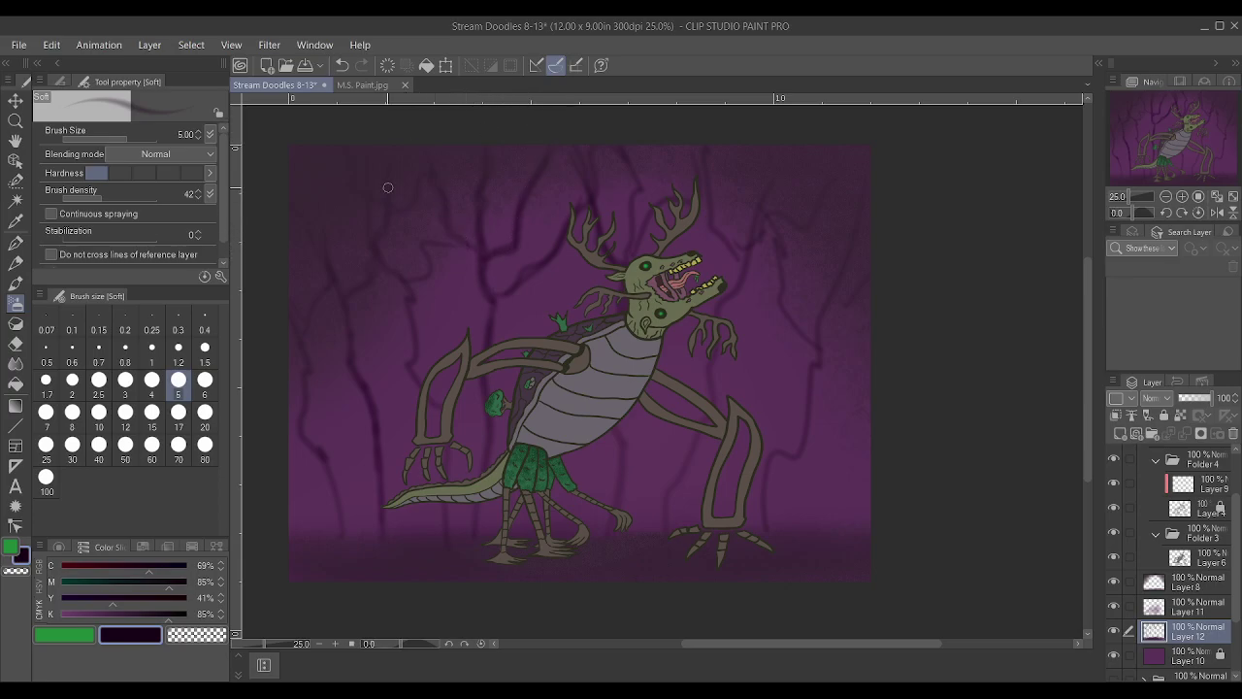
pyautogui.moveTo(415, 363); pyautogui.dragTo(407, 296)
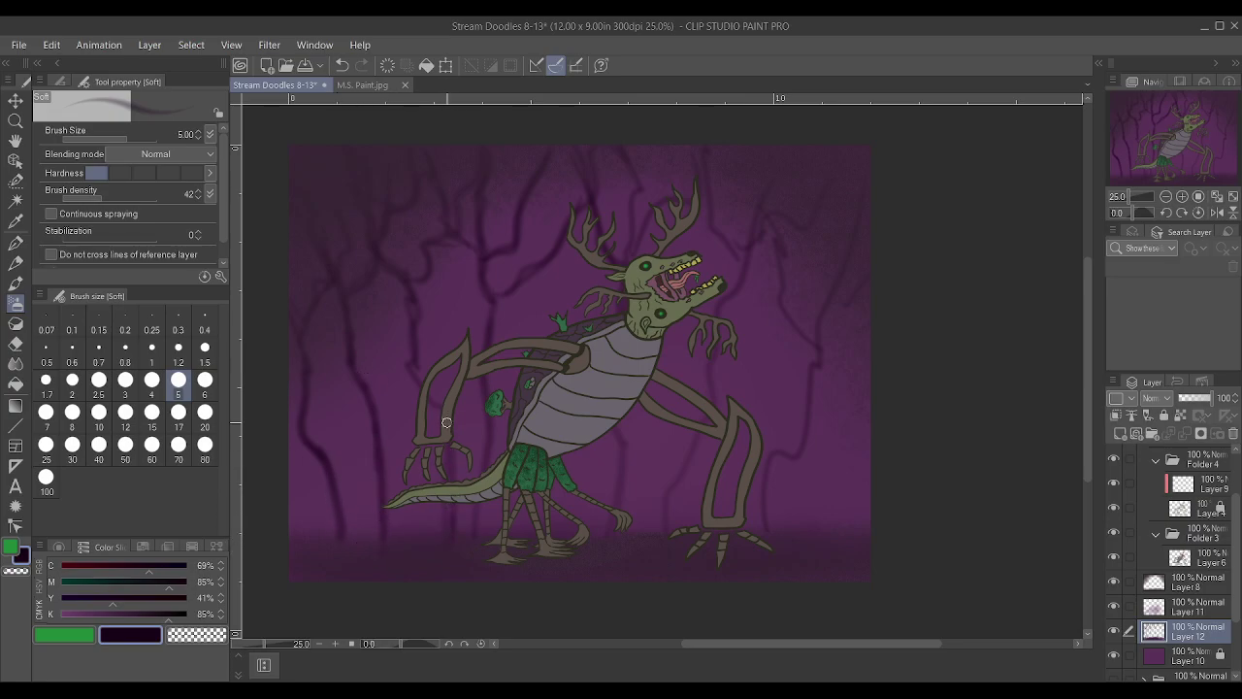
# Airbrush a darker trunk down to the ground for the bare tree near the canvas's right edge
pyautogui.scroll(-3, 406, 308)
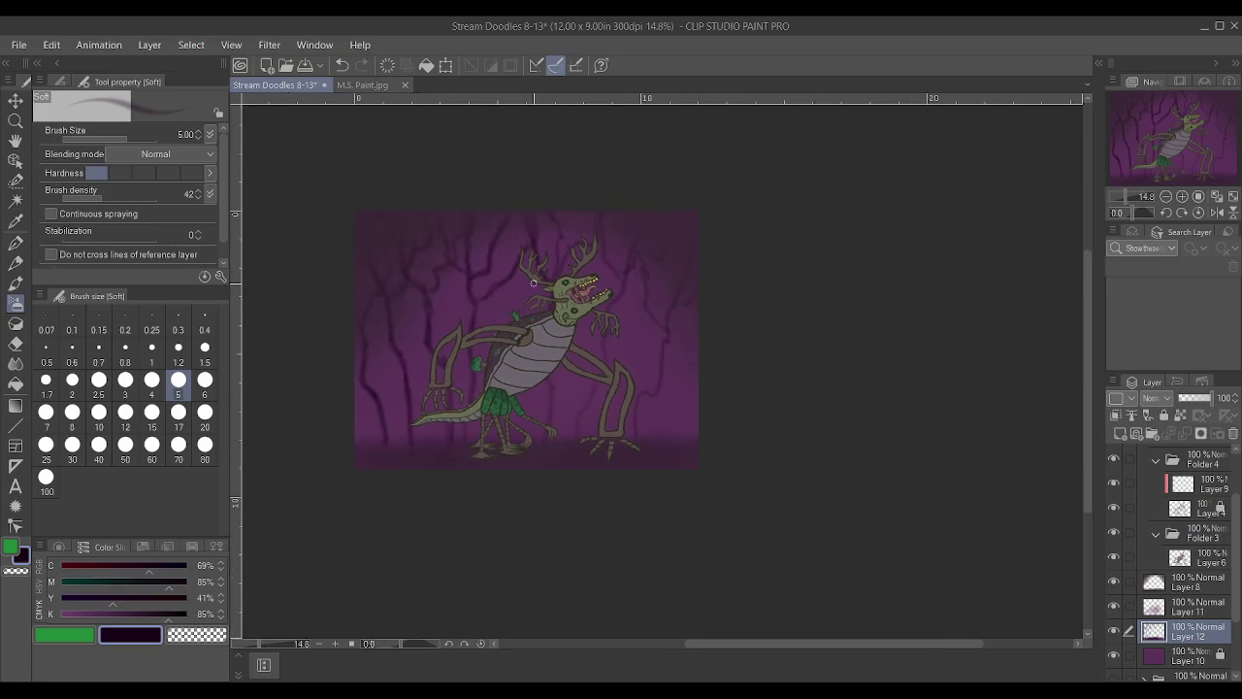
pyautogui.scroll(3, 615, 299)
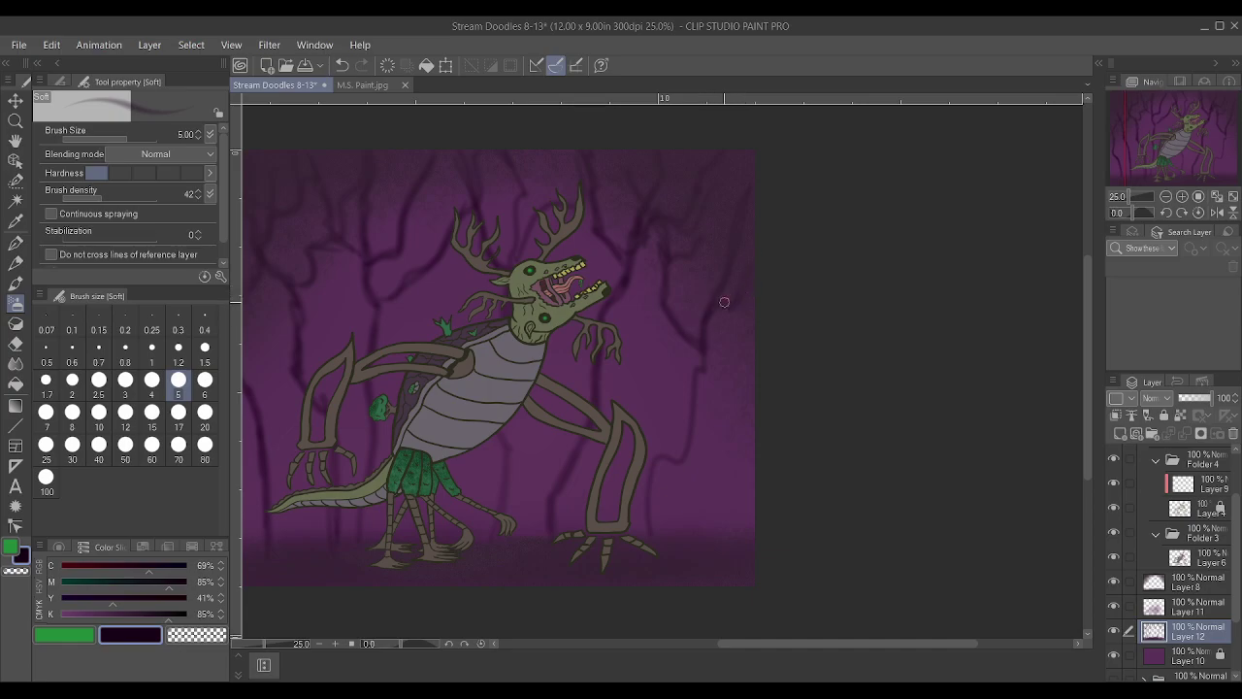
pyautogui.moveTo(702, 368)
pyautogui.mouseDown()
pyautogui.moveTo(679, 544)
pyautogui.moveTo(694, 413)
pyautogui.mouseUp()
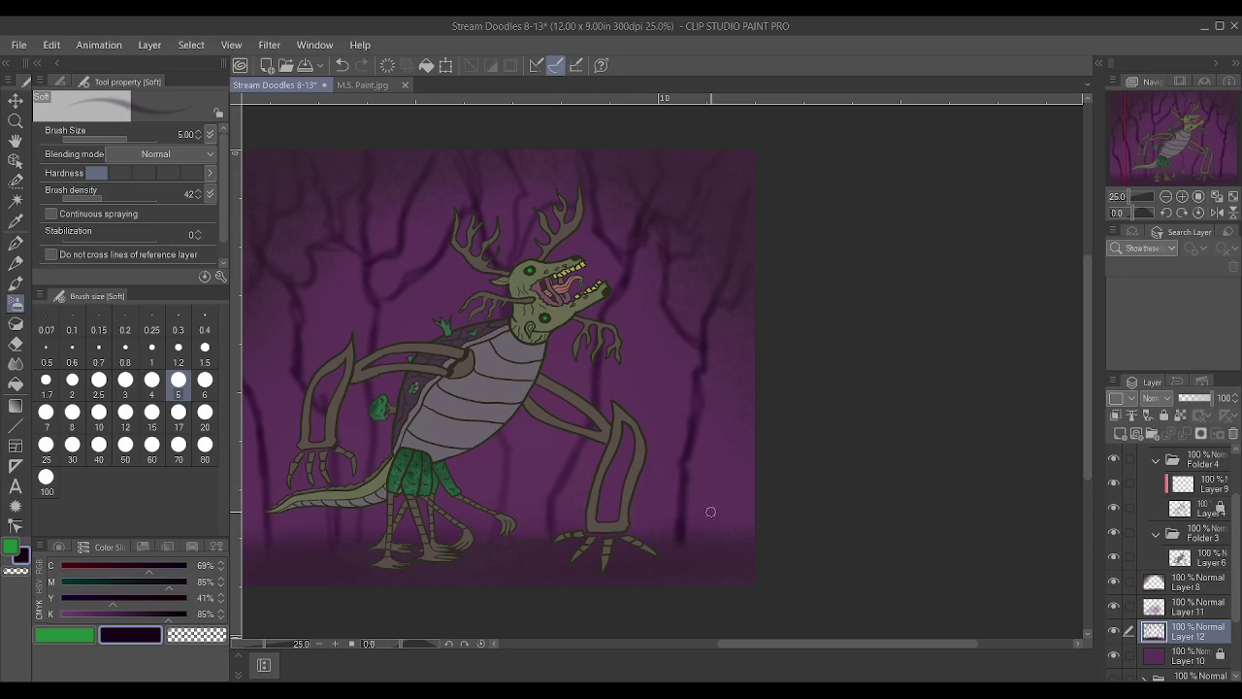
pyautogui.scroll(1, 705, 505)
pyautogui.scroll(-3, 675, 551)
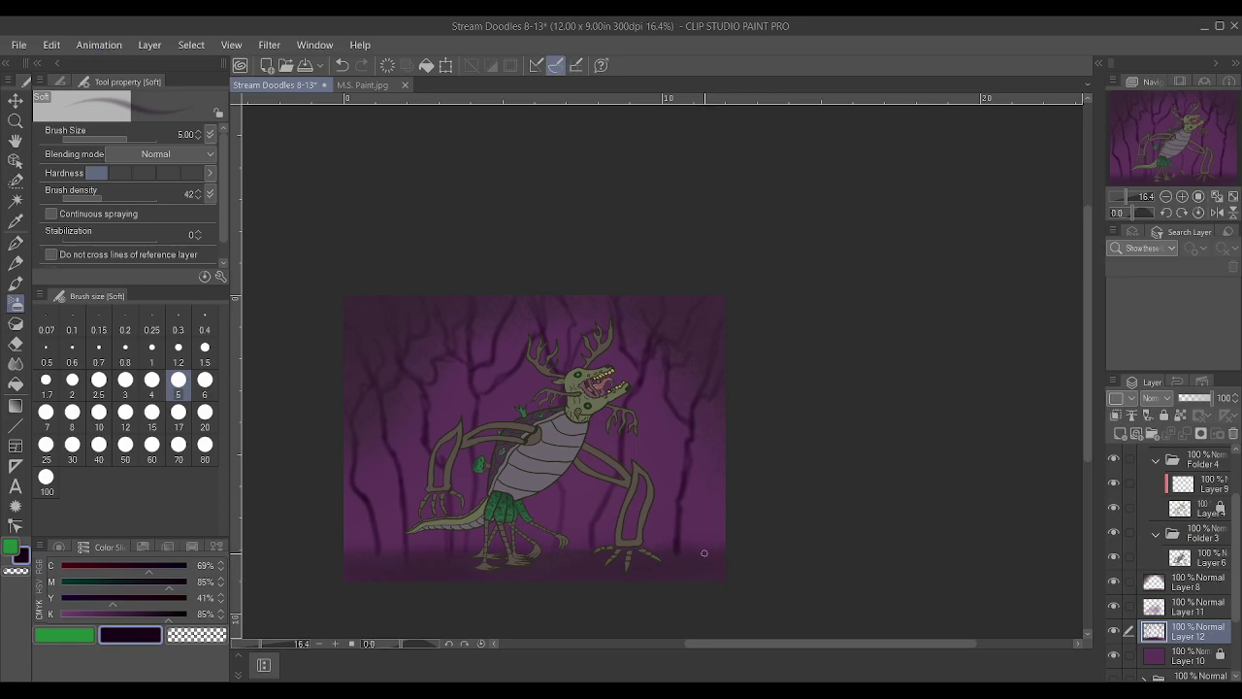
# Enlarge the airbrush to size 60 and shade the ground beneath the creature with the dark purple
pyautogui.press(']')
pyautogui.press(']')
pyautogui.press(']')
pyautogui.press(']')
pyautogui.press(']')
pyautogui.press(']')
pyautogui.press(']')
pyautogui.press(']')
pyautogui.press(']')
pyautogui.press(']')
pyautogui.press(']')
pyautogui.press(']')
pyautogui.press(']')
pyautogui.press(']')
pyautogui.press(']')
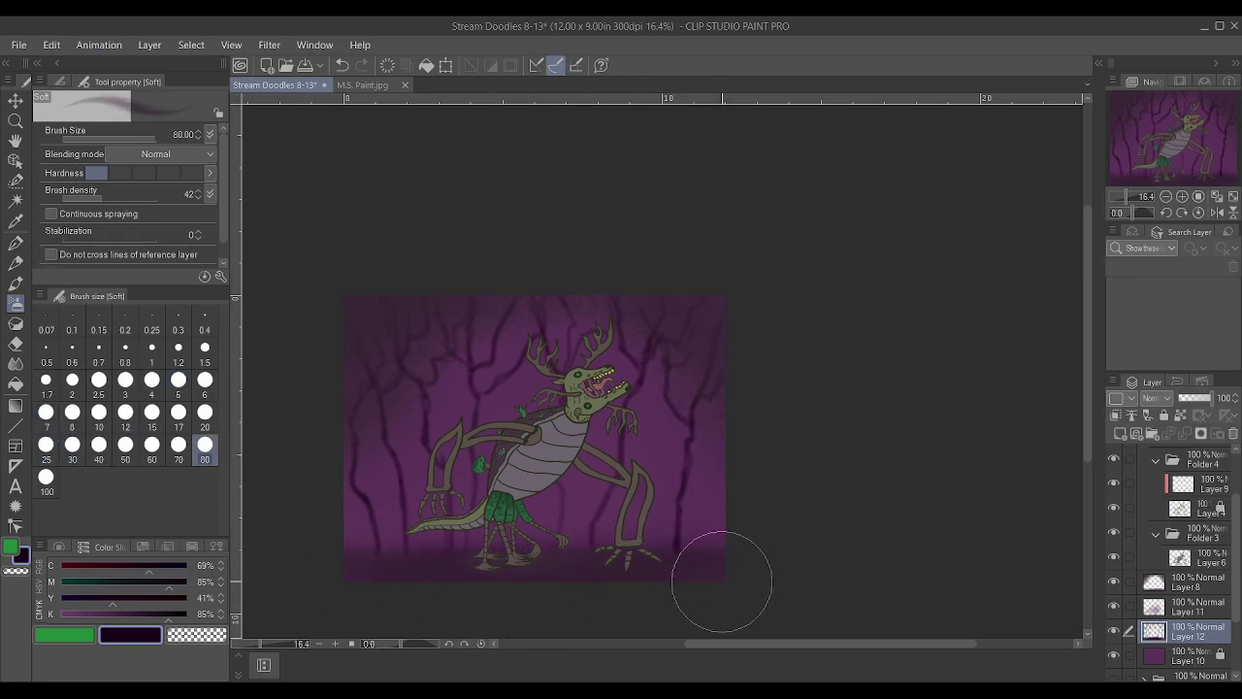
pyautogui.press('[')
pyautogui.press('[')
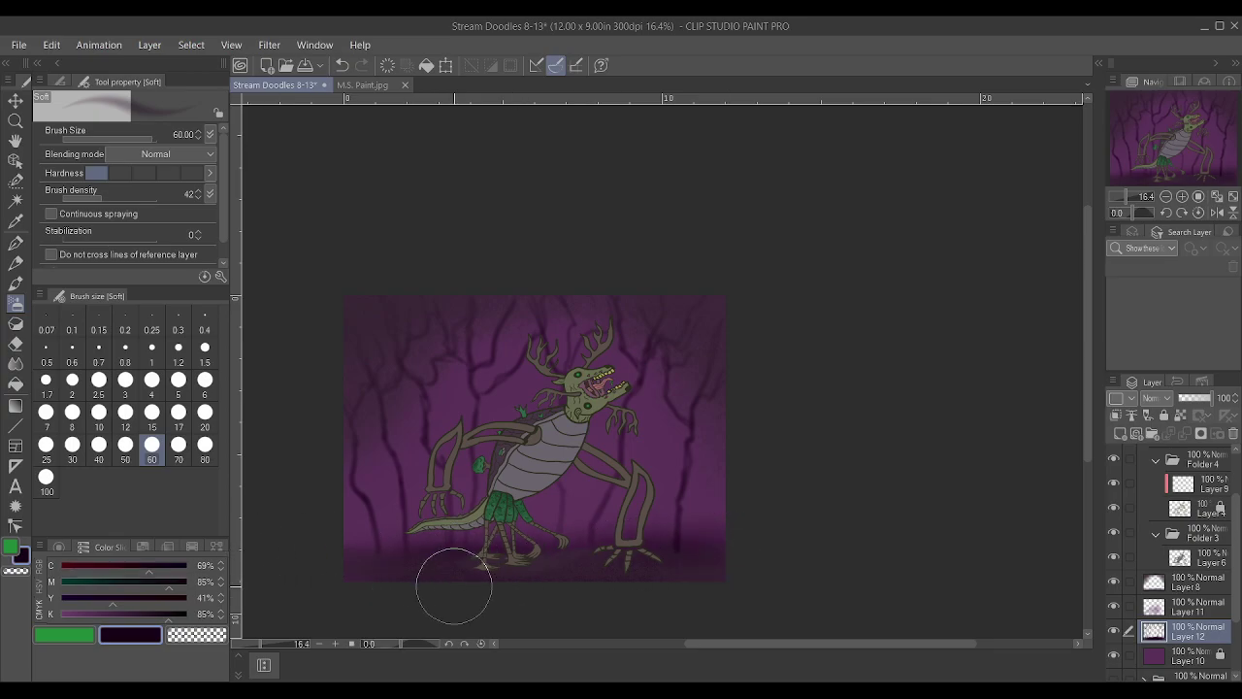
pyautogui.scroll(1, 692, 372)
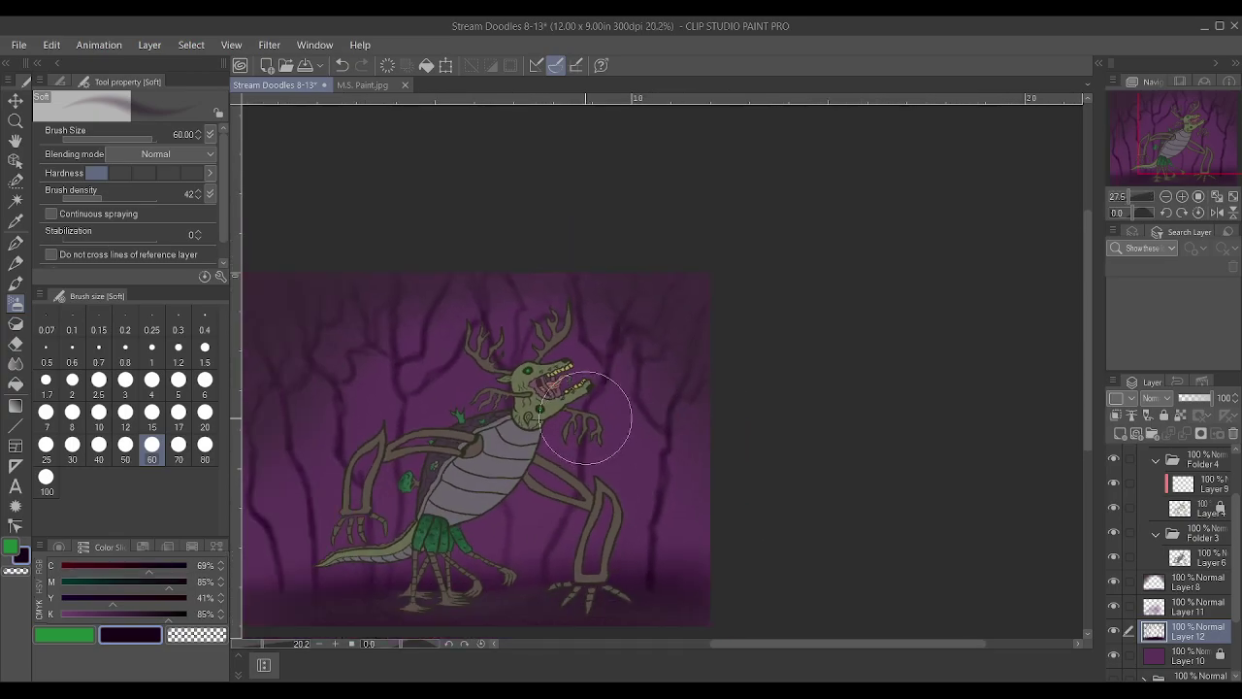
pyautogui.scroll(1, 408, 572)
pyautogui.scroll(-4, 608, 444)
pyautogui.scroll(3, 605, 471)
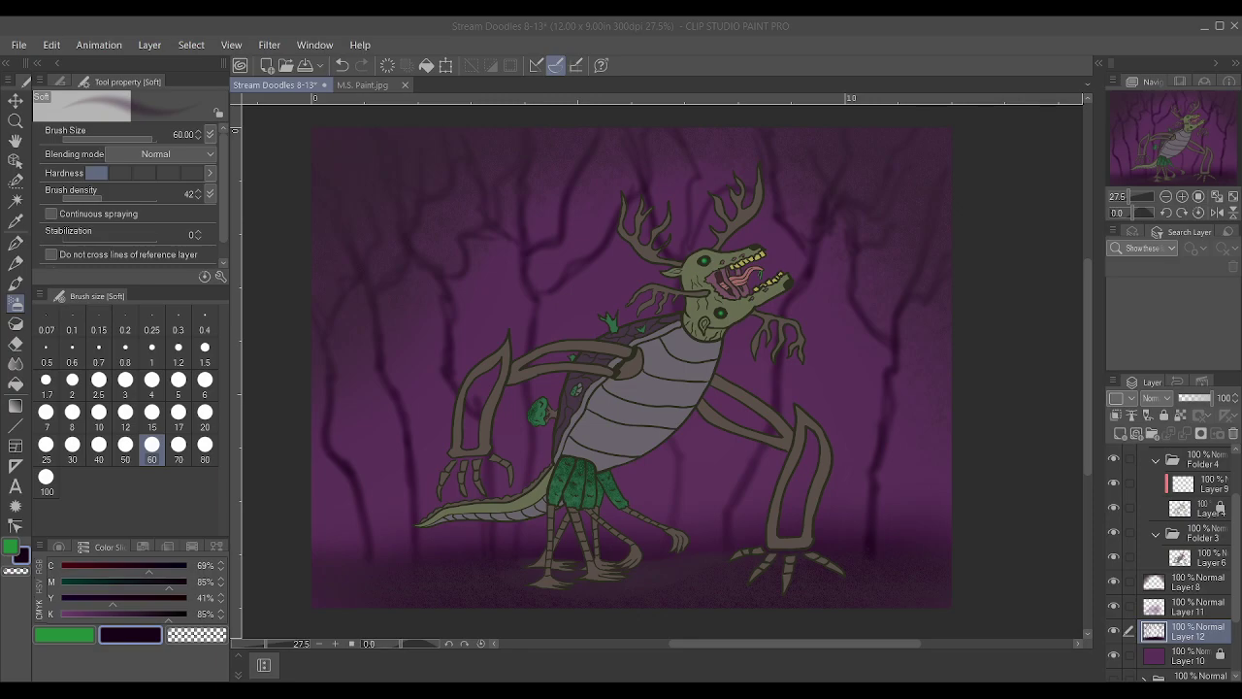
# Toggle Layers 11 and 8 to check them, and lower the opacity of the creature's Layer 6 to 84%
pyautogui.hotkey('alt', 'Tab')
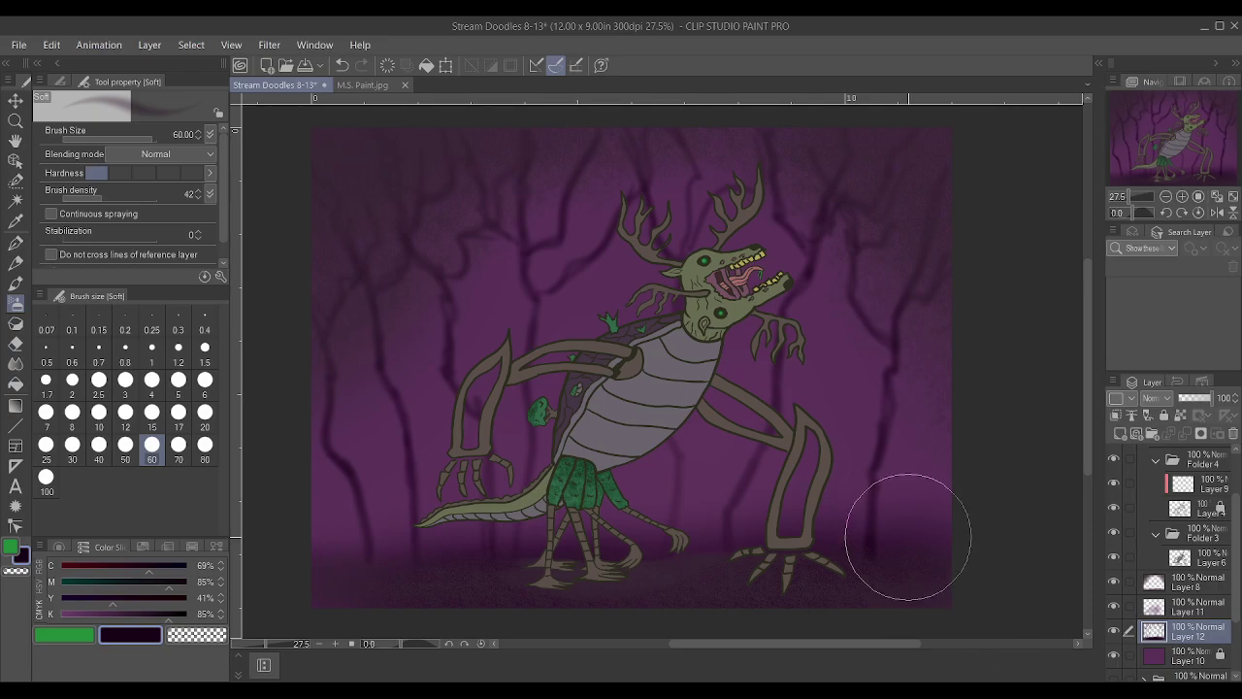
pyautogui.click(1114, 608)
pyautogui.click(1114, 582)
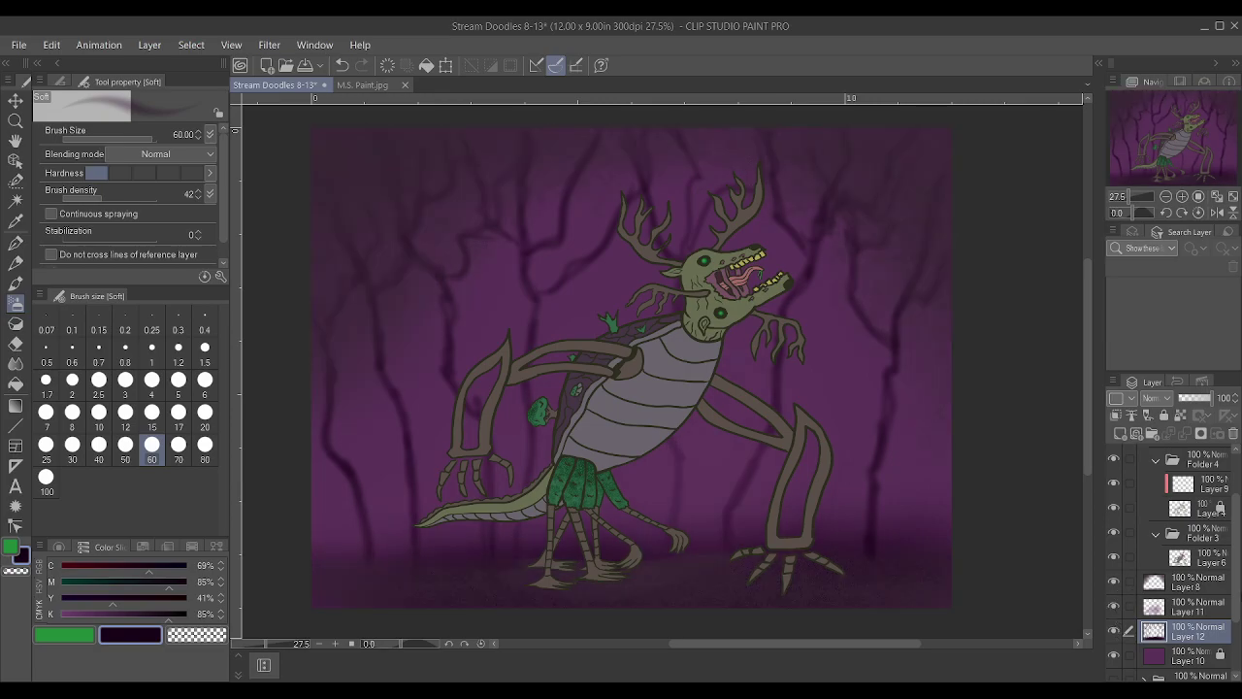
pyautogui.click(1200, 561)
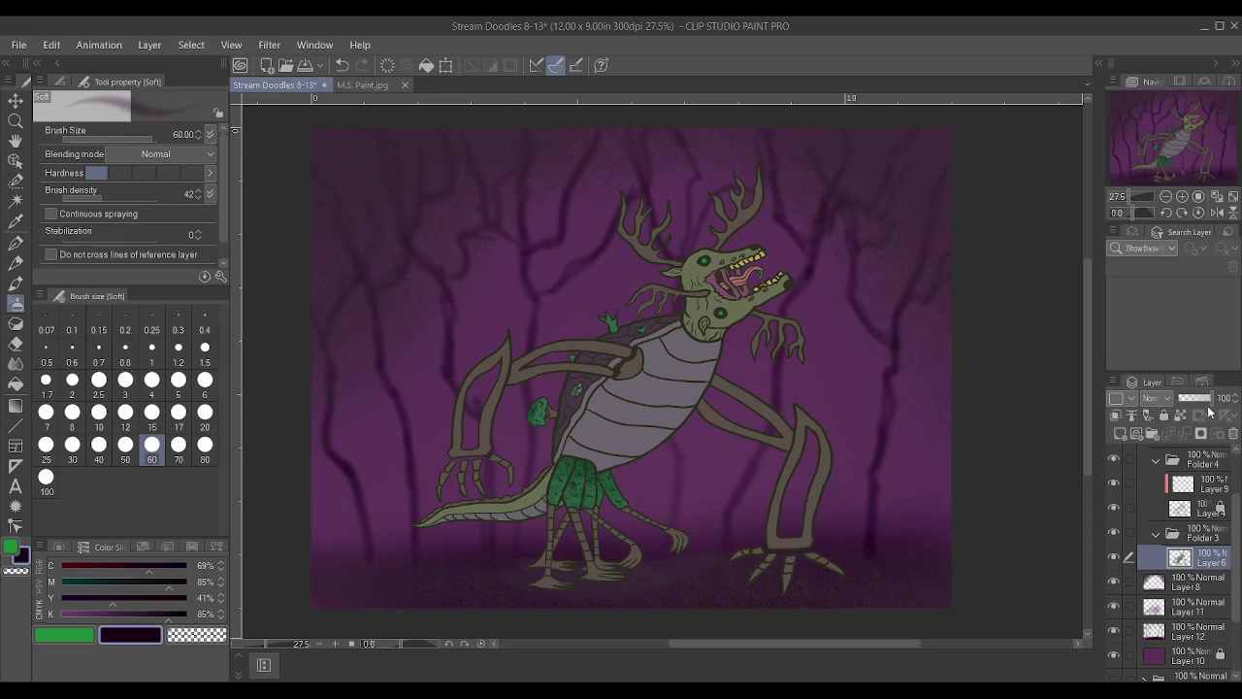
pyautogui.click(1237, 402)
pyautogui.click(1238, 403)
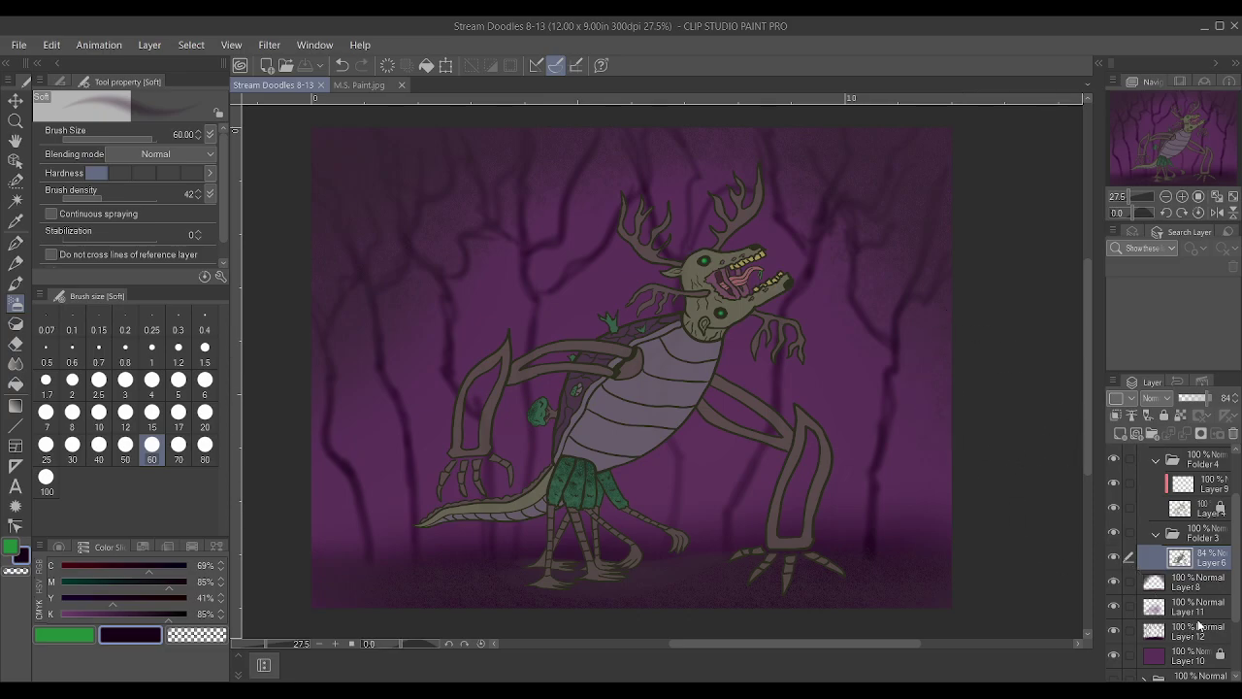
# Toggle the visibility of Folder 4, Folder 2, Layer 4 and Folder 3 to examine what each contains
pyautogui.click(1200, 609)
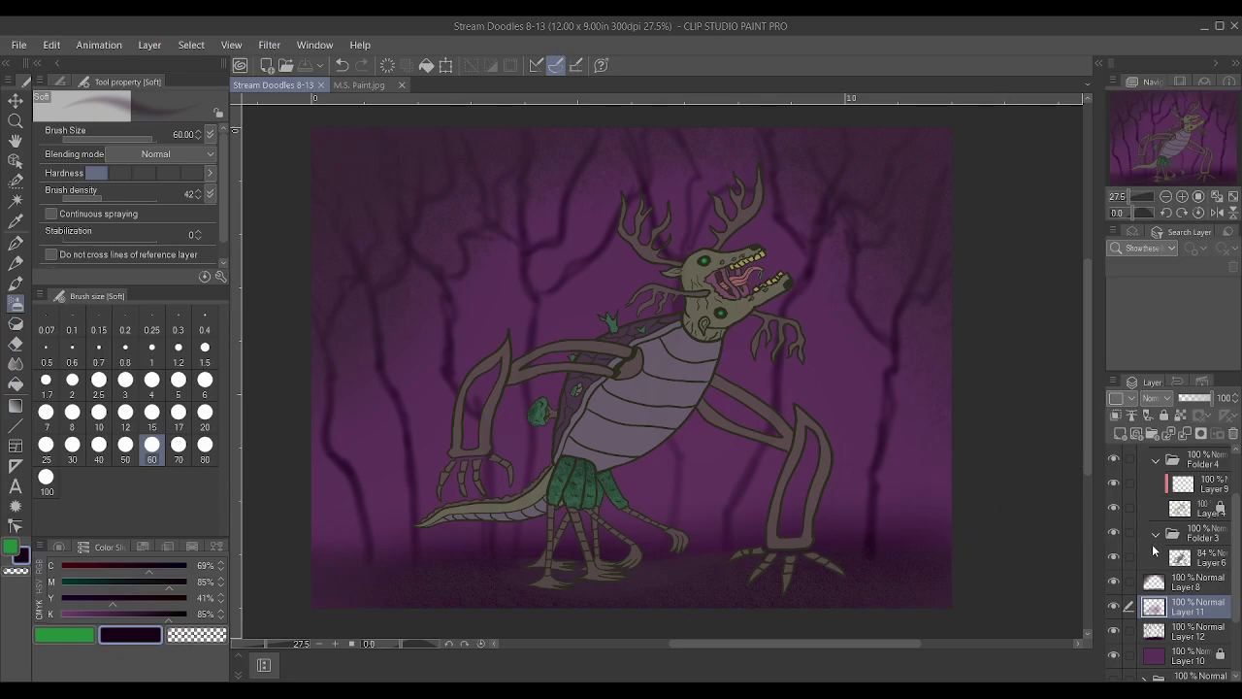
pyautogui.click(1113, 458)
pyautogui.click(1113, 458)
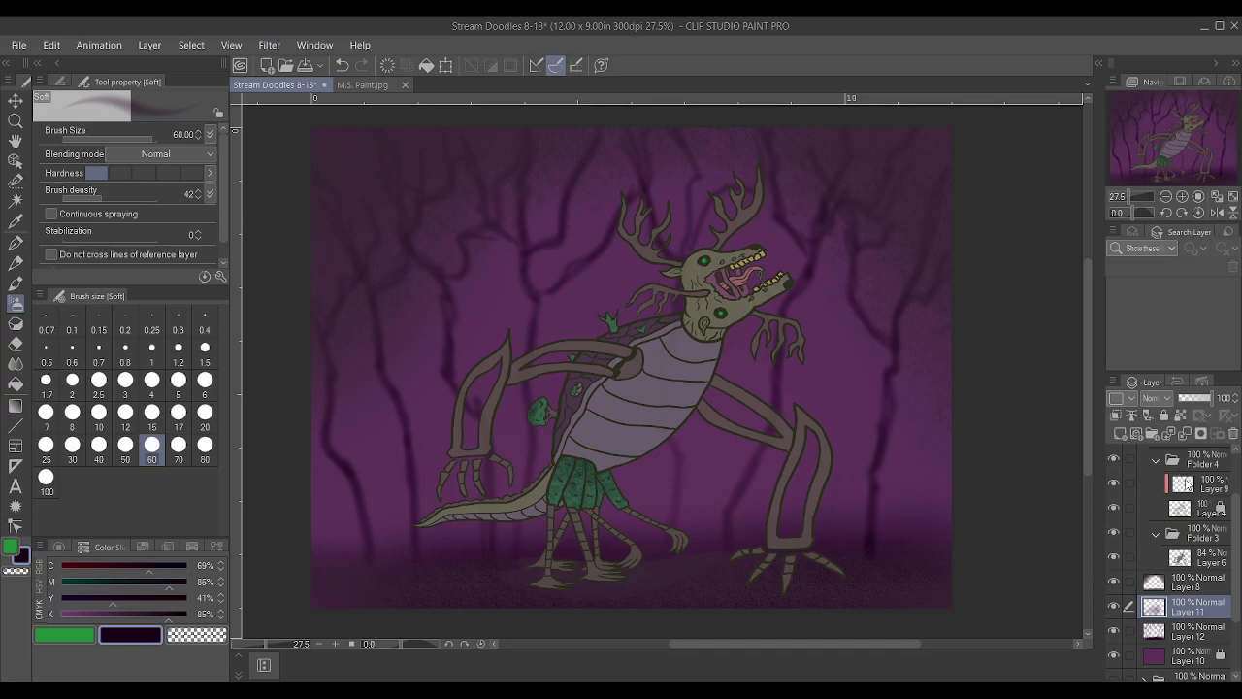
pyautogui.scroll(2, 1186, 483)
pyautogui.click(1113, 497)
pyautogui.click(1113, 497)
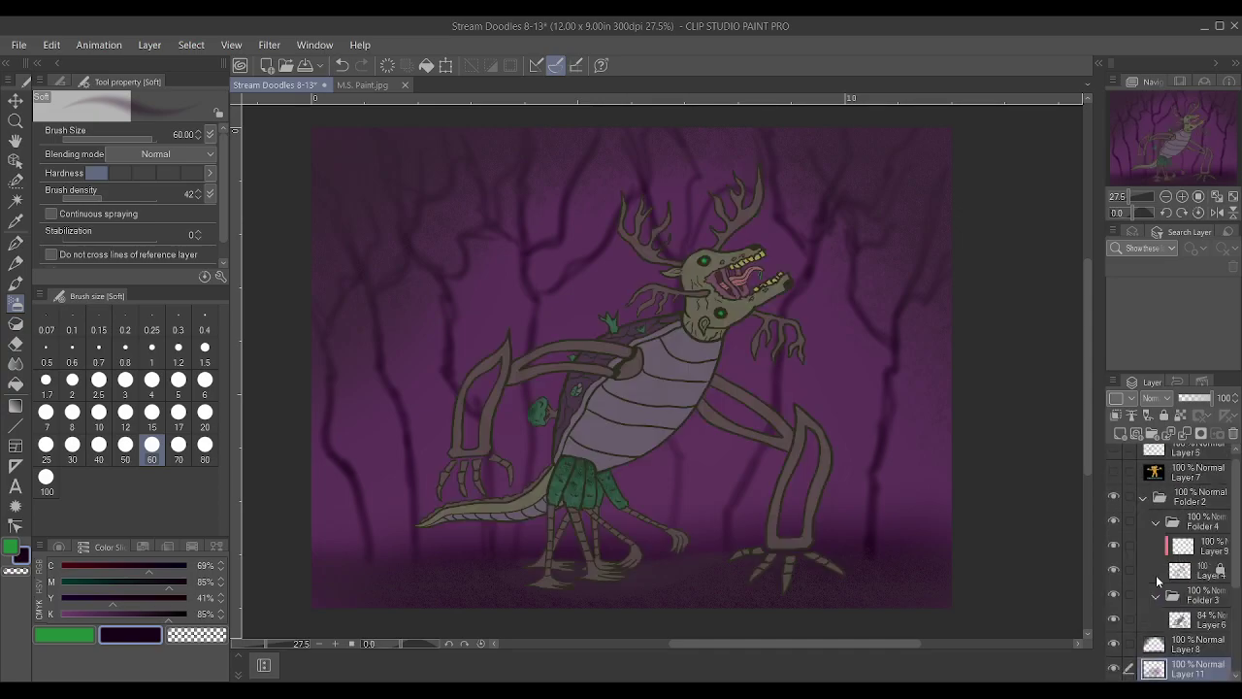
pyautogui.click(1115, 570)
pyautogui.click(1114, 570)
pyautogui.click(1114, 596)
pyautogui.click(1115, 595)
# Add a new clipped raster layer directly above Layer 6 in Folder 3
pyautogui.click(1193, 597)
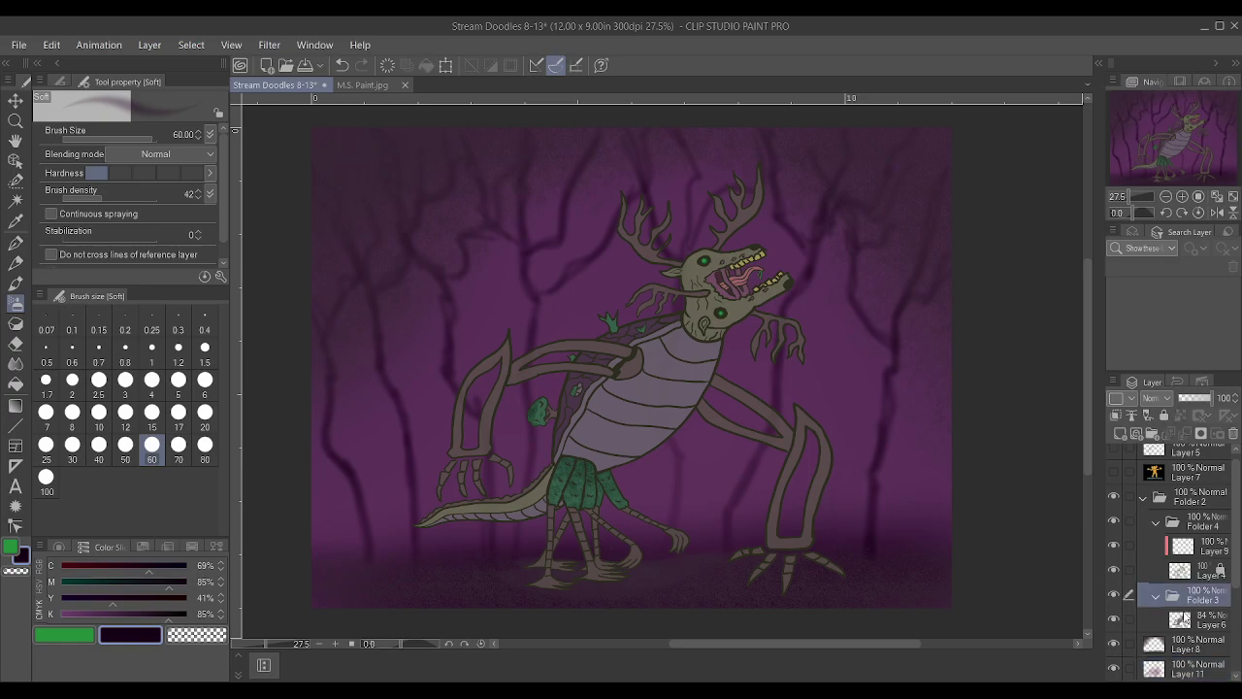
pyautogui.click(1185, 619)
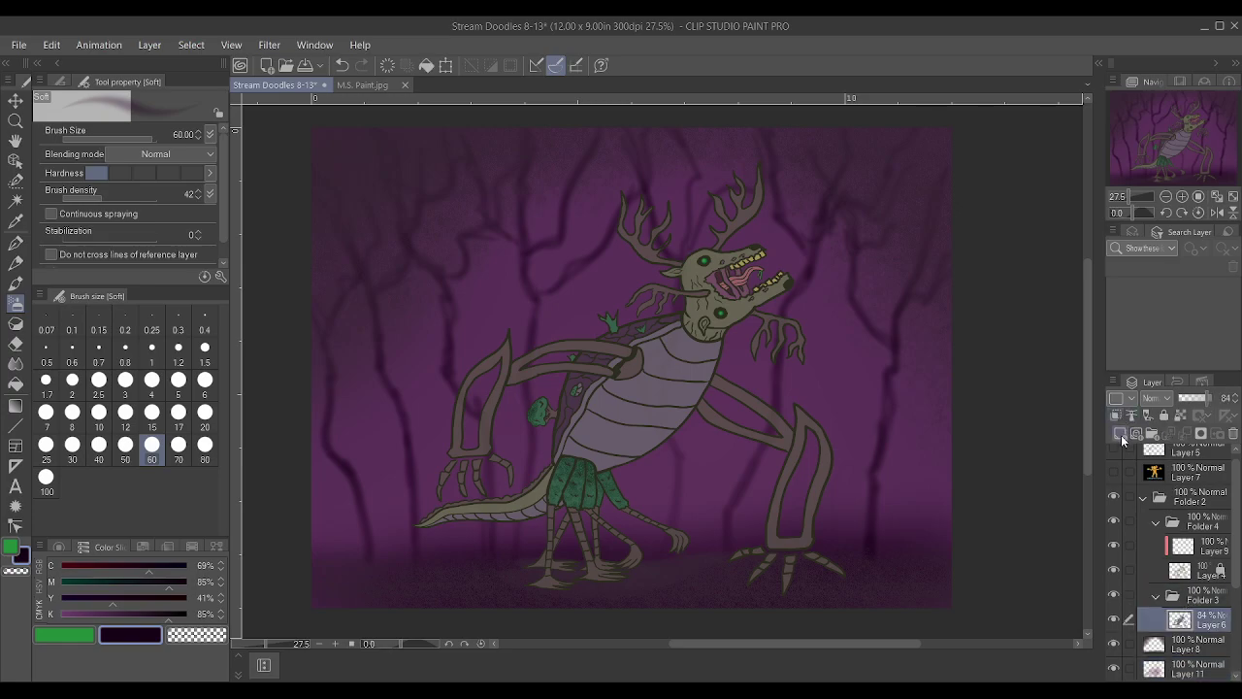
pyautogui.click(1121, 437)
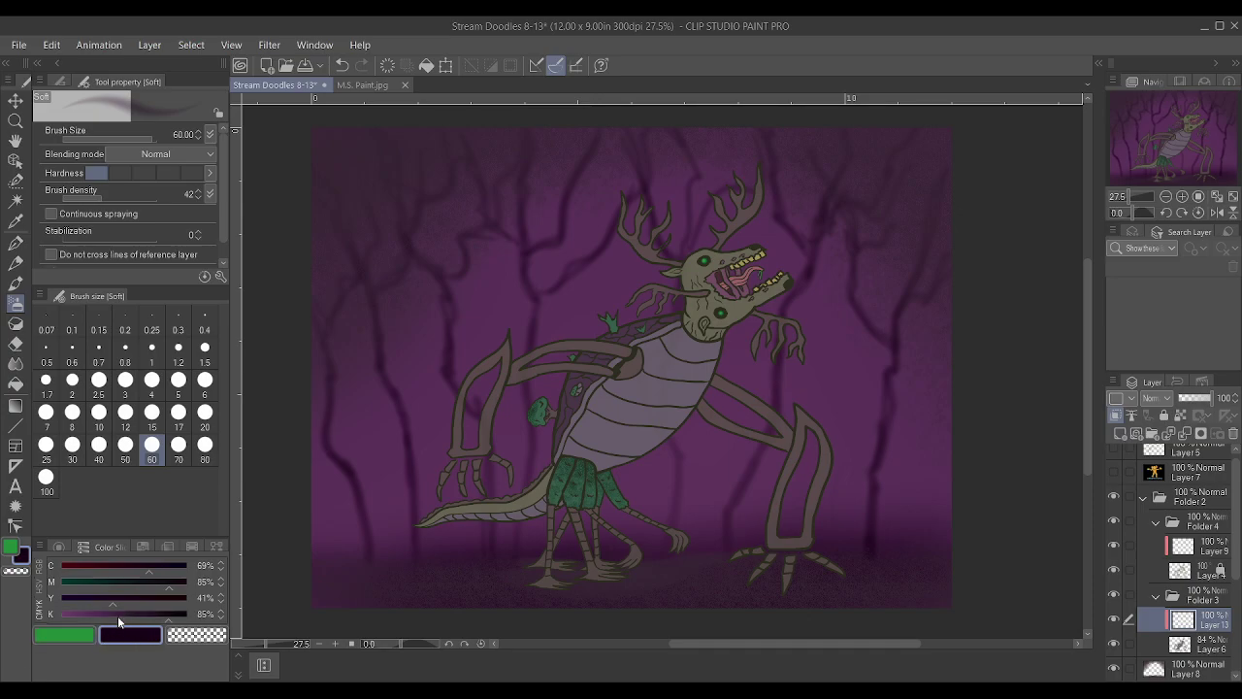
# Mix a pale yellow of C 9, M 0, Y 25, K 0 and airbrush soft highlights over the creature's torso, back and arms
pyautogui.moveTo(118, 615); pyautogui.dragTo(3, 641)
pyautogui.moveTo(89, 601); pyautogui.dragTo(3, 629)
pyautogui.moveTo(167, 585); pyautogui.dragTo(8, 571)
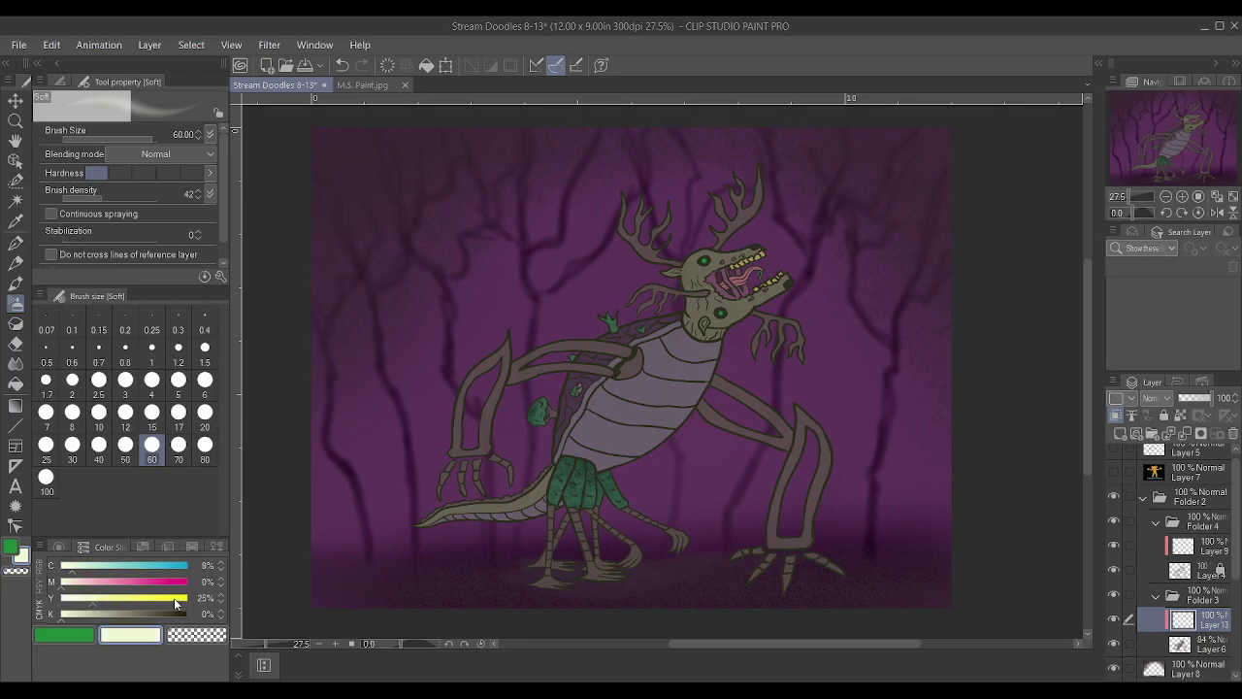
pyautogui.scroll(1, 626, 393)
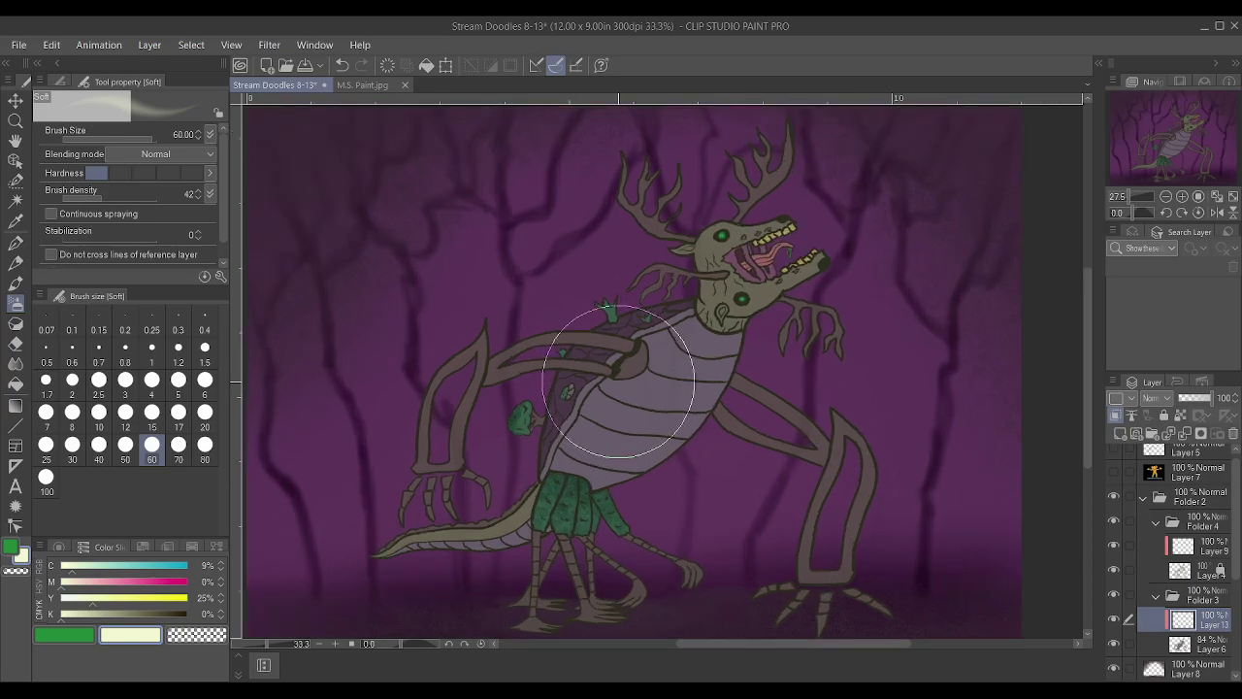
pyautogui.moveTo(695, 412)
pyautogui.mouseDown()
pyautogui.moveTo(624, 400)
pyautogui.moveTo(519, 347)
pyautogui.moveTo(691, 229)
pyautogui.moveTo(686, 301)
pyautogui.moveTo(753, 276)
pyautogui.moveTo(773, 235)
pyautogui.moveTo(636, 317)
pyautogui.moveTo(636, 358)
pyautogui.moveTo(703, 421)
pyautogui.moveTo(759, 414)
pyautogui.moveTo(771, 379)
pyautogui.moveTo(779, 415)
pyautogui.moveTo(862, 414)
pyautogui.moveTo(762, 389)
pyautogui.moveTo(699, 450)
pyautogui.moveTo(630, 464)
pyautogui.moveTo(612, 373)
pyautogui.moveTo(560, 346)
pyautogui.moveTo(673, 346)
pyautogui.moveTo(714, 293)
pyautogui.mouseUp()
pyautogui.scroll(-3, 573, 283)
pyautogui.scroll(2, 759, 373)
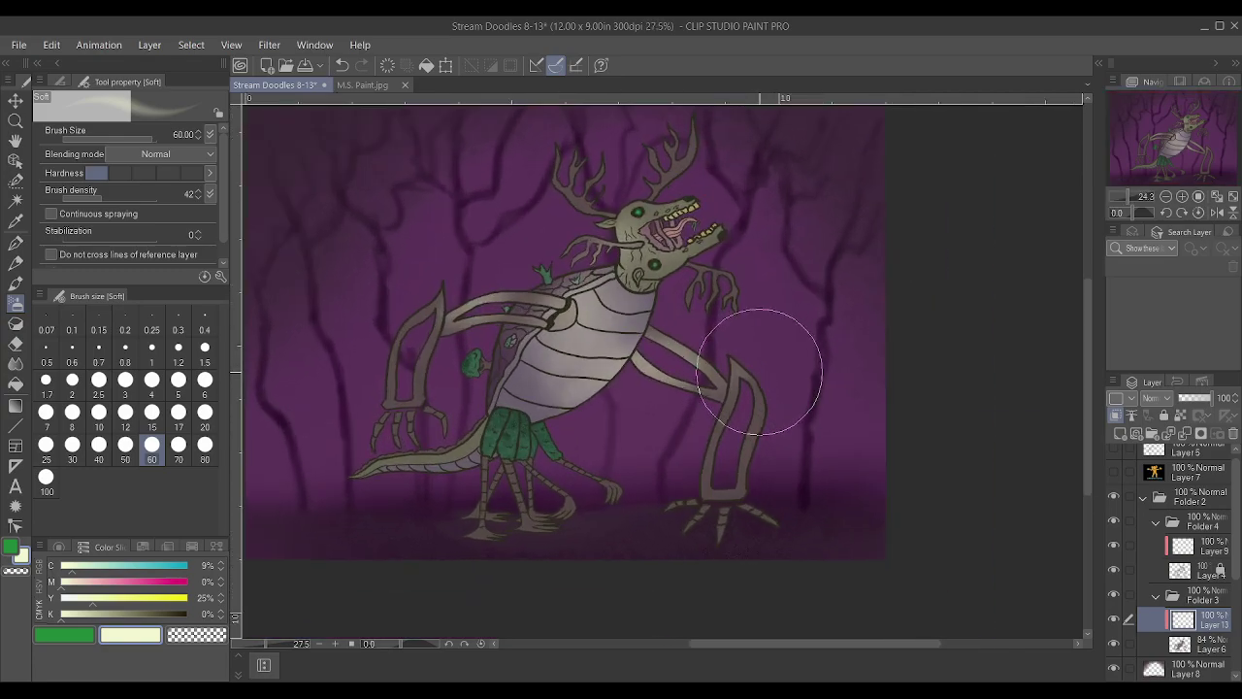
pyautogui.moveTo(460, 208)
pyautogui.mouseDown()
pyautogui.moveTo(452, 166)
pyautogui.moveTo(456, 180)
pyautogui.mouseUp()
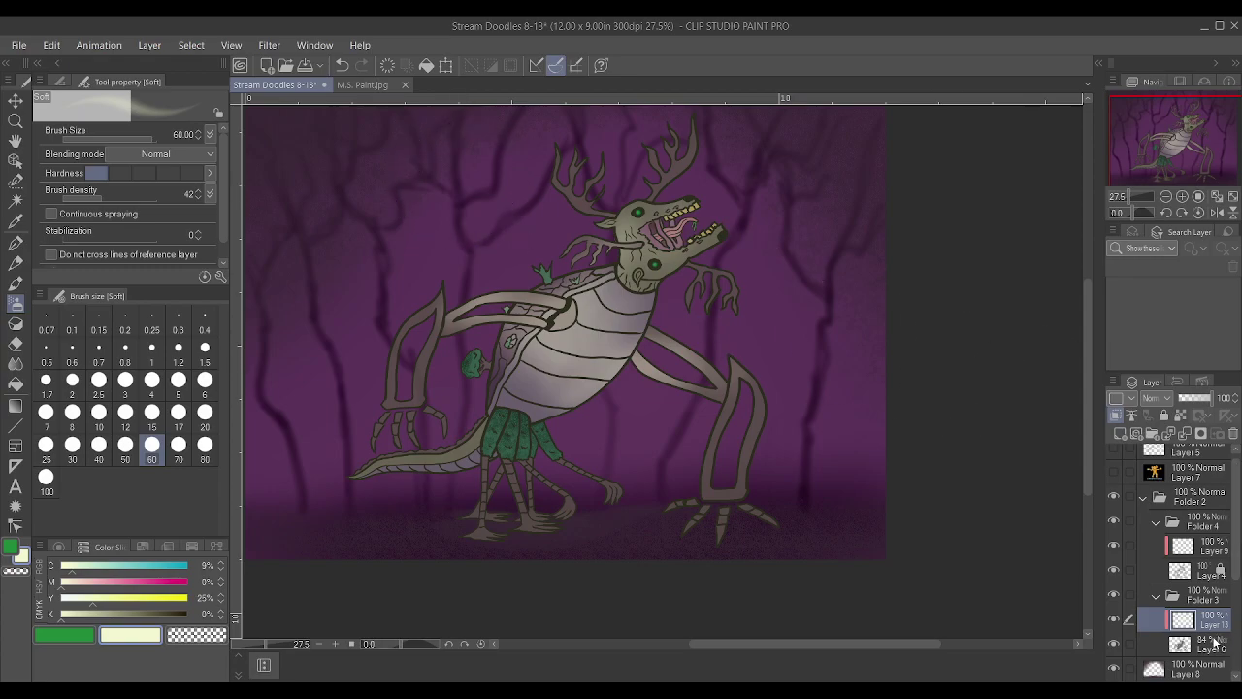
# Lock Layer 6 and add another clipped raster layer directly above it
pyautogui.click(1215, 641)
pyautogui.click(1166, 417)
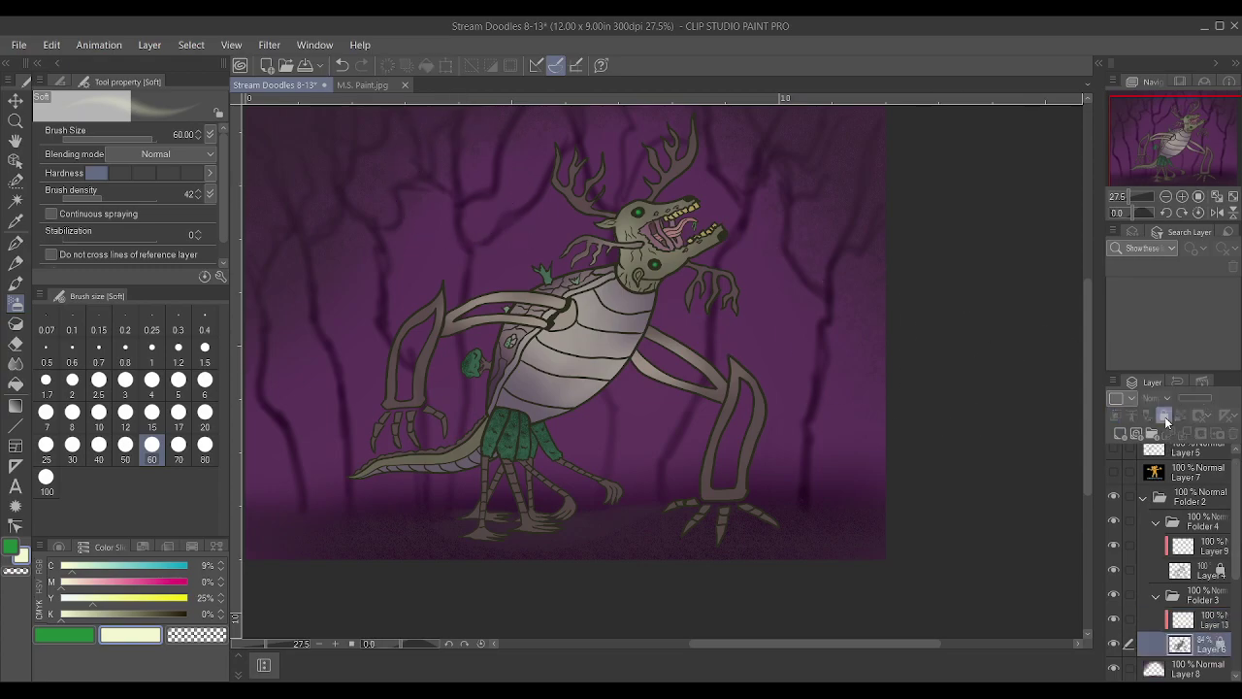
pyautogui.click(1120, 434)
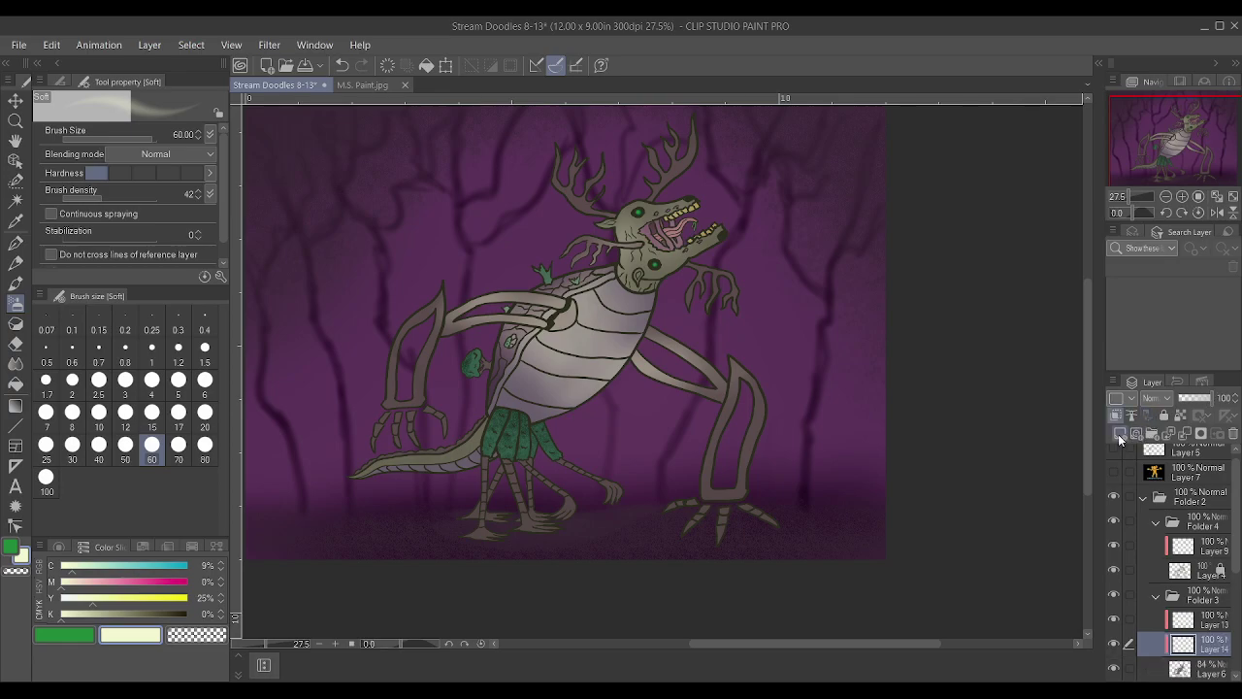
# Reduce the airbrush to size 30 and brush pale highlights onto the creature's hind feet
pyautogui.press('[')
pyautogui.press('[')
pyautogui.press('[')
pyautogui.press('[')
pyautogui.press('[')
pyautogui.press(']')
pyautogui.press(']')
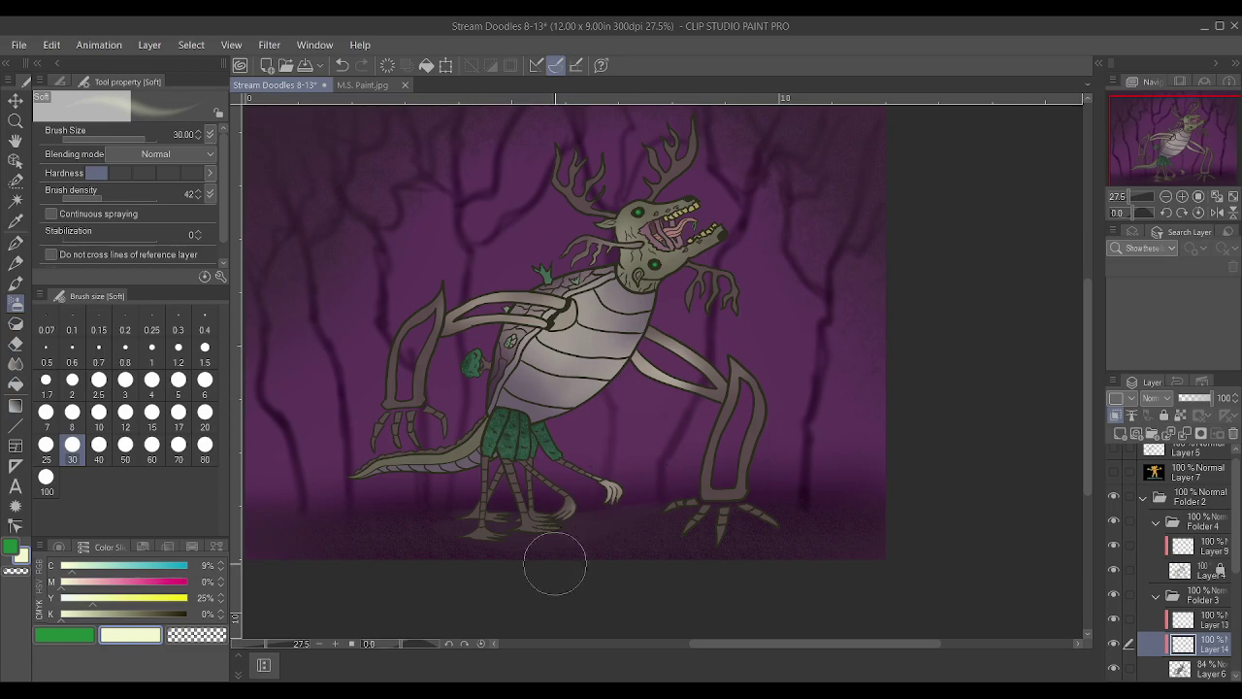
# Move Layer 14 above Layer 13 and turn off its clipping to the layer below
pyautogui.scroll(-2, 1172, 558)
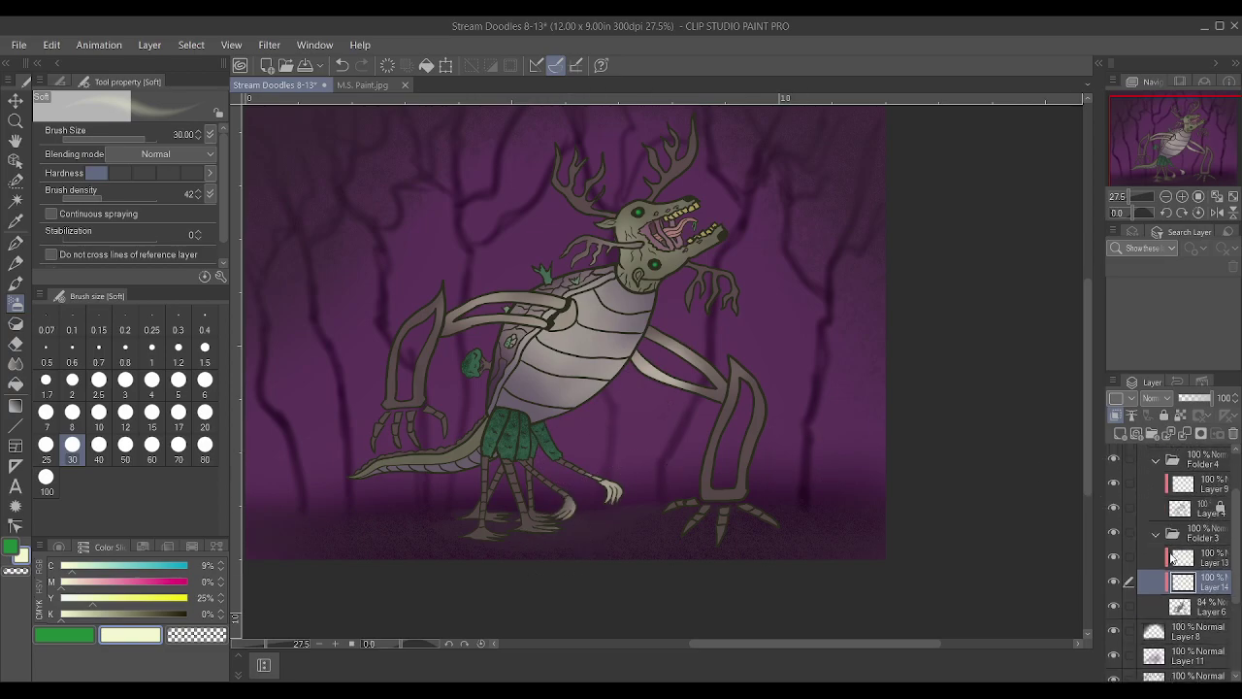
pyautogui.moveTo(1192, 567); pyautogui.dragTo(1193, 558)
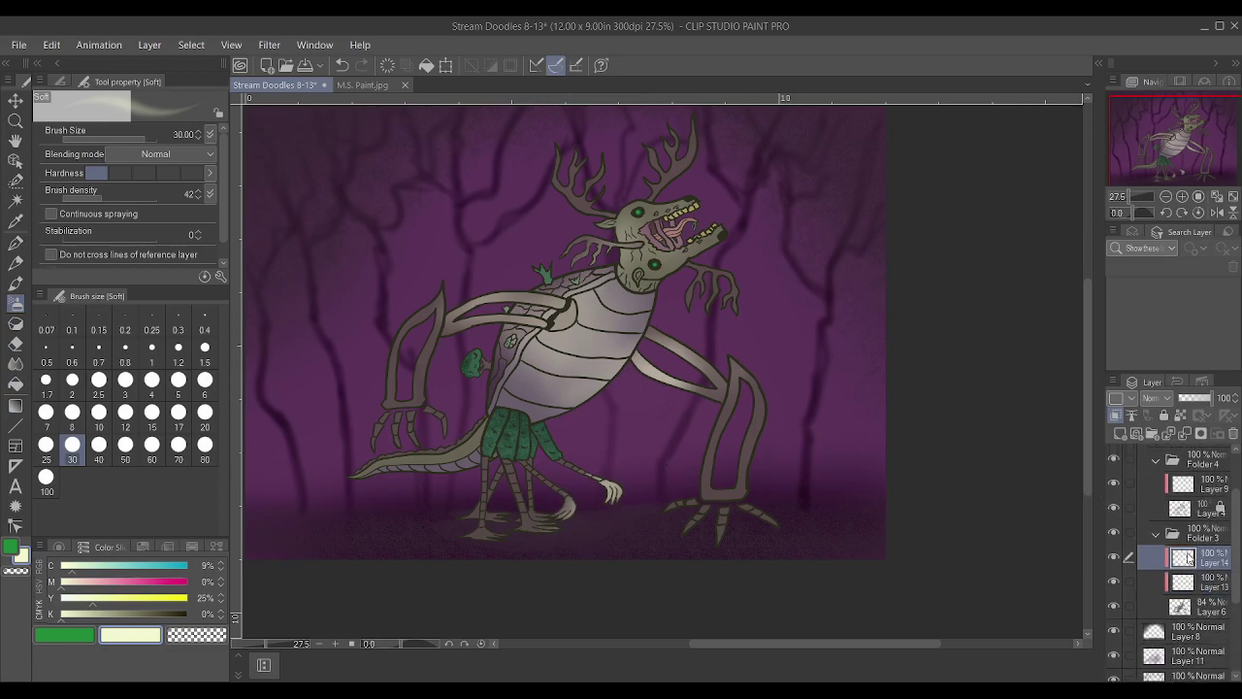
pyautogui.click(1131, 415)
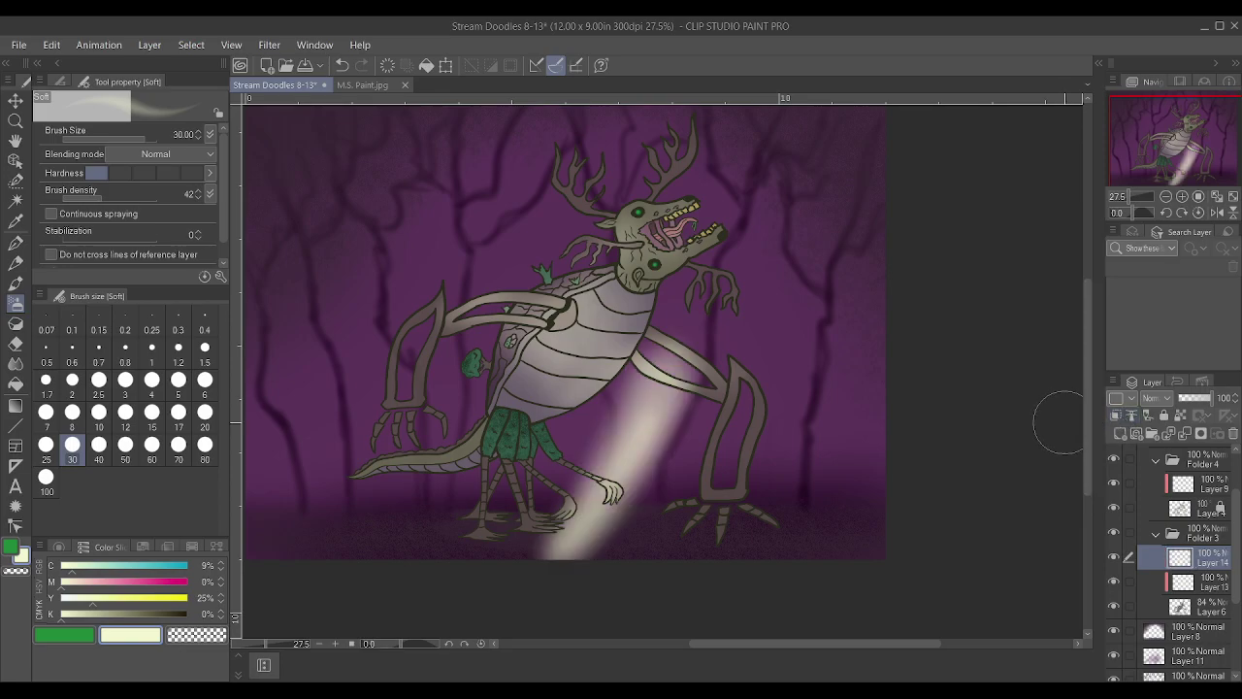
# Airbrush a pale yellow glow over the creature's body and legs at size 70, and set Layer 14's blending mode to Overlay
pyautogui.press(']')
pyautogui.press(']')
pyautogui.moveTo(522, 488)
pyautogui.mouseDown()
pyautogui.moveTo(490, 437)
pyautogui.moveTo(549, 518)
pyautogui.moveTo(605, 426)
pyautogui.moveTo(524, 321)
pyautogui.moveTo(641, 281)
pyautogui.moveTo(679, 350)
pyautogui.moveTo(609, 275)
pyautogui.moveTo(494, 546)
pyautogui.moveTo(504, 282)
pyautogui.moveTo(621, 485)
pyautogui.mouseUp()
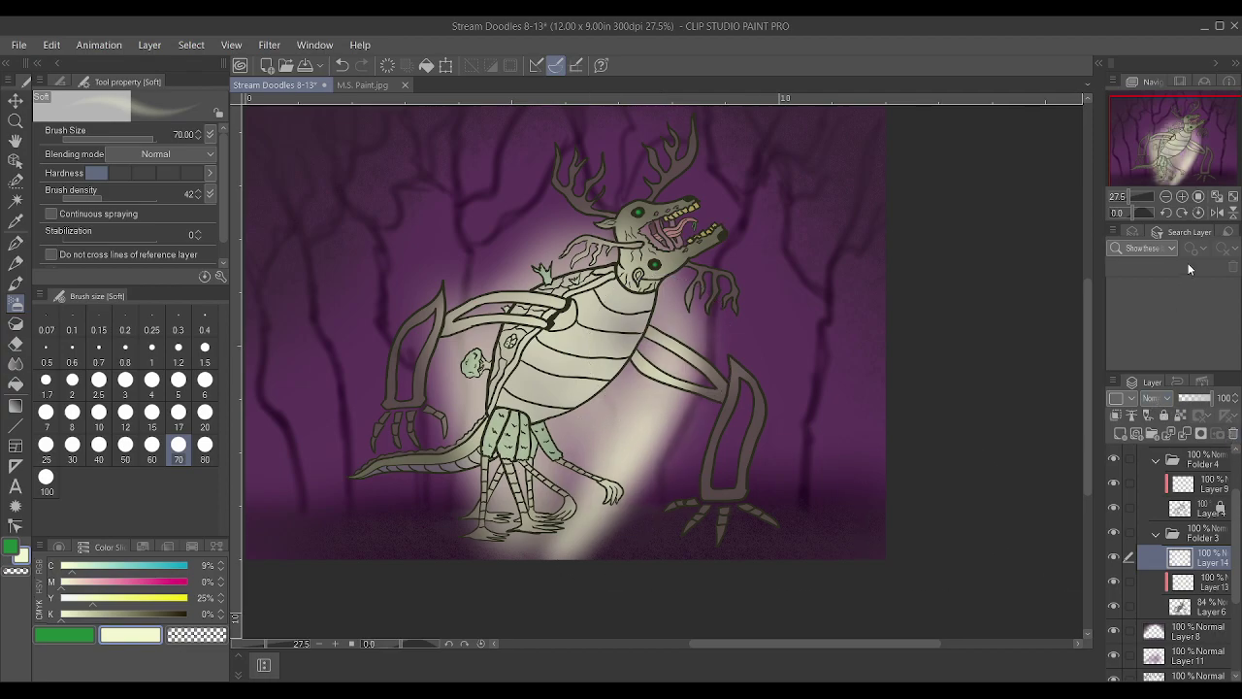
pyautogui.click(1182, 211)
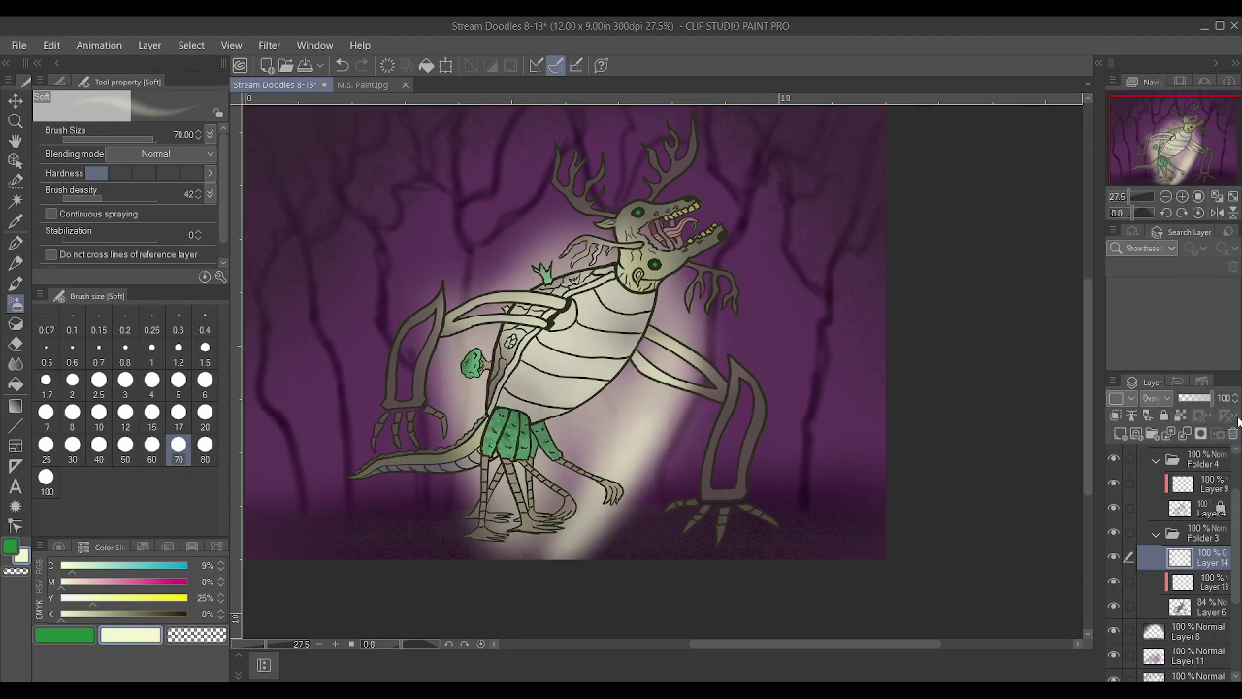
# Lower the opacity of the glow on Layer 14 to 48%
pyautogui.click(1236, 404)
pyautogui.click(1236, 404)
pyautogui.click(1236, 404)
pyautogui.click(1237, 404)
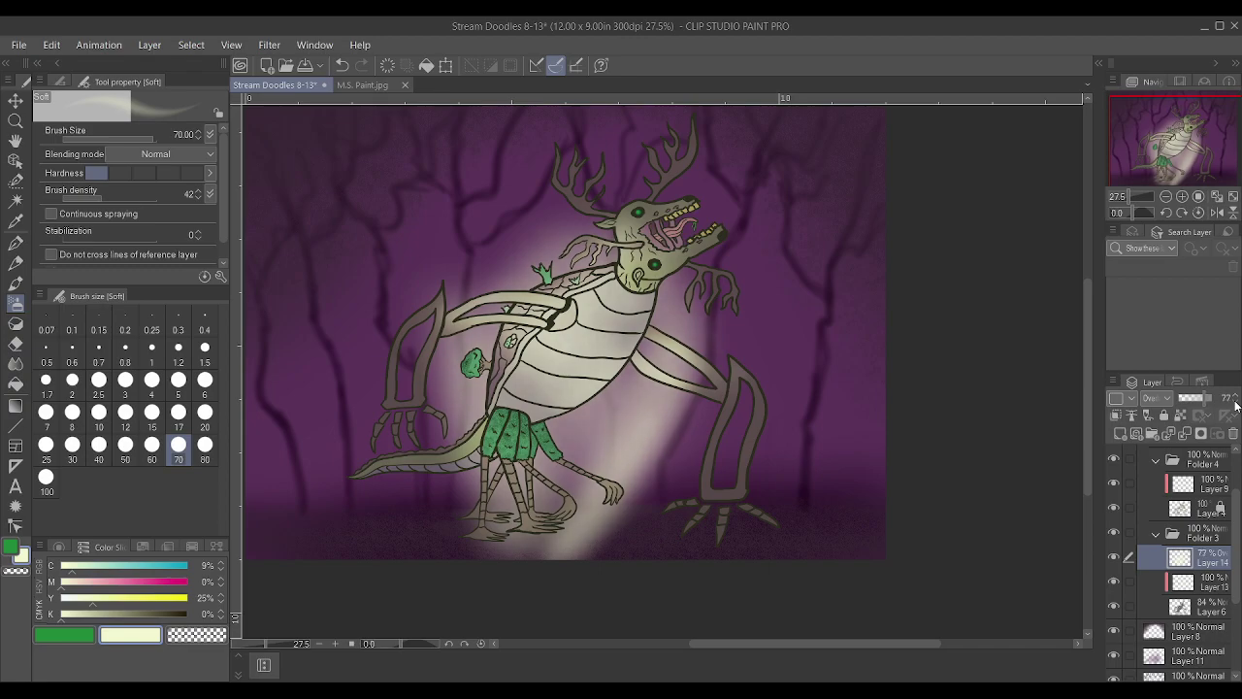
pyautogui.click(1237, 404)
pyautogui.click(1237, 404)
# Airbrush more pale glow over the creature's legs and torso at size 70, and undo the last stroke
pyautogui.moveTo(496, 542)
pyautogui.mouseDown()
pyautogui.moveTo(488, 421)
pyautogui.moveTo(489, 484)
pyautogui.moveTo(477, 480)
pyautogui.moveTo(493, 361)
pyautogui.moveTo(517, 504)
pyautogui.mouseUp()
pyautogui.moveTo(623, 336)
pyautogui.mouseDown()
pyautogui.moveTo(544, 295)
pyautogui.moveTo(620, 192)
pyautogui.mouseUp()
pyautogui.moveTo(540, 495)
pyautogui.mouseDown()
pyautogui.moveTo(590, 491)
pyautogui.moveTo(596, 509)
pyautogui.moveTo(620, 390)
pyautogui.moveTo(459, 580)
pyautogui.moveTo(546, 264)
pyautogui.moveTo(503, 384)
pyautogui.mouseUp()
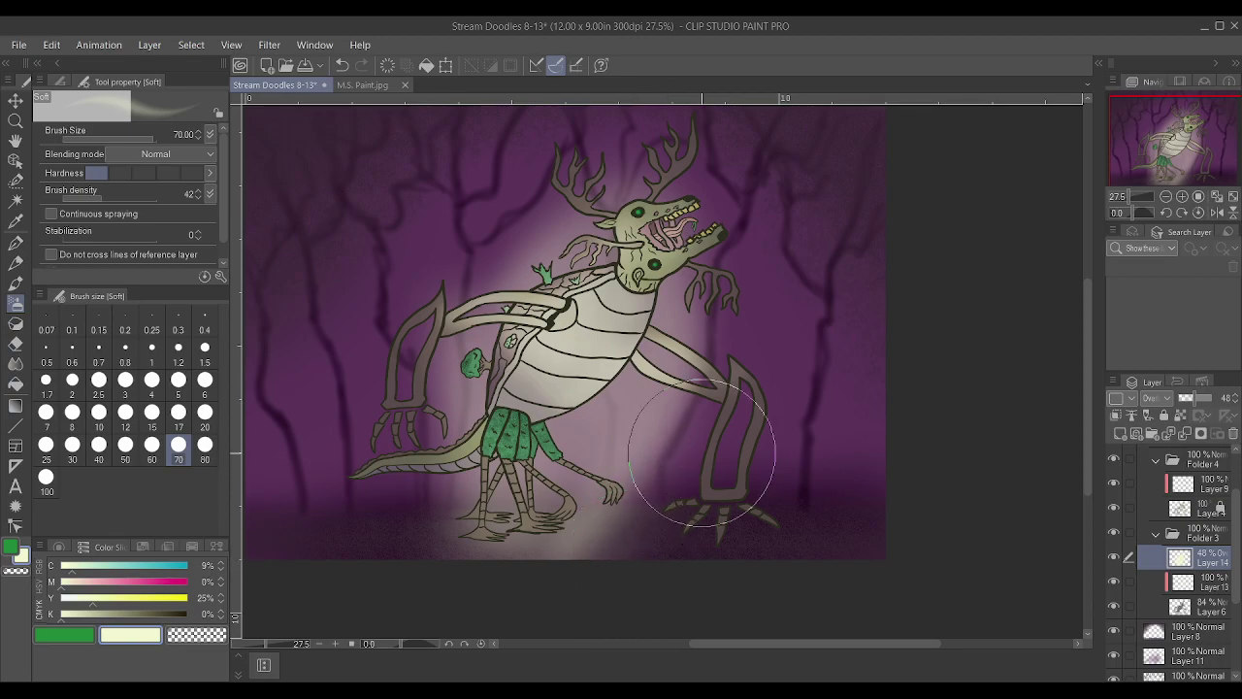
pyautogui.hotkey('ctrl', 'z')
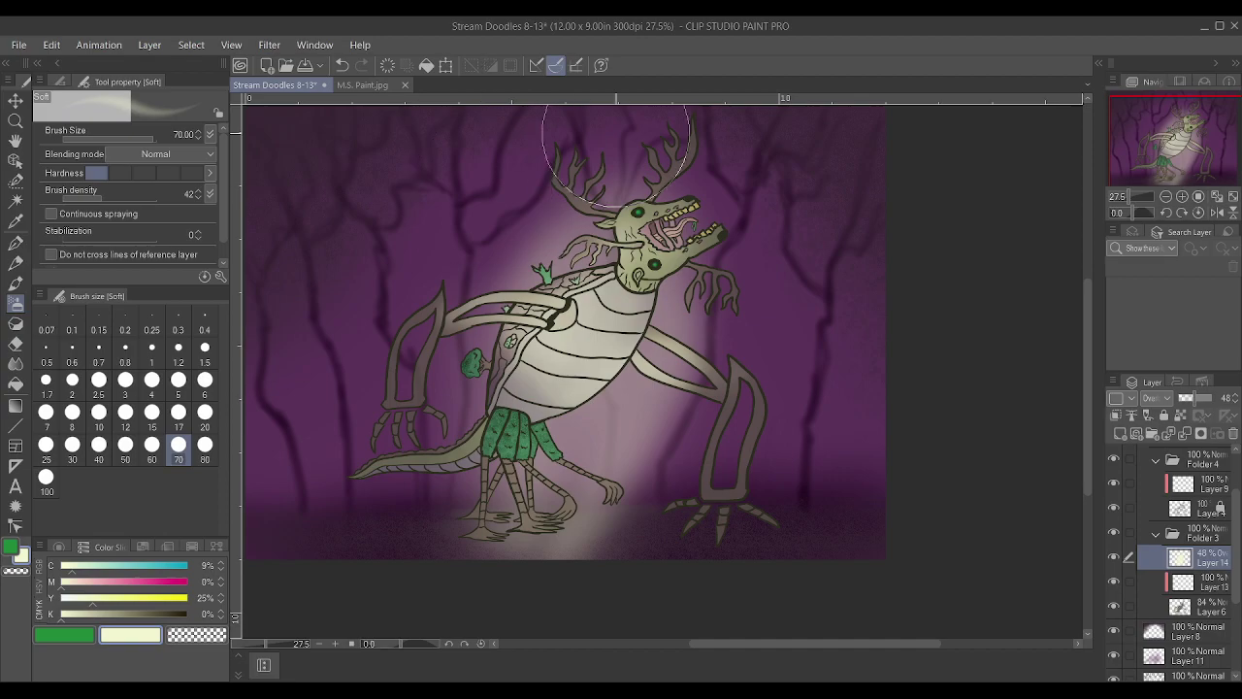
# Change Layer 14's blending mode to Soft light and reduce its opacity to 28%
pyautogui.moveTo(1216, 406); pyautogui.dragTo(1185, 405)
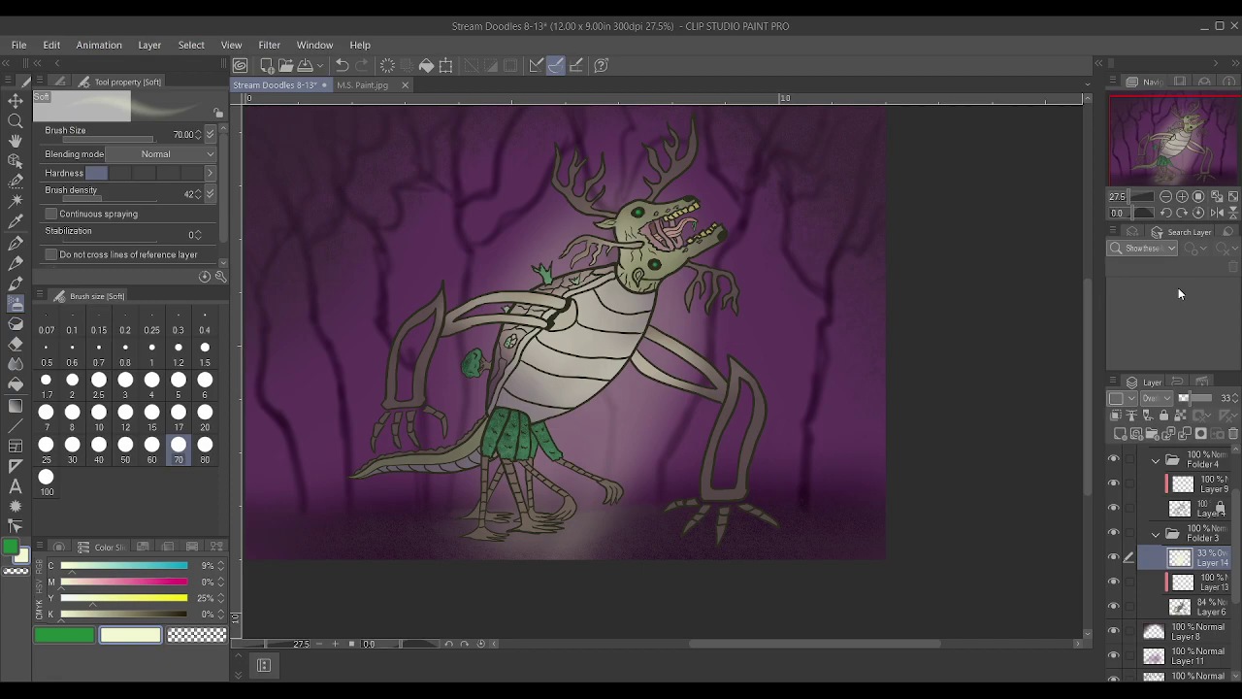
pyautogui.press('Down')
pyautogui.click(1235, 402)
pyautogui.click(1236, 402)
pyautogui.click(1236, 402)
pyautogui.click(1235, 401)
pyautogui.click(1235, 402)
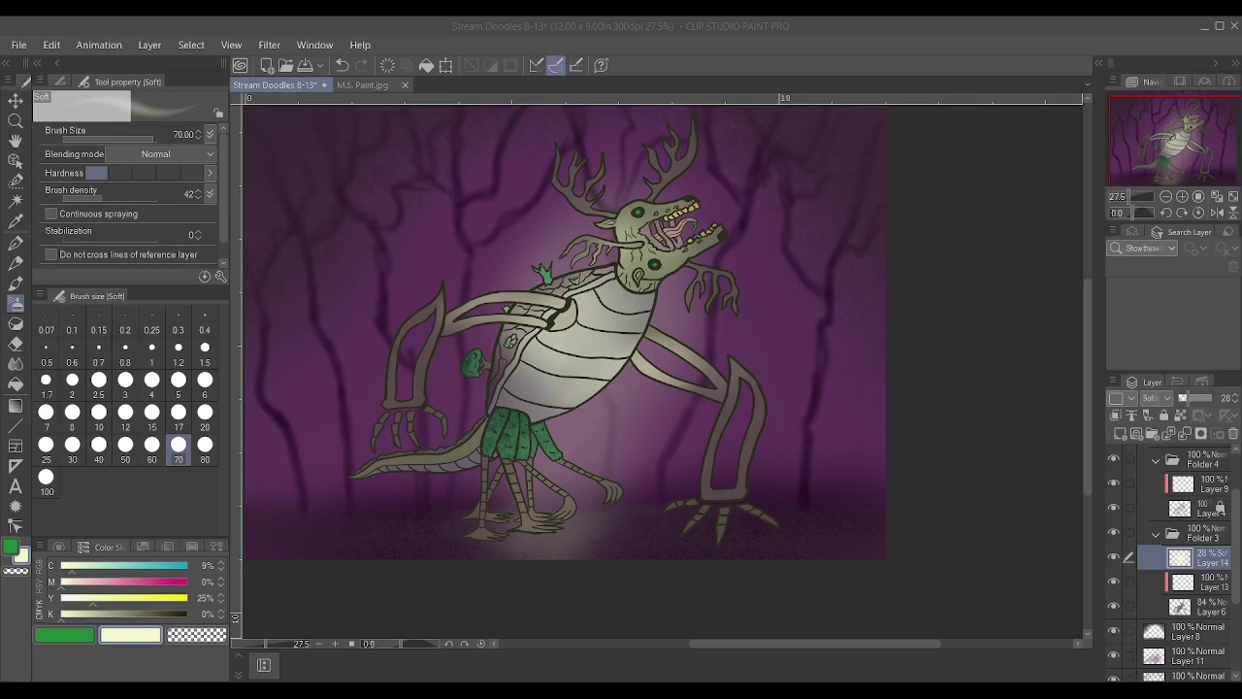
pyautogui.hotkey('alt', 'Tab')
pyautogui.hotkey('alt', 'Tab')
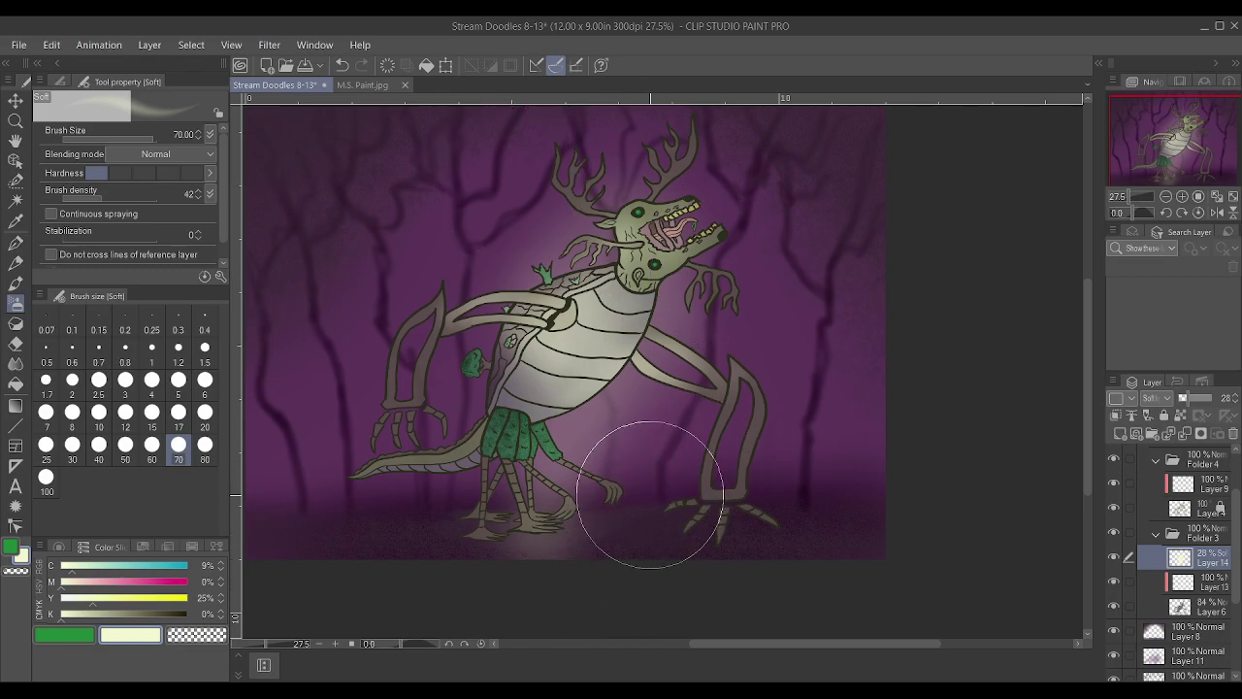
# Collapse Folder 3 and toggle its visibility off and on to compare the whole picture with and without its layers
pyautogui.scroll(-1, 631, 486)
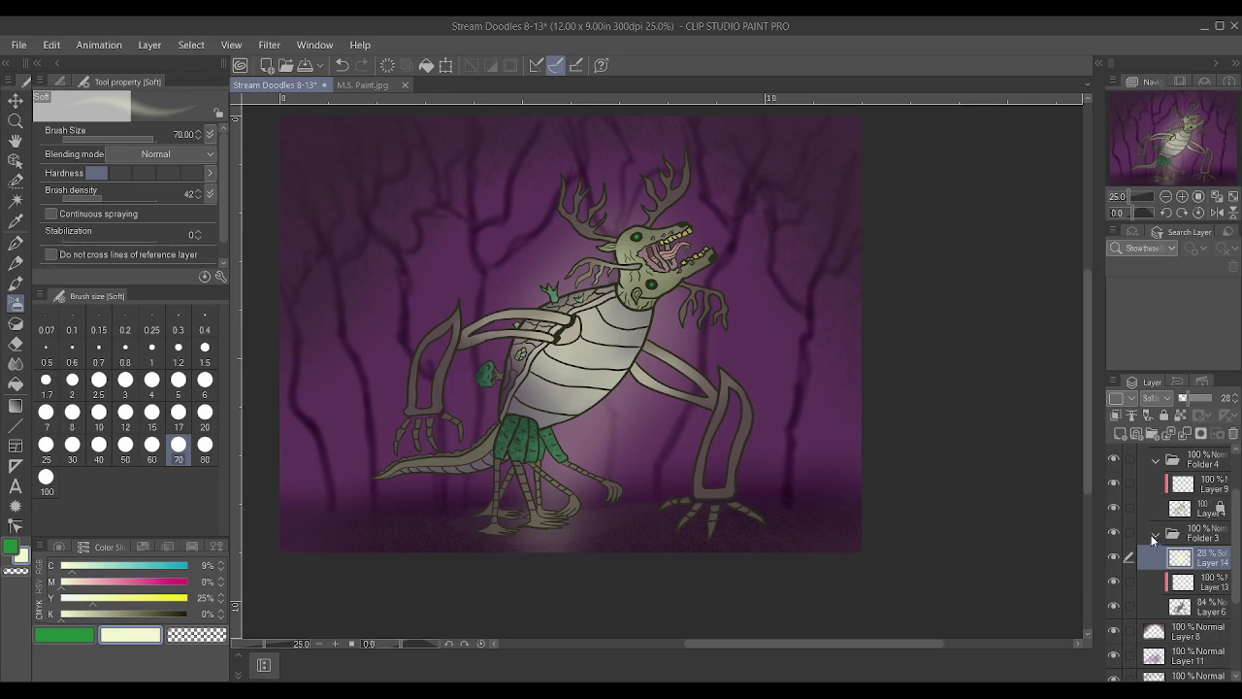
pyautogui.click(1158, 538)
pyautogui.click(1156, 535)
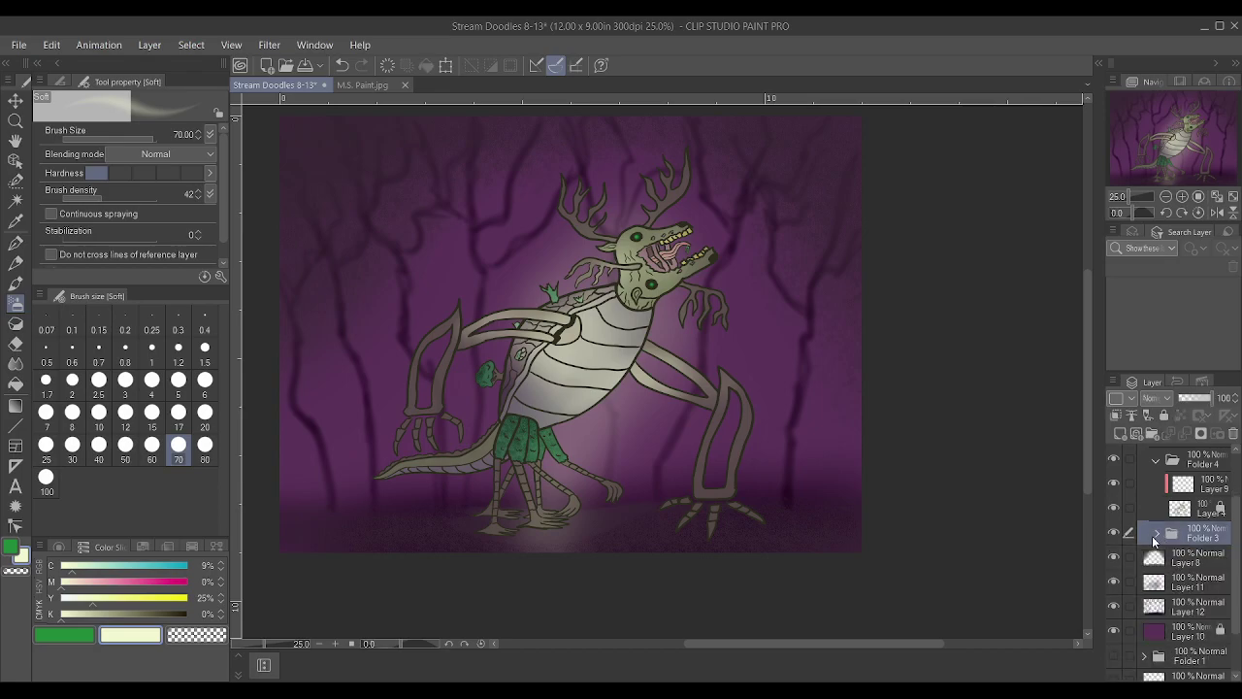
pyautogui.click(1112, 531)
pyautogui.click(1109, 530)
pyautogui.scroll(-2, 1145, 525)
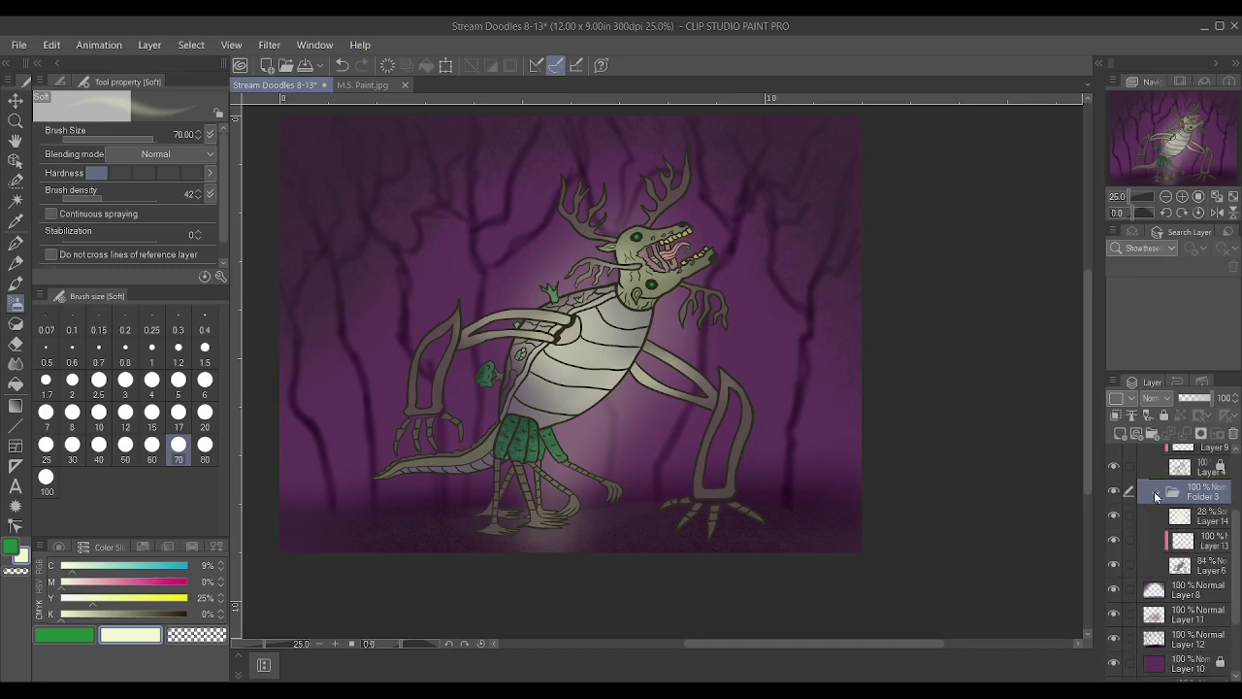
pyautogui.click(1114, 490)
pyautogui.click(1115, 490)
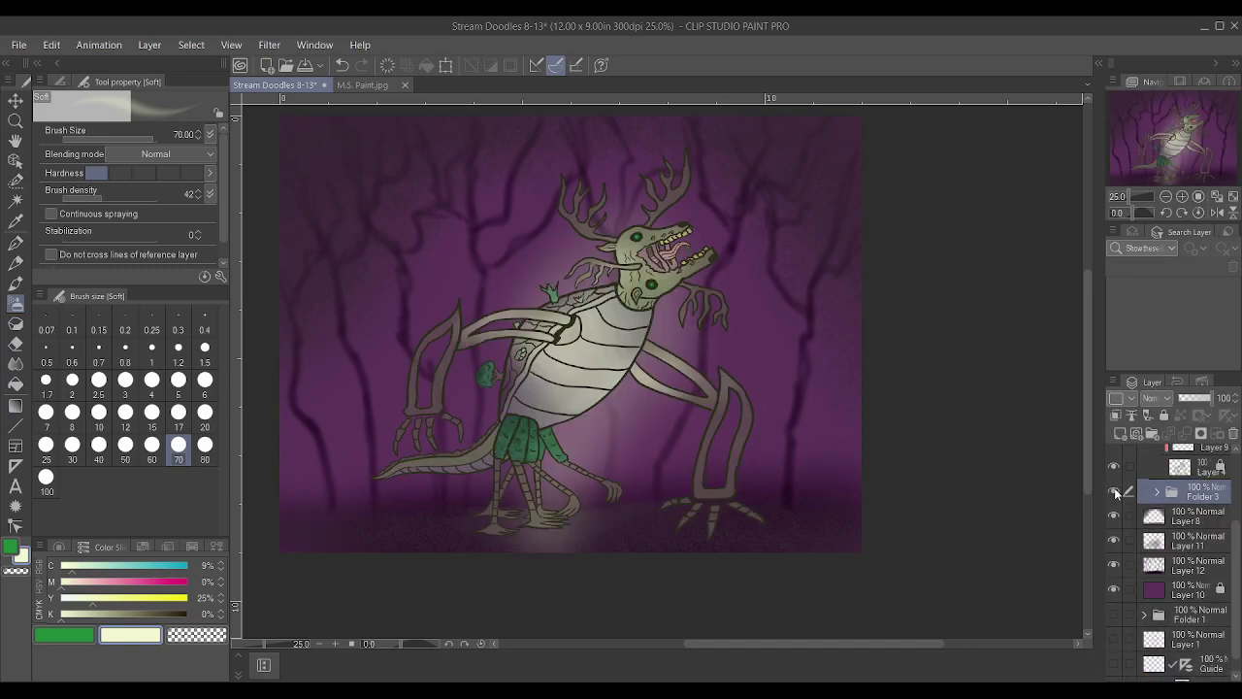
pyautogui.scroll(-2, 934, 455)
pyautogui.scroll(2, 935, 456)
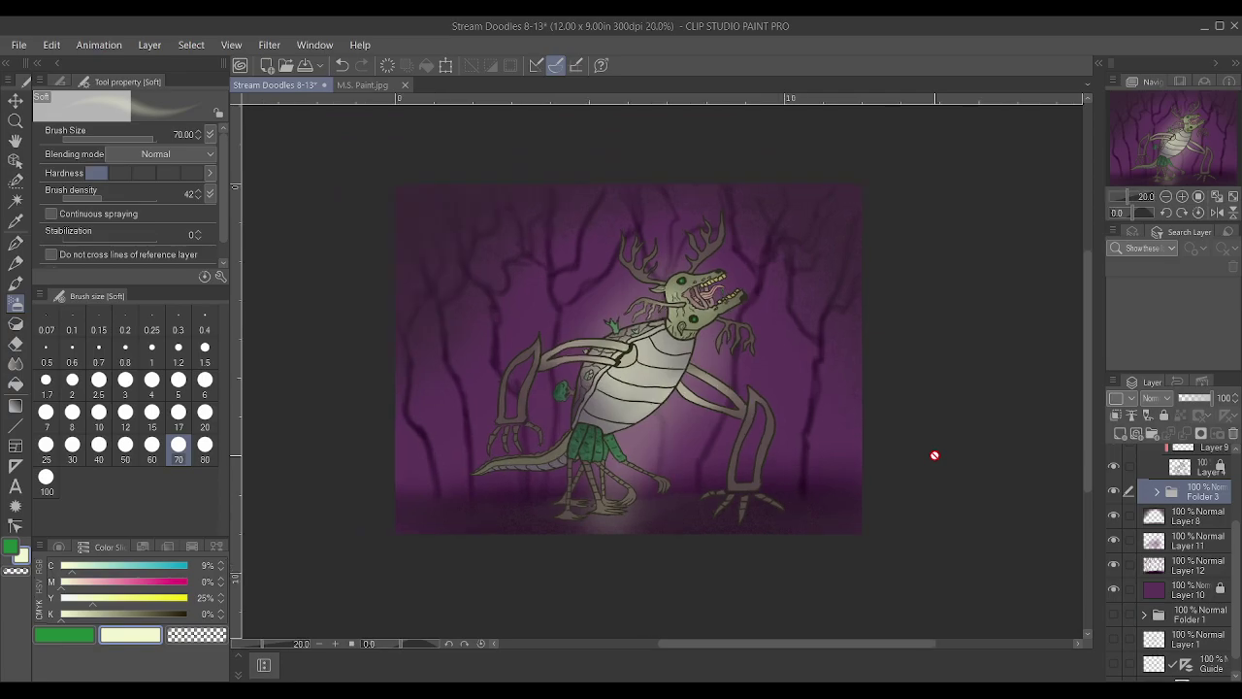
# Save the Stream Doodles 8-13 drawing
pyautogui.hotkey('ctrl', 's')
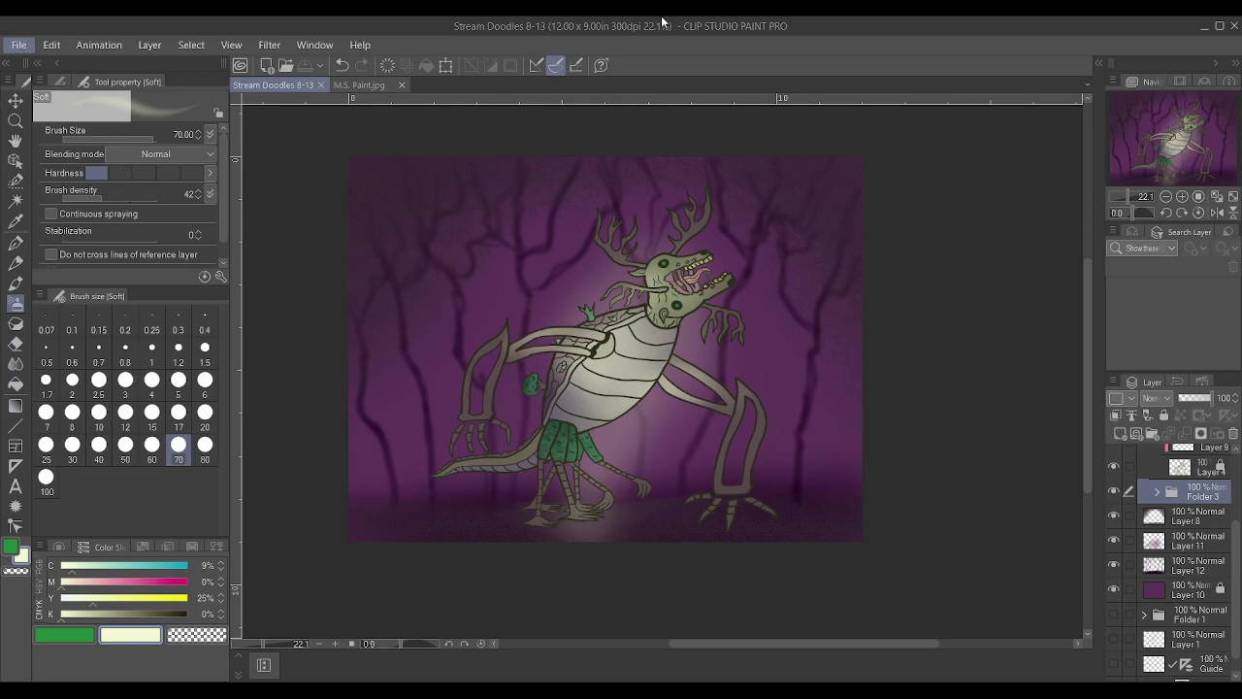
pyautogui.click(349, 232)
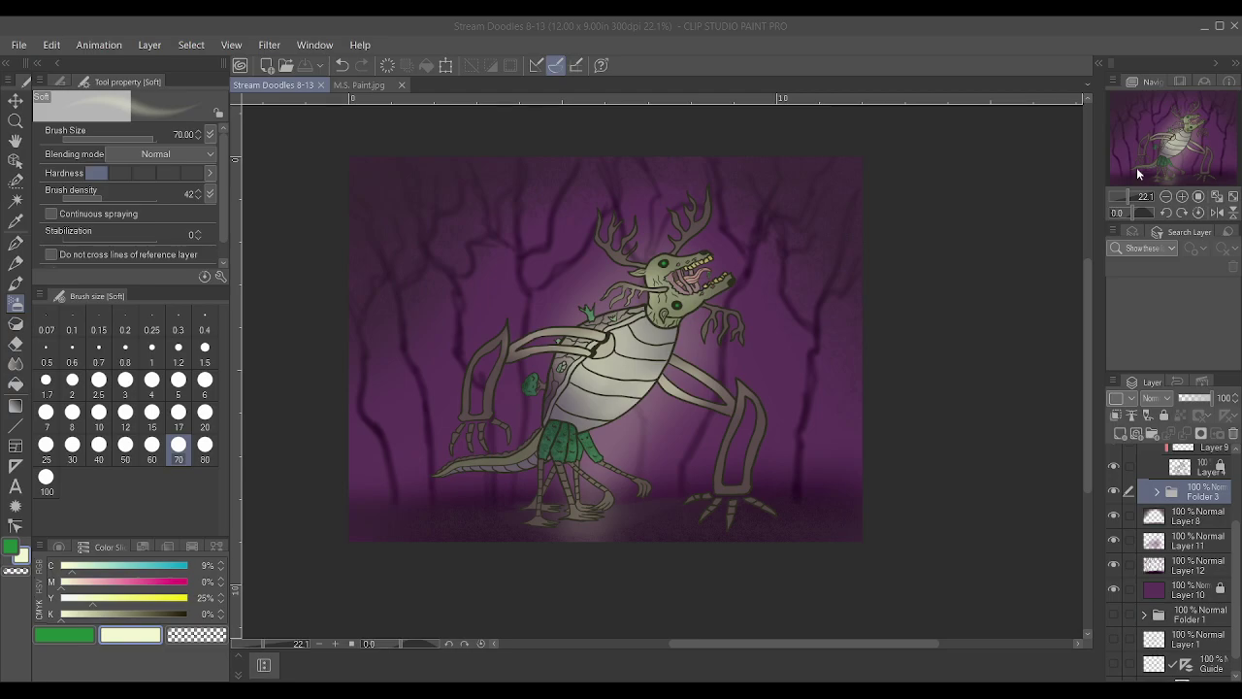
pyautogui.click(694, 291)
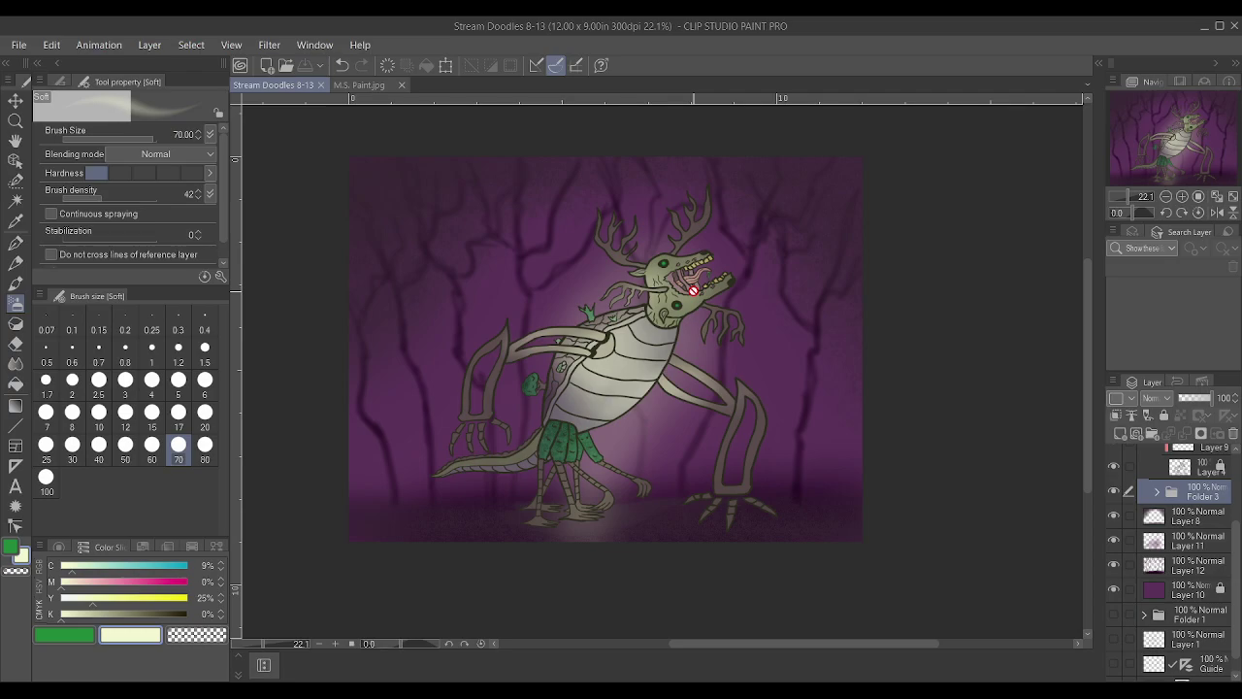
# Look over the whole creature illustration at several zoom levels
pyautogui.scroll(-1, 694, 290)
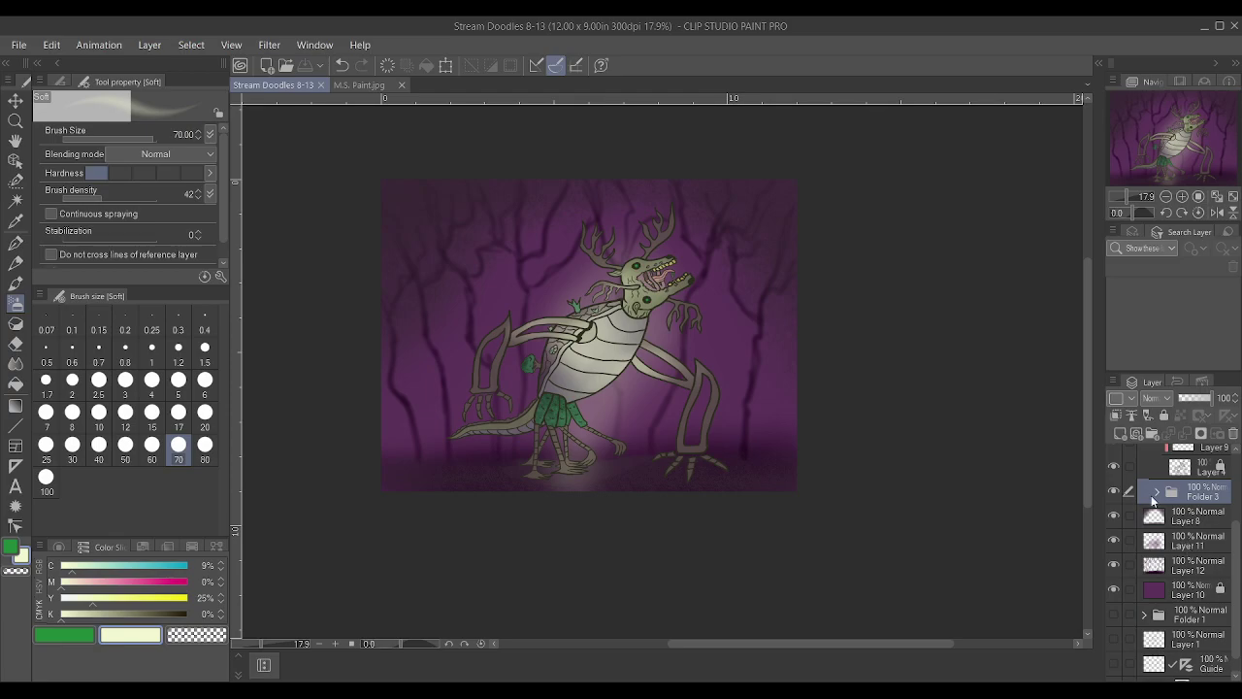
pyautogui.scroll(2, 705, 286)
pyautogui.scroll(1, 705, 286)
pyautogui.scroll(-2, 485, 256)
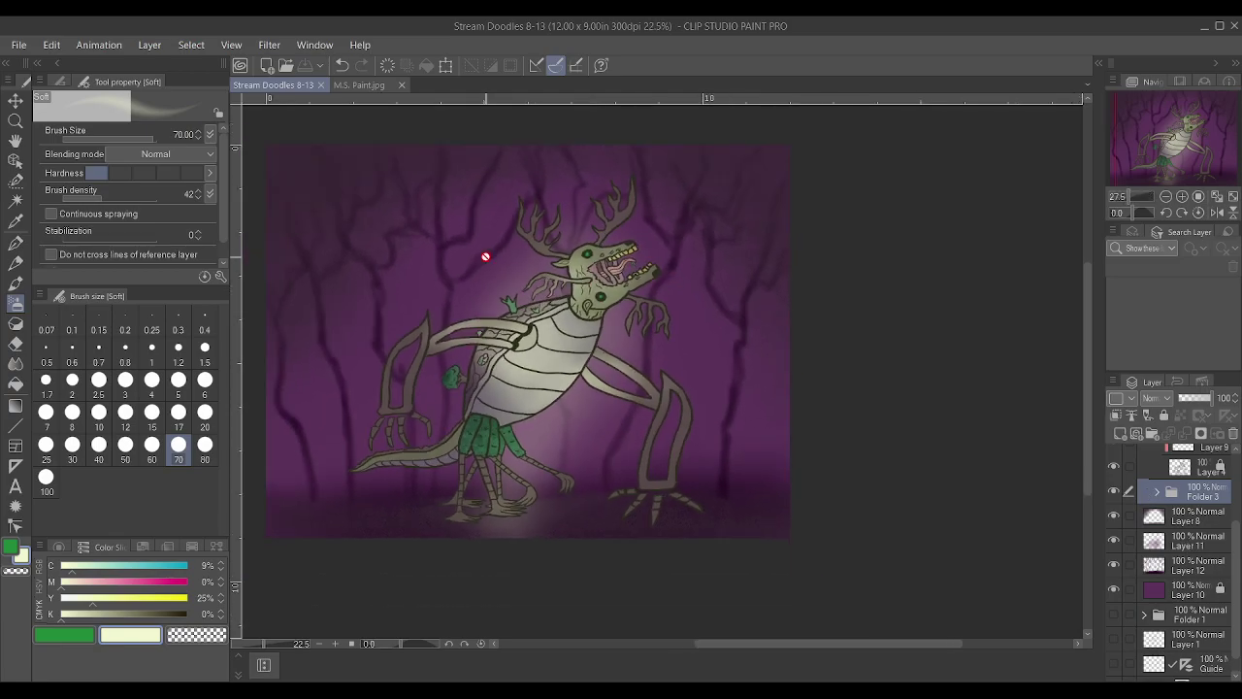
pyautogui.scroll(1, 427, 325)
pyautogui.scroll(-1, 471, 330)
pyautogui.scroll(-2, 353, 297)
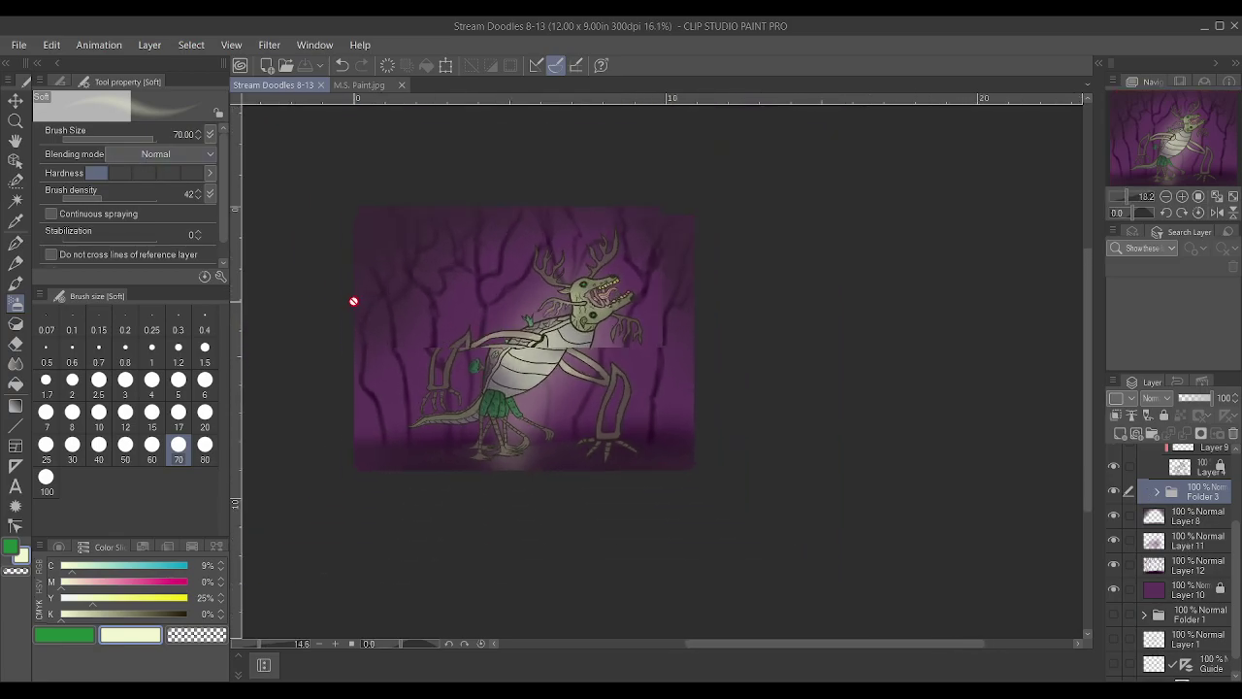
pyautogui.scroll(2, 352, 297)
pyautogui.scroll(3, 1198, 539)
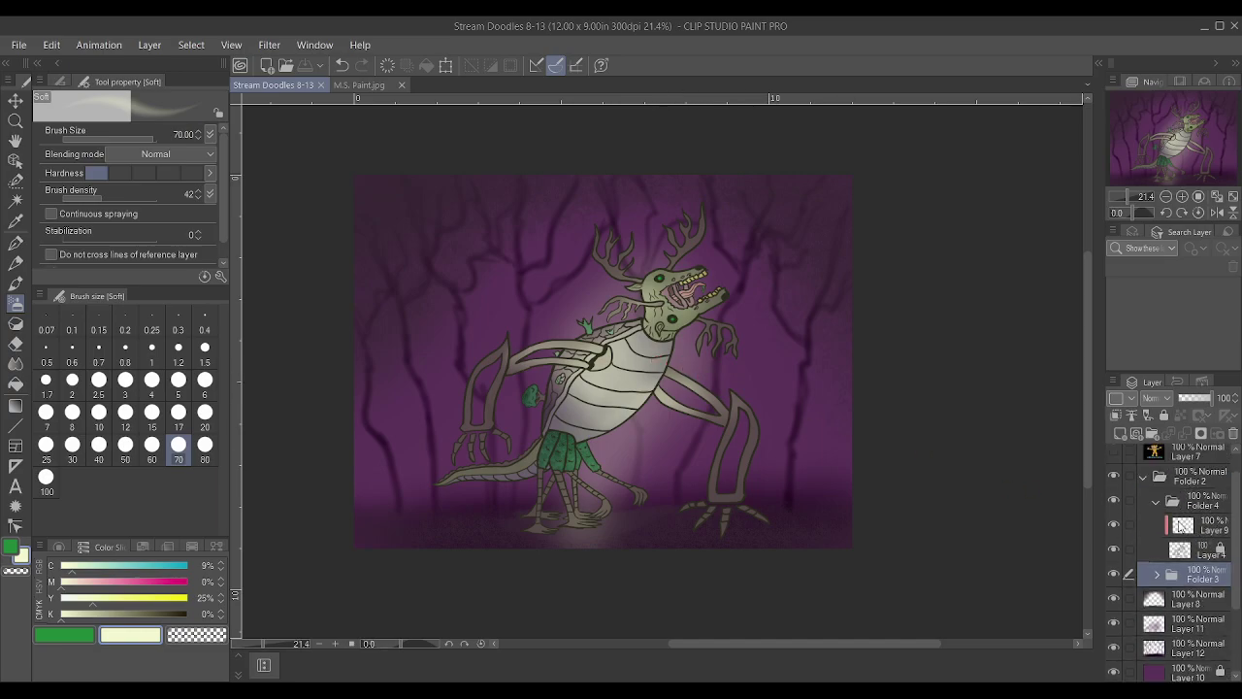
# Collapse Folder 2 and group the background layers 8, 11, 12 and 10 into a new folder
pyautogui.click(1143, 507)
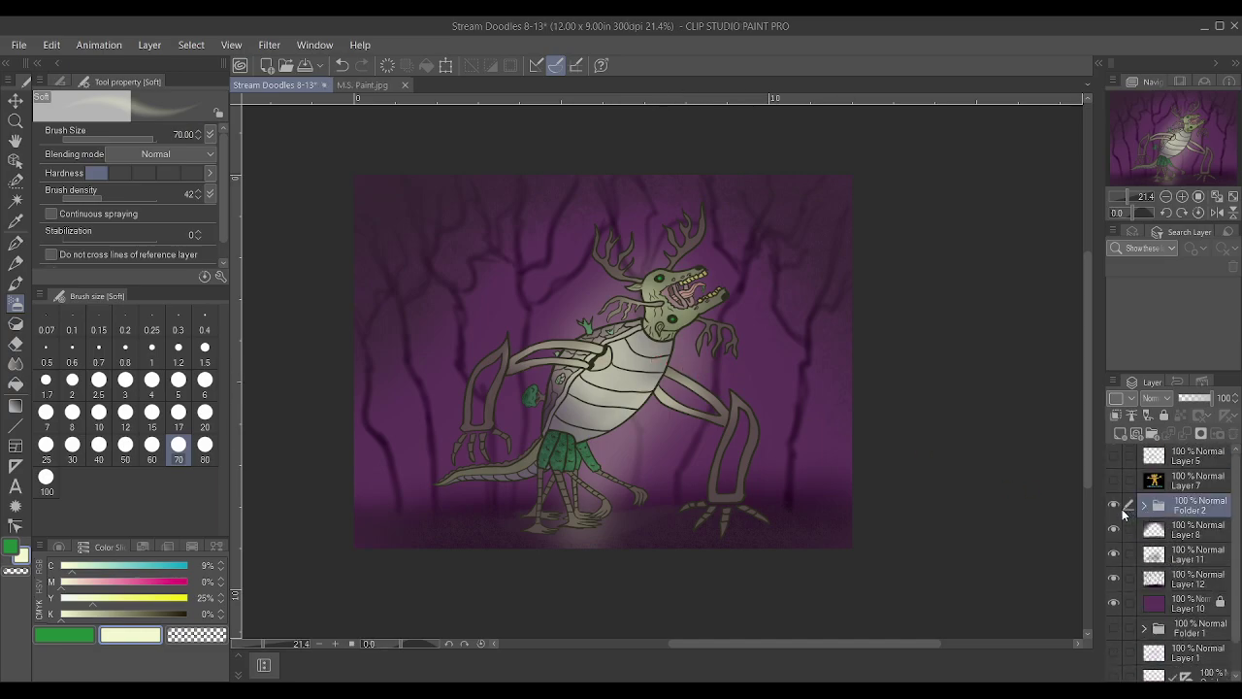
pyautogui.click(1203, 534)
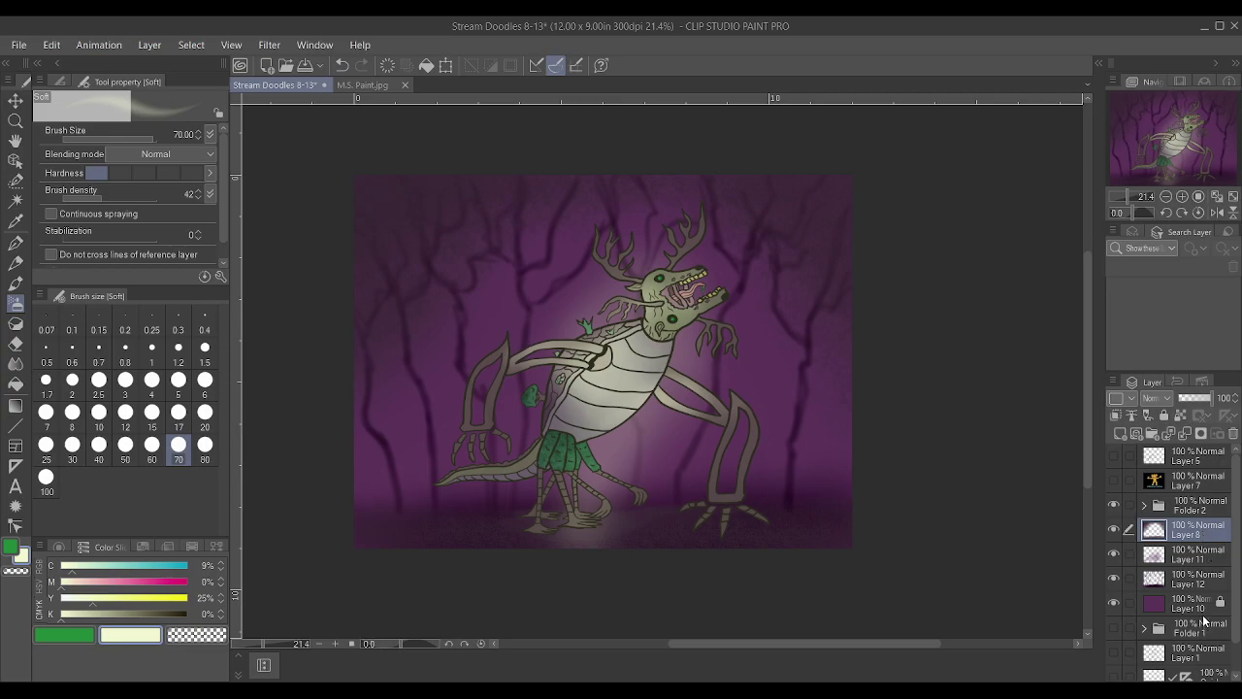
pyautogui.keyDown('shift'); pyautogui.click(1198, 604); pyautogui.keyUp('shift')
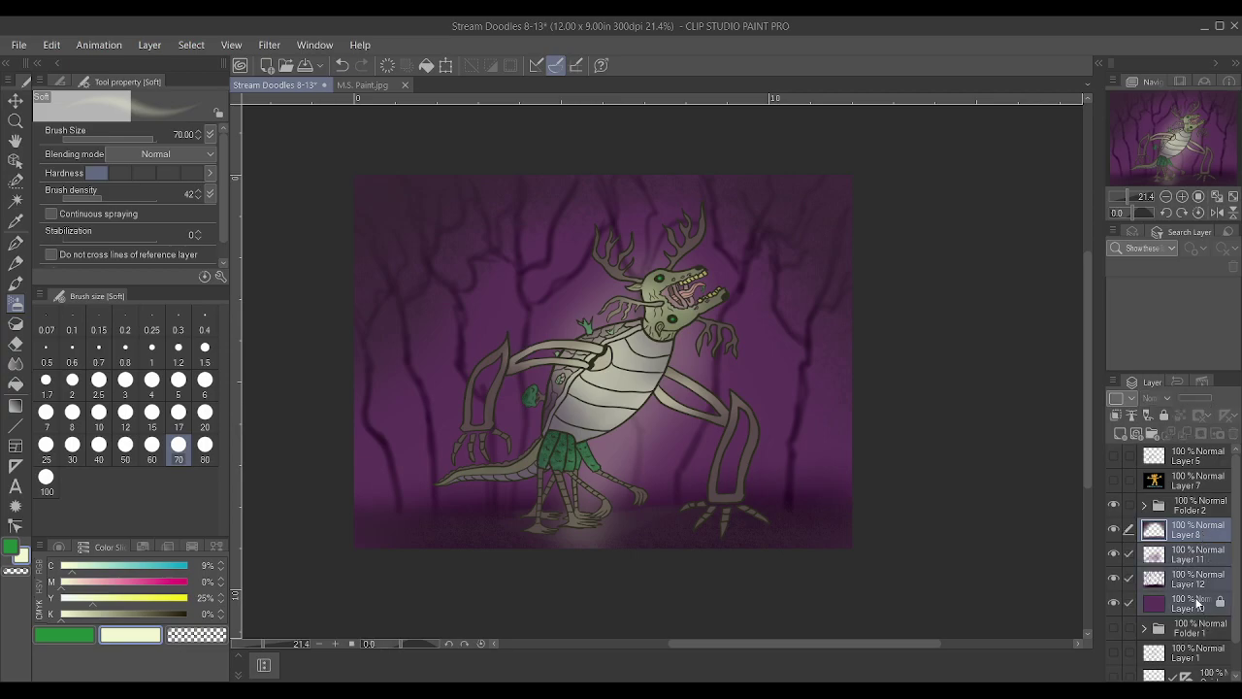
pyautogui.hotkey('ctrl', 'g')
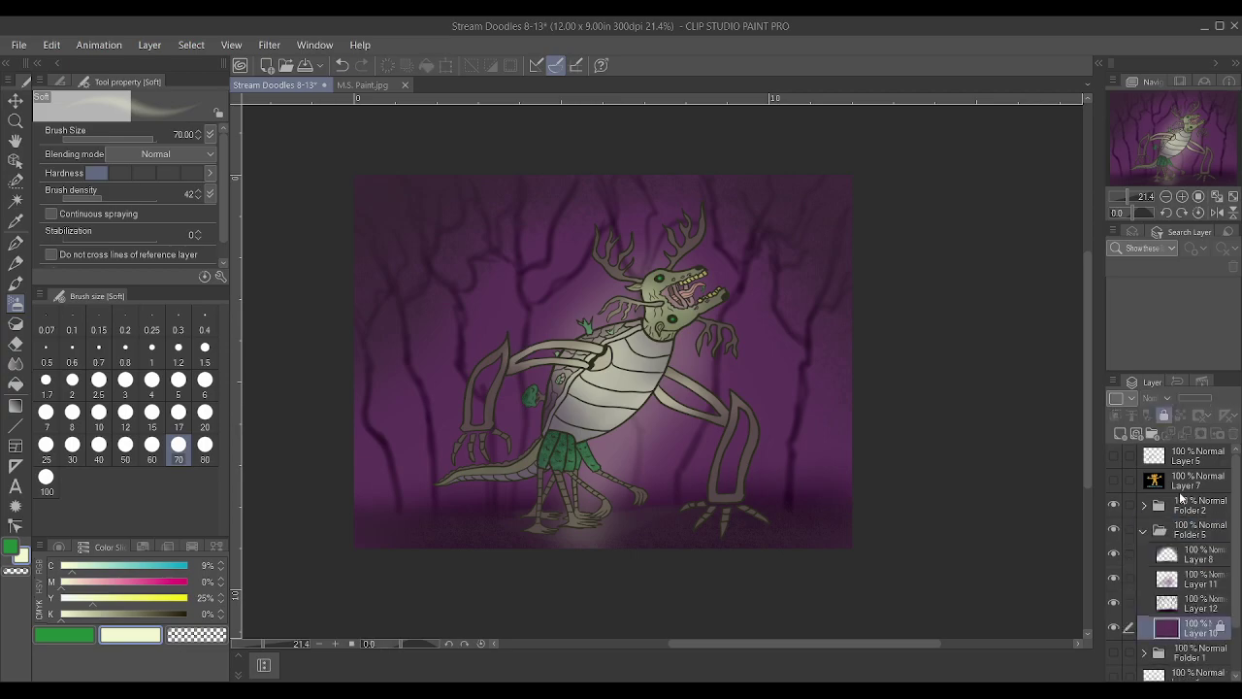
pyautogui.click(1151, 536)
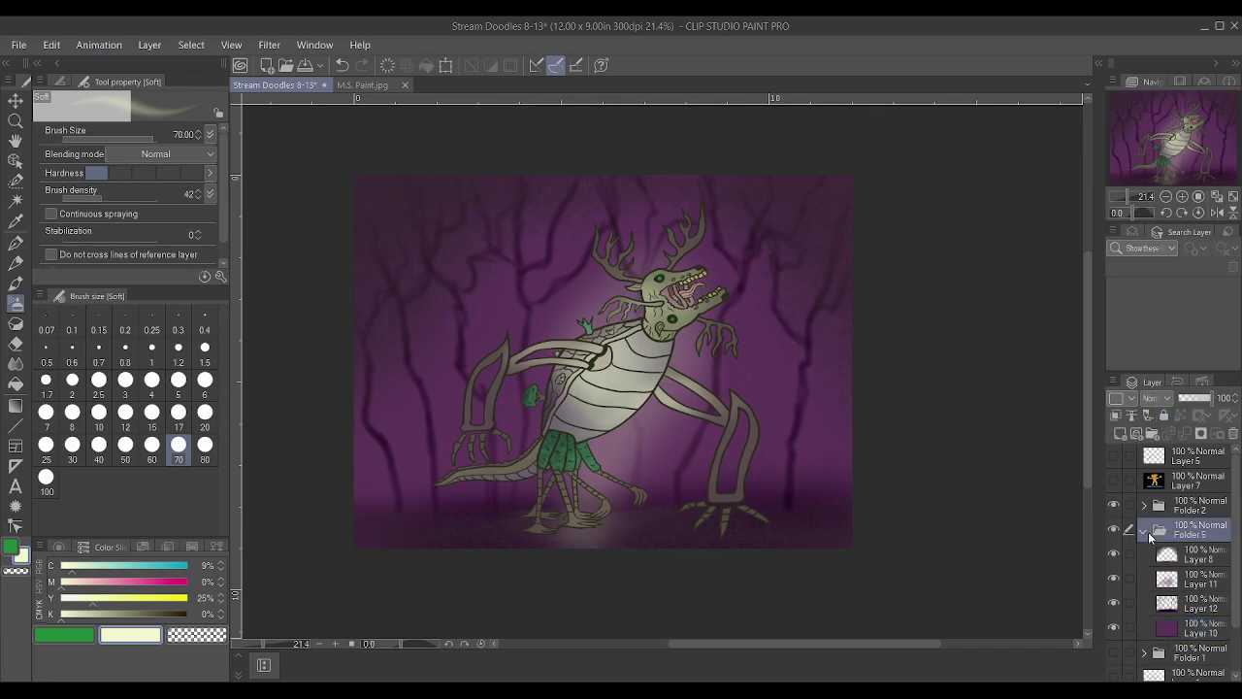
# Check the creature and background folders by toggling their visibility, and group both into one collapsed folder
pyautogui.scroll(3, 715, 260)
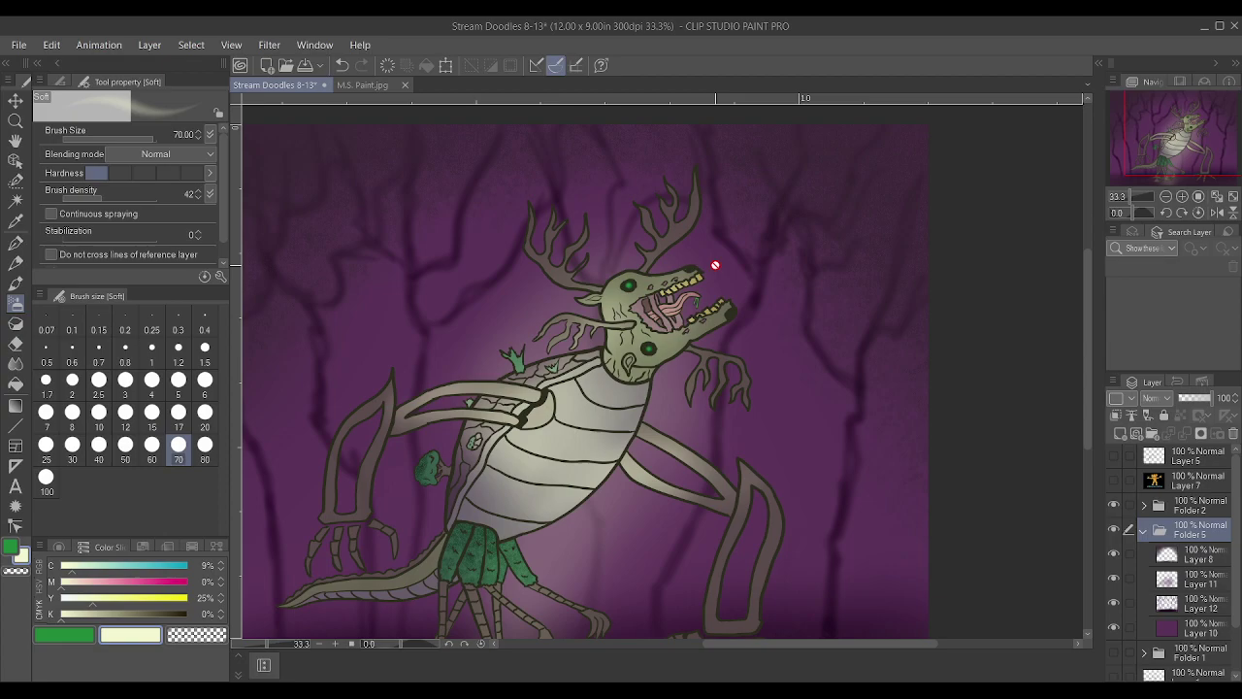
pyautogui.scroll(-1, 716, 265)
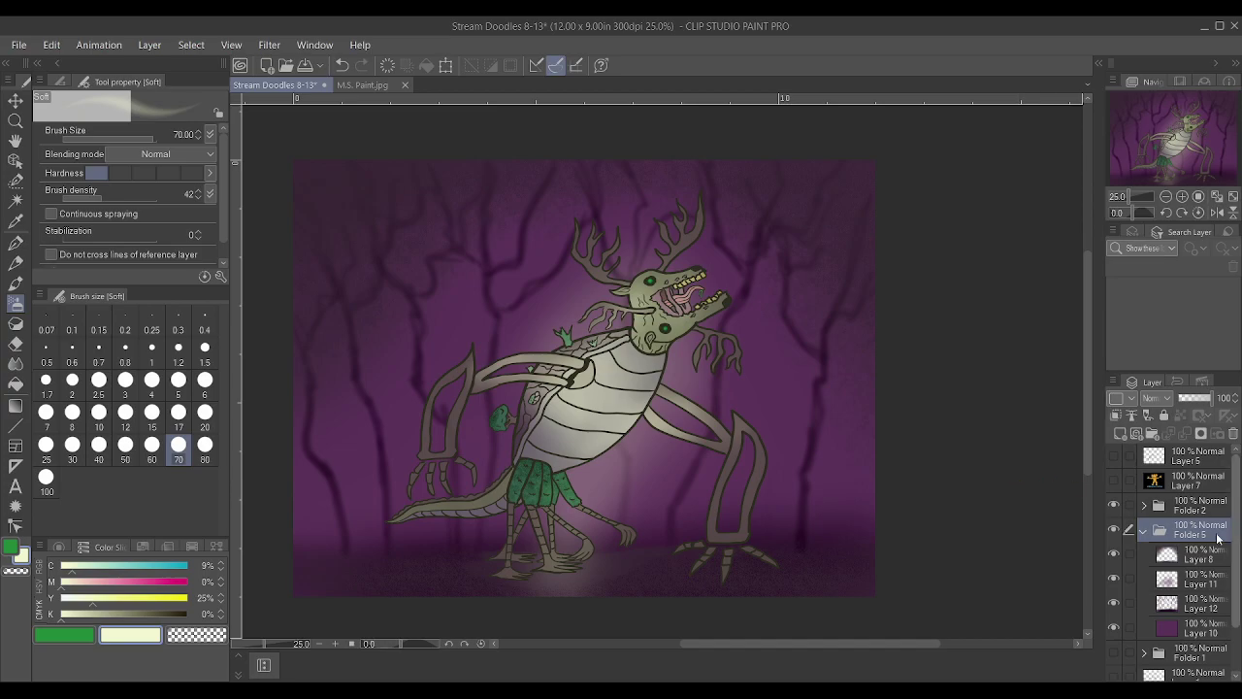
pyautogui.click(1116, 530)
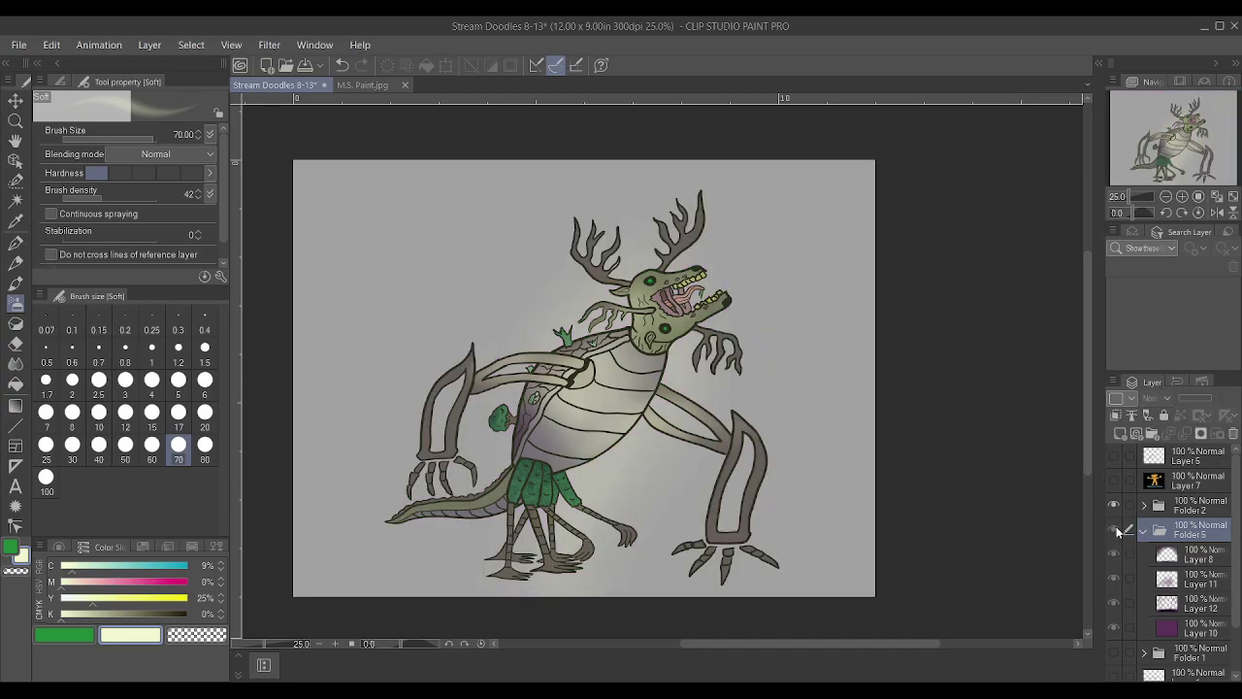
pyautogui.click(1113, 529)
pyautogui.click(1113, 505)
pyautogui.click(1114, 505)
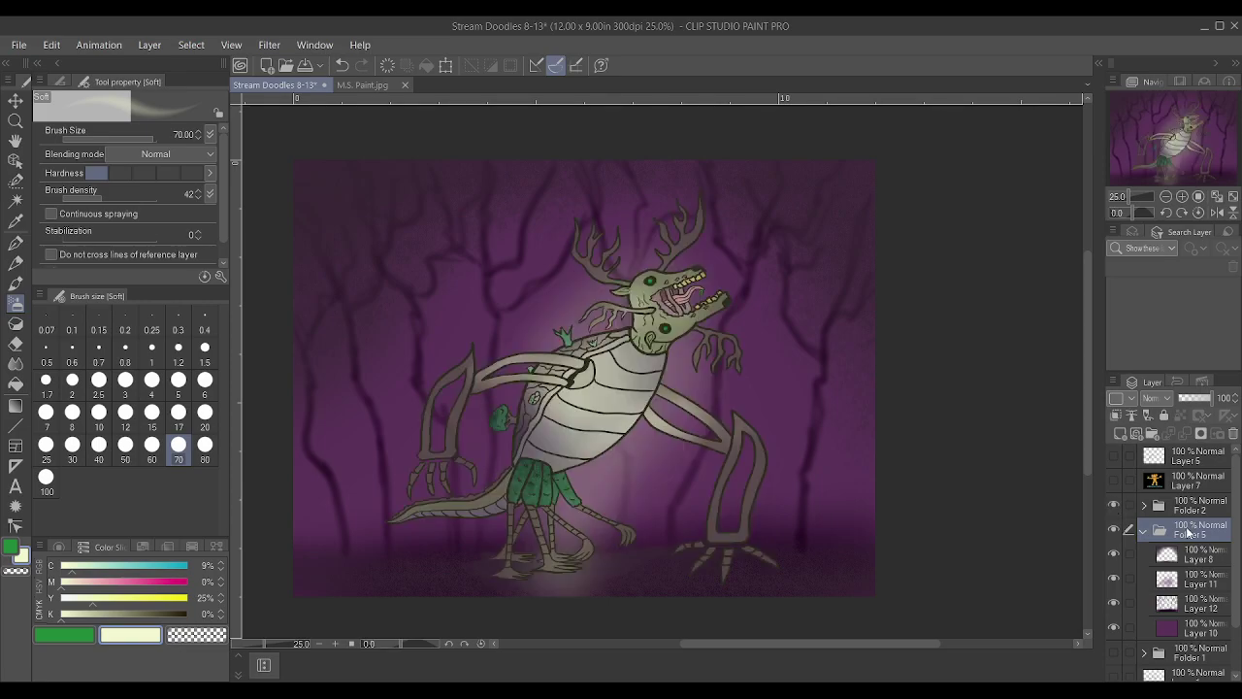
pyautogui.keyDown('ctrl'); pyautogui.click(1189, 515); pyautogui.keyUp('ctrl')
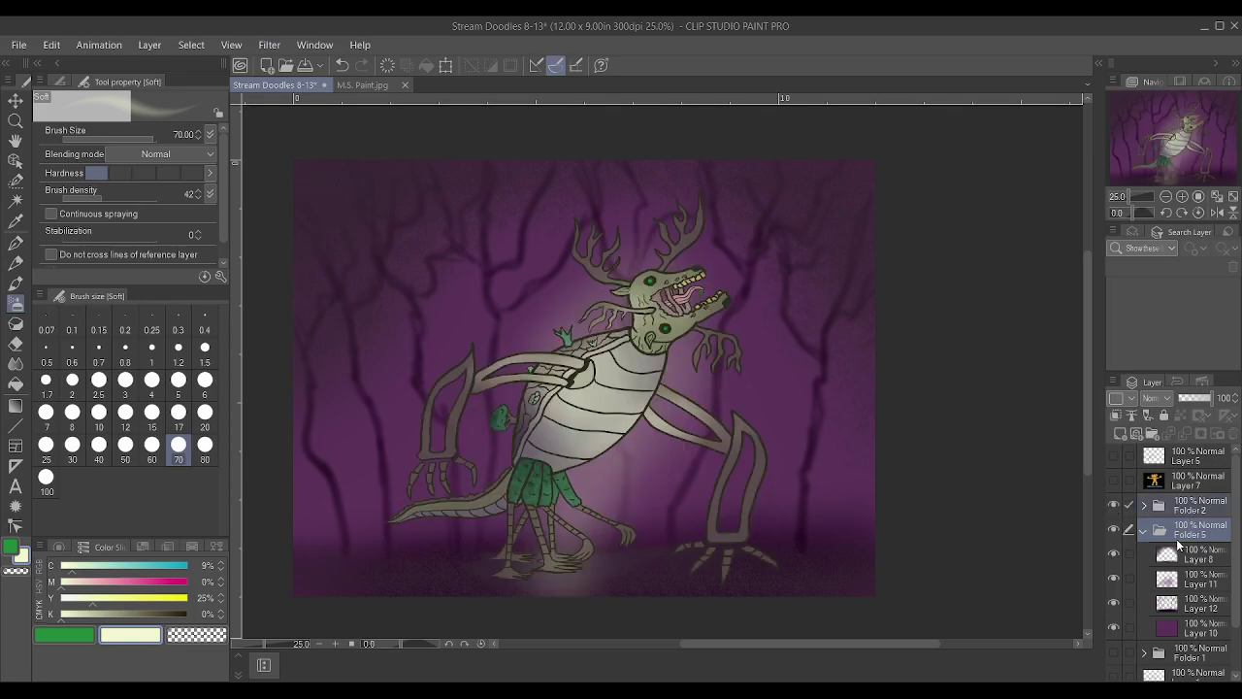
pyautogui.hotkey('ctrl', 'g')
pyautogui.click(1145, 507)
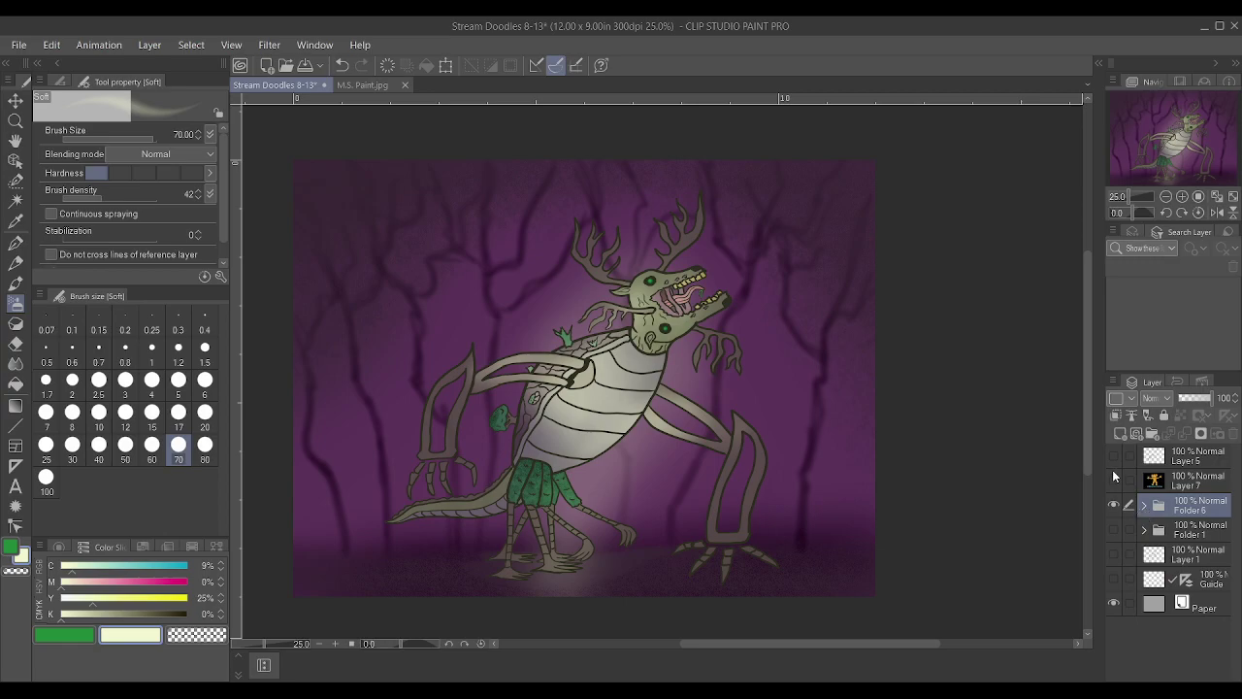
# Add two new raster layers above the grouped artwork folder and save the file
pyautogui.click(1119, 436)
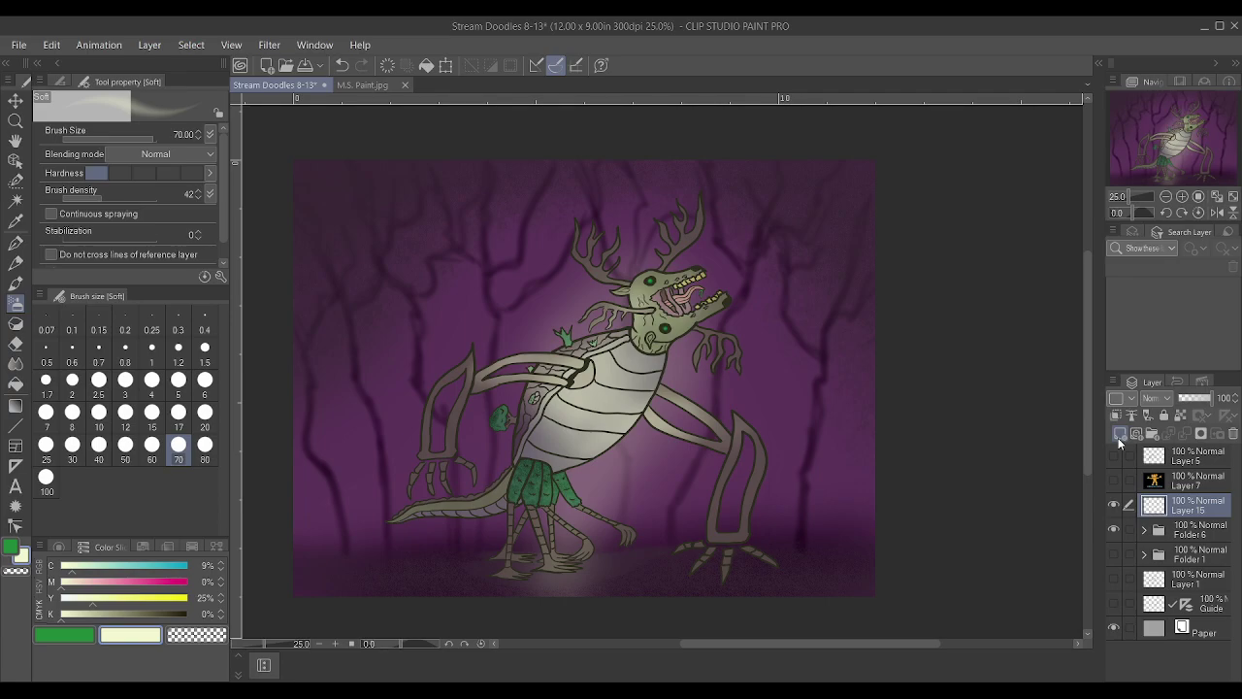
pyautogui.click(1118, 438)
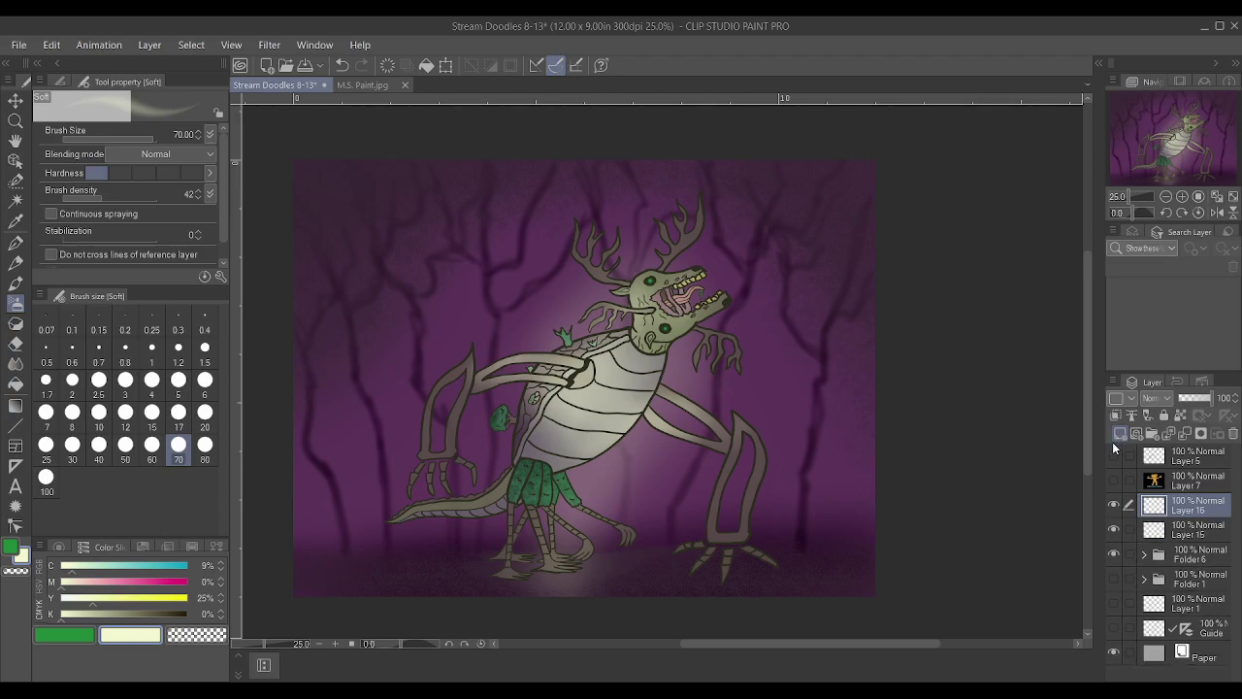
pyautogui.hotkey('ctrl', 's')
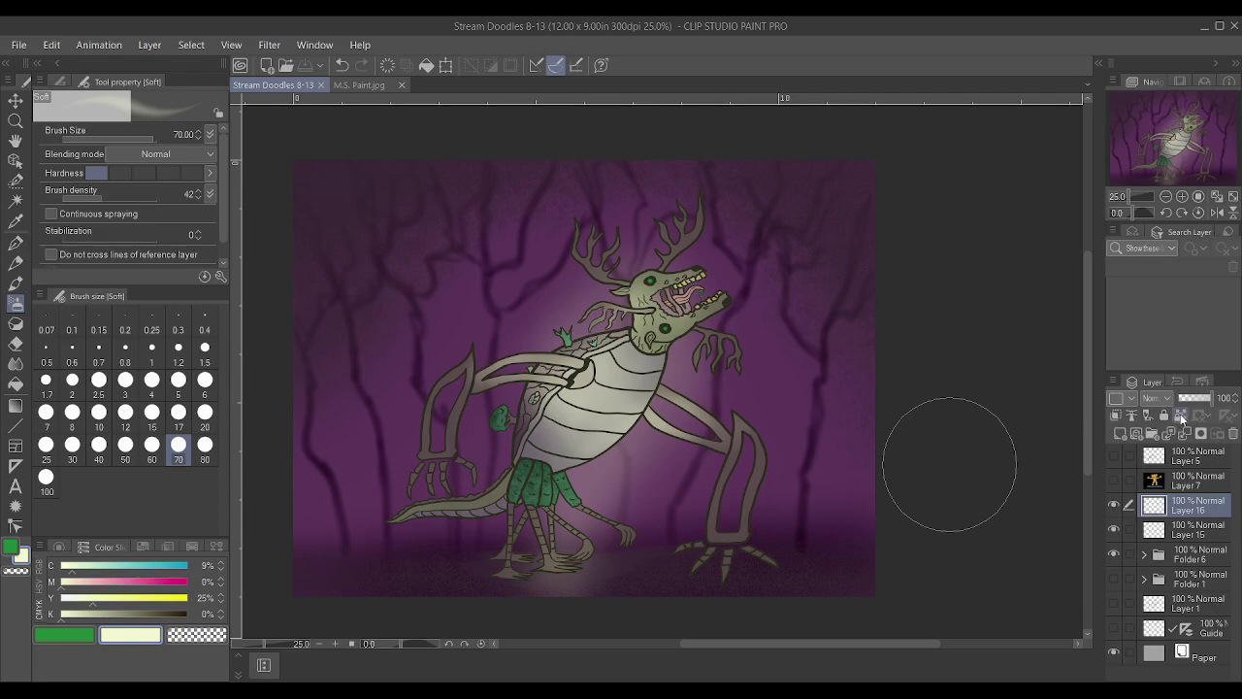
pyautogui.click(1164, 416)
pyautogui.click(1165, 416)
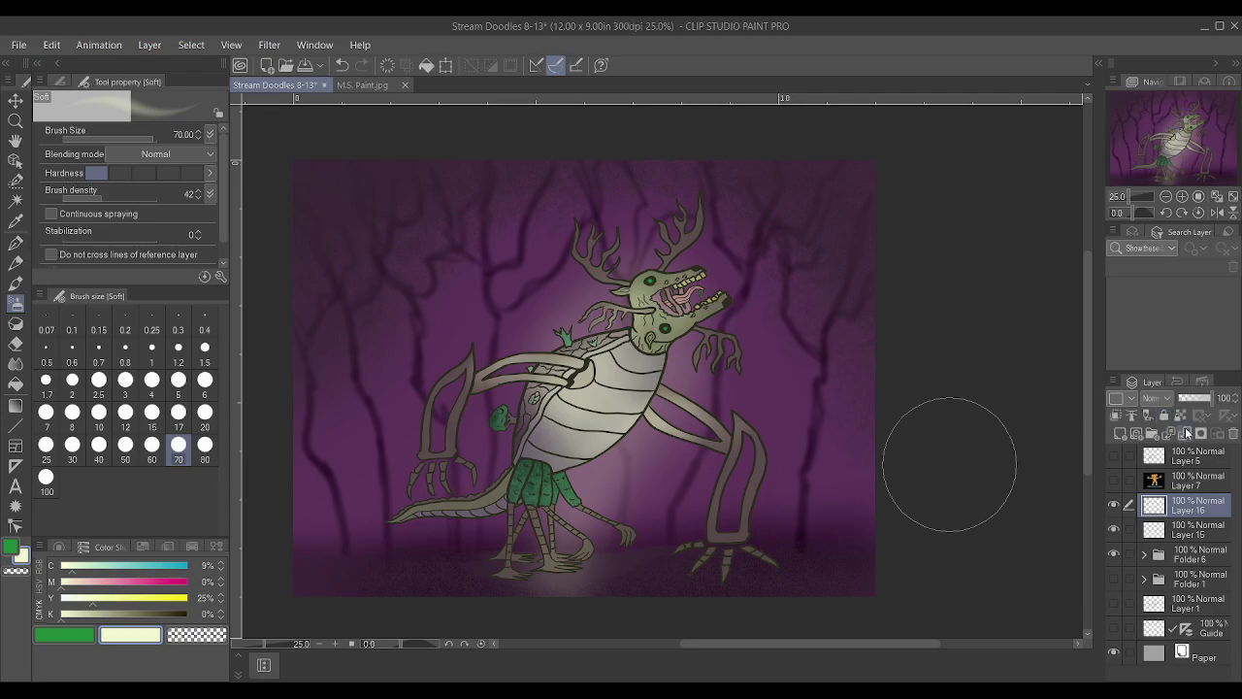
pyautogui.click(1230, 435)
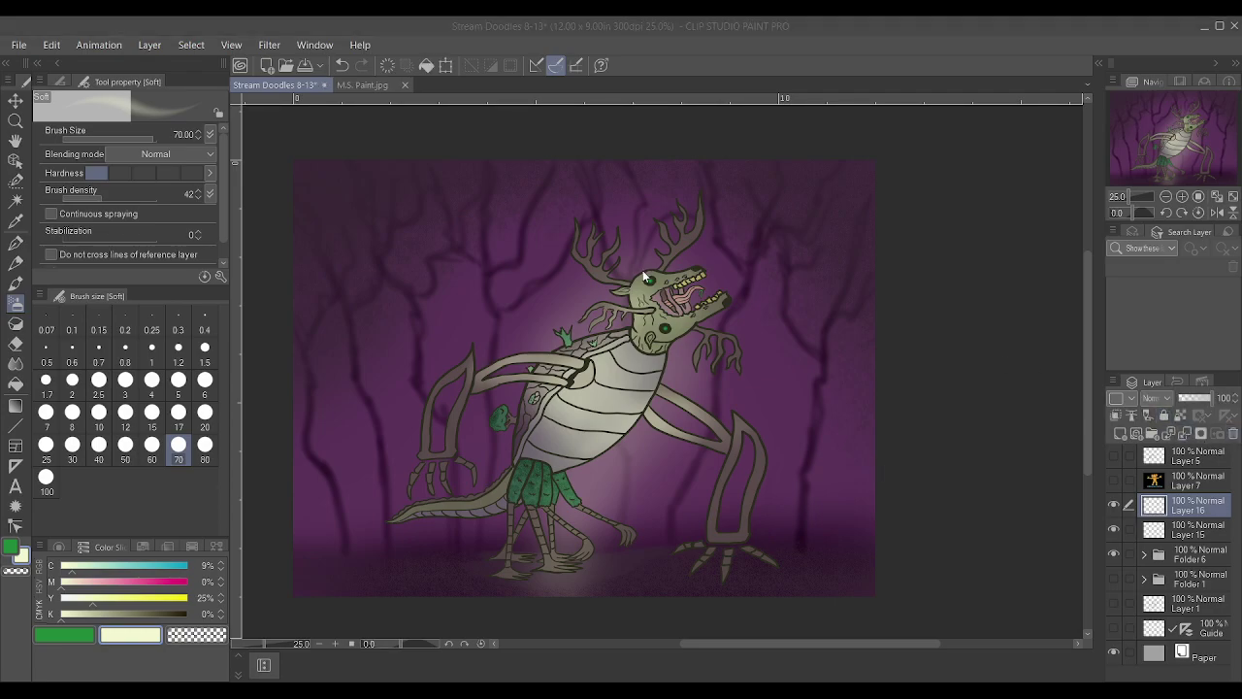
pyautogui.click(681, 275)
# Hide Layer 16 and Folder 6, leaving the empty Layer 15 visible and selected for drawing
pyautogui.click(1113, 530)
pyautogui.click(1114, 508)
pyautogui.click(1113, 555)
pyautogui.click(1115, 529)
pyautogui.click(1181, 524)
# Set the drawing colour to black with cyan, magenta, yellow and key all at 100%
pyautogui.moveTo(100, 603); pyautogui.dragTo(256, 610)
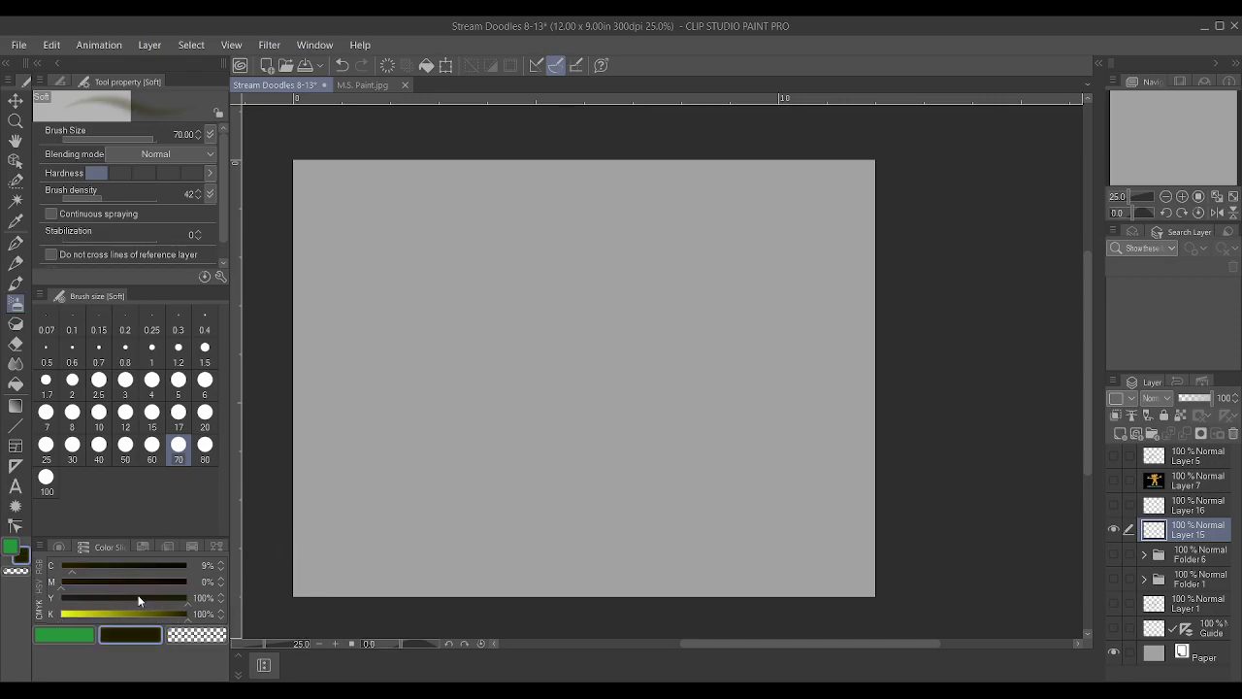
pyautogui.click(186, 582)
pyautogui.click(187, 565)
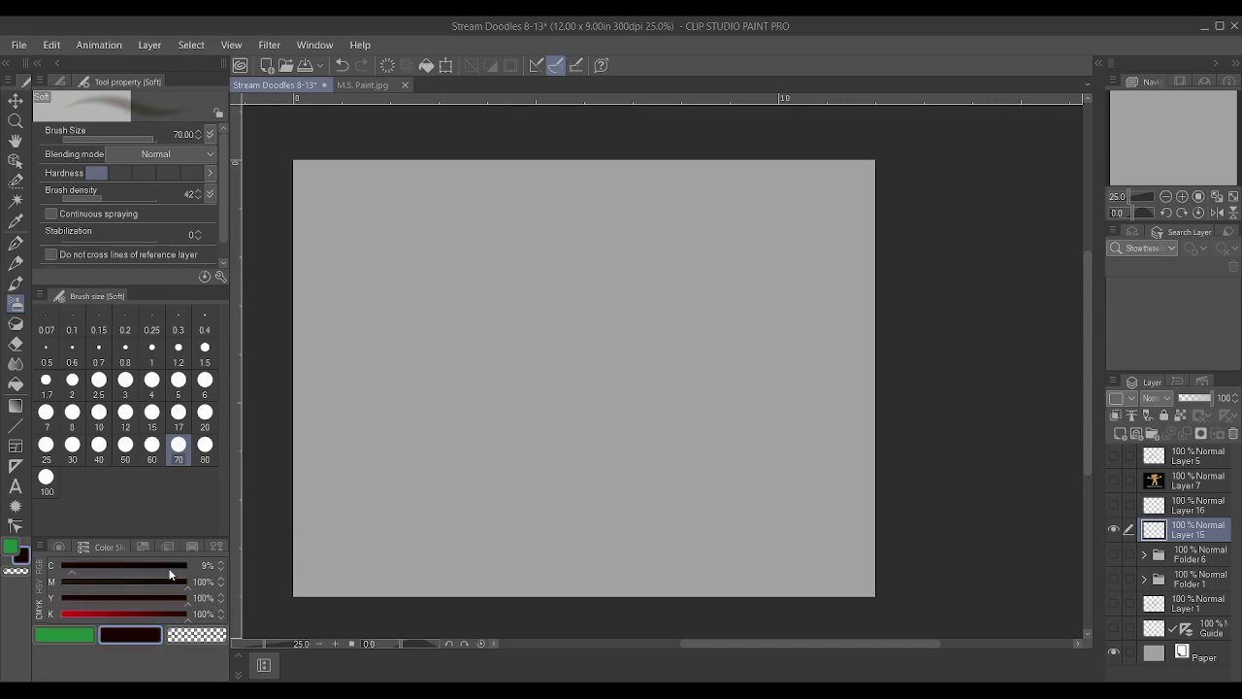
# Switch to the G-pen and set its brush size to 1.5
pyautogui.scroll(1, 651, 450)
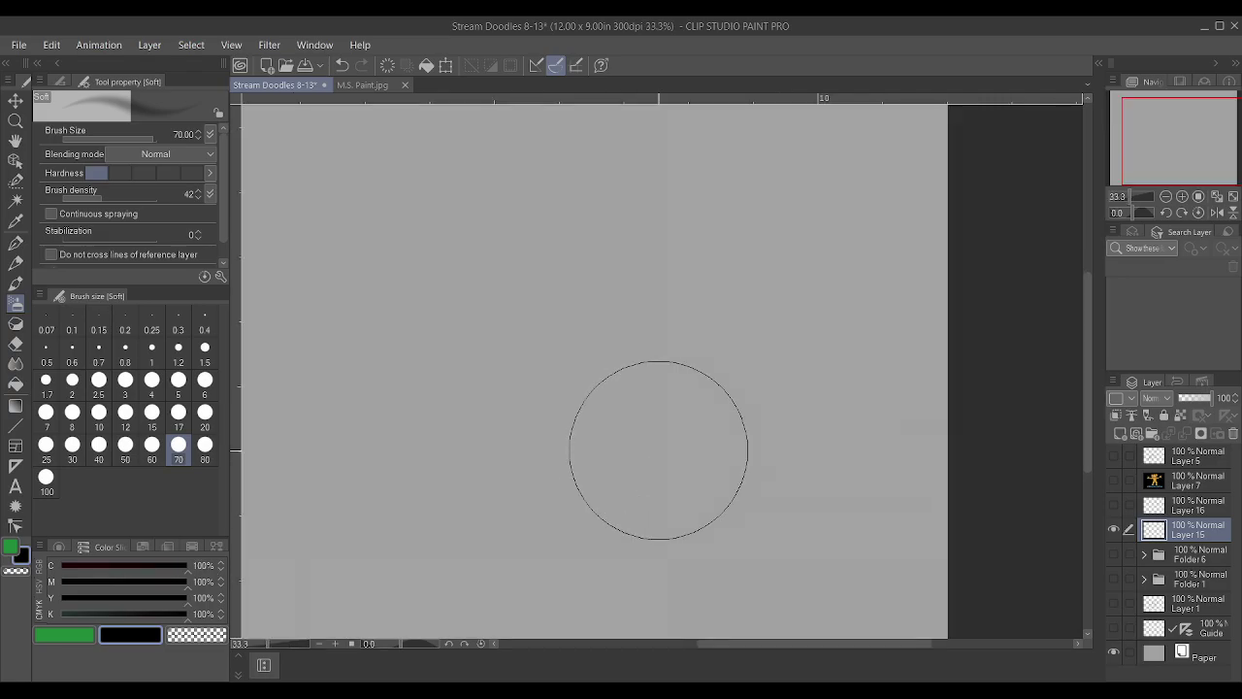
pyautogui.press('[')
pyautogui.press('[')
pyautogui.press('[')
pyautogui.press('[')
pyautogui.press('[')
pyautogui.press('[')
pyautogui.press('[')
pyautogui.press('[')
pyautogui.press('[')
pyautogui.press('[')
pyautogui.press('[')
pyautogui.press('[')
pyautogui.press('[')
pyautogui.press('[')
pyautogui.press('[')
pyautogui.press('[')
pyautogui.press('[')
pyautogui.press('[')
pyautogui.press('[')
pyautogui.press('p')
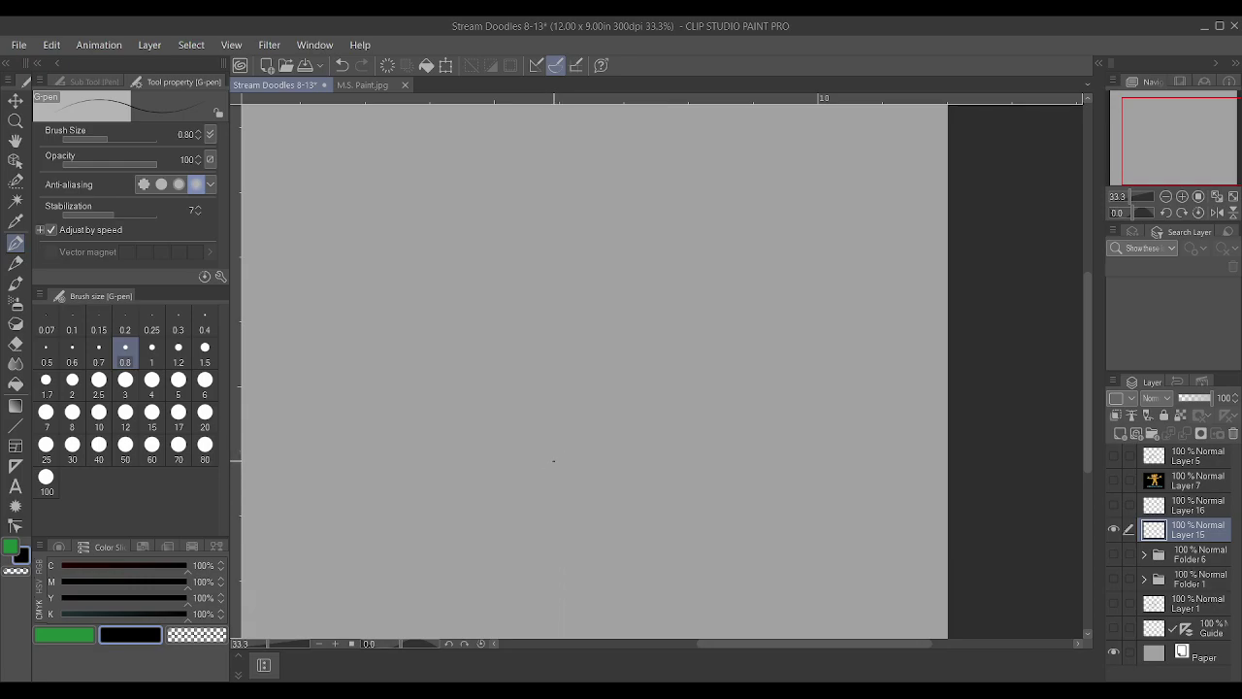
pyautogui.press(']')
pyautogui.press(']')
pyautogui.press(']')
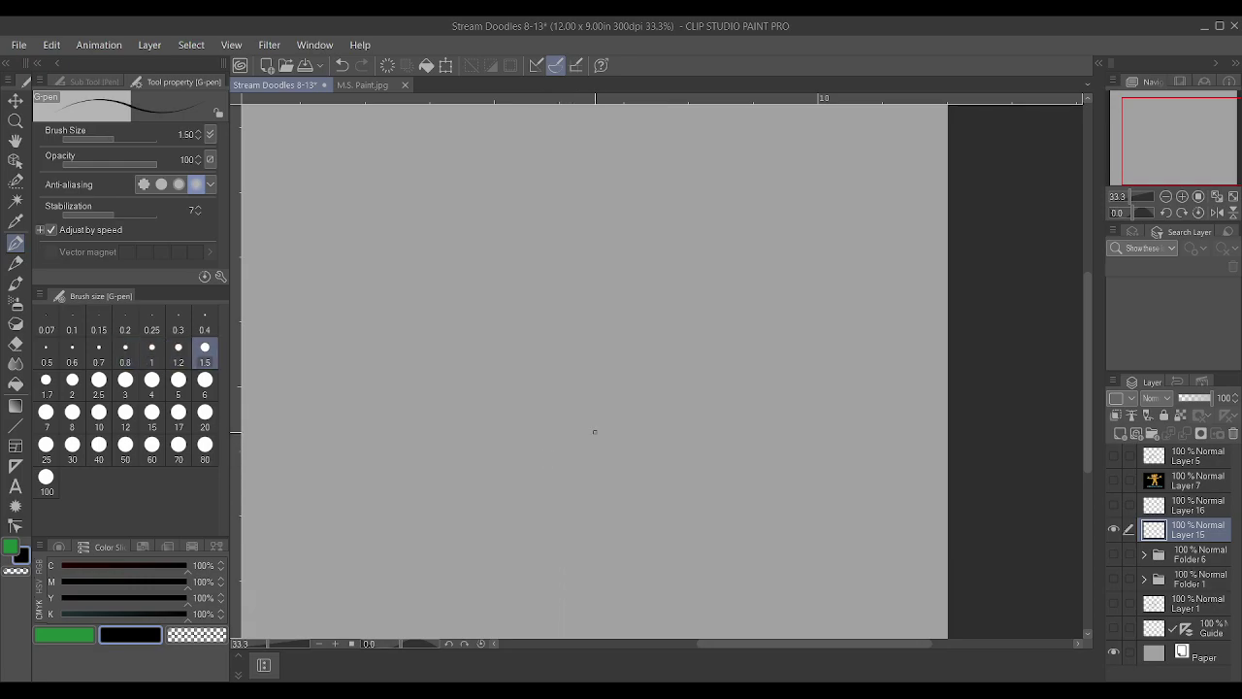
# Draw a cartoon face's nose, lips, chin and jaw line, plus two rounded eyes with small pupils
pyautogui.moveTo(488, 430)
pyautogui.mouseDown()
pyautogui.moveTo(564, 445)
pyautogui.moveTo(549, 395)
pyautogui.moveTo(535, 393)
pyautogui.moveTo(560, 389)
pyautogui.moveTo(540, 346)
pyautogui.mouseUp()
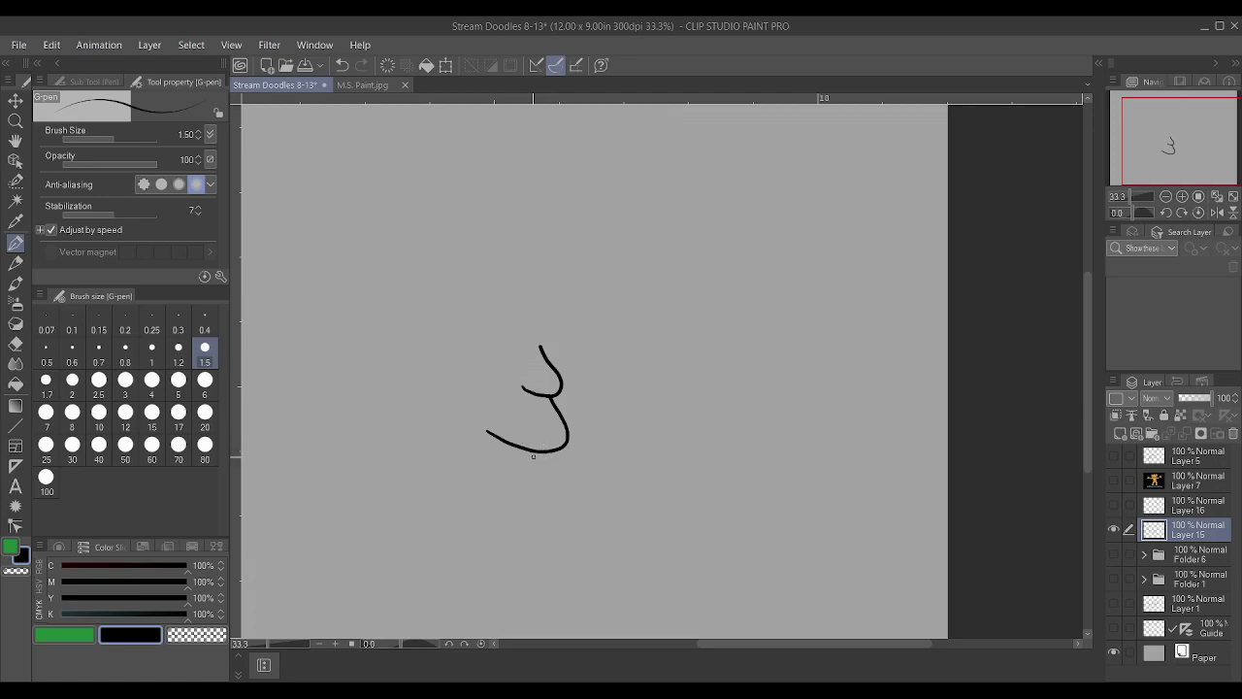
pyautogui.moveTo(487, 431)
pyautogui.mouseDown()
pyautogui.moveTo(444, 406)
pyautogui.moveTo(512, 459)
pyautogui.moveTo(534, 451)
pyautogui.moveTo(528, 472)
pyautogui.moveTo(498, 479)
pyautogui.moveTo(495, 500)
pyautogui.moveTo(470, 516)
pyautogui.moveTo(389, 435)
pyautogui.moveTo(375, 380)
pyautogui.mouseUp()
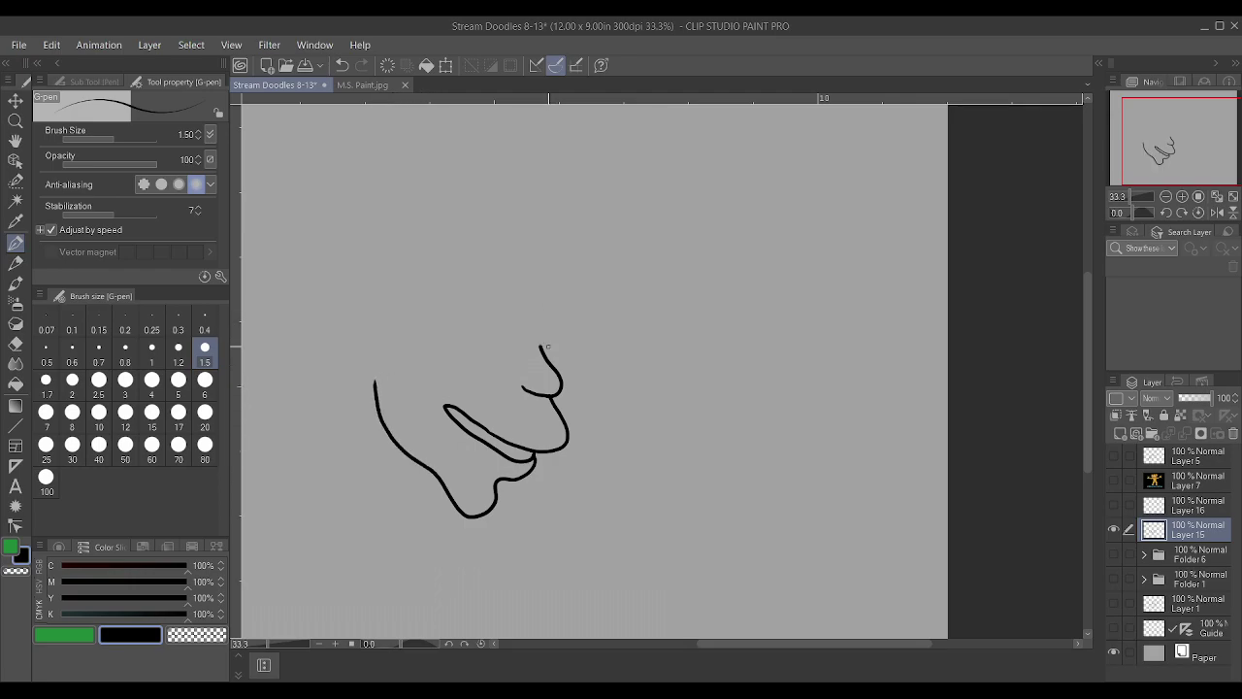
pyautogui.moveTo(553, 353)
pyautogui.mouseDown()
pyautogui.moveTo(567, 328)
pyautogui.moveTo(553, 305)
pyautogui.mouseUp()
pyautogui.moveTo(489, 337)
pyautogui.mouseDown()
pyautogui.moveTo(446, 326)
pyautogui.moveTo(442, 304)
pyautogui.moveTo(459, 283)
pyautogui.moveTo(485, 279)
pyautogui.moveTo(504, 296)
pyautogui.moveTo(507, 318)
pyautogui.moveTo(488, 338)
pyautogui.moveTo(539, 337)
pyautogui.moveTo(549, 297)
pyautogui.moveTo(559, 309)
pyautogui.mouseUp()
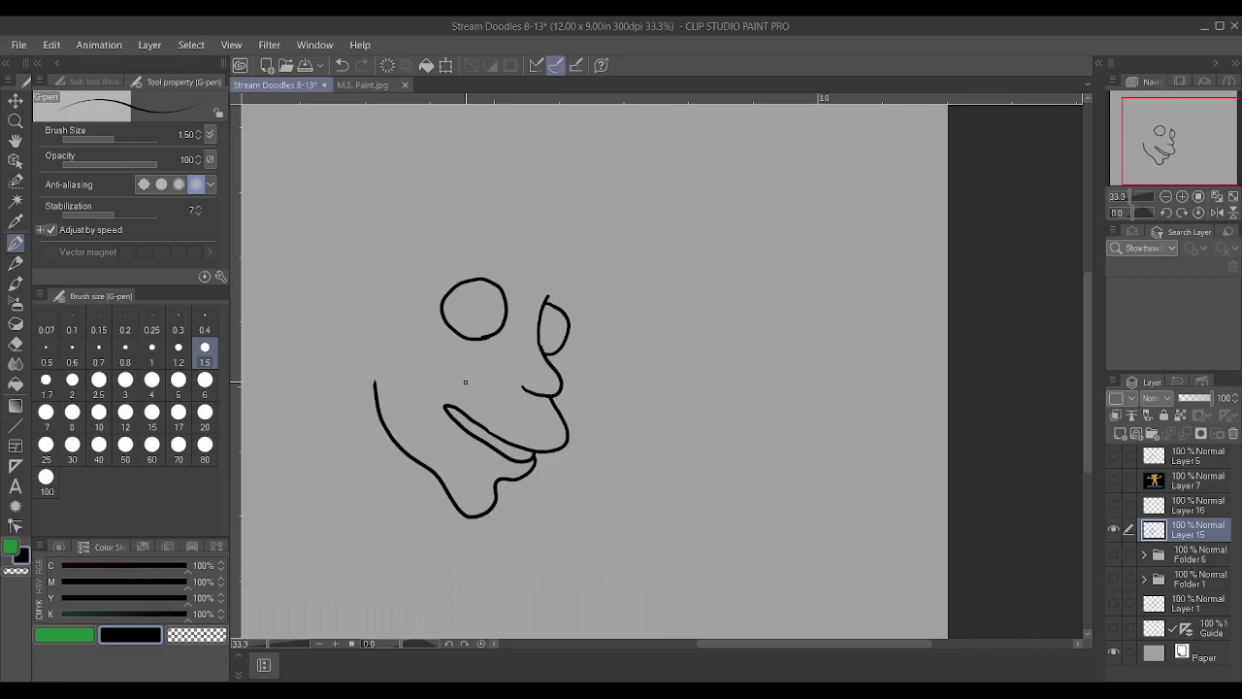
pyautogui.moveTo(560, 328); pyautogui.dragTo(560, 332)
pyautogui.moveTo(472, 313); pyautogui.dragTo(473, 312)
# Add the cheek crease, the nostril curve and thick eyebrows above both eyes
pyautogui.moveTo(414, 404)
pyautogui.mouseDown()
pyautogui.moveTo(451, 378)
pyautogui.moveTo(509, 384)
pyautogui.moveTo(506, 371)
pyautogui.mouseUp()
pyautogui.moveTo(461, 256)
pyautogui.mouseDown()
pyautogui.moveTo(495, 260)
pyautogui.moveTo(515, 283)
pyautogui.moveTo(464, 250)
pyautogui.mouseUp()
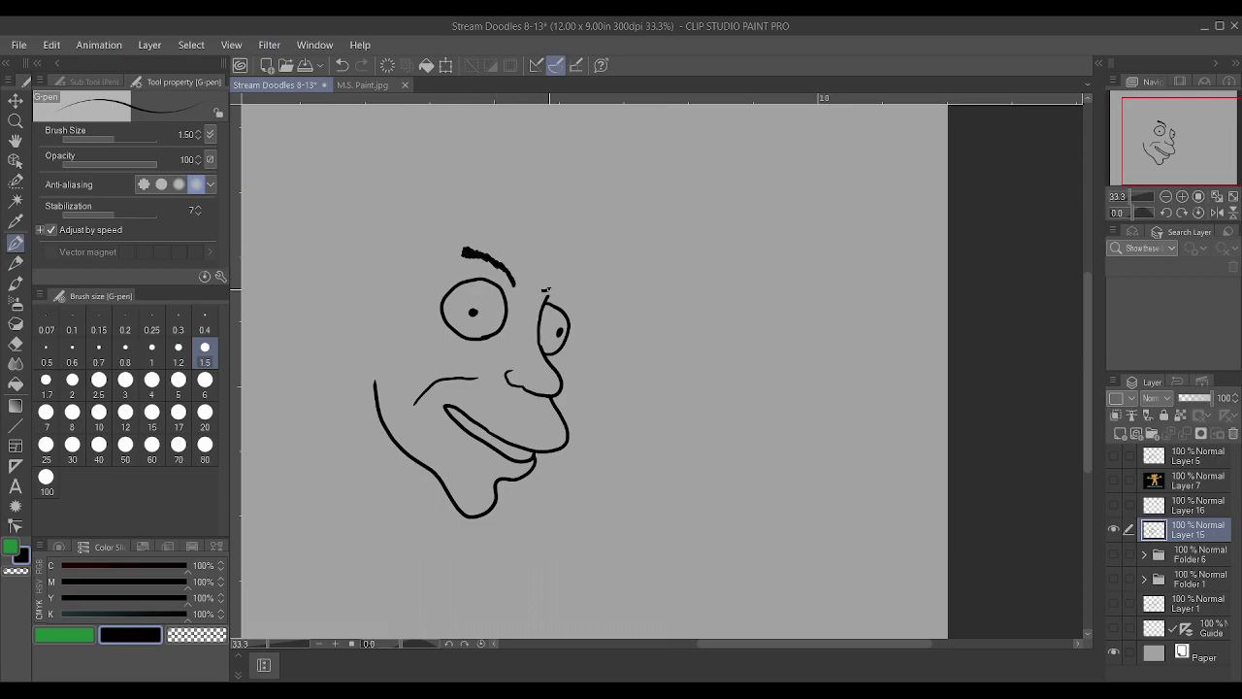
pyautogui.moveTo(561, 291); pyautogui.dragTo(587, 290)
# Draw the ear, jagged tufts of hair on both sides and the bald top of the head
pyautogui.moveTo(377, 365)
pyautogui.mouseDown()
pyautogui.moveTo(386, 332)
pyautogui.moveTo(360, 295)
pyautogui.moveTo(365, 258)
pyautogui.moveTo(396, 251)
pyautogui.moveTo(411, 273)
pyautogui.moveTo(400, 238)
pyautogui.mouseUp()
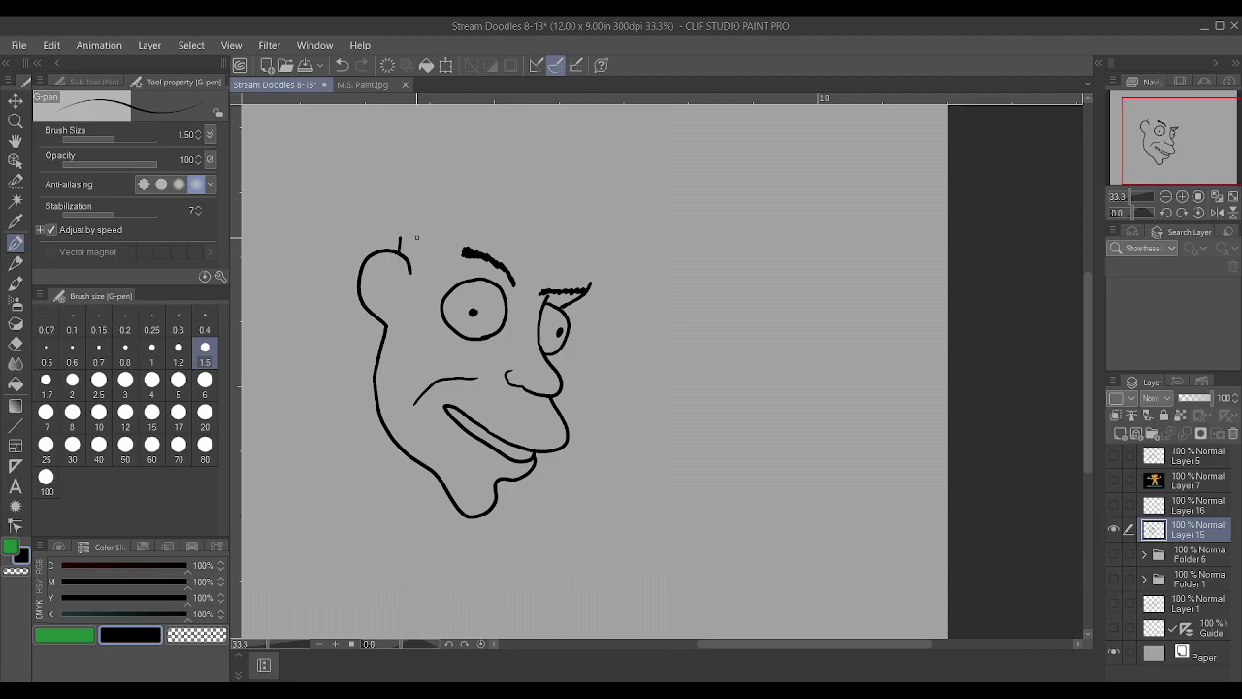
pyautogui.moveTo(410, 288)
pyautogui.mouseDown()
pyautogui.moveTo(418, 313)
pyautogui.moveTo(439, 253)
pyautogui.moveTo(397, 235)
pyautogui.moveTo(400, 216)
pyautogui.moveTo(439, 175)
pyautogui.moveTo(464, 202)
pyautogui.moveTo(441, 260)
pyautogui.mouseUp()
pyautogui.moveTo(447, 178)
pyautogui.mouseDown()
pyautogui.moveTo(495, 164)
pyautogui.moveTo(541, 172)
pyautogui.moveTo(573, 187)
pyautogui.moveTo(592, 220)
pyautogui.mouseUp()
pyautogui.moveTo(588, 288)
pyautogui.mouseDown()
pyautogui.moveTo(603, 181)
pyautogui.moveTo(580, 194)
pyautogui.moveTo(595, 258)
pyautogui.moveTo(584, 292)
pyautogui.mouseUp()
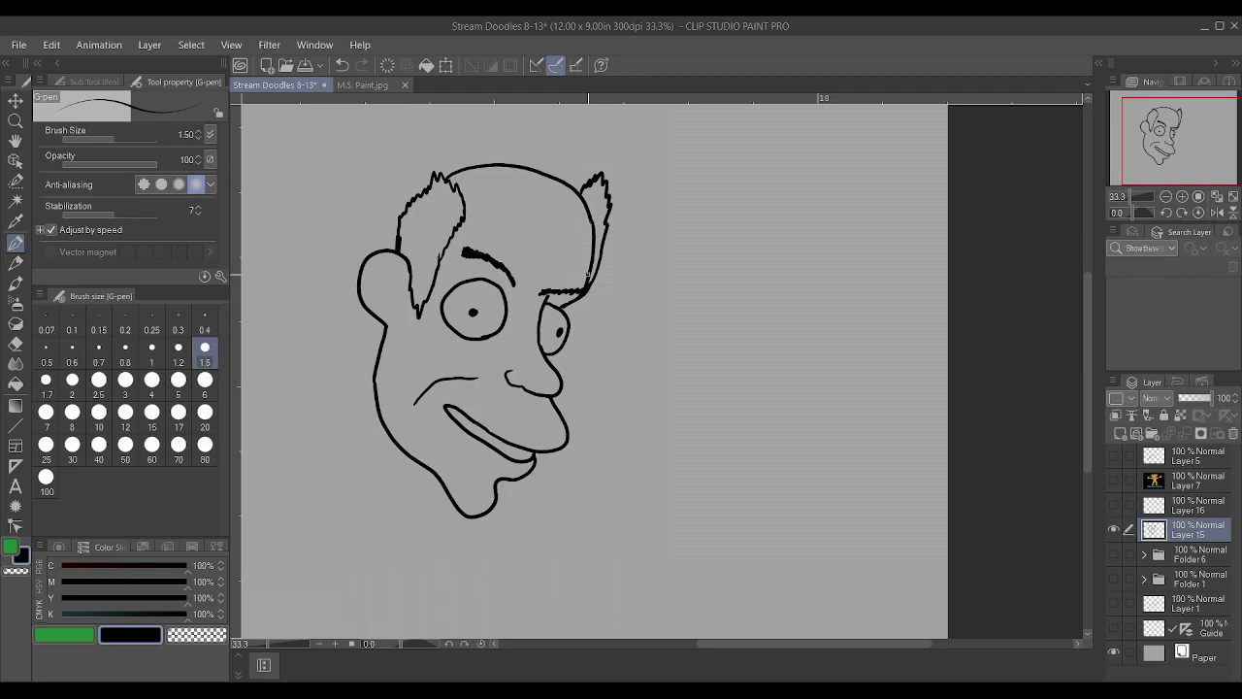
# Try a stroke along the forehead beside the far hair tuft, and undo the last two strokes
pyautogui.moveTo(559, 190); pyautogui.dragTo(591, 255)
pyautogui.hotkey('ctrl', 'z')
pyautogui.hotkey('ctrl', 'z')
# Erase the far eye, its eyebrow and the adjoining face line with the Hard eraser at brush size 12
pyautogui.scroll(2, 562, 281)
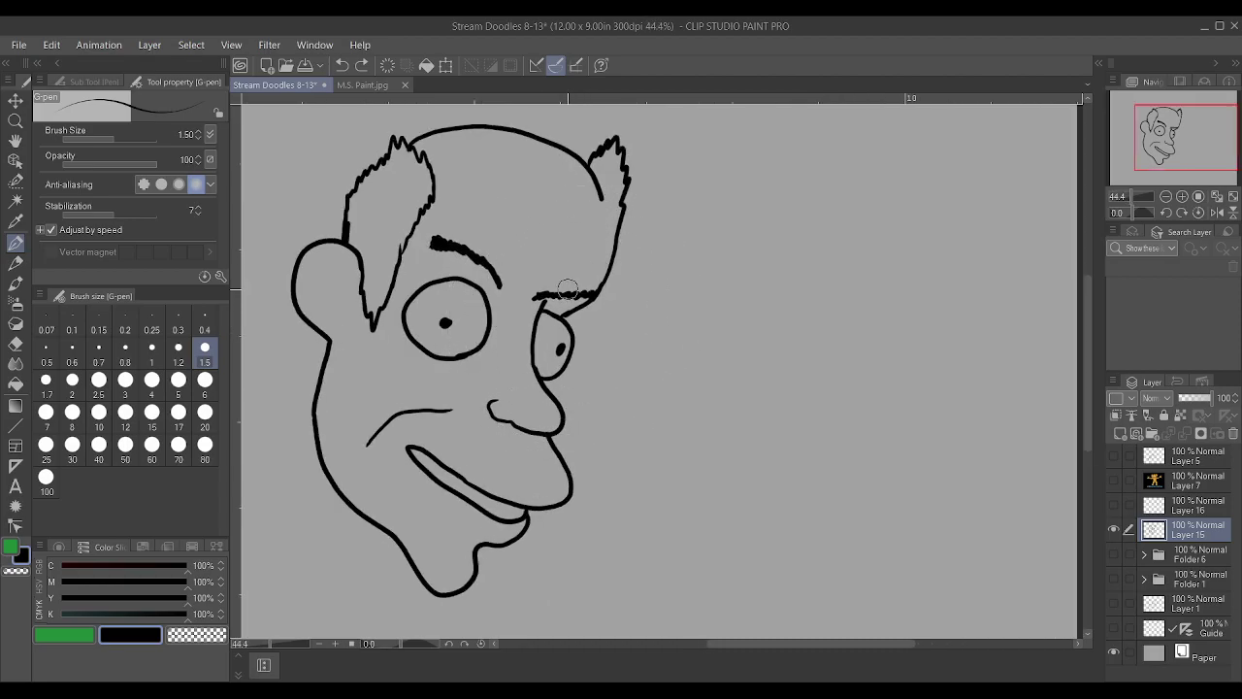
pyautogui.moveTo(557, 320); pyautogui.dragTo(565, 361)
pyautogui.click(15, 343)
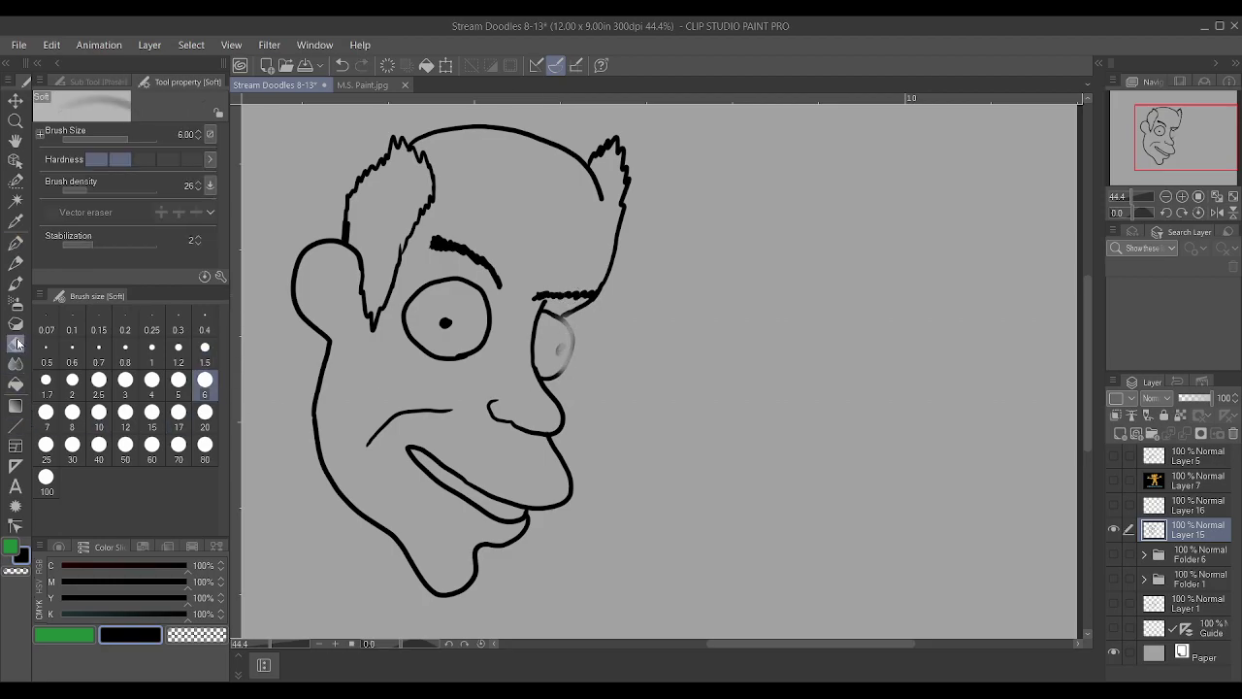
pyautogui.click(90, 81)
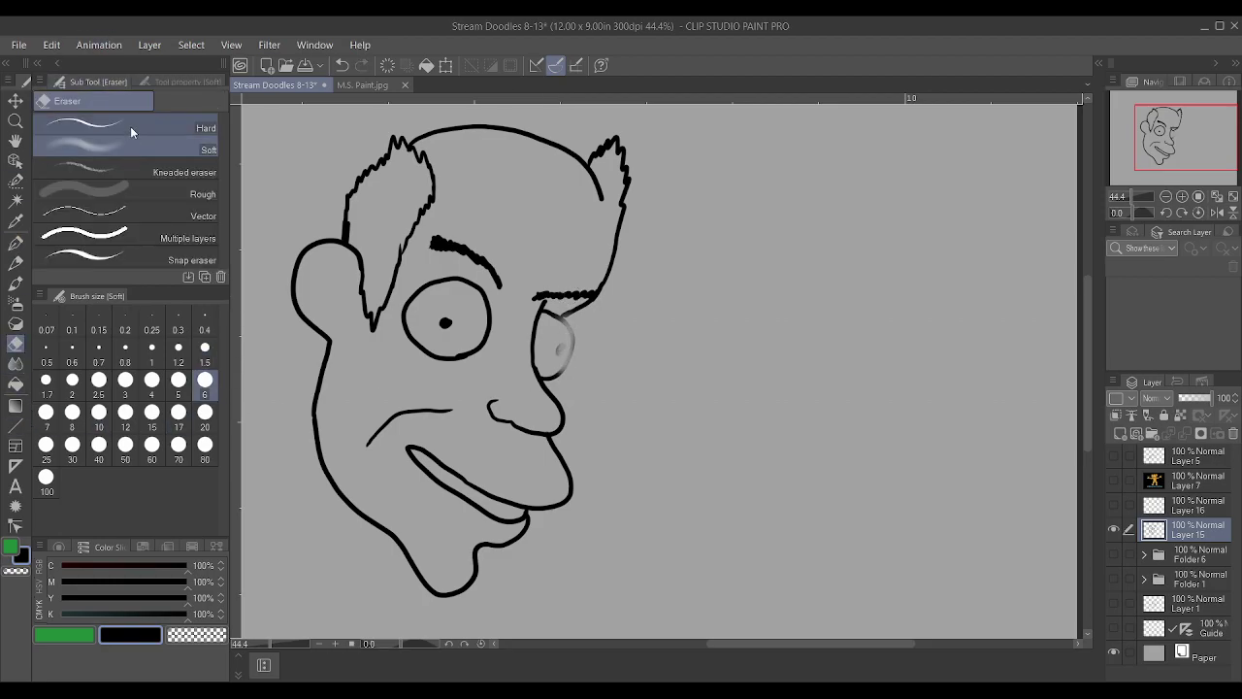
pyautogui.click(87, 124)
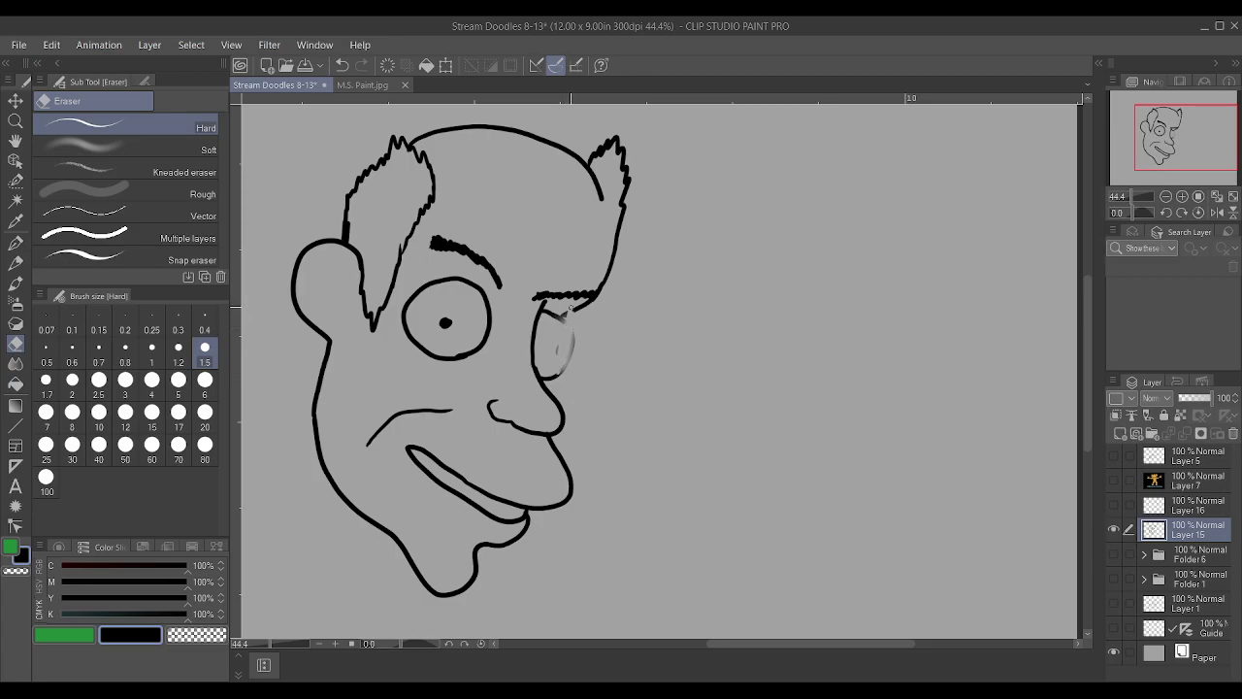
pyautogui.press(']')
pyautogui.press(']')
pyautogui.press(']')
pyautogui.press(']')
pyautogui.press(']')
pyautogui.press(']')
pyautogui.press(']')
pyautogui.press(']')
pyautogui.press(']')
pyautogui.press(']')
pyautogui.press(']')
pyautogui.moveTo(565, 297)
pyautogui.mouseDown()
pyautogui.moveTo(560, 352)
pyautogui.moveTo(573, 285)
pyautogui.moveTo(530, 353)
pyautogui.moveTo(560, 362)
pyautogui.mouseUp()
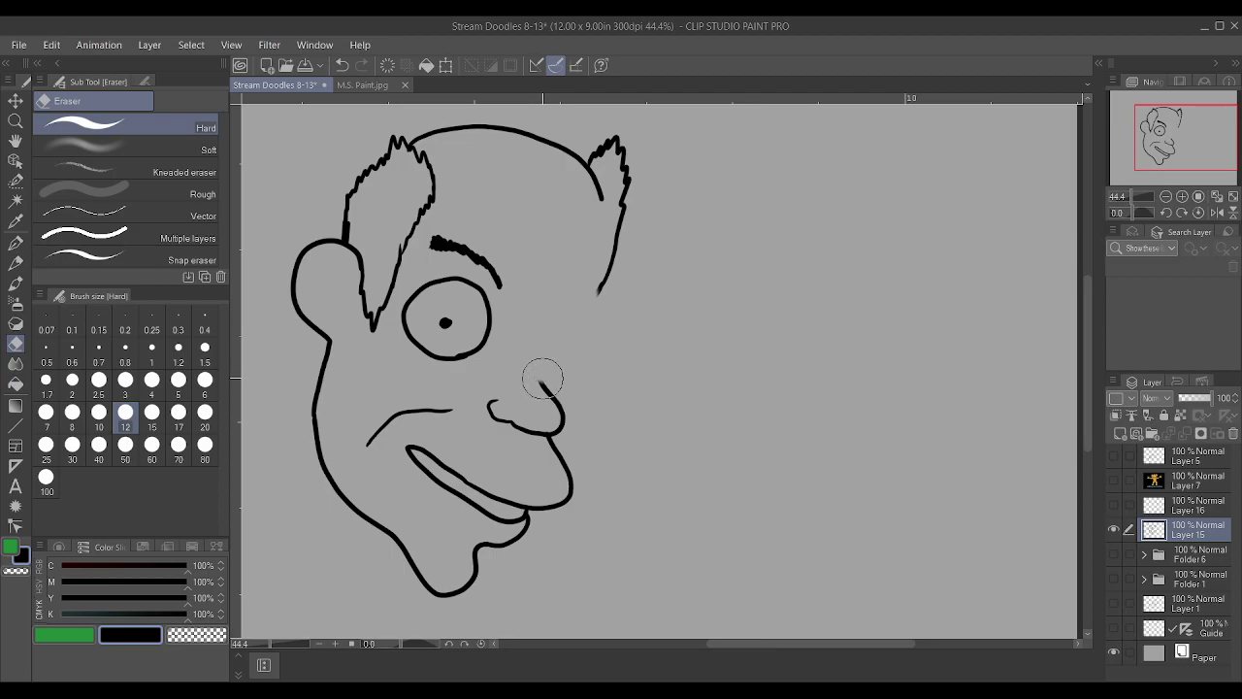
# Redraw the far face line and a larger rounded far eye with the G-pen, and clear the line crossing the eye
pyautogui.press('p')
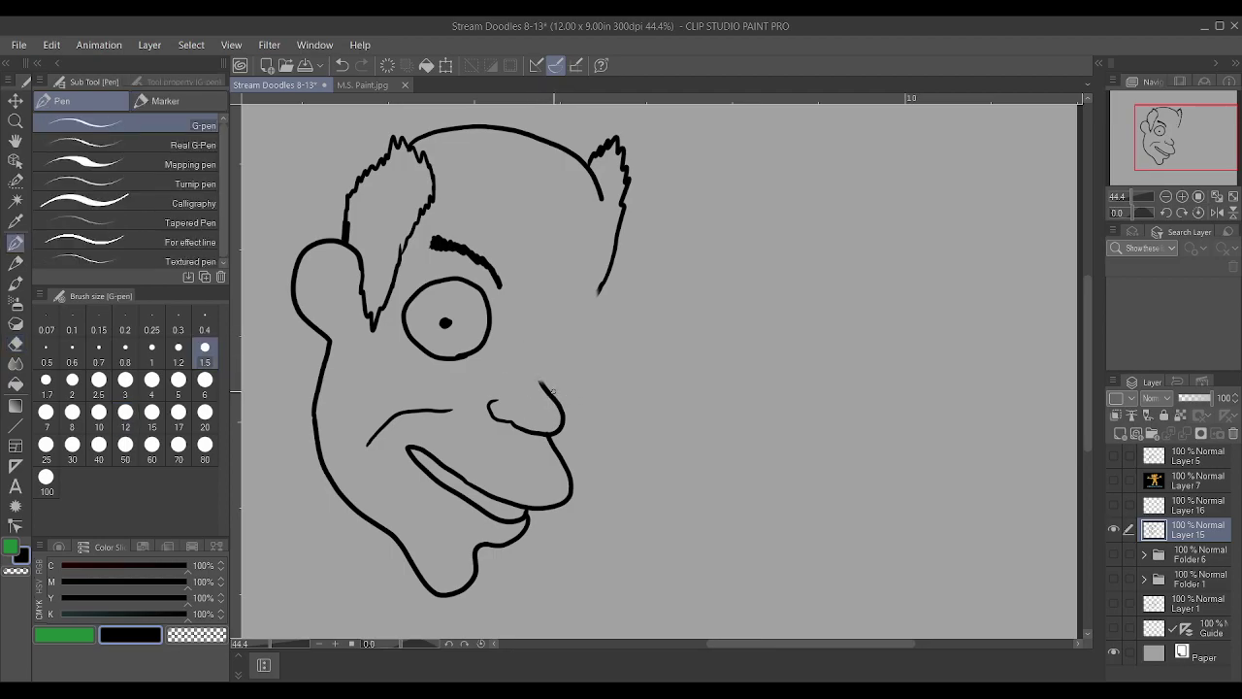
pyautogui.moveTo(547, 392); pyautogui.dragTo(599, 288)
pyautogui.moveTo(542, 384)
pyautogui.mouseDown()
pyautogui.moveTo(535, 315)
pyautogui.moveTo(584, 326)
pyautogui.moveTo(597, 347)
pyautogui.moveTo(579, 384)
pyautogui.moveTo(546, 387)
pyautogui.mouseUp()
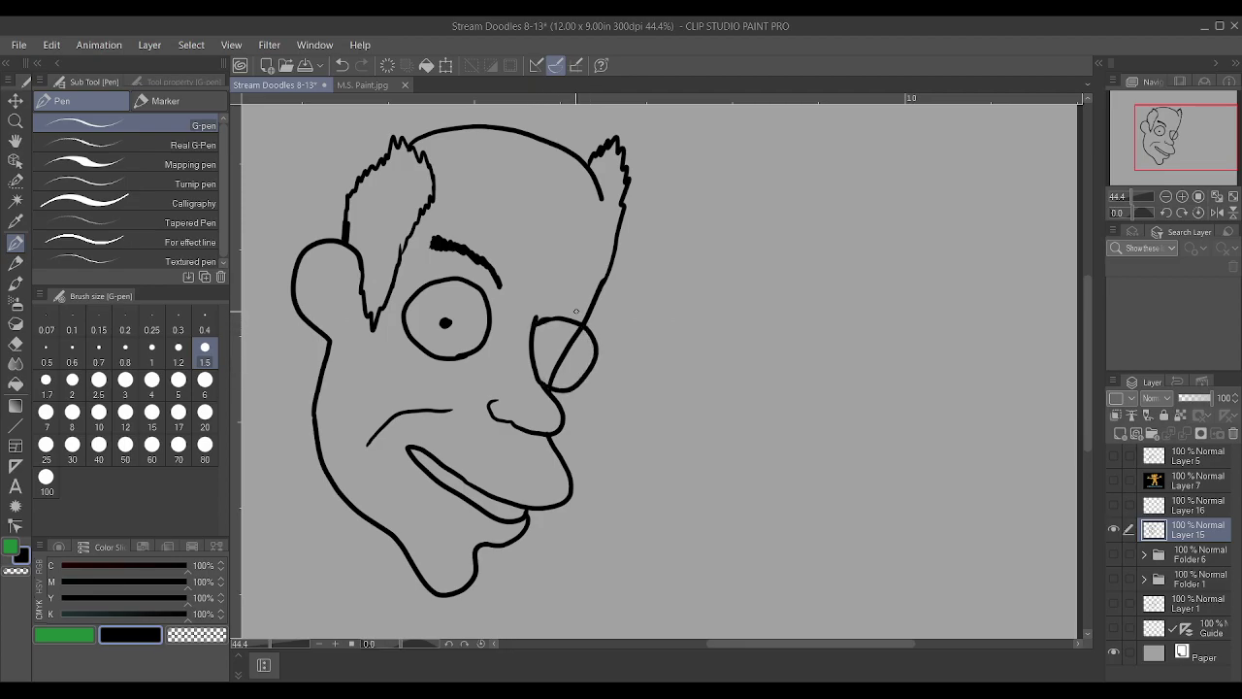
pyautogui.scroll(2, 559, 327)
pyautogui.moveTo(547, 350)
pyautogui.mouseDown()
pyautogui.moveTo(502, 391)
pyautogui.moveTo(521, 380)
pyautogui.moveTo(556, 396)
pyautogui.moveTo(574, 333)
pyautogui.mouseUp()
# Add a small pupil to the far eye, draw its new thick eyebrow and thicken the near eyebrow
pyautogui.press('[')
pyautogui.press('[')
pyautogui.press('[')
pyautogui.press('[')
pyautogui.press('[')
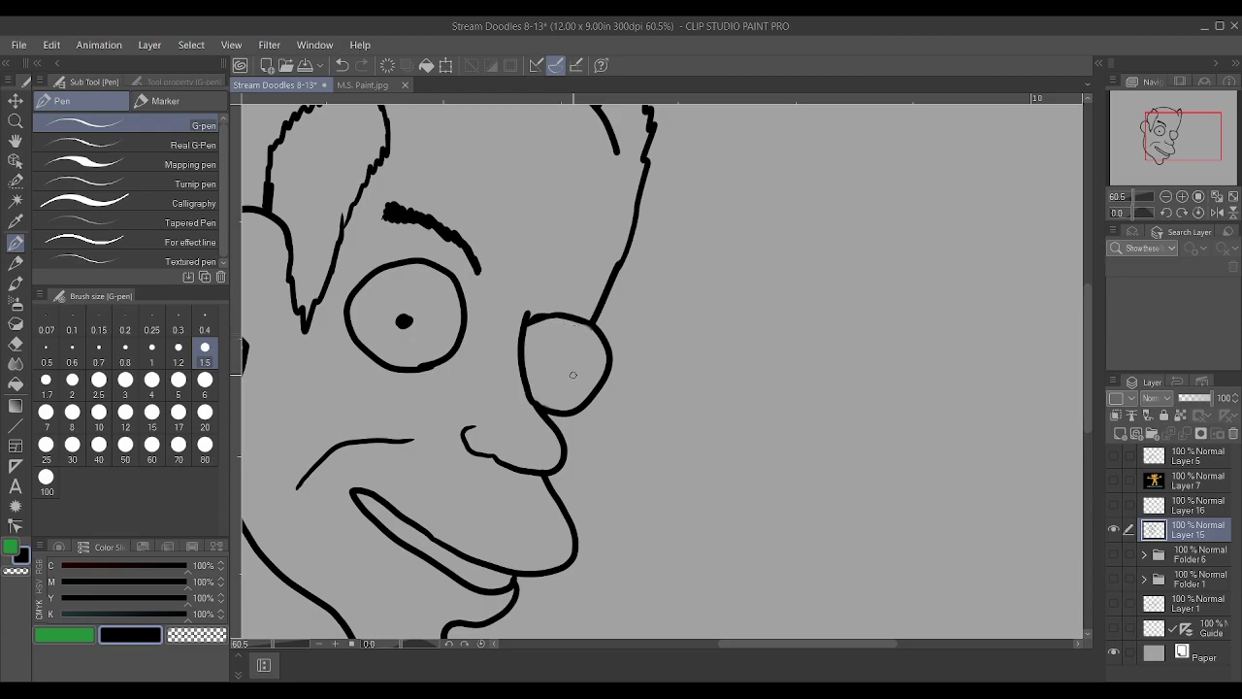
pyautogui.moveTo(573, 376); pyautogui.dragTo(576, 378)
pyautogui.moveTo(525, 291)
pyautogui.mouseDown()
pyautogui.moveTo(618, 284)
pyautogui.moveTo(539, 286)
pyautogui.mouseUp()
pyautogui.moveTo(386, 214)
pyautogui.mouseDown()
pyautogui.moveTo(390, 200)
pyautogui.moveTo(427, 213)
pyautogui.moveTo(476, 260)
pyautogui.mouseUp()
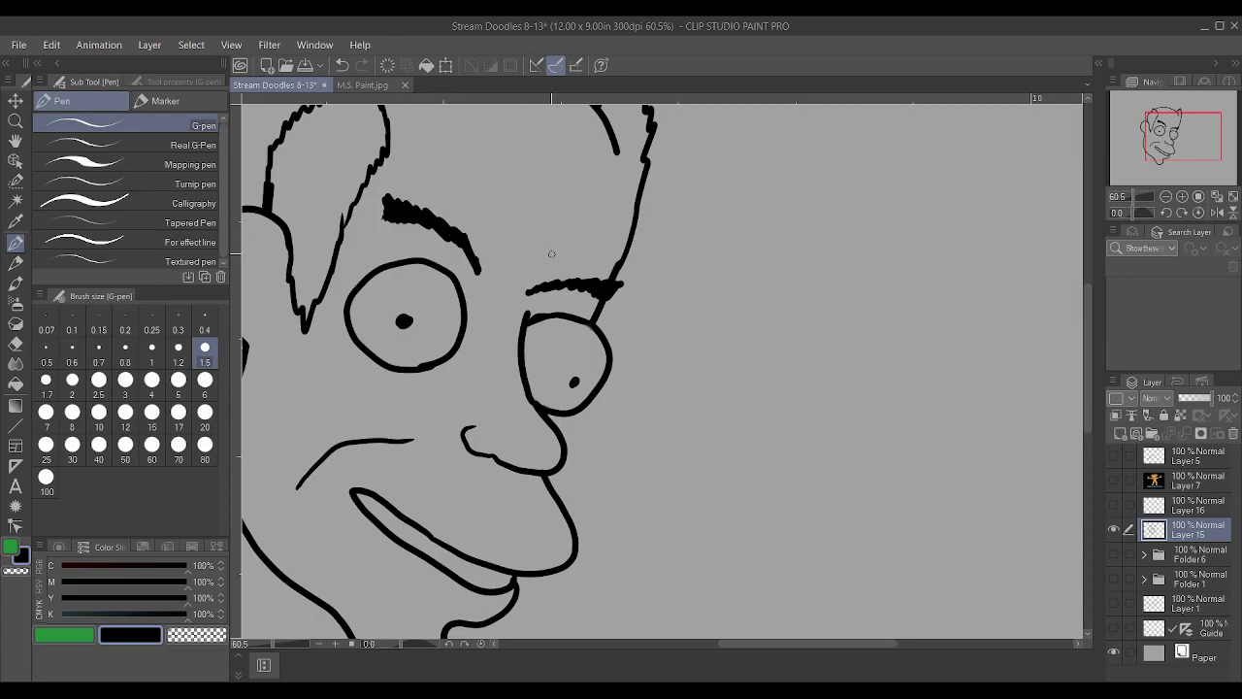
pyautogui.moveTo(533, 290)
pyautogui.mouseDown()
pyautogui.moveTo(623, 281)
pyautogui.moveTo(605, 297)
pyautogui.mouseUp()
pyautogui.scroll(-2, 624, 271)
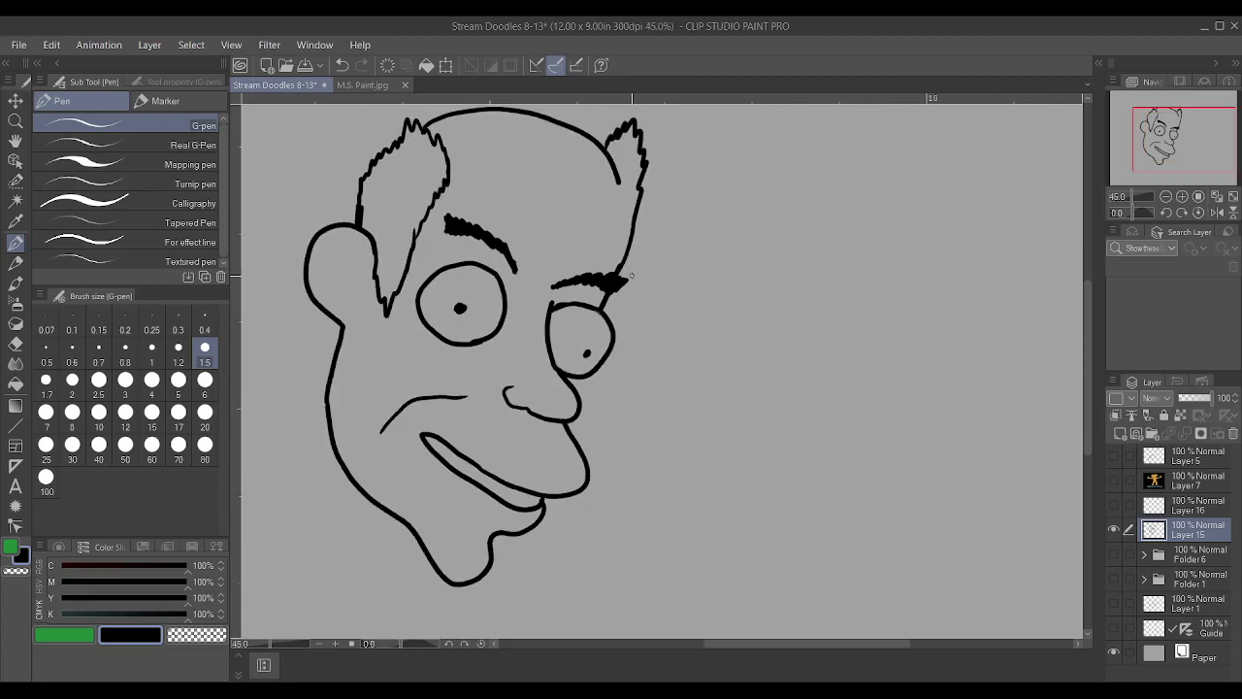
# Draw short frown creases between the eyebrows and extend the forehead line down along the far hair tuft
pyautogui.moveTo(544, 285); pyautogui.dragTo(556, 260)
pyautogui.moveTo(616, 178)
pyautogui.mouseDown()
pyautogui.moveTo(626, 227)
pyautogui.moveTo(612, 273)
pyautogui.mouseUp()
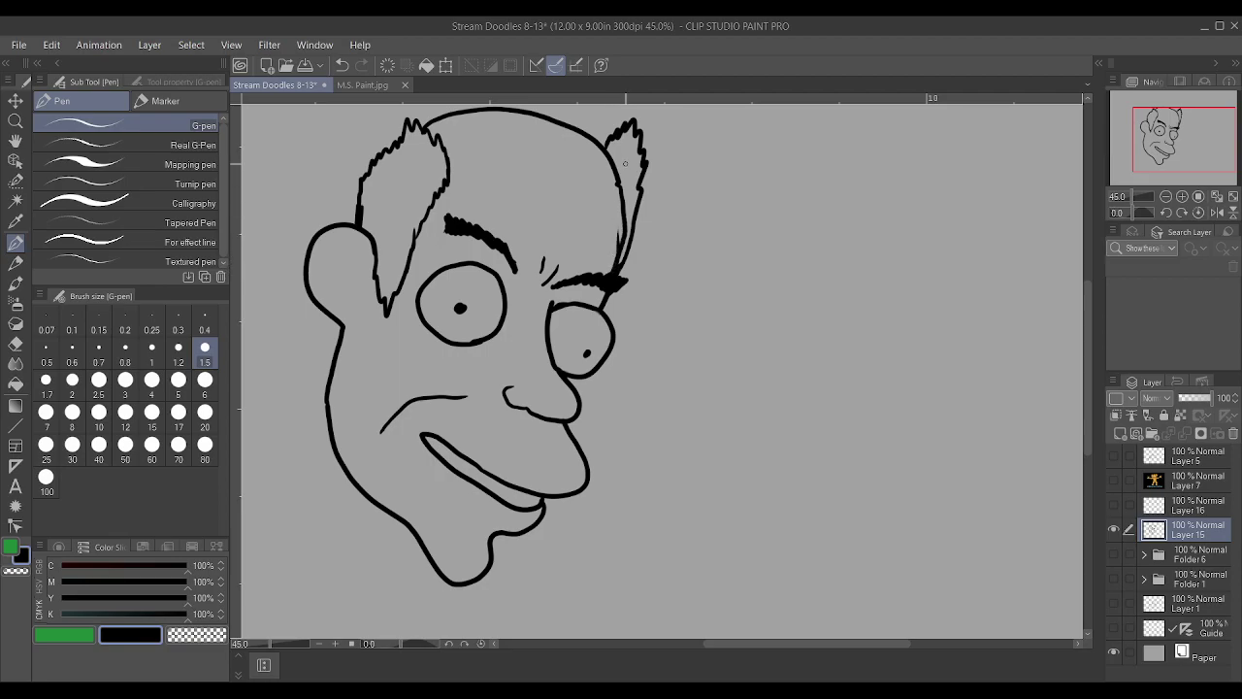
pyautogui.hotkey('ctrl', 'z')
pyautogui.scroll(-2, 574, 165)
pyautogui.scroll(4, 552, 399)
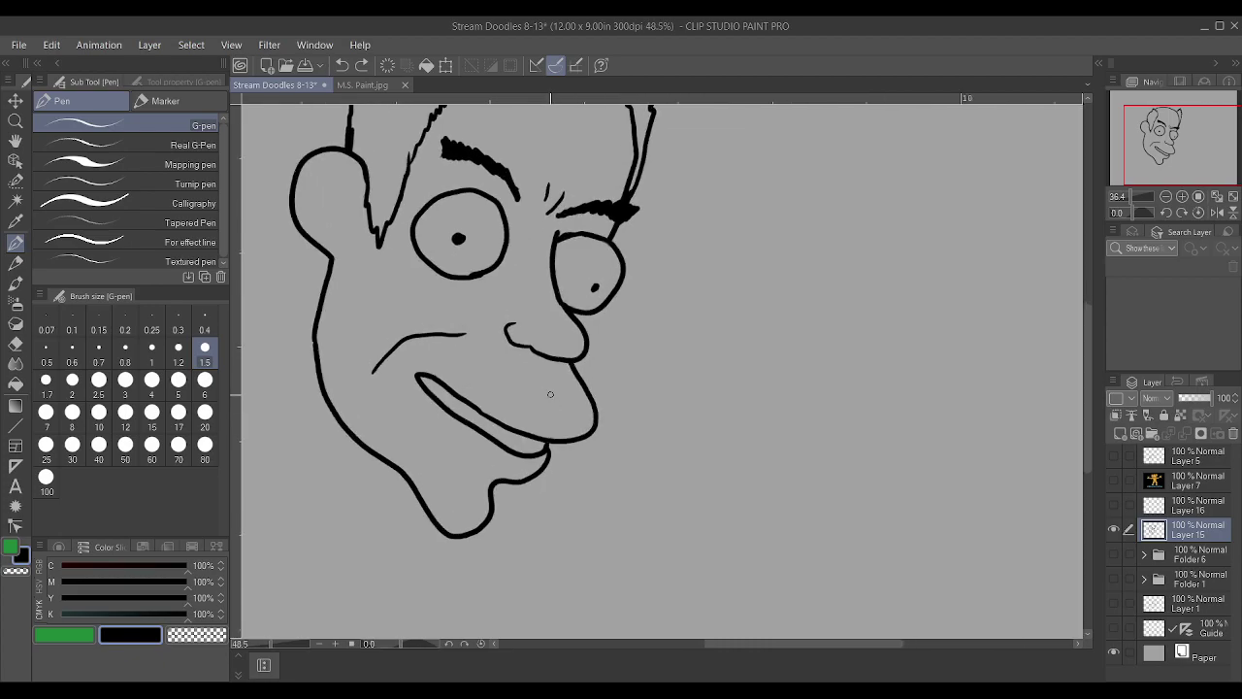
# Fill the open mouth solid black with the G-pen at brush size 3
pyautogui.scroll(-2, 516, 454)
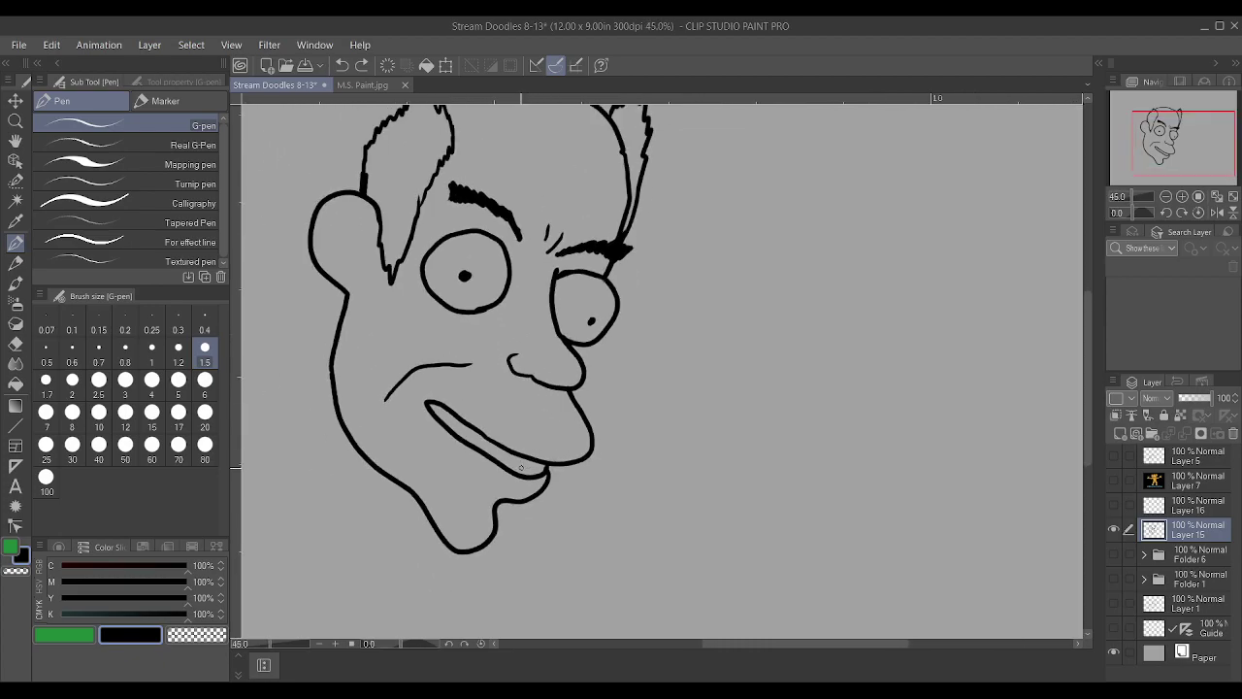
pyautogui.press(']')
pyautogui.press(']')
pyautogui.press(']')
pyautogui.press(']')
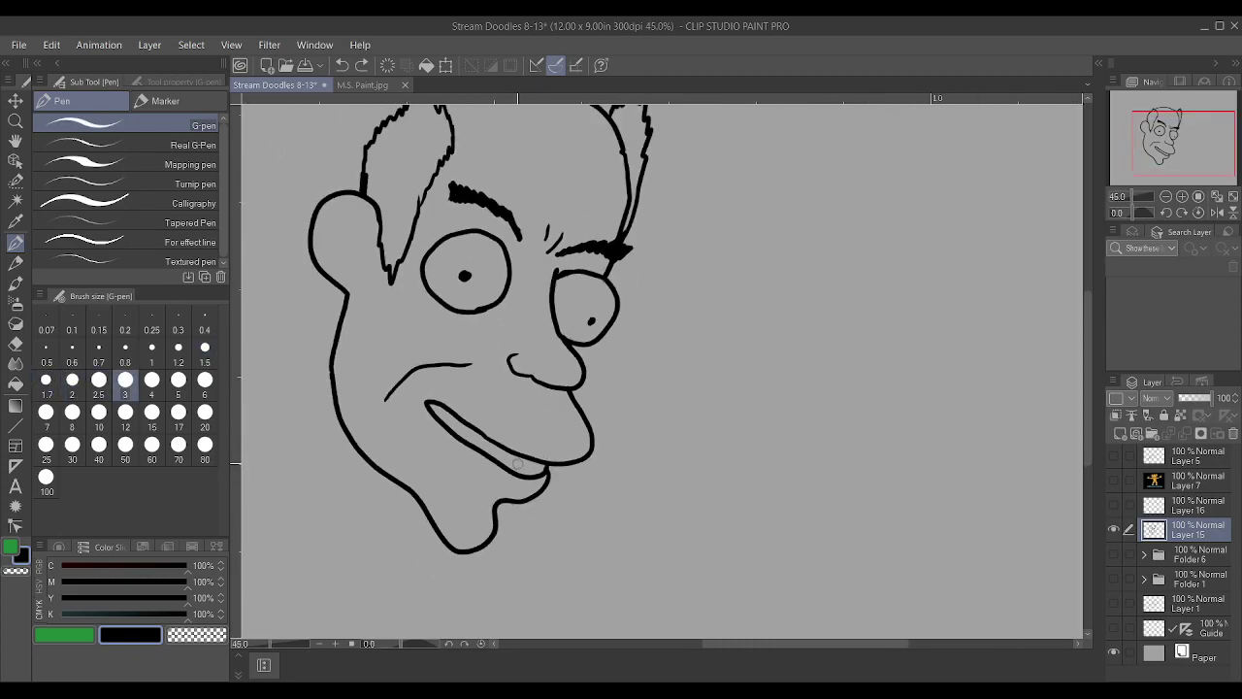
pyautogui.moveTo(520, 468)
pyautogui.mouseDown()
pyautogui.moveTo(434, 407)
pyautogui.moveTo(536, 465)
pyautogui.mouseUp()
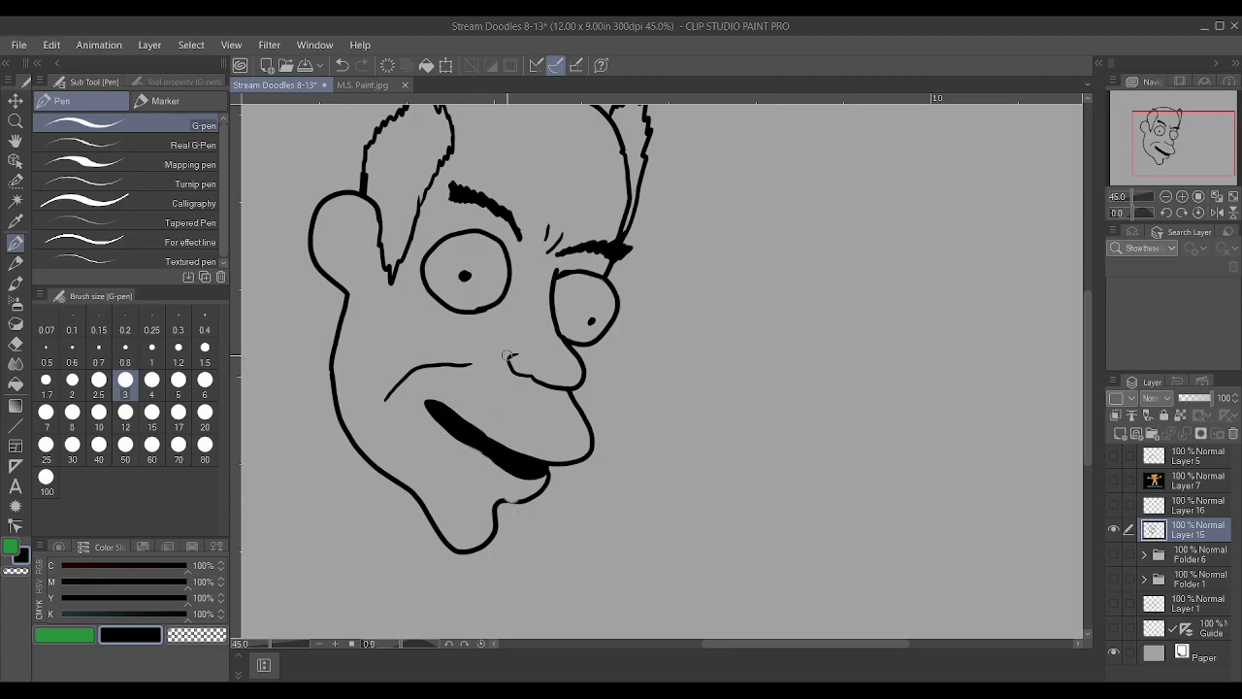
pyautogui.scroll(2, 466, 456)
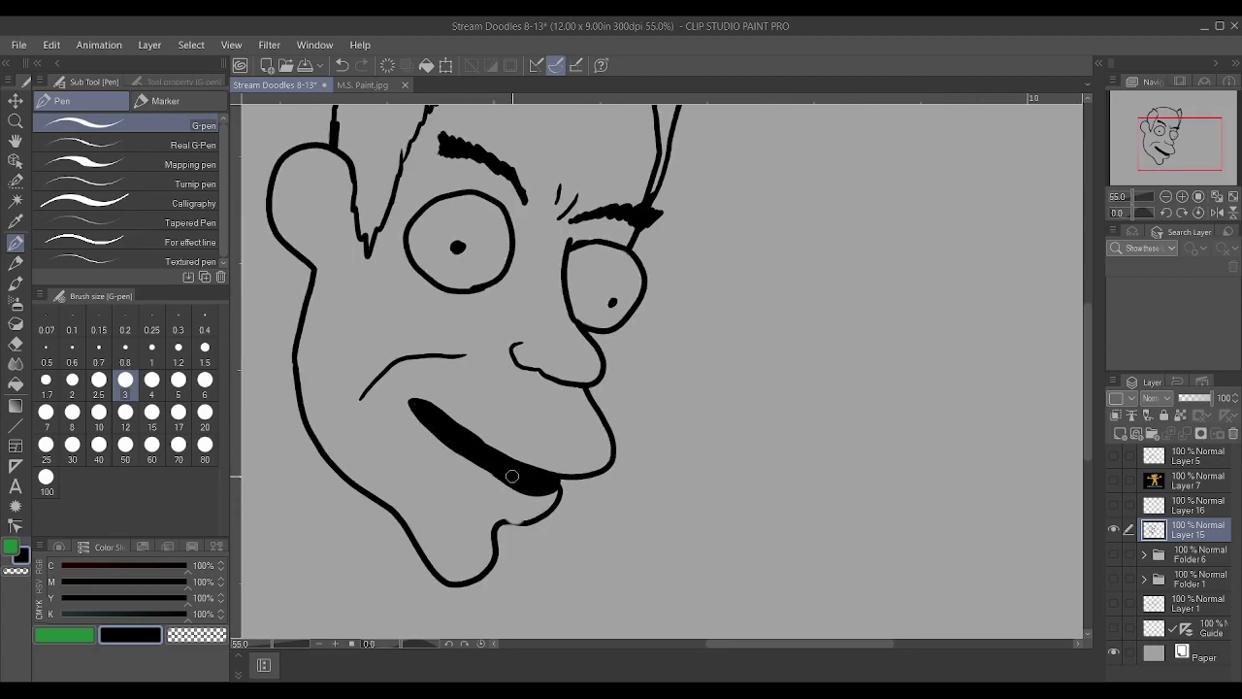
pyautogui.scroll(-3, 505, 473)
pyautogui.scroll(3, 548, 432)
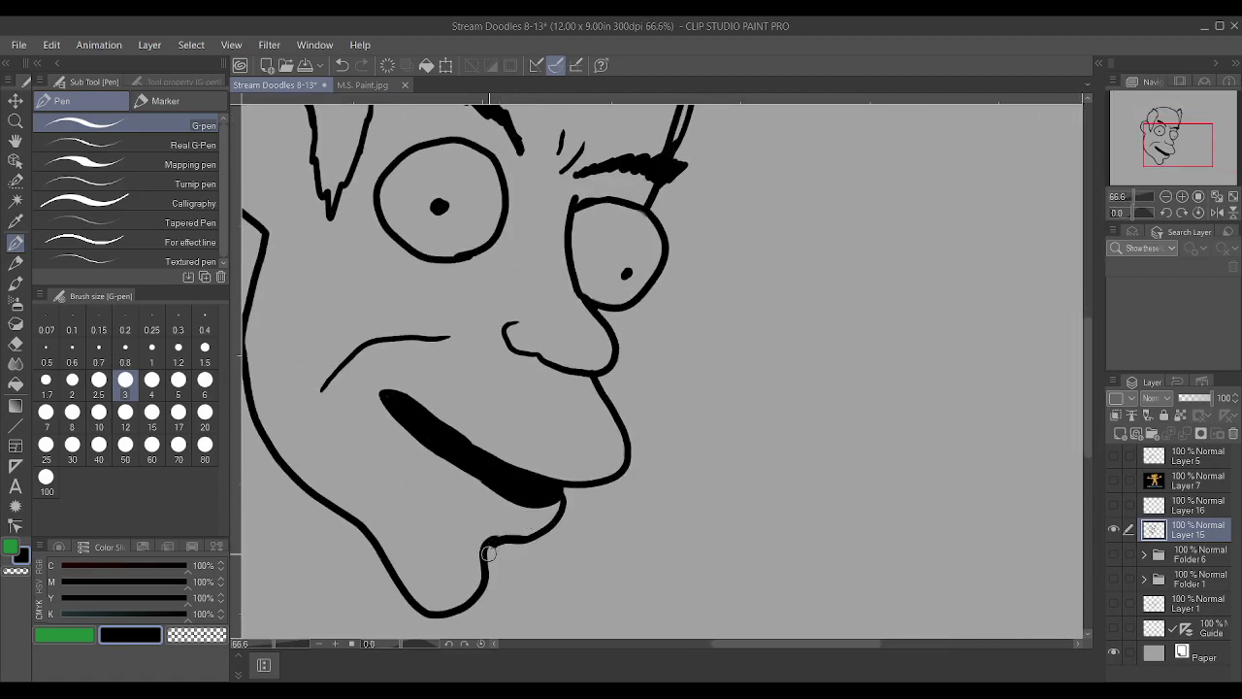
# Draw the back and front neck lines below the jaw with the G-pen at brush size 1.7
pyautogui.scroll(-4, 490, 549)
pyautogui.scroll(1, 389, 503)
pyautogui.moveTo(399, 492); pyautogui.dragTo(360, 573)
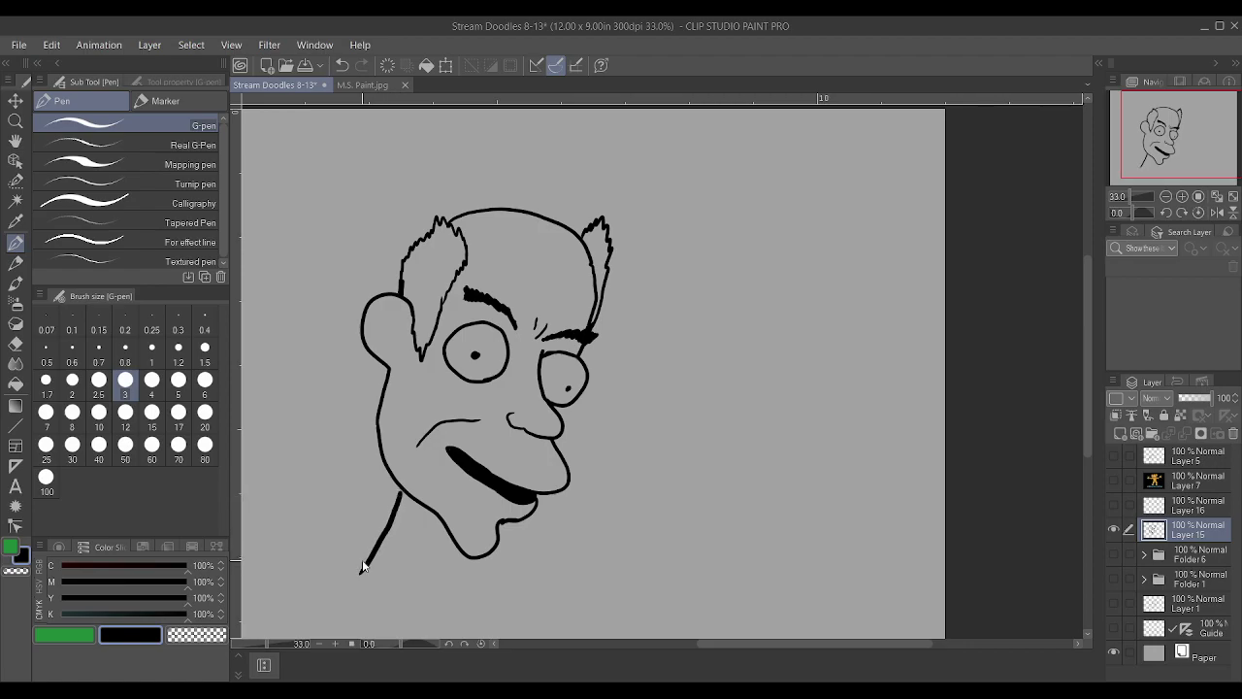
pyautogui.hotkey('ctrl', 'z')
pyautogui.press('[')
pyautogui.press('[')
pyautogui.press('[')
pyautogui.moveTo(365, 575); pyautogui.dragTo(393, 475)
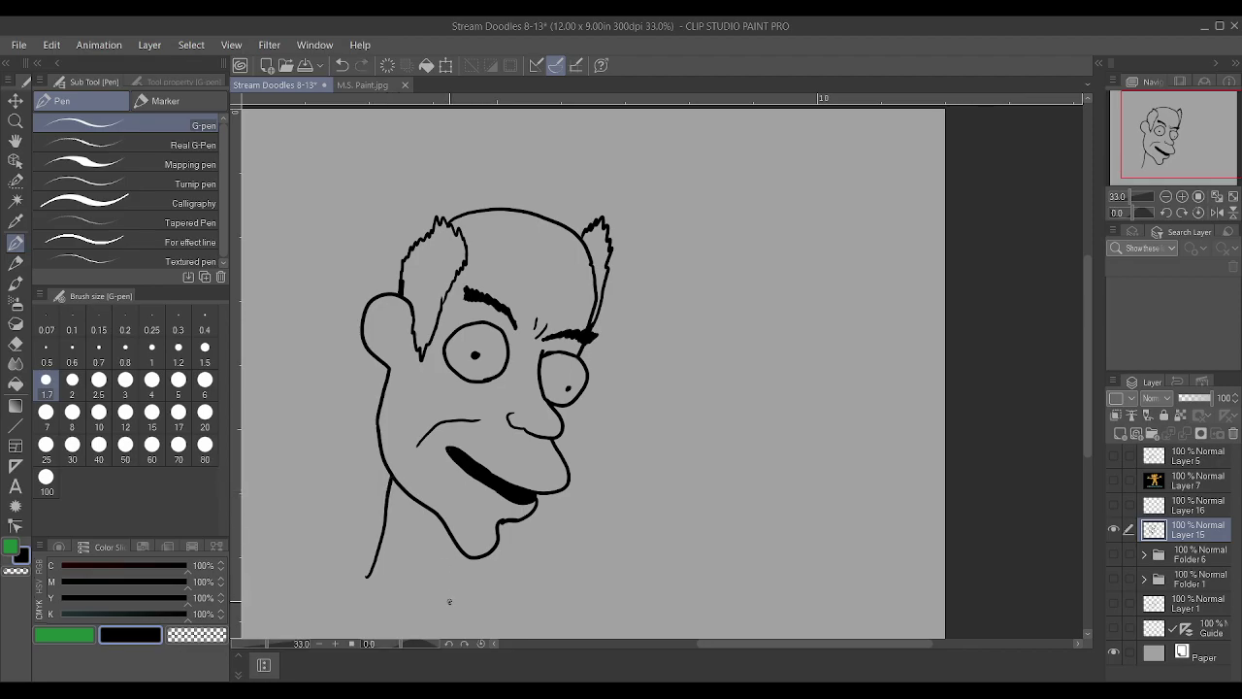
pyautogui.moveTo(452, 567); pyautogui.dragTo(457, 540)
# Add the inner ear curves and small texture strokes inside the hair tufts
pyautogui.moveTo(394, 345)
pyautogui.mouseDown()
pyautogui.moveTo(400, 317)
pyautogui.moveTo(386, 305)
pyautogui.moveTo(372, 317)
pyautogui.moveTo(374, 339)
pyautogui.moveTo(394, 319)
pyautogui.mouseUp()
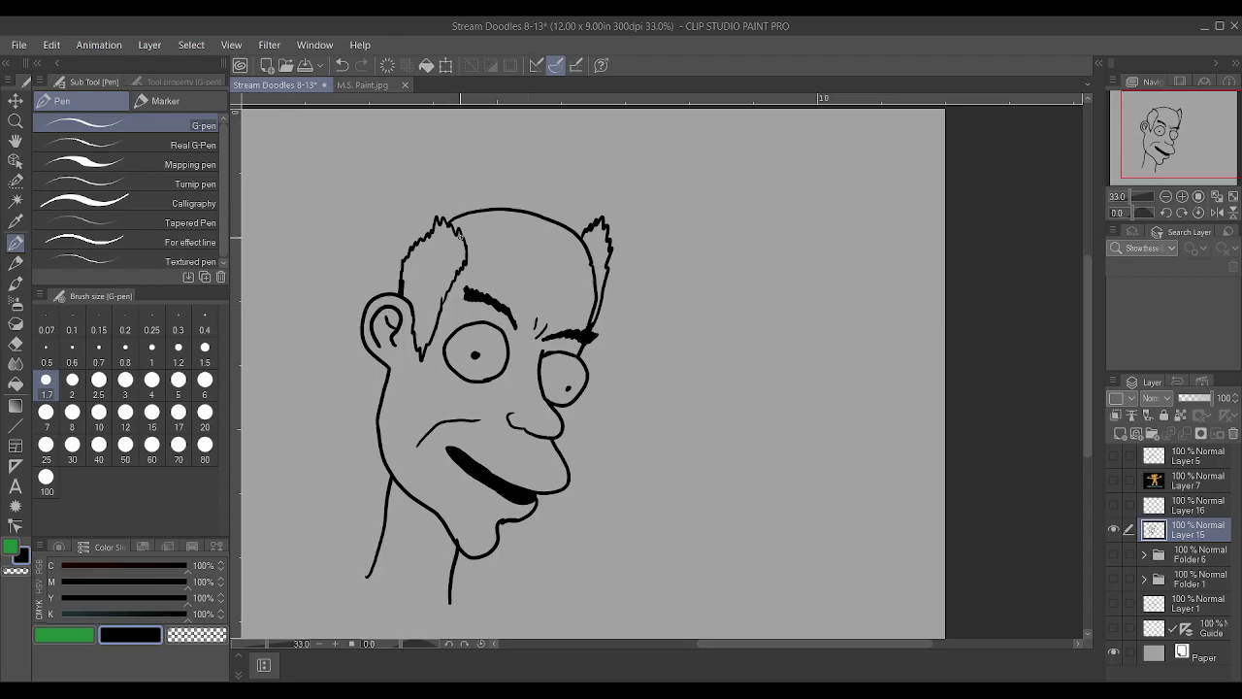
pyautogui.moveTo(422, 281); pyautogui.dragTo(434, 289)
# Draw a wavy strip hanging from the ear across the jaw, clear the lines beneath it and add wavy inner lines
pyautogui.moveTo(351, 418)
pyautogui.mouseDown()
pyautogui.moveTo(427, 333)
pyautogui.moveTo(435, 361)
pyautogui.moveTo(407, 390)
pyautogui.moveTo(411, 406)
pyautogui.moveTo(357, 457)
pyautogui.moveTo(352, 413)
pyautogui.moveTo(366, 383)
pyautogui.mouseUp()
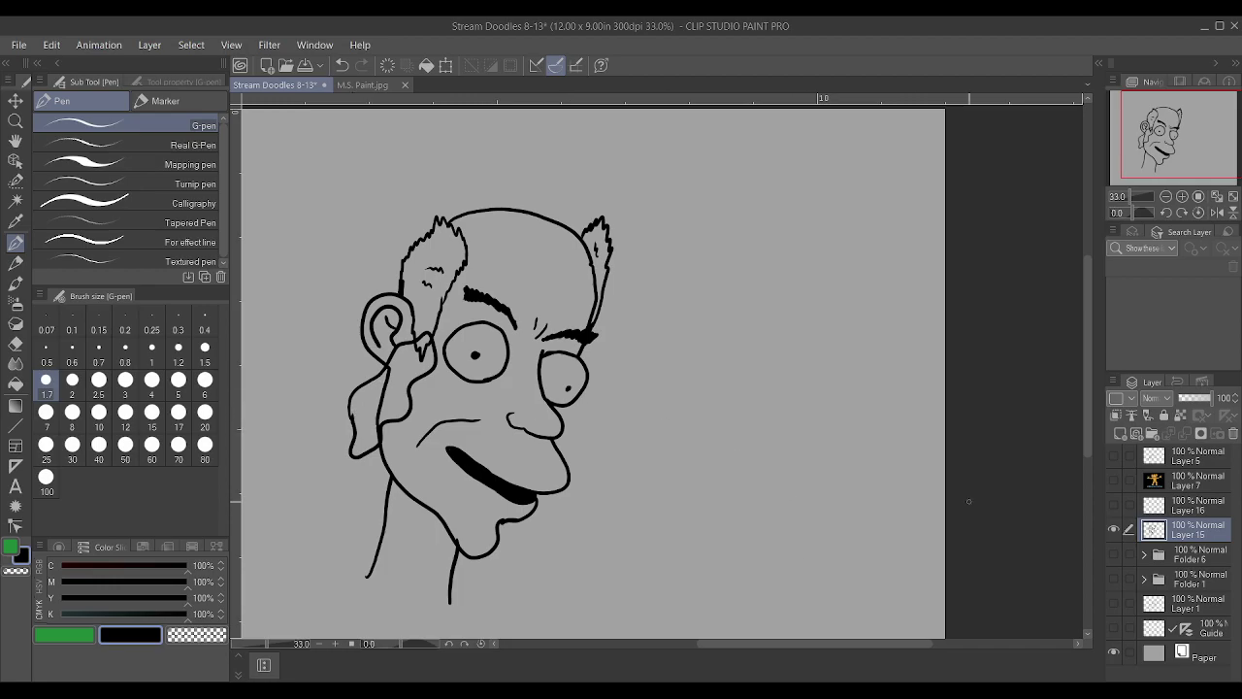
pyautogui.scroll(2, 381, 396)
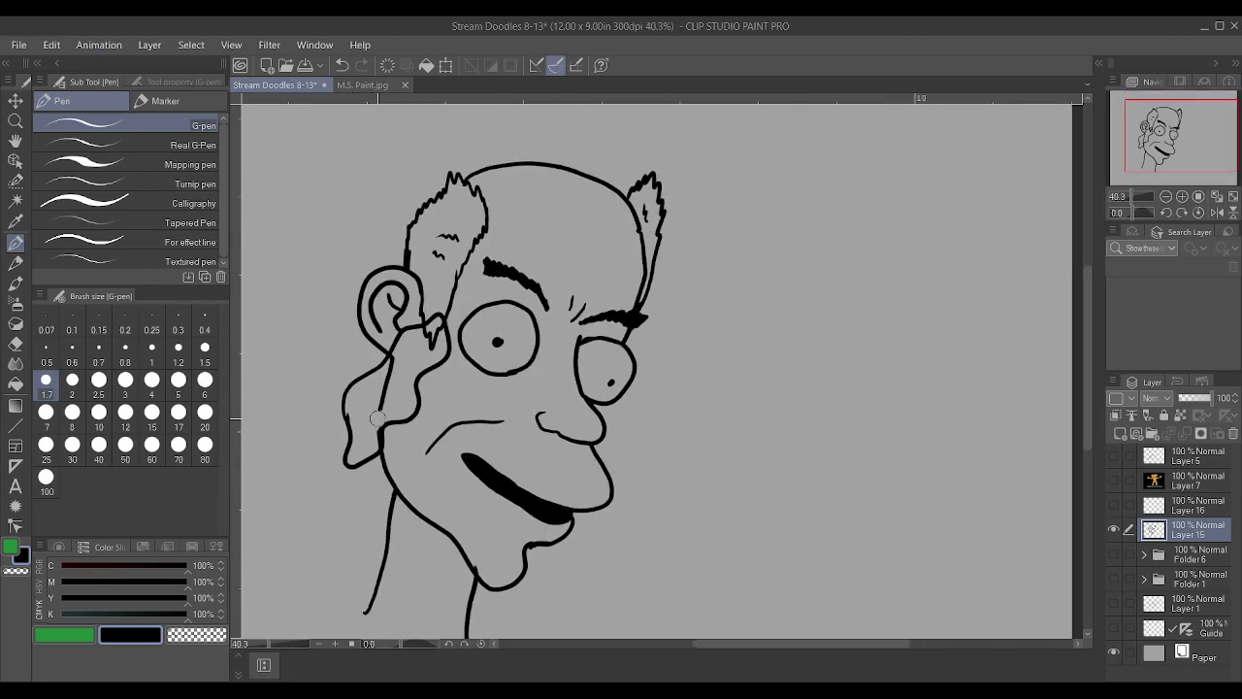
pyautogui.moveTo(424, 336); pyautogui.dragTo(437, 329)
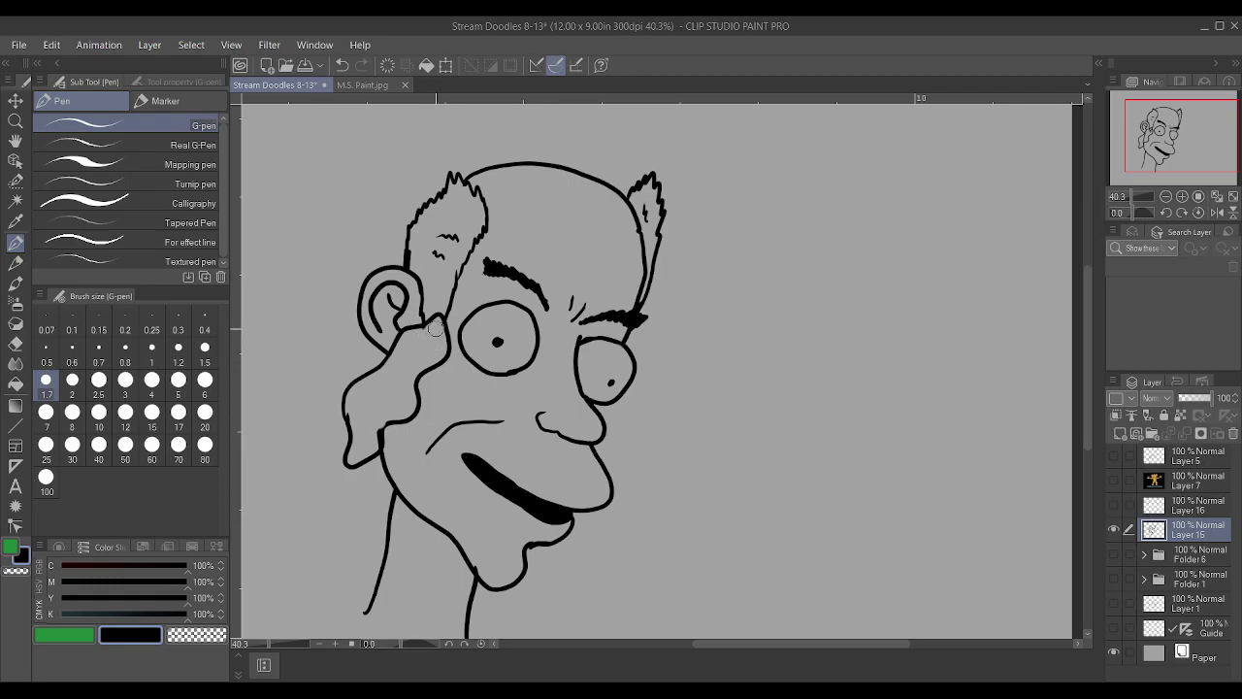
pyautogui.moveTo(377, 433)
pyautogui.mouseDown()
pyautogui.moveTo(383, 413)
pyautogui.moveTo(393, 421)
pyautogui.moveTo(422, 333)
pyautogui.mouseUp()
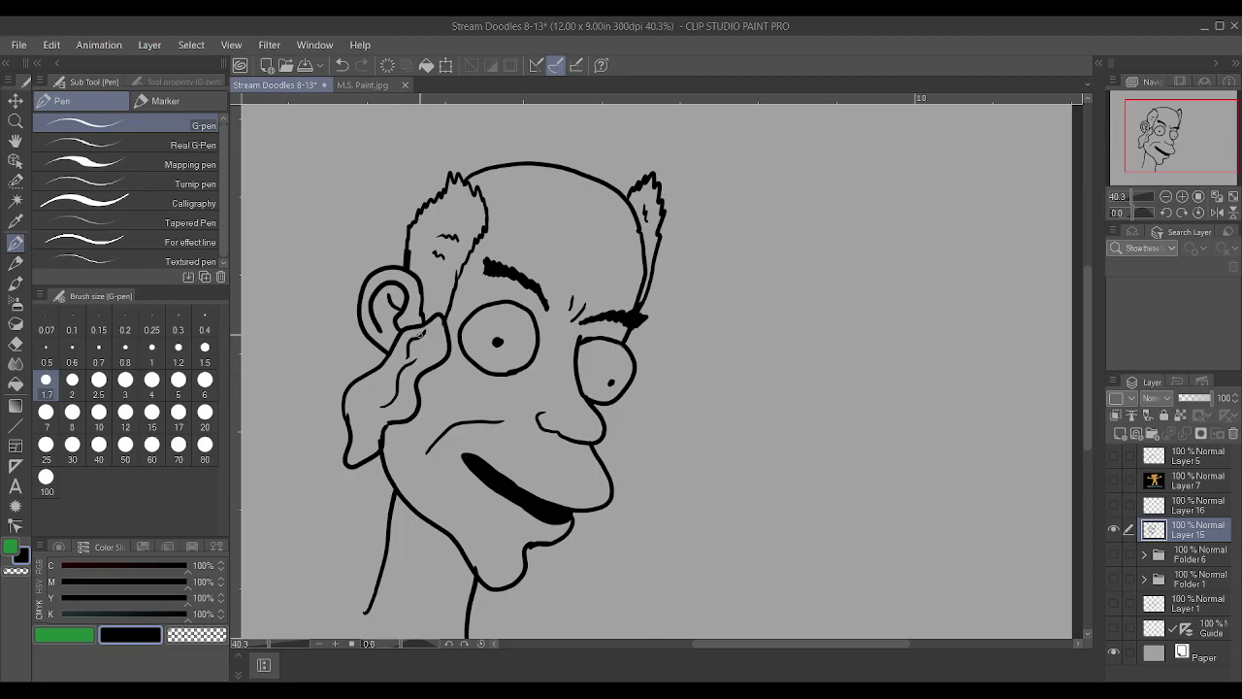
pyautogui.moveTo(364, 415); pyautogui.dragTo(382, 379)
pyautogui.scroll(-2, 383, 377)
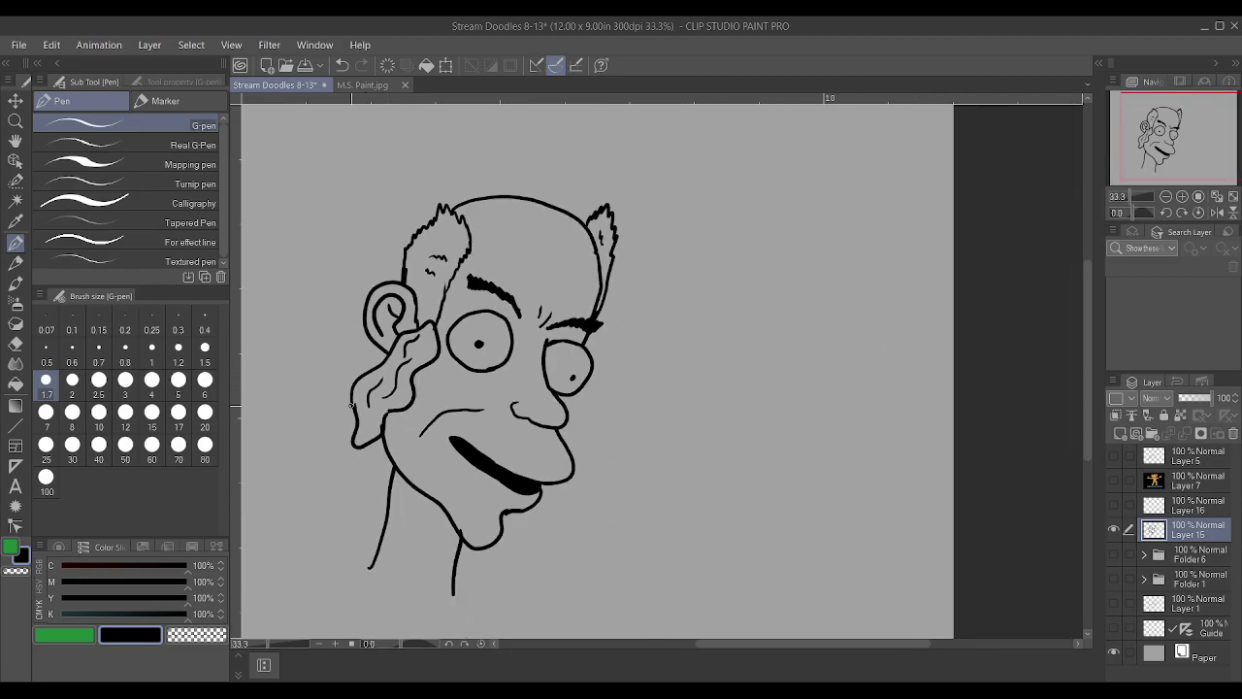
pyautogui.scroll(4, 321, 446)
pyautogui.moveTo(406, 485)
pyautogui.mouseDown()
pyautogui.moveTo(431, 450)
pyautogui.moveTo(430, 421)
pyautogui.moveTo(399, 443)
pyautogui.moveTo(392, 417)
pyautogui.mouseUp()
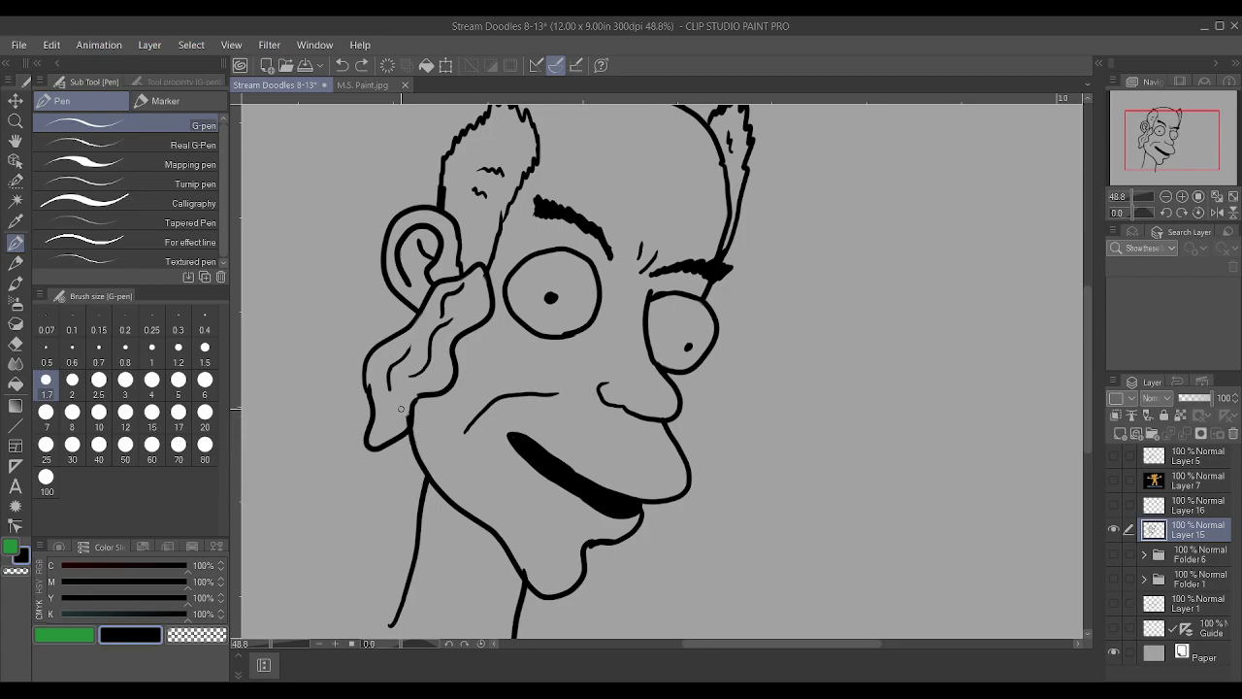
pyautogui.scroll(-2, 402, 415)
pyautogui.moveTo(380, 472)
pyautogui.mouseDown()
pyautogui.moveTo(366, 412)
pyautogui.moveTo(382, 370)
pyautogui.moveTo(400, 414)
pyautogui.moveTo(424, 422)
pyautogui.moveTo(383, 462)
pyautogui.mouseUp()
pyautogui.scroll(1, 382, 463)
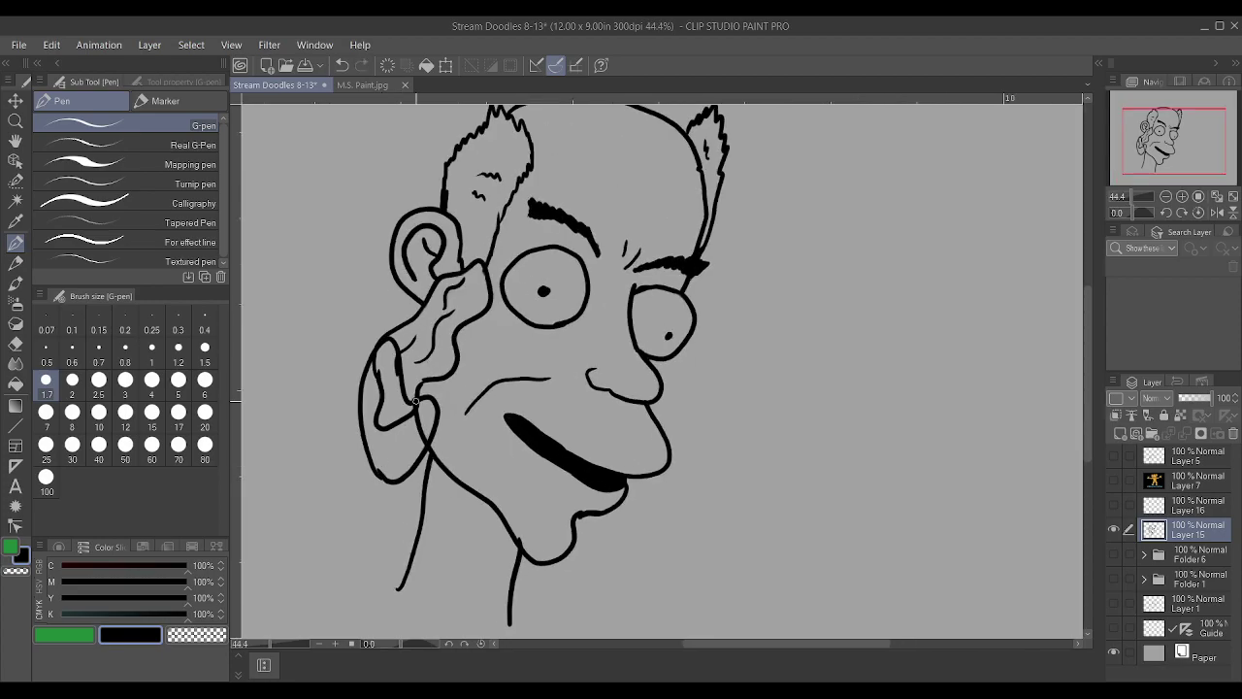
pyautogui.moveTo(446, 410); pyautogui.dragTo(427, 447)
pyautogui.click(1118, 433)
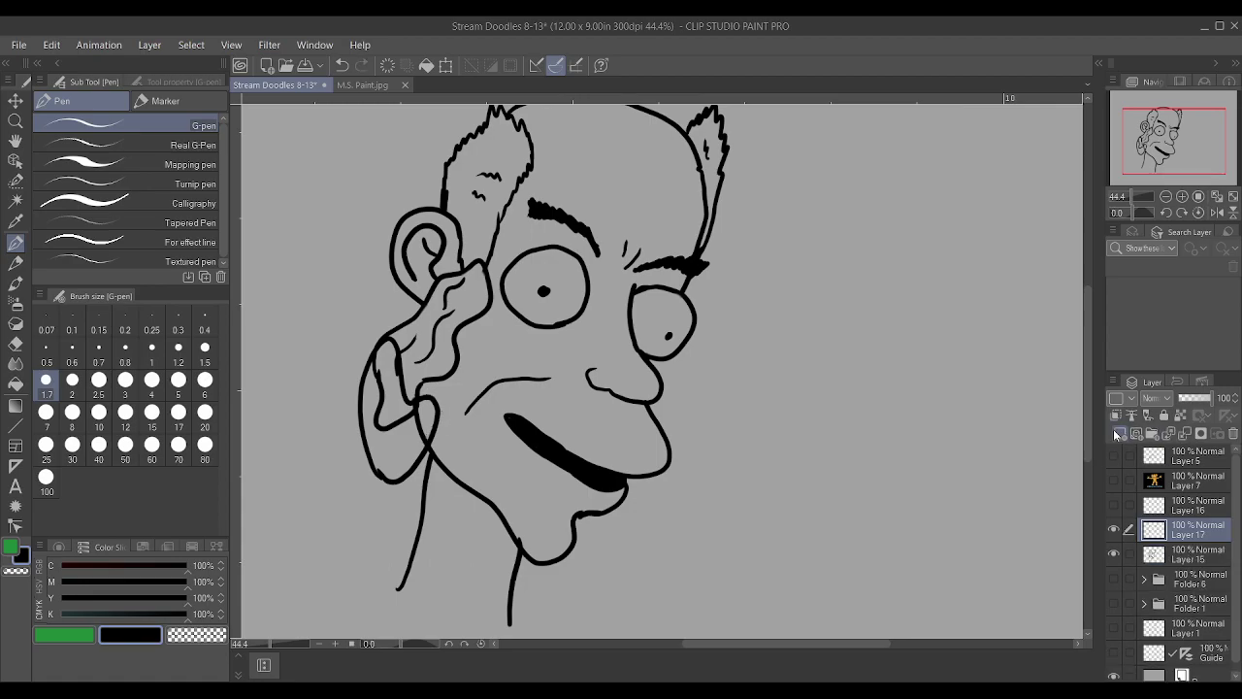
pyautogui.hotkey('ctrl', 'z')
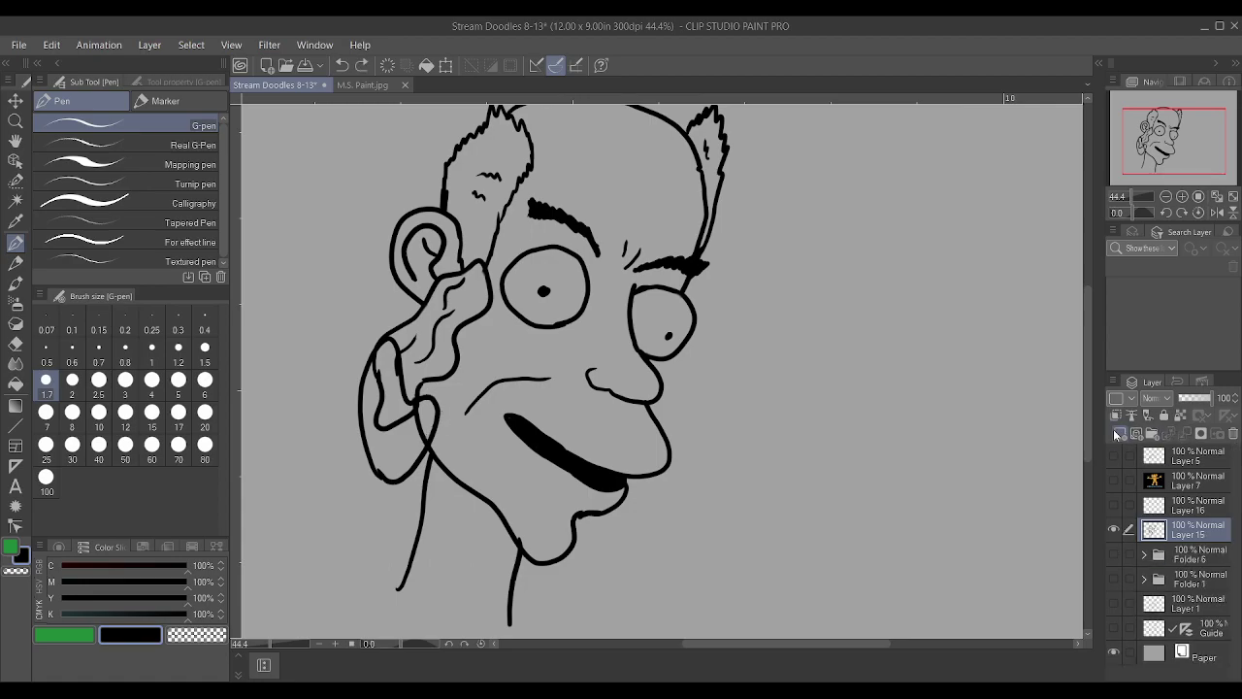
pyautogui.hotkey('ctrl', 'z')
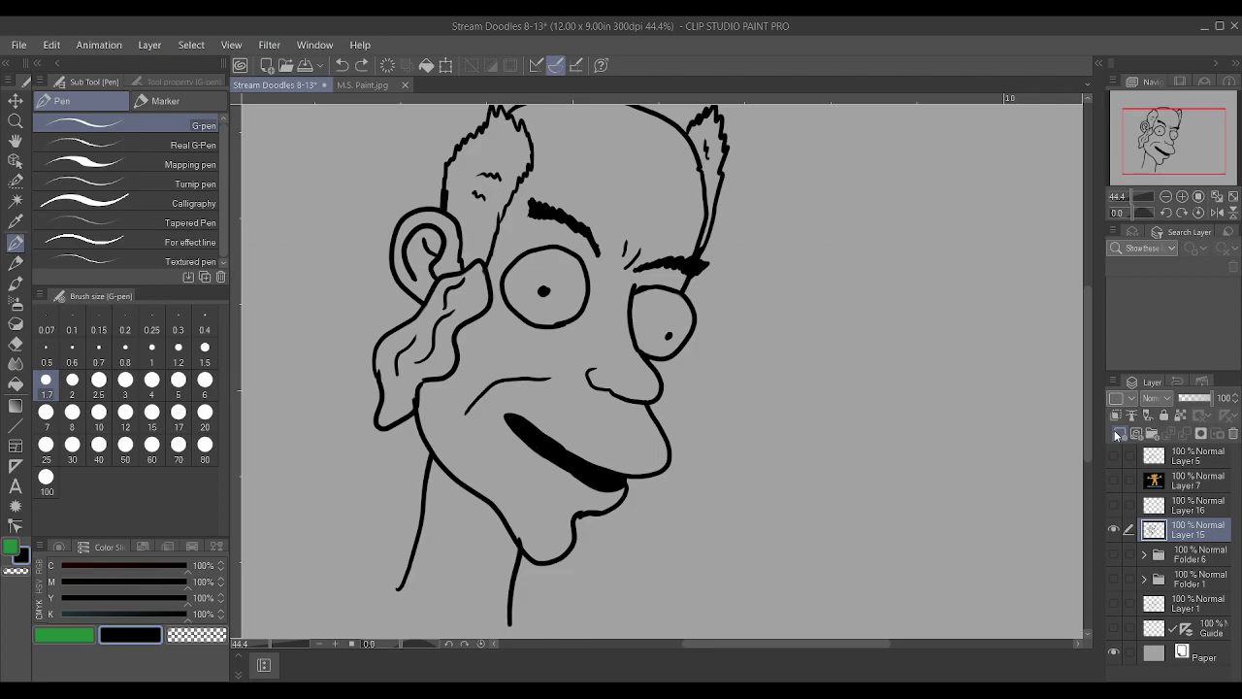
# Add a new layer above the face and draw a hand's outer edge, first finger and thumb around the strip's lower end
pyautogui.click(1118, 433)
pyautogui.moveTo(375, 483)
pyautogui.mouseDown()
pyautogui.moveTo(360, 362)
pyautogui.moveTo(388, 318)
pyautogui.moveTo(405, 324)
pyautogui.moveTo(406, 385)
pyautogui.moveTo(437, 400)
pyautogui.moveTo(413, 463)
pyautogui.mouseUp()
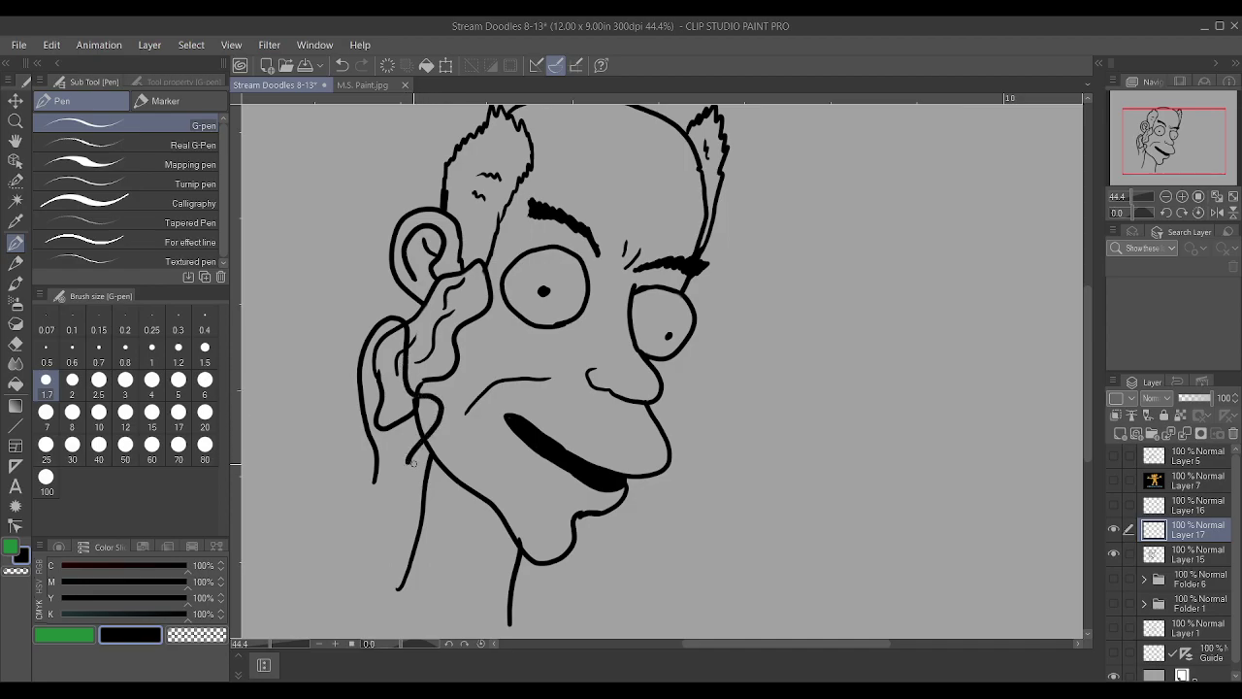
pyautogui.moveTo(449, 386); pyautogui.dragTo(429, 426)
# Draw the remaining fingers side by side behind the first finger of the hand holding the strip
pyautogui.moveTo(389, 346); pyautogui.dragTo(396, 321)
pyautogui.moveTo(372, 403)
pyautogui.mouseDown()
pyautogui.moveTo(368, 347)
pyautogui.moveTo(393, 320)
pyautogui.mouseUp()
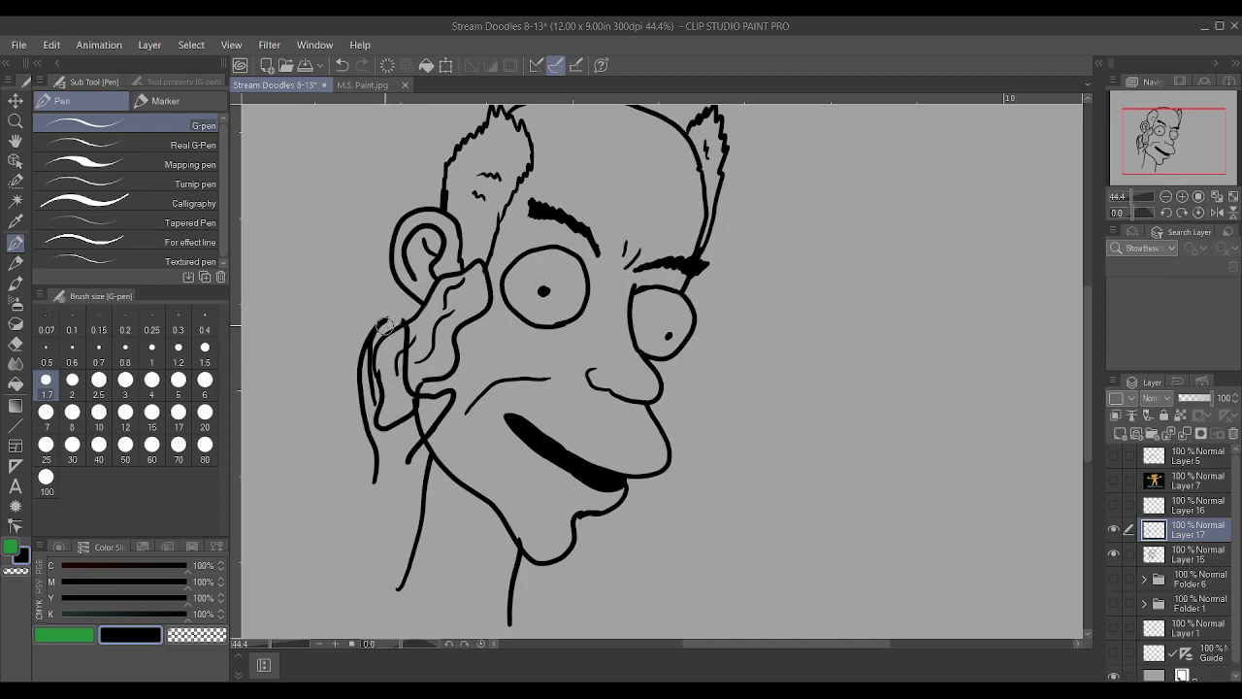
pyautogui.moveTo(391, 397); pyautogui.dragTo(386, 334)
pyautogui.scroll(2, 349, 367)
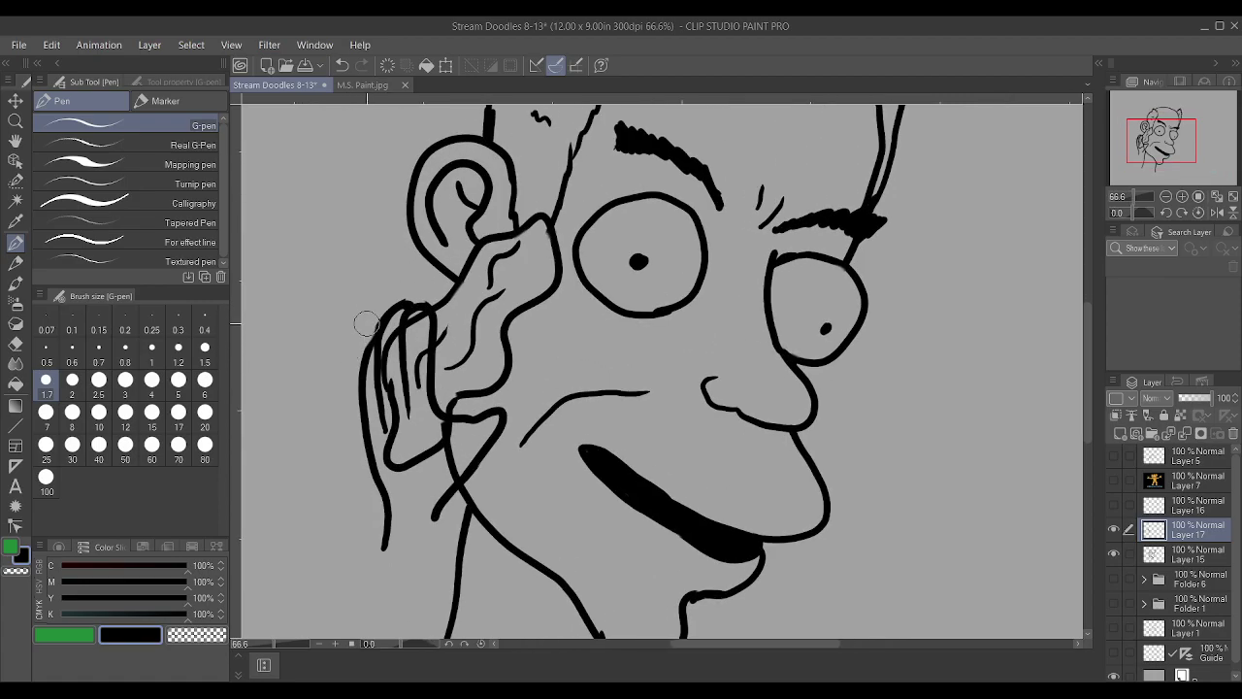
pyautogui.scroll(-2, 298, 350)
pyautogui.scroll(-3, 298, 349)
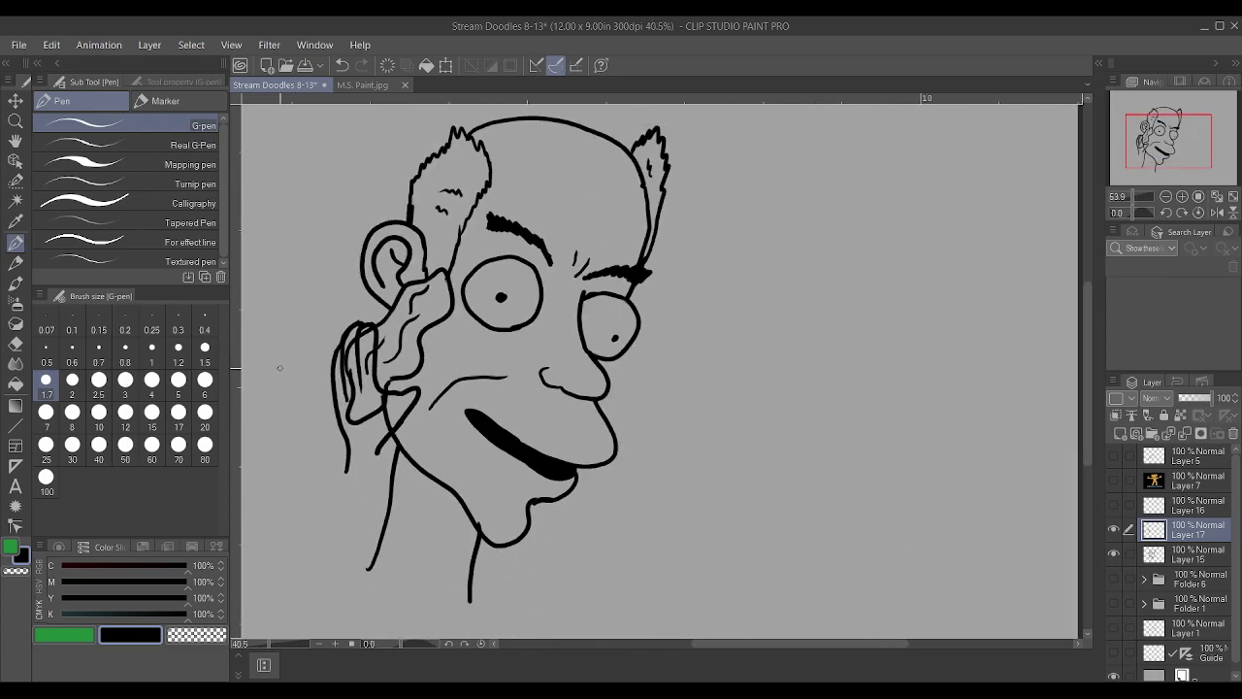
pyautogui.scroll(2, 291, 438)
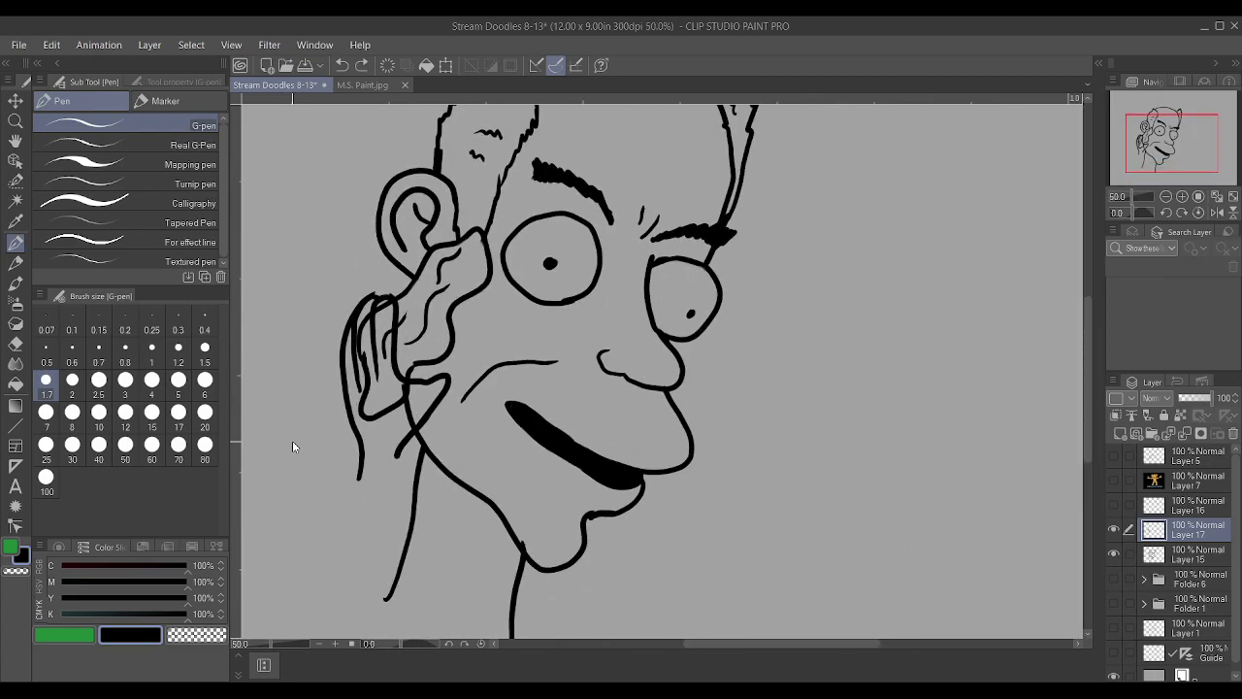
# Undo the hand's finger, thumb and outline strokes along with the layer they were drawn on
pyautogui.hotkey('ctrl', 'z')
pyautogui.hotkey('ctrl', 'z')
pyautogui.hotkey('ctrl', 'z')
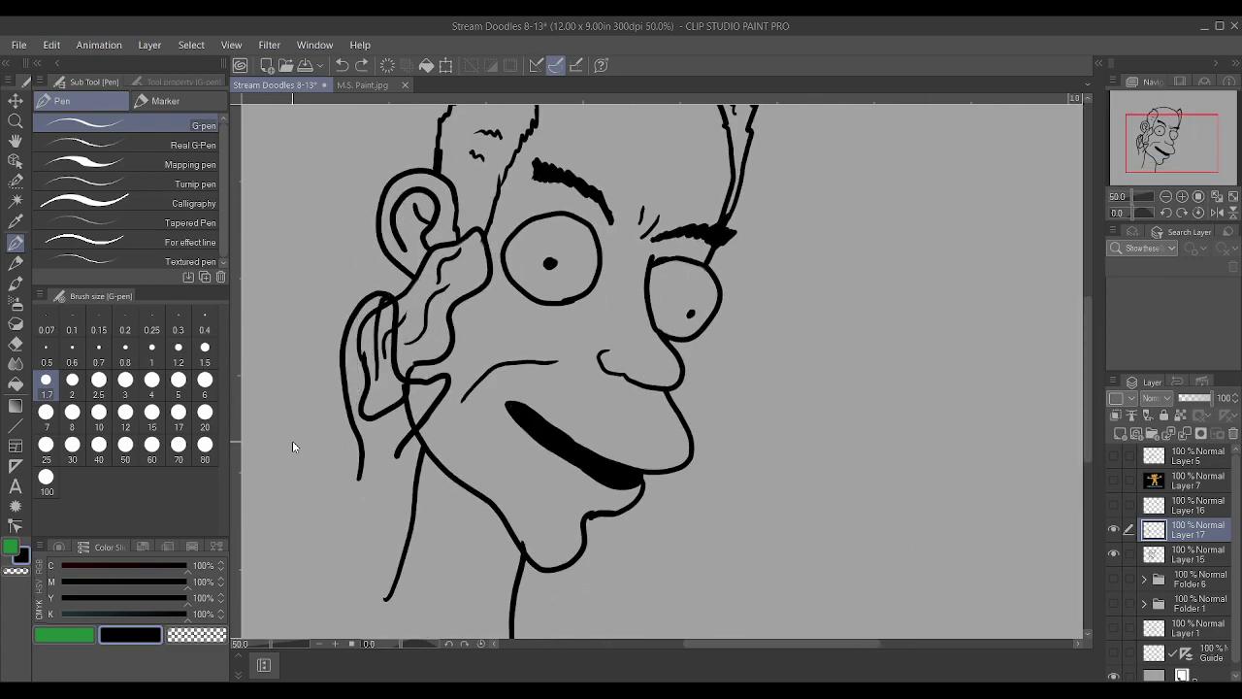
pyautogui.hotkey('ctrl', 'z')
pyautogui.hotkey('ctrl', 'z')
pyautogui.hotkey('ctrl', 'y')
pyautogui.hotkey('ctrl', 'y')
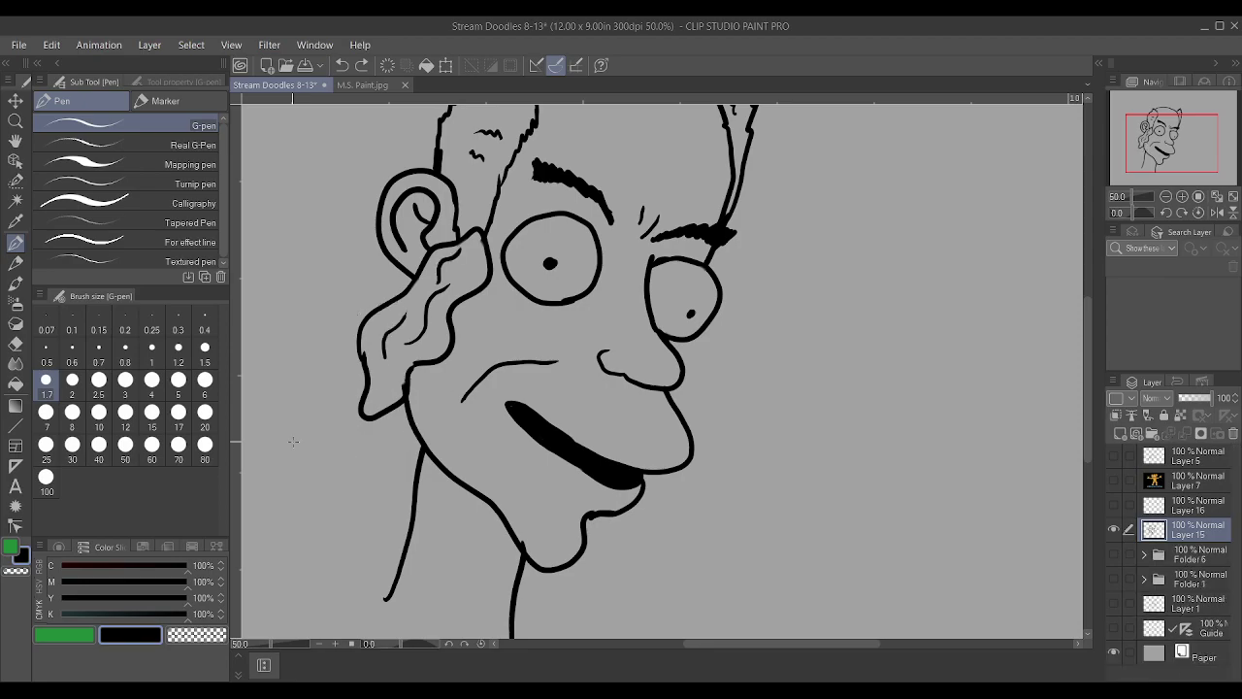
# Draw an upright hand with finger lines on a new layer over the strip and erase the face-layer lines beneath it
pyautogui.moveTo(406, 464)
pyautogui.mouseDown()
pyautogui.moveTo(413, 402)
pyautogui.moveTo(383, 292)
pyautogui.moveTo(369, 287)
pyautogui.moveTo(336, 362)
pyautogui.moveTo(349, 454)
pyautogui.moveTo(368, 471)
pyautogui.moveTo(404, 460)
pyautogui.mouseUp()
pyautogui.moveTo(386, 406)
pyautogui.mouseDown()
pyautogui.moveTo(361, 293)
pyautogui.moveTo(352, 371)
pyautogui.moveTo(347, 341)
pyautogui.moveTo(344, 313)
pyautogui.moveTo(364, 291)
pyautogui.moveTo(342, 330)
pyautogui.mouseUp()
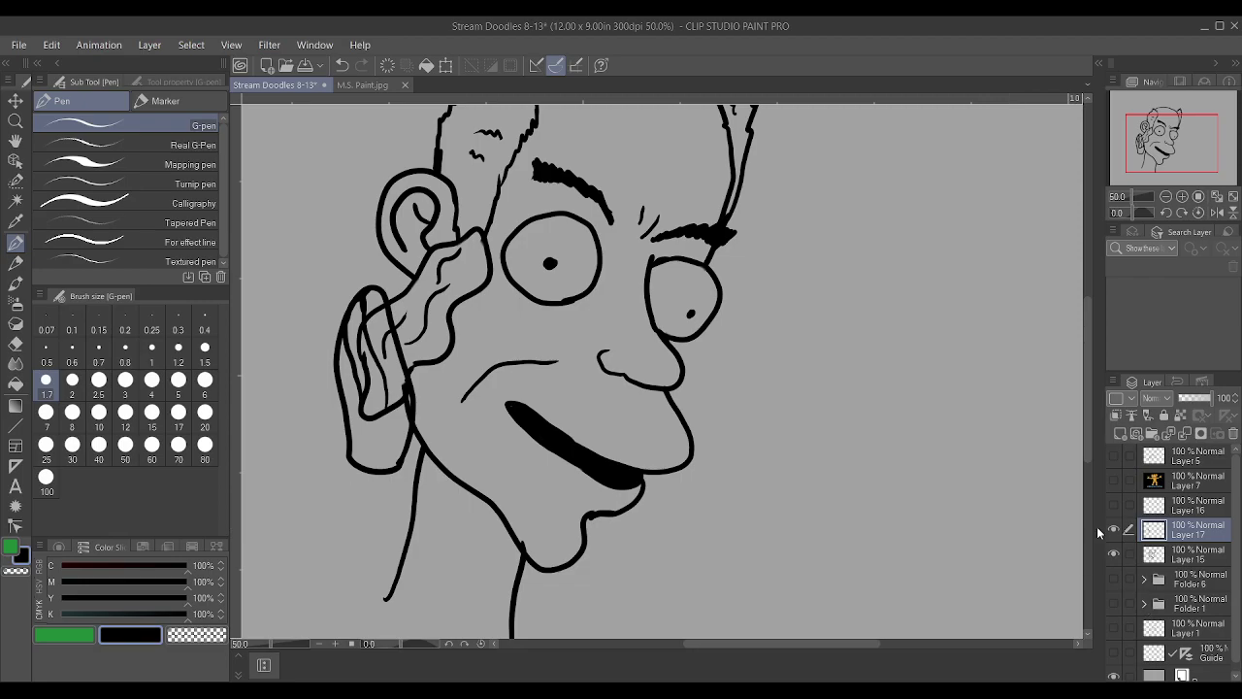
pyautogui.click(1113, 558)
pyautogui.click(1171, 563)
pyautogui.moveTo(360, 392)
pyautogui.mouseDown()
pyautogui.moveTo(361, 373)
pyautogui.moveTo(388, 408)
pyautogui.moveTo(379, 328)
pyautogui.moveTo(360, 325)
pyautogui.moveTo(379, 324)
pyautogui.mouseUp()
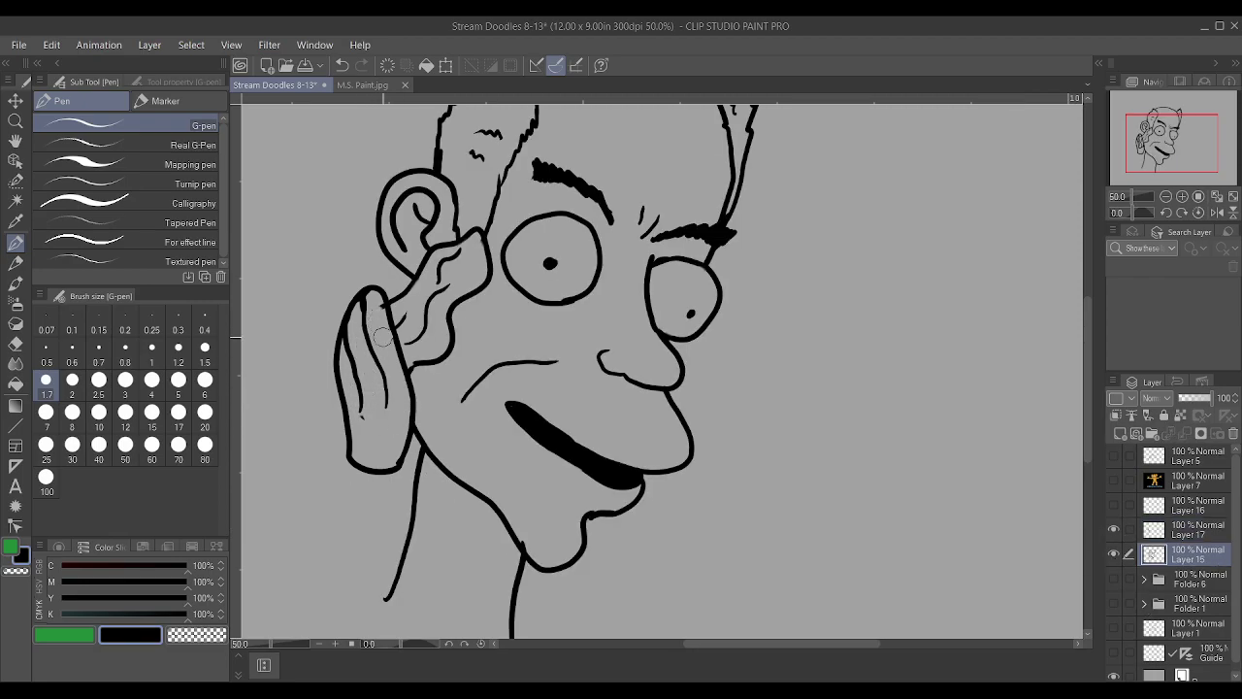
pyautogui.scroll(-2, 387, 463)
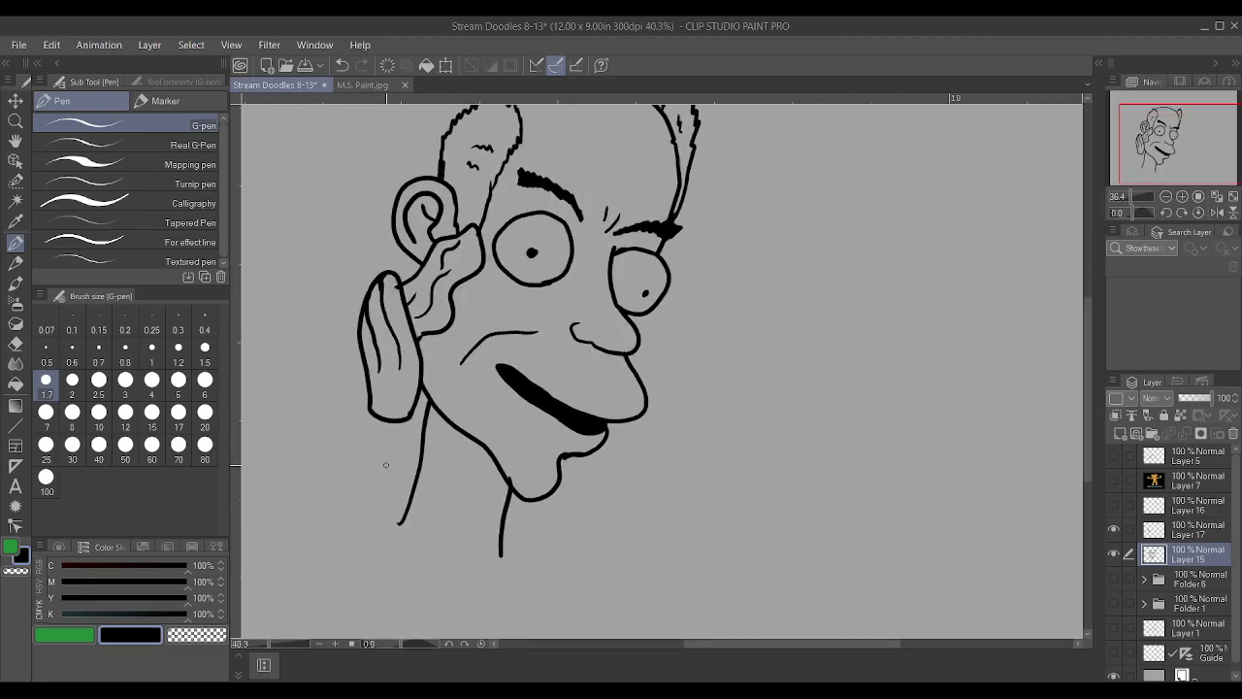
# Draw a curved neckline across the base of the neck and erase the neck lines extending below it
pyautogui.click(1179, 534)
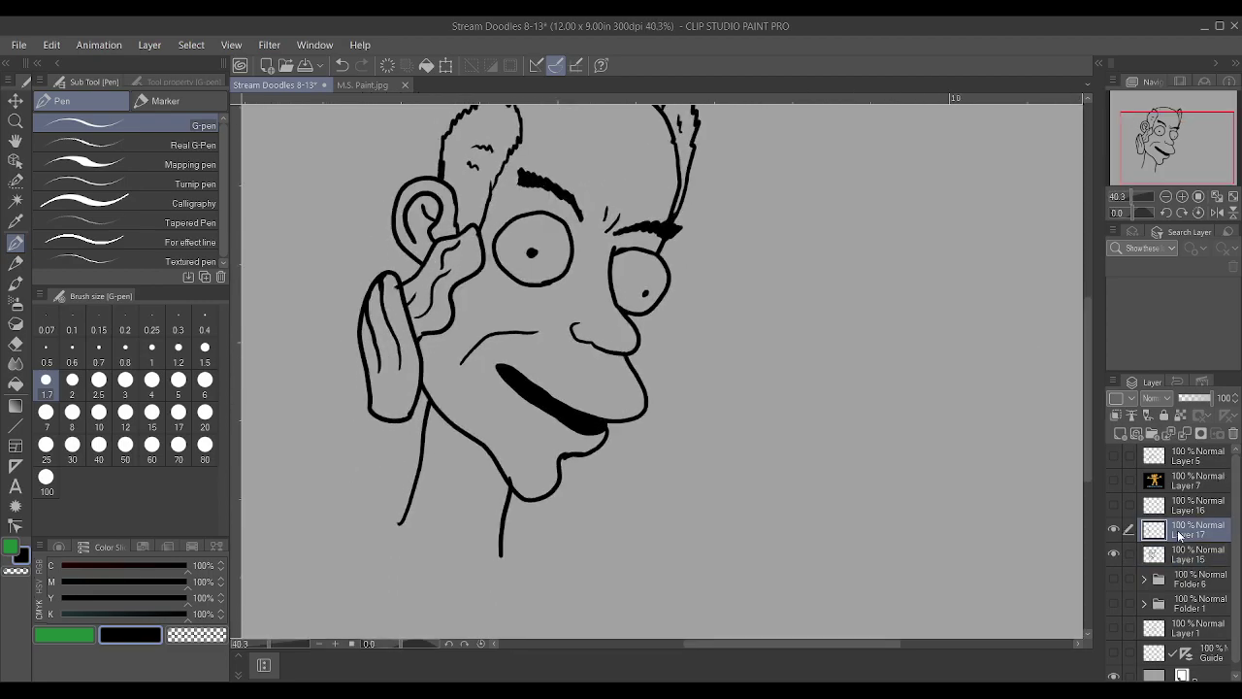
pyautogui.moveTo(419, 482)
pyautogui.mouseDown()
pyautogui.moveTo(461, 510)
pyautogui.moveTo(507, 504)
pyautogui.mouseUp()
pyautogui.click(1186, 560)
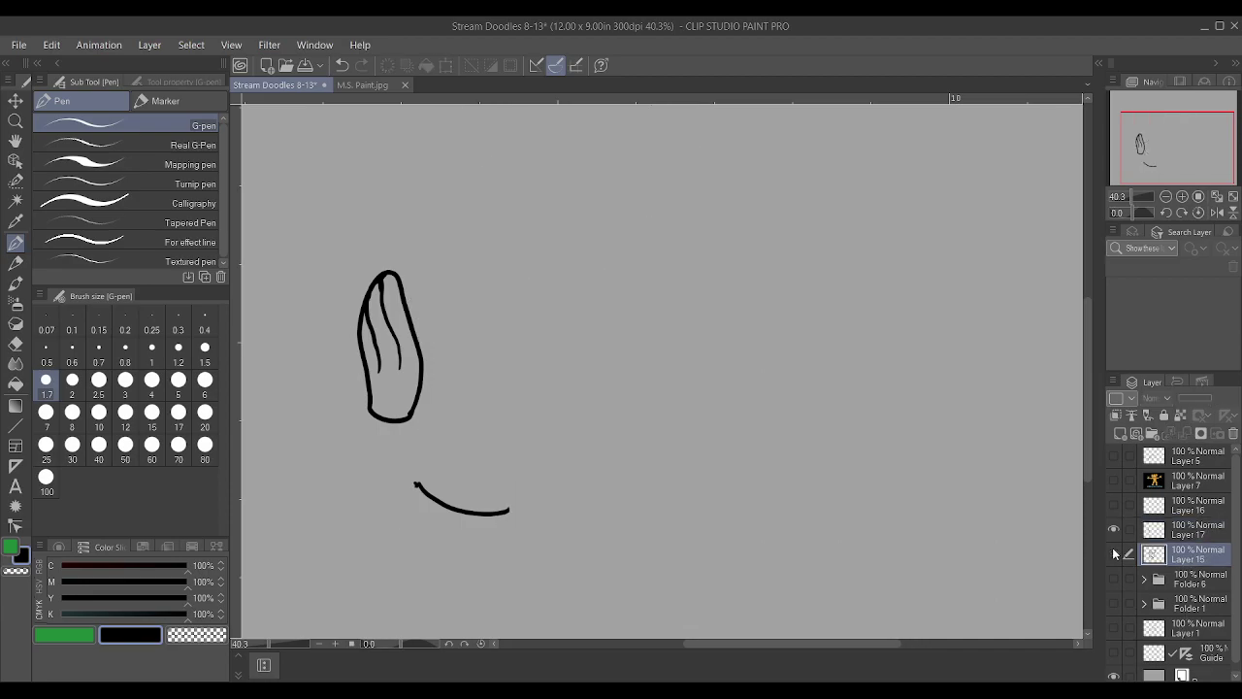
pyautogui.moveTo(411, 497); pyautogui.dragTo(402, 530)
pyautogui.moveTo(498, 521); pyautogui.dragTo(503, 526)
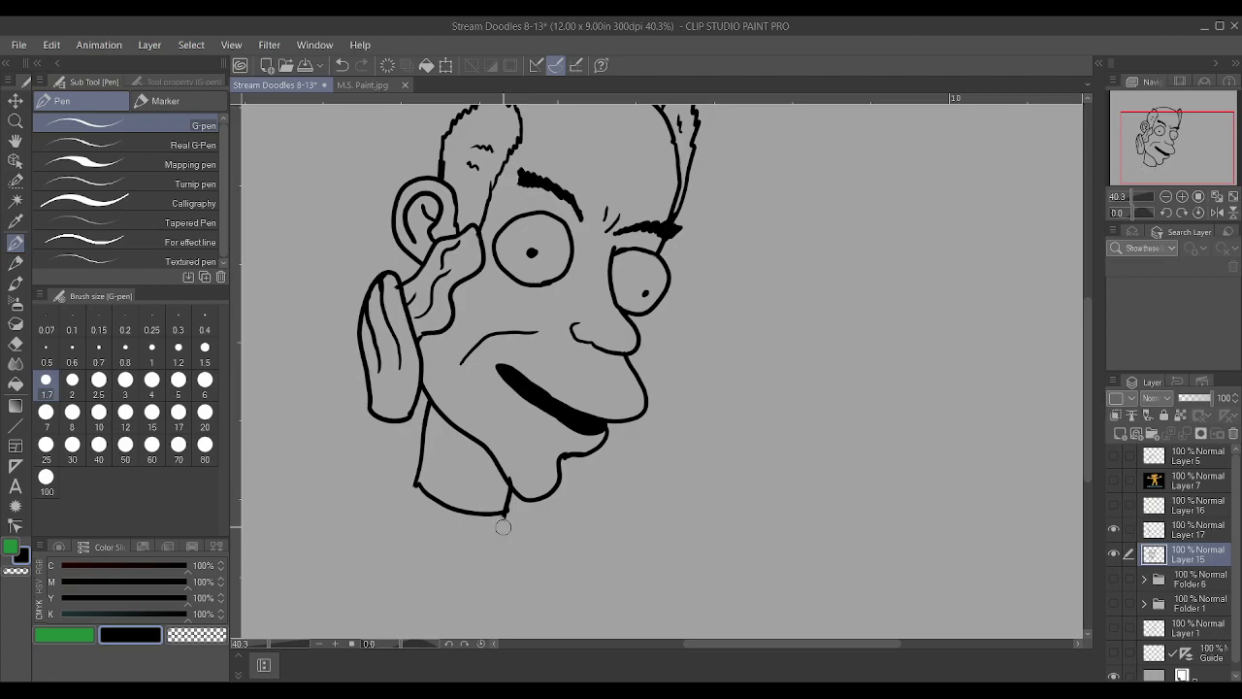
# Draw two pointed shirt collar flaps below the neckline and a rounded cuff under the hand's wrist
pyautogui.moveTo(416, 483); pyautogui.dragTo(389, 510)
pyautogui.moveTo(504, 513); pyautogui.dragTo(510, 536)
pyautogui.moveTo(414, 563); pyautogui.dragTo(450, 513)
pyautogui.moveTo(412, 564); pyautogui.dragTo(387, 512)
pyautogui.moveTo(476, 517)
pyautogui.mouseDown()
pyautogui.moveTo(482, 586)
pyautogui.moveTo(504, 562)
pyautogui.moveTo(505, 514)
pyautogui.mouseUp()
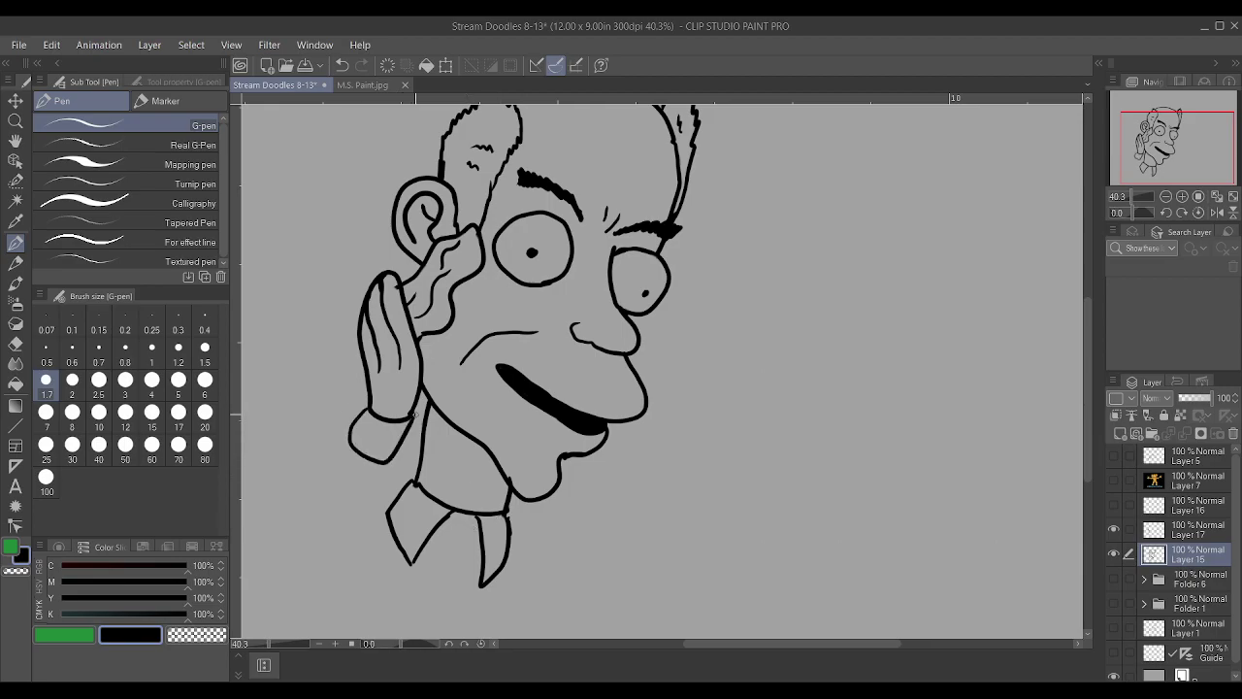
# Draw the two edges of the forearm slanting down and away from the cuff
pyautogui.scroll(-1, 394, 486)
pyautogui.scroll(-1, 394, 486)
pyautogui.scroll(1, 394, 486)
pyautogui.moveTo(392, 470); pyautogui.dragTo(338, 537)
pyautogui.moveTo(357, 453); pyautogui.dragTo(302, 515)
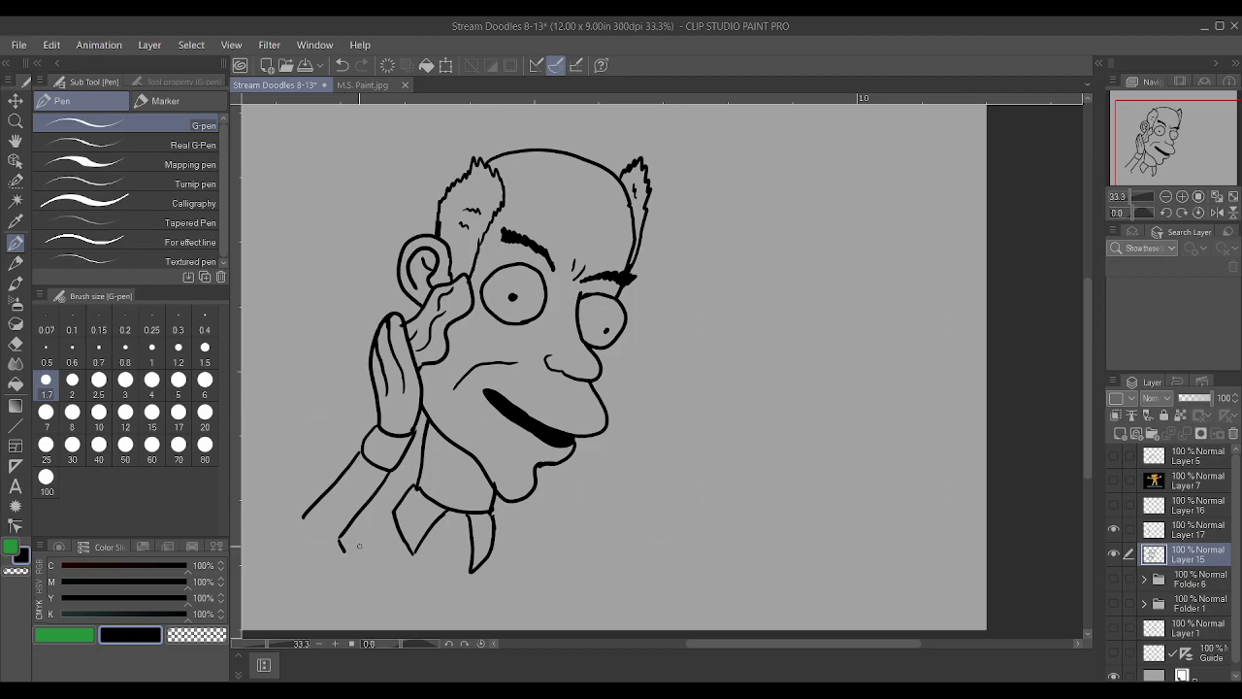
# Draw the shoulder lines on both sides of the collar and close the forearm with a rounded elbow
pyautogui.moveTo(391, 515); pyautogui.dragTo(364, 519)
pyautogui.scroll(-2, 364, 514)
pyautogui.scroll(1, 369, 549)
pyautogui.hotkey('ctrl', 'z')
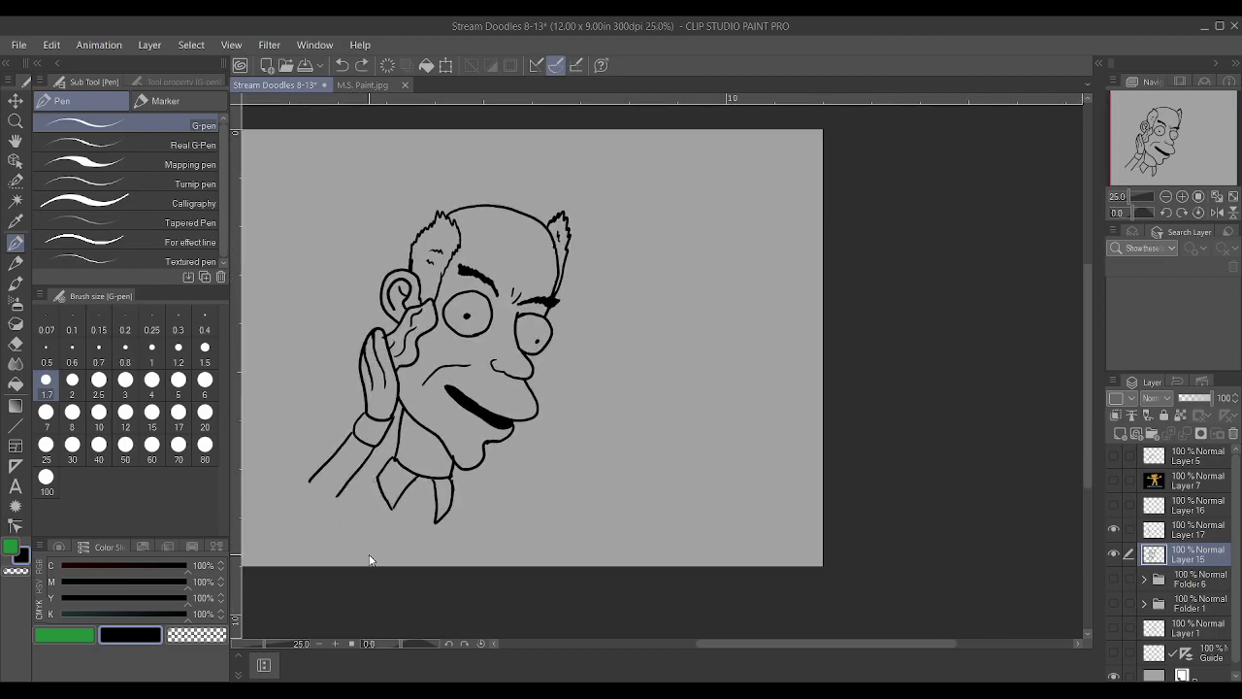
pyautogui.scroll(2, 369, 563)
pyautogui.moveTo(341, 471)
pyautogui.mouseDown()
pyautogui.moveTo(492, 462)
pyautogui.moveTo(521, 493)
pyautogui.moveTo(601, 528)
pyautogui.moveTo(617, 582)
pyautogui.mouseUp()
pyautogui.scroll(-2, 617, 582)
pyautogui.scroll(1, 339, 483)
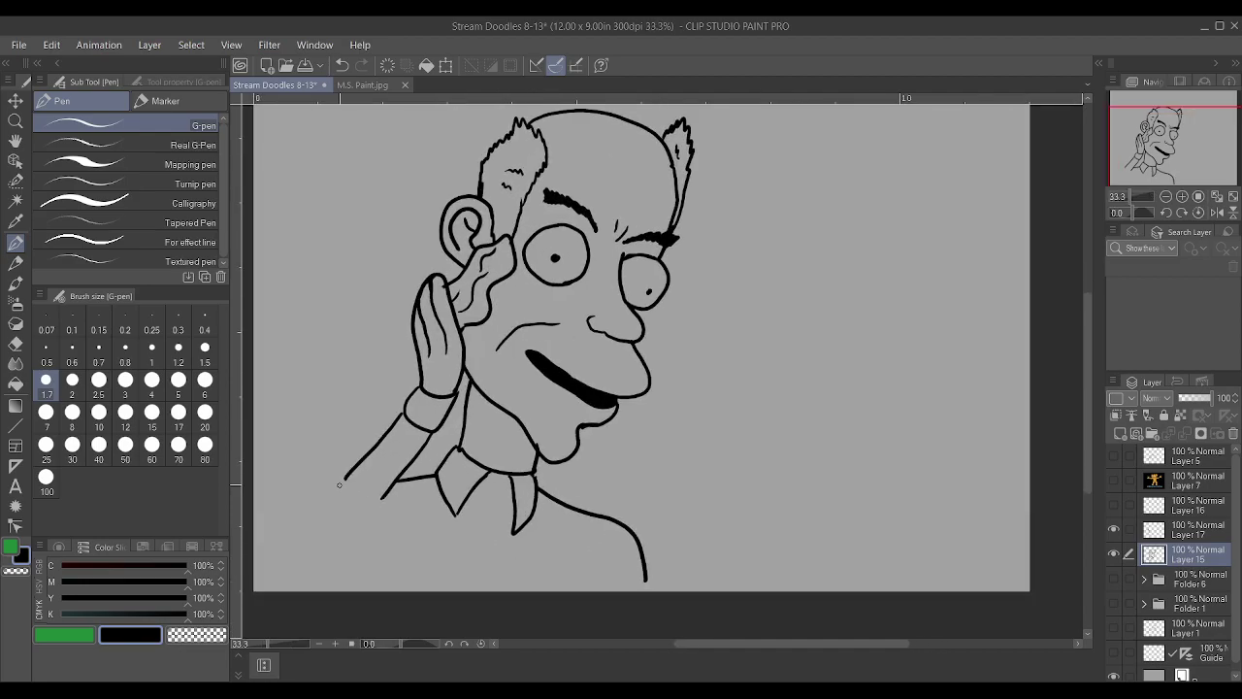
pyautogui.moveTo(384, 496)
pyautogui.mouseDown()
pyautogui.moveTo(337, 544)
pyautogui.moveTo(313, 542)
pyautogui.moveTo(311, 514)
pyautogui.moveTo(349, 473)
pyautogui.mouseUp()
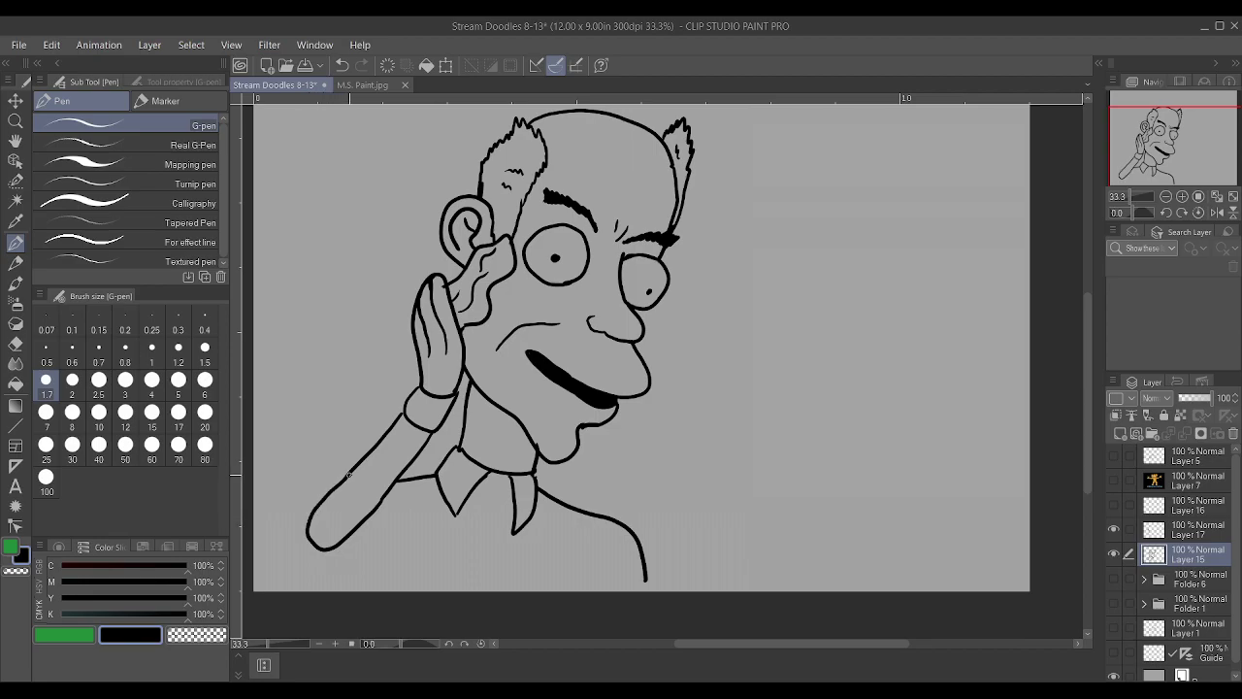
# Erase the forearm and clean up the cuff's outline
pyautogui.moveTo(305, 549); pyautogui.dragTo(315, 589)
pyautogui.hotkey('ctrl', 'z')
pyautogui.moveTo(396, 430)
pyautogui.mouseDown()
pyautogui.moveTo(307, 550)
pyautogui.moveTo(327, 563)
pyautogui.moveTo(420, 436)
pyautogui.moveTo(385, 422)
pyautogui.moveTo(358, 487)
pyautogui.moveTo(374, 445)
pyautogui.moveTo(343, 473)
pyautogui.moveTo(323, 541)
pyautogui.moveTo(307, 523)
pyautogui.moveTo(326, 524)
pyautogui.moveTo(400, 415)
pyautogui.mouseUp()
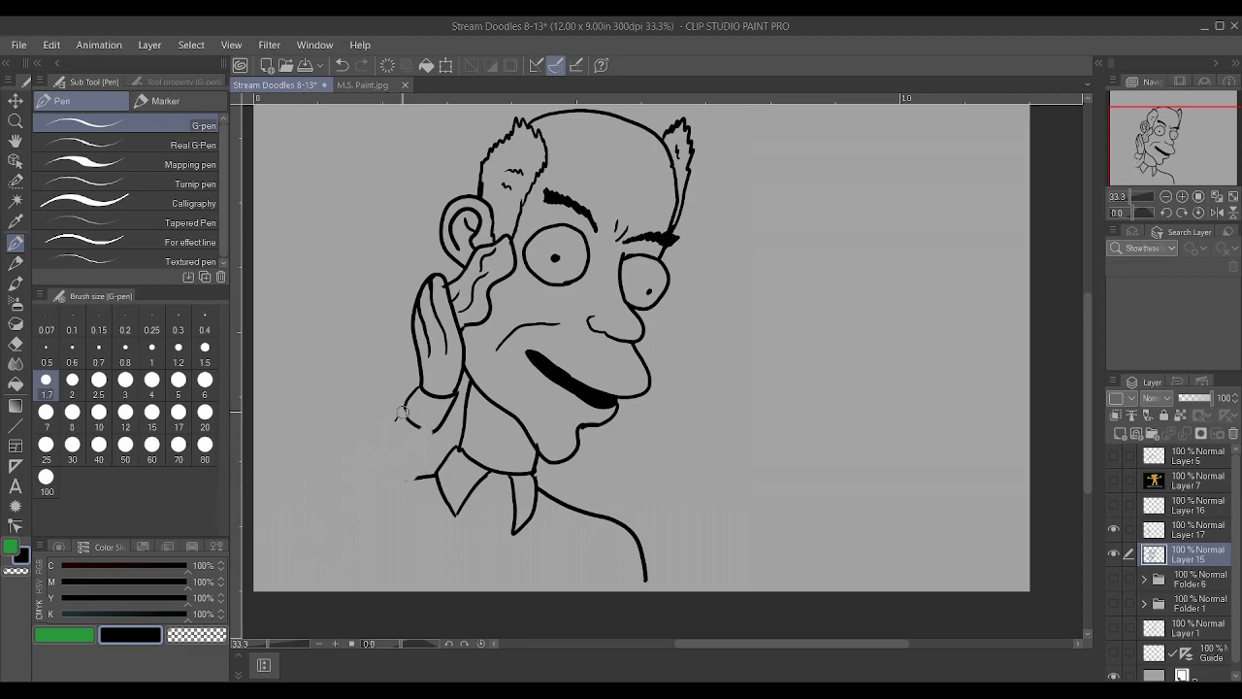
pyautogui.scroll(2, 401, 415)
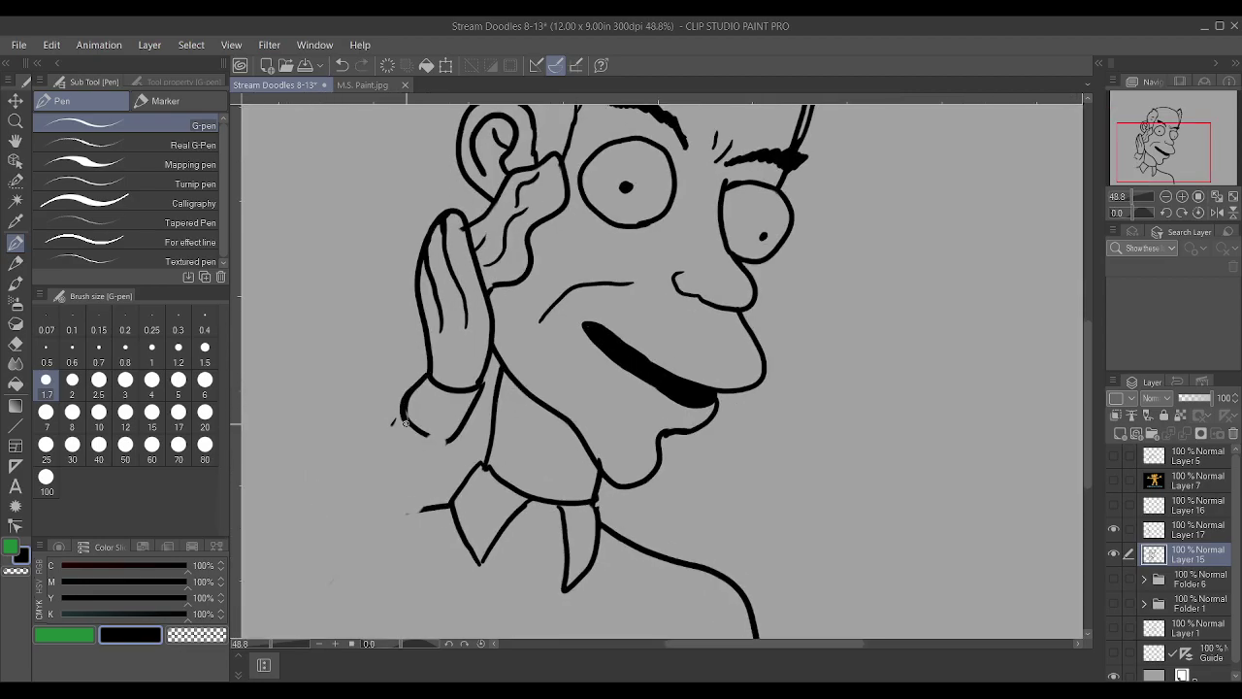
pyautogui.scroll(-1, 435, 442)
pyautogui.scroll(1, 454, 441)
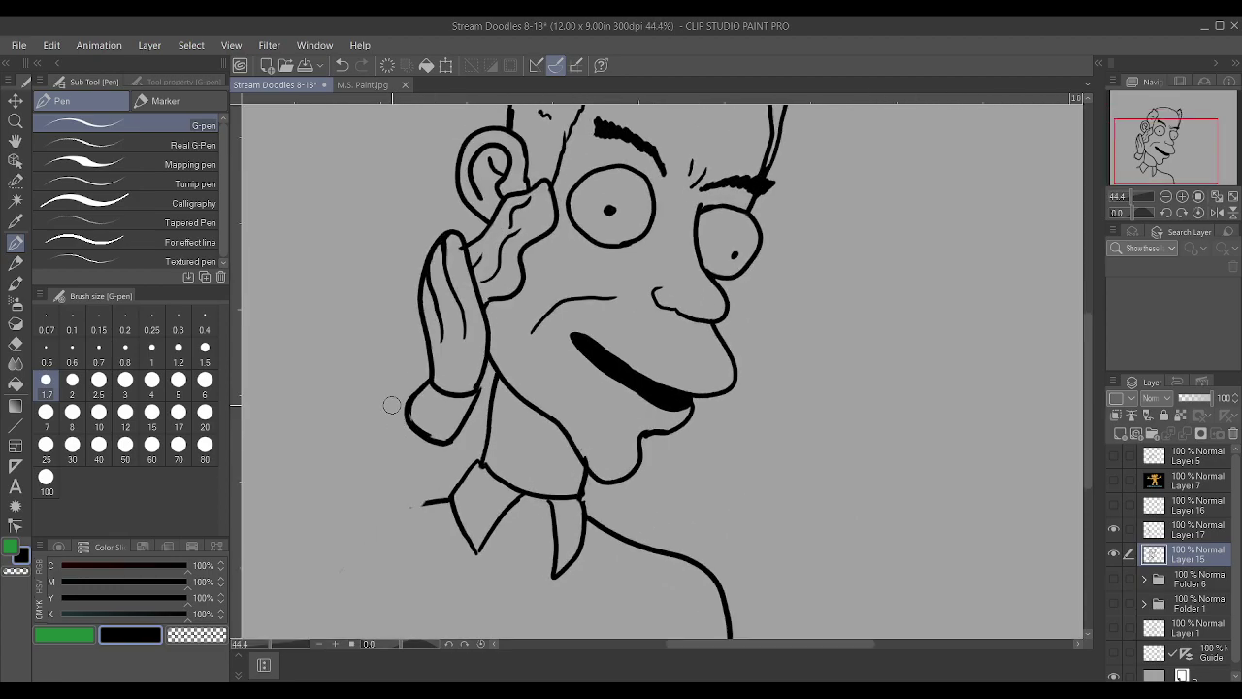
pyautogui.scroll(1, 390, 400)
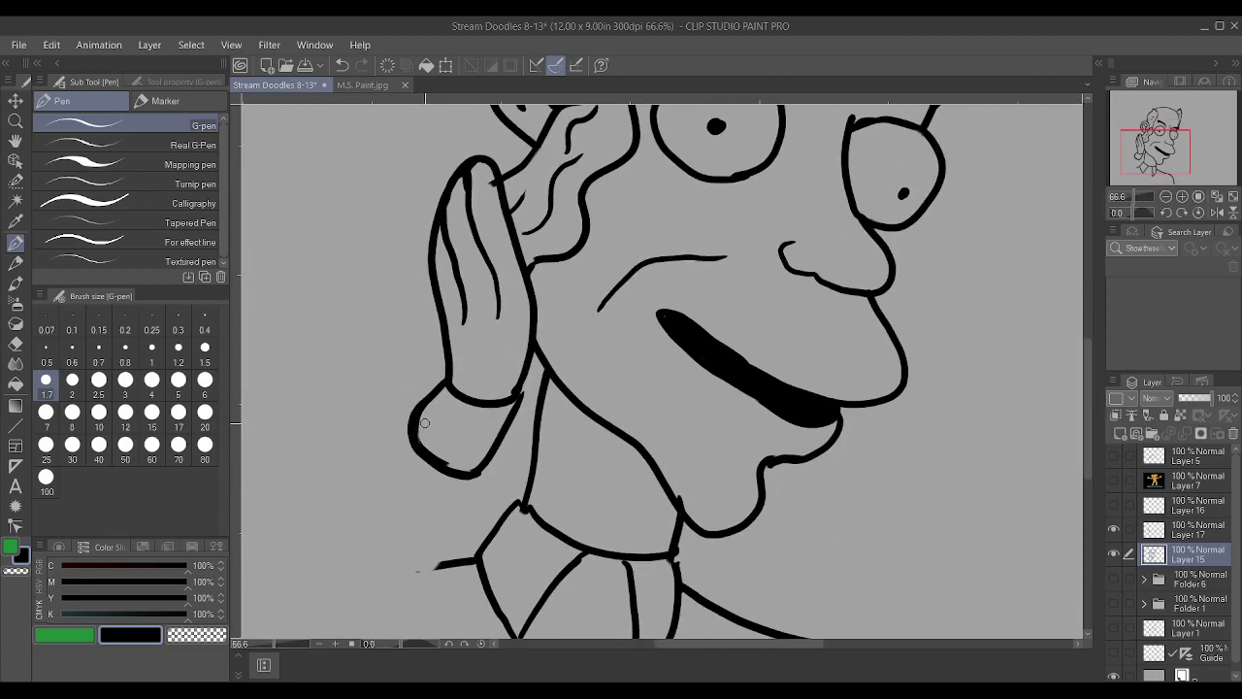
pyautogui.scroll(-5, 418, 432)
pyautogui.scroll(1, 426, 423)
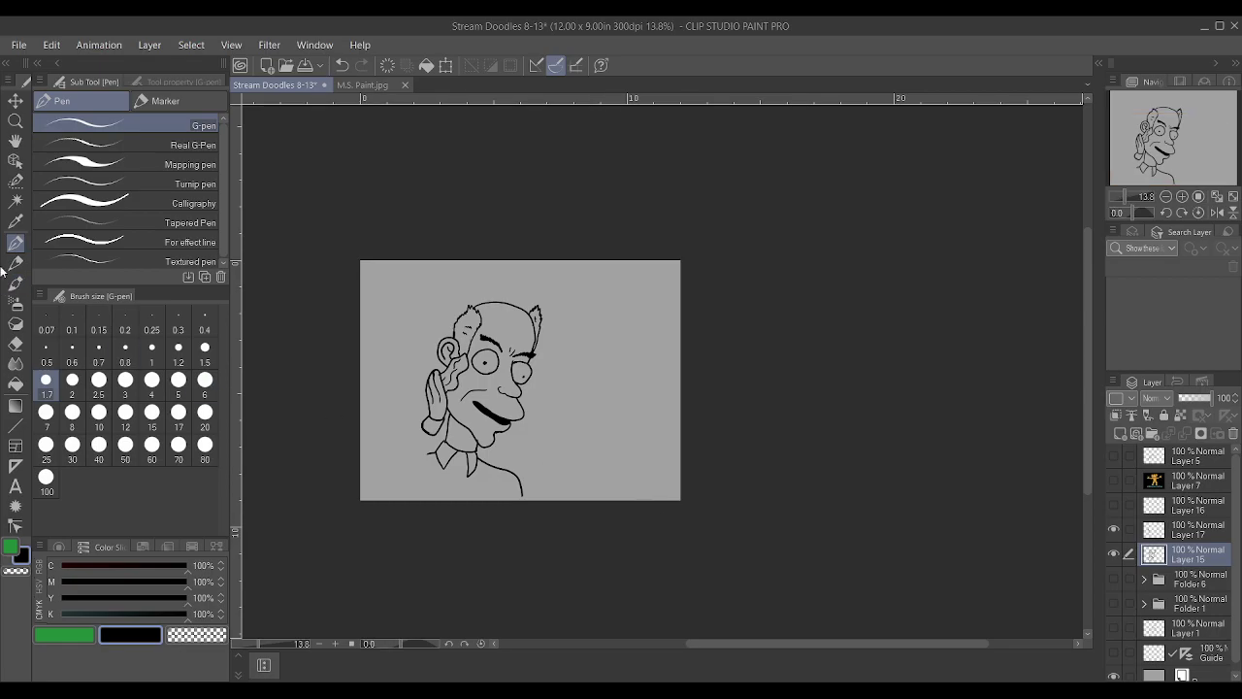
# Select both Layer 17 and Layer 15 and move the whole character toward the canvas's right half
pyautogui.click(16, 100)
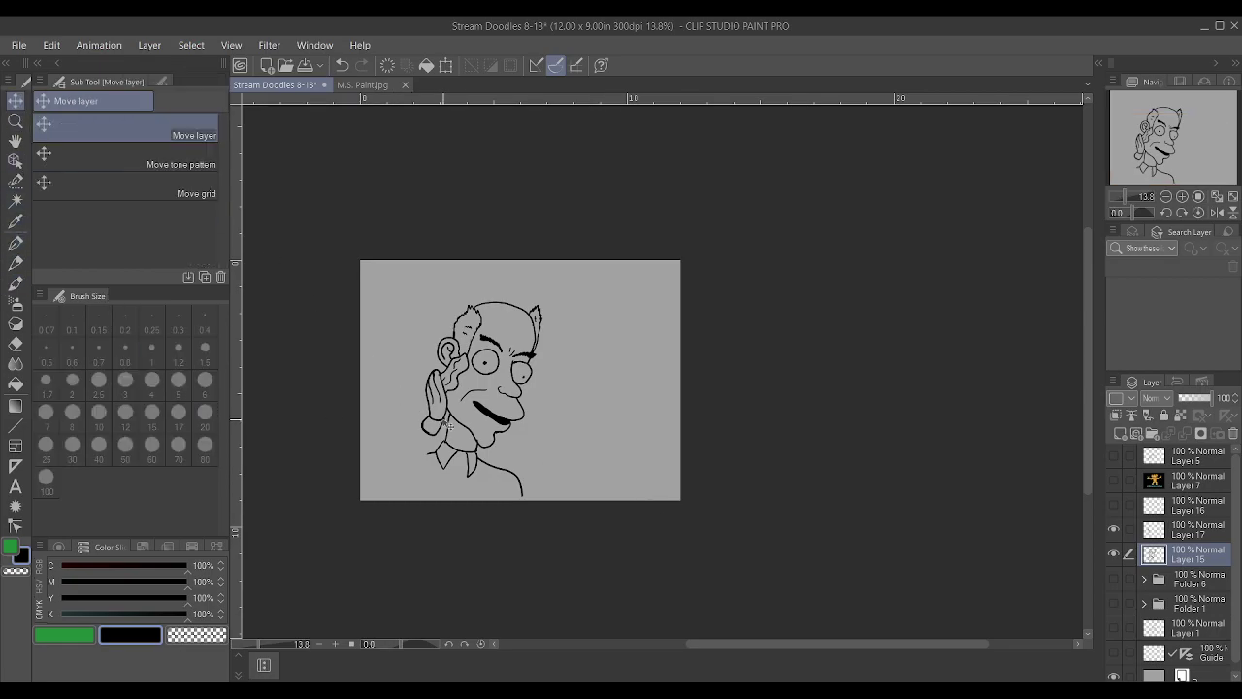
pyautogui.moveTo(447, 426); pyautogui.dragTo(515, 417)
pyautogui.hotkey('ctrl', 'z')
pyautogui.click(1186, 534)
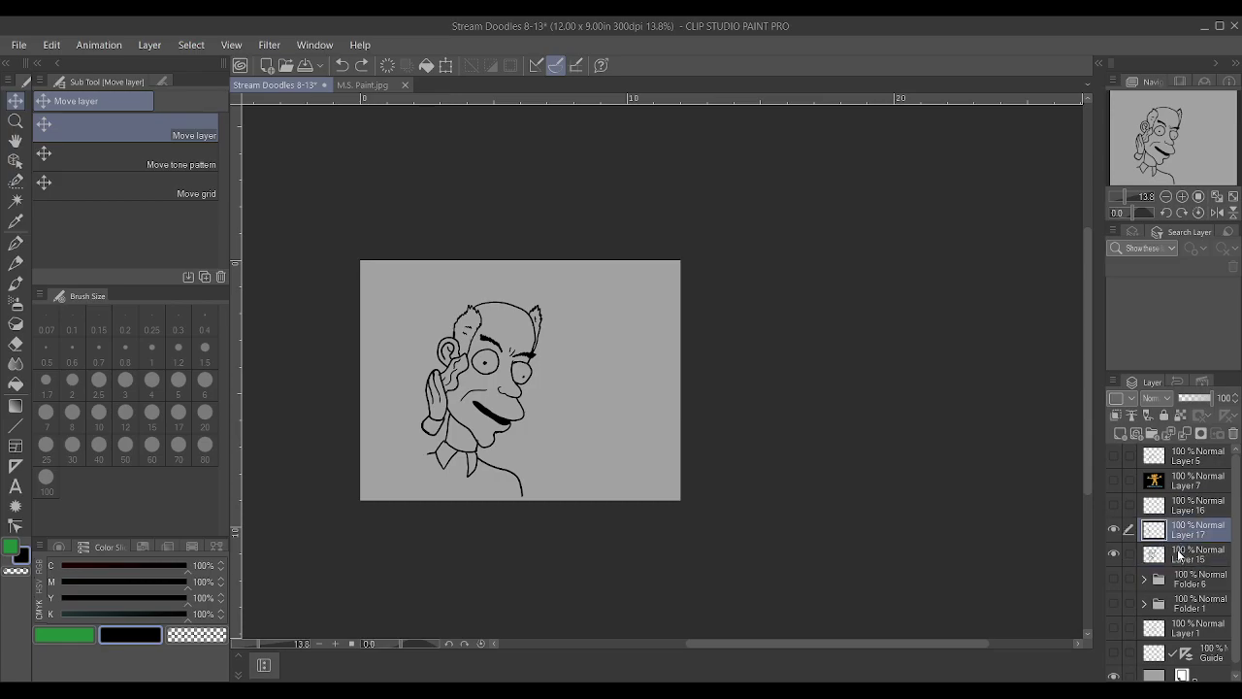
pyautogui.keyDown('ctrl'); pyautogui.click(1179, 555); pyautogui.keyUp('ctrl')
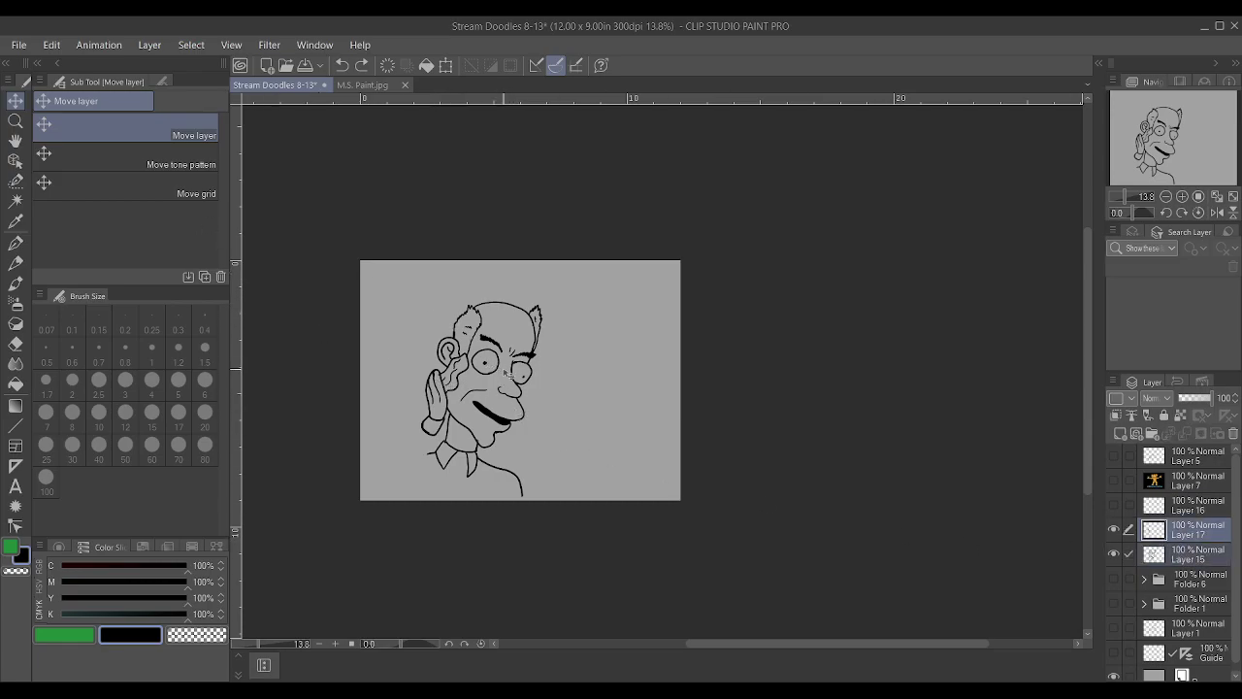
pyautogui.moveTo(513, 423); pyautogui.dragTo(577, 427)
# Draw a bent sleeve on Layer 17 running from the cuff out to the elbow and back down toward the canvas's lower edge
pyautogui.click(1182, 539)
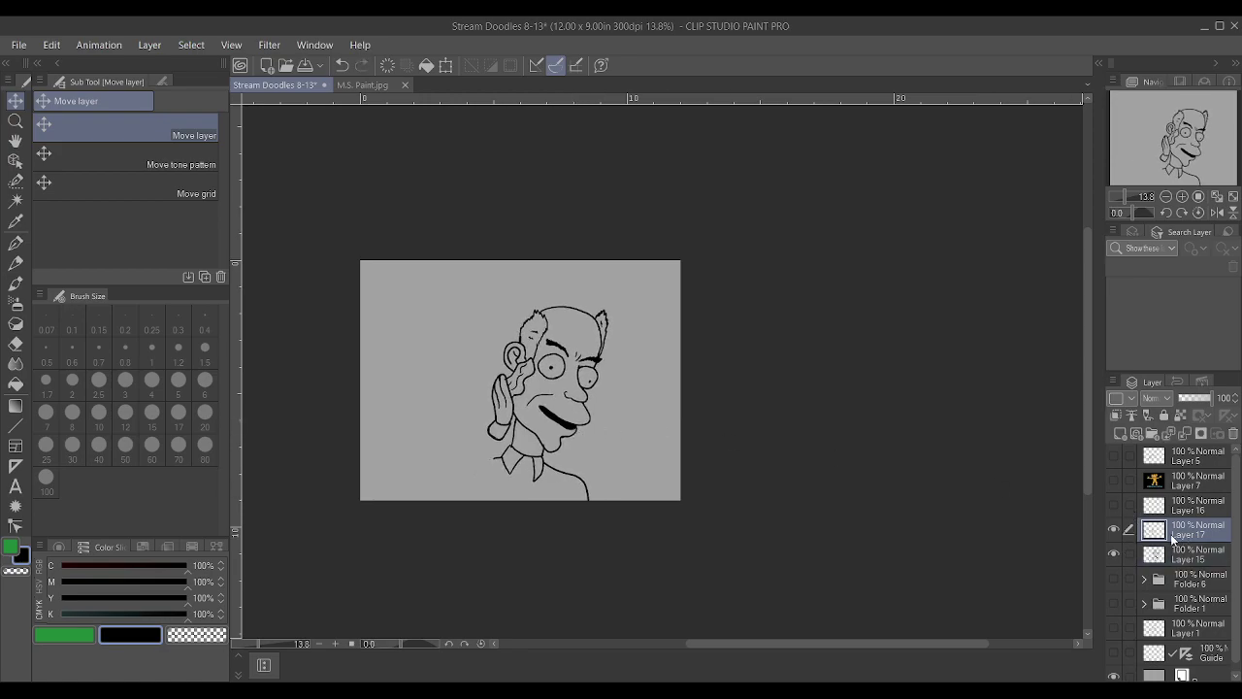
pyautogui.click(1114, 529)
pyautogui.scroll(3, 518, 428)
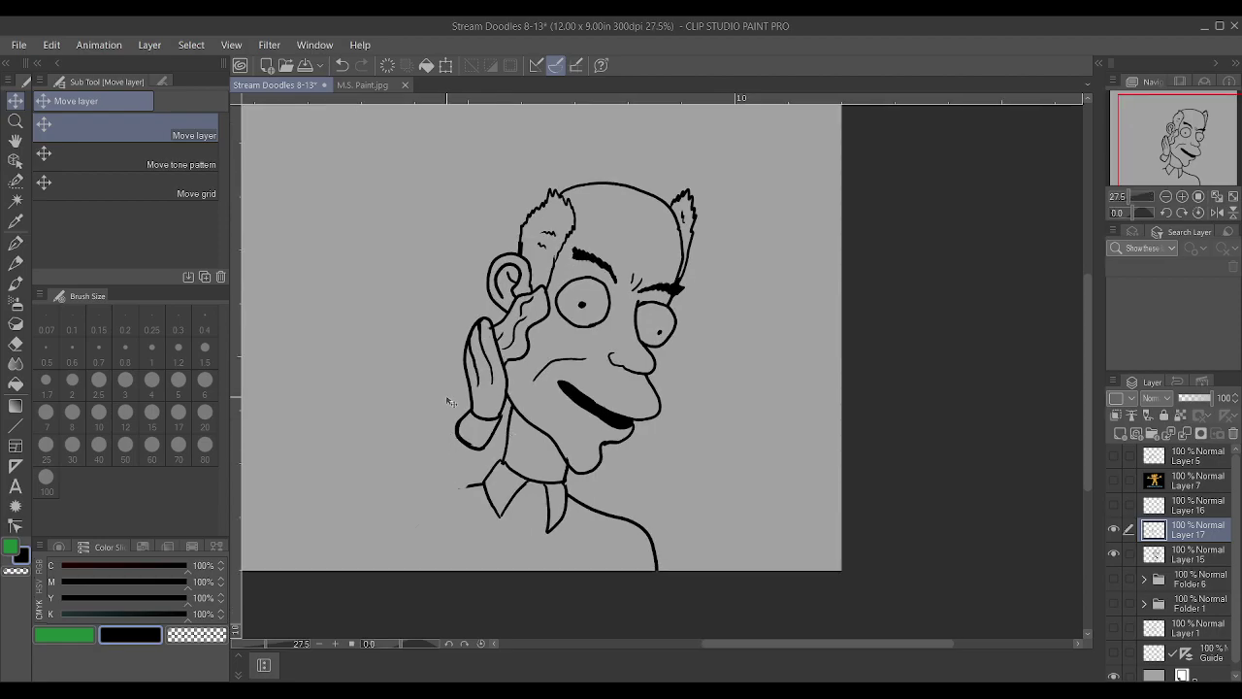
pyautogui.press('p')
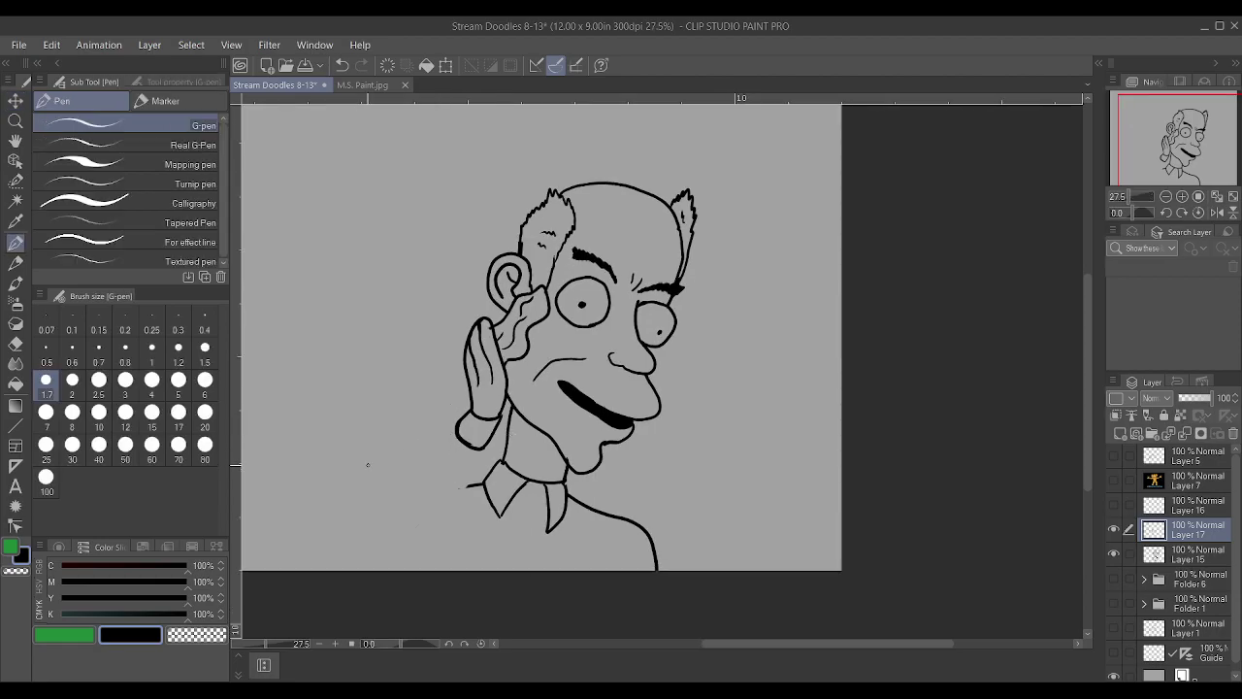
pyautogui.moveTo(354, 472); pyautogui.dragTo(456, 427)
pyautogui.moveTo(377, 494); pyautogui.dragTo(477, 448)
pyautogui.moveTo(378, 498)
pyautogui.mouseDown()
pyautogui.moveTo(411, 532)
pyautogui.moveTo(473, 486)
pyautogui.mouseUp()
pyautogui.moveTo(352, 475)
pyautogui.mouseDown()
pyautogui.moveTo(330, 493)
pyautogui.moveTo(382, 564)
pyautogui.mouseUp()
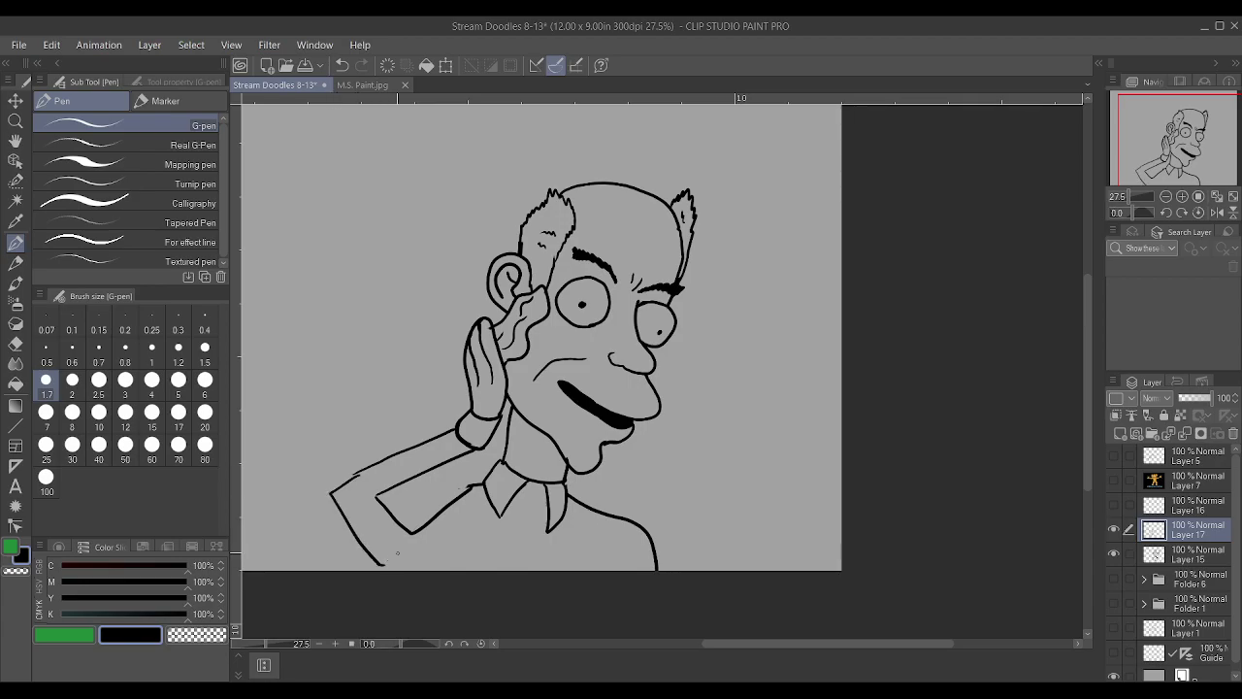
# Undo the drawing back to the plain face and neck, removing the arm, collar, hand, strip and hair texture
pyautogui.scroll(-1, 396, 553)
pyautogui.hotkey('ctrl', 'z')
pyautogui.hotkey('ctrl', 'z')
pyautogui.hotkey('ctrl', 'z')
pyautogui.hotkey('ctrl', 'z')
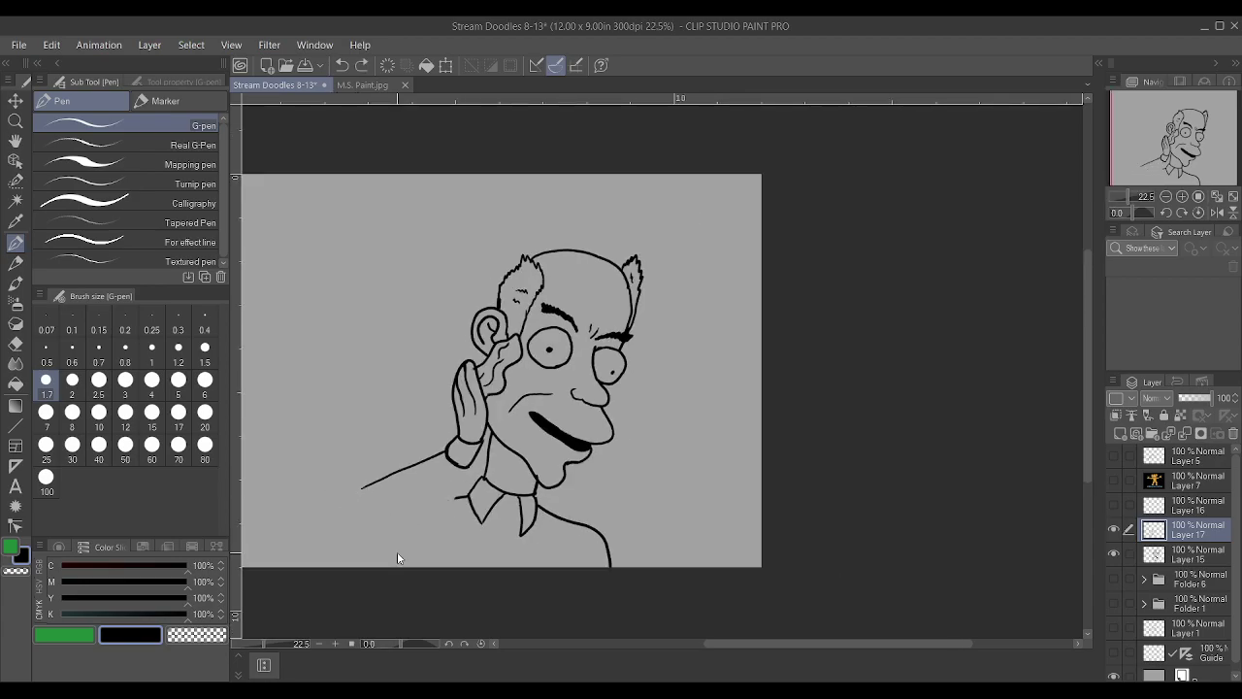
pyautogui.hotkey('ctrl', 'z')
pyautogui.hotkey('ctrl', 'z')
pyautogui.hotkey('ctrl', 'z')
pyautogui.hotkey('ctrl', 'z')
pyautogui.hotkey('ctrl', 'z')
pyautogui.hotkey('ctrl', 'z')
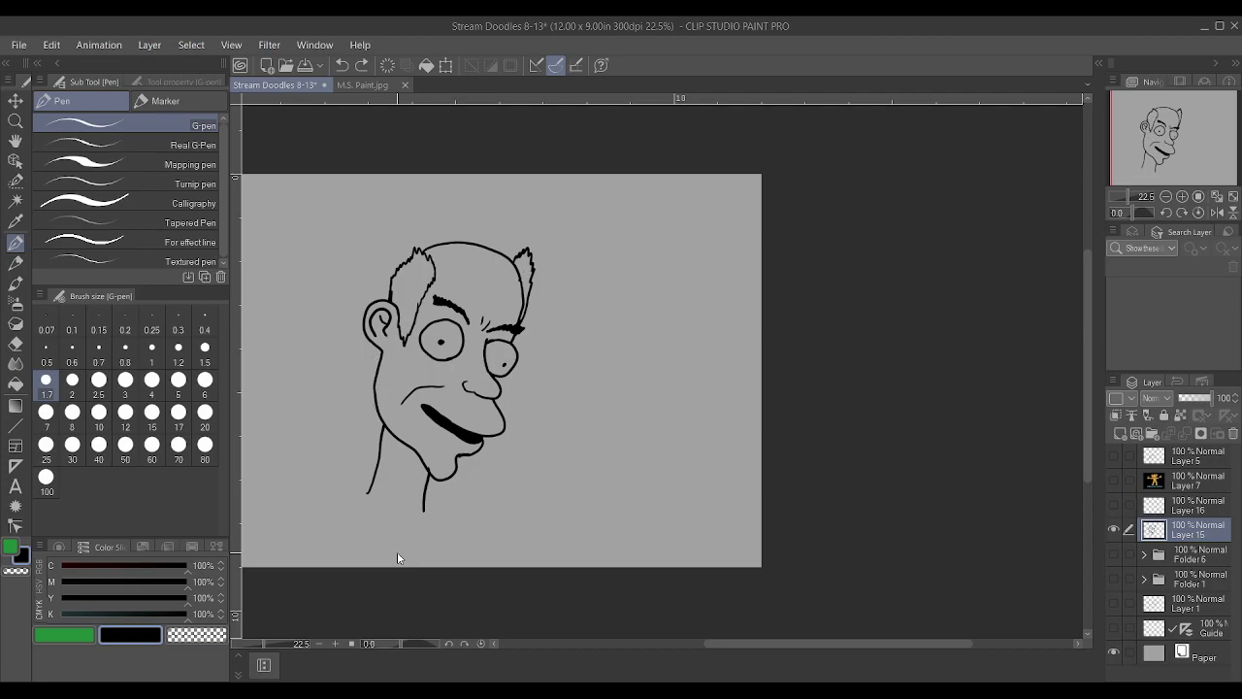
# Draw wrinkle lines across the forehead and two small sweat drops beside the hair tuft on the ear side
pyautogui.scroll(1, 398, 505)
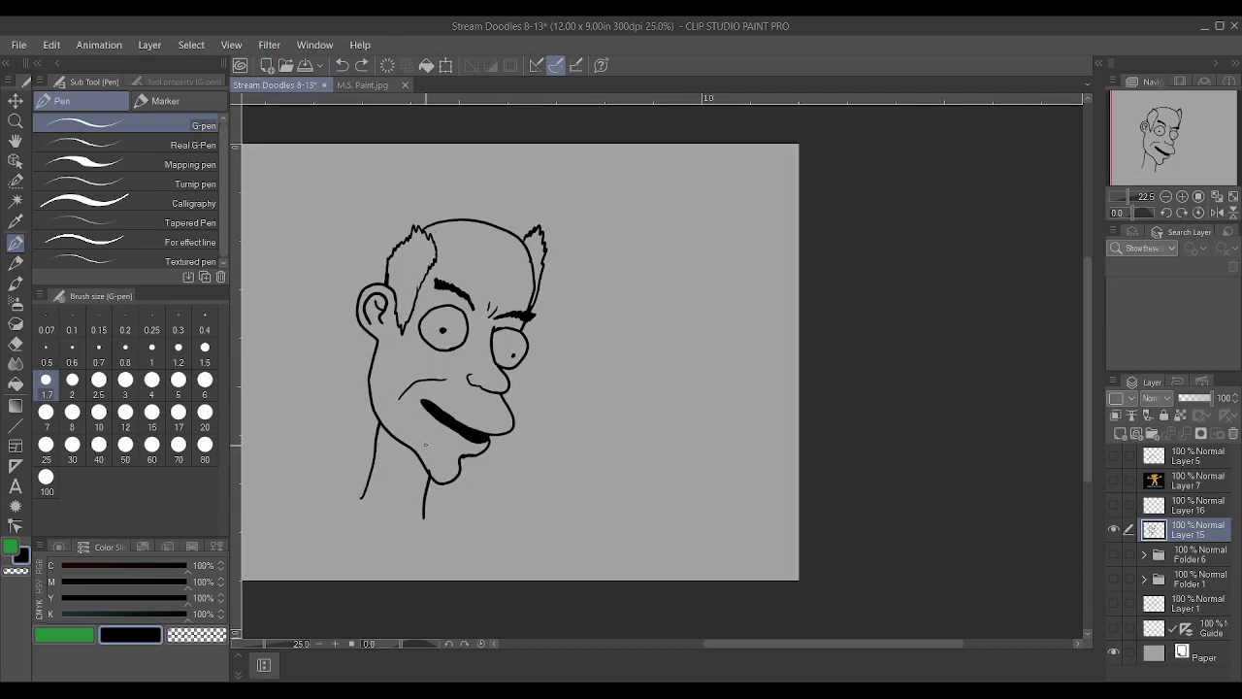
pyautogui.scroll(1, 431, 442)
pyautogui.scroll(1, 523, 227)
pyautogui.moveTo(408, 284)
pyautogui.mouseDown()
pyautogui.moveTo(497, 301)
pyautogui.moveTo(505, 285)
pyautogui.mouseUp()
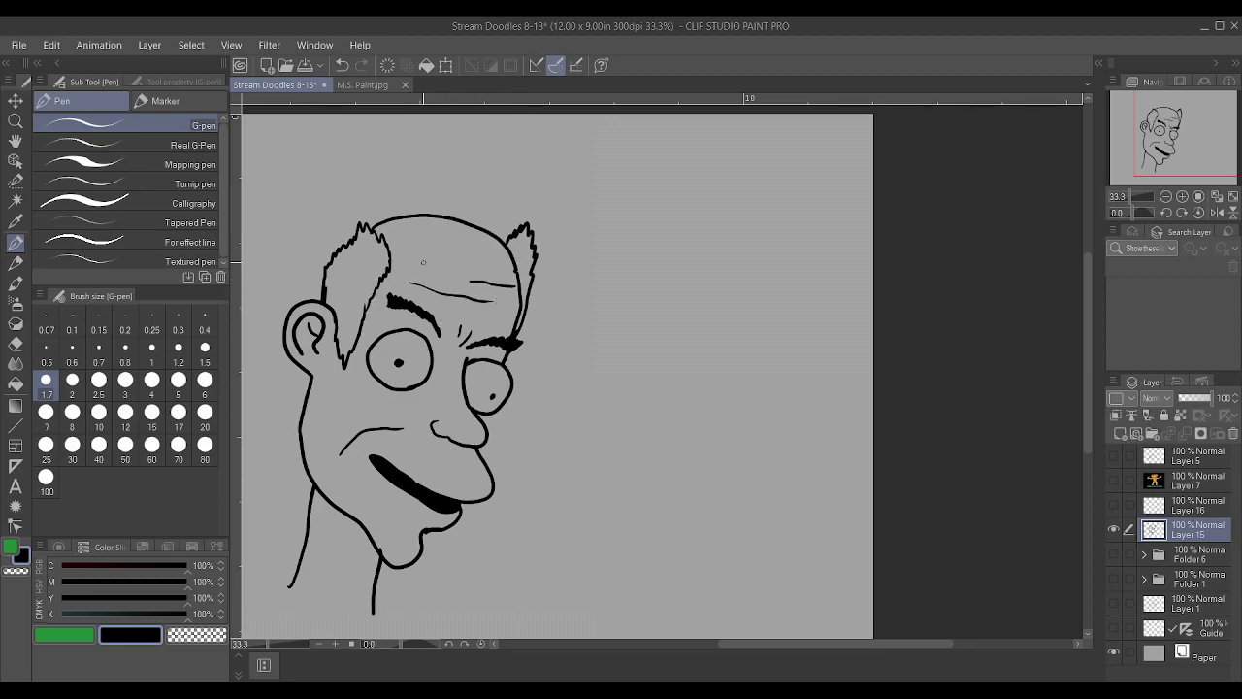
pyautogui.moveTo(425, 260); pyautogui.dragTo(420, 252)
pyautogui.scroll(-5, 408, 260)
pyautogui.scroll(3, 390, 407)
pyautogui.scroll(-7, 387, 410)
pyautogui.scroll(3, 386, 408)
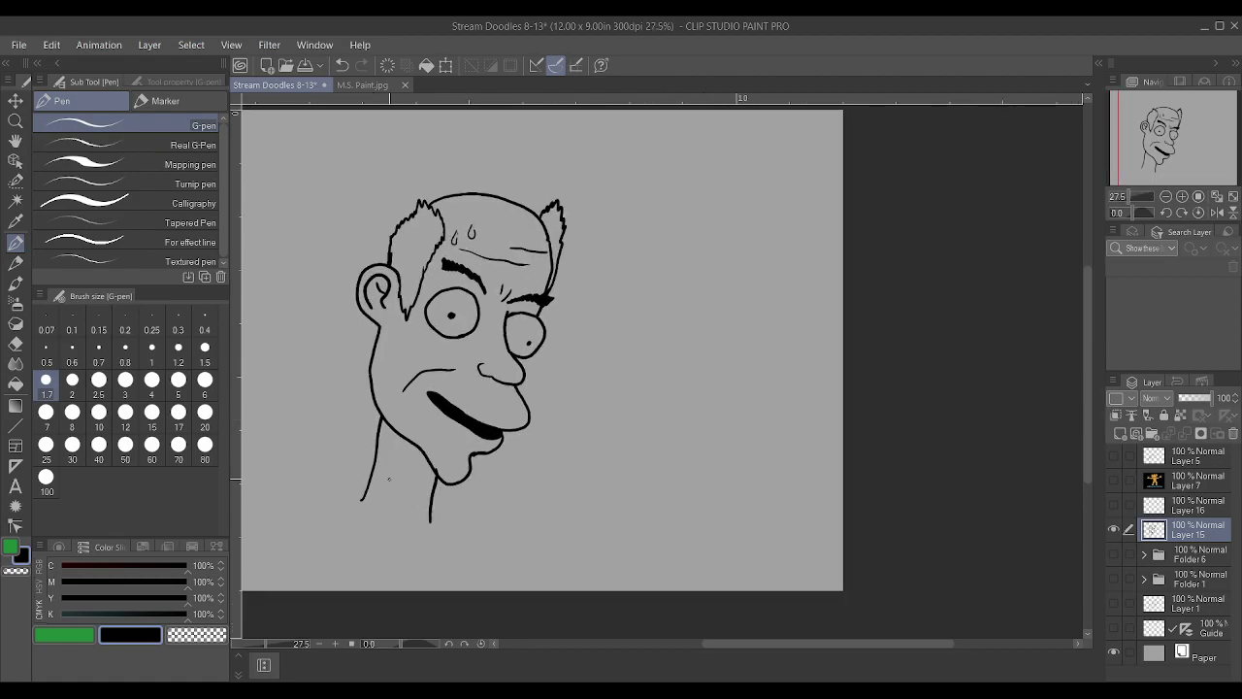
# Draw a pointed shirt collar around the base of the neck with a knotted necktie hanging to the canvas's lower edge
pyautogui.moveTo(372, 474)
pyautogui.mouseDown()
pyautogui.moveTo(412, 496)
pyautogui.moveTo(362, 500)
pyautogui.moveTo(423, 538)
pyautogui.moveTo(430, 506)
pyautogui.moveTo(385, 530)
pyautogui.moveTo(362, 502)
pyautogui.moveTo(415, 499)
pyautogui.moveTo(407, 535)
pyautogui.mouseUp()
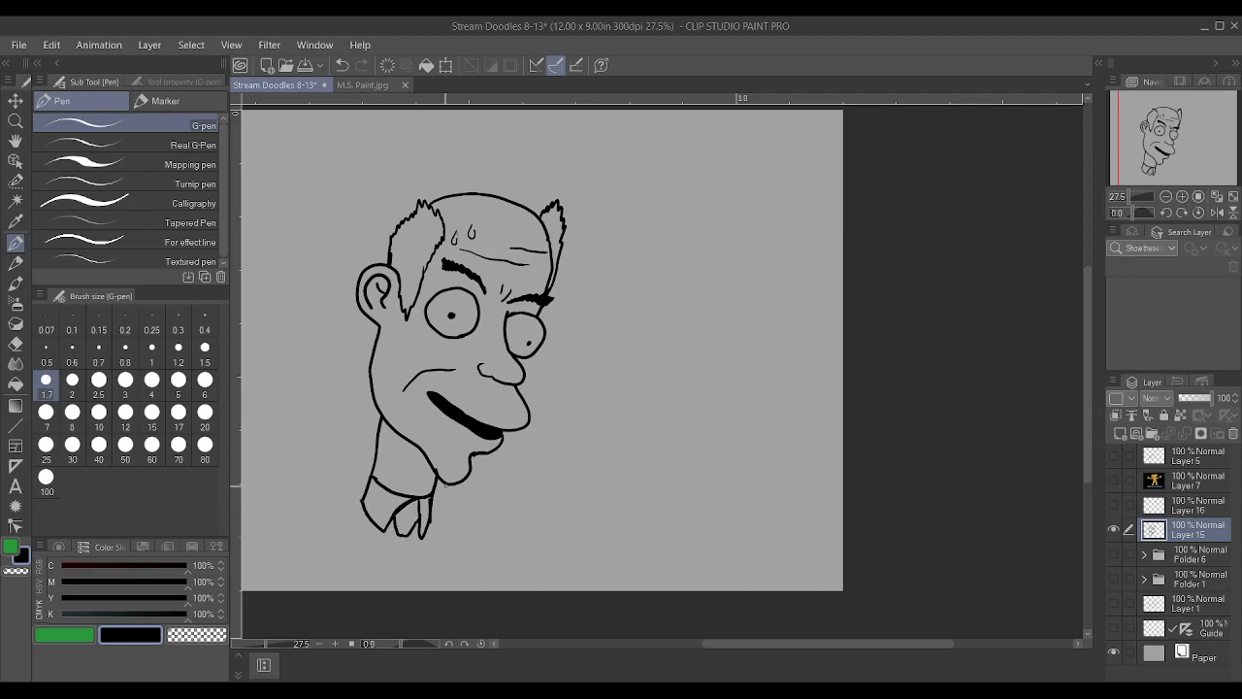
pyautogui.moveTo(395, 537)
pyautogui.mouseDown()
pyautogui.moveTo(375, 589)
pyautogui.moveTo(410, 556)
pyautogui.moveTo(416, 589)
pyautogui.mouseUp()
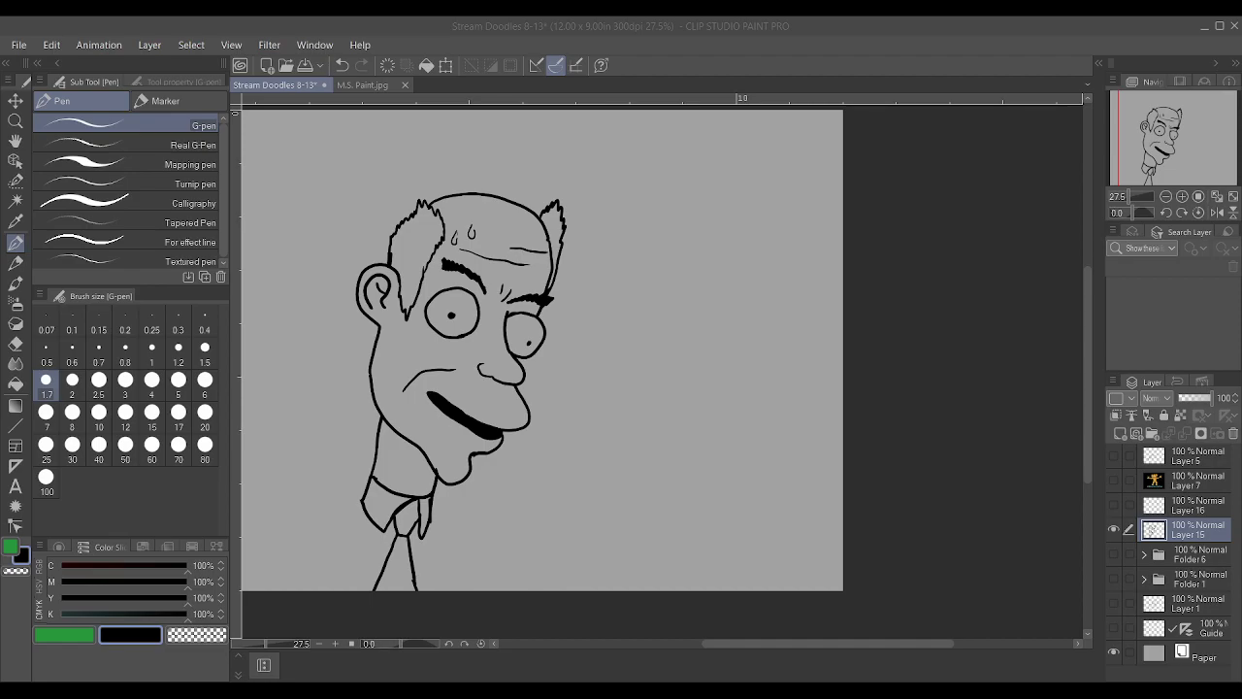
pyautogui.hotkey('alt', 'Tab')
# Draw the shoulder lines extending outward from both sides of the collar
pyautogui.scroll(1, 676, 540)
pyautogui.moveTo(328, 497); pyautogui.dragTo(275, 504)
pyautogui.moveTo(405, 506)
pyautogui.mouseDown()
pyautogui.moveTo(512, 551)
pyautogui.moveTo(530, 577)
pyautogui.mouseUp()
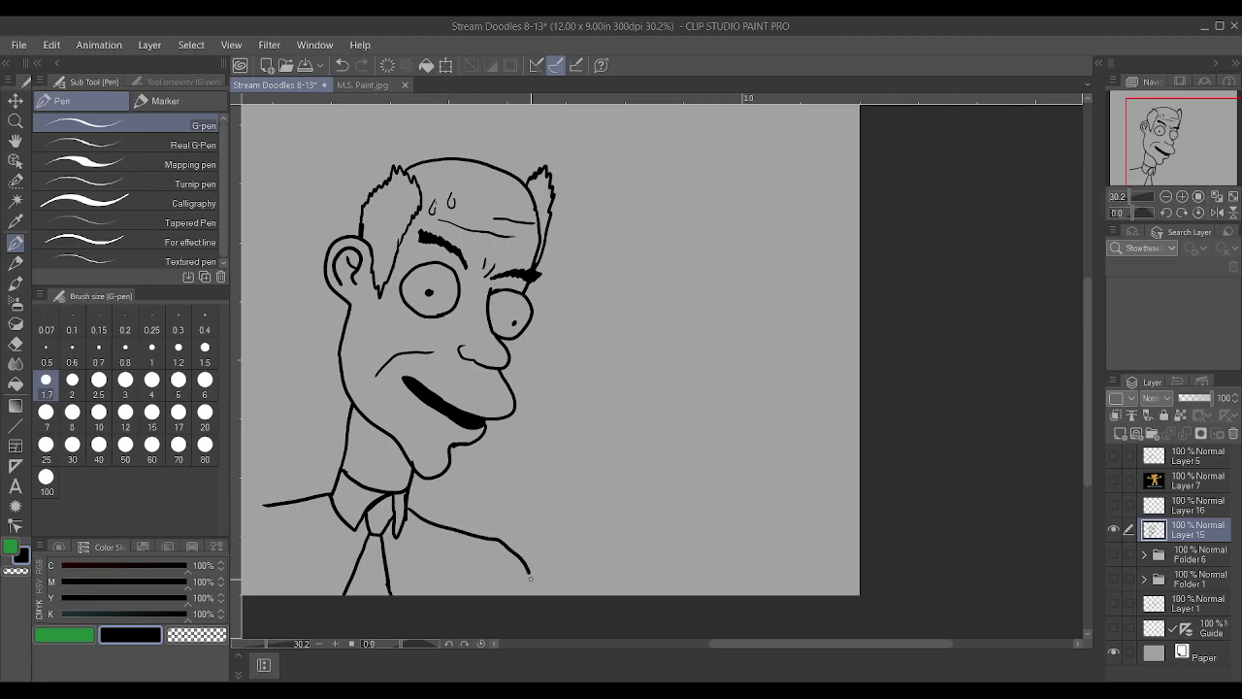
# Move the character's layer to the right on the canvas
pyautogui.scroll(-5, 553, 573)
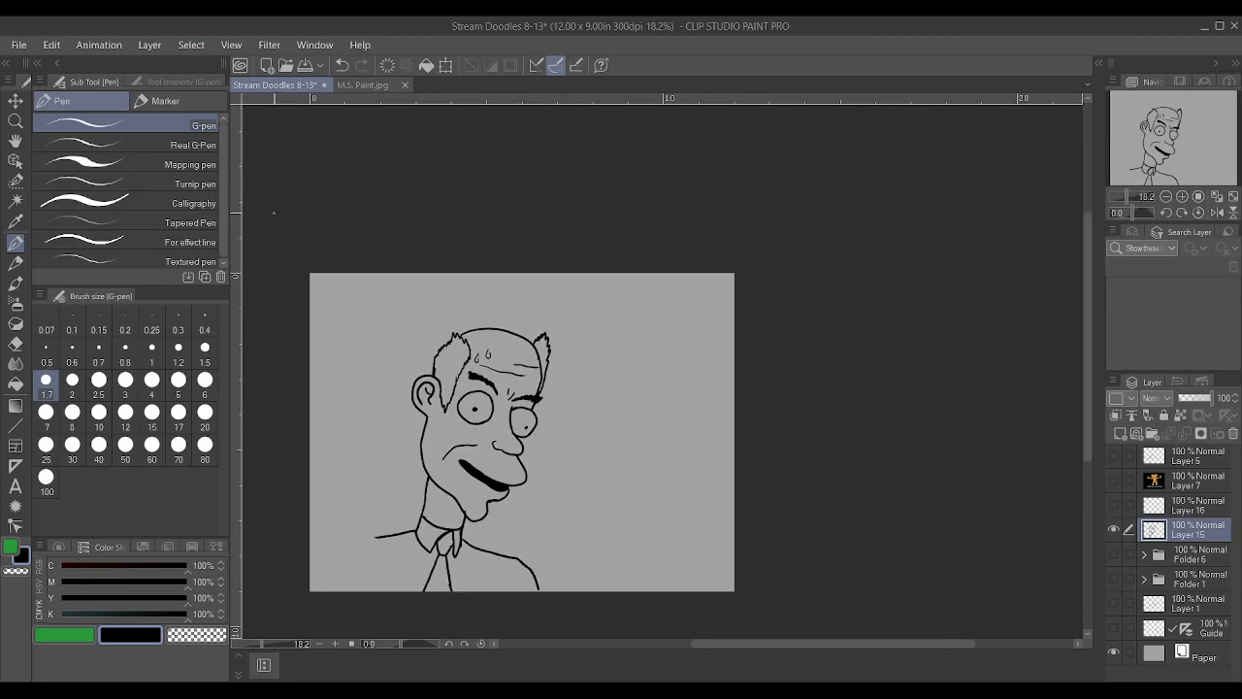
pyautogui.press('v')
pyautogui.moveTo(508, 493); pyautogui.dragTo(608, 510)
pyautogui.scroll(4, 421, 279)
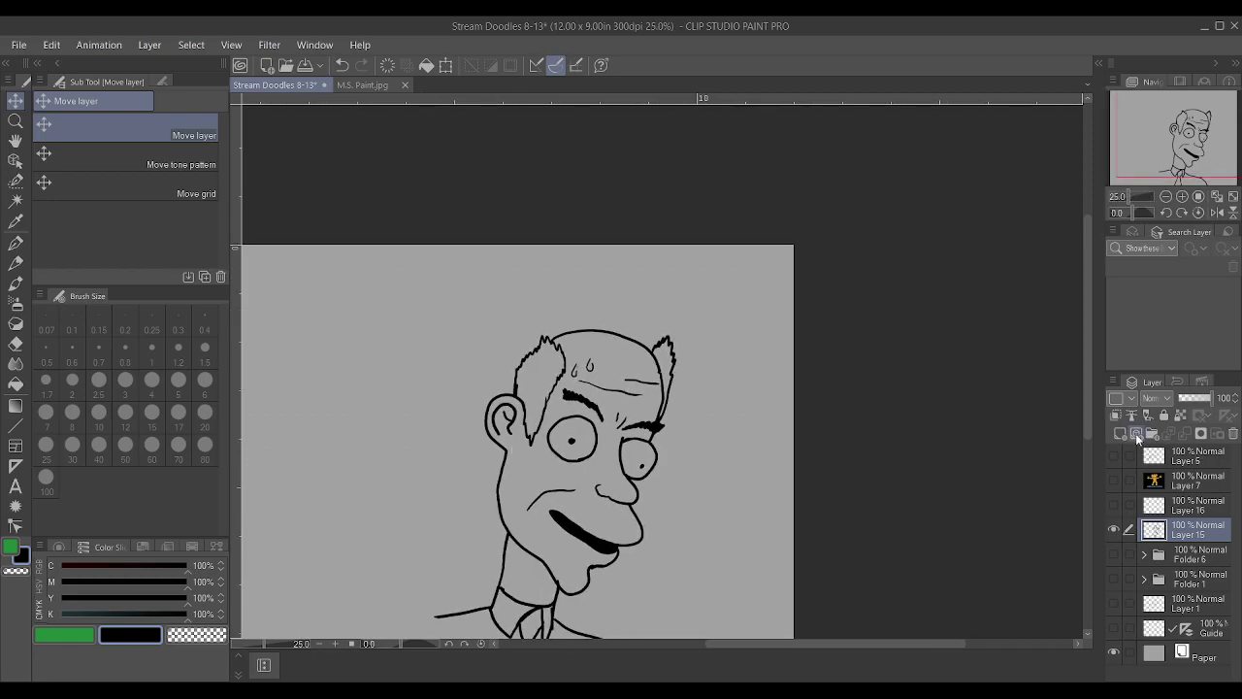
# On a new layer, draw the palm and finger outline of a hand held beside the character's ear and cheek
pyautogui.hotkey('ctrl', 'shift', 'n')
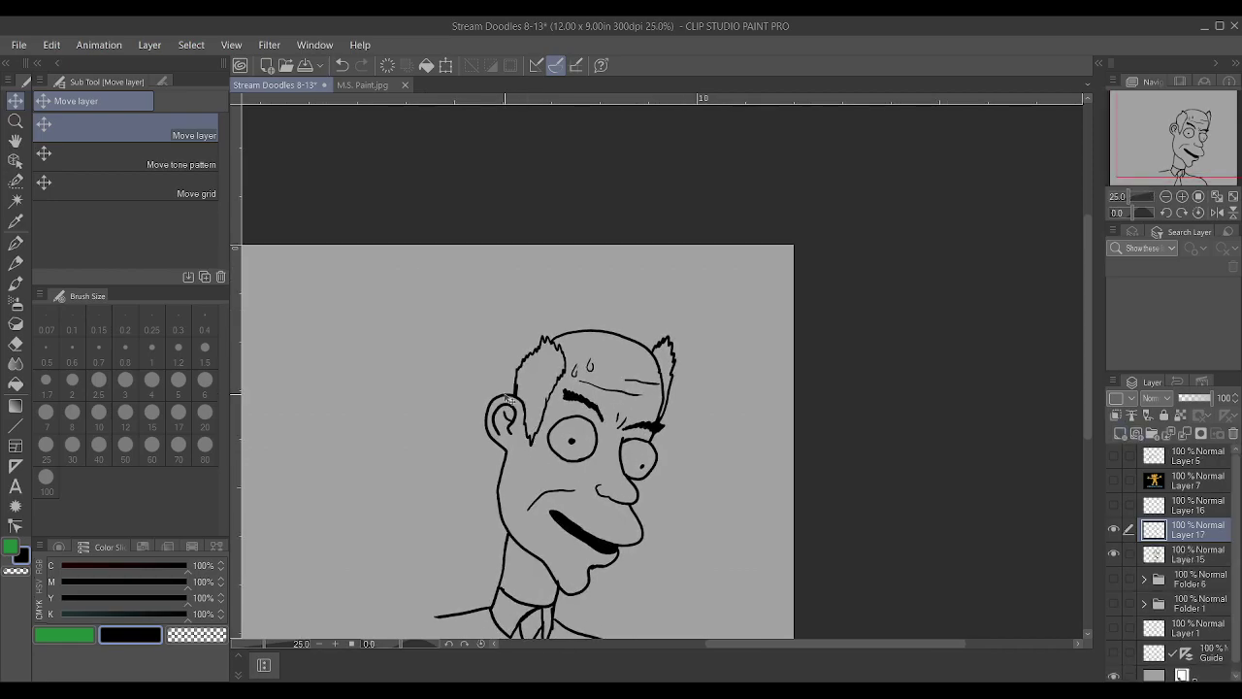
pyautogui.press('p')
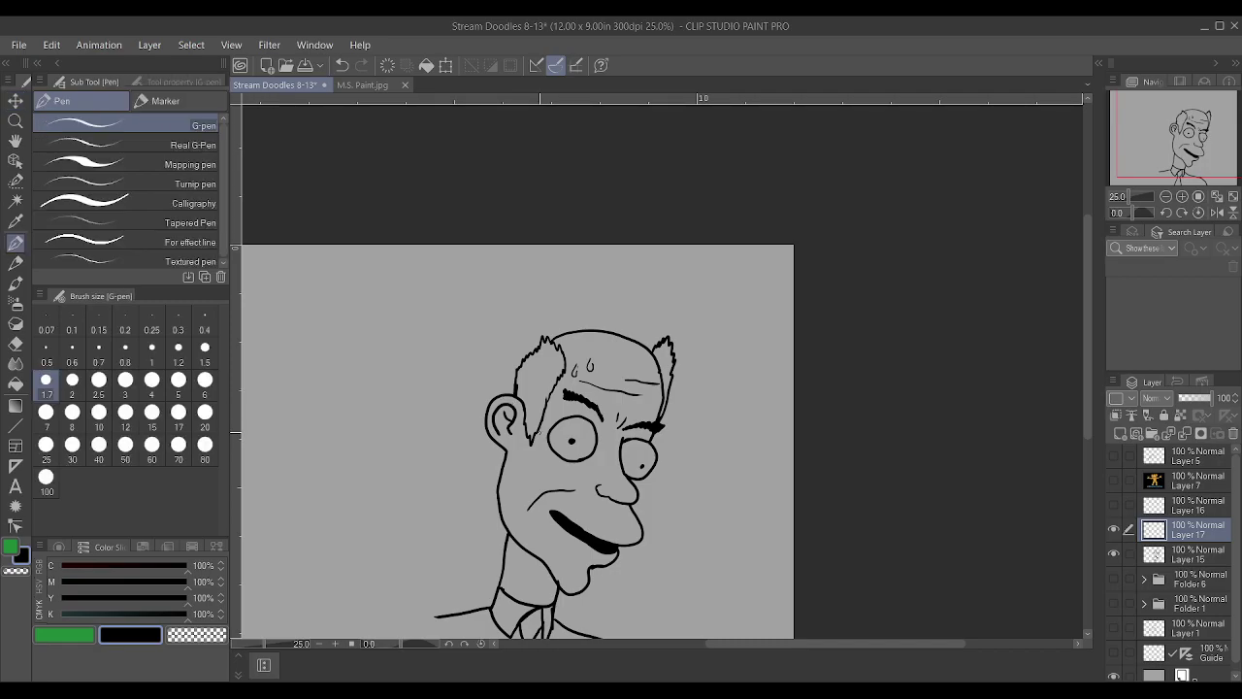
pyautogui.moveTo(534, 464); pyautogui.dragTo(539, 412)
pyautogui.moveTo(501, 450); pyautogui.dragTo(488, 468)
pyautogui.moveTo(470, 508)
pyautogui.mouseDown()
pyautogui.moveTo(474, 542)
pyautogui.moveTo(534, 457)
pyautogui.mouseUp()
pyautogui.moveTo(464, 505)
pyautogui.mouseDown()
pyautogui.moveTo(484, 528)
pyautogui.moveTo(481, 486)
pyautogui.mouseUp()
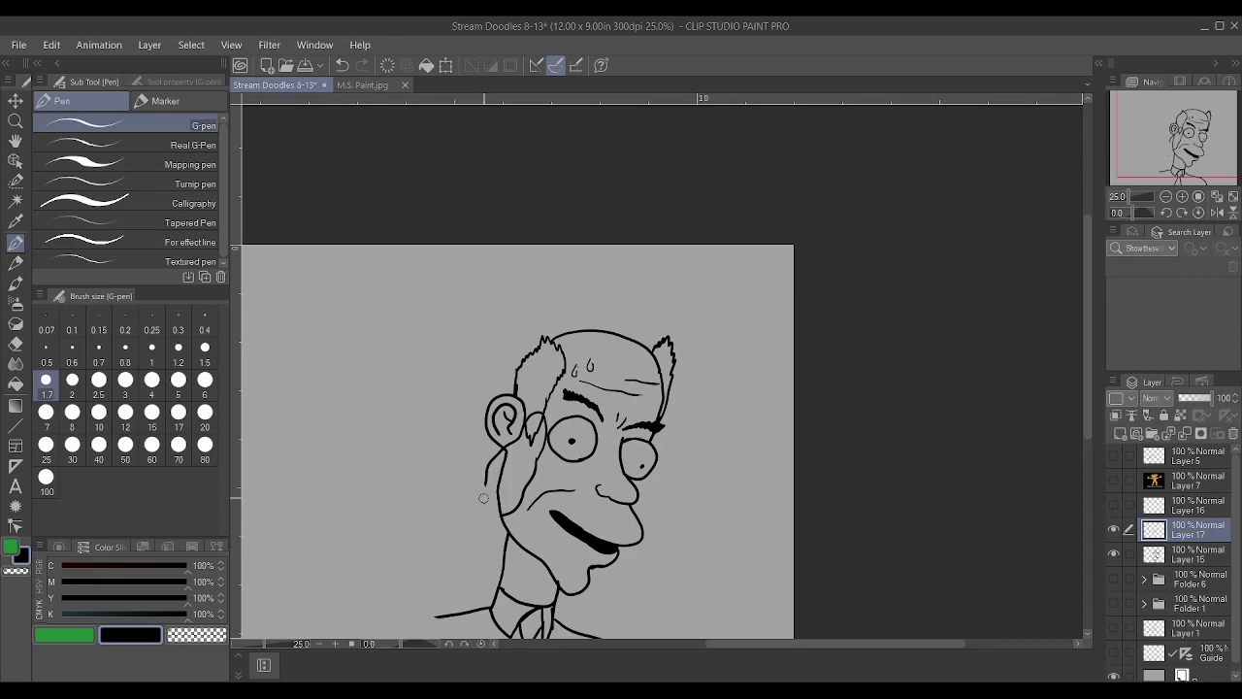
# Redraw the finger in front of the ear as a longer one reaching over the sideburn
pyautogui.scroll(1, 523, 433)
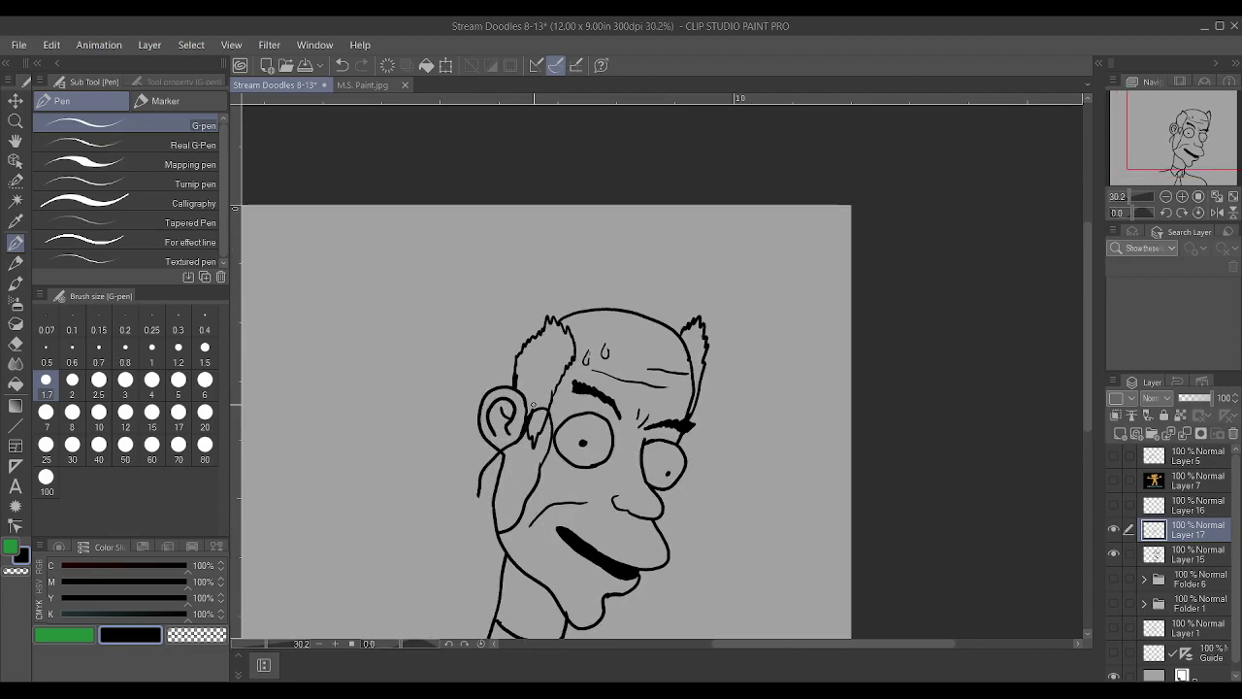
pyautogui.moveTo(559, 374); pyautogui.dragTo(552, 437)
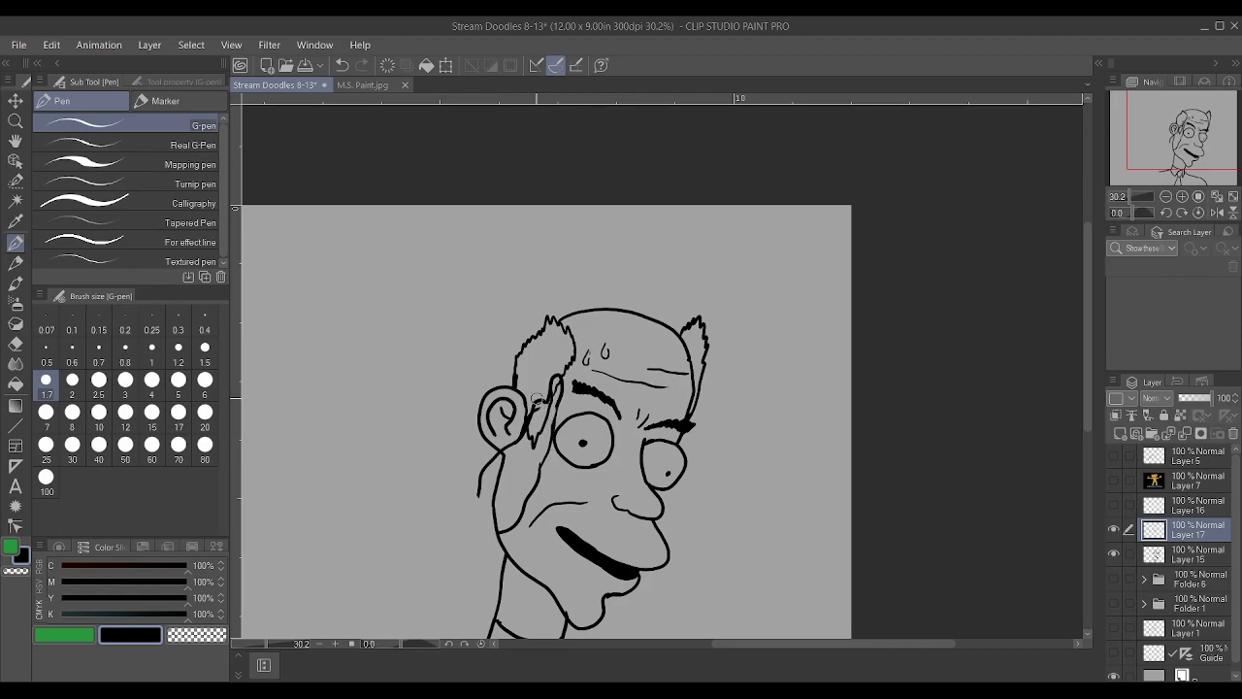
pyautogui.moveTo(542, 415)
pyautogui.mouseDown()
pyautogui.moveTo(564, 390)
pyautogui.moveTo(549, 375)
pyautogui.moveTo(559, 361)
pyautogui.mouseUp()
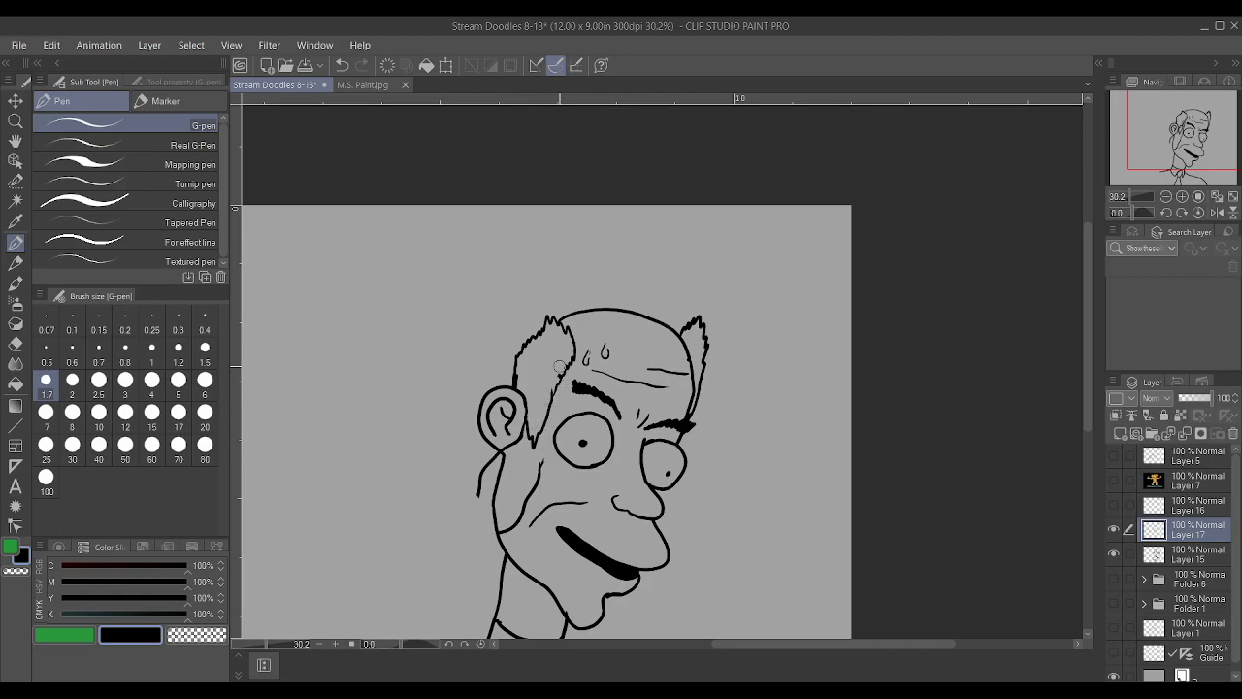
pyautogui.moveTo(538, 476)
pyautogui.mouseDown()
pyautogui.moveTo(552, 363)
pyautogui.moveTo(534, 369)
pyautogui.moveTo(502, 452)
pyautogui.mouseUp()
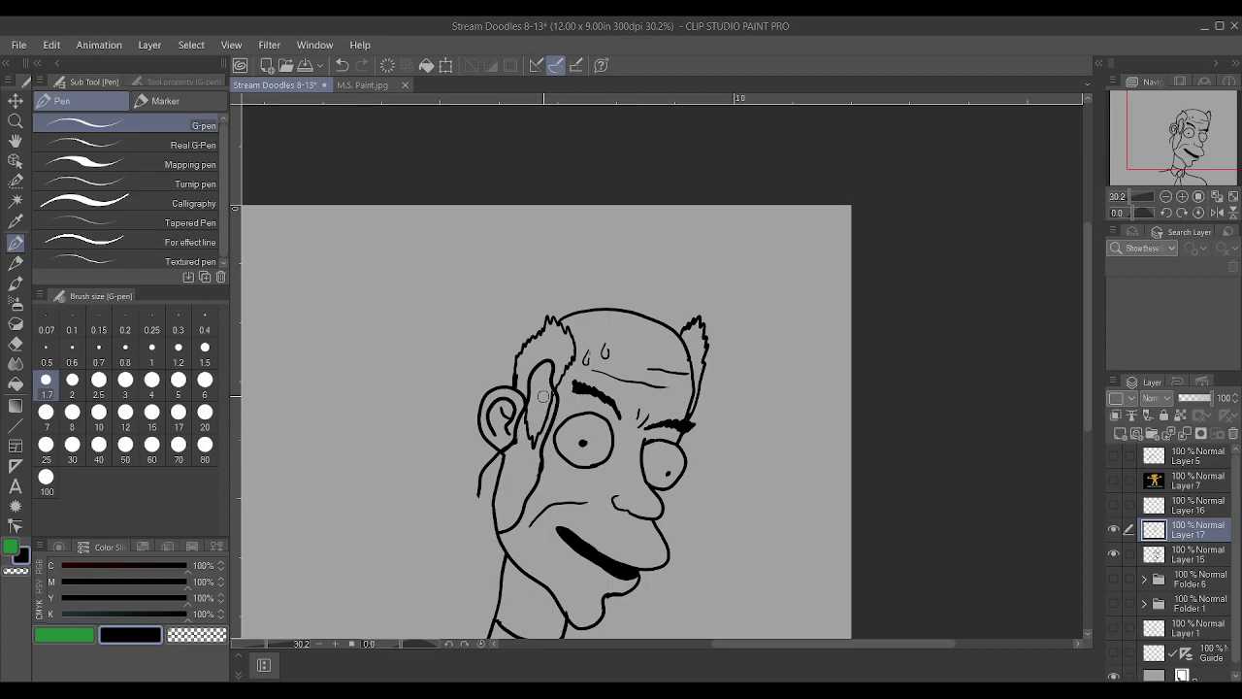
pyautogui.scroll(-1, 543, 398)
pyautogui.scroll(1, 487, 455)
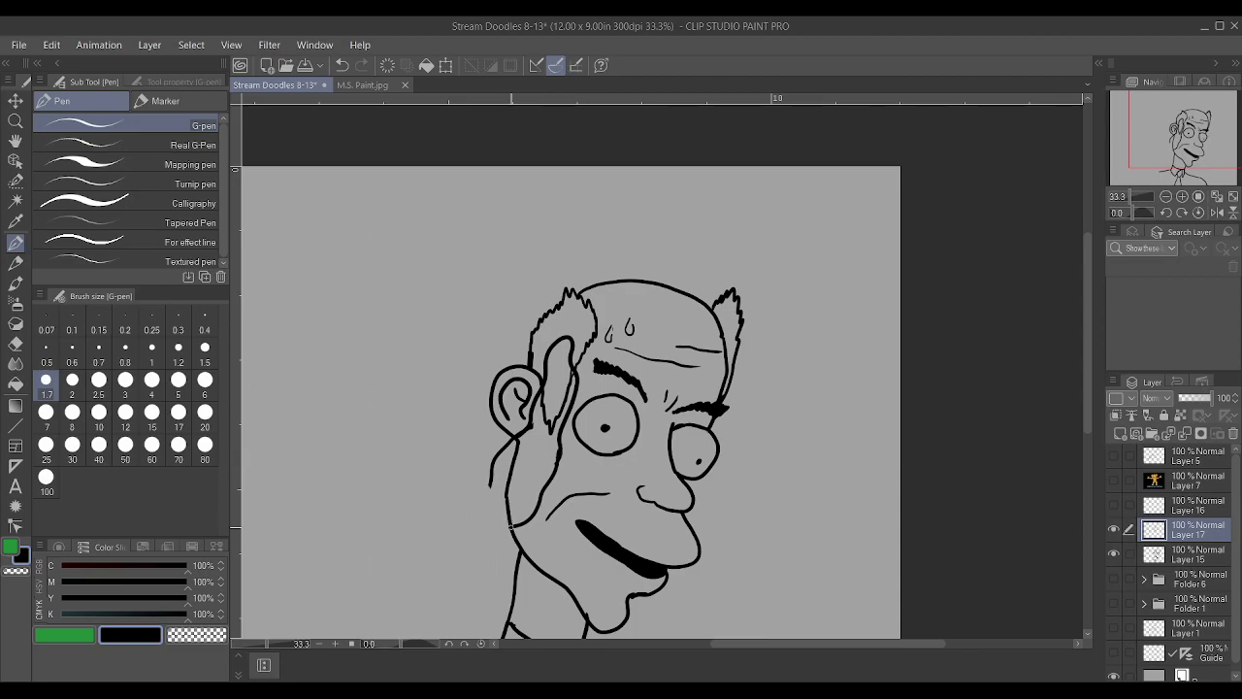
# Draw the back of the cupped hand and the remaining fingers behind the ear
pyautogui.moveTo(508, 541)
pyautogui.mouseDown()
pyautogui.moveTo(525, 485)
pyautogui.moveTo(504, 427)
pyautogui.mouseUp()
pyautogui.moveTo(474, 535); pyautogui.dragTo(471, 523)
pyautogui.moveTo(464, 473); pyautogui.dragTo(488, 409)
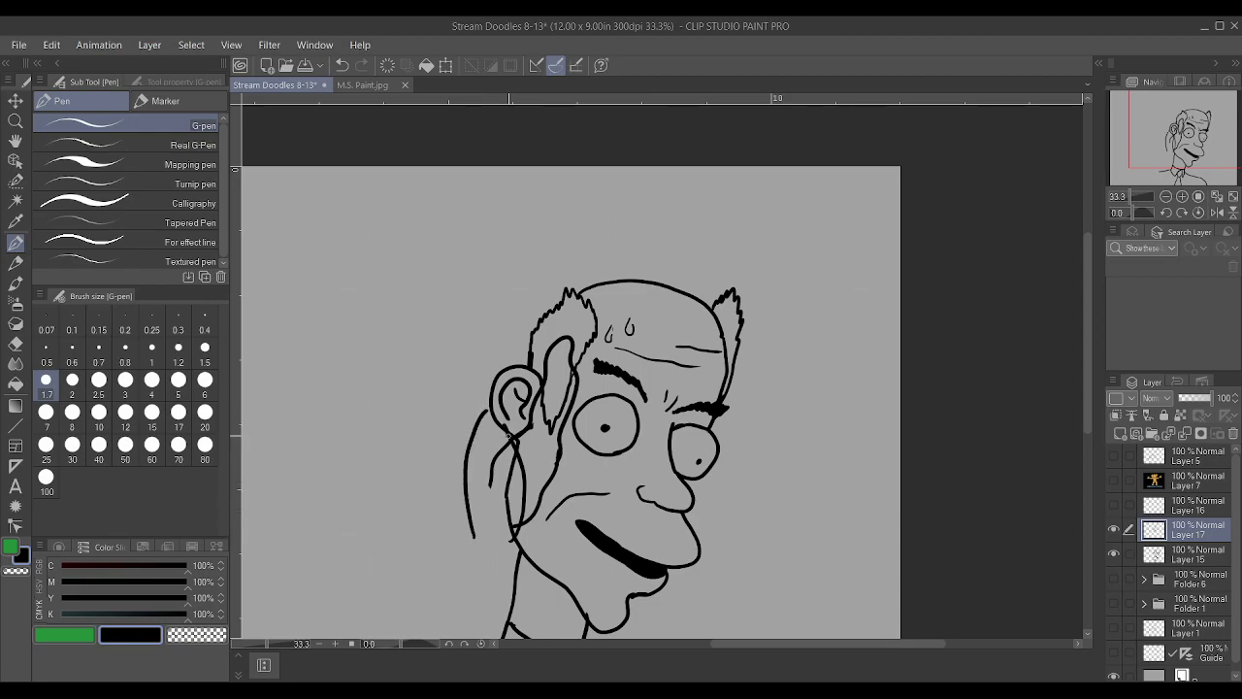
pyautogui.moveTo(485, 476); pyautogui.dragTo(497, 411)
pyautogui.moveTo(480, 482); pyautogui.dragTo(473, 435)
pyautogui.scroll(-4, 474, 419)
pyautogui.scroll(2, 476, 491)
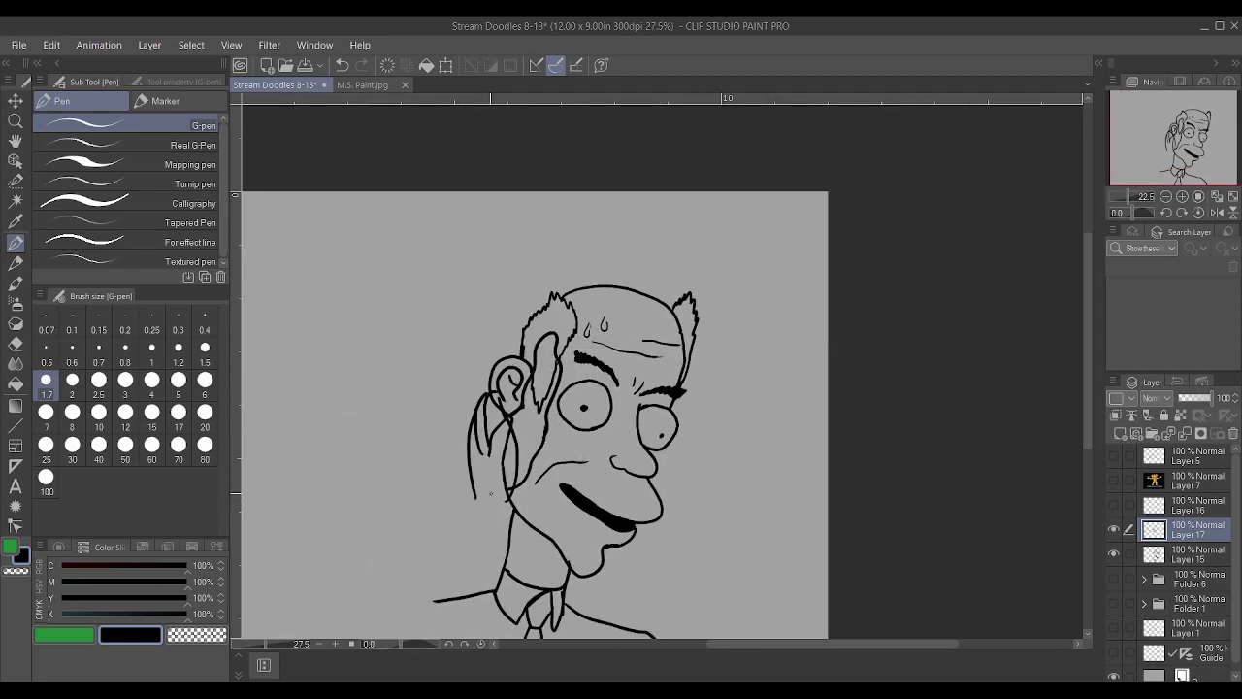
# Draw a rounded wrist below the cupped hand and a bent arm running to the canvas's lower edge
pyautogui.moveTo(476, 492)
pyautogui.mouseDown()
pyautogui.moveTo(496, 513)
pyautogui.moveTo(467, 534)
pyautogui.moveTo(443, 501)
pyautogui.moveTo(477, 490)
pyautogui.moveTo(502, 514)
pyautogui.moveTo(430, 518)
pyautogui.moveTo(375, 559)
pyautogui.moveTo(363, 586)
pyautogui.moveTo(374, 626)
pyautogui.mouseUp()
pyautogui.scroll(-2, 503, 447)
pyautogui.scroll(1, 503, 444)
pyautogui.scroll(1, 504, 444)
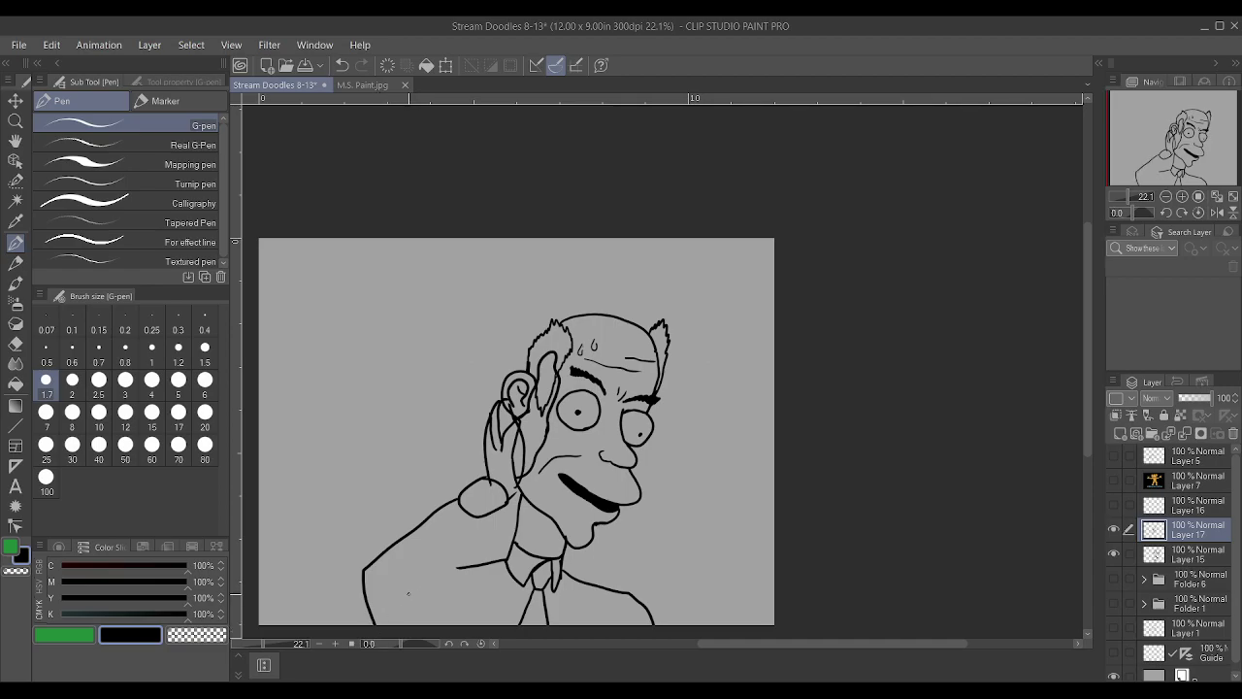
# Extend the ear-side shoulder line to the arm and add a wider elbow and sleeve outline
pyautogui.moveTo(460, 566); pyautogui.dragTo(430, 576)
pyautogui.moveTo(412, 620)
pyautogui.mouseDown()
pyautogui.moveTo(426, 575)
pyautogui.moveTo(408, 565)
pyautogui.mouseUp()
pyautogui.moveTo(328, 569)
pyautogui.mouseDown()
pyautogui.moveTo(372, 625)
pyautogui.moveTo(456, 506)
pyautogui.mouseUp()
pyautogui.moveTo(392, 584); pyautogui.dragTo(473, 537)
# Undo the cupped hand, arm and added layer, keeping the character in its position toward the canvas's right side
pyautogui.hotkey('ctrl', 'z')
pyautogui.hotkey('ctrl', 'z')
pyautogui.hotkey('ctrl', 'z')
pyautogui.hotkey('ctrl', 'z')
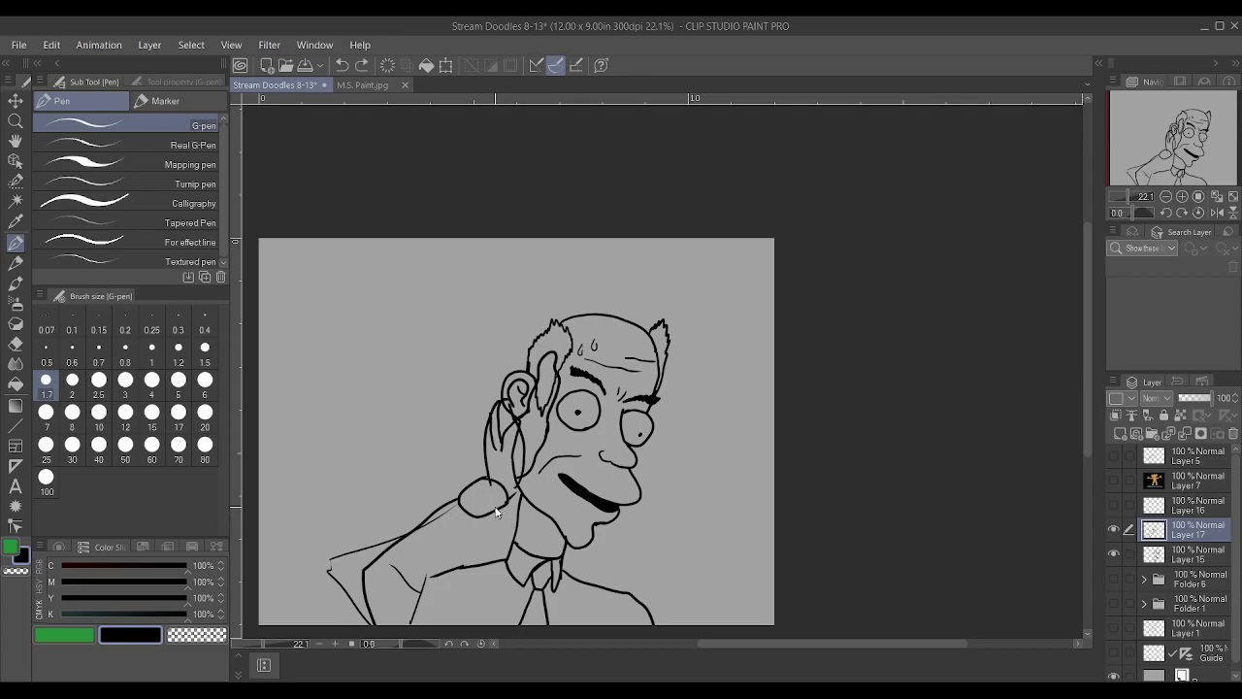
pyautogui.hotkey('ctrl', 'z')
pyautogui.hotkey('ctrl', 'z')
pyautogui.hotkey('ctrl', 'z')
pyautogui.hotkey('ctrl', 'z')
pyautogui.hotkey('ctrl', 'z')
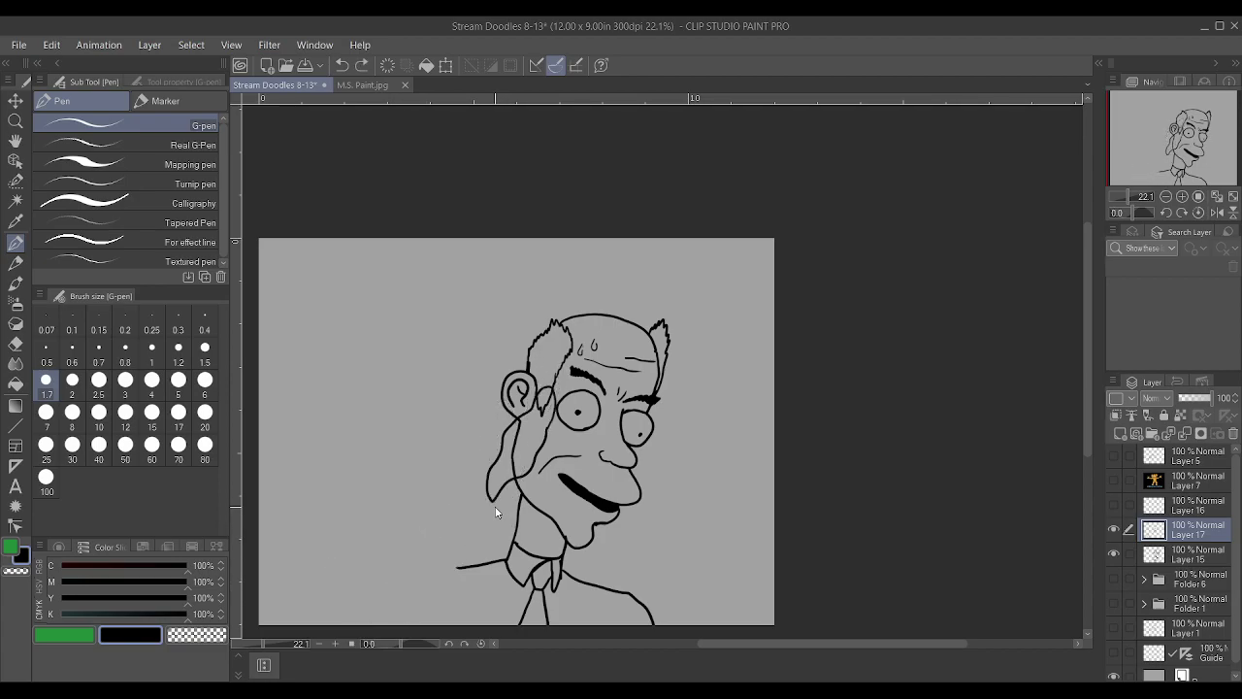
pyautogui.moveTo(416, 579); pyautogui.dragTo(396, 625)
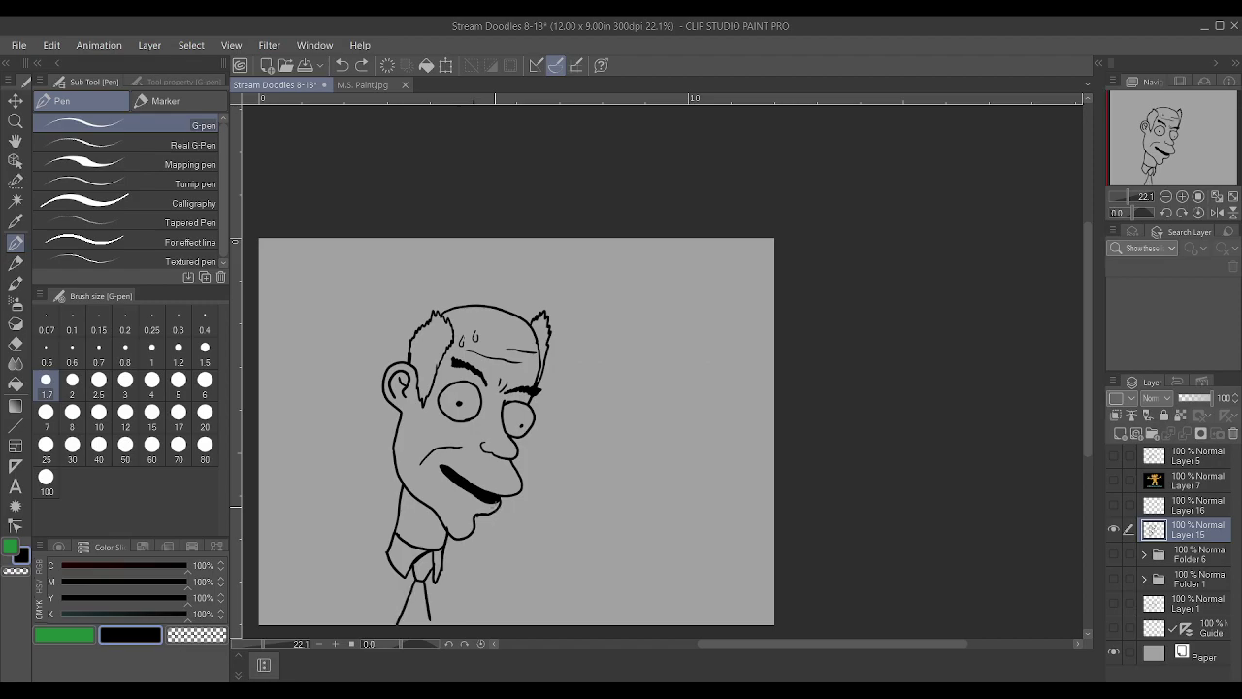
pyautogui.hotkey('ctrl', 'z')
pyautogui.hotkey('ctrl', 'z')
pyautogui.hotkey('ctrl', 'z')
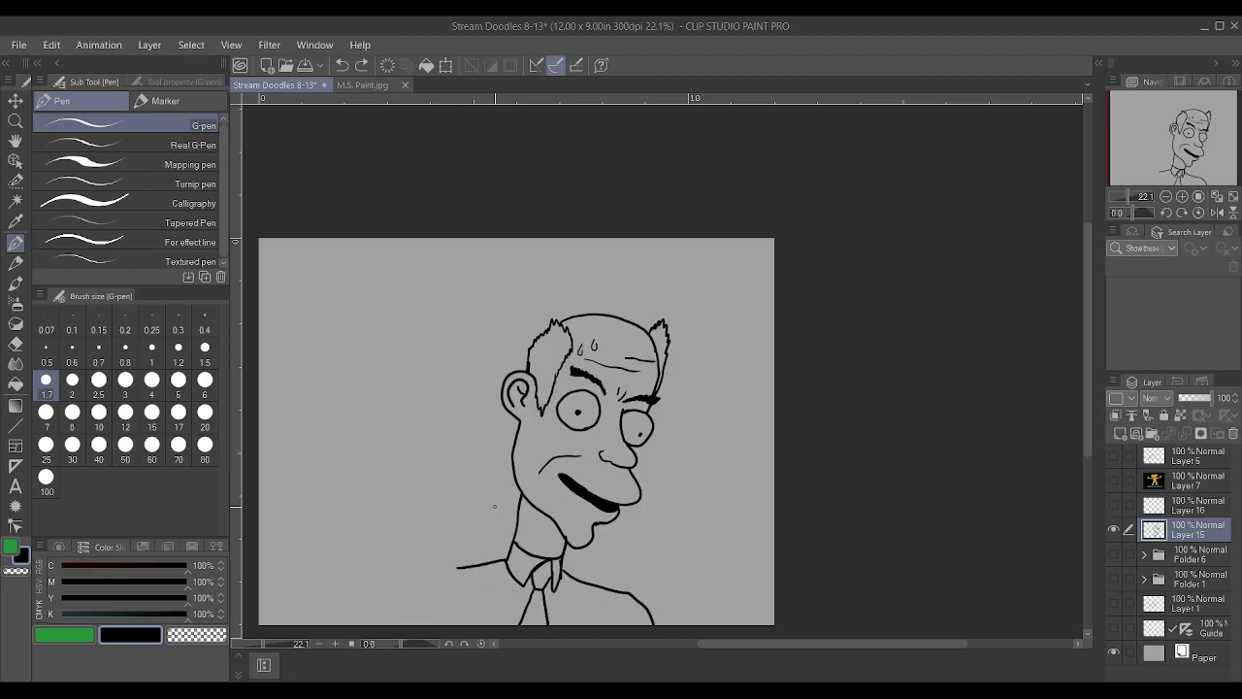
# Extend the ear-side shoulder line outward and curve it down to the canvas's lower edge
pyautogui.moveTo(442, 576); pyautogui.dragTo(497, 563)
pyautogui.scroll(1, 498, 575)
pyautogui.scroll(1, 498, 574)
pyautogui.moveTo(421, 565); pyautogui.dragTo(493, 549)
pyautogui.scroll(-2, 517, 524)
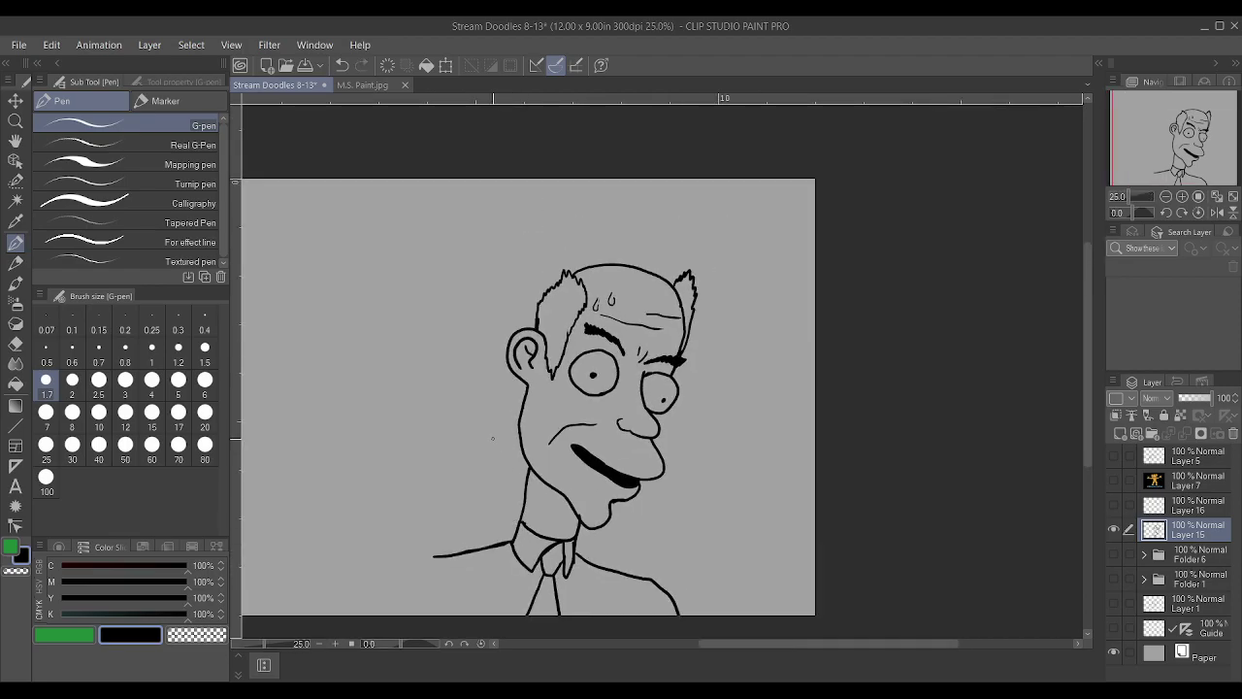
pyautogui.moveTo(411, 573); pyautogui.dragTo(395, 617)
# Draw a raised forearm with a shirt cuff on the side the character faces, rising from the lower edge
pyautogui.moveTo(677, 614); pyautogui.dragTo(702, 598)
pyautogui.moveTo(718, 549); pyautogui.dragTo(717, 507)
pyautogui.moveTo(727, 615)
pyautogui.mouseDown()
pyautogui.moveTo(756, 582)
pyautogui.moveTo(764, 516)
pyautogui.moveTo(749, 479)
pyautogui.mouseUp()
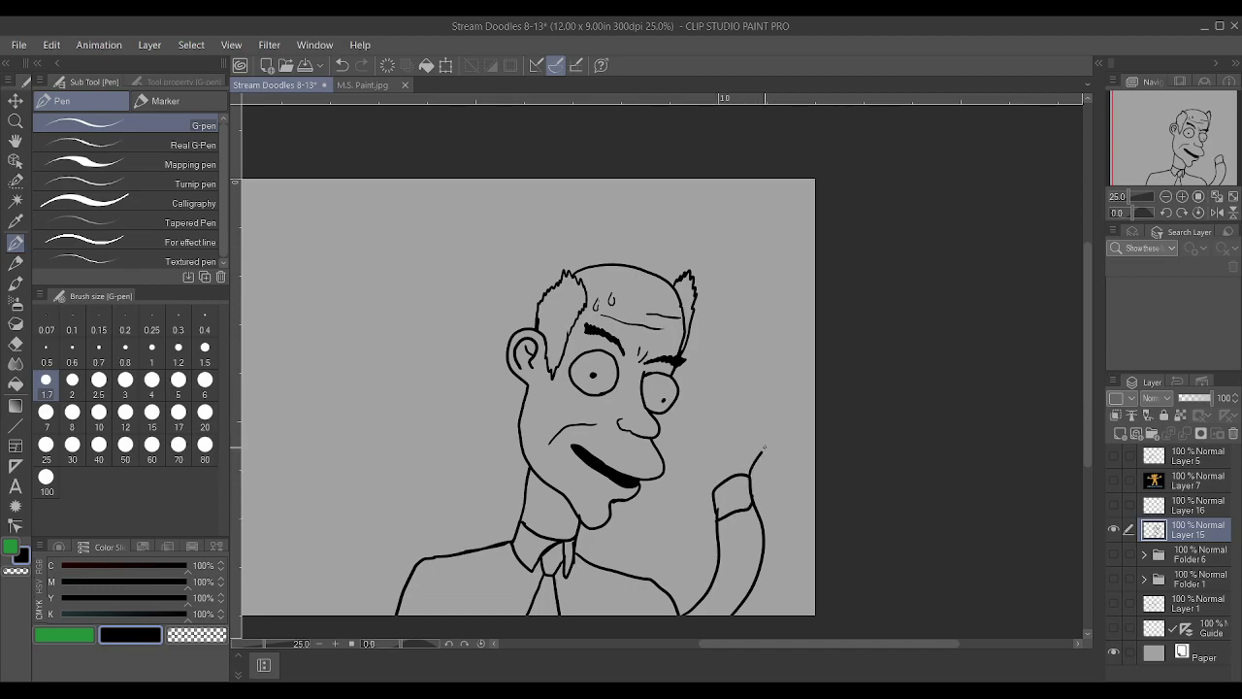
# Draw an open hand with three upright fingers and a thumb above the cuff
pyautogui.moveTo(773, 420); pyautogui.dragTo(768, 406)
pyautogui.moveTo(713, 476)
pyautogui.mouseDown()
pyautogui.moveTo(728, 408)
pyautogui.moveTo(735, 448)
pyautogui.mouseUp()
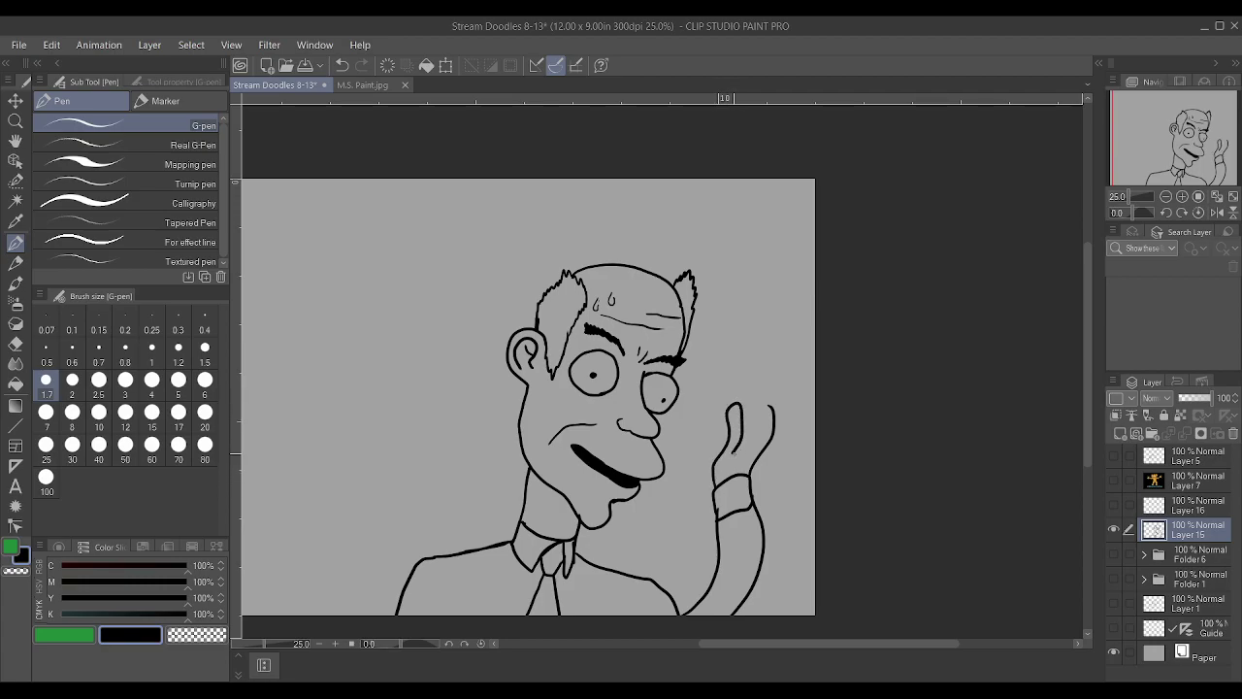
pyautogui.moveTo(756, 445); pyautogui.dragTo(769, 408)
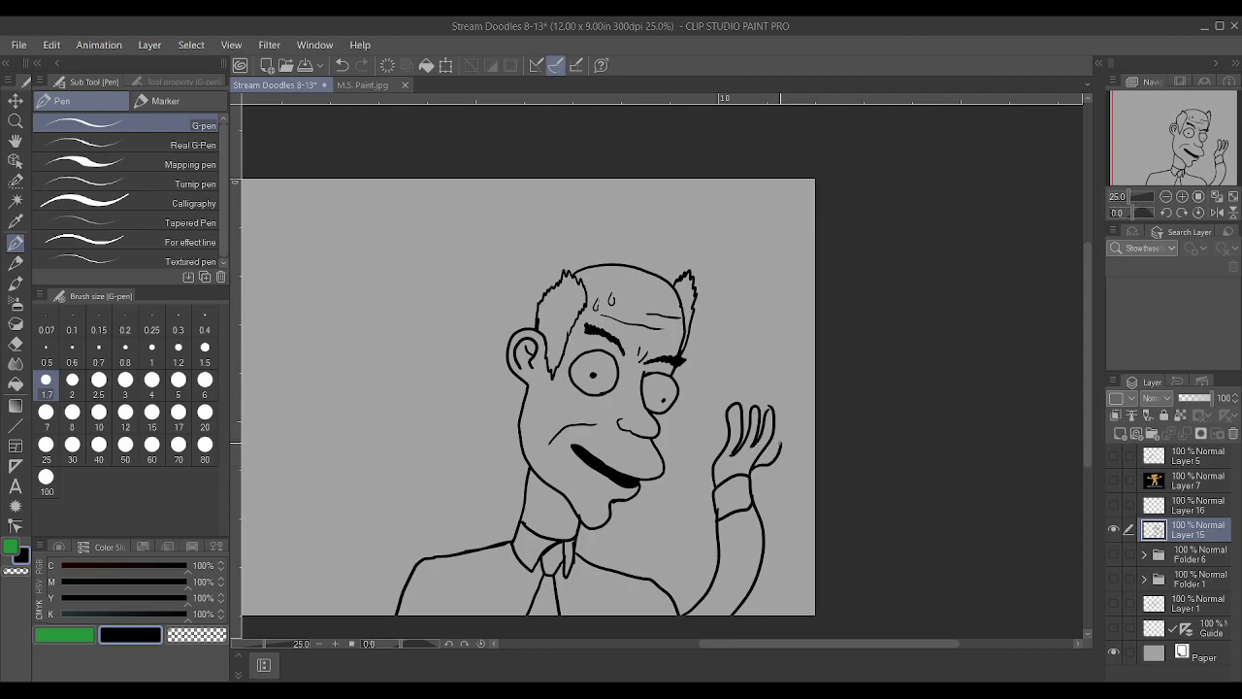
pyautogui.scroll(4, 760, 451)
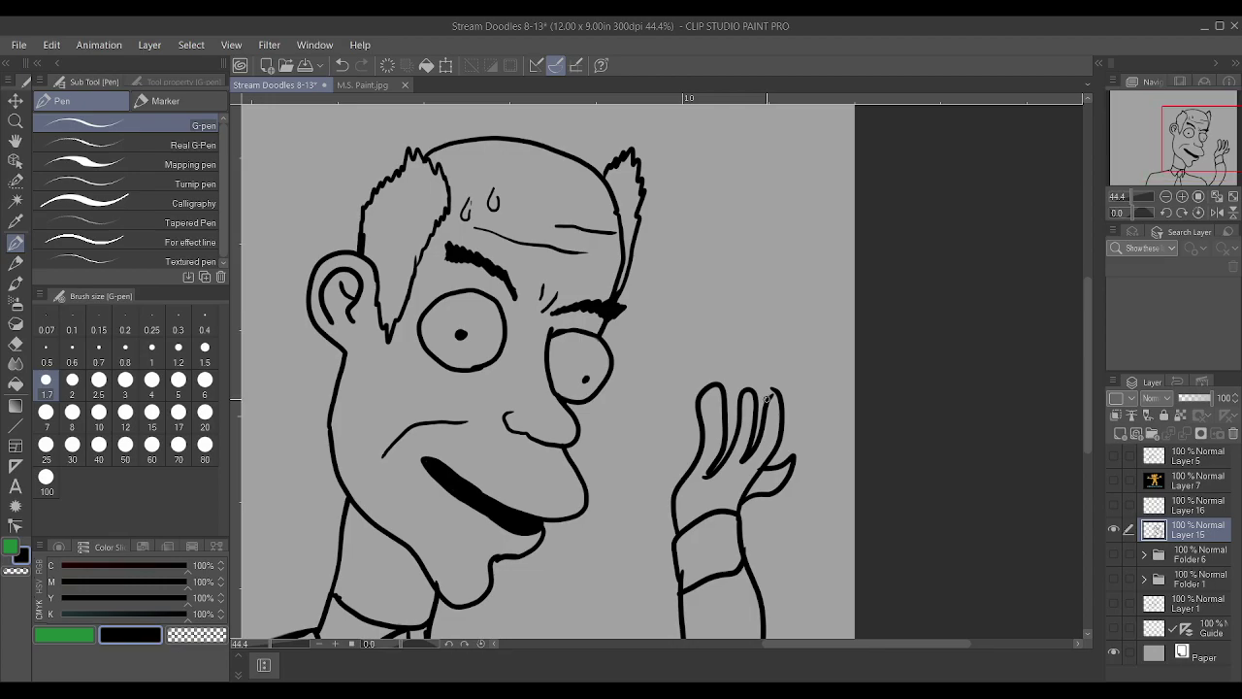
# Draw a second raised forearm with a shirt cuff in front of the ear-side shoulder
pyautogui.scroll(-5, 776, 393)
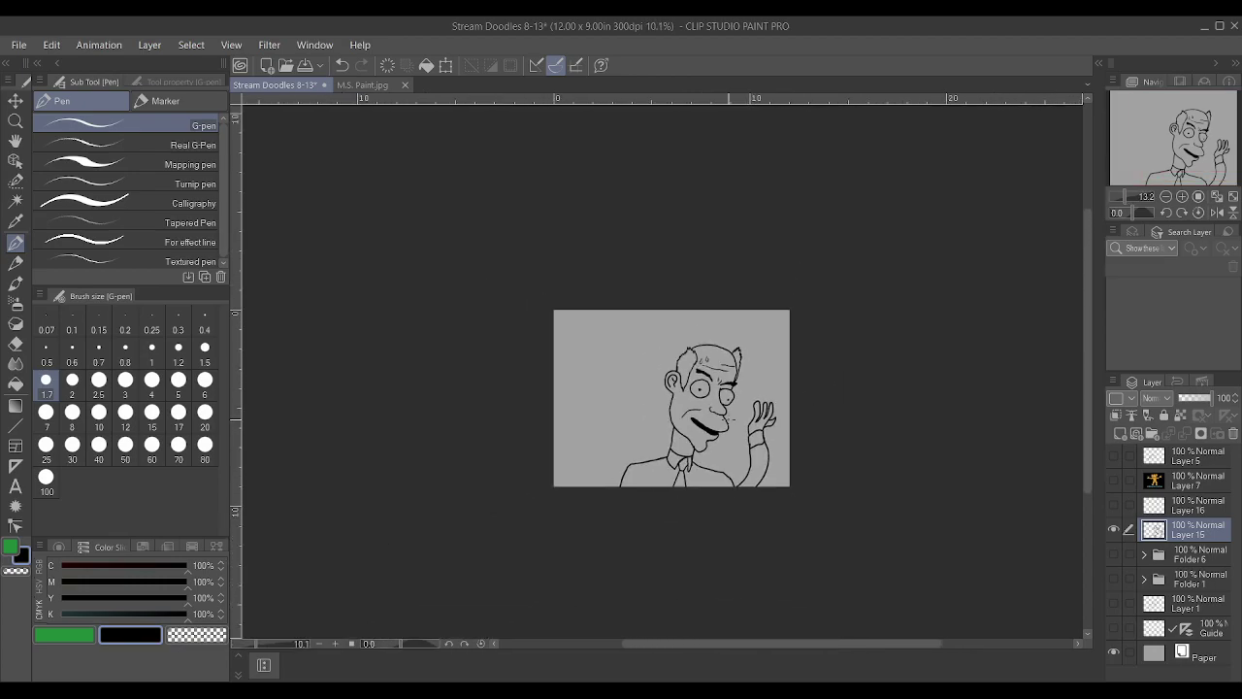
pyautogui.scroll(1, 558, 524)
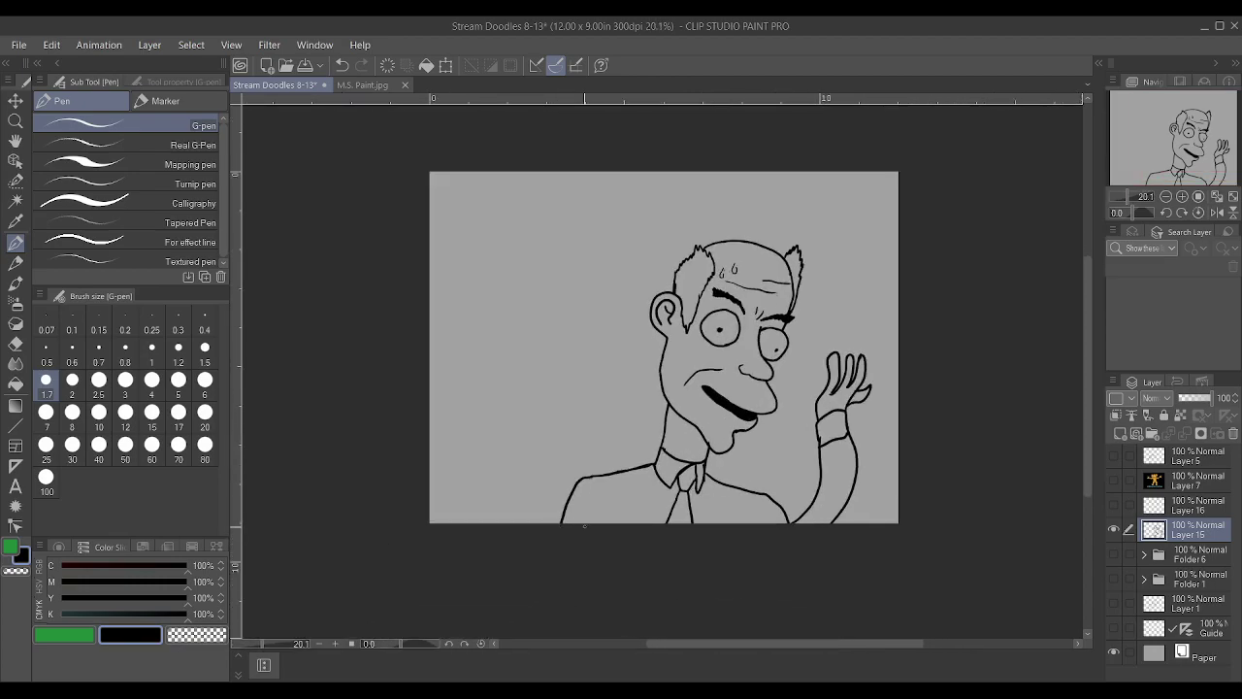
pyautogui.moveTo(600, 425); pyautogui.dragTo(602, 392)
pyautogui.moveTo(535, 524)
pyautogui.mouseDown()
pyautogui.moveTo(565, 486)
pyautogui.moveTo(579, 400)
pyautogui.moveTo(604, 394)
pyautogui.mouseUp()
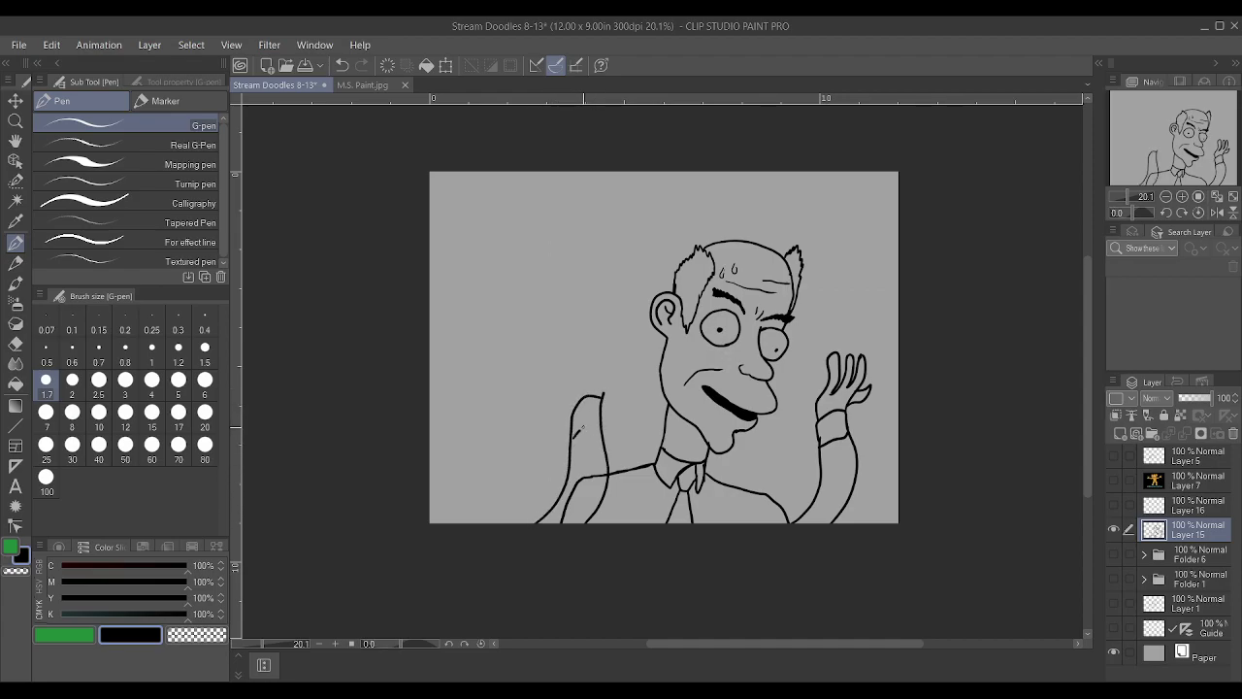
pyautogui.scroll(1, 580, 430)
pyautogui.scroll(1, 570, 439)
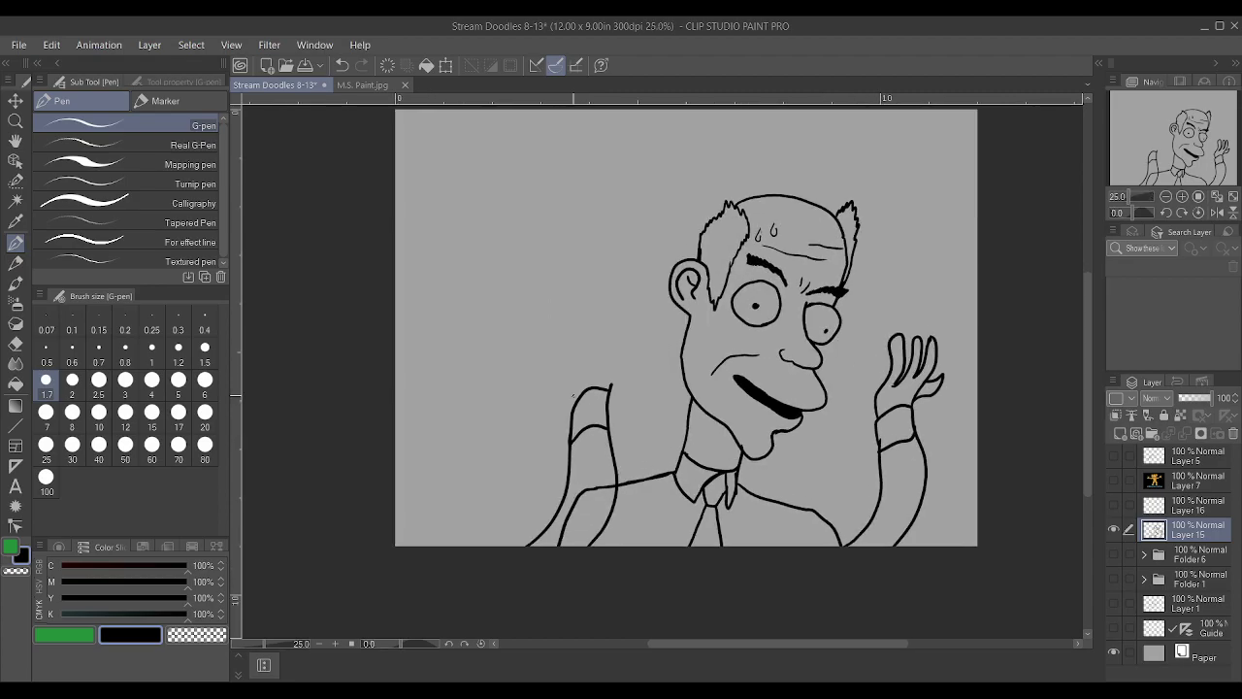
pyautogui.scroll(2, 633, 355)
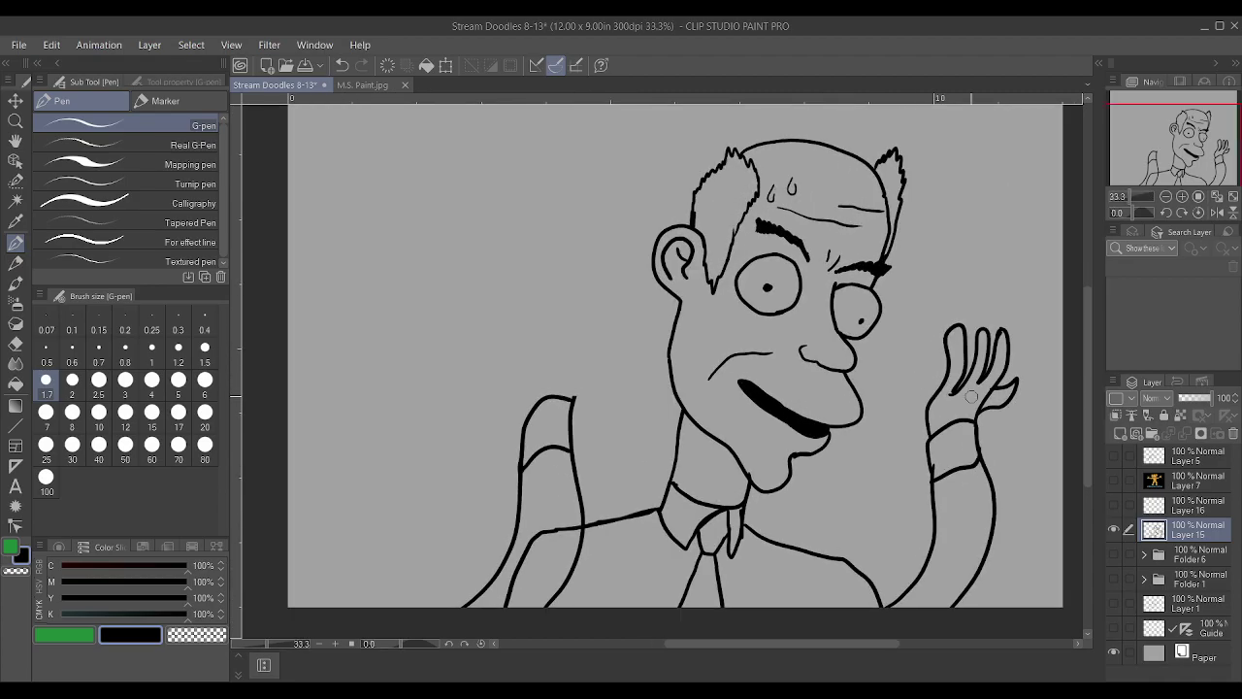
# Erase the inner finger lines of the open hand and redraw the fingers with rounder outlines
pyautogui.scroll(1, 971, 398)
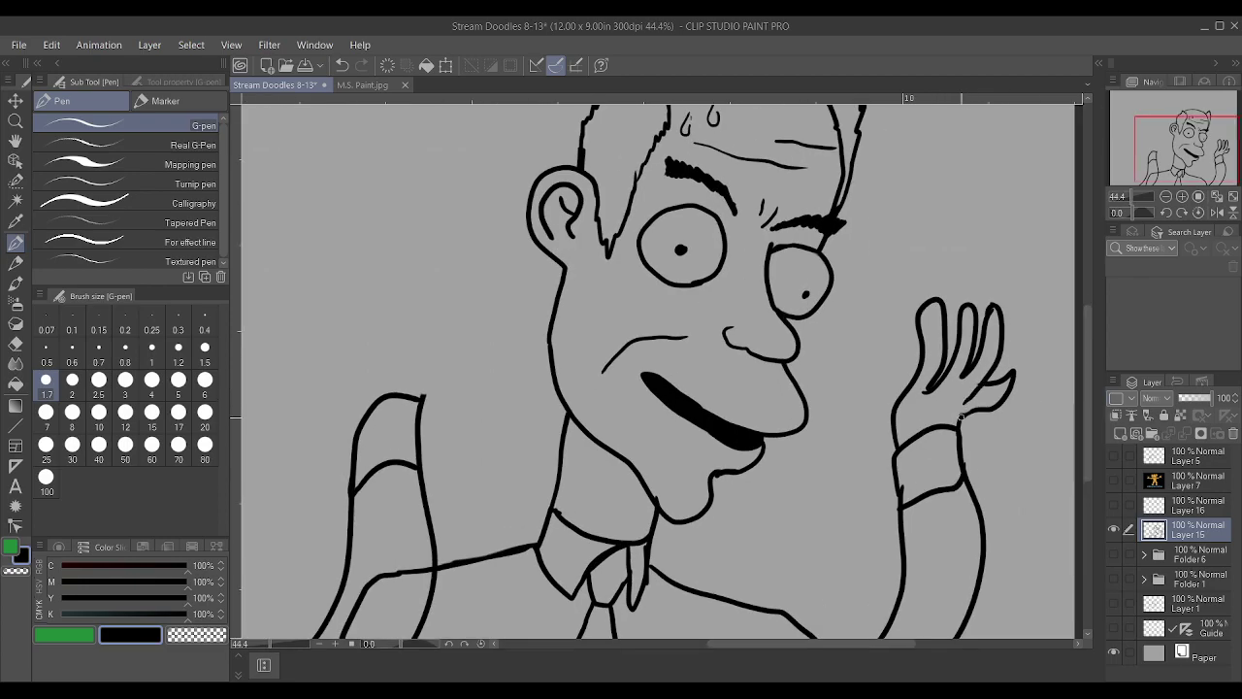
pyautogui.scroll(-3, 961, 415)
pyautogui.scroll(5, 1018, 335)
pyautogui.moveTo(793, 500)
pyautogui.mouseDown()
pyautogui.moveTo(847, 403)
pyautogui.moveTo(864, 395)
pyautogui.moveTo(801, 505)
pyautogui.moveTo(850, 433)
pyautogui.moveTo(865, 434)
pyautogui.moveTo(867, 361)
pyautogui.moveTo(862, 471)
pyautogui.moveTo(887, 374)
pyautogui.mouseUp()
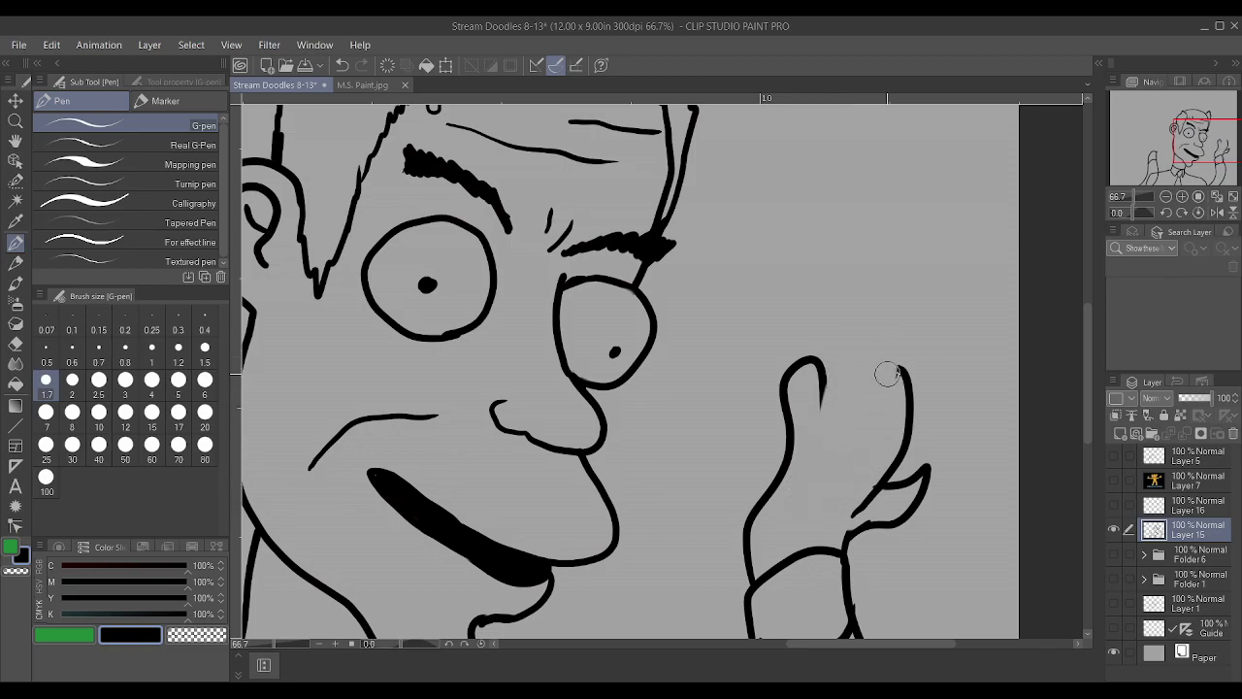
pyautogui.moveTo(853, 459)
pyautogui.mouseDown()
pyautogui.moveTo(883, 377)
pyautogui.moveTo(905, 372)
pyautogui.mouseUp()
pyautogui.moveTo(822, 384)
pyautogui.mouseDown()
pyautogui.moveTo(813, 441)
pyautogui.moveTo(845, 467)
pyautogui.moveTo(864, 404)
pyautogui.moveTo(854, 354)
pyautogui.moveTo(807, 465)
pyautogui.mouseUp()
pyautogui.scroll(-3, 830, 437)
pyautogui.scroll(3, 887, 453)
# Redraw the open hand's thumb with a shorter, rounded tip
pyautogui.hotkey('ctrl', 'z')
pyautogui.hotkey('ctrl', 'z')
pyautogui.hotkey('ctrl', 'z')
pyautogui.hotkey('ctrl', 'z')
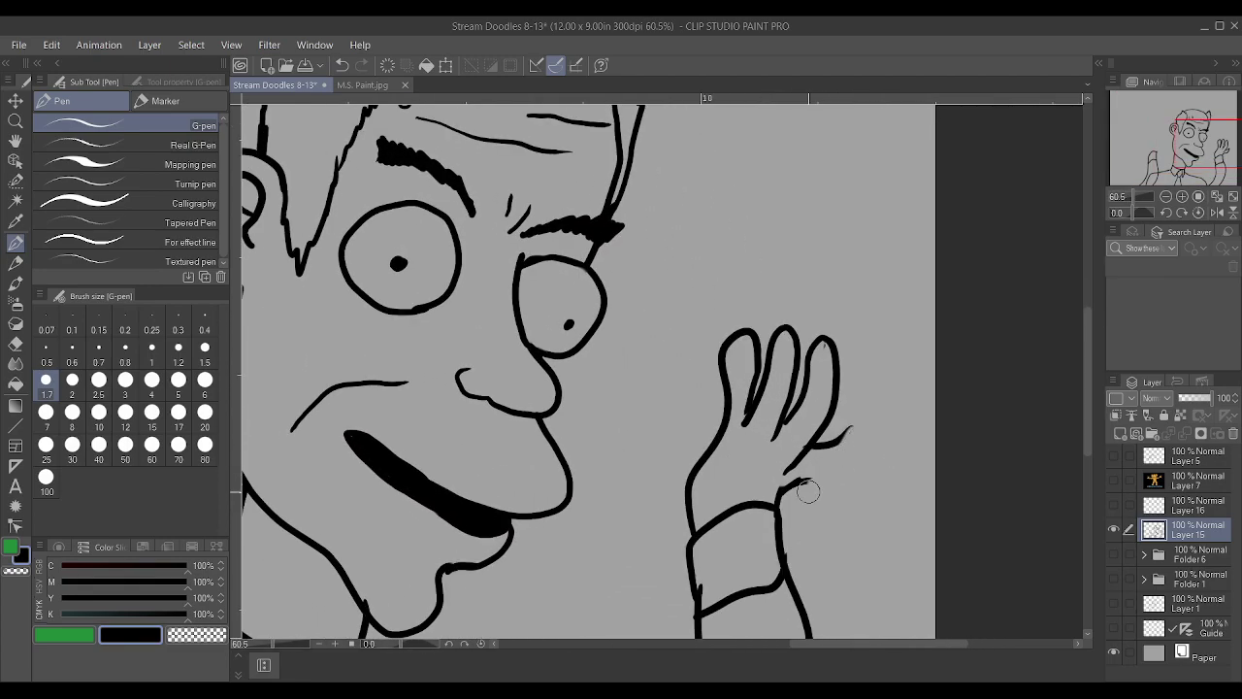
pyautogui.hotkey('ctrl', 'z')
pyautogui.moveTo(802, 482)
pyautogui.mouseDown()
pyautogui.moveTo(850, 468)
pyautogui.moveTo(828, 447)
pyautogui.moveTo(802, 450)
pyautogui.mouseUp()
pyautogui.scroll(-1, 802, 449)
pyautogui.scroll(-1, 805, 446)
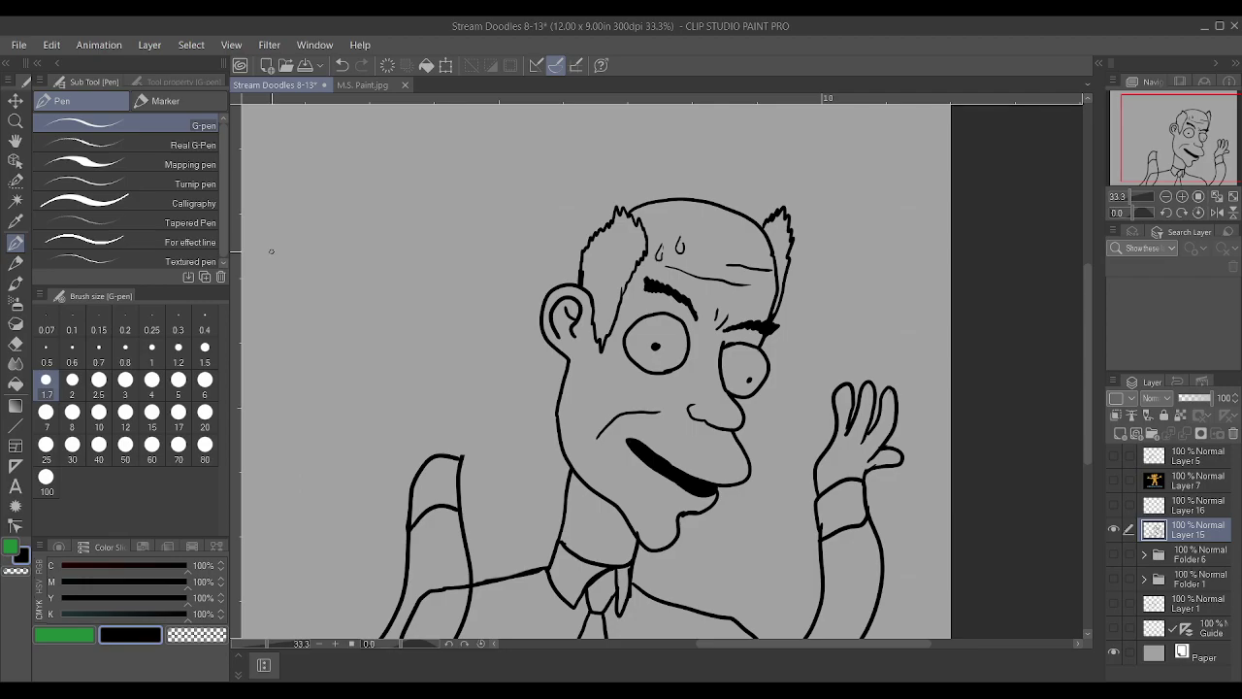
# Try to draw a hand outline above the ear-side cuff, and undo it
pyautogui.scroll(1, 463, 462)
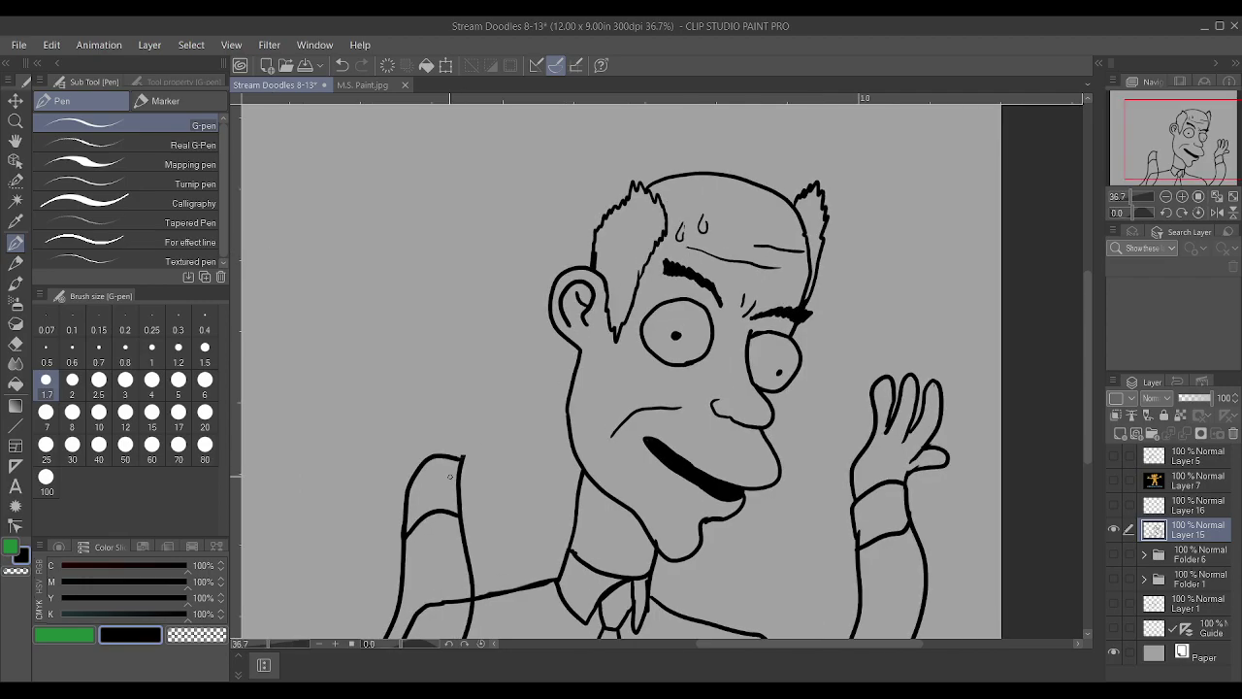
pyautogui.moveTo(463, 458); pyautogui.dragTo(495, 393)
pyautogui.hotkey('ctrl', 'z')
pyautogui.hotkey('ctrl', 'z')
pyautogui.hotkey('ctrl', 'z')
pyautogui.hotkey('ctrl', 'z')
pyautogui.hotkey('ctrl', 'z')
pyautogui.hotkey('ctrl', 'z')
pyautogui.hotkey('ctrl', 'z')
pyautogui.hotkey('ctrl', 'z')
pyautogui.hotkey('ctrl', 'z')
pyautogui.hotkey('ctrl', 'z')
pyautogui.hotkey('ctrl', 'z')
pyautogui.hotkey('ctrl', 'z')
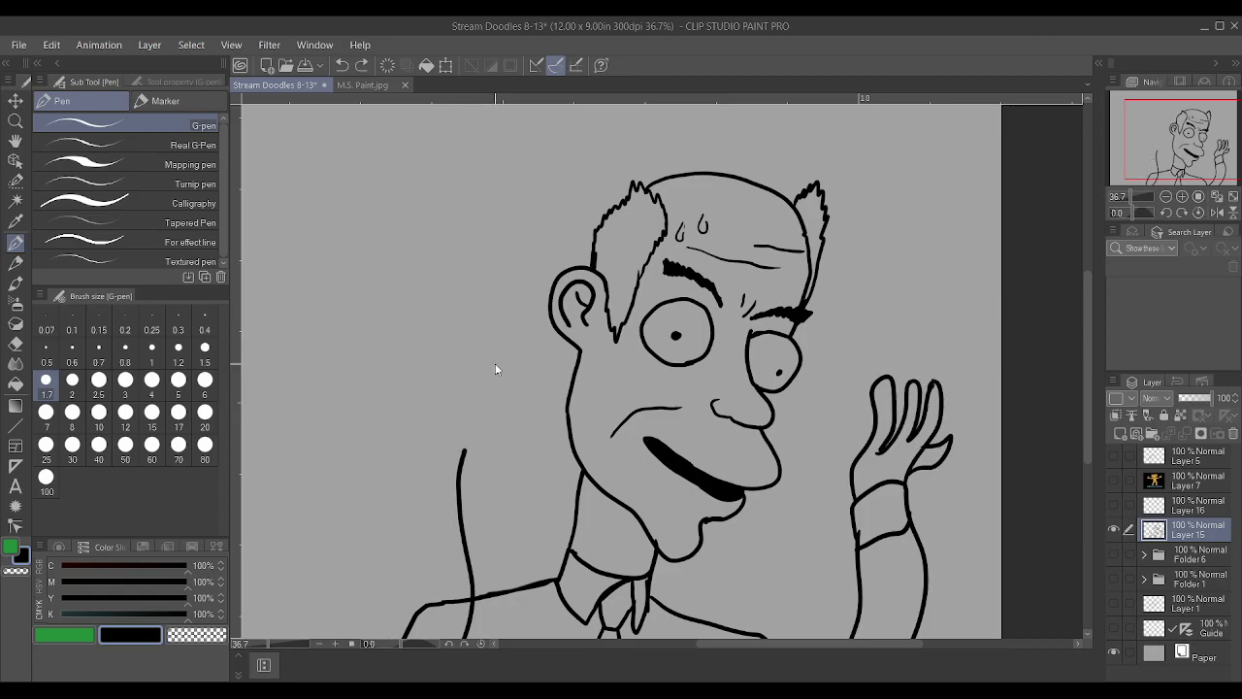
pyautogui.hotkey('ctrl', 'y')
pyautogui.hotkey('ctrl', 'y')
pyautogui.hotkey('ctrl', 'y')
pyautogui.hotkey('ctrl', 'y')
pyautogui.hotkey('ctrl', 'y')
pyautogui.hotkey('ctrl', 'y')
pyautogui.hotkey('ctrl', 'y')
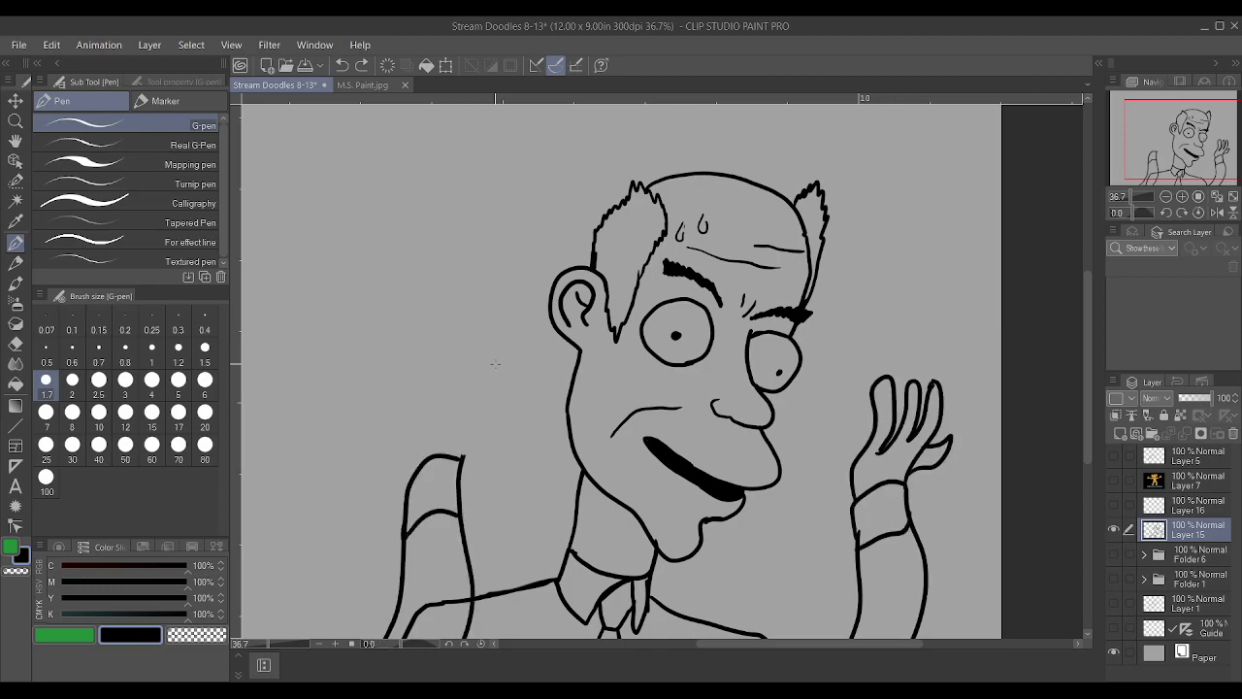
pyautogui.hotkey('ctrl', 'z')
pyautogui.hotkey('ctrl', 'z')
pyautogui.hotkey('ctrl', 'z')
# Erase the open hand above the cuff on the side the character faces
pyautogui.scroll(-4, 636, 391)
pyautogui.scroll(5, 636, 392)
pyautogui.moveTo(851, 458)
pyautogui.mouseDown()
pyautogui.moveTo(856, 482)
pyautogui.moveTo(888, 354)
pyautogui.moveTo(904, 439)
pyautogui.moveTo(918, 461)
pyautogui.moveTo(932, 450)
pyautogui.moveTo(860, 410)
pyautogui.moveTo(876, 411)
pyautogui.mouseUp()
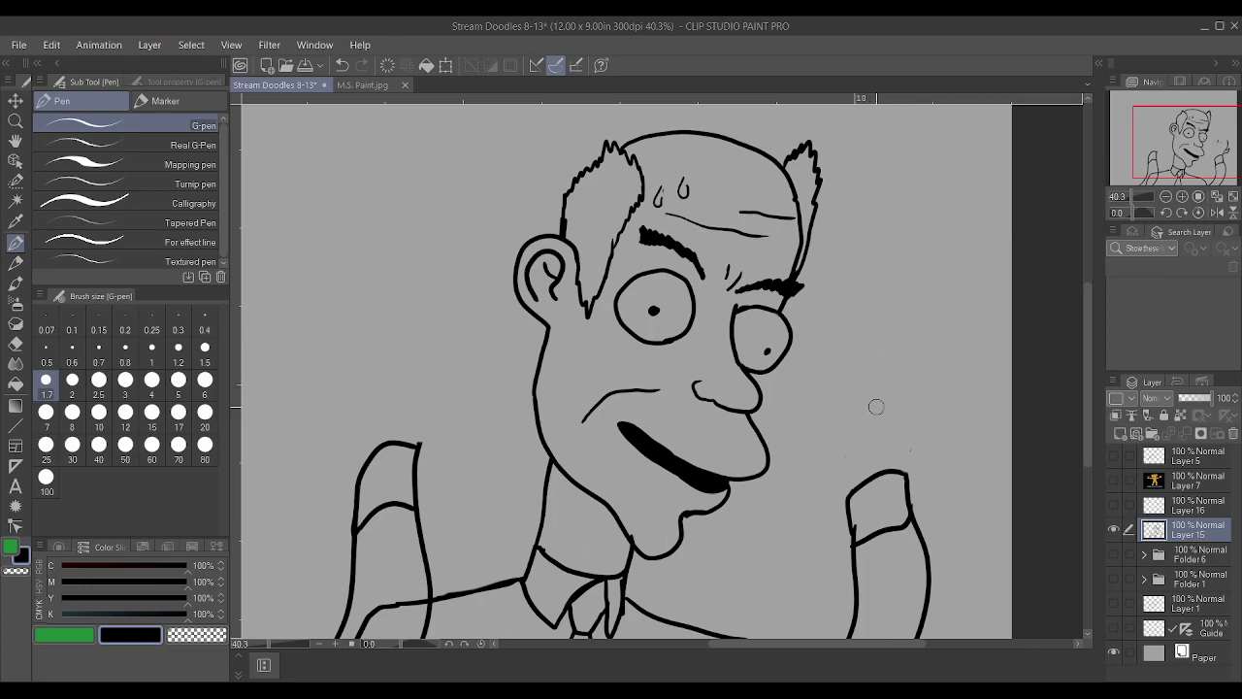
# Erase the shoulder line where it crosses inside the raised ear-side sleeve
pyautogui.scroll(-2, 873, 411)
pyautogui.scroll(1, 893, 411)
pyautogui.moveTo(521, 555)
pyautogui.mouseDown()
pyautogui.moveTo(495, 618)
pyautogui.moveTo(563, 533)
pyautogui.moveTo(500, 593)
pyautogui.moveTo(556, 541)
pyautogui.moveTo(546, 526)
pyautogui.mouseUp()
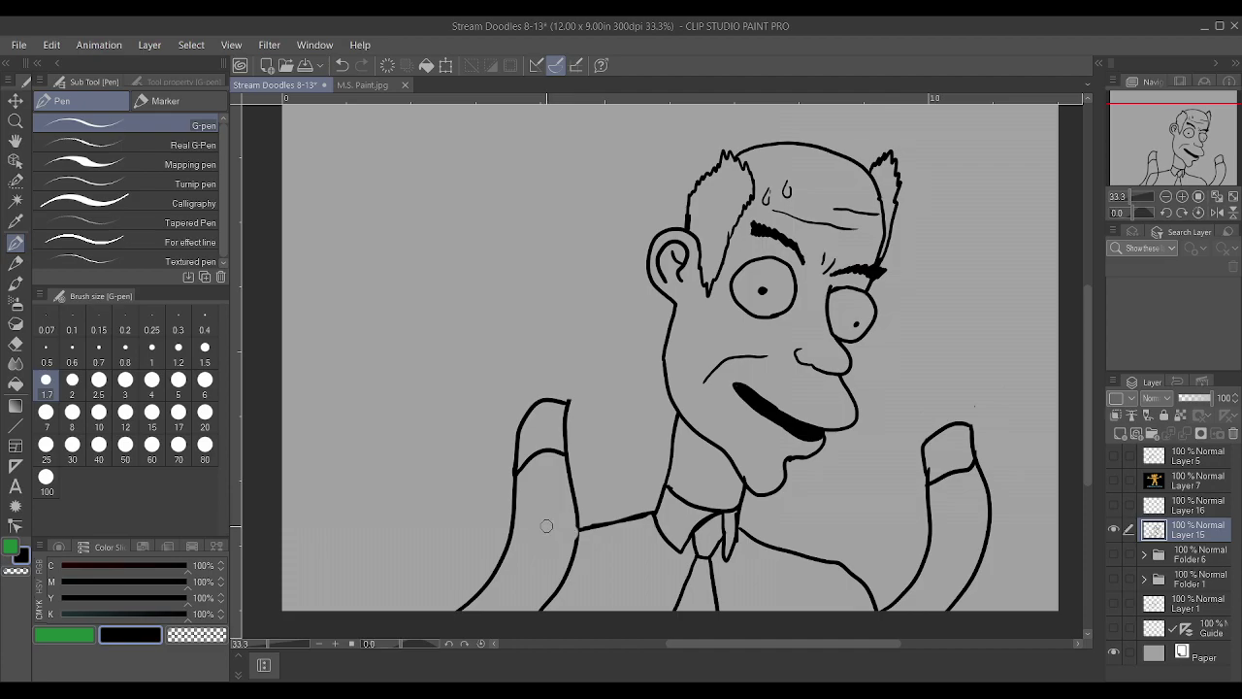
pyautogui.scroll(1, 547, 524)
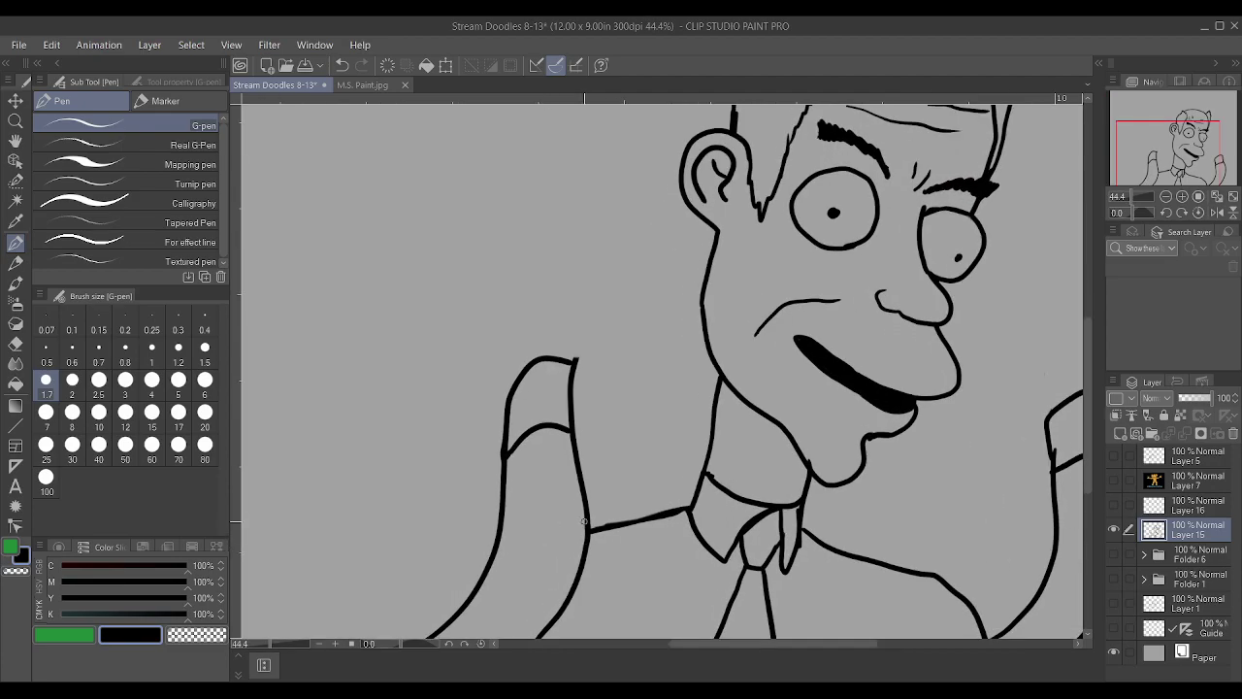
# Draw a mitten-shaped hand with a short pointed thumb above the ear-side cuff
pyautogui.scroll(-2, 587, 534)
pyautogui.scroll(1, 617, 428)
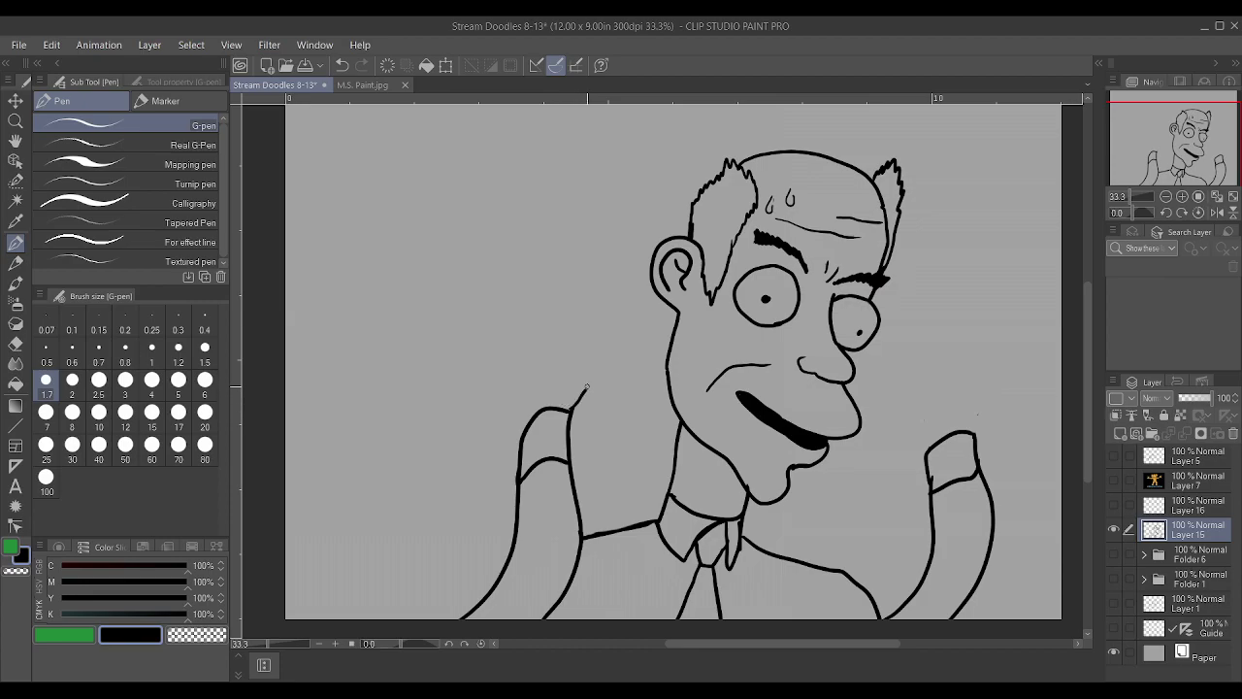
pyautogui.moveTo(525, 425)
pyautogui.mouseDown()
pyautogui.moveTo(526, 342)
pyautogui.moveTo(555, 278)
pyautogui.moveTo(572, 309)
pyautogui.moveTo(573, 375)
pyautogui.mouseUp()
pyautogui.scroll(-3, 848, 288)
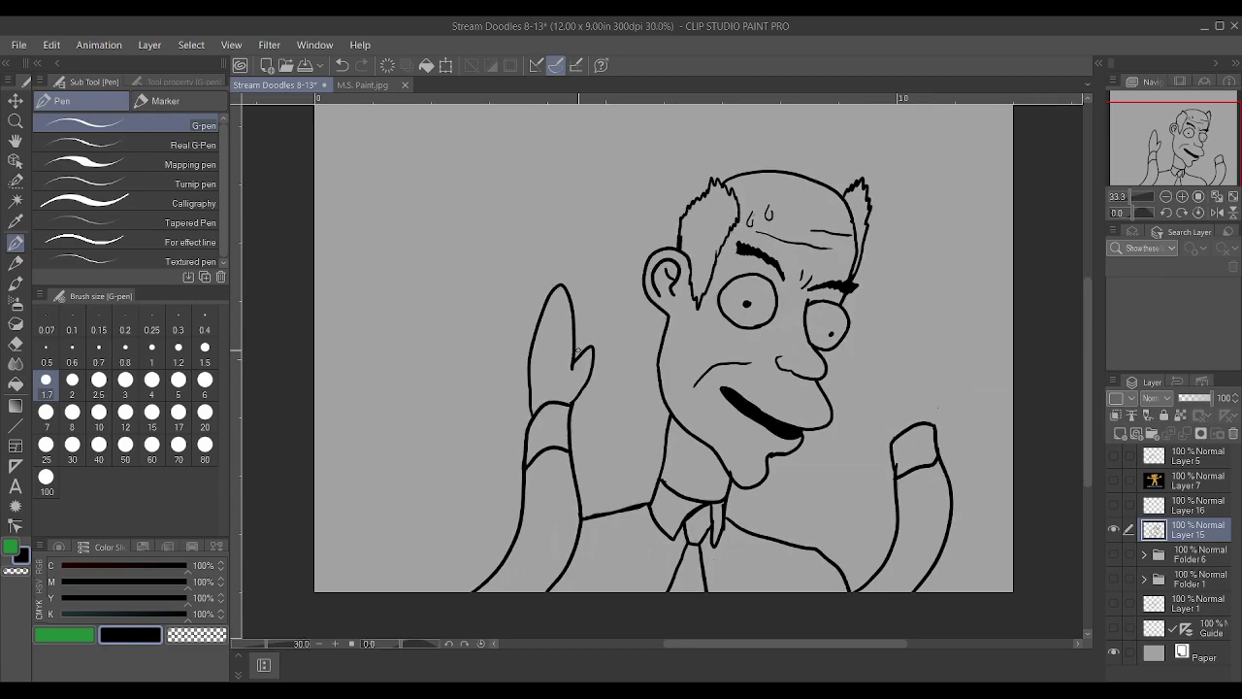
# Draw a matching mitten-shaped hand with its thumb toward the face above the cuff on the side the character faces
pyautogui.scroll(3, 847, 289)
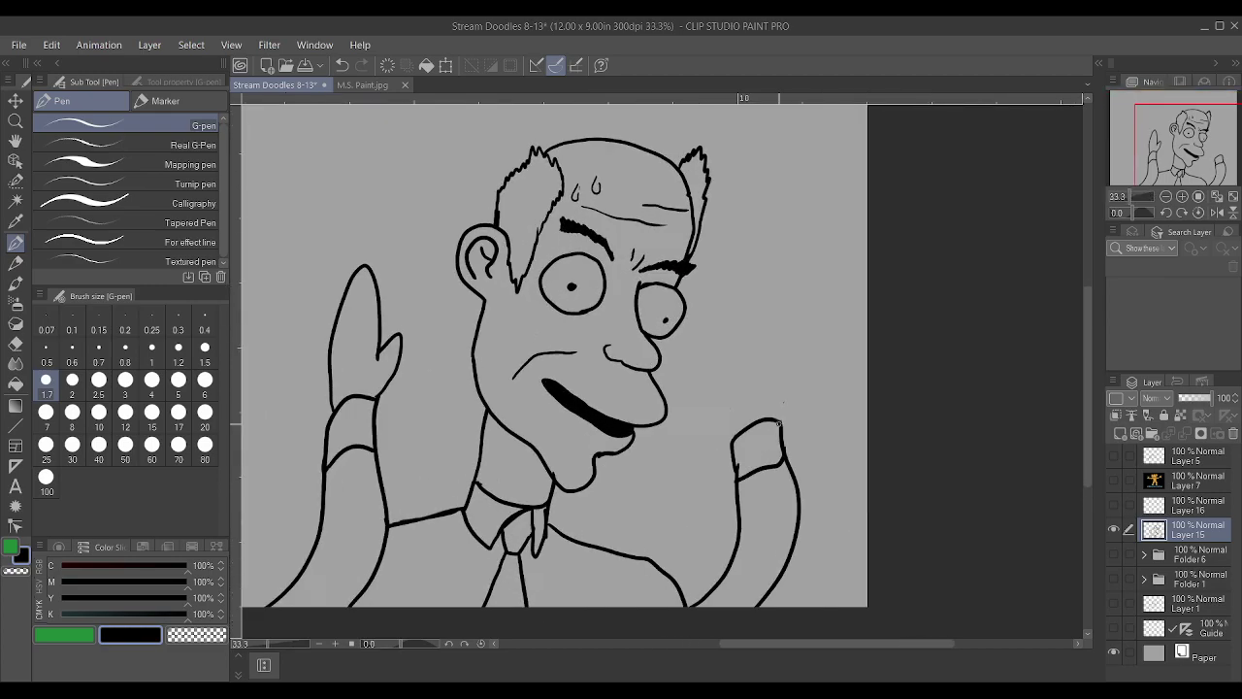
pyautogui.moveTo(779, 422)
pyautogui.mouseDown()
pyautogui.moveTo(796, 342)
pyautogui.moveTo(787, 294)
pyautogui.moveTo(760, 330)
pyautogui.moveTo(749, 380)
pyautogui.mouseUp()
pyautogui.moveTo(732, 432); pyautogui.dragTo(718, 380)
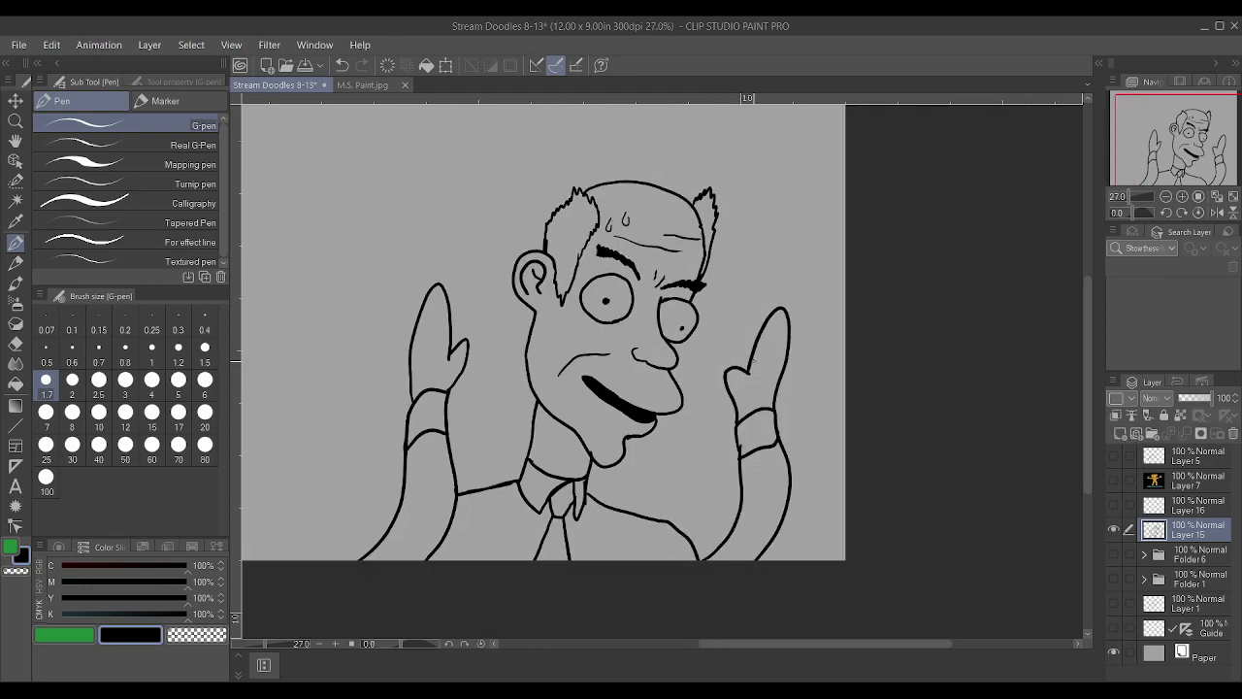
pyautogui.scroll(1, 753, 361)
pyautogui.scroll(2, 753, 360)
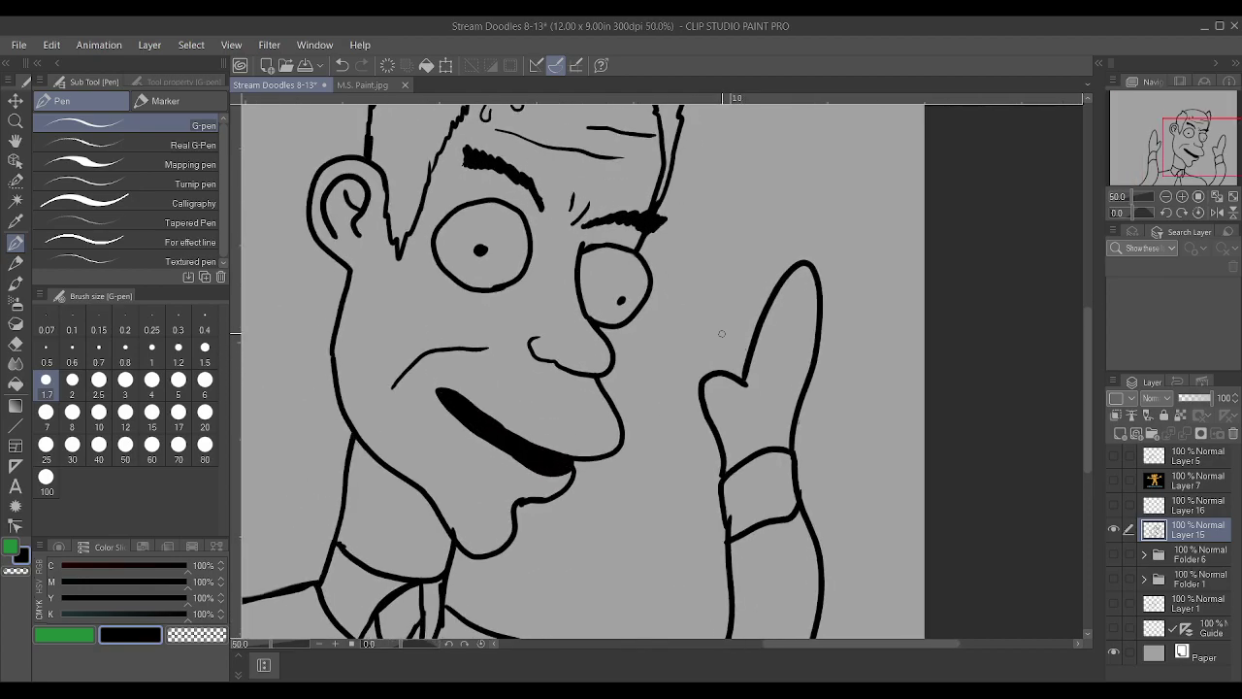
# Redraw the thumb of the hand on the facing side and erase the mitten's fingertip outline
pyautogui.scroll(-3, 722, 333)
pyautogui.hotkey('ctrl', 'z')
pyautogui.scroll(2, 722, 333)
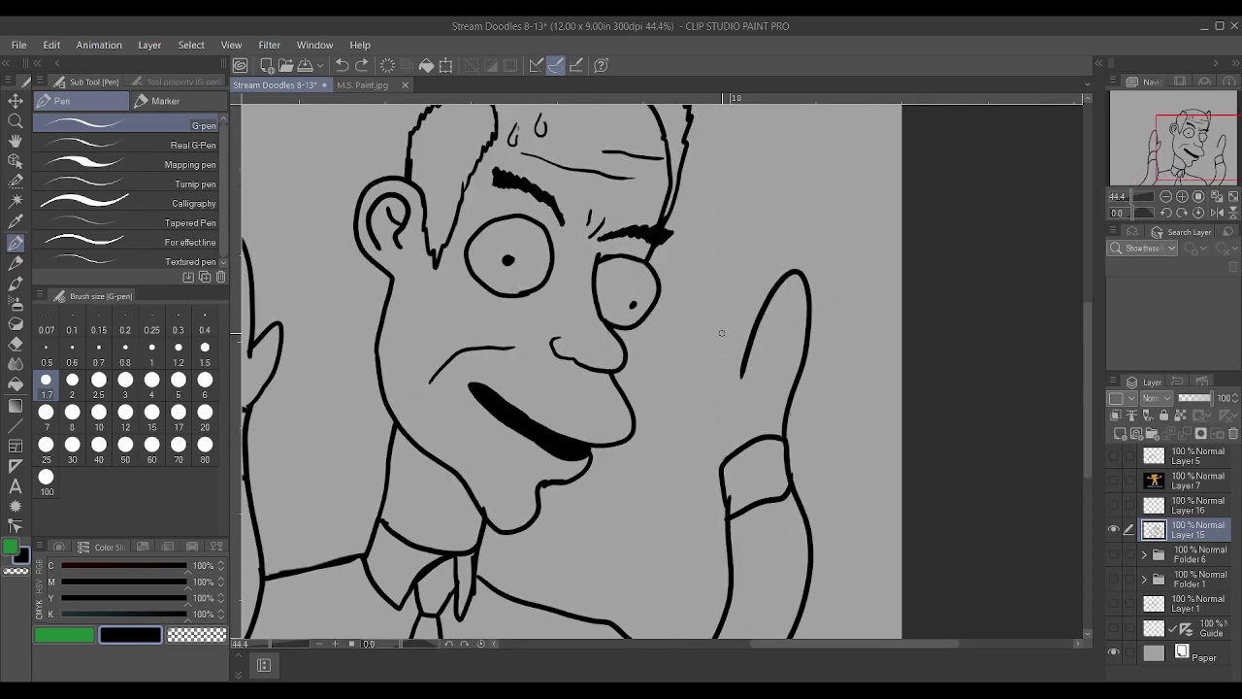
pyautogui.moveTo(726, 457)
pyautogui.mouseDown()
pyautogui.moveTo(708, 366)
pyautogui.moveTo(743, 376)
pyautogui.moveTo(767, 280)
pyautogui.moveTo(802, 255)
pyautogui.mouseUp()
pyautogui.scroll(-3, 781, 262)
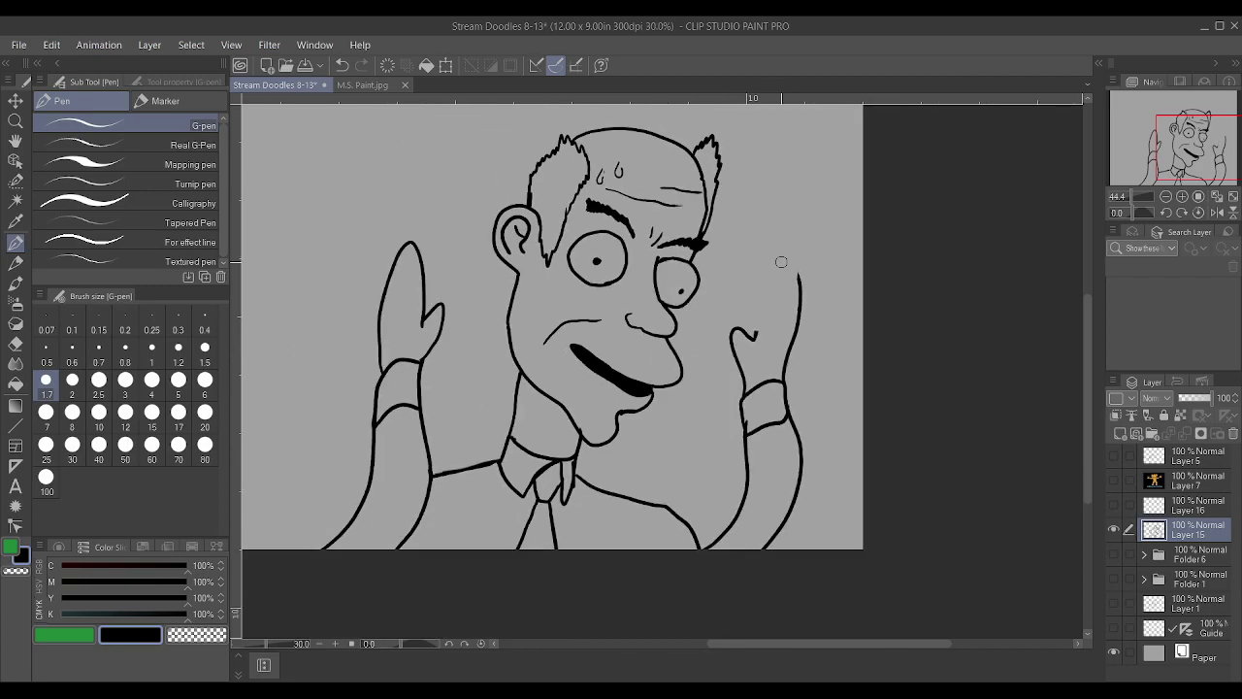
# Replace the ear-side hand's mitten outline with three separate rounded fingers above the thumb
pyautogui.scroll(2, 781, 262)
pyautogui.moveTo(375, 272)
pyautogui.mouseDown()
pyautogui.moveTo(371, 244)
pyautogui.moveTo(355, 238)
pyautogui.moveTo(396, 236)
pyautogui.moveTo(398, 252)
pyautogui.mouseUp()
pyautogui.moveTo(390, 337)
pyautogui.mouseDown()
pyautogui.moveTo(406, 248)
pyautogui.moveTo(394, 246)
pyautogui.moveTo(377, 293)
pyautogui.mouseUp()
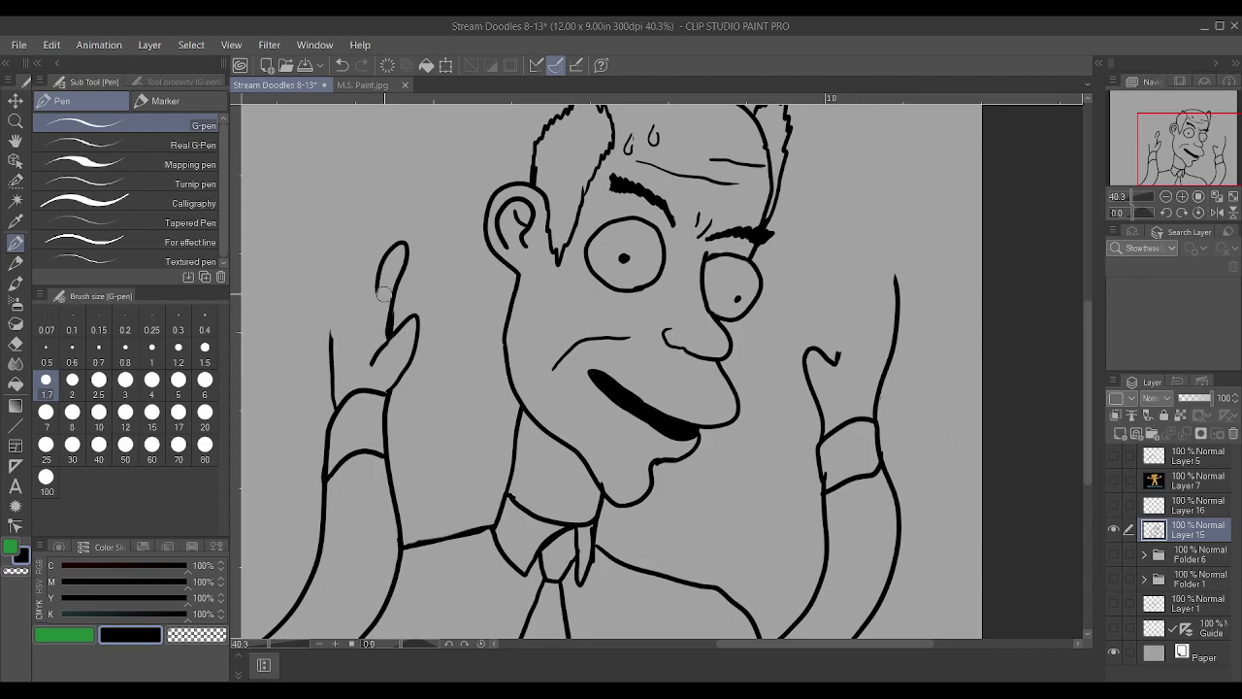
pyautogui.moveTo(378, 315)
pyautogui.mouseDown()
pyautogui.moveTo(364, 235)
pyautogui.moveTo(349, 266)
pyautogui.moveTo(354, 319)
pyautogui.moveTo(335, 245)
pyautogui.moveTo(322, 272)
pyautogui.moveTo(333, 335)
pyautogui.mouseUp()
pyautogui.scroll(-3, 333, 336)
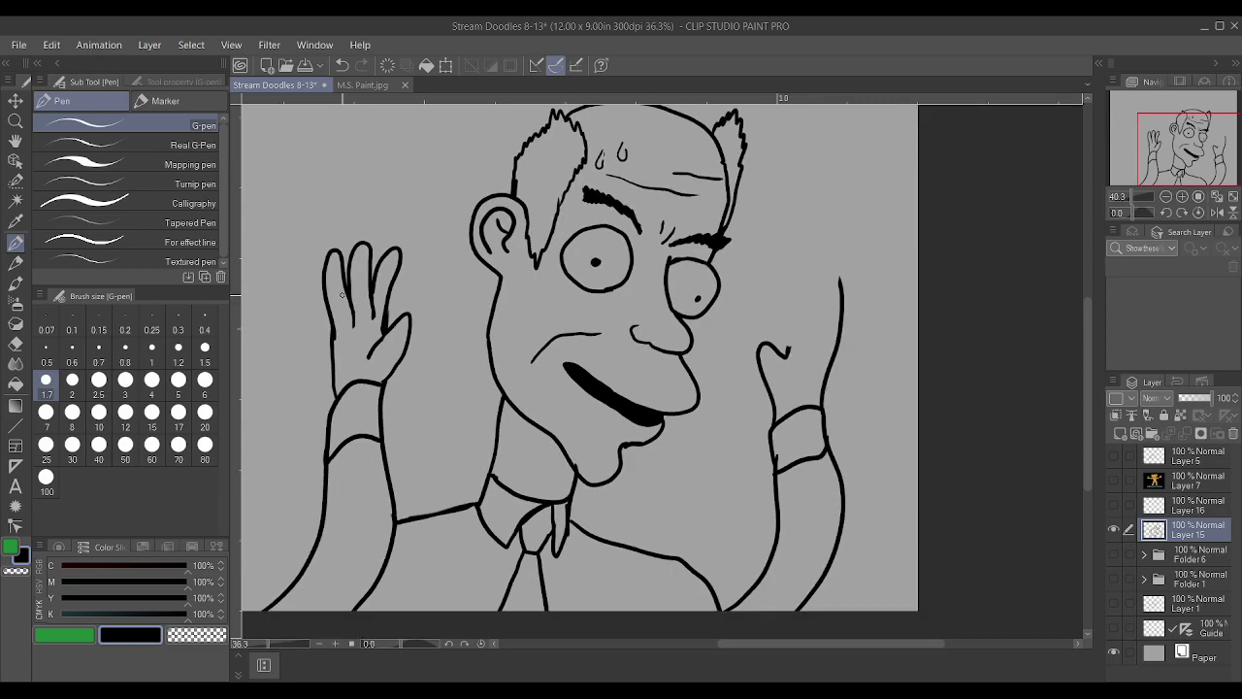
# Draw three separate rounded fingers and a thumb crease on the hand on the facing side
pyautogui.scroll(2, 566, 290)
pyautogui.scroll(1, 699, 349)
pyautogui.scroll(1, 746, 367)
pyautogui.moveTo(745, 377)
pyautogui.mouseDown()
pyautogui.moveTo(724, 289)
pyautogui.moveTo(738, 282)
pyautogui.moveTo(758, 299)
pyautogui.moveTo(765, 342)
pyautogui.moveTo(751, 262)
pyautogui.moveTo(779, 269)
pyautogui.moveTo(785, 345)
pyautogui.moveTo(802, 263)
pyautogui.mouseUp()
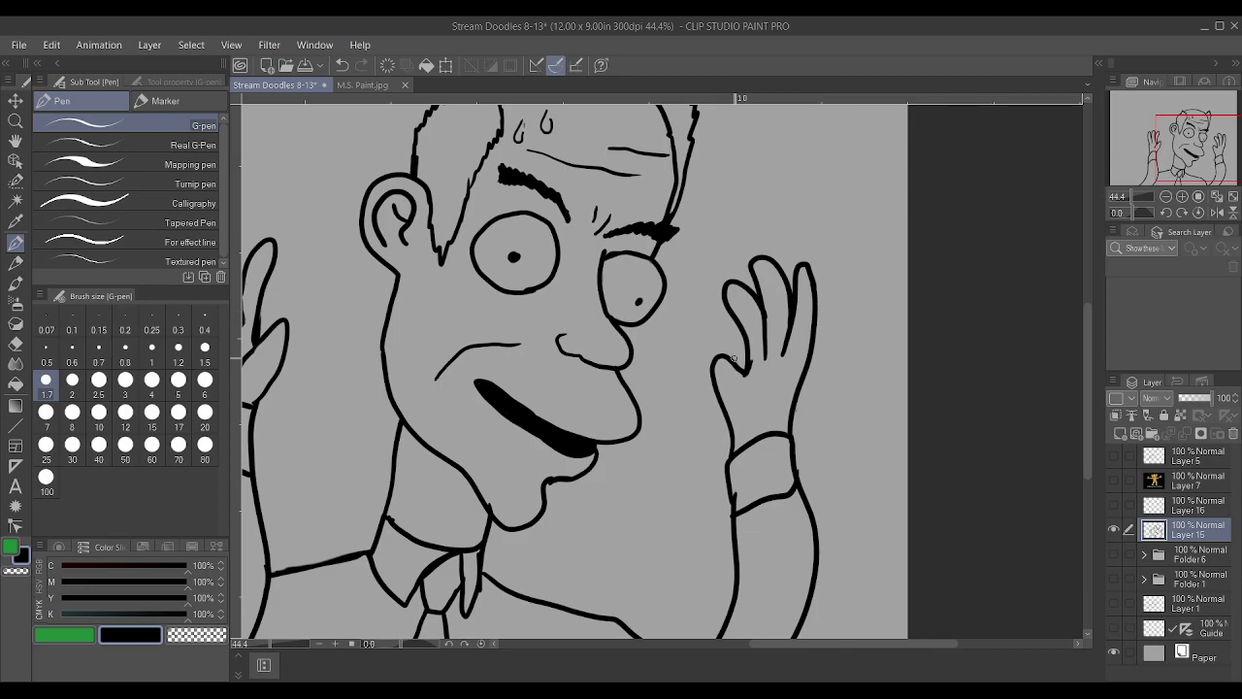
pyautogui.moveTo(739, 368); pyautogui.dragTo(759, 390)
pyautogui.scroll(-1, 764, 405)
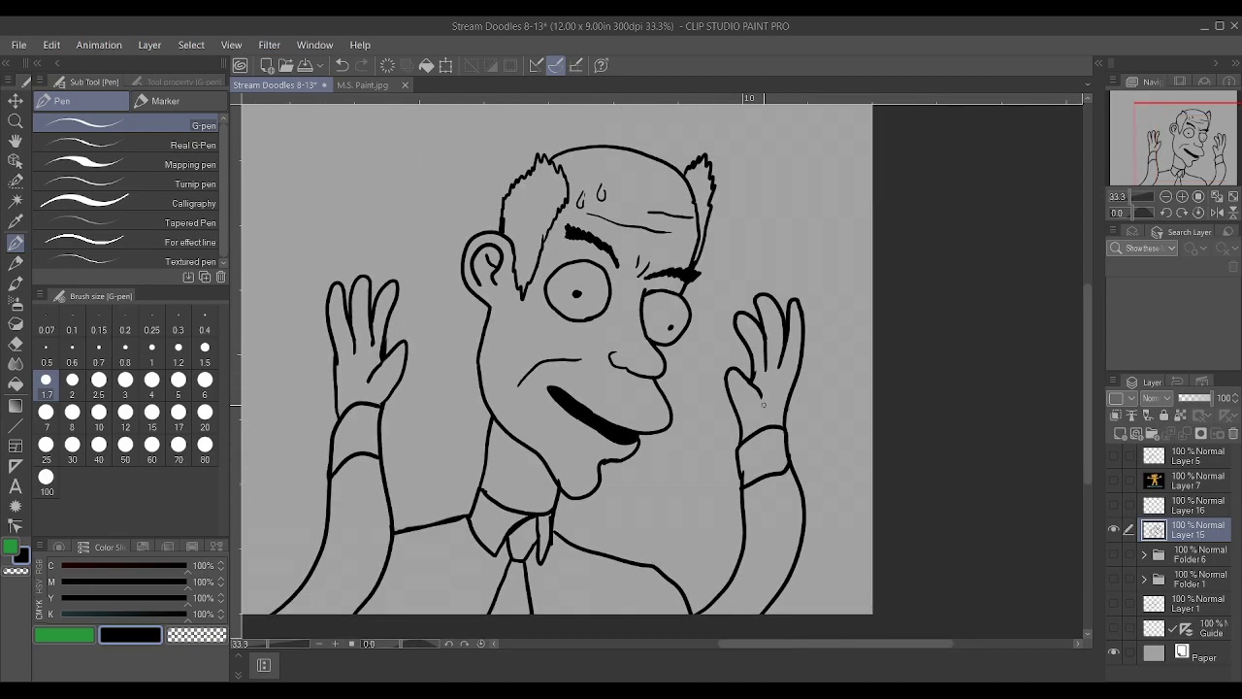
# Draw the upper-arm line behind the raised ear-side sleeve at the canvas's lower edge
pyautogui.scroll(-2, 707, 403)
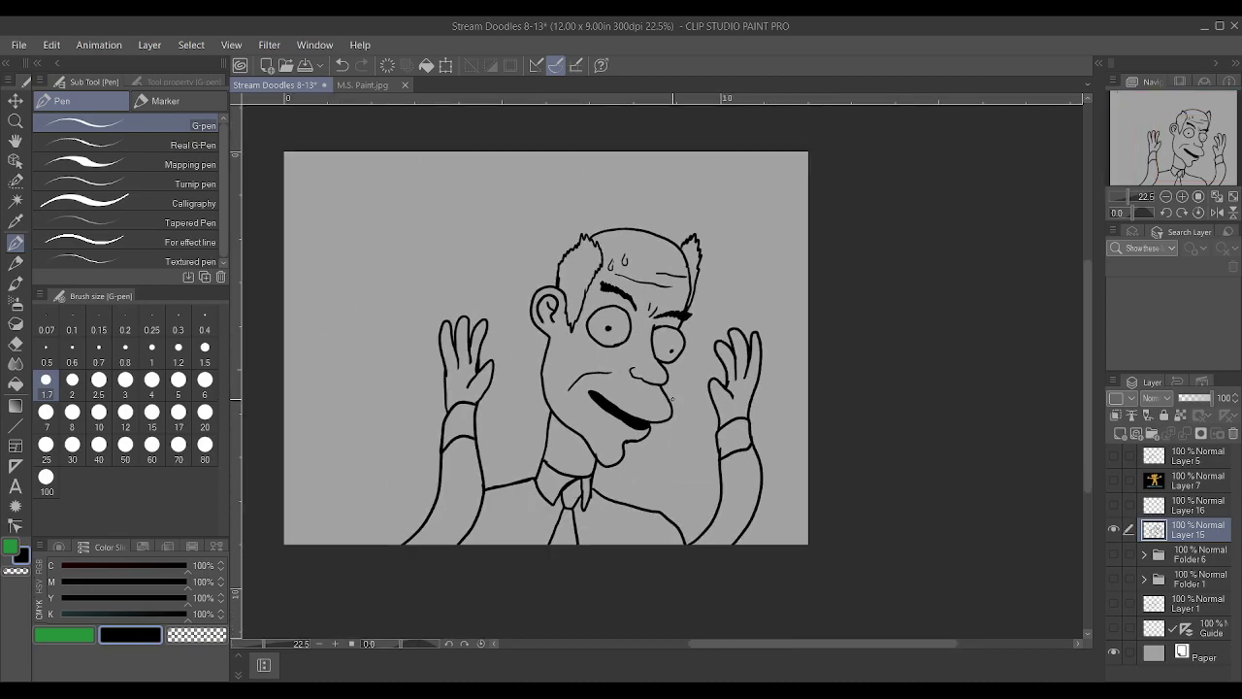
pyautogui.scroll(1, 613, 447)
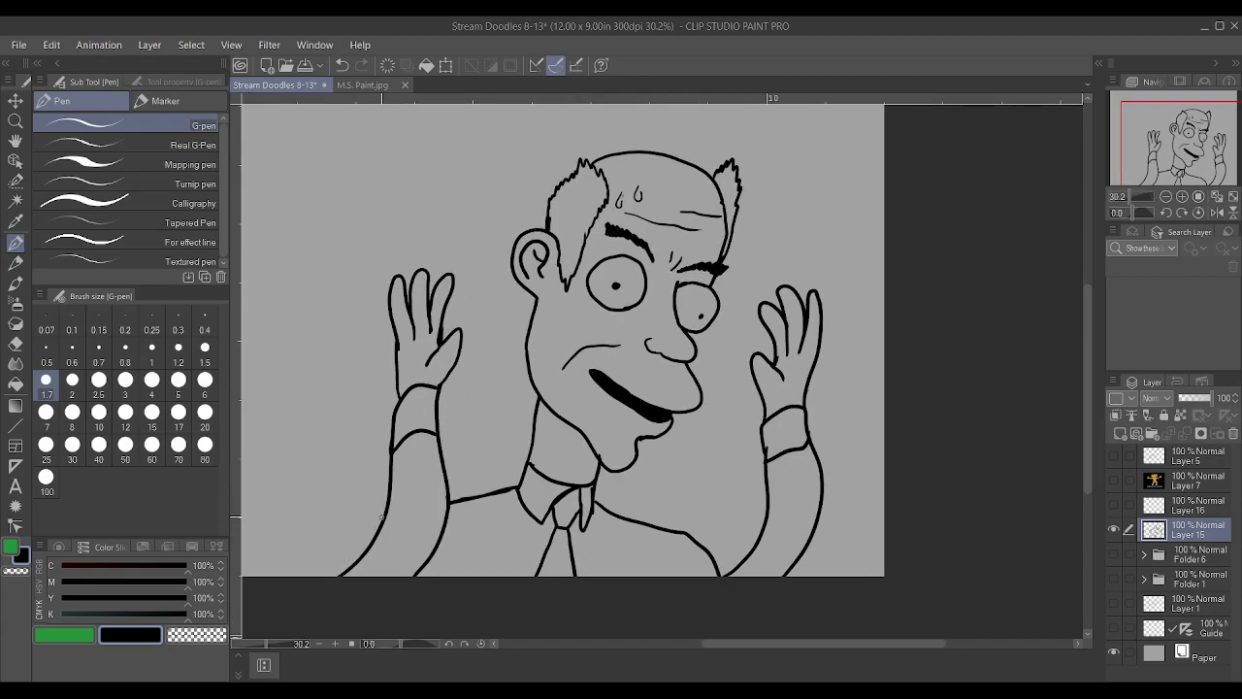
pyautogui.moveTo(354, 546); pyautogui.dragTo(348, 571)
pyautogui.moveTo(682, 292); pyautogui.dragTo(668, 320)
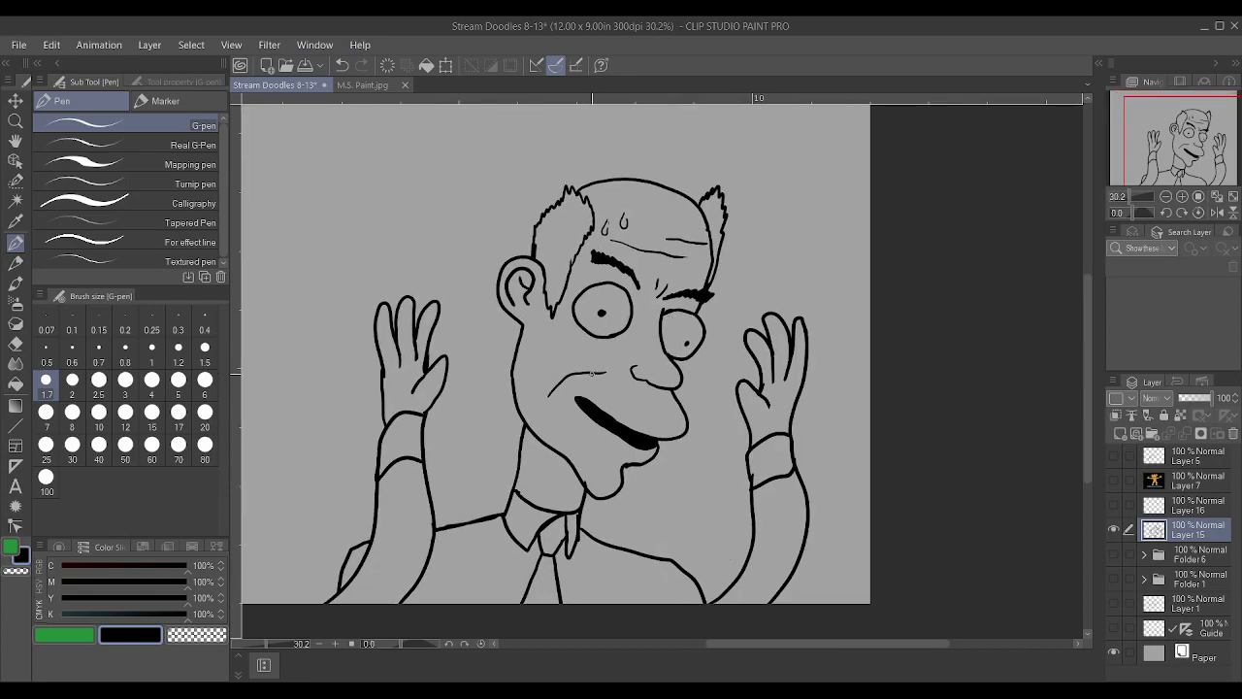
# Erase the thumbs of both hands and redraw the ear-side one lower and curling outward
pyautogui.scroll(1, 691, 365)
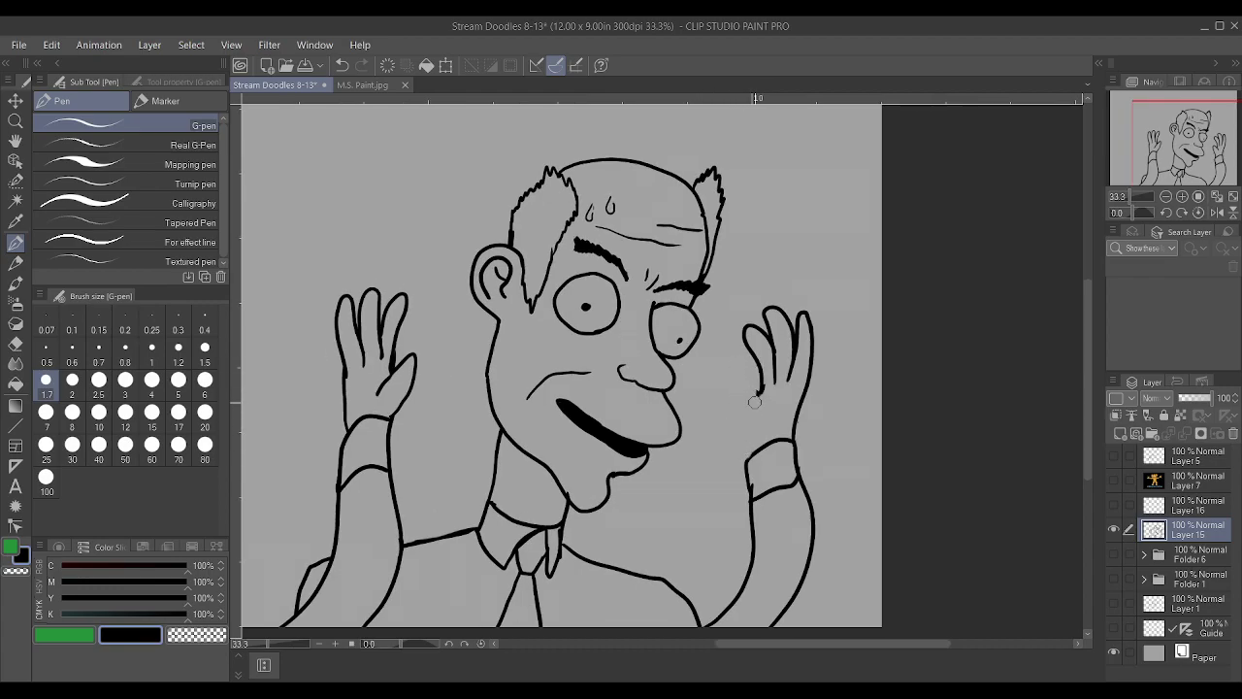
pyautogui.moveTo(376, 400)
pyautogui.mouseDown()
pyautogui.moveTo(412, 383)
pyautogui.moveTo(385, 411)
pyautogui.mouseUp()
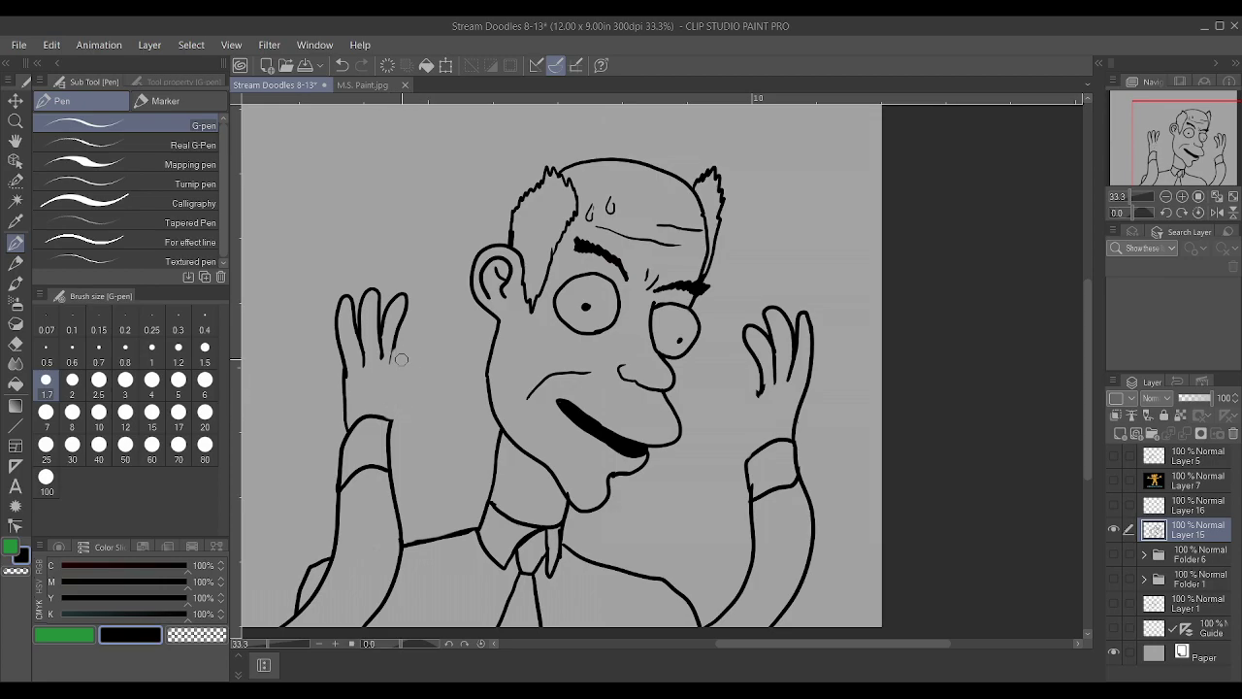
pyautogui.scroll(1, 402, 360)
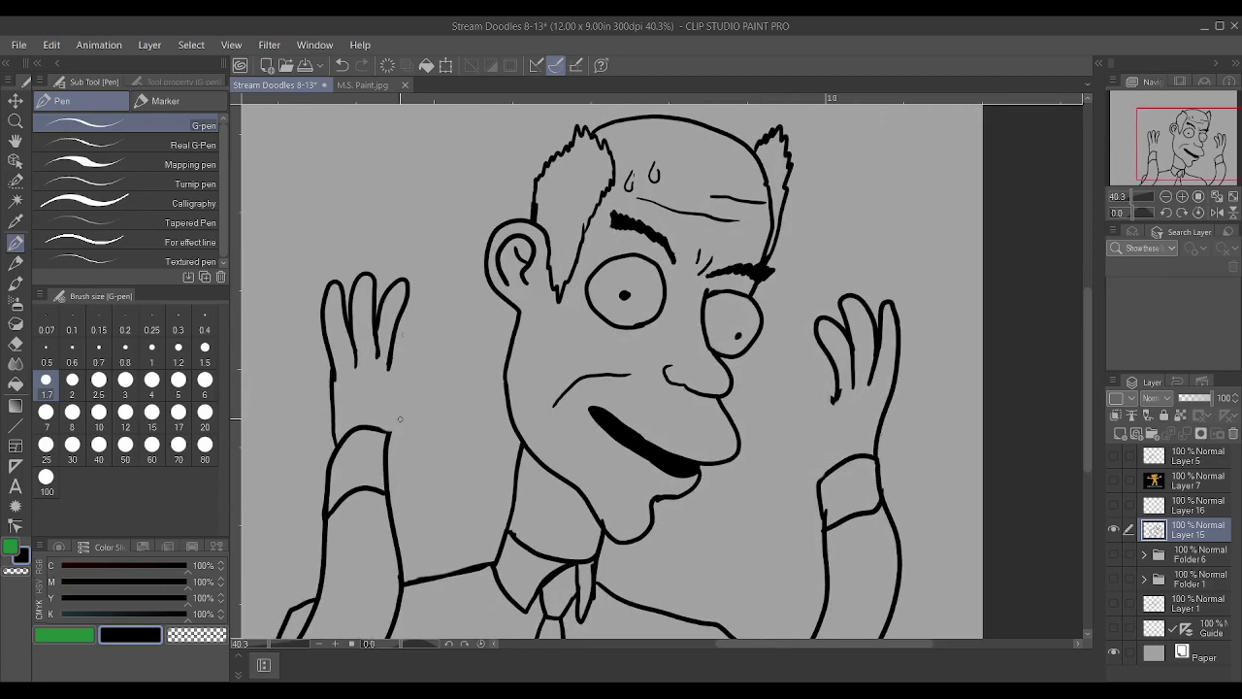
pyautogui.moveTo(382, 430); pyautogui.dragTo(391, 427)
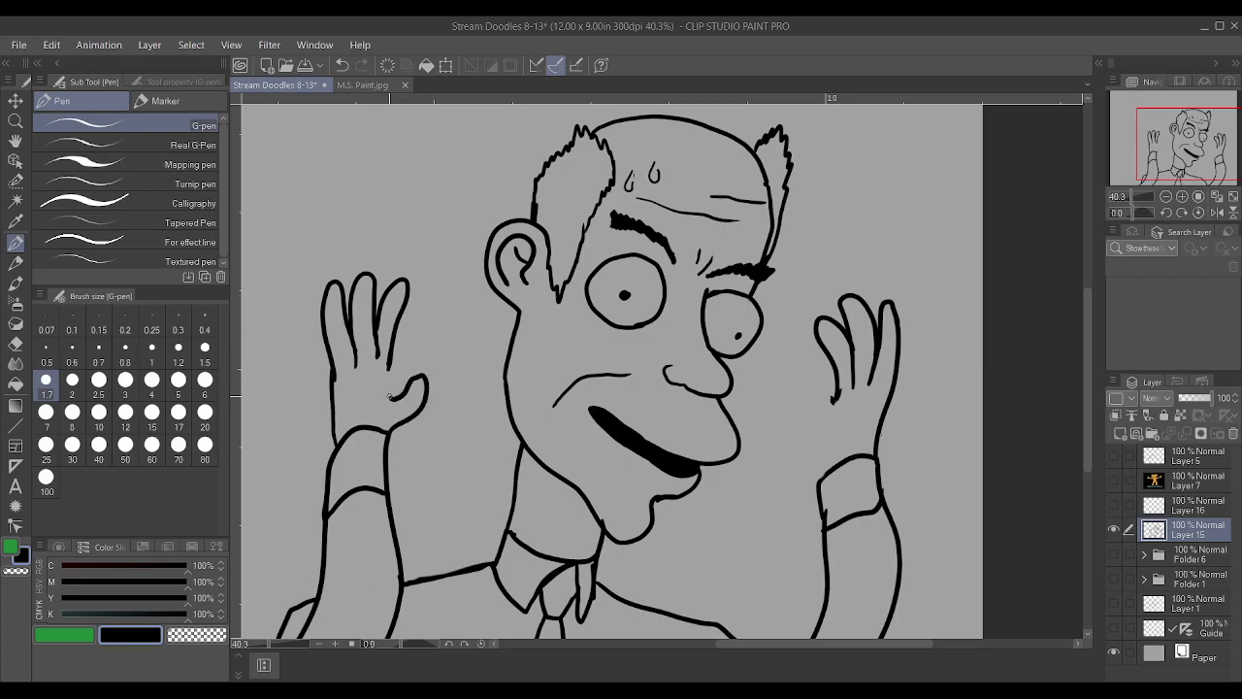
pyautogui.scroll(-2, 387, 363)
pyautogui.scroll(2, 387, 338)
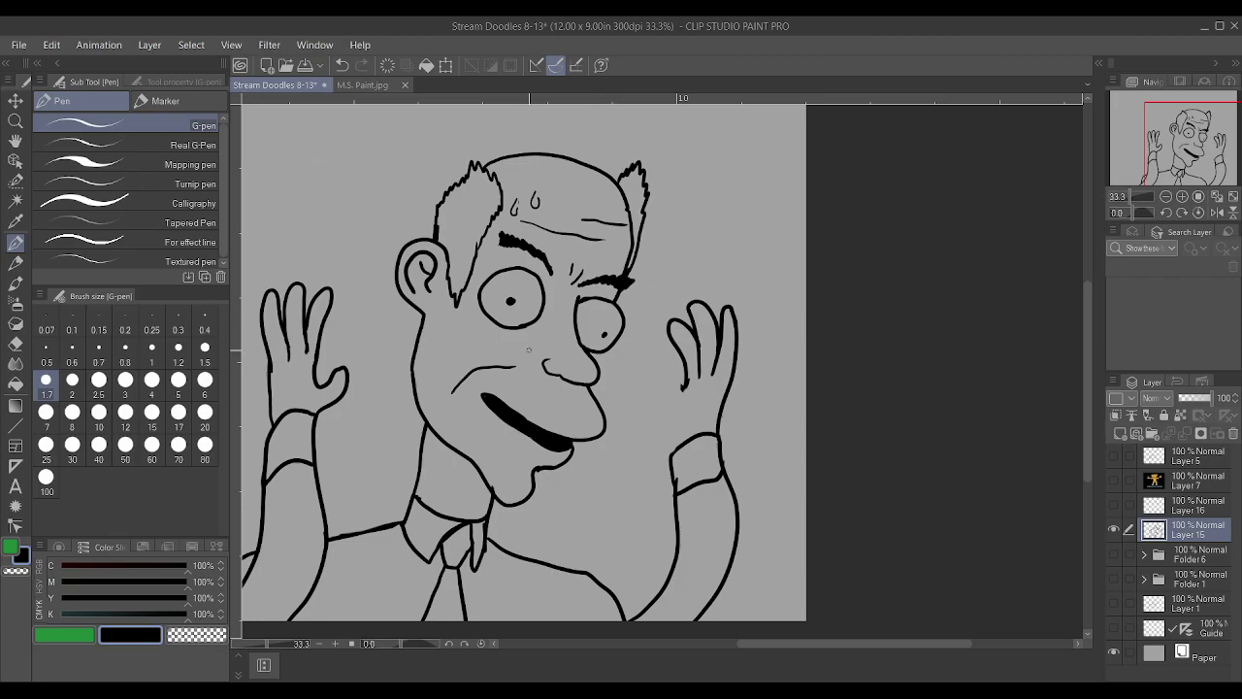
# Undo the redrawn ear-side thumb and erase both open hands above the cuffs
pyautogui.scroll(-2, 321, 388)
pyautogui.scroll(1, 598, 357)
pyautogui.scroll(-1, 598, 357)
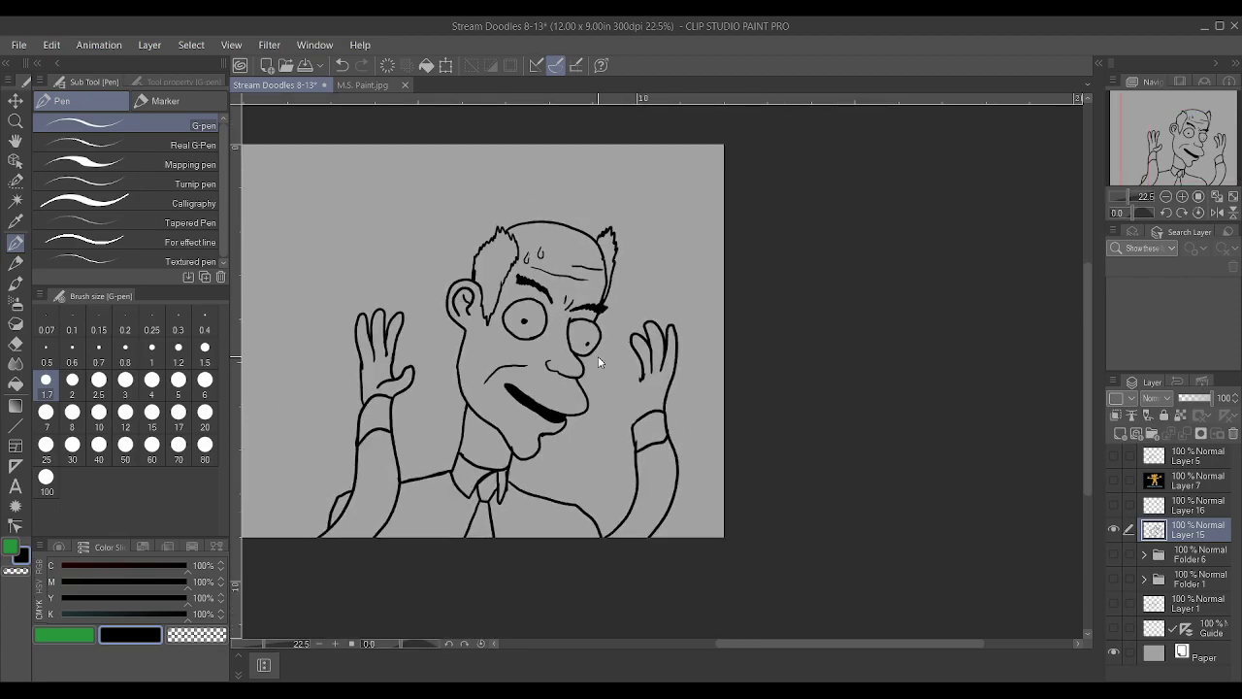
pyautogui.hotkey('ctrl', 'z')
pyautogui.scroll(1, 598, 357)
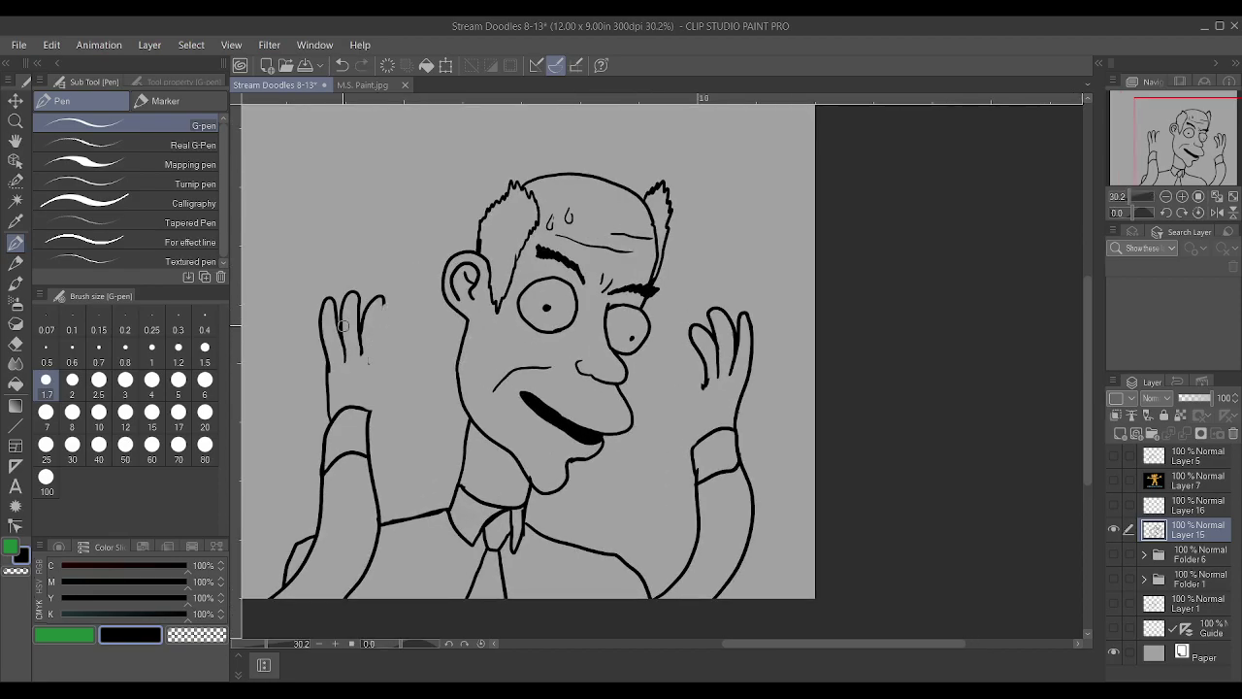
pyautogui.moveTo(328, 365)
pyautogui.mouseDown()
pyautogui.moveTo(319, 317)
pyautogui.moveTo(379, 293)
pyautogui.moveTo(318, 316)
pyautogui.moveTo(340, 349)
pyautogui.mouseUp()
pyautogui.moveTo(729, 382)
pyautogui.mouseDown()
pyautogui.moveTo(688, 359)
pyautogui.moveTo(711, 394)
pyautogui.moveTo(739, 404)
pyautogui.moveTo(710, 325)
pyautogui.mouseUp()
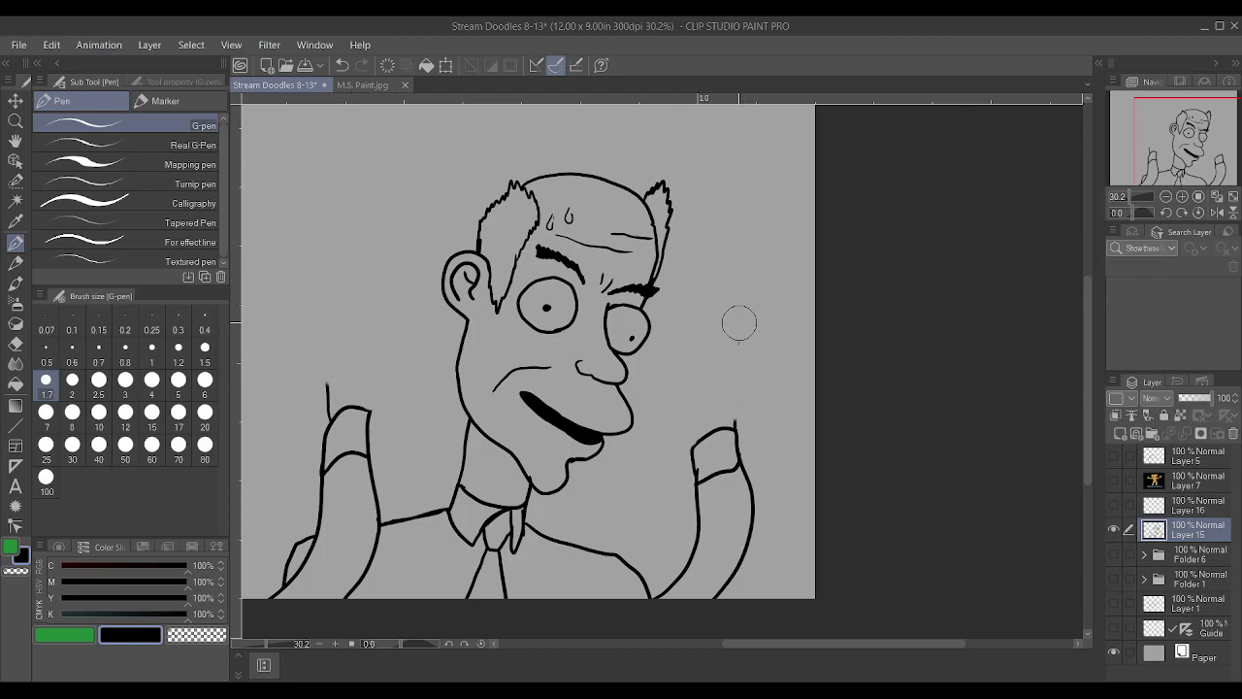
# Draw a blocky palm shape above the cuff on the side the character faces
pyautogui.scroll(1, 736, 427)
pyautogui.moveTo(735, 433); pyautogui.dragTo(738, 370)
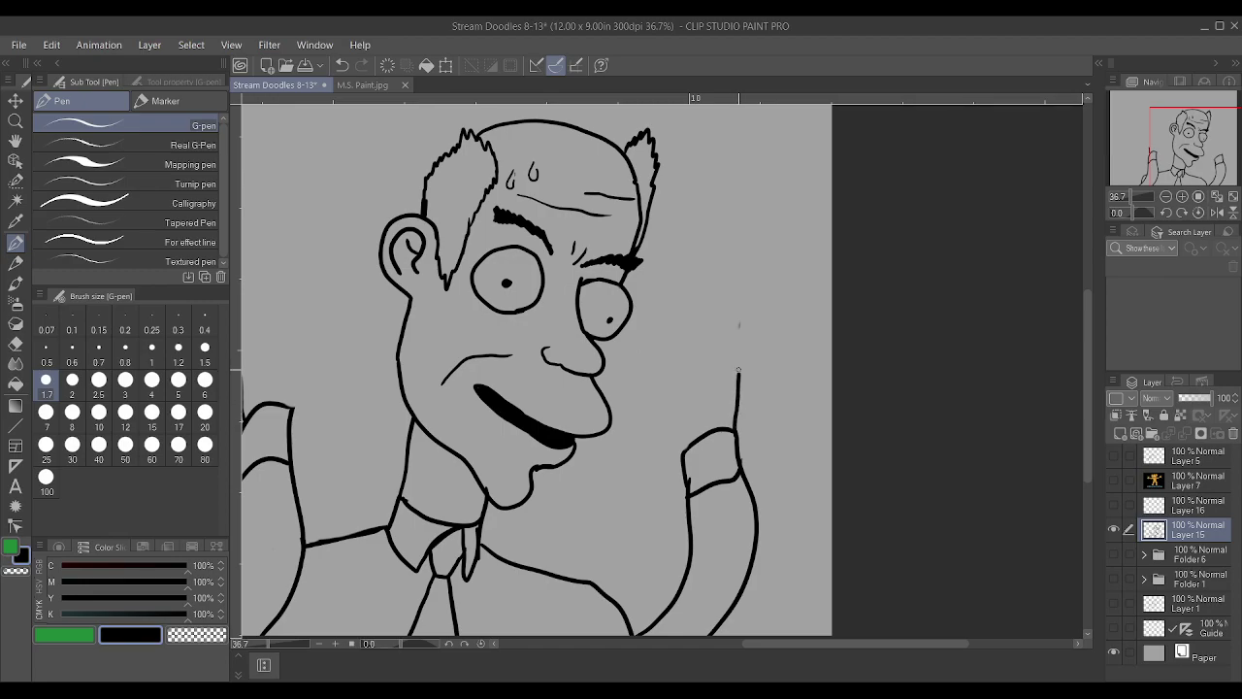
pyautogui.moveTo(686, 448)
pyautogui.mouseDown()
pyautogui.moveTo(685, 385)
pyautogui.moveTo(741, 365)
pyautogui.mouseUp()
pyautogui.scroll(-2, 741, 364)
pyautogui.scroll(1, 551, 369)
# Draw a blocky palm above the ear-side cuff and a jointed thumb on the opposite hand
pyautogui.moveTo(397, 396); pyautogui.dragTo(403, 357)
pyautogui.moveTo(360, 345); pyautogui.dragTo(355, 377)
pyautogui.scroll(-3, 355, 376)
pyautogui.scroll(1, 566, 326)
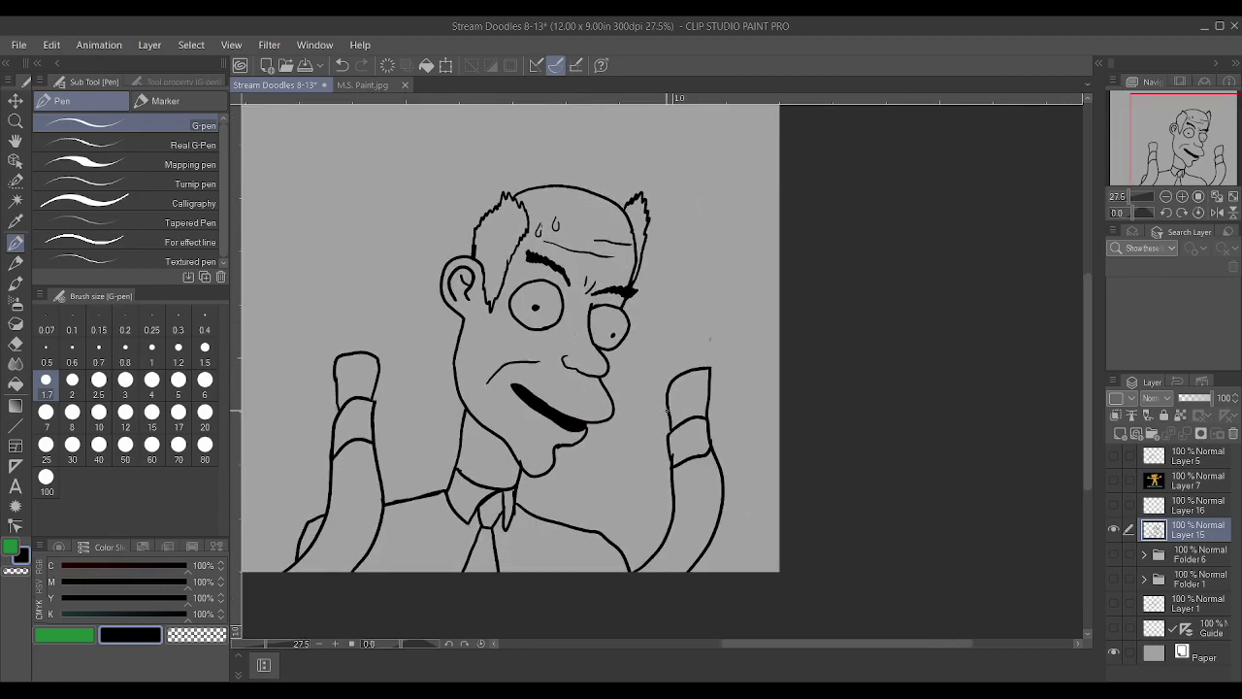
pyautogui.moveTo(641, 389)
pyautogui.mouseDown()
pyautogui.moveTo(638, 371)
pyautogui.moveTo(658, 384)
pyautogui.mouseUp()
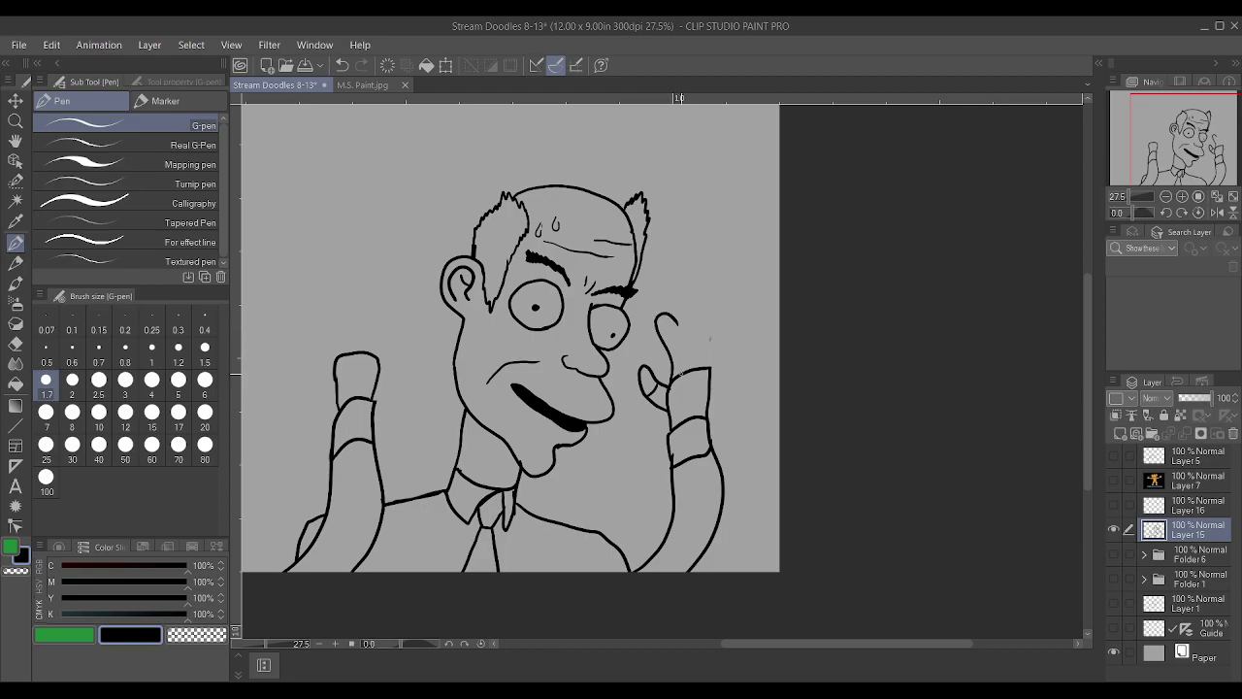
# Draw three rounded fingers with joint lines on the palm on the side the character faces
pyautogui.moveTo(684, 341)
pyautogui.mouseDown()
pyautogui.moveTo(690, 301)
pyautogui.moveTo(700, 353)
pyautogui.moveTo(711, 314)
pyautogui.moveTo(723, 316)
pyautogui.moveTo(719, 352)
pyautogui.mouseUp()
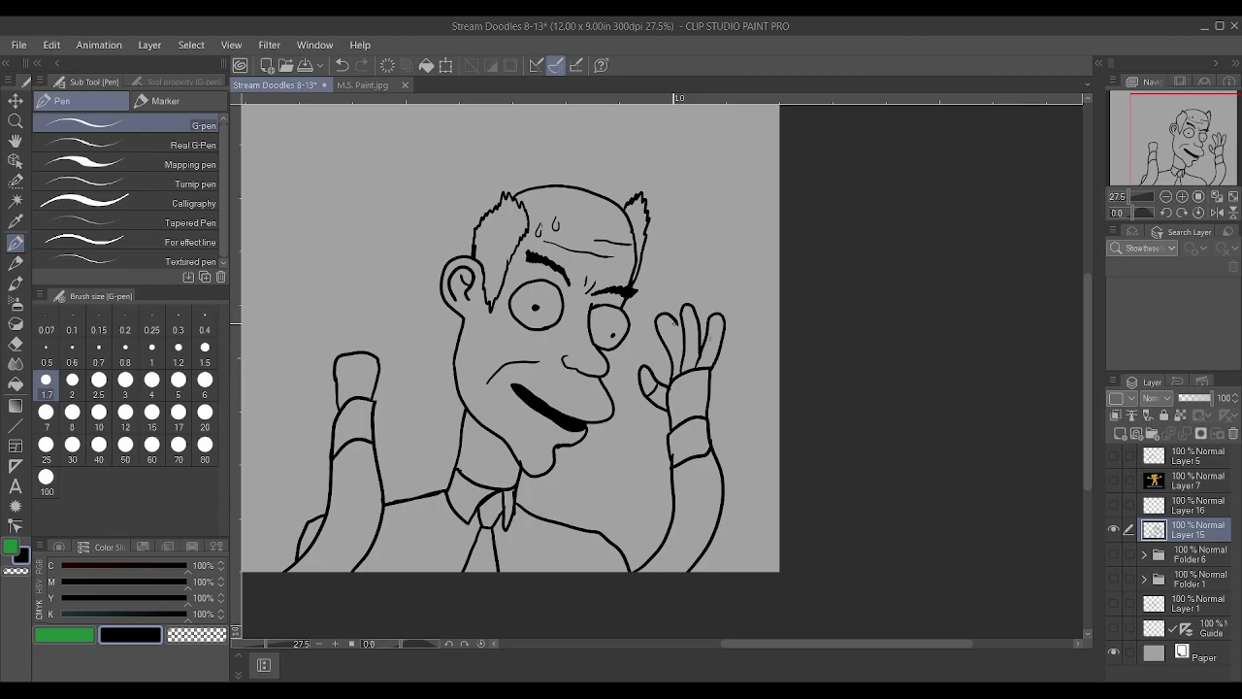
pyautogui.scroll(1, 678, 319)
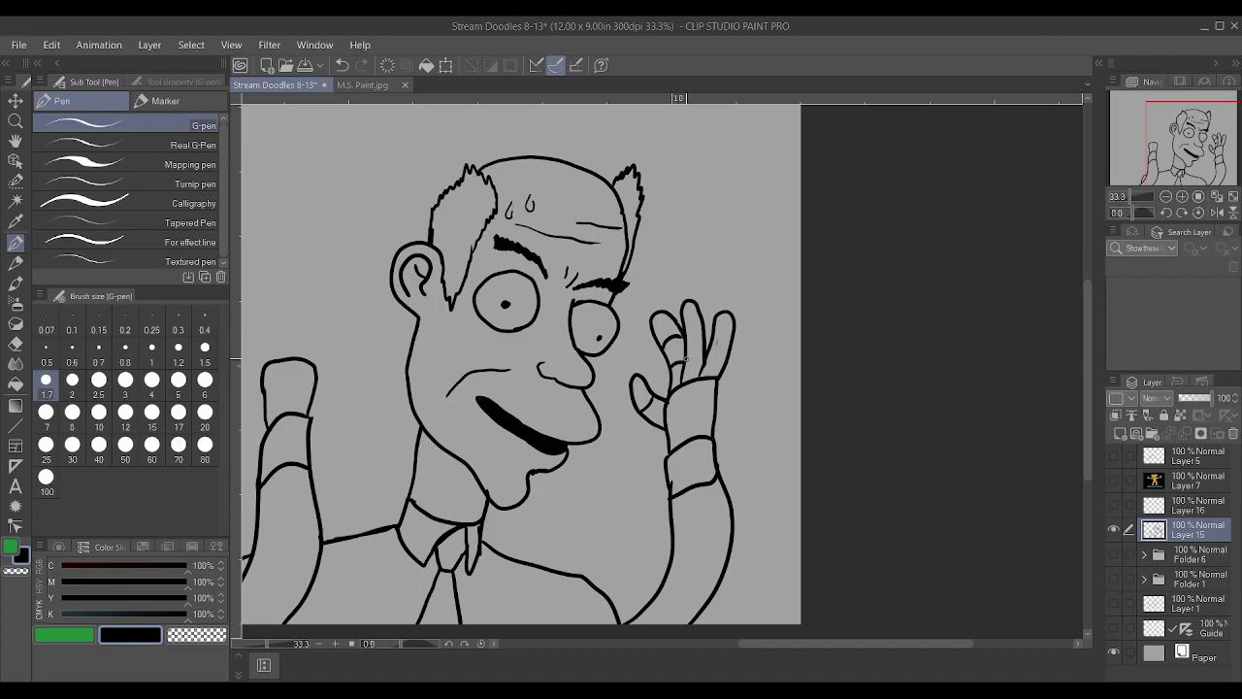
pyautogui.moveTo(684, 333); pyautogui.dragTo(710, 333)
pyautogui.scroll(-2, 715, 336)
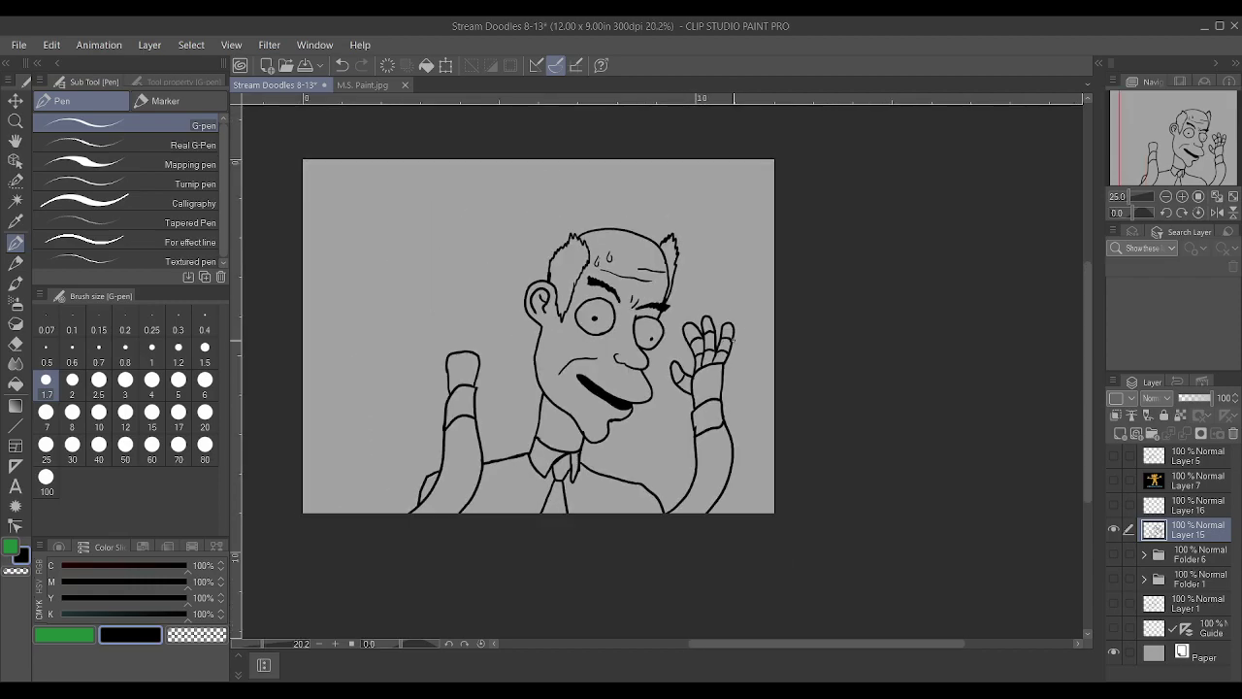
# Draw a jointed thumb and three segmented fingers on the ear-side palm
pyautogui.scroll(2, 440, 386)
pyautogui.moveTo(440, 386)
pyautogui.mouseDown()
pyautogui.moveTo(469, 359)
pyautogui.moveTo(441, 367)
pyautogui.mouseUp()
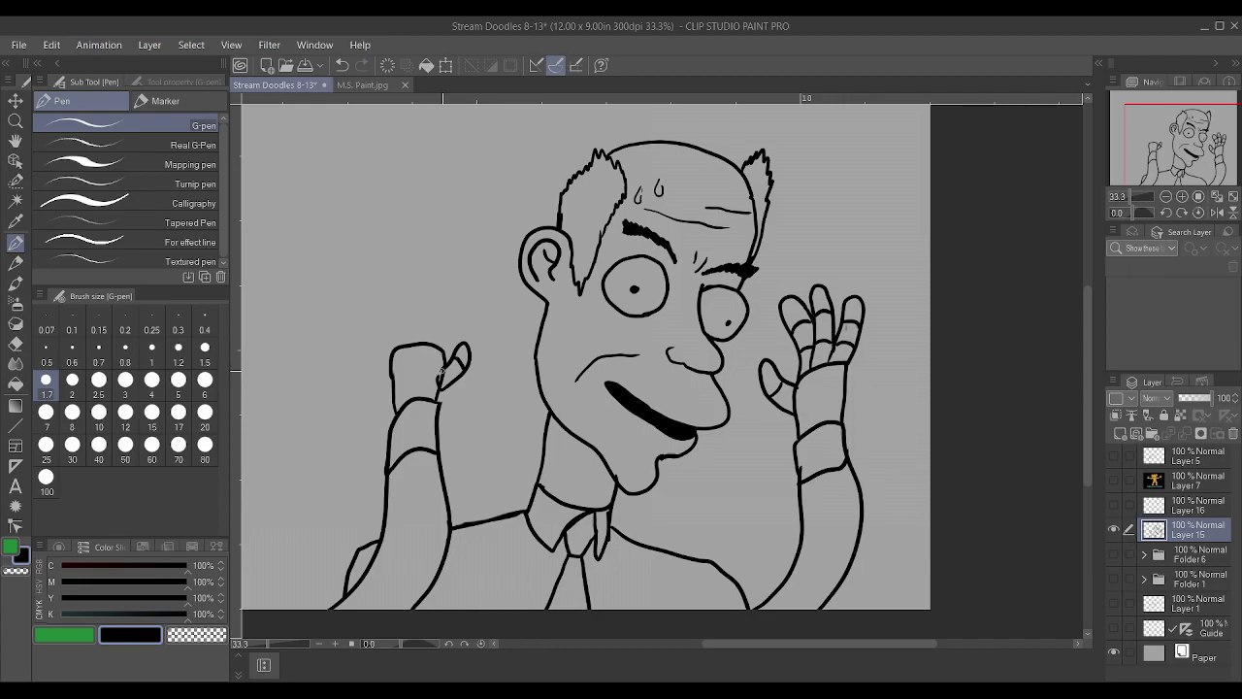
pyautogui.moveTo(443, 364)
pyautogui.mouseDown()
pyautogui.moveTo(461, 274)
pyautogui.moveTo(440, 288)
pyautogui.moveTo(430, 346)
pyautogui.moveTo(429, 279)
pyautogui.moveTo(410, 291)
pyautogui.moveTo(410, 342)
pyautogui.moveTo(389, 345)
pyautogui.moveTo(386, 304)
pyautogui.moveTo(401, 294)
pyautogui.moveTo(409, 347)
pyautogui.moveTo(415, 327)
pyautogui.moveTo(428, 307)
pyautogui.mouseUp()
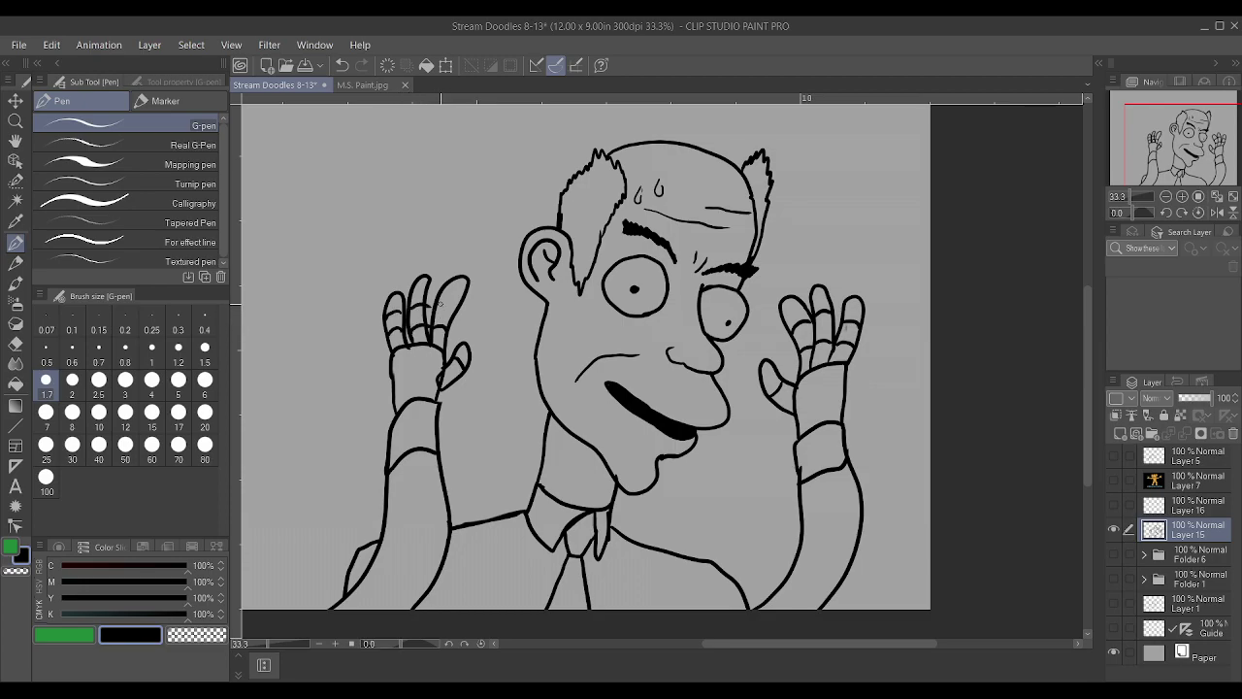
pyautogui.scroll(-4, 463, 318)
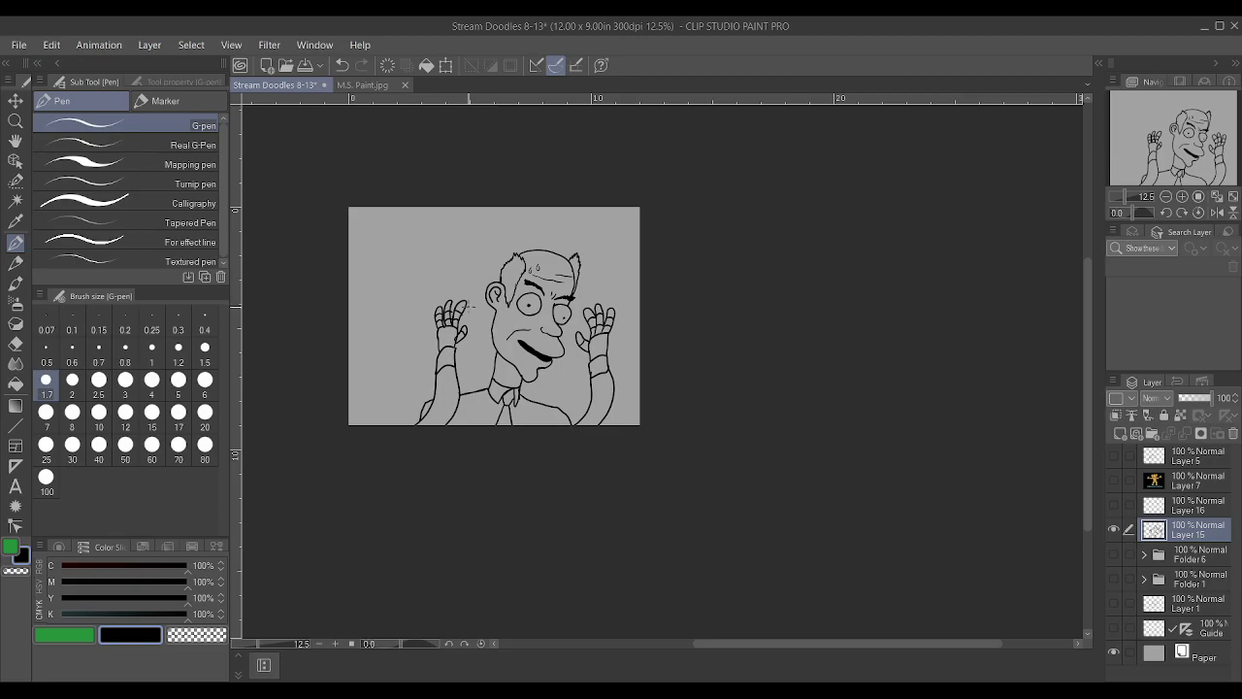
pyautogui.scroll(4, 469, 306)
pyautogui.scroll(-3, 469, 306)
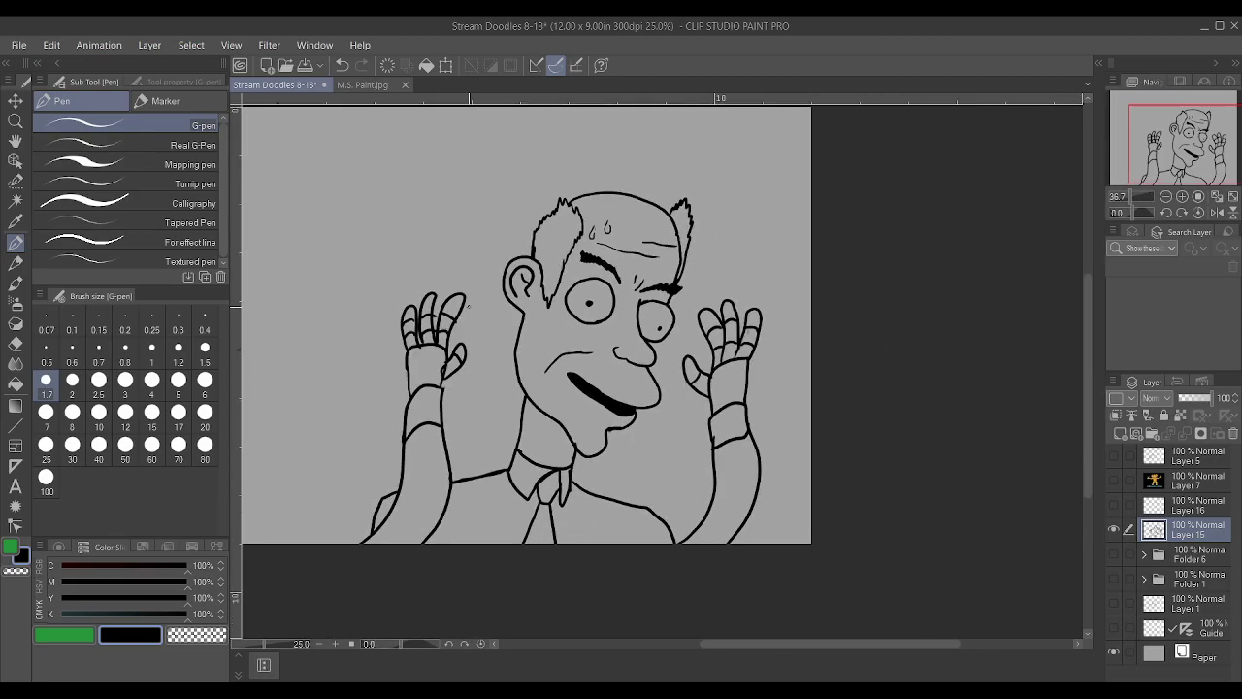
pyautogui.scroll(4, 468, 306)
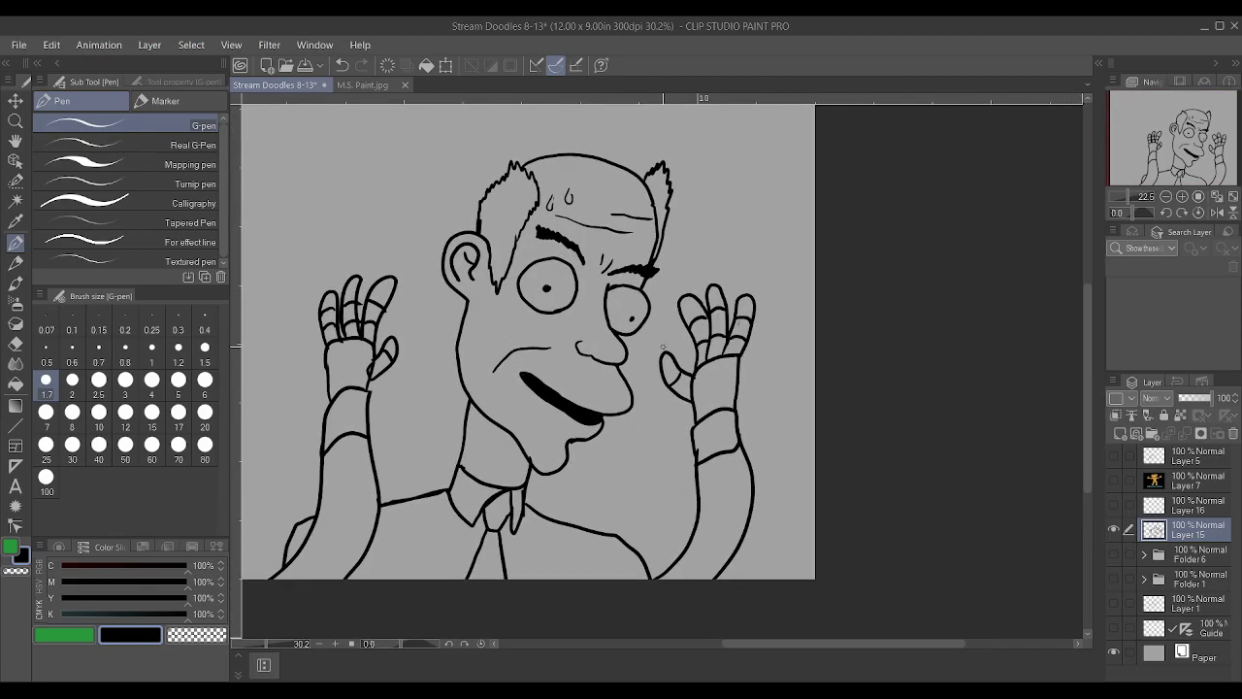
pyautogui.scroll(-3, 588, 360)
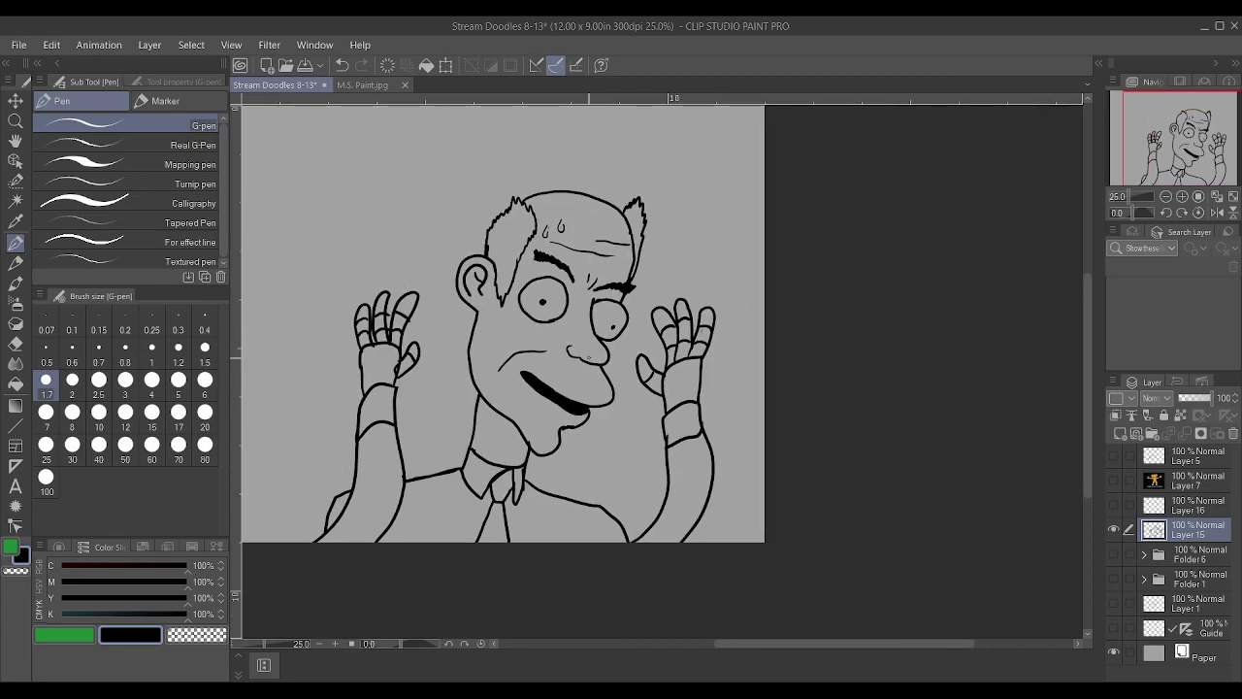
pyautogui.scroll(2, 496, 332)
# Undo the ear-side hand's thumb and fingers and the three fingers of the opposite hand
pyautogui.hotkey('ctrl', 'z')
pyautogui.hotkey('ctrl', 'z')
pyautogui.hotkey('ctrl', 'z')
pyautogui.hotkey('ctrl', 'z')
pyautogui.hotkey('ctrl', 'z')
pyautogui.hotkey('ctrl', 'z')
pyautogui.hotkey('ctrl', 'z')
pyautogui.hotkey('ctrl', 'z')
pyautogui.hotkey('ctrl', 'z')
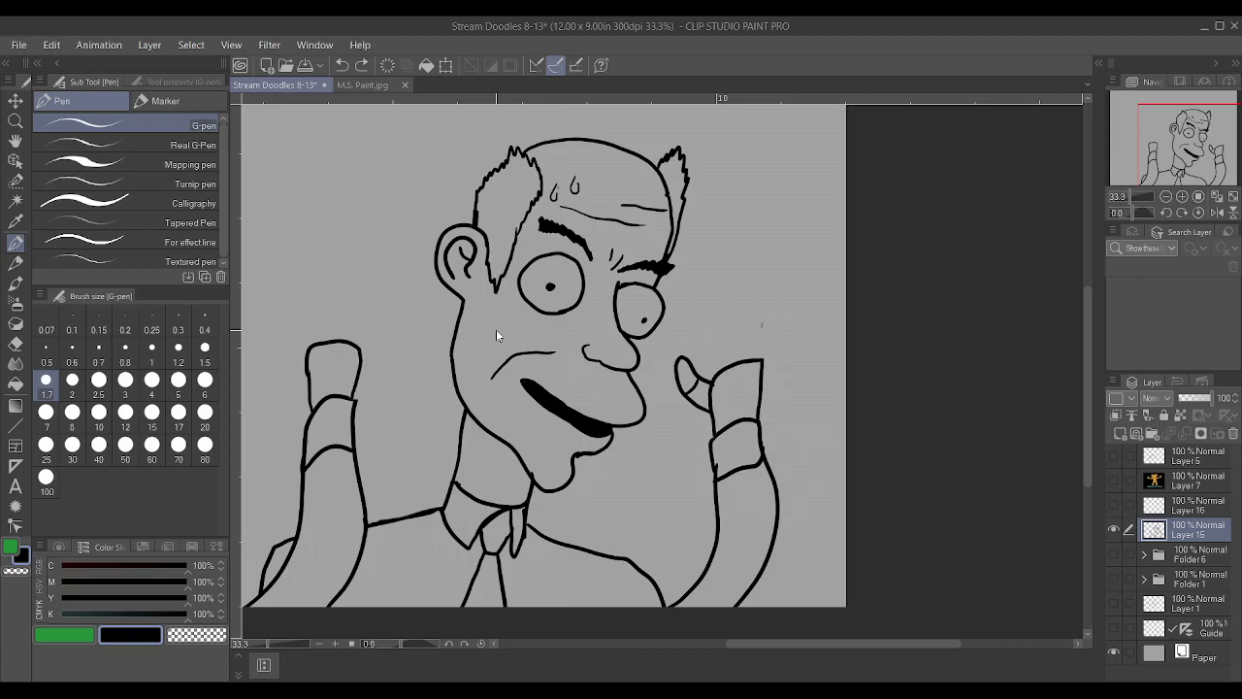
# Undo the earlier hand drawings on both sides until only the forearms and cuffs are left
pyautogui.scroll(2, 664, 319)
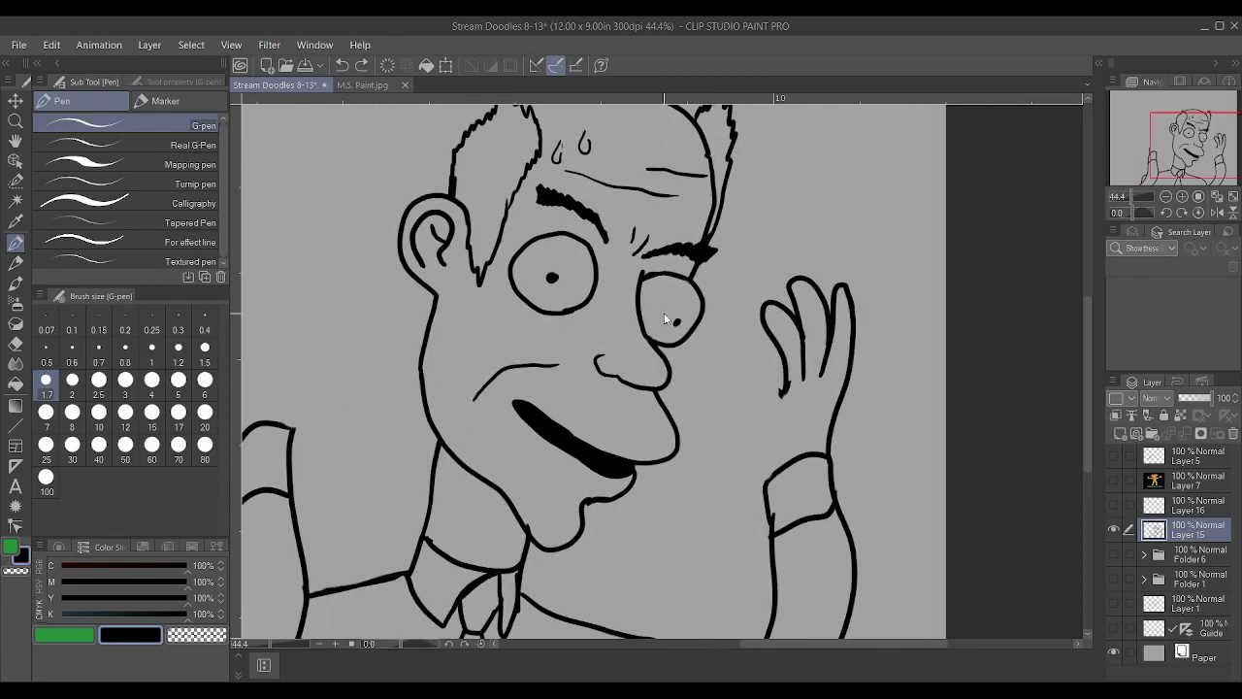
pyautogui.scroll(-2, 663, 318)
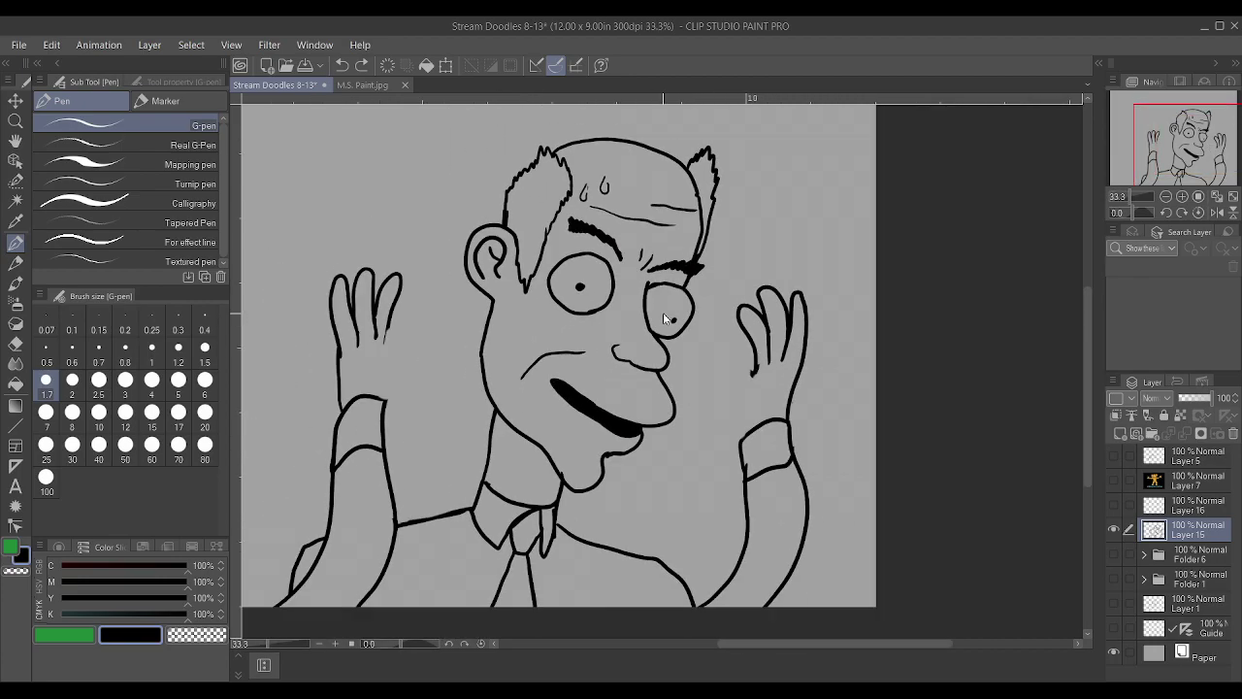
pyautogui.hotkey('ctrl', 'z')
pyautogui.hotkey('ctrl', 'z')
pyautogui.hotkey('ctrl', 'z')
pyautogui.hotkey('ctrl', 'z')
pyautogui.hotkey('ctrl', 'z')
pyautogui.hotkey('ctrl', 'z')
pyautogui.hotkey('ctrl', 'z')
pyautogui.hotkey('ctrl', 'z')
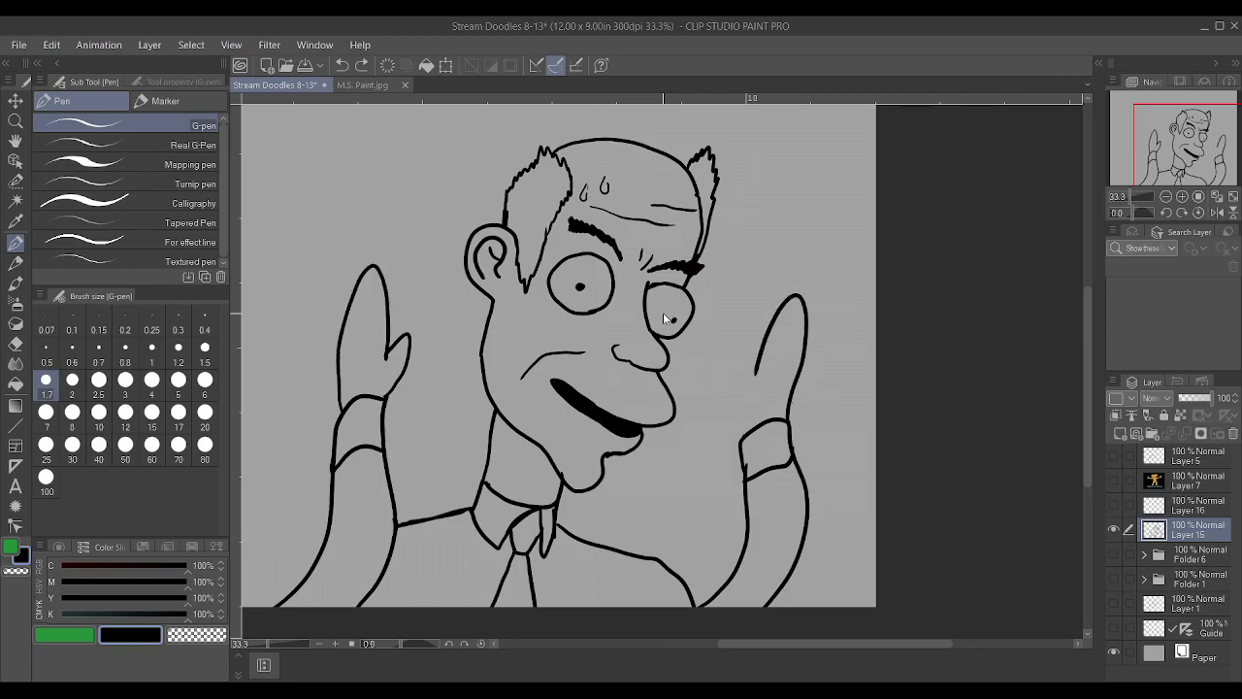
pyautogui.hotkey('ctrl', 'z')
# Draw an open hand with a curved thumb and three curled fingers above the cuff on the side the character faces
pyautogui.scroll(1, 663, 312)
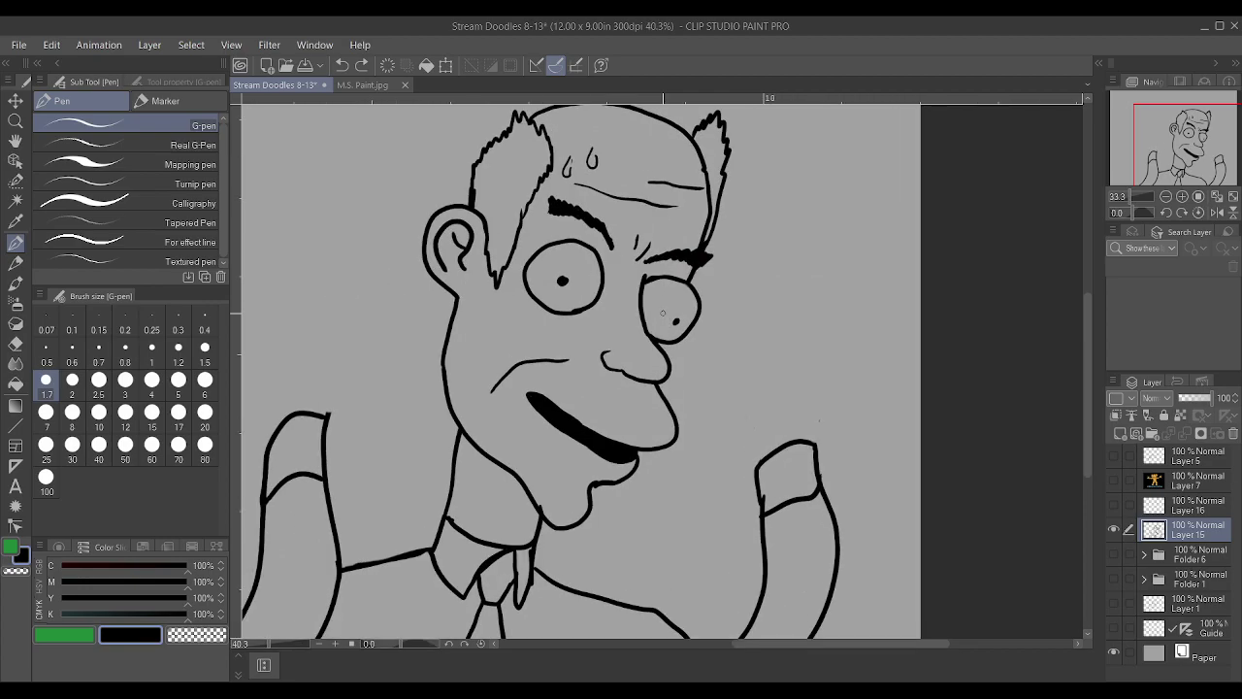
pyautogui.moveTo(815, 442); pyautogui.dragTo(825, 433)
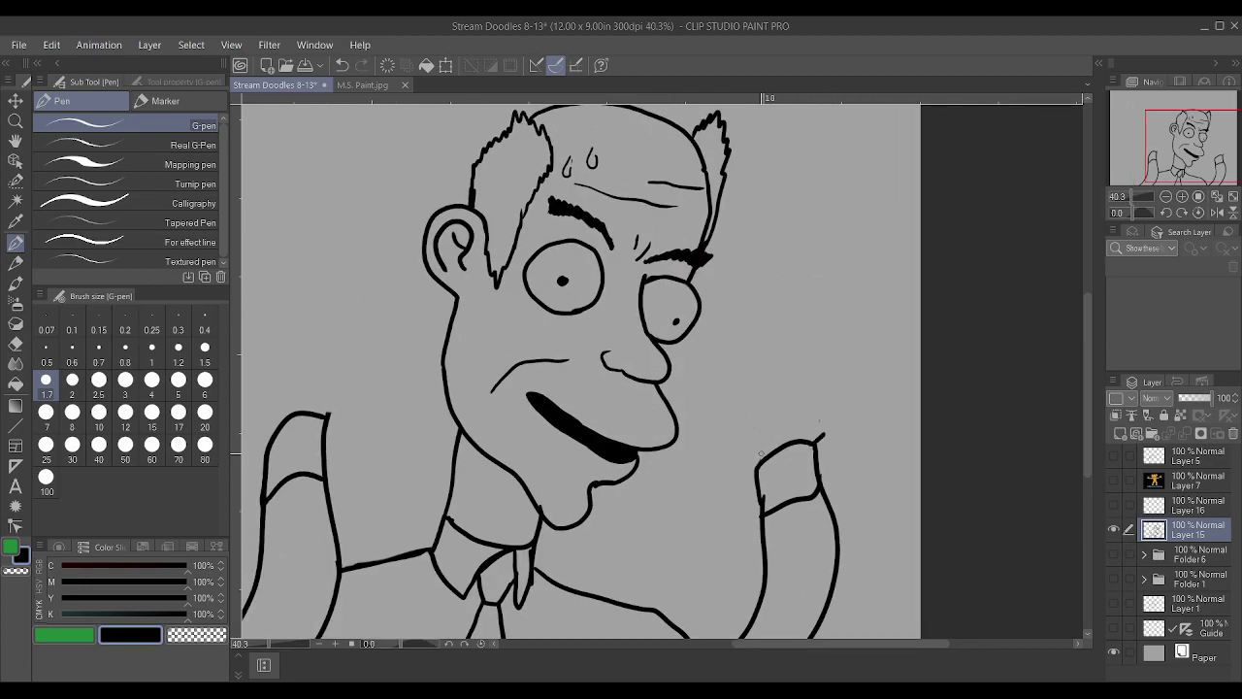
pyautogui.moveTo(759, 464)
pyautogui.mouseDown()
pyautogui.moveTo(724, 398)
pyautogui.moveTo(739, 377)
pyautogui.moveTo(773, 413)
pyautogui.moveTo(786, 373)
pyautogui.moveTo(740, 332)
pyautogui.moveTo(759, 317)
pyautogui.moveTo(785, 328)
pyautogui.moveTo(808, 349)
pyautogui.moveTo(806, 368)
pyautogui.moveTo(778, 297)
pyautogui.moveTo(794, 285)
pyautogui.moveTo(833, 336)
pyautogui.mouseUp()
pyautogui.moveTo(820, 433)
pyautogui.mouseDown()
pyautogui.moveTo(863, 368)
pyautogui.moveTo(857, 313)
pyautogui.moveTo(840, 320)
pyautogui.moveTo(824, 374)
pyautogui.mouseUp()
pyautogui.scroll(-2, 835, 335)
pyautogui.scroll(1, 617, 358)
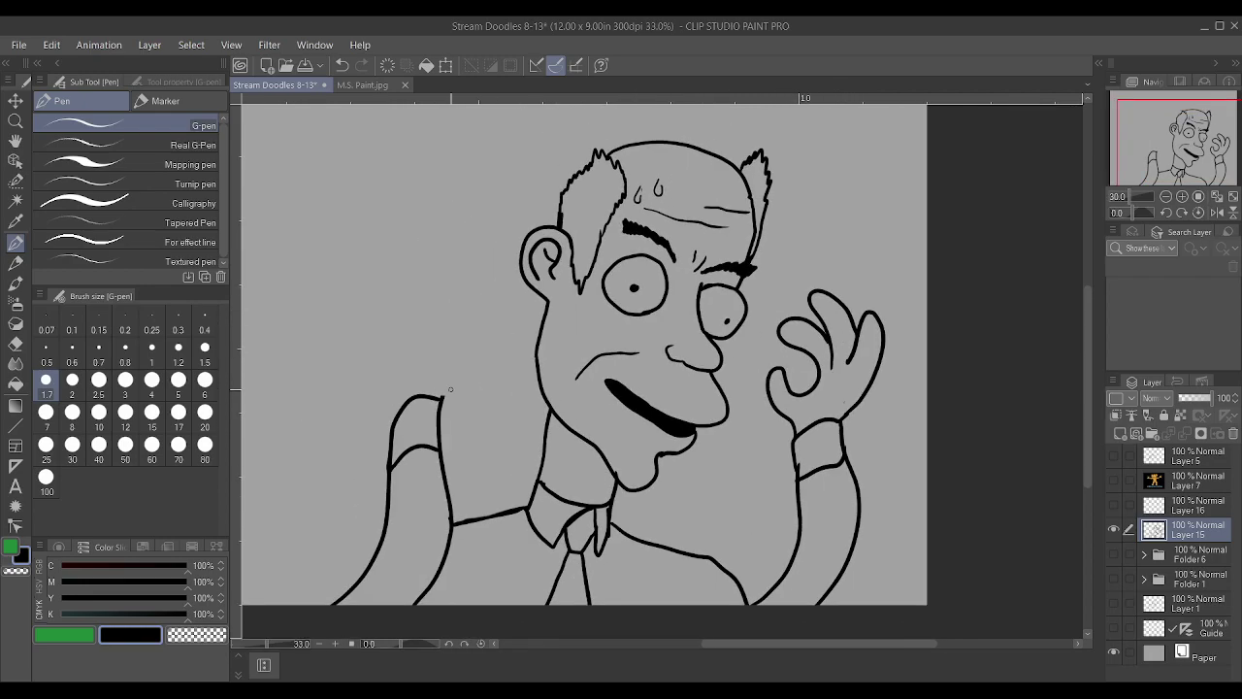
# Draw a matching open hand with a curved thumb and three spread fingers above the ear-side cuff
pyautogui.moveTo(443, 396)
pyautogui.mouseDown()
pyautogui.moveTo(470, 380)
pyautogui.moveTo(484, 340)
pyautogui.moveTo(441, 365)
pyautogui.moveTo(430, 342)
pyautogui.moveTo(483, 295)
pyautogui.moveTo(453, 282)
pyautogui.mouseUp()
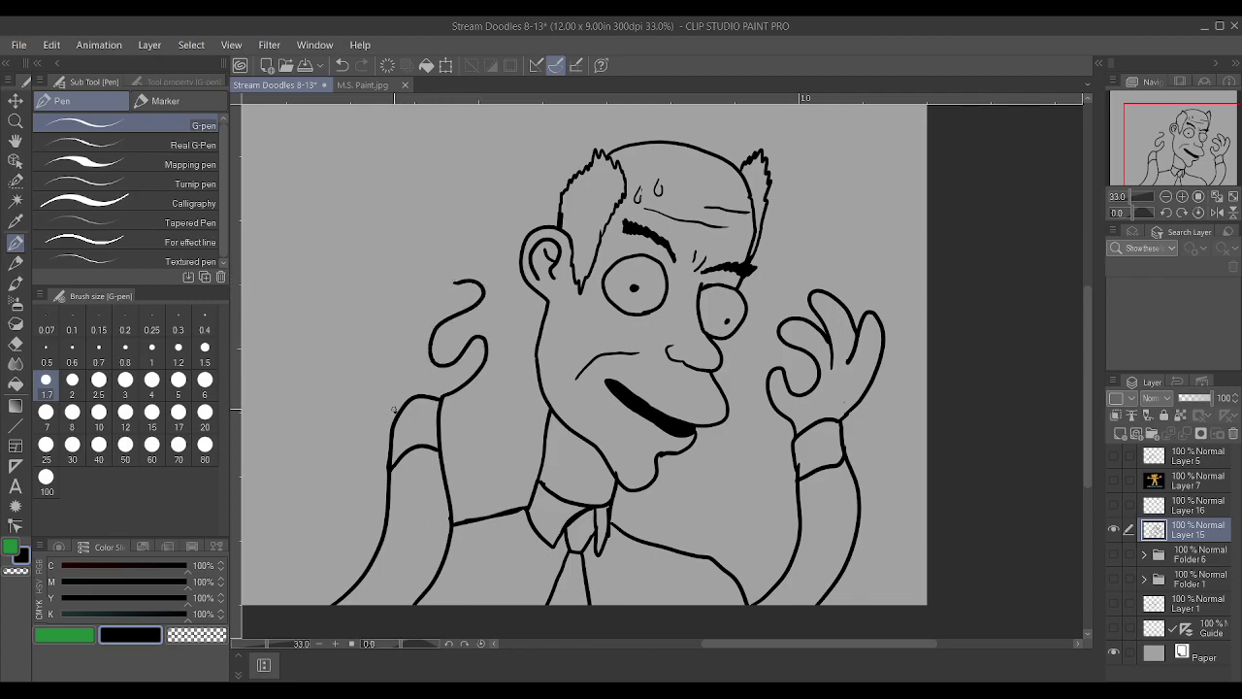
pyautogui.moveTo(372, 377)
pyautogui.mouseDown()
pyautogui.moveTo(365, 302)
pyautogui.moveTo(384, 282)
pyautogui.moveTo(447, 285)
pyautogui.moveTo(430, 300)
pyautogui.moveTo(446, 261)
pyautogui.moveTo(419, 263)
pyautogui.moveTo(396, 326)
pyautogui.moveTo(388, 278)
pyautogui.mouseUp()
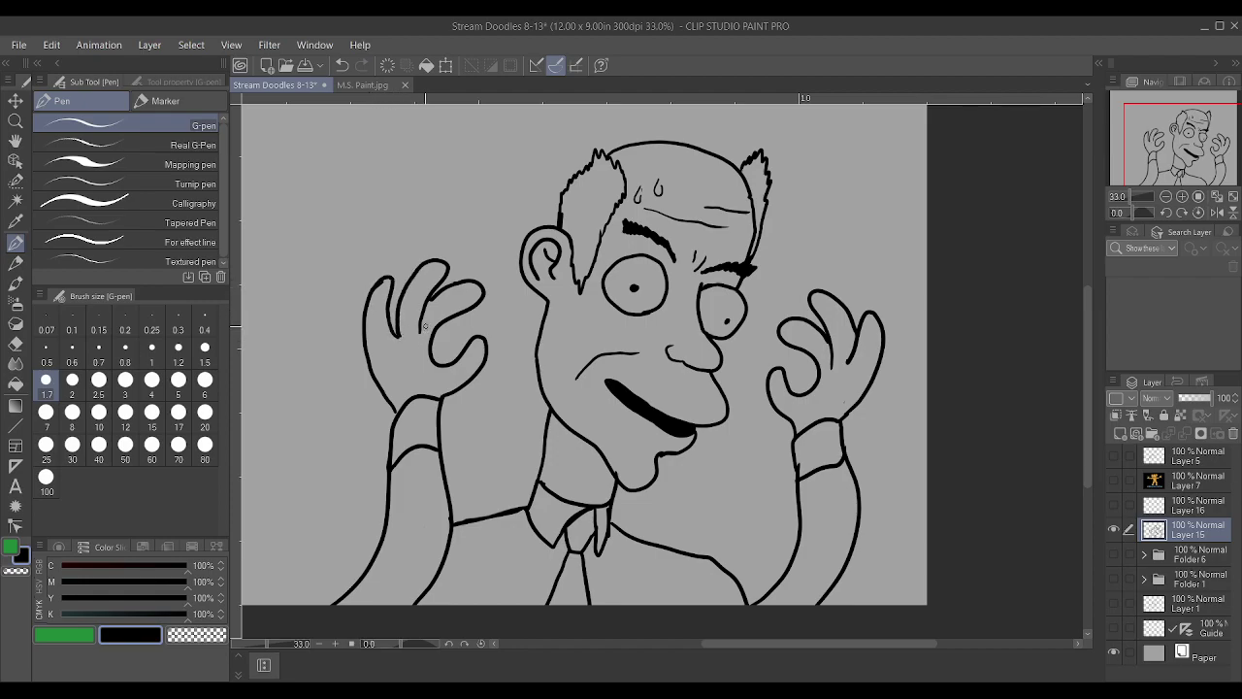
pyautogui.scroll(-2, 425, 327)
pyautogui.scroll(1, 413, 333)
pyautogui.scroll(1, 413, 333)
pyautogui.scroll(-3, 413, 333)
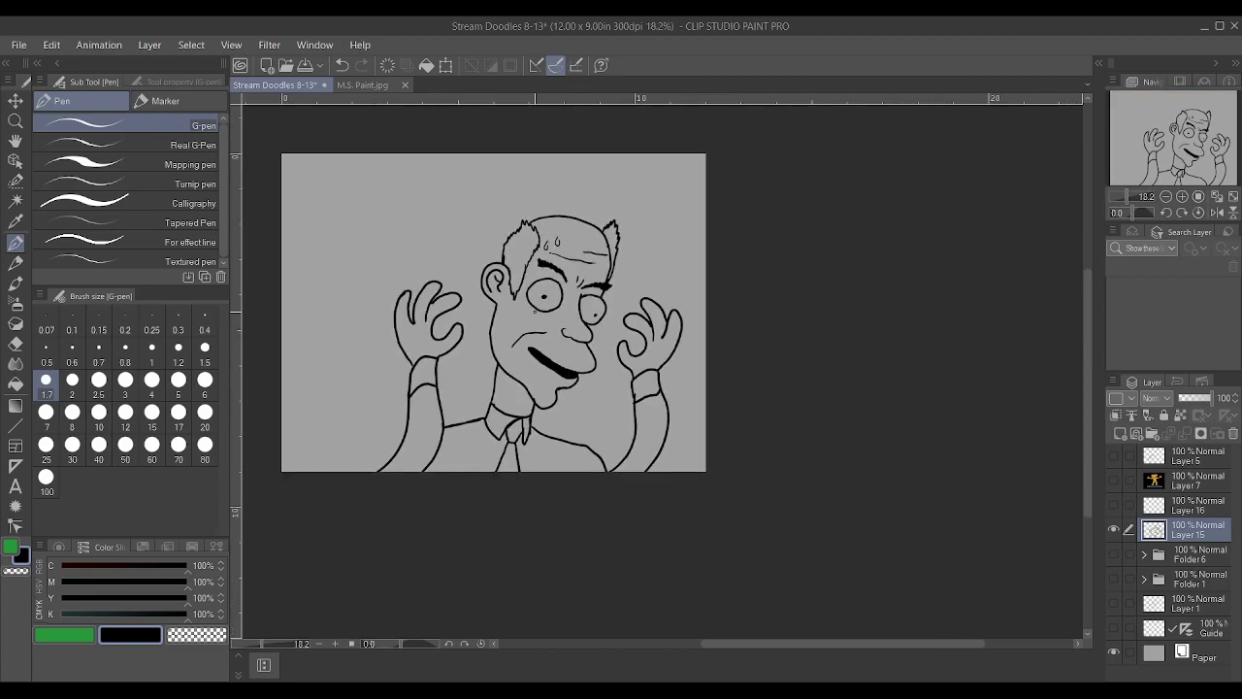
# Try to shift the whole drawing slightly toward the ear side with the Move layer tool
pyautogui.click(15, 100)
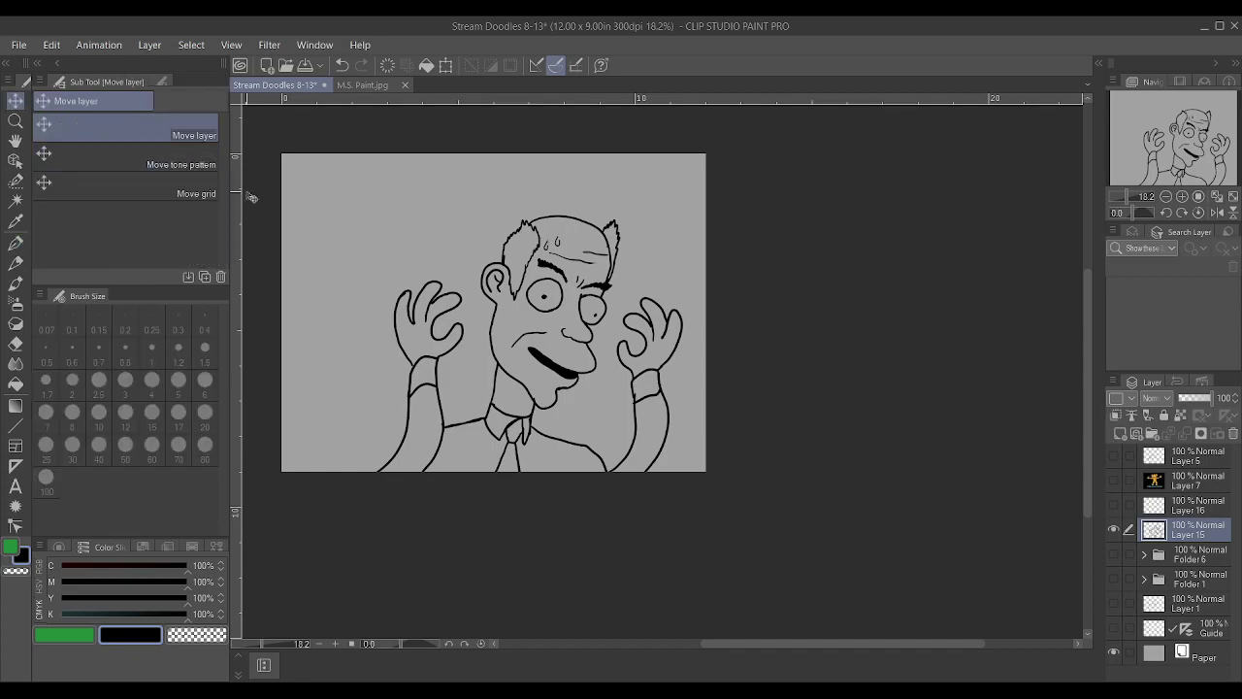
pyautogui.moveTo(402, 283); pyautogui.dragTo(364, 285)
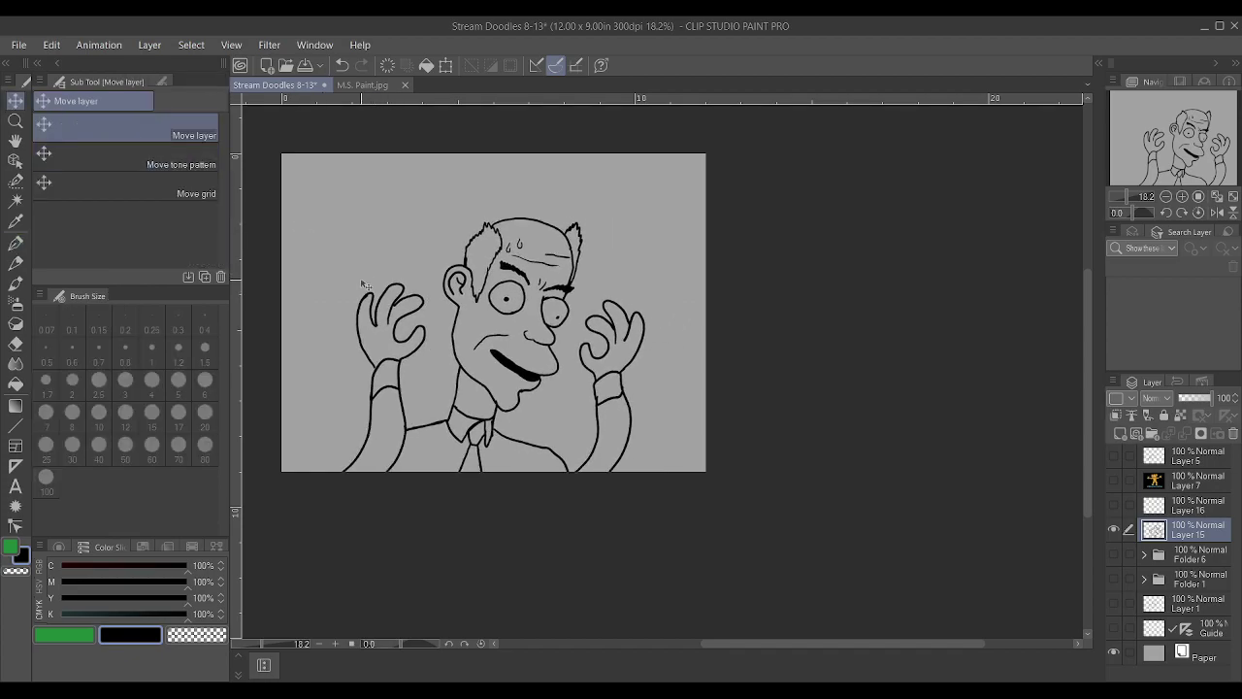
pyautogui.hotkey('ctrl', 'z')
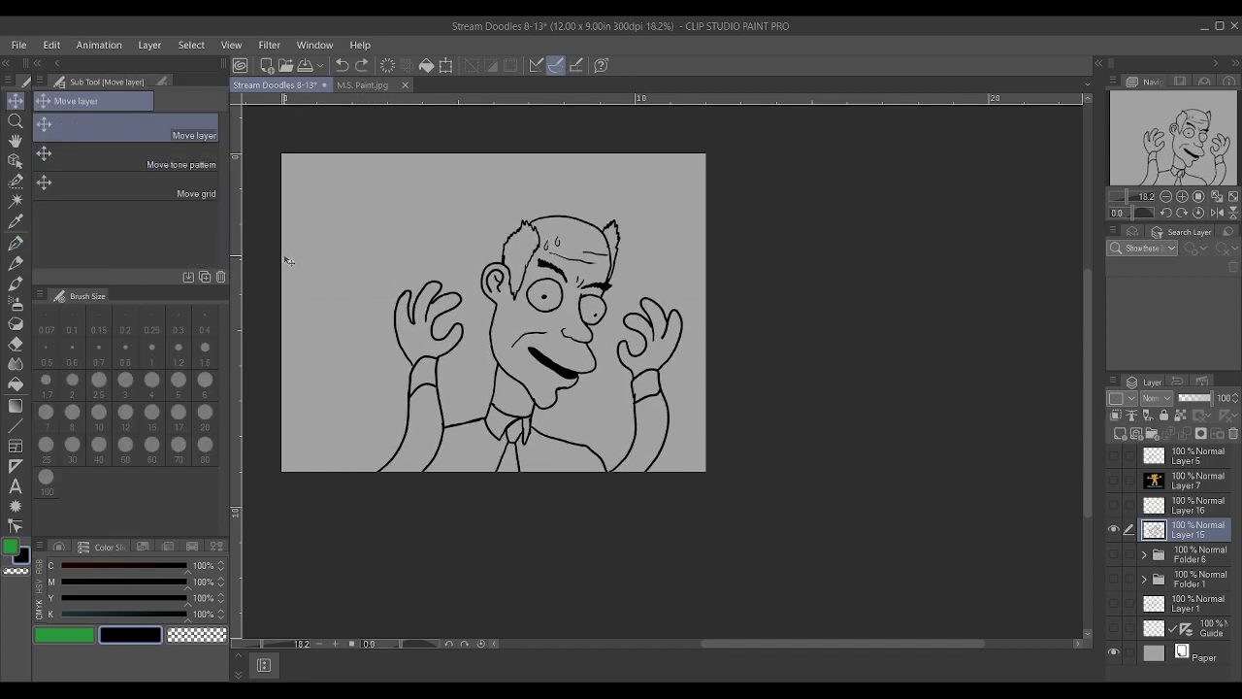
# Undo both hands, cuffs and forearms, and move the remaining bust toward the ear-side edge of the canvas
pyautogui.hotkey('ctrl', 'z')
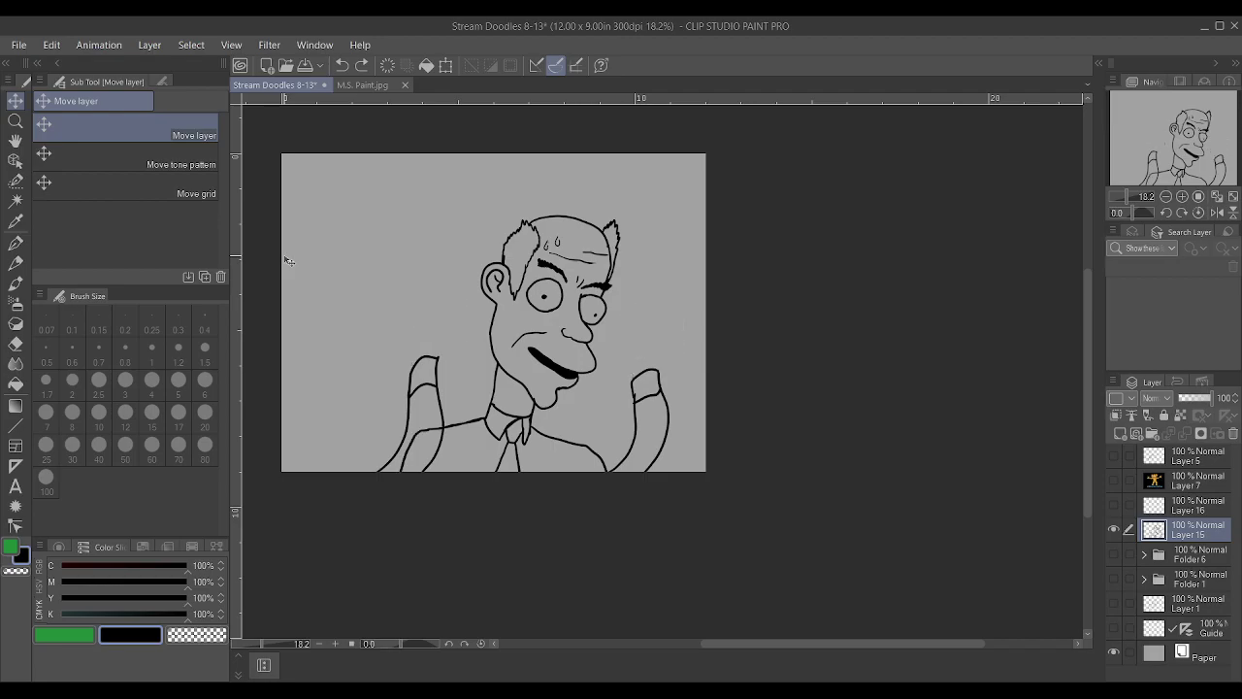
pyautogui.hotkey('ctrl', 'y')
pyautogui.hotkey('ctrl', 'y')
pyautogui.hotkey('ctrl', 'y')
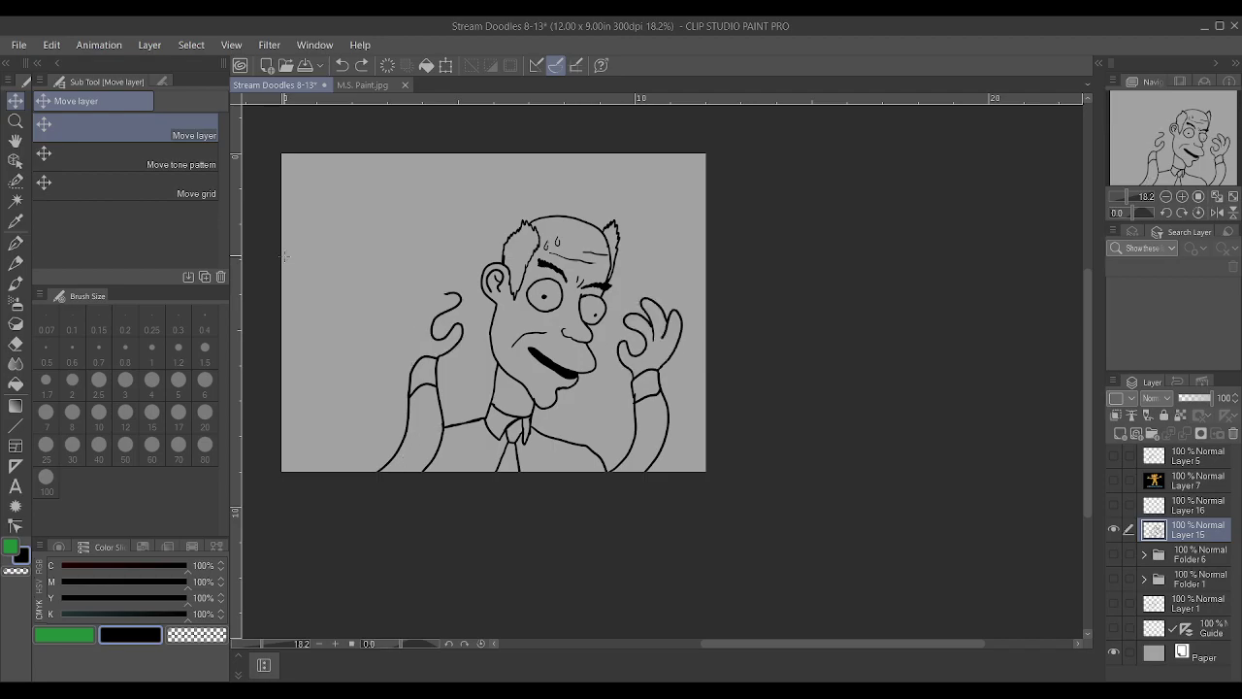
pyautogui.hotkey('ctrl', 'z')
pyautogui.hotkey('ctrl', 'z')
pyautogui.hotkey('ctrl', 'z')
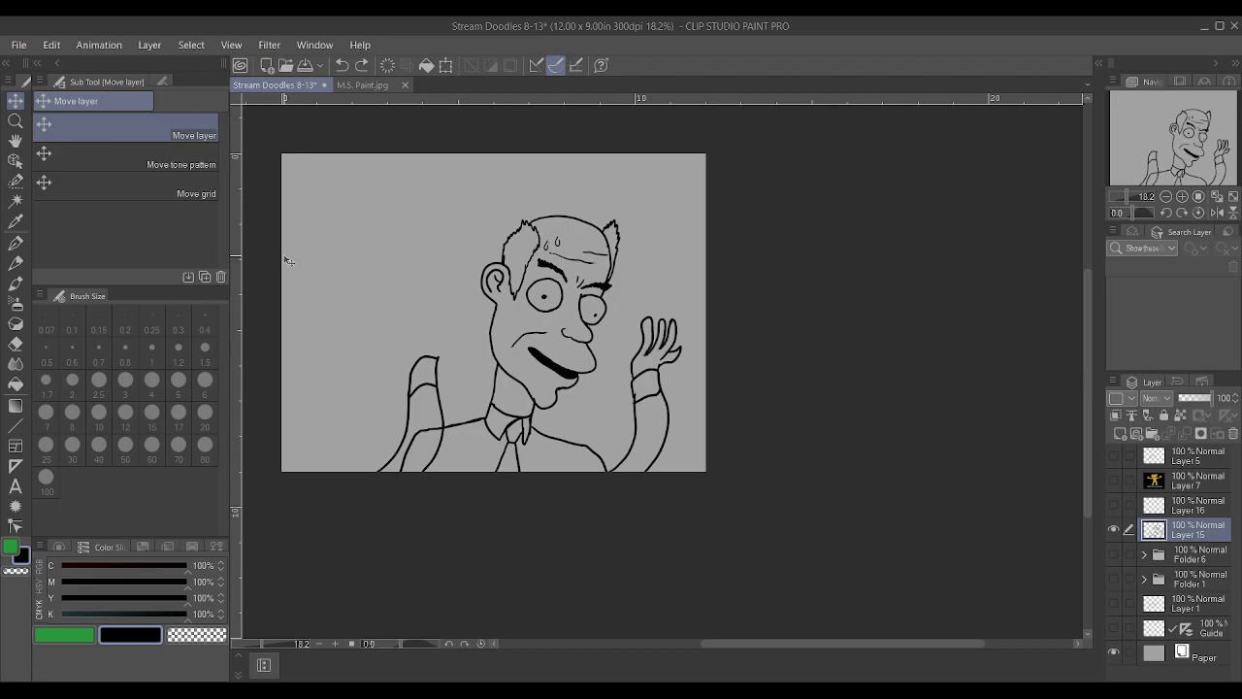
pyautogui.hotkey('ctrl', 'z')
pyautogui.hotkey('ctrl', 'z')
pyautogui.hotkey('ctrl', 'z')
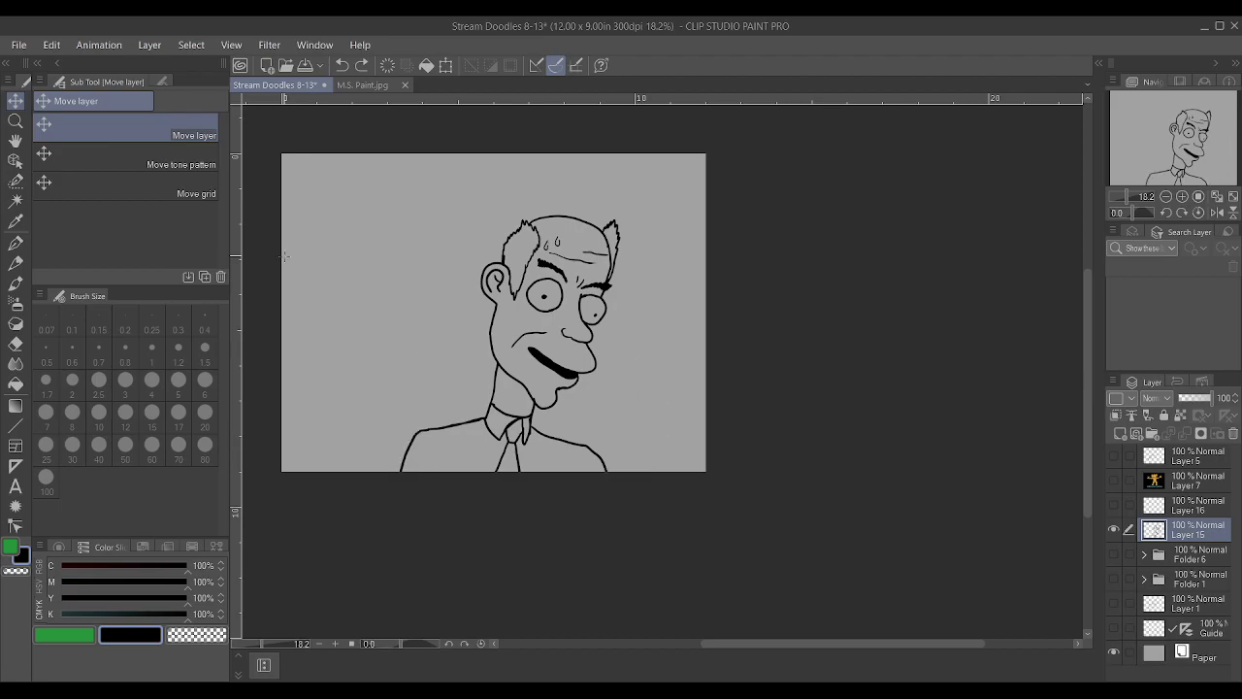
pyautogui.moveTo(547, 384); pyautogui.dragTo(443, 386)
# Draw a tilted open hand with a thumb, three fingers and a cuff in front of the character's face with the G-pen
pyautogui.scroll(1, 676, 416)
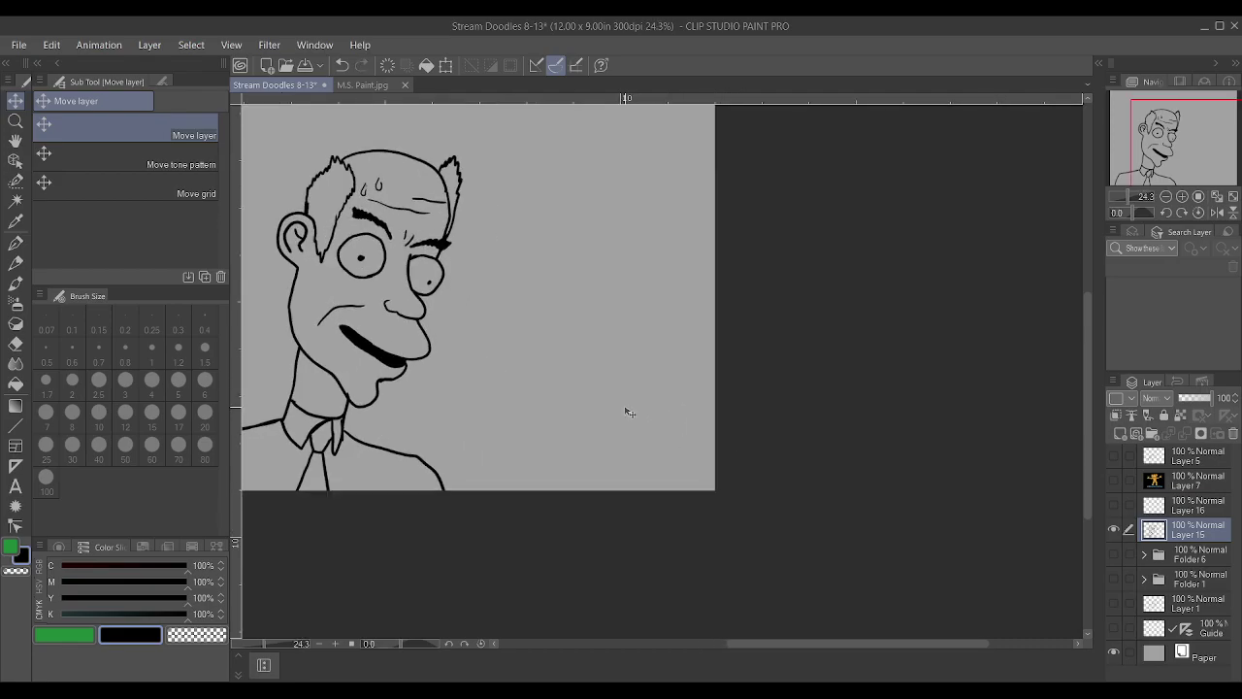
pyautogui.press('p')
pyautogui.scroll(1, 565, 362)
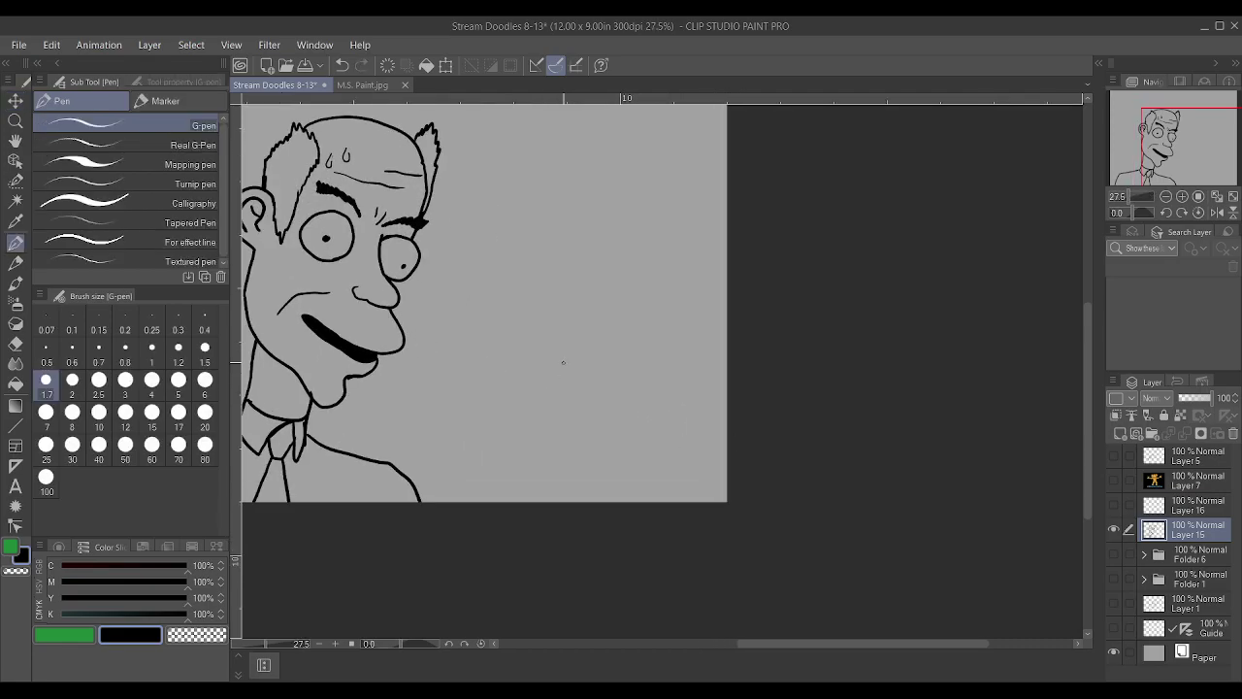
pyautogui.moveTo(492, 420); pyautogui.dragTo(513, 409)
pyautogui.moveTo(428, 409)
pyautogui.mouseDown()
pyautogui.moveTo(446, 332)
pyautogui.moveTo(458, 331)
pyautogui.moveTo(456, 378)
pyautogui.moveTo(490, 352)
pyautogui.mouseUp()
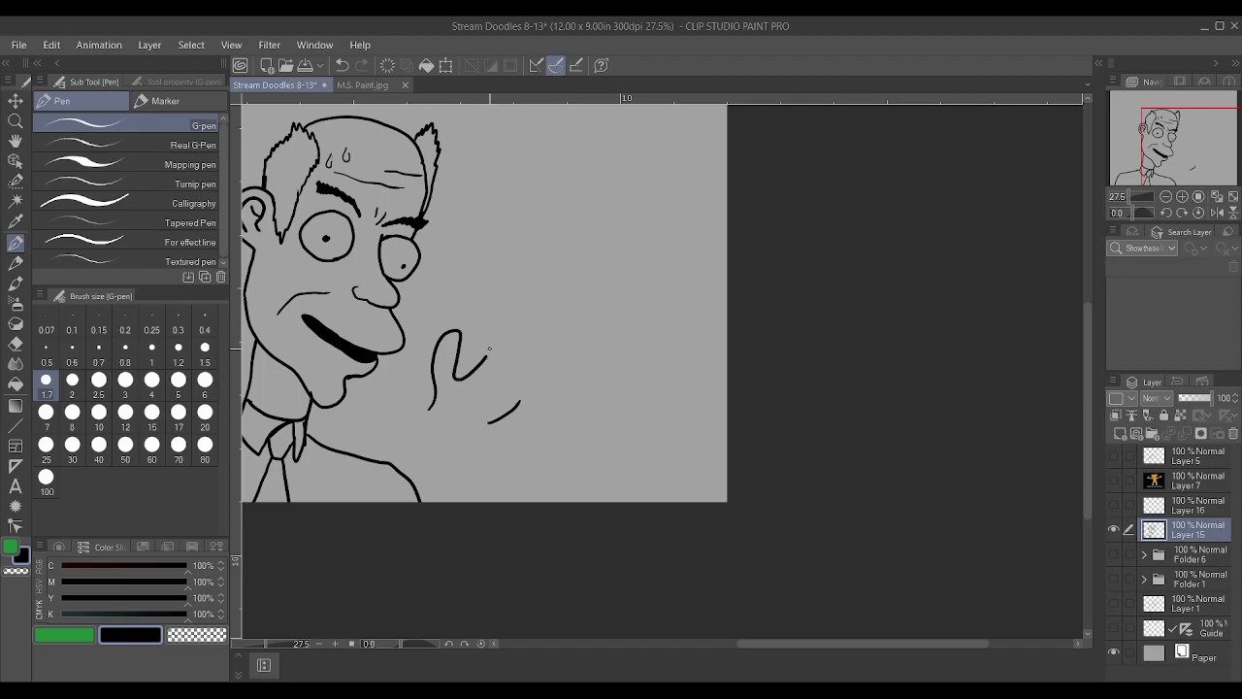
pyautogui.moveTo(496, 309)
pyautogui.mouseDown()
pyautogui.moveTo(502, 283)
pyautogui.moveTo(518, 287)
pyautogui.moveTo(508, 356)
pyautogui.moveTo(545, 341)
pyautogui.moveTo(548, 301)
pyautogui.moveTo(522, 306)
pyautogui.moveTo(522, 323)
pyautogui.mouseUp()
pyautogui.moveTo(517, 403)
pyautogui.mouseDown()
pyautogui.moveTo(552, 371)
pyautogui.moveTo(565, 330)
pyautogui.mouseUp()
pyautogui.moveTo(430, 407)
pyautogui.mouseDown()
pyautogui.moveTo(484, 425)
pyautogui.moveTo(405, 425)
pyautogui.moveTo(420, 447)
pyautogui.moveTo(466, 443)
pyautogui.mouseUp()
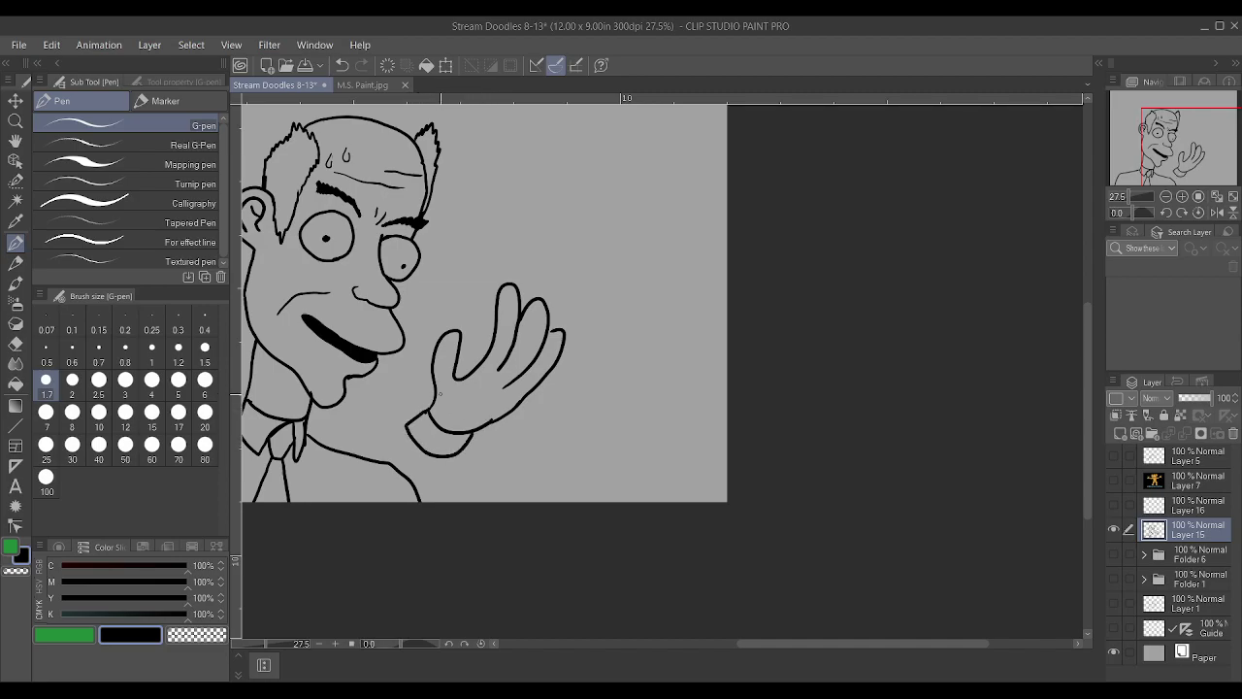
# Paint a selection around the new hand and cuff with the Selection pen at size 40
pyautogui.click(16, 100)
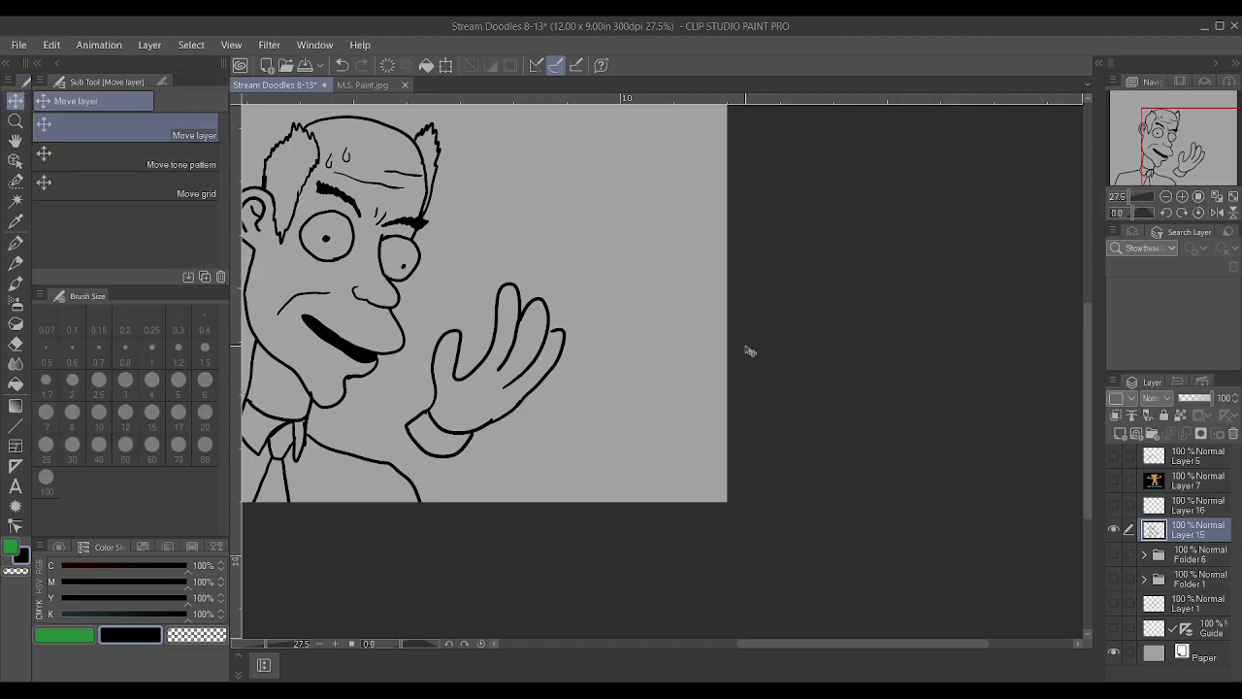
pyautogui.click(15, 181)
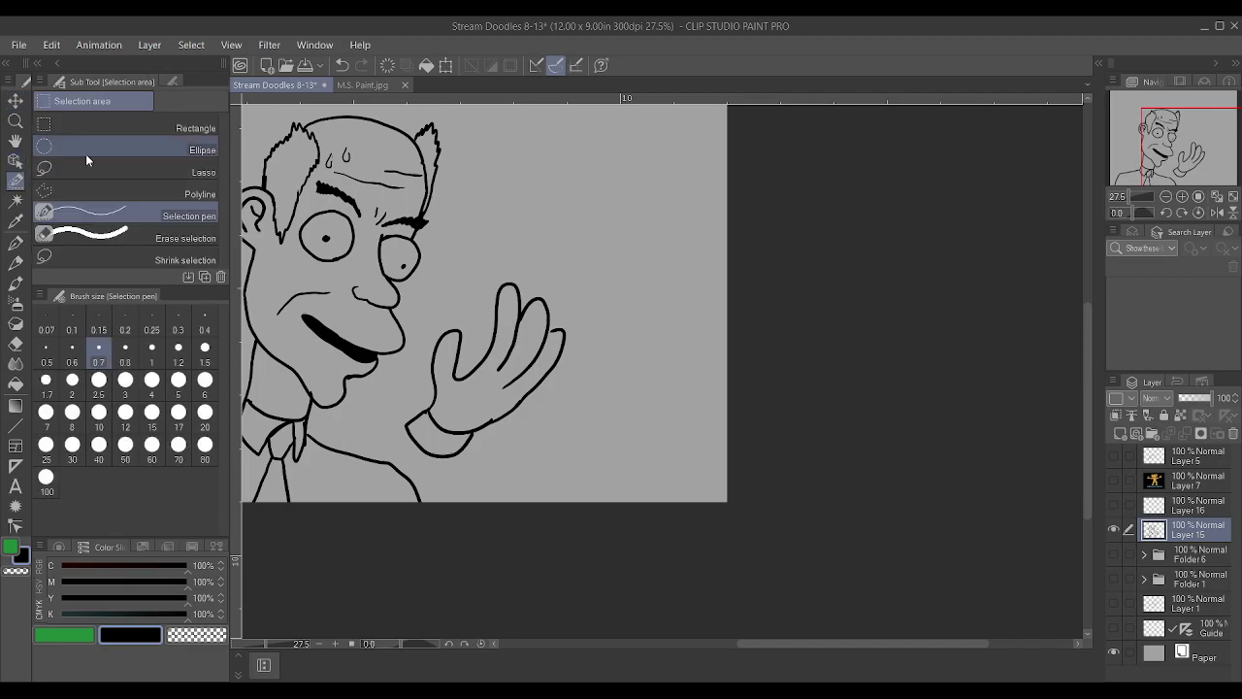
pyautogui.click(97, 234)
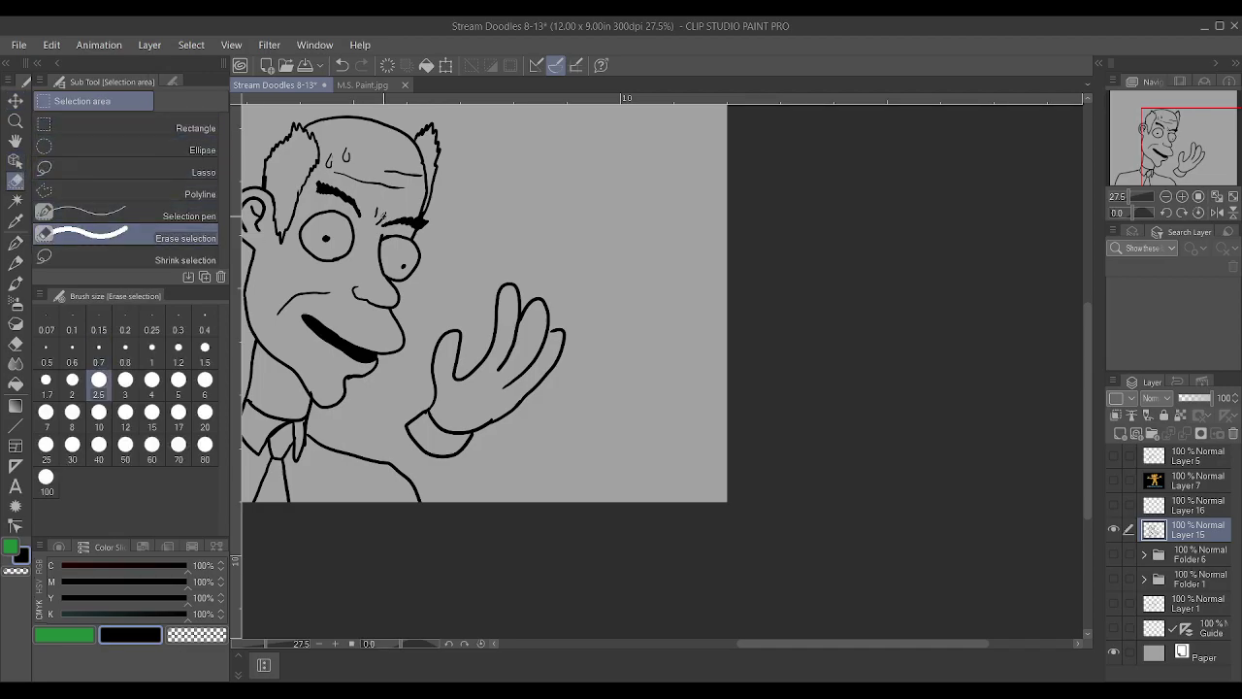
pyautogui.click(147, 215)
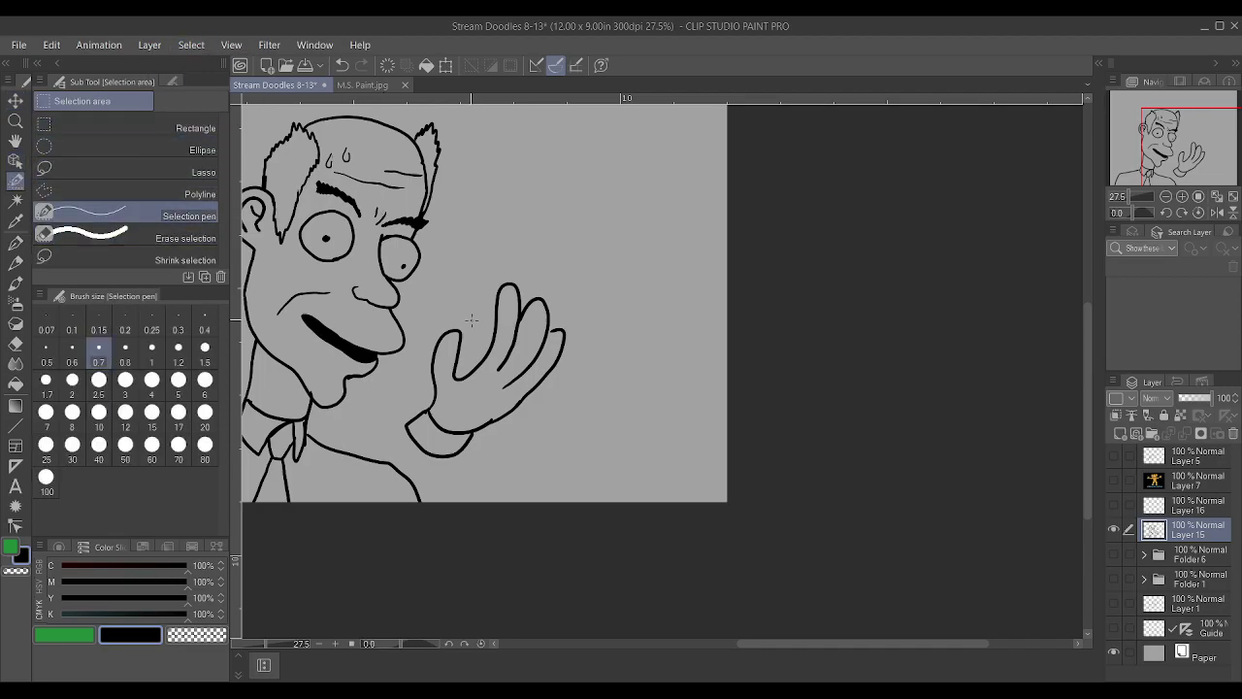
pyautogui.press(']')
pyautogui.press(']')
pyautogui.press(']')
pyautogui.press(']')
pyautogui.press(']')
pyautogui.press(']')
pyautogui.press(']')
pyautogui.press(']')
pyautogui.press(']')
pyautogui.press(']')
pyautogui.press(']')
pyautogui.press(']')
pyautogui.press(']')
pyautogui.press(']')
pyautogui.press(']')
pyautogui.press(']')
pyautogui.press(']')
pyautogui.press(']')
pyautogui.press(']')
pyautogui.press(']')
pyautogui.moveTo(524, 289)
pyautogui.mouseDown()
pyautogui.moveTo(433, 424)
pyautogui.moveTo(572, 325)
pyautogui.mouseUp()
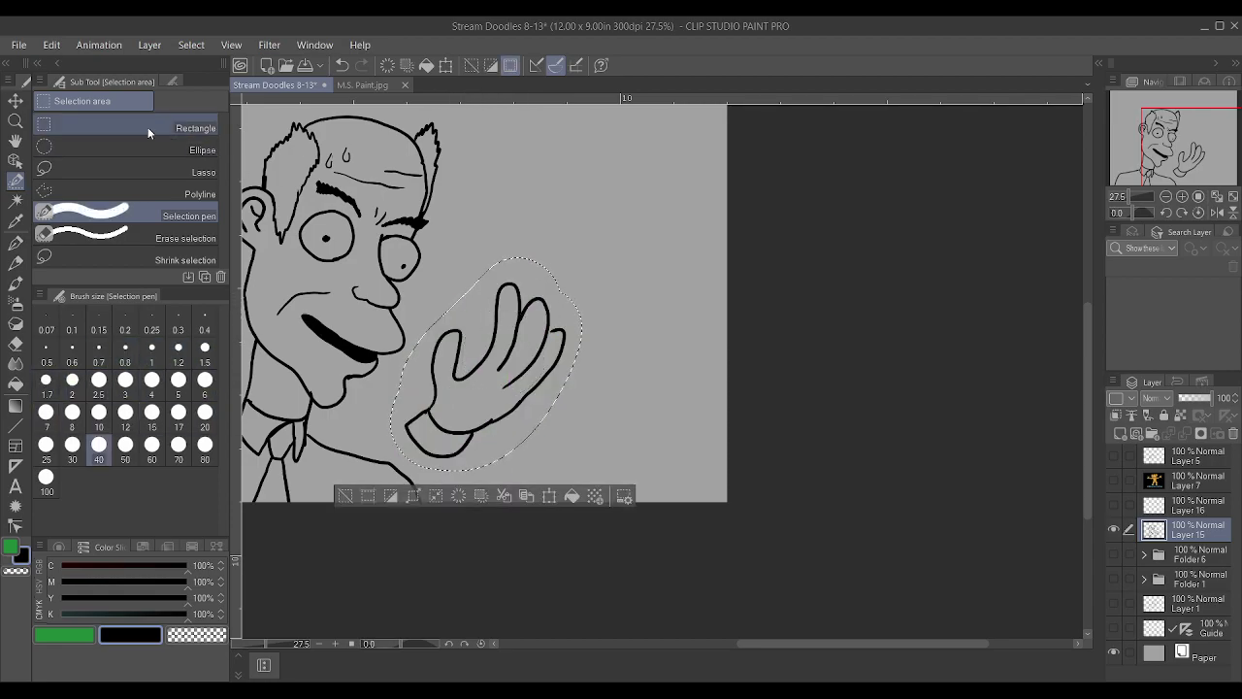
# Move the selected hand farther from the face toward the canvas edge and clear the selection
pyautogui.click(14, 99)
pyautogui.moveTo(525, 415); pyautogui.dragTo(632, 440)
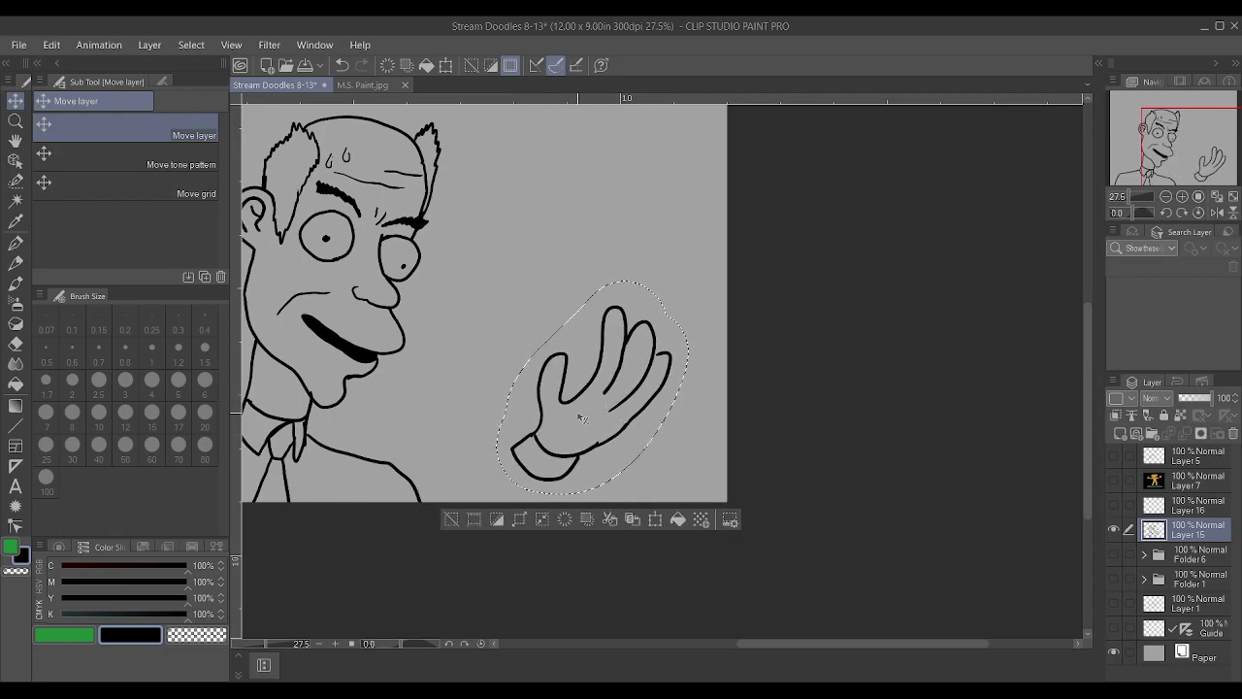
pyautogui.hotkey('ctrl', 'd')
# Draw a second hand's cuff curve and outermost finger between the face and the first hand, undoing the extra finger strokes
pyautogui.scroll(1, 520, 367)
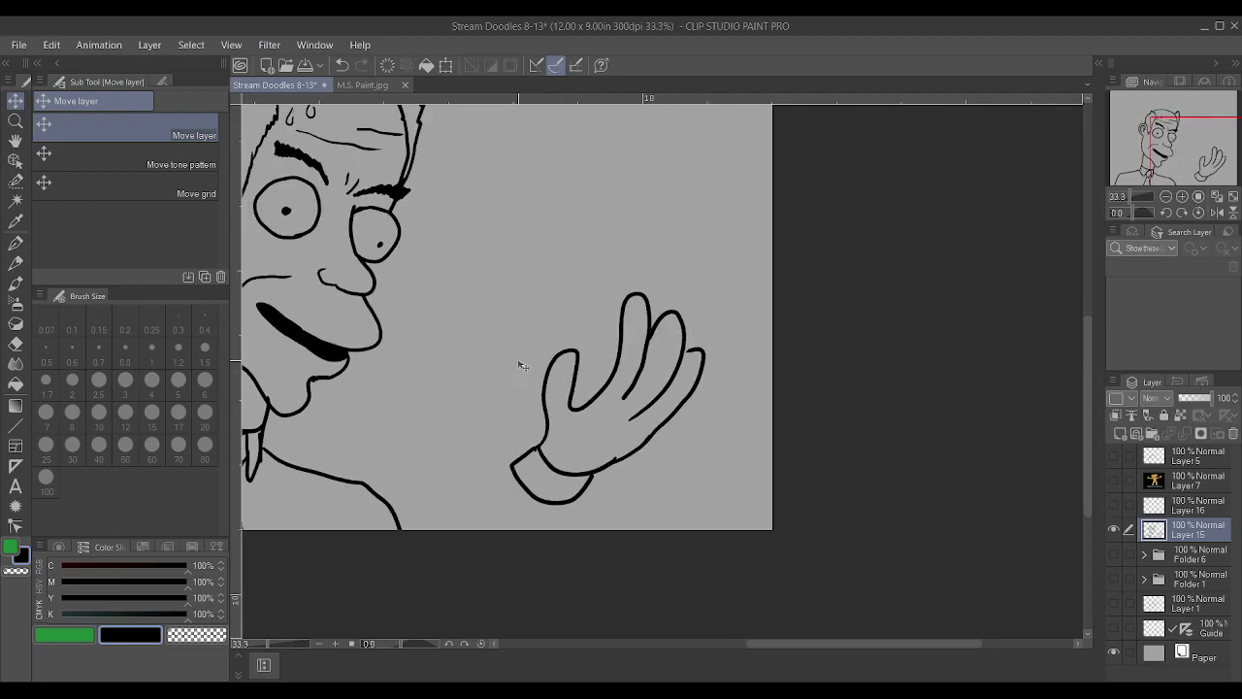
pyautogui.press('p')
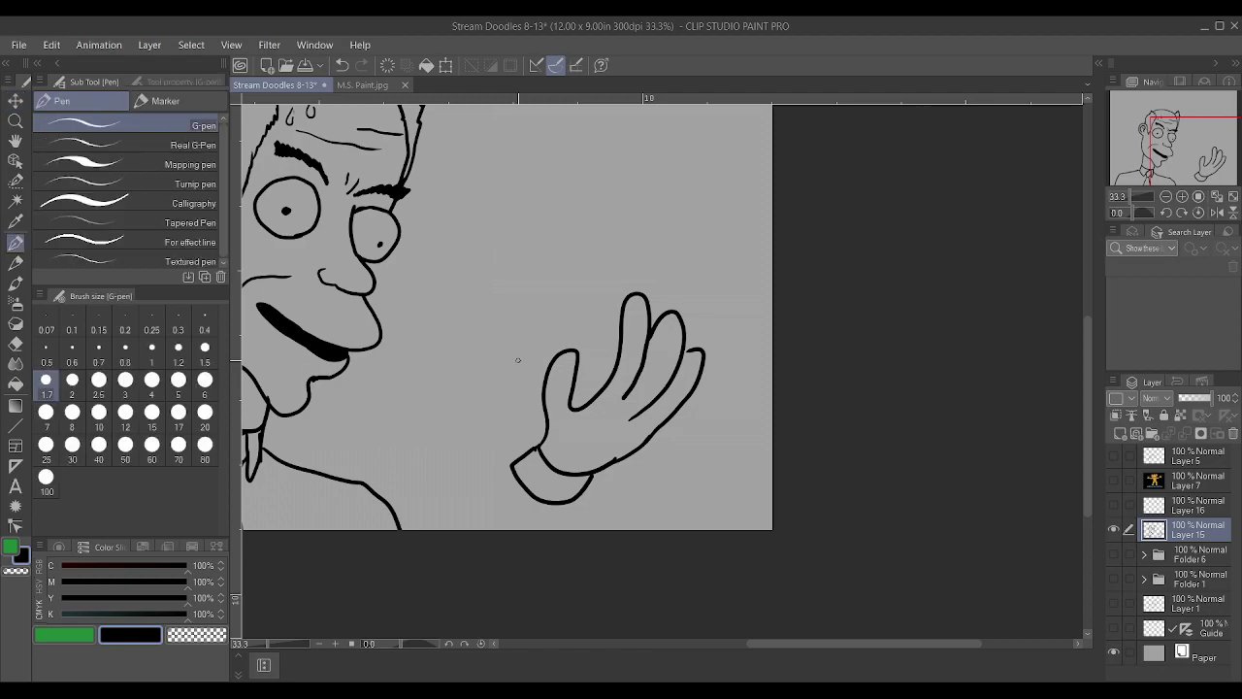
pyautogui.moveTo(379, 425)
pyautogui.mouseDown()
pyautogui.moveTo(373, 441)
pyautogui.moveTo(388, 464)
pyautogui.moveTo(444, 470)
pyautogui.moveTo(450, 456)
pyautogui.mouseUp()
pyautogui.moveTo(379, 425); pyautogui.dragTo(388, 420)
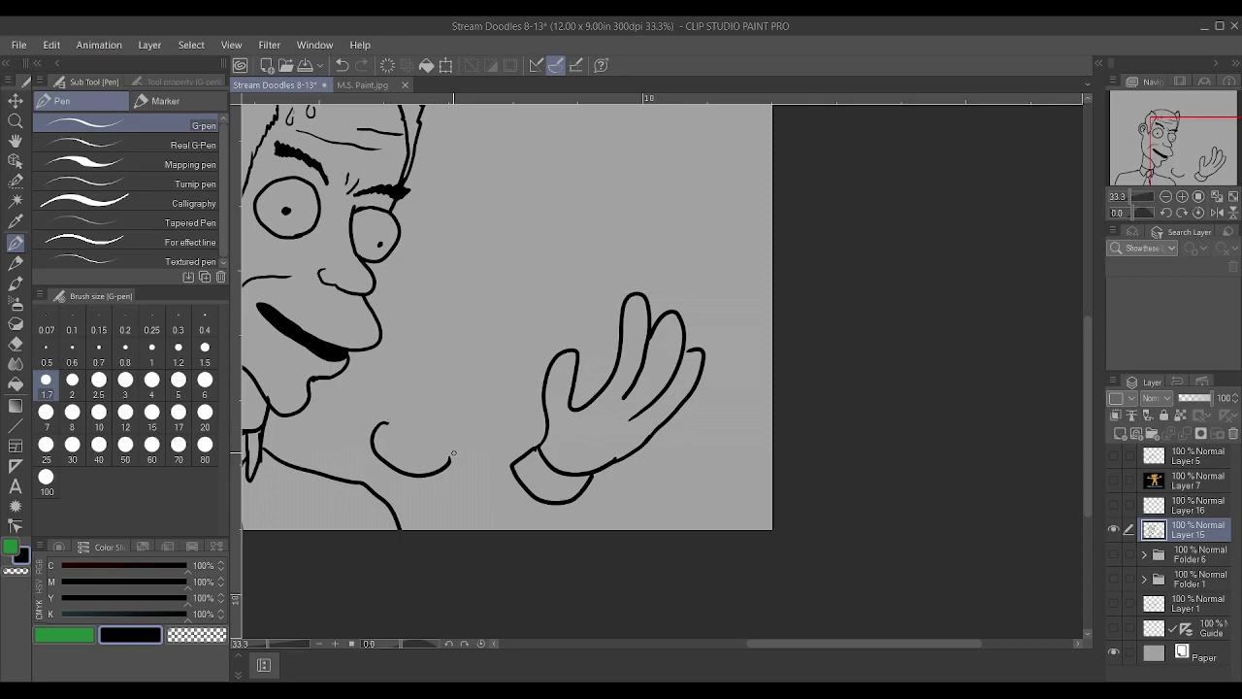
pyautogui.moveTo(449, 455)
pyautogui.mouseDown()
pyautogui.moveTo(509, 362)
pyautogui.moveTo(513, 304)
pyautogui.moveTo(495, 296)
pyautogui.moveTo(465, 385)
pyautogui.moveTo(477, 327)
pyautogui.moveTo(455, 301)
pyautogui.moveTo(419, 401)
pyautogui.moveTo(436, 309)
pyautogui.mouseUp()
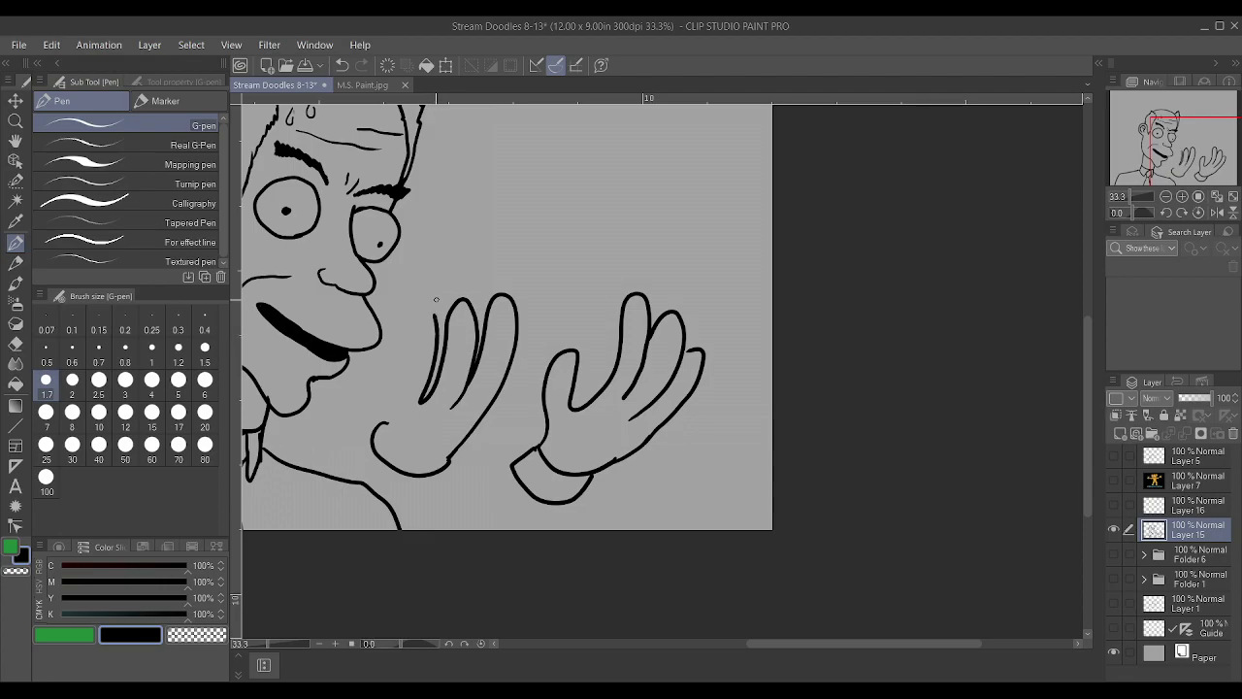
pyautogui.hotkey('ctrl', 'z')
pyautogui.hotkey('ctrl', 'z')
pyautogui.hotkey('ctrl', 'z')
pyautogui.hotkey('ctrl', 'y')
# Add two upright fingers to the second hand and a thumb on its edge away from the face
pyautogui.moveTo(386, 422); pyautogui.dragTo(389, 420)
pyautogui.moveTo(464, 386)
pyautogui.mouseDown()
pyautogui.moveTo(475, 310)
pyautogui.moveTo(453, 284)
pyautogui.moveTo(443, 383)
pyautogui.moveTo(434, 401)
pyautogui.moveTo(443, 366)
pyautogui.moveTo(423, 300)
pyautogui.moveTo(397, 415)
pyautogui.mouseUp()
pyautogui.moveTo(461, 443)
pyautogui.mouseDown()
pyautogui.moveTo(503, 425)
pyautogui.moveTo(517, 390)
pyautogui.moveTo(488, 401)
pyautogui.mouseUp()
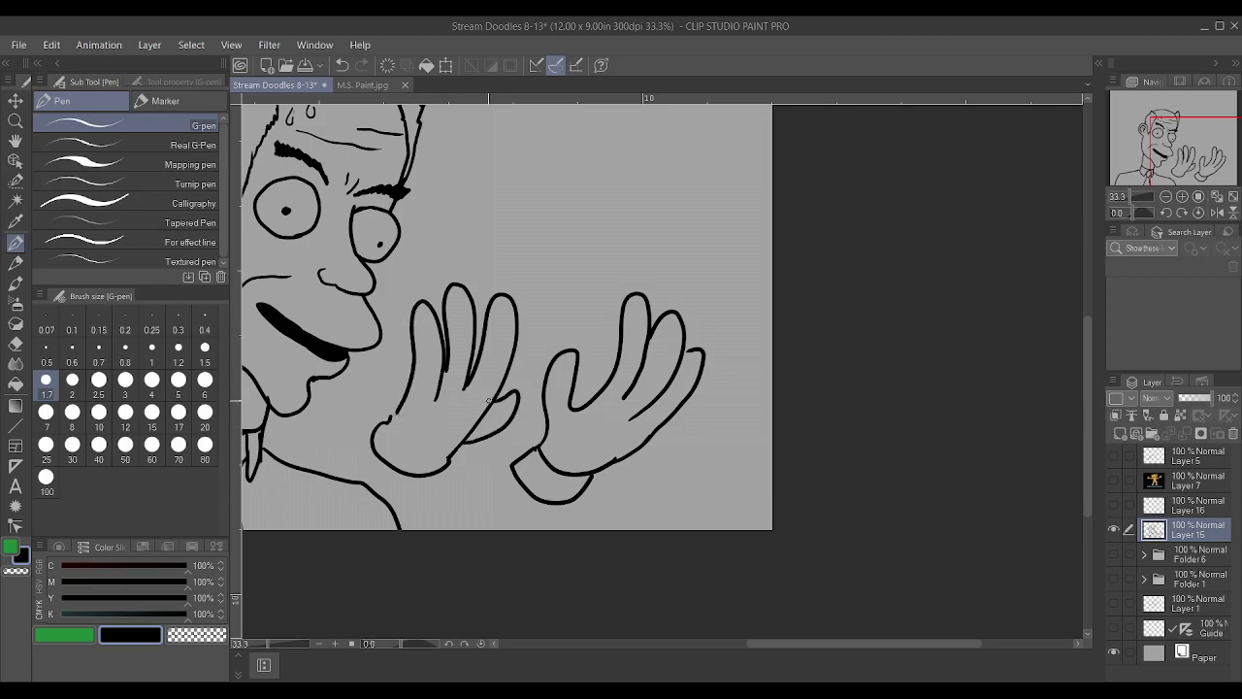
# Replace the second hand's outer thumb and innermost finger with a finger and thumb on the face side, and close the cuff
pyautogui.hotkey('ctrl', 'z')
pyautogui.hotkey('ctrl', 'z')
pyautogui.moveTo(388, 420)
pyautogui.mouseDown()
pyautogui.moveTo(381, 384)
pyautogui.moveTo(396, 357)
pyautogui.moveTo(407, 388)
pyautogui.moveTo(417, 370)
pyautogui.moveTo(410, 291)
pyautogui.moveTo(435, 300)
pyautogui.moveTo(447, 369)
pyautogui.mouseUp()
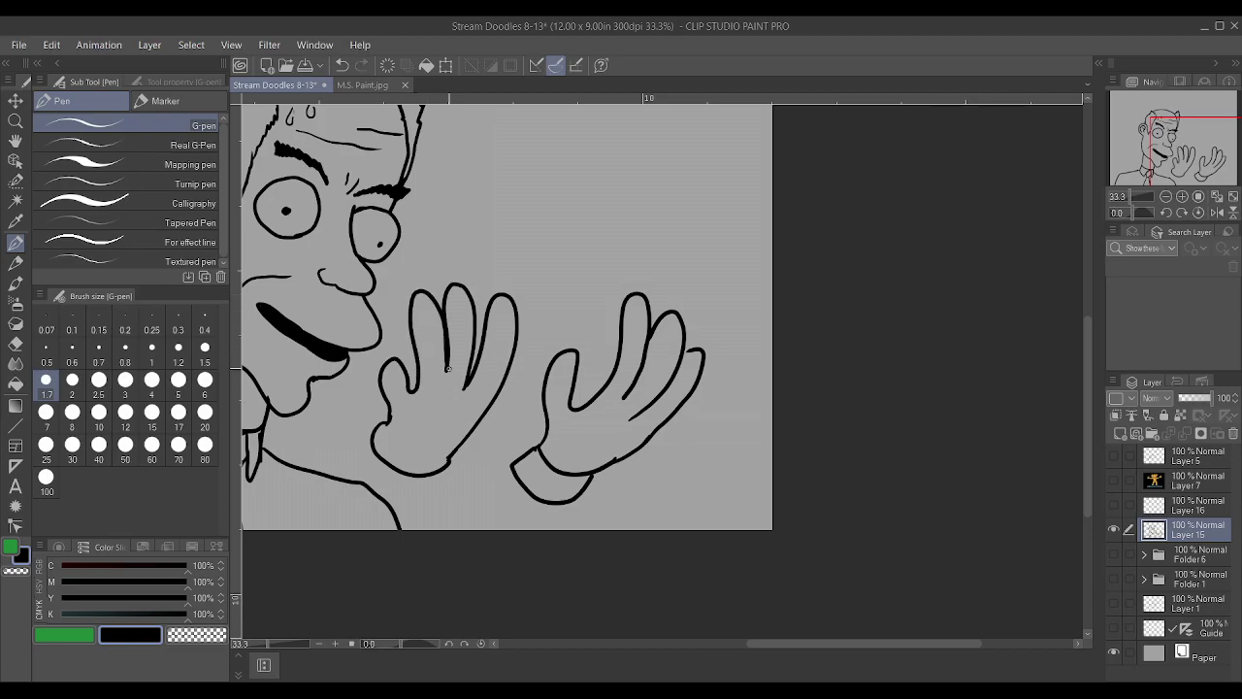
pyautogui.scroll(-5, 449, 369)
pyautogui.scroll(6, 437, 379)
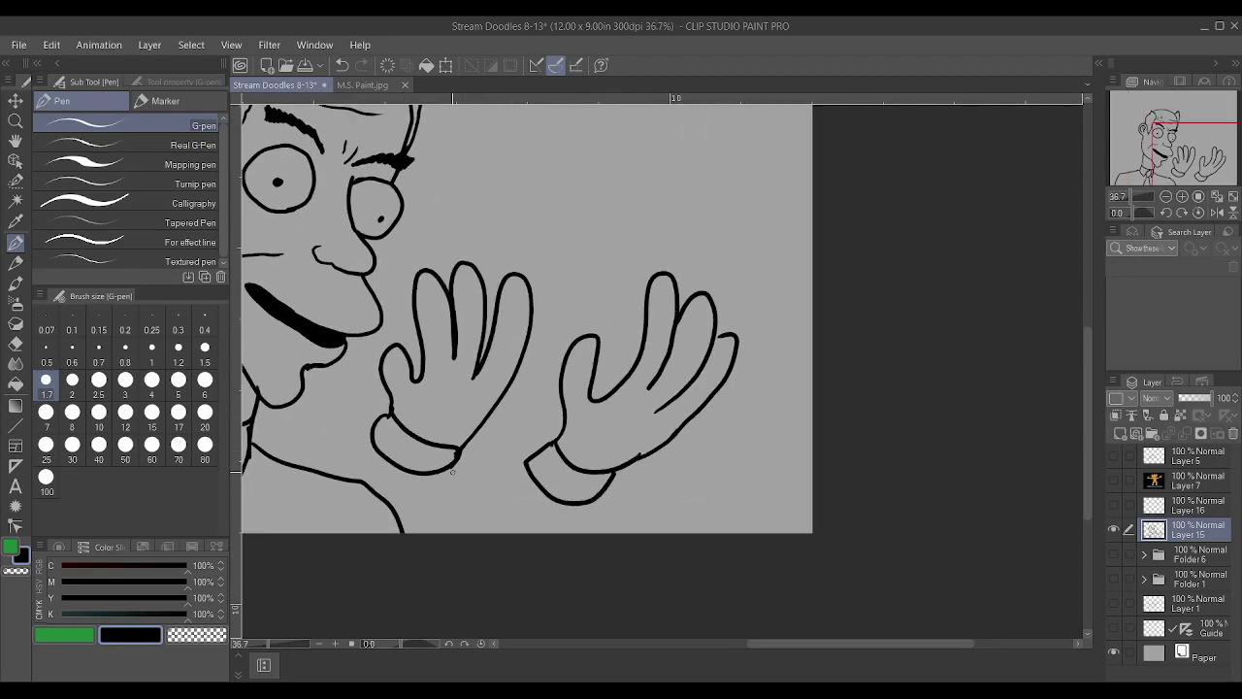
# Undo the second hand's thumb, two inner fingers and closing cuff line
pyautogui.scroll(-2, 451, 471)
pyautogui.scroll(-1, 451, 471)
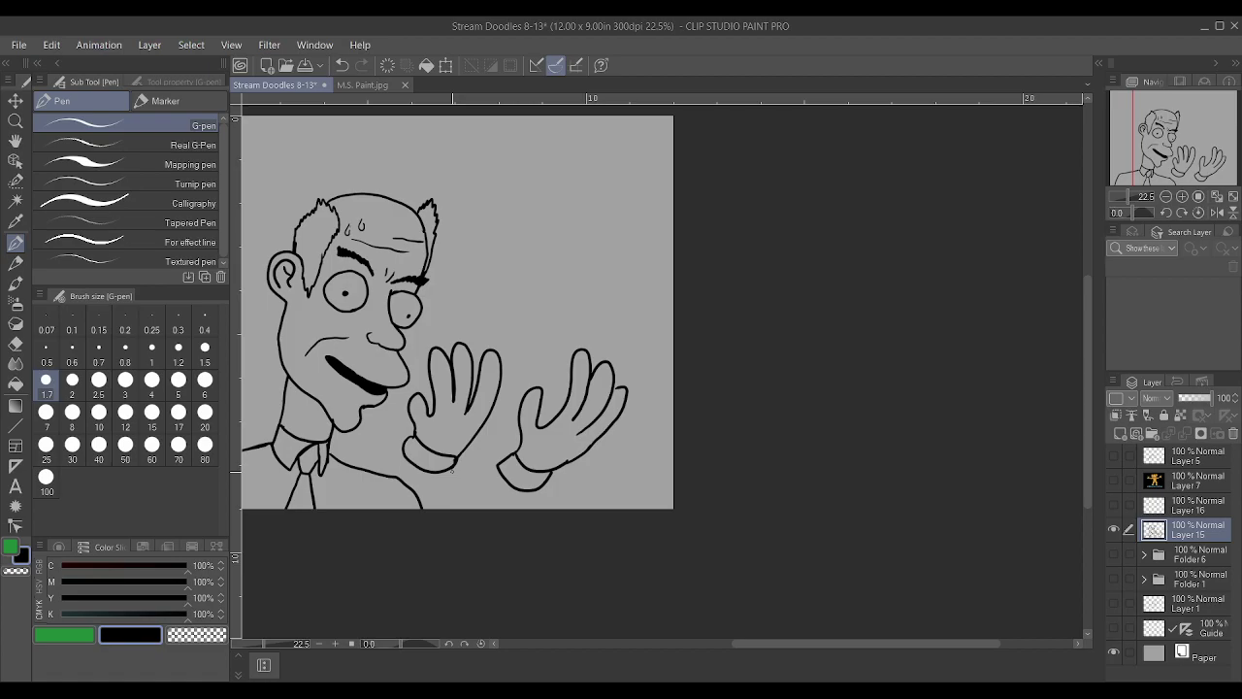
pyautogui.hotkey('ctrl', 'z')
pyautogui.hotkey('ctrl', 'z')
pyautogui.hotkey('ctrl', 'z')
pyautogui.hotkey('ctrl', 'z')
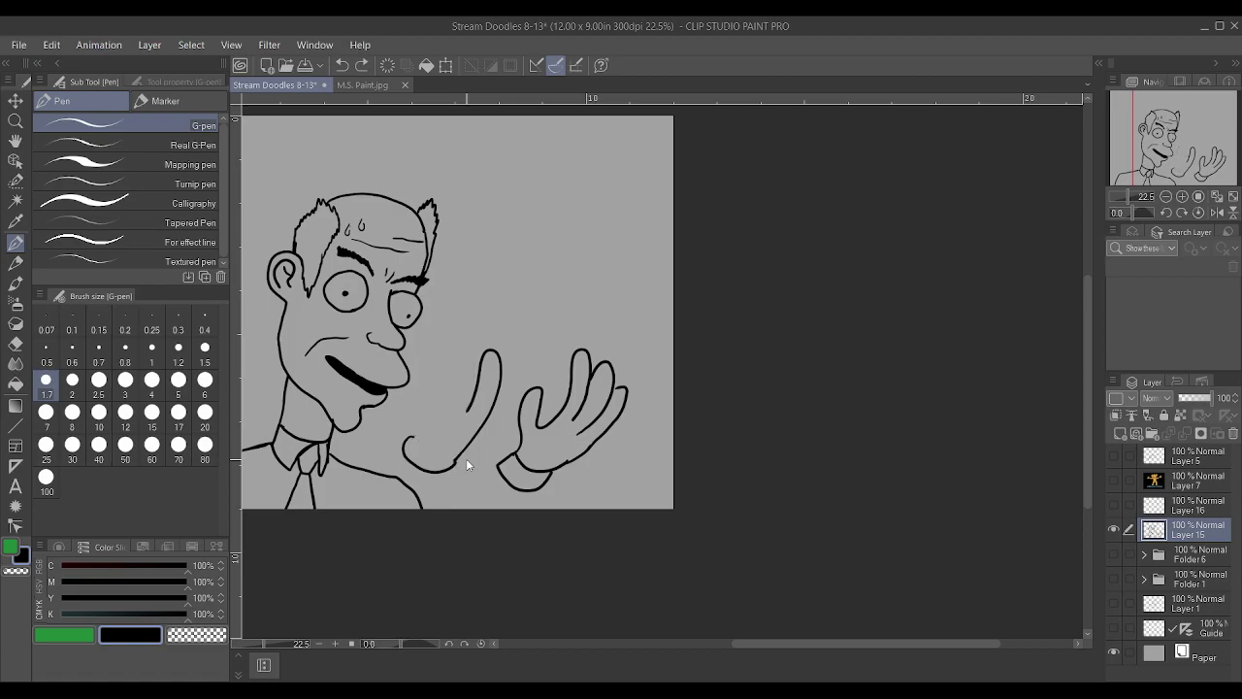
# Undo the second hand's remaining strokes and redraw it beside the face with a cuff curve, outer palm edge, thumb and slanted fingers
pyautogui.hotkey('ctrl', 'z')
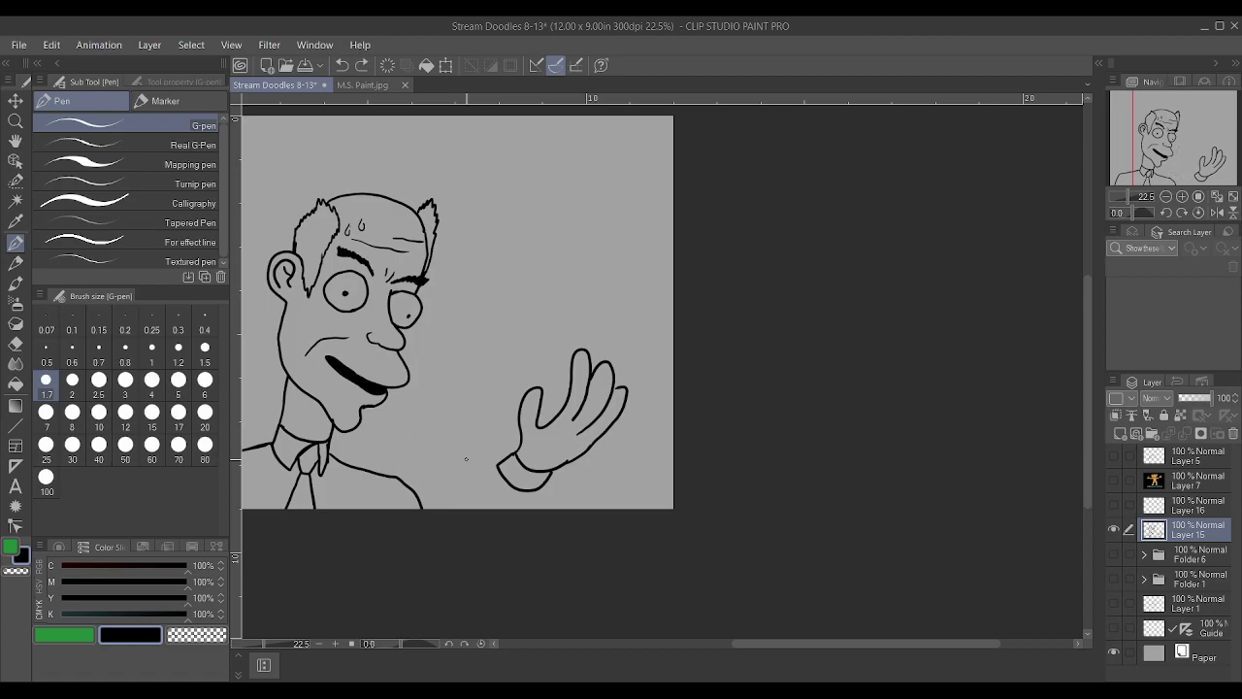
pyautogui.scroll(1, 466, 459)
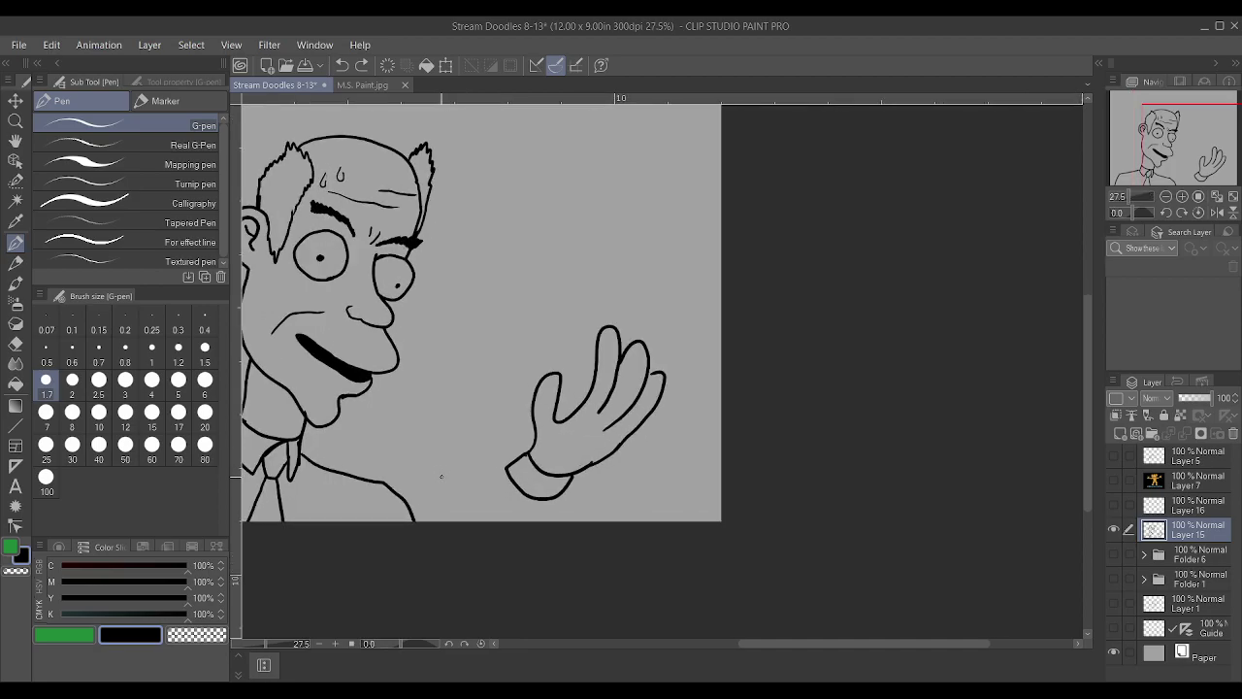
pyautogui.moveTo(437, 478)
pyautogui.mouseDown()
pyautogui.moveTo(416, 485)
pyautogui.moveTo(386, 456)
pyautogui.mouseUp()
pyautogui.moveTo(448, 463)
pyautogui.mouseDown()
pyautogui.moveTo(505, 404)
pyautogui.moveTo(524, 355)
pyautogui.mouseUp()
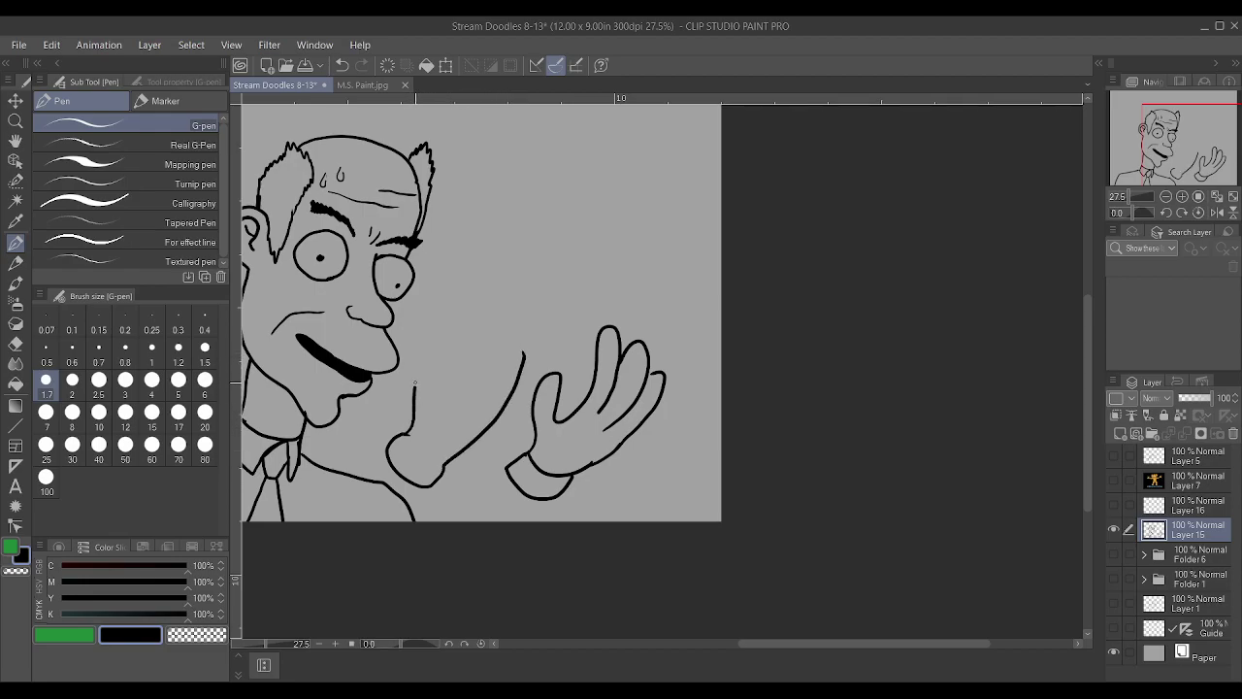
pyautogui.moveTo(424, 364)
pyautogui.mouseDown()
pyautogui.moveTo(472, 345)
pyautogui.moveTo(479, 367)
pyautogui.moveTo(463, 400)
pyautogui.moveTo(514, 348)
pyautogui.mouseUp()
# Redraw the second hand's outer edge into a rounded outermost finger and close the cuff with a line across the wrist
pyautogui.scroll(1, 503, 392)
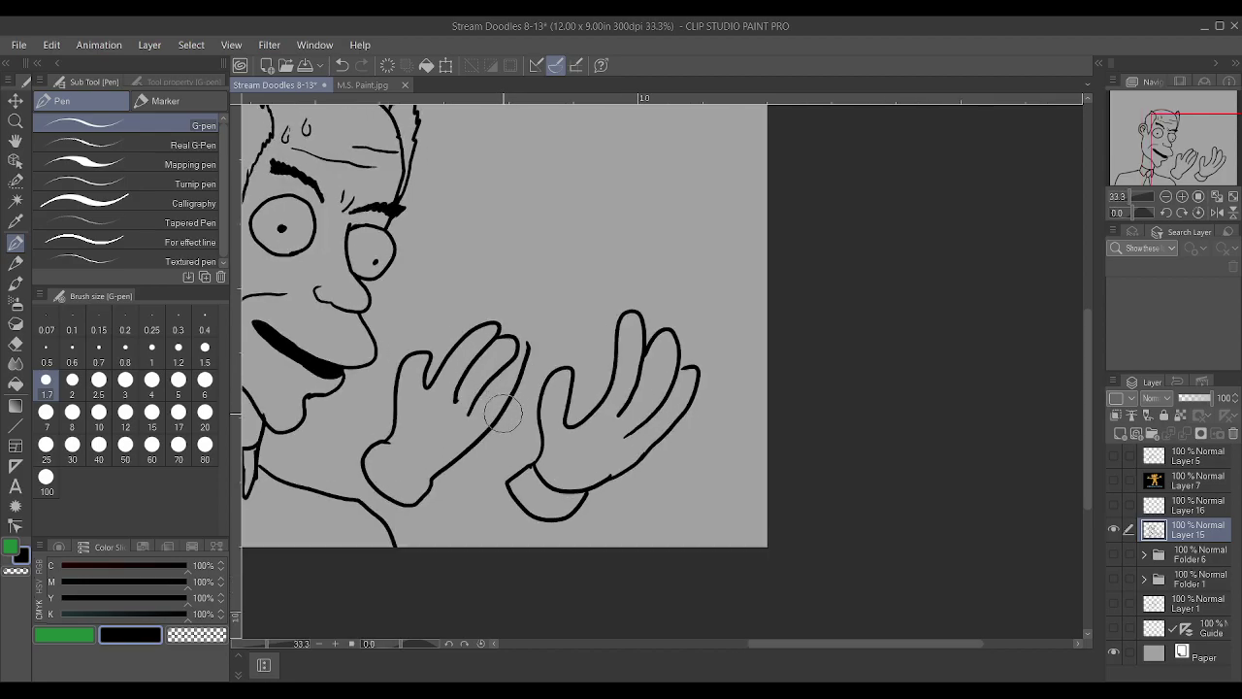
pyautogui.moveTo(447, 467)
pyautogui.mouseDown()
pyautogui.moveTo(531, 360)
pyautogui.moveTo(517, 357)
pyautogui.mouseUp()
pyautogui.scroll(-1, 516, 355)
pyautogui.scroll(1, 516, 355)
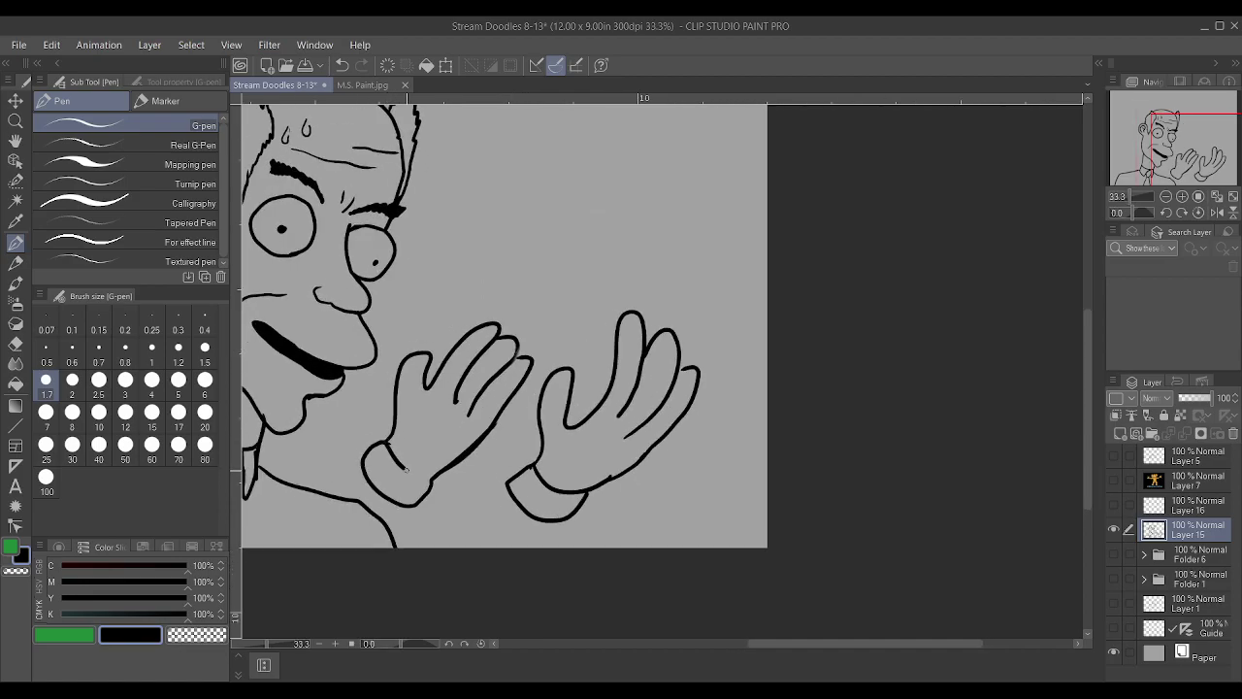
pyautogui.scroll(-4, 419, 478)
pyautogui.scroll(3, 421, 492)
# Draw forearm lines from both cuffs down to the canvas edge and erase the shoulder line where it crosses the sleeve
pyautogui.moveTo(396, 468); pyautogui.dragTo(340, 525)
pyautogui.moveTo(433, 491); pyautogui.dragTo(412, 517)
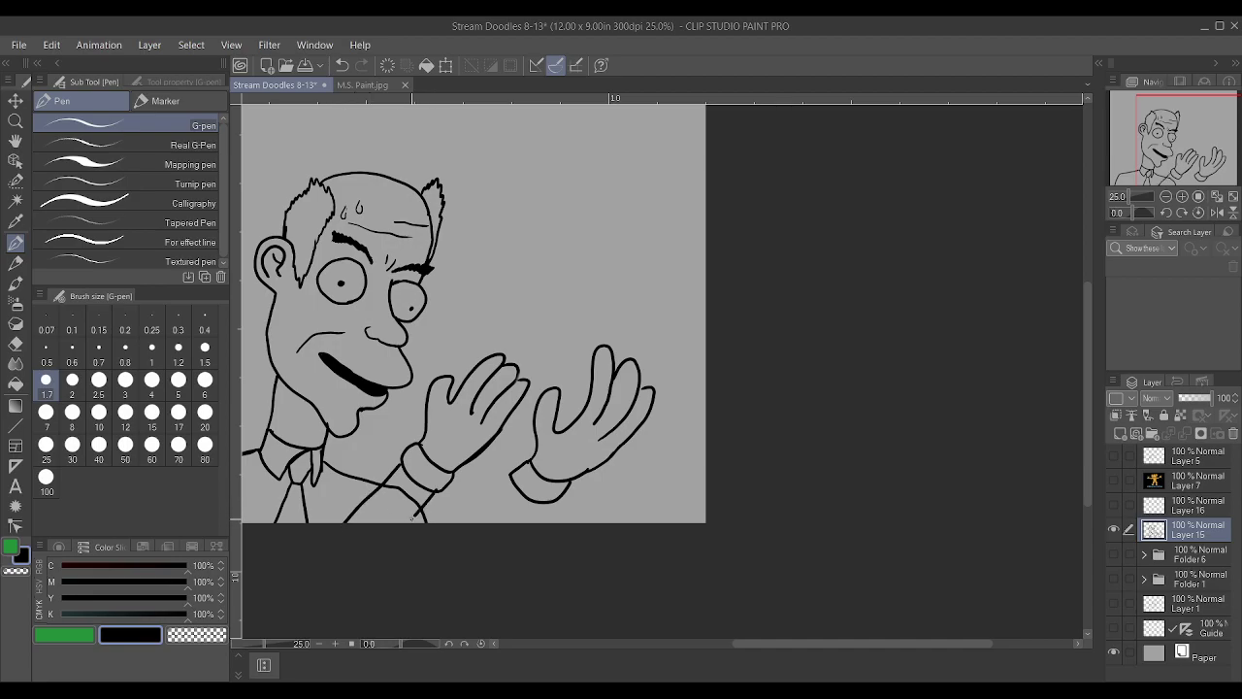
pyautogui.moveTo(509, 486)
pyautogui.mouseDown()
pyautogui.moveTo(477, 529)
pyautogui.moveTo(529, 524)
pyautogui.mouseUp()
pyautogui.scroll(-4, 532, 520)
pyautogui.scroll(9, 477, 510)
pyautogui.moveTo(393, 476); pyautogui.dragTo(412, 494)
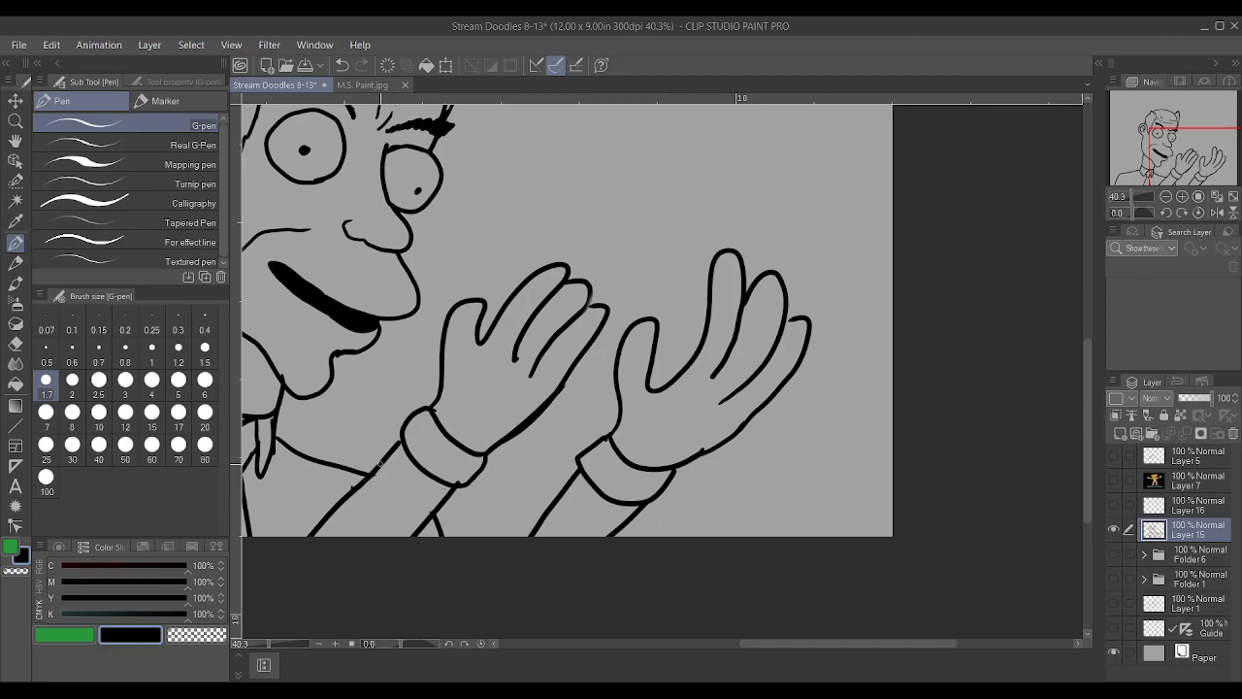
pyautogui.scroll(-4, 407, 430)
pyautogui.scroll(4, 469, 348)
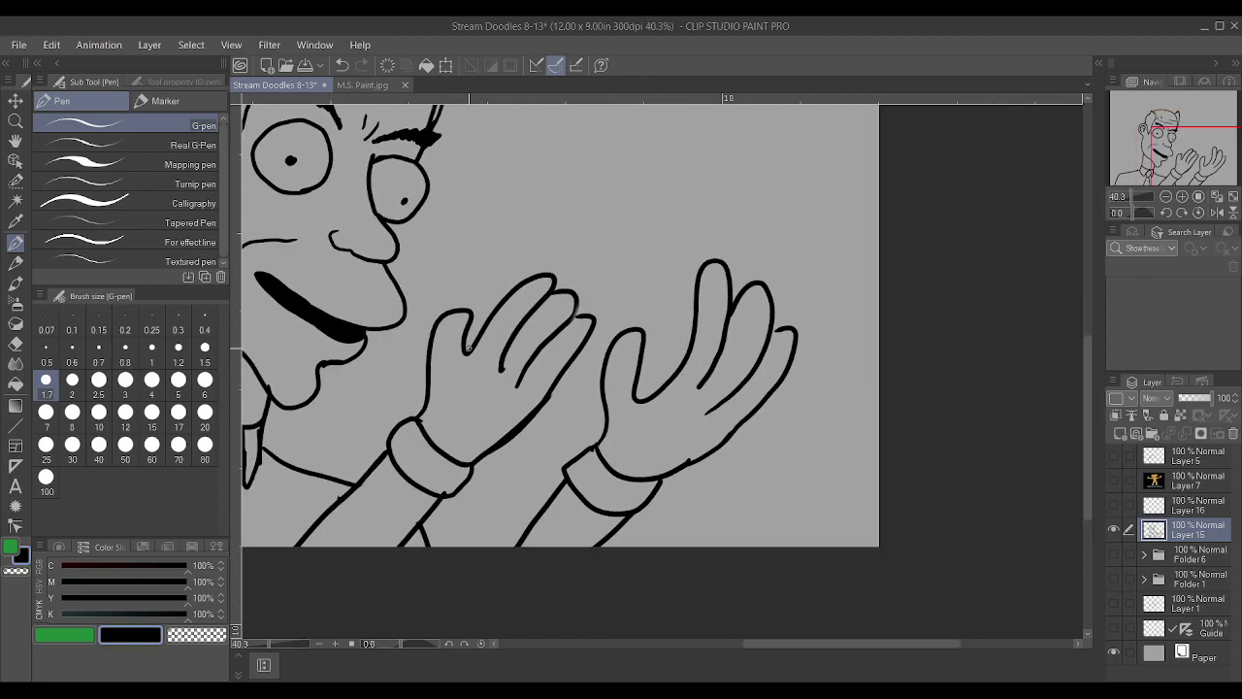
# Try small fingernails on the three fingers and thumb of the hand nearest the face, redoing the thumbnail once
pyautogui.scroll(1, 574, 317)
pyautogui.moveTo(561, 316)
pyautogui.mouseDown()
pyautogui.moveTo(567, 307)
pyautogui.moveTo(524, 291)
pyautogui.moveTo(538, 290)
pyautogui.mouseUp()
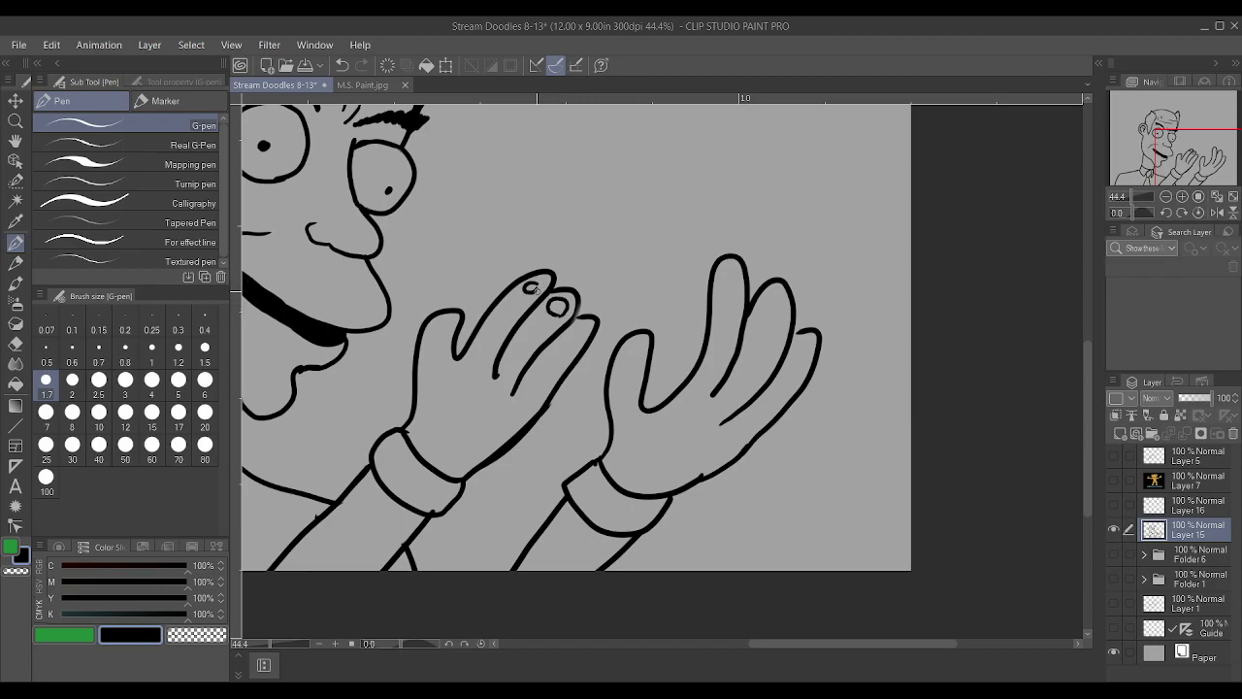
pyautogui.moveTo(430, 323); pyautogui.dragTo(456, 310)
pyautogui.hotkey('ctrl', 'z')
pyautogui.moveTo(433, 314); pyautogui.dragTo(460, 322)
pyautogui.moveTo(579, 327); pyautogui.dragTo(587, 332)
pyautogui.scroll(-4, 647, 304)
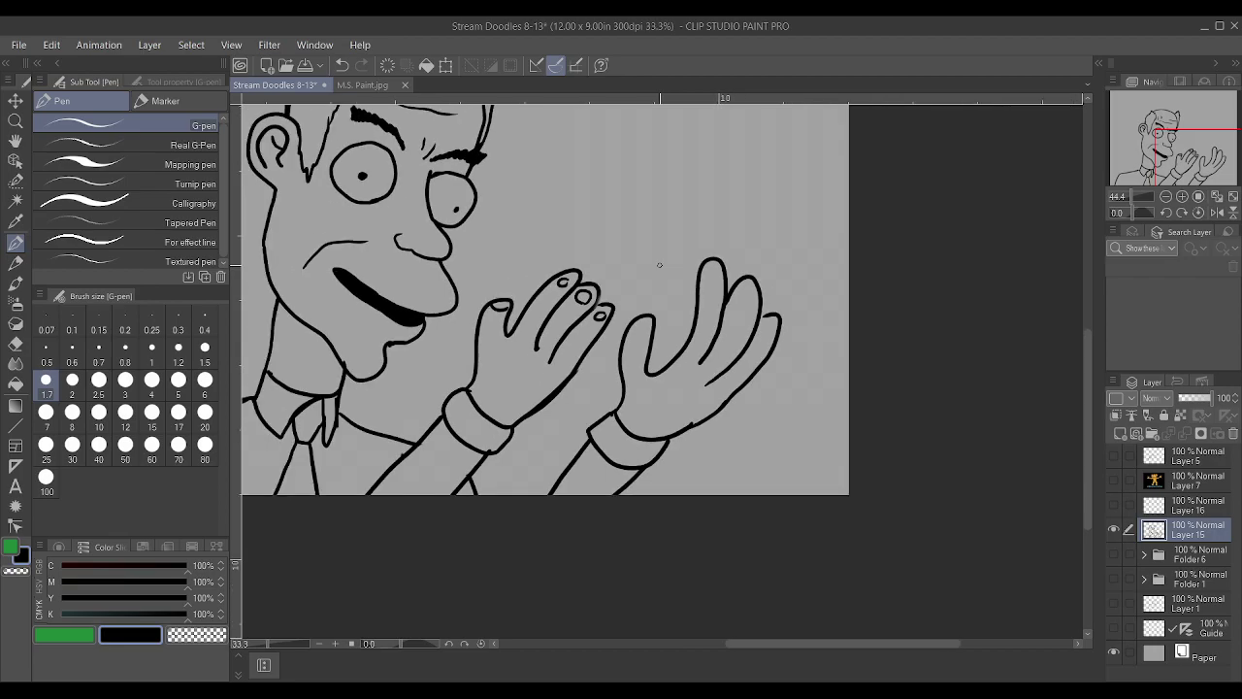
# Undo the fingernails on the hand nearest the face and view the whole drawing
pyautogui.scroll(2, 656, 271)
pyautogui.hotkey('ctrl', 'z')
pyautogui.hotkey('ctrl', 'z')
pyautogui.hotkey('ctrl', 'z')
pyautogui.scroll(-2, 613, 229)
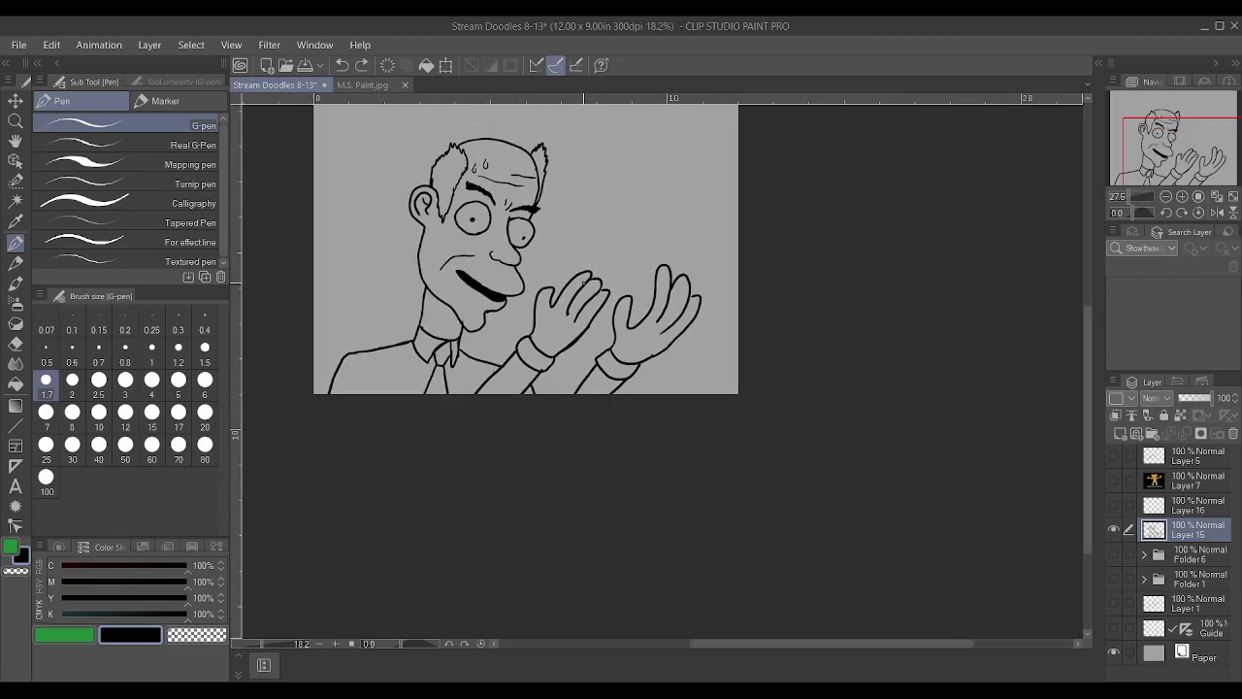
pyautogui.scroll(2, 595, 263)
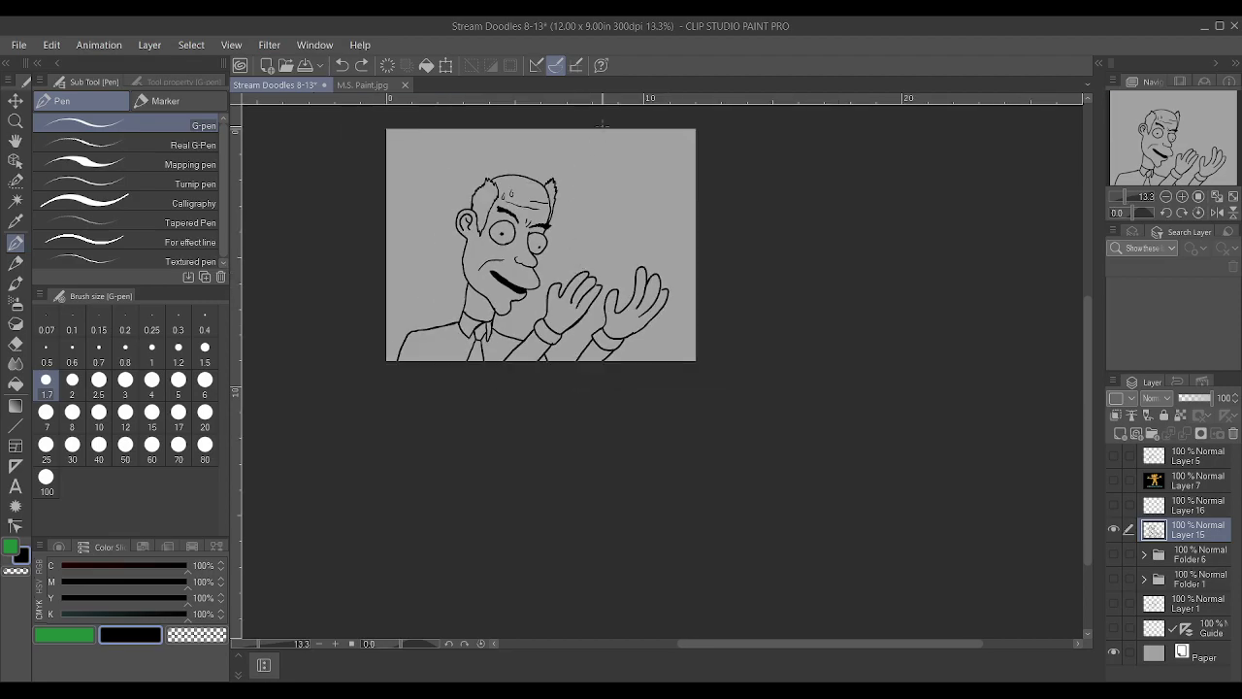
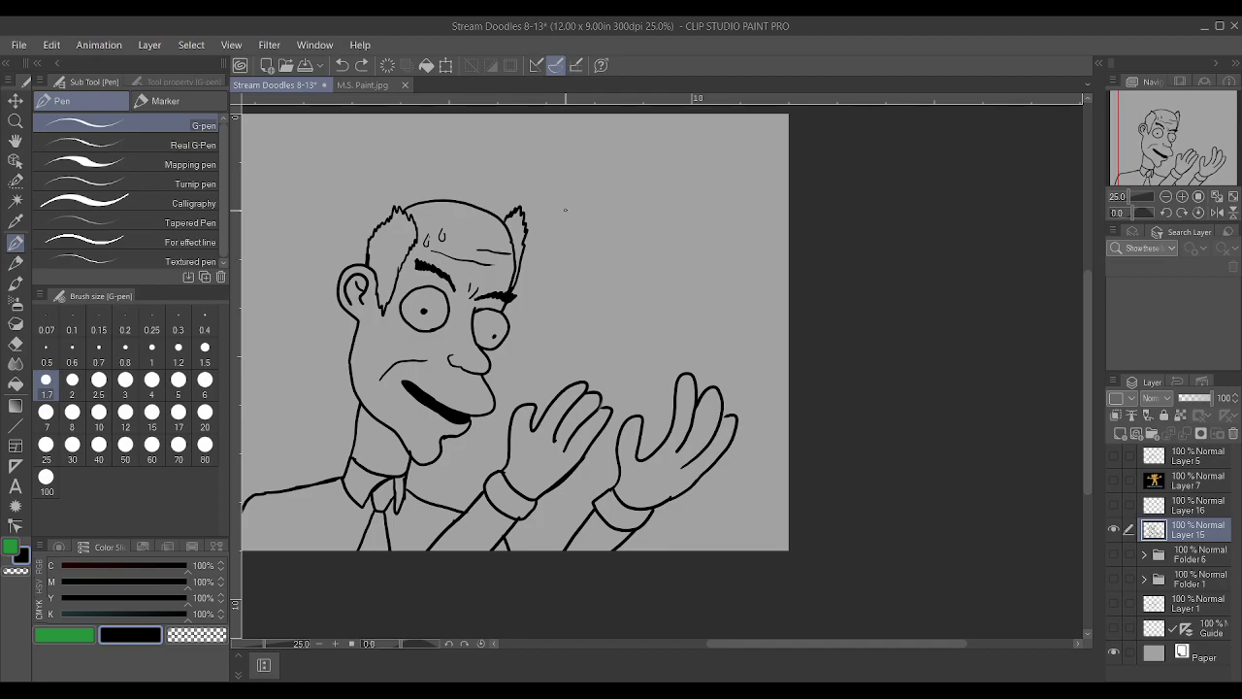
# Touch up the forearm line of the outer sleeve and thicken the cuff corner of the hand nearest the face
pyautogui.scroll(1, 565, 210)
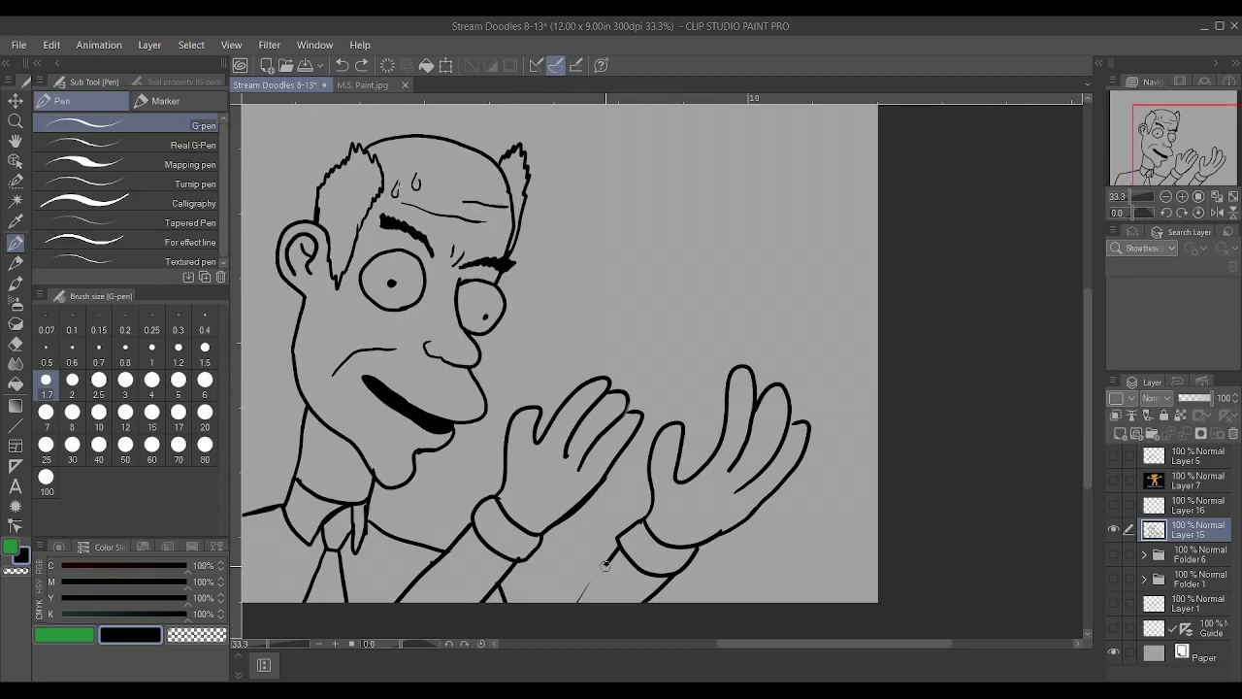
pyautogui.scroll(-2, 611, 557)
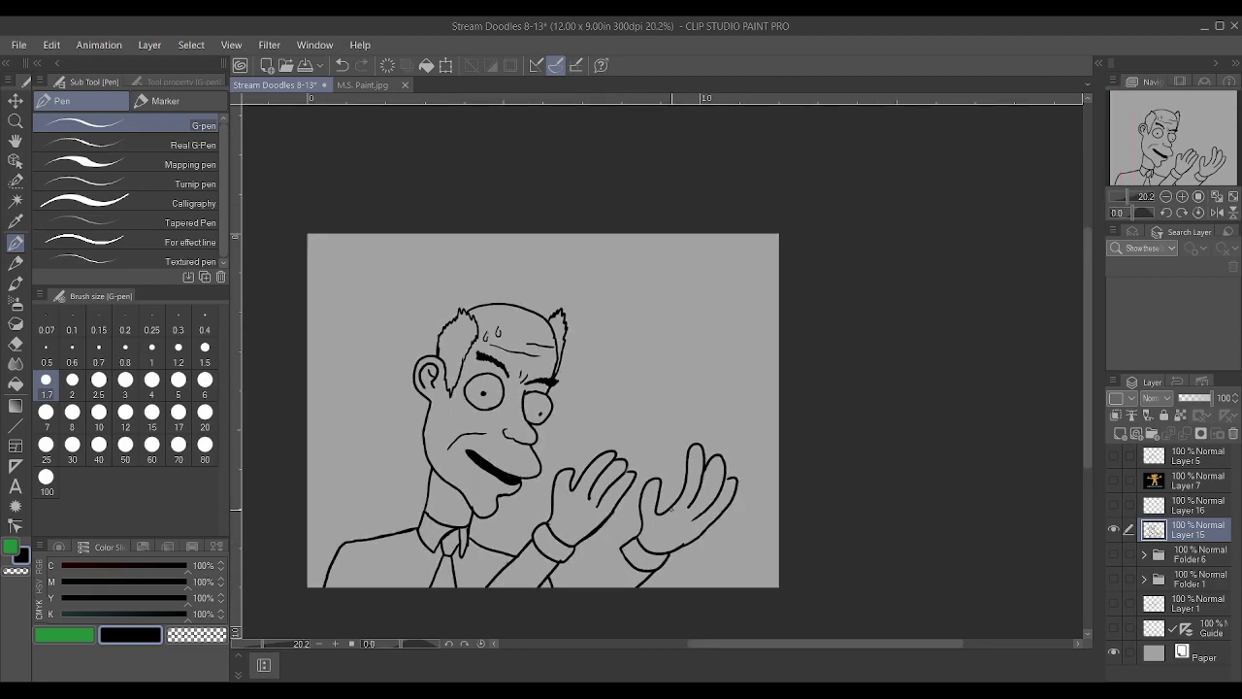
pyautogui.scroll(1, 606, 560)
pyautogui.scroll(1, 606, 560)
pyautogui.moveTo(579, 544); pyautogui.dragTo(600, 519)
pyautogui.scroll(1, 620, 531)
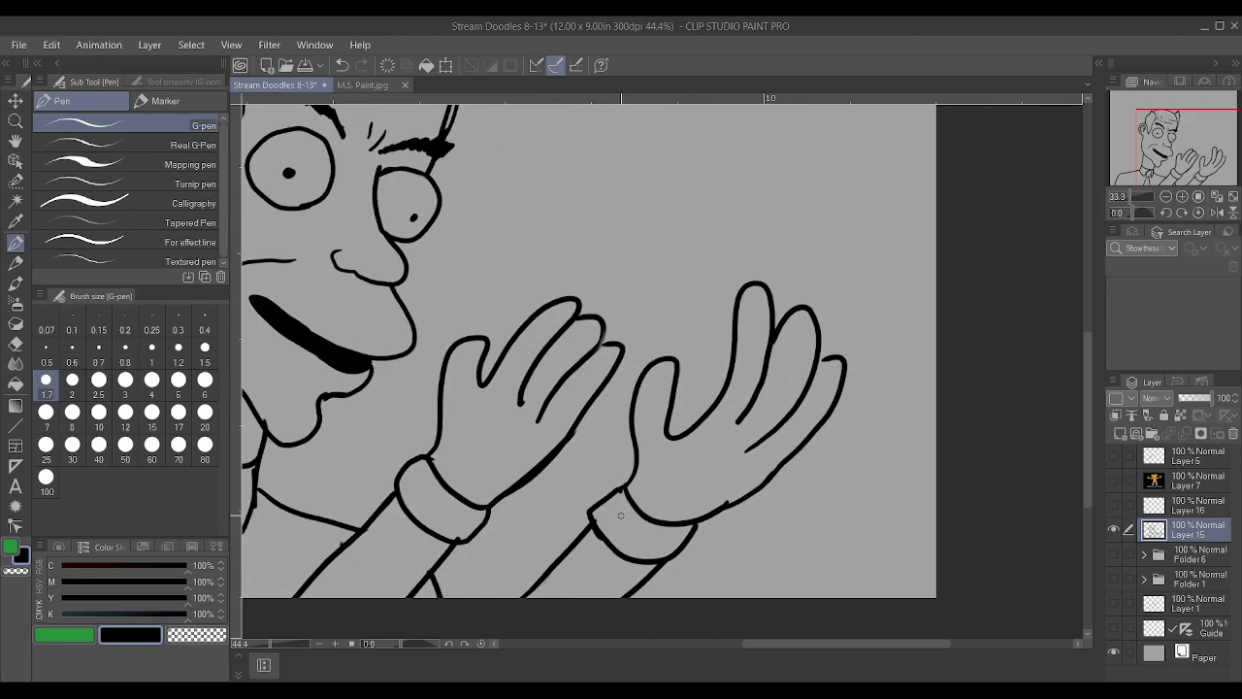
pyautogui.scroll(2, 620, 505)
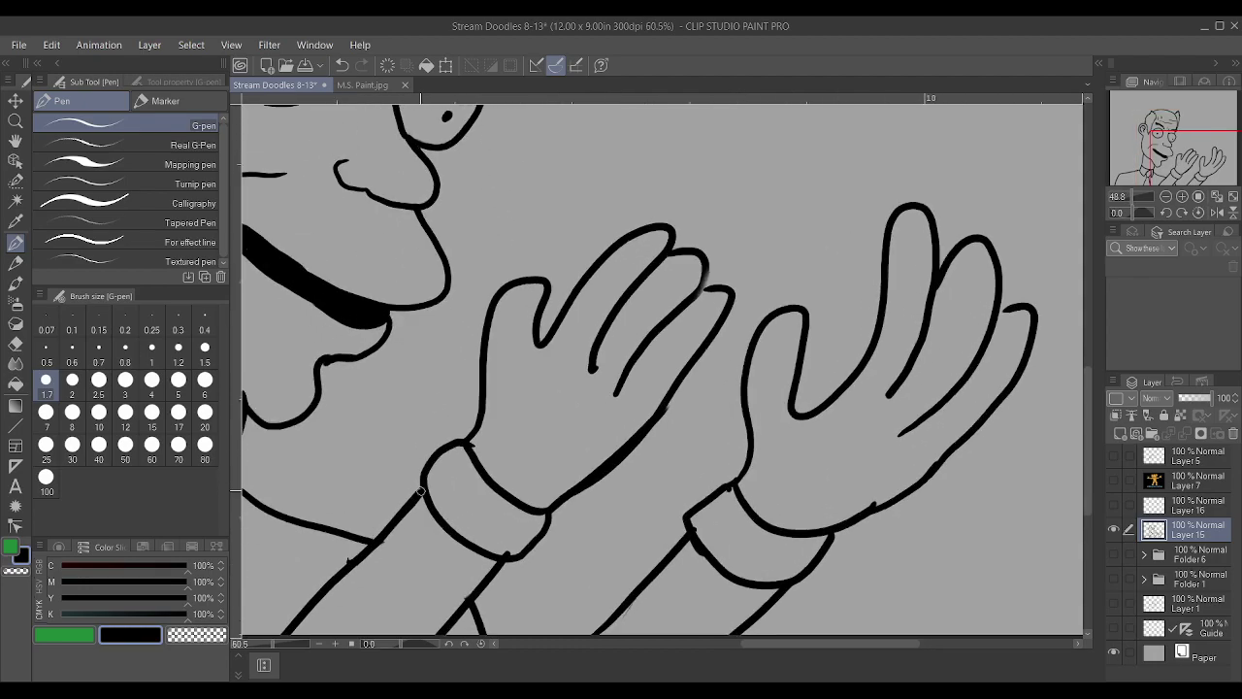
pyautogui.moveTo(454, 439); pyautogui.dragTo(467, 434)
pyautogui.scroll(-2, 467, 435)
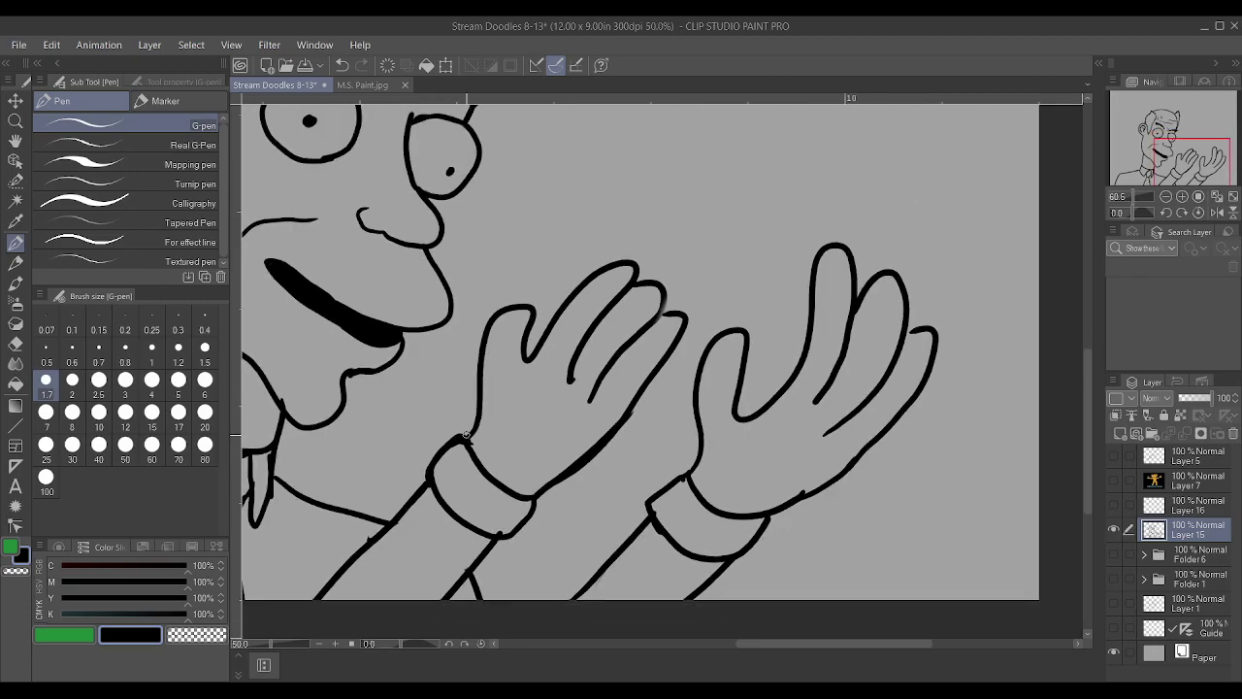
pyautogui.scroll(3, 466, 435)
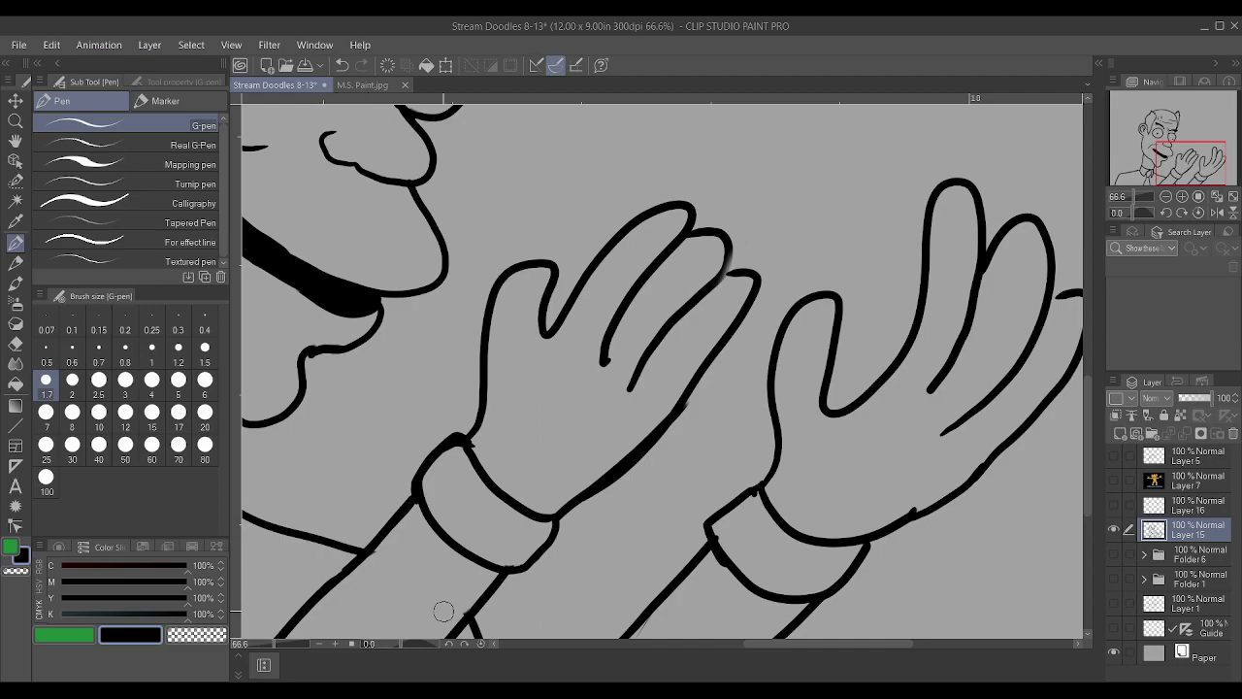
pyautogui.scroll(-3, 456, 611)
pyautogui.scroll(2, 505, 493)
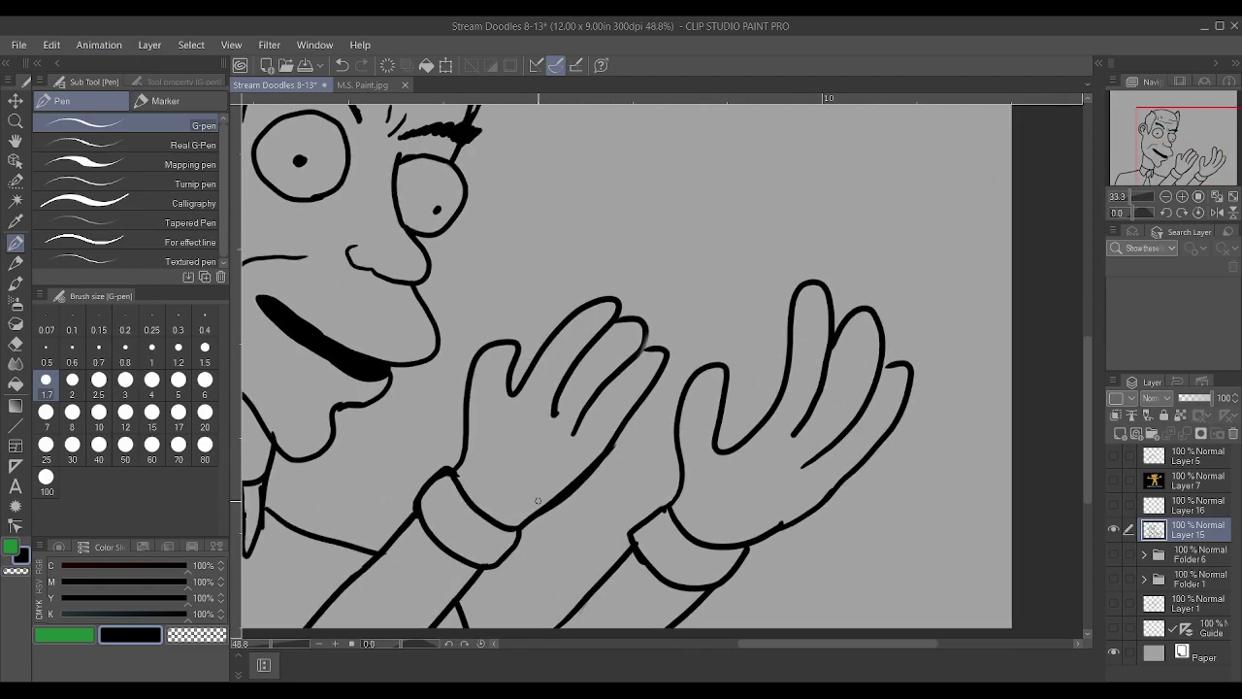
# Thin the heavy outer palm edge of the hand nearest the face into an even line
pyautogui.moveTo(516, 522)
pyautogui.mouseDown()
pyautogui.moveTo(604, 442)
pyautogui.moveTo(584, 498)
pyautogui.moveTo(651, 409)
pyautogui.mouseUp()
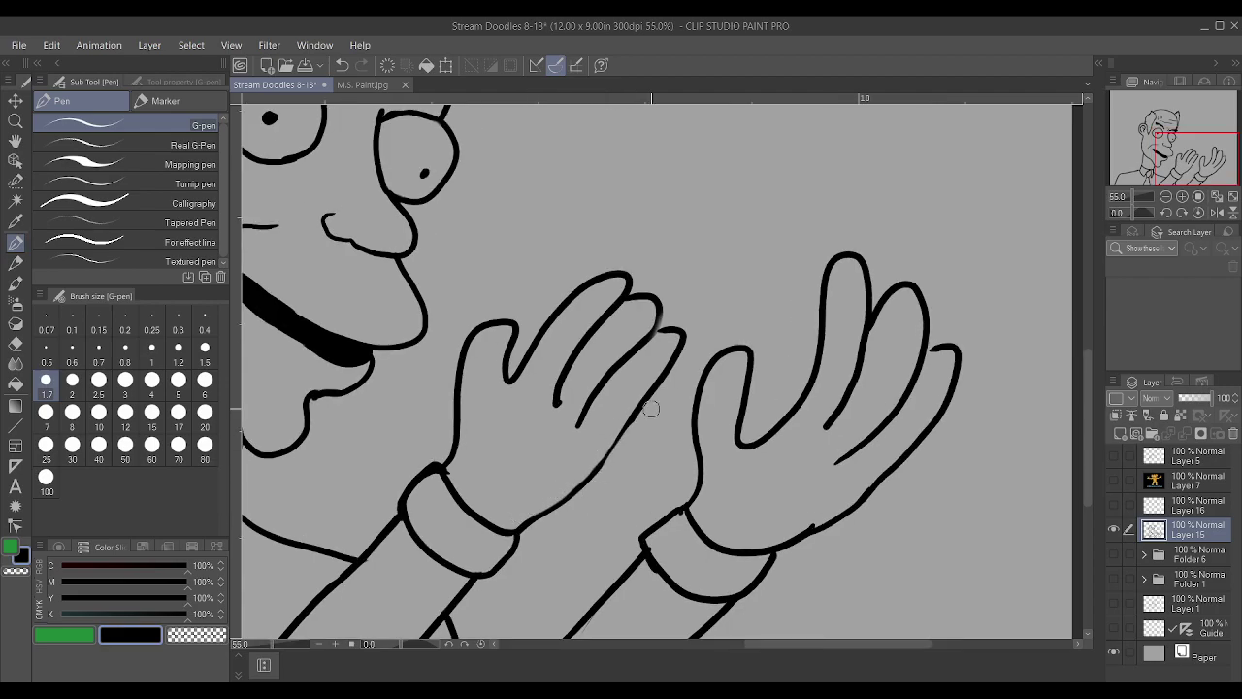
pyautogui.moveTo(521, 532)
pyautogui.mouseDown()
pyautogui.moveTo(586, 487)
pyautogui.moveTo(649, 402)
pyautogui.mouseUp()
pyautogui.hotkey('ctrl', 'z')
pyautogui.moveTo(539, 514)
pyautogui.mouseDown()
pyautogui.moveTo(594, 475)
pyautogui.moveTo(631, 426)
pyautogui.mouseUp()
pyautogui.scroll(-3, 646, 392)
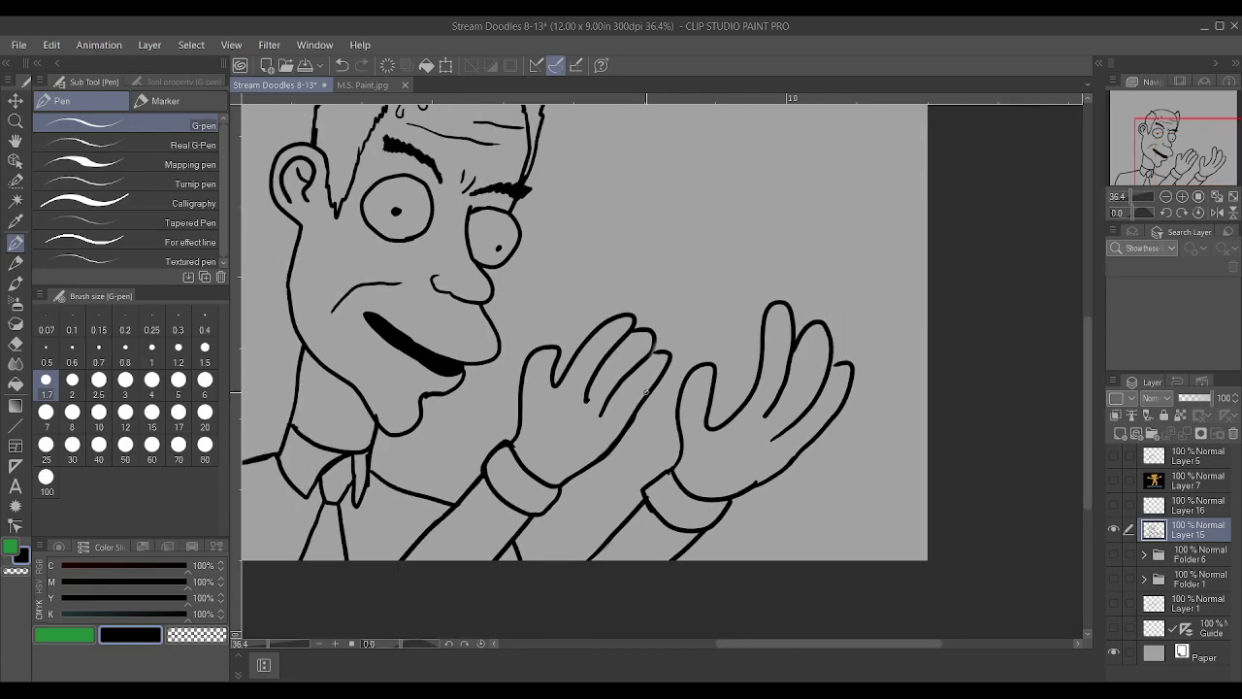
# Clean up the inner ends of the finger lines on both hands and add a short thumb crease on the hand nearest the face
pyautogui.scroll(2, 640, 396)
pyautogui.scroll(1, 630, 399)
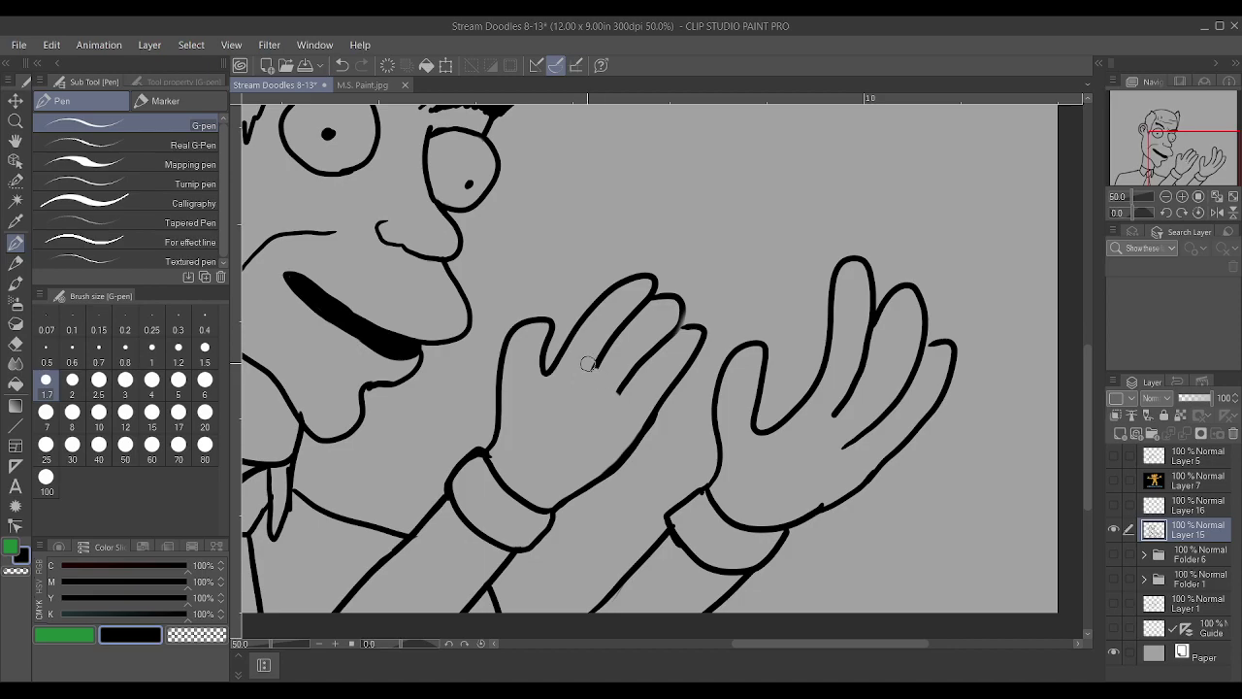
pyautogui.moveTo(588, 380); pyautogui.dragTo(597, 360)
pyautogui.click(616, 392)
pyautogui.scroll(-5, 576, 370)
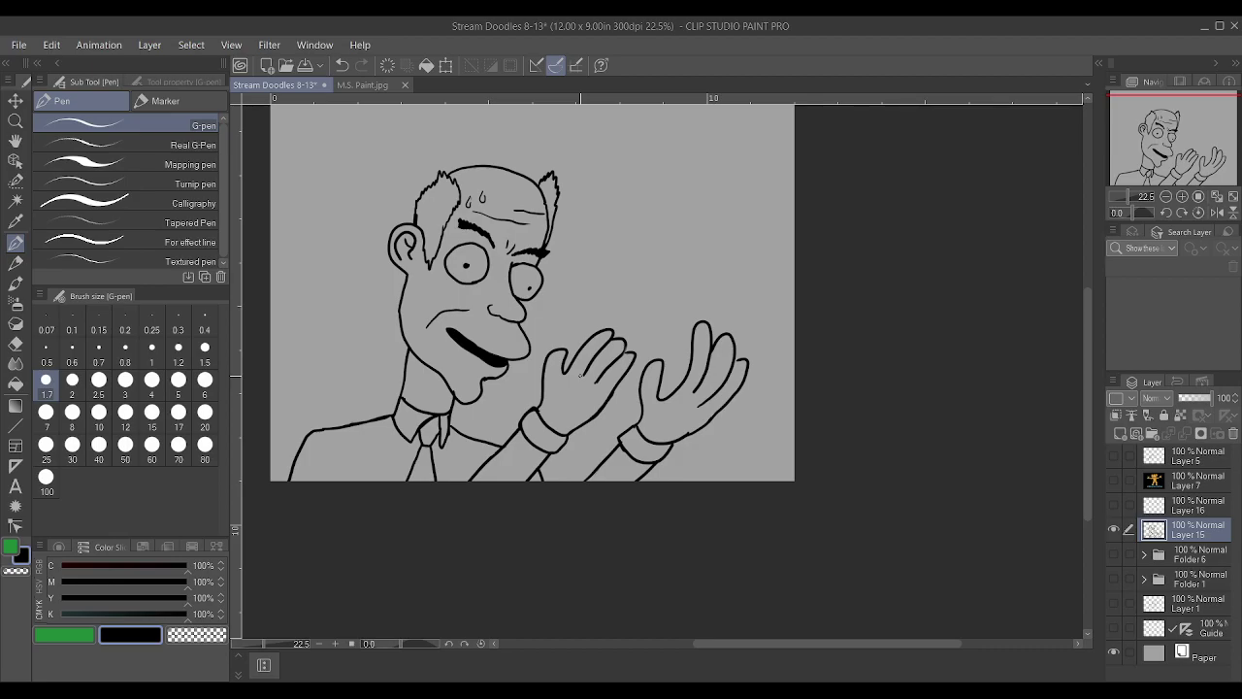
pyautogui.scroll(6, 580, 376)
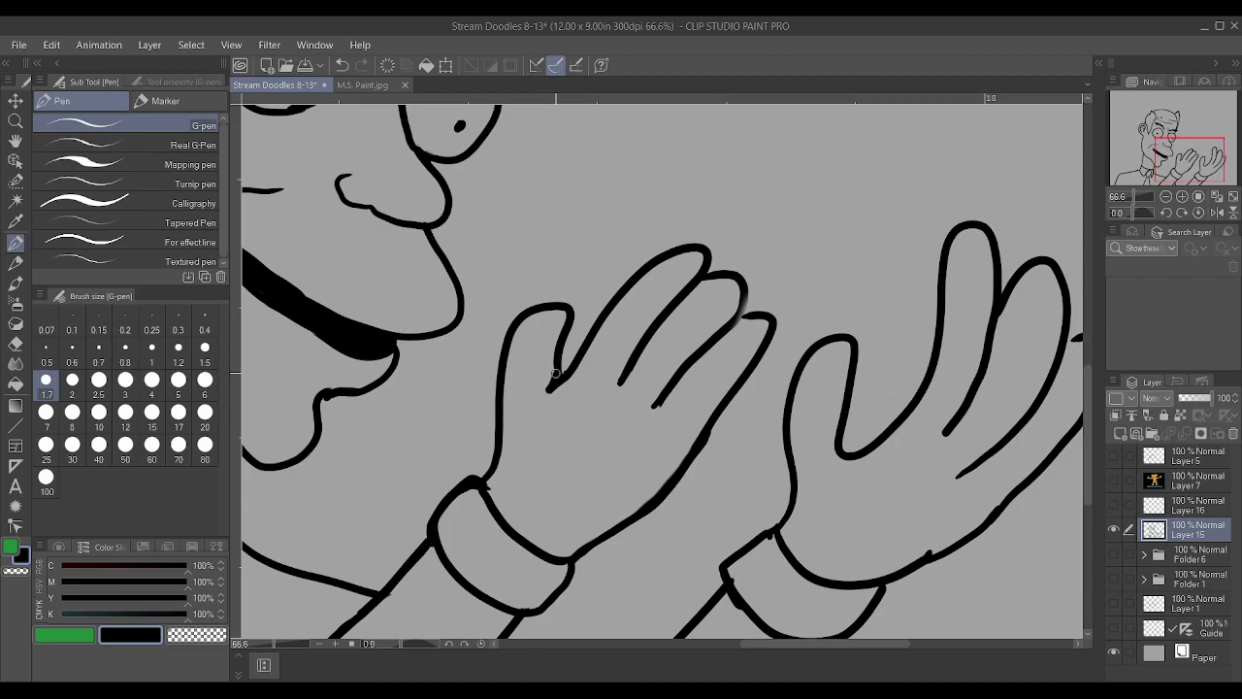
pyautogui.scroll(-3, 551, 386)
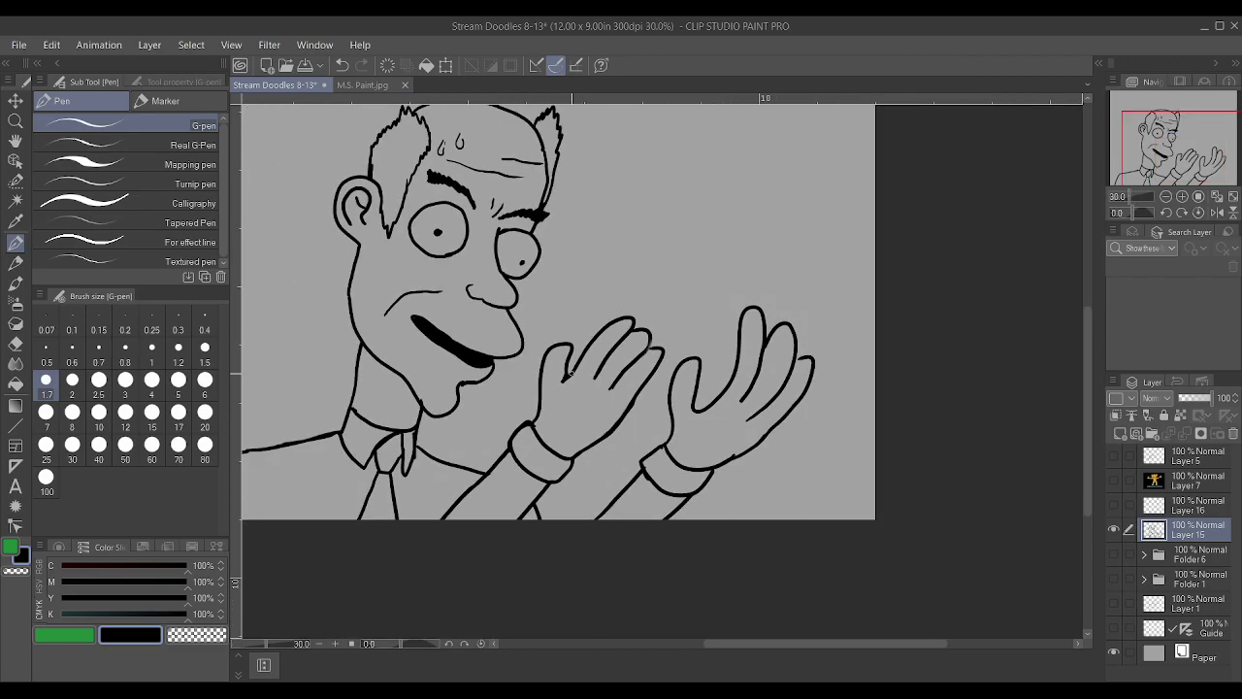
pyautogui.scroll(3, 624, 392)
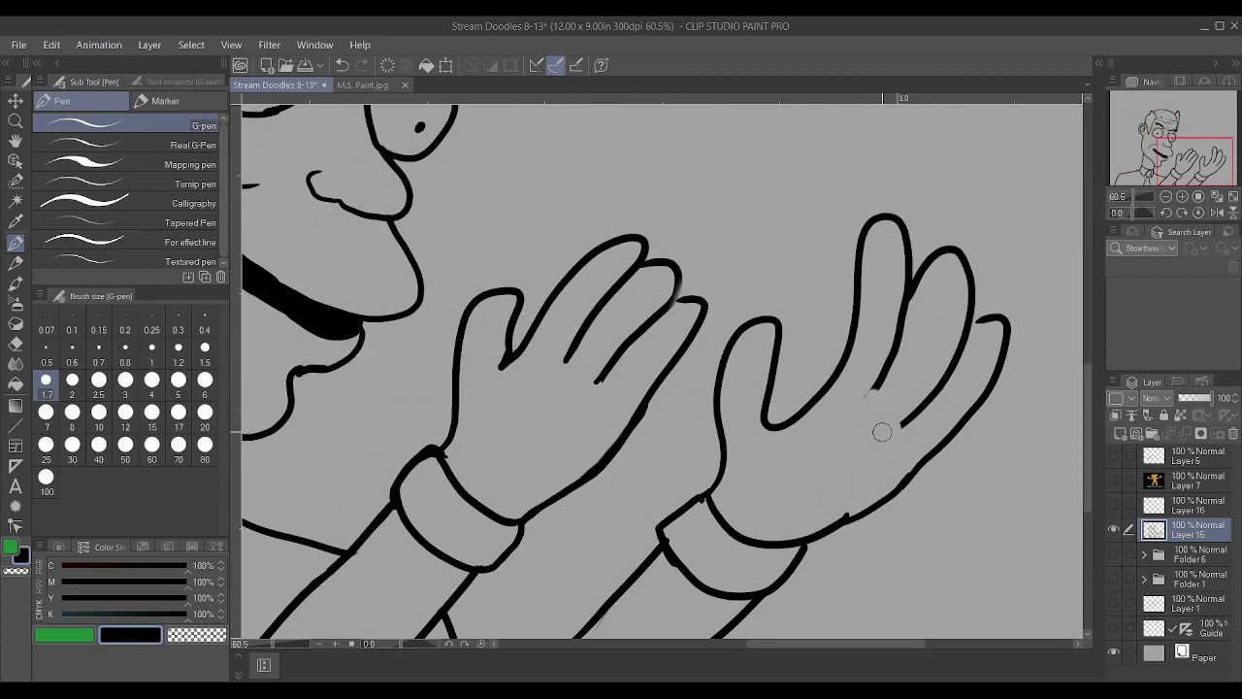
pyautogui.moveTo(881, 380); pyautogui.dragTo(868, 394)
# Draw a trail of three small circles rising from the man's forehead to a large scalloped thought bubble in the canvas corner
pyautogui.scroll(-2, 883, 356)
pyautogui.scroll(2, 943, 327)
pyautogui.scroll(-1, 974, 346)
pyautogui.scroll(-4, 973, 346)
pyautogui.scroll(1, 760, 269)
pyautogui.scroll(-1, 760, 270)
pyautogui.scroll(3, 760, 270)
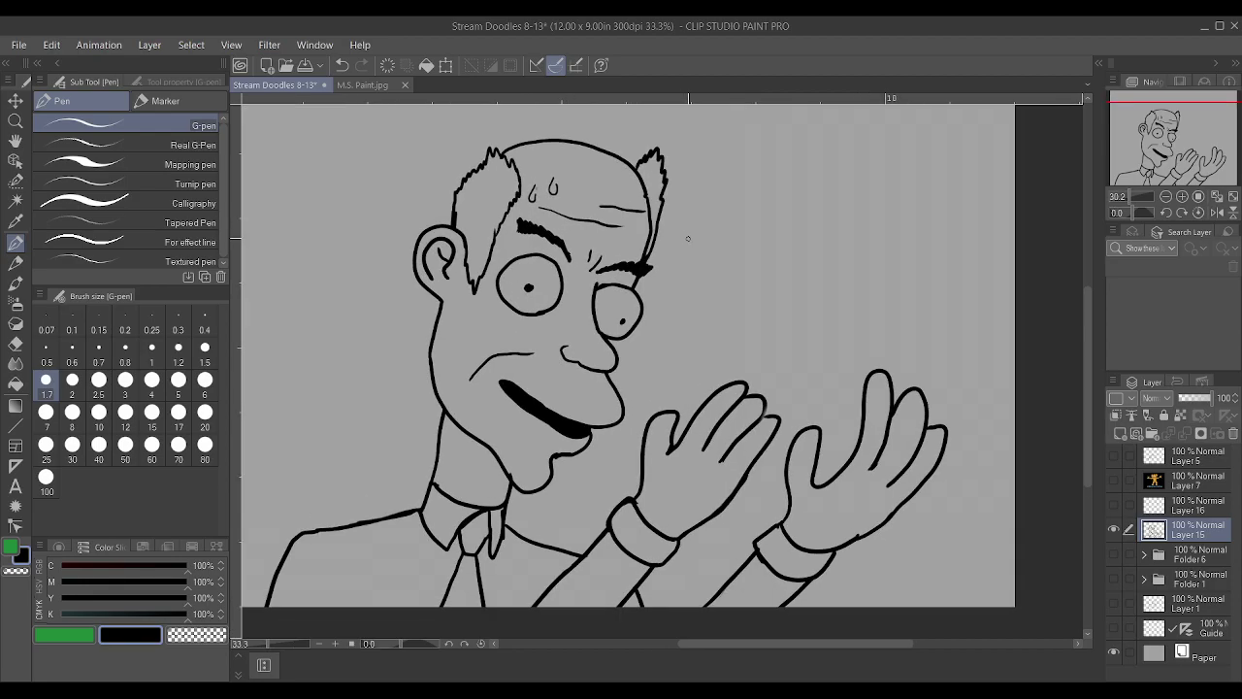
pyautogui.moveTo(687, 234)
pyautogui.mouseDown()
pyautogui.moveTo(717, 227)
pyautogui.moveTo(716, 242)
pyautogui.moveTo(756, 194)
pyautogui.mouseUp()
pyautogui.scroll(1, 691, 241)
pyautogui.scroll(-1, 757, 194)
pyautogui.scroll(-3, 755, 194)
pyautogui.scroll(3, 699, 251)
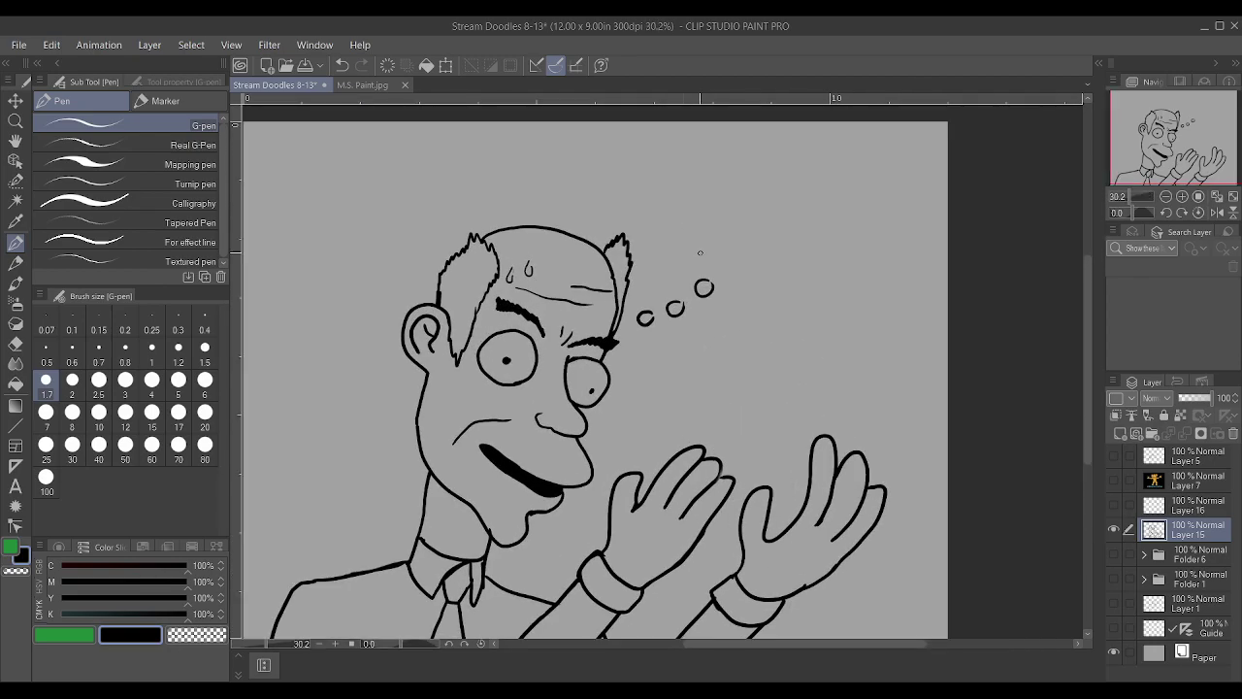
pyautogui.moveTo(706, 252)
pyautogui.mouseDown()
pyautogui.moveTo(691, 242)
pyautogui.moveTo(692, 202)
pyautogui.moveTo(780, 140)
pyautogui.moveTo(871, 143)
pyautogui.moveTo(929, 190)
pyautogui.moveTo(935, 223)
pyautogui.moveTo(914, 260)
pyautogui.moveTo(890, 295)
pyautogui.moveTo(843, 322)
pyautogui.moveTo(801, 332)
pyautogui.moveTo(743, 305)
pyautogui.moveTo(707, 250)
pyautogui.mouseUp()
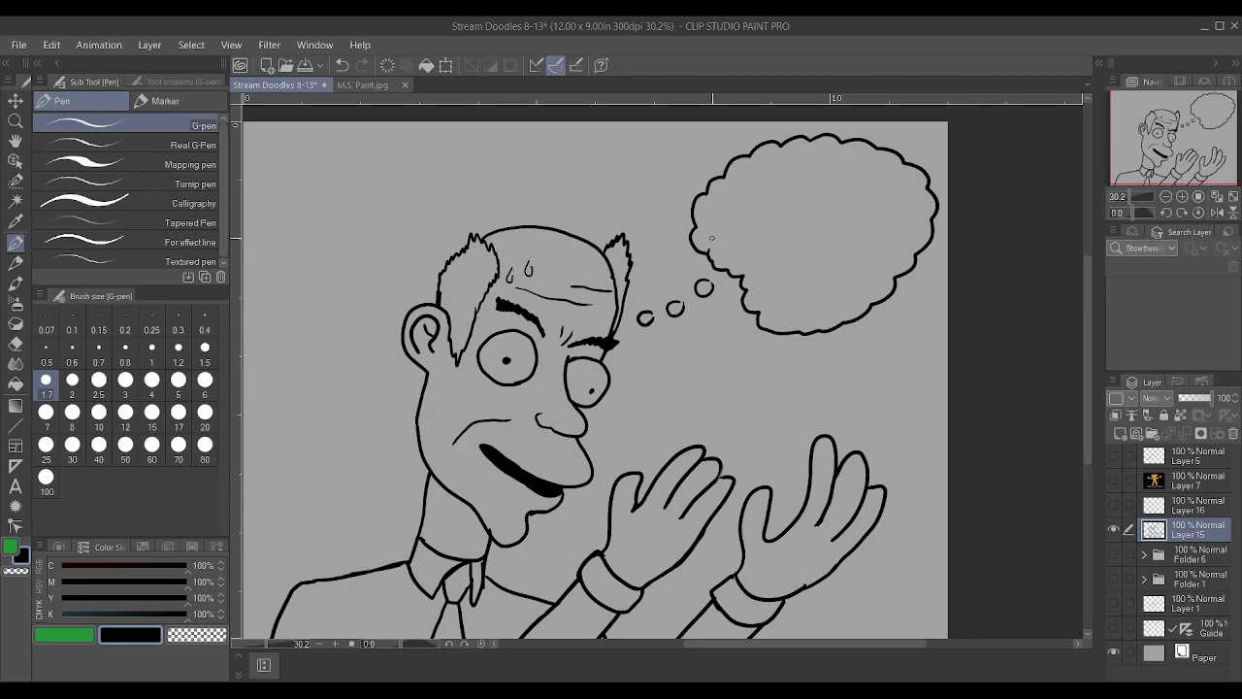
# Dot beard stubble around the mouth corner and over the lower cheek, jaw and chin
pyautogui.scroll(3, 570, 452)
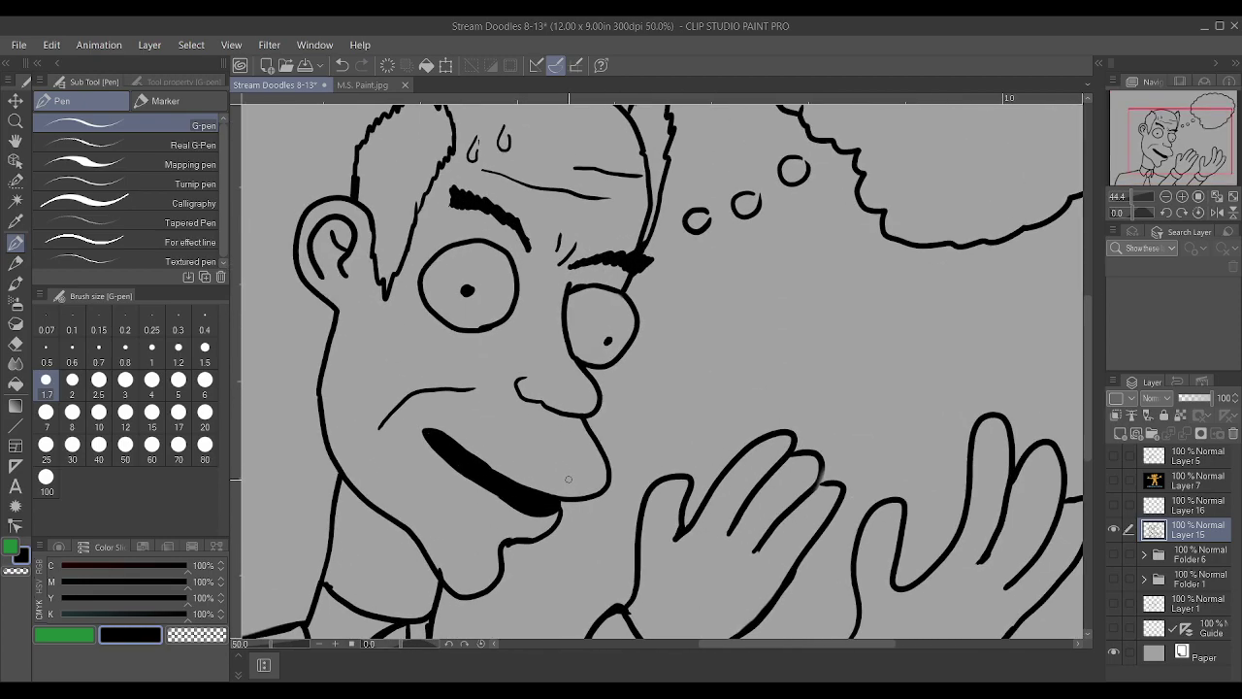
pyautogui.click(492, 439)
pyautogui.click(478, 425)
pyautogui.click(443, 417)
pyautogui.click(427, 404)
pyautogui.click(418, 397)
pyautogui.click(386, 402)
pyautogui.click(371, 412)
pyautogui.click(369, 444)
pyautogui.click(369, 475)
pyautogui.click(344, 475)
pyautogui.click(331, 463)
pyautogui.click(338, 446)
pyautogui.click(350, 444)
pyautogui.click(390, 466)
pyautogui.click(378, 515)
pyautogui.click(353, 507)
pyautogui.click(395, 499)
pyautogui.click(411, 480)
pyautogui.click(392, 470)
pyautogui.moveTo(498, 556); pyautogui.dragTo(462, 539)
pyautogui.click(462, 583)
pyautogui.click(434, 583)
pyautogui.click(434, 551)
pyautogui.click(413, 540)
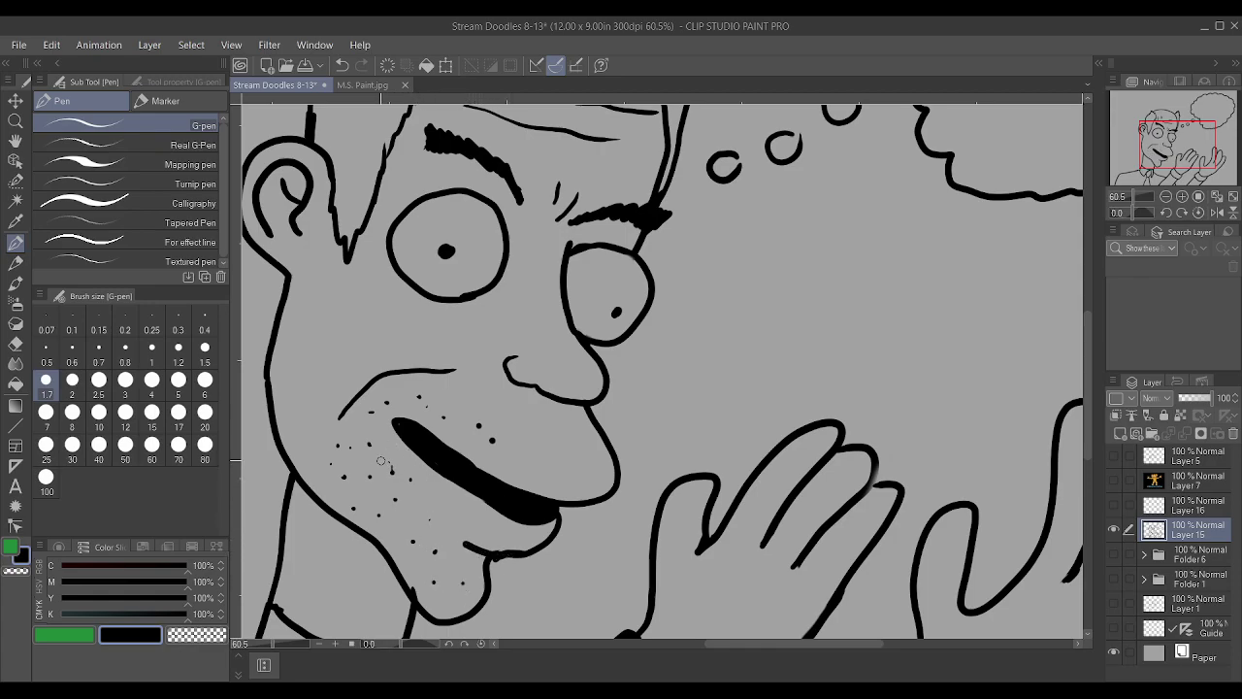
pyautogui.click(326, 483)
pyautogui.click(302, 467)
pyautogui.click(309, 443)
pyautogui.click(326, 429)
pyautogui.click(449, 390)
# Draw two short crease lines below the nose and fill the upper lip area with stubble dots
pyautogui.moveTo(520, 406)
pyautogui.mouseDown()
pyautogui.moveTo(544, 448)
pyautogui.moveTo(560, 444)
pyautogui.mouseUp()
pyautogui.click(532, 466)
pyautogui.click(555, 471)
pyautogui.click(580, 468)
pyautogui.click(583, 431)
pyautogui.click(571, 431)
pyautogui.click(571, 452)
pyautogui.click(525, 456)
pyautogui.click(492, 467)
pyautogui.click(541, 486)
pyautogui.click(575, 495)
pyautogui.click(598, 486)
pyautogui.click(596, 470)
pyautogui.click(529, 478)
pyautogui.click(506, 471)
pyautogui.click(474, 452)
pyautogui.click(453, 438)
pyautogui.click(495, 417)
pyautogui.click(464, 406)
pyautogui.click(371, 411)
# Extend the stubble dots up the cheek and along the jaw edge to the sideburn below the ear
pyautogui.click(358, 380)
pyautogui.click(328, 389)
pyautogui.click(313, 402)
pyautogui.click(302, 417)
pyautogui.click(290, 425)
pyautogui.click(283, 400)
pyautogui.click(300, 389)
pyautogui.click(312, 364)
pyautogui.click(306, 337)
pyautogui.click(321, 322)
pyautogui.click(334, 330)
pyautogui.click(338, 355)
pyautogui.click(305, 307)
pyautogui.click(324, 237)
pyautogui.click(309, 256)
pyautogui.click(303, 265)
# Draw thin branching veins around the pupil of the larger eye, running inward from its rim
pyautogui.moveTo(460, 193)
pyautogui.mouseDown()
pyautogui.moveTo(465, 217)
pyautogui.moveTo(446, 214)
pyautogui.moveTo(481, 221)
pyautogui.mouseUp()
pyautogui.moveTo(439, 294); pyautogui.dragTo(464, 264)
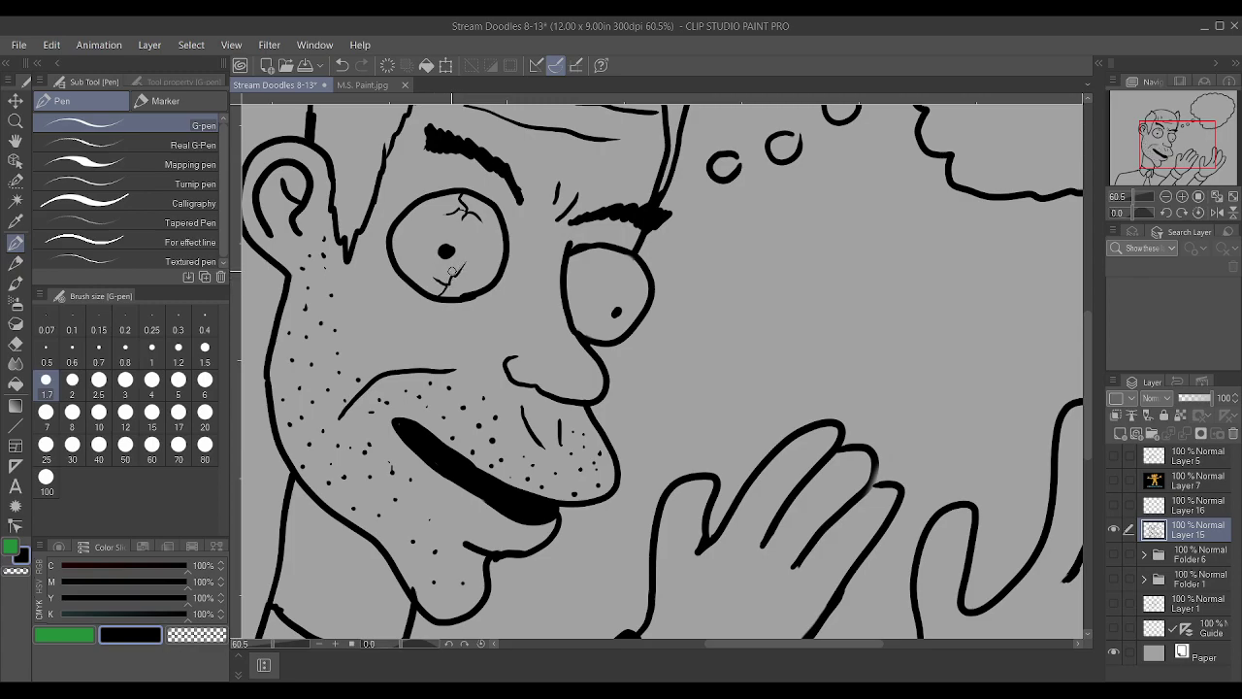
pyautogui.moveTo(410, 235)
pyautogui.mouseDown()
pyautogui.moveTo(428, 225)
pyautogui.moveTo(420, 255)
pyautogui.moveTo(431, 210)
pyautogui.mouseUp()
pyautogui.moveTo(502, 234)
pyautogui.mouseDown()
pyautogui.moveTo(485, 243)
pyautogui.moveTo(480, 229)
pyautogui.mouseUp()
pyautogui.moveTo(489, 286)
pyautogui.mouseDown()
pyautogui.moveTo(478, 250)
pyautogui.moveTo(464, 275)
pyautogui.mouseUp()
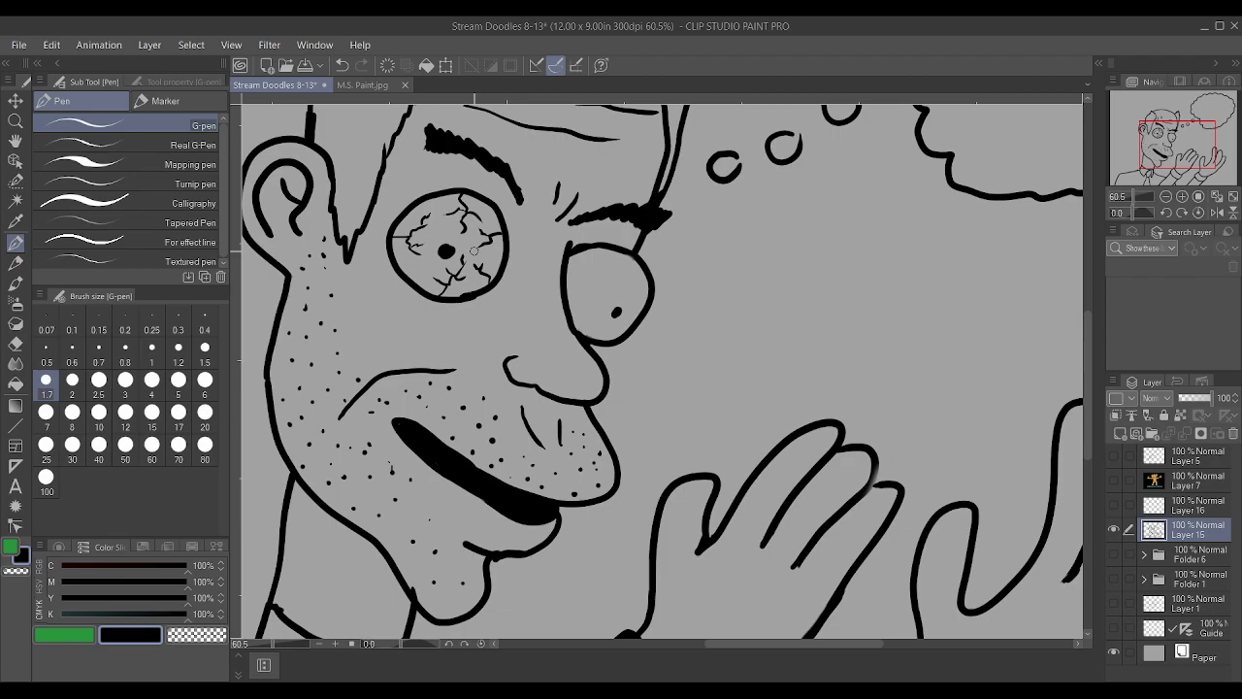
# Add matching branching veins inside the smaller eye
pyautogui.moveTo(617, 251)
pyautogui.mouseDown()
pyautogui.moveTo(635, 275)
pyautogui.moveTo(591, 268)
pyautogui.moveTo(579, 286)
pyautogui.mouseUp()
pyautogui.moveTo(588, 328); pyautogui.dragTo(599, 326)
pyautogui.moveTo(647, 293); pyautogui.dragTo(633, 301)
pyautogui.scroll(-5, 549, 253)
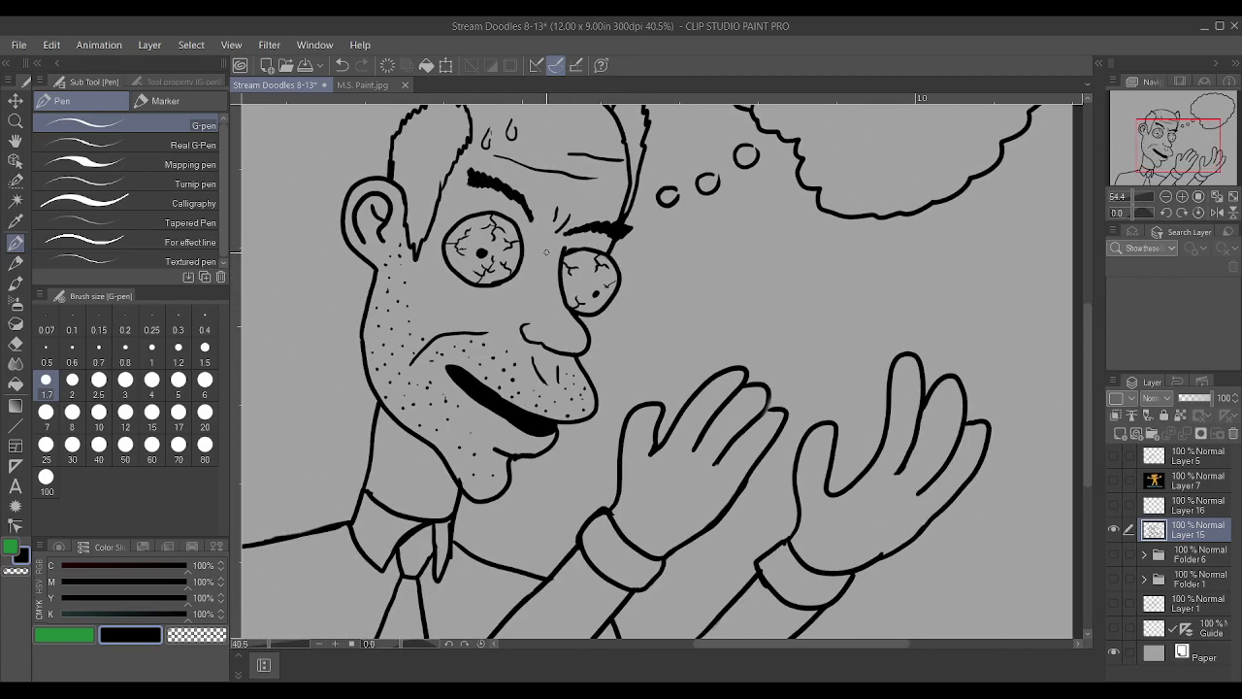
pyautogui.scroll(-3, 583, 291)
pyautogui.scroll(6, 543, 223)
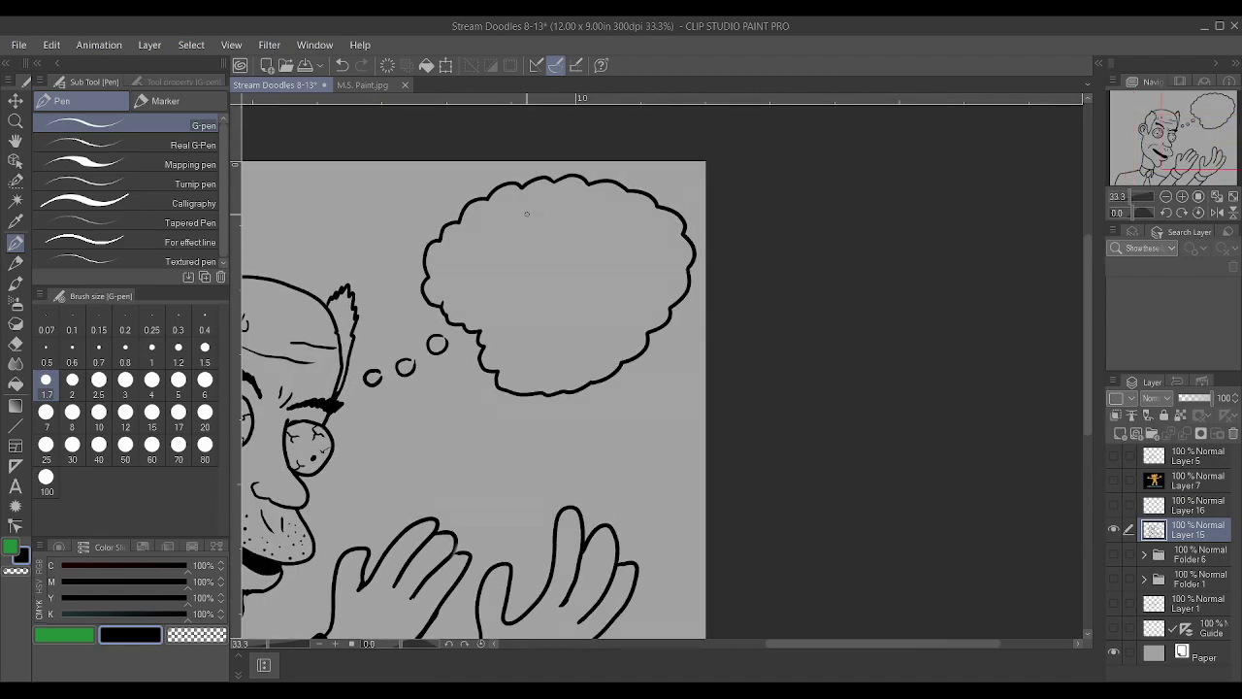
pyautogui.moveTo(505, 202)
pyautogui.mouseDown()
pyautogui.moveTo(498, 221)
pyautogui.moveTo(517, 215)
pyautogui.mouseUp()
pyautogui.moveTo(518, 201)
pyautogui.mouseDown()
pyautogui.moveTo(514, 233)
pyautogui.moveTo(532, 212)
pyautogui.mouseUp()
pyautogui.hotkey('ctrl', 'z')
pyautogui.scroll(-1, 537, 215)
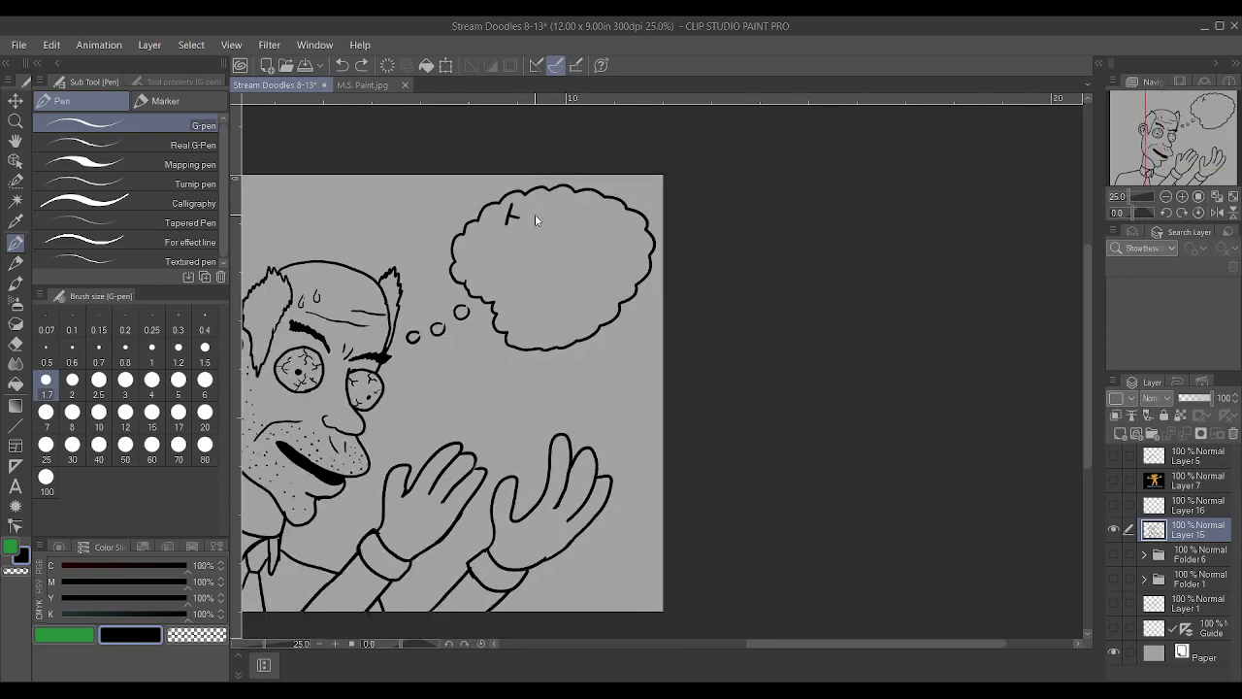
# Draw shoulders, a ragged bearded jaw, a mouth with moustache outline and a nose inside the thought bubble
pyautogui.scroll(2, 535, 220)
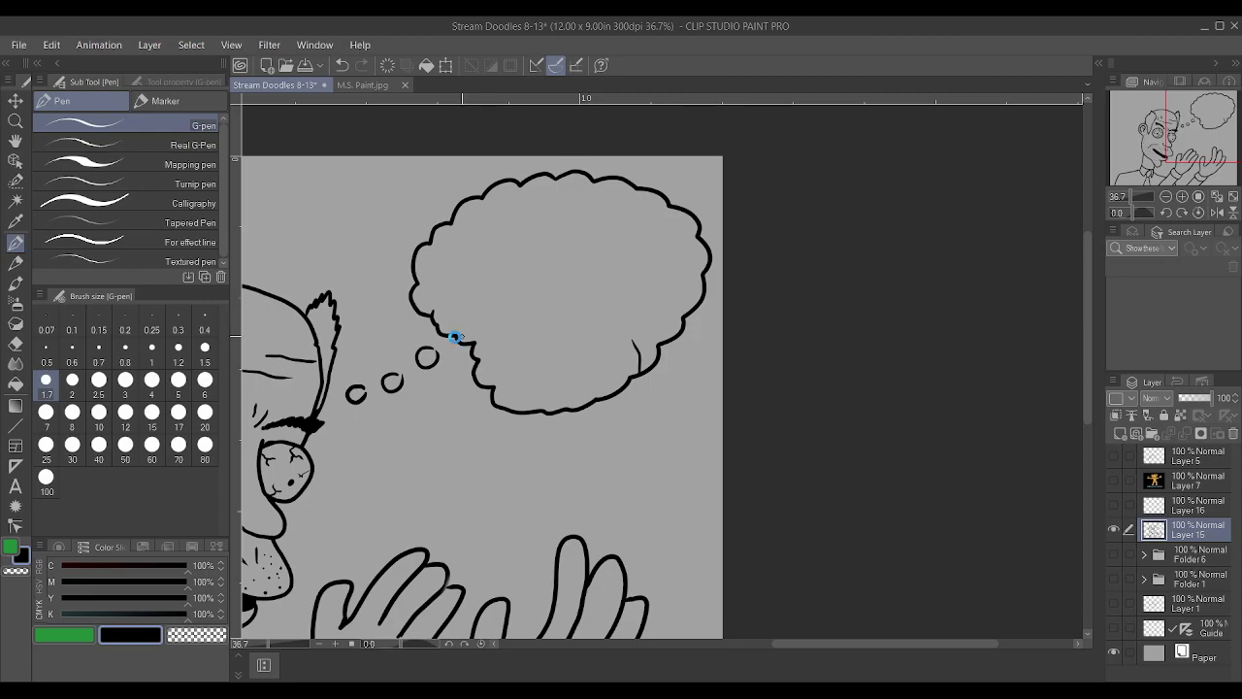
pyautogui.moveTo(460, 334)
pyautogui.mouseDown()
pyautogui.moveTo(497, 313)
pyautogui.moveTo(525, 337)
pyautogui.moveTo(631, 343)
pyautogui.moveTo(606, 326)
pyautogui.moveTo(495, 309)
pyautogui.moveTo(497, 298)
pyautogui.moveTo(565, 321)
pyautogui.moveTo(546, 323)
pyautogui.moveTo(524, 317)
pyautogui.moveTo(583, 317)
pyautogui.moveTo(519, 314)
pyautogui.moveTo(519, 303)
pyautogui.moveTo(582, 297)
pyautogui.mouseUp()
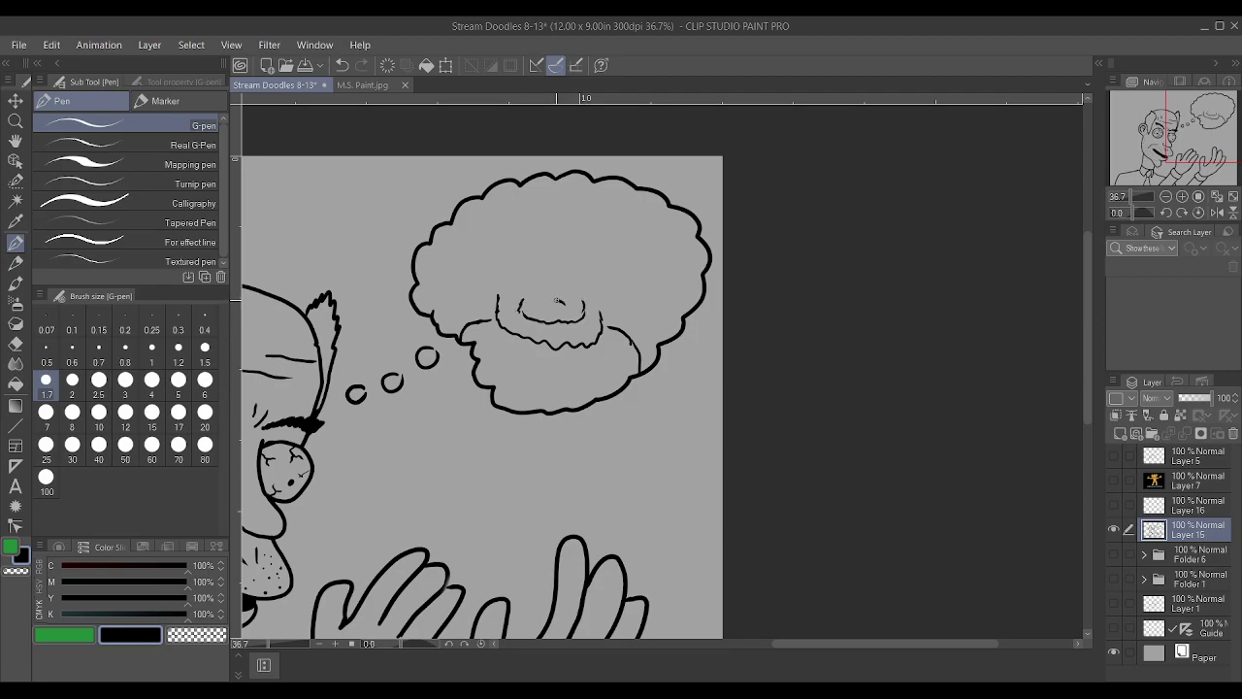
pyautogui.moveTo(533, 307); pyautogui.dragTo(541, 308)
pyautogui.moveTo(553, 291); pyautogui.dragTo(563, 279)
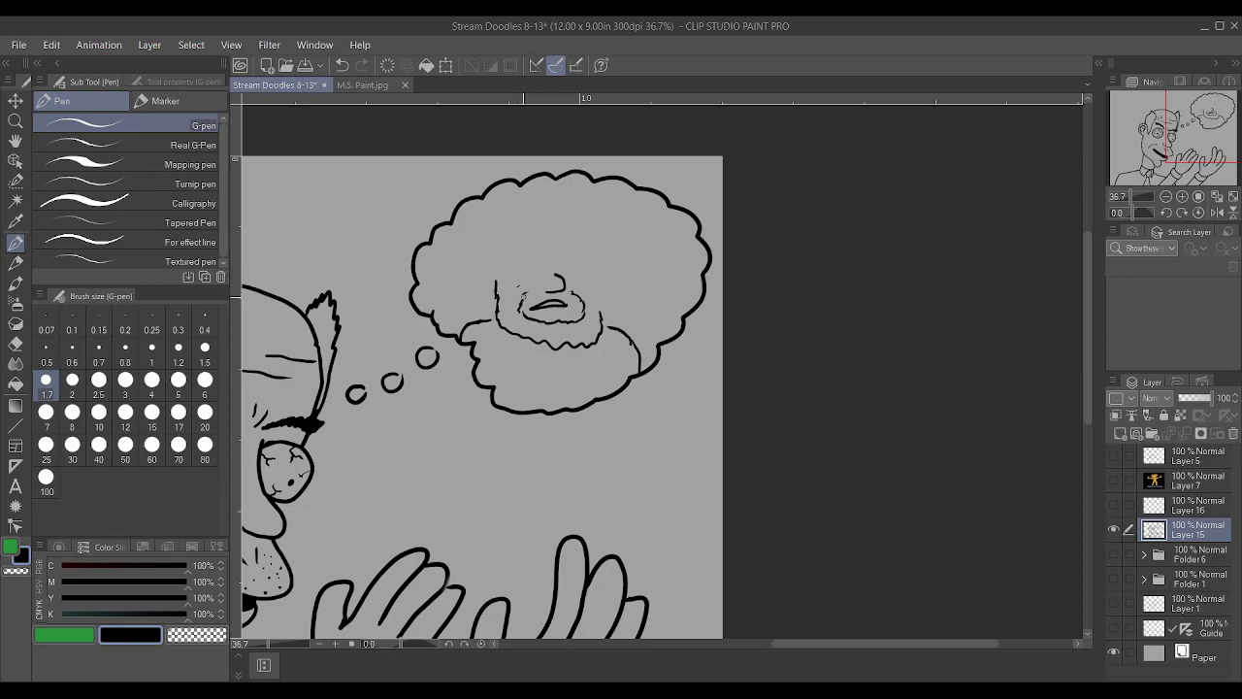
# Draw rounded square glasses with a double bridge on the bearded face, redoing the second lens until it fits
pyautogui.moveTo(537, 294)
pyautogui.mouseDown()
pyautogui.moveTo(592, 281)
pyautogui.moveTo(522, 282)
pyautogui.moveTo(509, 255)
pyautogui.moveTo(533, 249)
pyautogui.moveTo(545, 266)
pyautogui.mouseUp()
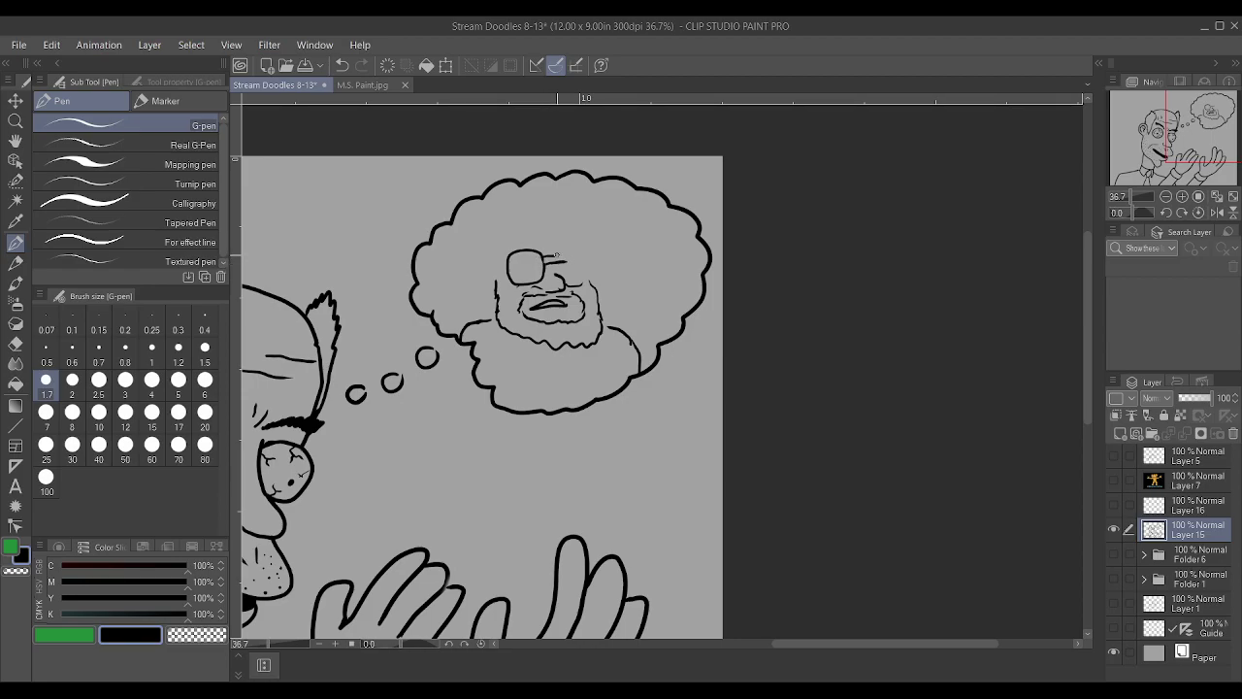
pyautogui.moveTo(566, 279)
pyautogui.mouseDown()
pyautogui.moveTo(588, 285)
pyautogui.moveTo(581, 246)
pyautogui.mouseUp()
pyautogui.hotkey('ctrl', 'z')
pyautogui.scroll(2, 581, 244)
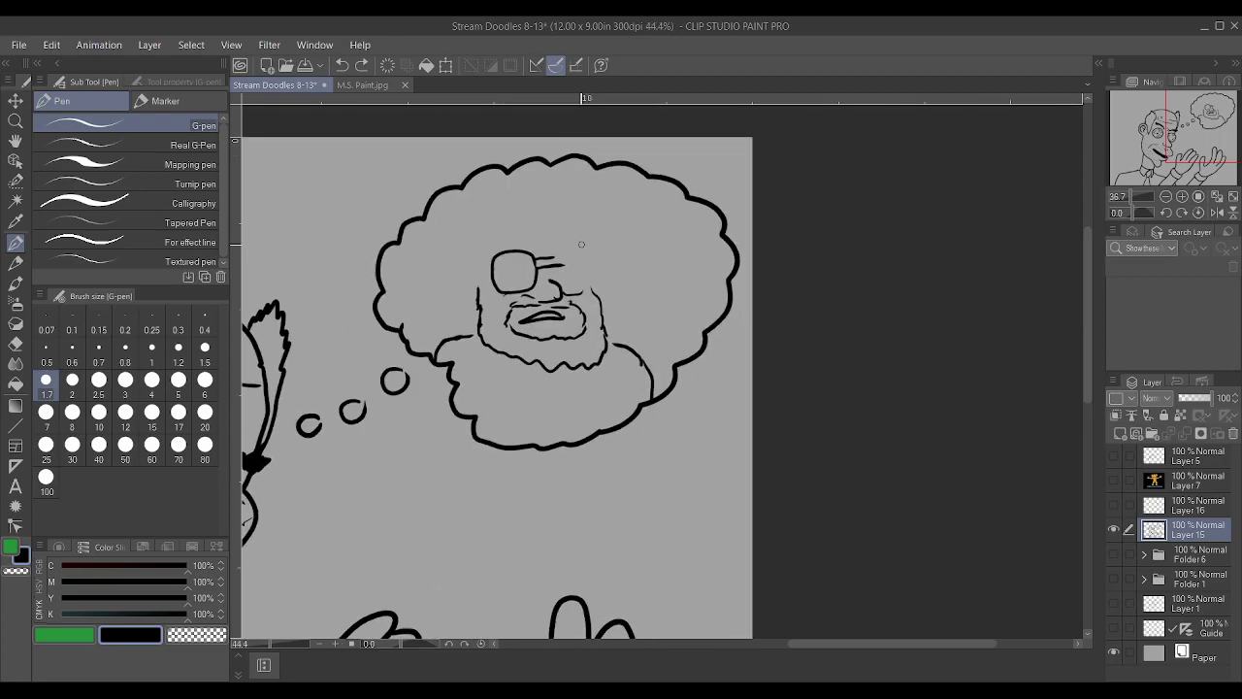
pyautogui.moveTo(560, 259)
pyautogui.mouseDown()
pyautogui.moveTo(575, 289)
pyautogui.moveTo(601, 279)
pyautogui.moveTo(605, 258)
pyautogui.moveTo(564, 244)
pyautogui.mouseUp()
pyautogui.hotkey('ctrl', 'z')
pyautogui.scroll(1, 550, 246)
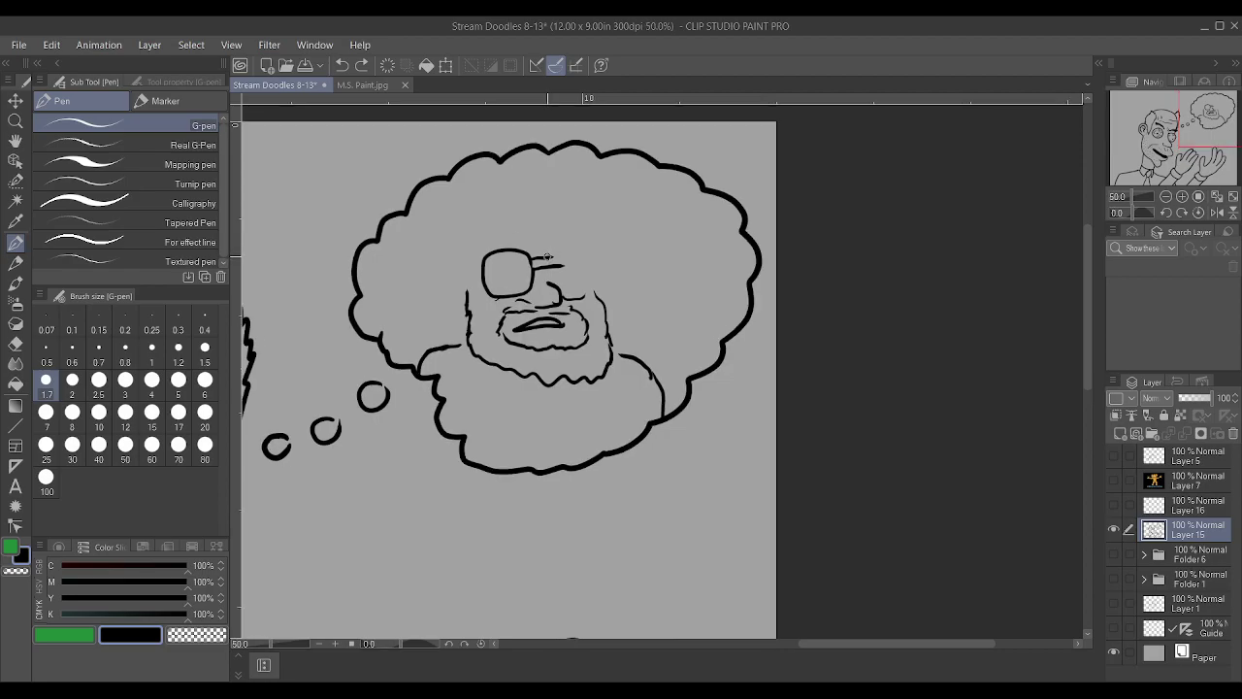
pyautogui.moveTo(558, 257)
pyautogui.mouseDown()
pyautogui.moveTo(566, 287)
pyautogui.moveTo(594, 294)
pyautogui.moveTo(614, 275)
pyautogui.moveTo(610, 249)
pyautogui.moveTo(567, 251)
pyautogui.mouseUp()
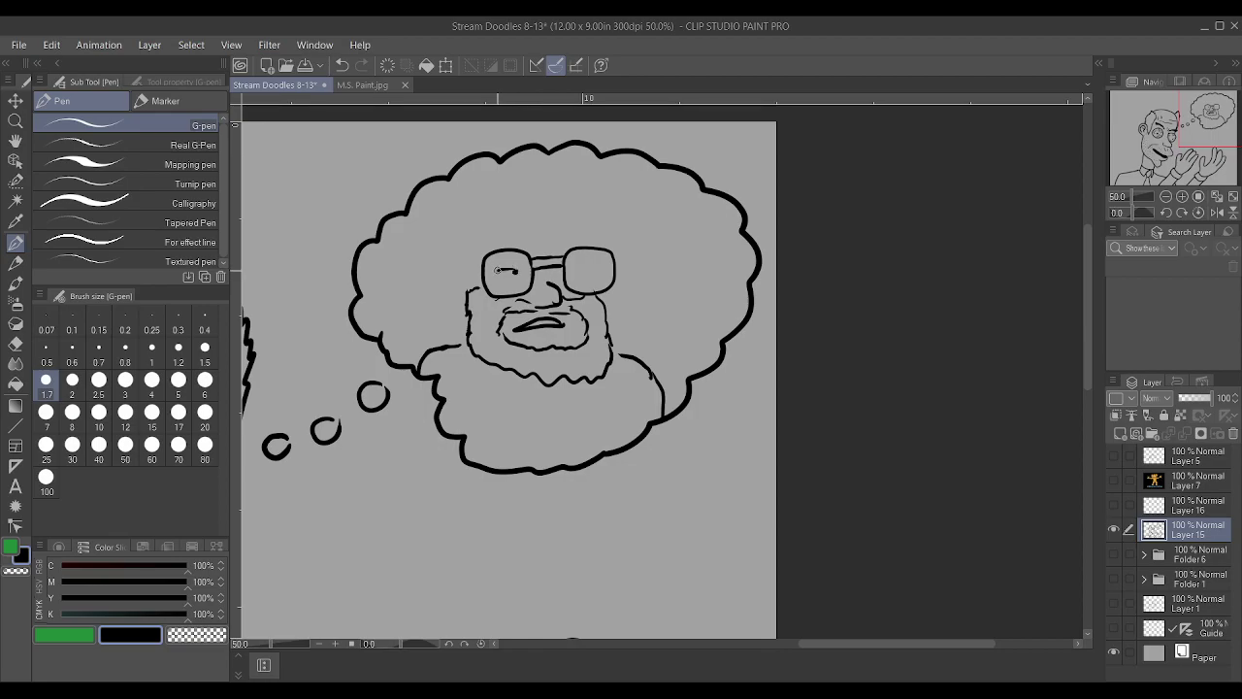
# Draw narrowed eyes with bags inside both lenses and an ear beside the glasses
pyautogui.moveTo(579, 271); pyautogui.dragTo(599, 265)
pyautogui.moveTo(499, 278); pyautogui.dragTo(600, 277)
pyautogui.moveTo(469, 290); pyautogui.dragTo(470, 258)
# Add a swept-up quiff of hair, a line below the lower lip and two short curved marks beside the beard
pyautogui.moveTo(482, 249); pyautogui.dragTo(514, 247)
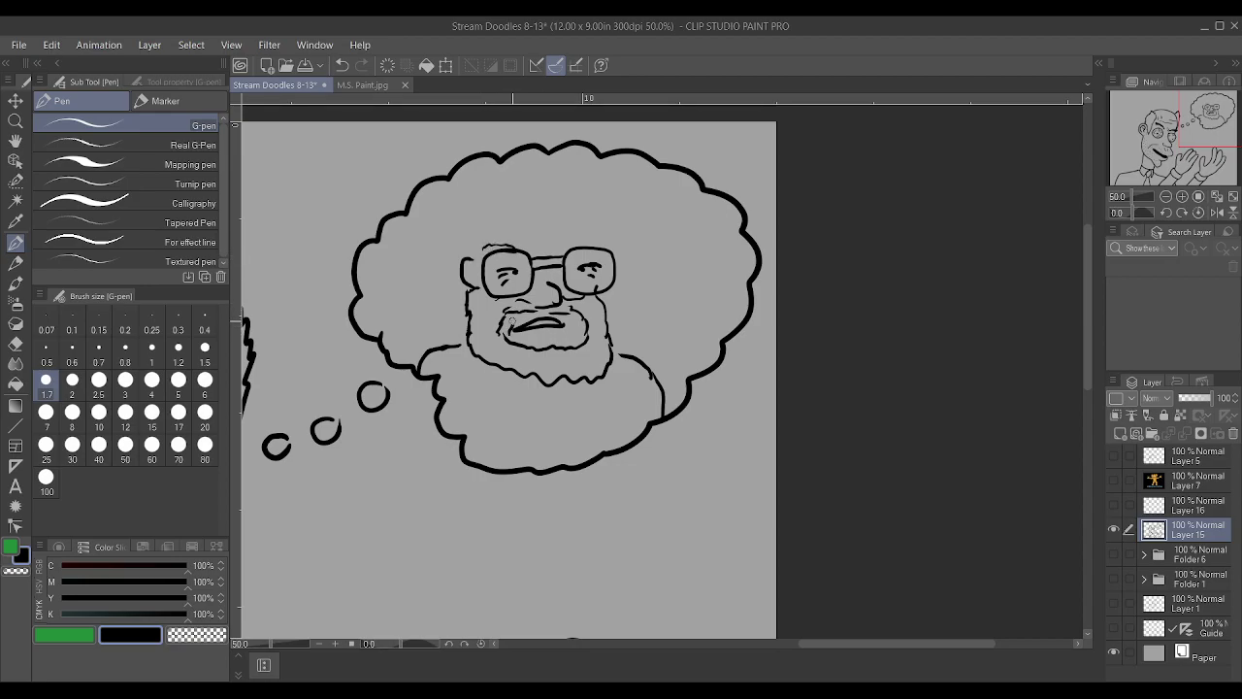
pyautogui.moveTo(532, 337); pyautogui.dragTo(552, 337)
pyautogui.moveTo(540, 243)
pyautogui.mouseDown()
pyautogui.moveTo(588, 221)
pyautogui.moveTo(532, 202)
pyautogui.moveTo(493, 215)
pyautogui.moveTo(491, 229)
pyautogui.moveTo(592, 205)
pyautogui.moveTo(558, 188)
pyautogui.moveTo(541, 202)
pyautogui.moveTo(569, 206)
pyautogui.mouseUp()
pyautogui.moveTo(547, 233)
pyautogui.mouseDown()
pyautogui.moveTo(522, 197)
pyautogui.moveTo(522, 216)
pyautogui.moveTo(479, 238)
pyautogui.mouseUp()
pyautogui.moveTo(607, 331); pyautogui.dragTo(621, 324)
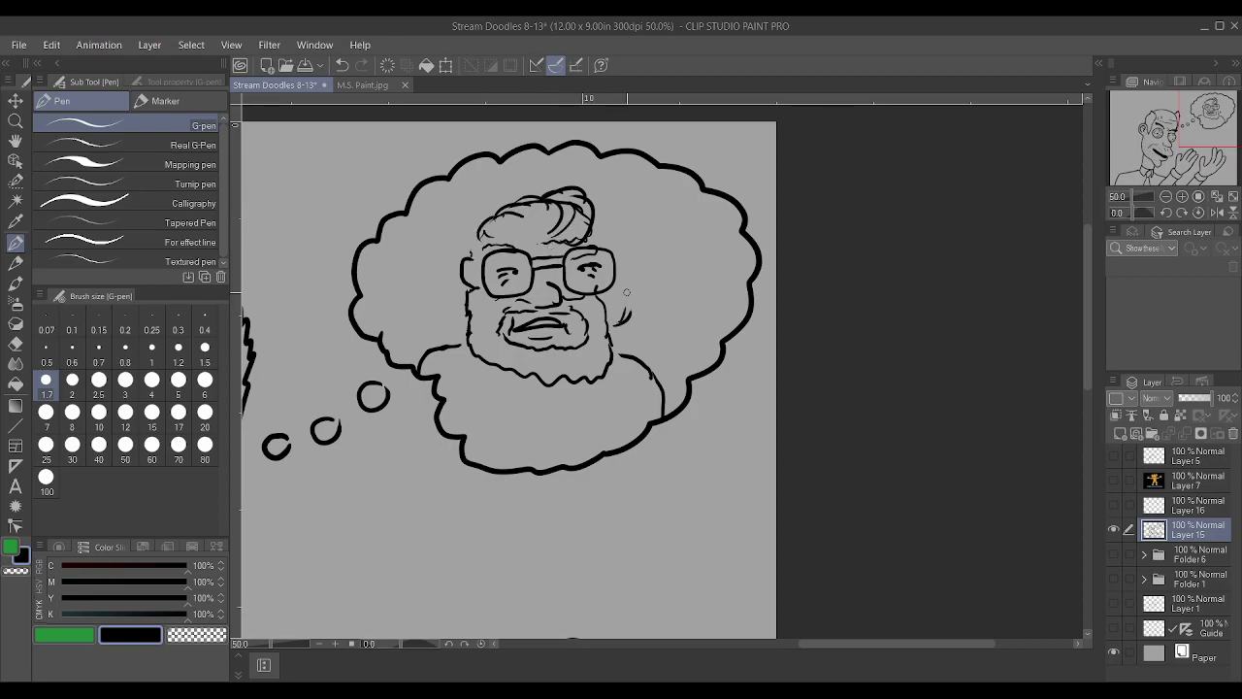
# Try hand-lettering "we gotta" beside the bearded man's hair in the thought bubble, and undo it
pyautogui.moveTo(625, 197)
pyautogui.mouseDown()
pyautogui.moveTo(658, 209)
pyautogui.moveTo(662, 197)
pyautogui.moveTo(653, 207)
pyautogui.moveTo(681, 215)
pyautogui.moveTo(670, 227)
pyautogui.moveTo(713, 233)
pyautogui.mouseUp()
pyautogui.moveTo(726, 236); pyautogui.dragTo(729, 250)
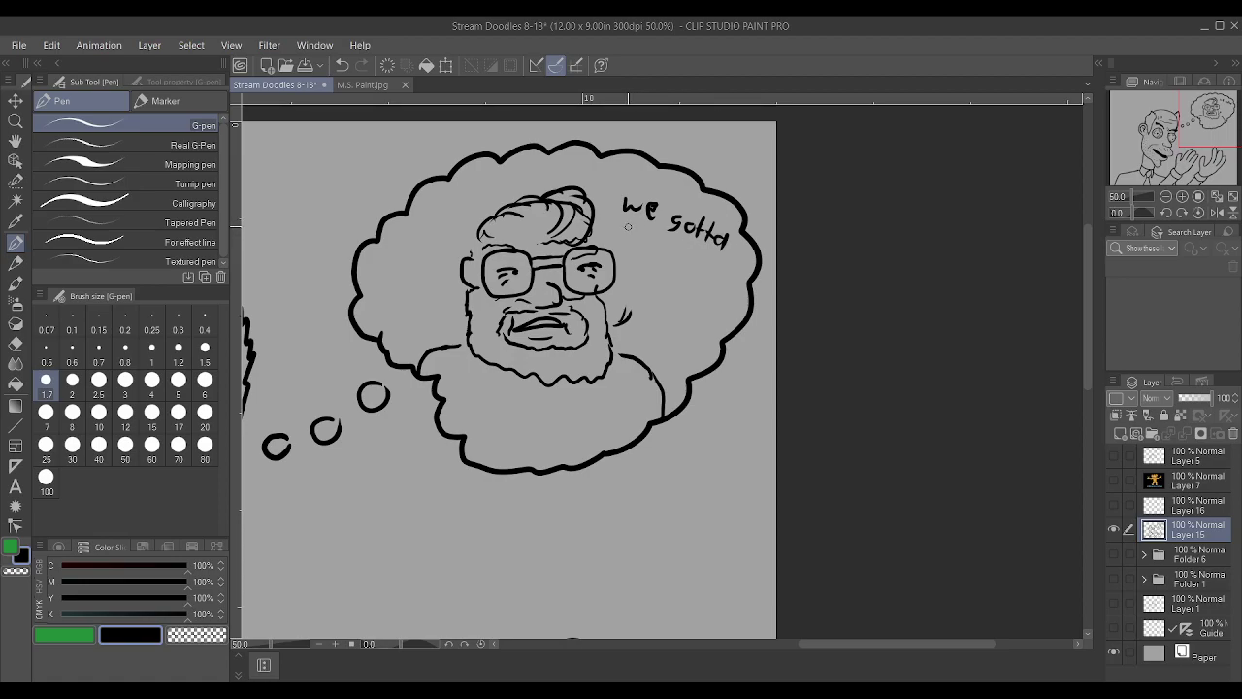
pyautogui.hotkey('ctrl', 'z')
pyautogui.hotkey('ctrl', 'z')
pyautogui.hotkey('ctrl', 'z')
pyautogui.hotkey('ctrl', 'z')
pyautogui.hotkey('ctrl', 'z')
pyautogui.hotkey('ctrl', 'z')
pyautogui.hotkey('ctrl', 'z')
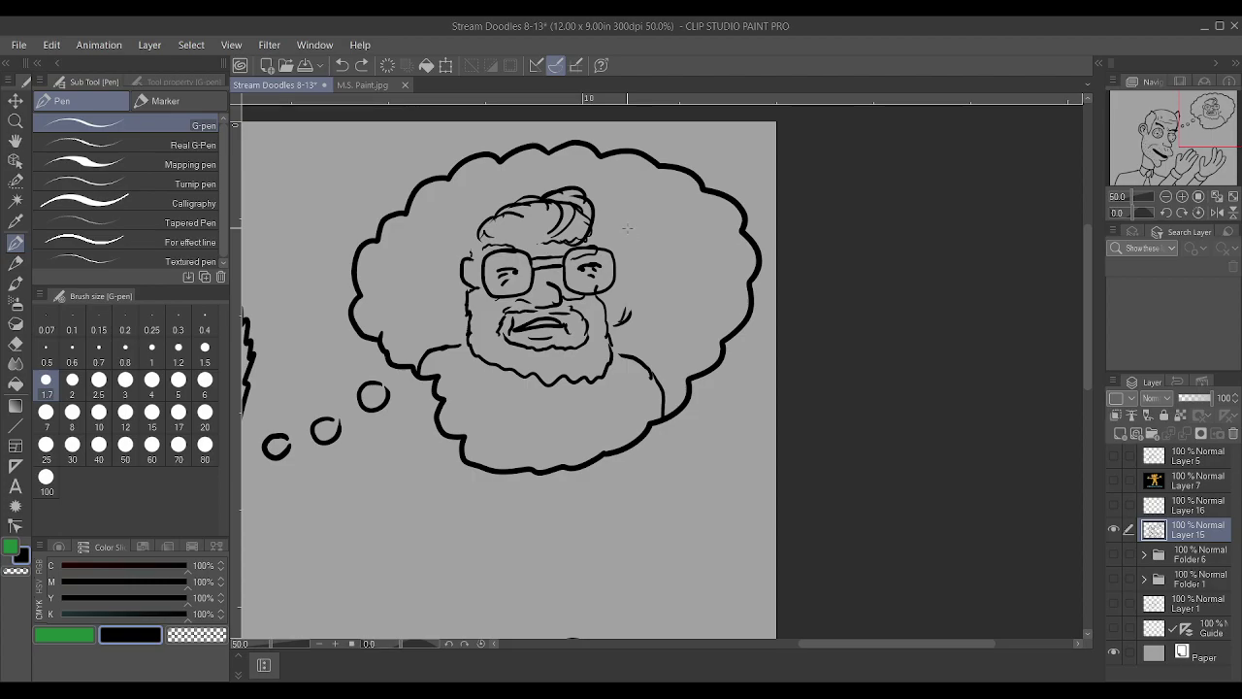
# Set the brush size to 1 and hand-letter "Jar Jar is the key to this" beside the bearded man's hair in the thought bubble
pyautogui.press('[')
pyautogui.press('[')
pyautogui.press('[')
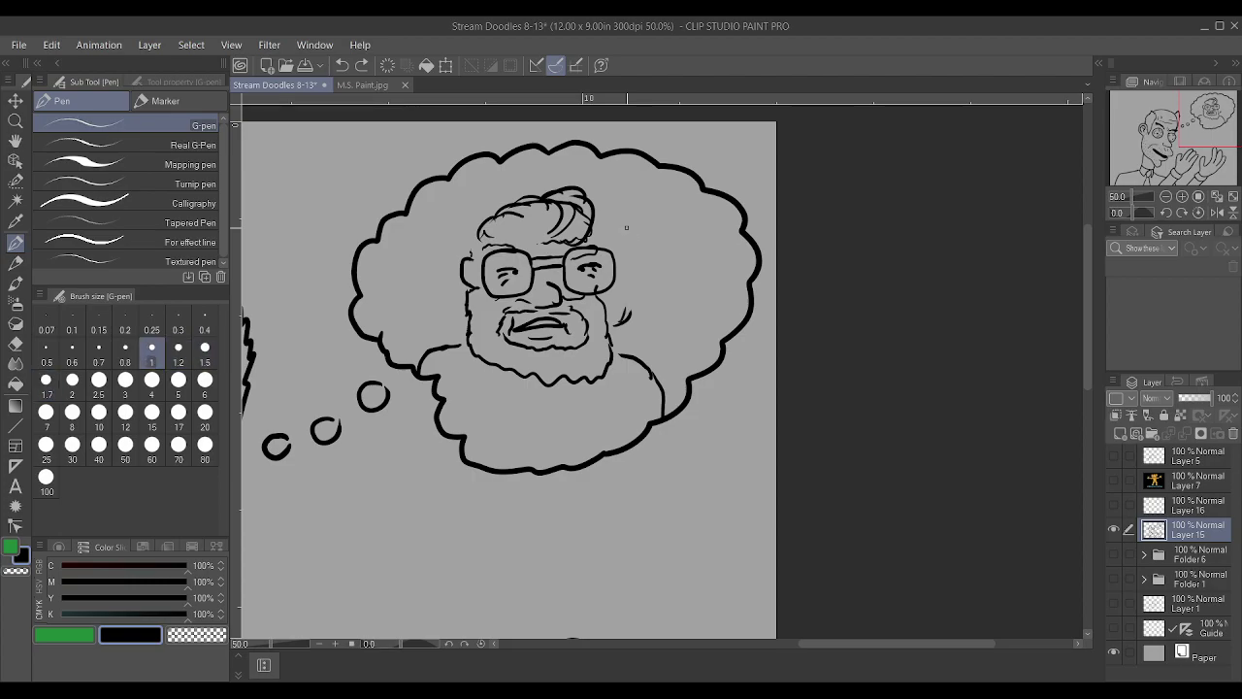
pyautogui.moveTo(643, 197)
pyautogui.mouseDown()
pyautogui.moveTo(639, 211)
pyautogui.moveTo(658, 214)
pyautogui.mouseUp()
pyautogui.moveTo(660, 206); pyautogui.dragTo(699, 225)
pyautogui.moveTo(706, 220); pyautogui.dragTo(713, 215)
pyautogui.moveTo(638, 226)
pyautogui.mouseDown()
pyautogui.moveTo(632, 235)
pyautogui.moveTo(660, 244)
pyautogui.mouseUp()
pyautogui.moveTo(656, 233)
pyautogui.mouseDown()
pyautogui.moveTo(692, 243)
pyautogui.moveTo(692, 259)
pyautogui.mouseUp()
pyautogui.moveTo(693, 251); pyautogui.dragTo(712, 266)
pyautogui.moveTo(715, 258); pyautogui.dragTo(720, 264)
pyautogui.moveTo(726, 254); pyautogui.dragTo(718, 276)
pyautogui.moveTo(628, 243); pyautogui.dragTo(629, 261)
pyautogui.moveTo(623, 250); pyautogui.dragTo(660, 275)
pyautogui.moveTo(654, 263); pyautogui.dragTo(668, 277)
pyautogui.moveTo(669, 271); pyautogui.dragTo(684, 279)
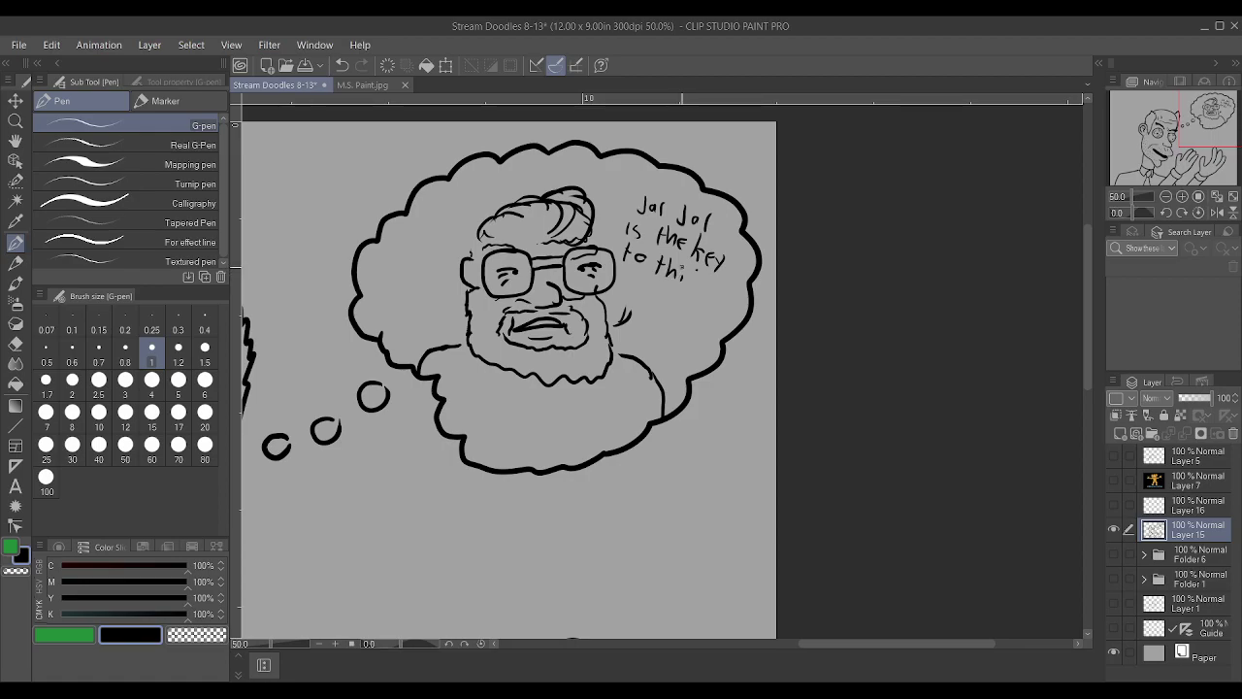
# Enclose the "Jar Jar" lettering in a rounded speech balloon with a tail reaching the bearded man's face
pyautogui.moveTo(631, 313)
pyautogui.mouseDown()
pyautogui.moveTo(643, 293)
pyautogui.moveTo(718, 301)
pyautogui.moveTo(747, 254)
pyautogui.mouseUp()
pyautogui.moveTo(631, 312)
pyautogui.mouseDown()
pyautogui.moveTo(609, 208)
pyautogui.moveTo(648, 173)
pyautogui.mouseUp()
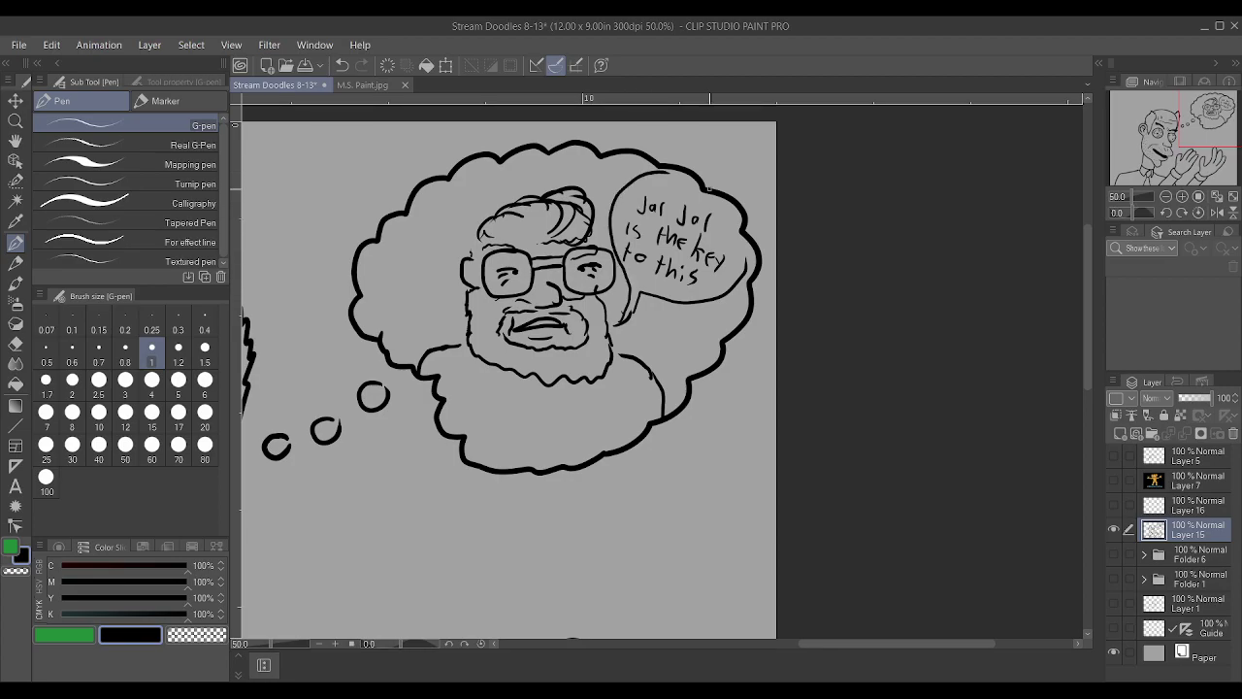
pyautogui.scroll(-5, 747, 252)
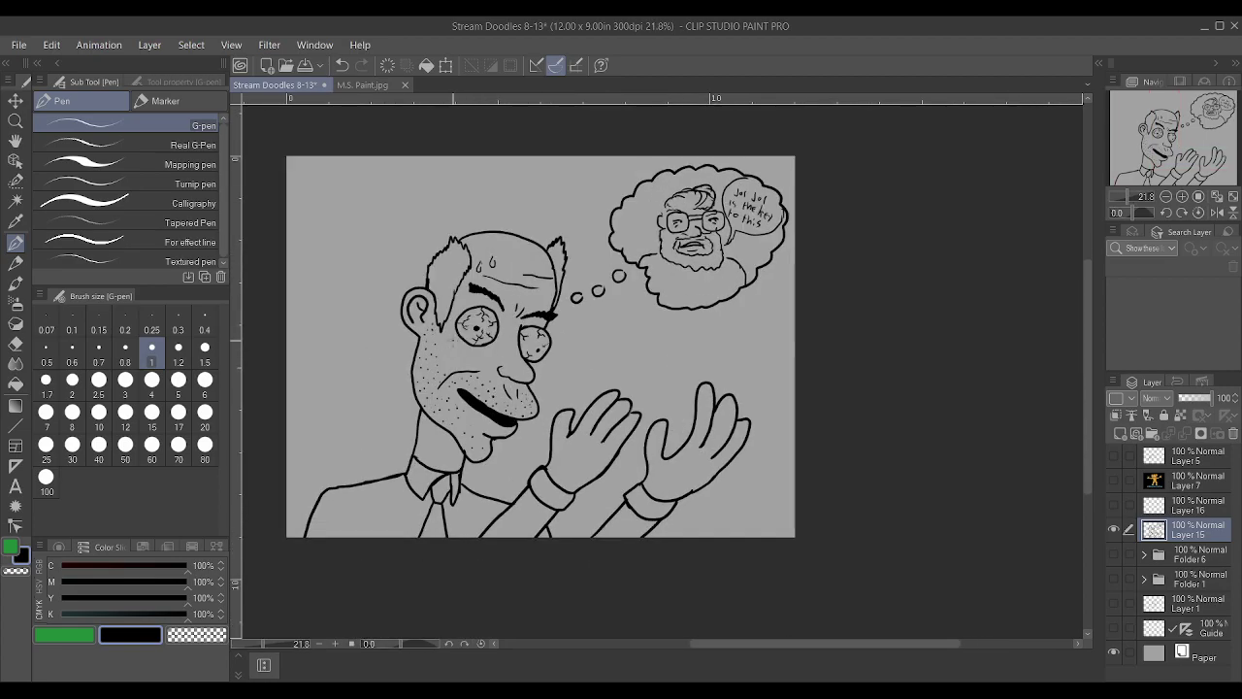
# Draw a short arrow slanting down toward the balding man's head
pyautogui.scroll(2, 453, 341)
pyautogui.moveTo(358, 213)
pyautogui.mouseDown()
pyautogui.moveTo(377, 213)
pyautogui.moveTo(368, 197)
pyautogui.moveTo(374, 210)
pyautogui.mouseUp()
pyautogui.scroll(-2, 295, 160)
# Hand-letter the caption "Trying to finance" above the arrow near the canvas's upper edge
pyautogui.scroll(1, 295, 160)
pyautogui.moveTo(289, 148)
pyautogui.mouseDown()
pyautogui.moveTo(293, 175)
pyautogui.moveTo(308, 154)
pyautogui.moveTo(322, 179)
pyautogui.moveTo(393, 148)
pyautogui.mouseUp()
pyautogui.moveTo(397, 157); pyautogui.dragTo(451, 157)
pyautogui.moveTo(456, 155)
pyautogui.mouseDown()
pyautogui.moveTo(467, 138)
pyautogui.moveTo(484, 155)
pyautogui.mouseUp()
pyautogui.moveTo(494, 138)
pyautogui.mouseDown()
pyautogui.moveTo(491, 157)
pyautogui.moveTo(539, 155)
pyautogui.mouseUp()
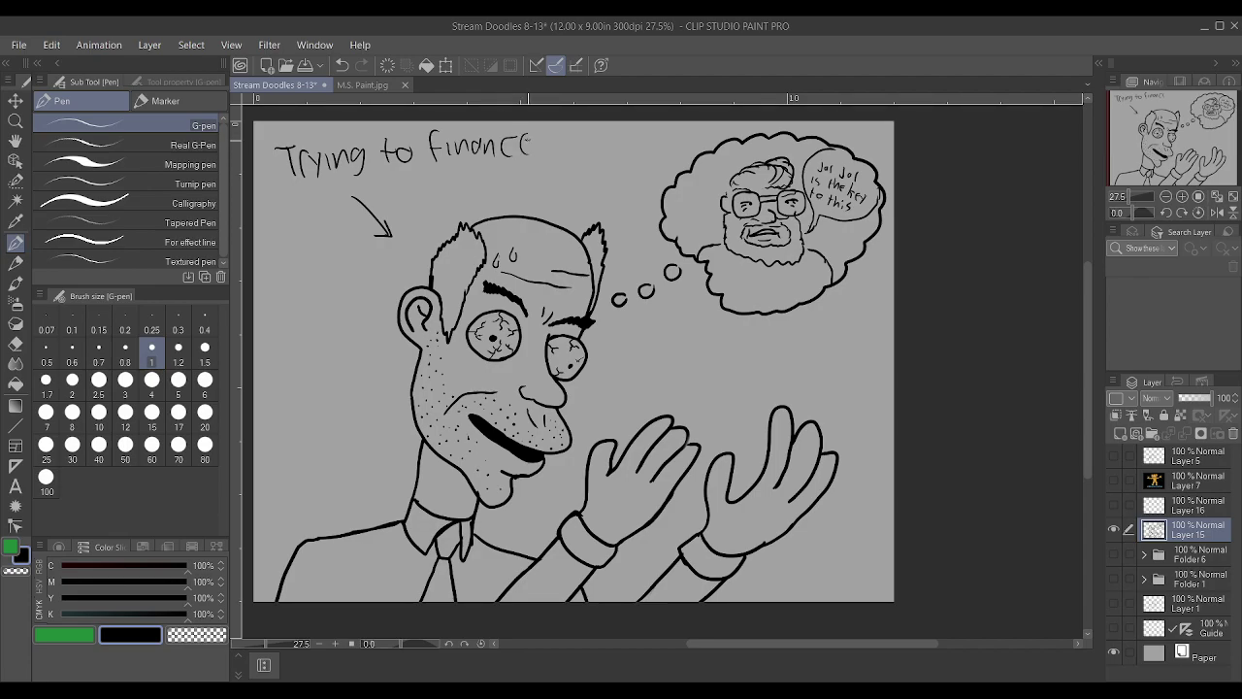
pyautogui.hotkey('ctrl', '-')
pyautogui.scroll(7, 491, 130)
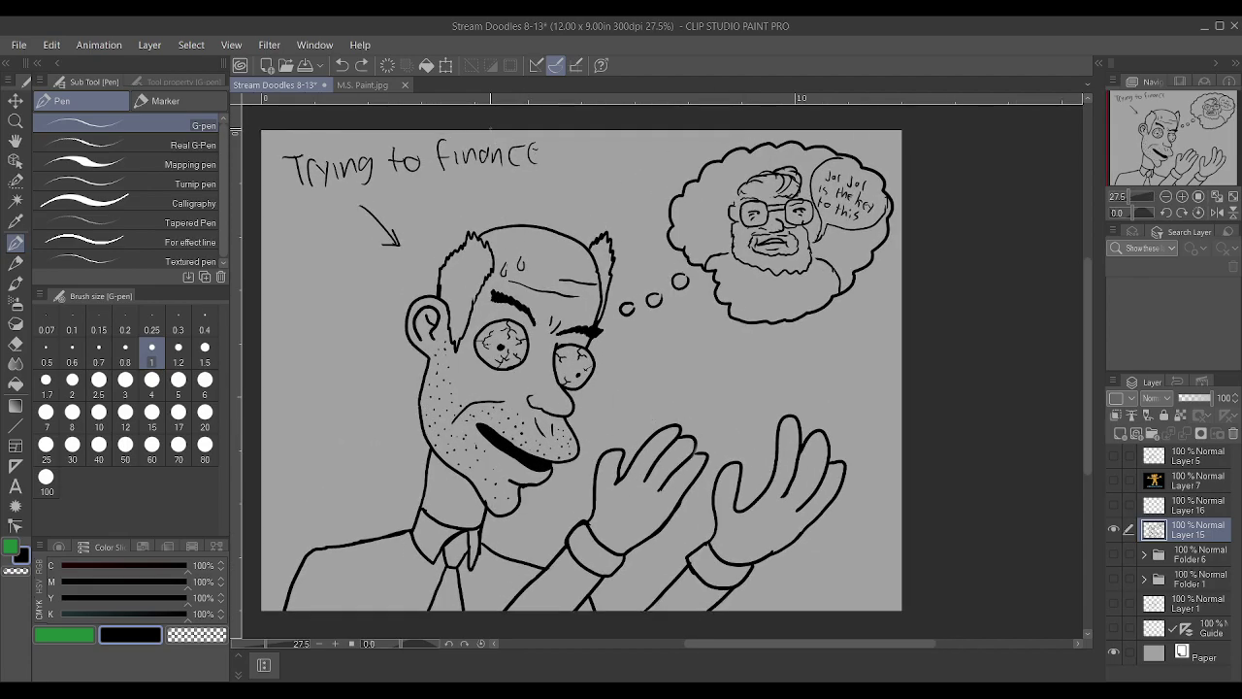
pyautogui.moveTo(555, 144); pyautogui.dragTo(546, 158)
pyautogui.scroll(-9, 522, 156)
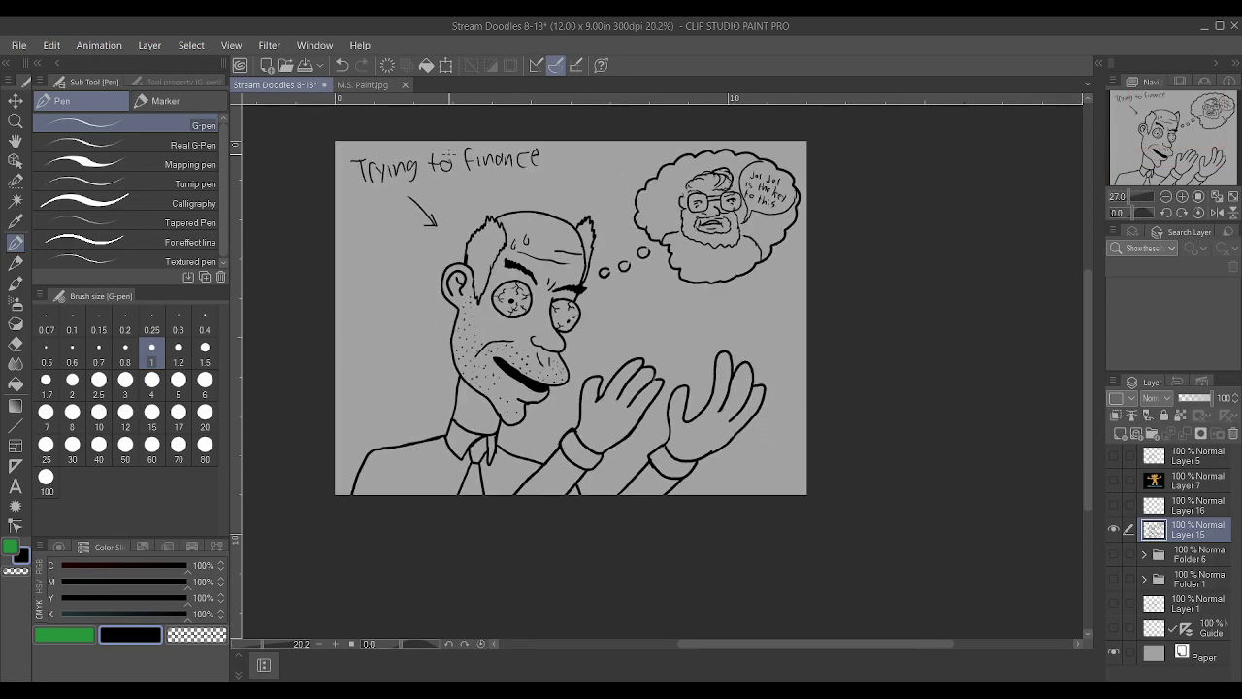
# Try hand-lettering "Eppis" below the "Trying to finance" caption, and undo it
pyautogui.scroll(5, 408, 177)
pyautogui.moveTo(331, 210)
pyautogui.mouseDown()
pyautogui.moveTo(335, 232)
pyautogui.moveTo(348, 221)
pyautogui.mouseUp()
pyautogui.moveTo(357, 206); pyautogui.dragTo(357, 220)
pyautogui.moveTo(384, 203)
pyautogui.mouseDown()
pyautogui.moveTo(384, 220)
pyautogui.moveTo(398, 218)
pyautogui.mouseUp()
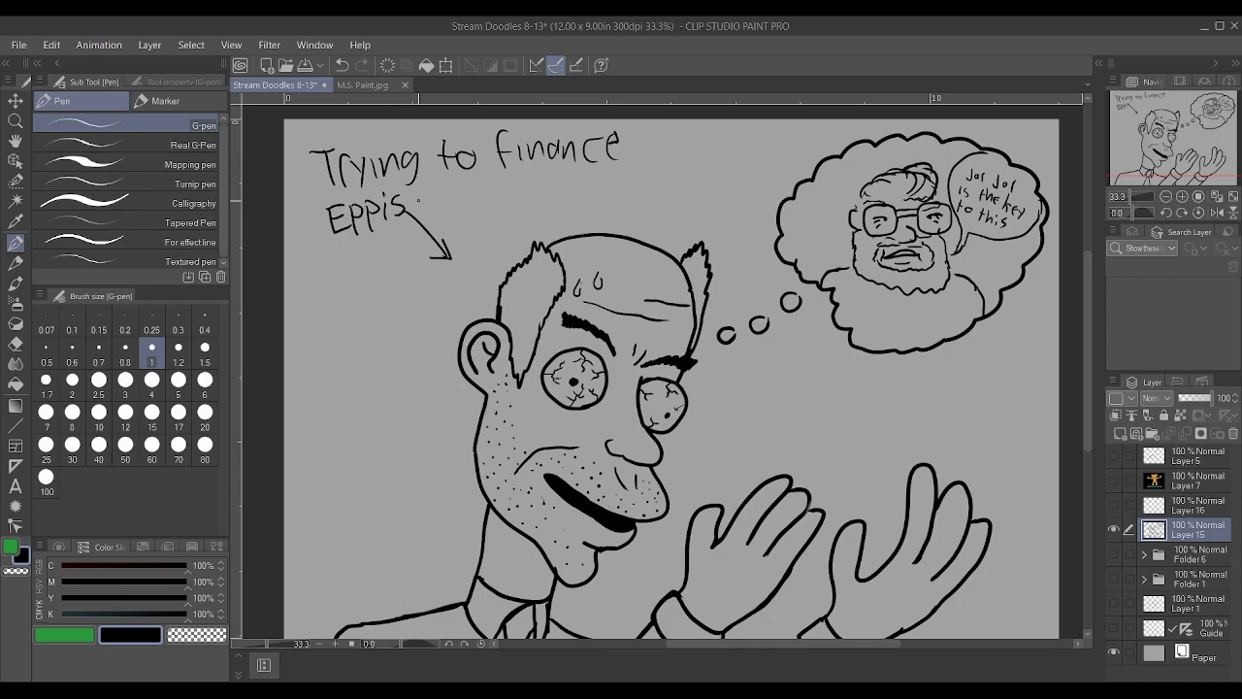
pyautogui.moveTo(425, 192); pyautogui.dragTo(447, 202)
pyautogui.hotkey('ctrl', 'z')
pyautogui.hotkey('ctrl', 'z')
pyautogui.hotkey('ctrl', 'z')
pyautogui.hotkey('ctrl', 'z')
pyautogui.hotkey('ctrl', 'z')
pyautogui.hotkey('ctrl', 'z')
pyautogui.hotkey('ctrl', 'z')
pyautogui.hotkey('ctrl', 'z')
pyautogui.hotkey('ctrl', 'z')
pyautogui.hotkey('ctrl', 'z')
pyautogui.hotkey('ctrl', 'y')
# Hand-letter "Phantom Menace" as a second caption line beneath "Trying to finance"
pyautogui.scroll(1, 446, 177)
pyautogui.moveTo(421, 188)
pyautogui.mouseDown()
pyautogui.moveTo(426, 211)
pyautogui.moveTo(431, 185)
pyautogui.moveTo(427, 197)
pyautogui.moveTo(480, 205)
pyautogui.mouseUp()
pyautogui.moveTo(483, 188)
pyautogui.mouseDown()
pyautogui.moveTo(482, 201)
pyautogui.moveTo(541, 205)
pyautogui.moveTo(643, 190)
pyautogui.moveTo(641, 176)
pyautogui.mouseUp()
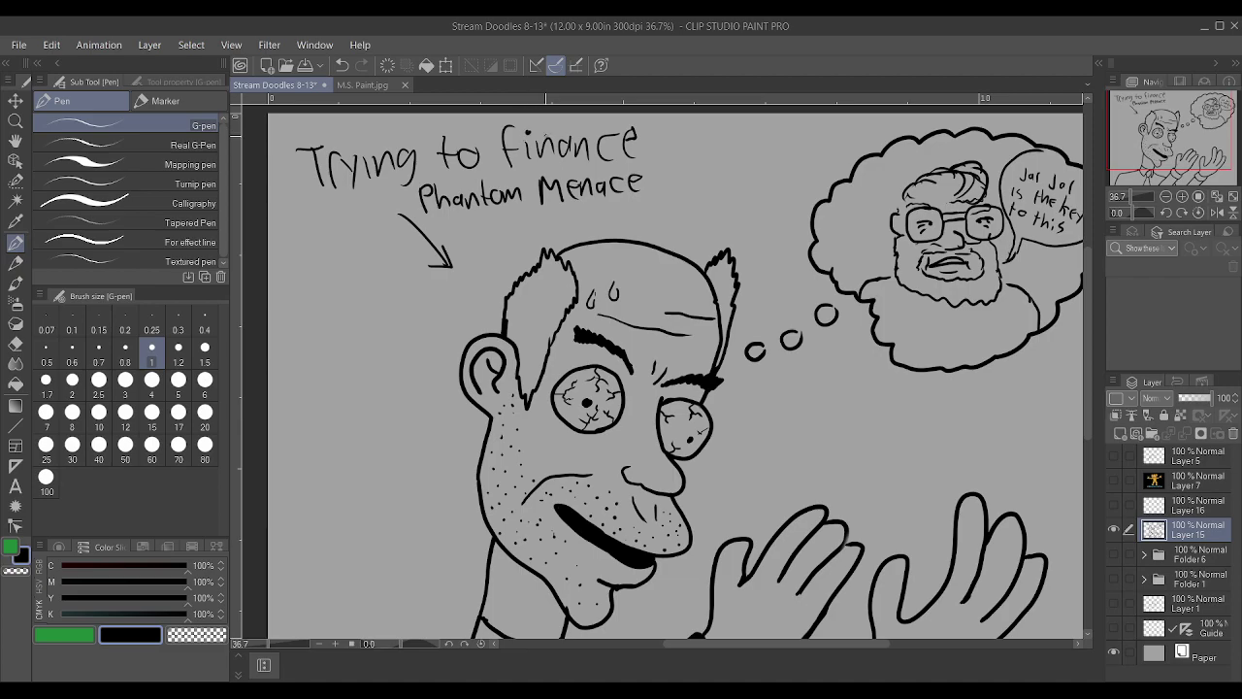
pyautogui.moveTo(578, 150); pyautogui.dragTo(589, 153)
pyautogui.scroll(-4, 421, 171)
pyautogui.scroll(4, 548, 328)
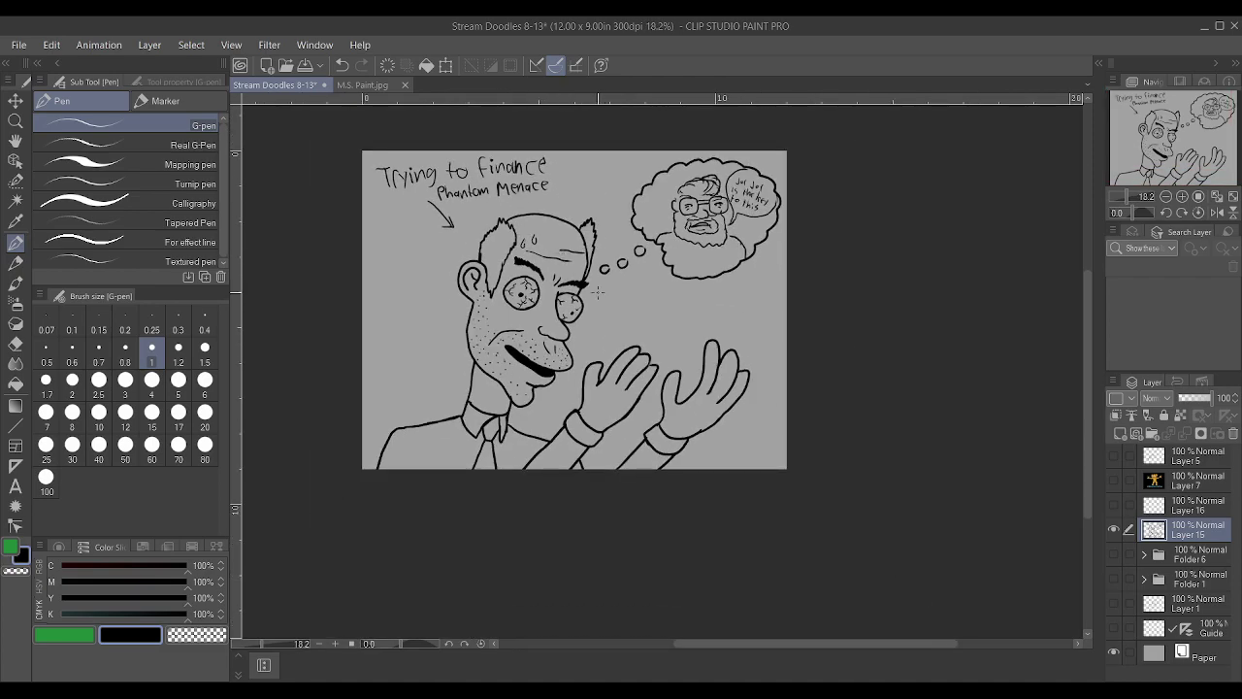
# Hand-letter "Oh god my Mortgage" above the raised hands, with a short speech line toward the man's face
pyautogui.scroll(1, 535, 316)
pyautogui.moveTo(625, 380)
pyautogui.mouseDown()
pyautogui.moveTo(658, 338)
pyautogui.moveTo(703, 359)
pyautogui.mouseUp()
pyautogui.moveTo(719, 345); pyautogui.dragTo(732, 355)
pyautogui.moveTo(739, 330)
pyautogui.mouseDown()
pyautogui.moveTo(737, 356)
pyautogui.moveTo(774, 359)
pyautogui.mouseUp()
pyautogui.moveTo(778, 347); pyautogui.dragTo(771, 373)
pyautogui.moveTo(657, 367)
pyautogui.mouseDown()
pyautogui.moveTo(698, 369)
pyautogui.moveTo(705, 386)
pyautogui.mouseUp()
pyautogui.click(689, 366)
pyautogui.moveTo(700, 372); pyautogui.dragTo(715, 390)
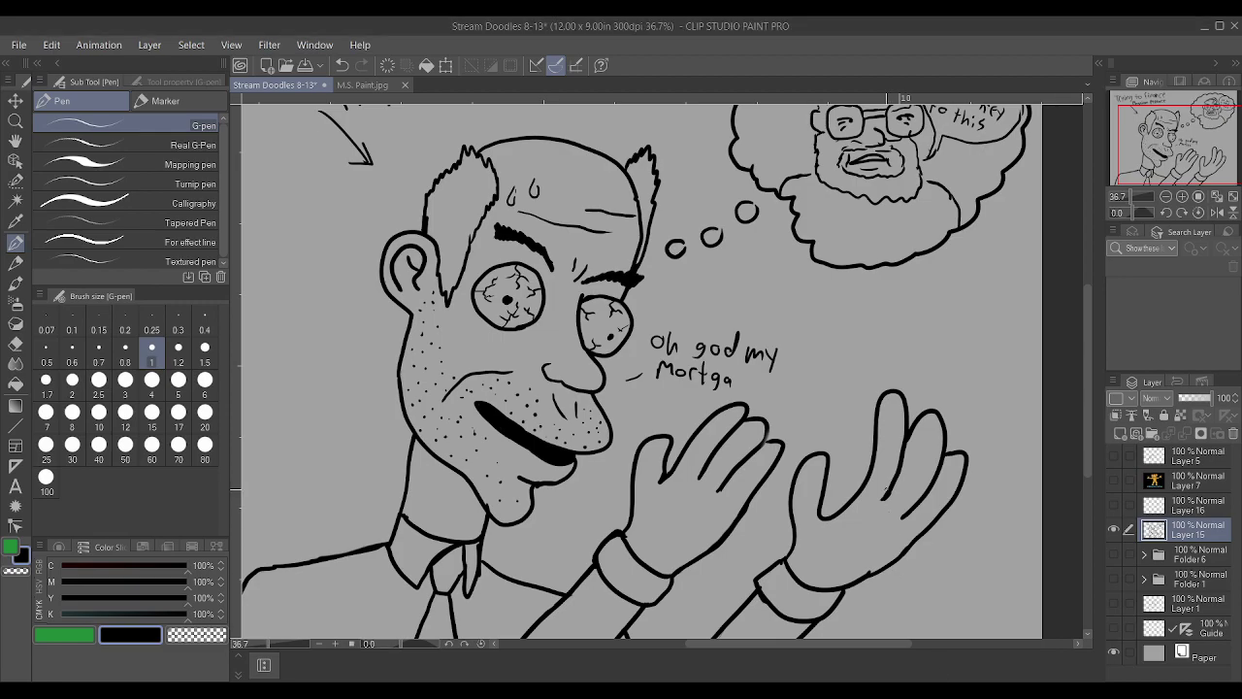
pyautogui.scroll(2, 804, 385)
pyautogui.moveTo(719, 375)
pyautogui.mouseDown()
pyautogui.moveTo(712, 398)
pyautogui.moveTo(740, 384)
pyautogui.mouseUp()
pyautogui.scroll(-2, 735, 383)
pyautogui.scroll(-1, 736, 388)
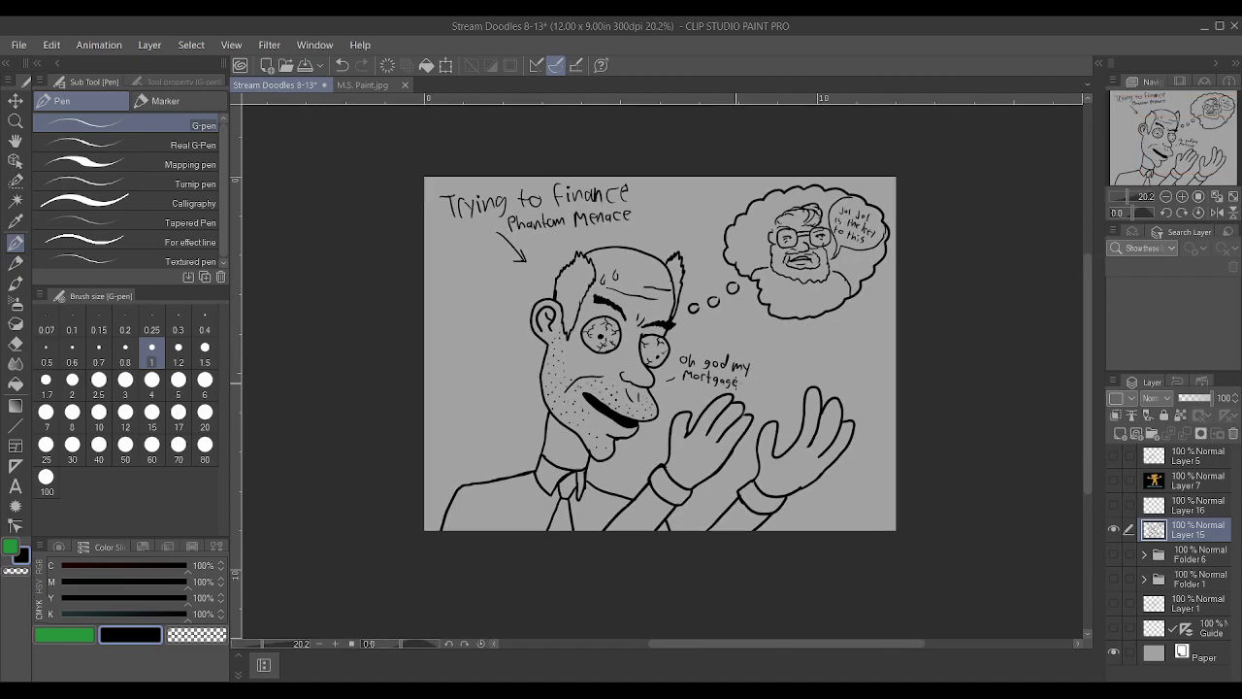
# Draw a pointed shirt collar, a centre front line and sleeve lines on the bearded man's torso
pyautogui.scroll(1, 776, 321)
pyautogui.scroll(1, 881, 235)
pyautogui.scroll(1, 881, 235)
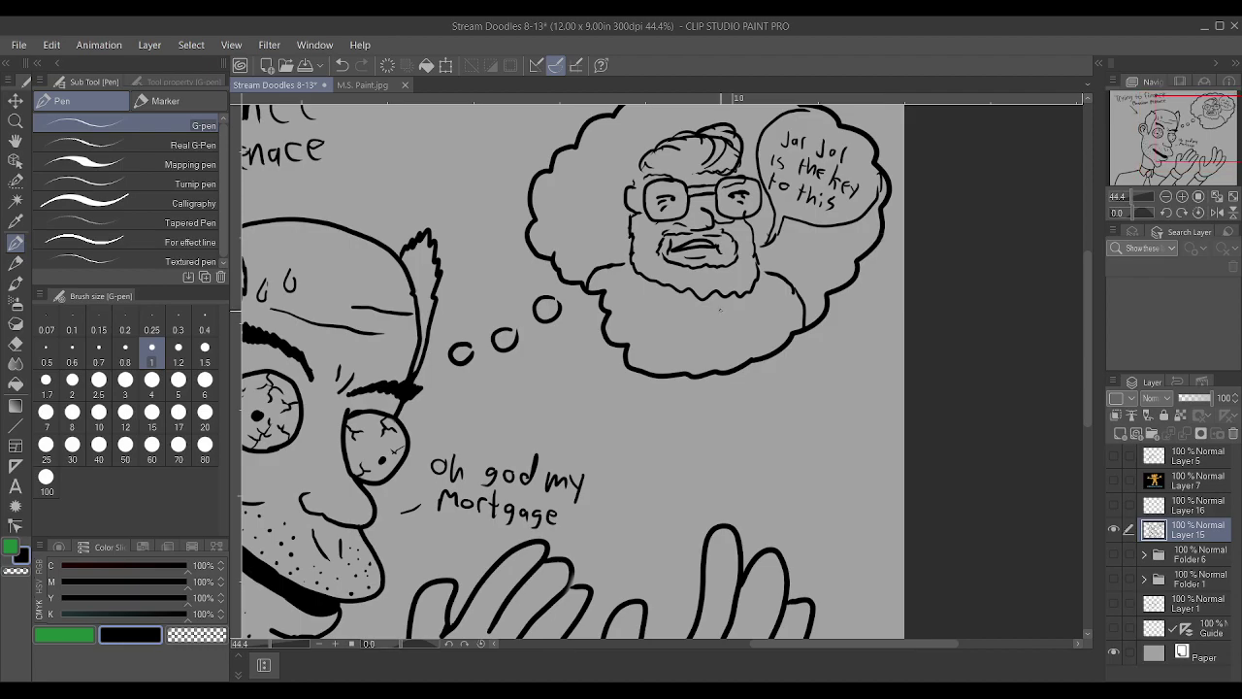
pyautogui.scroll(1, 694, 369)
pyautogui.moveTo(687, 370)
pyautogui.mouseDown()
pyautogui.moveTo(694, 300)
pyautogui.moveTo(667, 317)
pyautogui.moveTo(659, 287)
pyautogui.moveTo(726, 295)
pyautogui.mouseUp()
pyautogui.moveTo(766, 360); pyautogui.dragTo(772, 325)
pyautogui.moveTo(602, 348); pyautogui.dragTo(609, 313)
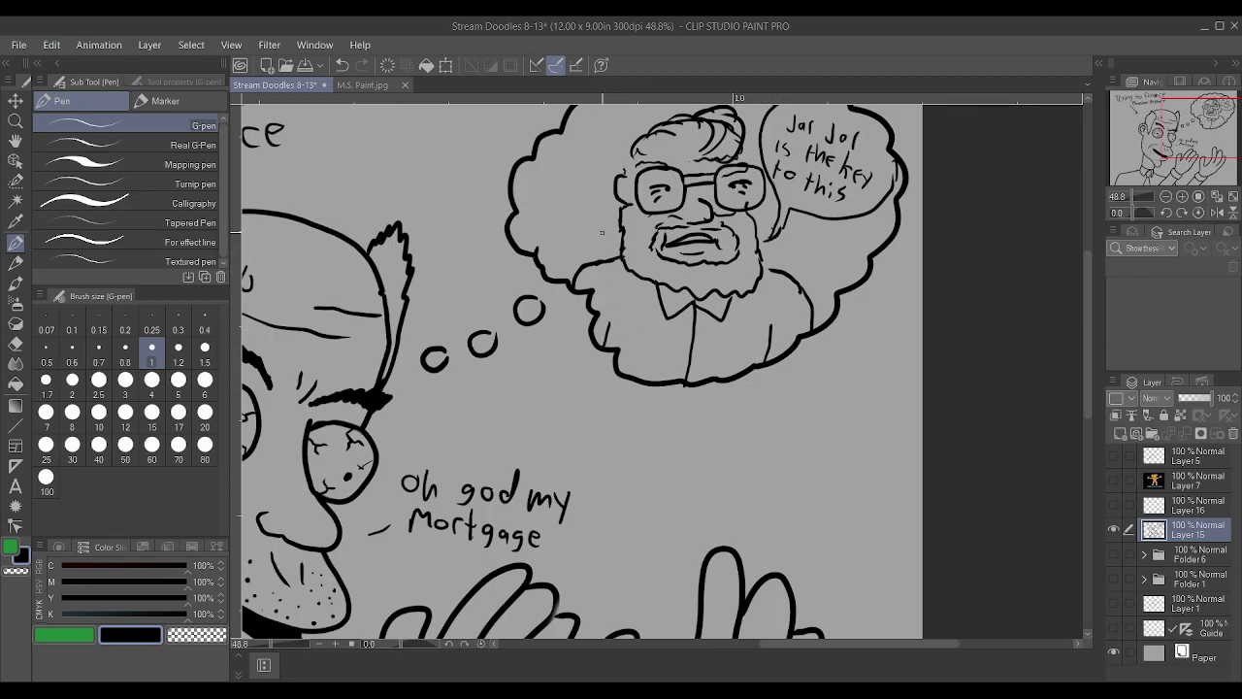
# Draw a small round button on each shirt cuff below the raised hands
pyautogui.scroll(-8, 602, 233)
pyautogui.scroll(6, 619, 226)
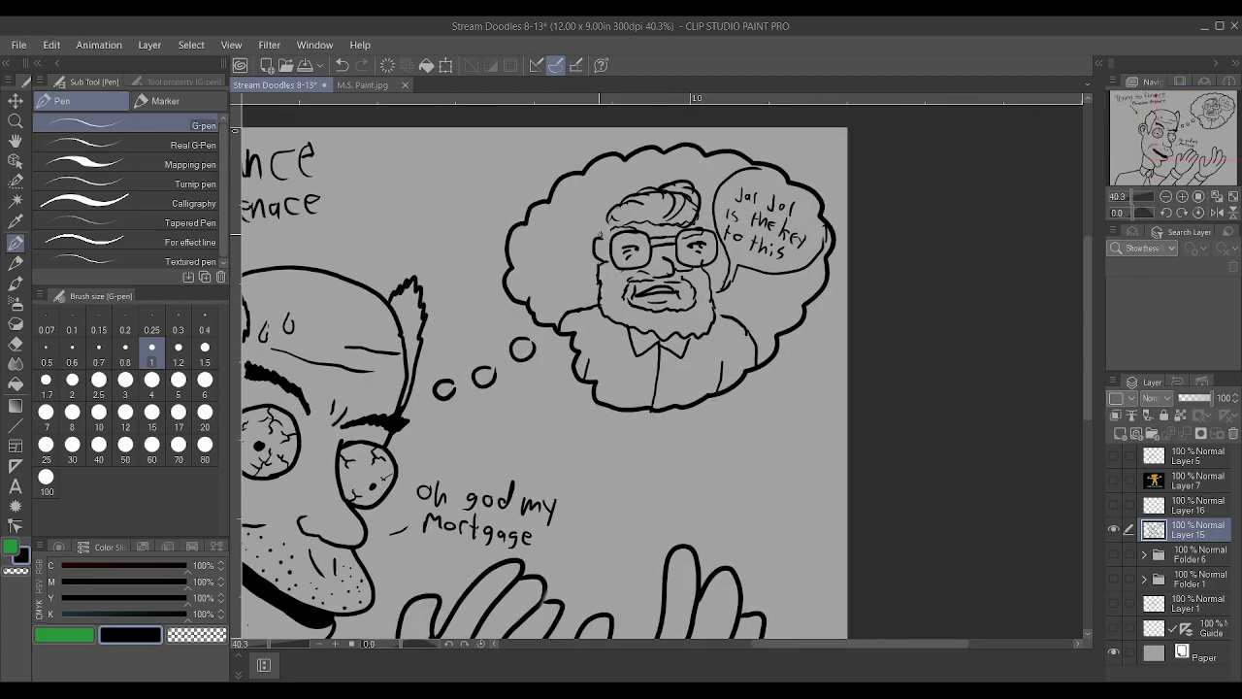
pyautogui.scroll(-4, 602, 227)
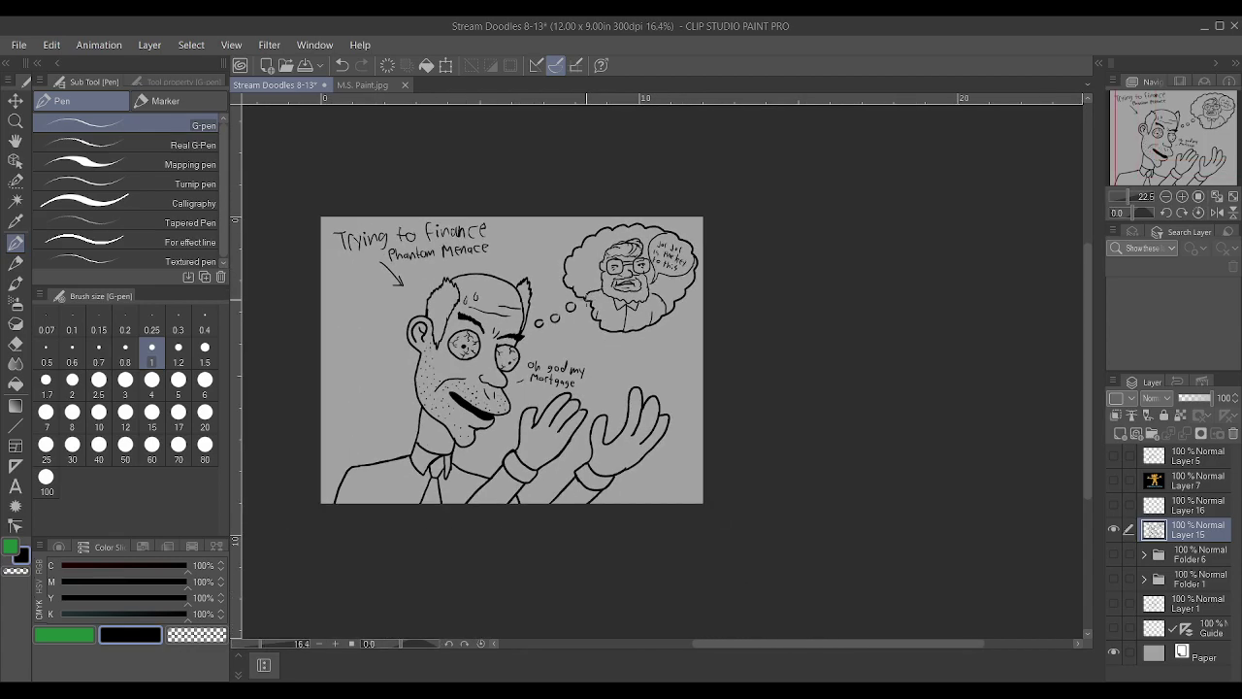
pyautogui.scroll(-4, 472, 247)
pyautogui.scroll(4, 427, 330)
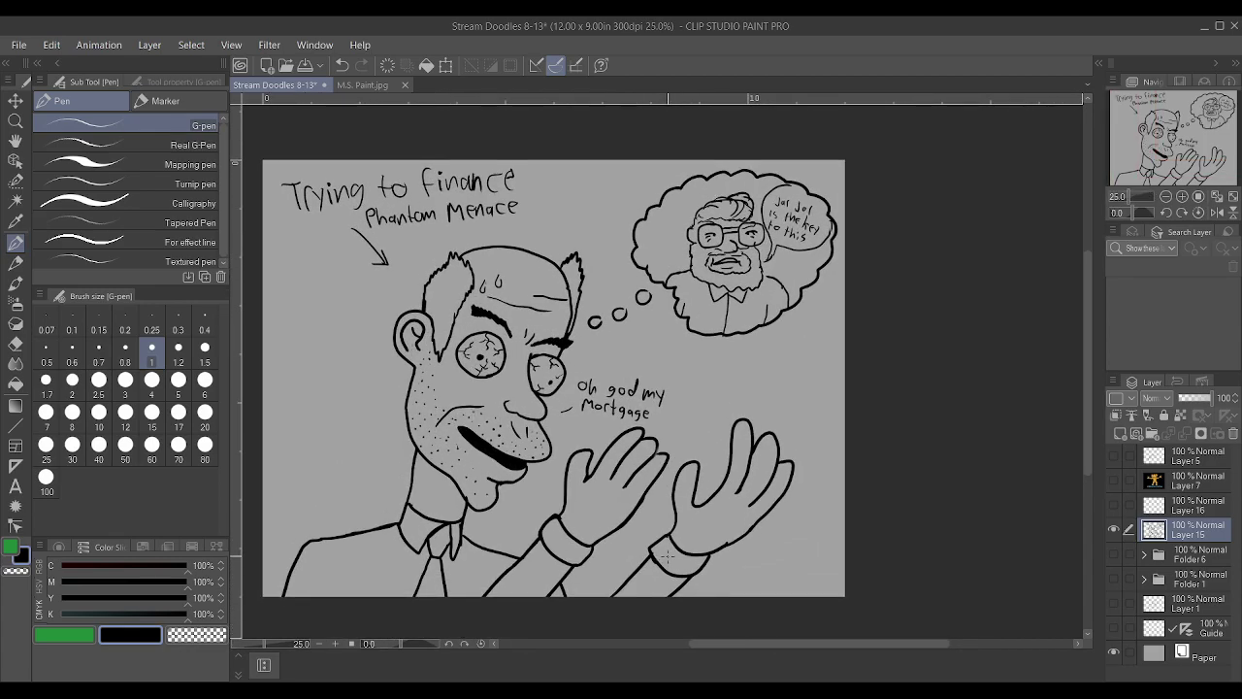
pyautogui.moveTo(666, 552); pyautogui.dragTo(664, 548)
pyautogui.moveTo(582, 552); pyautogui.dragTo(580, 550)
# Erase the top of the hair tuft above the ear, redraw it taller and spikier, and add strand marks to both tufts
pyautogui.scroll(2, 560, 479)
pyautogui.scroll(1, 508, 177)
pyautogui.scroll(-3, 509, 194)
pyautogui.scroll(2, 500, 175)
pyautogui.scroll(1, 477, 138)
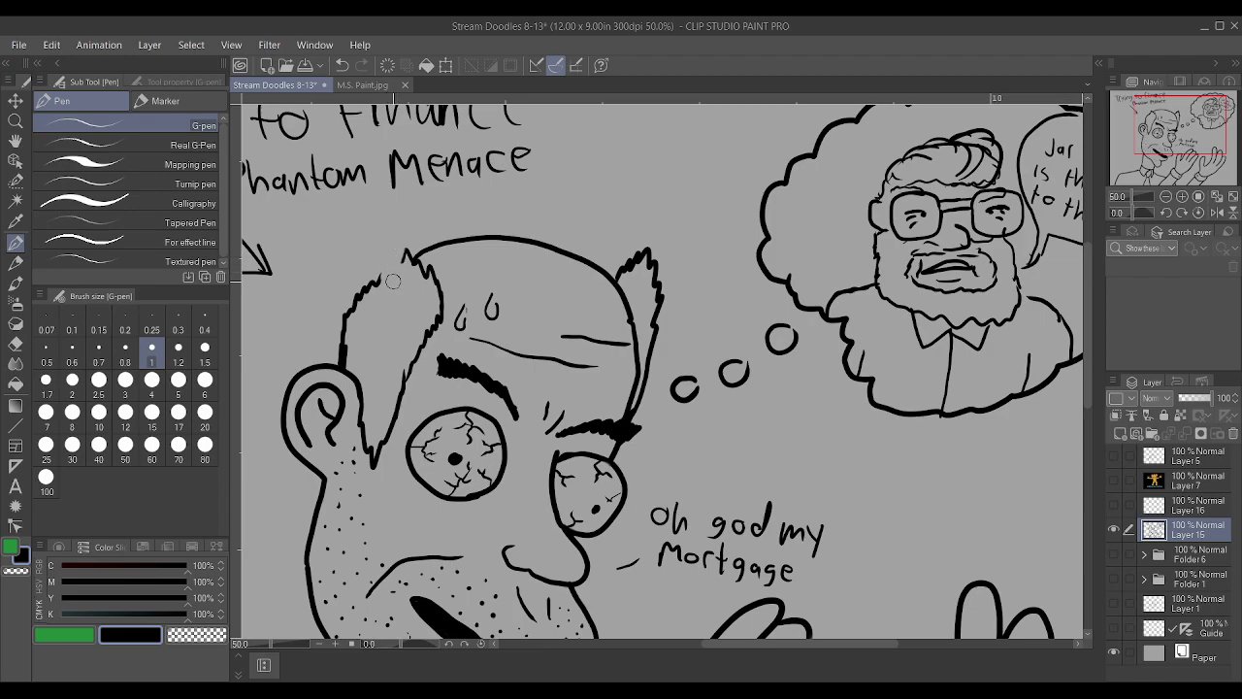
pyautogui.moveTo(435, 296); pyautogui.dragTo(449, 246)
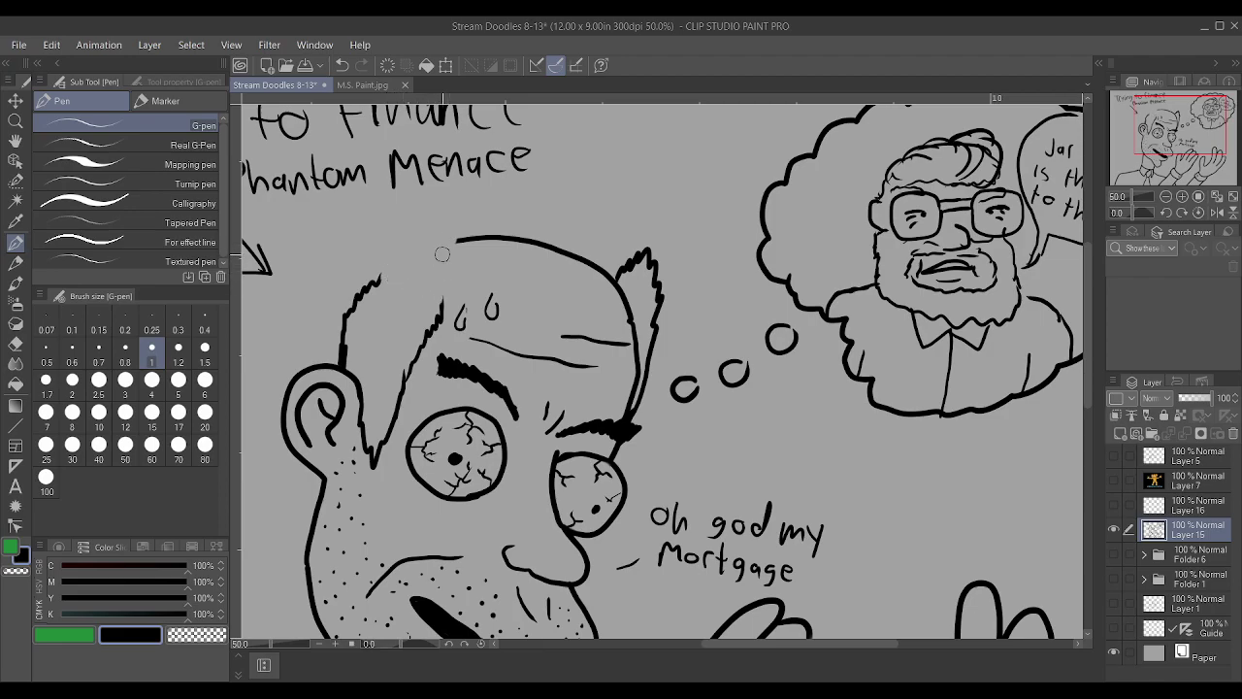
pyautogui.moveTo(443, 308)
pyautogui.mouseDown()
pyautogui.moveTo(439, 225)
pyautogui.moveTo(416, 206)
pyautogui.moveTo(382, 249)
pyautogui.moveTo(378, 282)
pyautogui.mouseUp()
pyautogui.moveTo(461, 239); pyautogui.dragTo(443, 247)
pyautogui.moveTo(416, 320)
pyautogui.mouseDown()
pyautogui.moveTo(393, 315)
pyautogui.moveTo(388, 285)
pyautogui.moveTo(407, 259)
pyautogui.mouseUp()
pyautogui.moveTo(365, 343); pyautogui.dragTo(387, 390)
pyautogui.moveTo(642, 299); pyautogui.dragTo(637, 313)
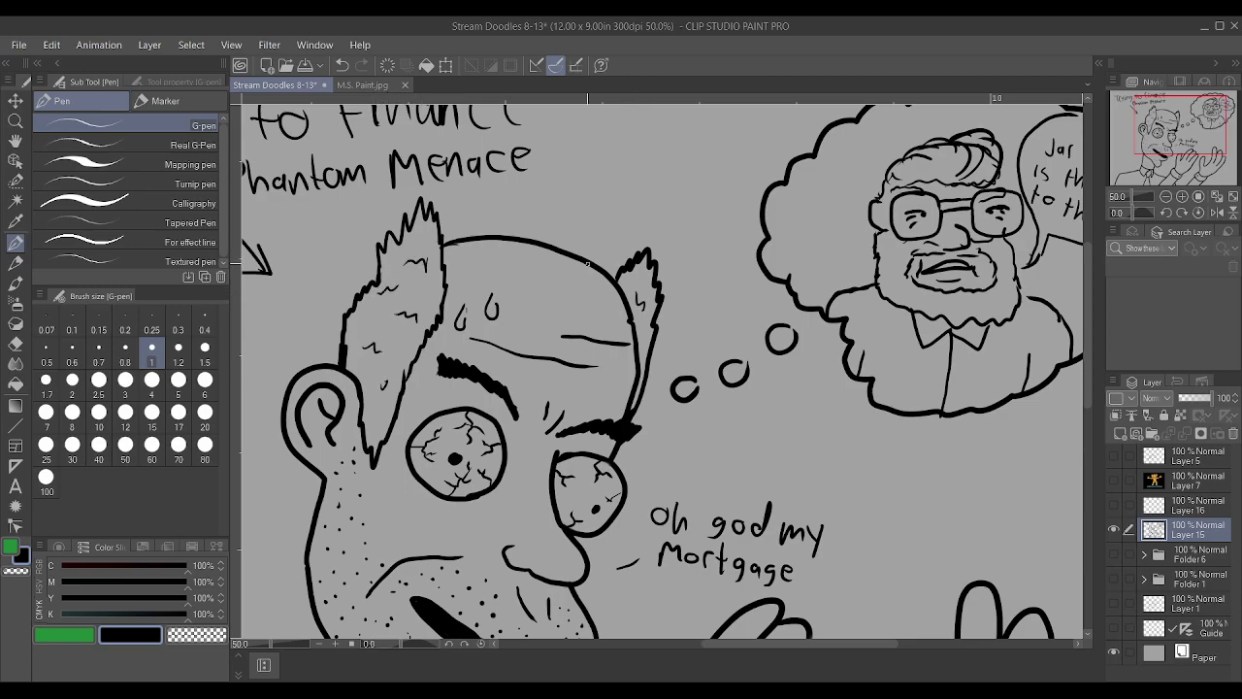
# Add a third sweat drop and extra wrinkle lines to the man's forehead
pyautogui.scroll(-2, 373, 325)
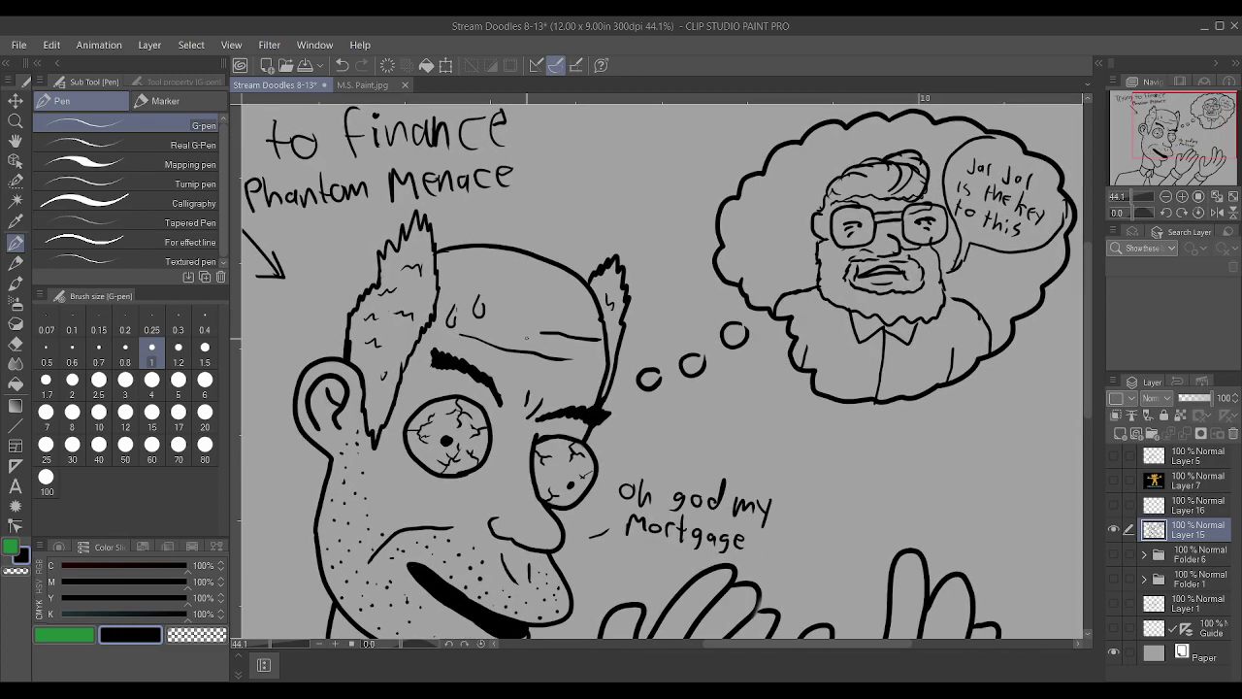
pyautogui.moveTo(496, 326); pyautogui.dragTo(544, 345)
pyautogui.scroll(-5, 477, 275)
# Draw a cigarette hanging from the man's mouth with a twisting trail of smoke rising from its tip
pyautogui.scroll(3, 464, 345)
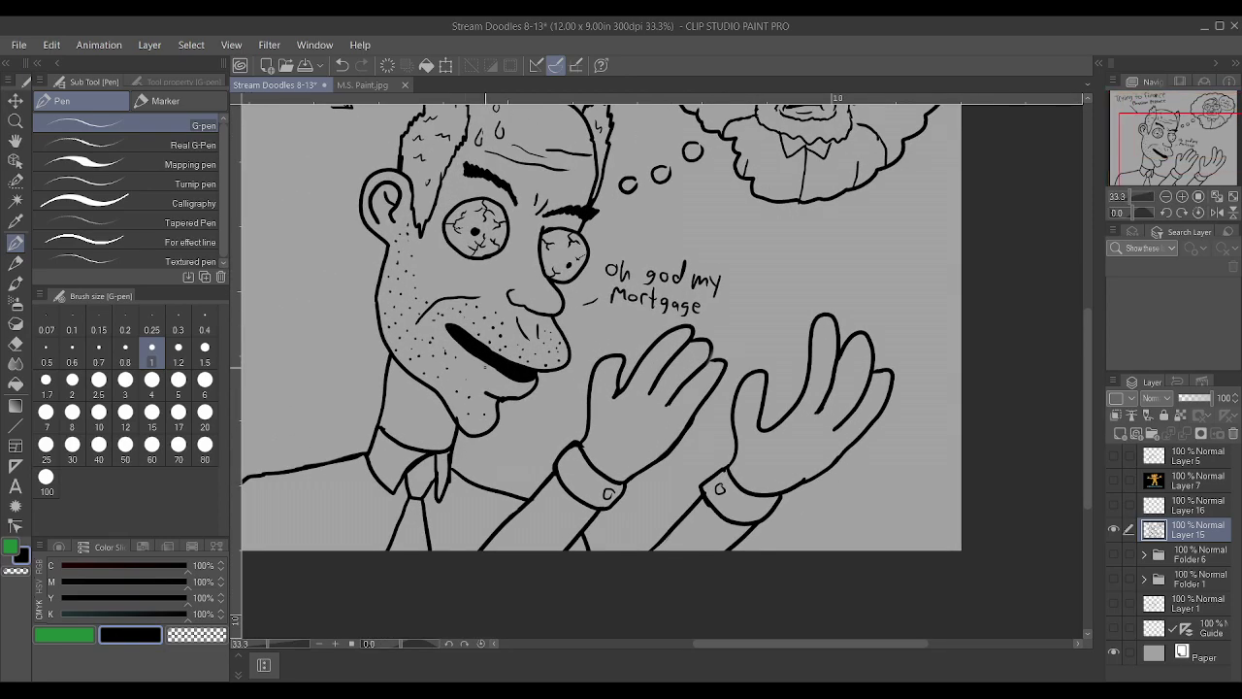
pyautogui.moveTo(536, 388)
pyautogui.mouseDown()
pyautogui.moveTo(550, 424)
pyautogui.moveTo(541, 378)
pyautogui.mouseUp()
pyautogui.moveTo(569, 415); pyautogui.dragTo(600, 325)
pyautogui.moveTo(582, 367); pyautogui.dragTo(603, 312)
pyautogui.moveTo(586, 353); pyautogui.dragTo(566, 408)
pyautogui.scroll(-1, 556, 421)
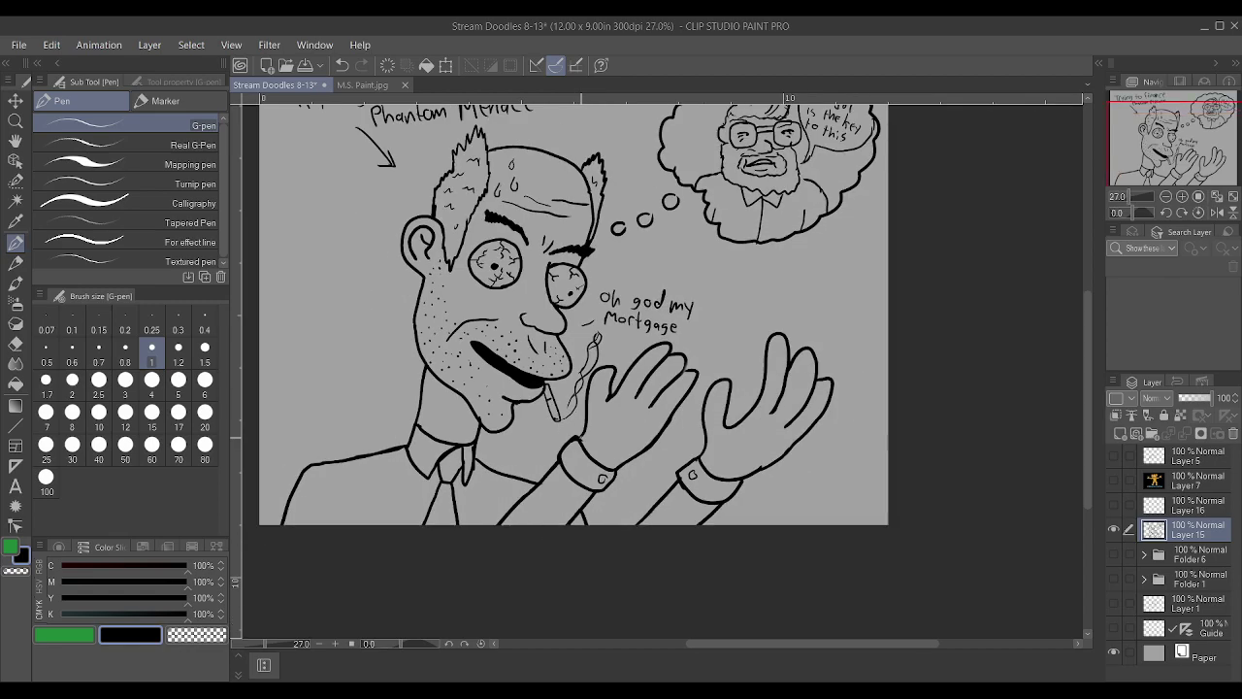
pyautogui.scroll(4, 557, 422)
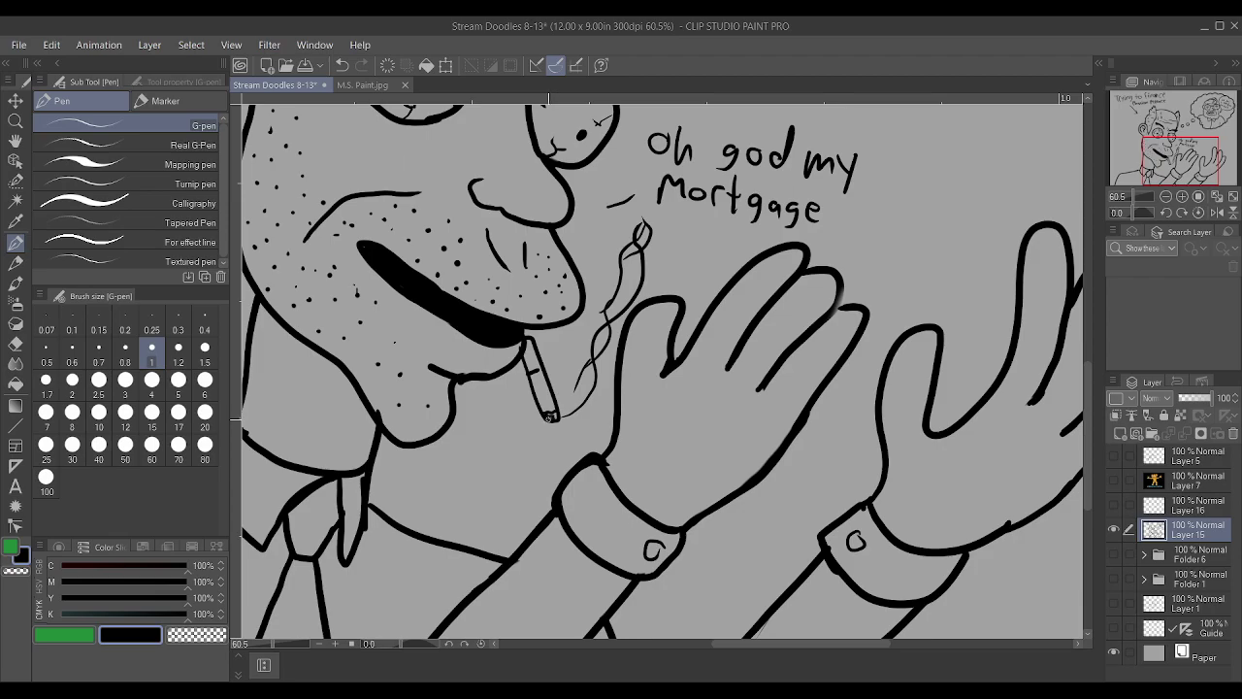
pyautogui.scroll(-3, 549, 416)
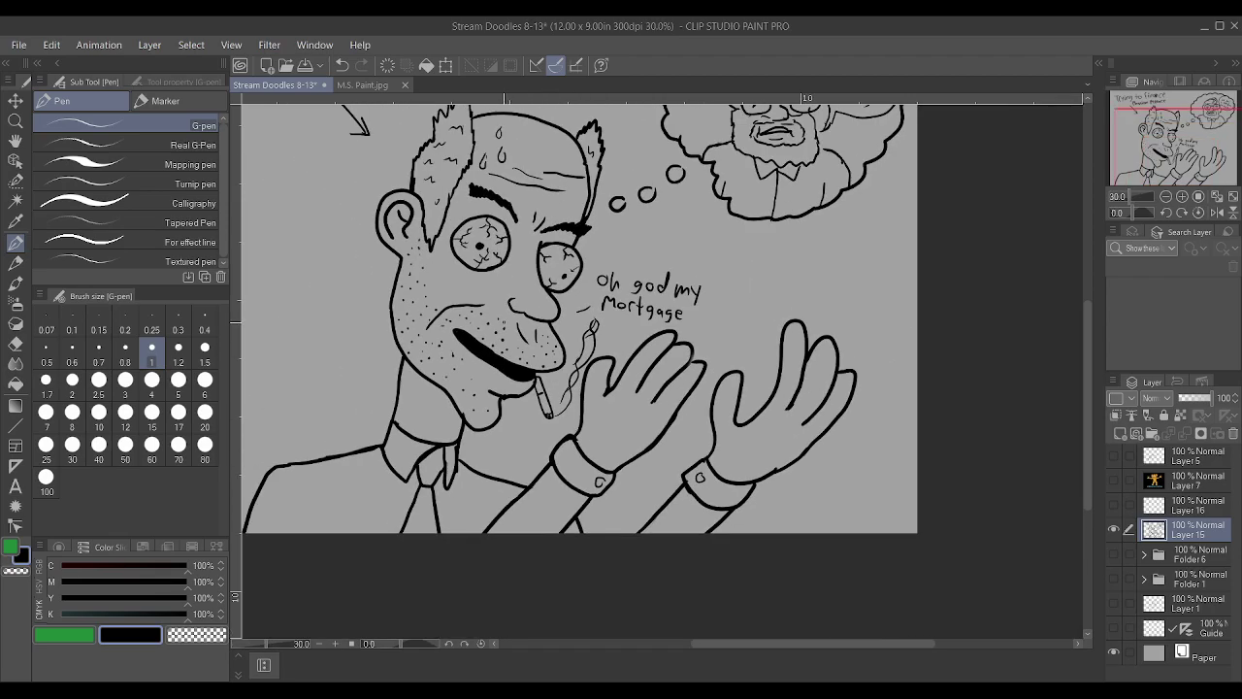
# Draw an Adam's apple line on the man's neck above the shirt collar
pyautogui.scroll(-2, 481, 385)
pyautogui.scroll(1, 542, 183)
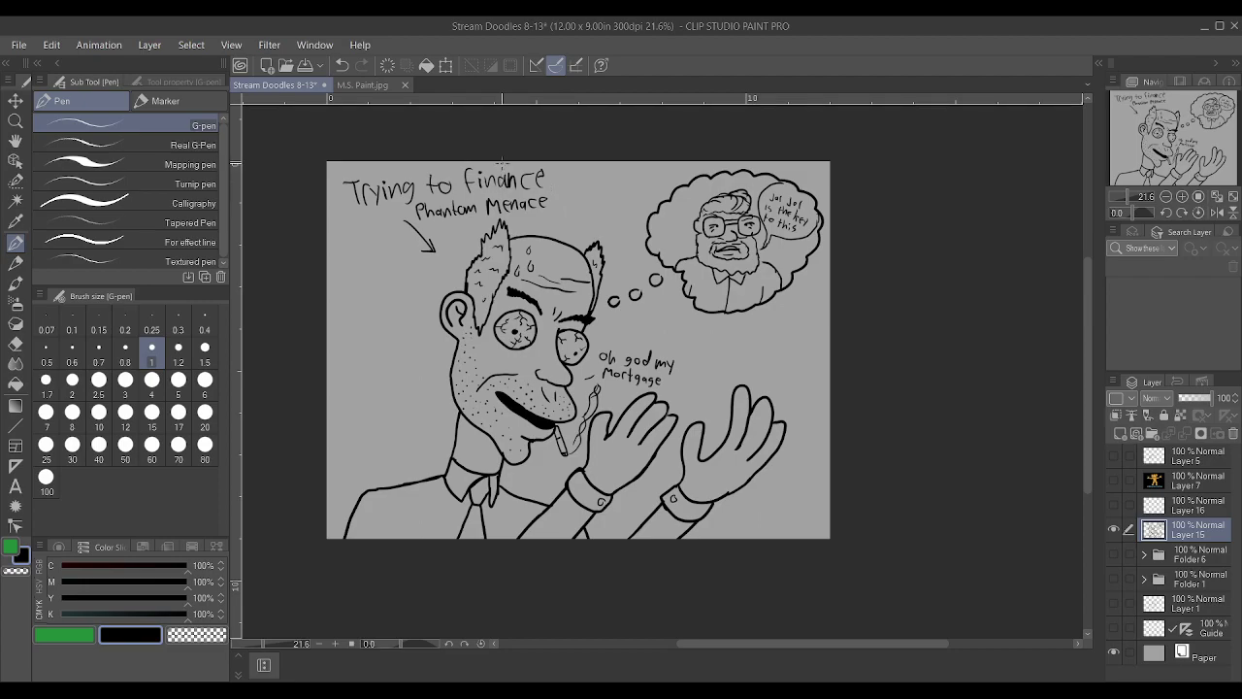
pyautogui.scroll(3, 469, 97)
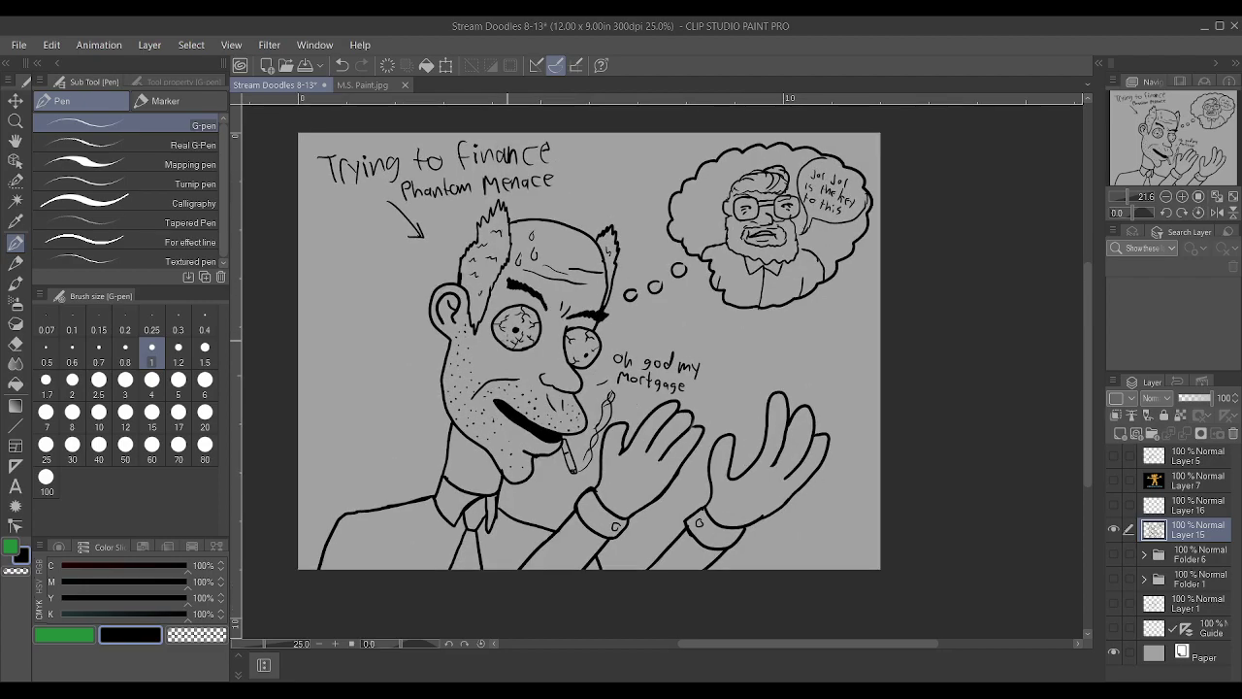
pyautogui.moveTo(467, 555); pyautogui.dragTo(478, 525)
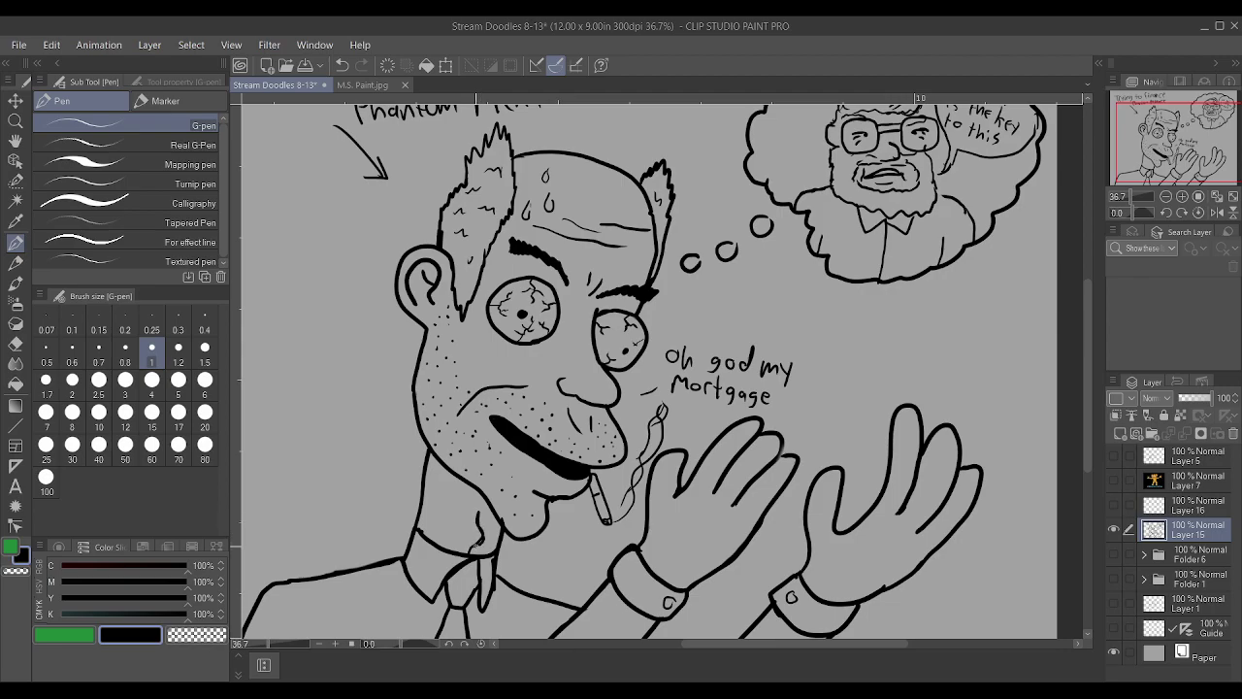
pyautogui.scroll(-3, 475, 544)
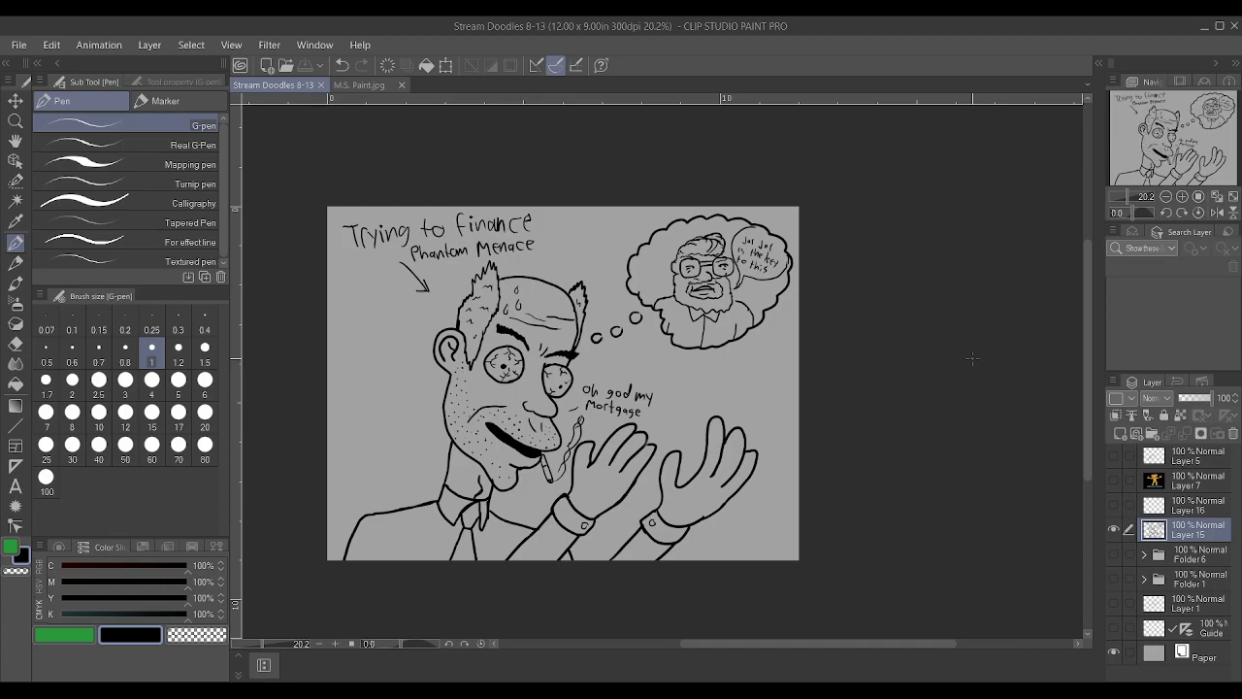
# Set the brush size to 1.7 and draw crease lines on the palm of the raised hand farther from the face
pyautogui.scroll(5, 826, 376)
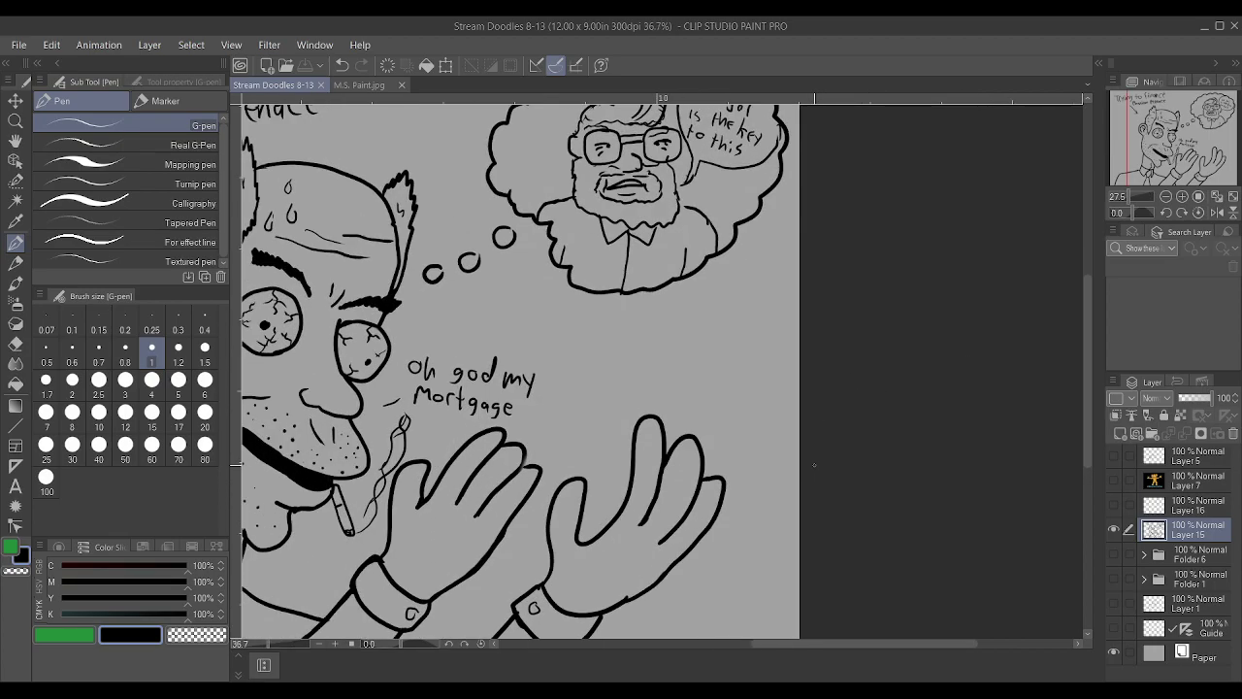
pyautogui.moveTo(652, 421)
pyautogui.mouseDown()
pyautogui.moveTo(605, 527)
pyautogui.moveTo(590, 527)
pyautogui.moveTo(663, 437)
pyautogui.moveTo(697, 426)
pyautogui.moveTo(654, 450)
pyautogui.moveTo(667, 404)
pyautogui.mouseUp()
pyautogui.scroll(-3, 668, 396)
pyautogui.scroll(2, 666, 397)
pyautogui.press(']')
pyautogui.press(']')
pyautogui.press(']')
pyautogui.moveTo(623, 484)
pyautogui.mouseDown()
pyautogui.moveTo(612, 491)
pyautogui.moveTo(660, 427)
pyautogui.mouseUp()
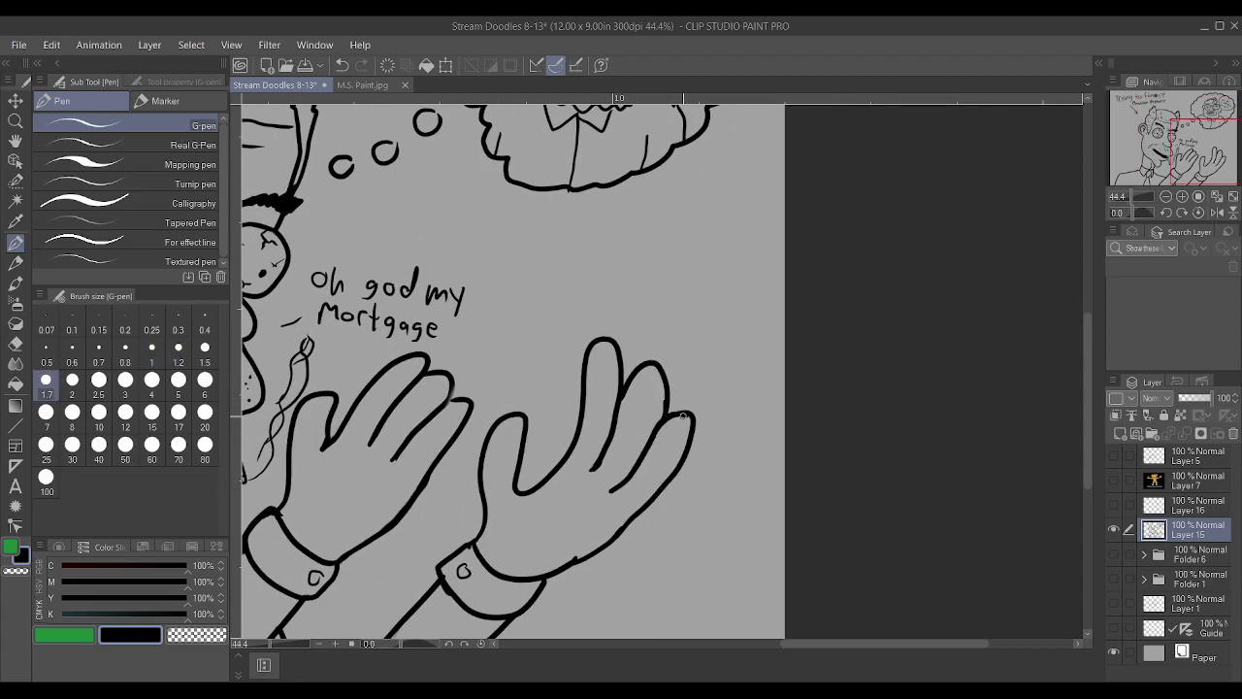
pyautogui.scroll(-2, 660, 427)
pyautogui.scroll(2, 514, 467)
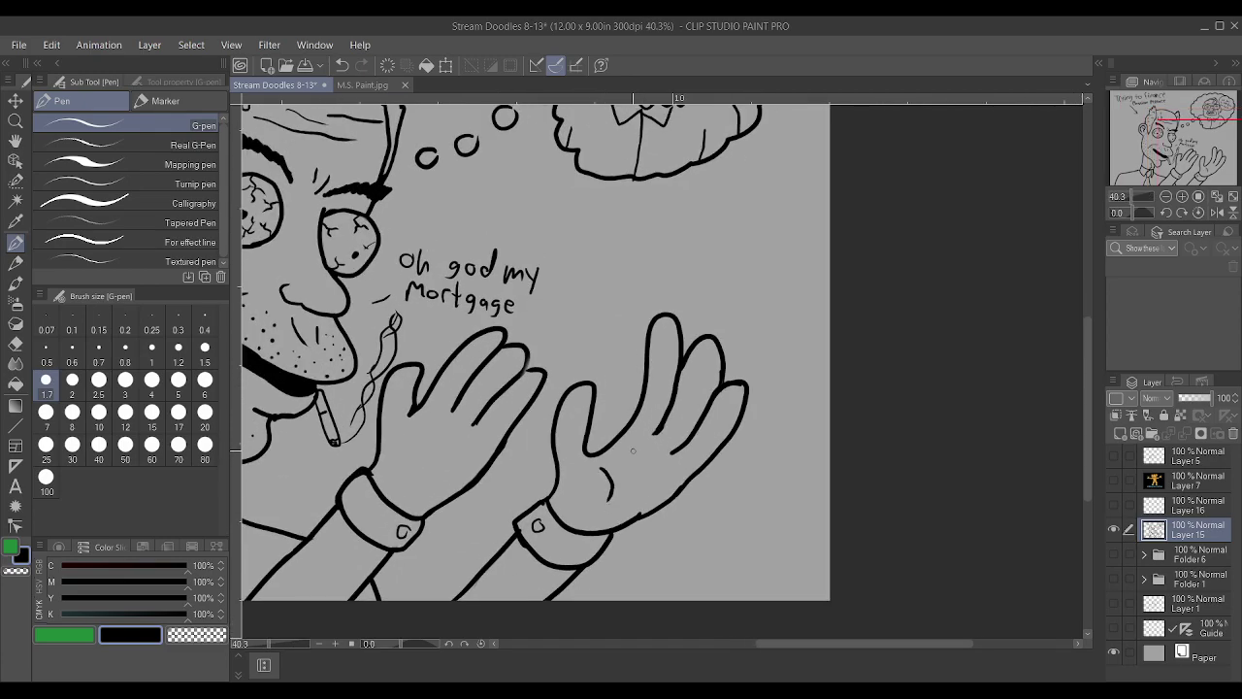
pyautogui.scroll(-3, 655, 492)
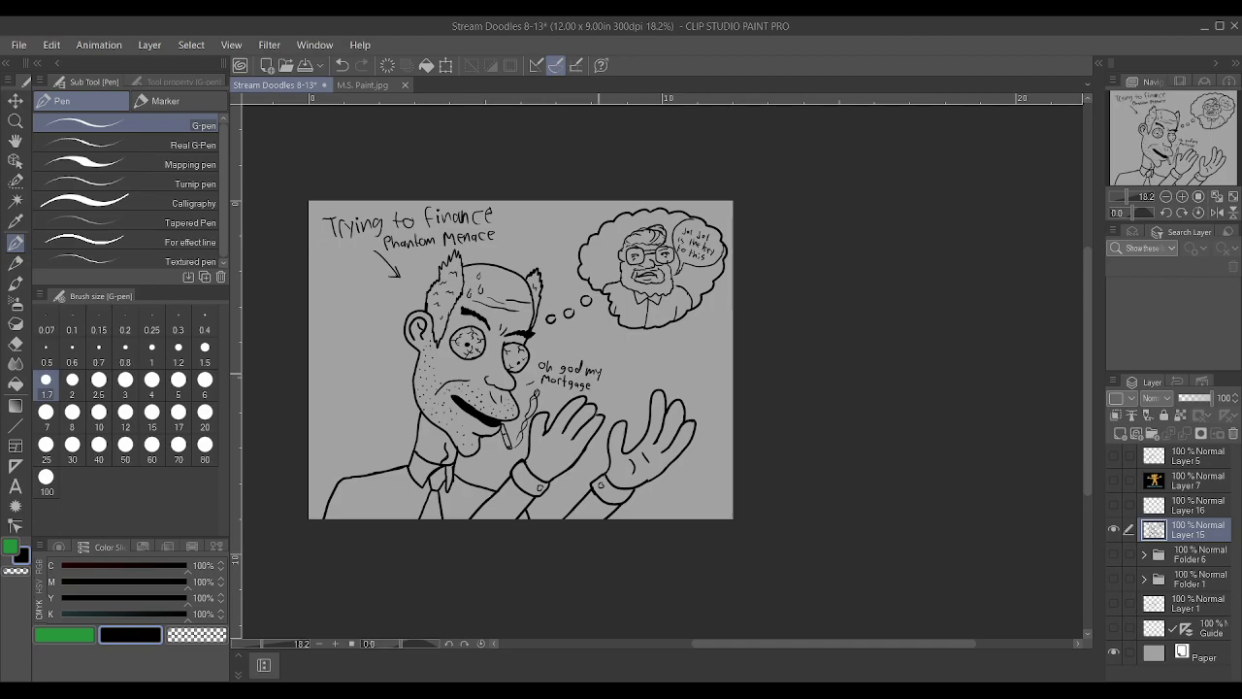
pyautogui.scroll(1, 584, 447)
pyautogui.scroll(-2, 619, 397)
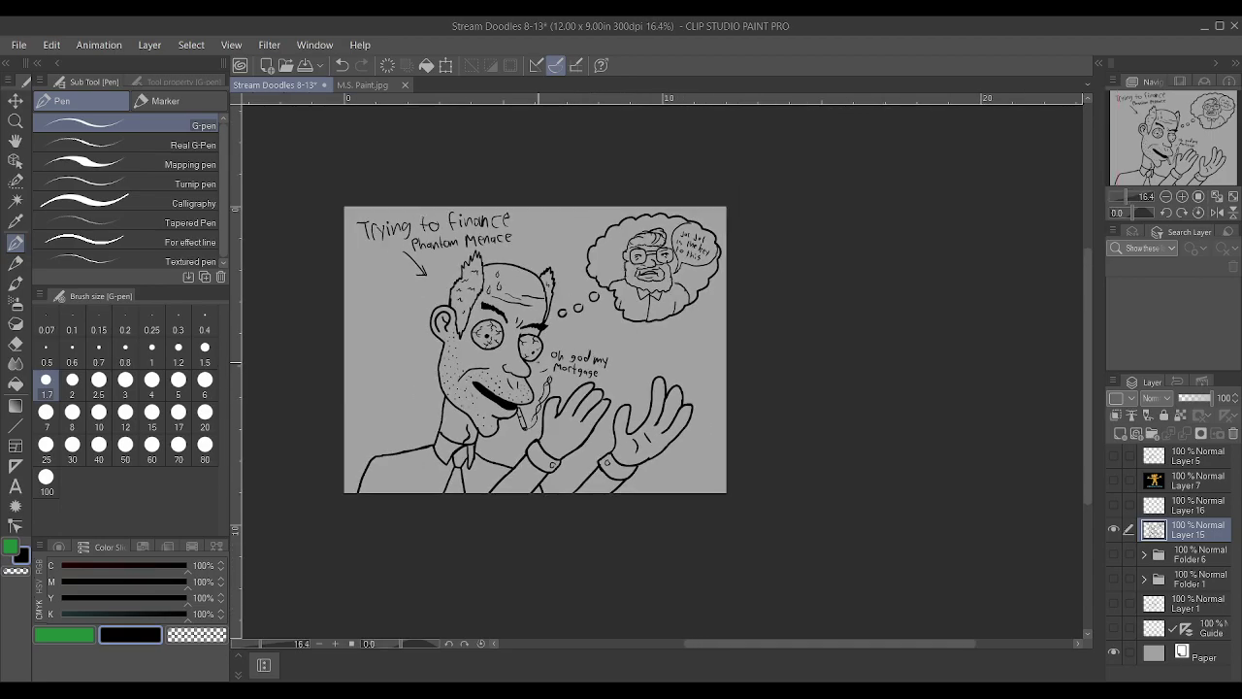
pyautogui.scroll(2, 480, 408)
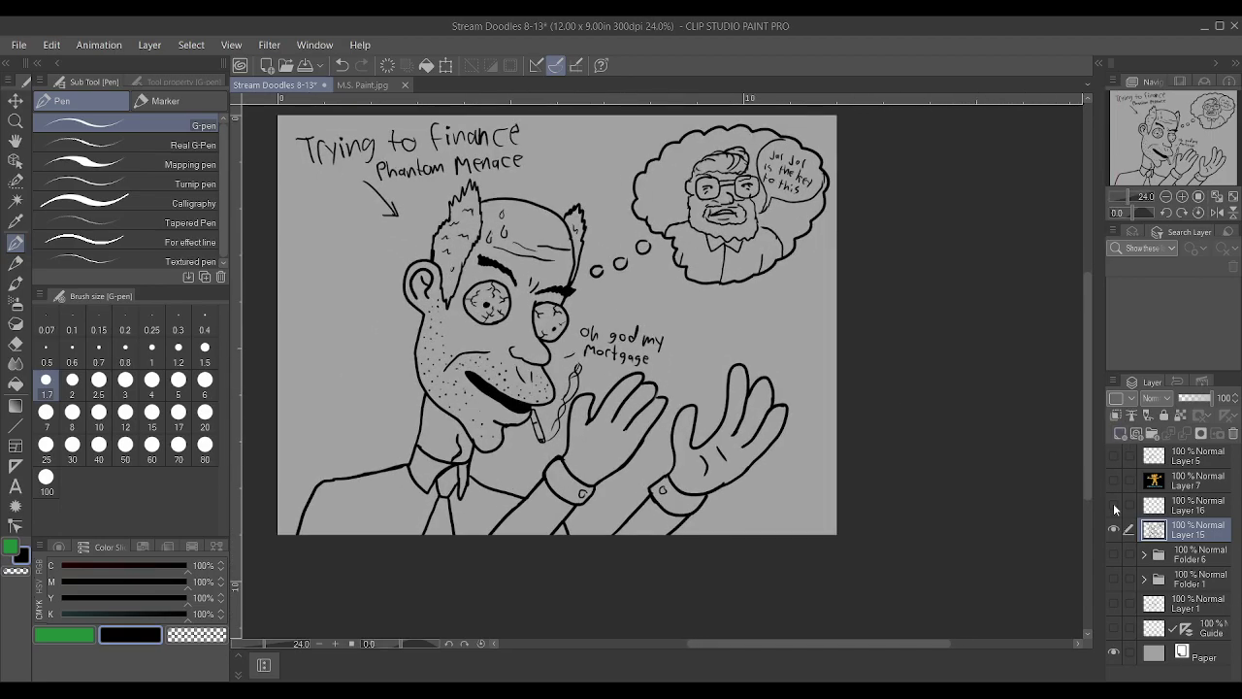
# Set the drawing colour to a pinkish red with 0% cyan, 86% magenta, 34% yellow and 0% black
pyautogui.scroll(2, 542, 292)
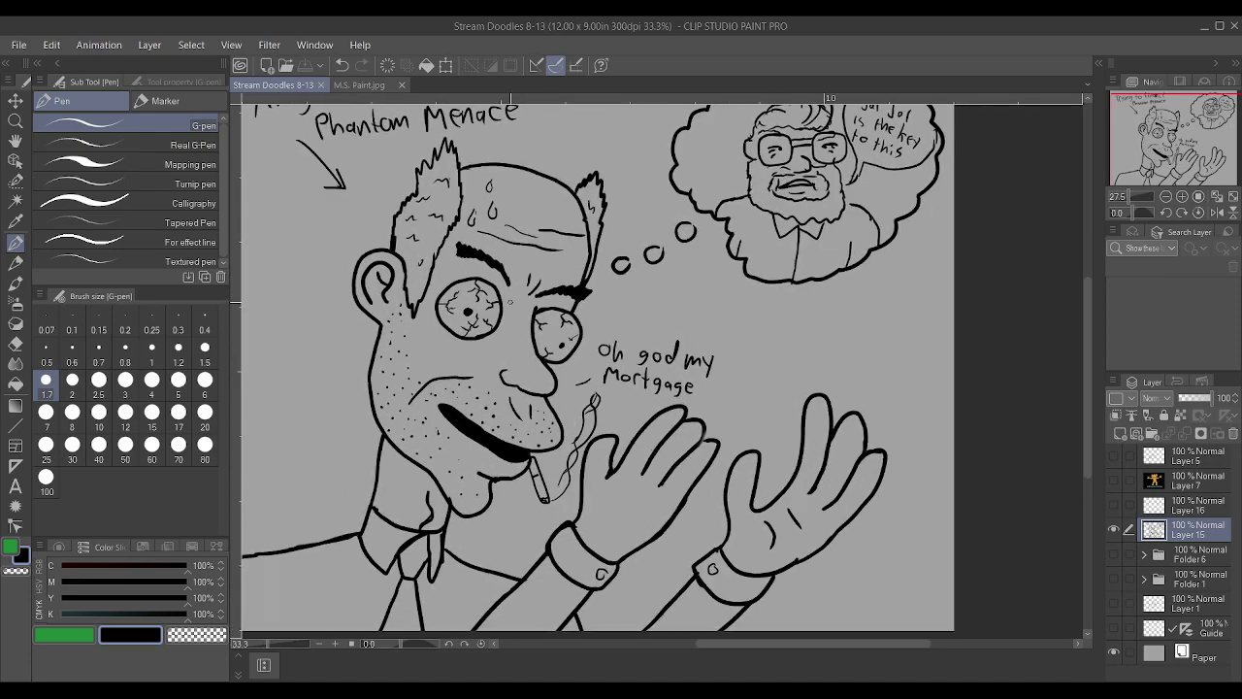
pyautogui.click(59, 635)
pyautogui.moveTo(75, 615); pyautogui.dragTo(8, 615)
pyautogui.moveTo(79, 599); pyautogui.dragTo(38, 565)
pyautogui.moveTo(131, 570); pyautogui.dragTo(28, 577)
pyautogui.click(132, 584)
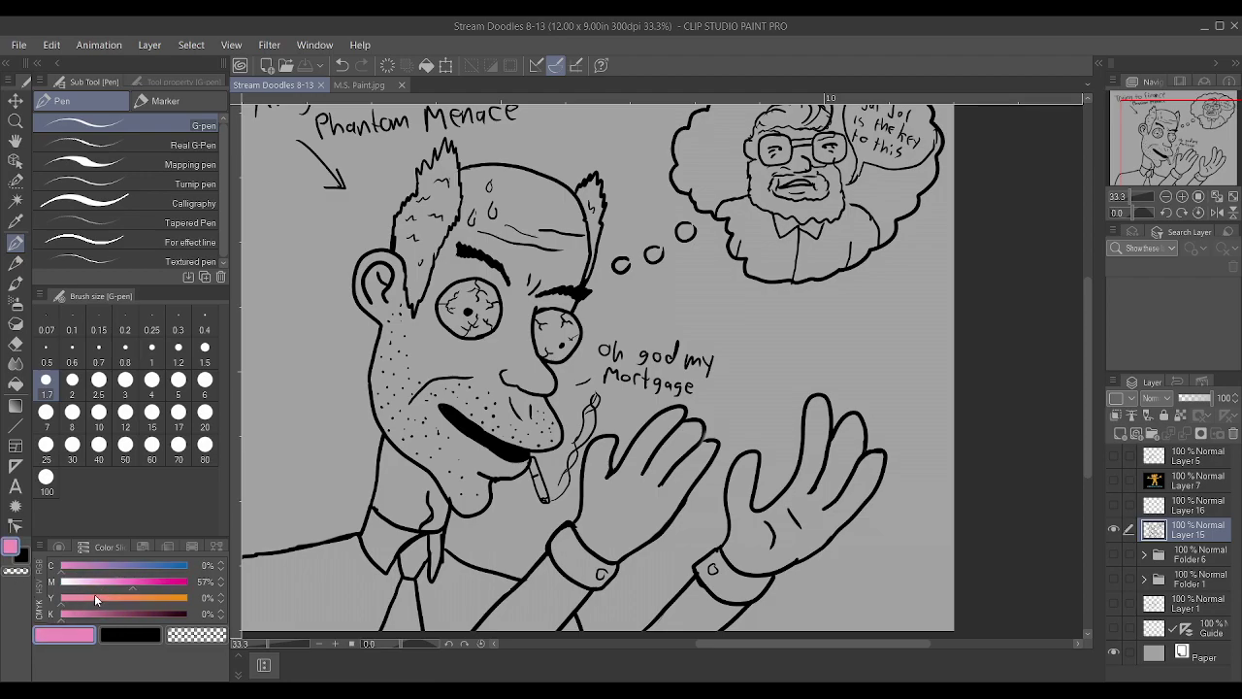
pyautogui.moveTo(126, 586)
pyautogui.mouseDown()
pyautogui.moveTo(150, 587)
pyautogui.moveTo(103, 602)
pyautogui.moveTo(170, 579)
pyautogui.mouseUp()
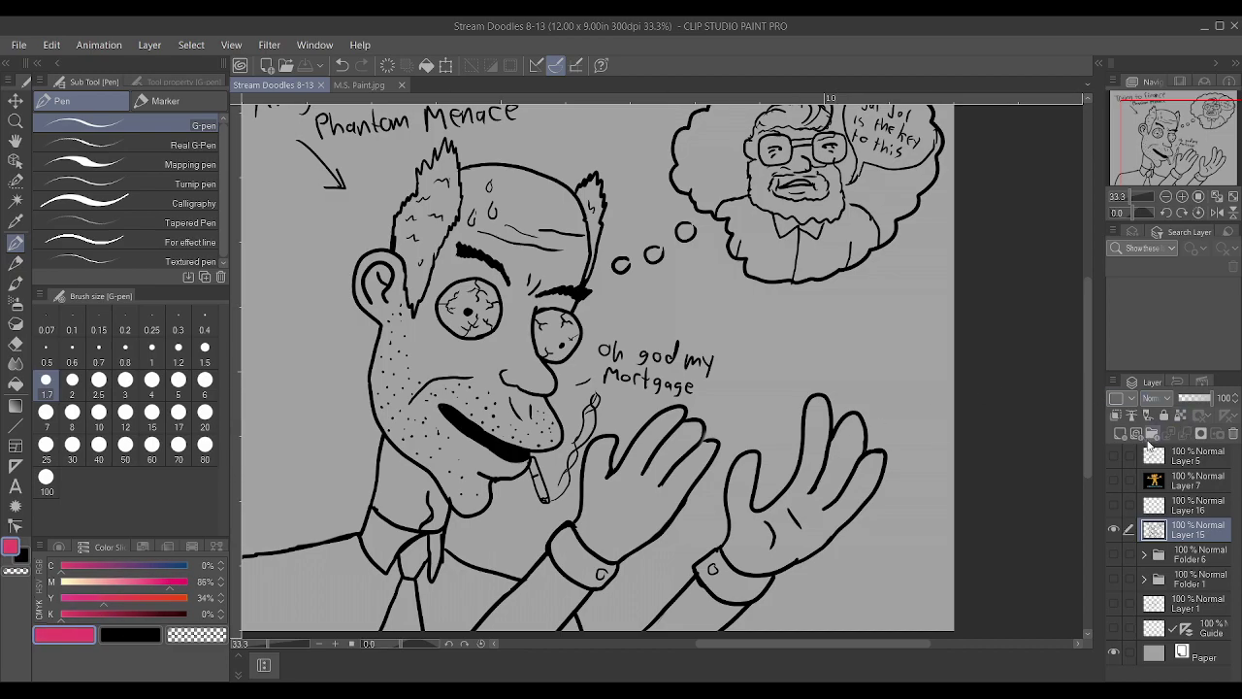
# Create a layer above the line art, group both in a folder, and clip the new layer to the line art
pyautogui.click(1121, 433)
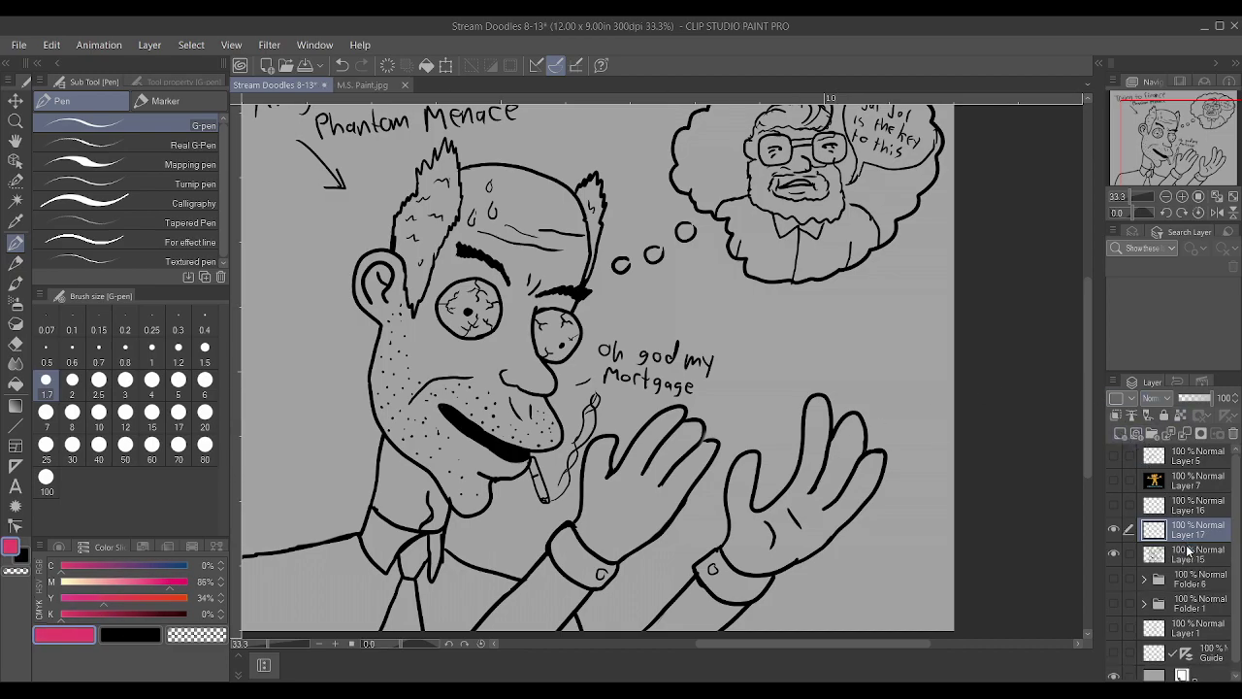
pyautogui.keyDown('ctrl'); pyautogui.click(1189, 551); pyautogui.keyUp('ctrl')
pyautogui.hotkey('ctrl', 'g')
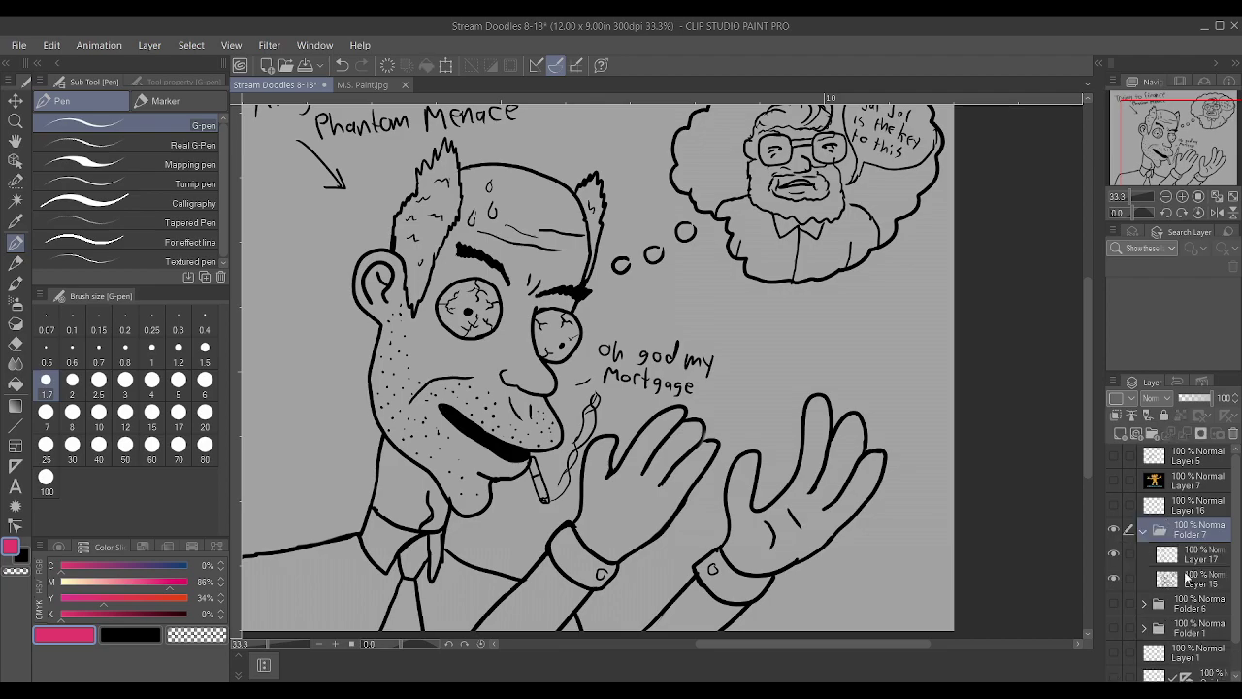
pyautogui.click(1194, 555)
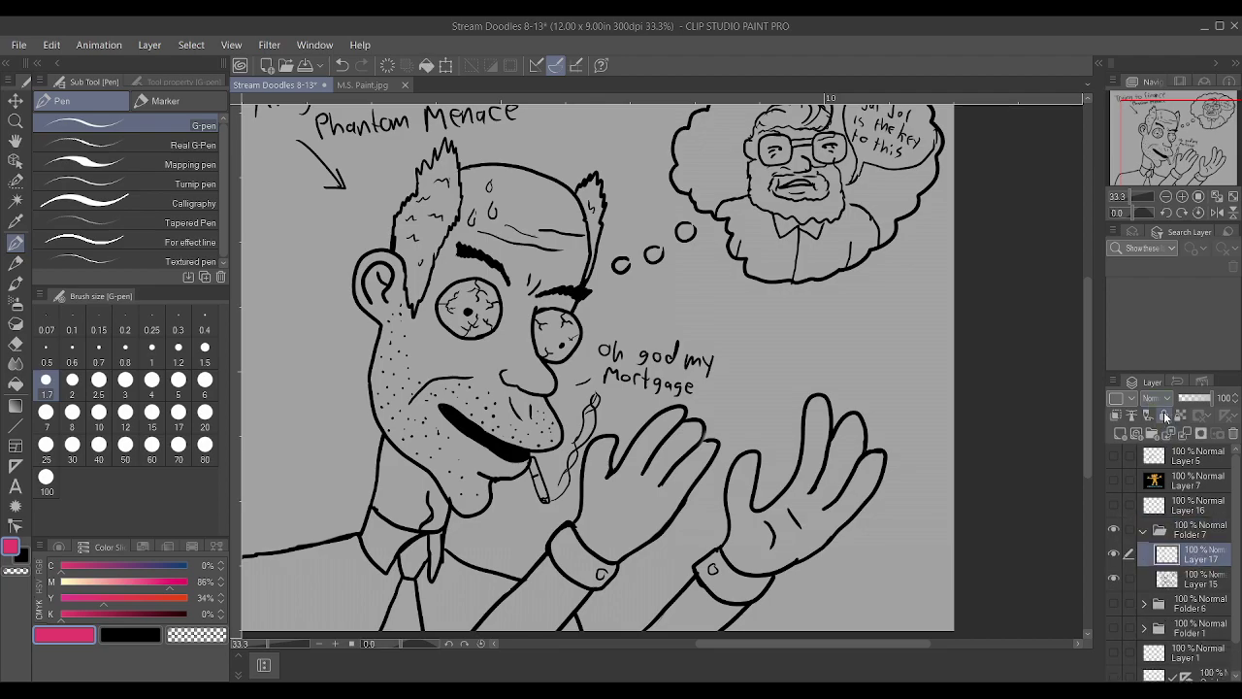
# Recolour the veins in both of the man's eyes crimson, using 100% magenta and 47% yellow
pyautogui.scroll(3, 521, 246)
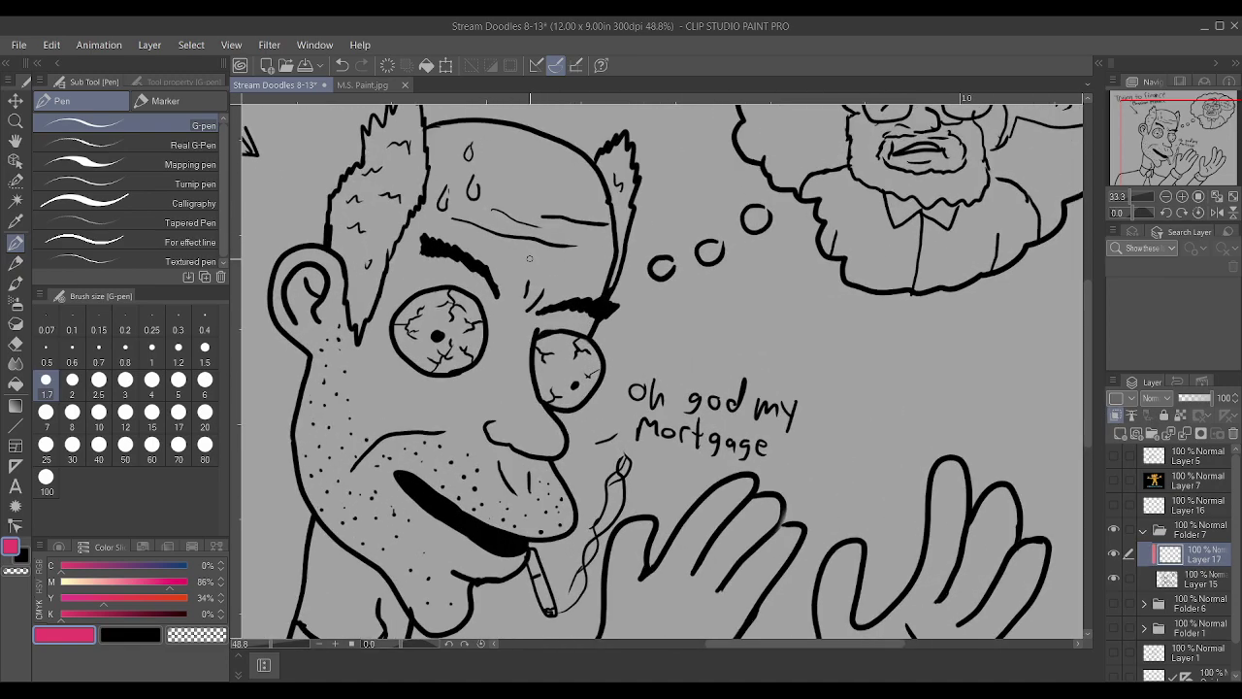
pyautogui.scroll(1, 461, 279)
pyautogui.moveTo(427, 330); pyautogui.dragTo(447, 336)
pyautogui.hotkey('ctrl', 'z')
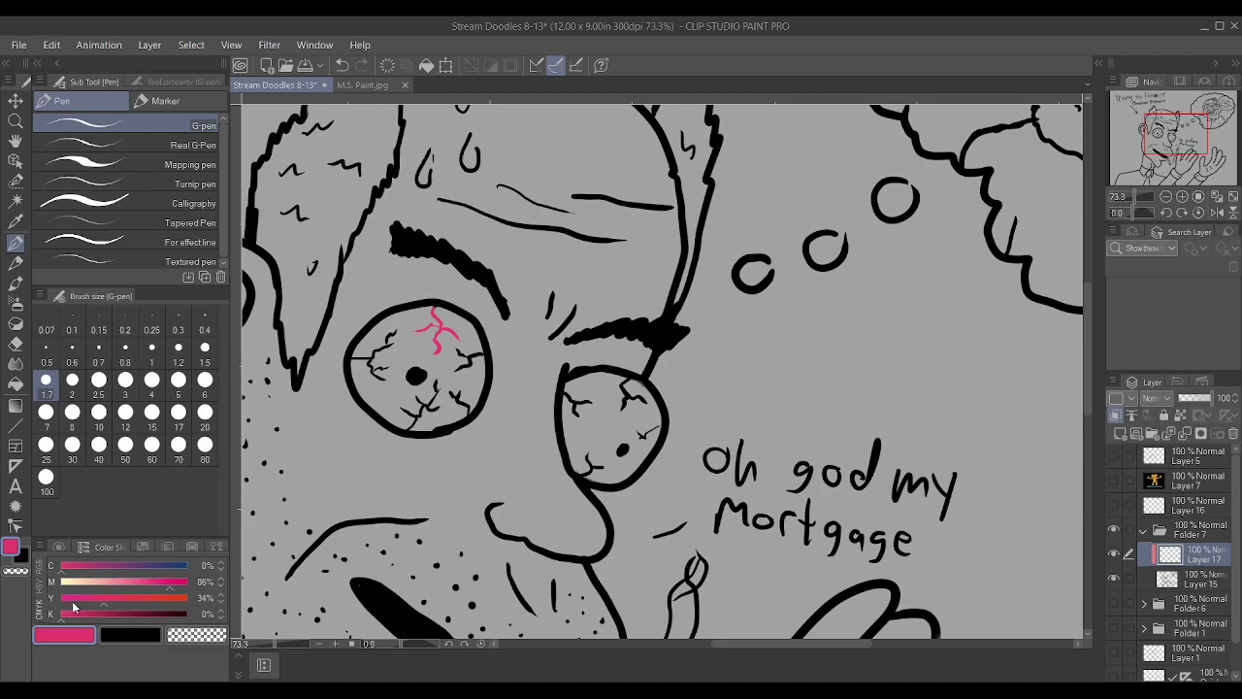
pyautogui.moveTo(173, 586); pyautogui.dragTo(189, 583)
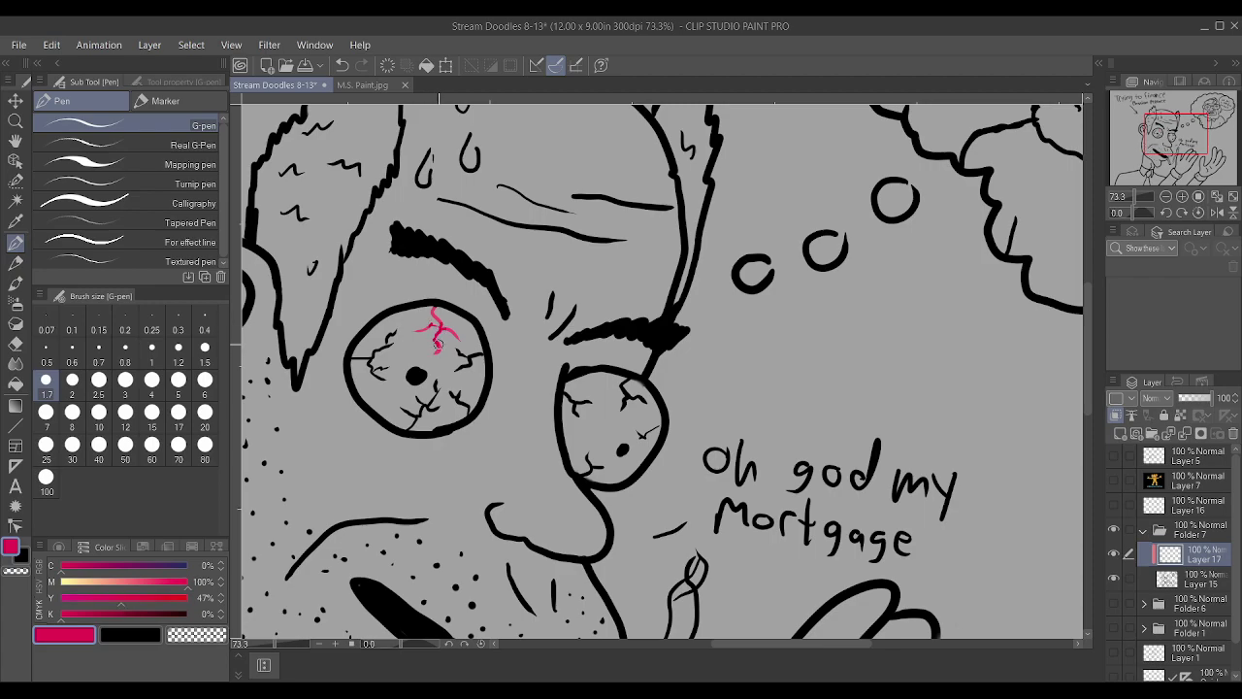
pyautogui.moveTo(392, 332)
pyautogui.mouseDown()
pyautogui.moveTo(375, 375)
pyautogui.moveTo(372, 346)
pyautogui.mouseUp()
pyautogui.moveTo(408, 427)
pyautogui.mouseDown()
pyautogui.moveTo(433, 400)
pyautogui.moveTo(452, 402)
pyautogui.moveTo(461, 354)
pyautogui.mouseUp()
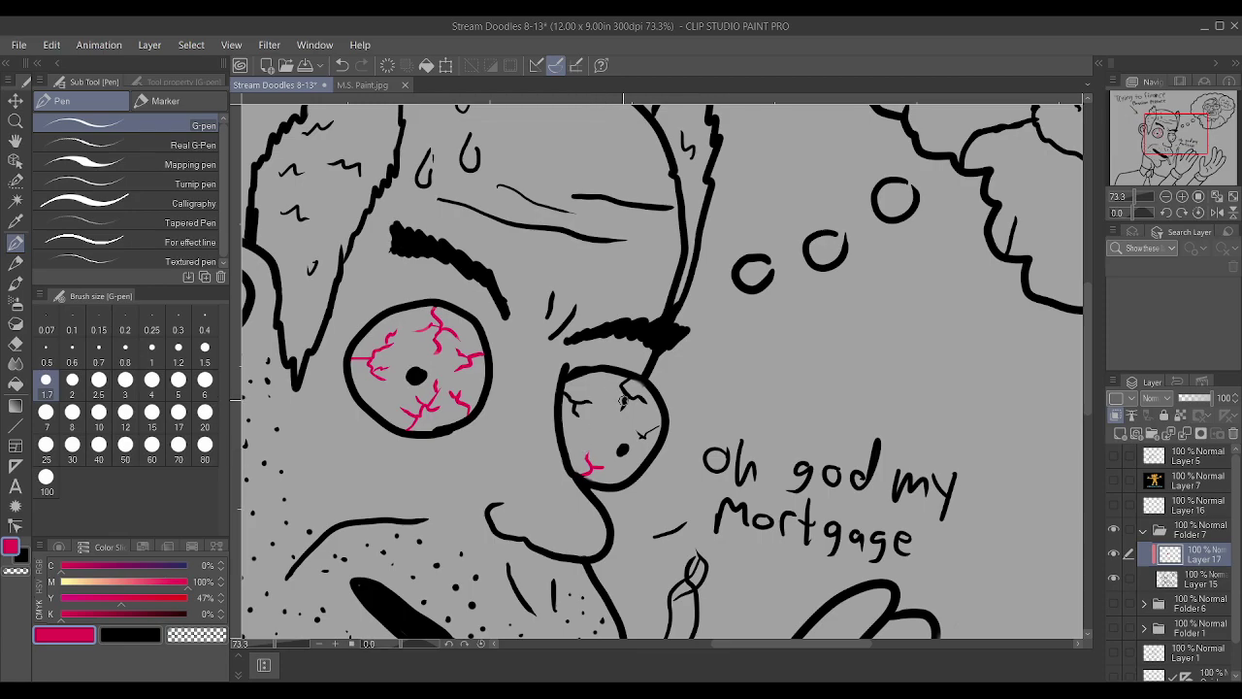
pyautogui.moveTo(620, 405); pyautogui.dragTo(641, 401)
pyautogui.scroll(-3, 599, 383)
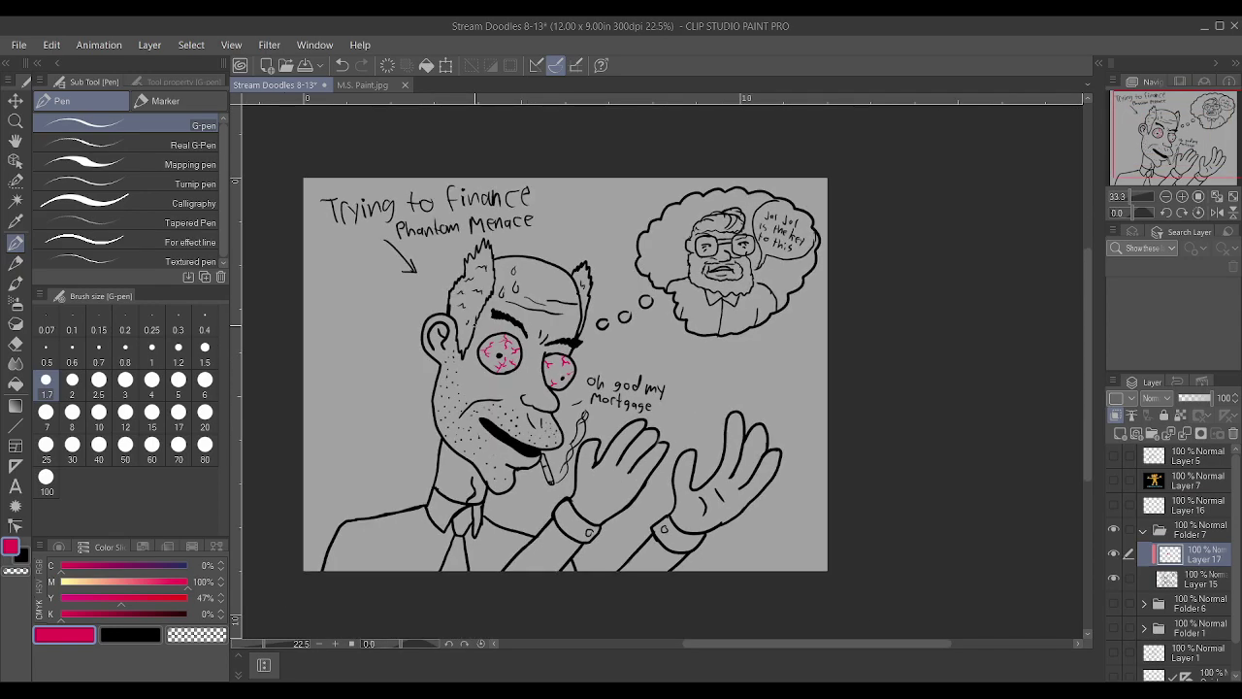
pyautogui.scroll(-1, 476, 329)
# Add a new raster layer directly below the line-art folder for the flat colours
pyautogui.click(1187, 583)
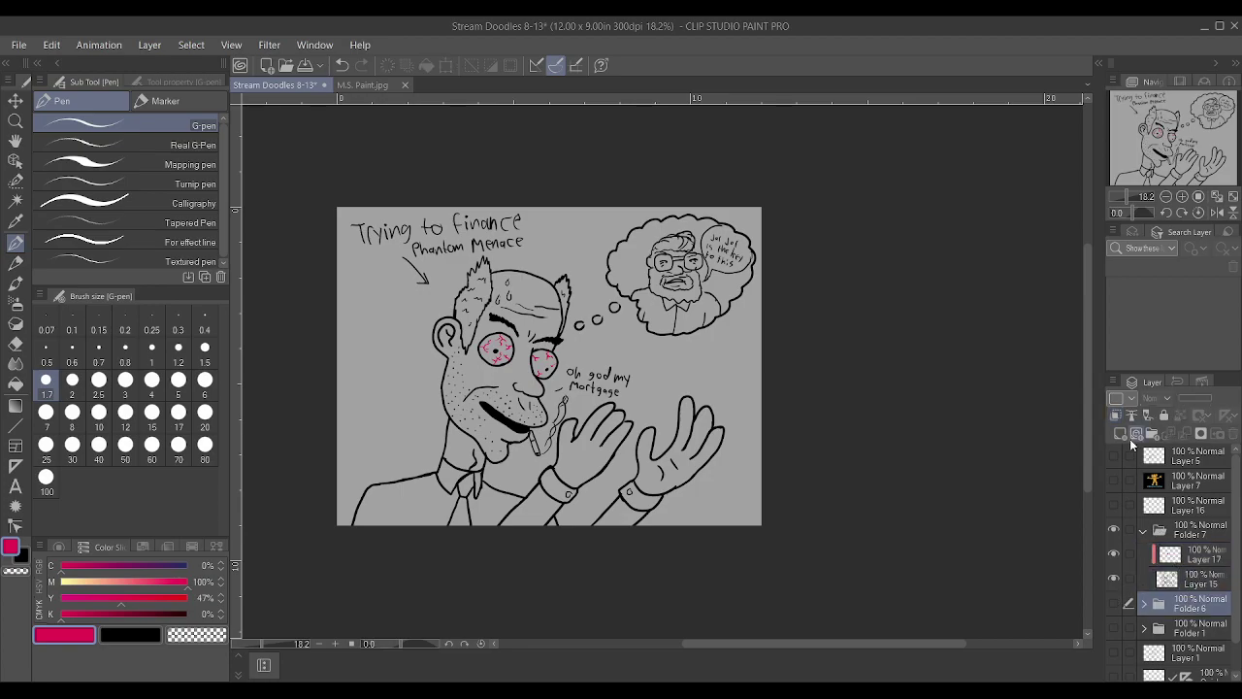
pyautogui.click(1120, 434)
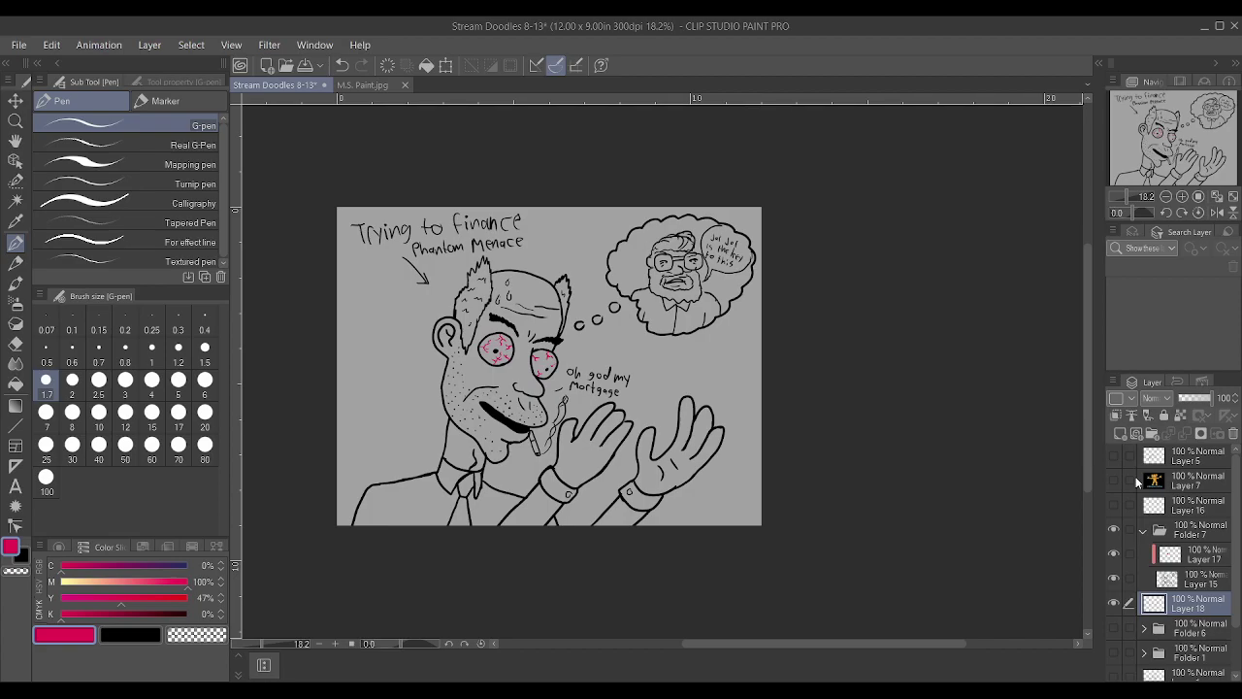
pyautogui.scroll(1, 766, 369)
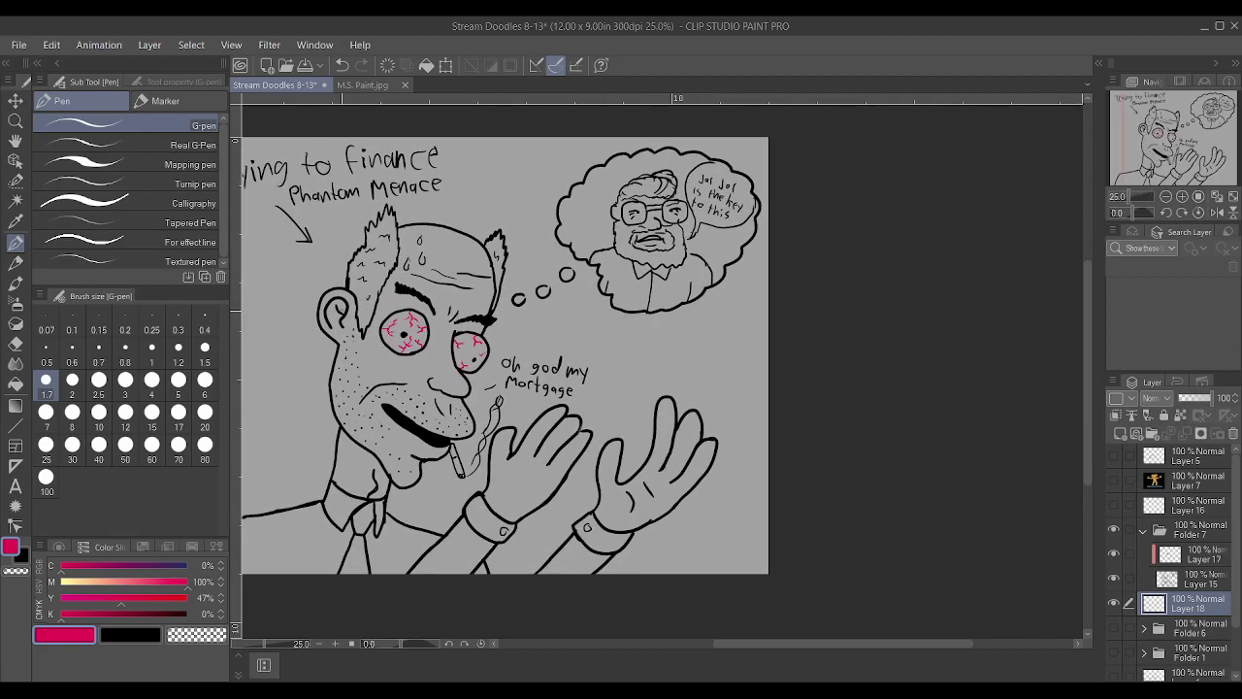
# Auto select the skin areas of the man's hands, face, ear and neck on the line-art layer
pyautogui.click(16, 201)
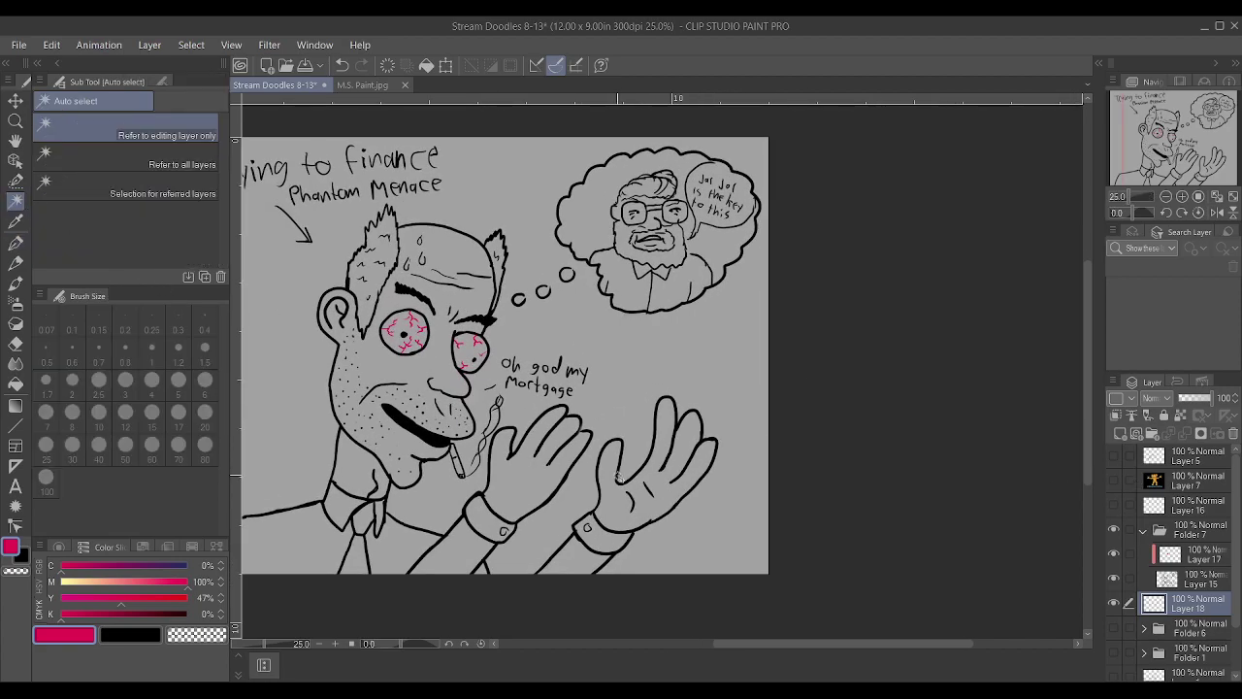
pyautogui.click(542, 482)
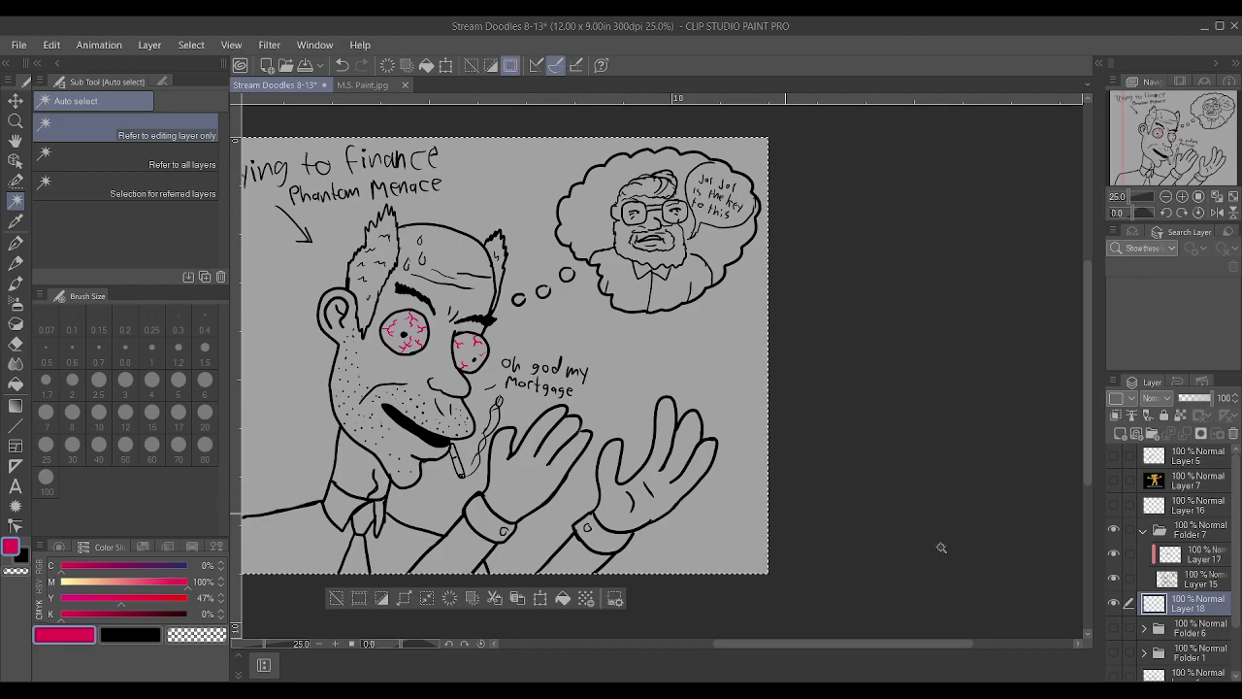
pyautogui.hotkey('ctrl', 'd')
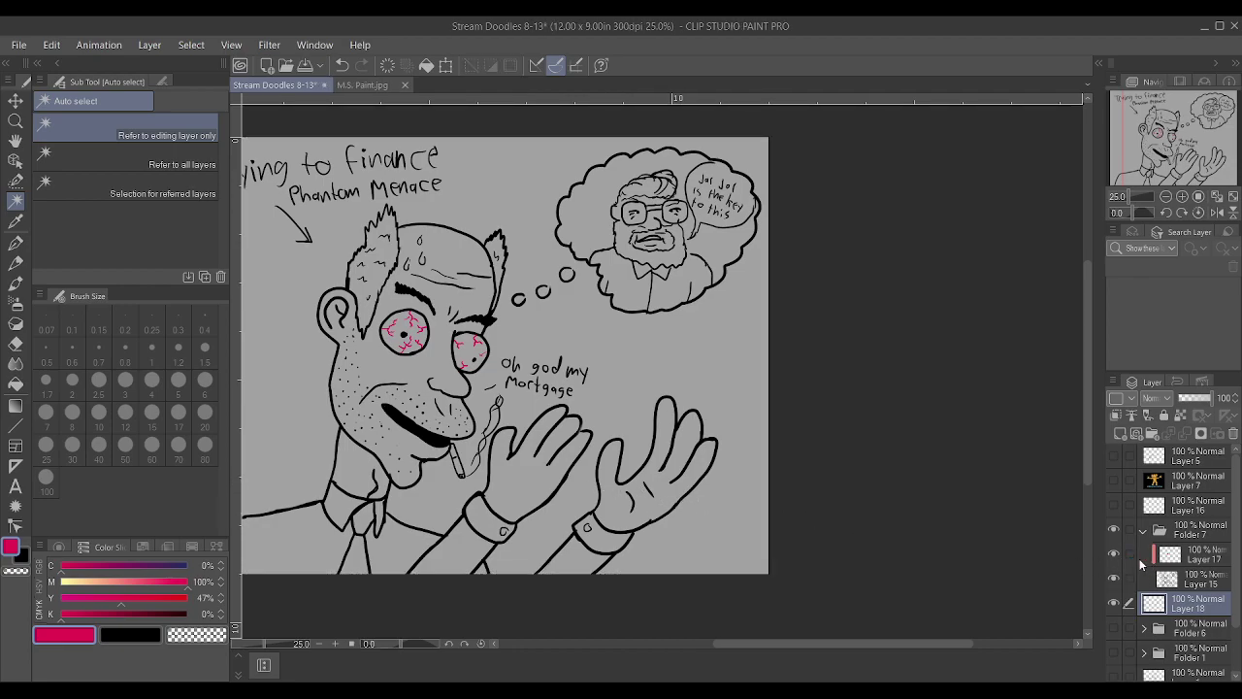
pyautogui.click(1181, 580)
pyautogui.click(618, 507)
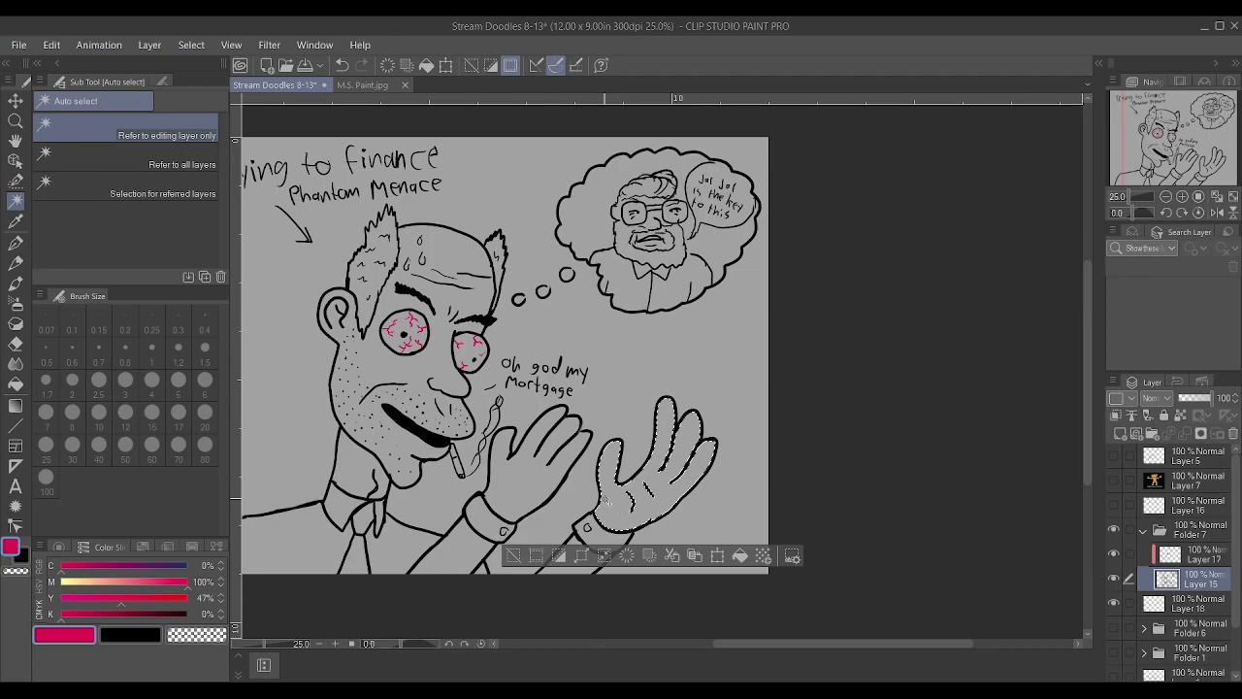
pyautogui.keyDown('shift'); pyautogui.click(518, 470); pyautogui.keyUp('shift')
pyautogui.keyDown('shift'); pyautogui.click(409, 364); pyautogui.keyUp('shift')
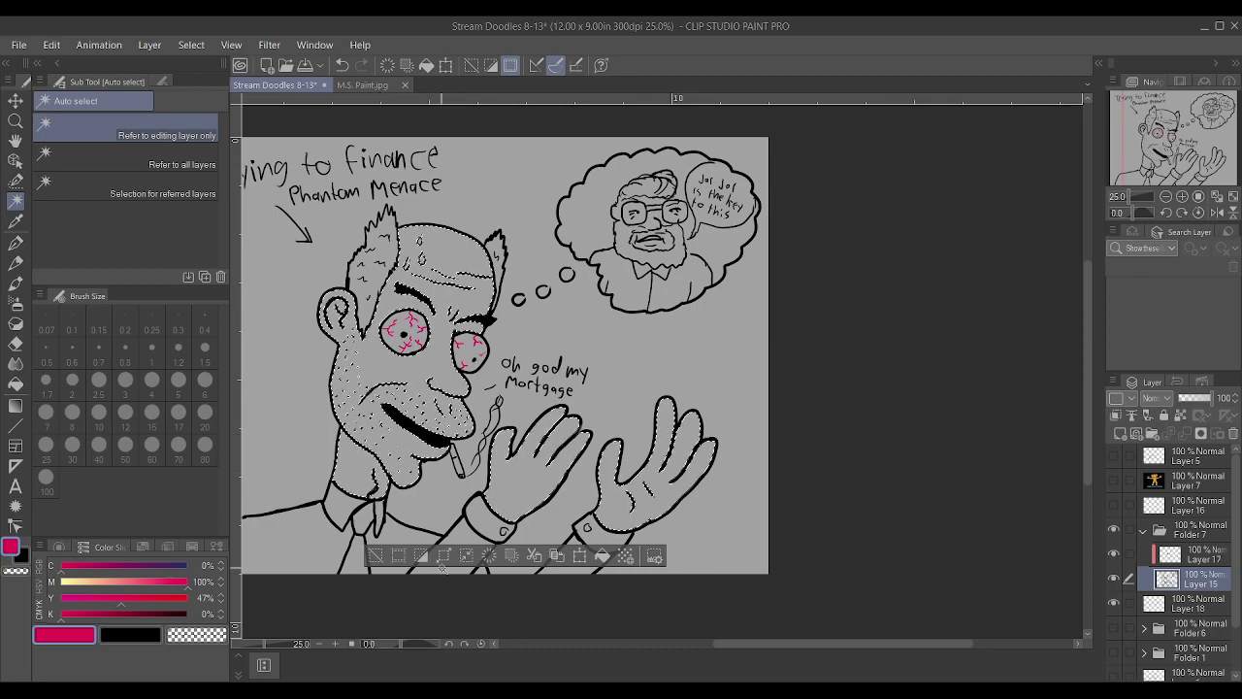
# Set the drawing colour to a light skin tone with 22% magenta, 51% yellow and no cyan or black
pyautogui.hotkey('alt', 'Tab')
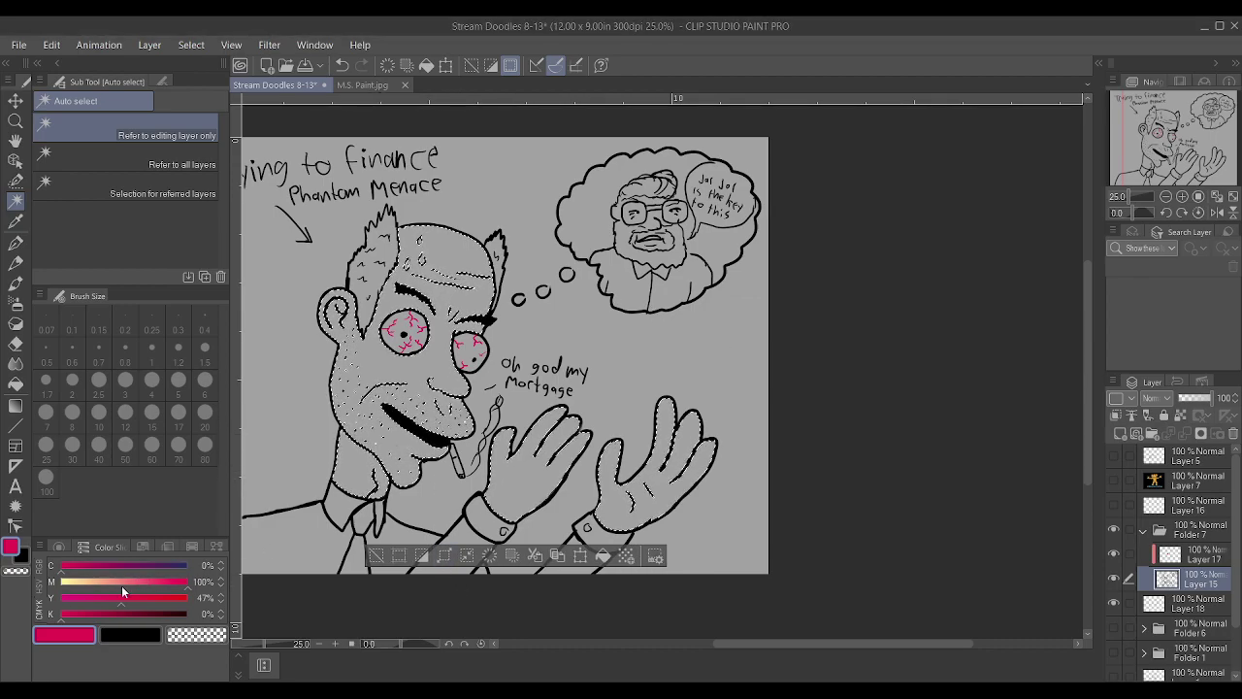
pyautogui.moveTo(99, 587); pyautogui.dragTo(39, 586)
pyautogui.click(58, 597)
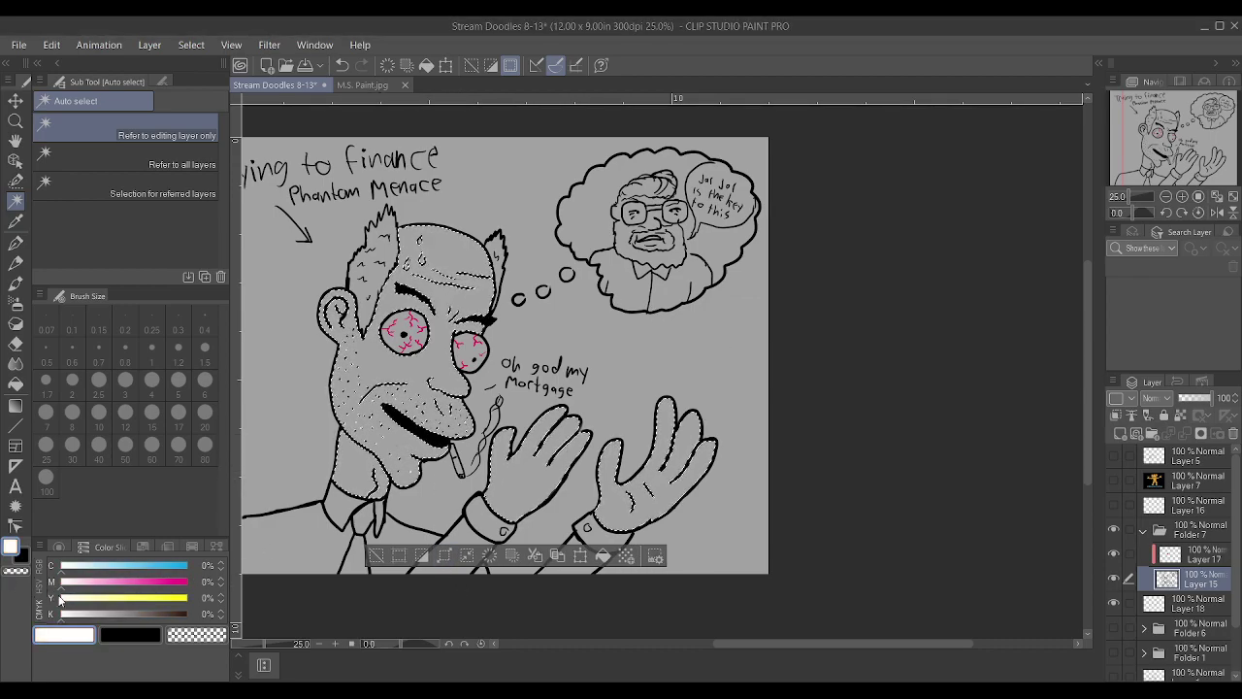
pyautogui.click(85, 583)
pyautogui.click(89, 597)
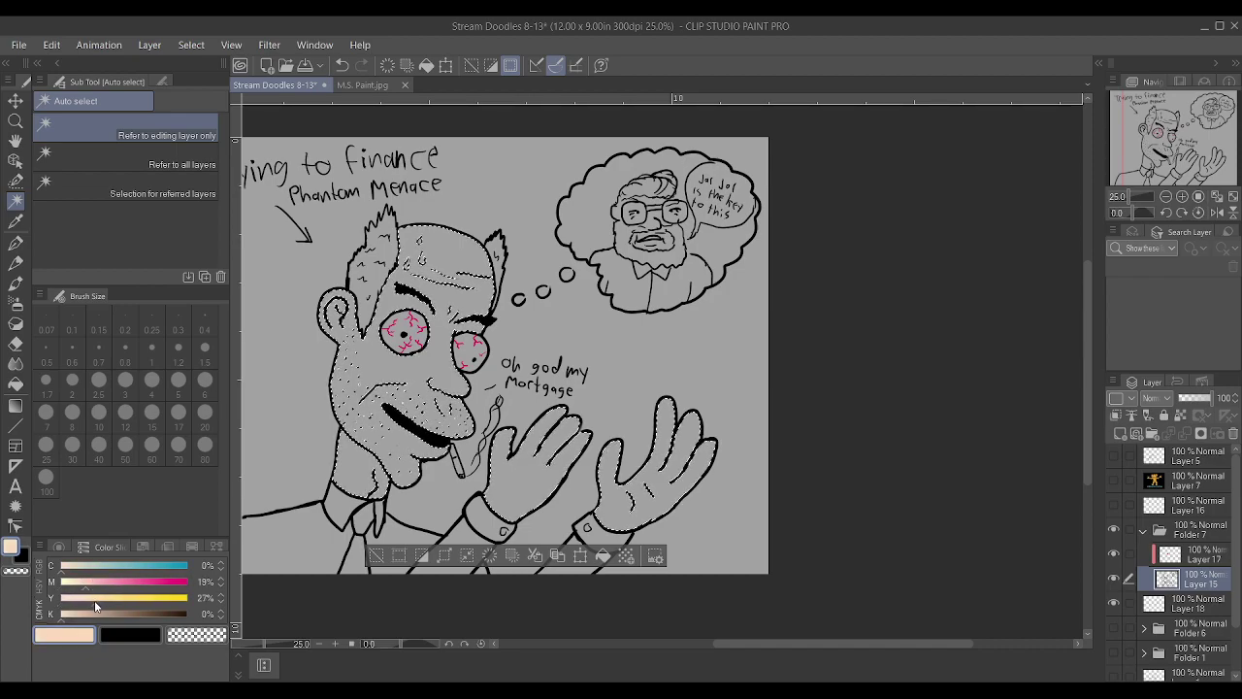
pyautogui.click(94, 599)
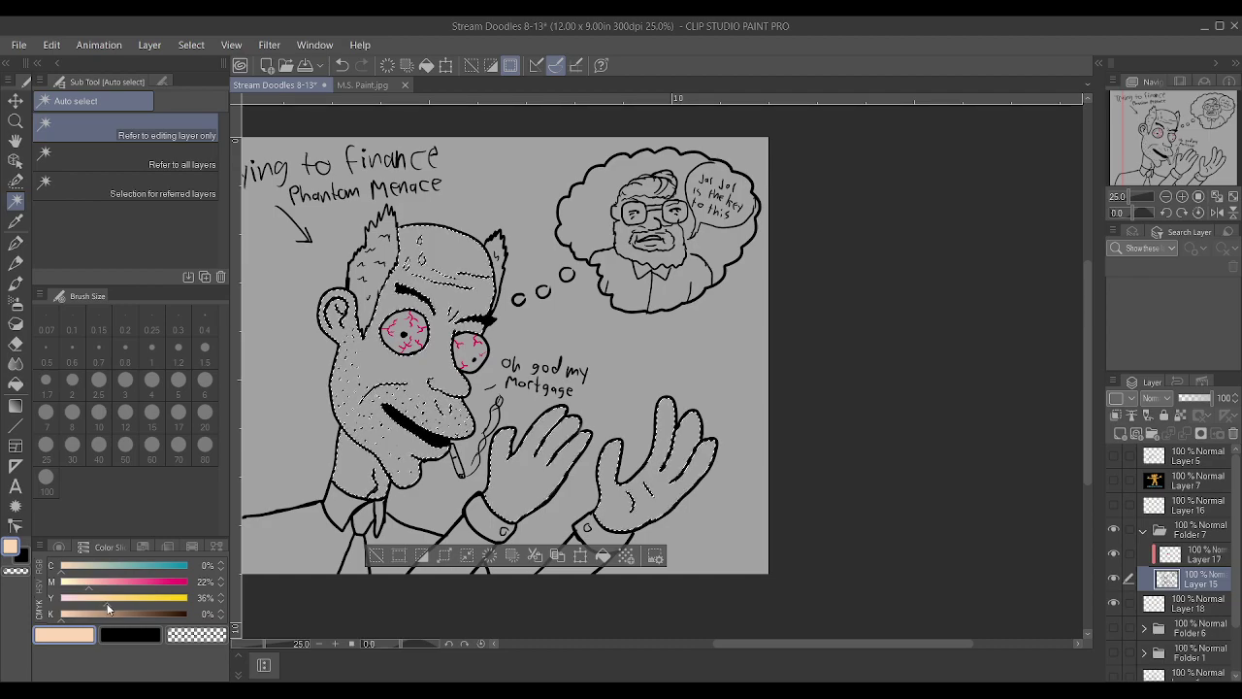
pyautogui.moveTo(110, 603); pyautogui.dragTo(124, 604)
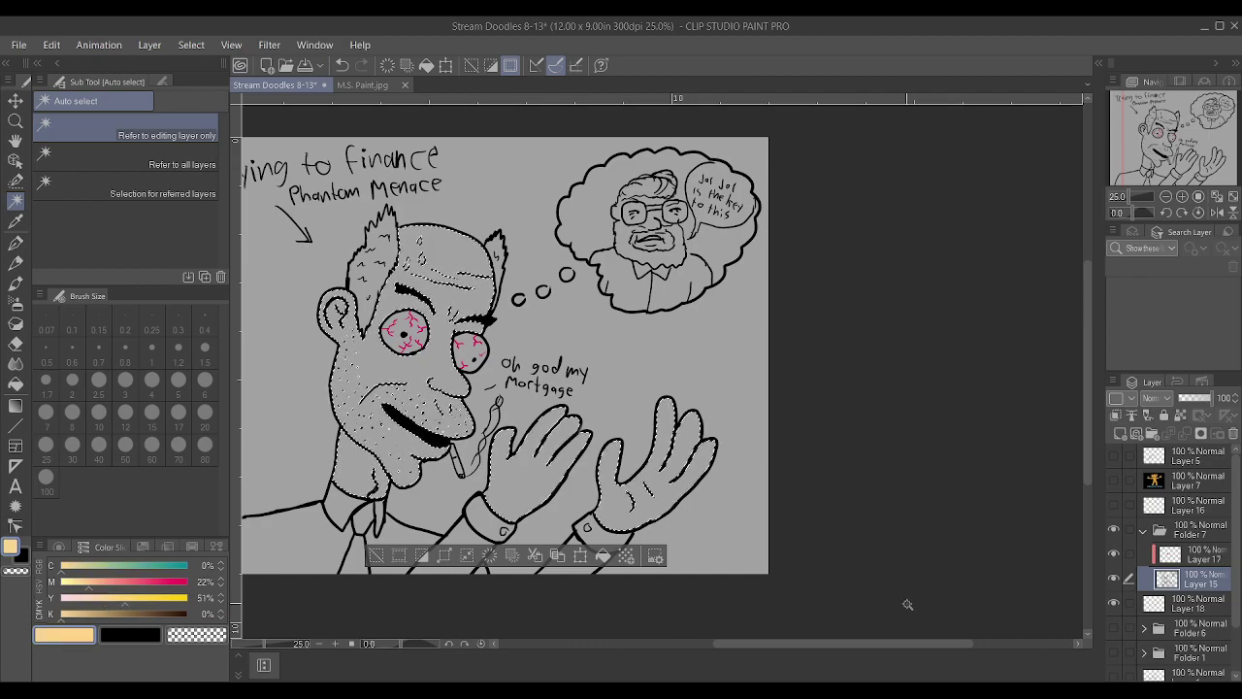
# Lock the line-art layer and make the flat-colour layer below the folder active
pyautogui.click(1211, 599)
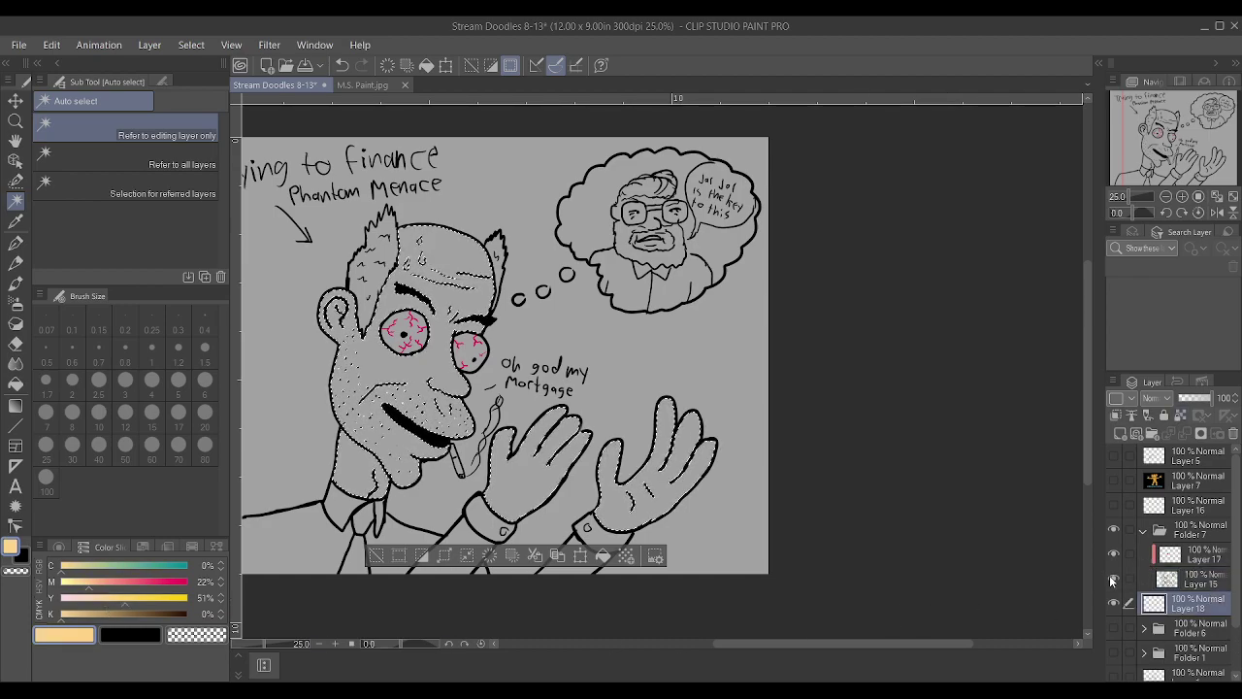
pyautogui.click(1194, 580)
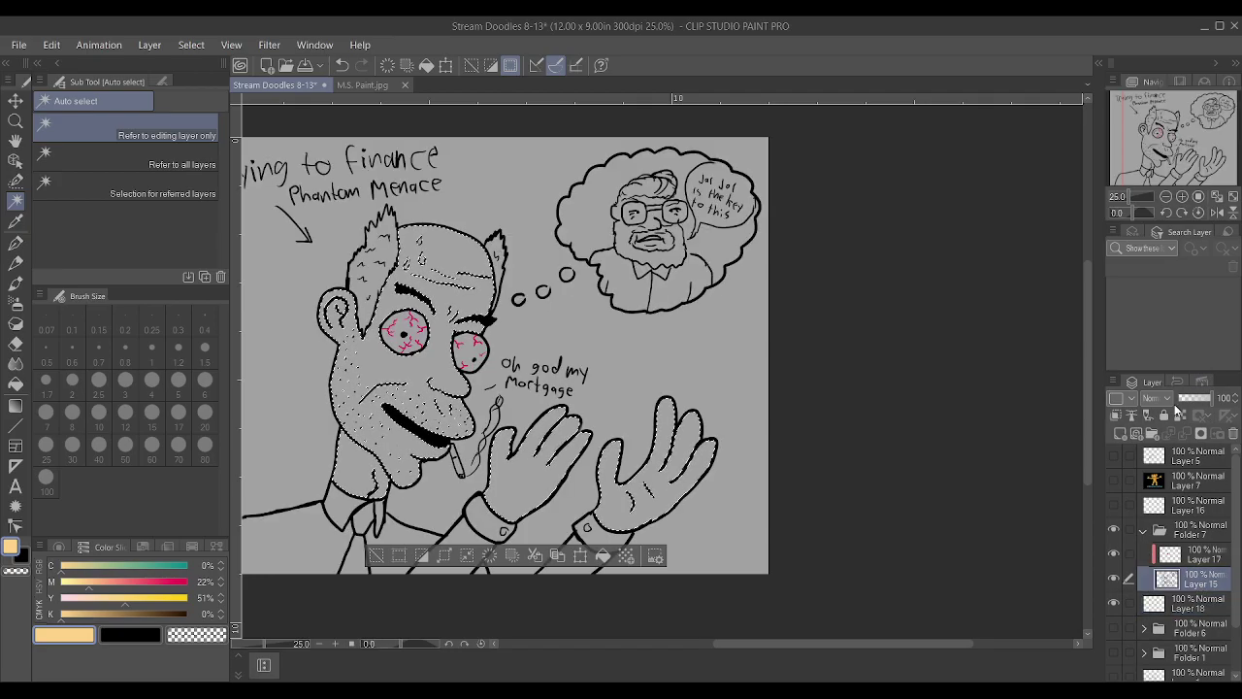
pyautogui.click(1201, 602)
# Paint the selected face, ear, neck and hands with the skin tone, using the G-pen at size 100
pyautogui.press('p')
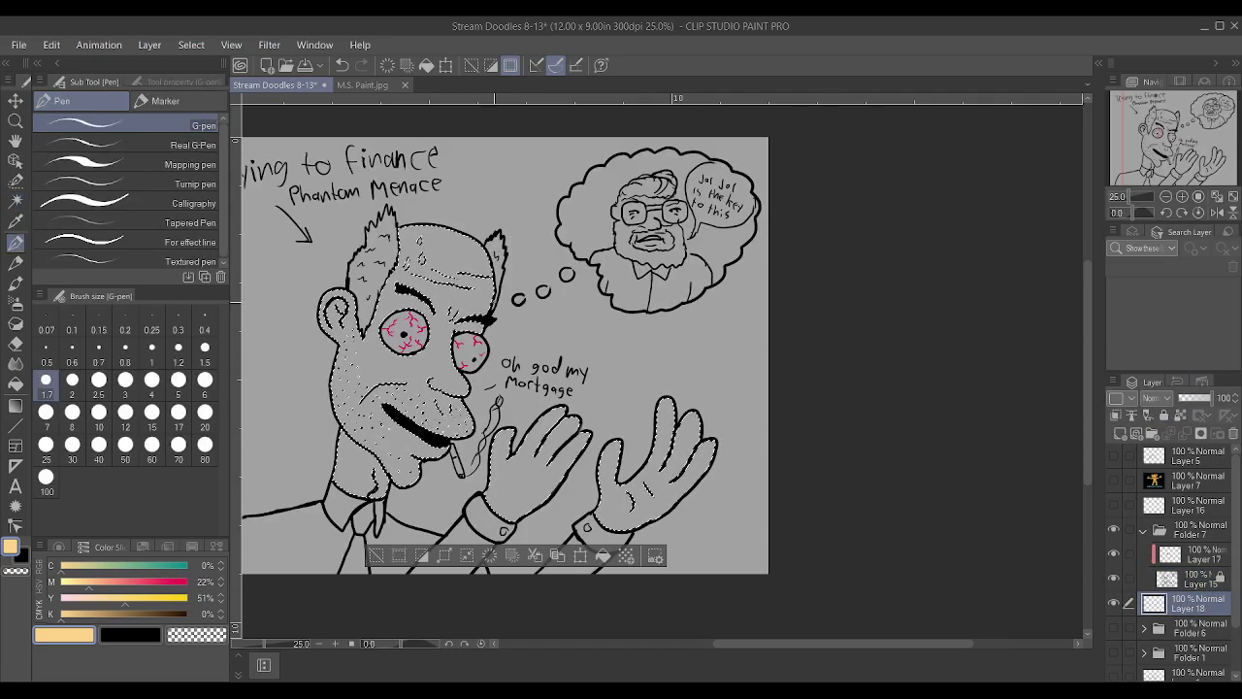
pyautogui.press(']')
pyautogui.press(']')
pyautogui.press(']')
pyautogui.press(']')
pyautogui.press(']')
pyautogui.press(']')
pyautogui.press(']')
pyautogui.press(']')
pyautogui.press(']')
pyautogui.press(']')
pyautogui.press(']')
pyautogui.press(']')
pyautogui.press(']')
pyautogui.press(']')
pyautogui.press(']')
pyautogui.press(']')
pyautogui.press(']')
pyautogui.press(']')
pyautogui.press(']')
pyautogui.press(']')
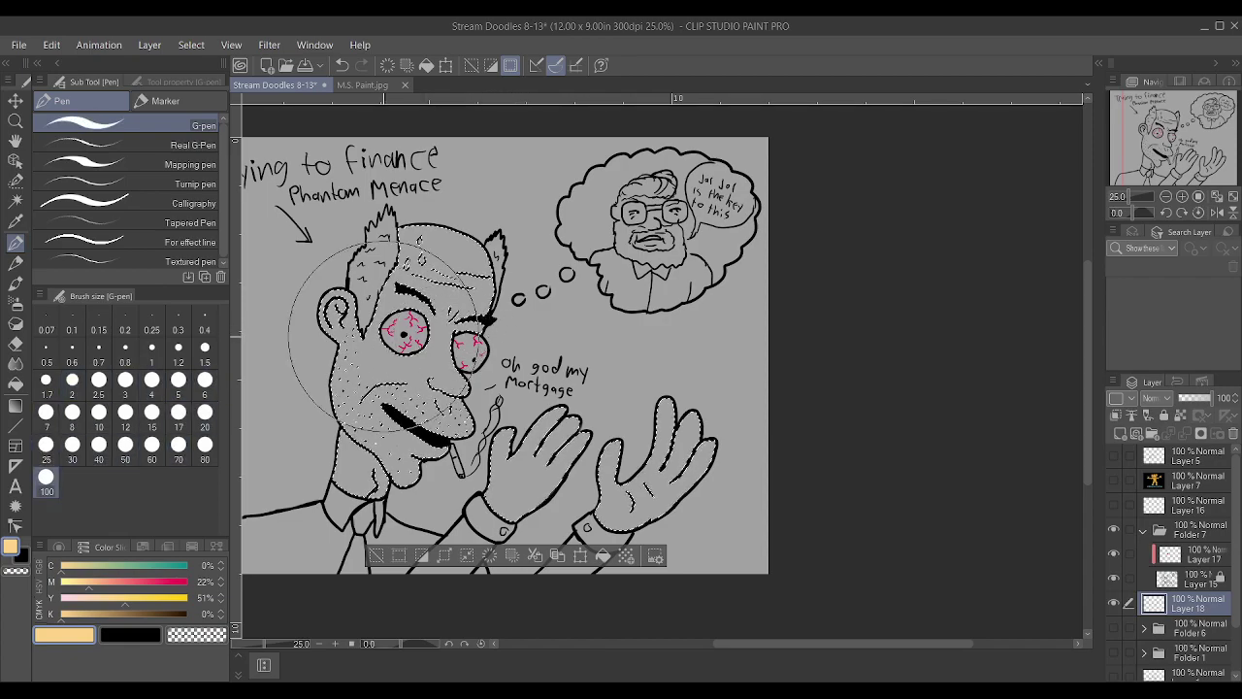
pyautogui.moveTo(446, 291)
pyautogui.mouseDown()
pyautogui.moveTo(338, 347)
pyautogui.moveTo(544, 534)
pyautogui.moveTo(649, 480)
pyautogui.moveTo(687, 442)
pyautogui.moveTo(489, 420)
pyautogui.moveTo(480, 274)
pyautogui.moveTo(408, 312)
pyautogui.moveTo(371, 490)
pyautogui.mouseUp()
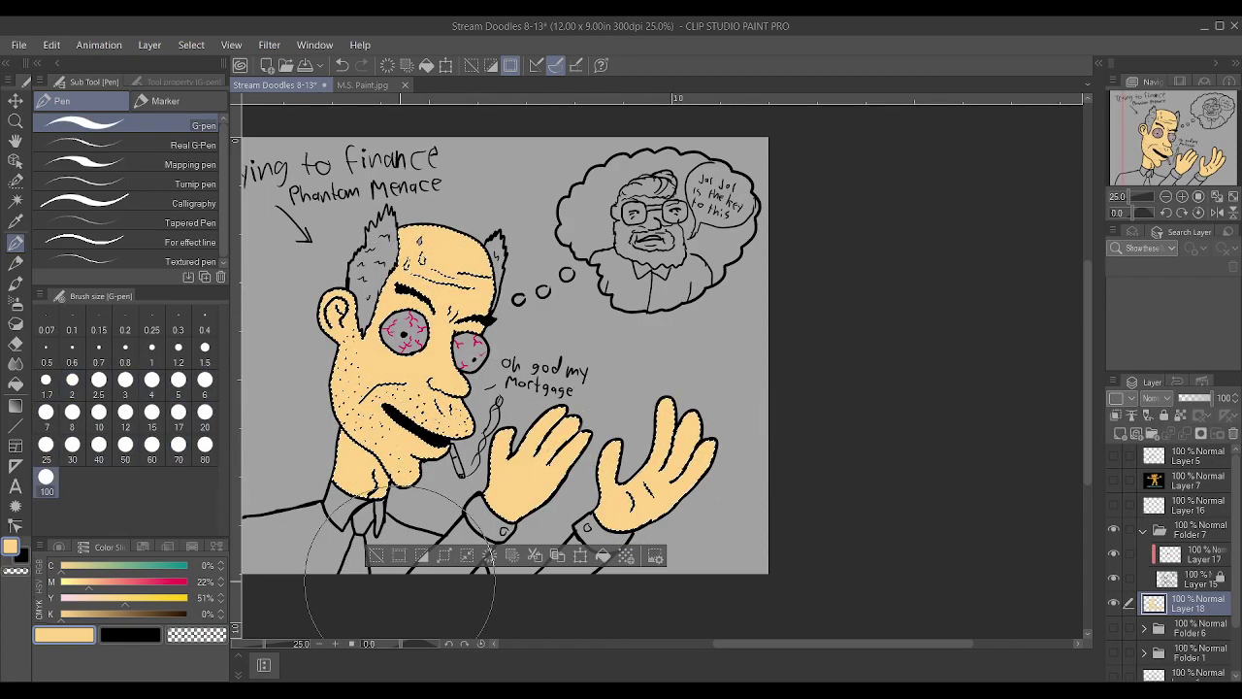
# Set the drawing colour to white and clear the skin selection
pyautogui.click(109, 603)
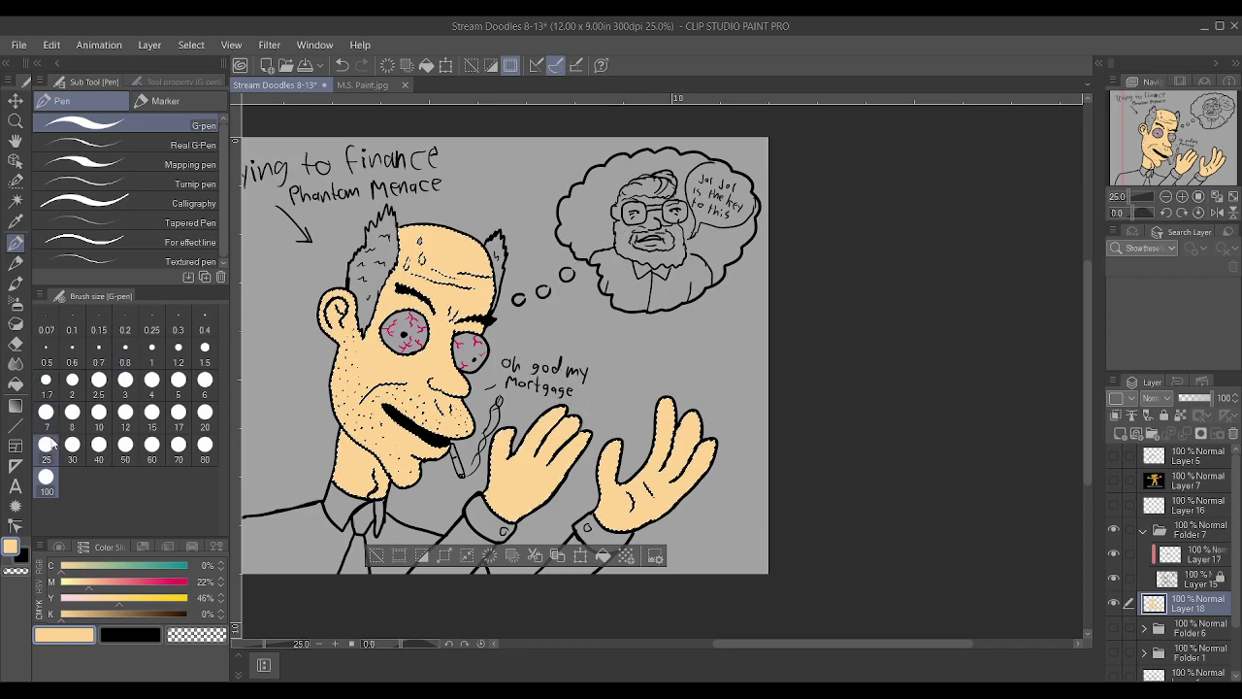
pyautogui.moveTo(70, 601); pyautogui.dragTo(58, 581)
pyautogui.scroll(3, 408, 311)
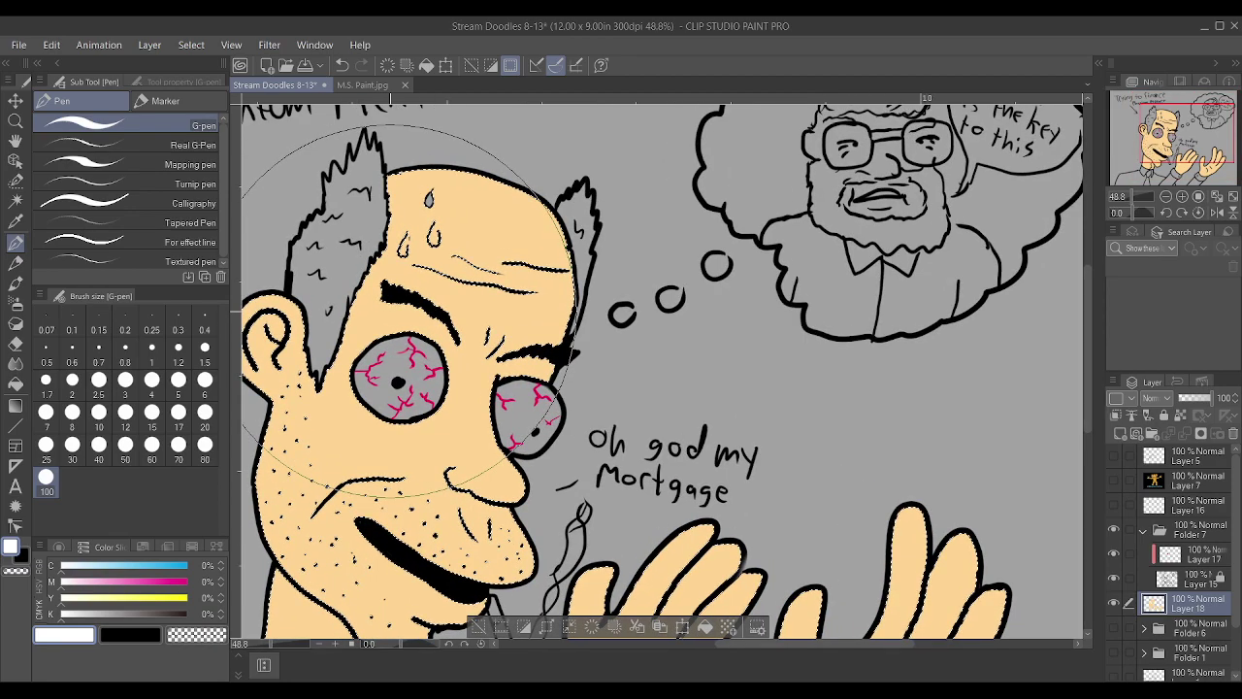
pyautogui.press('[')
pyautogui.press('[')
pyautogui.press('[')
pyautogui.press('[')
pyautogui.press('[')
pyautogui.press('[')
pyautogui.press('[')
pyautogui.press('[')
pyautogui.press('[')
pyautogui.press('[')
pyautogui.press('[')
pyautogui.press('[')
pyautogui.press('[')
pyautogui.press('[')
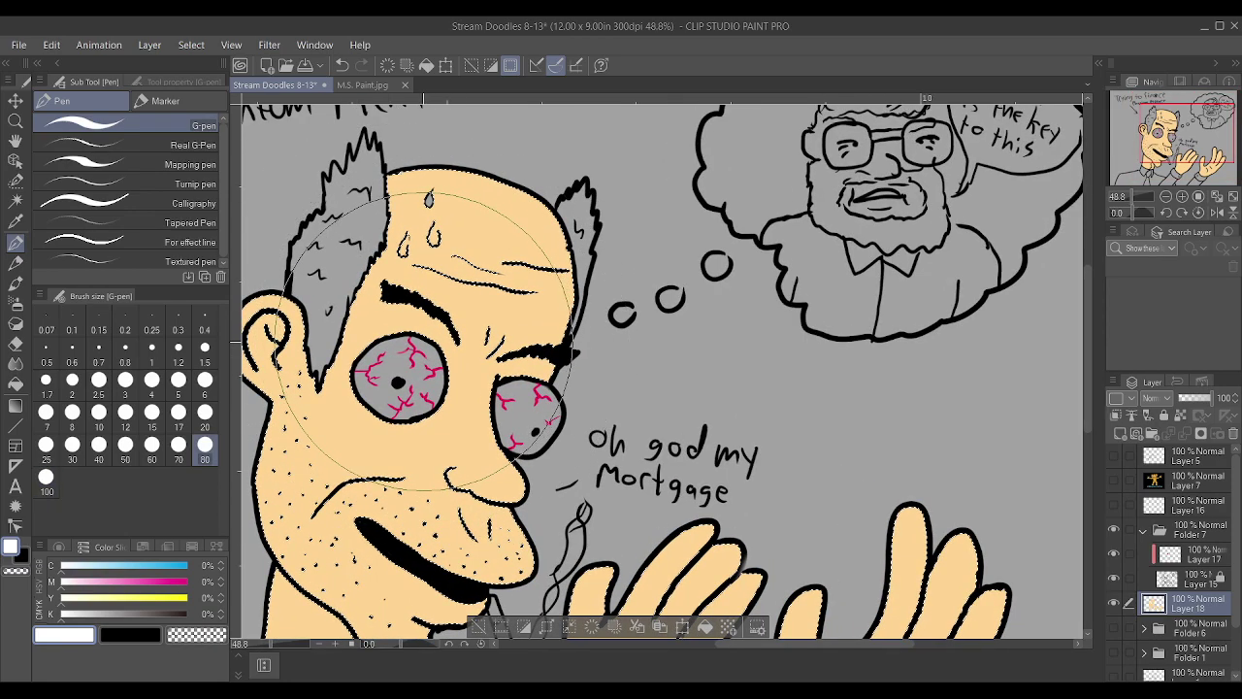
pyautogui.hotkey('ctrl', 'd')
# Paint the whites of both of the man's eyes with the G-pen at size 8, tidying the edge below the brow
pyautogui.press('[')
pyautogui.press(']')
pyautogui.press(']')
pyautogui.moveTo(413, 350)
pyautogui.mouseDown()
pyautogui.moveTo(377, 373)
pyautogui.moveTo(407, 384)
pyautogui.moveTo(400, 404)
pyautogui.moveTo(435, 385)
pyautogui.moveTo(387, 355)
pyautogui.moveTo(372, 384)
pyautogui.moveTo(405, 343)
pyautogui.mouseUp()
pyautogui.moveTo(516, 392)
pyautogui.mouseDown()
pyautogui.moveTo(519, 429)
pyautogui.moveTo(516, 403)
pyautogui.moveTo(542, 412)
pyautogui.moveTo(537, 431)
pyautogui.moveTo(516, 399)
pyautogui.moveTo(545, 399)
pyautogui.moveTo(509, 379)
pyautogui.mouseUp()
pyautogui.keyDown('alt'); pyautogui.click(516, 358); pyautogui.keyUp('alt')
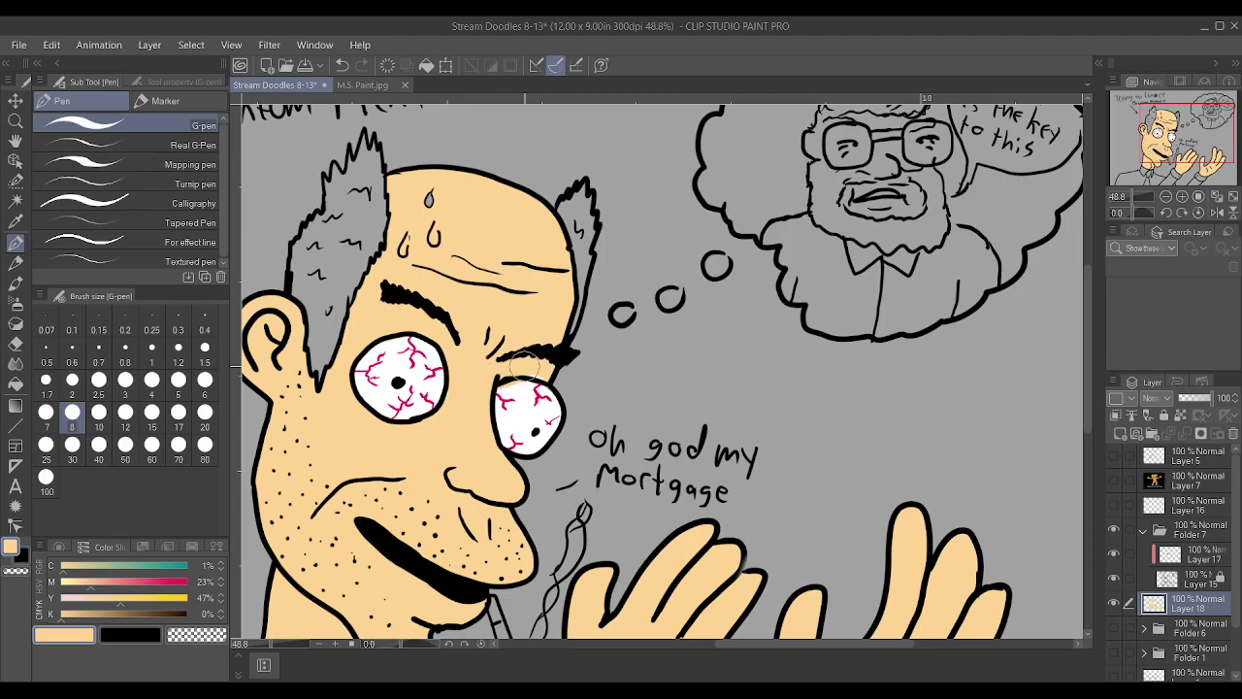
pyautogui.keyDown('alt'); pyautogui.click(524, 395); pyautogui.keyUp('alt')
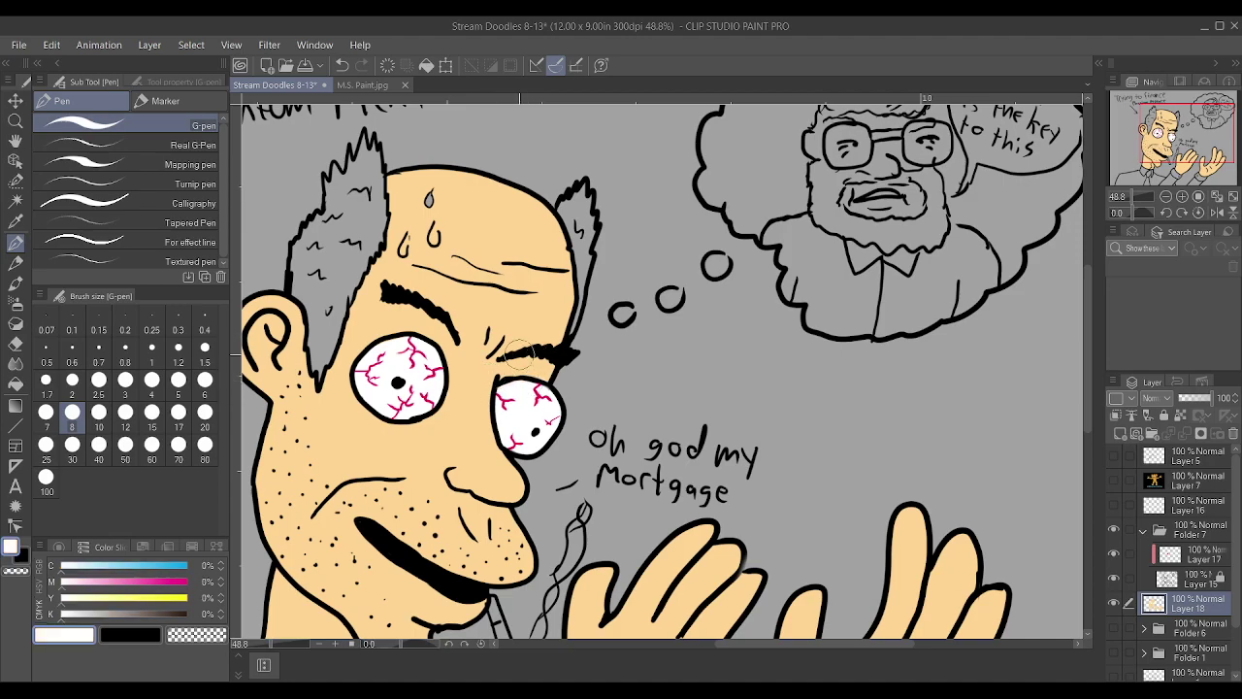
pyautogui.scroll(-4, 400, 215)
pyautogui.scroll(1, 429, 364)
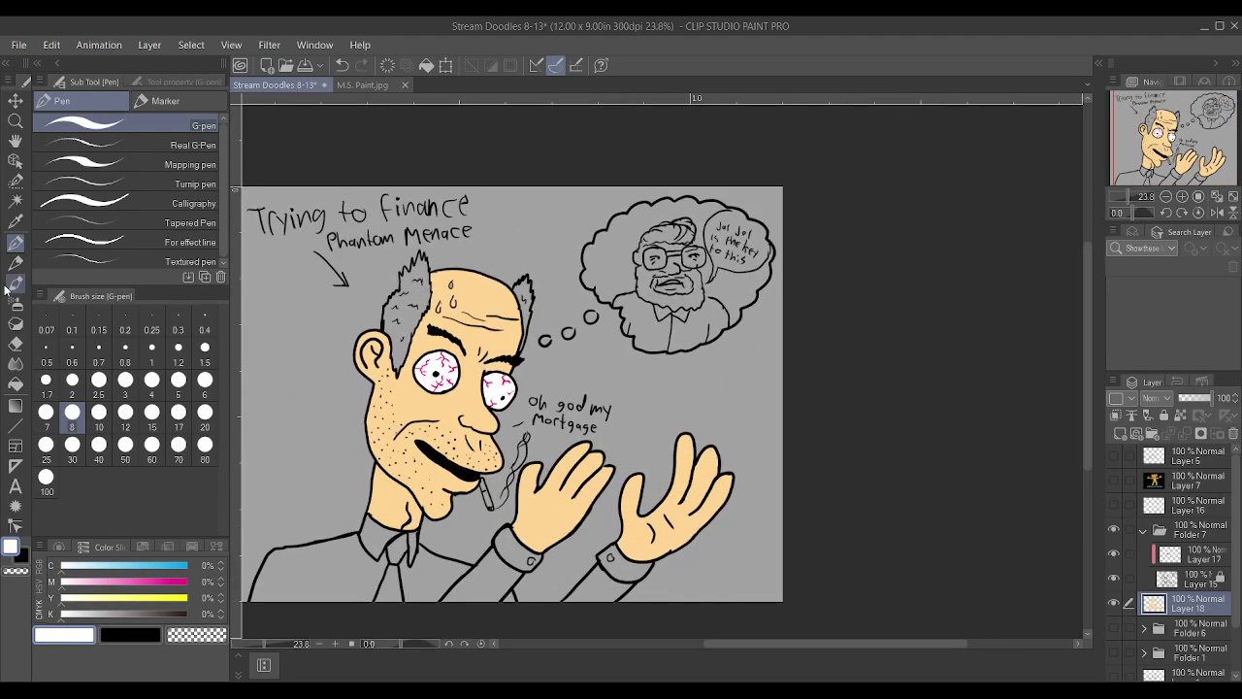
# Auto-select the tufts of hair on both sides of the man's head, using the line-art layer as reference
pyautogui.click(16, 201)
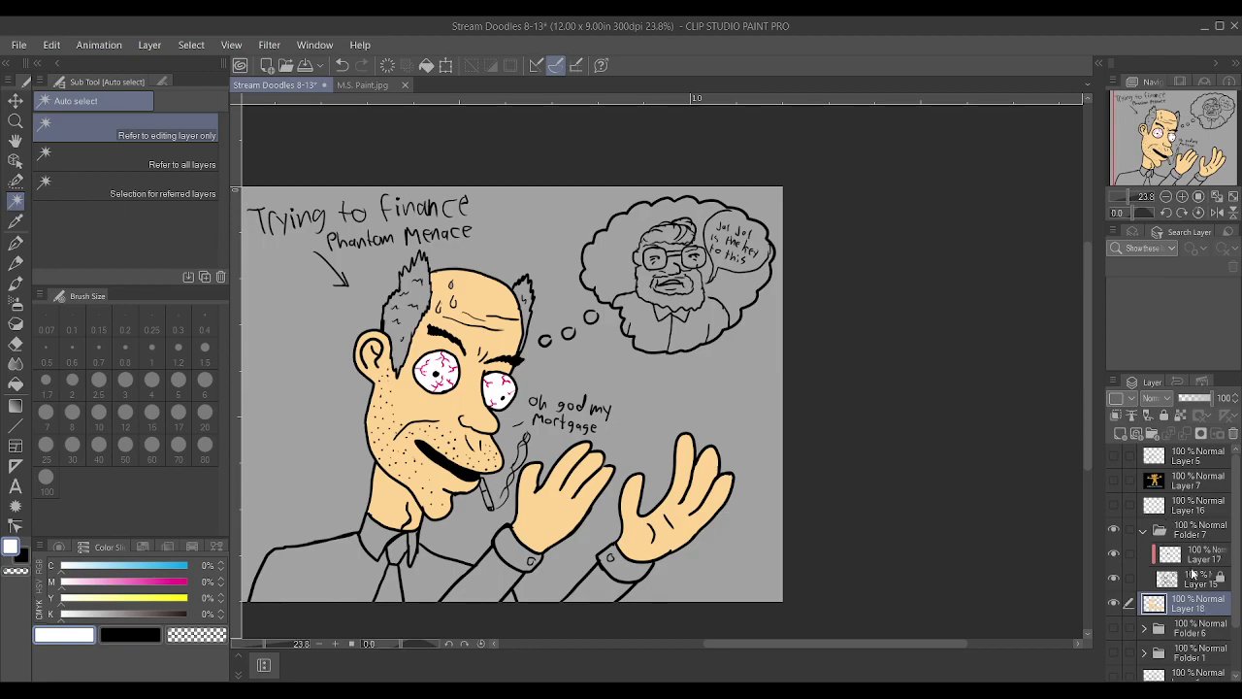
pyautogui.click(1193, 576)
pyautogui.click(412, 301)
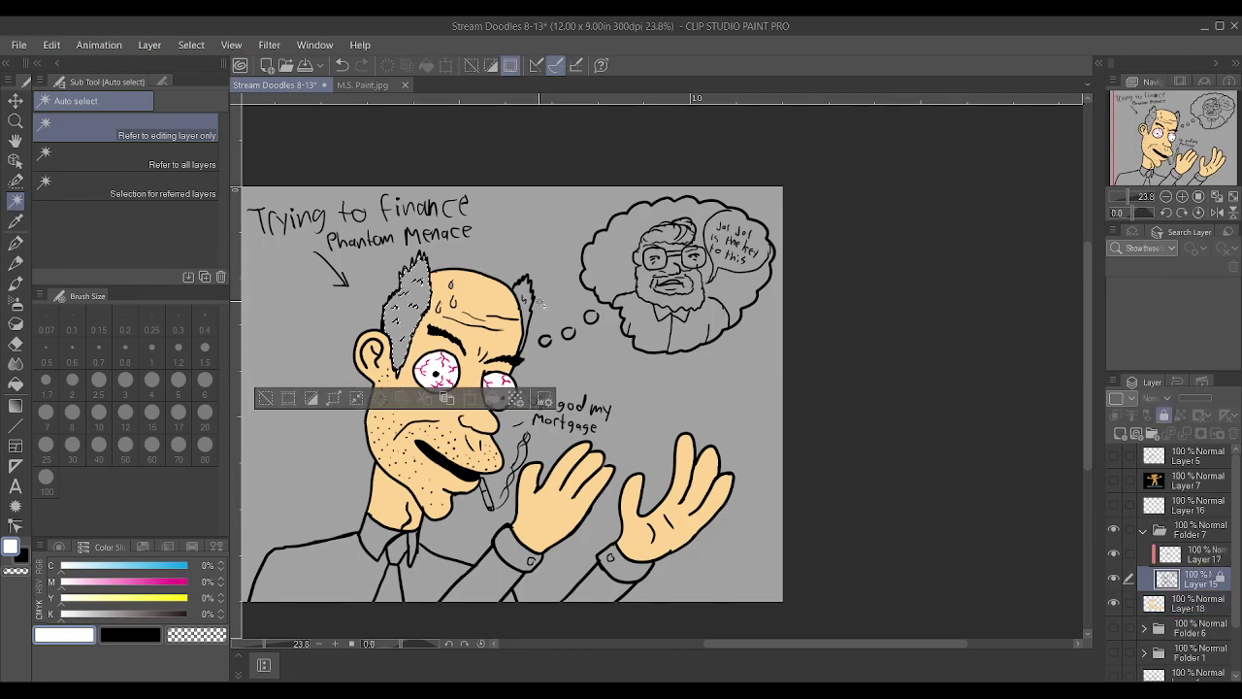
pyautogui.keyDown('shift'); pyautogui.click(525, 309); pyautogui.keyUp('shift')
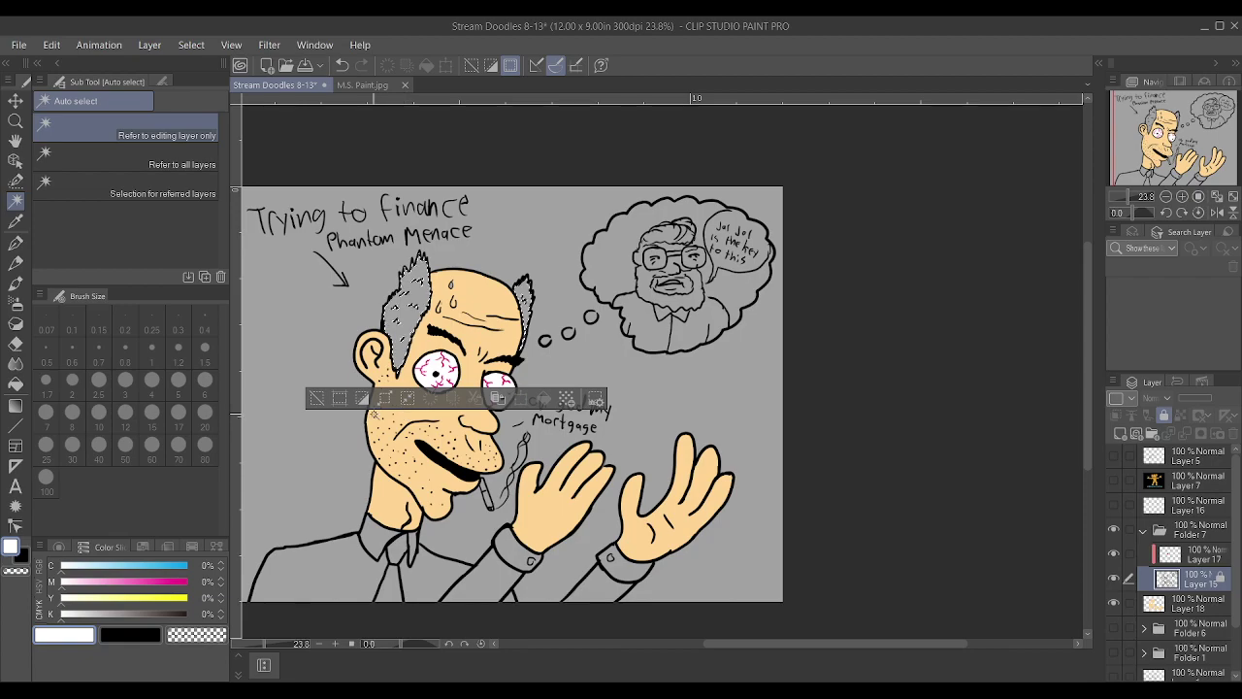
pyautogui.click(369, 400)
pyautogui.hotkey('ctrl', 'z')
pyautogui.click(389, 401)
pyautogui.click(717, 357)
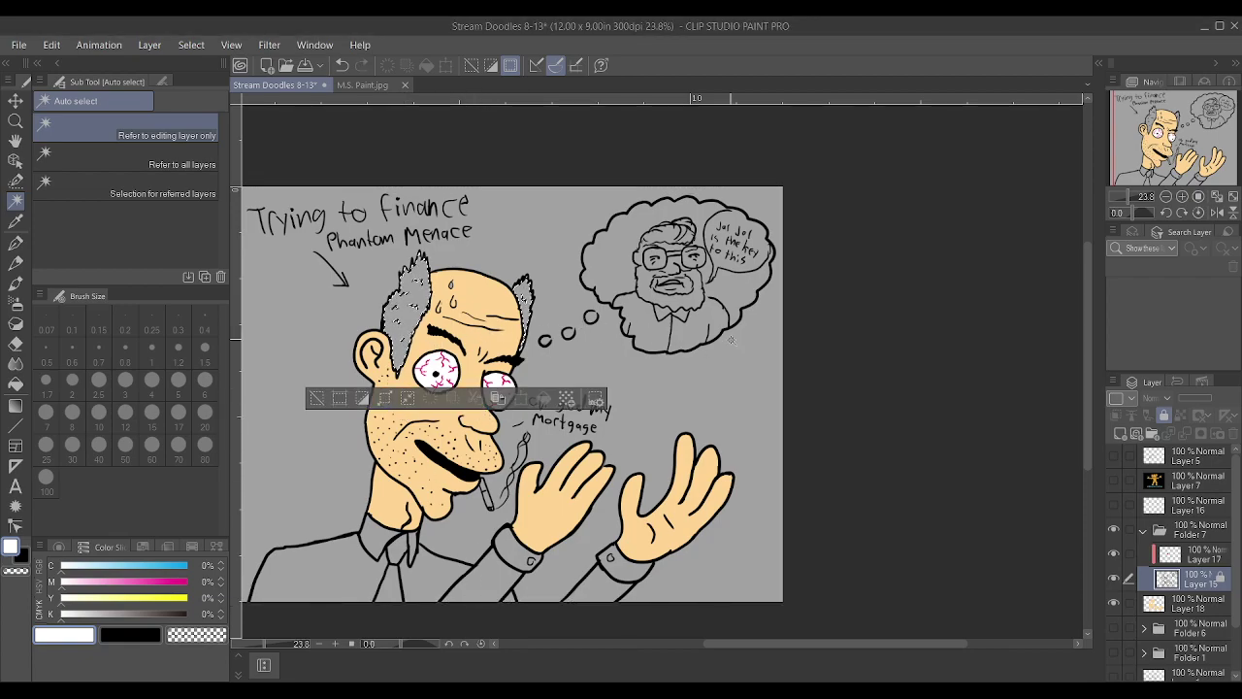
# Set the drawing colour to a light grey with K at 14% and make the flat-colour layer active
pyautogui.scroll(1, 338, 490)
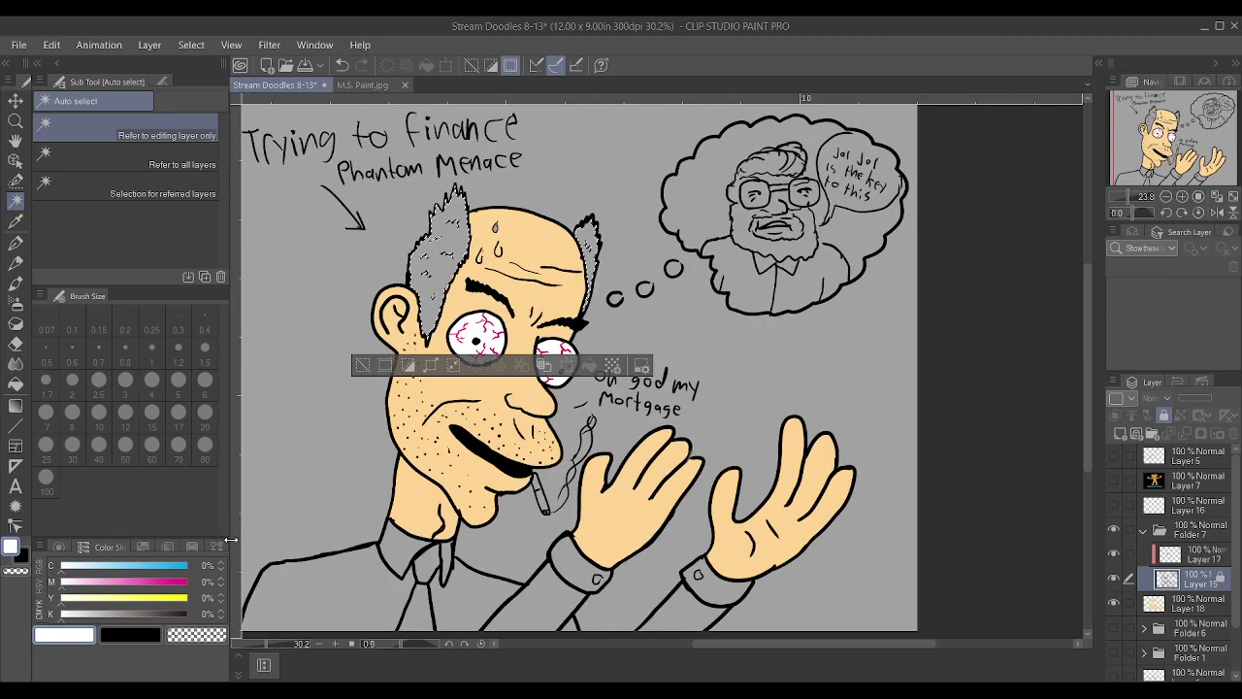
pyautogui.click(79, 613)
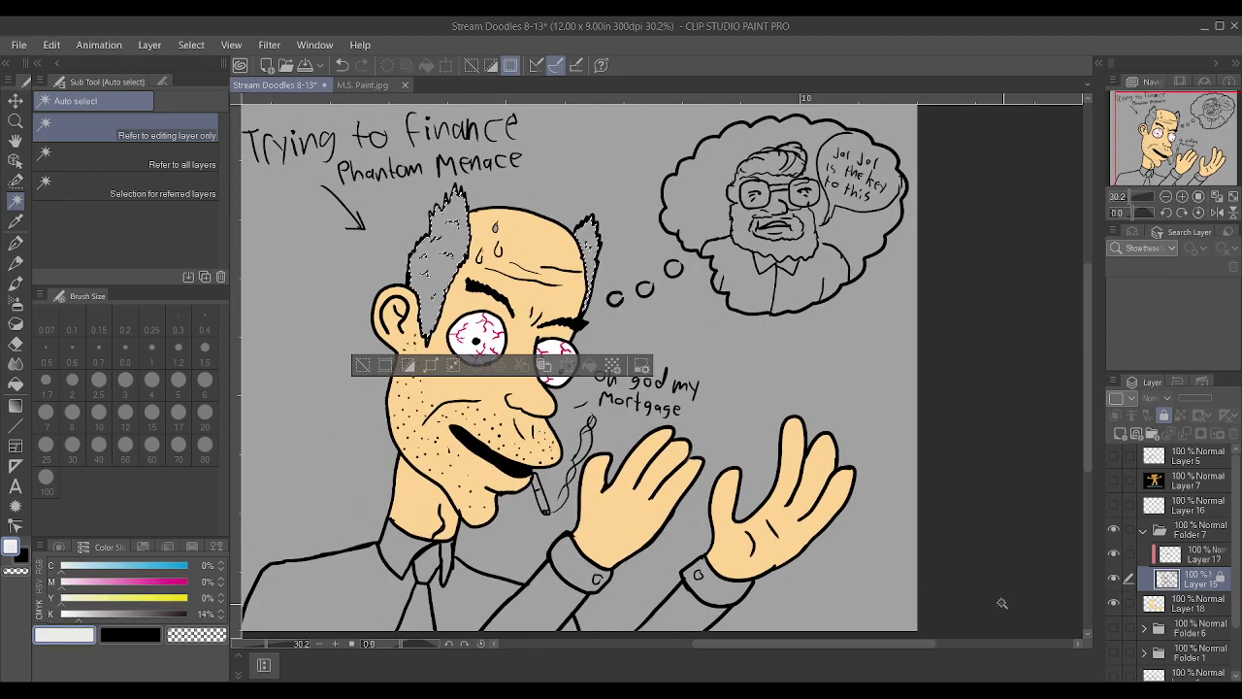
pyautogui.scroll(1, 682, 330)
pyautogui.scroll(1, 682, 330)
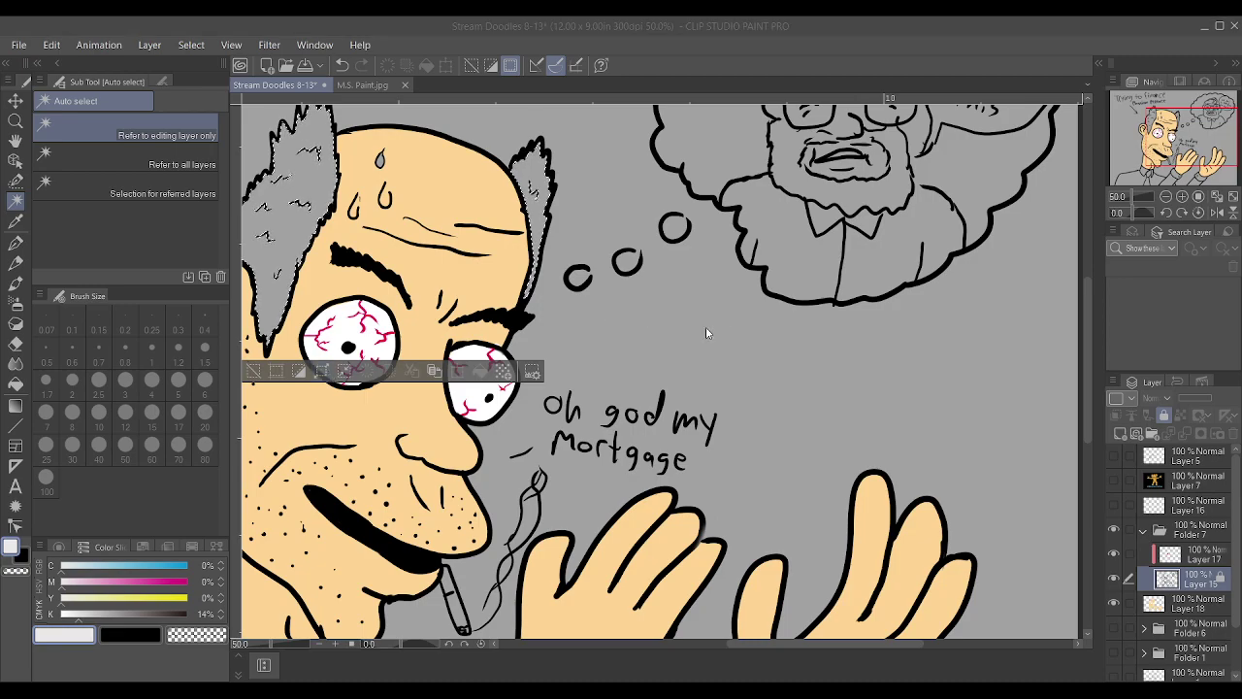
pyautogui.click(1179, 603)
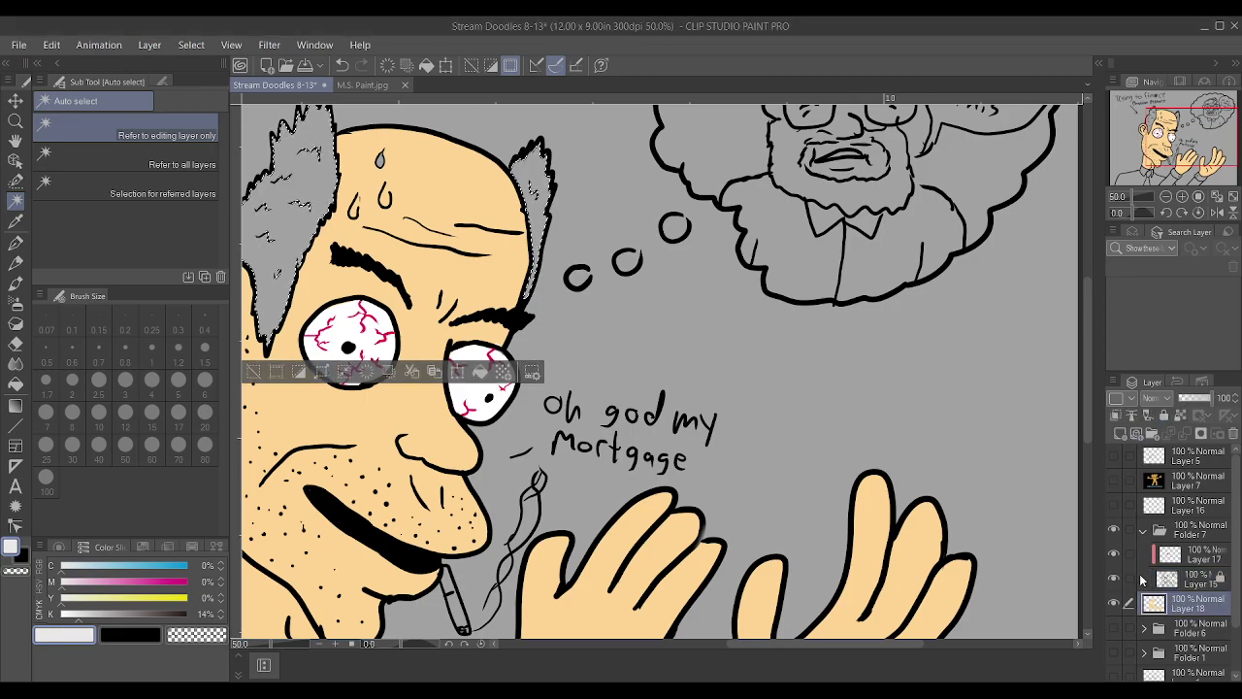
# Paint the selected hair light grey with the G-pen at size 100, and clear the selection
pyautogui.scroll(-2, 750, 292)
pyautogui.press('p')
pyautogui.scroll(2, 582, 198)
pyautogui.press(']')
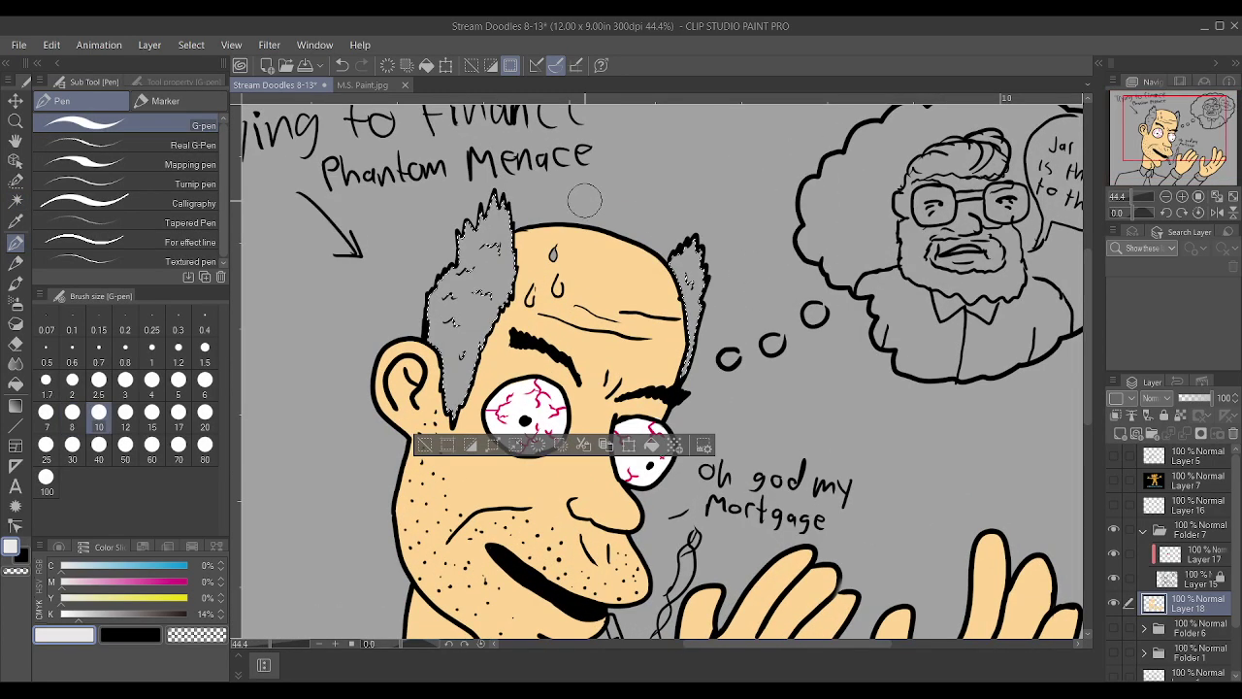
pyautogui.press(']')
pyautogui.press(']')
pyautogui.press(']')
pyautogui.press(']')
pyautogui.press(']')
pyautogui.press(']')
pyautogui.press(']')
pyautogui.press(']')
pyautogui.press(']')
pyautogui.press(']')
pyautogui.press(']')
pyautogui.press(']')
pyautogui.moveTo(457, 359); pyautogui.dragTo(540, 354)
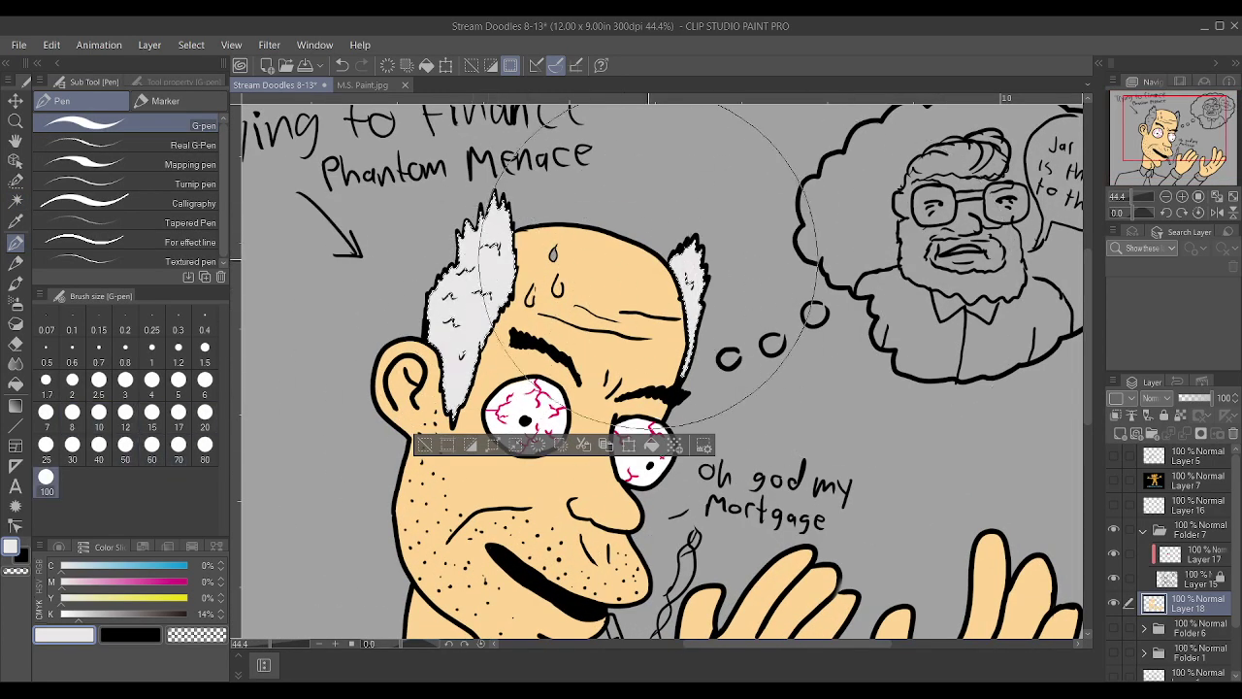
pyautogui.scroll(-2, 717, 203)
pyautogui.hotkey('ctrl', 'd')
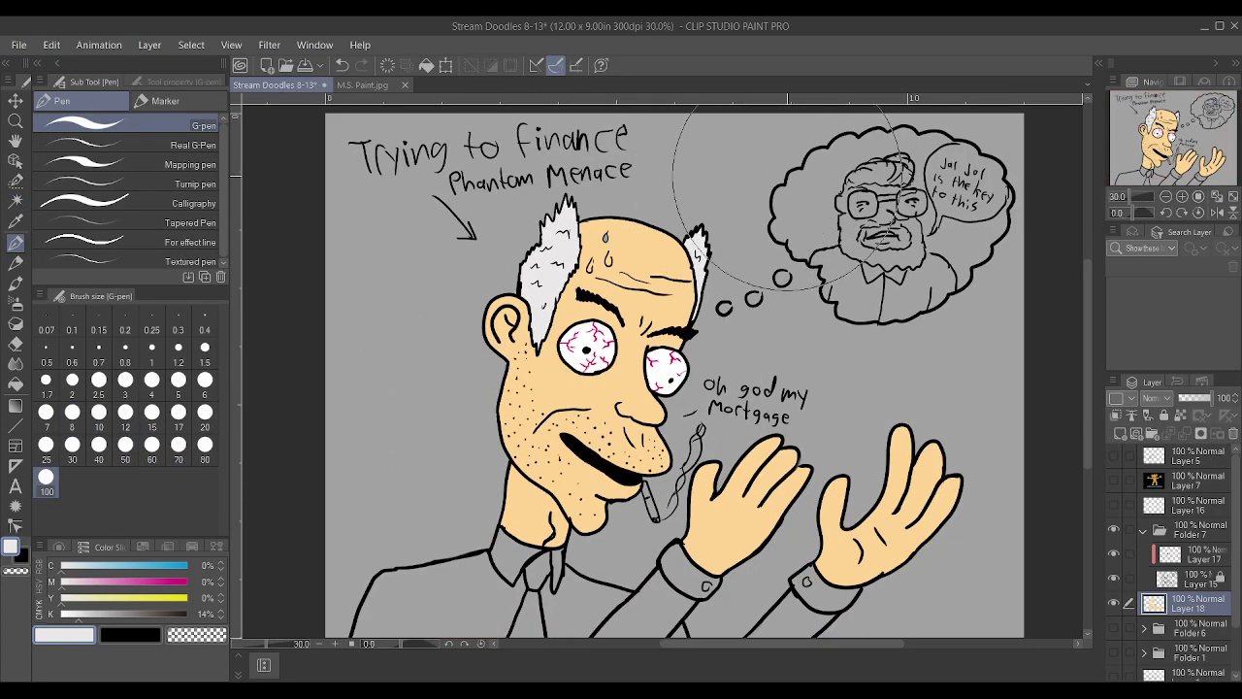
# Mix a pale blue-grey drawing colour with C 22%, M 0%, Y 0% and K 29%
pyautogui.scroll(-1, 784, 175)
pyautogui.scroll(2, 596, 621)
pyautogui.scroll(-1, 443, 527)
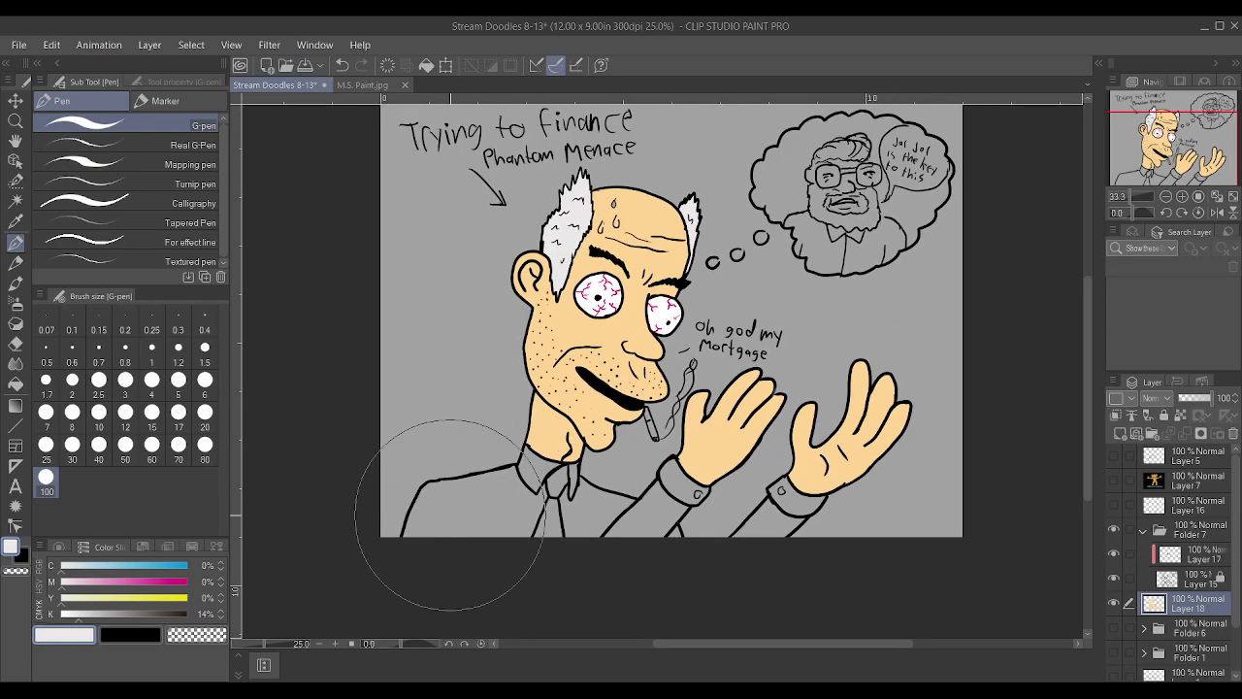
pyautogui.click(96, 614)
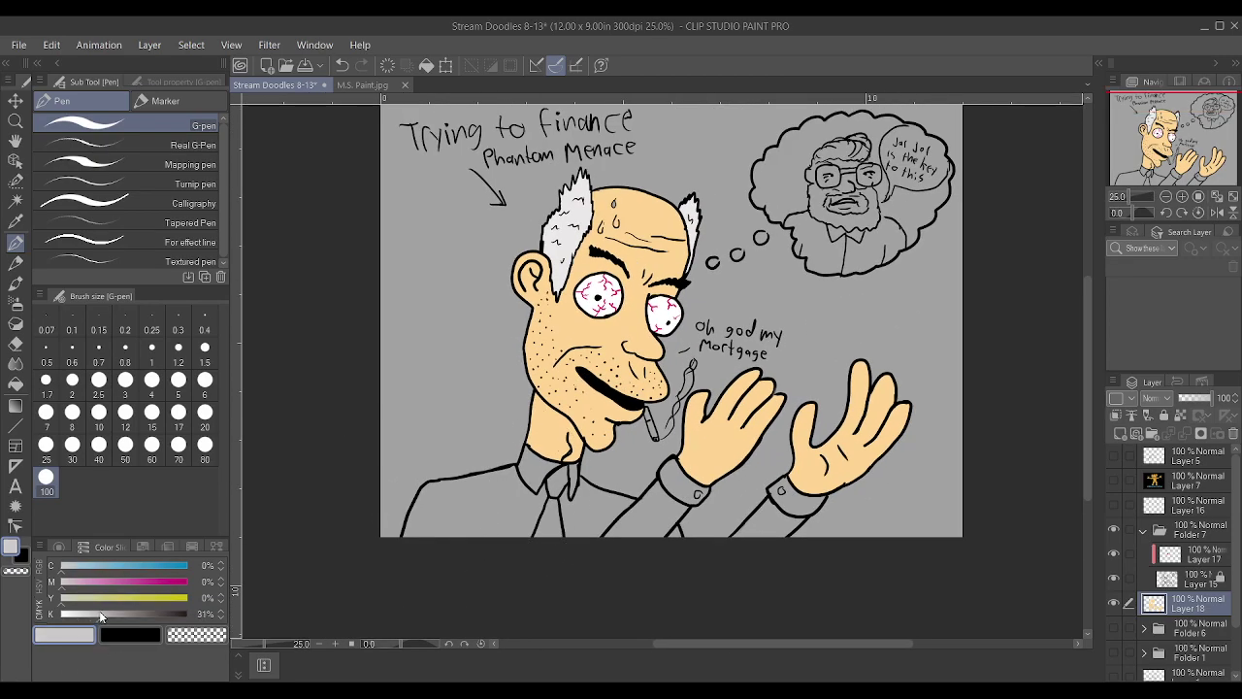
pyautogui.moveTo(78, 566); pyautogui.dragTo(88, 565)
pyautogui.scroll(-1, 638, 513)
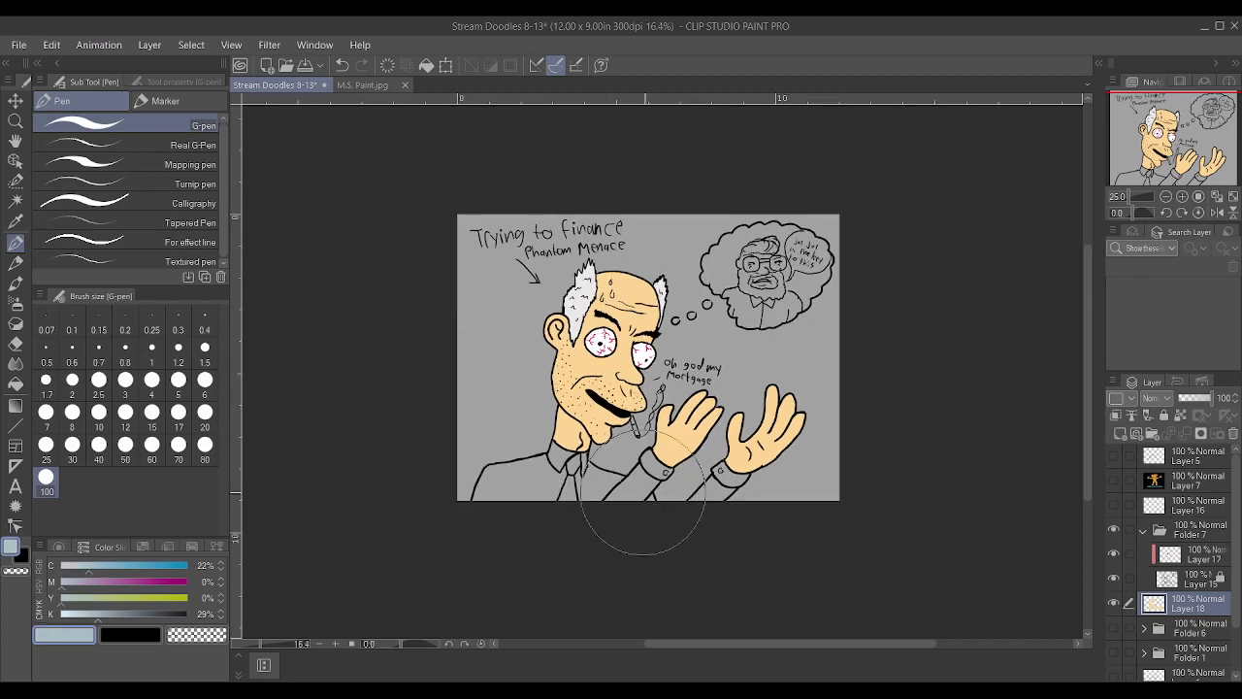
# Block in the body of the man's shirt with the blue-grey, starting with the G-pen at size 80 and reducing it for the edges
pyautogui.scroll(3, 544, 525)
pyautogui.press('[')
pyautogui.press('[')
pyautogui.press('[')
pyautogui.press('[')
pyautogui.press('[')
pyautogui.press('[')
pyautogui.press('[')
pyautogui.press('[')
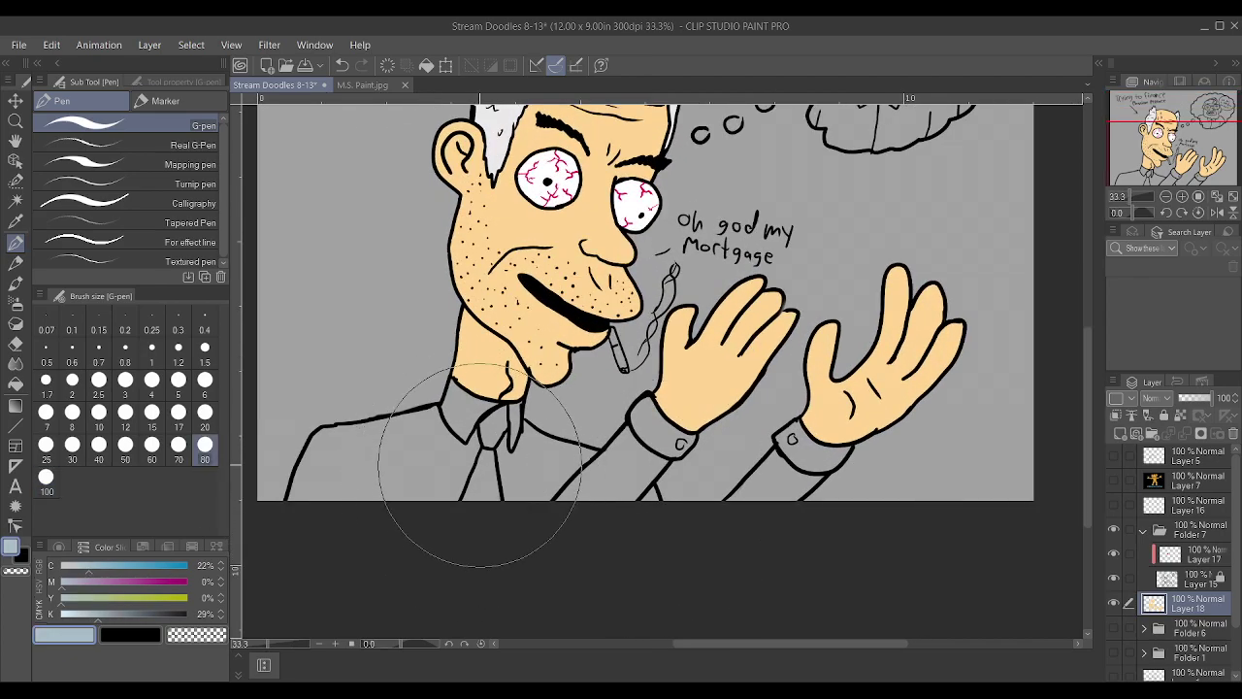
pyautogui.moveTo(472, 469)
pyautogui.mouseDown()
pyautogui.moveTo(328, 482)
pyautogui.moveTo(306, 497)
pyautogui.moveTo(329, 455)
pyautogui.moveTo(313, 466)
pyautogui.moveTo(379, 441)
pyautogui.moveTo(351, 446)
pyautogui.moveTo(368, 461)
pyautogui.moveTo(423, 442)
pyautogui.moveTo(336, 439)
pyautogui.moveTo(447, 418)
pyautogui.moveTo(507, 484)
pyautogui.moveTo(552, 507)
pyautogui.moveTo(598, 482)
pyautogui.moveTo(617, 493)
pyautogui.moveTo(608, 503)
pyautogui.moveTo(550, 488)
pyautogui.moveTo(606, 476)
pyautogui.moveTo(512, 431)
pyautogui.moveTo(596, 462)
pyautogui.moveTo(621, 462)
pyautogui.moveTo(644, 437)
pyautogui.moveTo(633, 487)
pyautogui.moveTo(647, 500)
pyautogui.moveTo(563, 504)
pyautogui.moveTo(640, 498)
pyautogui.moveTo(617, 470)
pyautogui.mouseUp()
pyautogui.press('[')
pyautogui.press('[')
pyautogui.press('[')
pyautogui.press('[')
pyautogui.press('[')
pyautogui.press('[')
pyautogui.press('[')
pyautogui.press('[')
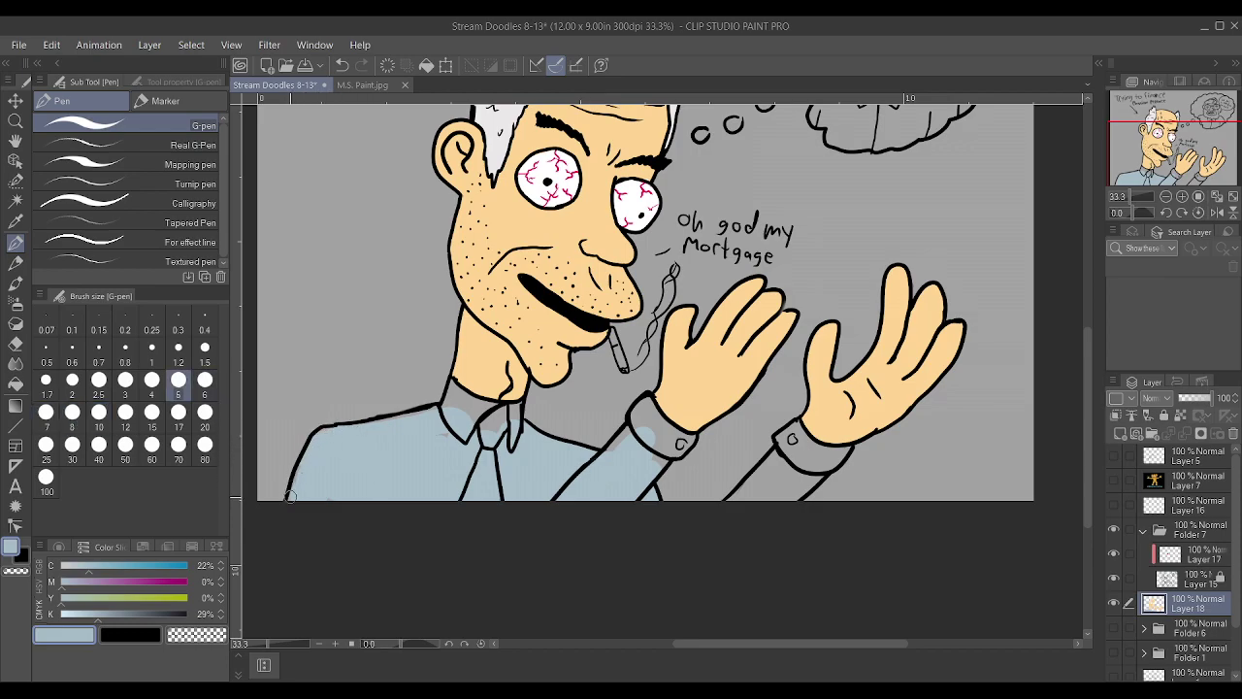
# Fill the shirt collar with the blue-grey using the G-pen at size 7
pyautogui.press(']')
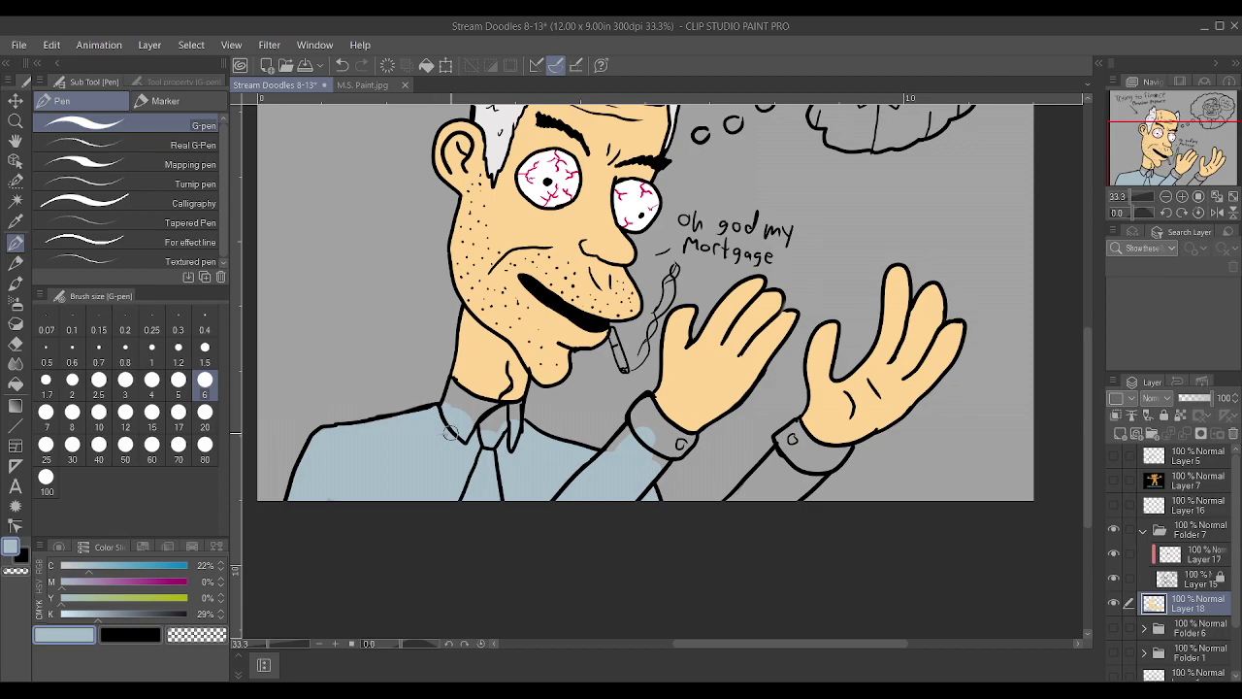
pyautogui.press(']')
pyautogui.moveTo(479, 428); pyautogui.dragTo(495, 412)
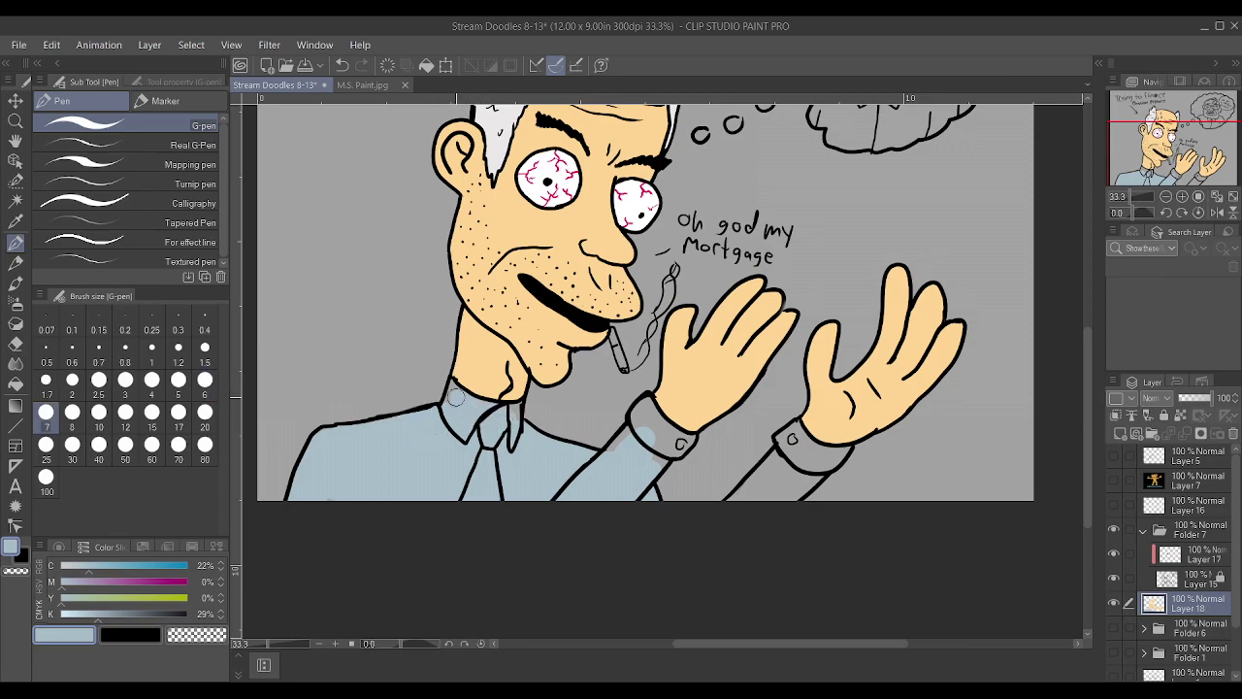
pyautogui.press('[')
pyautogui.press('[')
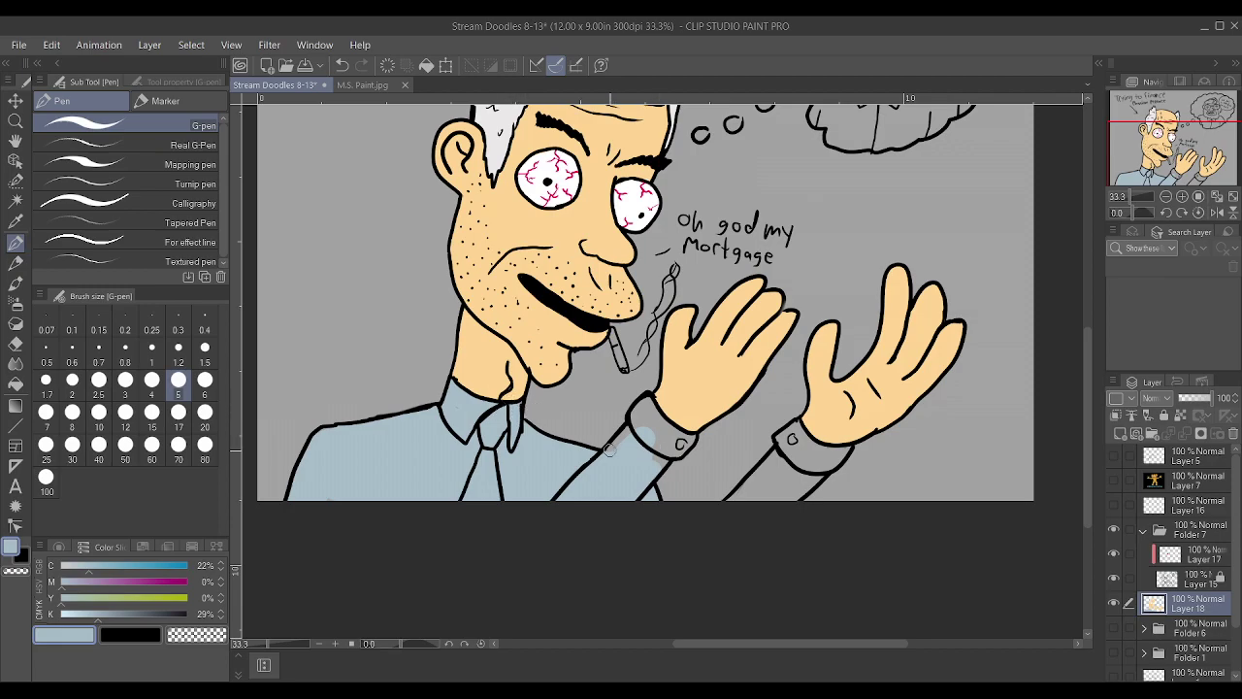
# Fill the remaining sleeve areas and both cuffs with the blue-grey, using the G-pen at size 5
pyautogui.moveTo(641, 461); pyautogui.dragTo(657, 461)
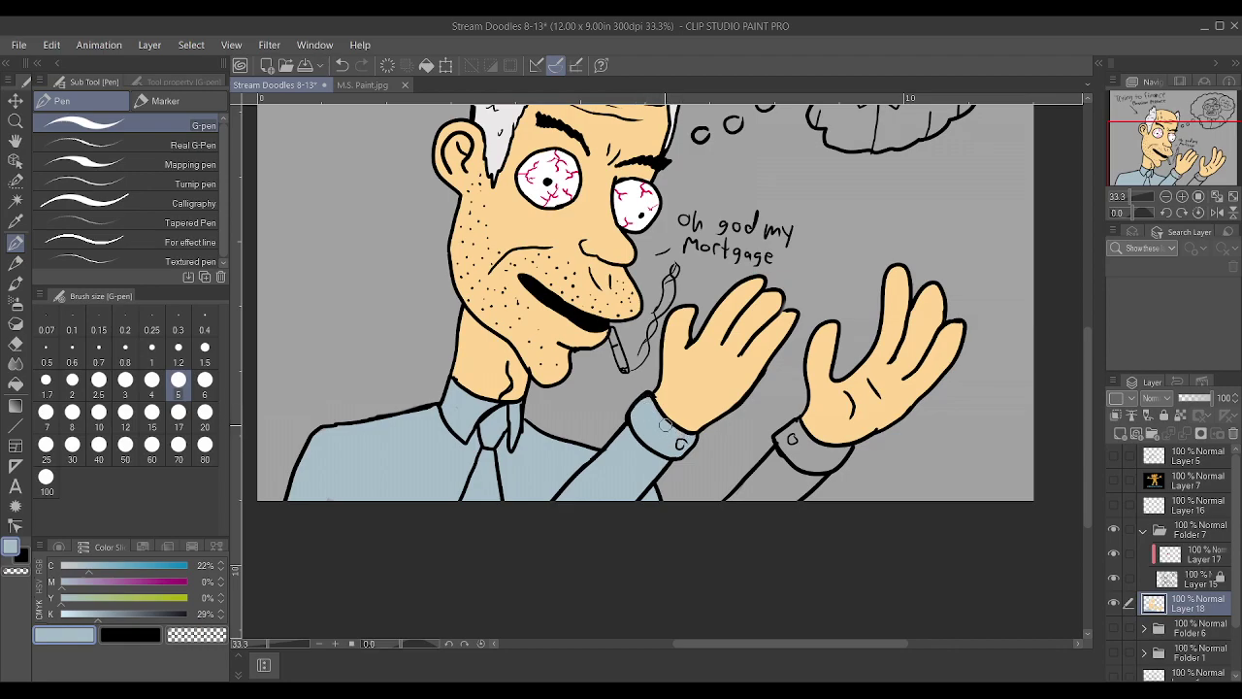
pyautogui.moveTo(794, 433)
pyautogui.mouseDown()
pyautogui.moveTo(784, 437)
pyautogui.moveTo(798, 466)
pyautogui.moveTo(839, 462)
pyautogui.moveTo(794, 447)
pyautogui.moveTo(797, 434)
pyautogui.mouseUp()
pyautogui.moveTo(807, 483)
pyautogui.mouseDown()
pyautogui.moveTo(817, 470)
pyautogui.moveTo(747, 495)
pyautogui.moveTo(759, 478)
pyautogui.mouseUp()
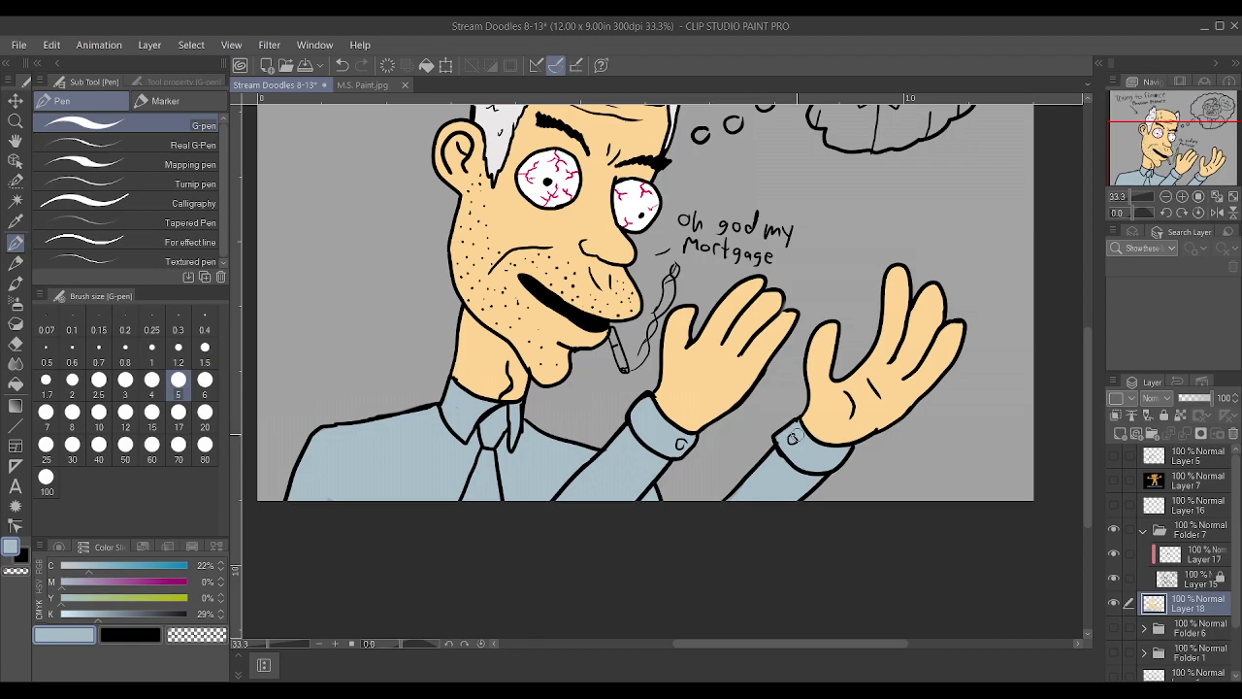
# Mix a dark navy drawing colour with C 55%, M 32%, Y 0% and K 84%
pyautogui.scroll(-4, 648, 391)
pyautogui.scroll(3, 695, 423)
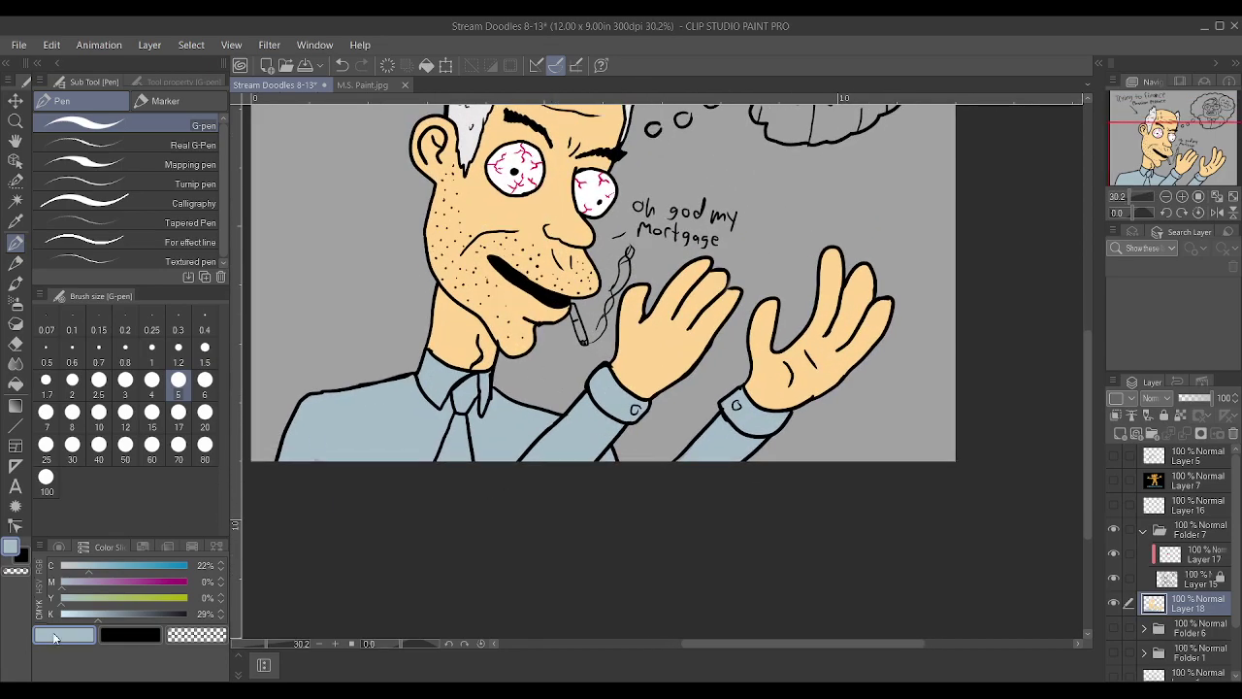
pyautogui.click(131, 615)
pyautogui.moveTo(133, 617); pyautogui.dragTo(130, 572)
pyautogui.click(102, 581)
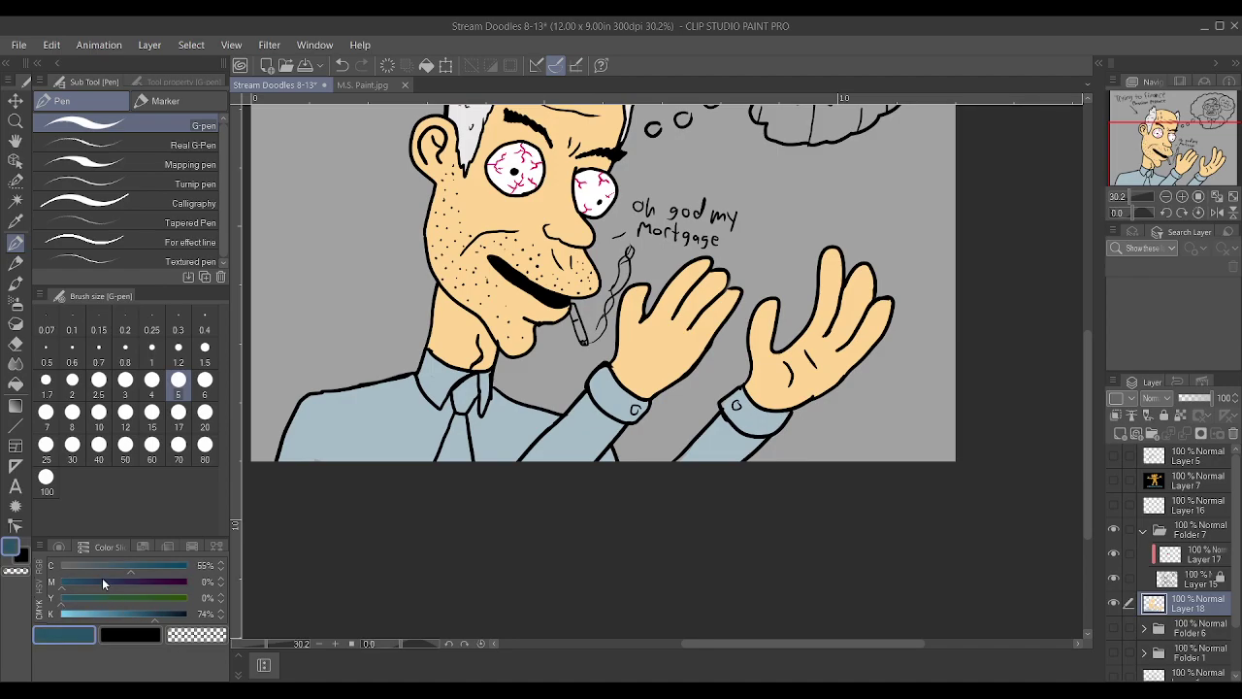
pyautogui.click(168, 615)
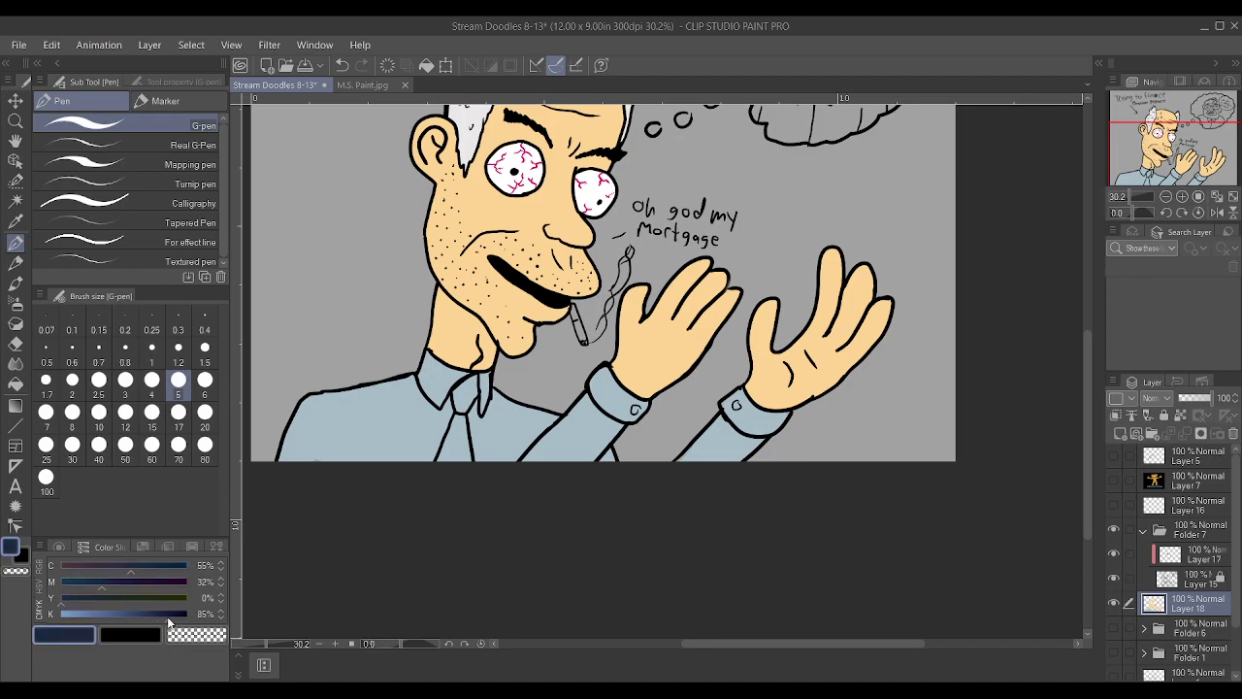
# Paint the tie and both cuff buttons navy with the G-pen at size 5
pyautogui.scroll(-2, 546, 220)
pyautogui.scroll(4, 486, 349)
pyautogui.moveTo(468, 397)
pyautogui.mouseDown()
pyautogui.moveTo(484, 368)
pyautogui.moveTo(468, 368)
pyautogui.moveTo(466, 393)
pyautogui.moveTo(483, 360)
pyautogui.moveTo(467, 402)
pyautogui.moveTo(481, 370)
pyautogui.moveTo(479, 387)
pyautogui.moveTo(462, 385)
pyautogui.moveTo(447, 460)
pyautogui.moveTo(473, 460)
pyautogui.moveTo(462, 424)
pyautogui.mouseUp()
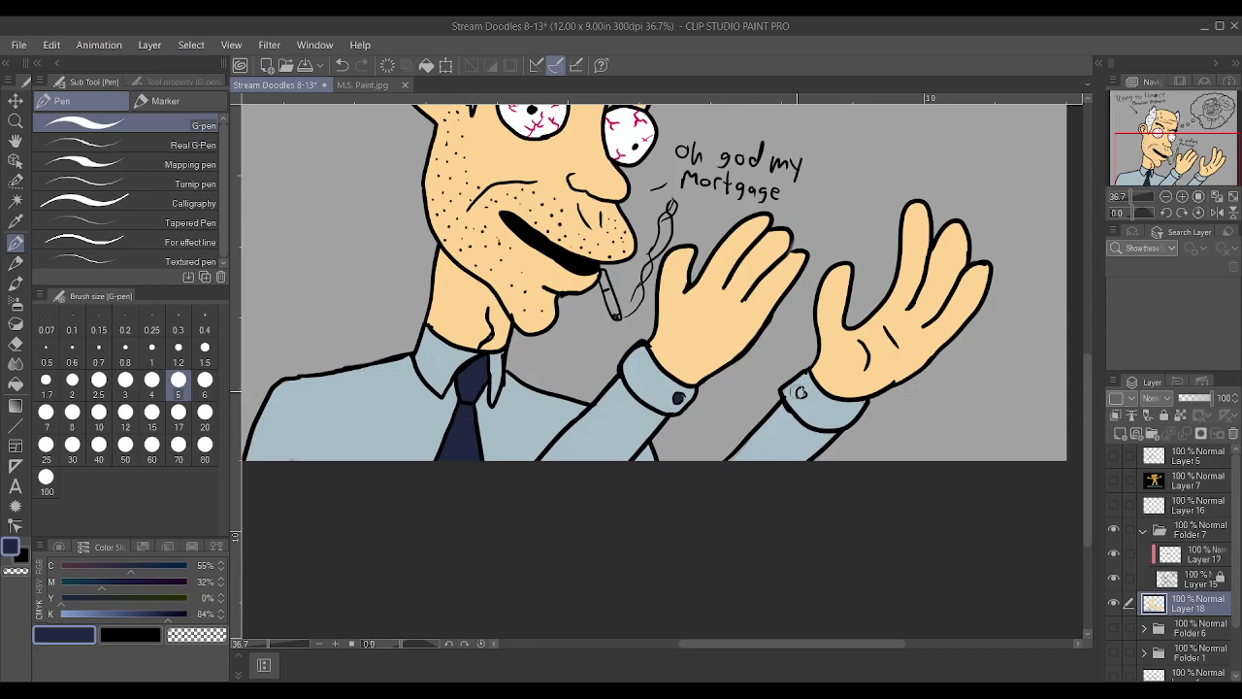
pyautogui.scroll(-3, 794, 375)
pyautogui.scroll(2, 761, 209)
pyautogui.scroll(-1, 677, 300)
pyautogui.scroll(1, 677, 302)
pyautogui.scroll(1, 586, 413)
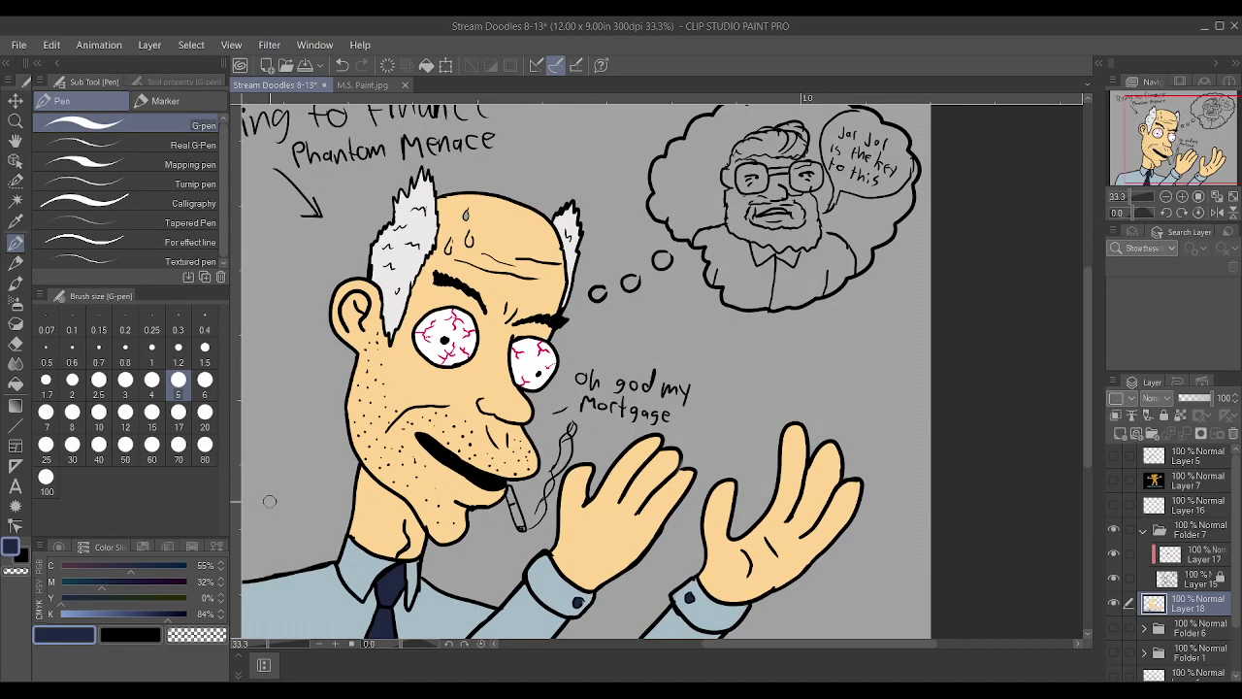
pyautogui.click(15, 200)
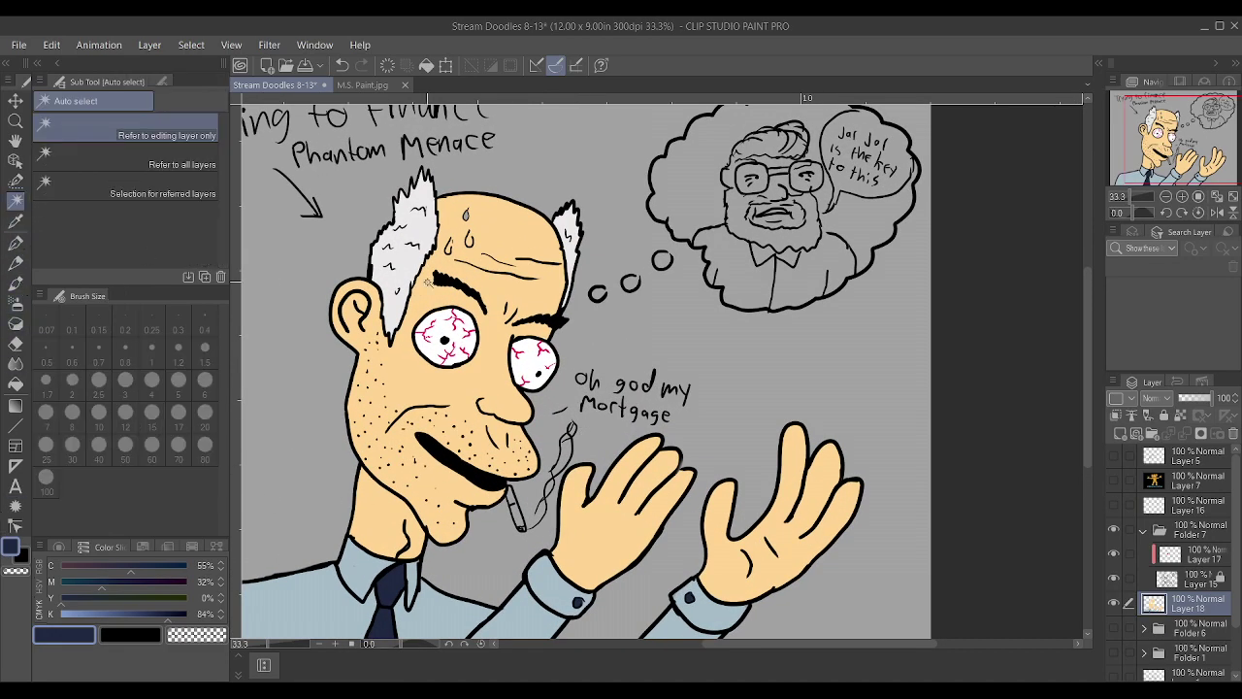
pyautogui.click(1182, 582)
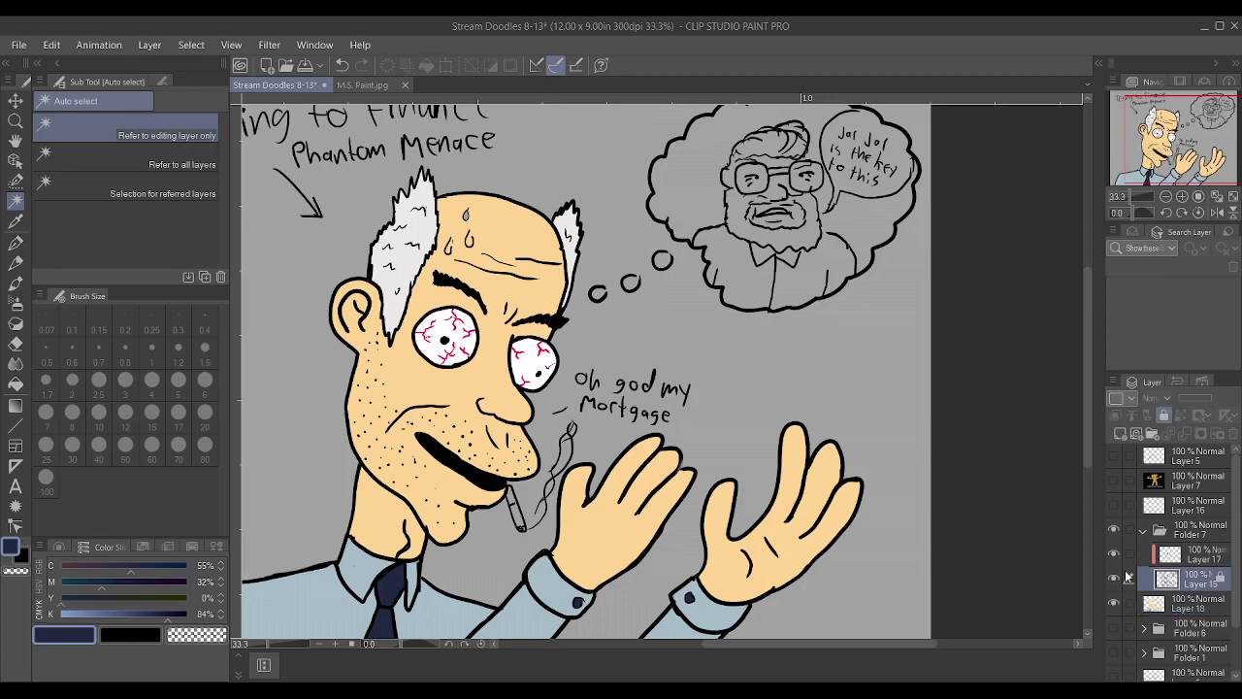
pyautogui.click(715, 195)
pyautogui.hotkey('ctrl', 'd')
pyautogui.scroll(2, 965, 221)
pyautogui.scroll(-3, 963, 220)
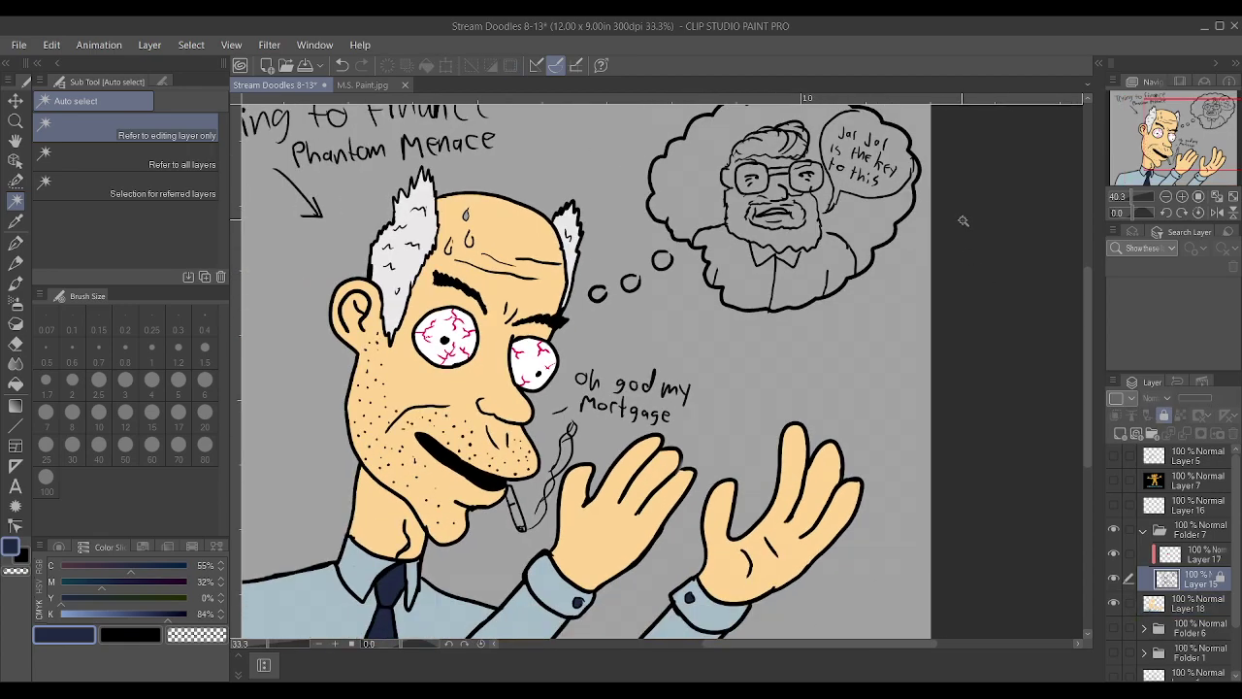
# Pick up white from the man's eye, switch to the G-pen and make the flat-colour layer active
pyautogui.scroll(2, 791, 260)
pyautogui.scroll(2, 684, 254)
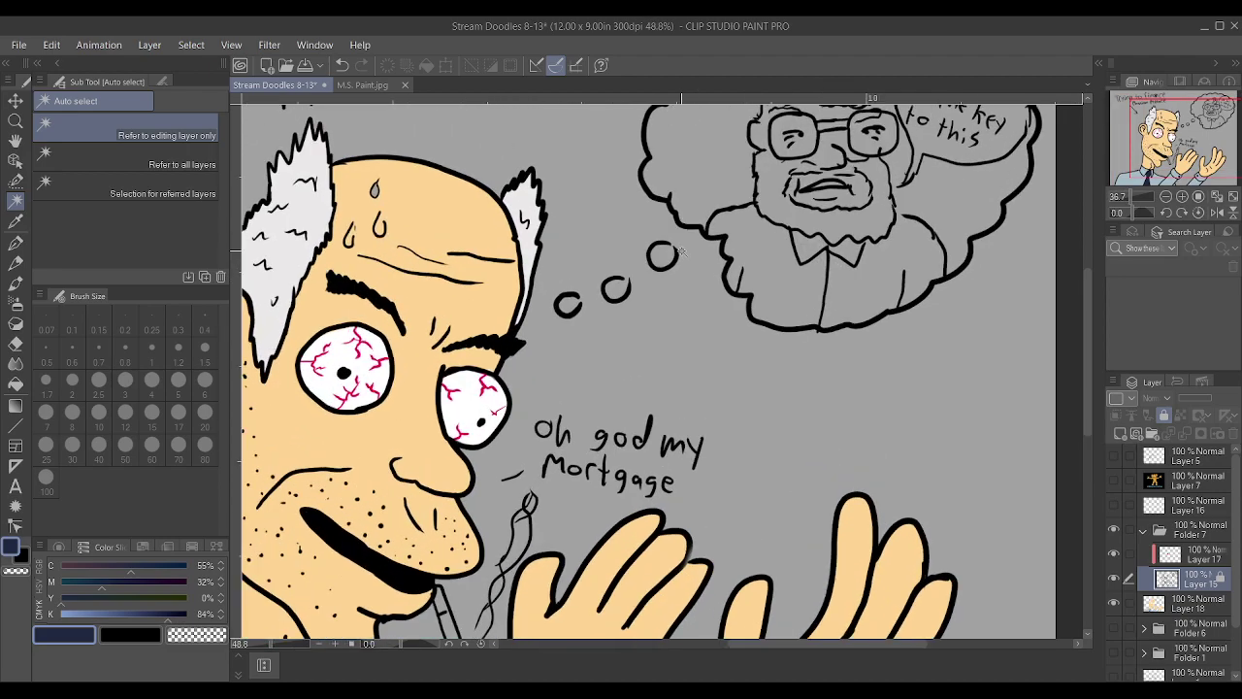
pyautogui.keyDown('alt'); pyautogui.click(342, 353); pyautogui.keyUp('alt')
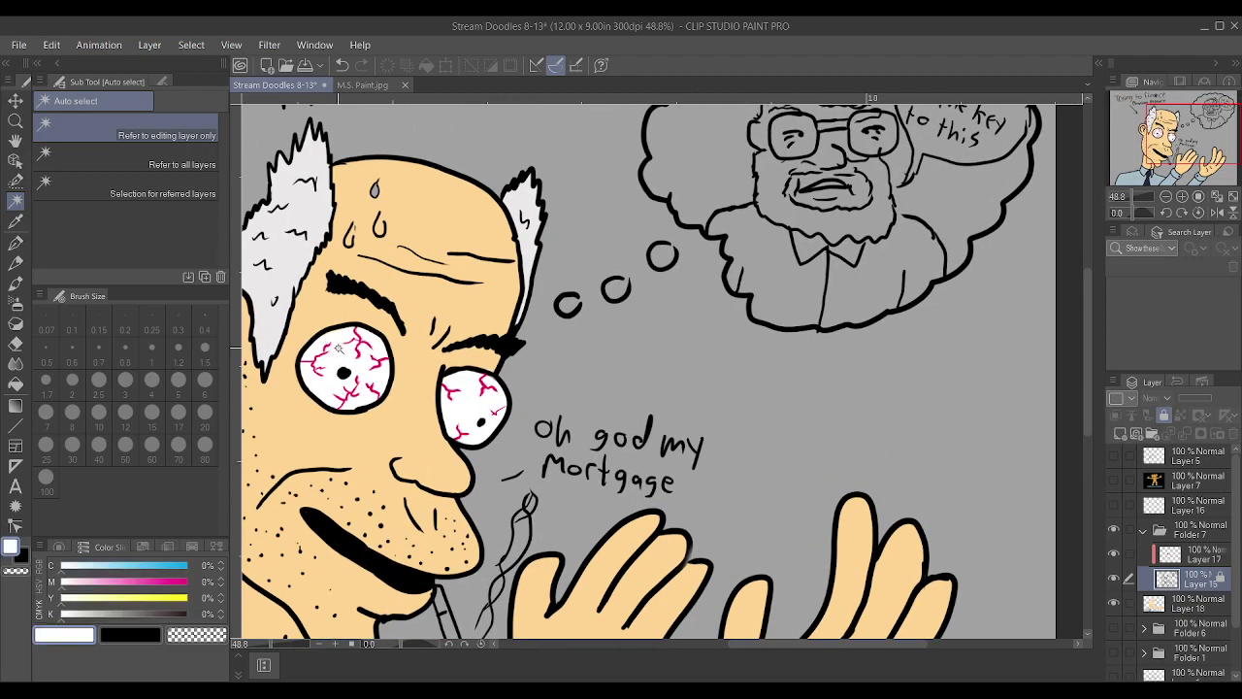
pyautogui.press('p')
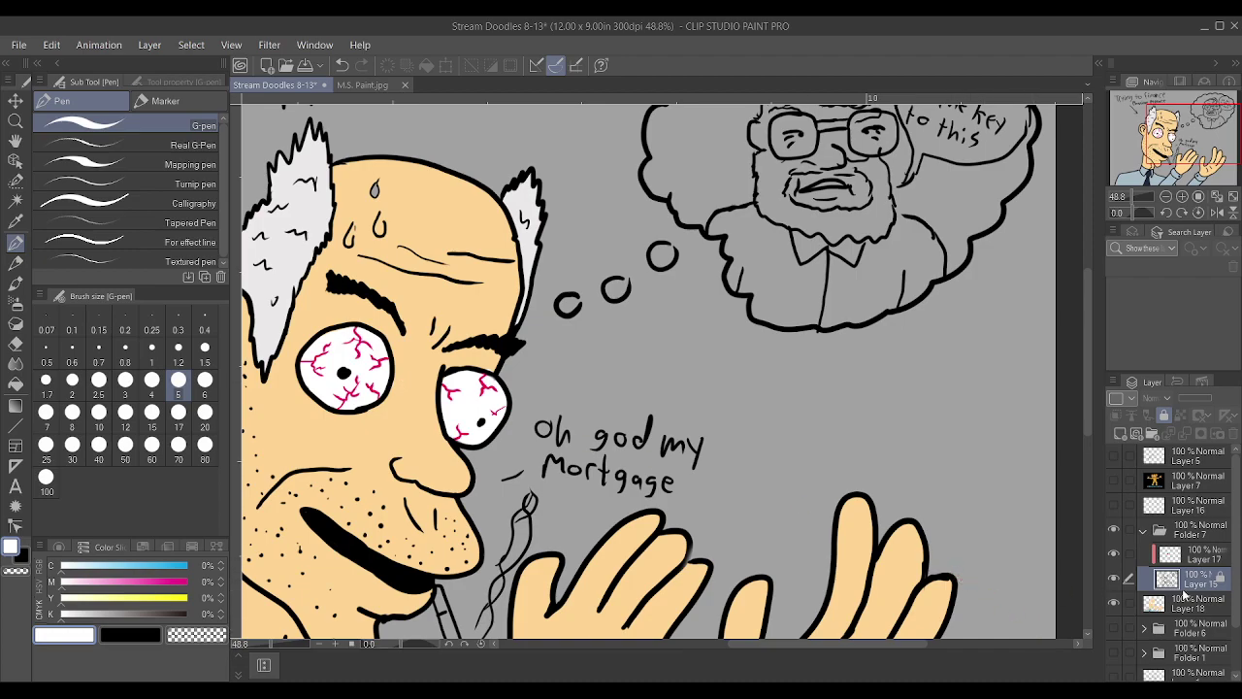
pyautogui.click(1184, 602)
# Fill the three small circles leading to the thought bubble with white, using the G-pen at size 5
pyautogui.scroll(-2, 983, 539)
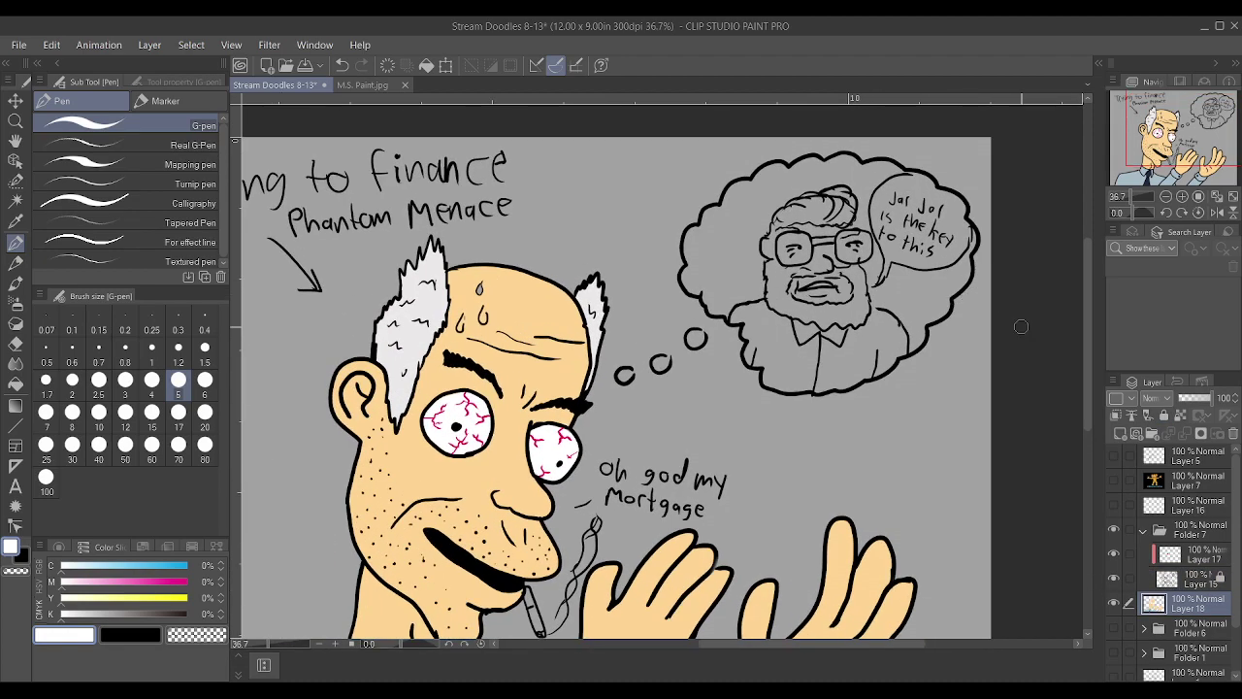
pyautogui.scroll(2, 1021, 326)
pyautogui.moveTo(536, 465); pyautogui.dragTo(547, 457)
pyautogui.moveTo(492, 497); pyautogui.dragTo(439, 516)
pyautogui.scroll(-2, 441, 506)
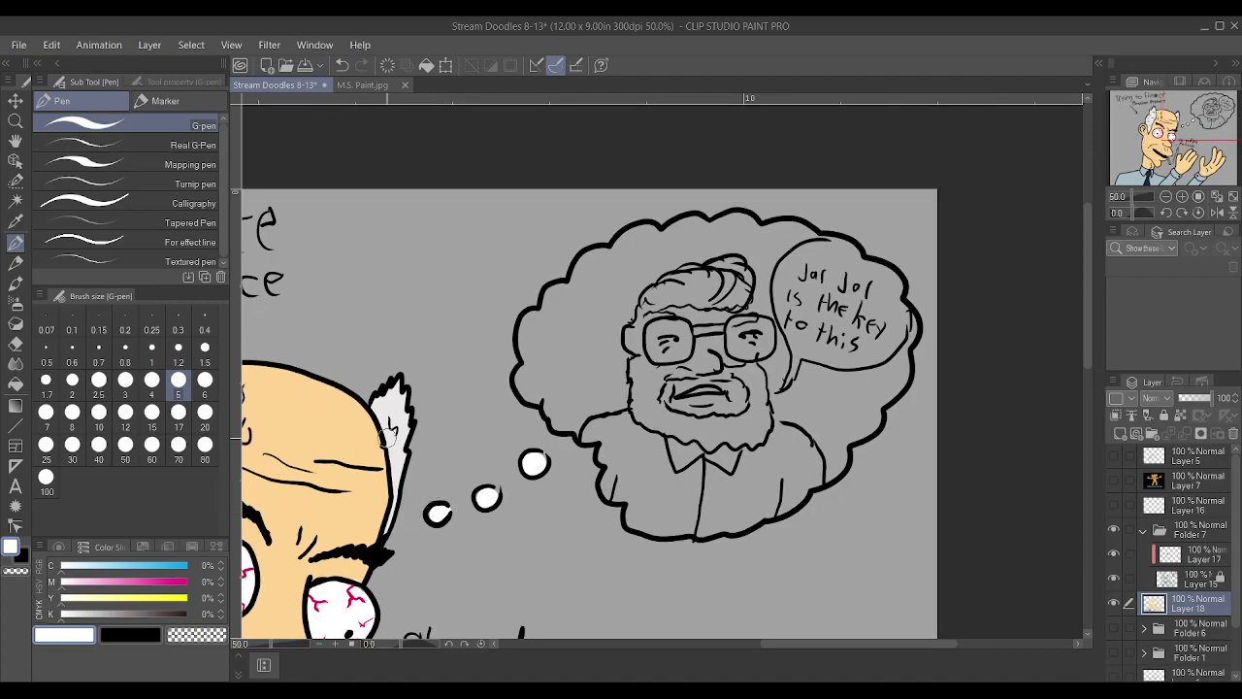
# Paint the area beside the bearded man in the thought bubble white with the G-pen at size 5
pyautogui.scroll(3, 544, 427)
pyautogui.moveTo(551, 427)
pyautogui.mouseDown()
pyautogui.moveTo(506, 388)
pyautogui.moveTo(510, 357)
pyautogui.moveTo(509, 376)
pyautogui.moveTo(577, 403)
pyautogui.mouseUp()
pyautogui.scroll(-1, 549, 380)
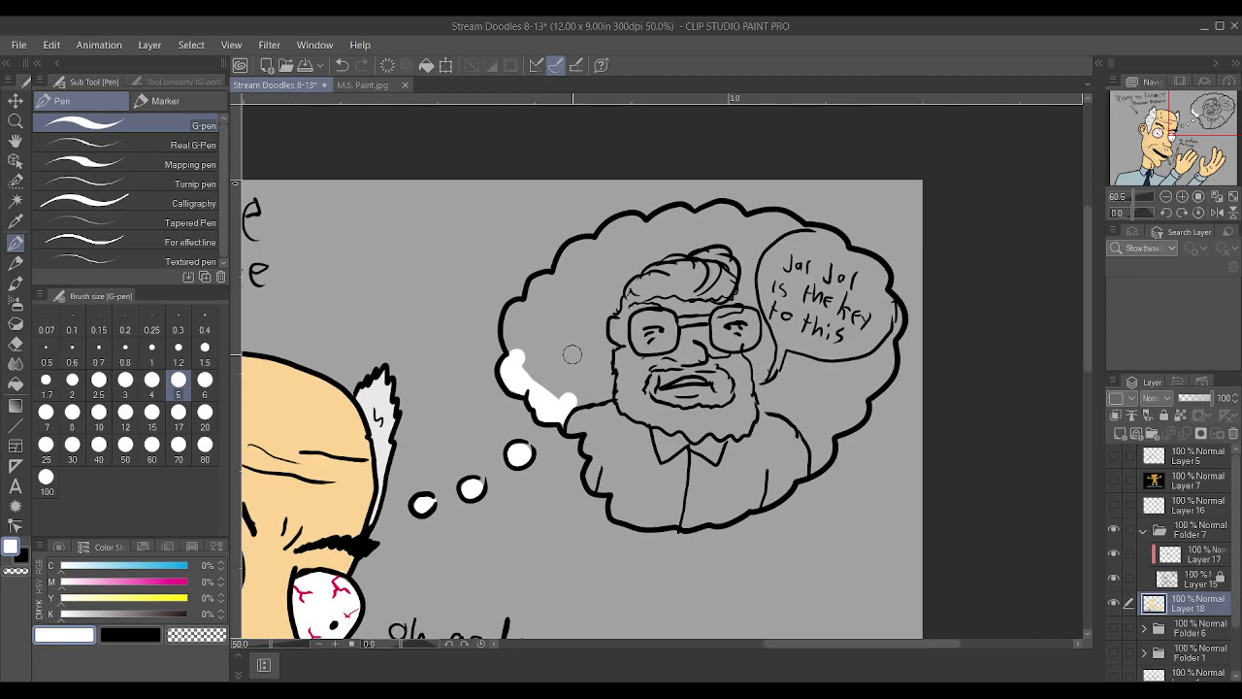
pyautogui.scroll(1, 553, 374)
pyautogui.scroll(1, 569, 340)
pyautogui.scroll(-1, 569, 340)
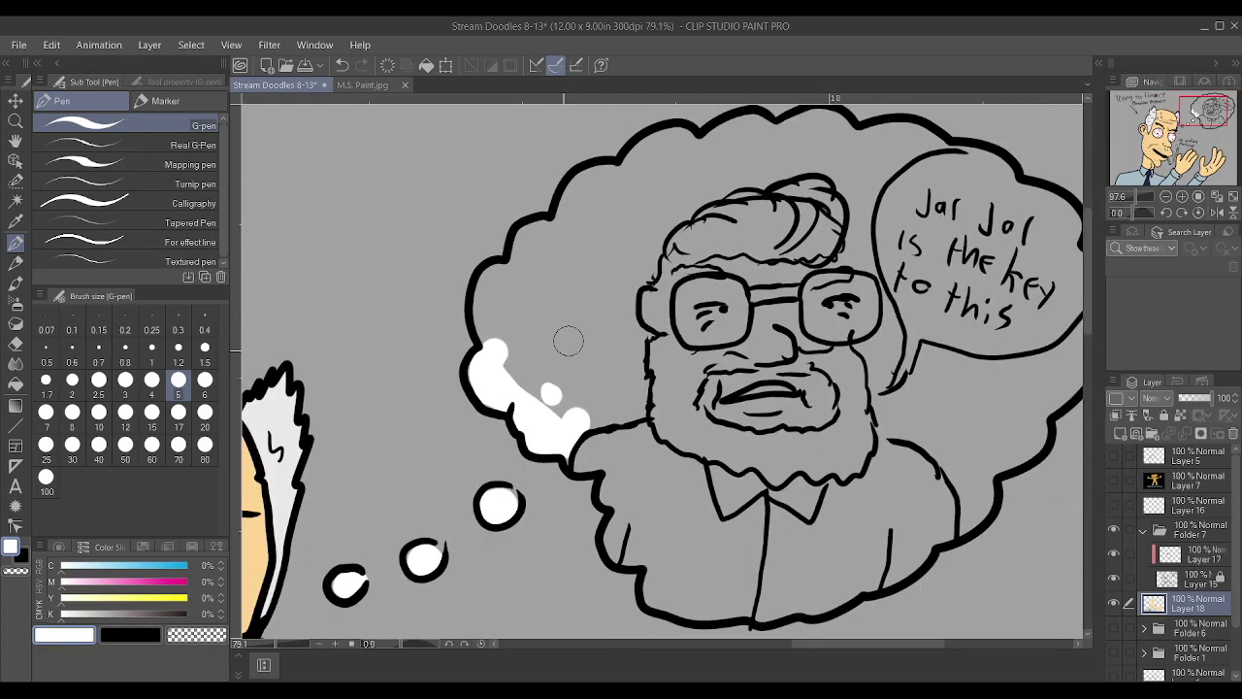
pyautogui.scroll(2, 494, 360)
pyautogui.moveTo(494, 360)
pyautogui.mouseDown()
pyautogui.moveTo(482, 393)
pyautogui.moveTo(532, 451)
pyautogui.moveTo(569, 424)
pyautogui.moveTo(527, 433)
pyautogui.moveTo(468, 398)
pyautogui.moveTo(430, 323)
pyautogui.moveTo(449, 269)
pyautogui.moveTo(440, 273)
pyautogui.moveTo(458, 291)
pyautogui.moveTo(507, 203)
pyautogui.moveTo(488, 223)
pyautogui.moveTo(472, 328)
pyautogui.moveTo(533, 281)
pyautogui.moveTo(540, 314)
pyautogui.moveTo(562, 328)
pyautogui.moveTo(561, 286)
pyautogui.mouseUp()
pyautogui.scroll(-1, 563, 286)
pyautogui.scroll(-2, 558, 281)
pyautogui.scroll(3, 946, 233)
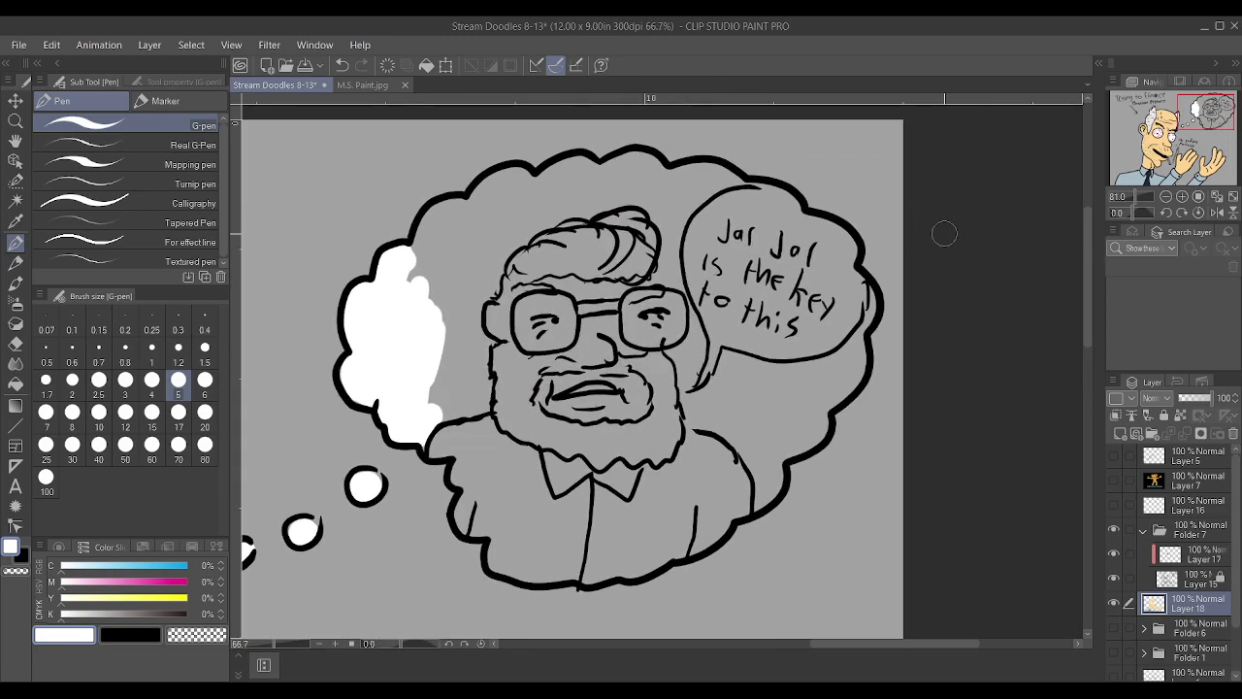
pyautogui.scroll(-3, 707, 227)
pyautogui.scroll(2, 708, 227)
pyautogui.moveTo(402, 444)
pyautogui.mouseDown()
pyautogui.moveTo(428, 426)
pyautogui.moveTo(395, 440)
pyautogui.moveTo(451, 408)
pyautogui.mouseUp()
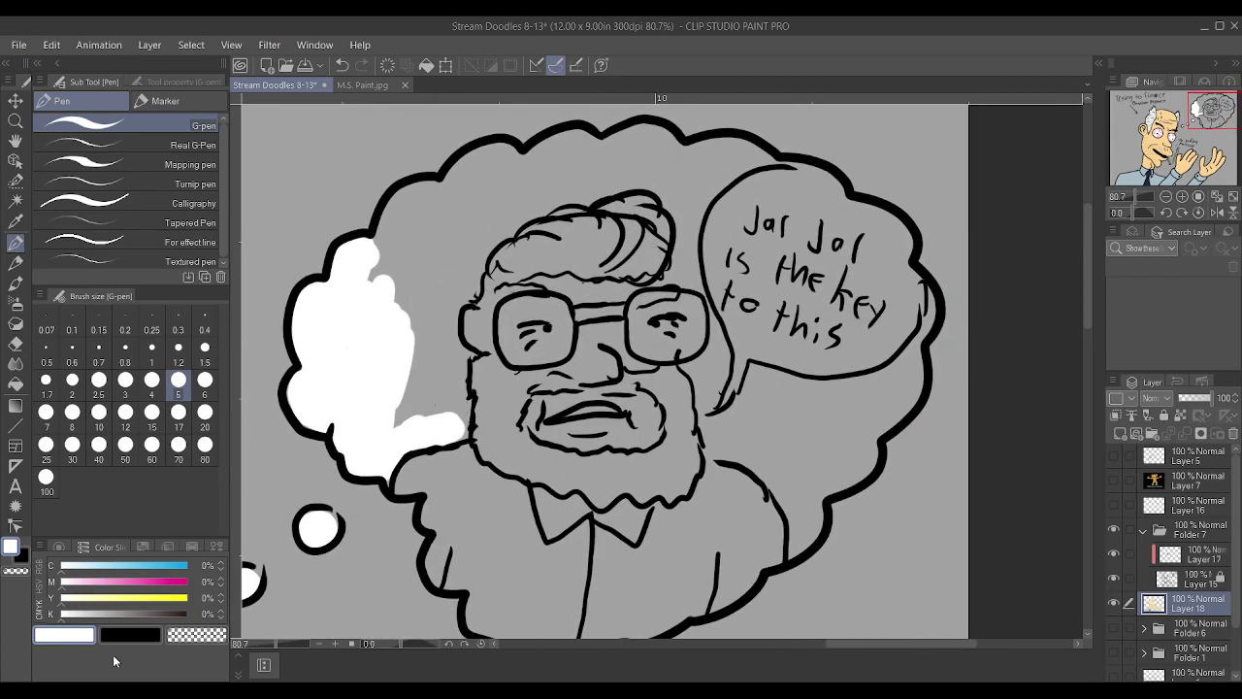
# Set the drawing colour to pale blue with C 16% and paint over the white part of the thought bubble's background
pyautogui.click(92, 568)
pyautogui.moveTo(423, 308); pyautogui.dragTo(380, 415)
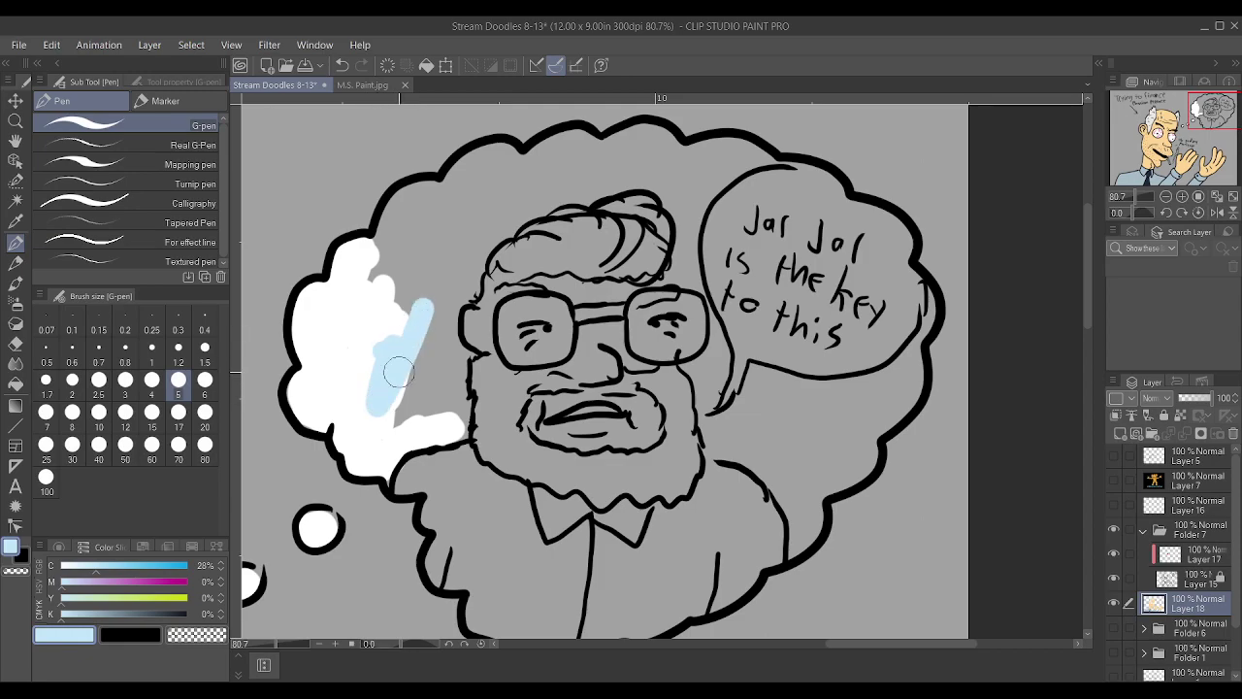
pyautogui.click(83, 568)
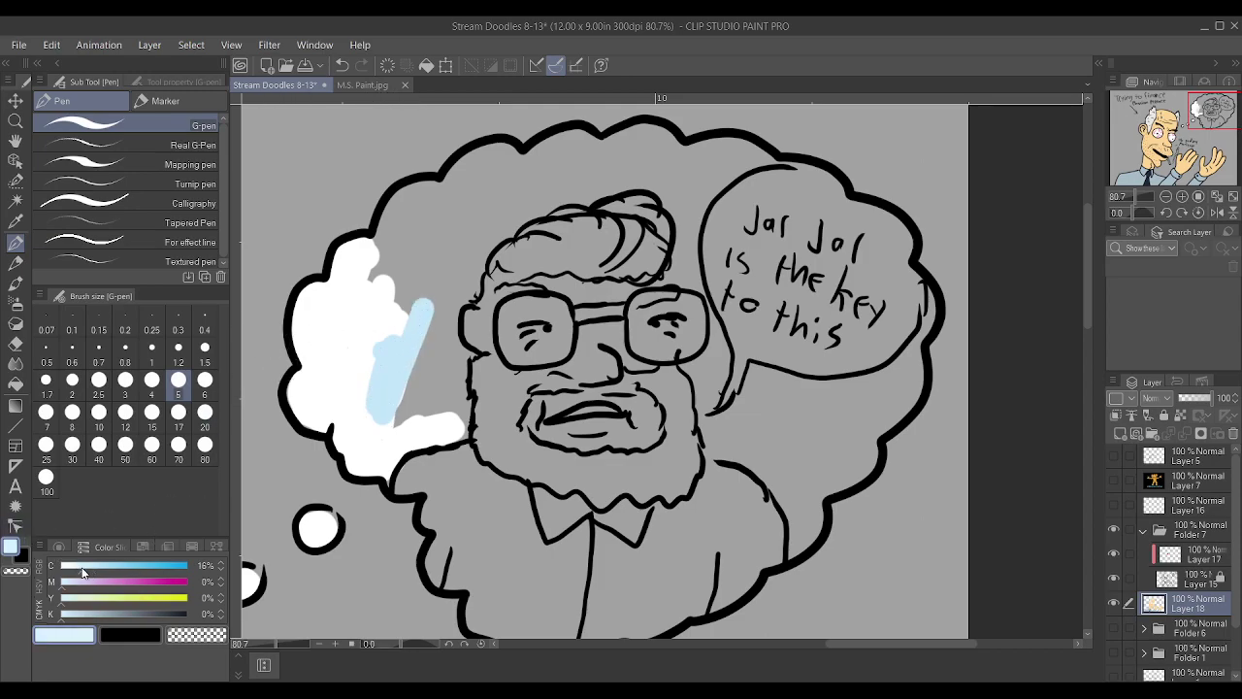
pyautogui.moveTo(393, 427)
pyautogui.mouseDown()
pyautogui.moveTo(368, 270)
pyautogui.moveTo(345, 259)
pyautogui.moveTo(364, 245)
pyautogui.moveTo(331, 291)
pyautogui.moveTo(309, 297)
pyautogui.moveTo(298, 394)
pyautogui.moveTo(386, 473)
pyautogui.moveTo(396, 441)
pyautogui.moveTo(453, 423)
pyautogui.moveTo(436, 443)
pyautogui.moveTo(388, 433)
pyautogui.moveTo(404, 406)
pyautogui.moveTo(366, 358)
pyautogui.moveTo(324, 351)
pyautogui.moveTo(396, 355)
pyautogui.moveTo(418, 403)
pyautogui.moveTo(438, 410)
pyautogui.moveTo(364, 279)
pyautogui.moveTo(364, 254)
pyautogui.moveTo(419, 193)
pyautogui.moveTo(410, 218)
pyautogui.moveTo(427, 276)
pyautogui.mouseUp()
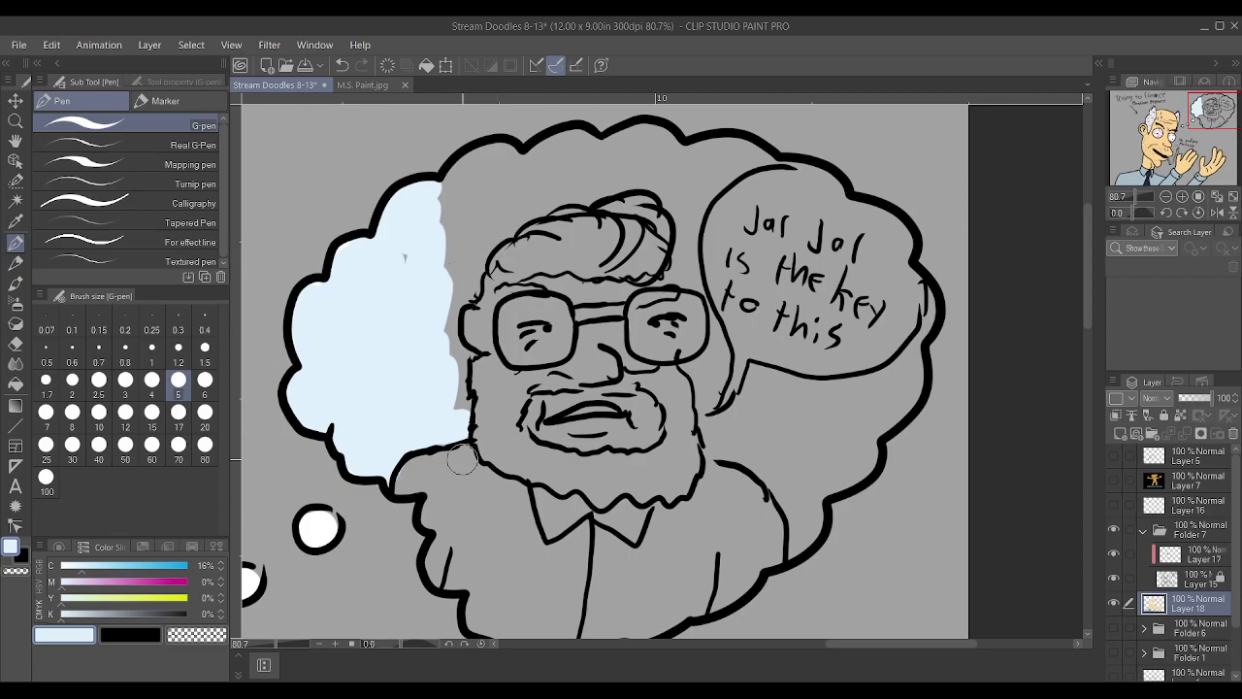
pyautogui.scroll(-2, 461, 449)
pyautogui.scroll(2, 515, 424)
pyautogui.moveTo(406, 361)
pyautogui.mouseDown()
pyautogui.moveTo(437, 291)
pyautogui.moveTo(381, 342)
pyautogui.mouseUp()
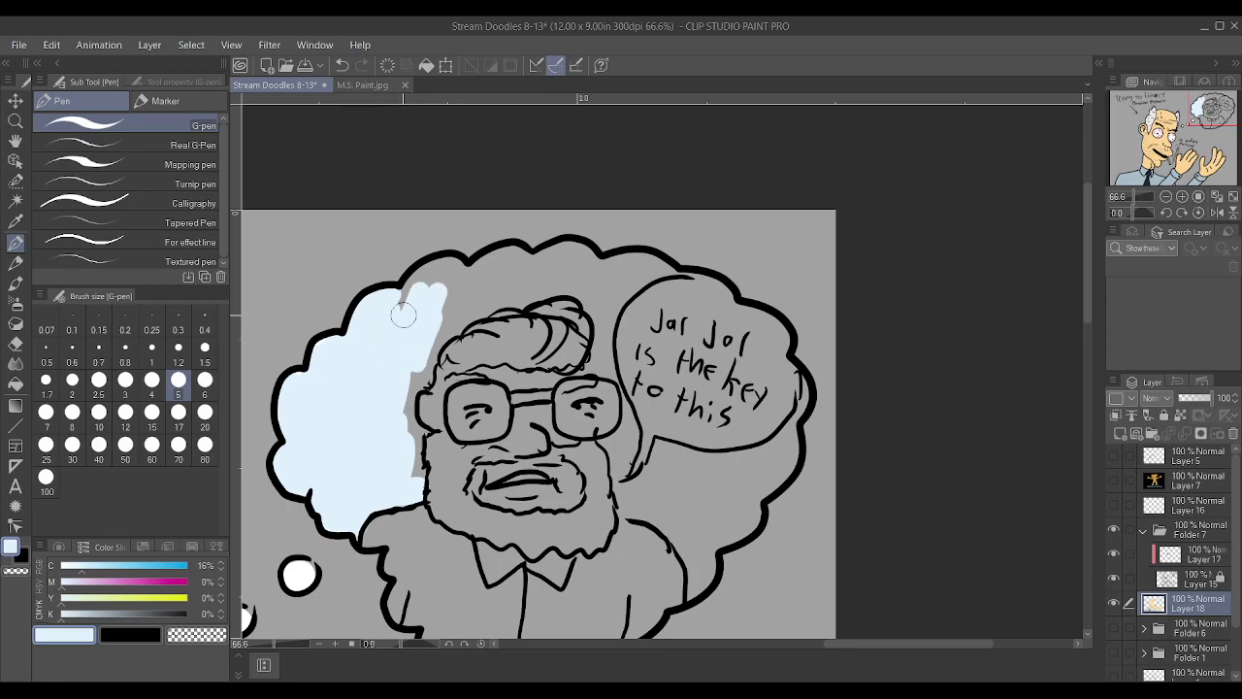
# With the G-pen at size 3, paint pale blue along the bubble's upper edge and around the bearded man's hair and ear
pyautogui.press('[')
pyautogui.press('[')
pyautogui.moveTo(403, 301)
pyautogui.mouseDown()
pyautogui.moveTo(432, 267)
pyautogui.moveTo(475, 269)
pyautogui.moveTo(509, 249)
pyautogui.moveTo(613, 245)
pyautogui.moveTo(595, 258)
pyautogui.moveTo(677, 271)
pyautogui.moveTo(631, 286)
pyautogui.moveTo(583, 364)
pyautogui.mouseUp()
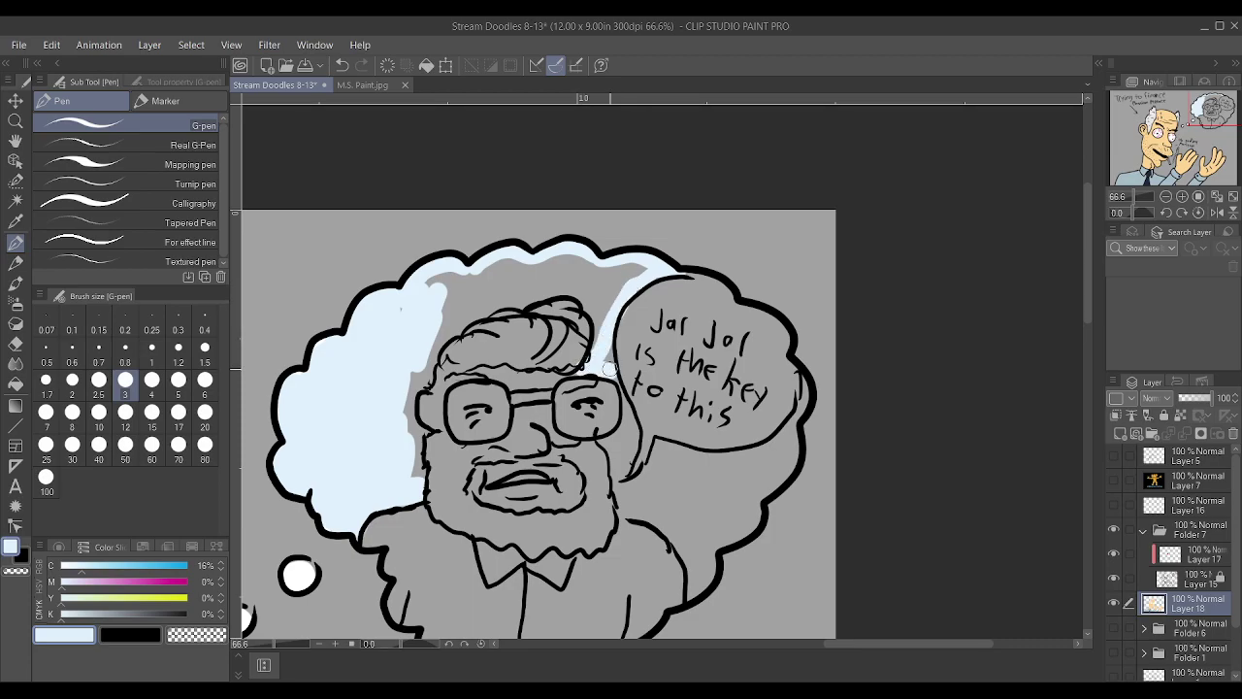
pyautogui.moveTo(609, 317); pyautogui.dragTo(596, 351)
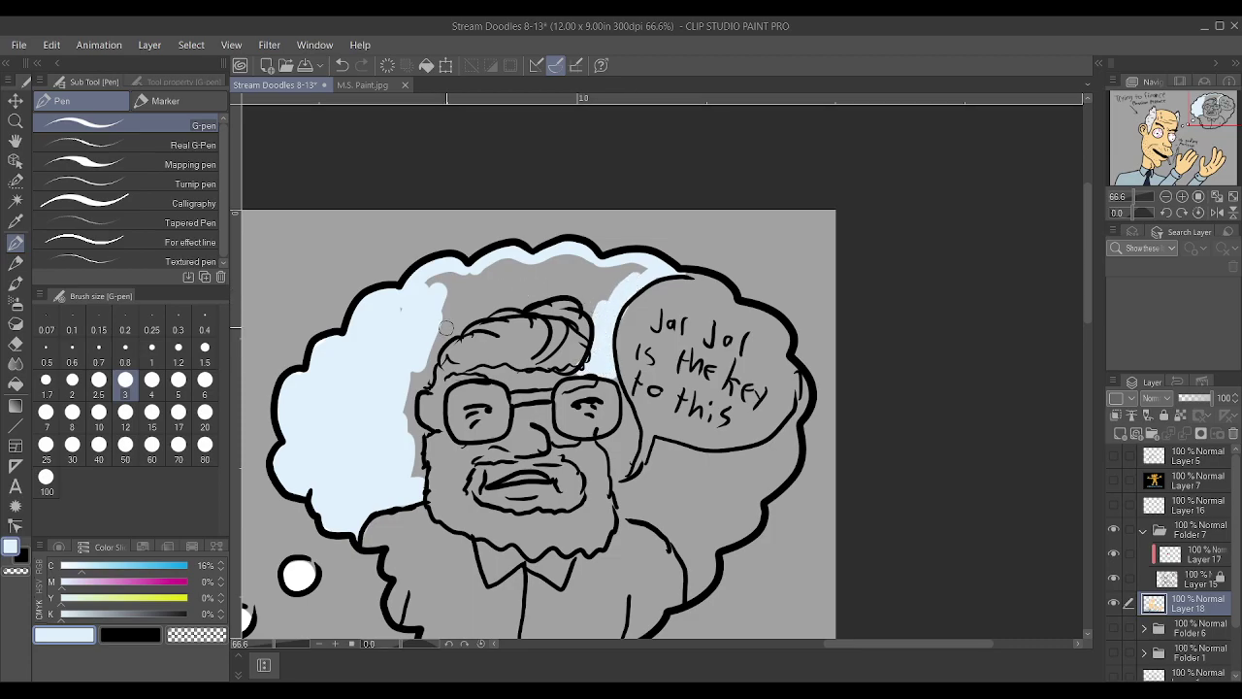
pyautogui.moveTo(391, 386)
pyautogui.mouseDown()
pyautogui.moveTo(427, 377)
pyautogui.moveTo(436, 344)
pyautogui.moveTo(415, 383)
pyautogui.moveTo(412, 430)
pyautogui.moveTo(406, 412)
pyautogui.moveTo(414, 477)
pyautogui.mouseUp()
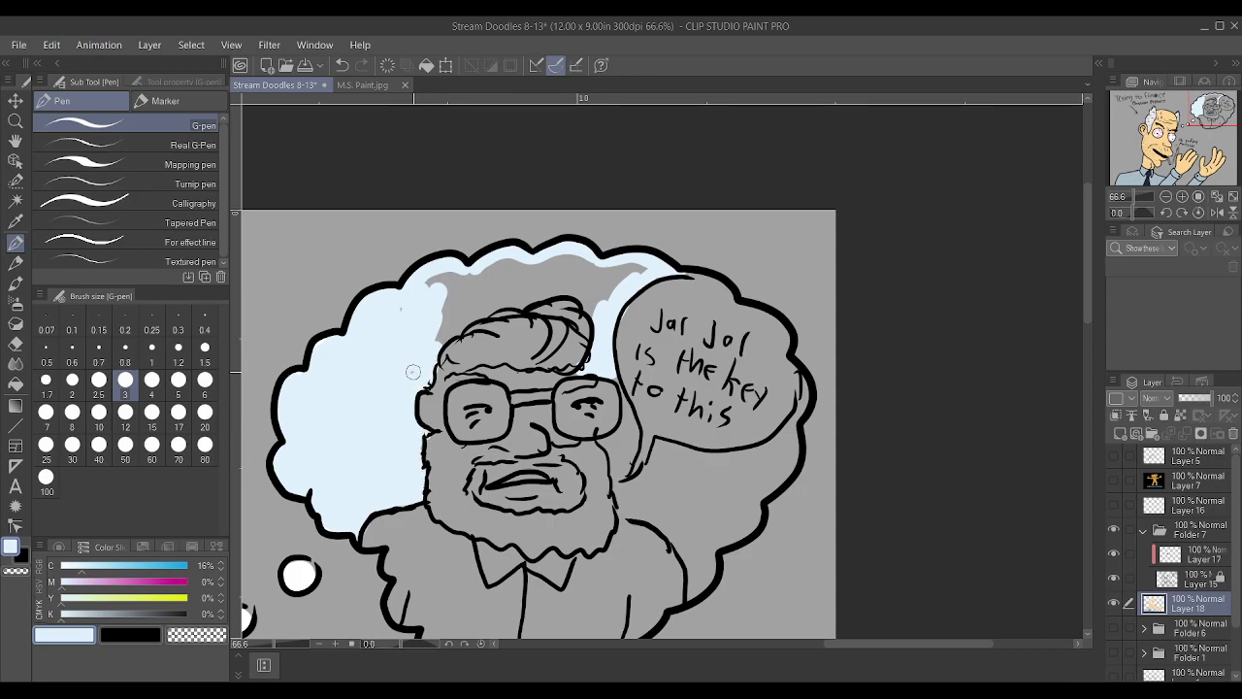
pyautogui.moveTo(431, 350)
pyautogui.mouseDown()
pyautogui.moveTo(471, 302)
pyautogui.moveTo(453, 290)
pyautogui.moveTo(458, 306)
pyautogui.moveTo(483, 292)
pyautogui.moveTo(492, 265)
pyautogui.moveTo(447, 277)
pyautogui.mouseUp()
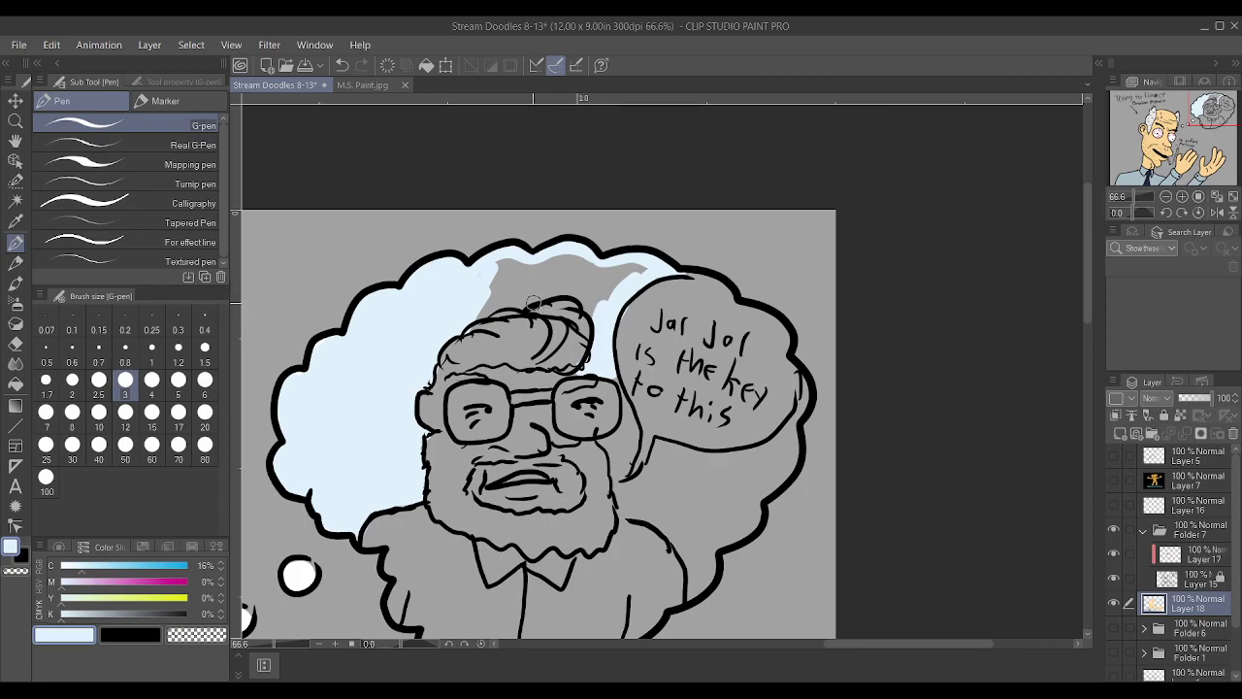
# With the G-pen at size 5, fill the remaining bubble background above the hair and below the speech balloon with pale blue
pyautogui.press(']')
pyautogui.press(']')
pyautogui.moveTo(471, 301)
pyautogui.mouseDown()
pyautogui.moveTo(622, 285)
pyautogui.moveTo(513, 255)
pyautogui.moveTo(586, 288)
pyautogui.mouseUp()
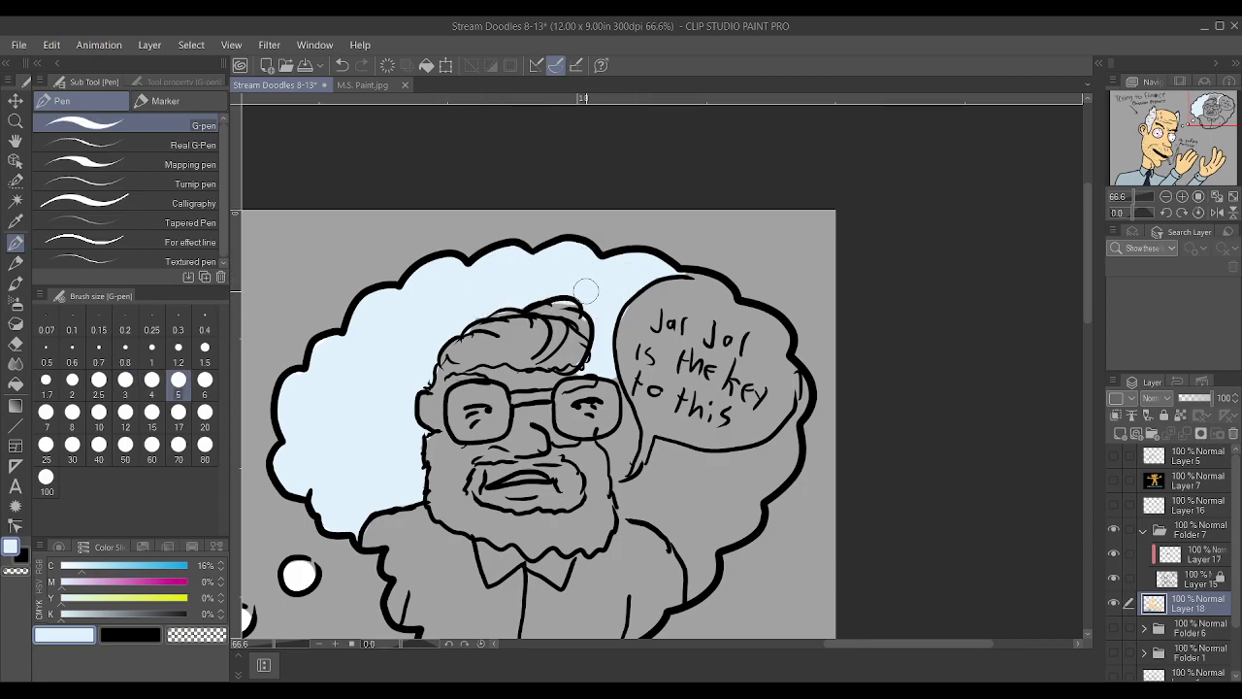
pyautogui.moveTo(621, 429)
pyautogui.mouseDown()
pyautogui.moveTo(623, 465)
pyautogui.moveTo(632, 422)
pyautogui.moveTo(614, 452)
pyautogui.moveTo(631, 514)
pyautogui.moveTo(689, 550)
pyautogui.moveTo(697, 583)
pyautogui.moveTo(715, 538)
pyautogui.moveTo(748, 521)
pyautogui.moveTo(784, 442)
pyautogui.moveTo(657, 469)
pyautogui.moveTo(691, 489)
pyautogui.moveTo(710, 536)
pyautogui.moveTo(742, 462)
pyautogui.moveTo(715, 456)
pyautogui.moveTo(754, 451)
pyautogui.moveTo(763, 472)
pyautogui.moveTo(786, 470)
pyautogui.moveTo(801, 384)
pyautogui.moveTo(779, 427)
pyautogui.moveTo(797, 408)
pyautogui.moveTo(786, 448)
pyautogui.moveTo(802, 402)
pyautogui.mouseUp()
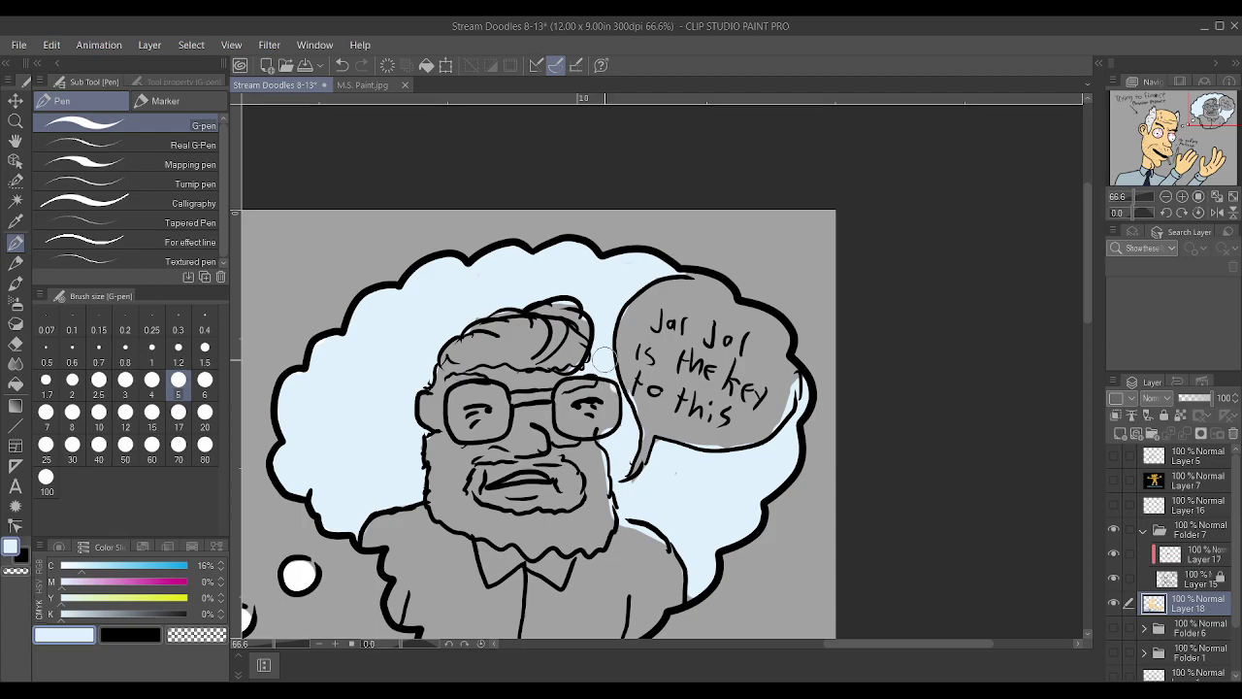
pyautogui.moveTo(597, 452)
pyautogui.mouseDown()
pyautogui.moveTo(606, 518)
pyautogui.moveTo(645, 522)
pyautogui.mouseUp()
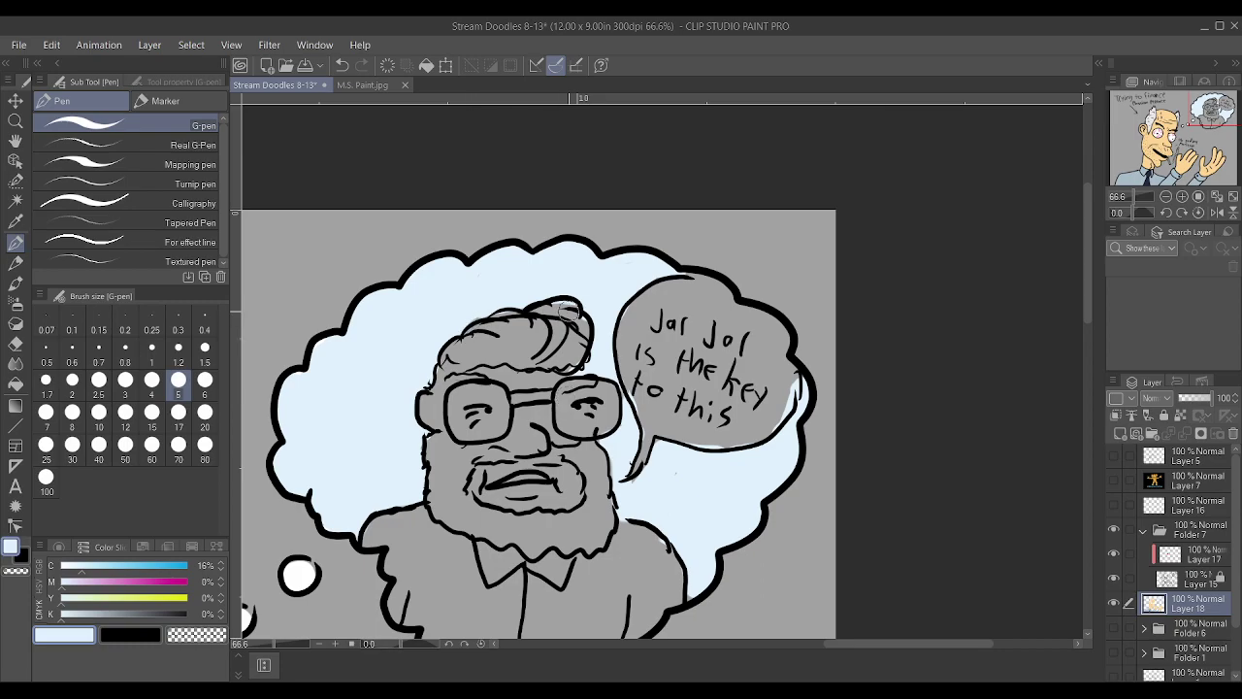
pyautogui.scroll(-3, 568, 308)
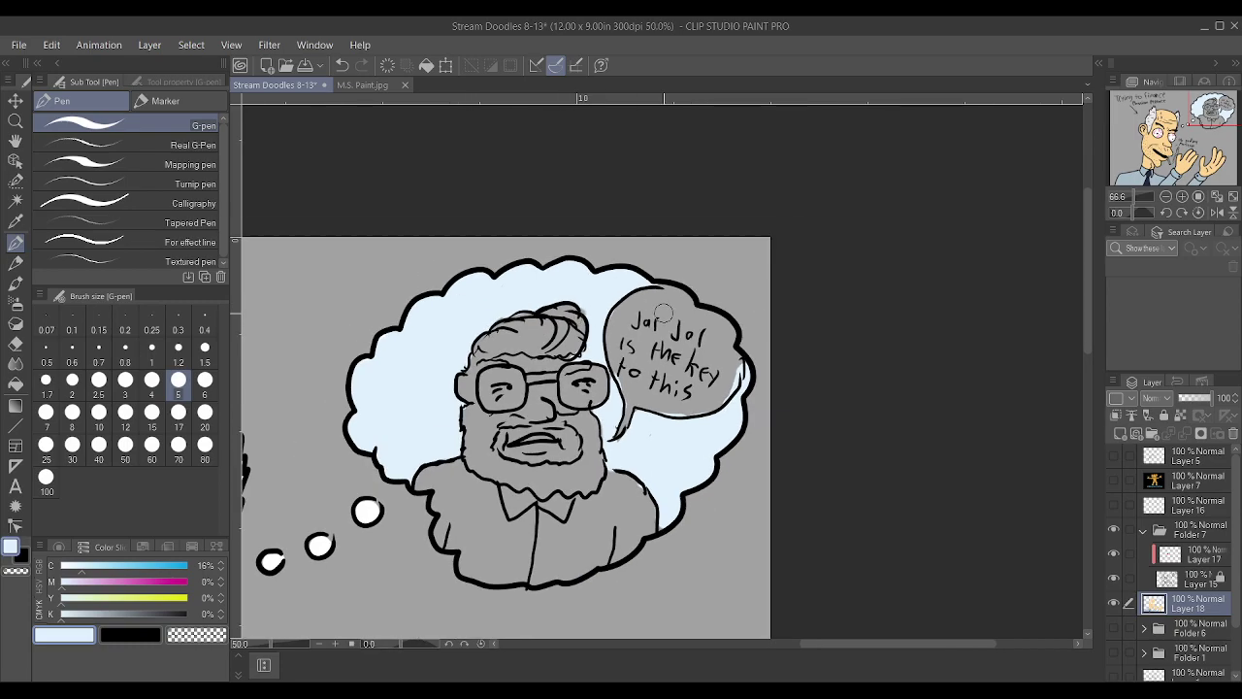
# Pick up white from a thought circle and fill the speech balloon and its tail with it
pyautogui.keyDown('alt'); pyautogui.click(360, 513); pyautogui.keyUp('alt')
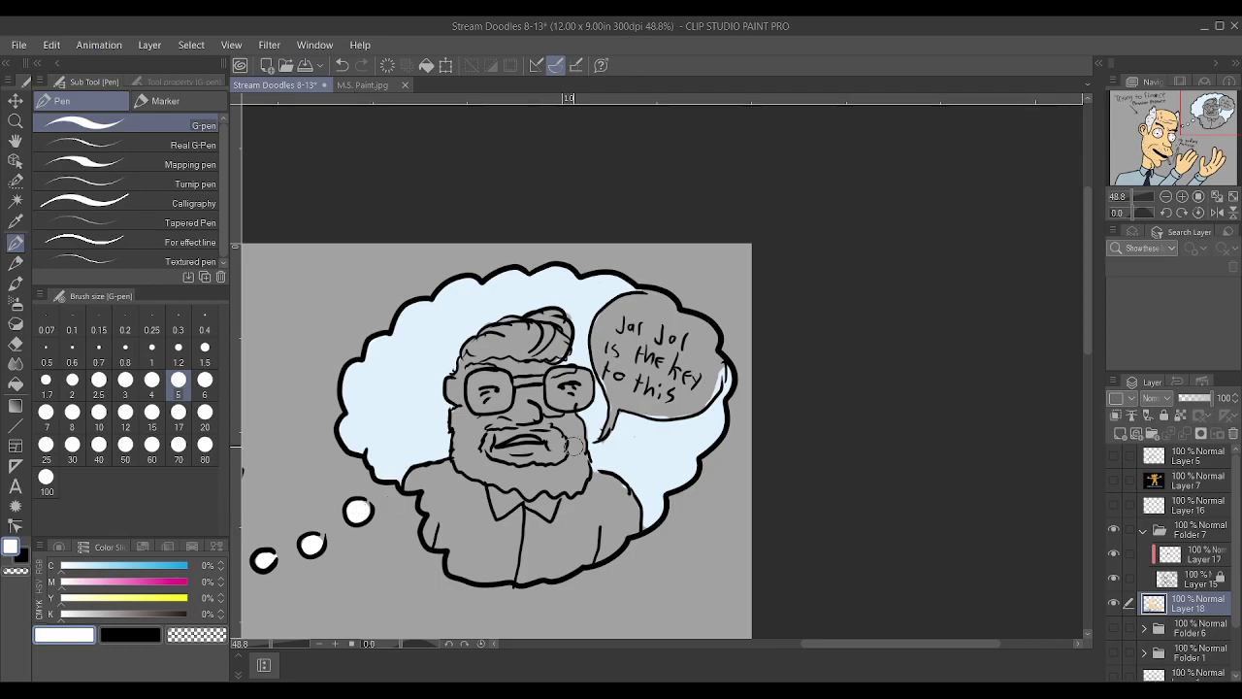
pyautogui.scroll(1, 663, 395)
pyautogui.moveTo(631, 398)
pyautogui.mouseDown()
pyautogui.moveTo(705, 369)
pyautogui.moveTo(658, 331)
pyautogui.moveTo(659, 381)
pyautogui.moveTo(624, 361)
pyautogui.moveTo(646, 354)
pyautogui.moveTo(644, 328)
pyautogui.moveTo(605, 324)
pyautogui.moveTo(591, 338)
pyautogui.moveTo(601, 307)
pyautogui.moveTo(652, 287)
pyautogui.moveTo(712, 326)
pyautogui.moveTo(719, 376)
pyautogui.moveTo(682, 407)
pyautogui.moveTo(611, 391)
pyautogui.moveTo(594, 320)
pyautogui.moveTo(644, 306)
pyautogui.moveTo(703, 341)
pyautogui.moveTo(699, 330)
pyautogui.moveTo(624, 340)
pyautogui.mouseUp()
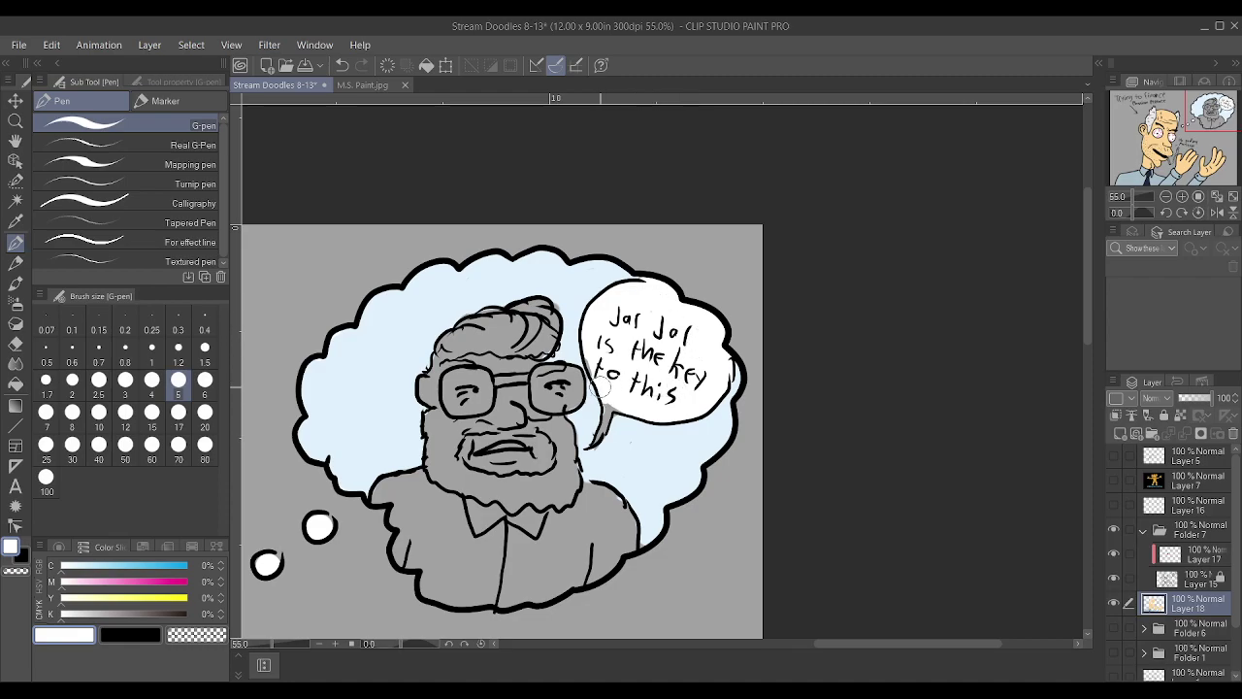
pyautogui.moveTo(594, 437); pyautogui.dragTo(604, 394)
pyautogui.scroll(3, 612, 403)
# Pick up the pale blue of the bubble background and reduce the G-pen to size 2
pyautogui.keyDown('alt'); pyautogui.click(618, 468); pyautogui.keyUp('alt')
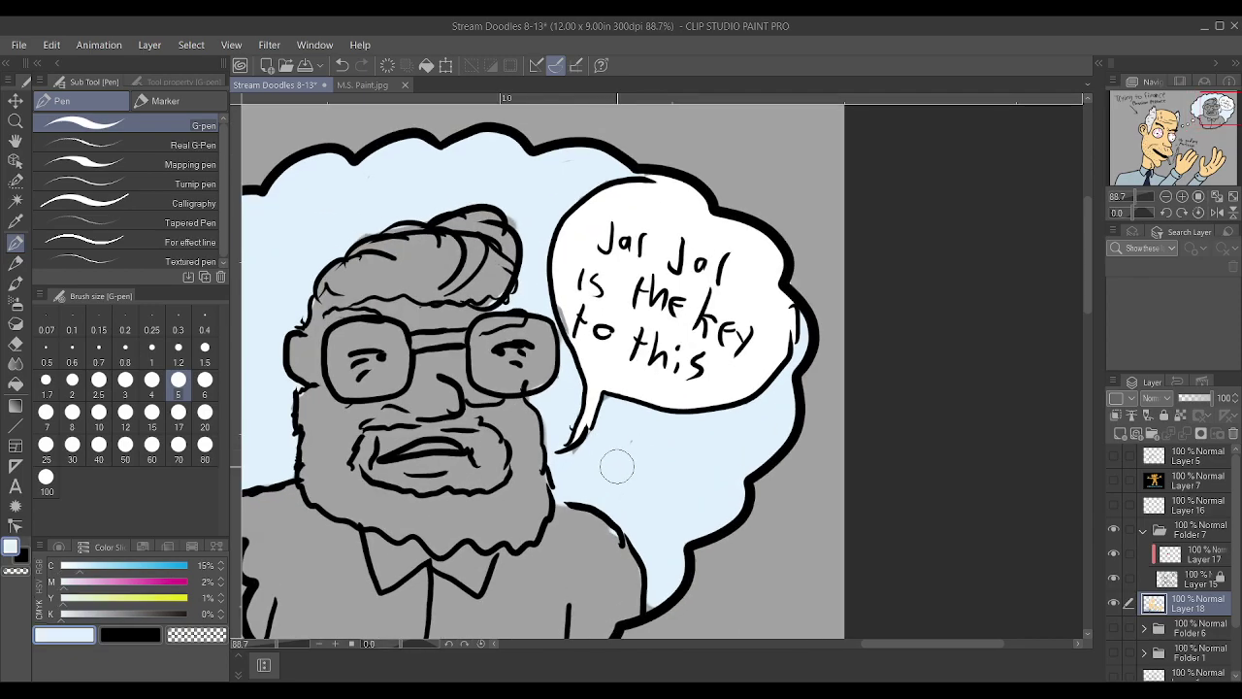
pyautogui.press('[')
pyautogui.press('[')
pyautogui.press('[')
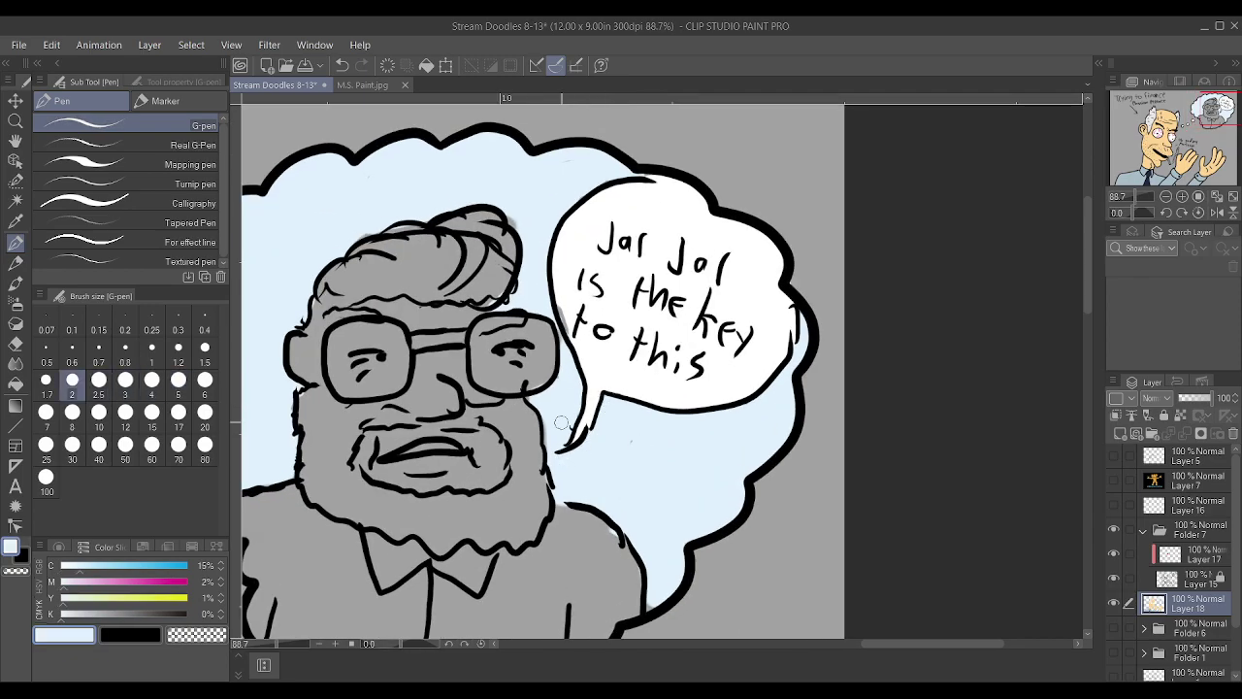
pyautogui.scroll(-3, 616, 457)
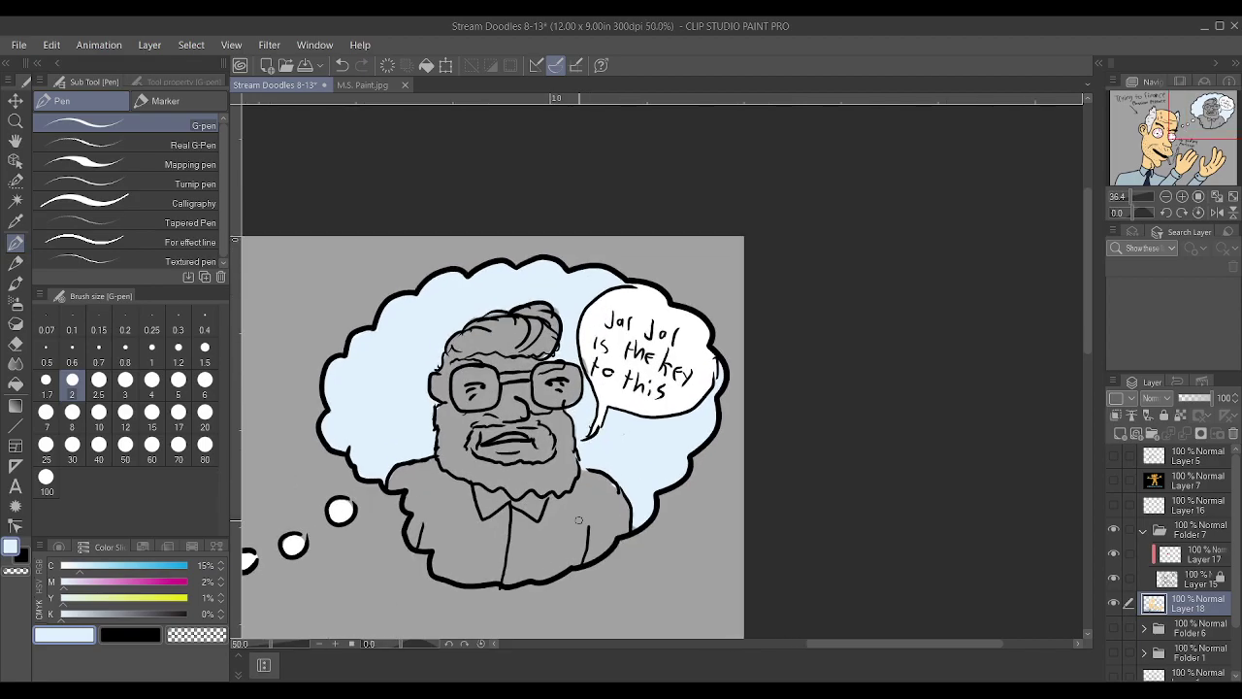
# Mix a muted red with C 40%, M 86%, Y 72% and K 0%, trying a stroke on the bearded man's shirt
pyautogui.moveTo(64, 582)
pyautogui.mouseDown()
pyautogui.moveTo(166, 582)
pyautogui.moveTo(96, 600)
pyautogui.moveTo(128, 602)
pyautogui.mouseUp()
pyautogui.click(95, 572)
pyautogui.click(117, 570)
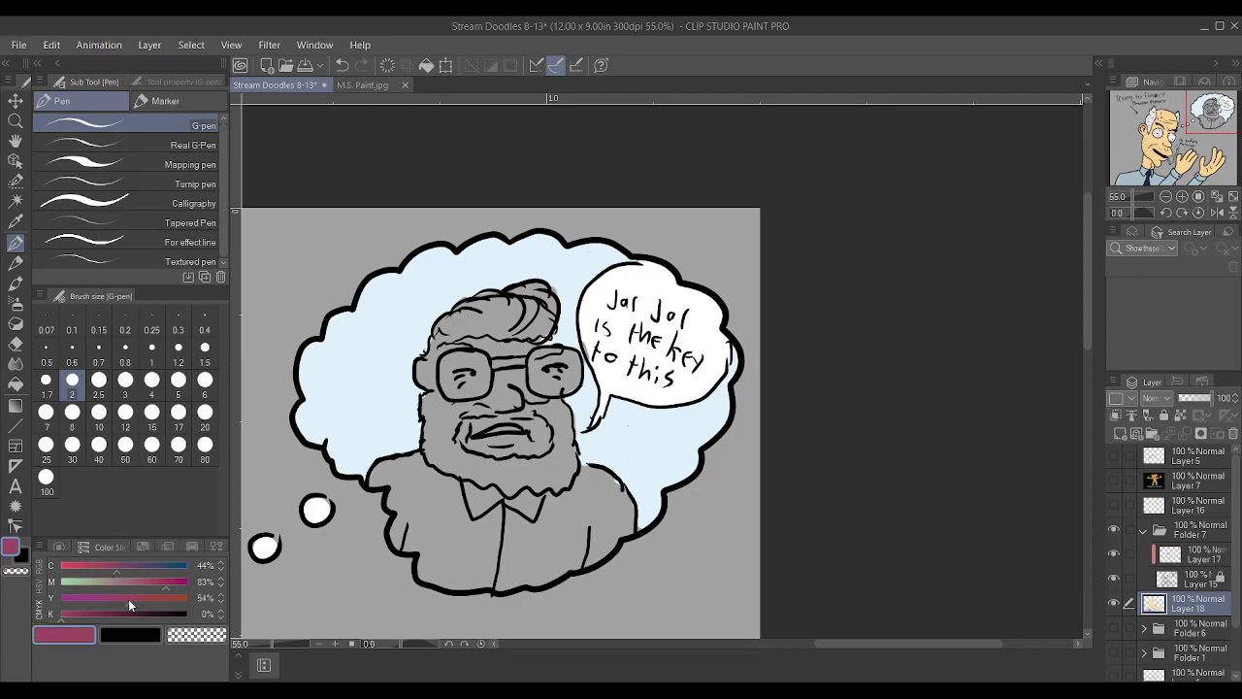
pyautogui.moveTo(518, 541); pyautogui.dragTo(530, 540)
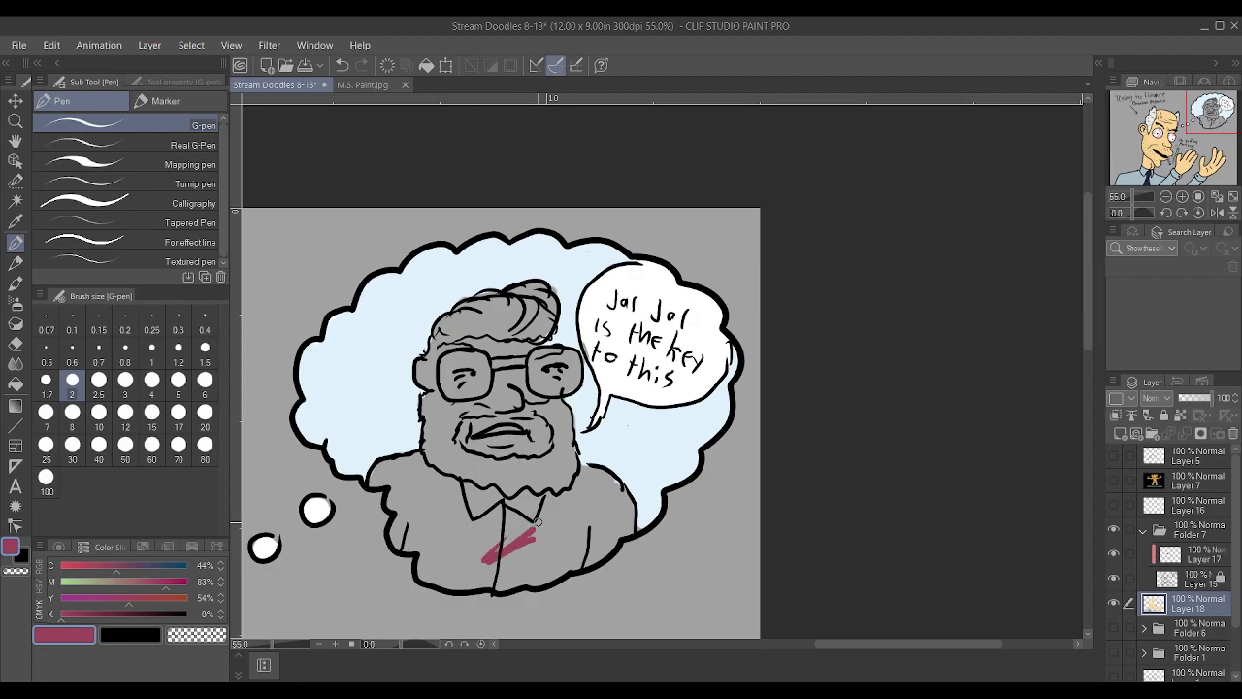
pyautogui.moveTo(165, 582)
pyautogui.mouseDown()
pyautogui.moveTo(180, 583)
pyautogui.moveTo(107, 567)
pyautogui.mouseUp()
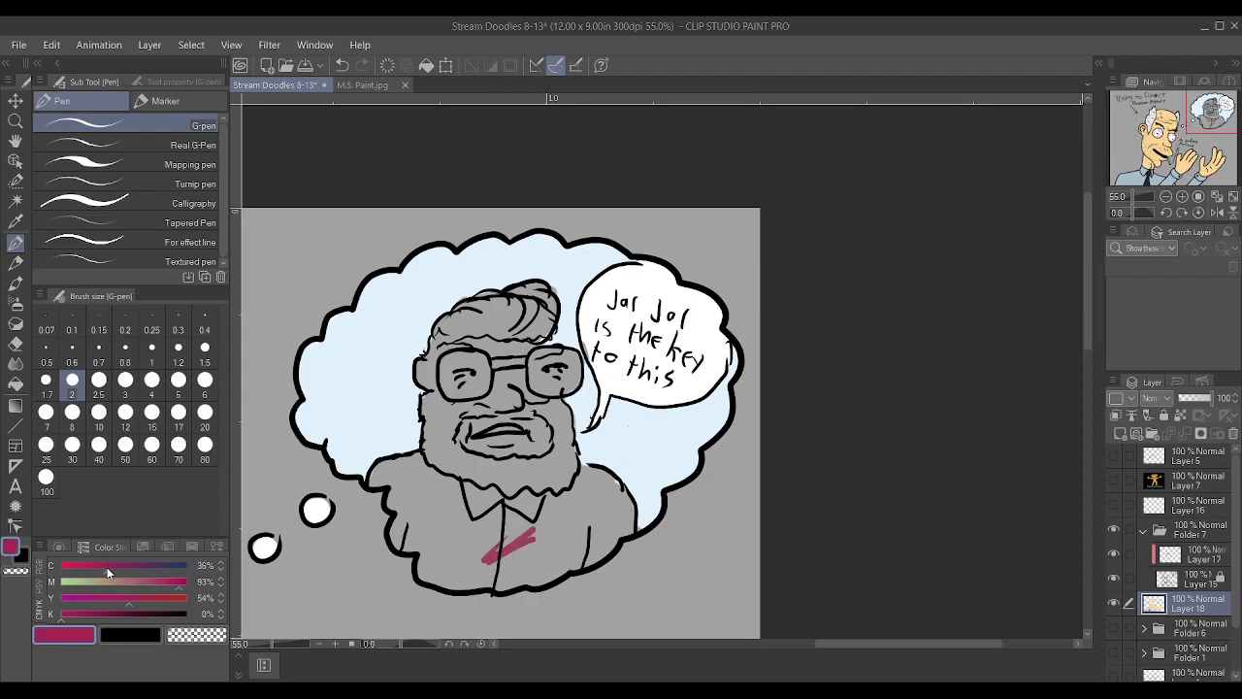
pyautogui.moveTo(180, 581); pyautogui.dragTo(171, 583)
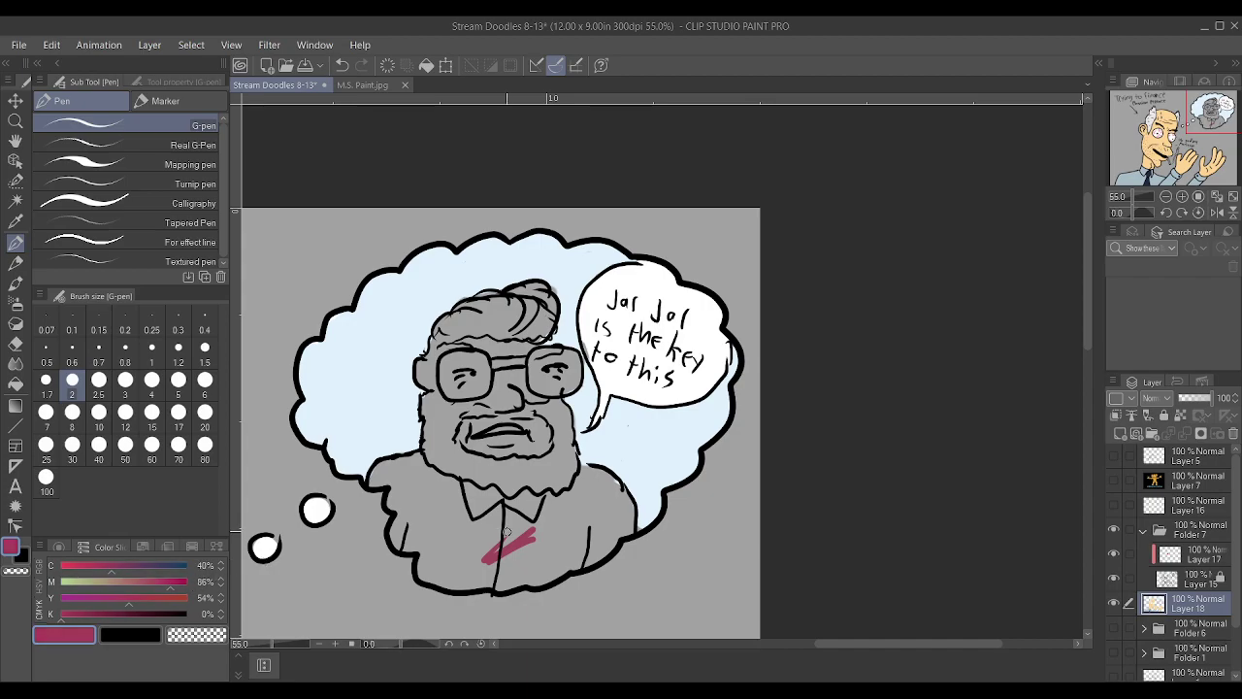
pyautogui.moveTo(133, 596); pyautogui.dragTo(154, 597)
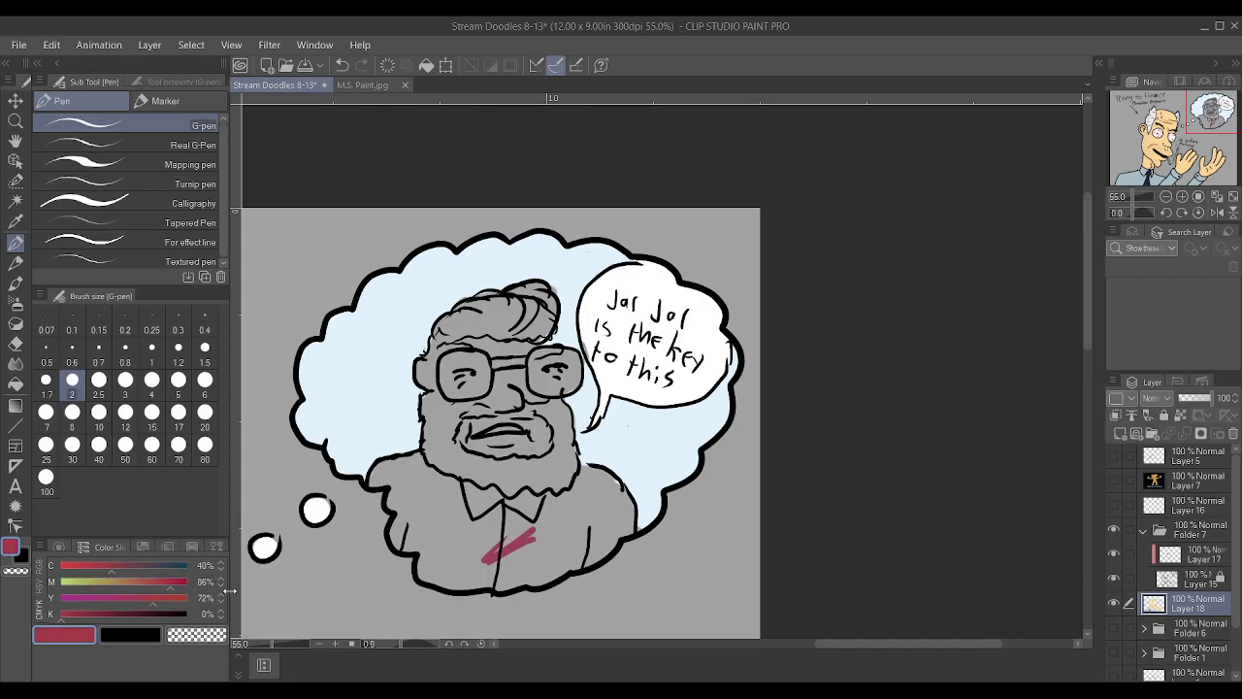
# Paint the middle of the shirt red, raise magenta to 100% and paint over it with the G-pen at size 7
pyautogui.press(']')
pyautogui.press(']')
pyautogui.press(']')
pyautogui.press(']')
pyautogui.press(']')
pyautogui.press(']')
pyautogui.press(']')
pyautogui.press(']')
pyautogui.press(']')
pyautogui.press(']')
pyautogui.moveTo(508, 557)
pyautogui.mouseDown()
pyautogui.moveTo(484, 554)
pyautogui.moveTo(507, 530)
pyautogui.moveTo(437, 512)
pyautogui.moveTo(409, 524)
pyautogui.moveTo(415, 536)
pyautogui.moveTo(426, 526)
pyautogui.mouseUp()
pyautogui.press('[')
pyautogui.press('[')
pyautogui.press('[')
pyautogui.press('[')
pyautogui.moveTo(170, 582); pyautogui.dragTo(194, 581)
pyautogui.moveTo(476, 551)
pyautogui.mouseDown()
pyautogui.moveTo(488, 508)
pyautogui.moveTo(445, 491)
pyautogui.mouseUp()
pyautogui.scroll(-3, 470, 479)
pyautogui.scroll(-3, 490, 437)
pyautogui.scroll(4, 375, 488)
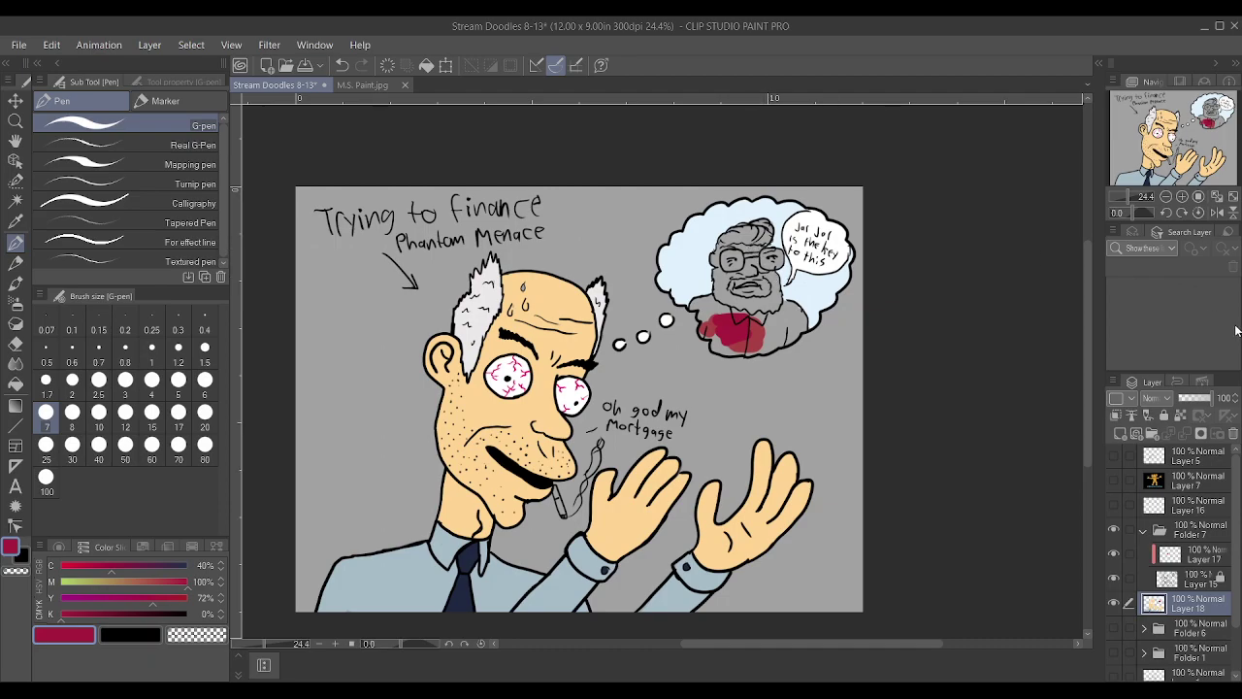
pyautogui.scroll(3, 967, 304)
pyautogui.scroll(-2, 831, 297)
pyautogui.scroll(2, 831, 297)
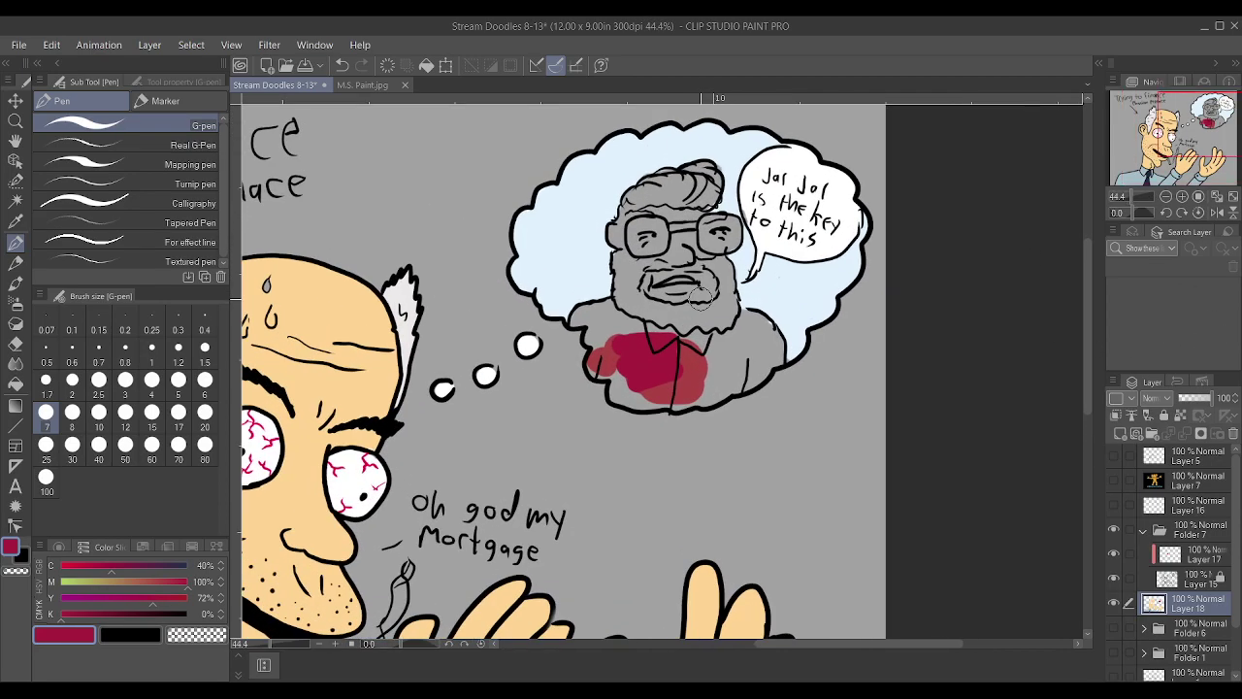
pyautogui.scroll(2, 699, 299)
pyautogui.click(498, 467)
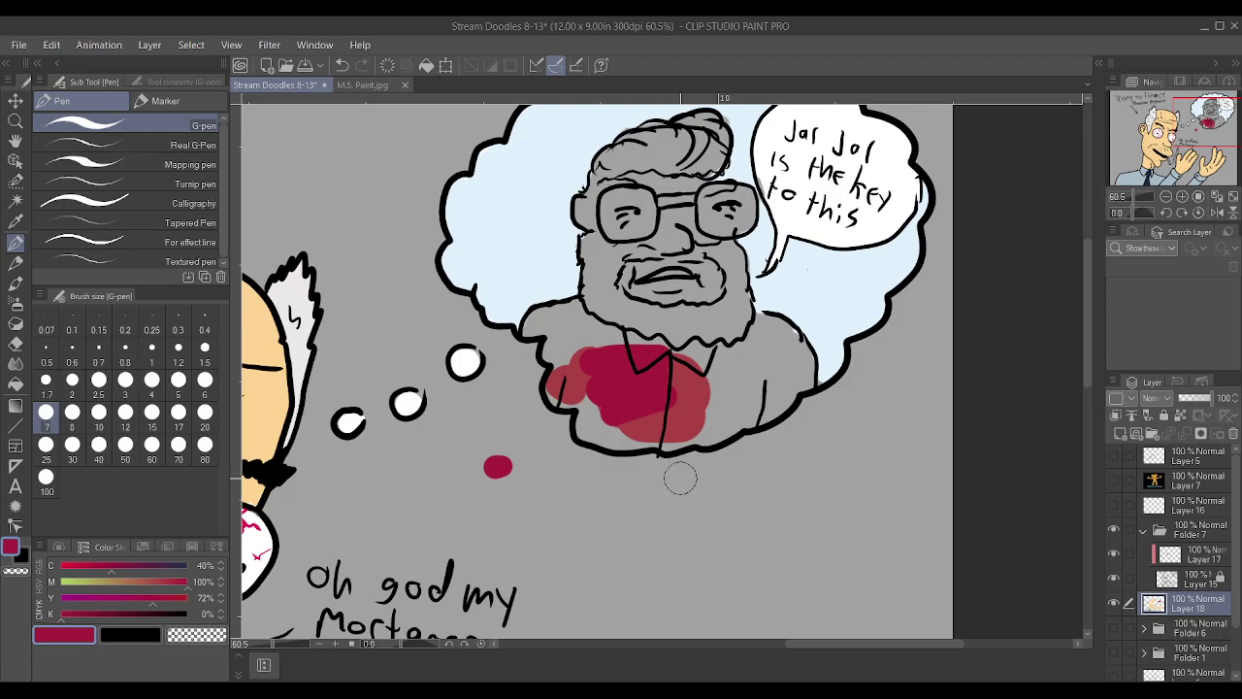
pyautogui.hotkey('ctrl', 'z')
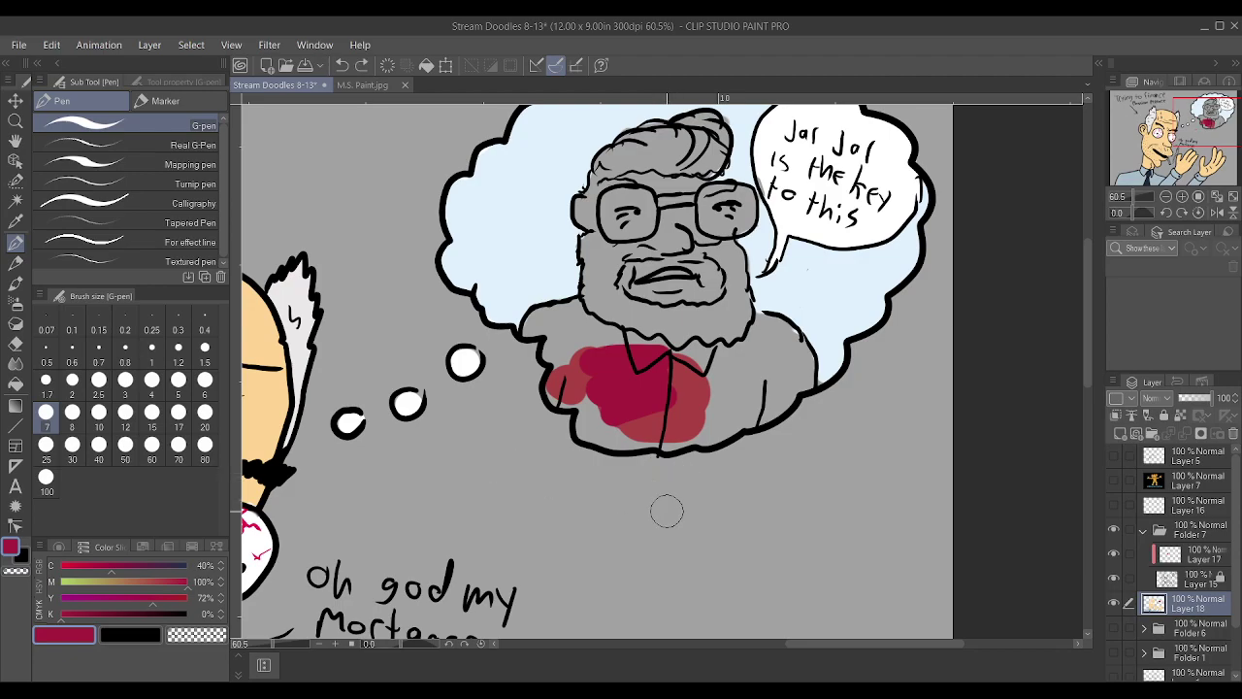
pyautogui.scroll(-3, 666, 512)
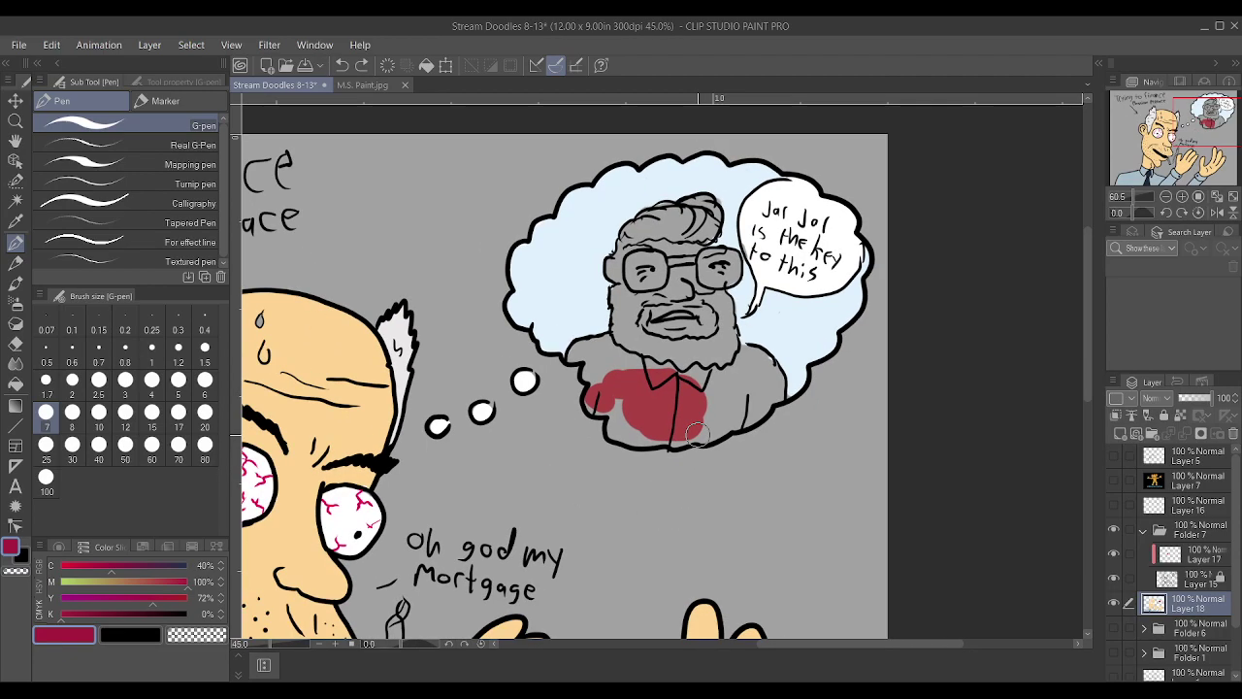
# Fill the bearded man's whole shirt with deep red using the G-pen at size 7
pyautogui.scroll(2, 641, 413)
pyautogui.moveTo(660, 406)
pyautogui.mouseDown()
pyautogui.moveTo(669, 436)
pyautogui.moveTo(725, 409)
pyautogui.moveTo(660, 378)
pyautogui.moveTo(634, 382)
pyautogui.moveTo(637, 415)
pyautogui.moveTo(653, 396)
pyautogui.moveTo(663, 440)
pyautogui.moveTo(748, 431)
pyautogui.moveTo(735, 441)
pyautogui.moveTo(766, 408)
pyautogui.moveTo(633, 412)
pyautogui.moveTo(636, 368)
pyautogui.moveTo(621, 369)
pyautogui.moveTo(721, 394)
pyautogui.moveTo(710, 388)
pyautogui.moveTo(766, 387)
pyautogui.moveTo(757, 427)
pyautogui.moveTo(792, 406)
pyautogui.moveTo(780, 382)
pyautogui.moveTo(762, 389)
pyautogui.moveTo(771, 374)
pyautogui.moveTo(790, 398)
pyautogui.moveTo(775, 372)
pyautogui.moveTo(796, 388)
pyautogui.moveTo(808, 429)
pyautogui.moveTo(795, 450)
pyautogui.moveTo(808, 429)
pyautogui.moveTo(796, 455)
pyautogui.moveTo(802, 440)
pyautogui.moveTo(778, 425)
pyautogui.mouseUp()
pyautogui.scroll(2, 830, 332)
pyautogui.keyDown('alt'); pyautogui.click(796, 350); pyautogui.keyUp('alt')
pyautogui.keyDown('alt'); pyautogui.click(765, 462); pyautogui.keyUp('alt')
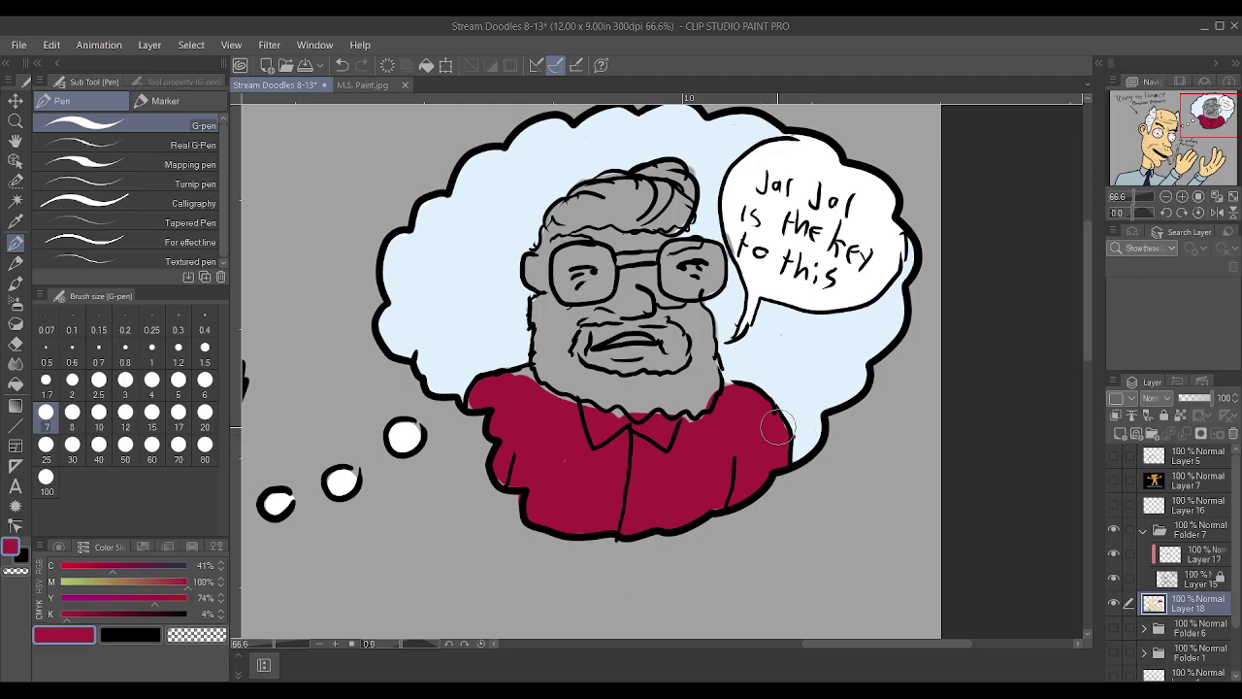
# Reduce the G-pen to size 2, pick up the background's pale blue and touch up the edge beside the bearded man's shoulder
pyautogui.press('[')
pyautogui.press('[')
pyautogui.press('[')
pyautogui.press('[')
pyautogui.press('[')
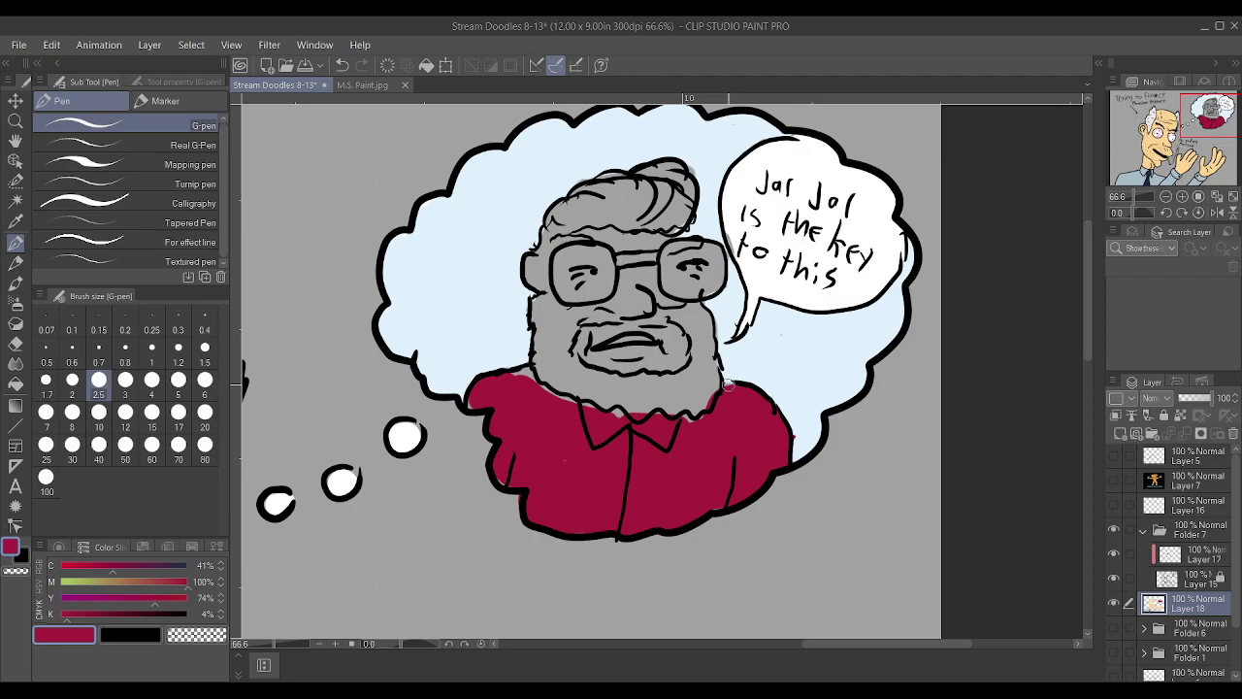
pyautogui.press('[')
pyautogui.keyDown('alt'); pyautogui.click(808, 404); pyautogui.keyUp('alt')
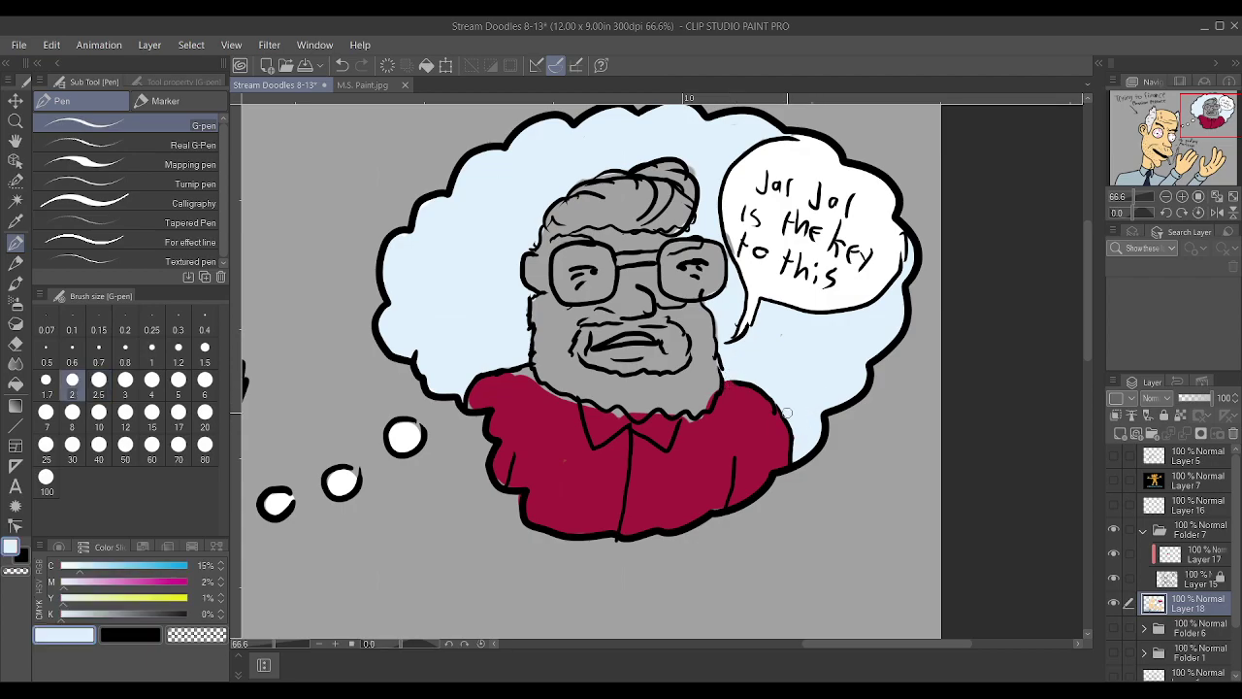
pyautogui.moveTo(796, 446); pyautogui.dragTo(794, 437)
# Pick up the shirt's deep red and fill the gaps along the collar and the lower edge of the beard
pyautogui.keyDown('alt'); pyautogui.click(786, 408); pyautogui.keyUp('alt')
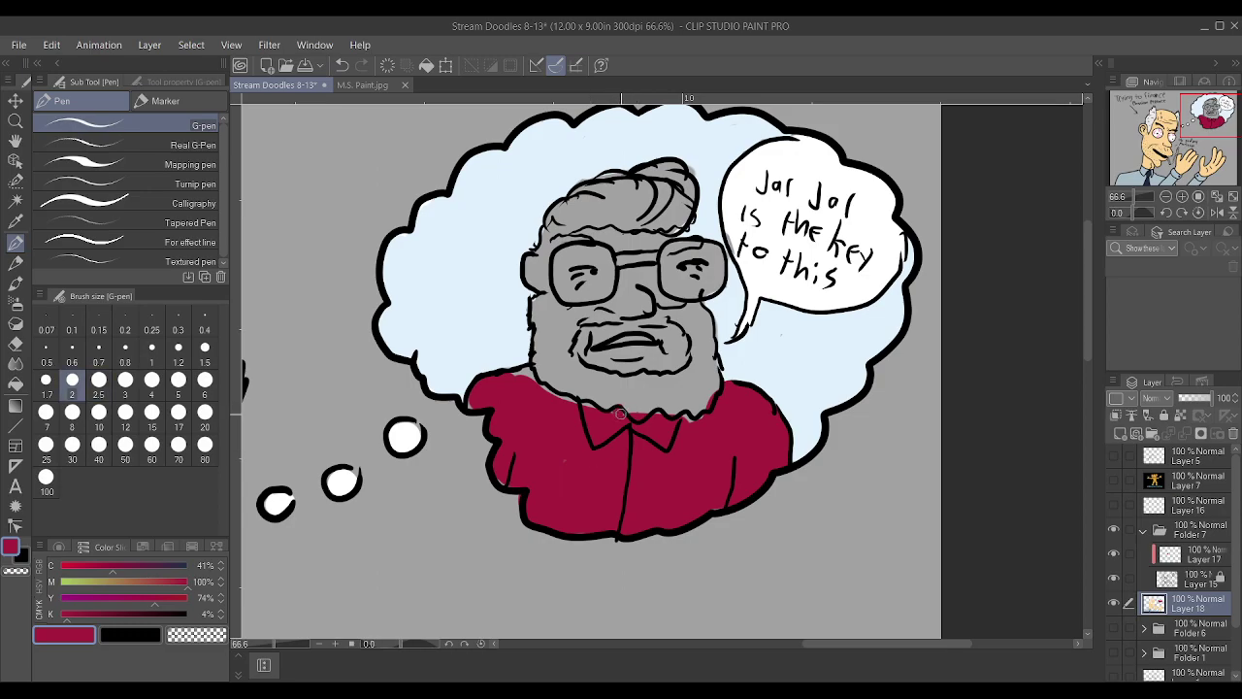
pyautogui.moveTo(653, 414); pyautogui.dragTo(688, 420)
pyautogui.moveTo(524, 377); pyautogui.dragTo(583, 406)
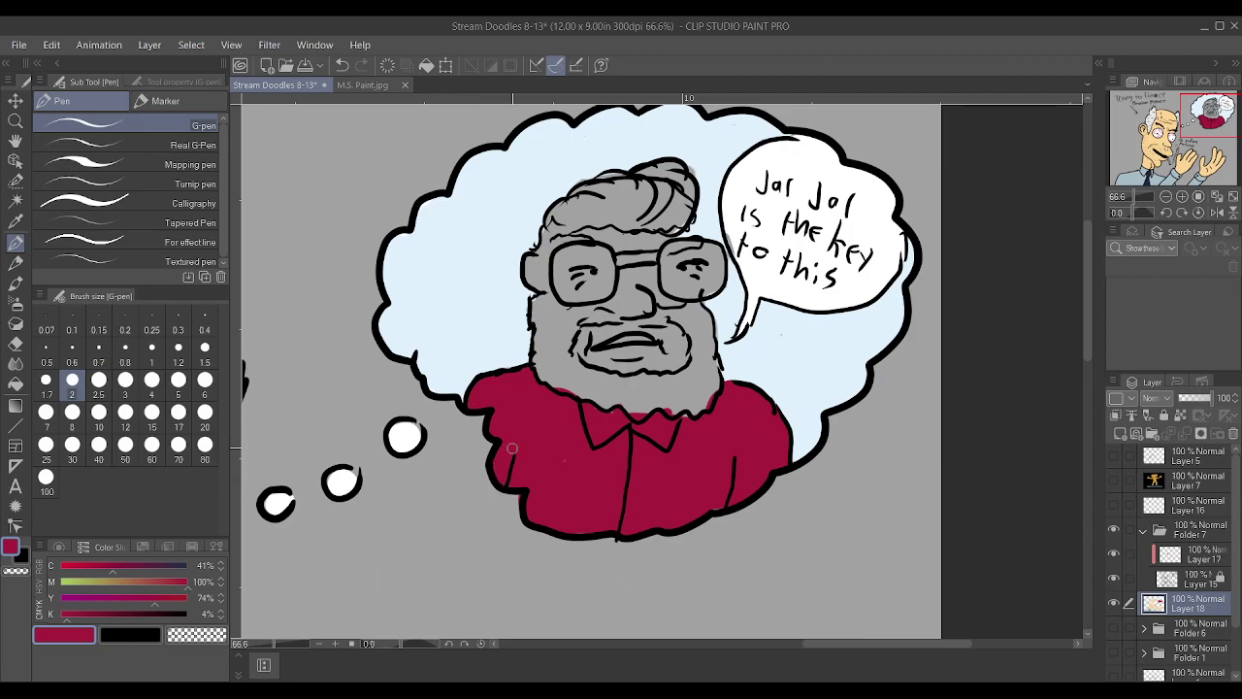
# Set the G-pen to size 2.5, pick up the balding man's off-white hair colour and fill the bearded man's hair with it
pyautogui.press(']')
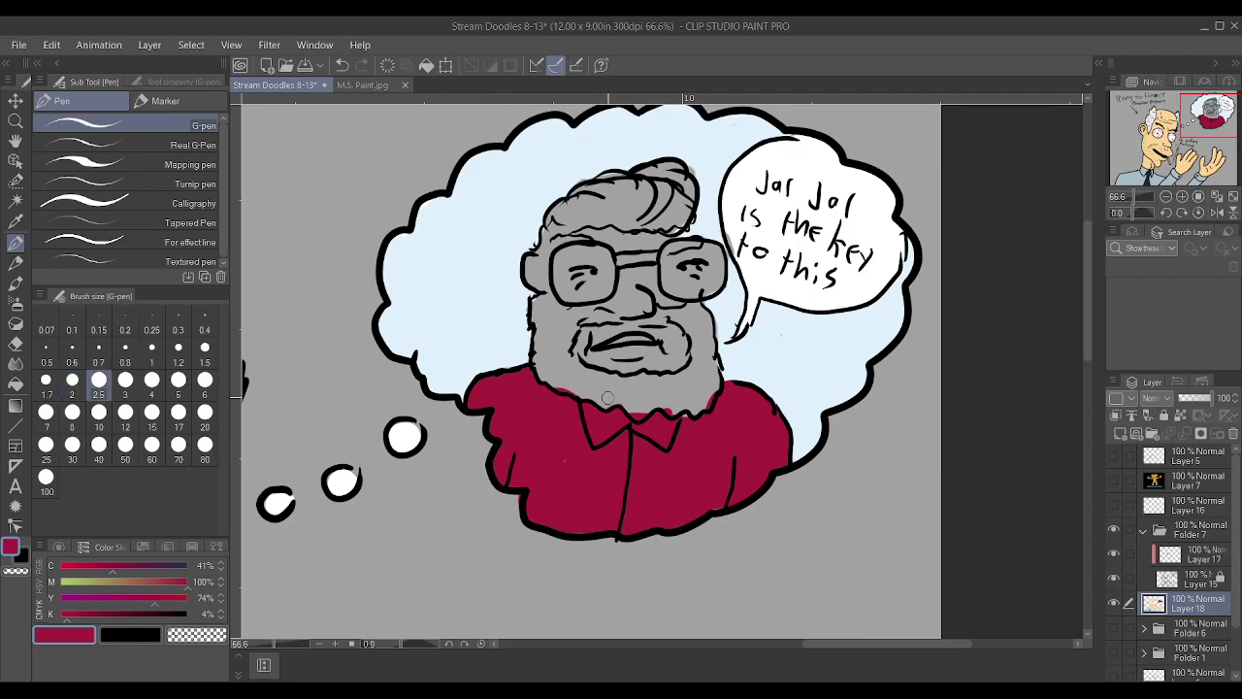
pyautogui.scroll(-4, 608, 398)
pyautogui.scroll(2, 583, 350)
pyautogui.keyDown('alt'); pyautogui.click(340, 413); pyautogui.keyUp('alt')
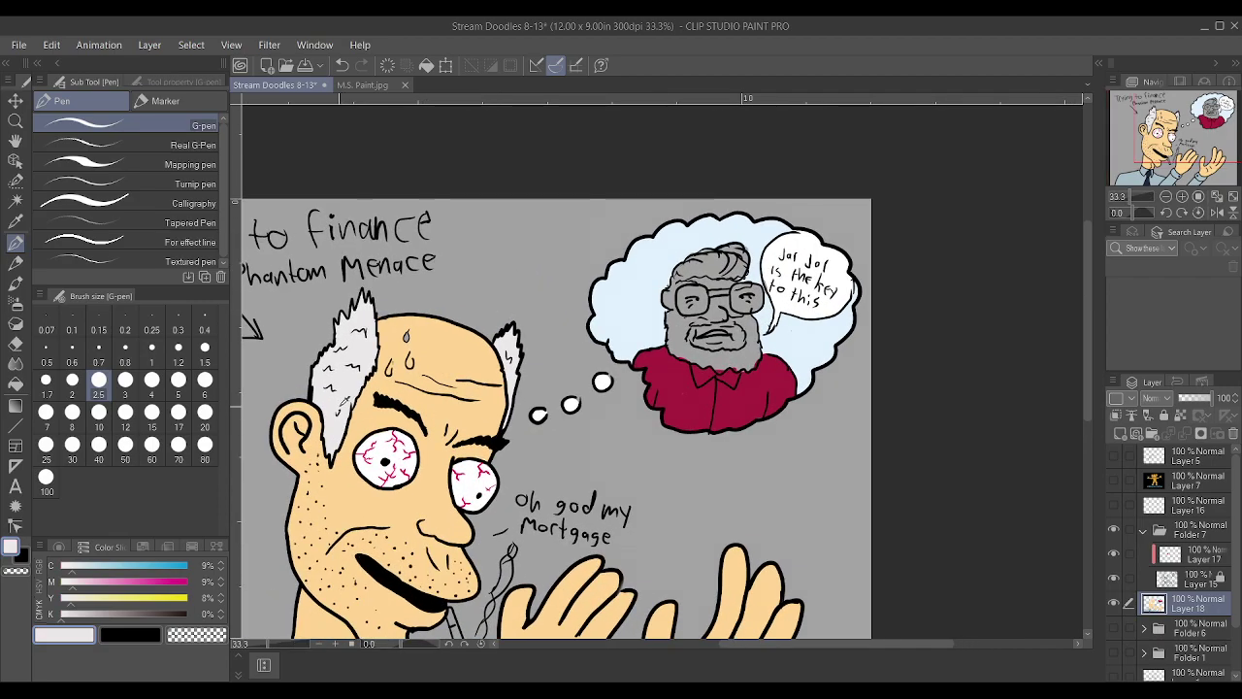
pyautogui.scroll(2, 685, 339)
pyautogui.moveTo(720, 186)
pyautogui.mouseDown()
pyautogui.moveTo(694, 200)
pyautogui.moveTo(718, 191)
pyautogui.moveTo(706, 201)
pyautogui.moveTo(692, 180)
pyautogui.moveTo(716, 159)
pyautogui.moveTo(783, 146)
pyautogui.moveTo(800, 178)
pyautogui.moveTo(790, 199)
pyautogui.moveTo(791, 163)
pyautogui.moveTo(773, 174)
pyautogui.moveTo(737, 160)
pyautogui.moveTo(778, 146)
pyautogui.moveTo(784, 205)
pyautogui.mouseUp()
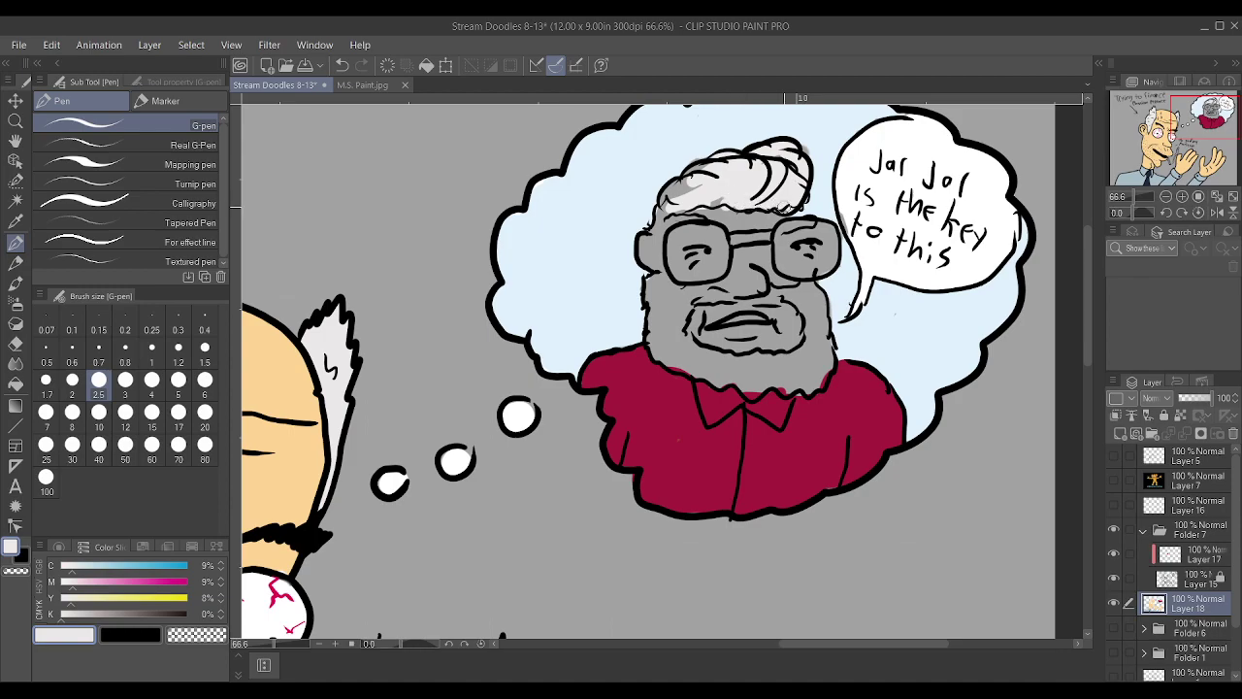
pyautogui.moveTo(670, 206)
pyautogui.mouseDown()
pyautogui.moveTo(695, 189)
pyautogui.moveTo(660, 206)
pyautogui.moveTo(660, 228)
pyautogui.moveTo(677, 210)
pyautogui.moveTo(661, 241)
pyautogui.mouseUp()
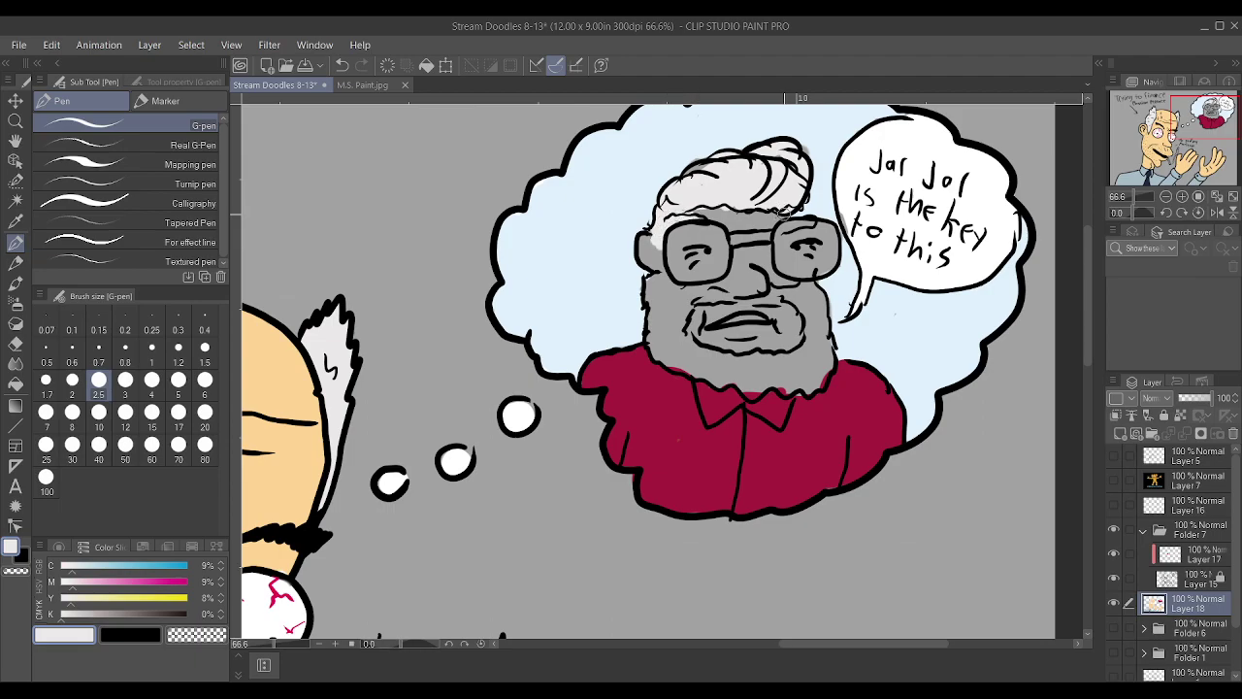
# Fill the bearded man's sideburns, cheeks and beard around the mouth with the same off-white
pyautogui.scroll(-5, 705, 165)
pyautogui.scroll(6, 746, 233)
pyautogui.moveTo(622, 252)
pyautogui.mouseDown()
pyautogui.moveTo(625, 319)
pyautogui.moveTo(695, 352)
pyautogui.moveTo(786, 356)
pyautogui.moveTo(809, 332)
pyautogui.moveTo(810, 303)
pyautogui.mouseUp()
pyautogui.moveTo(610, 301)
pyautogui.mouseDown()
pyautogui.moveTo(624, 199)
pyautogui.moveTo(618, 238)
pyautogui.moveTo(661, 265)
pyautogui.moveTo(662, 233)
pyautogui.moveTo(684, 246)
pyautogui.moveTo(641, 254)
pyautogui.moveTo(644, 301)
pyautogui.moveTo(633, 308)
pyautogui.moveTo(654, 262)
pyautogui.moveTo(685, 288)
pyautogui.moveTo(684, 323)
pyautogui.moveTo(736, 328)
pyautogui.moveTo(658, 322)
pyautogui.moveTo(669, 308)
pyautogui.moveTo(646, 302)
pyautogui.moveTo(692, 343)
pyautogui.moveTo(787, 338)
pyautogui.mouseUp()
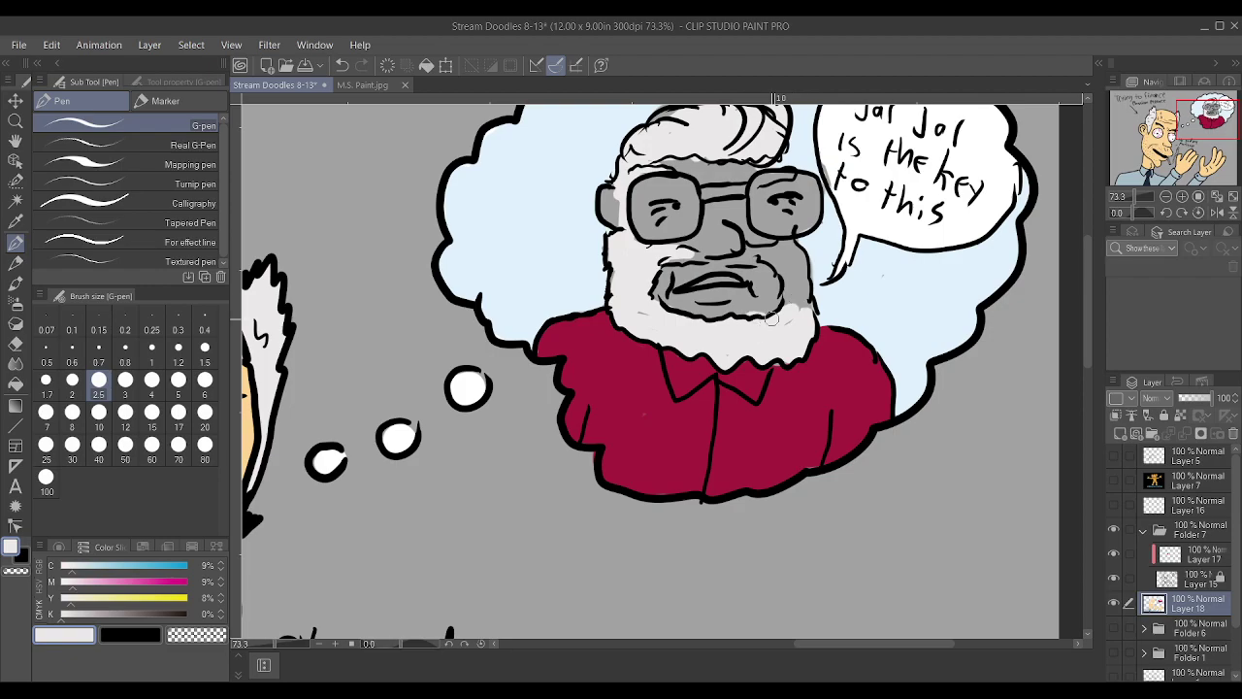
pyautogui.scroll(-1, 780, 311)
pyautogui.scroll(3, 780, 311)
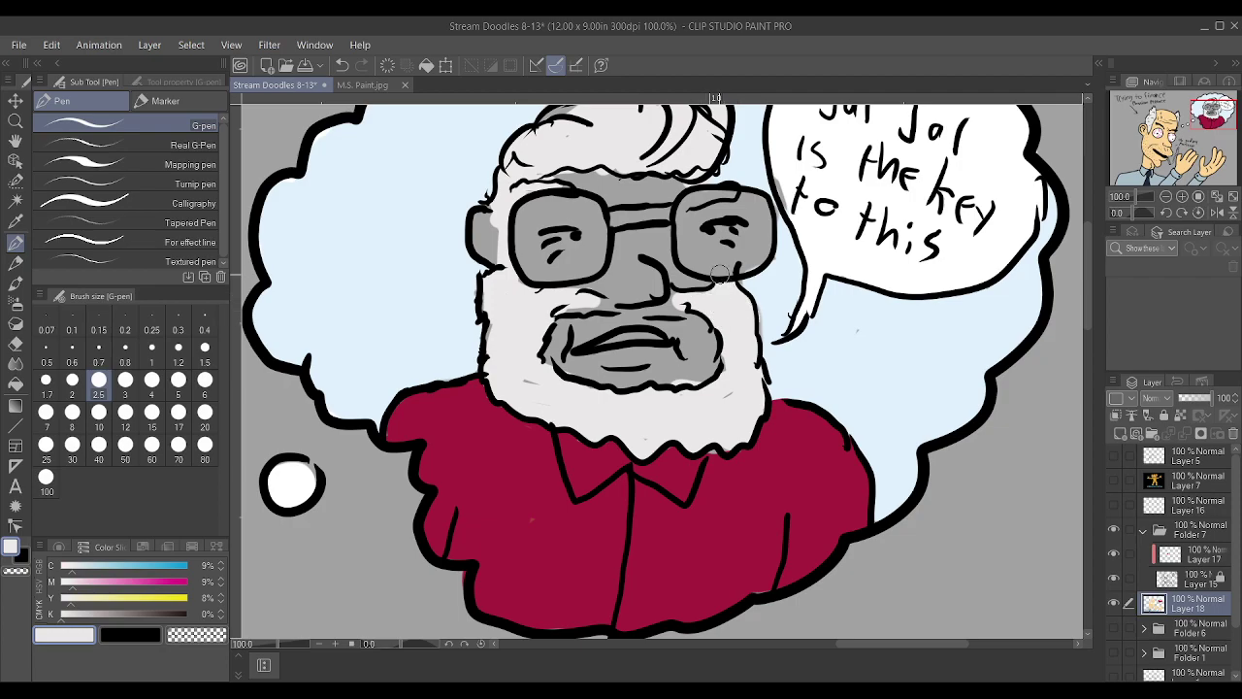
# Pick up the thought bubble's pale blue and the beard's off-white to touch up the colouring around the beard
pyautogui.keyDown('alt'); pyautogui.click(785, 299); pyautogui.keyUp('alt')
pyautogui.scroll(-5, 764, 274)
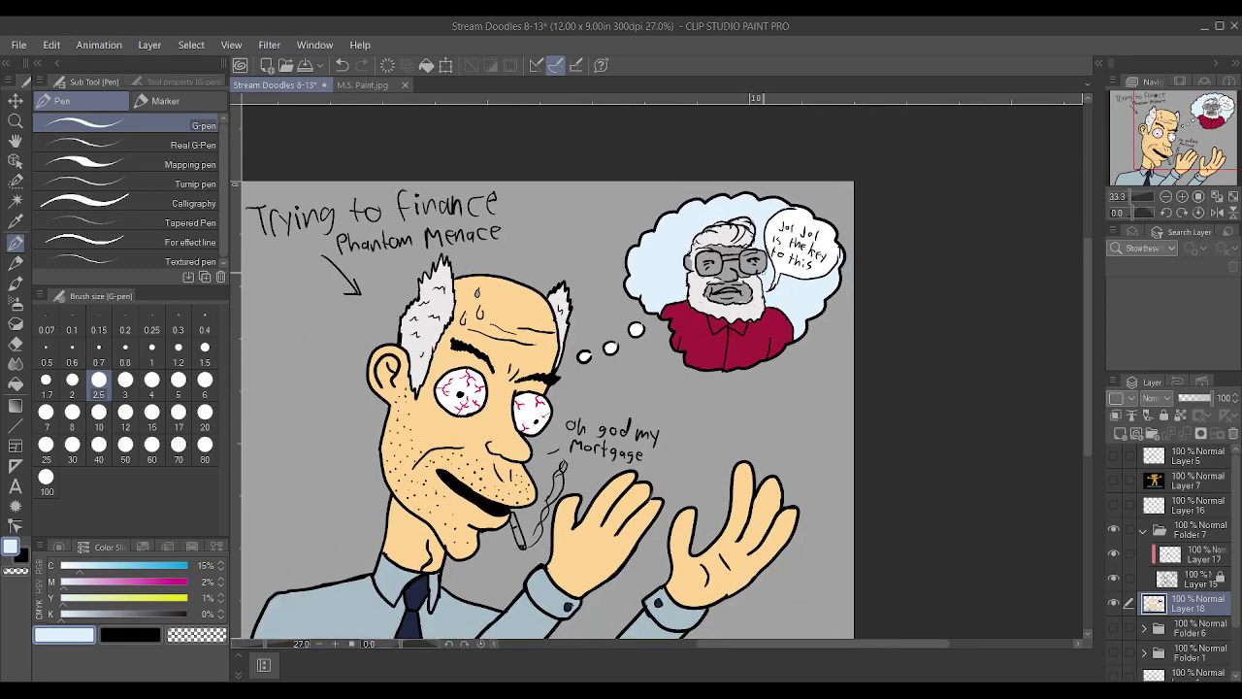
pyautogui.scroll(5, 715, 349)
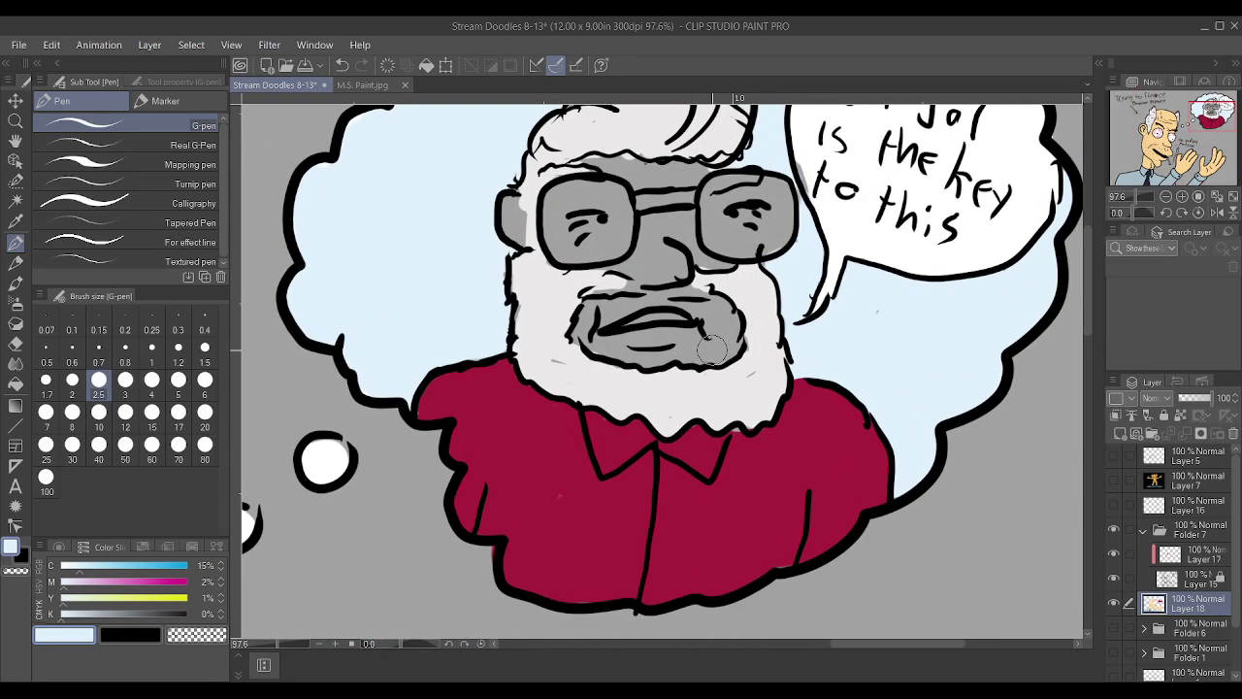
pyautogui.keyDown('alt'); pyautogui.click(760, 371); pyautogui.keyUp('alt')
pyautogui.scroll(-10, 556, 337)
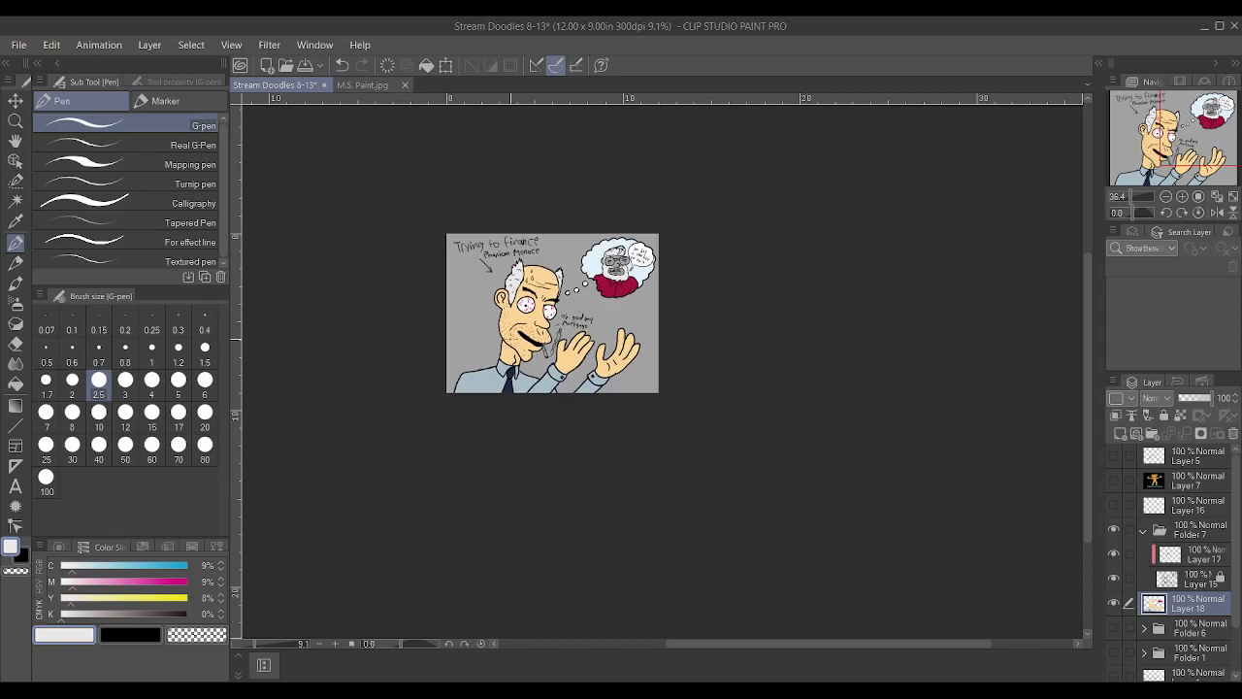
pyautogui.scroll(3, 544, 251)
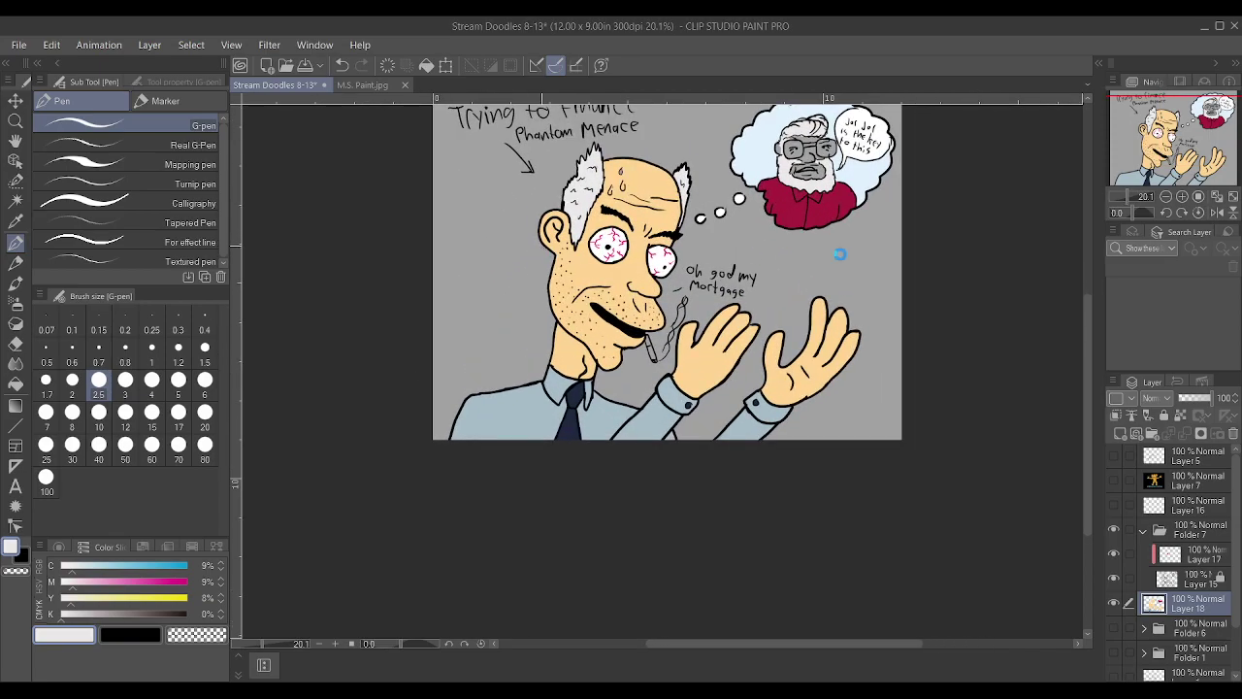
pyautogui.scroll(-2, 783, 257)
pyautogui.scroll(1, 782, 257)
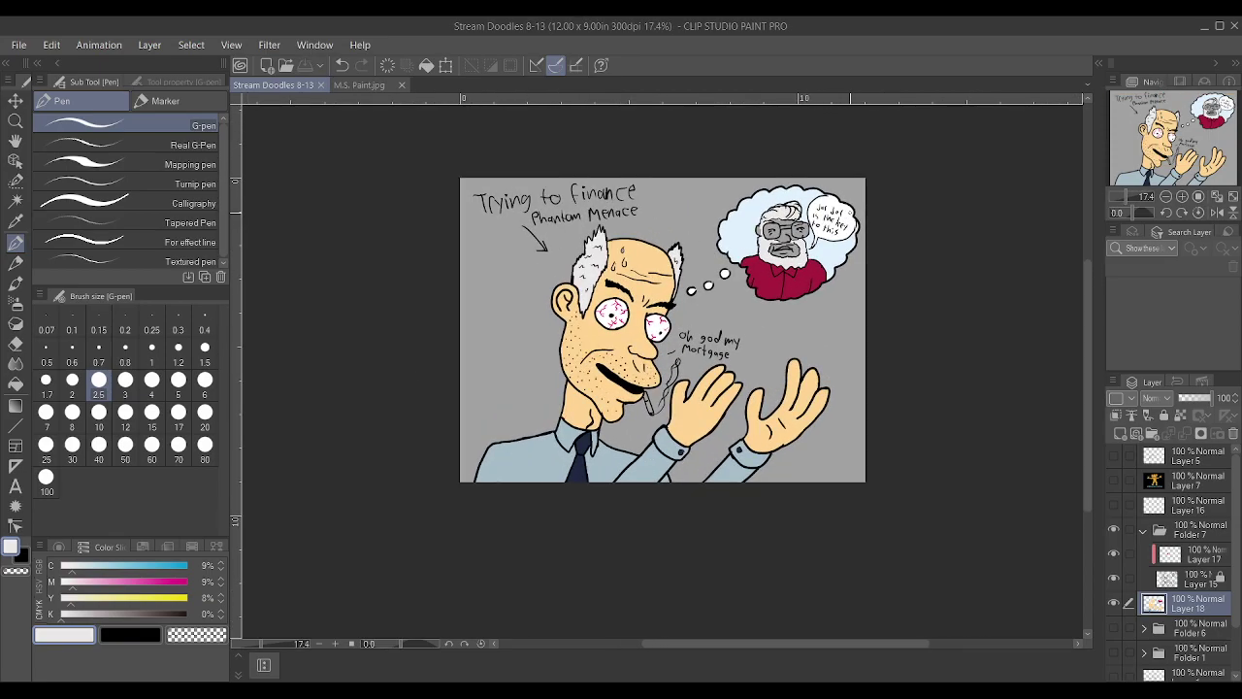
# Collapse Folder 7, group it with Layer 18 in a new folder and collapse that folder
pyautogui.click(1142, 530)
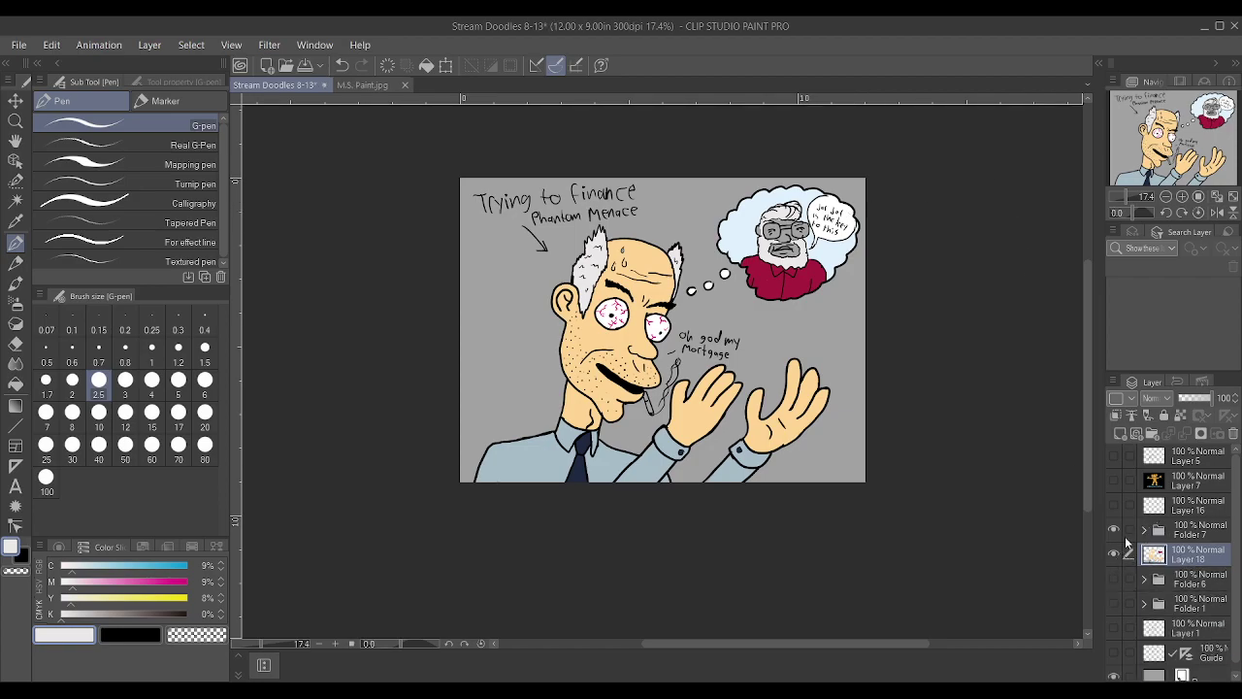
pyautogui.click(1180, 534)
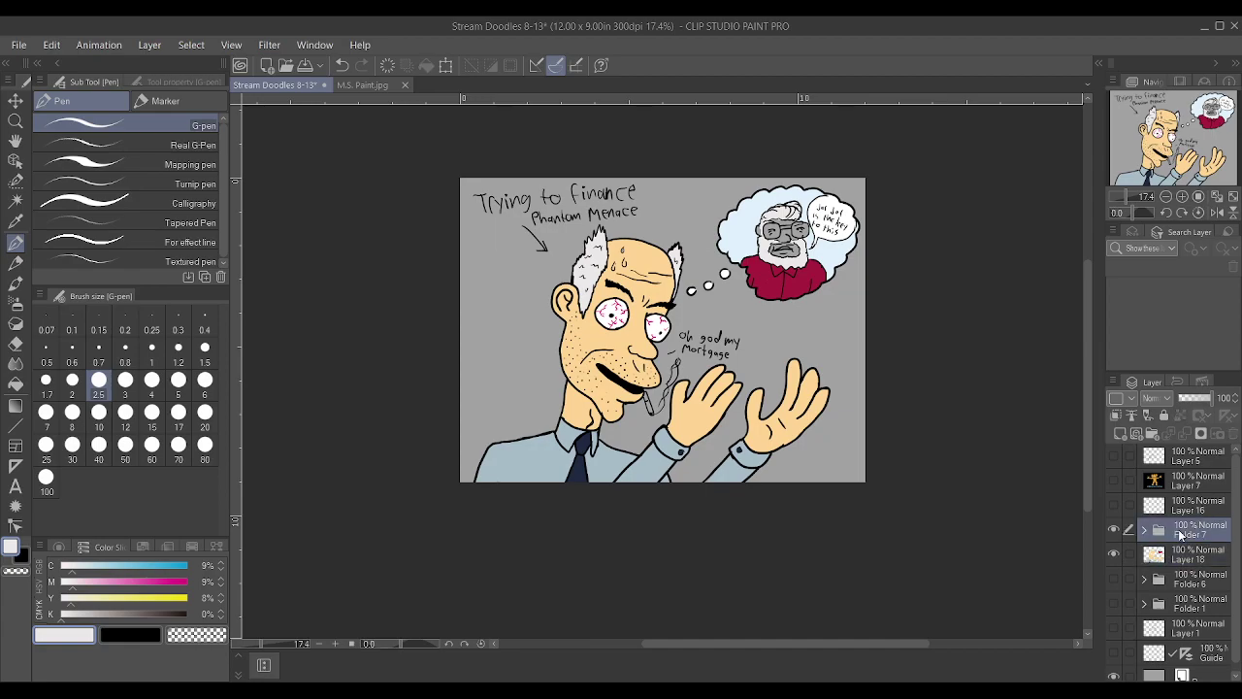
pyautogui.keyDown('ctrl'); pyautogui.click(1184, 555); pyautogui.keyUp('ctrl')
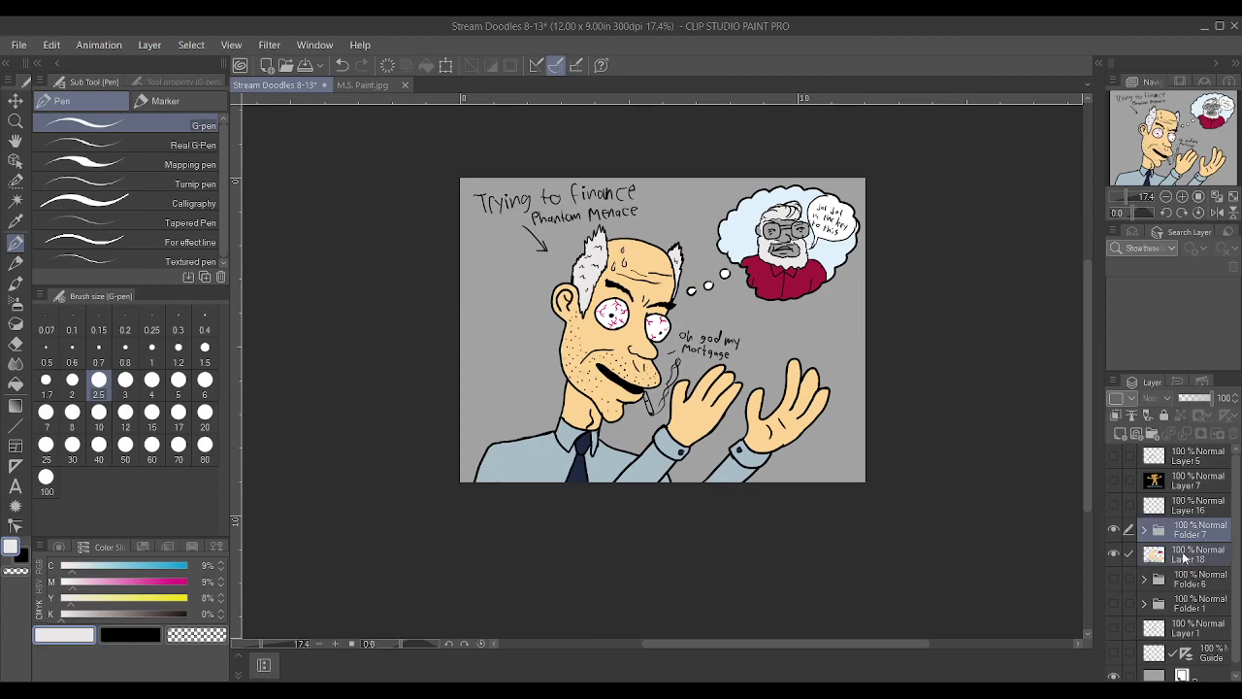
pyautogui.hotkey('ctrl', 'g')
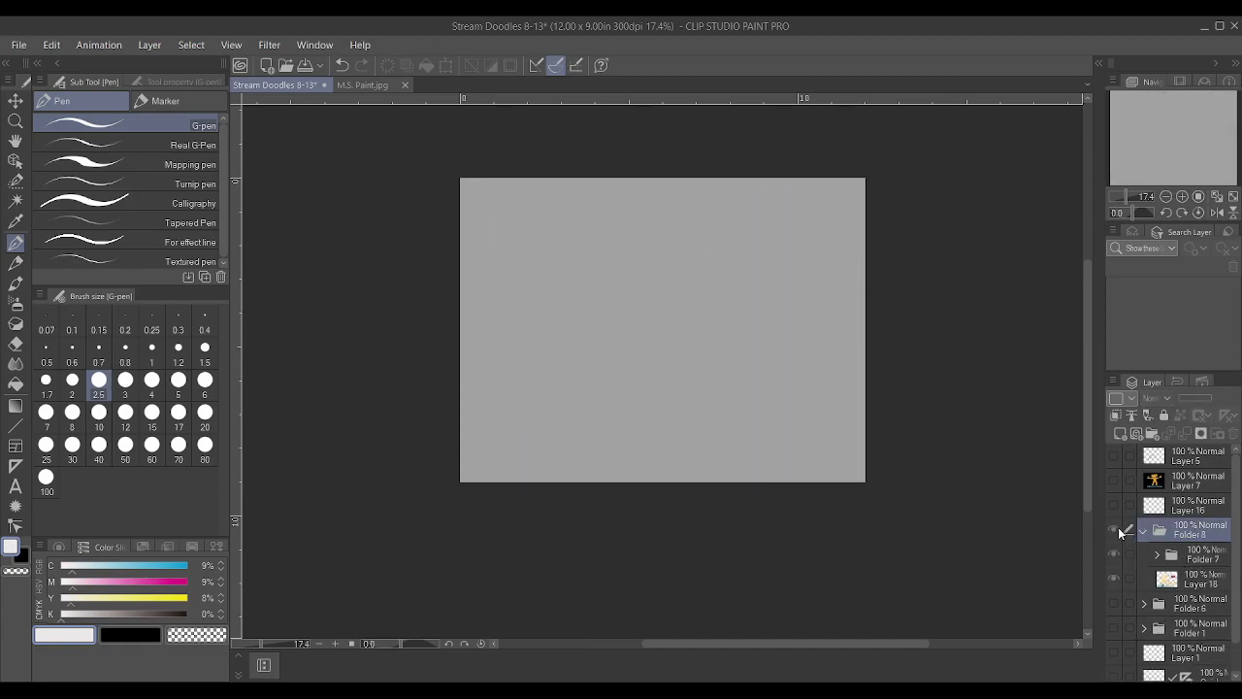
pyautogui.click(1145, 530)
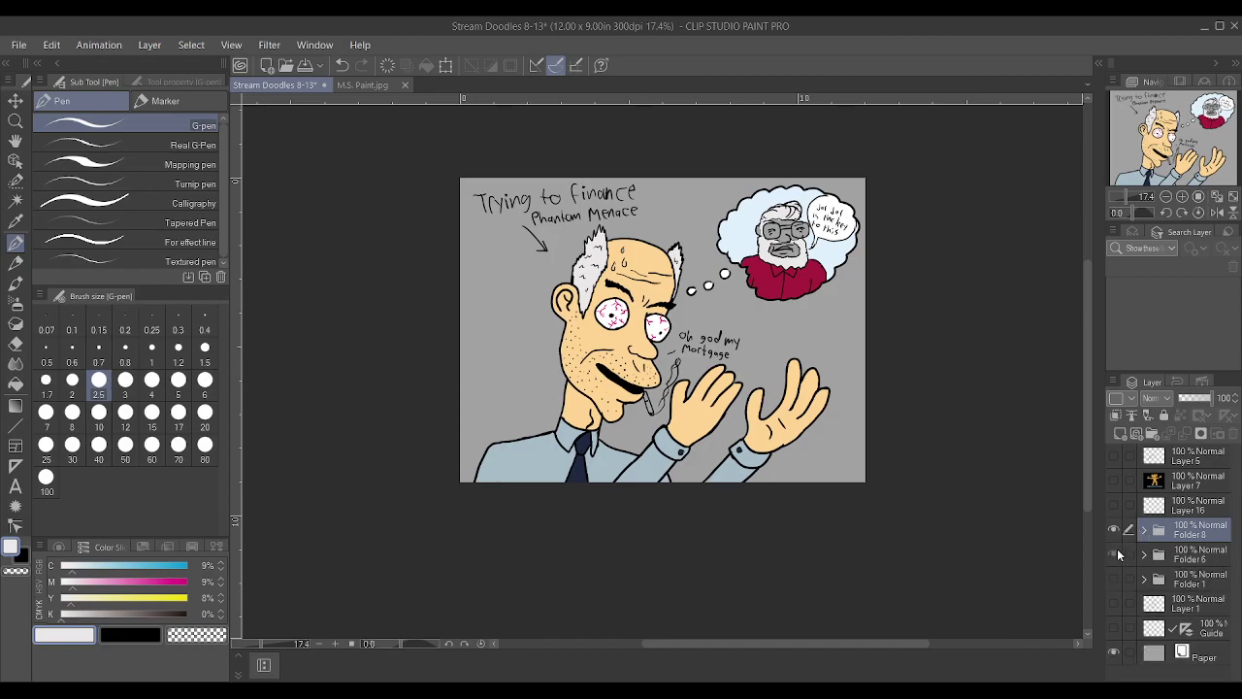
# Show Folder 6 with the antlered creature, hide the finance cartoon's folder and save the document
pyautogui.click(1114, 553)
pyautogui.click(1114, 530)
pyautogui.scroll(3, 557, 276)
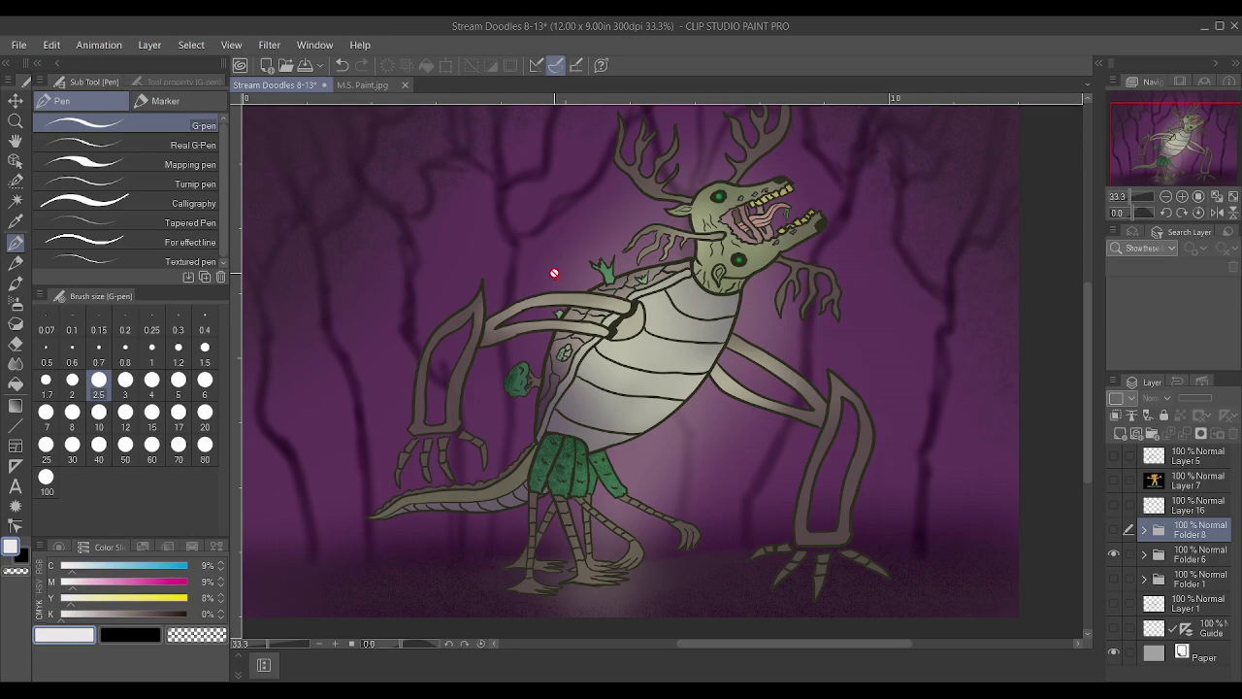
pyautogui.hotkey('ctrl', 's')
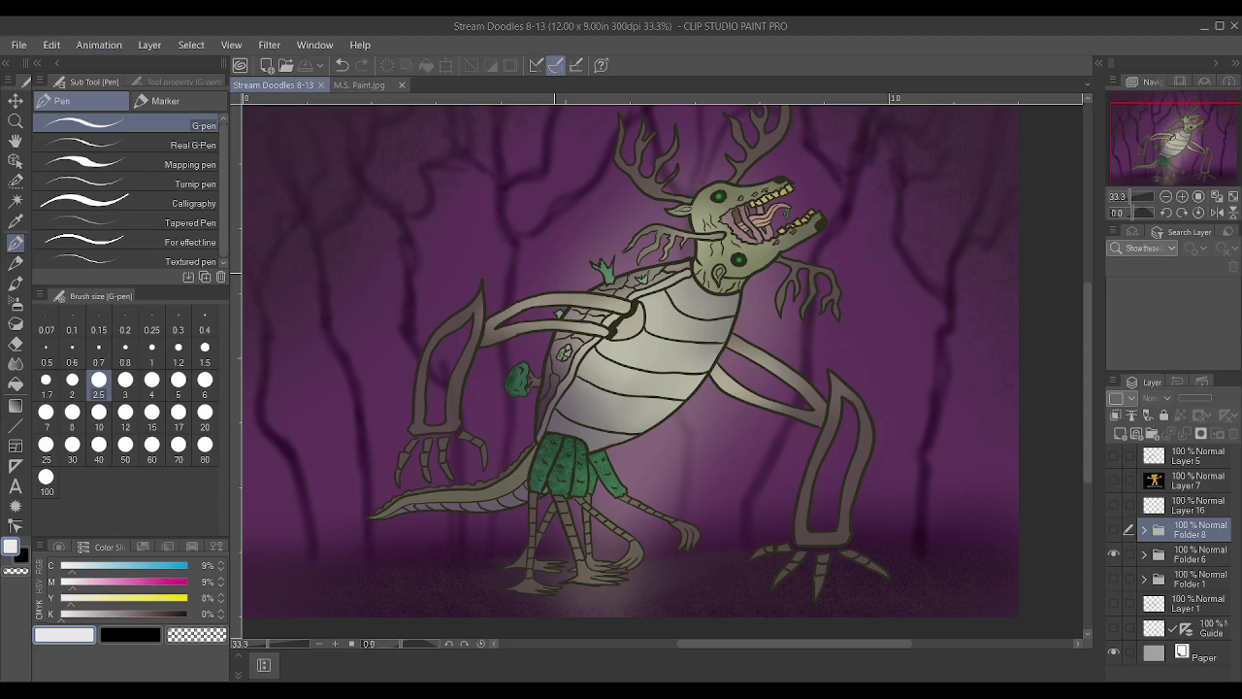